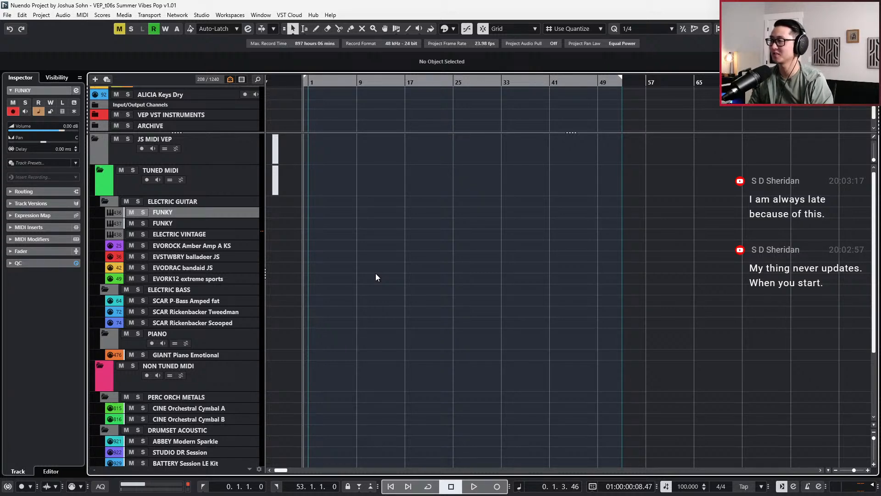
- Open the first FUNKY track's Scarbee Funk Guitarist instrument, view its chord mapping presets and briefly run playback to audition it
key(e)
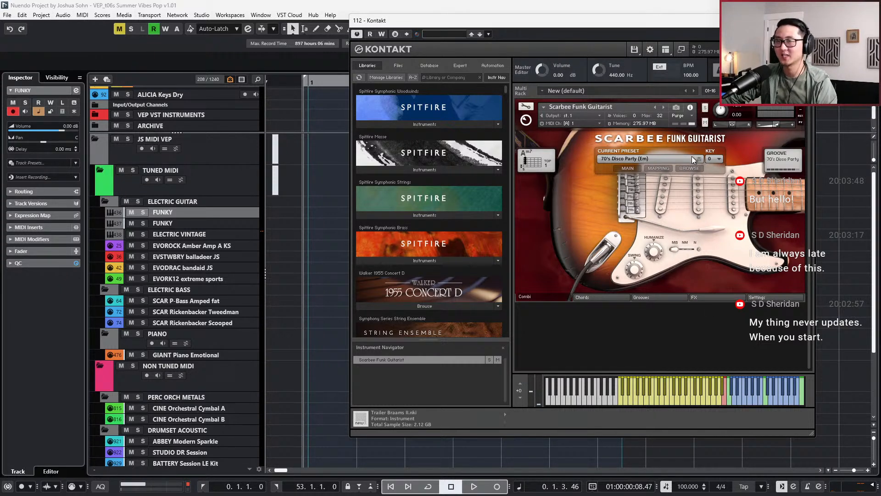
click(620, 297)
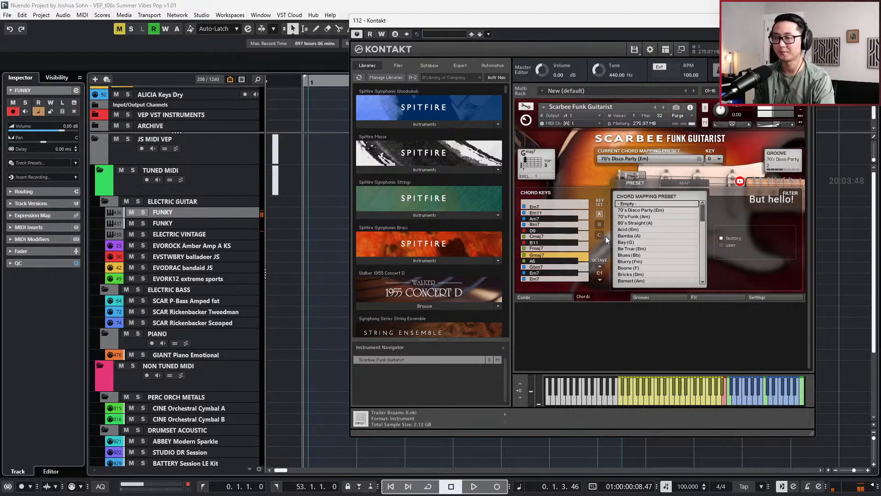
key(space)
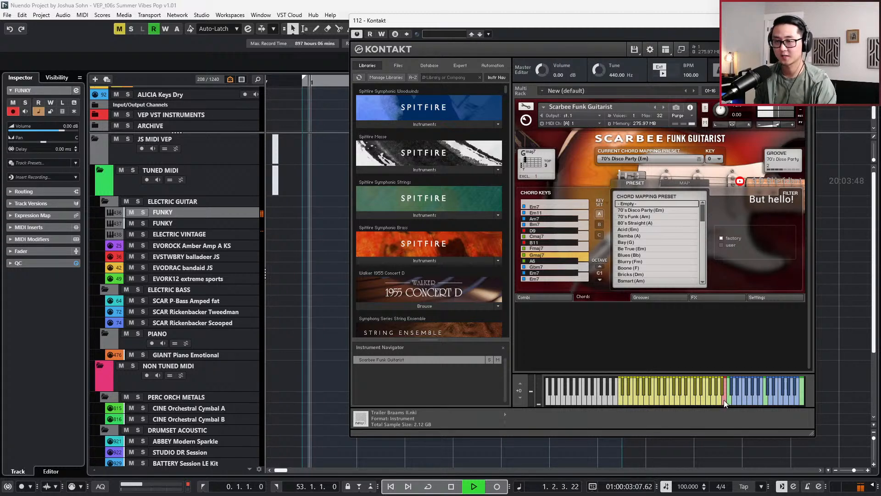
key(space)
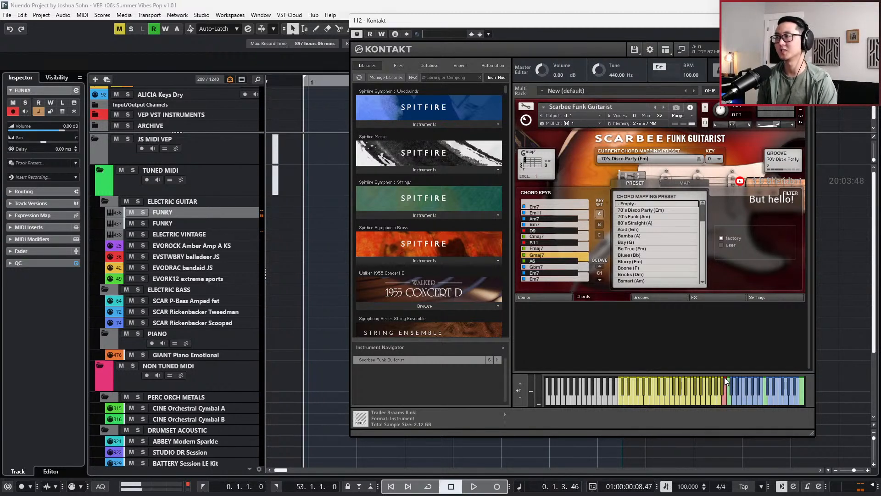
- Open the ELECTRIC VINTAGE track's instrument and compare it with the Scarbee Funk Guitarist on the FUNKY track
click(197, 234)
key(e)
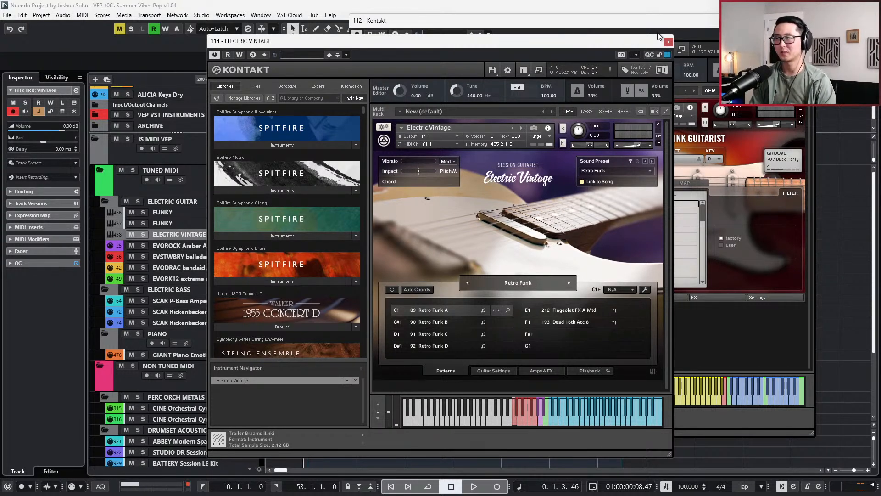
click(709, 354)
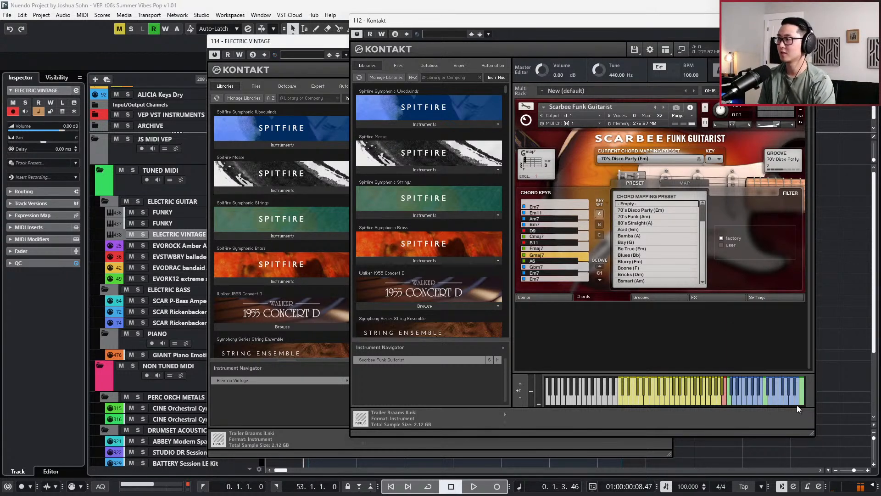
key(Up)
key(Up)
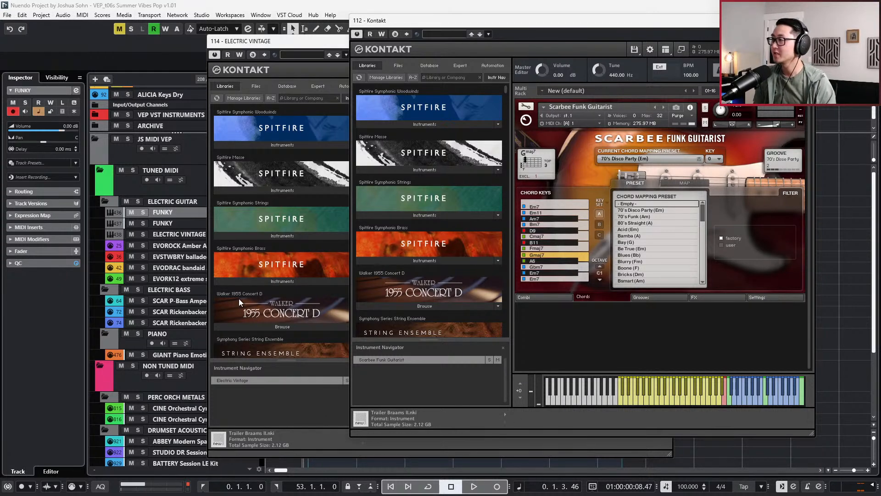
click(189, 239)
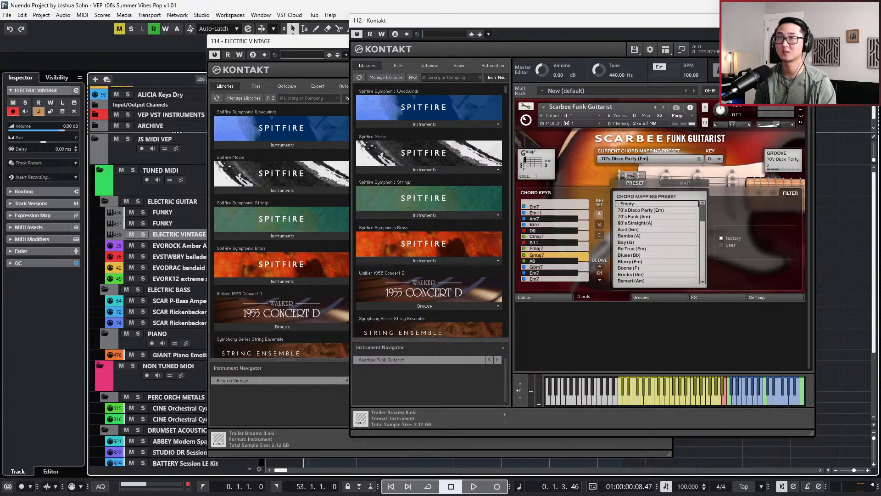
- Select the Retro Funk C pattern in the Electric Vintage instrument and close both instrument windows
click(806, 20)
drag(530, 47, 597, 44)
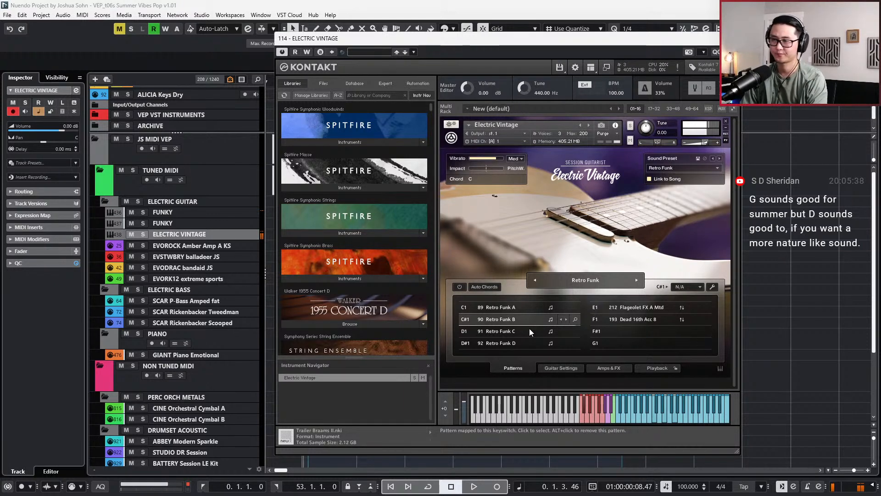
click(529, 328)
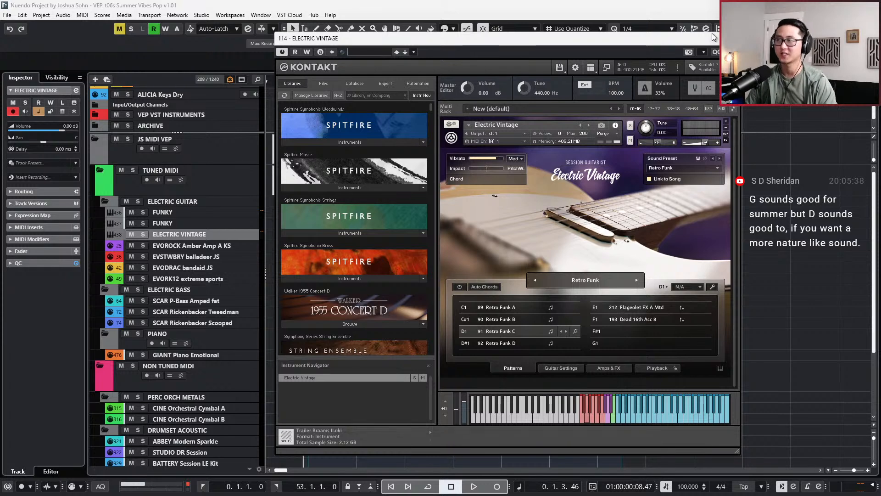
click(732, 38)
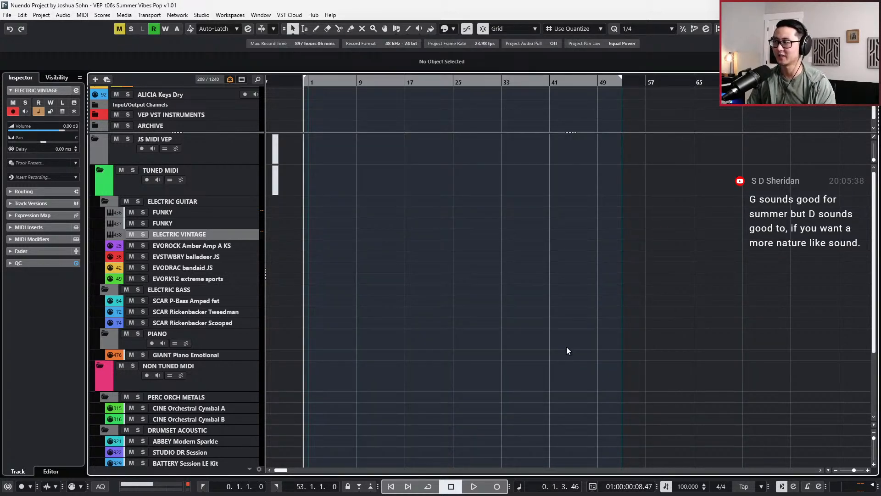
key(KP_Add)
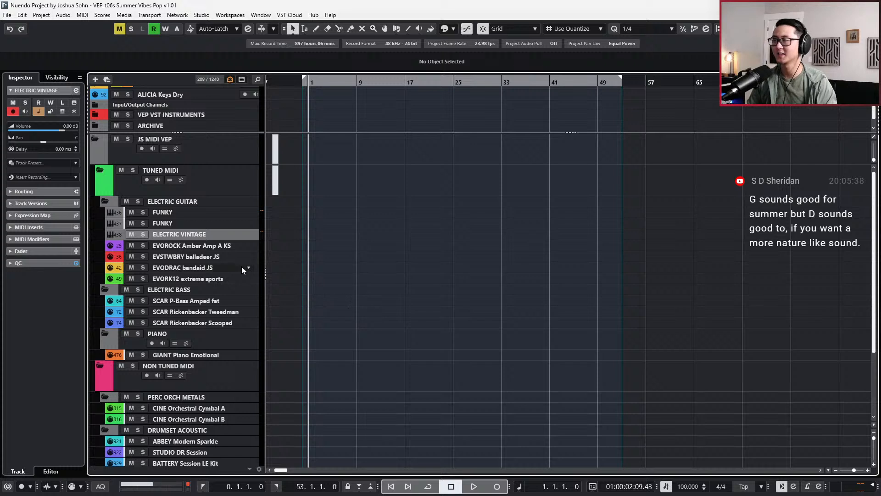
- Inspect the EVSTWBRY balladeer JS track's channel settings and those of the E Gtr A channel it feeds
click(230, 246)
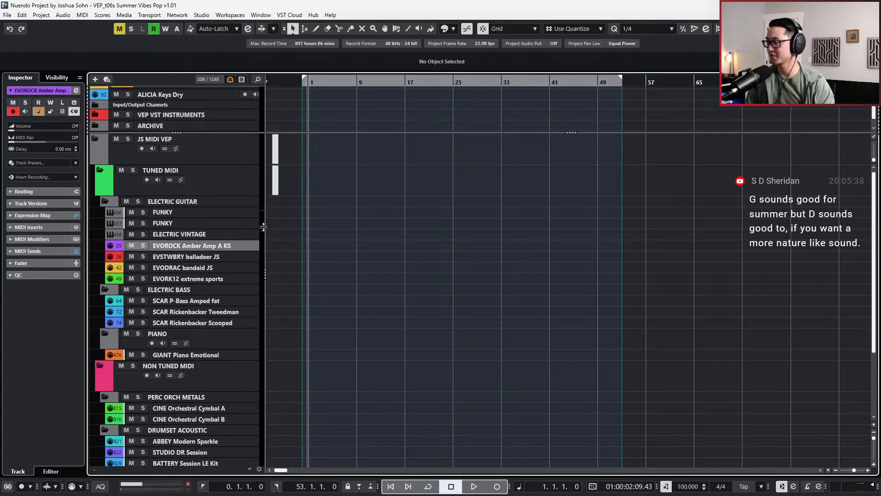
click(202, 258)
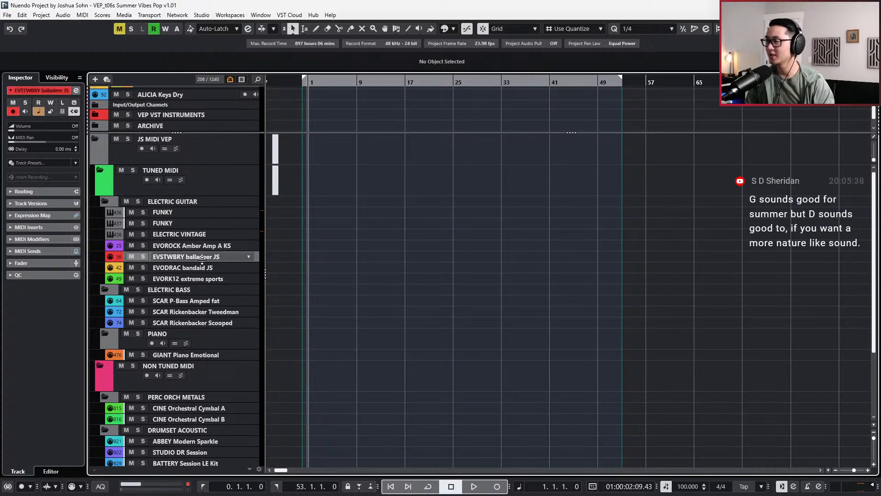
key(e)
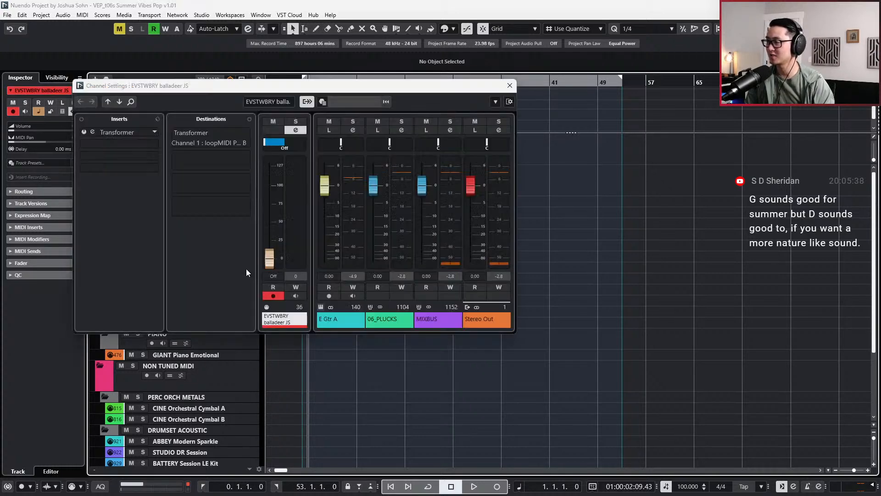
click(340, 324)
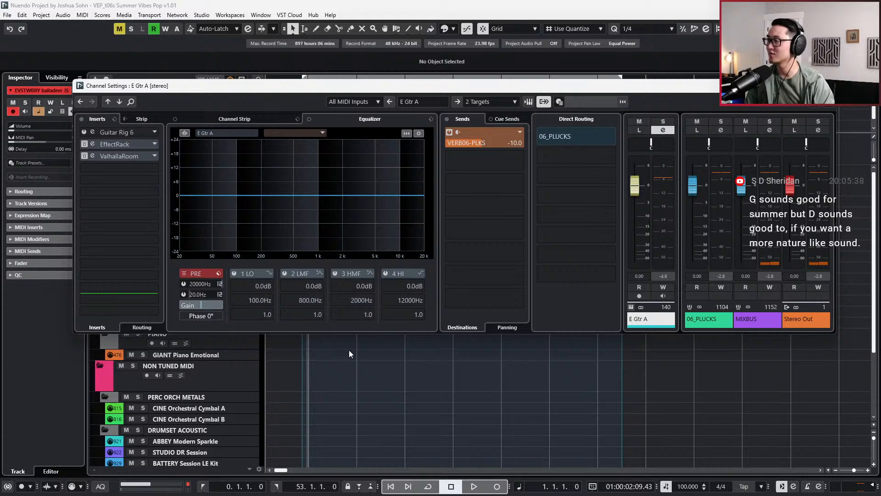
click(353, 365)
- Audition the EVOROCK Amber Amp A KS and EVSTWBRY balladeer JS guitar tracks alternately to compare their sounds
key(Up)
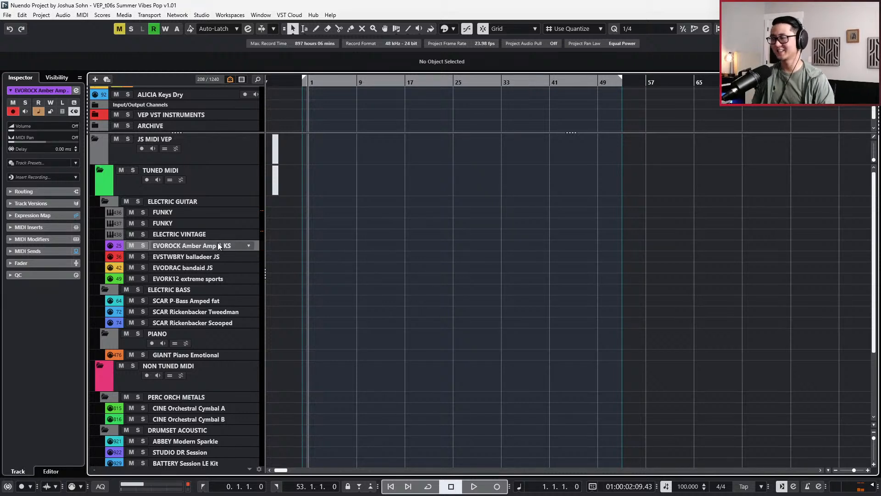
click(219, 264)
click(219, 257)
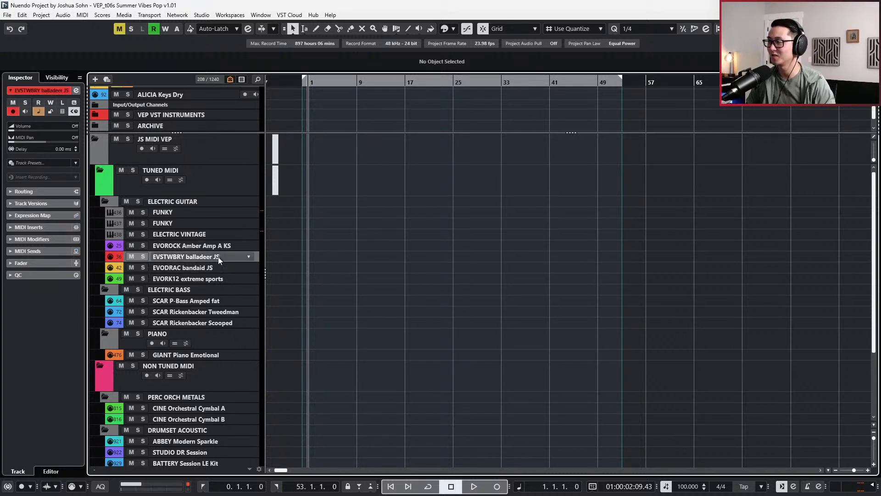
click(195, 243)
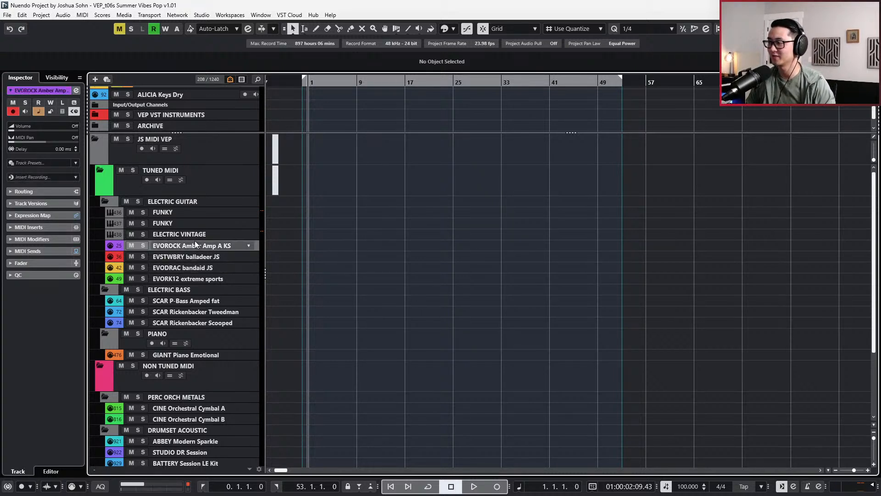
click(172, 256)
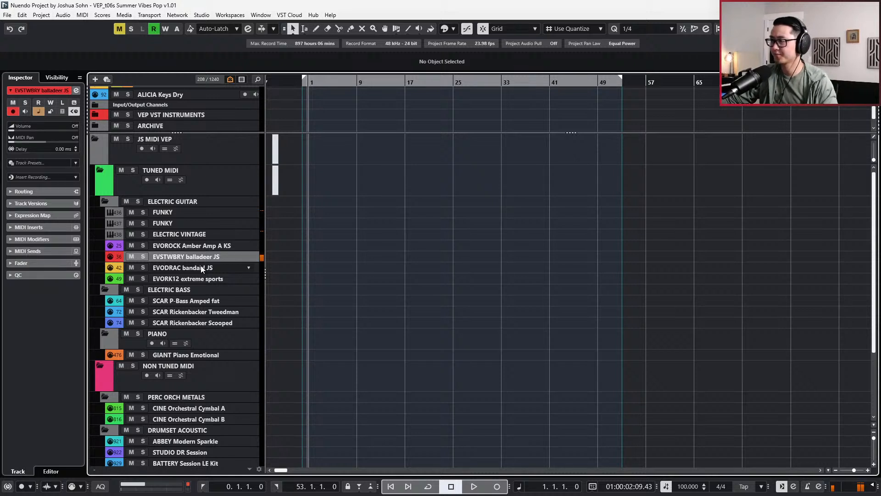
key(Up)
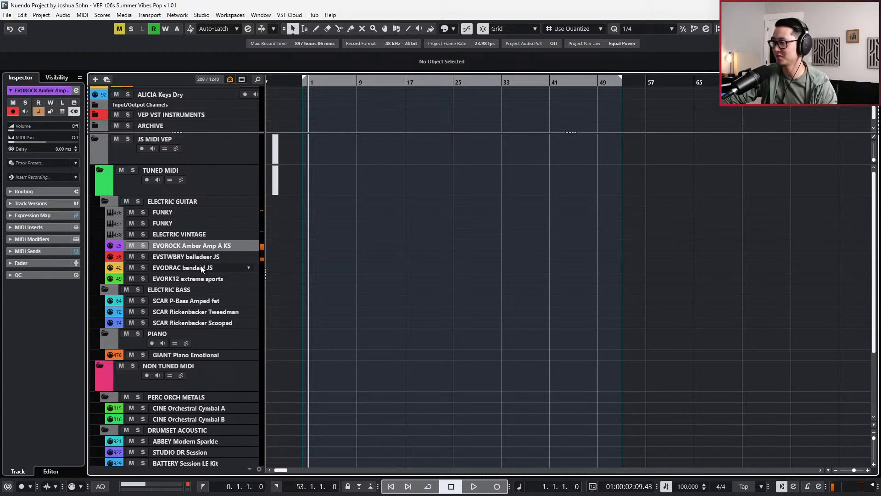
- Audition the EVODRAC bandaid JS and EVORK12 extreme sports guitar tracks
click(200, 266)
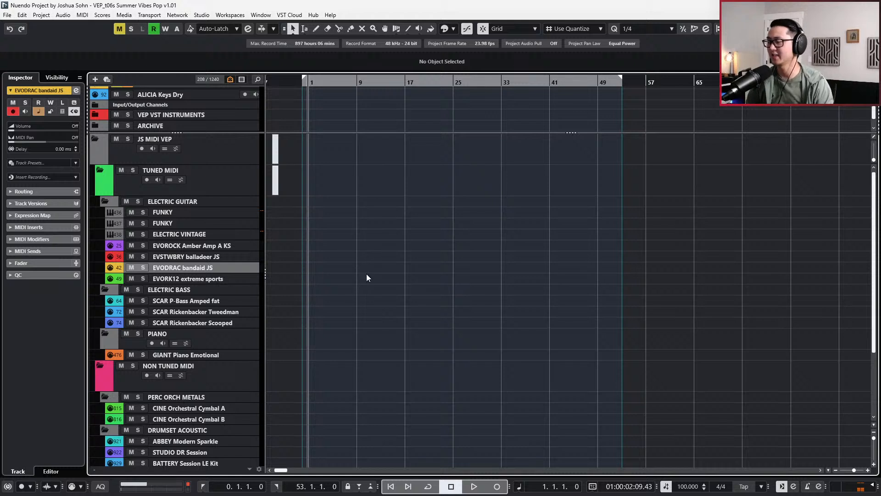
scroll(342, 293, down, 3)
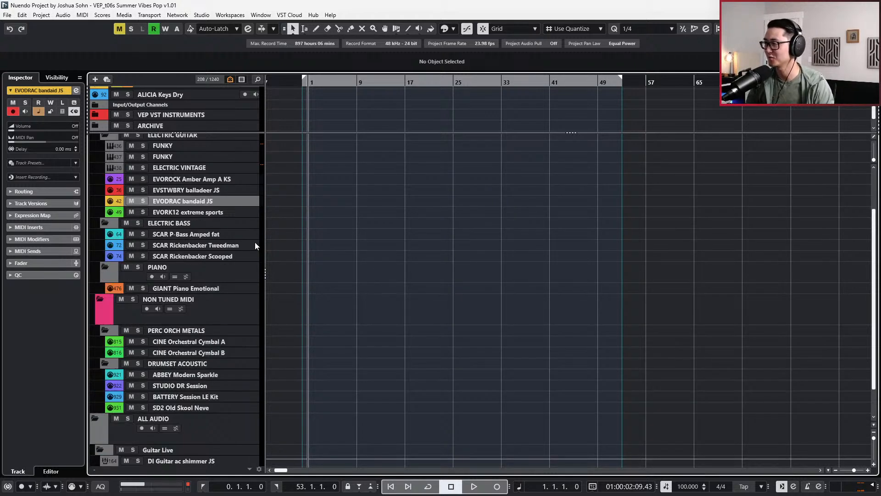
click(210, 214)
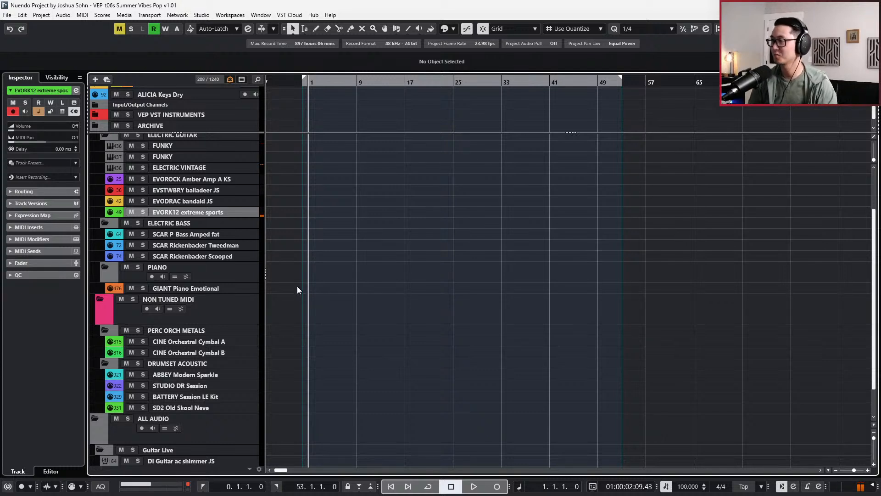
- Audition and compare the SCAR P-Bass Amped fat, Rickenbacker Tweedman and Rickenbacker Scooped tracks in the ELECTRIC BASS folder
click(224, 232)
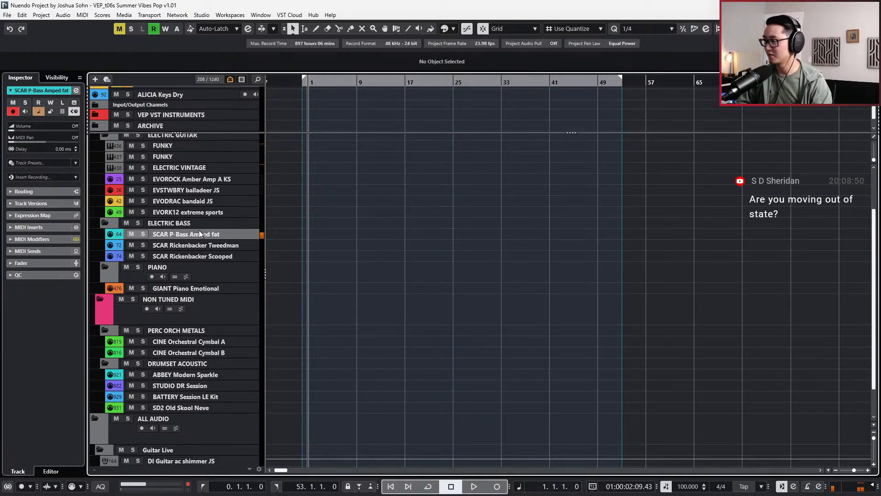
click(219, 246)
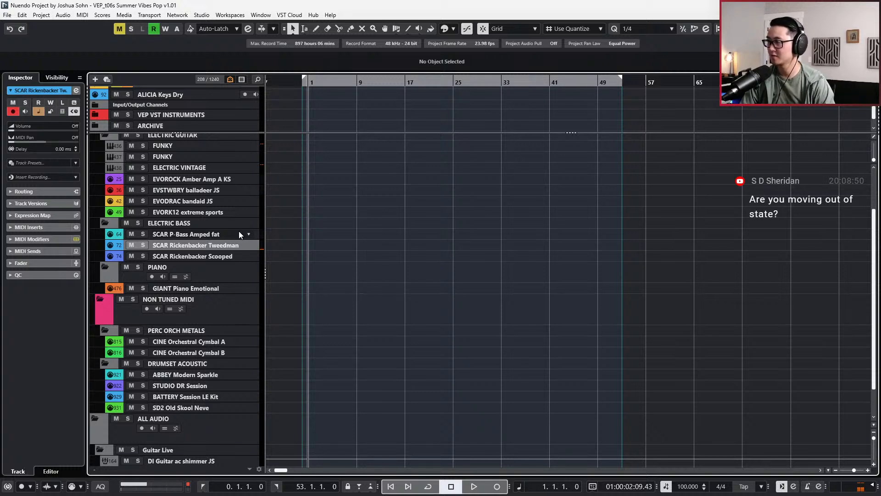
key(Up)
key(Down)
key(Up)
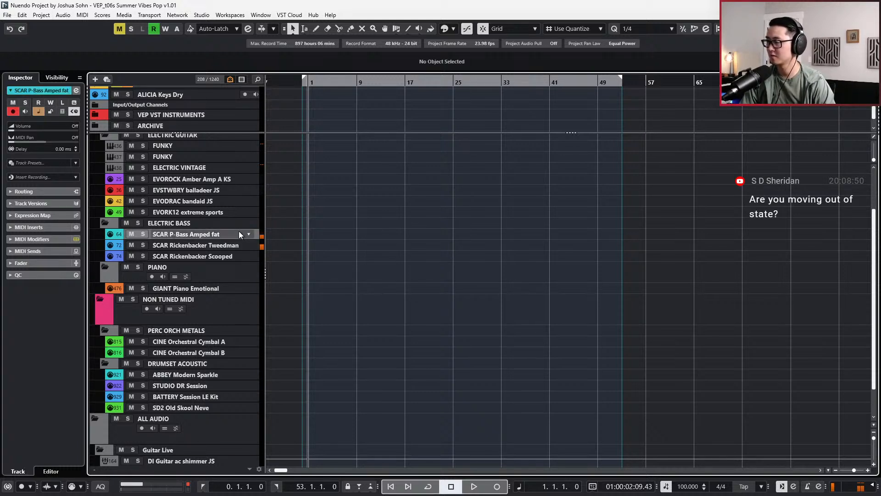
key(Down)
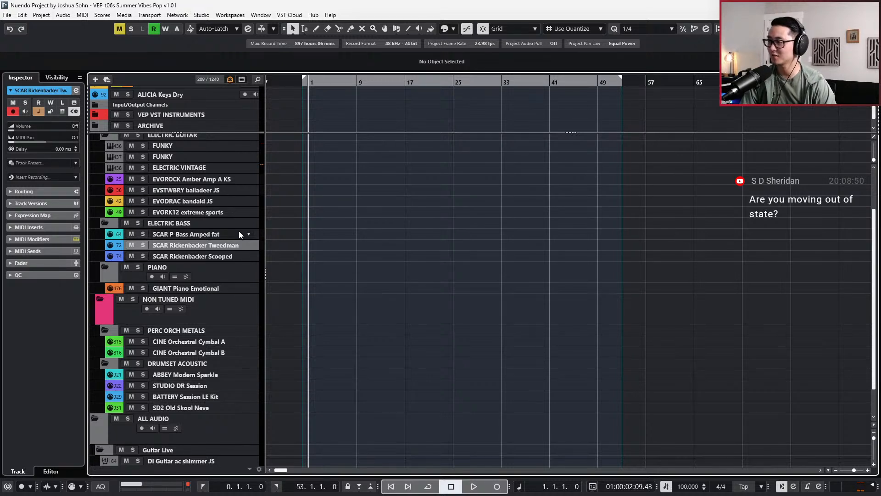
click(180, 256)
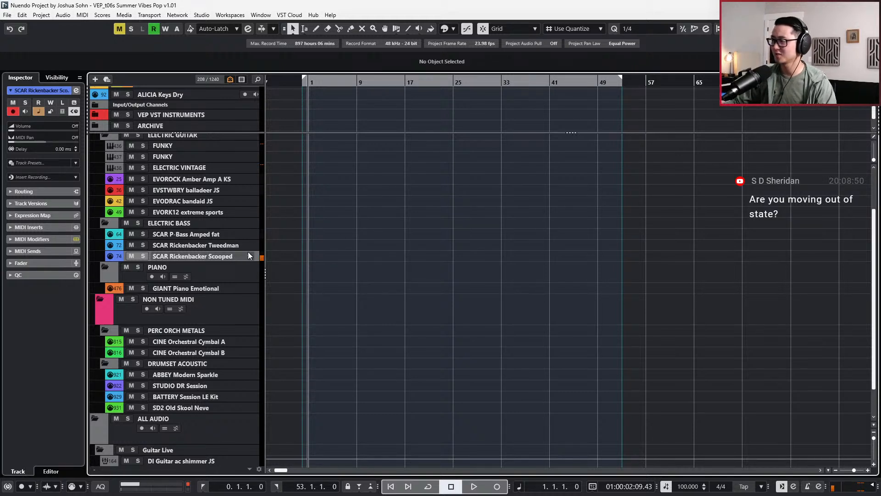
click(229, 245)
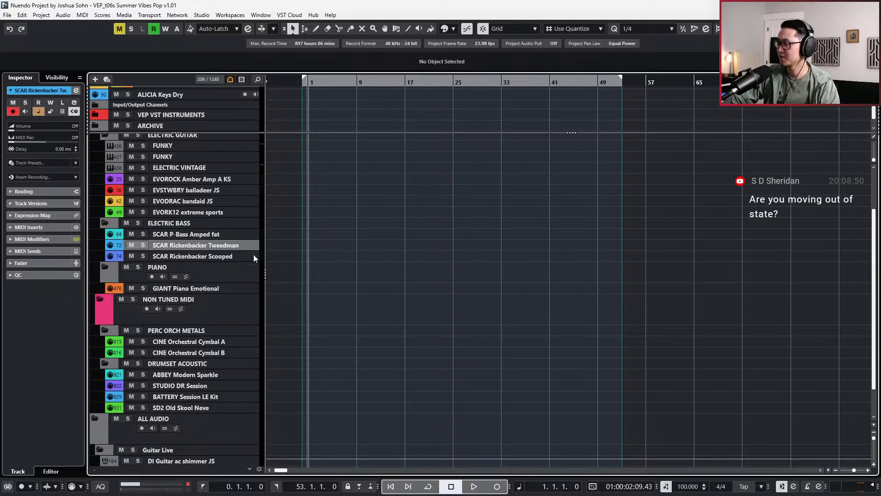
- Audition the GIANT Piano Emotional track and look through its track commands, including the track types that can be added
click(203, 289)
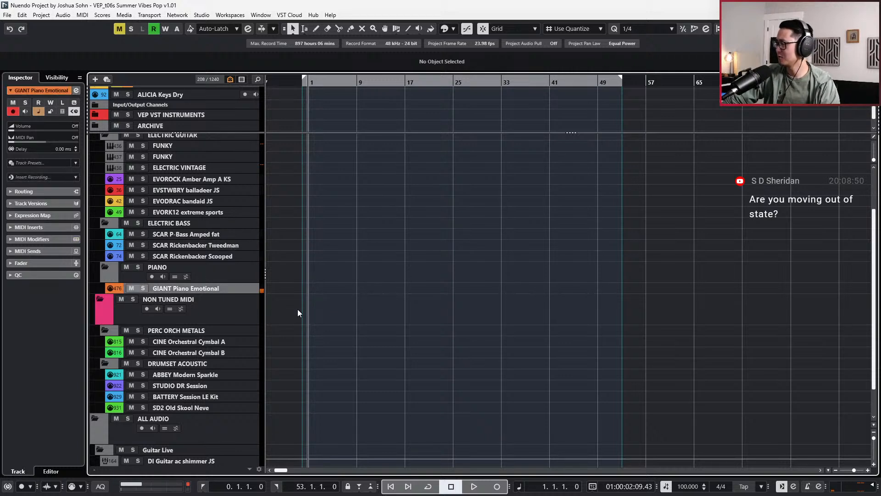
right_click(191, 286)
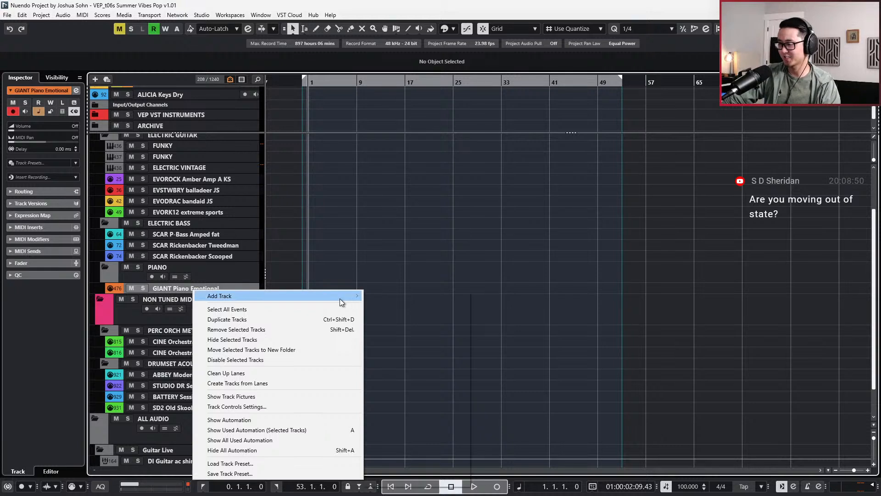
mouse_move(340, 298)
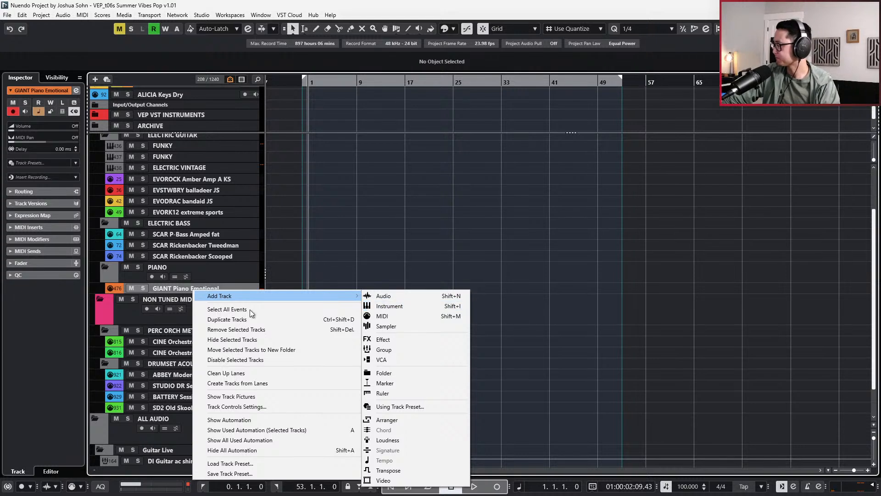
click(445, 201)
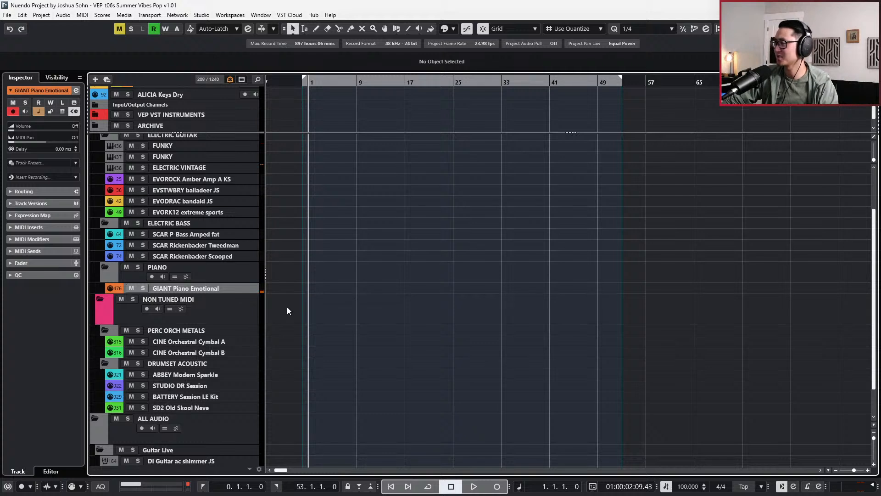
right_click(220, 288)
click(312, 259)
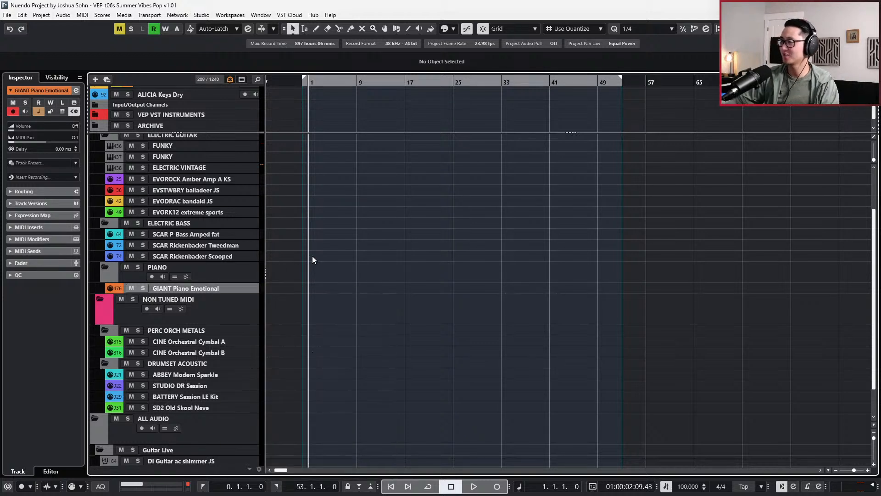
- Browse the ORGANS & KEYS folder in the project's track finder and reveal the SCARBEE Mark I track
key(ctrl+f)
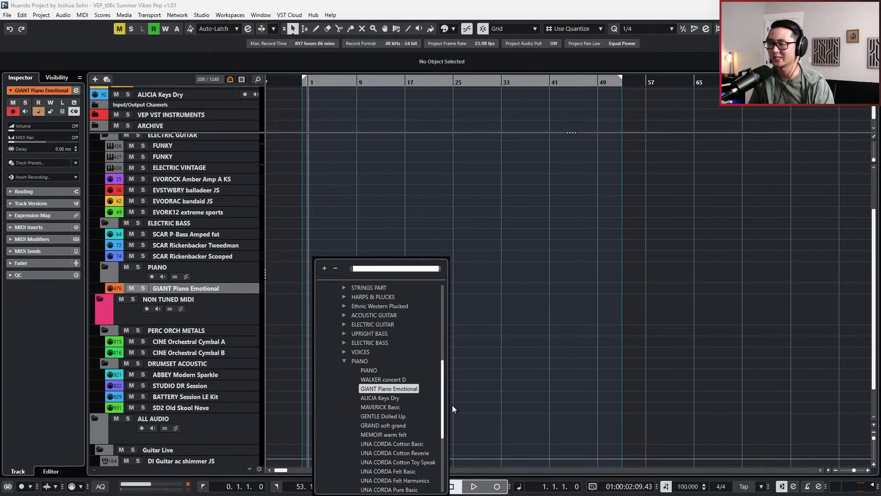
scroll(417, 407, down, 2)
scroll(417, 406, down, 2)
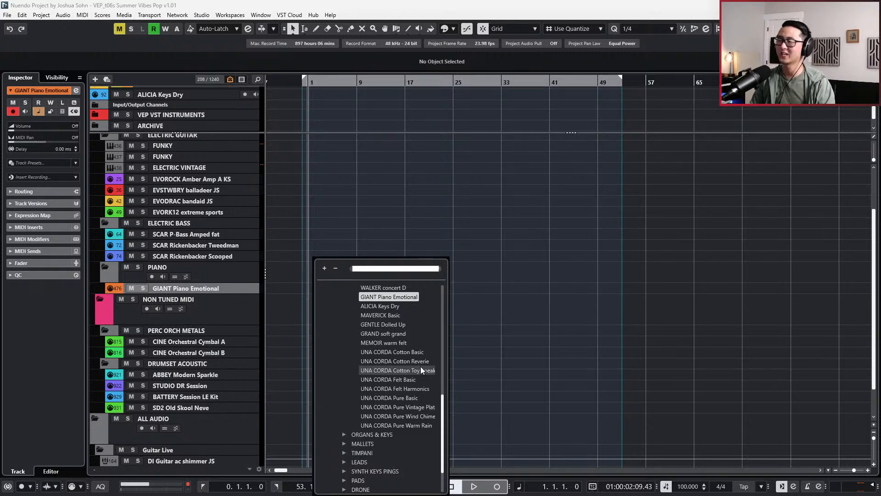
scroll(420, 367, down, 2)
click(344, 377)
scroll(385, 390, down, 5)
scroll(384, 390, up, 4)
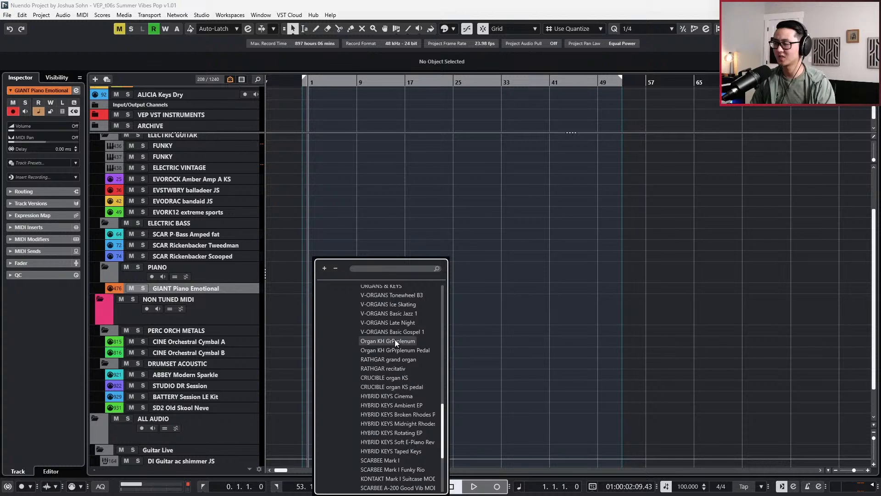
scroll(391, 386, down, 2)
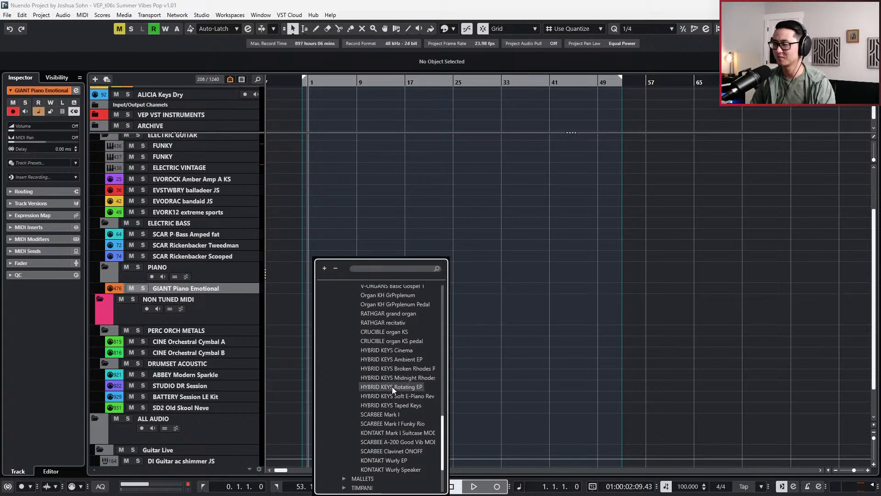
scroll(395, 378, up, 2)
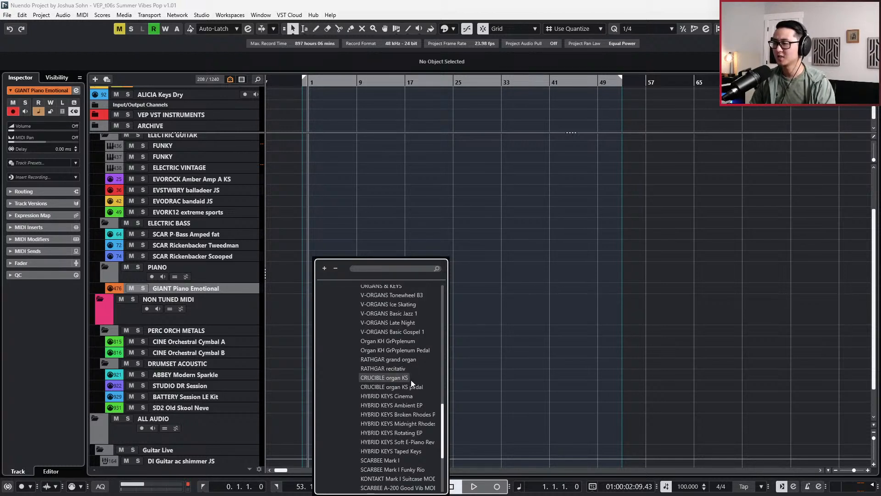
scroll(416, 359, down, 2)
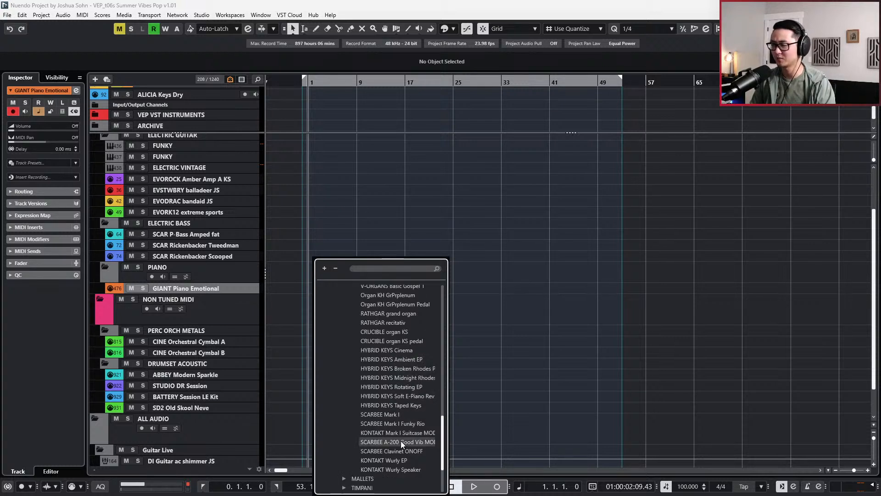
double_click(409, 416)
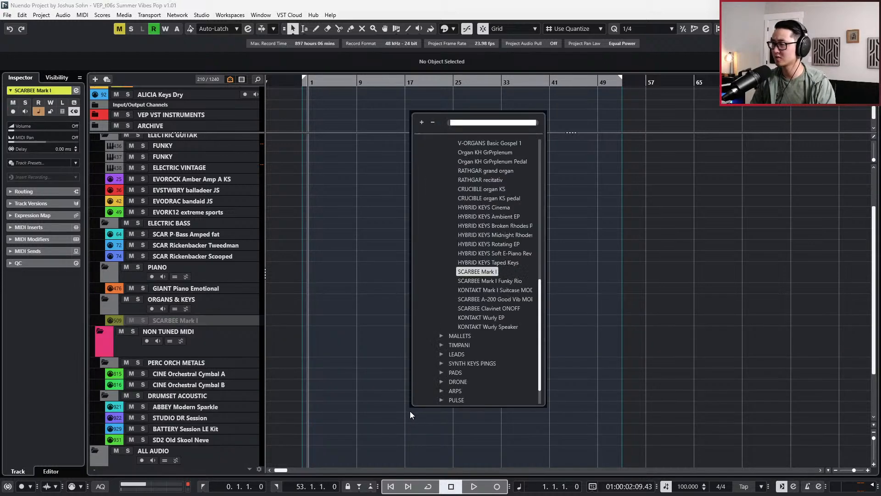
- Reveal the KONTAKT Mark I Suitcase MOD, SCARBEE Mark I Funky Rio and SCARBEE A-200 Good Vib MOD tracks from ORGANS & KEYS
double_click(473, 290)
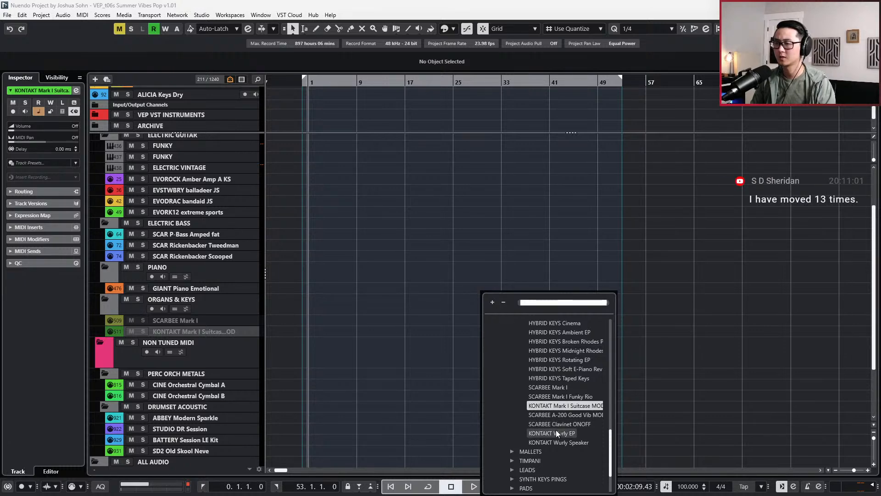
double_click(562, 403)
key(f)
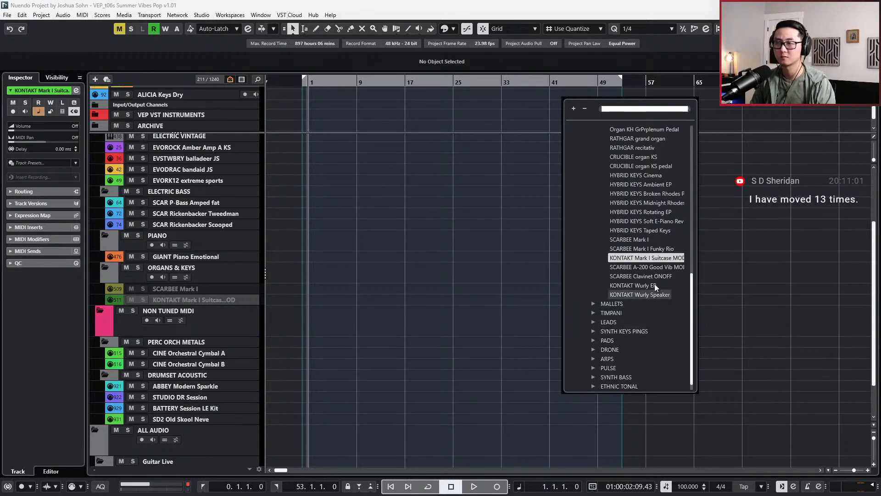
click(657, 249)
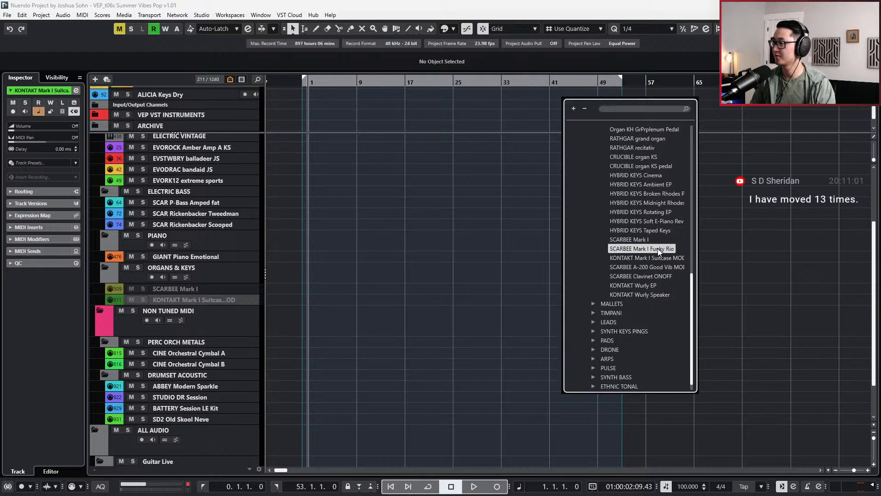
double_click(657, 248)
key(f)
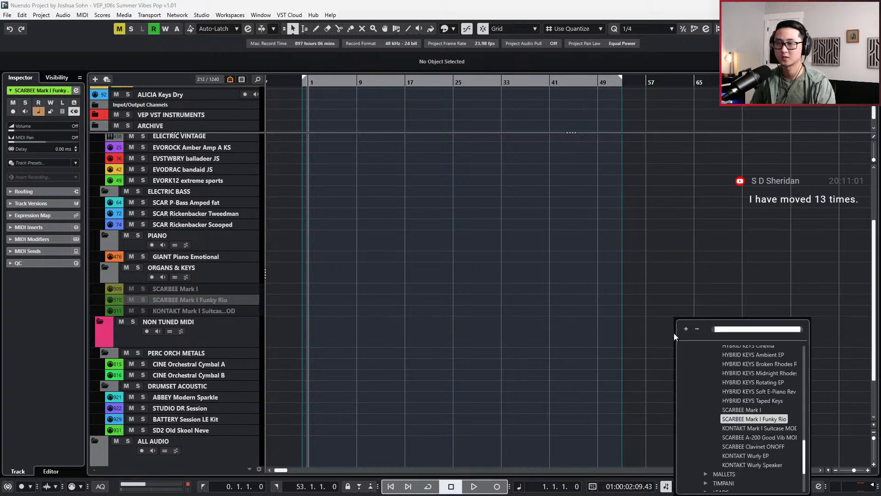
double_click(733, 438)
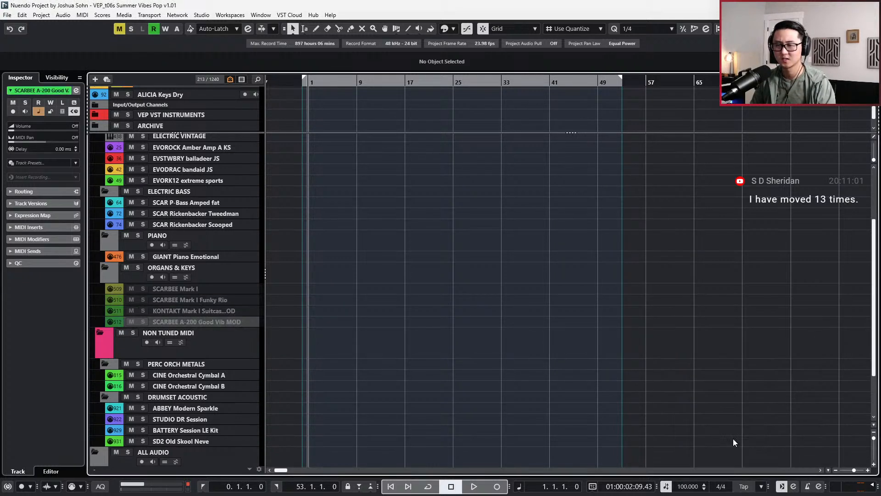
- Enable the four disabled tracks in the ORGANS & KEYS folder and select SCARBEE Mark I Funky Rio for auditioning
shift+click(175, 290)
key(shift+e)
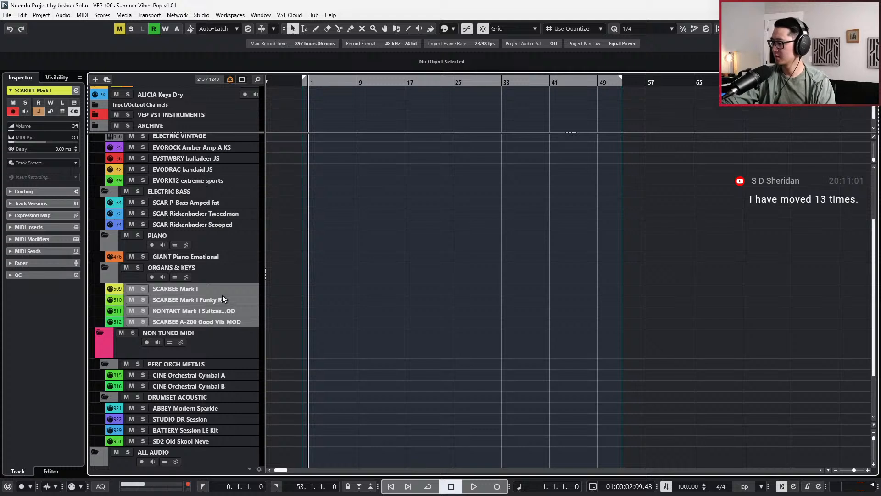
click(233, 297)
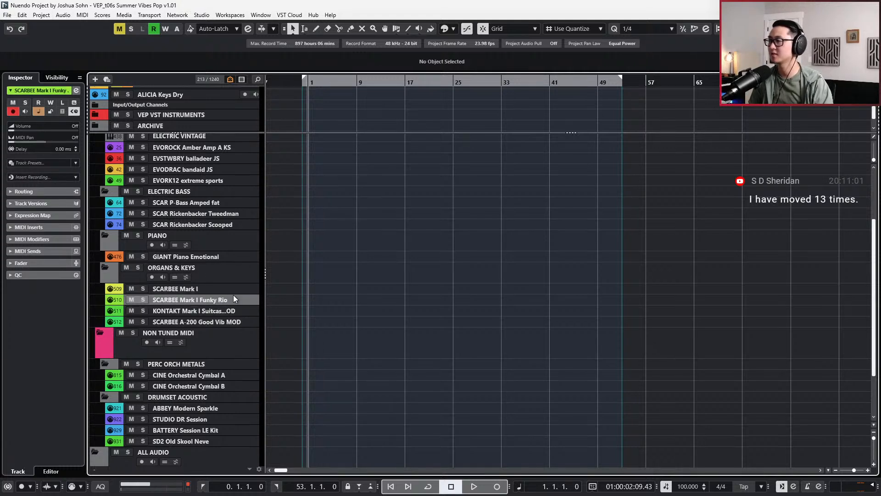
- Find, reveal and enable the HYBRID KEYS Midnight Rhodes and HYBRID KEYS Cinema tracks in the ORGANS & KEYS folder
key(f)
scroll(376, 459, up, 5)
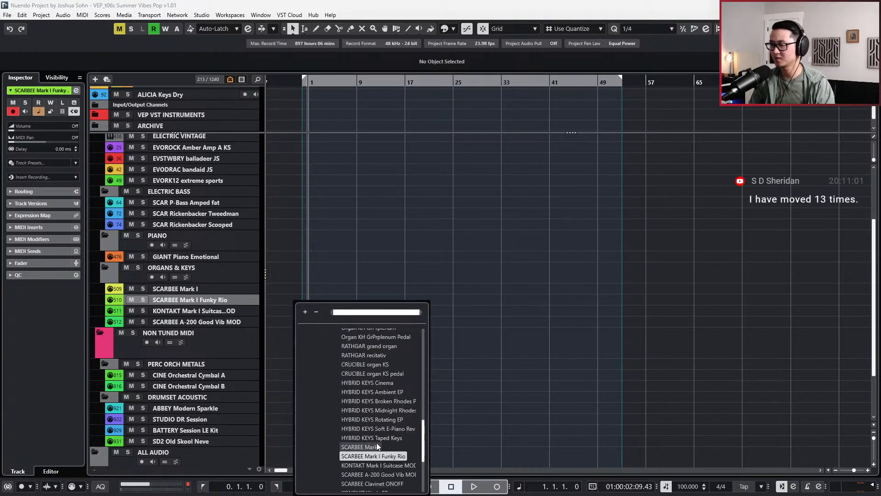
click(379, 408)
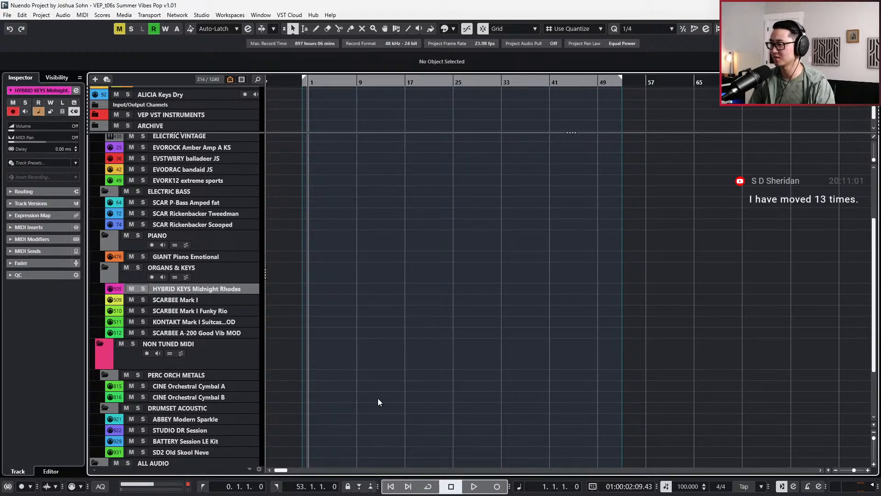
key(f)
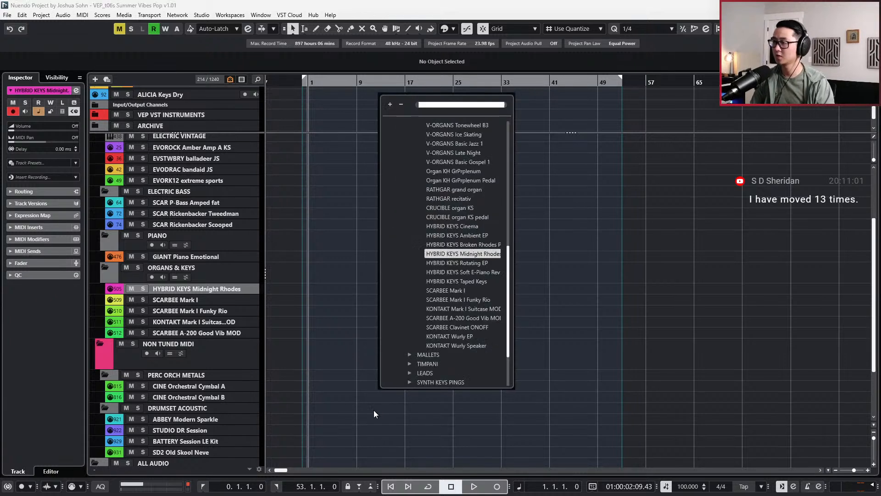
click(469, 226)
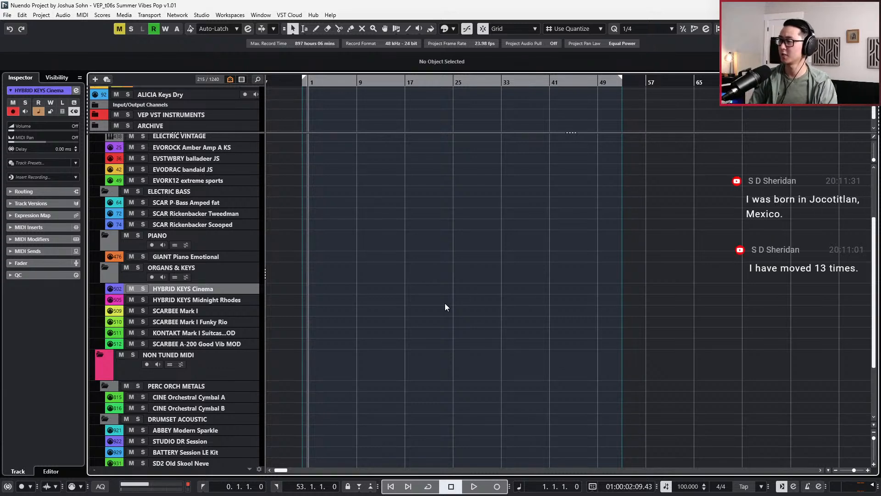
- Audition SCARBEE A-200 Good Vib MOD, and reveal and enable SKYLINE ld sao paulo, ld rigged JS and ld valur from SYNTH KEYS PINGS
scroll(277, 274, down, 3)
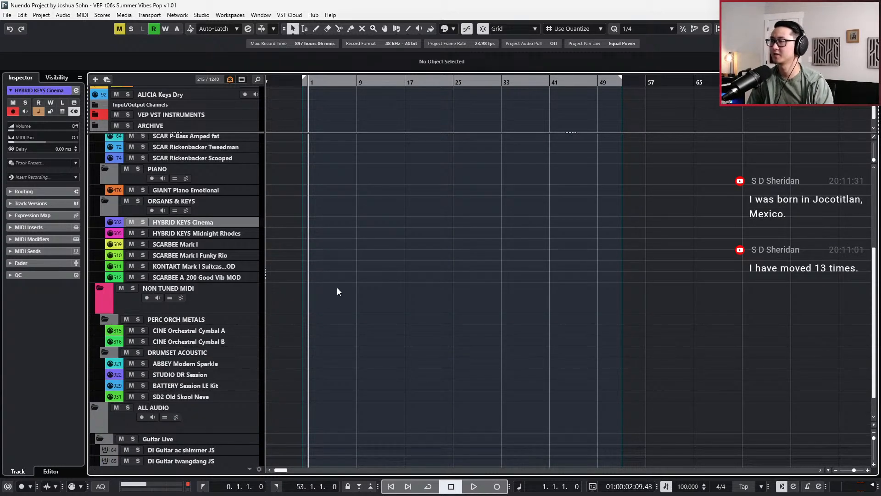
click(233, 277)
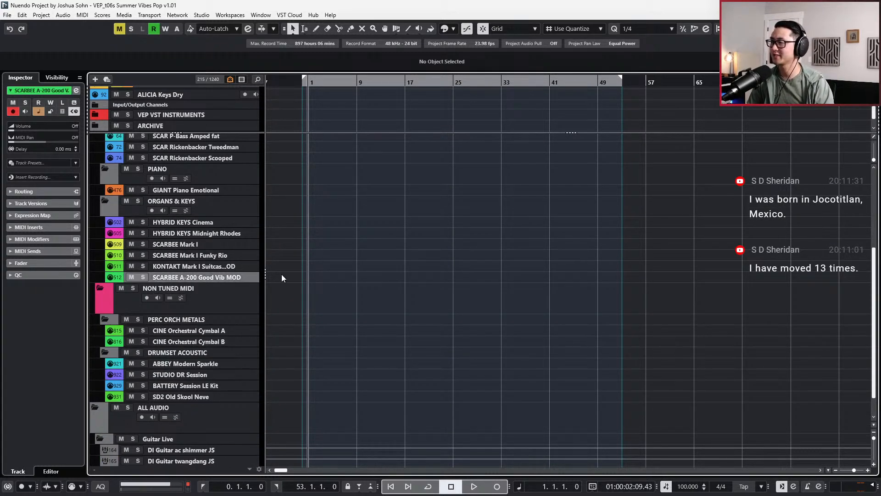
key(ctrl+f)
scroll(385, 404, down, 2)
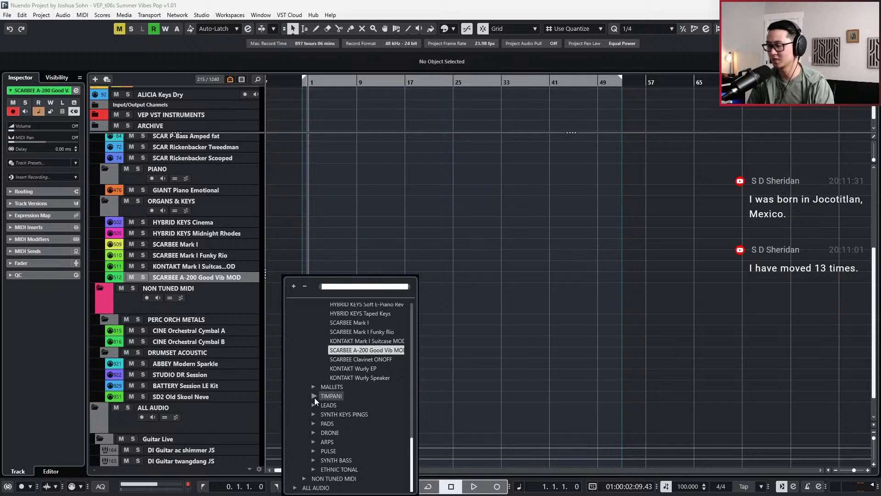
click(316, 412)
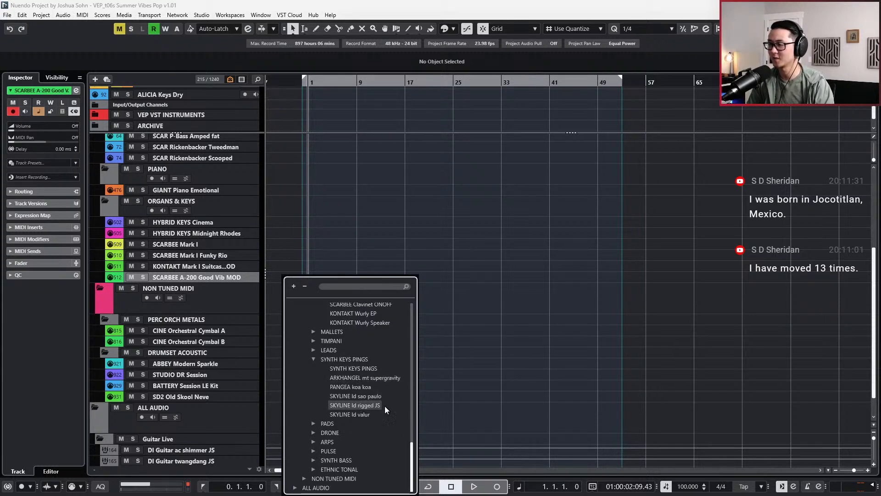
double_click(362, 397)
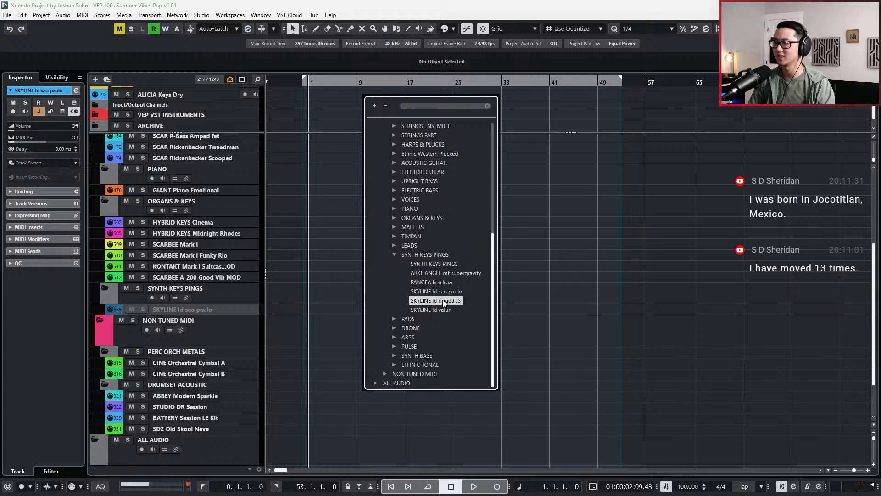
double_click(442, 301)
double_click(442, 373)
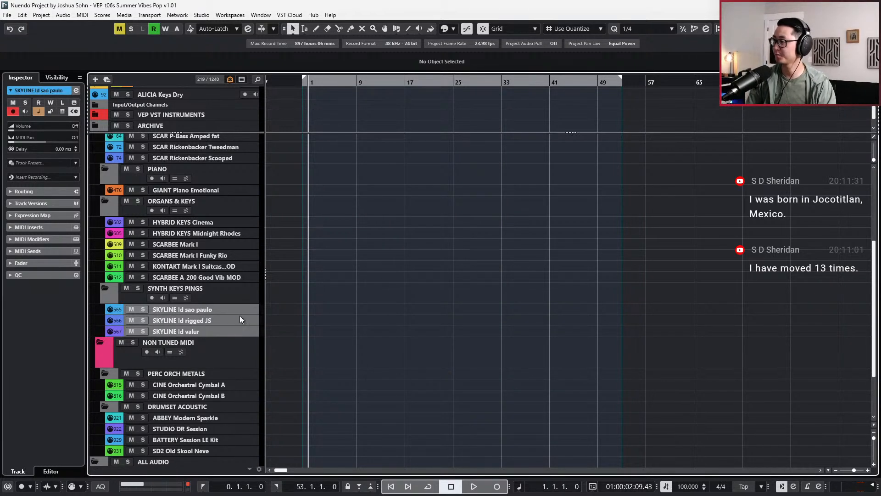
- Audition the three SKYLINE tracks and cut the Synth Keys Pings channel's low EQ band by about 10.2 dB at about 308 Hz
click(197, 309)
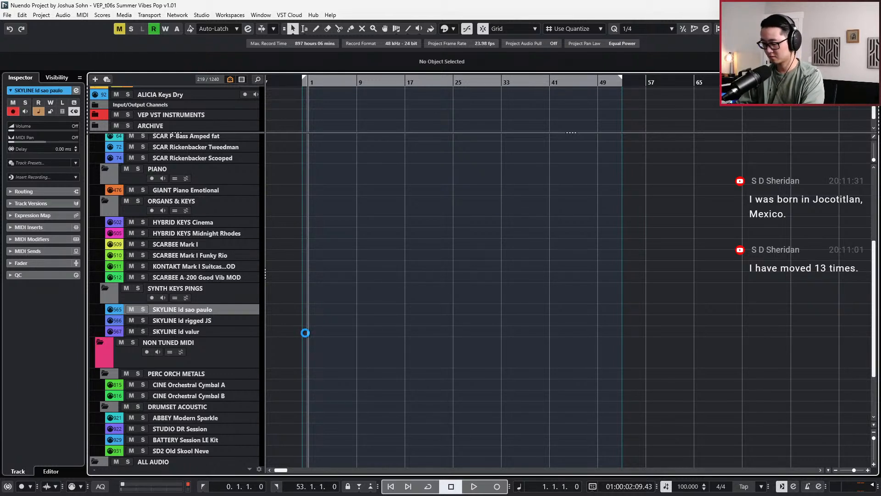
key(Down)
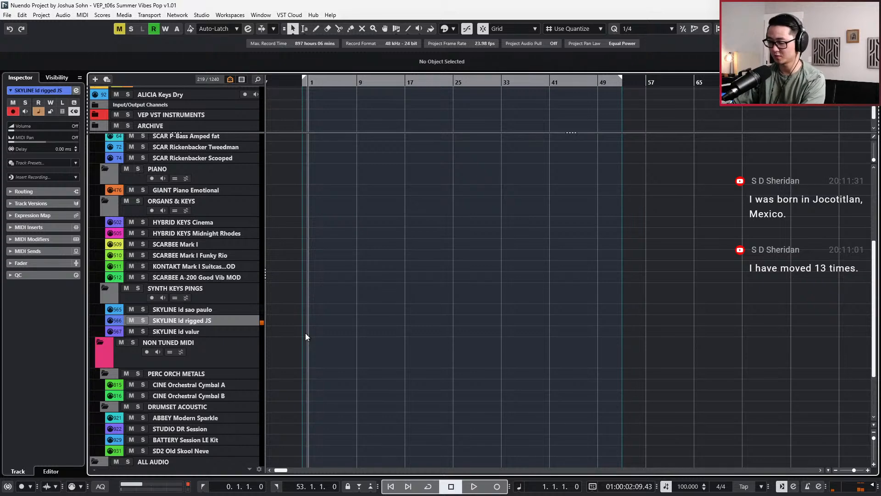
key(e)
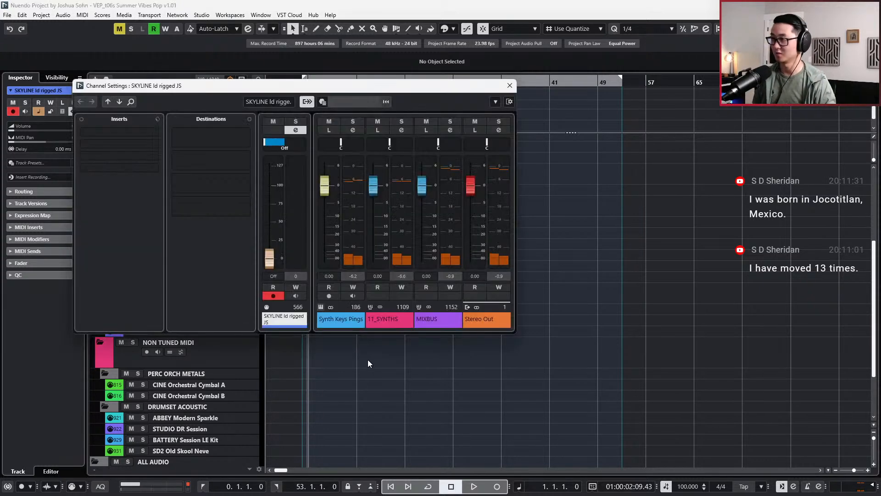
click(346, 316)
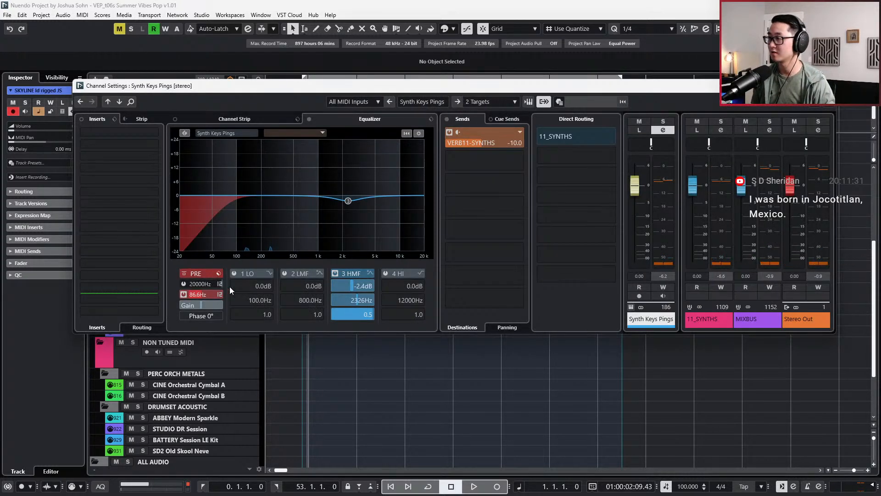
drag(234, 208, 272, 227)
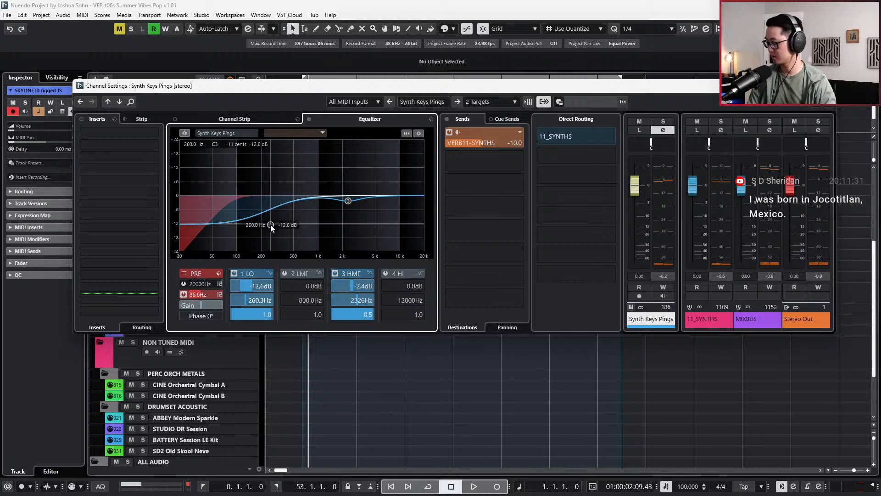
drag(271, 227, 277, 221)
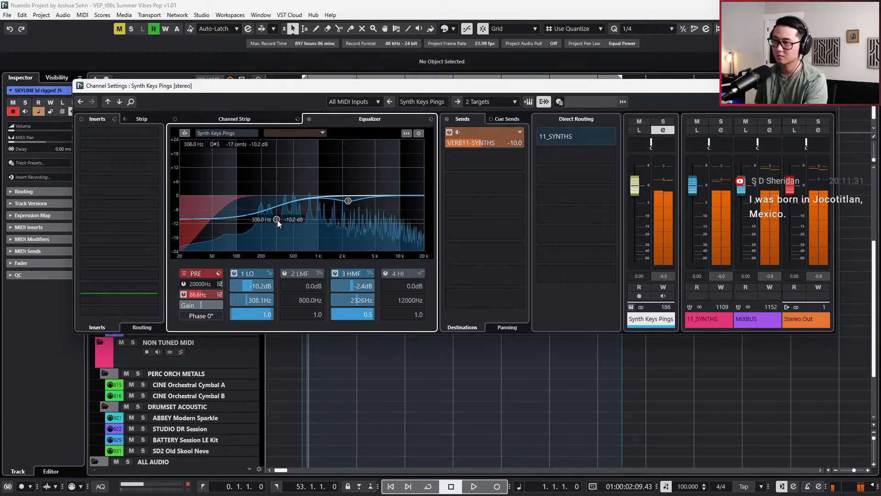
click(511, 412)
click(192, 331)
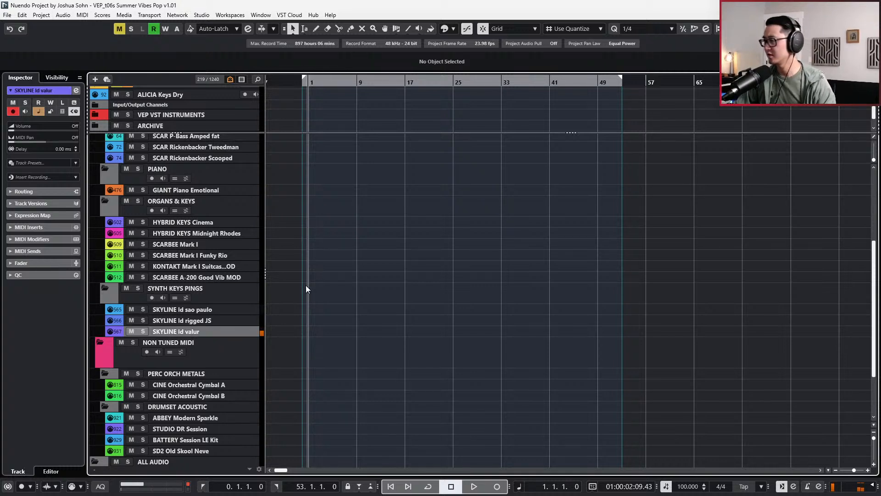
- Start adding an instrument track below SKYLINE ld valur, with Omnisphere as its instrument
scroll(313, 292, down, 2)
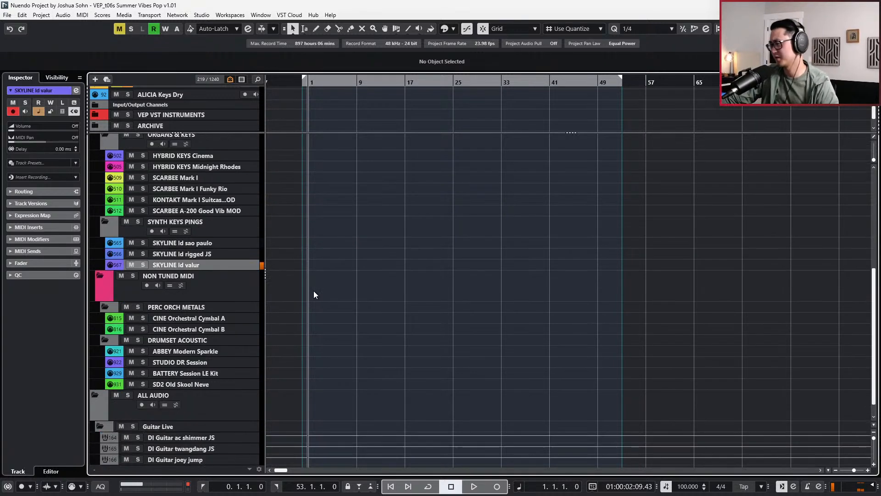
right_click(223, 270)
mouse_move(304, 278)
click(420, 285)
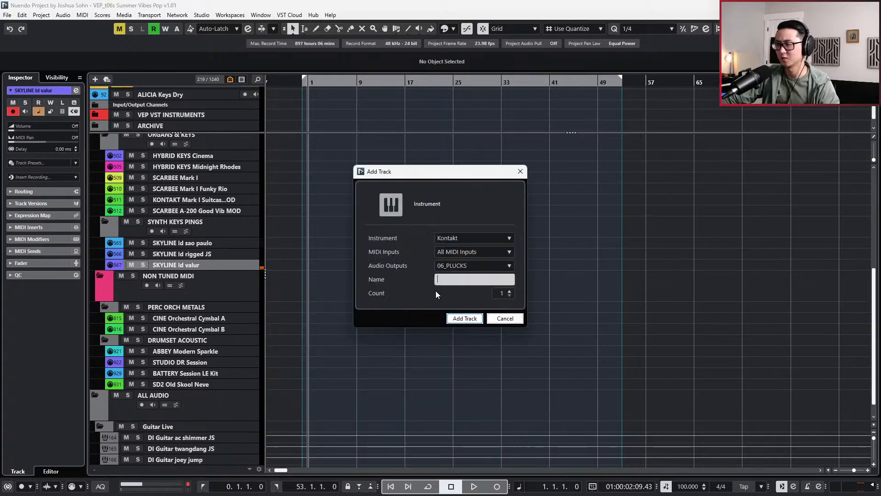
click(473, 265)
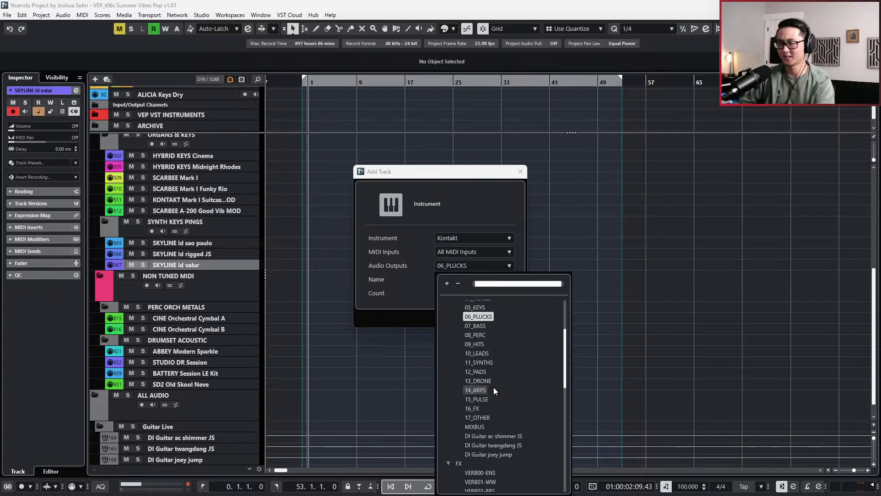
text(OMNI)
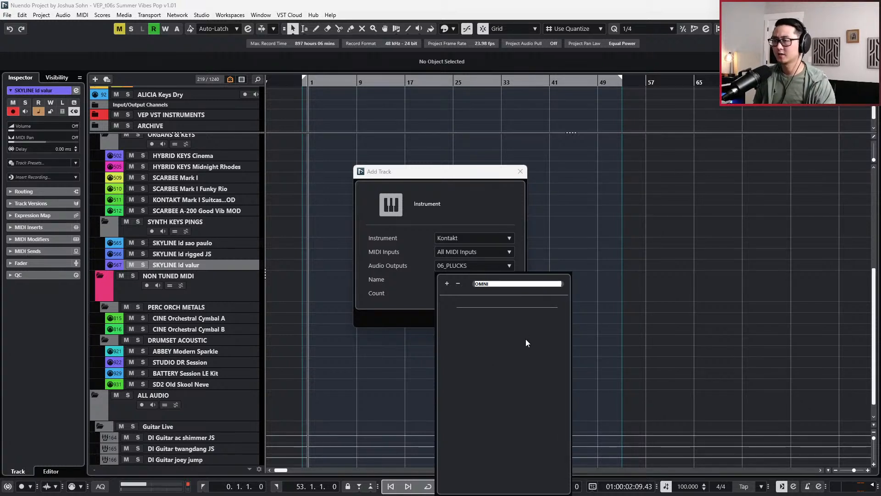
click(500, 266)
click(477, 240)
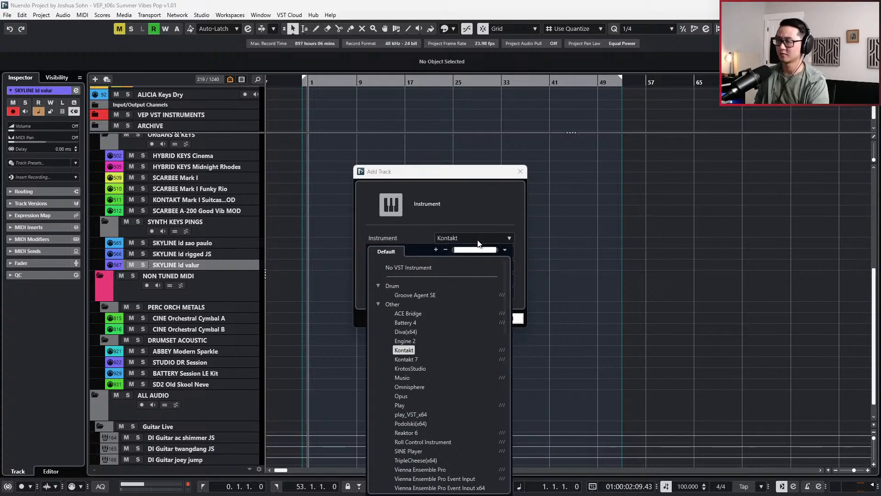
text(omni)
click(431, 304)
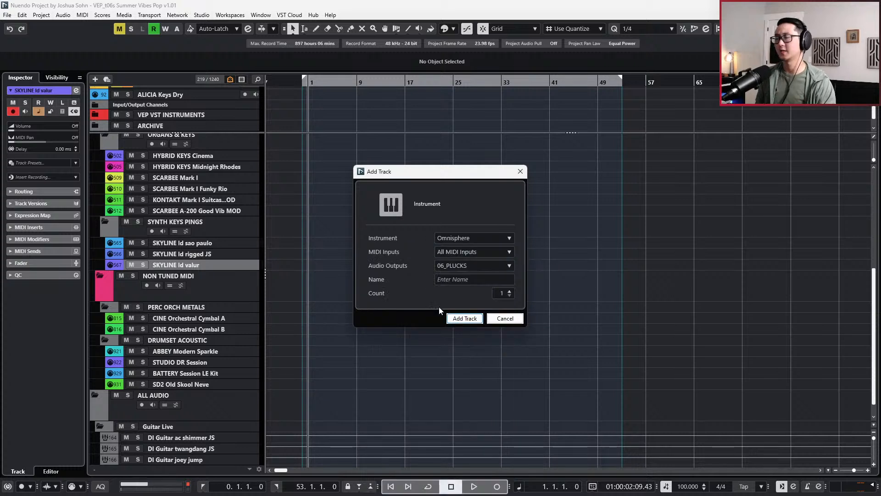
- Route the new Omnisphere track's audio output to 11_SYNTHS and add the track
click(483, 264)
scroll(505, 404, down, 2)
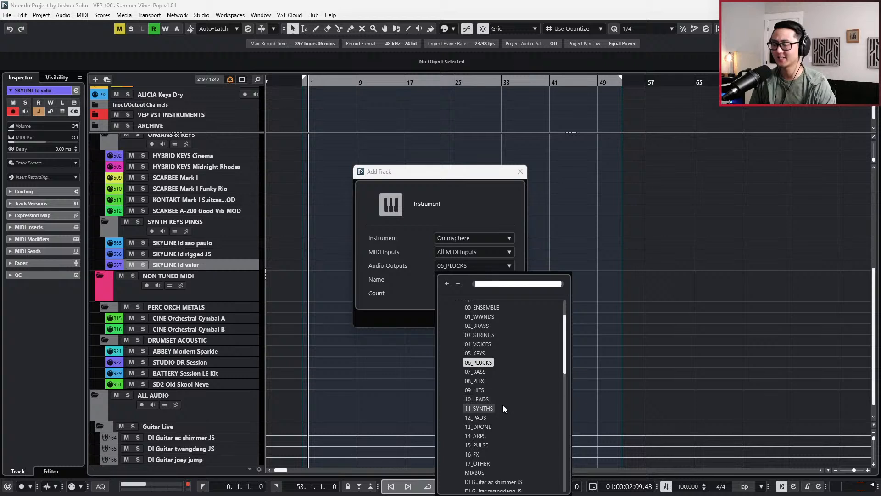
click(478, 407)
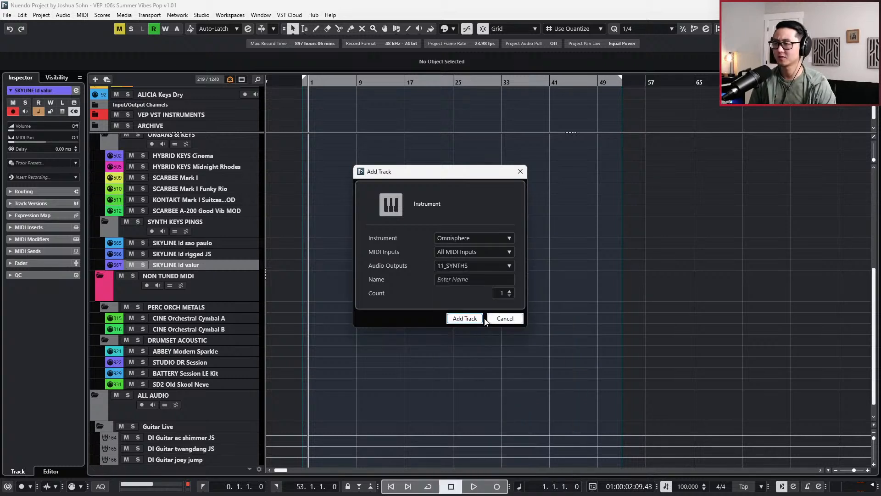
click(477, 320)
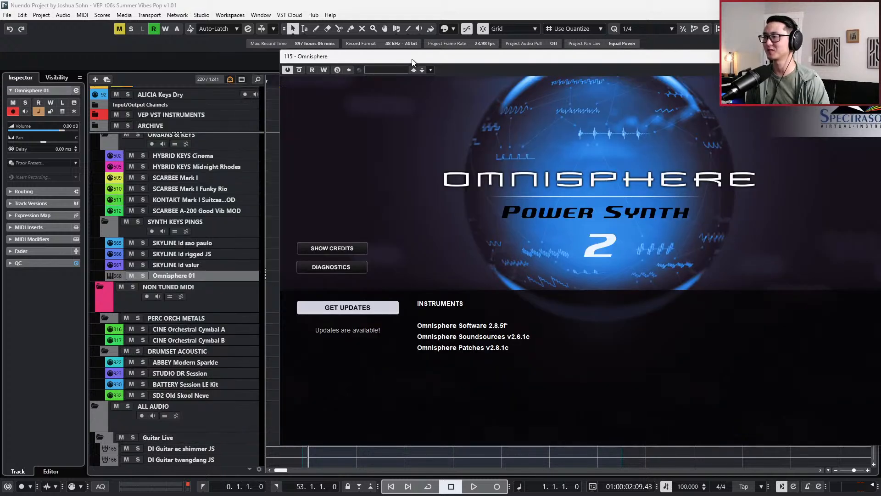
- Dismiss the Omnisphere splash screen and compare the HYBRID KEYS Cinema and HYBRID KEYS Midnight Rhodes tracks by auditioning them
click(169, 156)
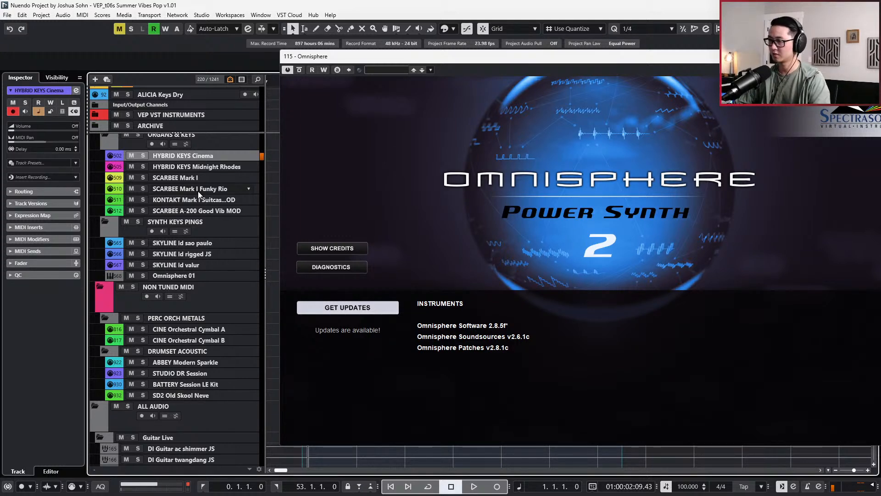
click(344, 363)
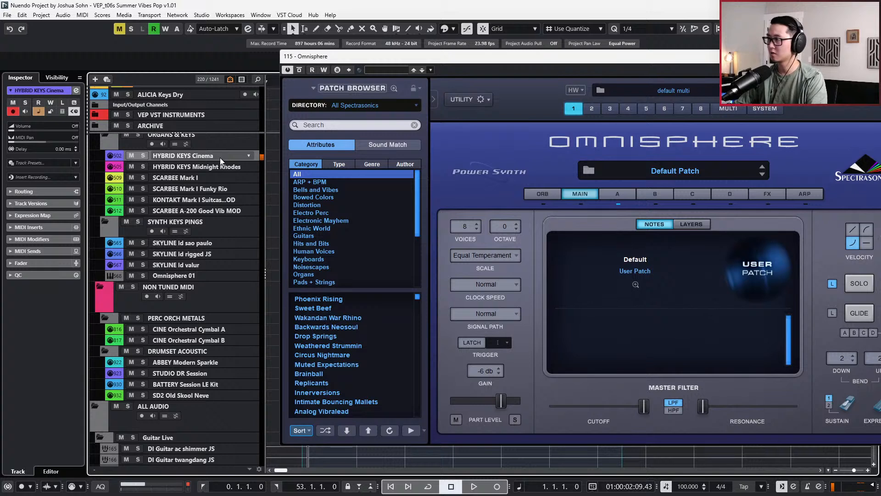
key(Down)
key(Down)
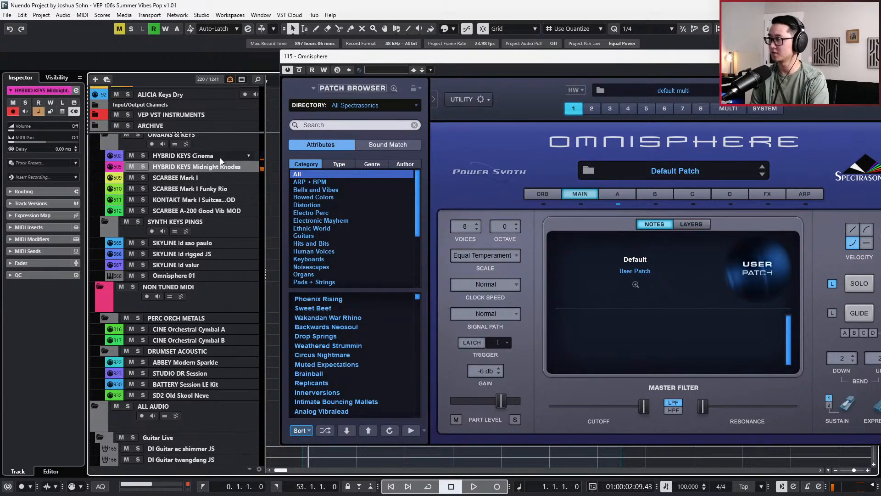
key(Up)
key(Up)
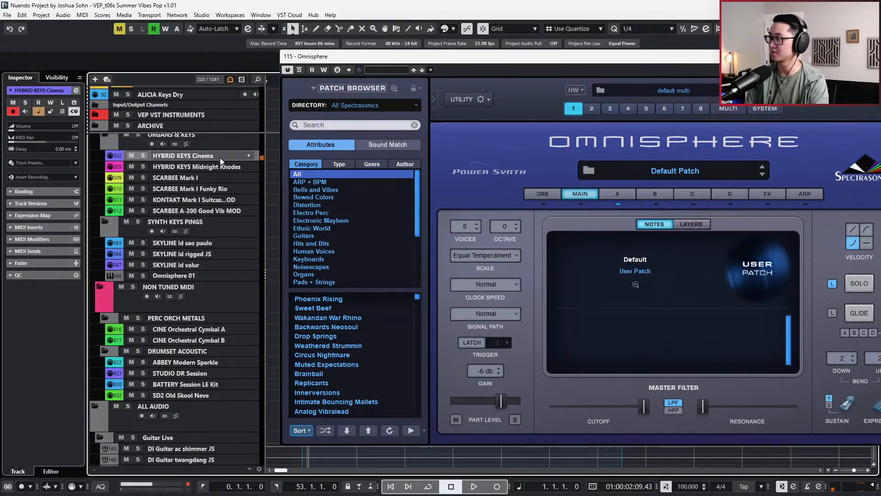
key(Down)
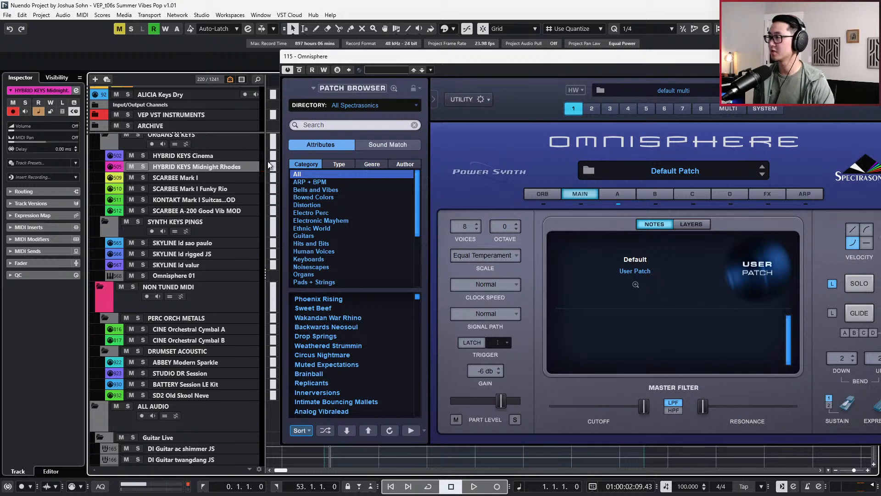
- Disable the HYBRID KEYS Cinema and HYBRID KEYS Midnight Rhodes tracks together
key(Up)
key(shift+Down)
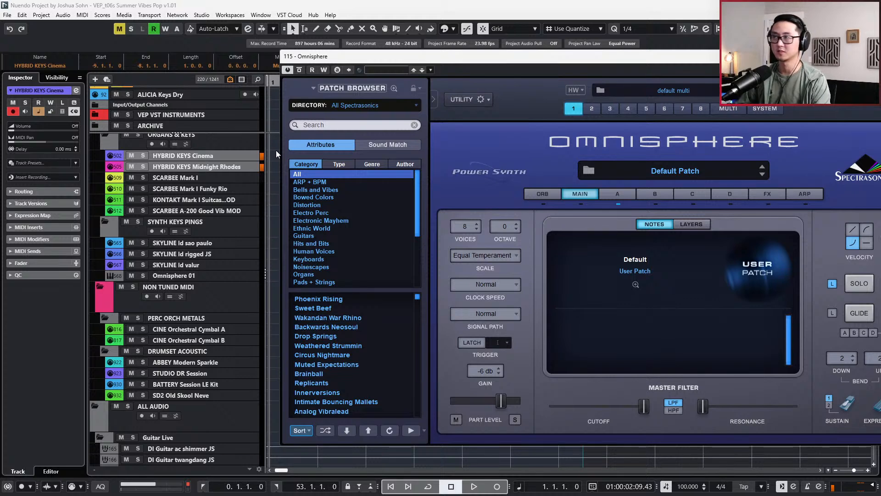
key(d)
- Close the Omnisphere window and audition SCARBEE Mark I, Mark I Funky Rio, KONTAKT Mark I Suitcase and SCARBEE A-200 Good Vib MOD
click(212, 177)
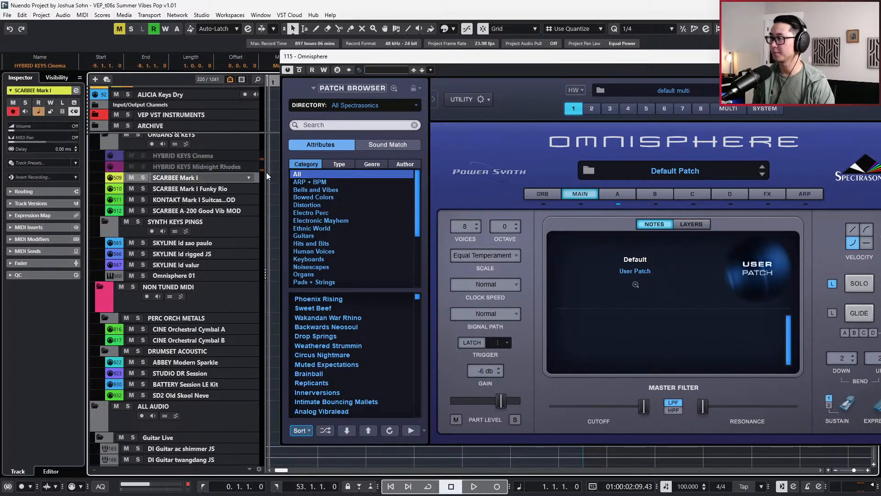
drag(399, 53, 356, 49)
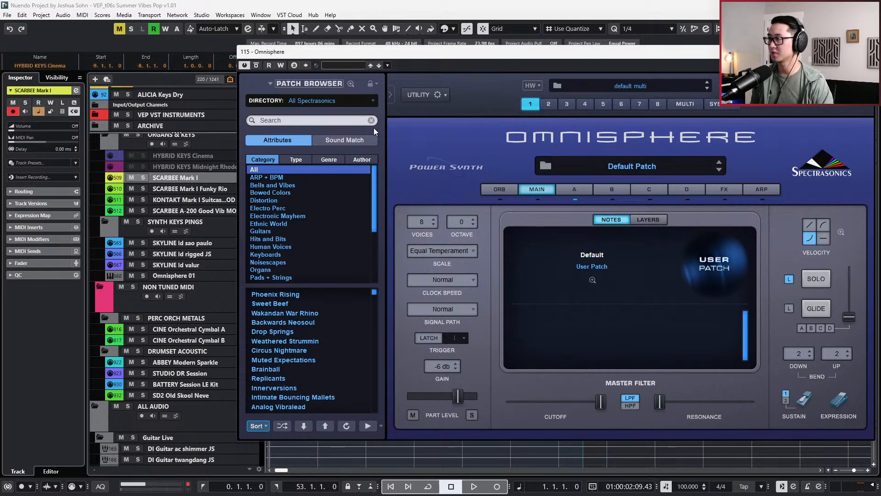
key(Escape)
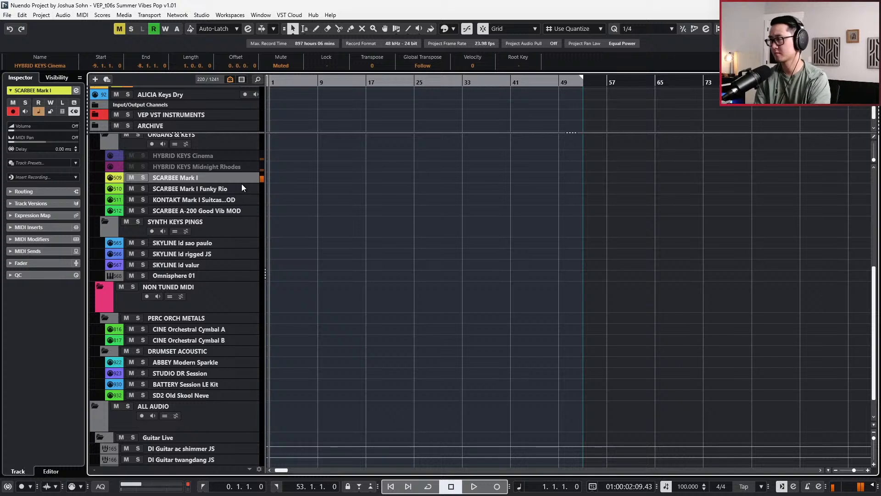
click(242, 185)
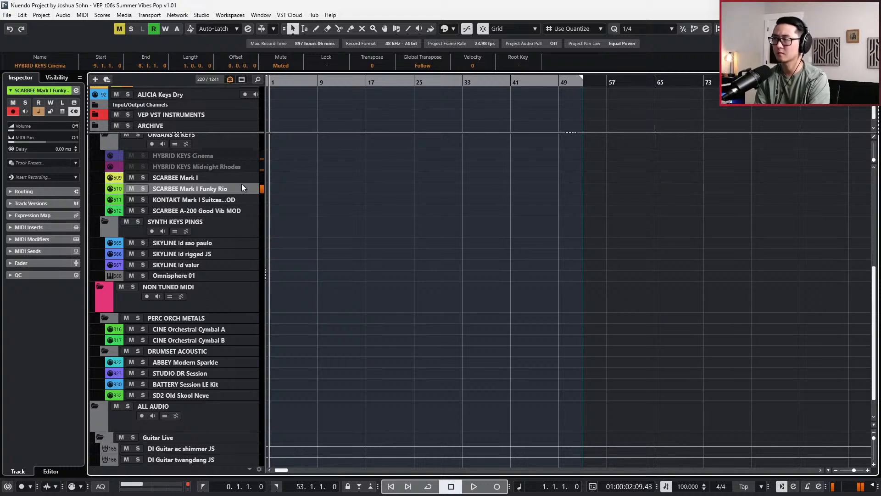
key(Down)
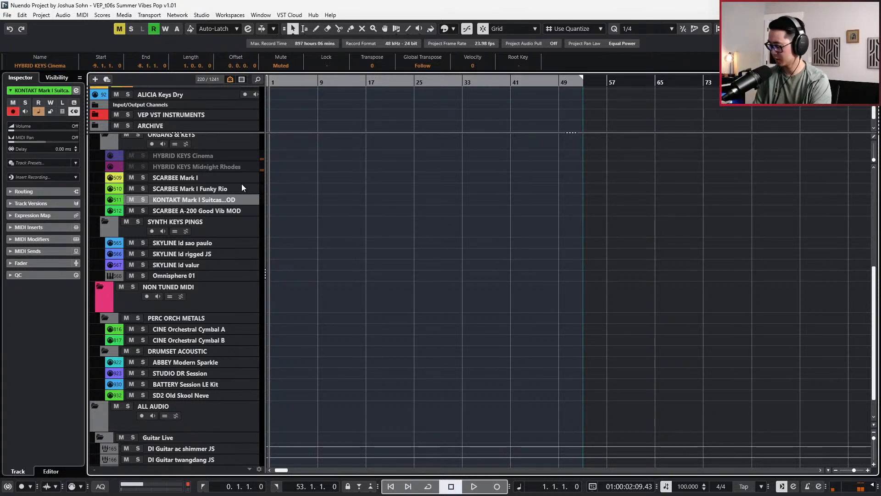
key(Down)
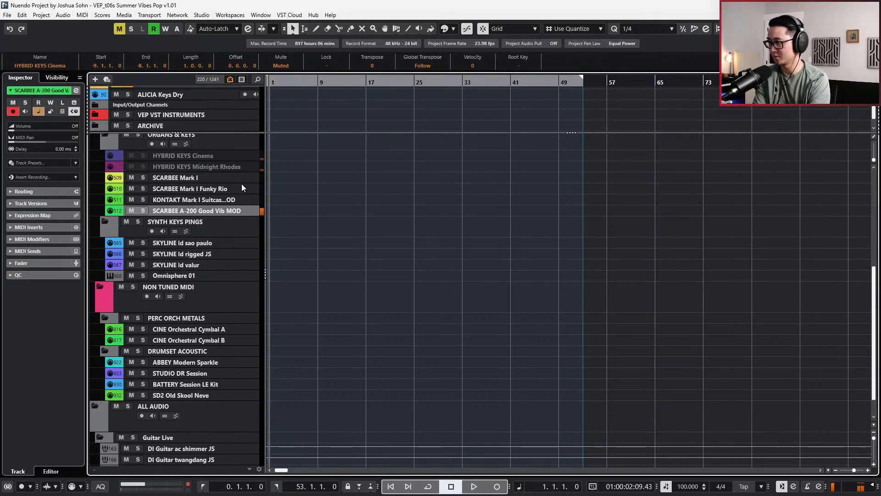
key(Up)
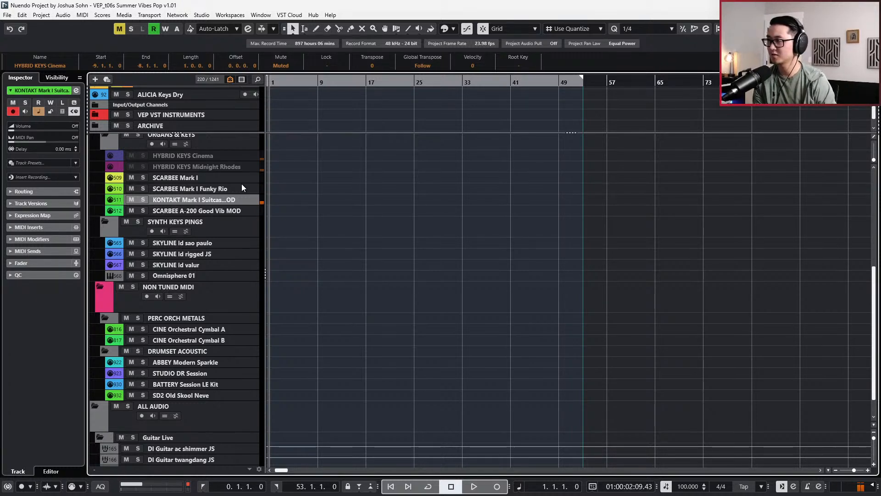
key(Down)
key(Up)
key(Down)
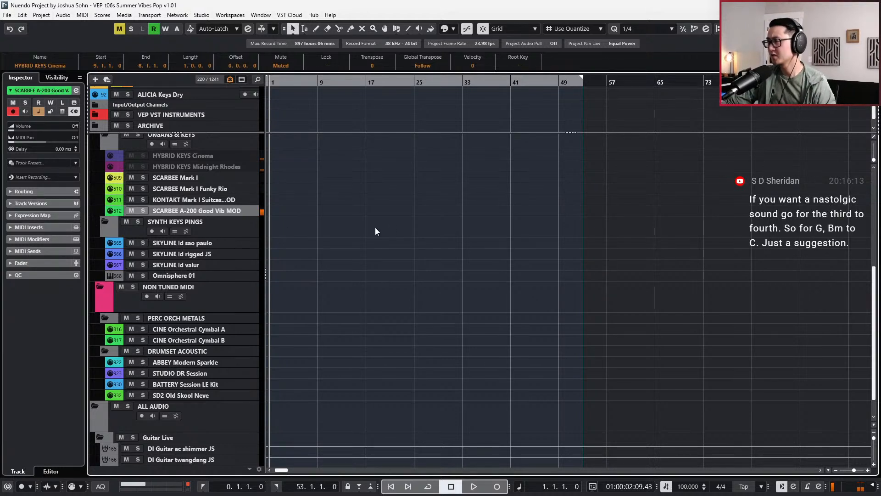
- Audition and compare SKYLINE ld sao paulo, ld rigged JS and ld valur in the SYNTH KEYS PINGS folder
click(227, 245)
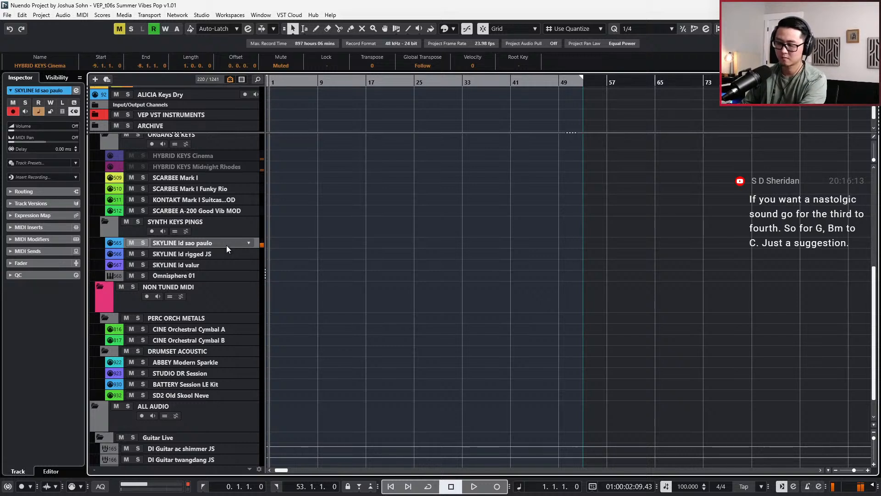
key(Down)
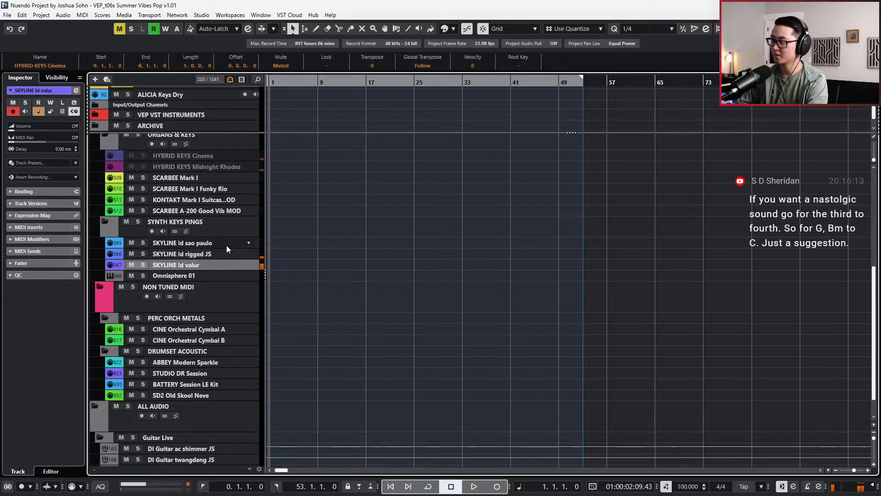
key(Up)
key(Down)
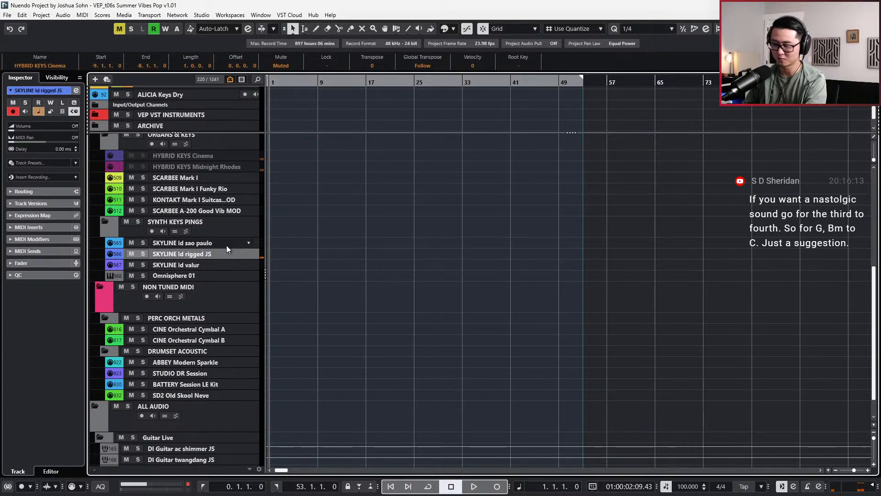
key(Up)
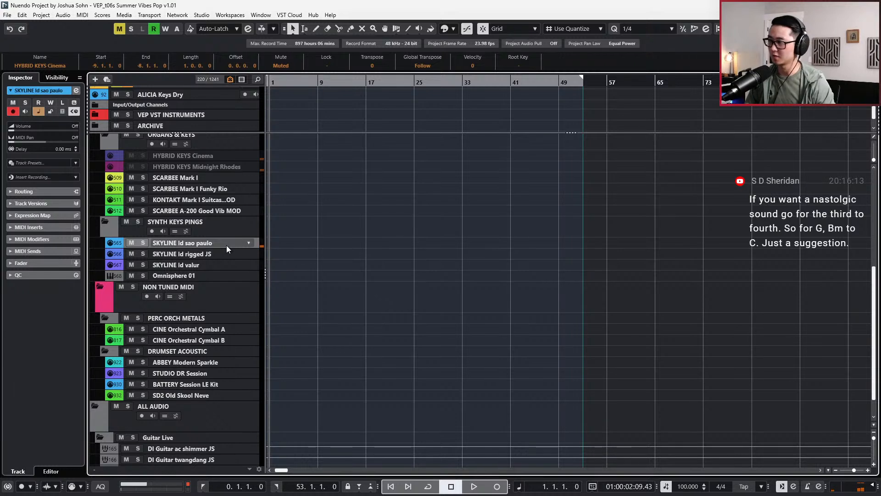
key(Down)
key(Down)
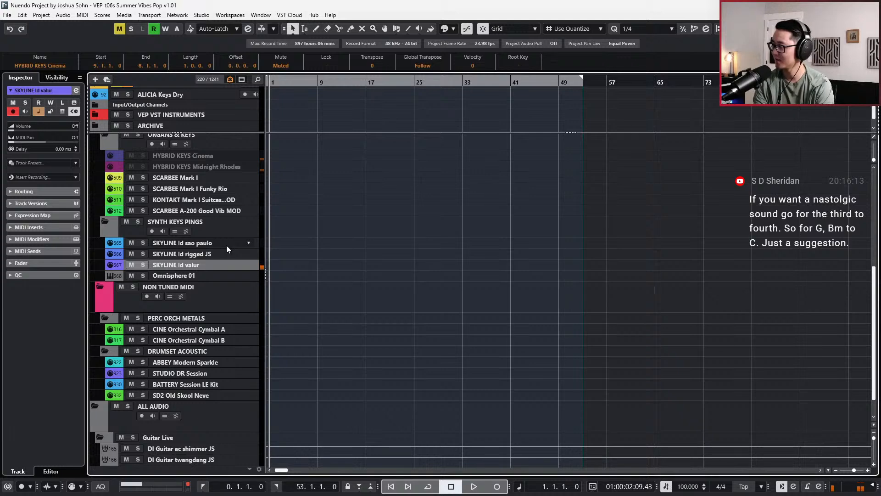
- Open Omnisphere 01's full patch browser and filter the patches to the Synth Poly category
click(220, 275)
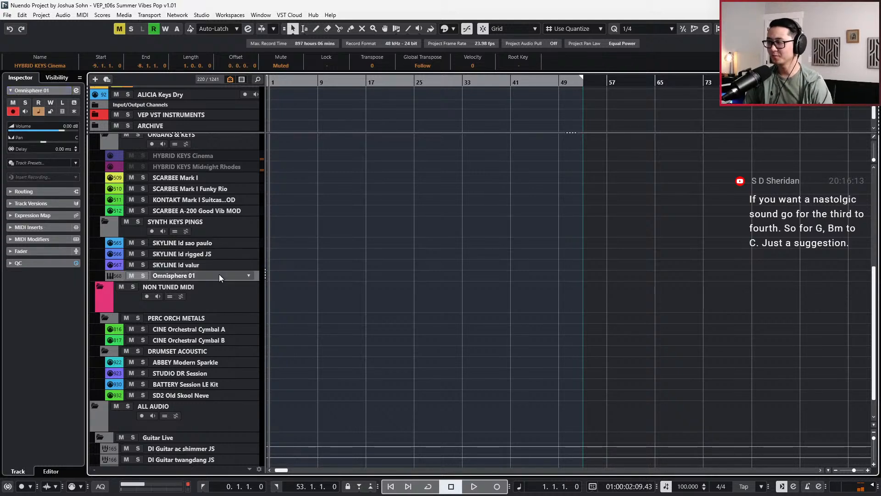
key(e)
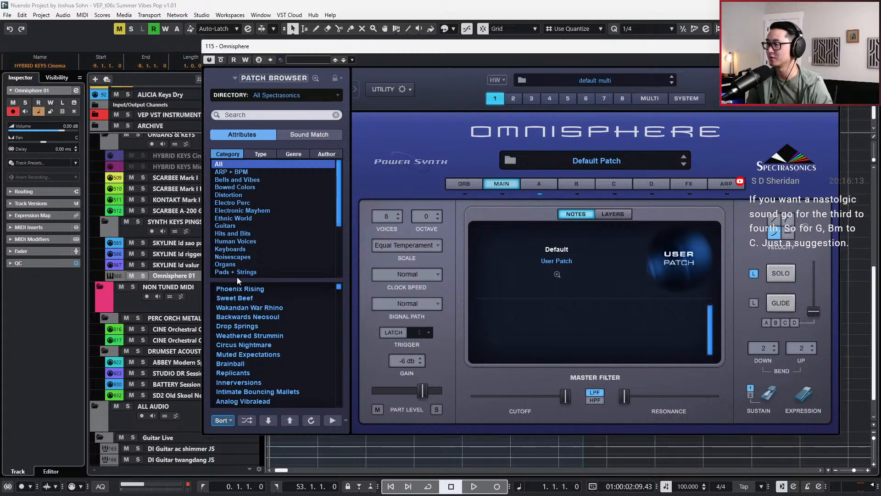
scroll(250, 247, down, 1)
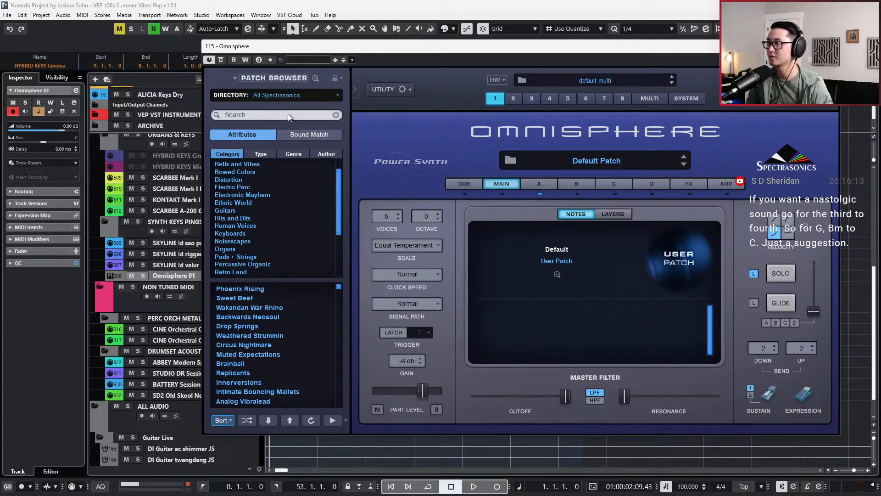
click(277, 77)
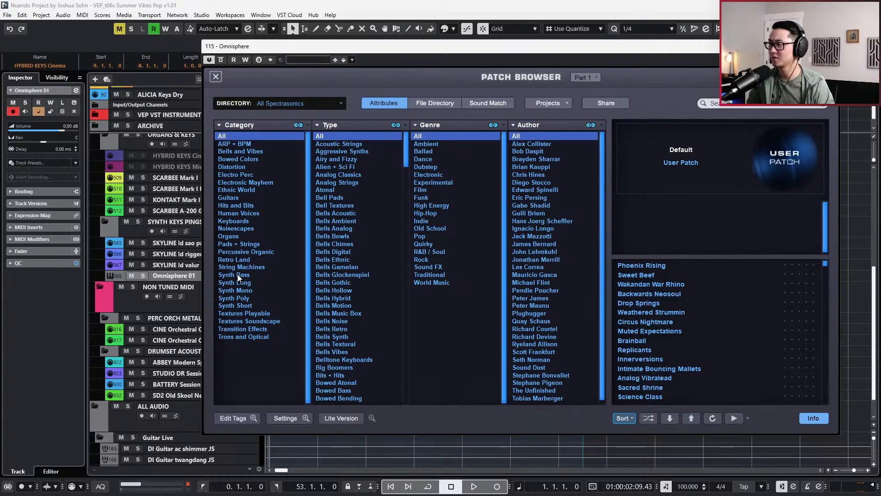
click(241, 298)
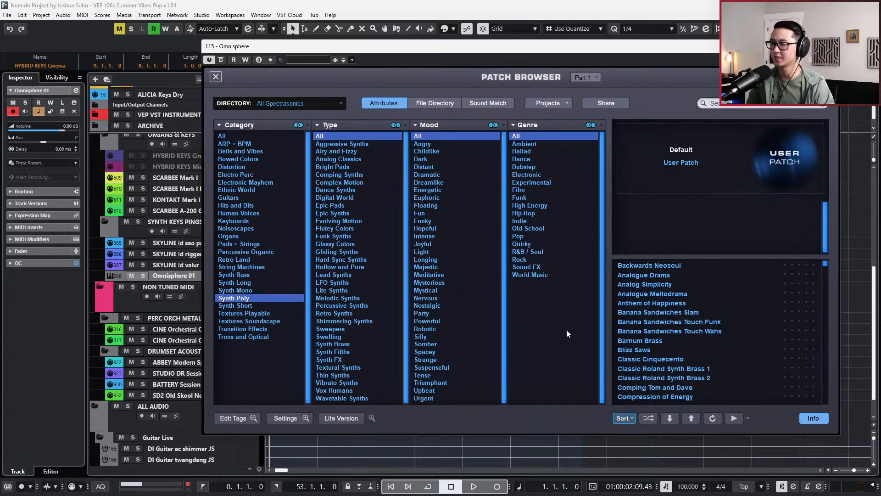
- Load the Euro Juno Chords patch from the Synth Poly results for auditioning
scroll(689, 335, down, 2)
scroll(719, 336, down, 2)
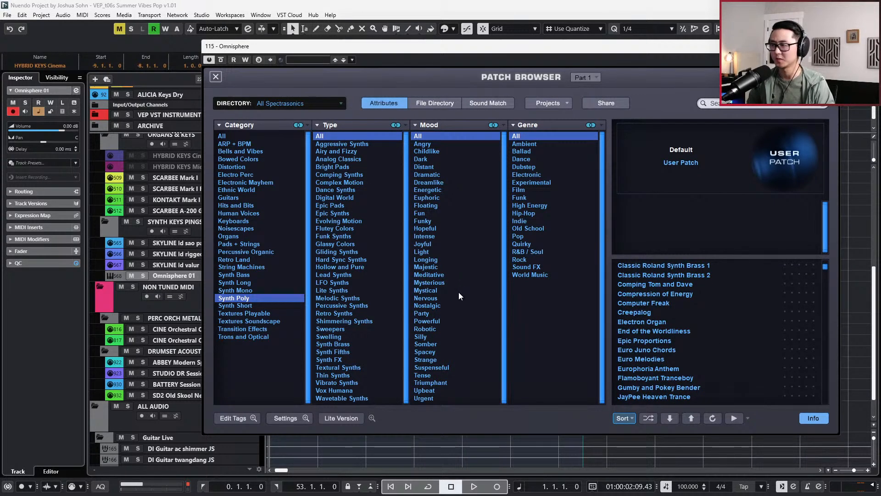
click(640, 351)
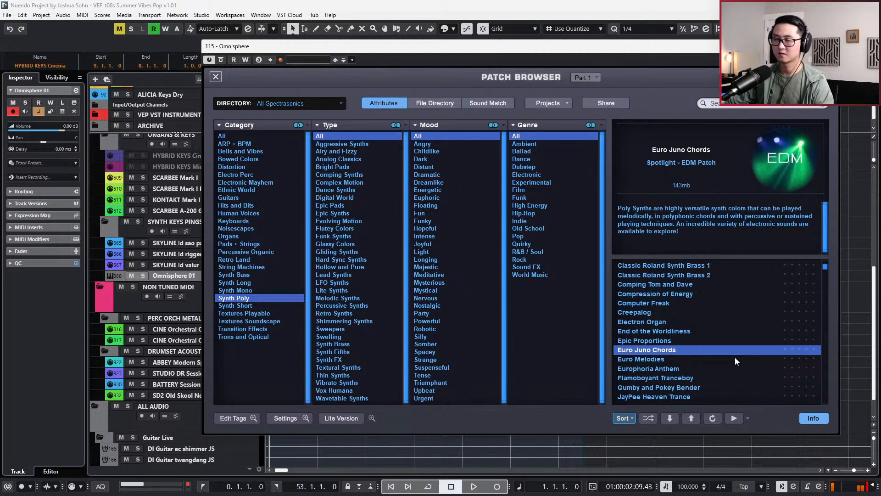
- Load the JayPee Heaven Trance patch from the Synth Poly results for auditioning
scroll(750, 307, down, 1)
scroll(748, 317, down, 5)
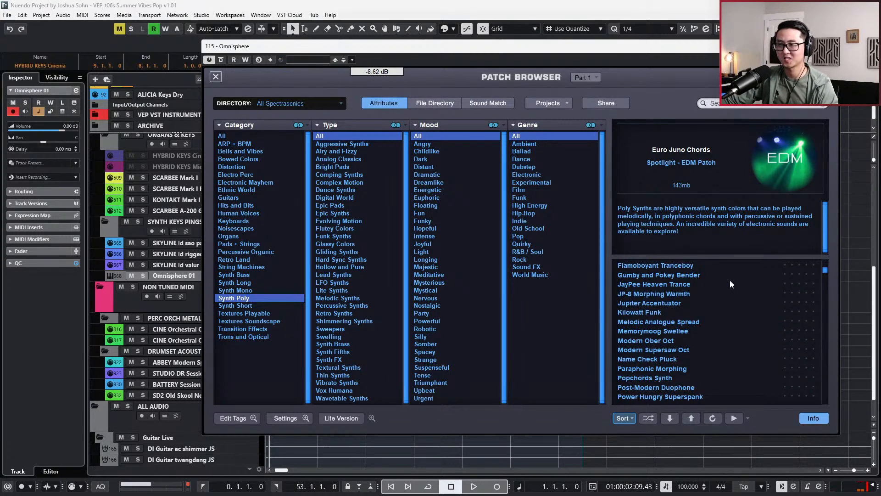
click(728, 283)
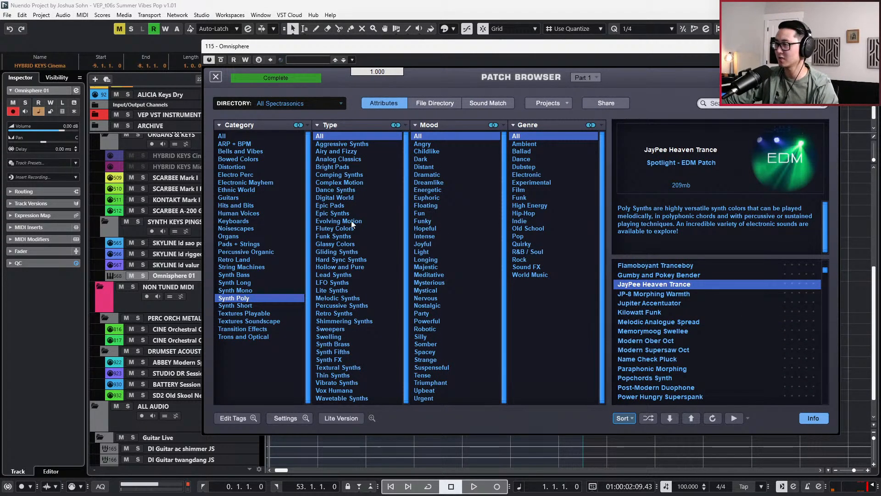
- Narrow the Synth Poly patches to Funk Synths and audition Kilowatt Funk, Brainsalad Modular, Emersonian GX-1 Bandpass and Flaming Supersaws
click(347, 236)
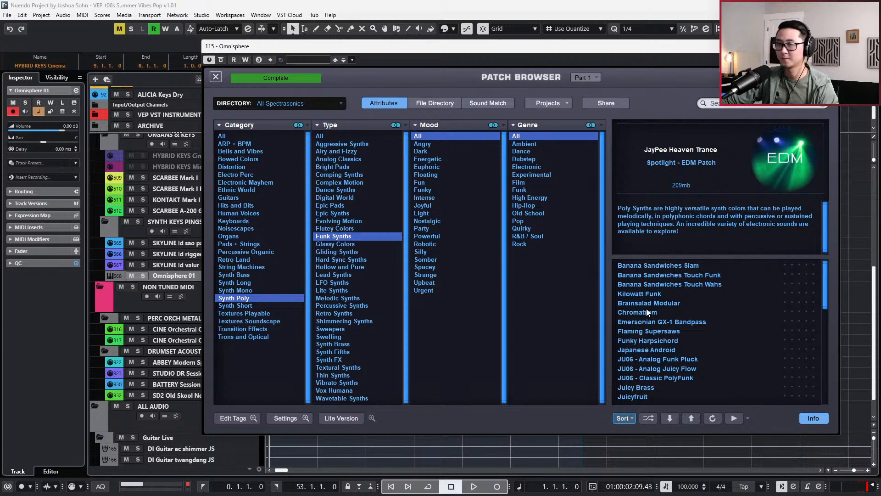
click(649, 294)
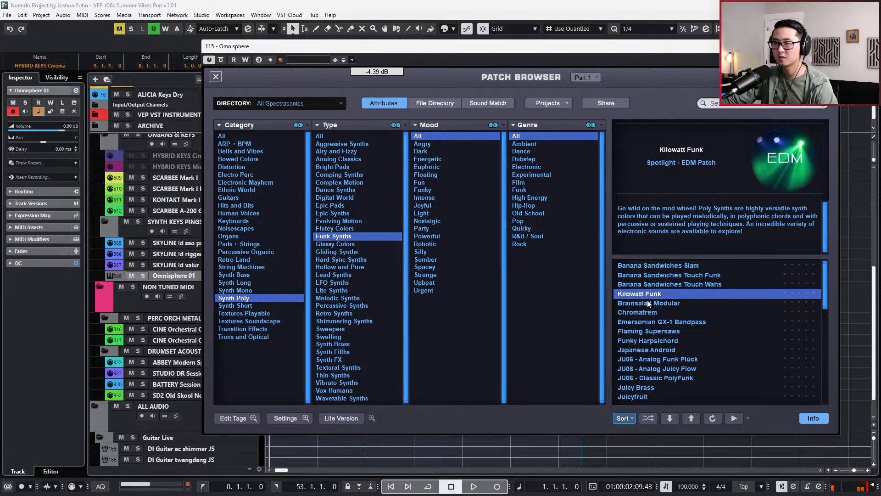
click(647, 301)
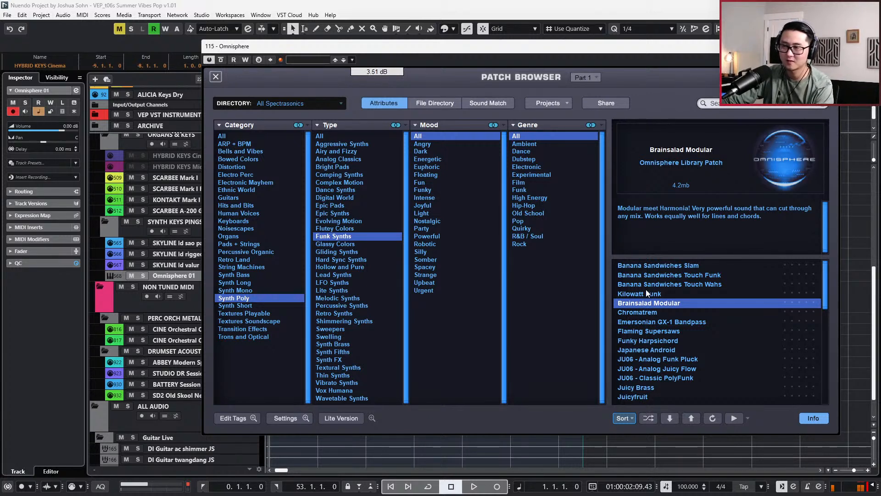
scroll(637, 309, down, 1)
scroll(637, 309, down, 1)
click(648, 281)
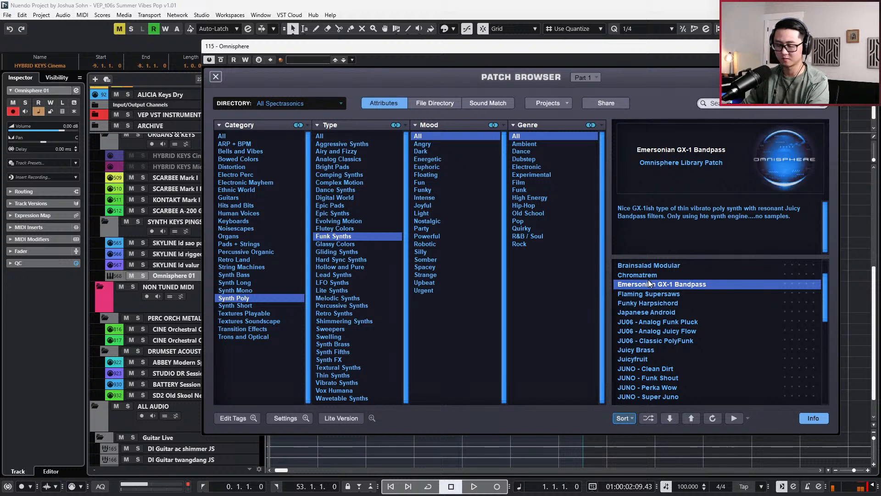
key(Down)
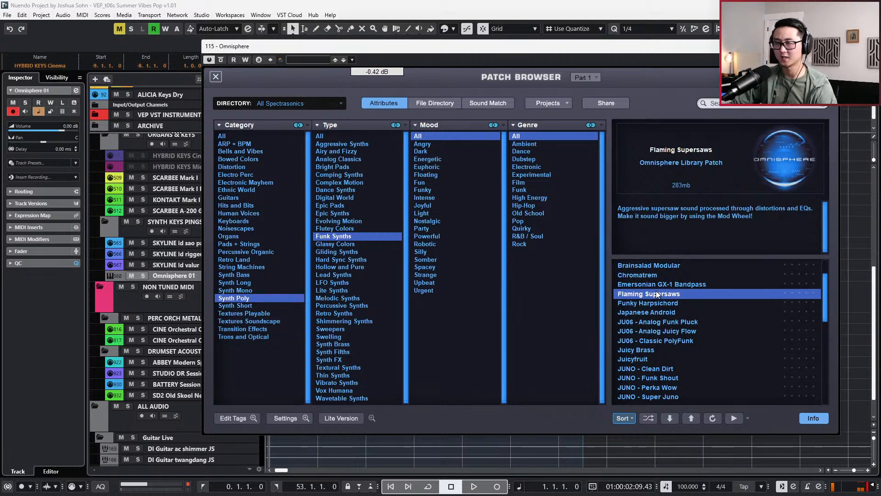
- Audition Funky Harpsichord, Japanese Android, JU06 - Analog Funk Pluck and JU06 - Analog Juicy Flow, and load JU06 - Classic PolyFunk
scroll(656, 290, down, 1)
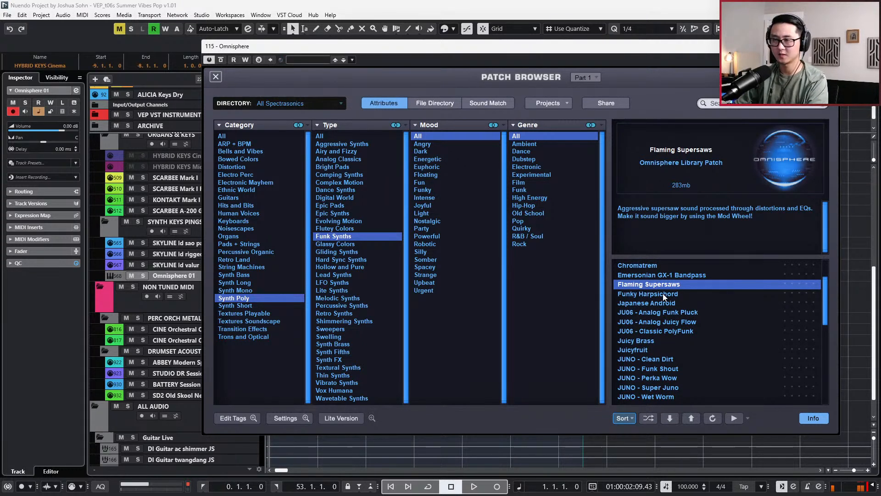
click(662, 294)
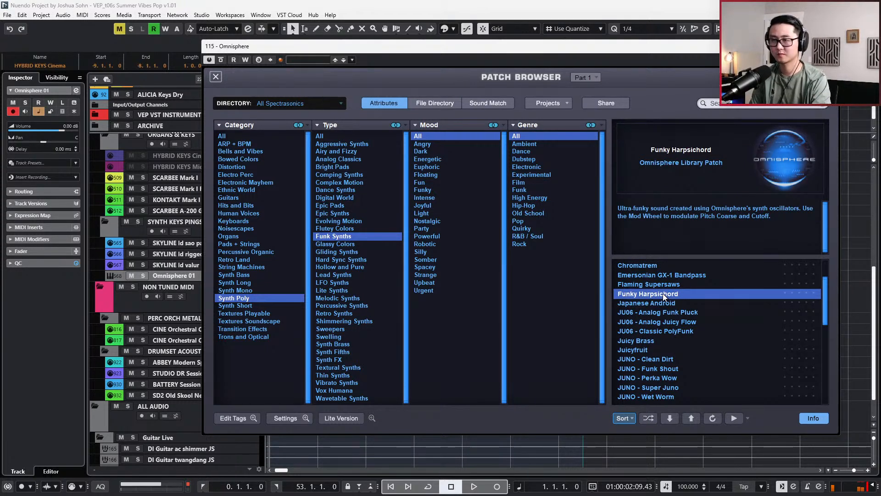
key(Down)
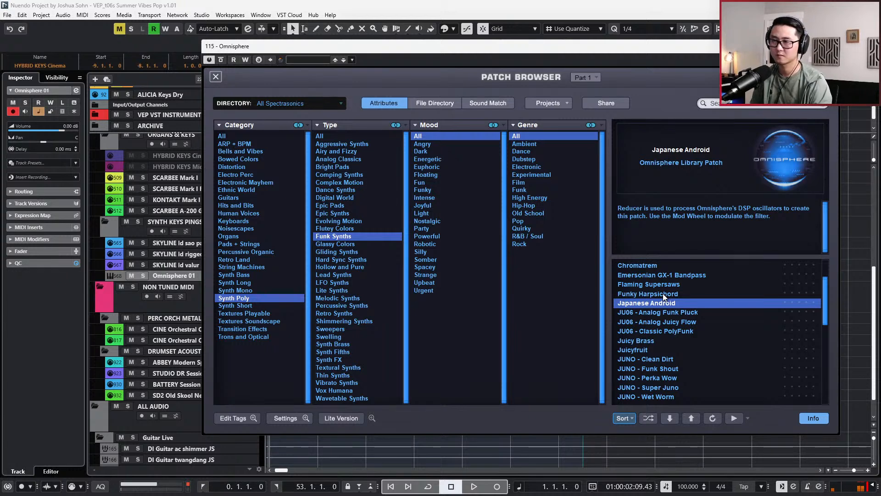
key(Down)
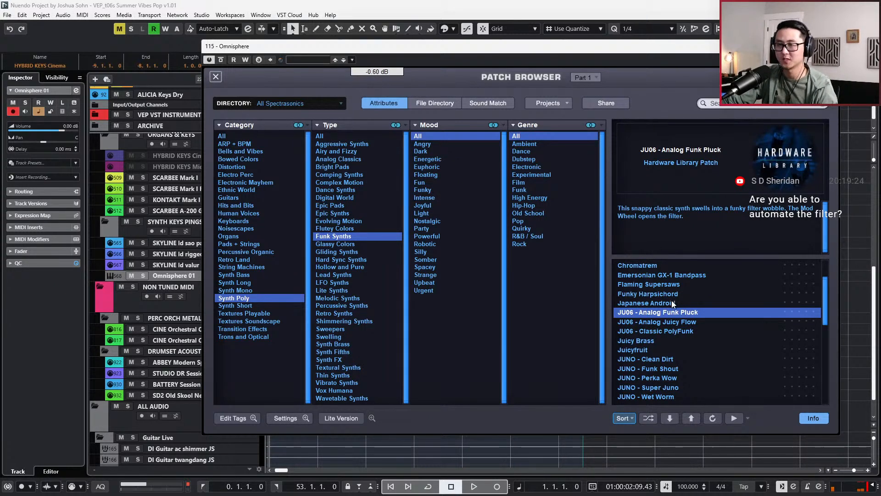
click(667, 323)
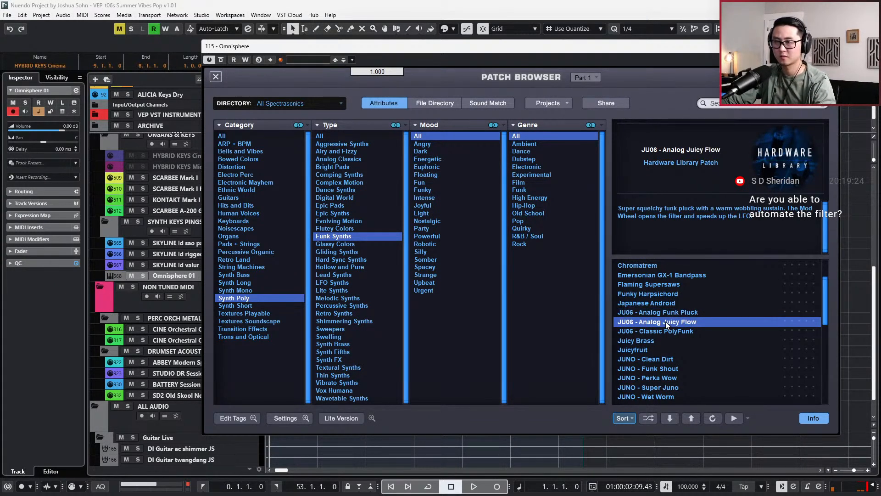
key(Down)
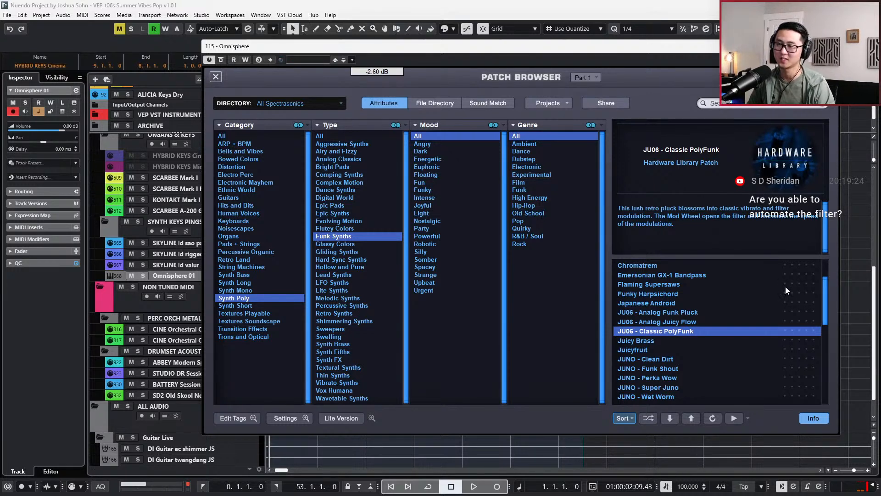
- Rename the Omnisphere 01 track as Classic PolyFunk
double_click(167, 275)
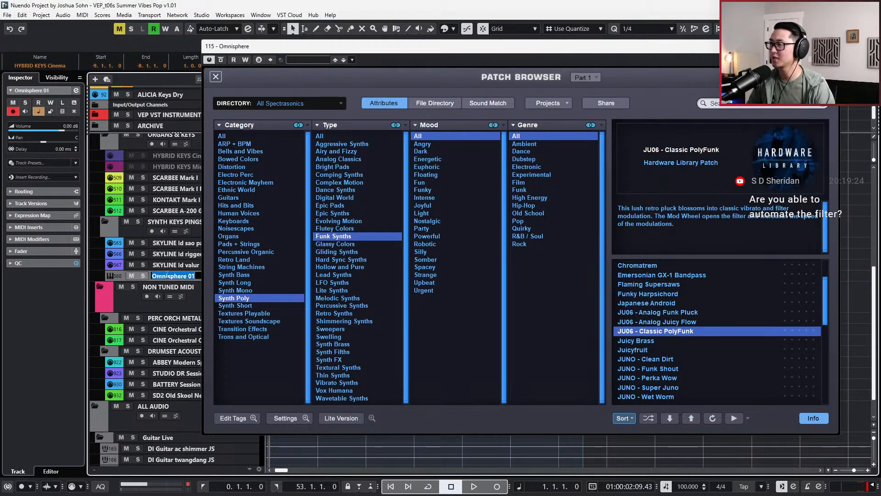
text(C)
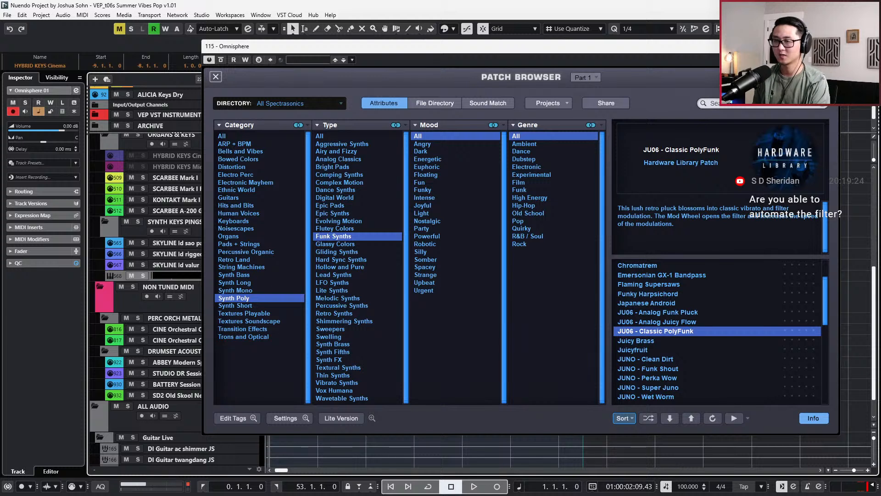
text(lassic P)
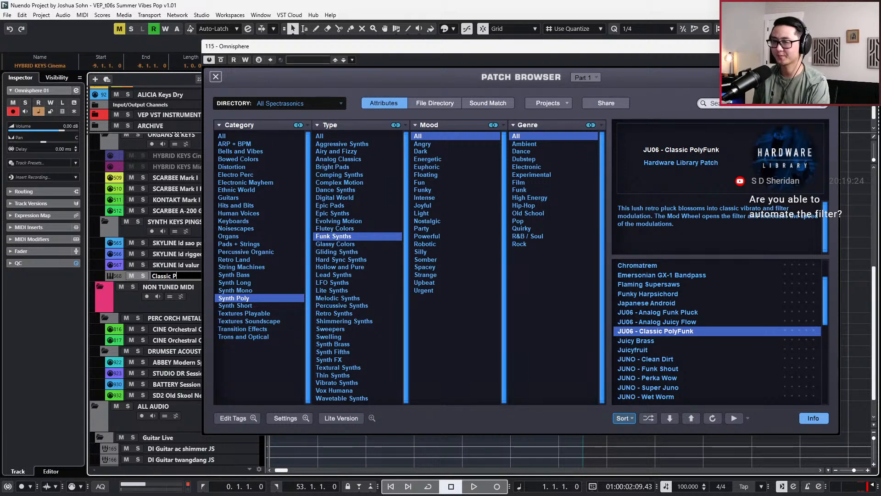
text(olyFunk)
key(Return)
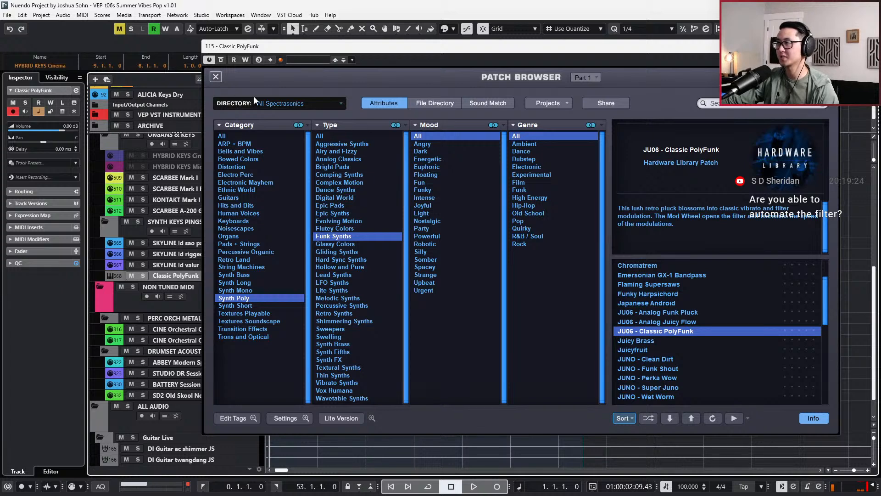
- Leave the full patch browser, show layer B, check the LFO rate's automation options and start MIDI CC Learn for the filter cutoff
click(215, 77)
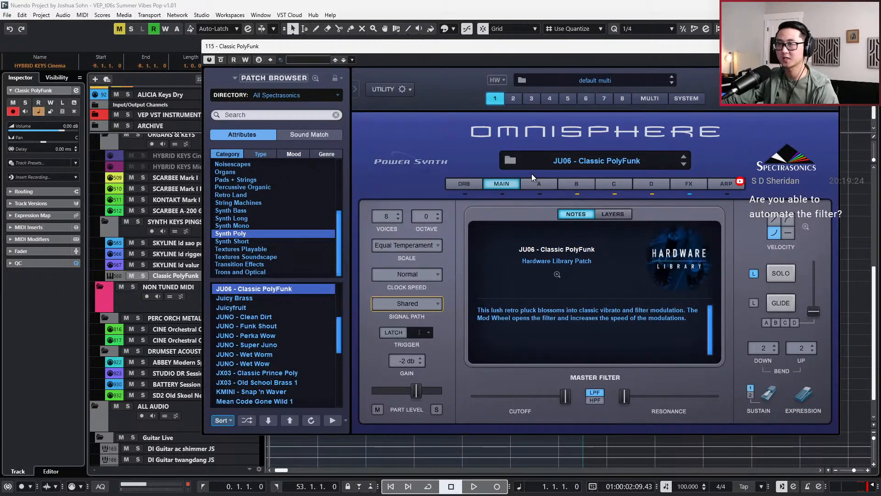
click(573, 183)
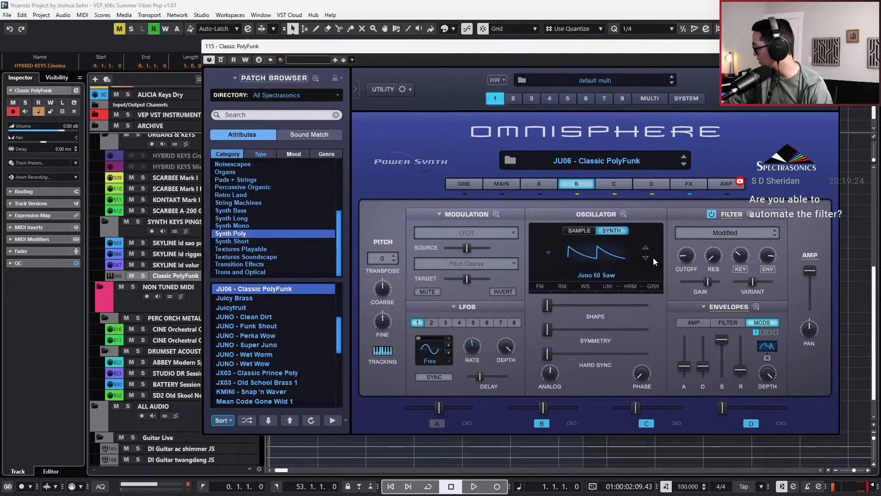
right_click(468, 346)
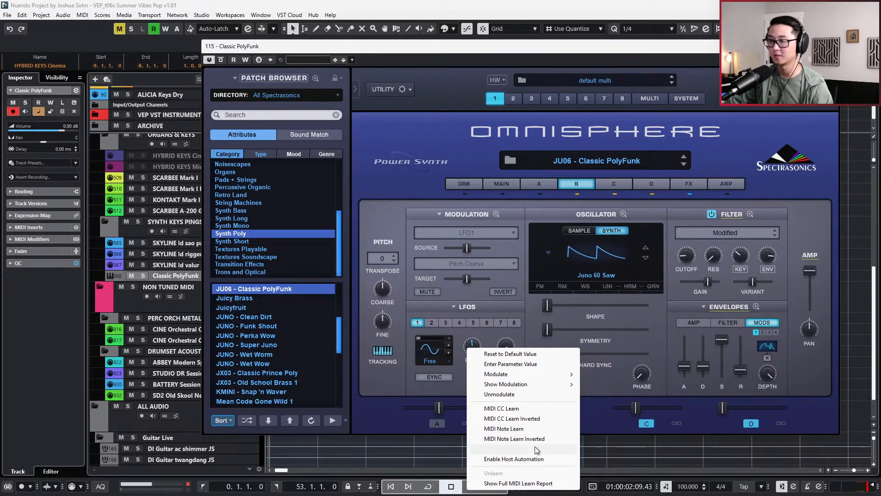
click(422, 381)
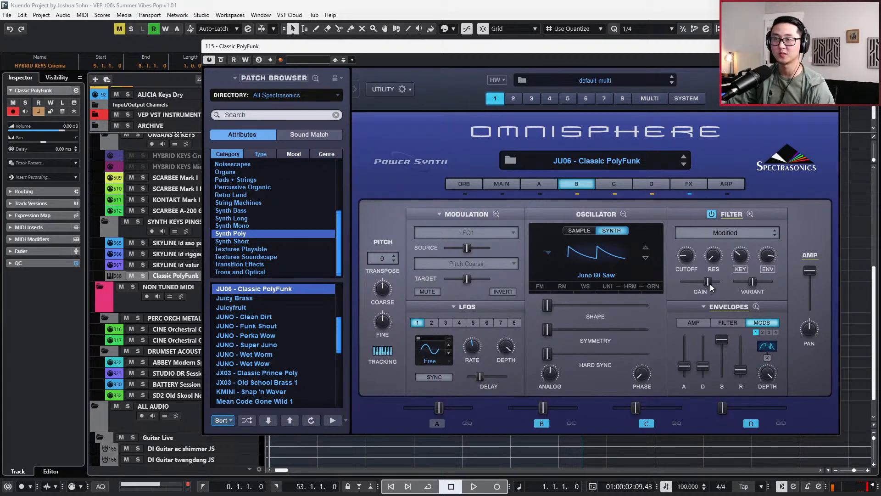
right_click(683, 262)
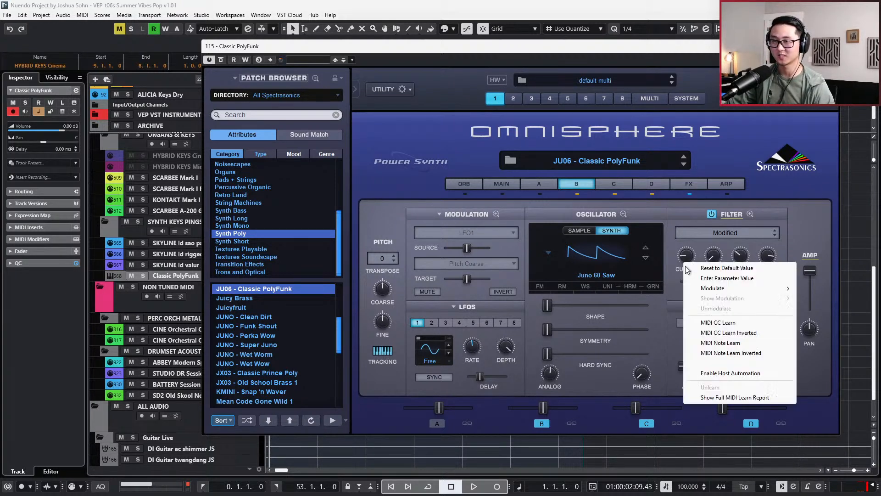
click(708, 323)
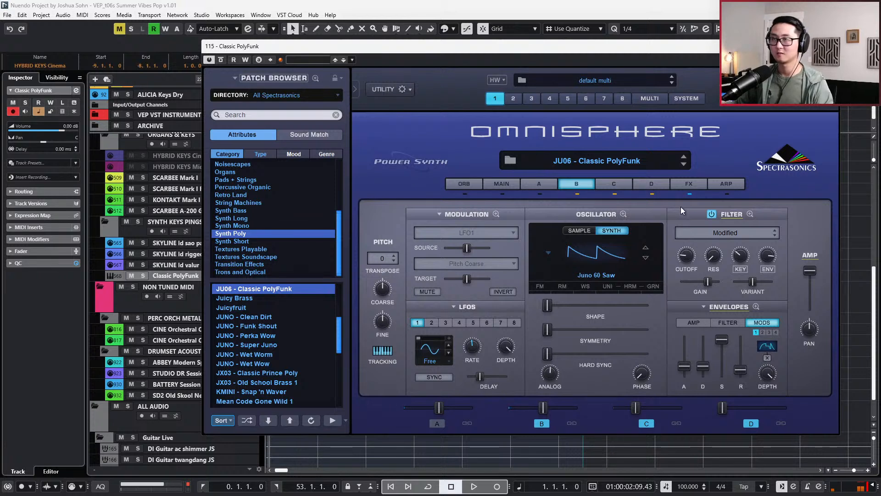
- Step through the neighbouring Juicy Brass and JU06 - Analog Juicy Flow patches, reload JU06 - Classic PolyFunk and close the Omnisphere window
click(684, 163)
click(686, 158)
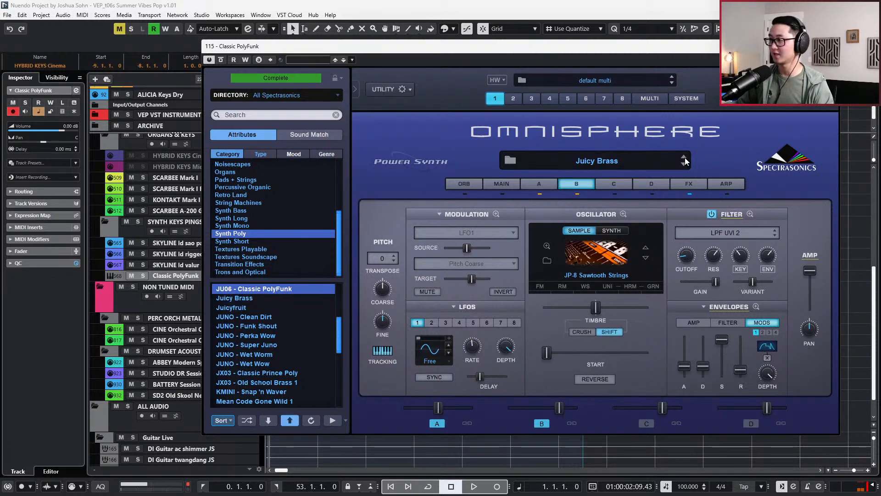
click(685, 158)
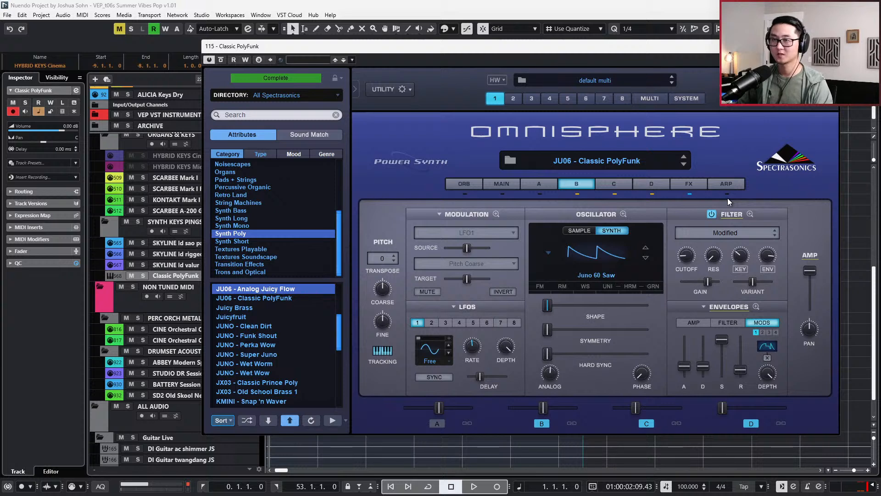
right_click(685, 256)
click(694, 245)
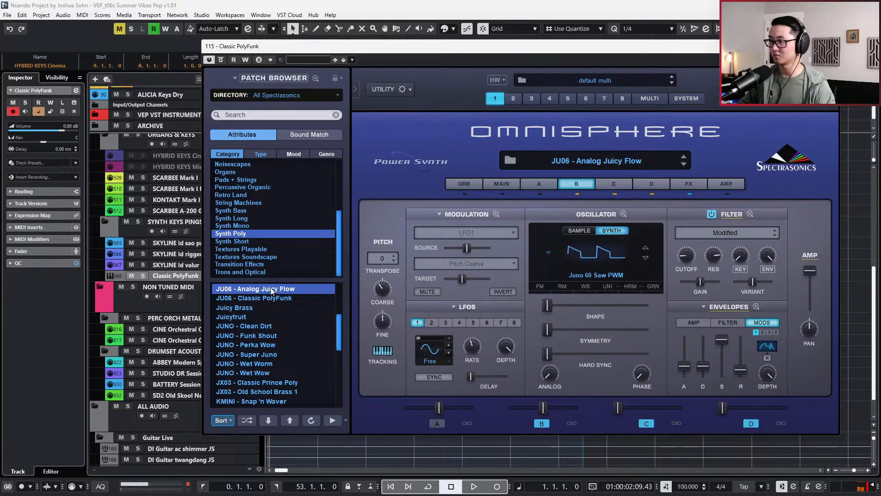
click(272, 304)
click(275, 298)
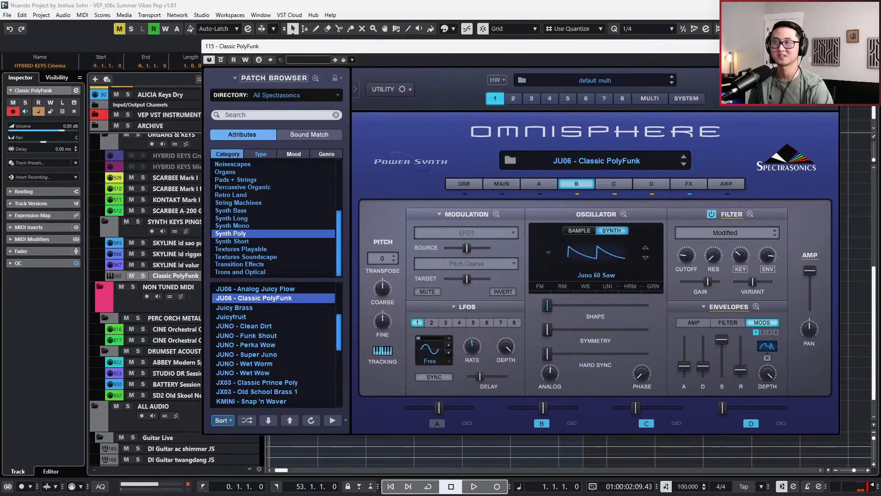
click(830, 47)
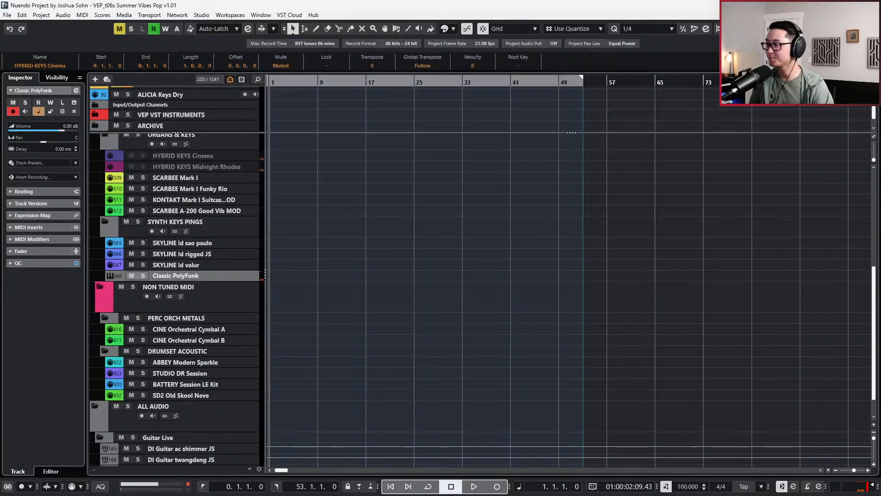
right_click(211, 279)
mouse_move(243, 284)
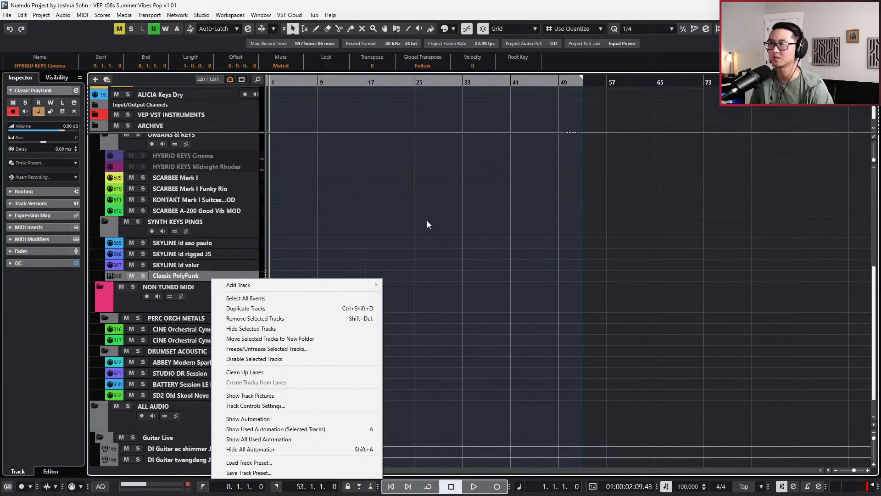
mouse_move(367, 285)
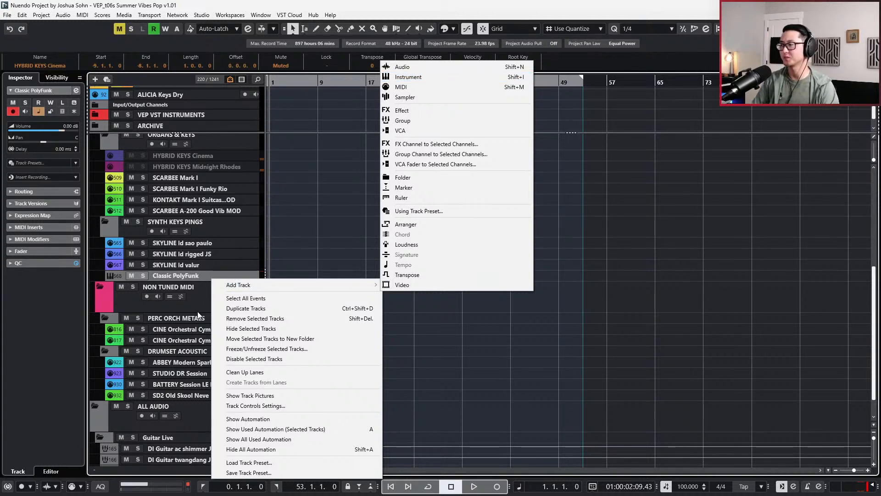
right_click(173, 327)
click(229, 137)
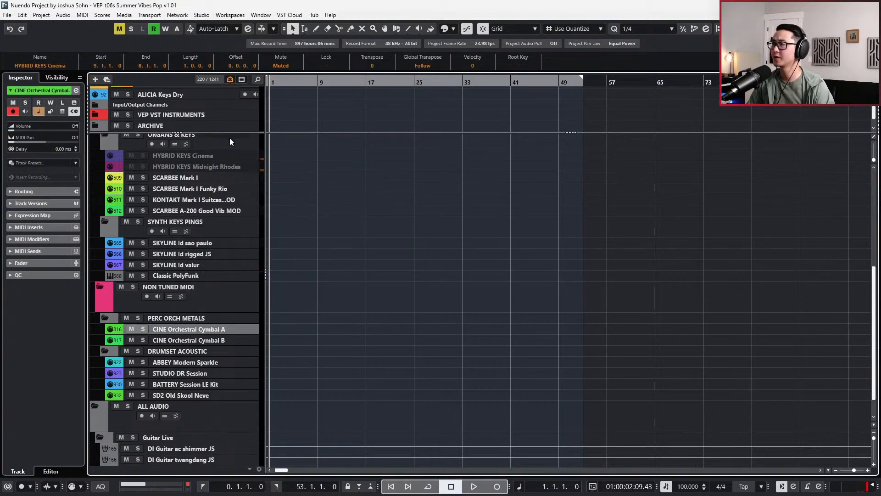
- Find the POLY Kick Membrane track in the project's POP KICKS folder and reveal it in the track list
click(221, 320)
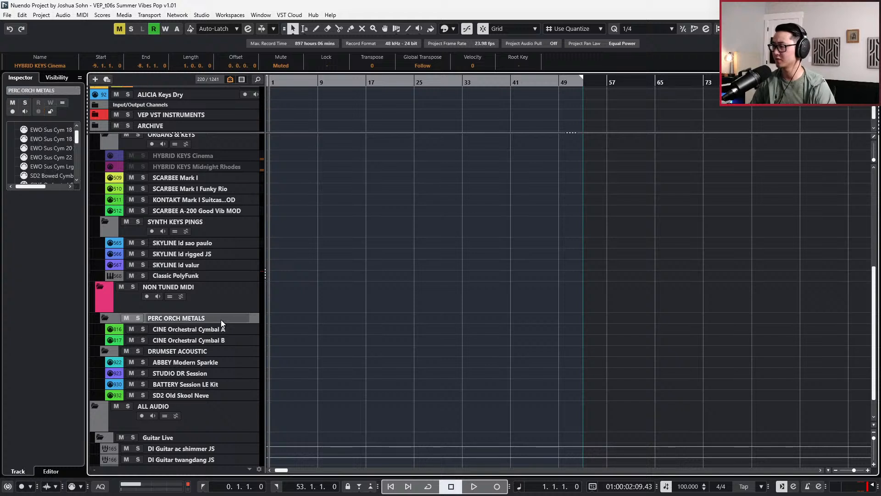
key(ctrl+f)
scroll(315, 427, down, 10)
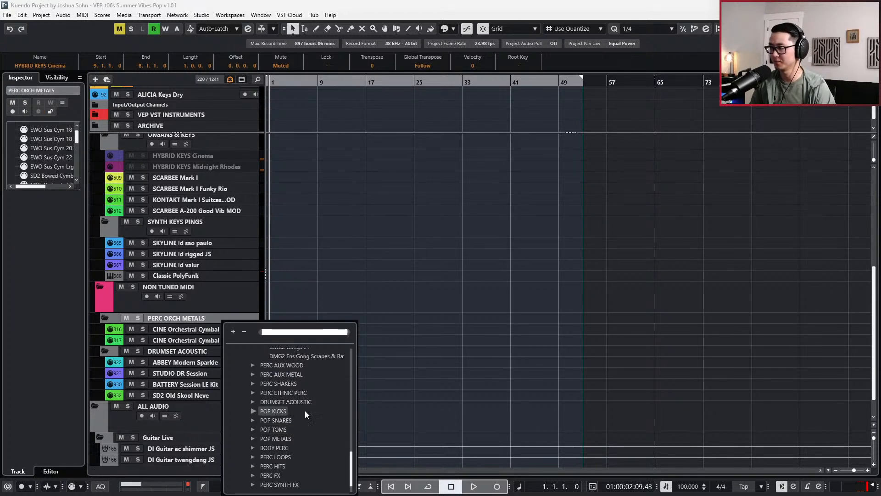
click(253, 410)
scroll(326, 434, down, 4)
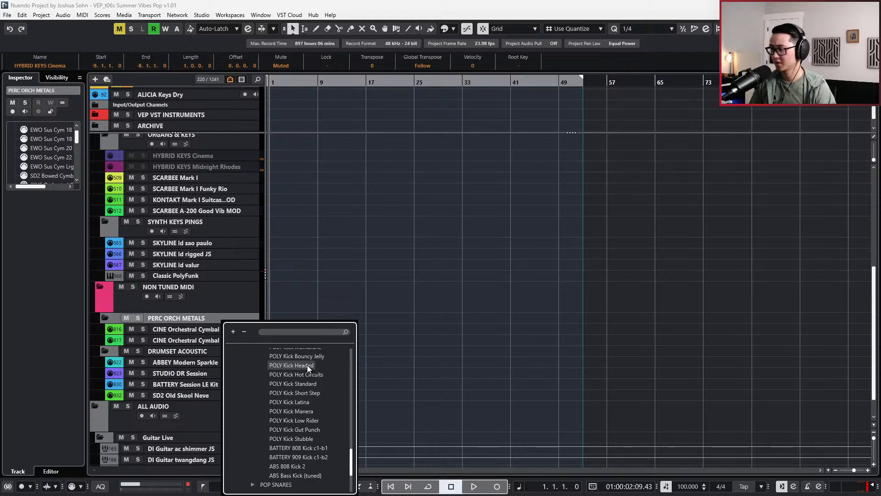
scroll(307, 362, up, 2)
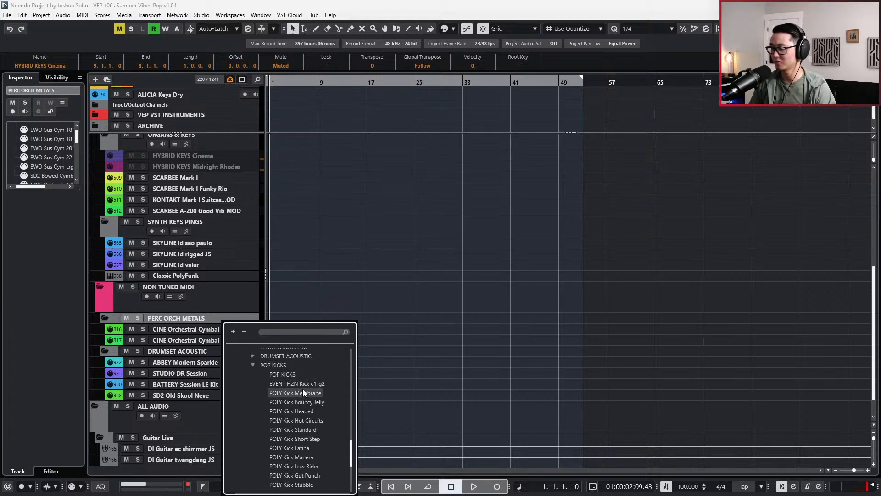
click(302, 391)
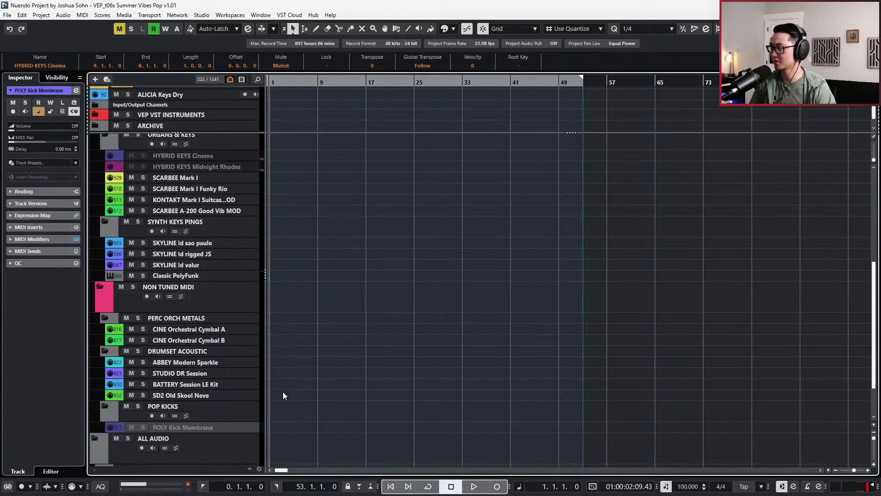
- Show all tracks of the POP KICKS folder and enable POLY Kick Membrane through POLY Kick Stubble
click(175, 416)
scroll(237, 390, down, 5)
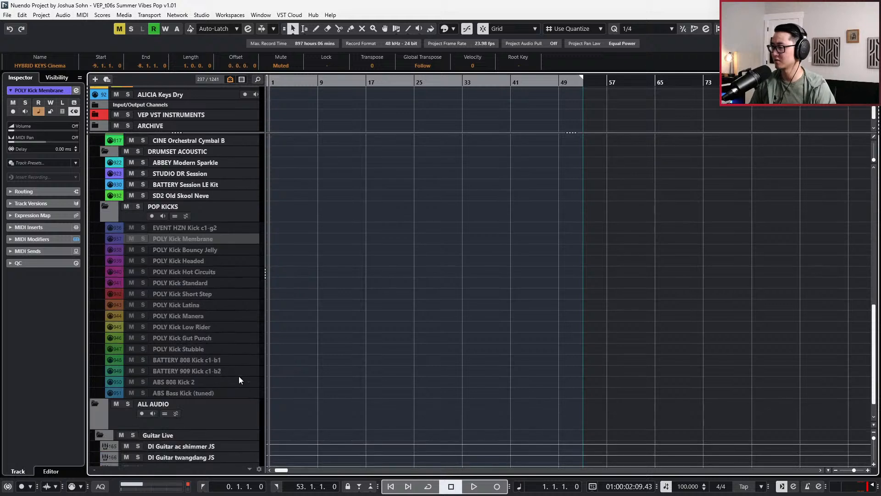
shift+click(216, 349)
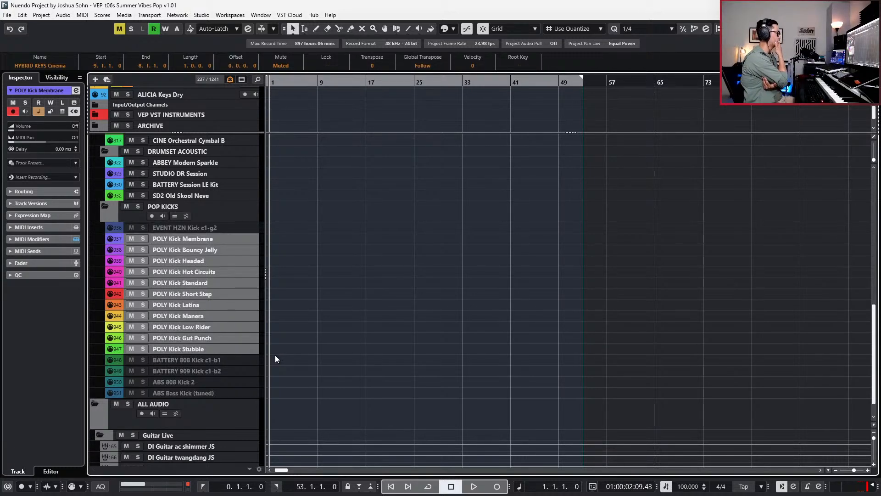
- Select only the POLY Kick Membrane track to audition it, and zoom the timeline out
scroll(307, 361, up, 5)
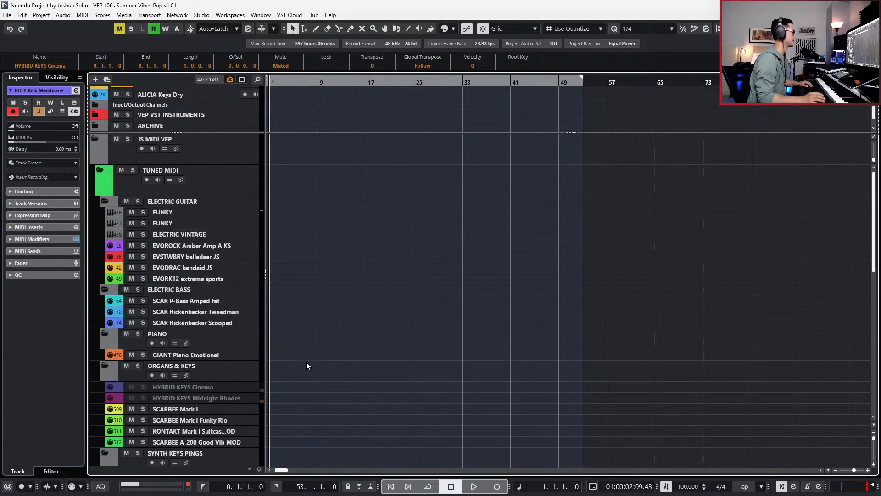
scroll(306, 362, down, 10)
click(226, 209)
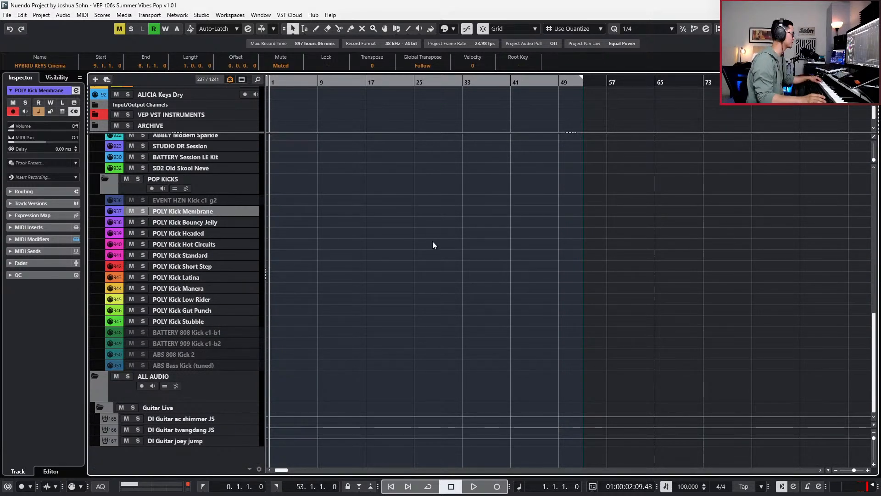
key(h)
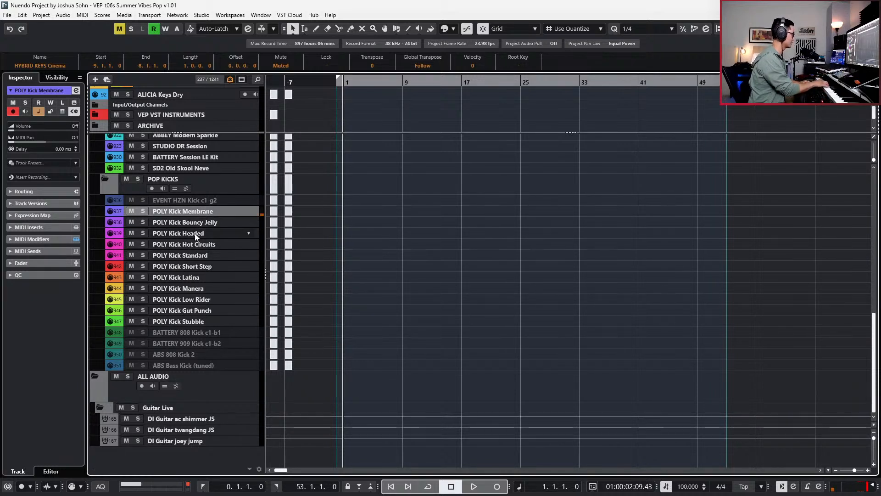
- Switch to the SC_SLAVE remote session in Multiplicity to check the sample server, and return to the Nuendo project
key(alt+Tab)
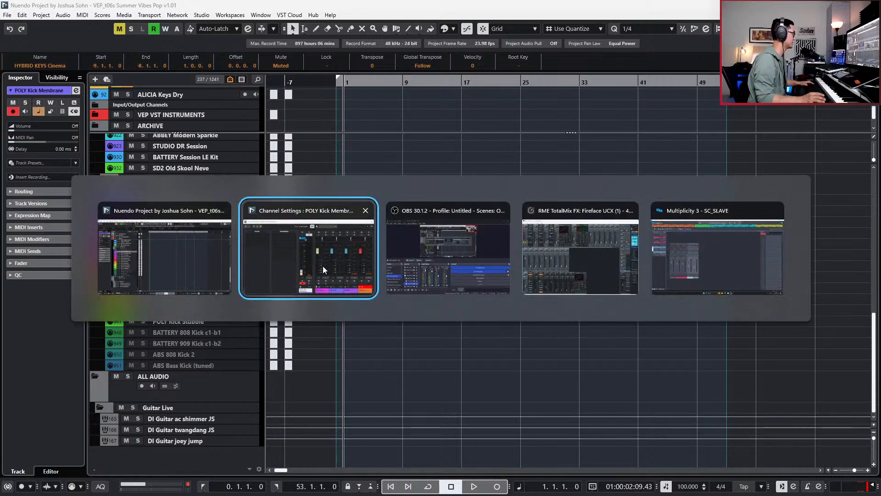
key(alt+Tab)
key(alt+Tab)
key(alt+Tab)
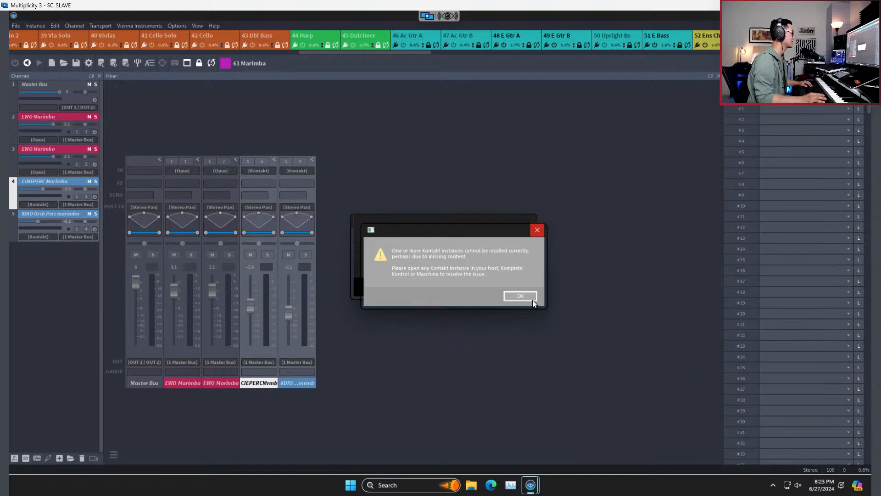
mouse_move(572, 4)
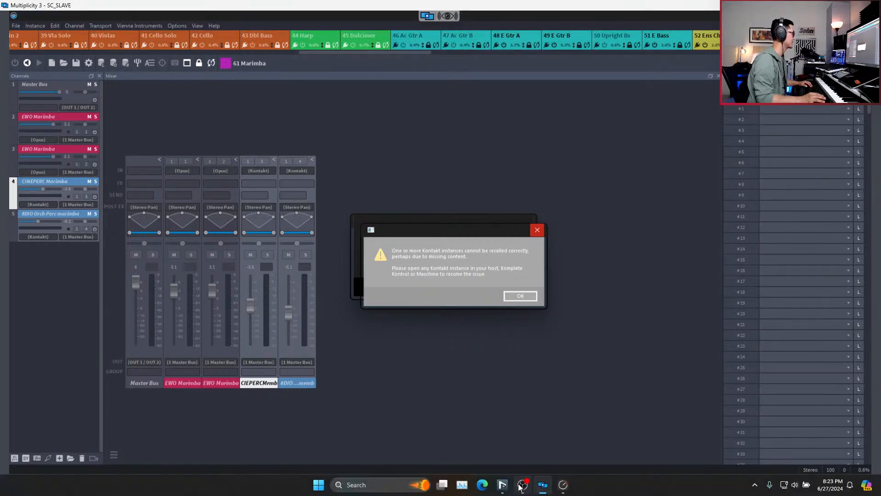
mouse_move(563, 485)
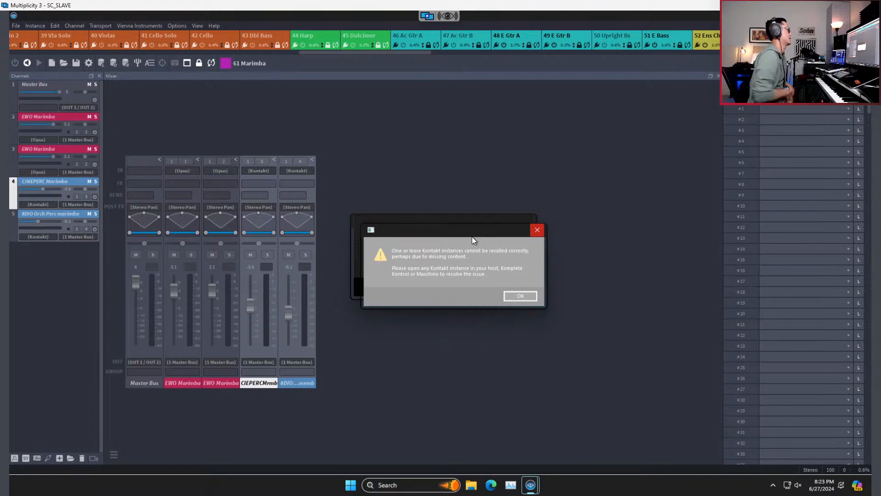
click(827, 5)
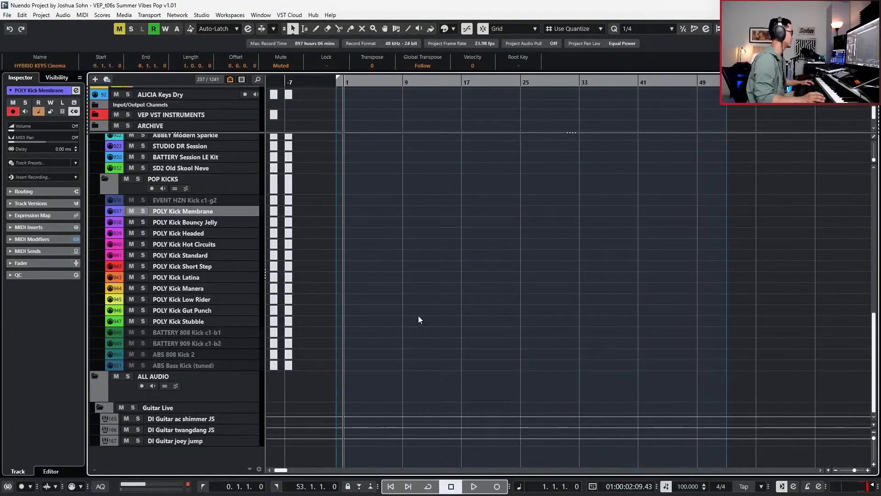
- Audition the BATTERY Session LE Kit and SD2 Old Skool Neve drum tracks
click(199, 157)
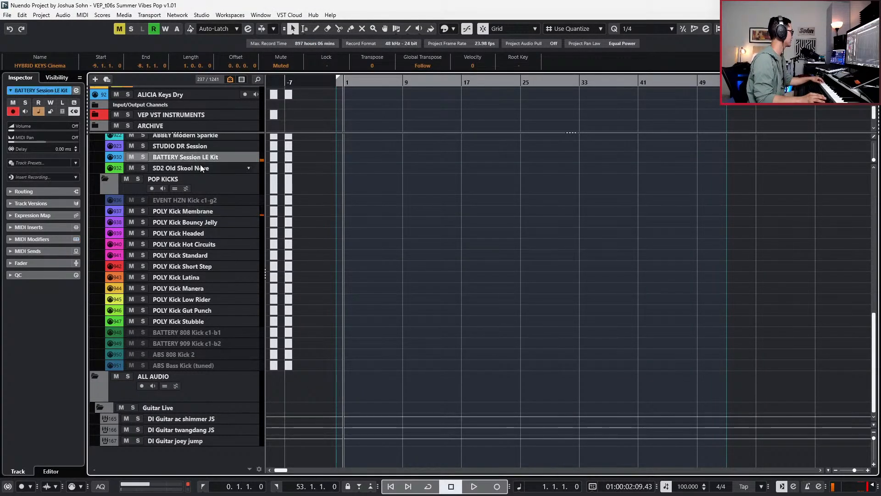
click(200, 166)
scroll(284, 186, up, 3)
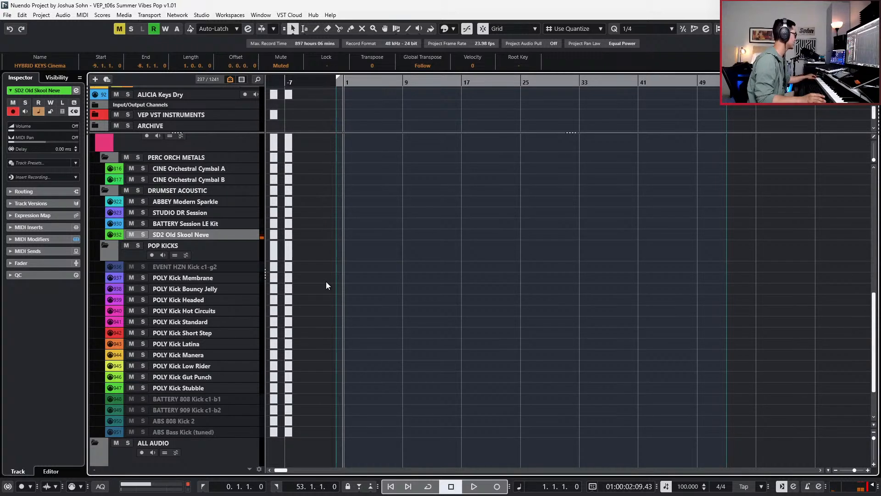
- Switch to the SC_SLAVE session in Multiplicity and dismiss both Kontakt missing-content warnings
key(alt+Tab)
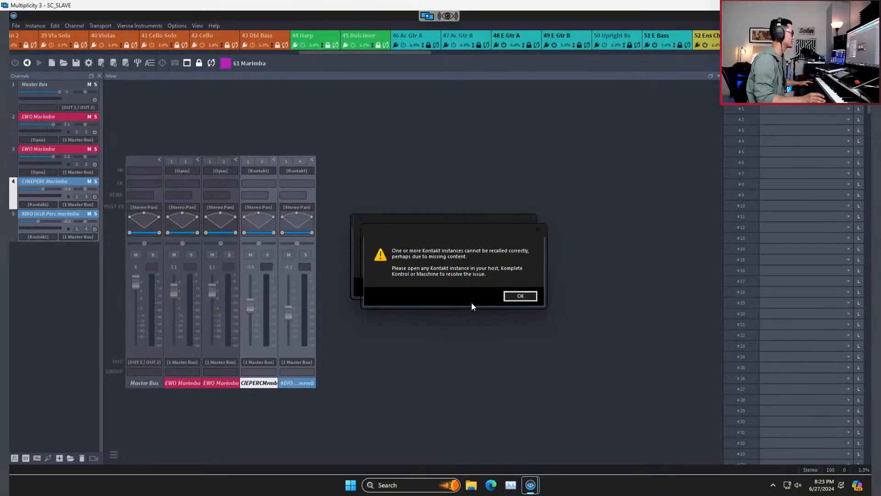
click(522, 295)
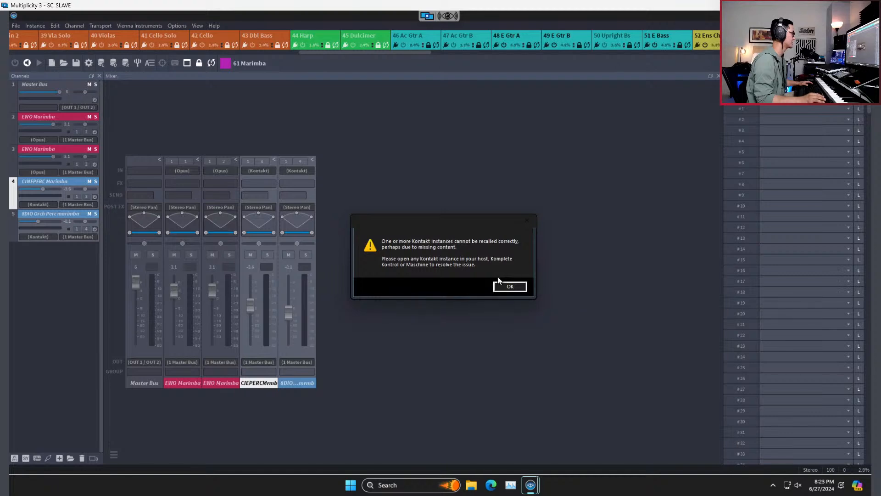
click(503, 291)
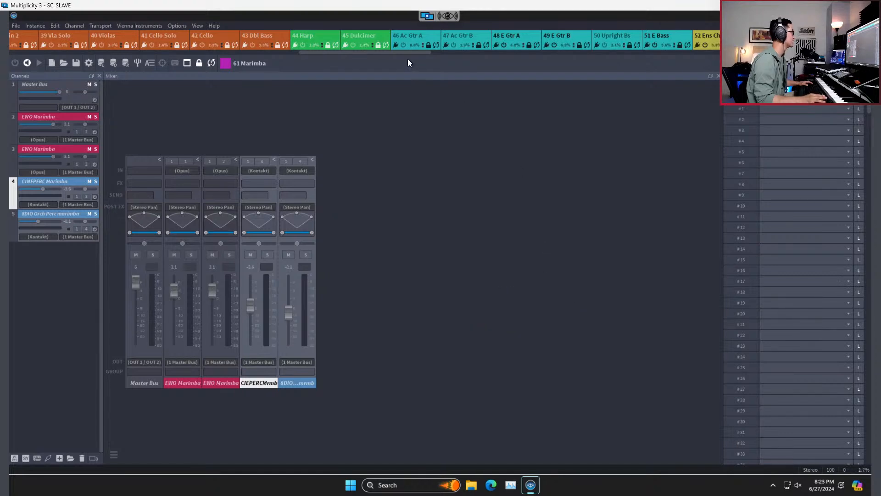
- Go to the 81 Pop Kicks instance and open the Reaktor instrument of the POLY Kick Membrane channel
drag(409, 55, 652, 73)
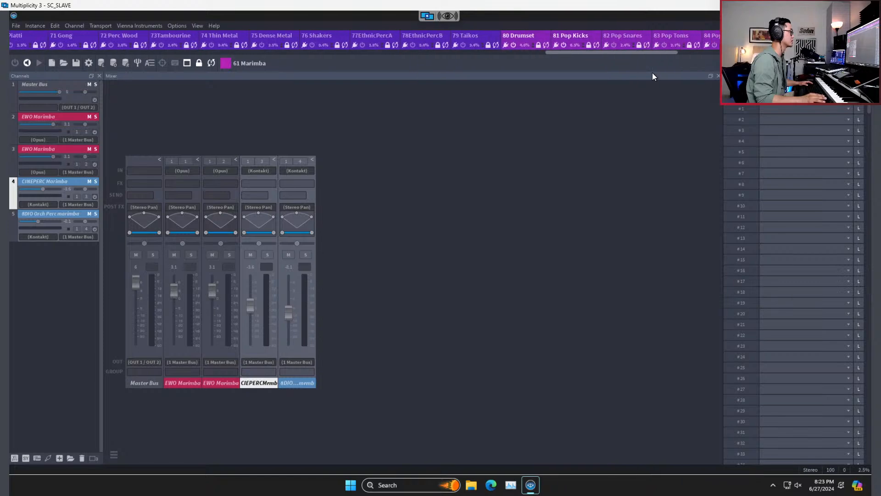
click(569, 36)
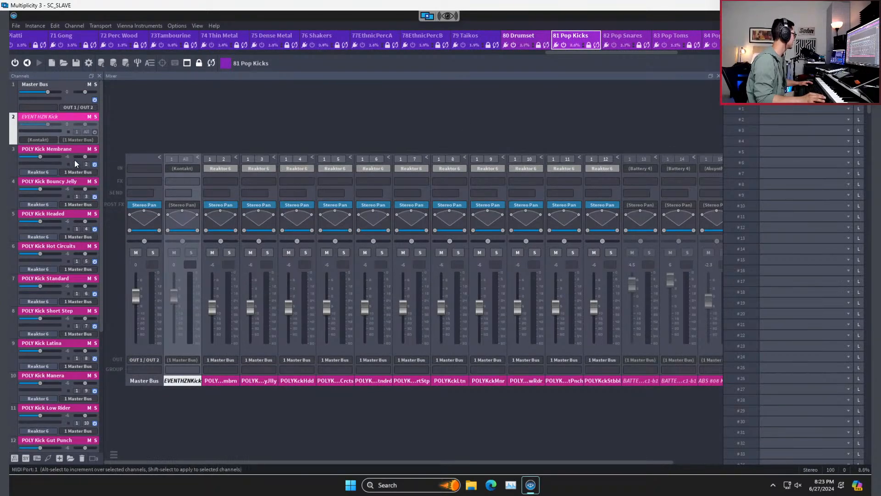
double_click(71, 148)
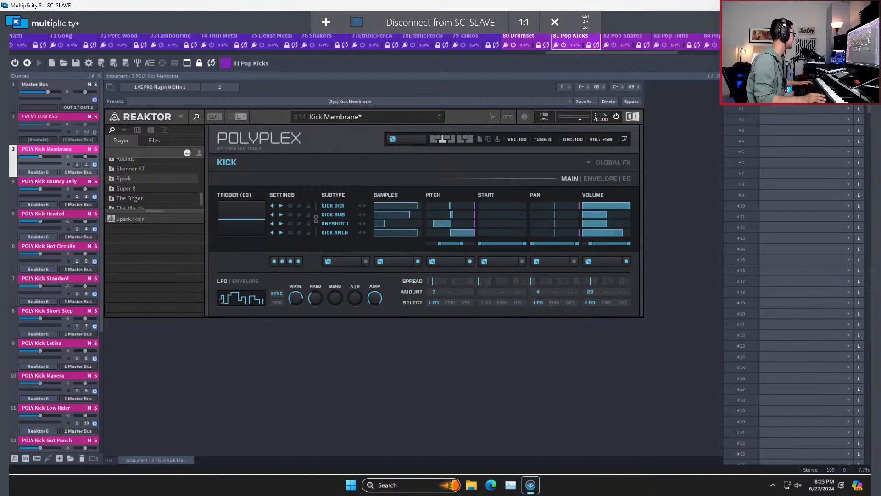
- Return to the Nuendo project and audition the POLY kicks one by one from Membrane to Low Rider
key(alt+Tab)
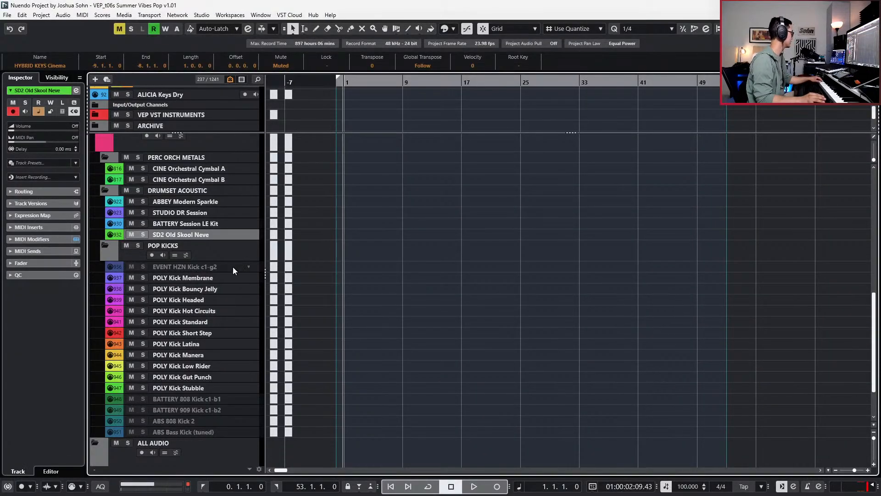
click(227, 277)
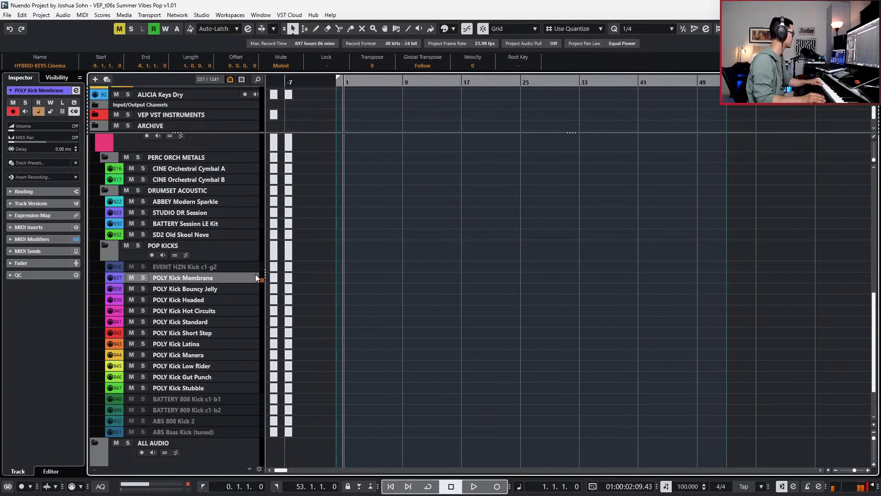
key(Down)
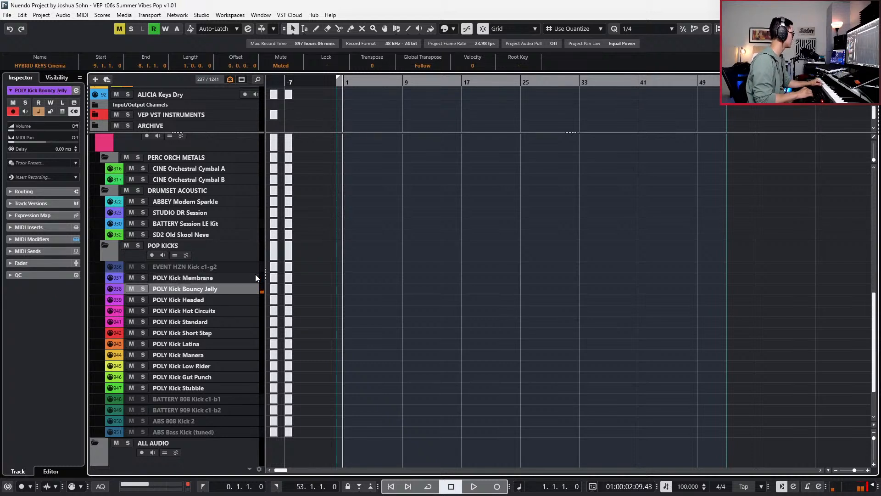
key(Down)
key(Down)
key(Down)
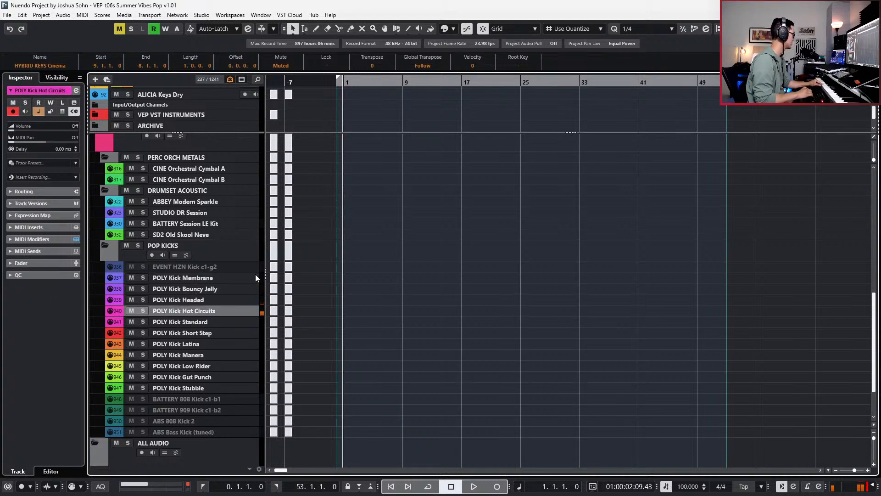
key(Down)
key(Down)
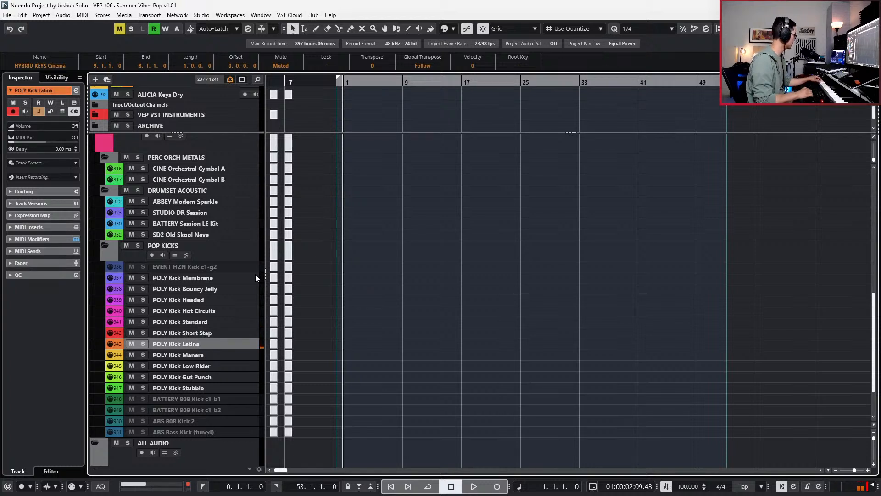
key(Down)
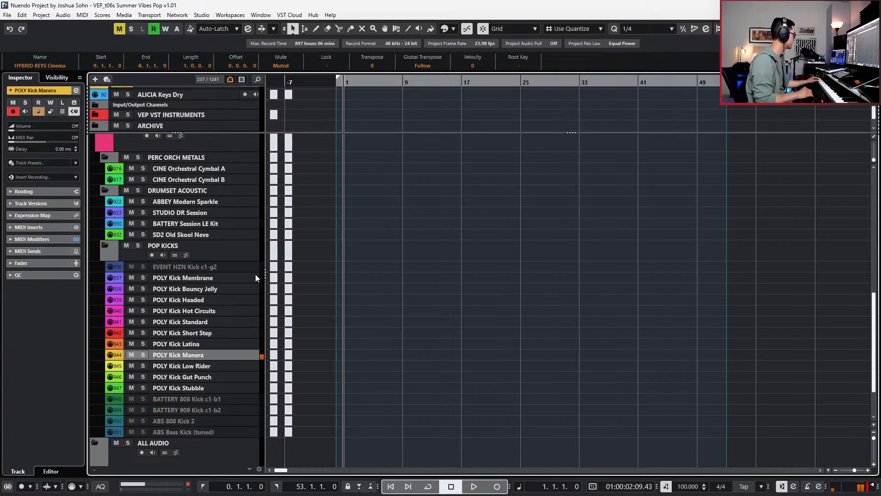
key(Down)
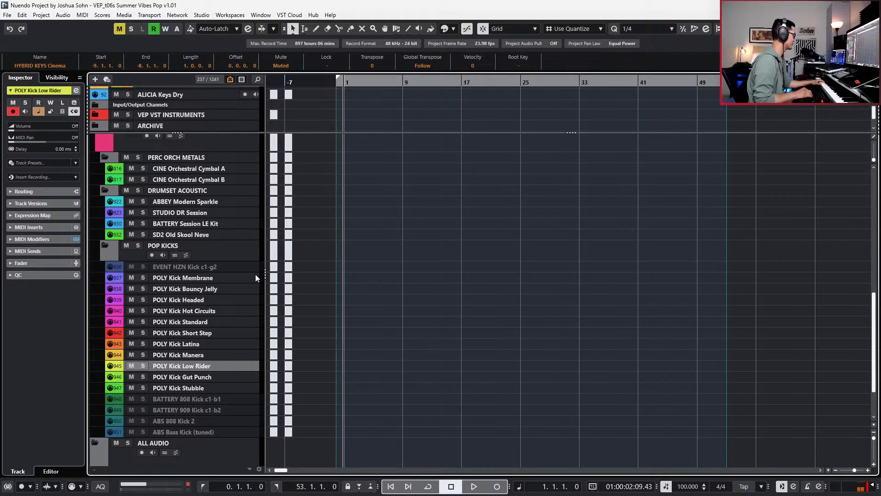
- Compare POLY Kick Low Rider with Gut Punch, and audition POLY Kick Stubble
key(Down)
key(Up)
key(Down)
key(Up)
scroll(234, 348, down, 3)
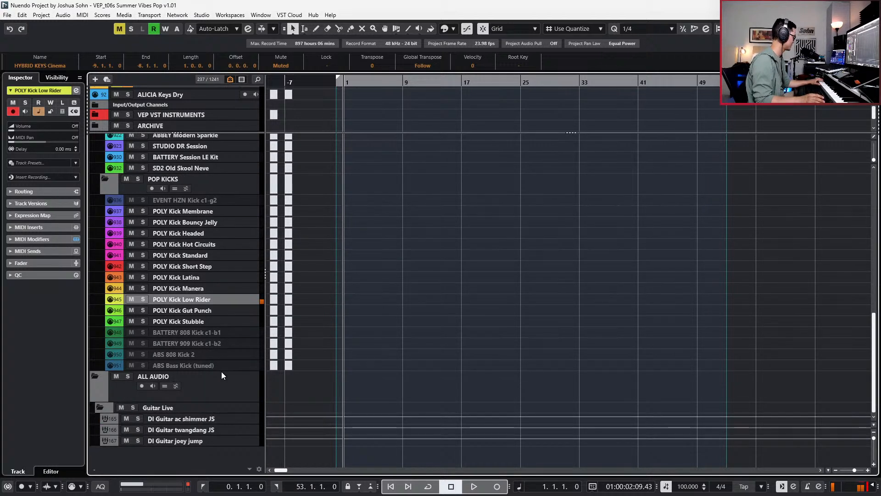
click(222, 310)
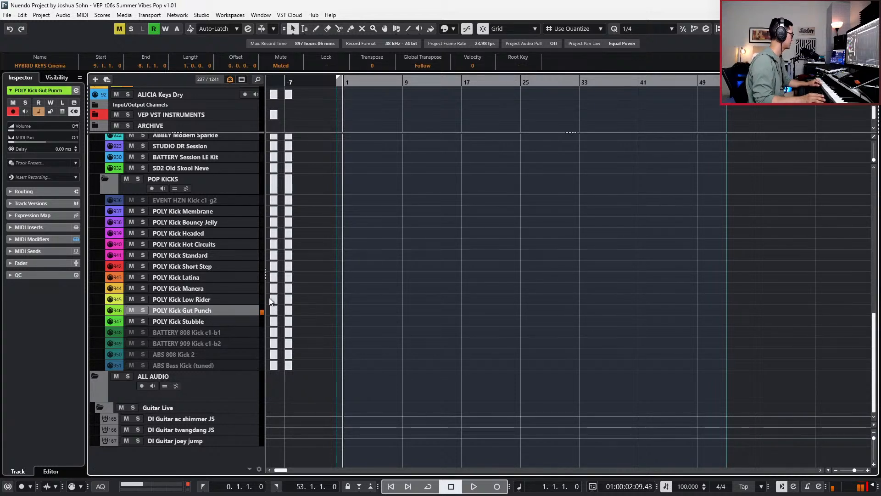
click(229, 319)
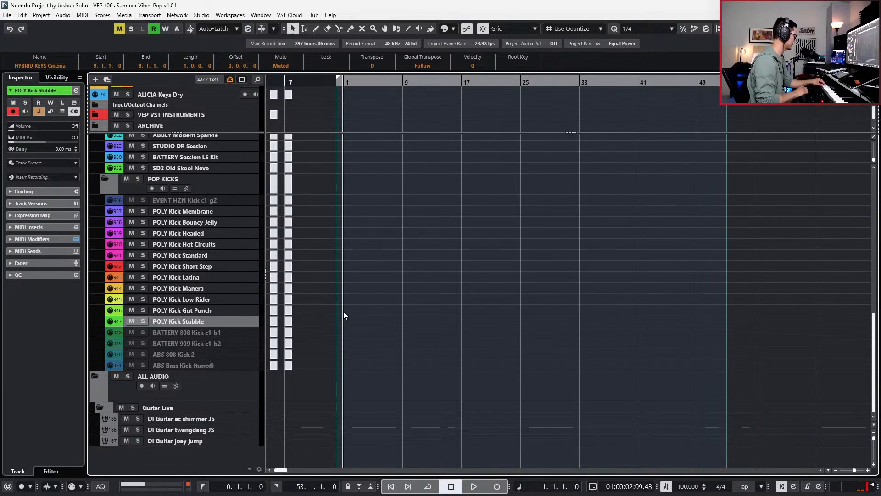
- Step back up the kick tracks to POLY Kick Membrane and audition it again with POLY Kick Bouncy Jelly
key(Up)
key(Up)
key(Up)
key(Up)
key(Up)
key(Up)
key(Up)
key(Up)
key(Up)
key(Up)
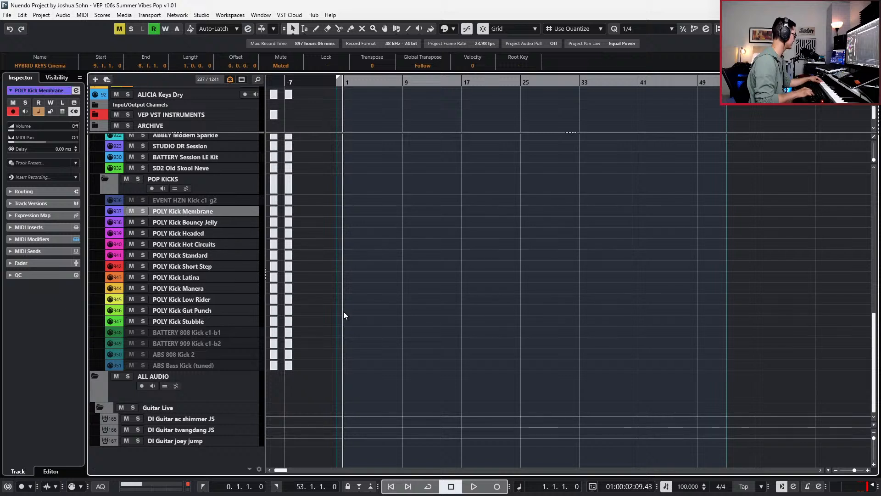
key(Down)
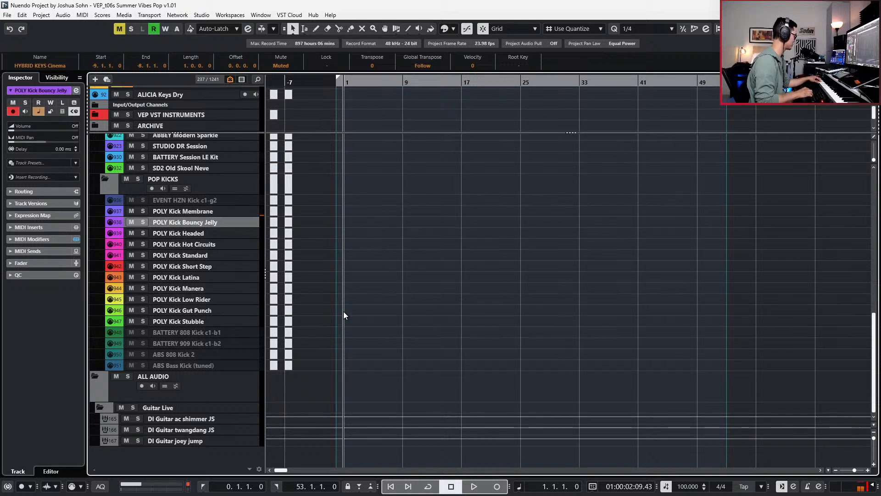
- Audition the POLY kicks from Headed through Hot Circuits and Standard down to Manera, rechecking Headed along the way
key(Down)
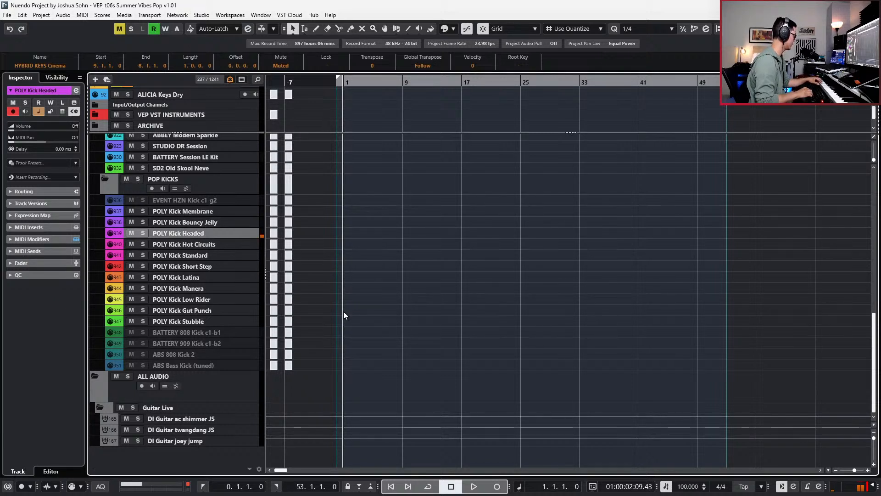
key(Down)
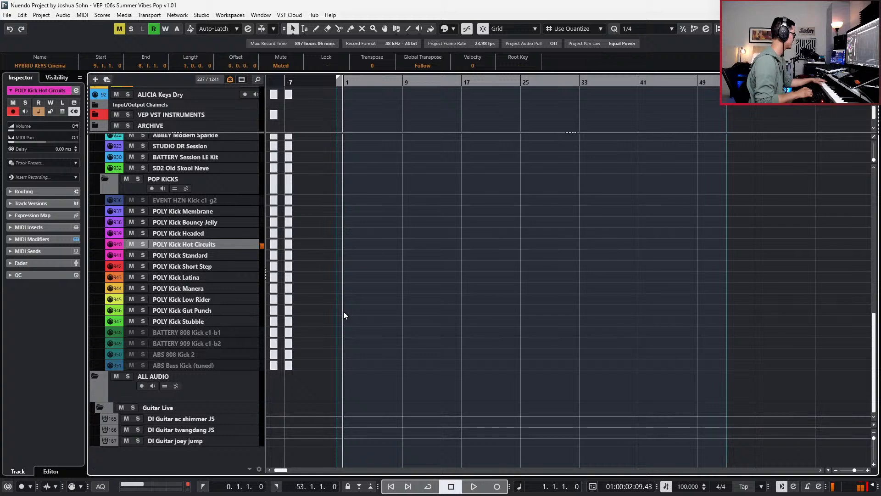
key(Up)
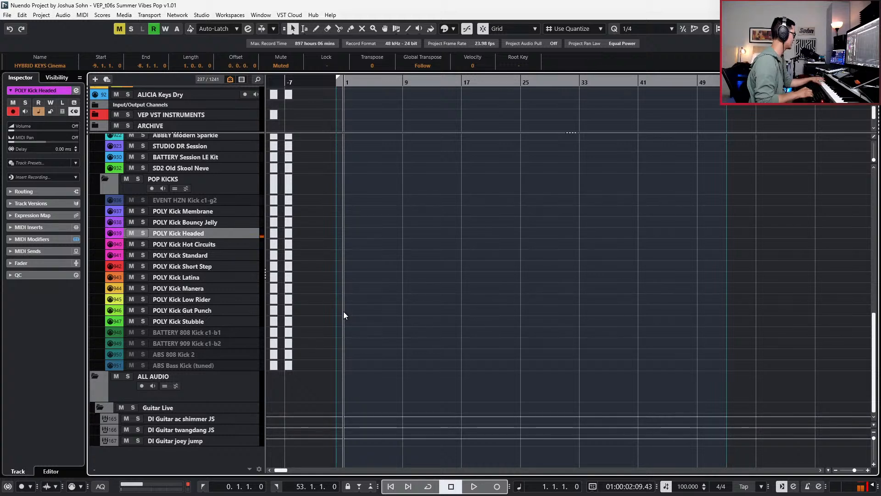
key(Down)
key(Down)
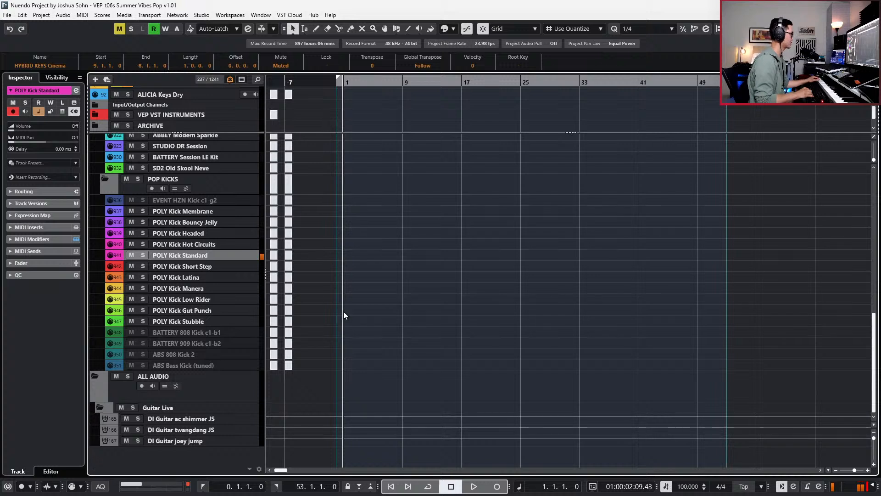
key(Down)
key(Up)
key(Down)
key(Down)
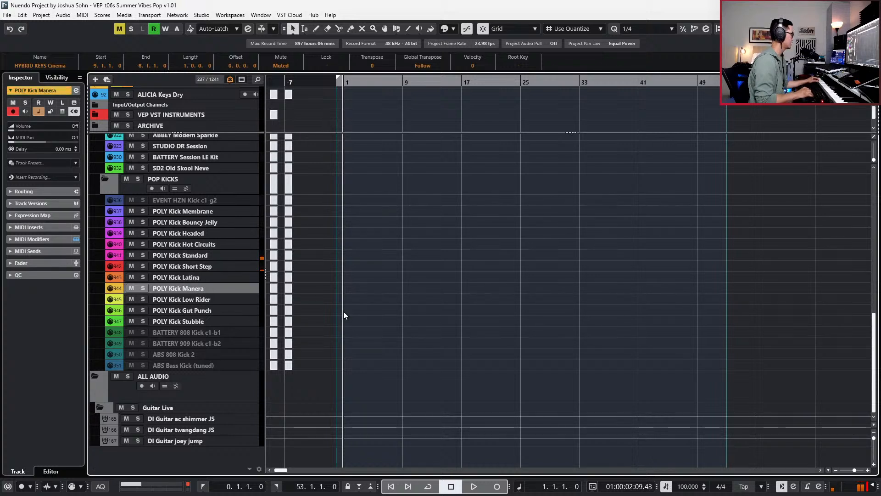
- Sweep through the lower POLY kick tracks and back up, comparing the kicks around Manera and Latina
key(Down)
key(Down)
key(Down)
key(Down)
key(Up)
key(Up)
key(Up)
key(Up)
key(Up)
key(Up)
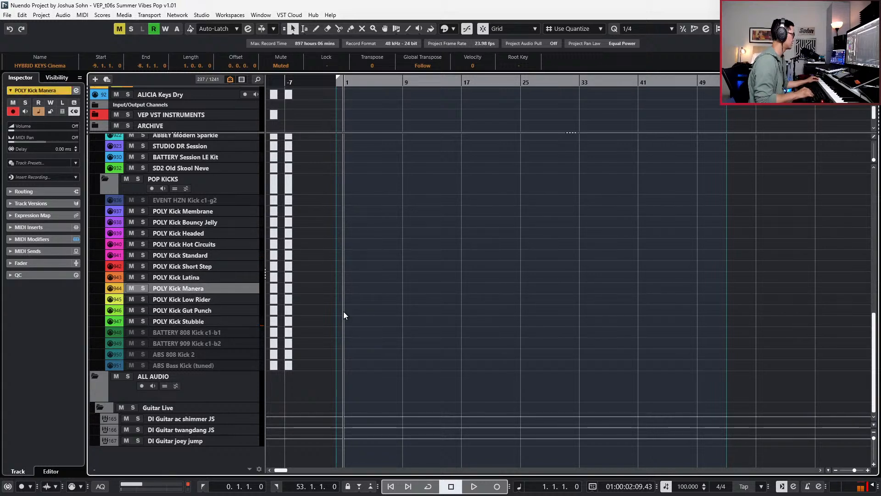
key(Down)
key(Down)
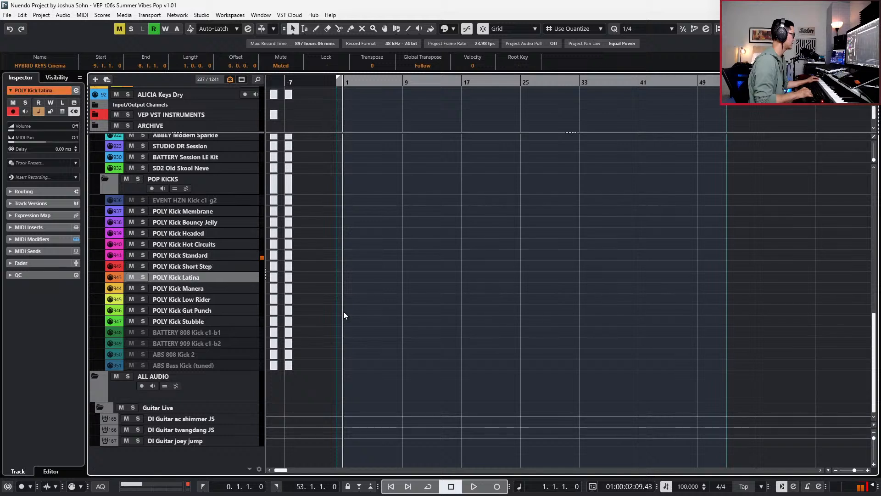
- Compare POLY Kick Standard, Short Step, Latina and Manera by switching back and forth between their tracks
key(Up)
key(Up)
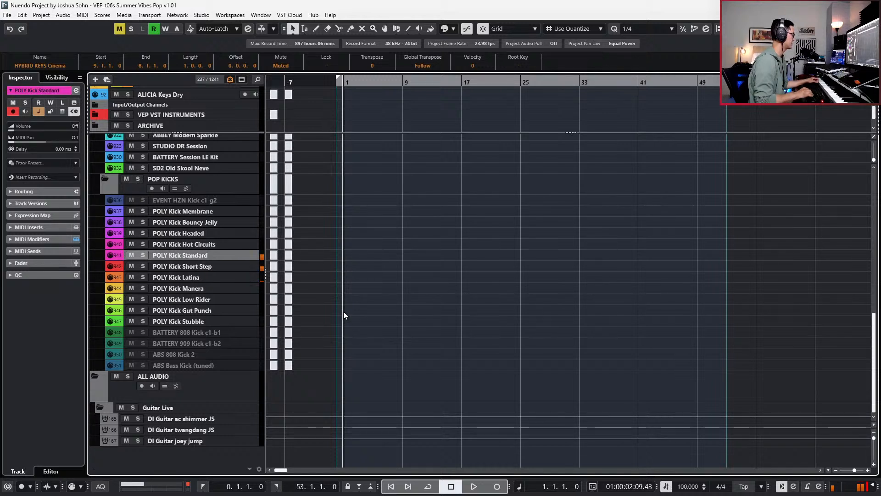
key(Down)
key(Down)
key(Down)
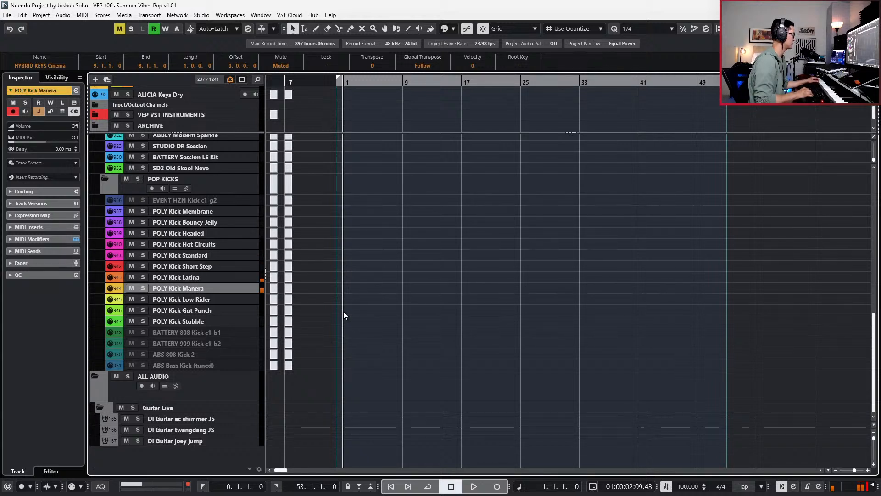
key(Down)
key(Up)
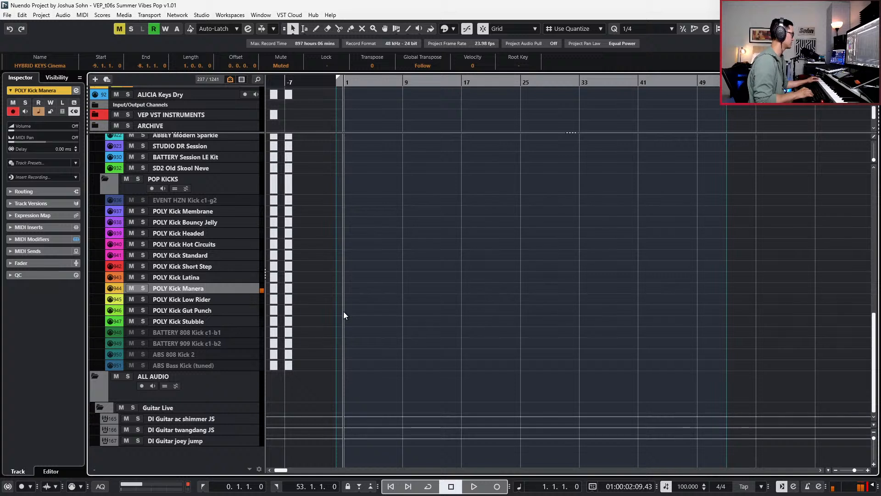
key(Up)
key(Up)
key(Up)
key(Down)
key(Down)
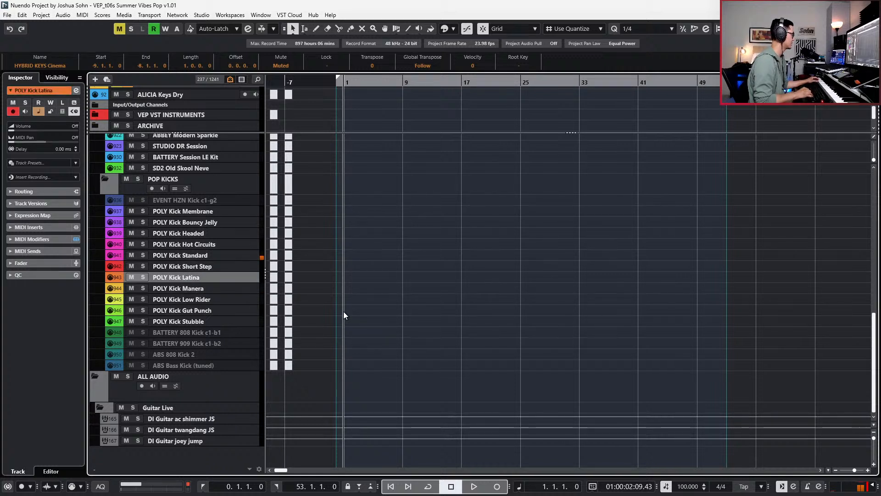
key(Down)
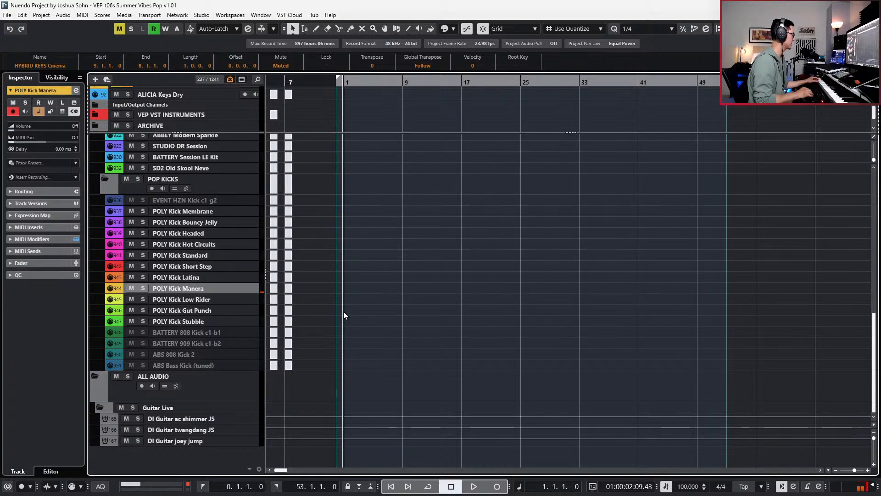
- Create a MIDI part from bar 0 to bar 53 on POLY Kick Stubble and enter a one-bar G2 note at bar 1
click(210, 321)
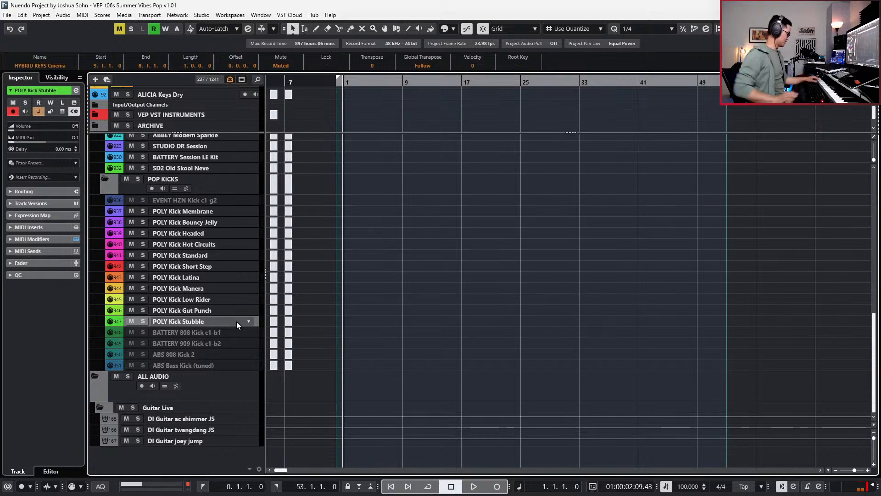
double_click(351, 325)
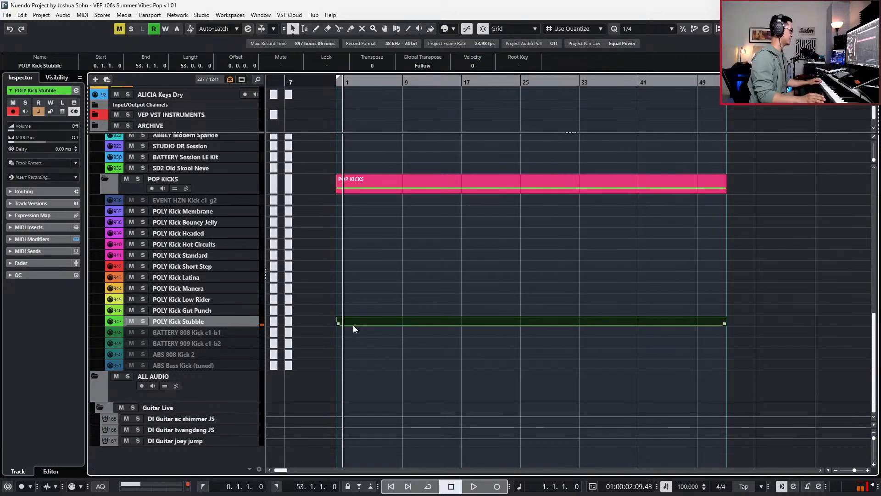
double_click(353, 324)
scroll(362, 316, up, 5)
scroll(353, 329, left, 3)
key(alt+1)
scroll(370, 337, down, 3)
click(351, 312)
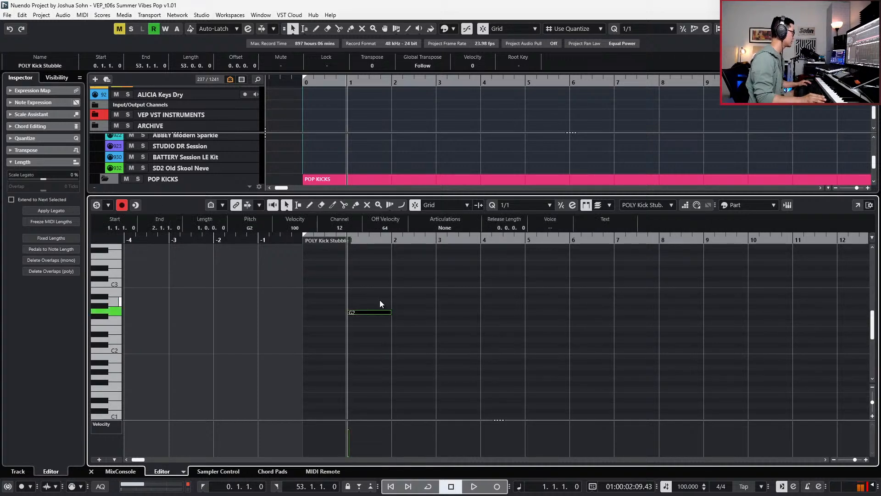
- Fill bar 1 with two half-bar G2 notes by shortening and duplicating the first note, and delete the copy in bar 2
scroll(472, 321, down, 3)
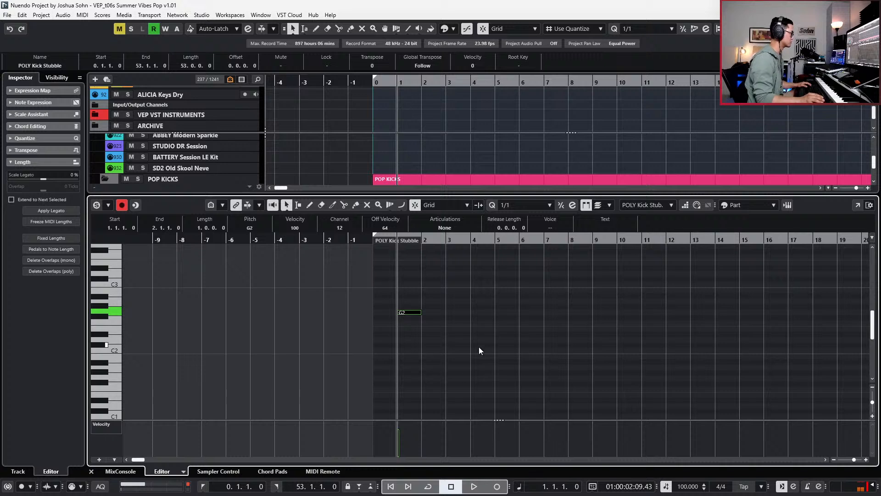
key(ctrl+d)
scroll(441, 318, up, 3)
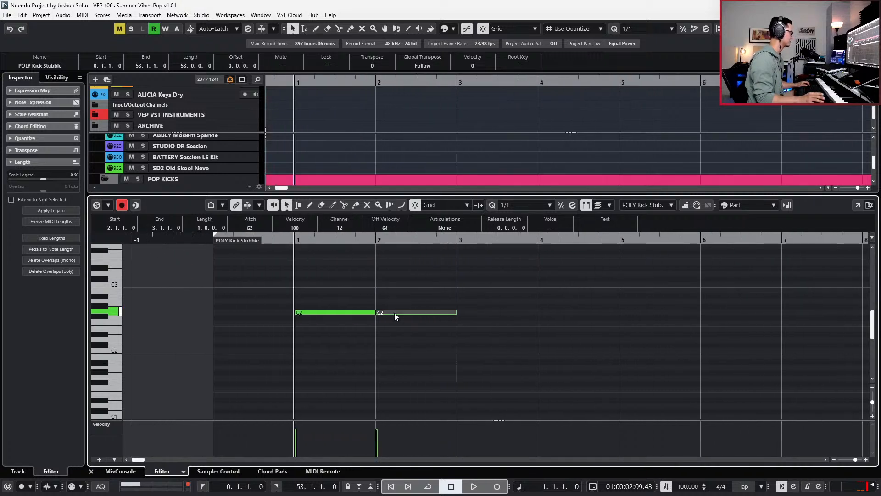
click(335, 324)
drag(339, 298, 335, 324)
key(alt+shift+Left)
key(alt+shift+Left)
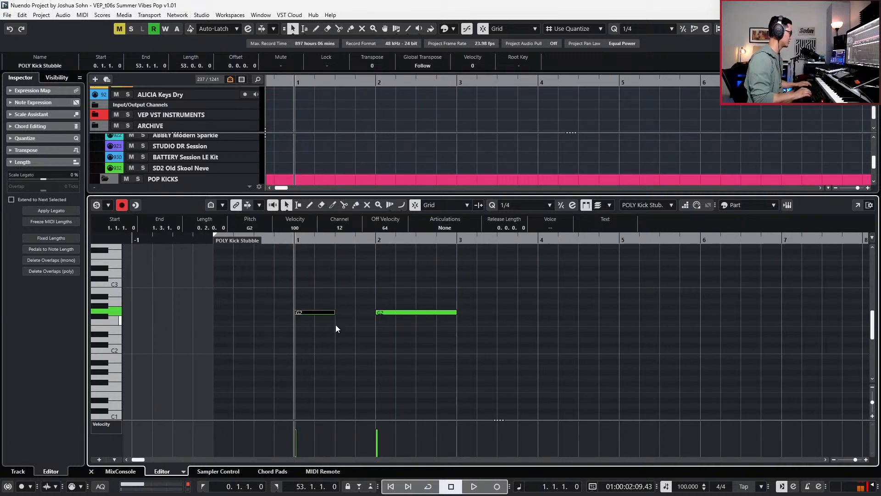
key(ctrl+d)
drag(446, 277, 438, 329)
key(Delete)
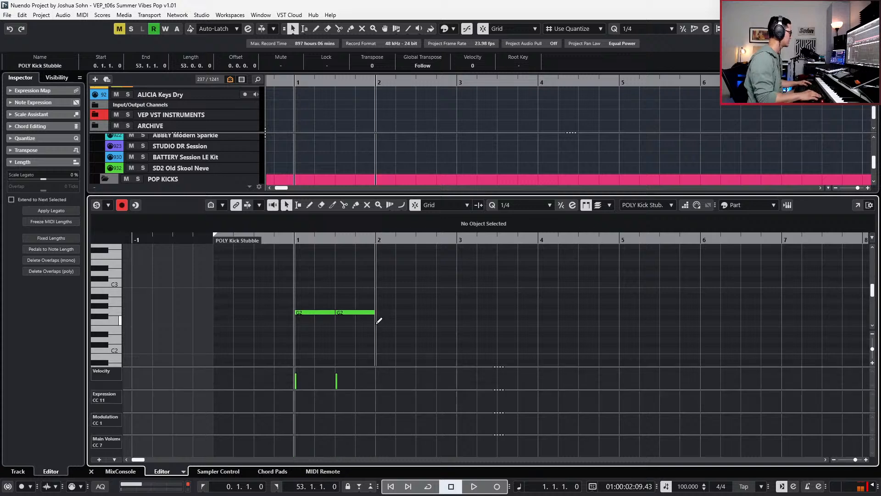
- Play back the two kick notes briefly, select both, and close the Key Editor
key(space)
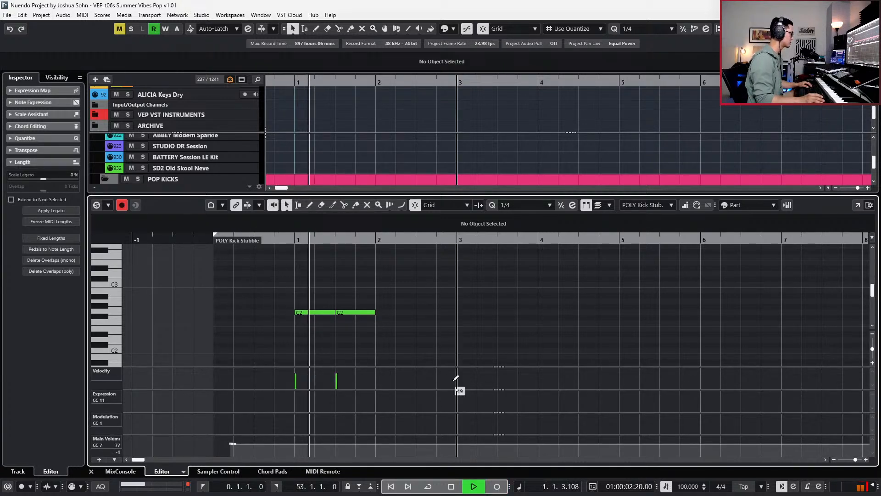
key(space)
key(ctrl+a)
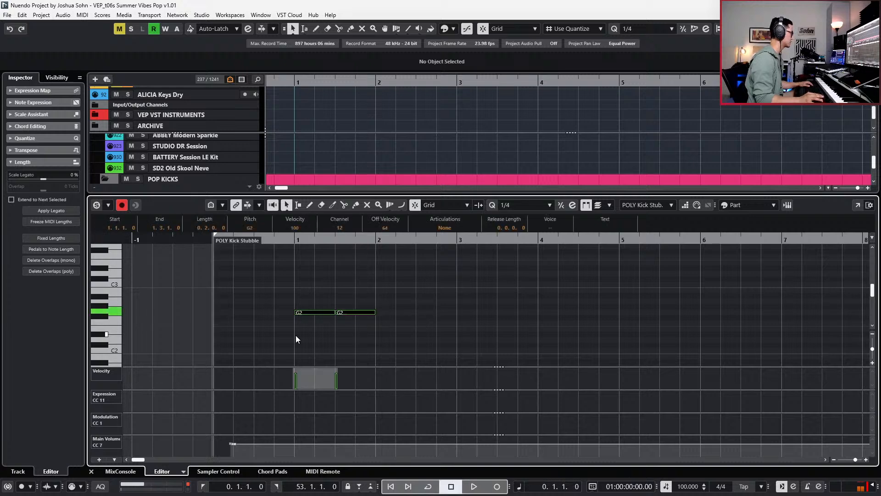
key(Return)
scroll(459, 319, left, 5)
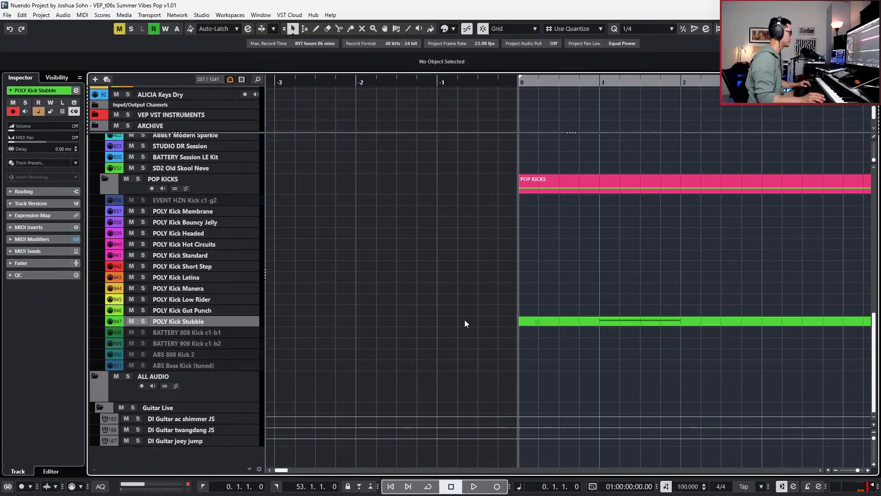
- Tap in the project tempo until it reads 96 BPM
click(744, 487)
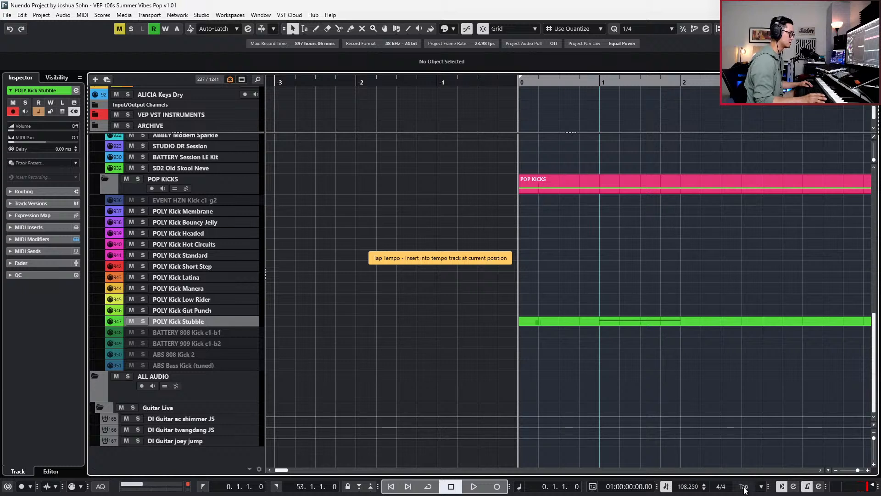
click(743, 486)
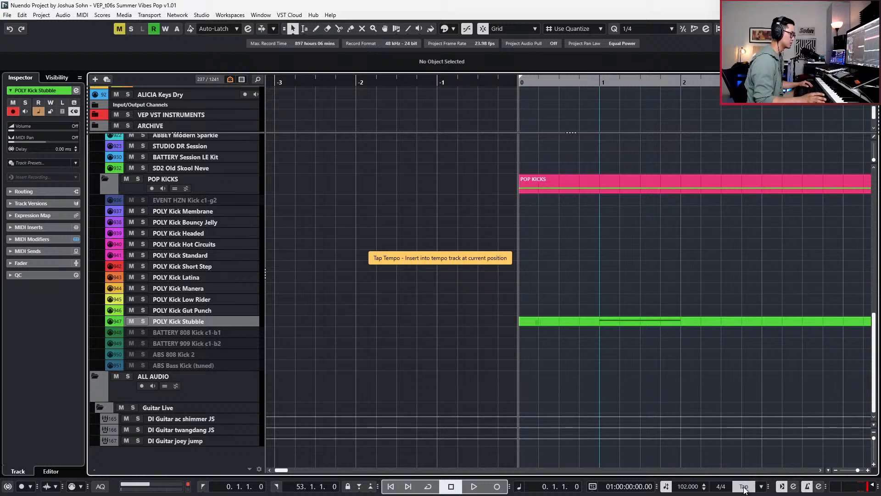
click(744, 487)
click(744, 486)
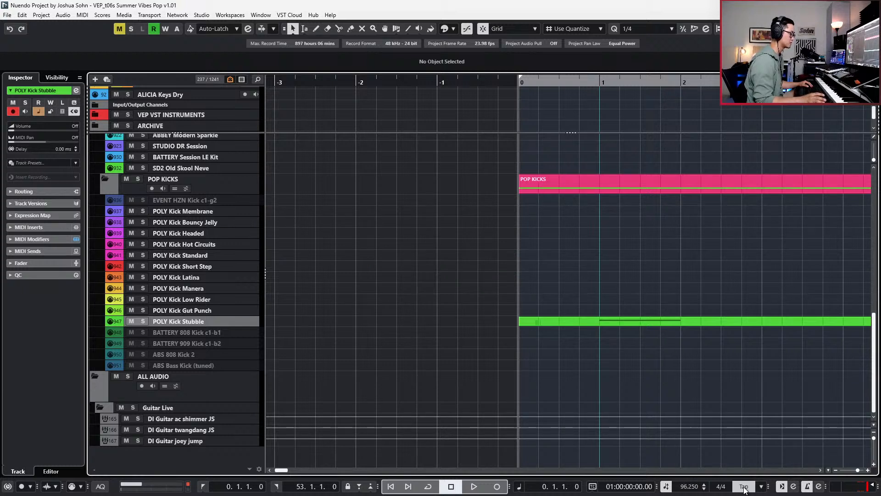
click(744, 487)
click(744, 487)
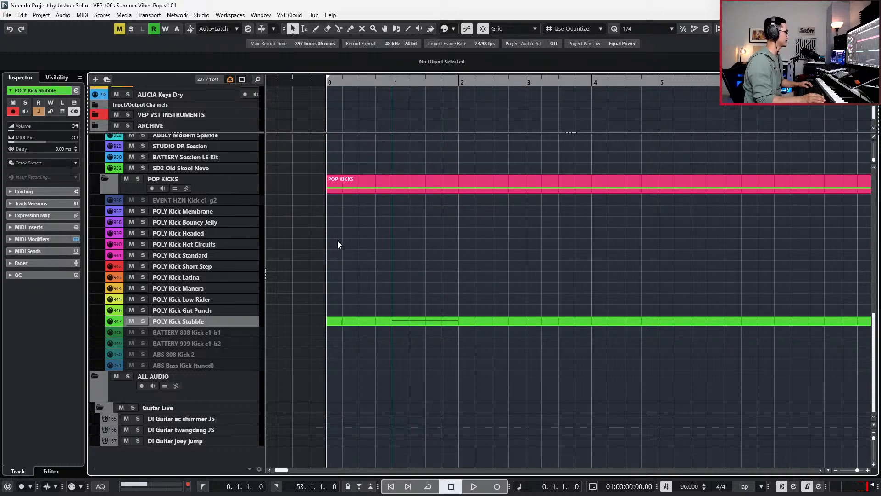
- Audition the acoustic drum sets SD2 Old Skool Neve, BATTERY Session LE Kit, STUDIO DR Session and ABBEY Modern Sparkle
scroll(339, 241, up, 3)
click(203, 234)
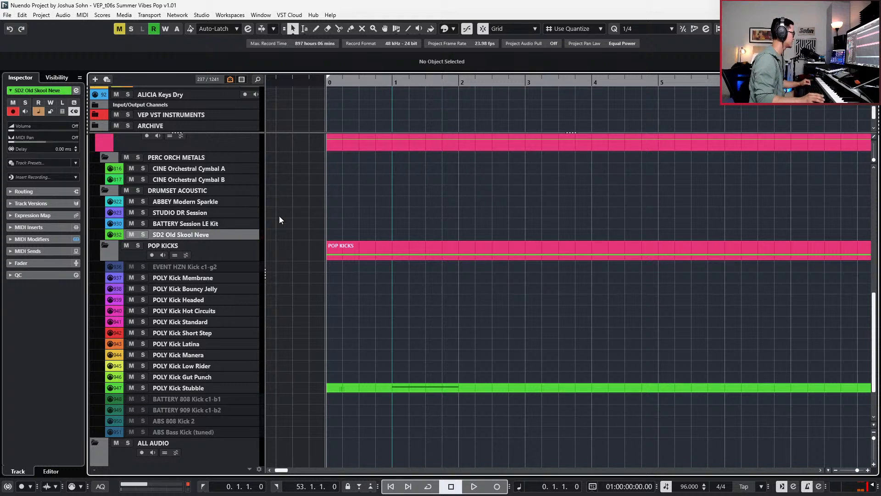
scroll(327, 243, down, 1)
click(210, 223)
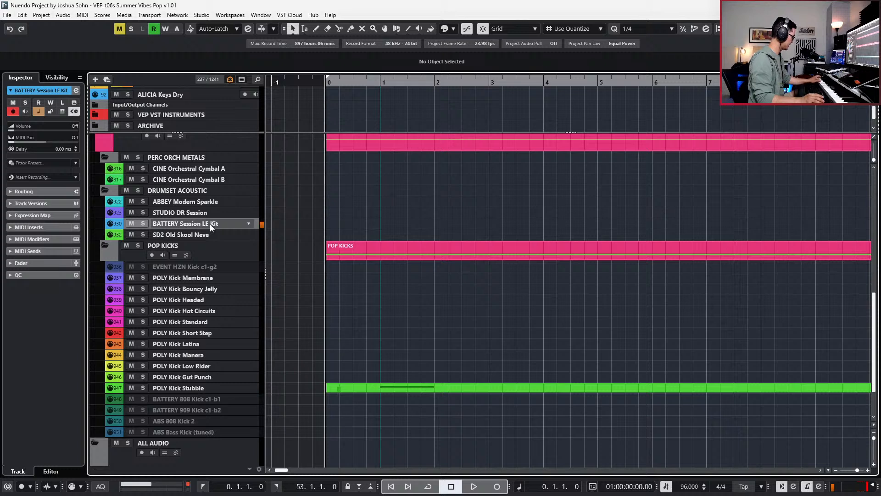
key(Up)
key(Up)
key(Down)
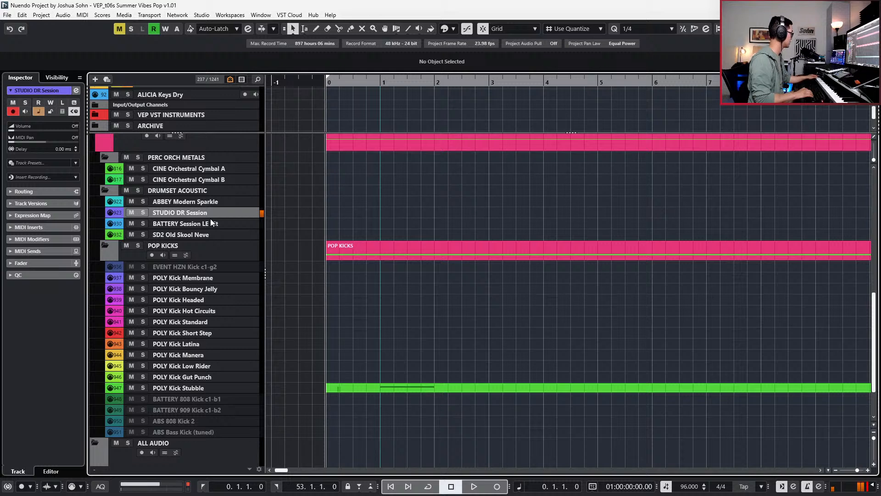
key(Up)
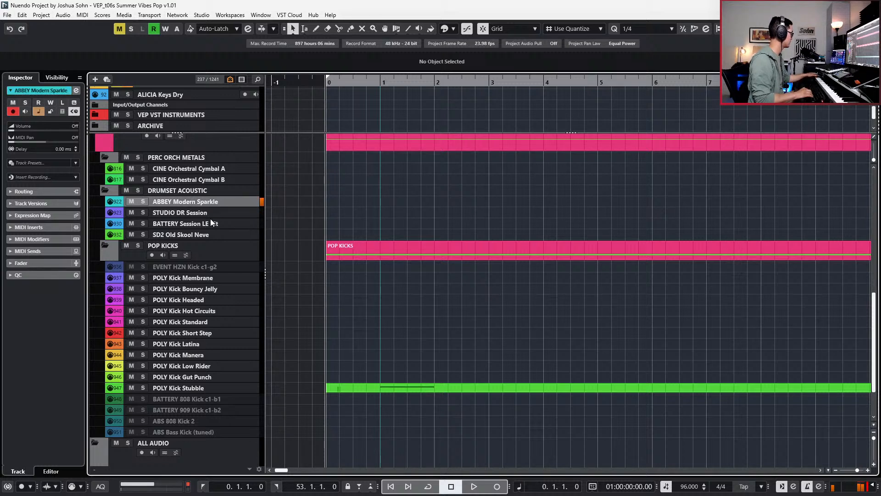
key(Down)
key(Down)
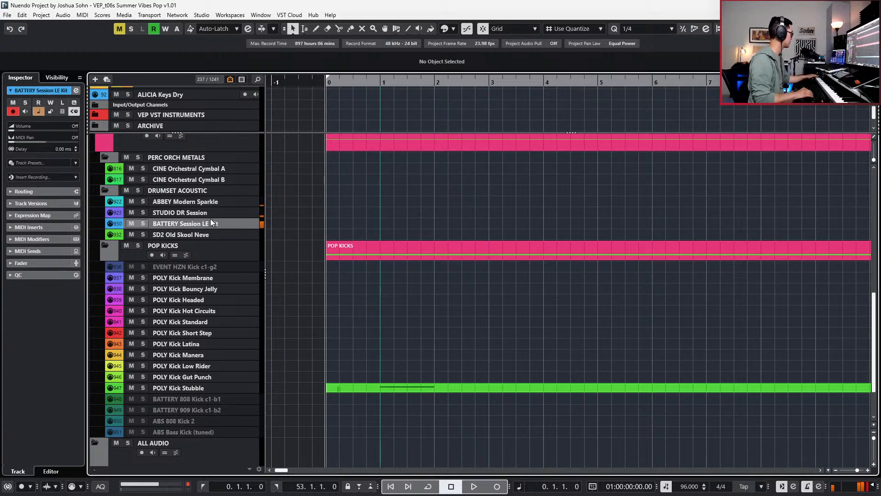
- Compare ABBEY Modern Sparkle, STUDIO DR Session and BATTERY Session LE Kit again, ending on the BATTERY kit
key(Up)
key(Up)
key(Up)
key(Down)
key(Down)
key(Down)
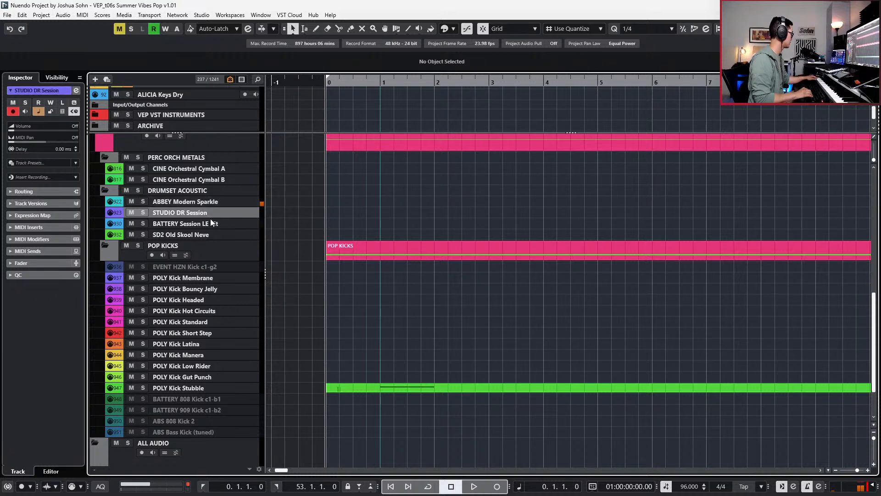
key(Up)
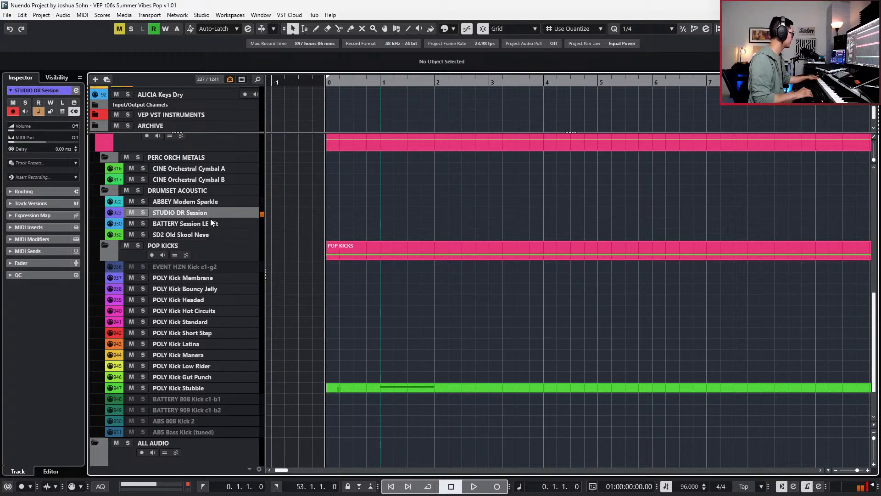
key(Down)
- Find the DRUMLAB Squish track in the DRUMSET ACOUSTIC folder and show it in the project
right_click(210, 218)
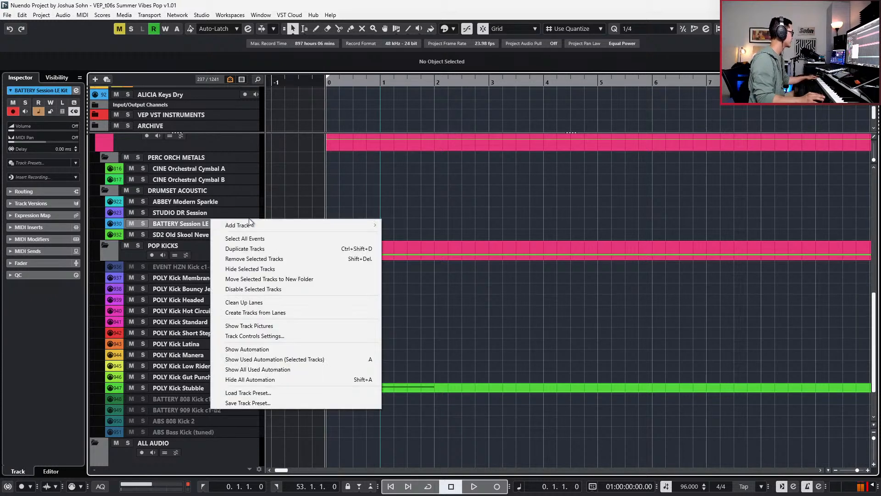
key(Escape)
key(ctrl+f)
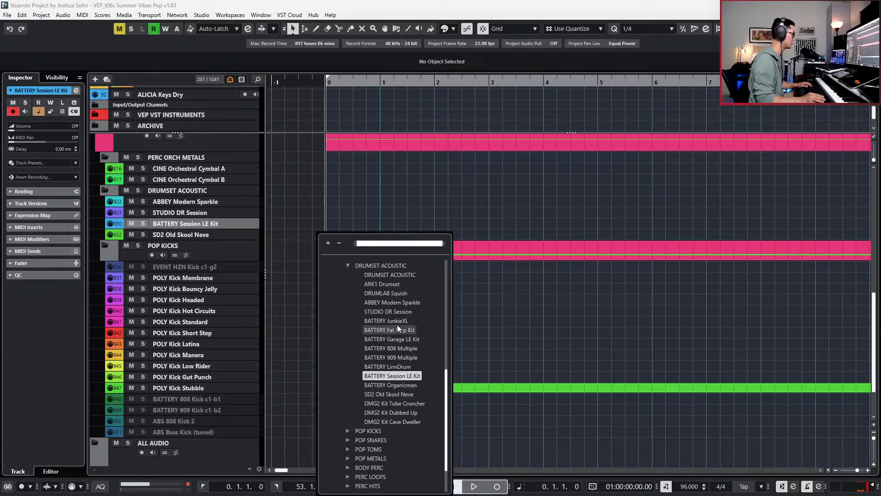
click(393, 294)
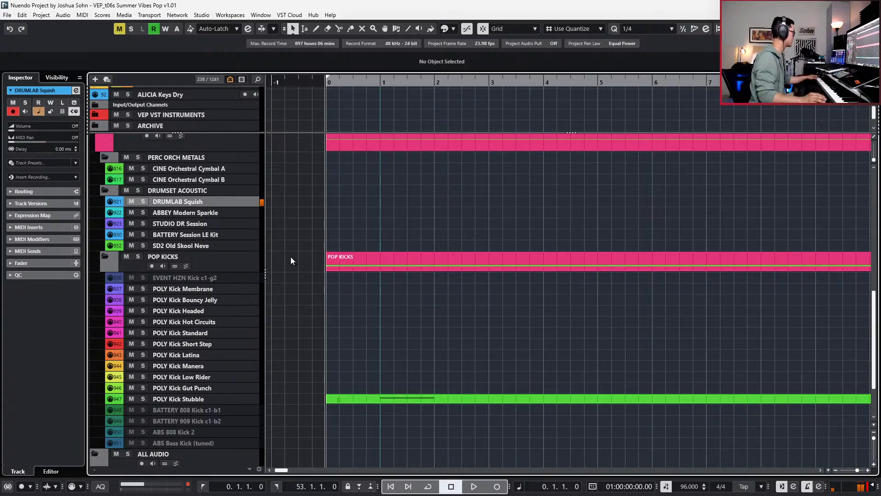
- Audition ABBEY Modern Sparkle, STUDIO DR Session and BATTERY Session LE Kit, playing the kick pattern with the BATTERY kit
click(196, 213)
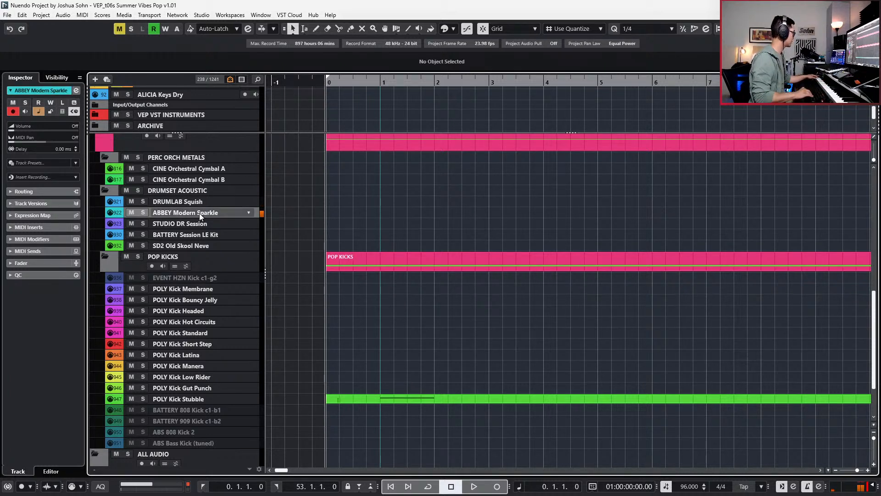
key(Down)
key(Down)
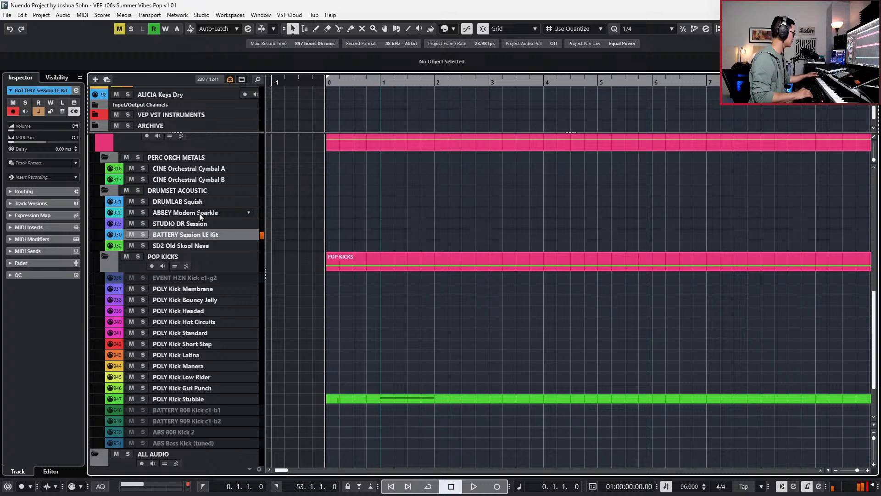
key(space)
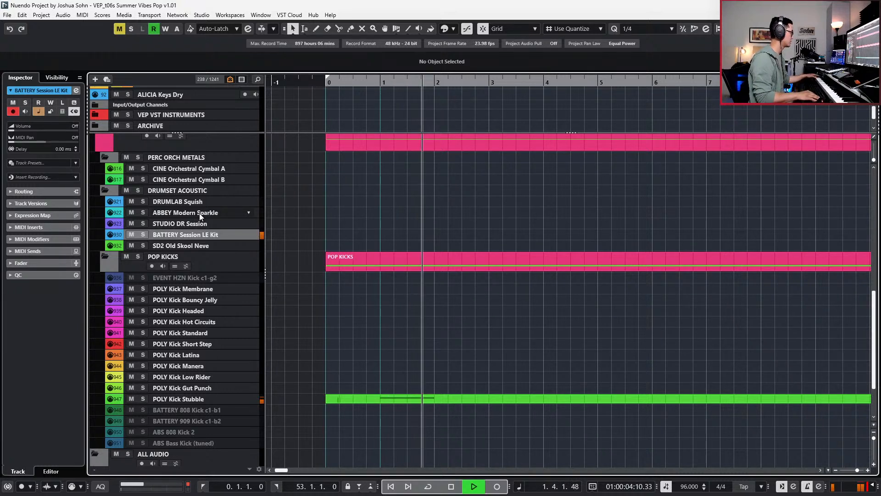
key(space)
- Audition STUDIO DR Session and DRUMLAB Squish against the kick pattern
click(211, 224)
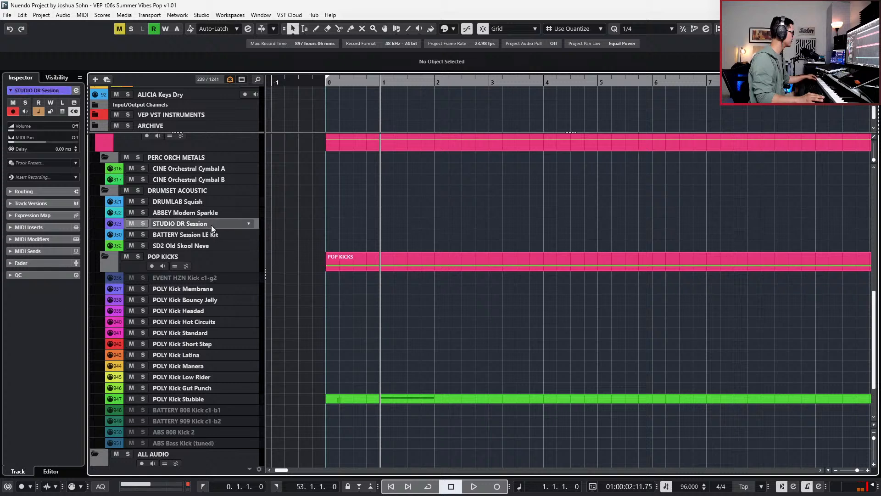
key(space)
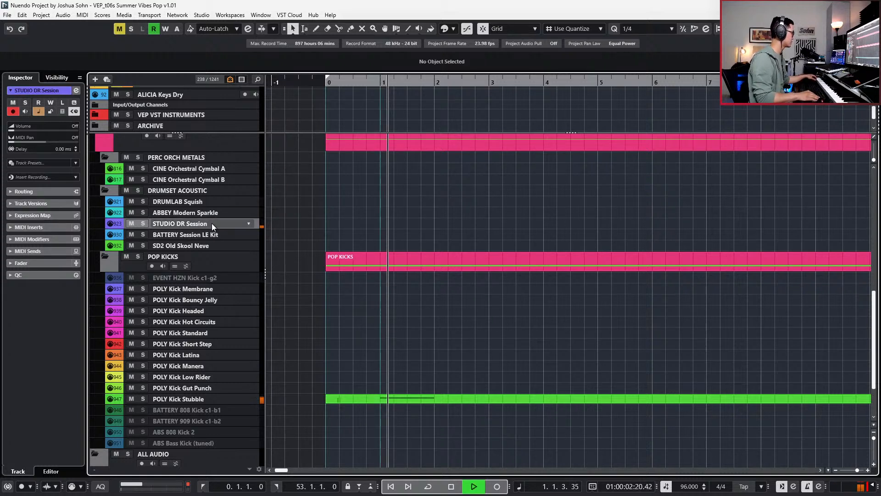
key(space)
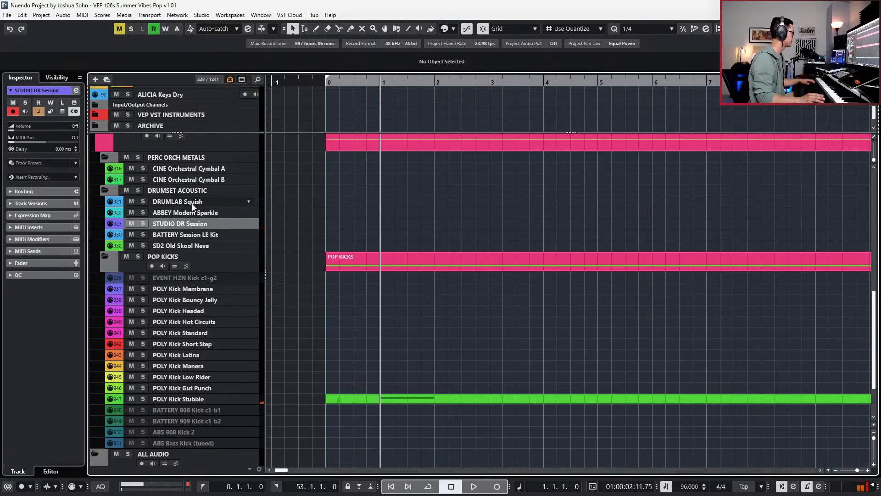
click(192, 202)
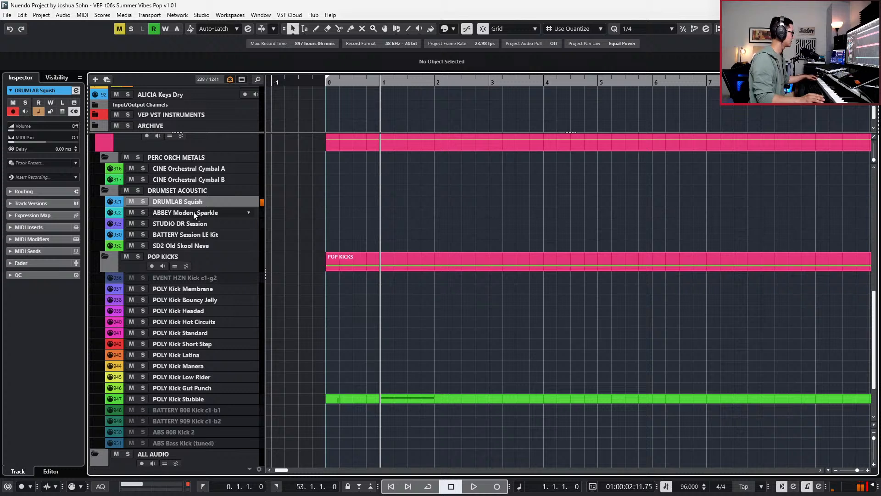
key(space)
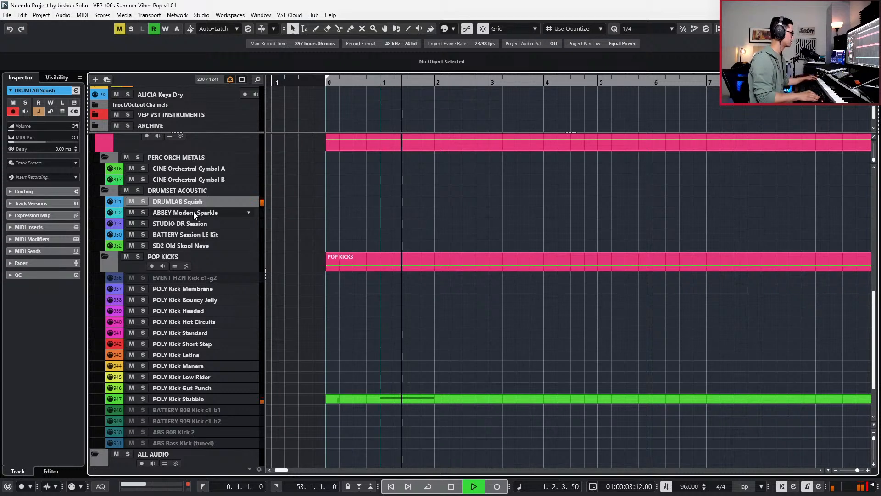
key(space)
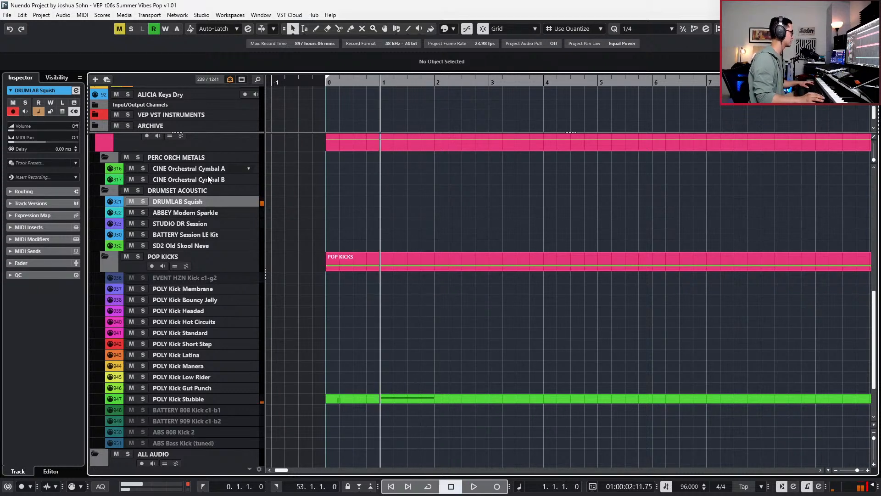
right_click(207, 201)
mouse_move(248, 205)
click(393, 215)
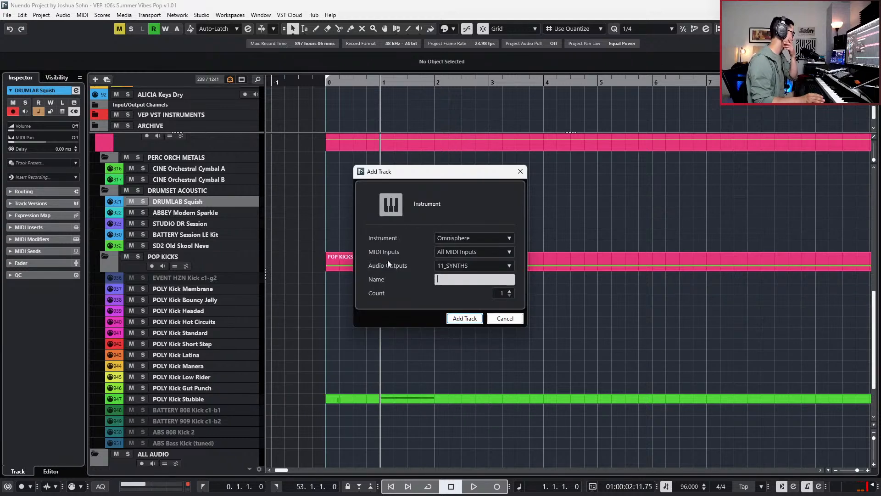
click(505, 318)
- Find POLY Snare Tight Crisp in the POP SNARES folder and show the snare tracks in the project
scroll(286, 330, down, 5)
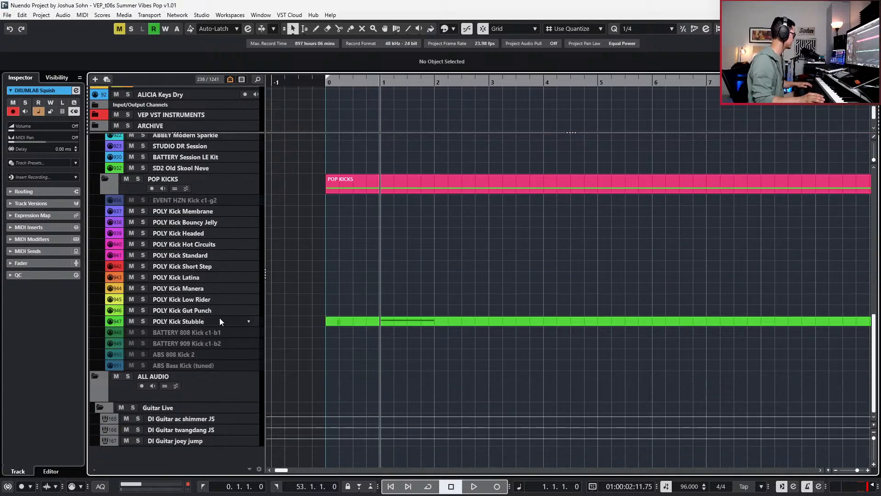
key(ctrl+f)
scroll(323, 408, down, 8)
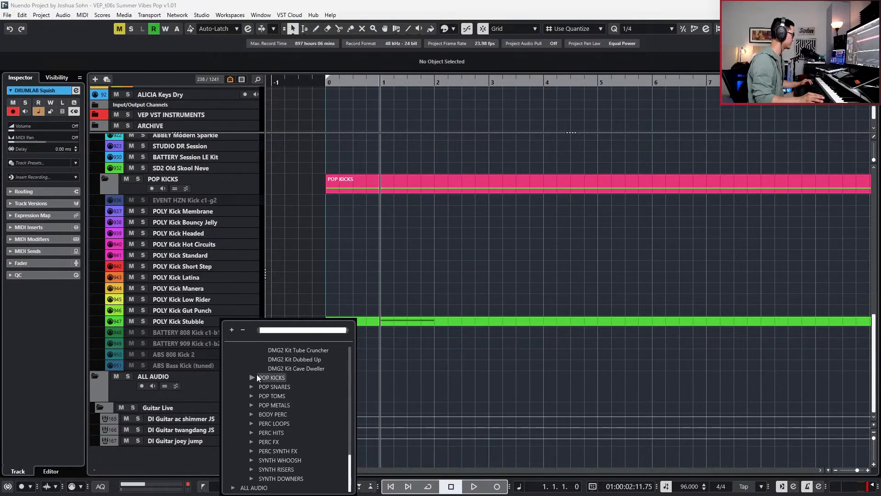
click(254, 385)
scroll(307, 400, down, 2)
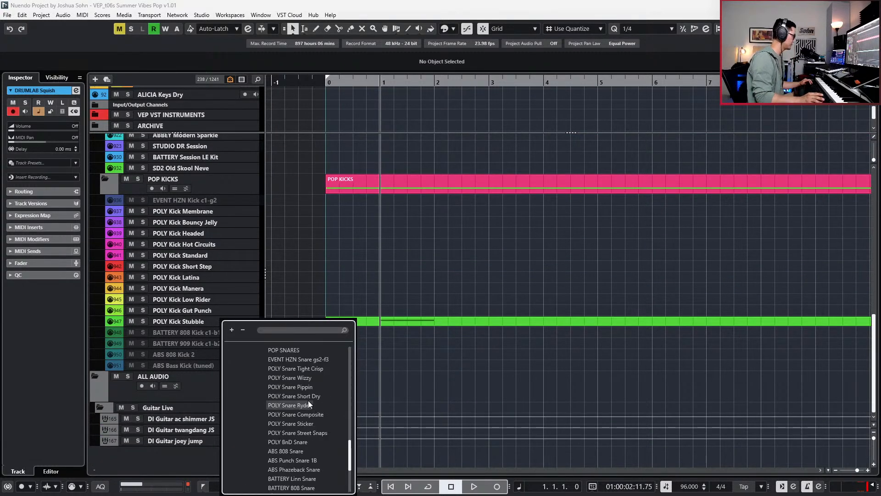
click(304, 369)
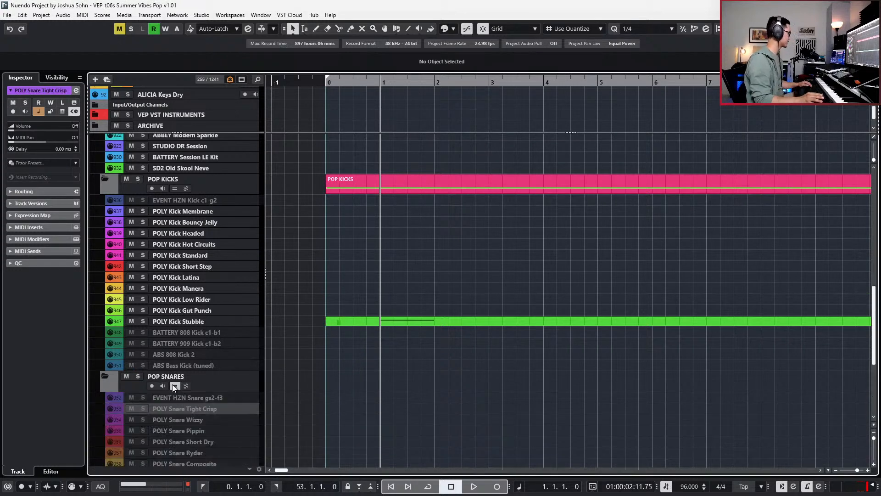
- Enable the disabled snare tracks from POLY Snare Tight Crisp through POLY BnD Snare
scroll(285, 406, down, 4)
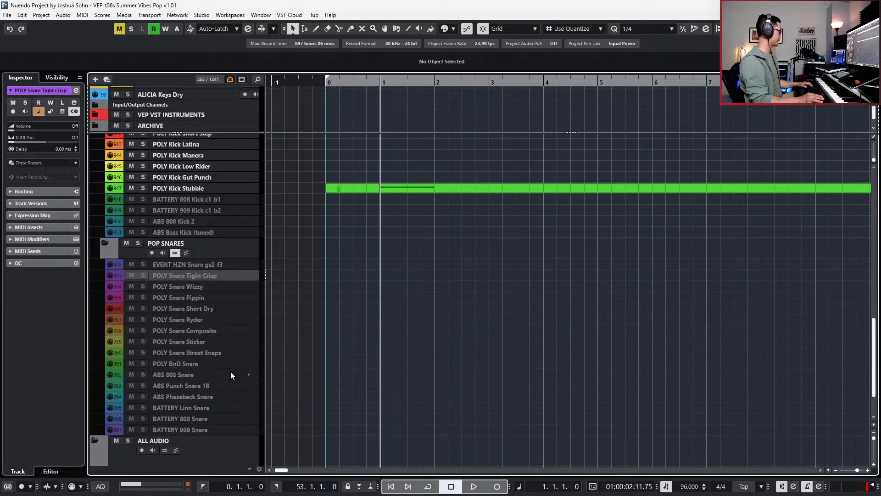
shift+click(227, 356)
key(shift+d)
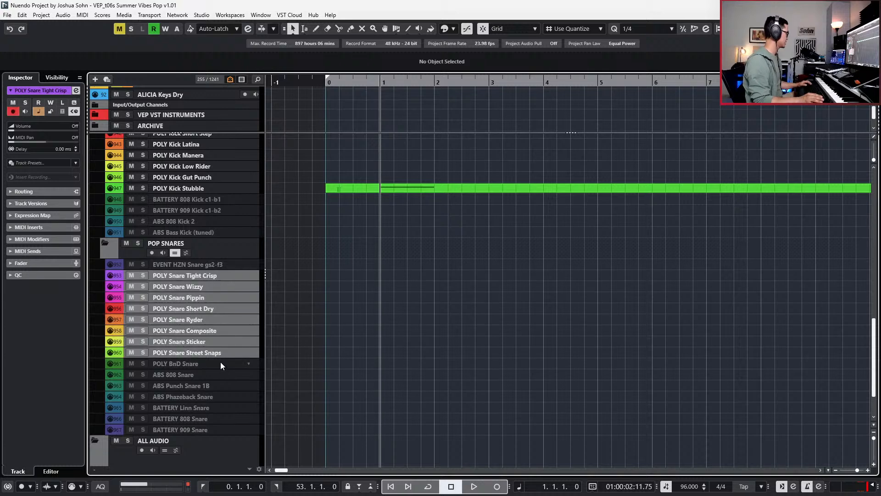
click(221, 364)
key(shift+d)
shift+click(209, 277)
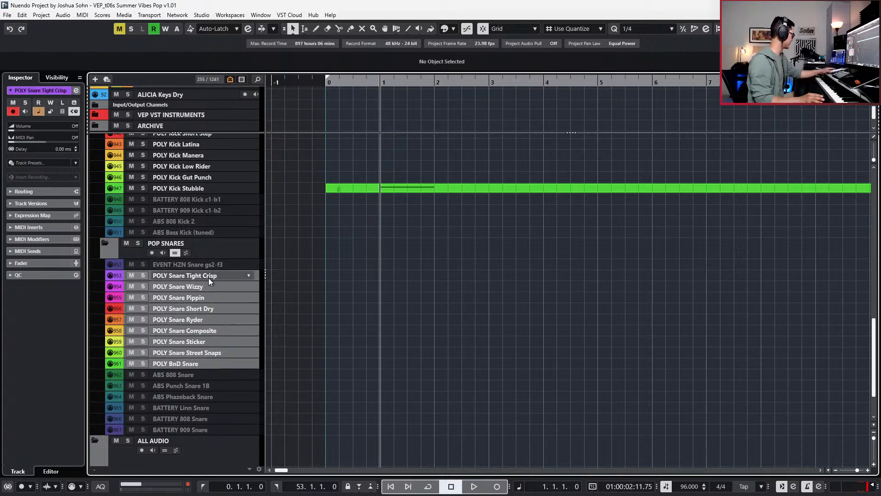
- Audition the snare tracks POLY Snare Tight Crisp, POLY Snare Pippin and POLY Snare Short Dry
scroll(340, 303, down, 3)
click(358, 329)
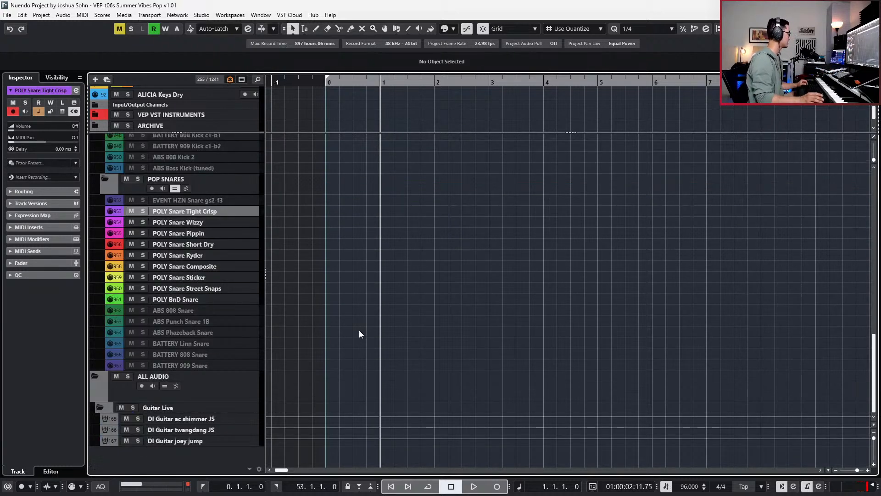
scroll(355, 301, up, 6)
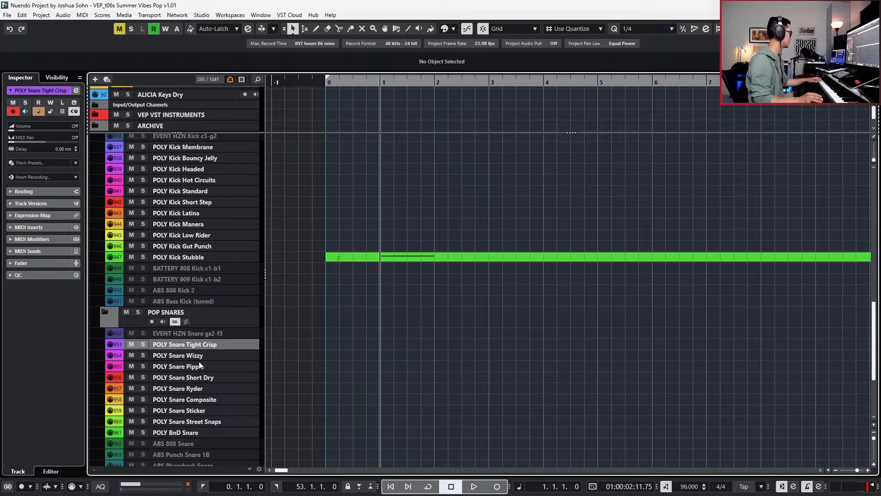
click(235, 367)
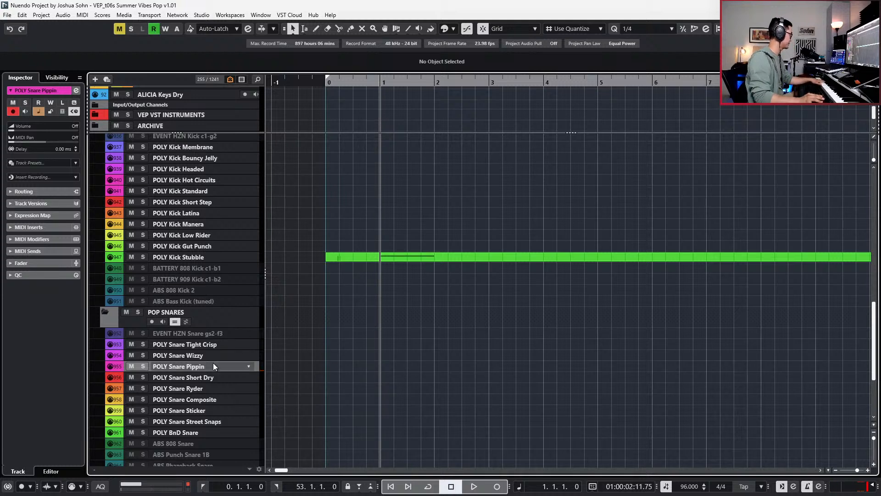
click(211, 378)
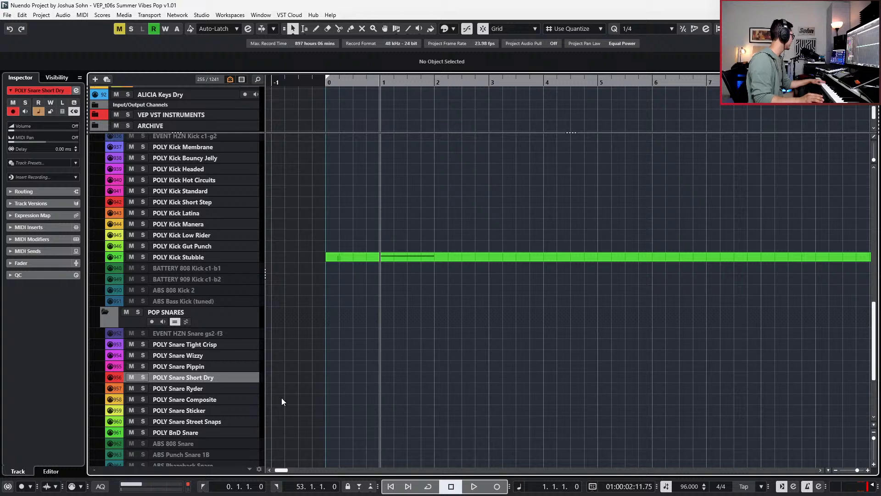
scroll(218, 358, down, 6)
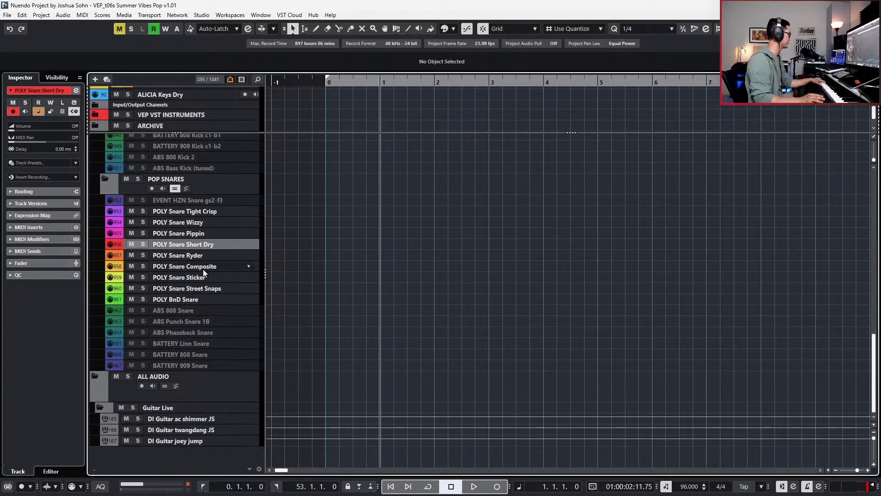
scroll(203, 269, up, 3)
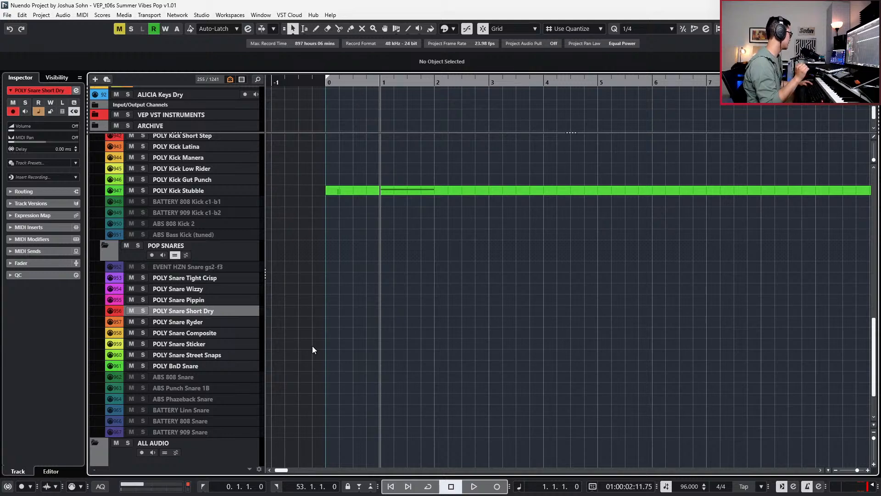
- Switch to Vienna Ensemble Pro, inspect the Reaktor Polyplex instrument of POLY Snare Tight Crisp, and return to Nuendo
key(alt+Tab)
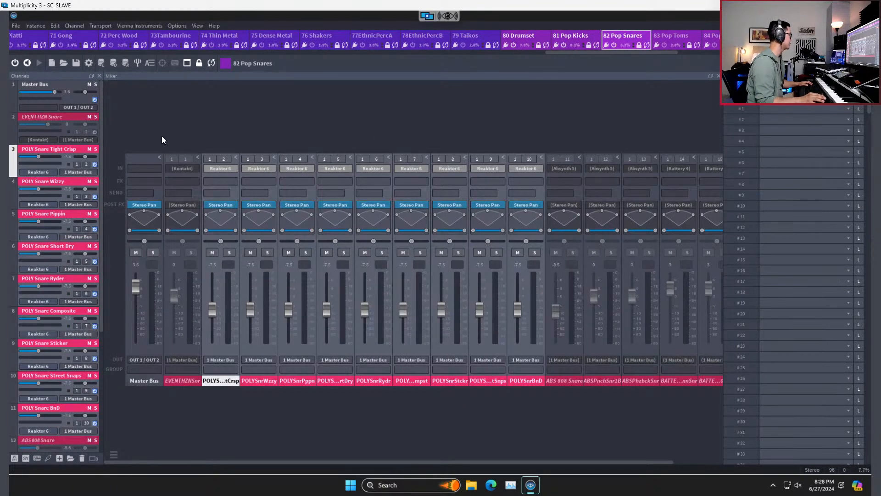
double_click(42, 147)
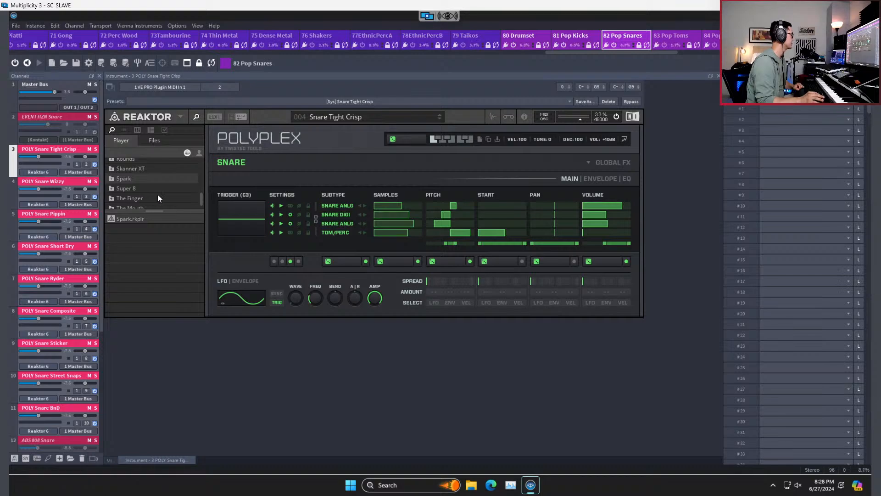
key(alt+Tab)
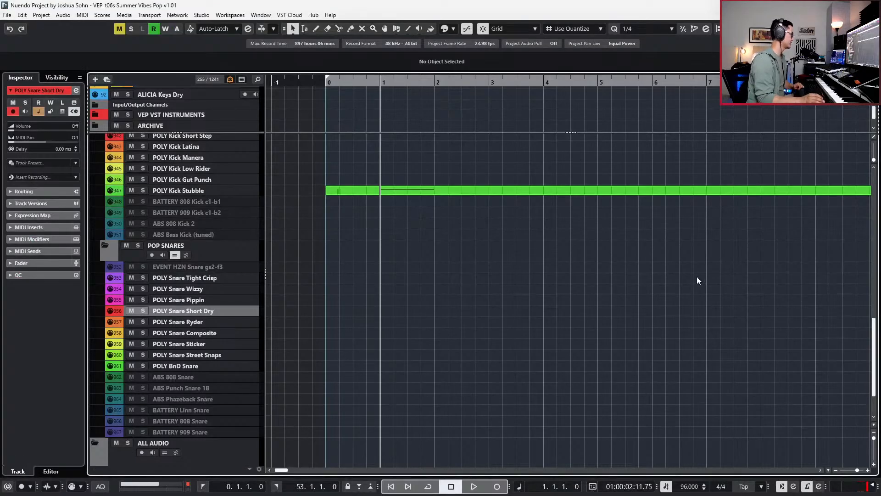
- Audition the POLY snare tracks from Tight Crisp down to Street Snaps, then play the kick pattern with POLY Snare Sticker
key(Up)
key(Up)
key(Up)
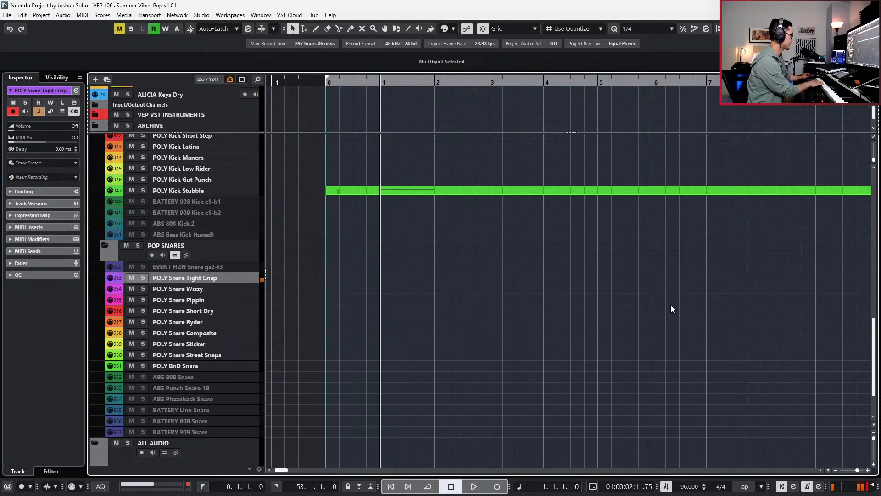
key(Down)
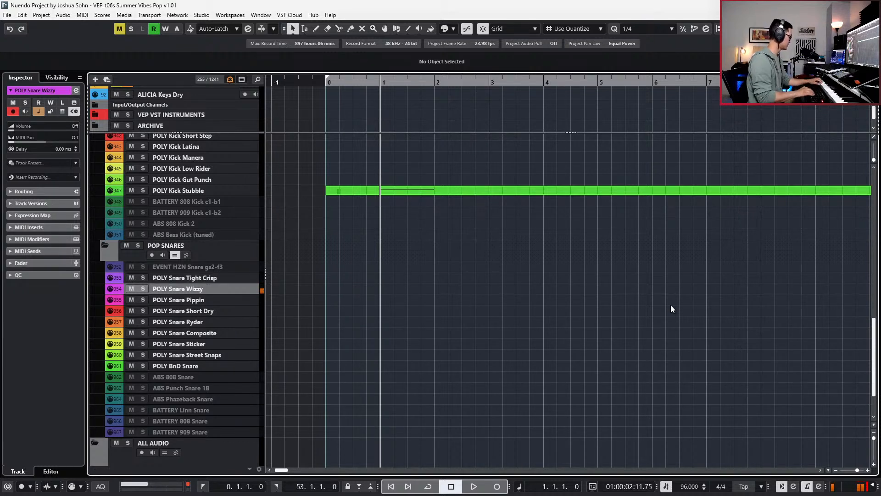
key(Down)
key(Down)
key(Down)
key(Up)
key(Down)
key(Down)
key(Down)
key(Down)
key(Up)
key(space)
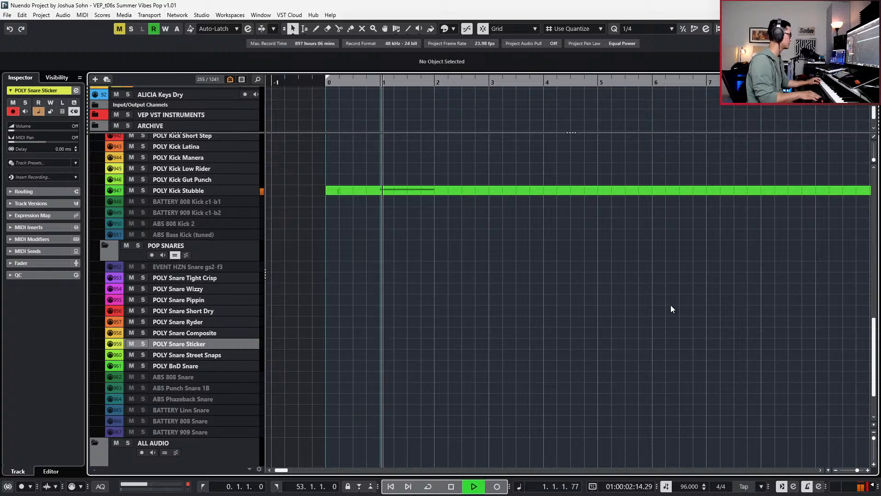
- Record a one-bar part with two snare hits at bar 1 on the POLY Snare Street Snaps track
key(Down)
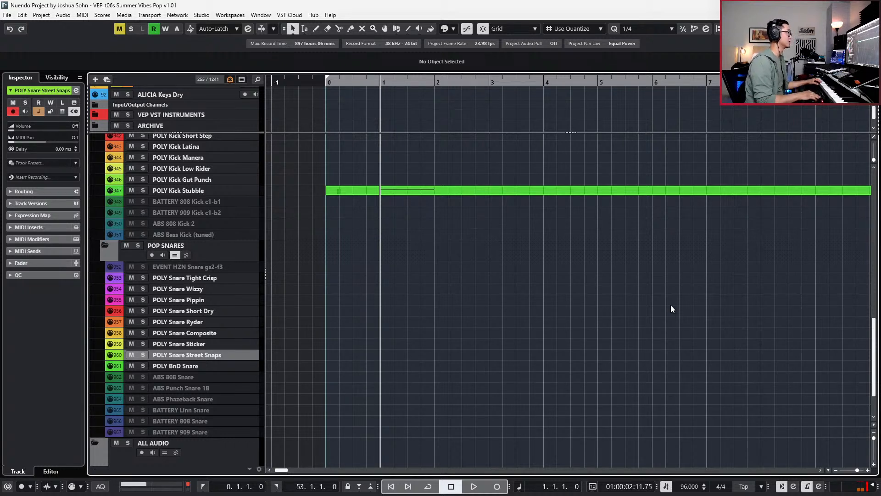
key(KP_Multiply)
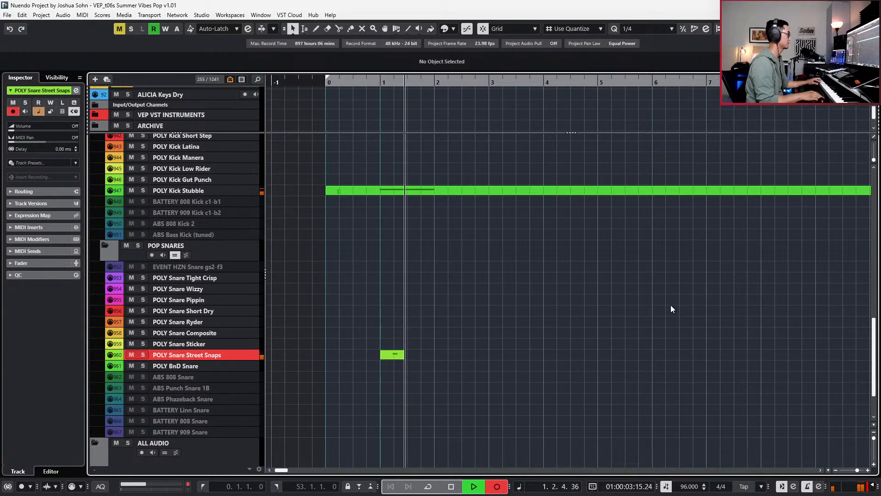
key(space)
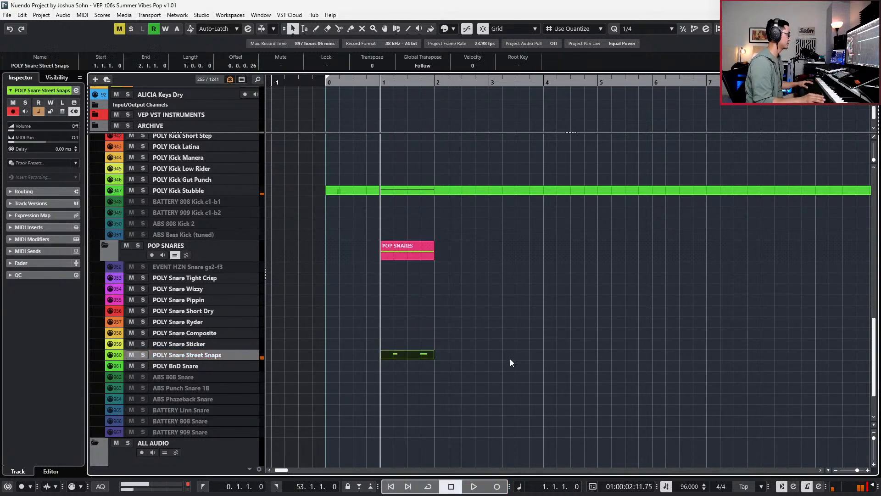
- Open the POLY Snare Street Snaps part for editing and set its Main Volume (CC 7) to 83 from bar 1
double_click(431, 354)
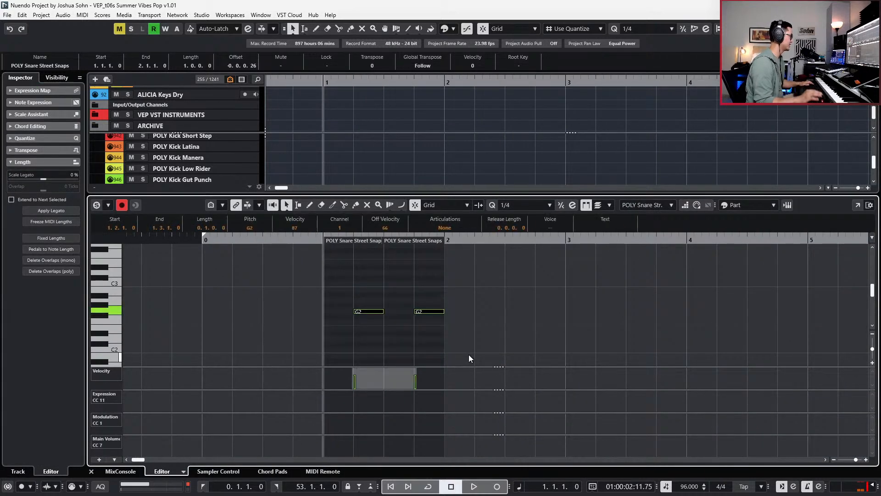
click(327, 443)
key(space)
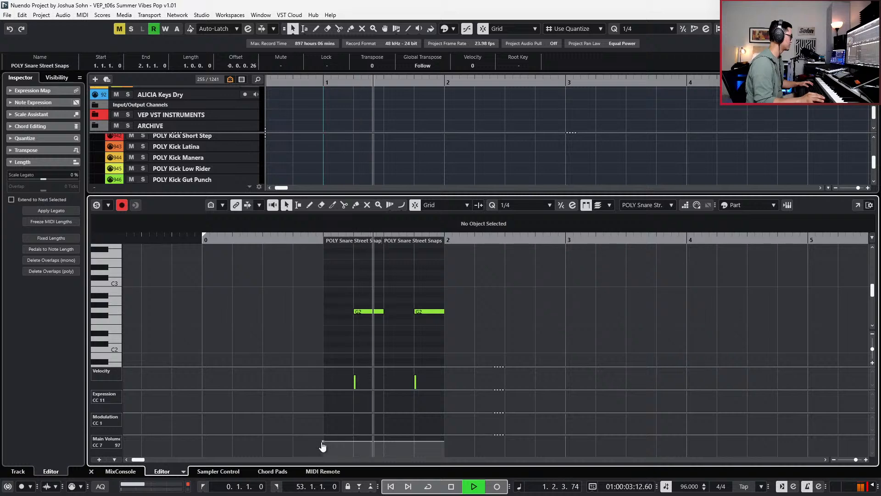
key(space)
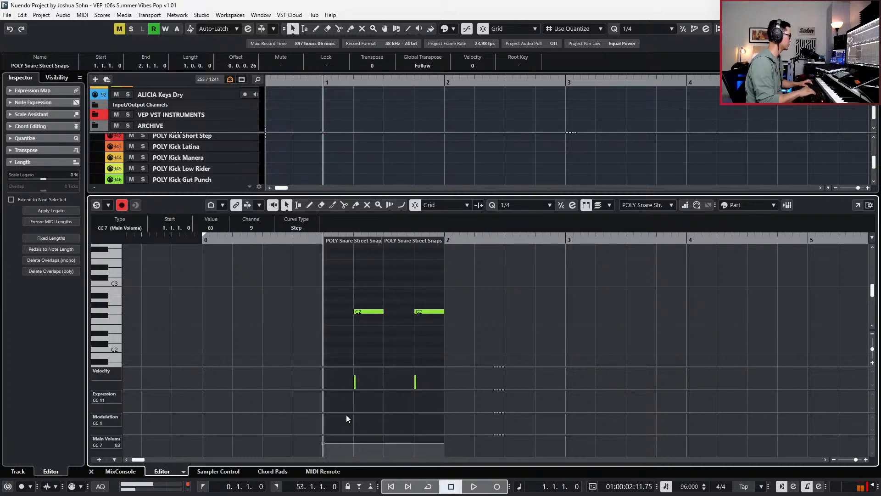
key(Return)
scroll(377, 331, down, 2)
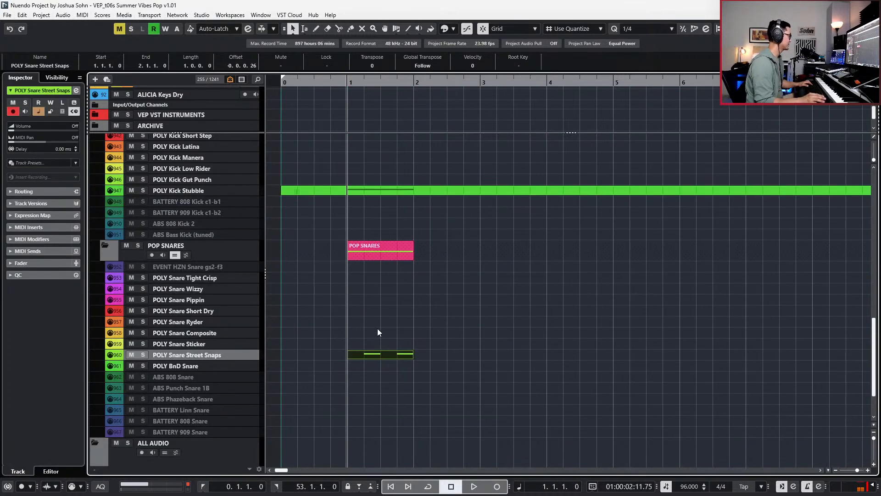
- With a 1/1 quantize grid, split the POLY Kick Stubble part at bars 1 and 2 and delete everything after bar 2
click(187, 257)
click(179, 256)
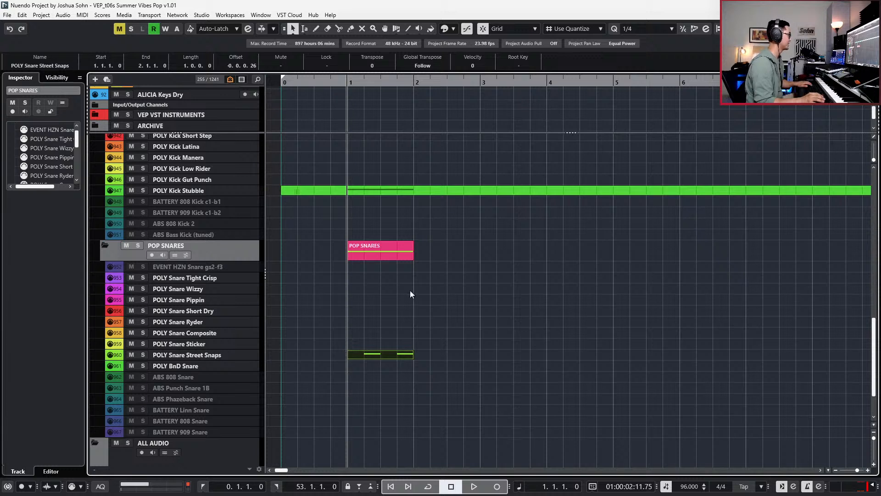
key(alt+1)
alt+click(414, 189)
drag(435, 168, 441, 220)
key(Delete)
drag(356, 173, 346, 201)
alt+click(341, 191)
- Duplicate the one-bar kick and Street Snaps snare parts together until both fill bars 1 through 4
shift+click(382, 354)
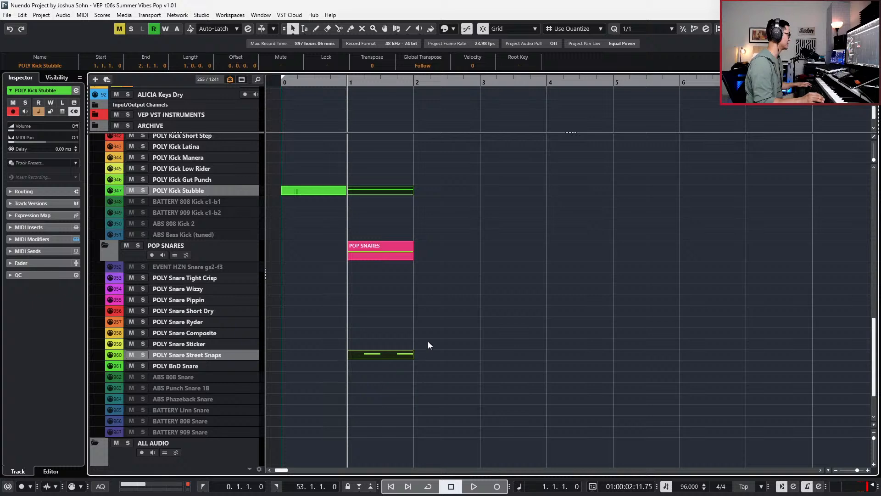
key(ctrl+d)
drag(393, 162, 429, 198)
drag(383, 331, 464, 373)
key(ctrl+d)
scroll(470, 361, up, 6)
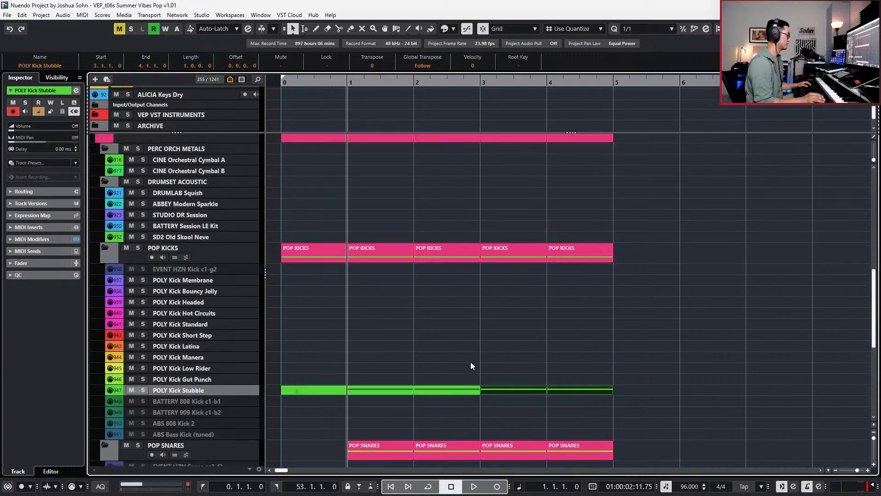
scroll(470, 361, down, 4)
- Set the locators around the kick and snare parts from bar 1 to bar 5 and turn on cycle playback
click(404, 246)
drag(403, 246, 570, 280)
drag(368, 379, 612, 452)
key(KP_Divide)
key(p)
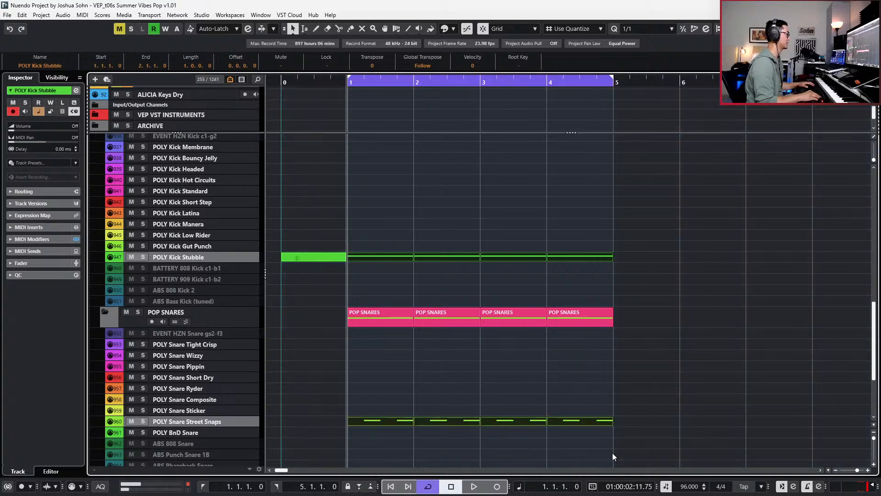
- Compare SCAR P-Bass Amped fat with SCAR Rickenbacker Tweedman and select the Tweedman bass track
scroll(635, 352, up, 3)
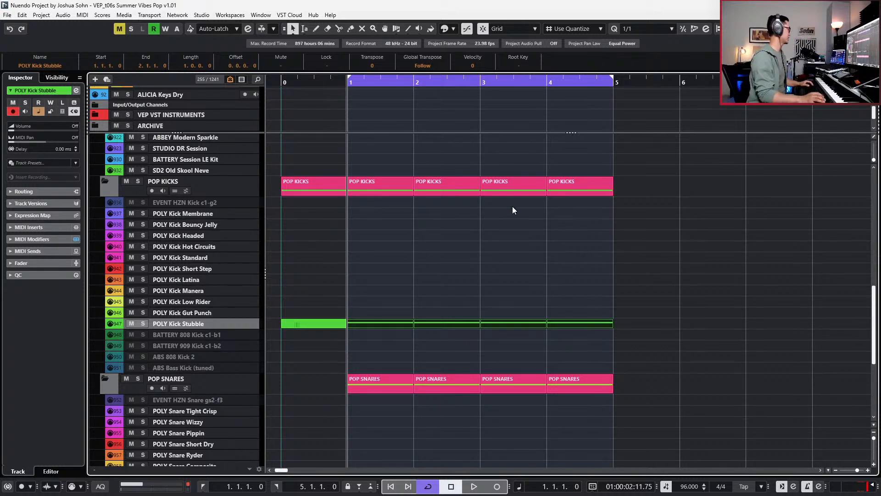
scroll(512, 205, up, 6)
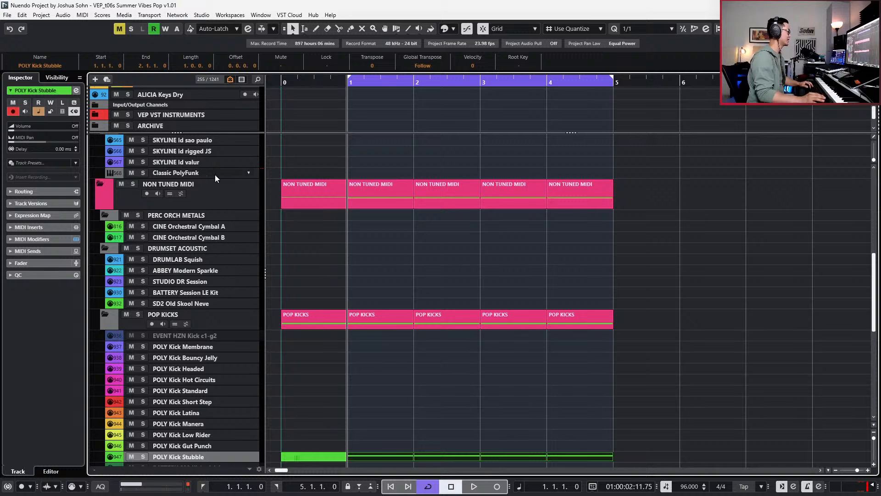
scroll(523, 236, up, 10)
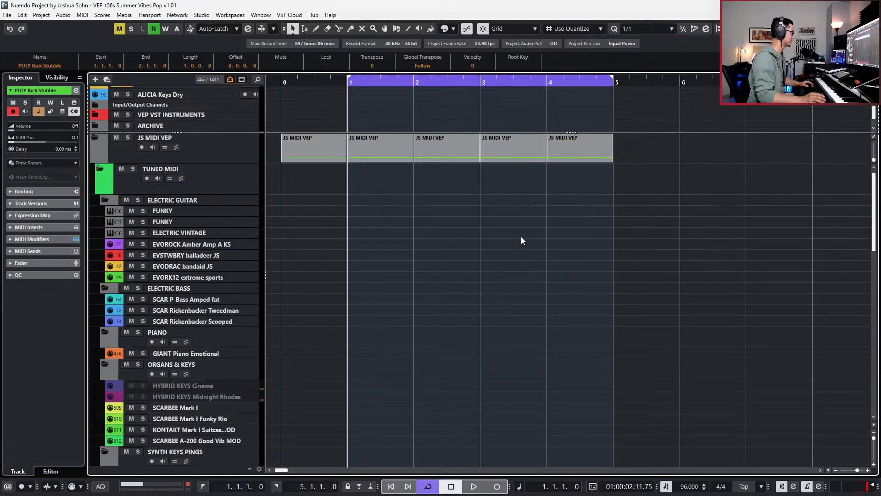
scroll(243, 280, down, 3)
click(209, 247)
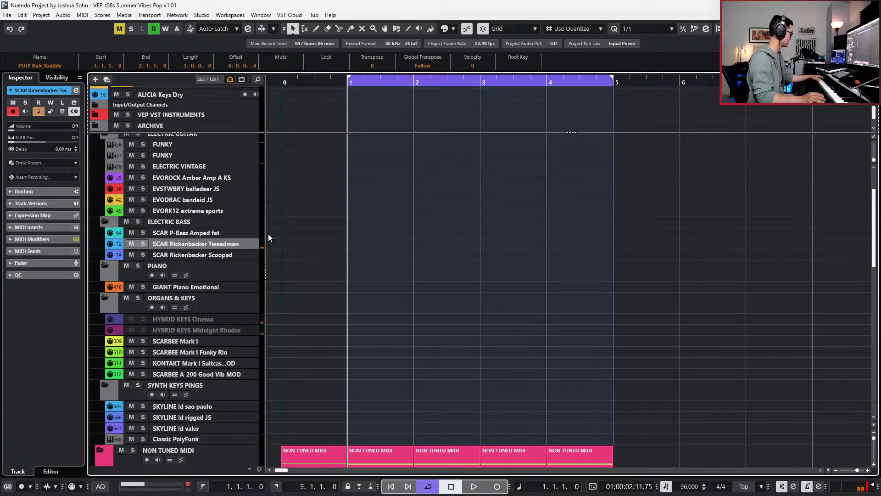
click(239, 234)
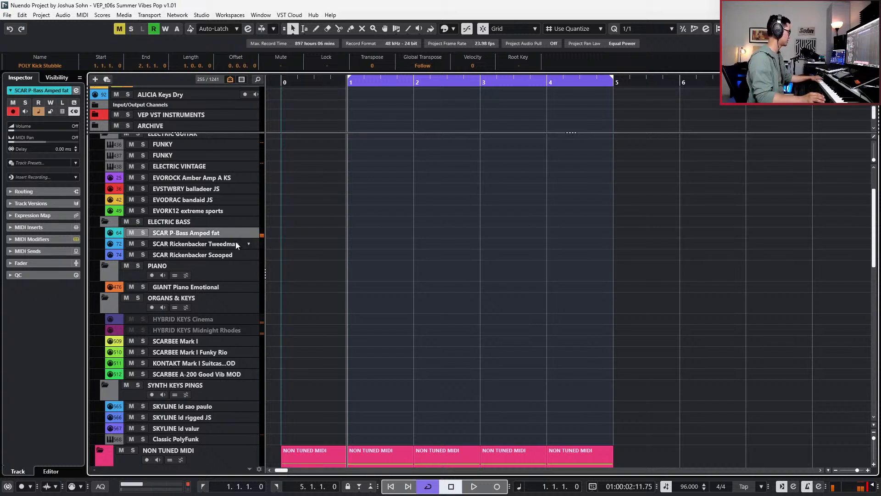
click(235, 243)
- Play the drum loop from the project start several times to rehearse a bass line on SCAR Rickenbacker Tweedman
scroll(350, 249, up, 2)
key(KP_Decimal)
key(space)
scroll(349, 248, down, 1)
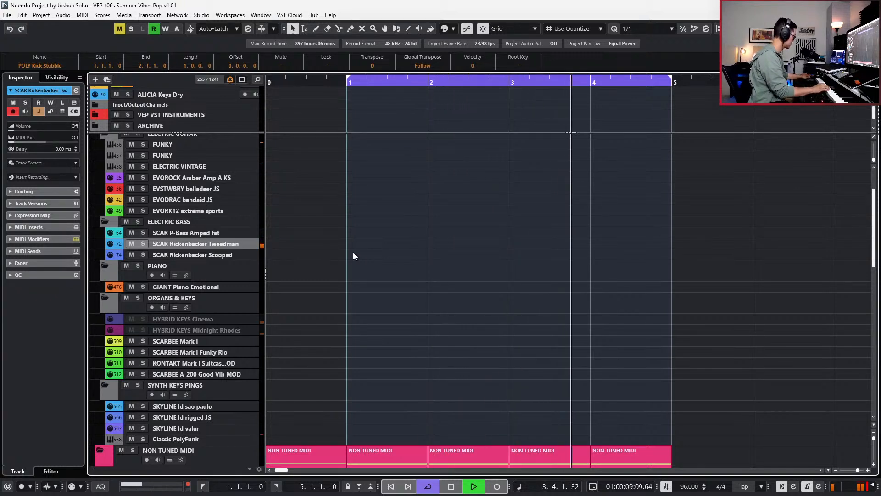
key(space)
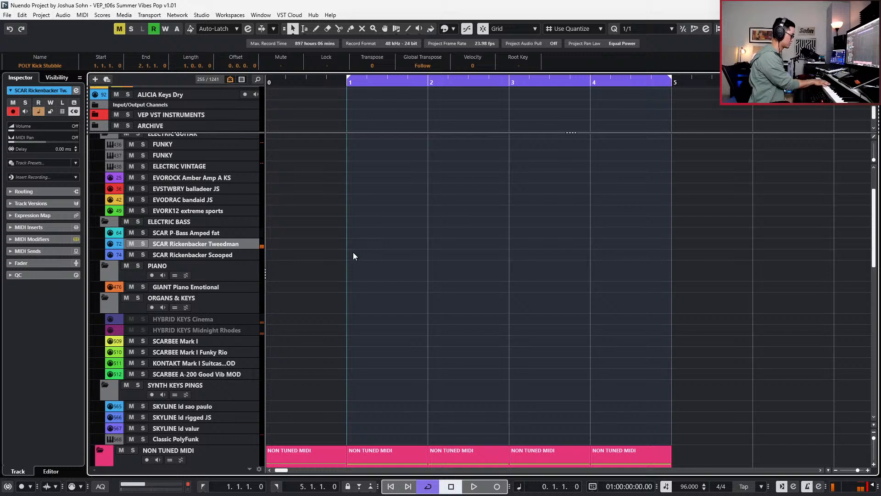
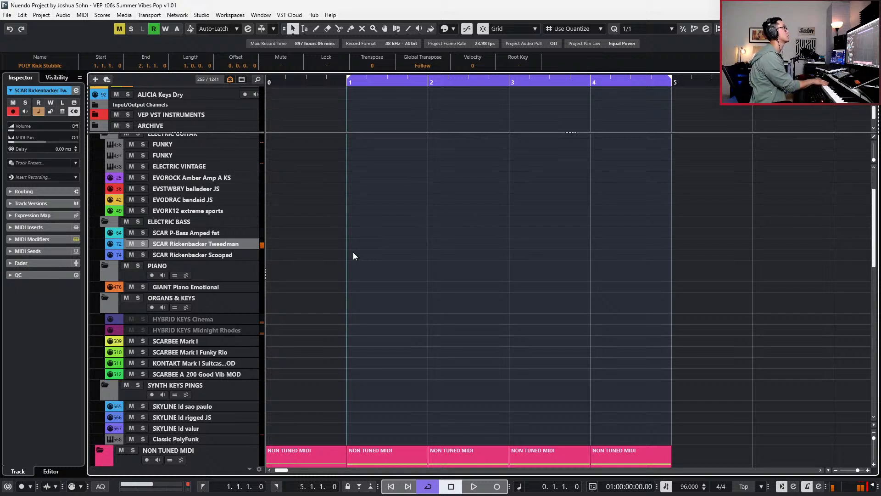
key(space)
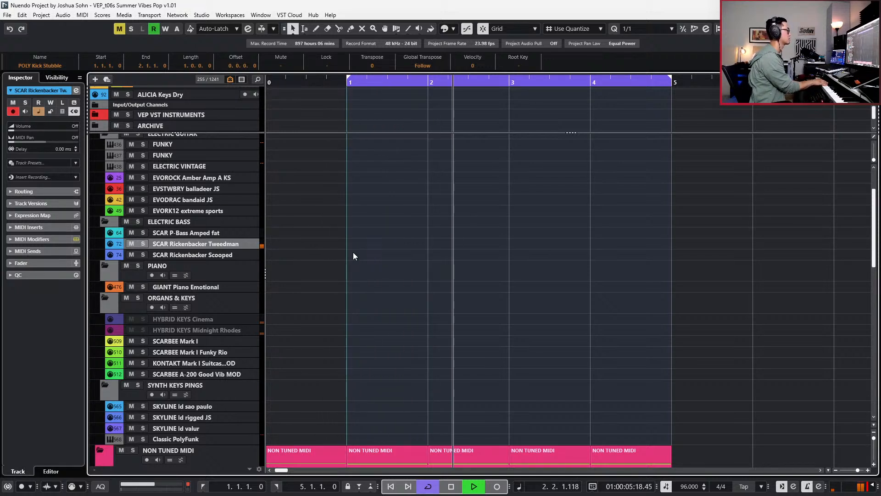
key(space)
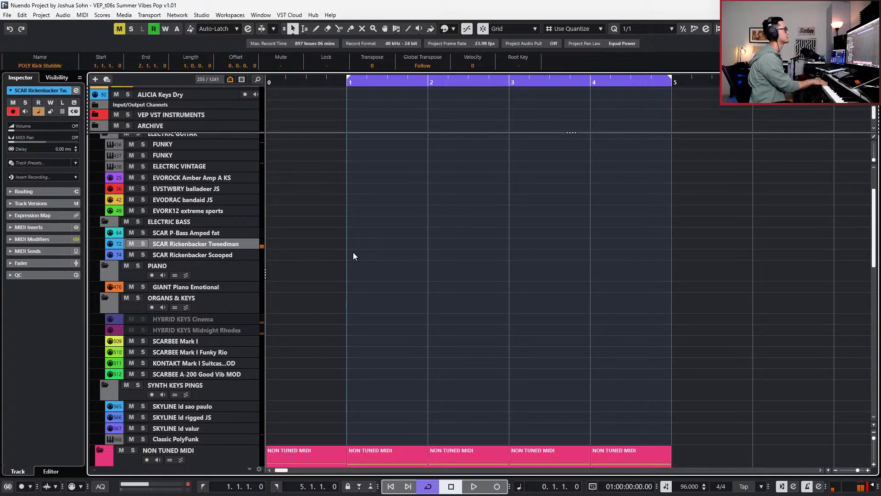
key(space)
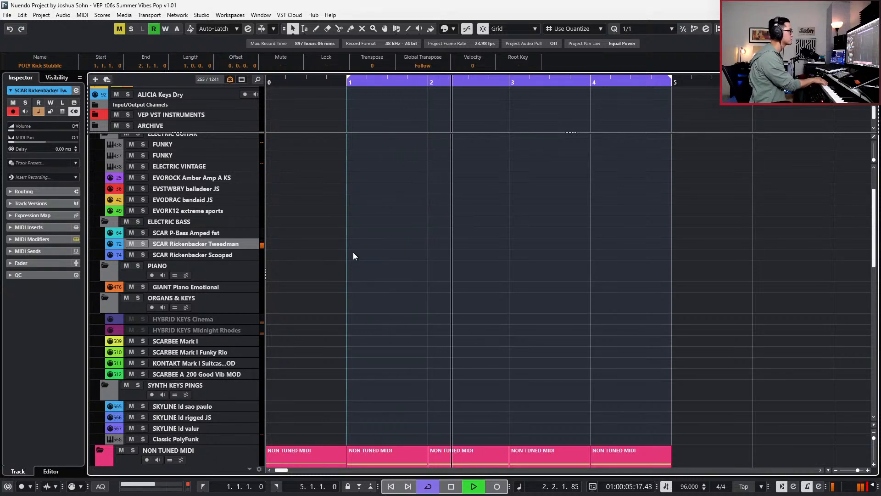
key(space)
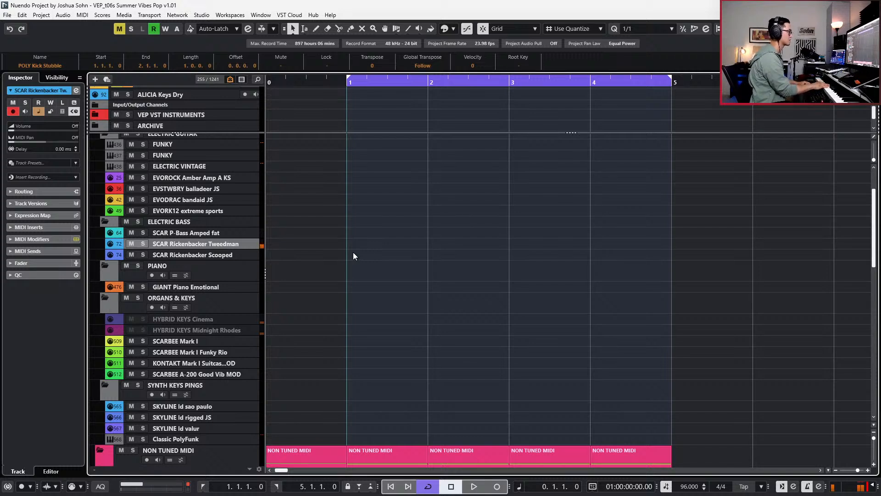
- Try a first bass take on SCAR Rickenbacker Tweedman from the project start and discard it
scroll(353, 253, down, 3)
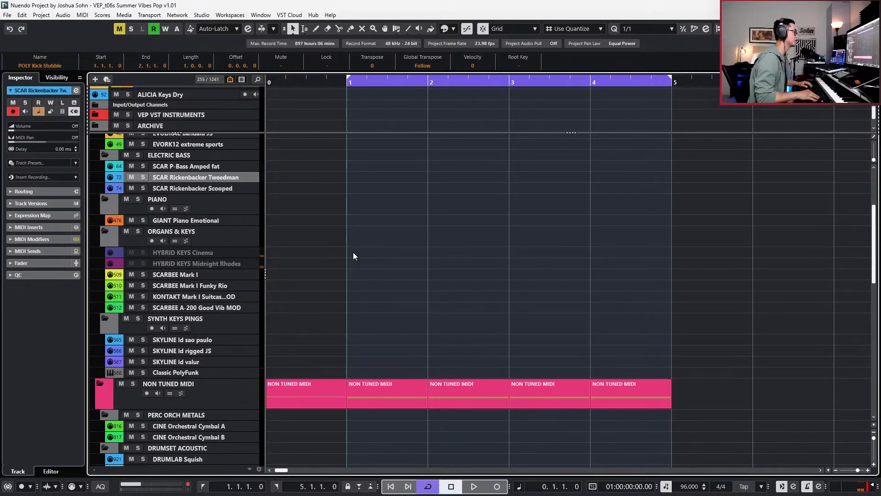
key(KP_1)
scroll(377, 241, down, 2)
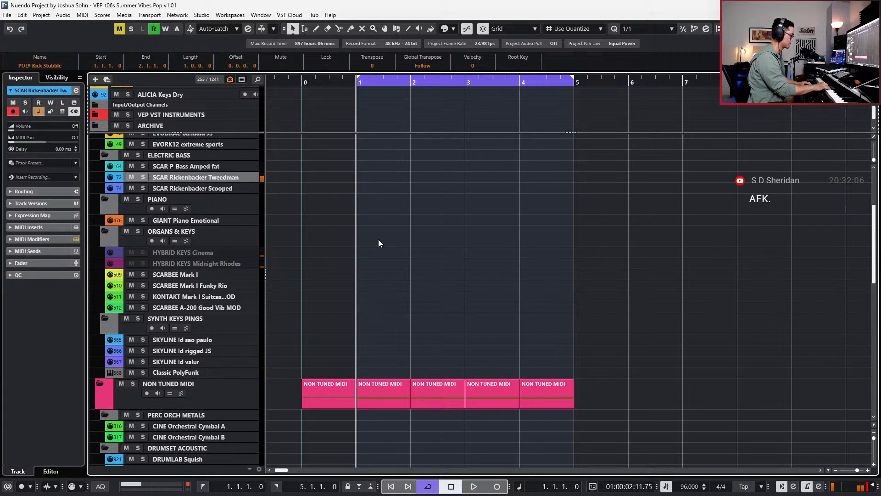
key(KP_Decimal)
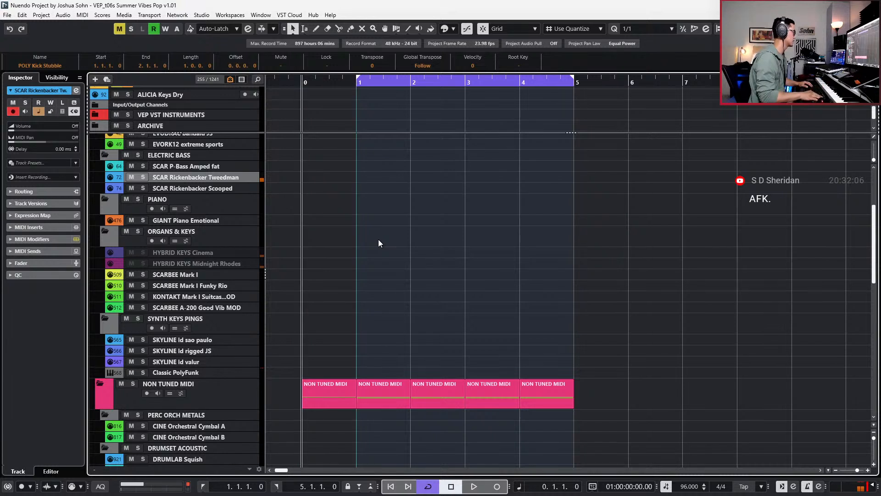
key(KP_Multiply)
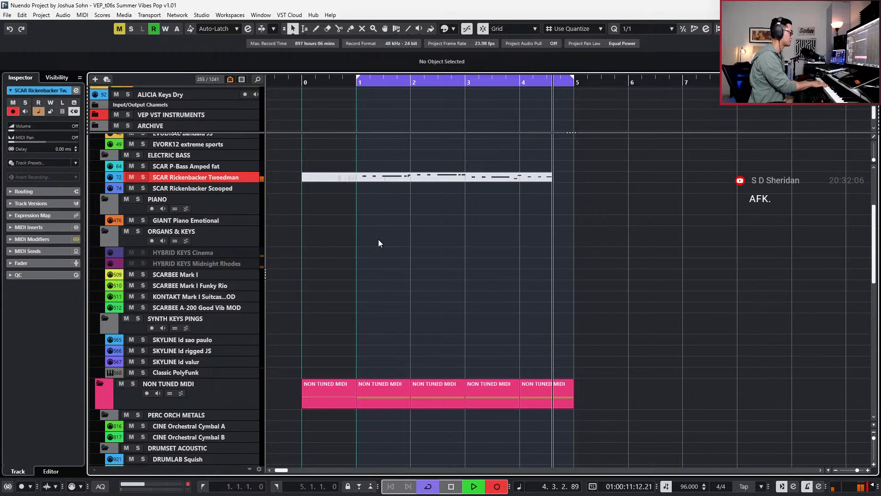
key(ctrl+z)
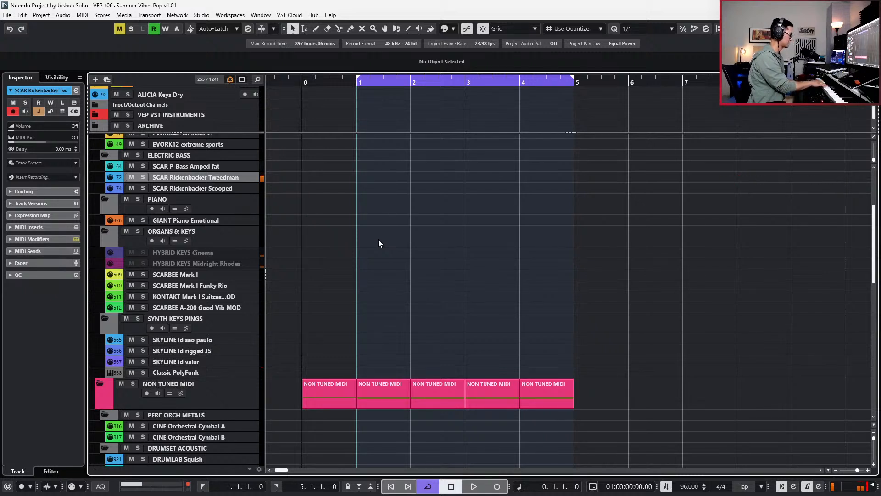
- Record a bass line on SCAR Rickenbacker Tweedman from bar 0 to bar 5 and open the take for note editing
key(KP_Multiply)
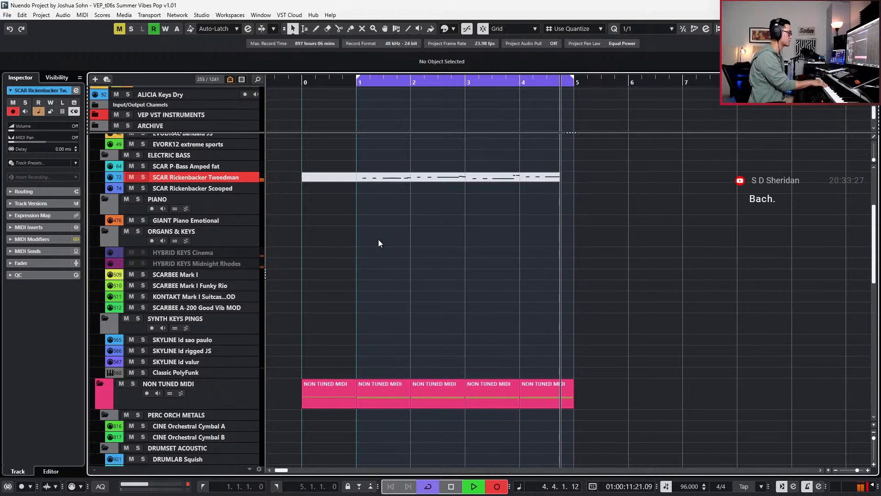
key(space)
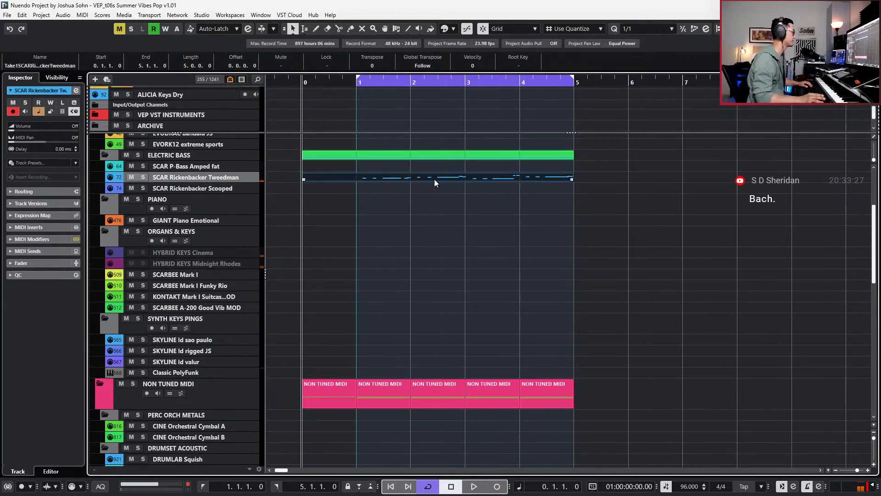
double_click(368, 177)
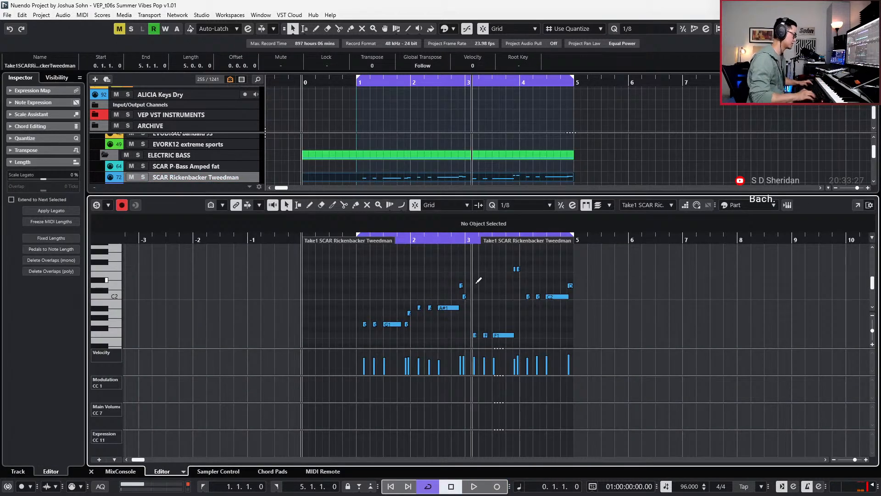
- Set the quantize preset to 1/16 and play back the recorded bass notes to check their timing
scroll(461, 278, up, 3)
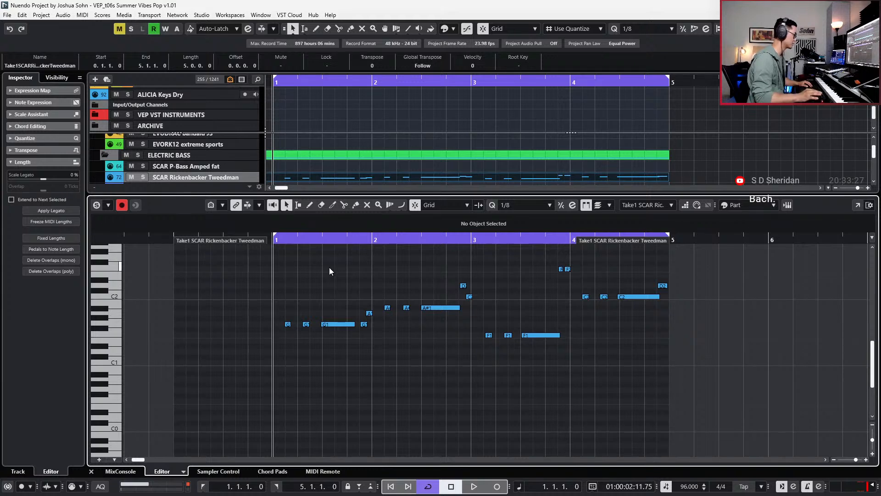
key(alt+5)
scroll(551, 293, up, 2)
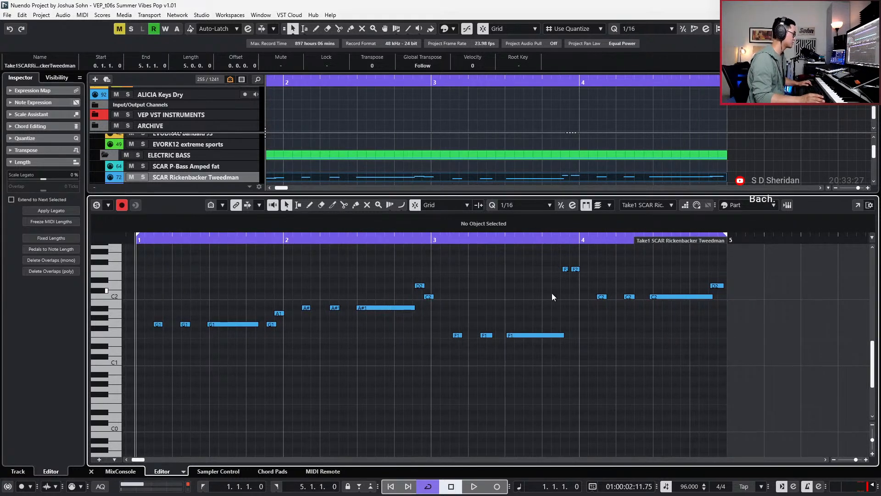
scroll(551, 292, left, 2)
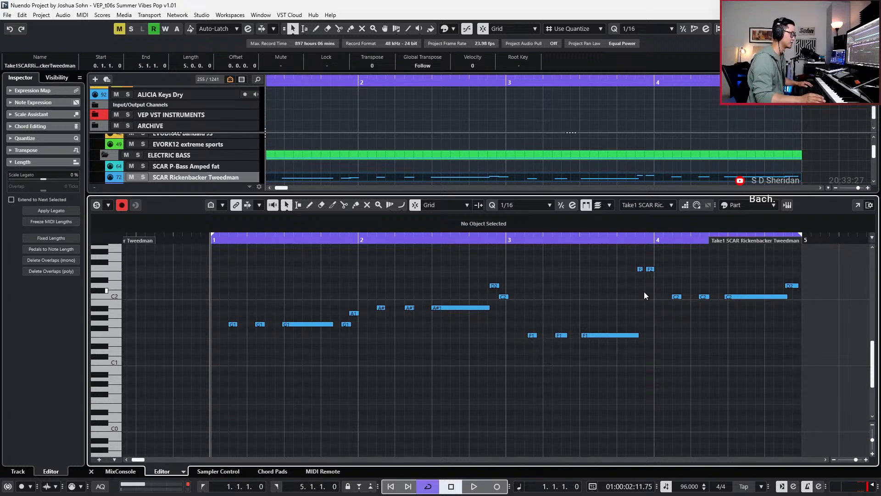
key(space)
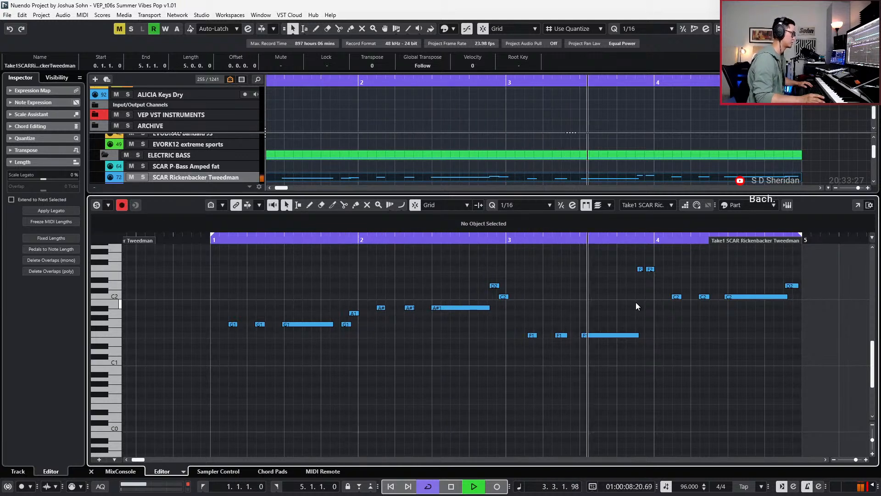
key(space)
- Turn on iterative quantize, tighten the three F1 bass notes in bar 3, and play back the result
drag(524, 326, 620, 373)
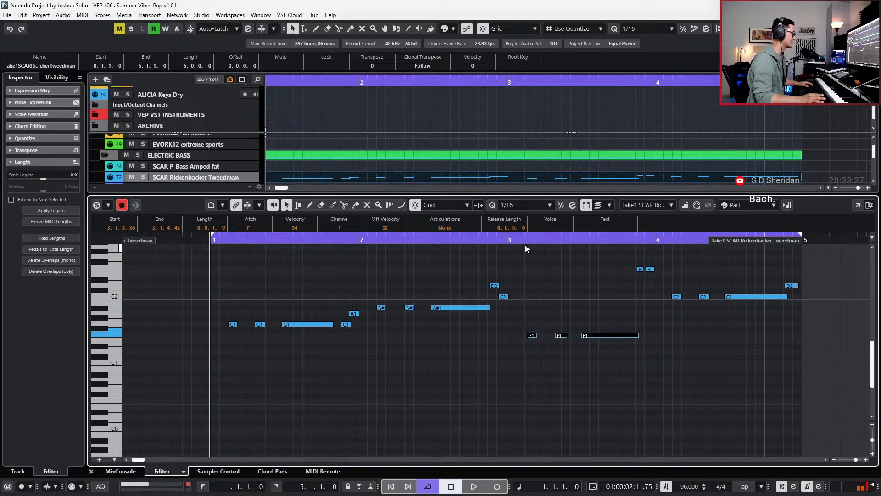
click(560, 205)
key(space)
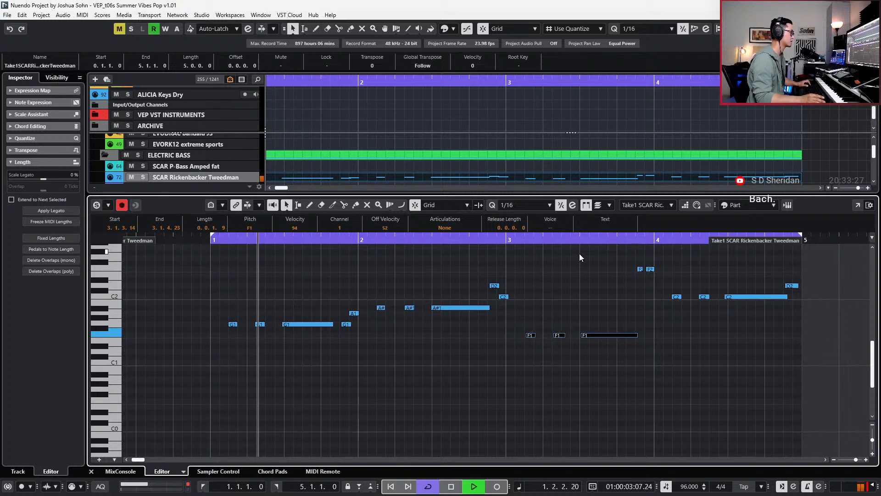
click(598, 354)
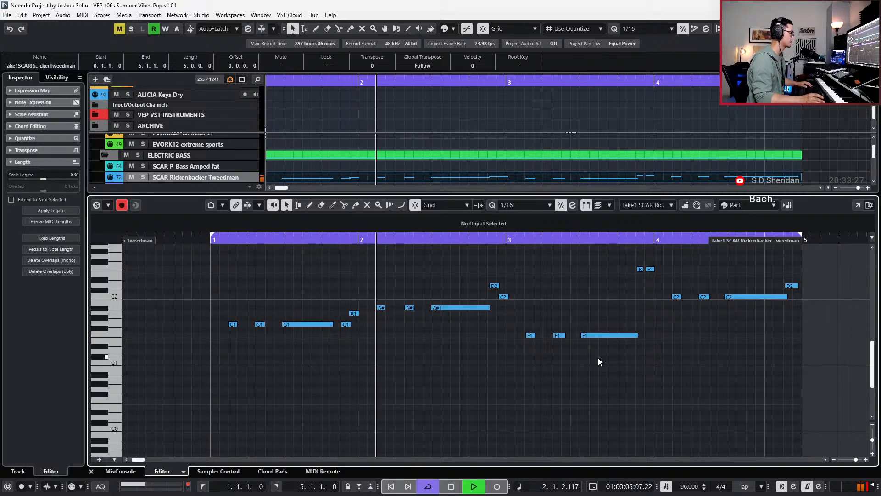
- Tighten the D2 and C2 notes at the end of bar 2 to the 1/16 grid and play back the bass line
drag(533, 265, 489, 299)
key(space)
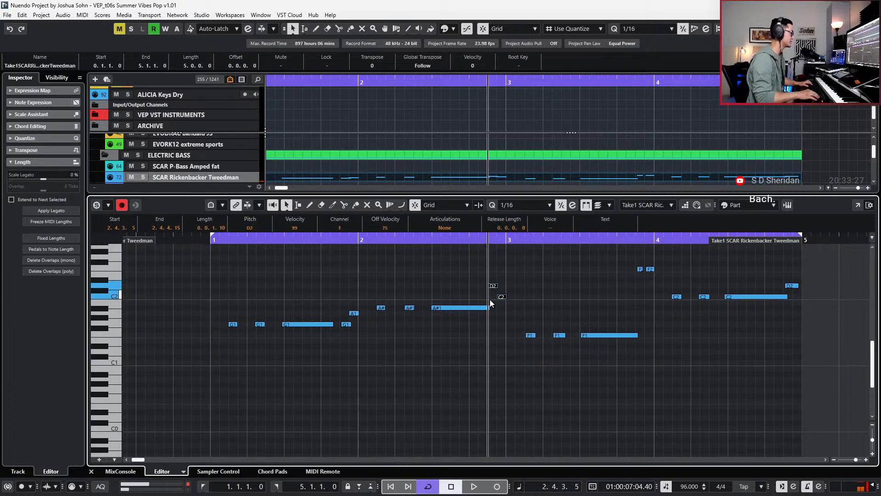
key(space)
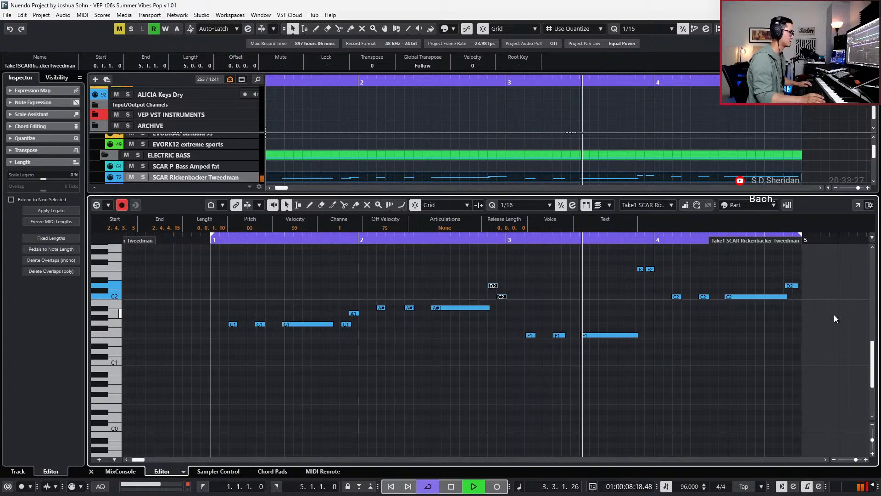
key(space)
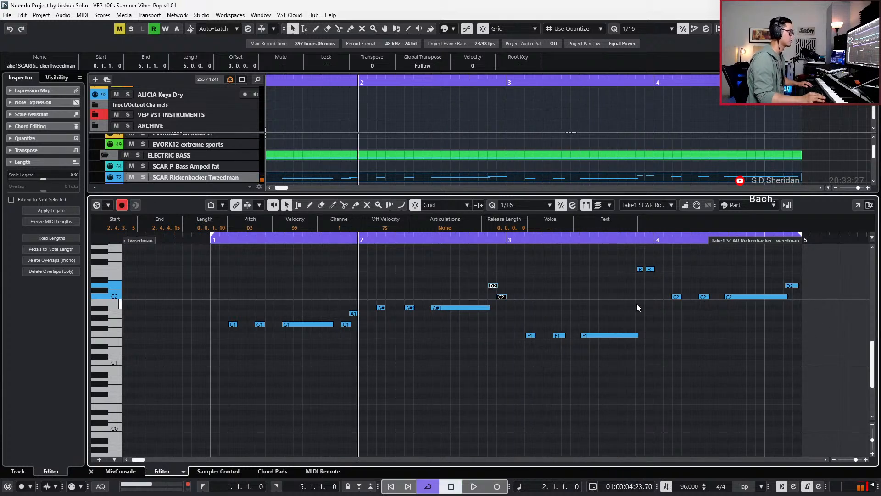
- Locate playback to the long F1 note in bar 3 and transpose the two F2 notes ending that bar down an octave
click(629, 336)
key(l)
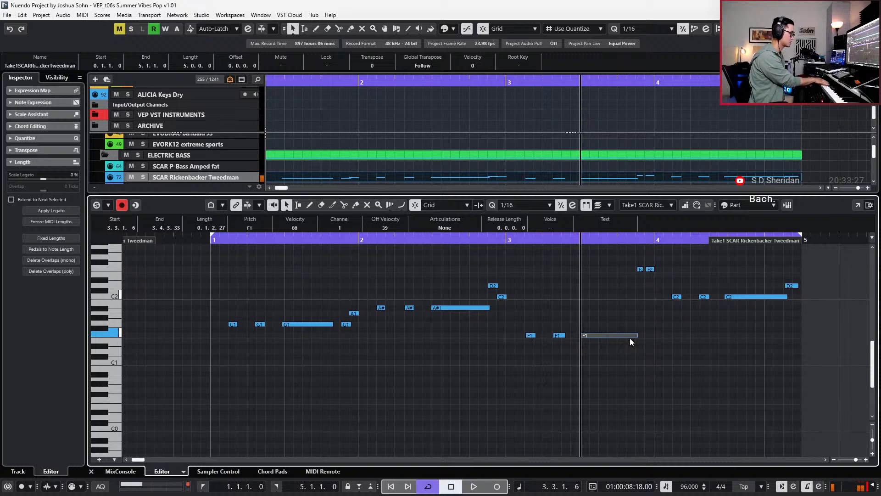
click(630, 338)
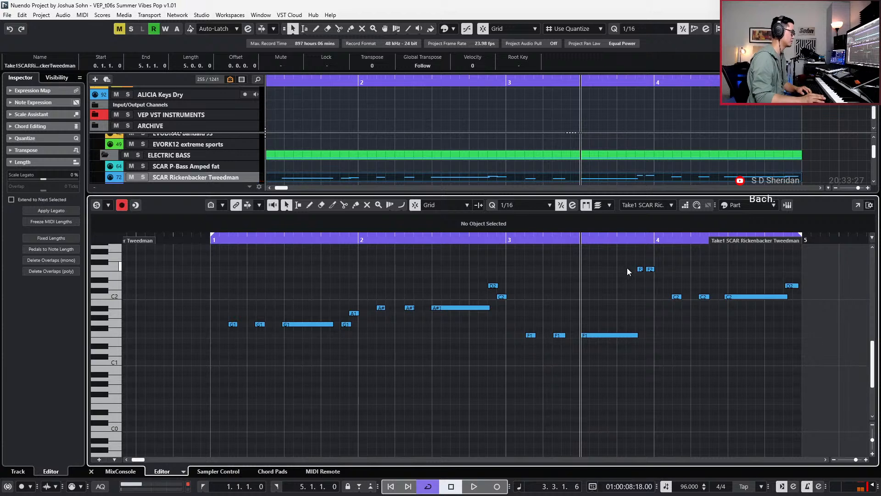
drag(627, 268, 650, 279)
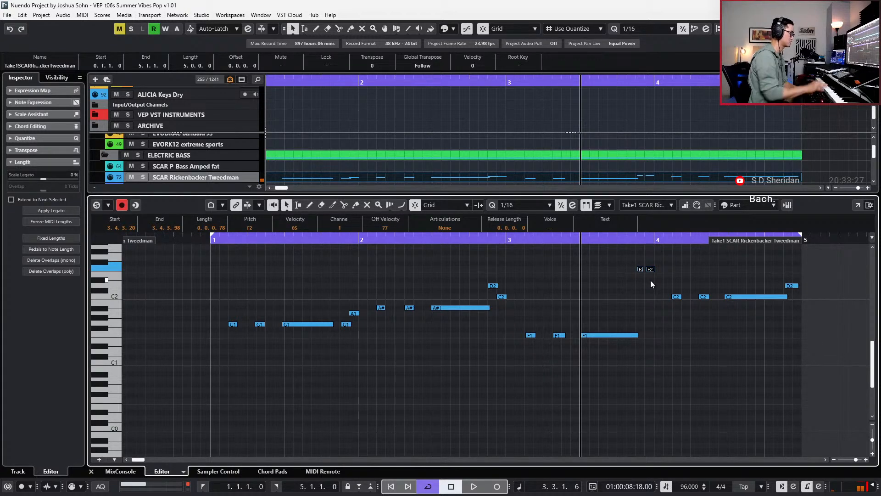
key(shift+Down)
- Shorten the long F1 note in bar 3, raise the last note of that bar to A#1, and play back the line
click(628, 336)
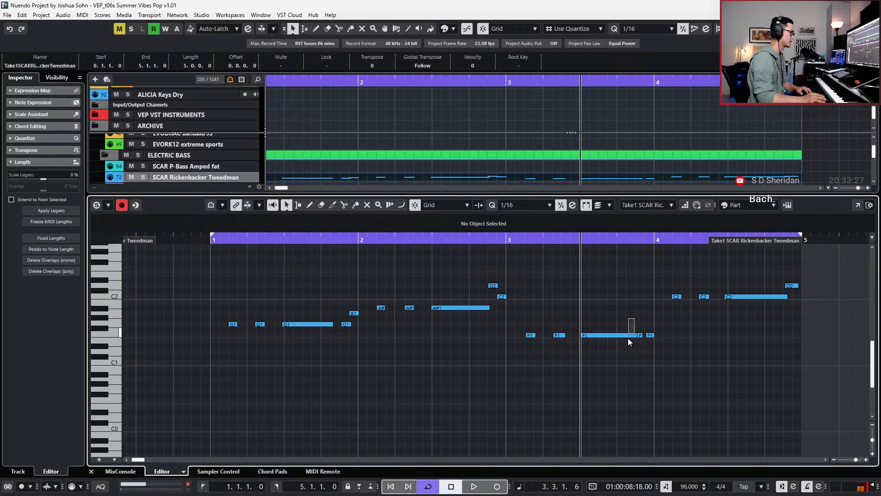
drag(637, 336, 651, 348)
click(641, 336)
key(Up)
key(Up)
key(Up)
key(Up)
key(Up)
key(space)
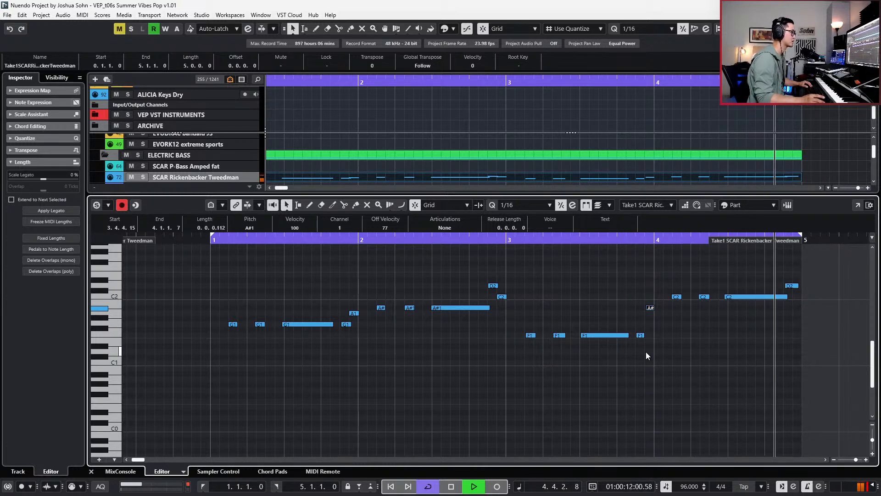
key(space)
- Turn the final D2 of bar 4 into two consecutive short D2 notes, play back the loop and close the note editor
drag(813, 282, 783, 295)
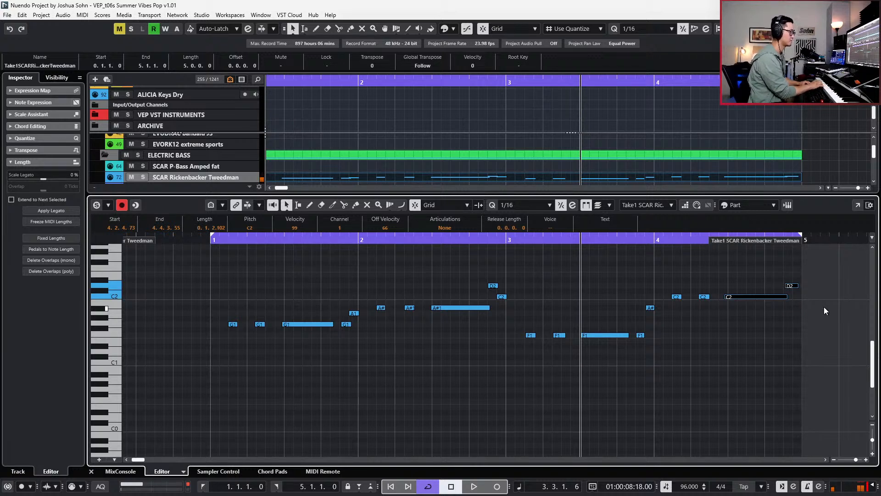
key(space)
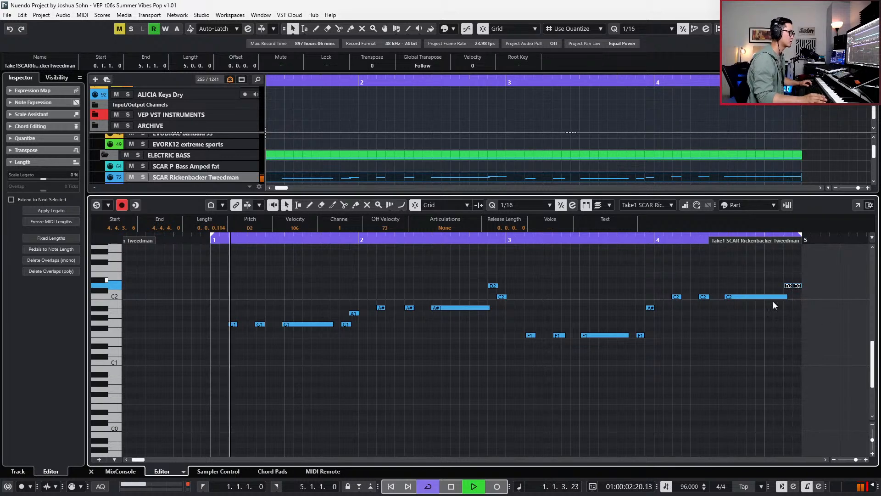
key(Return)
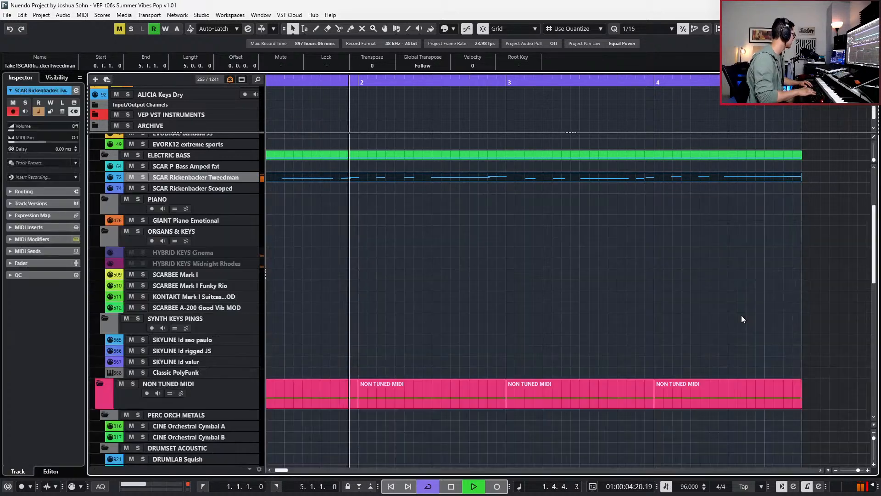
- Split the SCAR Rickenbacker Tweedman take at bar 1 and duplicate the four-bar part into bars 5 to 9
scroll(717, 250, down, 3)
scroll(688, 254, up, 3)
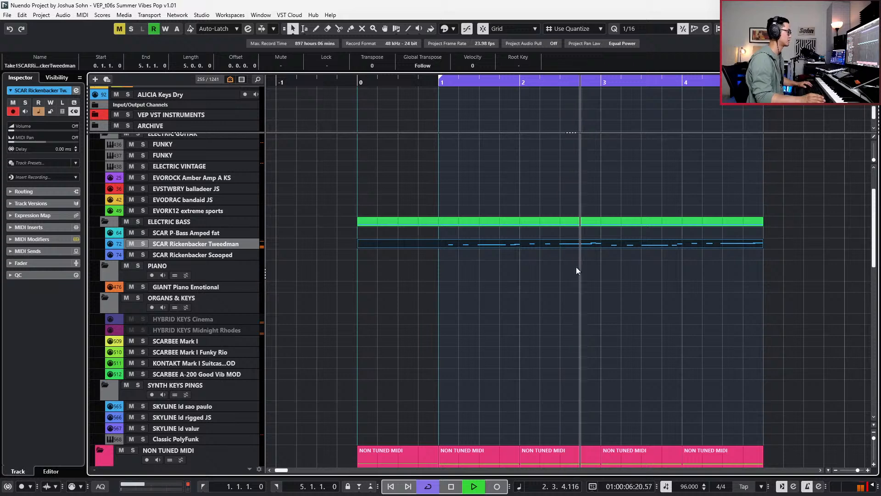
alt+click(437, 248)
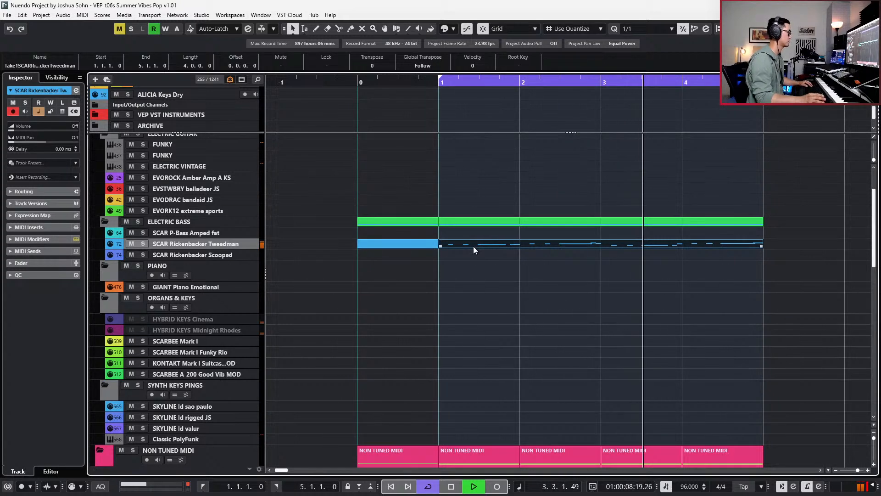
double_click(472, 246)
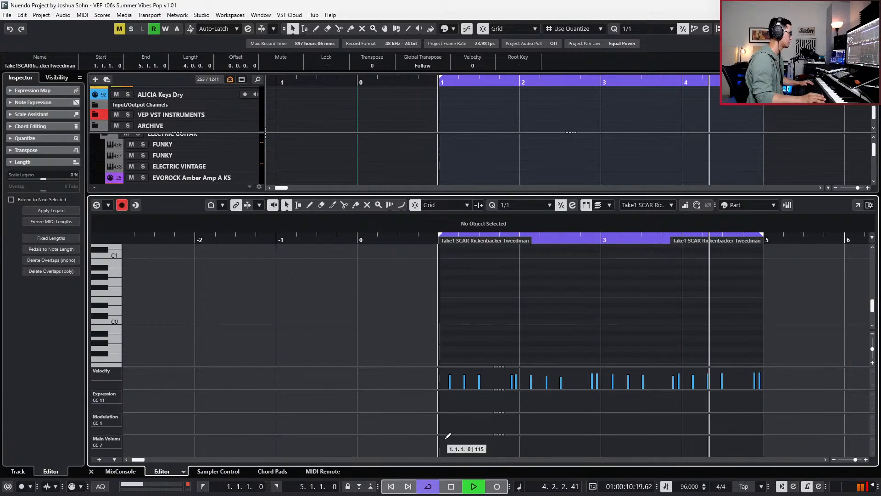
key(Return)
key(space)
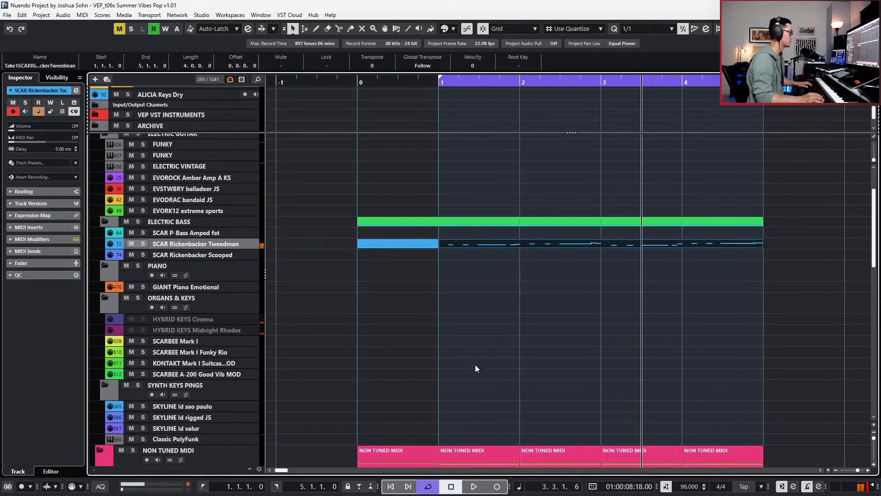
key(ctrl+d)
- Open the bass part starting at bar 1 for note editing and draw a Main Volume (CC 7) event at its start
scroll(449, 303, down, 3)
scroll(450, 302, down, 2)
click(420, 259)
click(420, 246)
key(Return)
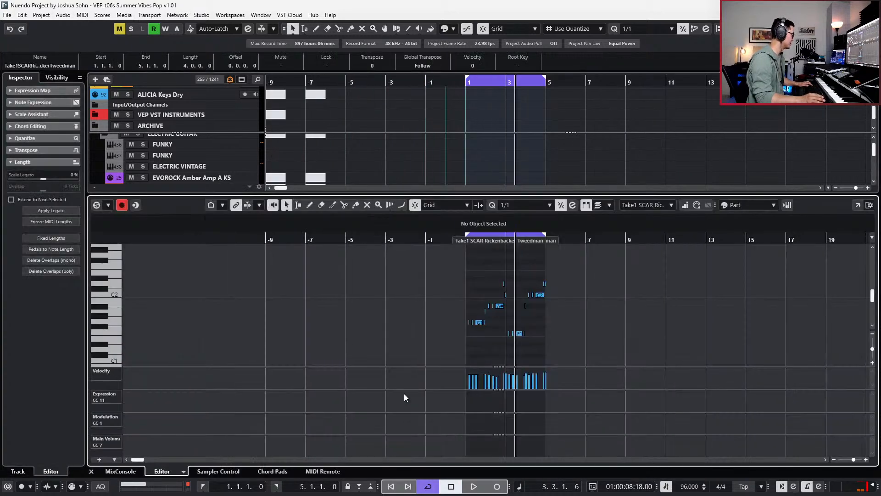
click(472, 444)
drag(471, 444, 471, 442)
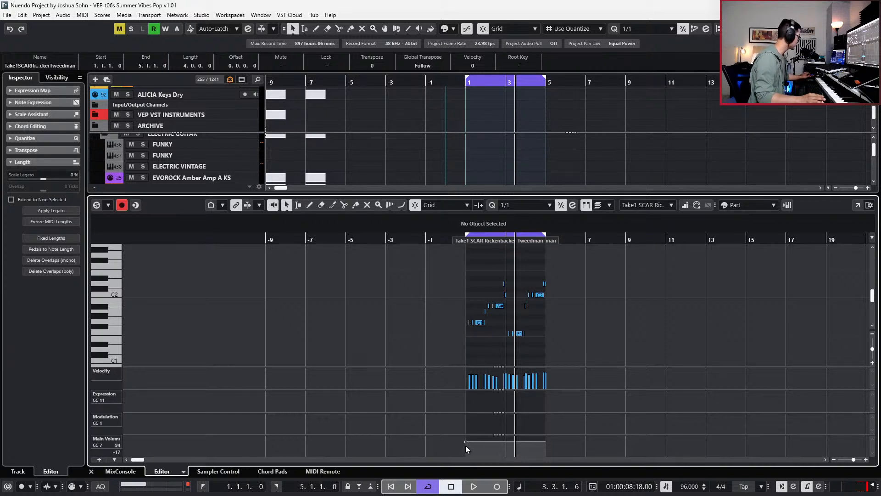
- Set the bass part's Main Volume at bar 1 to 86 with playback checks, and turn on solo for the note editor
drag(464, 442, 465, 449)
key(space)
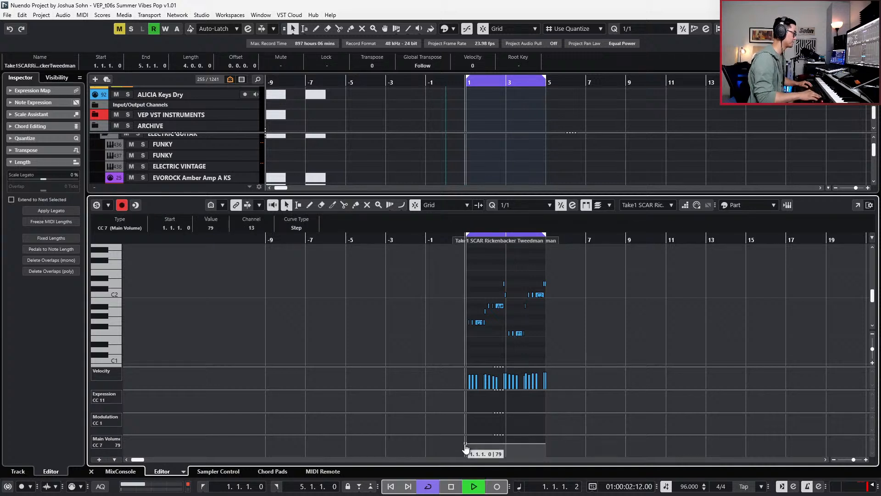
key(space)
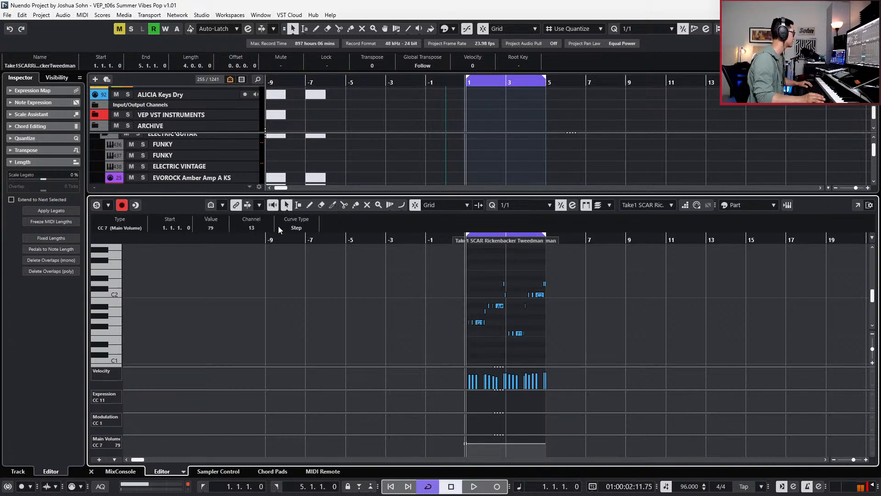
scroll(218, 228, up, 7)
key(space)
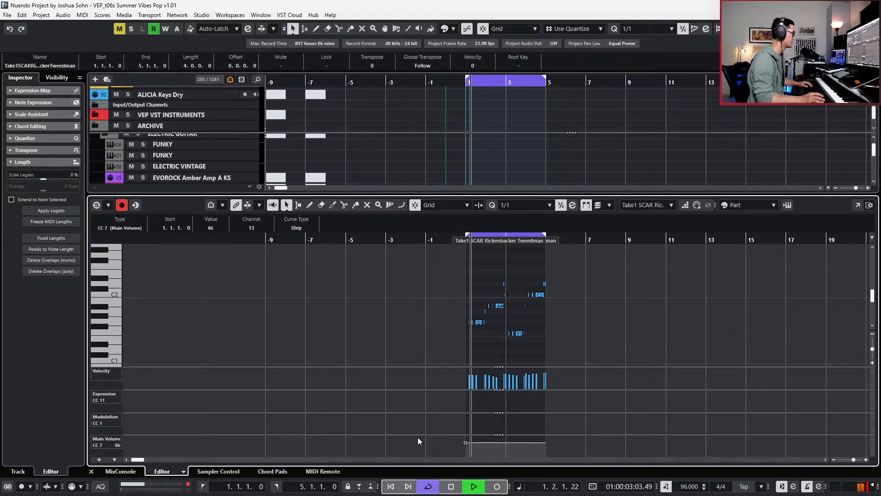
key(space)
scroll(500, 370, up, 8)
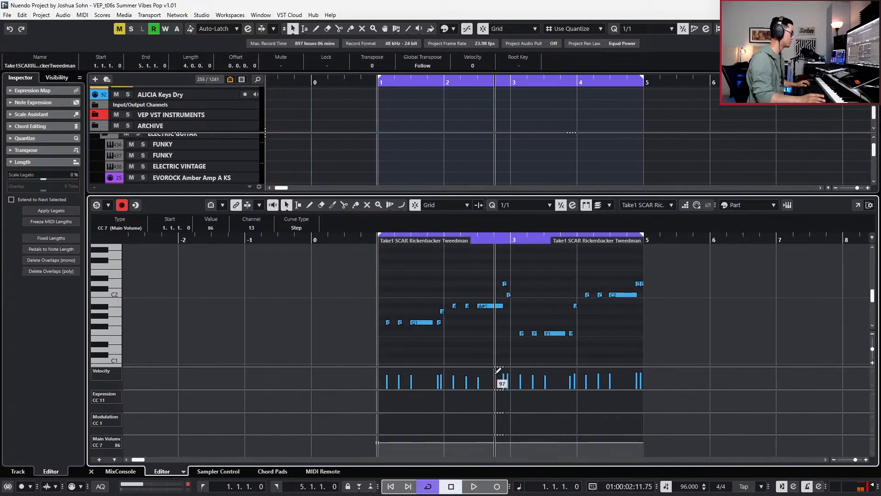
key(s)
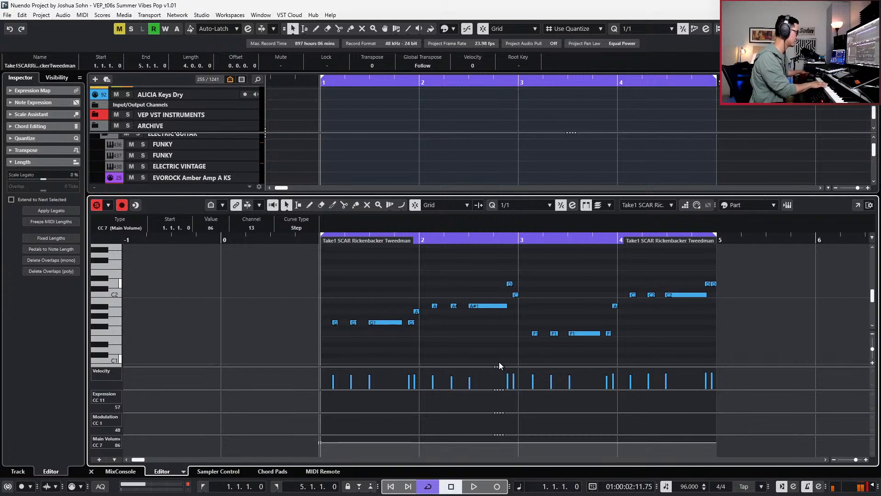
key(KP_Multiply)
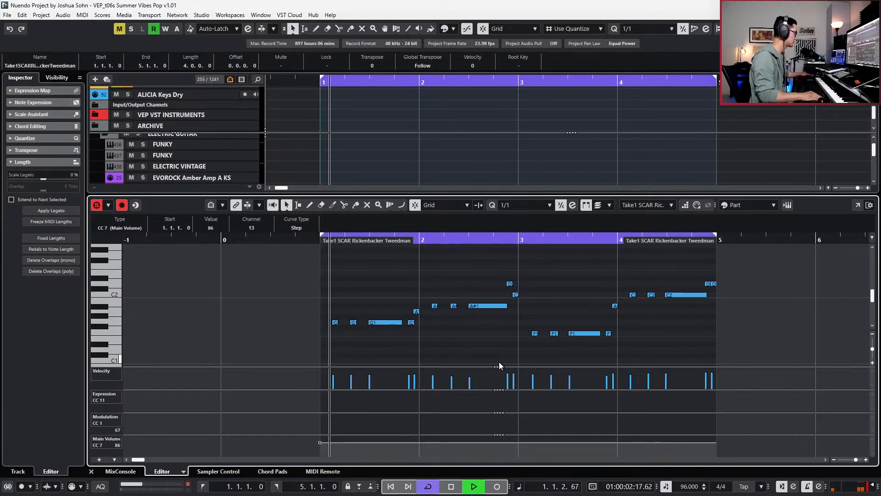
key(space)
key(ctrl+z)
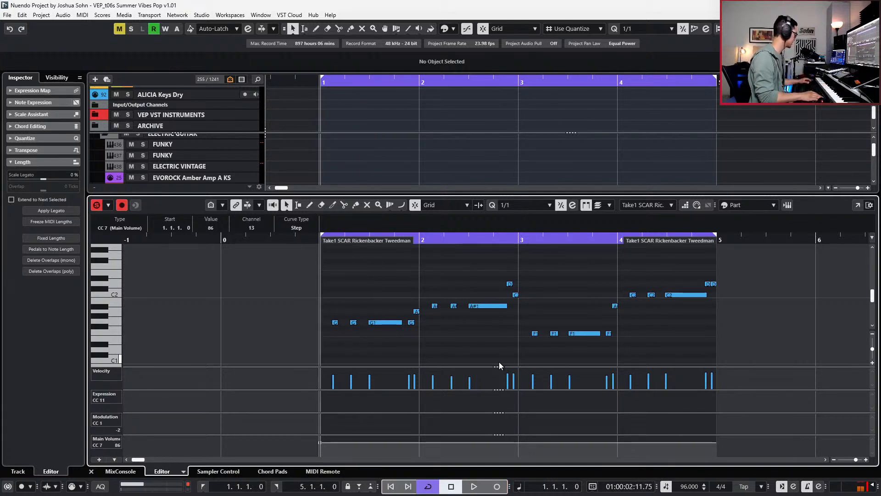
- Record Modulation (CC 1) swells on the long bass notes of bars 1 to 4 and close the note editor
key(KP_Multiply)
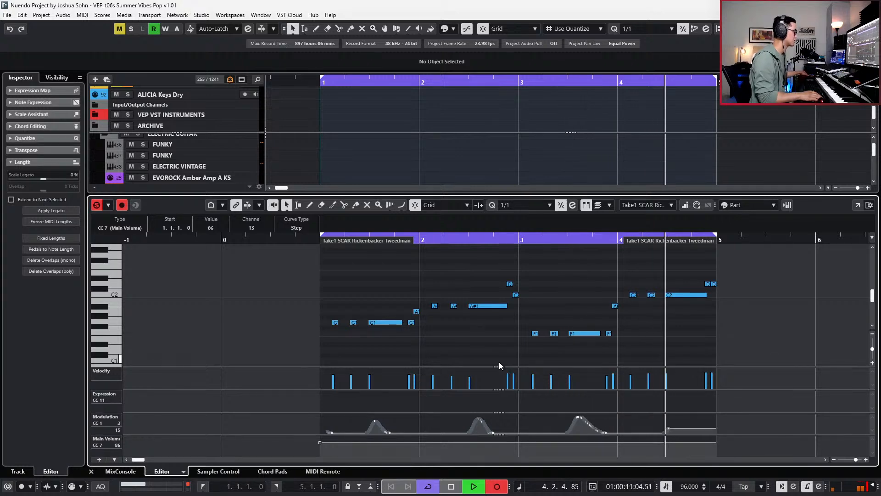
key(space)
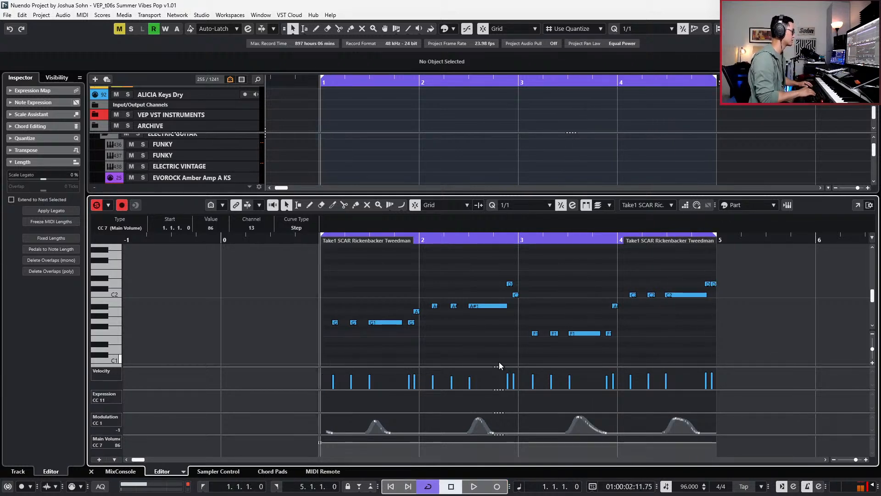
key(ctrl+e)
- Replace the bass copy in bars 5 to 9 with a duplicate of the part containing the modulation swells
scroll(538, 268, down, 2)
key(space)
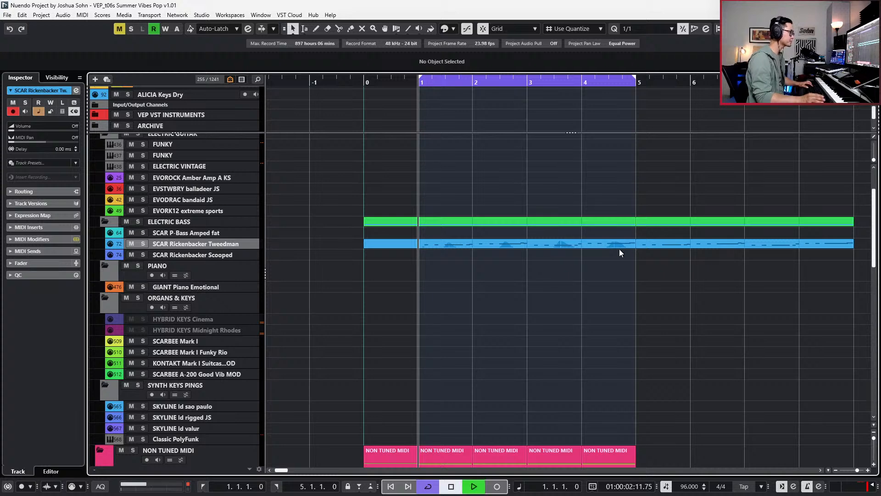
click(655, 244)
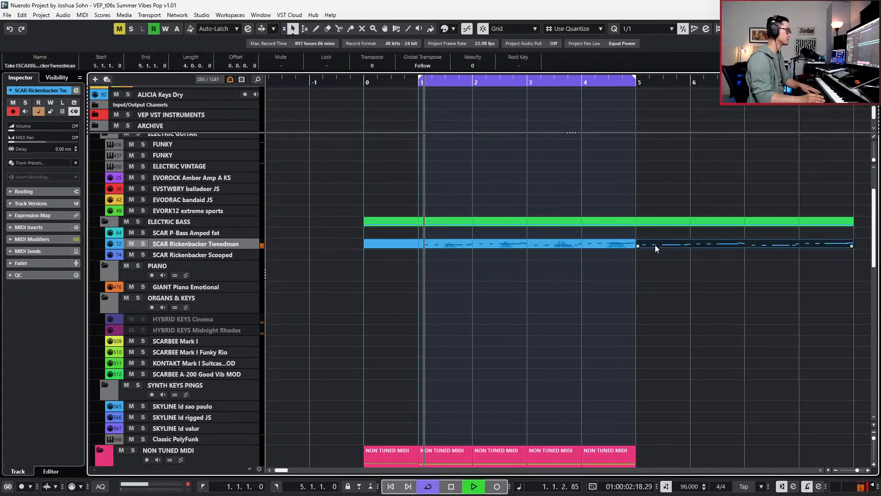
click(609, 246)
key(ctrl+d)
scroll(626, 261, down, 3)
key(space)
- Select the POLY Kick Stubble part at bar 1 and open its channel settings
scroll(632, 265, down, 15)
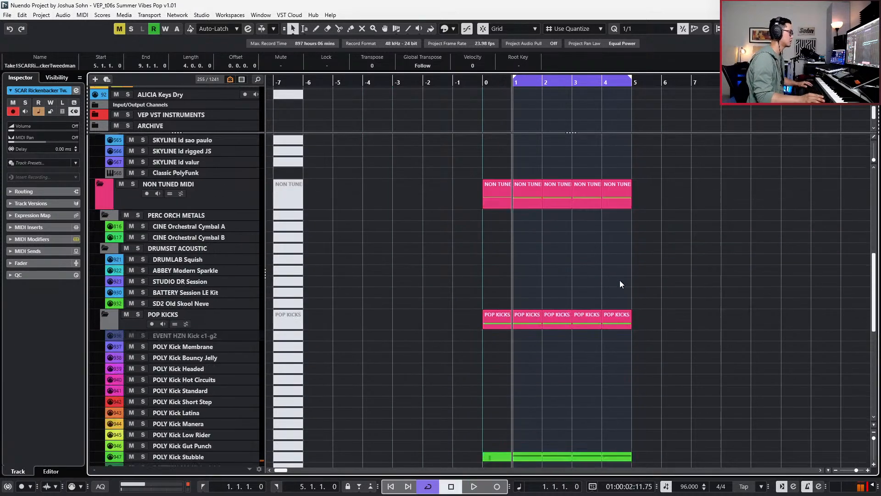
drag(576, 321, 535, 355)
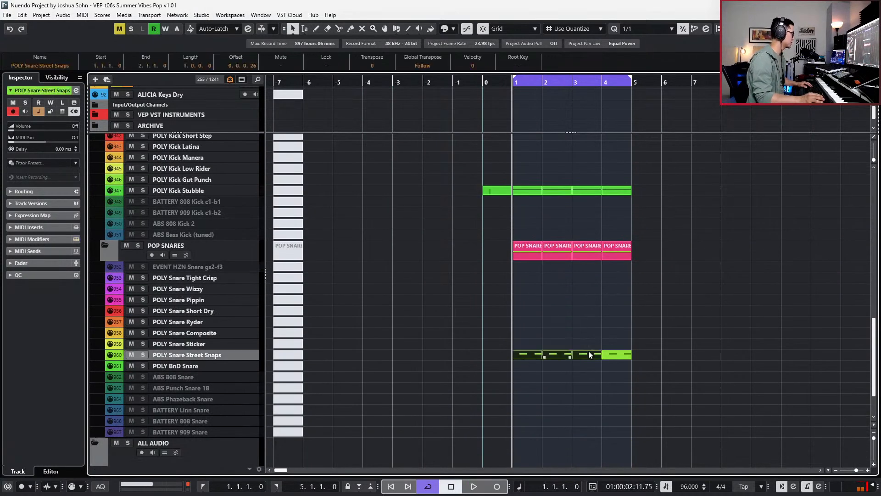
click(532, 190)
key(e)
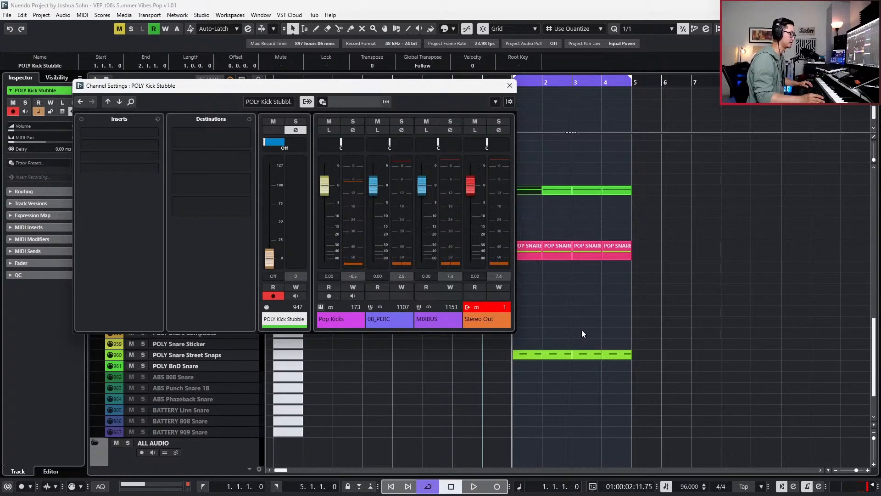
- Play from the project start to check the kick's channel levels, and solo POLY Kick Stubble
key(Home)
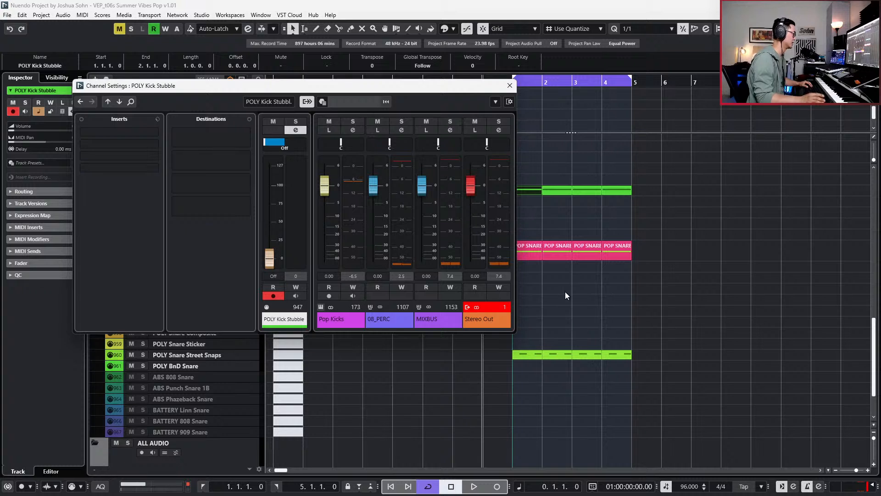
key(space)
key(g)
key(g)
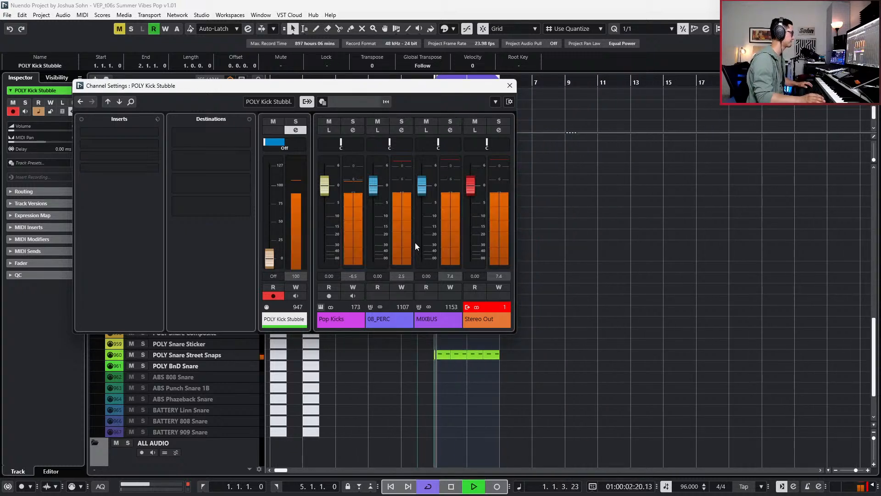
key(space)
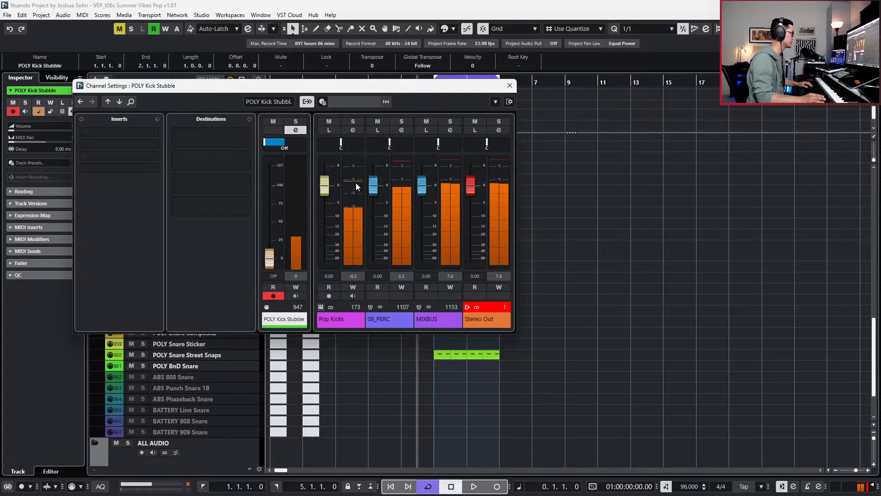
drag(376, 84, 586, 188)
key(s)
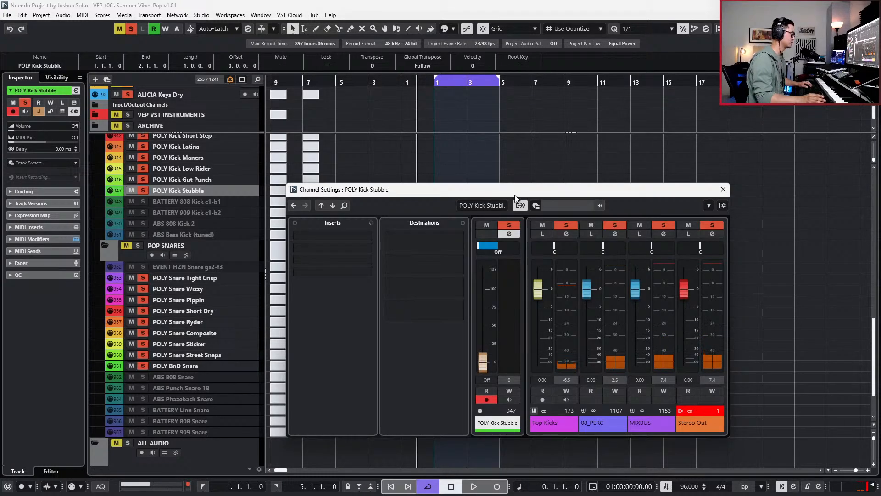
- Play the loop to check the soloed kick's channel levels, and turn off the solo on POLY Kick Stubble
key(space)
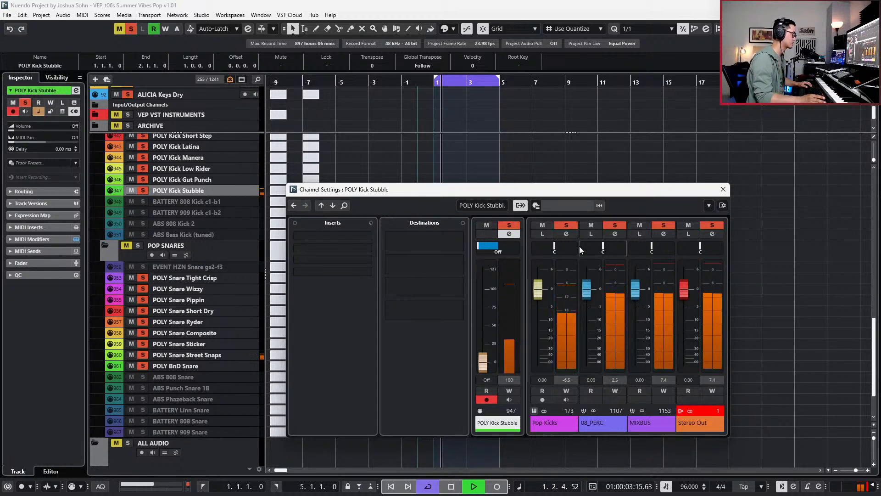
key(space)
key(s)
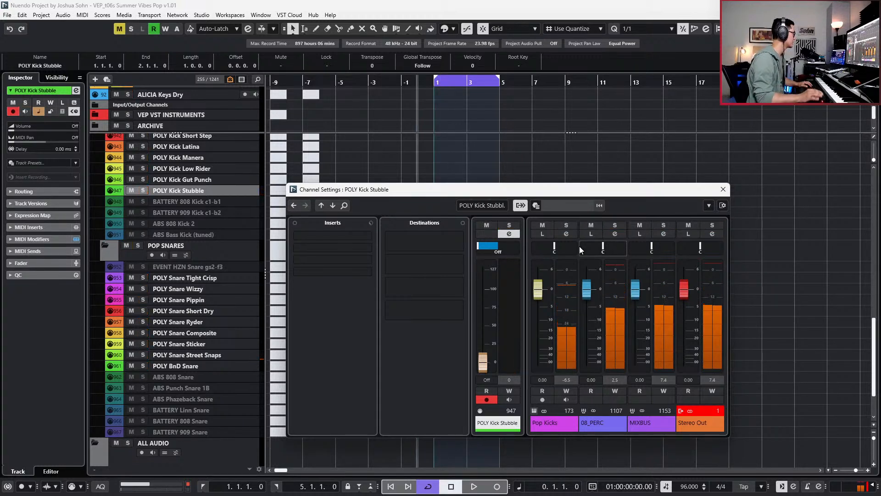
drag(520, 190, 545, 179)
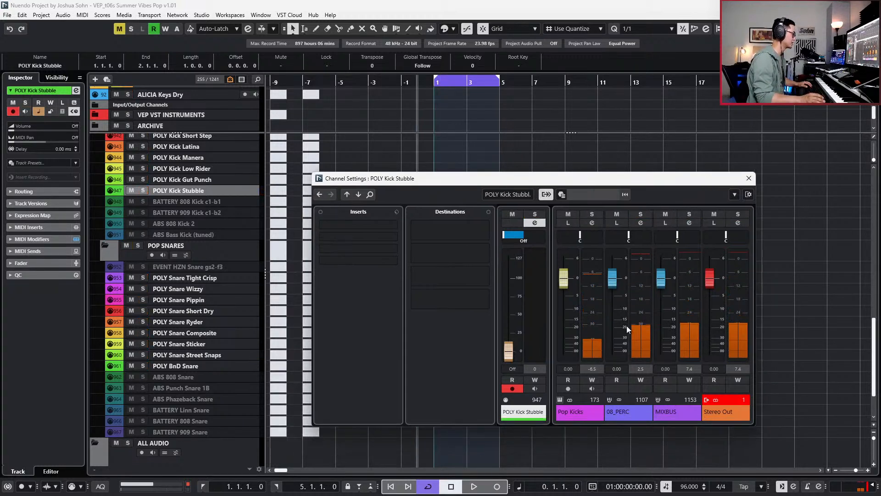
- Solo the Pop Kicks channel, reset the Stereo Out clip indicator during playback, and clear the solo before closing the channel settings
click(591, 214)
key(space)
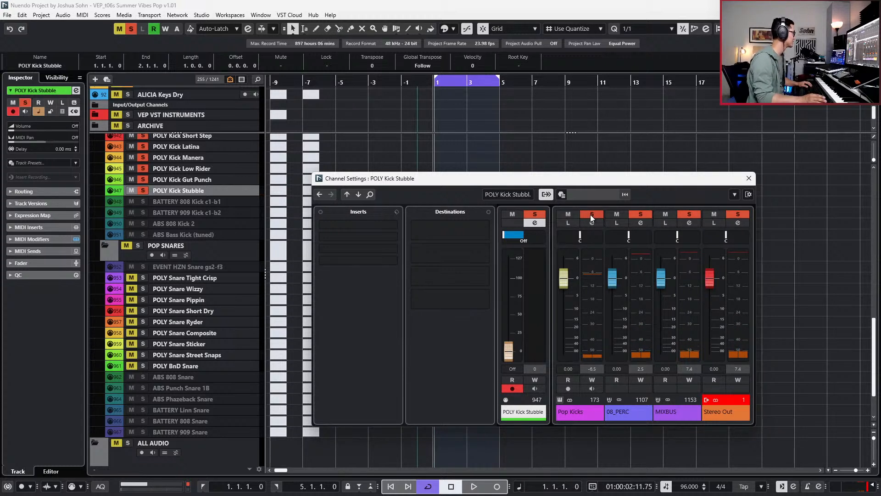
key(space)
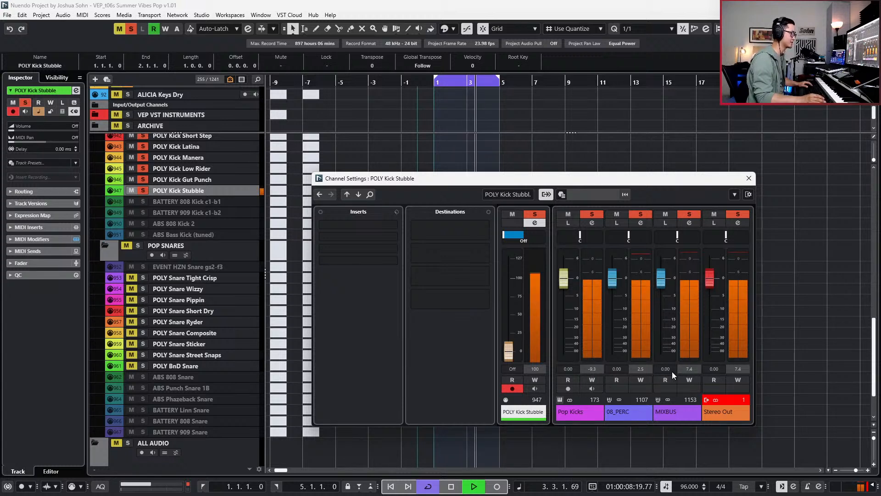
click(727, 398)
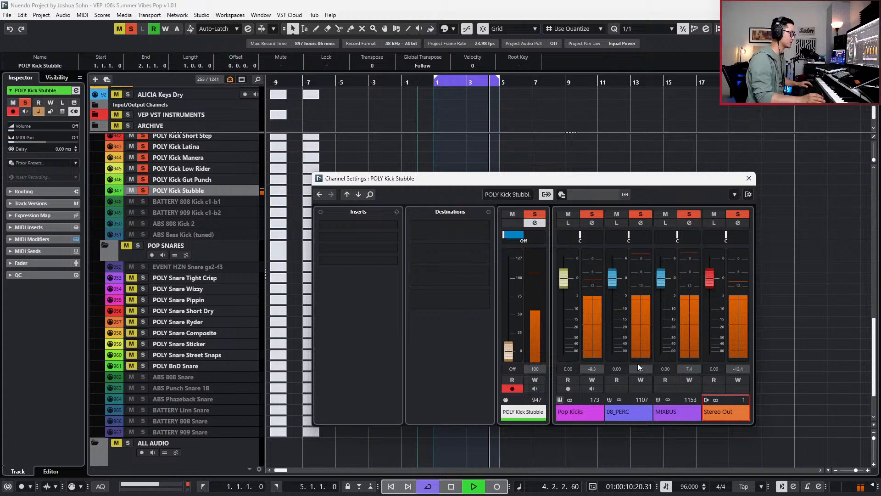
key(space)
key(s)
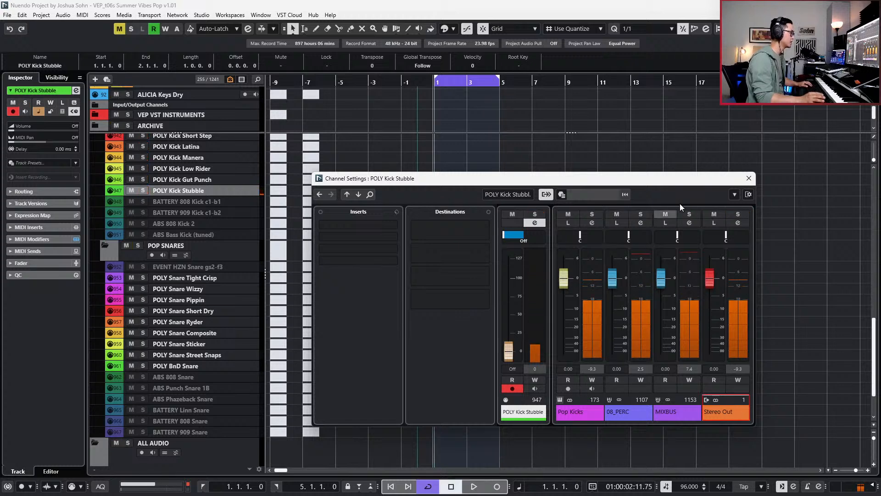
click(749, 178)
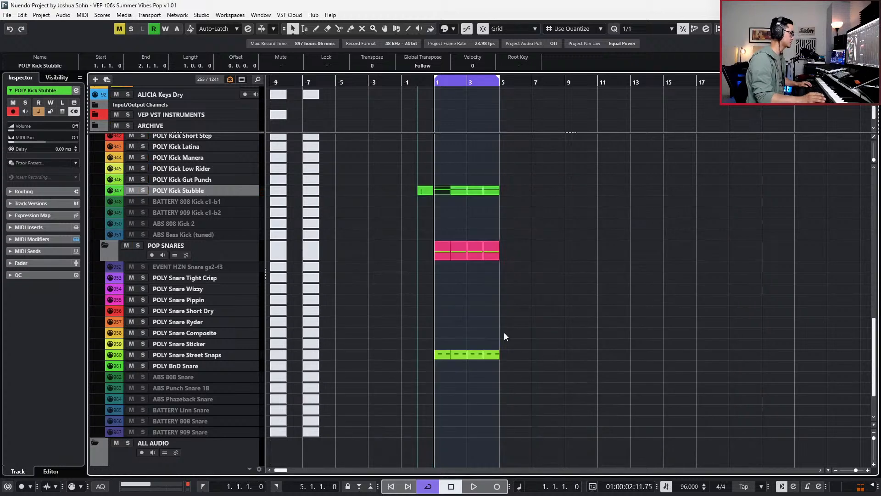
- Examine the POLY Kick Stubble notes and controller lanes in bar 1 and in bars 2 to 4
double_click(444, 194)
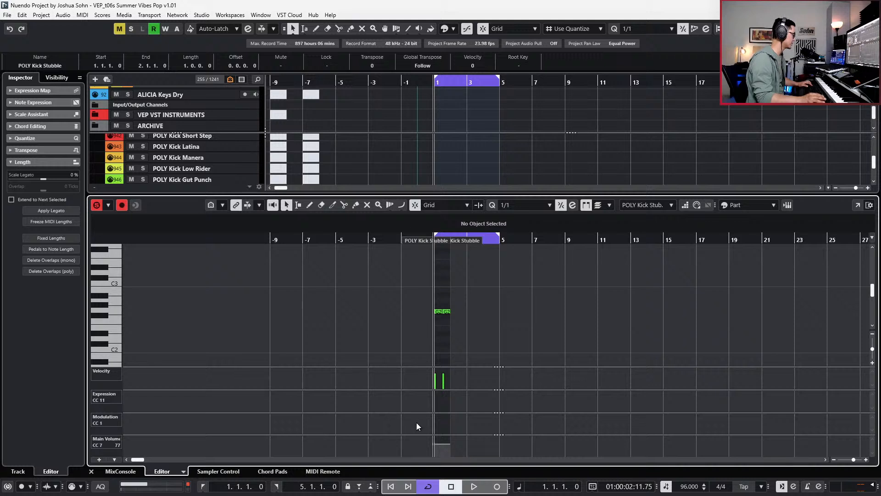
scroll(417, 423, up, 2)
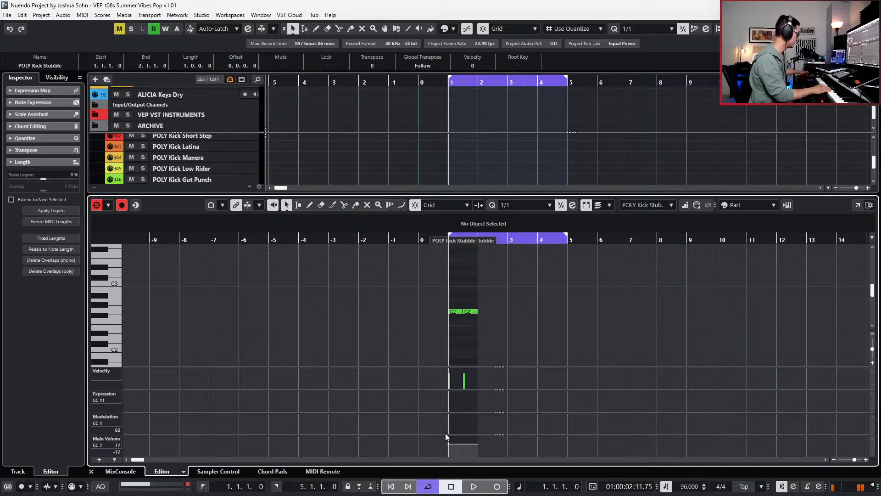
key(Return)
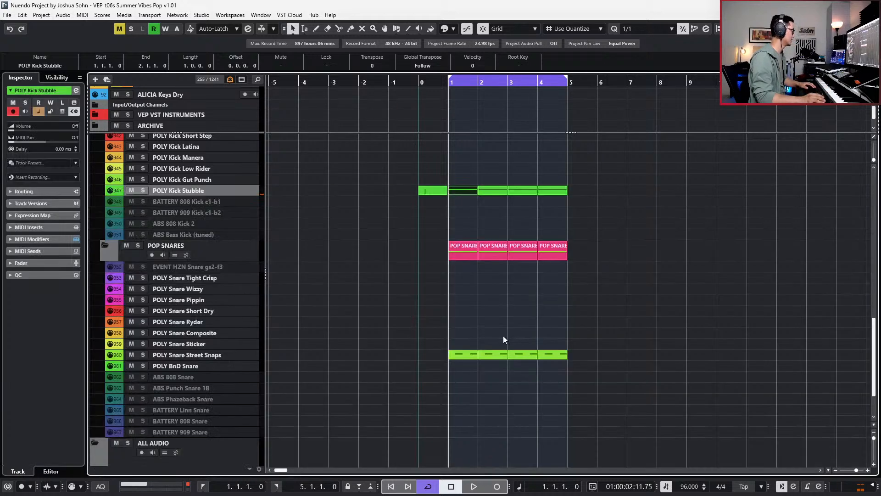
drag(503, 182, 555, 216)
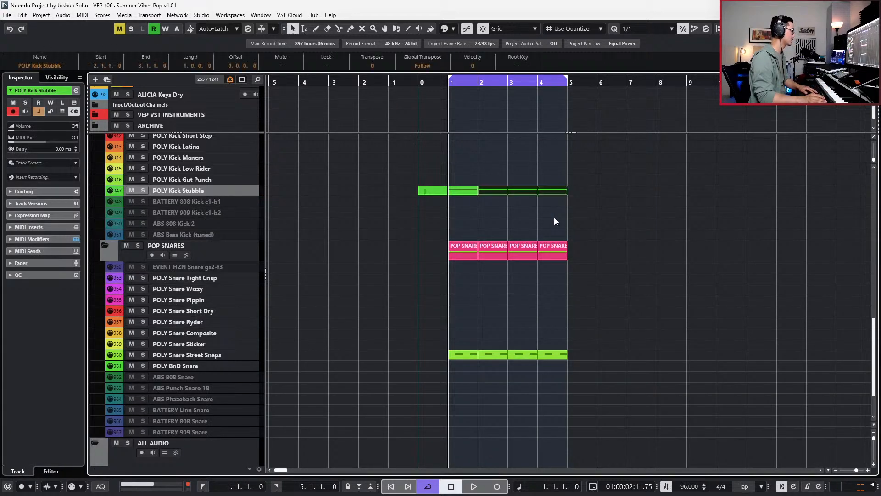
key(Return)
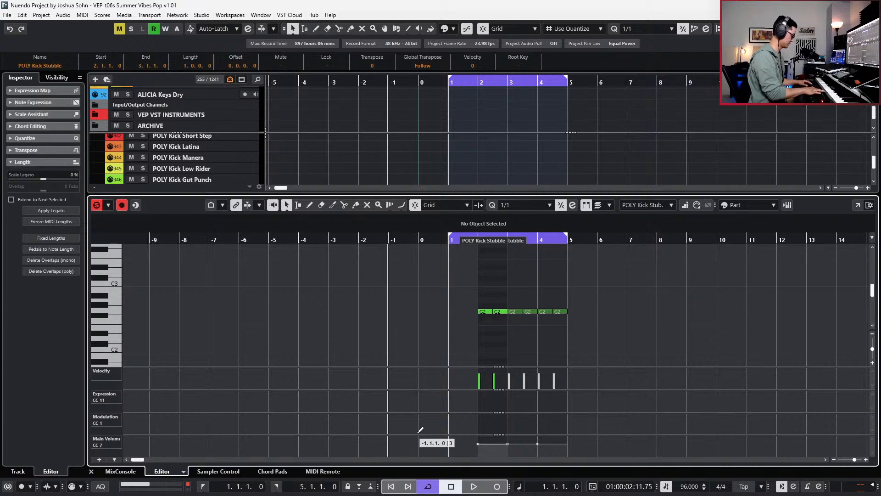
key(Return)
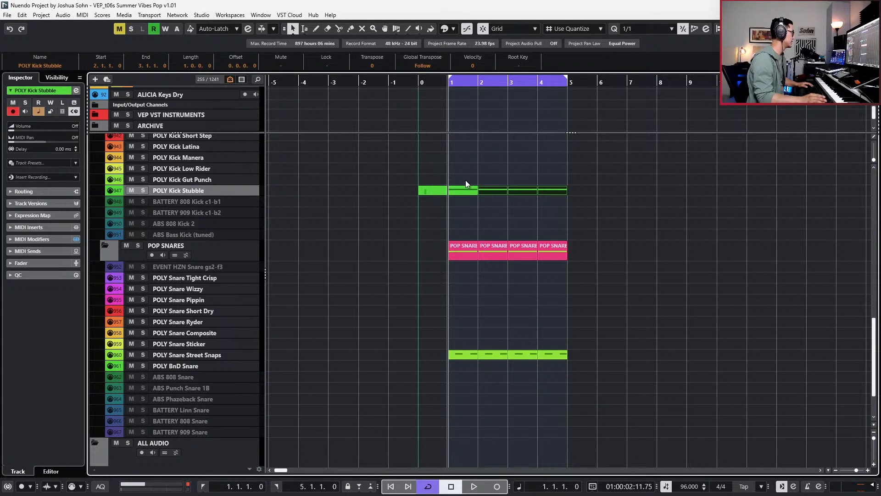
- Lower the Pop Kicks fader to about -3.10 dB, readjust it during playback, and close the channel settings
key(e)
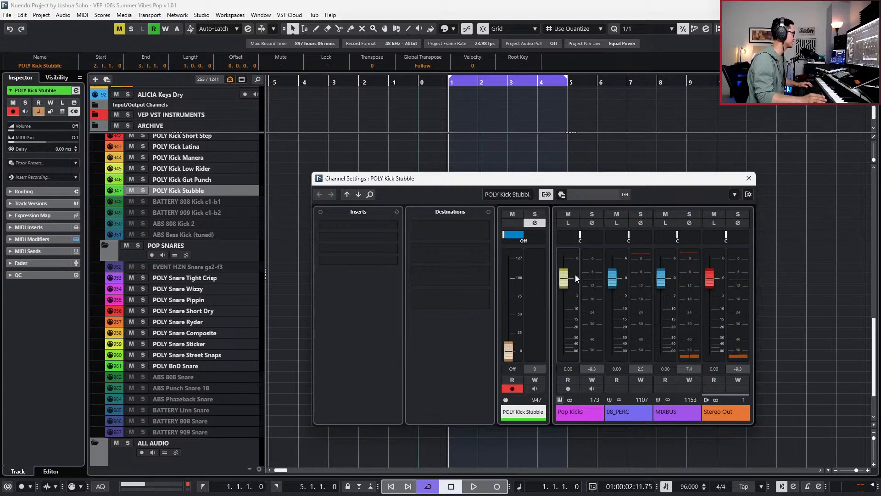
drag(572, 276, 567, 294)
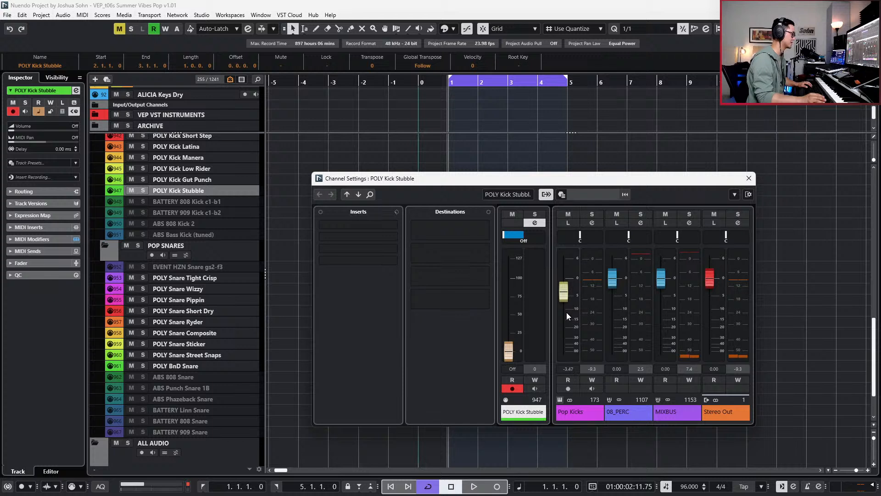
drag(566, 313, 568, 299)
key(space)
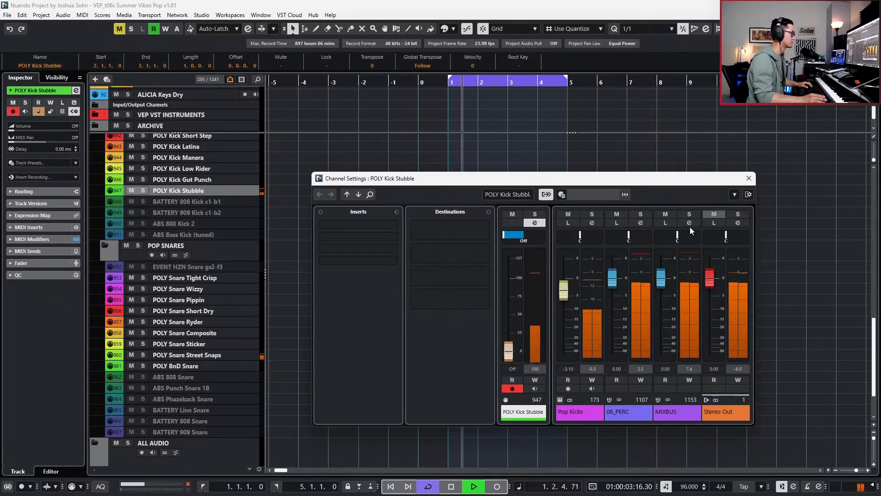
drag(565, 288, 565, 251)
click(749, 179)
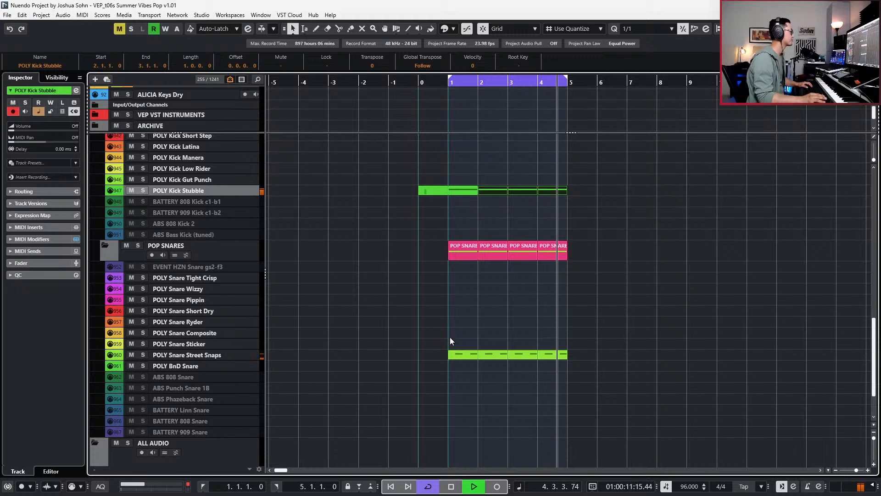
- Select the POLY Snare Street Snaps parts and lower their Pop Snares channel to about -2.41 dB during playback
drag(447, 332, 652, 389)
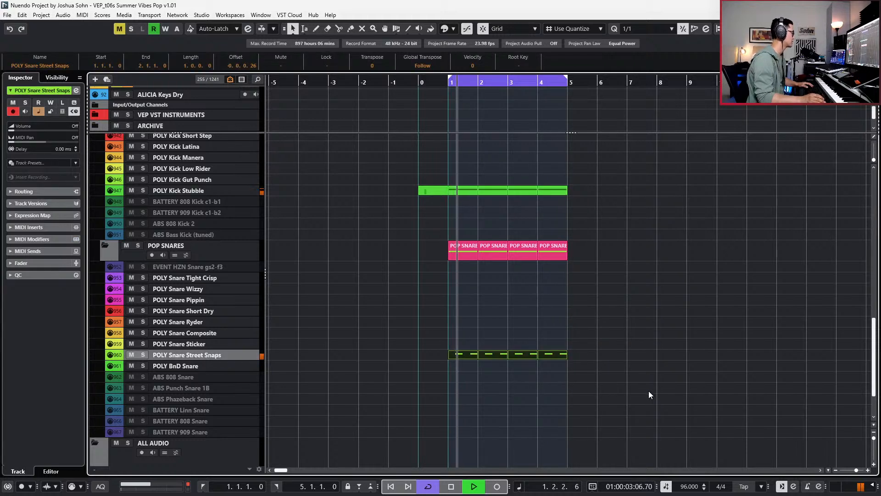
key(space)
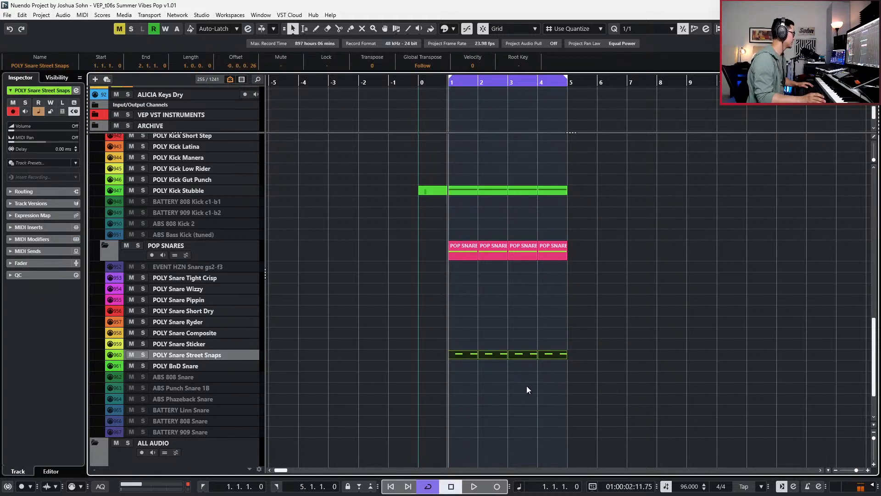
key(e)
drag(569, 277, 568, 287)
key(space)
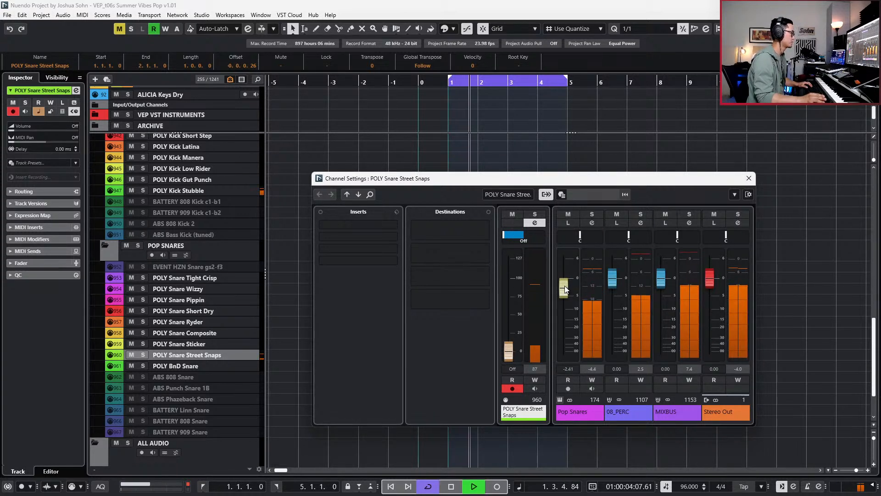
click(748, 178)
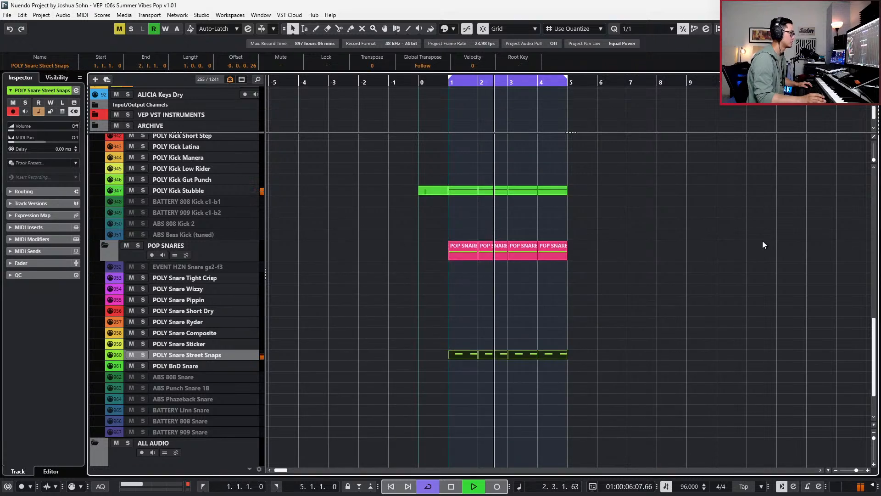
- Listen to the kick and snare loop from bar 1 to judge the new balance
drag(592, 306, 436, 365)
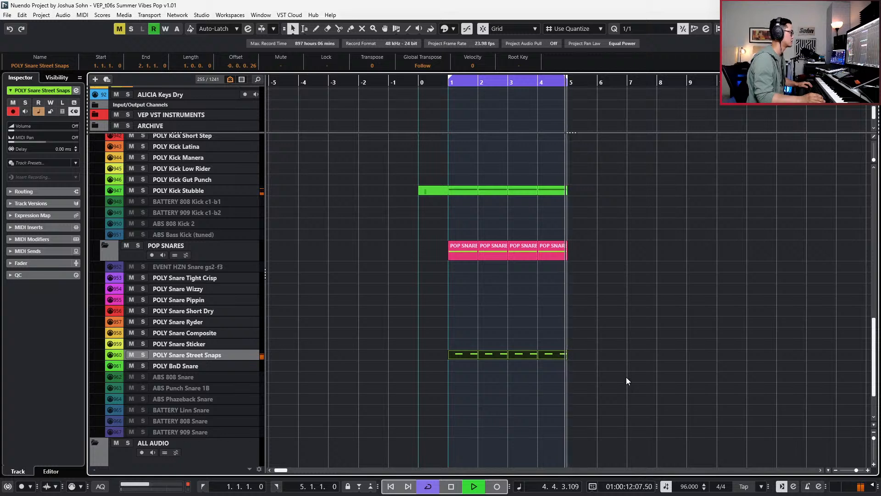
key(space)
ctrl+scroll(538, 353, up, 2)
drag(415, 328, 610, 390)
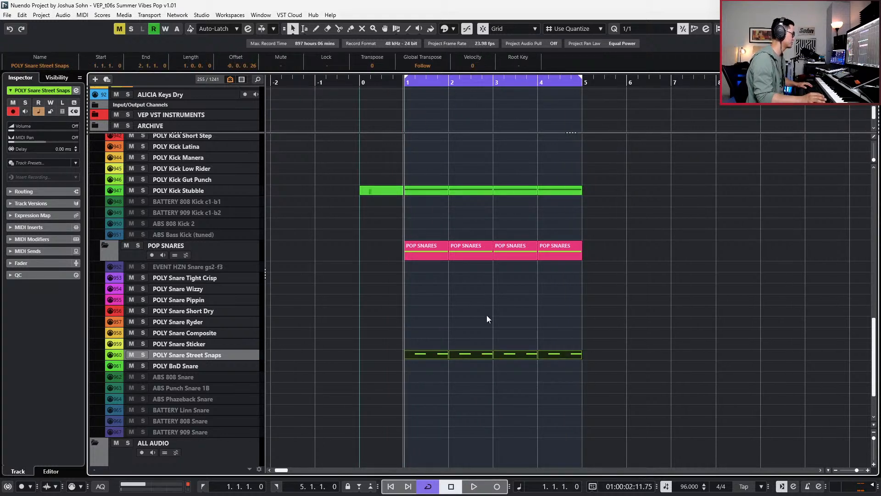
key(space)
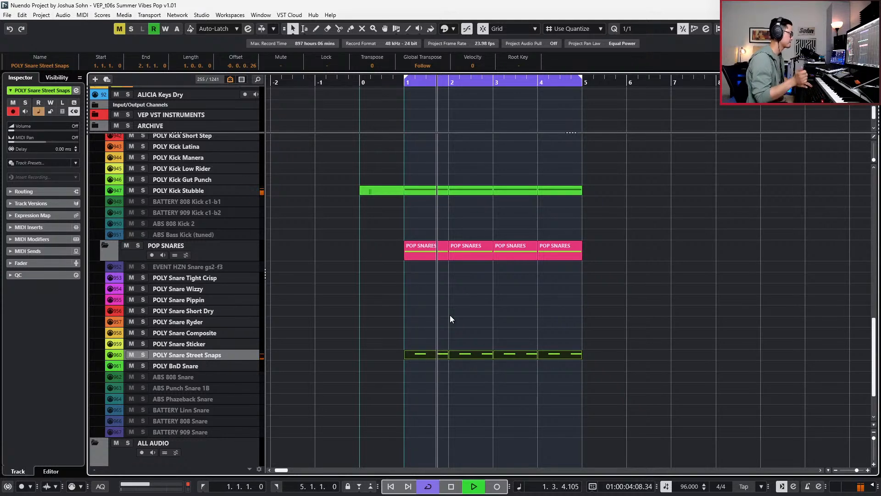
key(space)
- Split a sixteenth off the first G2 note in the bar 2 POLY Kick Stubble part and shift both pieces to the bar's start
double_click(459, 191)
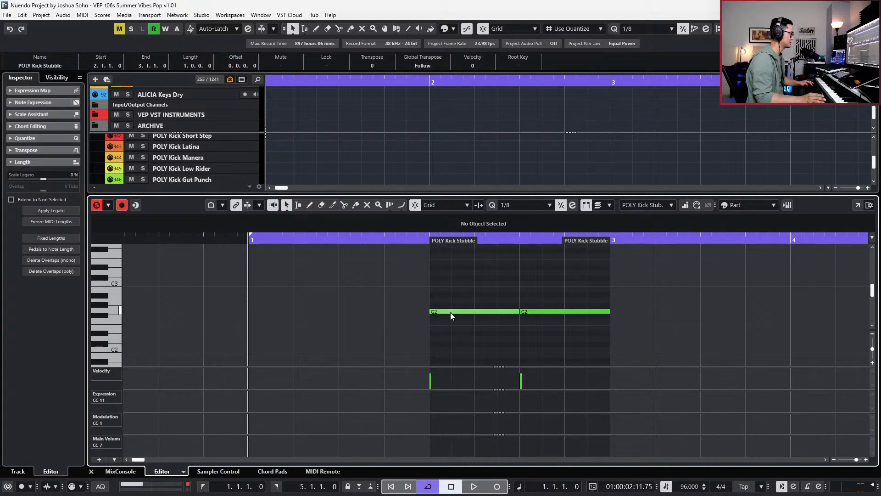
click(451, 312)
key(alt+5)
click(440, 311)
key(alt+Right)
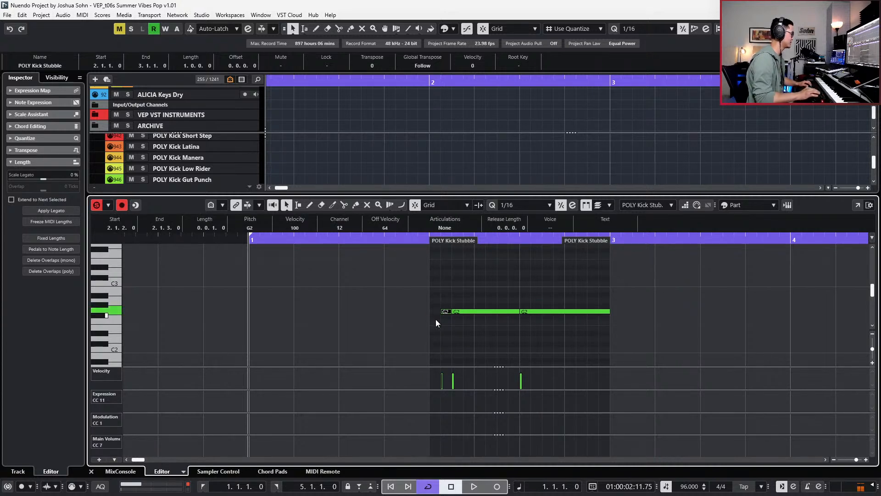
key(Right)
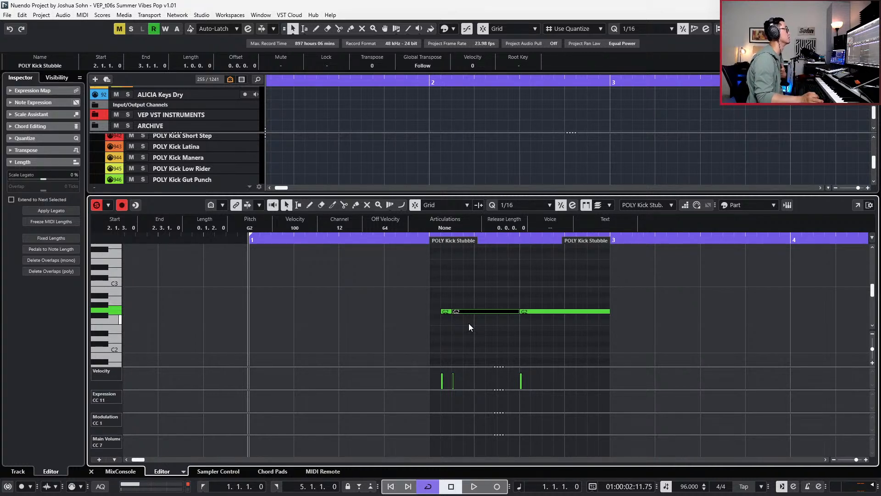
mouse_move(436, 298)
mouse_down()
mouse_move(450, 322)
mouse_move(475, 327)
mouse_up()
key(alt+Left)
key(alt+Left)
key(alt+Right)
- Shorten the second G2 piece at 2.1.2 to an eighth note and duplicate it at 2.1.4
drag(463, 272, 472, 334)
key(alt+Left)
key(alt+Left)
key(alt+Left)
key(alt+Left)
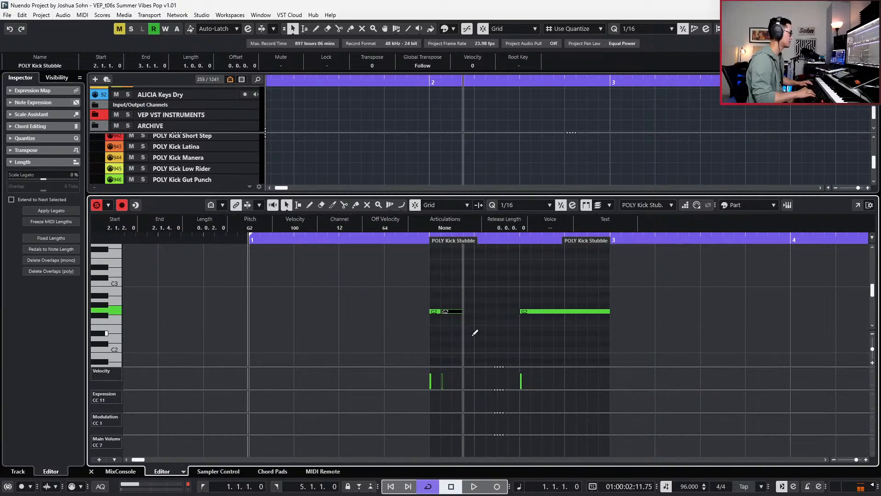
key(alt+Left)
key(alt+Right)
key(alt+d)
- Play the altered kick pattern, turn off the note editor's solo, and play it again with the snare
key(space)
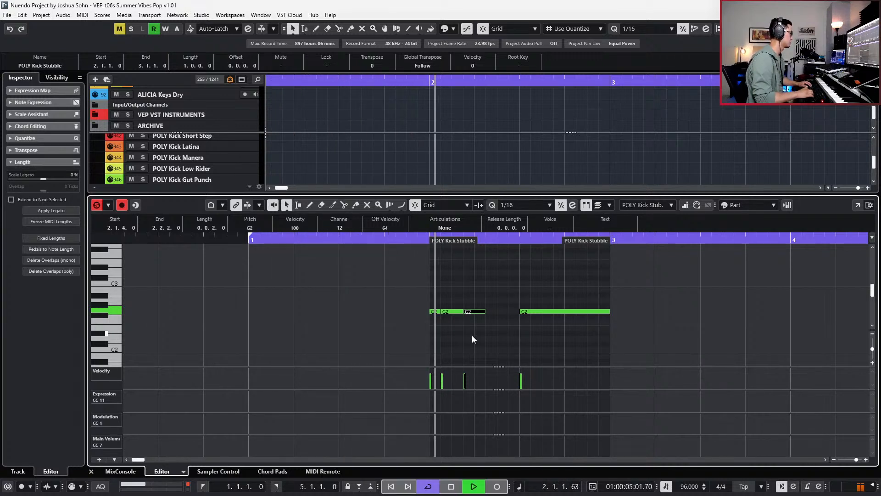
key(space)
key(s)
key(space)
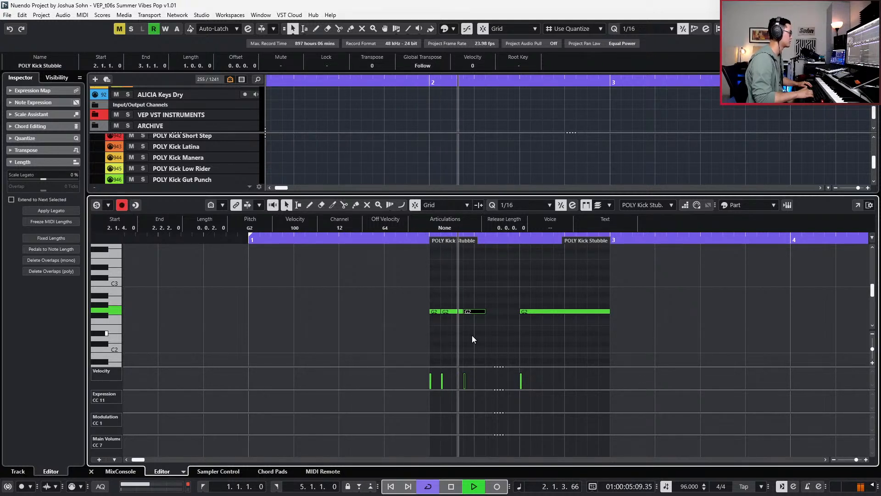
key(space)
- Glue the G2 pieces at the start of bar 2 into one note, close the note editor, and play the loop
drag(438, 285, 442, 318)
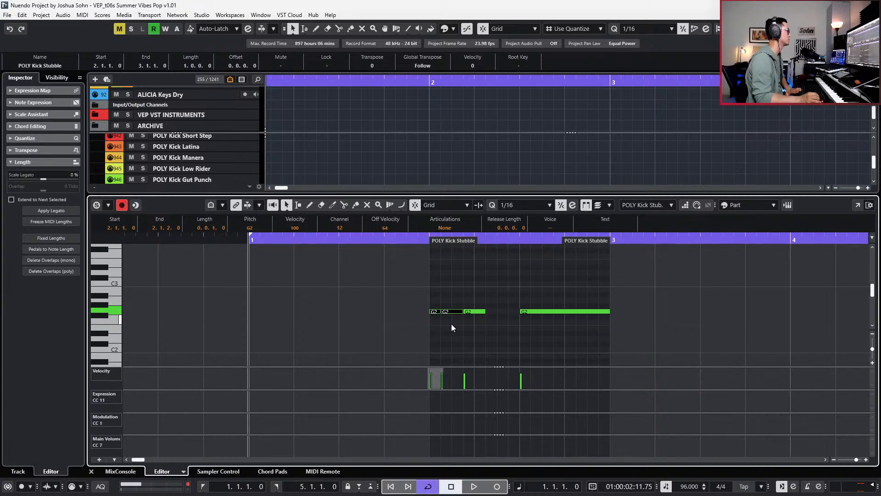
drag(427, 284, 472, 314)
key(ctrl+g)
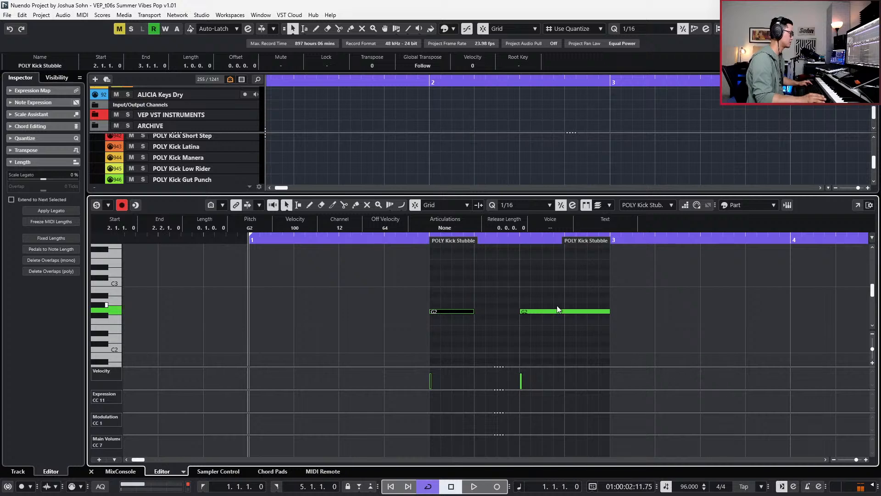
key(space)
key(ctrl+e)
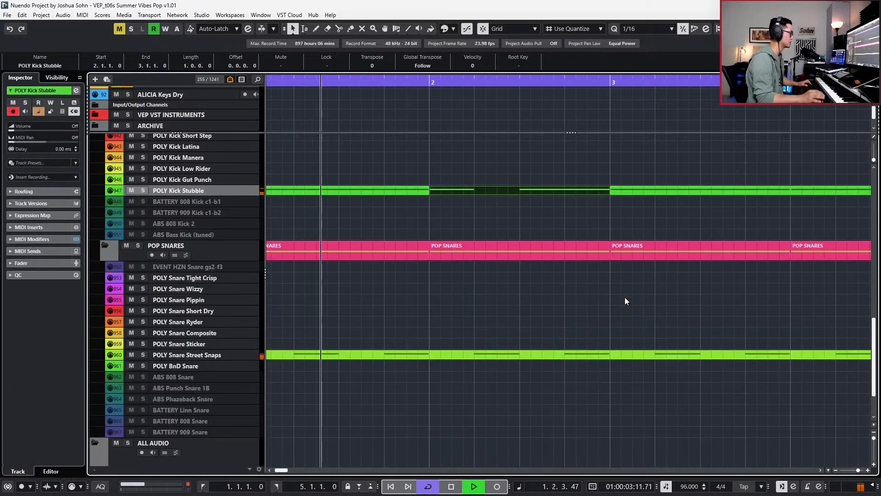
scroll(625, 297, down, 2)
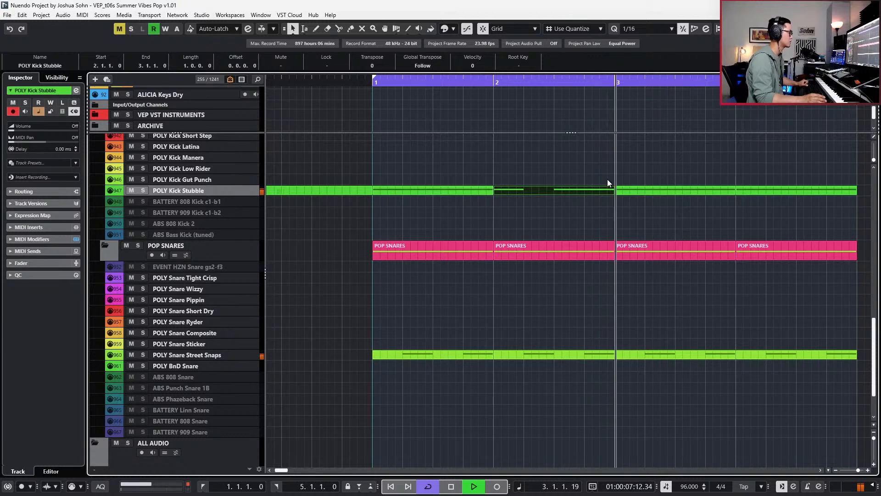
- Play the kick and snare loop from bar 1 and from bar 2, checking the bar 2 POLY Kick Stubble notes in the note editor
key(space)
scroll(600, 290, up, 3)
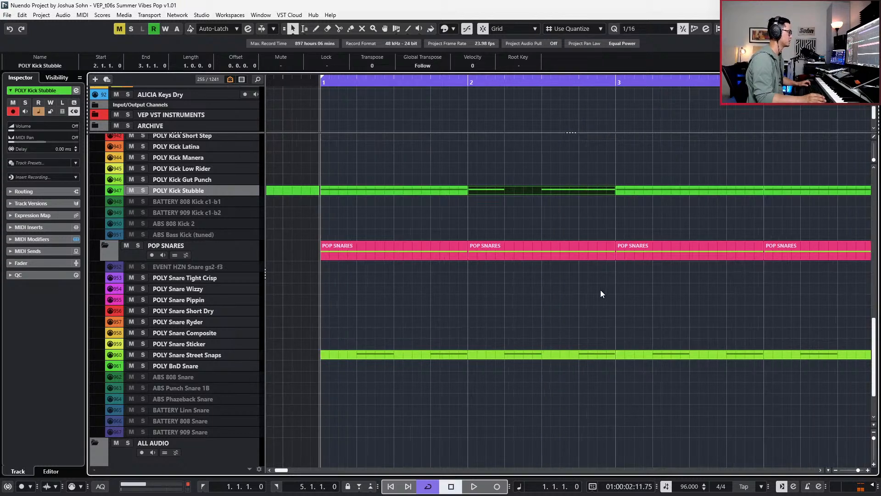
key(space)
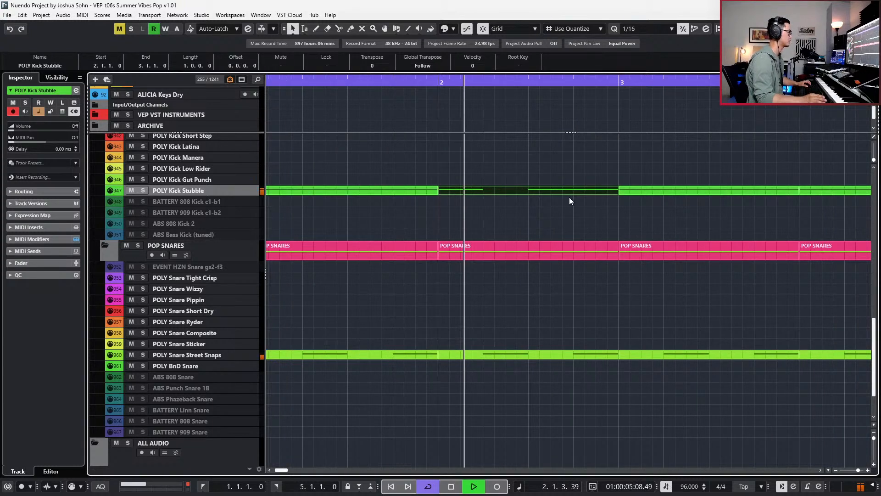
key(space)
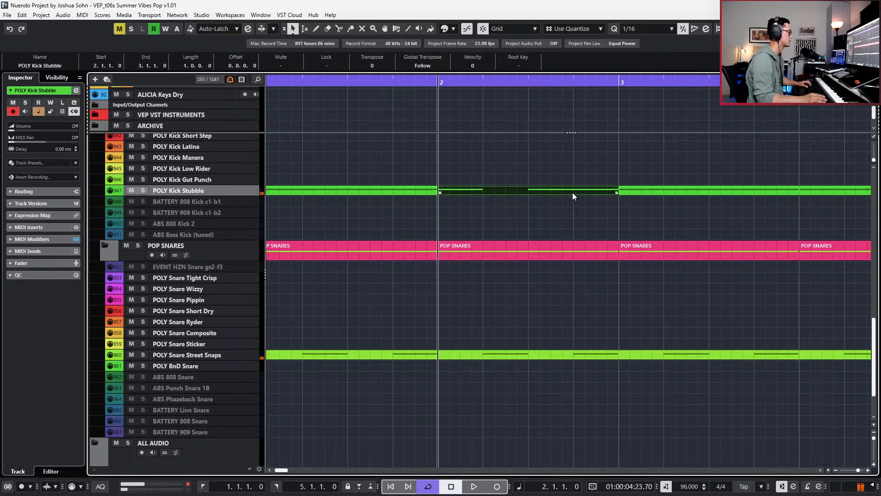
key(ctrl+e)
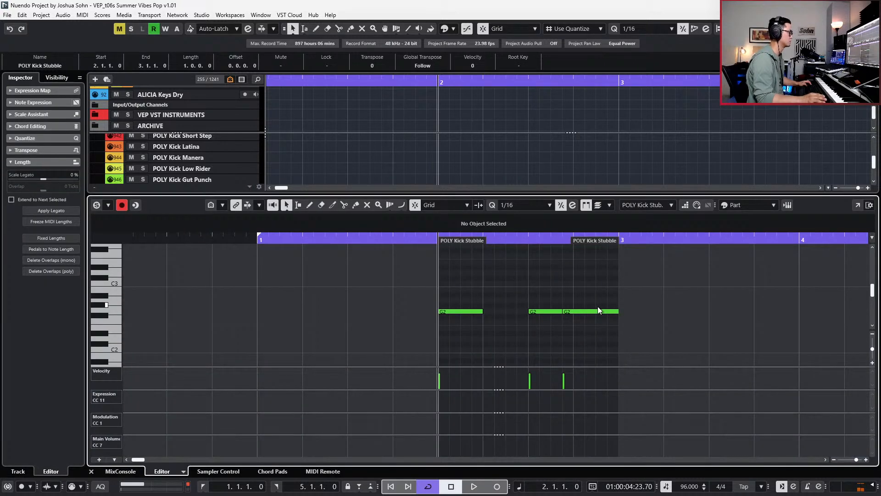
key(space)
key(ctrl+e)
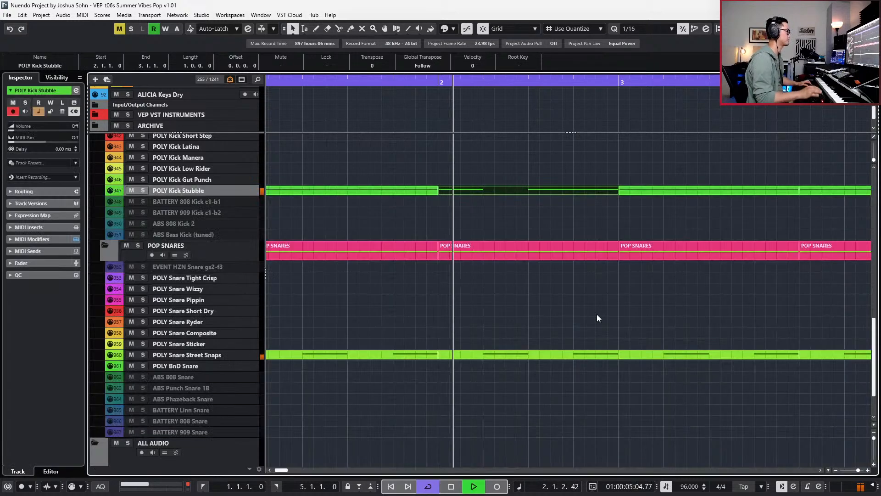
key(g)
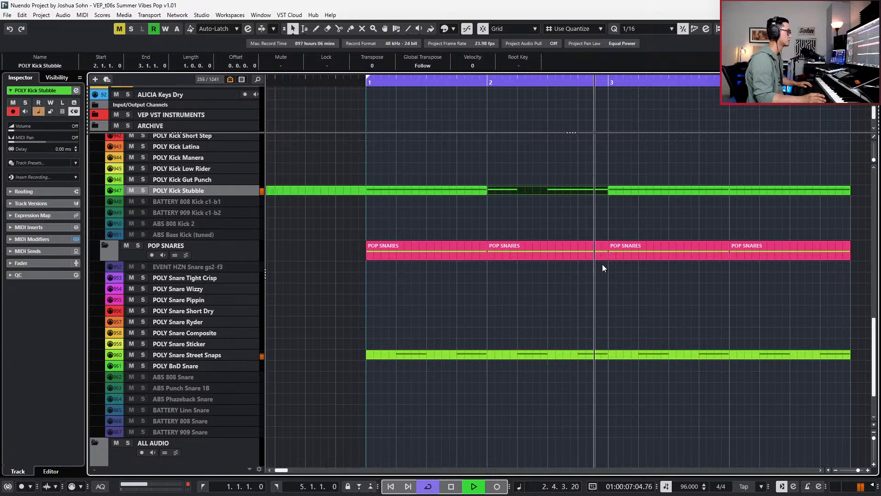
key(space)
- Replace the G2 hit at 2.3.4 in the bar 2 POLY Kick Stubble part with one at 2.4.3 and play the result
click(572, 183)
double_click(571, 189)
drag(553, 265, 581, 330)
key(Delete)
key(space)
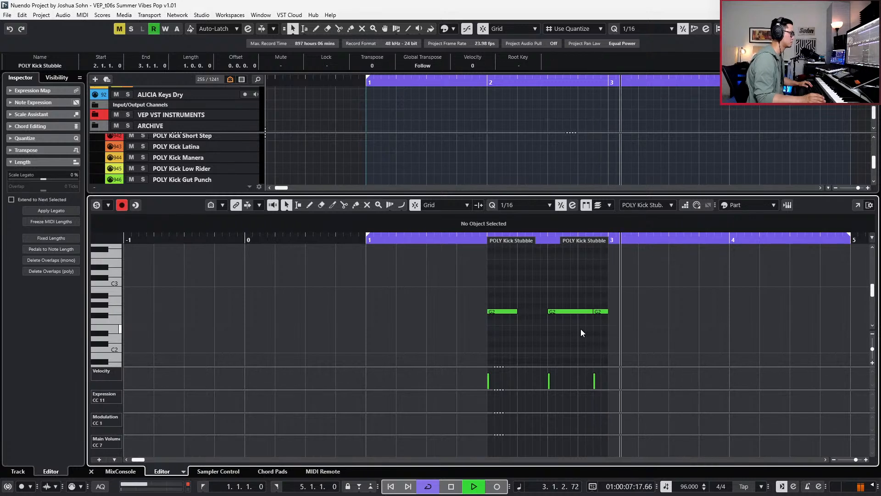
key(space)
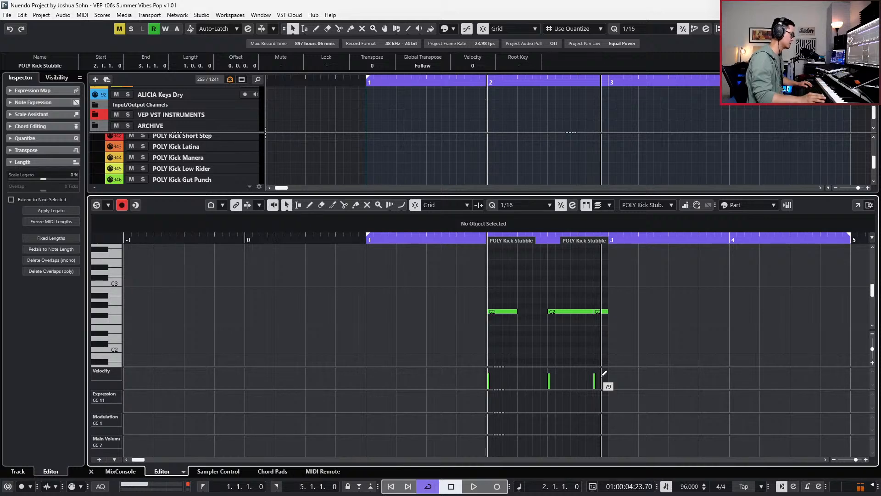
- Close the note editor and play the revised kick with the snare from bar 2 and again from bar 1
key(space)
key(Return)
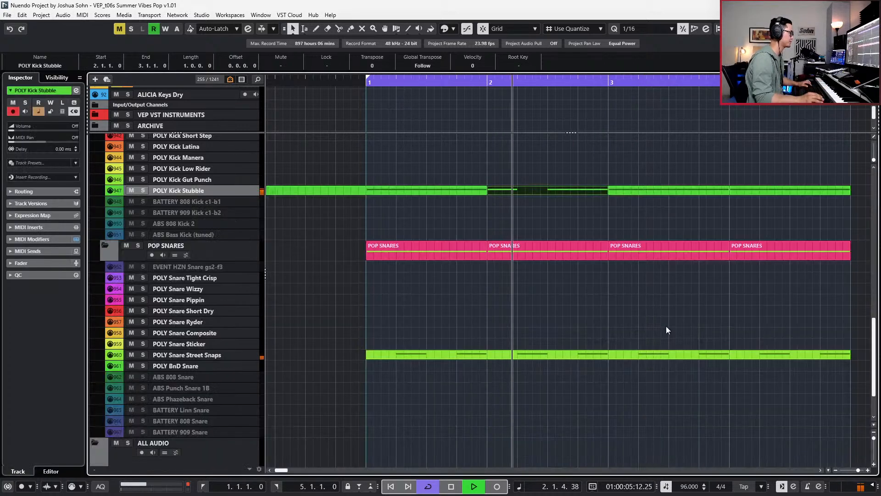
scroll(665, 327, down, 2)
scroll(678, 255, up, 1)
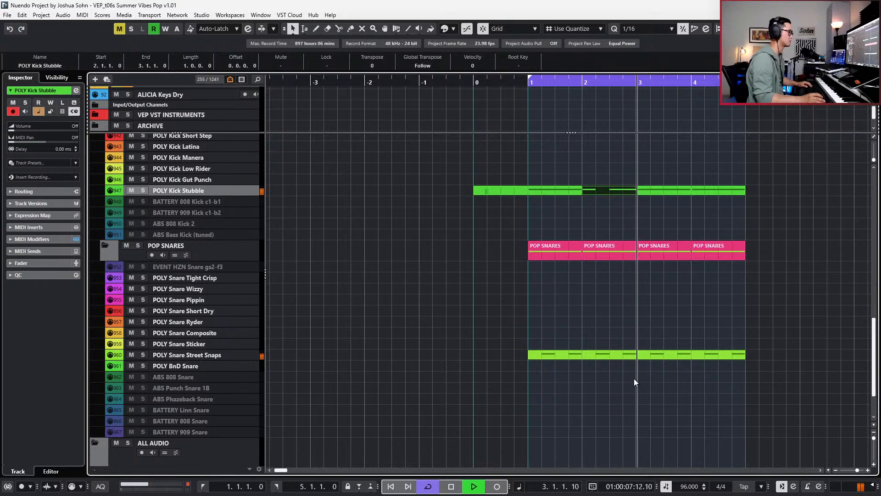
key(space)
key(b)
key(b)
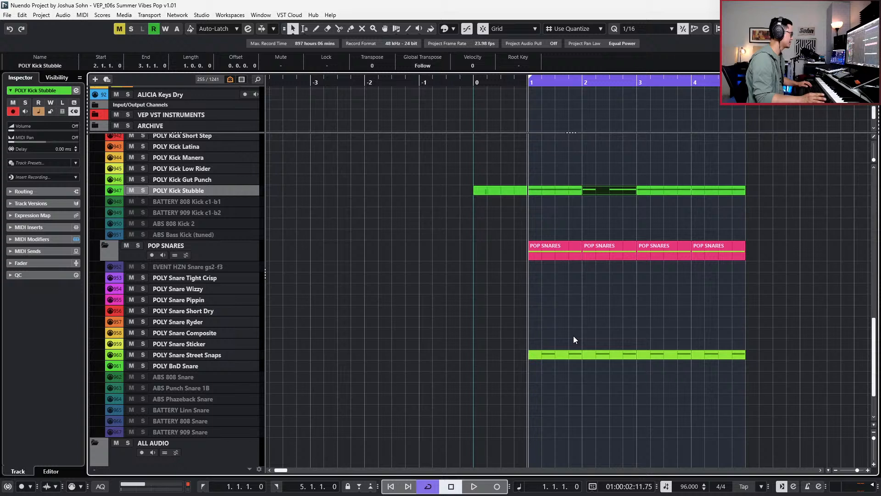
key(space)
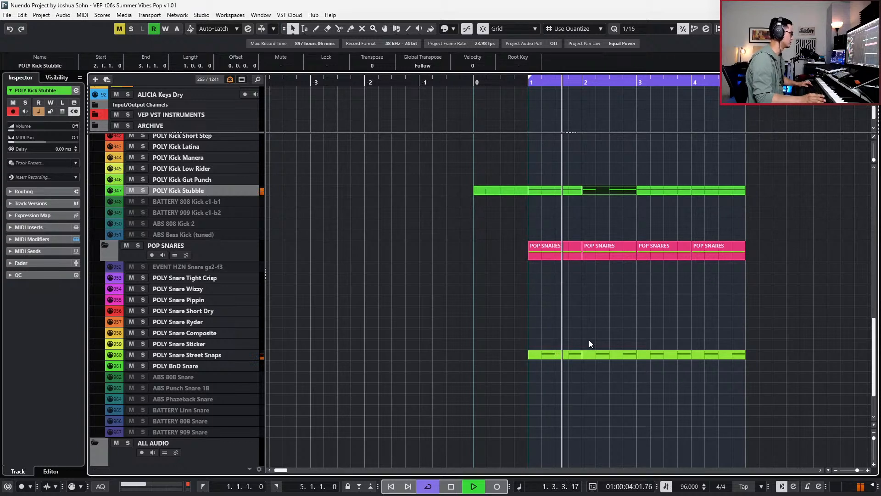
- Split the last G2 note in the bar 4 POLY Snare Street Snaps part into four sixteenths, soften the last three, and play the fill
click(180, 354)
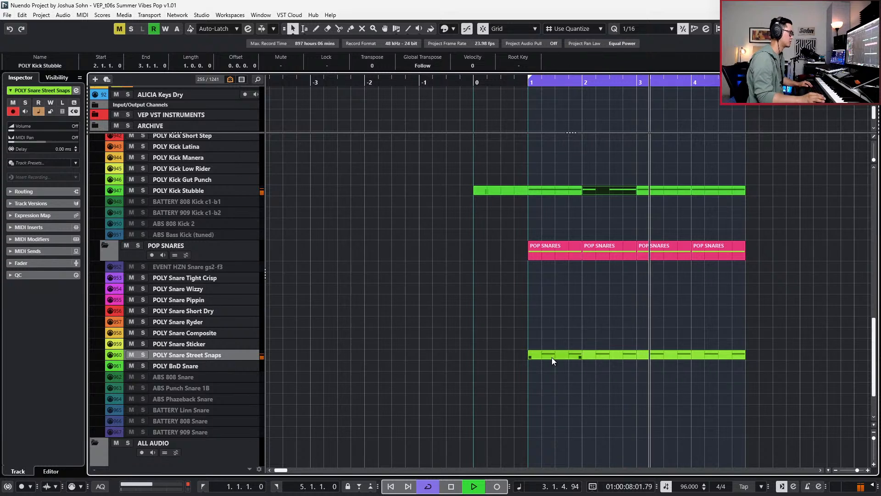
key(space)
click(736, 356)
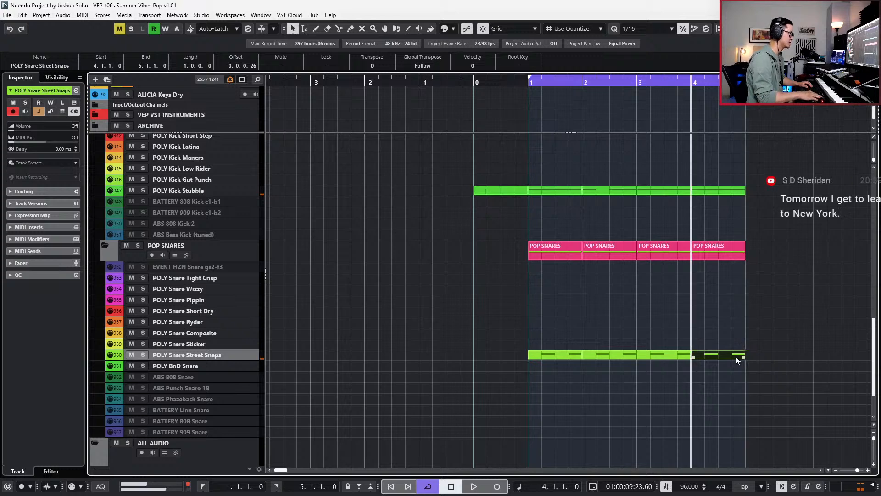
double_click(736, 356)
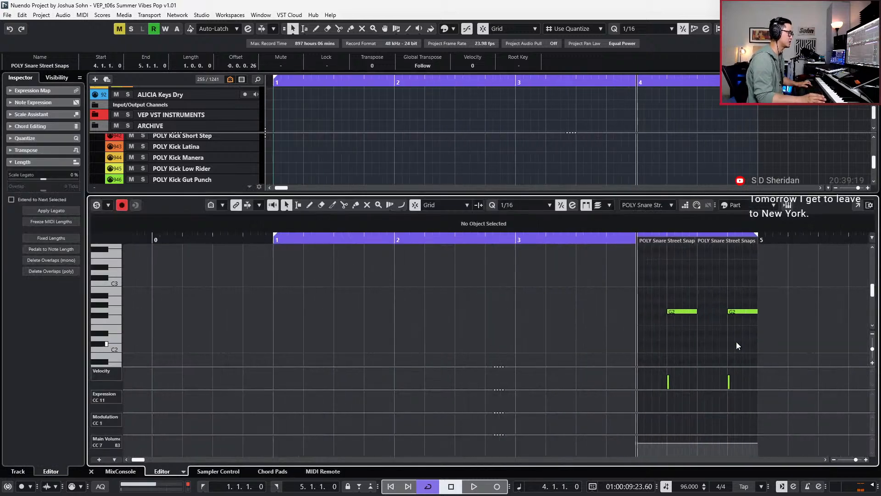
alt+click(728, 312)
alt+click(741, 311)
alt+click(755, 311)
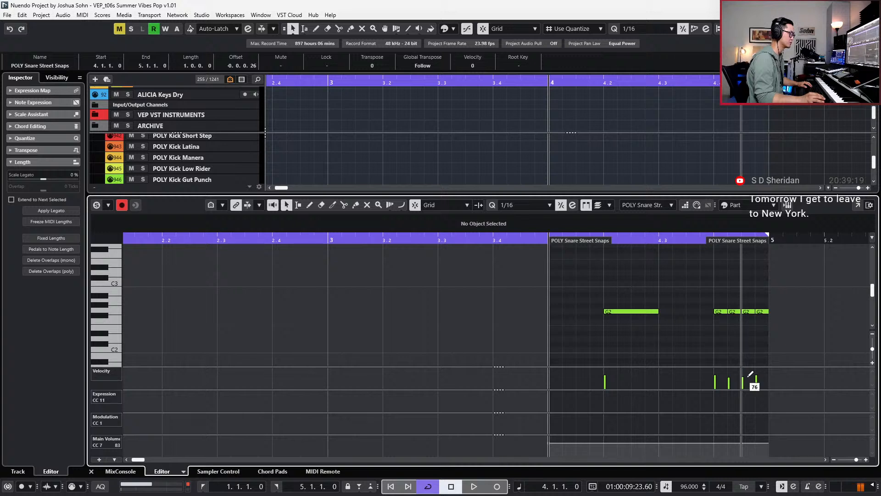
key(space)
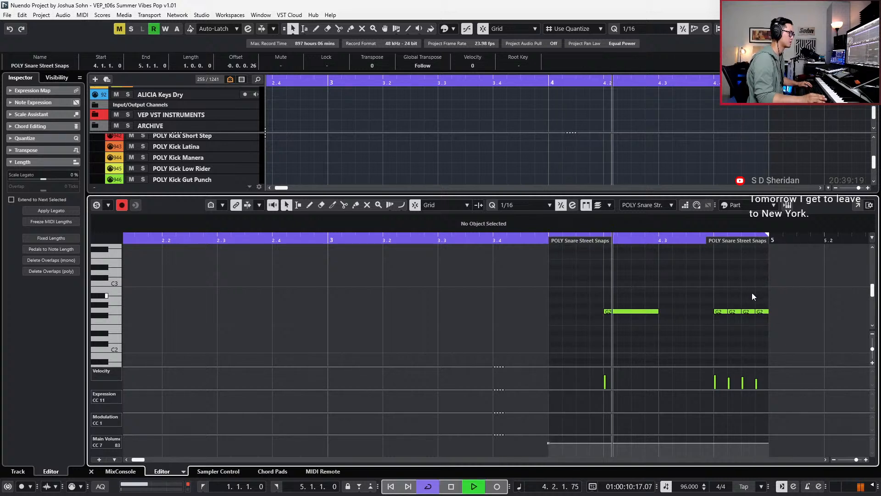
- Glue the first two G2 notes of the snare roll at 4.4 in the bar 4 POLY Snare Street Snaps clip and audition it
key(space)
drag(720, 296, 741, 329)
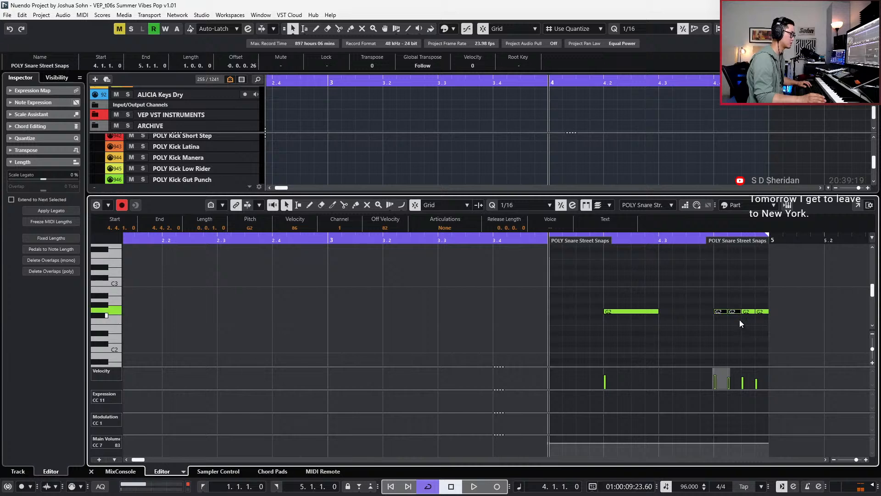
key(g)
key(space)
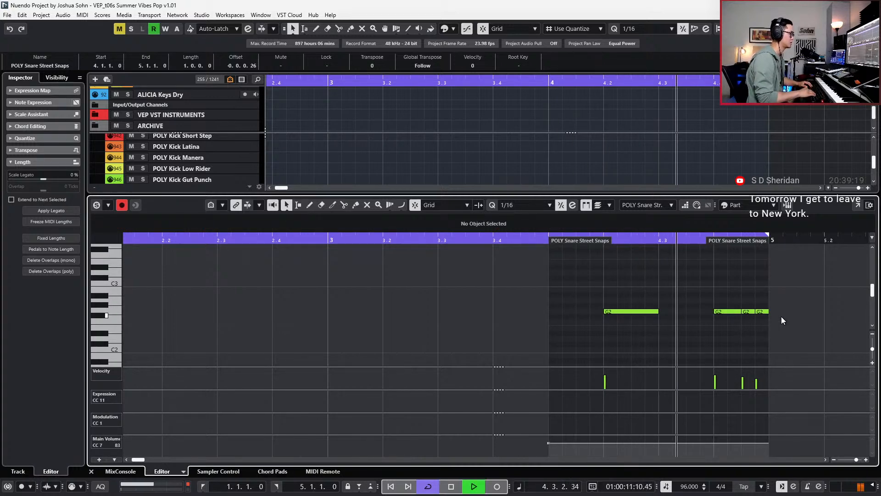
key(ctrl+e)
key(space)
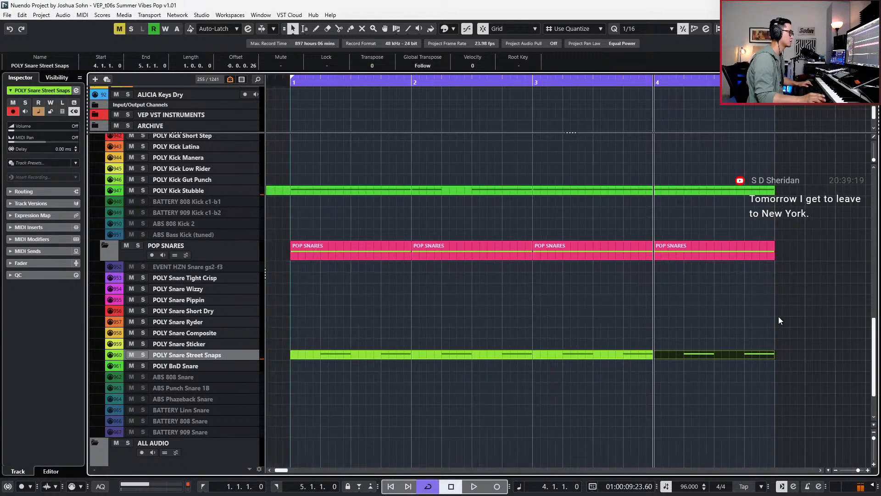
- Duplicate the four POLY Snare Street Snaps clips in bars 1 to 4 into bars 5 to 8
scroll(778, 315, down, 1)
scroll(767, 275, down, 5)
drag(589, 246, 812, 342)
scroll(816, 340, up, 2)
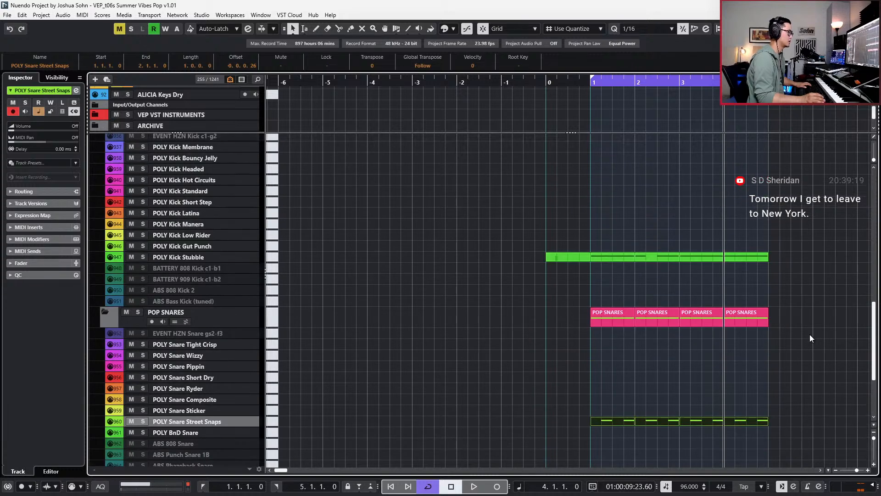
key(ctrl+d)
- Try removing the POLY Kick Stubble clips from bars 3 and 4, and restore them
click(613, 234)
drag(527, 231, 691, 299)
key(KP_Subtract)
key(KP_Subtract)
key(KP_Subtract)
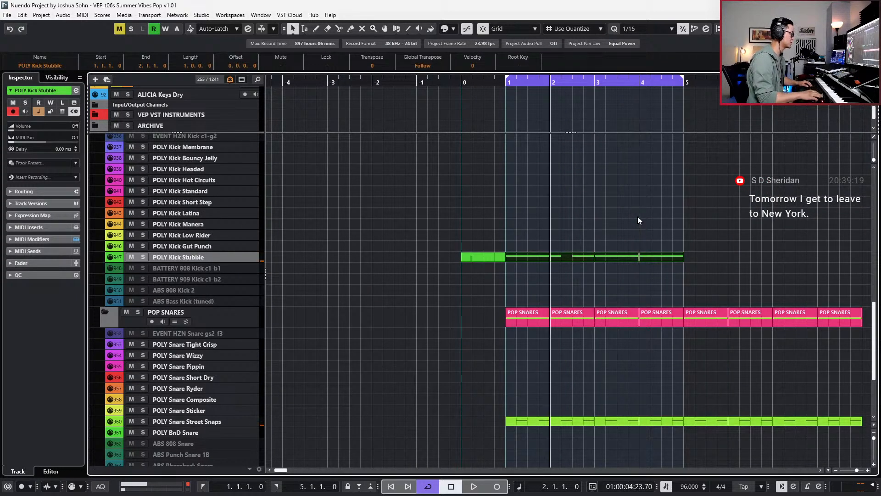
drag(613, 218, 530, 273)
key(Delete)
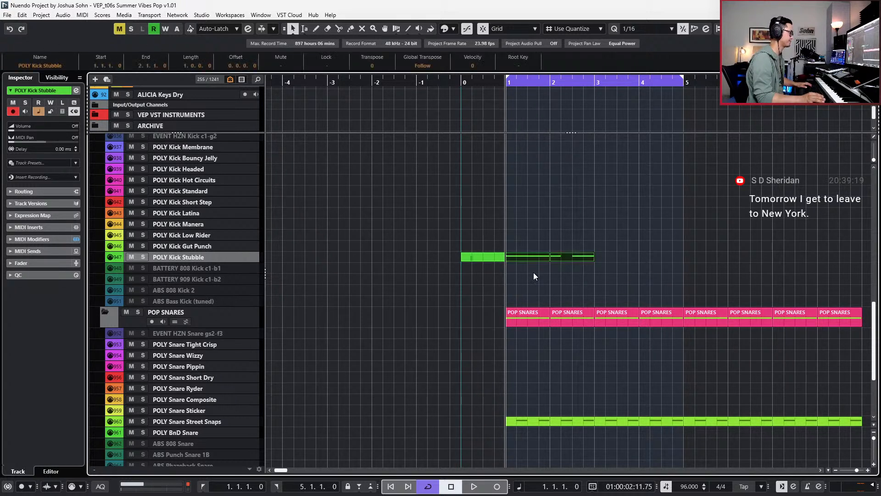
key(ctrl+d)
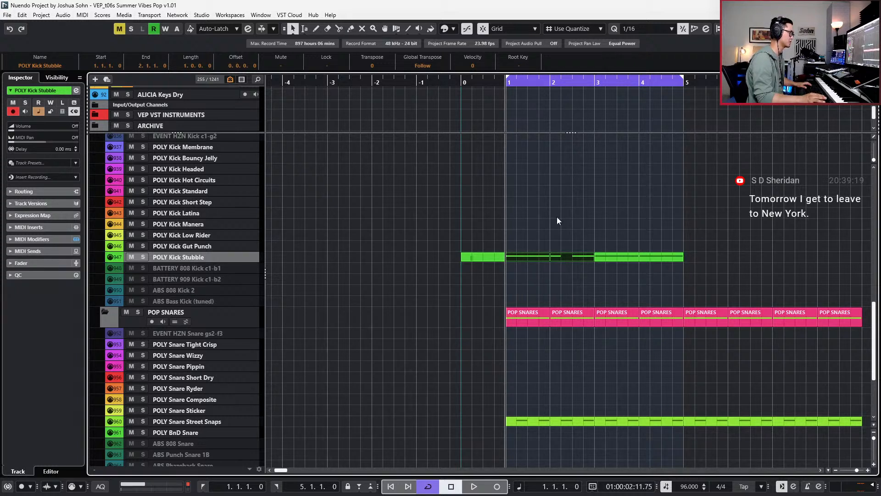
- Duplicate the POLY Kick Stubble clips in bars 1 to 4 into bars 5 to 8 and play the loop
drag(546, 236, 684, 282)
key(ctrl+d)
key(space)
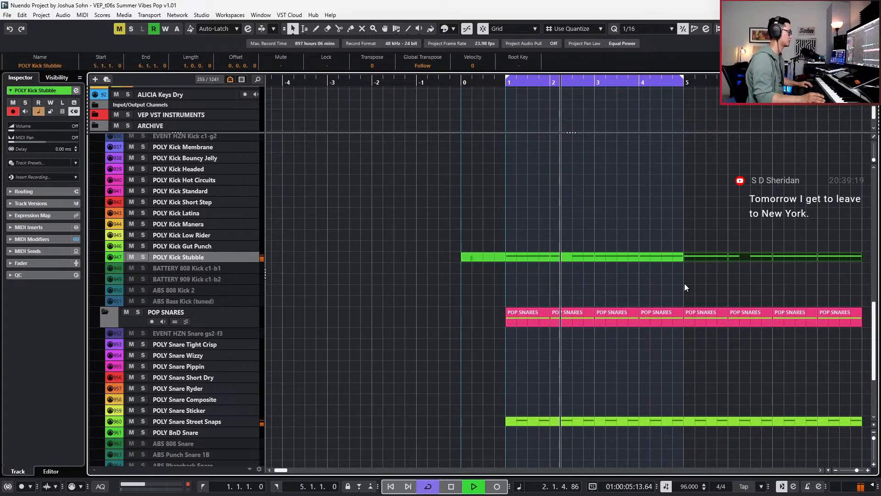
key(space)
- Open the bar 2 POLY Kick Stubble clip and audition its last G2 note starting at 2.4.4
double_click(583, 256)
scroll(597, 276, up, 6)
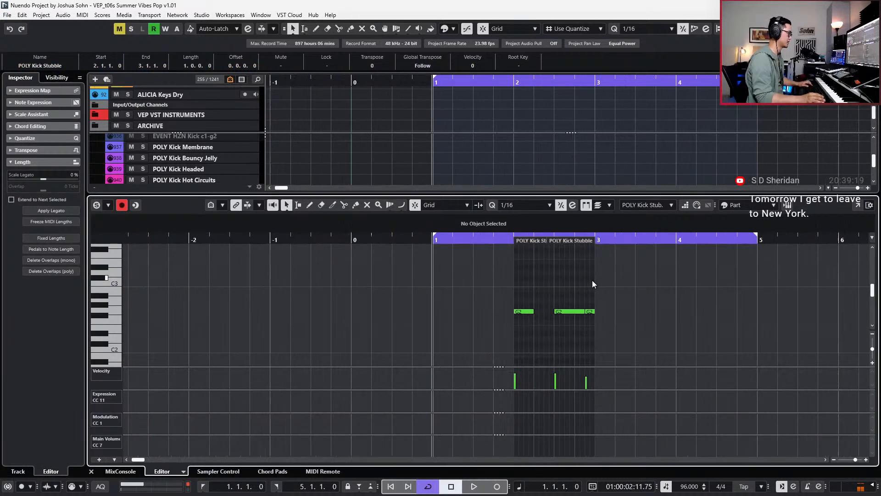
drag(590, 284, 589, 336)
key(alt+Right)
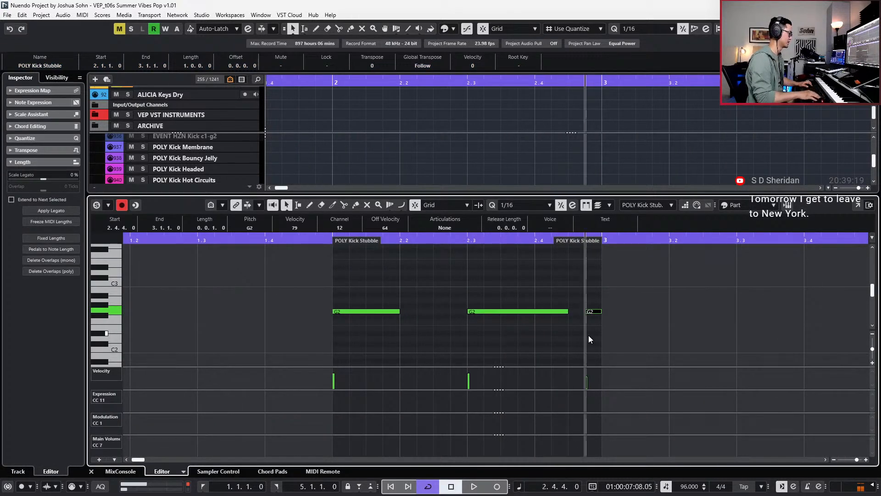
key(space)
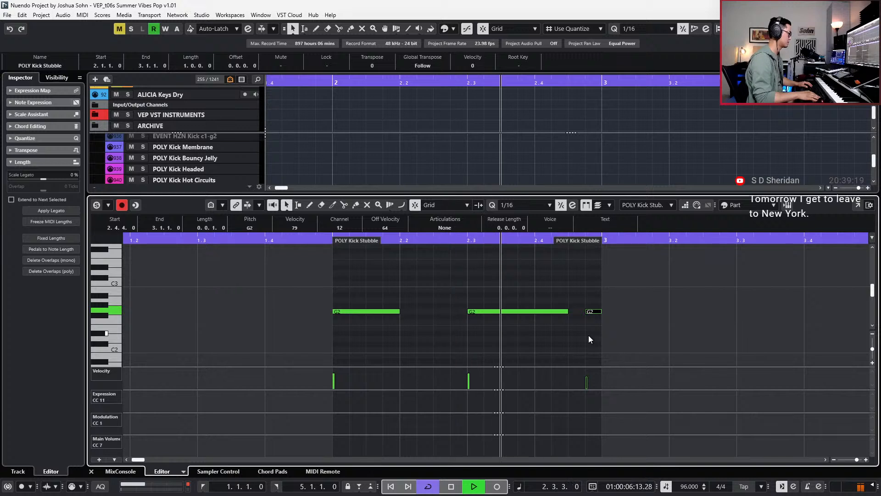
key(space)
- Move the last G2 note's start back to 2.4.3 and glue it to the preceding note
key(alt+Left)
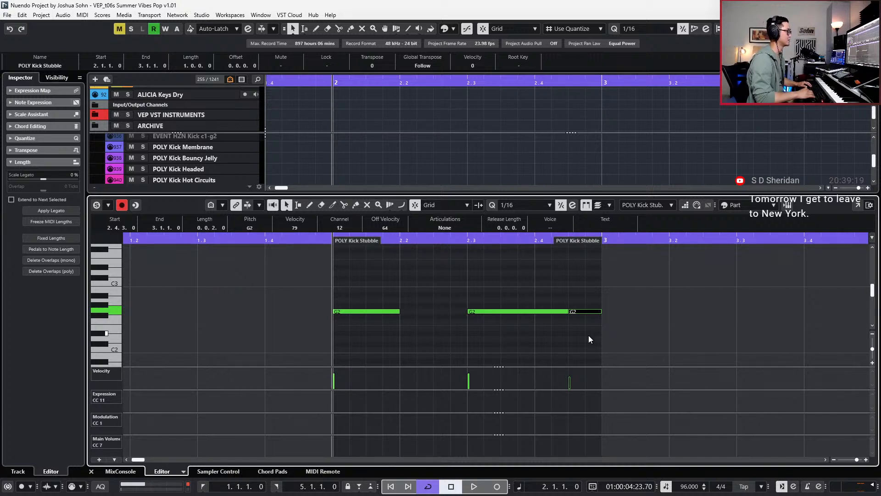
drag(579, 302, 554, 332)
key(g)
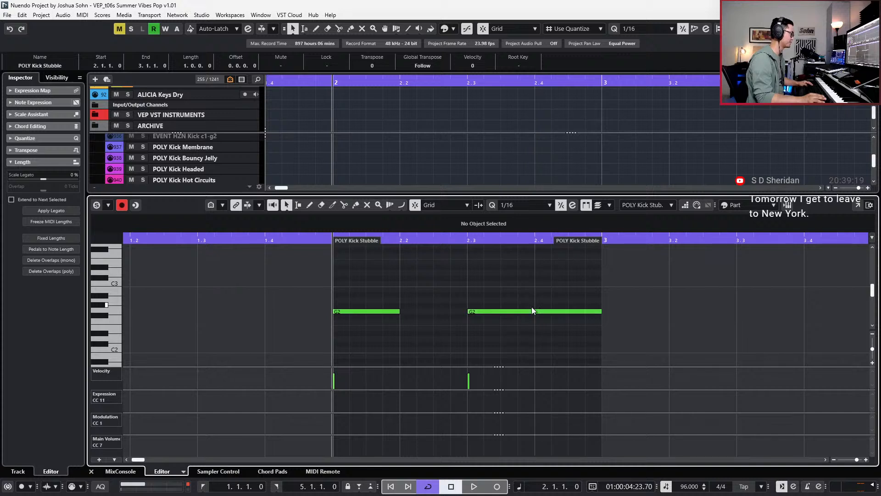
- Try splitting the merged G2 note at 2.3.3, play it back, and undo the split
click(501, 311)
key(space)
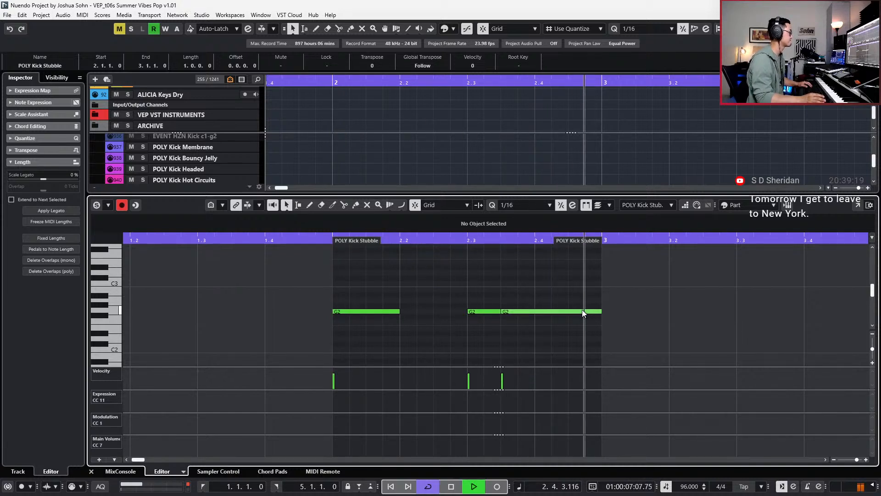
key(space)
drag(477, 281, 527, 324)
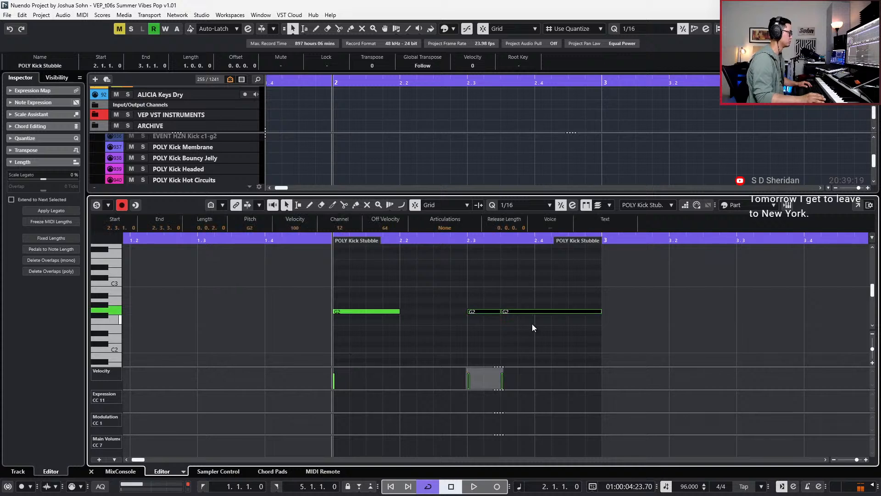
key(ctrl+z)
- Split the last G2 note of the bar 2 kick clip at 2.4, delete the remainder after it, and close the editor
key(space)
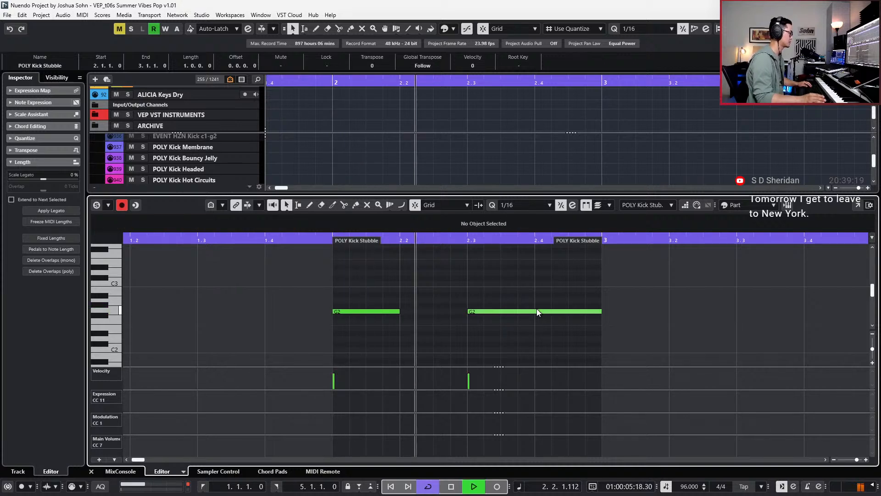
alt+click(534, 311)
drag(553, 299, 565, 329)
key(Delete)
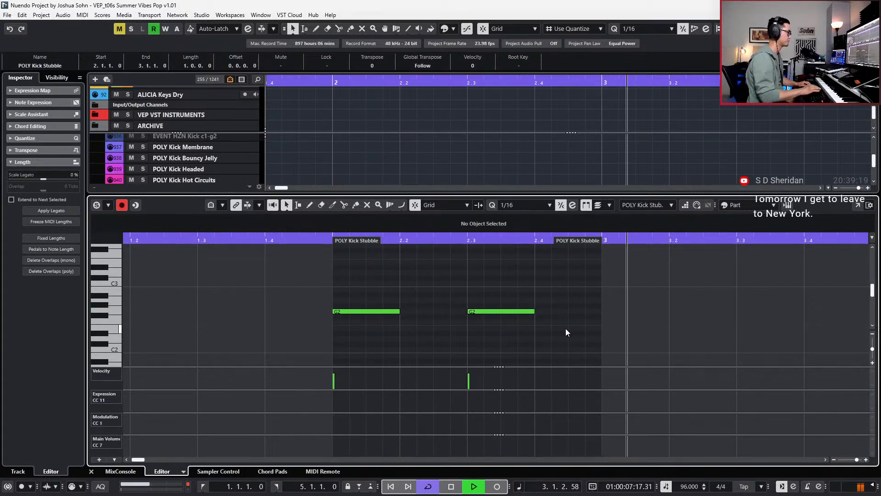
scroll(585, 304, down, 1)
key(Return)
- Open the bar 4 POLY Kick Stubble clip, split its second G2 note at 4.3.3, and audition the added kick hit
scroll(626, 288, down, 4)
scroll(615, 275, right, 3)
scroll(612, 270, up, 2)
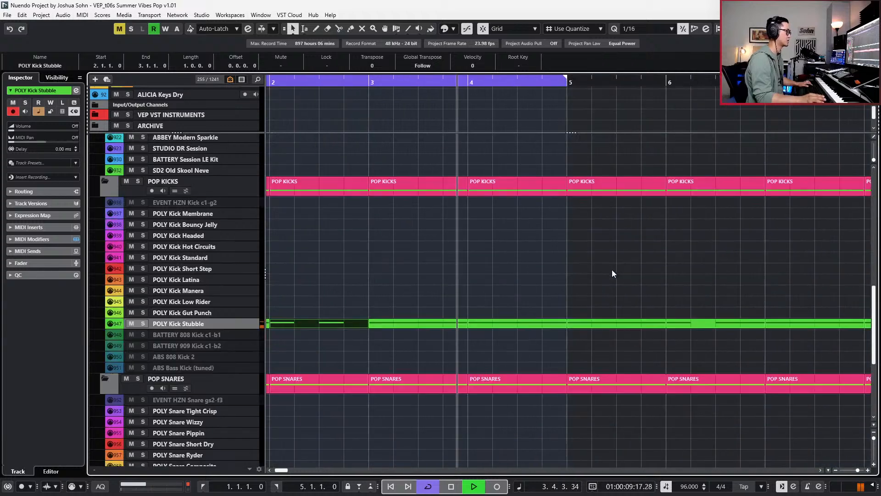
key(space)
click(528, 323)
key(Return)
alt+click(529, 311)
scroll(533, 307, up, 3)
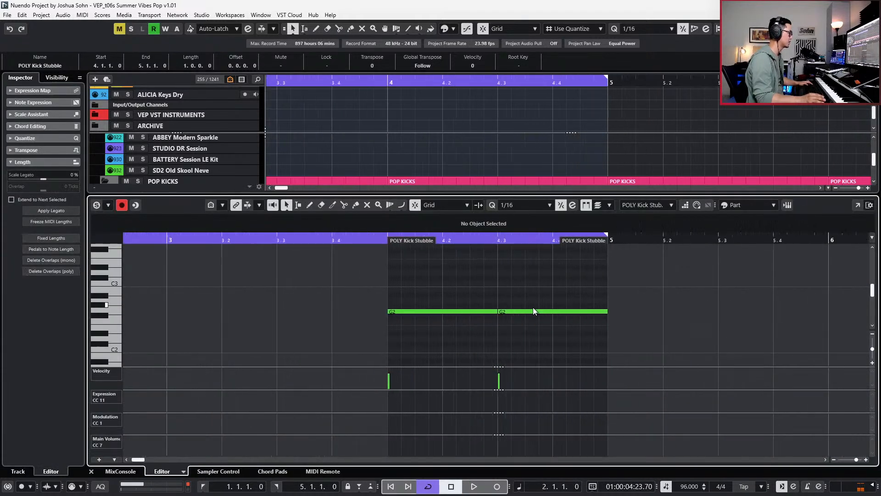
click(474, 307)
key(space)
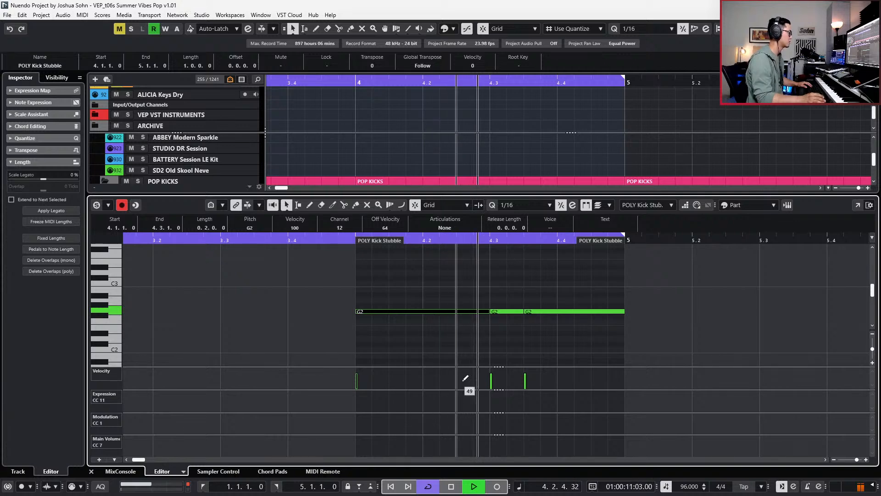
key(space)
key(Return)
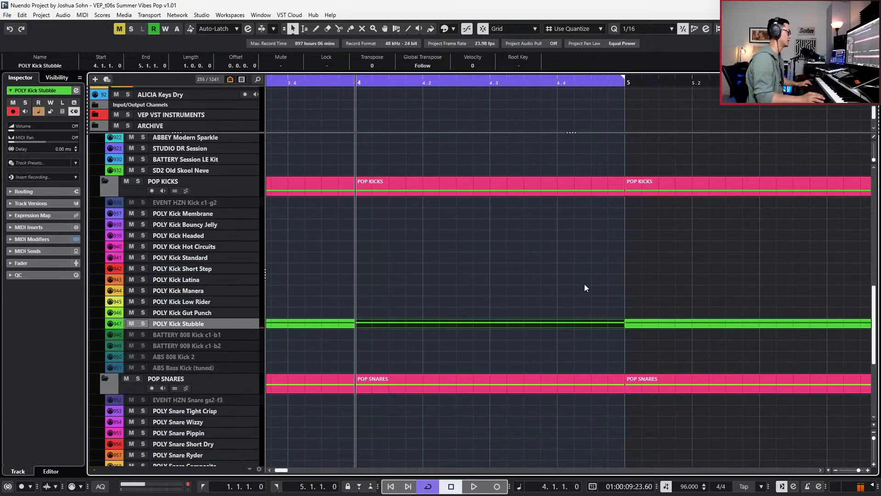
- Replace the POLY Kick Stubble clips in bars 5 to 8 with duplicates of the edited clips from bars 1 to 4
scroll(584, 288, down, 6)
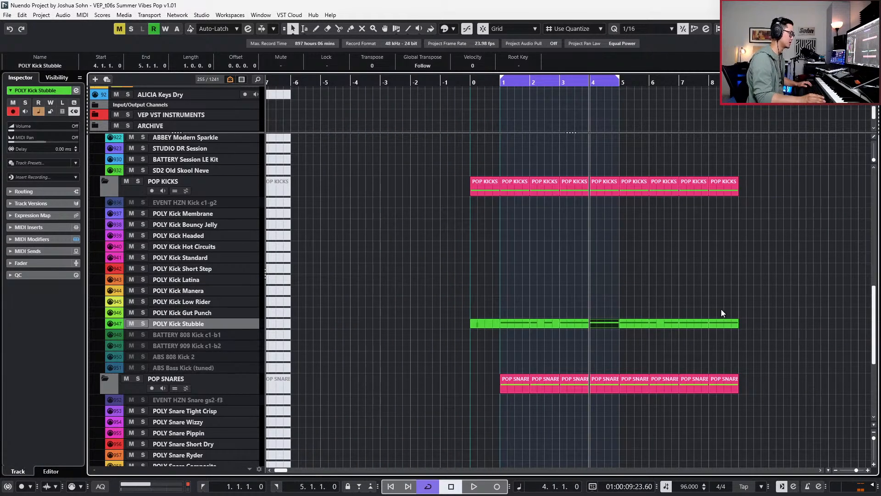
click(726, 322)
drag(739, 309, 642, 344)
key(Delete)
drag(648, 302, 523, 338)
key(ctrl+d)
key(KP_Subtract)
key(KP_Subtract)
key(KP_Subtract)
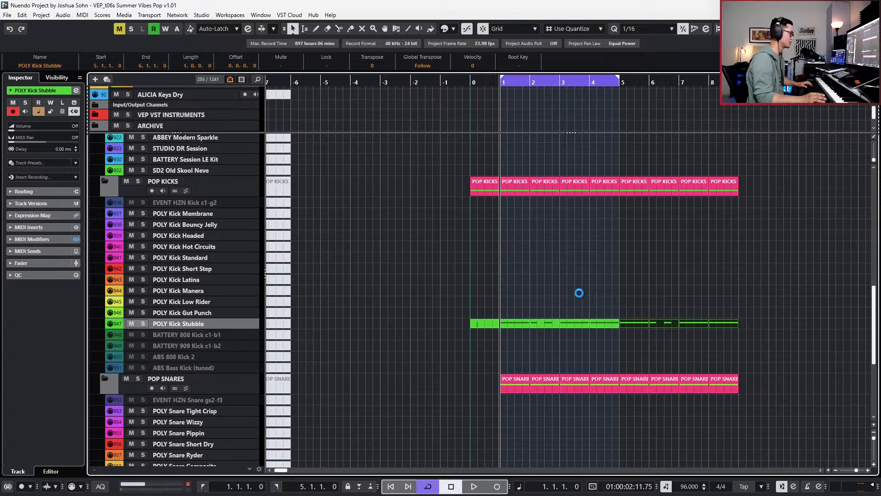
key(KP_Subtract)
- Look over the bass, keys, percussion and drum tracks in the arrangement
scroll(579, 293, up, 10)
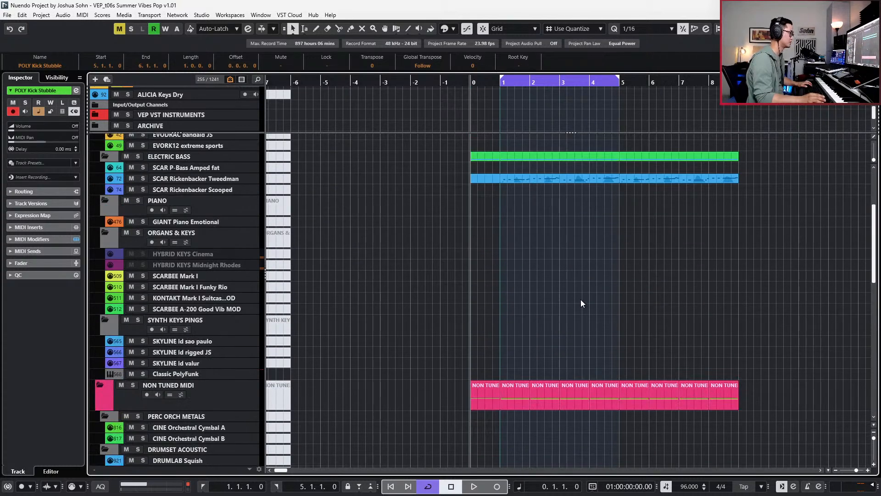
scroll(596, 298, down, 5)
key(h)
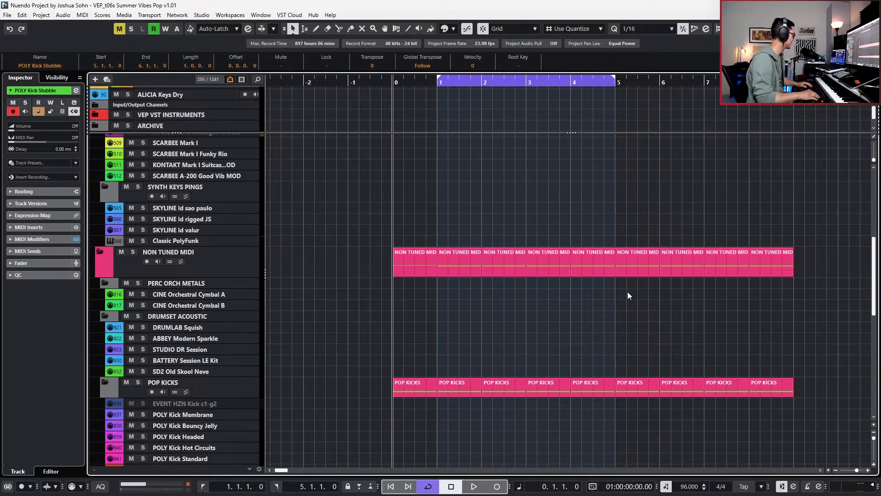
scroll(627, 292, up, 3)
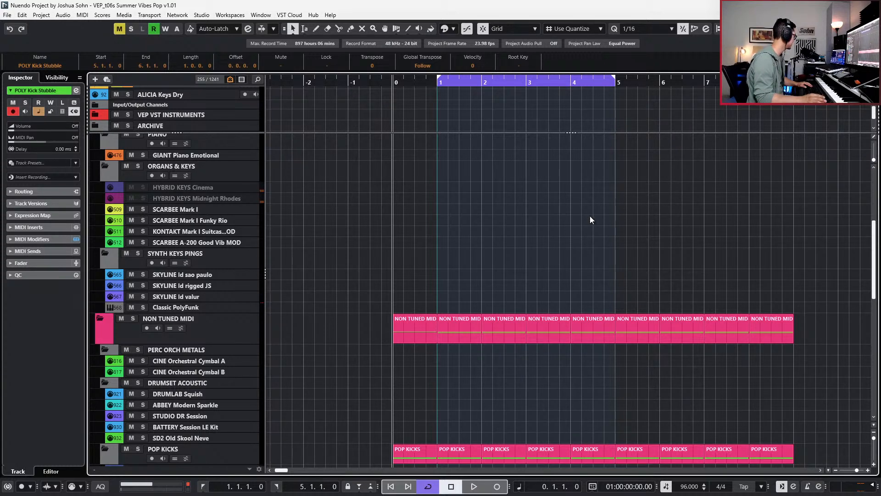
scroll(589, 222, up, 6)
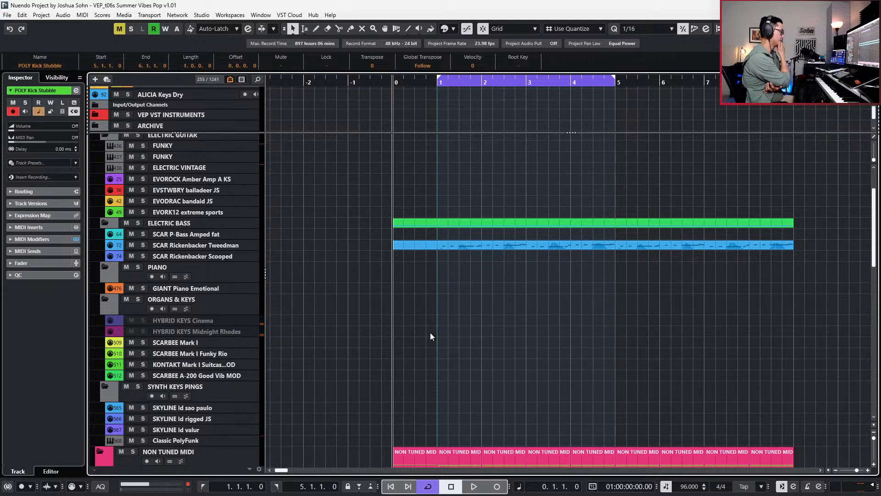
scroll(544, 372, down, 6)
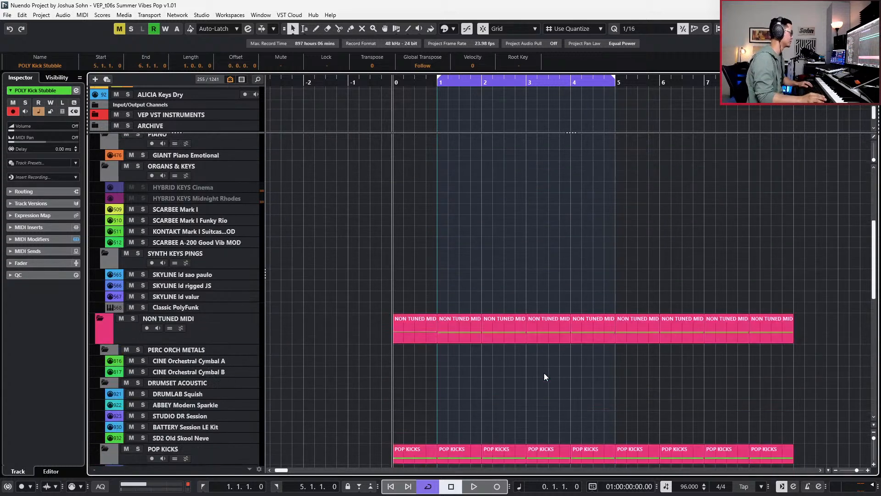
scroll(543, 367, down, 3)
scroll(541, 368, down, 3)
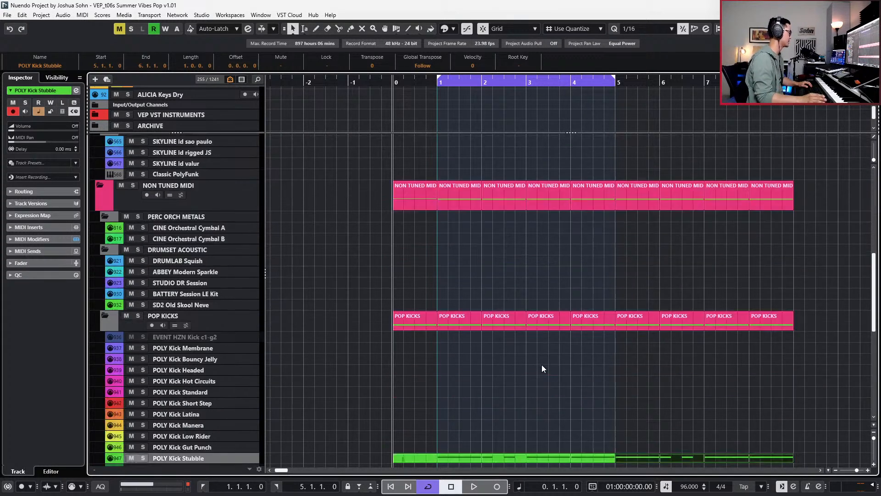
scroll(542, 366, down, 6)
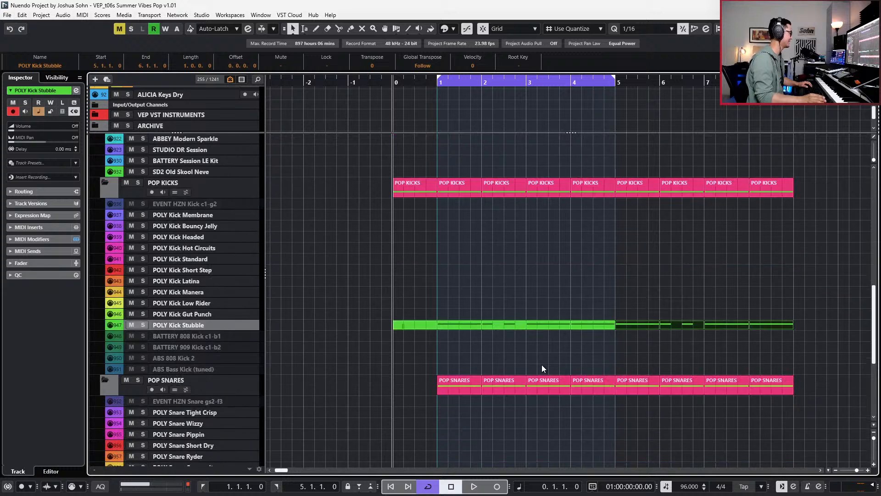
- Try the SD2 Old Skool Neve and ABBEY Modern Sparkle kits, select the DRUMLAB Squish track, and play the arrangement
click(189, 169)
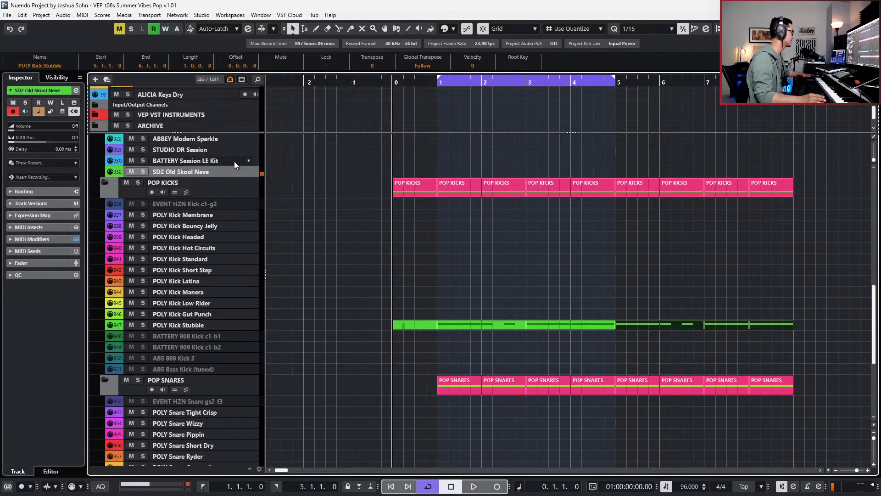
scroll(229, 184, up, 3)
click(222, 203)
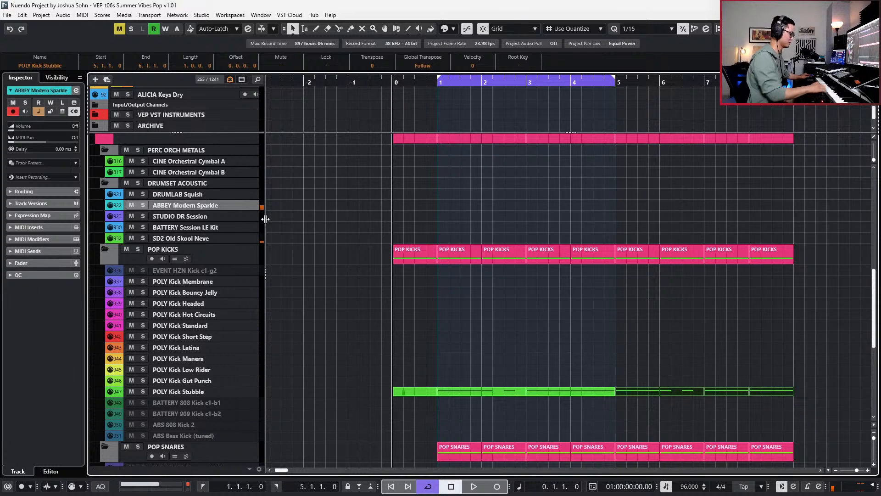
key(Up)
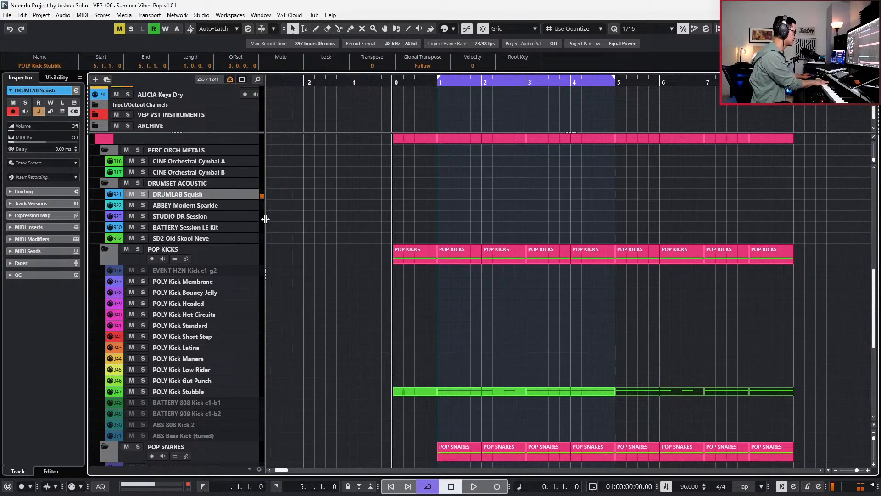
key(space)
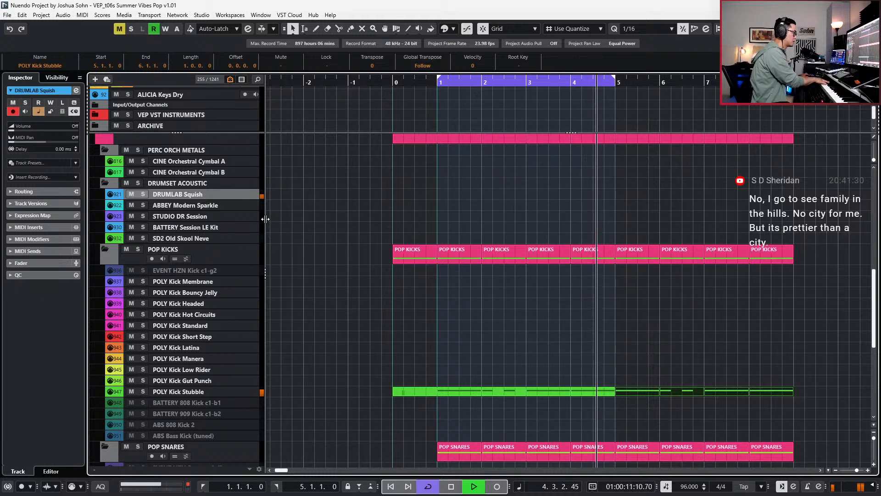
key(space)
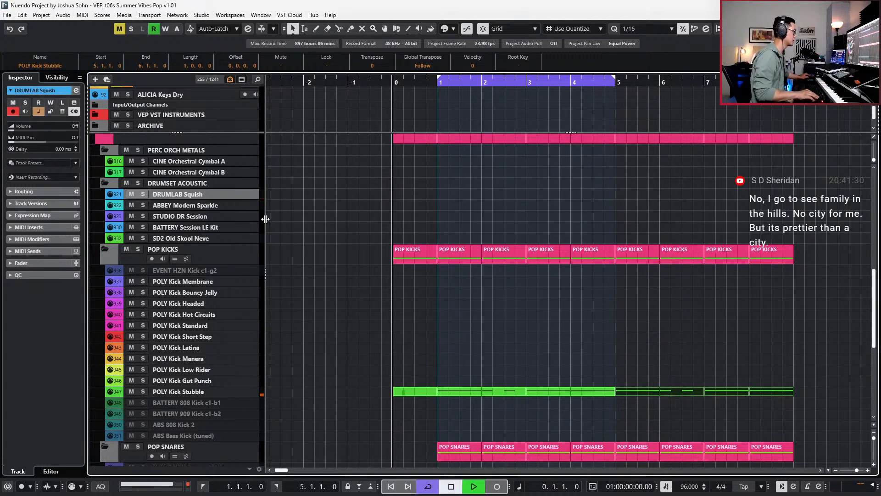
key(KP_Multiply)
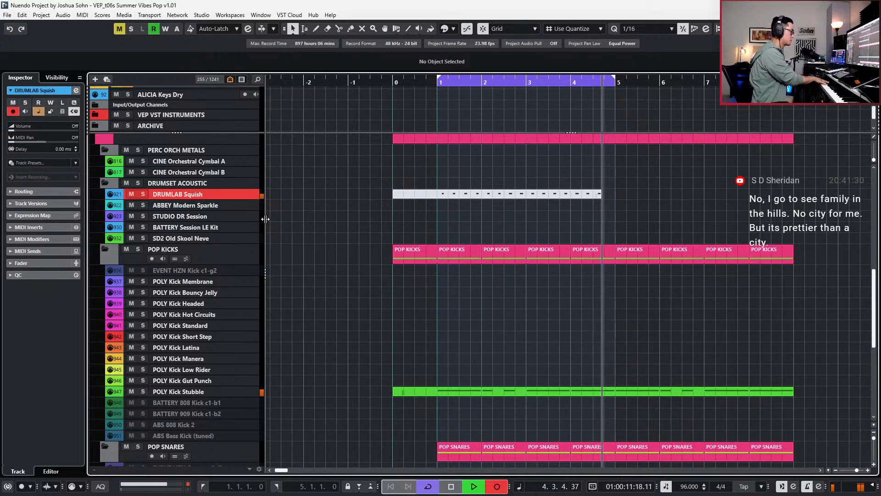
key(space)
key(ctrl+z)
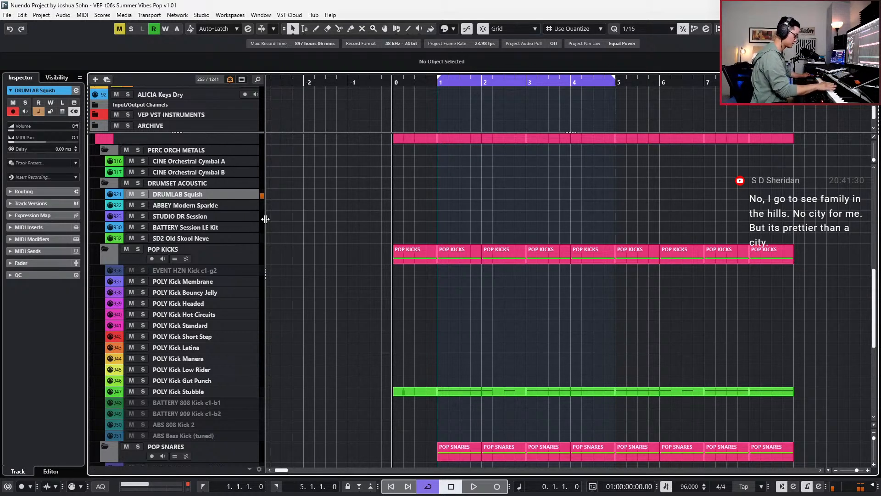
- Record a new DRUMLAB Squish take through the end of bar 4 and quantize its notes to 1/8
key(KP_Multiply)
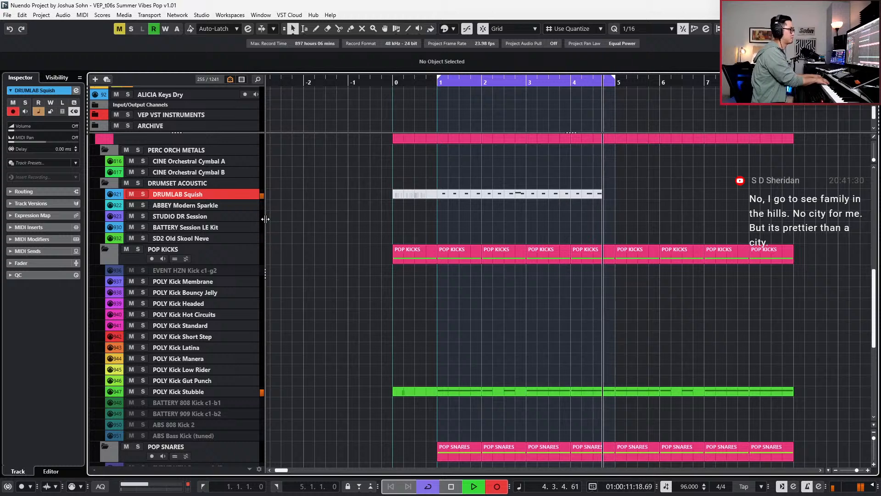
key(space)
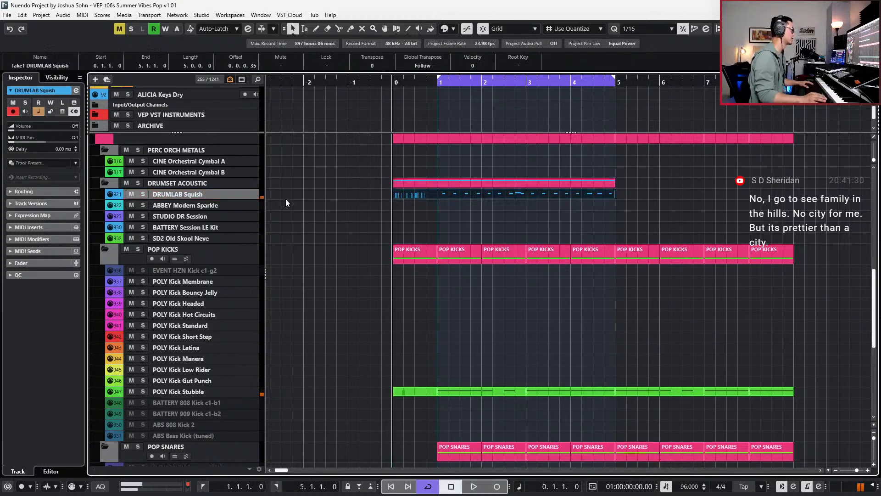
double_click(467, 194)
drag(388, 270, 805, 354)
scroll(549, 205, up, 1)
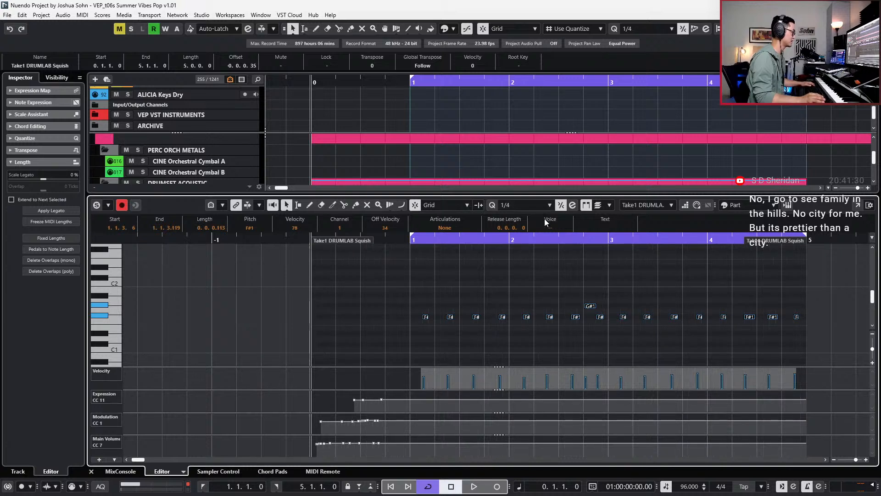
key(q)
key(space)
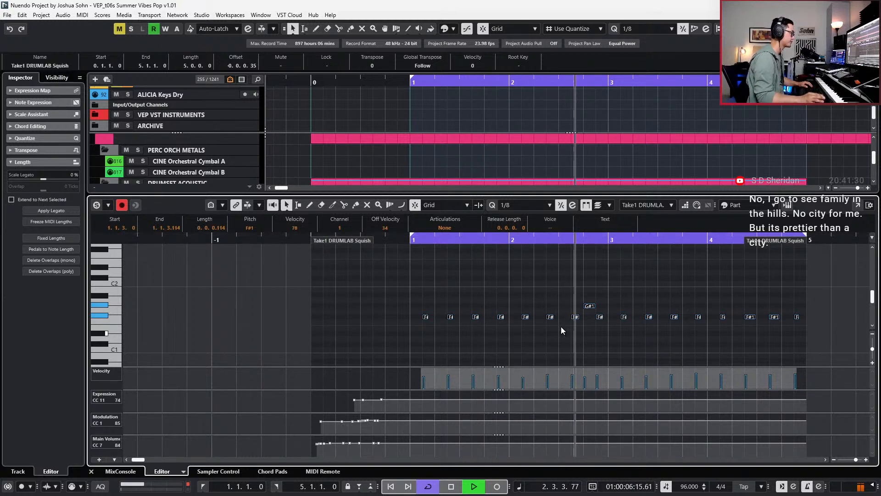
- Audition the quantized take and lower the velocities of the last two F#1 notes in bar 3, the first to 85
click(525, 316)
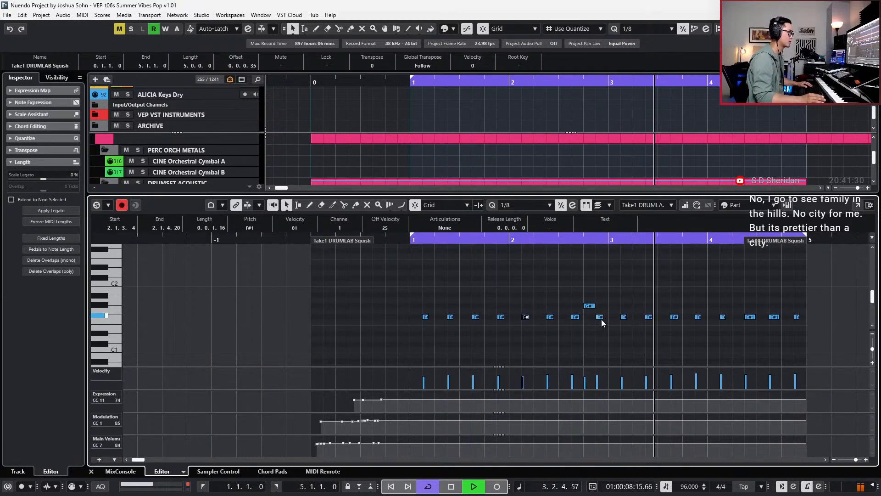
click(623, 316)
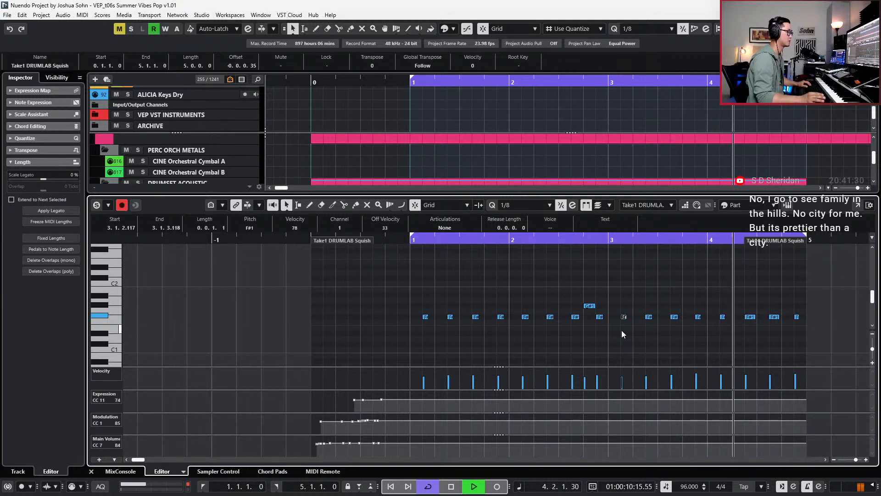
key(space)
drag(664, 303, 707, 328)
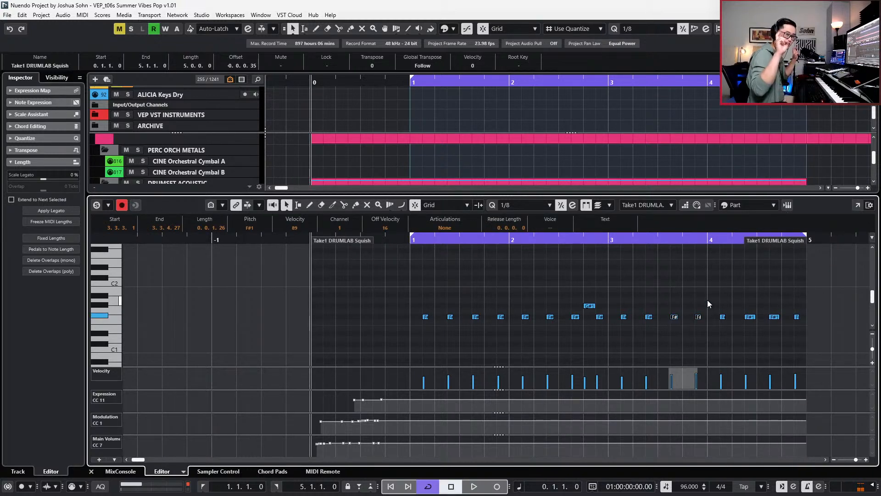
drag(694, 378, 695, 381)
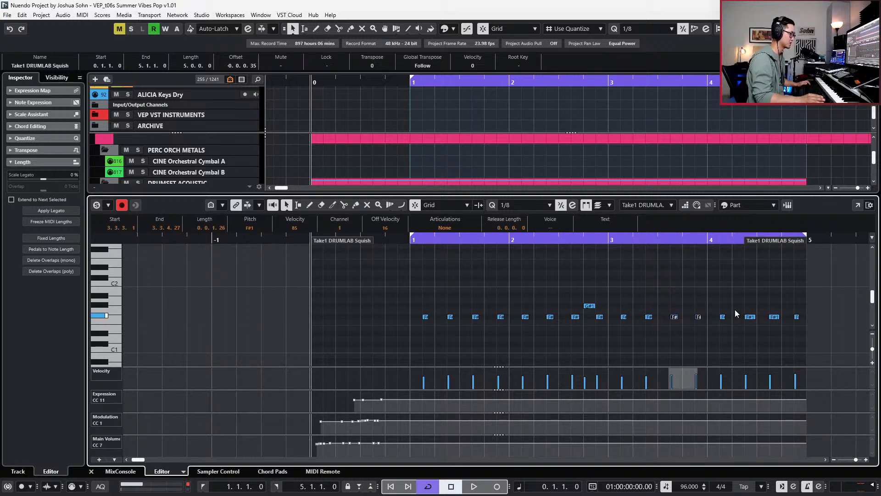
- Fine-tune the velocities of the F#1 notes from the end of bar 3 into bar 4 and check the closing notes
key(shift+Right)
key(shift+Right)
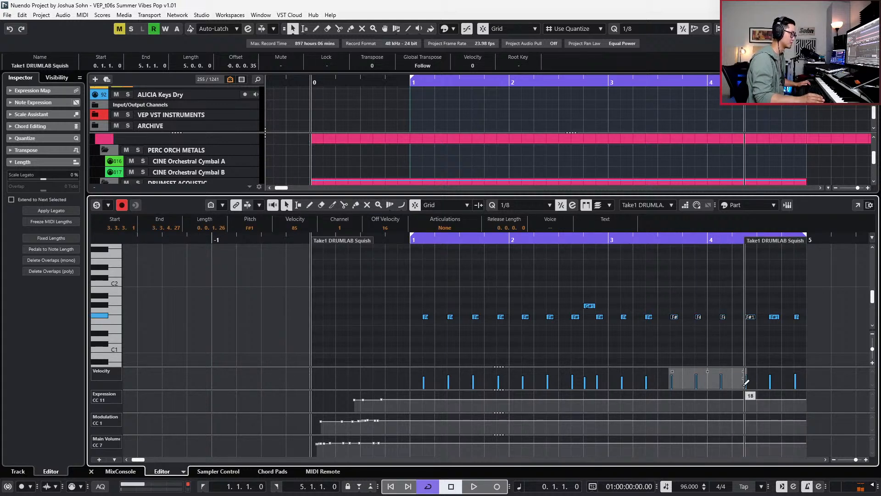
drag(746, 381, 746, 384)
drag(742, 311, 785, 334)
shift+drag(792, 304, 810, 332)
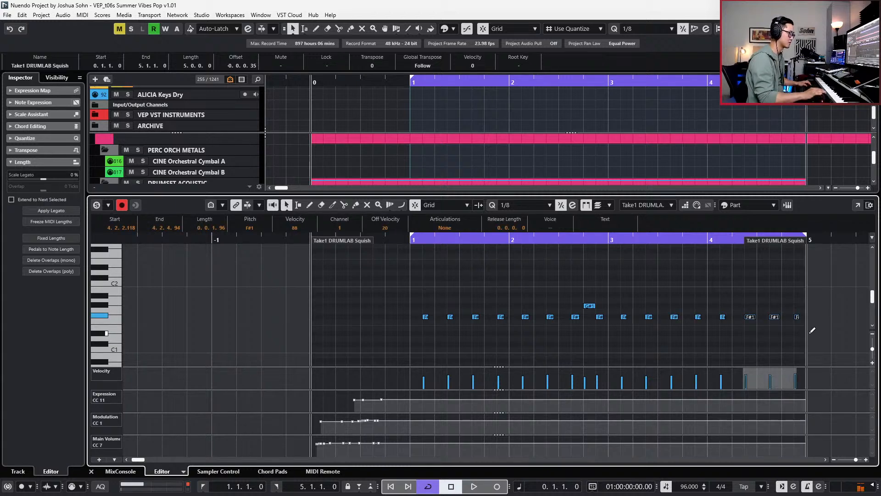
click(796, 317)
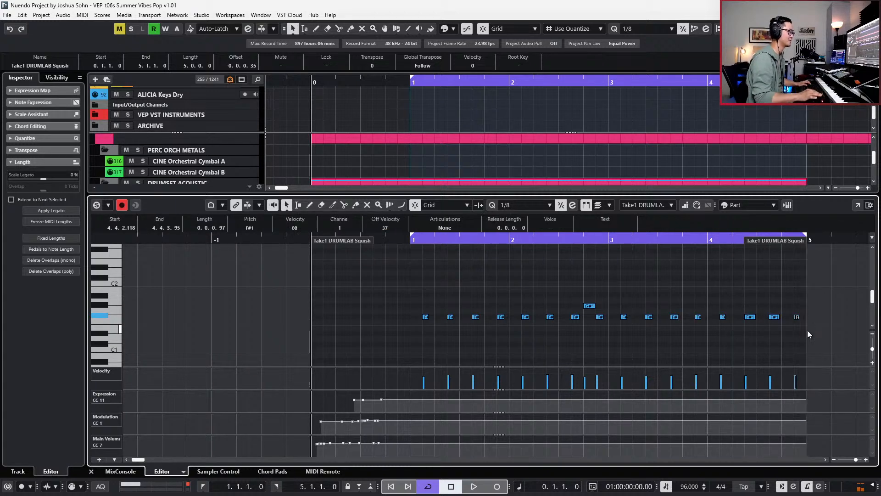
- Close the DRUMLAB Squish clip's editor and briefly play the arrangement
key(Return)
key(space)
scroll(728, 237, down, 1)
key(space)
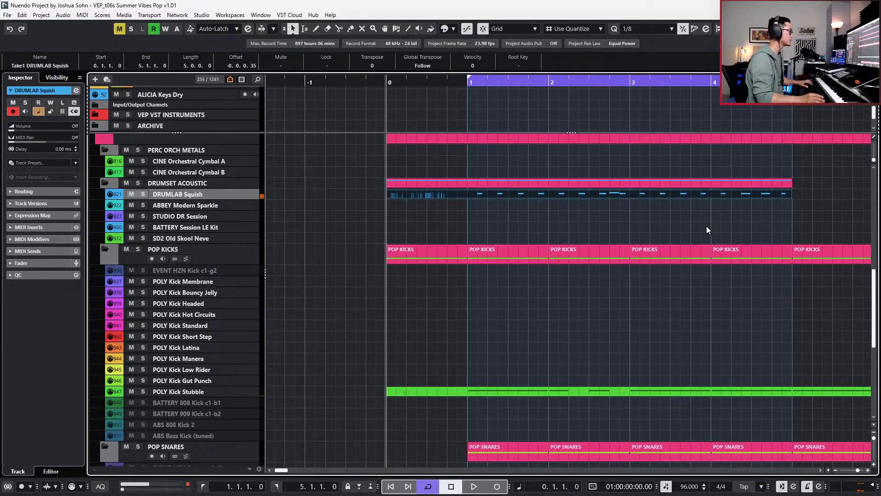
- Turn off cycle playback and split off the lead-in of the DRUMLAB Squish clip so it starts at bar 1
scroll(706, 226, up, 2)
scroll(693, 216, right, 1)
key(KP_1)
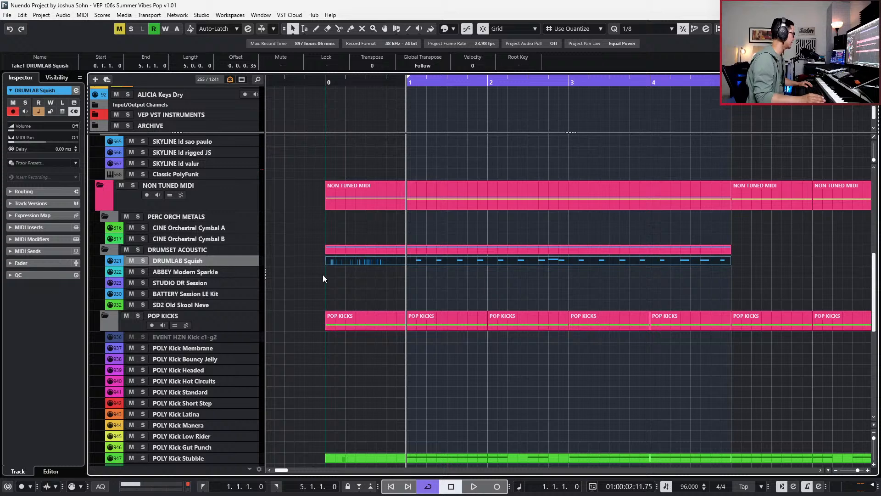
ctrl+scroll(328, 277, down, 2)
key(KP_Divide)
key(KP_Decimal)
scroll(335, 268, down, 5)
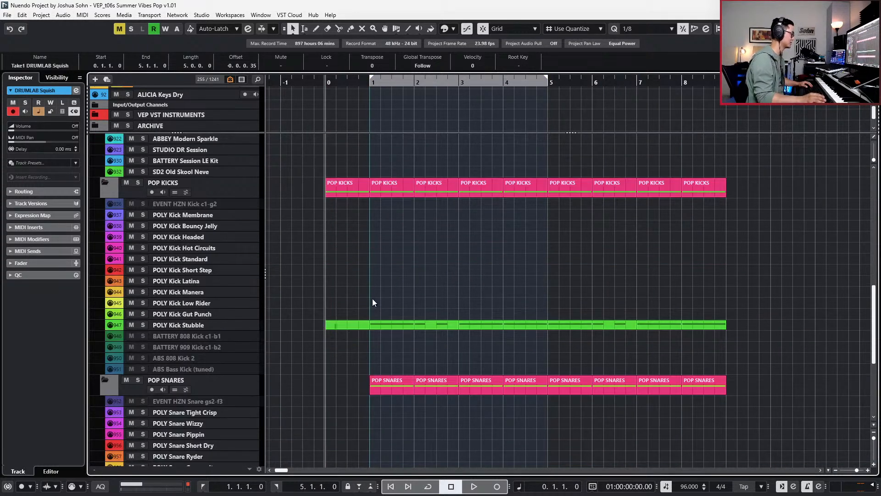
scroll(373, 298, up, 10)
scroll(409, 307, down, 8)
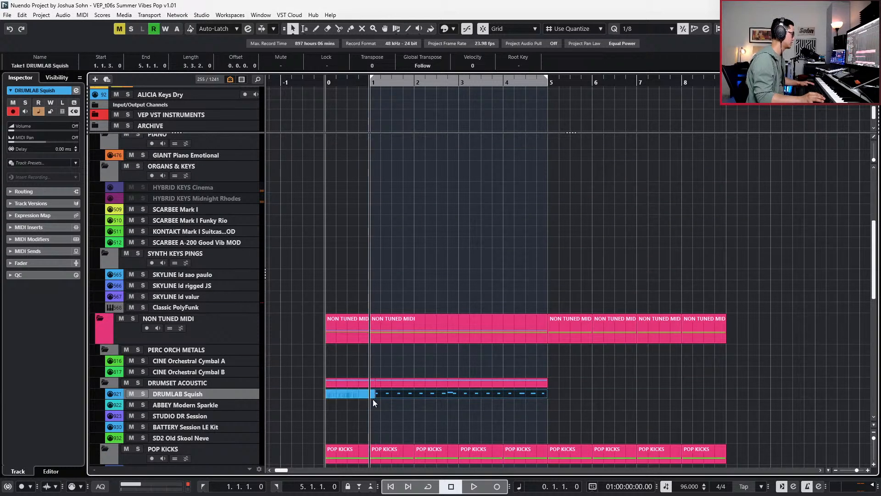
key(alt+1)
alt+click(370, 395)
- Check the notes of the trimmed DRUMLAB Squish clip and duplicate the four-bar clip into bars 5 to 8
double_click(384, 396)
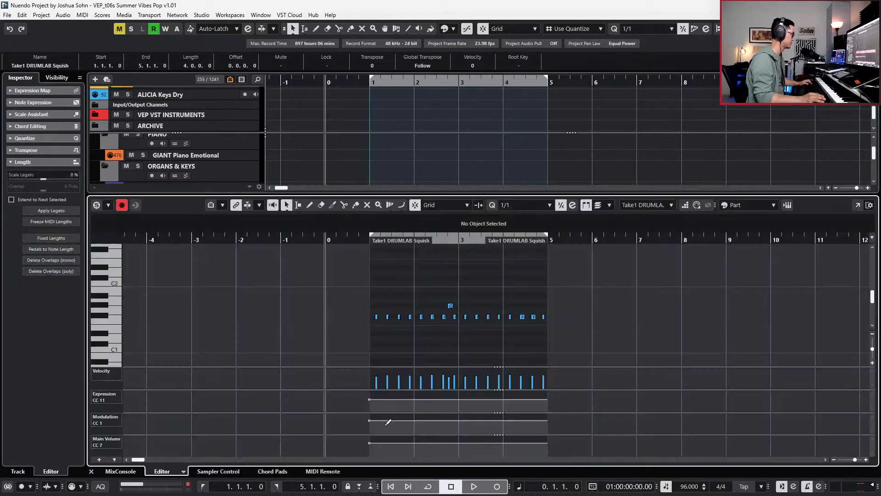
key(Return)
key(ctrl+d)
- Return to the tuned instrument tracks and move the playhead to the start of bar 5
scroll(483, 354, up, 8)
key(KP_1)
key(KP_Add)
key(KP_Add)
key(KP_Add)
key(KP_Add)
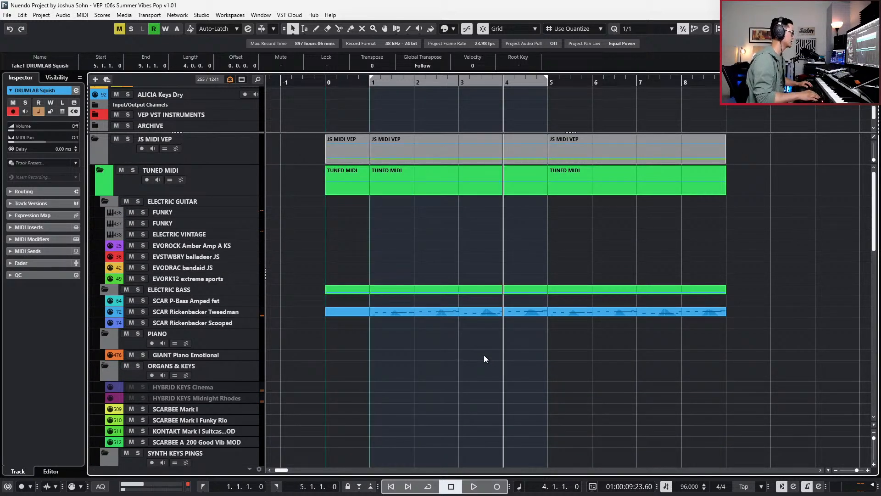
scroll(484, 354, right, 2)
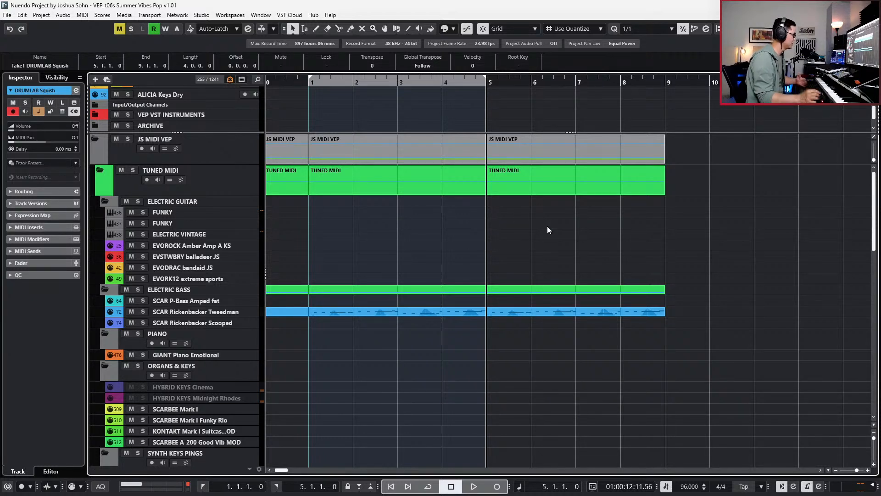
- Open Scarbee Funk Guitarist on the first FUNKY electric guitar track and look through its chord mapping presets and combi settings
click(180, 210)
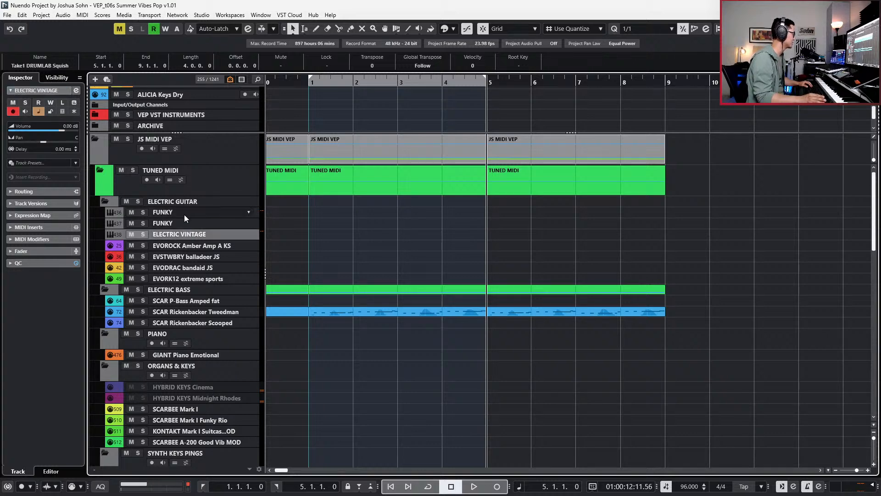
key(e)
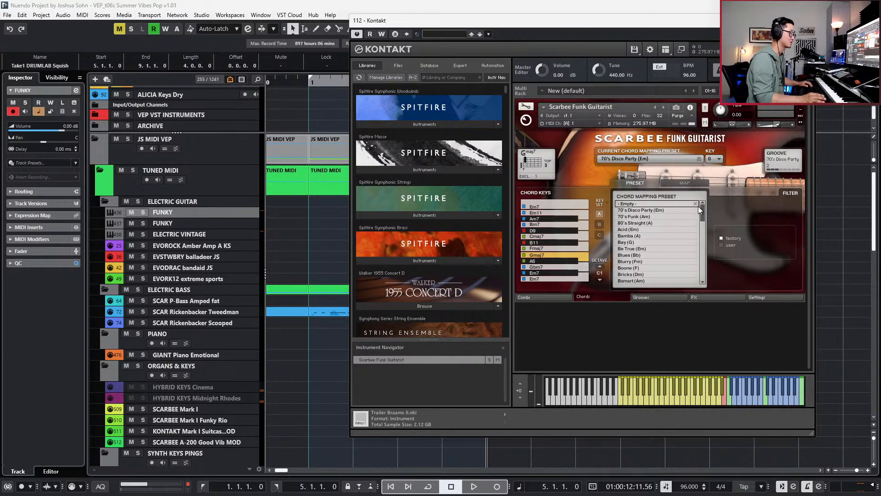
drag(701, 216, 700, 284)
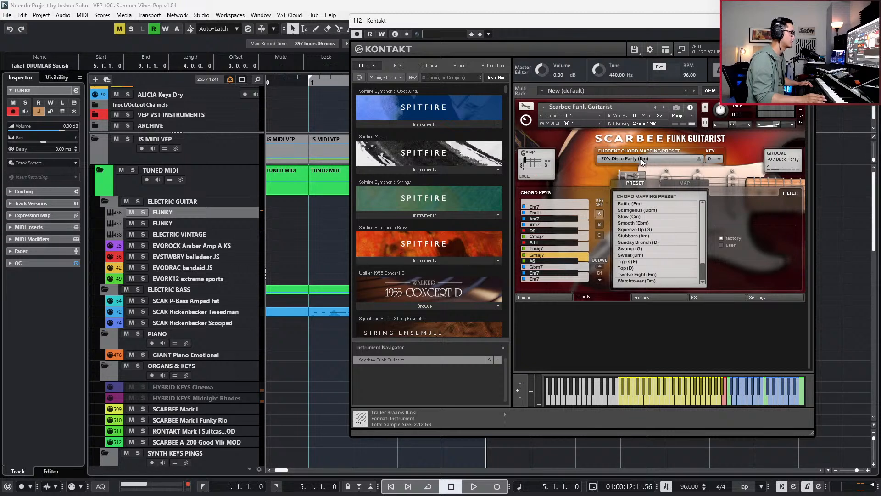
click(678, 183)
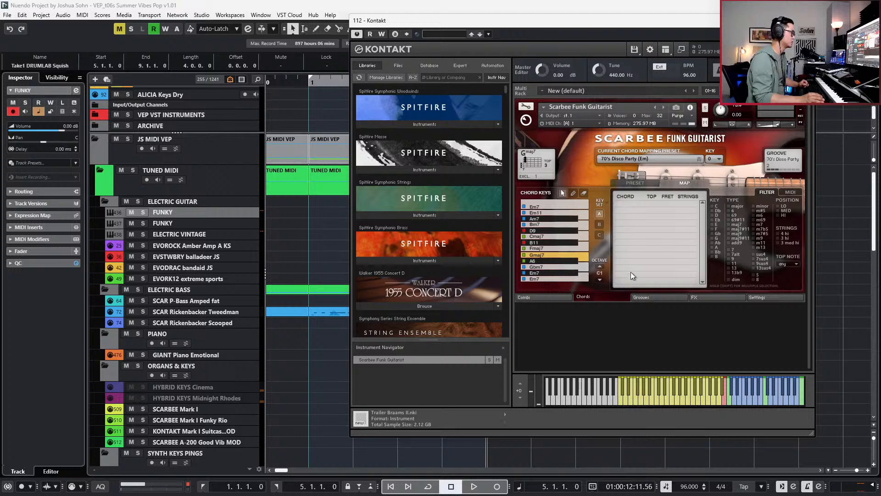
click(544, 297)
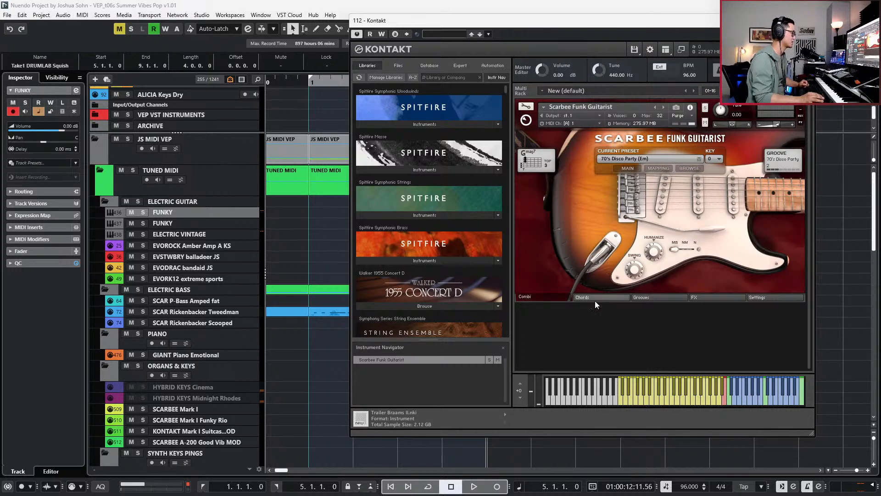
click(607, 297)
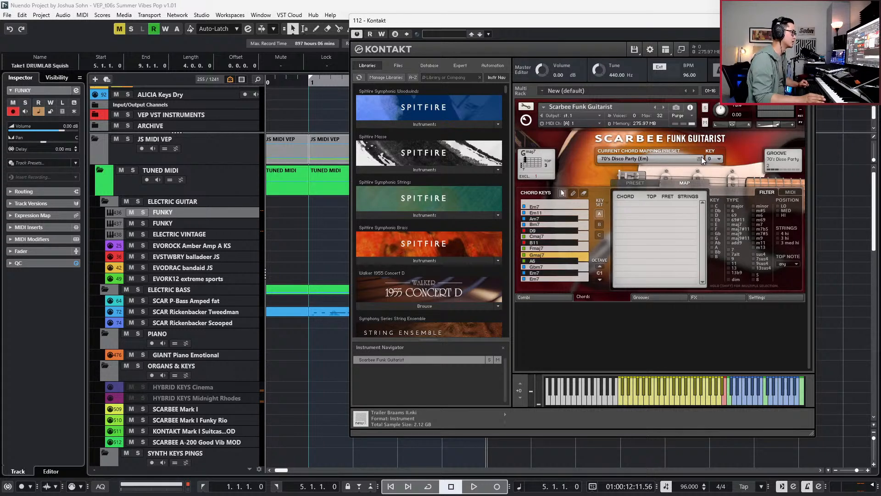
- Set the Scarbee Funk Guitarist groove mapping preset to Medium Funk
click(638, 298)
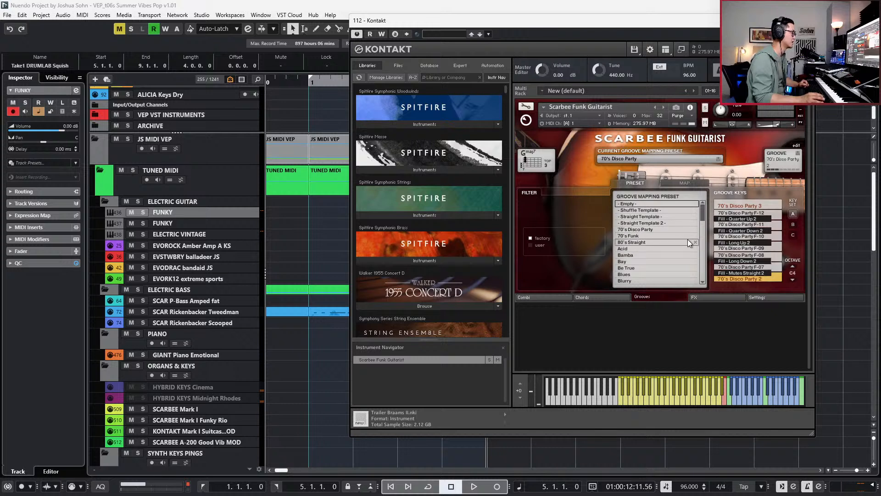
drag(703, 211, 705, 258)
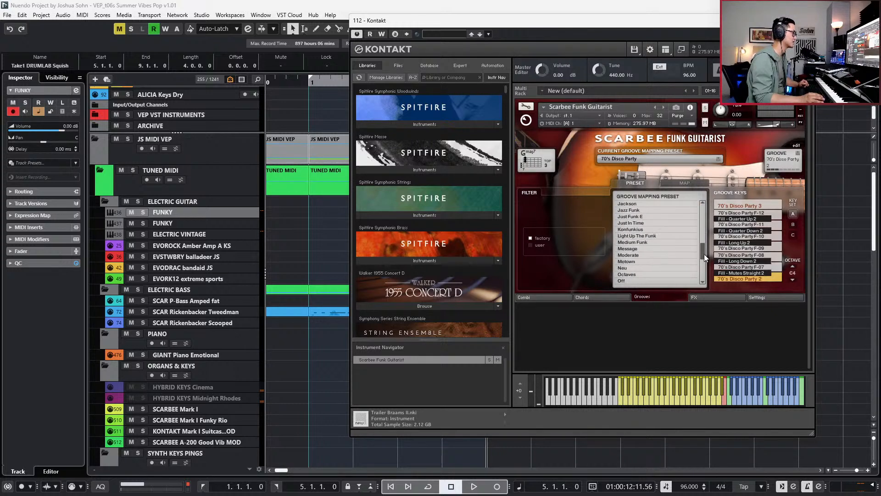
click(679, 240)
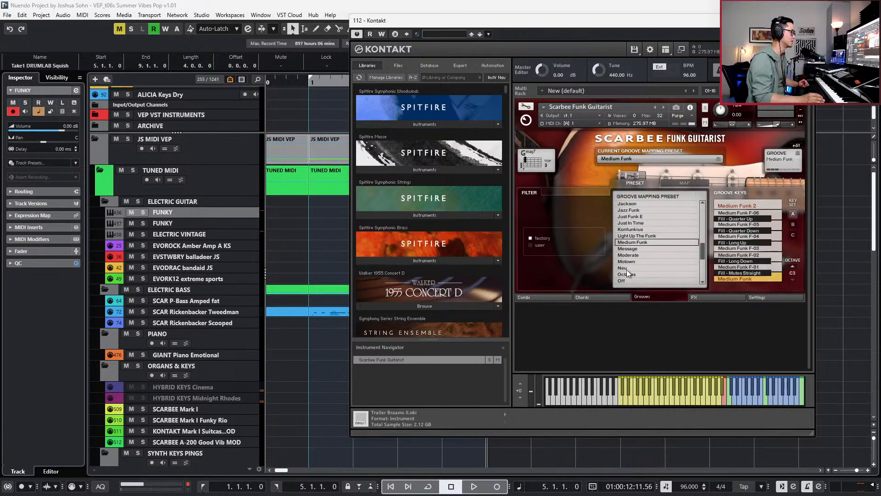
- Set the chord mapping preset to Hip Hop (Gm) and audition its chords with the arrangement from bar 5
click(605, 296)
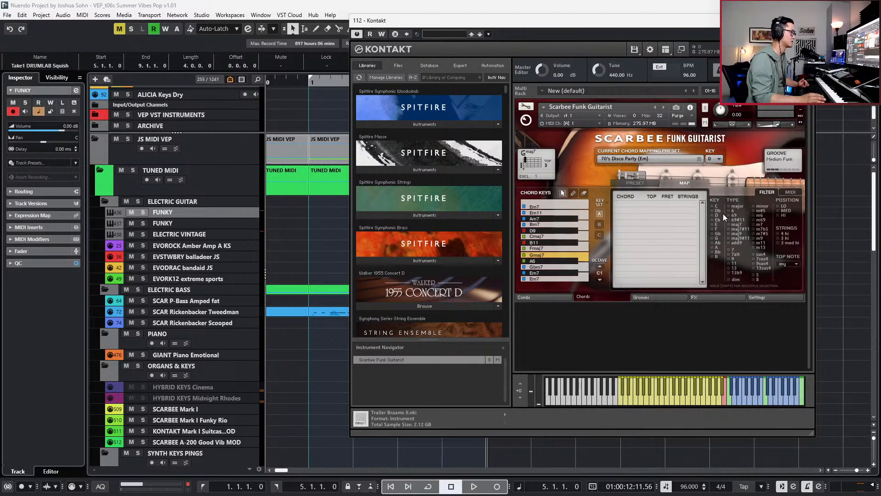
click(638, 184)
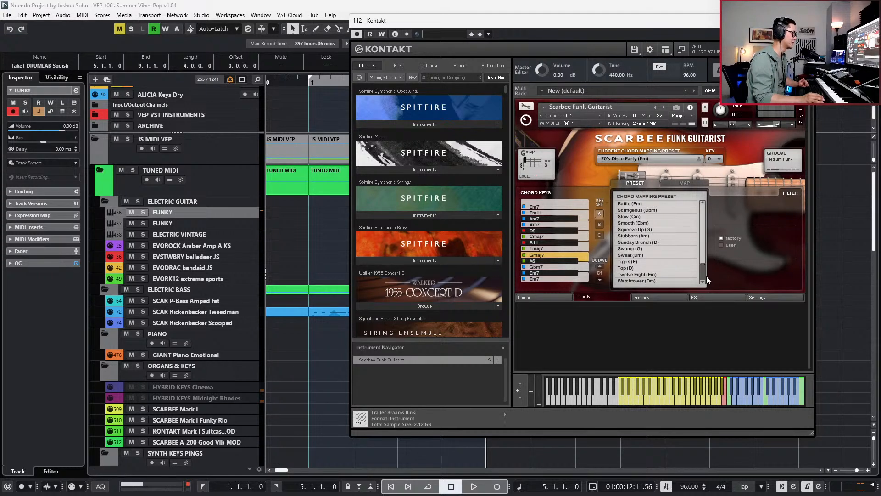
drag(705, 269, 706, 242)
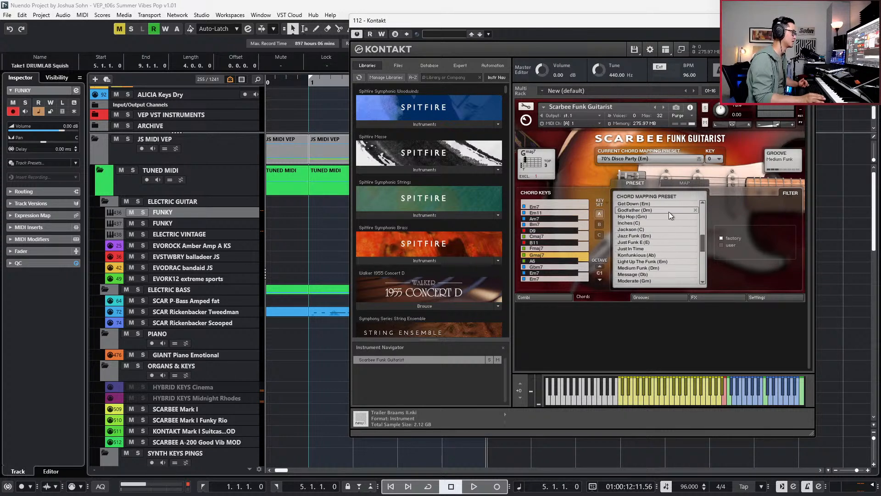
click(639, 217)
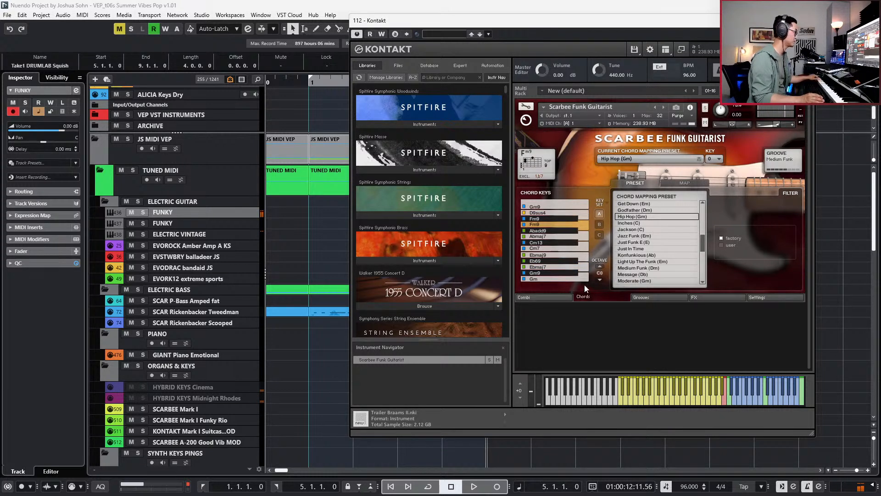
click(551, 279)
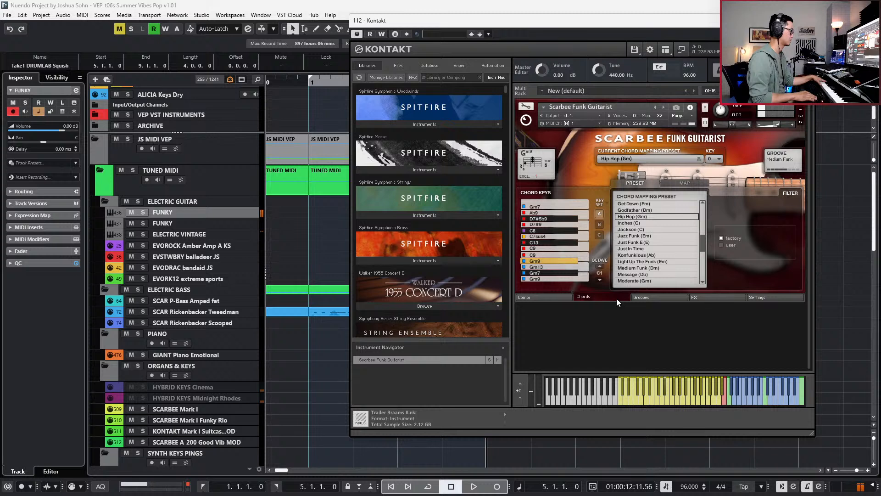
key(space)
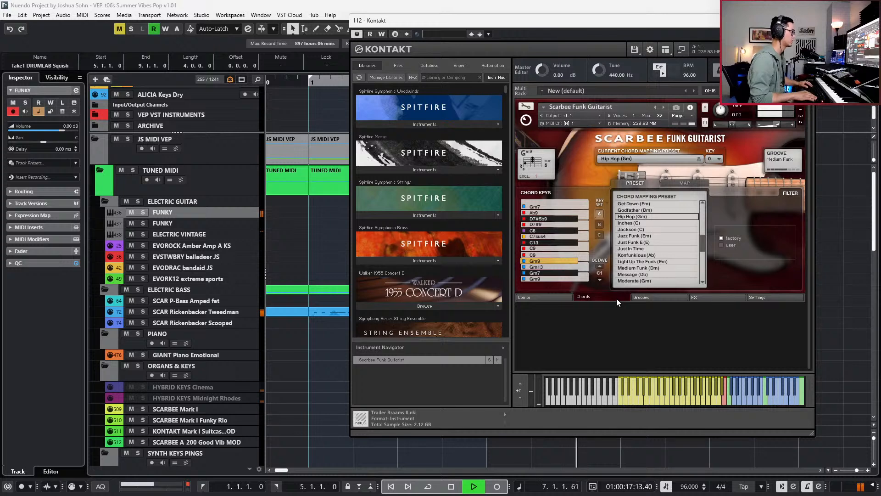
- Stop playback, close Kontakt, create a MIDI clip from bar 5 to bar 9 on the first FUNKY track, and open it for note editing
key(space)
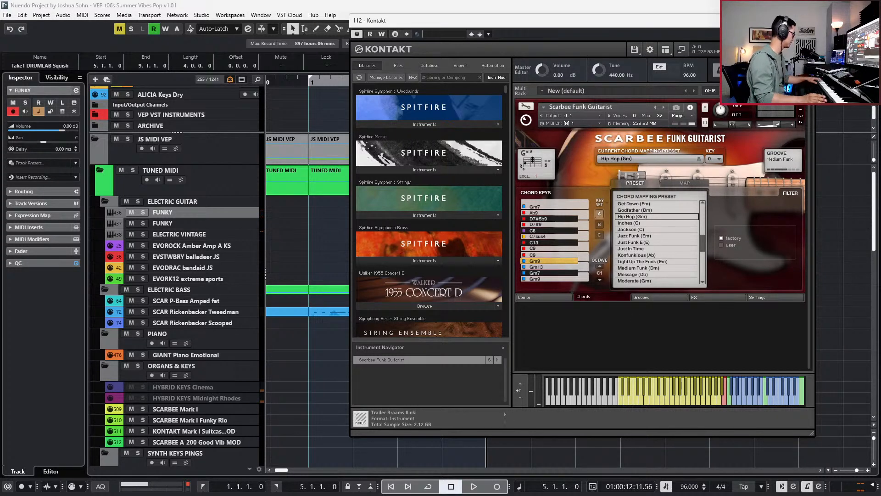
key(ctrl+w)
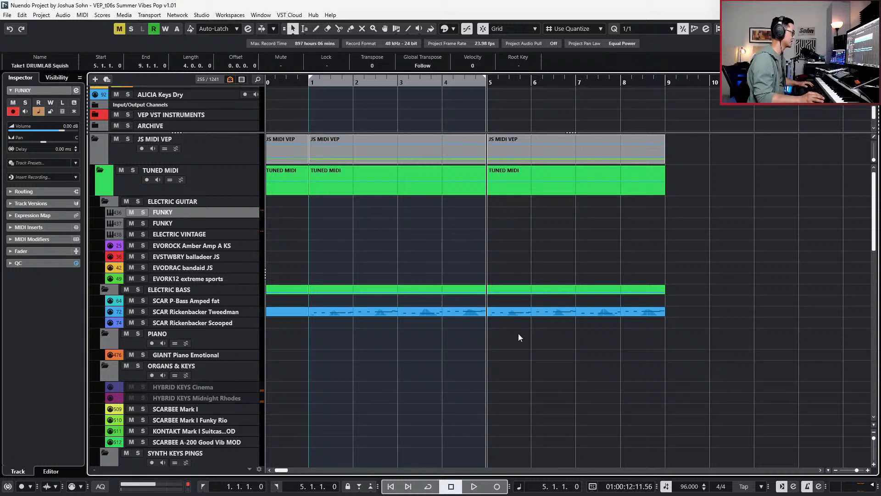
key(p)
double_click(526, 214)
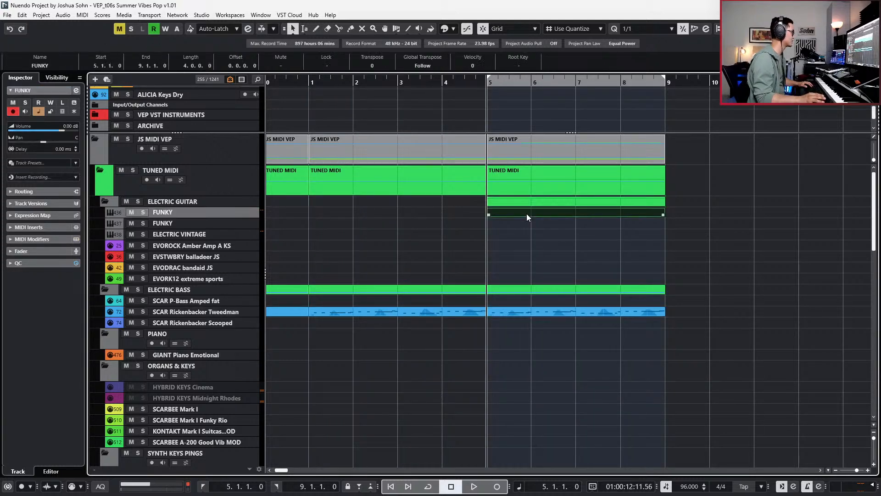
double_click(526, 213)
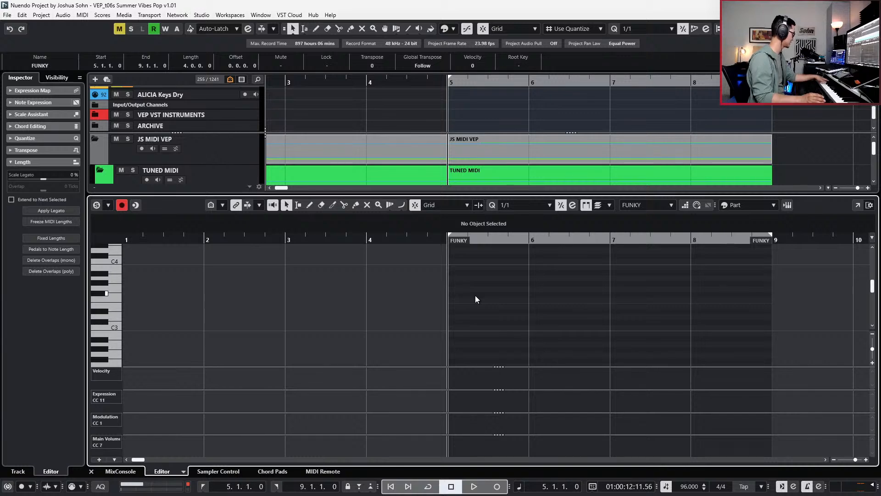
- Reopen Kontakt beside the note grid and record a one-bar D#1 chord key note at bar 5 in the FUNKY clip
key(e)
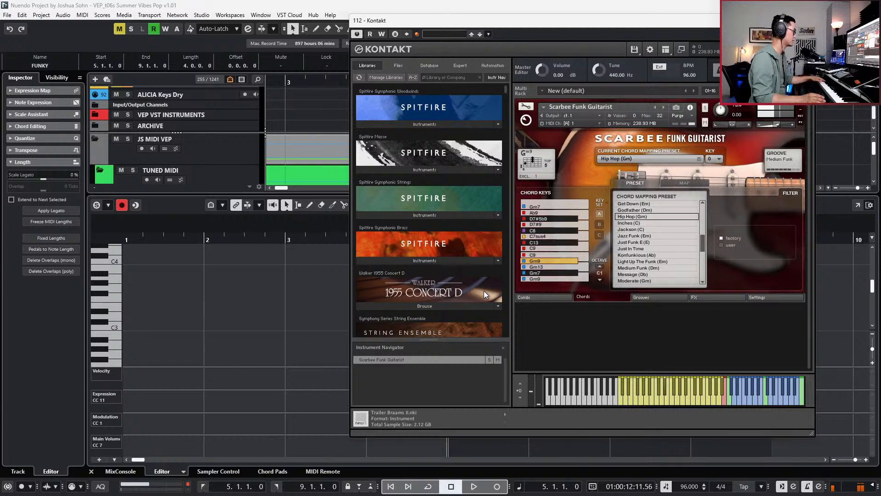
drag(509, 21, 159, 19)
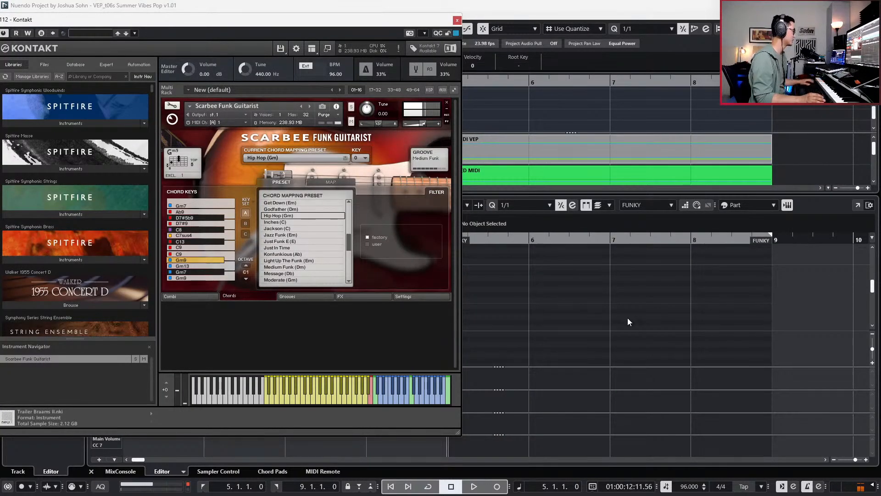
scroll(627, 318, left, 1)
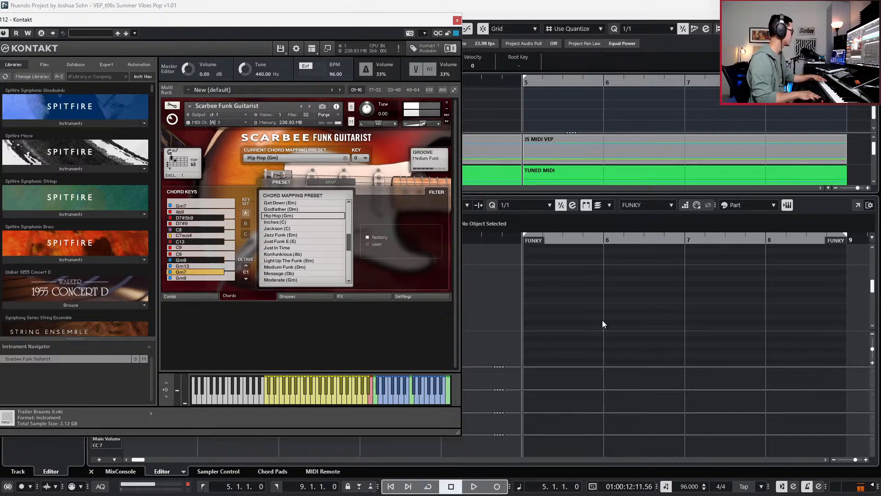
key(space)
key(KP_Multiply)
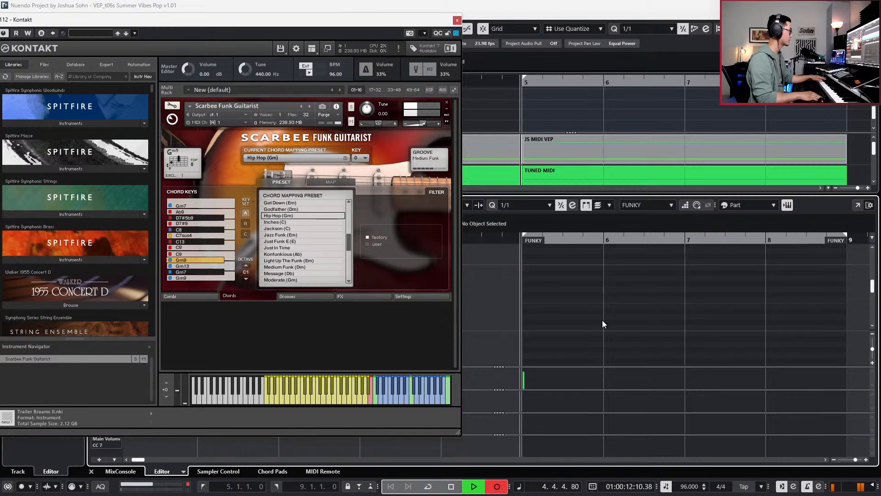
key(space)
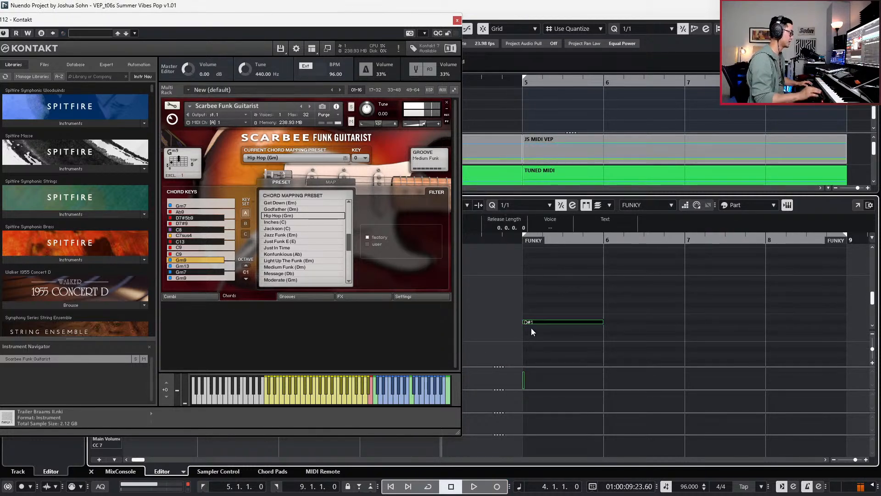
- Shrink the Kontakt window by hiding its library browser and reposition it so the recorded note can be reached
drag(556, 289, 566, 309)
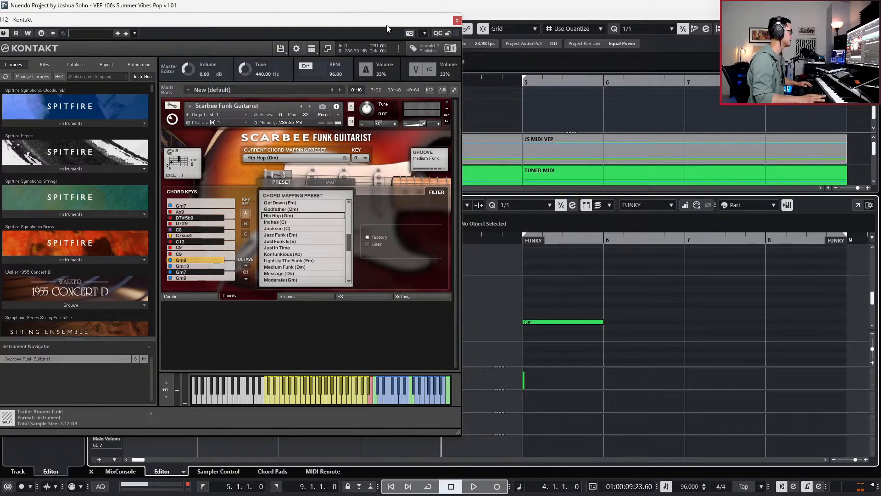
drag(386, 22, 675, 63)
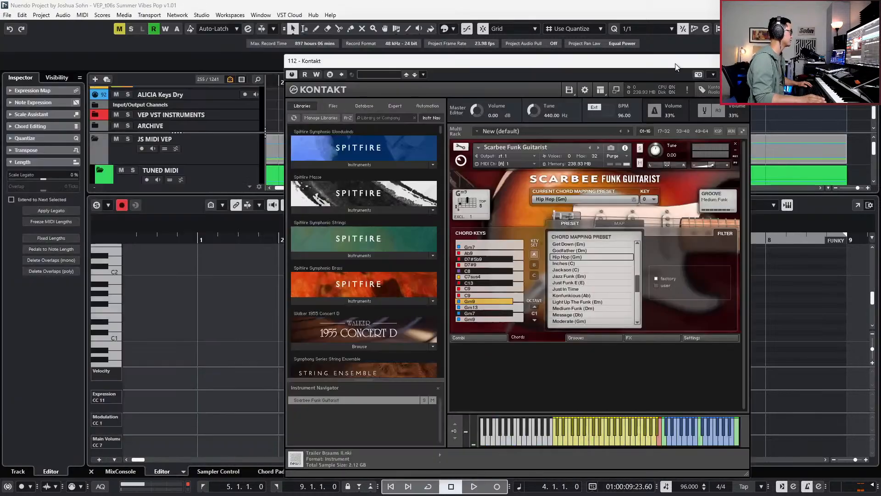
click(271, 206)
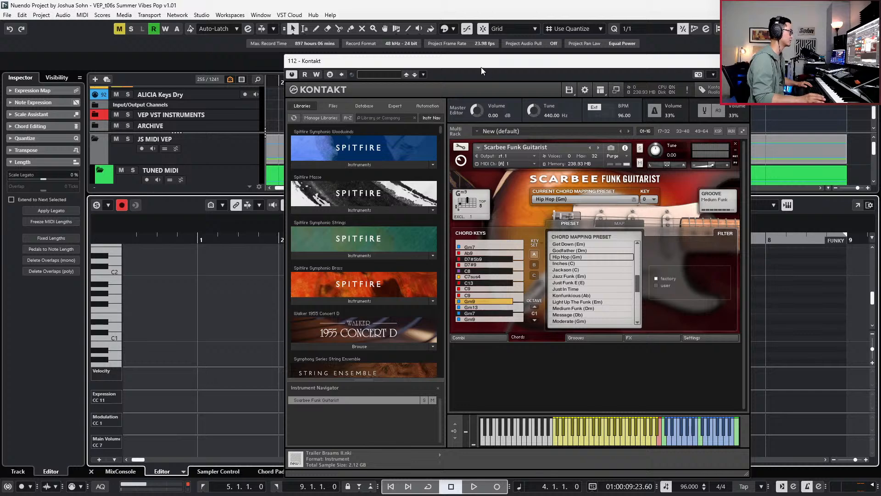
click(615, 91)
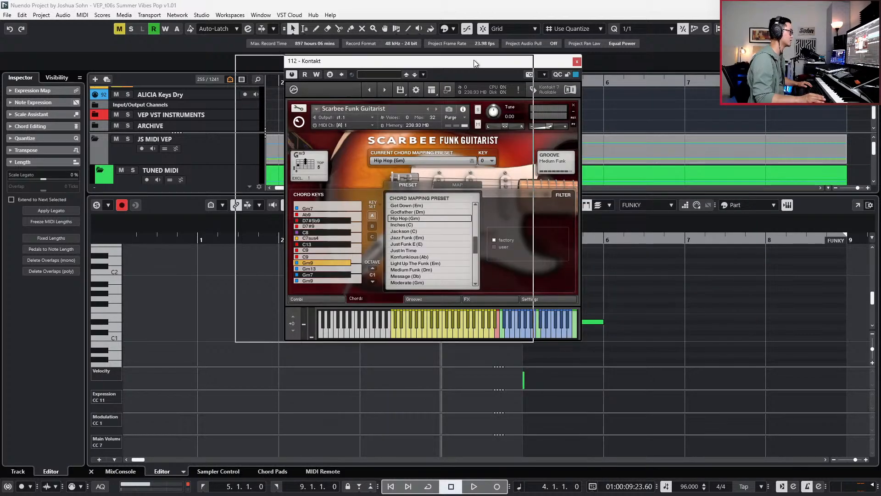
- Lengthen the D#1 note so it fills the FUNKY clip from bar 5 to bar 9
click(545, 322)
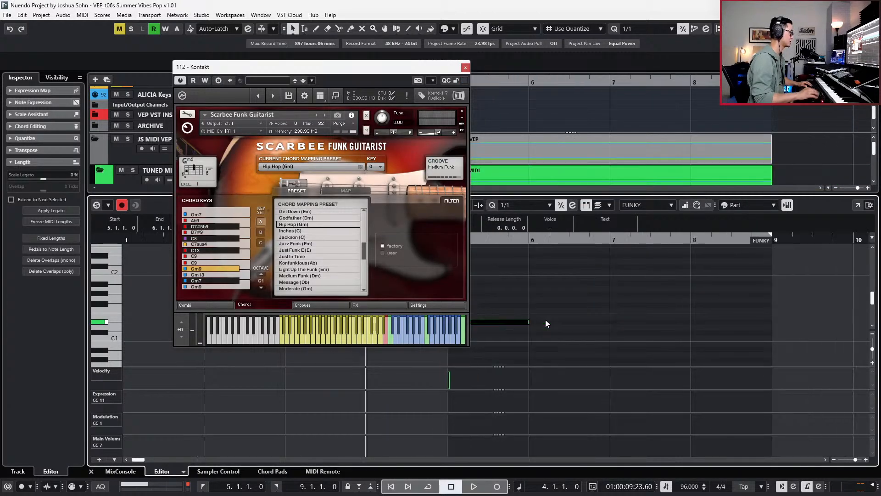
key(alt+shift+Right)
key(alt+shift+Right)
key(alt+shift+Right)
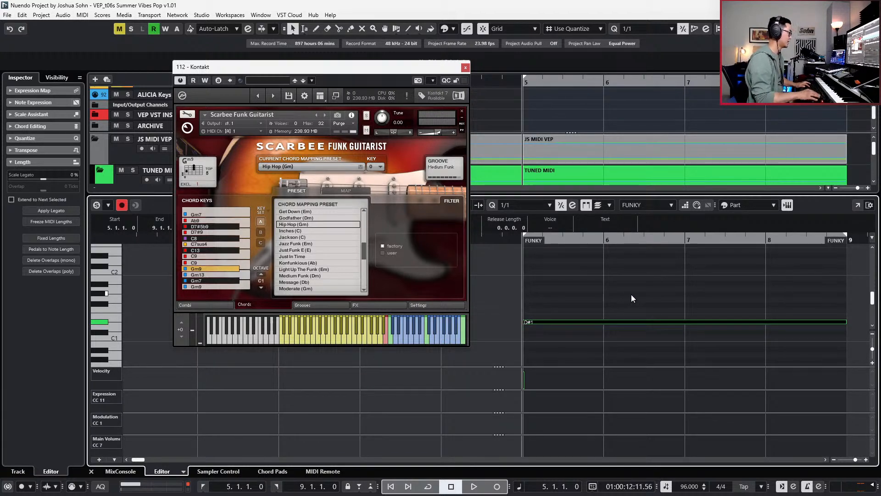
click(632, 294)
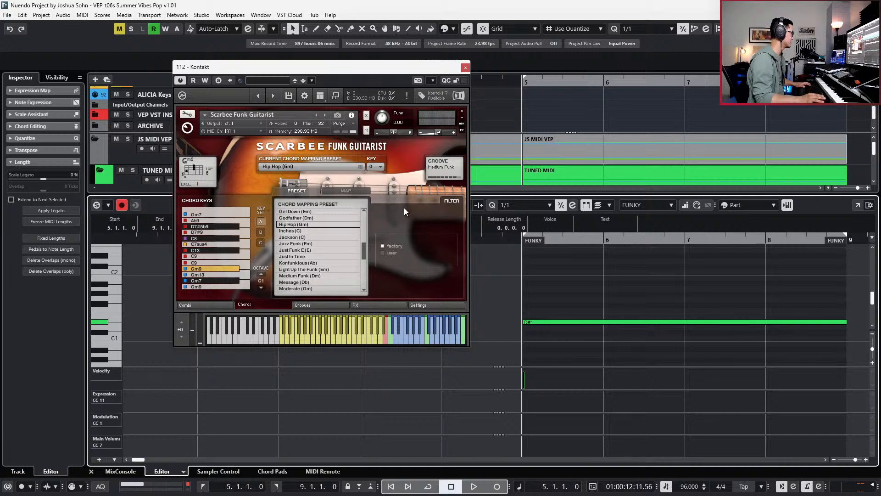
- Show the Medium Funk groove mapping in Scarbee Funk Guitarist and transpose the clip-long note up to B2
click(331, 304)
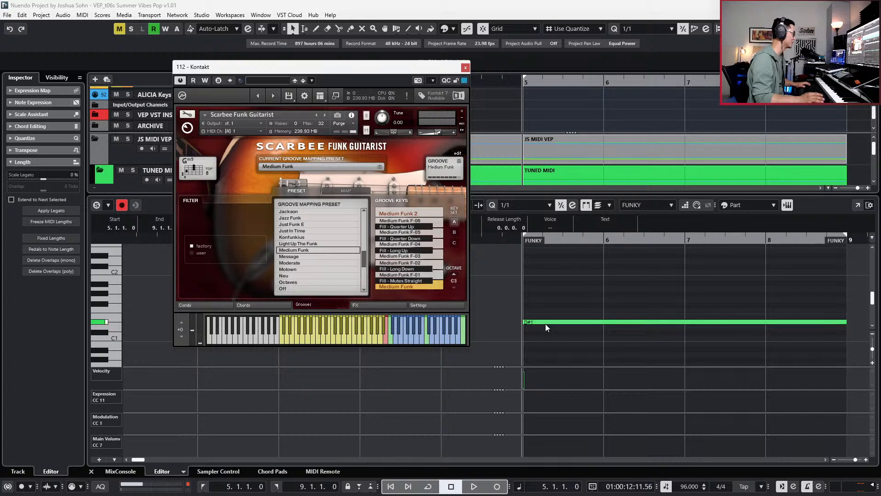
key(shift+Up)
key(Down)
key(Down)
key(shift+Up)
key(Up)
key(Down)
key(Up)
key(Down)
key(Down)
key(Down)
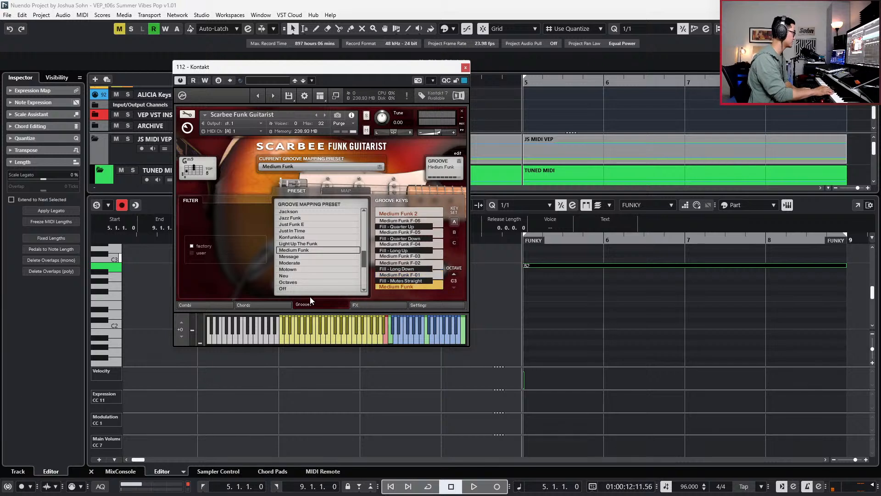
- Raise the clip-long note to E3, auditioning grooves such as Medium Funk F-01 and F-02 on the way
drag(554, 279, 560, 258)
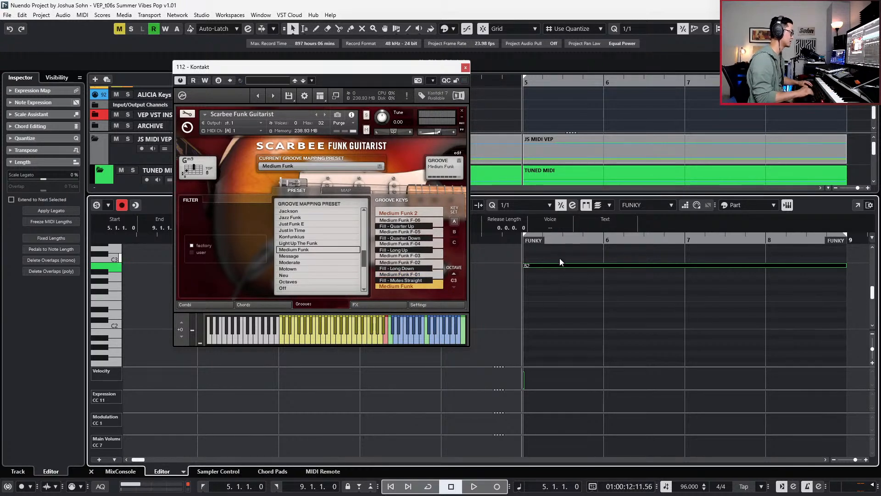
key(Up)
key(space)
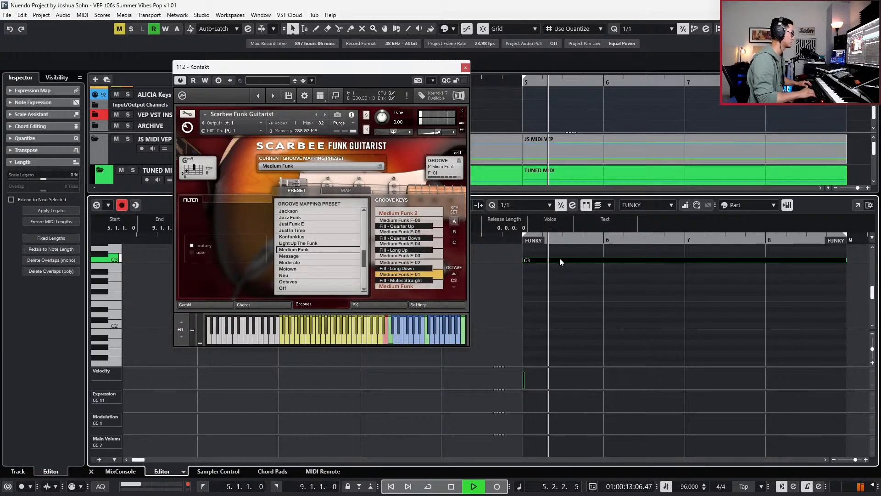
key(space)
key(Up)
key(Up)
key(space)
key(space)
key(Up)
key(Up)
key(space)
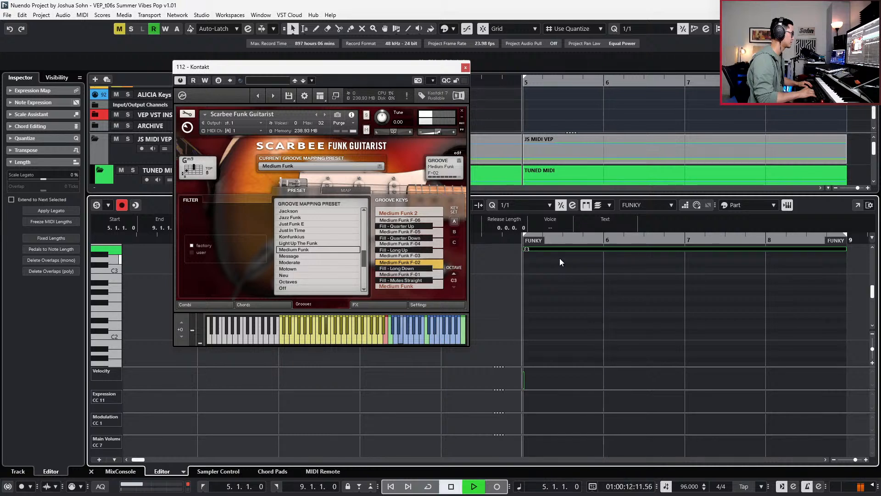
- Raise the note stepwise to B3, auditioning the grooves from Medium Funk F-03 to Medium Funk F-06
key(space)
key(Up)
key(space)
key(space)
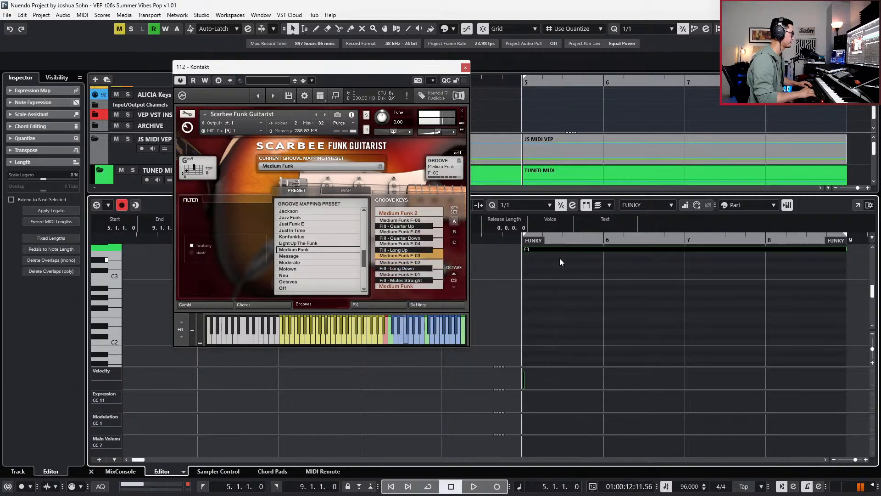
key(Up)
key(Up)
key(space)
key(space)
key(Up)
key(Up)
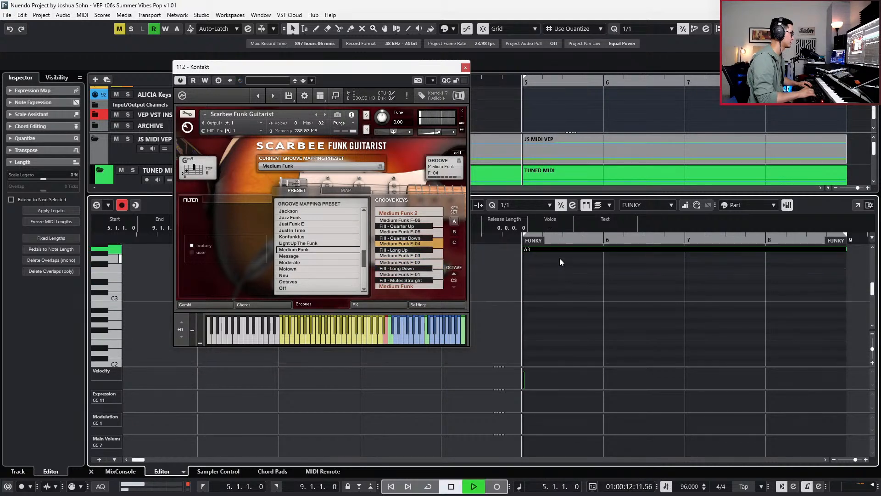
key(space)
key(space)
key(Up)
key(Up)
key(space)
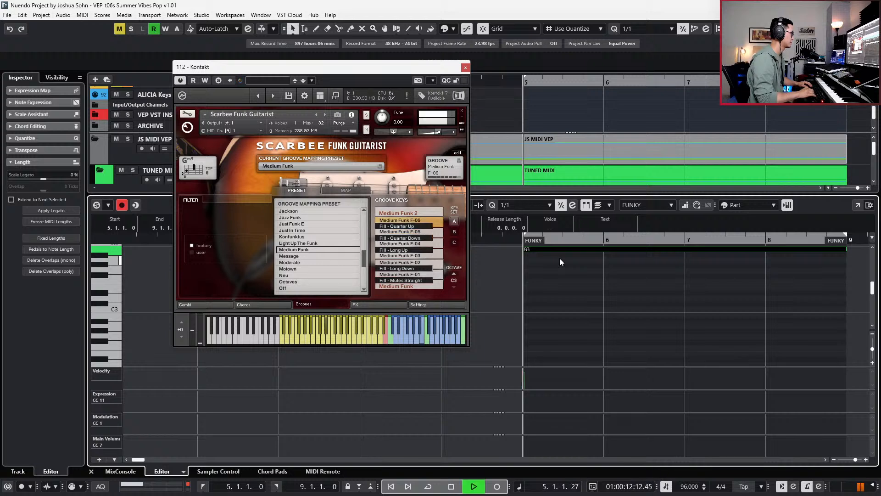
key(space)
- Lower the clip-long note to E3 to use the Medium Funk F-02 groove and play it back from bar 5
key(Down)
key(Down)
key(Down)
key(Down)
key(Down)
key(Down)
key(Down)
key(Down)
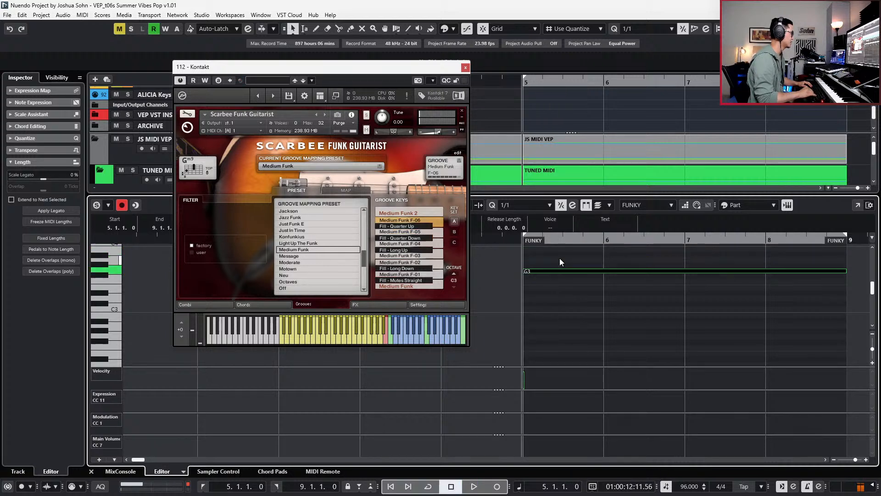
key(Down)
key(Up)
key(Up)
key(space)
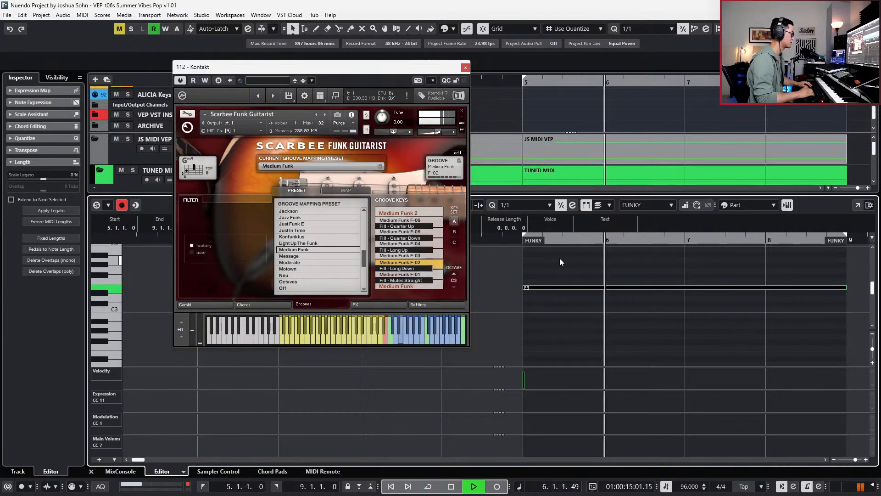
key(space)
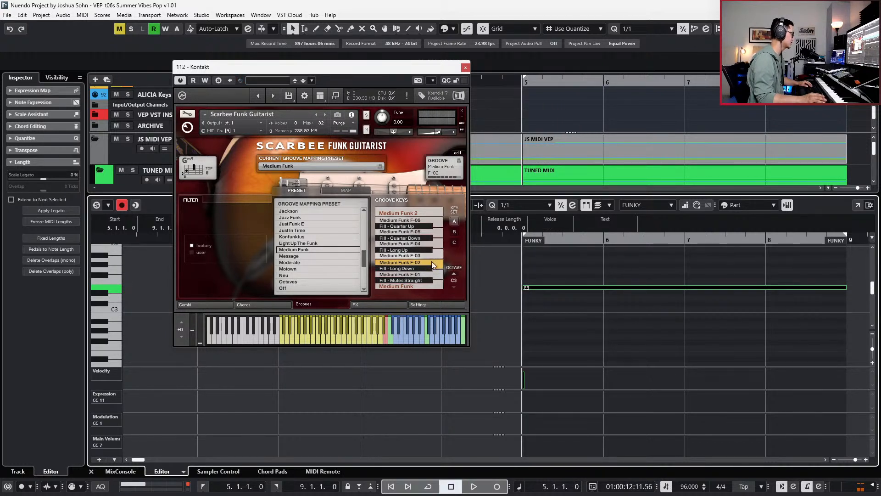
- Split the E3 note at bar 6 and, with the quantize value set to 1/4, at beat 4 of bar 5
alt+click(603, 288)
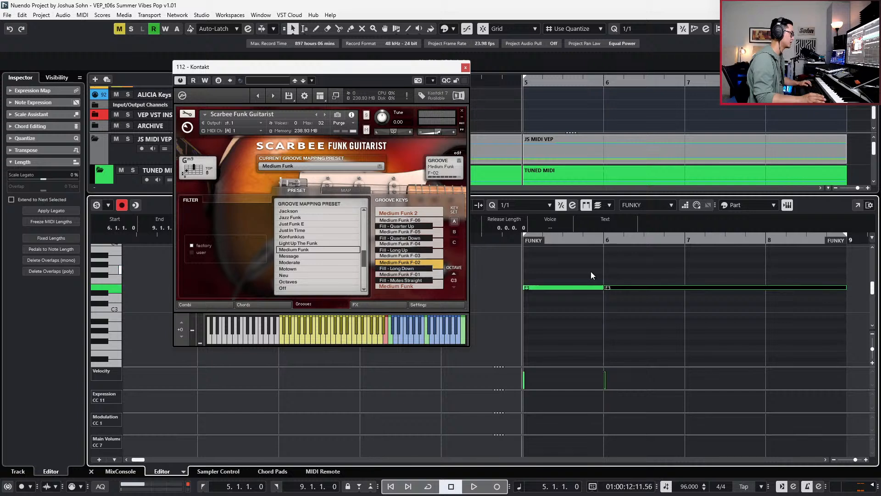
key(alt+3)
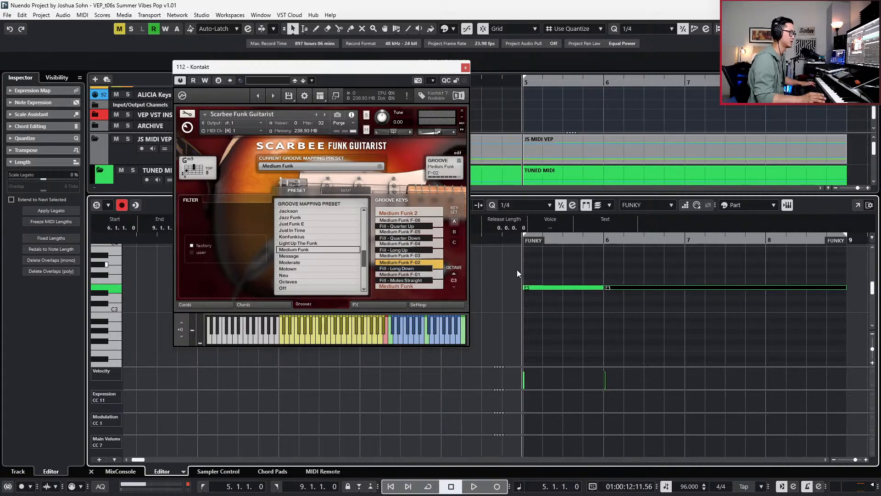
alt+click(584, 287)
- Move the last-beat note of bar 5 down to C#3 for the Fill - Mutes Straight groove and audition the bar
drag(587, 288, 587, 296)
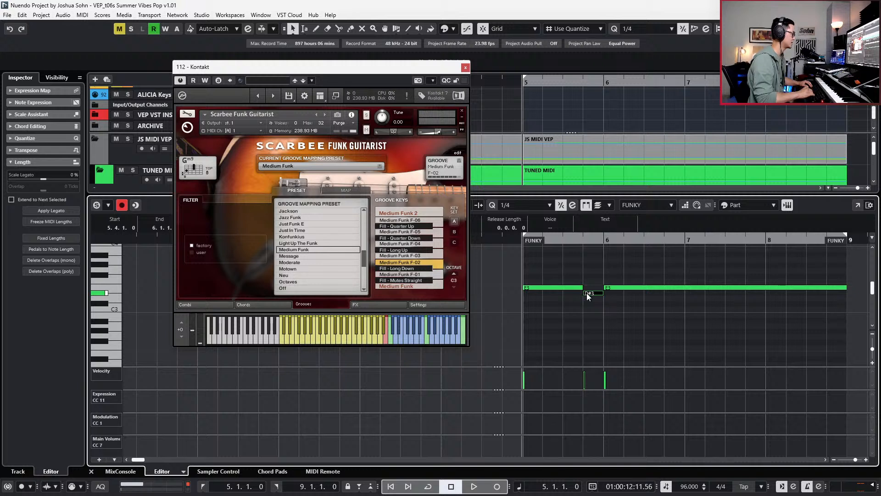
scroll(588, 296, up, 2)
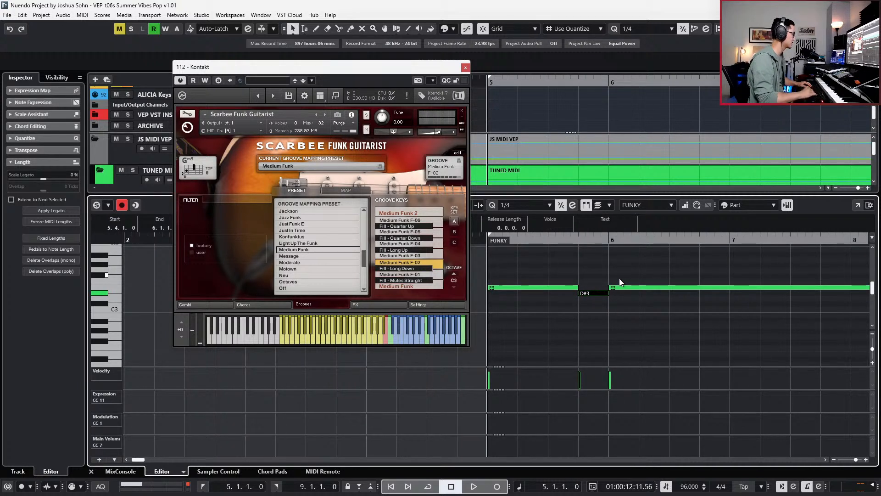
key(Down)
key(Down)
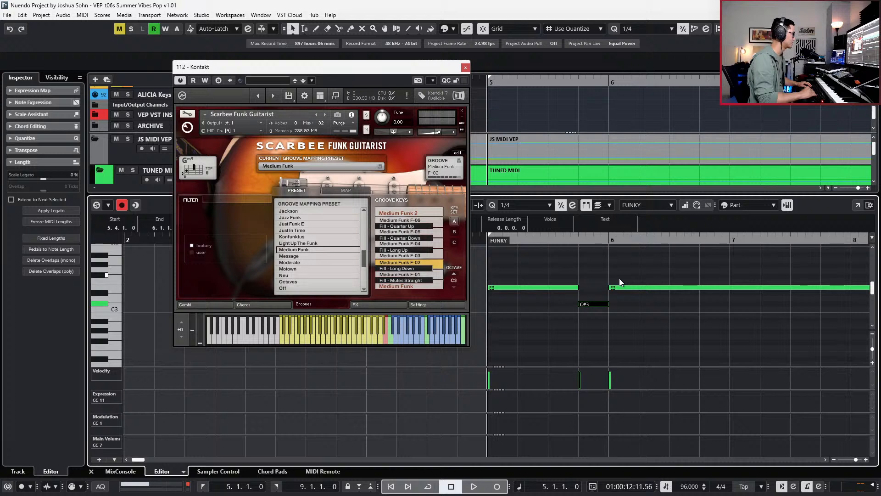
key(Right)
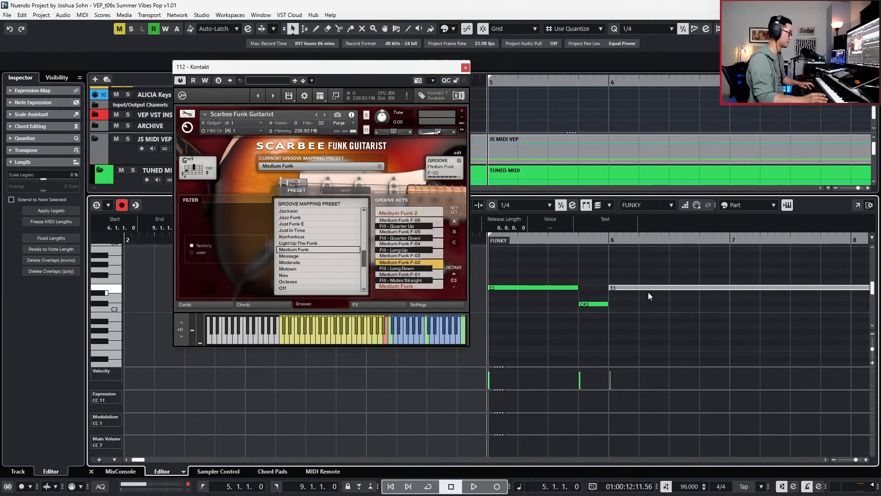
key(space)
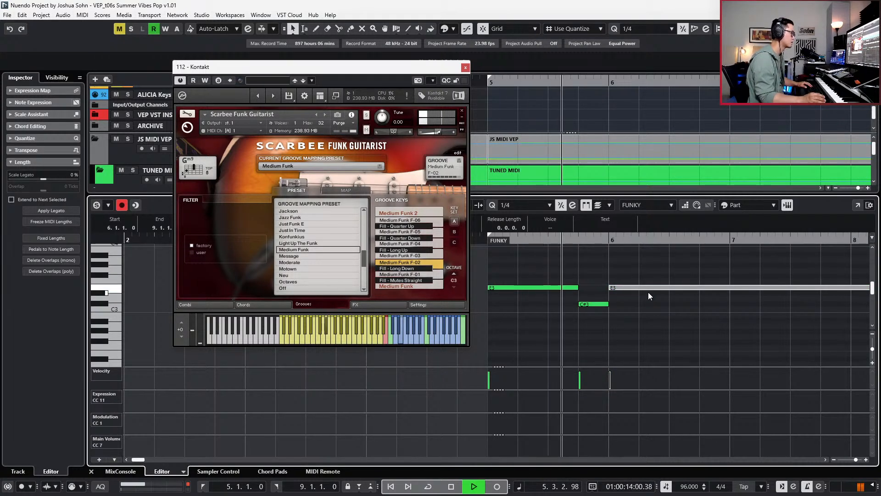
key(space)
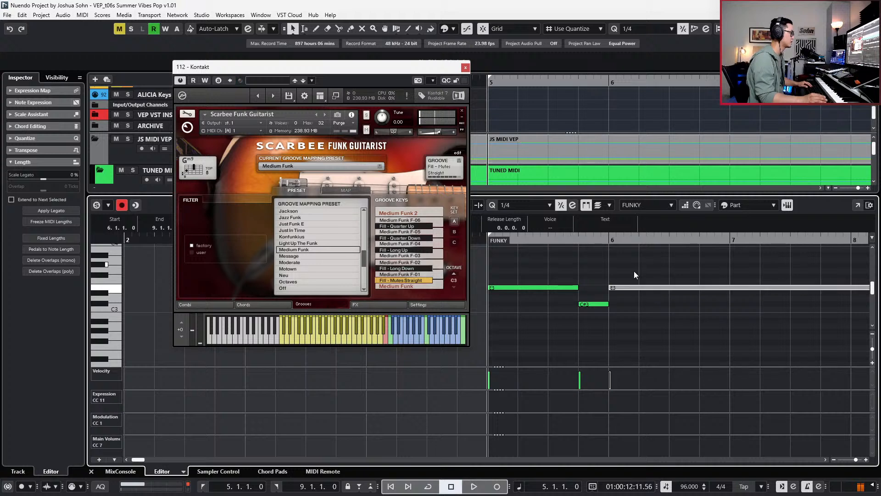
- Play back from bar 5, then split the E3 note at beat 4 of bar 6 and delete everything after the cut
key(shift+m)
key(space)
scroll(634, 301, down, 3)
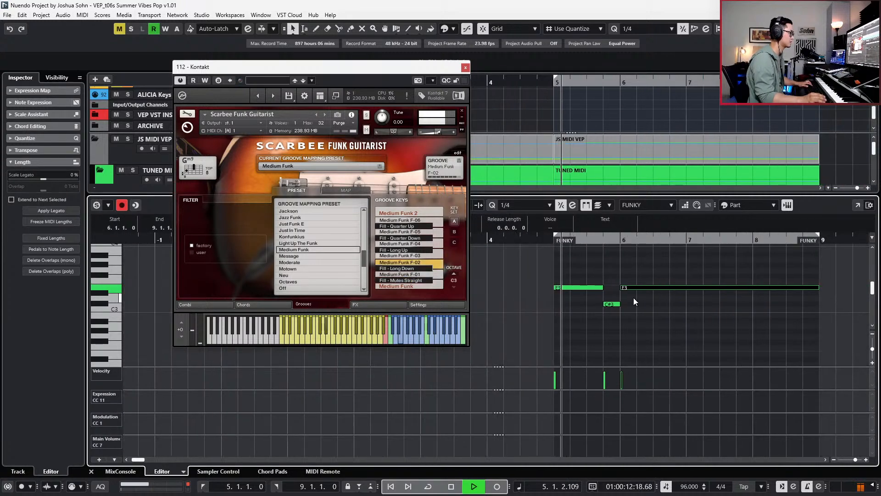
alt+click(674, 288)
key(Delete)
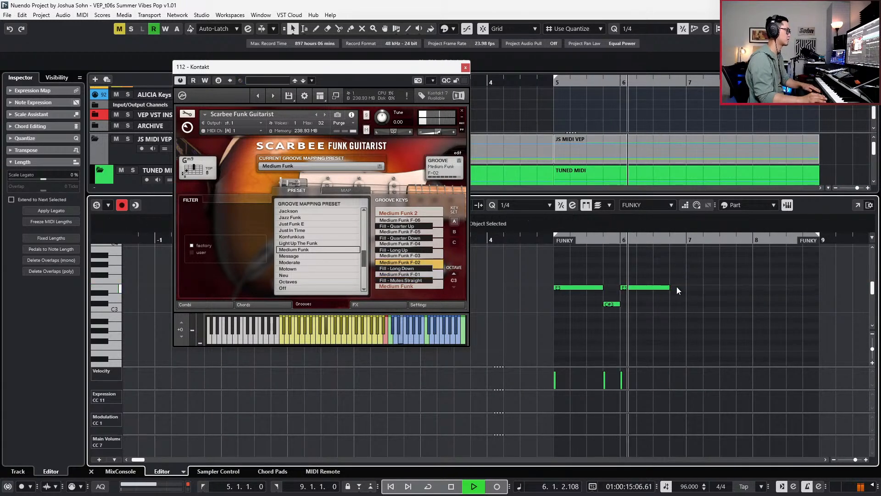
key(space)
- Duplicate bar 6's E3 note to beat 4, raise the copy to F#3 and shorten it to one beat
click(641, 288)
key(ctrl+d)
key(Up)
key(Up)
key(alt+shift+Left)
key(alt+shift+Left)
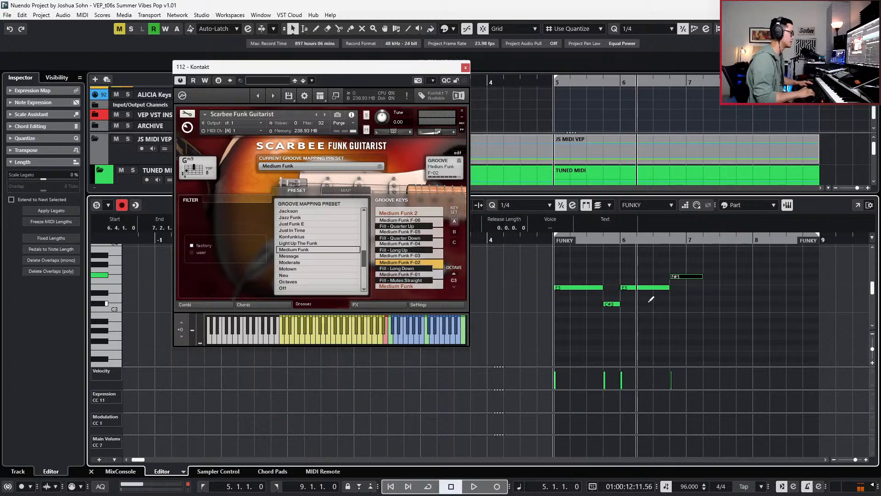
- Play back the end of bar 6 to audition the Fill - Long Up key on the last beat
key(space)
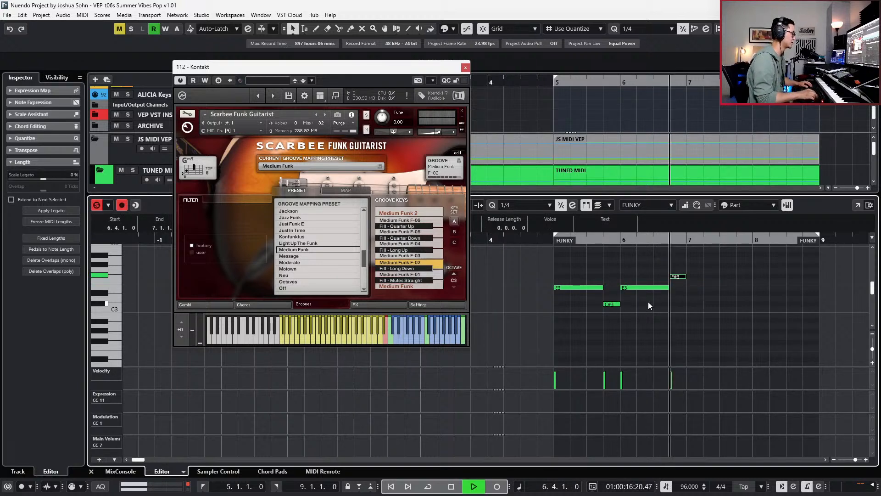
key(space)
key(space)
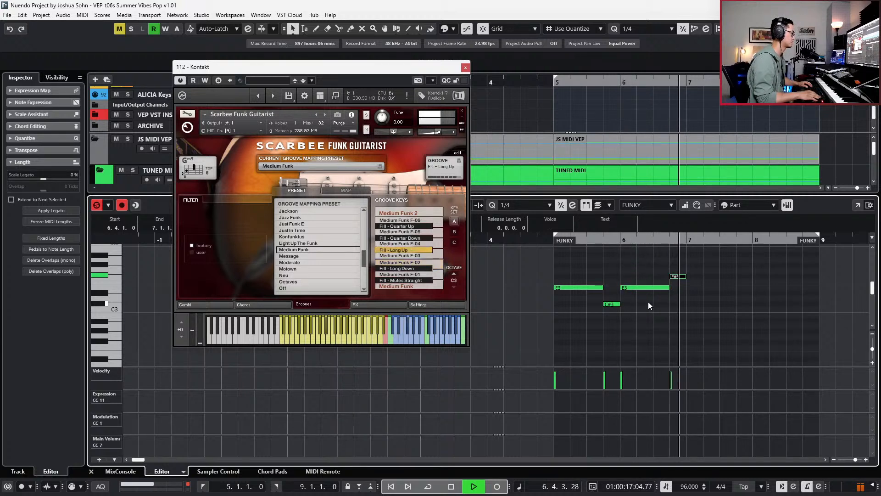
key(space)
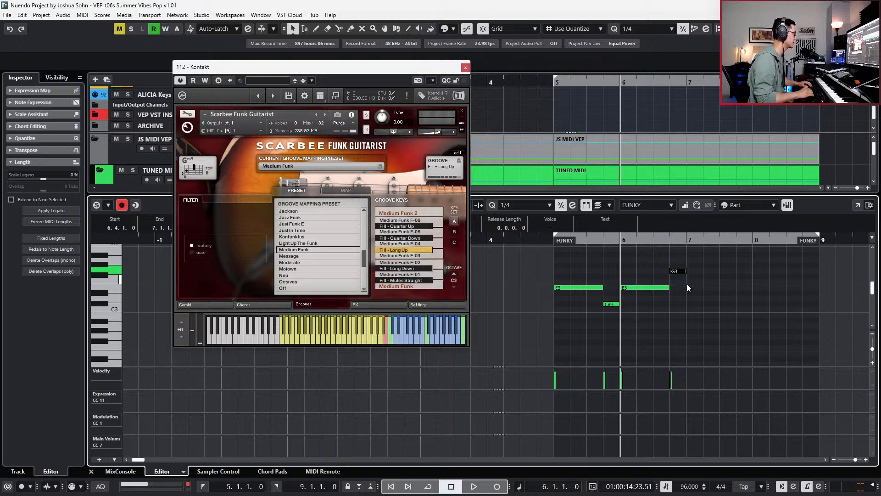
- Lower bar 6's last-beat note to C#3 and then try it at D#3, auditioning the Fill - Long Down key
key(Down)
key(Down)
key(Down)
key(Down)
key(Down)
key(Down)
key(space)
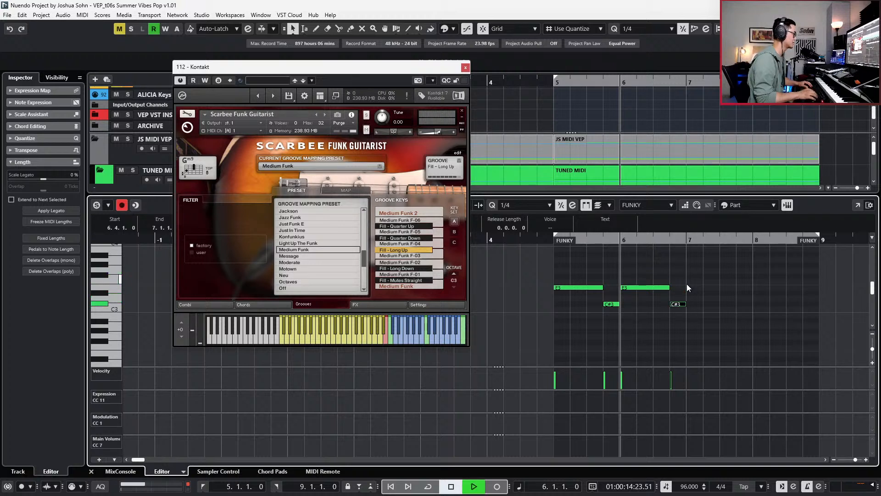
key(space)
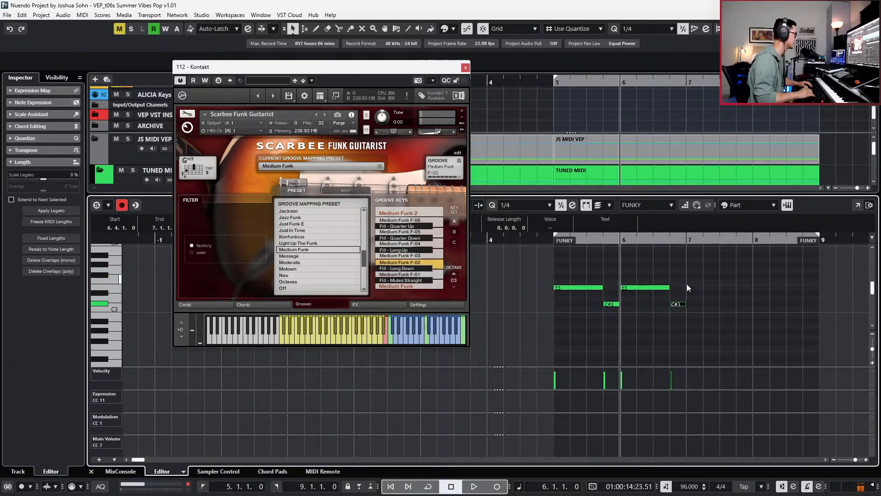
key(space)
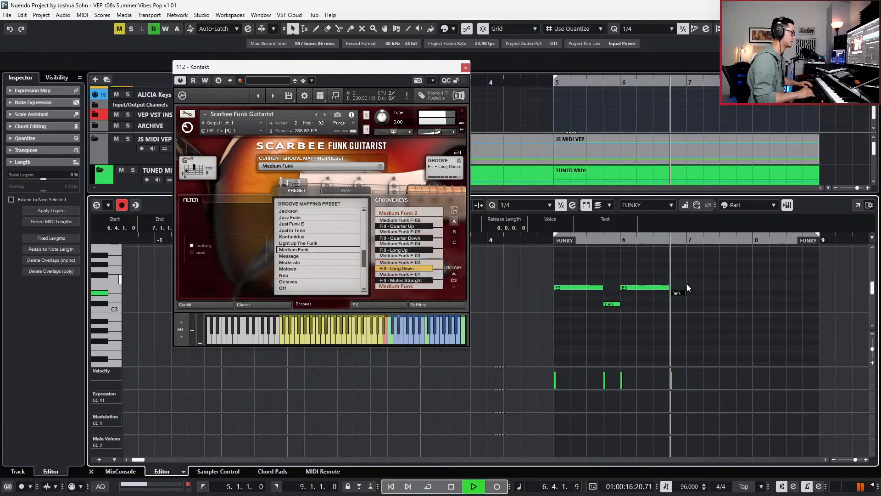
key(space)
- Raise bar 6's last-beat note to C#4 and audition the Fill - Mutes Straight 2 key
key(Up)
key(Up)
key(Up)
key(Up)
key(Up)
key(Up)
key(Up)
key(space)
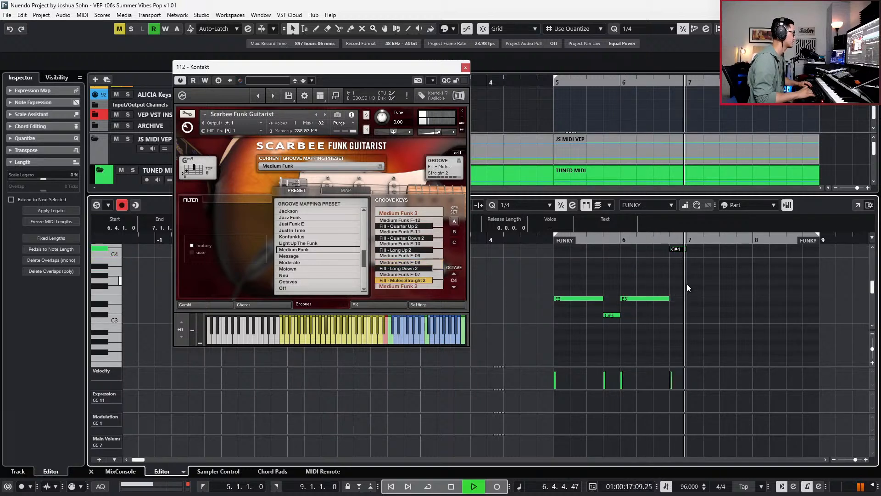
key(space)
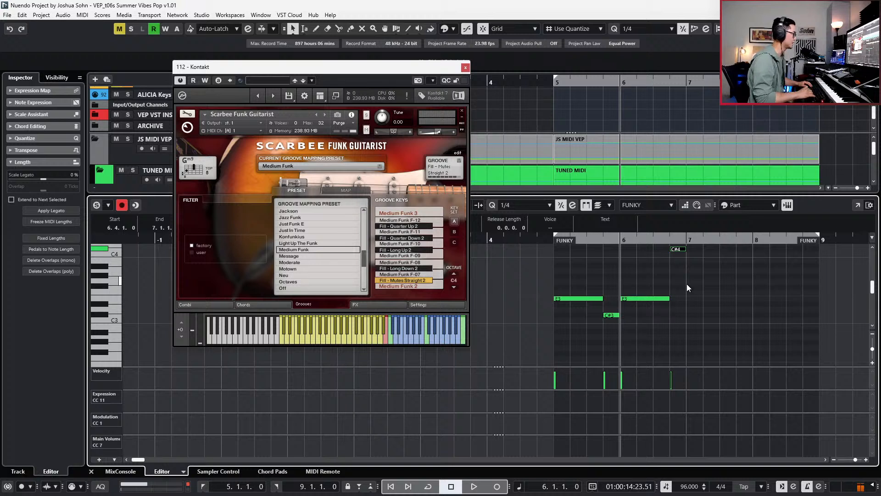
- Lower the last-beat note to A#3 and then G#3, auditioning Fill - Quarter Up and Fill - Quarter Down
key(Down)
key(Down)
key(Down)
key(space)
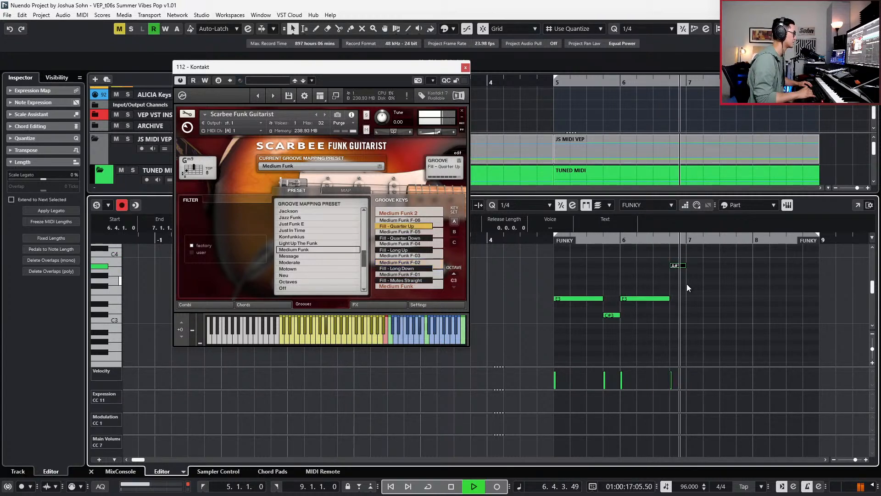
key(space)
key(Down)
key(Down)
key(space)
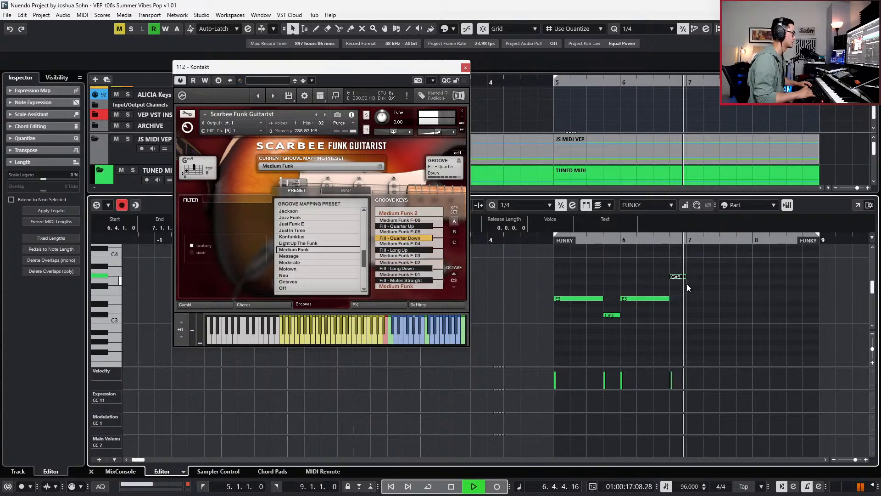
key(space)
- Raise bar 6's last-beat note to D#4, solo the part in the editor and play back bar 6
key(Up)
key(Up)
key(Up)
key(Up)
key(Up)
key(Up)
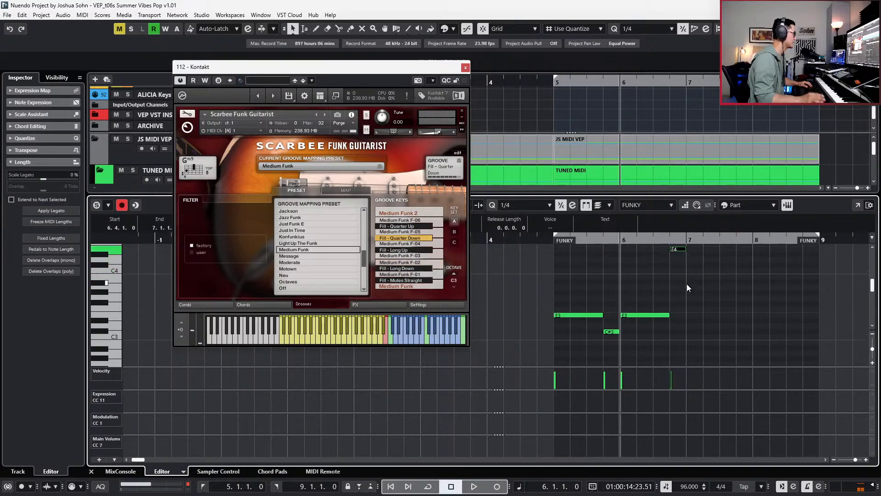
key(Down)
key(Down)
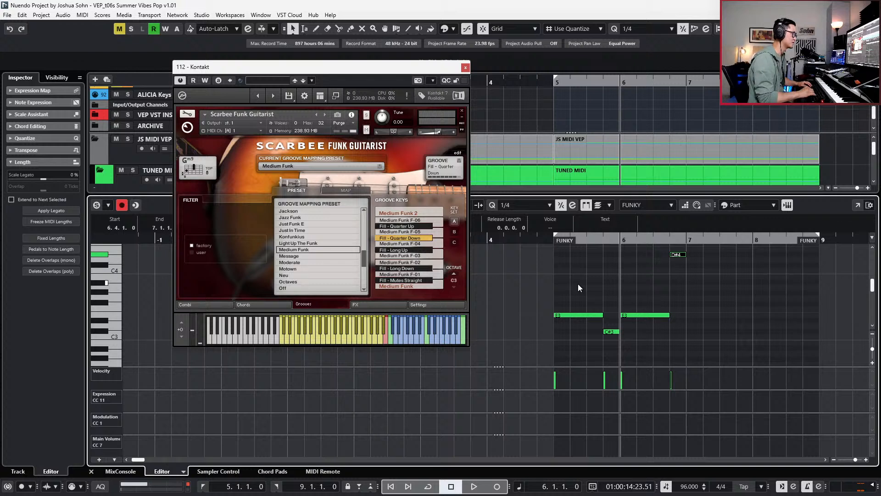
key(s)
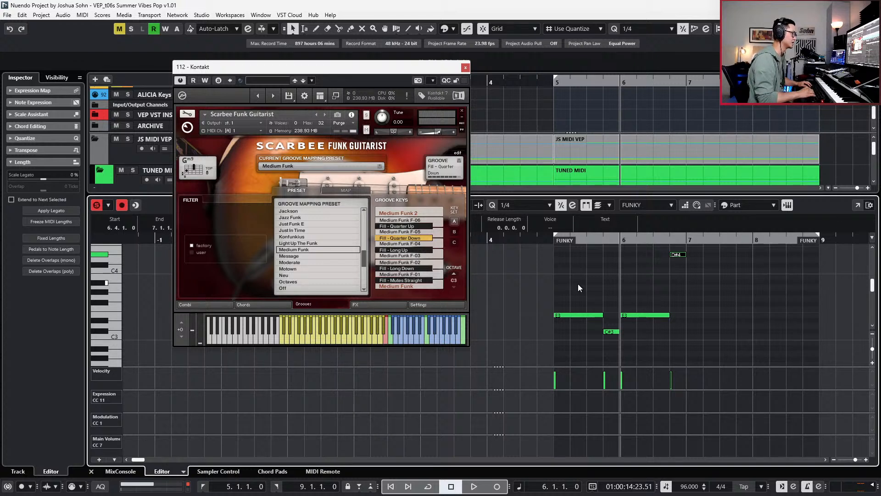
key(space)
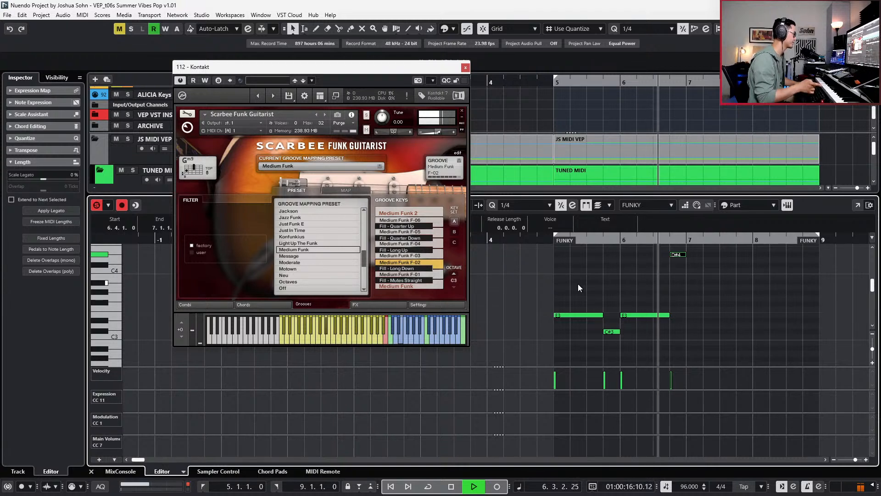
- Return to bar 5 and play the guitar part without the editor solo, then solo it again
key(space)
key(space)
key(KP_1)
key(s)
key(space)
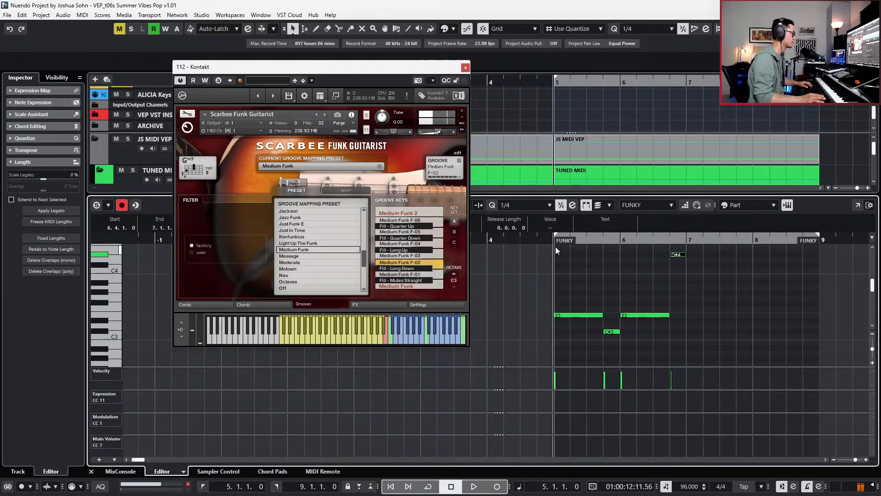
key(s)
- Set the part's Main Volume (CC 7) to 103 from bar 5 and audition the level
key(g)
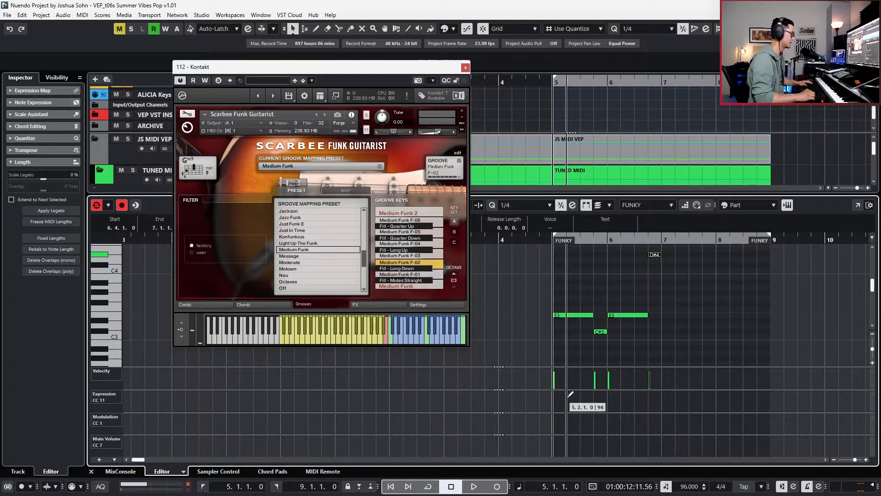
click(554, 439)
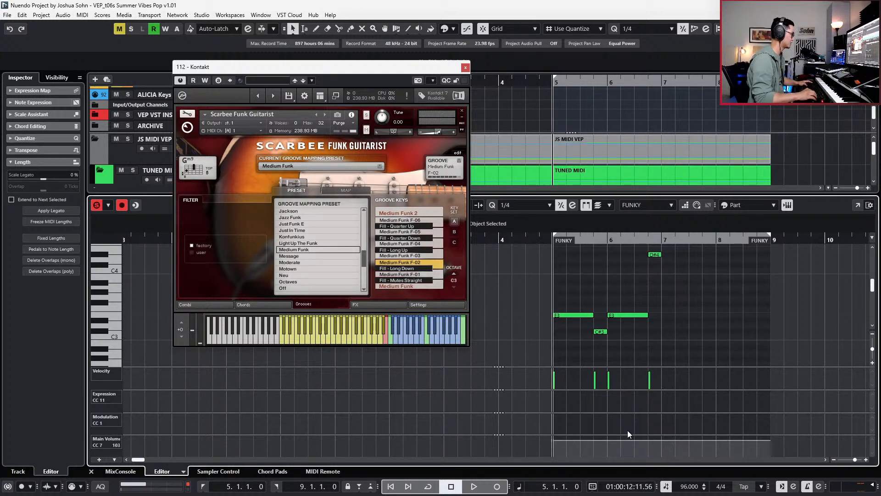
key(space)
key(space)
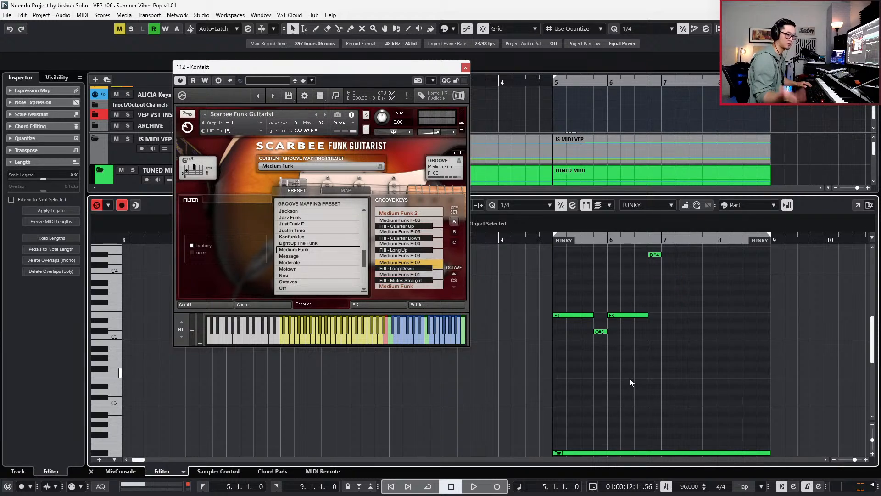
- With the quantize value set to 1/1, split the clip-long D#1 note at bar 7 and delete its second half
key(alt+1)
alt+click(664, 448)
key(ctrl+z)
alt+click(662, 453)
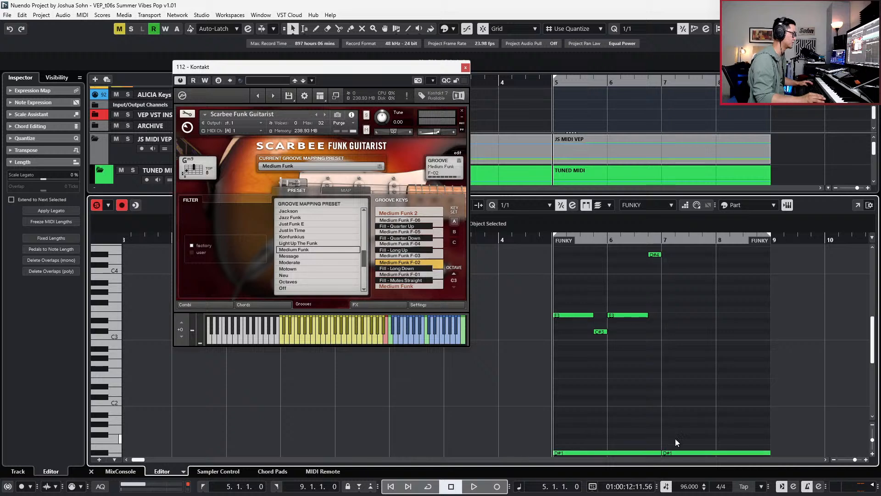
drag(677, 453, 682, 471)
key(Delete)
- Duplicate the groove and fill notes and the D#1 chord note of bars 5–6 into bars 7–8
drag(667, 241, 664, 255)
key(alt+l)
scroll(676, 266, down, 3)
key(alt+l)
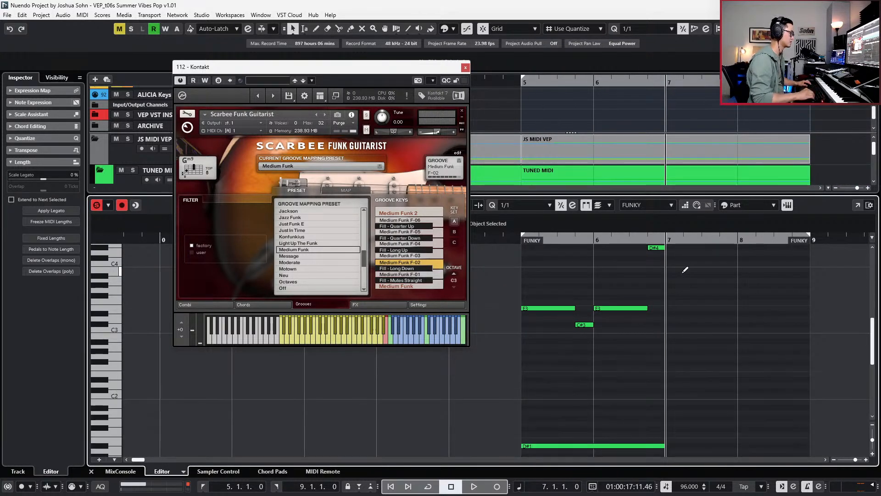
drag(680, 248, 544, 372)
key(ctrl+d)
click(570, 445)
key(ctrl+d)
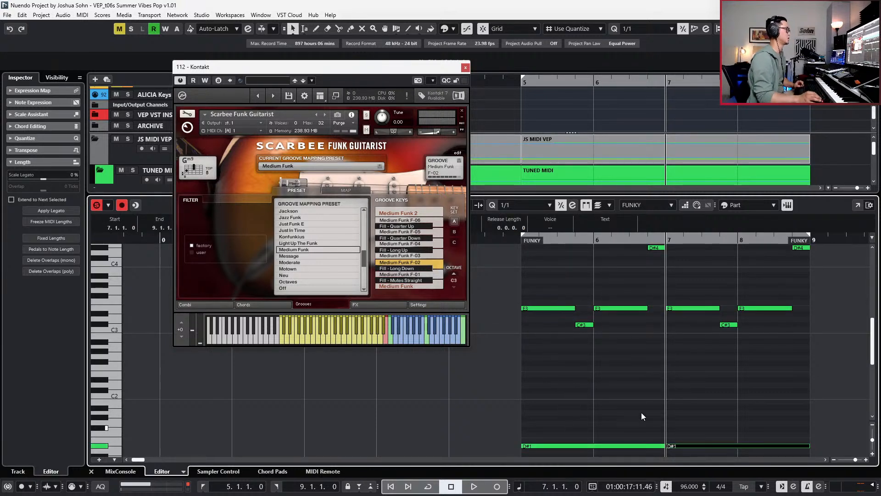
- Examine the Scarbee Funk Guitarist chord key sets A, B and C and the list of chord mapping presets
click(249, 306)
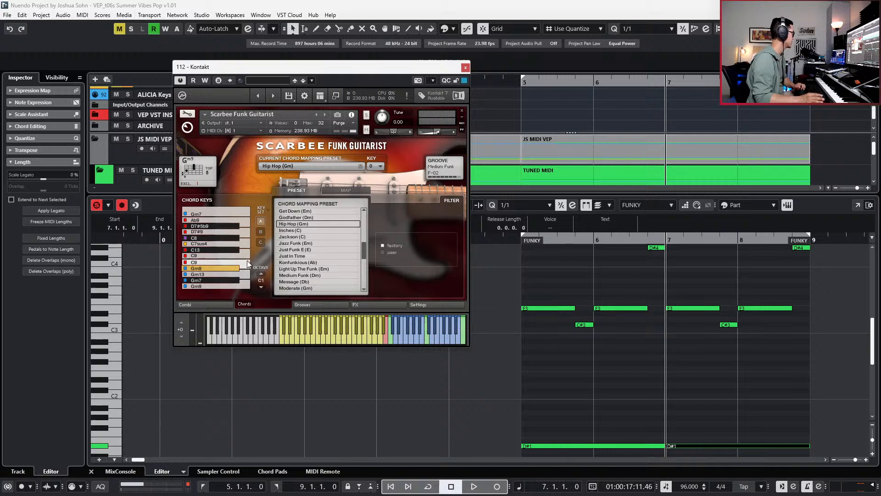
click(261, 231)
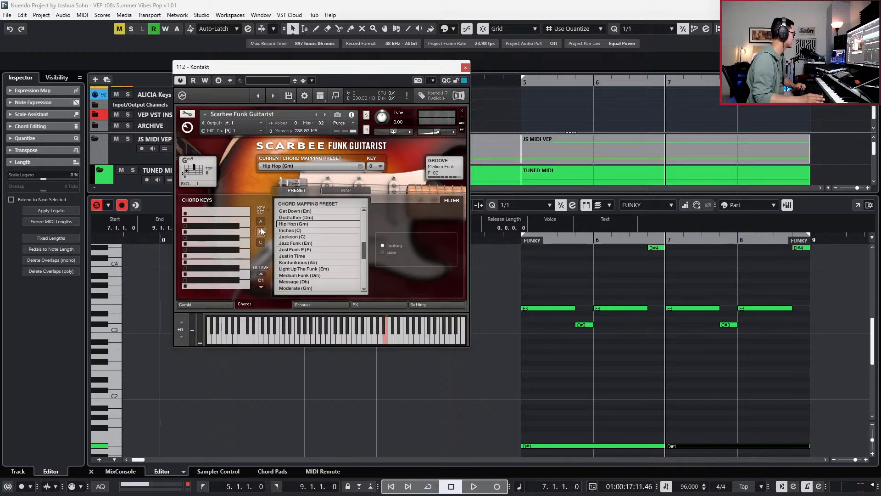
click(260, 223)
click(260, 242)
click(260, 222)
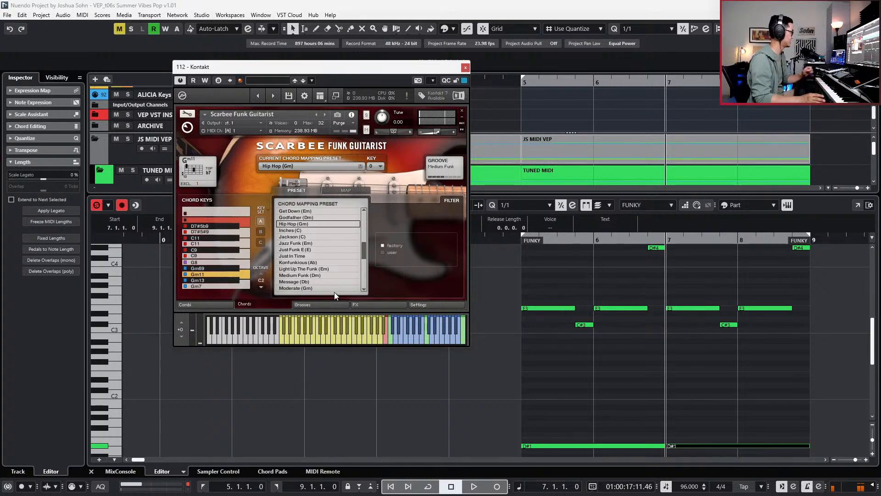
click(260, 231)
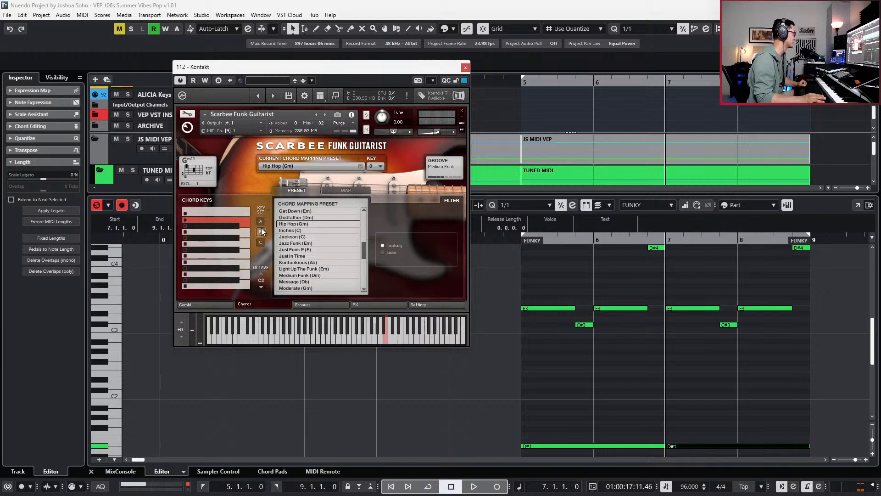
click(261, 222)
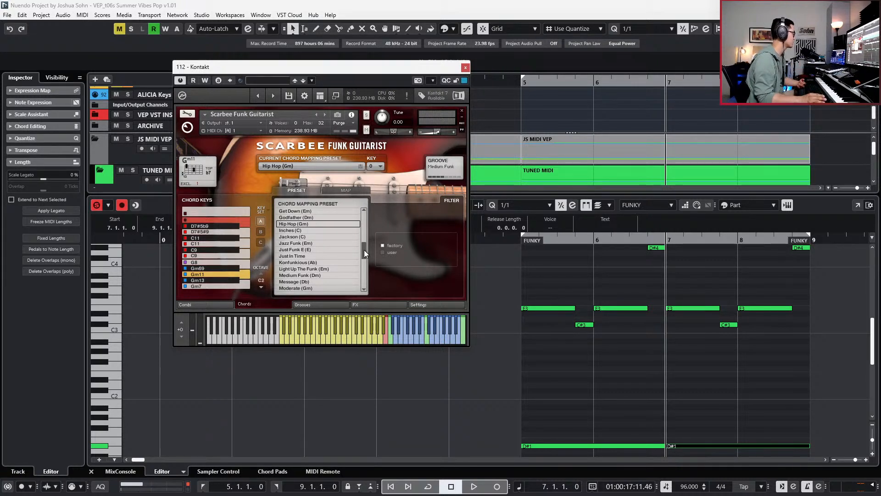
drag(365, 249, 364, 255)
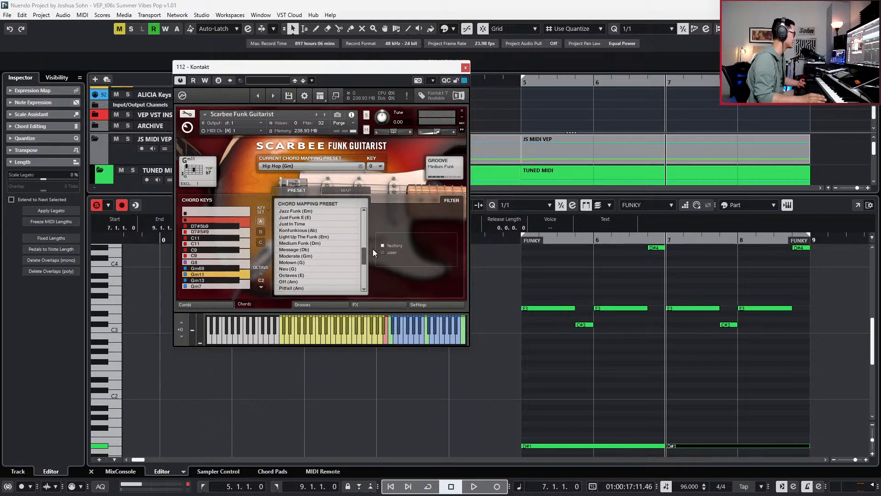
drag(362, 254, 359, 241)
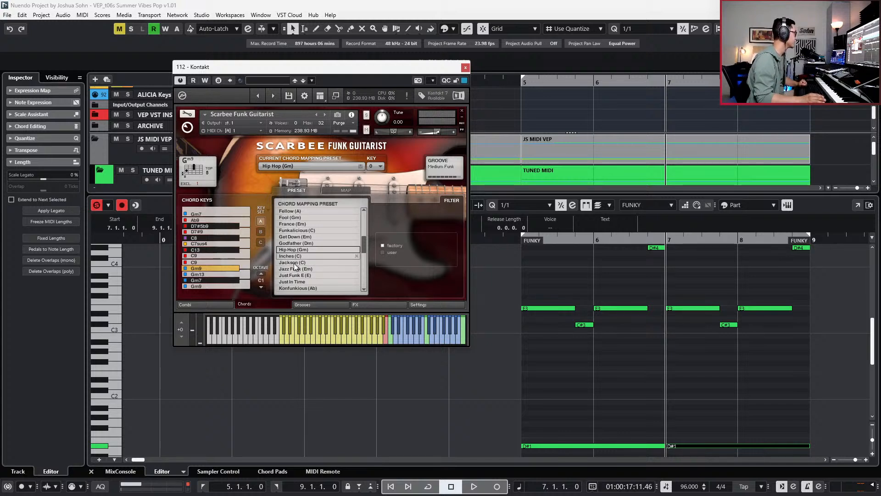
- Assign the Bb chord with top note 1, fret 06 and 3h strings to the C9 chord key directly above Gm9
click(345, 188)
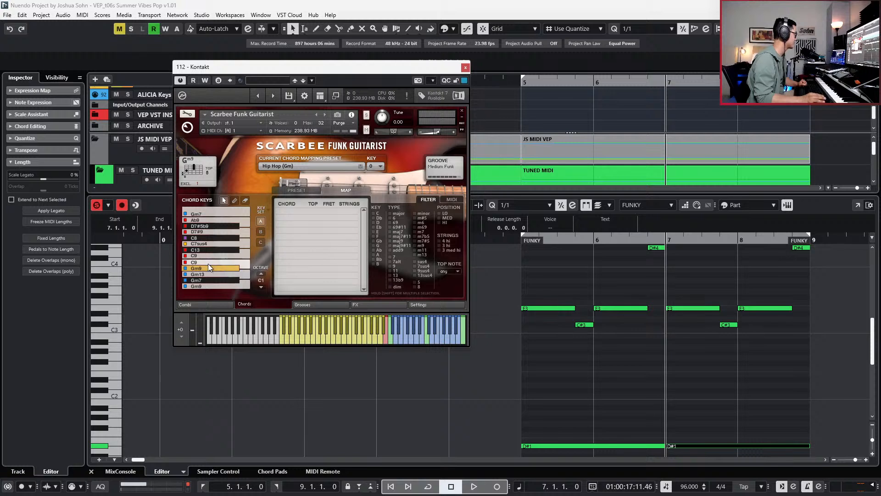
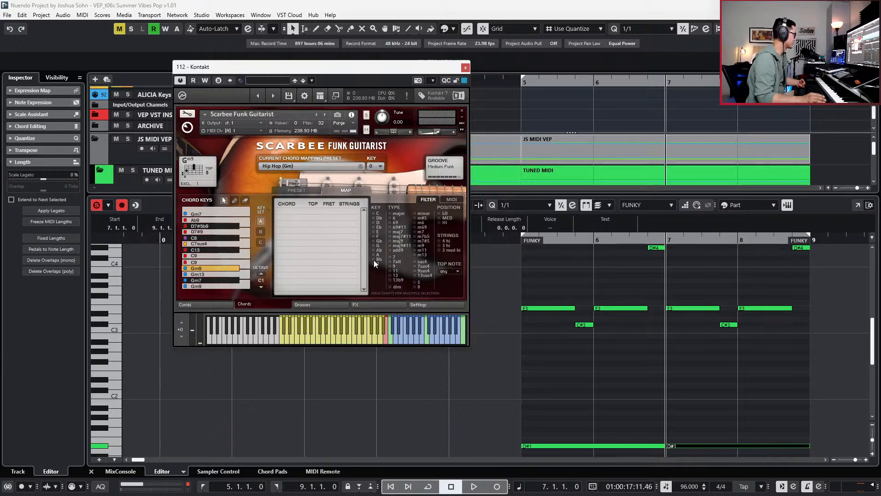
click(222, 260)
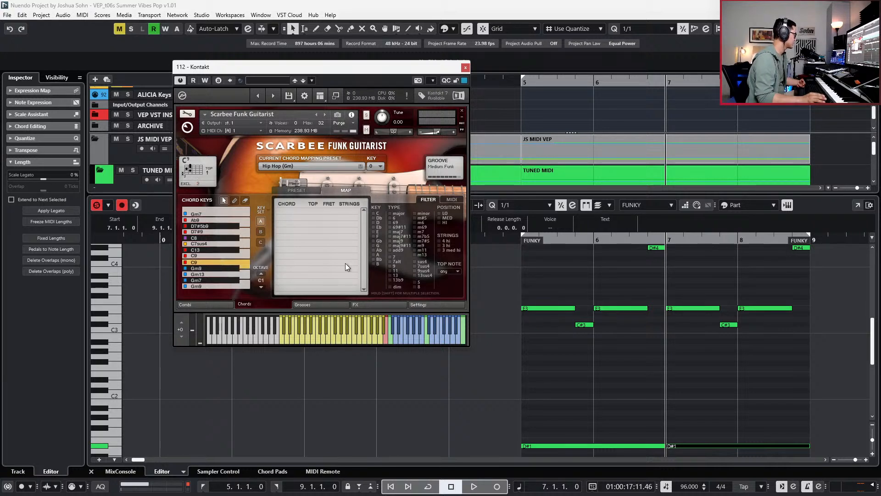
click(373, 259)
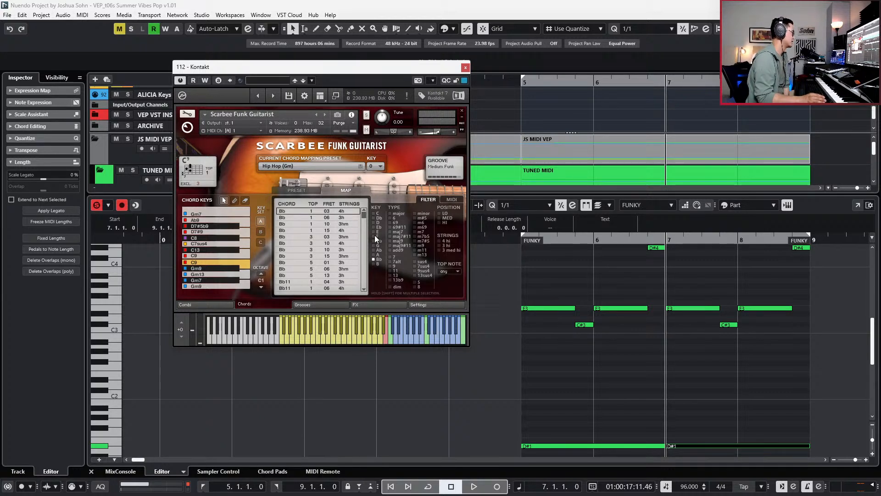
click(327, 218)
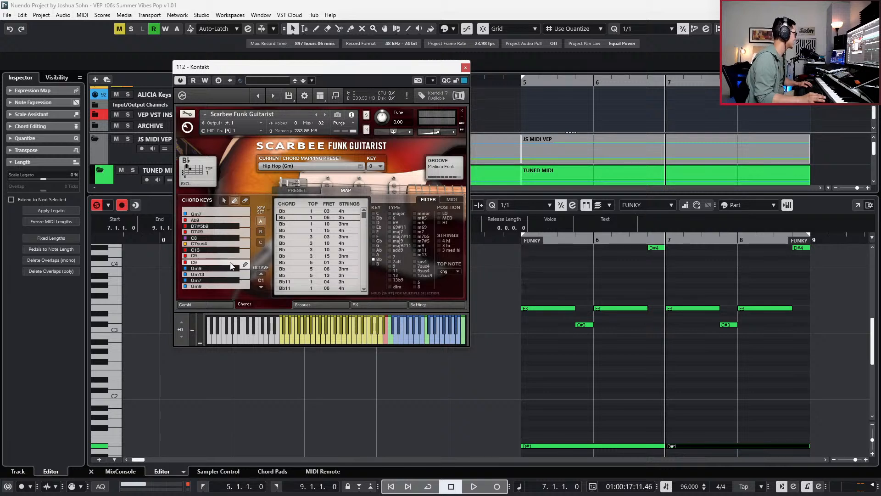
click(247, 262)
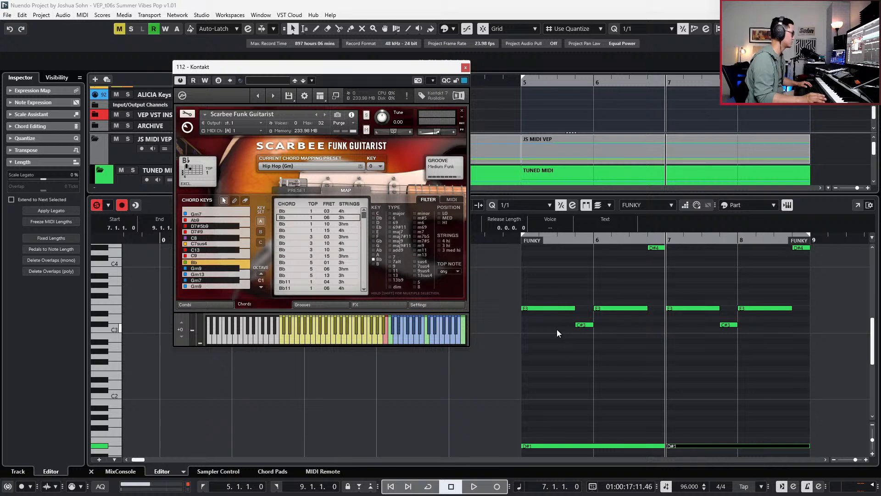
- Raise the D#1 chord note at bar 7 to E1 and audition the chord change
scroll(604, 383, down, 2)
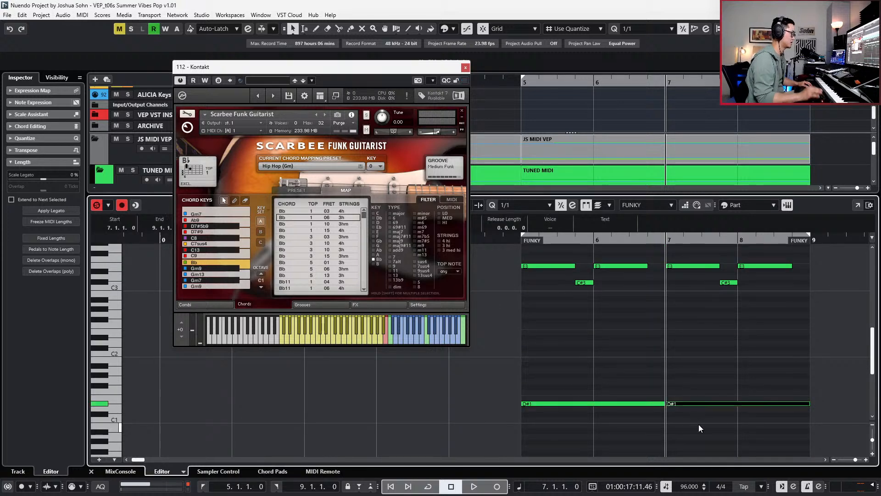
key(Up)
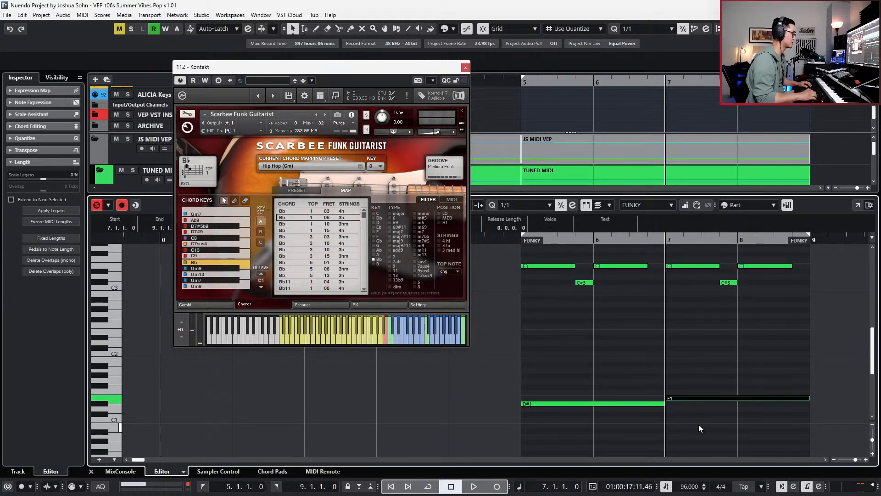
key(space)
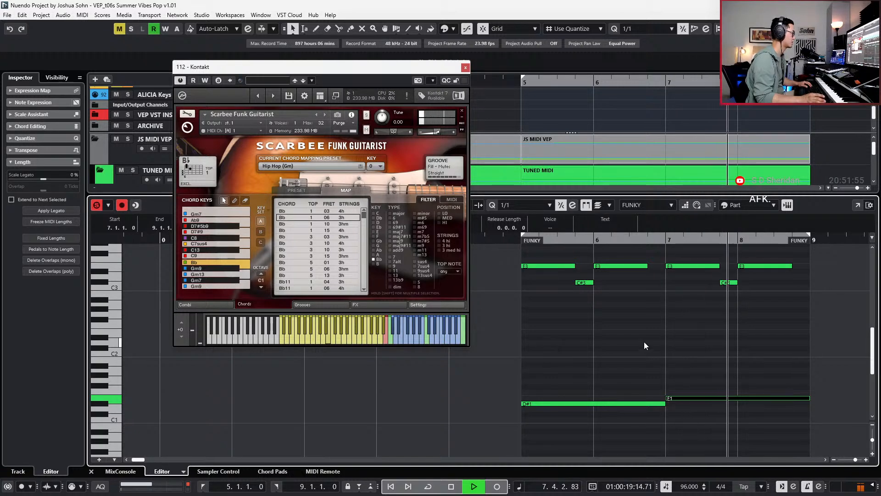
key(KP_Subtract)
key(KP_Subtract)
key(KP_Subtract)
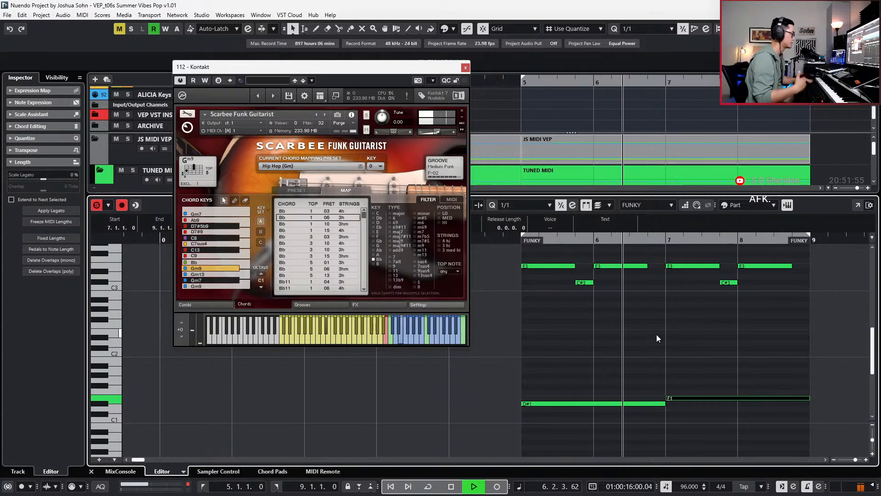
key(space)
key(space)
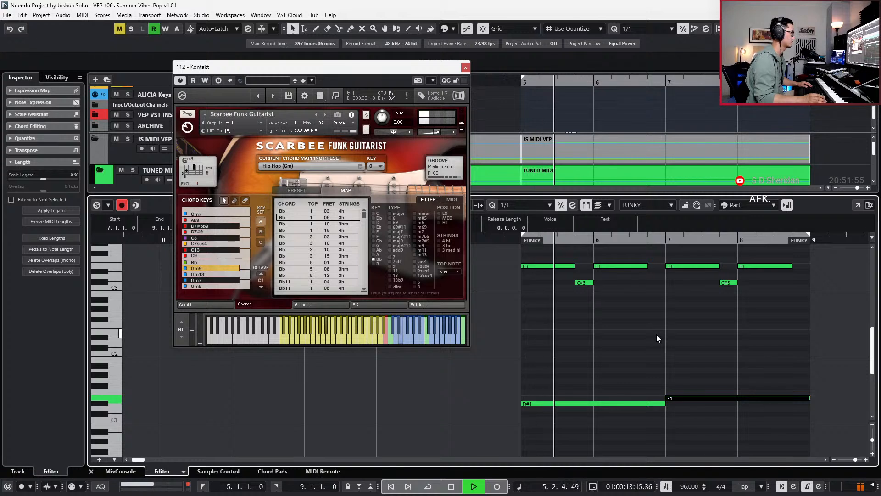
key(space)
- Shorten the D#1 chord note to bar 5 only and place the E1 chord note, one bar long, in bar 6
click(637, 403)
key(Delete)
key(ctrl+z)
click(695, 405)
click(694, 400)
key(alt+Left)
key(alt+shift+Left)
key(alt+shift+Left)
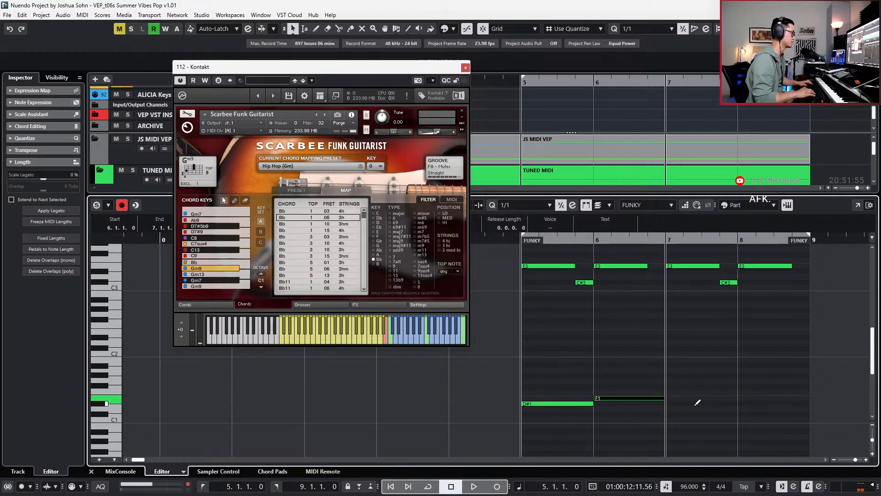
- Duplicate the E1 chord note into bar 7, lower the bar 6 chord note to D#1 and audition
key(space)
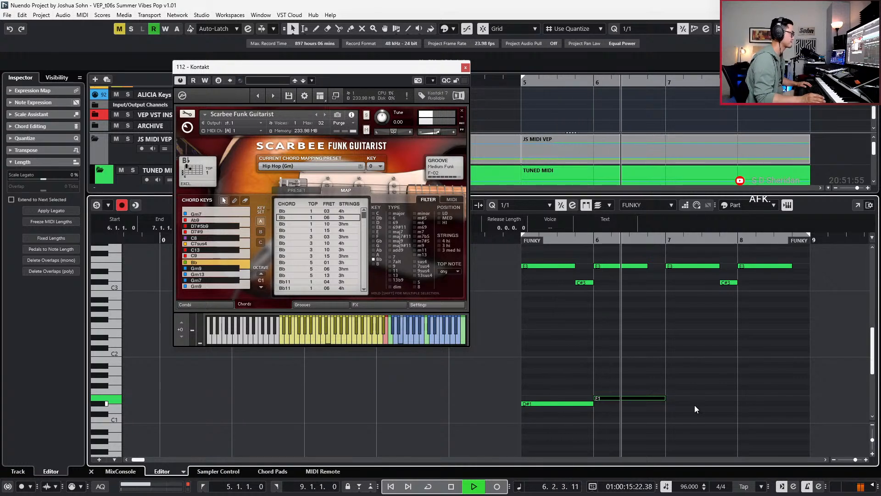
key(space)
key(ctrl+d)
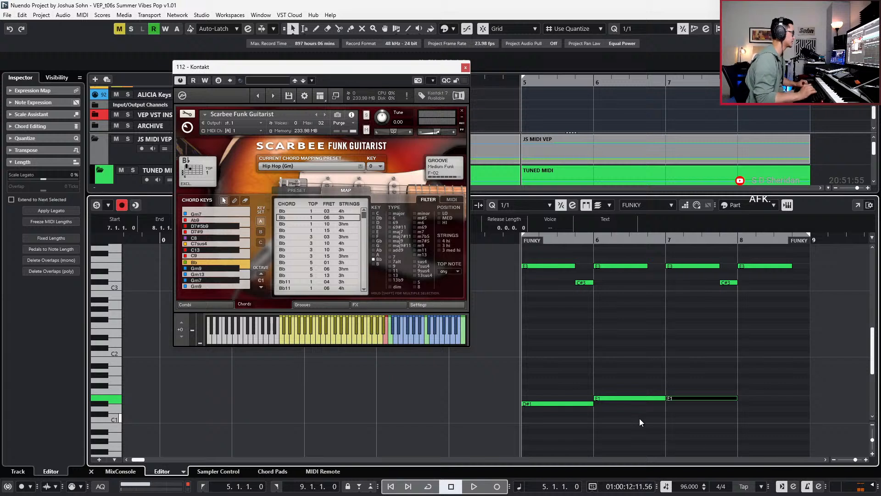
click(641, 397)
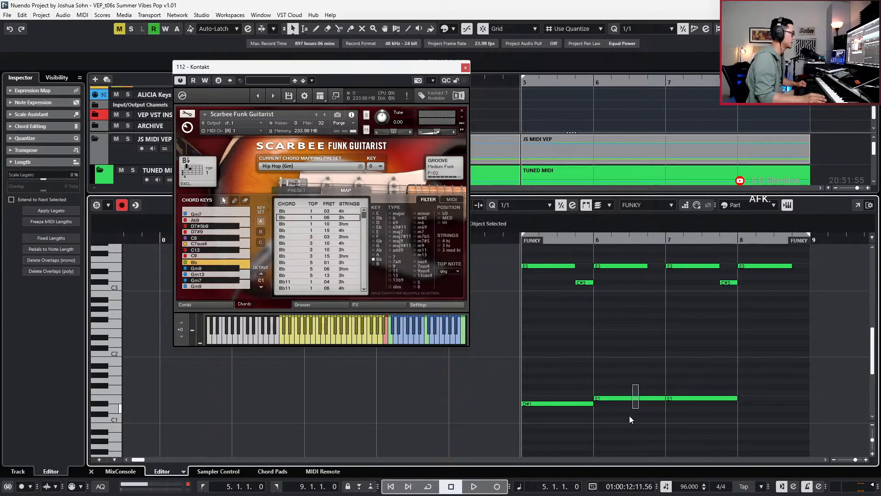
click(625, 390)
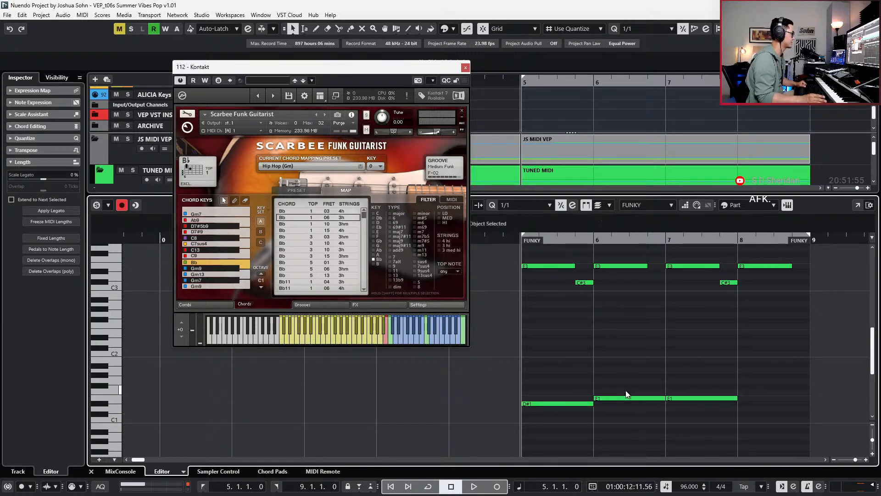
key(Down)
key(space)
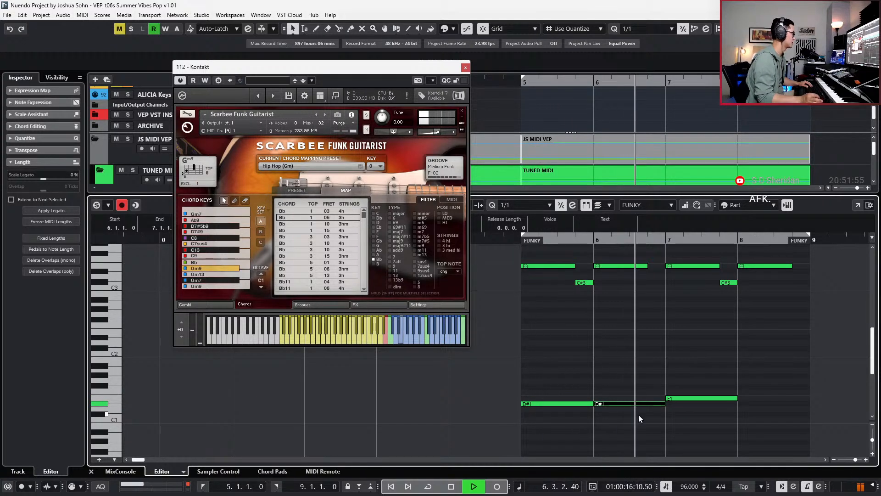
key(space)
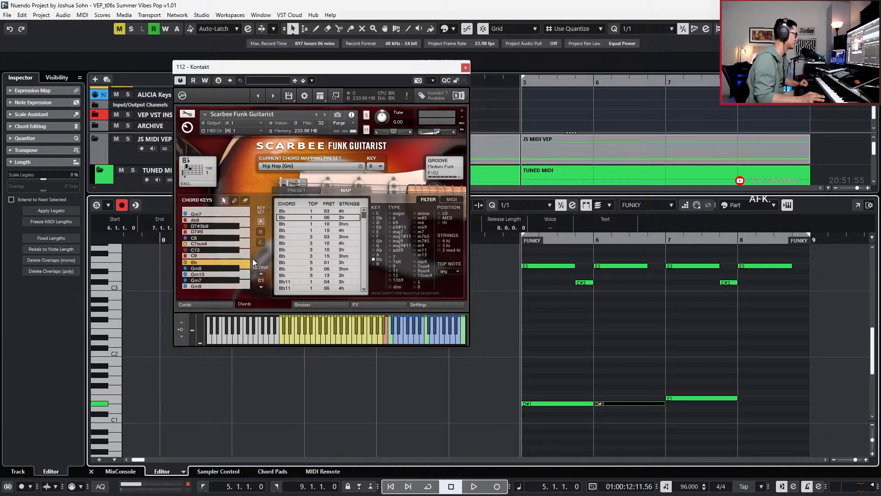
- Filter the Bb chords to maj7, assign Bbmaj7 (top 3, fret 08, 4h) to the Bb chord key and audition it
click(391, 233)
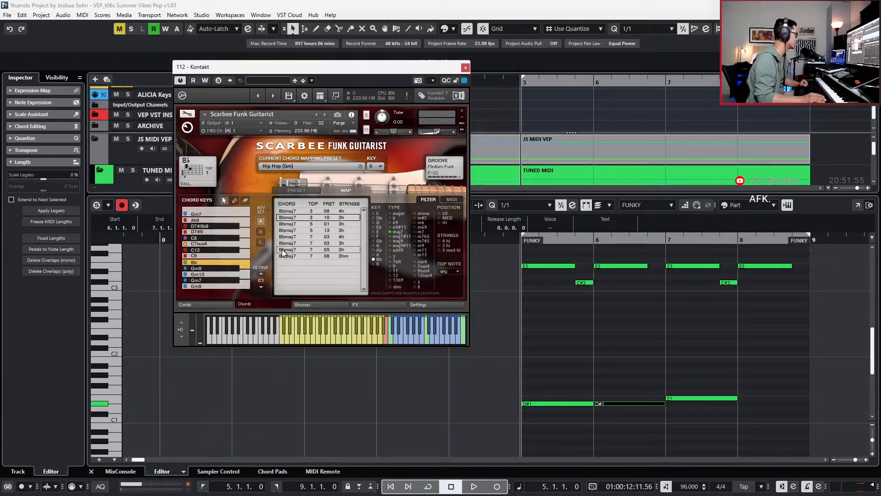
click(305, 211)
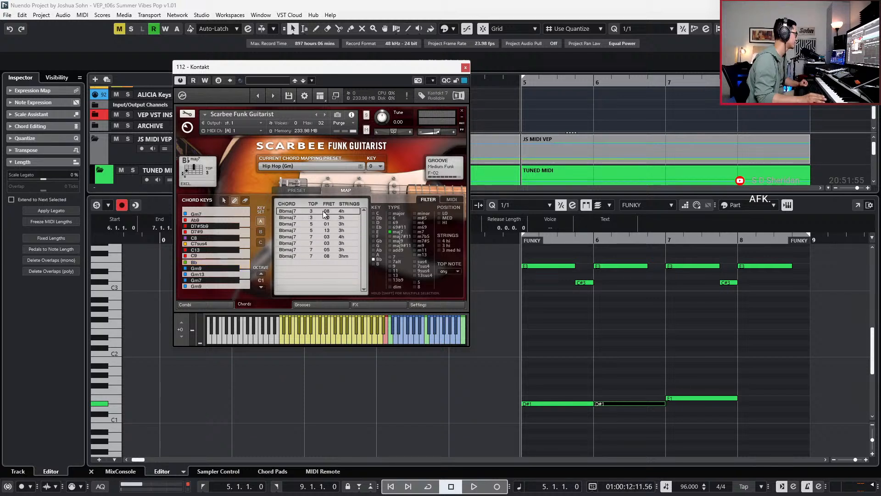
click(247, 262)
key(space)
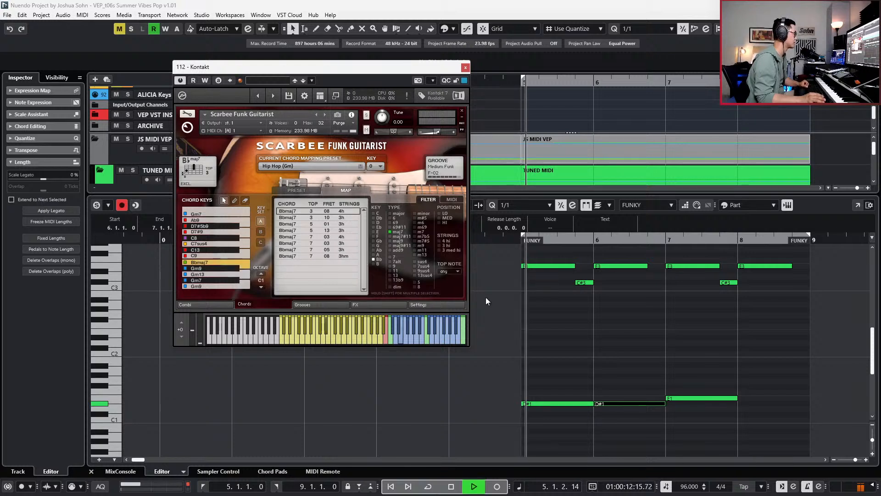
click(619, 360)
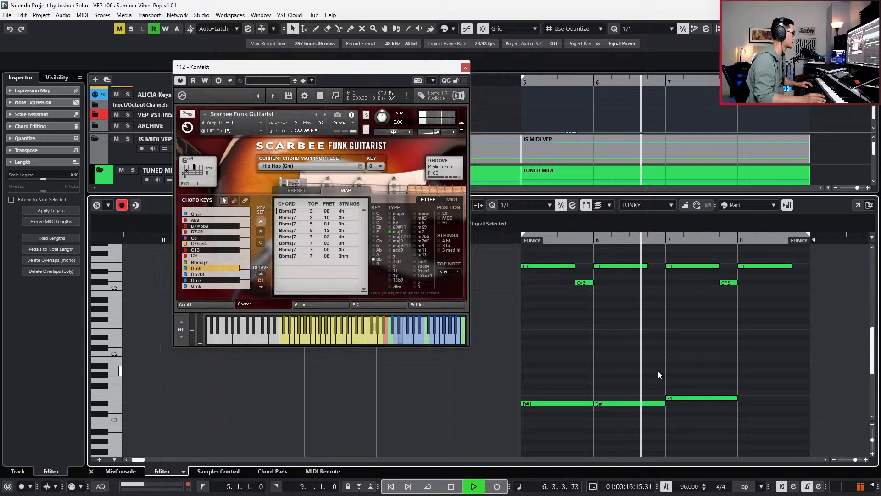
key(space)
- Delete the D#1 chord note in bar 6 and move the E1 chord note from bar 7 to bar 6
drag(644, 387, 645, 433)
key(Delete)
click(692, 398)
key(ctrl+Left)
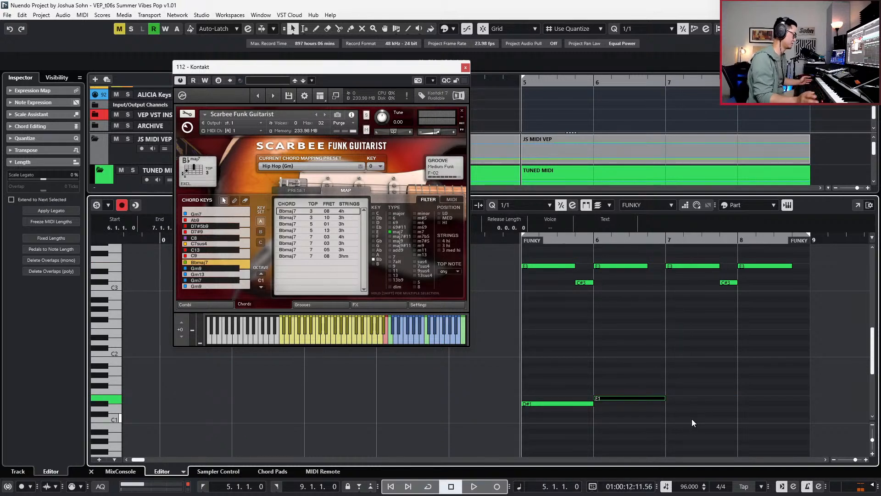
- Audition the chord change at bar 6, including with the FUNKY part soloed in the editor
key(space)
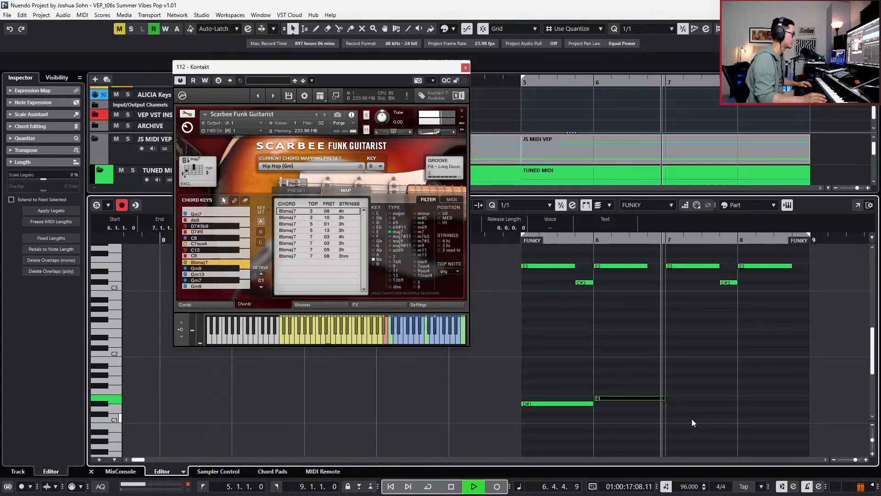
key(space)
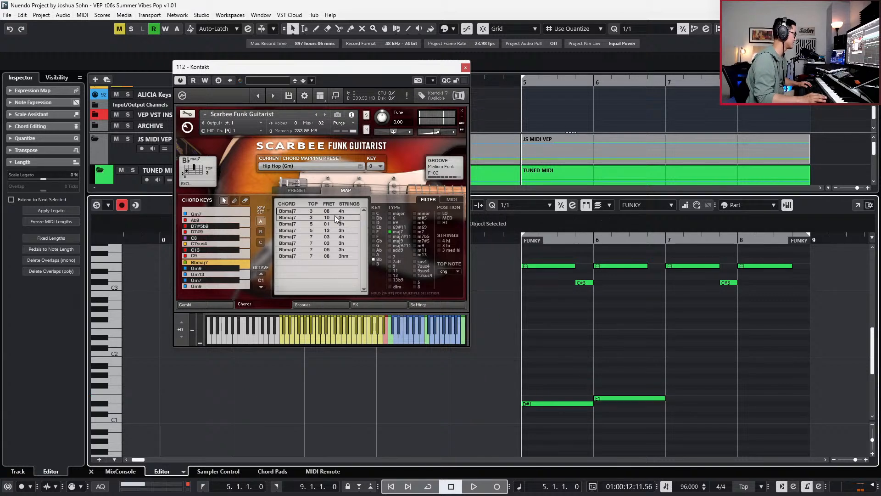
key(s)
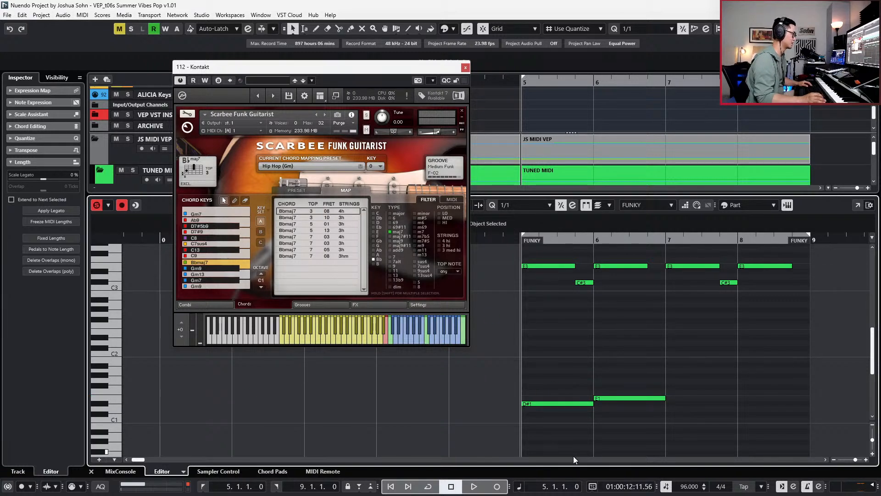
key(space)
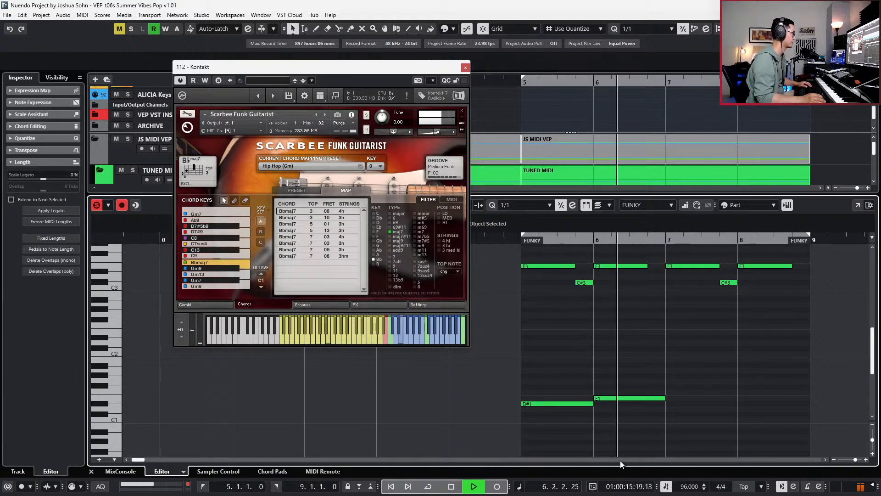
- Nudge the E1 chord note earlier to 5.4.4.100, slightly shorten the D#1 chord note before it, and audition
click(603, 398)
key(space)
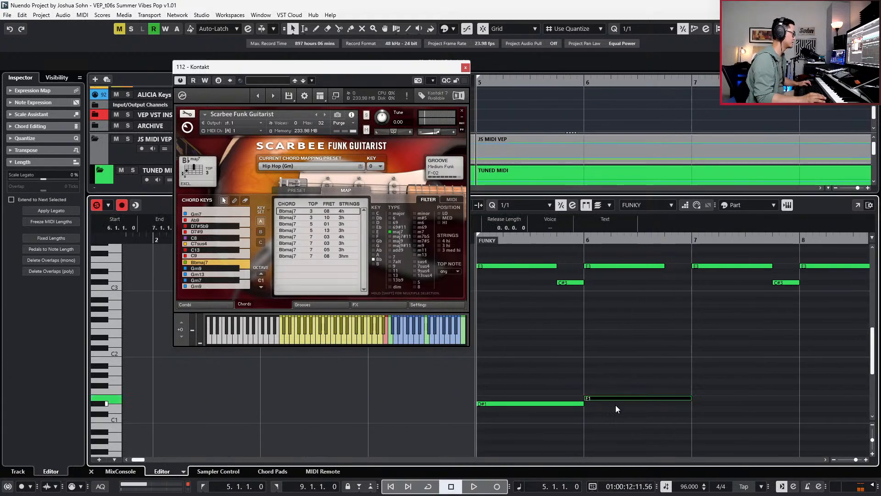
key(alt+Left)
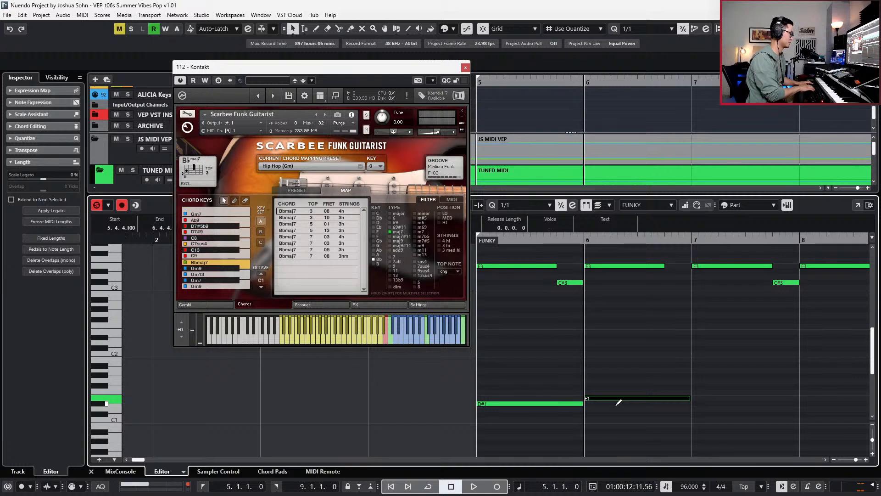
click(577, 411)
click(569, 404)
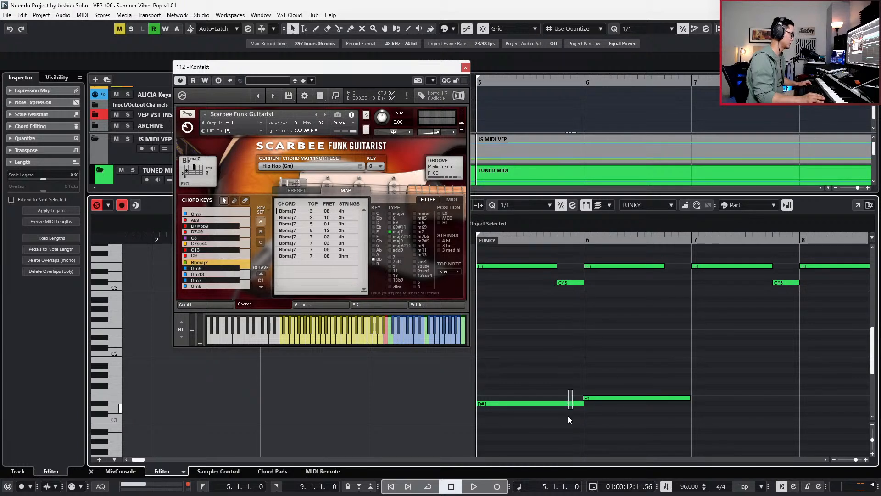
key(space)
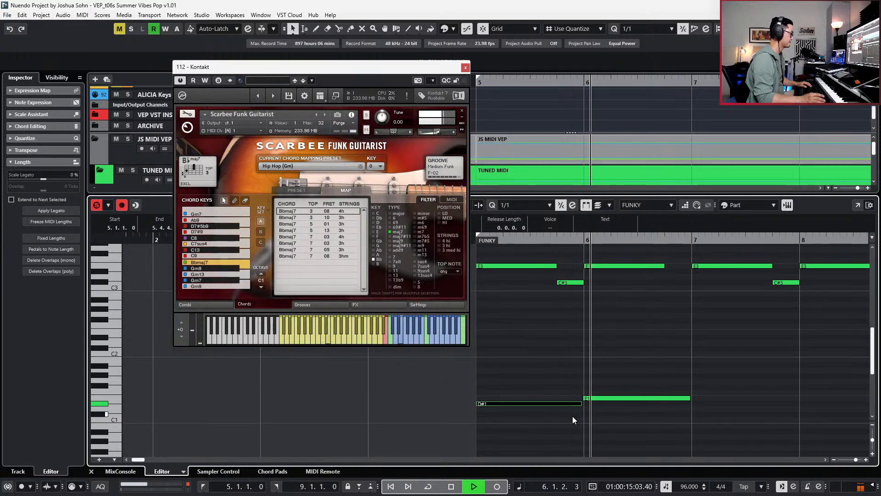
key(space)
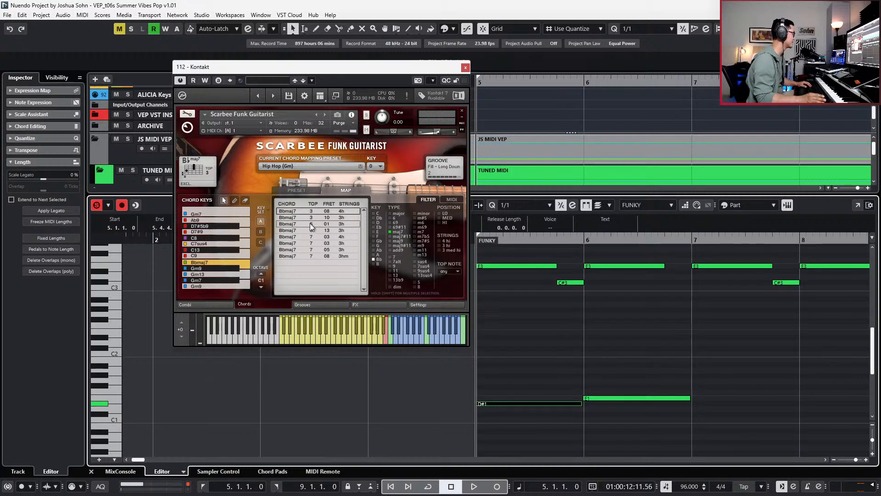
- Assign the Bbmaj7 voicing with top note 7, fret 08 and 3hm strings to the Bbmaj7 chord key and audition it
click(334, 256)
click(248, 263)
key(space)
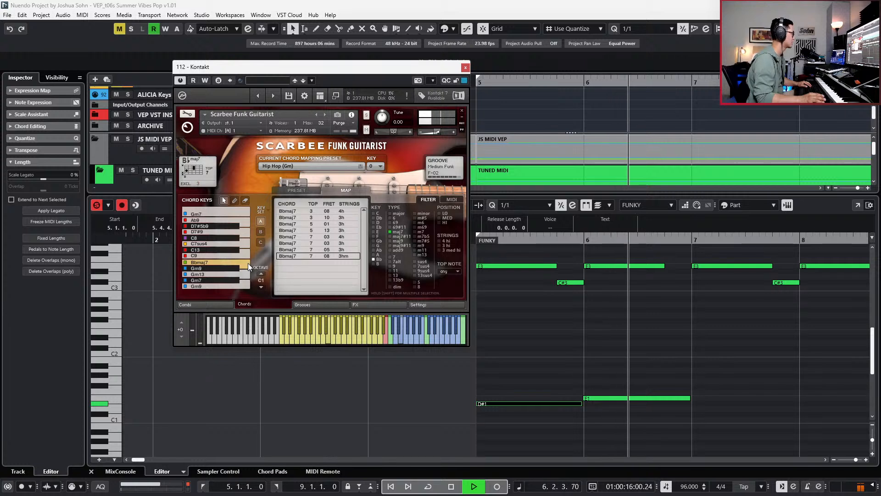
key(space)
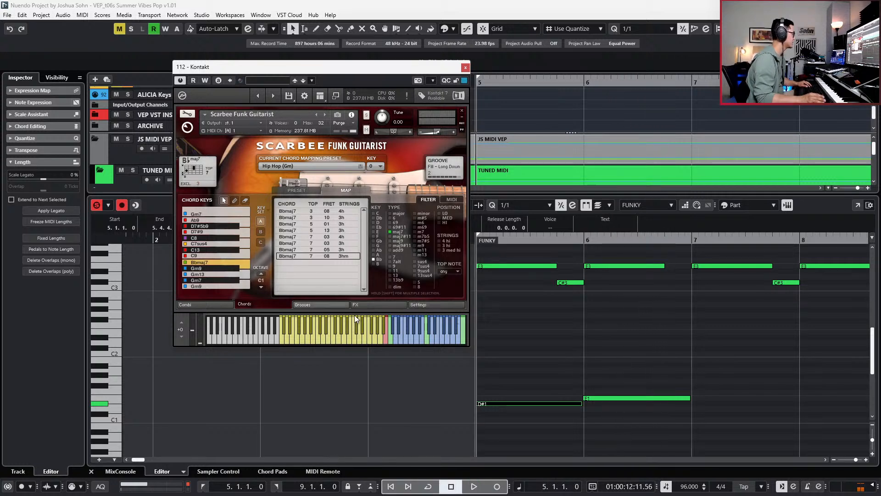
key(space)
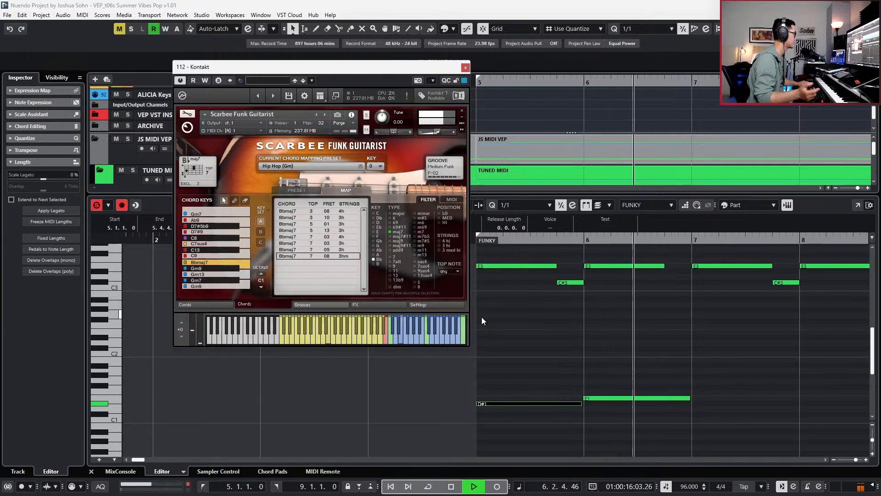
- Audition the FUNKY part through the Bbmaj7 chord change in bar 6
key(space)
key(space)
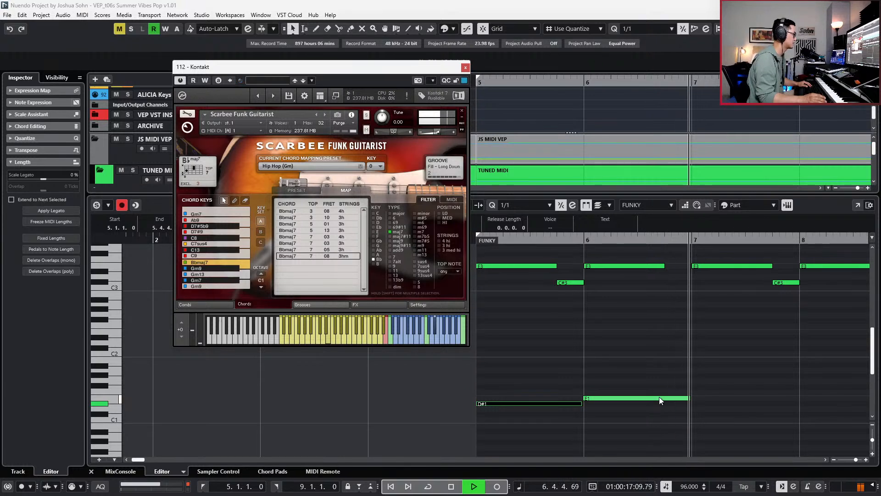
key(space)
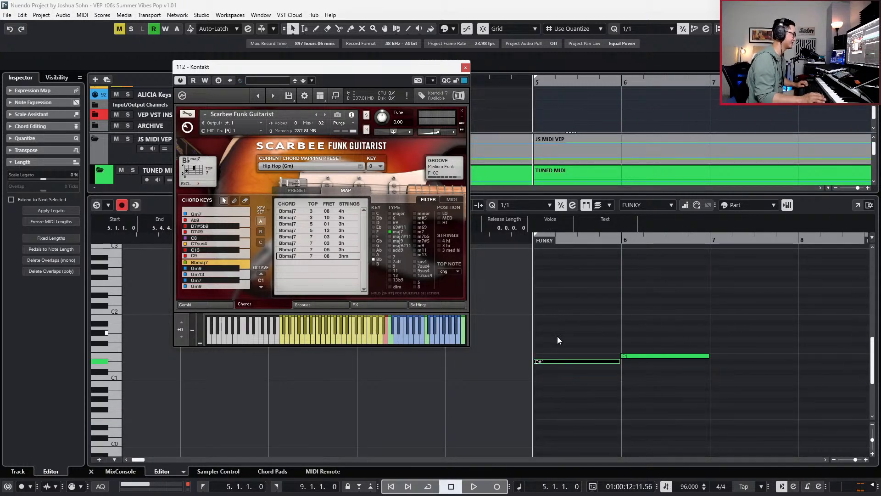
- Duplicate the E1 chord note from bar 6 into bar 7 and raise the copy a semitone to F1
scroll(541, 332, right, 1)
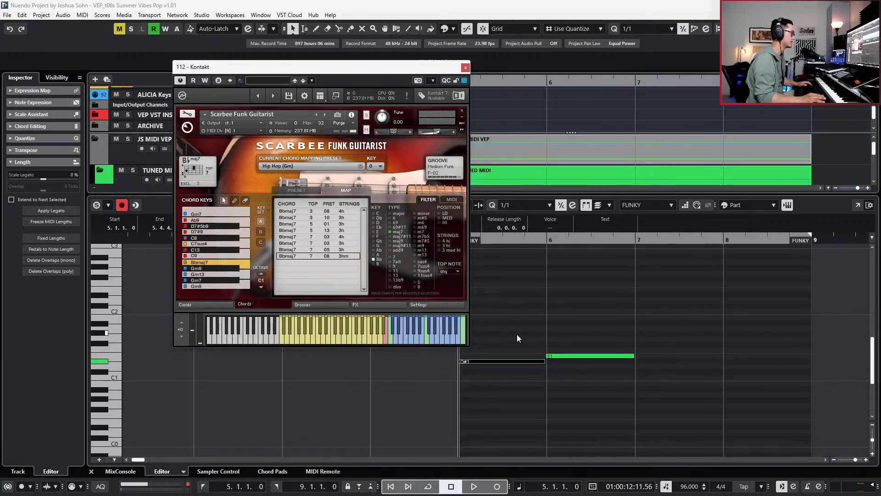
drag(517, 335, 532, 367)
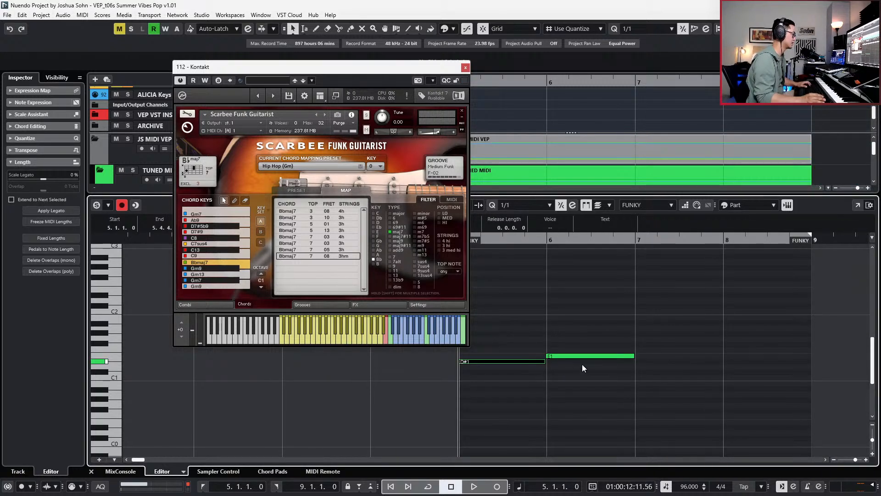
key(ctrl+KP_Add)
click(594, 355)
key(ctrl+d)
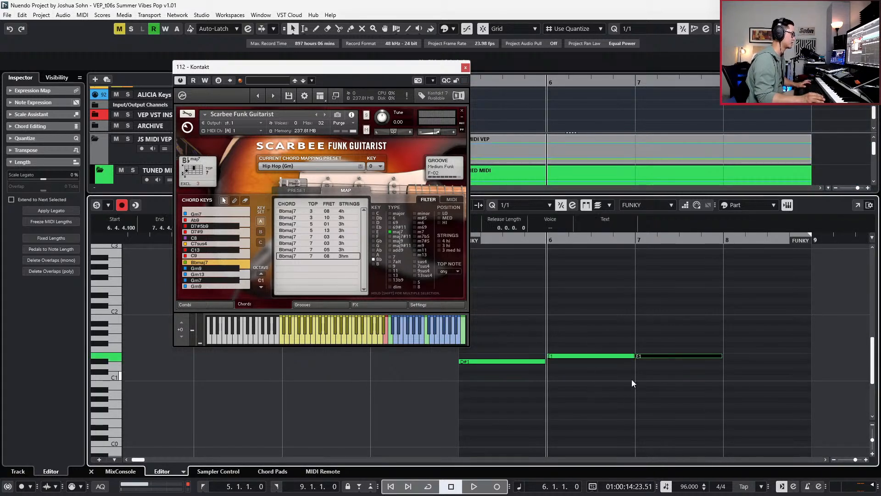
key(Up)
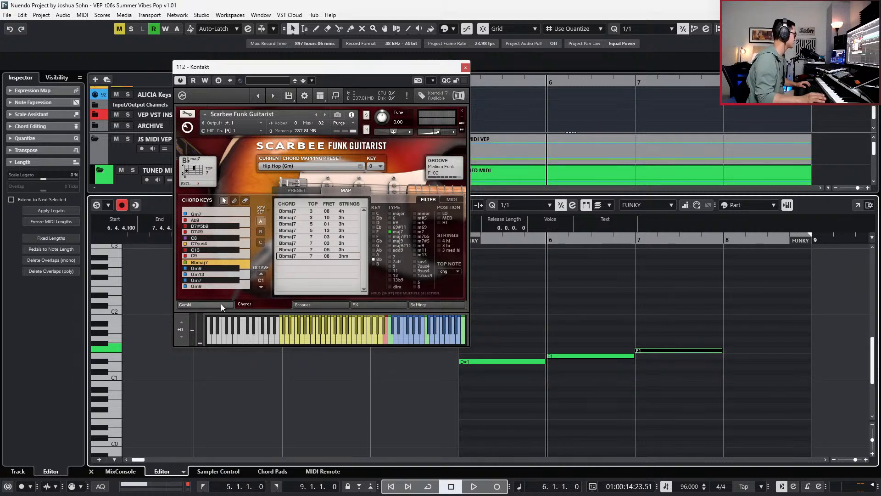
- Assign the Fadd9 voicing with top note 5, fret 08 and 4h strings to the Ab9 chord key in the C1 octave
click(260, 286)
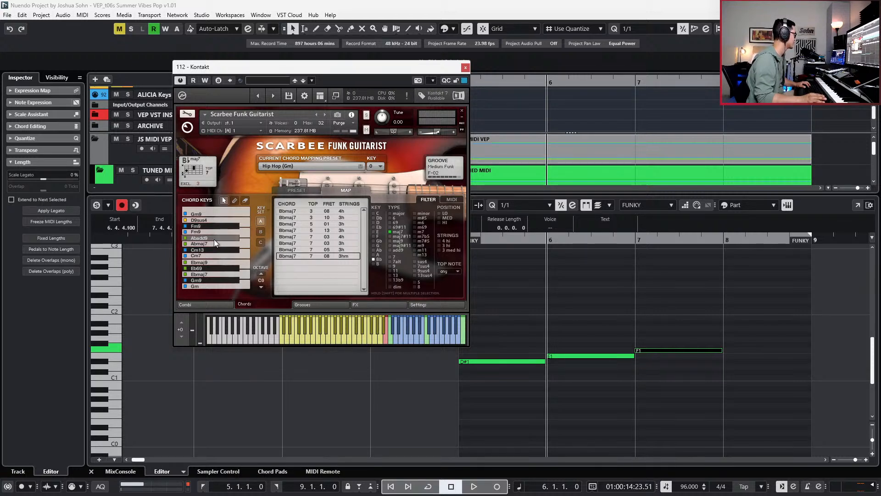
click(262, 274)
click(263, 275)
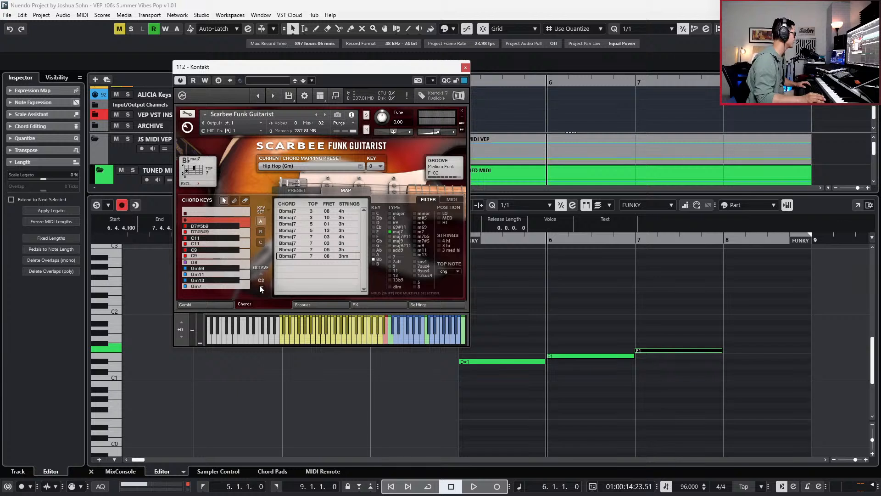
click(261, 286)
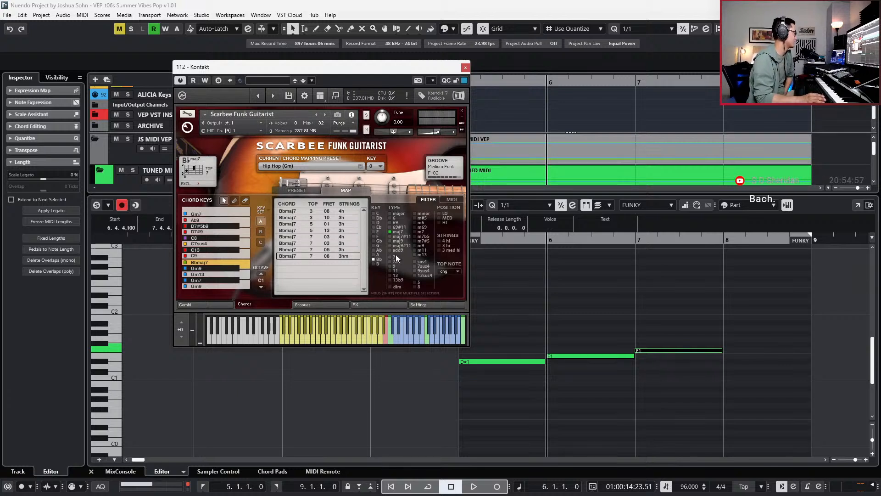
click(373, 234)
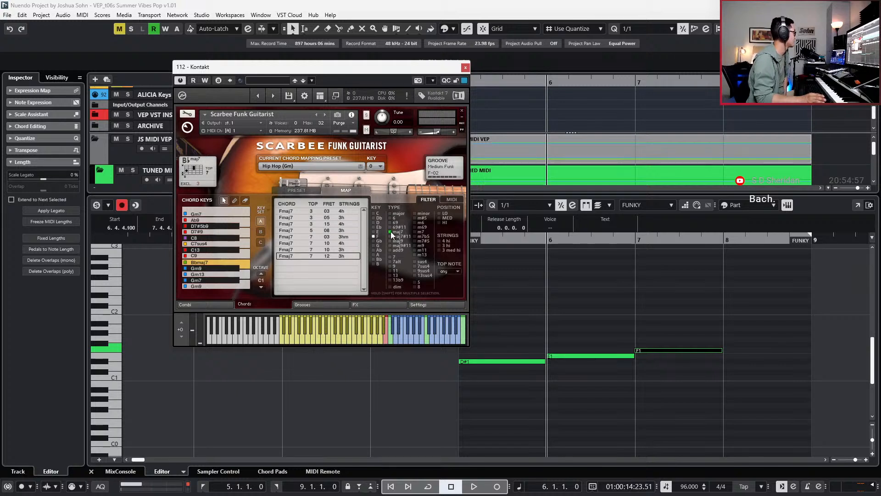
click(390, 231)
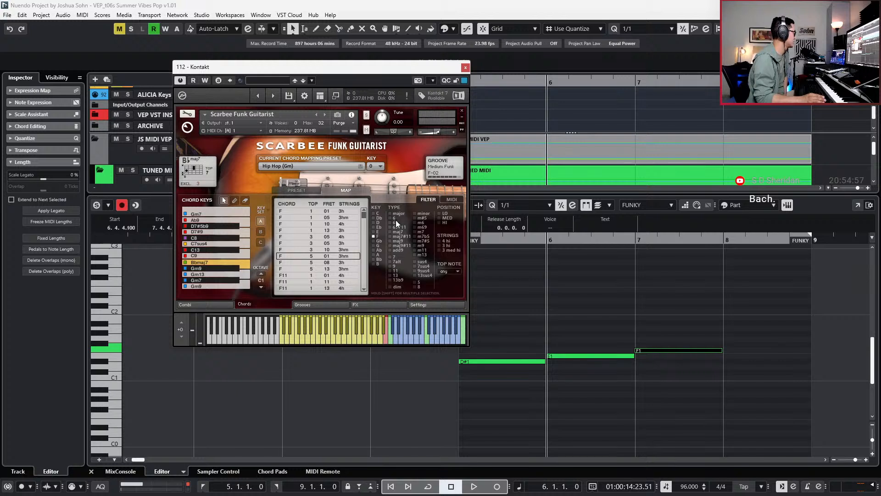
click(389, 257)
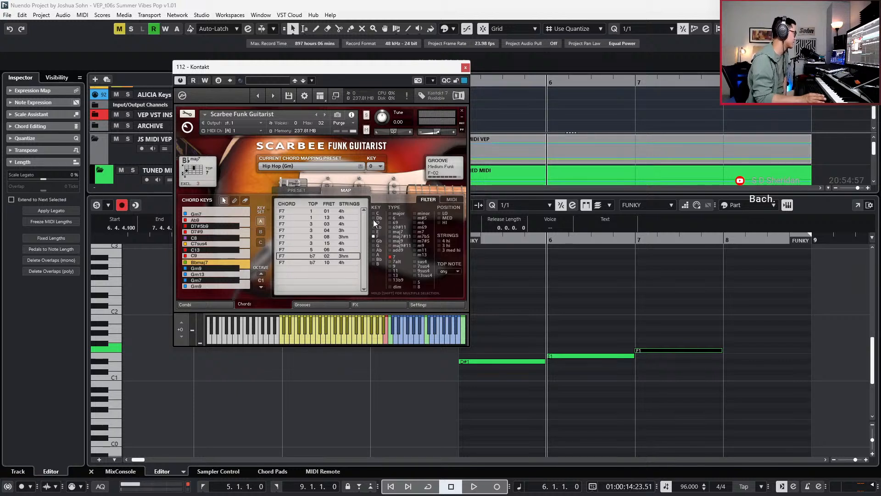
click(390, 256)
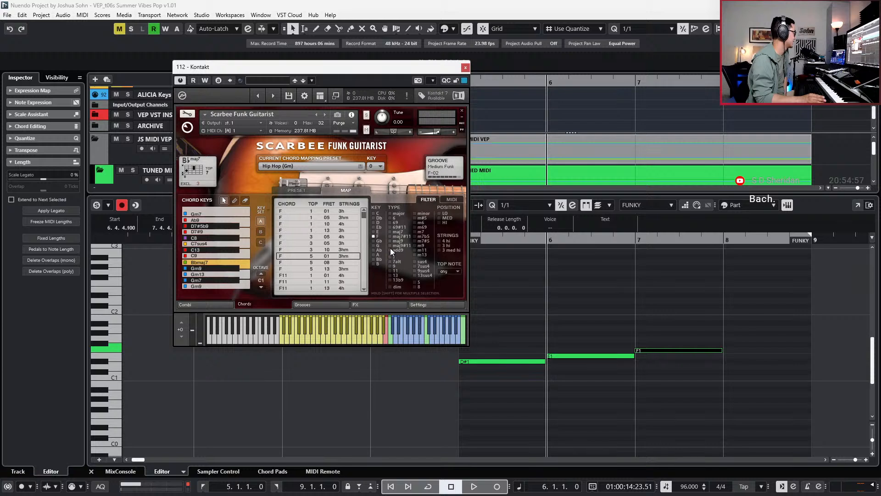
click(390, 249)
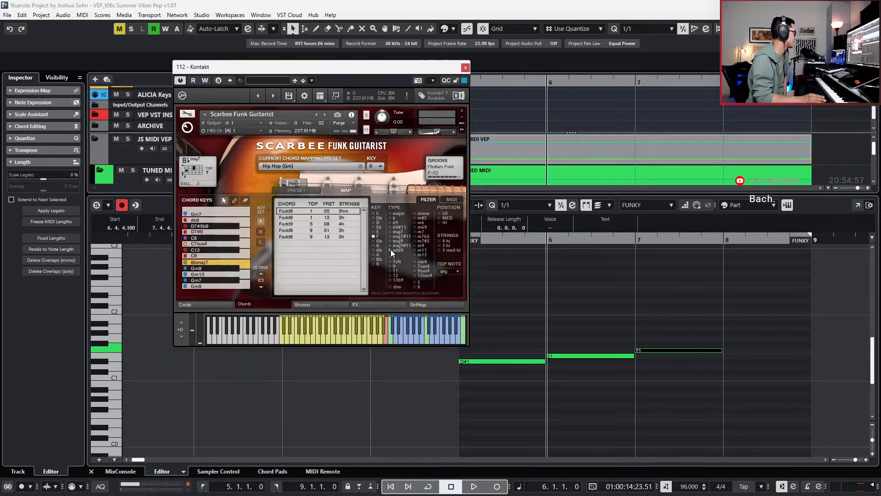
click(300, 224)
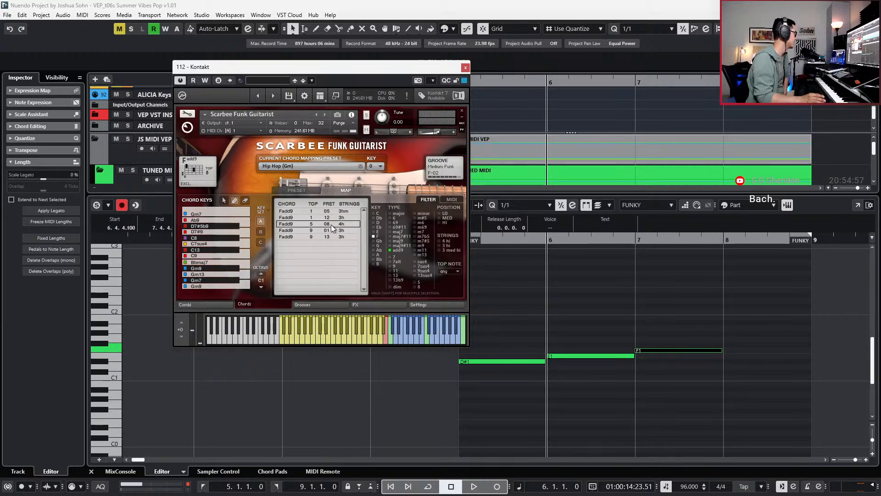
click(247, 218)
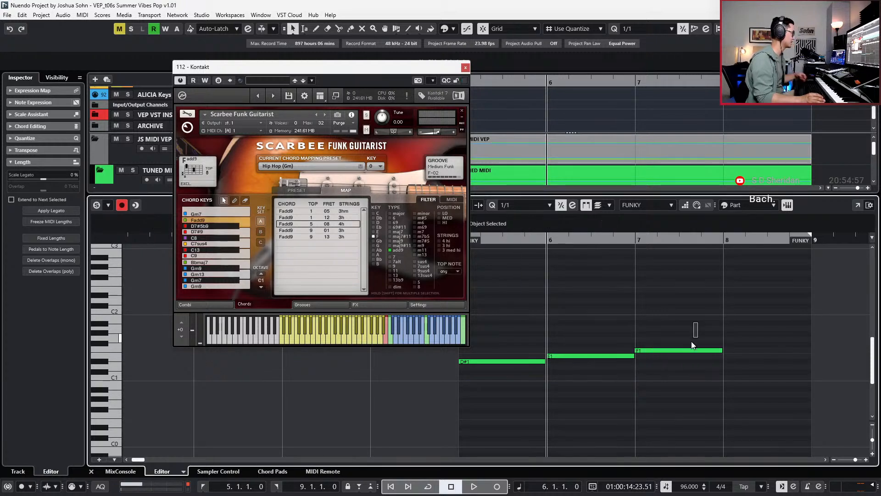
- Raise the bar 7 chord note to B1 so it triggers the Fadd9 chord key, and audition it
key(Up)
key(Up)
key(Up)
key(Up)
key(Up)
key(Up)
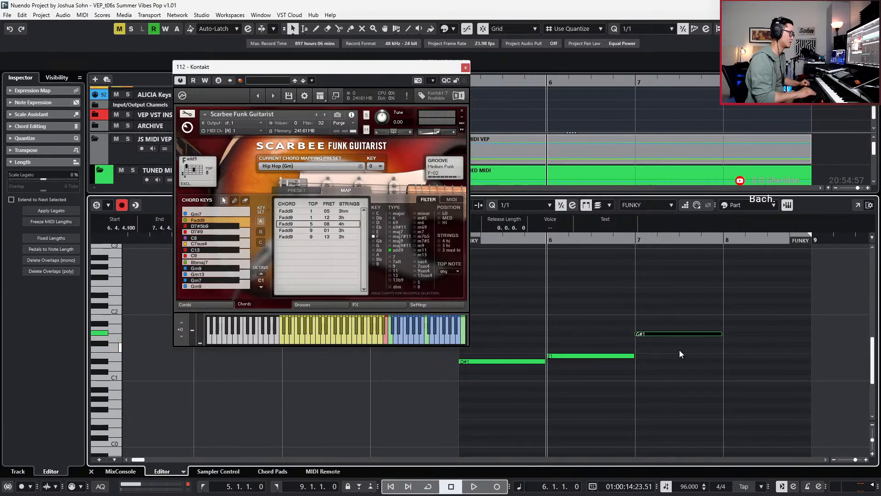
key(space)
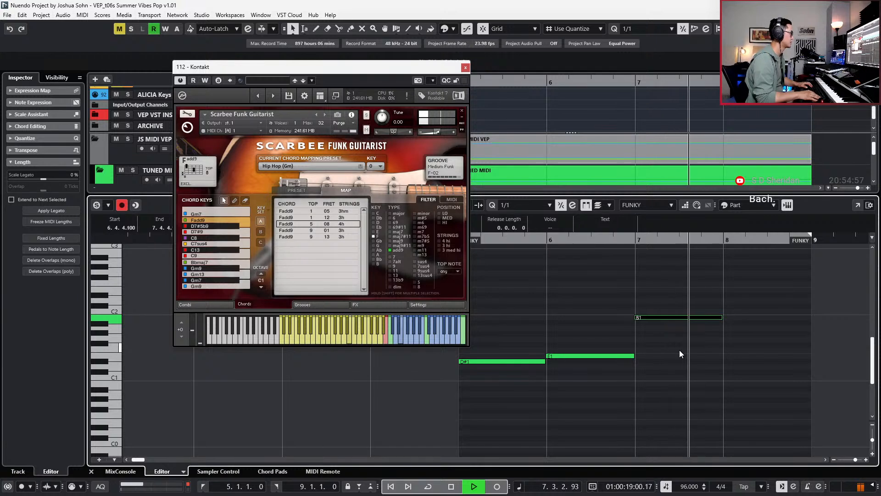
key(space)
- Duplicate the B1 chord note into bar 8 and audition the last bar
key(ctrl+d)
click(737, 318)
key(ctrl+KP_Subtract)
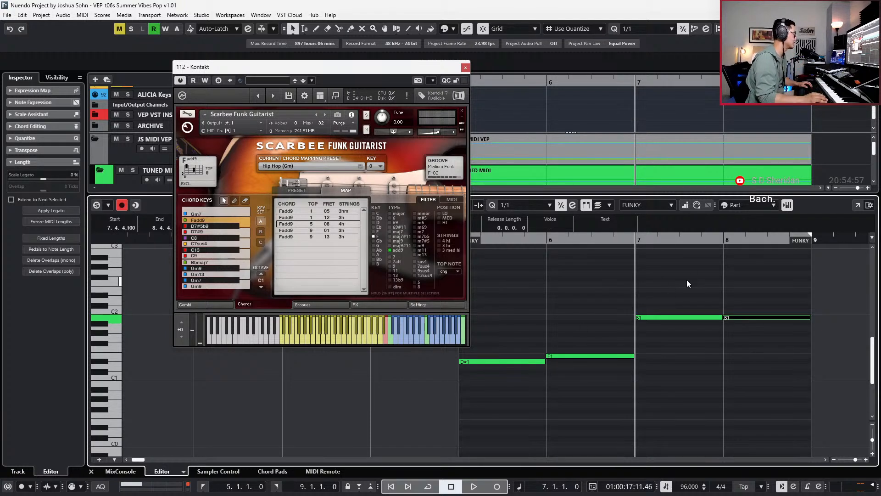
key(l)
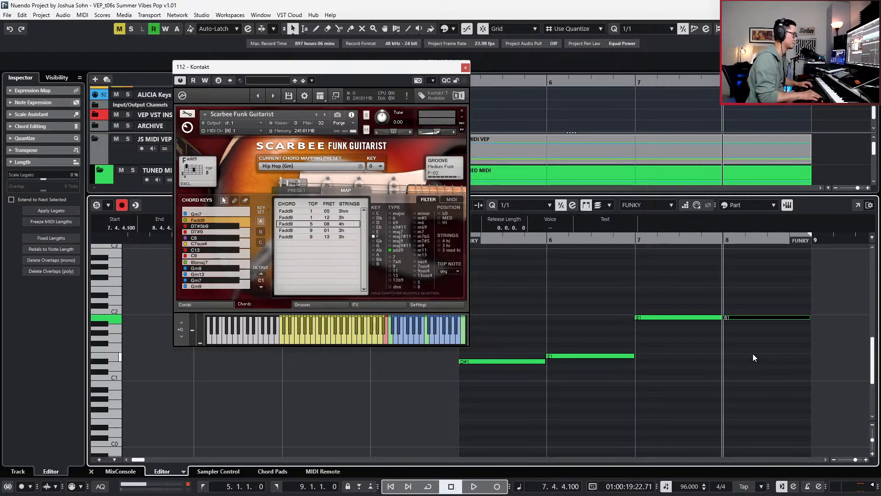
key(space)
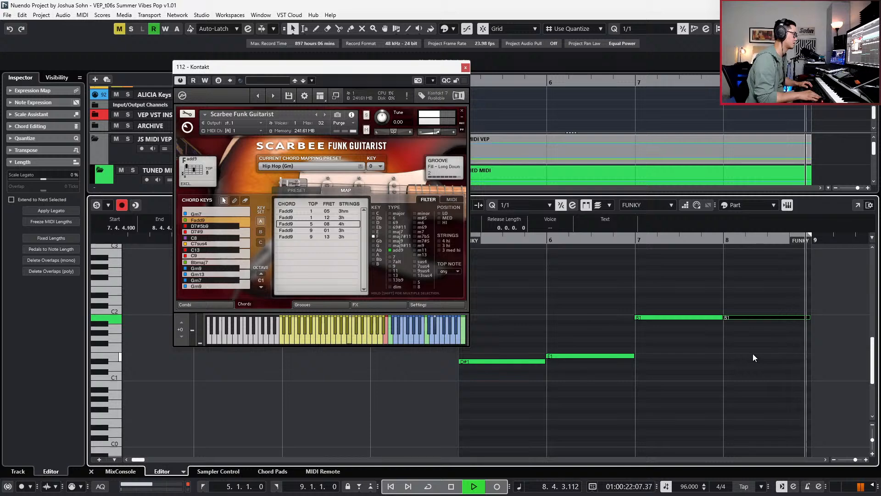
key(space)
- Close the note editor and the Scarbee Funk Guitarist window, leaving the FUNKY part in bars 5–8 selected
drag(762, 286, 701, 334)
click(767, 330)
key(Return)
key(g)
key(g)
key(g)
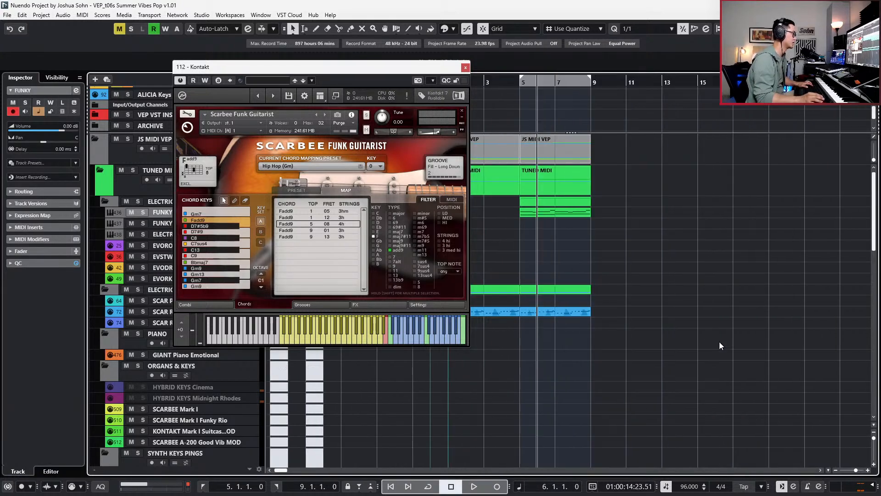
click(561, 214)
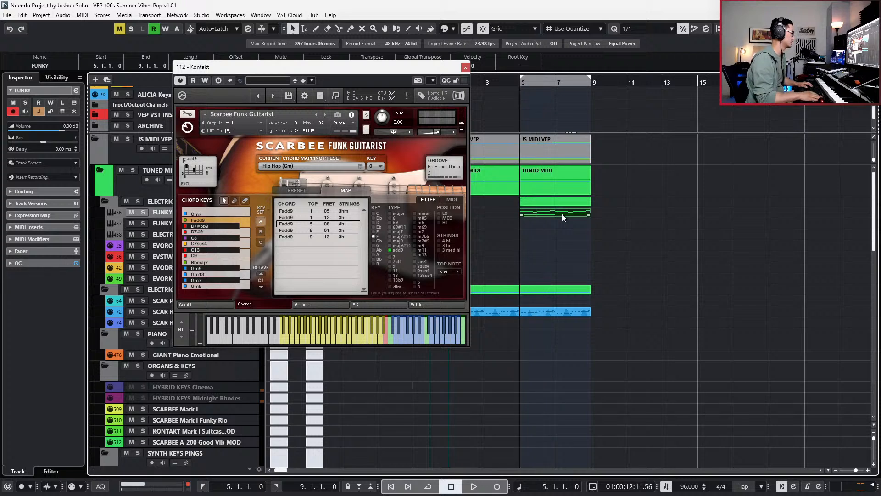
click(466, 67)
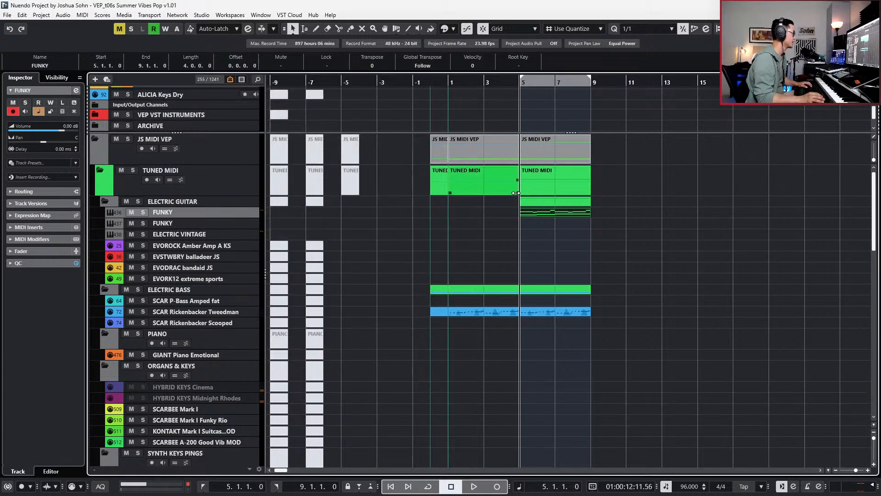
- Open the FUNKY channel settings and try panning the guitar left to about L75 while auditioning it
key(KP_Subtract)
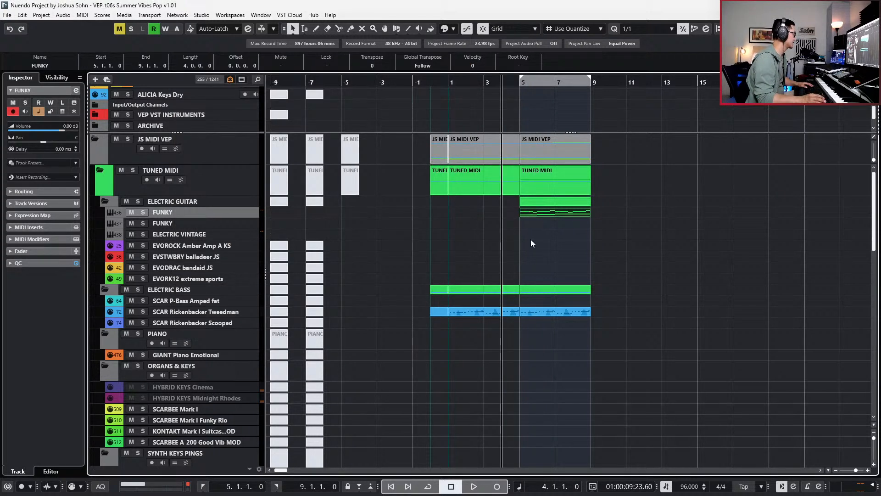
key(KP_Add)
key(e)
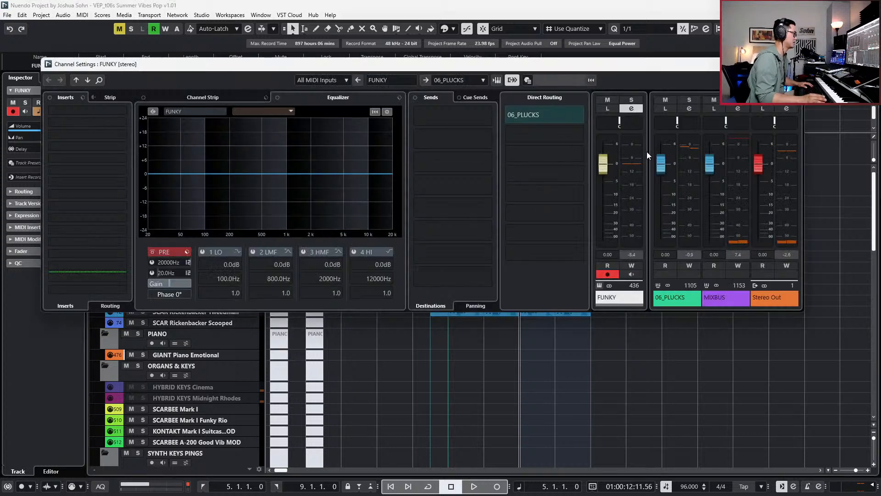
click(640, 119)
drag(640, 119, 610, 121)
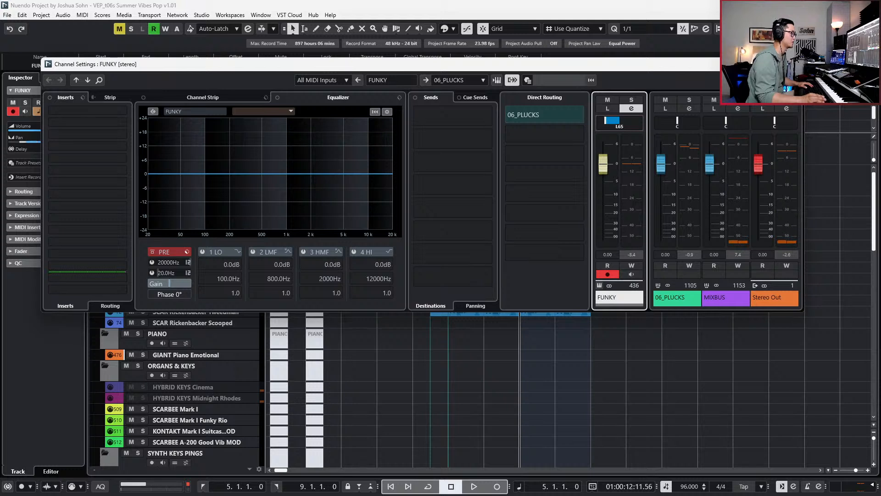
key(space)
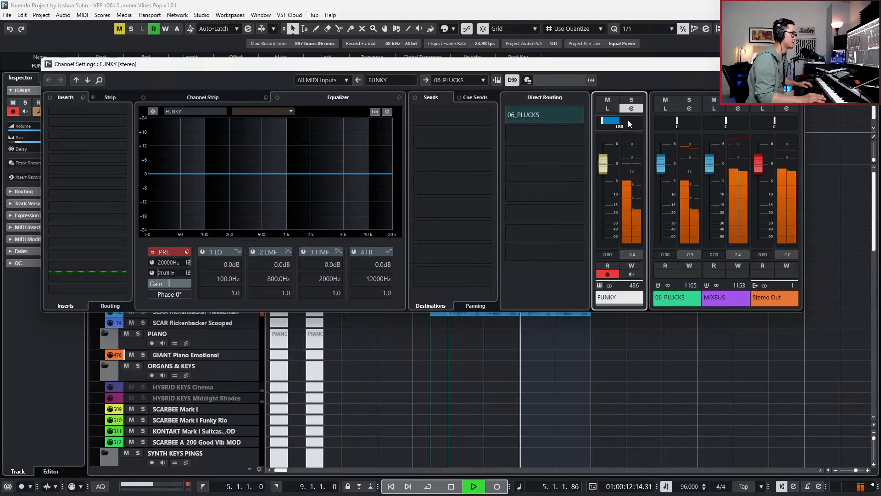
drag(627, 123, 629, 122)
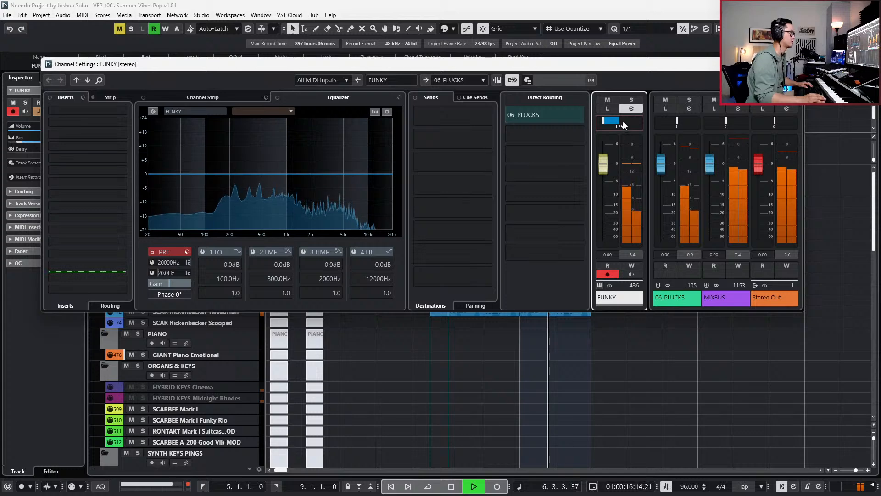
key(space)
- Pan the FUNKY channel right to R71
drag(620, 126, 651, 125)
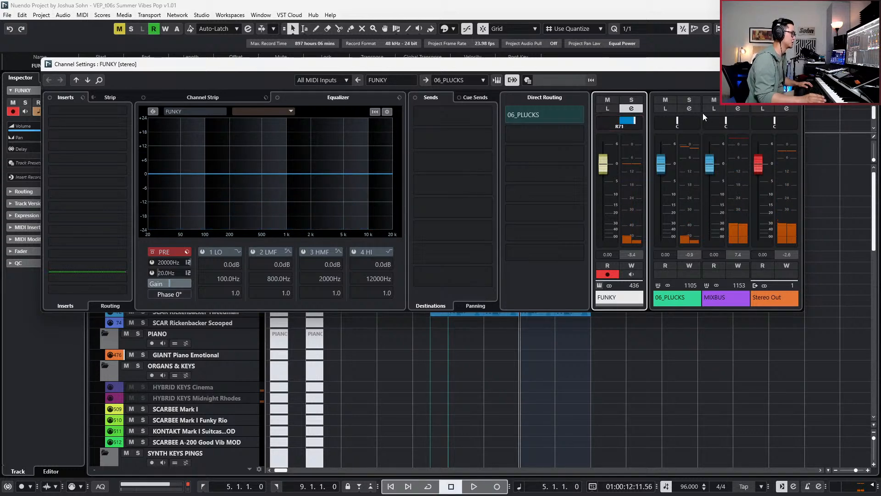
key(Escape)
key(e)
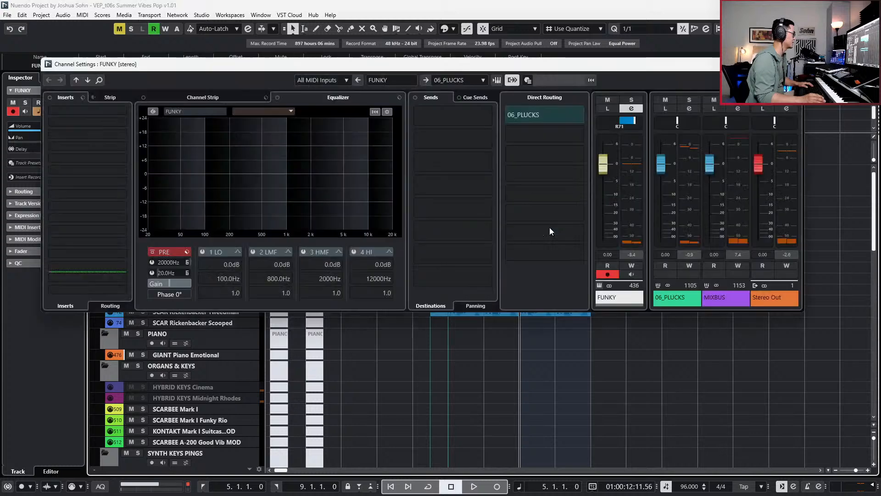
- Add an active post-fader send from FUNKY to VERB06-PLKS at a level of -20.9 and audition it
click(483, 115)
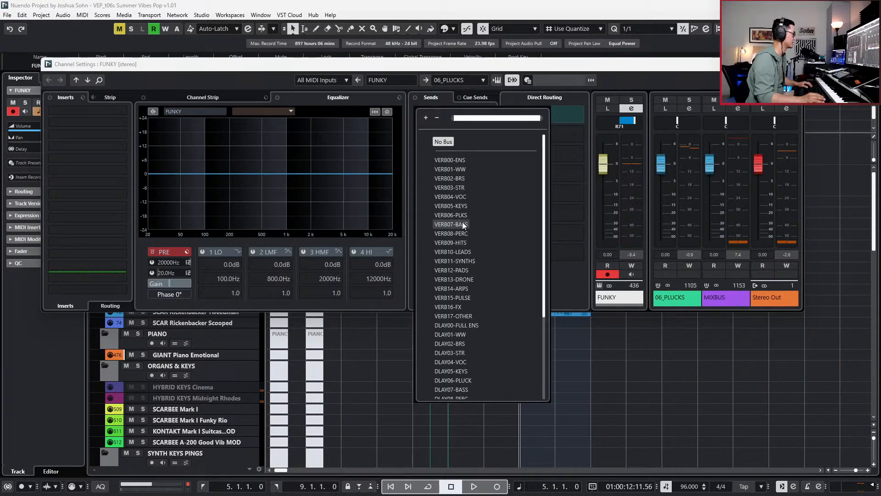
click(461, 216)
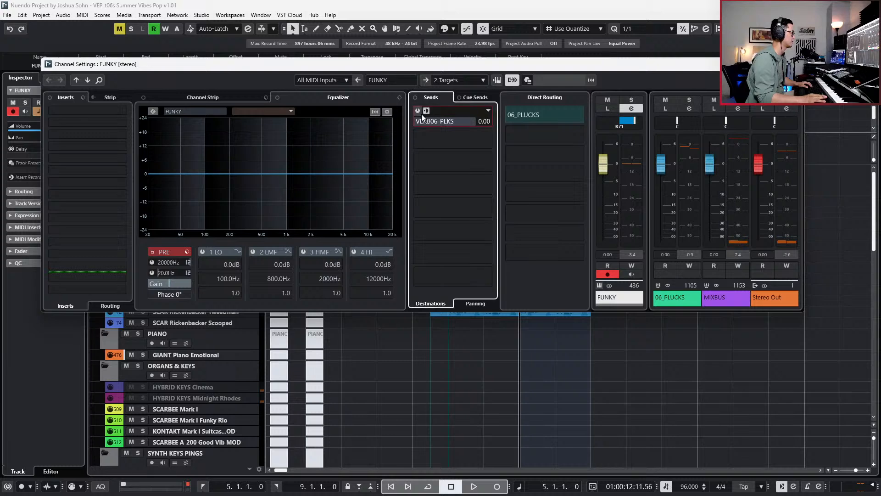
click(418, 111)
click(425, 111)
drag(445, 120, 400, 123)
key(space)
key(space)
- Open the ValhallaVintageVerb effect behind the VERB06-PLKS send
right_click(421, 122)
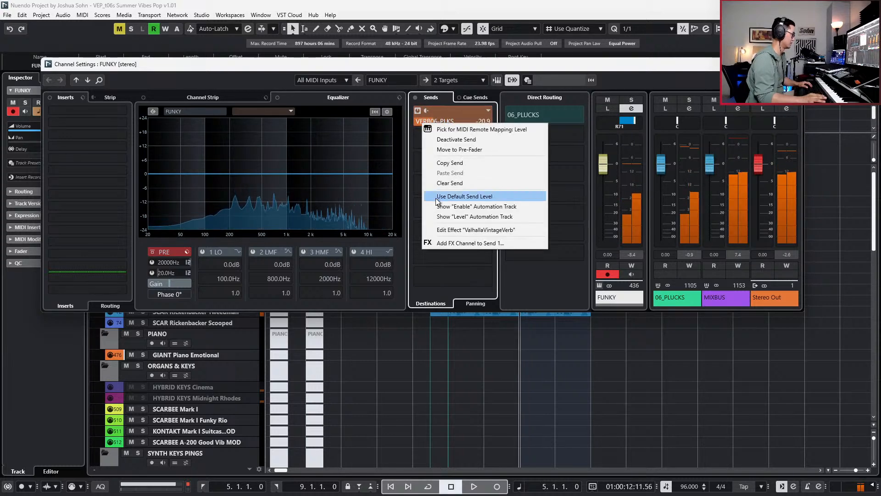
click(472, 229)
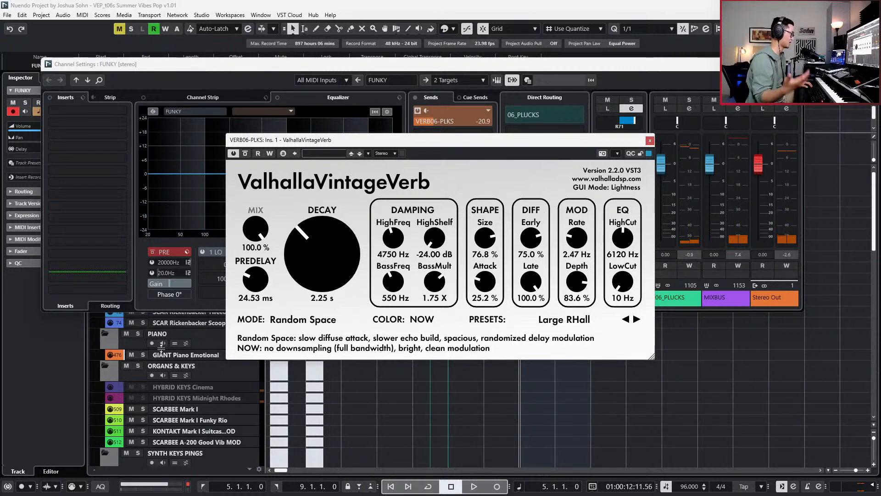
- Load the A Plate preset from the Plates category in ValhallaVintageVerb and audition it
click(590, 316)
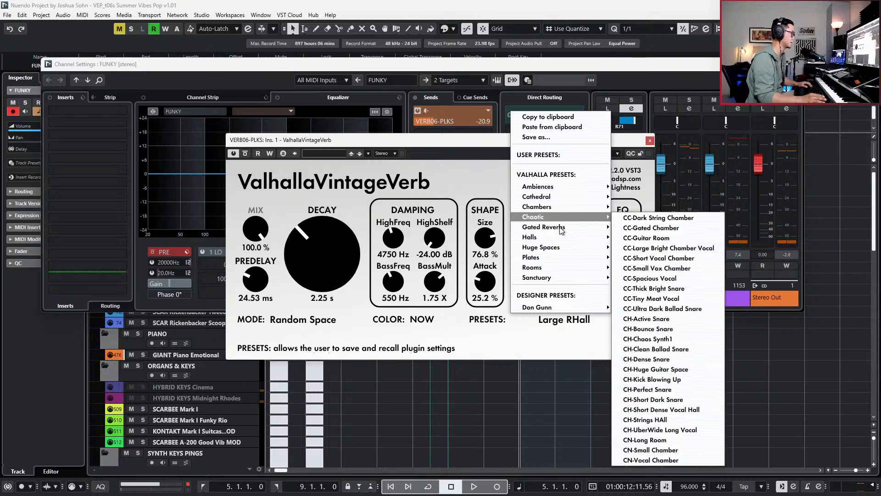
mouse_move(557, 261)
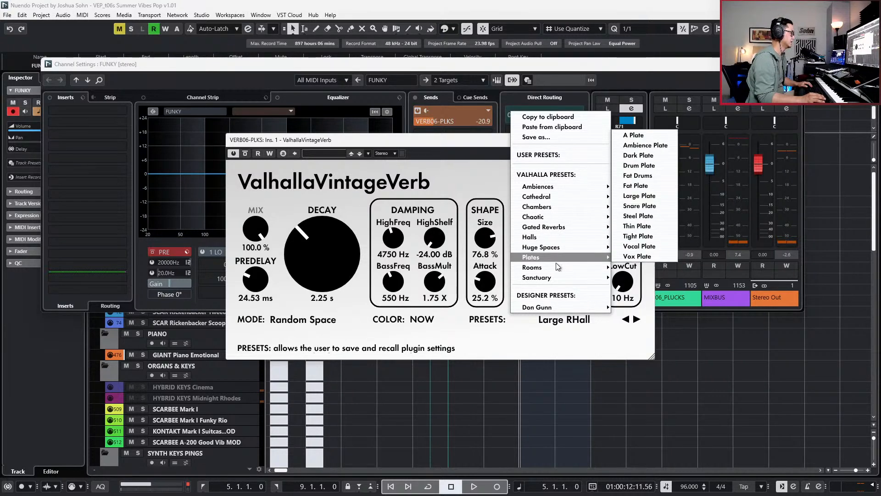
mouse_move(563, 188)
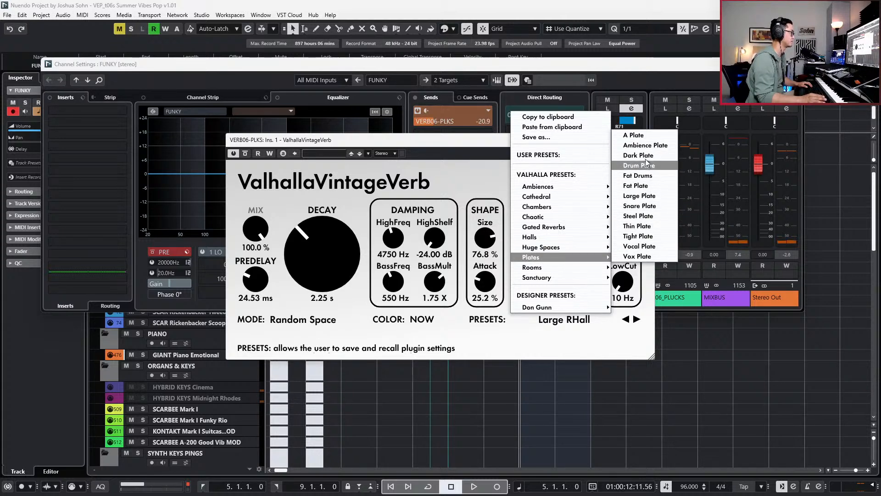
click(638, 135)
key(space)
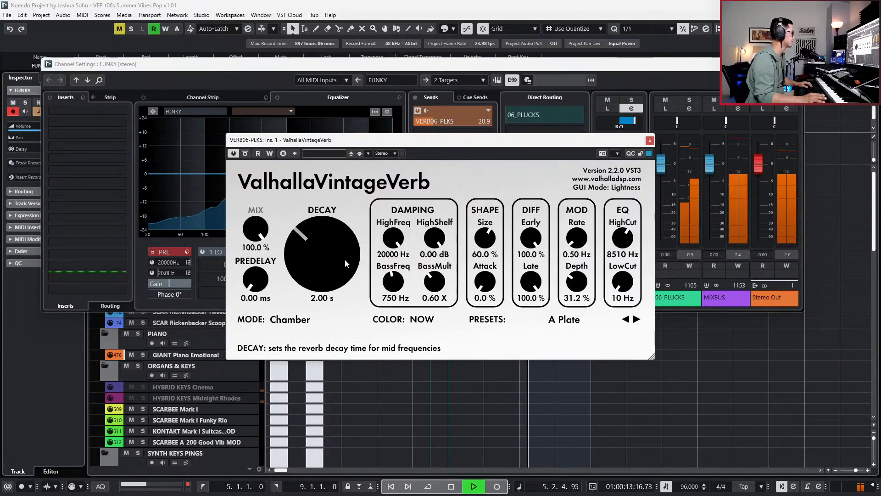
key(space)
- Solo the FUNKY guitar, move the reverb window aside and audition the plate reverb on it
key(s)
drag(522, 140, 461, 142)
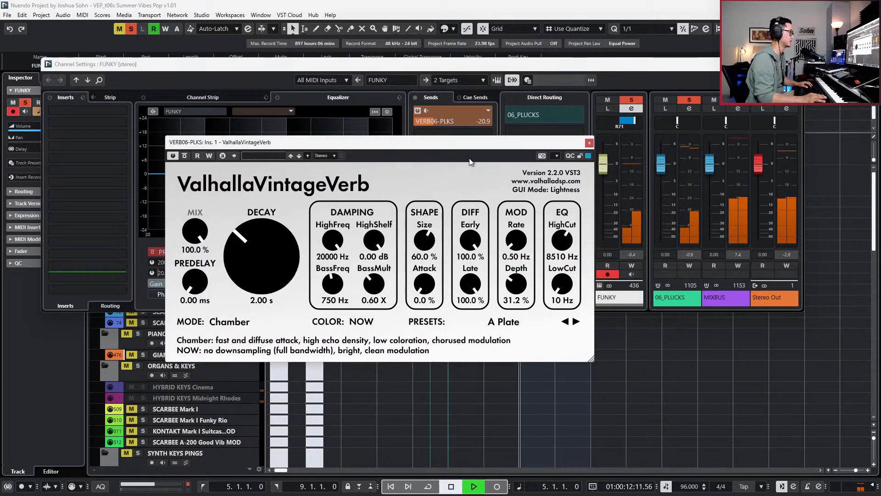
key(space)
click(186, 157)
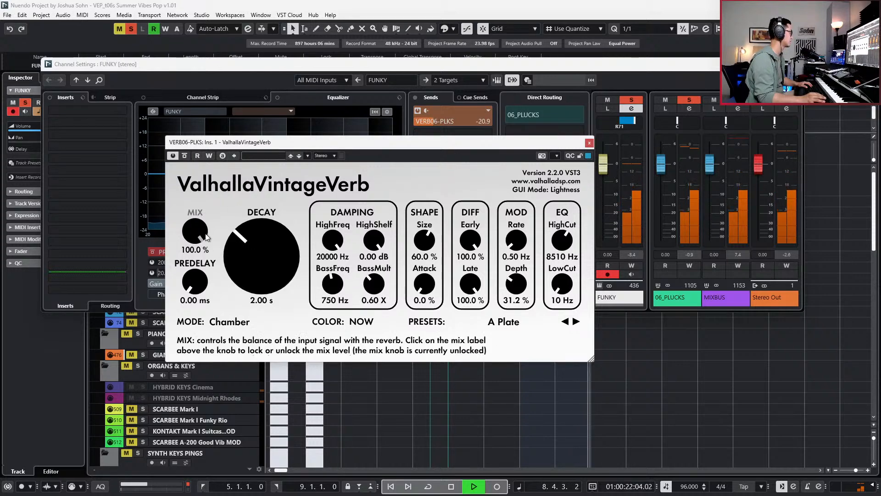
key(space)
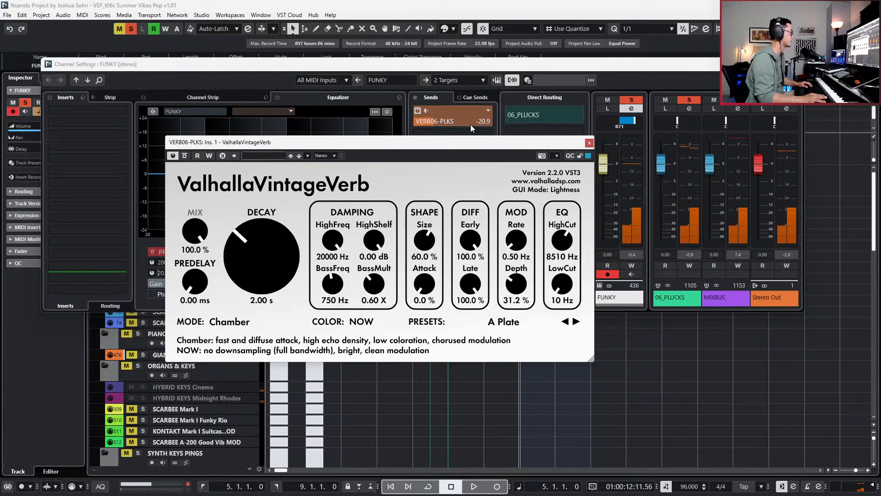
- Unsolo the guitar, raise its VERB06-PLKS send to -16.1 during playback, and close the reverb window
key(s)
key(space)
drag(471, 123, 495, 124)
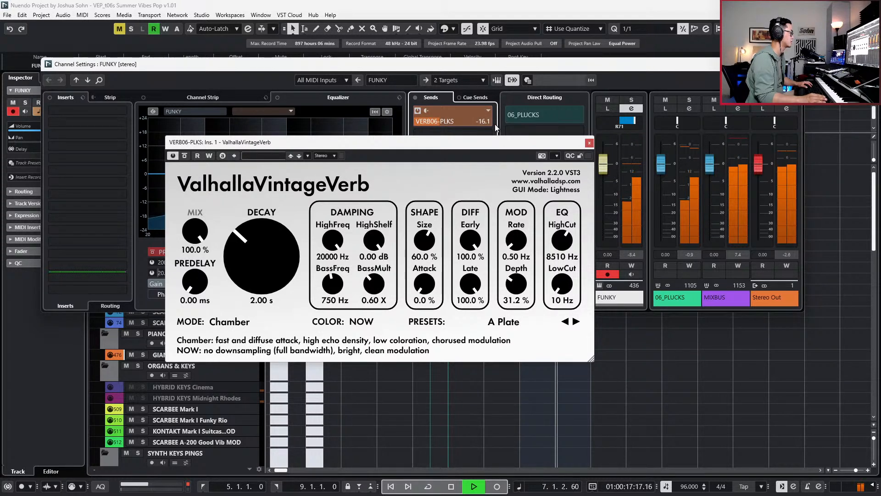
click(589, 143)
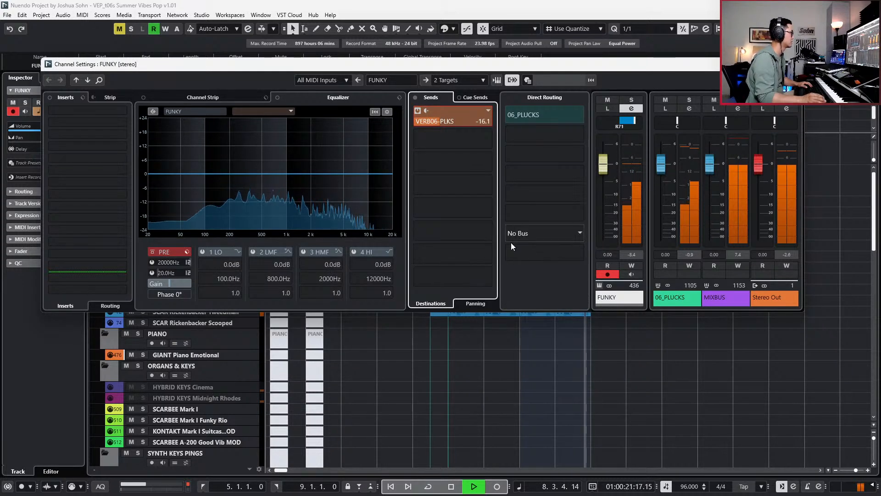
key(space)
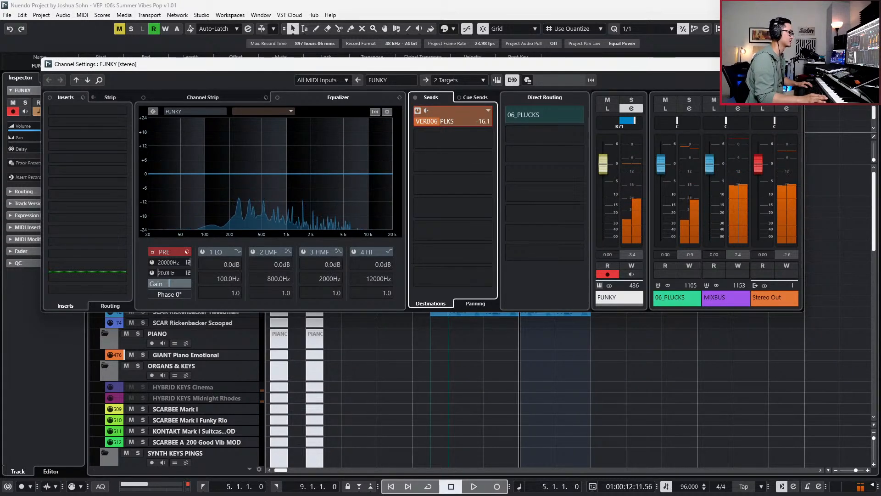
- Close the channel settings and duplicate the FUNKY guitar clip from bars 5–9 to bar 9
click(795, 65)
scroll(627, 218, up, 1)
drag(604, 219, 579, 214)
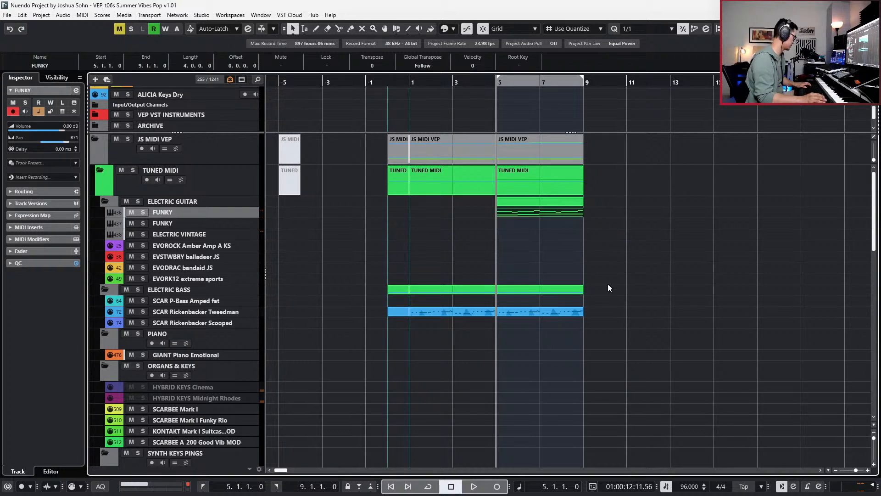
key(ctrl+d)
- Duplicate the SCAR Rickenbacker Tweedman bass clip from bars 5–9 to bar 9
drag(599, 303, 552, 338)
scroll(552, 340, down, 3)
drag(602, 405, 566, 400)
scroll(569, 401, down, 1)
key(ctrl+d)
- Duplicate the POLY Kick Stubble and POLY Snare Street Snaps clips from bars 5–9 to bar 9
scroll(606, 390, down, 3)
drag(597, 356, 507, 404)
click(595, 386)
scroll(594, 385, down, 3)
drag(419, 297, 483, 378)
scroll(480, 346, down, 6)
key(g)
drag(505, 339, 574, 382)
key(g)
drag(575, 310, 555, 362)
shift+click(558, 193)
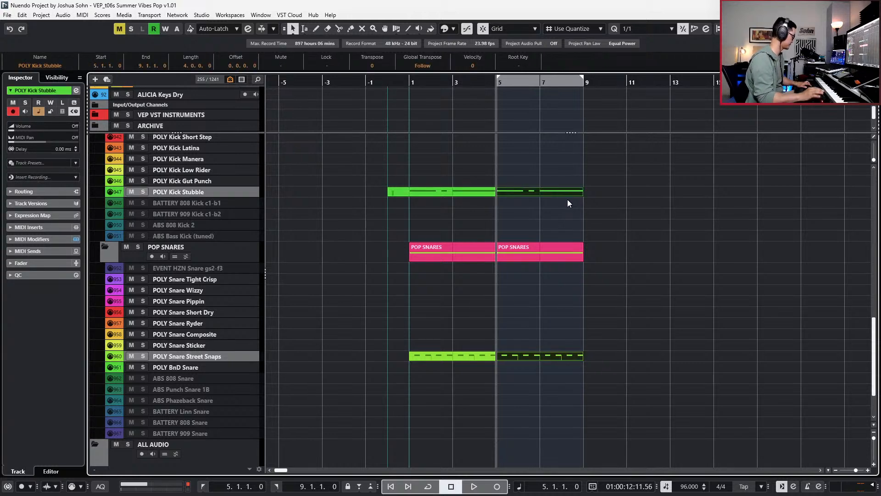
key(ctrl+d)
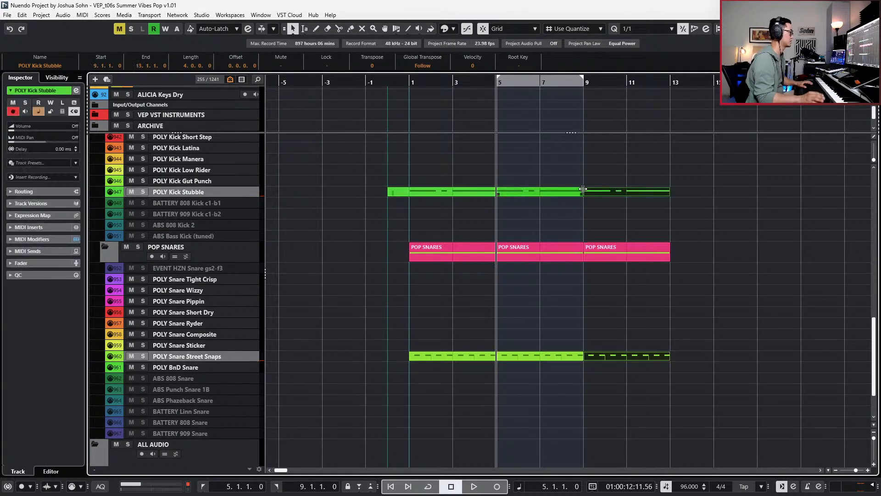
- Set the locators around both FUNKY guitar clips, from bar 5 to bar 13, and turn on cycle playback
scroll(557, 210, up, 15)
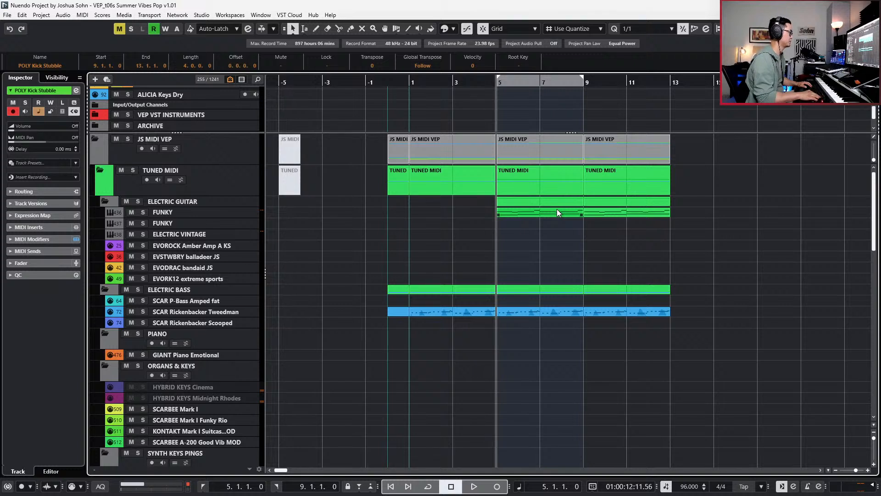
drag(552, 240, 618, 211)
key(p)
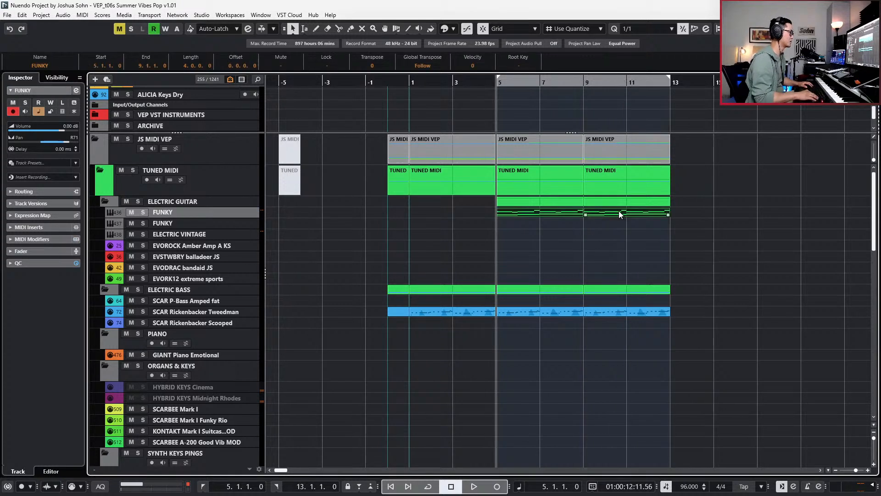
key(KP_Divide)
key(KP_Subtract)
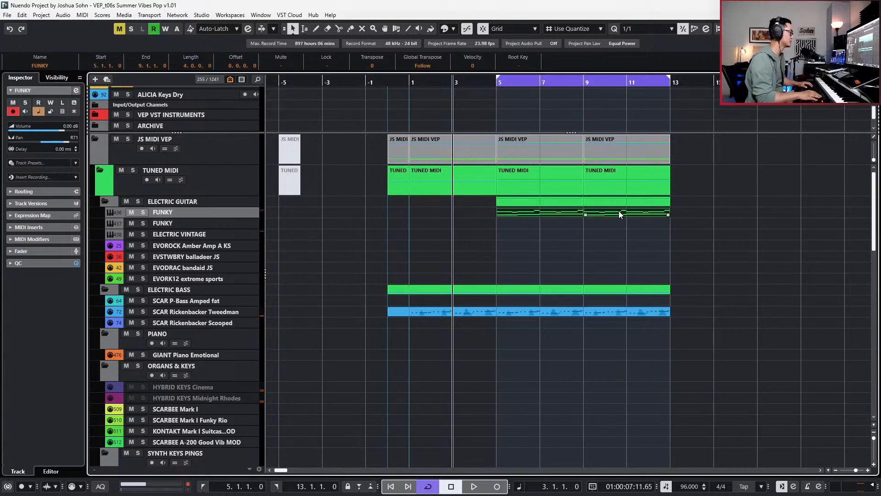
key(KP_Divide)
key(KP_Divide)
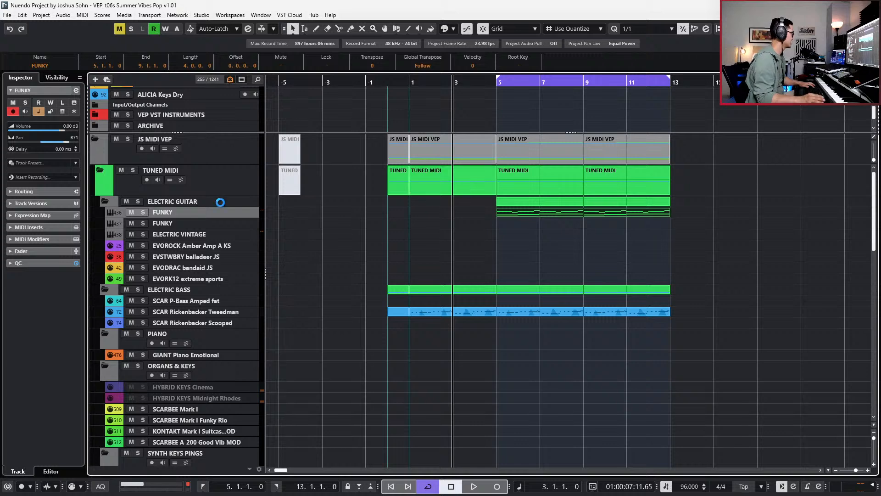
- Move the Kontakt window clear of the track list and rename the first FUNKY track as S-FUNK Hip Hop JS
drag(237, 67, 454, 93)
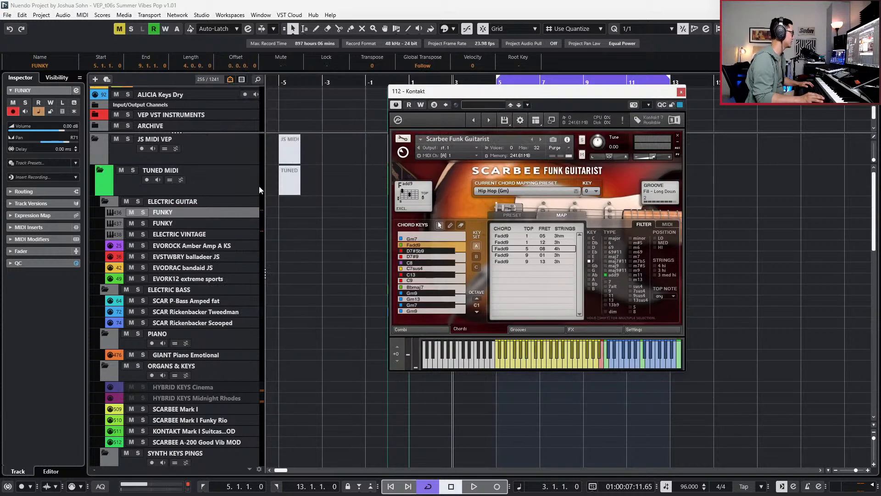
double_click(207, 211)
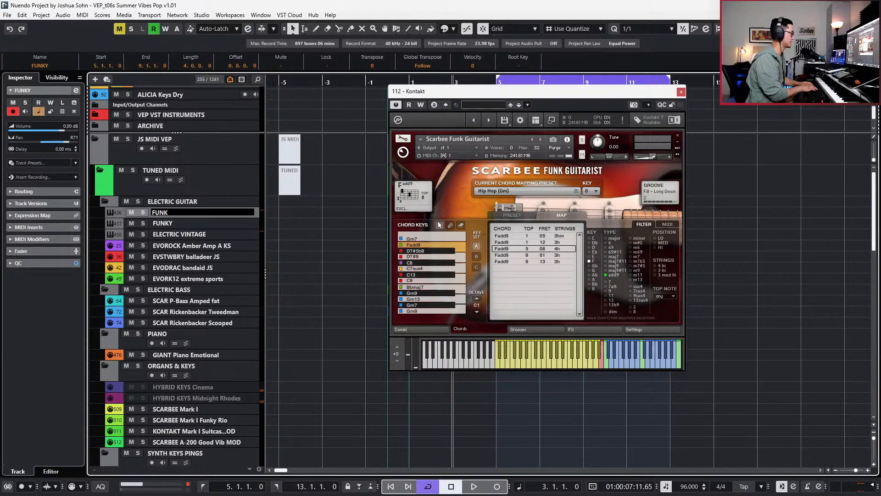
text(-)
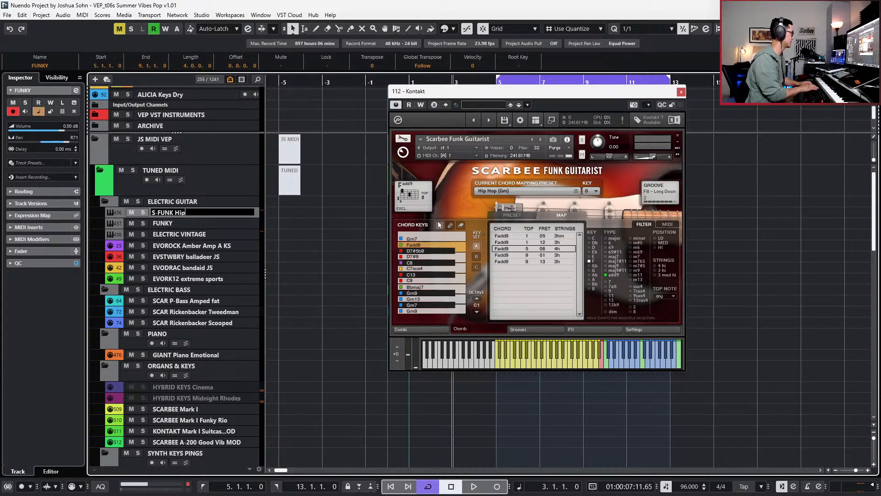
key(Return)
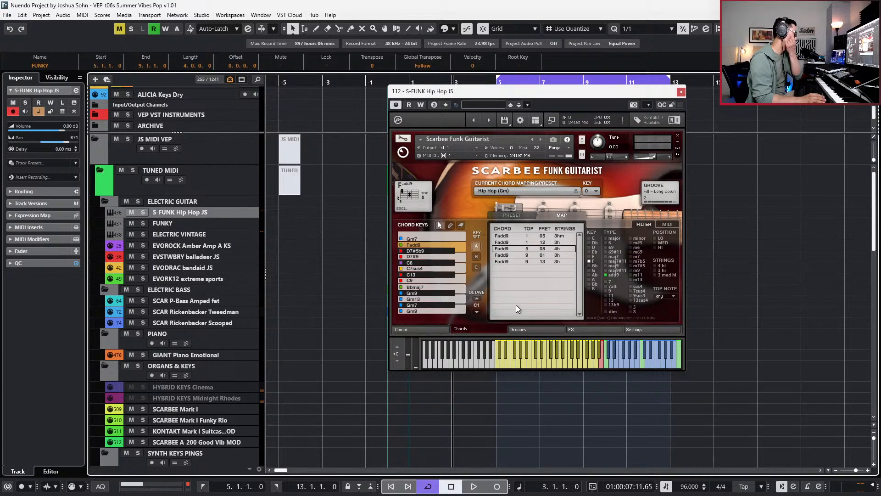
- Show the guitar's groove mapping preset and rename the track as S-FUNK Hip Hop-Med Funk JS
click(531, 329)
double_click(202, 212)
click(202, 212)
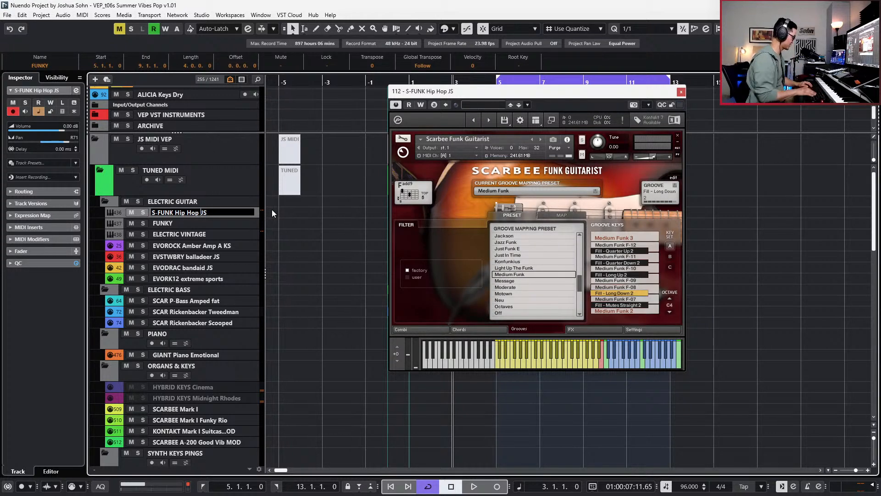
text(-Med)
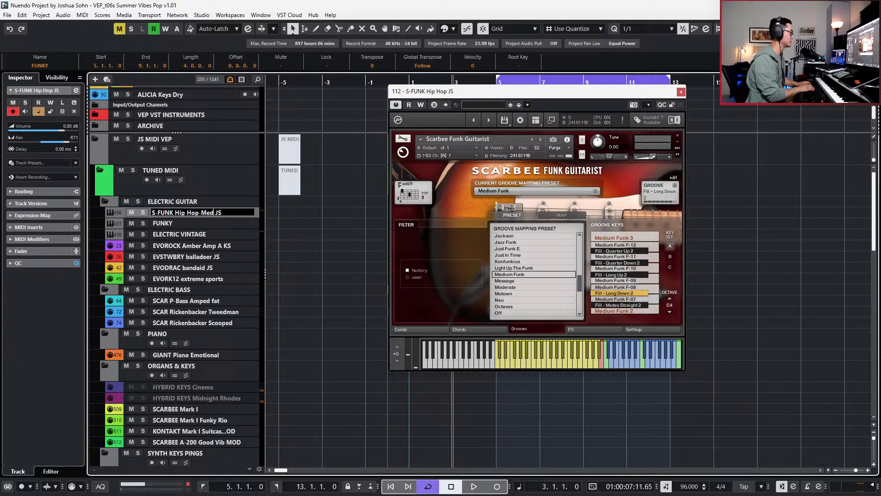
text( Funk)
key(Return)
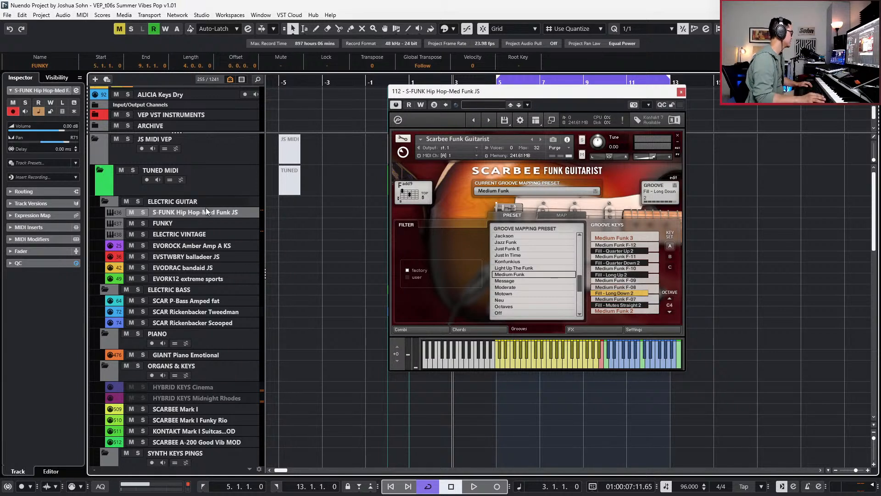
- Leave the track name editing, select the second FUNKY track and close the Scarbee Funk Guitarist window
double_click(234, 213)
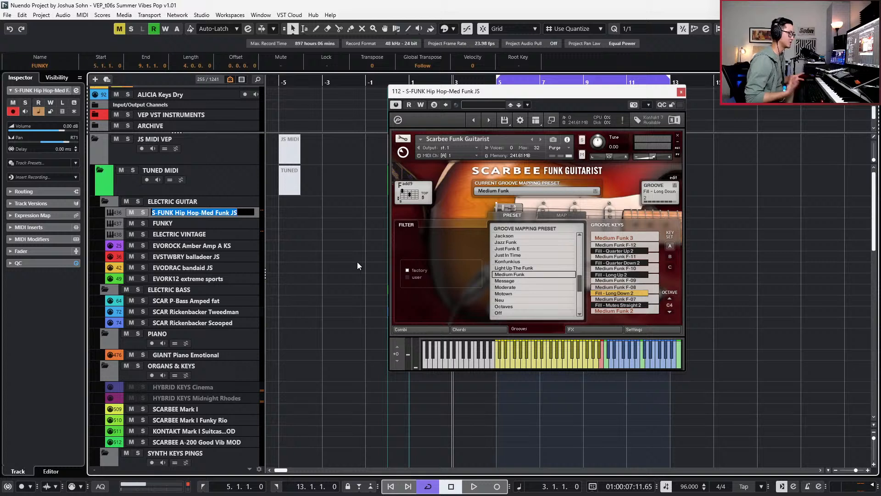
click(195, 222)
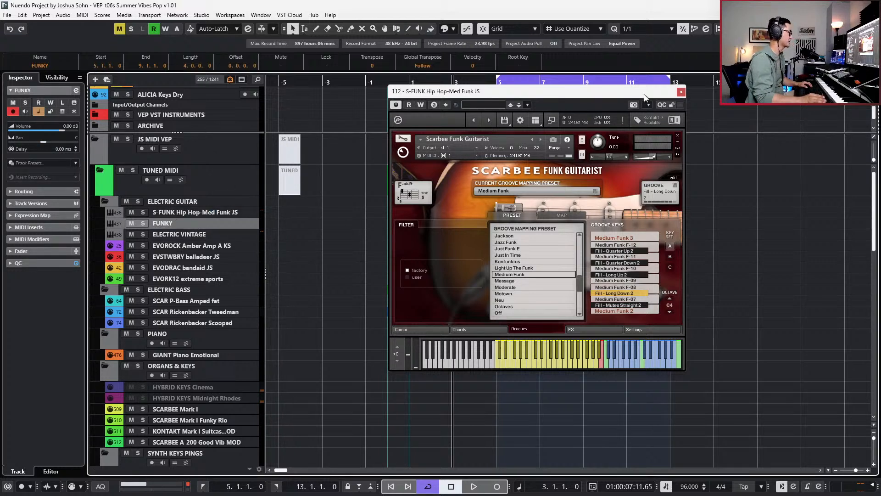
click(681, 92)
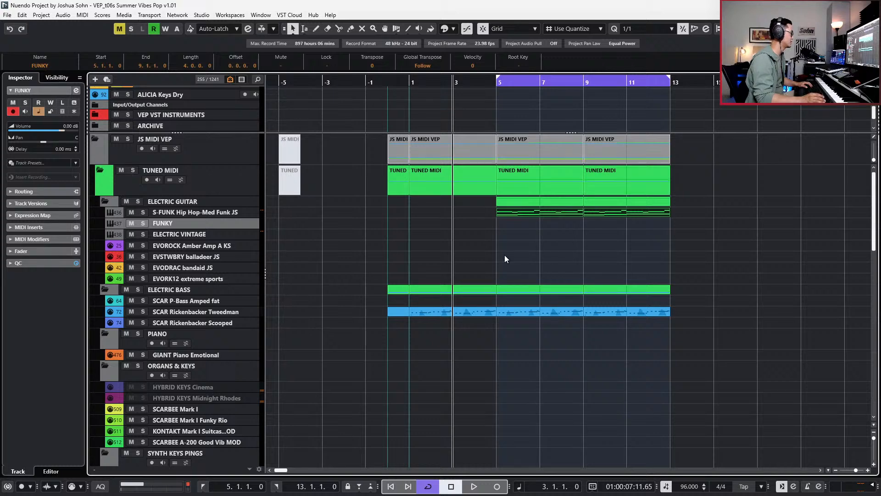
- Open the channel settings of S-FUNK Hip Hop-Med Funk JS, solo the track and audition it
click(224, 213)
key(e)
key(s)
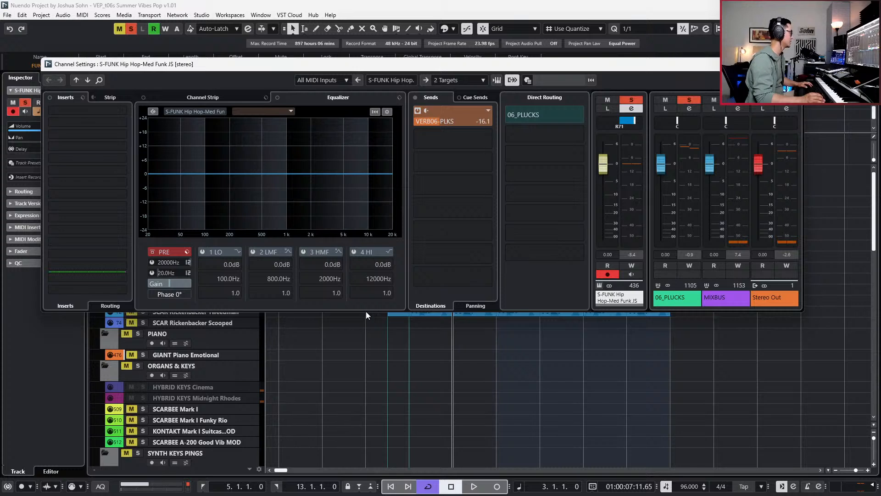
key(space)
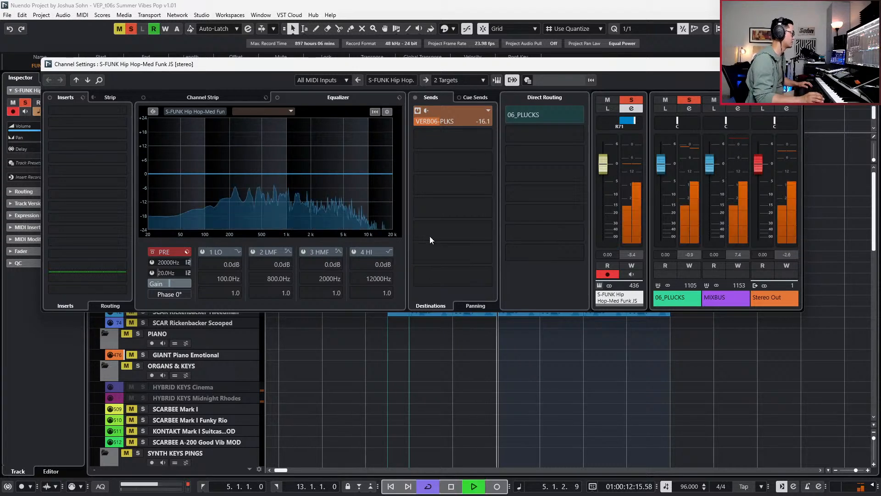
key(space)
- Search the plug-ins for "effect" and load EffectRack in the guitar channel's first insert slot
click(113, 109)
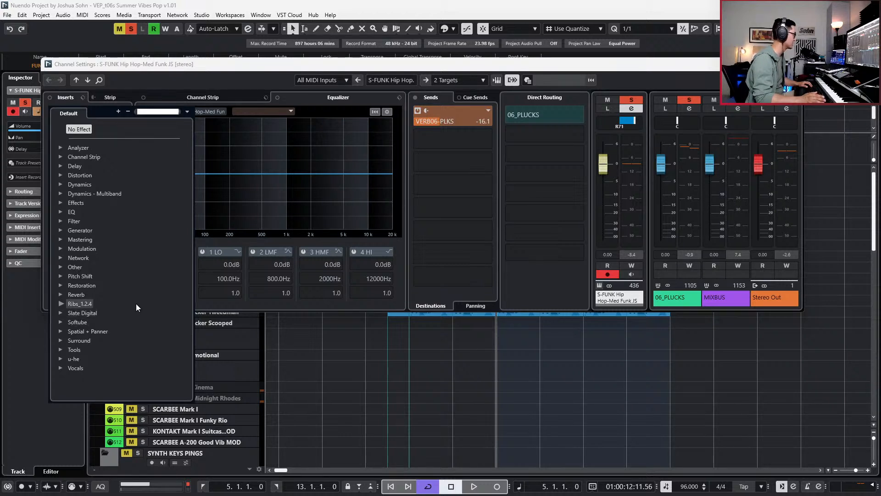
text(soun)
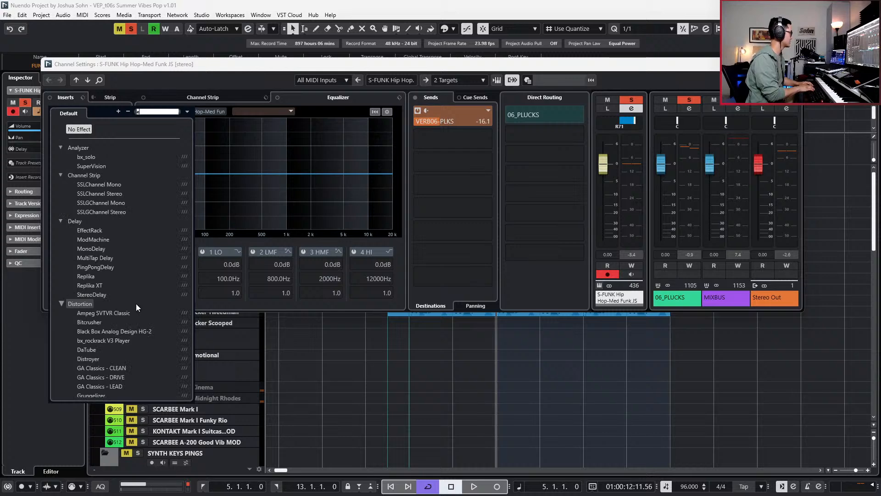
key(BackSpace)
key(BackSpace)
key(BackSpace)
key(BackSpace)
text(effect)
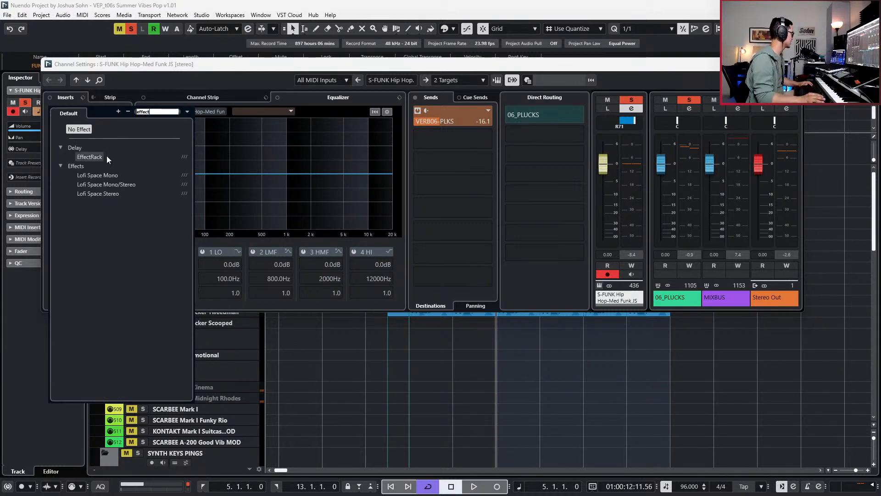
click(106, 156)
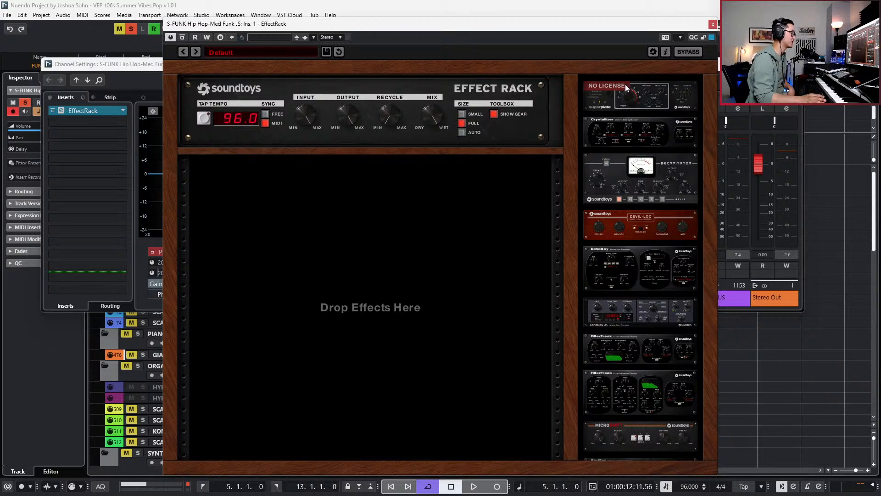
- Browse the available rack effects and add the Devil-Loc module to the empty Effect Rack
scroll(648, 147, down, 2)
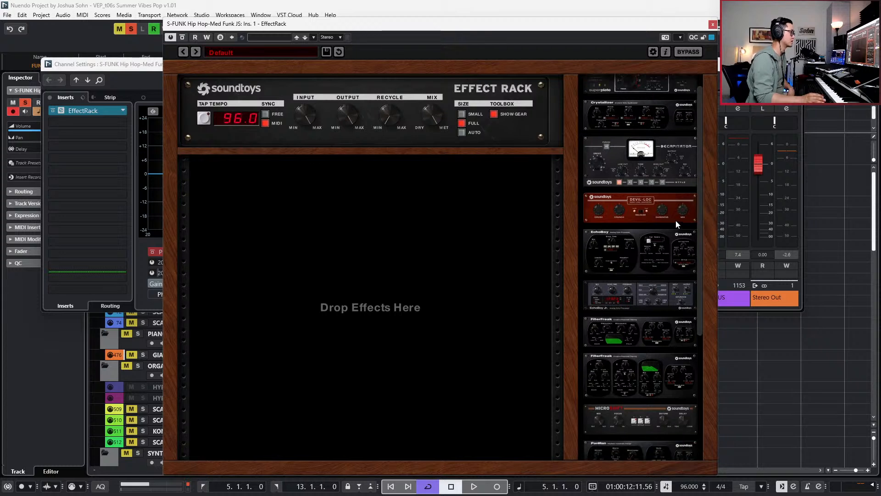
scroll(676, 221, down, 1)
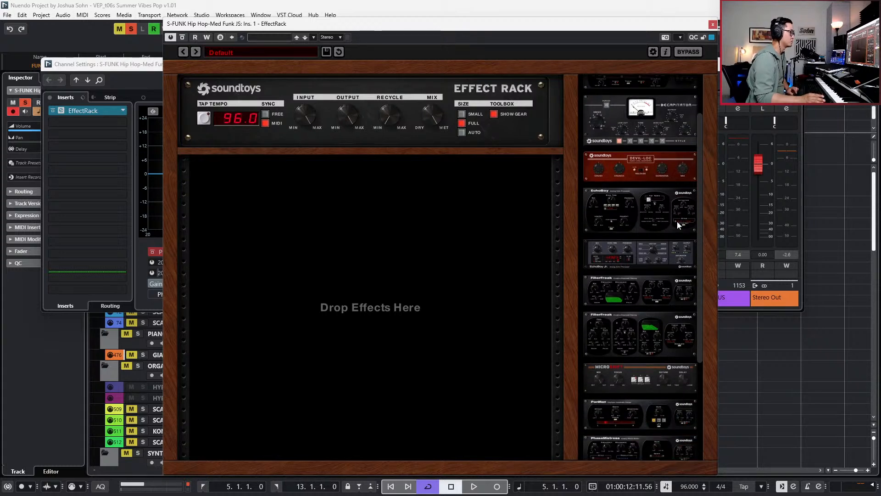
scroll(660, 260, down, 1)
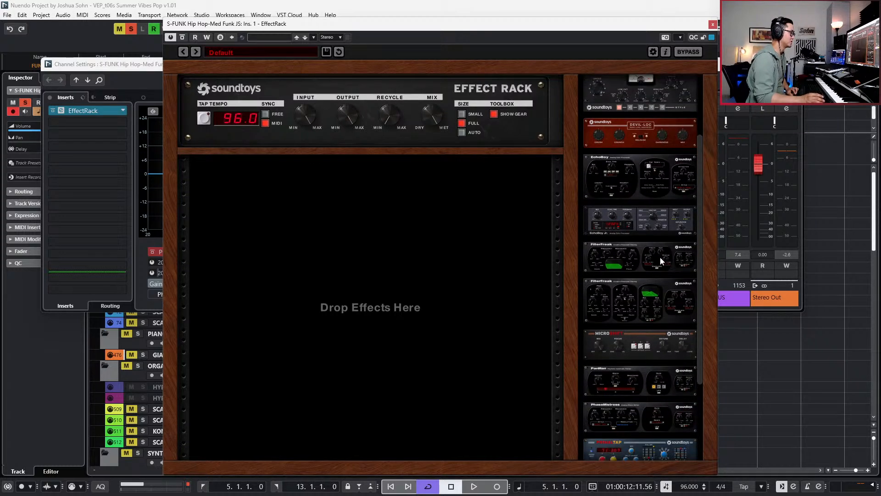
scroll(630, 230, down, 1)
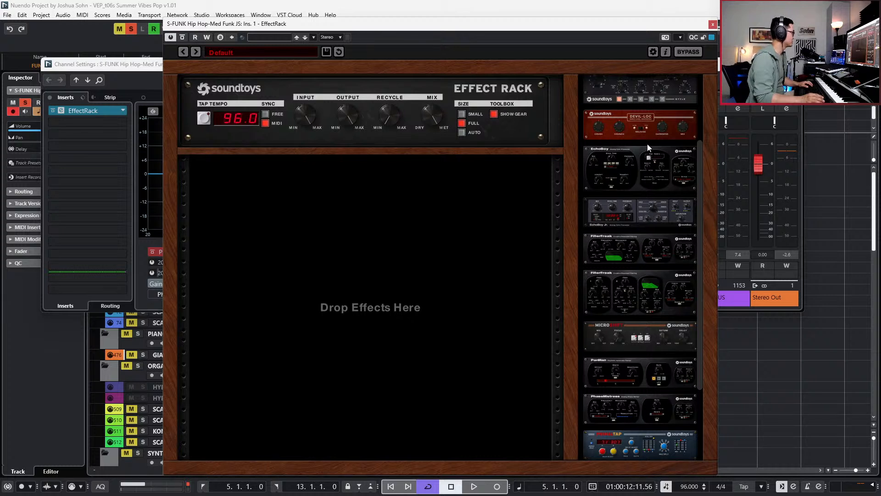
drag(633, 119, 479, 235)
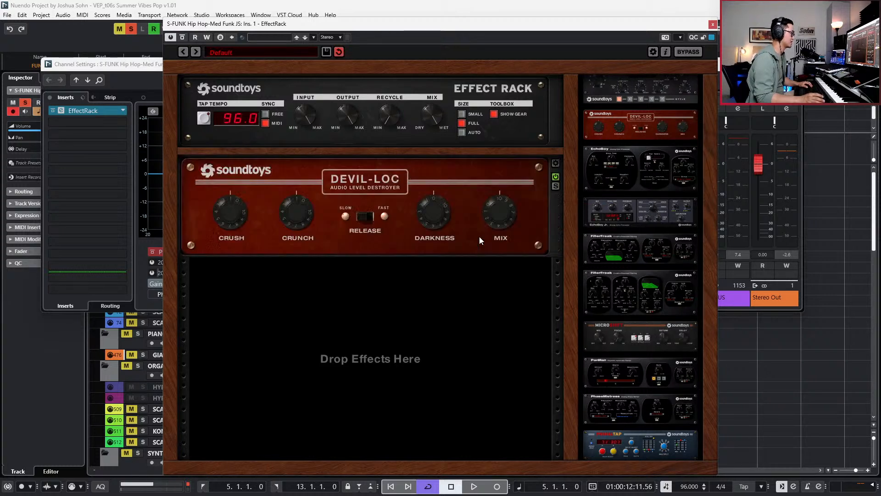
- Adjust Devil-Loc's Crunch and Crush amounts while auditioning the soloed guitar
drag(287, 214, 300, 202)
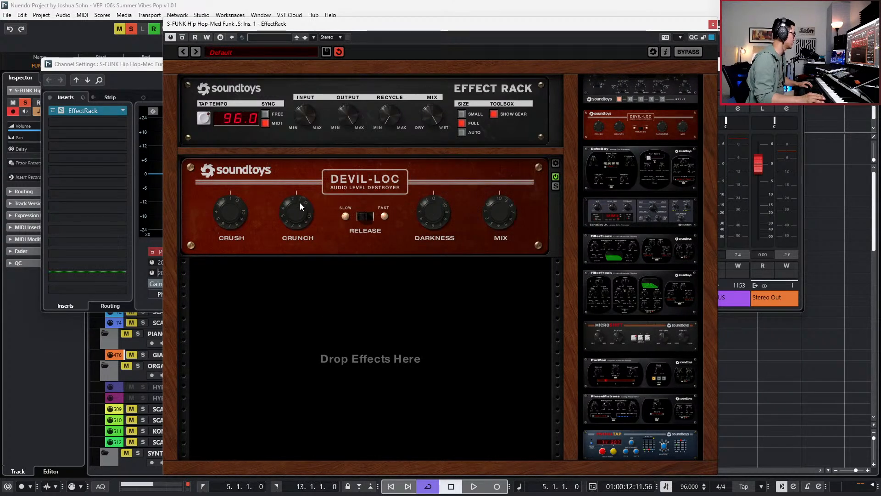
key(space)
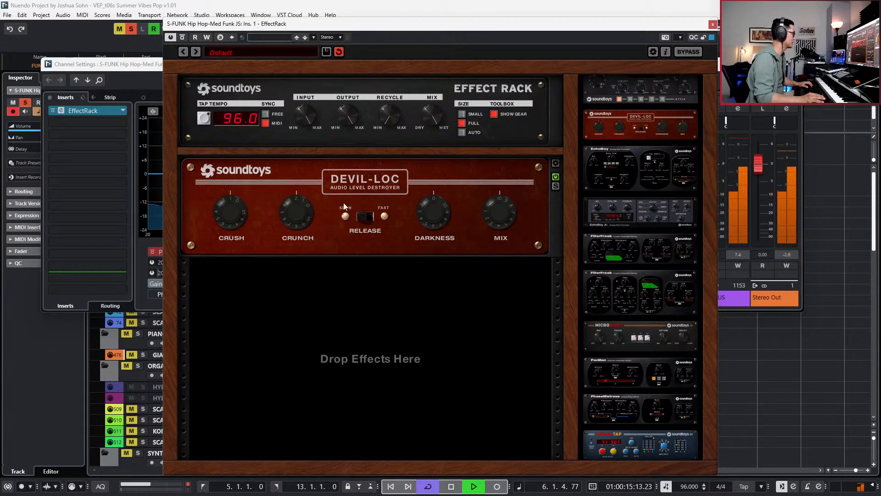
drag(307, 204, 307, 204)
drag(244, 211, 252, 198)
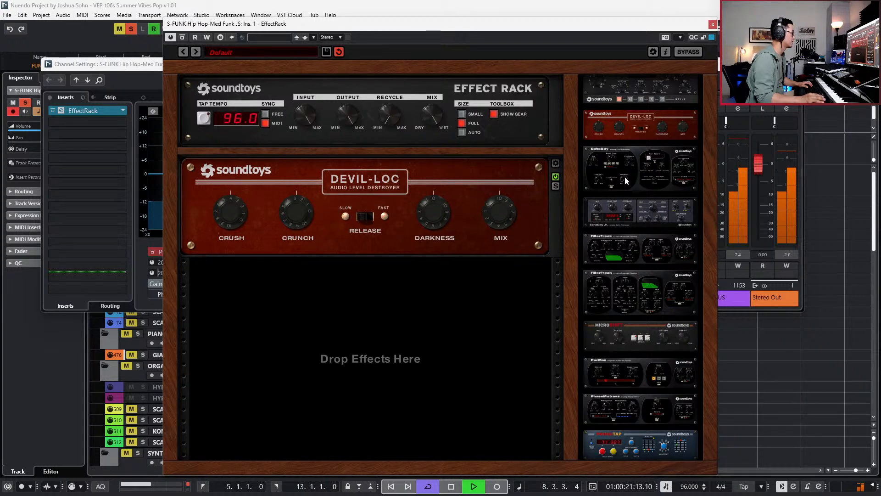
key(space)
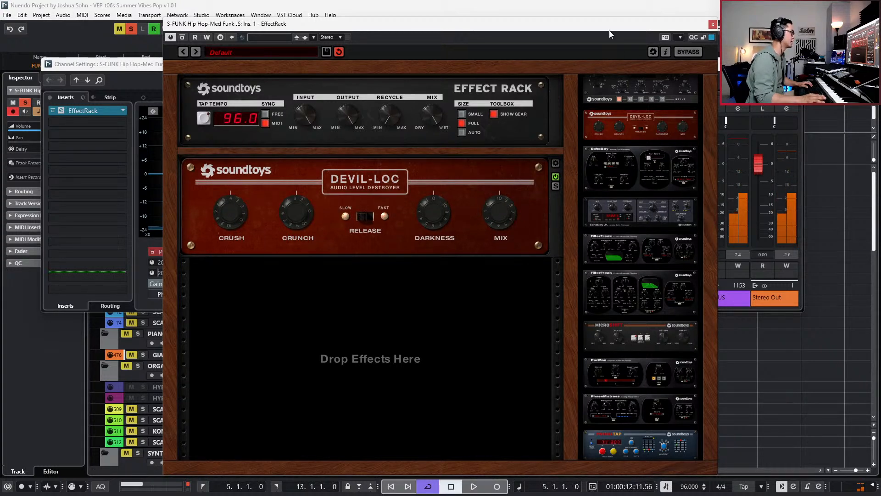
- Move the EffectRack window clear of the channel faders and lower the guitar's volume to about -10.1 dB during playback
drag(604, 24, 460, 12)
key(space)
drag(604, 158, 606, 192)
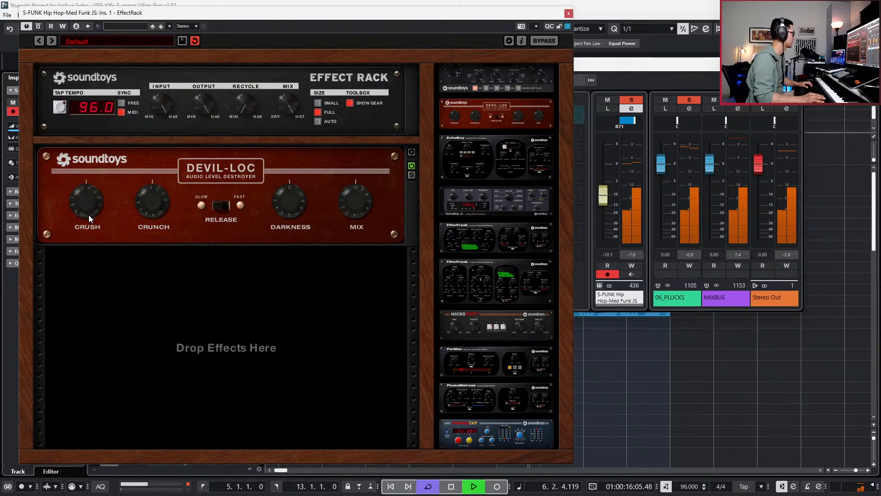
- Turn Devil-Loc's Crush down to 0 and fine-tune its Crunch and Darkness while listening to the guitar
drag(81, 236, 82, 250)
drag(145, 207, 145, 197)
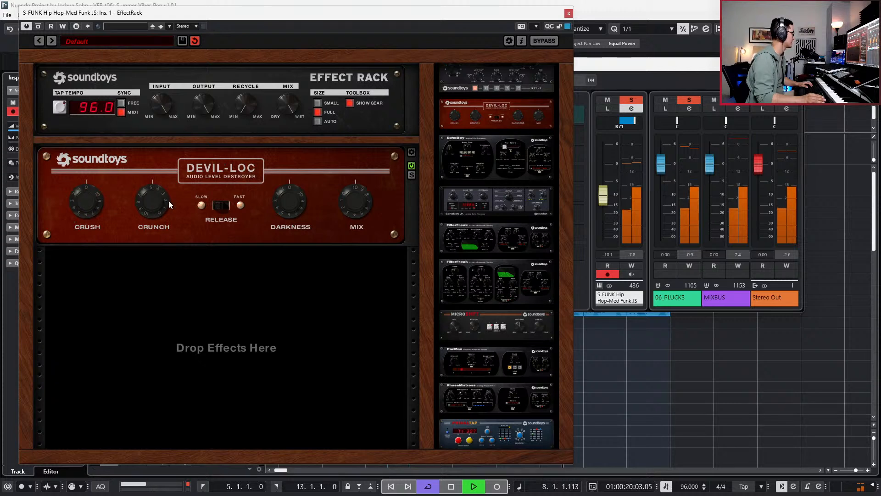
key(space)
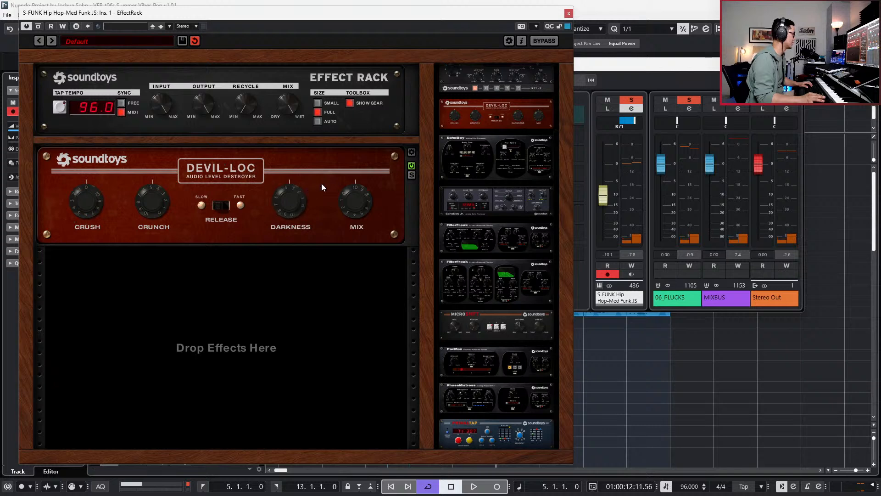
key(space)
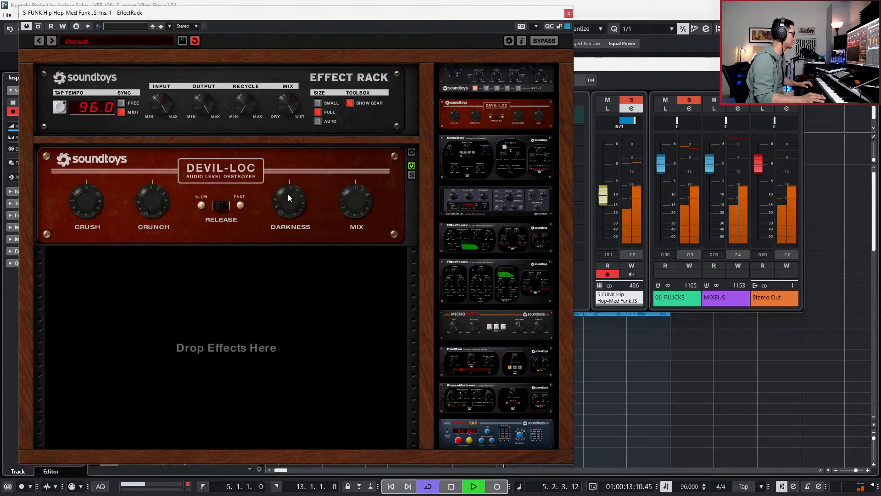
drag(274, 210, 274, 213)
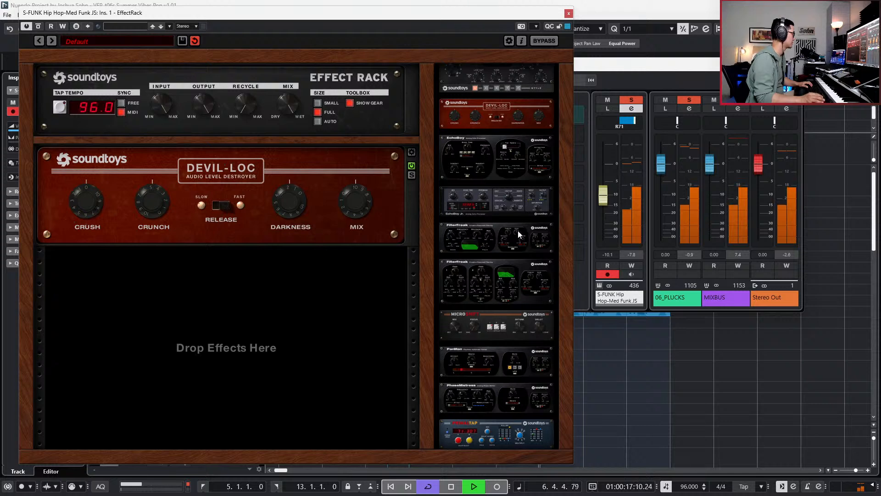
- Unsolo the guitar and lower its volume to -11.5 dB while hearing it in the full mix
click(609, 194)
key(s)
key(space)
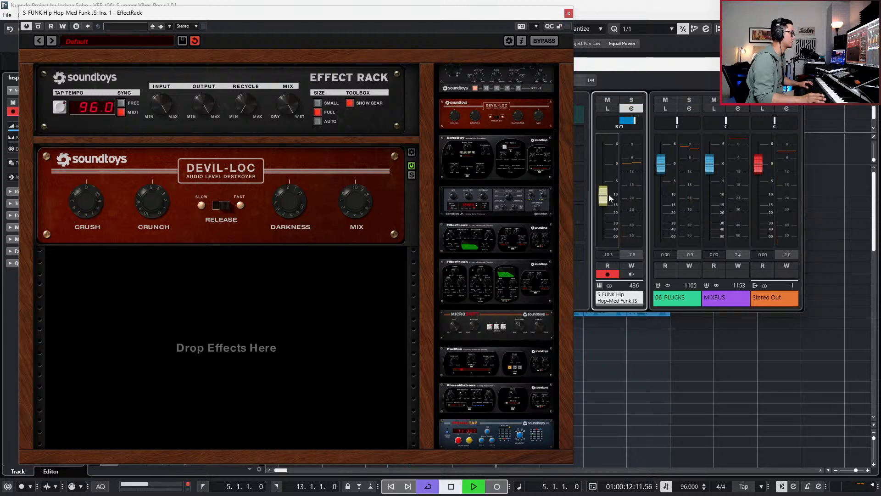
drag(604, 197, 607, 204)
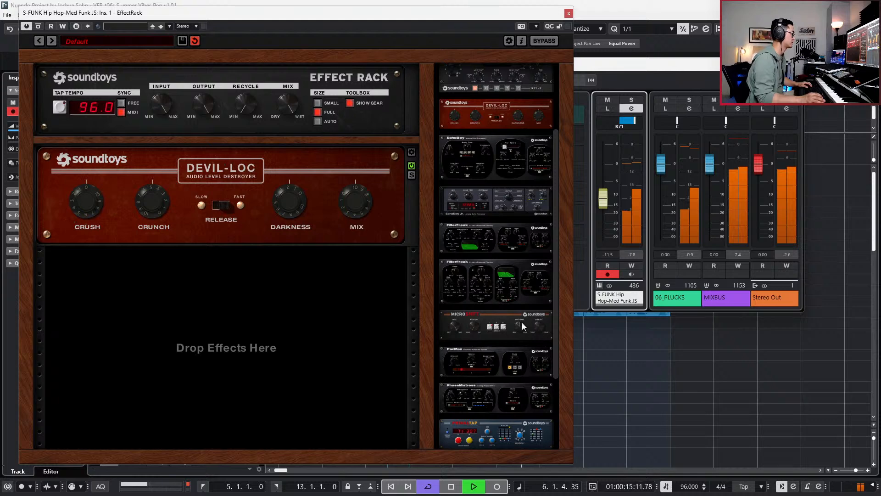
key(space)
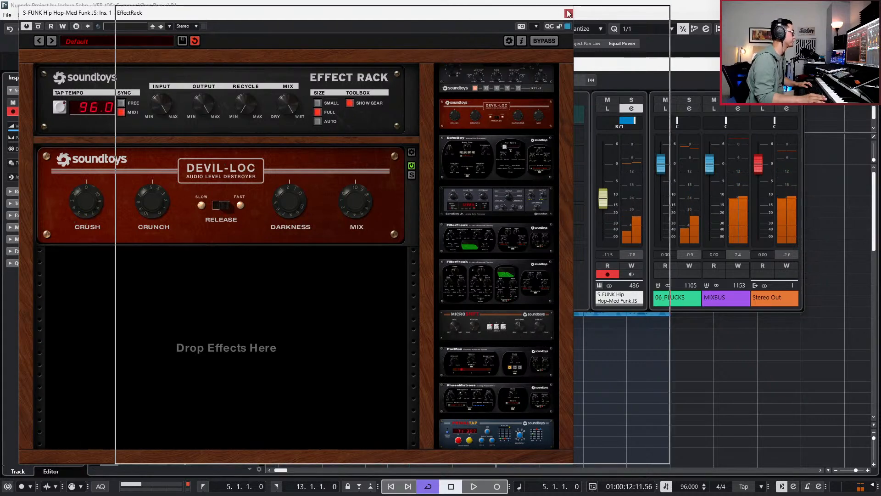
- Move the EffectRack window back over the channel settings and add the Radiator module below Devil-Loc
drag(568, 12, 697, 12)
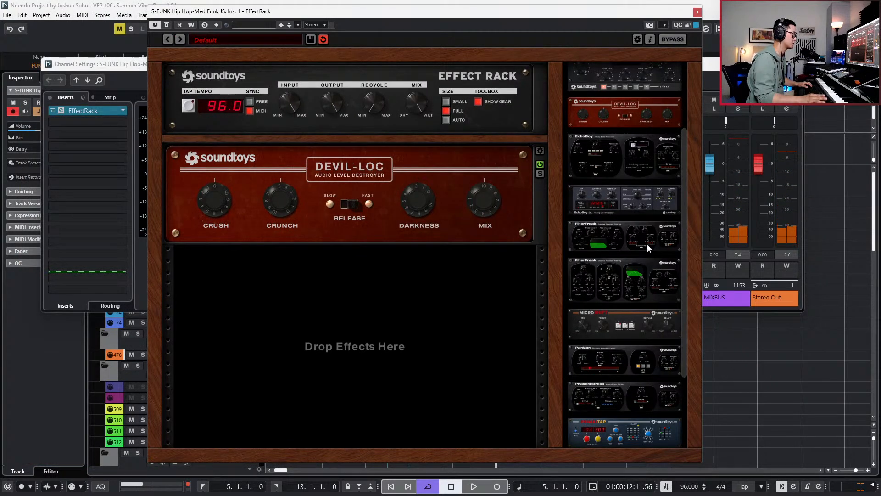
drag(684, 289, 680, 350)
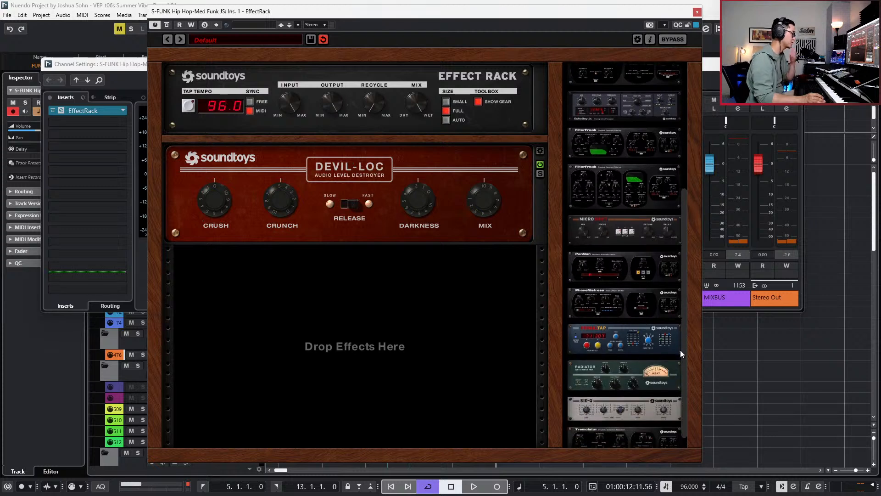
scroll(659, 386, down, 1)
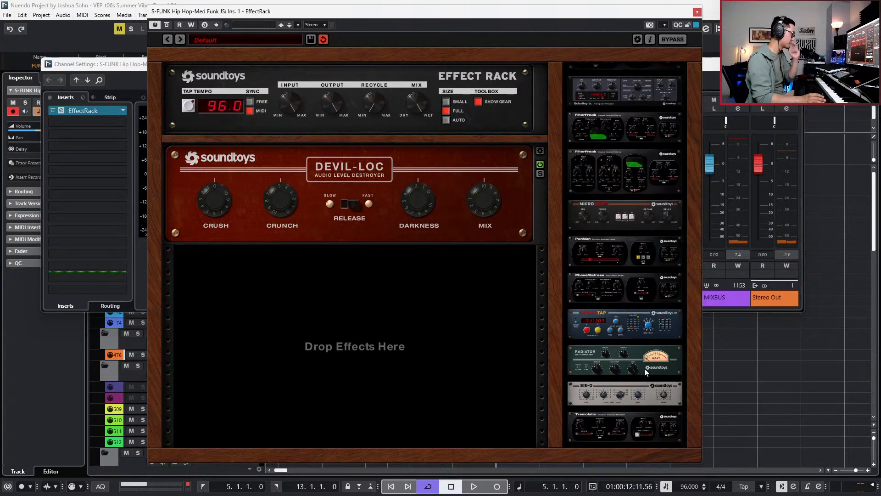
drag(645, 366, 438, 367)
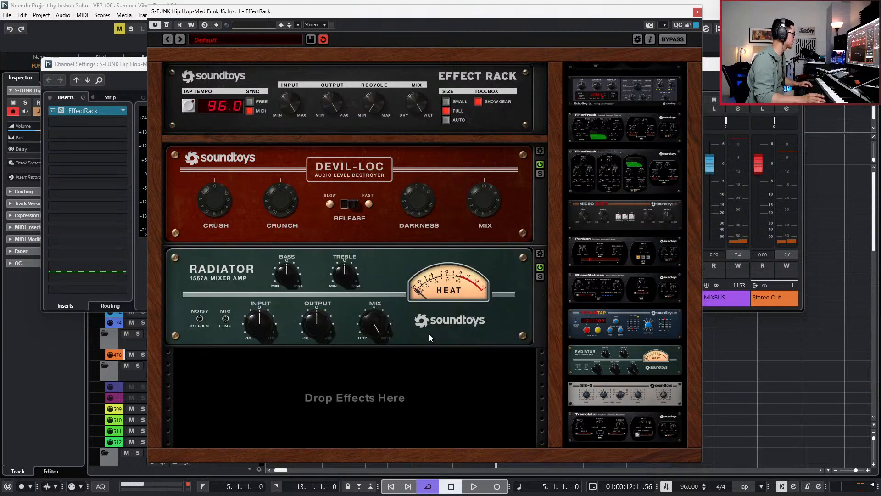
- Raise the Radiator's Bass while playing the mix and close the EffectRack window
key(space)
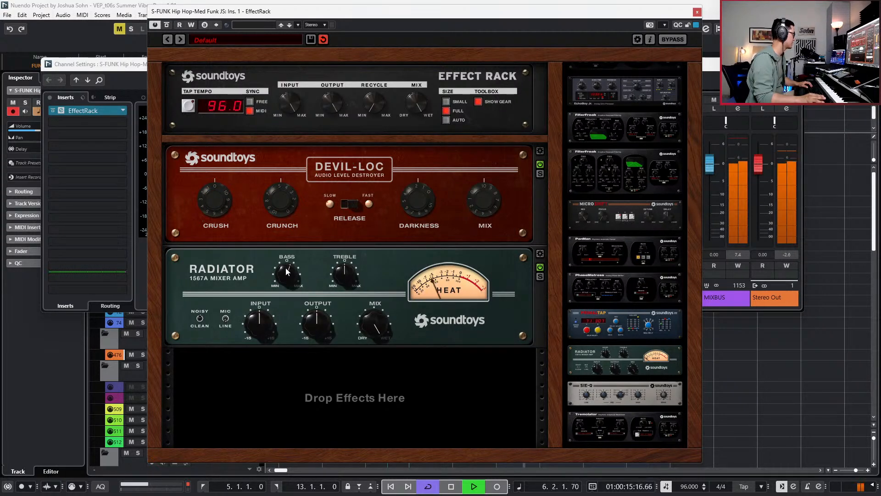
drag(285, 271, 286, 260)
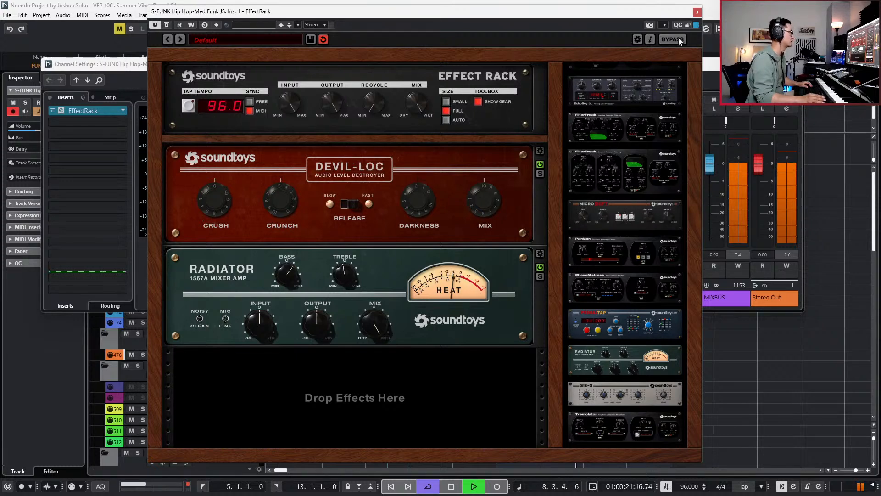
click(697, 11)
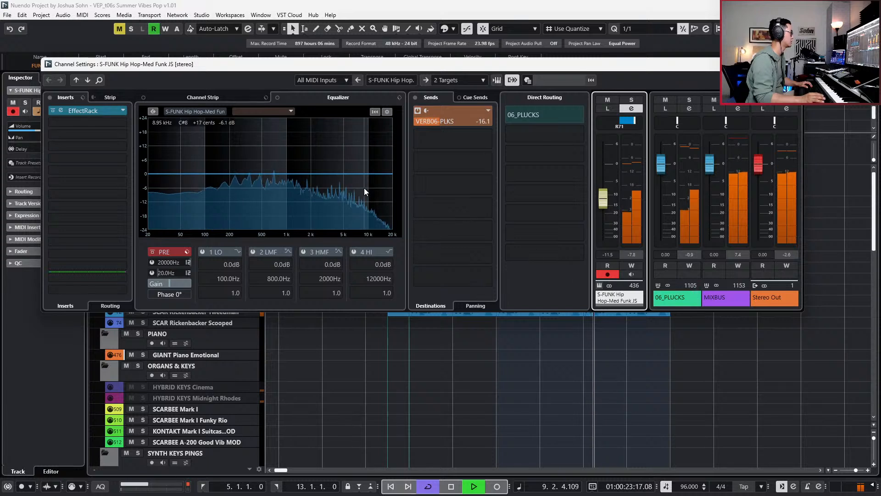
- Shape the guitar's EQ with +1.4 dB at 5689 Hz, -1.6 dB at 1891 Hz and -5.1 dB at 129.3 Hz
click(349, 176)
drag(349, 176, 308, 177)
key(space)
drag(167, 176, 214, 185)
- Audition the equalized guitar in solo, stop playback and unsolo it
key(s)
key(space)
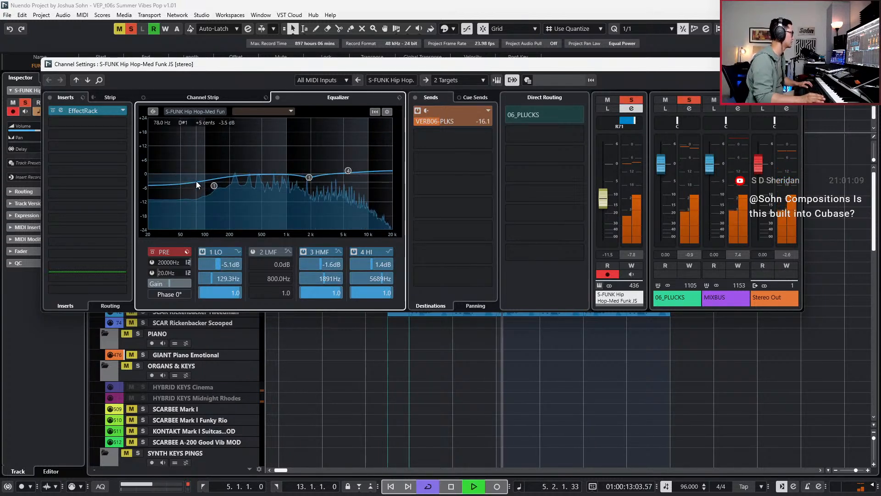
key(space)
key(s)
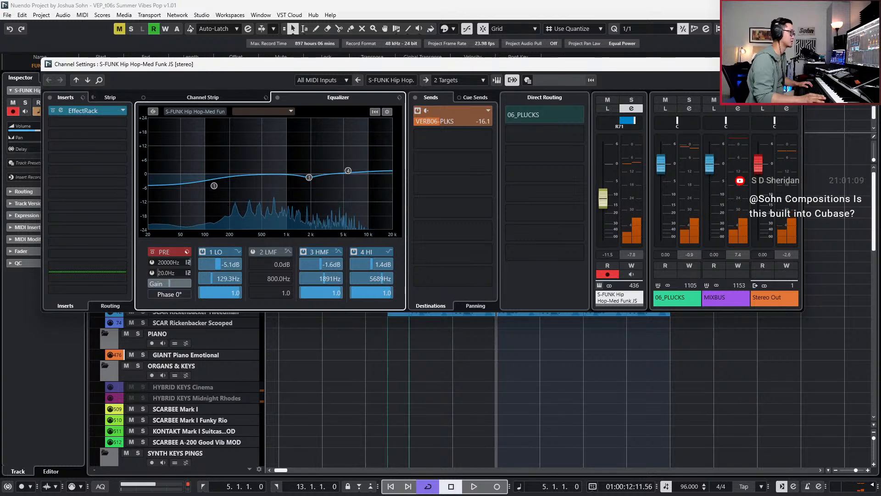
- Close the channel settings, turn off cycle playback and move the project cursor back to bar 3
click(794, 64)
key(KP_Divide)
key(KP_Subtract)
key(KP_Subtract)
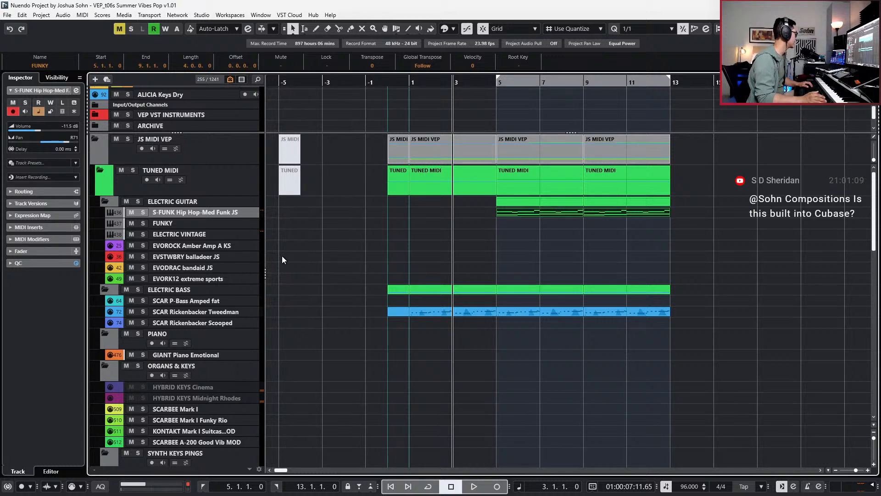
- Review the guitar channel's EffectRack modules and EQ settings, closing the windows when done
key(e)
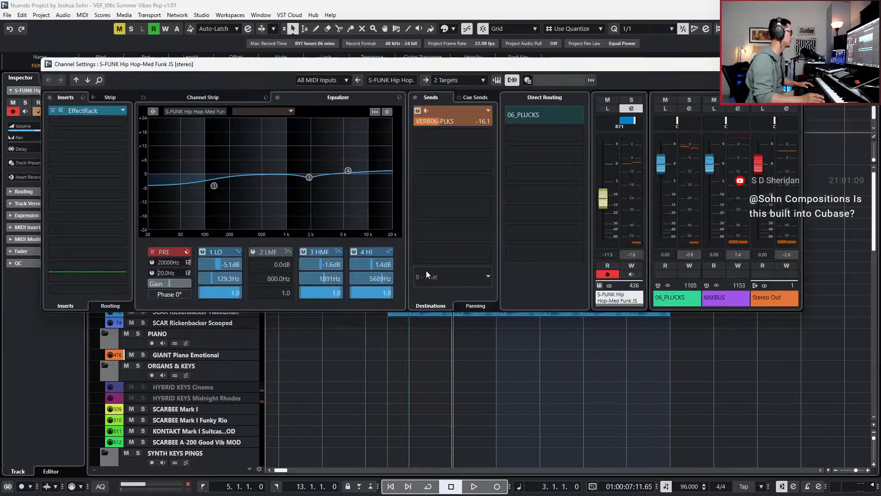
double_click(94, 111)
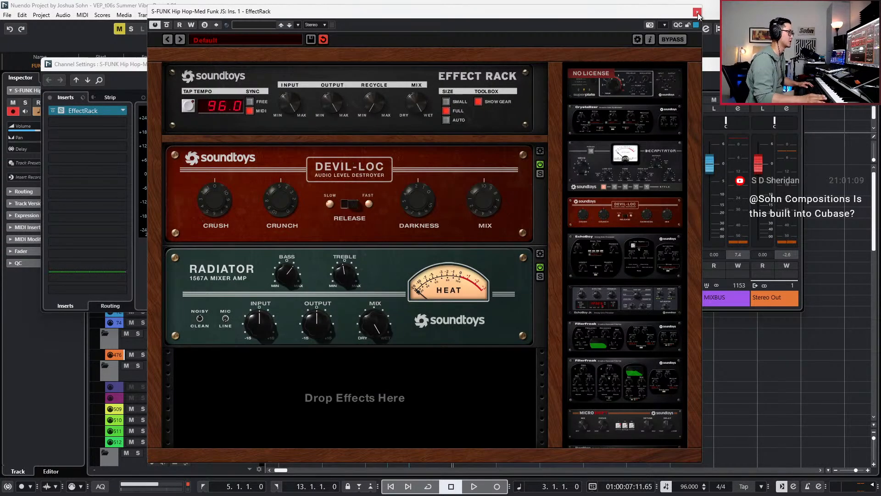
click(697, 12)
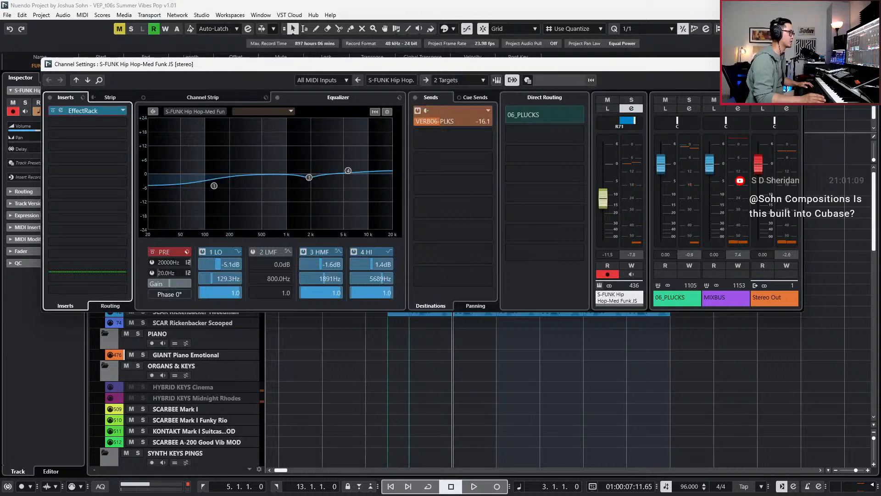
click(793, 64)
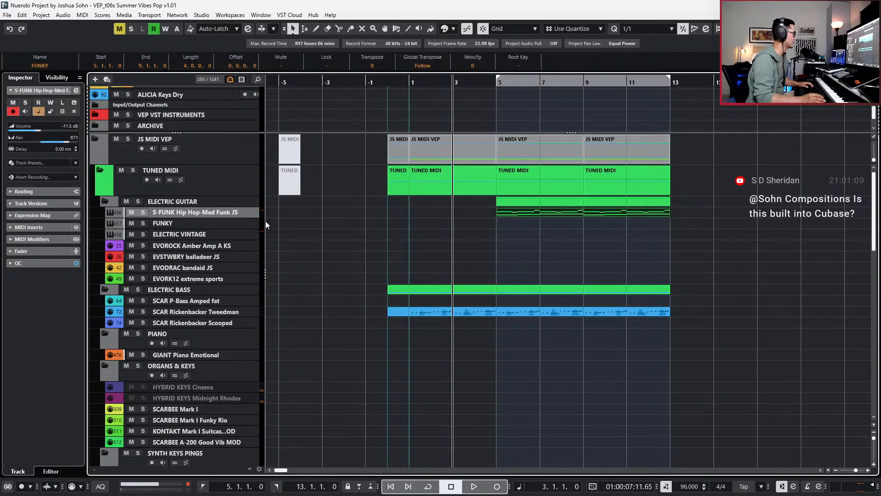
key(e)
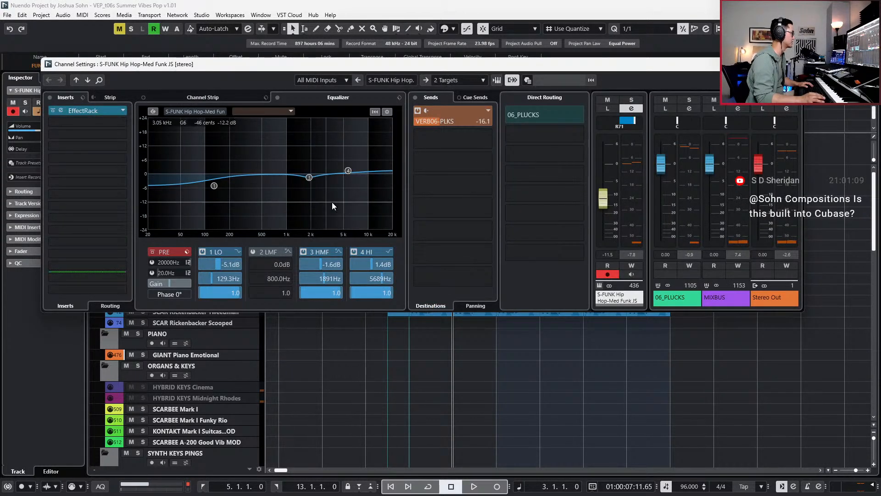
key(e)
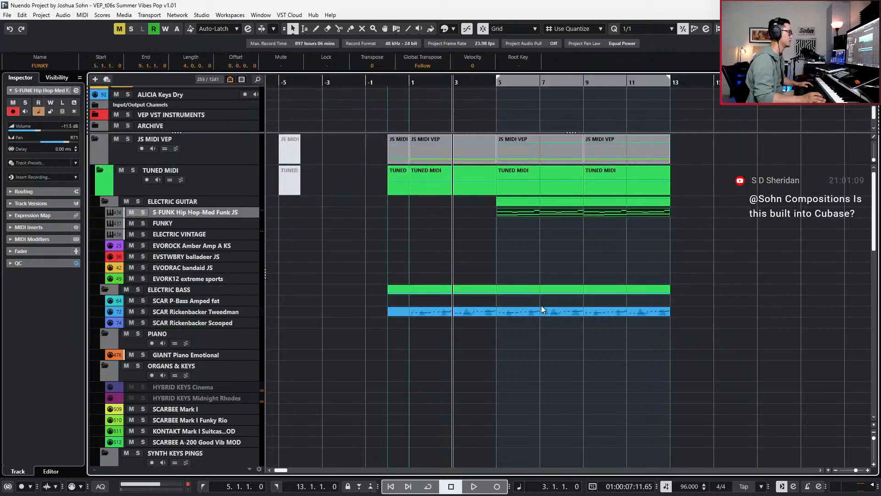
- Select the ELECTRIC VINTAGE track and bring the empty bars after the loop into view
click(178, 225)
click(179, 233)
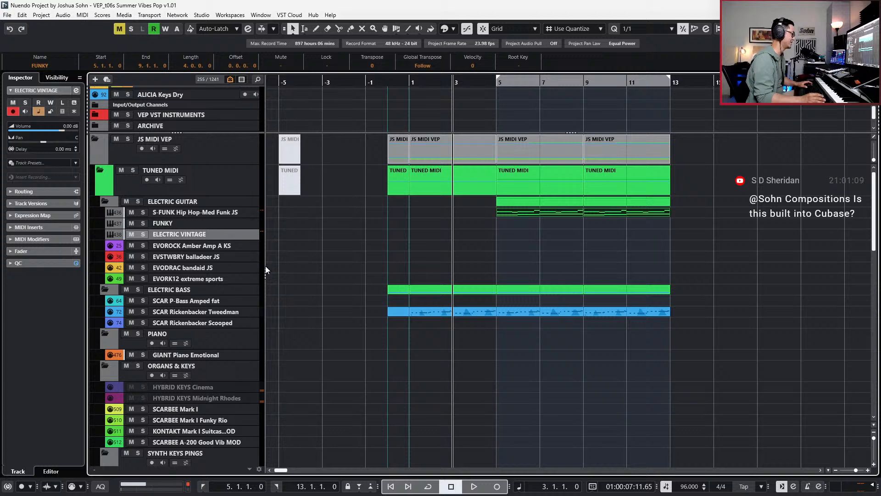
scroll(416, 266, right, 4)
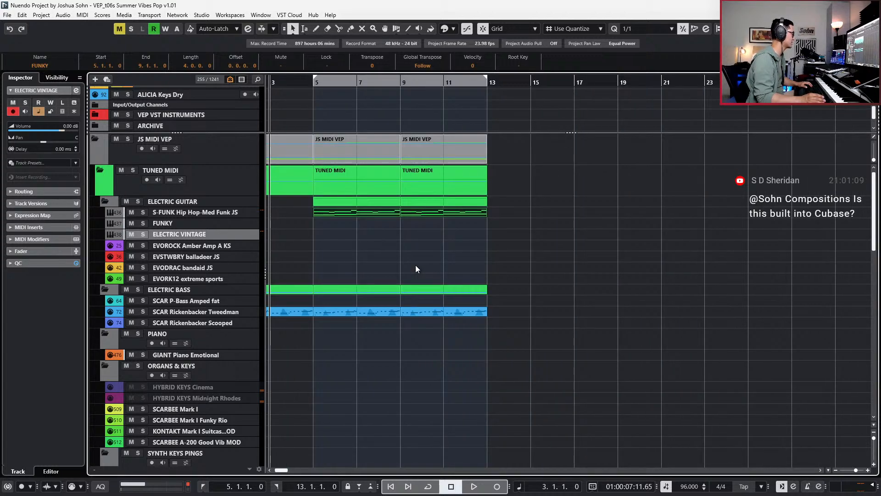
- Look through the electric bass and ORGANS & KEYS tracks for an instrument for the keys part
scroll(420, 286, left, 1)
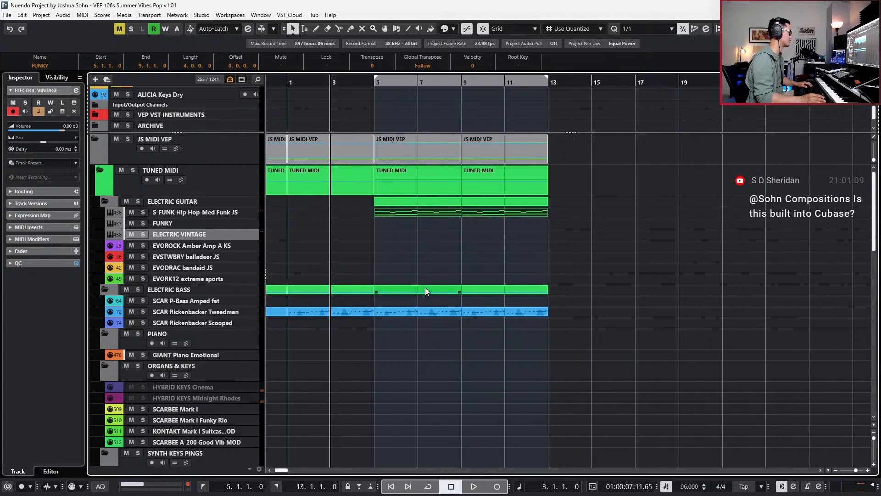
click(225, 300)
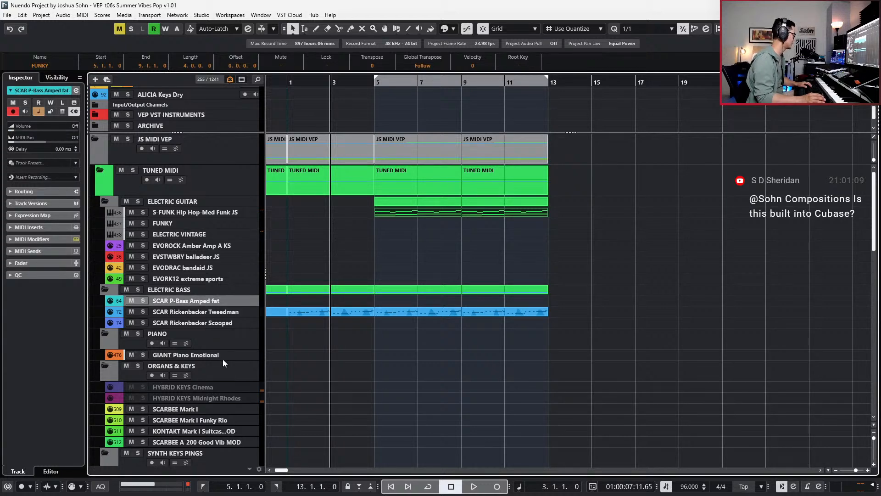
click(214, 409)
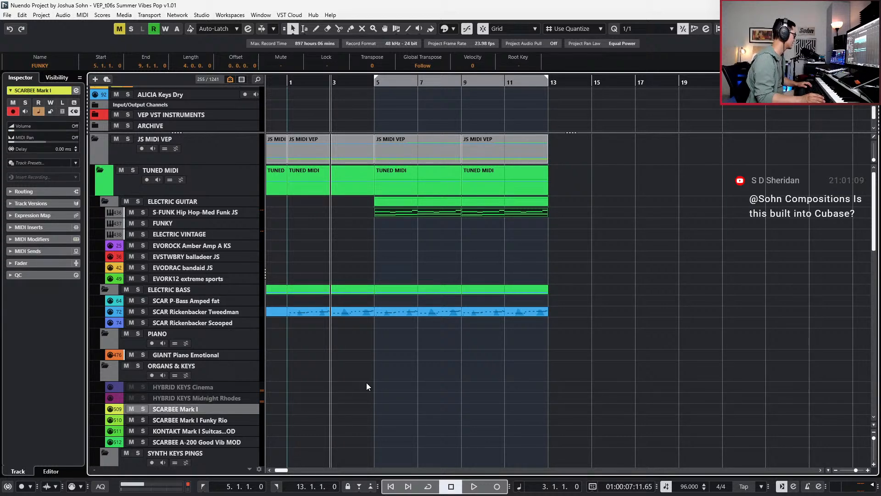
scroll(367, 380, down, 2)
click(211, 354)
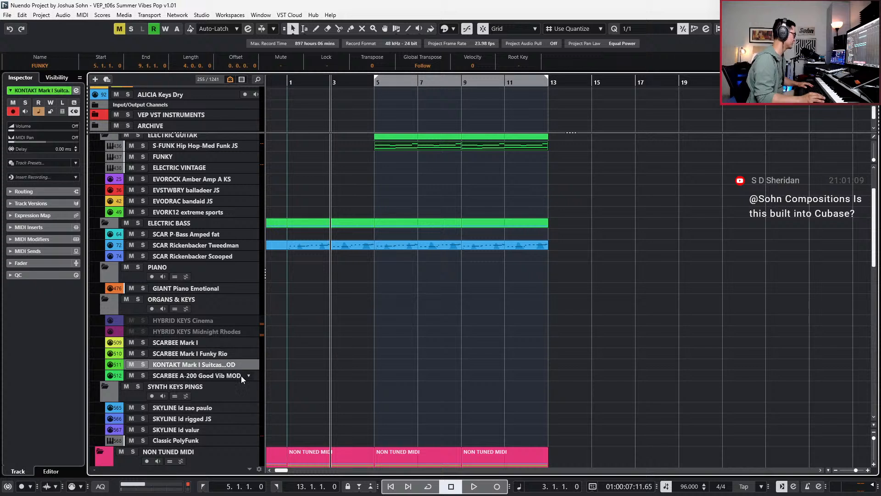
click(230, 364)
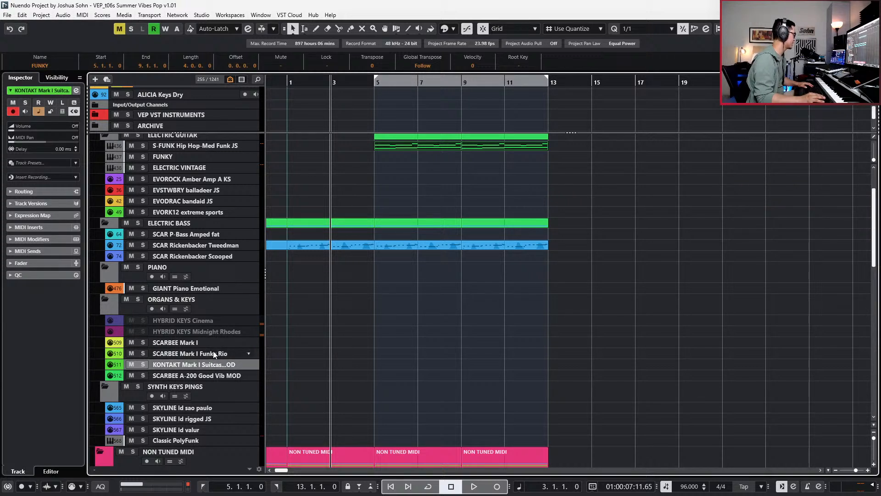
- Pan the E Piano output of the SCARBEE Mark I track to L71 and check its channel settings
click(211, 340)
key(e)
drag(580, 234, 560, 235)
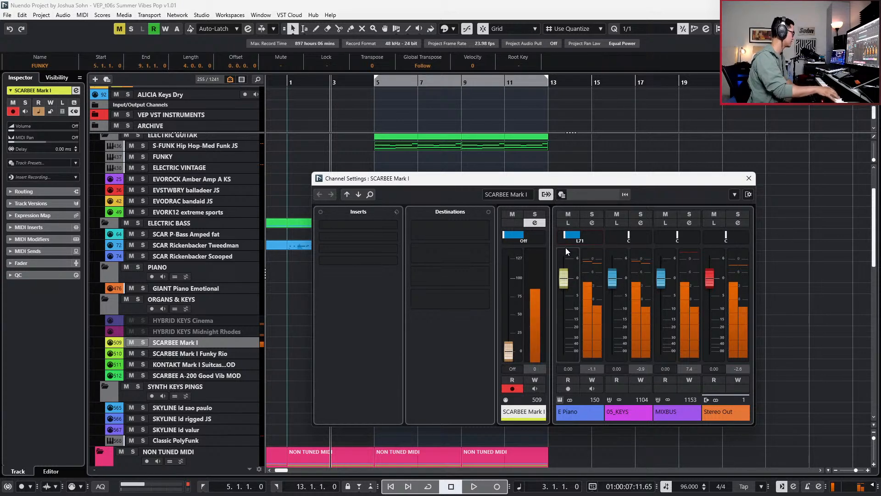
click(592, 223)
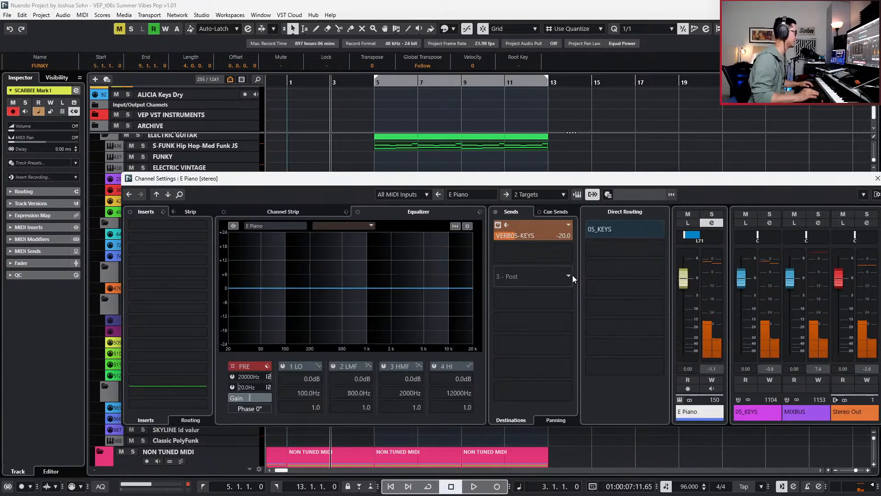
key(Escape)
- Compare the electric piano tracks and try KONTAKT Mark I Suitcase against the playing groove from bar 3
key(Down)
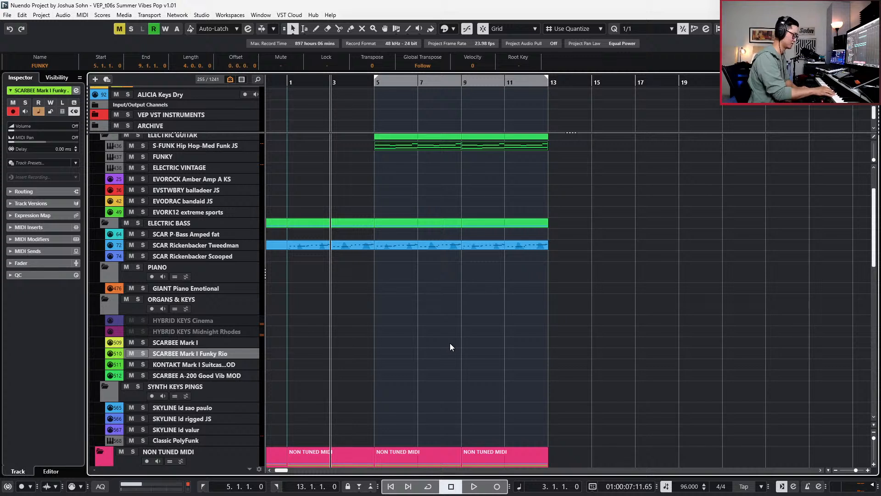
key(Down)
key(Down)
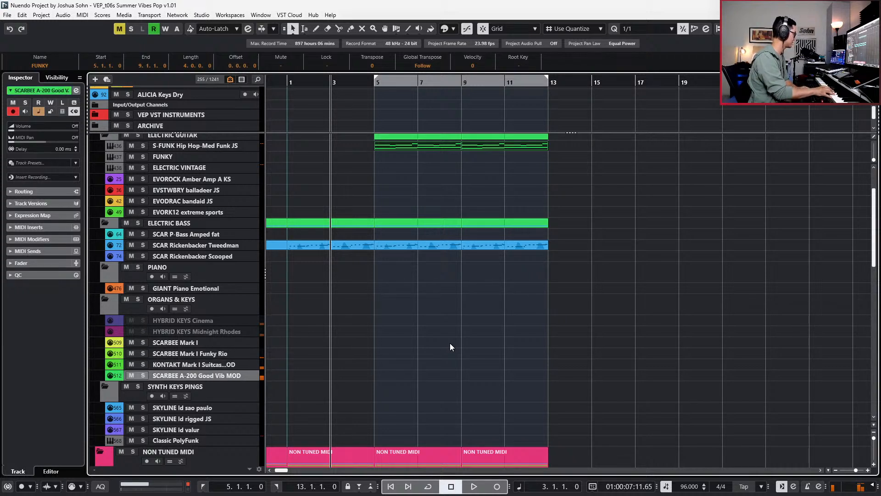
key(Up)
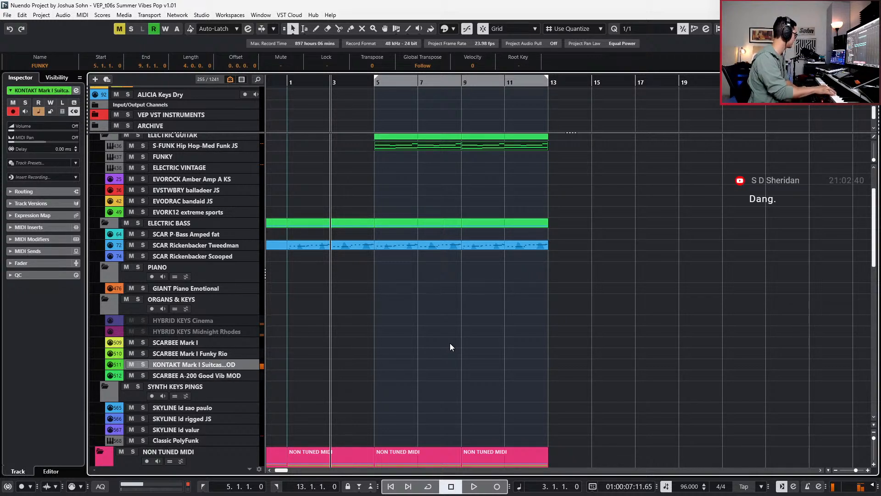
key(Up)
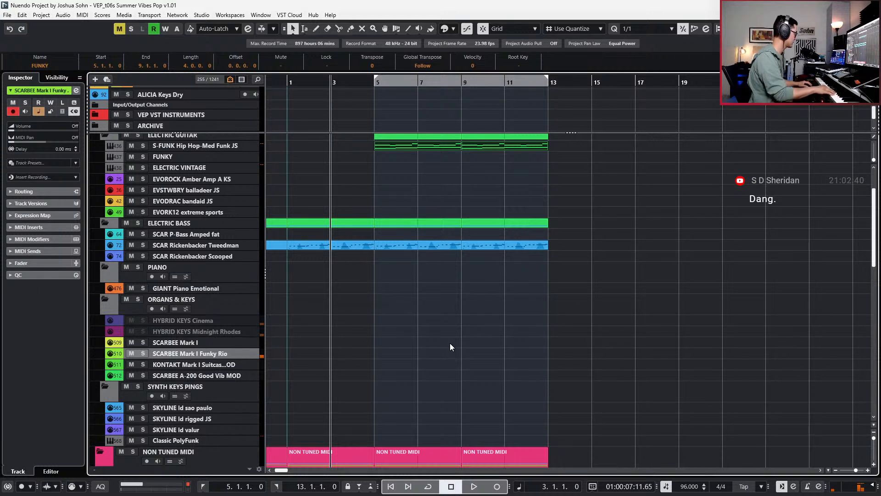
key(Down)
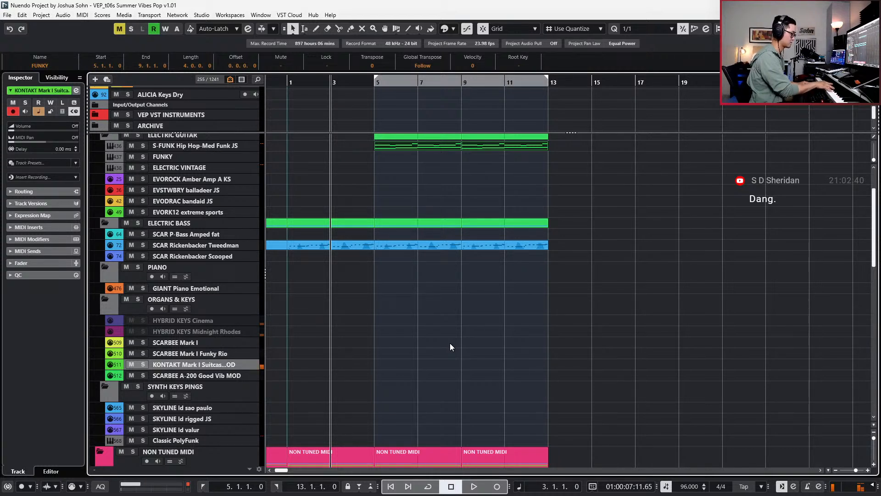
key(space)
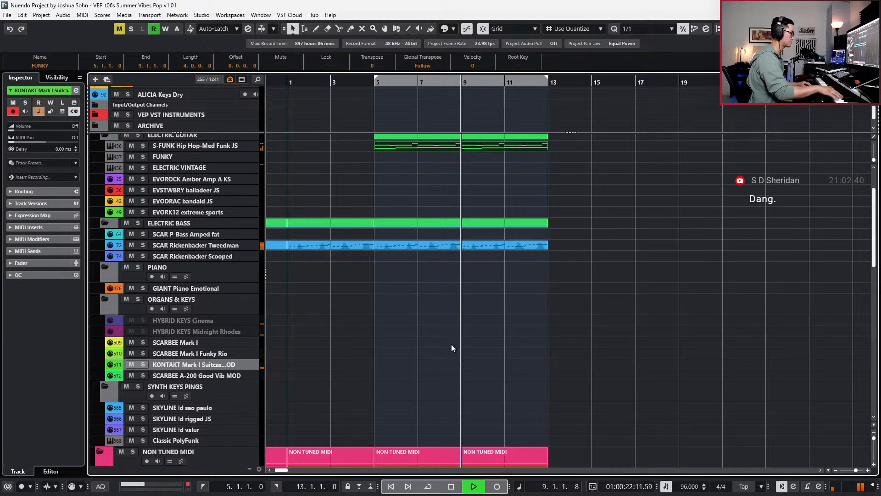
key(space)
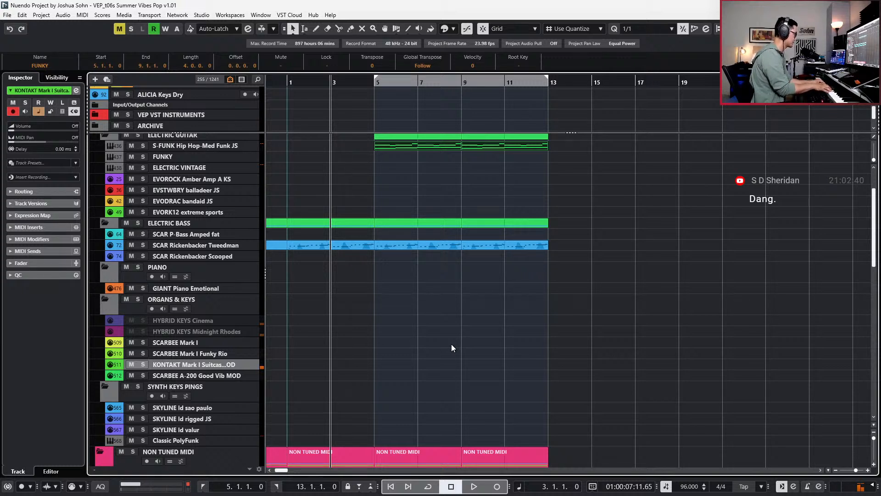
- Rehearse with the SCARBEE A-200 Good Vib MOD track and record a keys part on it from bar 3 to past bar 9
key(Down)
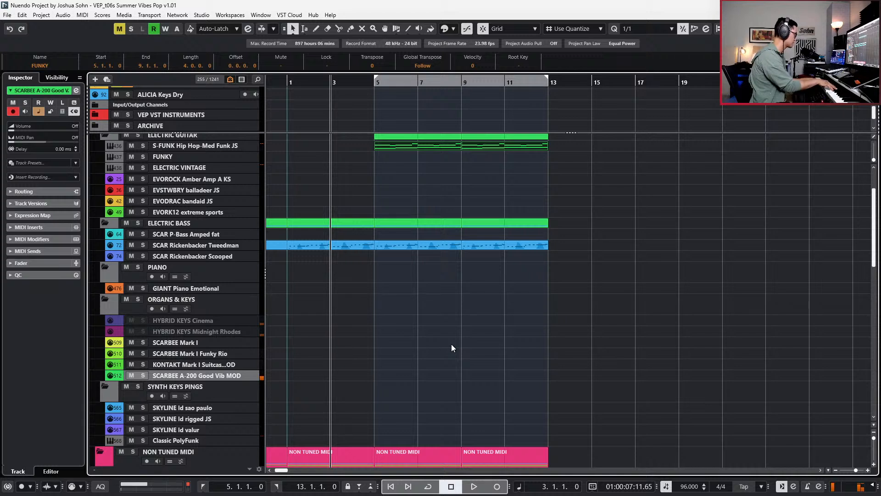
key(space)
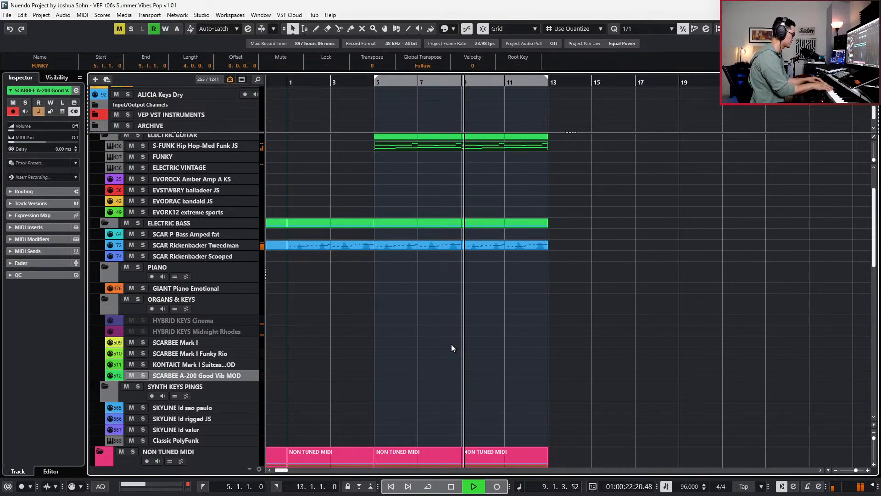
key(space)
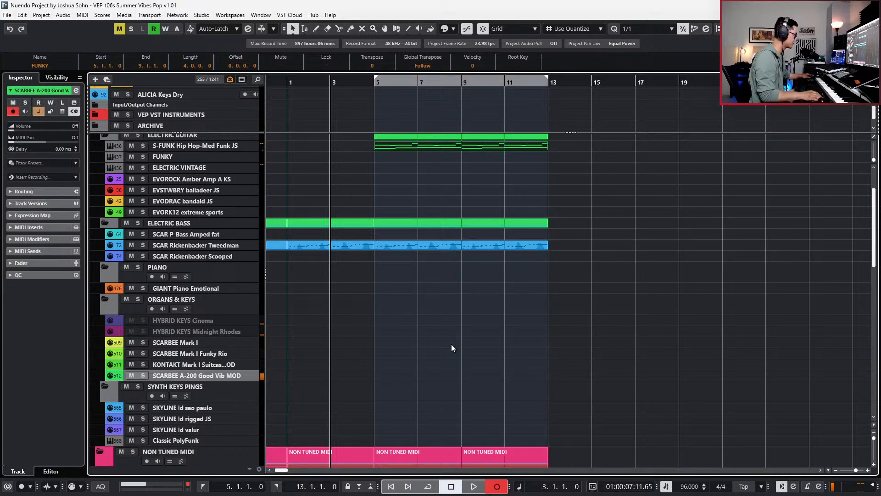
key(KP_Multiply)
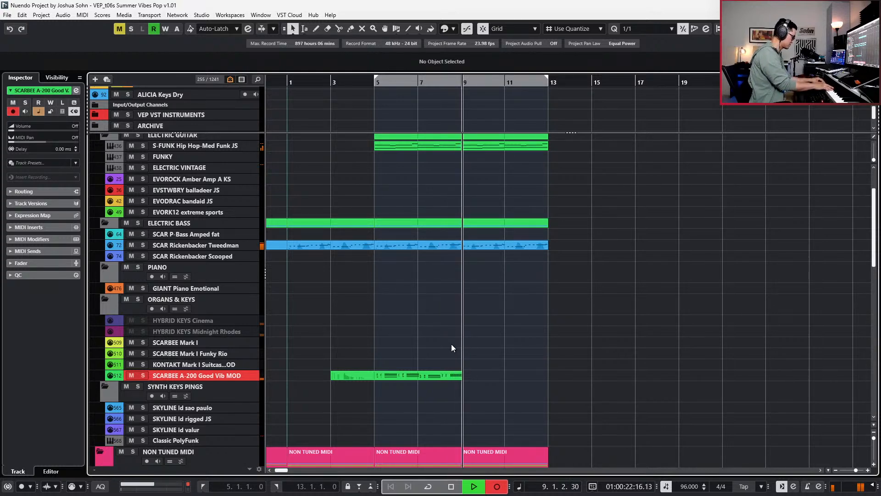
key(space)
- Open the recorded SCARBEE A-200 part in the Key Editor and quantize all its chord notes to 1/16
double_click(455, 380)
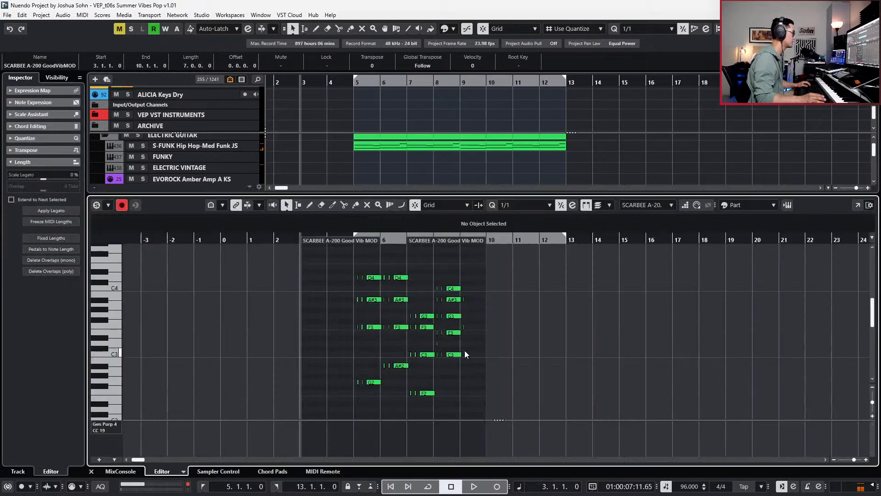
scroll(391, 337, up, 1)
key(alt+4)
scroll(391, 337, left, 1)
drag(176, 260, 559, 419)
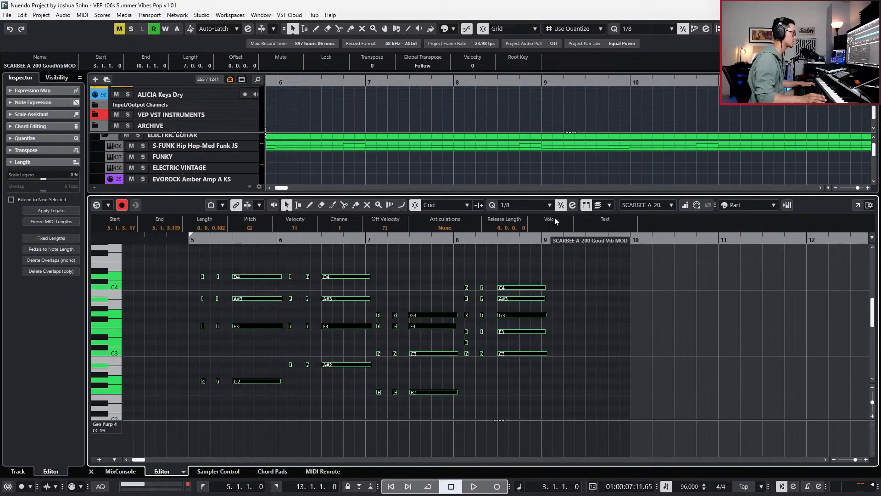
key(alt+5)
key(l)
key(KP_1)
key(q)
- Play the quantized keys part from bar 5 with the controller lanes hidden, check the held chords and close the editor
key(space)
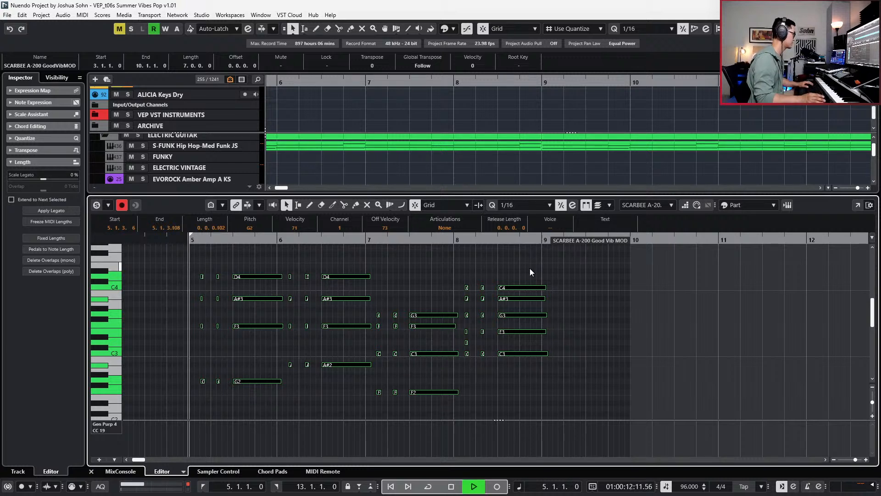
key(ctrl+shift+a)
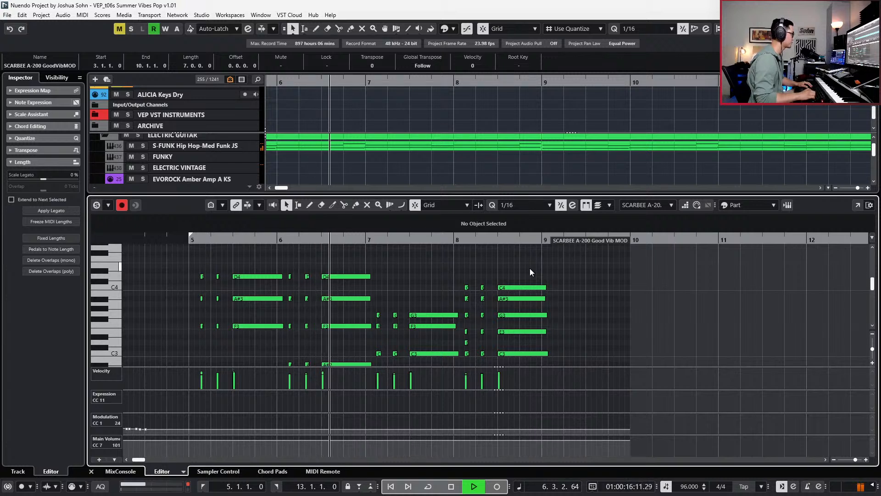
key(alt+l)
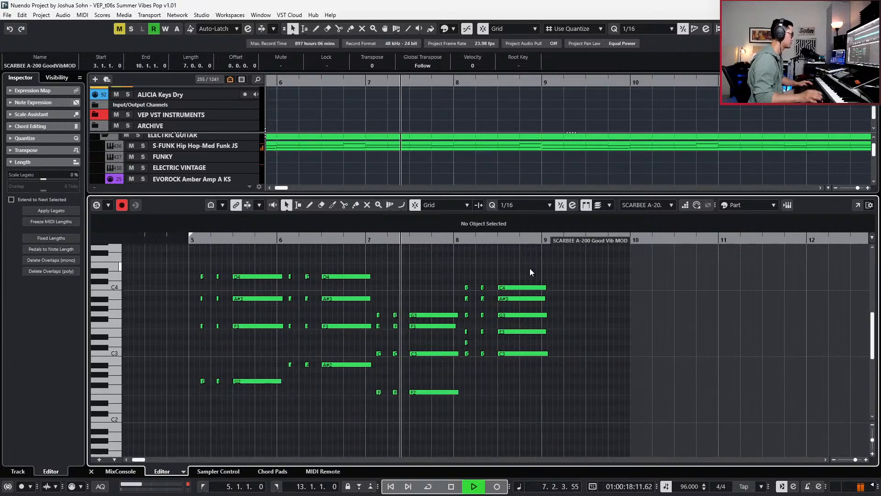
drag(375, 254, 323, 372)
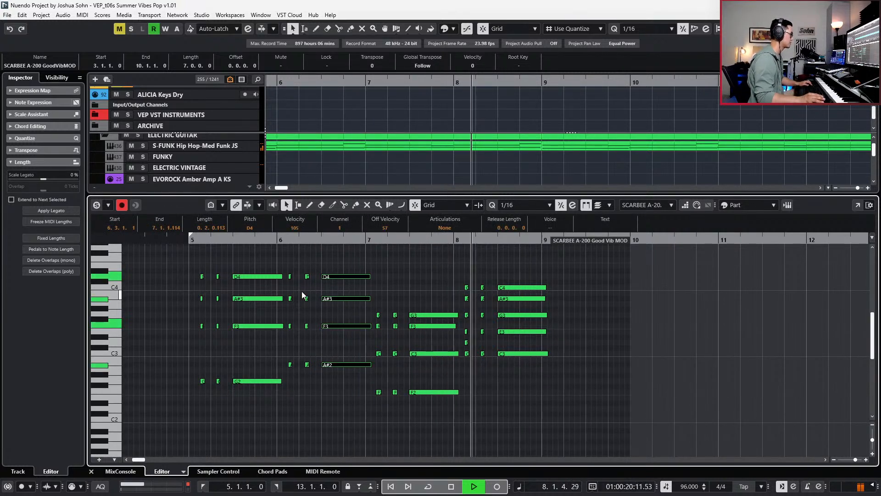
click(442, 315)
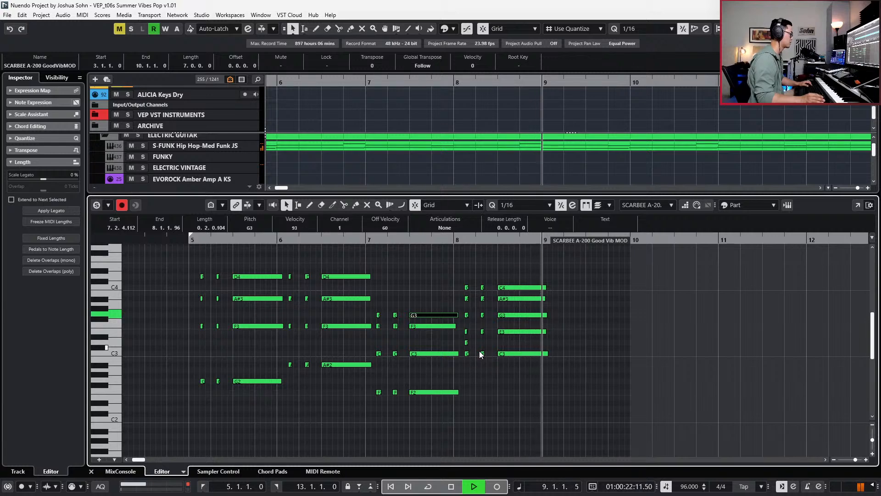
key(space)
key(ctrl+e)
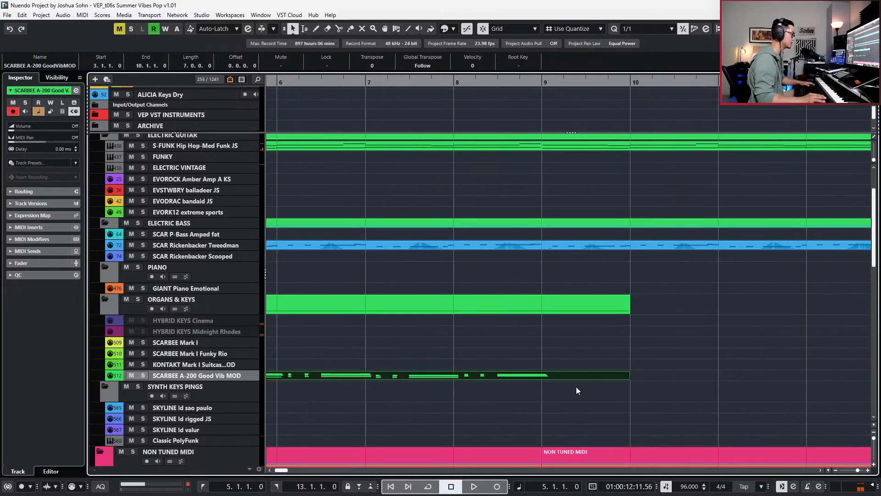
- Split the SCARBEE A-200 part at bar 5, duplicate the section after the split and move the copy one bar earlier
scroll(608, 389, down, 1)
scroll(450, 380, left, 2)
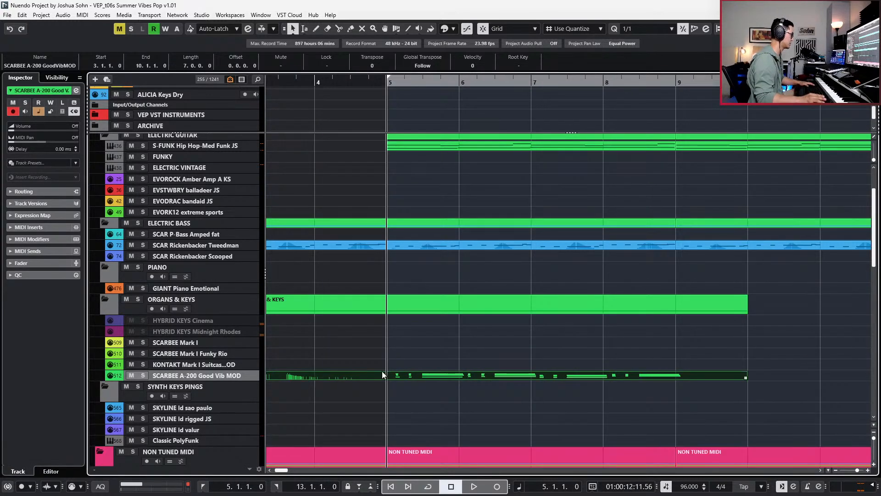
alt+click(388, 376)
key(ctrl+d)
scroll(451, 384, right, 3)
scroll(621, 375, down, 2)
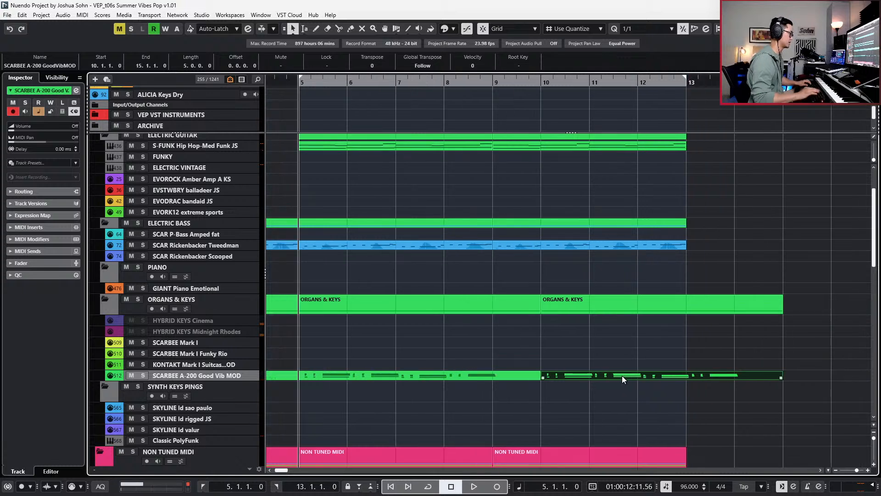
key(ctrl+Left)
- End the first SCARBEE A-200 section at 9.1.2.14 and glue it to its copy as one part starting at bar 5
drag(491, 376, 495, 376)
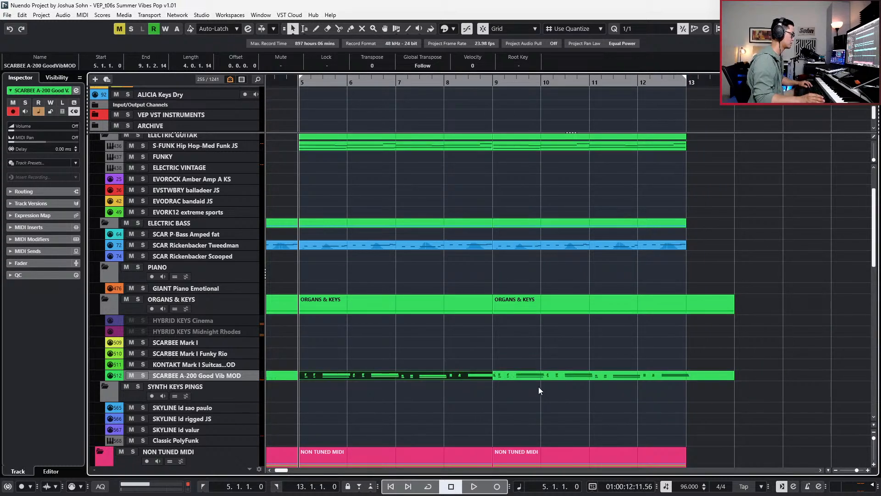
click(538, 387)
key(space)
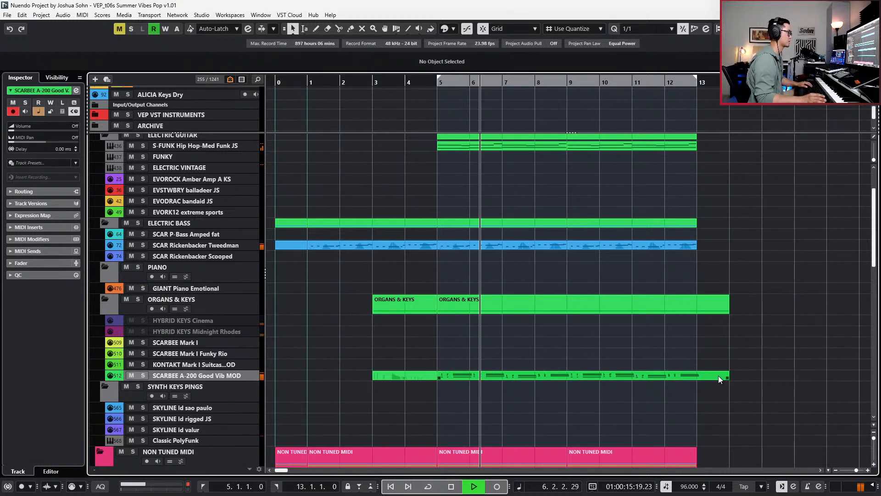
key(g)
key(g)
- Review the glued SCARBEE A-200 part in the Key Editor during playback with auto-scroll on, closing the editor when done
click(636, 375)
double_click(637, 376)
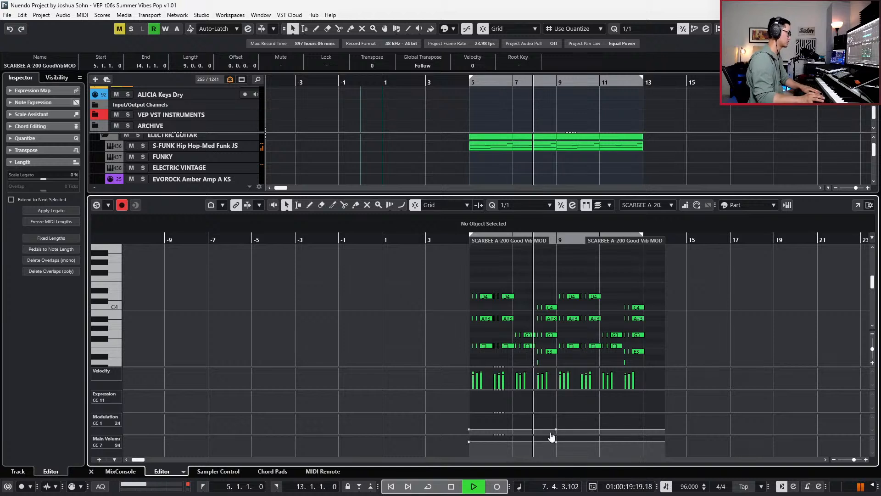
click(553, 459)
key(f)
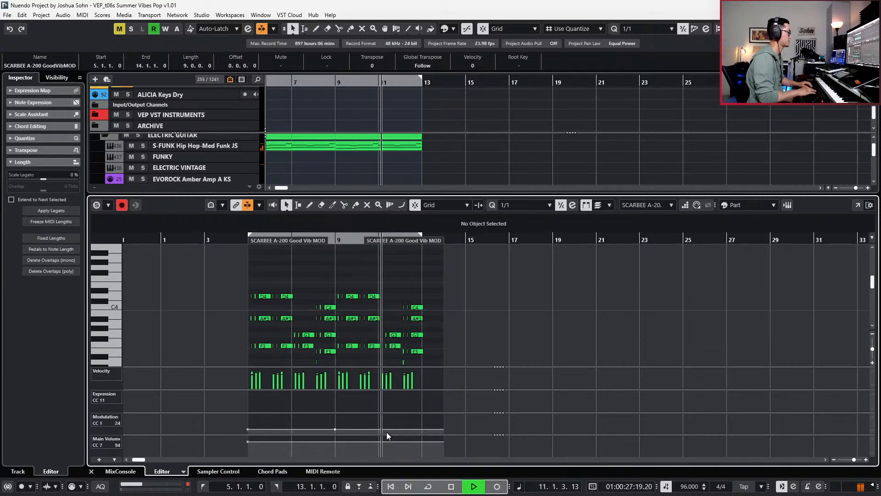
key(Return)
drag(386, 431, 484, 423)
scroll(486, 424, left, 1)
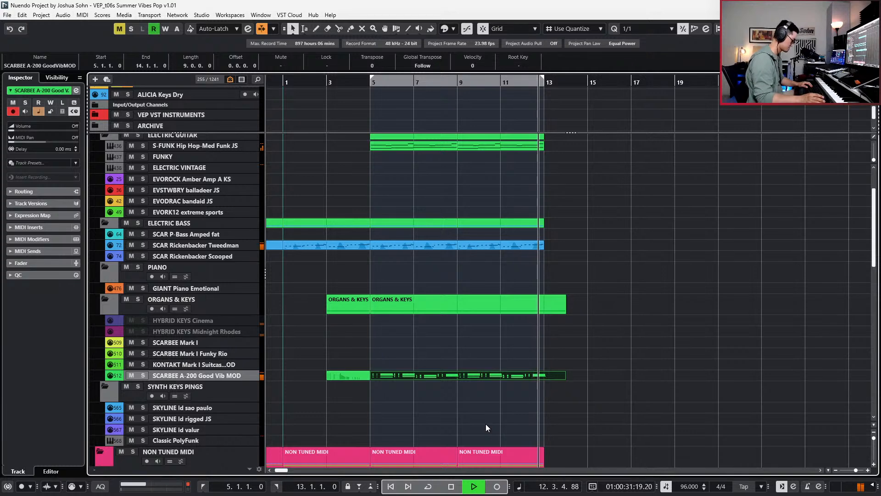
- Stop playback, place the playhead at bar 12 and open the SCARBEE A-200 part in the Key Editor around the last chords
key(space)
key(n)
key(KP_Subtract)
key(KP_Subtract)
key(Return)
scroll(535, 356, up, 4)
key(alt+5)
key(alt+l)
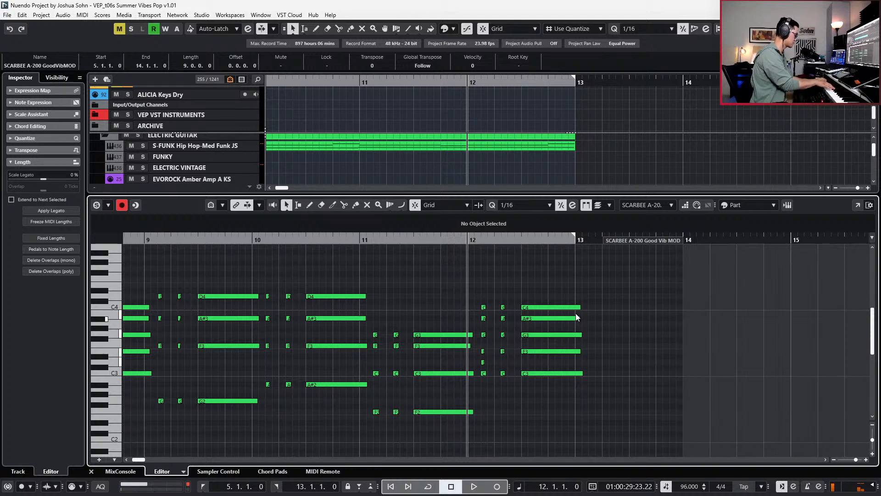
scroll(596, 321, up, 3)
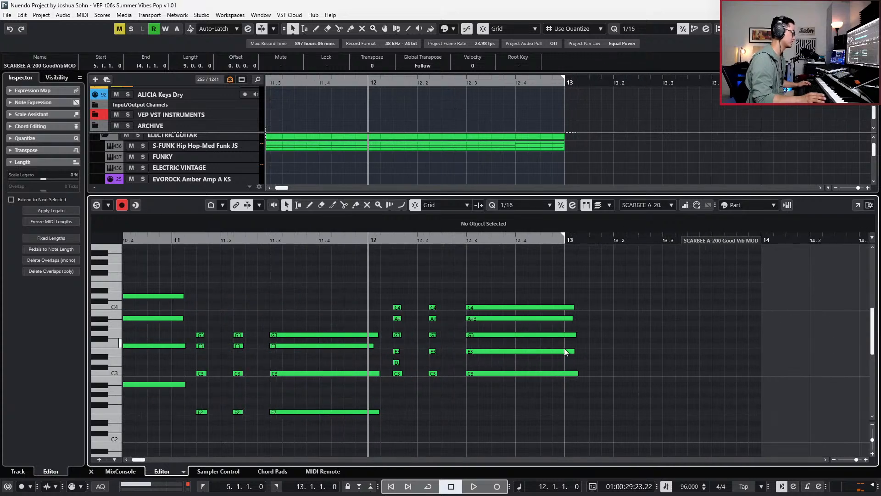
- Split the last held E3 note at 12.4, lower its second half to D3 and audition the change from bar 12
alt+click(520, 352)
click(541, 355)
key(Down)
key(Down)
key(space)
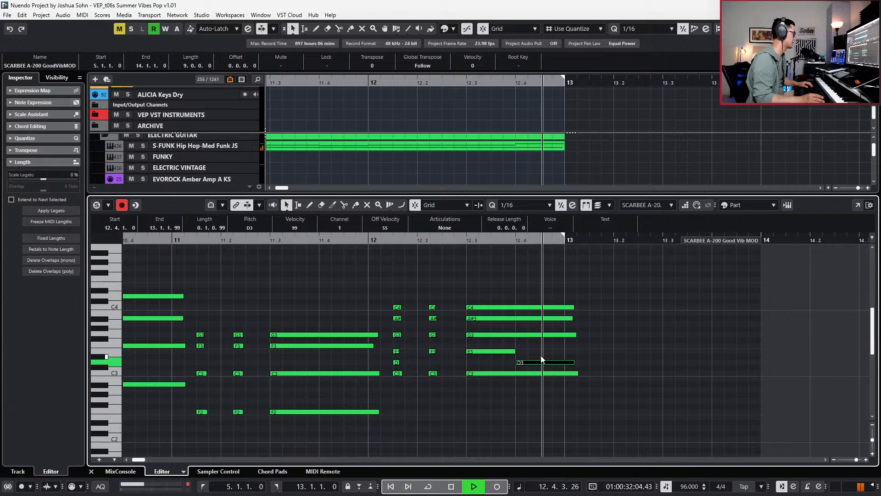
key(space)
key(space)
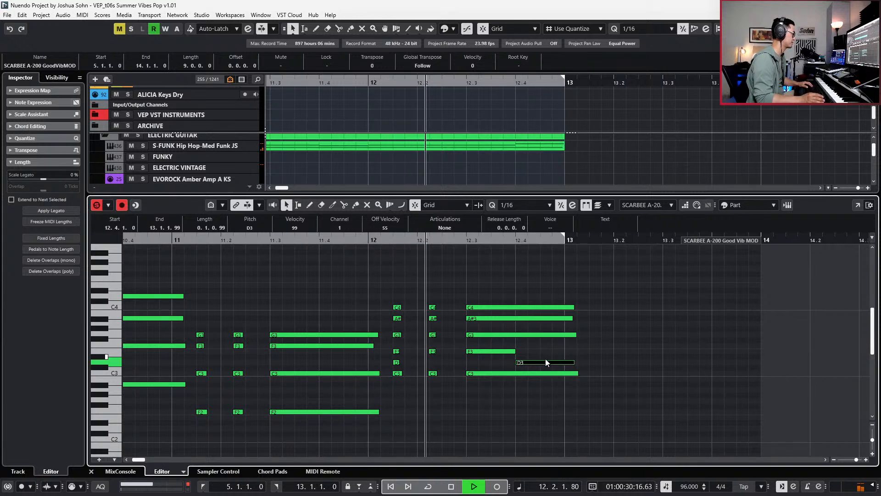
key(space)
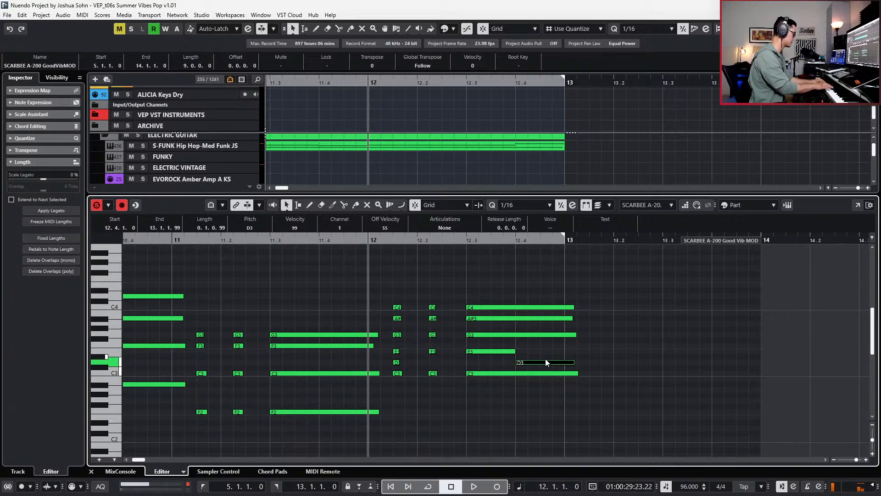
key(space)
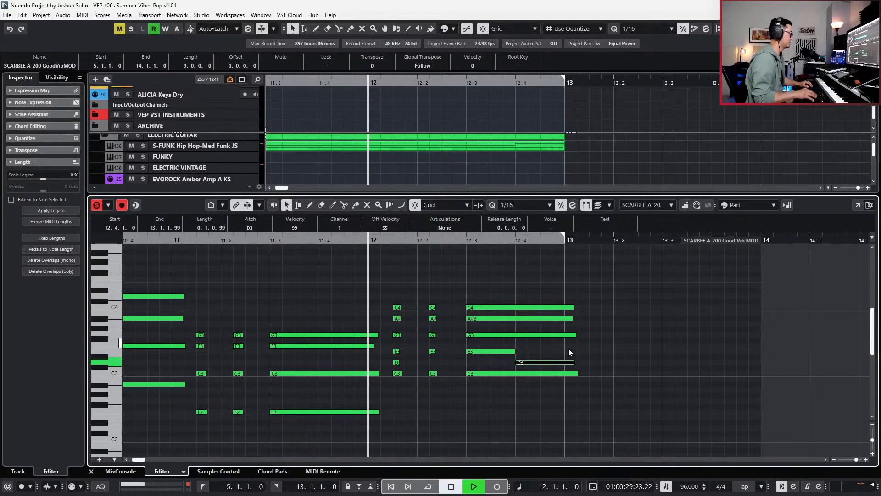
key(space)
- Paste a copy of the D3 note at 12.4 and lower the copy to F2, auditioning it on the way
key(ctrl+c)
key(ctrl+v)
key(Down)
key(Down)
key(Down)
key(Down)
key(Down)
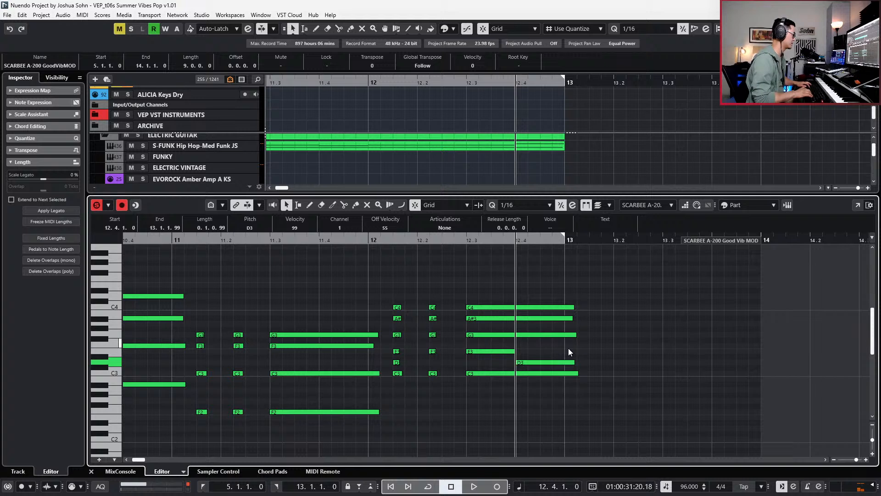
key(space)
key(space)
key(Down)
key(Down)
key(Down)
key(space)
key(space)
key(Down)
key(Down)
key(Down)
key(Down)
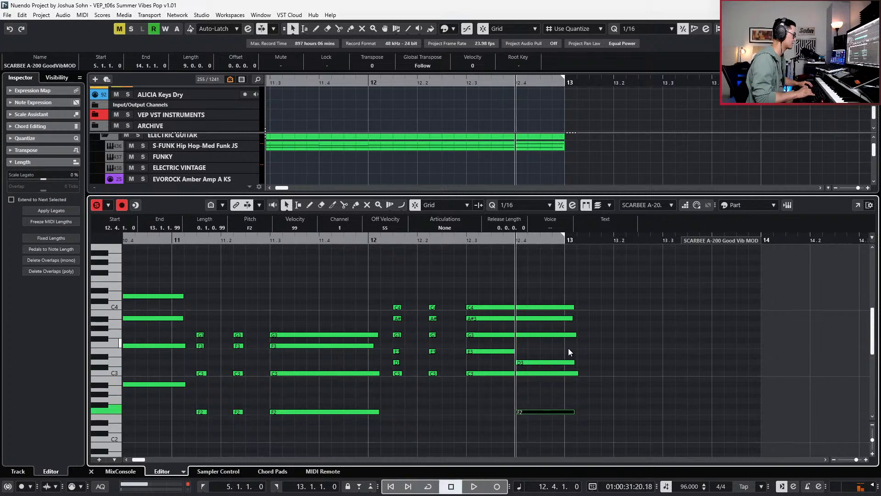
- Raise the pasted bass note at 12.4 to A#2 and audition the closing chord from bar 12
key(Up)
key(Up)
key(Up)
key(Up)
key(Up)
key(Up)
key(Up)
key(Up)
key(space)
key(space)
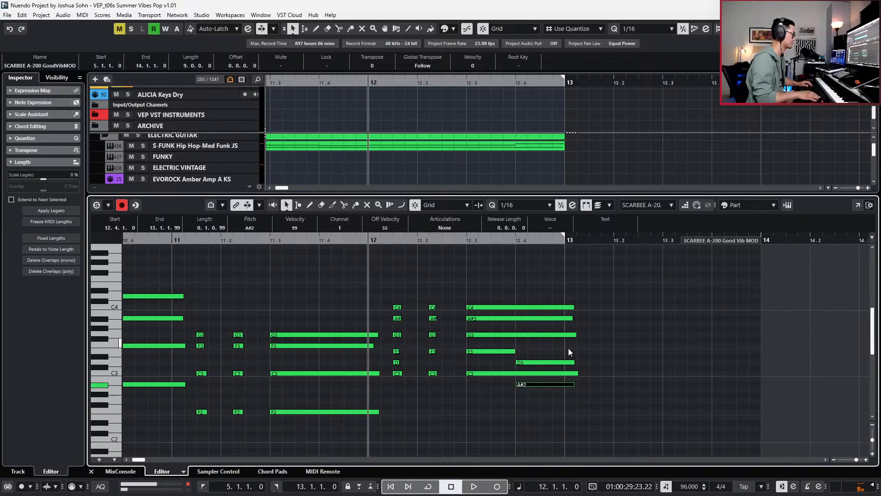
key(space)
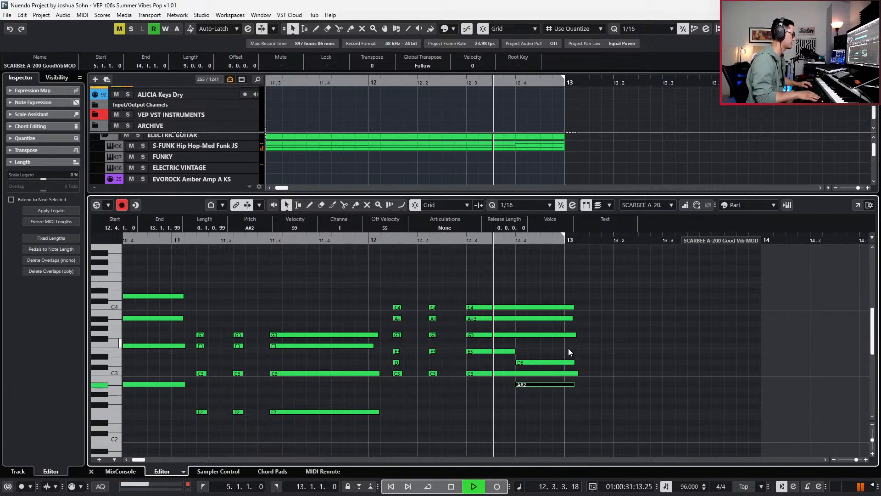
key(space)
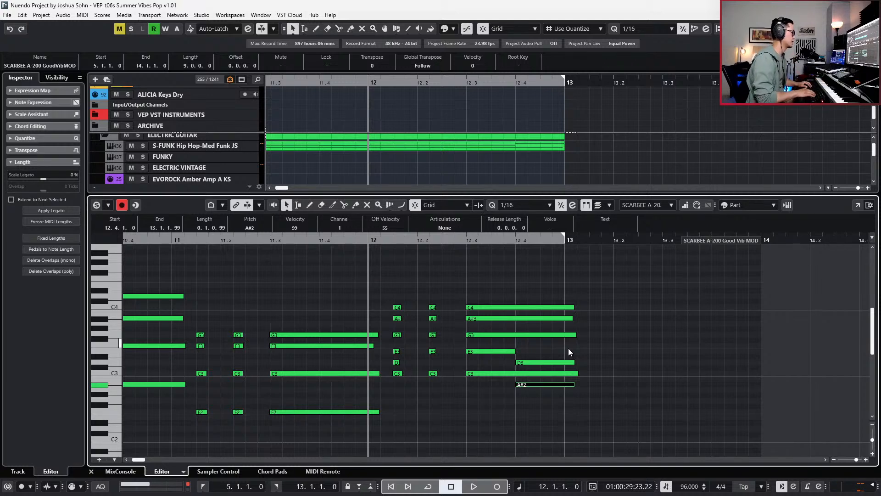
- Close the Key Editor, return the playhead to bar 2 and select the Classic PolyFunk track for playing
key(Return)
scroll(568, 348, down, 2)
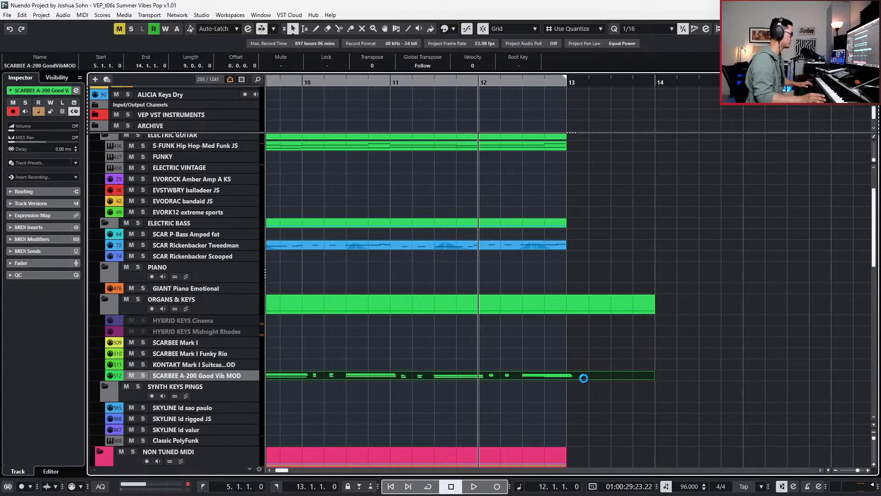
scroll(583, 379, down, 3)
key(KP_1)
key(KP_Subtract)
key(KP_Subtract)
key(KP_Subtract)
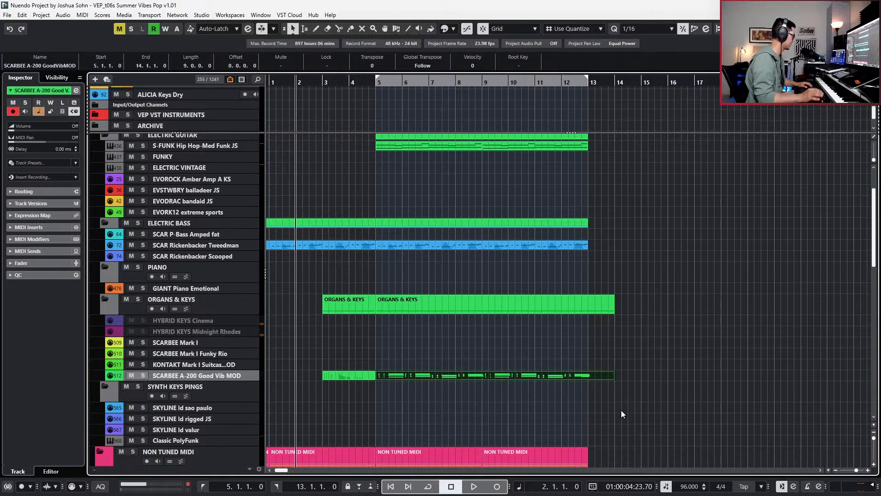
click(207, 438)
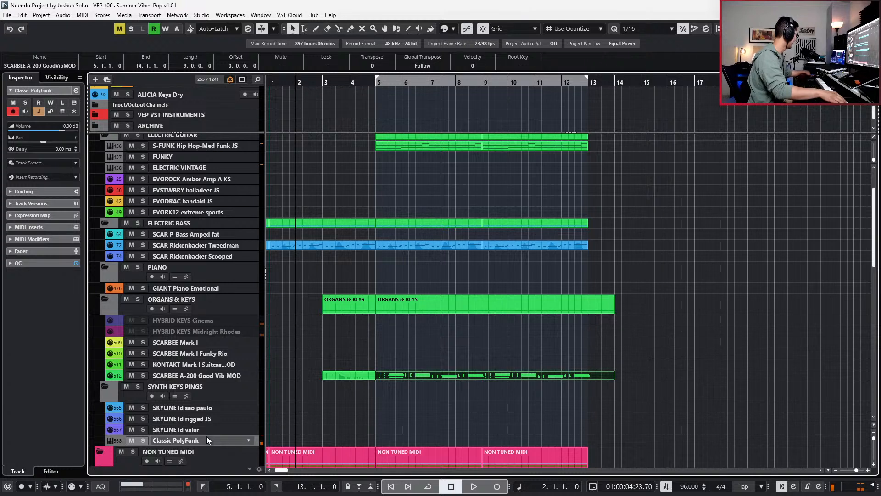
- Play back the groove repeatedly while auditioning the Classic PolyFunk synth over it, and stop at bar 4
key(space)
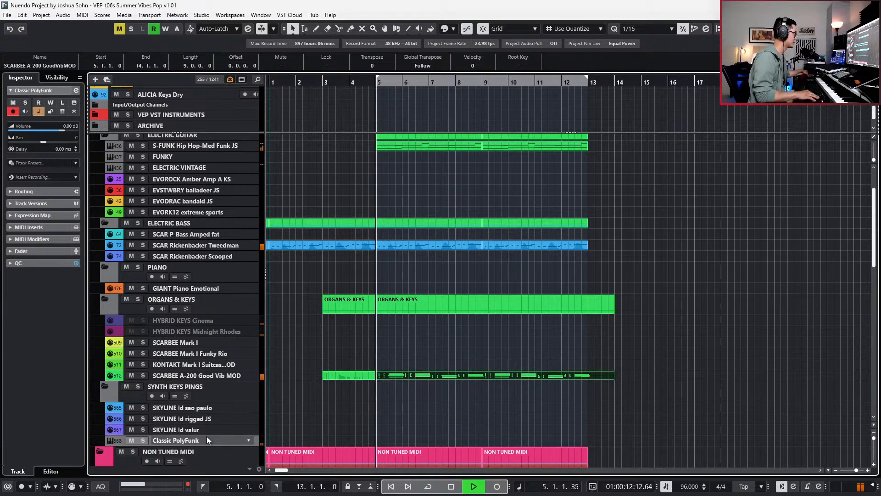
key(KP_Subtract)
key(KP_Subtract)
key(KP_Subtract)
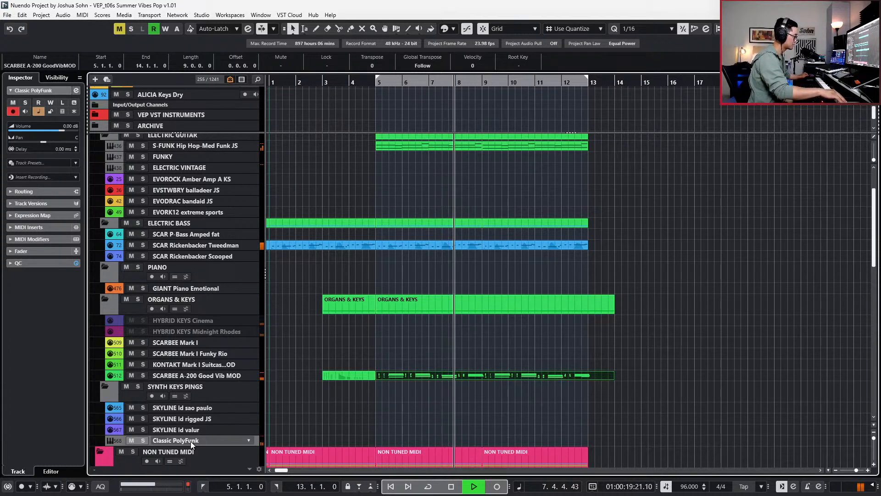
key(space)
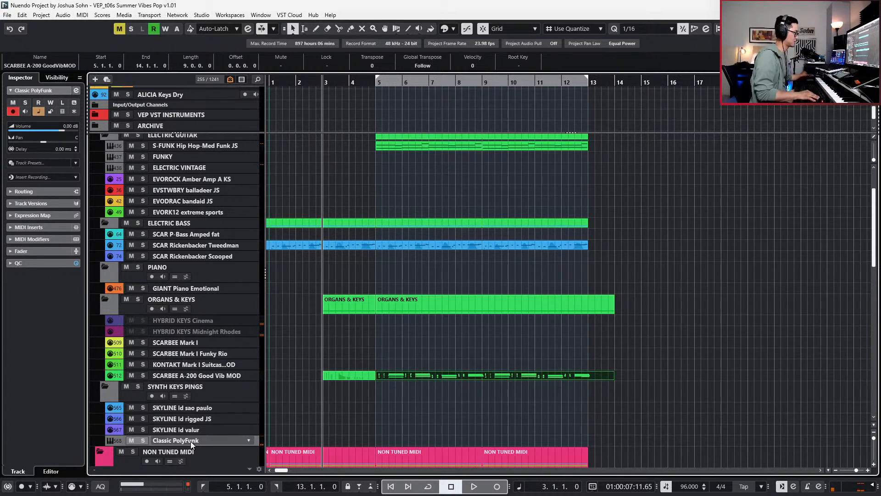
key(space)
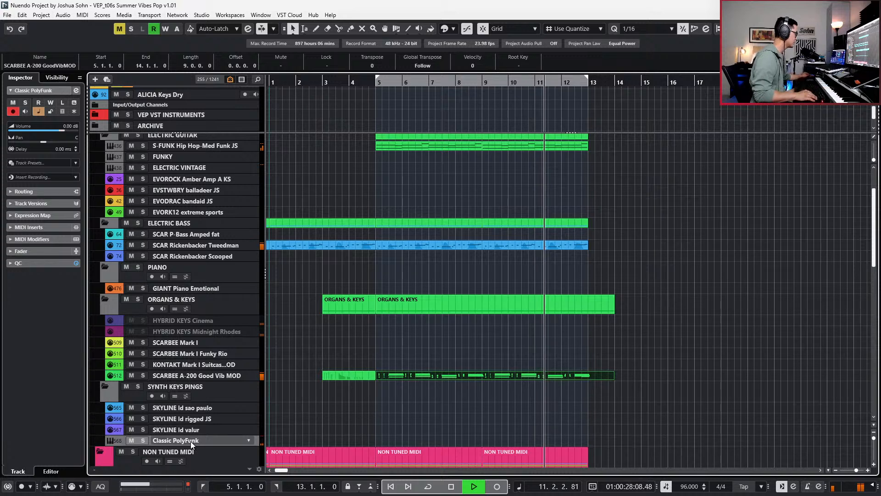
key(space)
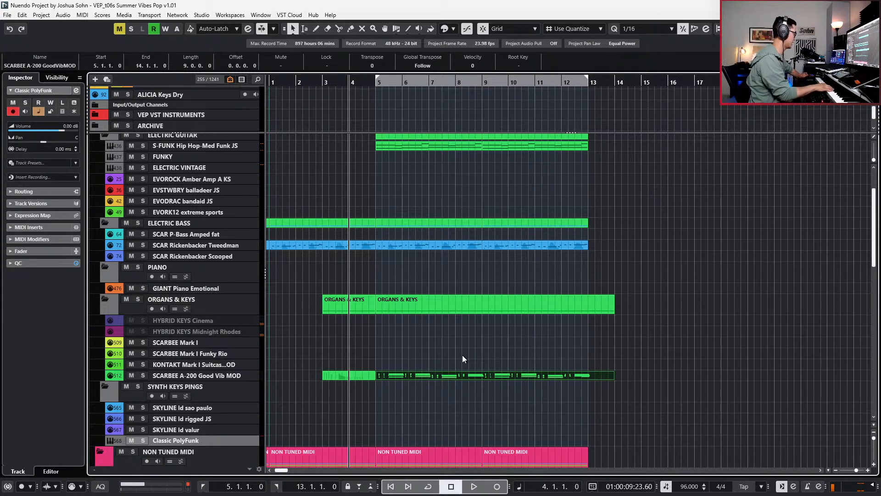
key(e)
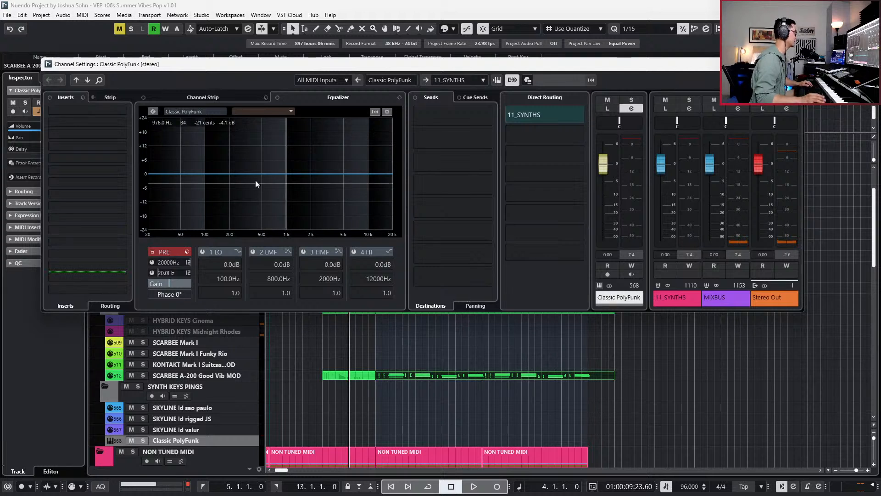
click(124, 111)
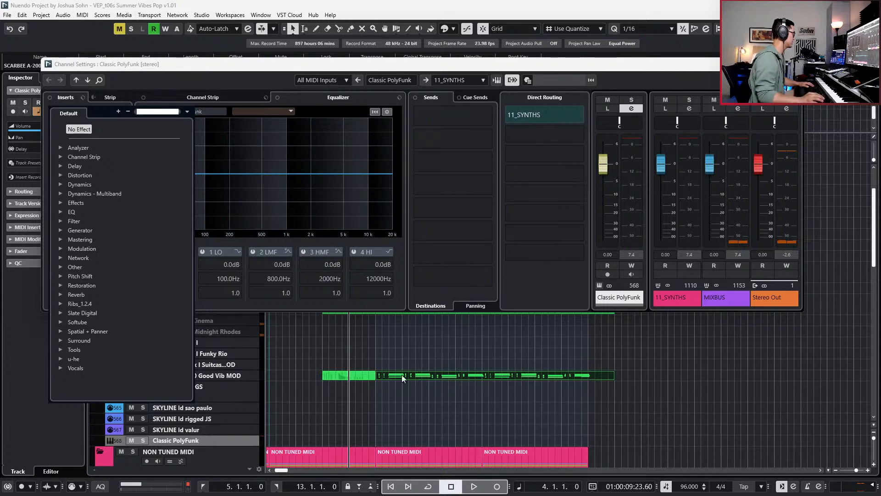
click(387, 392)
key(Escape)
- Open the Classic PolyFunk instrument and add a PRO-Verb reverb to the empty fourth slot of Omnisphere's common effects rack
key(e)
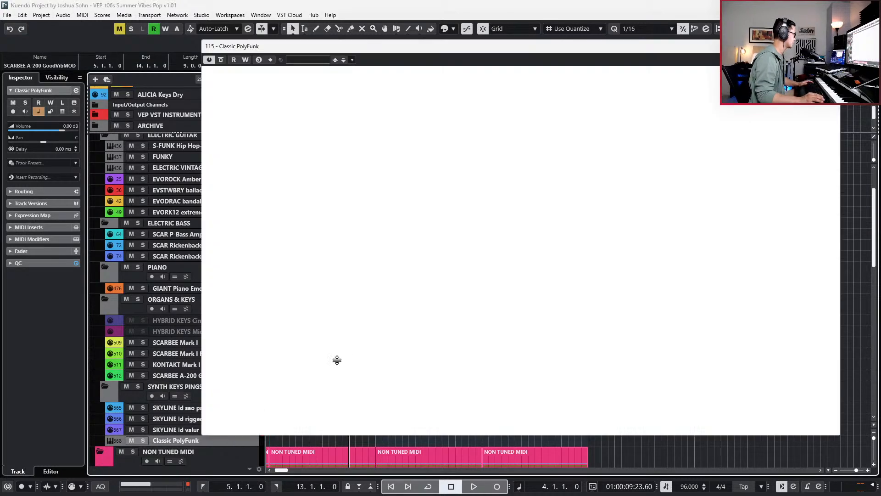
click(690, 184)
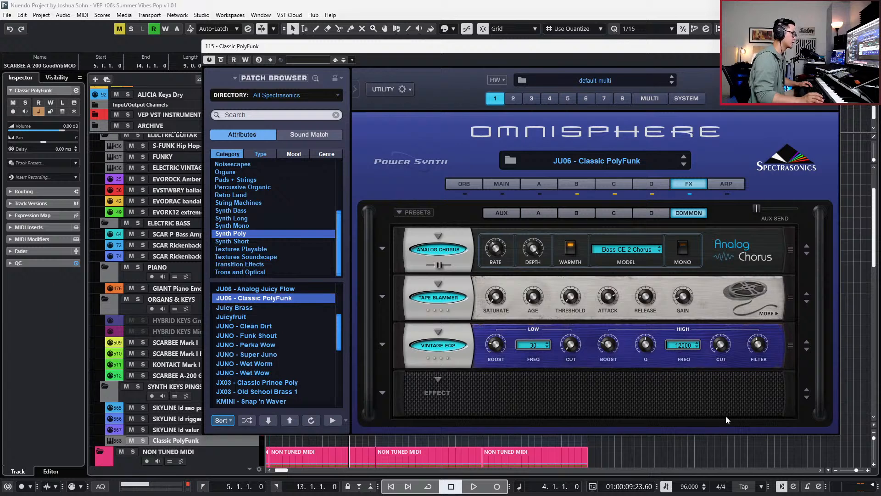
right_click(426, 398)
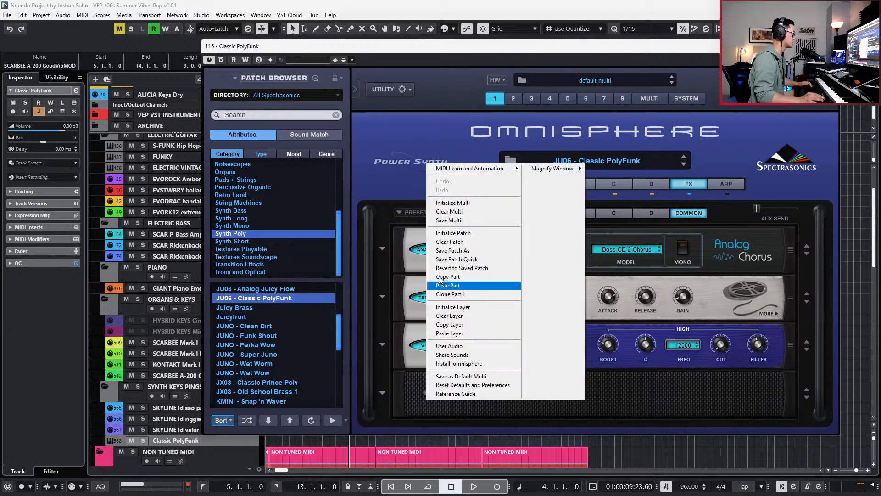
click(412, 391)
click(434, 379)
mouse_move(476, 355)
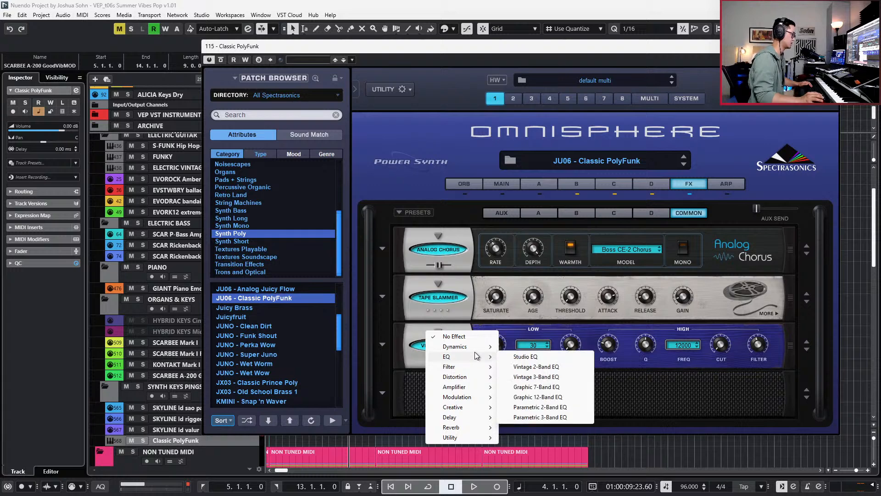
mouse_move(478, 427)
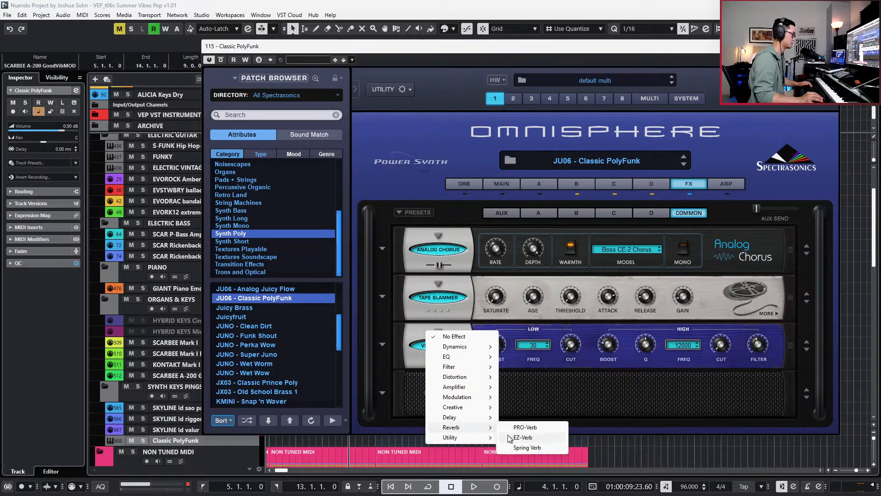
click(525, 426)
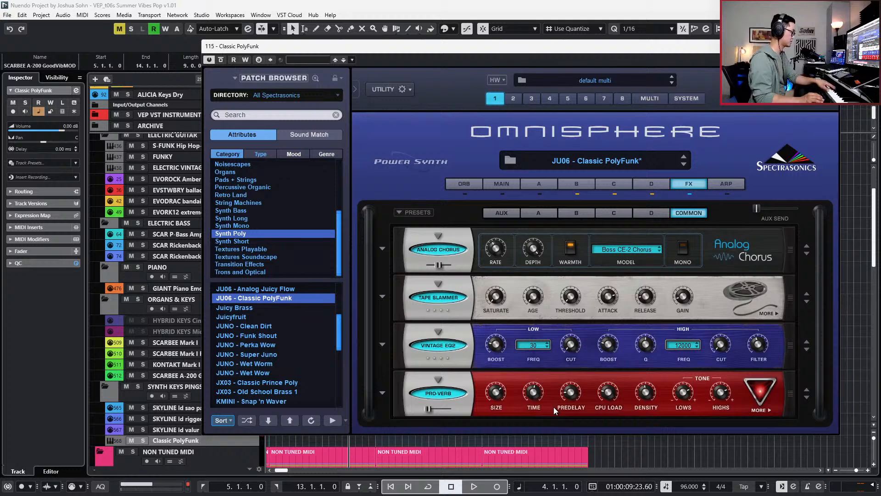
- Record-enable the Classic PolyFunk track, adjust PRO-Verb's time to about 2358 ms and close the instrument
click(188, 441)
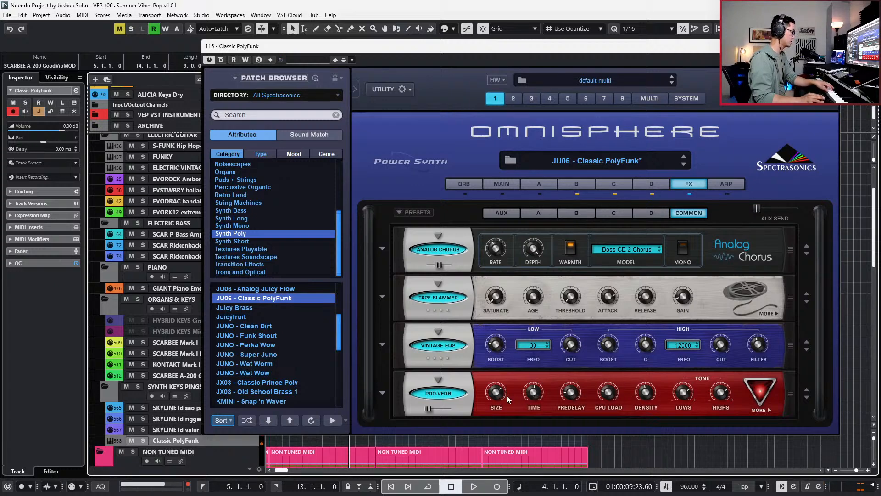
mouse_move(535, 395)
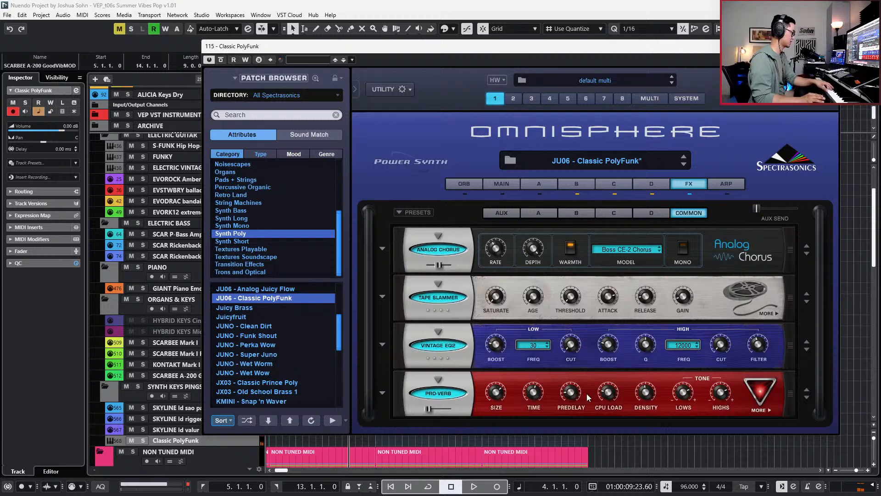
scroll(533, 398, up, 3)
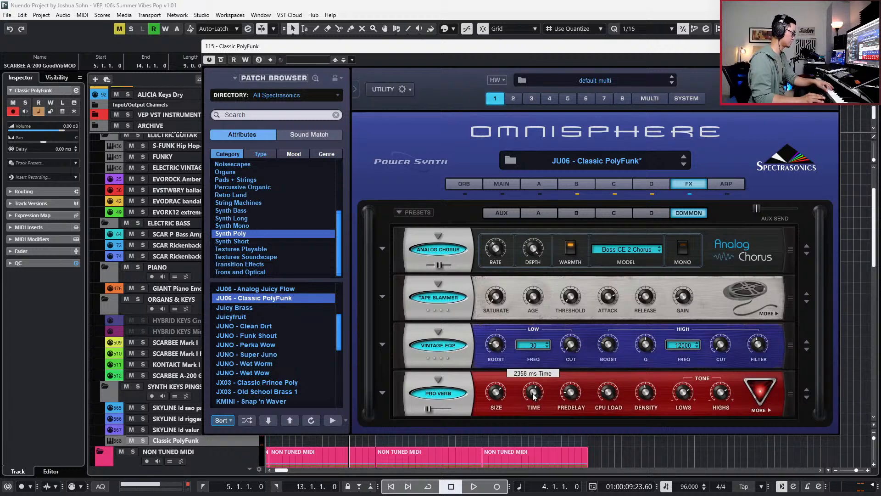
drag(533, 394, 533, 392)
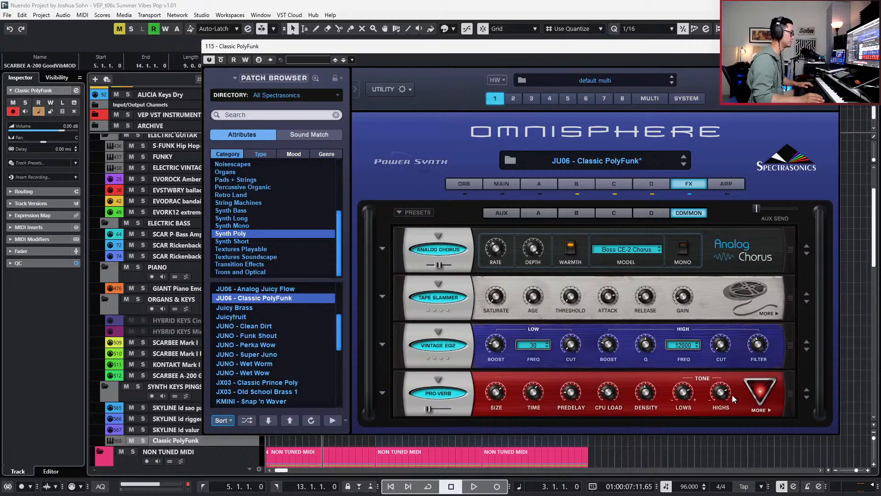
key(Escape)
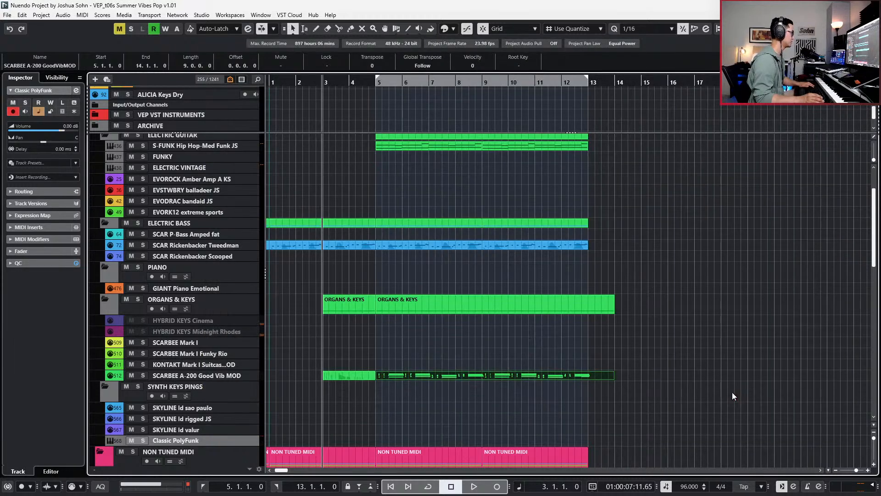
- Add a DLAY11-SYNTHS send to the Classic PolyFunk channel in its first send slot
key(e)
click(473, 118)
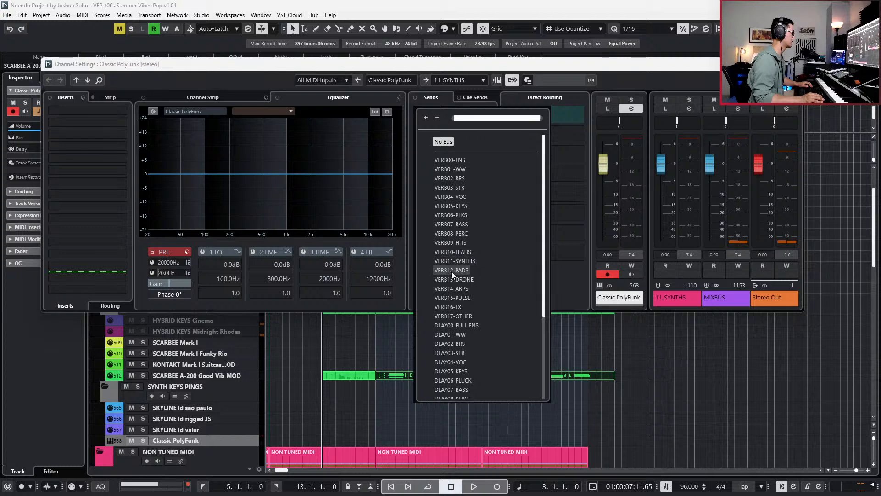
scroll(448, 328, down, 2)
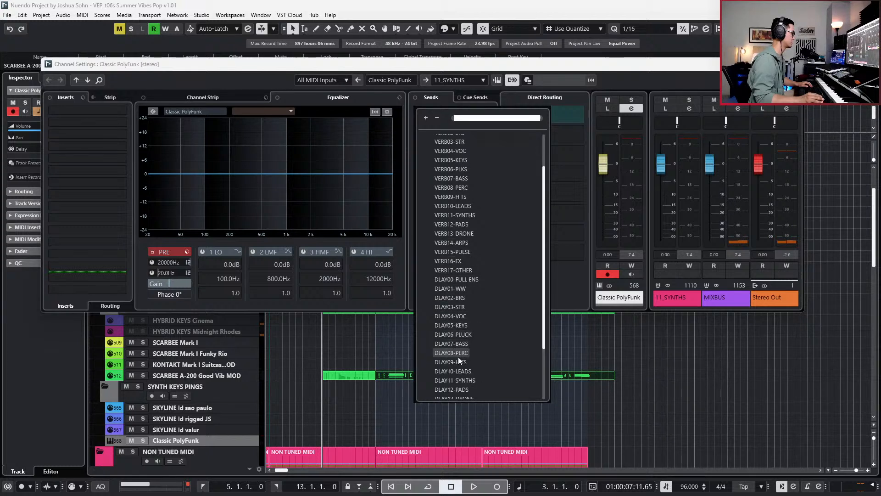
click(462, 380)
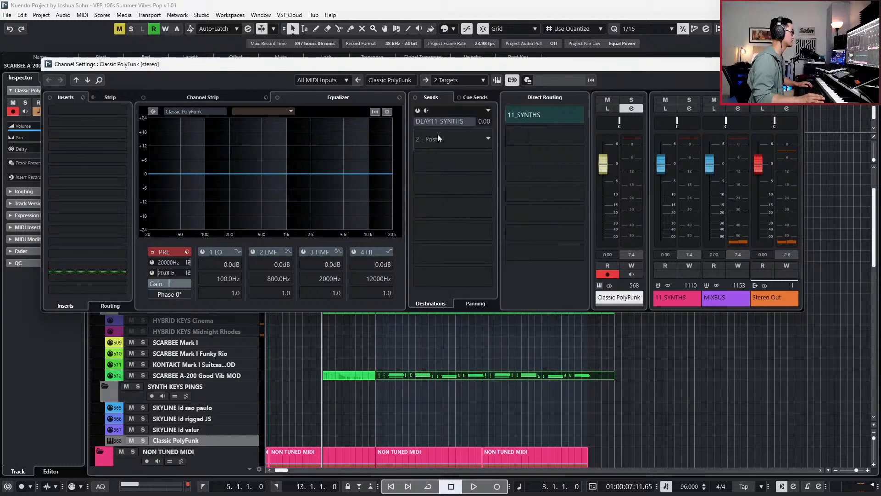
- Enable Classic PolyFunk's DLAY11-SYNTHS send at about -18.2 dB, close the channel settings and audition the synth over the groove
click(418, 111)
drag(416, 121, 376, 123)
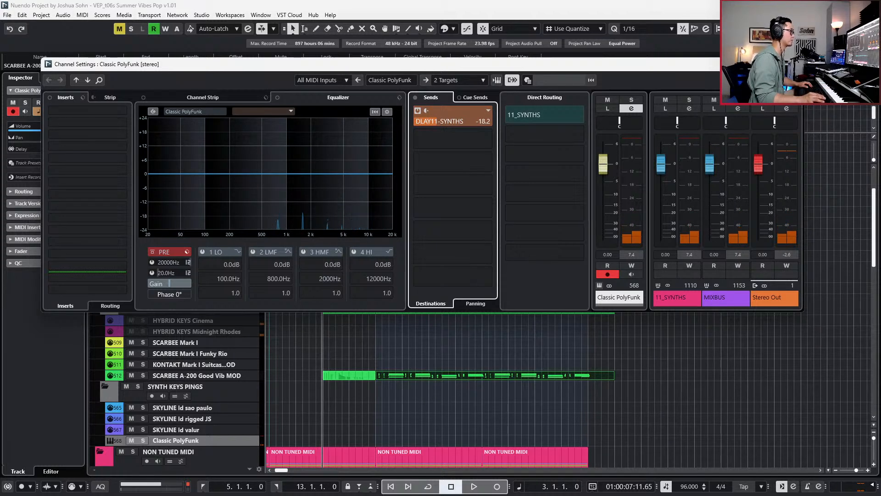
click(795, 64)
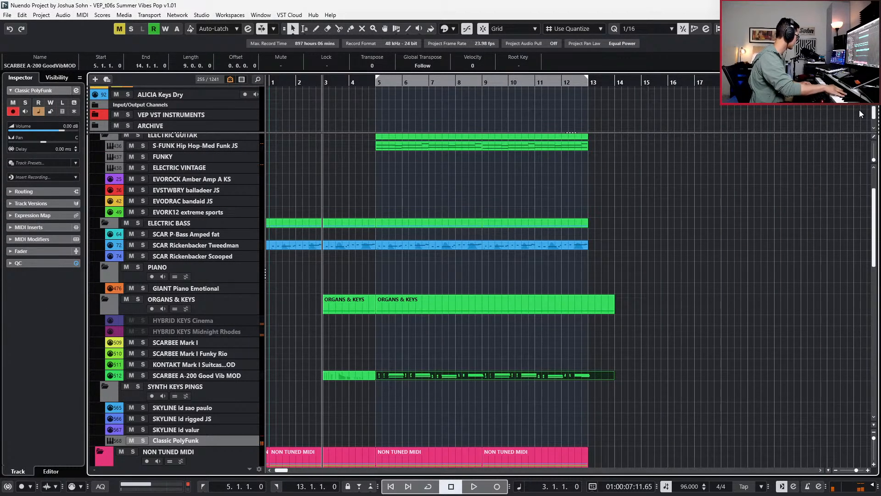
key(space)
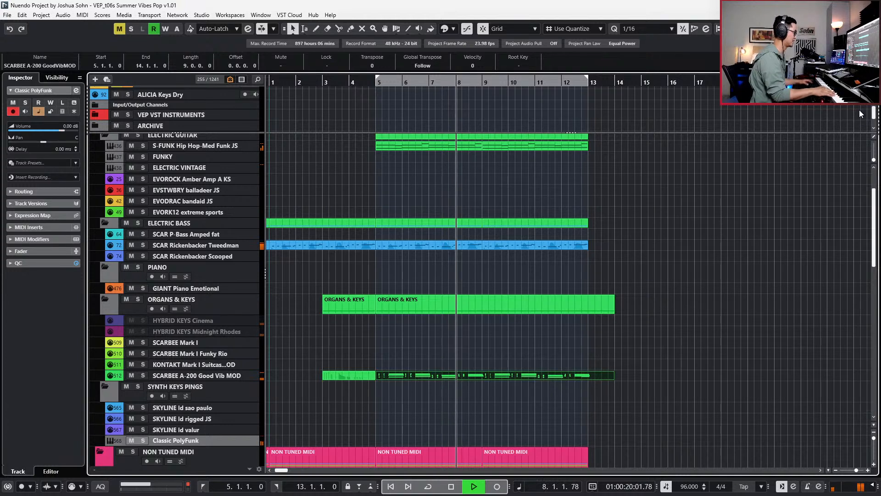
key(space)
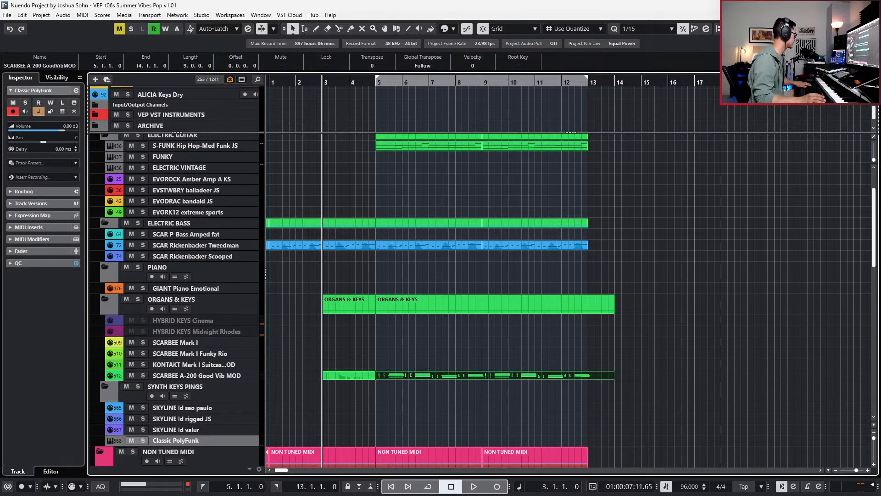
- Compare the SKYLINE ld sao paulo and SKYLINE ld rigged JS sounds, and select the SKYLINE ld valur track
click(199, 405)
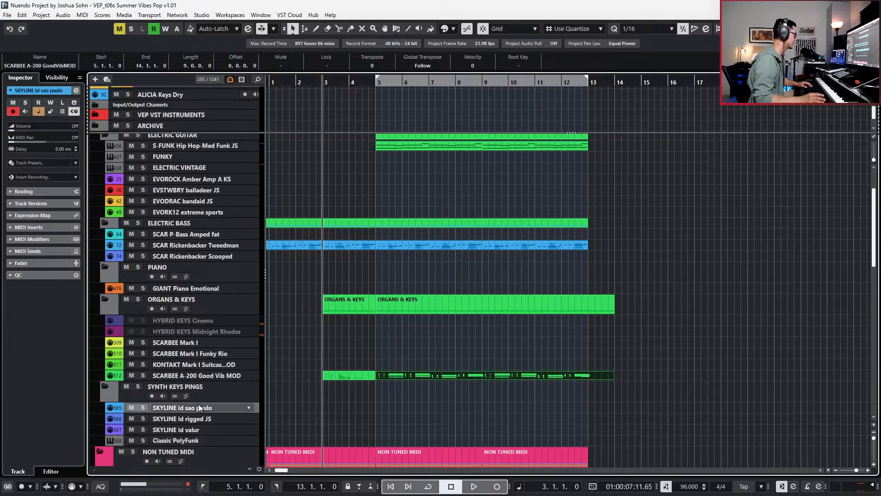
right_click(198, 406)
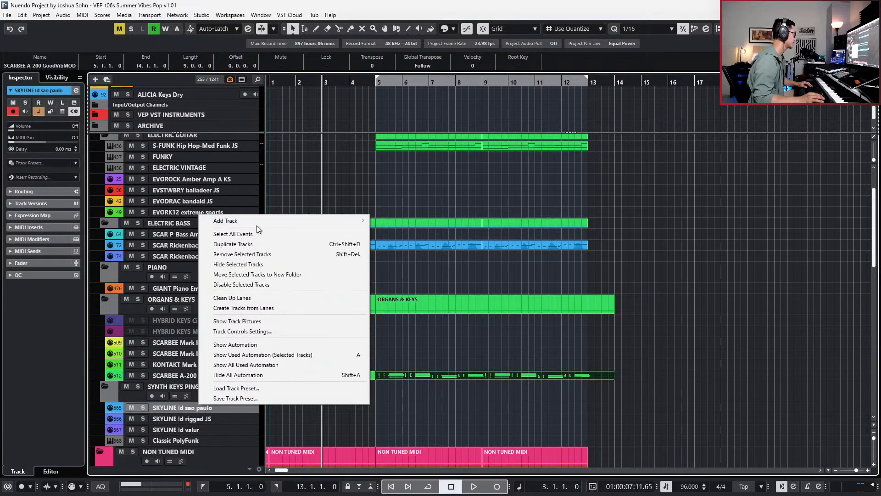
click(175, 343)
click(184, 373)
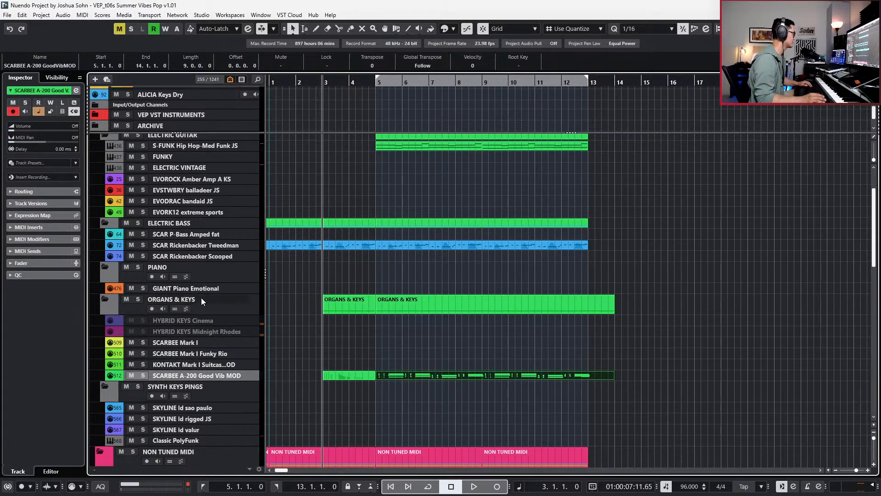
click(193, 408)
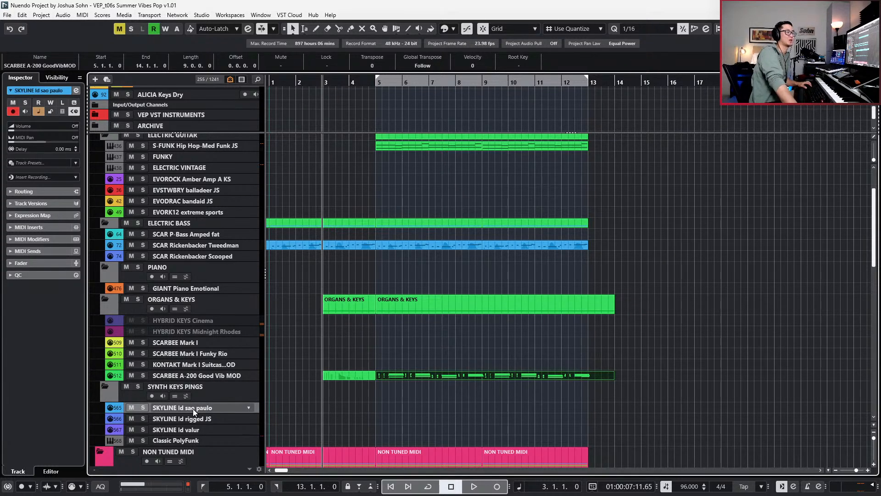
click(218, 417)
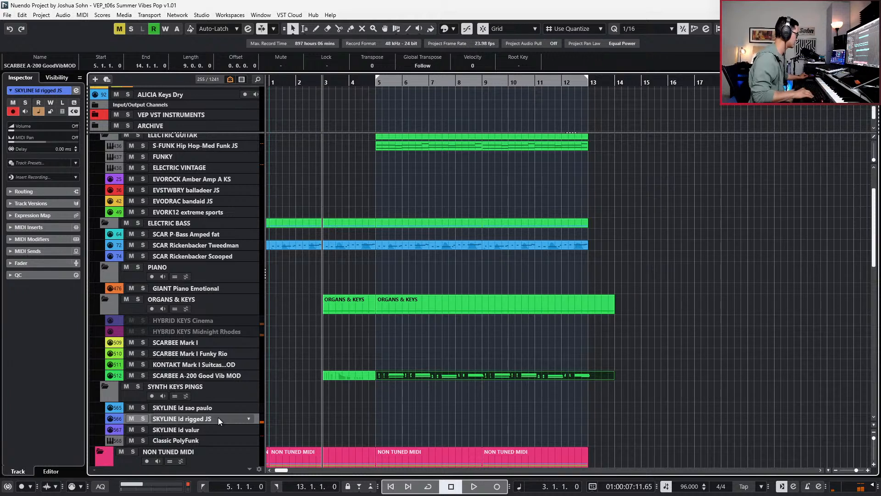
key(Down)
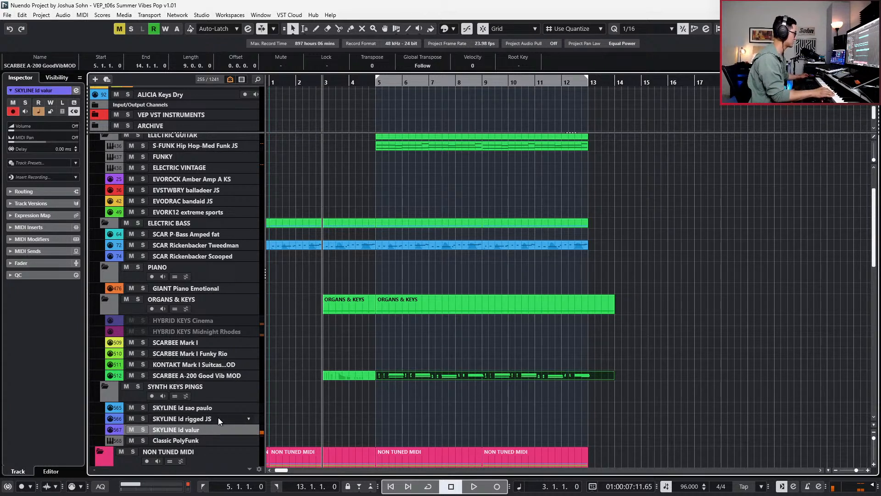
- Play back the groove from bar 3 twice while rehearsing a lead line with SKYLINE ld valur
key(space)
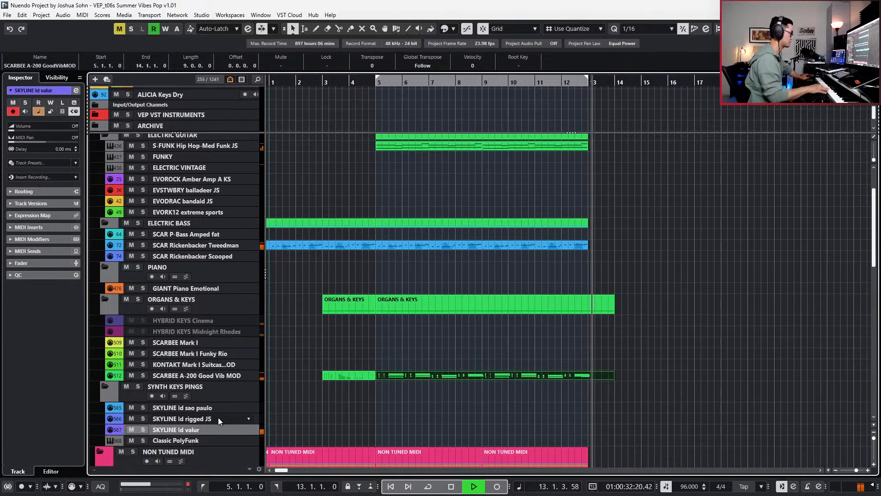
key(space)
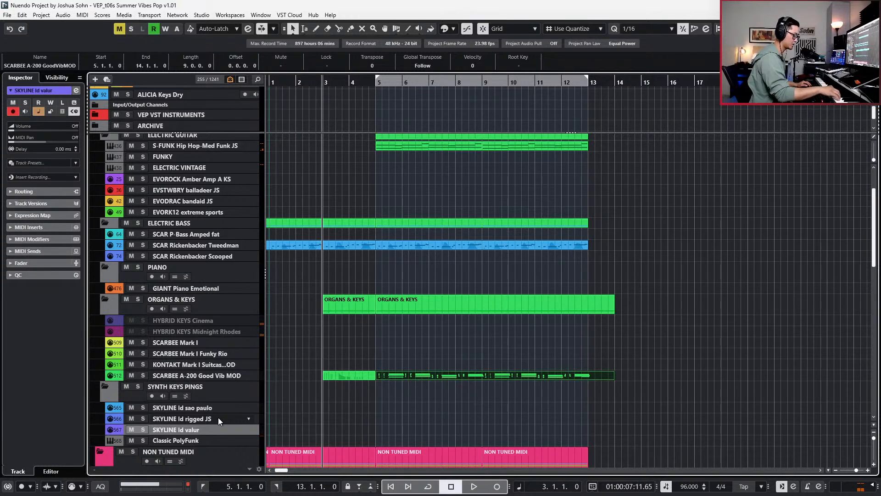
key(space)
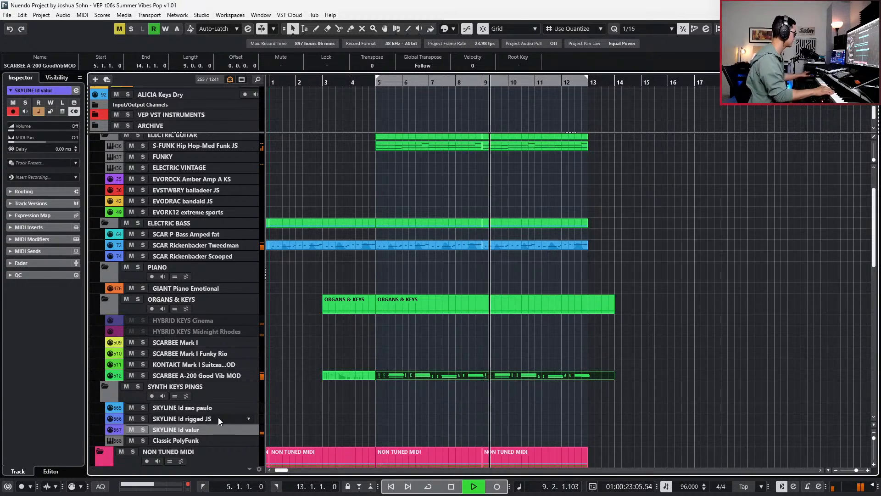
key(space)
- Return to the loop start at bar 5 and record a lead part on the SKYLINE ld valur track
key(KP_1)
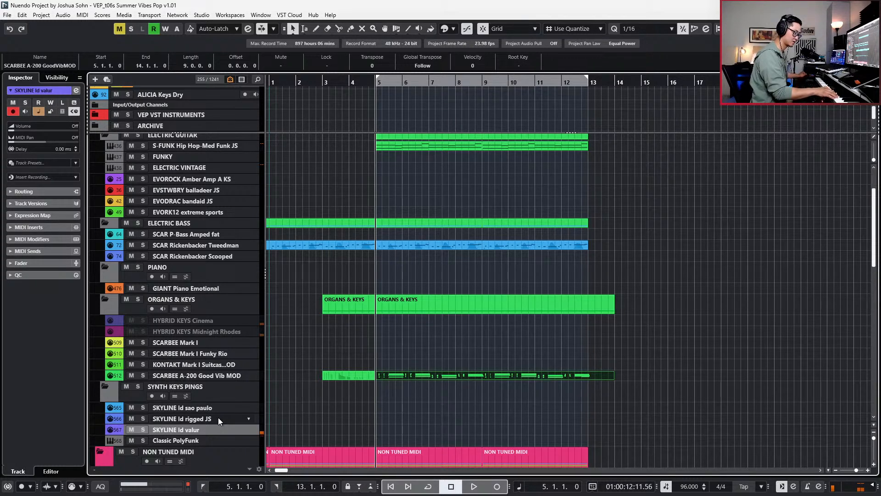
key(KP_Multiply)
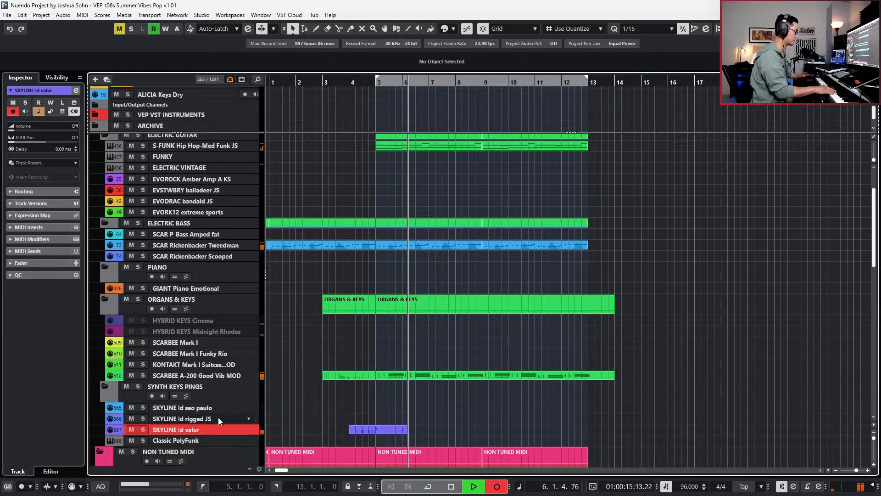
- Discard the running SKYLINE ld valur take, try re-recording the lead from bar 4, and remove that attempt
key(space)
key(Delete)
key(KP_Multiply)
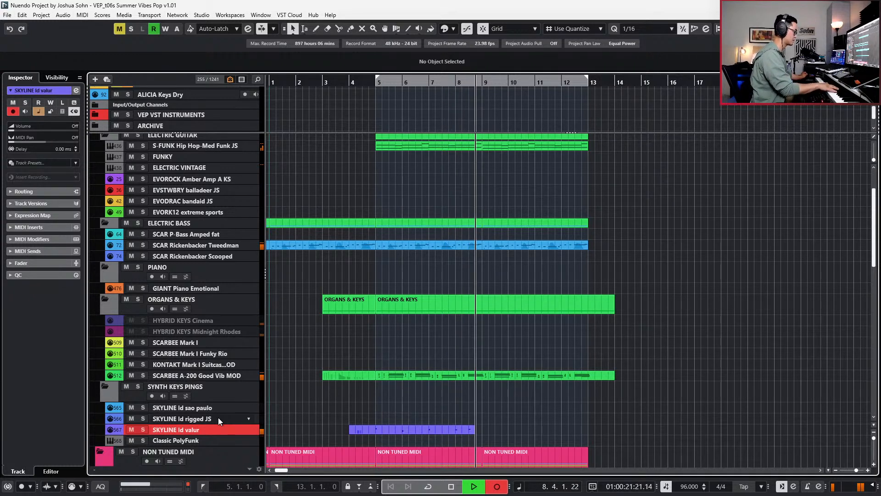
key(space)
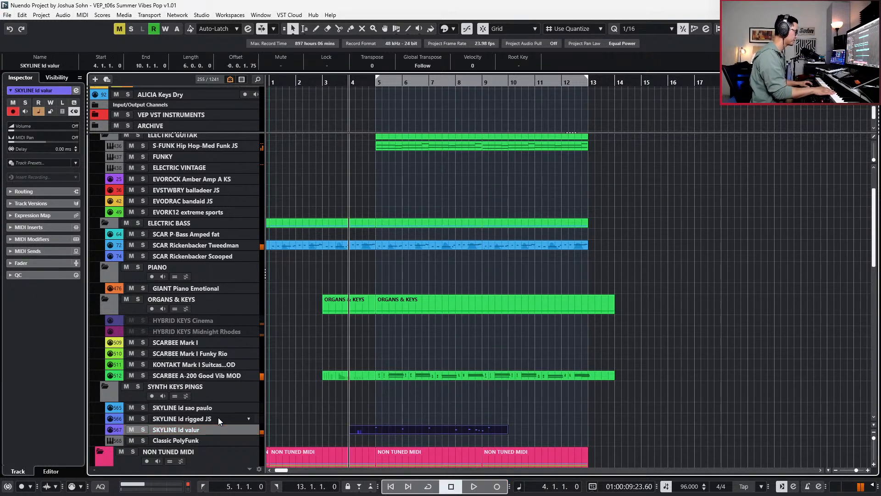
key(ctrl+z)
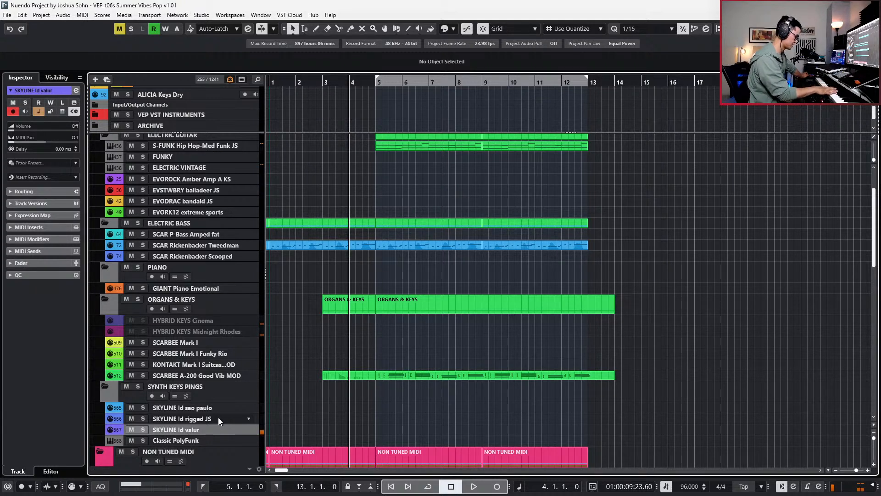
- Retry the SKYLINE ld valur lead from bar 4, restarting takes until one runs through to bar 14
key(KP_Multiply)
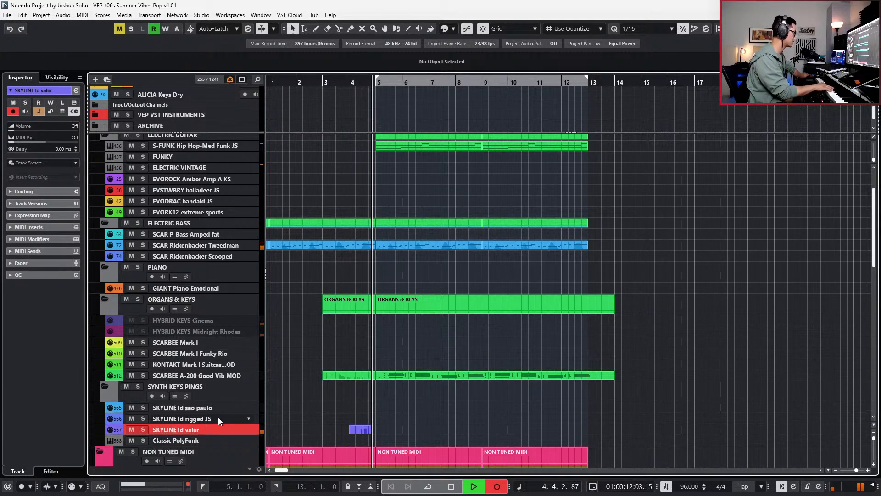
key(KP_Multiply)
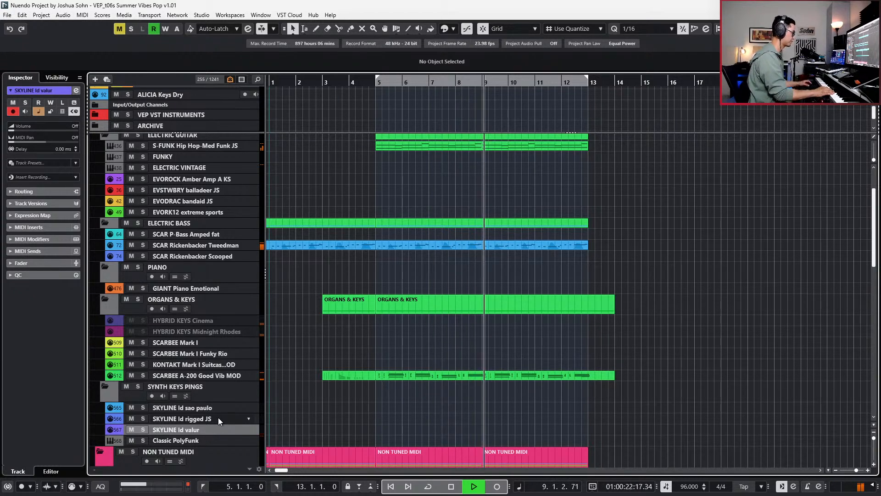
key(space)
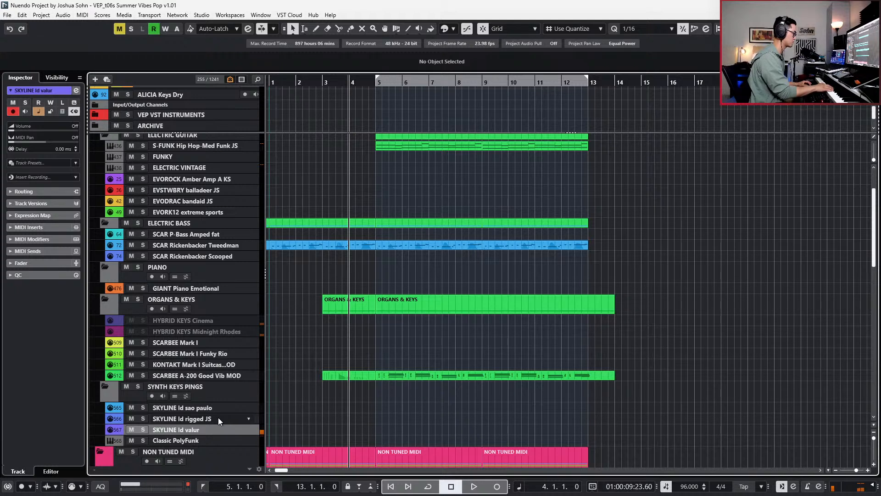
key(space)
key(KP_Multiply)
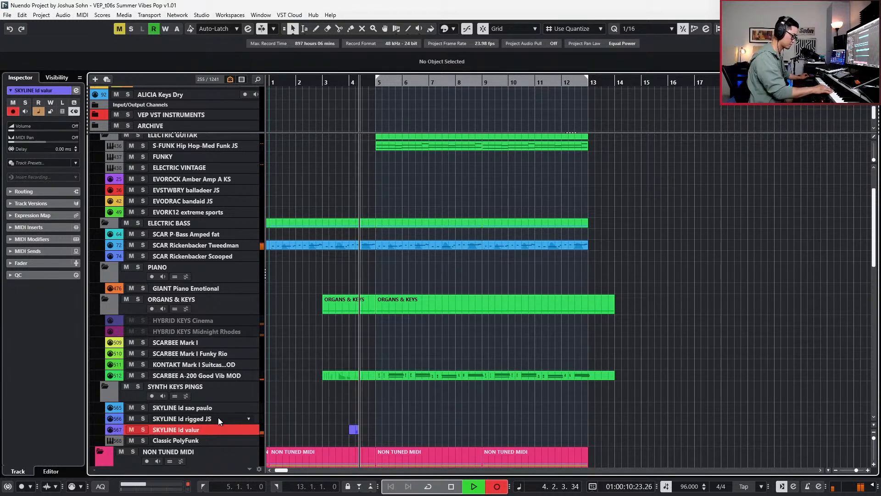
key(KP_Multiply)
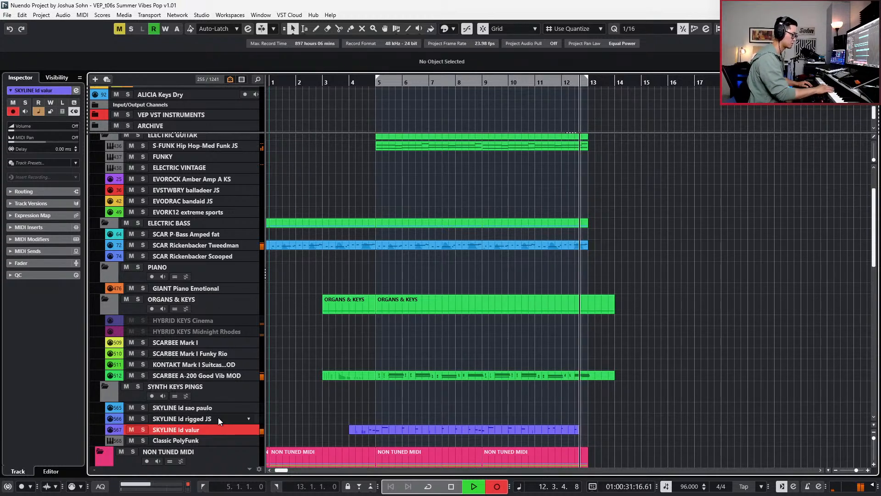
key(space)
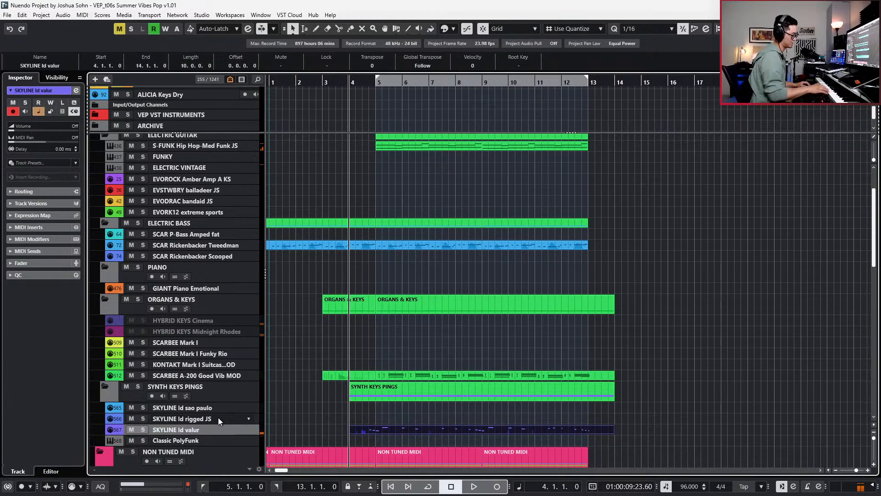
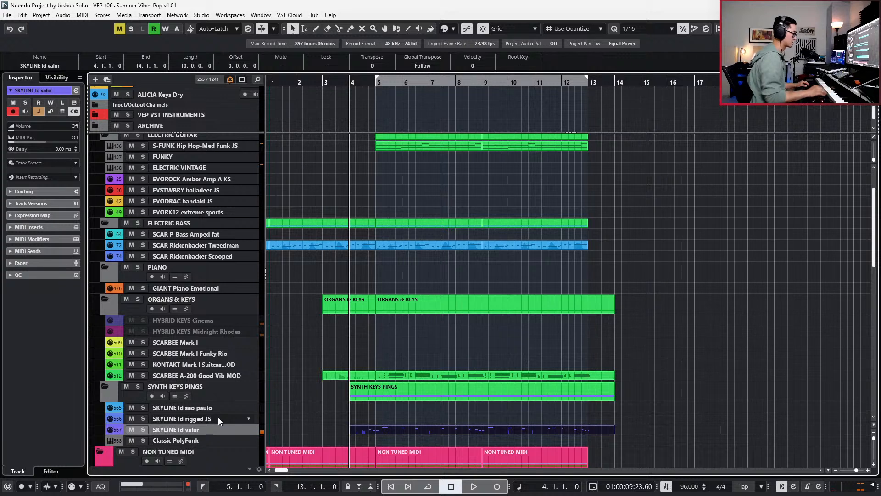
- Delete the last take and record a new MIDI lead on the SKYLINE ld valur track from bar 4 to bar 14
key(Delete)
key(KP_Multiply)
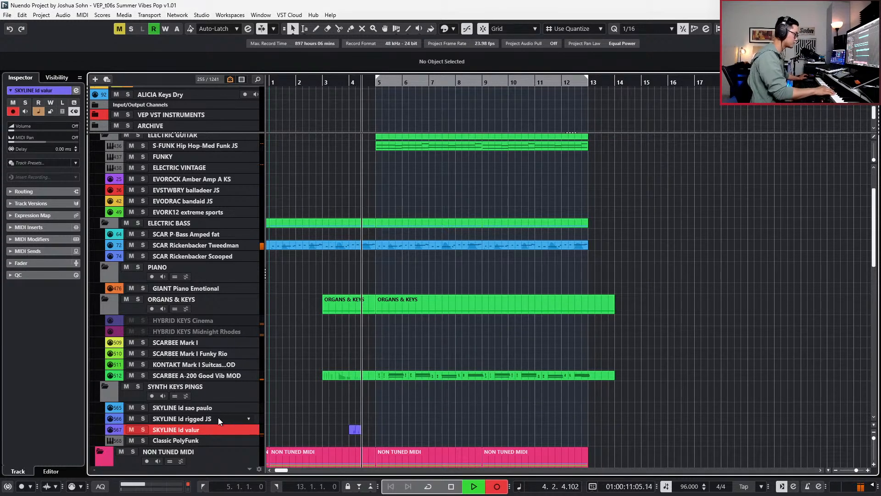
key(space)
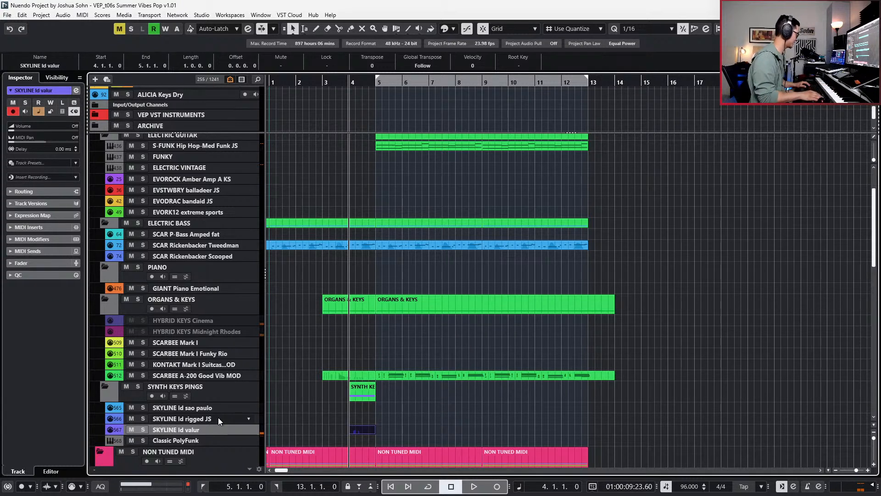
key(KP_Multiply)
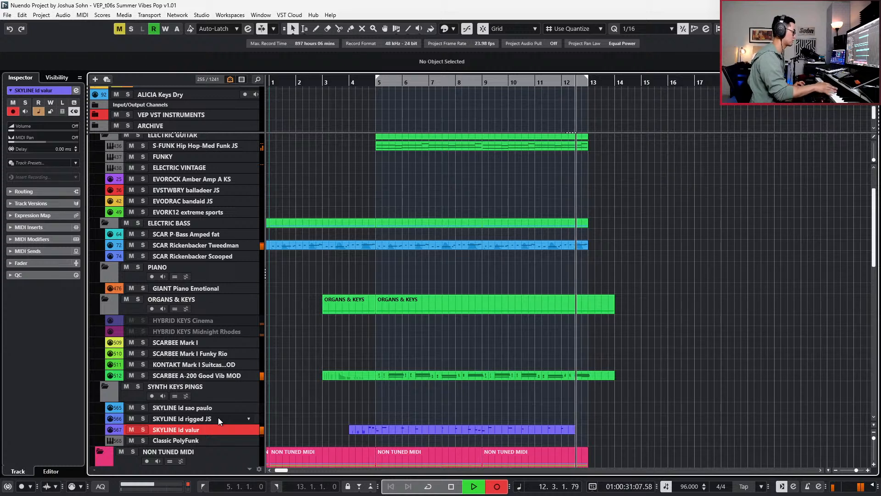
key(space)
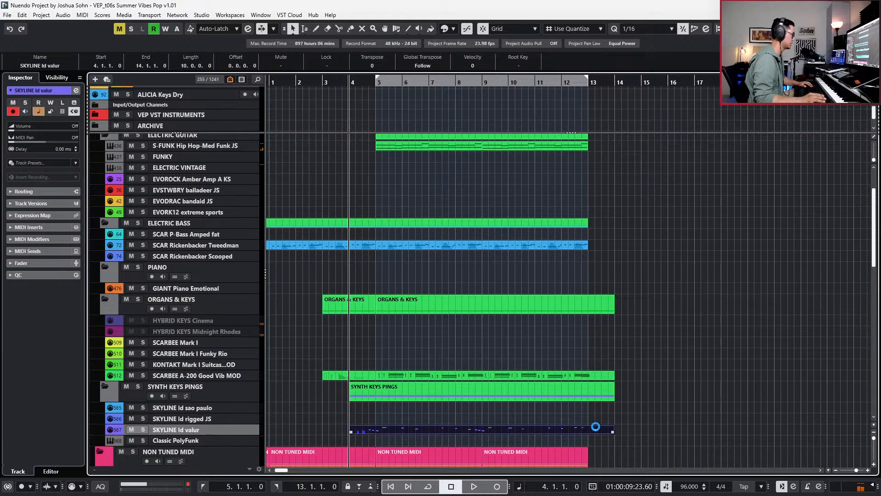
- Open the recorded SKYLINE ld valur part in the Key Editor and review its notes while playing back from bar 4
double_click(593, 428)
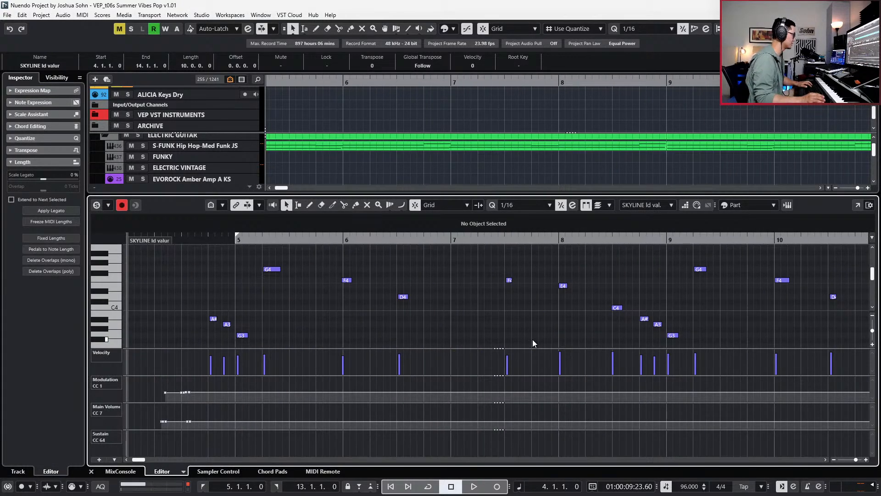
scroll(532, 339, down, 1)
key(alt+l)
scroll(533, 340, up, 2)
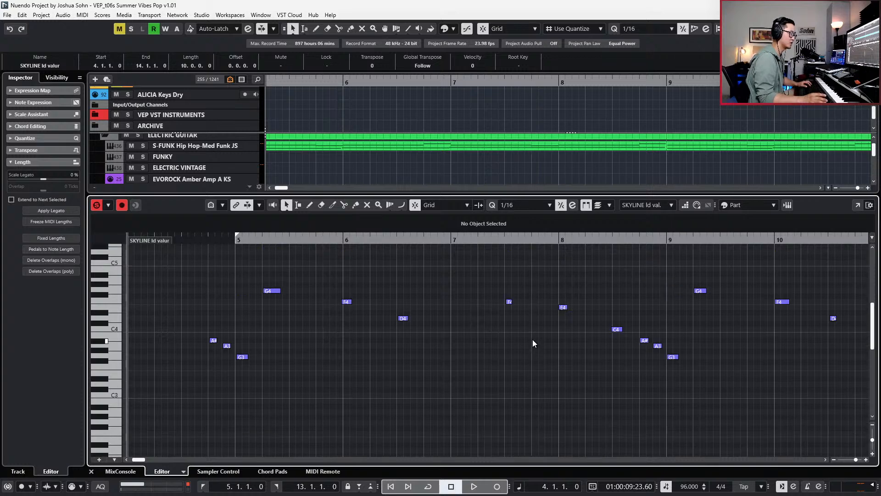
scroll(533, 343, down, 1)
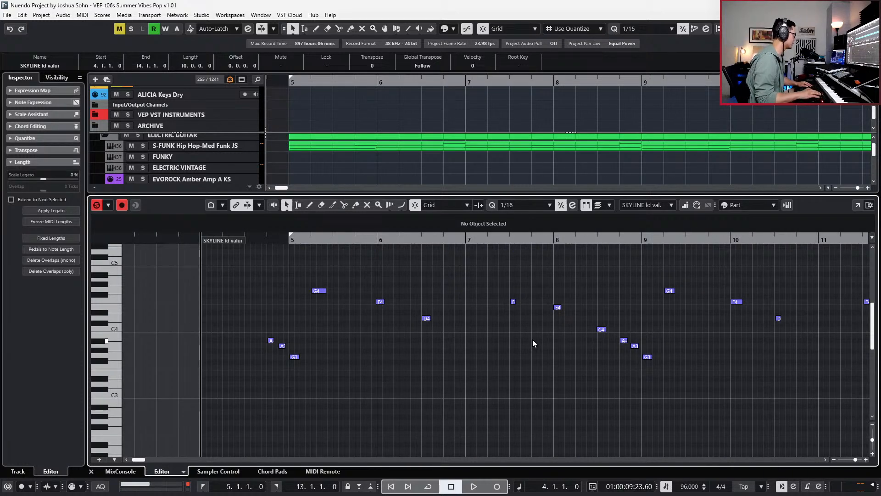
scroll(532, 339, down, 1)
scroll(529, 354, right, 2)
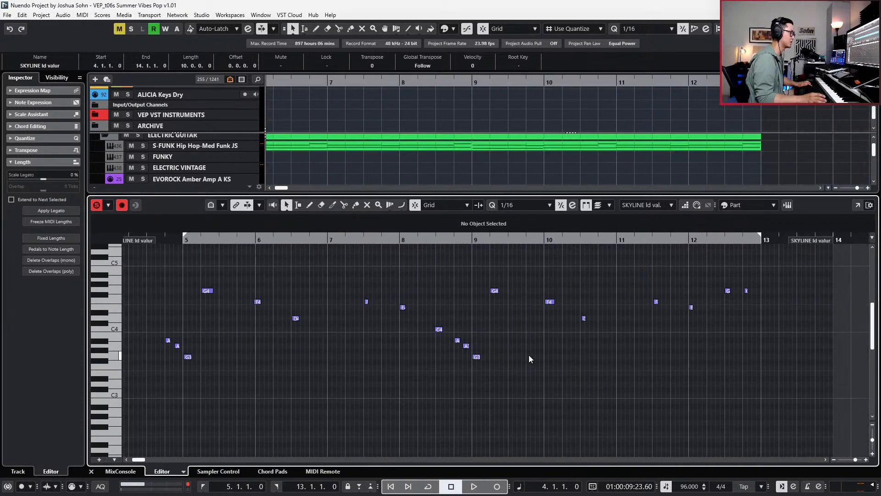
key(space)
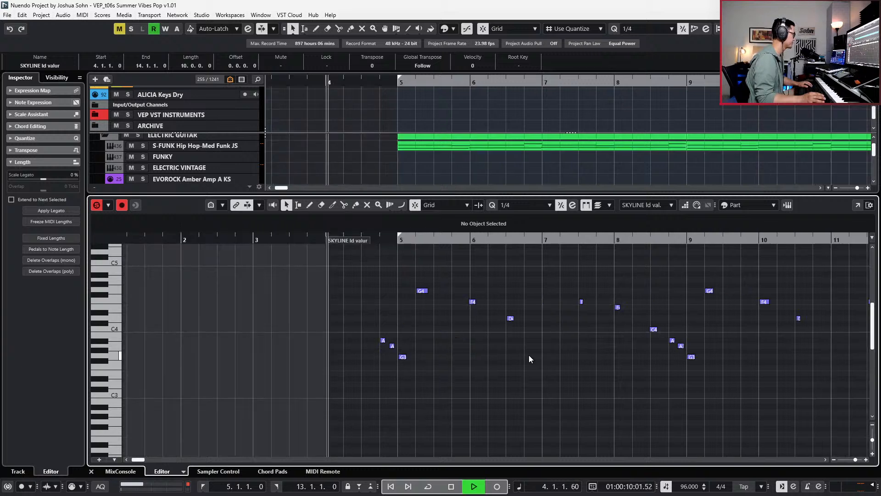
scroll(529, 354, down, 1)
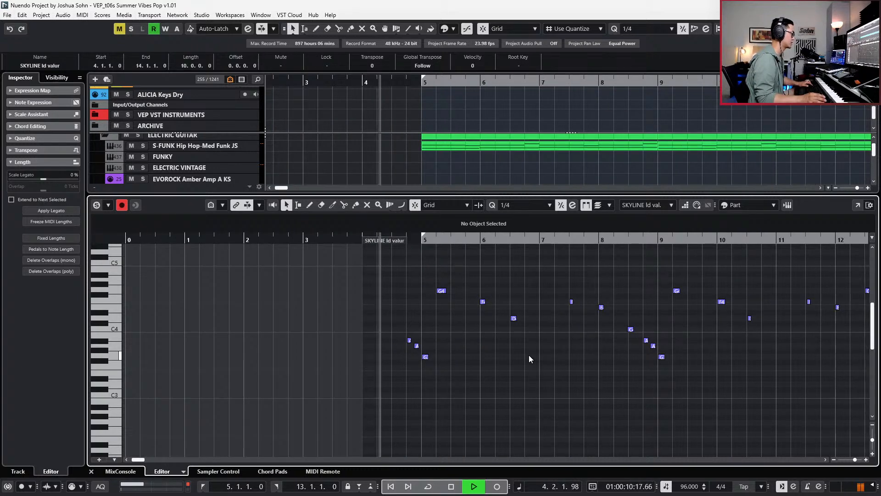
scroll(528, 354, down, 1)
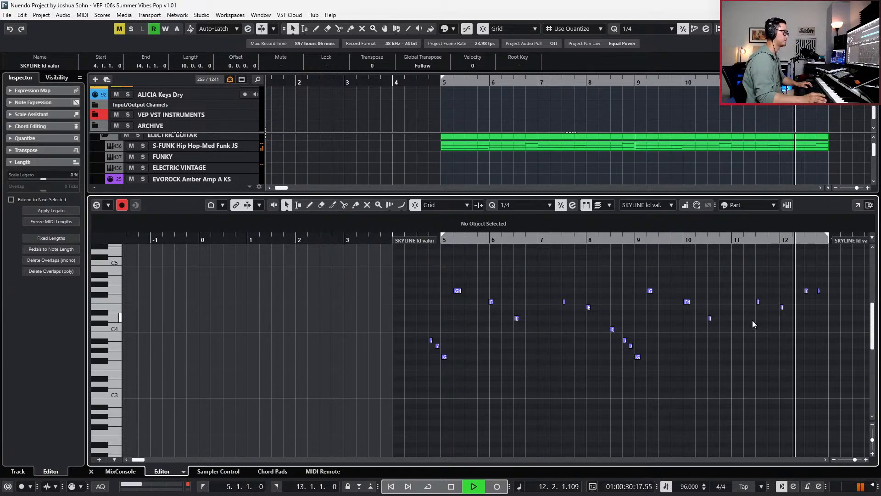
key(space)
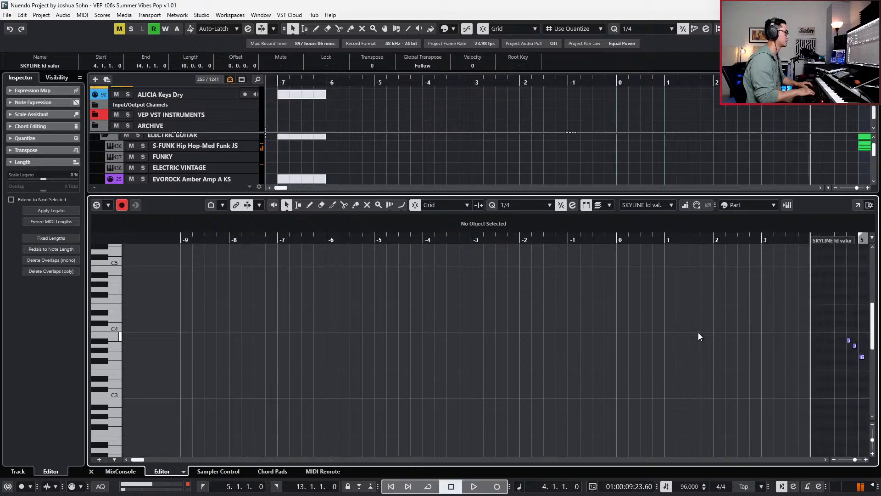
- Close the Key Editor, select all JS MIDI VEP folder parts, and set the locators around them from bar 0 to bar 14
key(Return)
key(g)
key(g)
scroll(660, 324, right, 3)
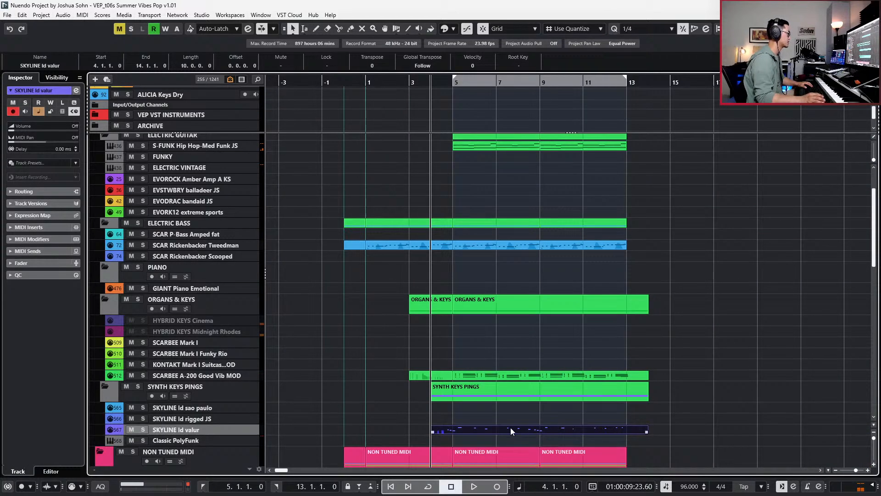
scroll(487, 222, up, 3)
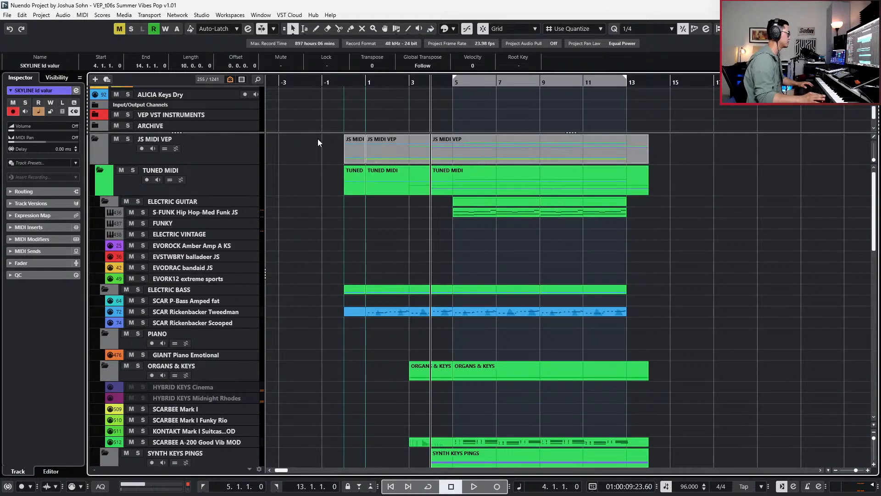
drag(318, 139, 583, 149)
key(p)
key(l)
scroll(624, 198, down, 3)
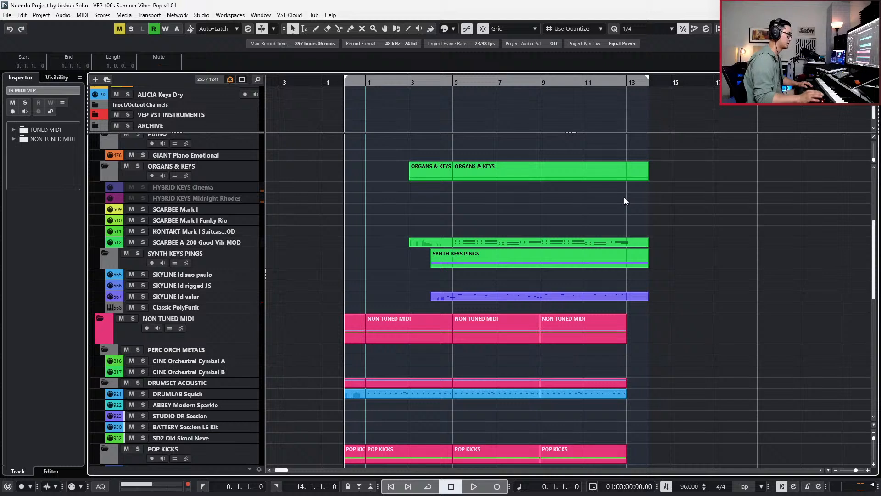
- Trim the end of the SKYLINE ld valur part back to bar 13 and check it against the other tracks
click(650, 302)
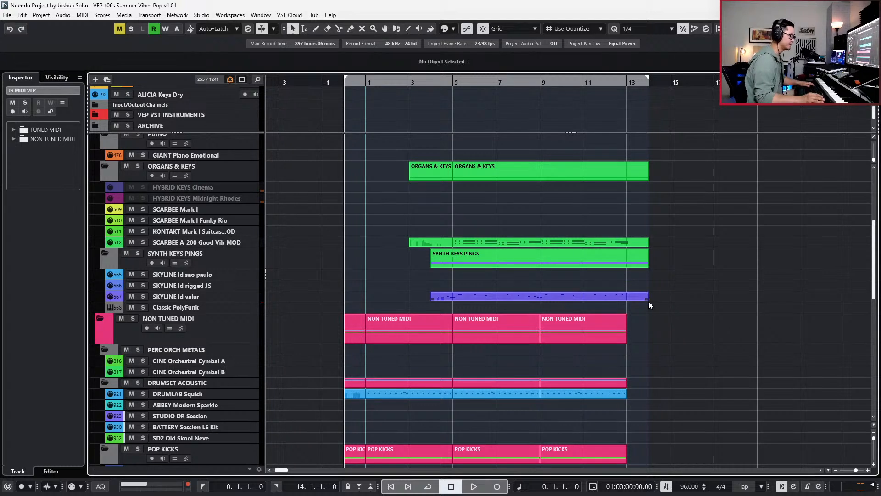
drag(648, 299, 624, 298)
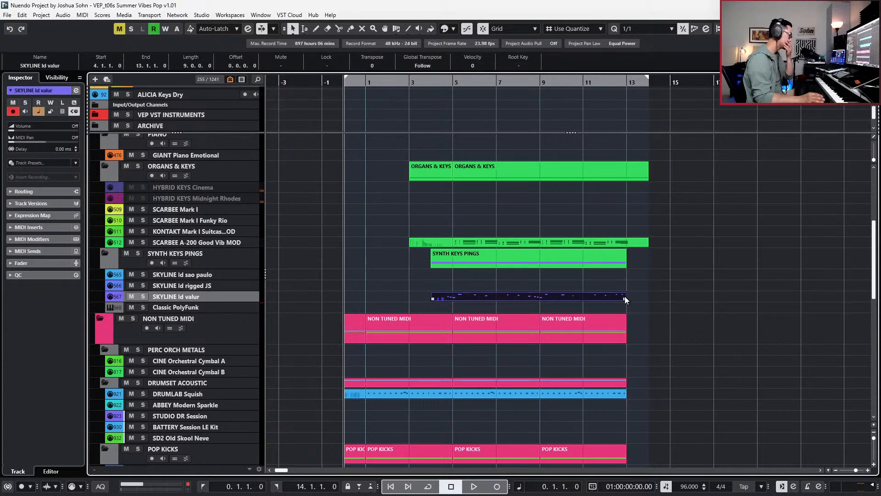
scroll(679, 303, down, 4)
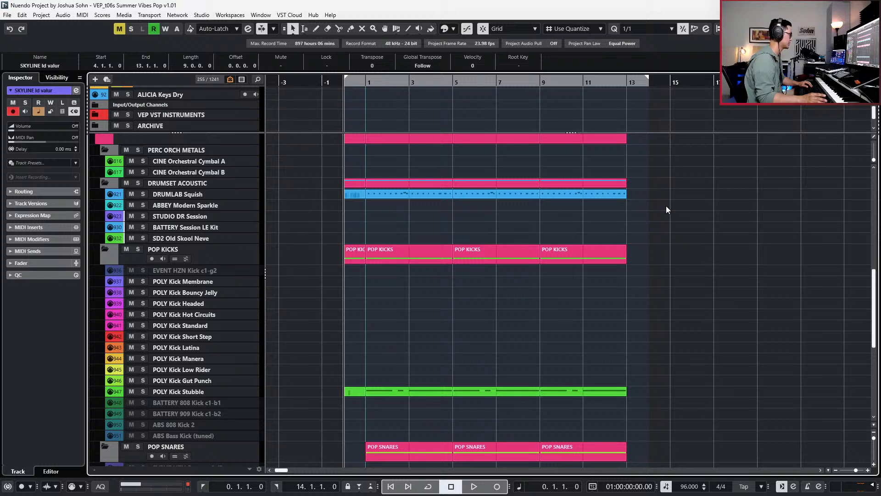
scroll(666, 206, down, 3)
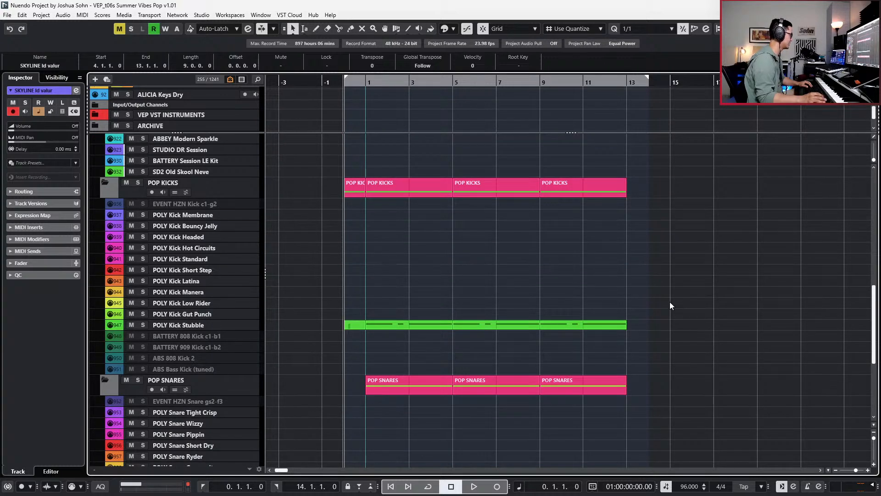
scroll(670, 302, down, 9)
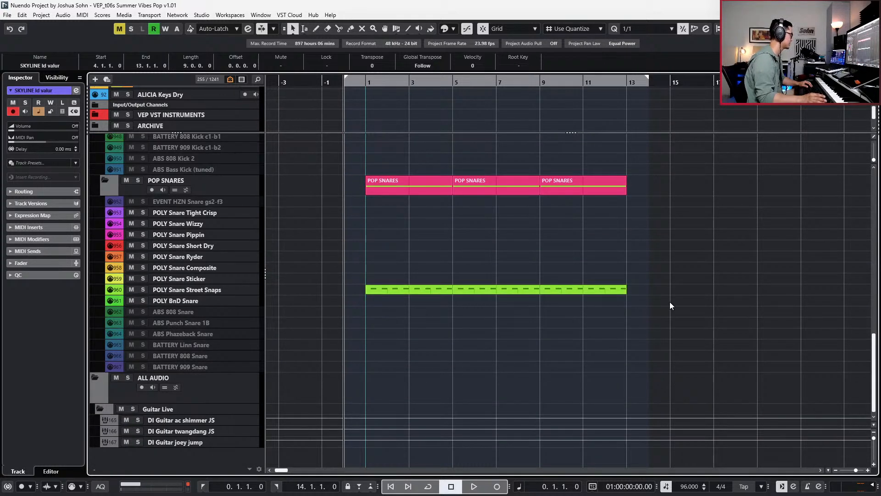
scroll(670, 302, up, 20)
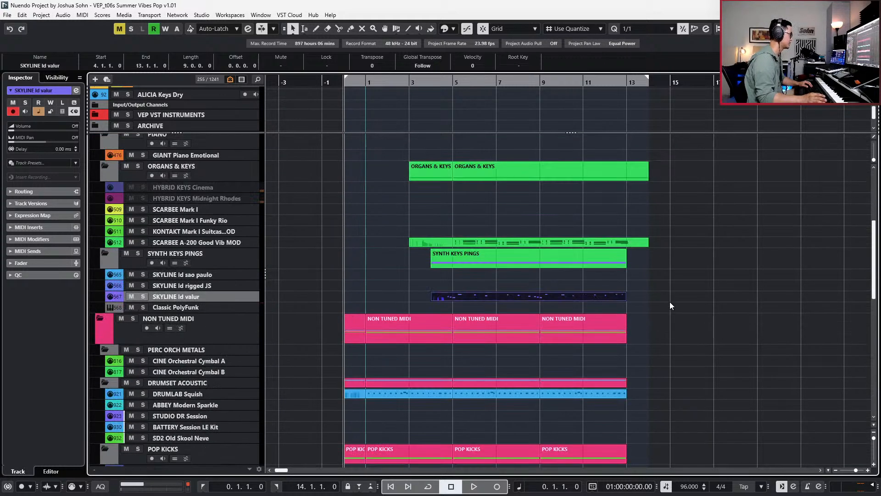
- Try out the Classic PolyFunk, FUNKY and ELECTRIC VINTAGE instrument tracks in turn, with the project cursor moved to bar 13
click(216, 306)
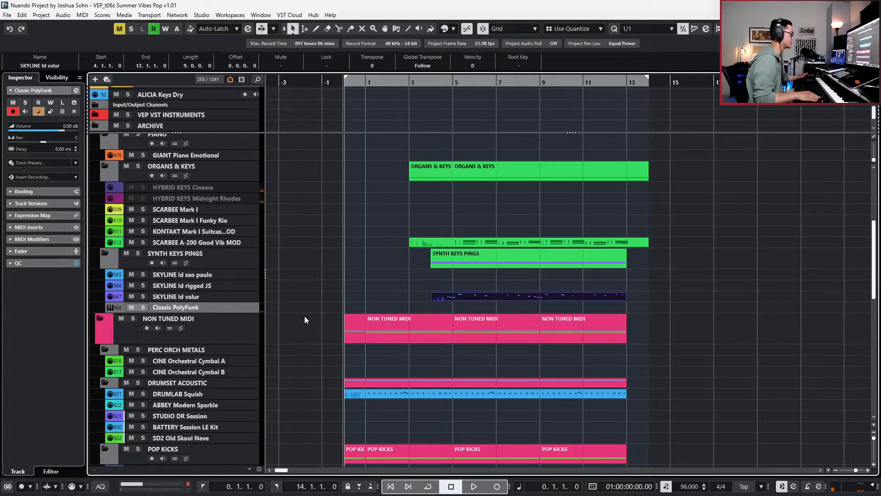
key(n)
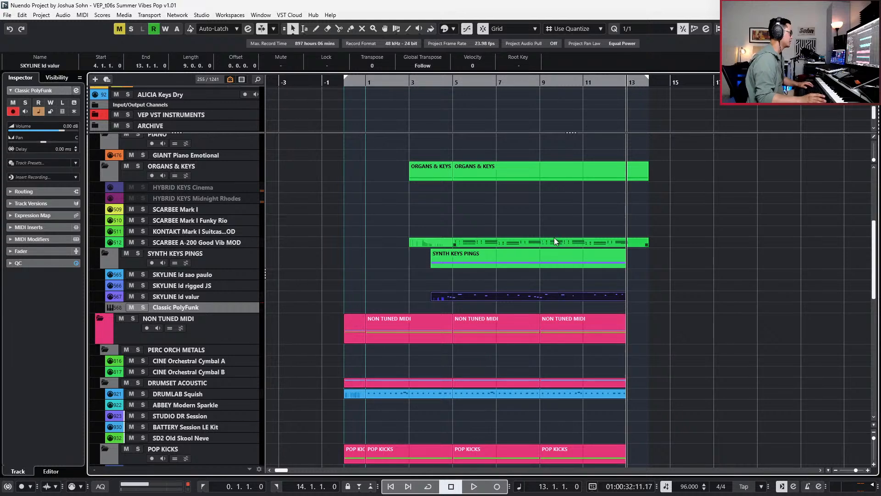
scroll(547, 260, up, 3)
scroll(548, 266, up, 3)
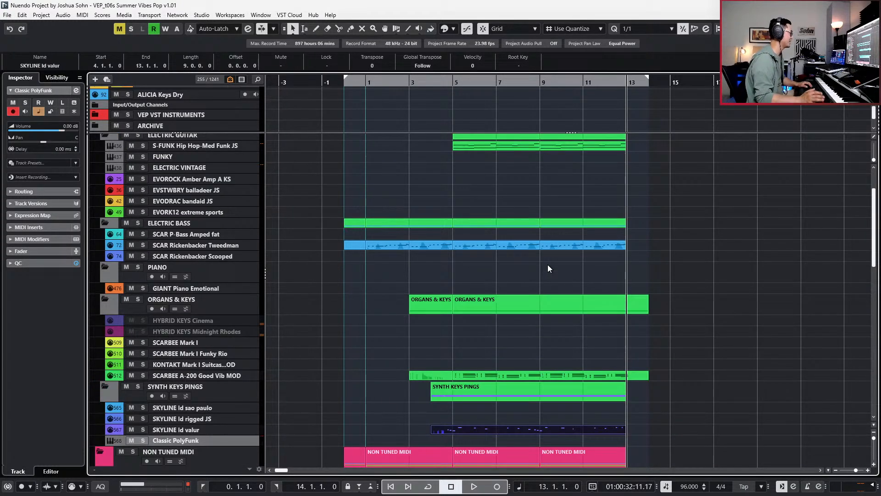
scroll(544, 247, up, 3)
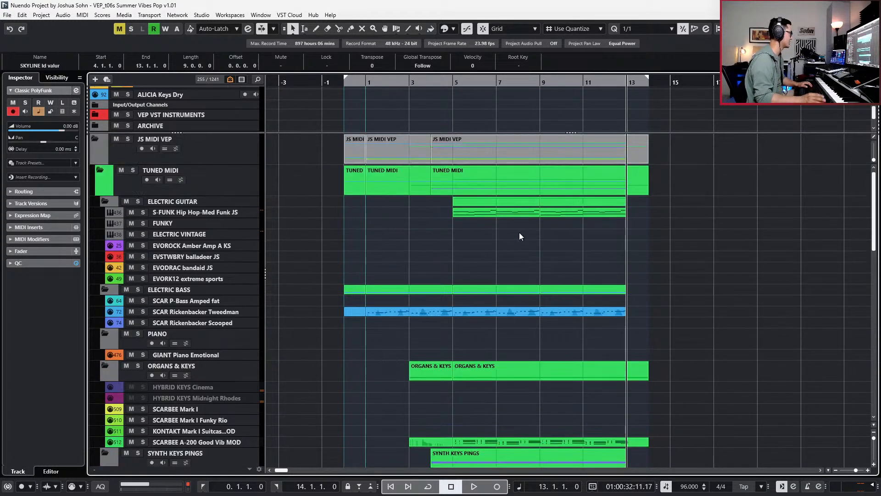
click(194, 221)
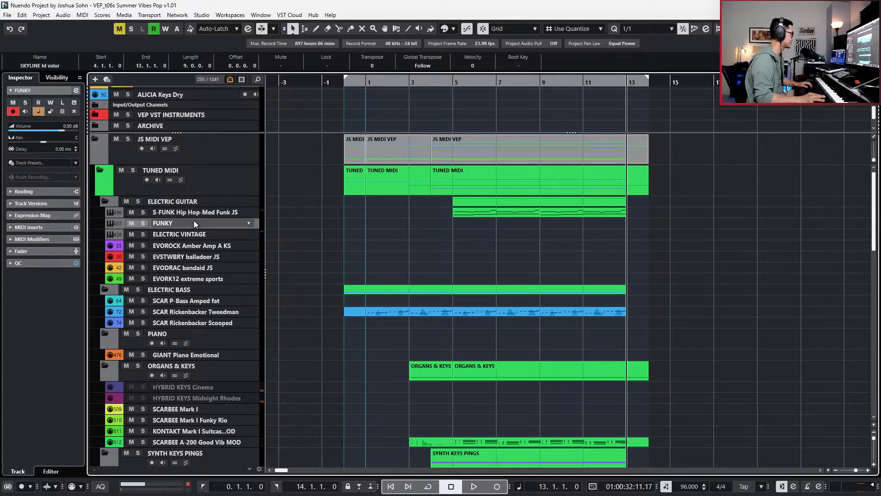
click(217, 235)
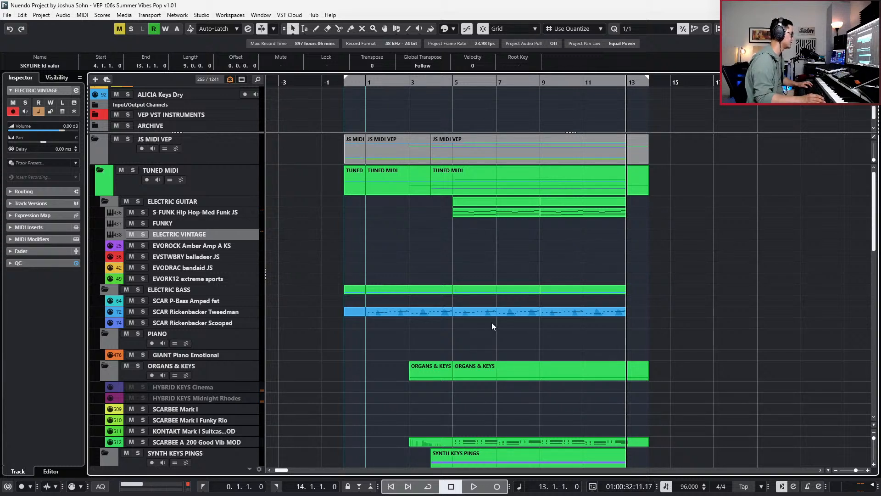
- Find EVENT HZN HhCr fs3-b4 under POP METALS in the track finder and reveal it below the POP SNARES tracks
scroll(626, 337, down, 10)
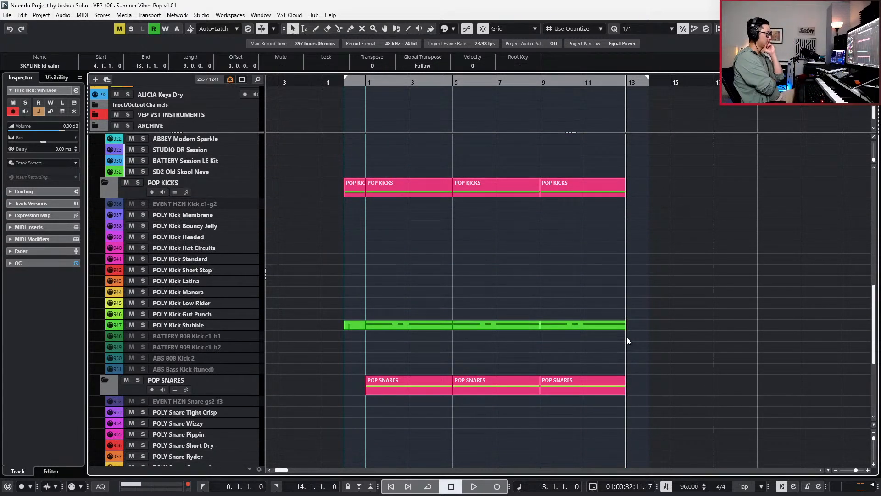
scroll(597, 330, down, 6)
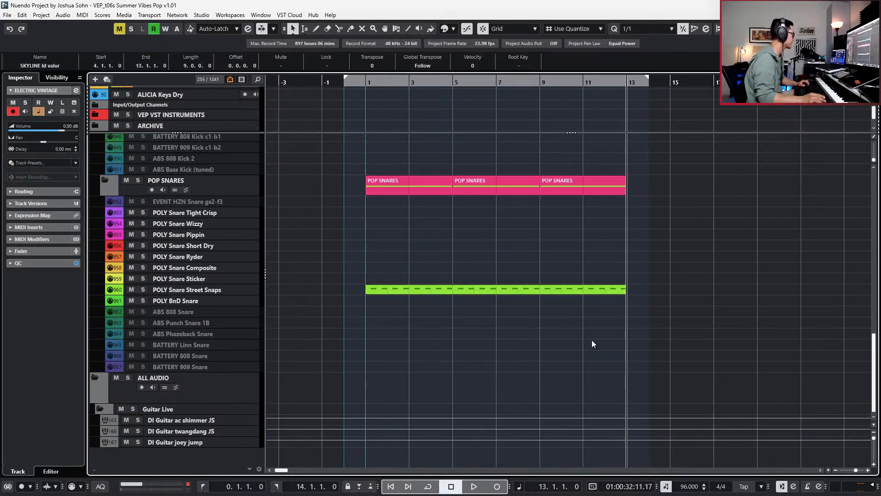
click(234, 323)
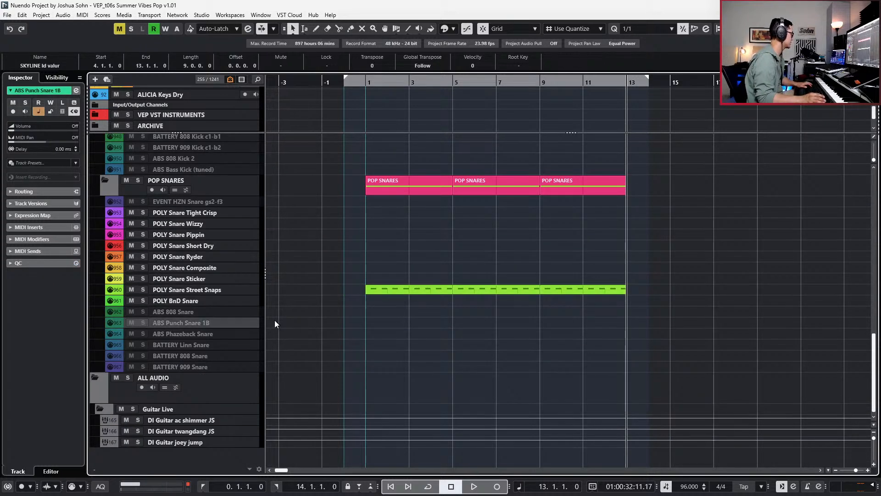
key(ctrl+f)
scroll(372, 398, down, 2)
scroll(374, 398, down, 2)
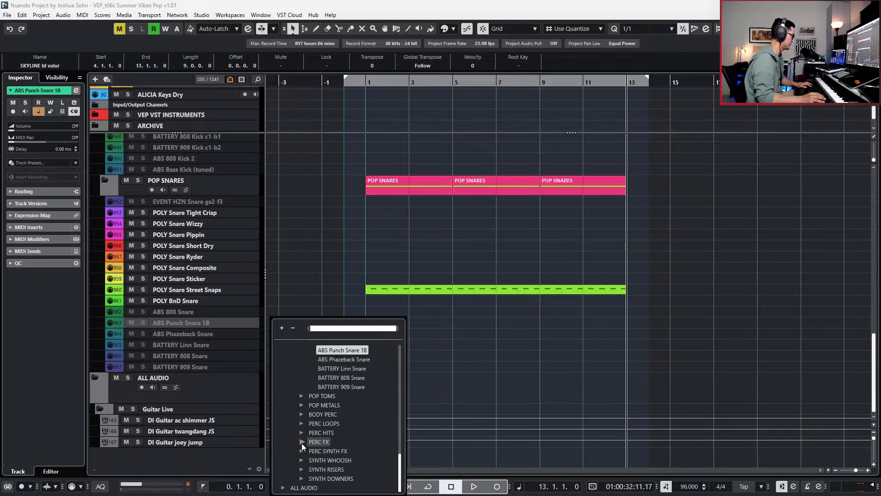
click(301, 414)
scroll(333, 426, down, 5)
scroll(337, 442, up, 5)
click(302, 405)
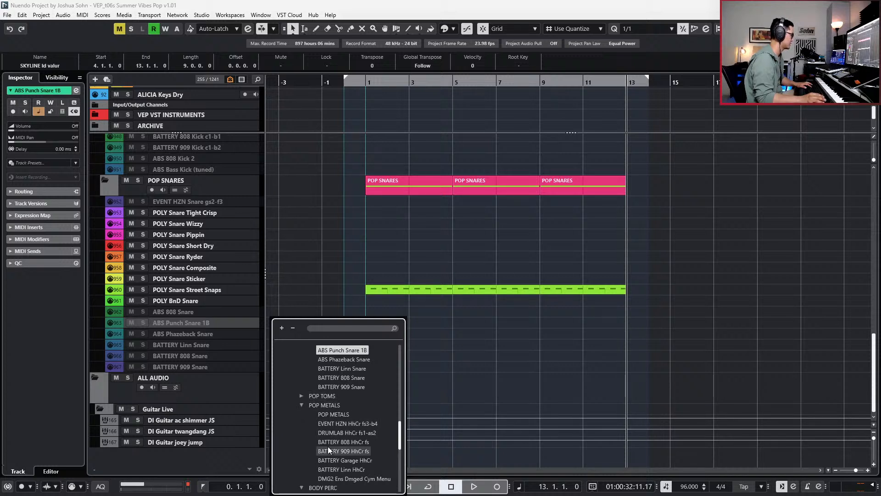
click(328, 423)
key(Return)
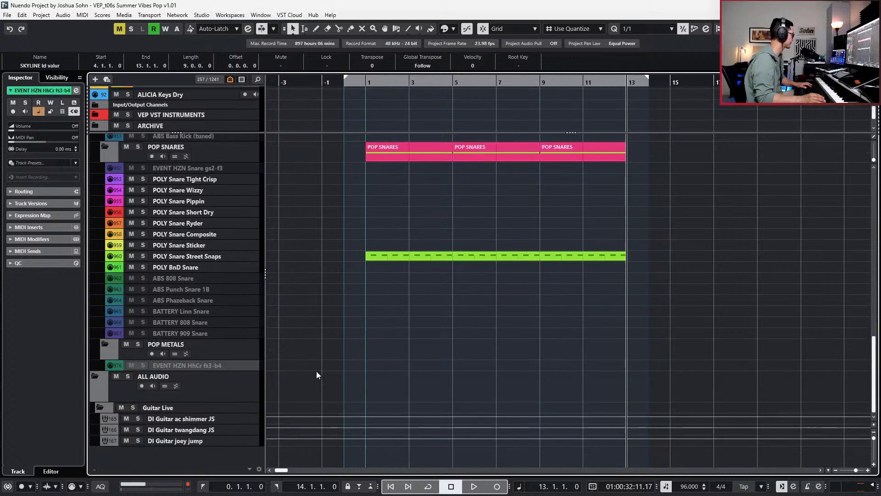
- Show all tracks in the POP METALS folder and enable those from DRUMLAB HhCr fs1-as2 through BATTERY Linn HhCr
click(174, 353)
scroll(181, 357, down, 2)
click(198, 341)
click(200, 329)
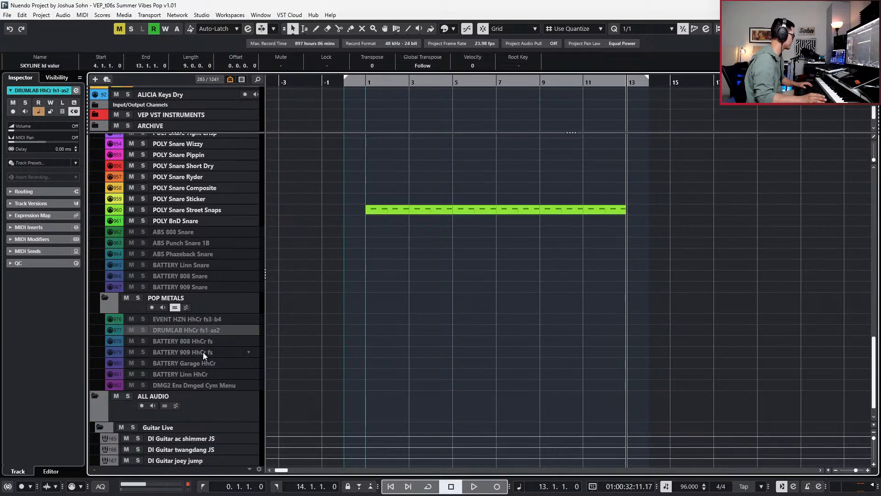
shift+click(202, 358)
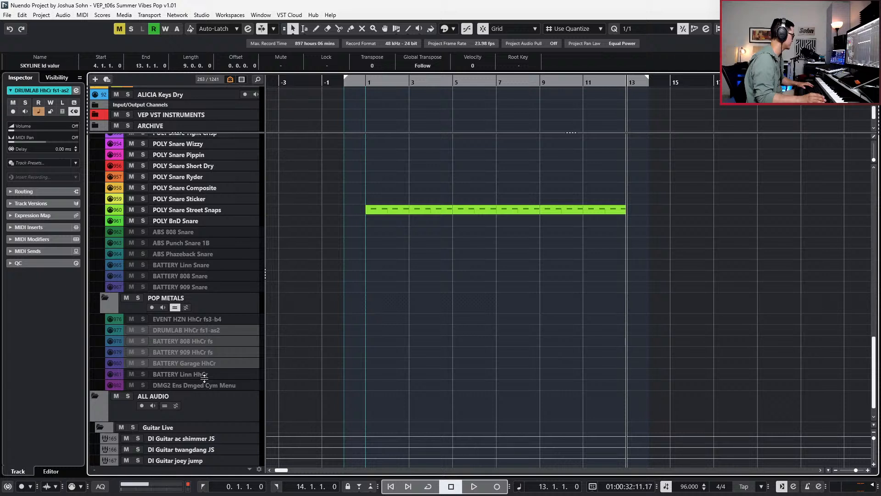
shift+click(203, 374)
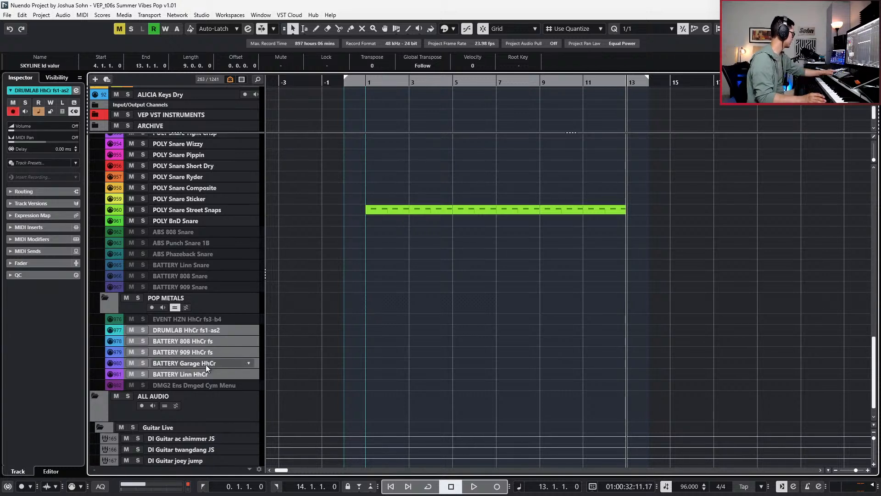
- Find HIFIVE Ensemble under BODY PERC in the track finder and reveal it in the project
click(249, 363)
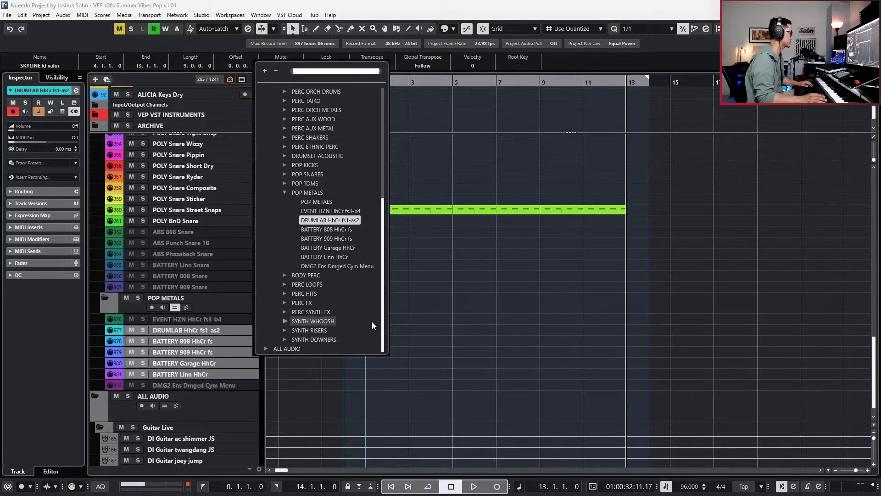
click(284, 275)
scroll(335, 299, down, 5)
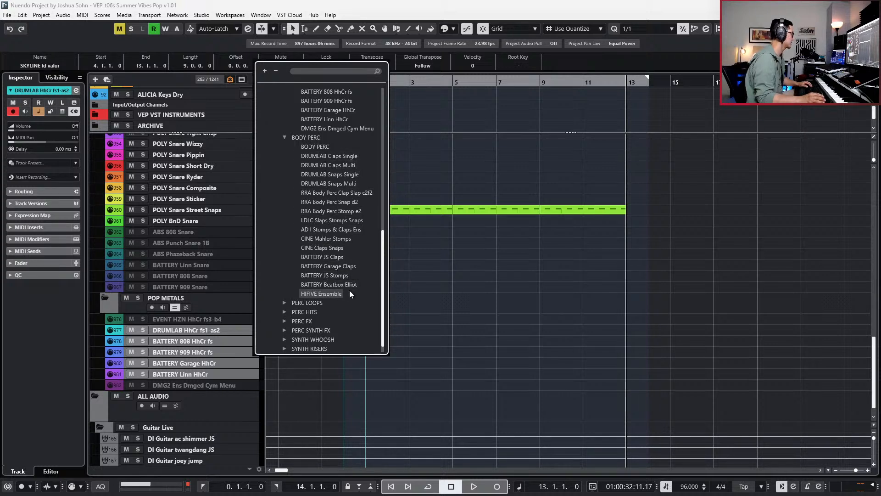
double_click(337, 293)
- Reveal the DRUMLAB Claps Multi track from BODY PERC and enable it together with HIFIVE Ensemble
key(f)
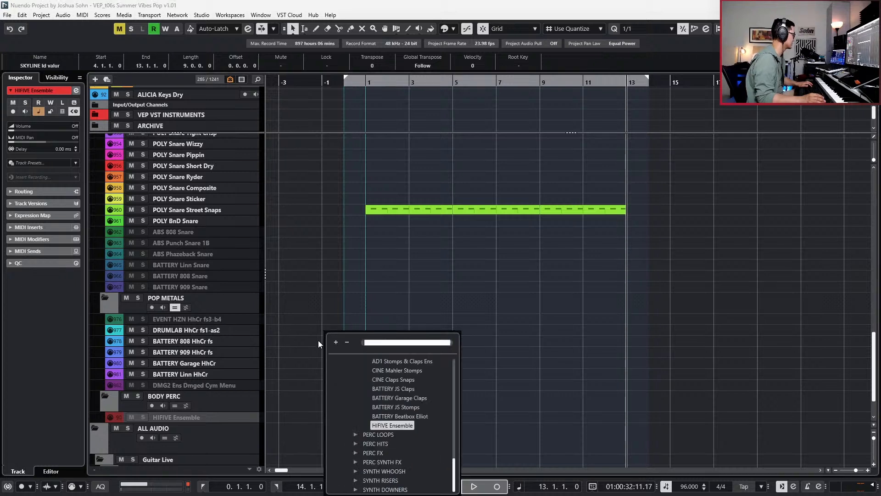
scroll(406, 392, up, 4)
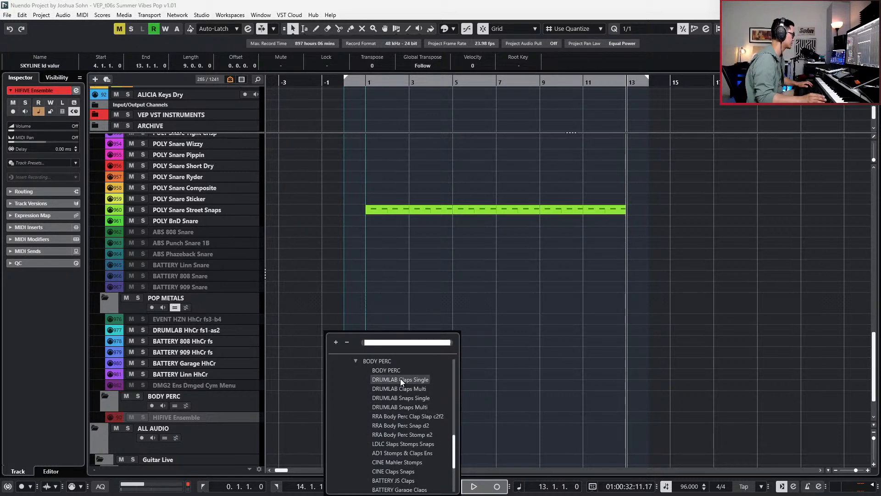
double_click(401, 389)
shift+click(237, 424)
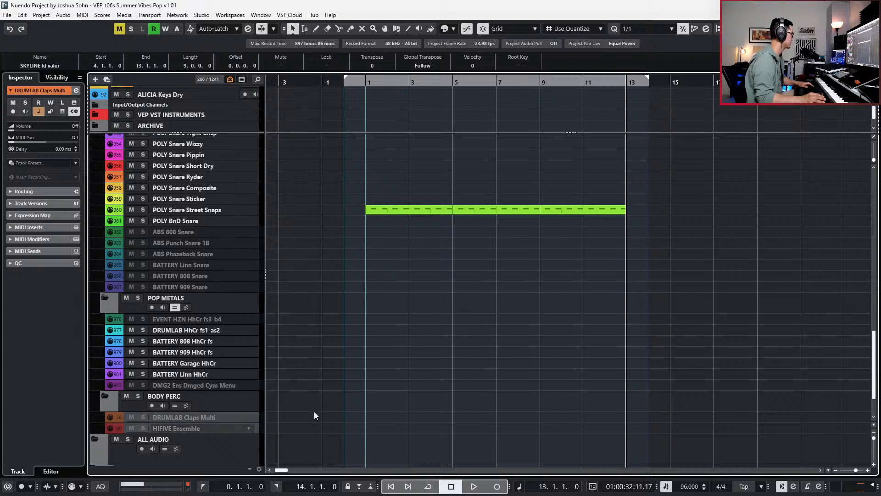
click(351, 395)
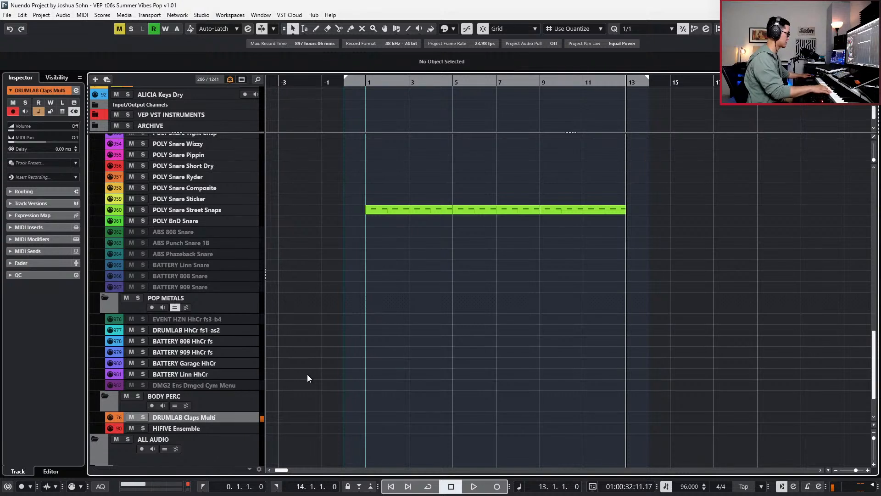
- Audition the DRUMLAB HhCr fs1-as2 and BATTERY 808 HhCr fs hi-hat tracks, selecting through the POP METALS and BODY PERC tracks
scroll(281, 354, down, 3)
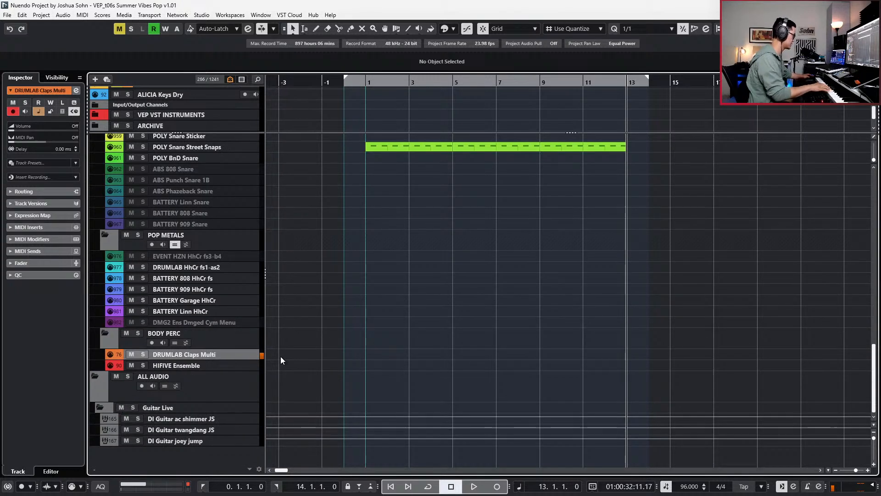
click(228, 275)
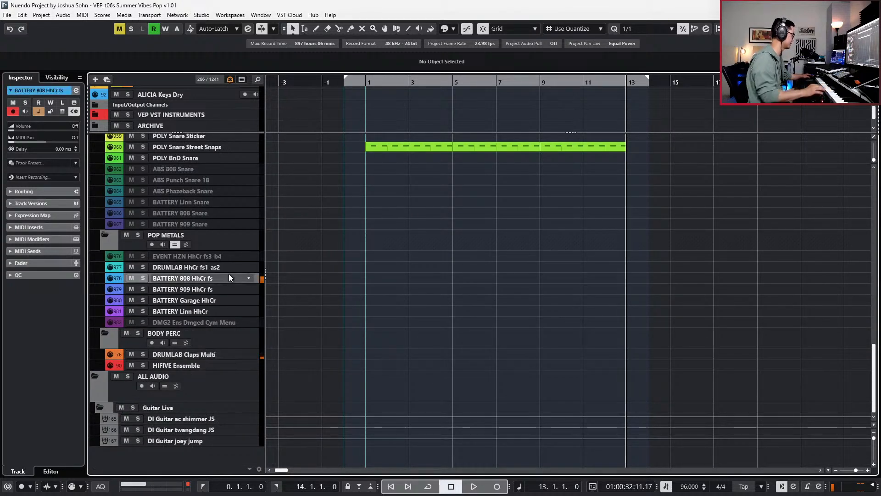
key(Up)
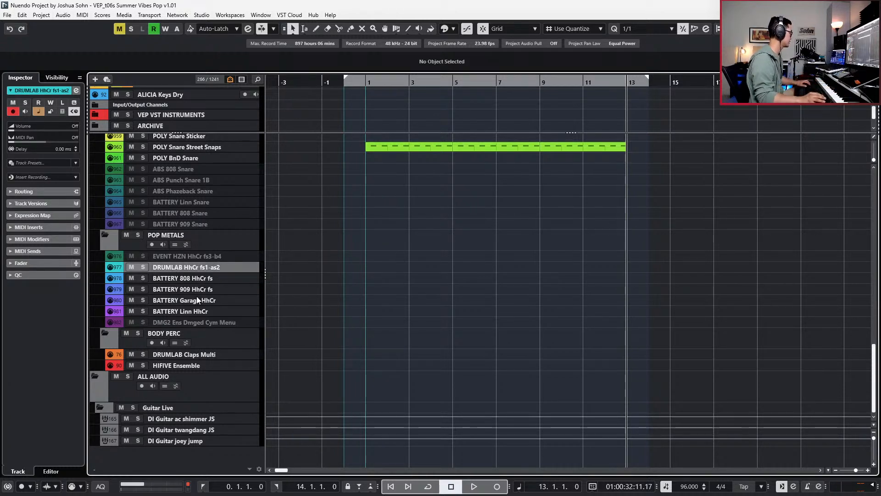
shift+click(200, 311)
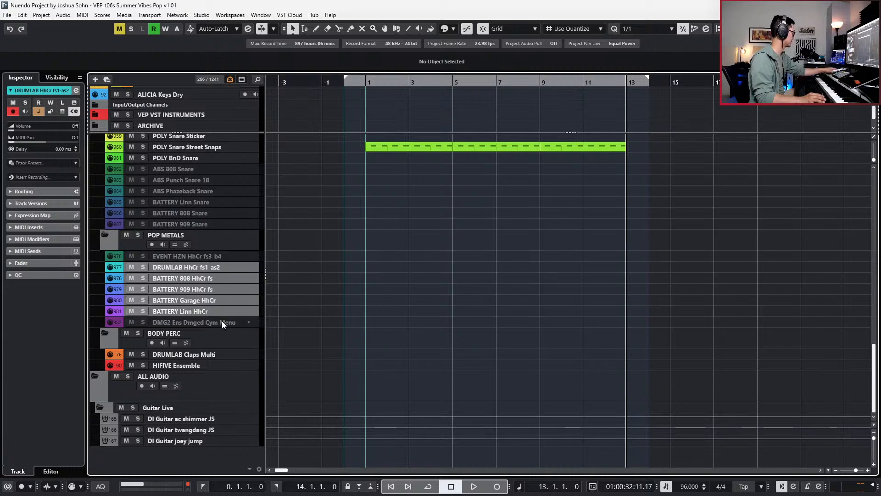
click(186, 354)
shift+click(194, 363)
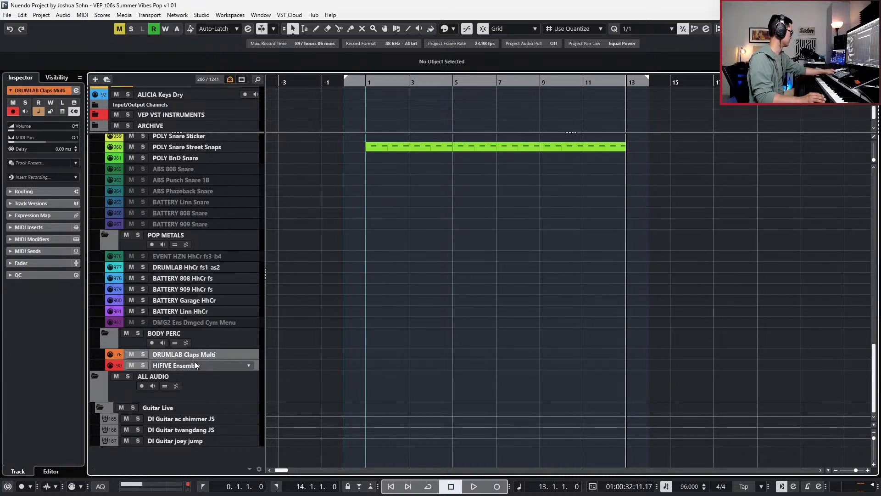
click(198, 268)
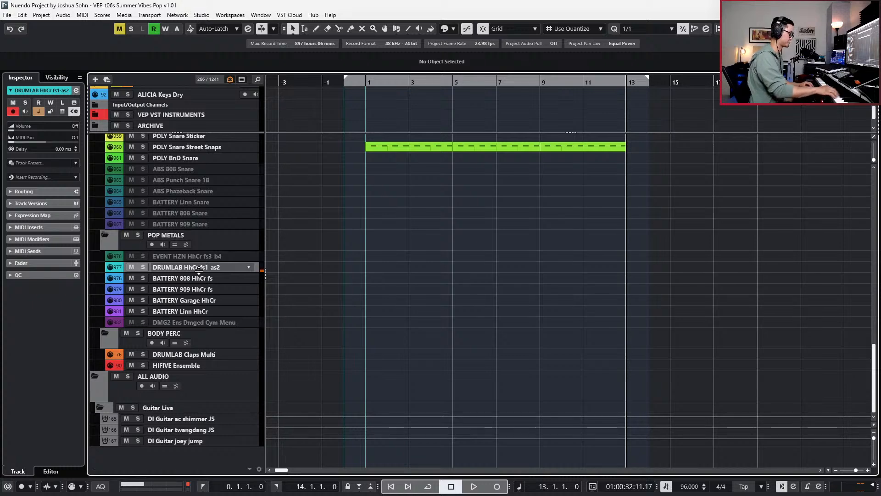
key(Down)
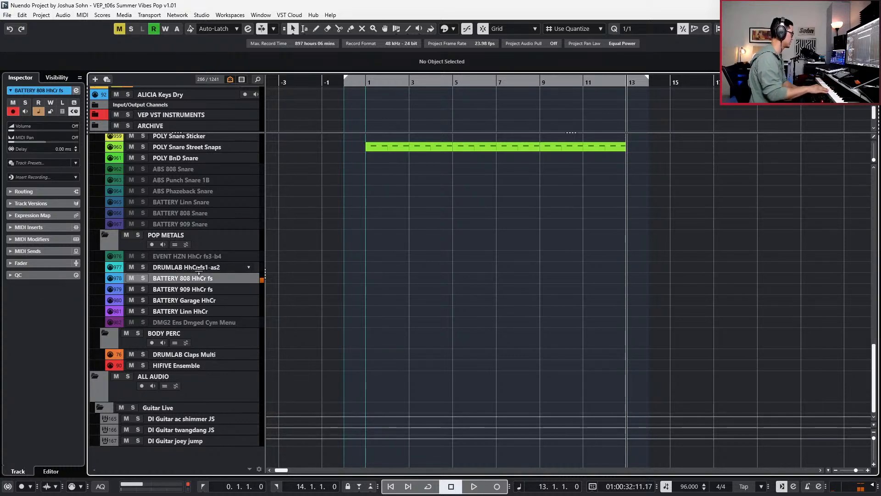
- Solo the DRUMLAB Squish track and play its part from bar 1, stopping and unsoloing it after listening
drag(332, 189, 395, 148)
scroll(386, 198, up, 10)
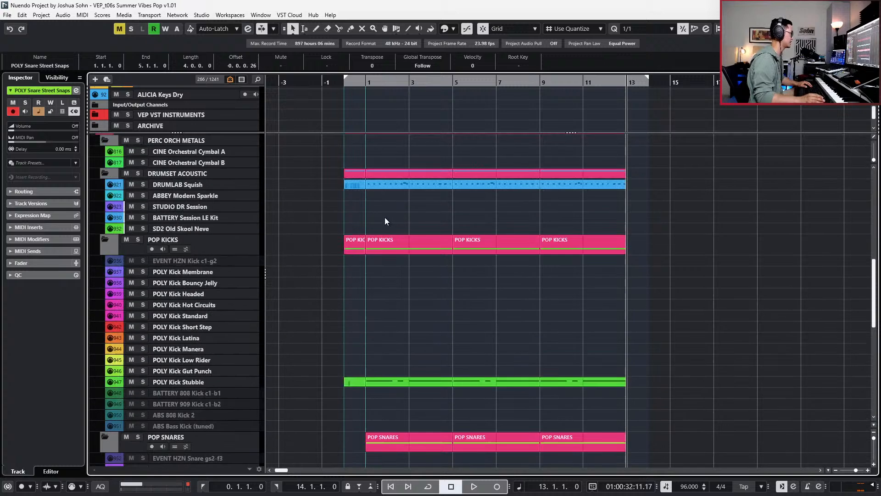
click(389, 188)
key(s)
key(l)
key(space)
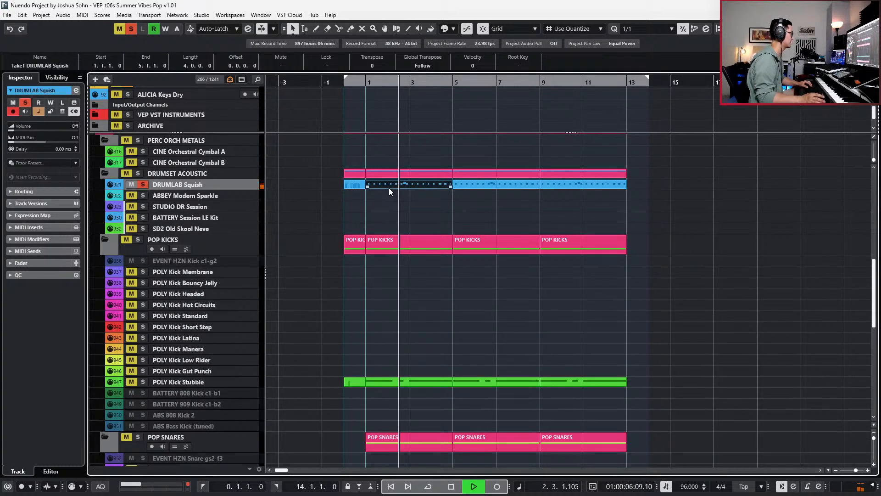
key(space)
key(s)
scroll(392, 202, down, 12)
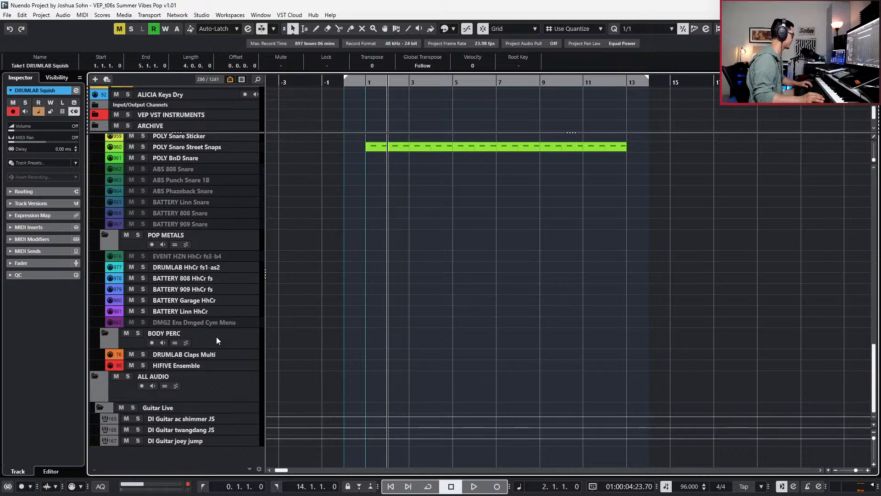
- Move the project cursor to bar 1 and select BATTERY 808 HhCr fs after comparing it with BATTERY 909 HhCr fs
click(207, 279)
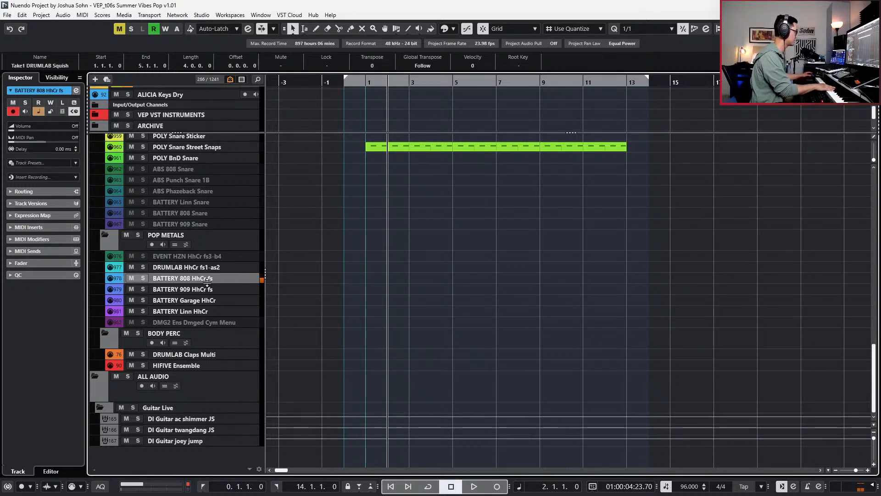
key(Home)
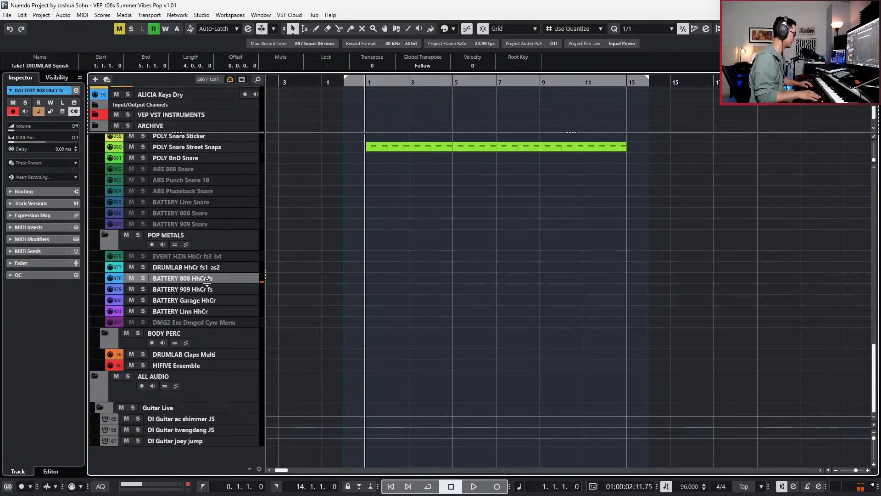
key(Down)
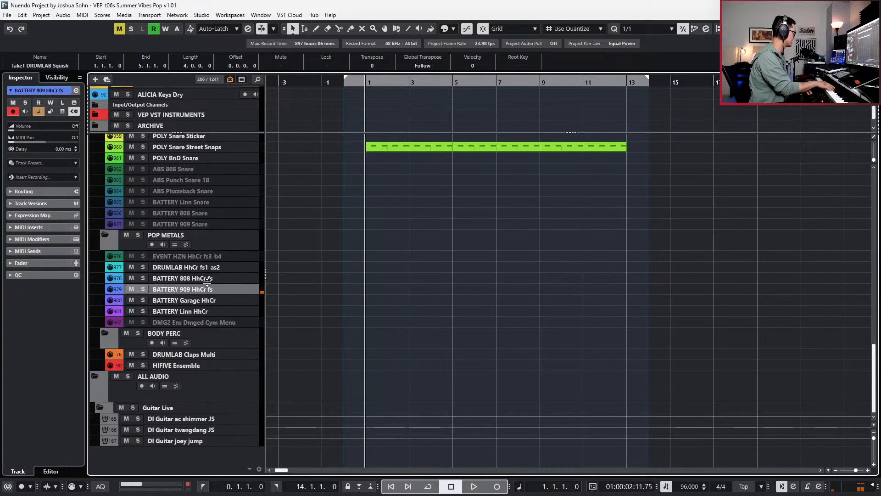
key(Up)
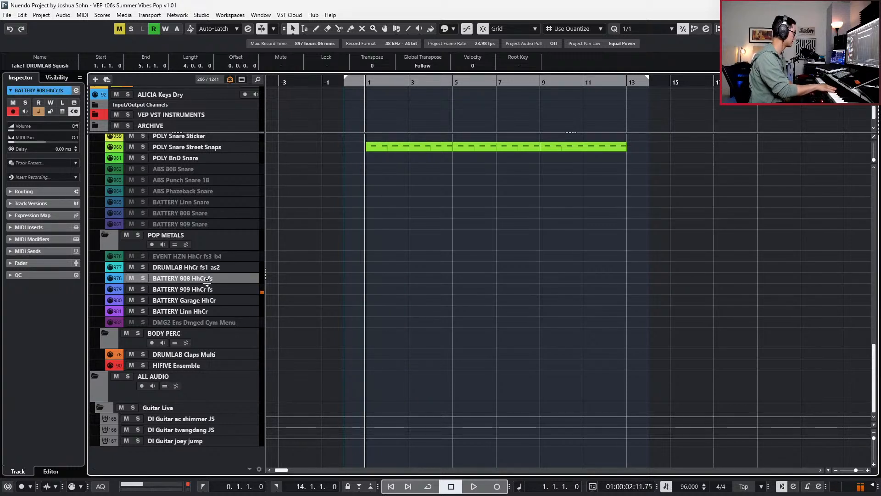
- Select the DRUMLAB HhCr fs1-as2 track, switch to the SC_SLAVE remote machine and open its DRUMLAB HhCr channel in 84 Pop Metals
key(Up)
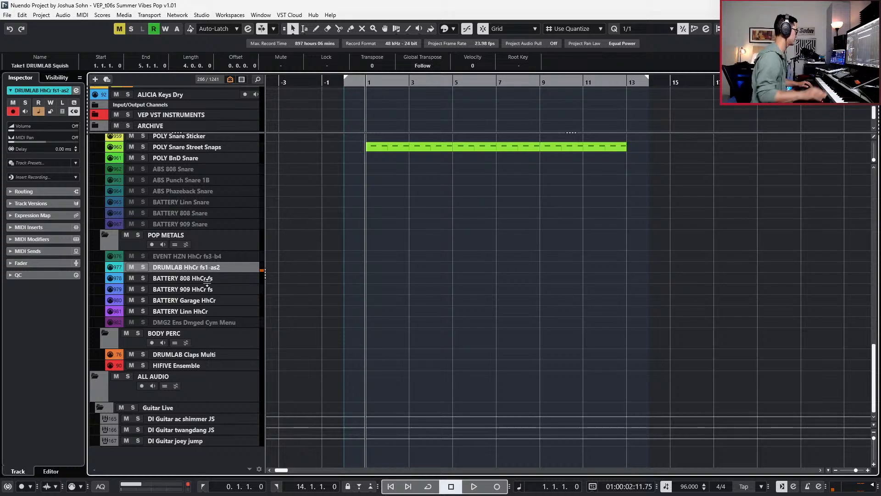
key(alt+Tab)
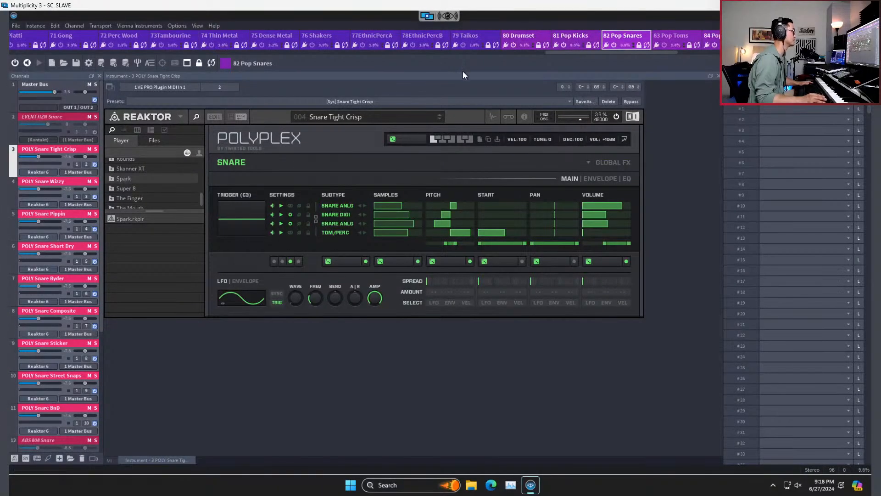
click(514, 36)
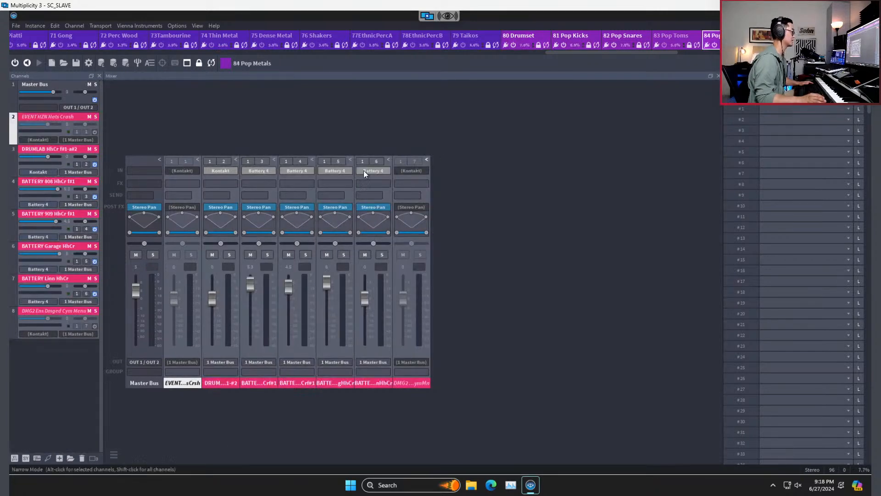
double_click(59, 151)
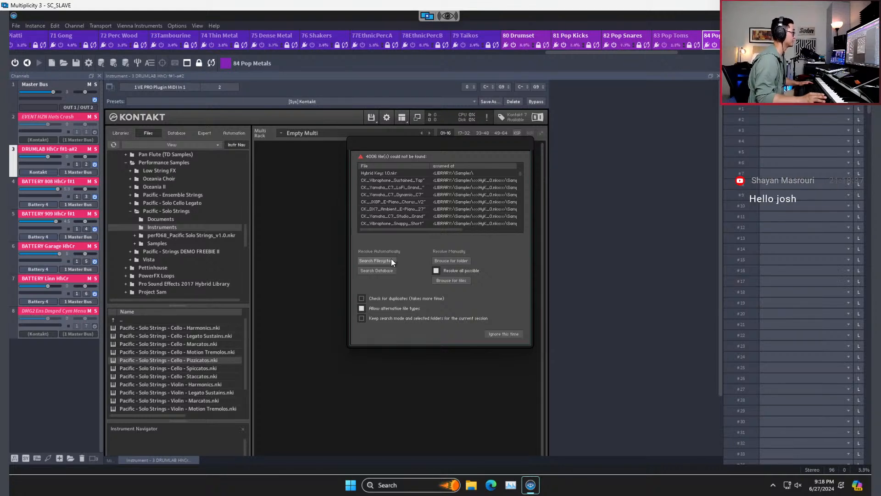
- Start resolving Kontakt's missing files manually by folder and open the SAMPLES folder on the SAMPLES (Y:) drive
click(442, 258)
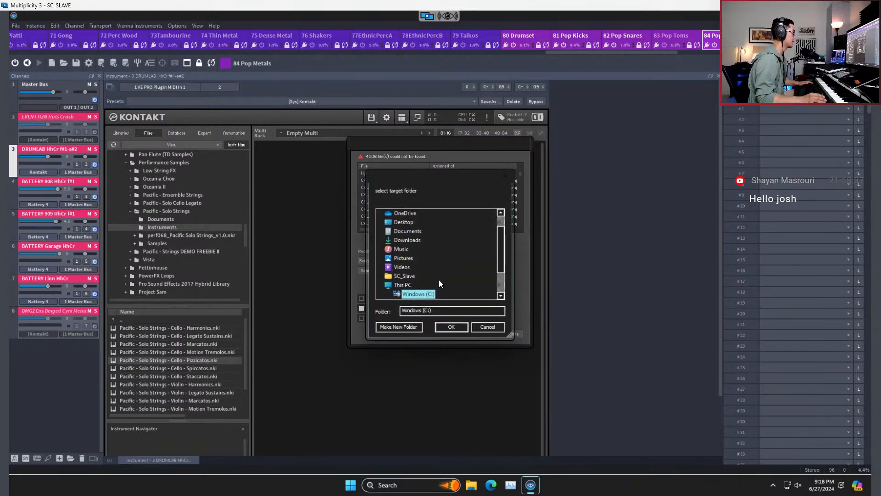
click(413, 267)
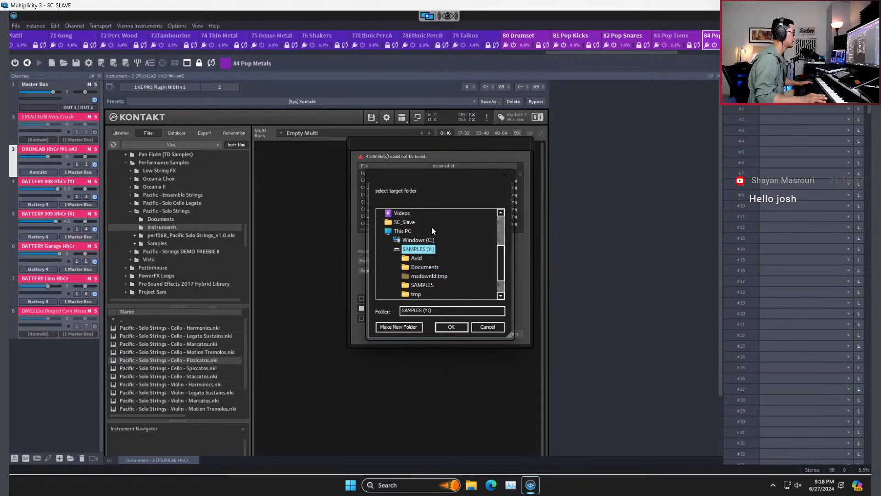
scroll(435, 250, down, 1)
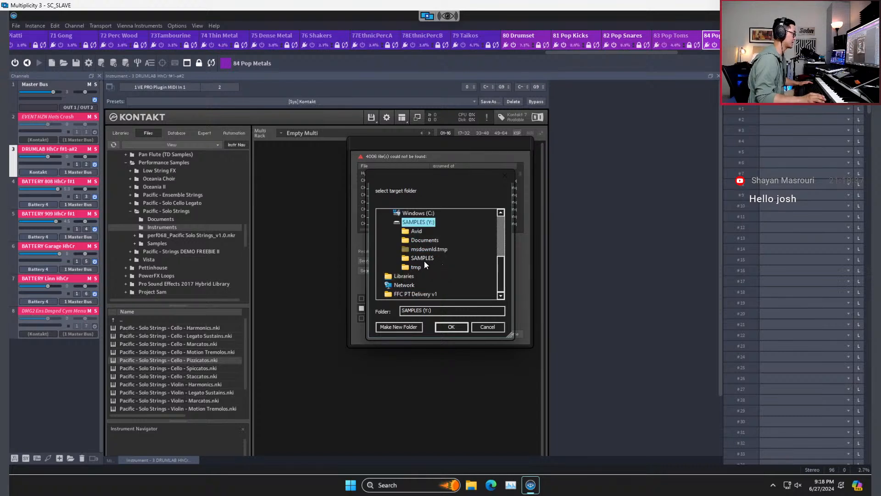
click(423, 264)
scroll(424, 260, down, 3)
scroll(433, 237, up, 1)
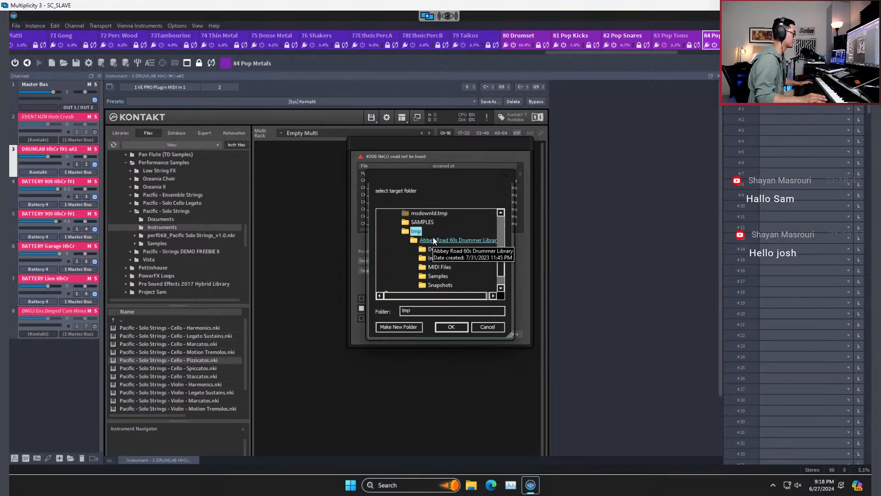
click(420, 222)
- Find and open the Komplete Library folder inside SAMPLES
scroll(432, 238, down, 5)
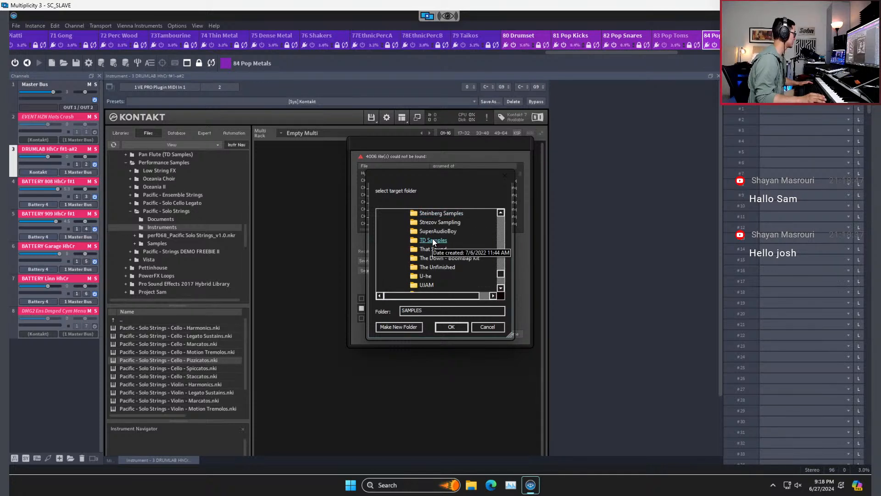
scroll(433, 238, up, 2)
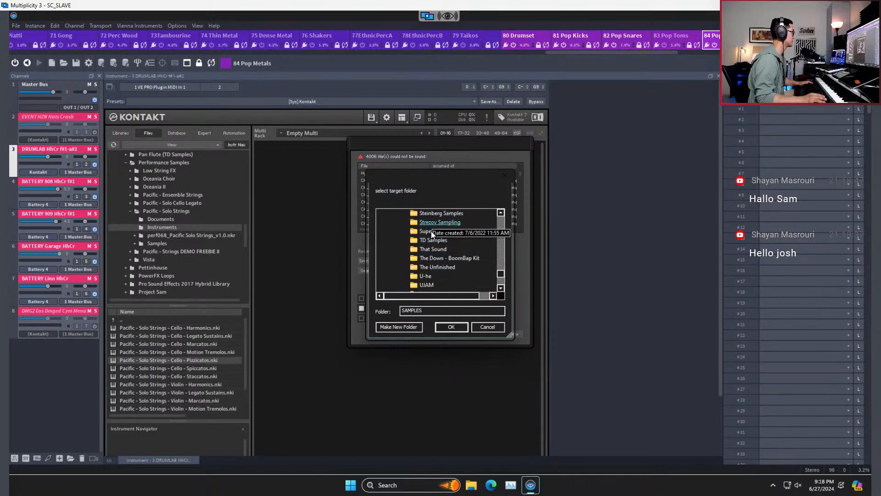
scroll(442, 249, up, 6)
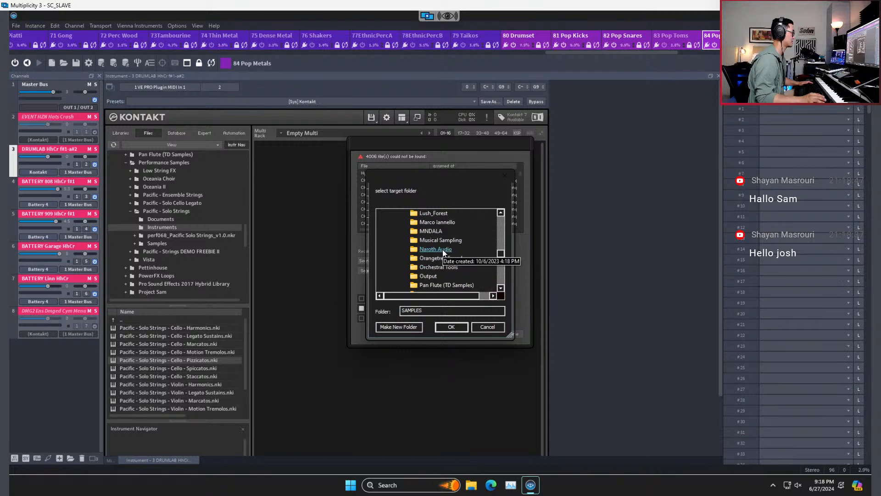
scroll(456, 285, down, 2)
scroll(456, 285, up, 2)
scroll(451, 255, up, 3)
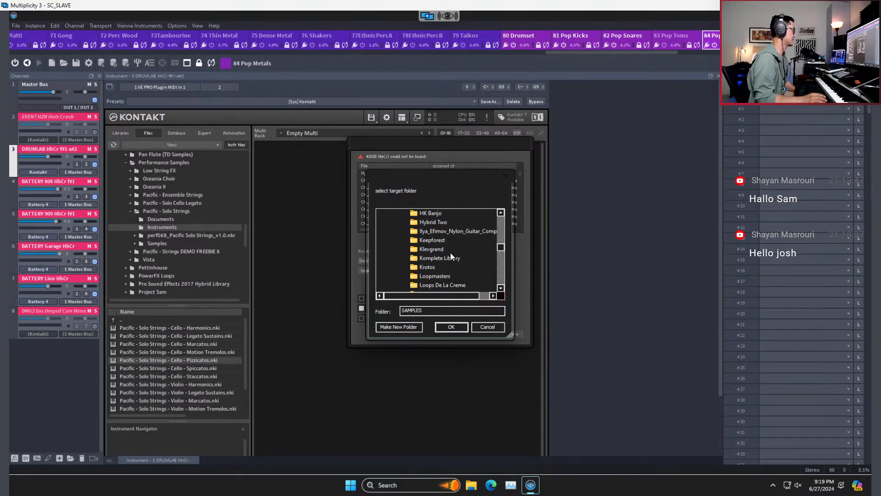
scroll(450, 252, down, 1)
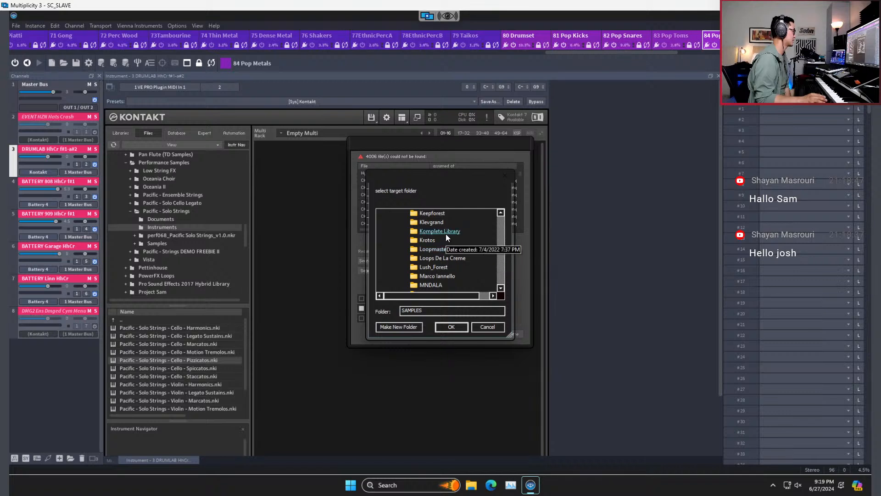
click(446, 232)
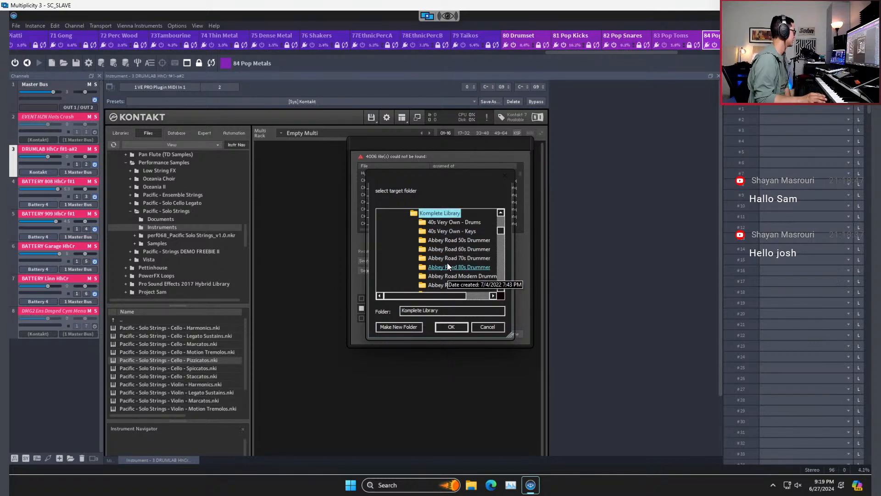
- Choose the Hybrid Keys folder as the target folder for resolving the missing Kontakt samples
scroll(456, 248, down, 15)
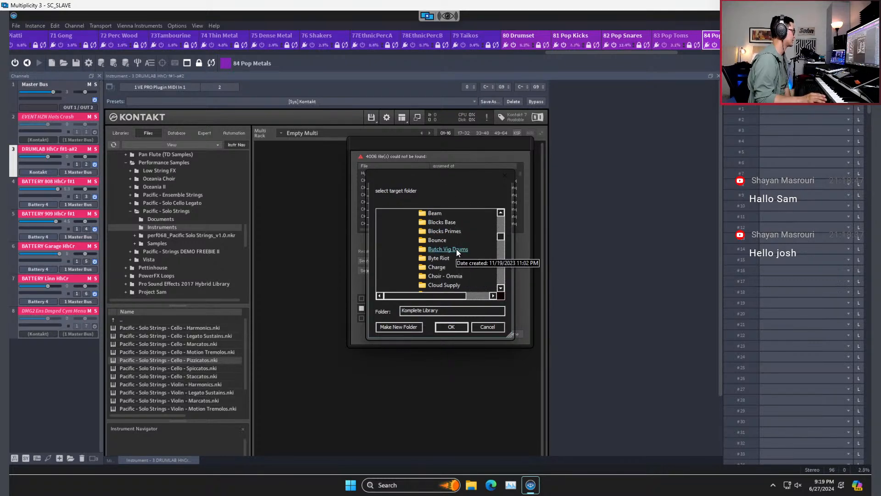
scroll(479, 247, down, 3)
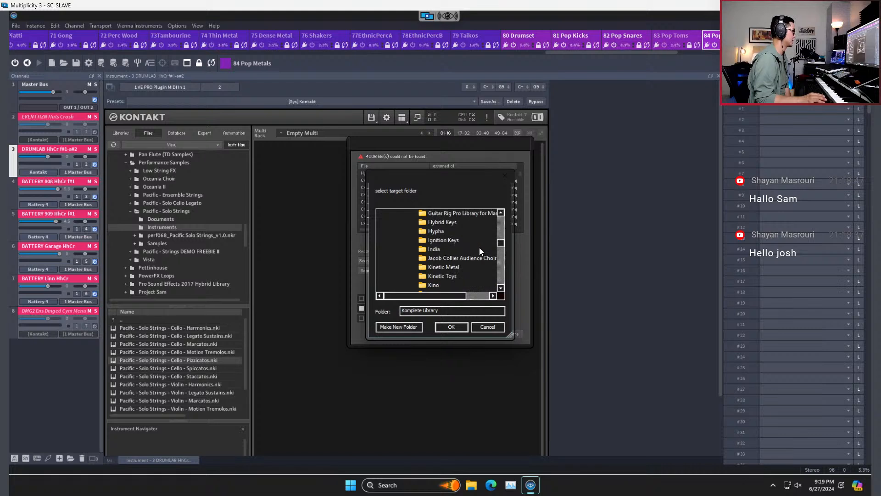
scroll(486, 249, up, 3)
click(455, 251)
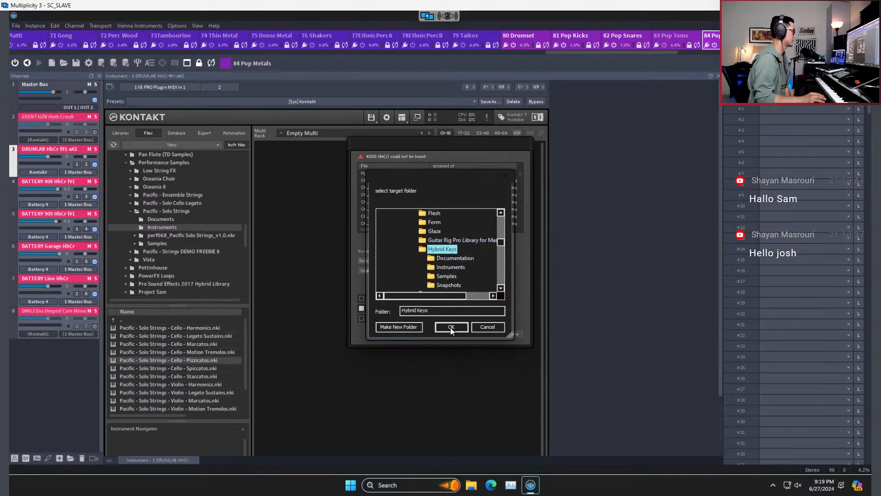
click(450, 326)
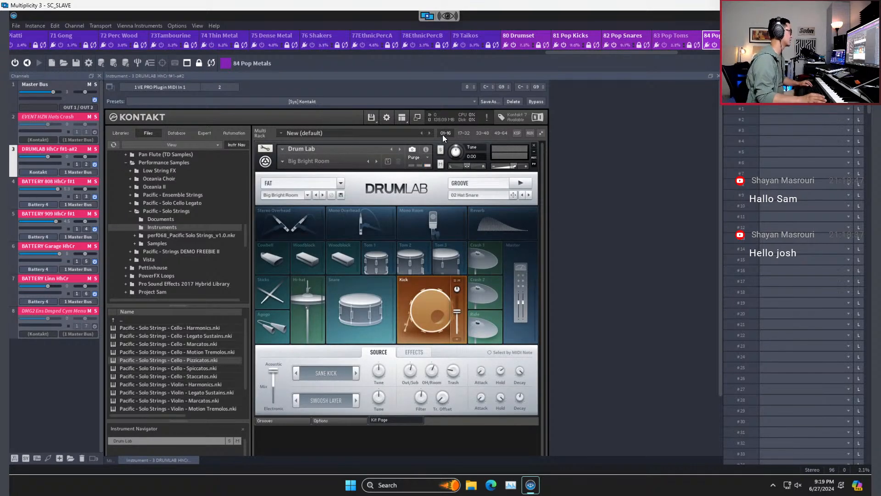
- Return to the Nuendo project, select the BATTERY Garage HhCr track and audition it along with playback from bar 1
mouse_move(439, 16)
click(554, 22)
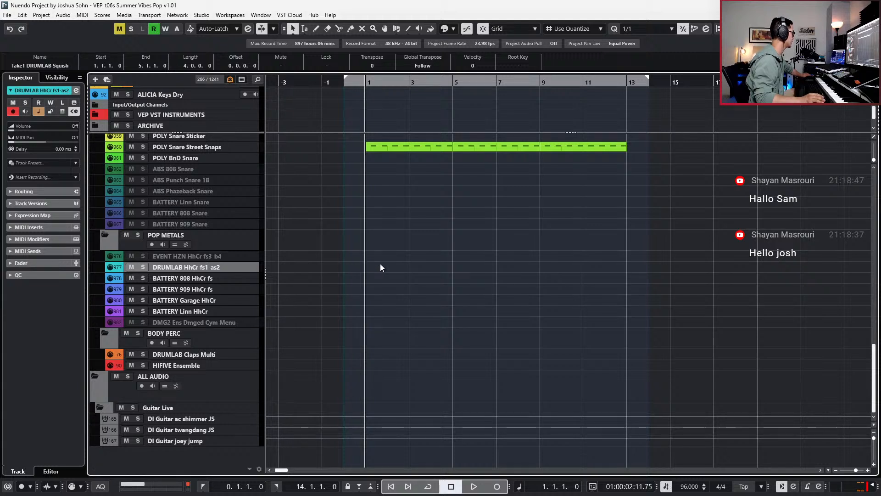
scroll(377, 270, up, 3)
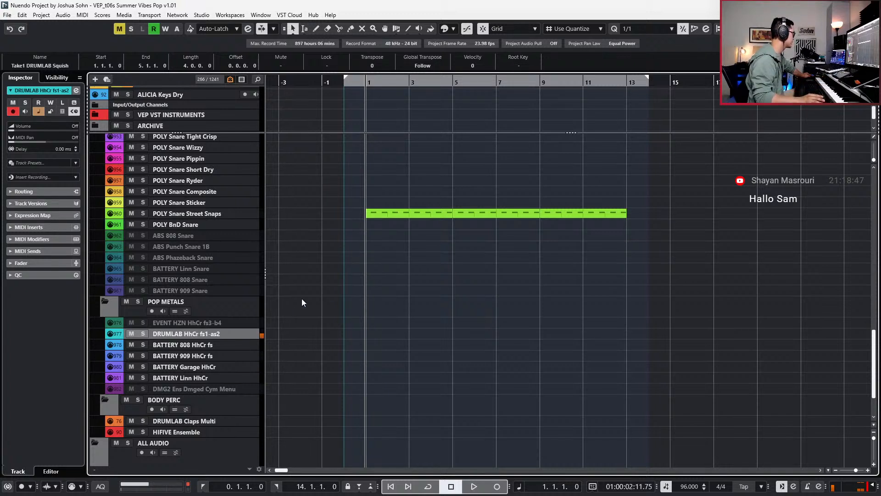
click(220, 356)
click(218, 364)
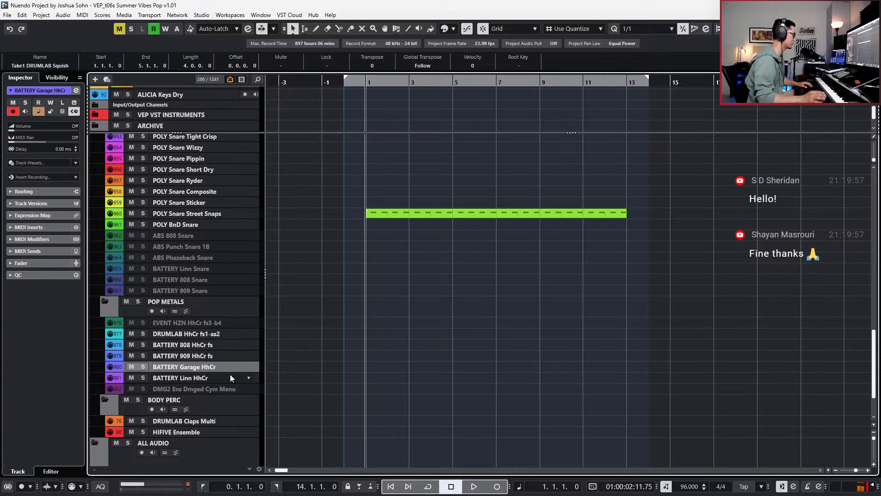
key(space)
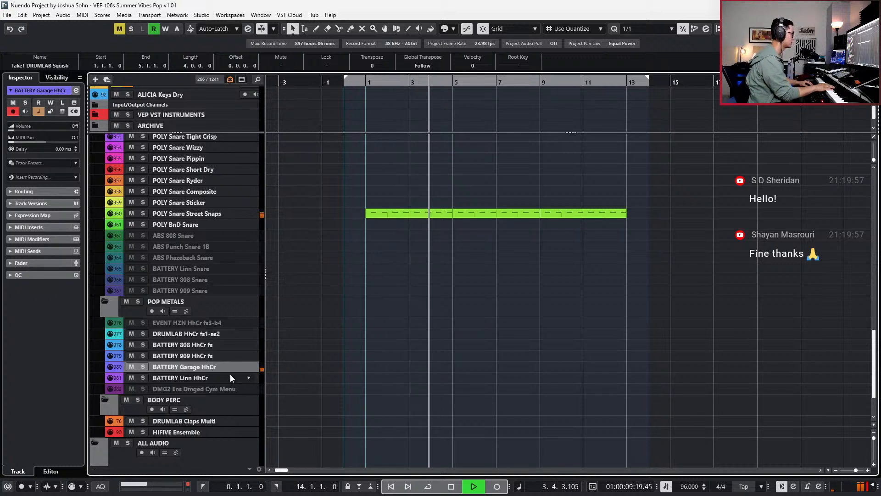
key(space)
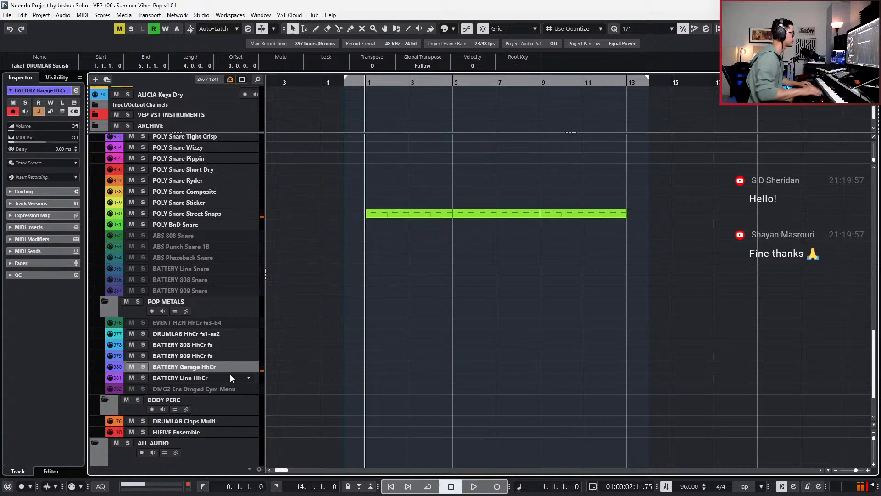
- Create a part on BATTERY Garage HhCr, record an F#2 hi-hat pattern into it through bar 4 and open it for editing
double_click(359, 367)
key(space)
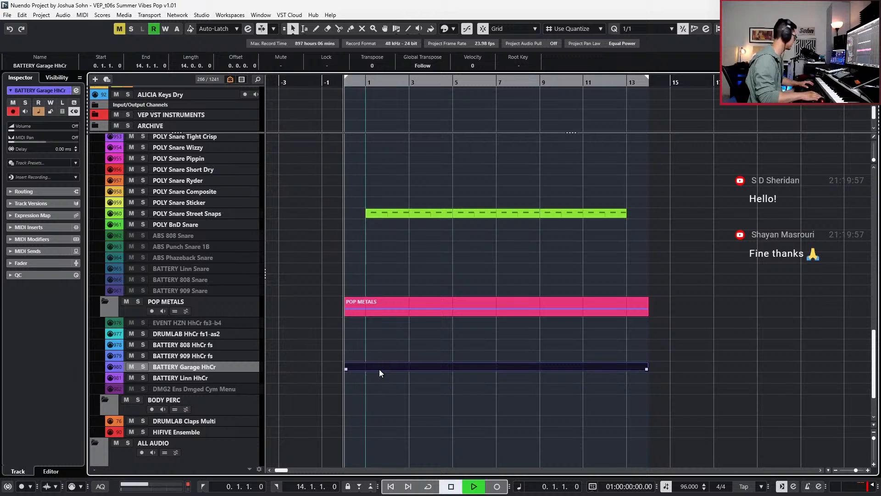
key(KP_Multiply)
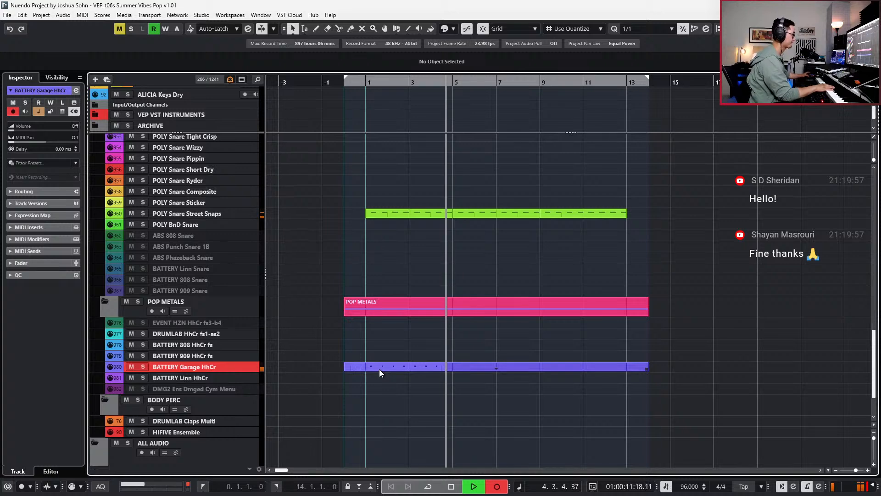
key(space)
double_click(379, 369)
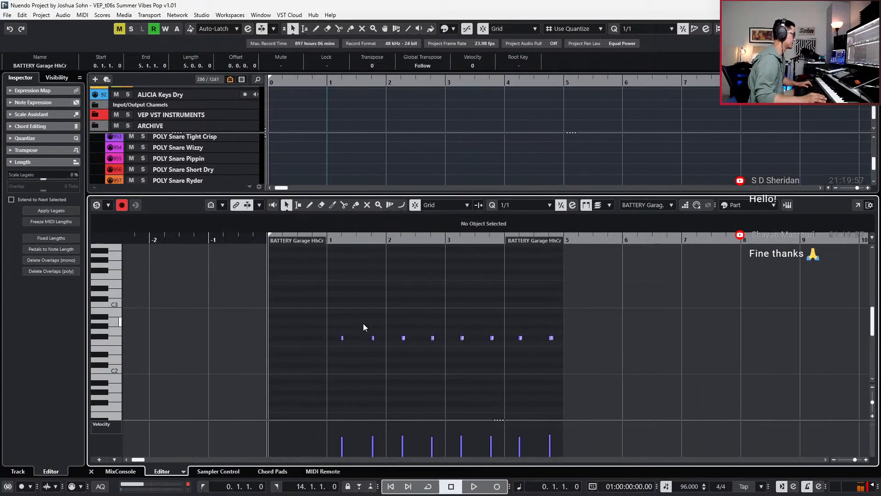
- Mute the first, third, fifth and seventh recorded F#2 notes and play the pattern
drag(339, 323, 346, 349)
drag(402, 321, 406, 350)
drag(458, 327, 465, 349)
drag(510, 321, 529, 357)
key(space)
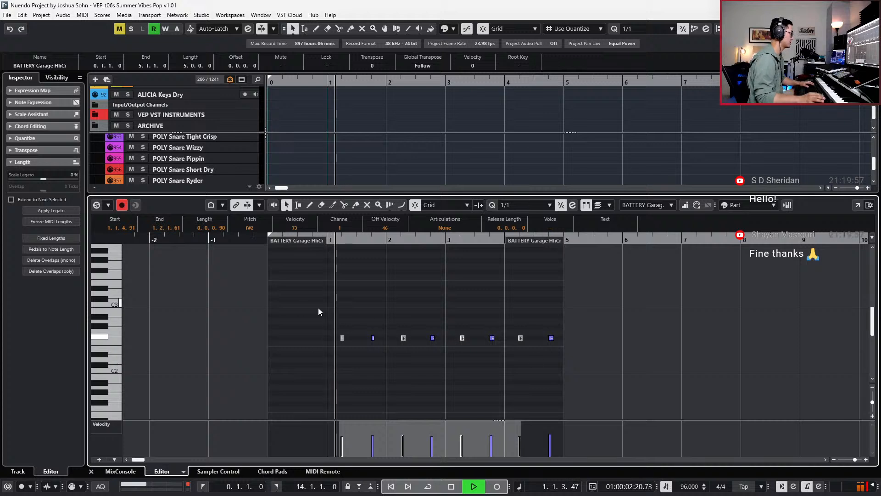
- Try applying the 1/8 quantize to the notes, undo it, and invert the muting across all the notes
click(359, 315)
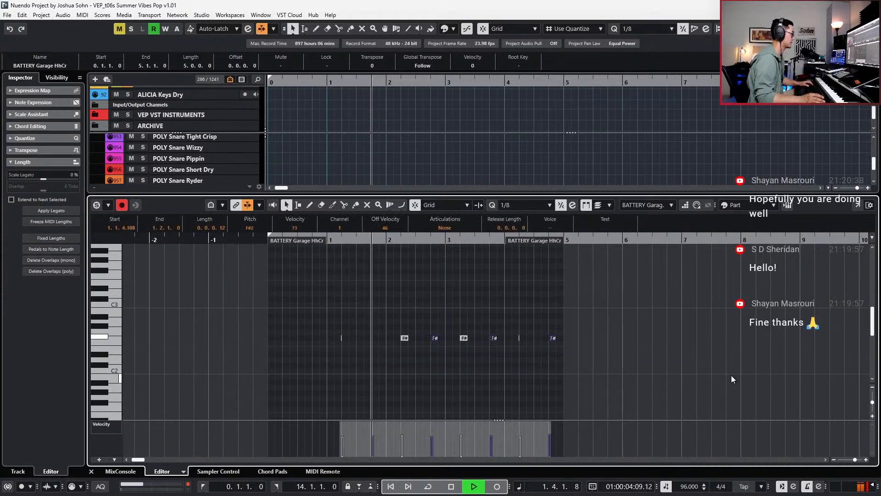
key(space)
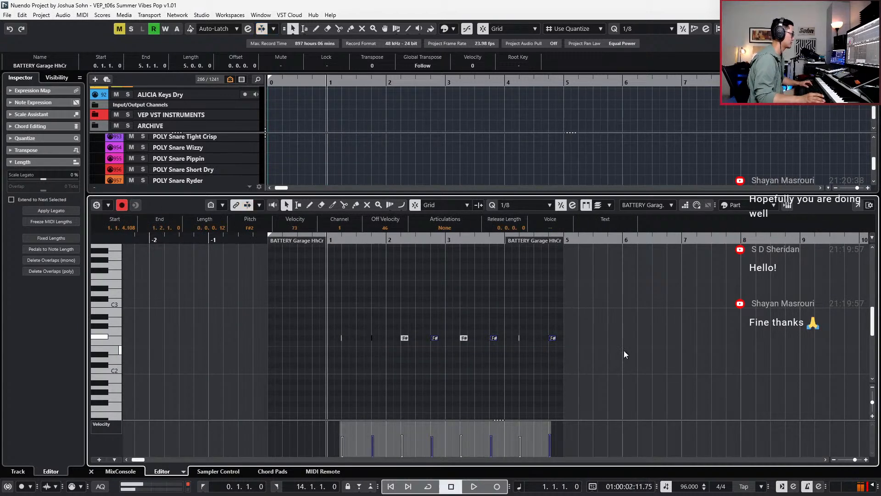
key(ctrl+z)
drag(271, 310, 602, 363)
key(alt+f)
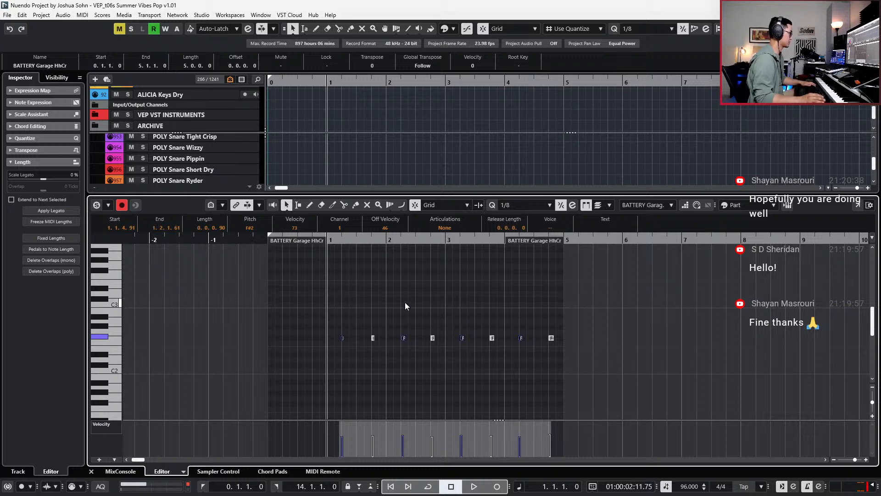
- Set the quantize value to 1/4, apply quarter-note lengths to all the F#2 notes and play the result
key(alt+5)
key(alt+3)
drag(334, 305, 647, 403)
key(alt+f)
key(space)
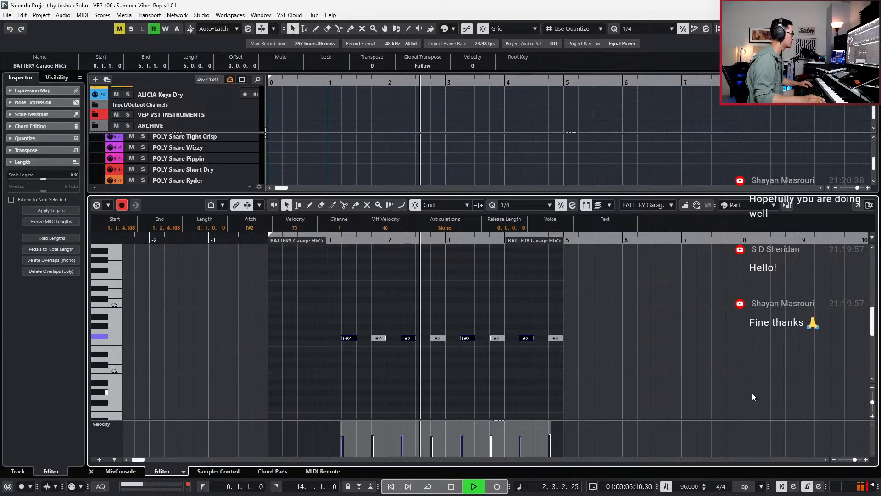
click(702, 410)
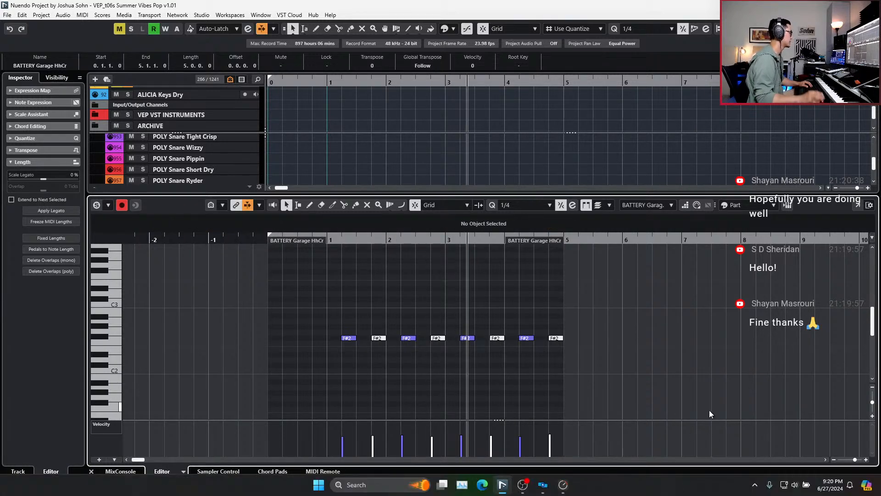
- Close the note editor, split the BATTERY Garage HhCr part at bar 1 and duplicate its four-bar section to bar 5
key(Return)
scroll(709, 409, down, 3)
scroll(709, 407, down, 1)
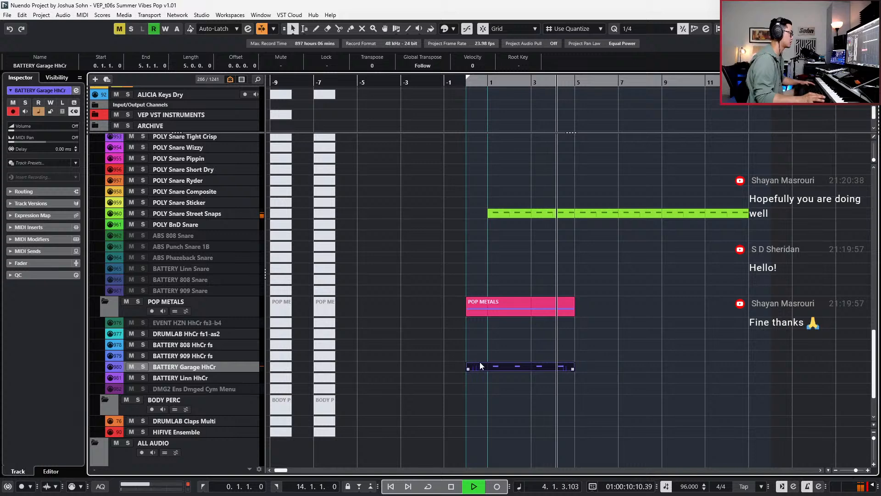
key(ctrl+d)
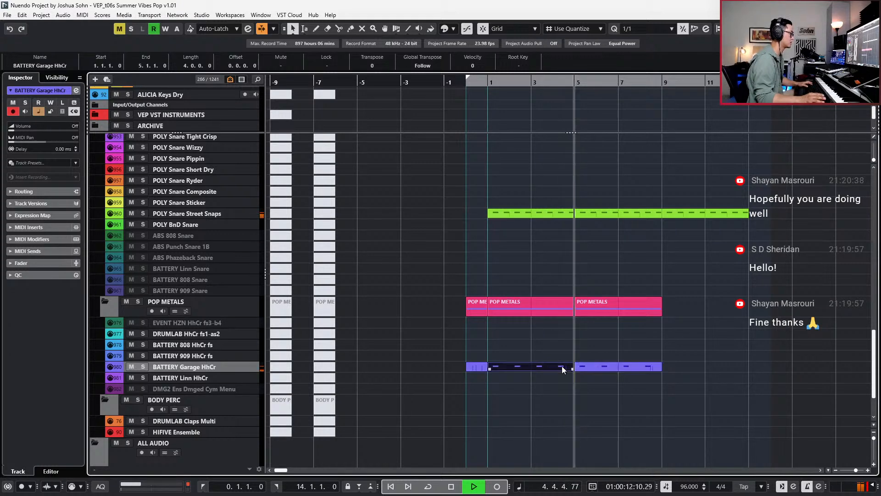
- Unmute the last F#2 note of bar 4 in the first four-bar BATTERY Garage HhCr part, play it and close the editor
double_click(562, 365)
key(space)
drag(571, 328, 590, 350)
key(shift+u)
key(l)
key(KP_Subtract)
key(space)
key(Return)
scroll(583, 357, down, 2)
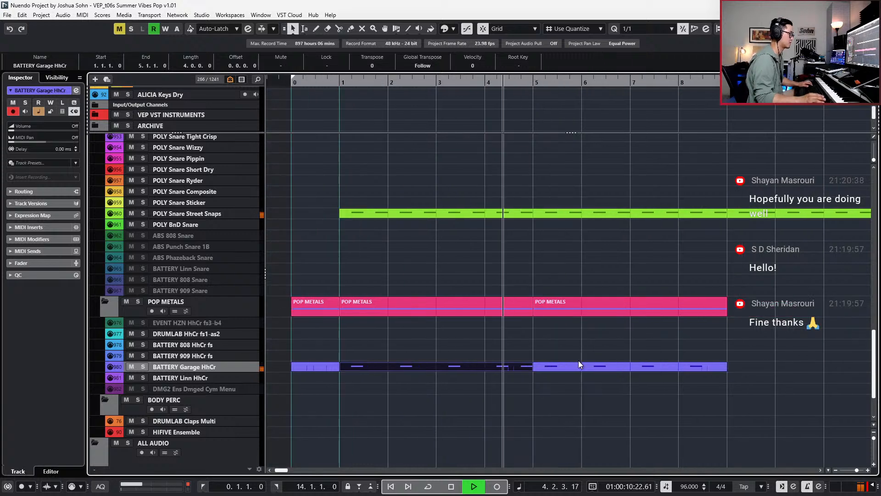
- Unmute the muted F#2 notes in the second four-bar BATTERY Garage HhCr part at bar 5 and close the editor
double_click(576, 368)
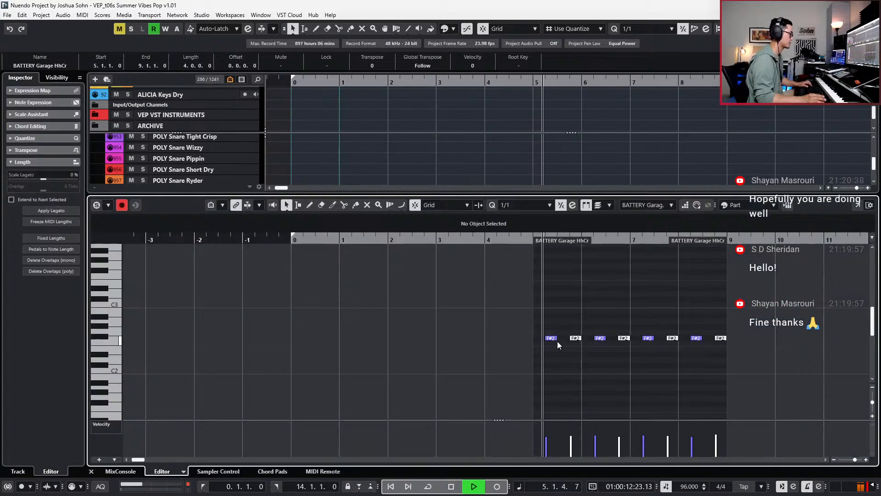
key(shift+u)
drag(618, 324, 632, 347)
key(shift+u)
key(shift+u)
drag(665, 319, 733, 359)
key(shift+u)
key(space)
key(Return)
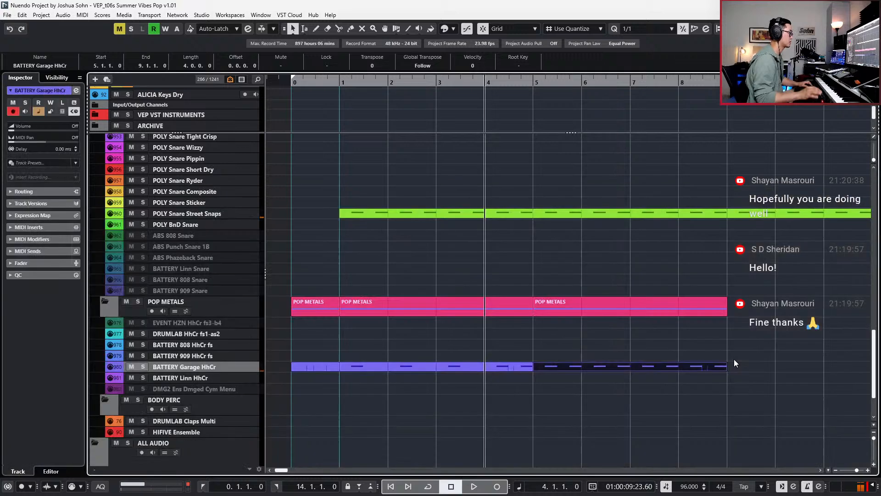
- Play the arrangement from bar 1 and audition the DRUMLAB Claps Multi track over it
scroll(731, 355, down, 2)
scroll(711, 340, up, 4)
key(KP_Subtract)
key(KP_Subtract)
key(KP_Subtract)
key(space)
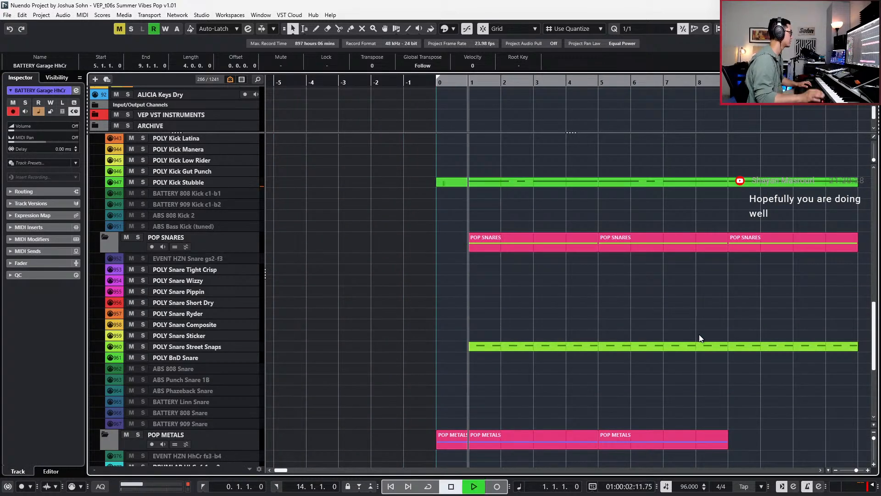
scroll(691, 327, down, 2)
scroll(691, 323, down, 2)
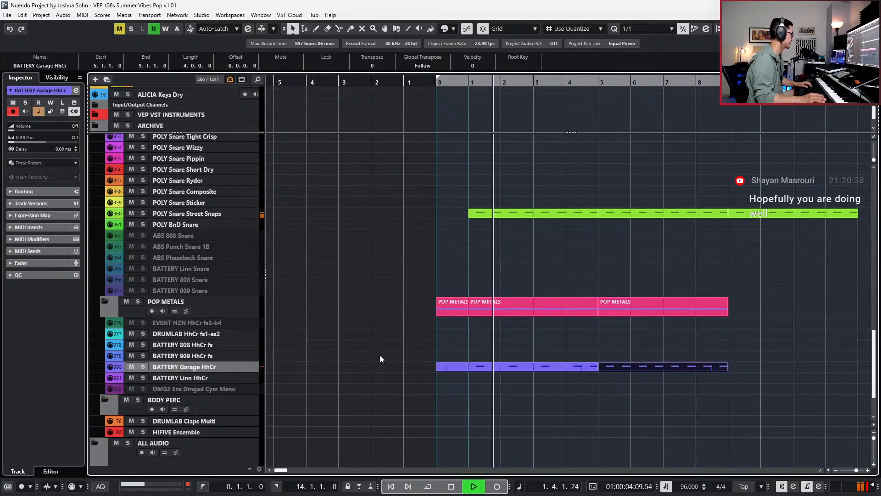
scroll(243, 377, down, 2)
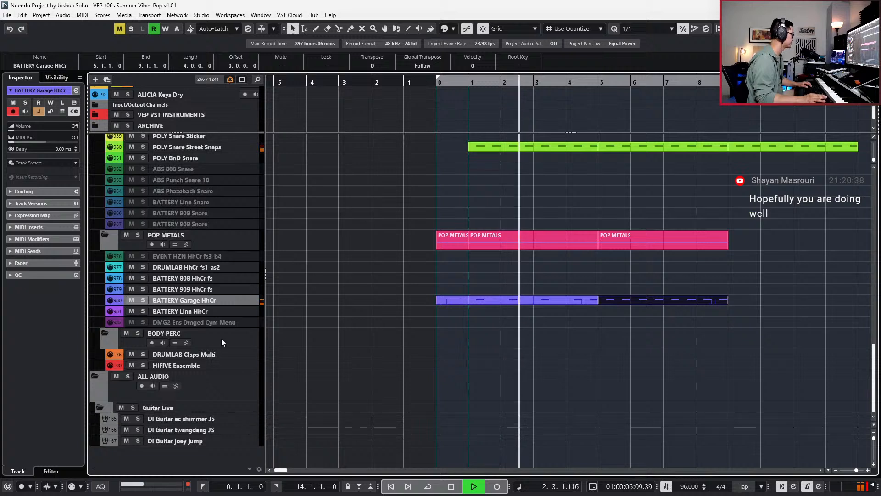
click(222, 355)
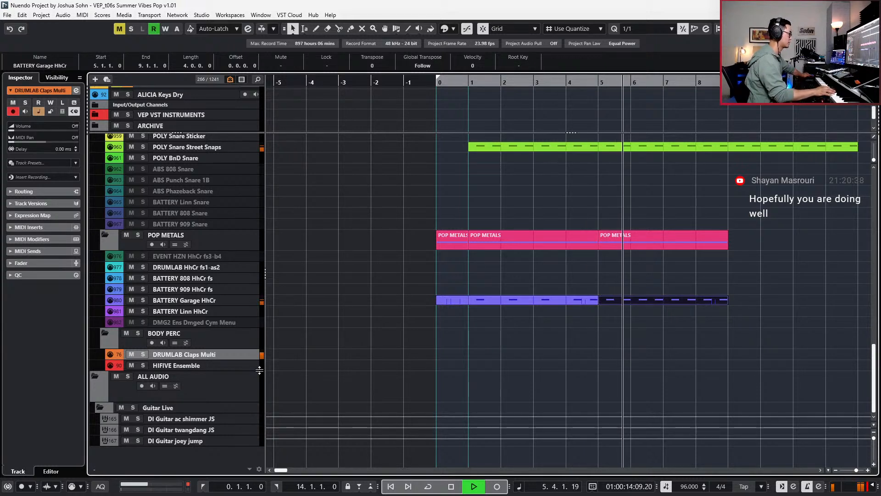
key(space)
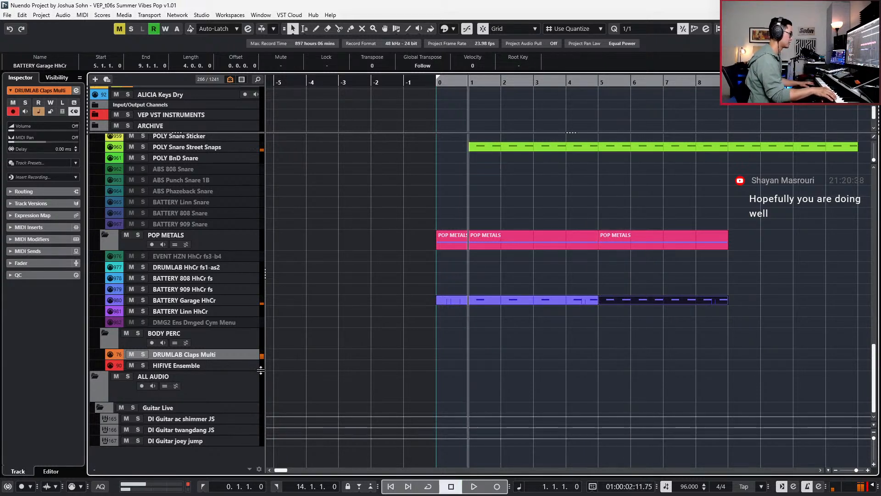
- Select the HIFIVE Ensemble track, rehearse over playback and record a percussion take from bar 1
click(260, 368)
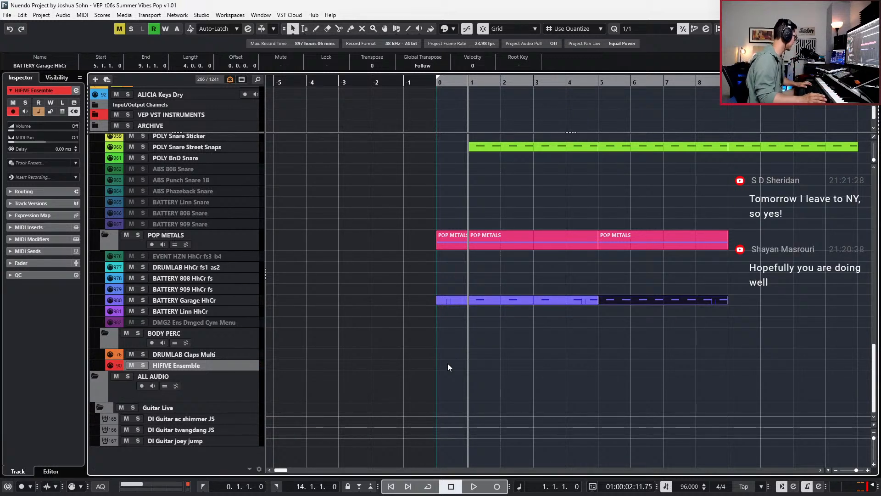
scroll(448, 362, down, 1)
scroll(483, 360, right, 2)
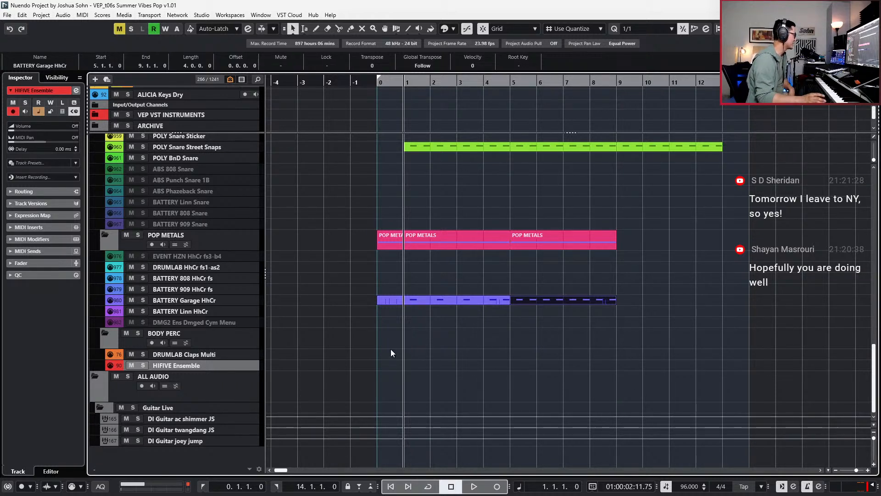
click(390, 300)
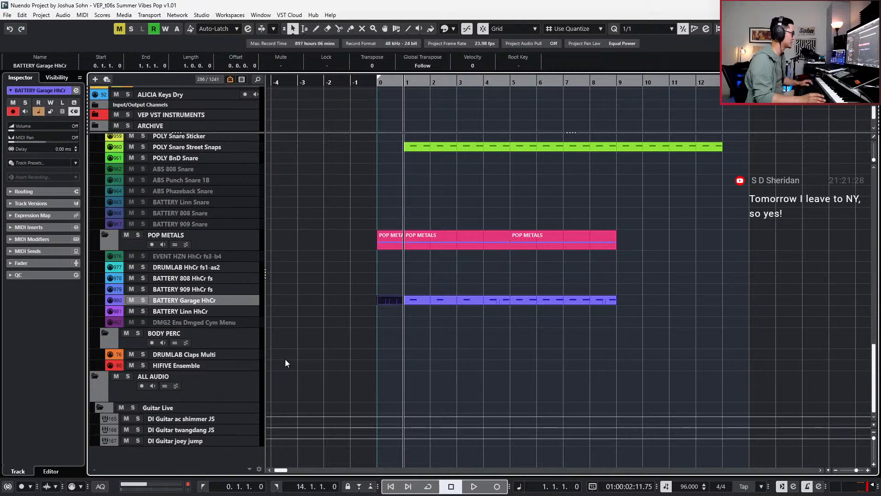
click(328, 366)
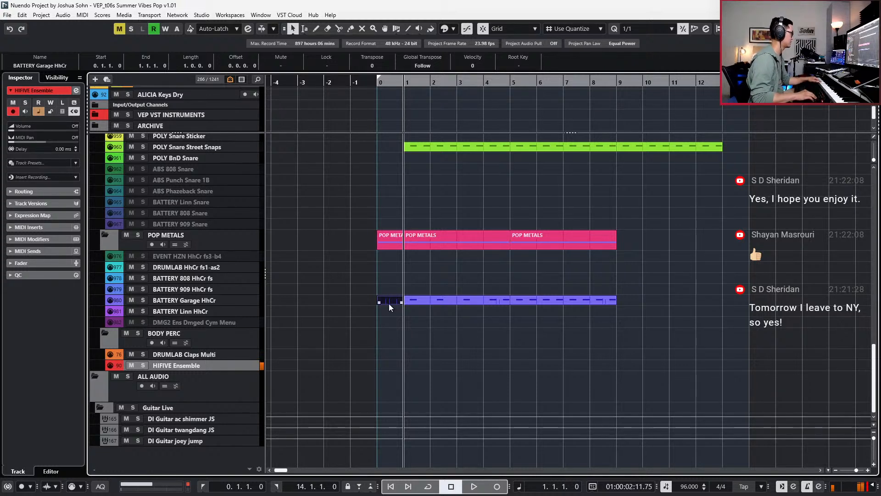
key(space)
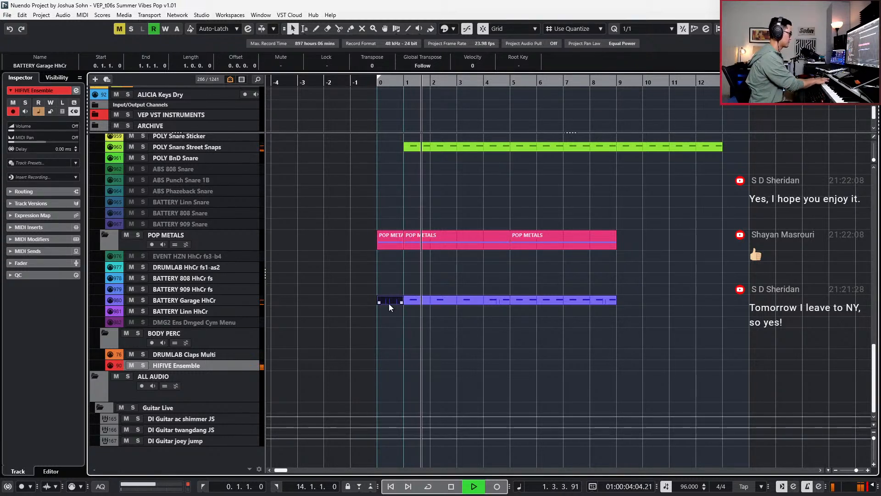
key(space)
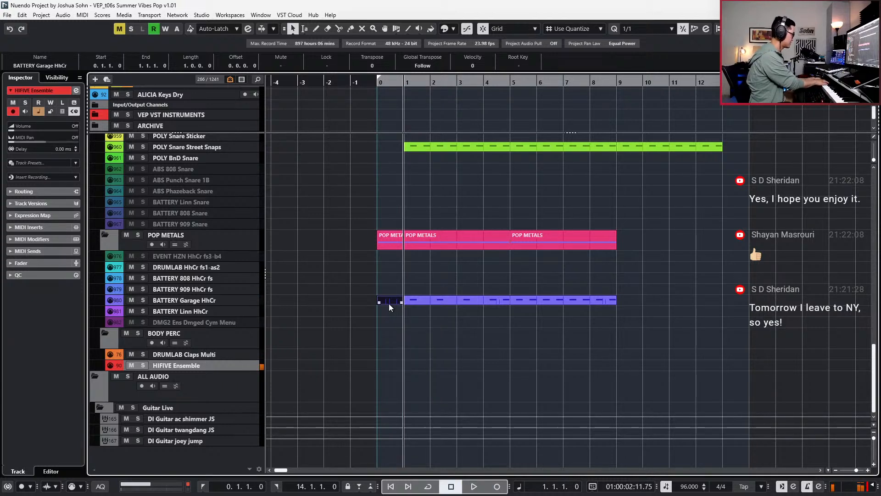
key(KP_Multiply)
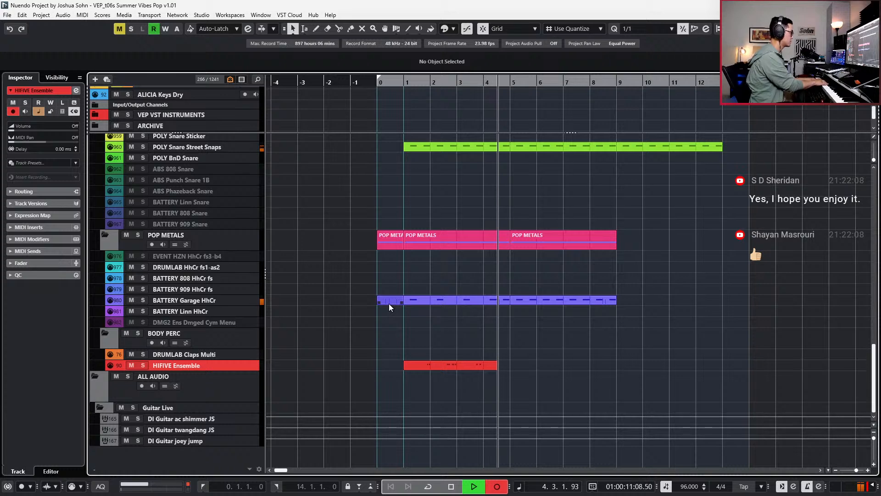
key(space)
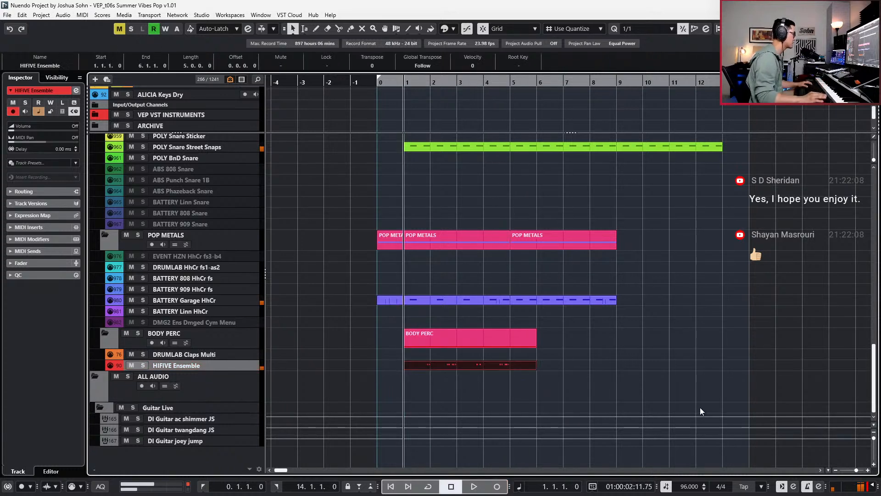
- Open the HIFIVE Ensemble part in the editor, delete all its recorded notes and re-record the pattern from bar 1
double_click(521, 362)
key(h)
key(h)
key(h)
drag(251, 313, 711, 365)
key(Delete)
key(KP_Multiply)
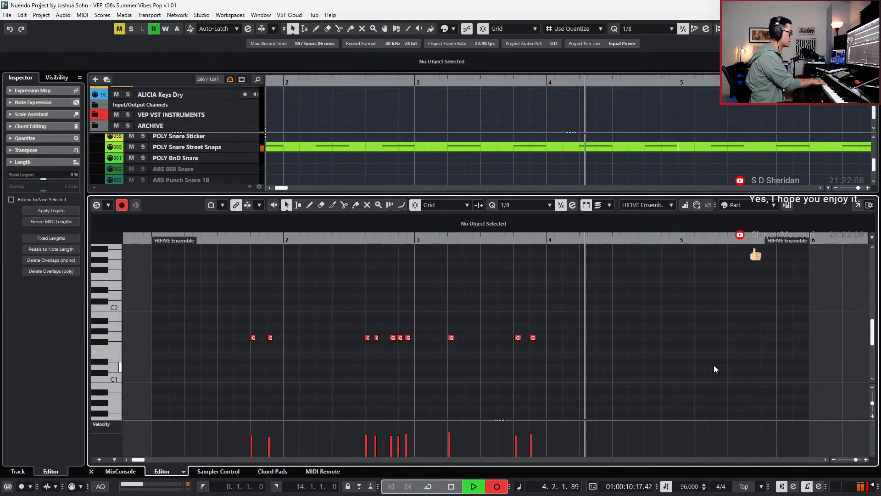
key(space)
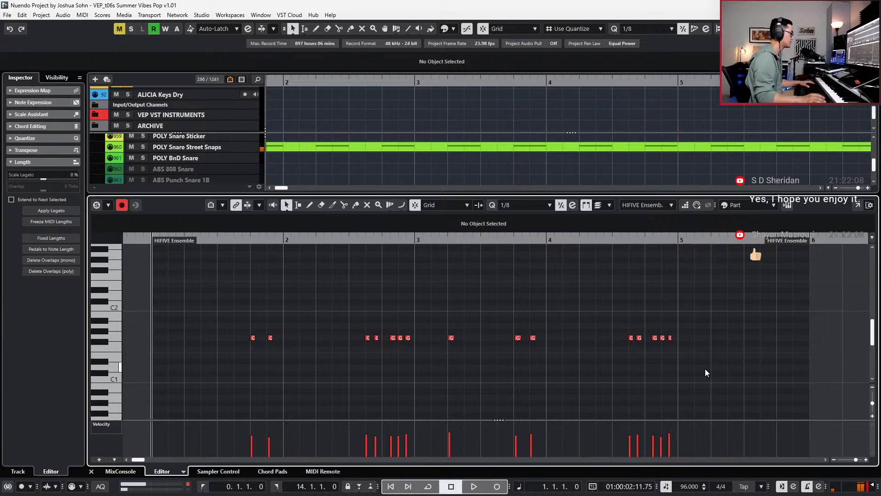
- Delete the single G1 note in bar 3, quantize all the remaining HIFIVE Ensemble notes to 1/16 and play the result
click(451, 338)
key(Delete)
mouse_move(194, 292)
mouse_down()
mouse_move(311, 339)
mouse_move(711, 420)
mouse_move(731, 377)
mouse_up()
key(alt+3)
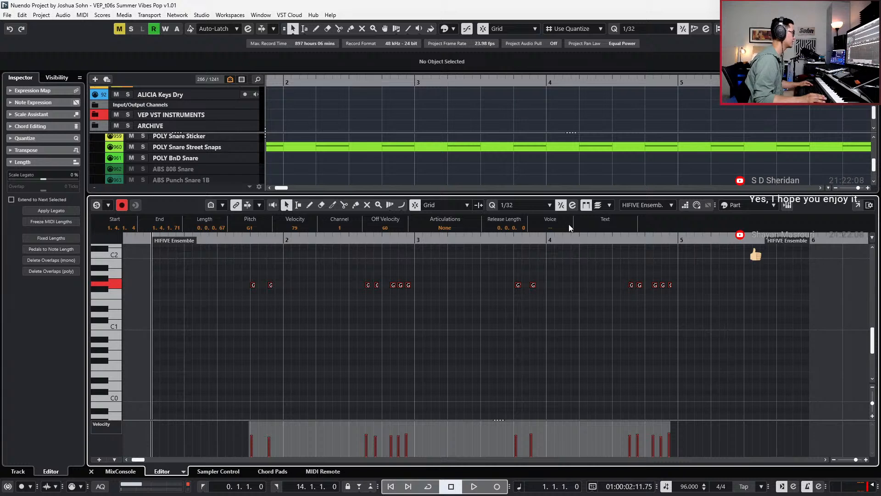
key(alt+4)
key(alt+5)
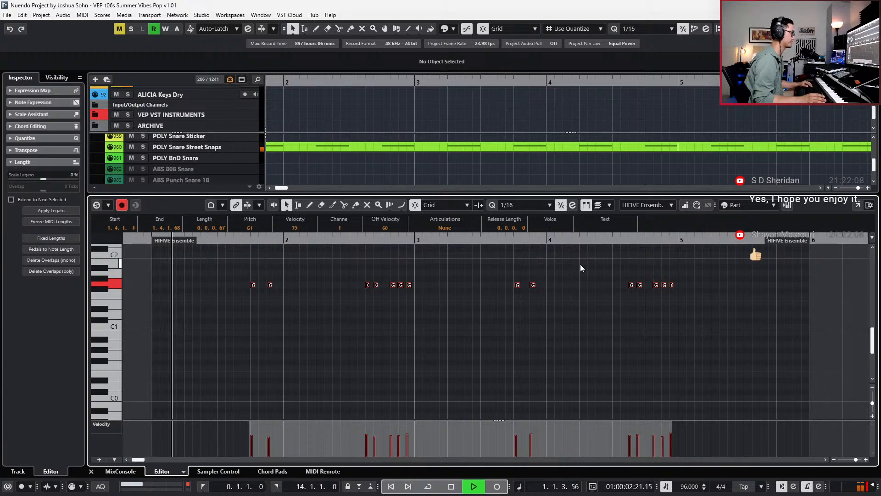
click(648, 358)
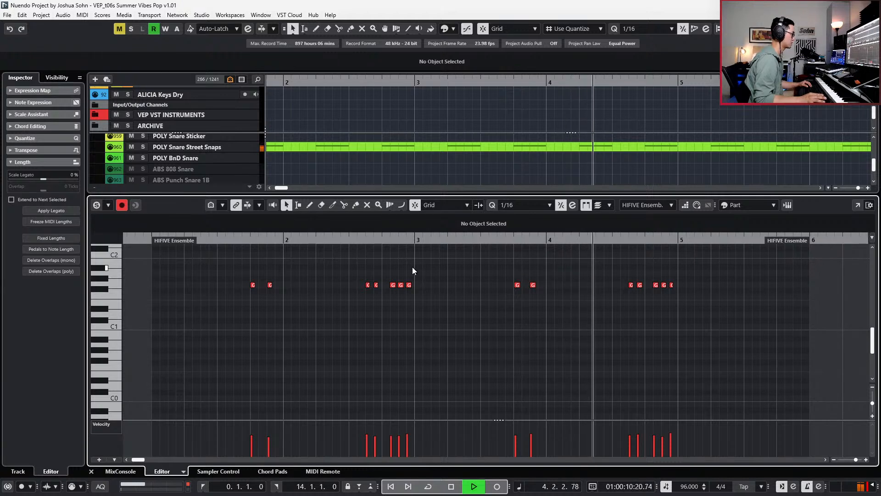
key(space)
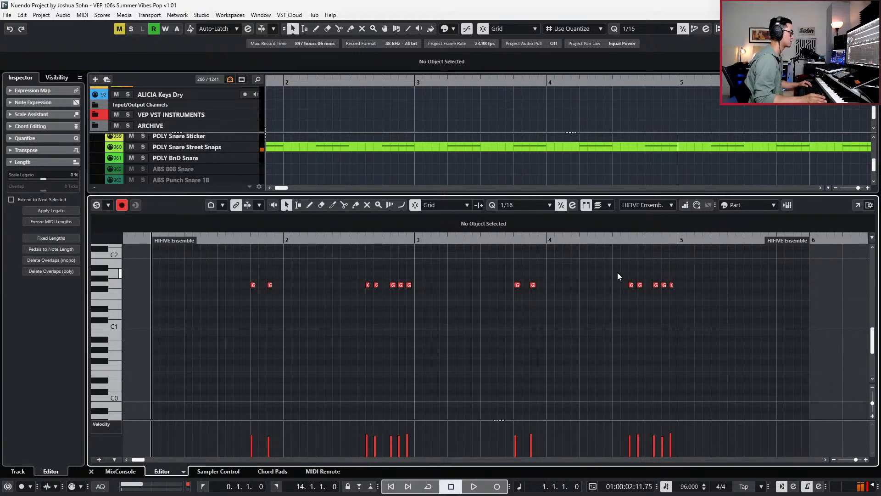
- Audition individual G1 notes in bar 2, select the three-note groups ending bars 2 and 4, and close the editor
click(638, 284)
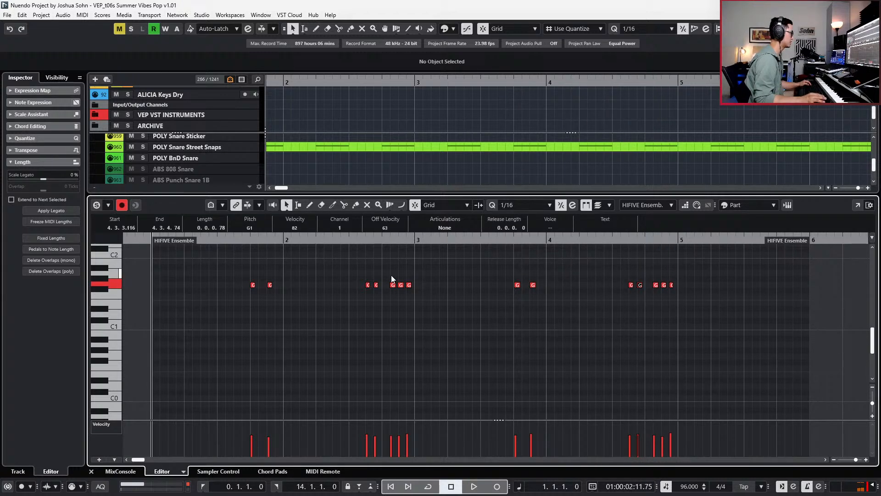
click(379, 275)
key(space)
click(377, 285)
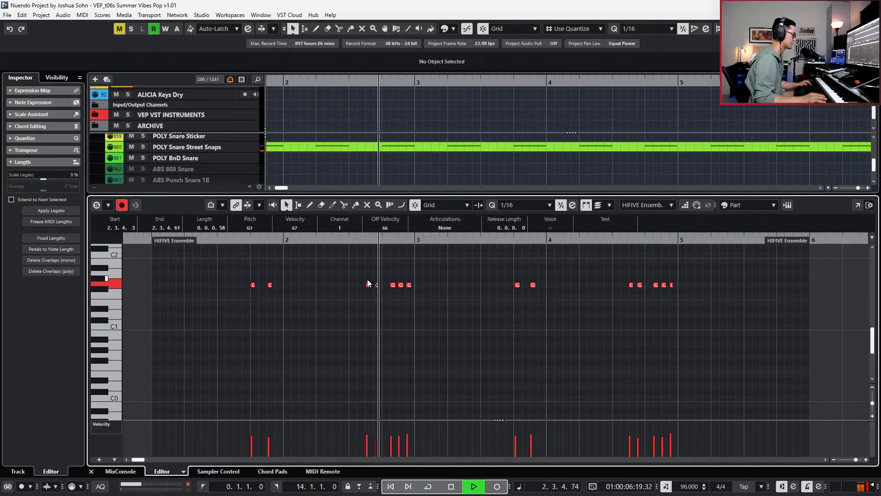
click(368, 284)
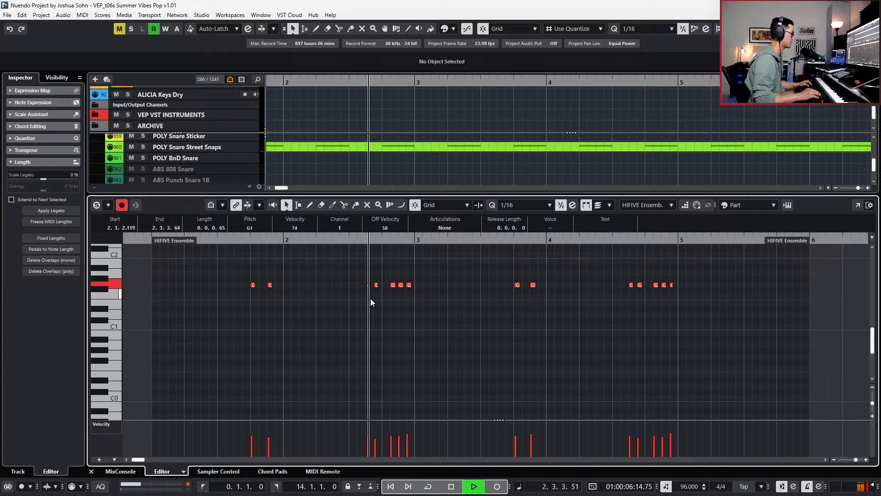
key(space)
drag(389, 274, 481, 307)
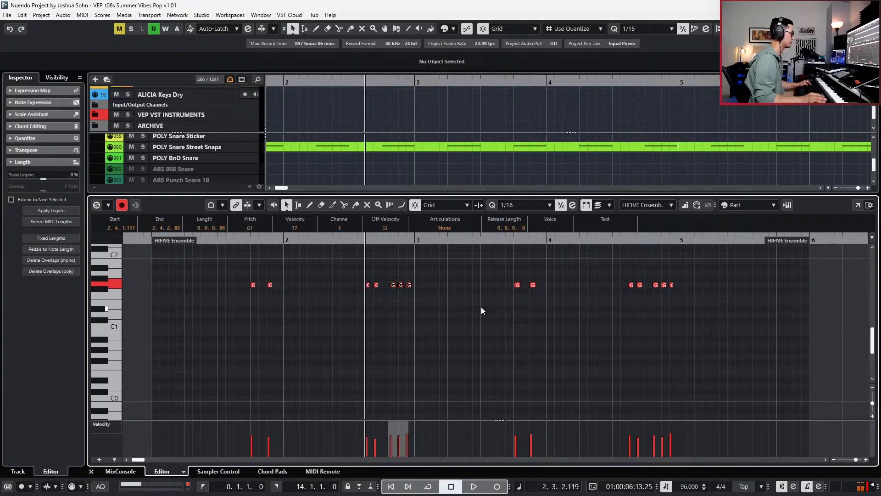
drag(667, 280, 679, 292)
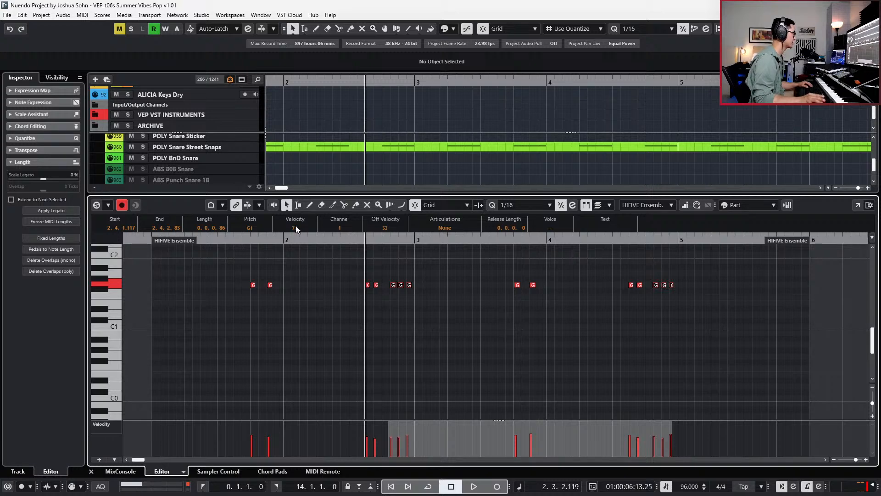
key(Return)
- Try a project tempo of 102 BPM and play the arrangement from bar 0
key(g)
key(g)
key(g)
key(g)
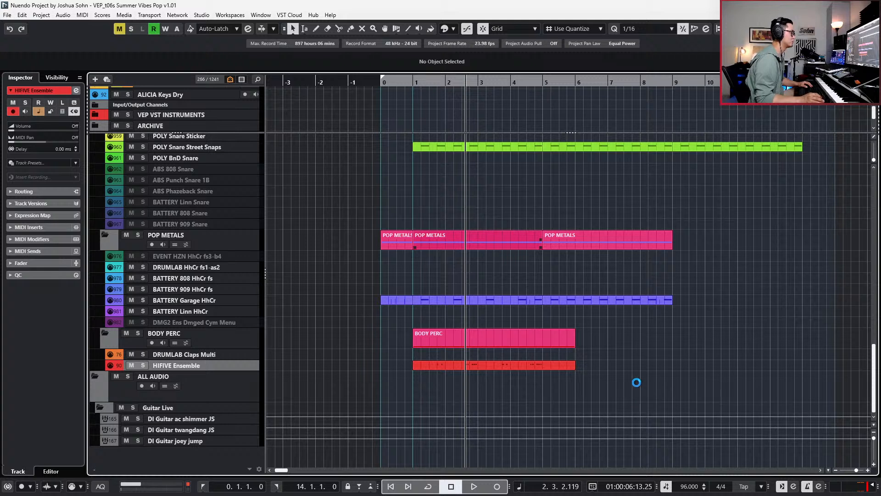
double_click(681, 487)
key(Return)
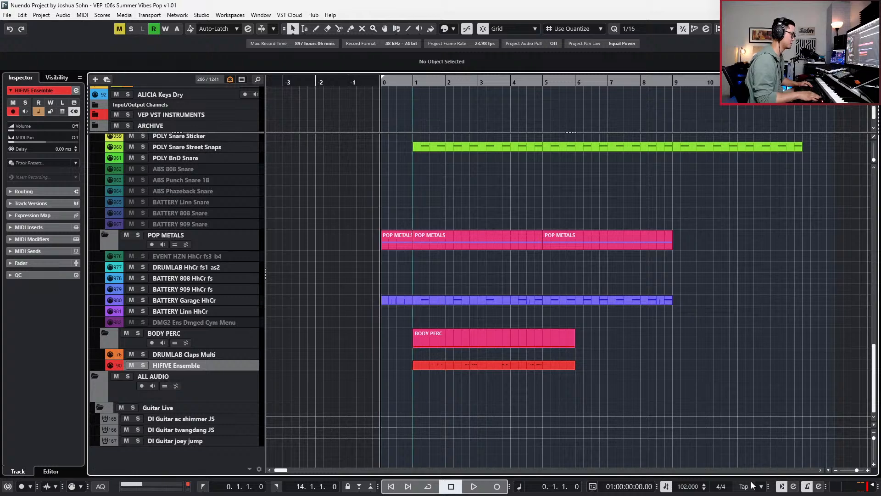
scroll(759, 385, up, 12)
scroll(759, 384, down, 9)
key(space)
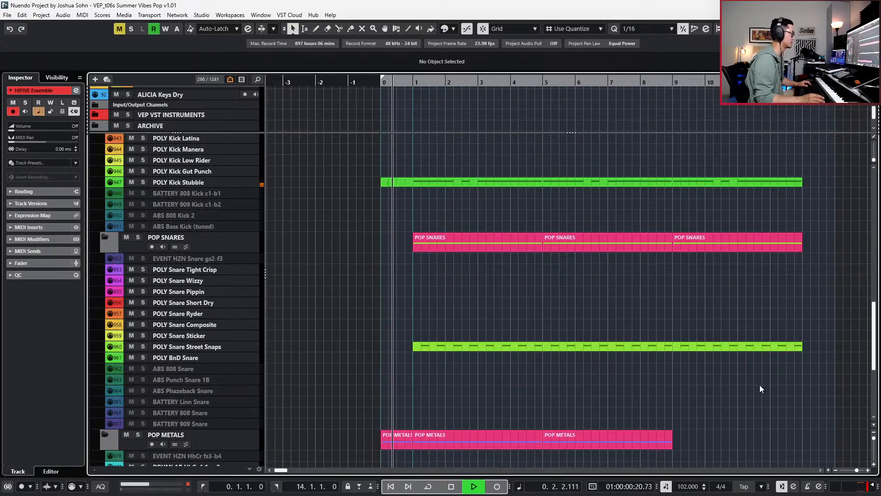
scroll(759, 384, down, 3)
scroll(759, 384, down, 3)
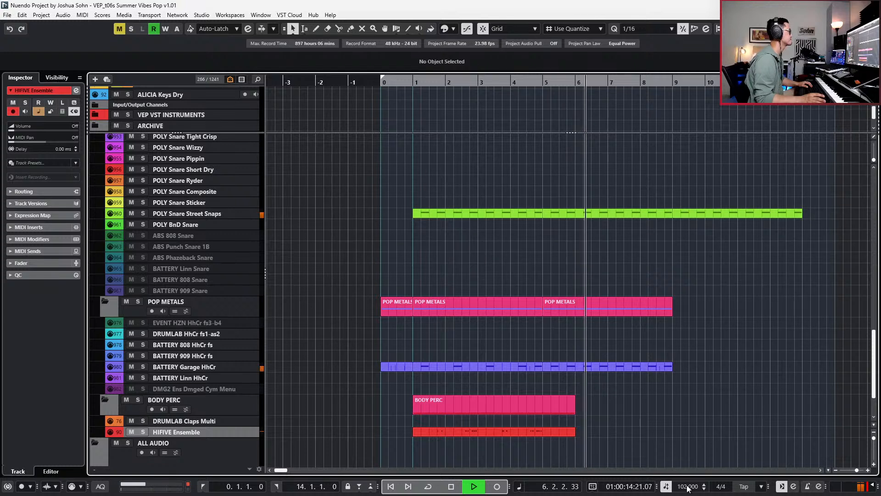
key(space)
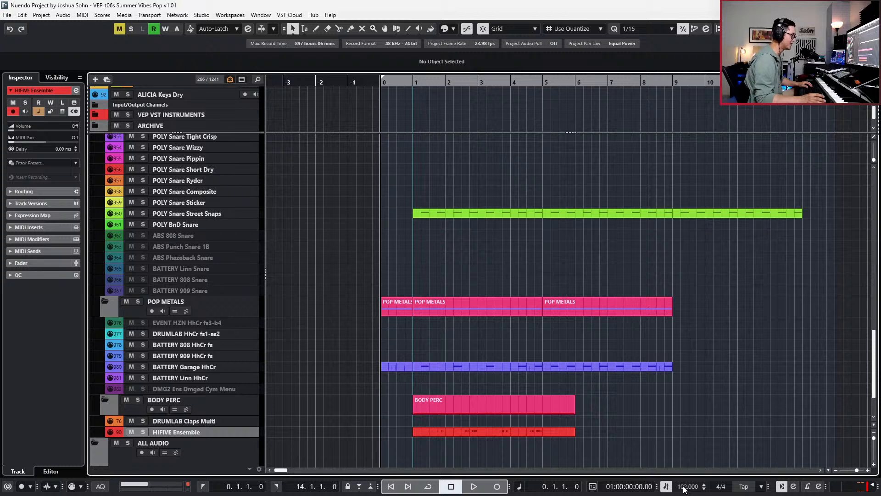
- Set the project tempo to 98 BPM and play the arrangement
click(686, 487)
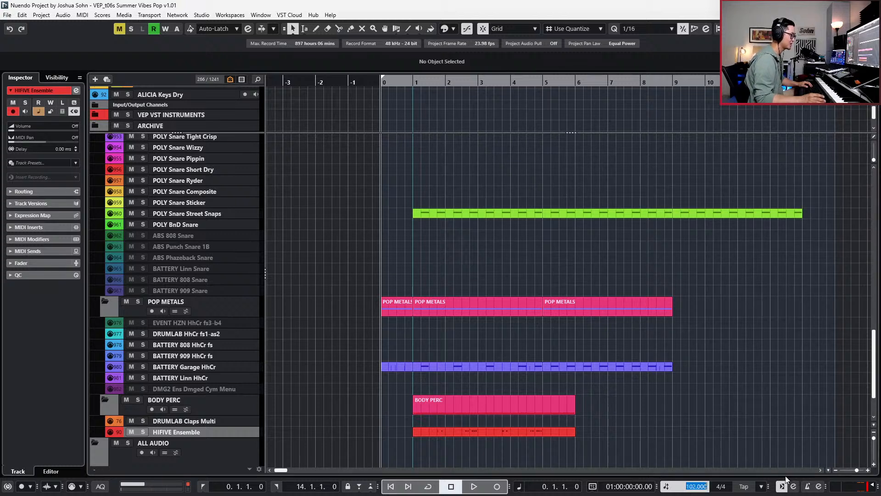
text(98)
key(Return)
key(space)
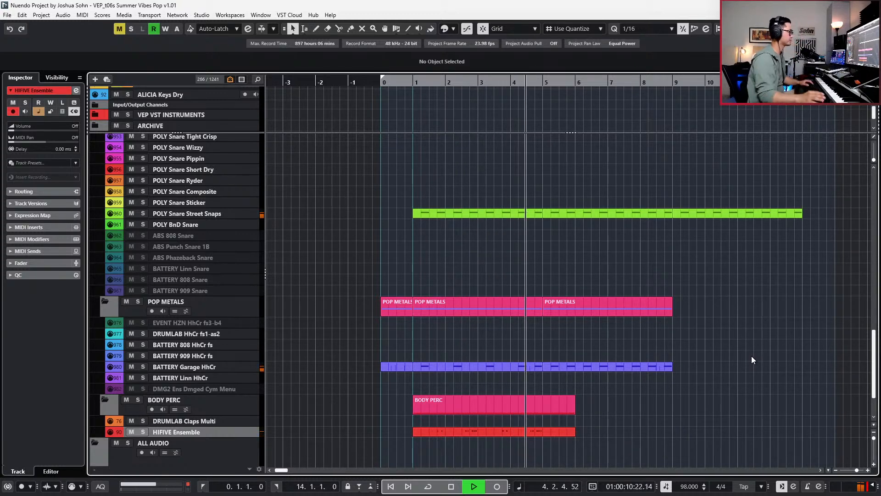
- Open the SKYLINE Id valur part in the key editor with its controller lanes shown while the arrangement plays
scroll(741, 372, up, 5)
scroll(738, 348, up, 12)
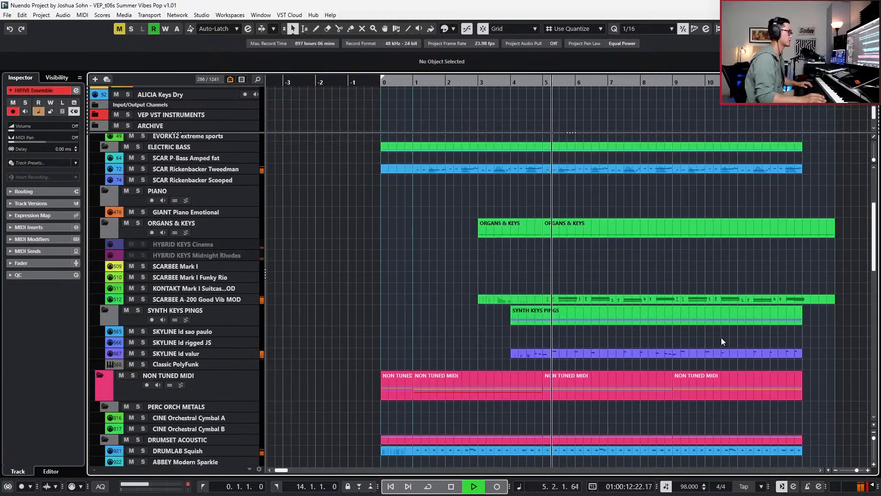
double_click(582, 350)
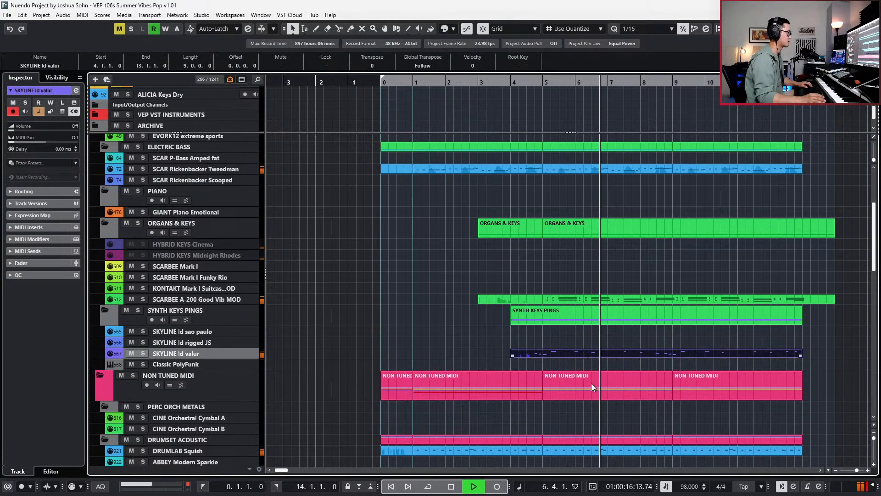
key(alt+l)
scroll(591, 367, up, 2)
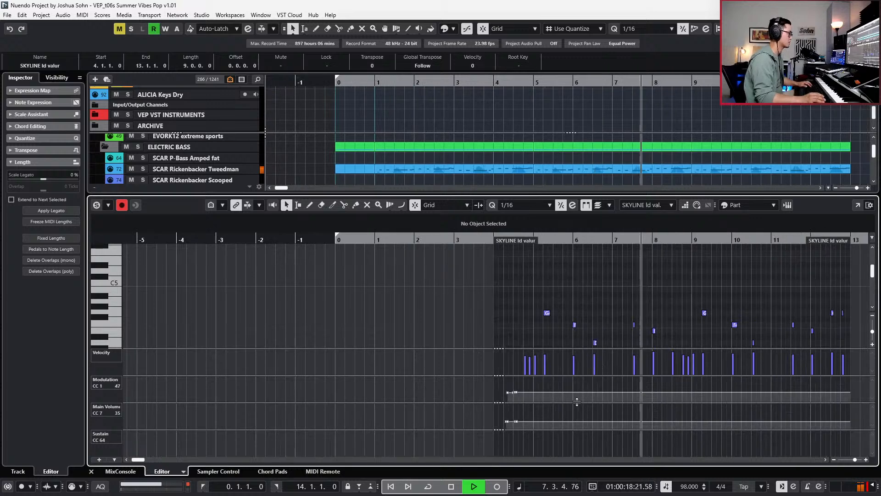
scroll(550, 394, right, 3)
scroll(518, 339, down, 1)
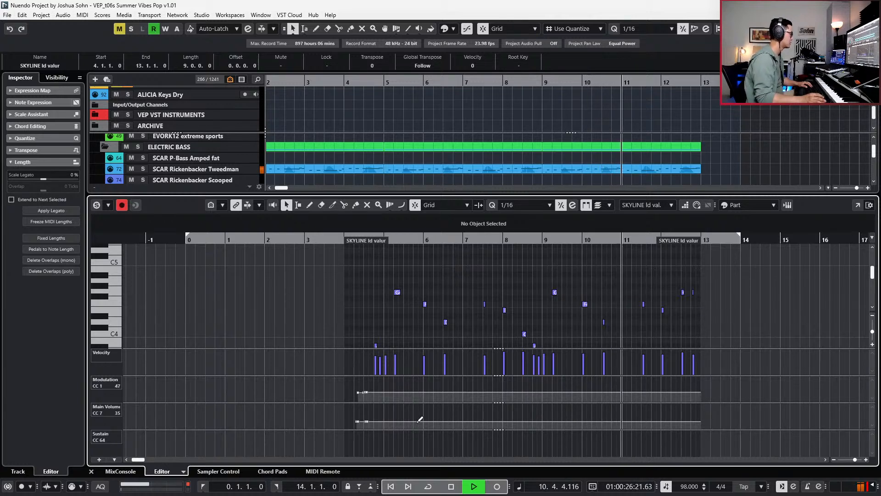
- Raise the opening Main Volume (CC 7) points of the SKYLINE Id valur part to 41 and stop playback
drag(350, 422, 392, 433)
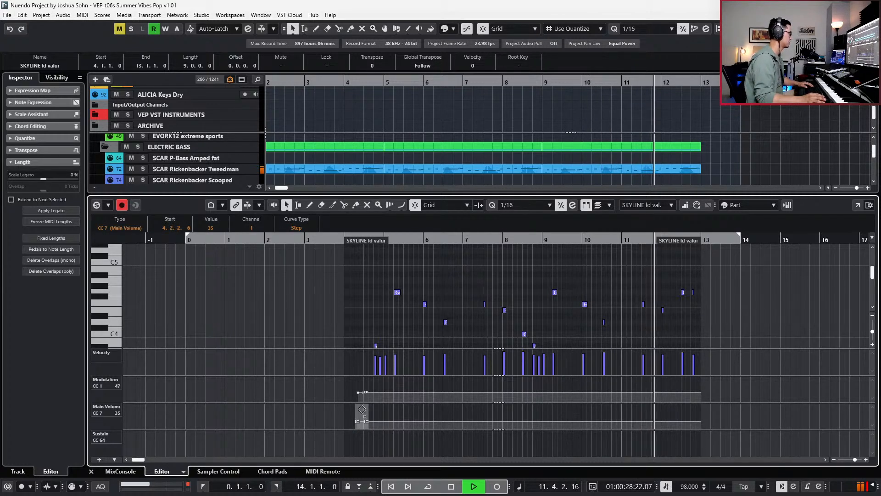
scroll(211, 227, up, 6)
key(space)
scroll(673, 276, up, 4)
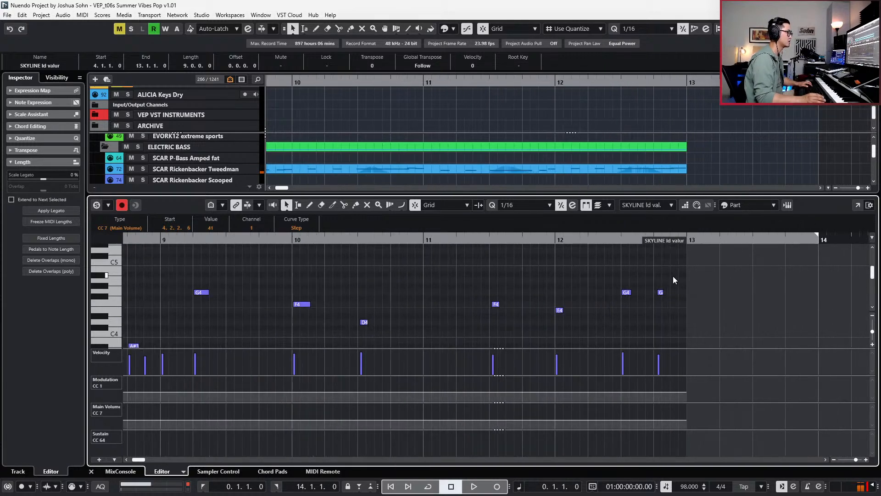
- Quantize the last G4 note in bar 12 to 1/16, locate the cursor to it and hide the controller lanes
drag(673, 276, 651, 310)
key(Up)
key(q)
key(l)
key(g)
key(alt+l)
click(653, 310)
scroll(654, 310, left, 4)
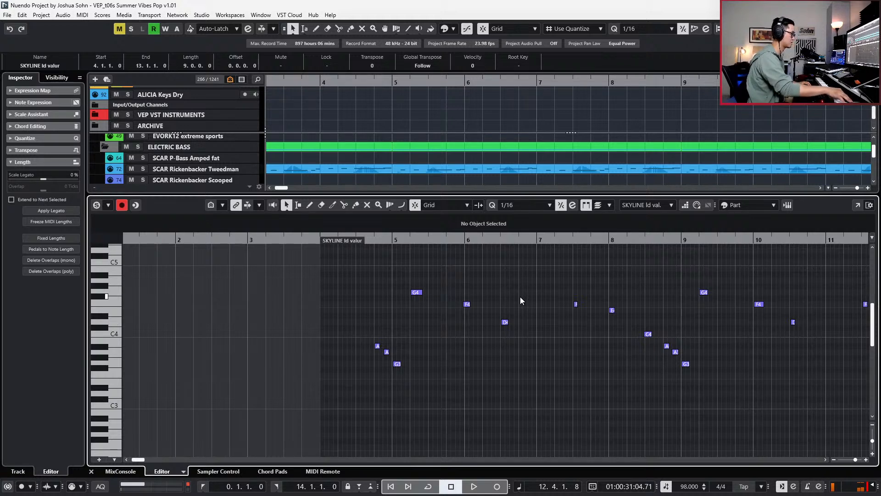
- Copy the F4 note at bar 6 down to A#3, lengthen the copy to 1.0.0.59 and audition it
click(467, 304)
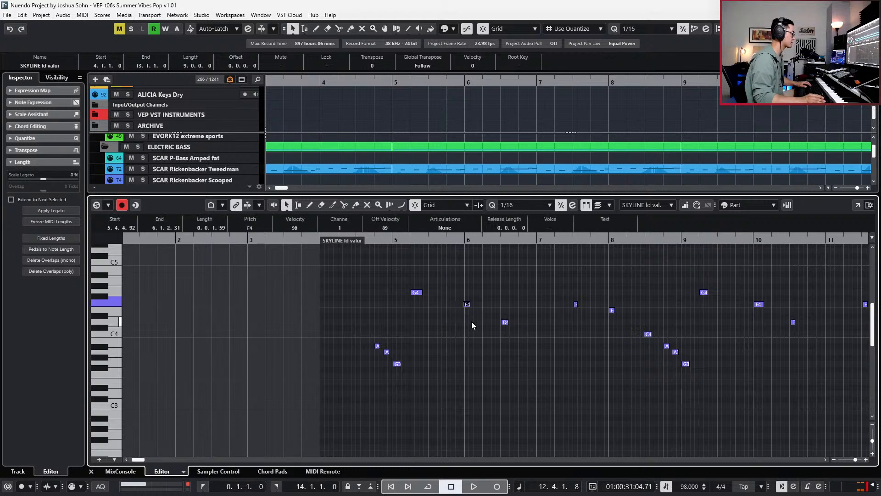
key(space)
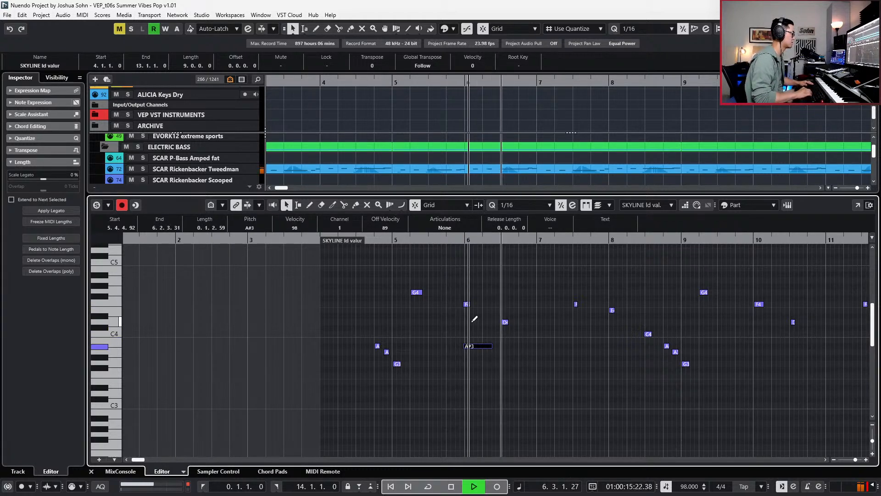
key(space)
key(space)
key(space)
key(space)
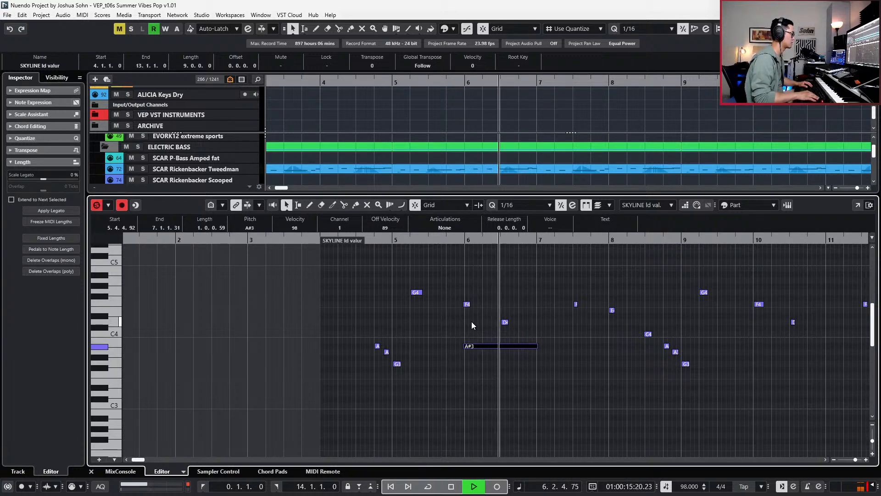
key(space)
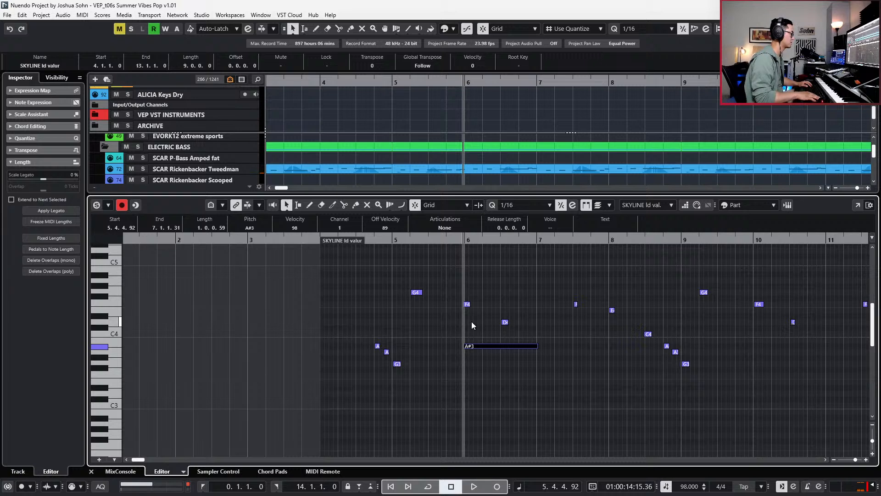
- Play from bar 4 with the controller lanes shown and quantize the stacked F4 and A#3 notes at bar 6 to 1/16
key(b)
key(space)
key(alt+l)
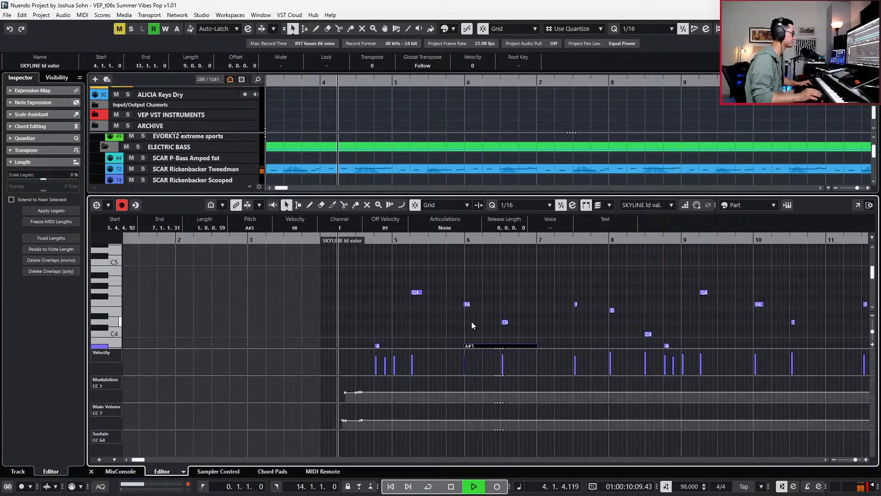
scroll(472, 321, down, 1)
scroll(473, 324, down, 3)
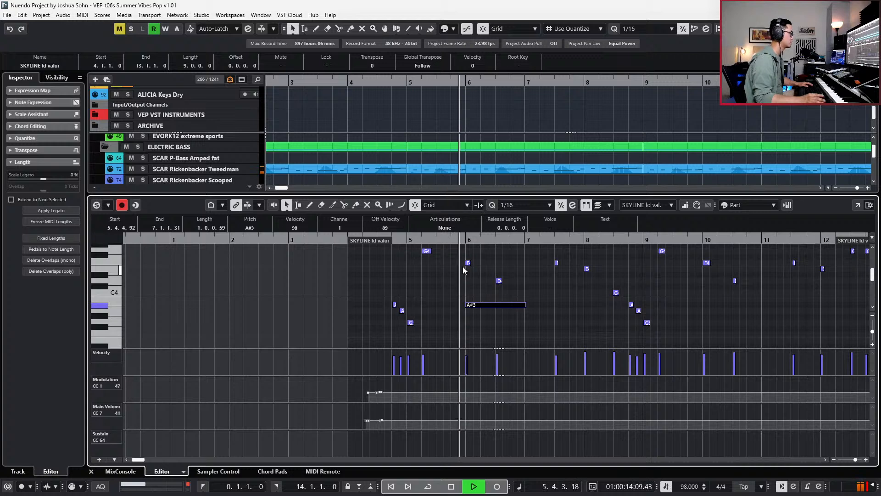
drag(464, 252, 479, 315)
key(q)
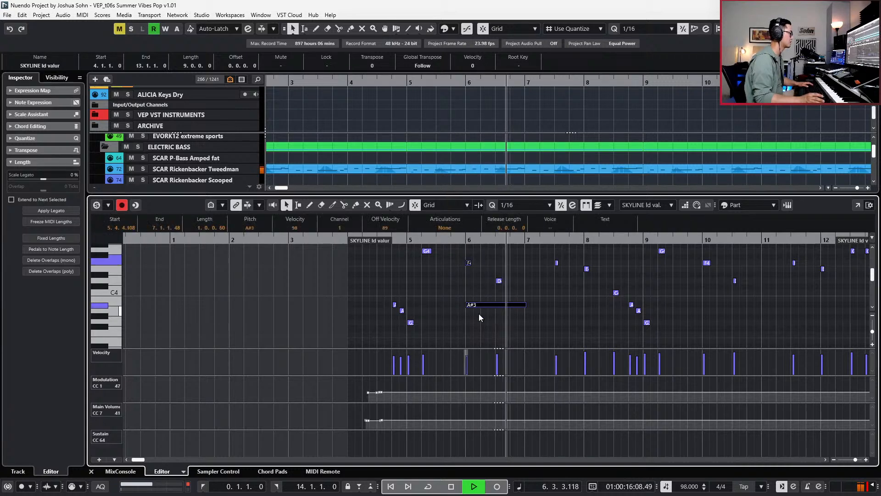
scroll(479, 314, right, 1)
key(q)
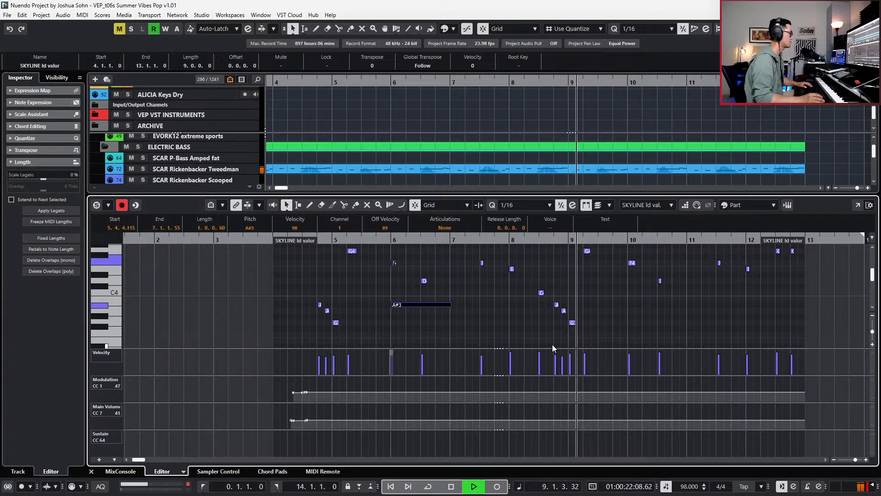
- Paste a copy of the long A#3 note under the F4 at bar 10, play it and hide the controller lanes
drag(626, 282, 636, 253)
key(space)
key(l)
key(ctrl+v)
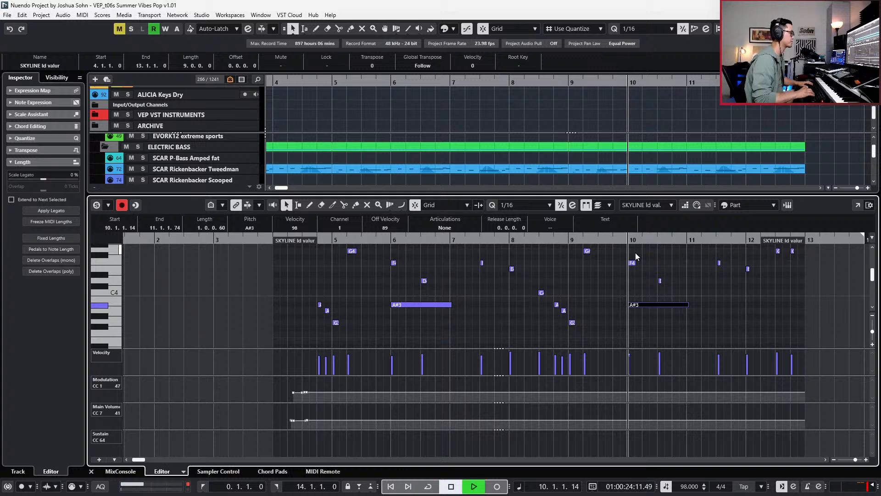
key(space)
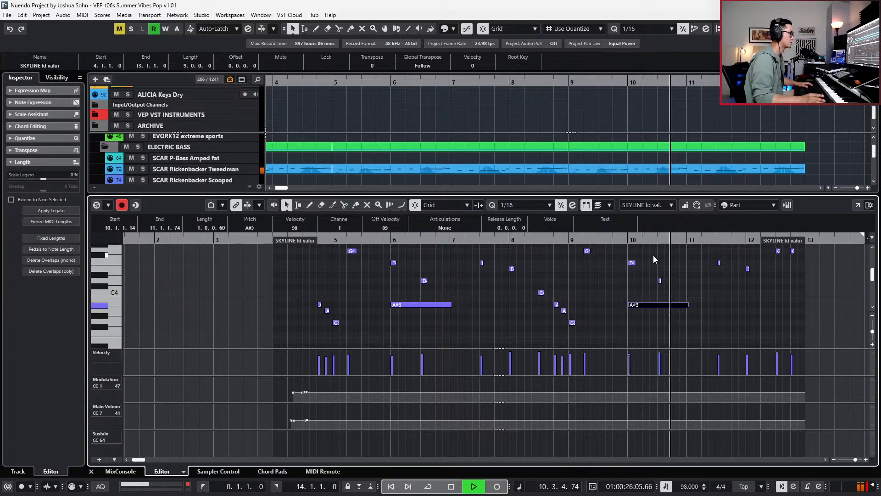
scroll(718, 272, up, 1)
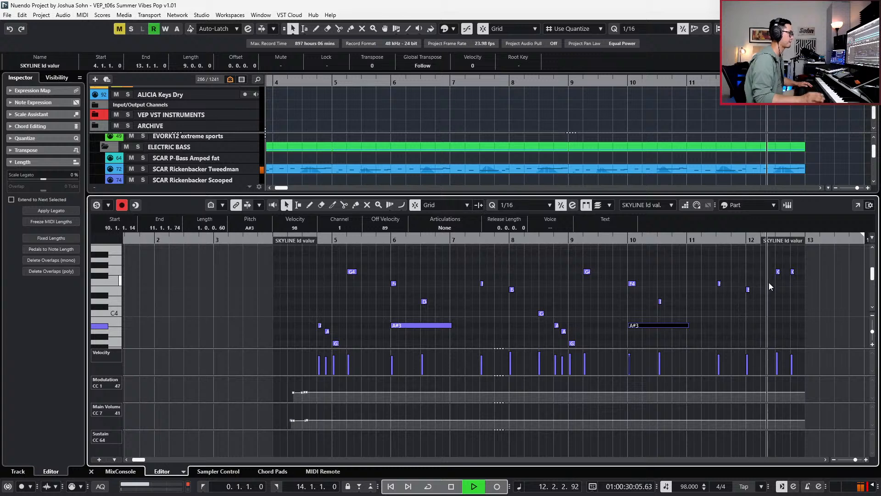
key(alt+l)
key(space)
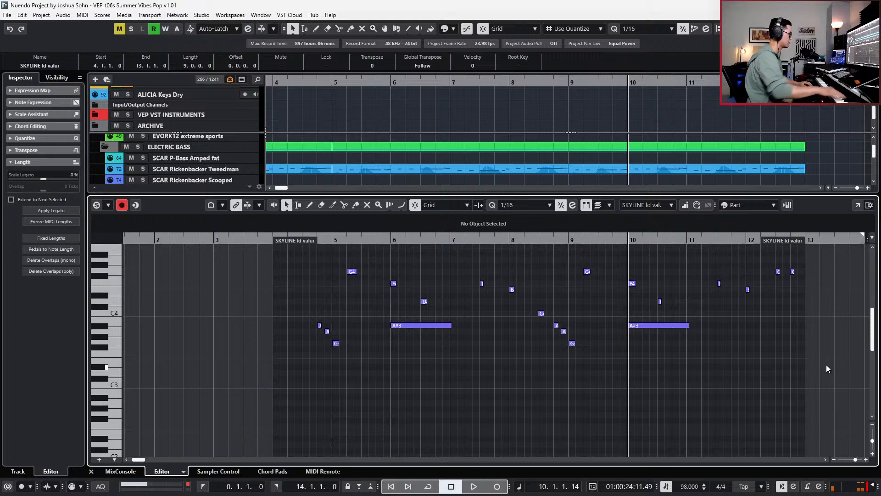
- Paste another A#3 note under the short note in the middle of bar 7 and shorten it to 0.1.3.59
scroll(563, 369, up, 2)
drag(460, 369, 444, 378)
key(ctrl+c)
drag(459, 317, 486, 340)
key(l)
key(ctrl+v)
key(alt+Left)
key(alt+Left)
key(alt+Left)
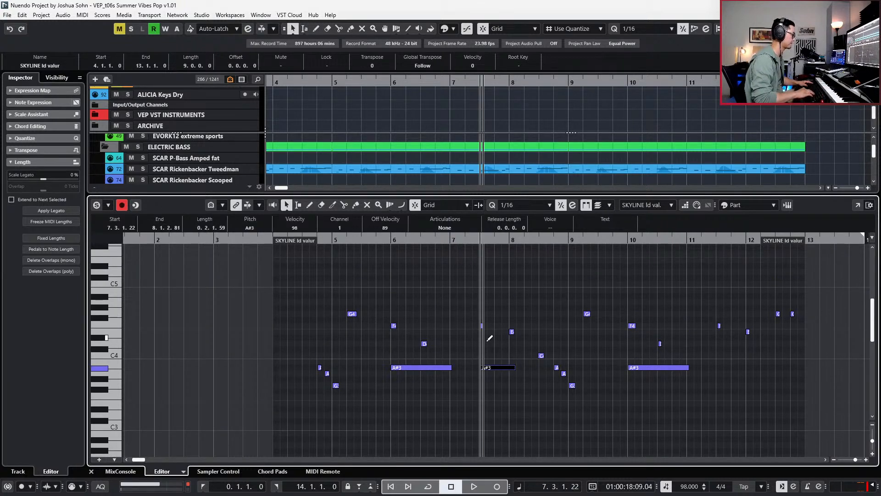
key(alt+Left)
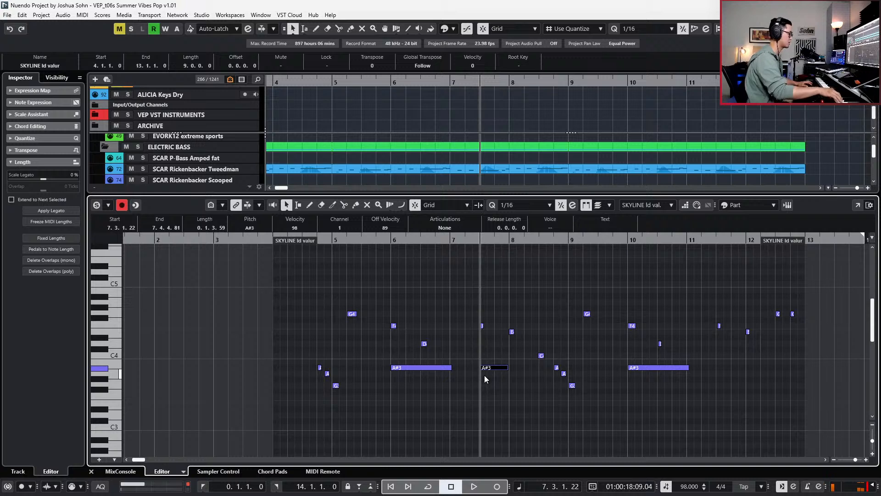
- Paste a copy of the shortened note at the start of bar 8, transpose it down to G3 and play the phrase
key(n)
key(ctrl+v)
key(Down)
key(Down)
key(Down)
key(Down)
key(Up)
key(space)
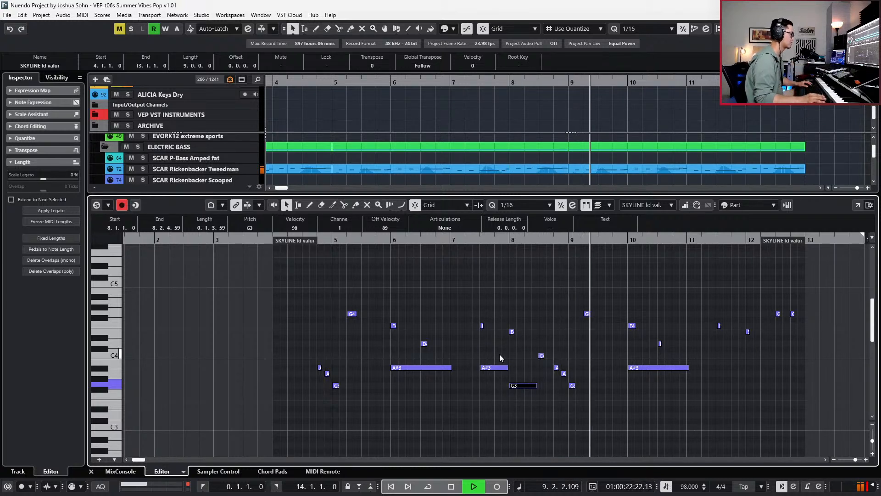
- Paste the A#3 and G3 note pair under the notes in the second half of bar 11 and close the editor
key(space)
key(shift+Left)
drag(708, 314, 744, 351)
key(l)
key(ctrl+v)
key(KP_Subtract)
key(KP_Subtract)
drag(697, 306, 734, 397)
key(Return)
- Zoom the arrangement out, move the cursor back to bar 3 and play from there
key(KP_Subtract)
key(KP_Subtract)
key(g)
key(KP_Subtract)
key(KP_Subtract)
key(KP_Subtract)
key(KP_Subtract)
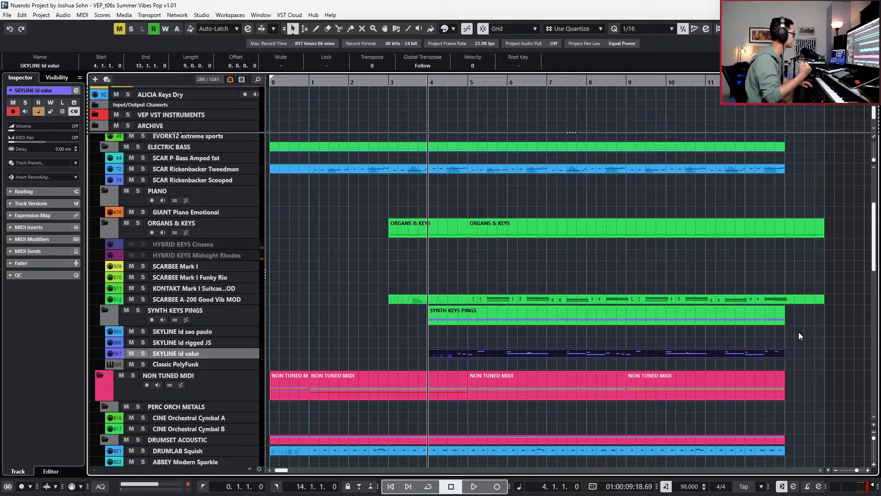
key(KP_Subtract)
scroll(803, 316, up, 3)
scroll(808, 307, down, 3)
scroll(808, 307, down, 1)
scroll(808, 307, up, 1)
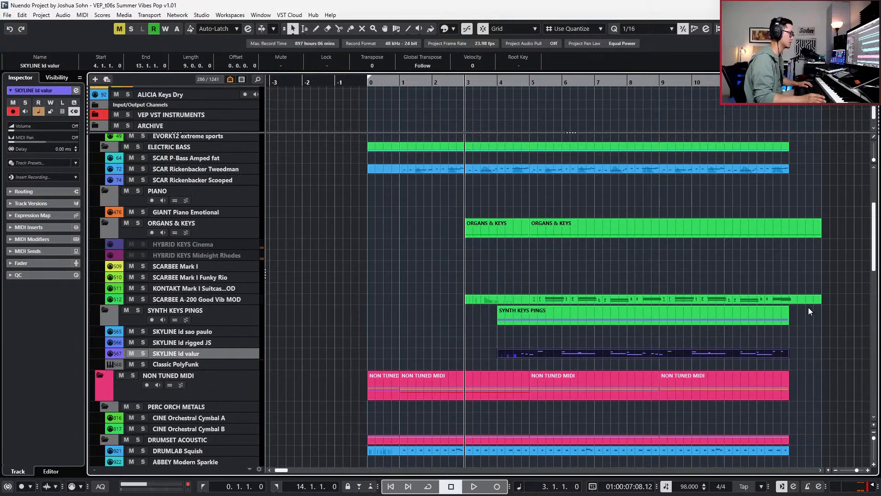
scroll(808, 307, up, 3)
key(space)
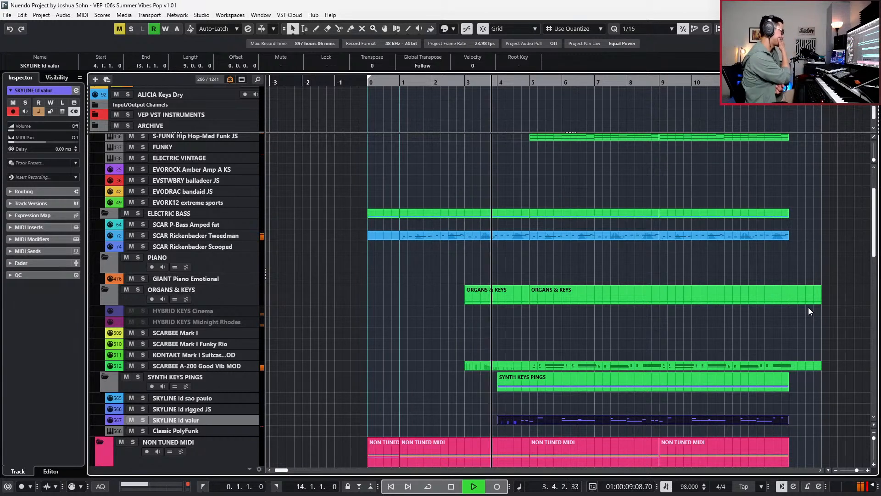
- Select the SCARBEE A-200 Good Vib MOD part starting at bar 5 and review the surrounding tracks during playback
click(772, 365)
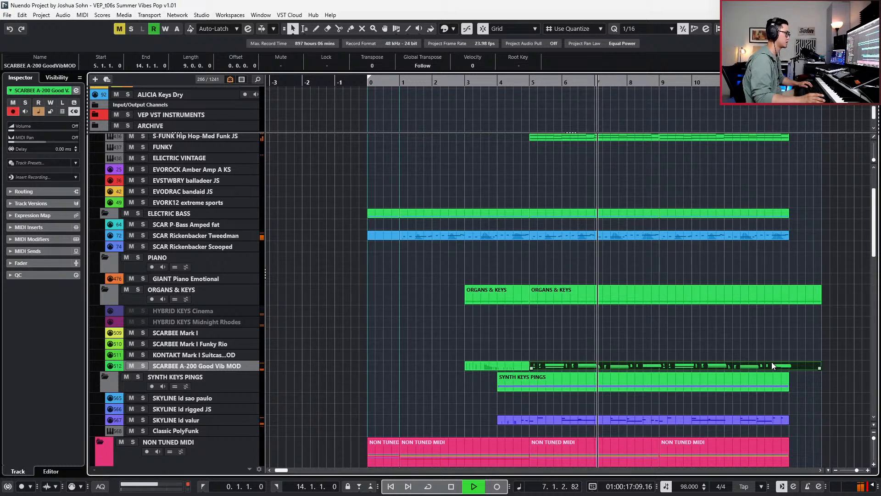
scroll(752, 358, right, 2)
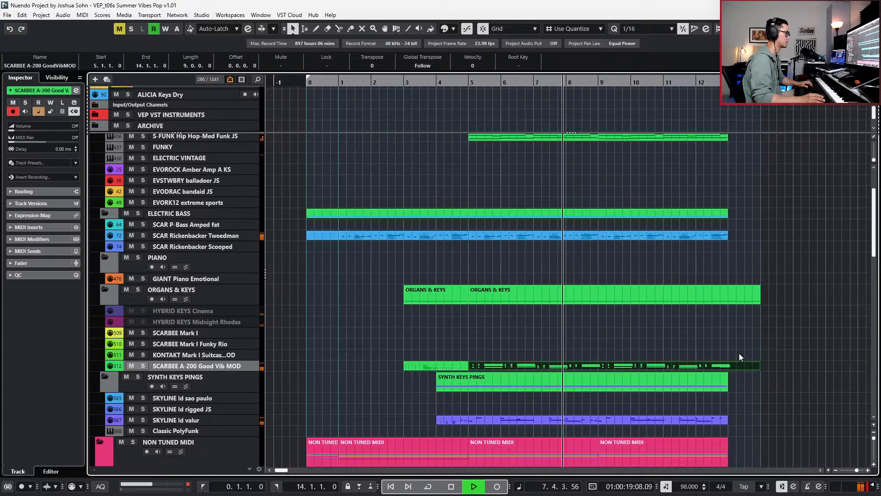
scroll(689, 326, up, 2)
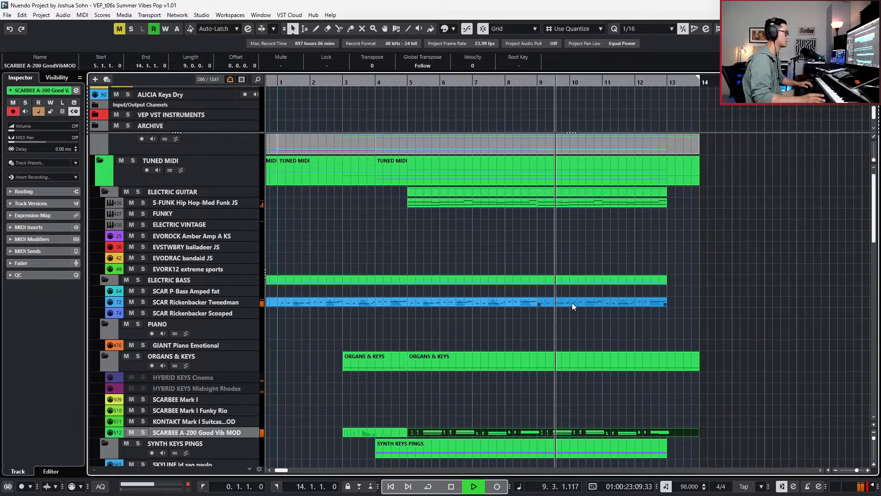
scroll(626, 307, down, 3)
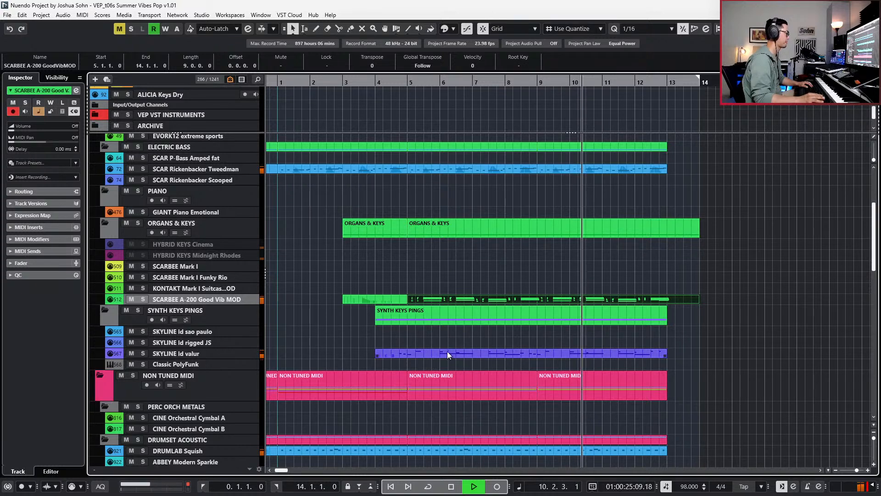
- Open the Synth Keys Pings channel settings from the SKYLINE Id valur track, raise the channel fader to 0.49 and stop playback
drag(426, 363, 321, 356)
key(e)
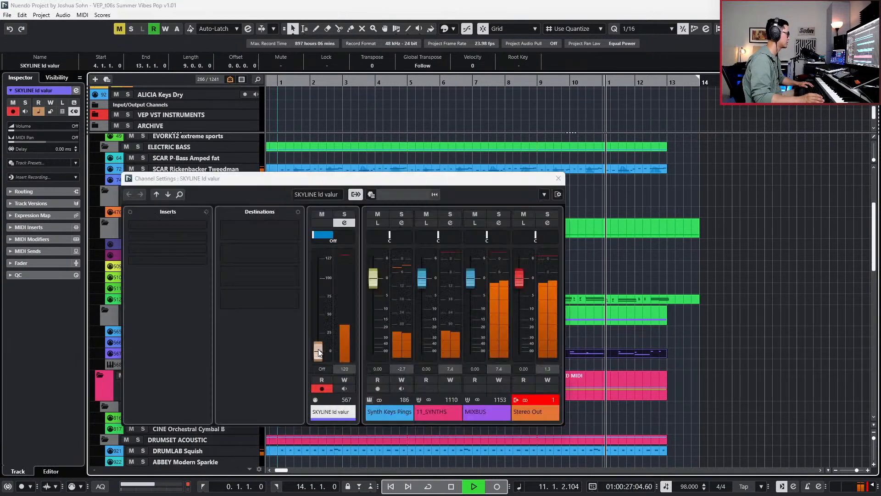
click(390, 411)
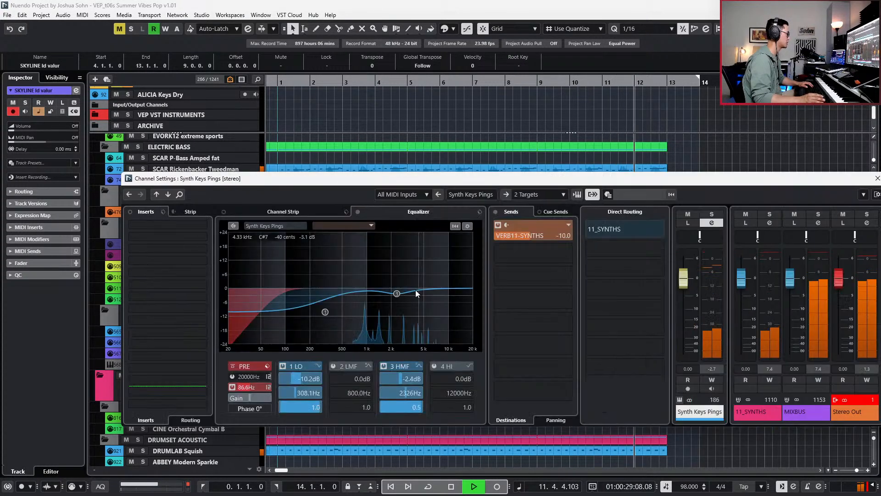
drag(680, 276, 683, 267)
key(space)
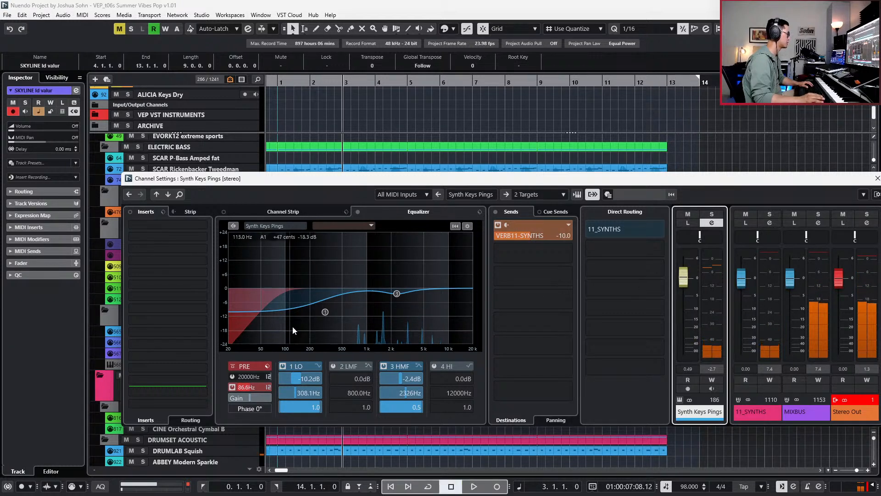
- Set the Synth Keys Pings low EQ band to -5.5 dB at 292.5 Hz and reset the channel fader to 0.00
drag(322, 313, 323, 303)
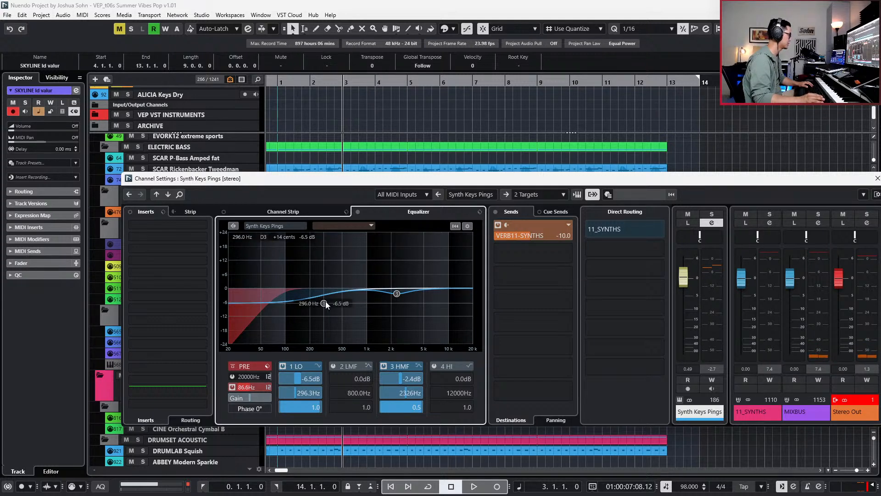
drag(324, 302, 323, 301)
drag(807, 180, 731, 182)
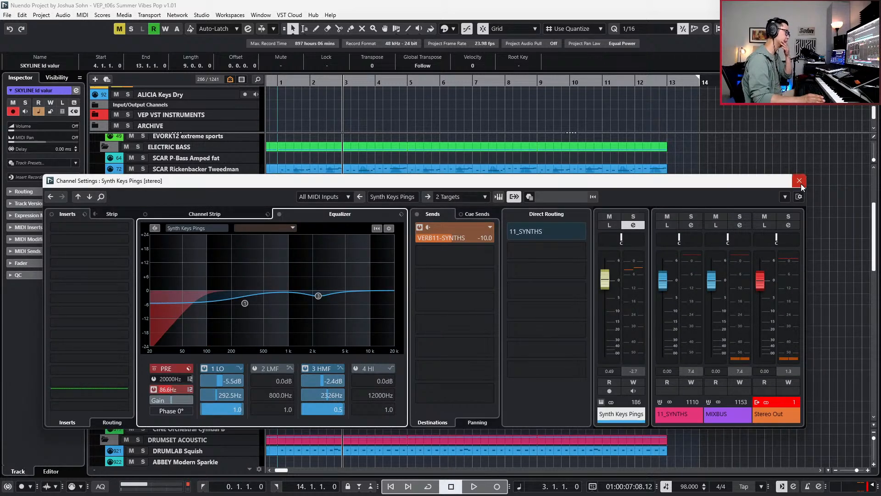
ctrl+click(604, 280)
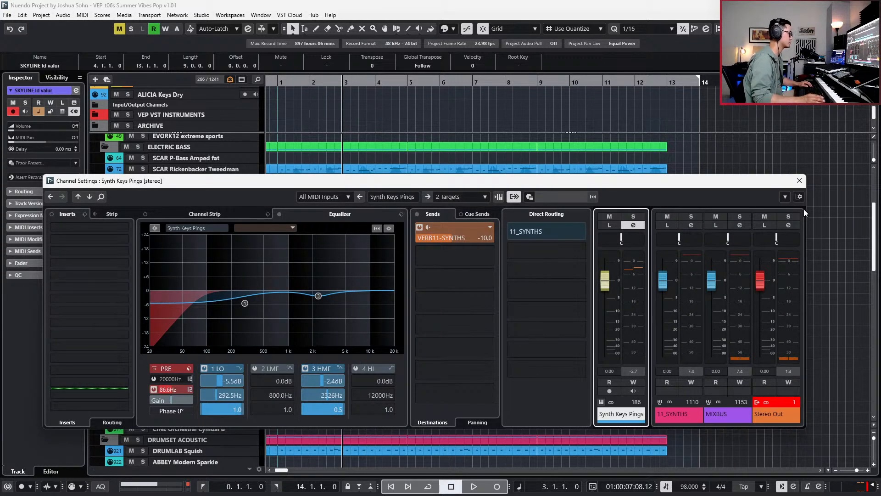
- Set the Synth Keys Pings high EQ band to 1.4 dB at 4168 Hz while listening to playback, and close the channel settings
click(349, 285)
drag(348, 285, 335, 283)
key(space)
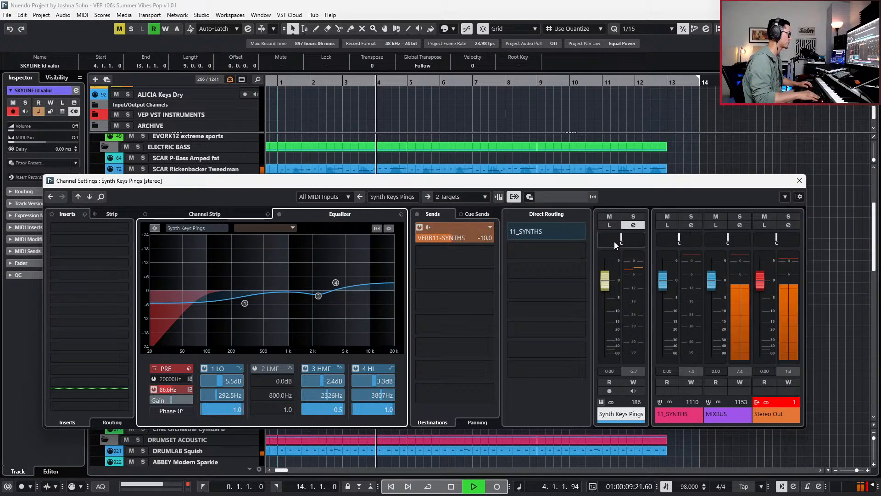
drag(336, 283, 340, 289)
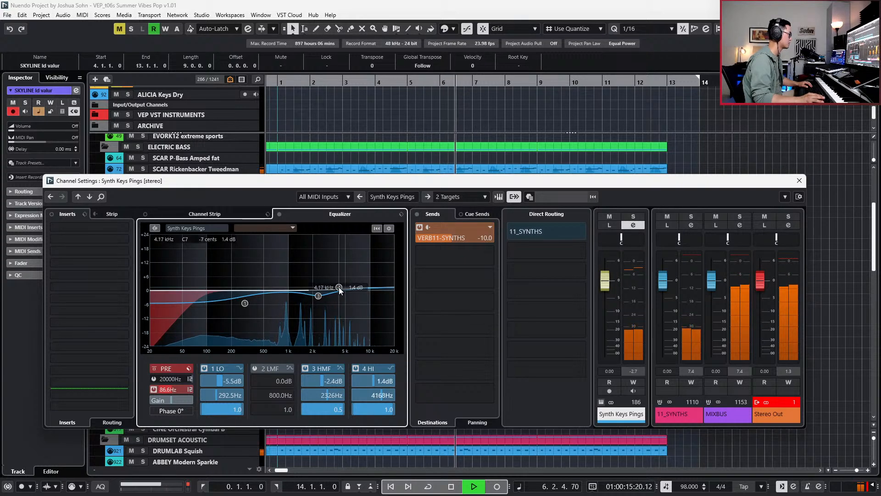
key(space)
click(799, 180)
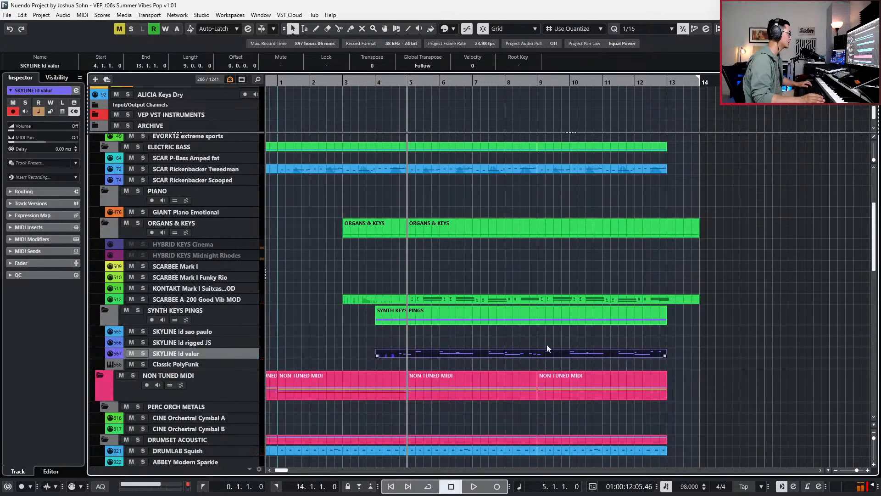
- Open the SCARBEE A-200 Good Vib MOD part starting at bar 5 for note editing, hide its controller lanes and listen from bar 5
scroll(542, 331, down, 2)
click(492, 304)
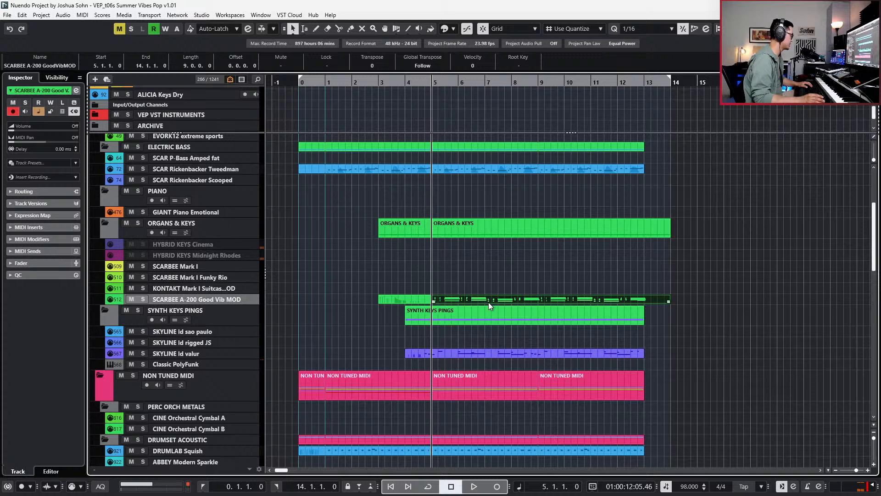
double_click(488, 302)
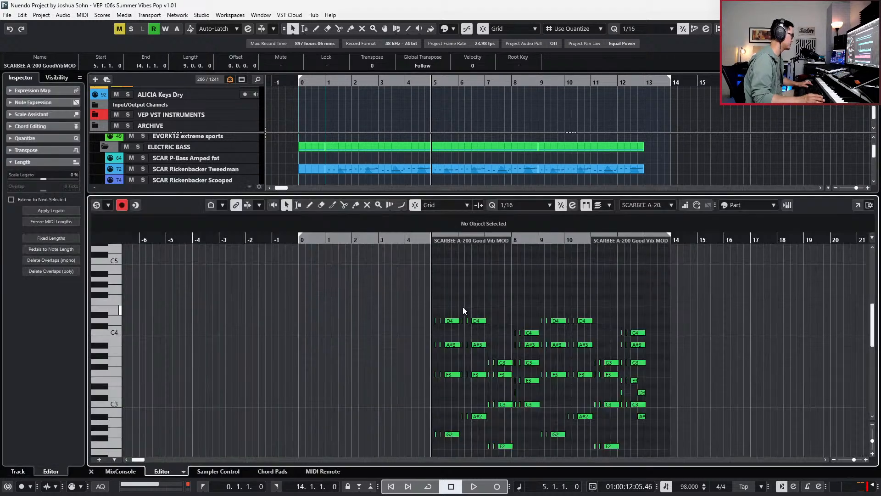
scroll(527, 319, down, 2)
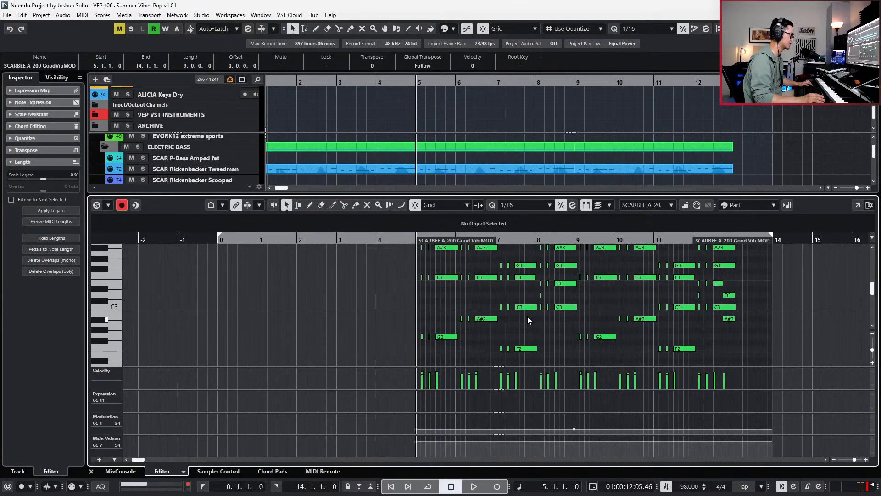
key(alt+l)
scroll(543, 321, up, 4)
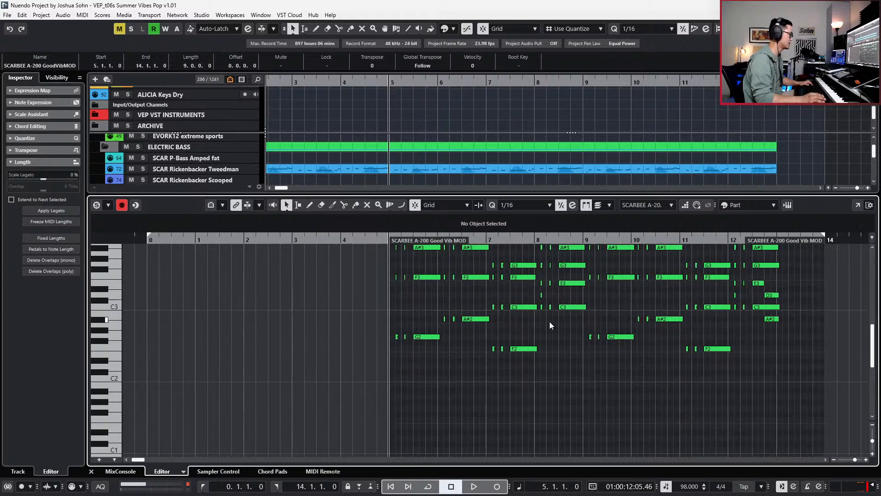
scroll(563, 355, up, 2)
scroll(564, 355, up, 2)
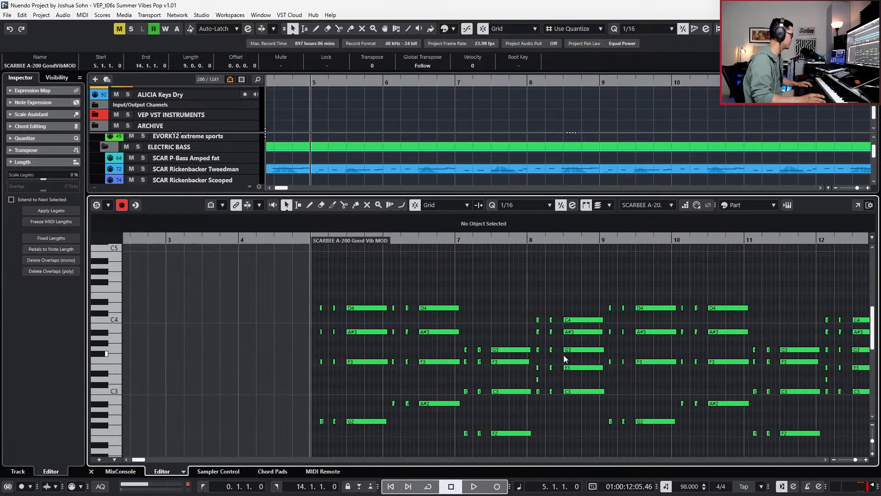
key(space)
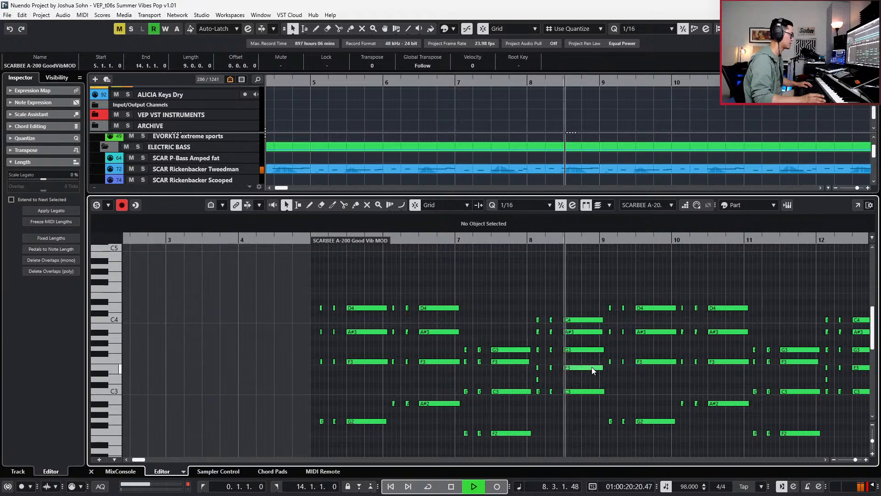
key(space)
- Select the sustained bar 7 chord notes and bar 8 chords without the low F2, and audition them in the part
scroll(591, 367, up, 2)
drag(496, 309, 585, 395)
key(alt+space)
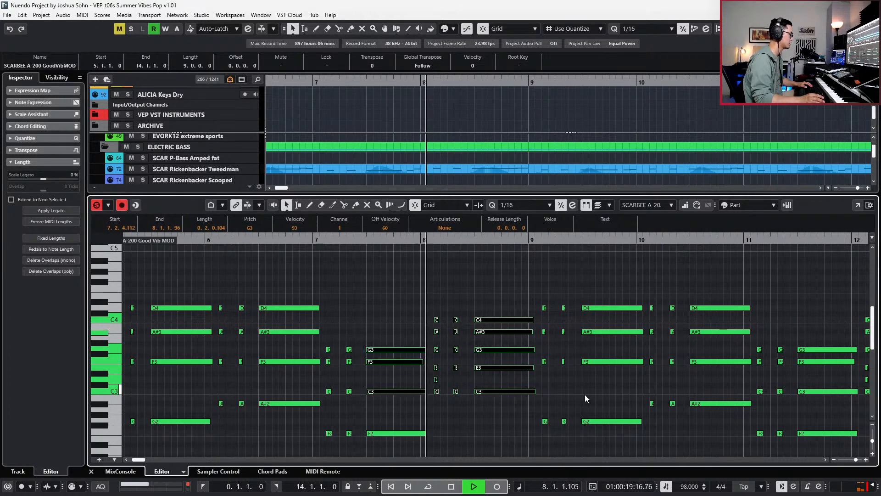
key(space)
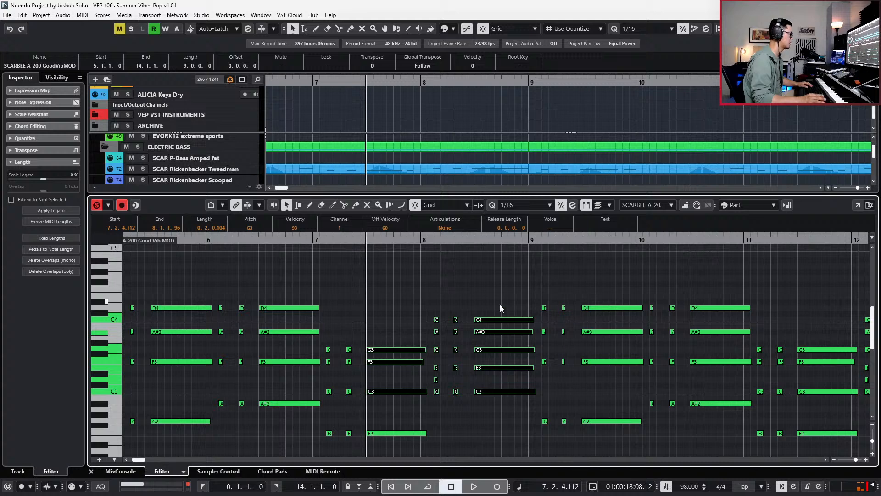
key(g)
key(g)
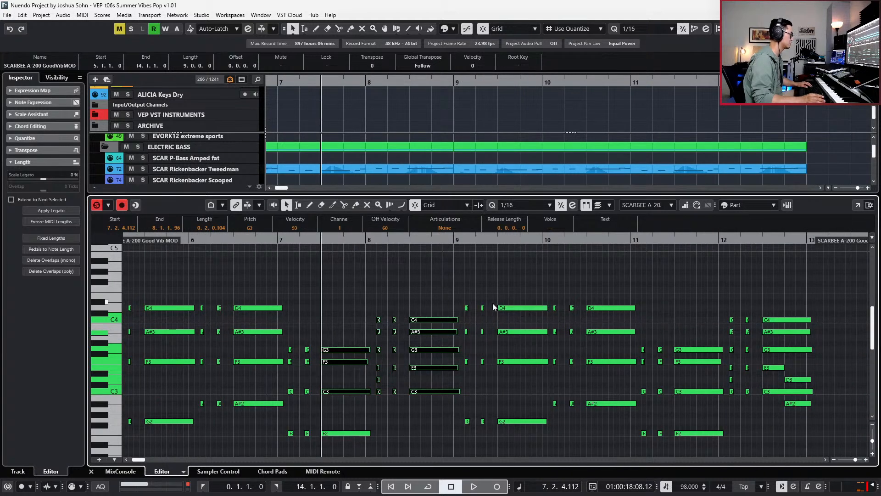
- Replace the sustained chord in bar 8 with a copy of the bar 12 chord voicing and play it
drag(797, 362, 777, 424)
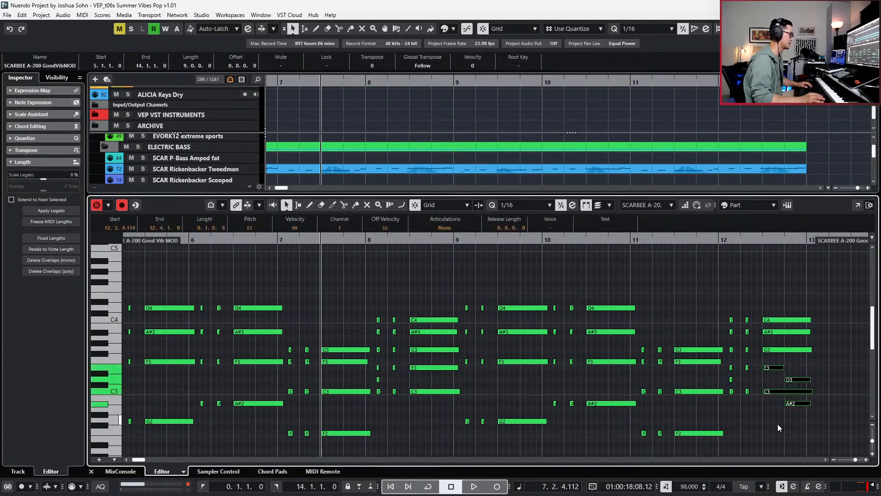
drag(812, 293, 765, 425)
drag(418, 310, 415, 400)
key(l)
key(Delete)
key(ctrl+v)
key(KP_Subtract)
key(space)
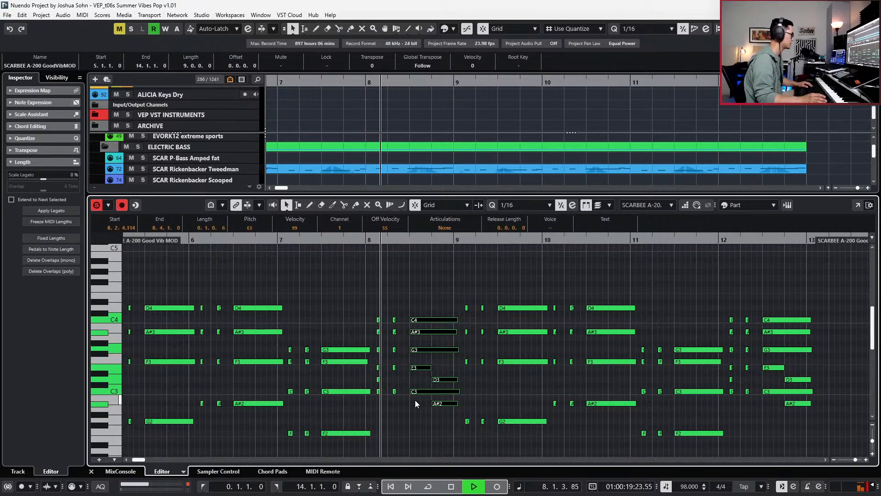
- Move the cursor back to bar 6 and listen to the passage leading towards the revised bar 8 chord
key(space)
key(KP_Subtract)
key(KP_Subtract)
key(space)
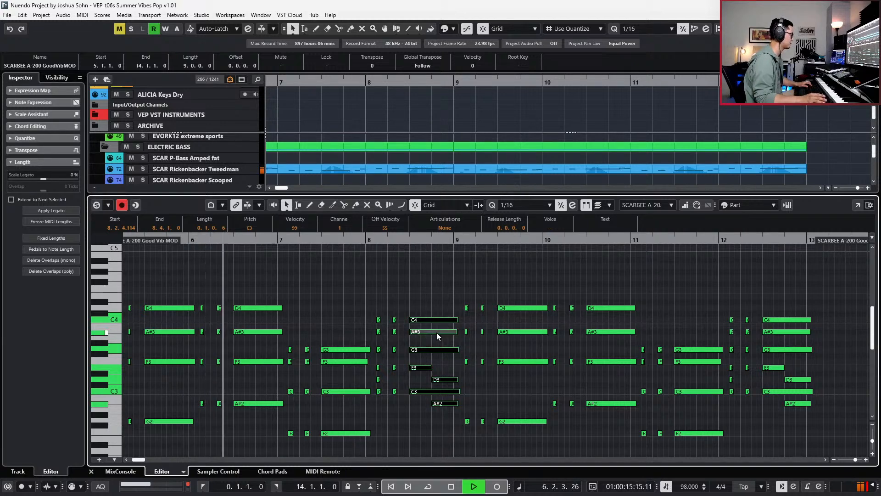
scroll(436, 332, up, 1)
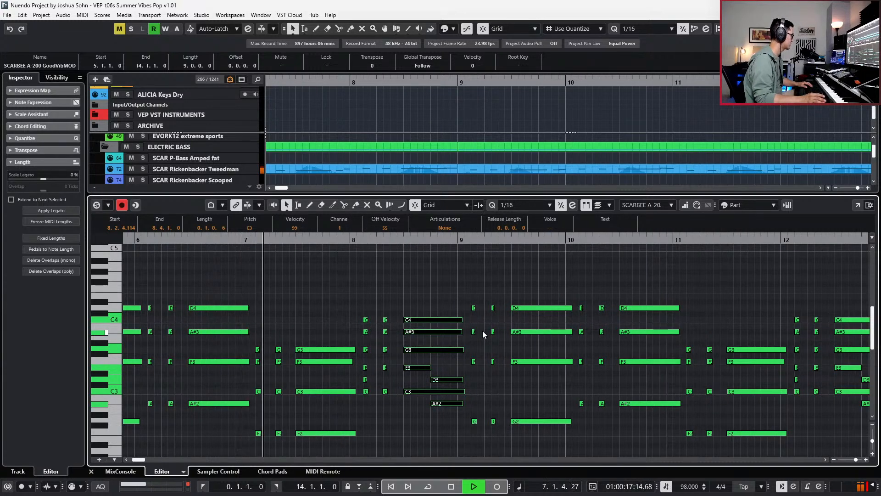
key(space)
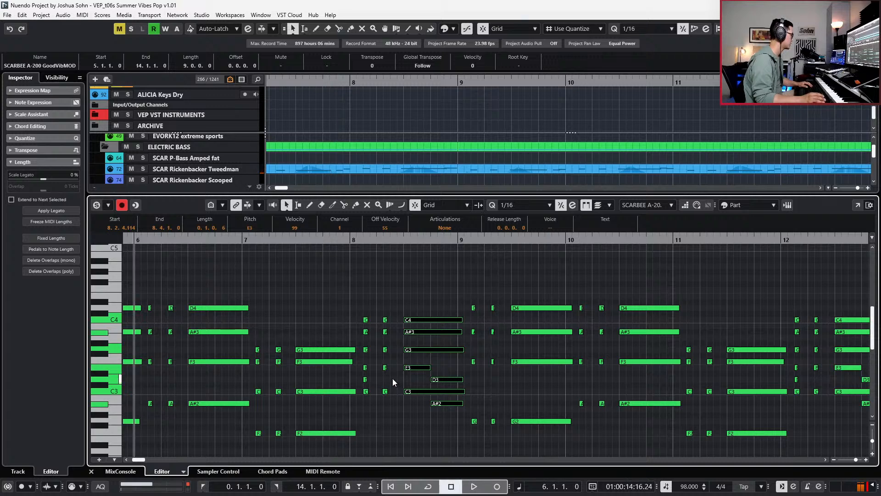
- Raise the sustained F2 note in bar 7 to A2 and play the passage from bar 6
scroll(393, 379, down, 1)
scroll(392, 379, left, 1)
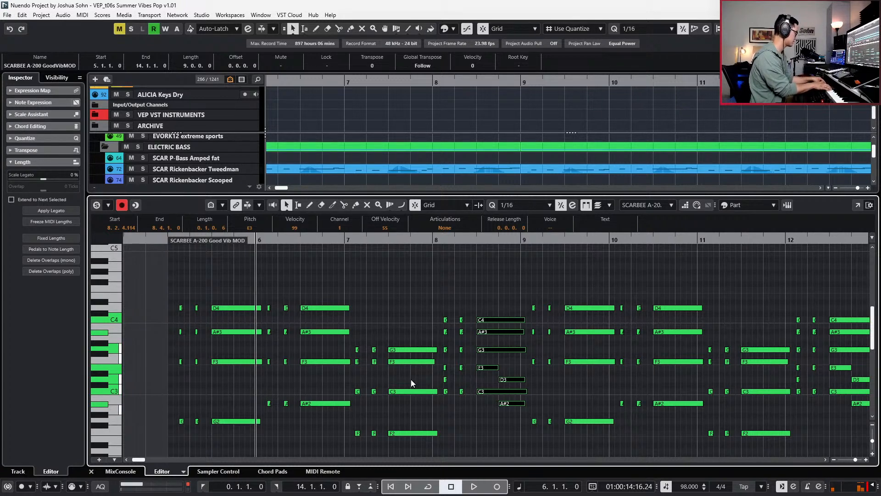
click(363, 426)
drag(413, 433, 420, 410)
key(space)
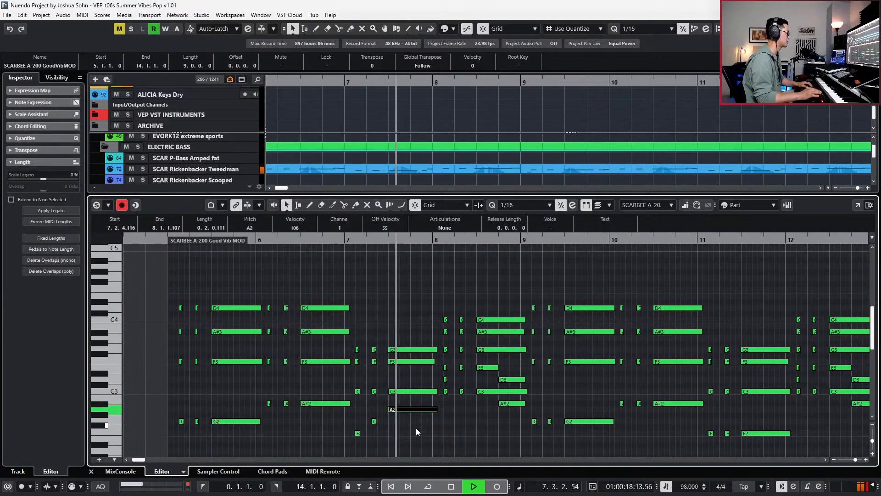
- Raise the sustained F2 note in bar 11 to A2, listen through bar 12 and stop playback
scroll(420, 424, right, 2)
scroll(425, 419, down, 3)
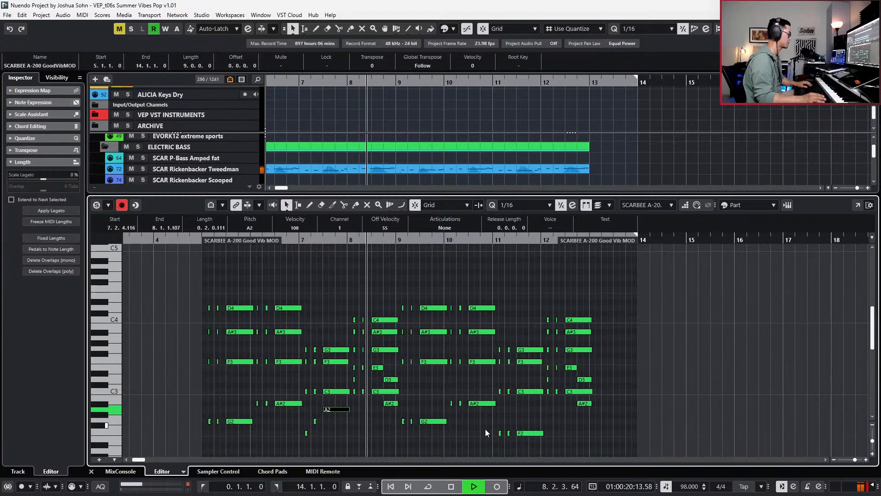
drag(532, 432, 535, 421)
key(Up)
key(Up)
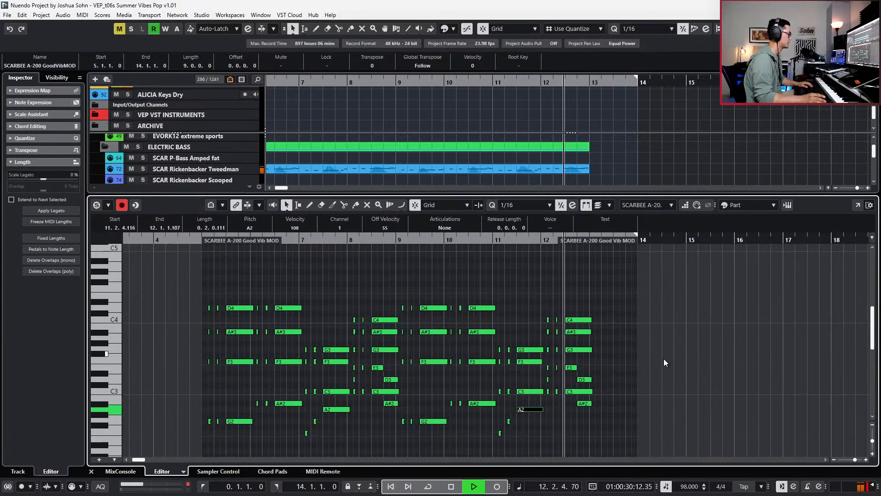
key(space)
- Close the note editor, show the whole arrangement and step the cursor between bars 4 and 9, ending at bar 7
key(ctrl+e)
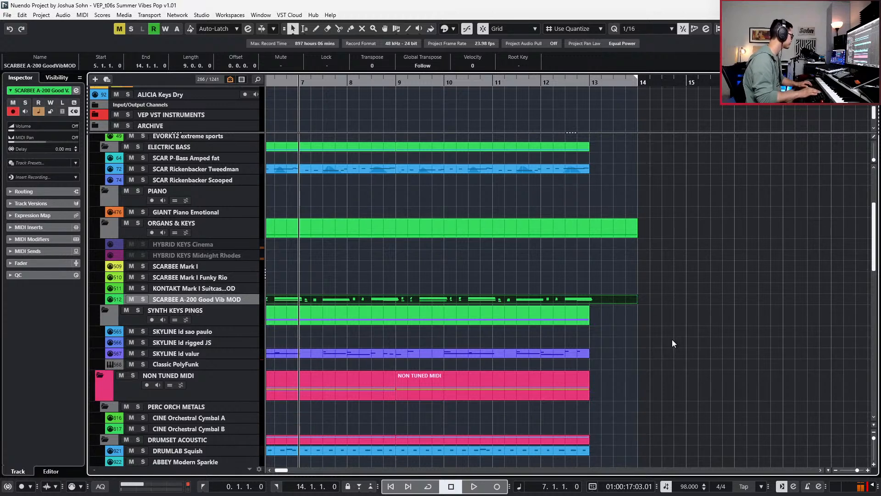
scroll(672, 339, down, 1)
scroll(645, 325, left, 3)
scroll(645, 325, down, 2)
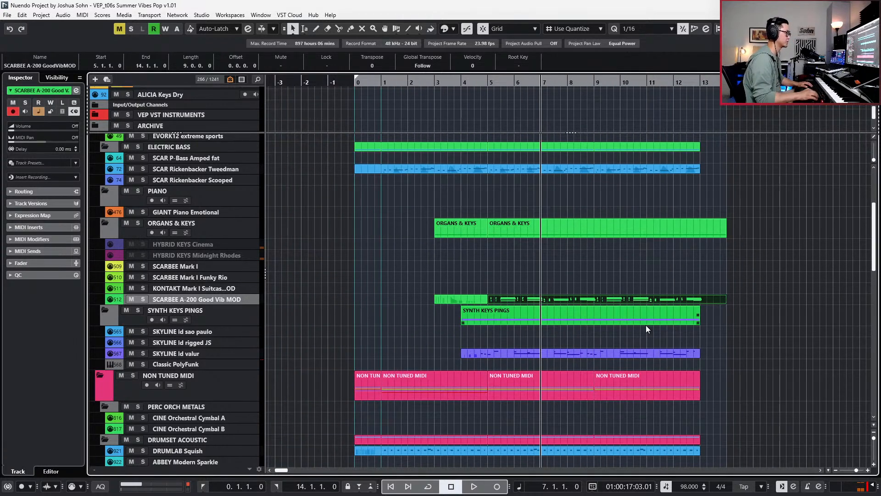
key(KP_Subtract)
key(KP_Subtract)
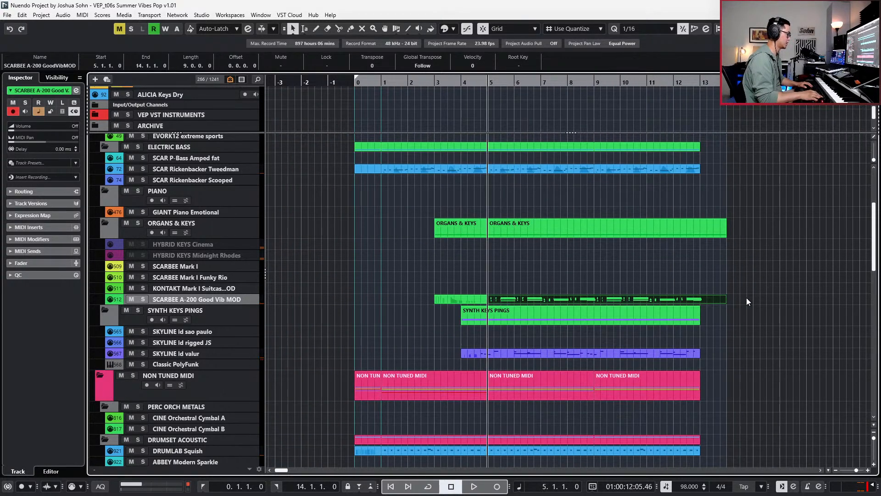
key(KP_Subtract)
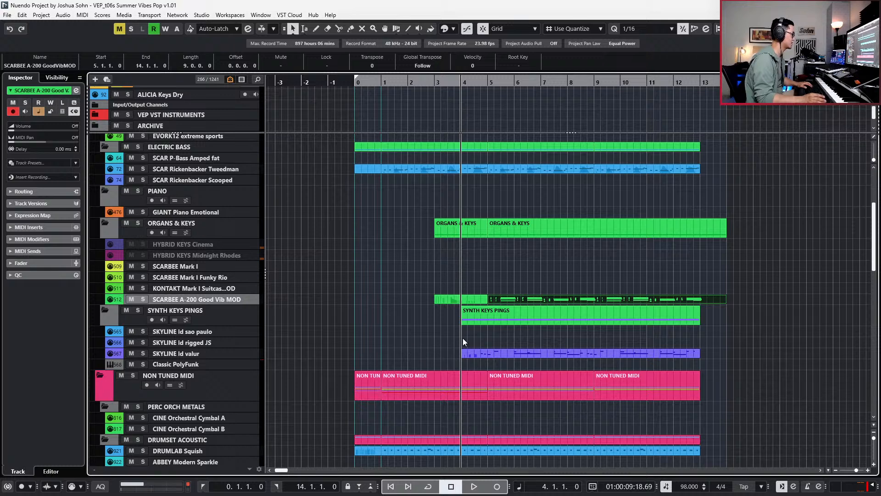
key(KP_Add)
key(KP_Add)
key(KP_Add)
key(KP_Add)
key(KP_Add)
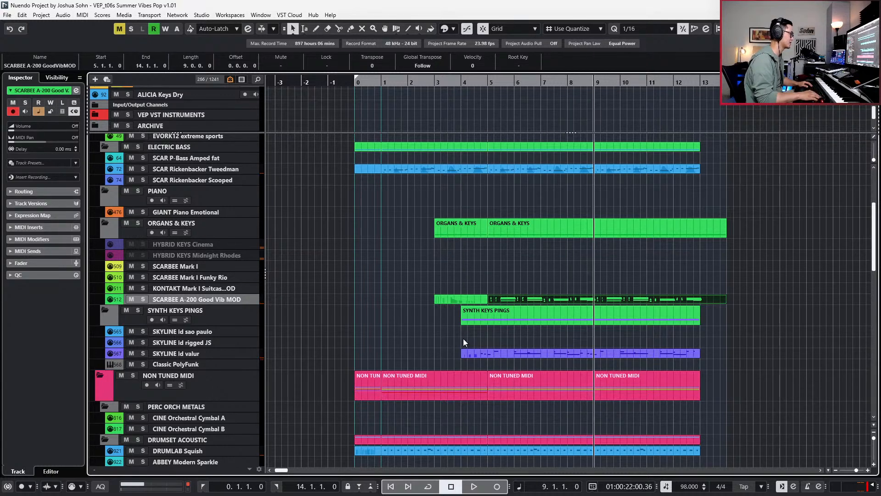
key(KP_Subtract)
key(KP_Subtract)
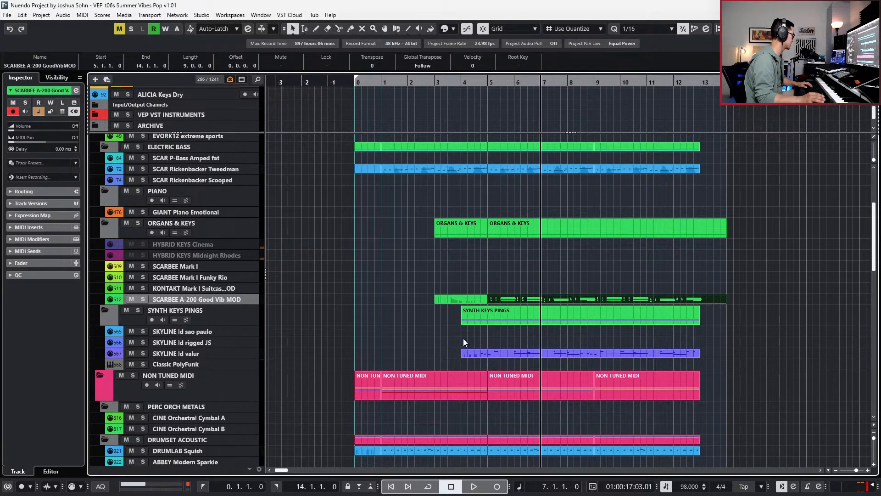
- Browse the track finder's instrument folders, expand PADS and bring up the ZEBRAhz classic stringer track
key(ctrl+f)
scroll(370, 440, down, 1)
scroll(371, 441, up, 3)
scroll(370, 437, up, 10)
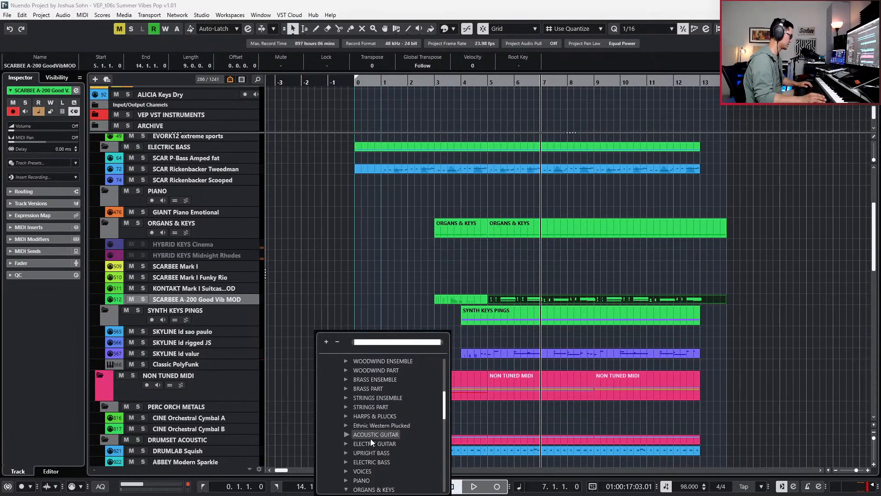
scroll(378, 439, down, 15)
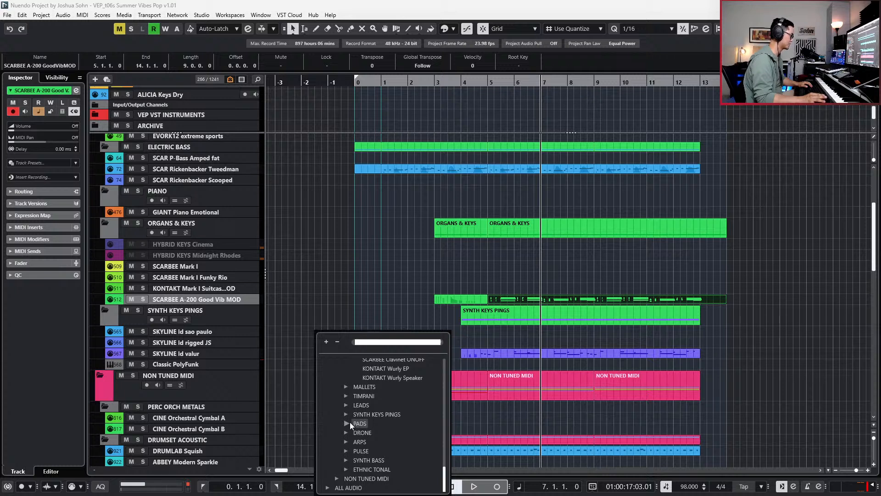
click(350, 423)
scroll(385, 434, down, 2)
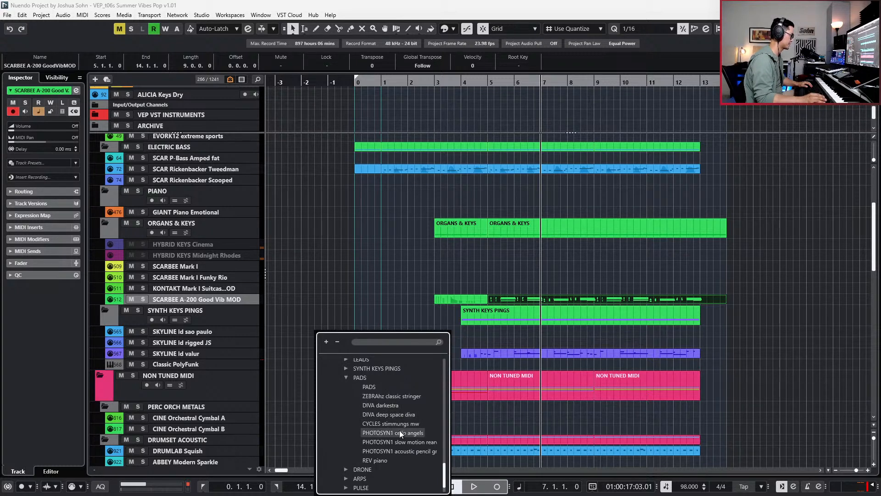
scroll(399, 445, down, 2)
scroll(403, 392, up, 4)
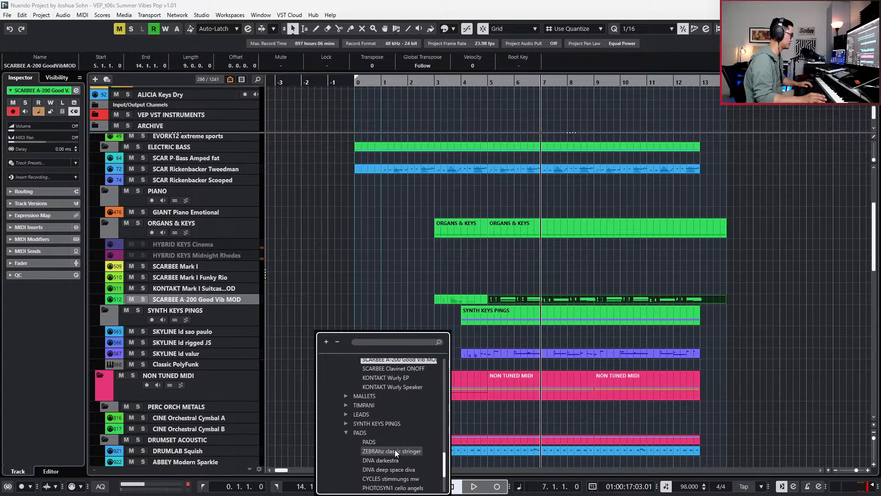
scroll(395, 449, down, 2)
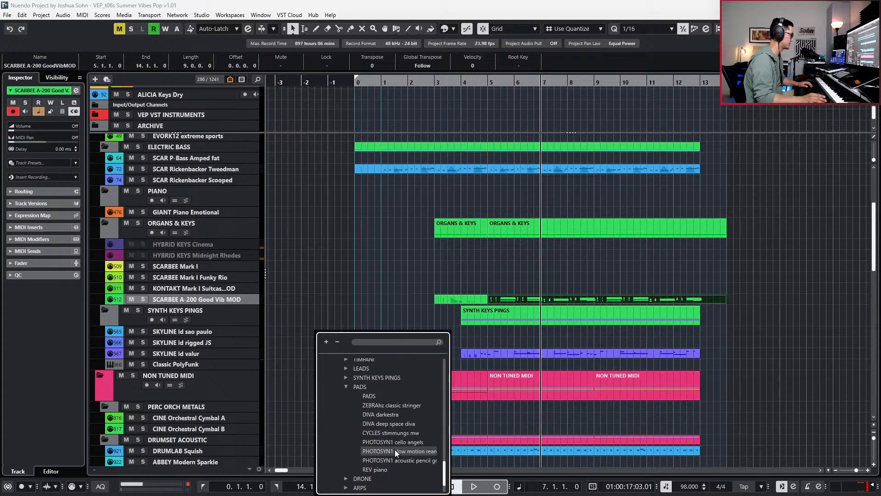
click(404, 404)
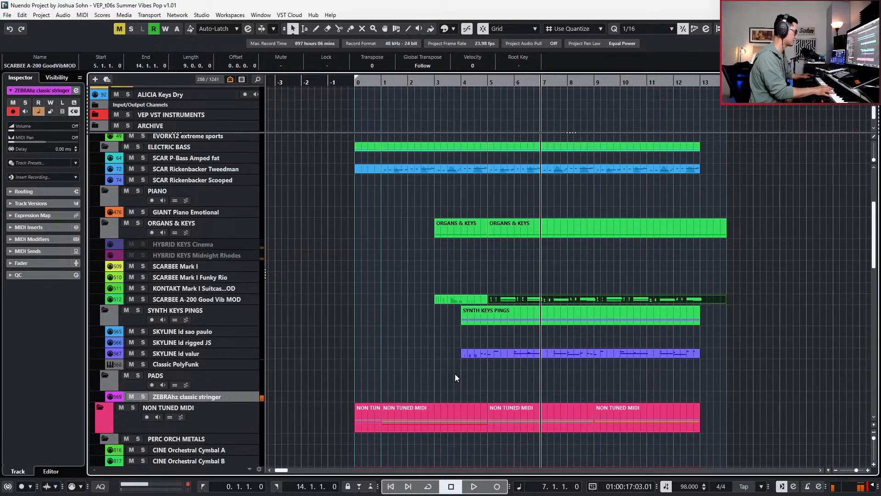
- Move the cursor back to bar 3 and play the arrangement with the ZEBRAhz classic stringer pad ready for trying out parts
key(KP_Subtract)
key(KP_Subtract)
key(KP_Subtract)
key(KP_Subtract)
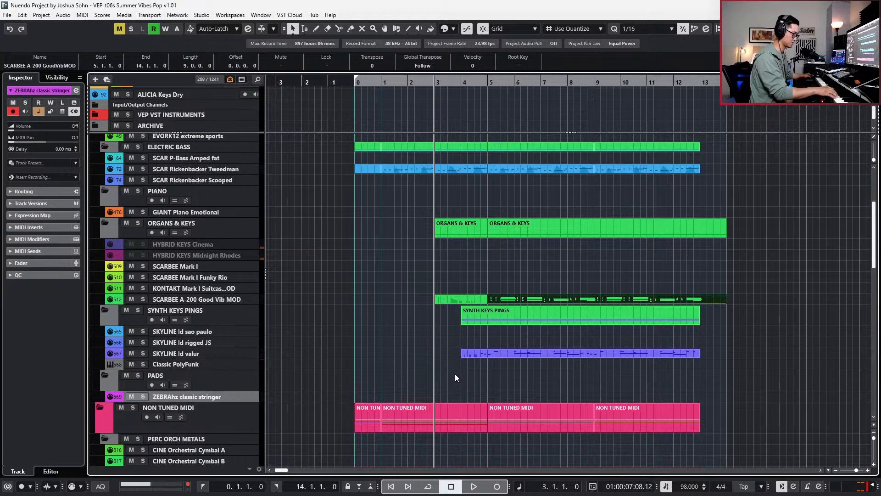
key(space)
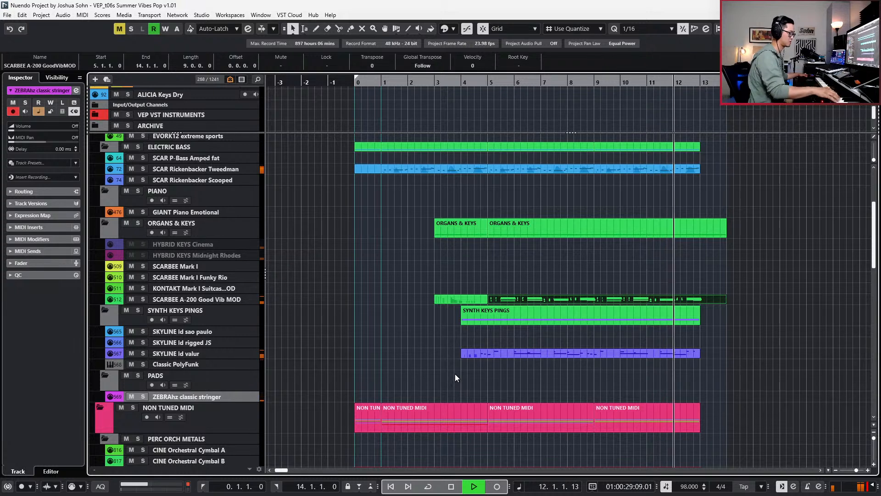
- Restart playback from bar 3 to rehearse a ZEBRAhz classic stringer part against the arrangement
key(space)
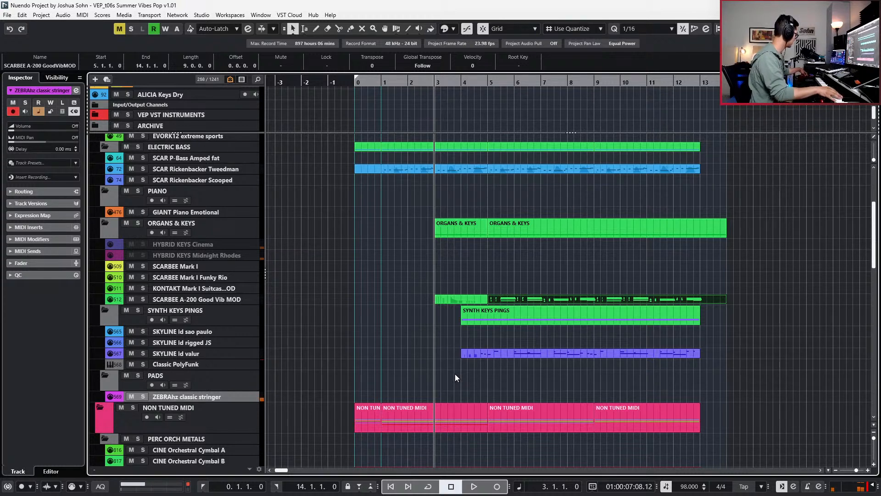
key(space)
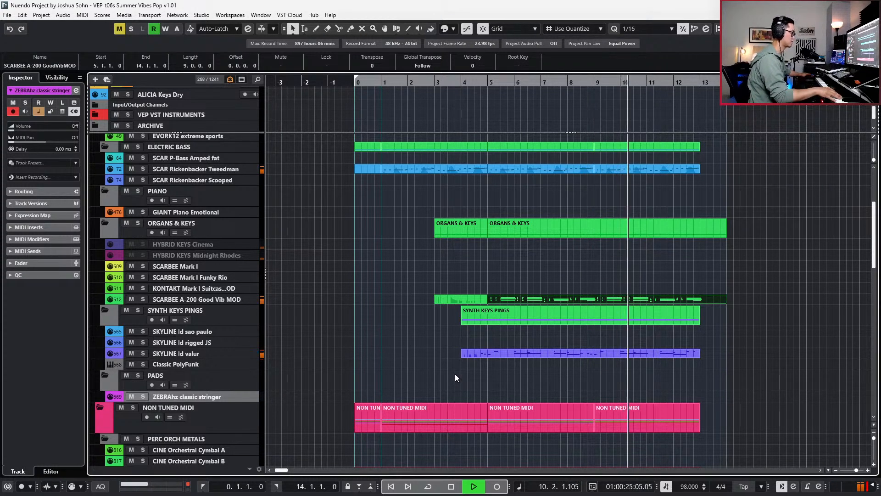
key(shift+m)
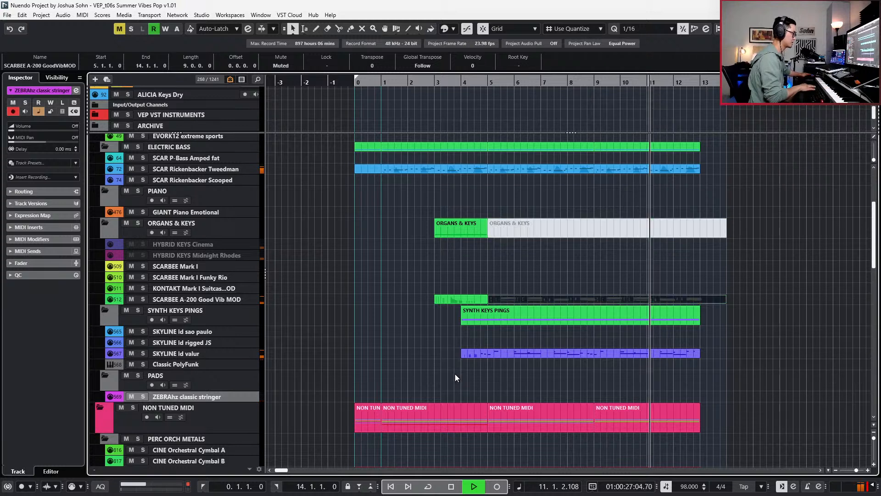
key(space)
key(Delete)
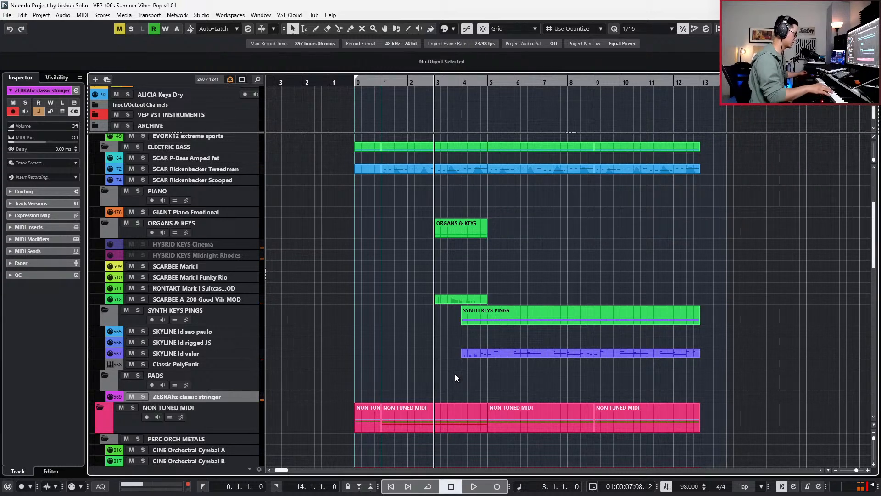
key(ctrl+shift+z)
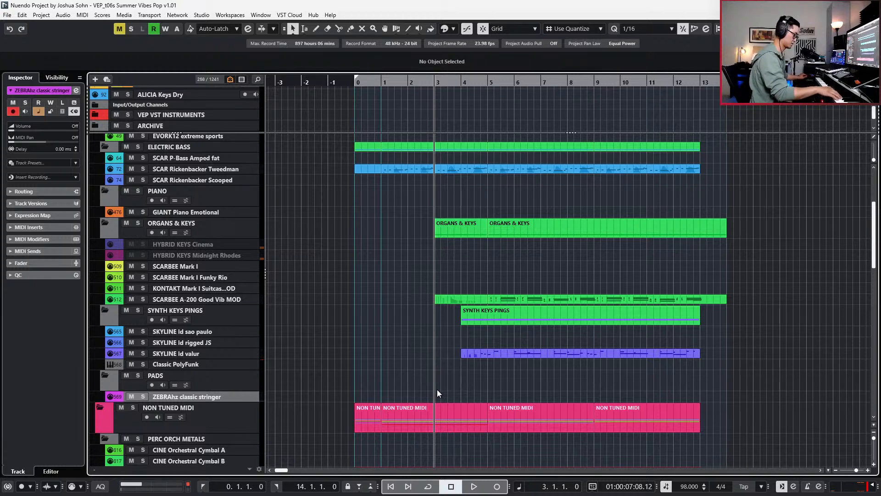
- Try recording a ZEBRAhz classic stringer pad take from bar 3 through bar 12 and discard it
scroll(423, 354, down, 3)
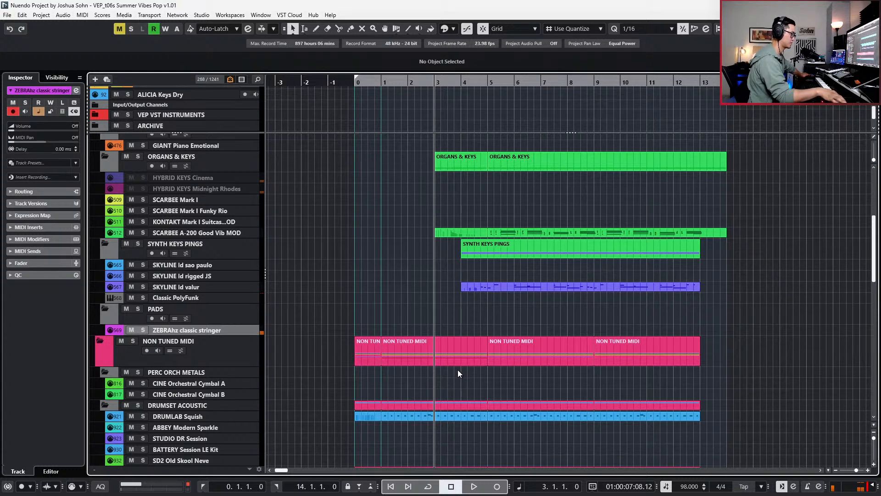
key(KP_Multiply)
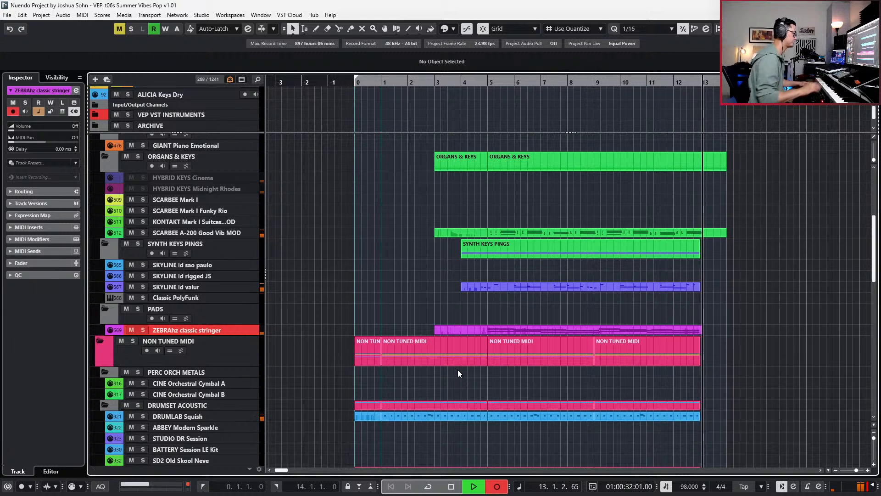
key(space)
key(ctrl+z)
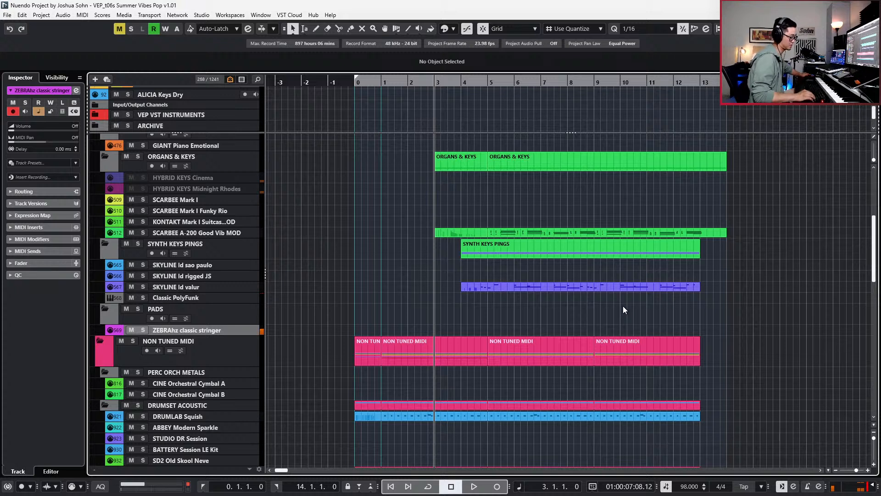
- Rehearse from bar 4, then record the ZEBRAhz classic stringer pad from bar 4 through bar 12
key(KP_Add)
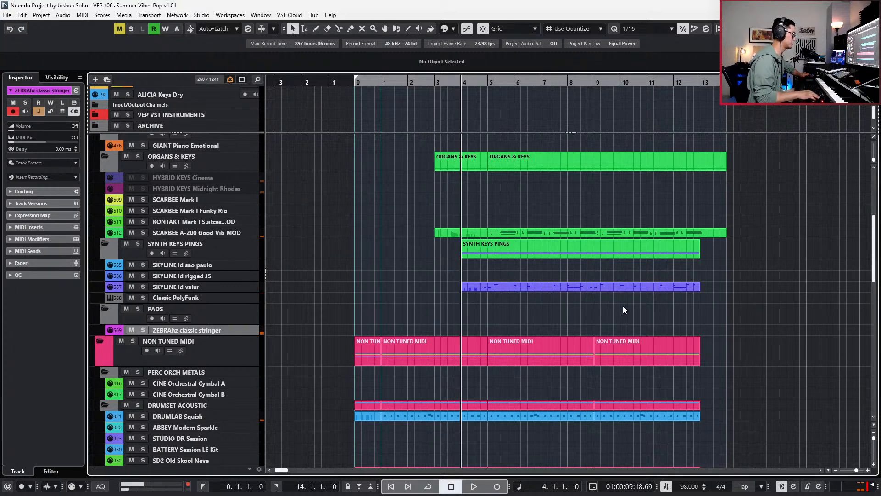
key(space)
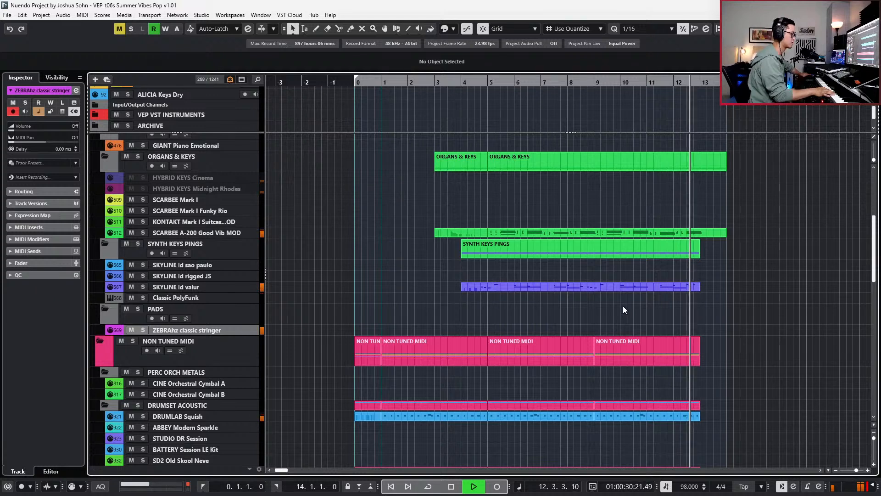
key(space)
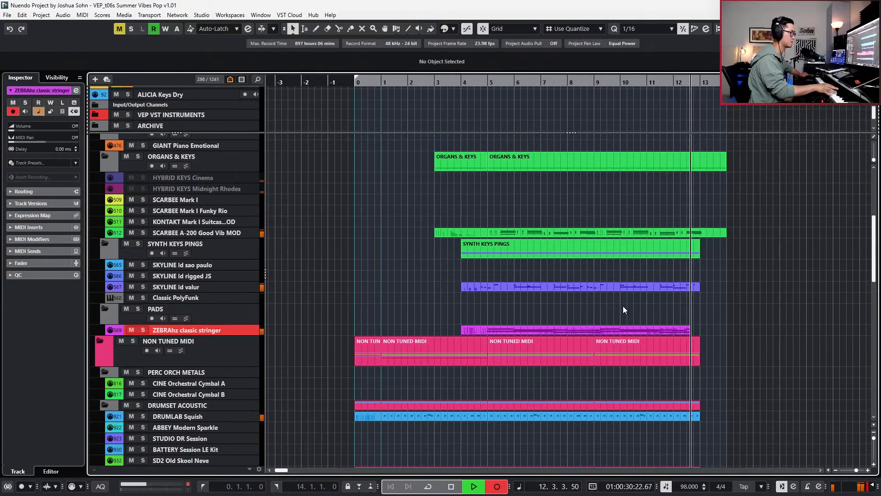
key(space)
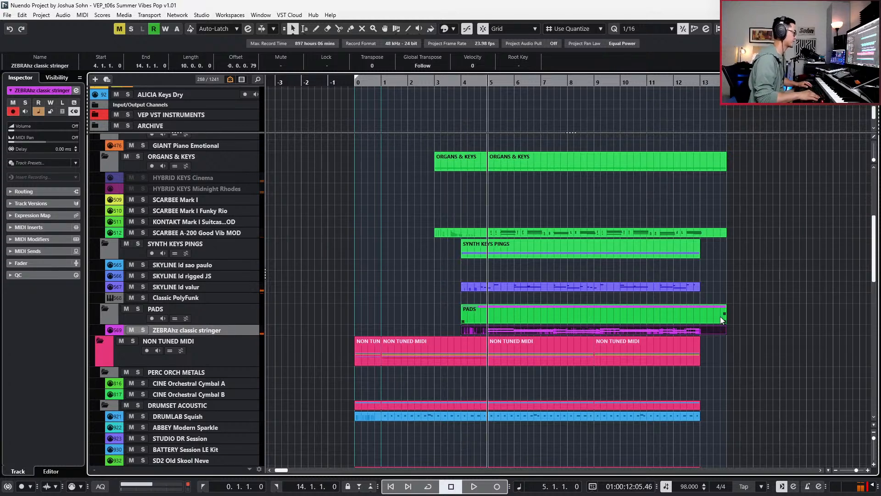
- Open the recorded pad part in the note editor and play it back from bar 5
key(Return)
key(space)
key(alt+l)
key(alt+l)
key(space)
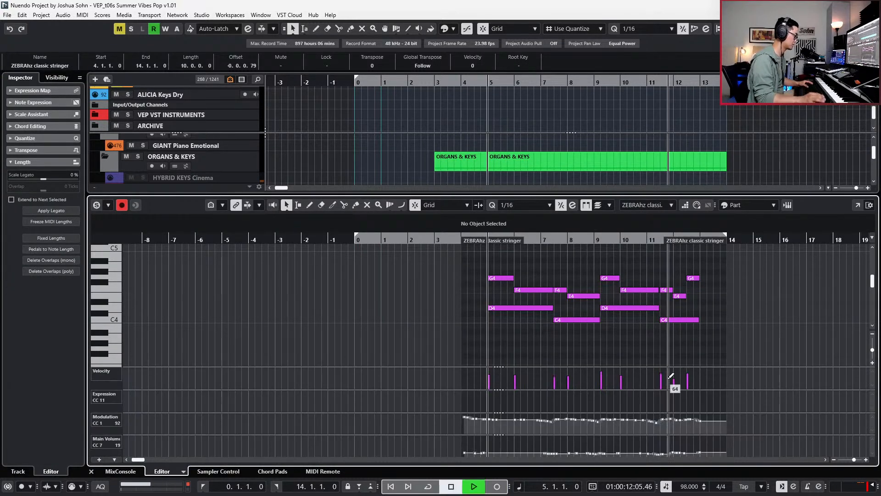
scroll(640, 363, up, 2)
key(space)
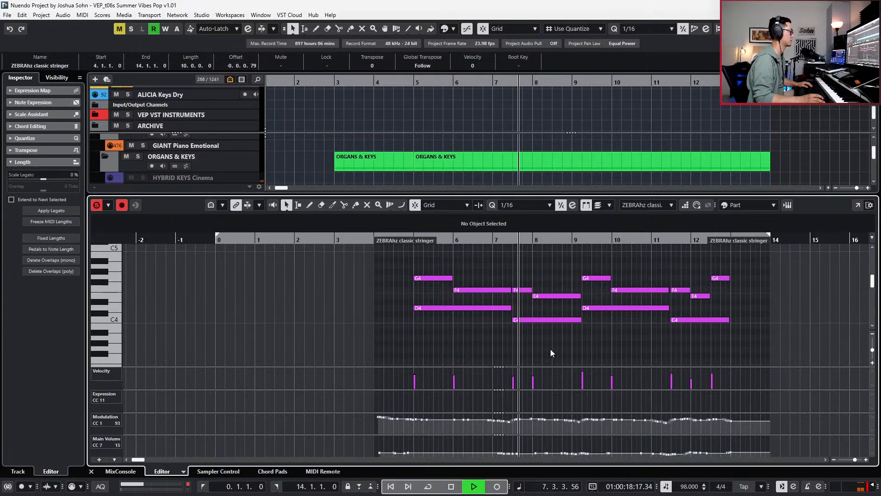
- Trim the starts of the pad's first G4 and D4 notes to begin at 5.1.4.108, keeping their ends in place
key(space)
drag(433, 304, 434, 316)
key(alt+Right)
key(ctrl+KP_Subtract)
key(alt+Right)
key(alt+Right)
key(alt+Right)
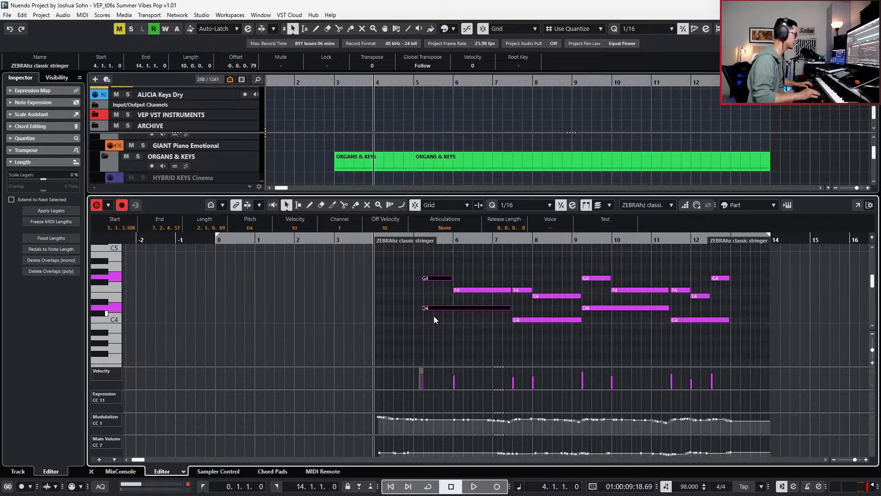
key(ctrl+KP_Add)
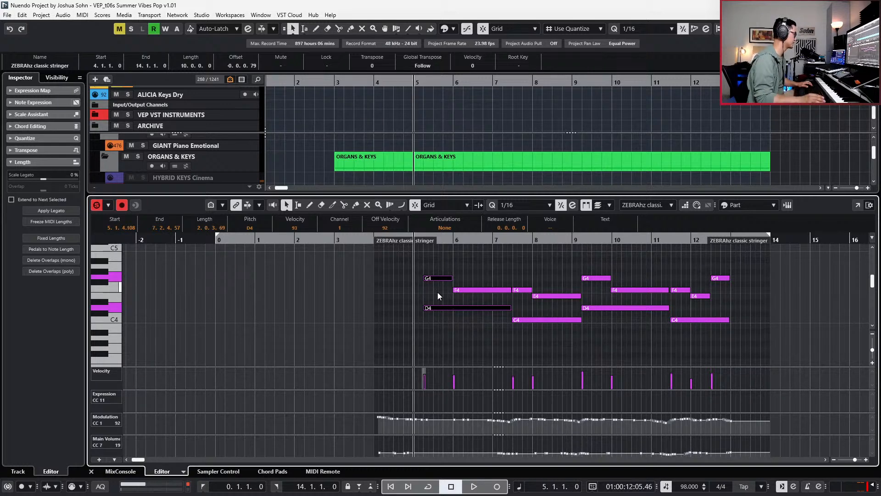
- Play the trimmed opening notes, fit the whole pad part in the editor and listen through to bar 8
scroll(443, 293, up, 2)
key(space)
key(space)
key(ctrl+KP_Subtract)
key(alt+l)
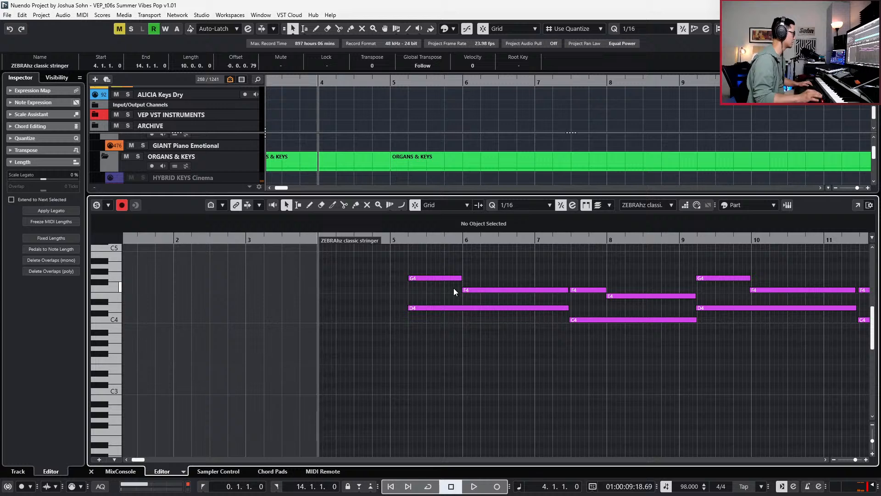
key(shift+f)
scroll(433, 296, up, 2)
key(space)
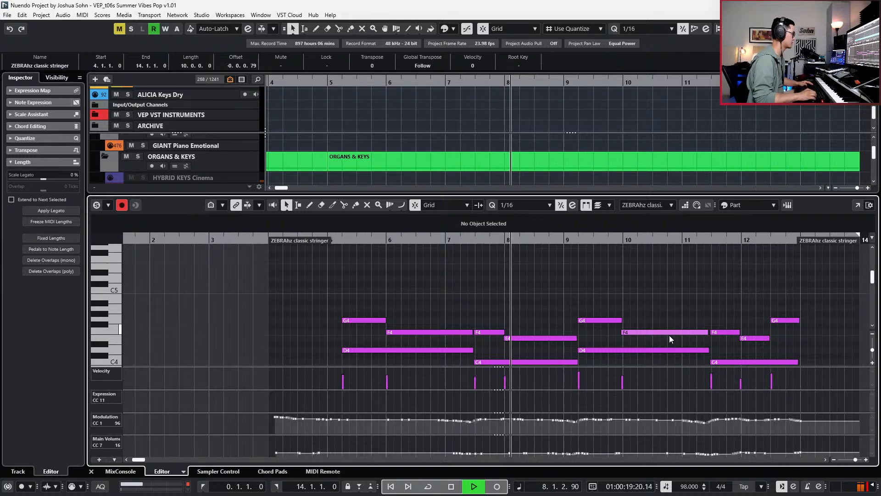
- Overdub main volume (CC 7) movement on the pad part from bar 6 through bar 12
key(space)
key(KP_Add)
key(KP_Multiply)
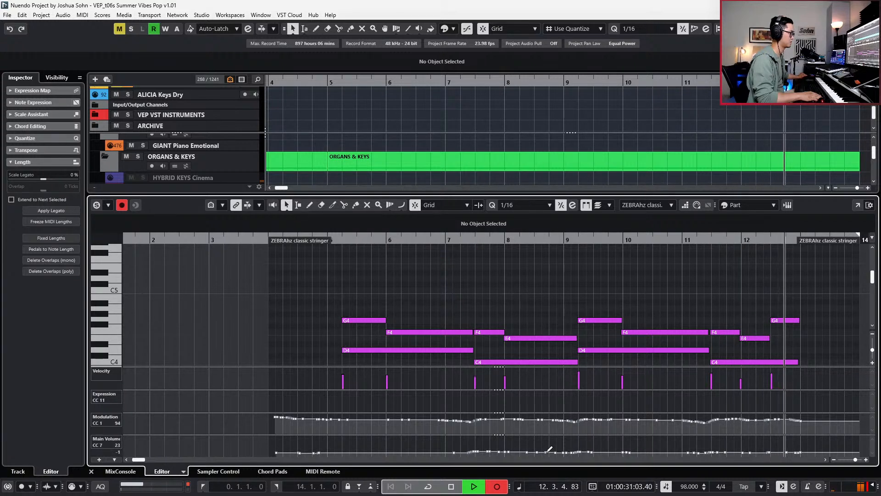
key(space)
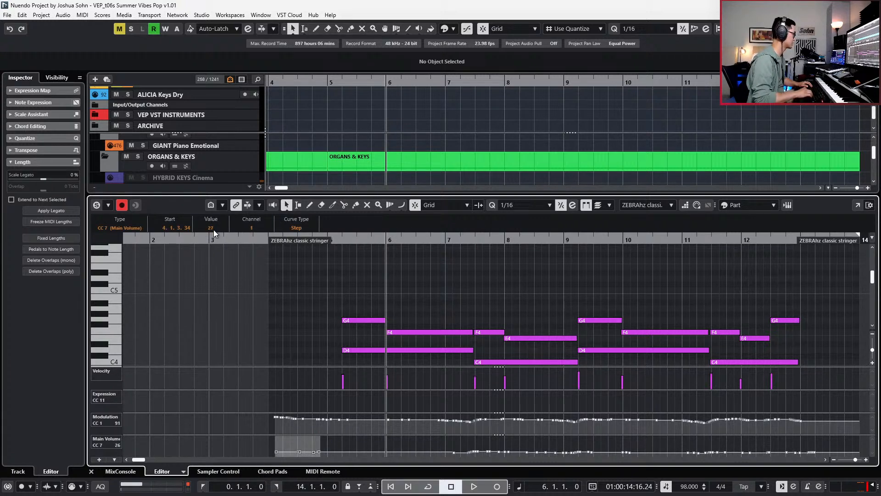
- Raise the pad's selected main volume (CC 7) events in bar 4 to 28 and close the note editor
key(Right)
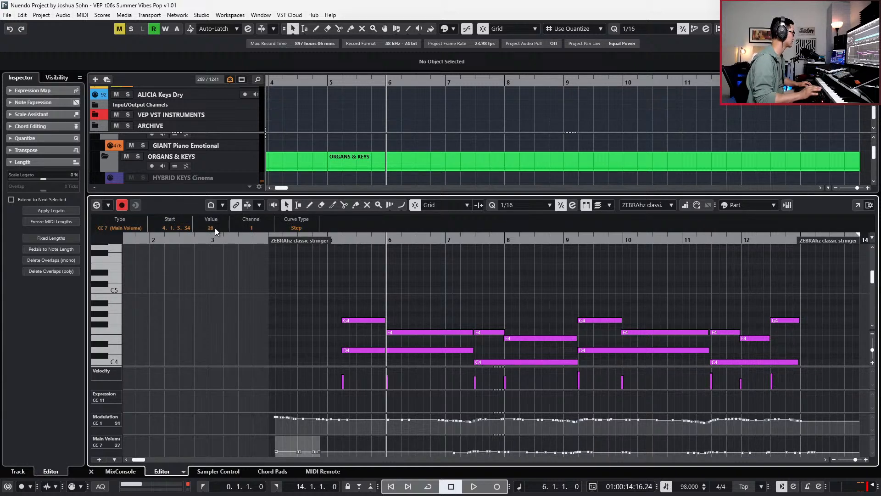
key(Return)
scroll(321, 283, down, 3)
- Open the Synth Pads channel settings from the ZEBRAhz part, briefly solo the channel and play it in the full mix
click(378, 327)
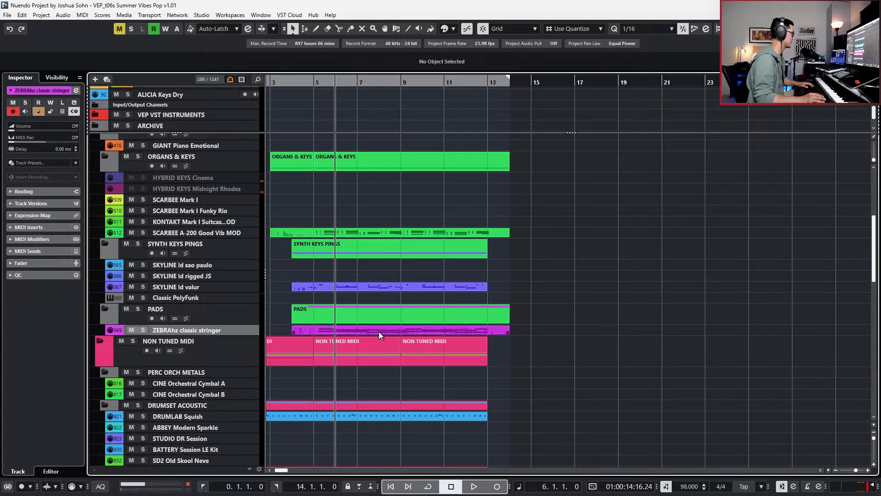
key(e)
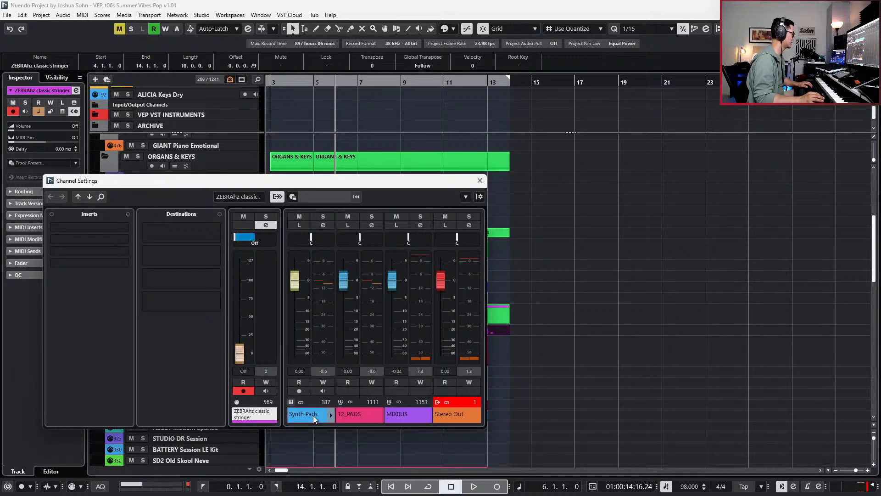
click(313, 414)
key(s)
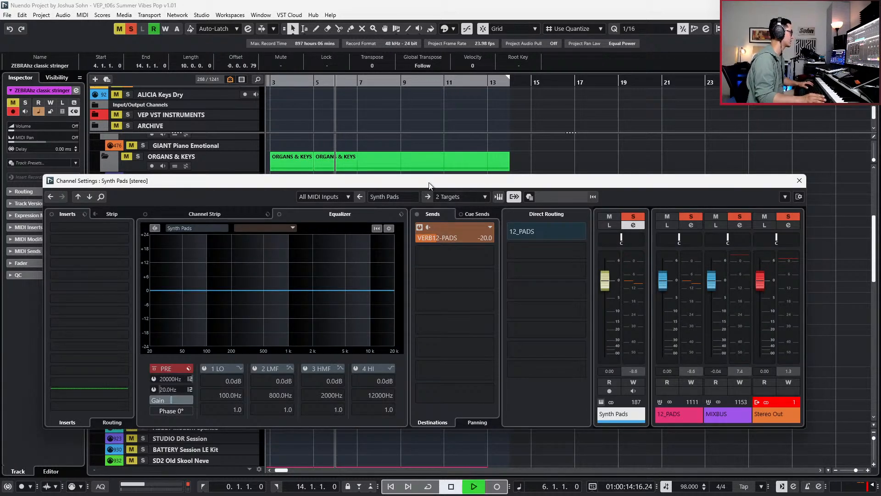
key(space)
key(s)
drag(429, 186, 452, 169)
key(space)
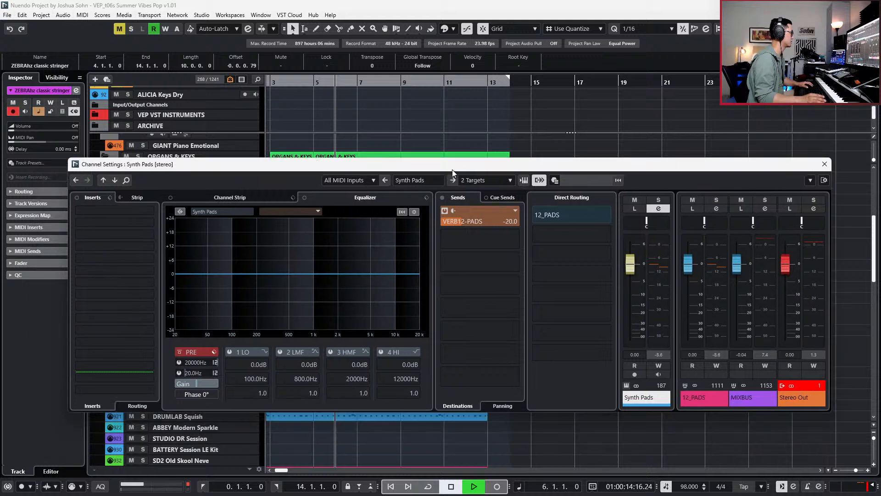
- Set the Synth Pads EQ high band to -2.2 dB at 7665 Hz and high-mid band to 1.6 dB at 4168 Hz, Q 0.6
click(382, 278)
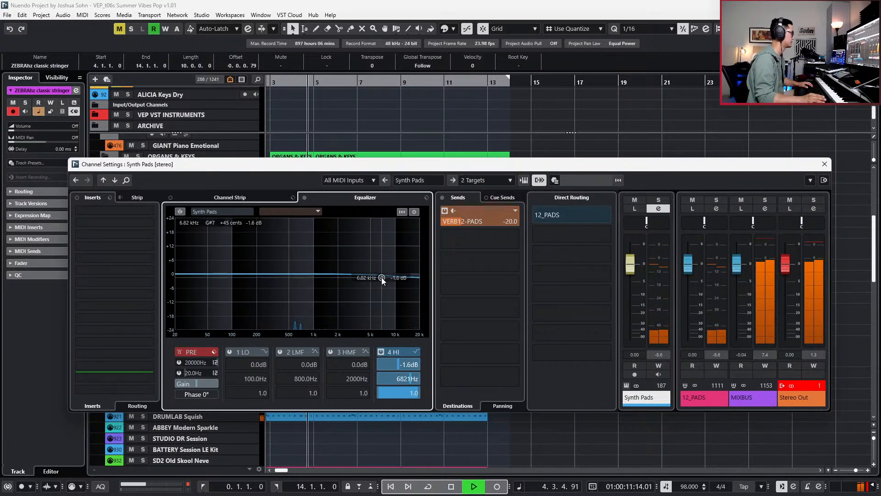
drag(384, 280, 364, 269)
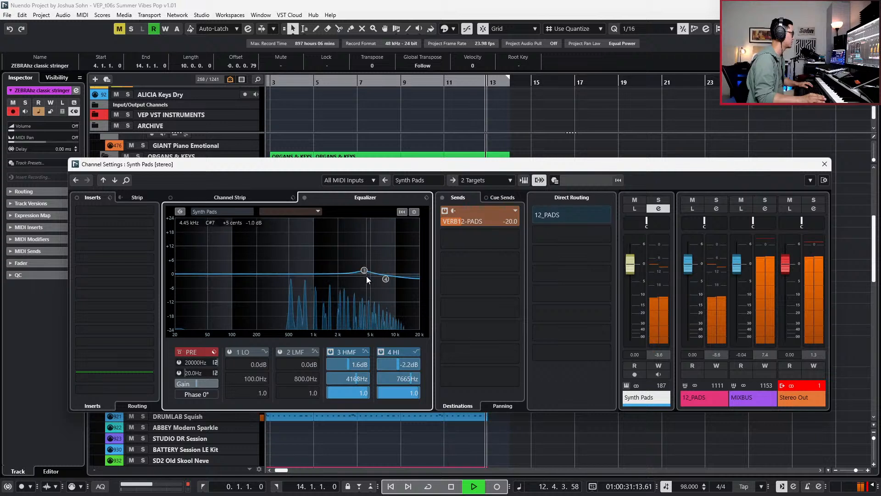
key(space)
drag(360, 395, 342, 394)
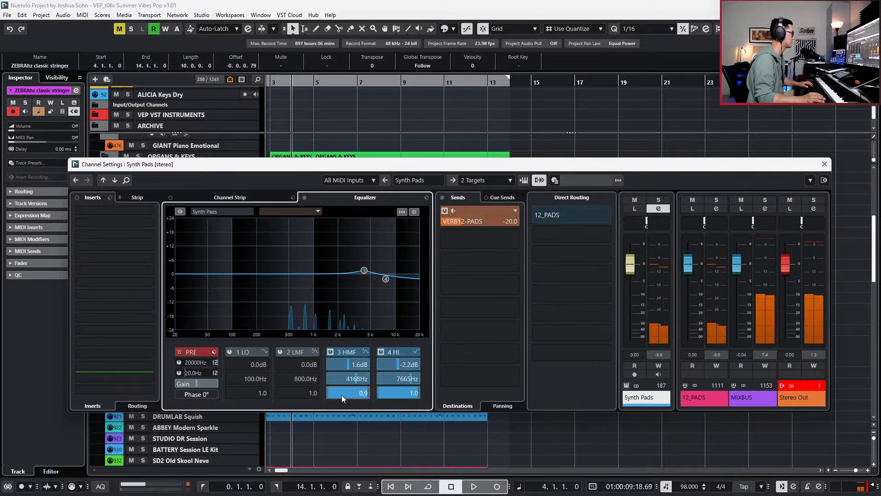
- Set the Synth Pads low-mid EQ band to -1.6 dB at 1749 Hz during playback and close the channel settings
key(space)
drag(313, 271, 335, 281)
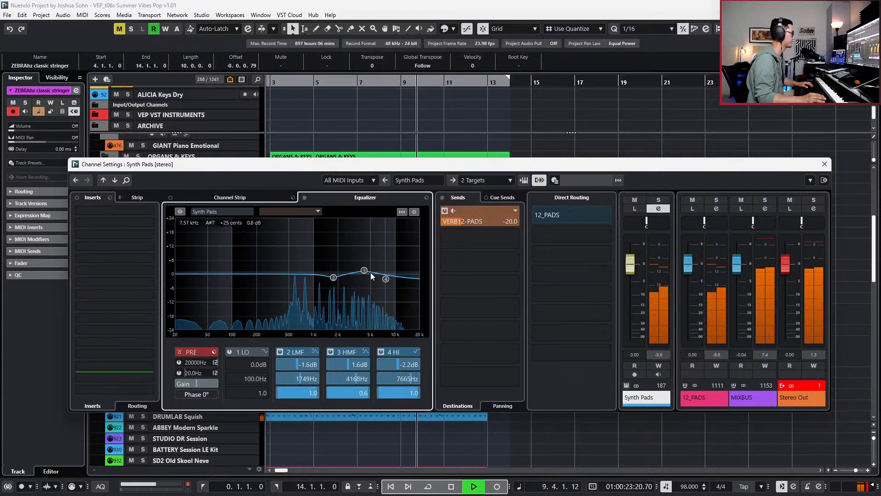
key(space)
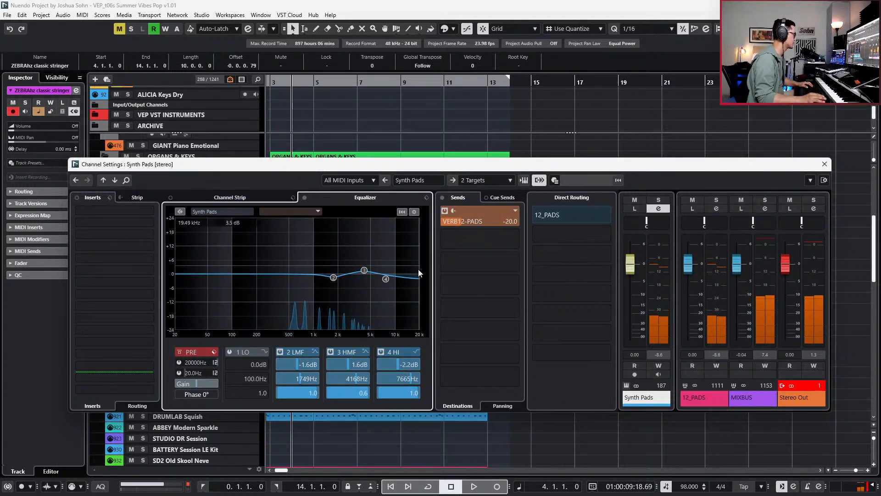
key(Escape)
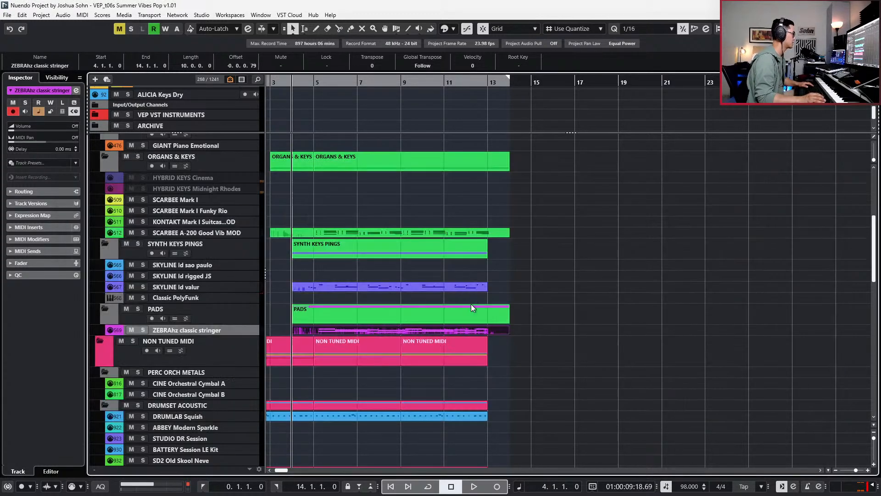
- On the Synth Keys Pings channel, set the high-mid EQ band to 8.3 dB at 734.1 Hz and the high band to 4.7 dB at 6910 Hz
click(338, 287)
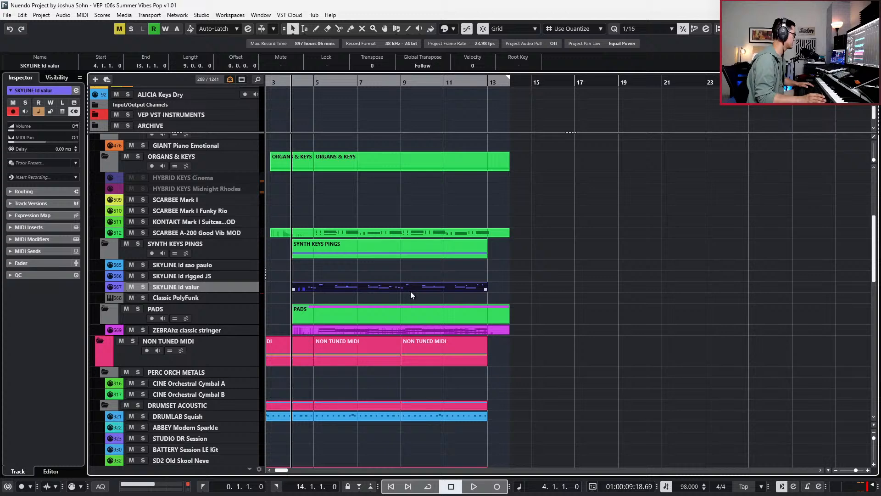
key(e)
click(339, 398)
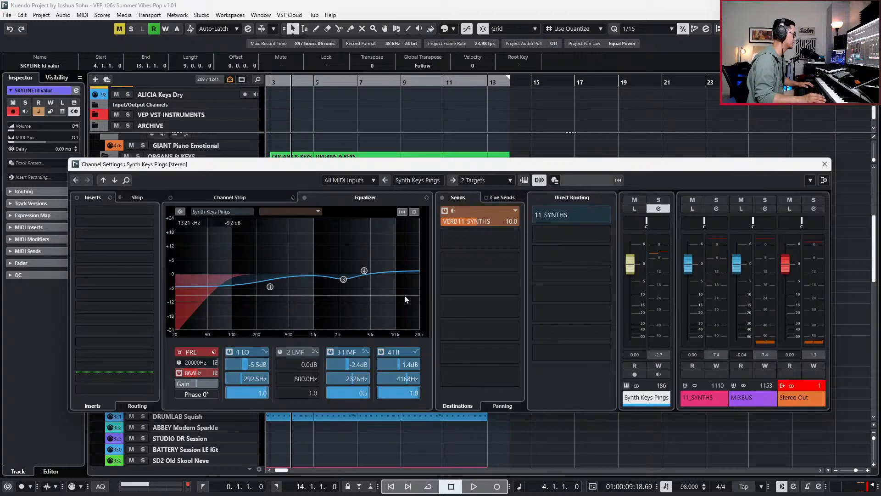
drag(368, 272, 303, 256)
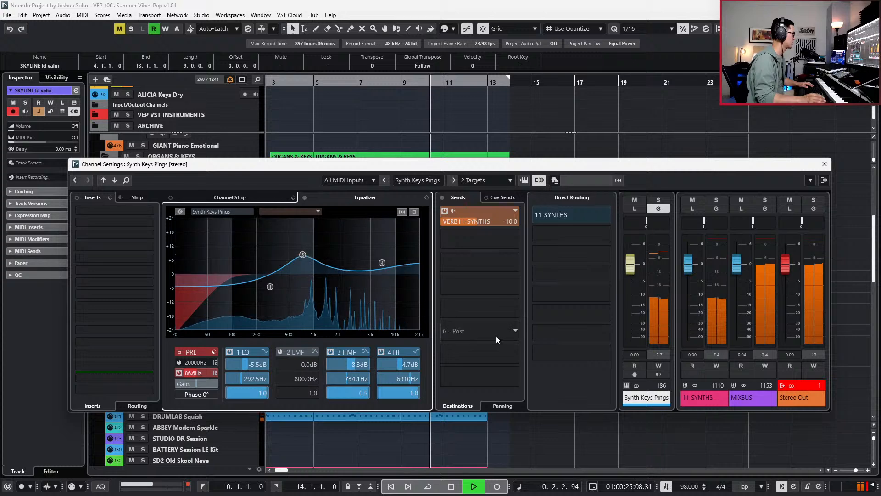
click(825, 164)
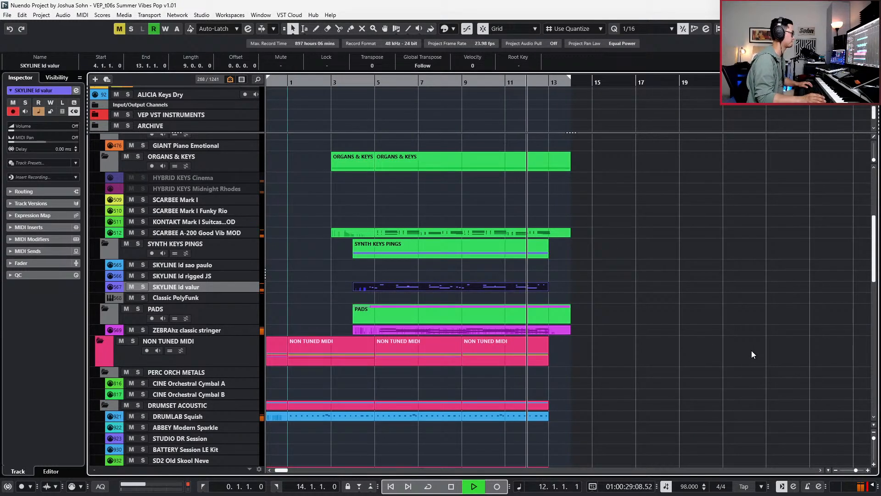
- Stop playback and set the right locator to bar 13
scroll(751, 351, left, 1)
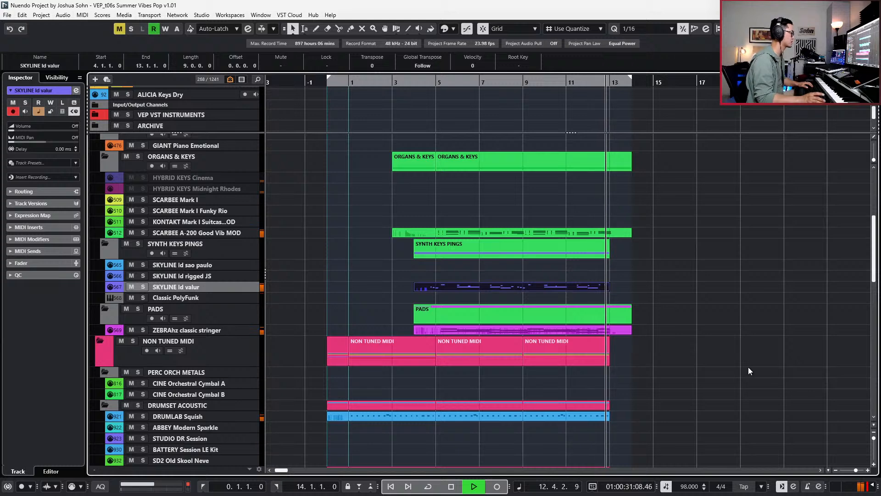
key(space)
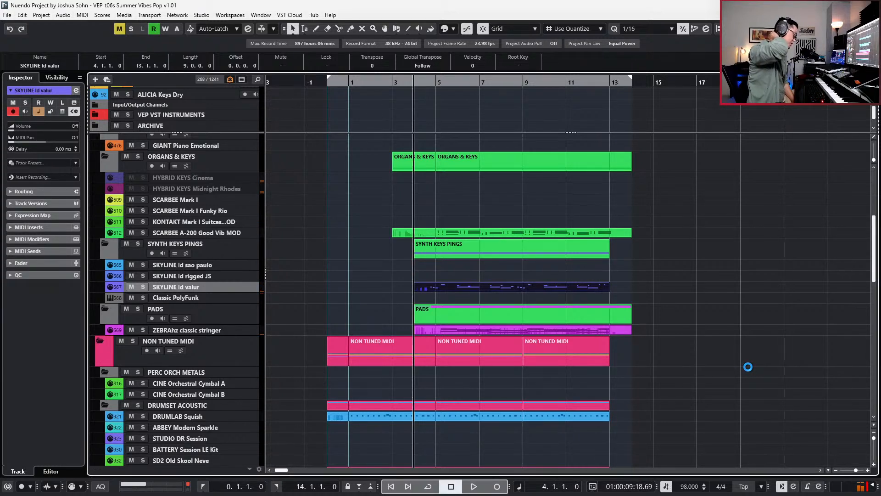
scroll(739, 298, up, 5)
key(KP_Add)
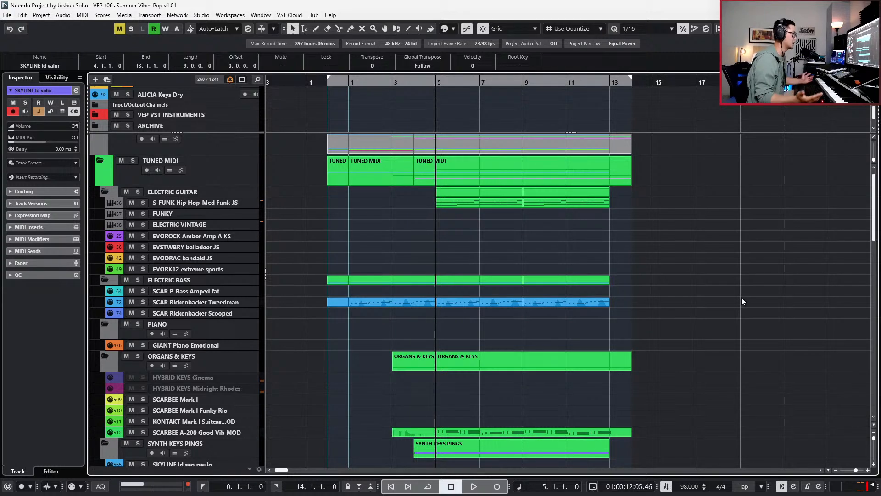
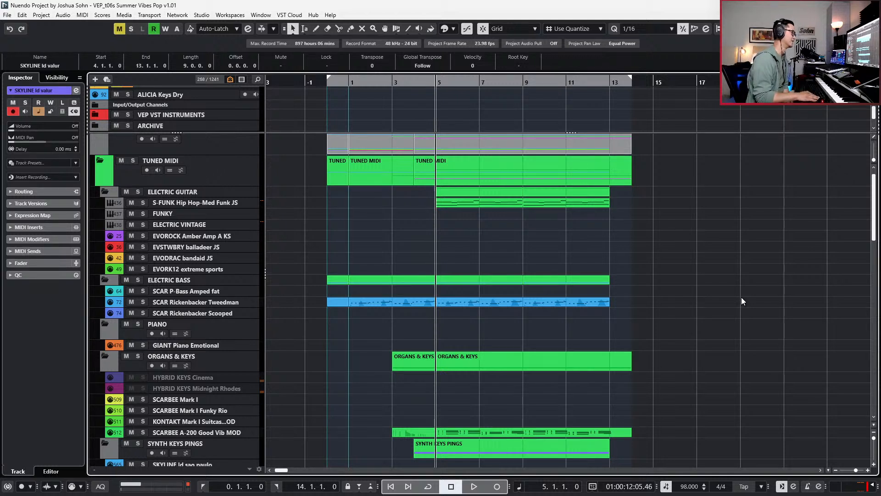
key(ctrl+KP_2)
key(KP_Add)
key(KP_Add)
key(KP_Add)
key(KP_Add)
key(KP_Add)
key(KP_Add)
key(KP_Add)
key(KP_Add)
key(ctrl+KP_2)
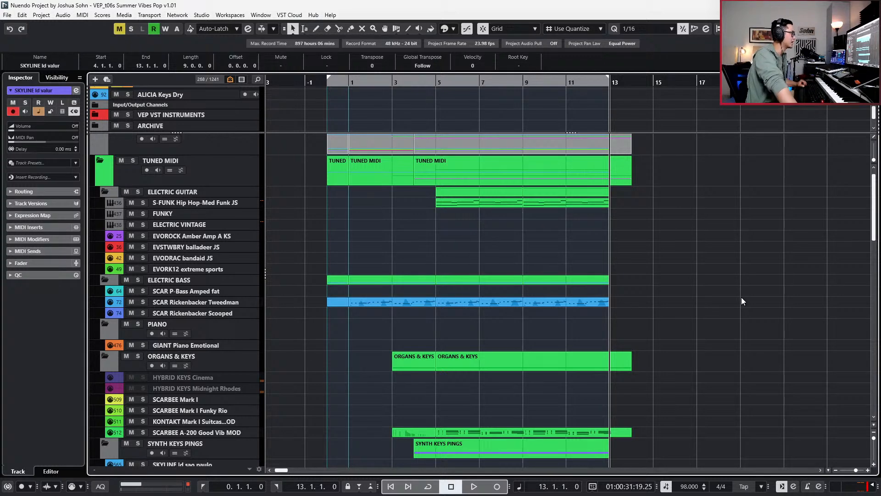
- With the quantize grid at 1/1, split the HIFIVE Ensemble part at bar 5 and delete the leftover bar
scroll(791, 248, down, 6)
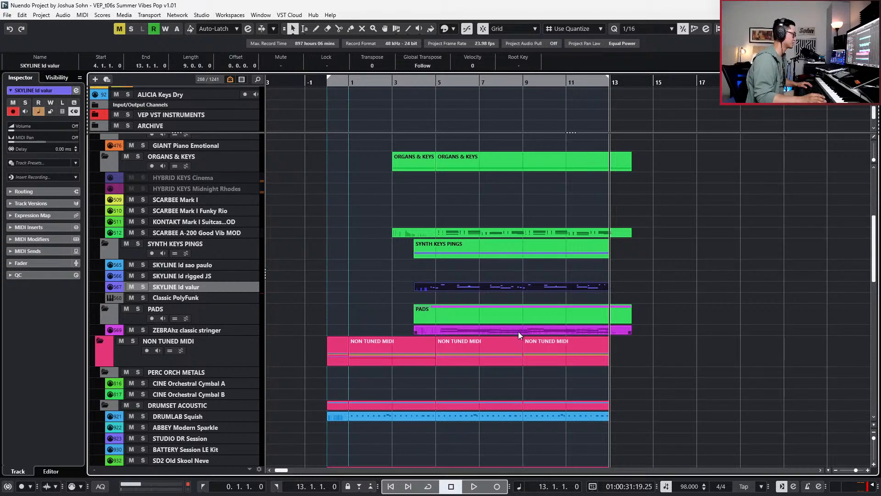
scroll(530, 350, up, 4)
scroll(499, 234, up, 2)
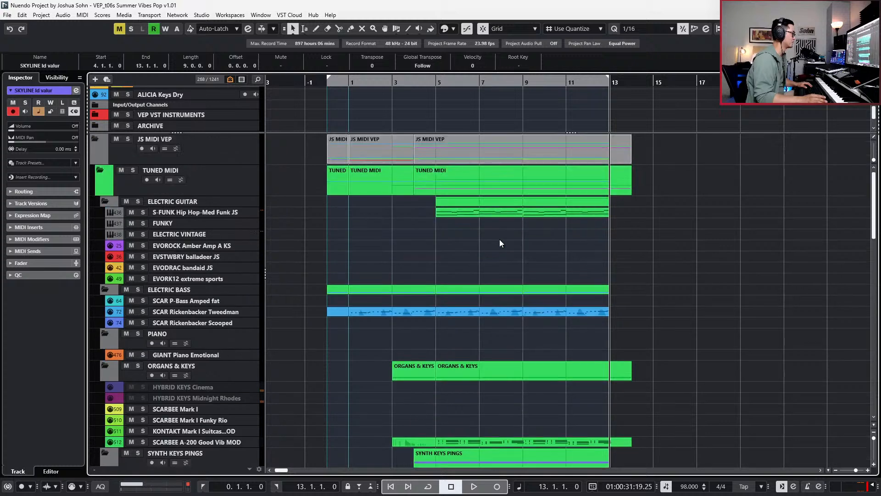
scroll(521, 260, down, 10)
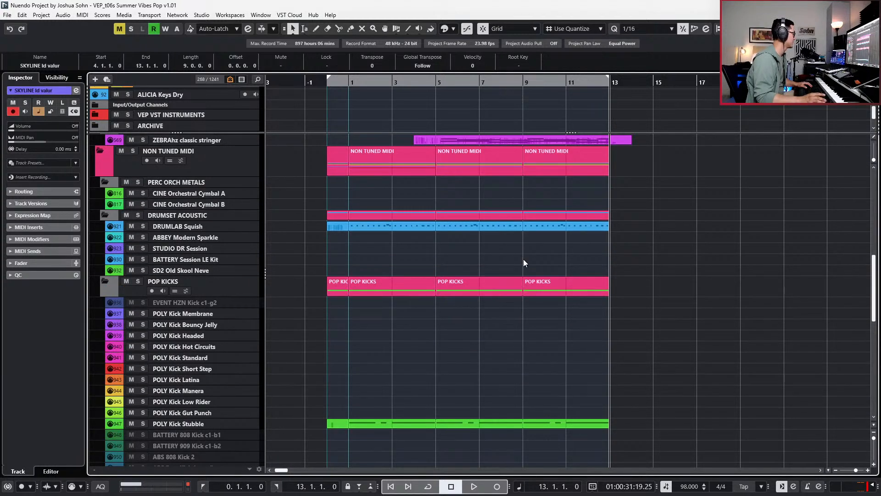
scroll(525, 267, up, 2)
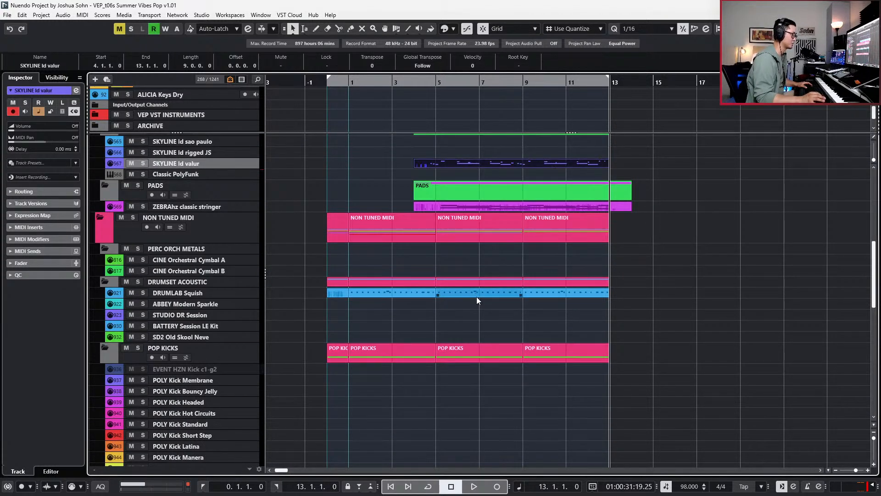
scroll(574, 303, down, 8)
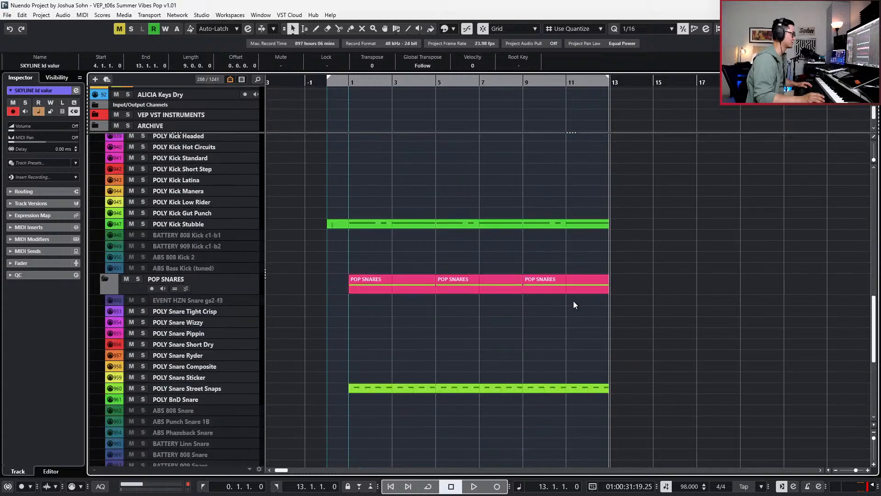
scroll(553, 346, down, 7)
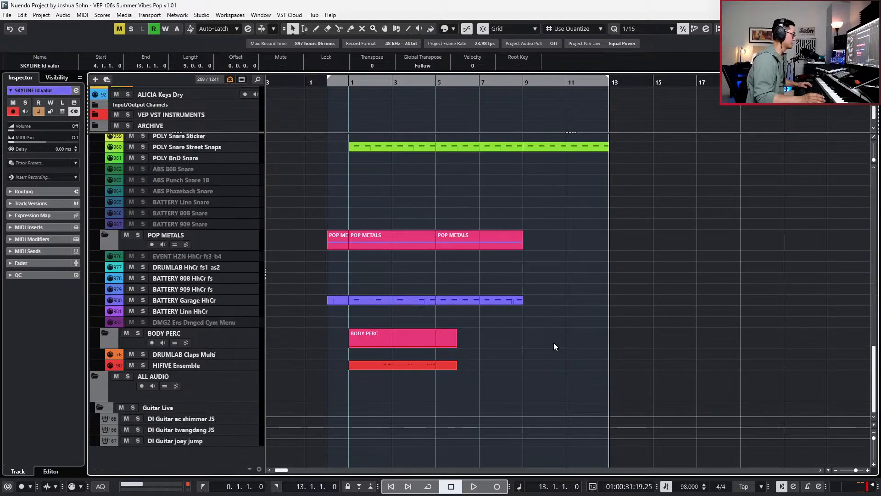
scroll(458, 360, up, 1)
key(alt+1)
alt+click(432, 366)
click(452, 365)
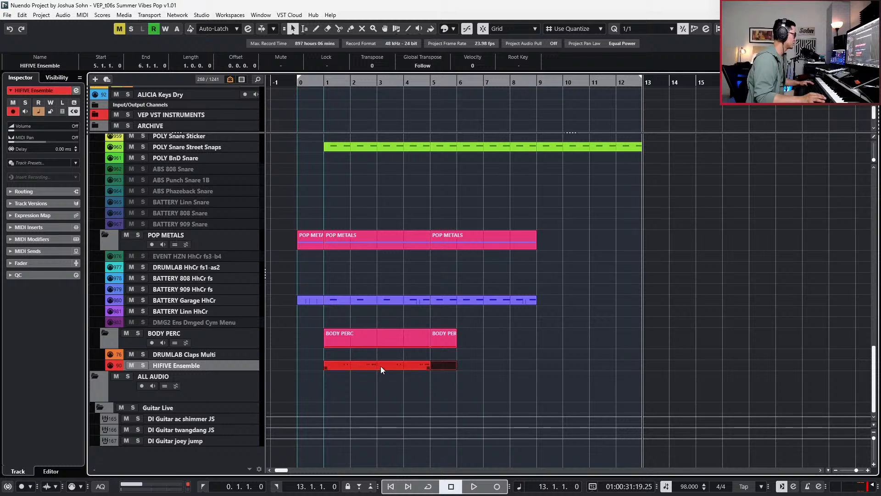
key(Delete)
- Duplicate the four-bar HIFIVE Ensemble part twice and the last BATTERY Garage HhCr part once, extending both tracks to bar 13
click(394, 369)
key(ctrl+d)
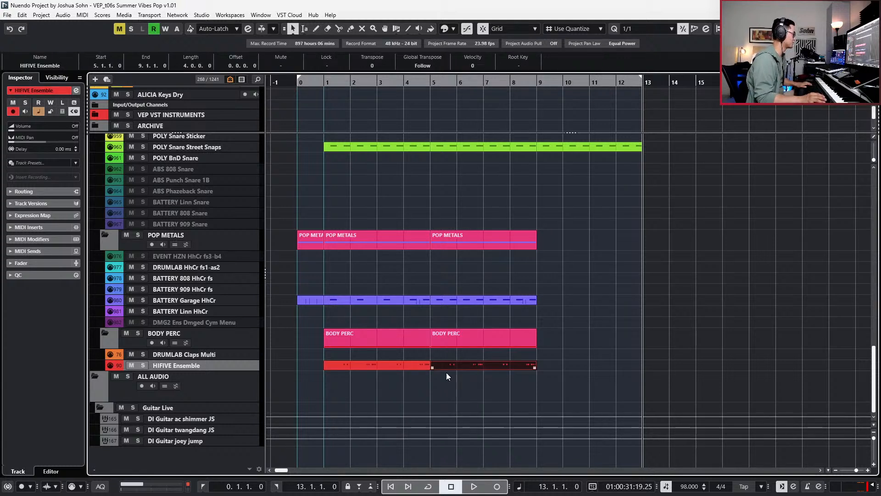
key(ctrl+d)
drag(488, 276, 484, 315)
key(ctrl+d)
scroll(526, 308, down, 1)
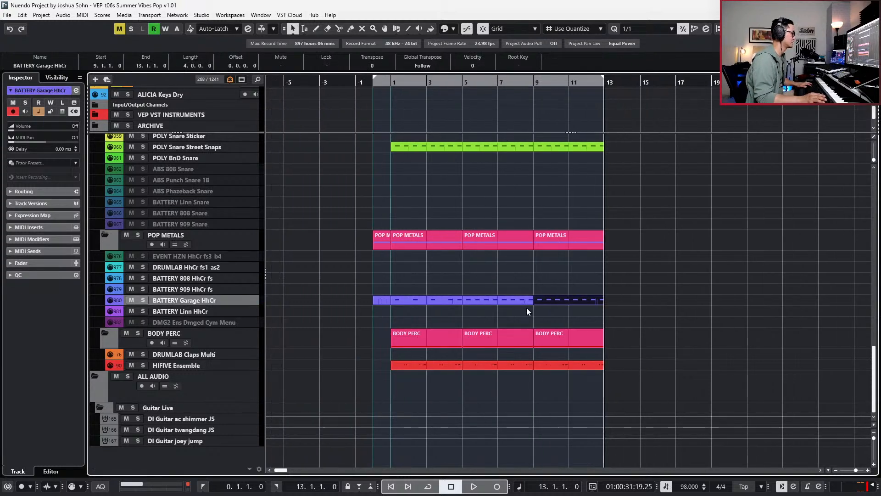
- Move the project cursor to bar 1 and play the arrangement while looking over the tracks
key(g)
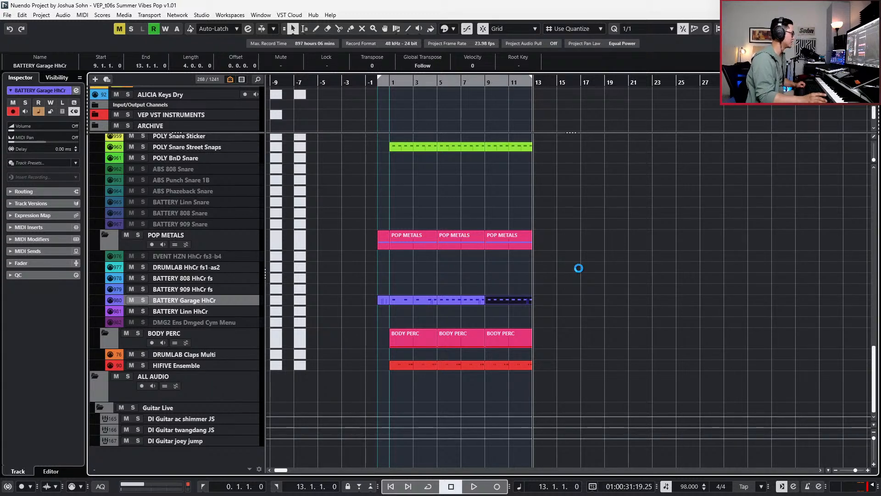
scroll(579, 268, up, 6)
scroll(579, 268, up, 10)
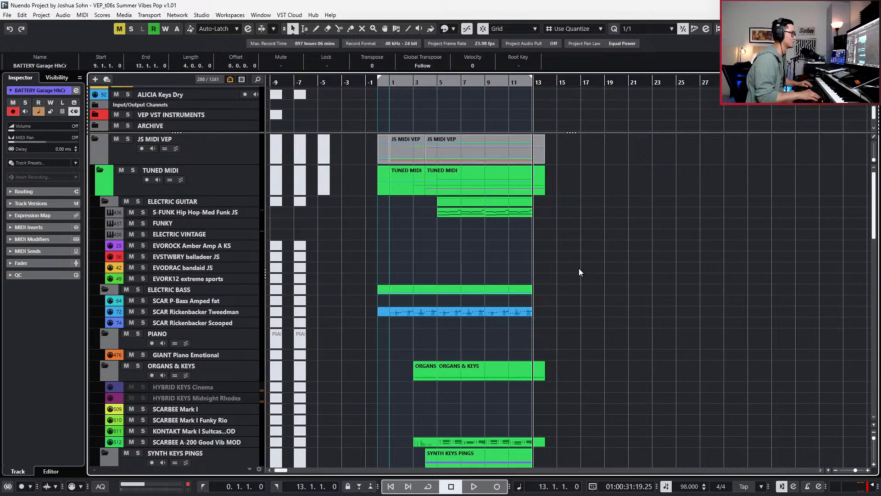
key(ctrl+KP_Subtract)
key(ctrl+KP_Subtract)
key(ctrl+KP_Subtract)
key(ctrl+KP_Subtract)
key(ctrl+KP_Subtract)
key(ctrl+KP_Subtract)
key(ctrl+KP_Subtract)
key(ctrl+KP_Subtract)
key(ctrl+KP_Subtract)
key(ctrl+KP_Subtract)
key(ctrl+KP_Subtract)
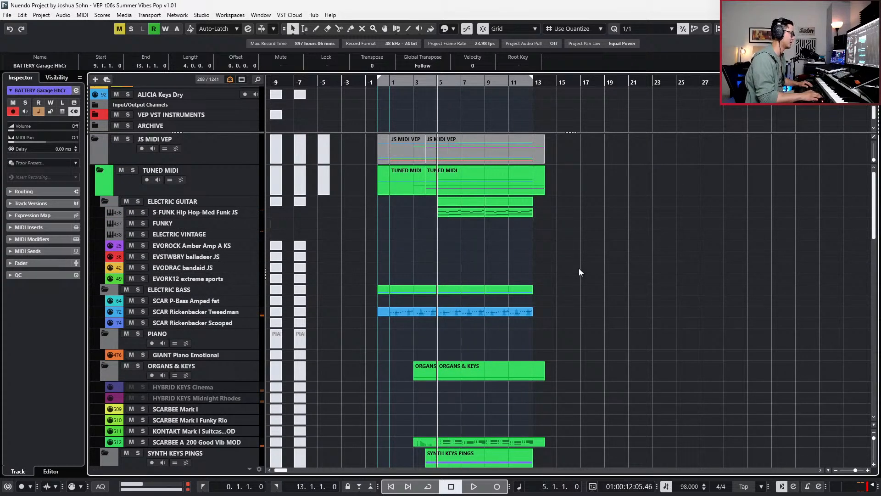
key(ctrl+KP_Subtract)
key(ctrl+KP_Subtract)
key(ctrl+KP_Add)
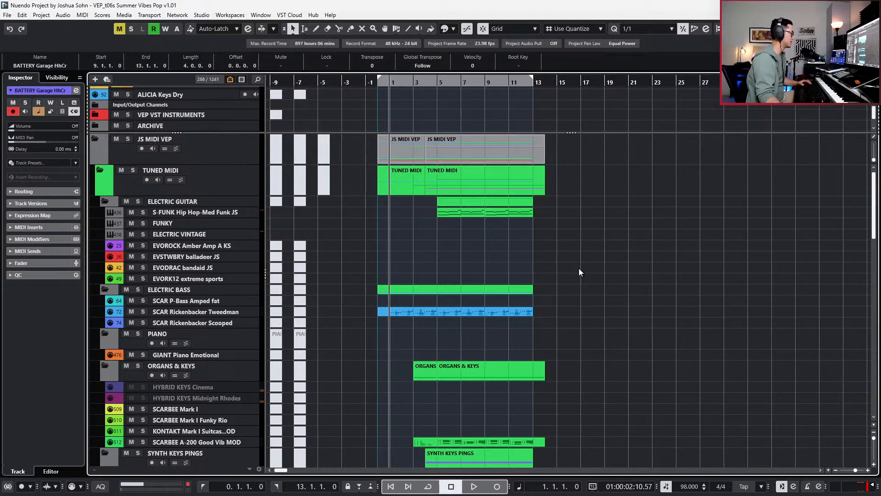
key(space)
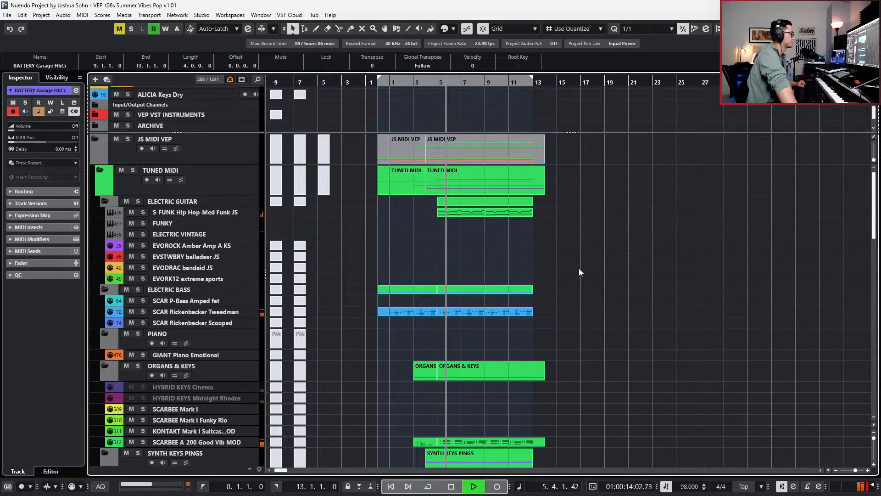
scroll(497, 226, down, 3)
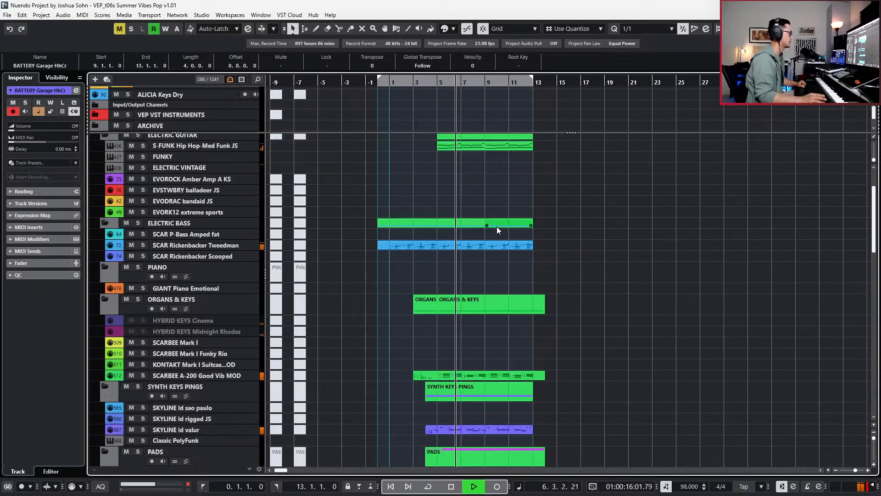
scroll(496, 227, down, 9)
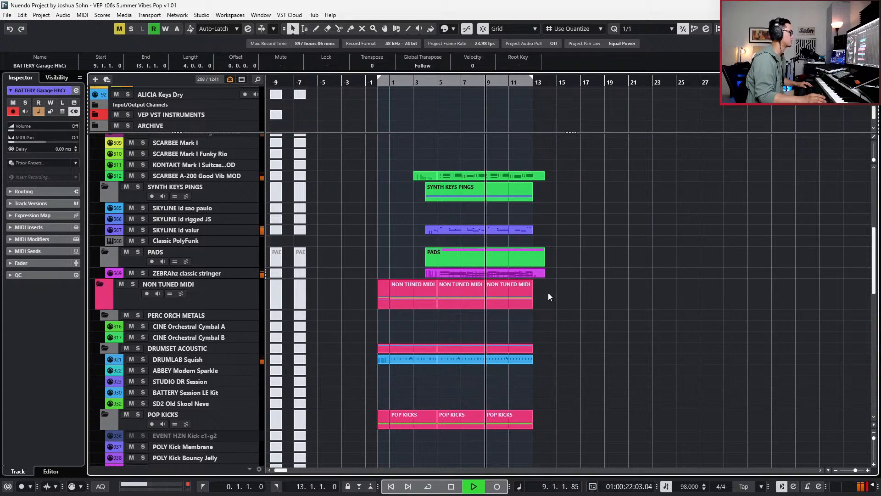
- Stop playback, copy the ZEBRAhz classic stringer part to the Classic PolyFunk track and move the project cursor to bar 5
click(510, 275)
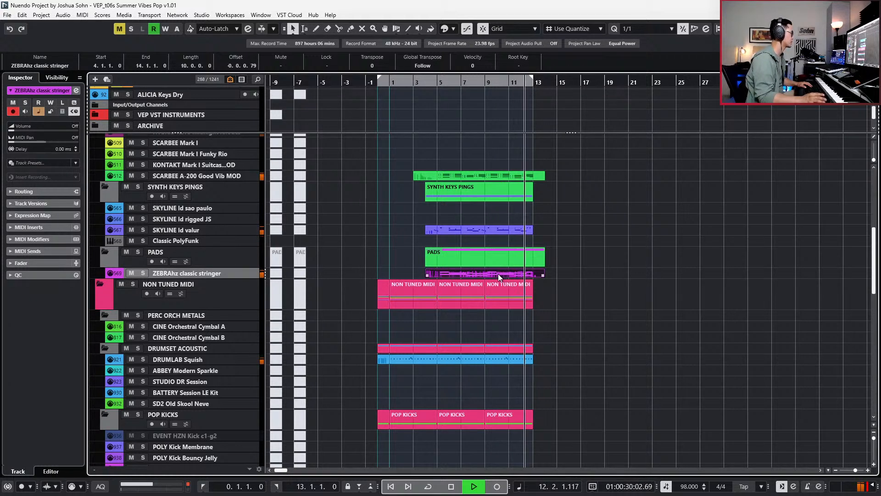
key(space)
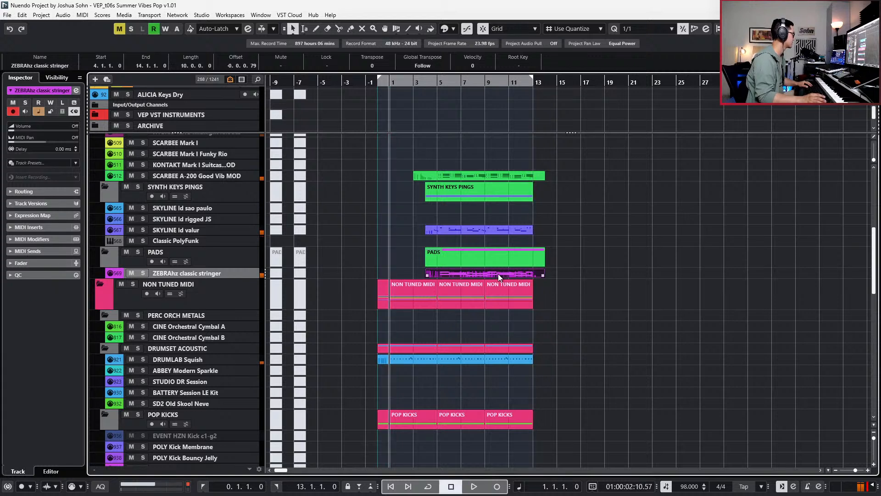
drag(497, 273, 485, 241)
key(l)
key(KP_Add)
scroll(460, 266, up, 2)
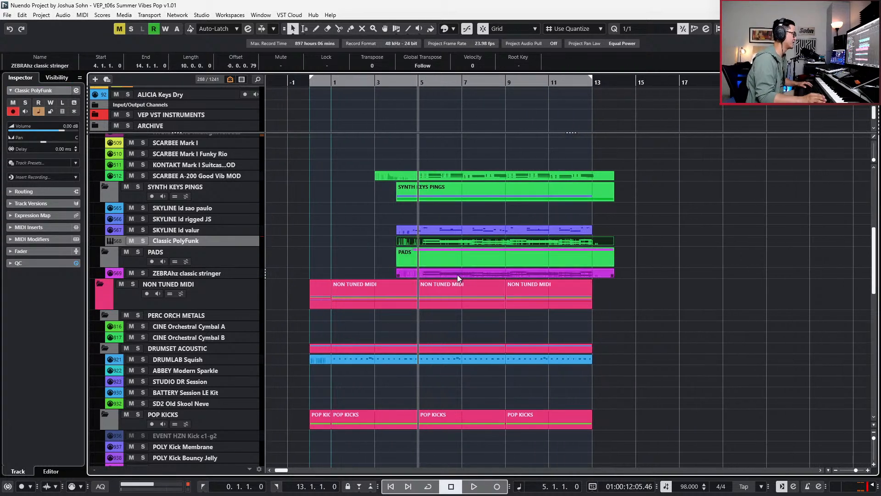
- Select the ZEBRAhz classic stringer part, then switch to Vienna Ensemble Pro and open that instrument in the 95 Pads instance
click(457, 275)
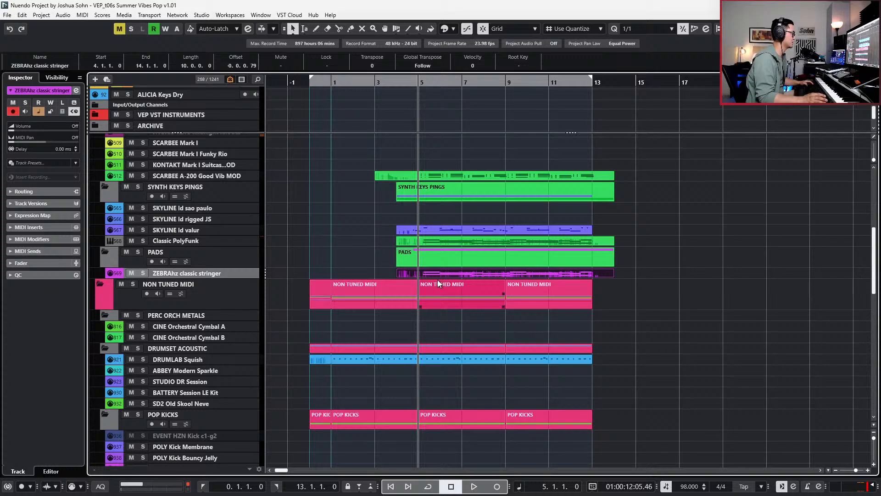
key(alt+Tab)
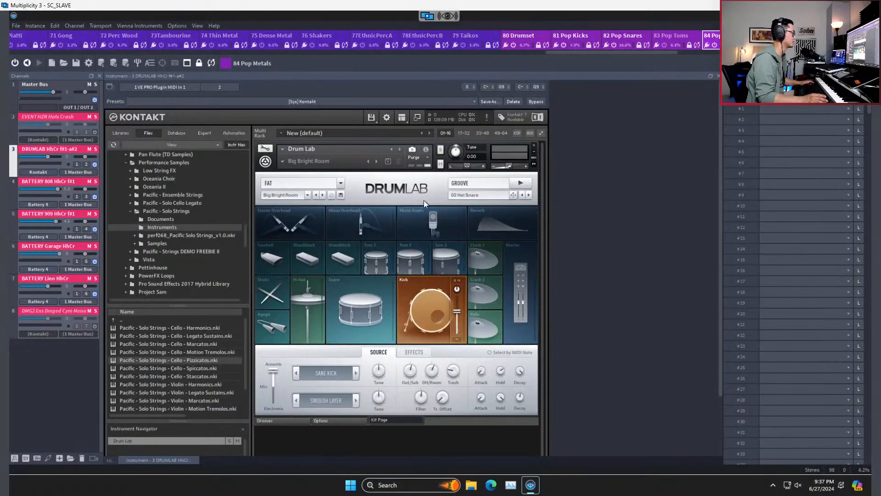
drag(552, 51, 679, 59)
click(538, 35)
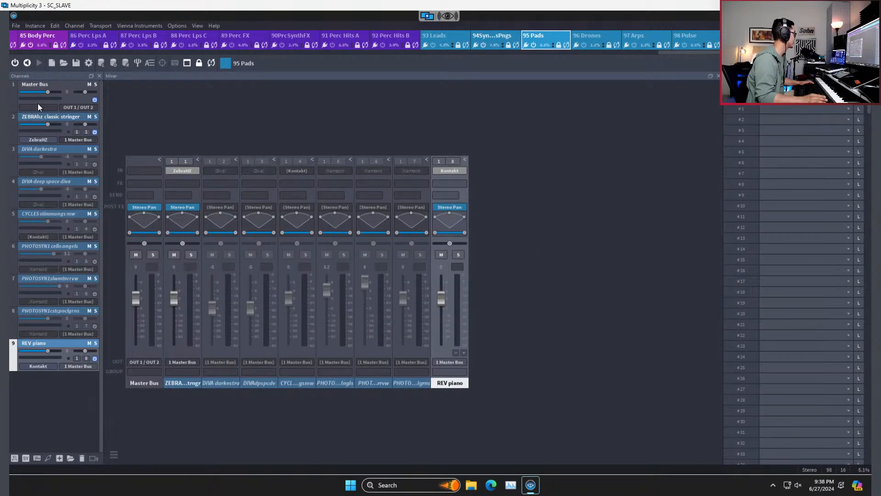
double_click(38, 119)
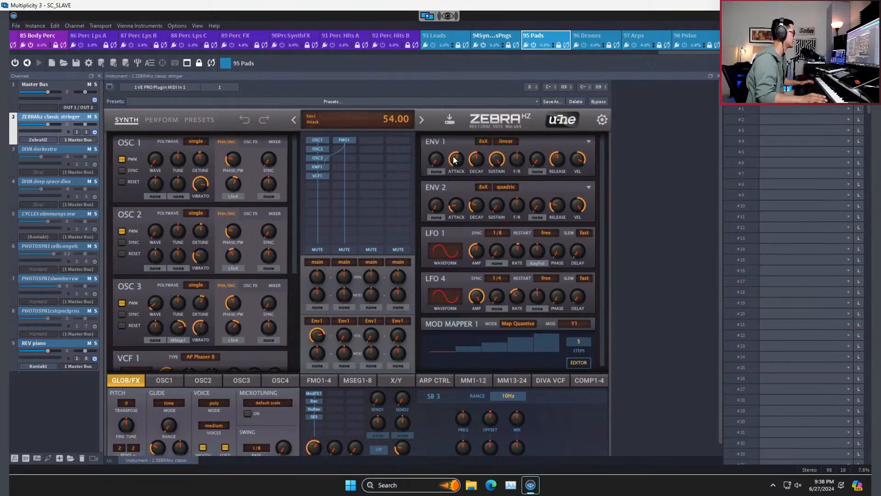
- Examine the Classic Stringer patch's envelope attack and its OSC1 to OSC4 settings
drag(453, 193, 453, 209)
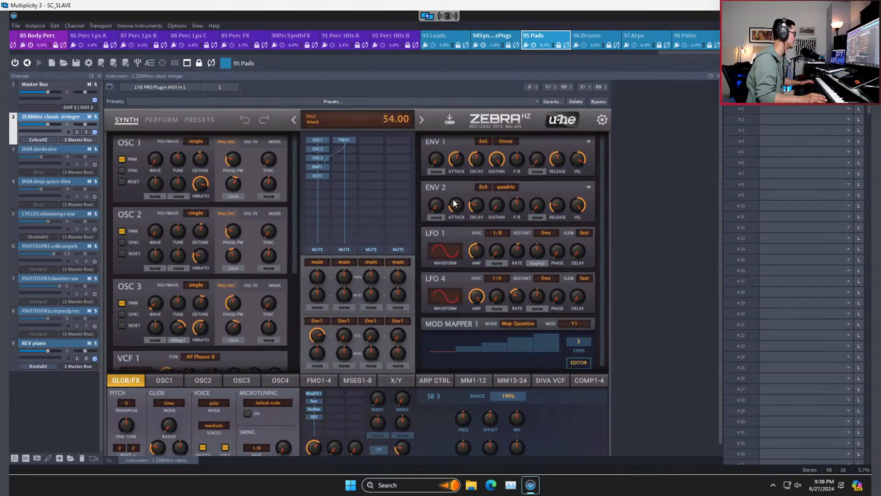
click(161, 384)
click(216, 384)
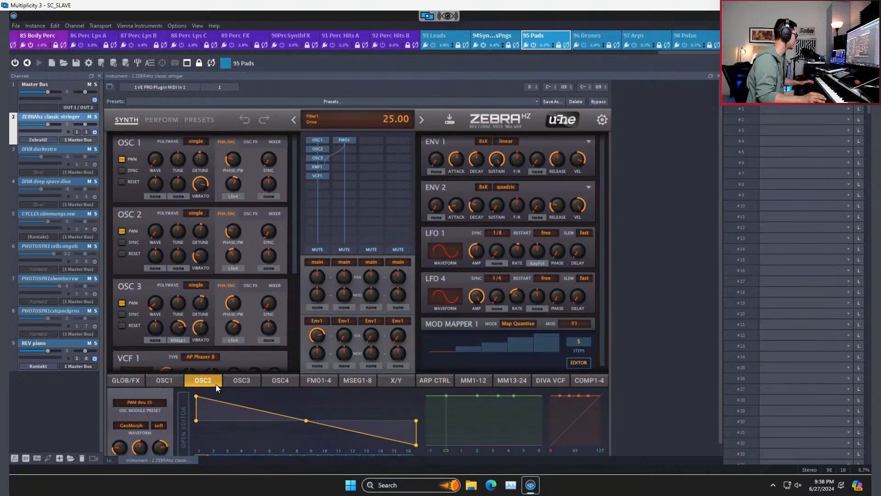
click(238, 382)
click(276, 379)
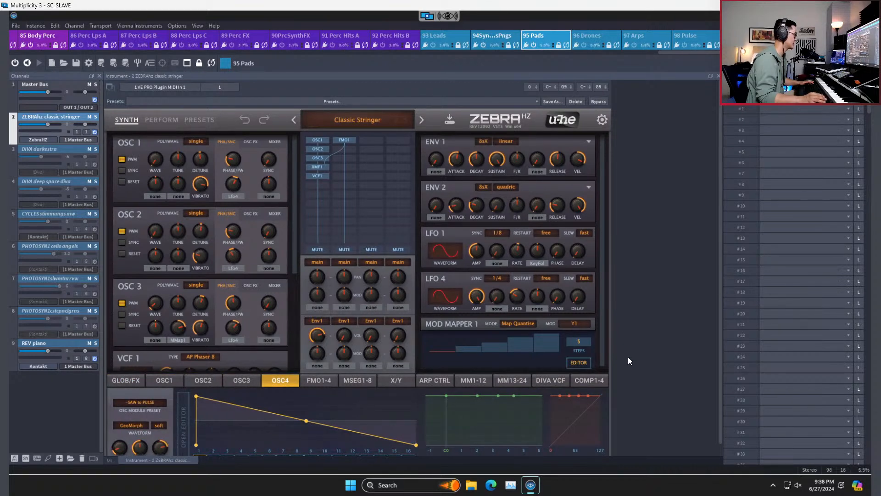
- Open the MSEG1-8 settings and shorten MSEG 1's attack by moving its peak and rise points to the envelope's start
scroll(628, 356, down, 1)
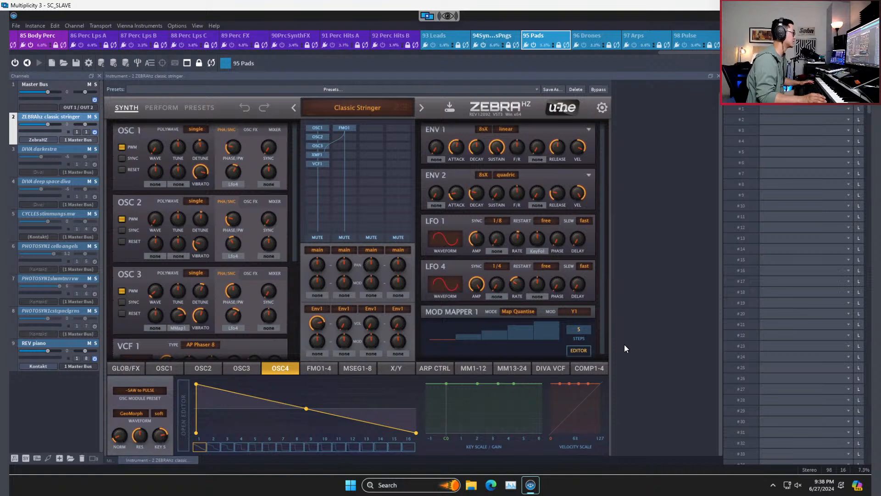
click(312, 363)
click(356, 368)
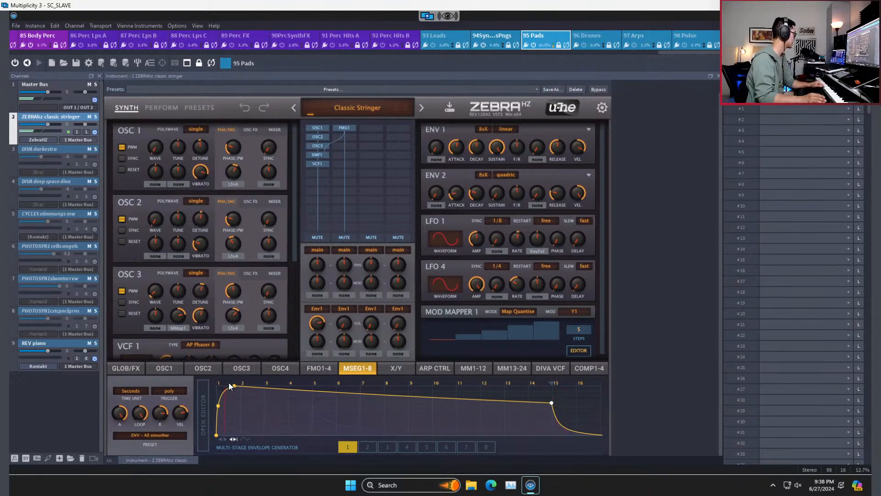
drag(232, 386, 216, 384)
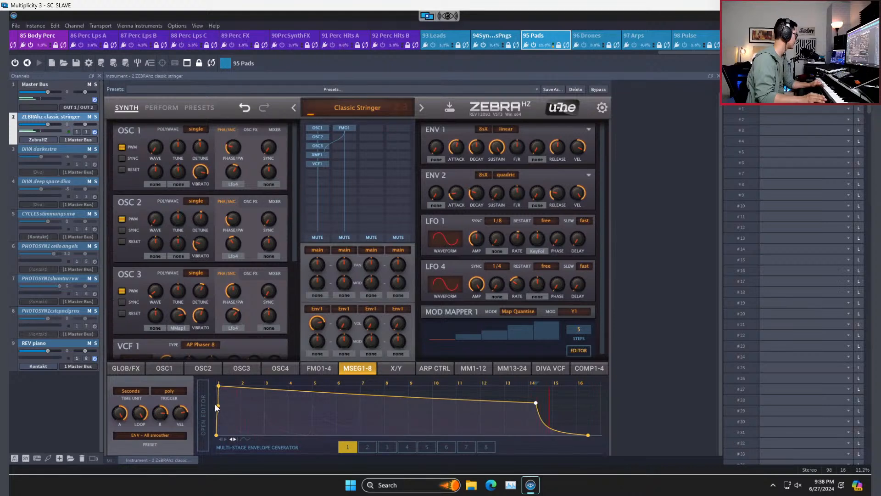
drag(218, 405, 216, 405)
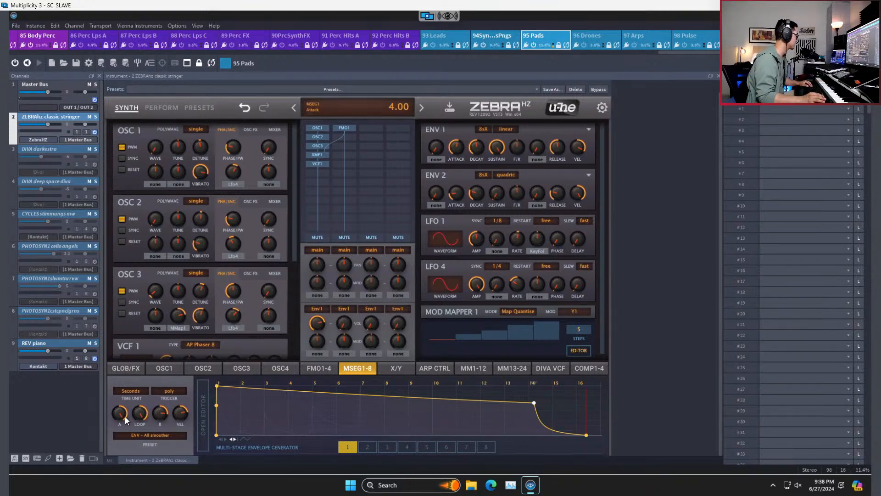
- Turn MSEG 1's attack time down from 4.00 and switch back to the Nuendo project
drag(119, 415, 117, 431)
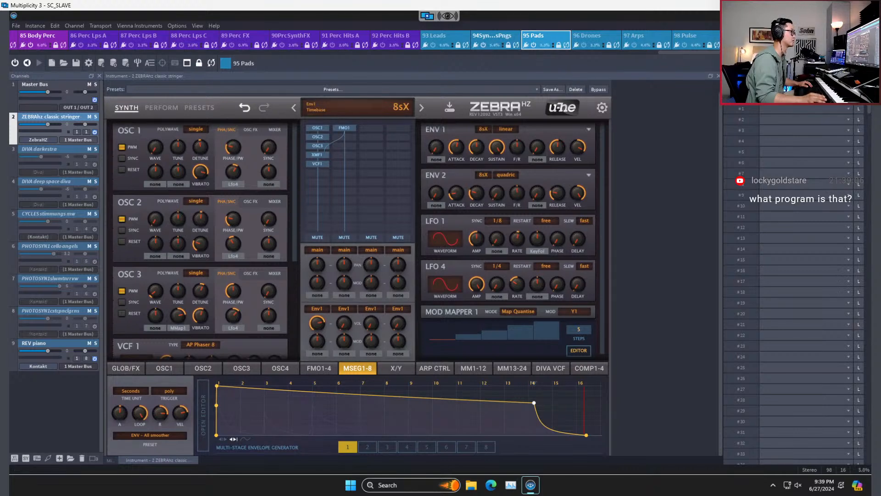
click(842, 5)
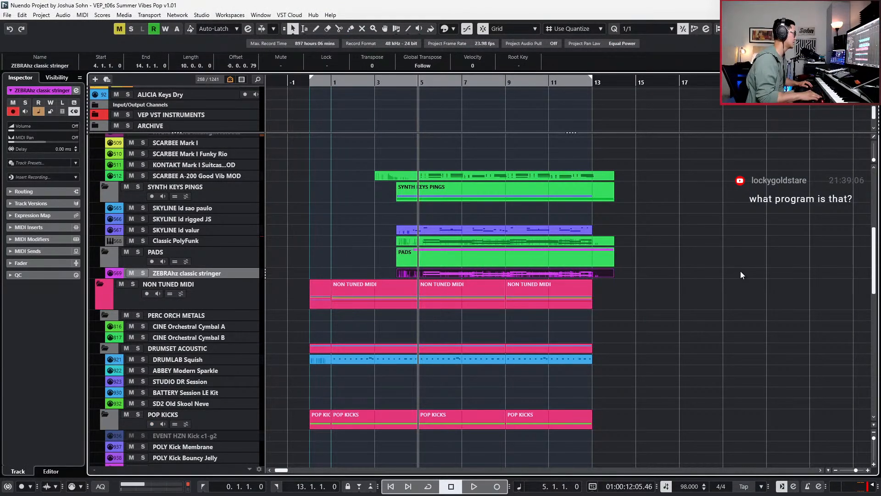
- Mute the Classic PolyFunk part, then solo the ZEBRAhz classic stringer track and audition it from bar 5
click(517, 242)
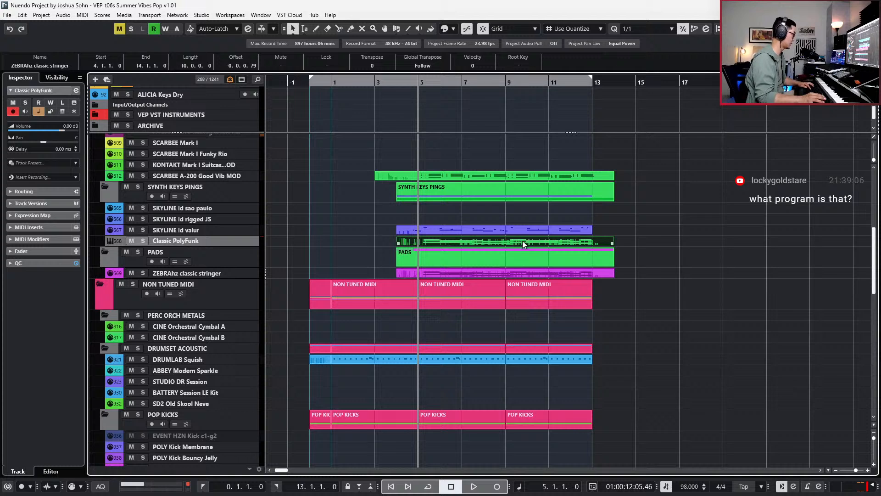
key(shift+m)
key(space)
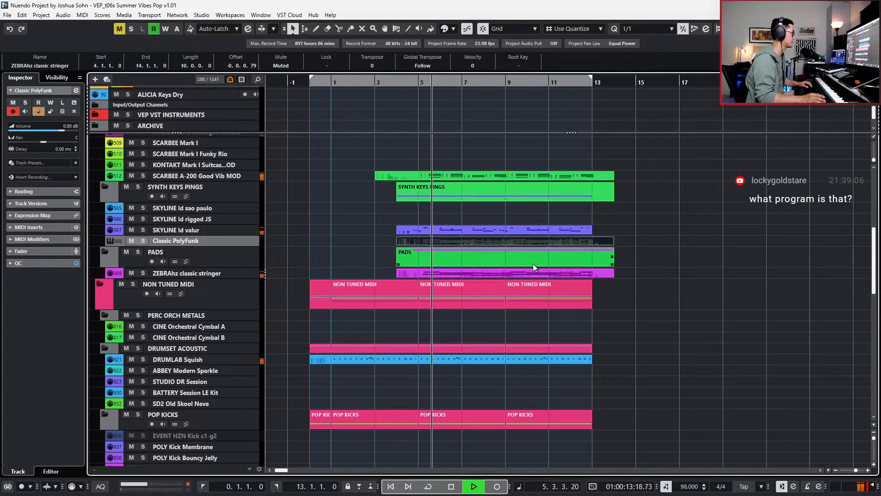
key(space)
click(531, 272)
key(s)
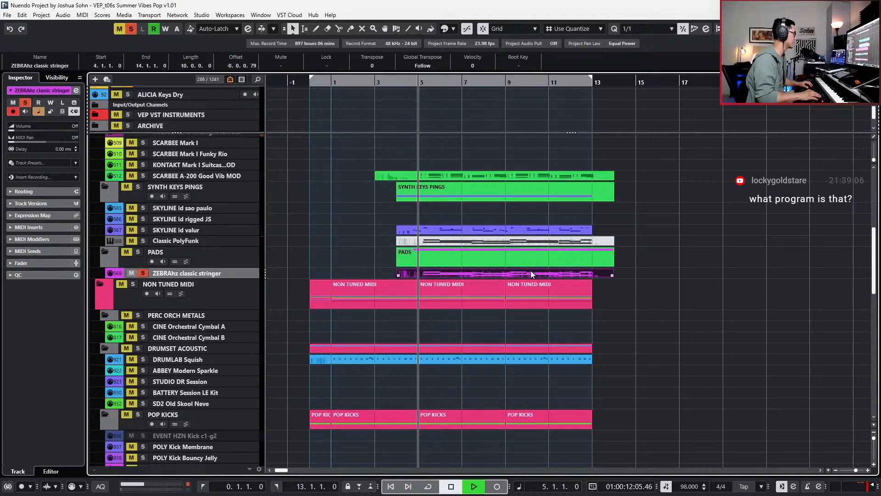
key(space)
key(space)
- Open the ZEBRAhz classic stringer part and extend the starts of its first G4, D4 and F4 notes slightly earlier, D4 starting at 5.1.4.61
double_click(531, 273)
scroll(438, 295, up, 3)
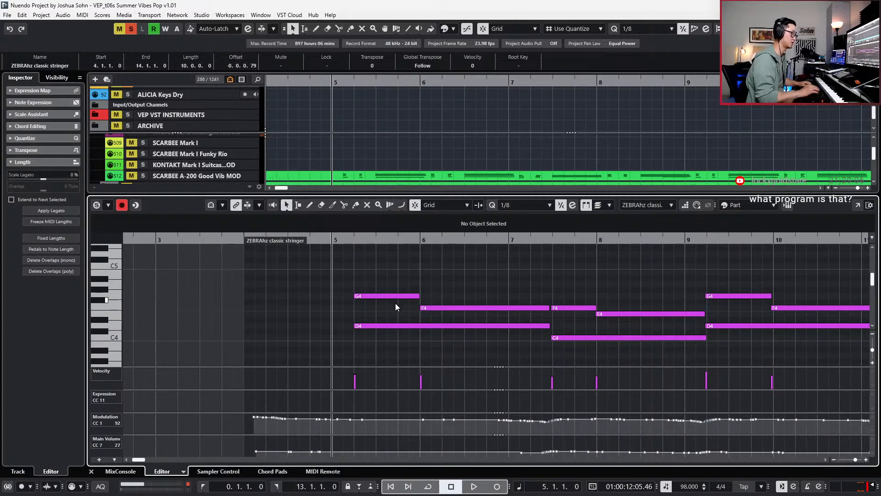
key(Return)
key(Return)
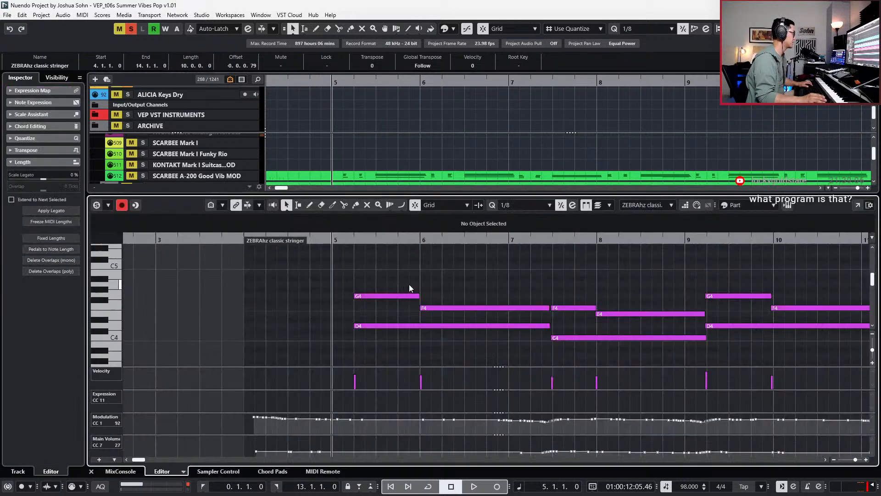
click(397, 296)
shift+click(395, 326)
scroll(379, 327, up, 1)
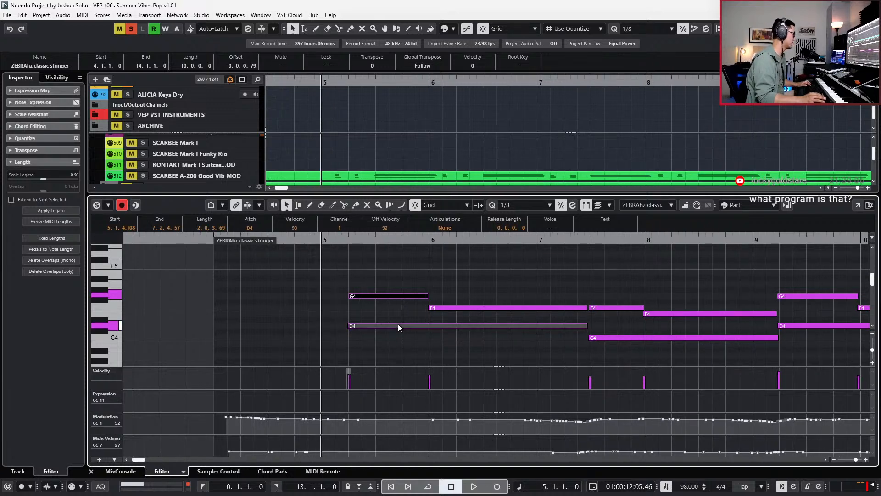
shift+click(444, 307)
drag(430, 308, 428, 308)
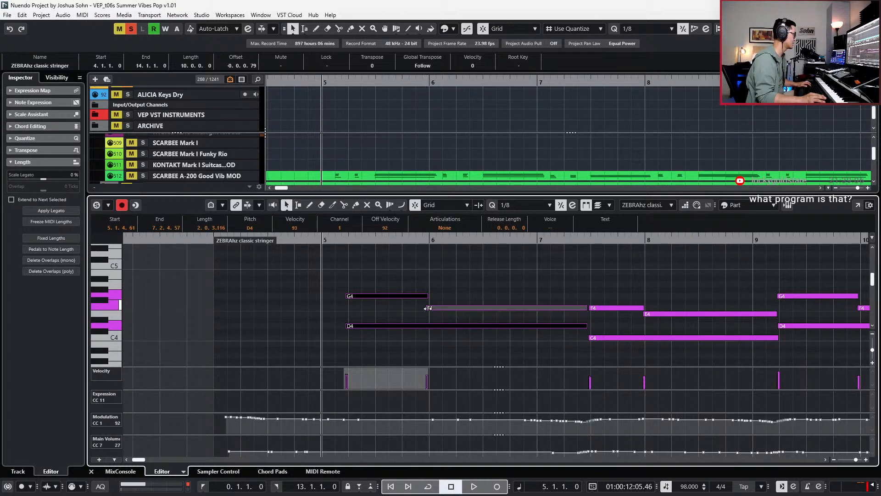
- Close the note editor, split the ZEBRAhz classic stringer part at bar 13 and delete the piece after it
scroll(464, 307, right, 5)
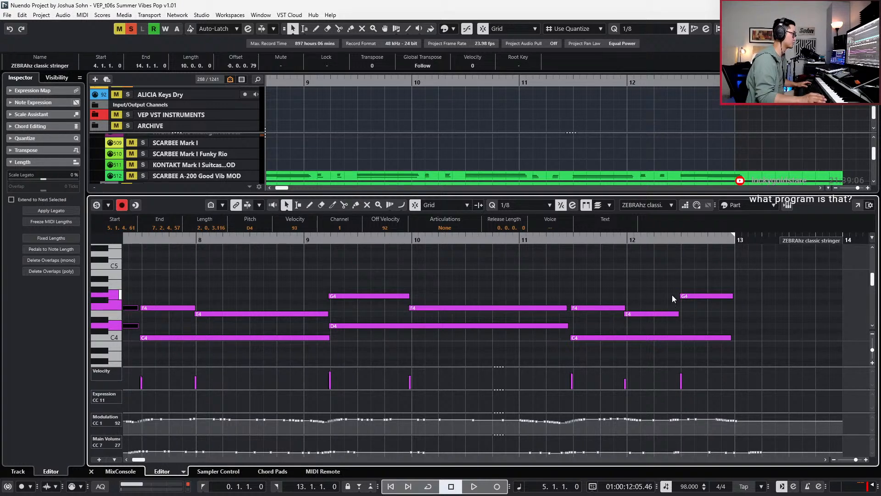
click(686, 297)
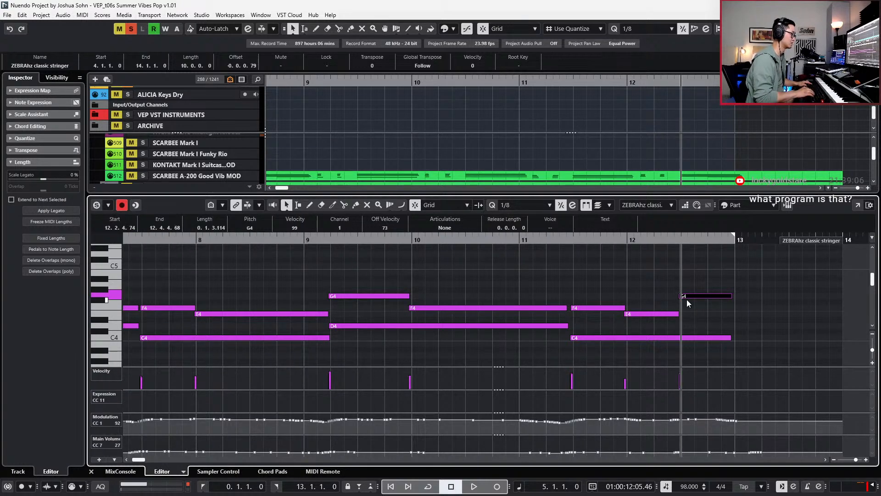
key(ctrl+e)
key(alt+1)
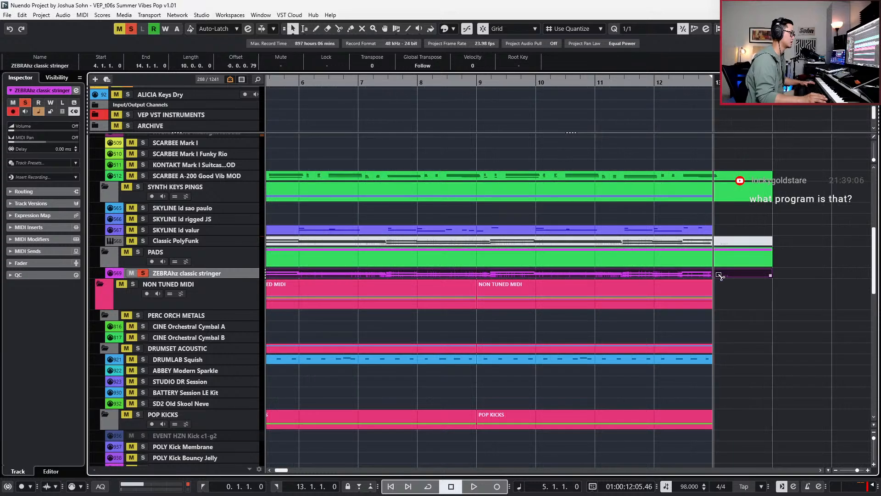
alt+click(720, 275)
key(Delete)
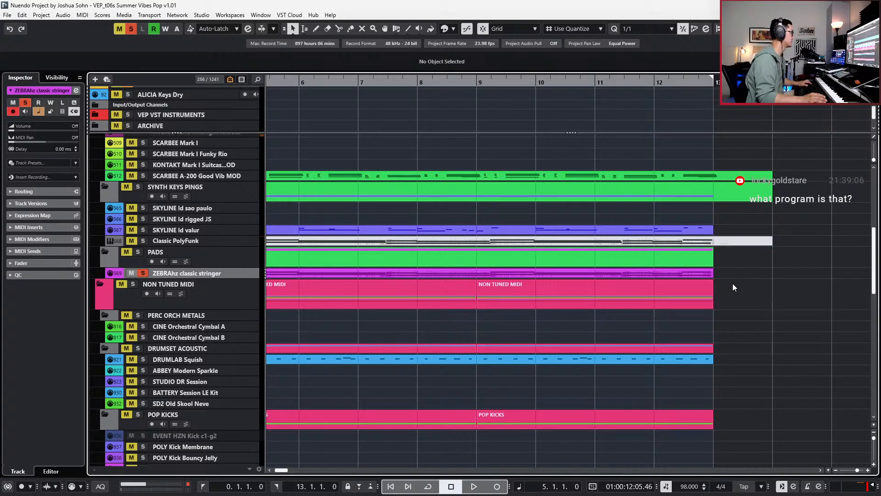
scroll(732, 283, left, 3)
- Switch to Vienna Ensemble Pro and lower the Classic Stringer's ENV 1 attack to 0.00 along with its ENV 2 attack
key(alt+Tab)
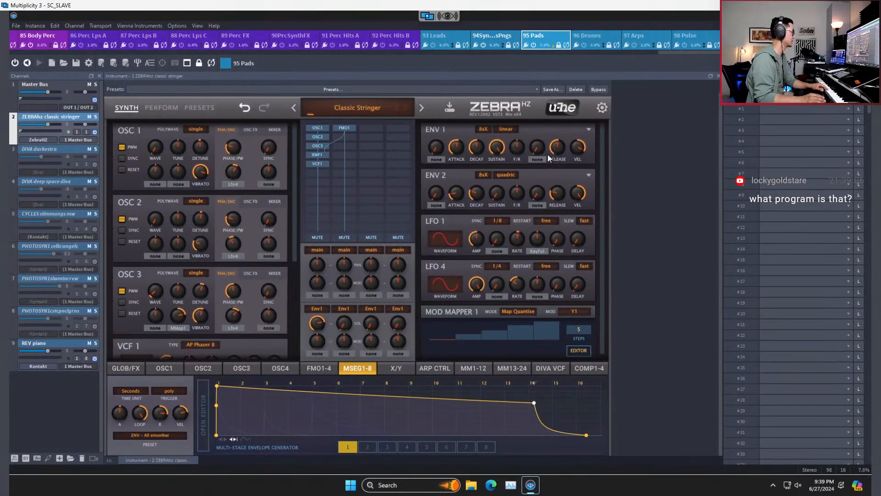
mouse_move(461, 146)
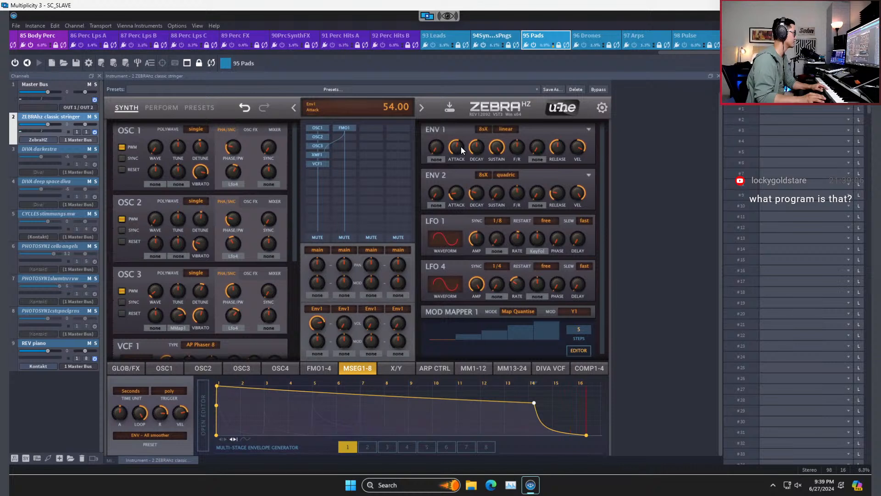
drag(460, 147, 451, 202)
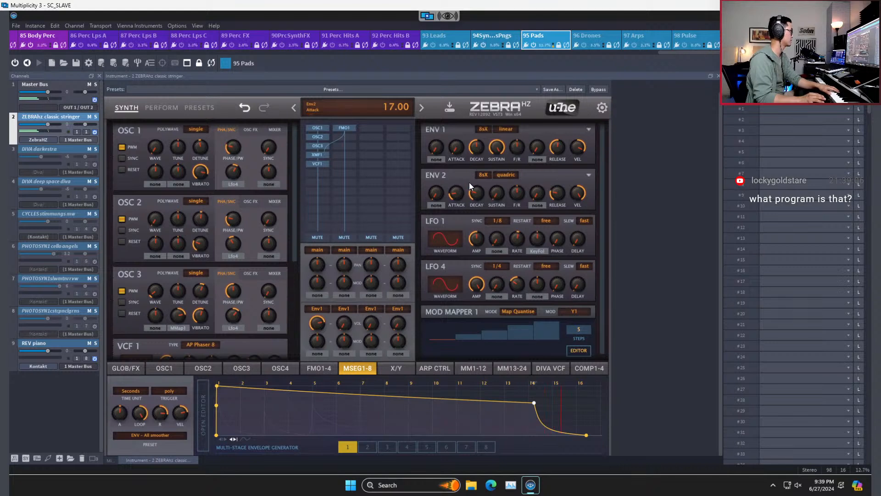
drag(457, 192, 454, 211)
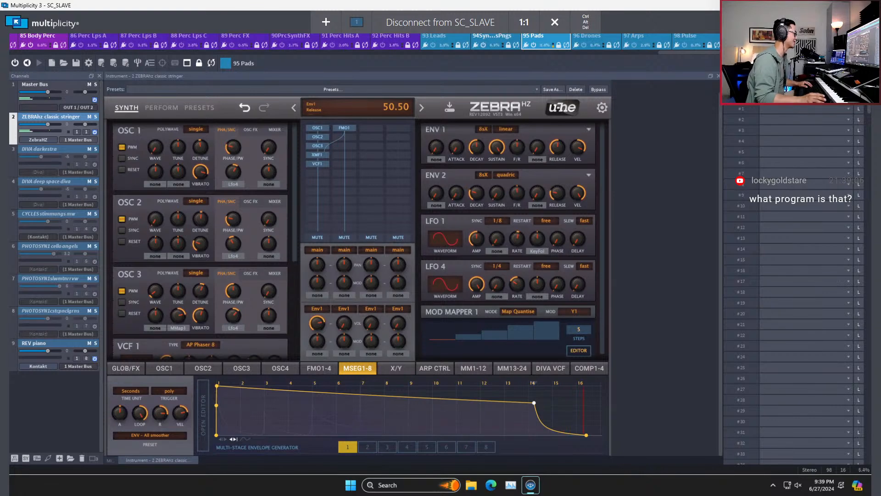
- Return to Nuendo, audition the pad and reopen its part, raising the opening G4 and D4 notes' velocity, with D4 at 125
click(841, 5)
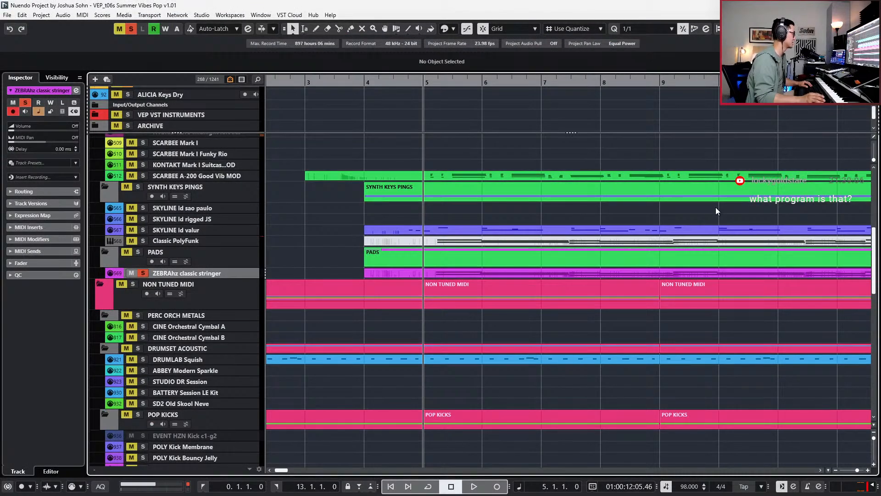
key(space)
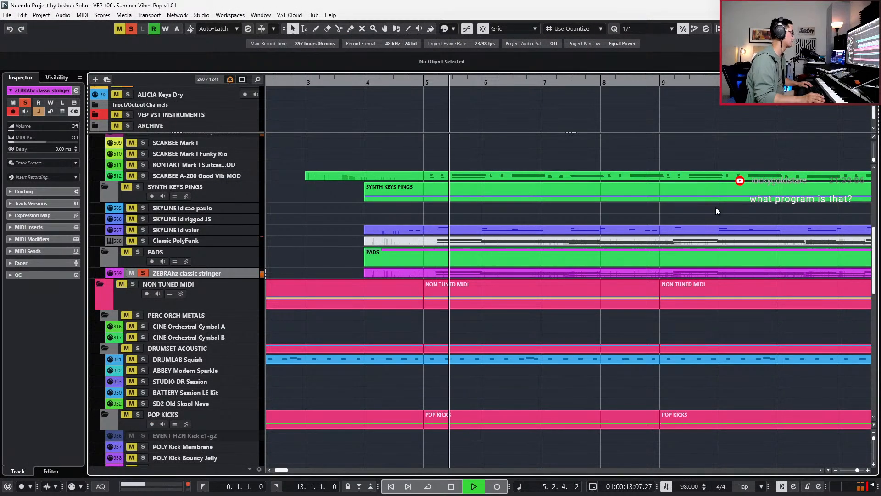
key(space)
double_click(530, 272)
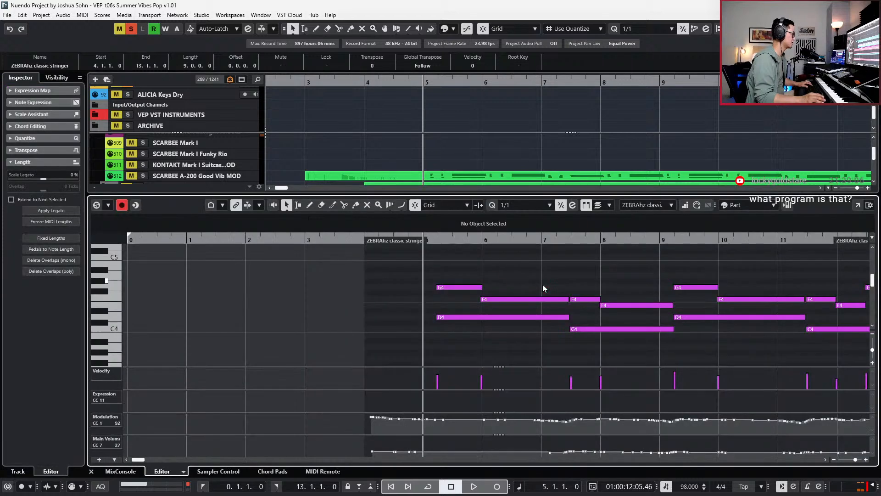
drag(436, 271, 493, 339)
drag(463, 250, 472, 336)
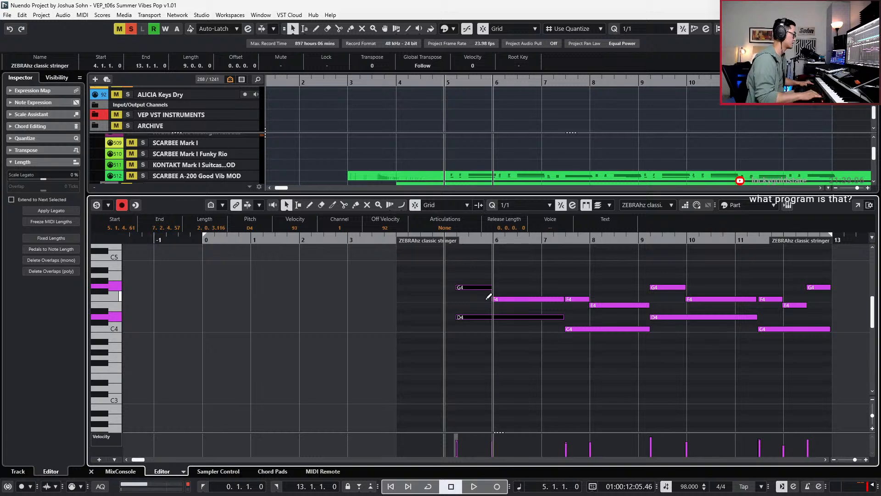
drag(654, 262, 654, 318)
drag(460, 271, 466, 349)
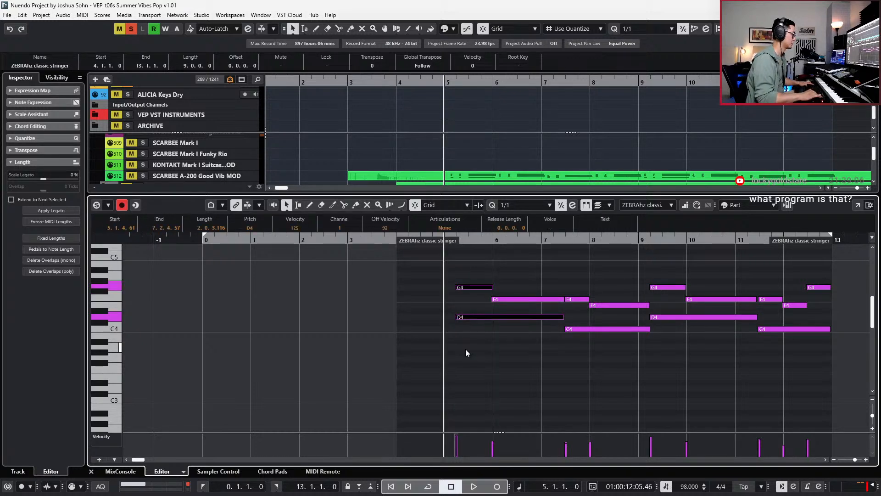
- Raise the velocities of the F4 and C4 notes in bar 7 and the E4 note just before bar 8
click(527, 298)
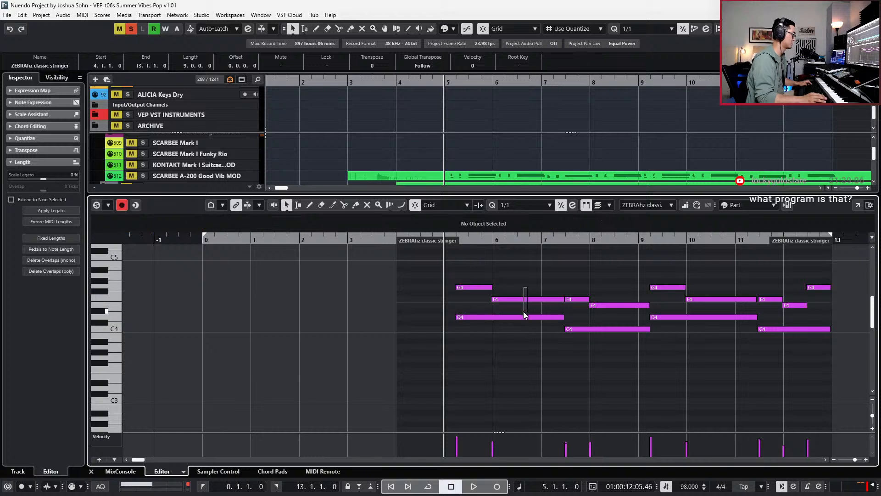
drag(585, 282, 581, 350)
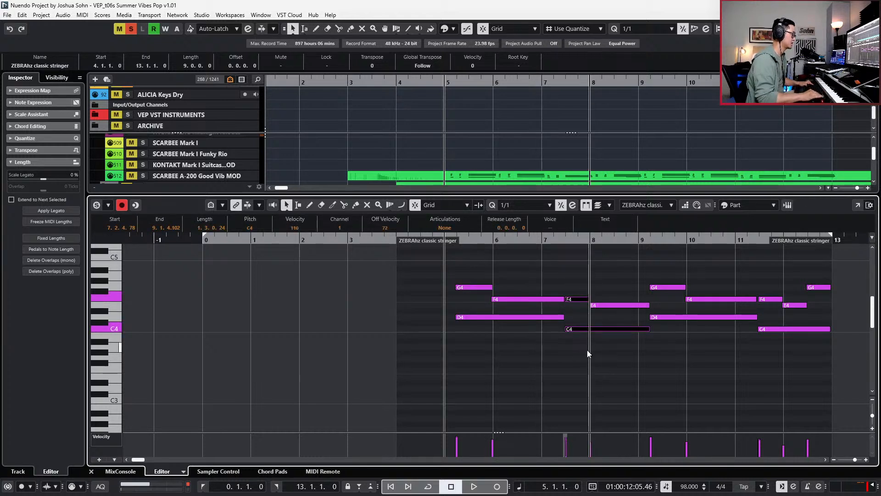
click(616, 309)
key(alt+l)
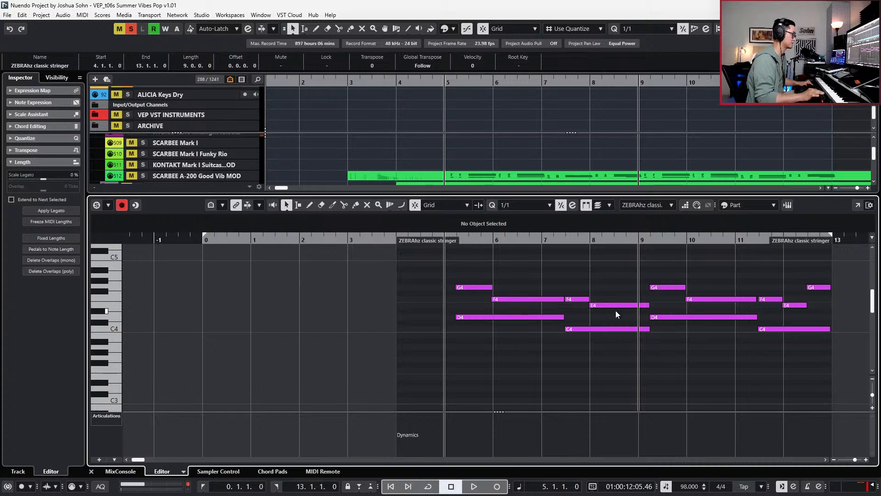
key(alt+l)
click(624, 306)
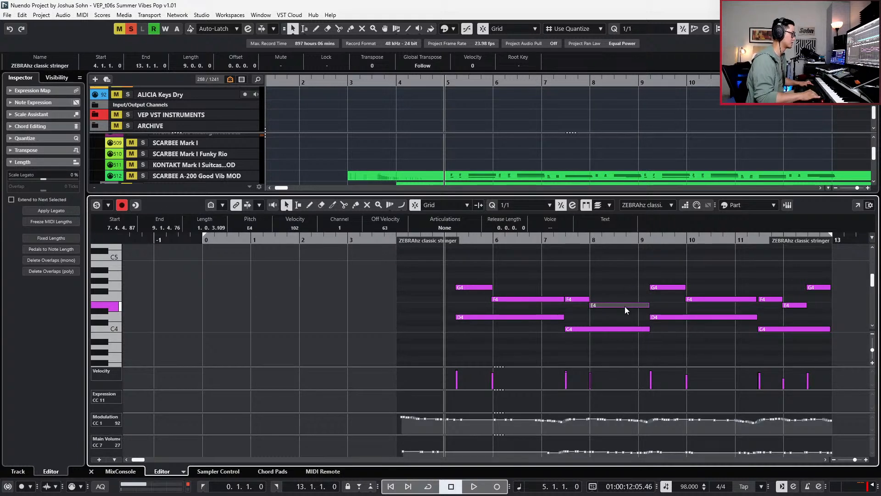
- Raise the velocity of the E4 note just before bar 12 to 111 and turn off the ZEBRAhz track's solo for playback
click(794, 305)
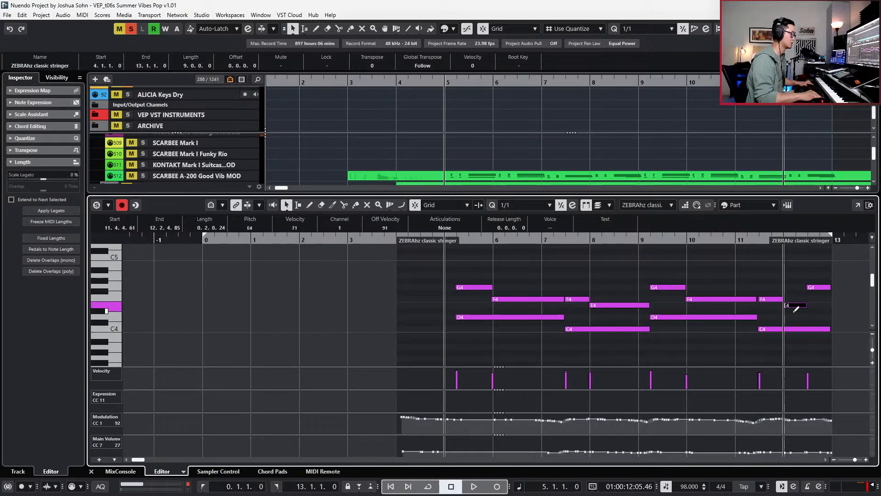
key(alt+Up)
key(alt+Up)
key(space)
key(space)
key(s)
key(space)
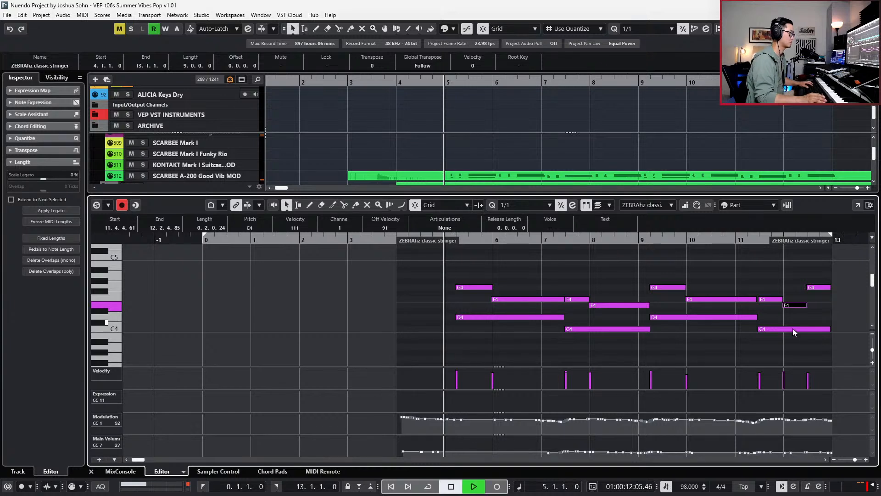
key(space)
- Set the velocity of the F4 note just before bar 10 to 97, choose 1/16 quantize and play from bar 5
click(721, 300)
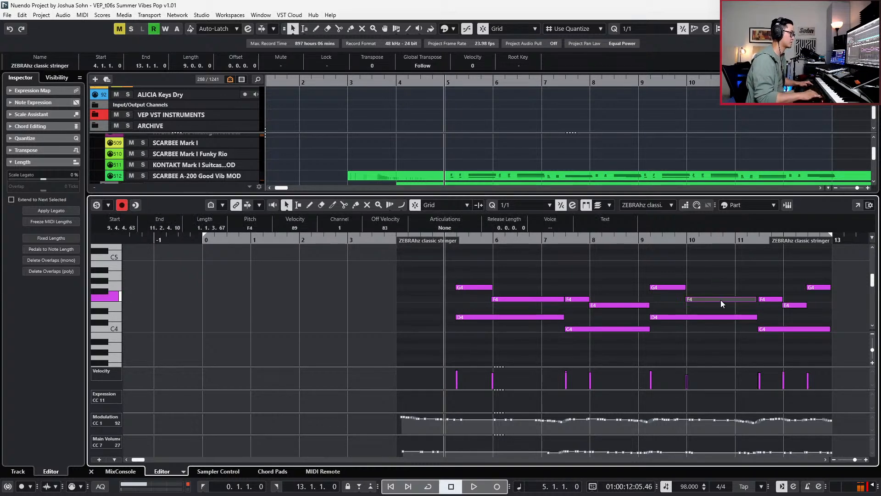
key(alt+5)
key(space)
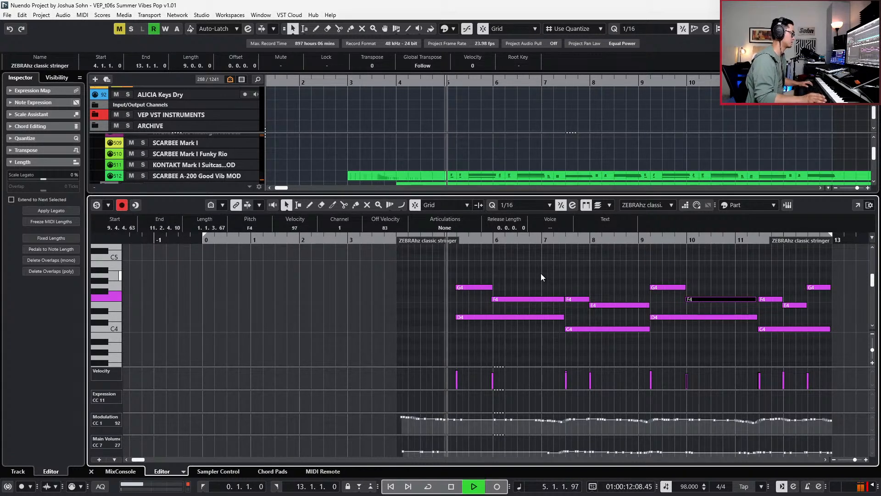
key(space)
- Switch to Vienna Ensemble Pro and raise the Classic Stringer's ENV 1 and ENV 2 attack again
key(alt+Tab)
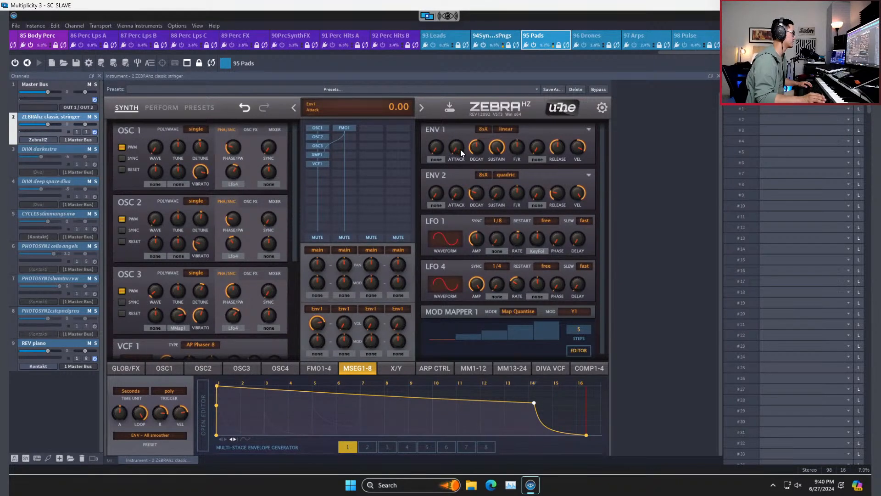
drag(458, 158, 458, 97)
drag(449, 191, 454, 183)
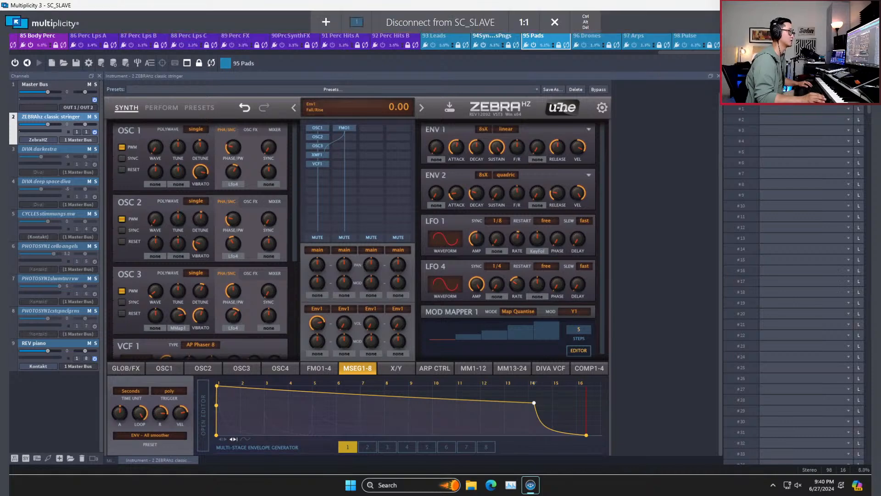
- Return to Nuendo, select all ZEBRAhz classic stringer notes while auditioning from bar 5, and choose 1/4 quantize
click(841, 5)
key(space)
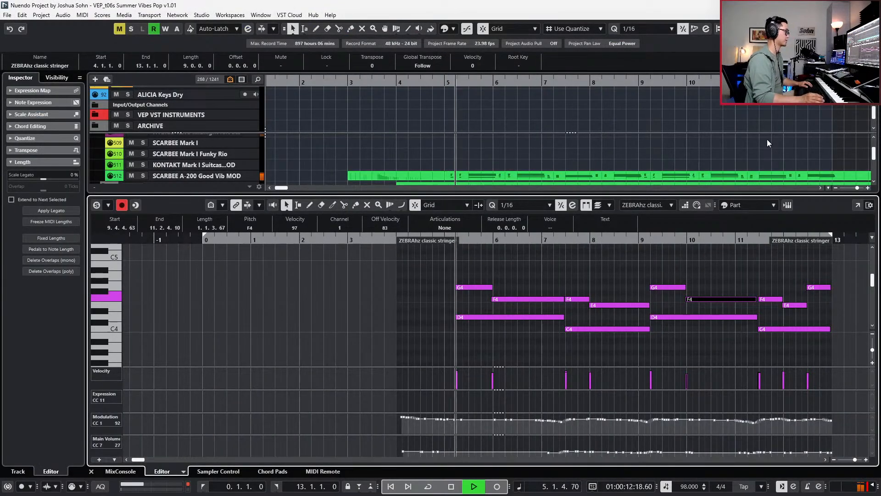
drag(453, 265, 811, 346)
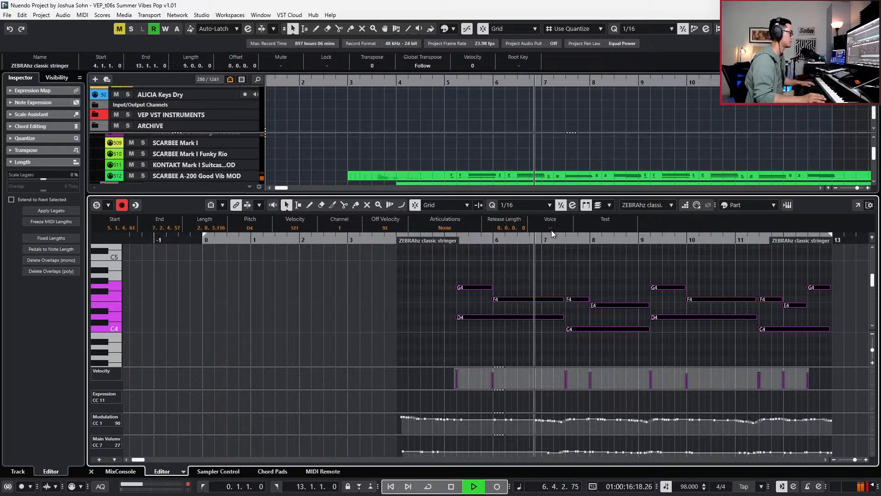
key(alt+3)
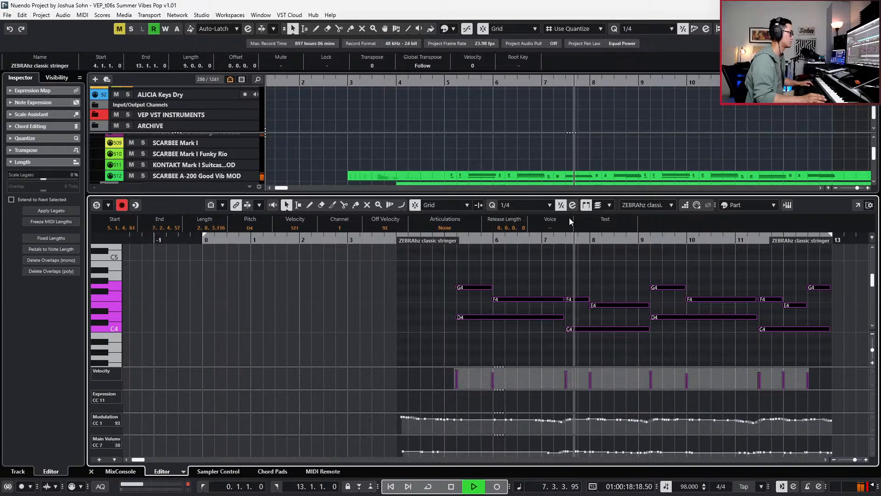
key(space)
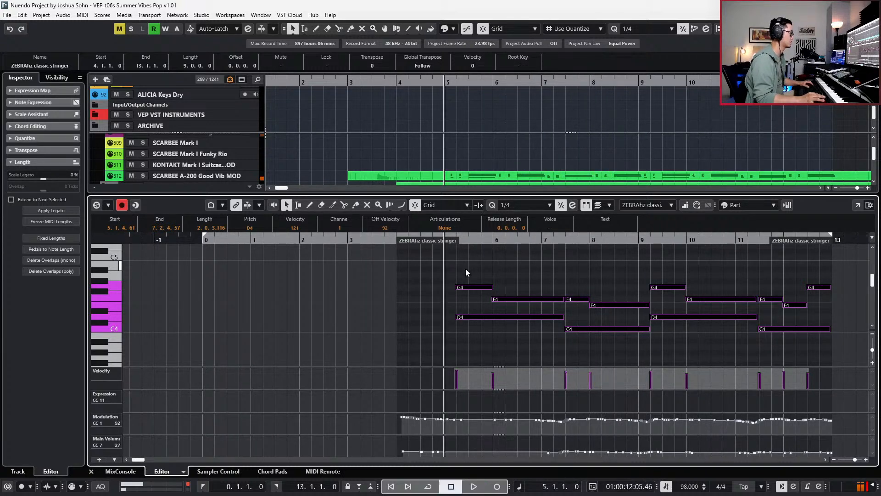
- Shift the first G4, F4 and D4 notes of the ZEBRAhz part slightly later, with the D4 starting at 5.1.4.71
click(503, 348)
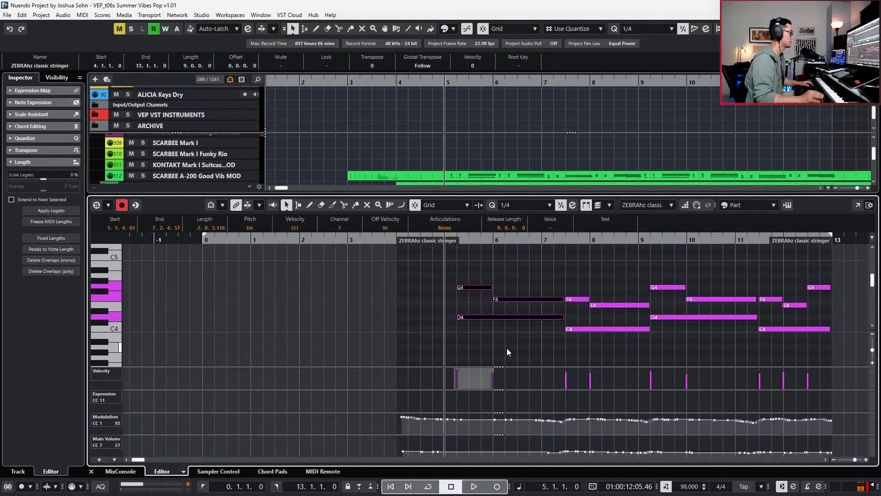
key(KP_Subtract)
key(space)
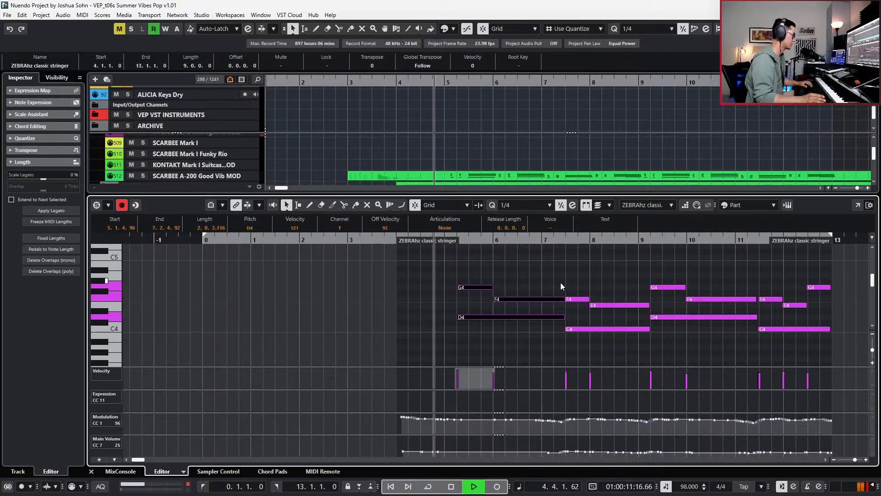
key(space)
key(q)
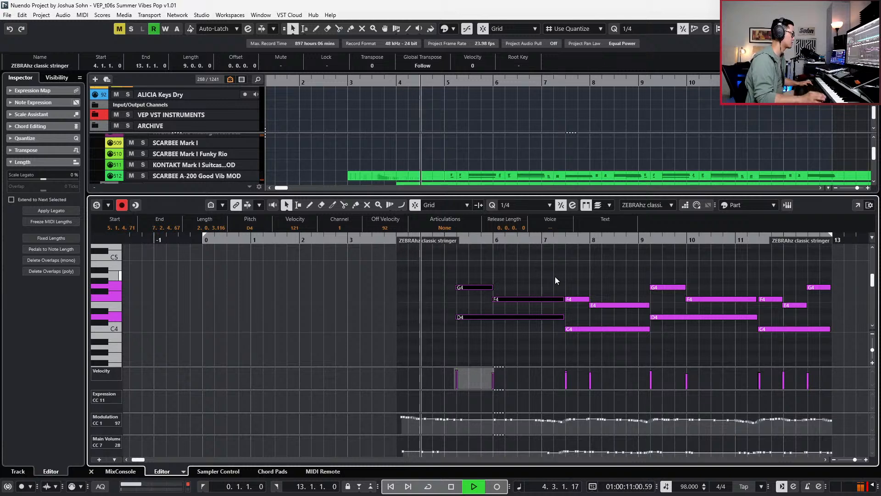
- Shorten the first F4 and D4 notes slightly so the D4 ends at 7.2.4.57
scroll(555, 276, up, 2)
drag(569, 284, 573, 323)
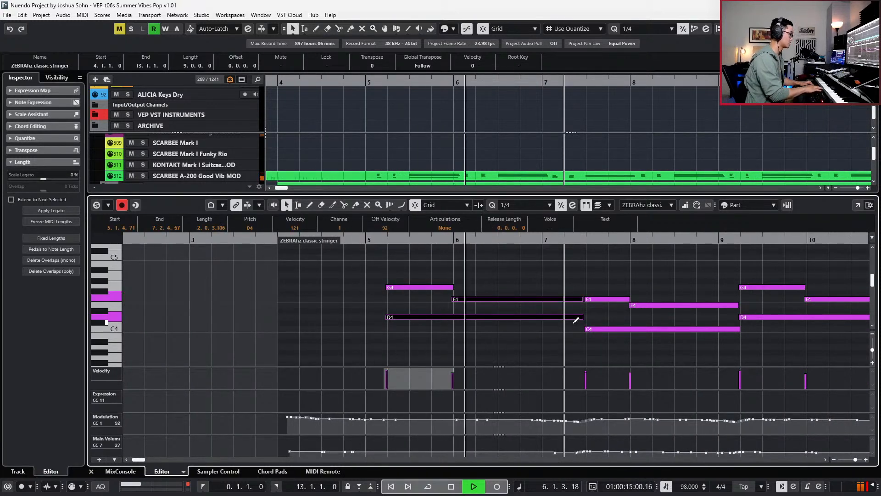
key(space)
- Choose 1/1 quantize, split the Classic PolyFunk part at bar 13 and delete the piece beyond it
key(Return)
scroll(574, 321, down, 3)
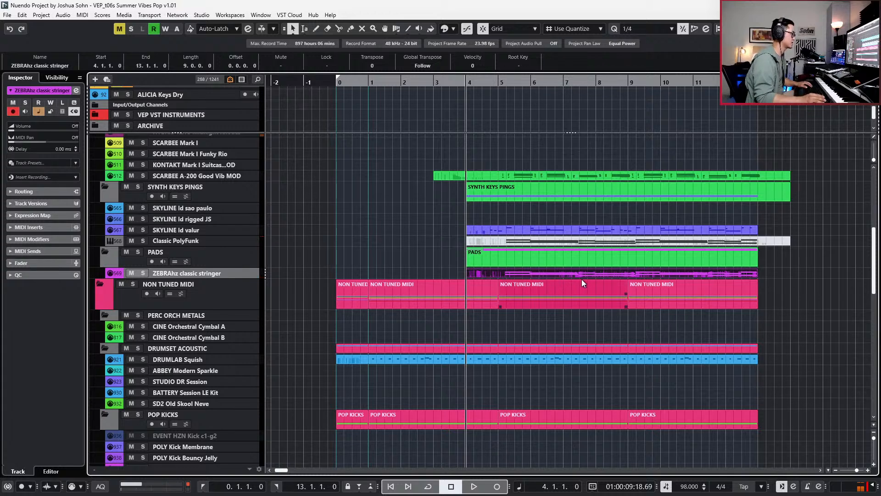
key(alt+1)
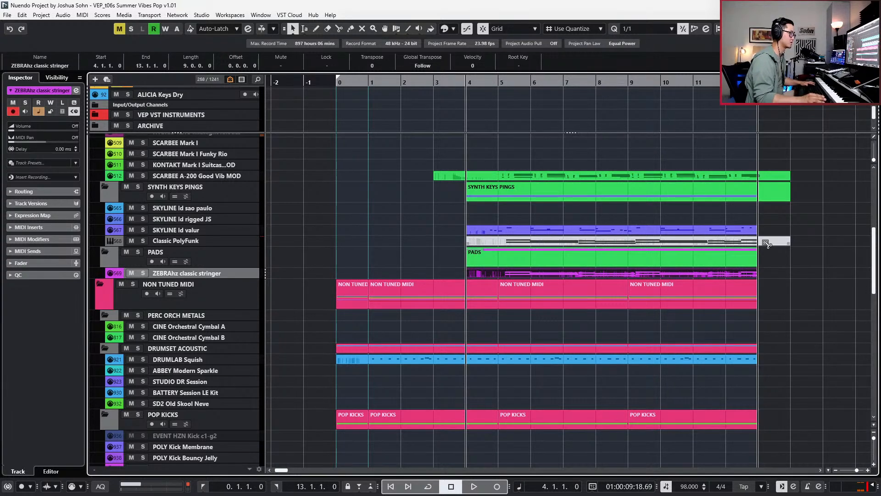
alt+click(768, 241)
click(768, 242)
key(shift+m)
key(Delete)
- Solo the Classic PolyFunk track and audition it from bar 5
click(747, 242)
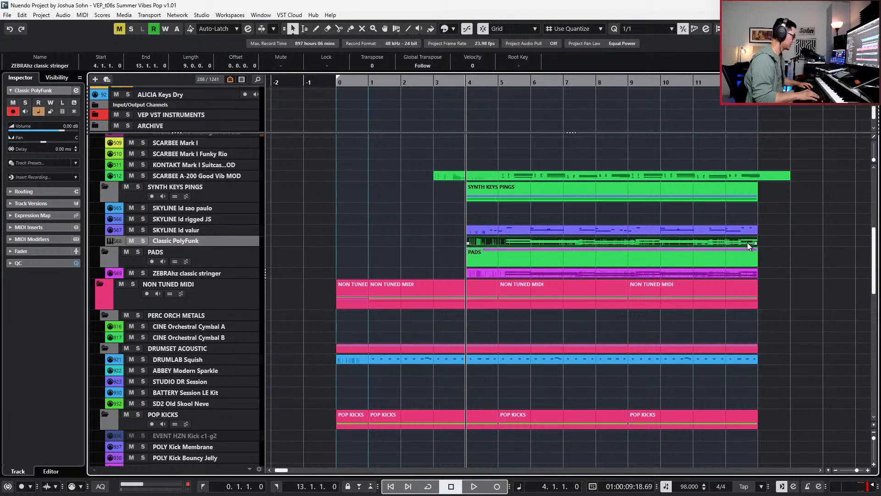
key(s)
key(n)
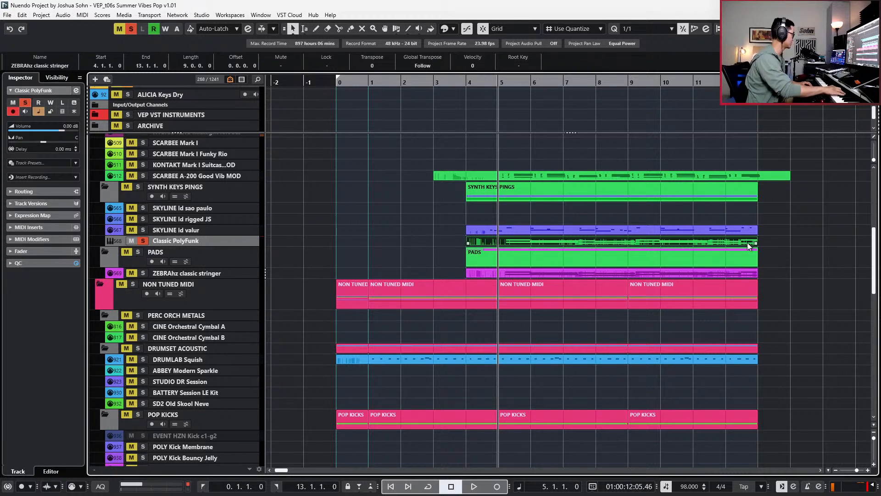
key(space)
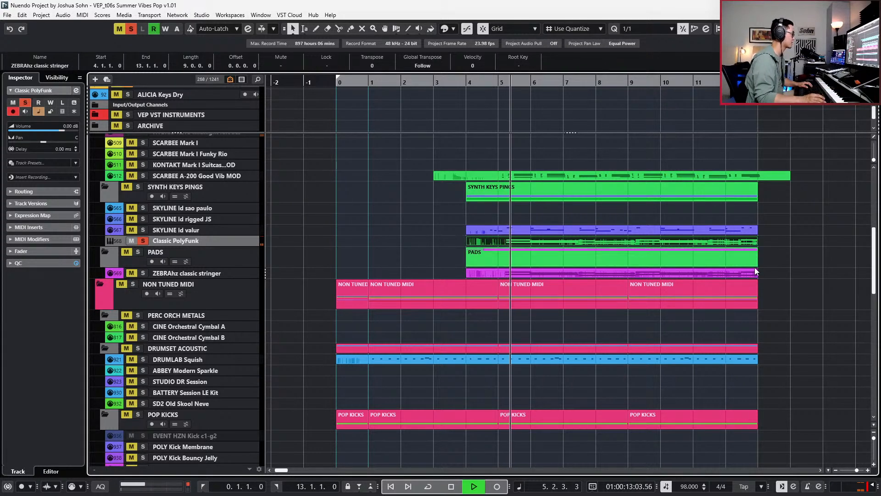
key(space)
- Replace the Classic PolyFunk part's recorded modulation (CC 1) curve with a constant value of 54 from bar 4
key(Return)
drag(478, 257, 746, 330)
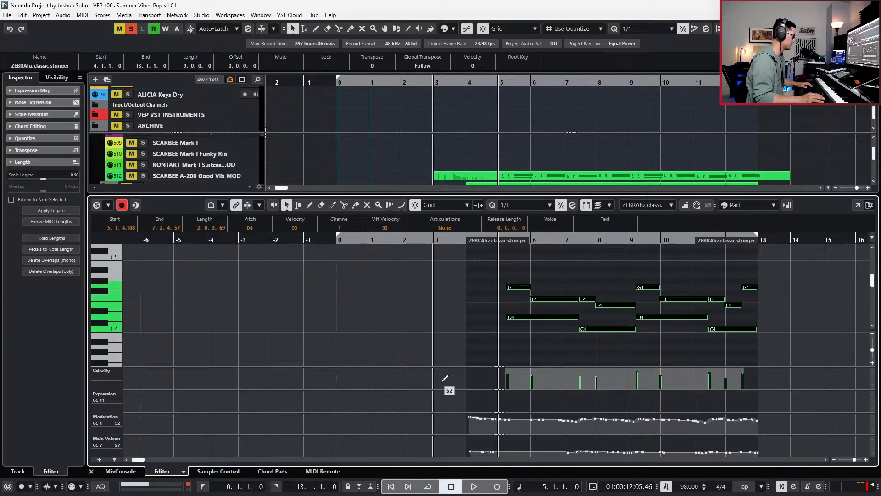
drag(461, 431, 858, 417)
drag(741, 428, 334, 414)
key(Delete)
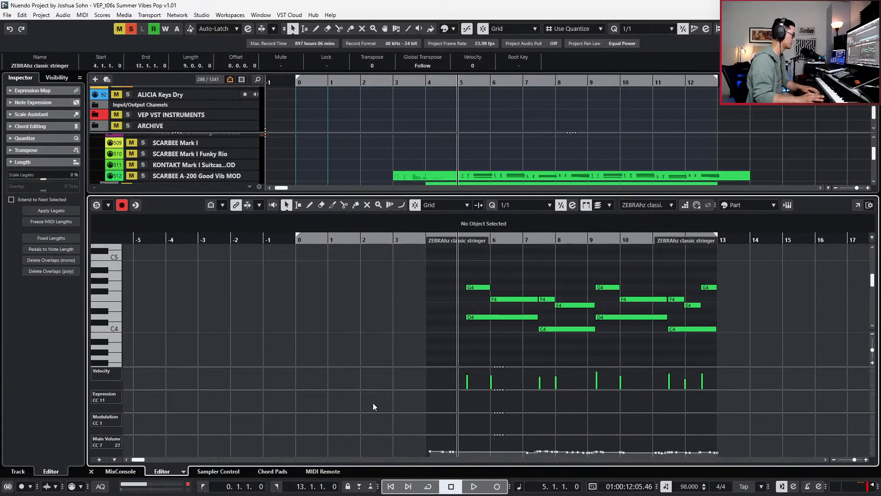
click(432, 425)
key(space)
- Replace the recorded main volume (CC 7) curve with a constant 88 and set expression (CC 11) to 49 from bar 4
drag(395, 443, 757, 459)
key(space)
key(Delete)
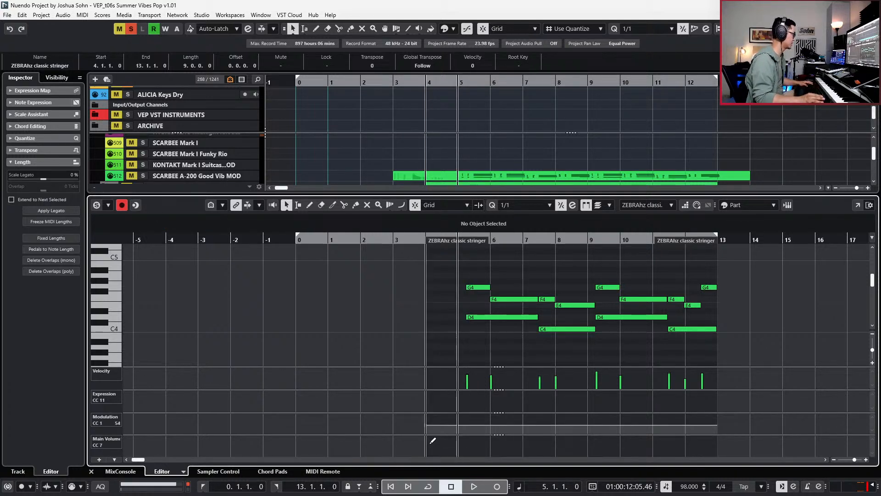
click(428, 441)
key(space)
click(431, 396)
key(space)
drag(426, 397, 426, 407)
key(space)
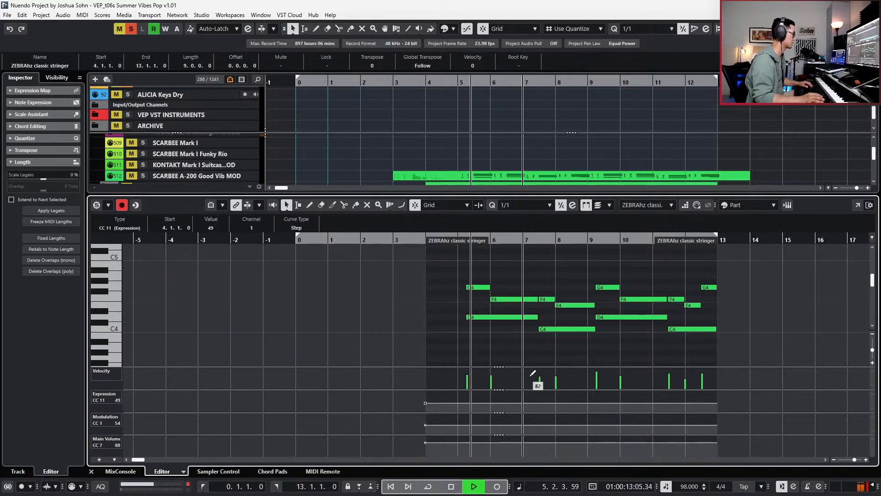
- Lower the velocities of all Classic PolyFunk notes and apply a velocity variance of 25%
key(space)
drag(466, 272, 740, 354)
drag(696, 378, 700, 383)
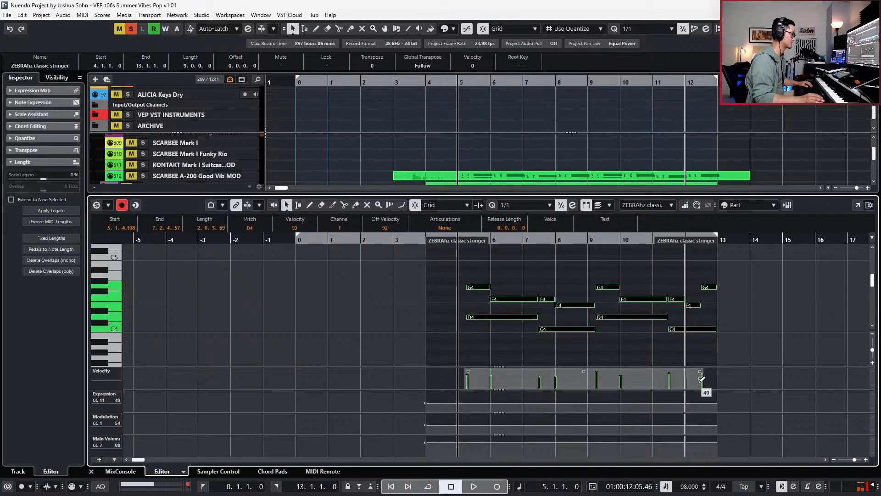
key(v)
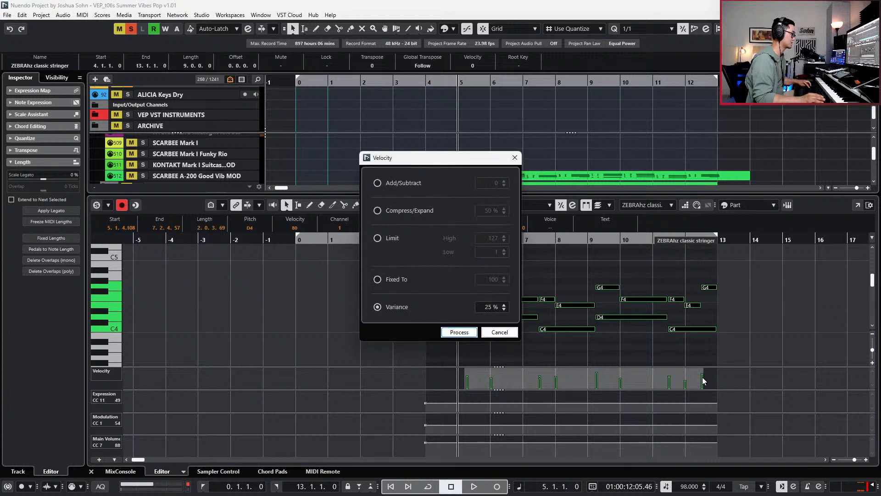
key(Return)
drag(742, 253, 397, 365)
drag(700, 379, 707, 406)
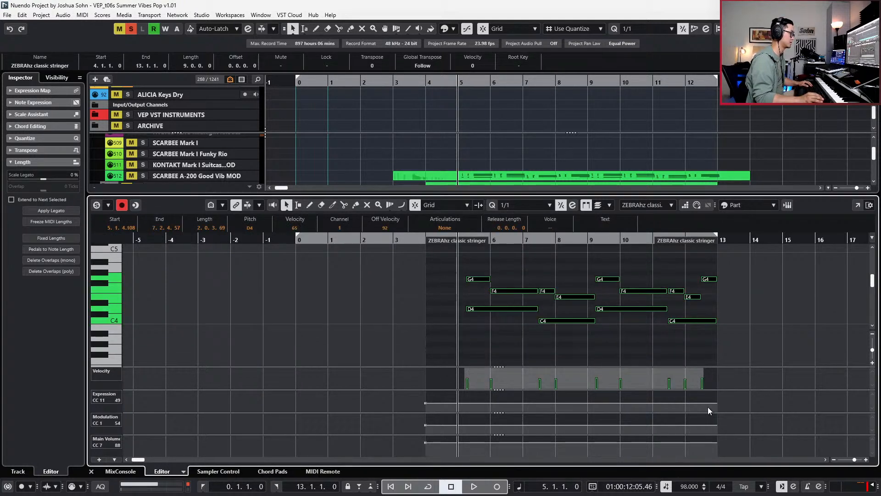
- Audition the softened Classic PolyFunk part, turn off its solo and play the full mix from bar 5
key(space)
key(space)
key(space)
key(space)
key(s)
key(Return)
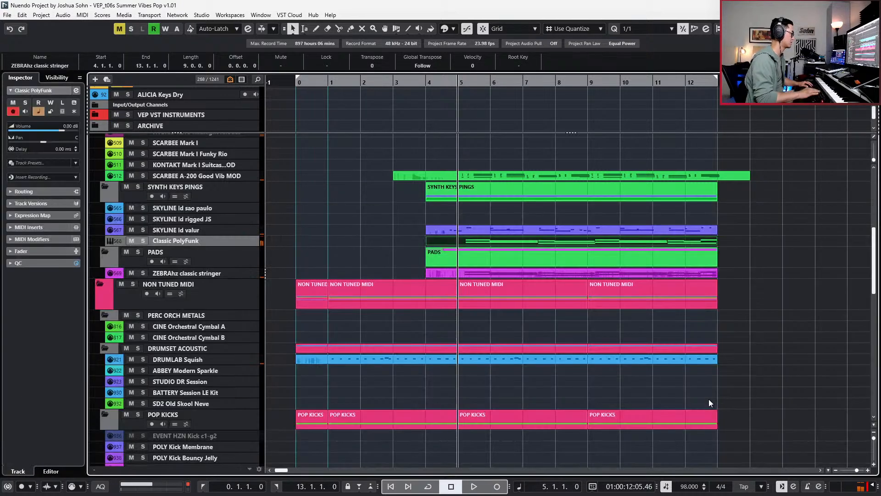
key(space)
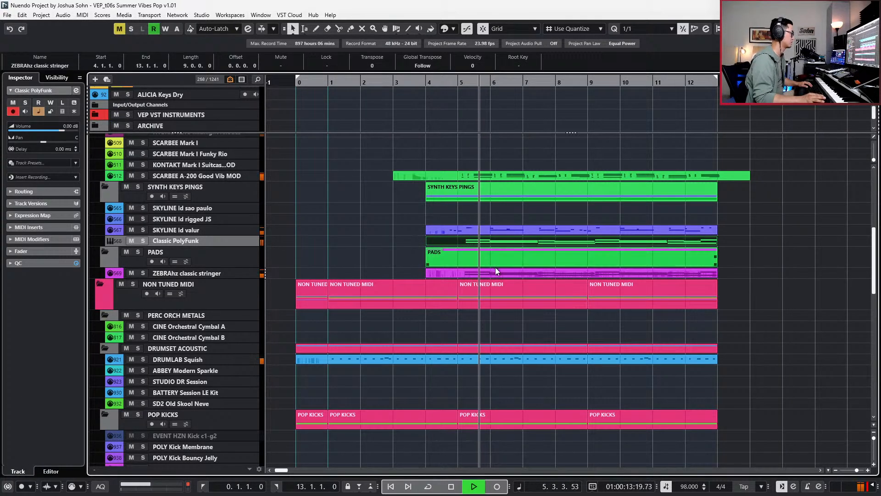
- Lower the Classic PolyFunk part's expression (CC 11) to 24 and its main volume (CC 7) to 64
key(Return)
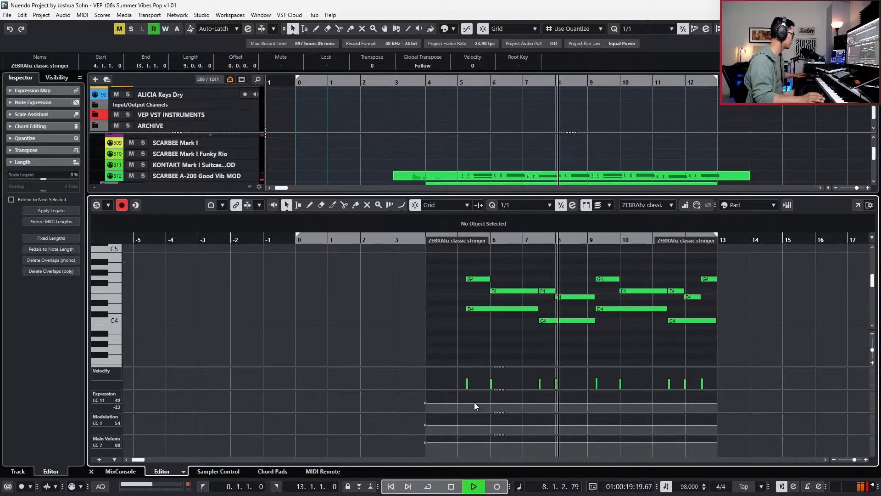
key(space)
drag(425, 406, 426, 412)
key(space)
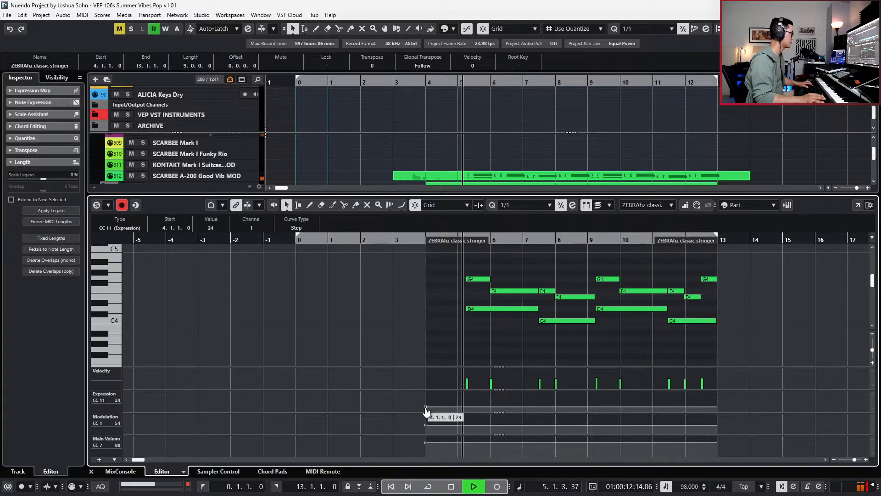
key(space)
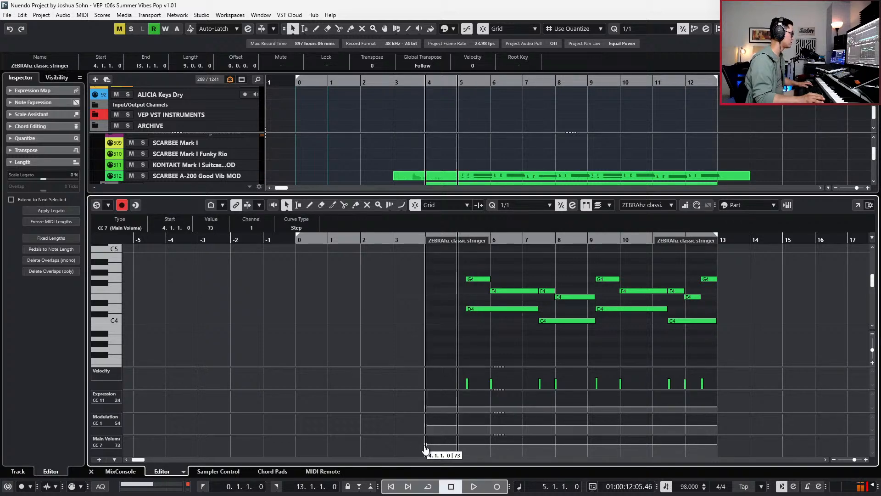
- Cut the Classic PolyFunk channel's highs with a high-band EQ reduction of about 5 dB around 4.3 kHz
key(ctrl+e)
key(e)
key(space)
drag(349, 177, 331, 191)
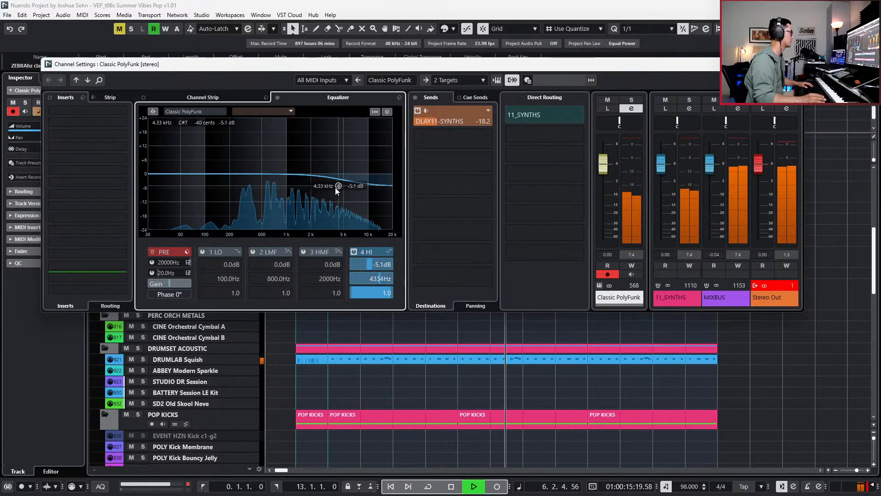
key(space)
key(e)
- Solo the Classic PolyFunk and ZEBRAhz classic stringer tracks and audition them together from bar 5
key(s)
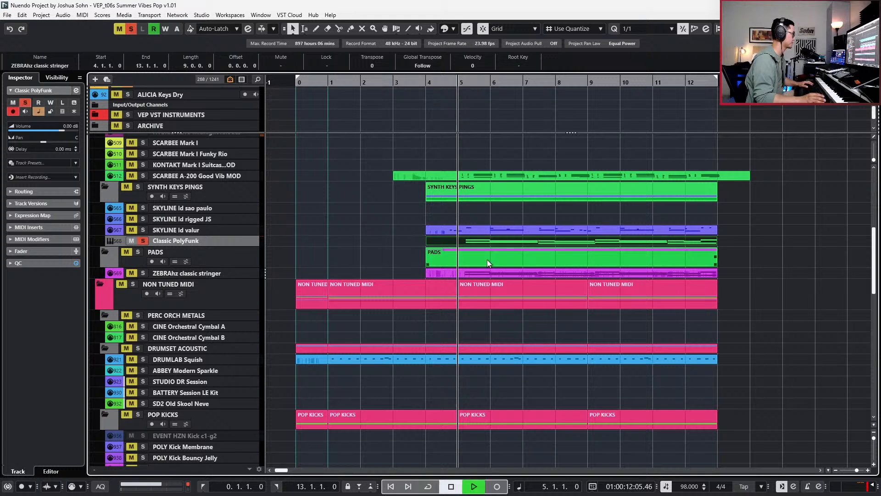
key(space)
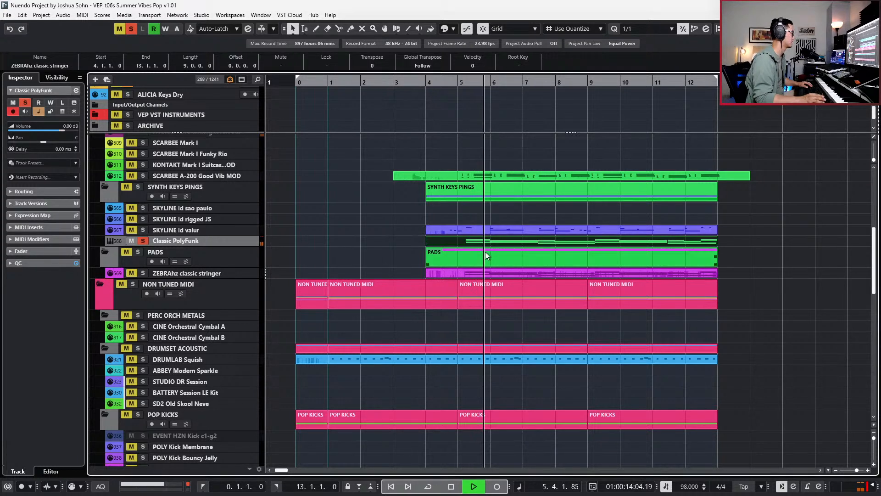
click(484, 274)
key(s)
key(space)
key(space)
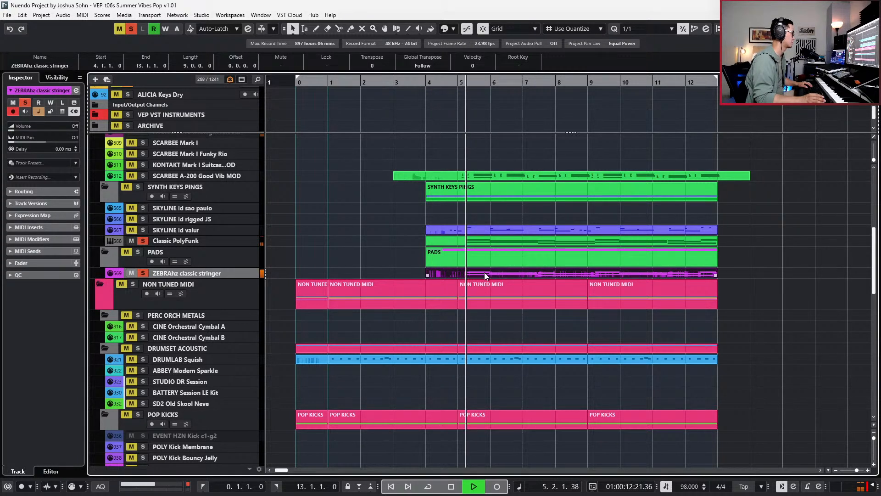
key(space)
- Transpose all Classic PolyFunk notes up one octave and audition them with the soloed ZEBRAhz pad
double_click(471, 255)
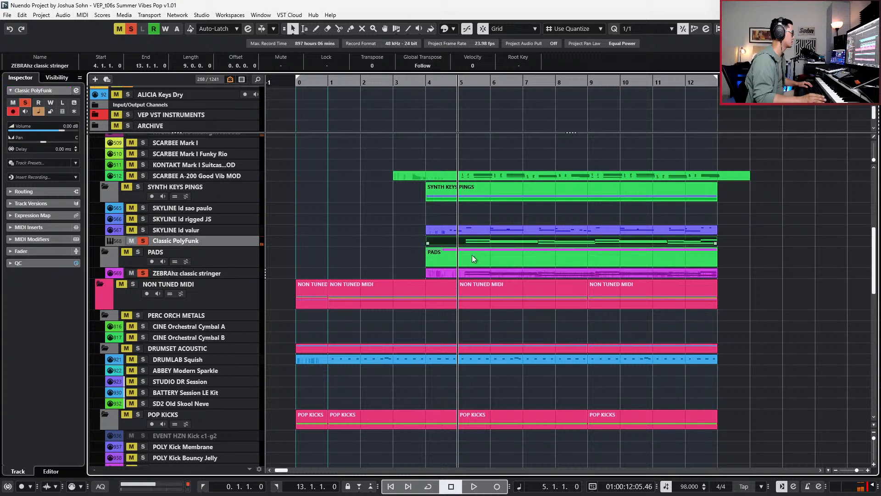
key(ctrl+a)
key(shift+Up)
key(ctrl+e)
key(space)
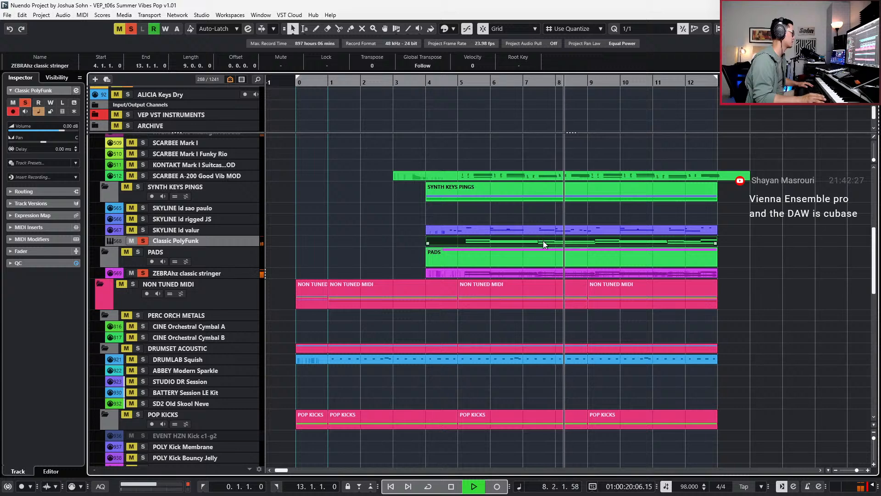
key(space)
- Turn off both solos and record an expression (CC 11) performance over the Classic PolyFunk part from bar 4 to bar 13
key(ctrl+e)
key(s)
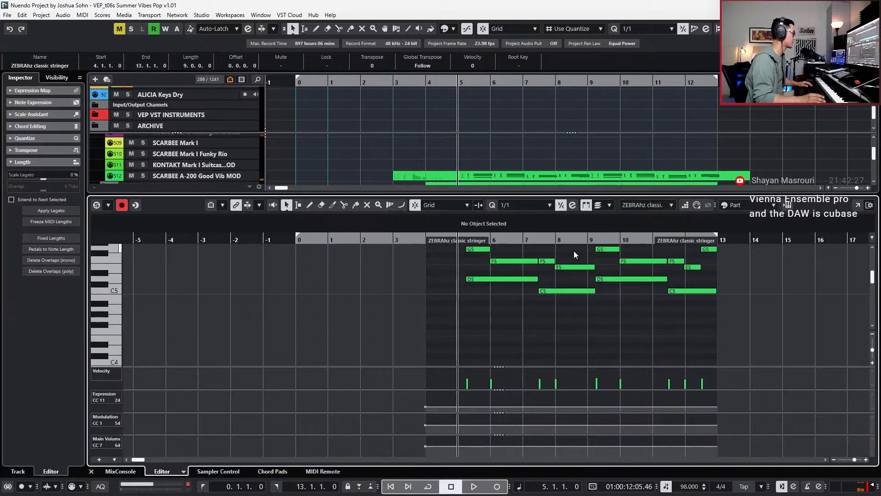
key(space)
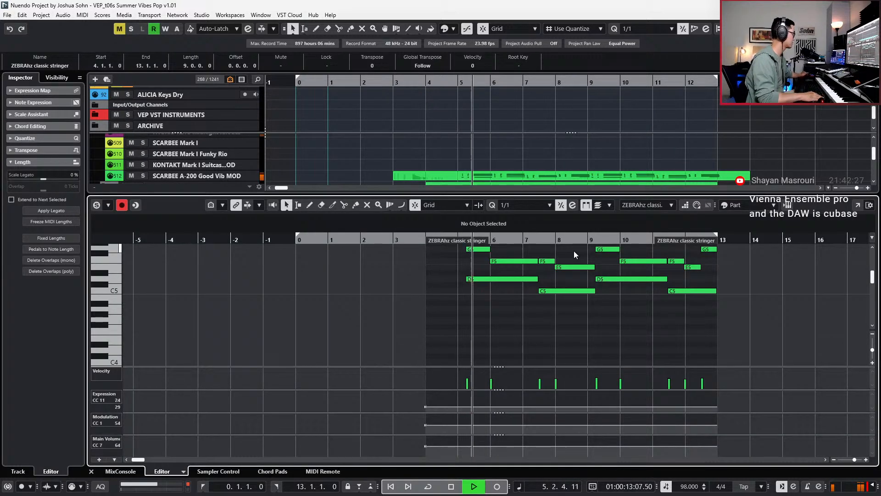
key(KP_Subtract)
key(KP_Subtract)
key(KP_Multiply)
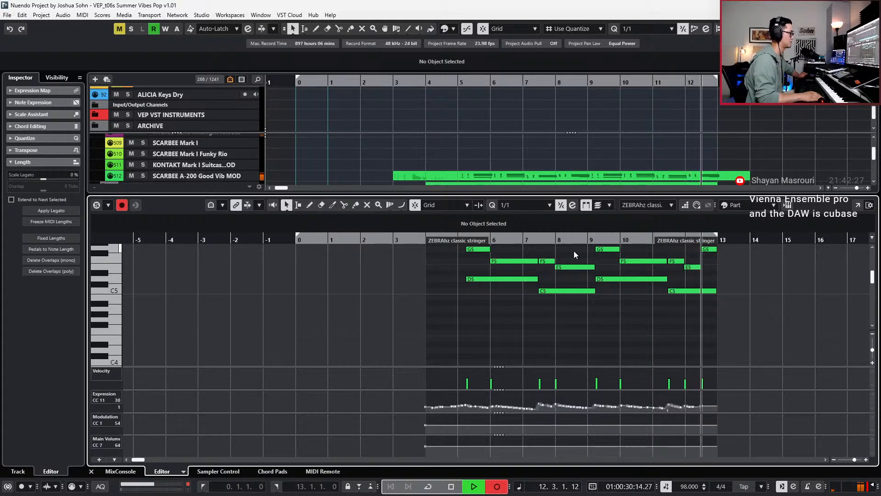
key(space)
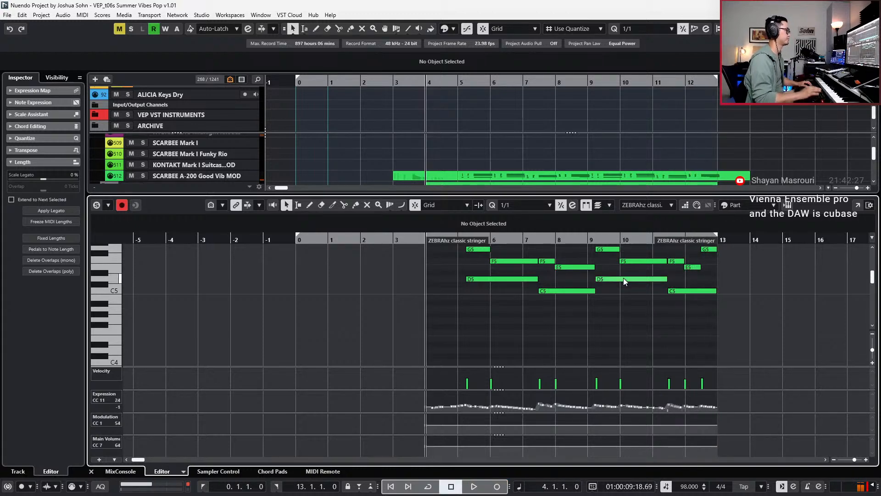
- Audition the arrangement in the project view, reopen the Classic PolyFunk part for editing and move the playhead to bar 7
key(ctrl+e)
ctrl+scroll(734, 221, up, 3)
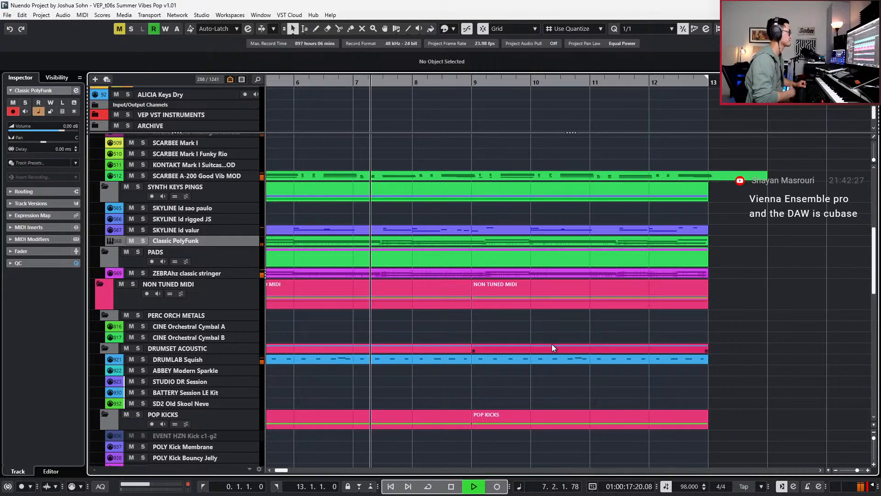
key(space)
double_click(381, 240)
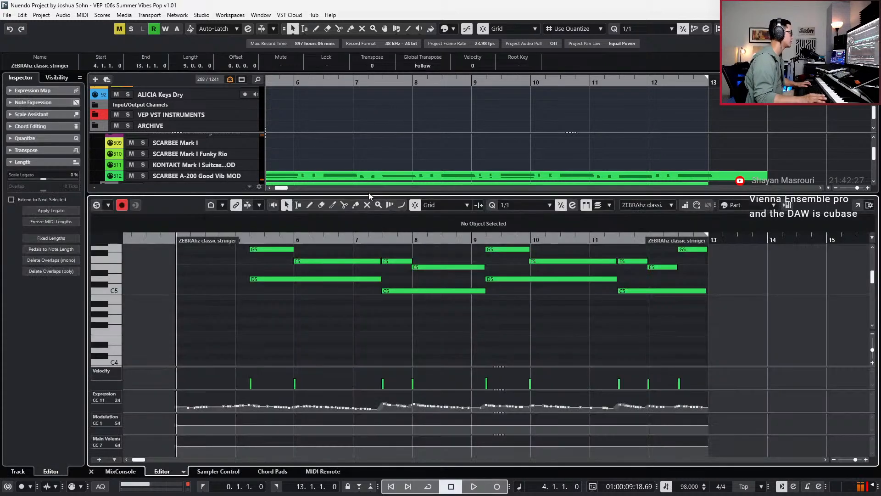
click(334, 78)
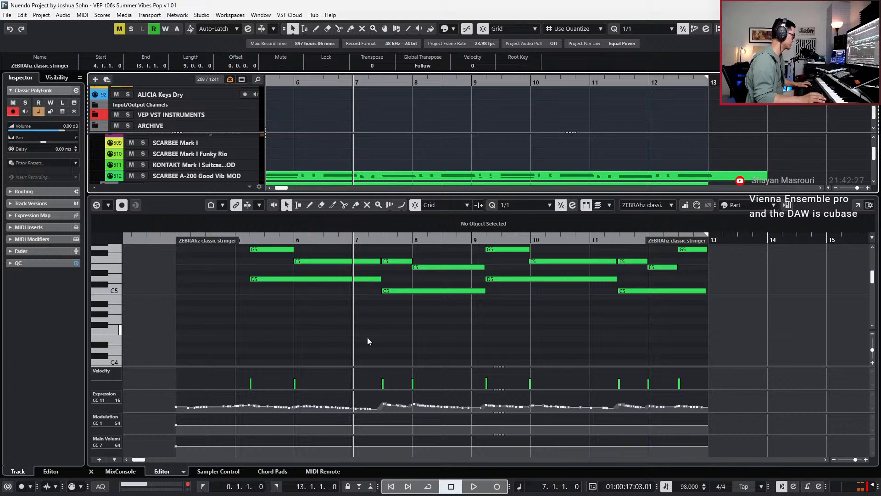
key(KP_Subtract)
key(KP_Subtract)
key(space)
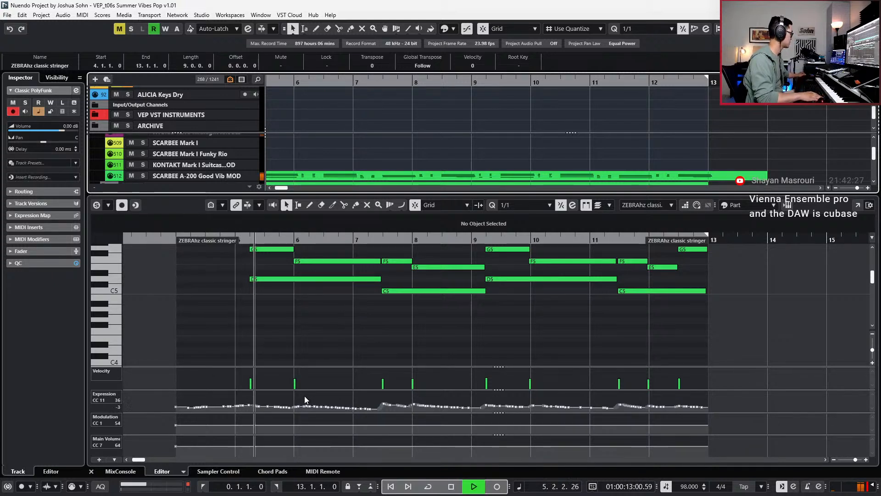
key(KP_Multiply)
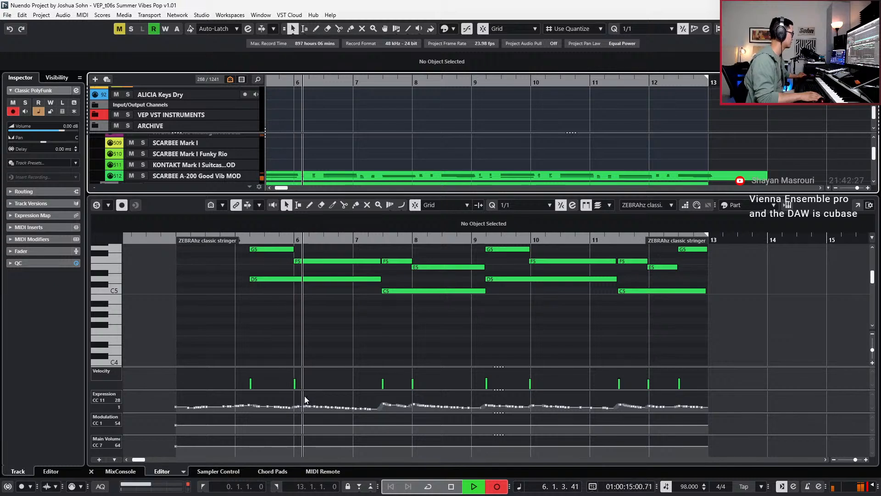
key(space)
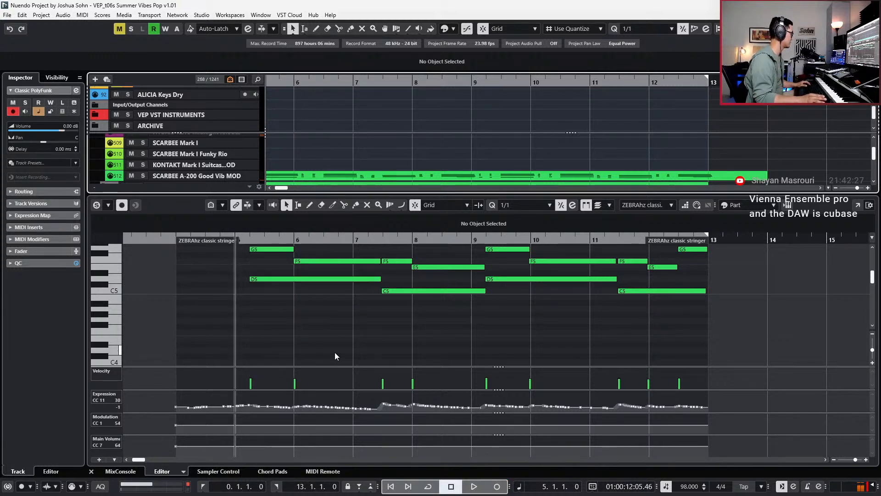
- Play from bar 5, punch in a new expression (CC 11) pass over the Classic PolyFunk part until about bar 8, and close its editor
key(space)
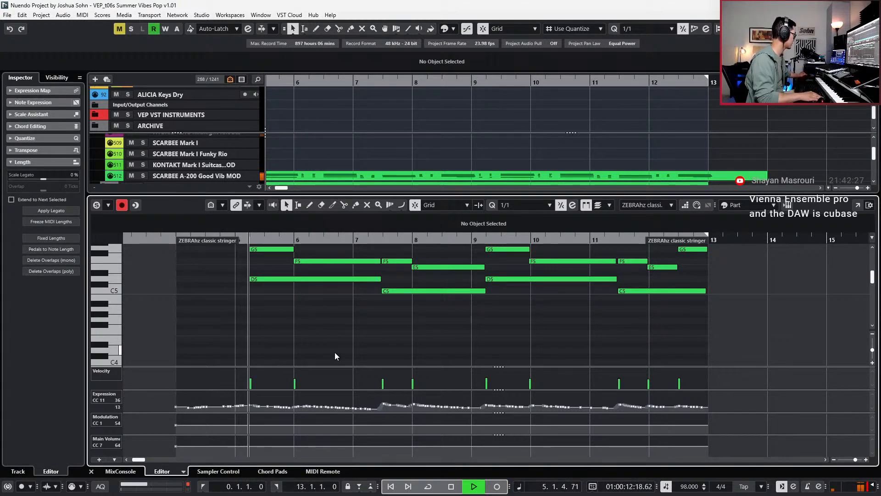
key(KP_Multiply)
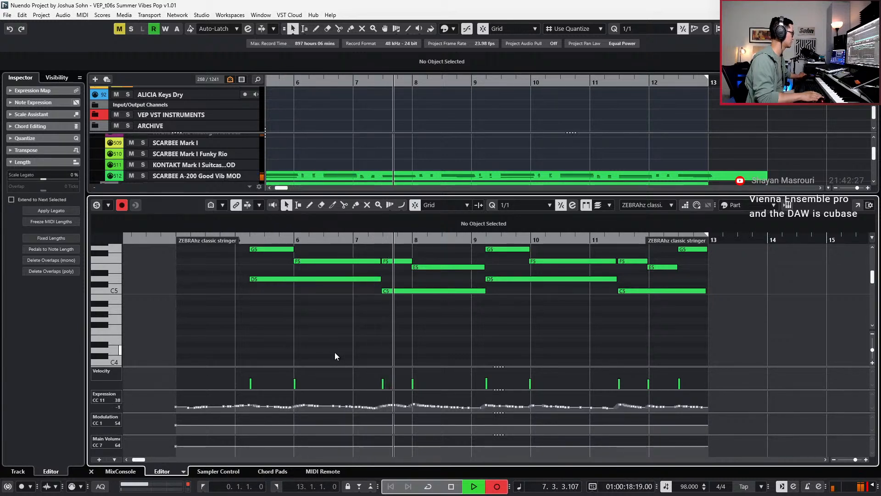
key(KP_Multiply)
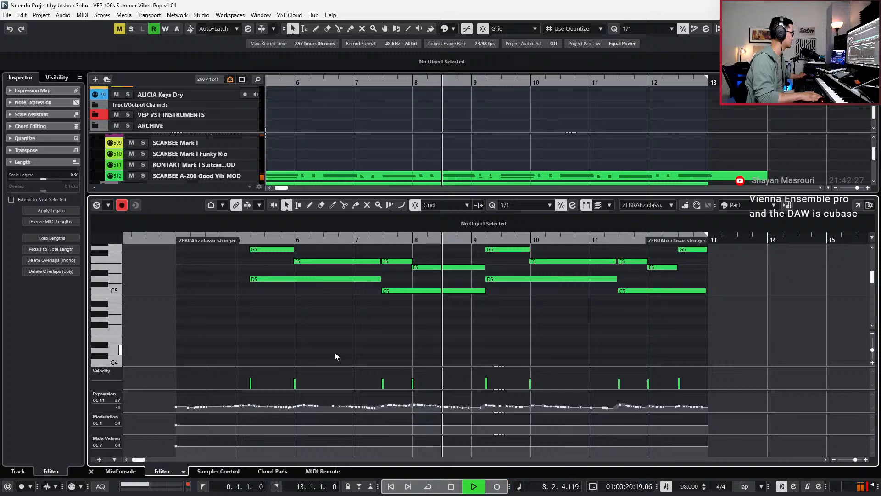
key(ctrl+e)
key(space)
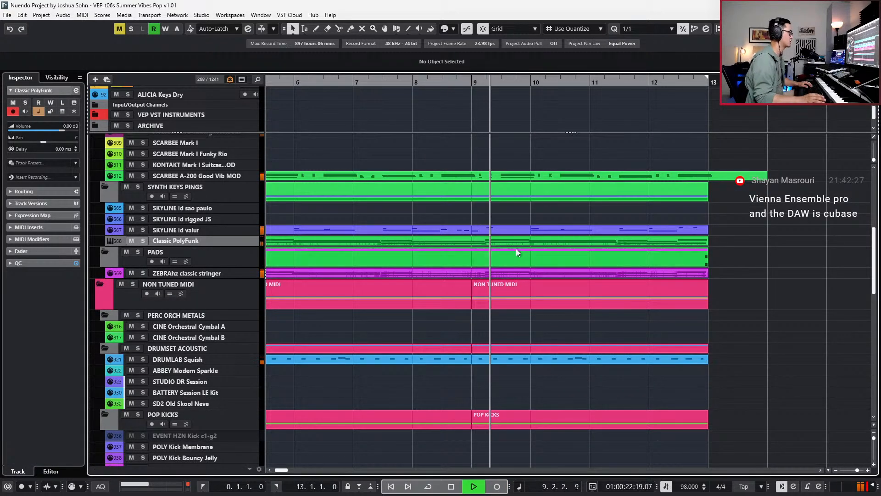
- Reopen the Classic PolyFunk part, play from the C5 note in bar 7 and record a falling main volume (CC 7) curve up to about bar 9
click(493, 242)
key(ctrl+e)
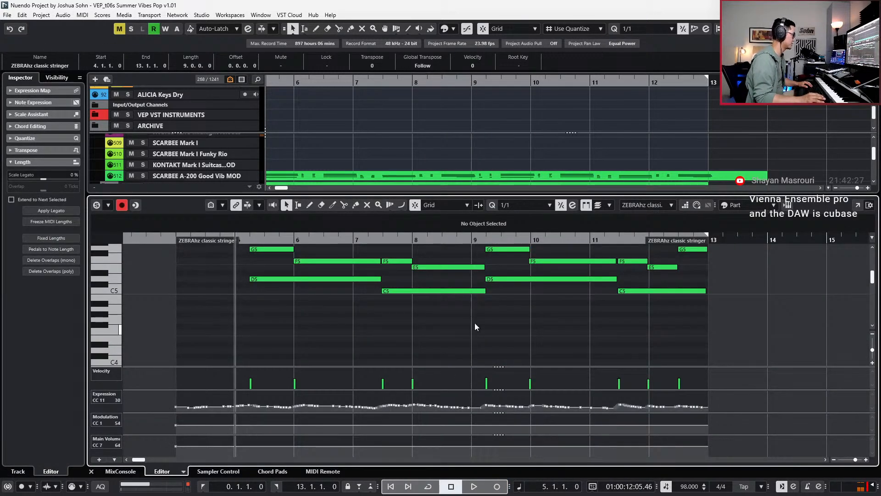
drag(458, 264, 467, 302)
key(space)
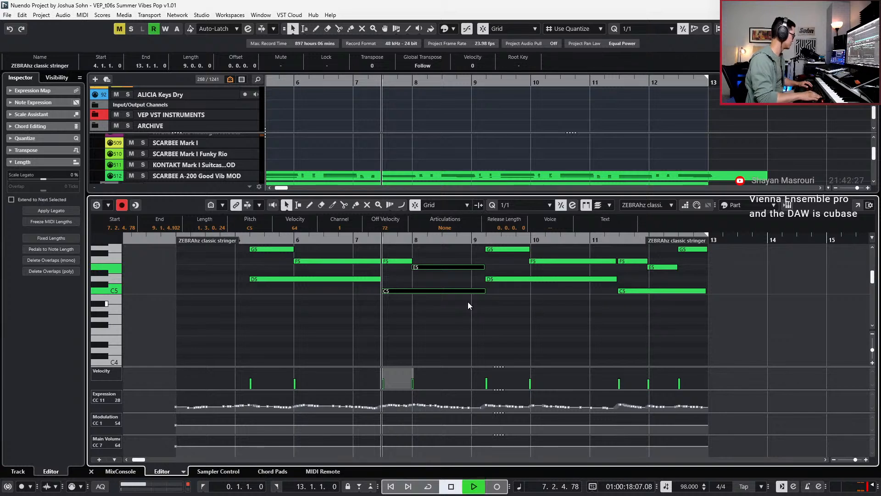
key(KP_Multiply)
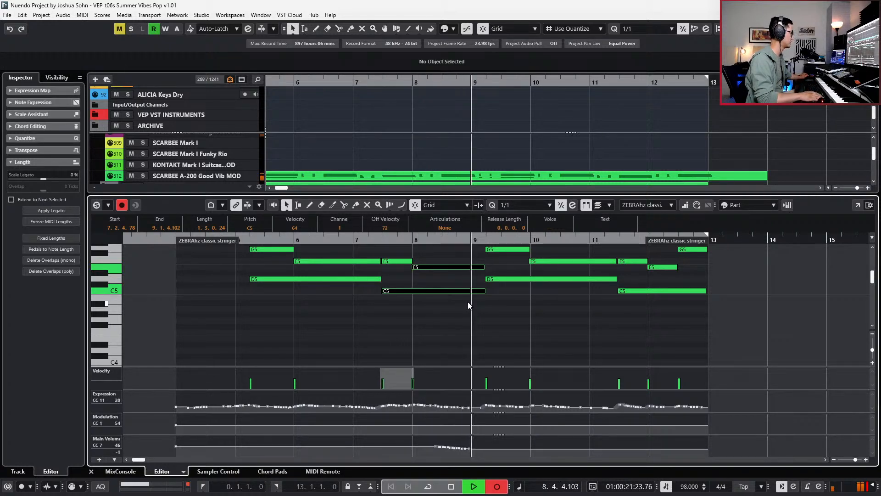
key(KP_Multiply)
key(space)
key(Return)
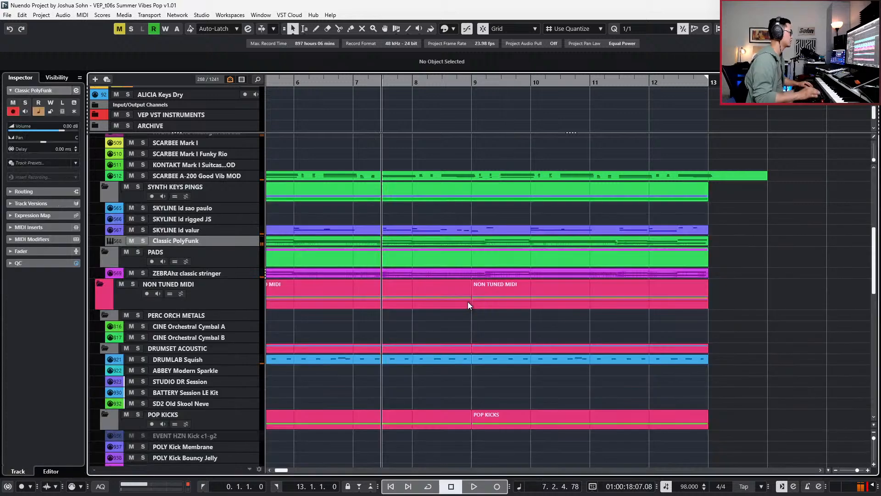
- Open the ZEBRAhz classic stringer part for editing and play it from the C4 note in bar 7
click(475, 273)
key(Return)
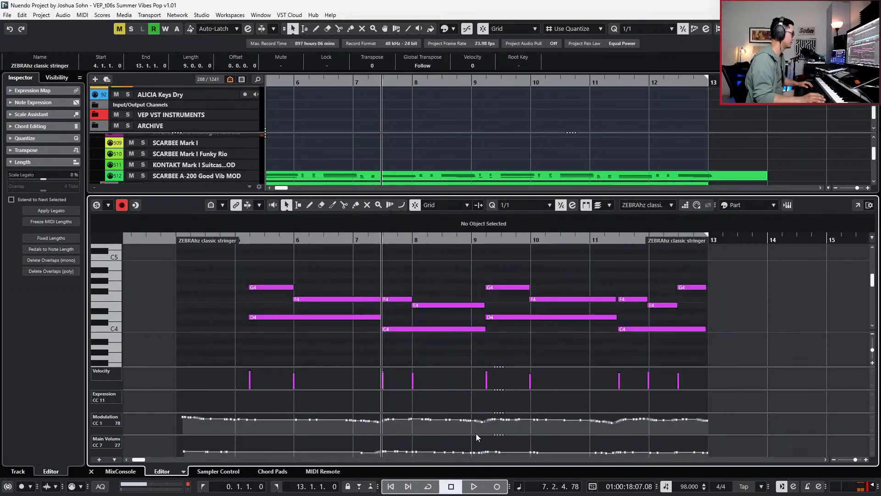
key(space)
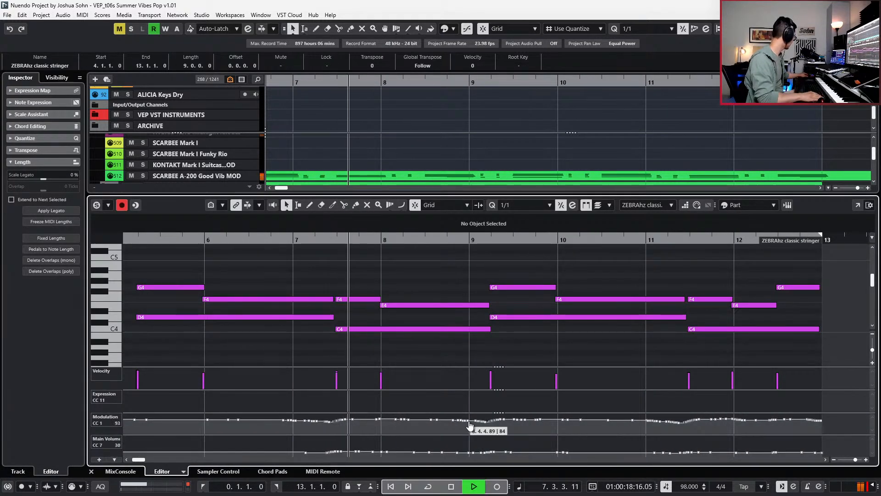
- Record a live controller pass into the ZEBRAhz classic stringer part from bar 7, stop recording and close the key editor
key(KP_Multiply)
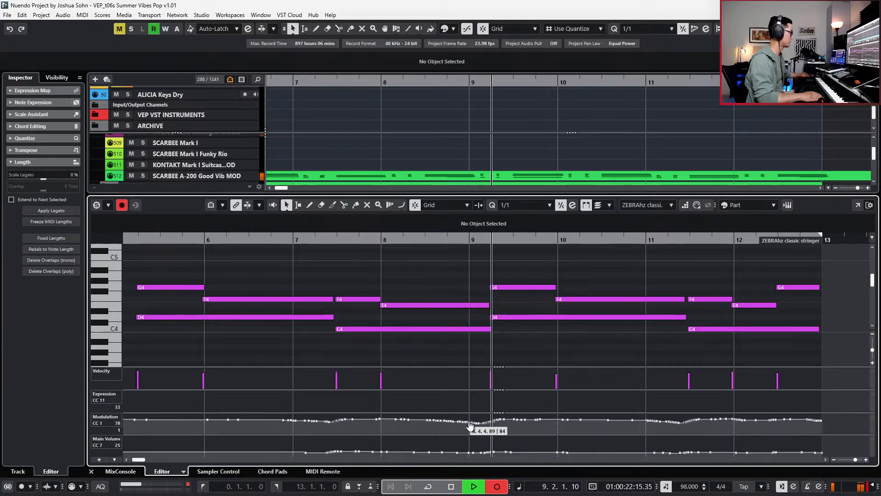
key(space)
drag(476, 298, 483, 329)
key(Return)
scroll(498, 307, down, 5)
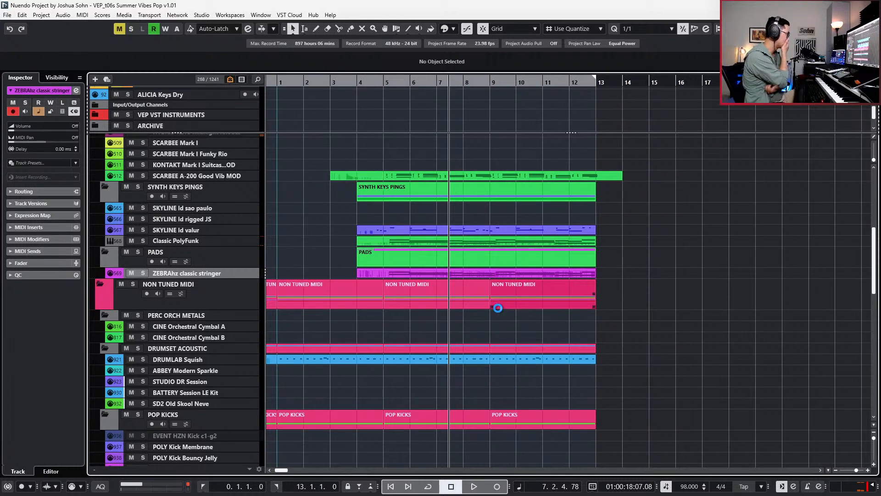
- Solo the ZEBRAhz classic stringer and Classic PolyFunk tracks and place the playhead at bar 5
key(KP_Subtract)
key(KP_Subtract)
key(KP_Subtract)
key(KP_Subtract)
key(KP_Subtract)
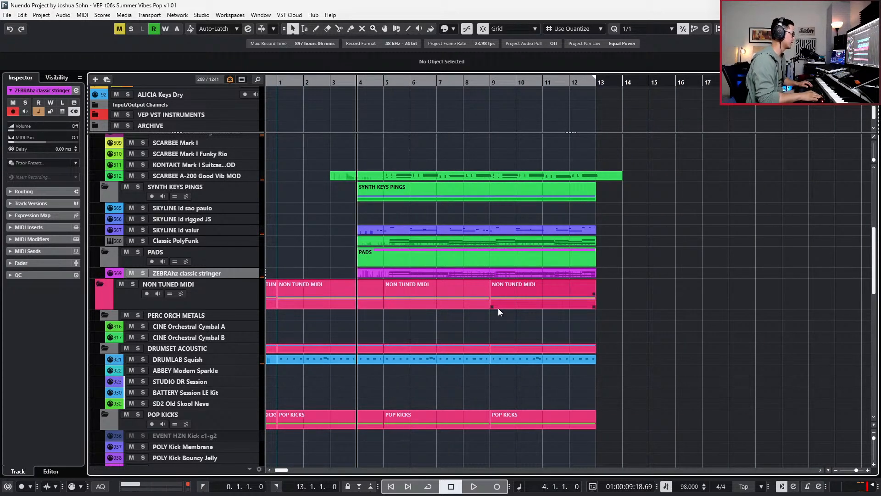
scroll(497, 308, down, 2)
scroll(511, 284, up, 2)
scroll(511, 283, up, 2)
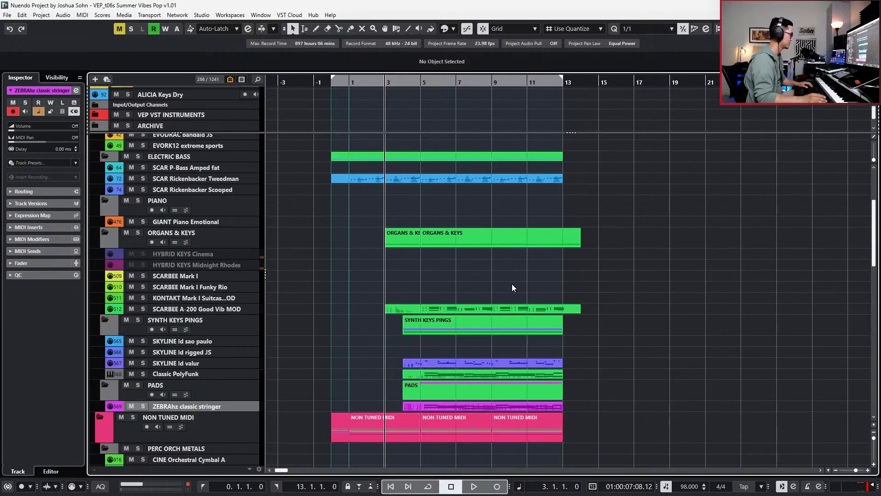
click(505, 407)
shift+click(507, 376)
key(s)
key(KP_Add)
key(KP_Add)
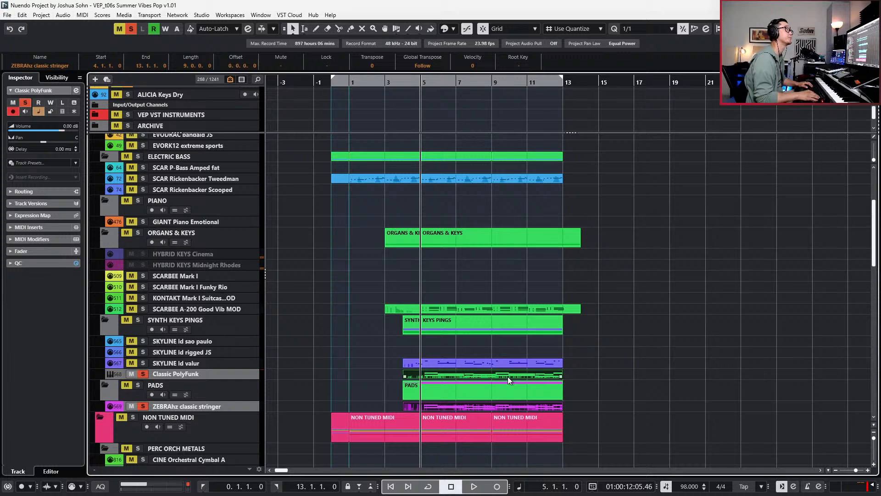
- Audition the two soloed synth tracks from bar 5 and turn their solo off
key(space)
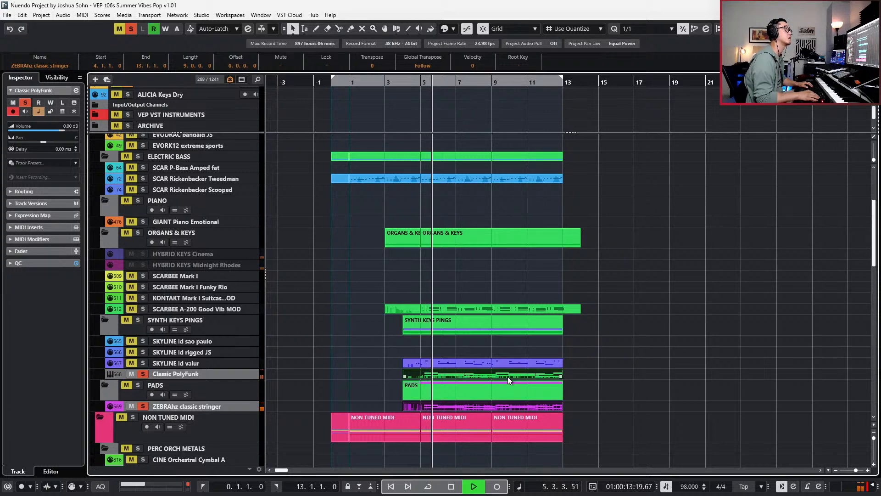
key(space)
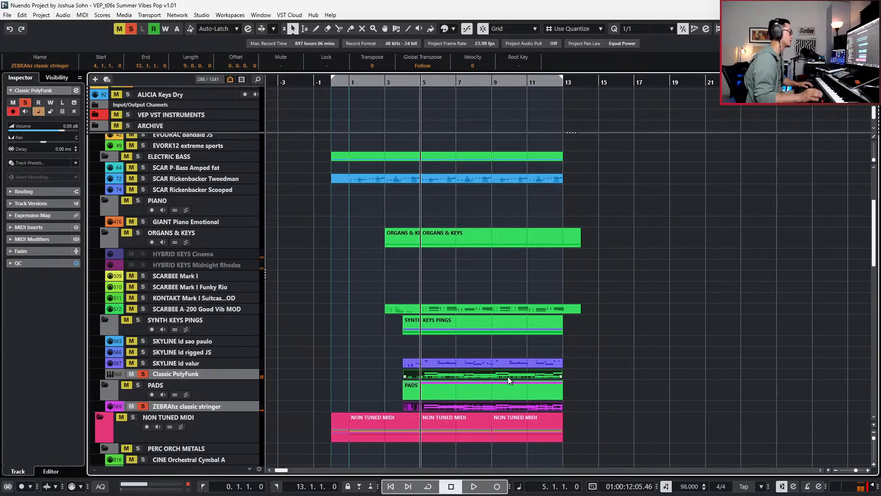
key(e)
key(s)
key(e)
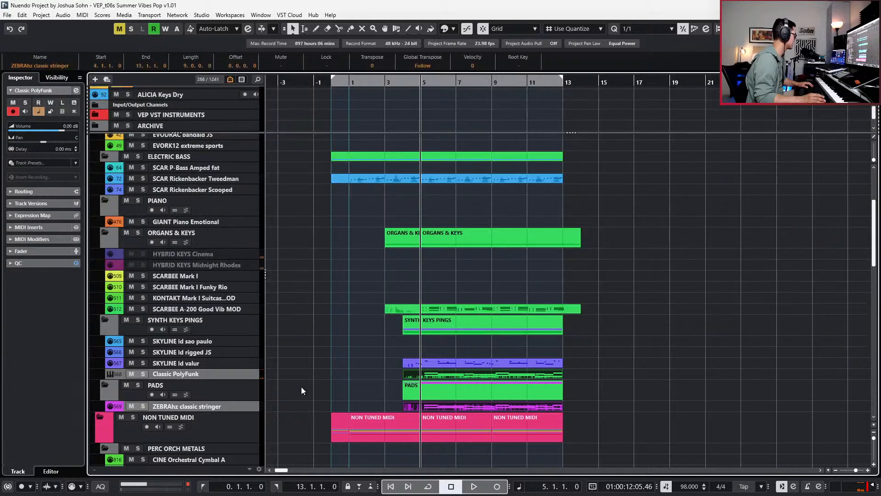
- Set Classic PolyFunk's send to DLAY12-PADS and route its direct output to the 12_PADS group
key(e)
click(477, 120)
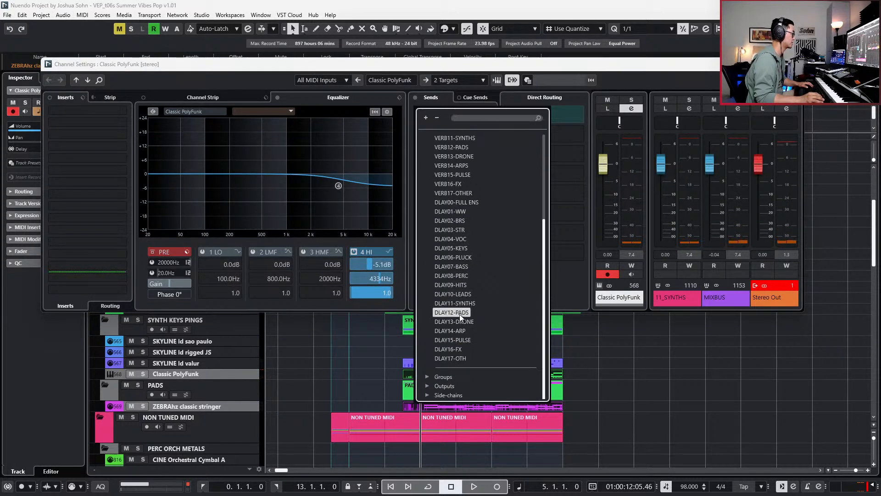
click(458, 313)
click(571, 114)
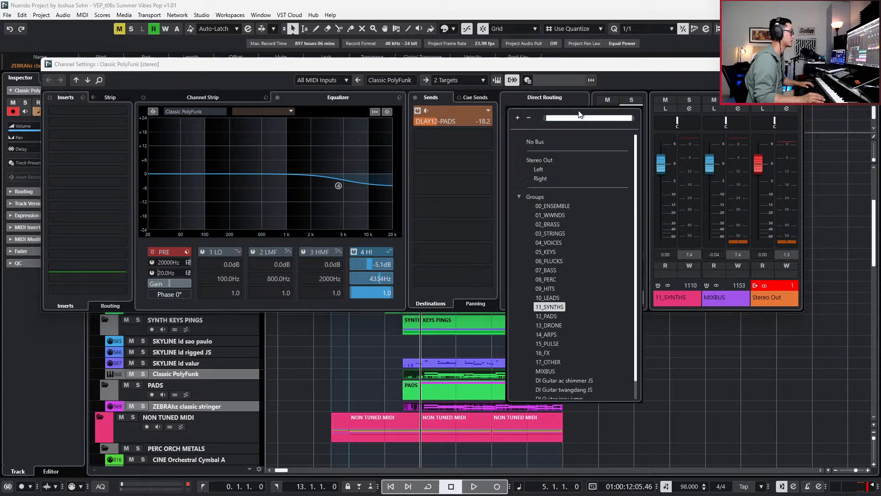
text(ad)
click(547, 178)
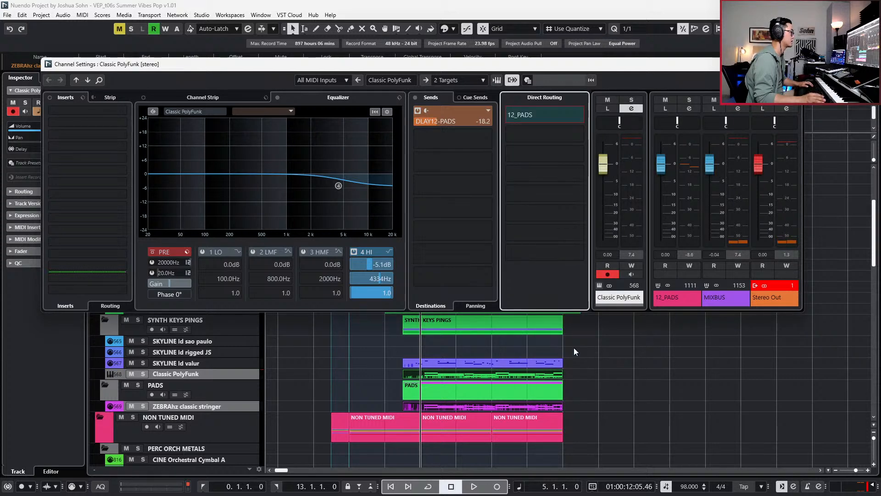
click(794, 64)
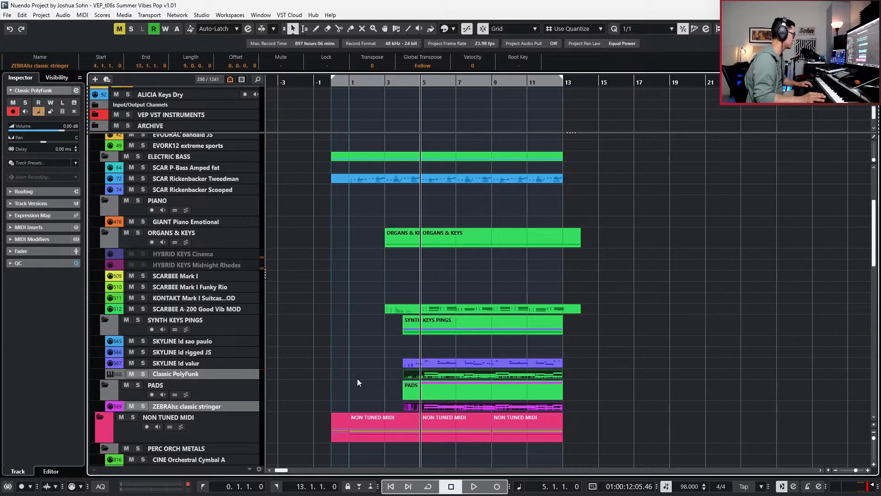
- Move the Classic PolyFunk track into the PADS folder, below ZEBRAhz classic stringer
click(281, 376)
drag(239, 374, 239, 408)
- Go from the ZEBRAhz channel through Synth Pads to the 12_PADS channel settings and add a Compressor in its second insert slot
click(243, 395)
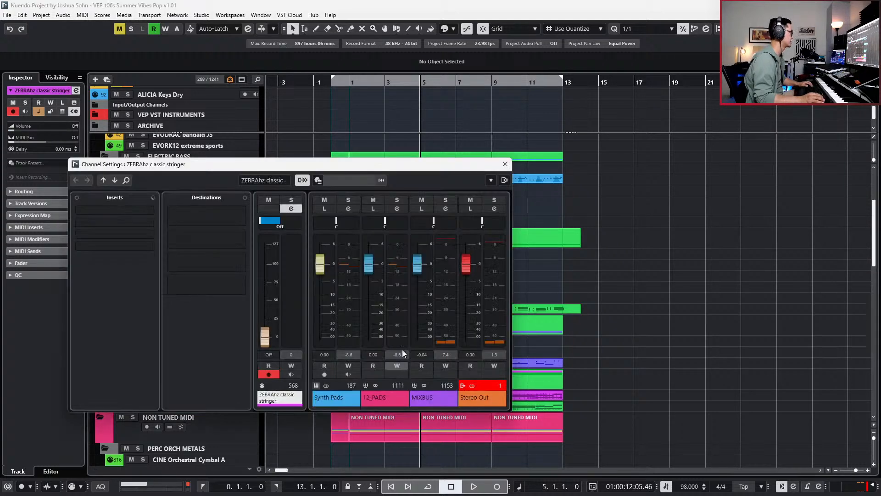
click(340, 399)
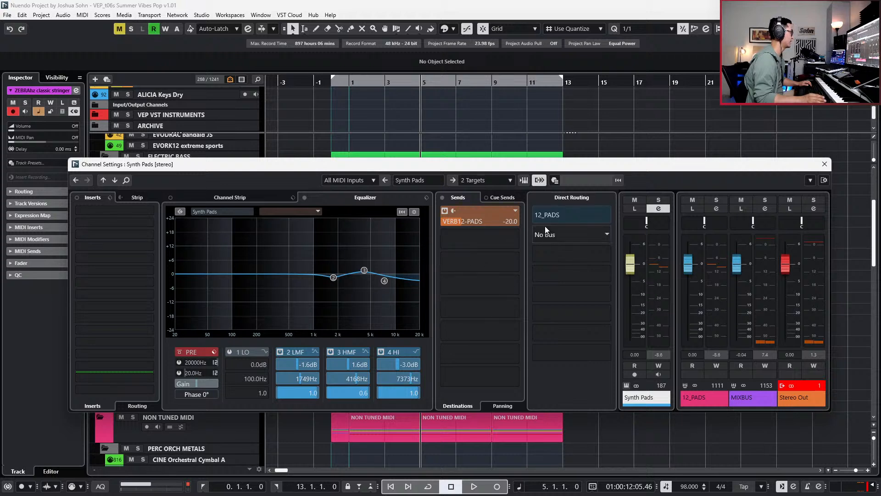
click(565, 214)
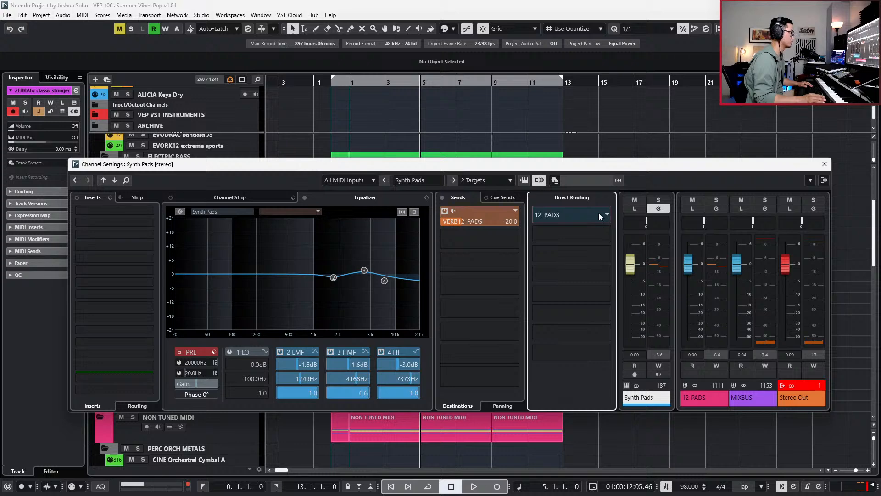
click(702, 403)
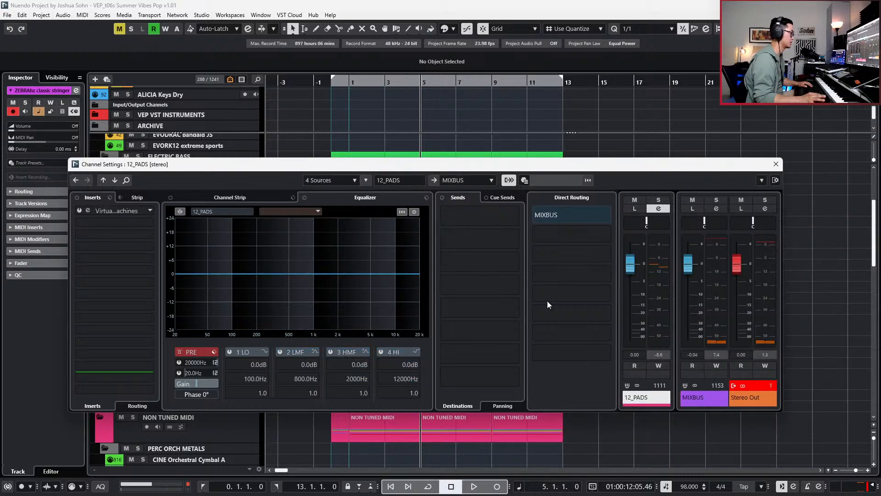
click(129, 221)
text(compr)
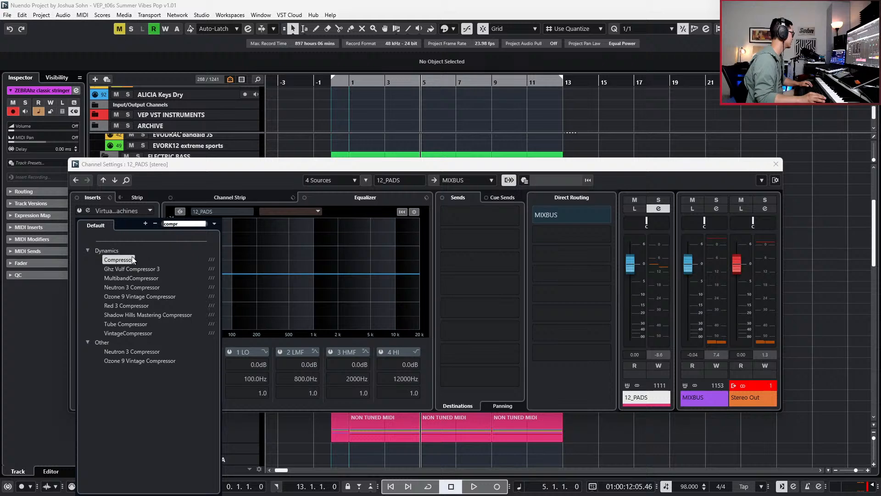
click(131, 260)
- Move the 12_PADS Compressor to the third insert slot and add a StereoEnhancer with 146 % width in the second
click(139, 235)
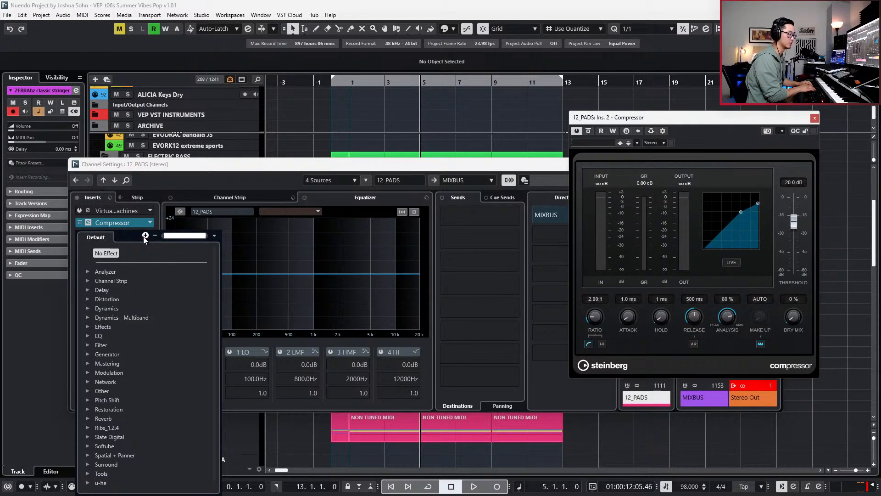
click(131, 214)
drag(129, 225, 128, 235)
click(127, 222)
text(stereo)
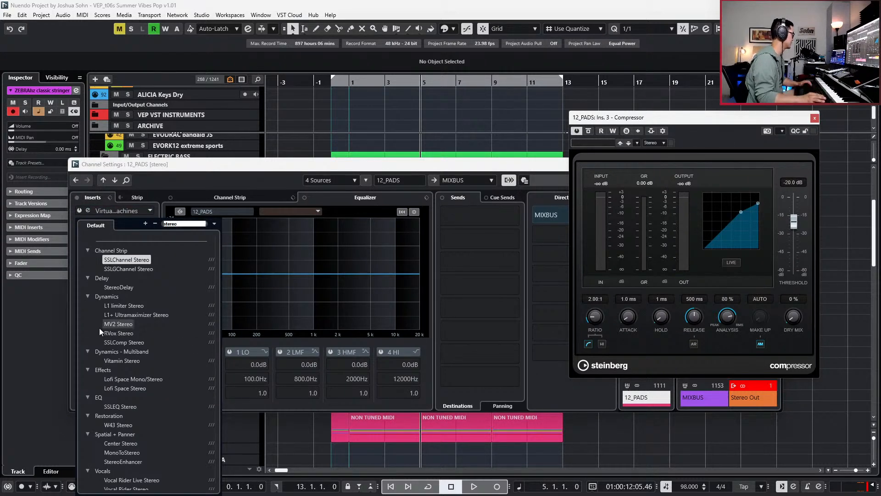
click(123, 461)
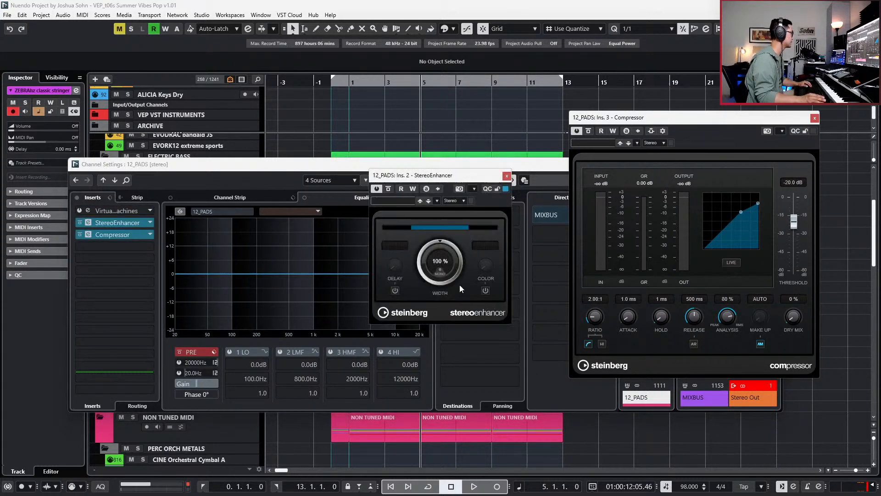
drag(442, 259, 447, 241)
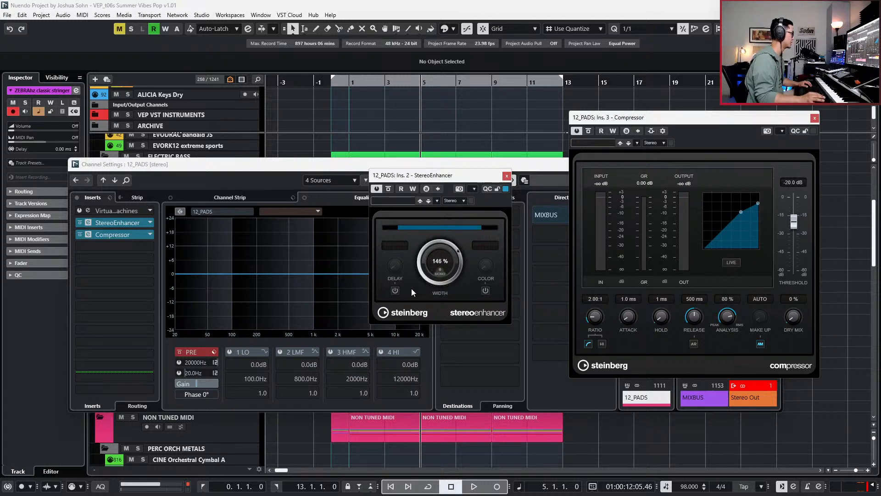
- Play the soloed pads and equalize 12_PADS with a 112 Hz low cut and a low band of -5.3 dB at 83.2 Hz
key(s)
key(space)
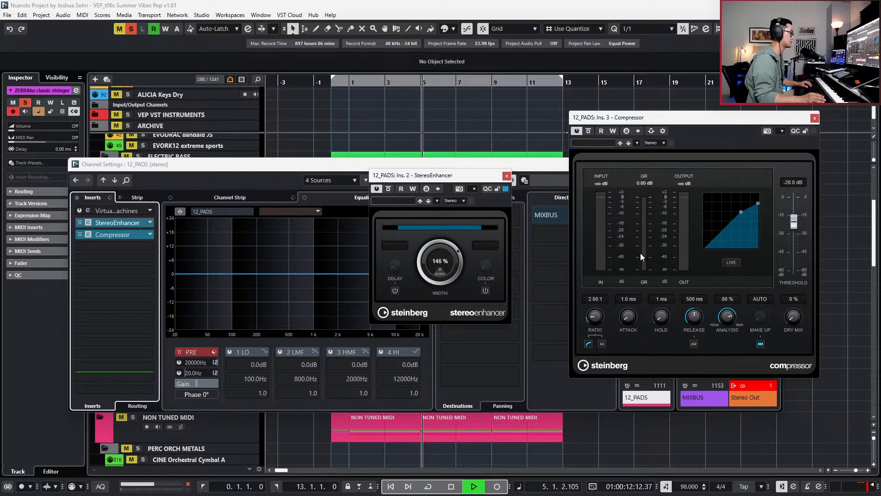
key(space)
key(space)
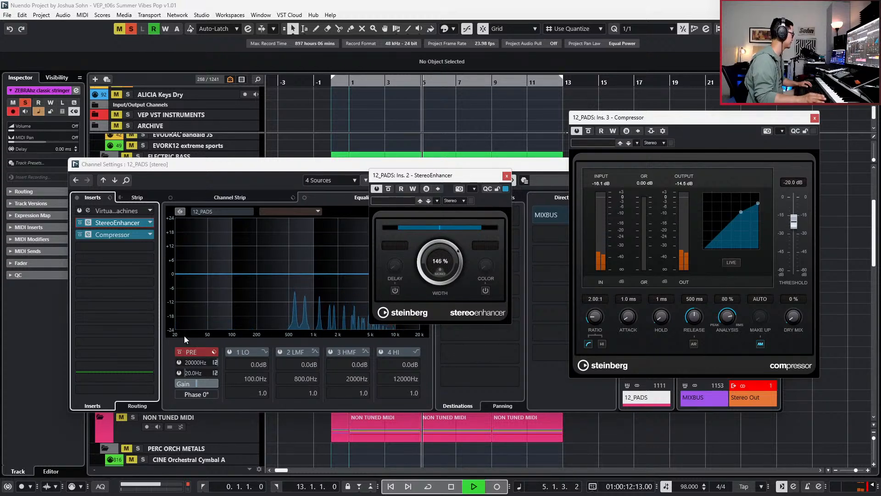
click(225, 285)
drag(224, 285, 225, 286)
click(179, 373)
click(195, 372)
drag(273, 363, 284, 360)
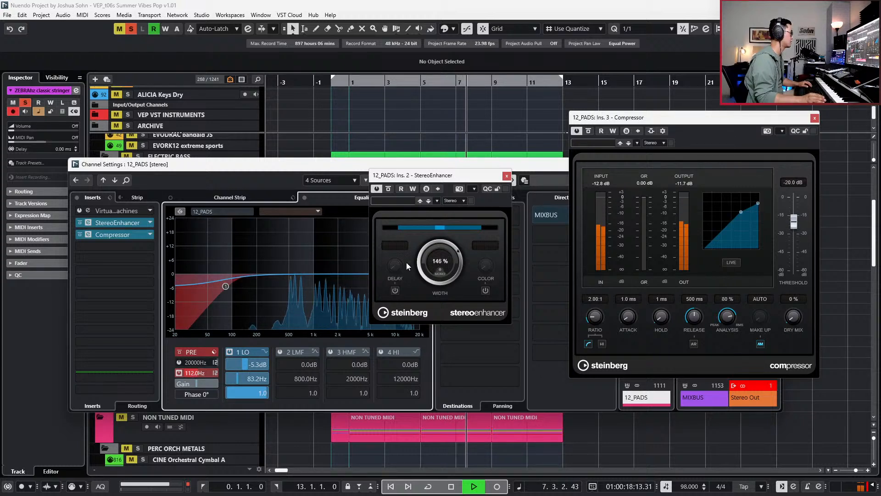
- Compare the pads with the StereoEnhancer bypassed and active, stop playback and close the plug-in window
click(391, 188)
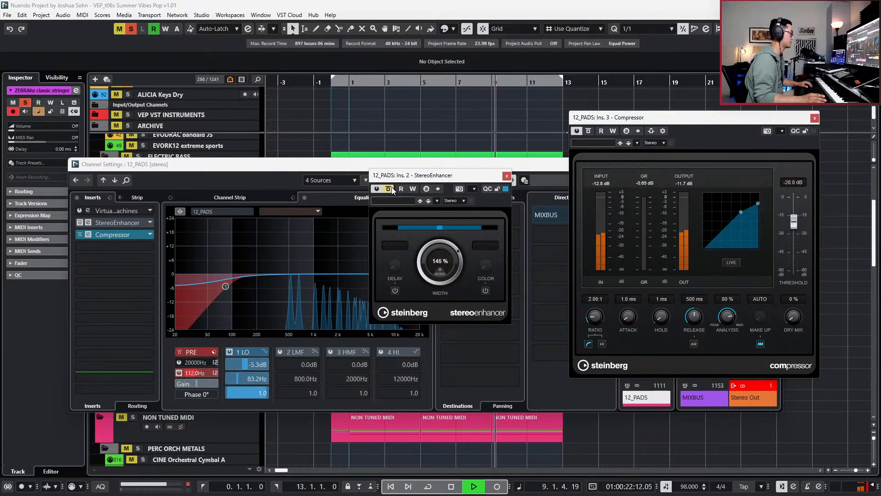
click(390, 189)
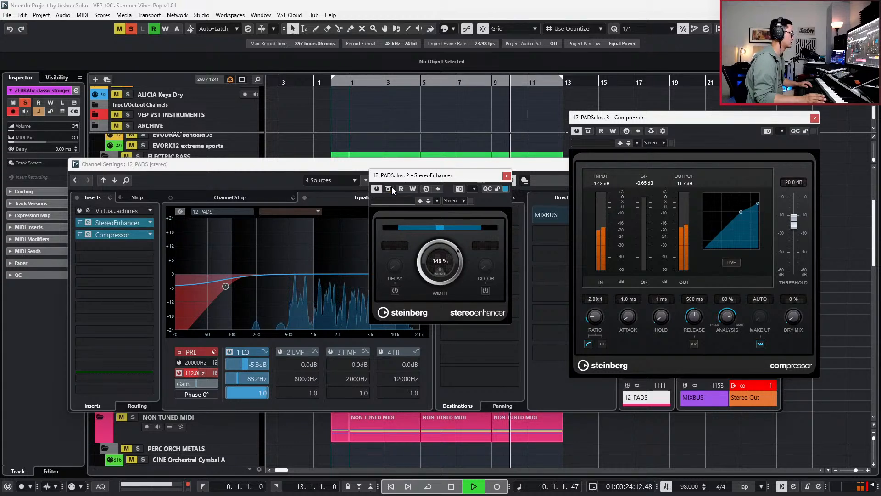
key(space)
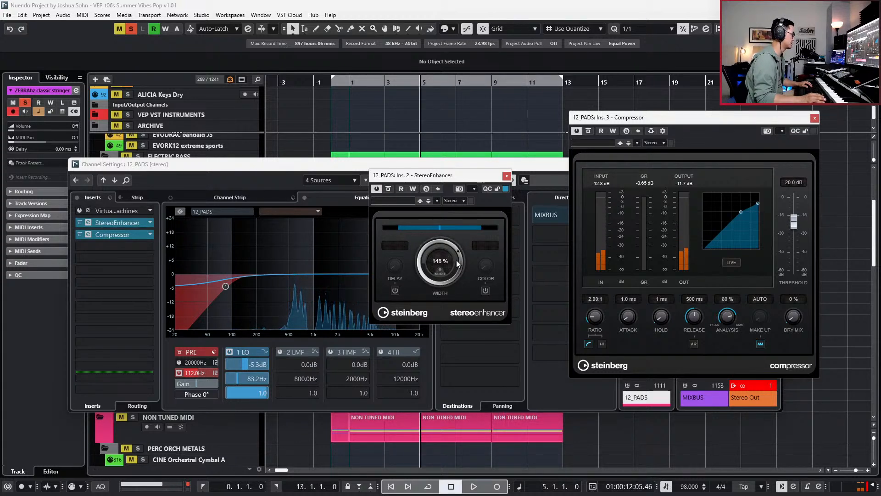
click(507, 176)
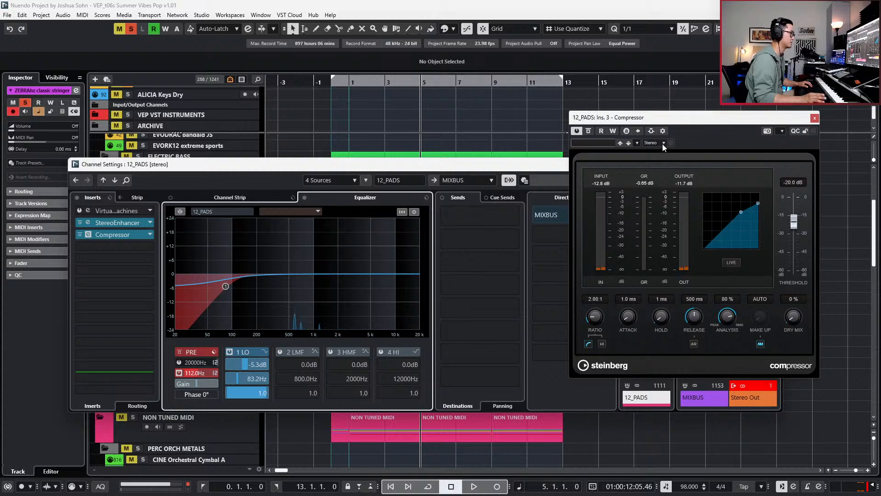
- Activate the side-chain on the 12_PADS Compressor, turn off automatic make-up gain and close the plug-in and channel windows
click(654, 130)
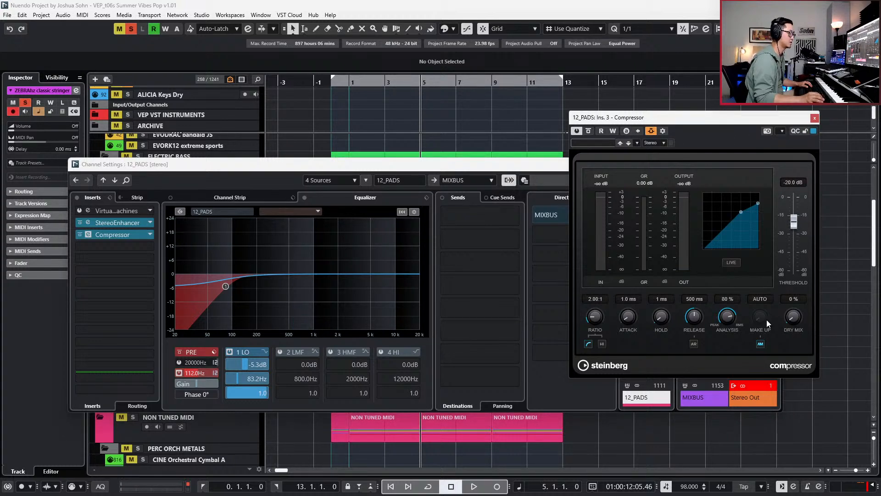
click(759, 341)
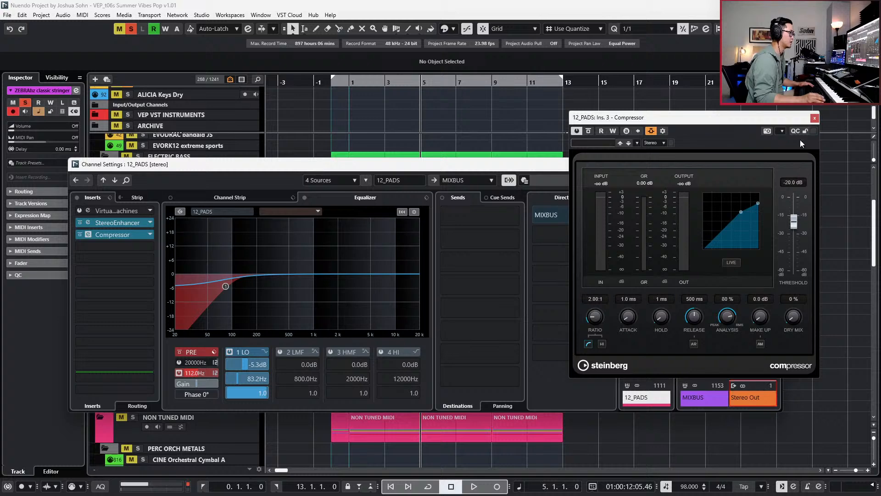
click(815, 118)
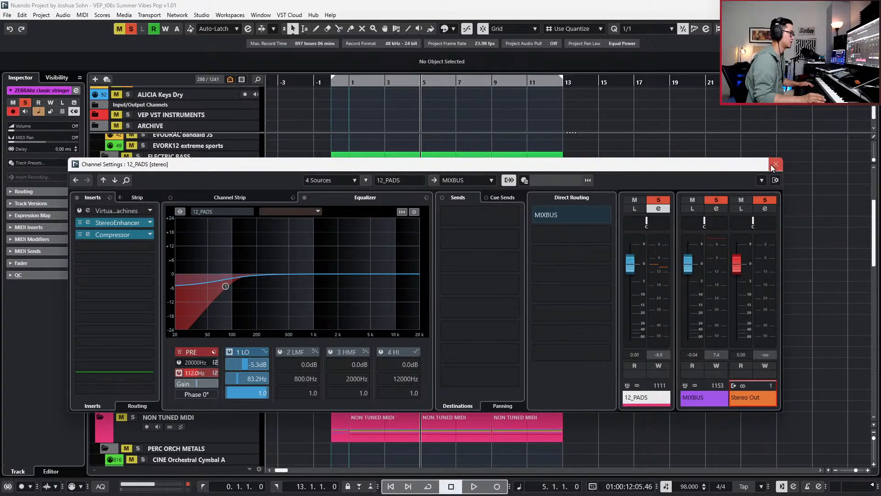
click(768, 164)
- Select the POLY Kick Stubble and POLY Snare Street Snaps parts and move the cursor to bar 1
scroll(635, 339, down, 2)
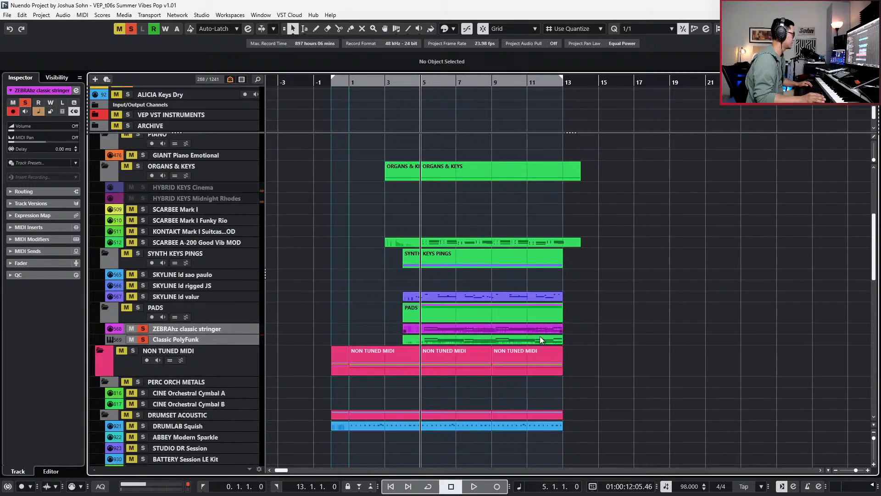
scroll(528, 333, down, 5)
click(511, 425)
scroll(512, 431, down, 3)
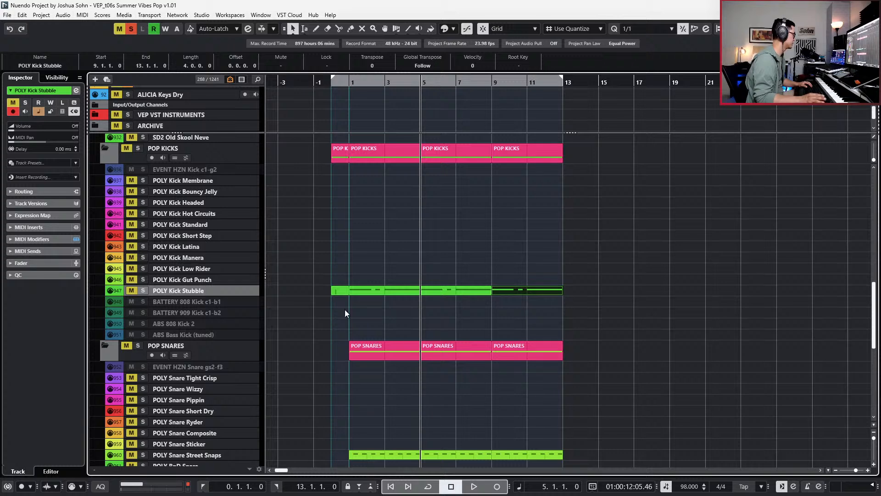
drag(351, 273, 568, 323)
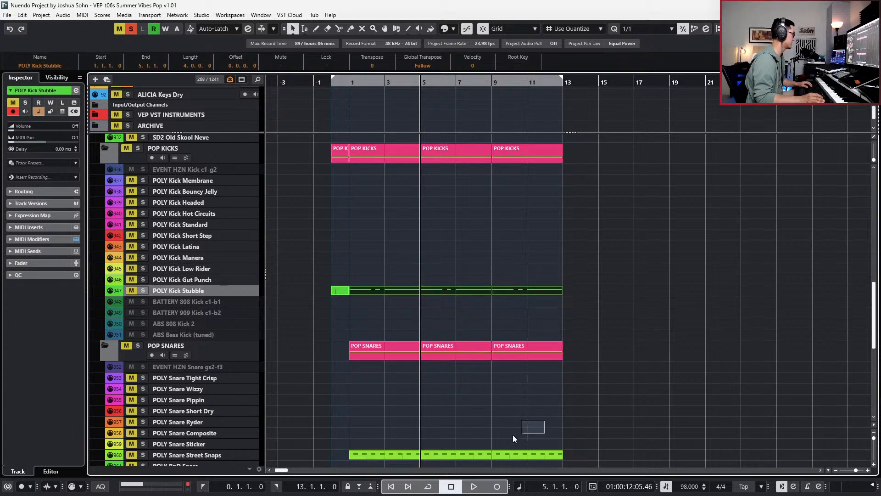
drag(512, 438, 394, 454)
scroll(437, 390, down, 4)
key(Home)
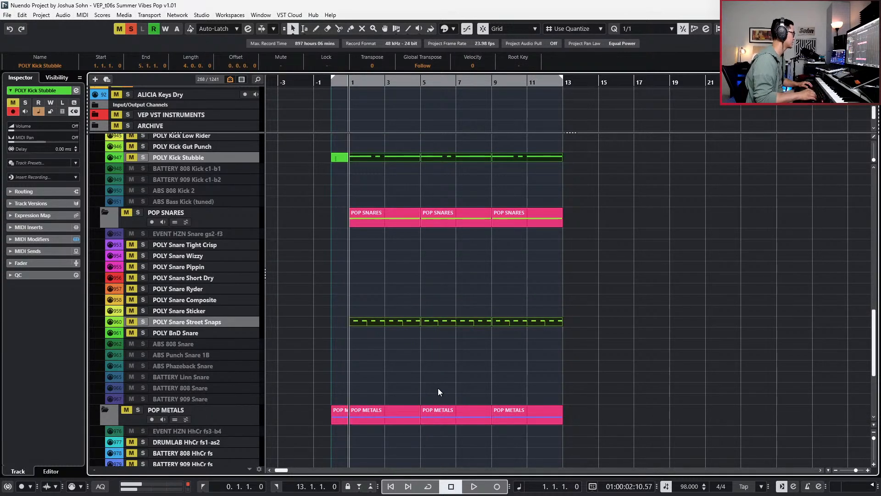
scroll(444, 349, up, 2)
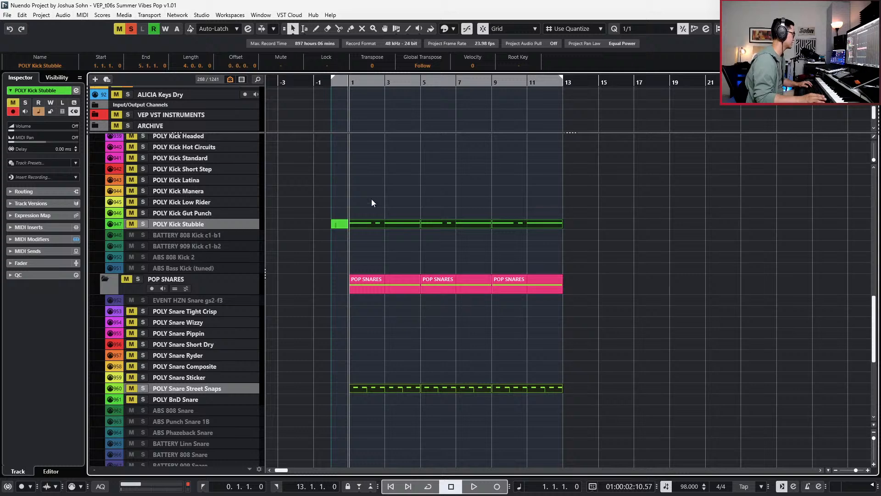
- Clear the solos, add an active send from Pop Kicks to the 12_PADS Ins. 3 Compressor side-chain and close the channel settings
click(201, 233)
key(e)
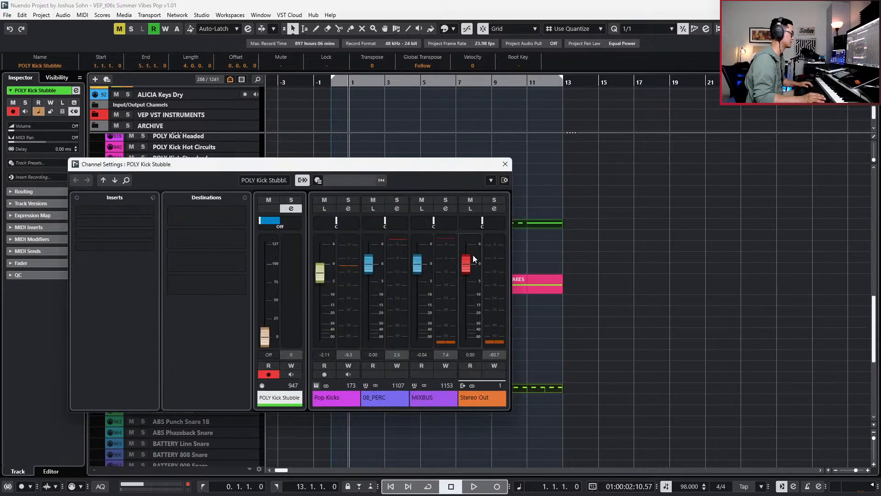
click(336, 396)
click(497, 236)
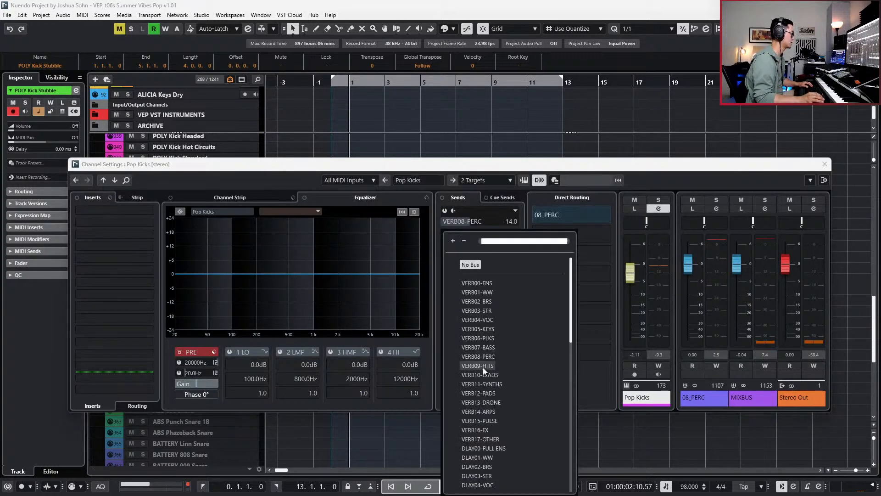
scroll(476, 468, down, 12)
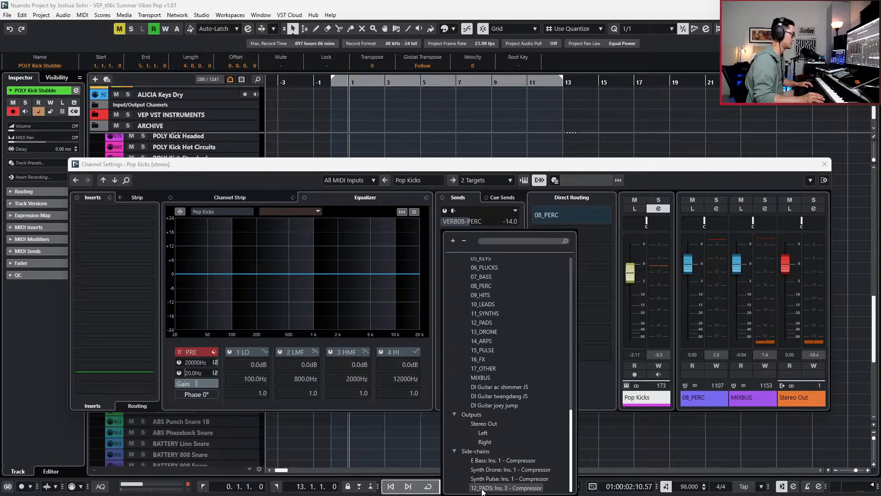
click(481, 487)
click(449, 233)
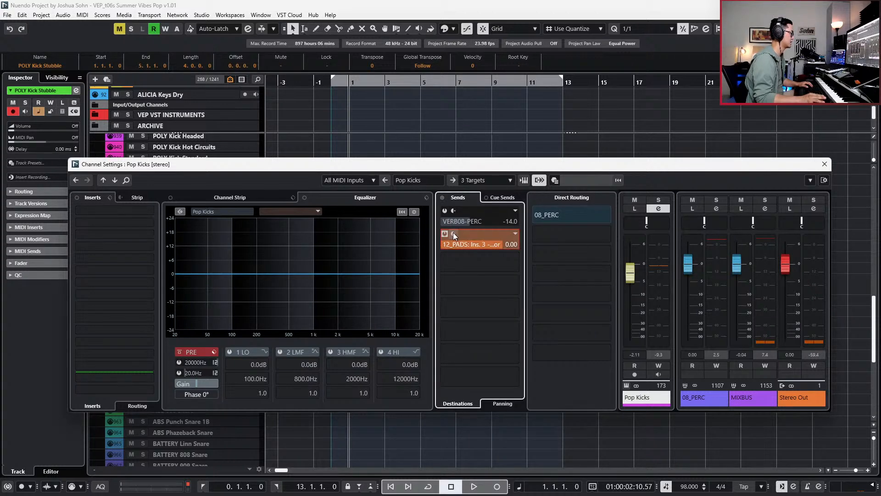
click(823, 167)
- Open the 12_PADS channel settings from the ZEBRAhz classic stringer track and play the arrangement from bar 1
scroll(461, 275, up, 15)
scroll(458, 263, up, 3)
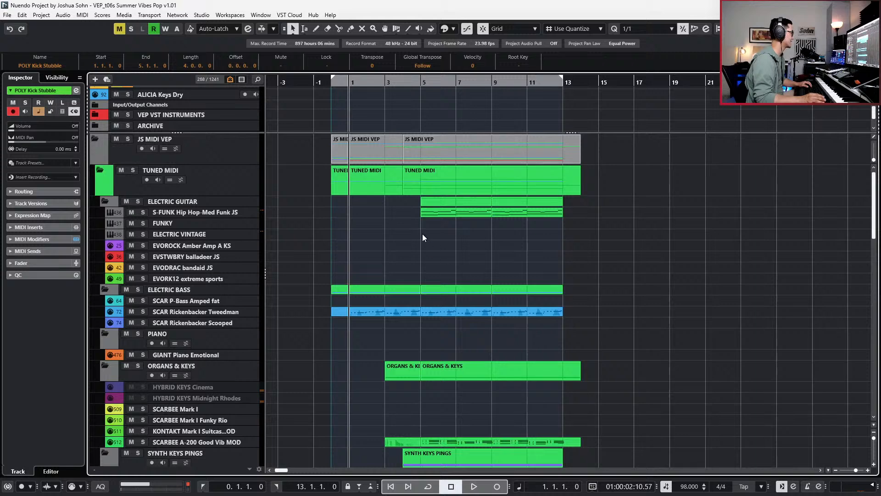
scroll(418, 252, down, 5)
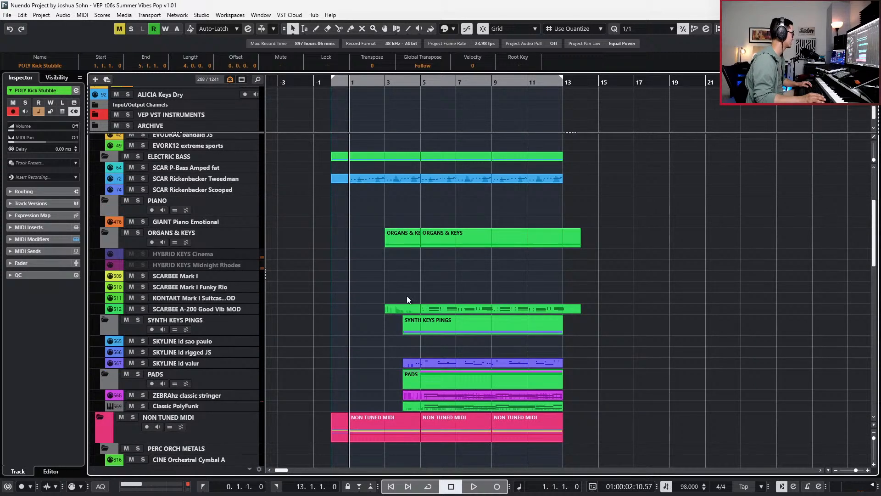
click(235, 406)
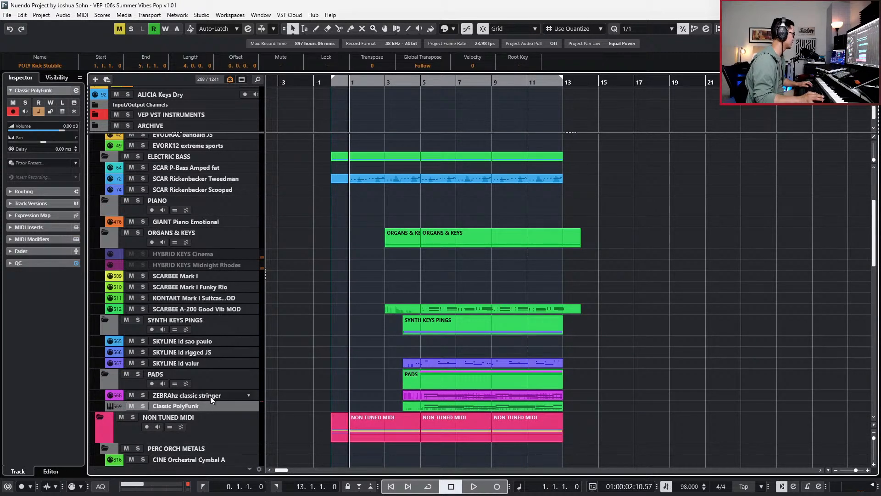
click(210, 397)
key(e)
key(space)
click(374, 402)
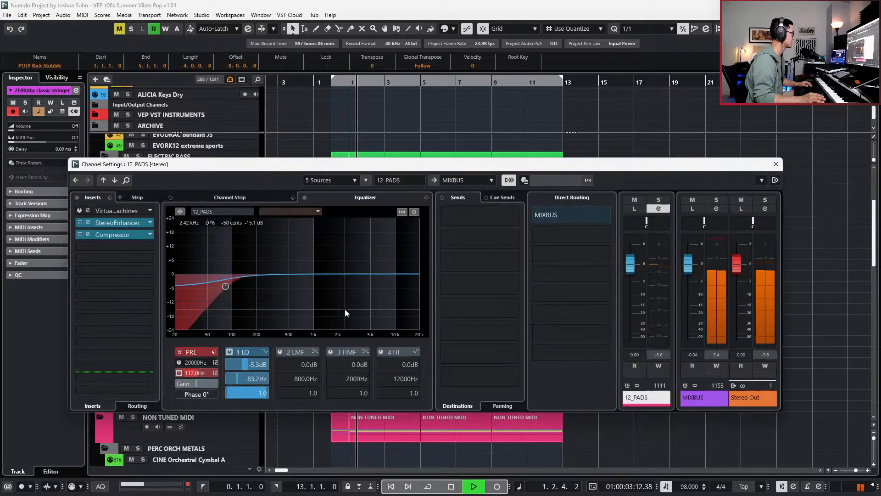
- Set the 12_PADS Compressor to a 2.38:1 ratio and 414 ms release during playback, then stop and close its windows
click(123, 235)
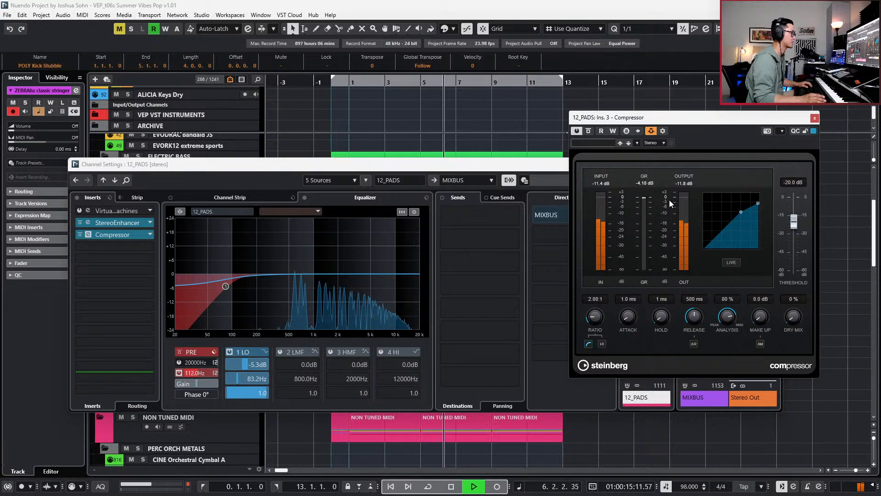
scroll(601, 314, up, 3)
scroll(601, 313, up, 2)
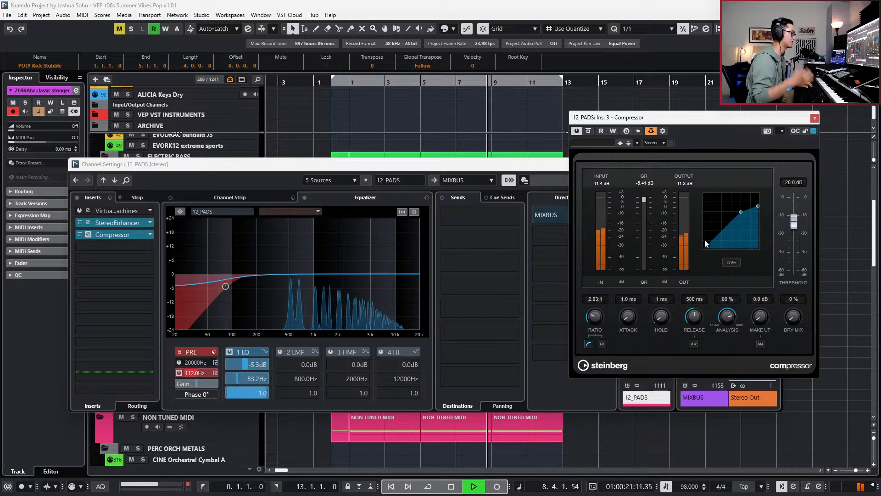
scroll(596, 320, down, 2)
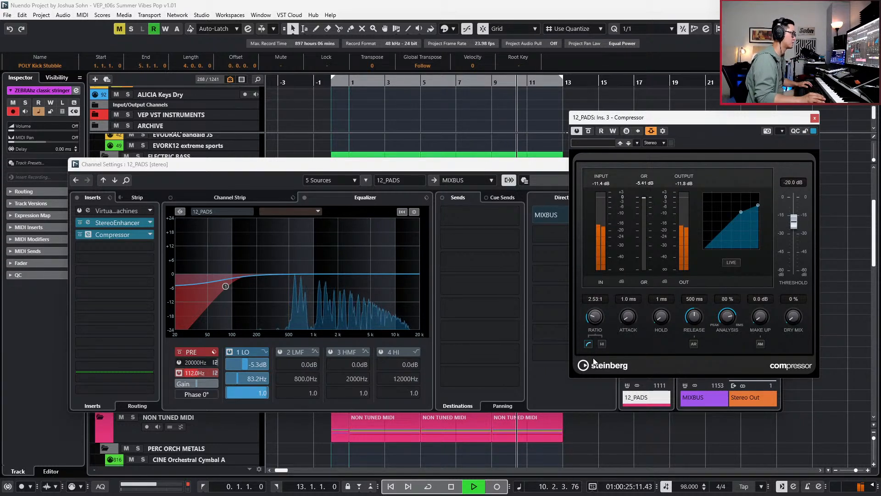
scroll(591, 317, down, 1)
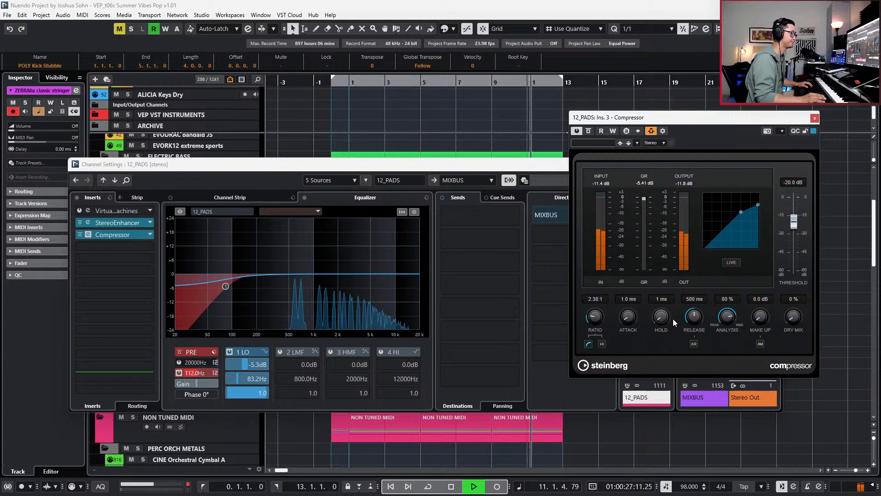
scroll(692, 318, down, 2)
drag(676, 353, 722, 382)
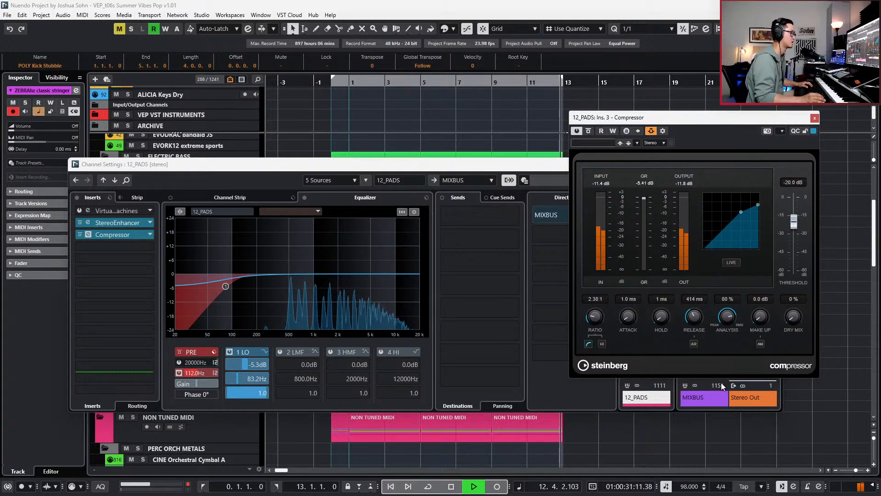
key(space)
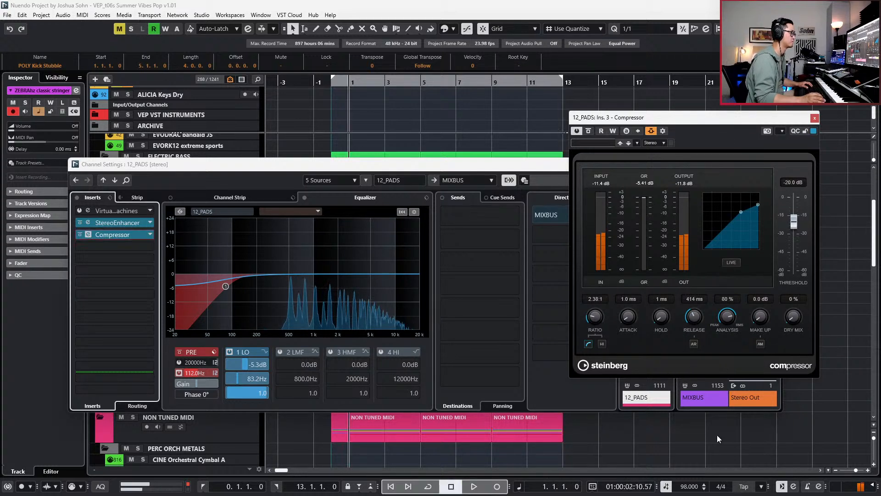
click(814, 117)
click(776, 164)
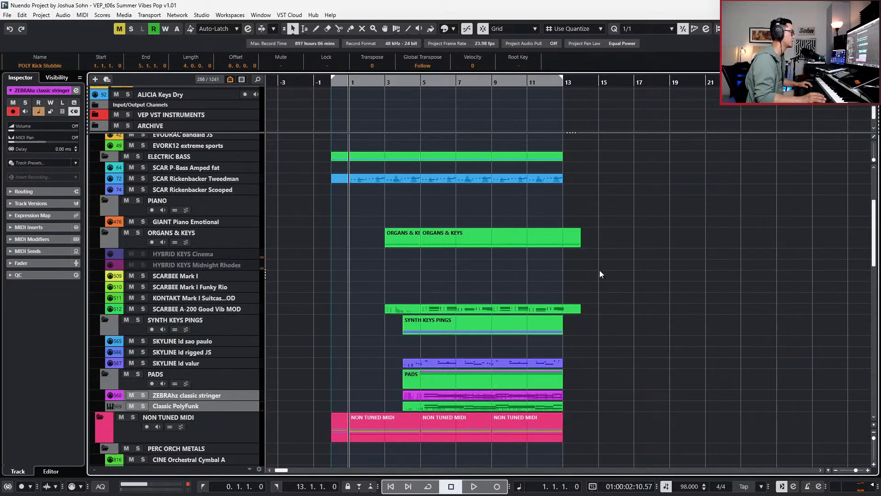
- Locate the cursor to the S-FUNK Hip Hop-Med Funk JS parts at bar 5 and select the EVOROCK Amber Amp A KS track
key(KP_Add)
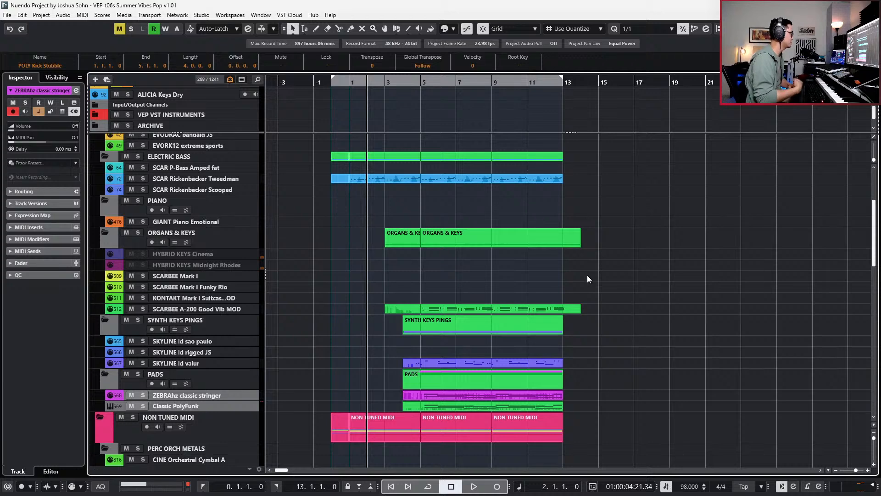
scroll(593, 256, up, 4)
drag(470, 226, 527, 218)
drag(464, 221, 514, 215)
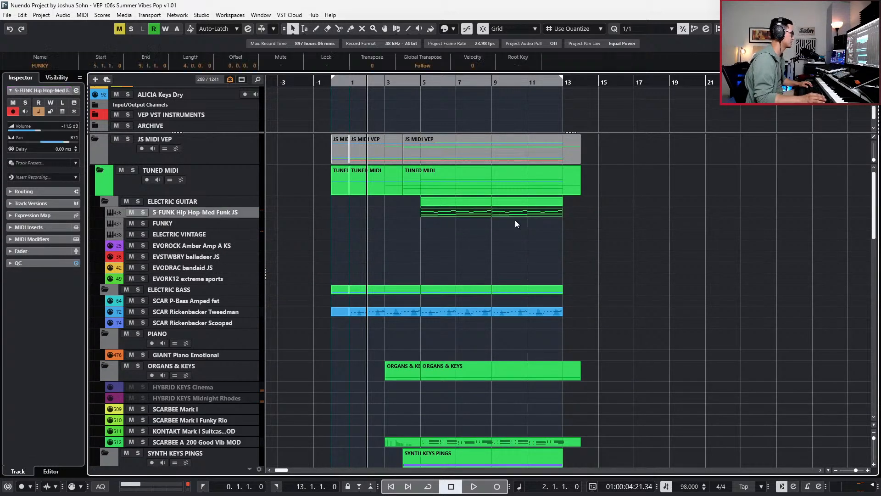
key(l)
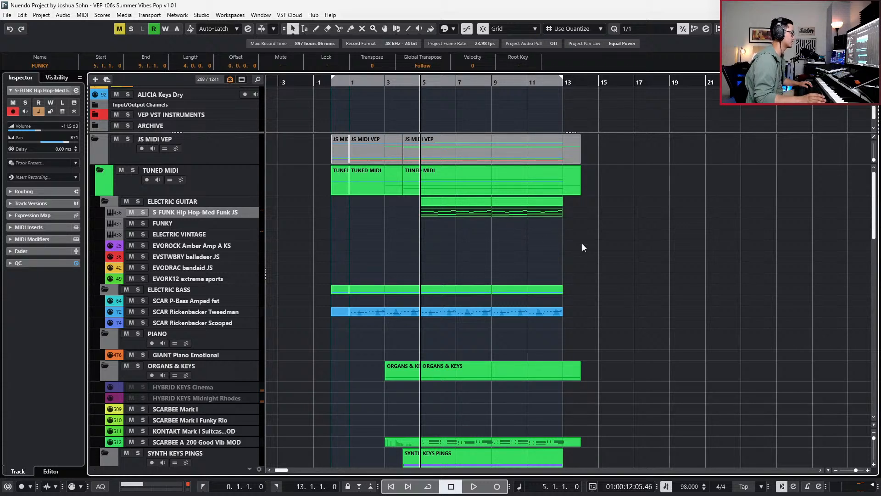
click(232, 222)
click(215, 247)
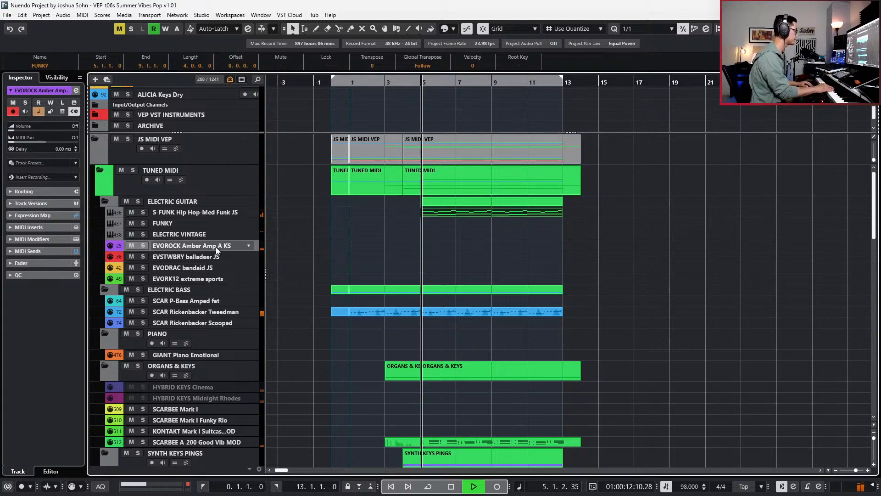
- Record a guitar line on EVOROCK Amber Amp A KS from bar 8 up to bar 13, starting playback at bar 7
key(space)
key(KP_Add)
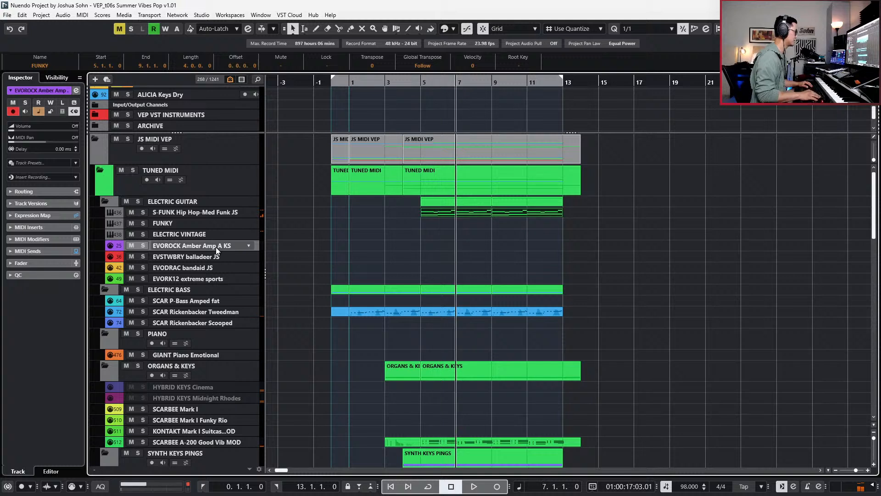
key(space)
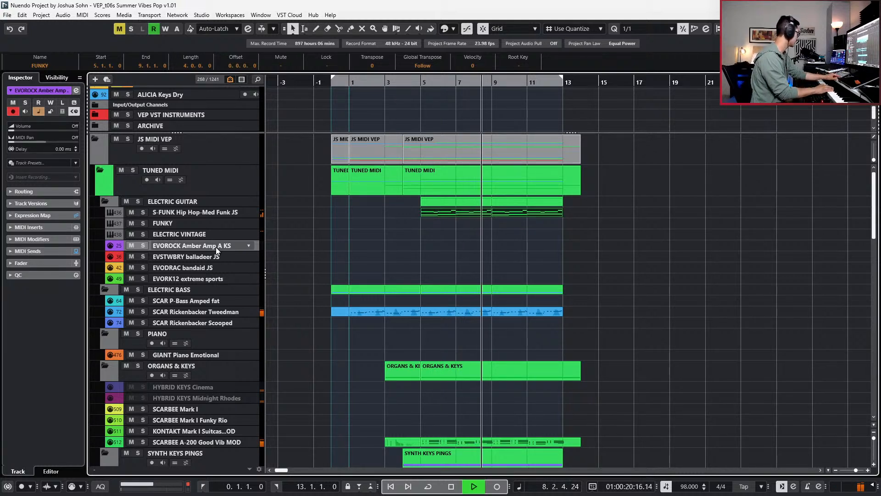
key(KP_Multiply)
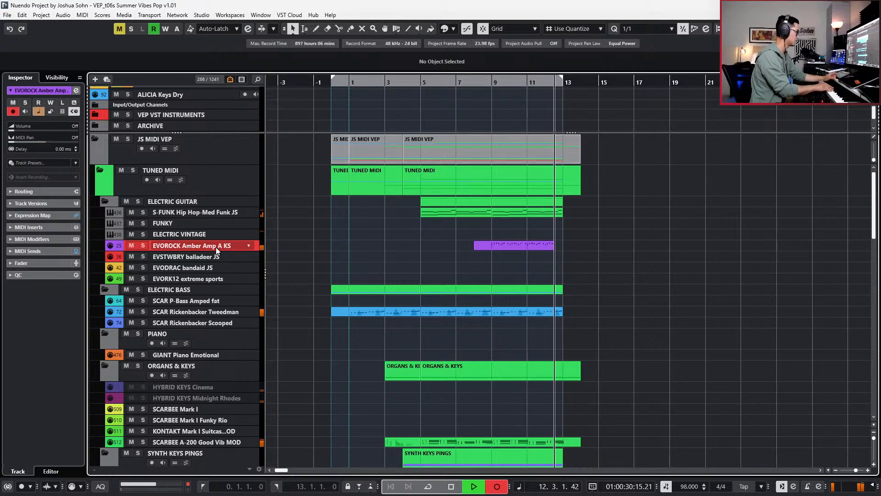
key(space)
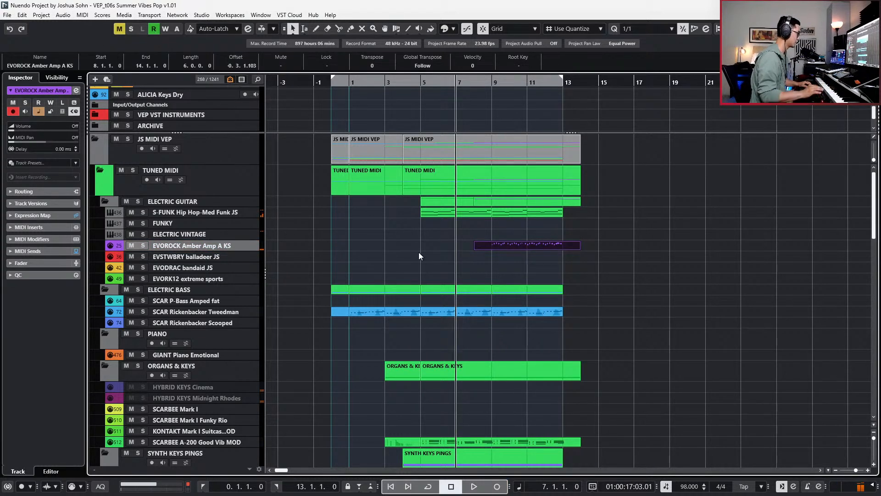
- Open the recorded EVOROCK part, quantize all its notes to 1/16 and play them back
double_click(530, 242)
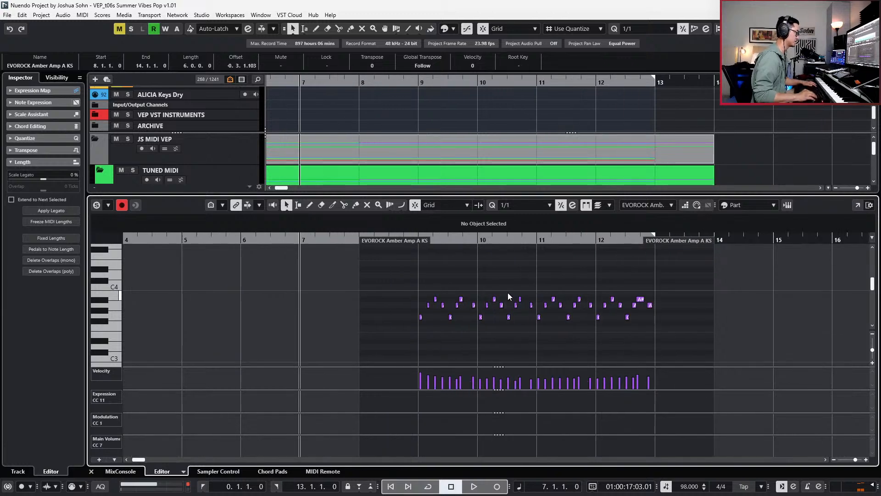
scroll(507, 294, up, 3)
drag(311, 288, 828, 390)
scroll(752, 310, up, 6)
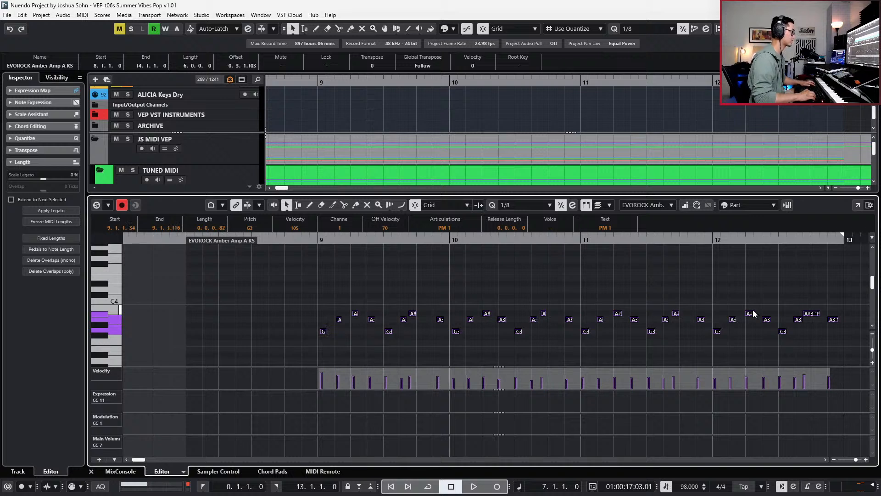
key(q)
key(space)
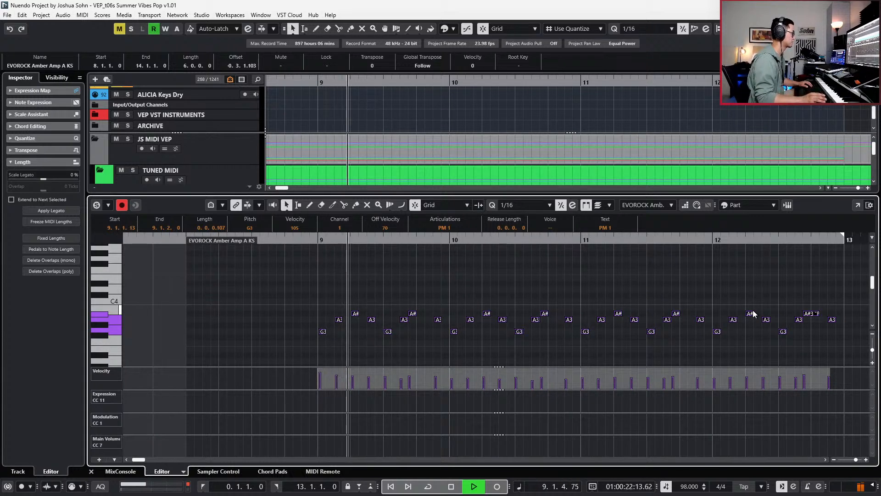
key(q)
key(space)
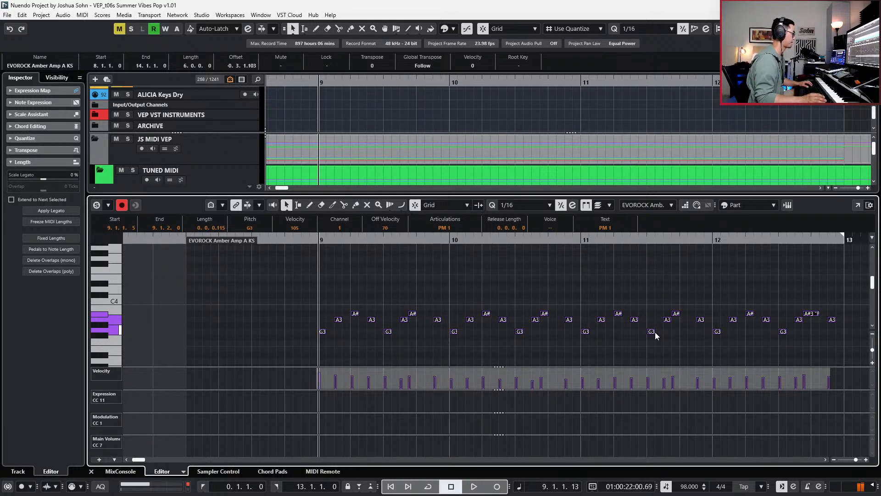
- Raise the velocity of the selected EVOROCK notes, listen to them and paste a copy at bar 9
key(alt+Up)
key(space)
key(space)
key(ctrl+c)
key(ctrl+v)
- Try the copied EVOROCK notes an octave higher and listen to the result
key(shift+Up)
key(space)
key(space)
key(shift+Down)
- Transpose the copied EVOROCK notes down five semitones and play the resulting harmony from bar 9
key(Down)
key(Down)
key(Down)
key(Down)
key(Down)
key(space)
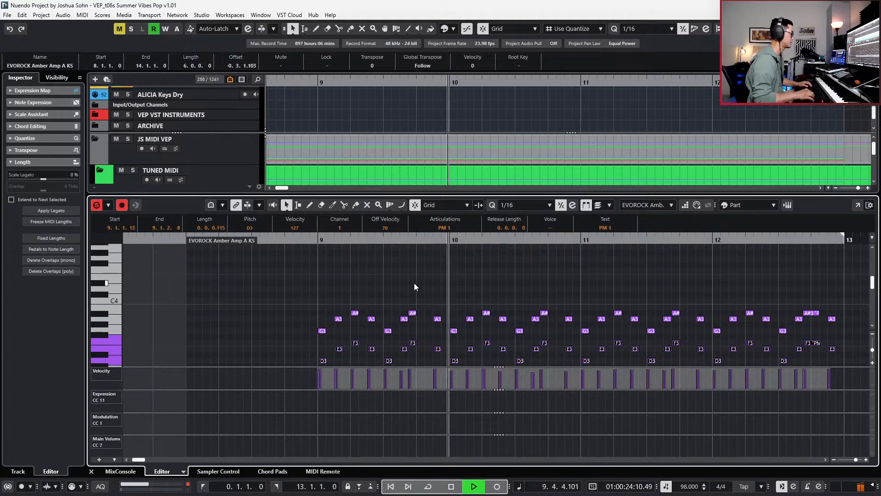
key(space)
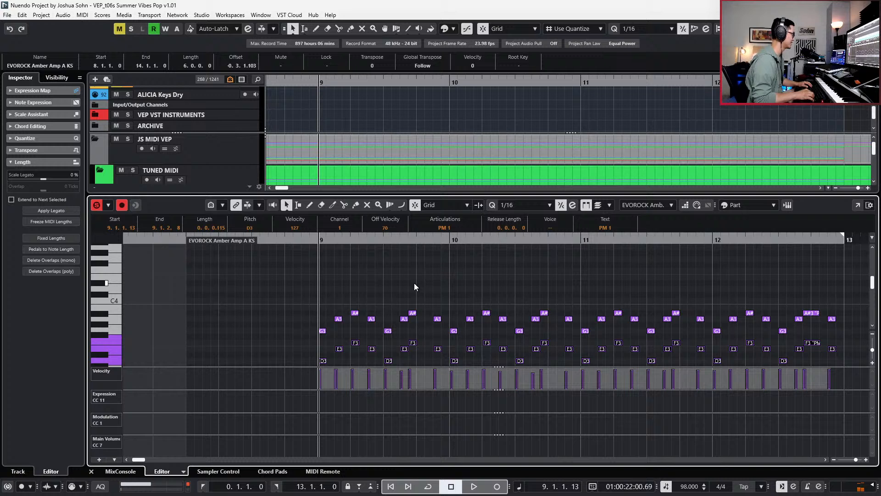
scroll(417, 287, down, 3)
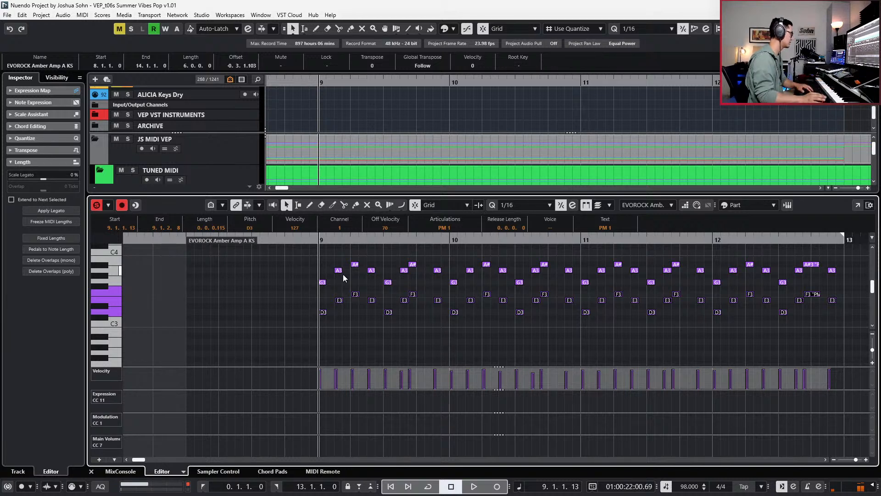
- Lower all the harmony notes in bar 9 of the EVOROCK part to D3
drag(331, 290, 361, 312)
key(Down)
key(Down)
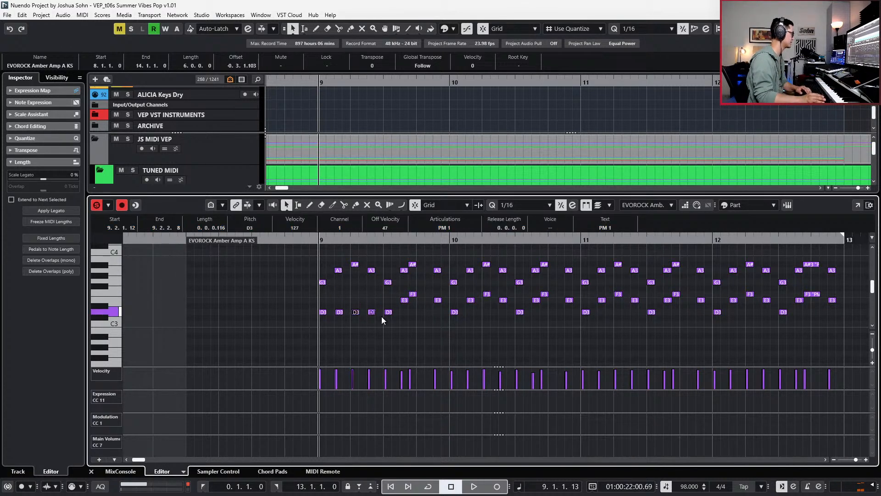
drag(399, 287, 425, 313)
key(Down)
key(Down)
key(Down)
key(Down)
click(442, 294)
click(439, 299)
key(Down)
key(Down)
key(Left)
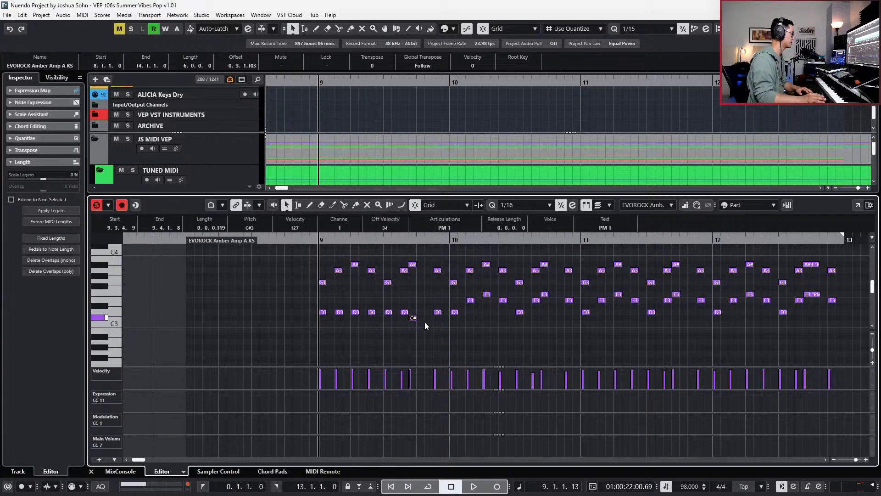
- Lower the harmony notes in bar 10 of the EVOROCK part to D3
drag(464, 290, 567, 306)
key(Down)
key(Down)
key(Down)
key(Down)
click(549, 294)
click(545, 306)
key(Down)
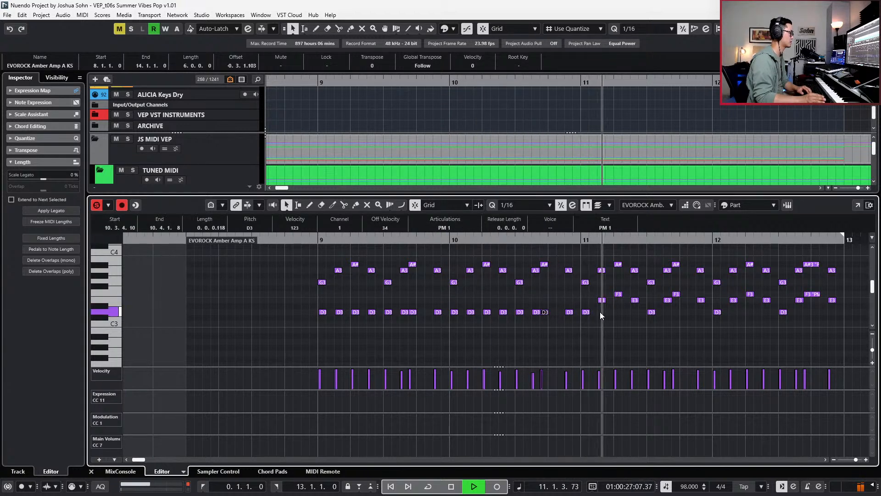
- Lower the harmony notes in bar 11 of the EVOROCK part to D3 and stop playback
drag(596, 288, 682, 310)
key(Down)
key(Down)
click(618, 295)
click(619, 306)
key(Down)
key(Down)
key(Down)
key(Down)
key(space)
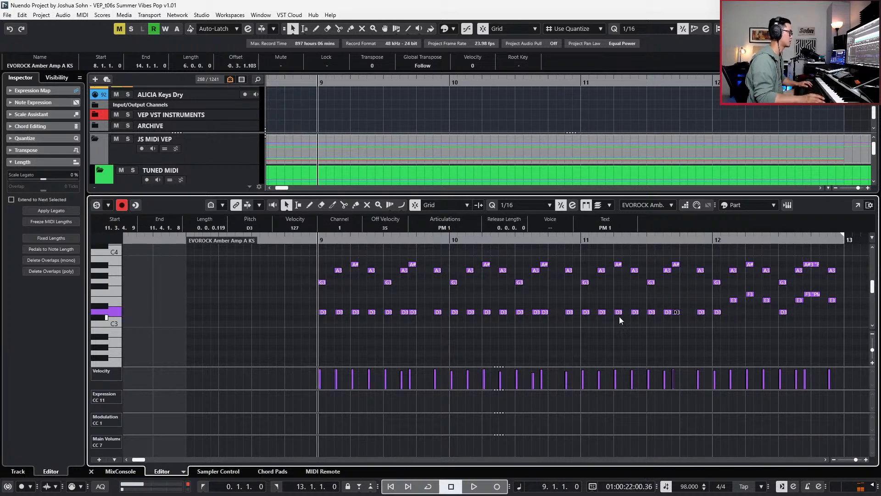
- Delete mono overlaps across all EVOROCK notes from bar 9 to 13 and play the part
drag(301, 249, 851, 340)
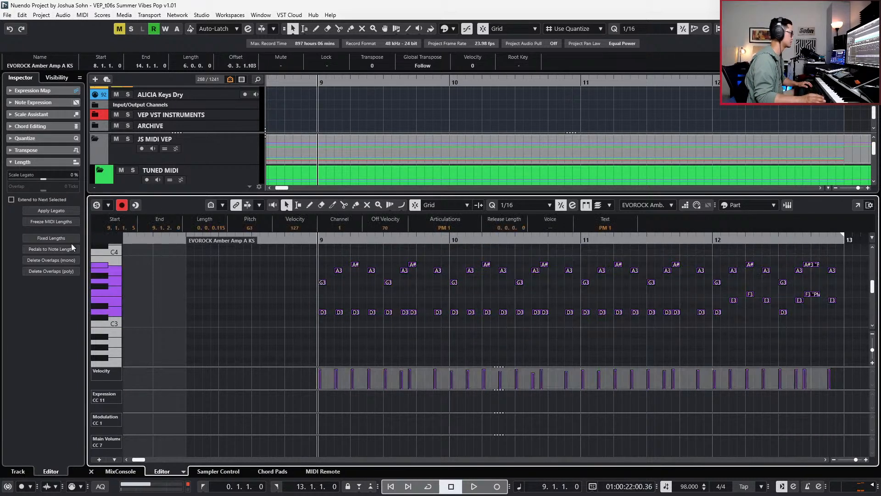
click(51, 263)
key(space)
click(689, 334)
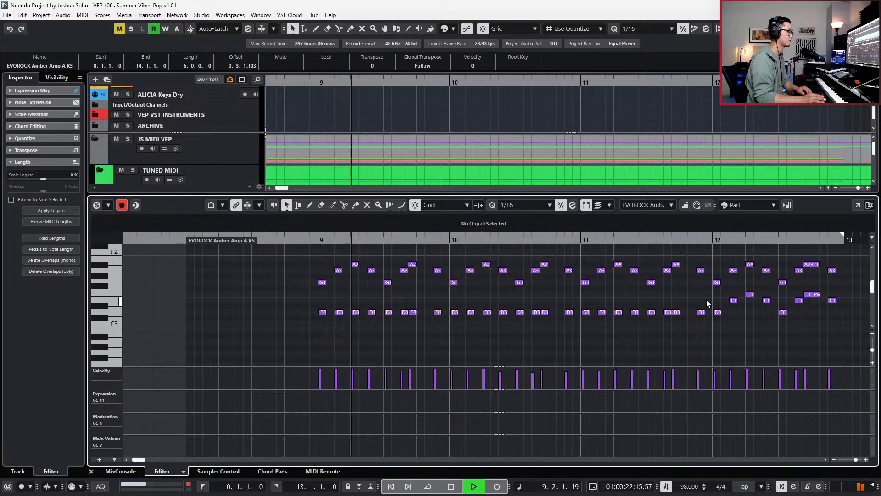
- Lower the harmony notes in bar 12 under the repeating figure to D3
drag(716, 296, 816, 263)
key(Down)
key(Down)
key(Down)
key(Down)
key(Down)
key(Down)
key(space)
- Raise the closing note pairs of bar 12 until their upper notes sit on D4, auditioning from bar 12
key(Up)
key(Up)
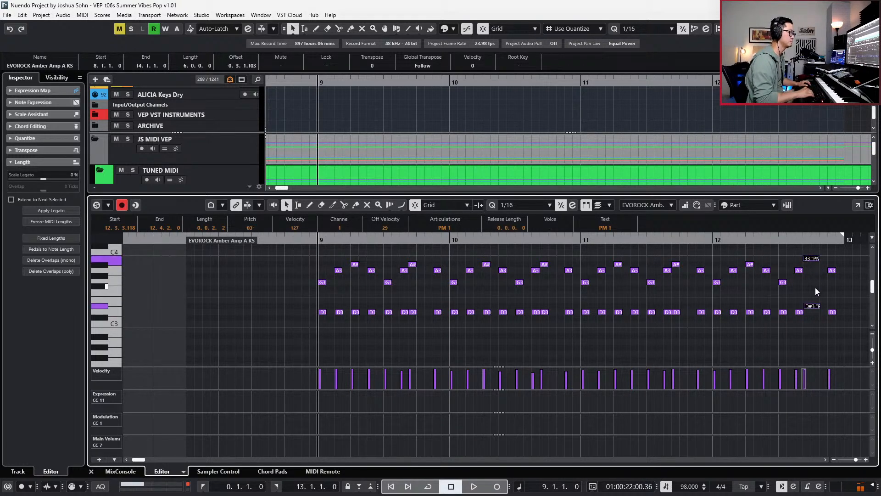
key(l)
key(space)
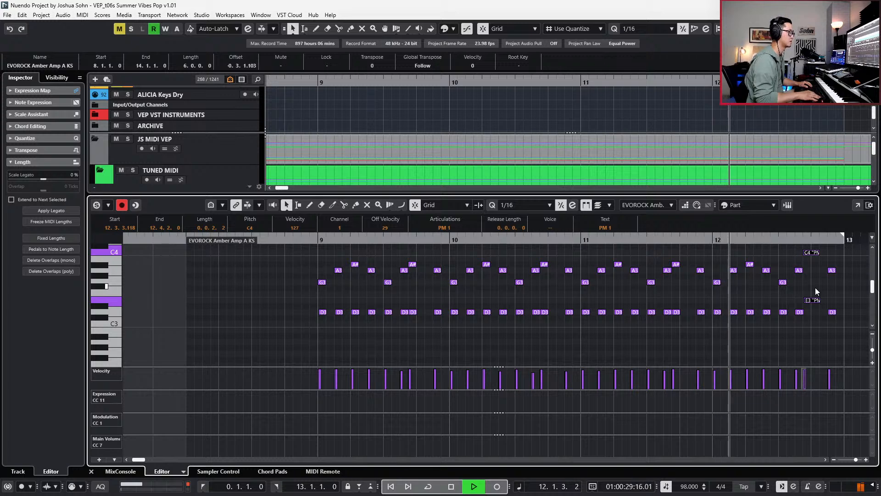
key(space)
key(Up)
key(Up)
key(Up)
key(Up)
key(Up)
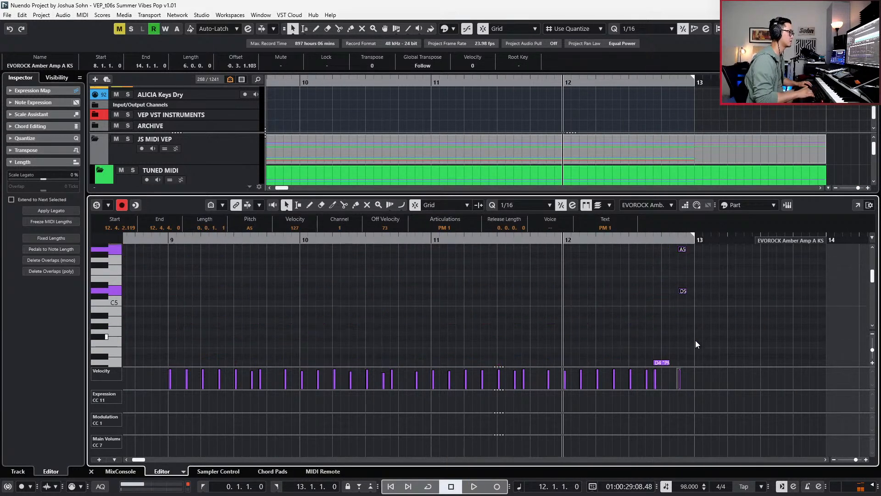
key(Up)
key(Up)
key(space)
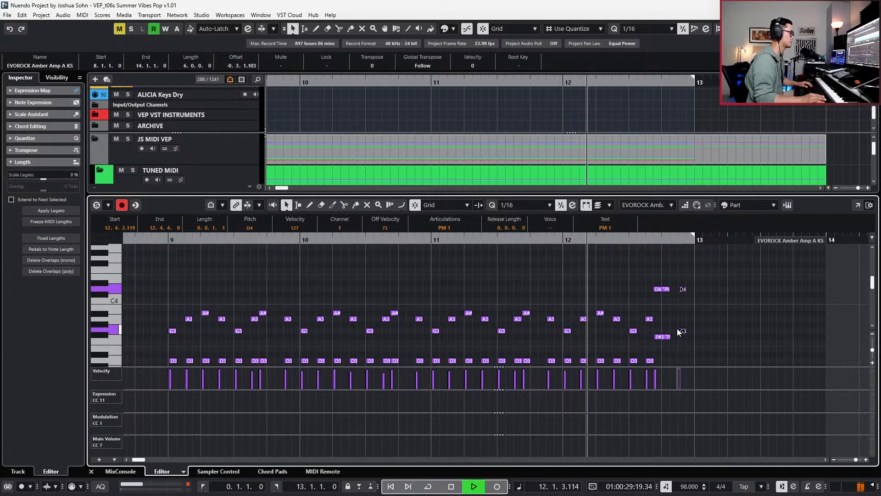
- Try A3 for the lower notes of the closing figure in bar 12 and listen to it
click(663, 336)
key(space)
key(Up)
key(Up)
key(Up)
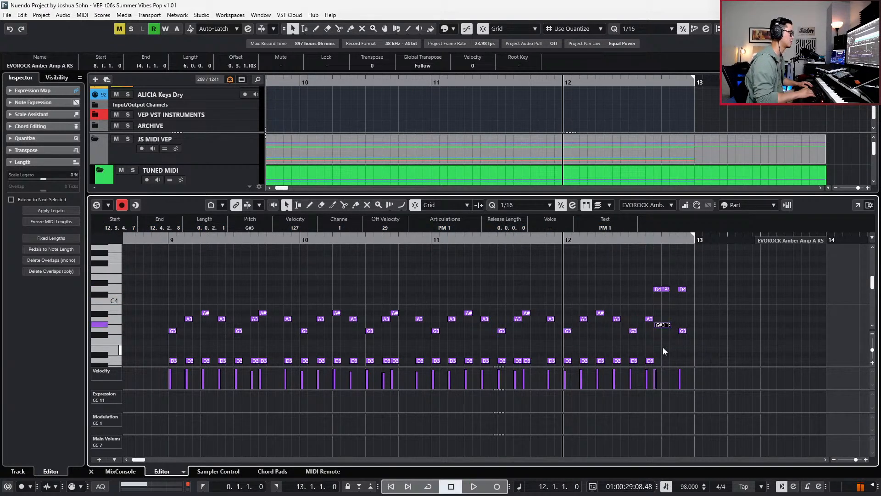
key(space)
drag(703, 322, 679, 338)
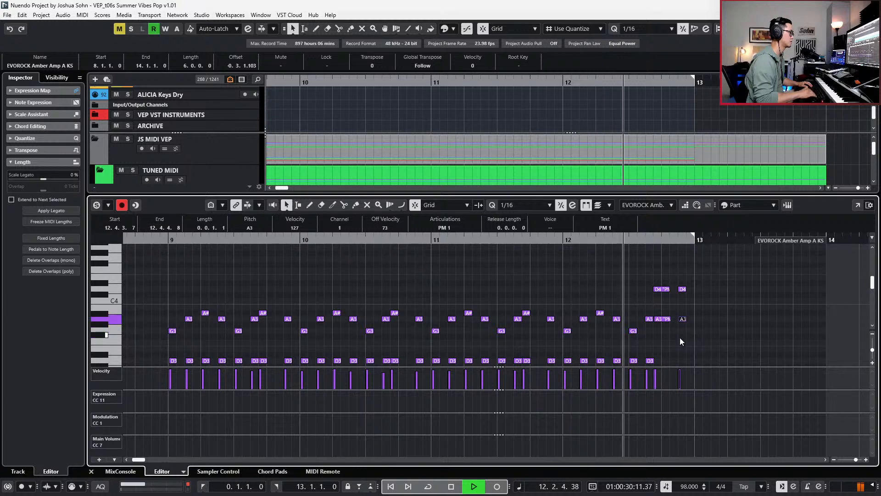
key(Up)
key(Up)
key(space)
key(space)
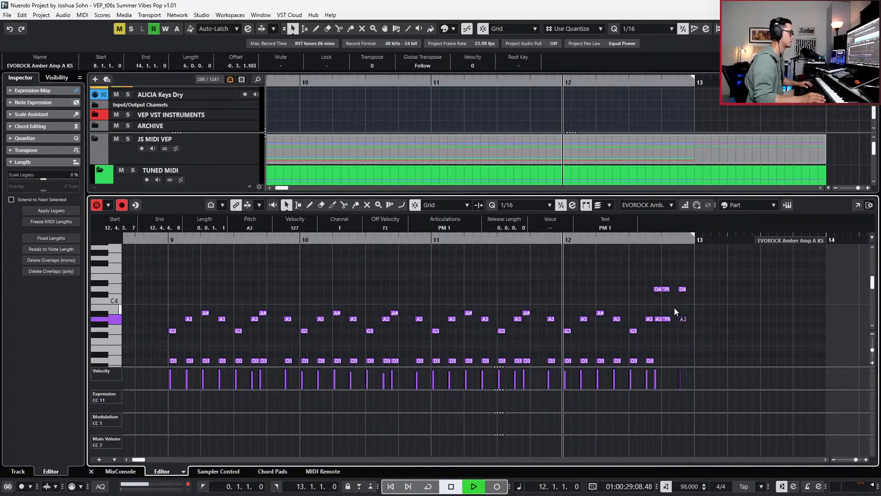
- Set the lower notes of the closing figure in bar 12 to G3 and play the arrangement from bar 9
drag(666, 308, 695, 324)
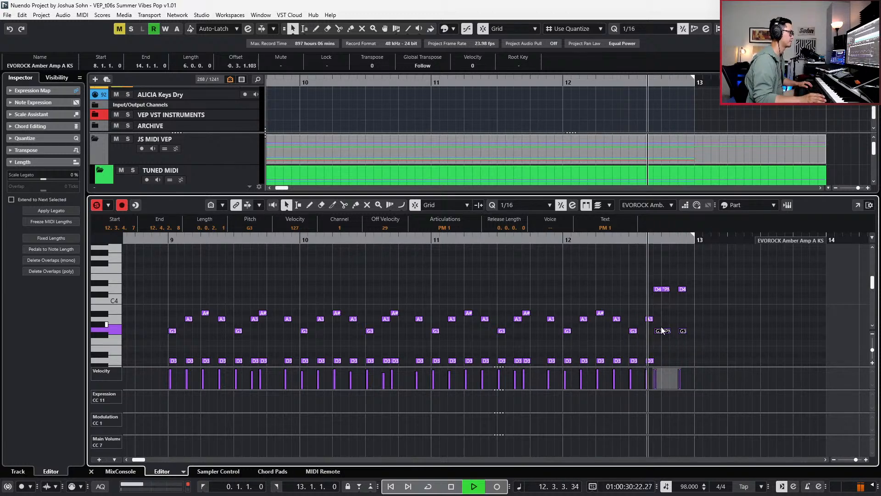
key(space)
scroll(650, 320, down, 2)
key(KP_Subtract)
key(KP_Subtract)
key(KP_Subtract)
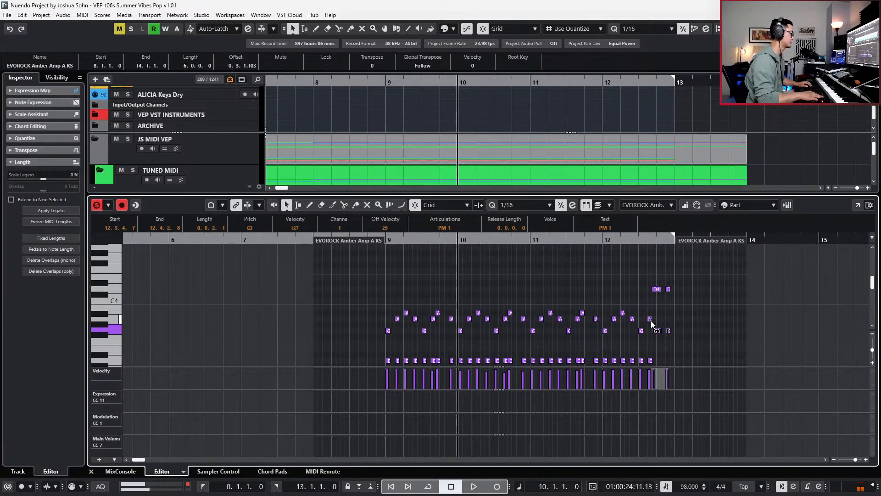
key(Return)
key(space)
- Move the EVOROCK part to the EVSTWBRY balladeer JS track, solo that track and audition it
scroll(651, 320, down, 2)
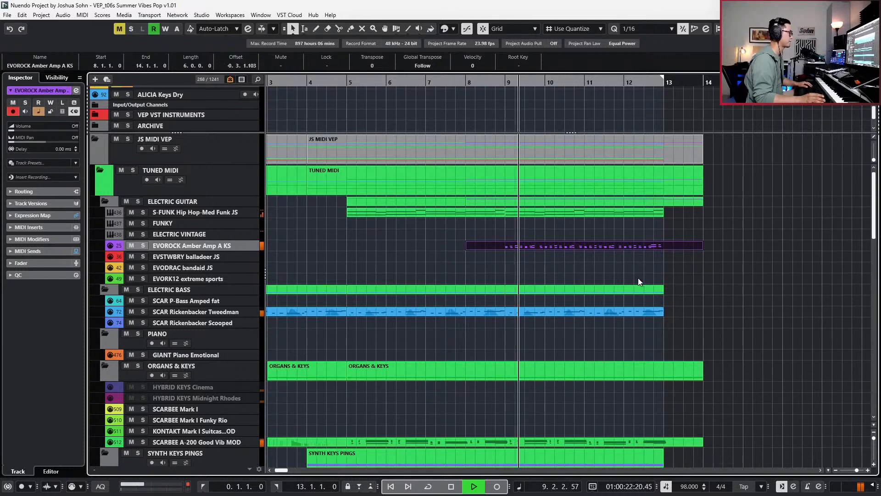
scroll(664, 274, down, 1)
scroll(663, 274, down, 1)
click(608, 247)
key(space)
key(ctrl+Down)
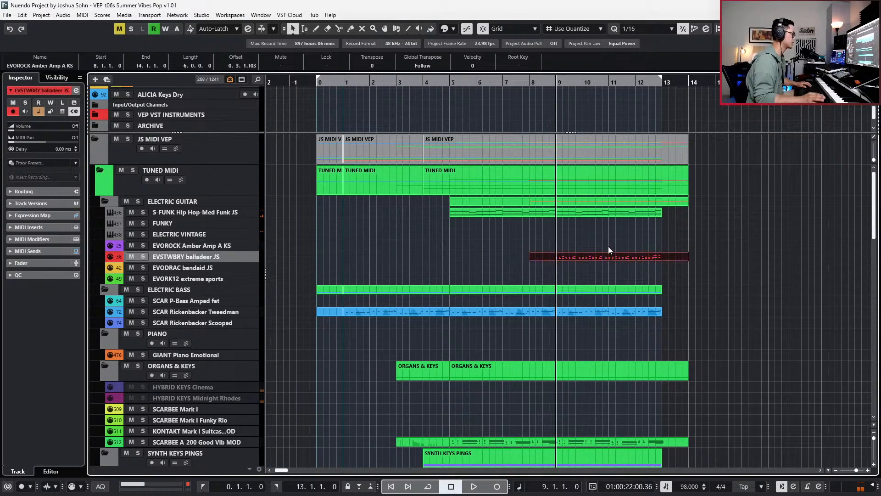
key(s)
key(space)
key(space)
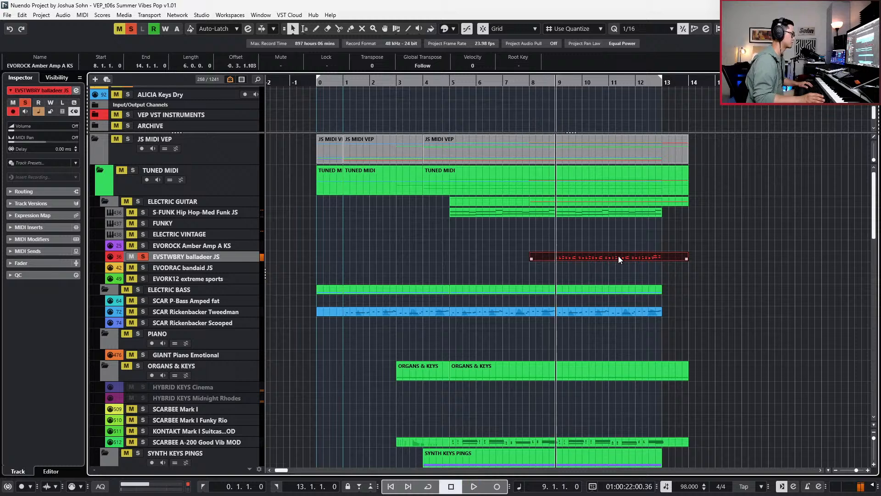
- Inspect all the notes of the moved part in the editor, close it and unsolo the EVSTWBRY balladeer JS track
key(Return)
drag(508, 282, 707, 354)
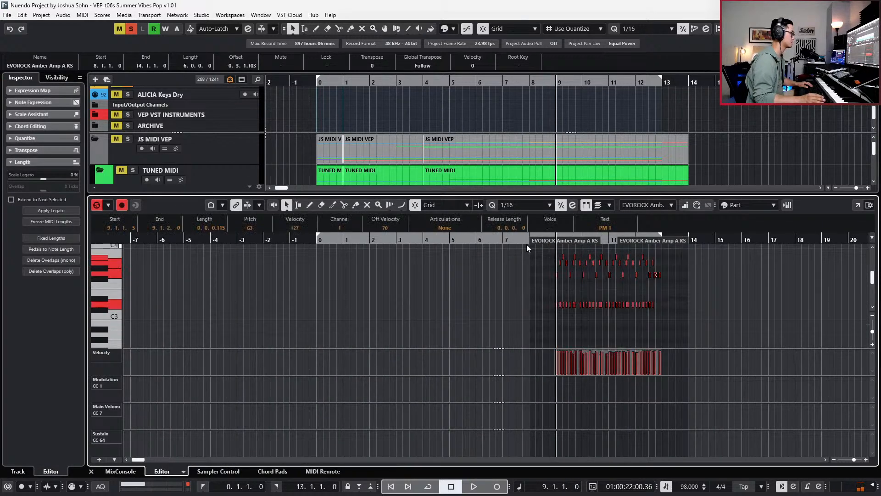
key(Return)
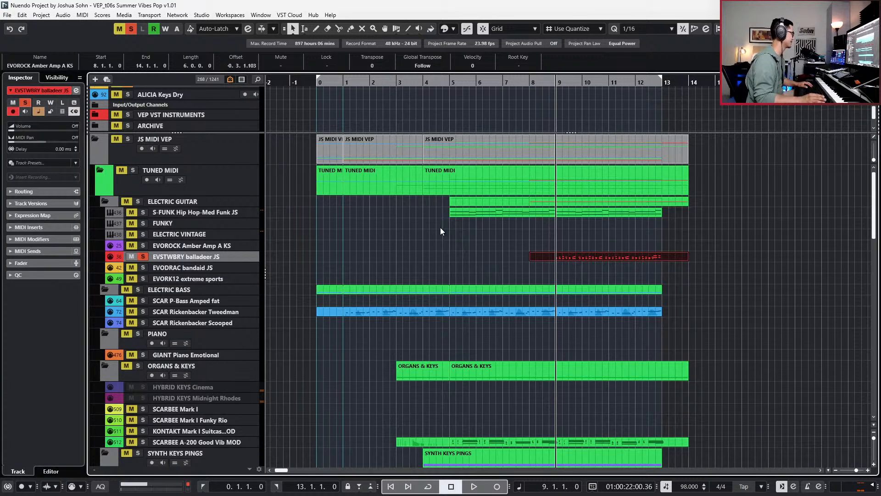
key(s)
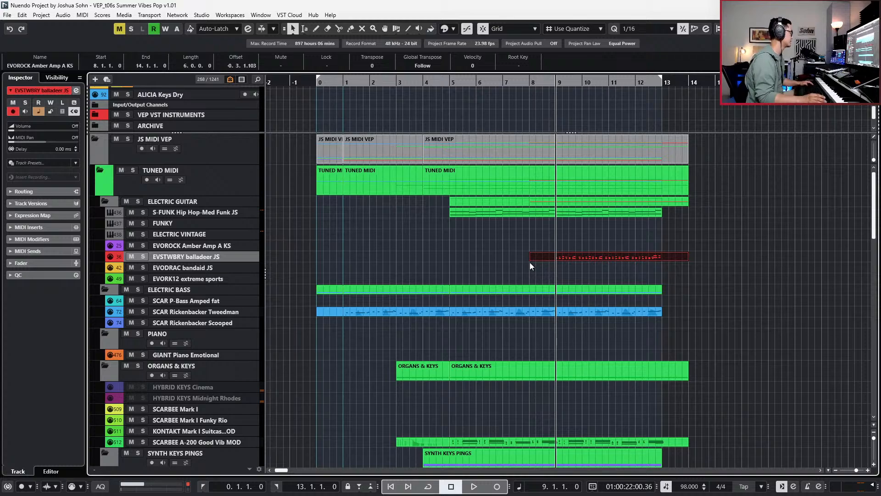
- Switch to the Vienna Ensemble Pro server and open the EVSTWBRY balladeer JS instrument in the 48 E Gtr A instance
key(alt+Tab)
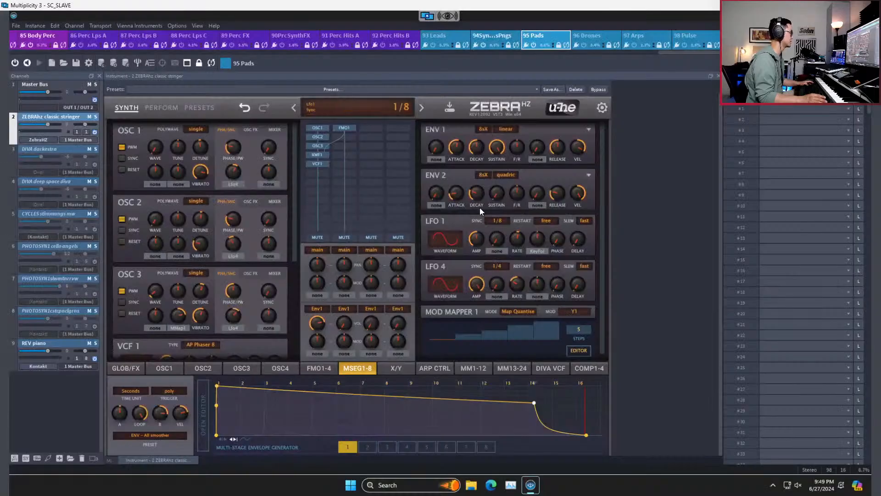
click(537, 51)
drag(536, 52, 690, 54)
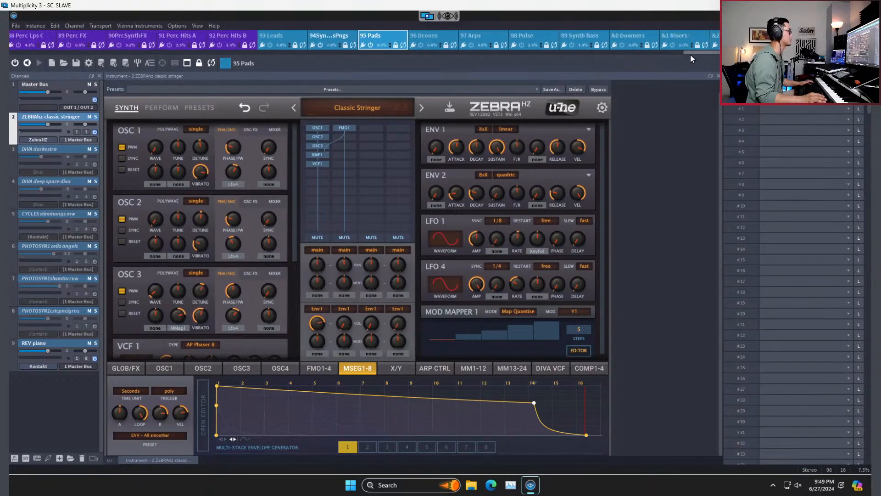
click(333, 52)
click(333, 52)
click(333, 52)
click(333, 52)
drag(335, 52, 360, 52)
click(425, 36)
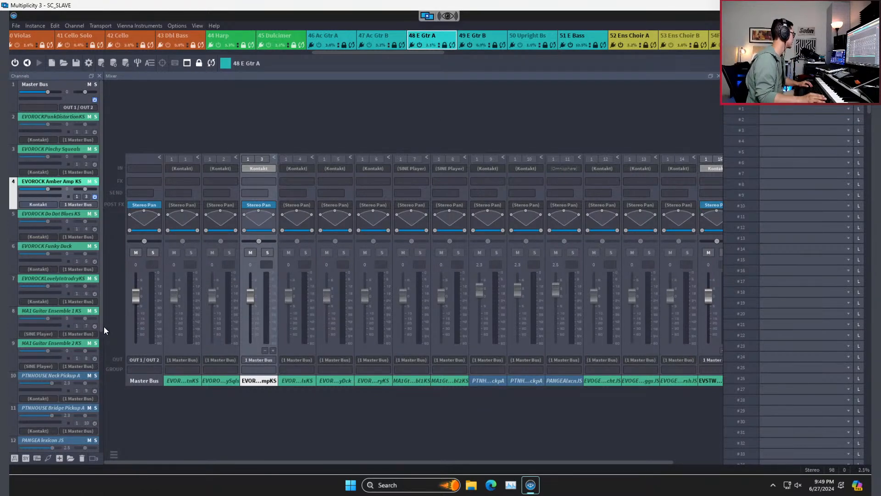
drag(101, 328, 87, 428)
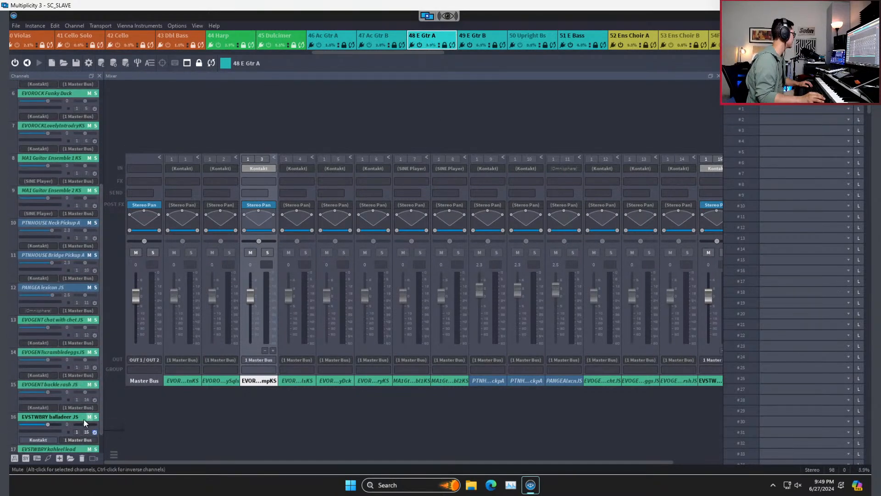
double_click(55, 417)
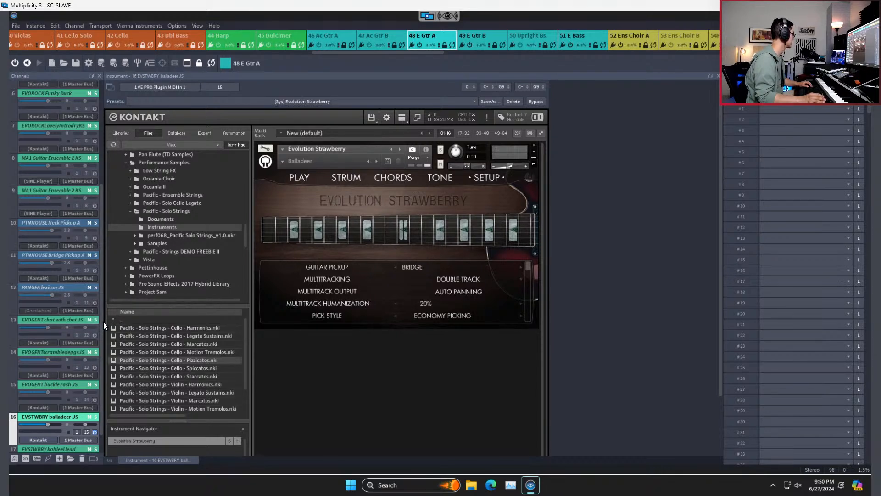
scroll(95, 431, down, 1)
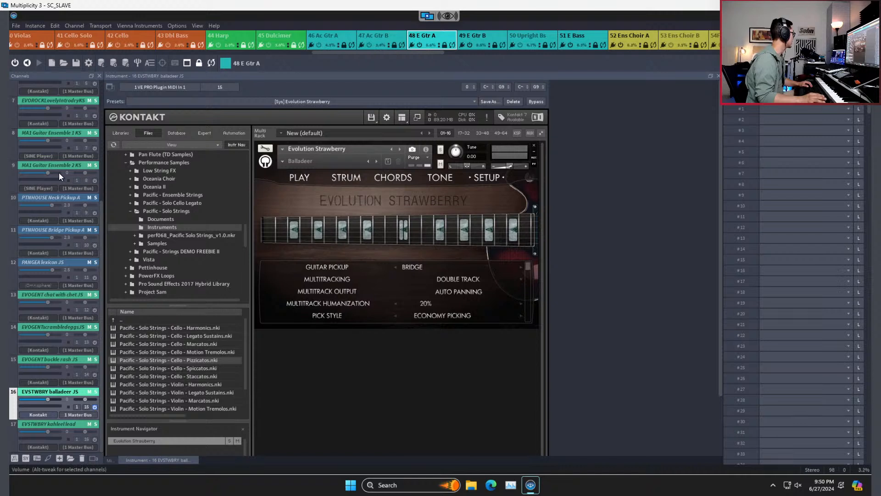
click(56, 230)
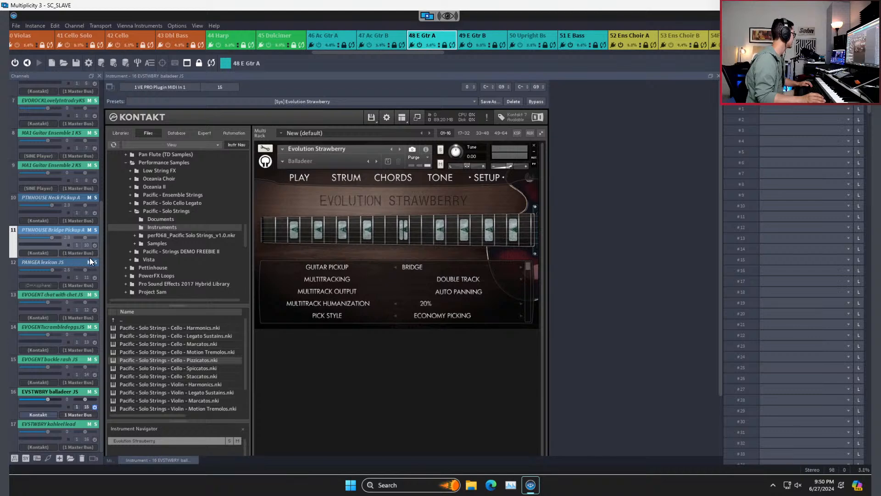
scroll(100, 266, up, 6)
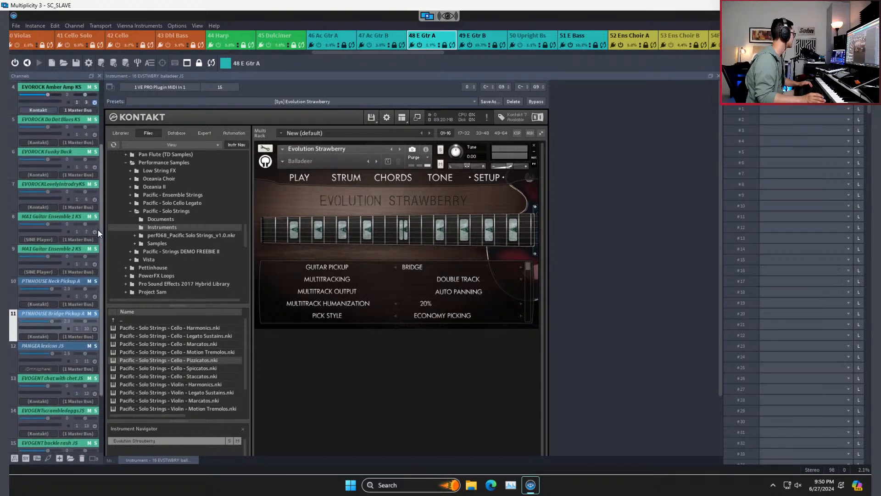
scroll(102, 145, down, 5)
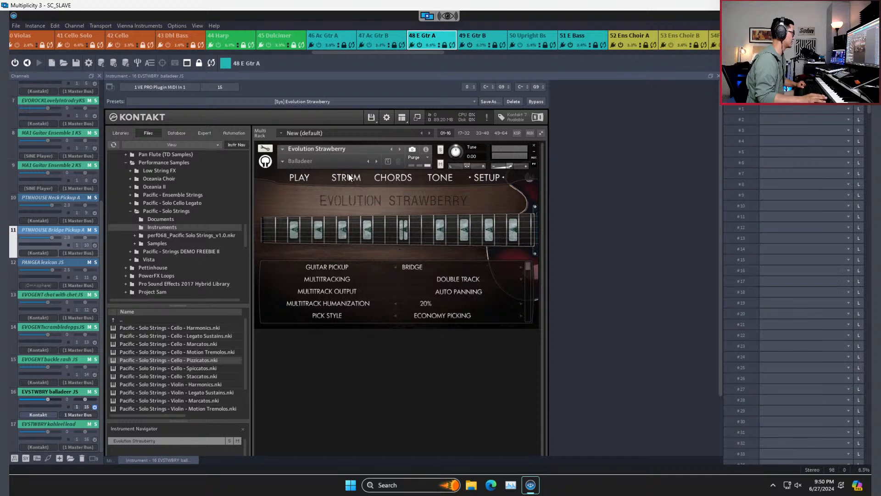
- In Evolution Strawberry's Play settings, set Sustain to Unmapped and map Half Palm Mute to Velocity
click(319, 180)
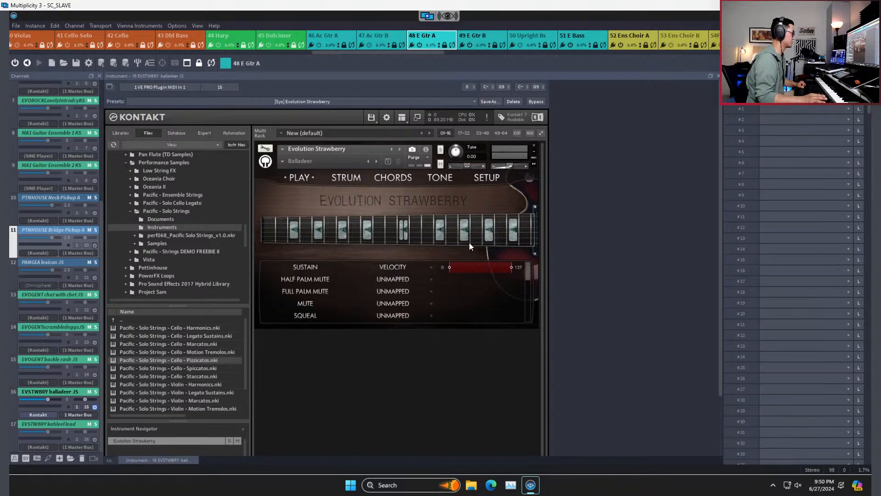
click(384, 269)
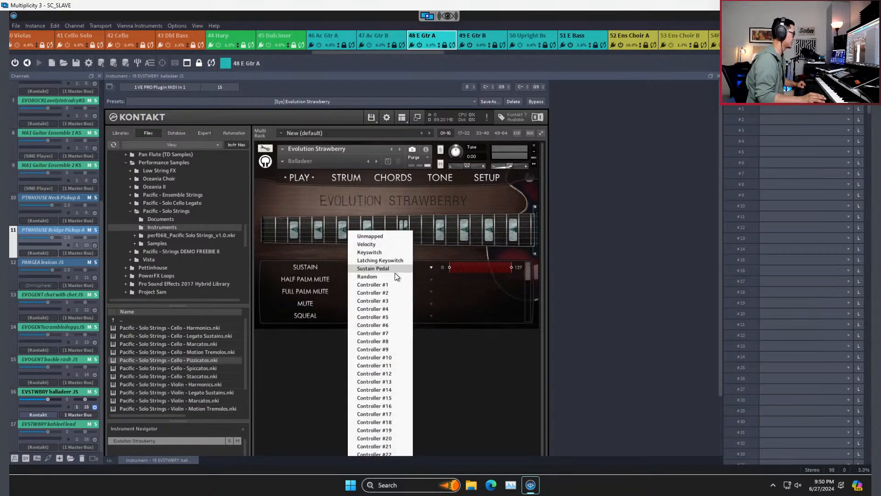
click(394, 236)
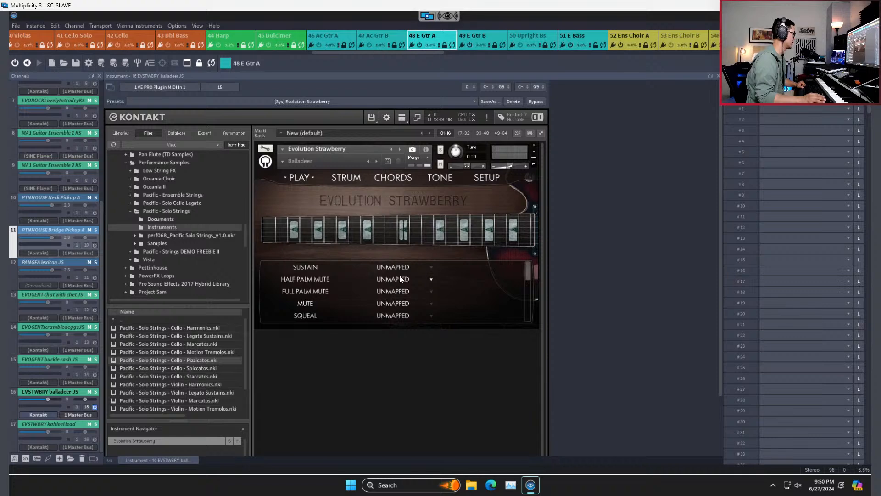
click(399, 278)
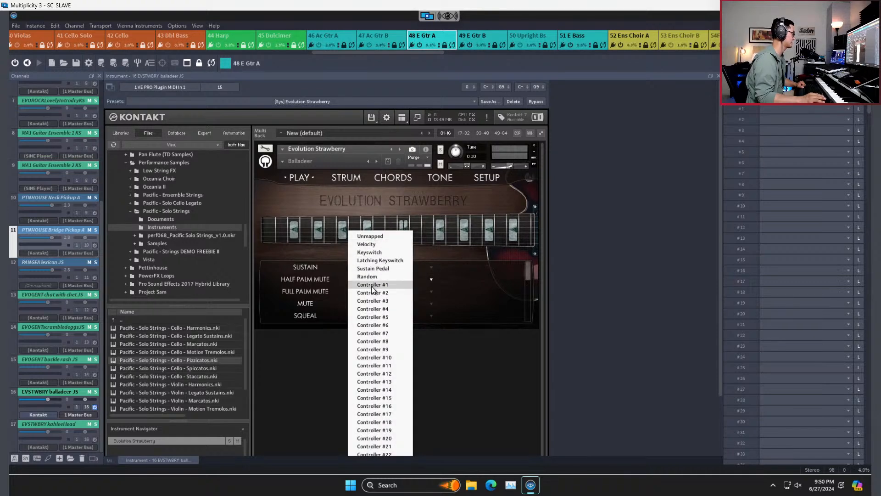
click(387, 244)
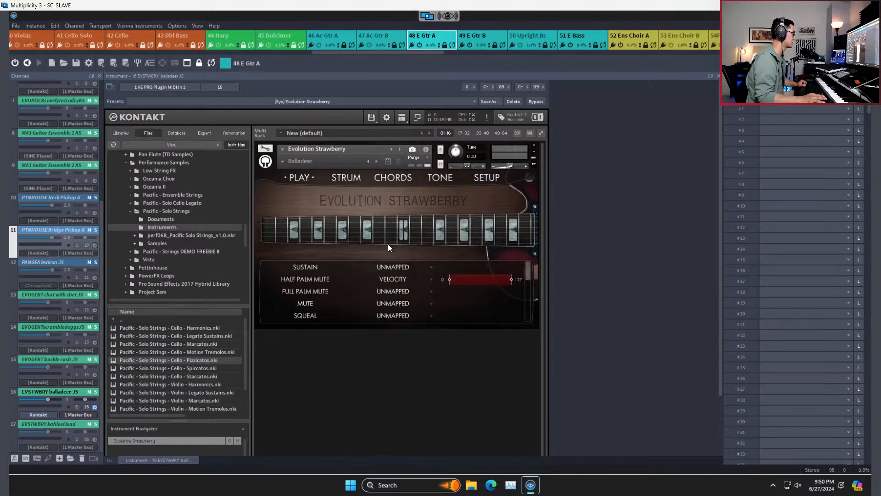
- Switch back to the Nuendo project, solo the EVSTWBRY balladeer JS track and audition the part from bar 9
click(828, 5)
key(space)
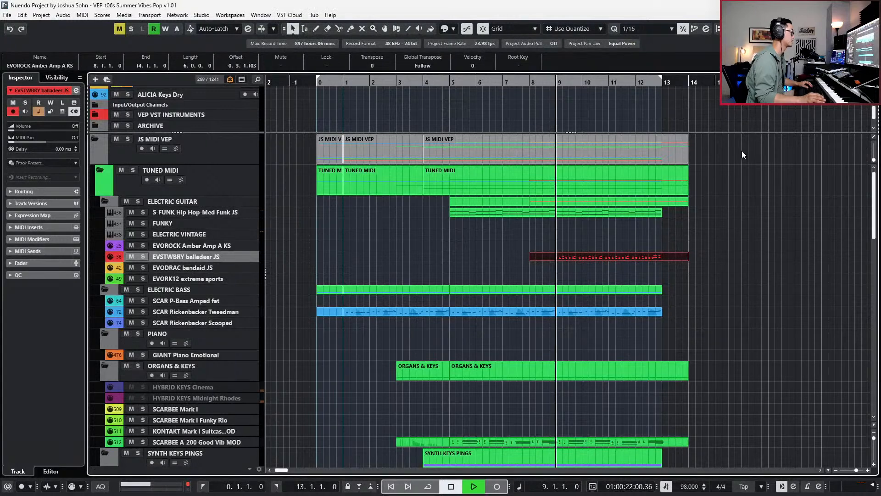
key(space)
click(686, 259)
key(s)
key(space)
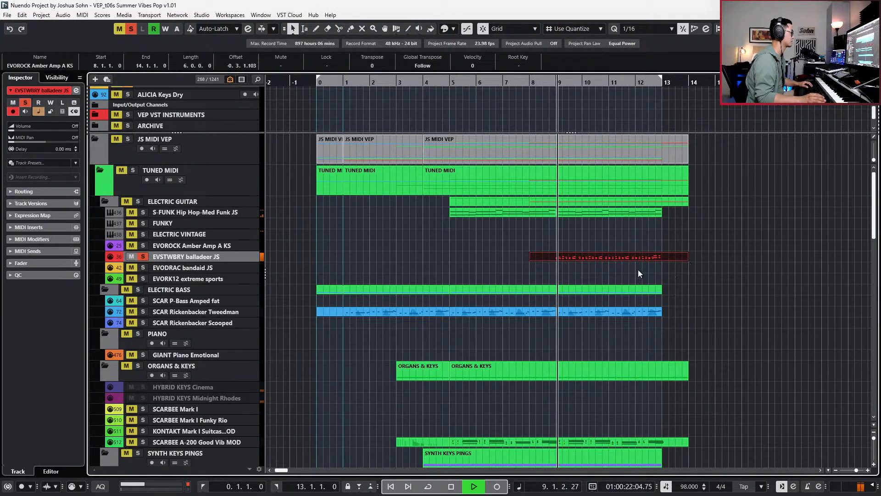
- Just before bar 9 of the guitar part, draw a Main Volume value of 73 and a Modulation value of 3, auditioning both
key(ctrl+e)
key(space)
key(j)
alt+click(546, 413)
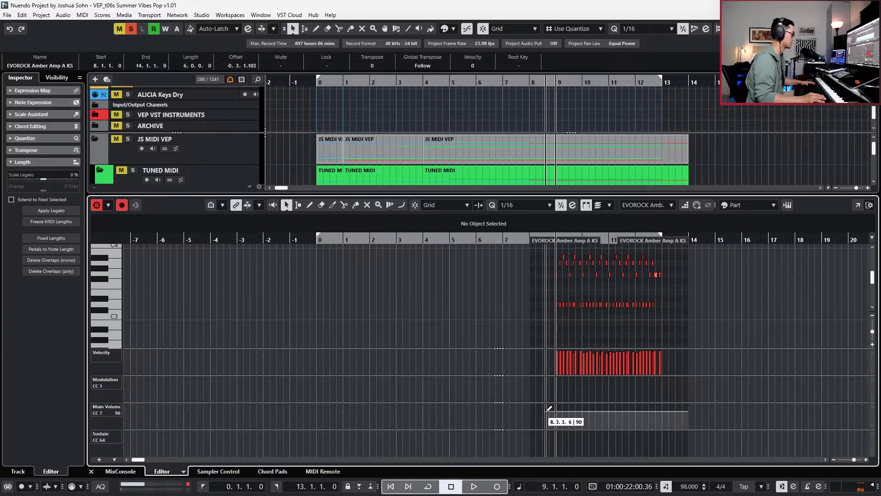
key(space)
key(space)
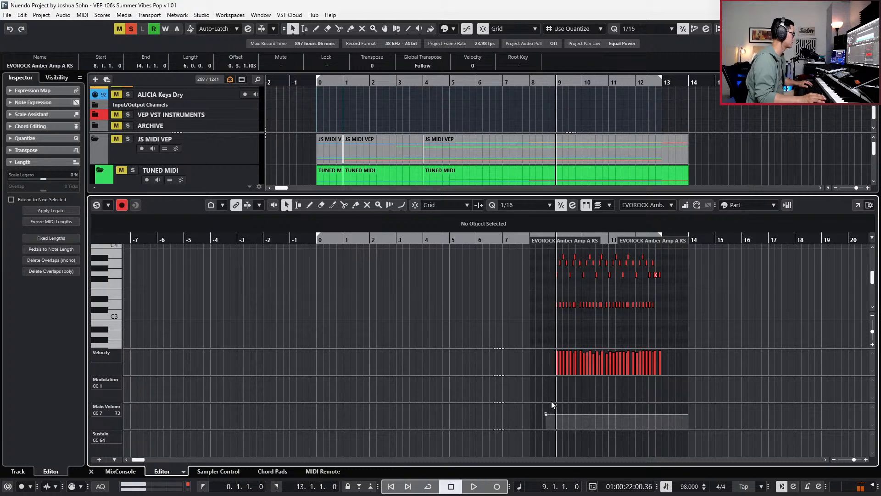
alt+click(546, 401)
key(space)
key(space)
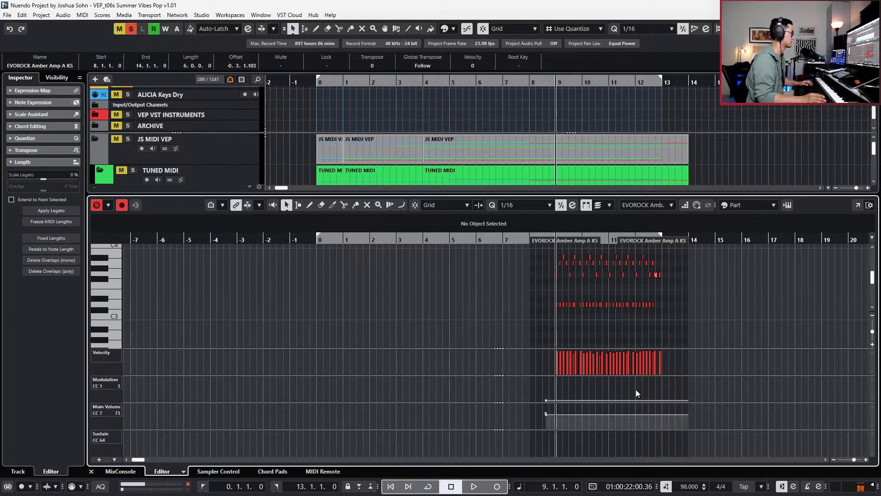
- Unsolo the EVSTWBRY balladeer JS track, play the full mix from bar 9 and close the note editor
key(s)
key(space)
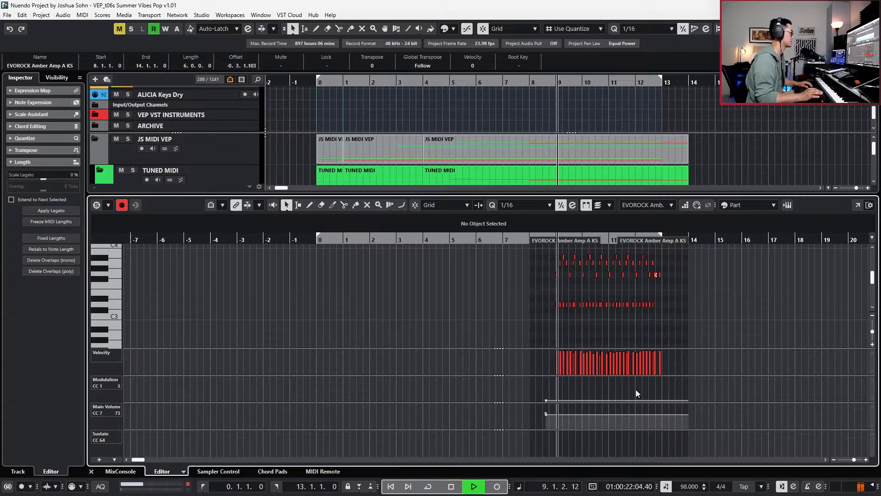
key(ctrl+e)
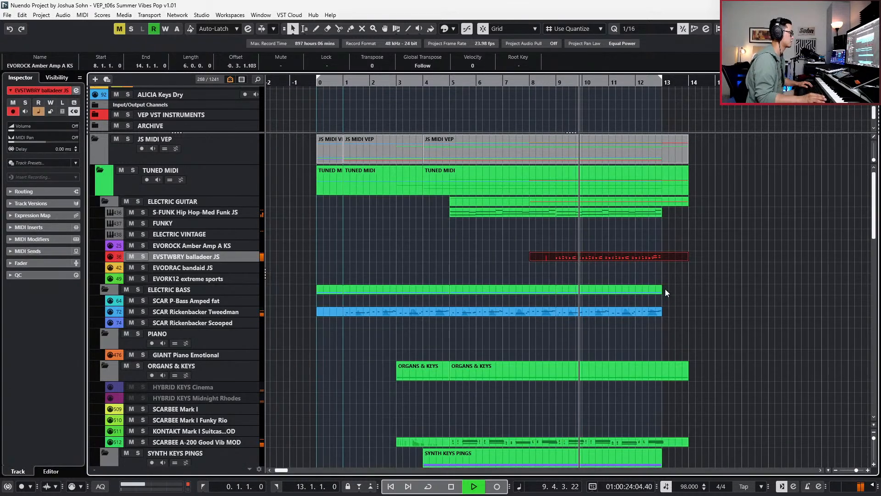
- Split the EVSTWBRY balladeer JS part at bar 13 and delete the leftover piece after it
alt+click(663, 258)
click(675, 256)
key(Delete)
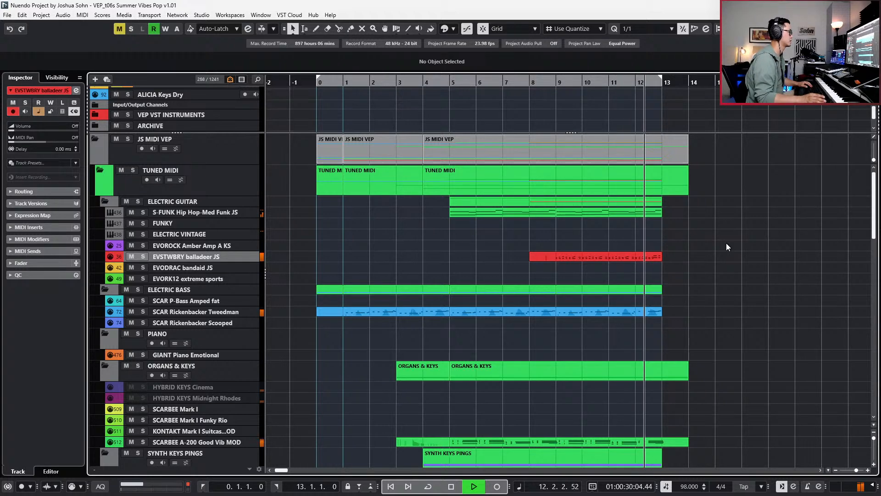
key(space)
- In the guitar part's closing bar, shorten the longer G3/D4 chord to one sixteenth and duplicate it right after
double_click(657, 255)
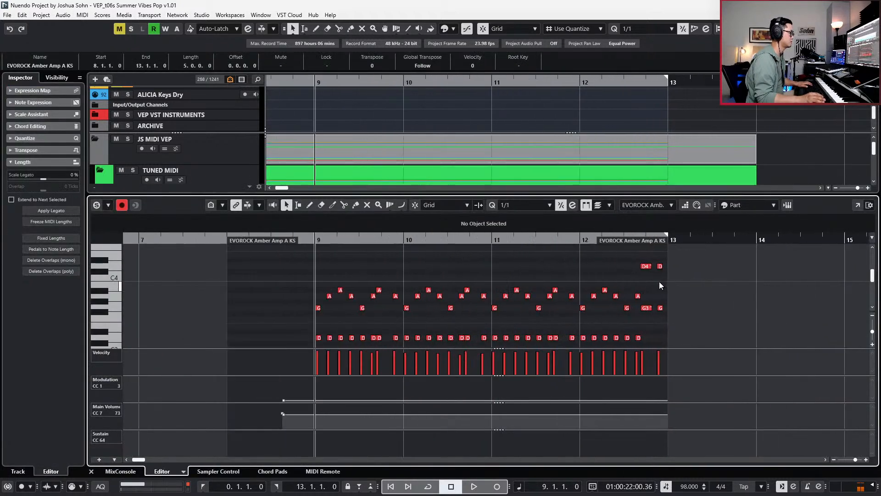
key(alt+3)
scroll(659, 282, up, 3)
key(alt+5)
drag(642, 251, 634, 316)
alt+shift+click(635, 320)
key(alt+shift+Left)
key(ctrl+d)
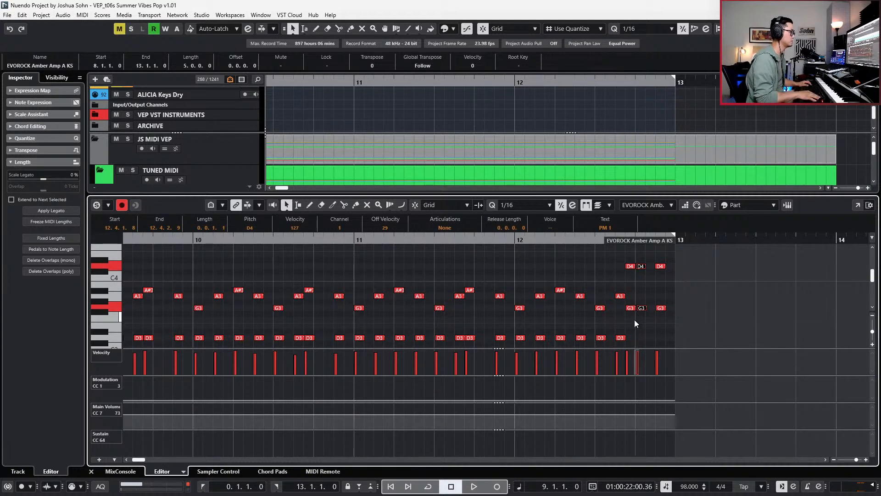
- Arrange the closing G3/D4 chords as three consecutive sixteenths from 12.4.2, quantize them and audition the ending
key(l)
key(ctrl+Right)
key(ctrl+d)
key(ctrl+Right)
key(KP_Subtract)
key(KP_Subtract)
key(q)
key(space)
drag(701, 266, 653, 315)
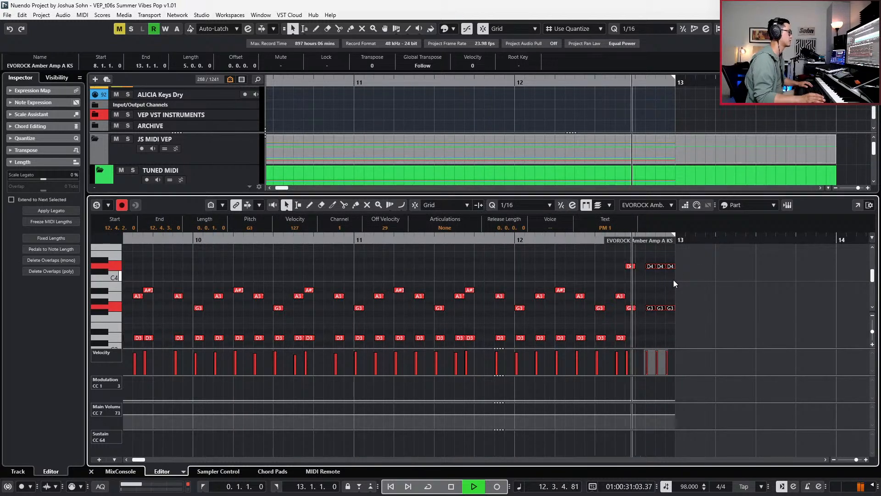
key(space)
key(g)
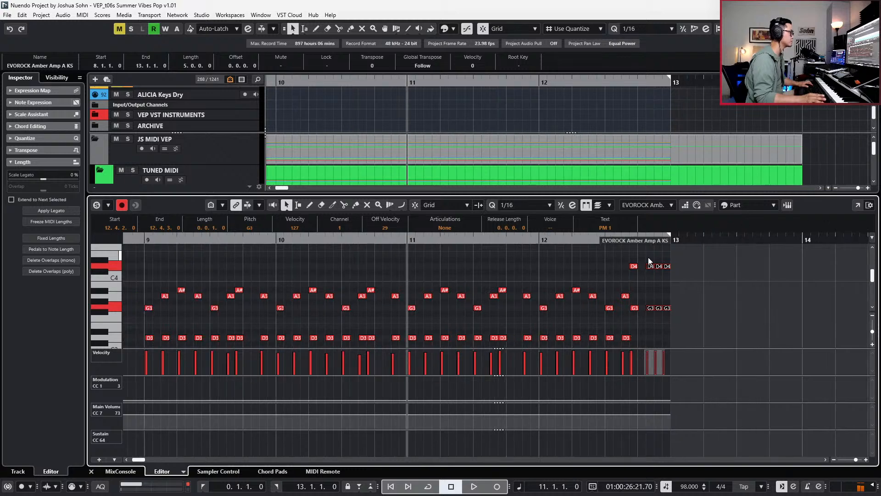
- Copy the D3 note row, transpose the copy down to G2, then solo the track and audition it
drag(701, 262, 371, 321)
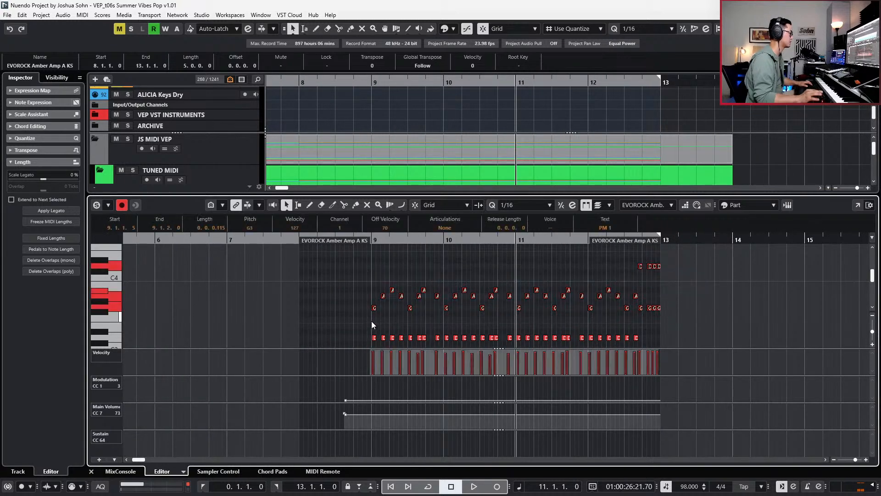
scroll(684, 340, down, 4)
scroll(662, 312, up, 1)
key(l)
key(ctrl+v)
key(Down)
key(Down)
key(Down)
key(Down)
key(Down)
key(s)
key(space)
scroll(662, 316, up, 1)
key(space)
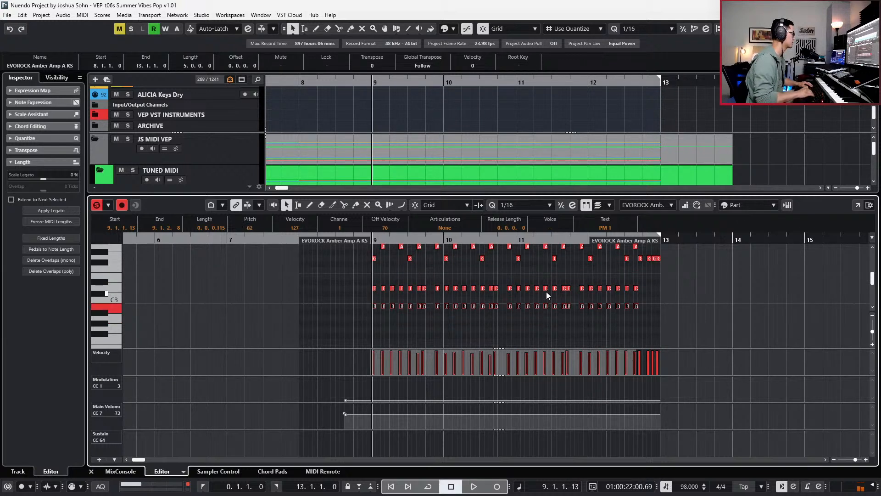
key(Down)
key(Down)
key(space)
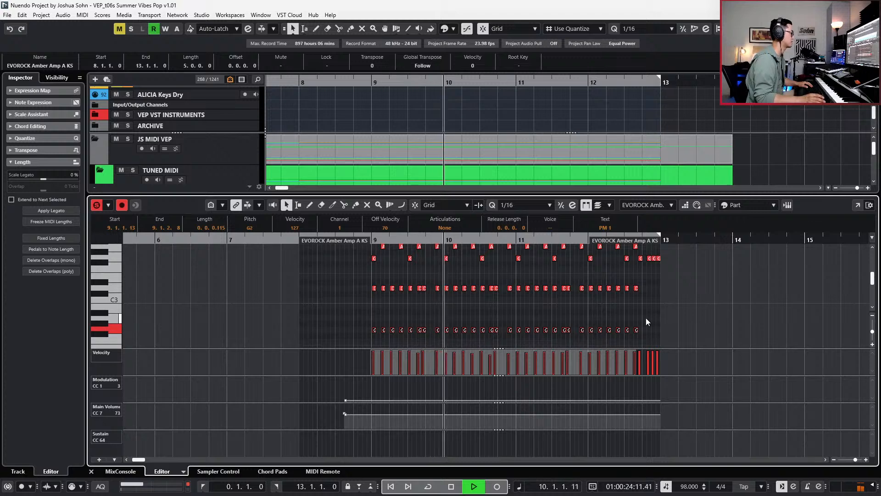
key(space)
scroll(436, 295, up, 1)
key(space)
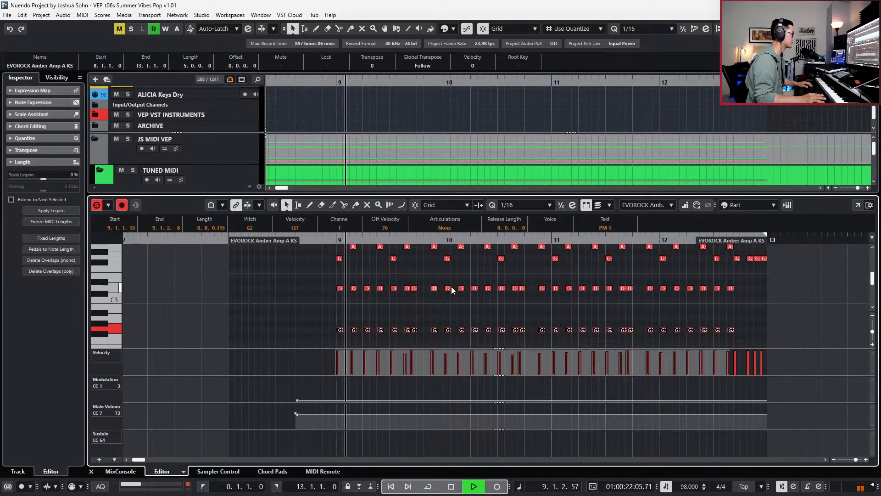
- Lengthen the A#3, D3 and G2 notes at 9.3.4 by a sixteenth and audition the part
scroll(437, 285, up, 3)
scroll(458, 287, up, 1)
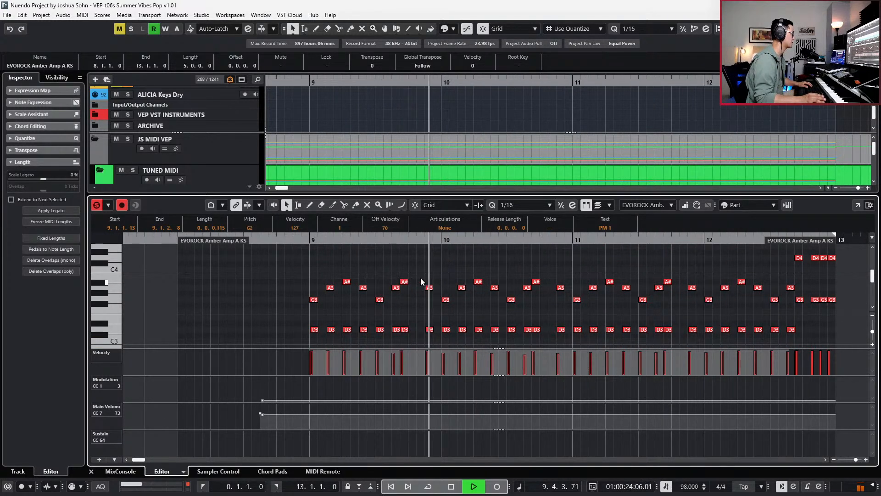
key(space)
click(405, 281)
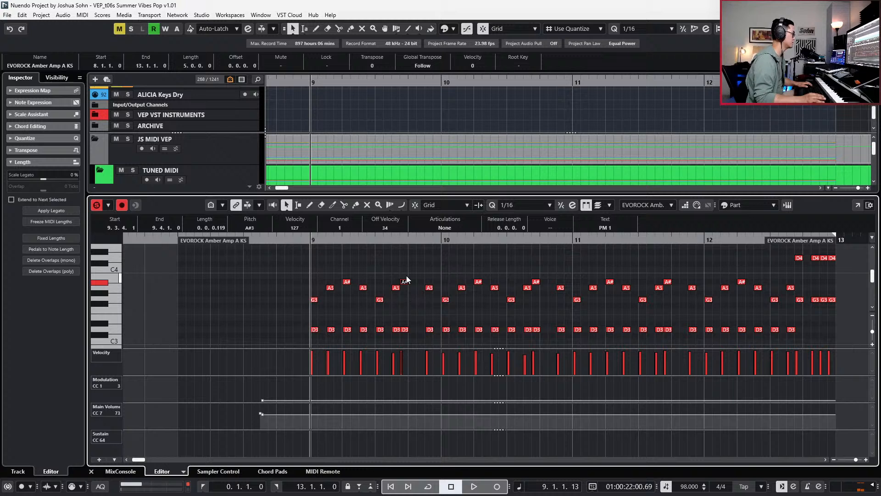
scroll(410, 303, down, 3)
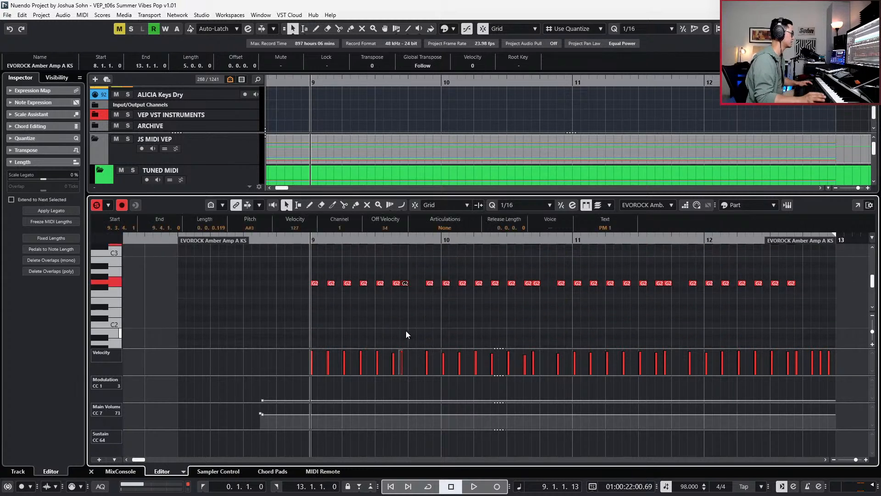
key(alt+shift+Right)
scroll(406, 331, up, 3)
key(space)
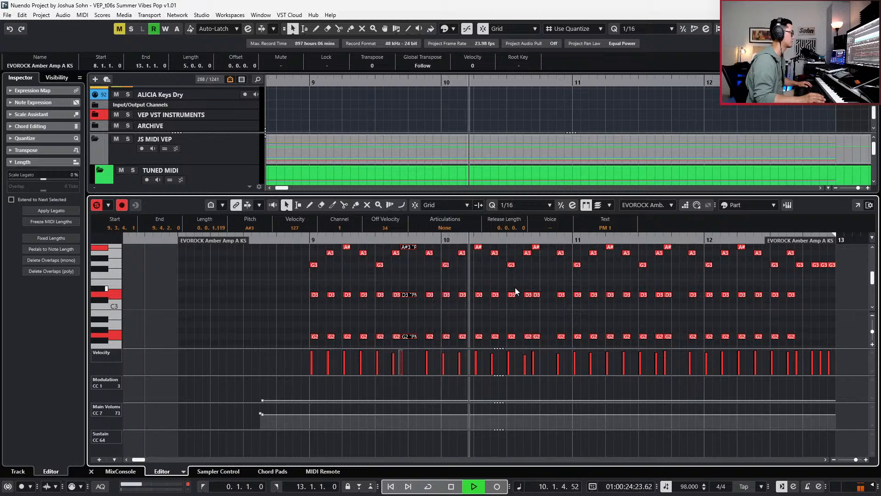
- Lengthen the matching A#3, D3 and G2 notes at 10.3.4 and 11.3.4 by a sixteenth and listen through
click(536, 281)
key(space)
scroll(541, 249, up, 2)
drag(543, 264, 538, 410)
drag(617, 272, 606, 384)
key(space)
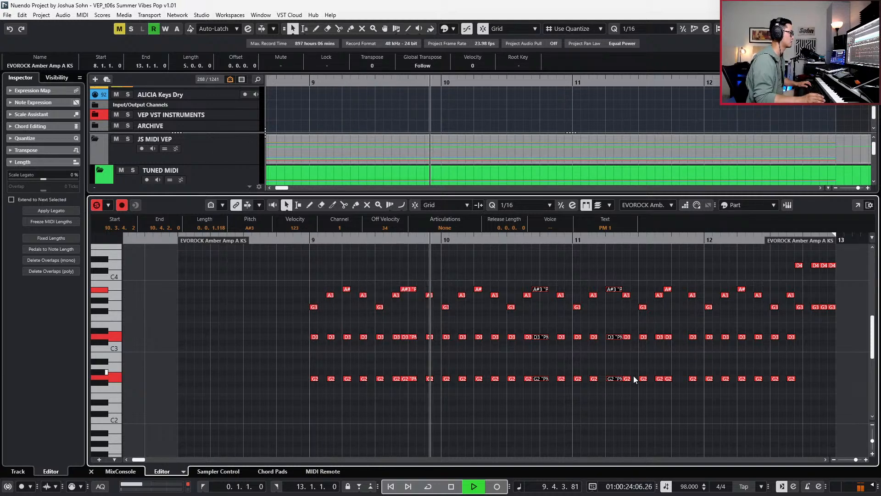
drag(539, 274, 540, 401)
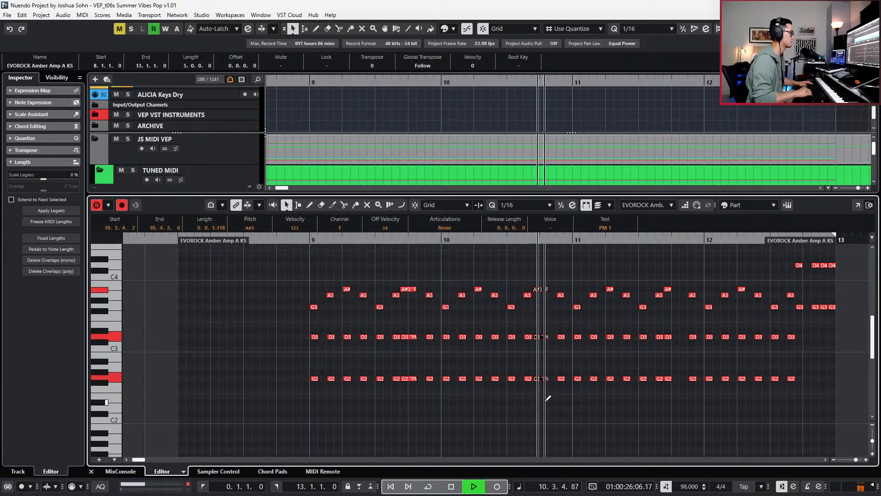
drag(673, 263, 668, 401)
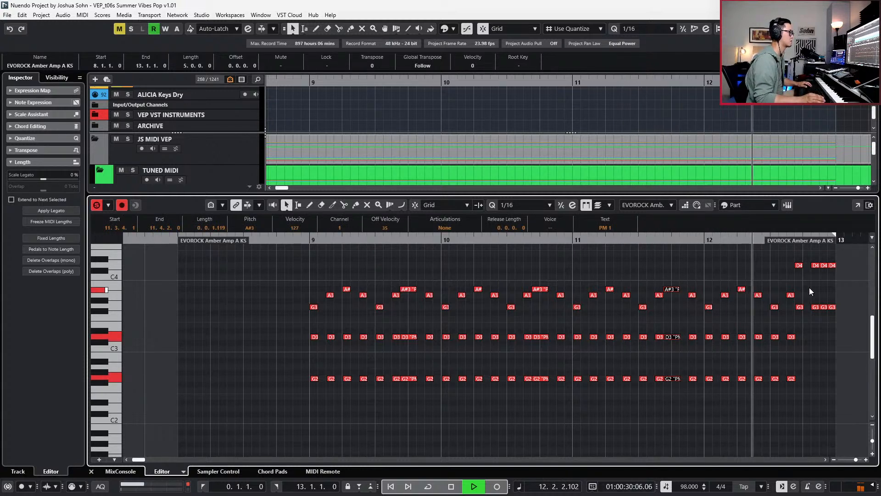
key(space)
- Copy the four closing G3 notes, transpose the copies down to D3 and audition the ending
drag(789, 311, 838, 303)
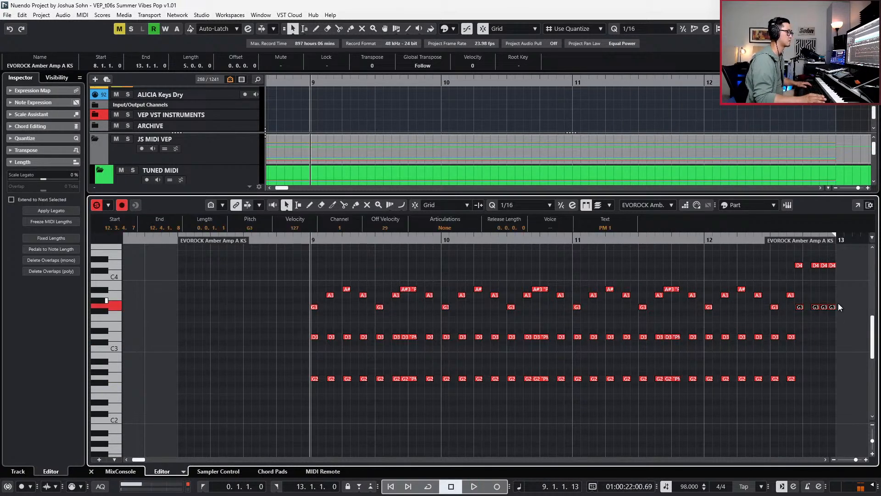
key(l)
key(ctrl+c)
key(ctrl+v)
key(Down)
key(Down)
key(Down)
key(Down)
key(Down)
key(space)
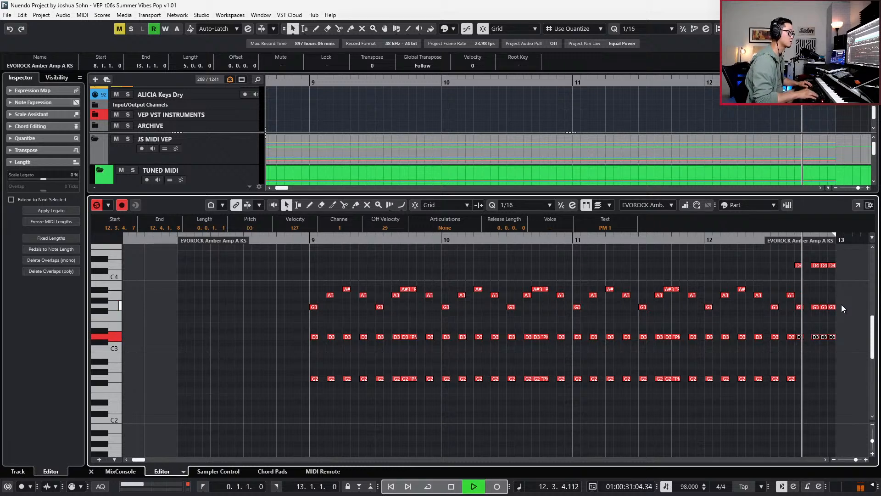
key(space)
- Add a G2 row beneath the four closing chords while keeping their D3 notes, and audition the result
key(Down)
key(Down)
key(Down)
key(Down)
key(Down)
key(Down)
key(Down)
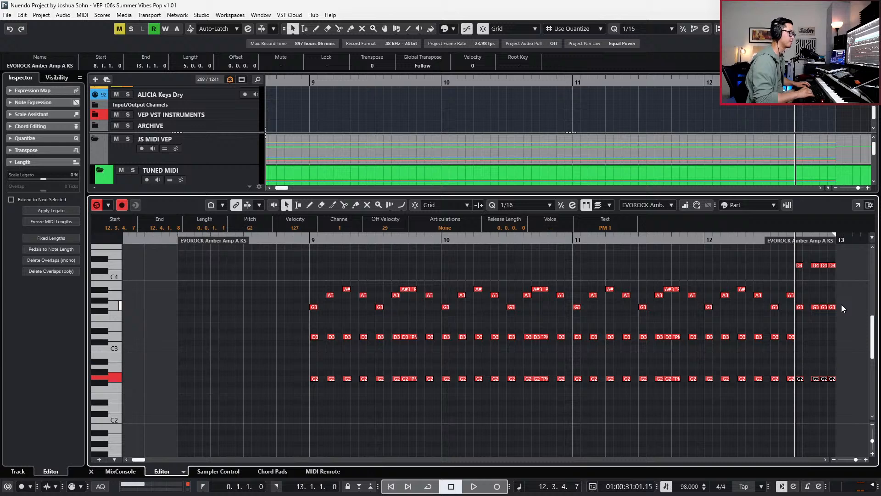
key(ctrl+v)
key(space)
key(space)
- Select all notes of the guitar part and delete their mono overlaps
key(ctrl+a)
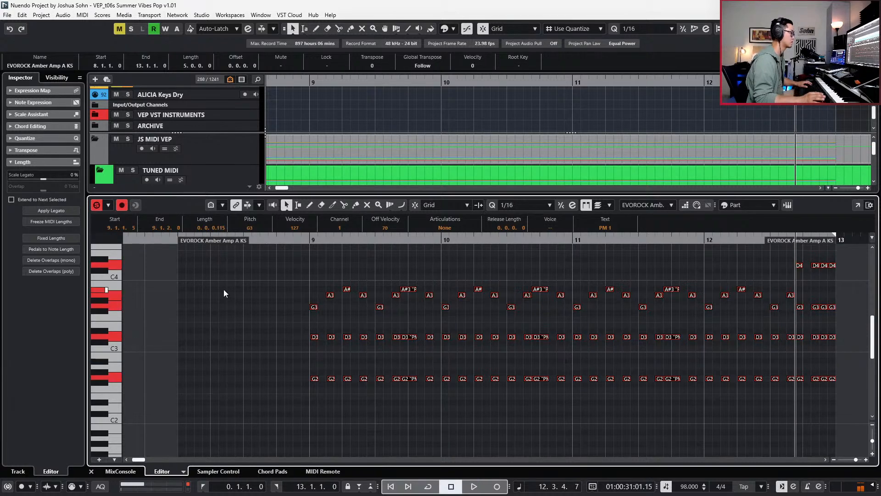
click(59, 259)
scroll(733, 357, up, 1)
scroll(723, 355, right, 3)
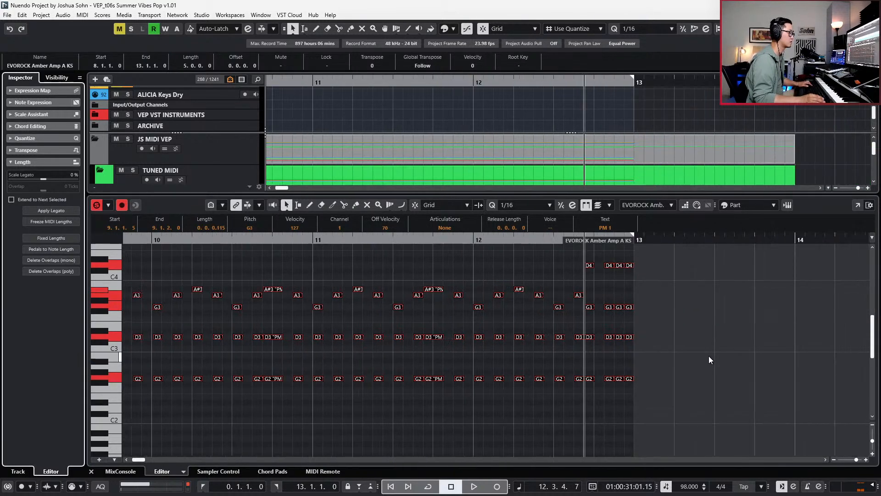
- Copy the four closing G3 notes again, transpose the copies up to A#3 and audition the chords
click(601, 350)
drag(656, 338, 653, 338)
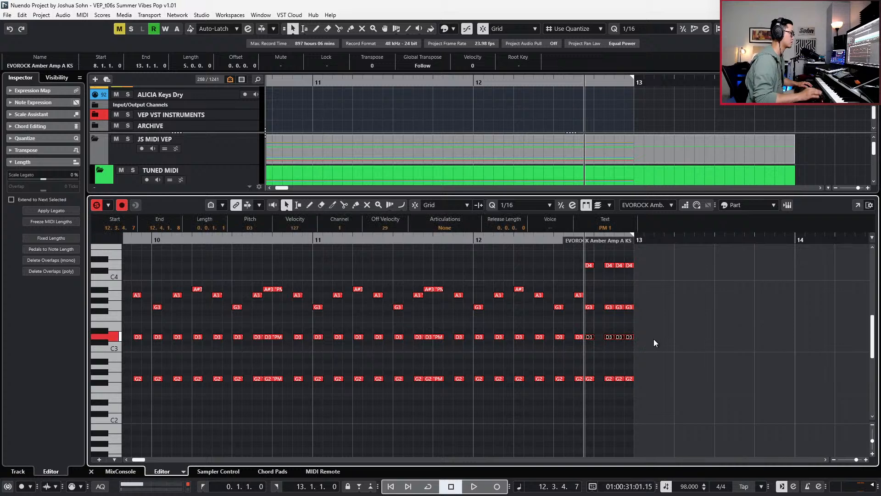
drag(590, 291, 641, 316)
key(ctrl+c)
key(ctrl+v)
key(Up)
key(Up)
key(Up)
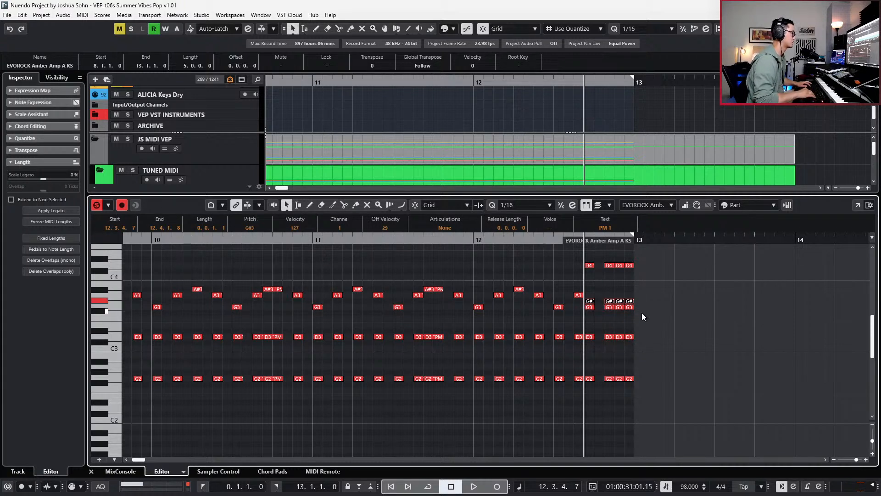
key(space)
key(space)
- Unsolo the guitar track and play the closing chords in the full mix
key(s)
key(KP_Subtract)
key(space)
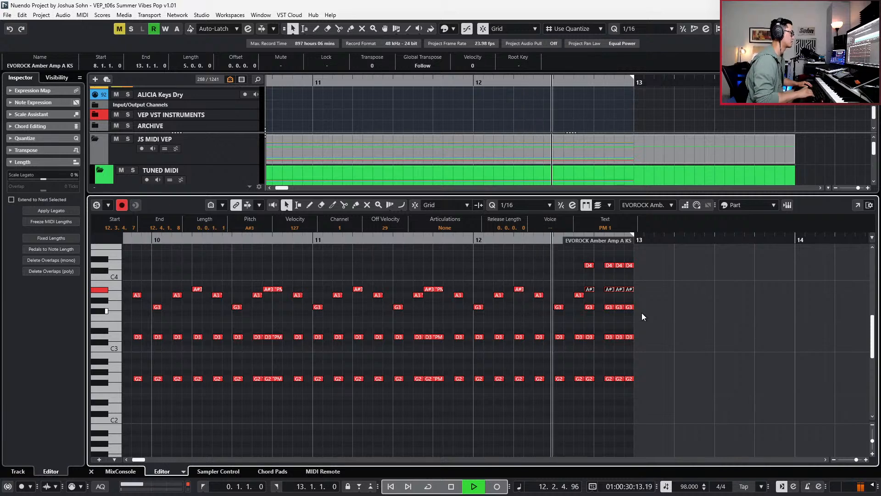
key(space)
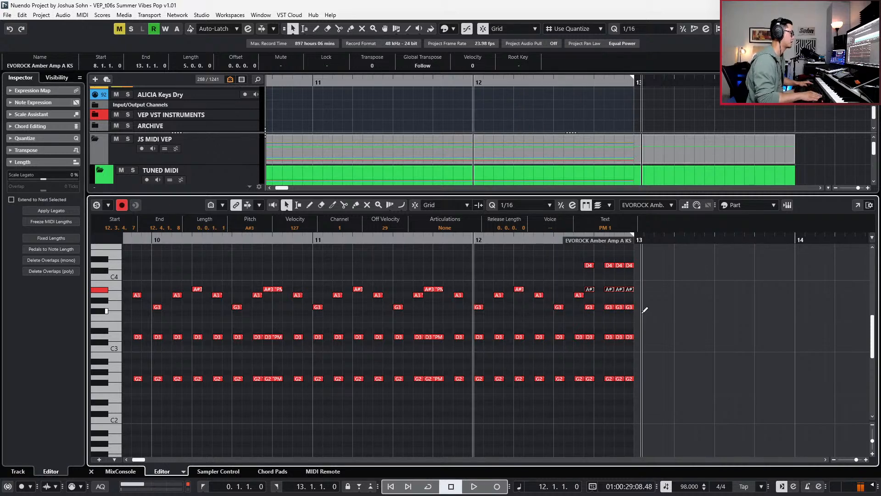
- Show the controller lanes, lower the velocity of the closing A#3 notes to 107 and play the part back
key(alt+l)
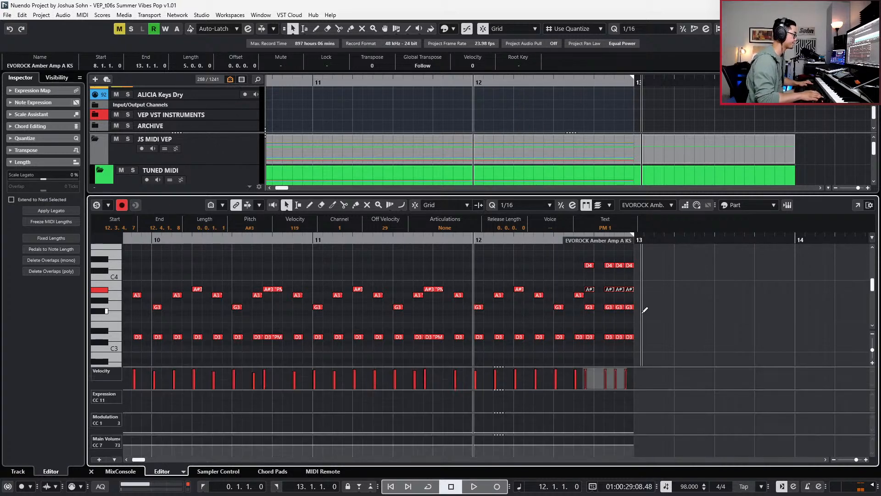
scroll(641, 312, down, 2)
key(KP_Subtract)
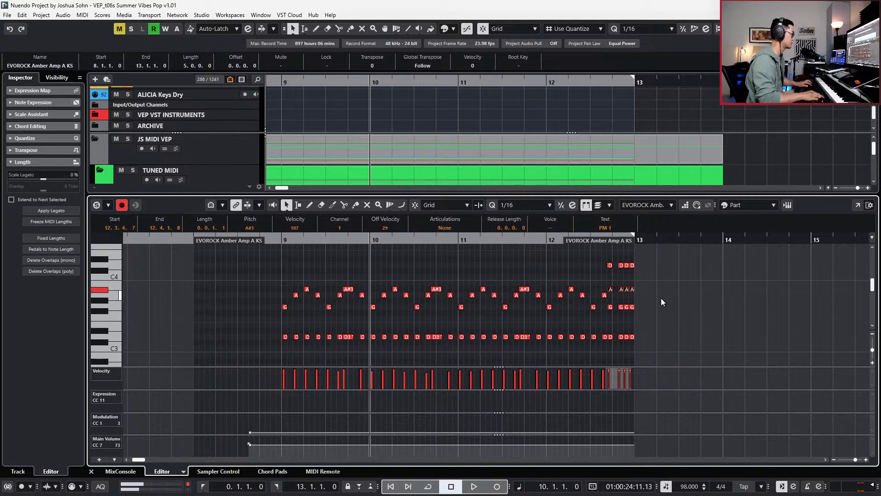
key(space)
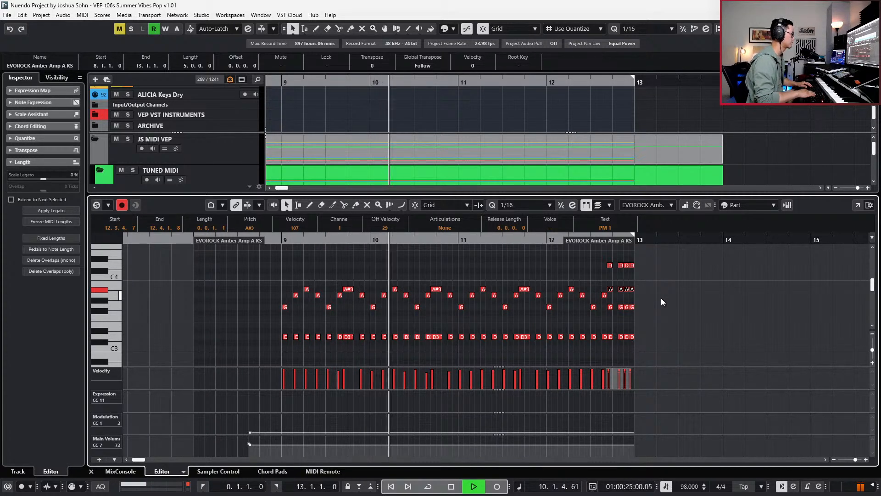
- Lower the Main Volume (CC 7) value at the start of the guitar part to 70 and play the phrase through
drag(231, 451, 285, 435)
scroll(210, 227, down, 5)
scroll(210, 226, down, 5)
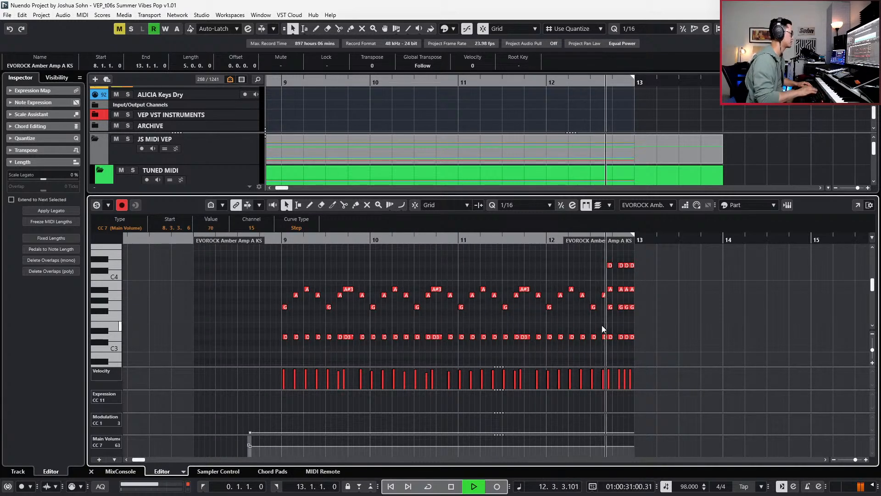
key(Return)
key(space)
- Quantize the closing guitar chords to 1/16, including their low G2 notes, with the controller lanes hidden, and save the project
double_click(626, 255)
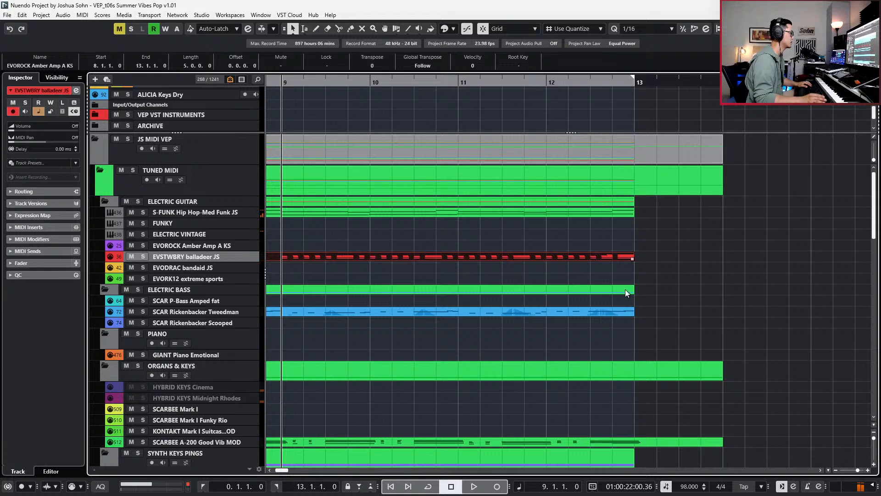
drag(572, 254, 567, 346)
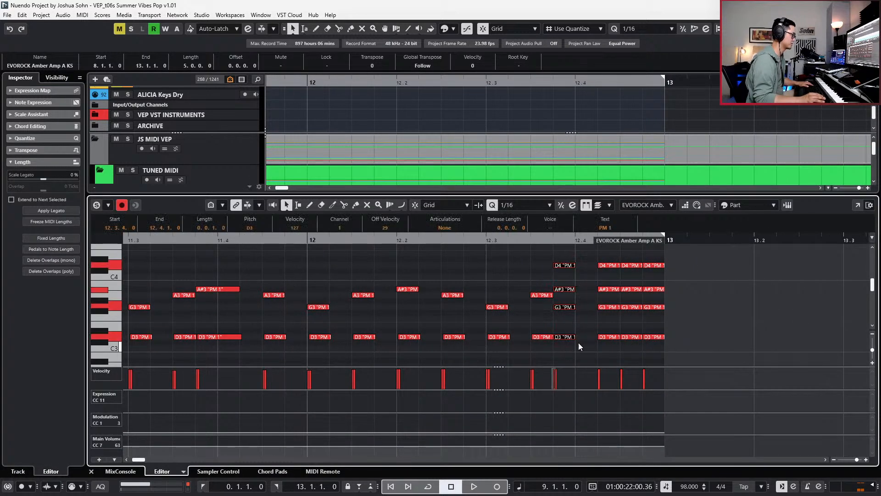
scroll(613, 256, up, 2)
drag(616, 255, 676, 339)
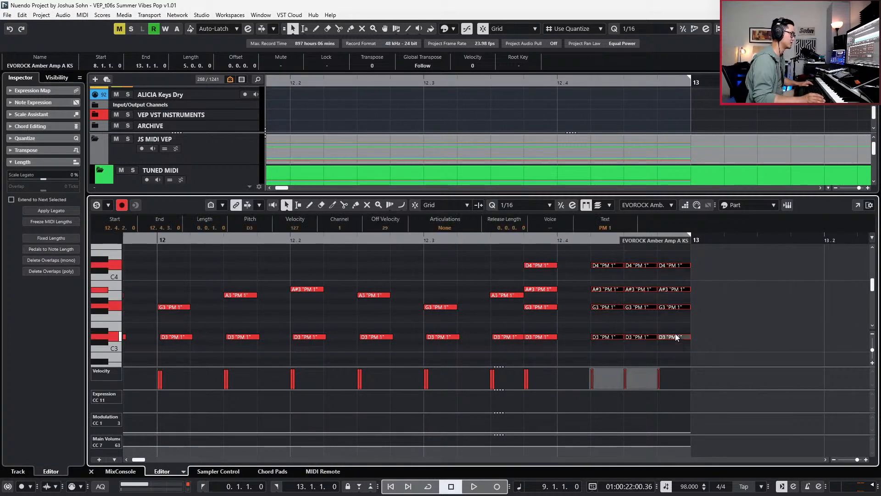
drag(534, 249, 563, 345)
click(564, 344)
key(alt+l)
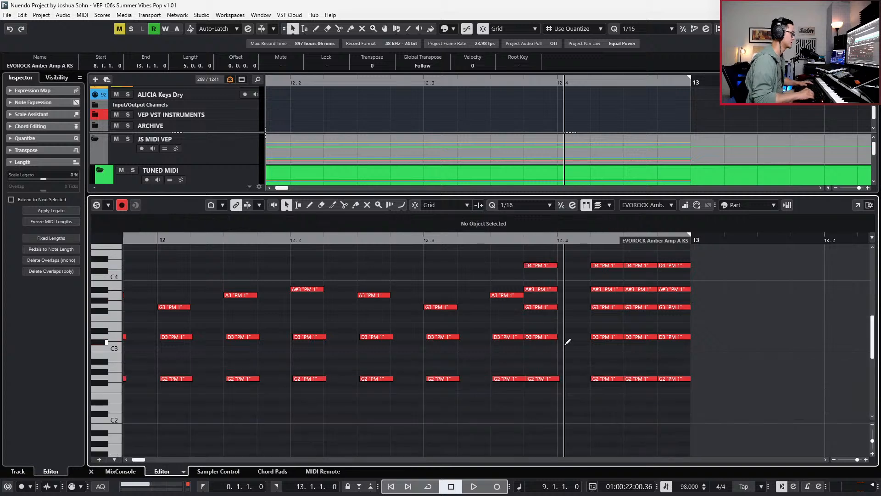
drag(562, 262, 725, 385)
key(q)
key(ctrl+s)
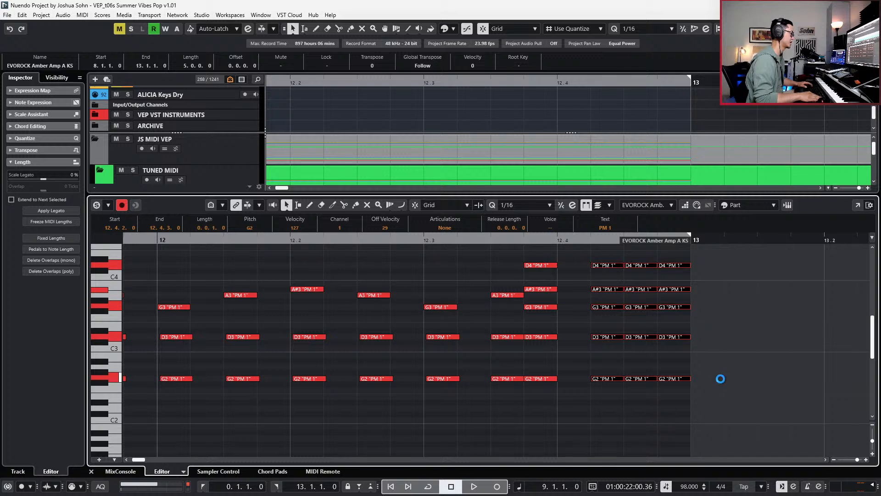
- Trim the starts of the notes above G2 in the closing chords slightly later, to 8 ticks past the grid in the last three
key(l)
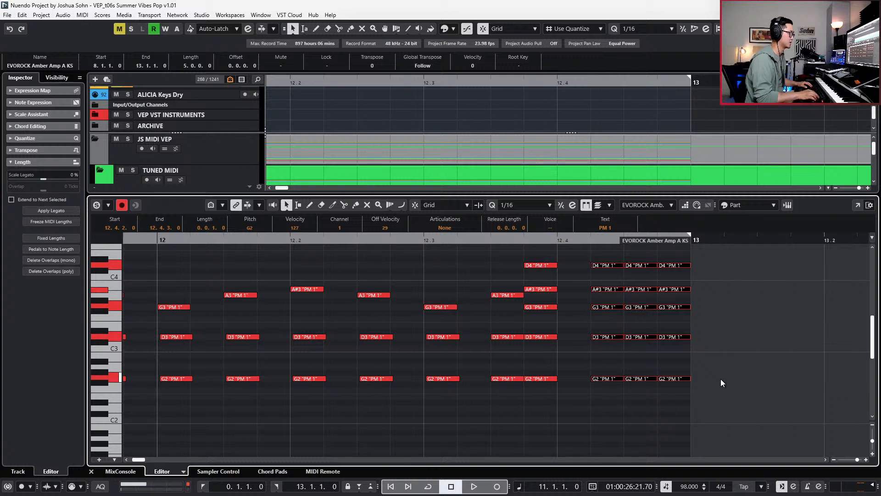
key(ctrl+KP_Subtract)
key(ctrl+KP_Add)
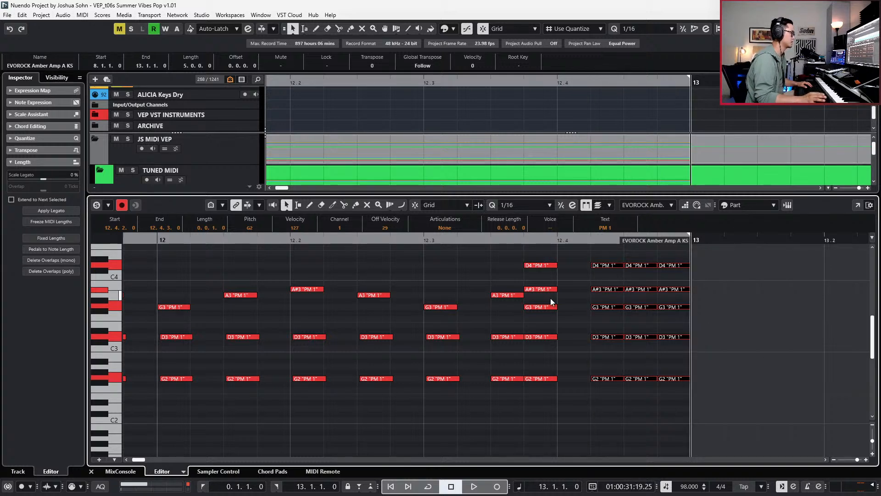
drag(560, 254, 554, 394)
key(l)
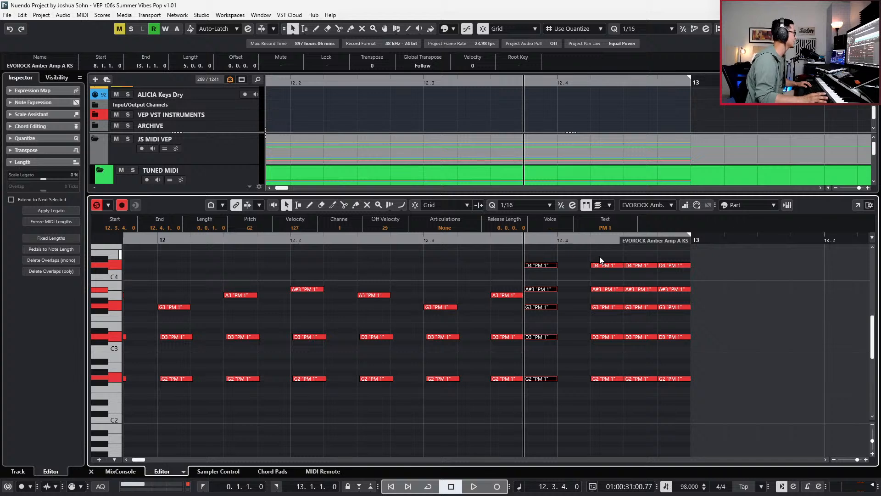
drag(599, 256, 536, 342)
drag(526, 265, 527, 265)
drag(591, 257, 686, 350)
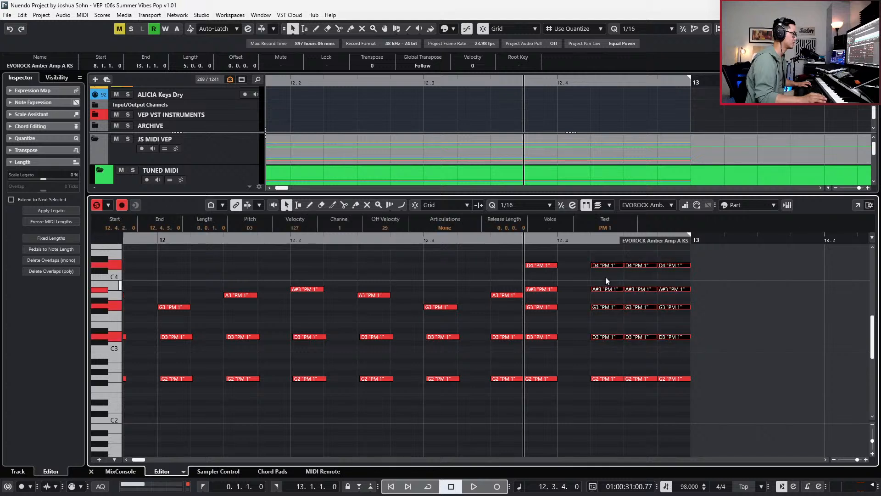
drag(592, 264, 594, 265)
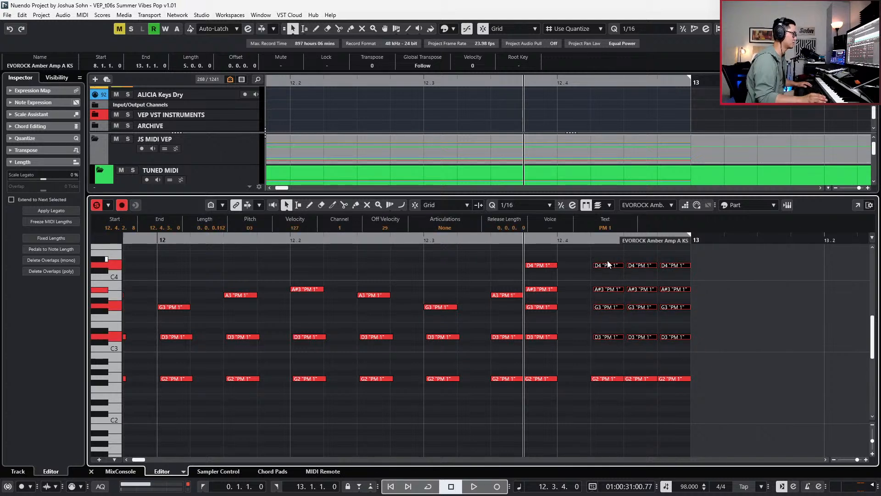
click(633, 250)
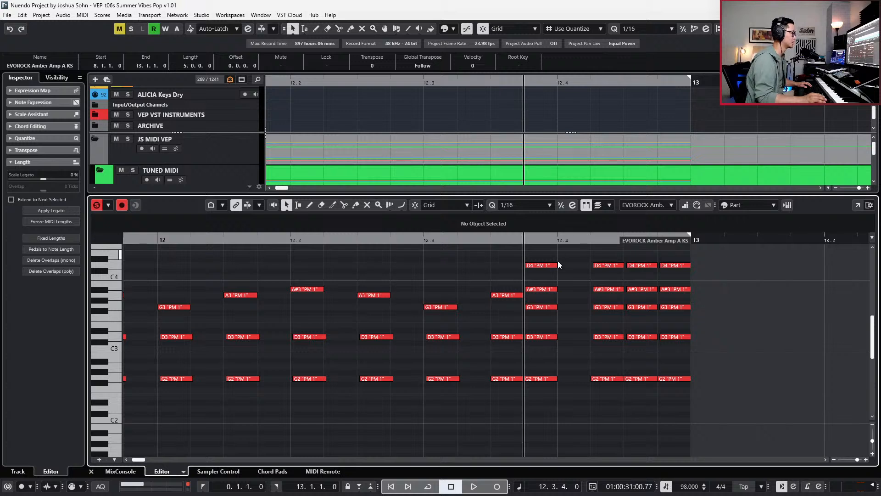
- Shift the D4 and A#3 notes of the four closing chords about 10 ticks later and audition the strum
drag(560, 257, 543, 314)
drag(544, 256, 713, 285)
key(ctrl+Right)
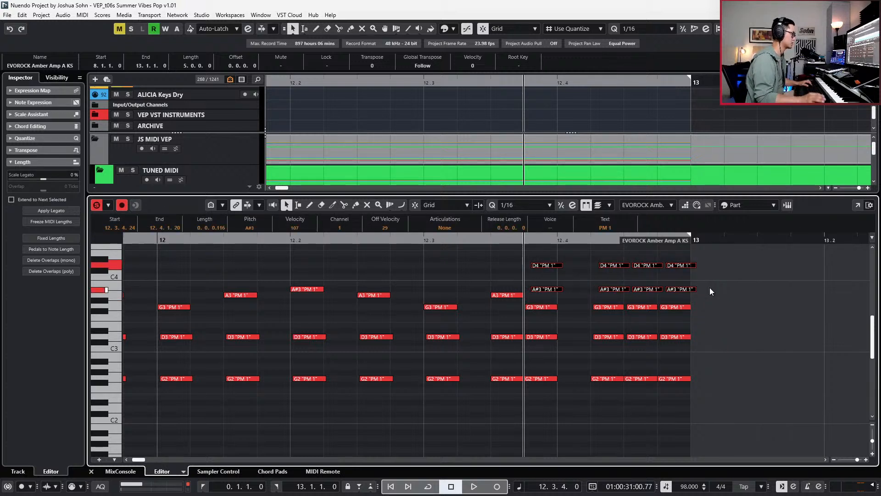
key(space)
key(space)
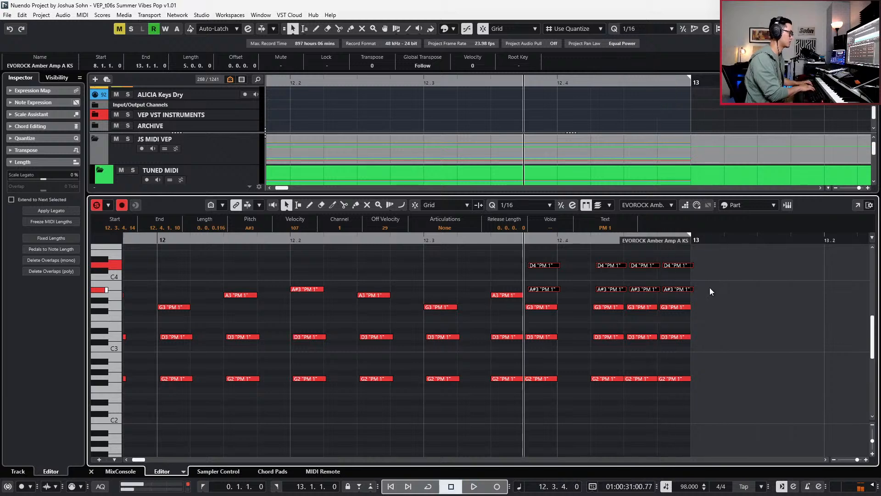
- Quantize all five notes of the closing chord at 12.4.3 back to the grid
scroll(636, 363, down, 1)
drag(632, 255, 639, 366)
scroll(640, 366, up, 2)
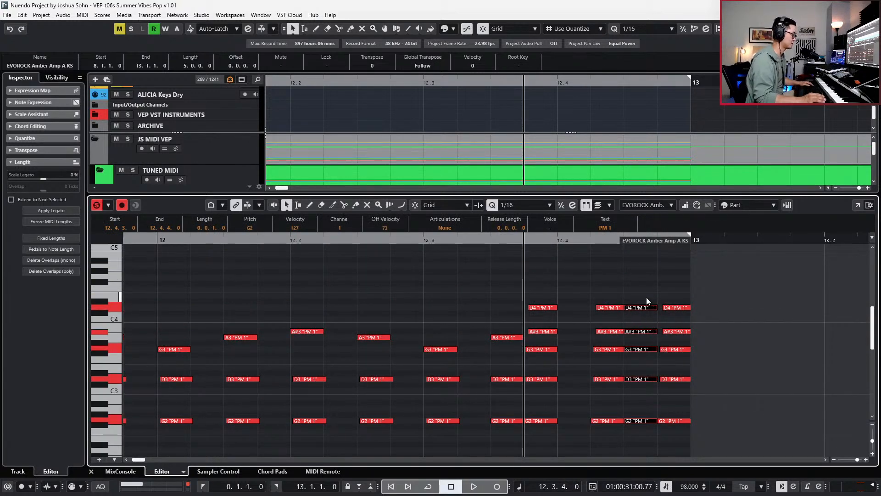
scroll(646, 297, up, 3)
click(633, 320)
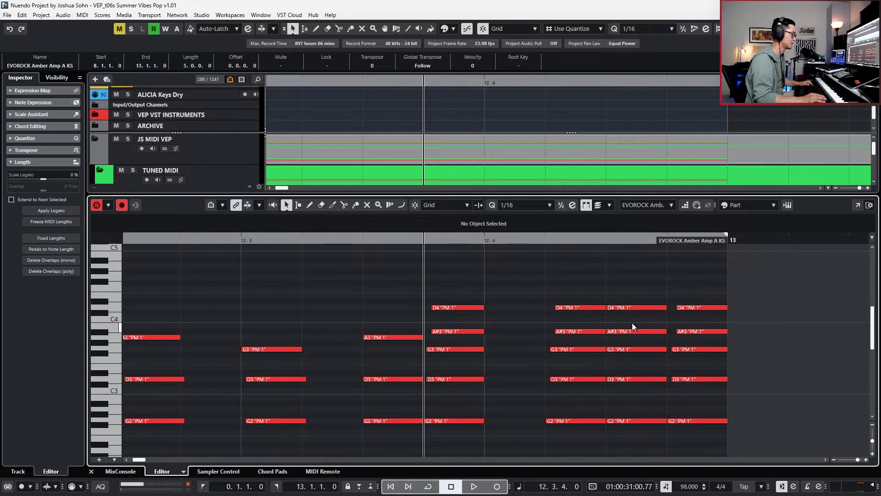
- Stagger the chord at 12.4.3 downward from D4, with G3 starting at 12.4.3.11, D3 at 12.4.3.13 and G2 at 12.4.3.19, and audition it
drag(665, 308, 664, 377)
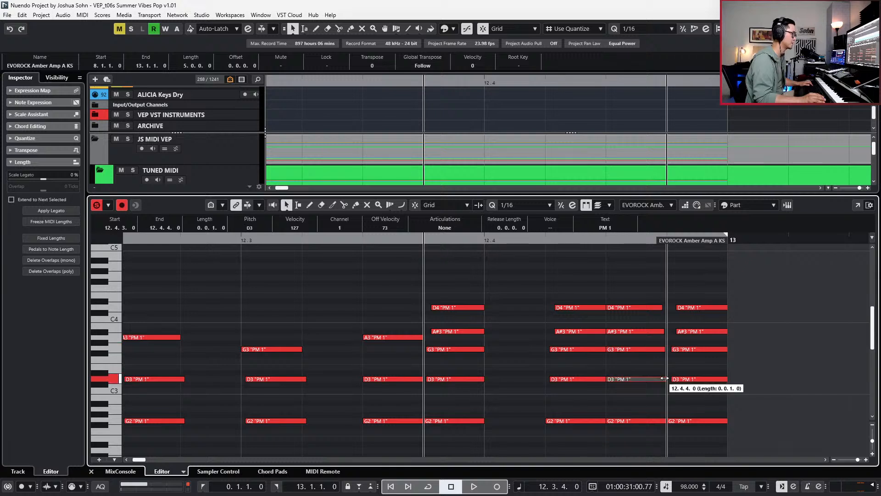
drag(591, 288, 591, 385)
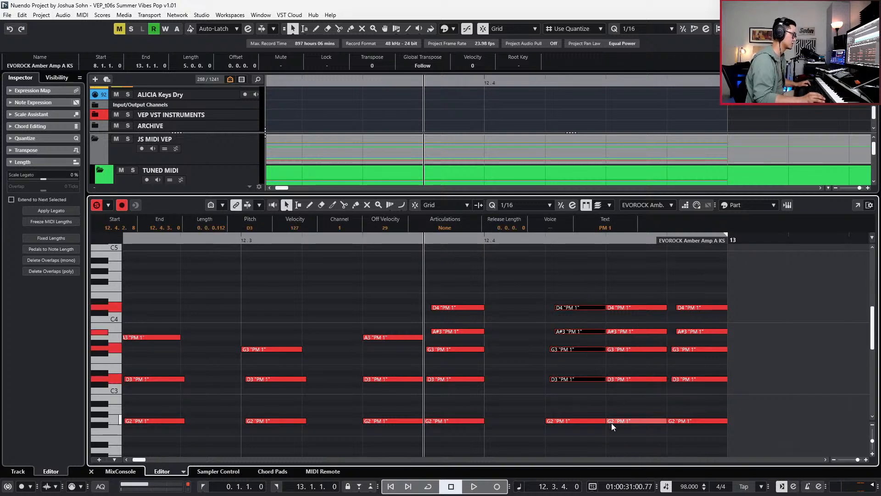
drag(613, 421, 612, 421)
drag(607, 379, 613, 349)
drag(606, 331, 610, 331)
drag(609, 379, 616, 379)
click(613, 347)
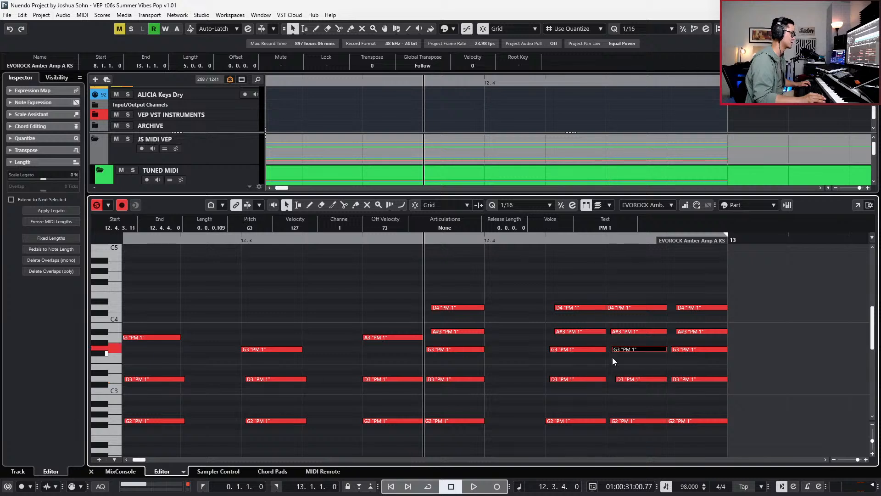
drag(611, 420, 616, 419)
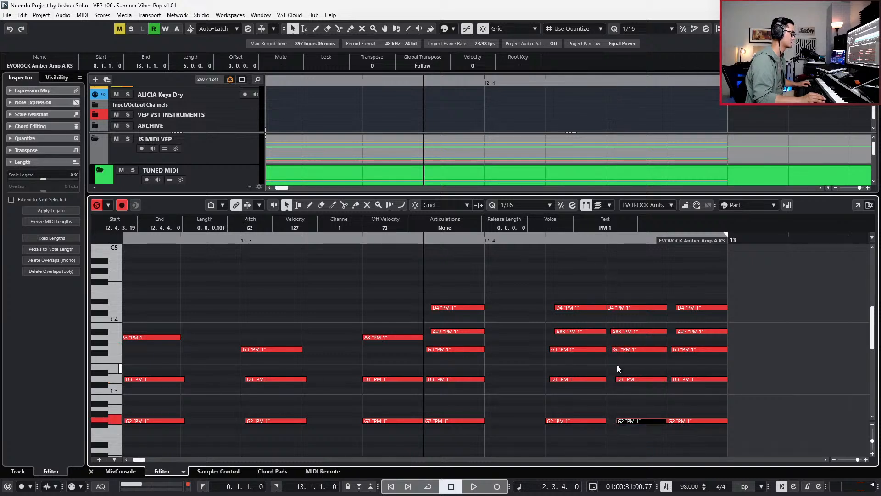
drag(616, 379, 613, 379)
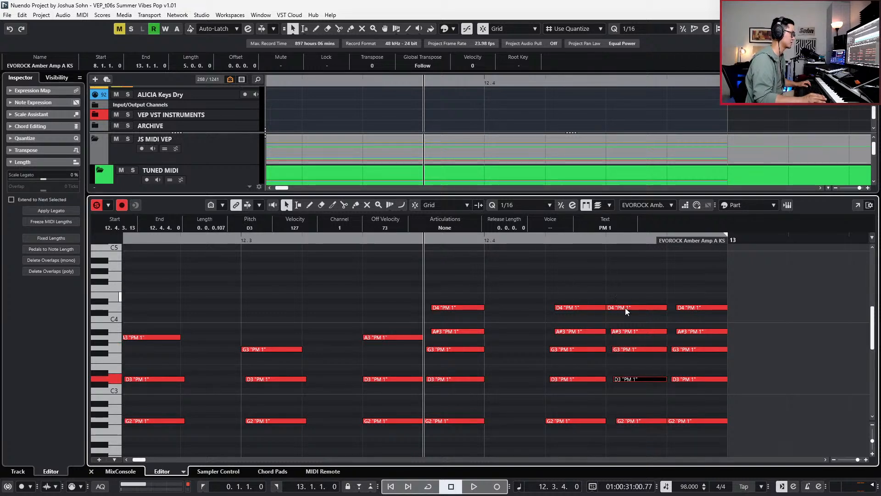
key(space)
key(space)
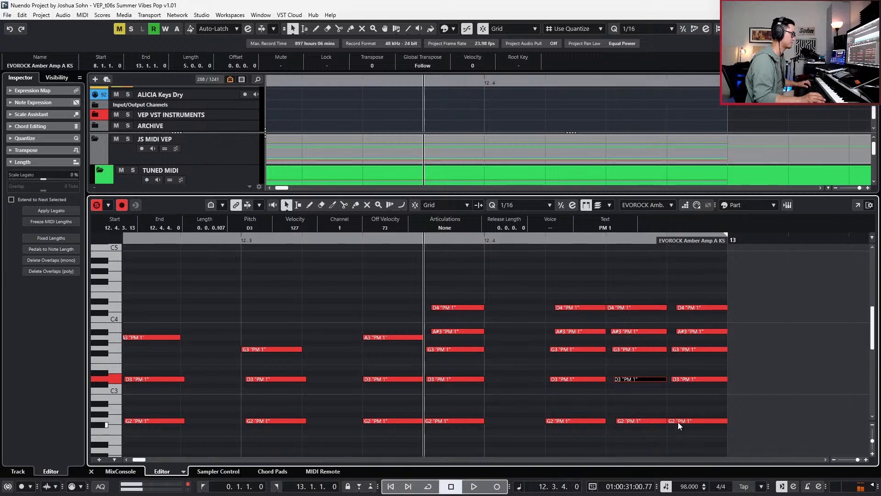
- Turn off the editor solo and play the strummed closing chords from bar 12 with the whole arrangement
key(s)
key(ctrl+KP_Subtract)
scroll(717, 240, down, 2)
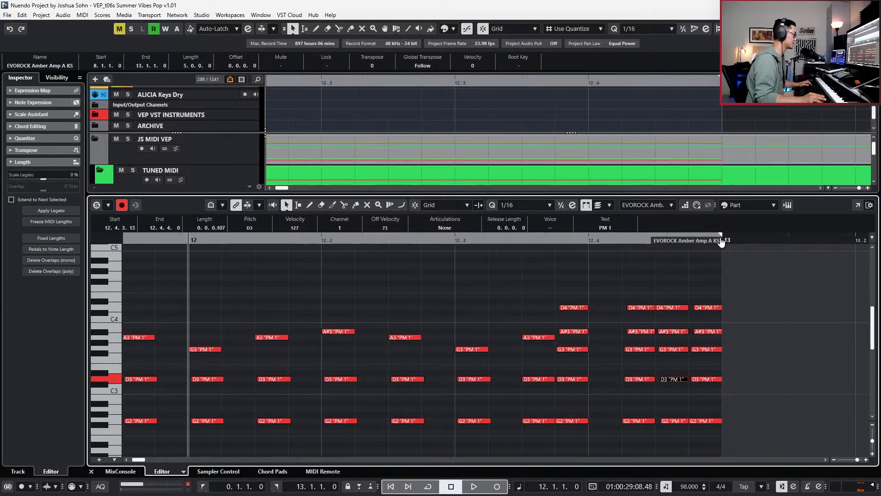
key(Return)
key(space)
scroll(715, 256, down, 5)
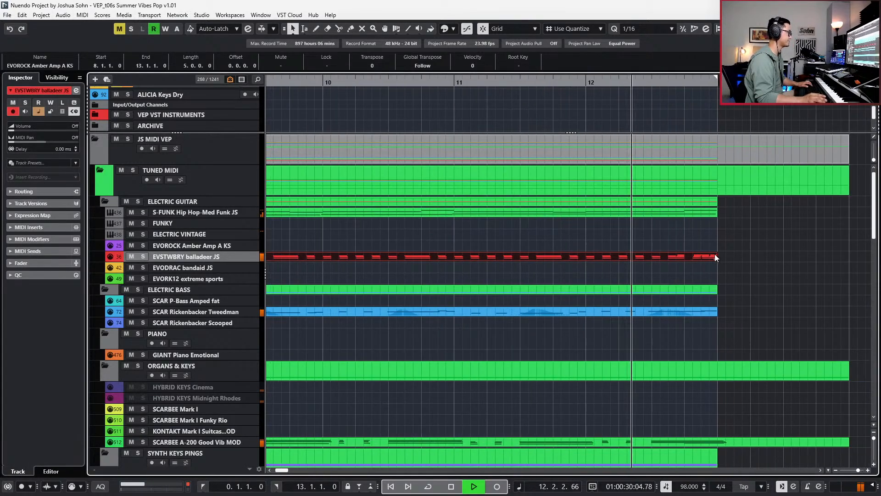
scroll(715, 254, down, 3)
key(space)
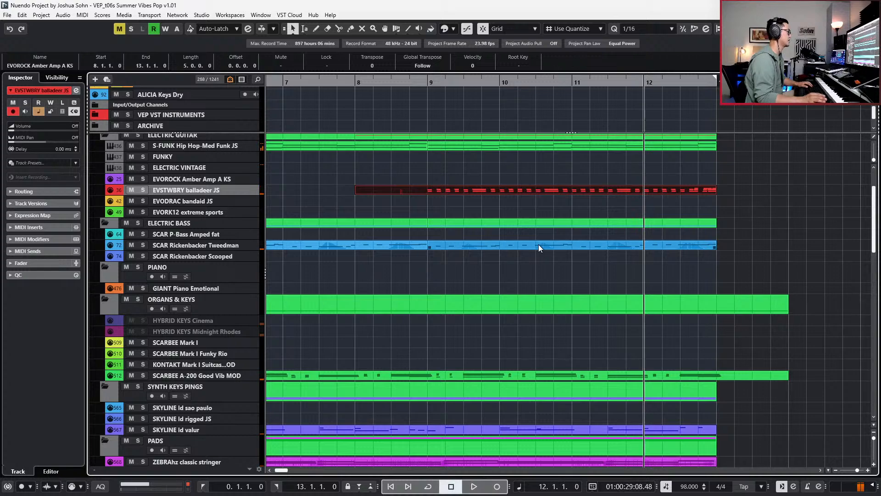
double_click(629, 191)
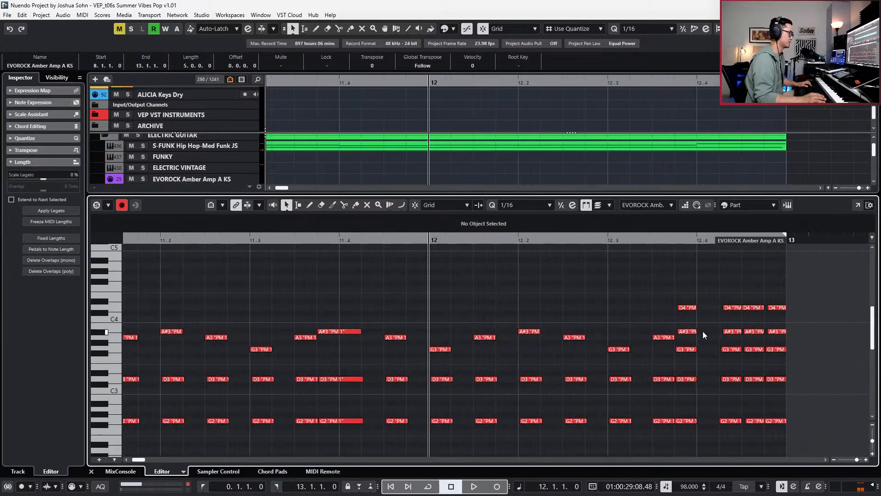
key(Return)
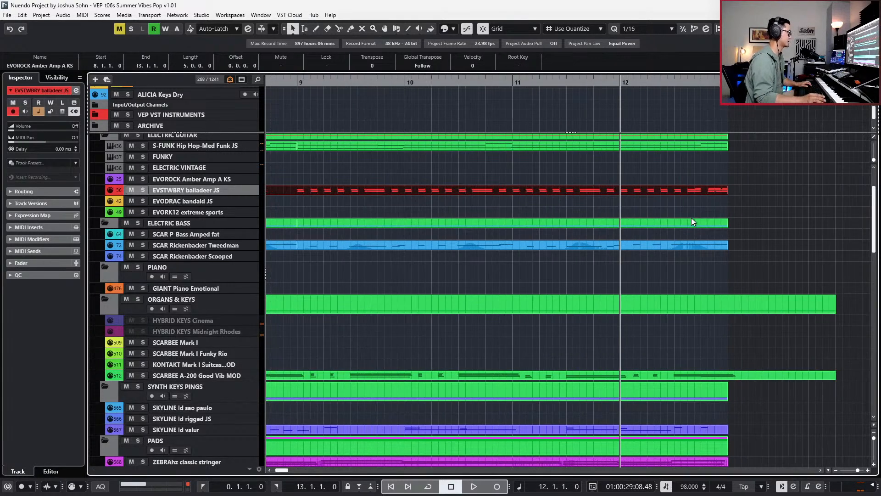
- Solo the ELECTRIC VINTAGE track, open its instrument and audition the Retro Funk B pattern
scroll(691, 217, down, 4)
scroll(637, 225, up, 9)
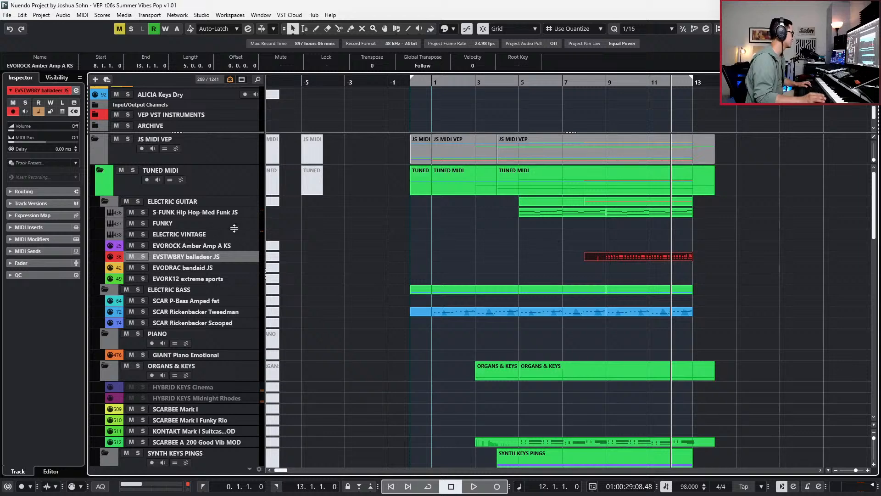
click(212, 234)
key(s)
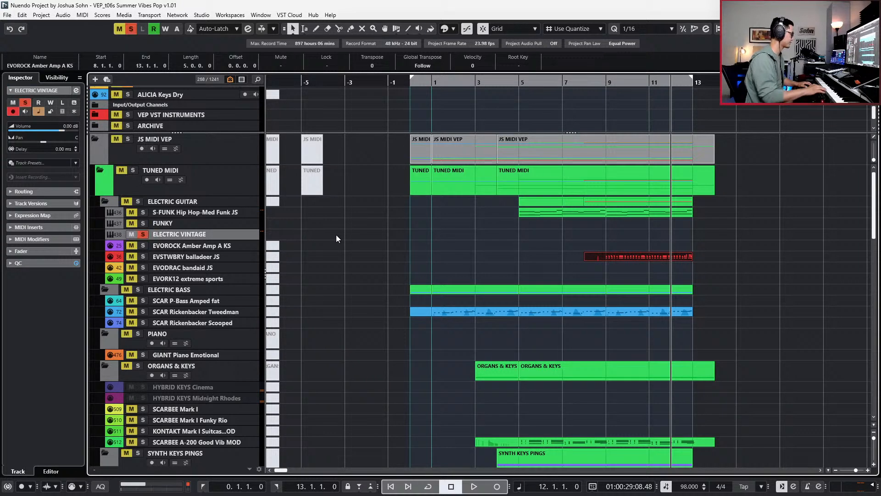
key(e)
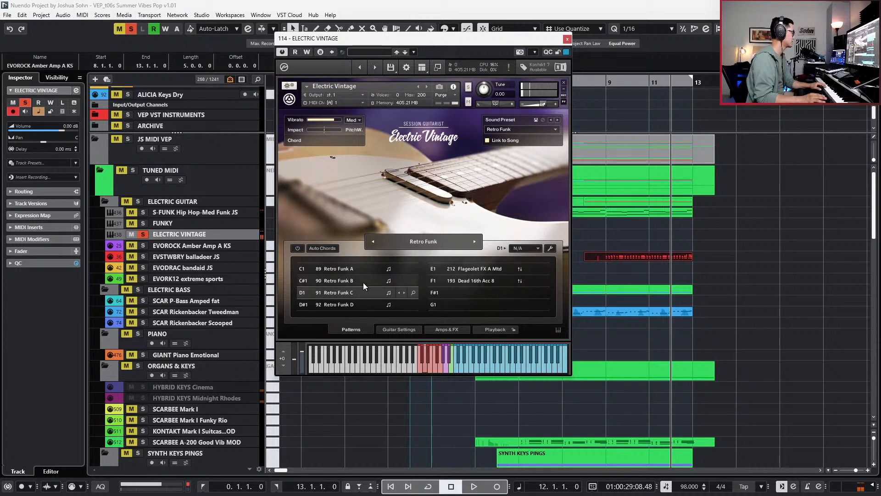
click(347, 282)
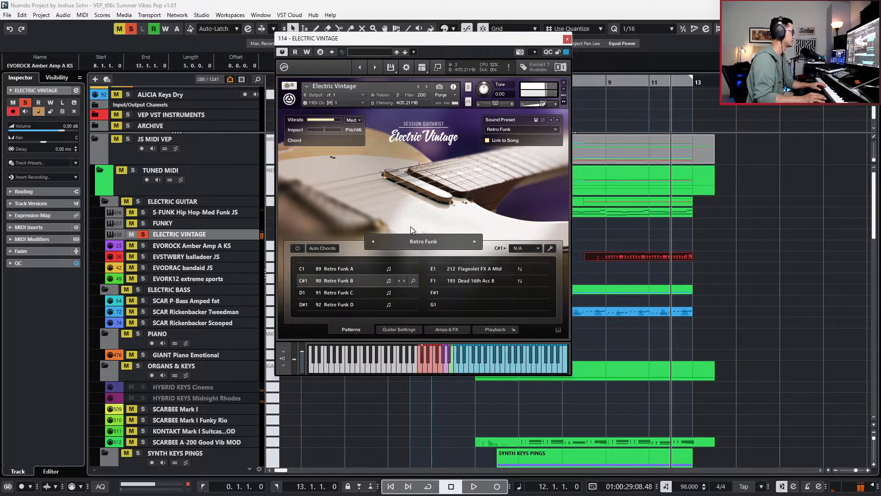
- Load the Disco Funk song in Electric Vintage and audition its Disco Funk D pattern
click(415, 241)
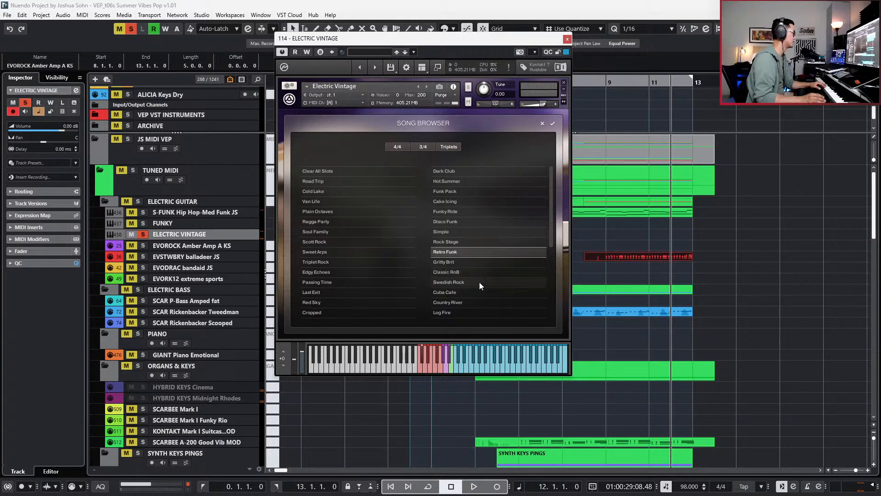
click(469, 221)
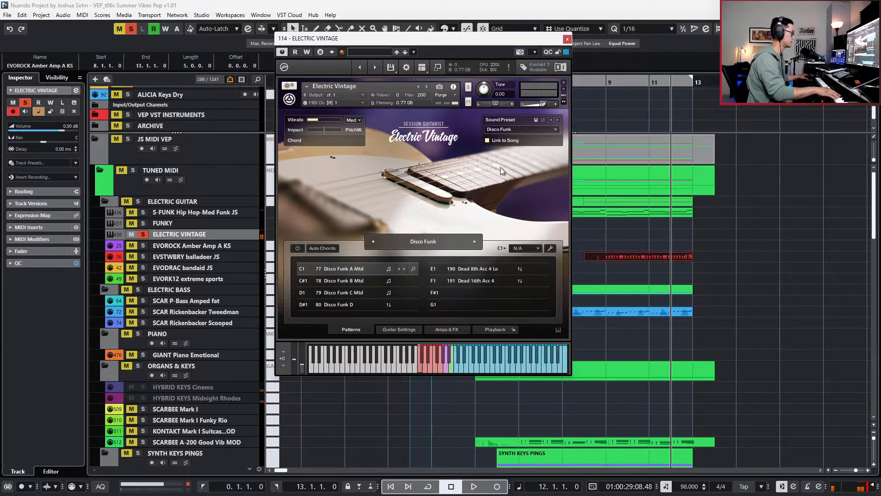
click(348, 305)
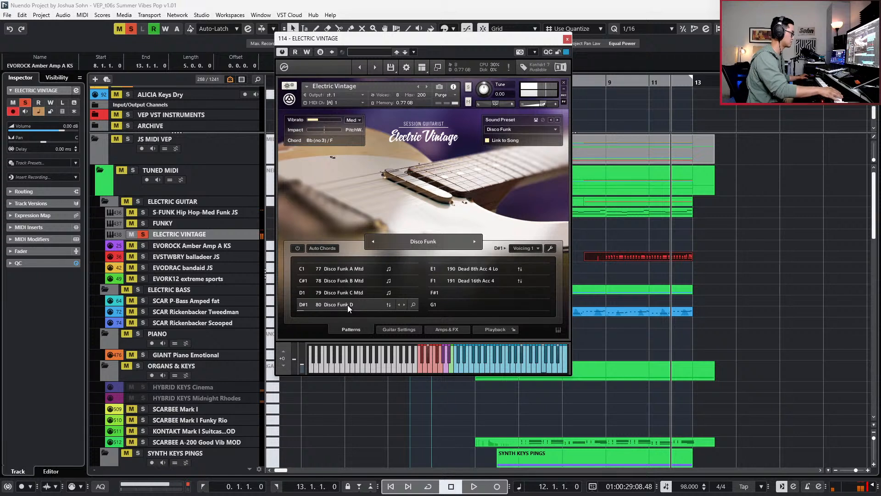
key(space)
- Load the Funk Pack song in Electric Vintage and audition its Funk Pack C pattern
click(410, 238)
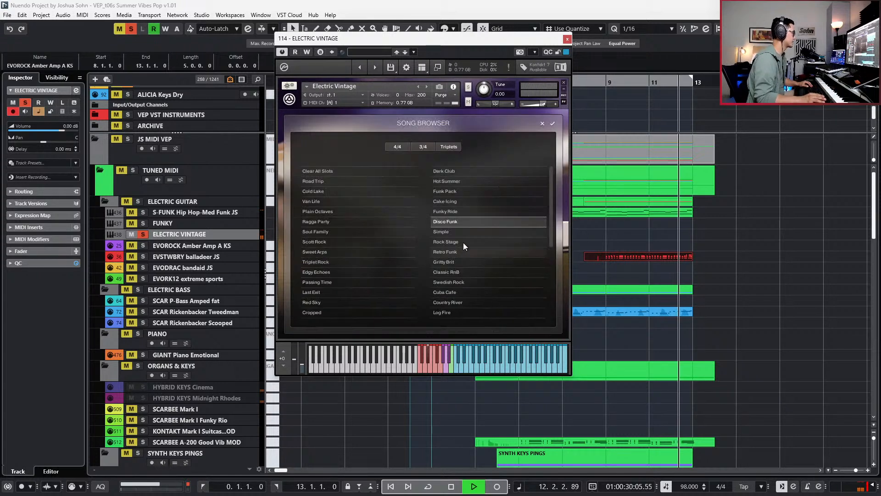
key(space)
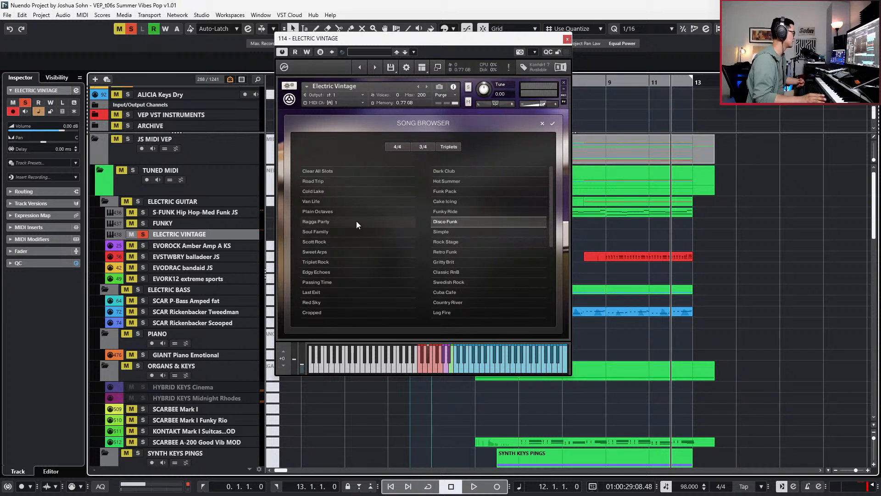
click(447, 190)
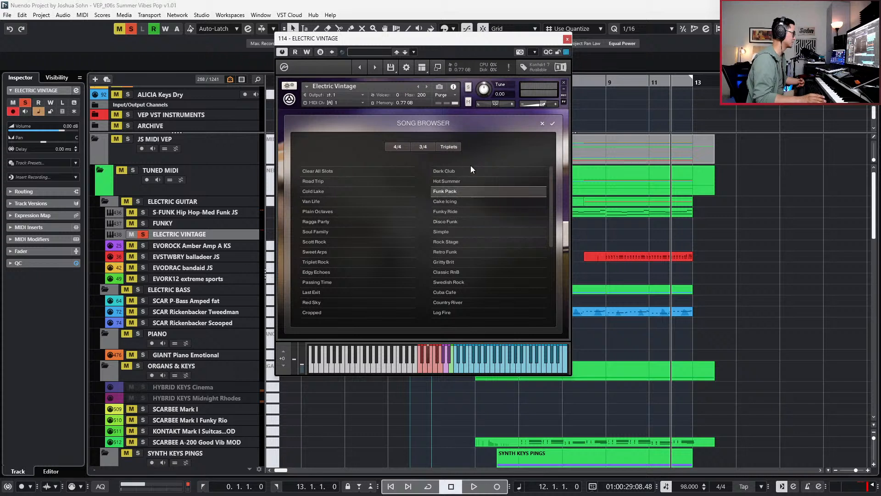
click(553, 123)
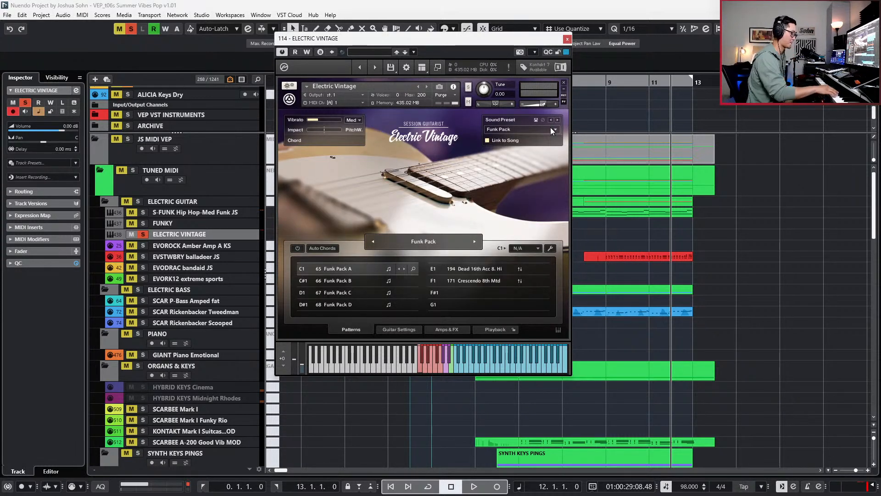
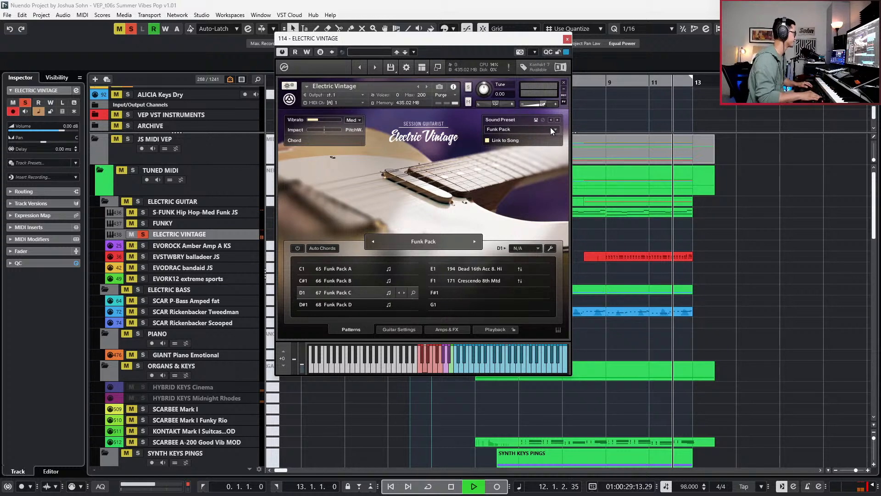
key(space)
- Turn off the track solo, mute the balladeer part that starts at bar 8, and select the ELECTRIC VINTAGE track
key(s)
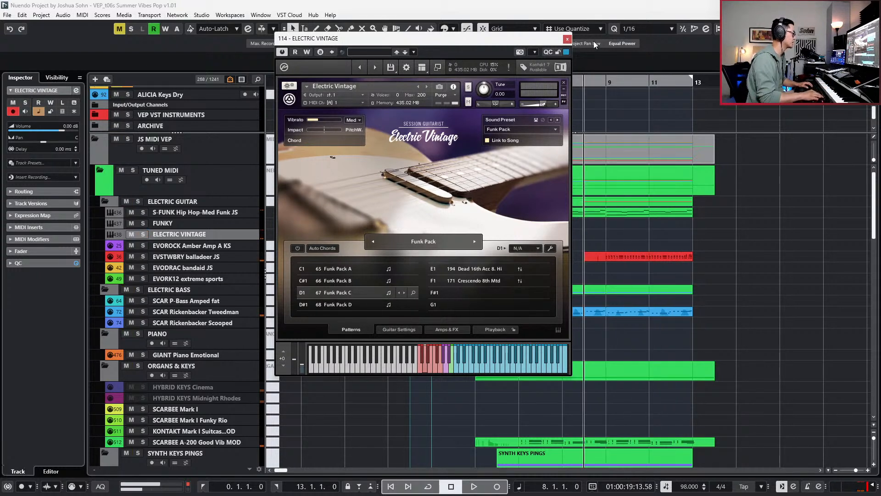
click(639, 255)
key(shift+m)
click(177, 236)
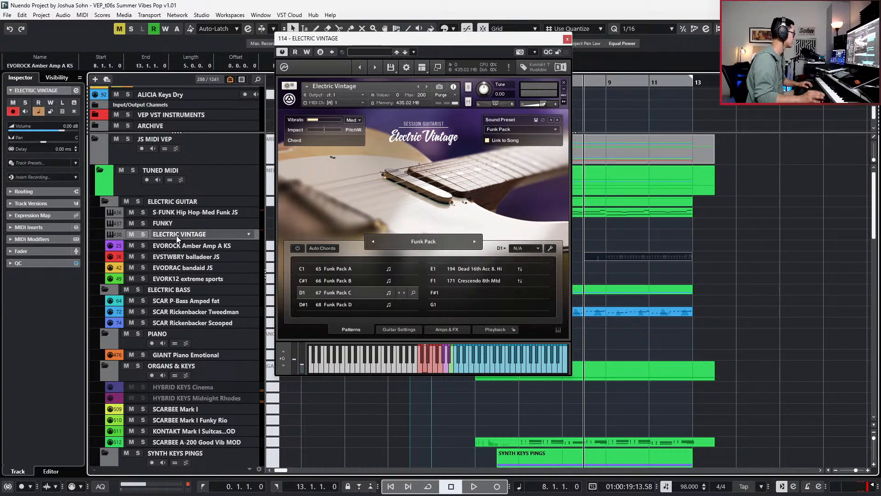
- Play the arrangement from bar 8 and capture the G minor and C/G chord performance on the ELECTRIC VINTAGE track
key(space)
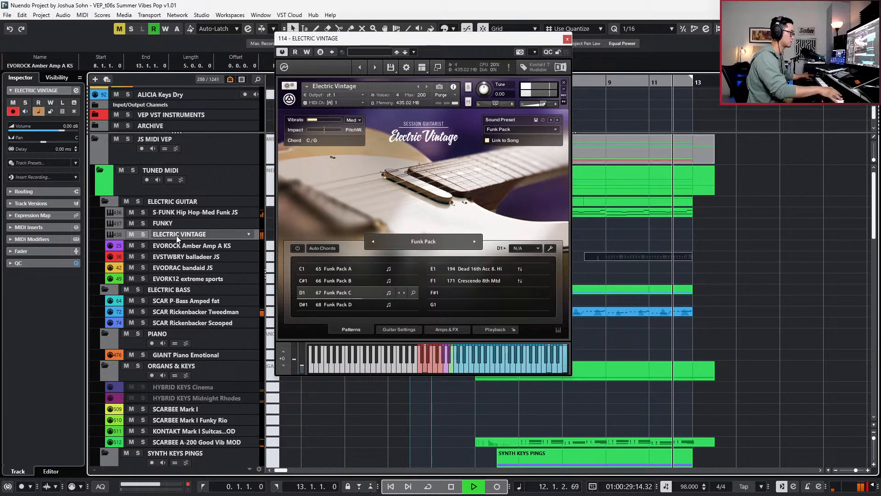
key(space)
key(space)
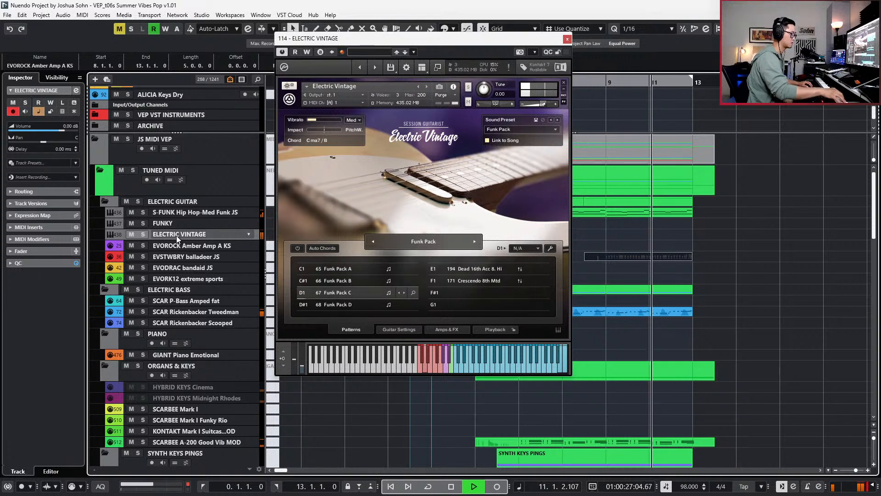
key(space)
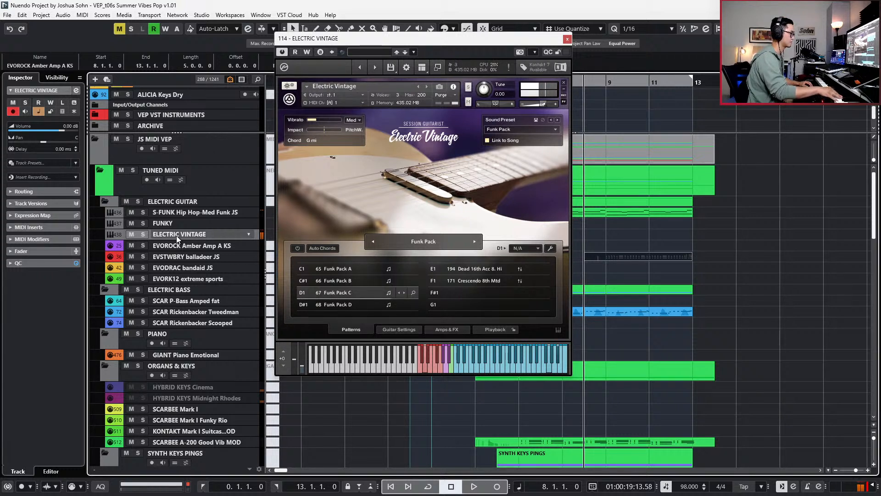
key(space)
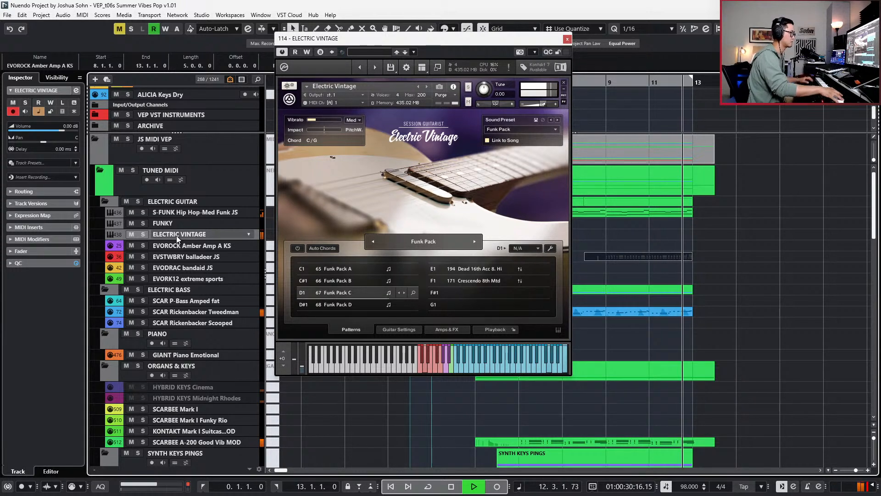
key(space)
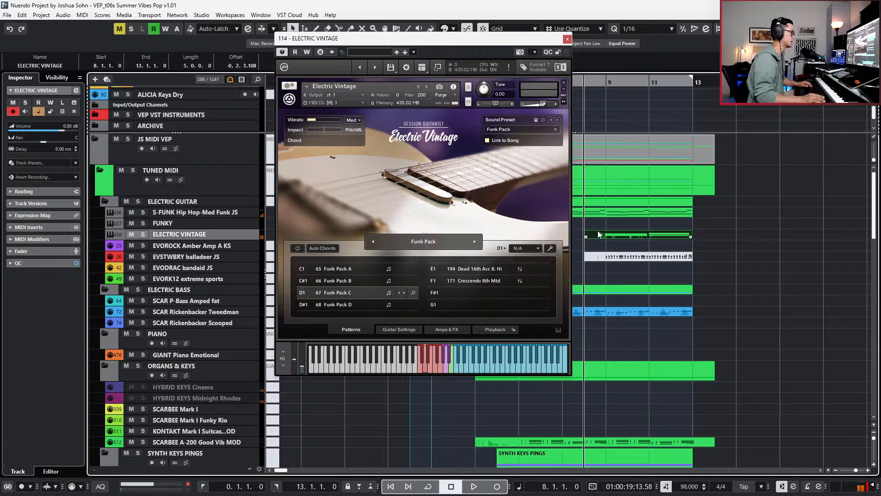
- Open the captured ELECTRIC VINTAGE part, quantize its chords to 1/1 and audition them from bar 9
double_click(666, 235)
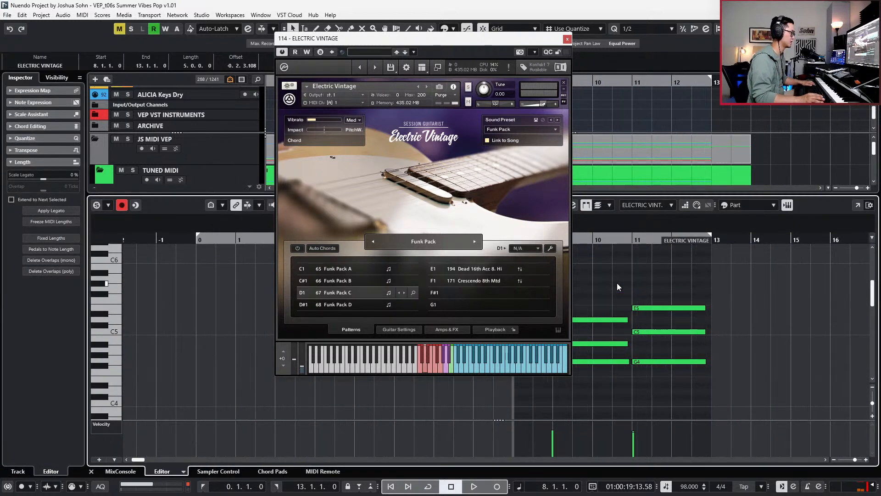
scroll(619, 285, left, 2)
drag(635, 270, 784, 417)
key(q)
key(l)
key(space)
key(space)
scroll(752, 302, up, 2)
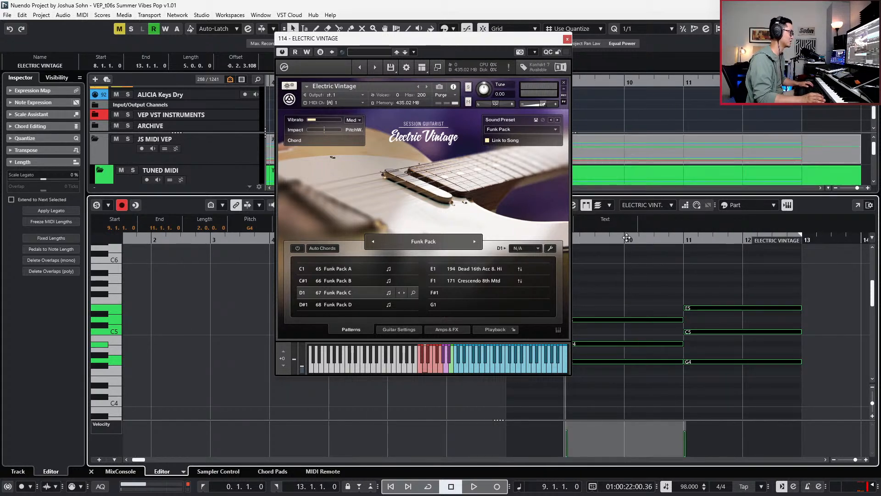
key(space)
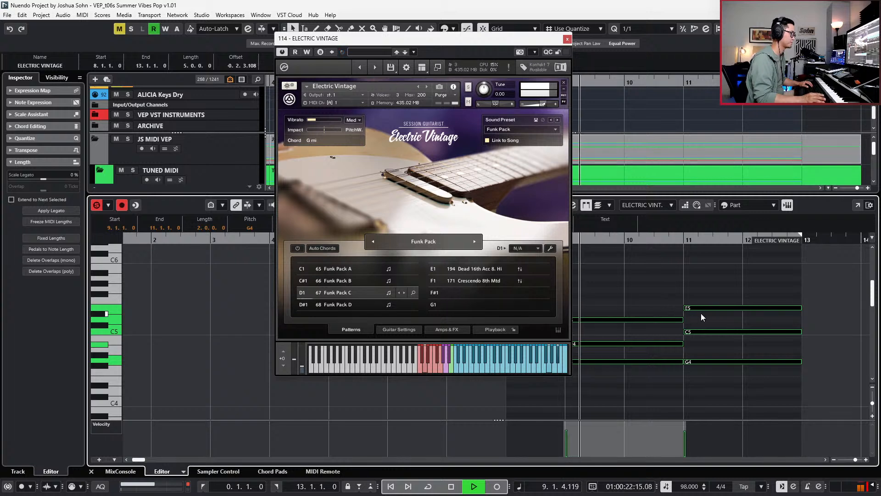
- Try splitting the bar 11 chord at bar 12 and raising its first half to F5 and A4
alt+click(743, 308)
click(724, 308)
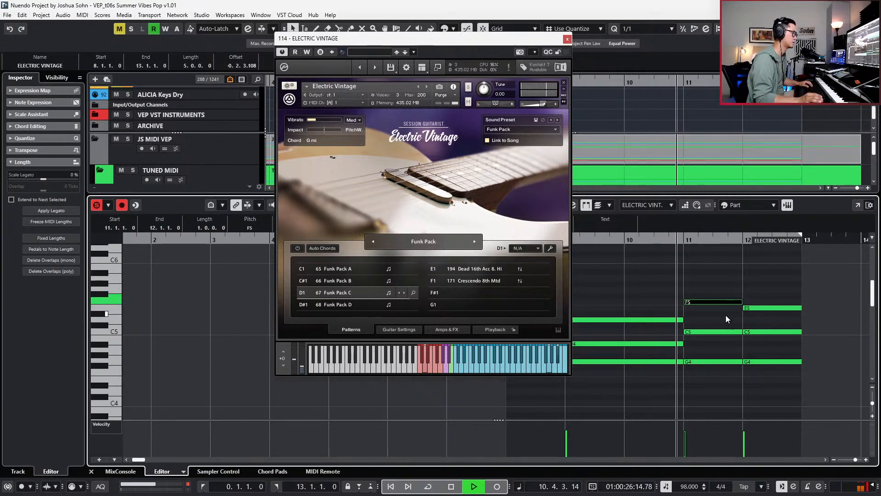
key(Up)
click(713, 361)
key(space)
key(Up)
key(Up)
key(space)
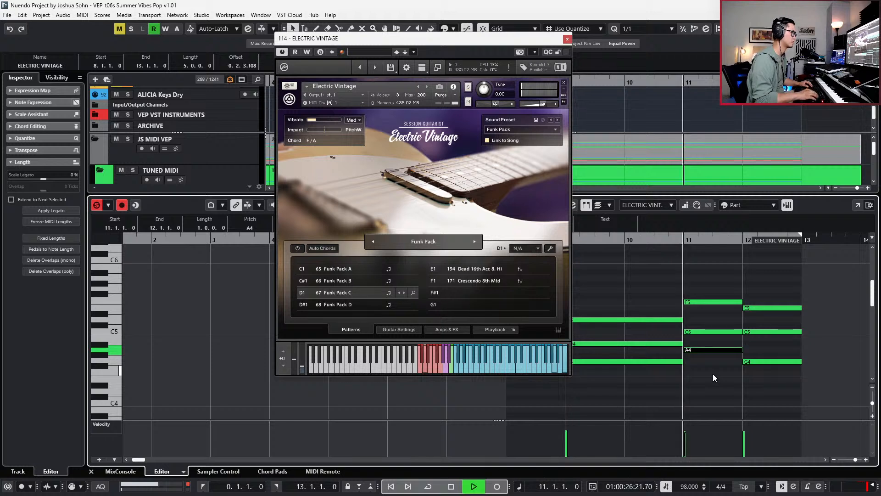
- Undo the pitch changes and the split so the bar 11 chord is one two-bar chord again
key(space)
key(ctrl+z)
key(ctrl+z)
key(ctrl+z)
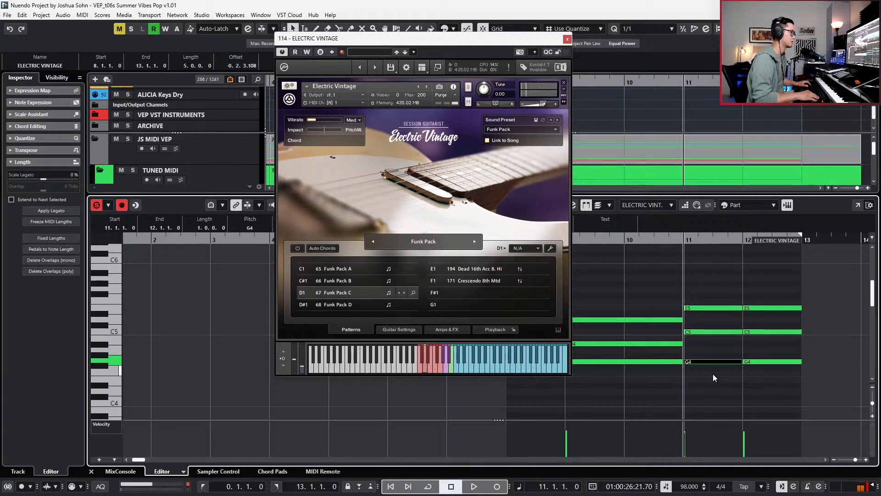
key(g)
drag(711, 278, 755, 373)
key(ctrl+z)
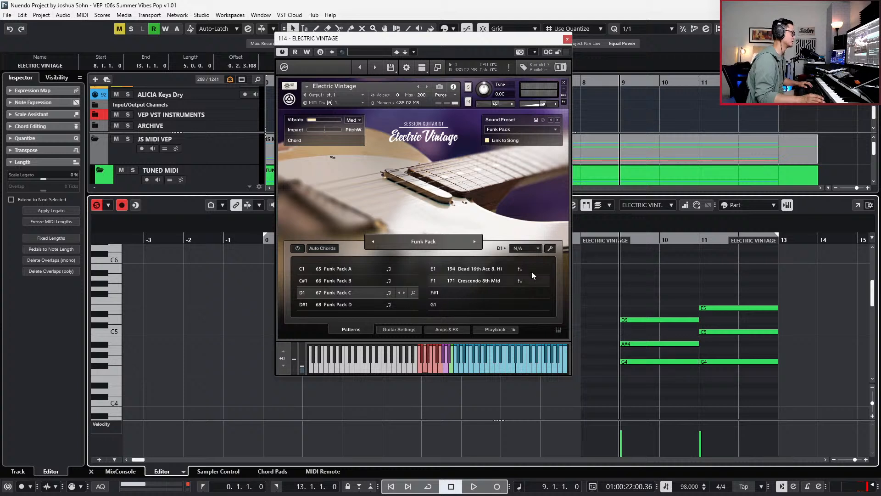
- Add a one-bar C3 note at bar 9 below the chords, lower it an octave and audition it
scroll(692, 314, up, 1)
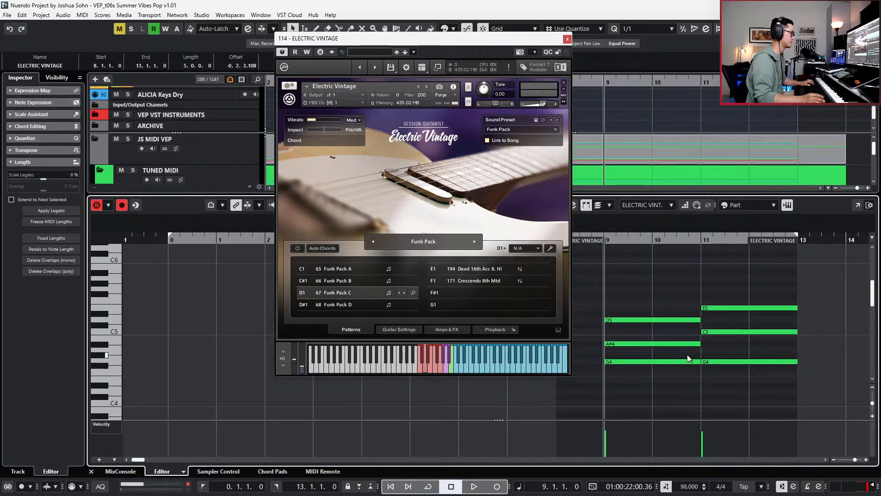
scroll(643, 359, down, 3)
scroll(641, 363, down, 2)
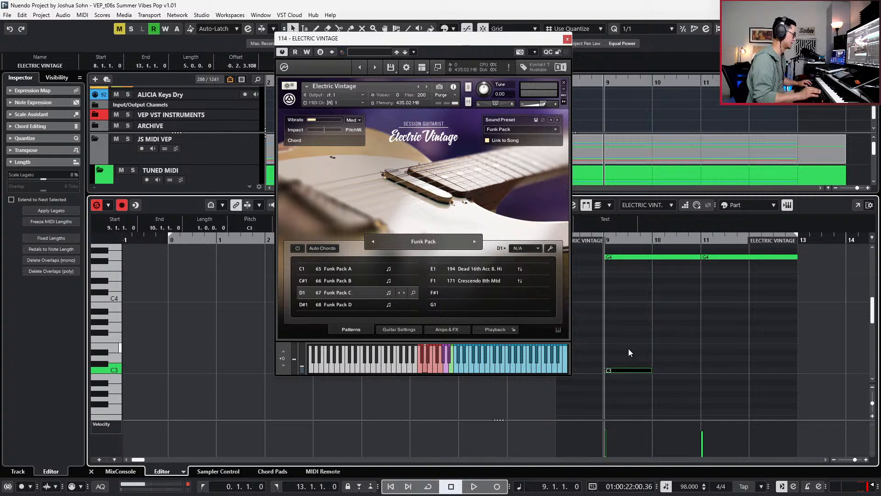
key(space)
key(space)
key(shift+Down)
key(space)
key(space)
- Try the bar 9 pattern note at different pitches from D1 up to C3
key(Down)
key(Down)
key(Down)
key(Down)
key(Down)
key(Down)
key(Up)
key(Up)
key(Up)
key(Up)
key(Up)
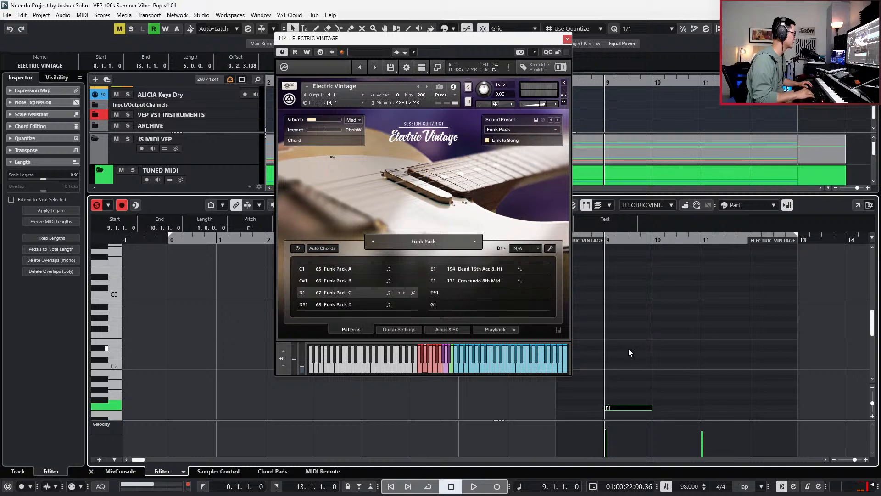
key(Down)
key(Down)
key(Down)
key(Down)
key(Down)
key(Down)
key(Down)
key(Down)
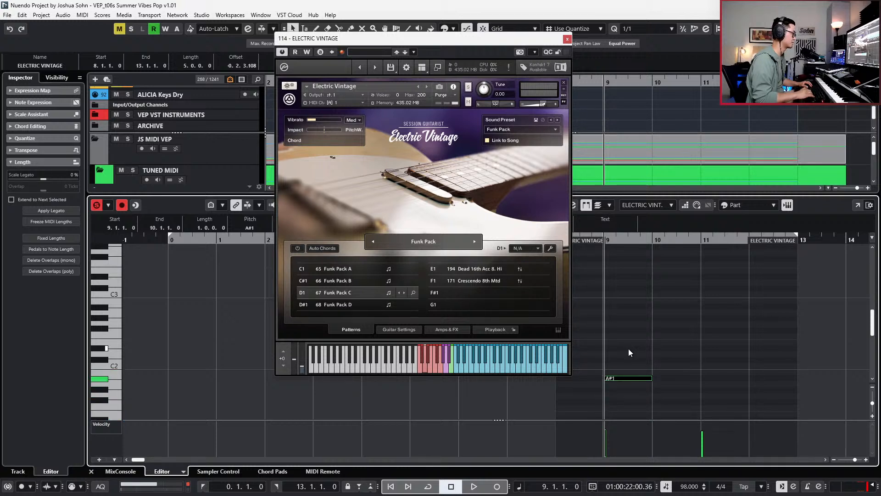
key(Up)
key(Up)
key(Up)
key(Up)
key(Up)
key(Up)
key(Up)
key(Up)
key(Up)
key(Up)
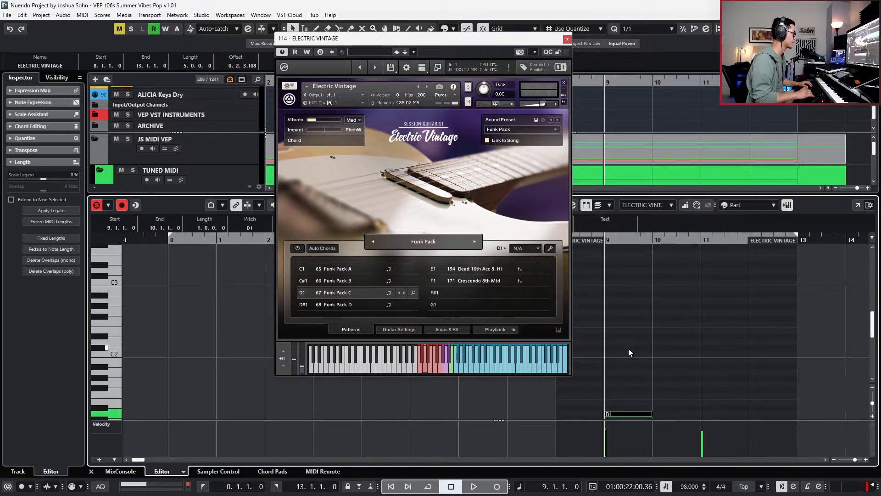
key(Up)
key(Up)
key(Up)
key(Up)
key(Up)
key(Up)
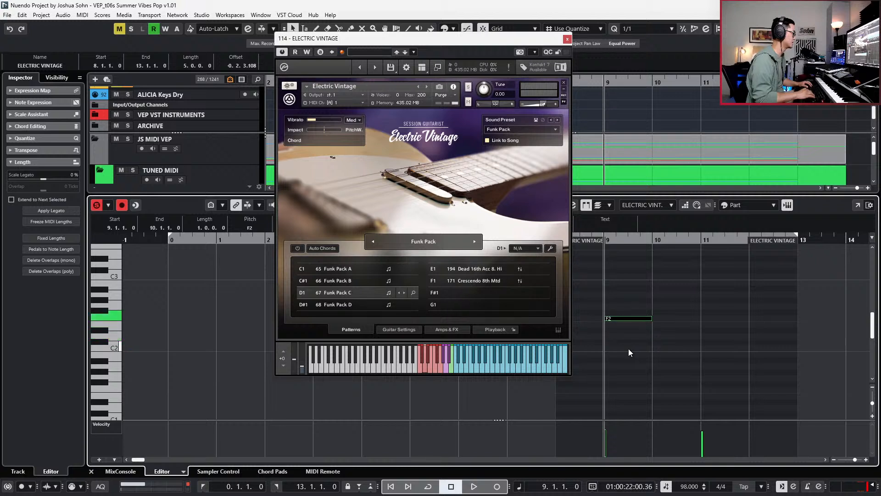
key(Up)
key(Up)
key(Up)
key(Up)
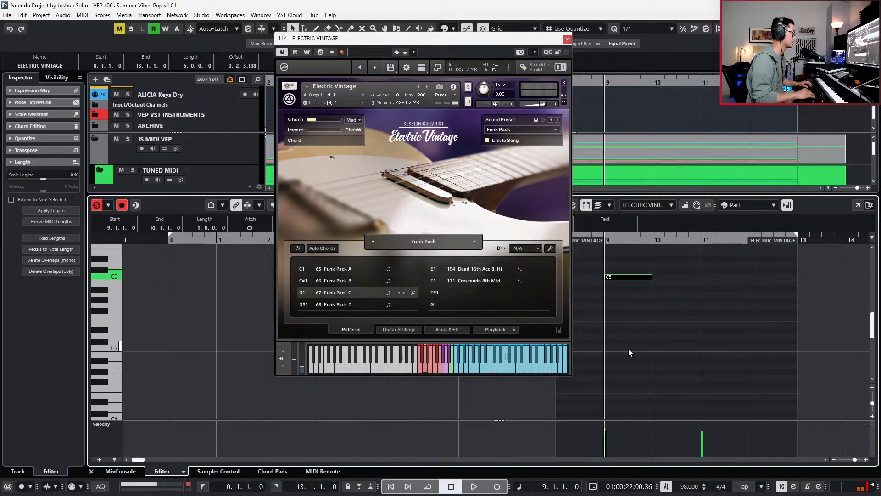
- Lower the bar 9 pattern note through C1 and C#1 while auditioning, and settle it on D1 for Funk Pack C
key(shift+Down)
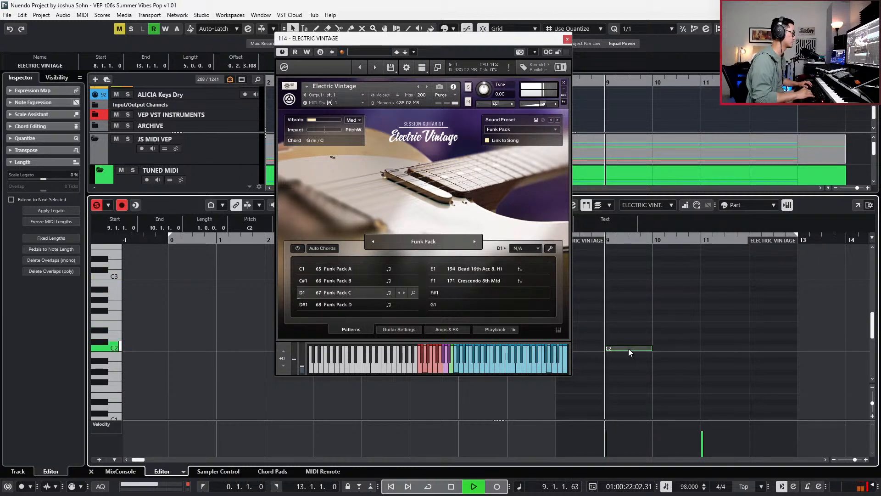
key(shift+Down)
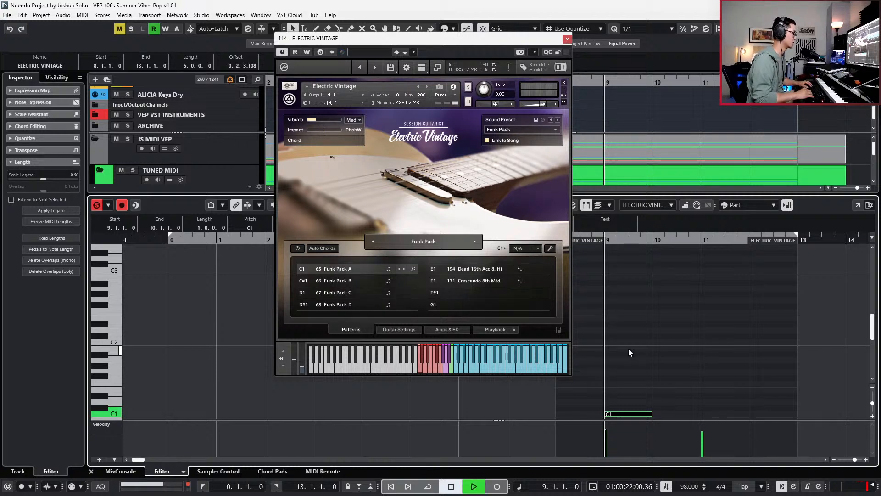
key(Up)
key(Up)
key(Up)
key(Up)
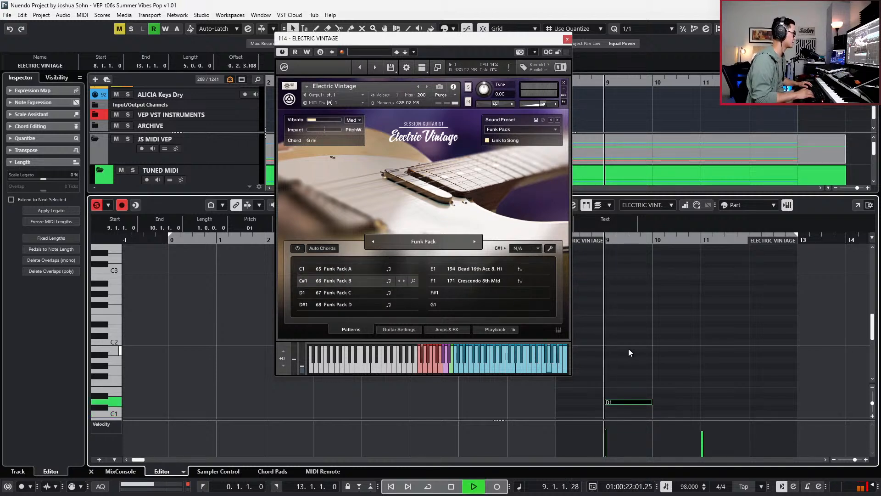
key(Down)
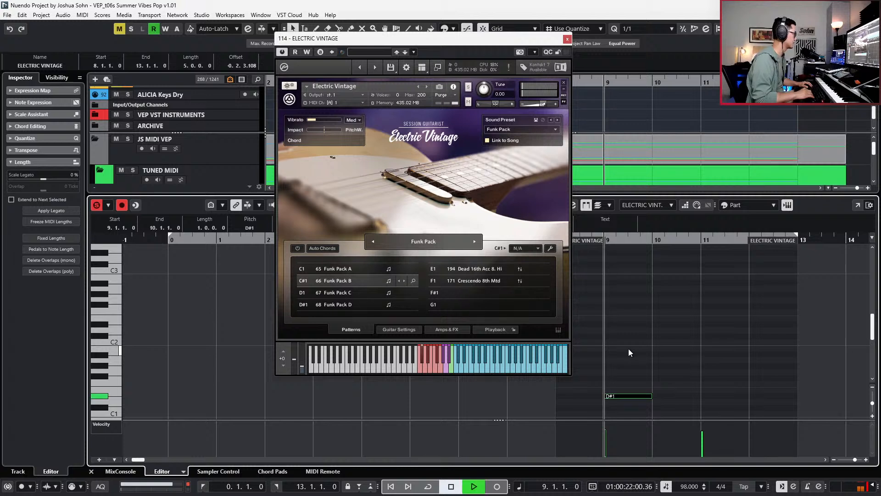
key(Down)
key(space)
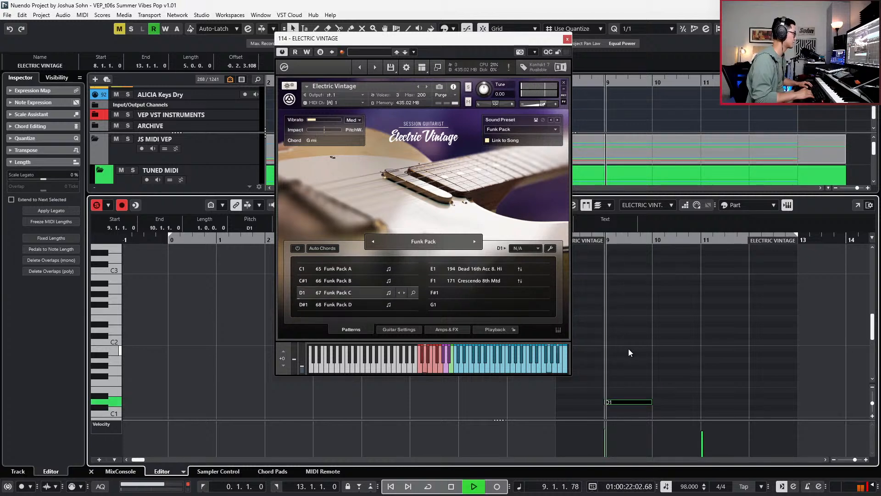
- Set the grid to 1/8, split the D1 pattern note at 9.4.1 and lower the end piece to C#1
scroll(686, 334, down, 1)
key(space)
key(8)
scroll(657, 353, up, 4)
key(3)
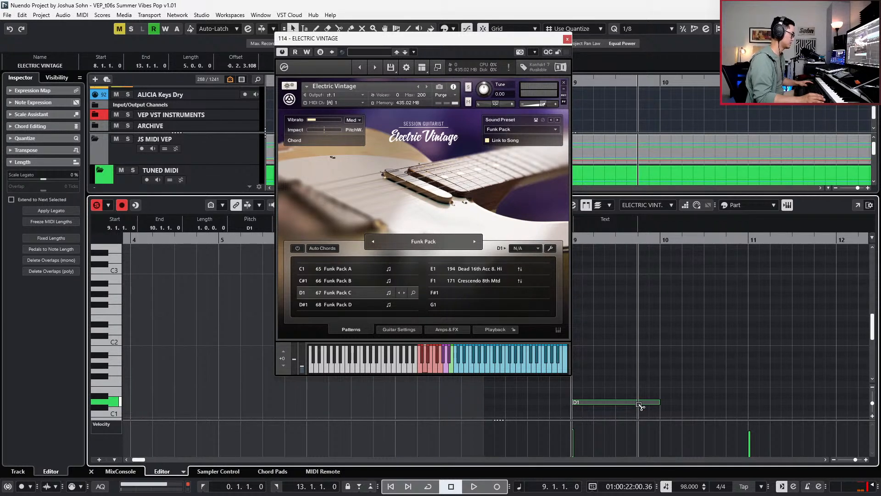
click(639, 402)
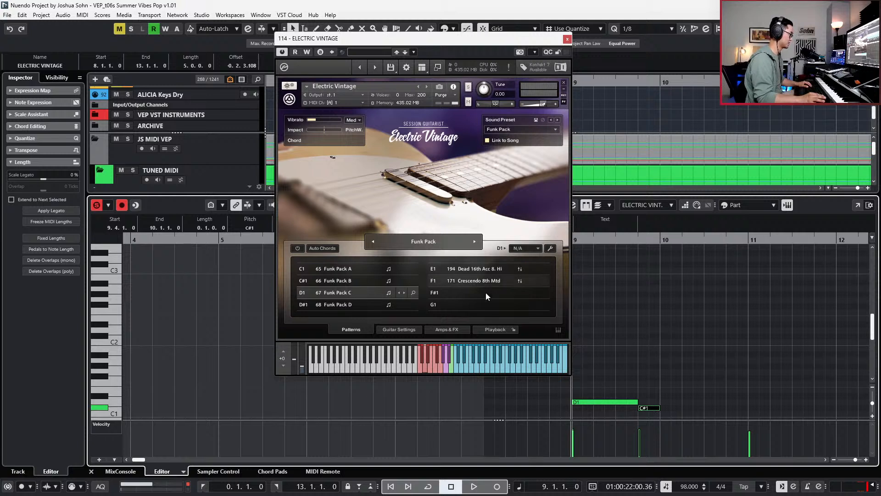
- Look through the guitar's playback, pattern sync, amps and effects, and guitar settings
click(491, 331)
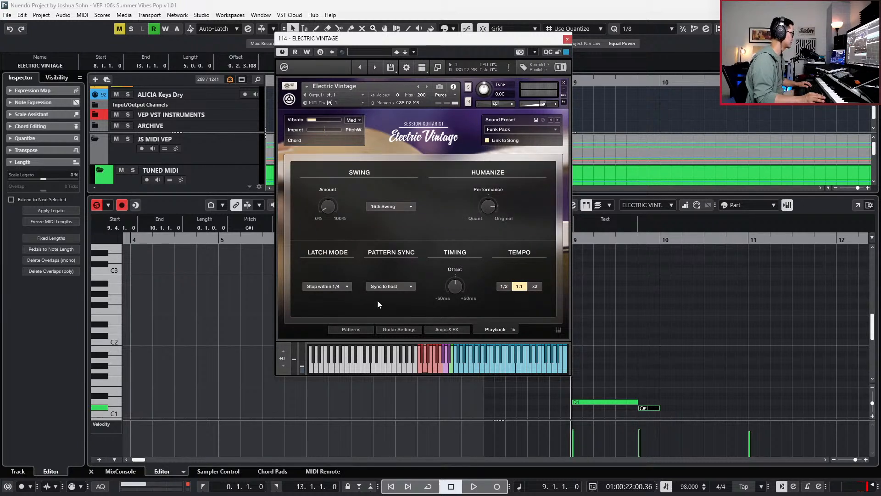
click(400, 286)
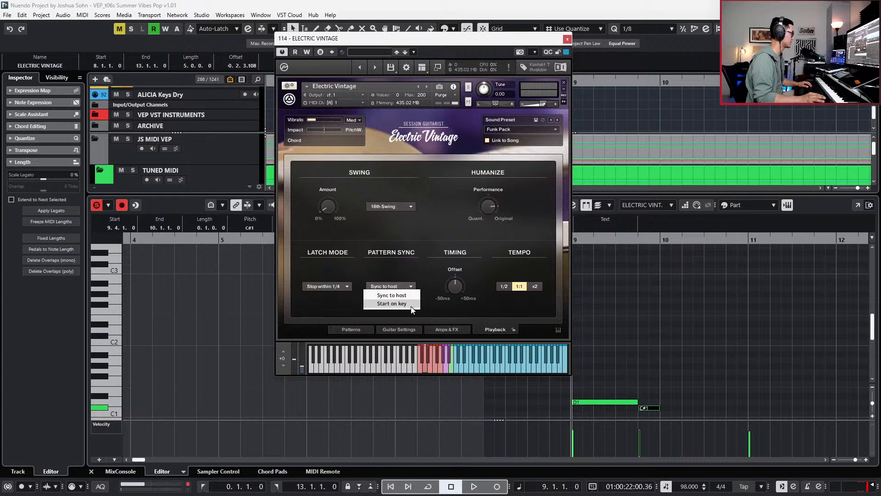
click(446, 323)
click(448, 329)
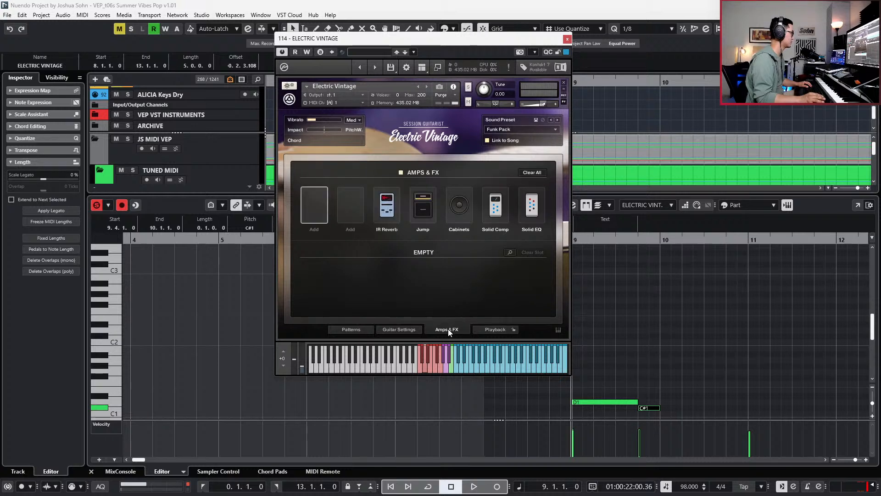
click(404, 328)
click(494, 330)
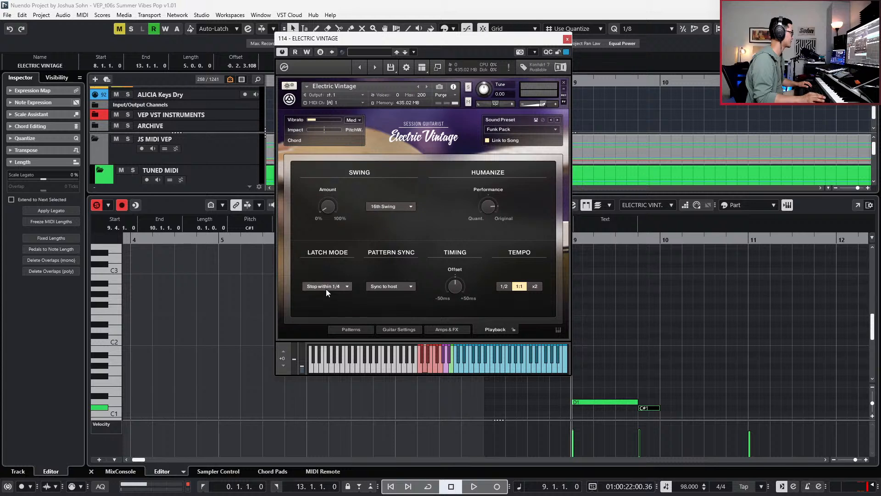
- Set Pattern Sync to Start on key, auditioning bar 9 before and after the change
click(390, 285)
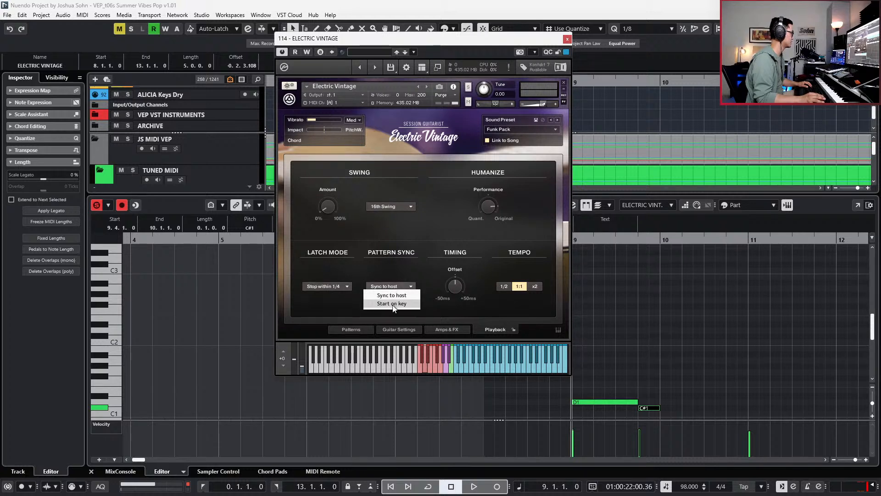
click(656, 395)
key(space)
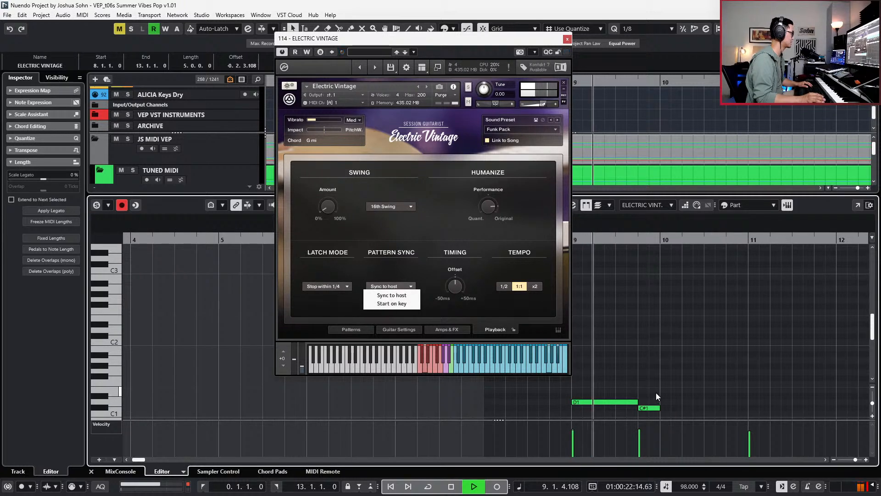
key(space)
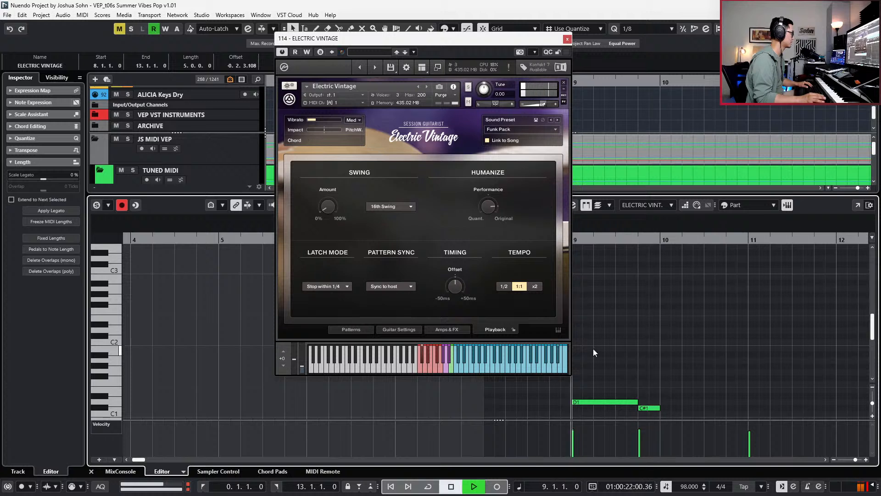
click(390, 285)
click(393, 304)
key(space)
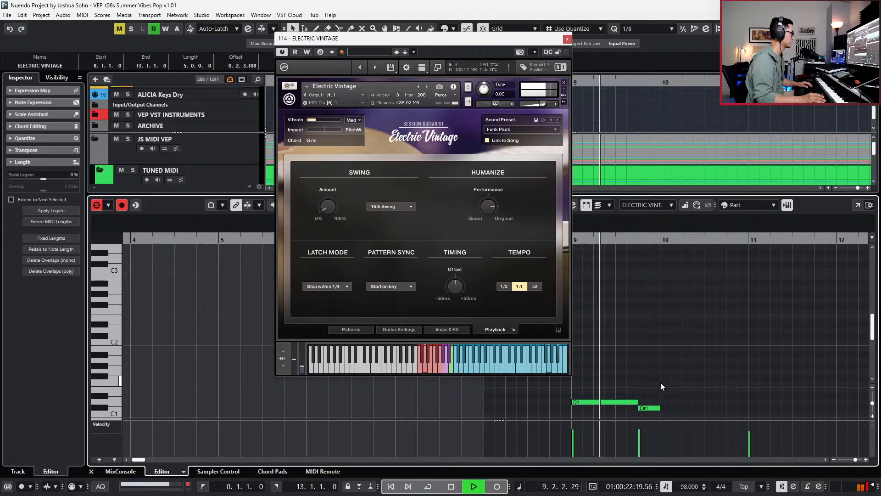
key(space)
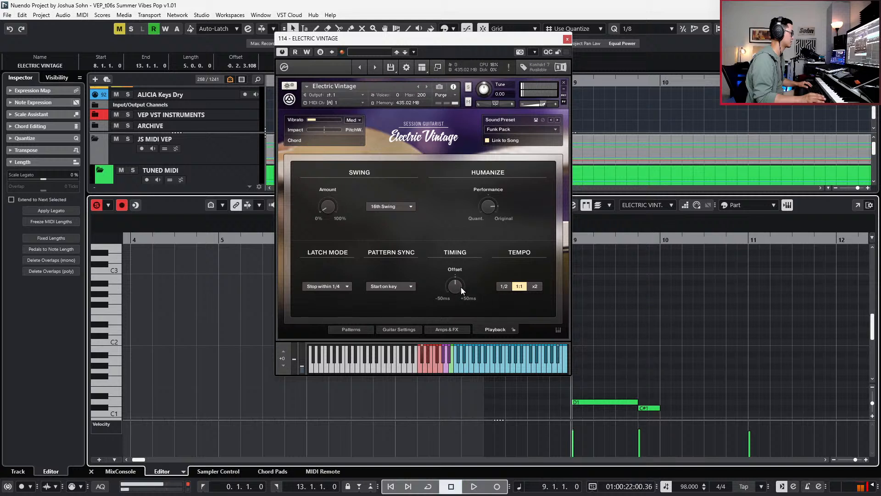
- Try starting the bar 9 C#1 note earlier at 9.3.3, shortening the D1 note to meet it, and audition
click(650, 408)
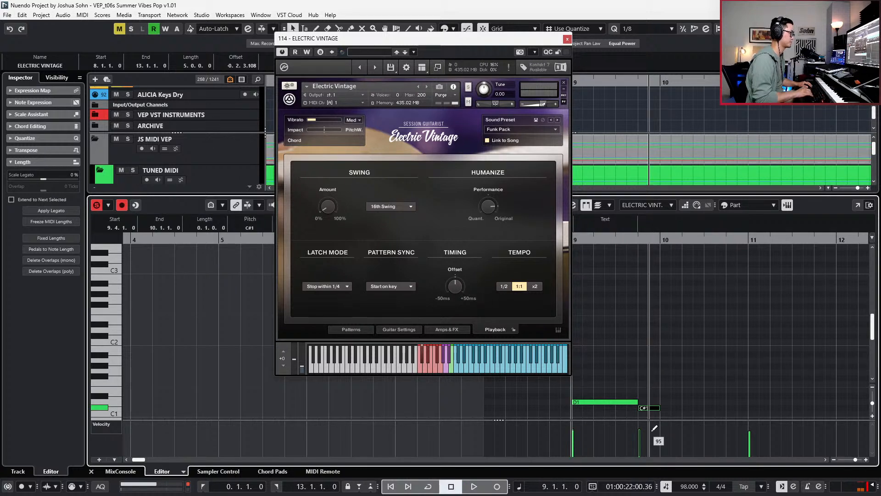
key(alt+Left)
key(space)
scroll(642, 367, down, 3)
key(space)
click(614, 297)
key(alt+shift+Left)
key(space)
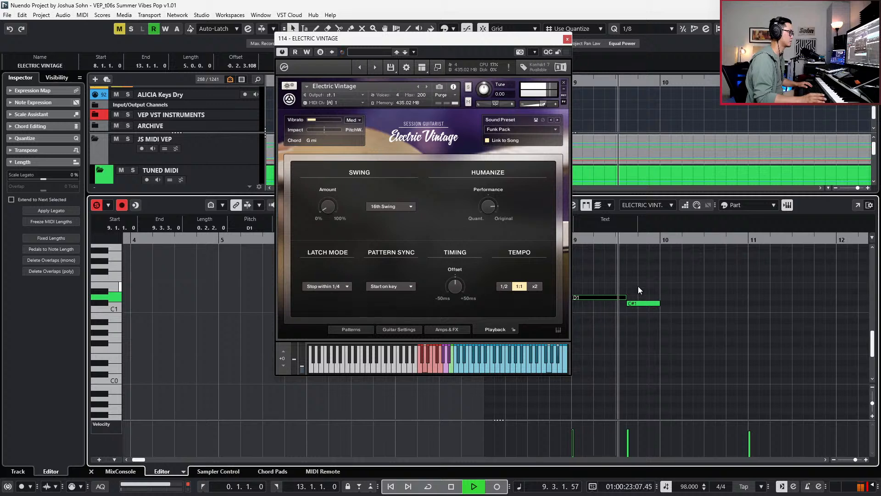
key(space)
- Try the end note of bar 9 at C1, then raise it to E1 and audition
click(644, 303)
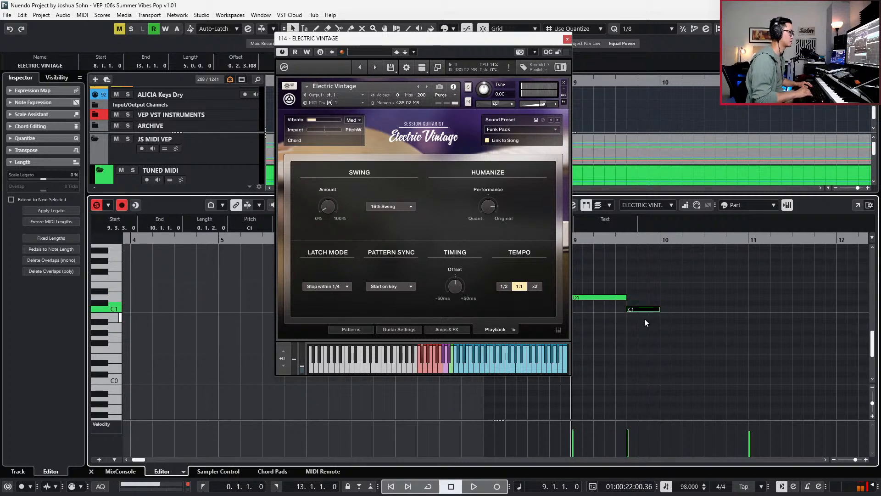
key(space)
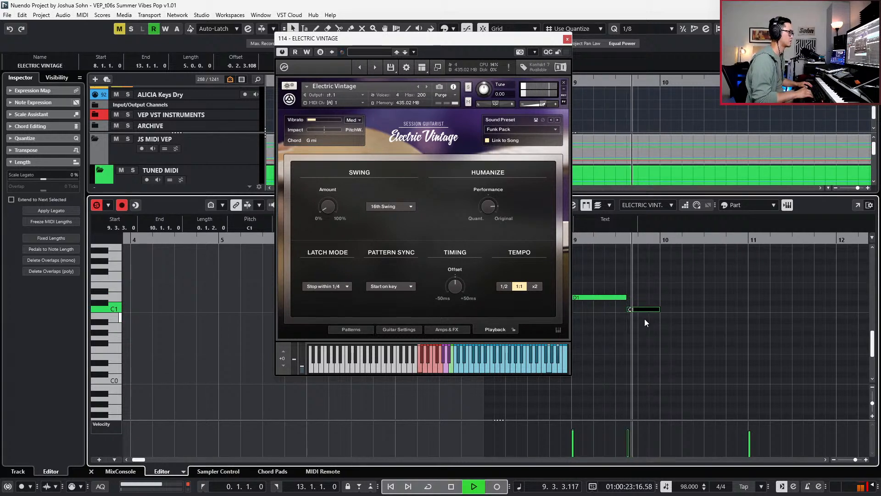
key(space)
key(Up)
key(Up)
key(Up)
key(Up)
key(space)
- Trim the E1 note's start to 9.4.1 and extend the D1 note to three beats so they meet
key(alt+Right)
click(612, 283)
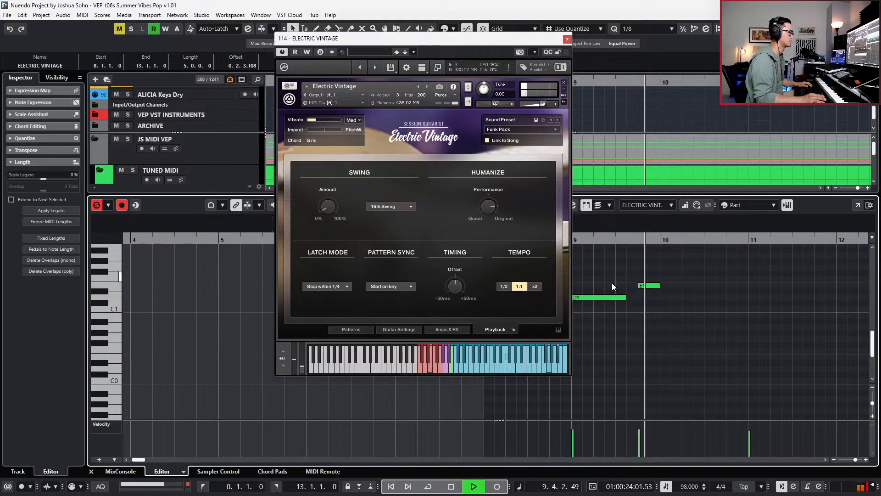
click(613, 297)
key(alt+shift+Right)
key(space)
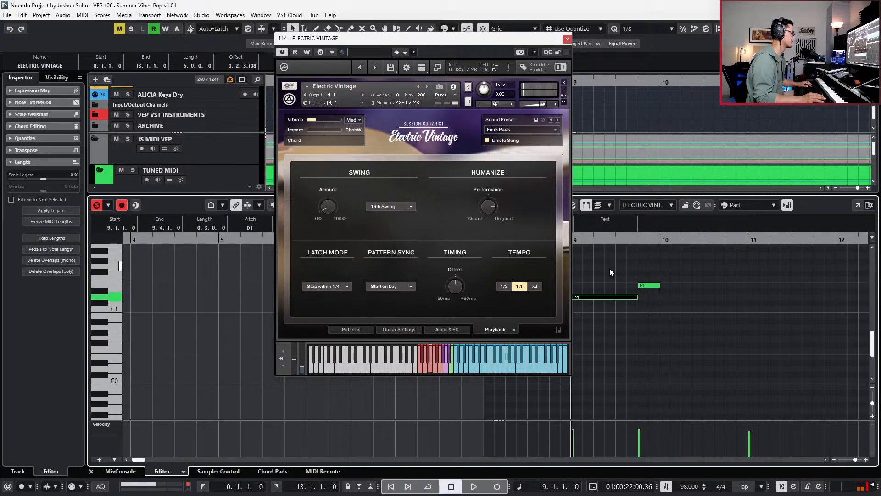
- Duplicate the D1 and E1 pattern notes of bar 9 into bar 10 and audition them
drag(609, 268, 676, 312)
key(ctrl+d)
key(space)
ctrl+scroll(681, 310, down, 2)
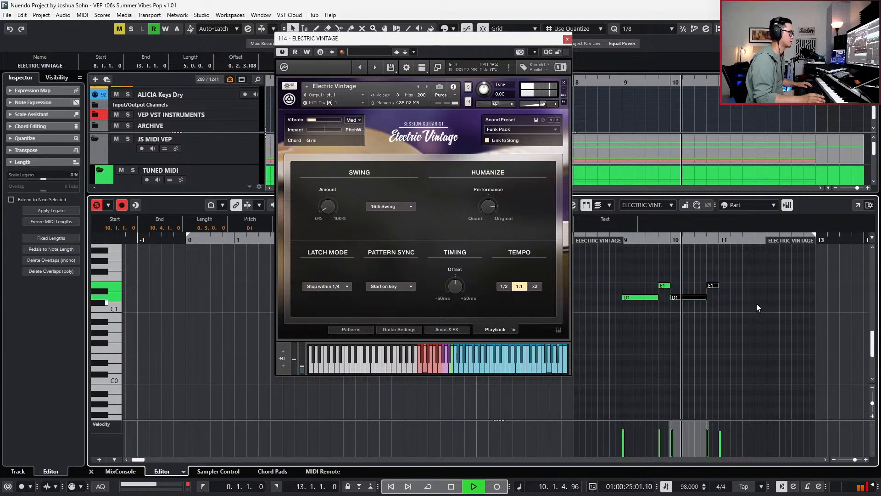
key(space)
- Audition bar 10, remove its E1 note and extend its D1 note to the full bar
key(space)
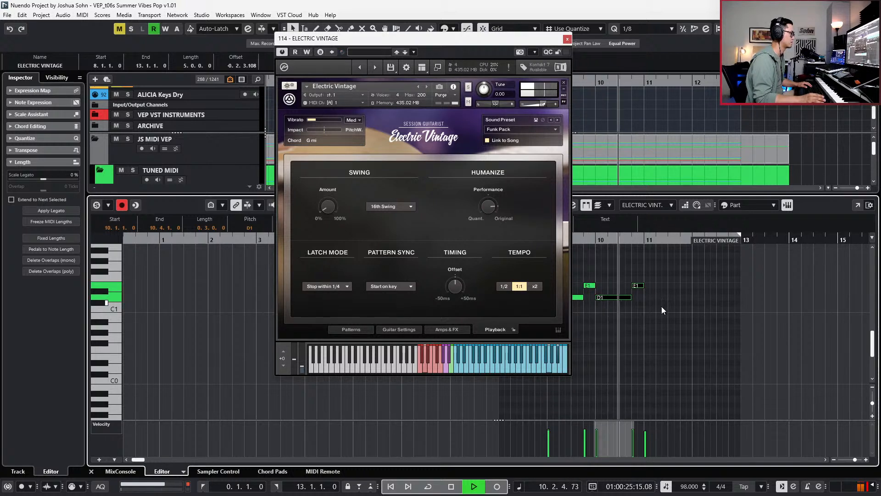
key(space)
click(642, 285)
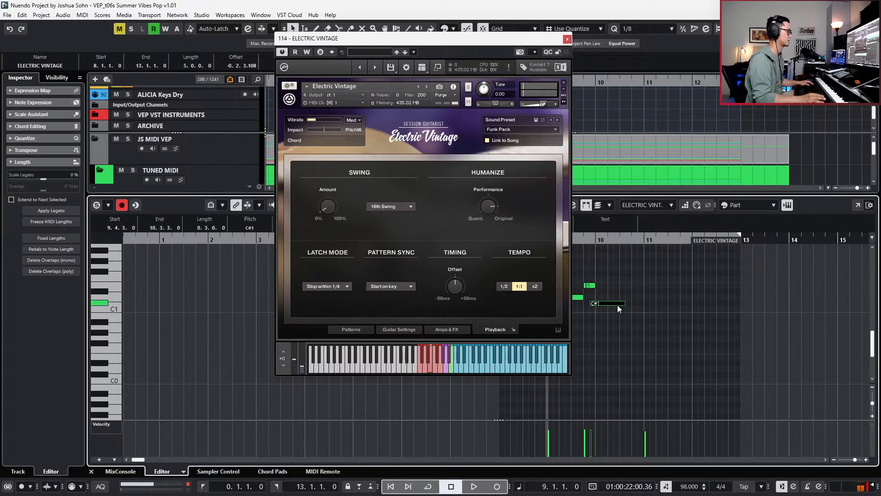
key(space)
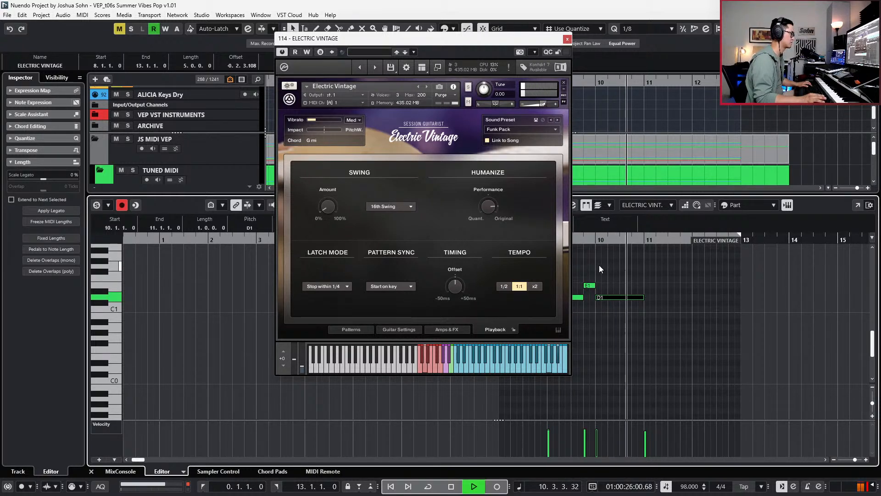
- Duplicate the pattern notes of bars 9 and 10 into bars 11 and 12
scroll(594, 266, left, 2)
drag(636, 271, 716, 315)
key(ctrl+d)
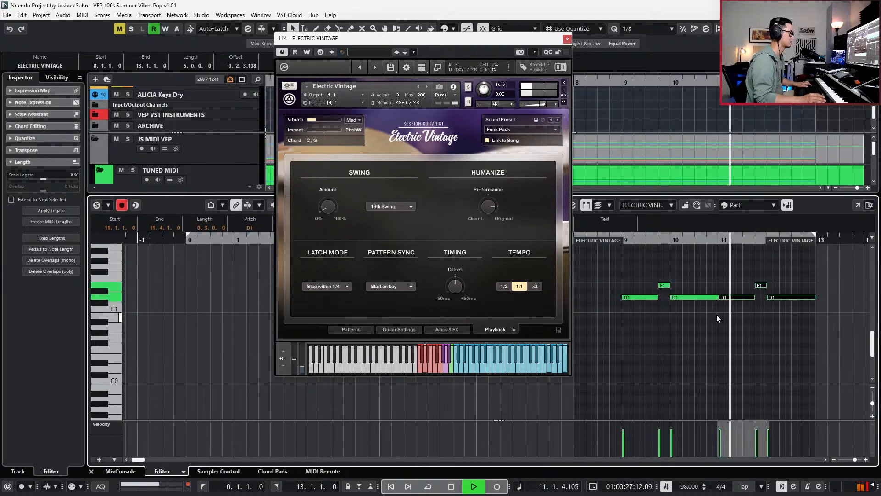
- Split the bar 12 D1 note at 12.3.1, lower the end piece to C1 at the same position and audition it
click(793, 298)
alt+click(791, 299)
drag(801, 298, 802, 313)
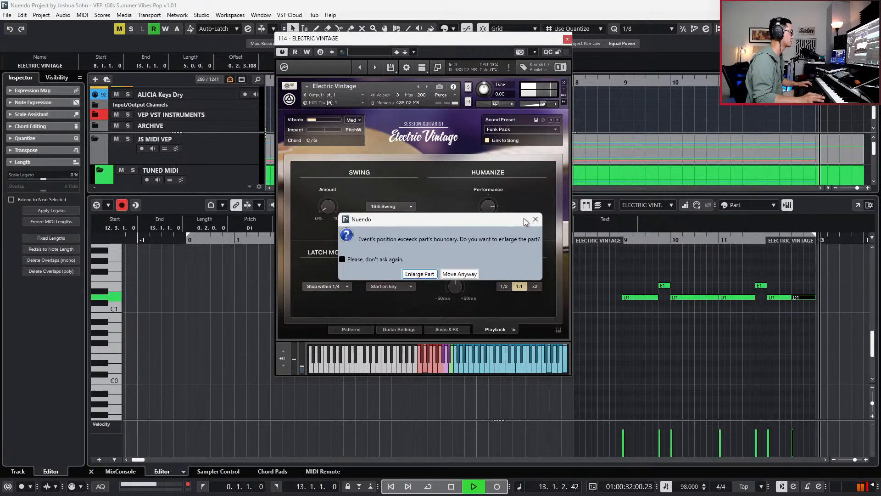
click(418, 274)
key(space)
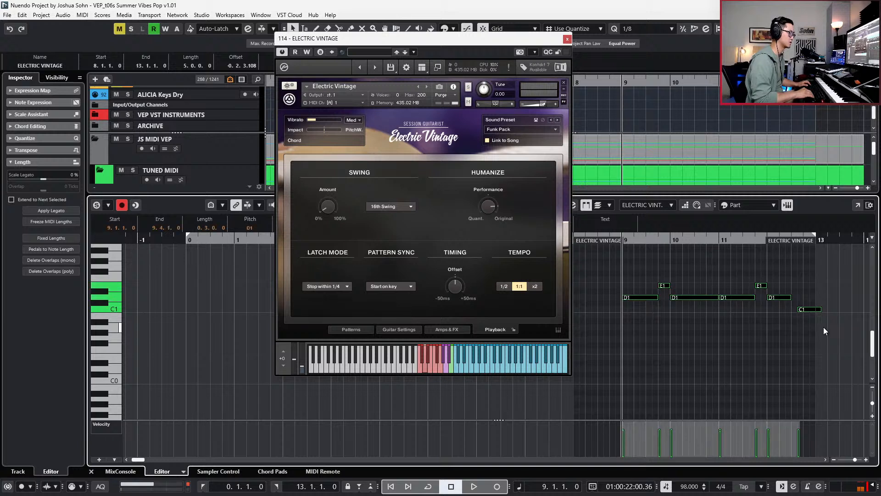
drag(815, 311, 810, 306)
key(l)
key(space)
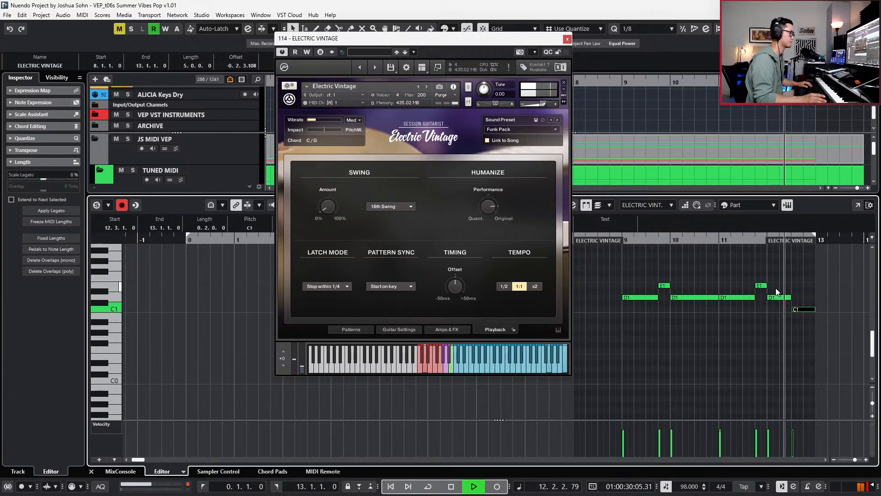
- Audition bar 12 and try its end note at C#1
key(space)
key(s)
key(space)
click(810, 288)
click(803, 309)
key(space)
key(Up)
key(space)
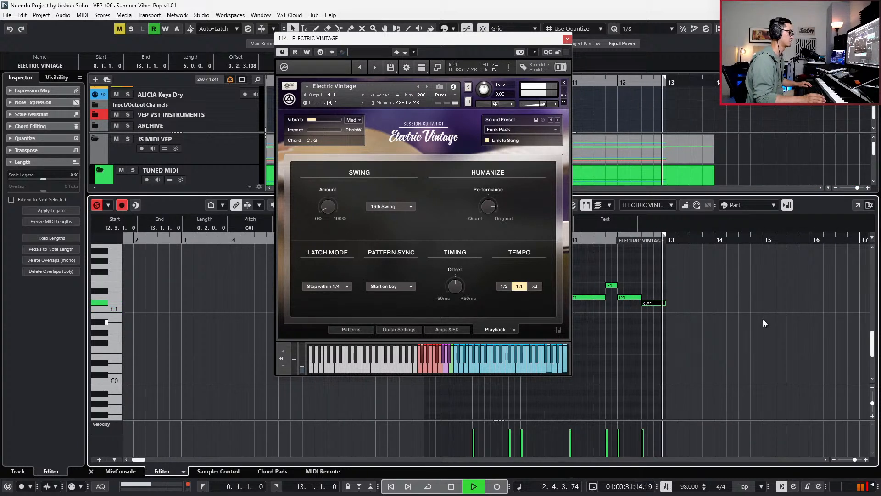
key(space)
key(s)
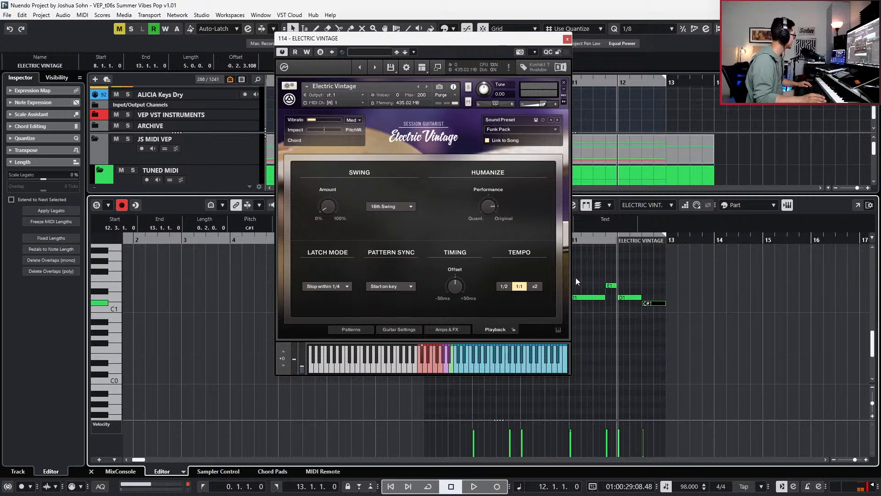
- Show the Funk Pack pattern list and try the bar 12 end note at F1 and F#1 during playback
scroll(698, 283, left, 1)
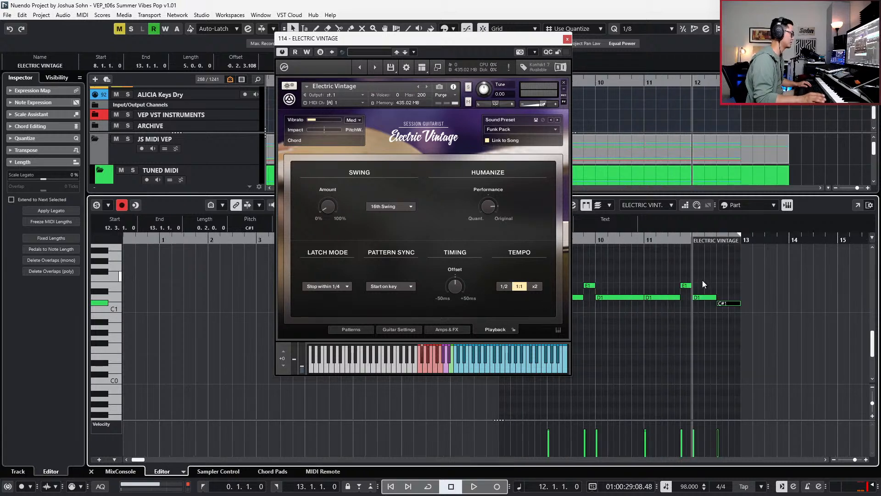
click(363, 328)
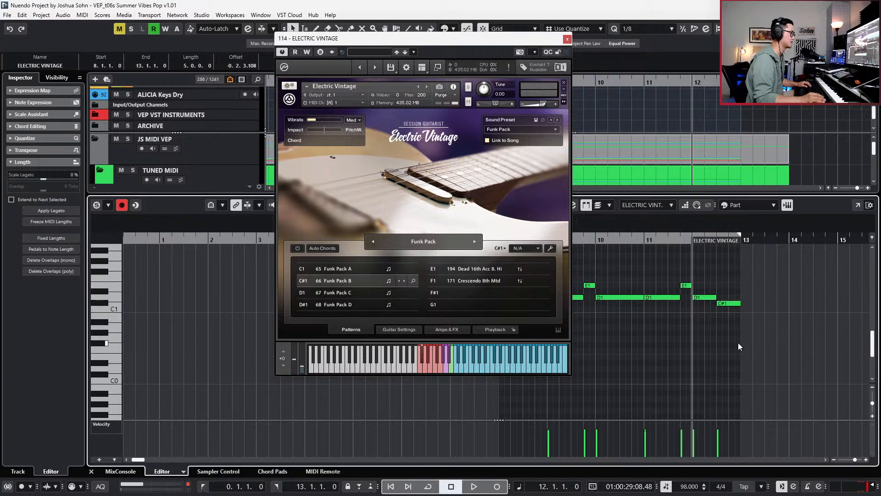
key(Up)
key(Up)
key(Up)
key(Up)
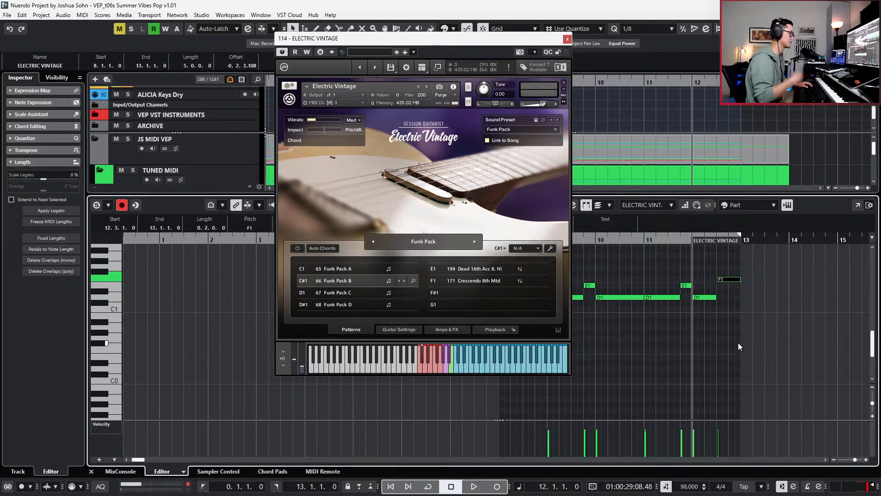
key(space)
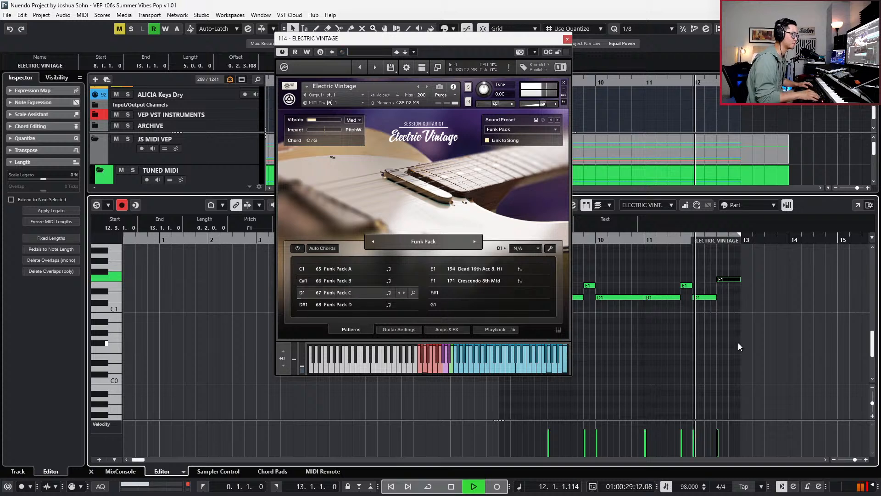
key(Up)
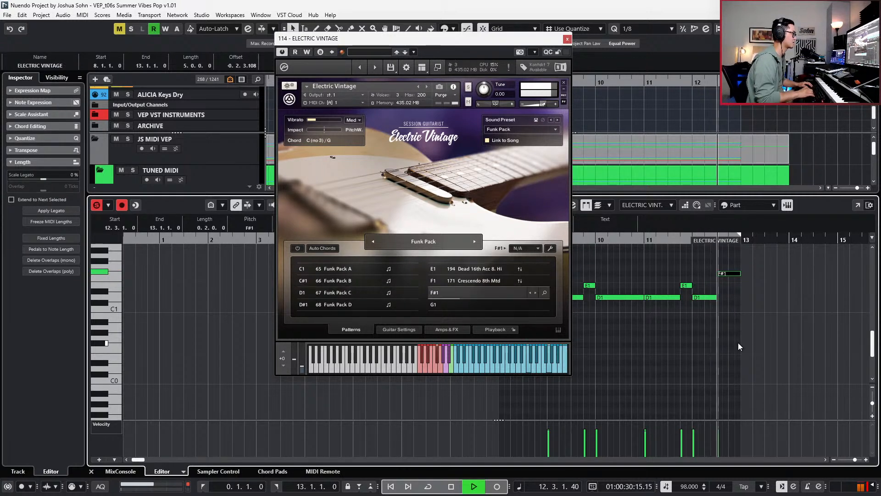
- Lower the bar 12 end note to E1 for the Dead 16th Acc 8. Hi pattern and audition it
key(Down)
key(Down)
key(Down)
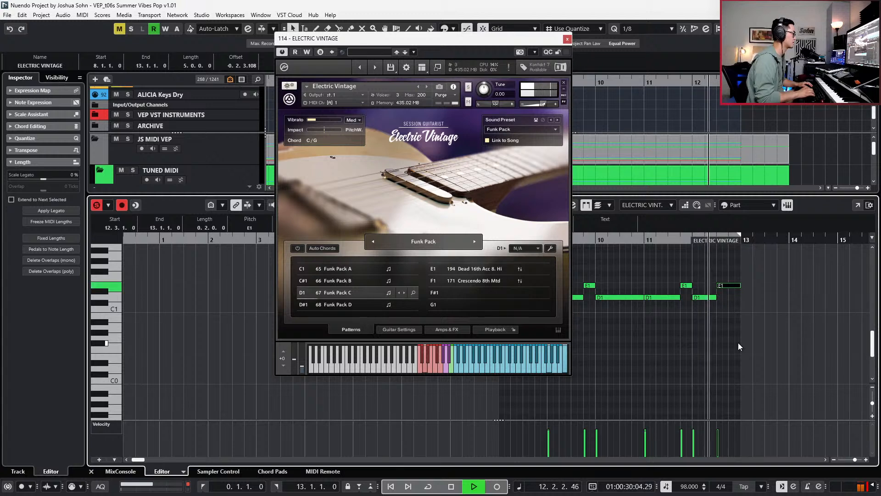
key(Up)
key(space)
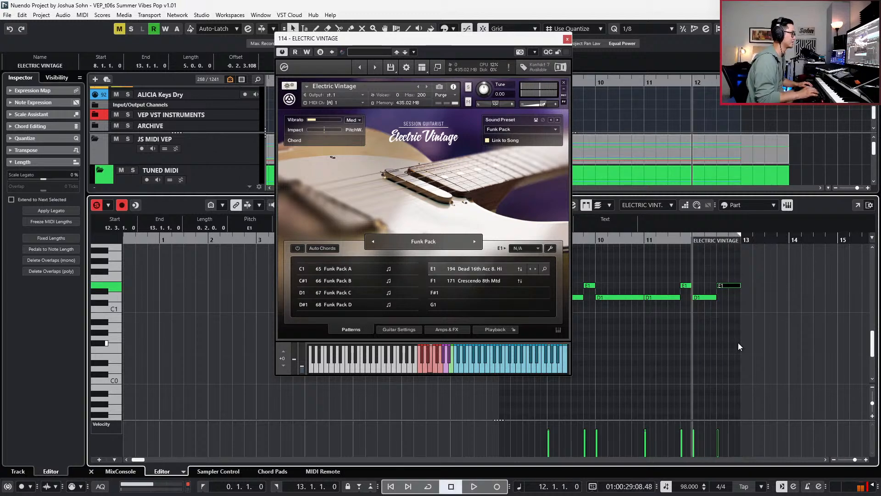
key(space)
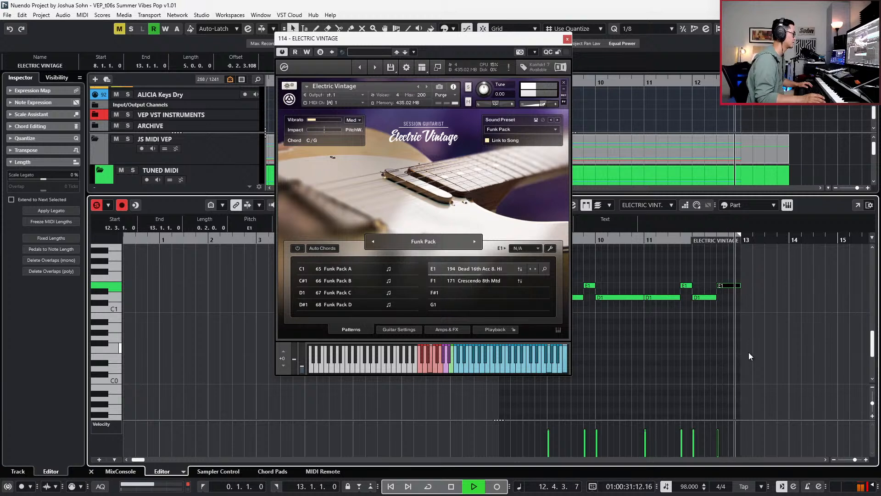
key(space)
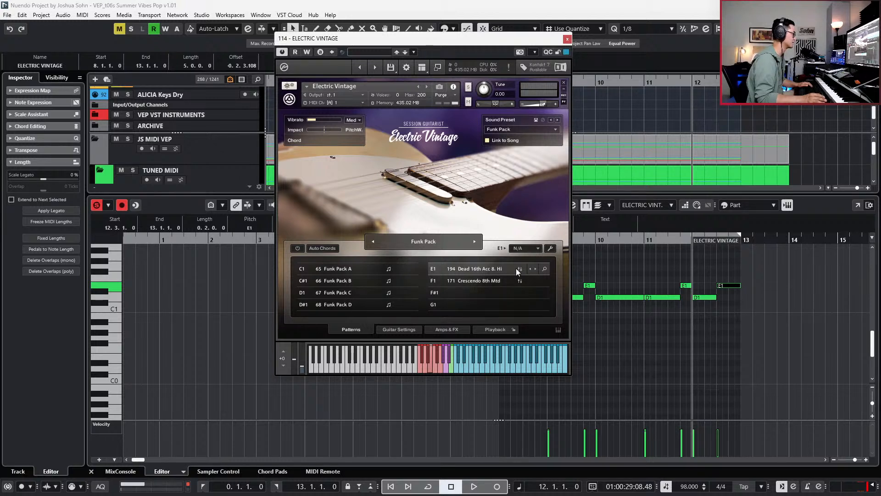
- Open the pattern browser for the E1 slot and filter it to Open, Strum and 4/4 patterns
click(543, 270)
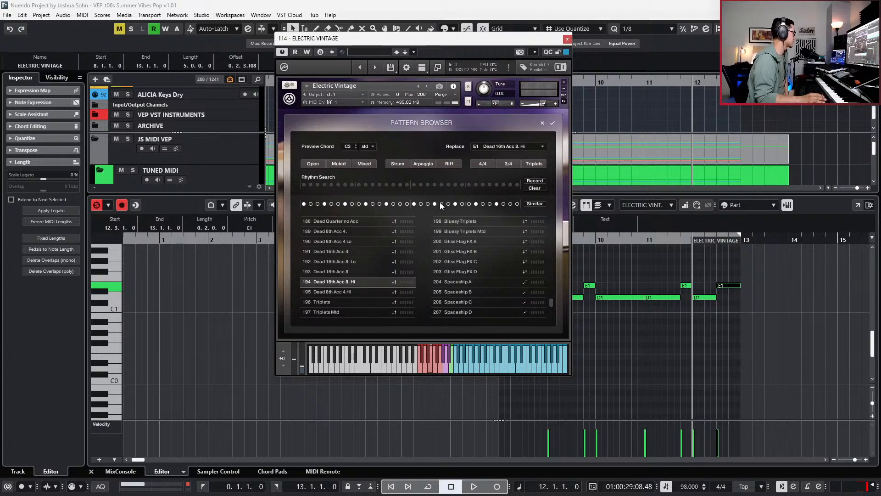
click(500, 146)
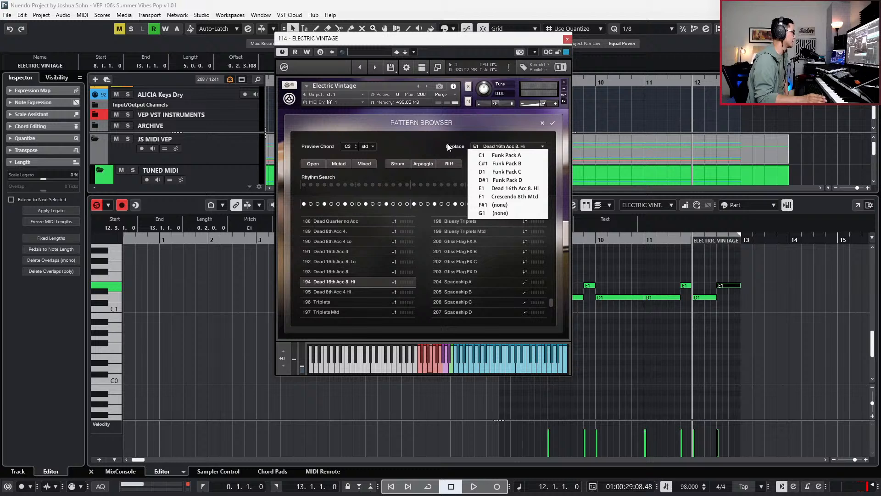
click(500, 146)
click(499, 146)
click(418, 146)
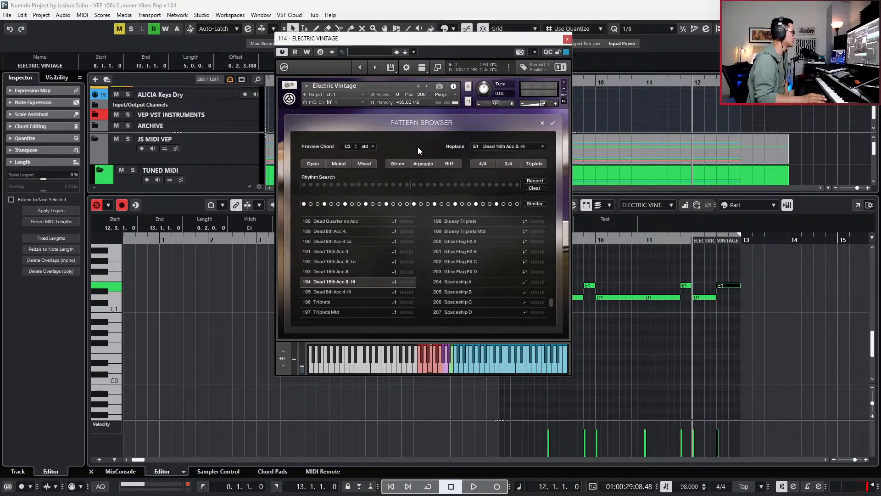
click(314, 164)
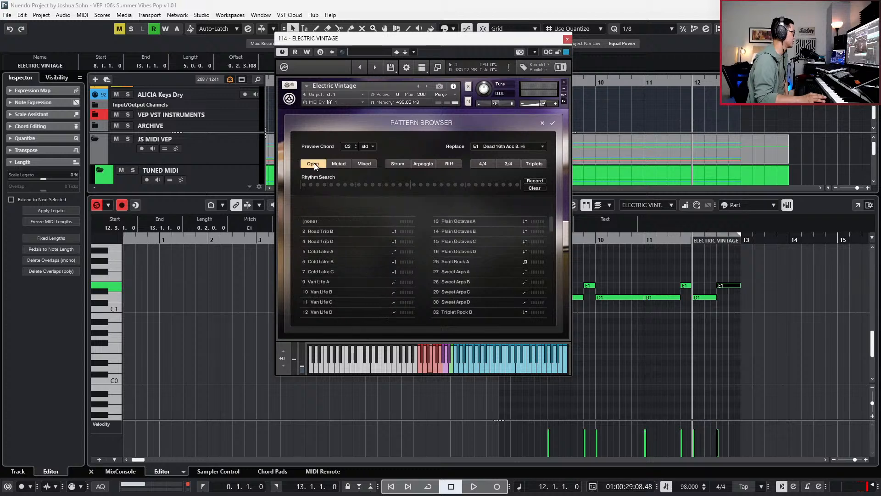
click(398, 166)
click(473, 165)
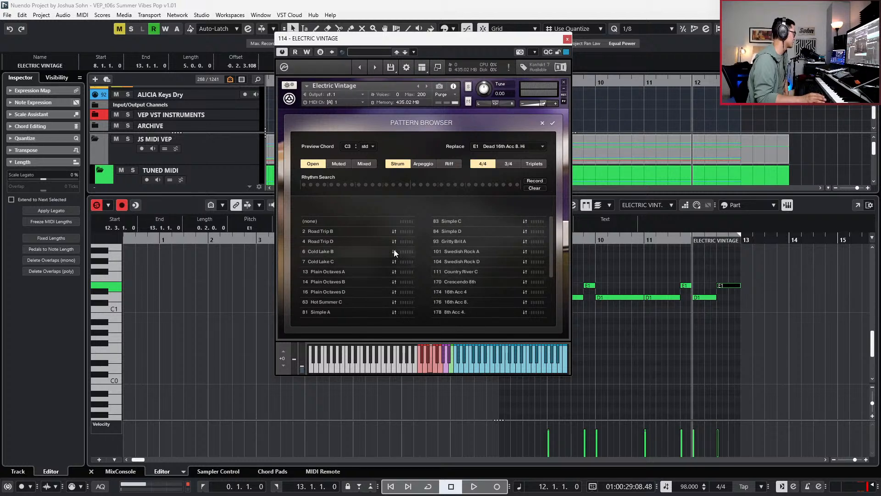
- Preview the open strum patterns Quarter, Reverse FX E and Flageolet FX C
scroll(549, 271, down, 3)
scroll(542, 298, down, 1)
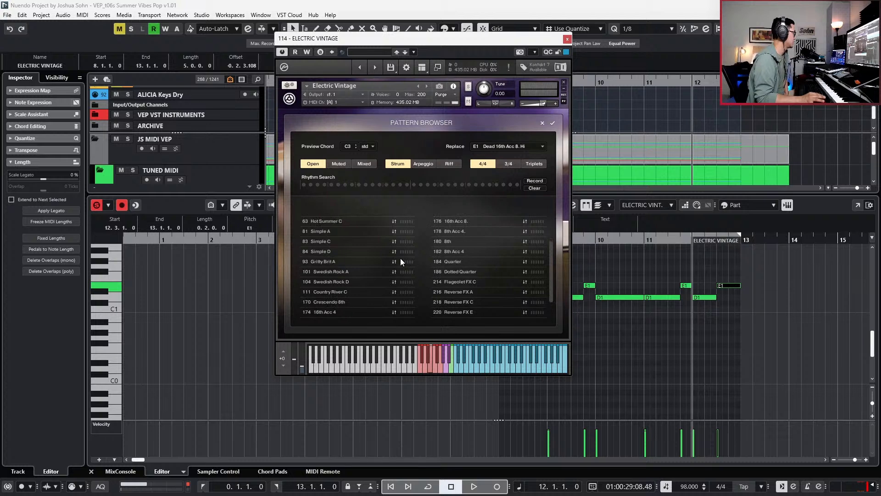
scroll(548, 277, down, 3)
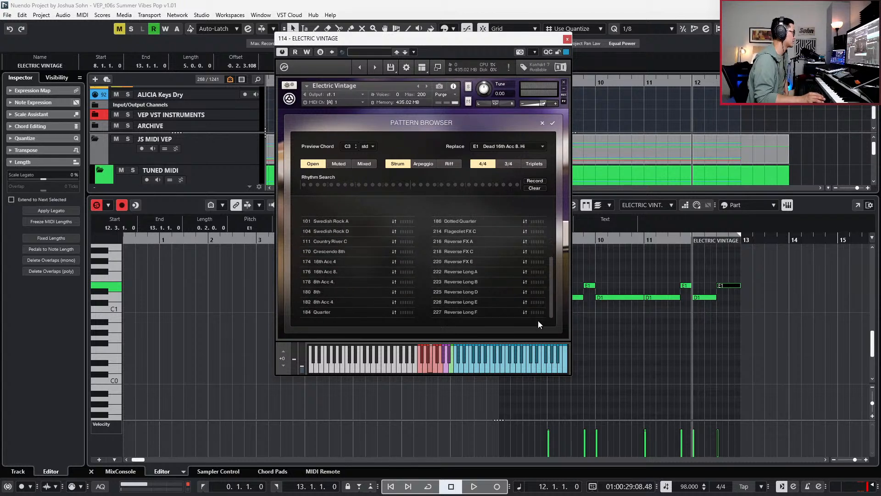
click(326, 310)
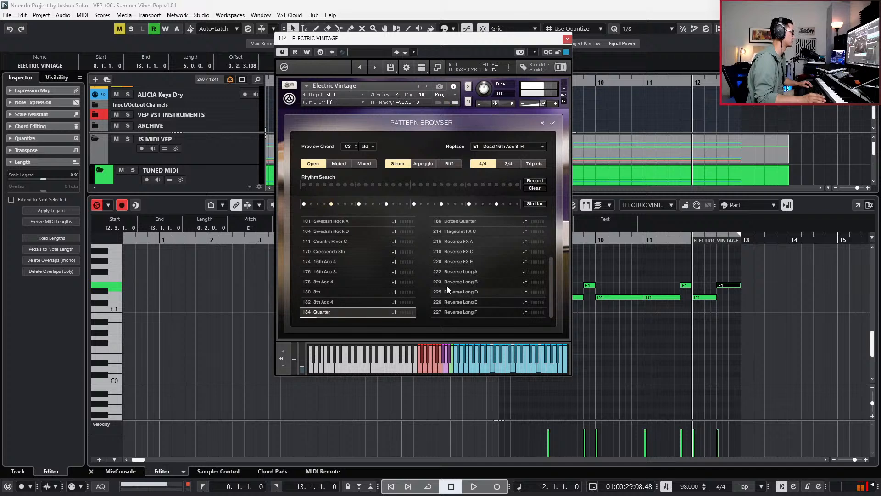
click(466, 259)
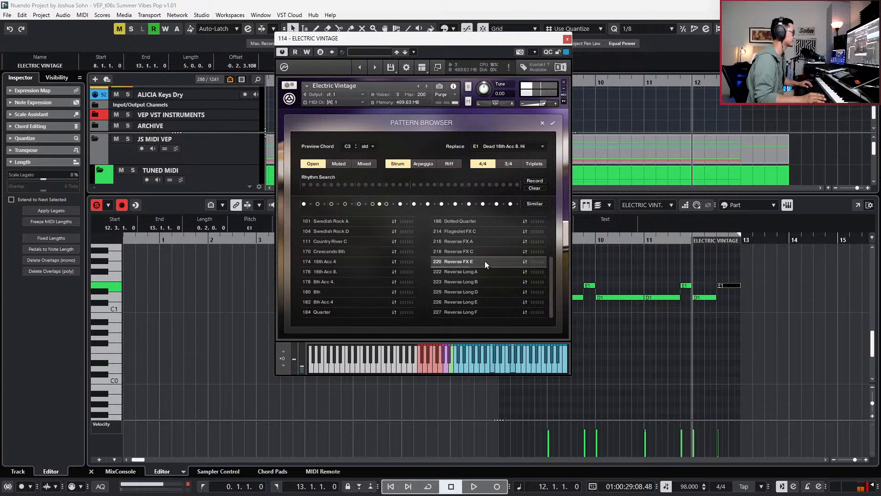
click(484, 233)
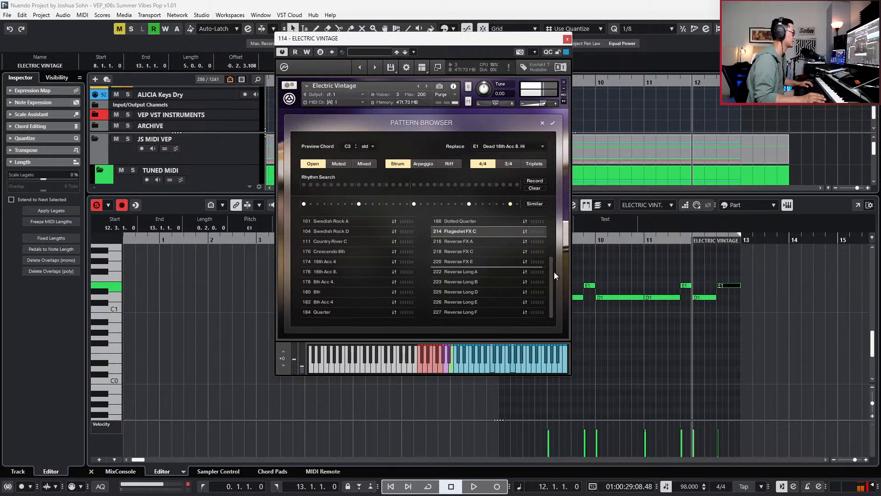
- Preview the open strum patterns Dotted Quarter, Simple D and Gritty Brit A
scroll(552, 271, up, 2)
click(481, 260)
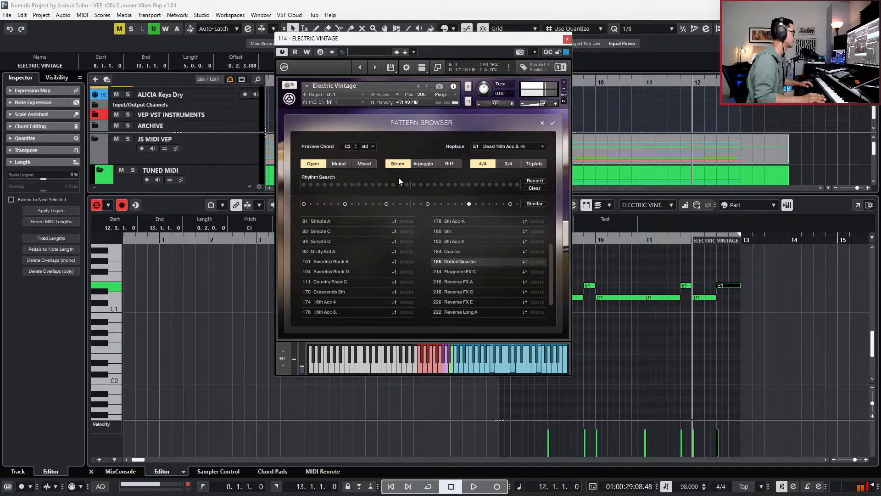
click(343, 242)
click(342, 252)
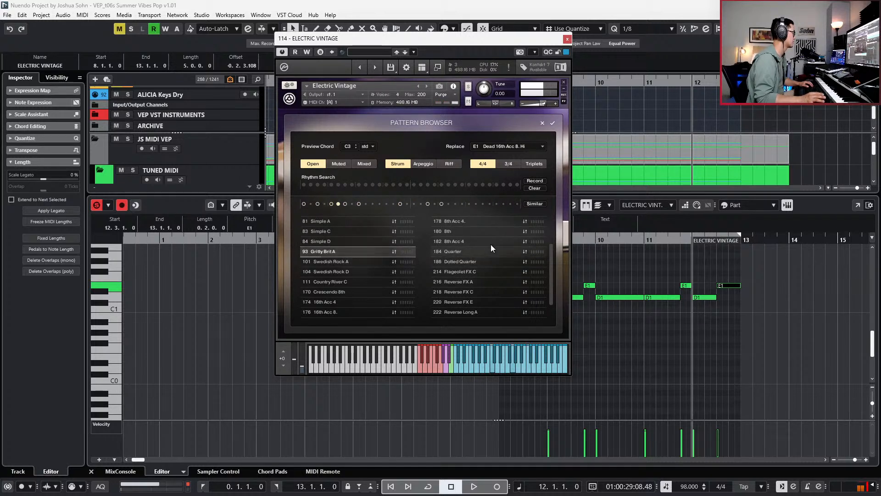
drag(551, 262, 549, 242)
scroll(544, 260, down, 4)
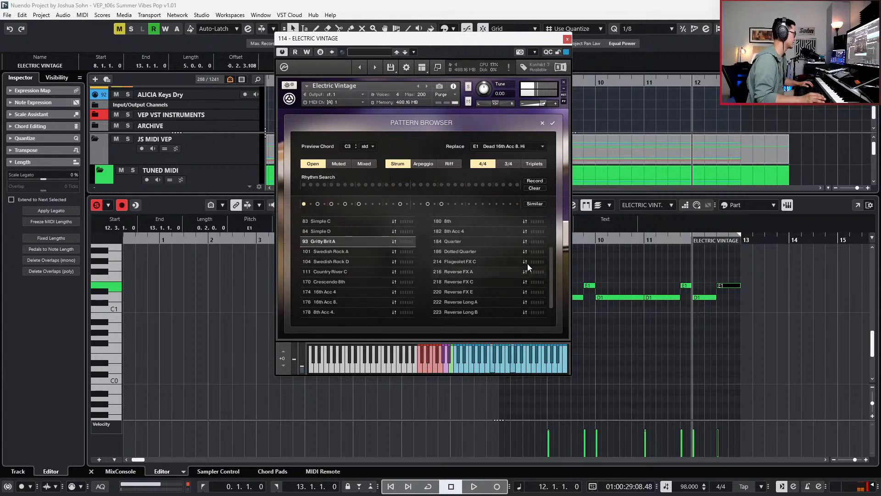
scroll(553, 270, up, 5)
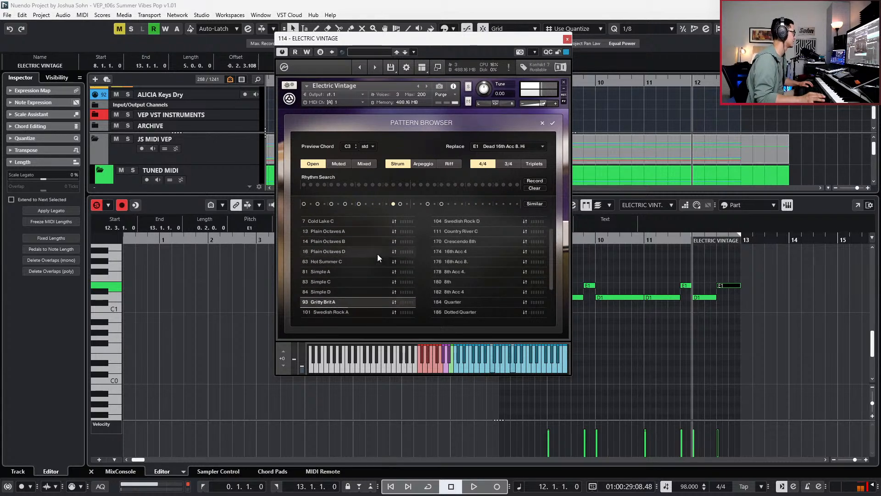
- Preview the open strum patterns Plain Octaves A and Cold Lake C
click(373, 252)
scroll(360, 222, up, 1)
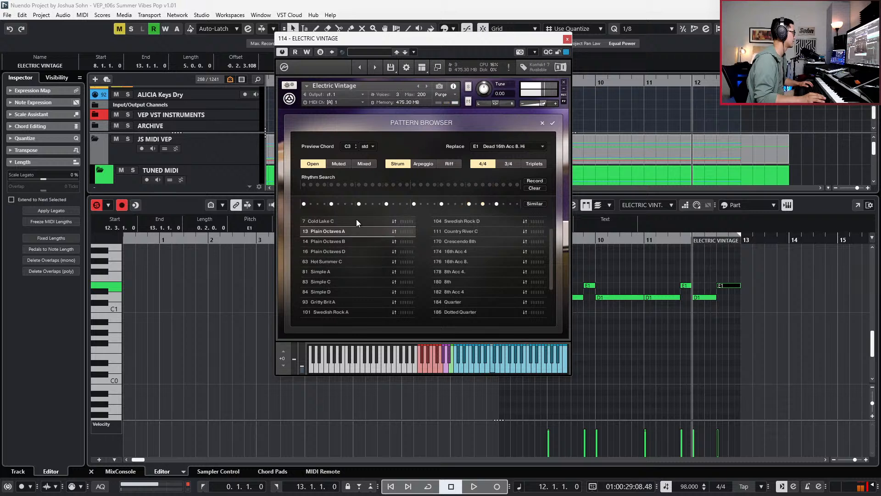
click(356, 219)
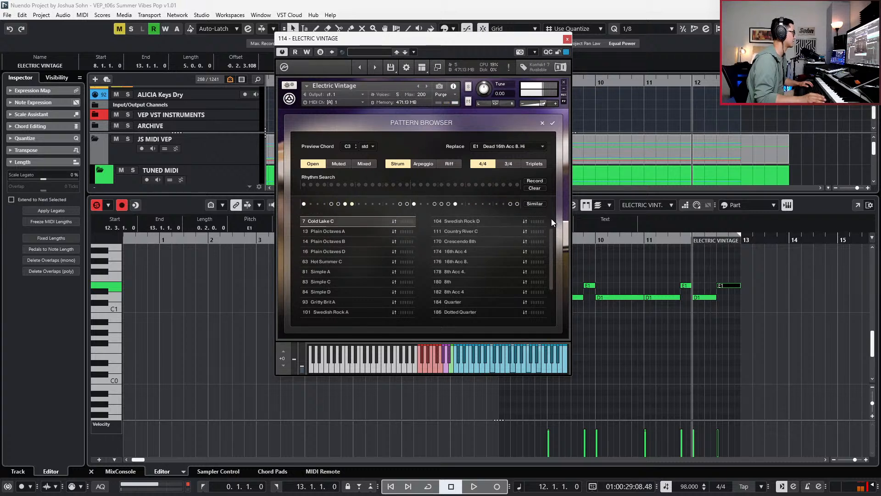
scroll(551, 218, up, 4)
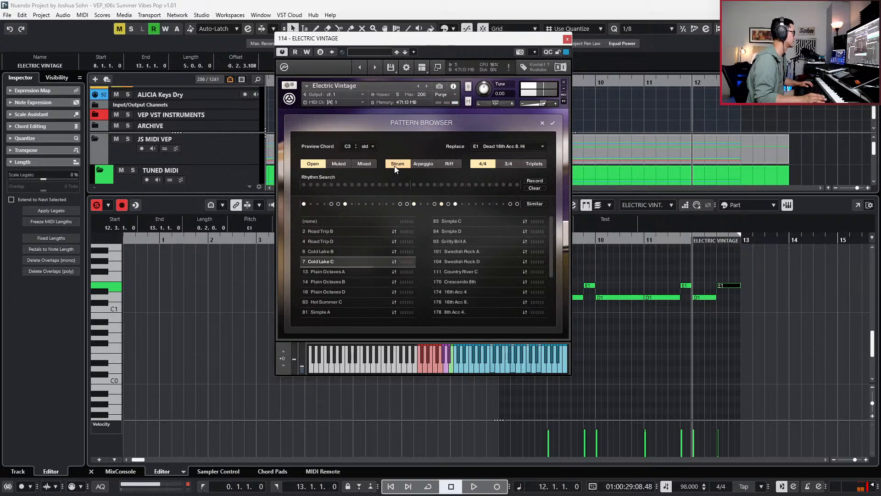
click(367, 146)
click(410, 147)
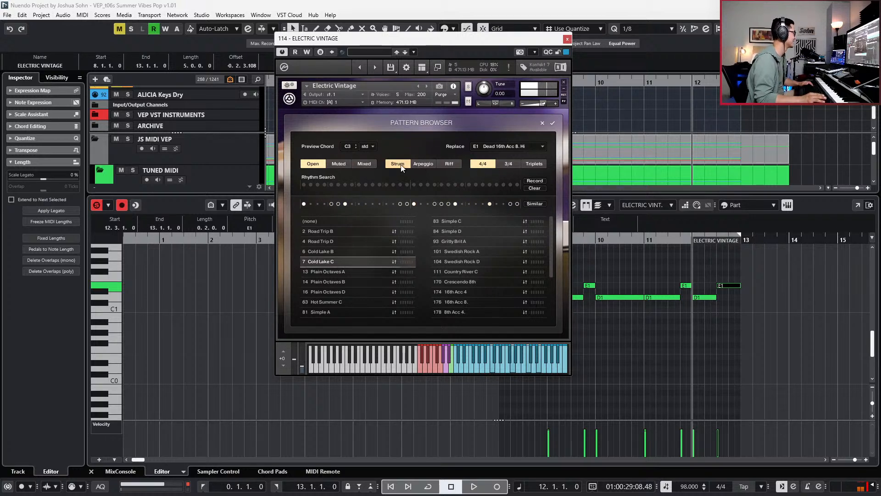
- Switch the pattern filter from Open to Mixed and preview Ragga Party A, Rock Stage D and Disco Funk D
click(365, 164)
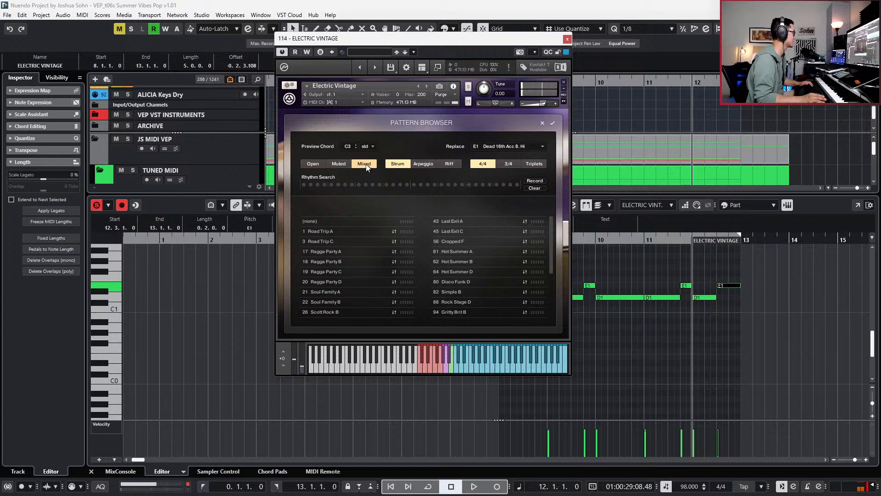
click(351, 250)
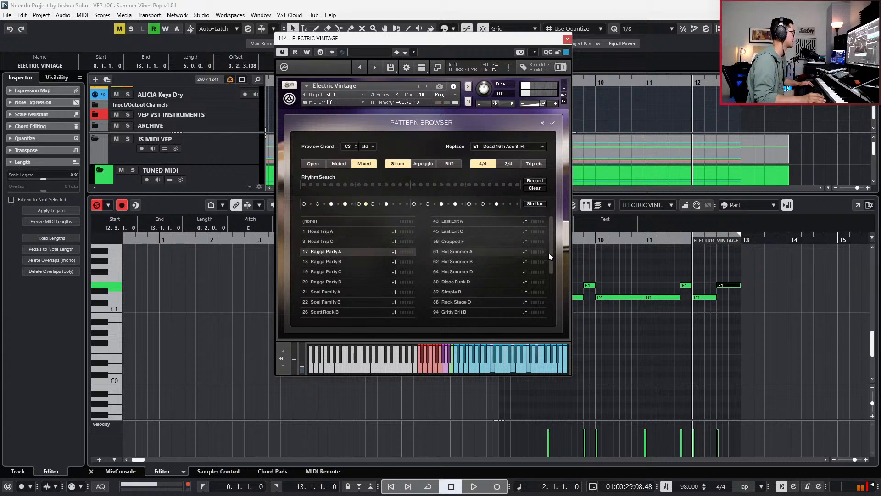
scroll(550, 256, down, 3)
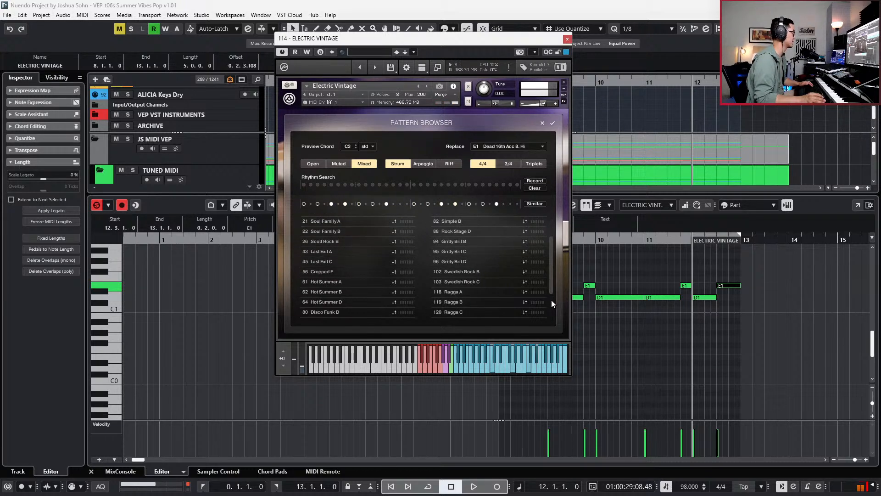
scroll(552, 301, down, 3)
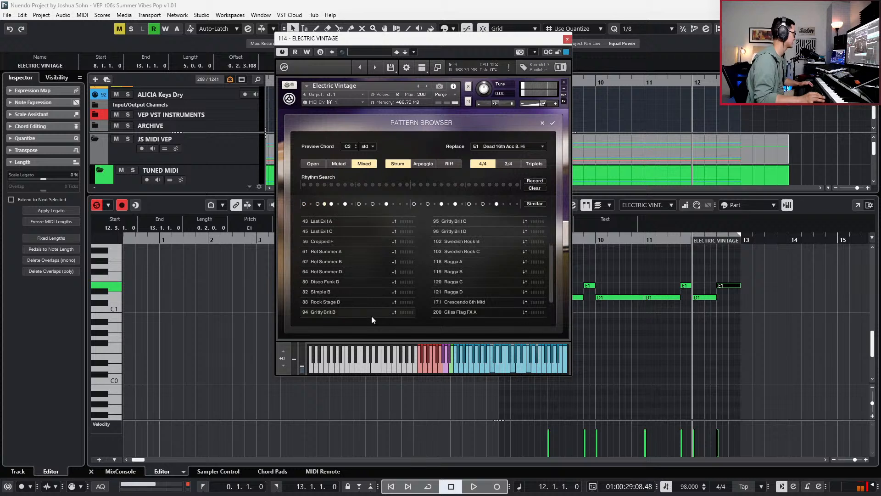
click(348, 304)
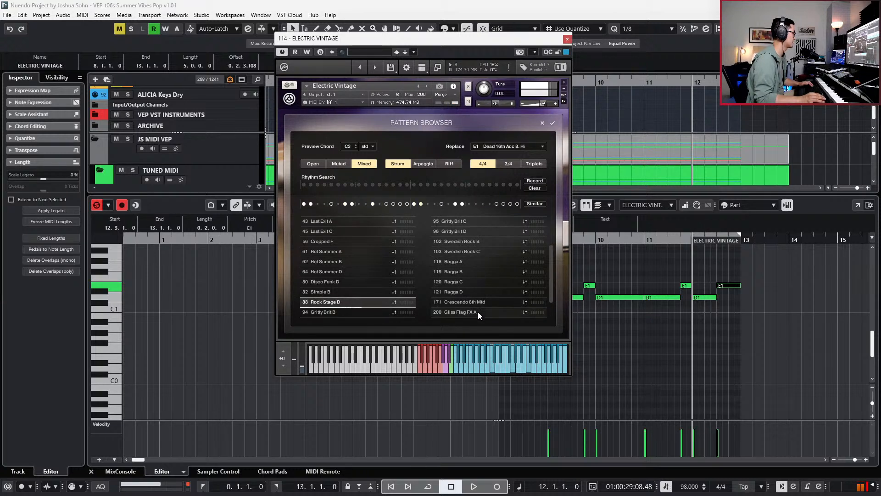
scroll(551, 248, up, 3)
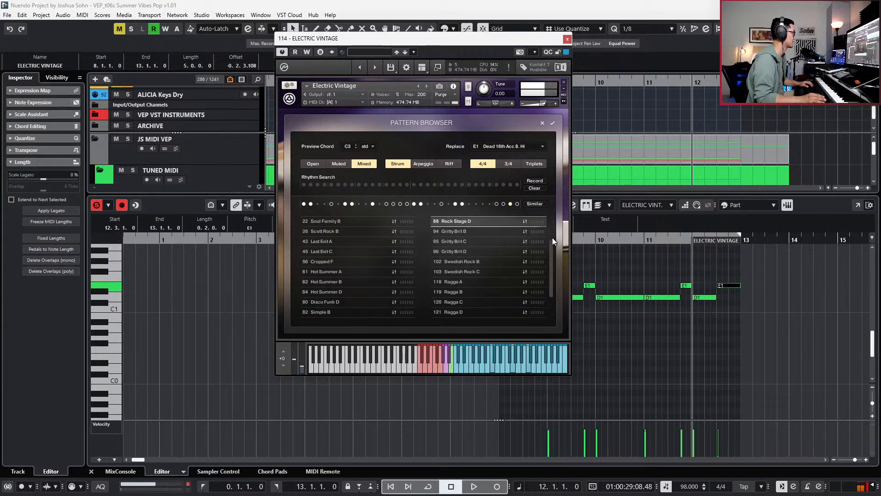
scroll(553, 216, up, 2)
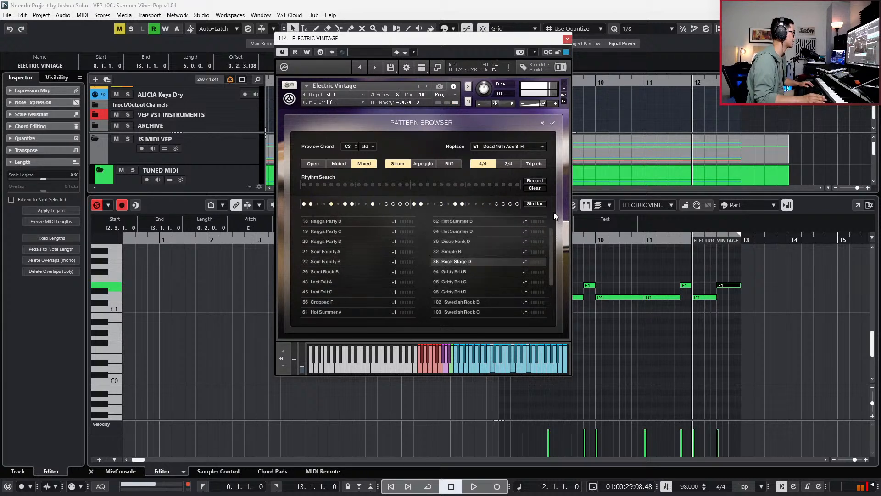
click(482, 241)
scroll(552, 251, up, 2)
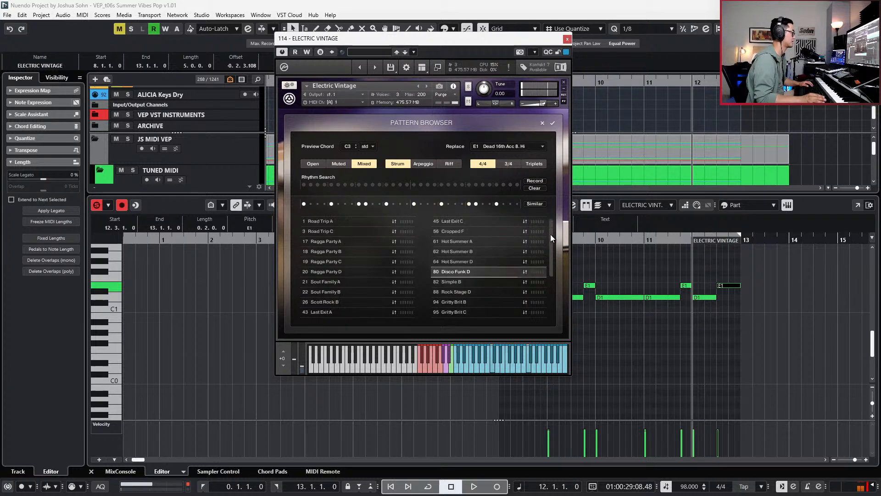
- Preview the mixed strum patterns Gliss Flag FX D, Gliss Flag FX A, Crescendo 8th Mtd, Ragga D, Ragga C and Ragga B
scroll(550, 234, down, 5)
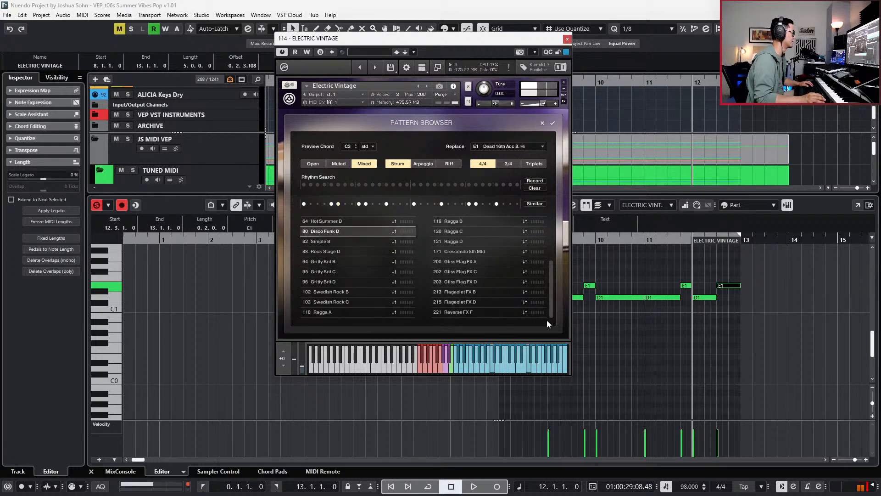
click(499, 279)
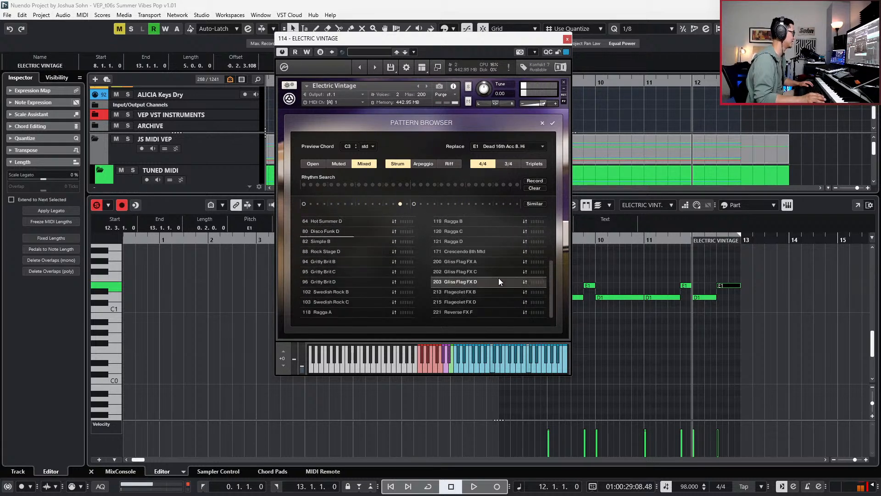
click(482, 260)
click(485, 251)
click(483, 242)
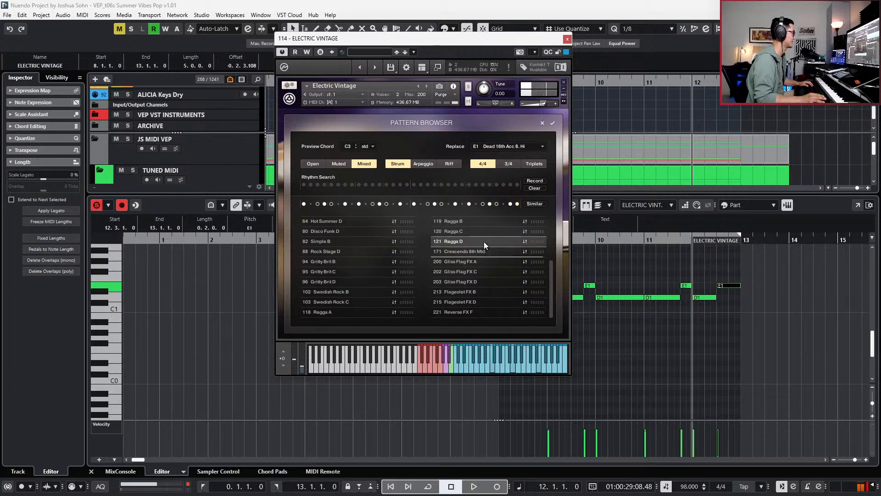
click(486, 231)
click(486, 221)
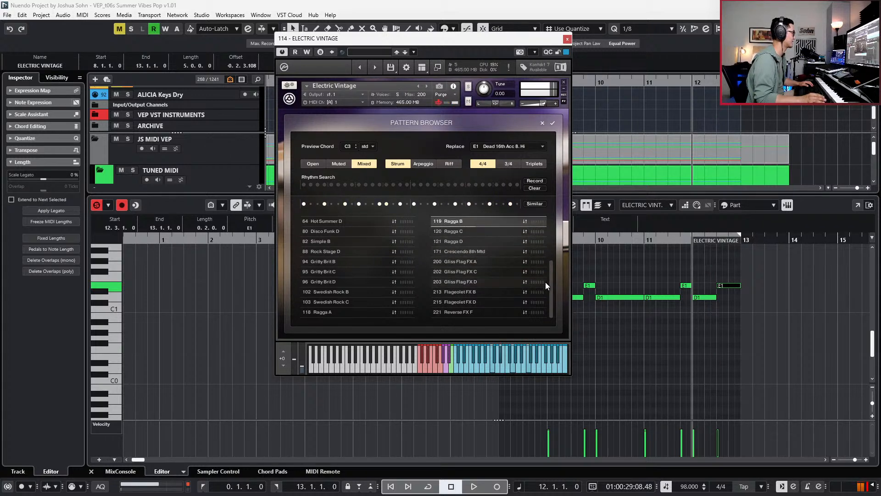
- Assign the Ragga A pattern to the E1 slot and audition it in bar 12
scroll(550, 285, up, 1)
click(473, 240)
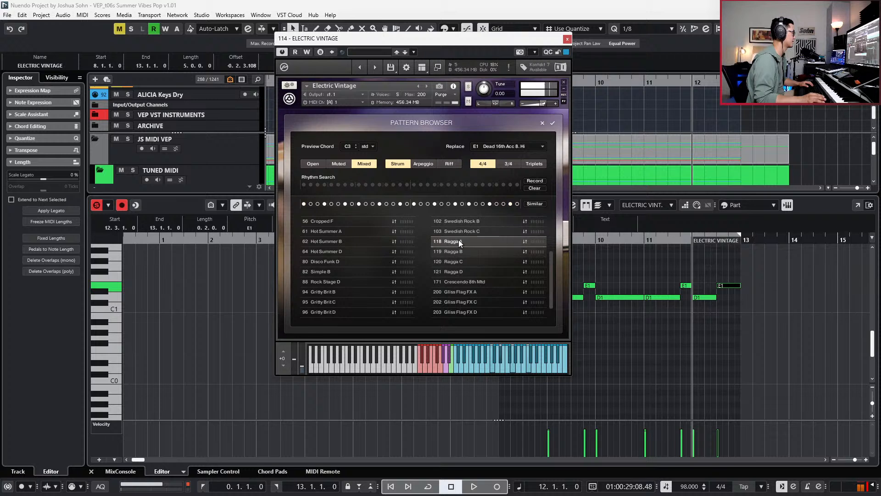
double_click(465, 242)
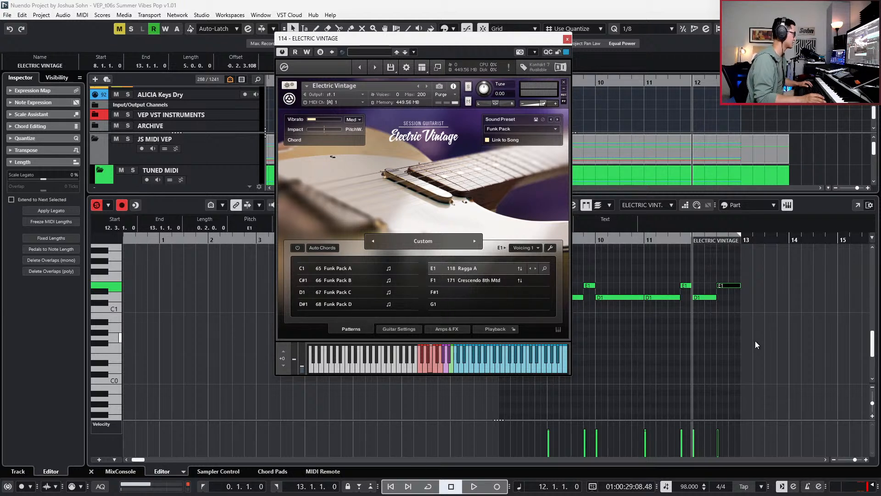
key(space)
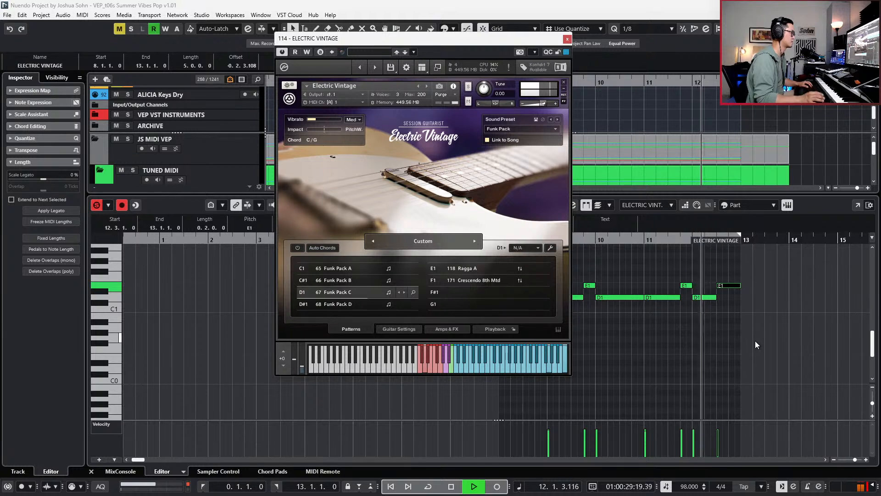
key(space)
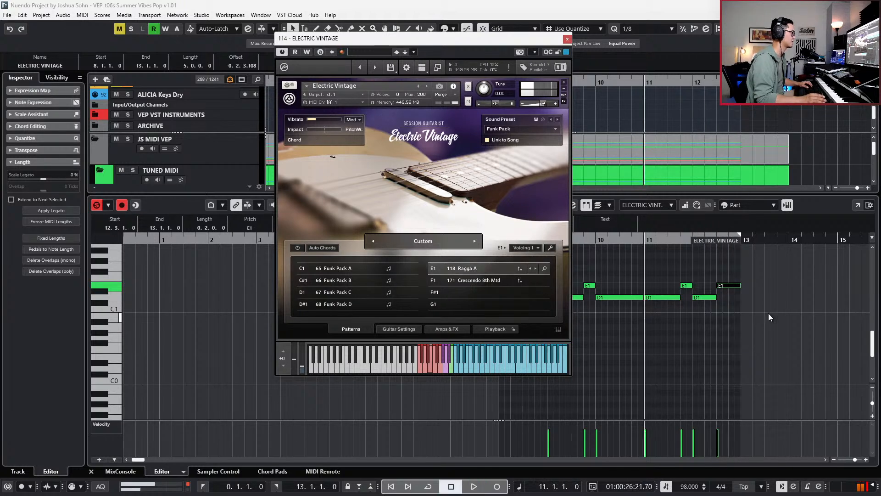
- Lower the short E1 notes at the ends of bars 9 and 11 to D#1 and play from bar 9
scroll(794, 316, left, 1)
key(KP_Subtract)
key(KP_Subtract)
drag(640, 267, 765, 293)
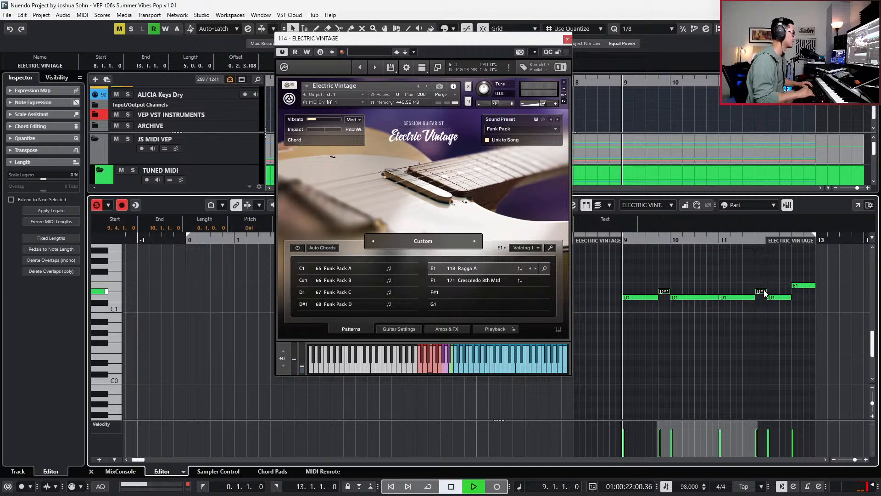
- Raise the short notes at the ends of bars 9 and 11 to F1 and audition them from bar 9
key(space)
key(Up)
key(space)
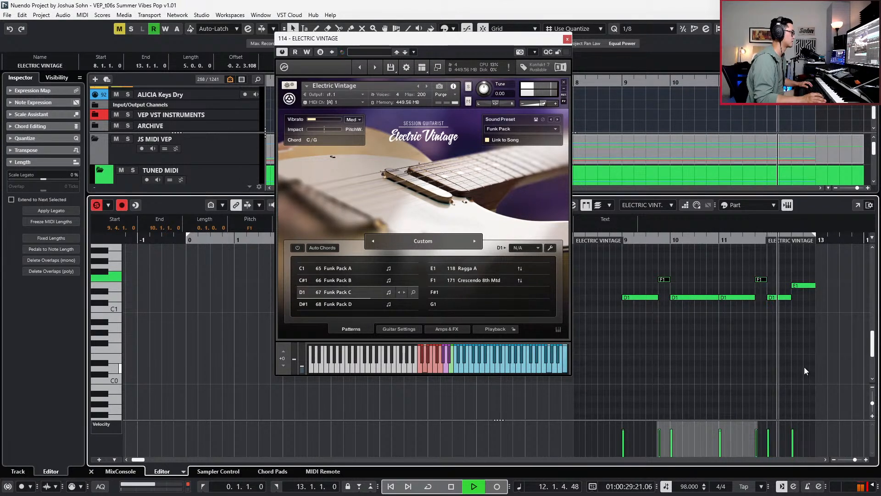
key(space)
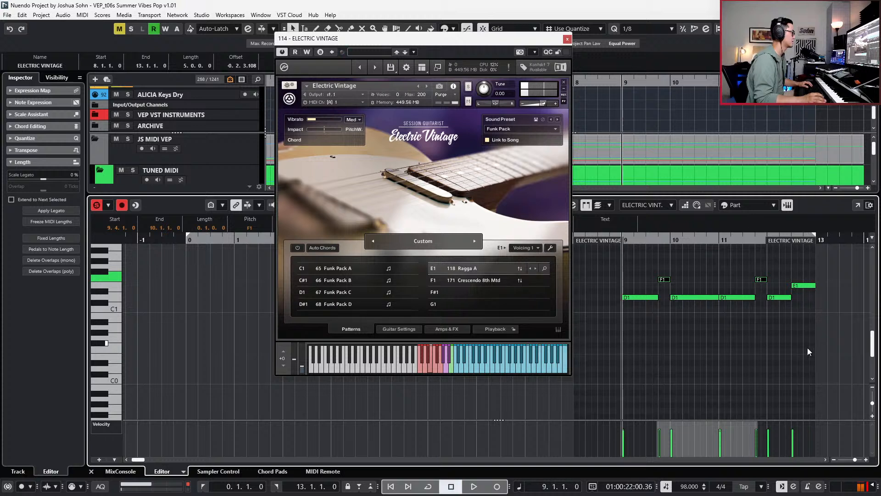
- Start the E1 note in bar 12 at beat 4, extend the D1 note before it to three beats, and audition bar 12
click(807, 345)
click(800, 284)
key(alt+Right)
key(Left)
key(alt+shift+Right)
key(alt+shift+Right)
key(Right)
key(alt+Right)
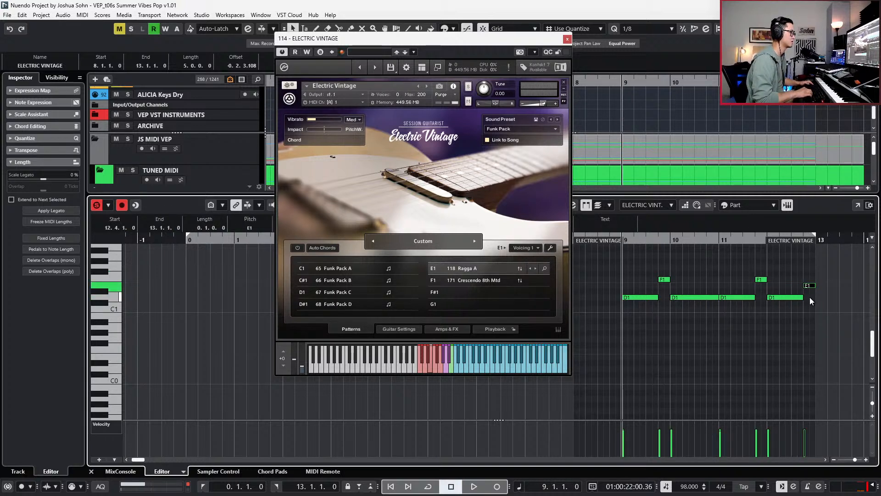
key(Left)
key(alt+space)
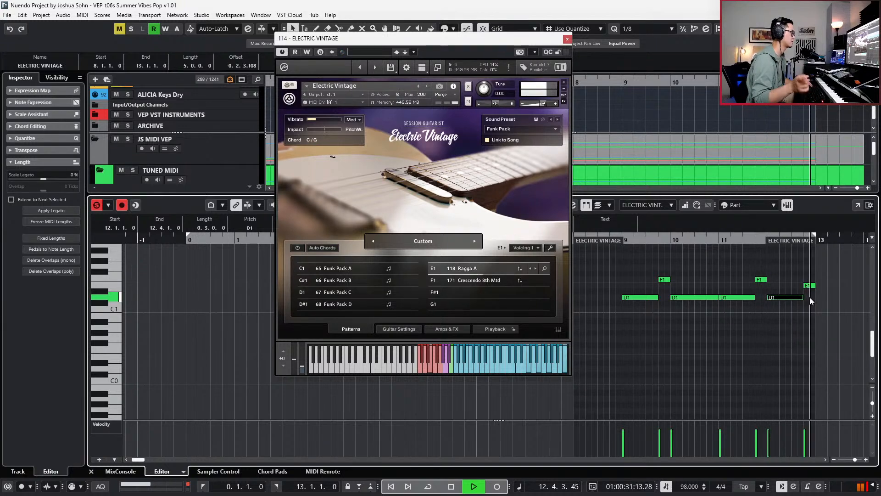
scroll(804, 295, down, 2)
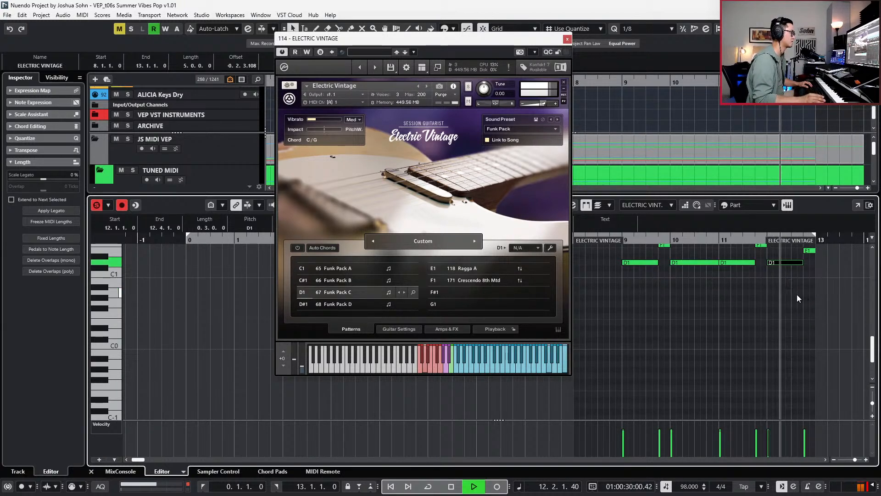
scroll(800, 302, up, 4)
key(space)
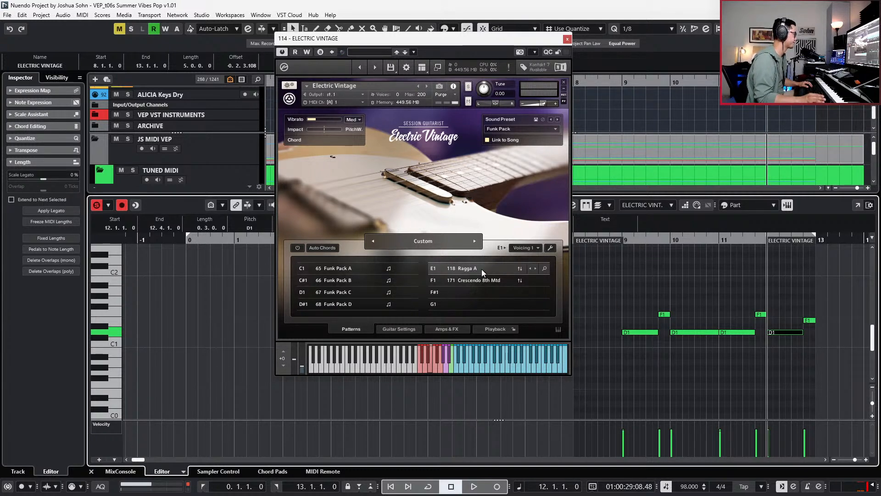
- Load the Funk Pack pattern set, lower the short notes ending bars 9 and 11 to E1, and raise the last note of bar 12 to F1
click(373, 242)
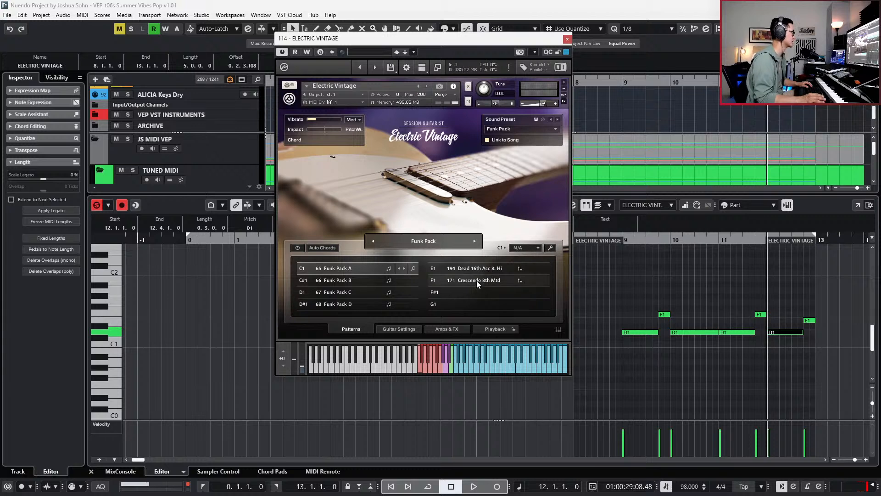
drag(783, 301, 673, 318)
key(Down)
click(810, 320)
key(Up)
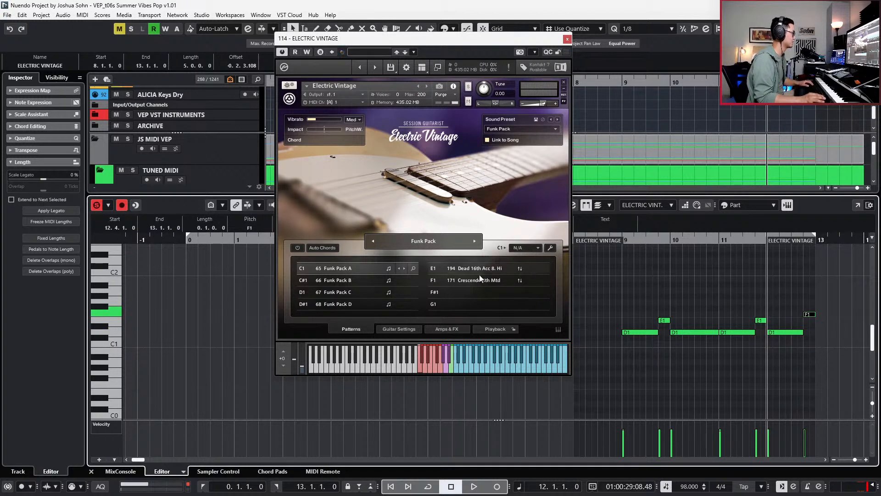
- Open the pattern browser for the F1 slot, filter to Mixed patterns, and preview Retro Funk A
click(519, 282)
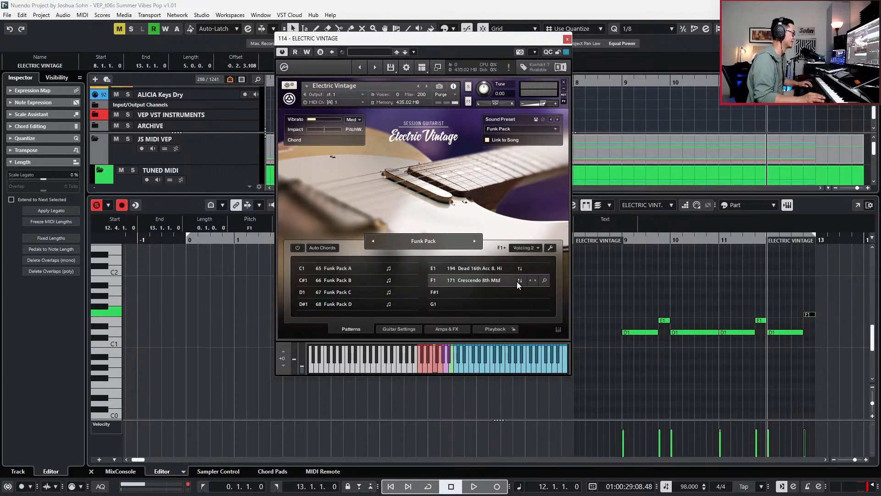
click(545, 280)
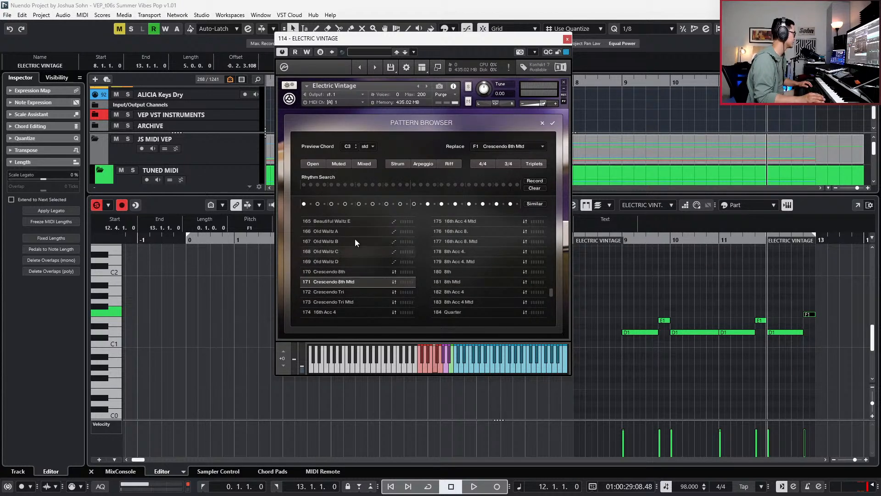
click(365, 164)
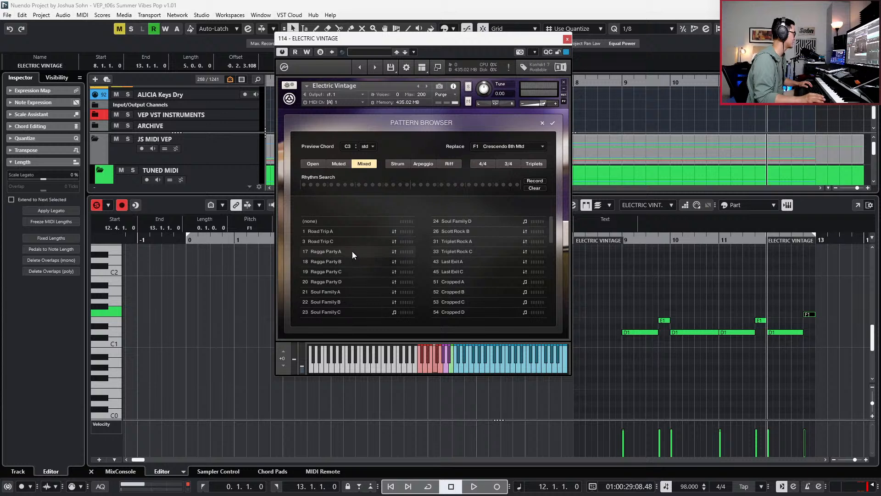
scroll(539, 288, down, 10)
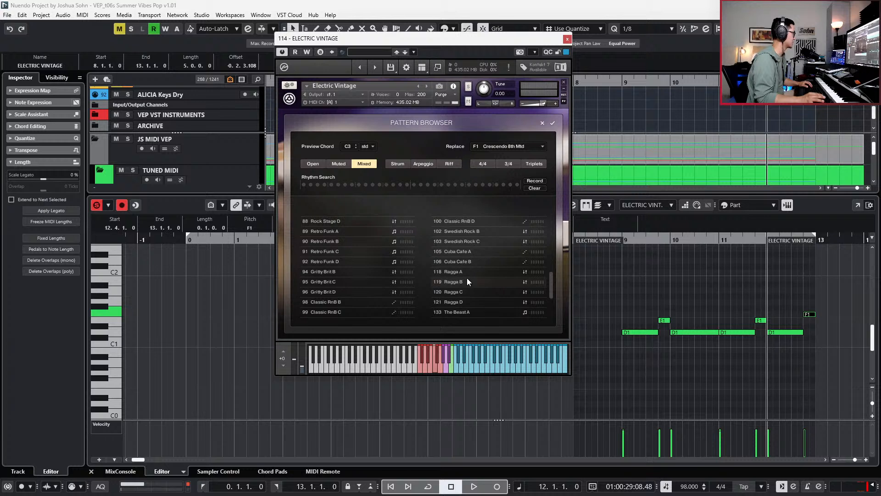
click(351, 230)
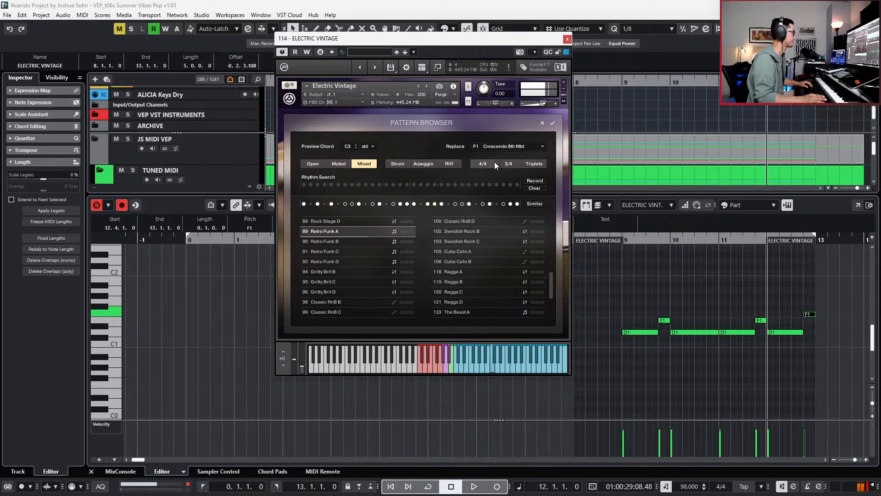
- Narrow the mixed patterns to Strum and preview Hot Summer B, Hot Summer D and Gritty Brit B
click(398, 163)
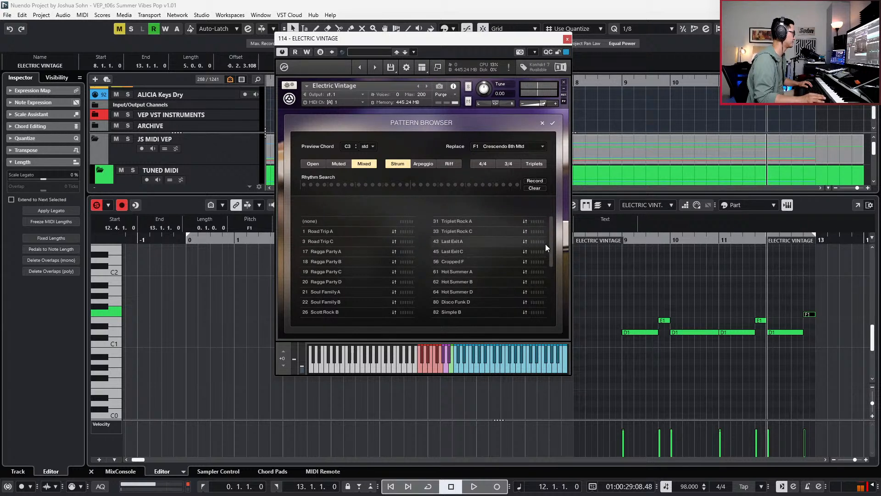
scroll(551, 257, down, 2)
click(480, 221)
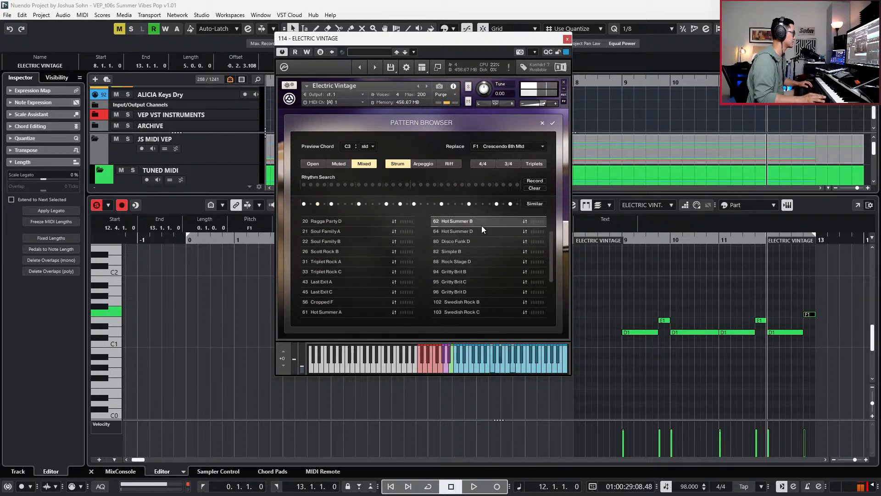
click(482, 233)
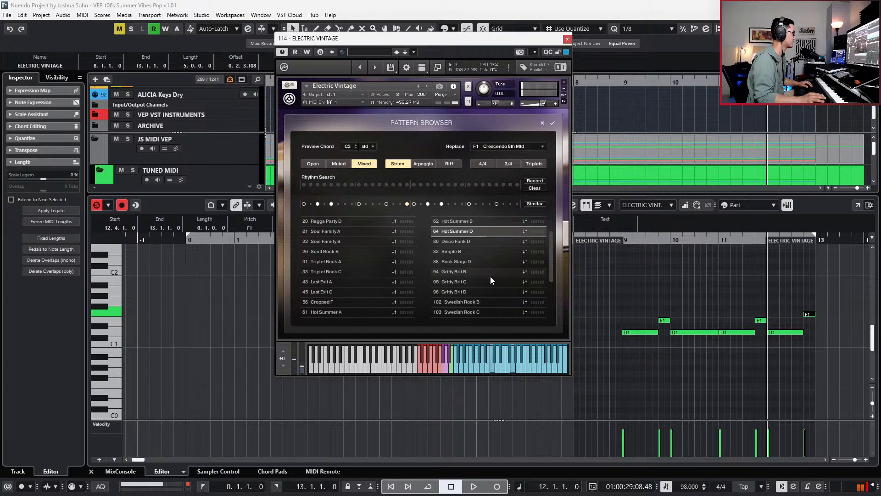
click(490, 275)
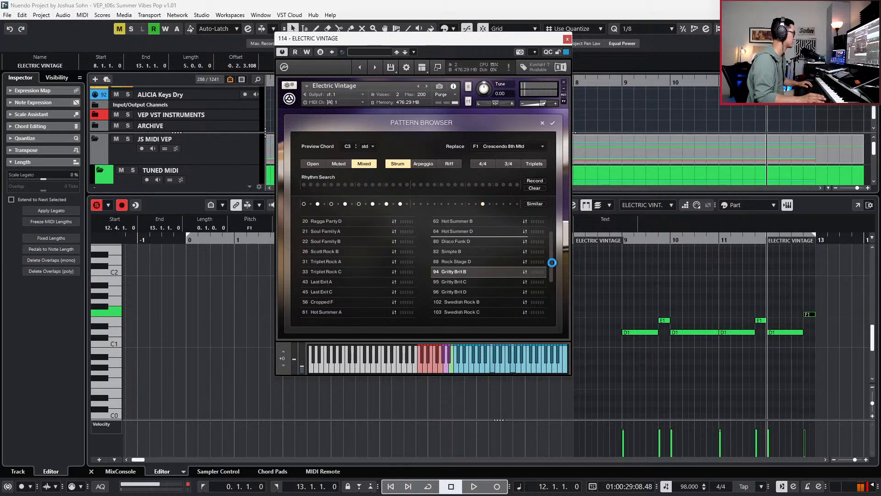
- Preview the mixed strum patterns Ragga B, Ragga C and Ragga D
drag(553, 262, 551, 295)
click(525, 261)
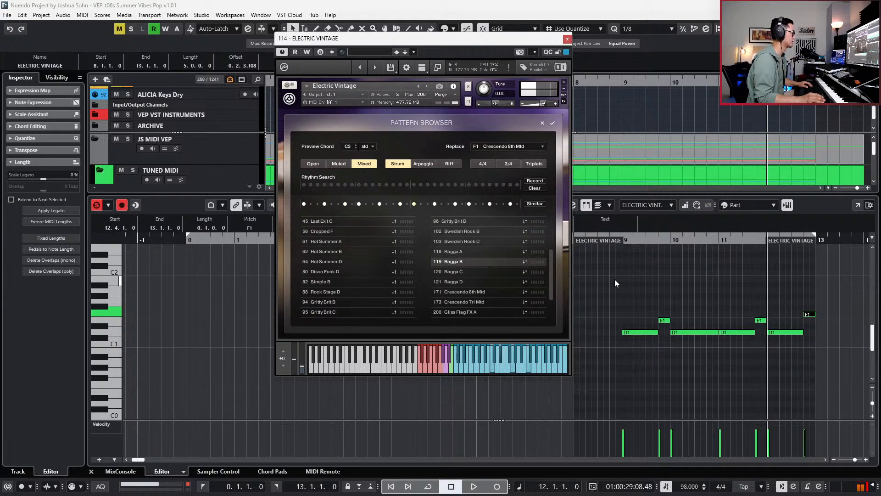
click(511, 267)
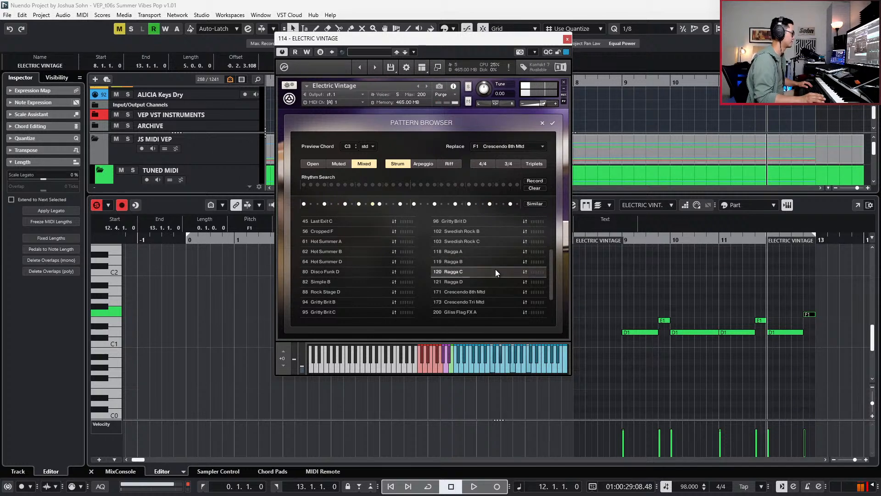
click(491, 279)
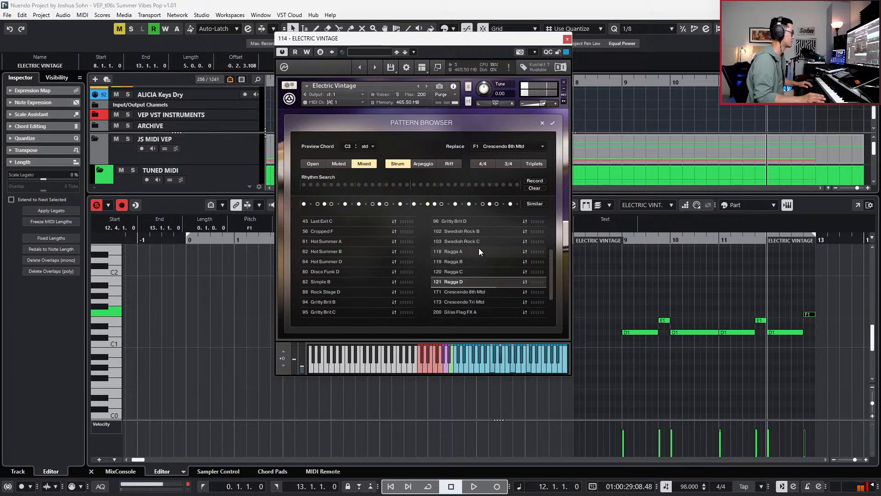
- Preview the Ragga A pattern and assign it to the F1 slot
click(504, 250)
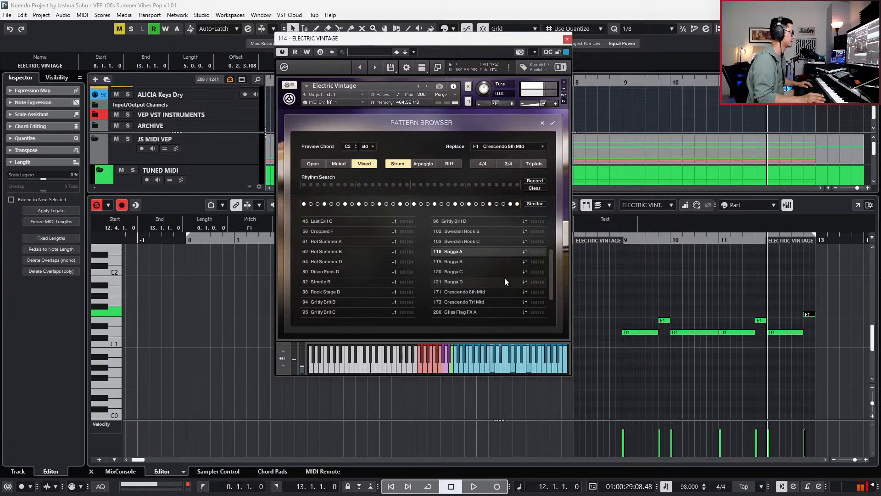
key(space)
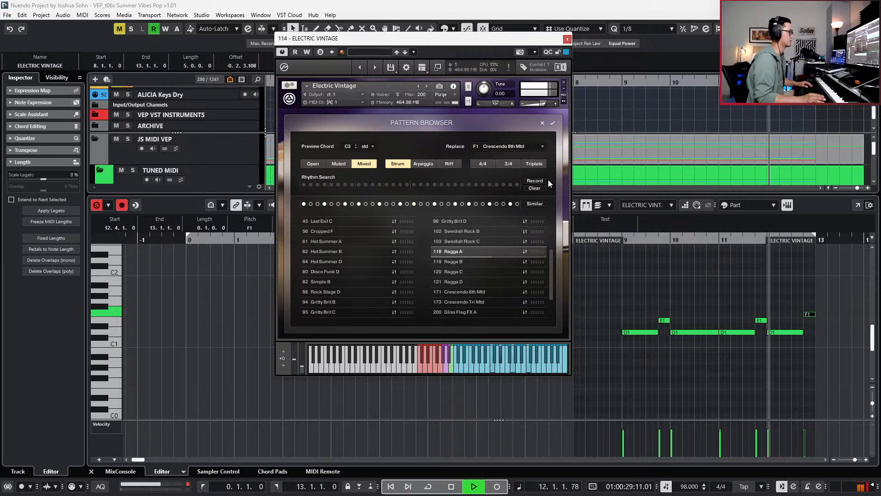
double_click(495, 246)
double_click(486, 251)
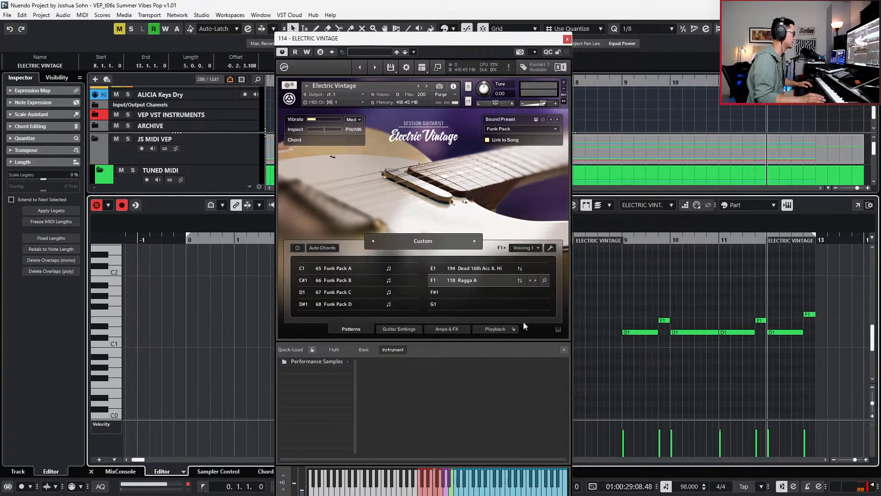
- Set the guitar's pattern sync to Sync to host and return to the pattern slots
click(501, 328)
click(386, 285)
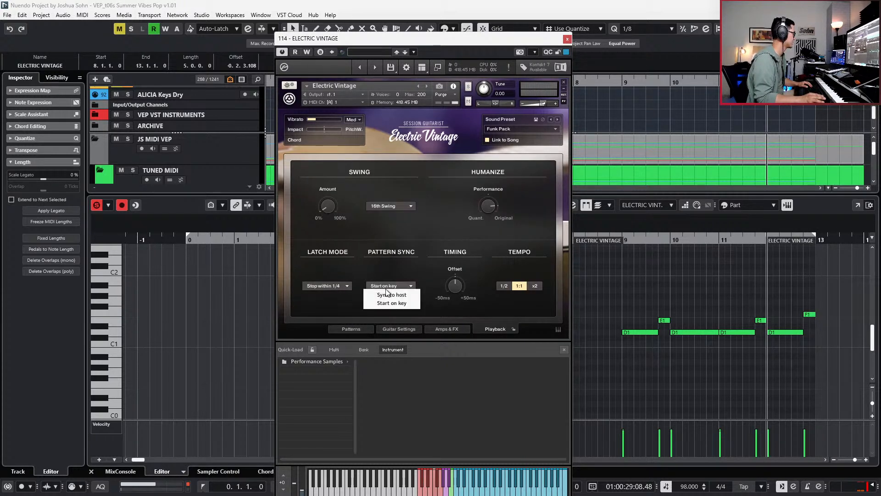
click(393, 295)
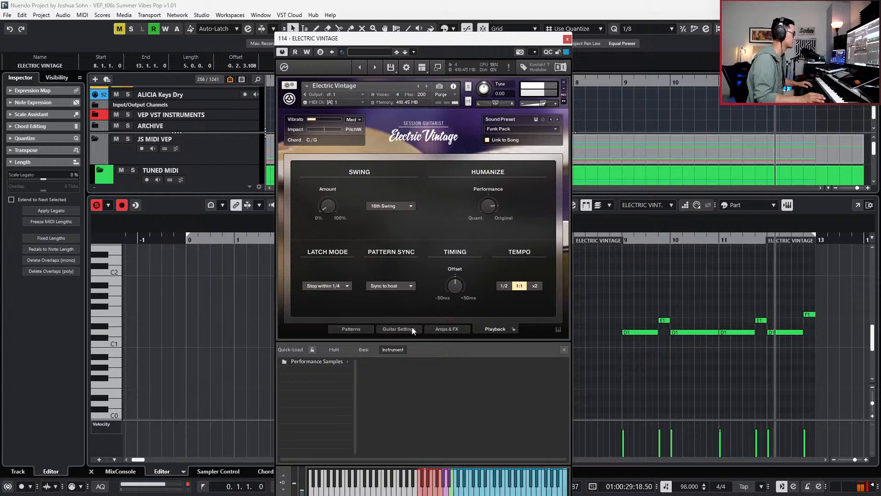
click(344, 330)
- Hide the instrument's quick-load browser and play bars 9 to 12 to check the revised guitar patterns
key(space)
key(KP_Subtract)
key(KP_Subtract)
key(KP_Subtract)
key(KP_Subtract)
key(space)
key(space)
key(space)
key(space)
key(space)
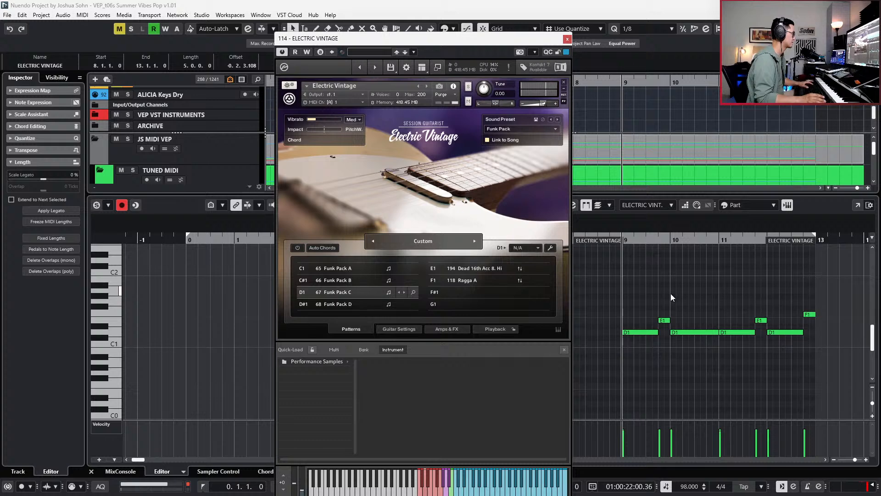
click(563, 349)
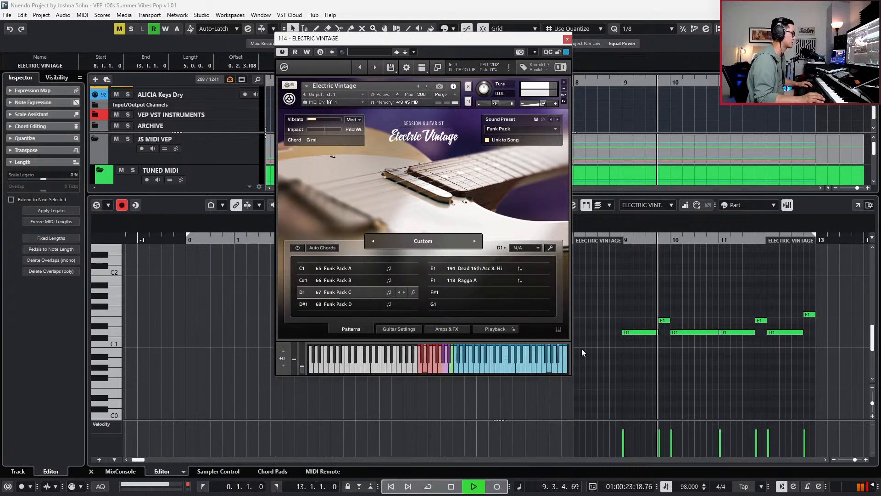
scroll(723, 329, down, 1)
scroll(706, 327, right, 1)
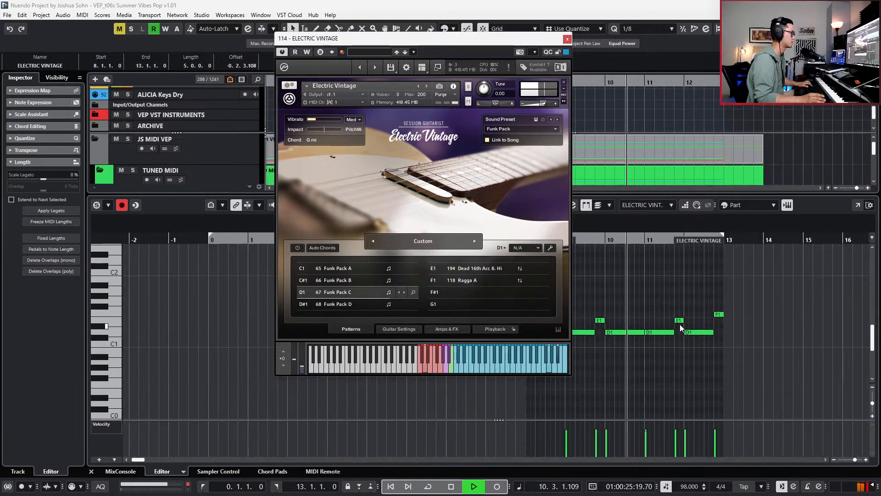
scroll(622, 300, left, 1)
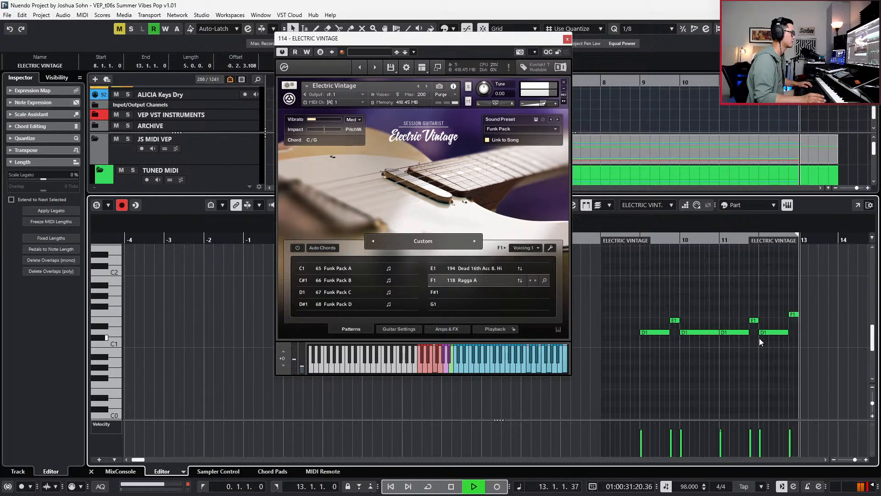
key(space)
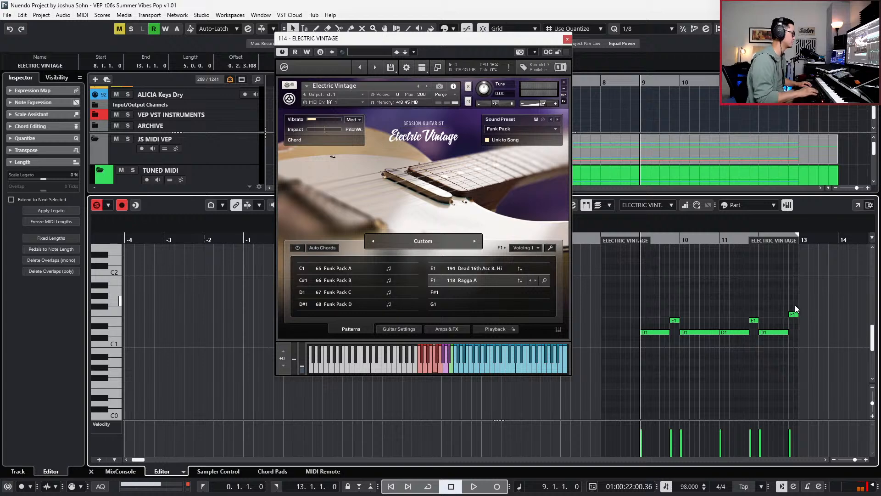
- Split the Electric Vintage part at bar 9 and duplicate the four-bar section to bars 13 to 16
key(Return)
key(1)
alt+click(638, 234)
scroll(724, 239, right, 2)
key(ctrl+d)
- Solo the Electric Vintage track and return the playback position to bar 8
scroll(746, 245, down, 2)
key(s)
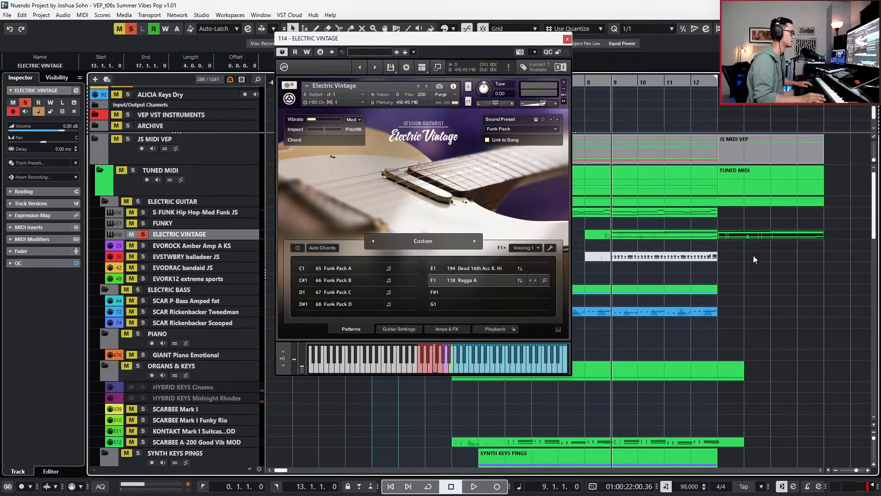
key(space)
key(space)
key(b)
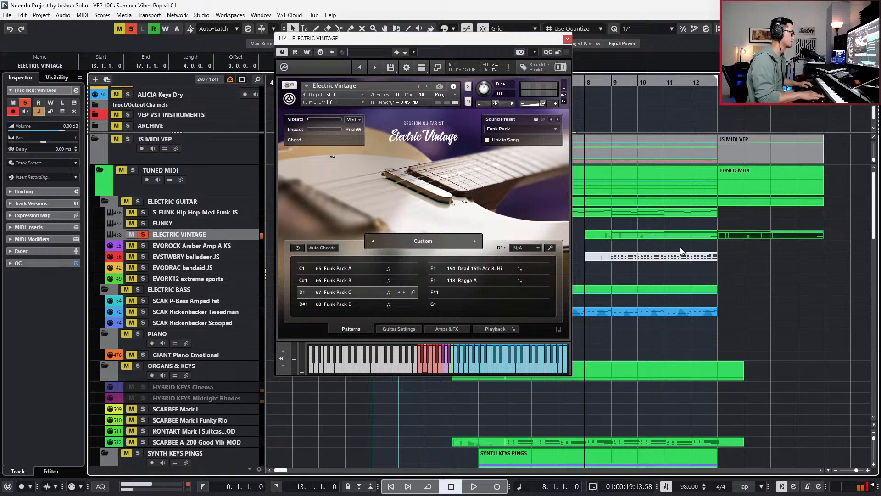
- Open the Electric Vintage part in bars 9 to 12 for note editing and play it from bar 8
click(624, 234)
double_click(624, 233)
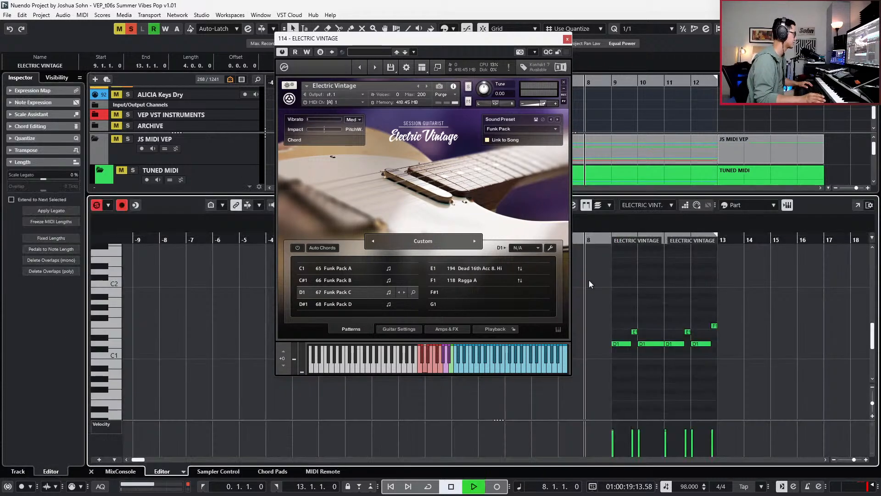
key(space)
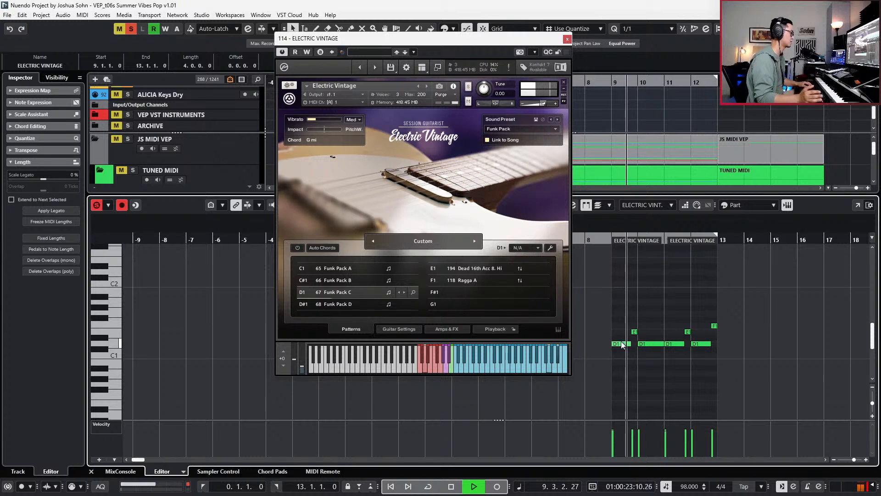
key(space)
- Move the playback position to the D1 note at bar 10 and select the E1 notes in bars 9 and 11
click(649, 343)
key(l)
key(h)
key(h)
drag(601, 317, 737, 337)
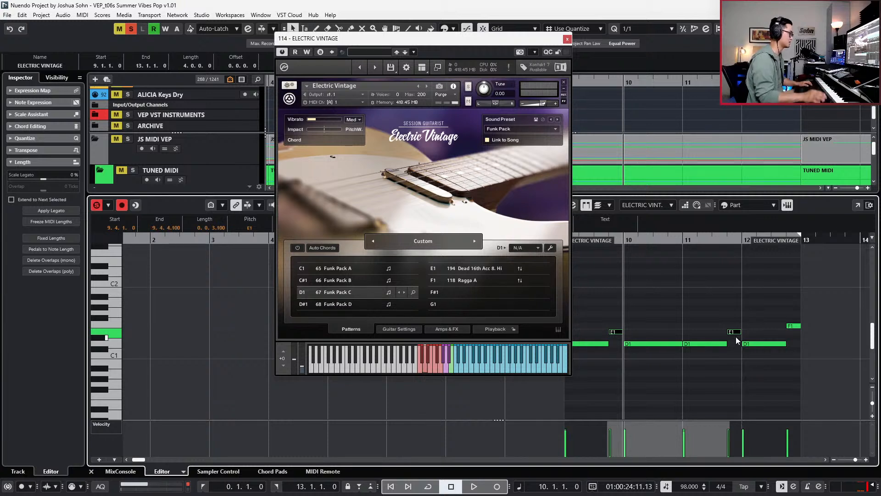
- Play the transition into bar 10's D1 note, and quantize the D1 note at bar 11
click(653, 352)
click(669, 344)
key(space)
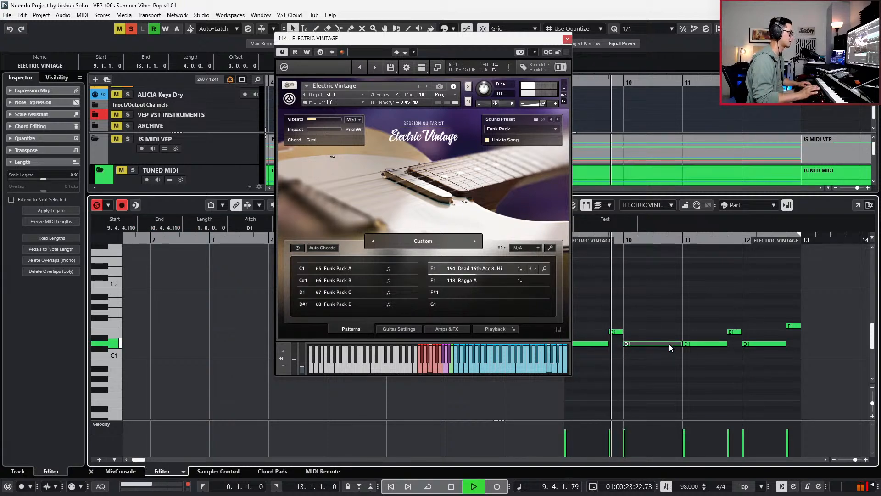
key(space)
key(Right)
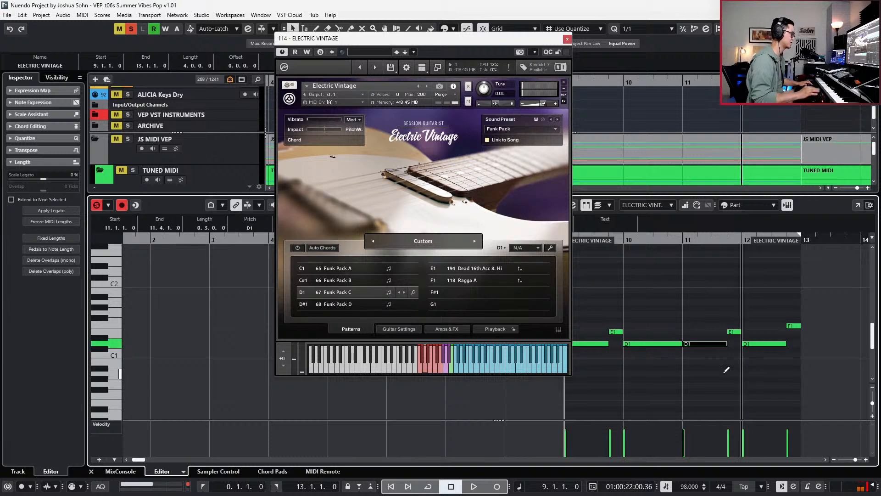
key(q)
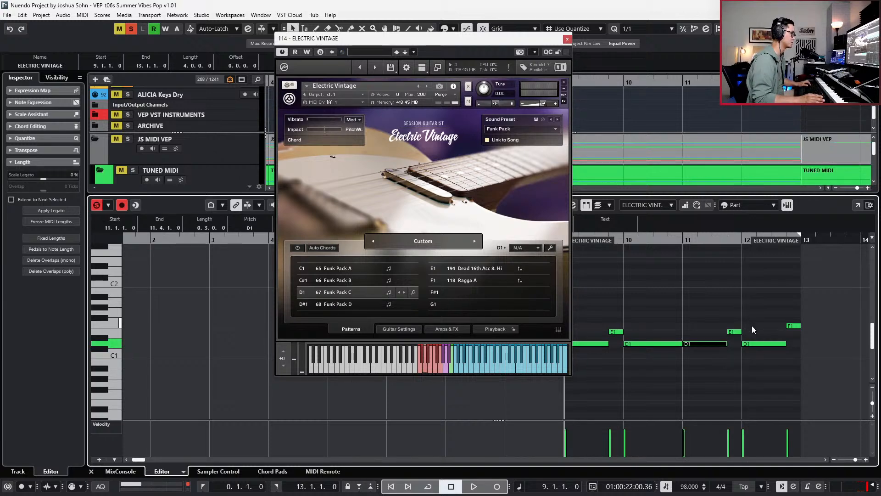
- Close the note editor and set the Electric Vintage track's delay to -50 ms
key(Return)
scroll(716, 307, left, 1)
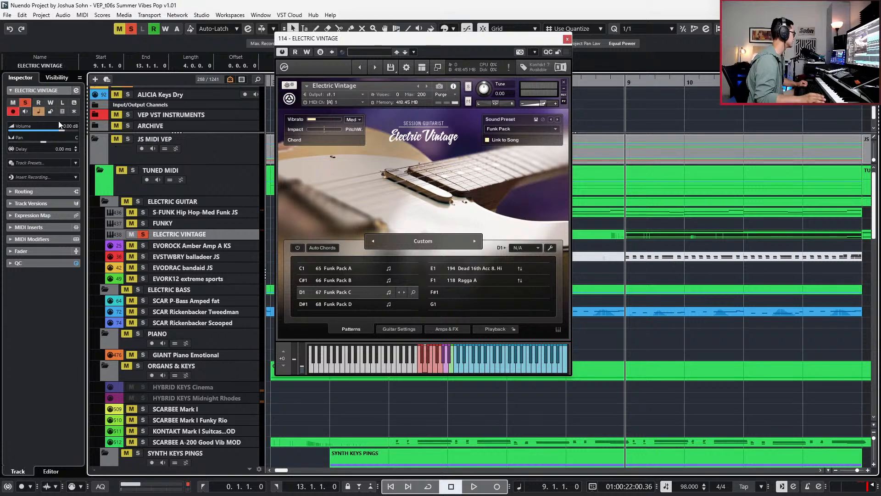
click(71, 148)
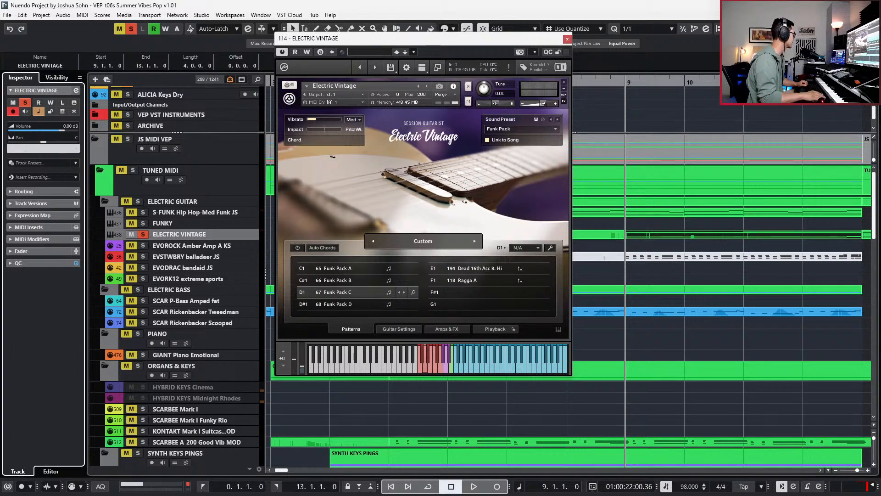
text(-50)
key(Return)
- Play the soloed guitar part through bars 9 to 12 to check its timing with the delay
key(space)
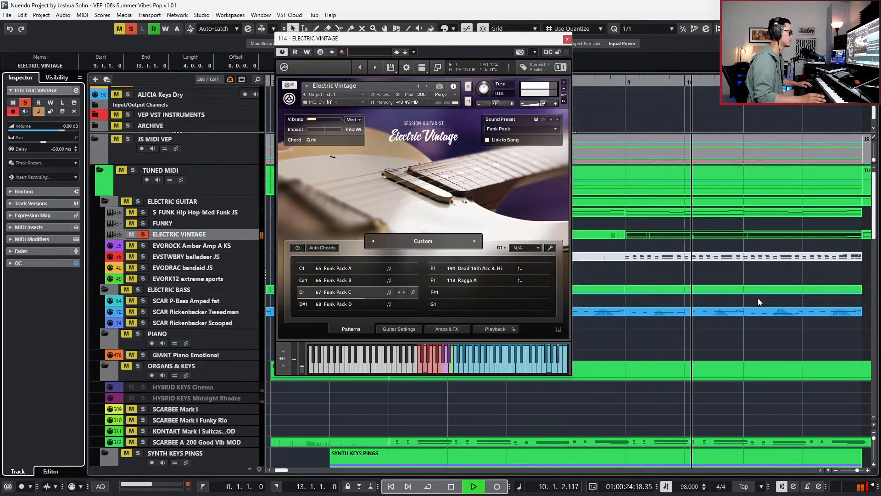
key(space)
ctrl+scroll(743, 244, down, 2)
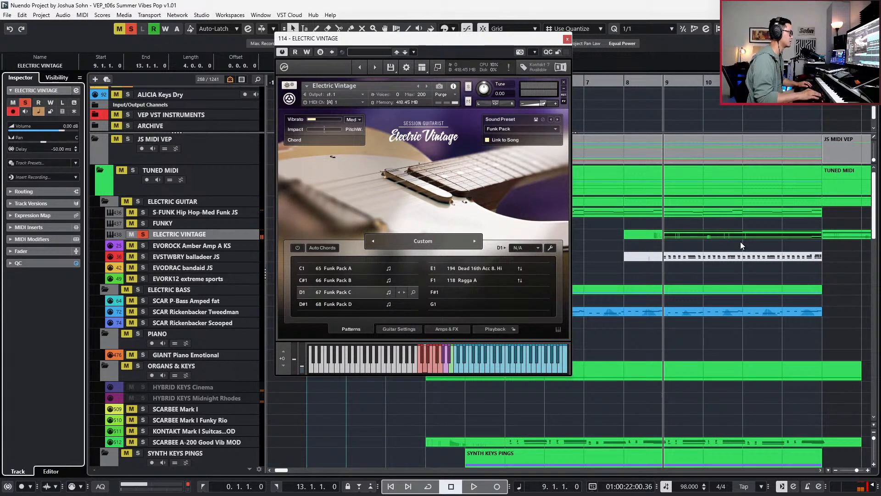
key(space)
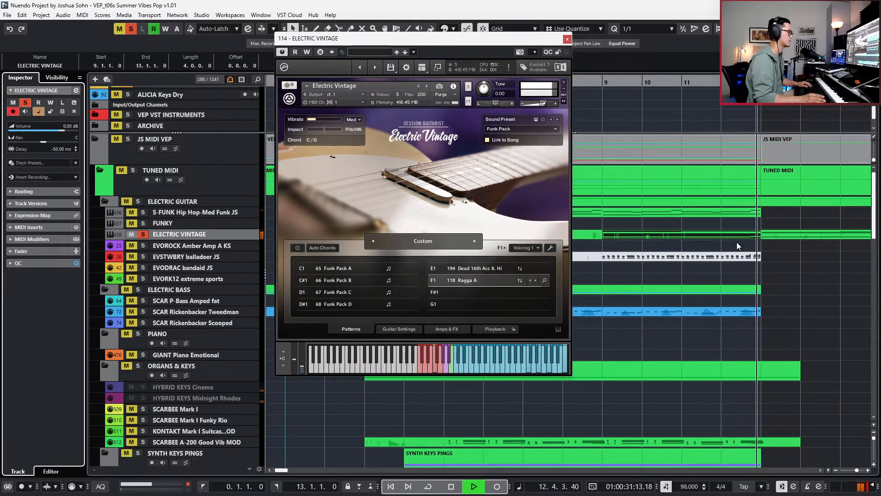
key(space)
- Replace the Ragga A pattern in the F1 slot with Ragga B and play bar 12 to check it
click(483, 280)
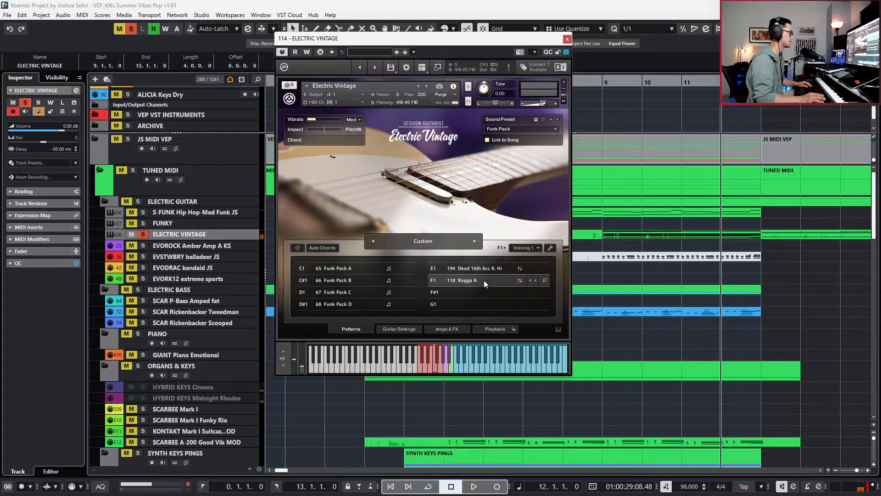
click(545, 280)
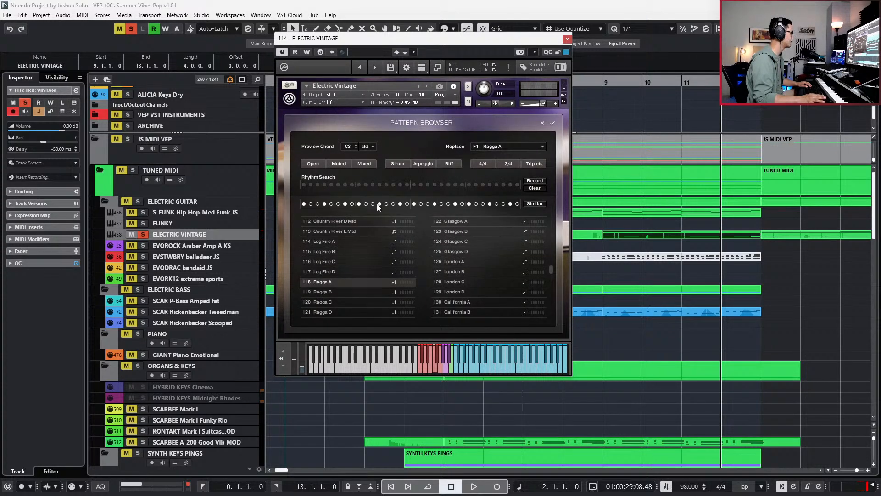
click(354, 291)
double_click(356, 290)
key(space)
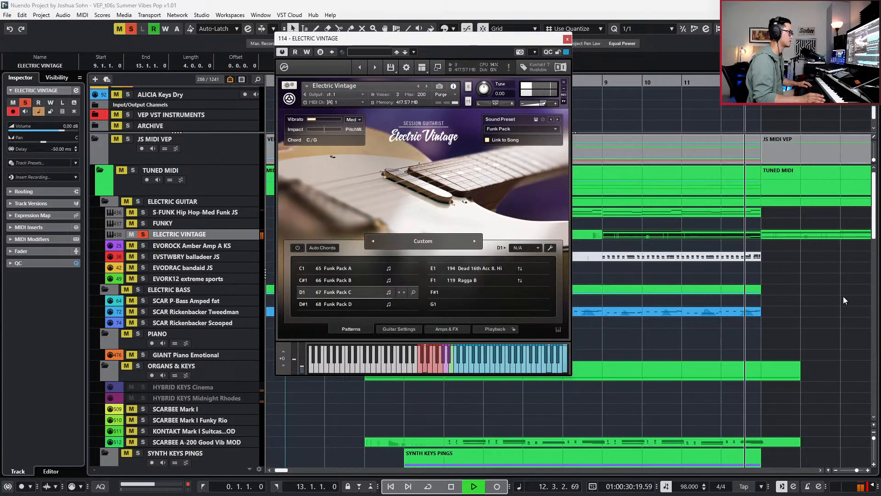
key(space)
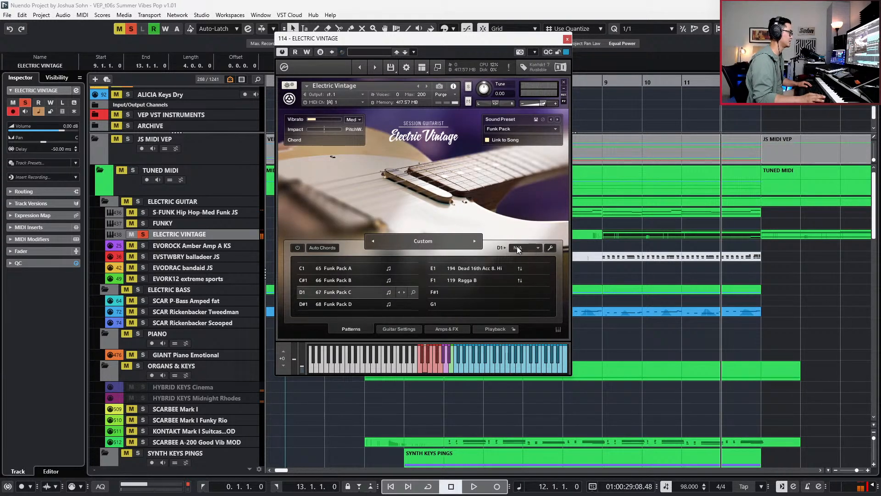
- Preview Ragga C, assign it to the F1 pattern slot and play bar 12
click(524, 280)
click(544, 280)
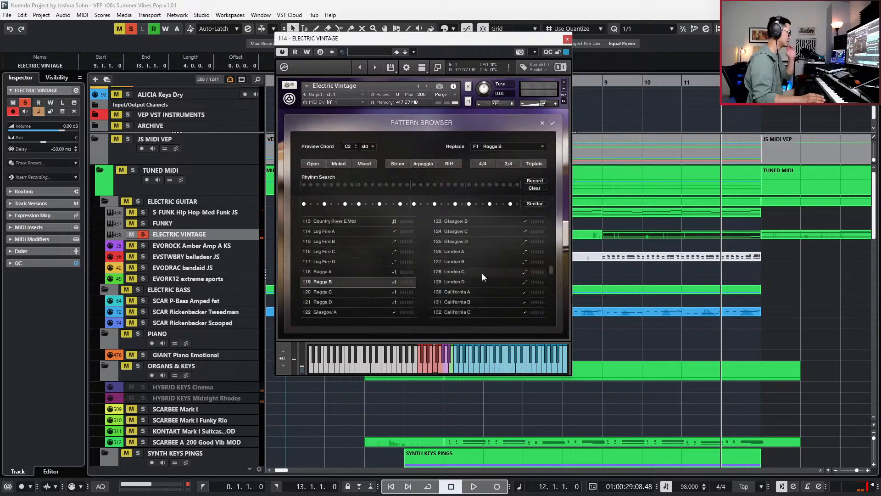
click(351, 290)
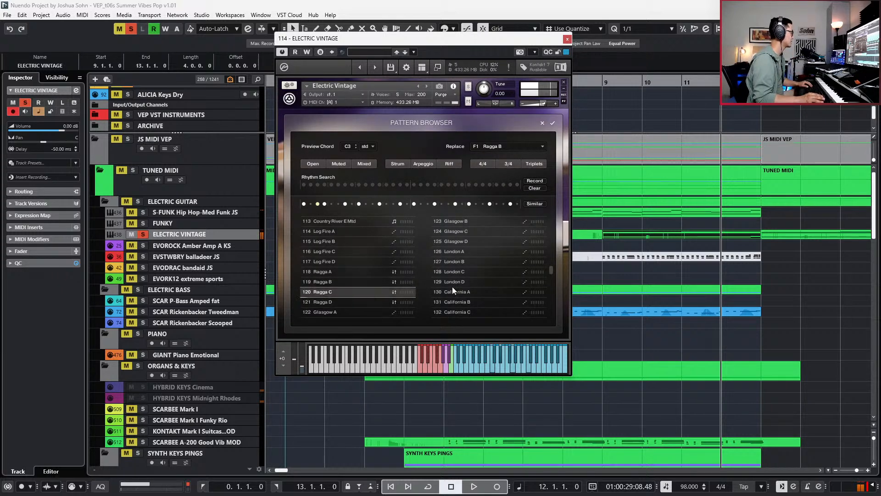
double_click(363, 288)
key(space)
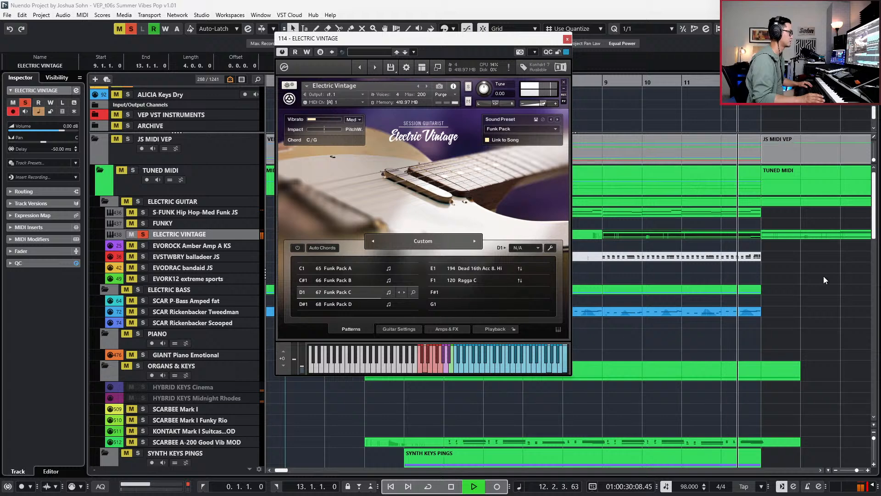
key(space)
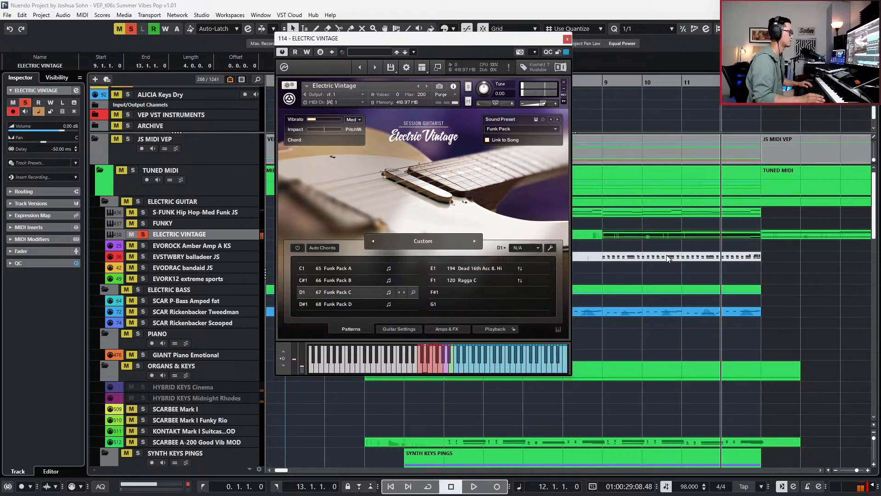
- Reopen the F1 slot's pattern browser, and extend bar 12's F1 note back to beat 3, shortening the D1 note before it
click(520, 280)
click(544, 281)
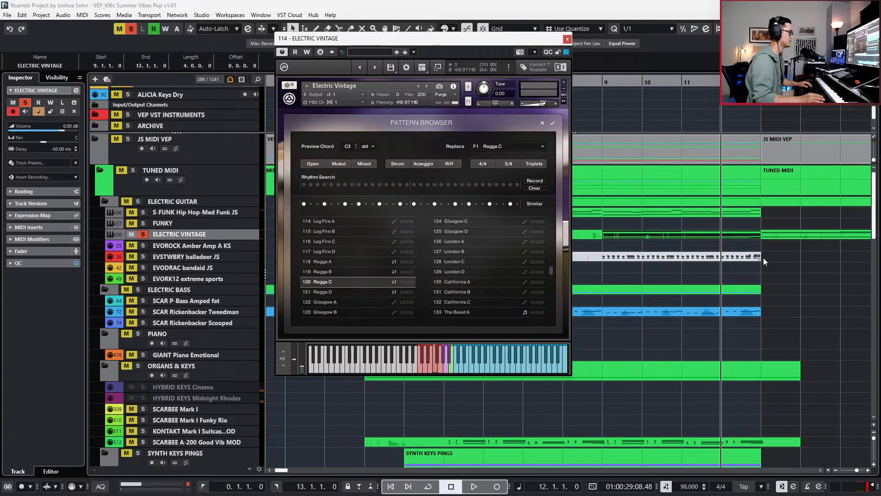
double_click(756, 235)
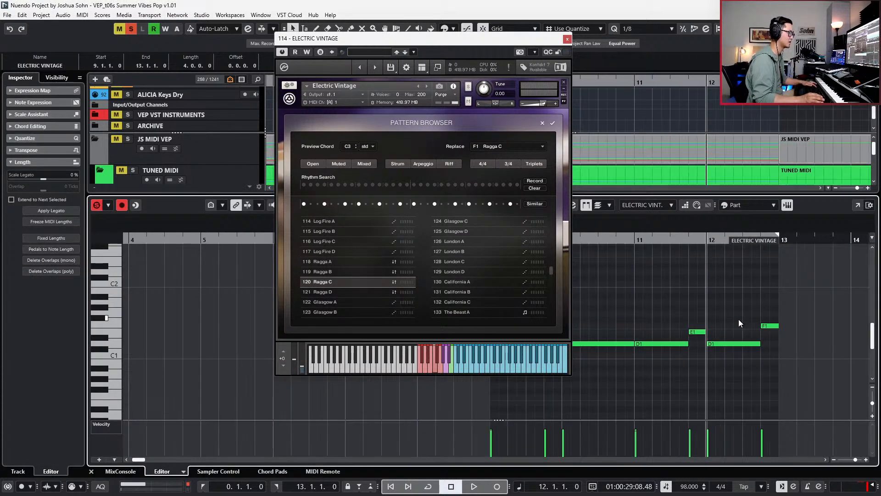
key(alt+shift+Left)
key(Right)
key(alt+Left)
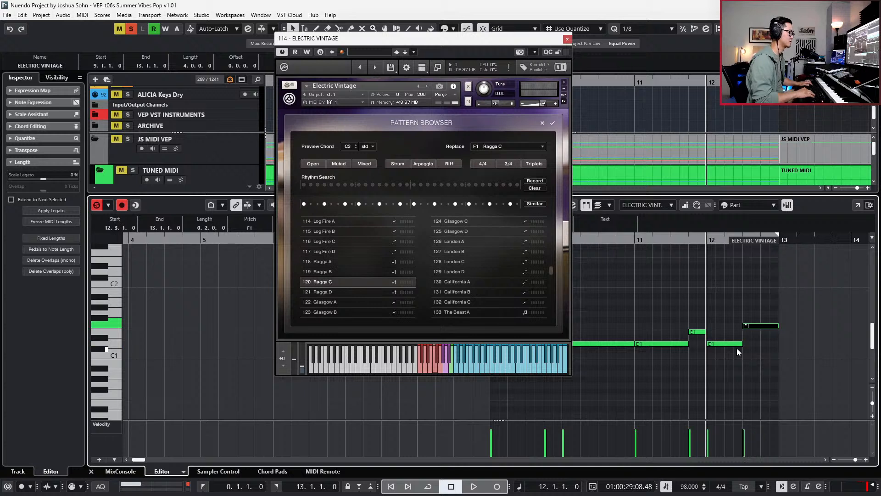
key(space)
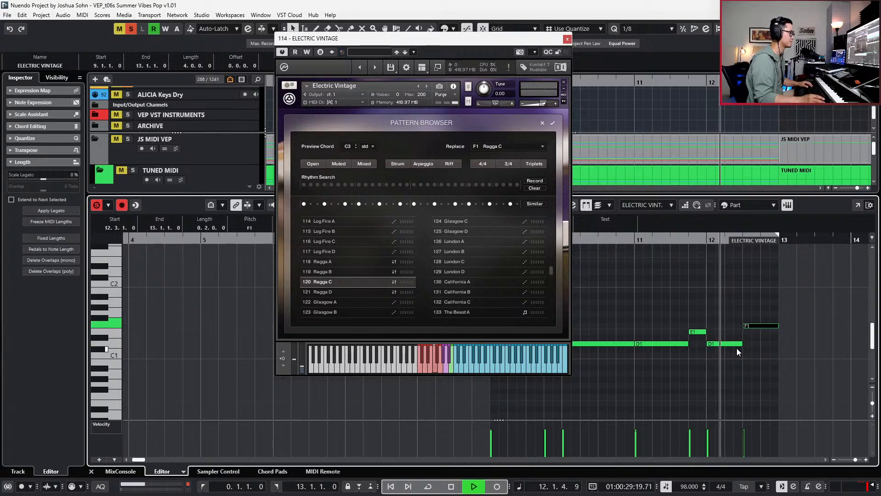
key(space)
- Turn off the note editor's solo and move the playback position back to bar 11
key(s)
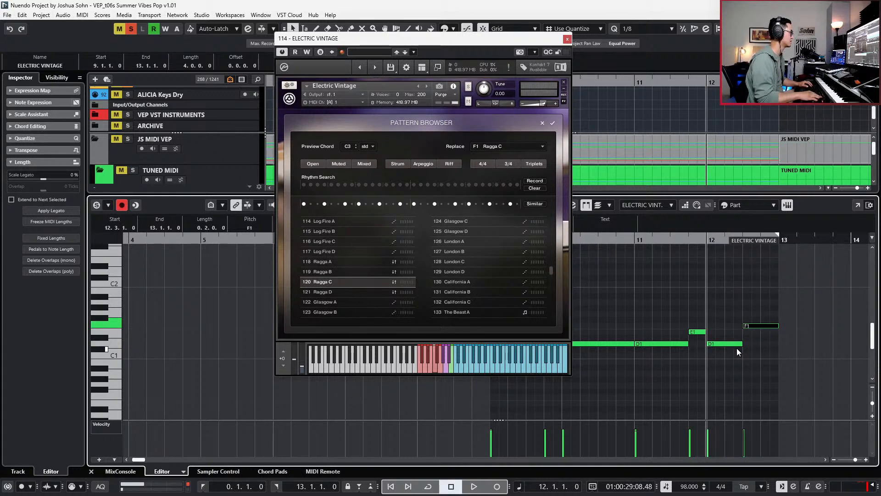
key(KP_Subtract)
key(space)
key(space)
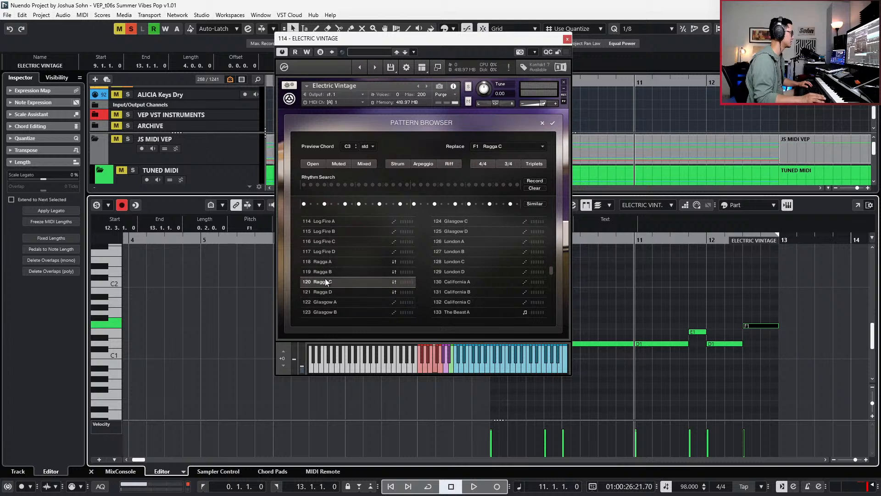
- Preview Ragga B, assign it to the F1 pattern slot and play from bar 11 into bar 12
click(326, 273)
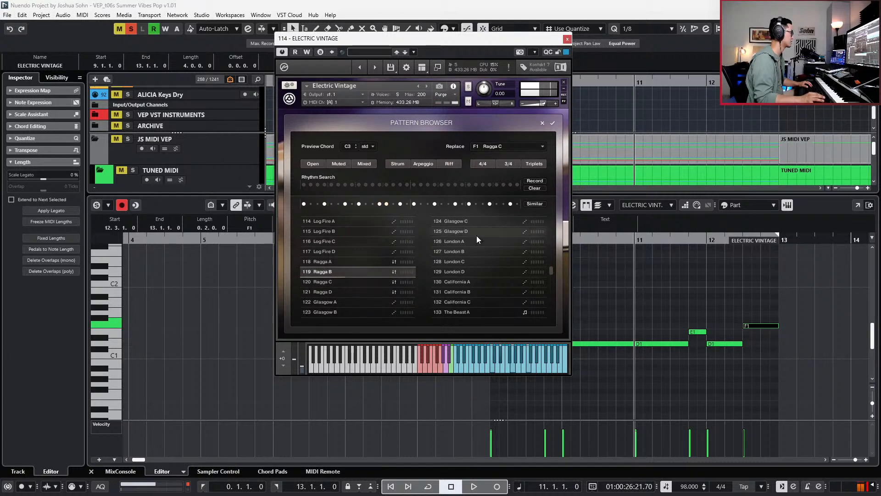
double_click(366, 270)
key(space)
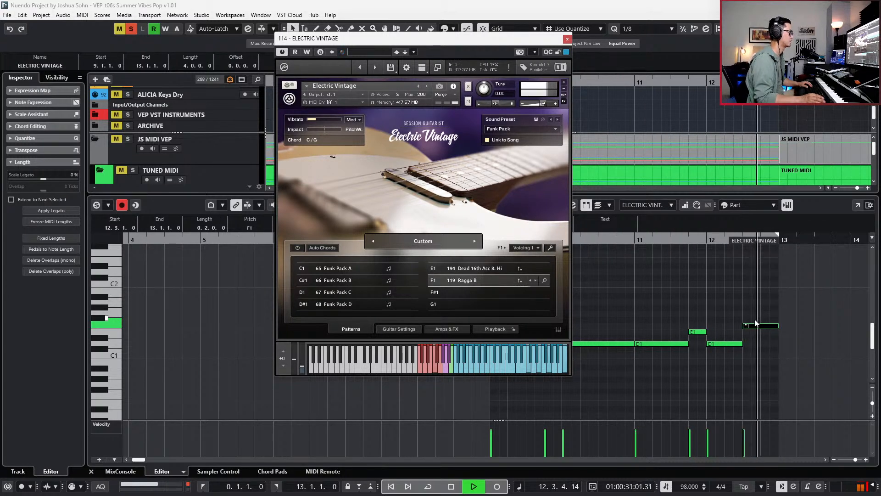
key(space)
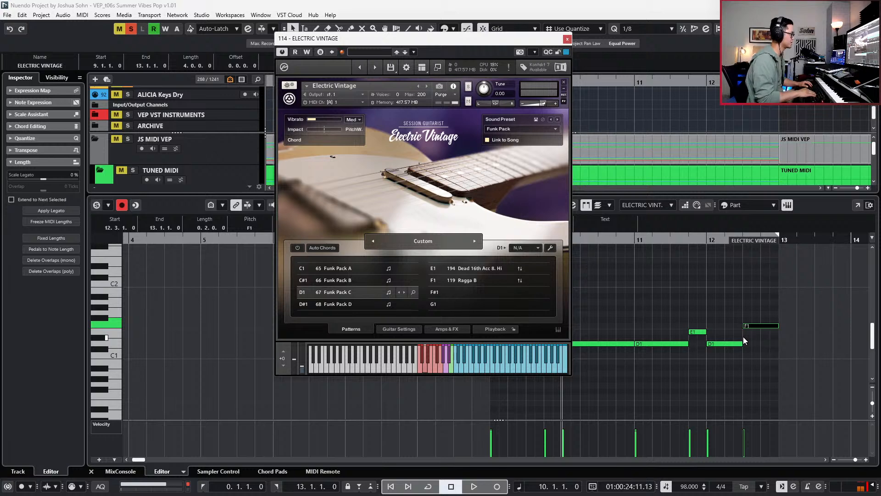
- Return to the full arrangement without solo and play from bar 10 to hear the guitar in the mix
key(ctrl+e)
key(space)
scroll(743, 337, down, 2)
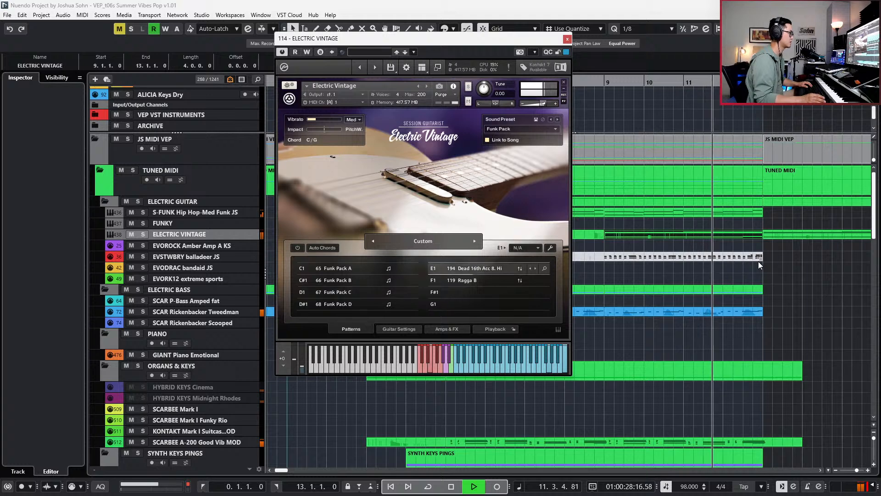
scroll(758, 261, down, 1)
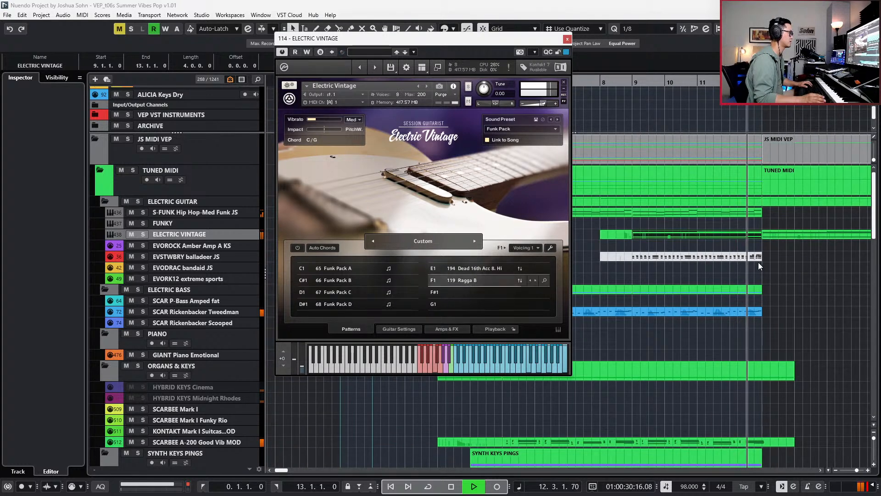
key(space)
- Delete the duplicated Electric Vintage part in bars 13 to 16 and select the part in bars 9 to 12
click(797, 235)
key(Delete)
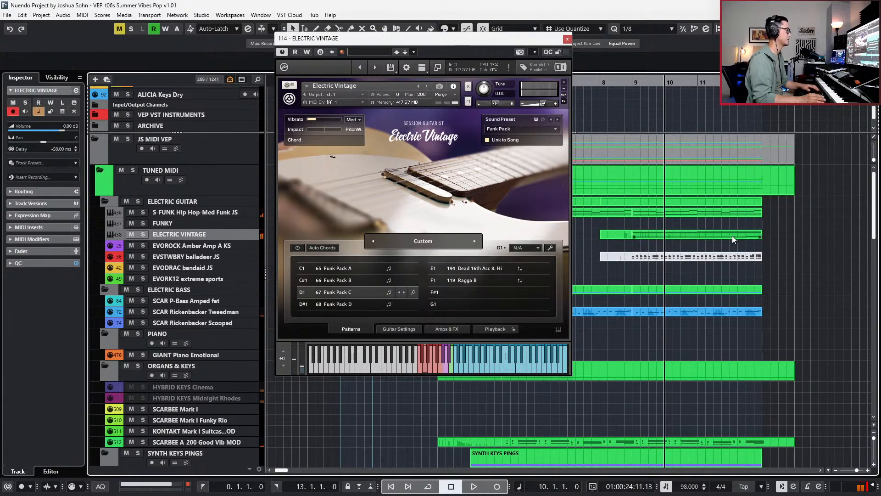
click(732, 236)
scroll(748, 244, down, 2)
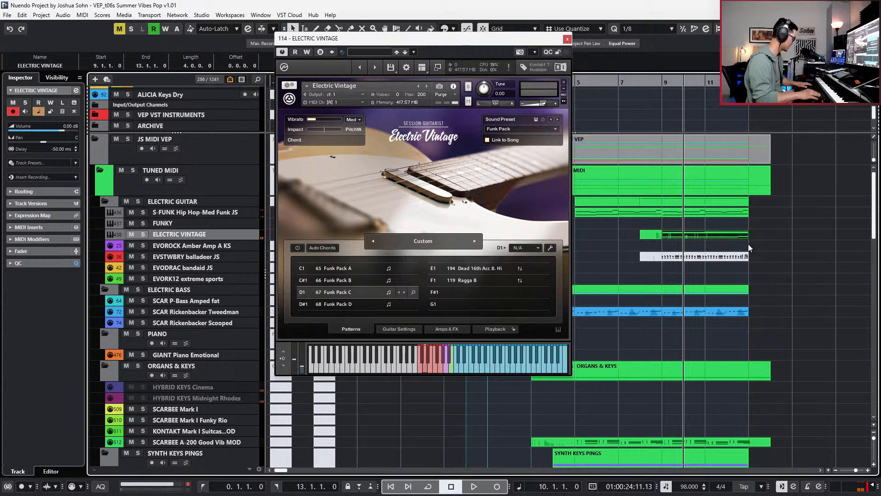
- Move the playback position back to bar 7 and close the Electric Vintage instrument window
key(KP_Subtract)
key(KP_Subtract)
key(KP_Subtract)
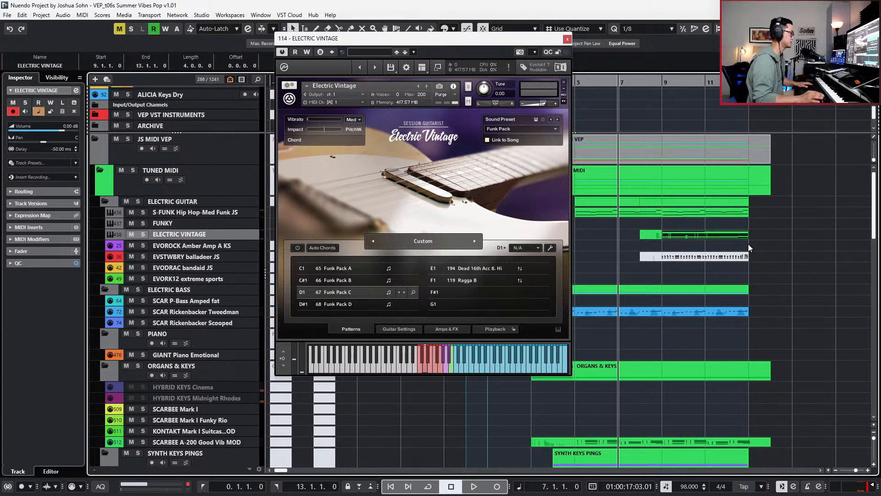
click(568, 39)
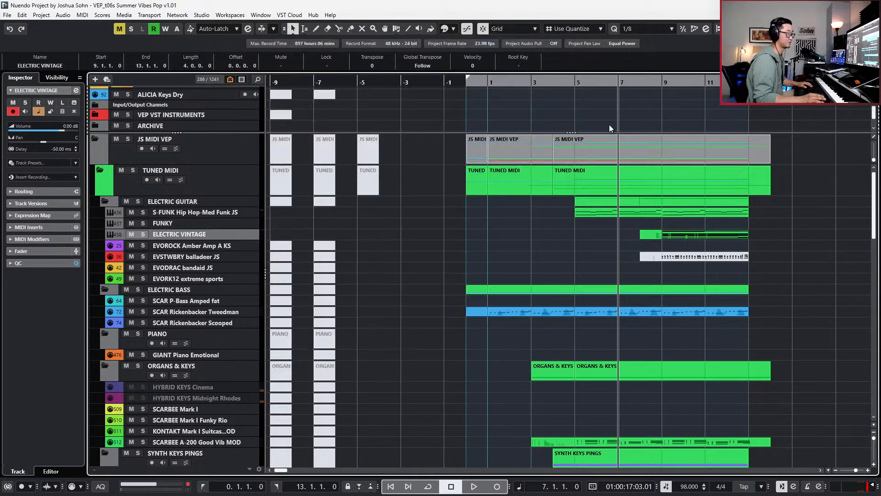
- Move the playback position back to bar 4 and play the full arrangement from there
click(652, 179)
key(KP_Subtract)
key(KP_Subtract)
key(KP_Subtract)
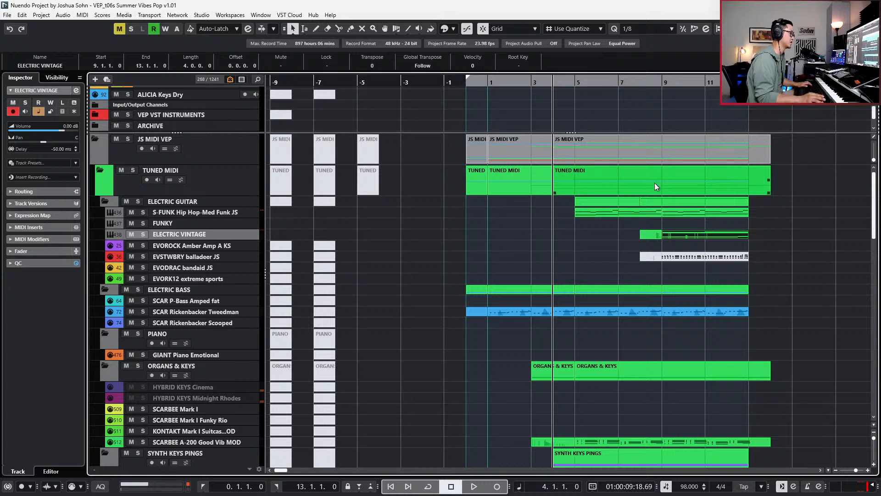
key(g)
key(g)
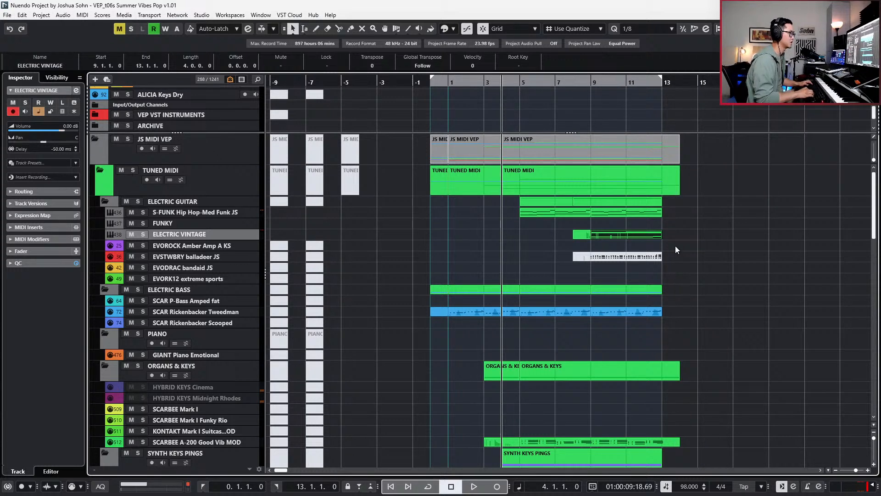
key(space)
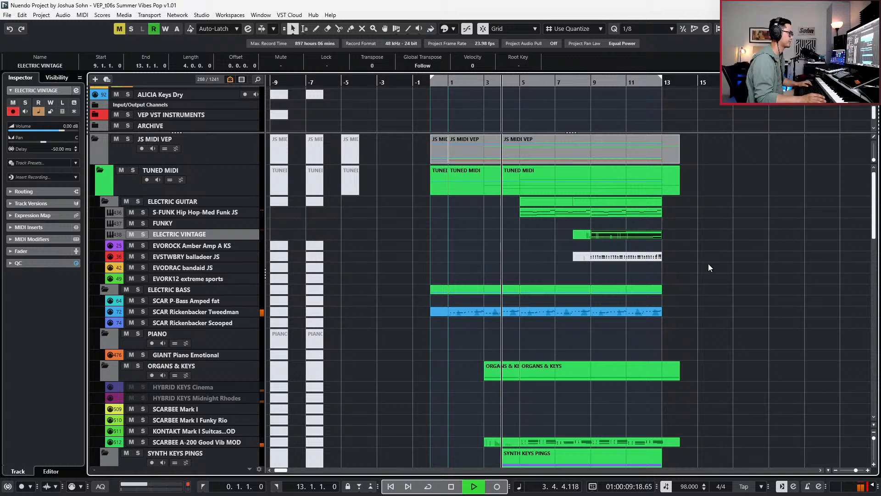
- Listen through to bar 12 and pan the Electric Vintage channel slightly left to L8 in its channel settings
key(g)
scroll(657, 251, down, 3)
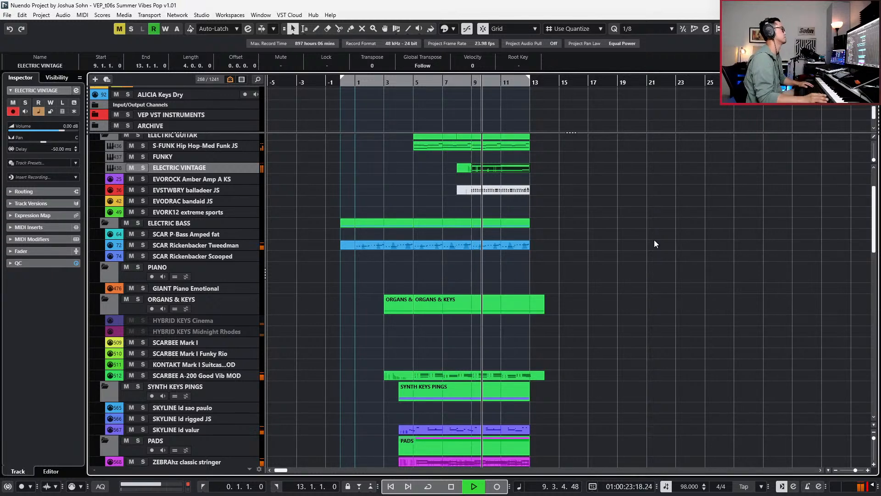
drag(545, 170, 526, 170)
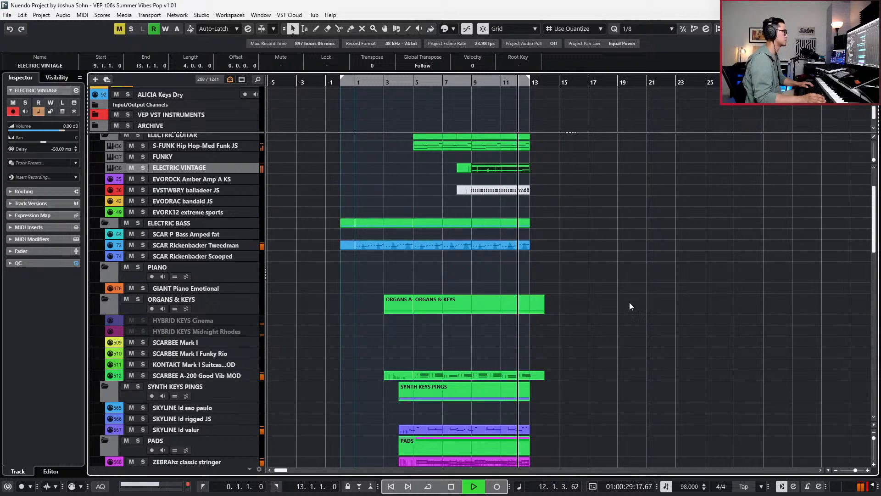
key(e)
drag(619, 122, 617, 122)
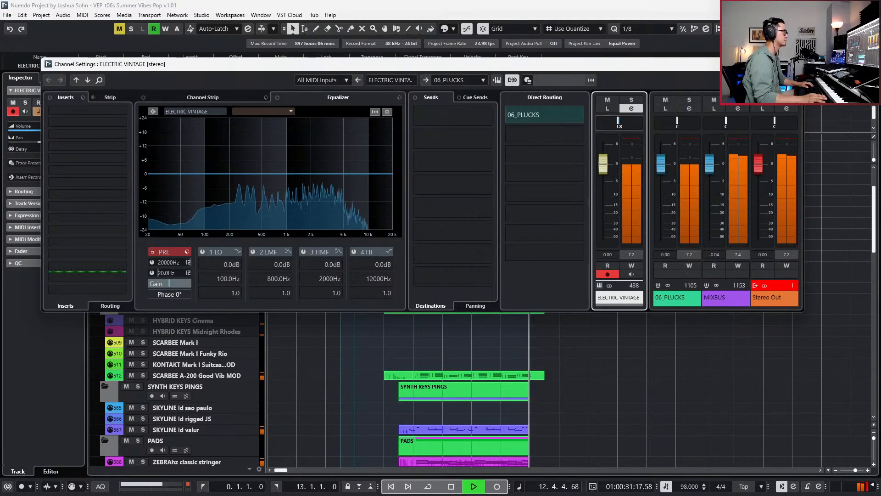
key(space)
- Show the Stereo Out channel, reset its peak and clip indicator, and close the channel settings
click(780, 293)
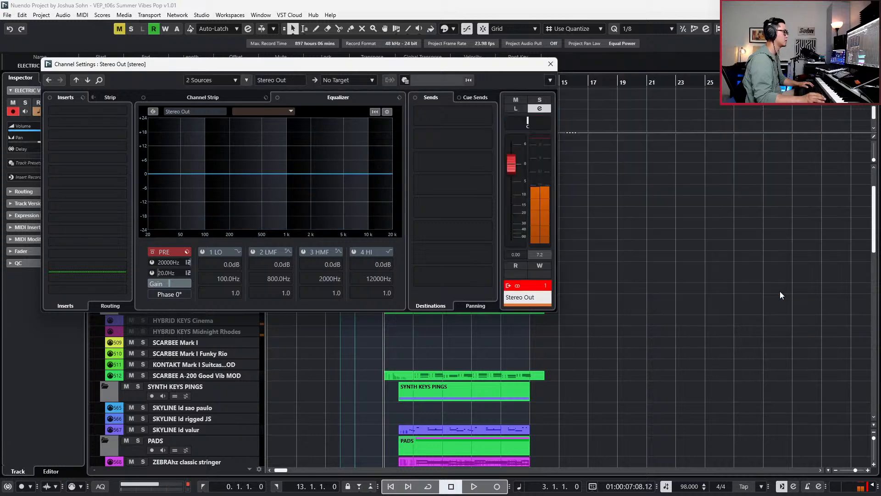
click(533, 286)
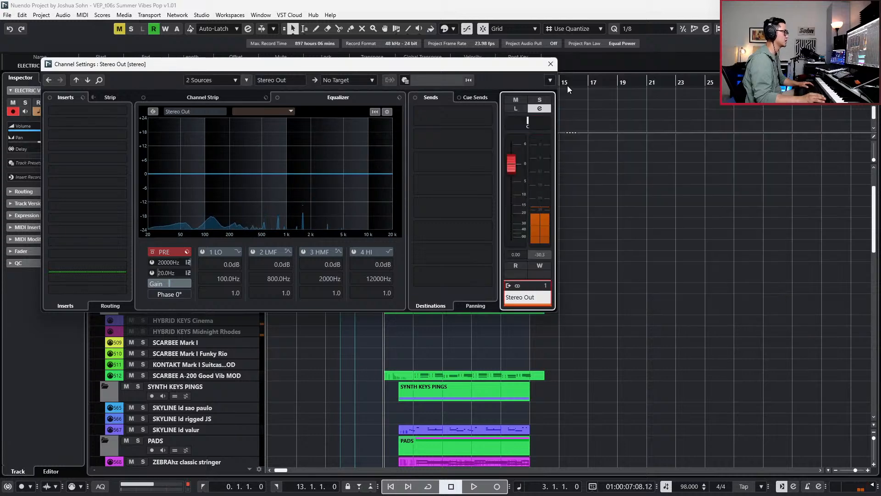
click(551, 64)
- Move the playback position to bar 9 and extend the end of the Electric Vintage part to bar 19
scroll(543, 189, up, 2)
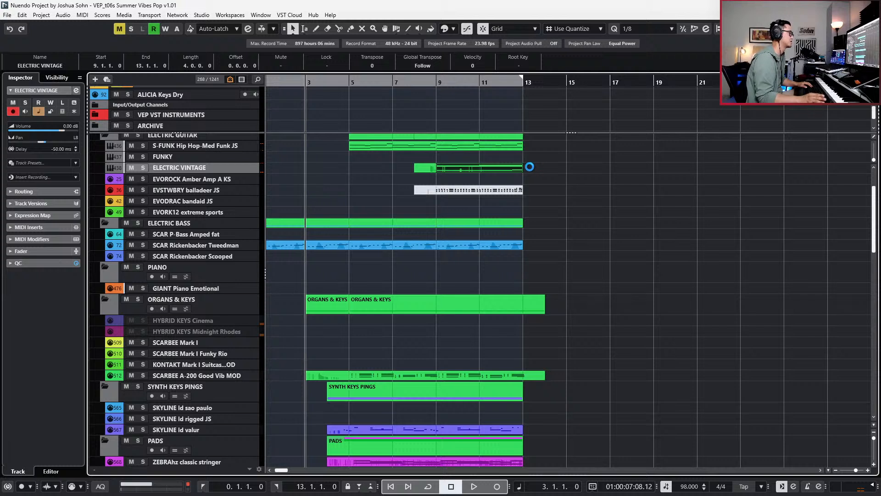
key(KP_Add)
key(KP_Add)
key(KP_Add)
key(KP_Add)
key(KP_Add)
key(KP_Add)
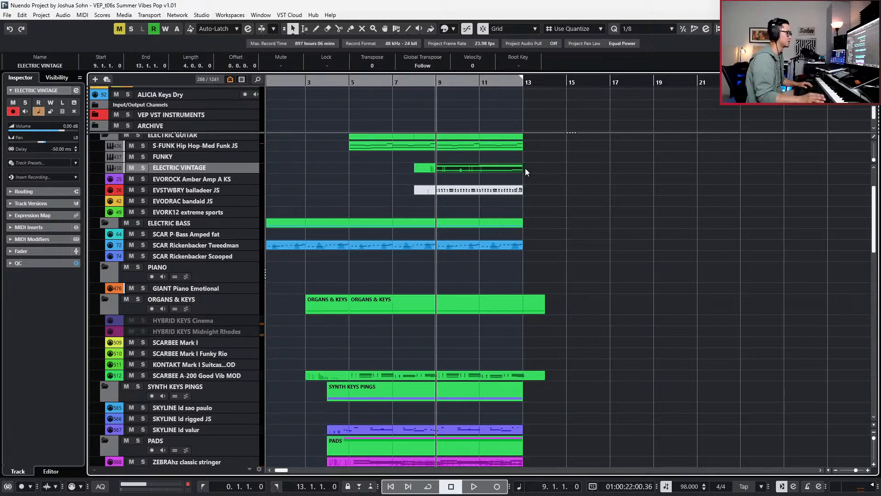
drag(521, 171, 654, 170)
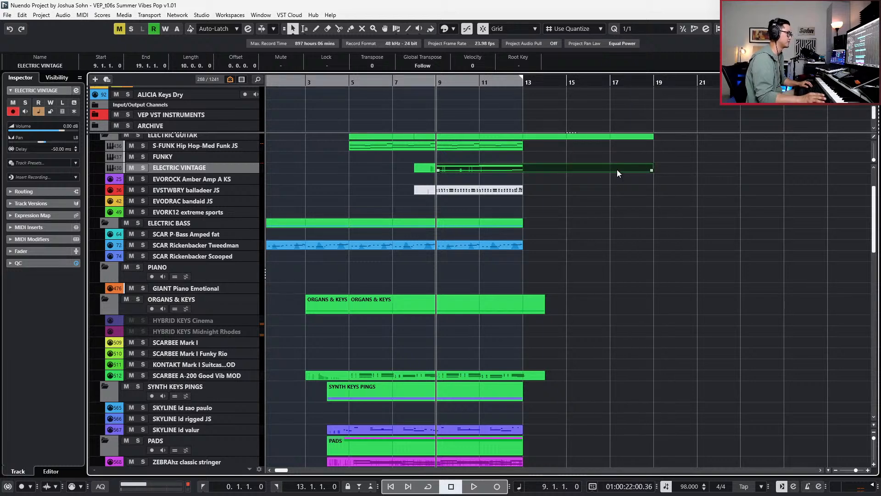
- In the extended part's note editor, duplicate the F1 pattern note to bar 13 and lengthen the copy to four bars
double_click(617, 169)
drag(496, 282, 494, 339)
key(ctrl+d)
key(alt+shift+Right)
key(alt+shift+Right)
key(alt+shift+Right)
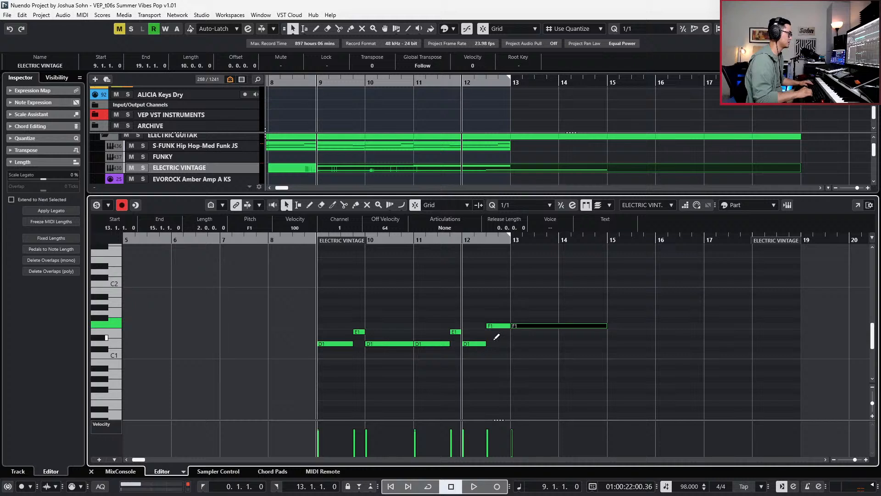
key(alt+shift+Right)
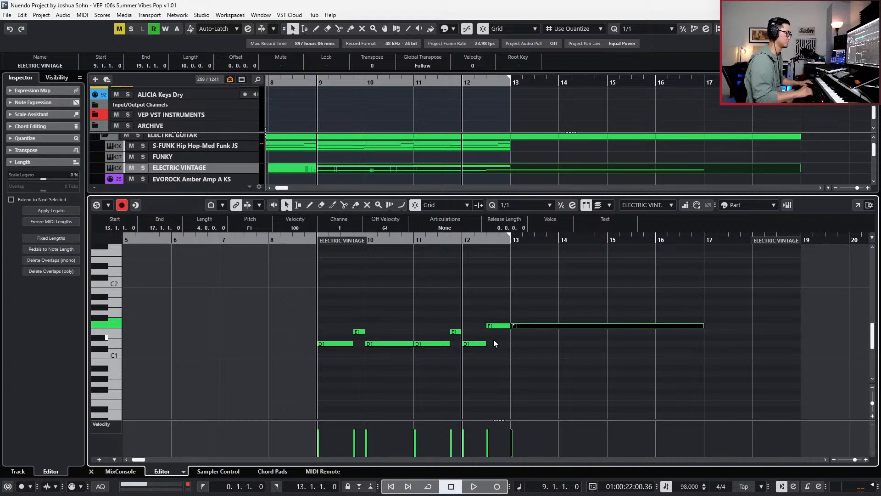
- Duplicate the two-bar G4, C5 and E5 chord at bar 11 to bar 13, with the playback position at bar 13
scroll(547, 310, up, 10)
drag(523, 280, 482, 373)
key(KP_Add)
key(KP_Add)
key(KP_Add)
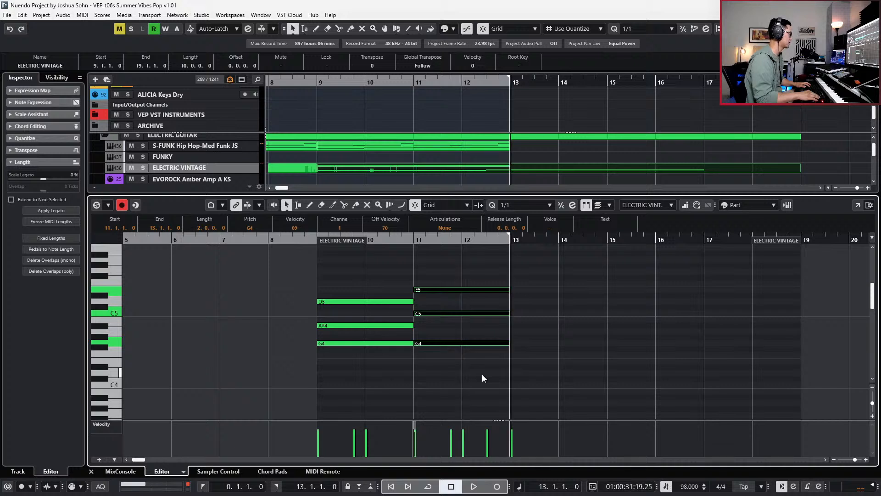
key(ctrl+d)
- Play the duplicated chord from bar 13, and replay the transition from bar 12 to hear the chord change
key(space)
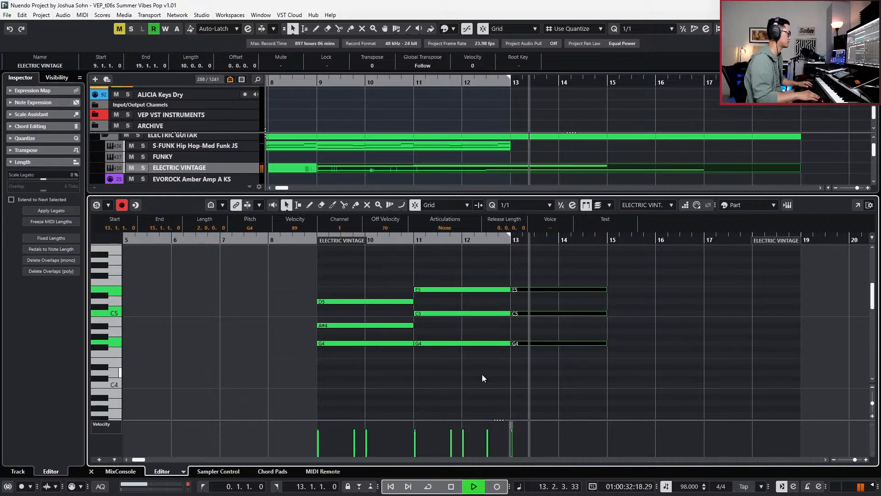
key(space)
key(KP_Subtract)
key(space)
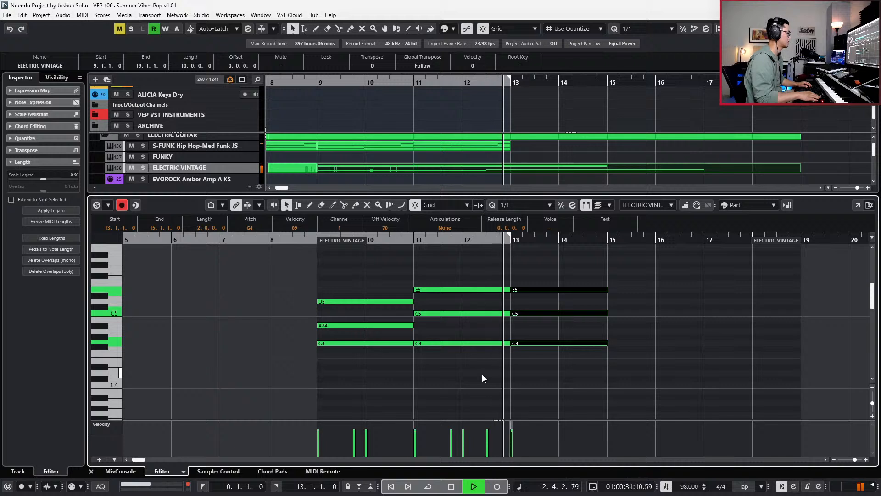
key(space)
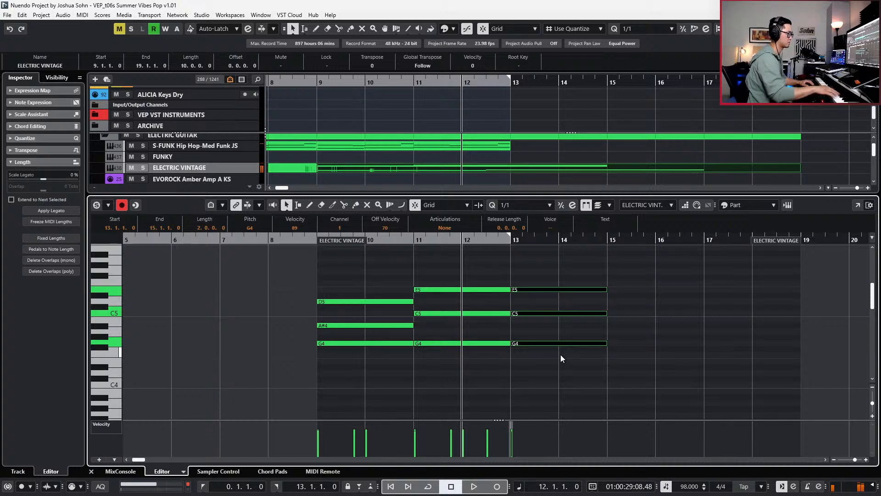
- Transpose the G4 note of the bar 13 chord down to D4
click(533, 343)
key(Down)
key(Down)
key(Down)
key(Down)
- Transpose the E5 note of the bar 13 chord down an octave and five semitones to B3
click(550, 293)
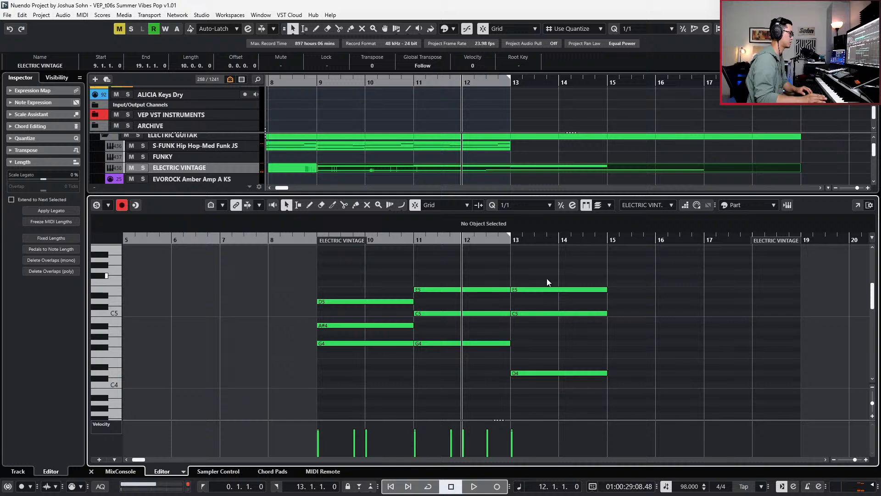
key(shift+Down)
key(Down)
key(Down)
key(Down)
key(Down)
key(Down)
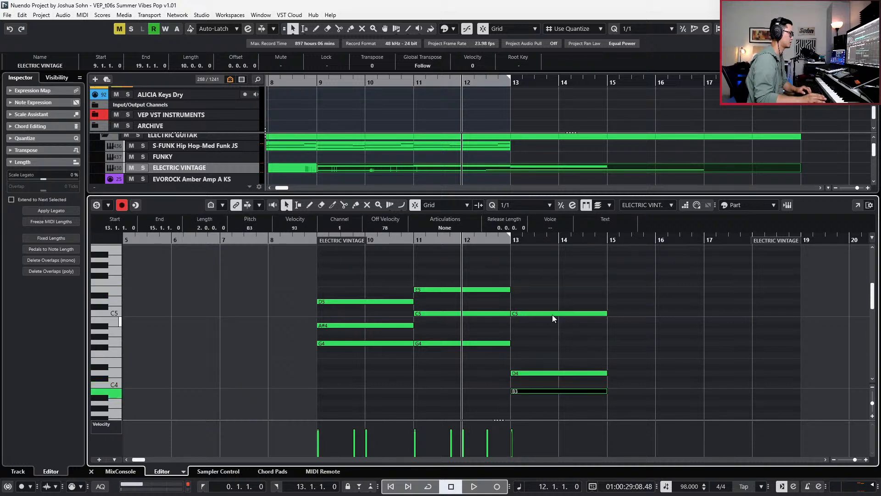
- Lower the top and bottom notes of the bar 13 chord to F4 and A#3, and play the passage
key(Down)
key(Down)
key(Down)
key(Down)
key(Down)
click(553, 391)
key(Down)
click(561, 343)
key(Down)
key(Down)
key(space)
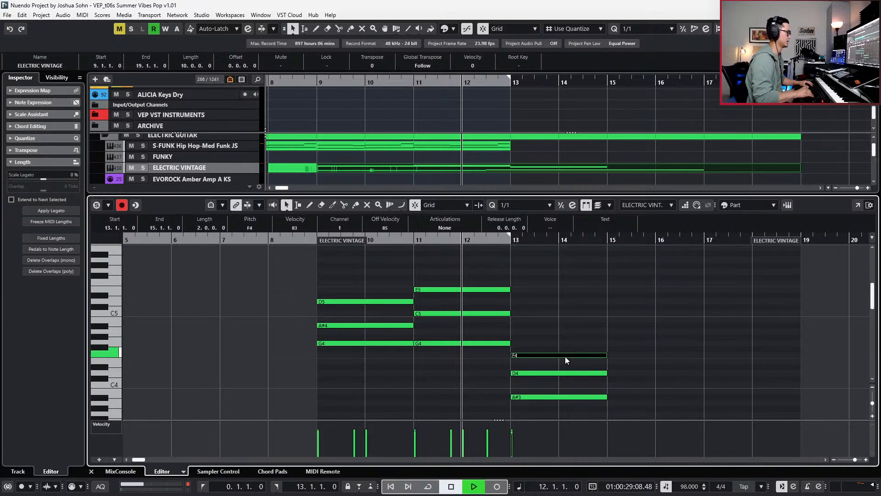
scroll(577, 341, down, 4)
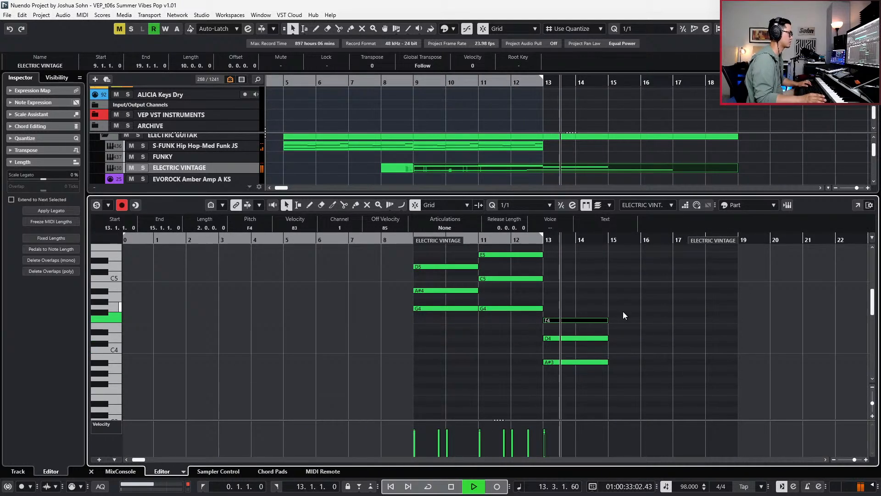
key(space)
- Split the bar 13 chord at bar 14, raise its second half to G4, E4 and C4, and play it
shift+click(569, 338)
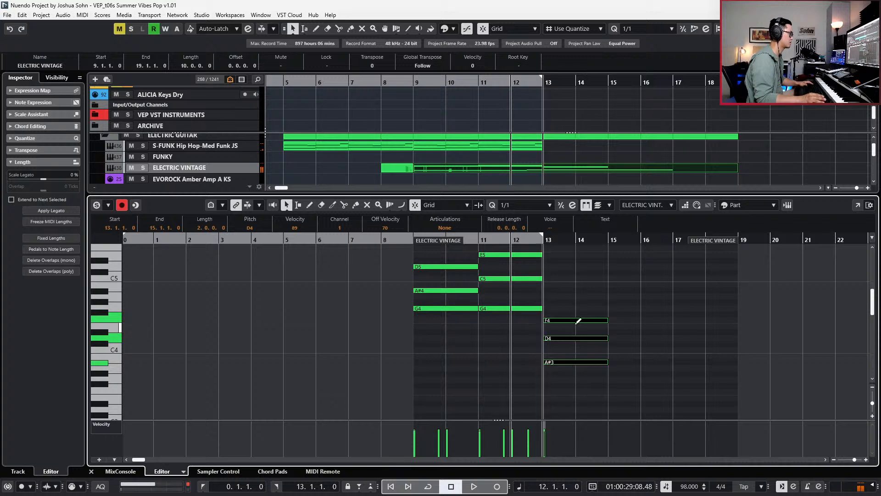
alt+click(575, 322)
key(Up)
key(Up)
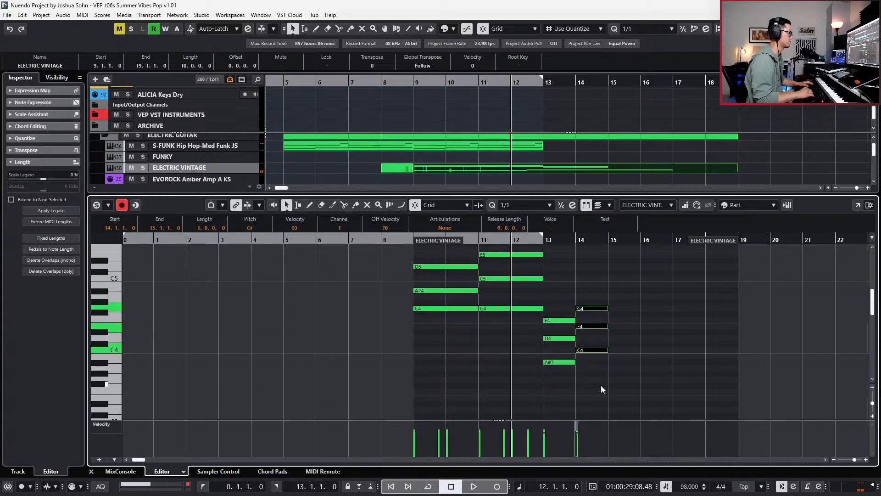
key(space)
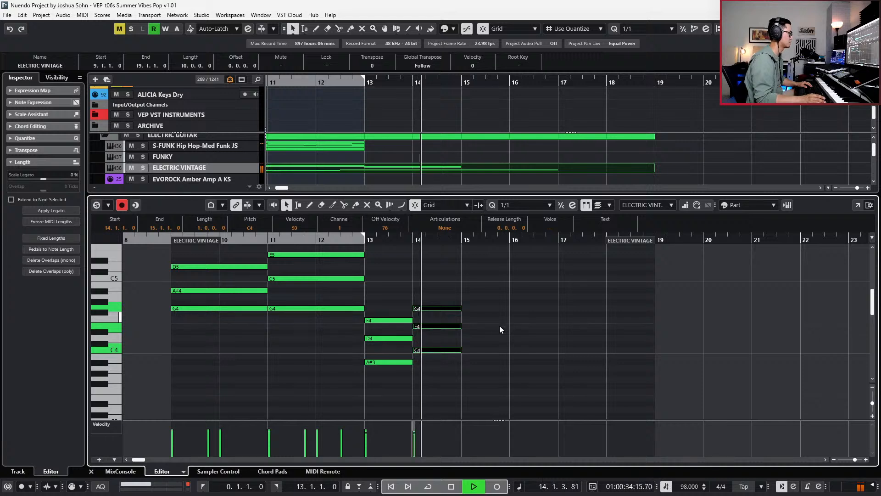
key(space)
- Move the bar 14 chord to bar 15 and lengthen it and the bar 13 chord to two bars each
click(439, 317)
drag(439, 318, 439, 373)
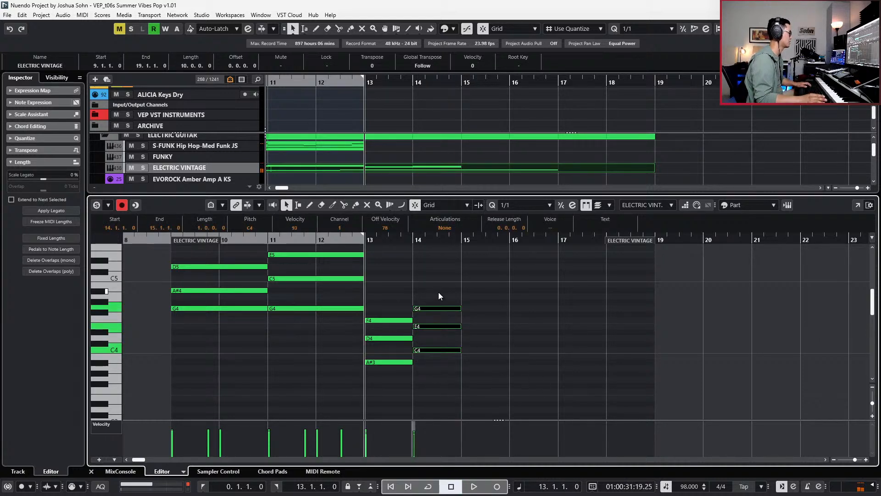
drag(212, 352, 214, 244)
key(KP_Add)
key(KP_Add)
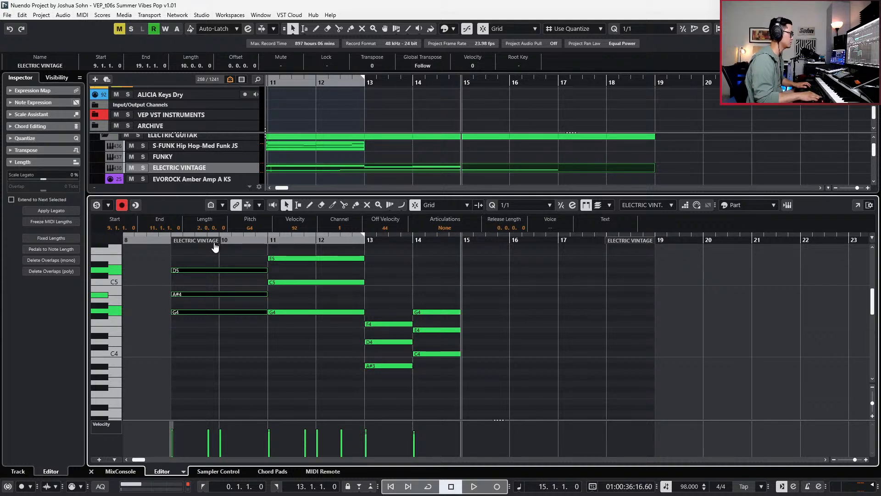
drag(433, 296, 448, 364)
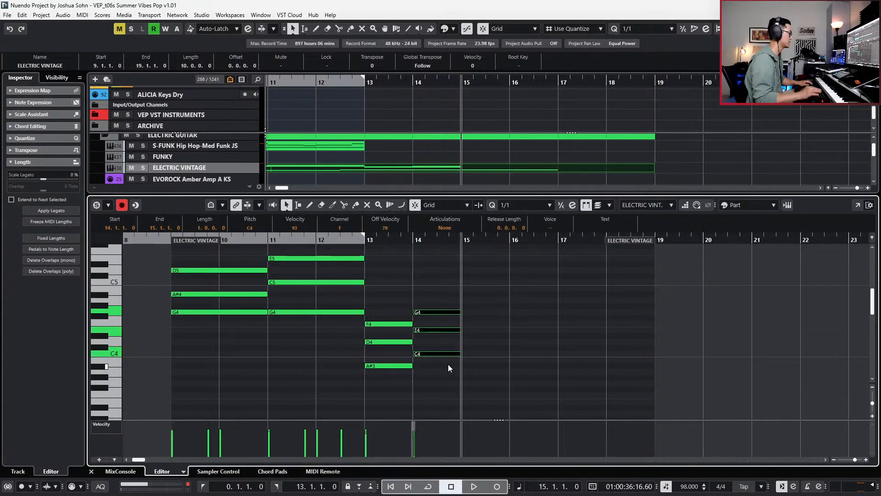
key(ctrl+Right)
key(KP_Subtract)
key(space)
drag(398, 297, 495, 374)
key(alt+shift+Right)
key(space)
scroll(565, 332, down, 5)
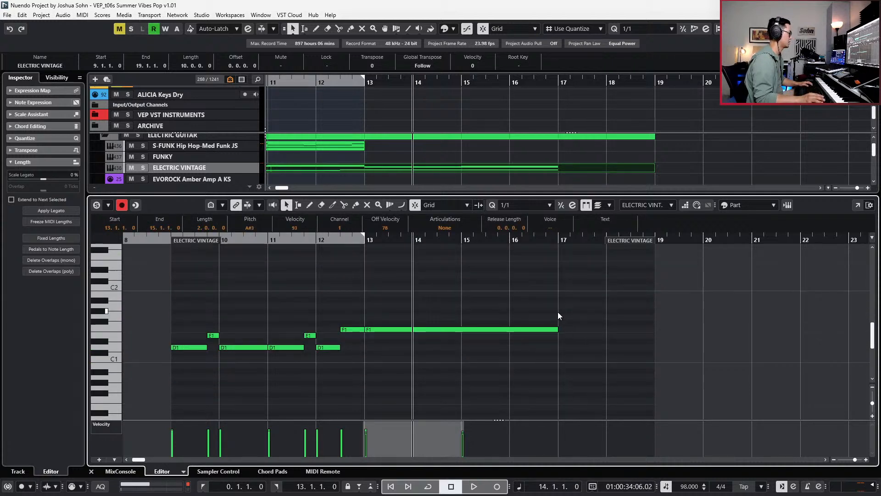
- Duplicate the long F1 note at bar 13 to bar 17, set the grid to 1/8, and play from bar 13
click(542, 329)
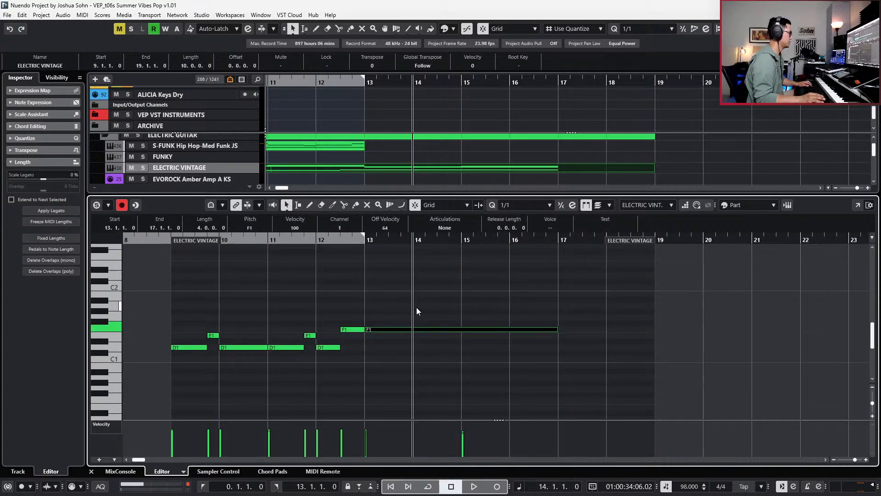
key(alt+d)
key(alt+4)
scroll(442, 351, up, 3)
key(ctrl+KP_Subtract)
key(space)
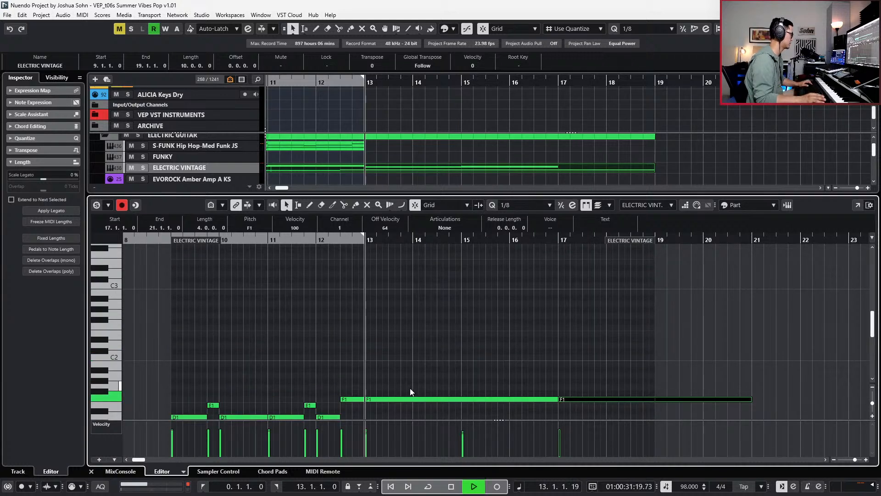
scroll(406, 394, up, 1)
scroll(399, 392, down, 2)
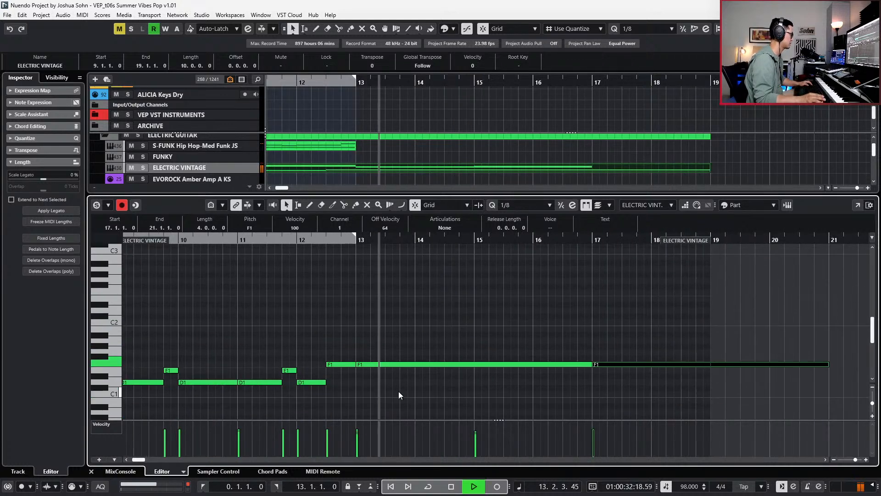
- Split the bar 13 F1 note at beat 13.4 and bar 14, and lower the piece between to E1
key(space)
alt+click(416, 364)
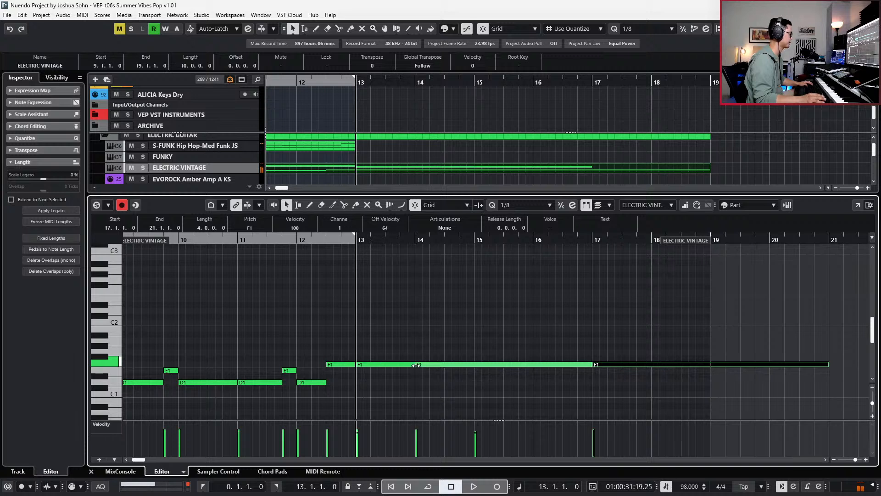
alt+click(401, 364)
key(Down)
key(space)
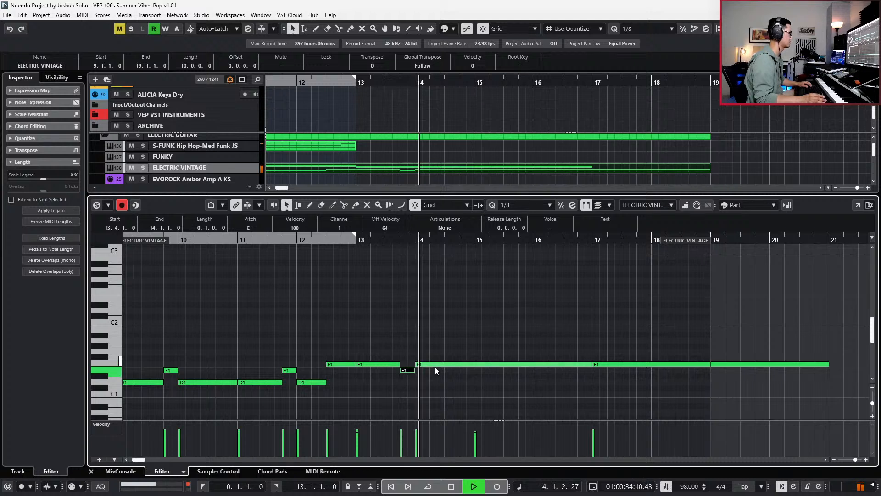
key(space)
- Split the bar 14 F1 note at beat 14.4 and bar 15, lower the piece between to E1, and play the result
alt+click(459, 365)
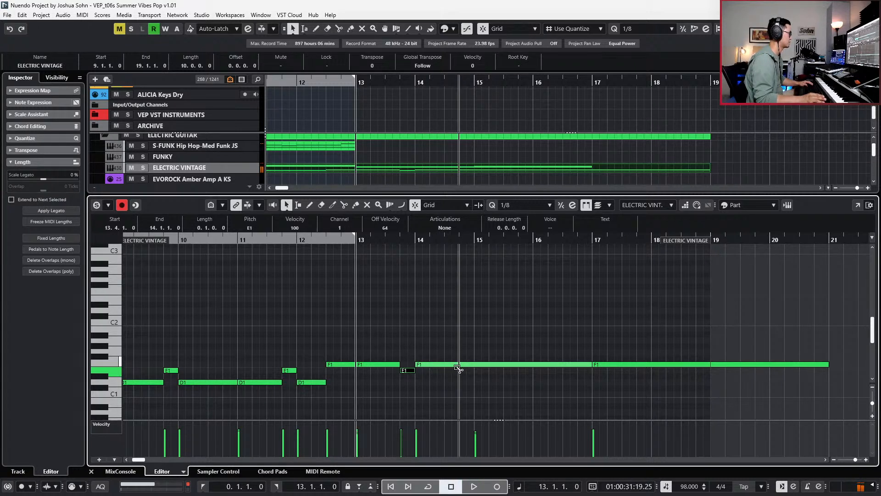
click(463, 365)
alt+click(476, 365)
click(468, 365)
key(g)
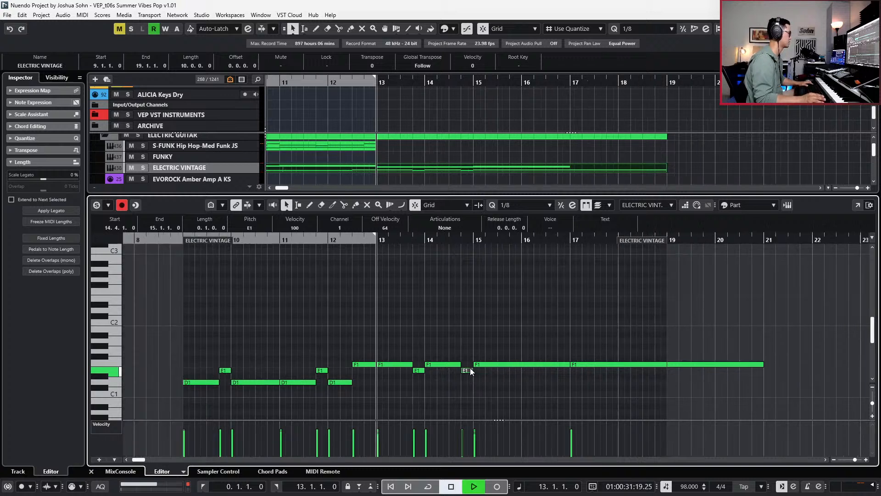
key(space)
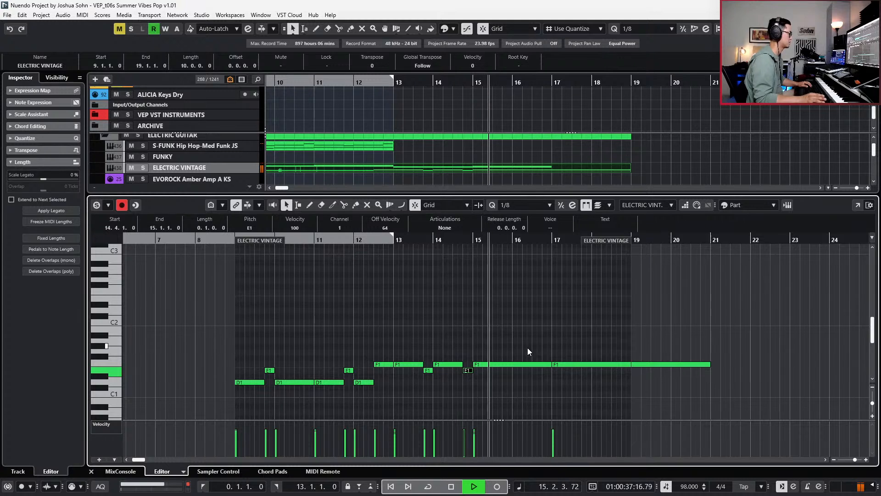
key(space)
- Replace the long F1 note at bar 15 with copies of bar 14's F1–E1 pattern in bars 15 and 16
click(486, 364)
drag(443, 354, 477, 375)
key(ctrl+d)
key(ctrl+d)
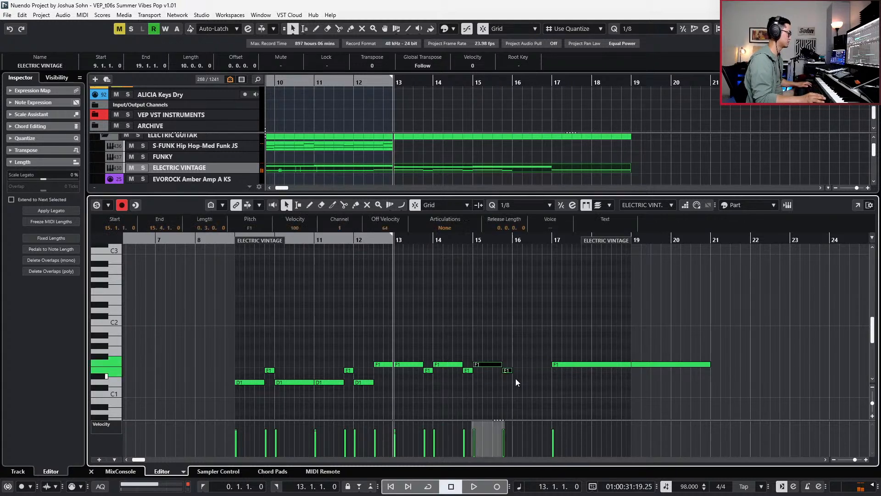
key(space)
scroll(520, 348, up, 3)
scroll(586, 358, down, 3)
key(space)
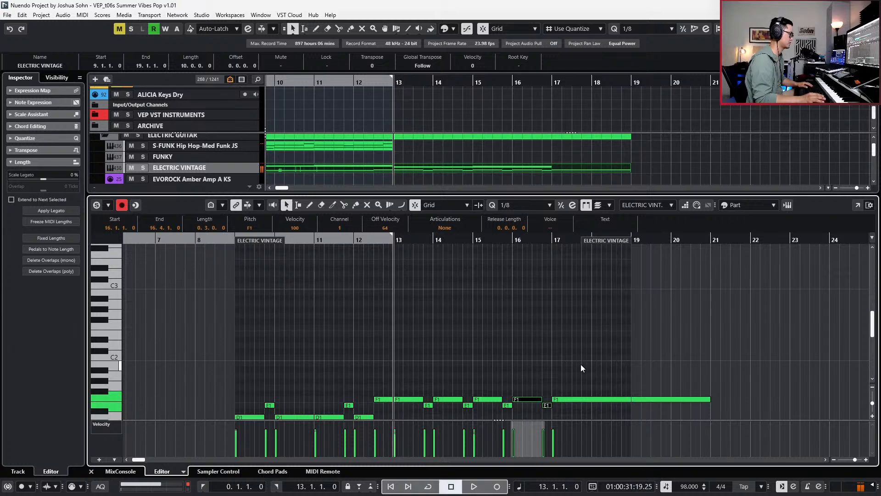
- Delete the long F1 note that starts at bar 17
key(KP_Add)
key(KP_Add)
key(KP_Add)
key(KP_Add)
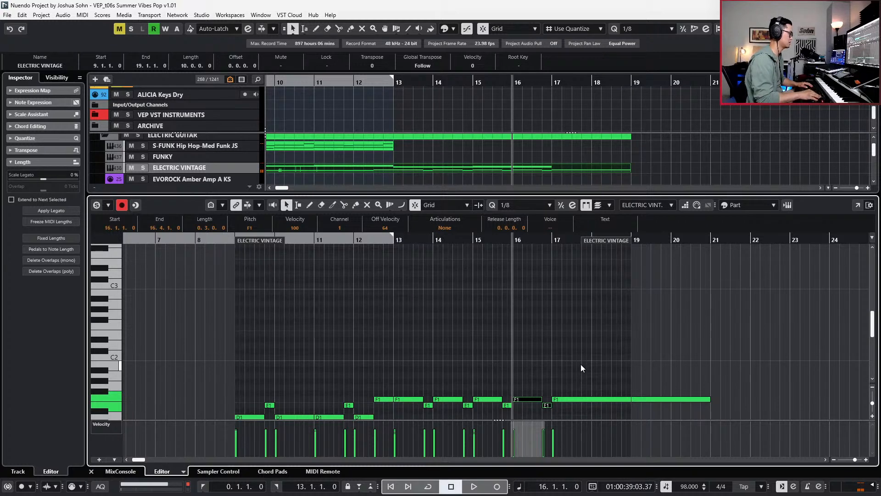
drag(568, 357, 612, 406)
key(Delete)
- Return to the full arrangement and delete the section of the ELECTRIC VINTAGE part after bar 17
key(ctrl+e)
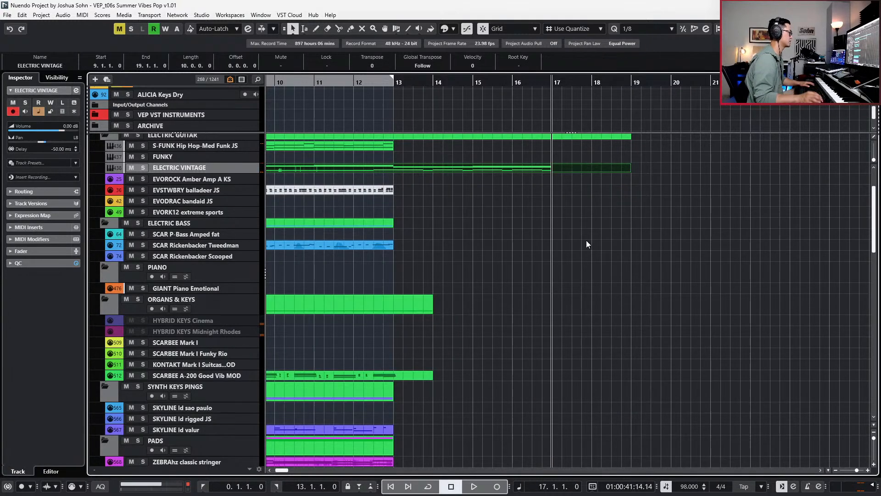
click(565, 164)
key(Delete)
key(KP_Subtract)
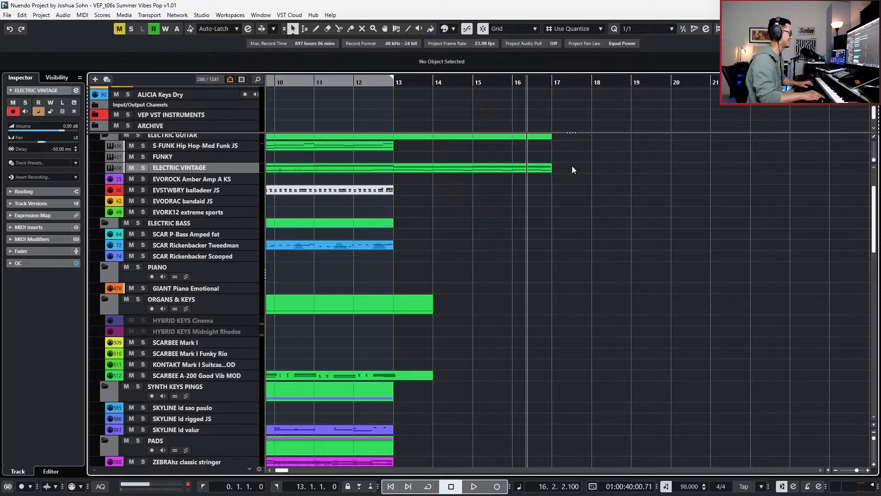
- Duplicate the SCAR Rickenbacker Tweedman bass part to bar 13, open the copy for note editing, and listen to the passage
scroll(444, 255, left, 3)
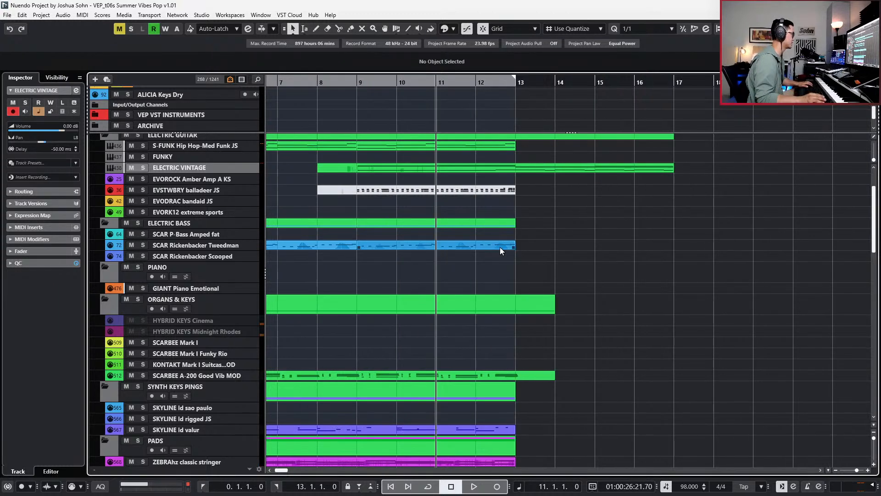
click(499, 246)
key(ctrl+d)
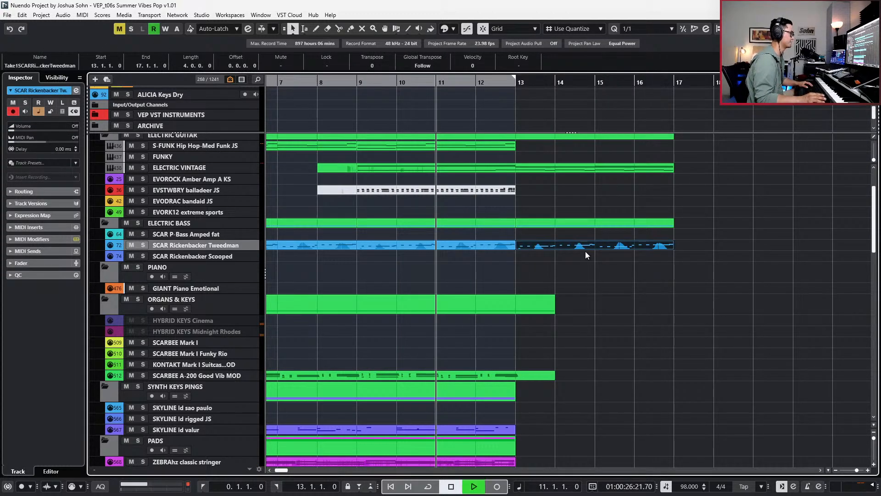
double_click(584, 248)
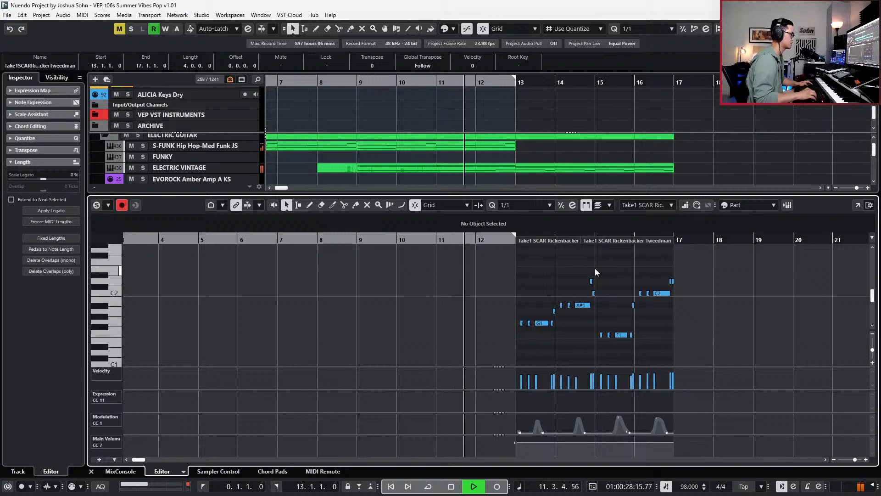
scroll(551, 285, right, 2)
scroll(549, 286, up, 1)
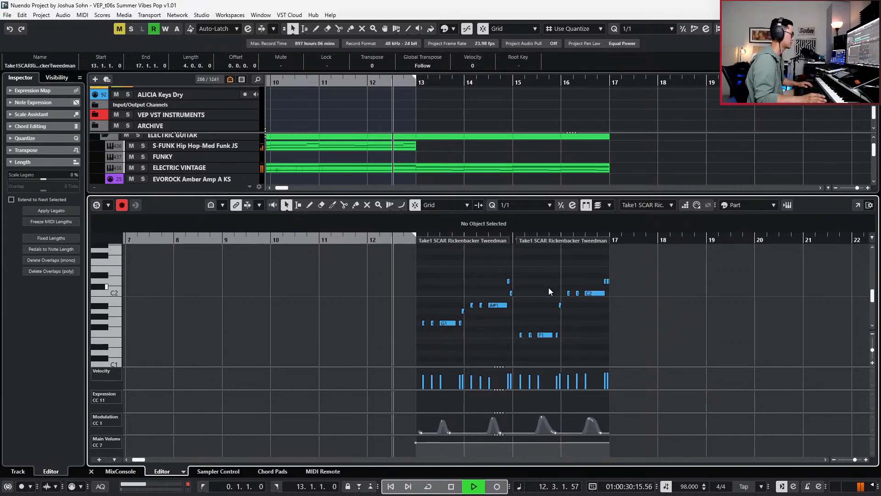
key(space)
- Transpose the G1 bass notes in bar 13 to A#1 and play from bar 13
drag(401, 318, 449, 335)
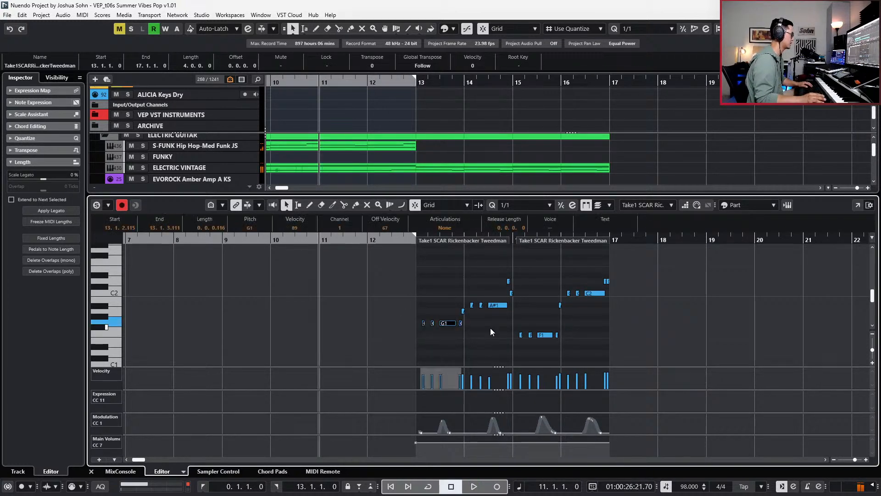
scroll(490, 328, down, 2)
key(Down)
key(Down)
key(Down)
key(Down)
key(Down)
key(Down)
key(Down)
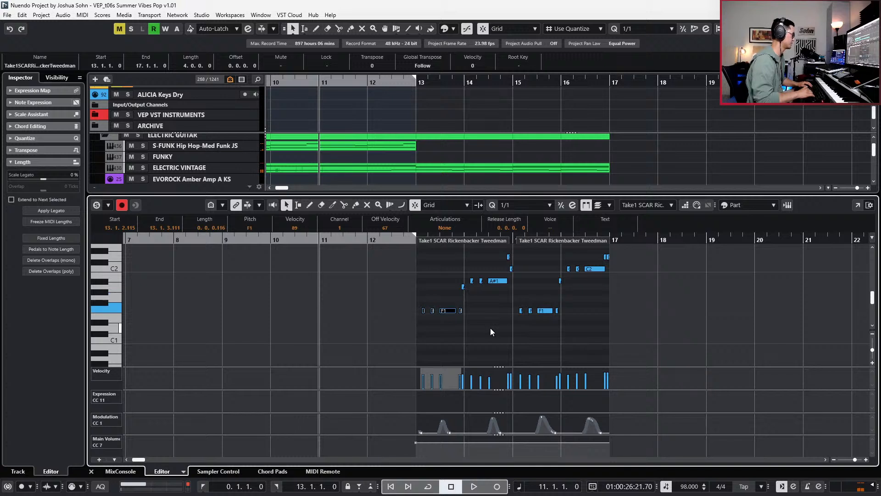
key(Up)
key(Up)
key(Up)
key(Up)
key(Up)
key(Up)
key(Up)
key(Up)
key(Up)
key(Up)
key(Up)
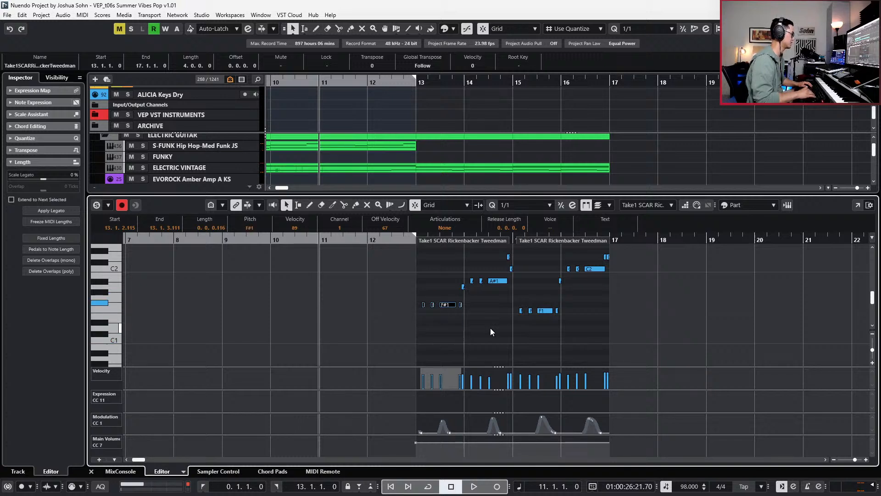
key(Down)
key(space)
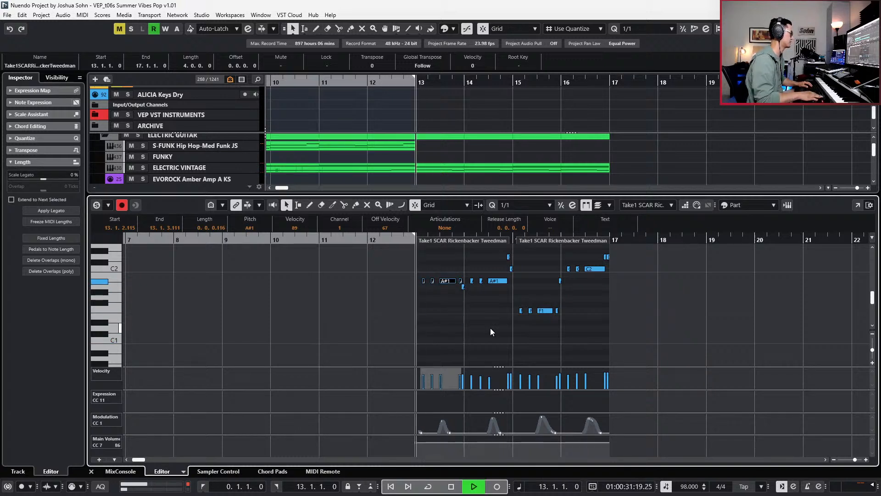
key(space)
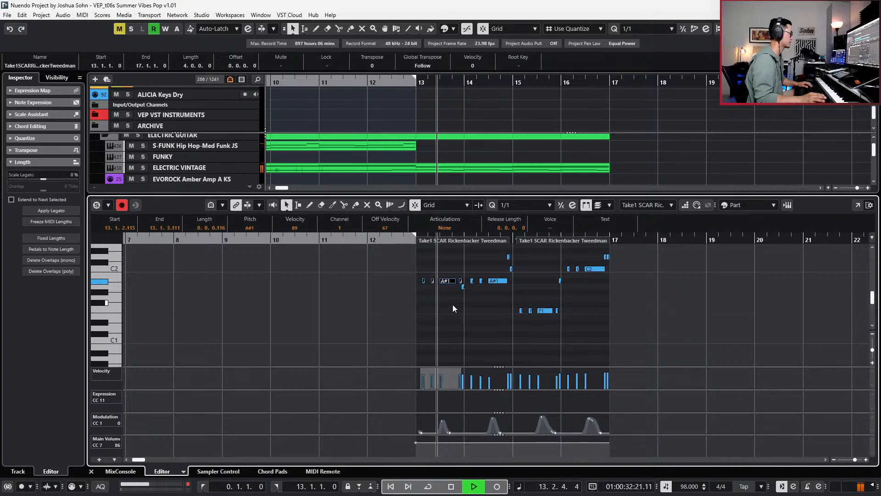
key(space)
- Copy the first short A#1 bass note to the start of bar 13 and play the result
key(ctrl+KP_Subtract)
key(space)
key(h)
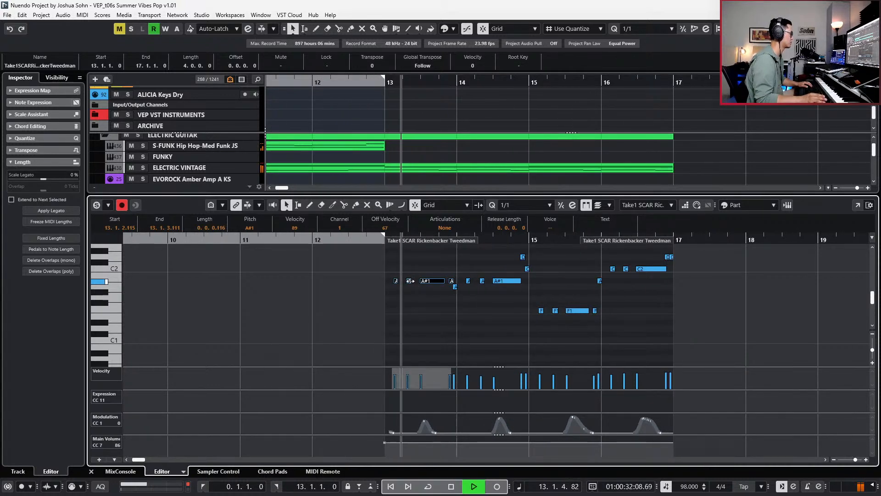
key(space)
click(397, 271)
click(396, 281)
key(KP_2)
key(ctrl+v)
key(space)
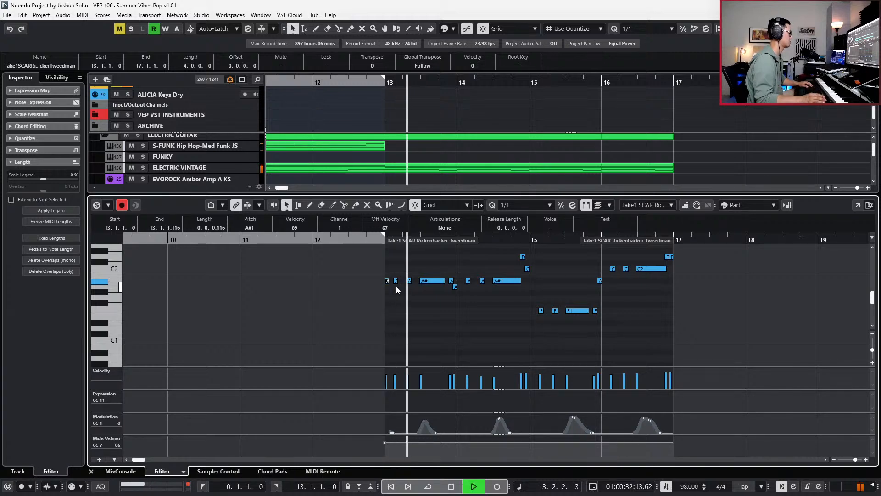
key(space)
- Set the grid to 1/16, nudge bar 13's second and third short A#1 notes one sixteenth later, and play them
key(alt+5)
scroll(397, 287, up, 3)
click(395, 281)
key(ctrl+Right)
key(space)
key(space)
click(418, 280)
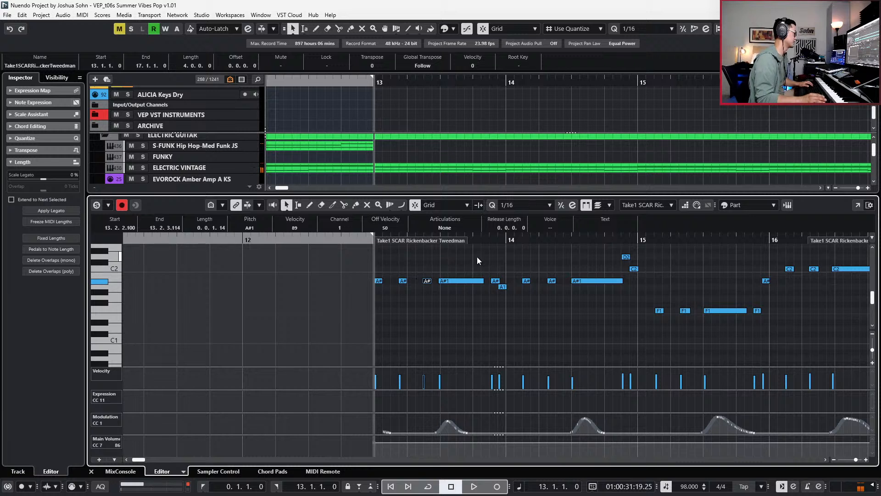
key(space)
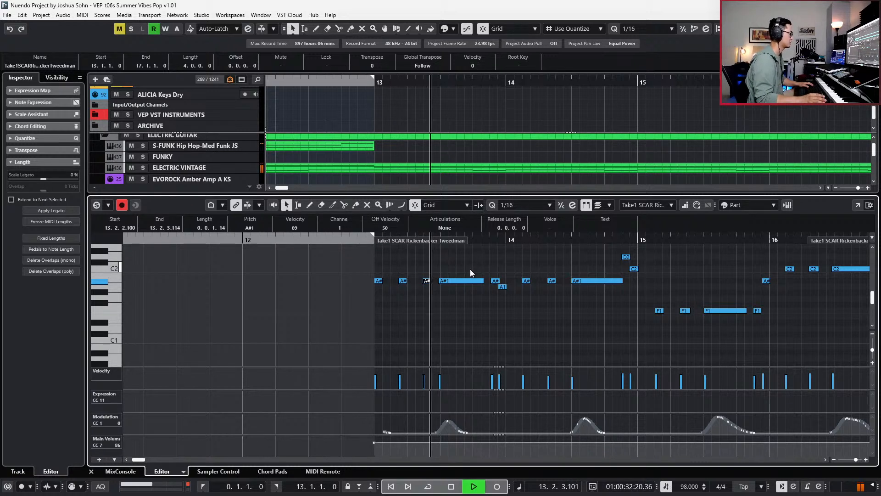
- Transpose bar 13's last two short bass notes to G1 and A#1 and play the passage from bar 13
key(space)
click(496, 281)
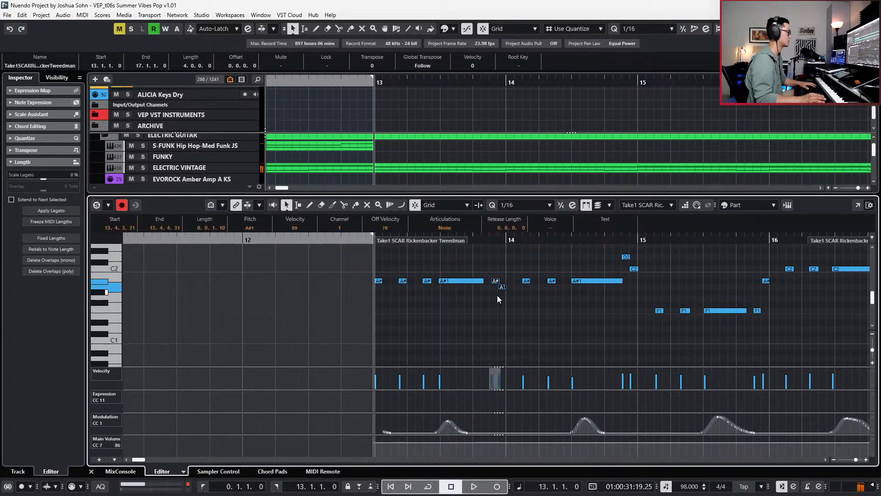
click(499, 281)
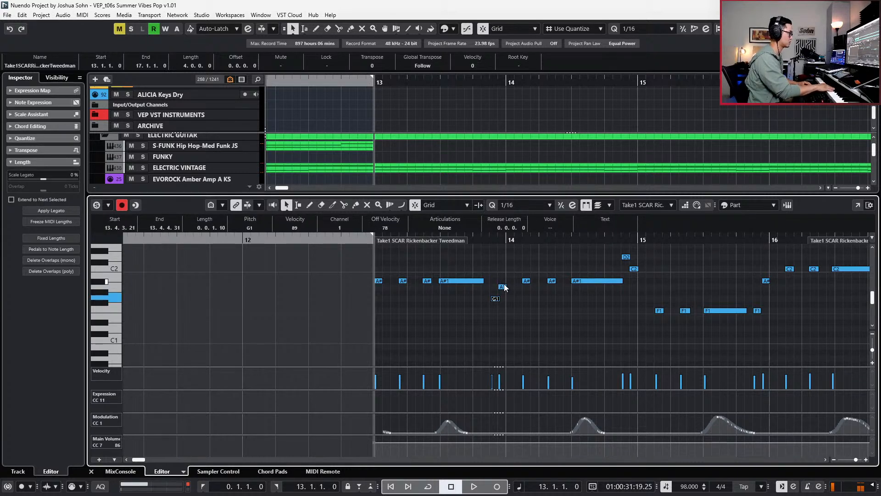
click(503, 287)
key(Up)
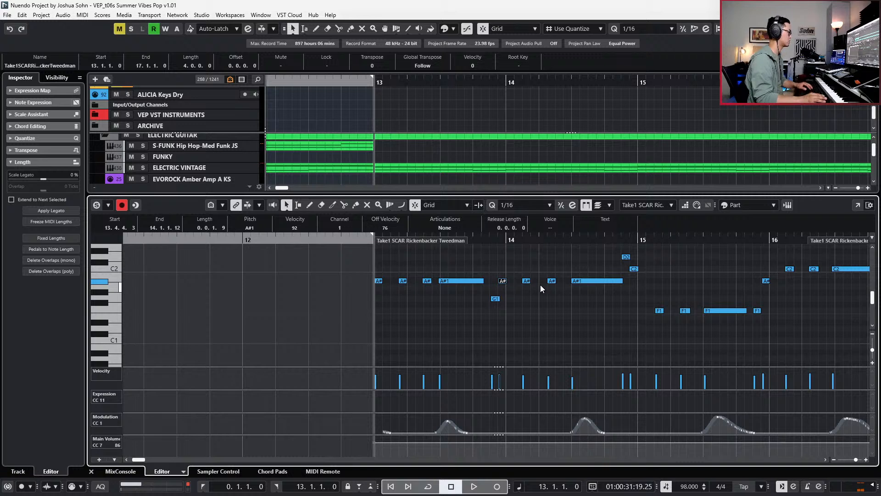
key(space)
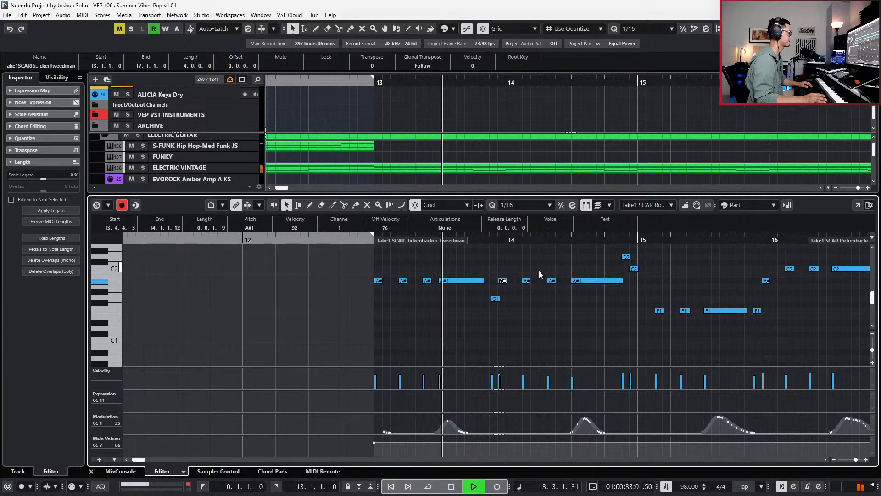
key(space)
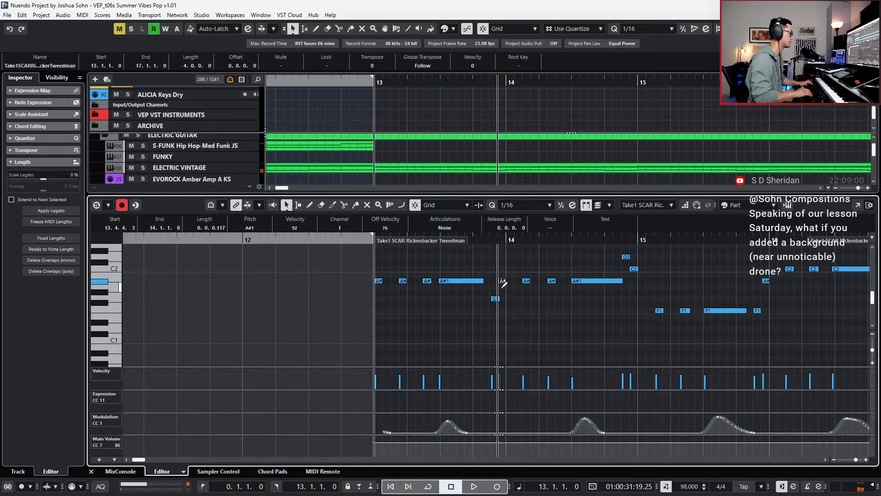
- Return bar 13's last bass note to A1, copy a short A#1 note to the start of bar 14, and play the result
mouse_move(524, 265)
mouse_down()
mouse_move(580, 288)
mouse_move(564, 282)
mouse_up()
drag(374, 266, 373, 288)
key(ctrl+v)
key(1)
key(space)
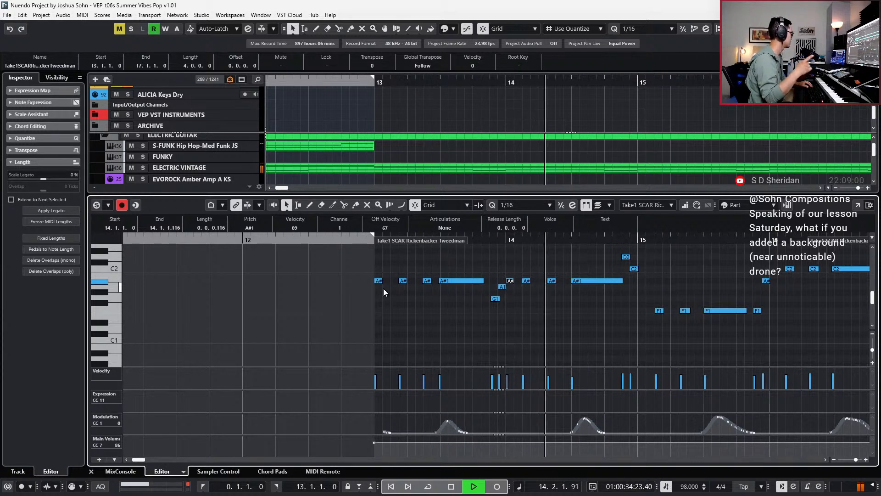
- Nudge the two original short A#1 bass notes in bar 14 one sixteenth later and play them
key(space)
click(526, 281)
mouse_move(526, 281)
mouse_down()
mouse_move(559, 281)
mouse_move(533, 285)
mouse_up()
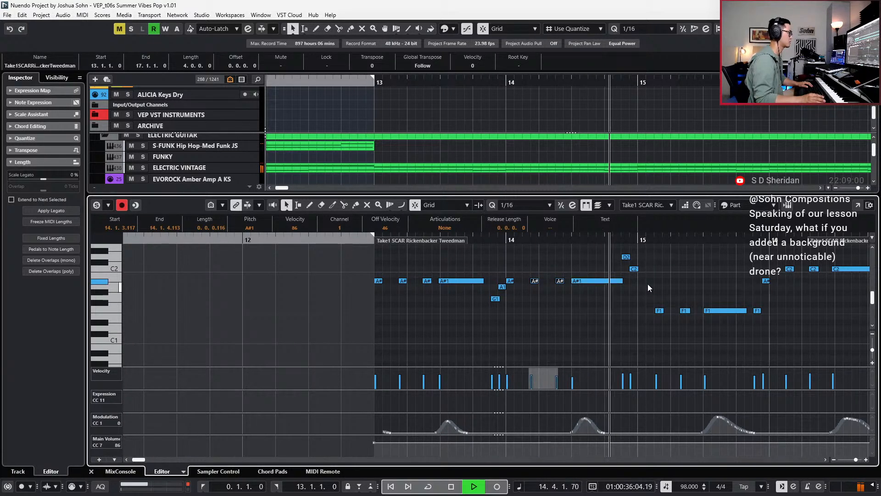
key(space)
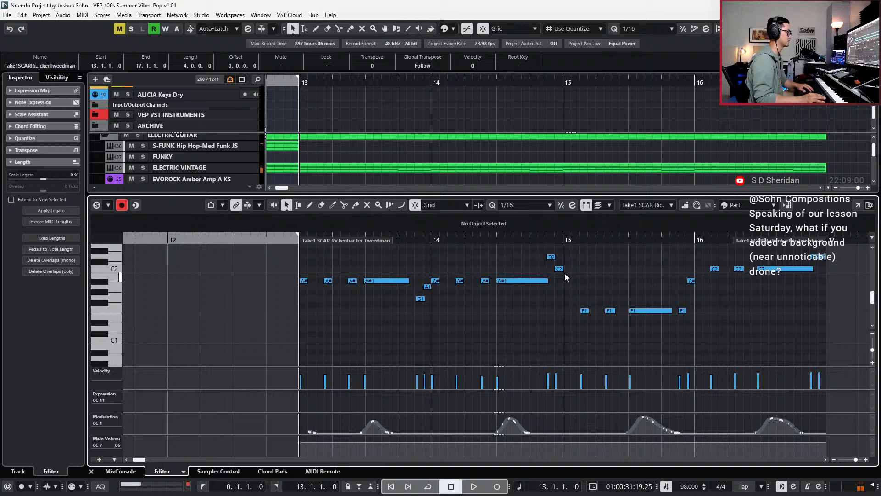
- Keep D2 as bar 14's second-to-last bass note, raise the last one to C#2, and start playback
drag(551, 257, 553, 276)
key(Up)
key(Up)
key(Up)
click(561, 269)
key(Up)
key(space)
- Copy the bass pattern from the start of bar 13, then delete the old F1 and A#1 notes in bar 15
click(584, 310)
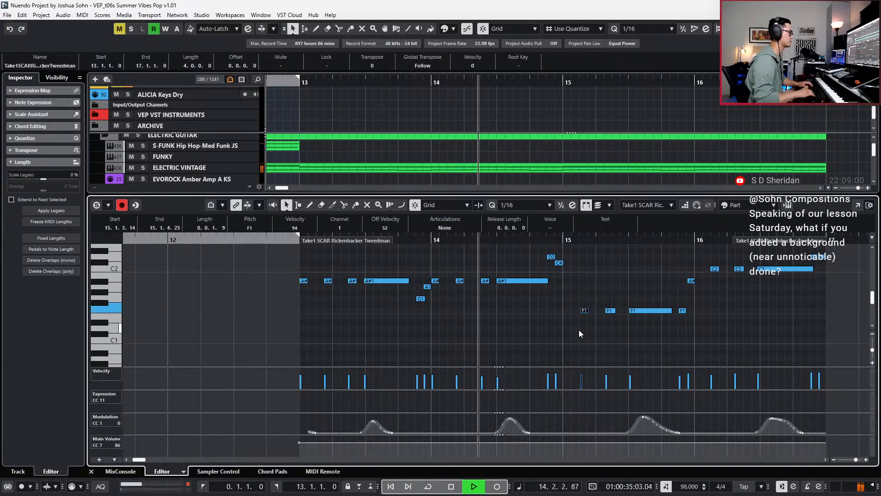
key(space)
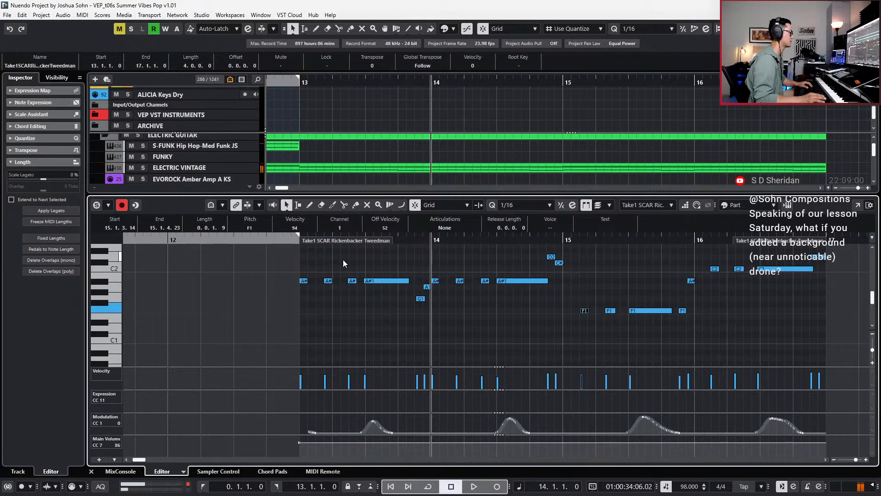
click(303, 280)
drag(257, 252, 505, 319)
drag(573, 280, 709, 338)
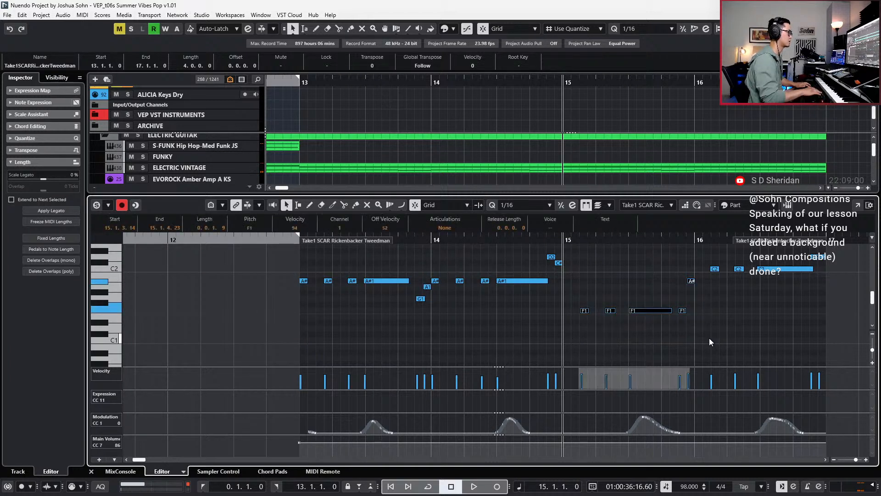
key(ctrl+t)
click(505, 270)
key(Delete)
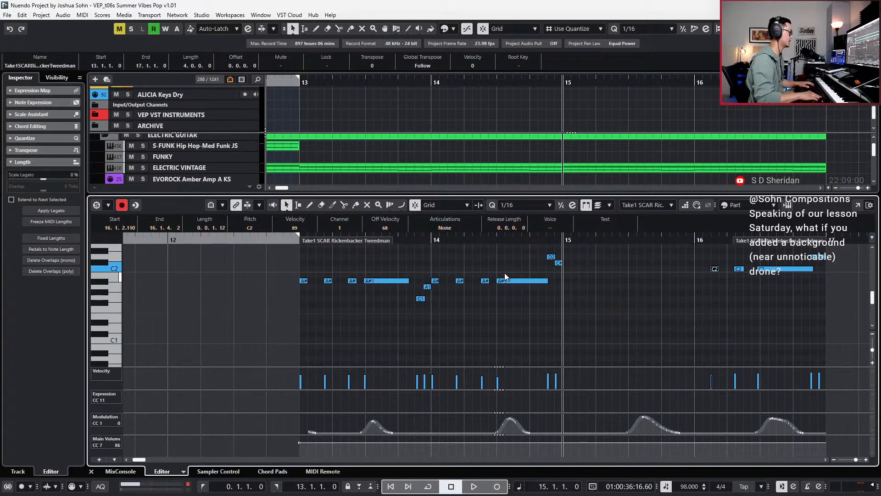
- Paste the copied bass pattern at bar 15, transpose it up two semitones to start on C2, and play it
key(ctrl+v)
key(Up)
key(Up)
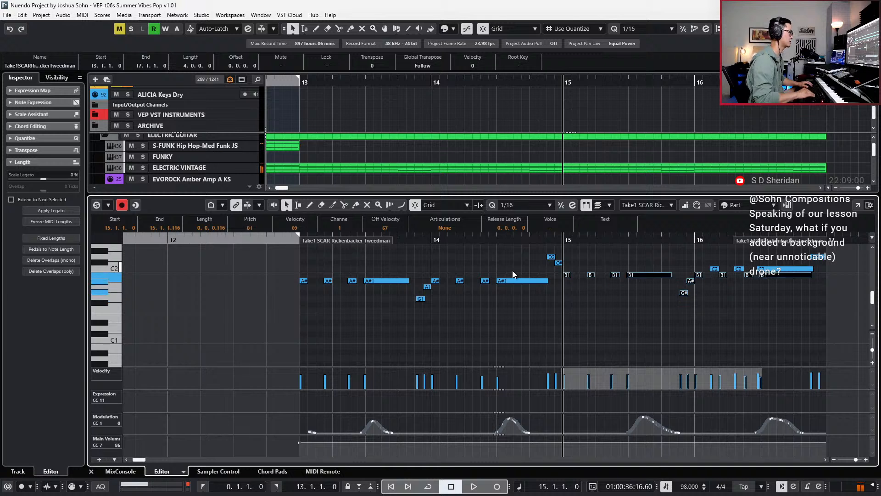
key(space)
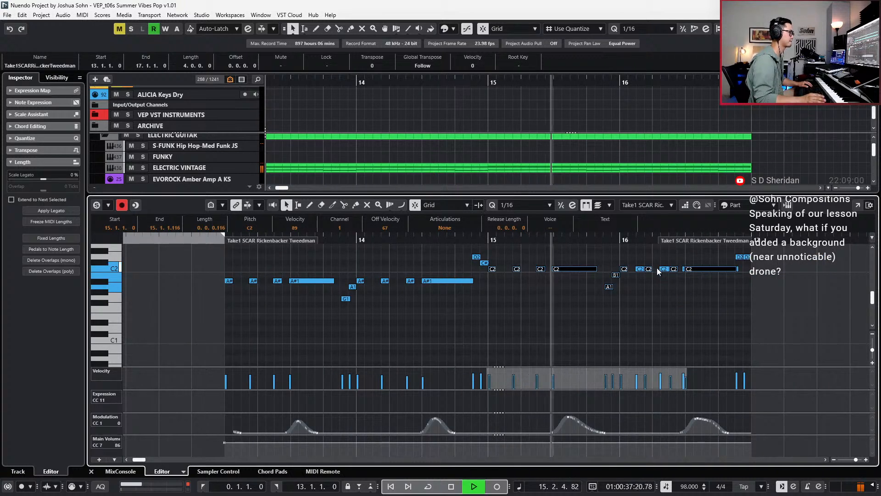
key(space)
- Delete the old C2 notes overlapping the pasted pattern in bar 16, keep the pattern at C2, and play from bar 15
key(shift+Down)
drag(618, 250, 701, 291)
key(Delete)
drag(486, 321, 691, 363)
key(shift+Up)
scroll(692, 328, up, 3)
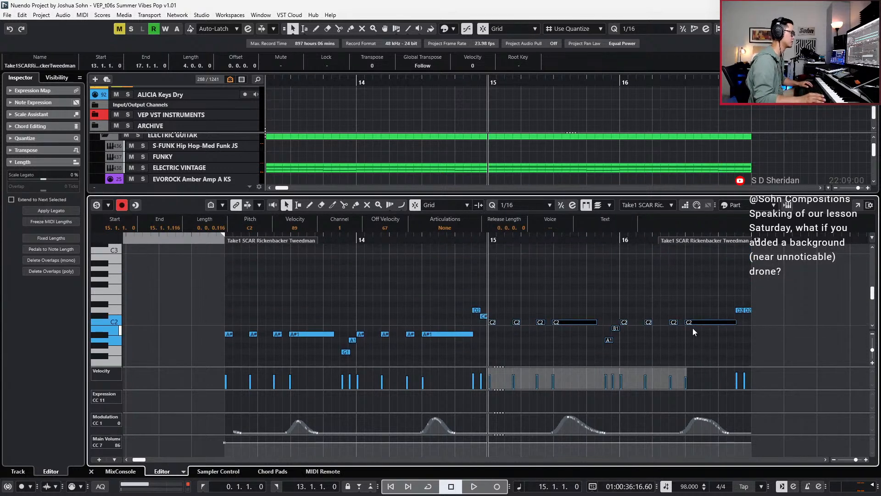
key(space)
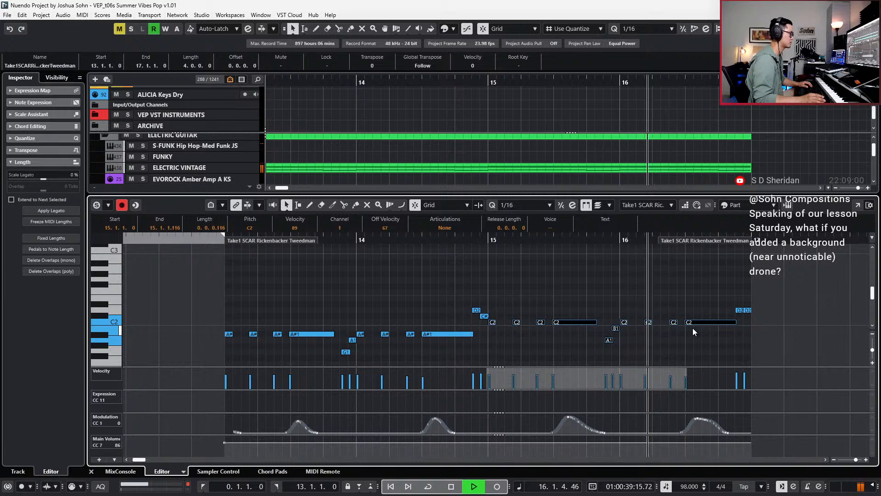
key(space)
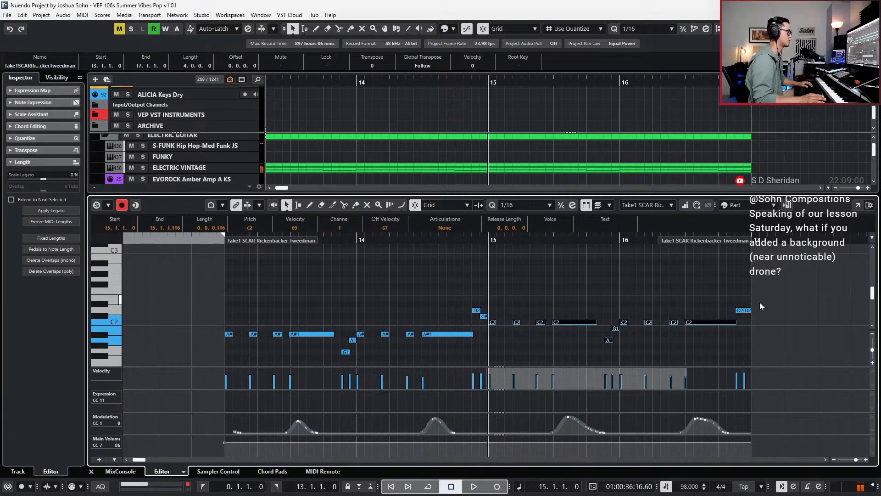
- Transpose the last two short D2 bass notes of bar 16 down to G1 and play up to them
drag(760, 301, 738, 320)
key(Down)
key(Down)
key(Down)
key(Down)
key(Down)
key(Down)
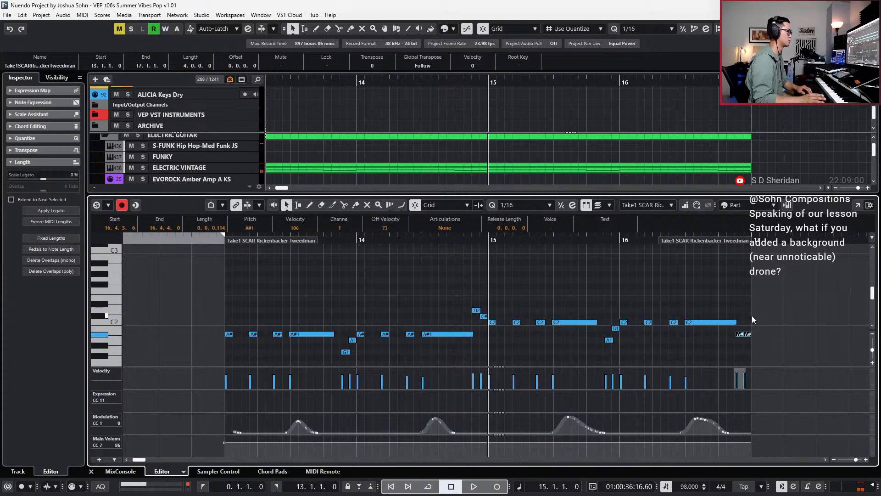
key(Down)
key(space)
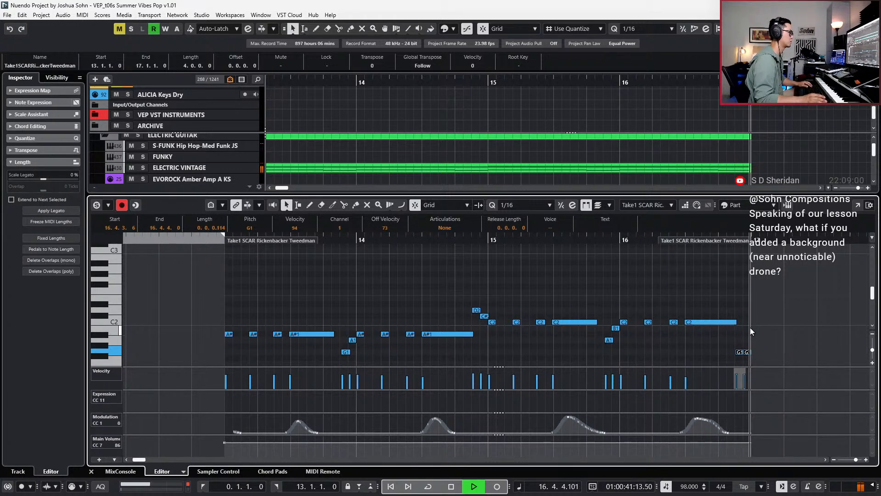
- Raise only the final bass note of bar 16 to A1
key(space)
drag(750, 327, 749, 360)
key(Up)
key(Up)
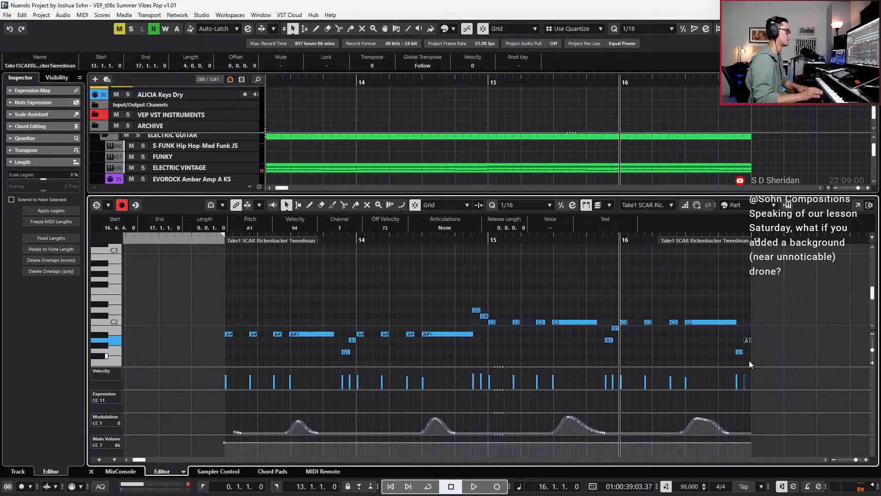
- Close the note editor and look over the arrangement to compare how far each track's parts extend past bar 13
key(Return)
scroll(749, 360, down, 2)
scroll(719, 282, down, 2)
key(KP_Subtract)
key(KP_Subtract)
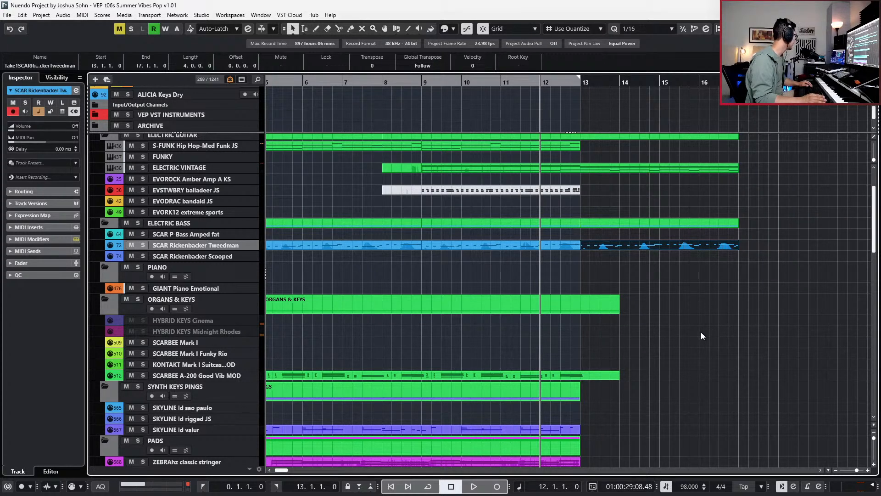
scroll(701, 331, down, 3)
scroll(700, 332, up, 6)
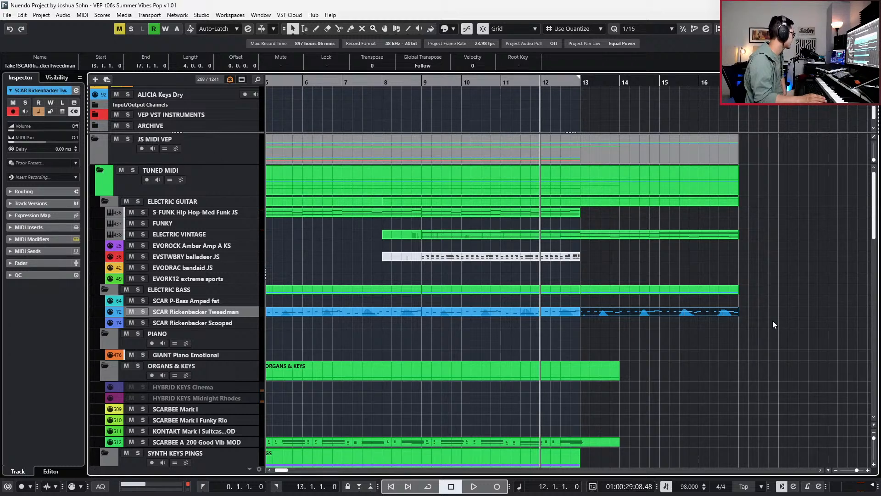
scroll(772, 321, down, 5)
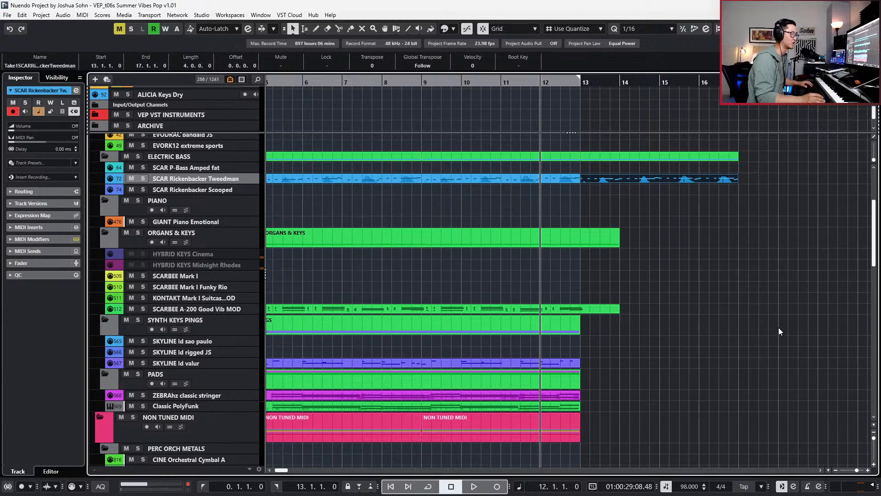
scroll(774, 270, up, 4)
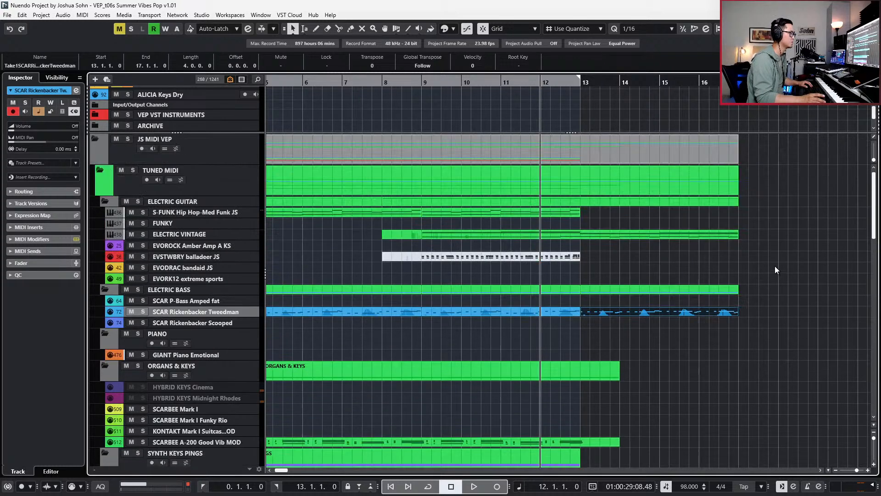
scroll(772, 274, down, 2)
scroll(773, 276, down, 2)
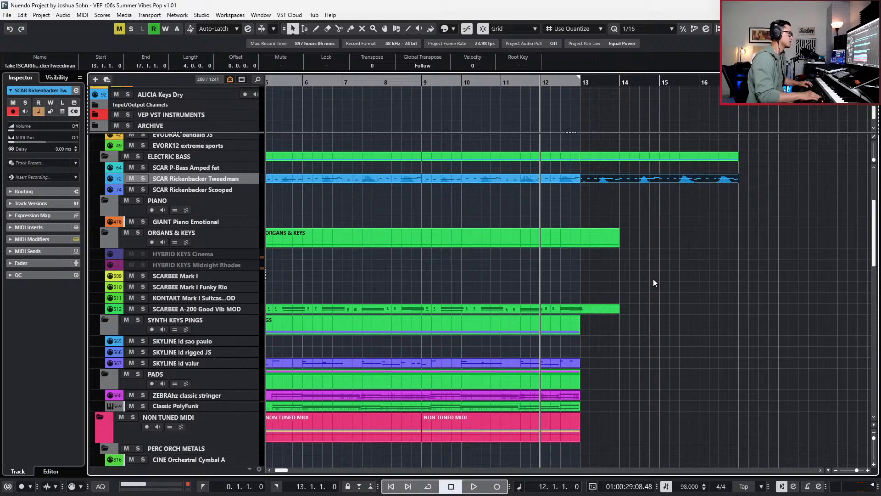
scroll(701, 250, up, 4)
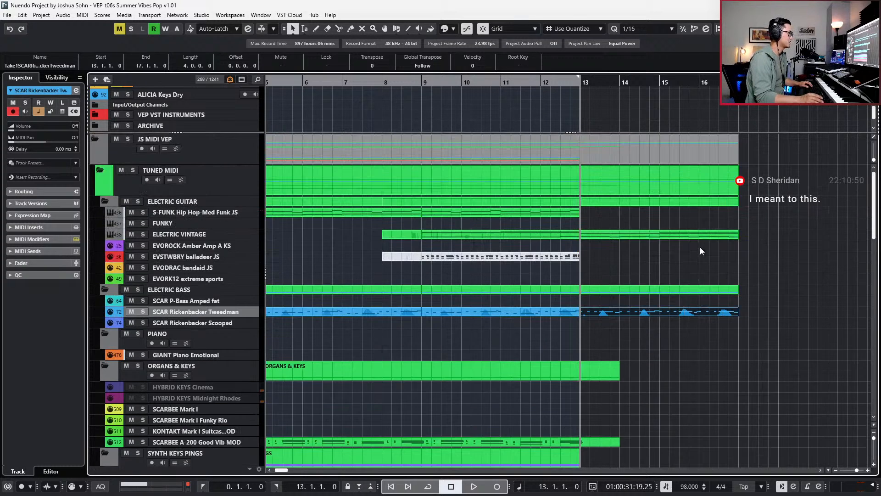
- Play the Electric Vintage guitar and Rickenbacker Tweedman bass soloed from bar 13, then unsolo them to hear the full arrangement
click(703, 234)
key(s)
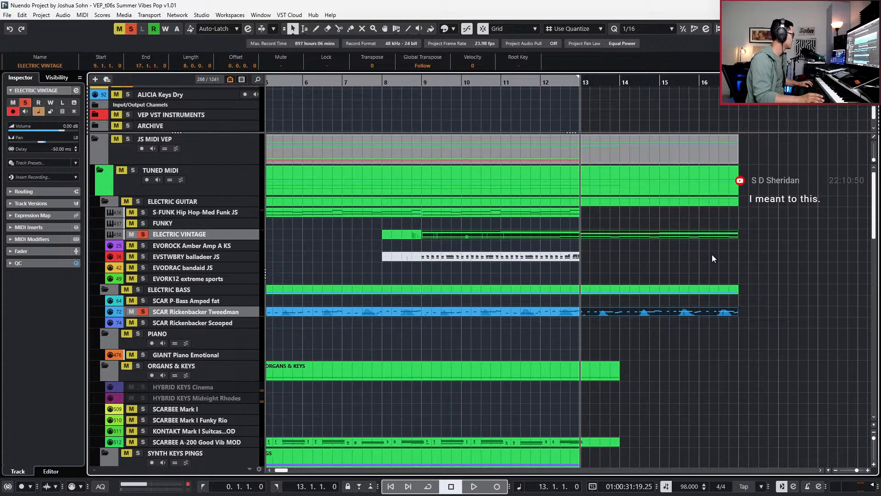
key(space)
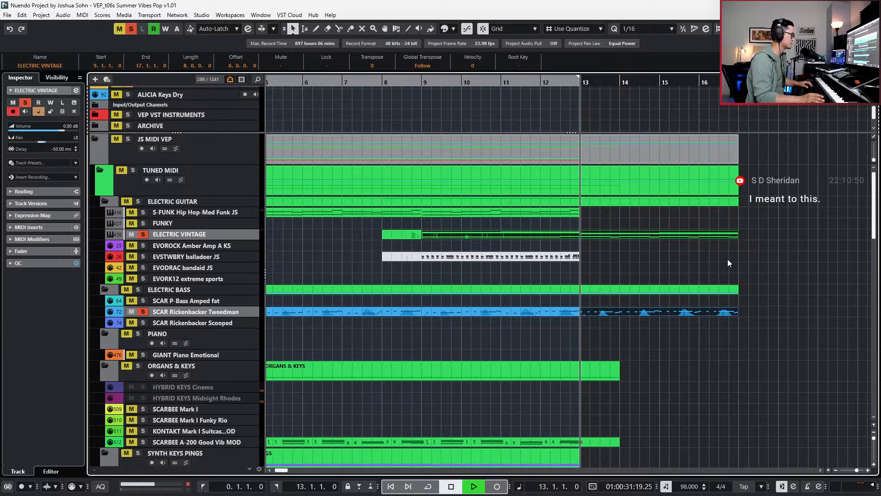
key(s)
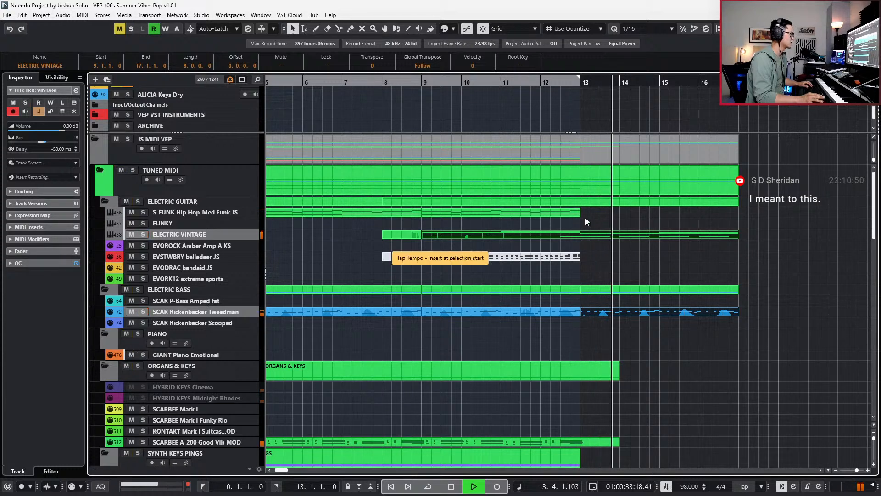
key(space)
- Extend the S-FUNK Hip Hop-Med Funk JS part to bar 17 and copy its C#3 note to the start of bar 13
drag(580, 215, 738, 214)
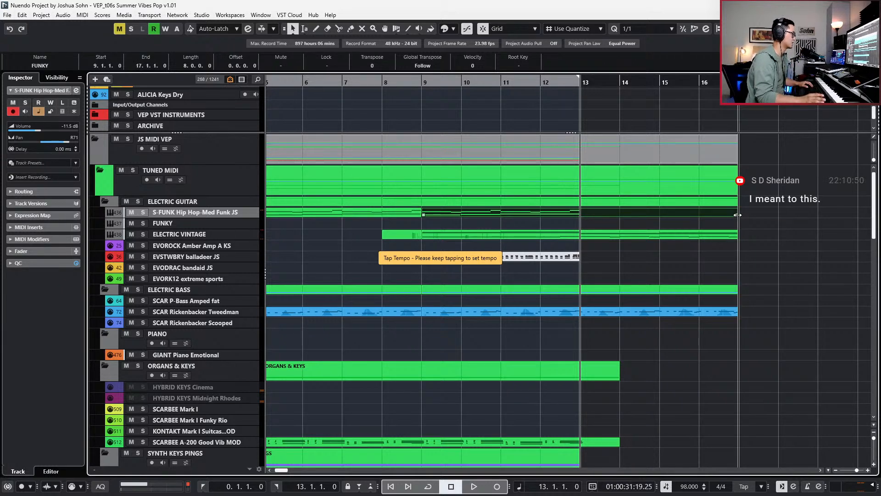
double_click(713, 209)
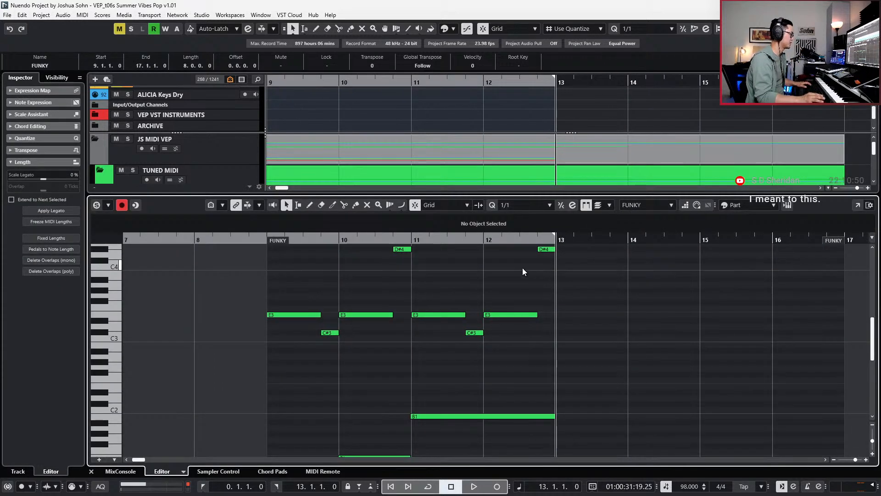
click(459, 315)
click(473, 332)
key(ctrl+c)
key(ctrl+v)
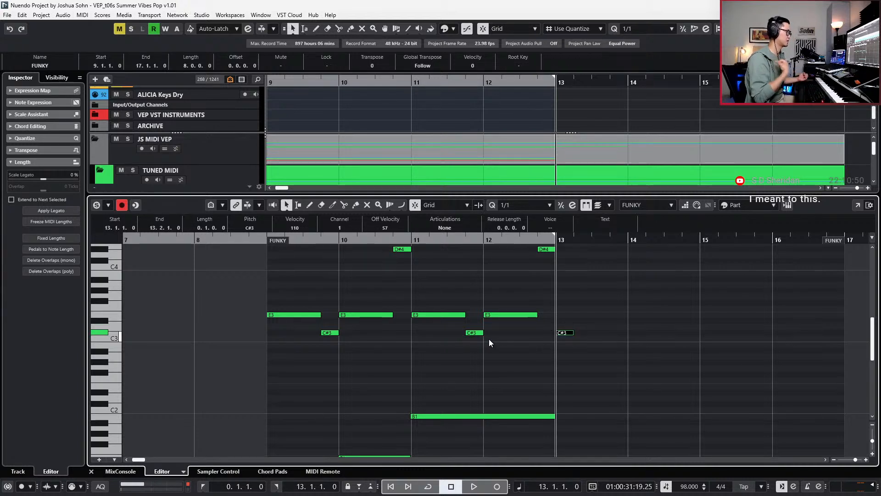
key(1)
key(1)
key(1)
key(1)
key(1)
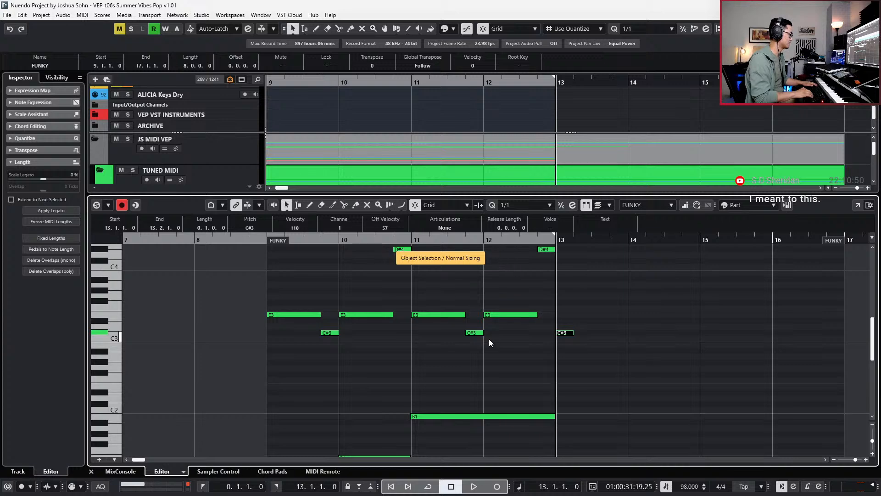
key(1)
- Open the Scarbee Funk Guitarist instrument of the funk guitar track and move its window clear of bar 13's notes
scroll(558, 331, up, 1)
key(e)
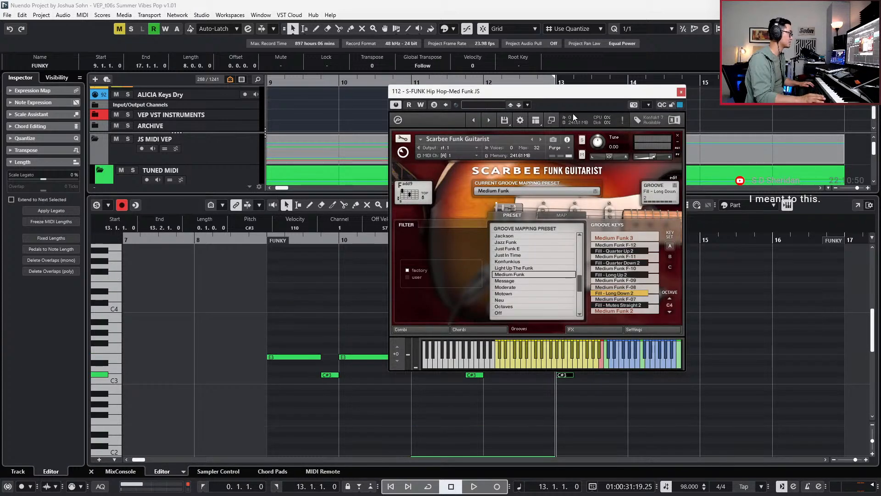
drag(559, 94, 261, 86)
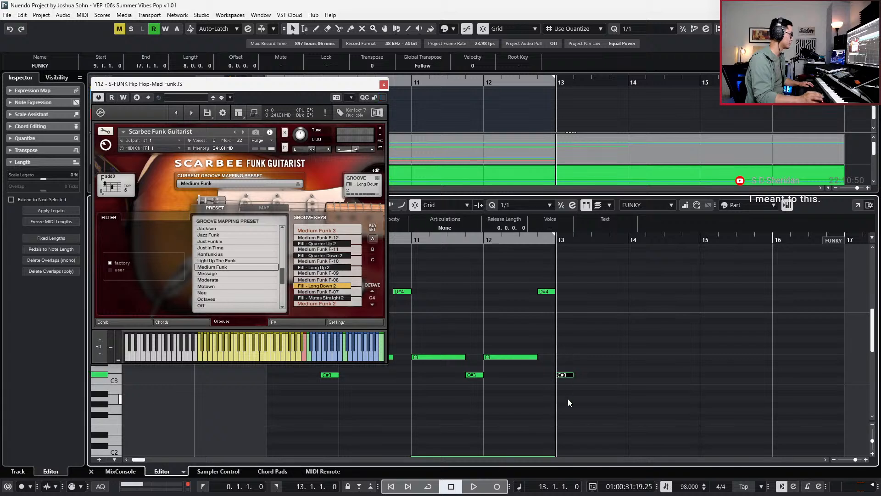
- Audition different Medium Funk groove keys by transposing the C#3 note at bar 13 up as far as G#3 and back to F#3
key(Up)
key(Up)
key(Up)
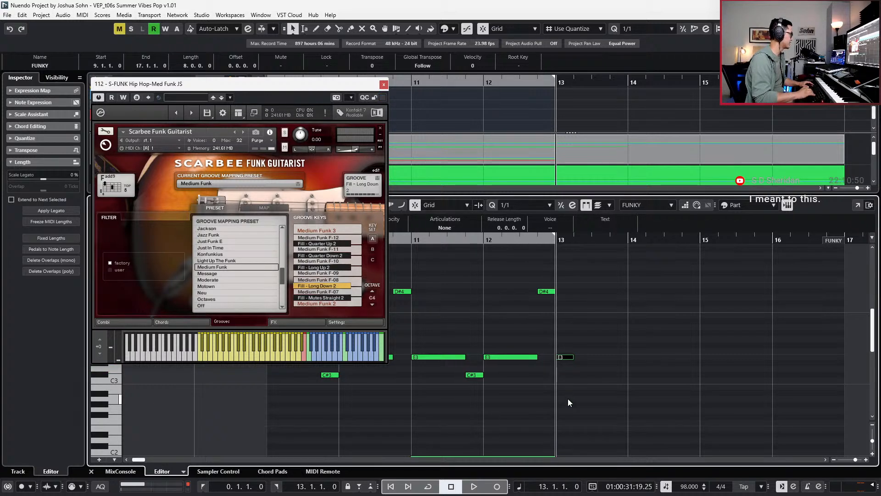
key(Up)
key(Up)
key(Up)
key(Up)
key(Up)
key(Down)
key(Down)
key(Down)
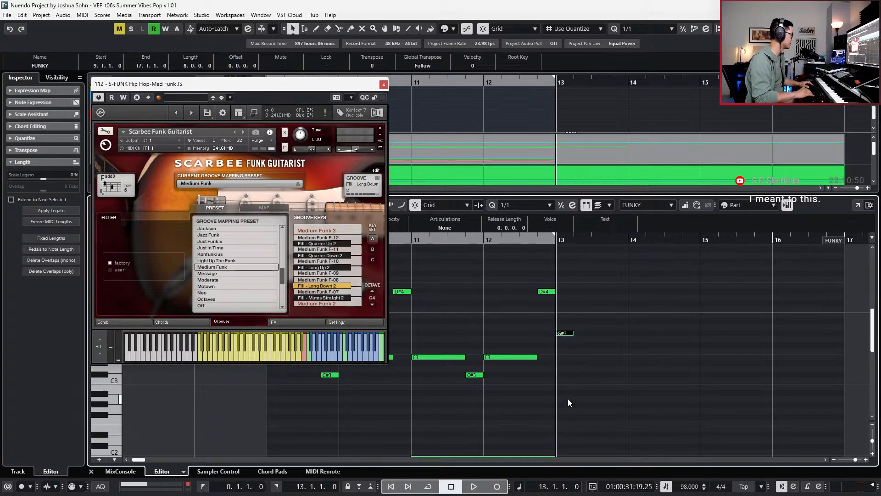
- Reposition the Scarbee Funk Guitarist window so it stays clear of the notes from bar 11 onward
drag(258, 82, 375, 45)
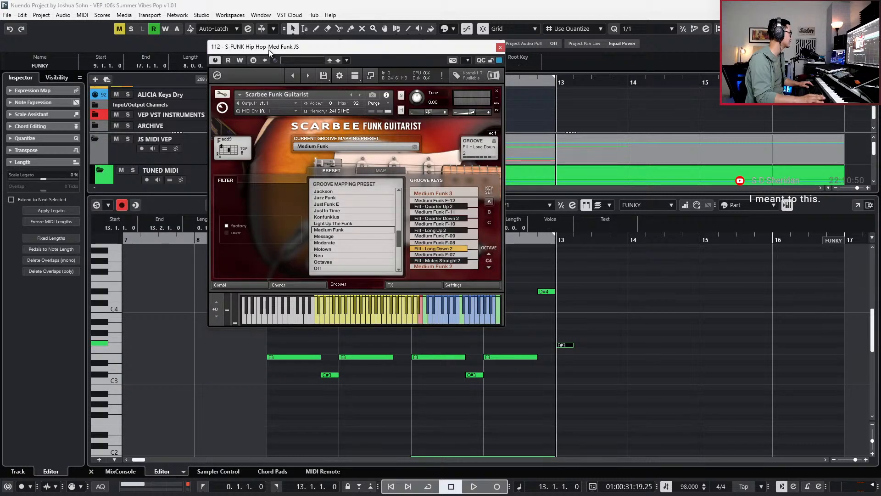
drag(269, 50, 381, 56)
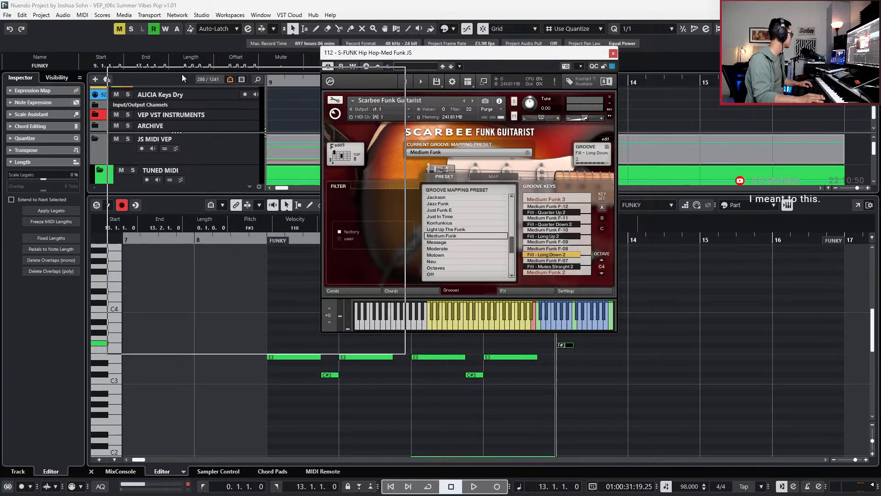
drag(395, 53, 131, 87)
- Audition further groove keys with the bar 13 note and settle on D#4, the Fill - Long Down 2 groove
key(Up)
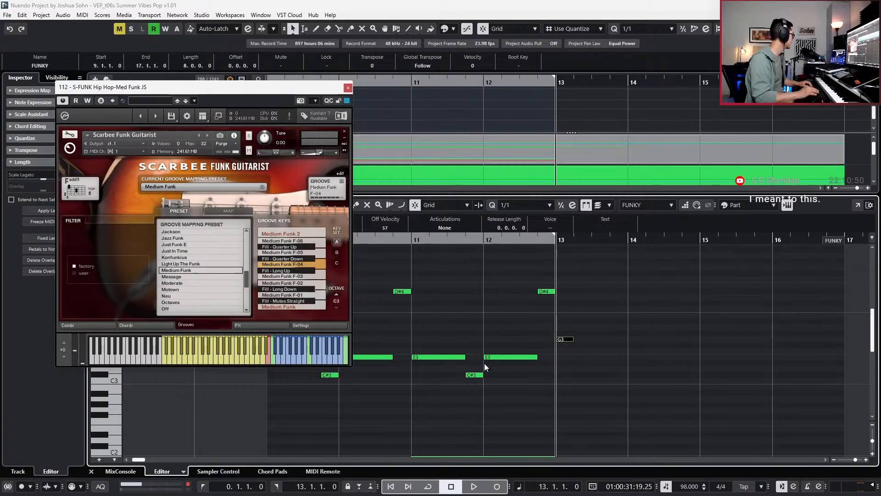
key(shift+Up)
key(Down)
key(Down)
key(Down)
key(Down)
key(Down)
key(Down)
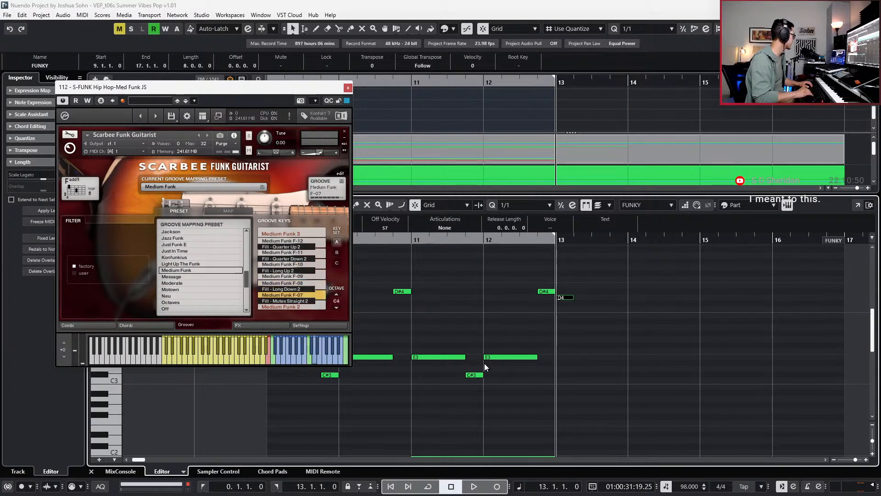
key(Down)
key(Down)
key(Down)
key(Up)
key(Up)
key(Up)
key(Up)
key(Down)
key(Down)
key(Down)
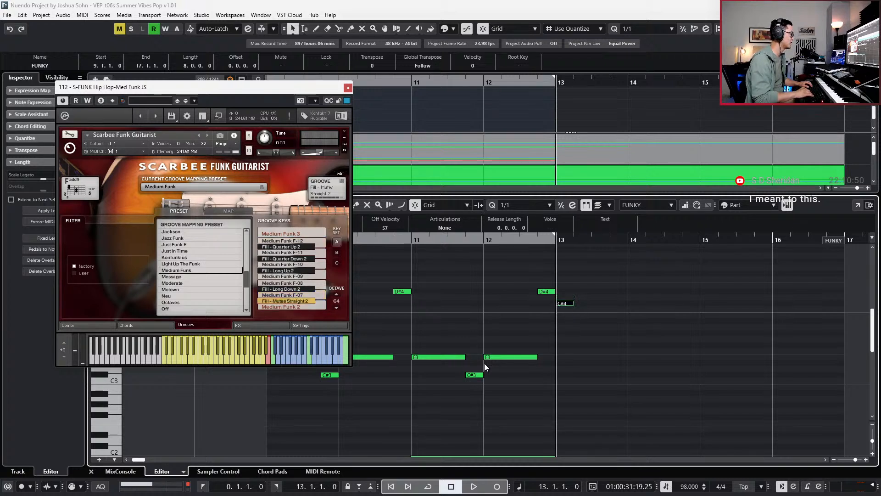
key(Up)
key(Up)
key(Up)
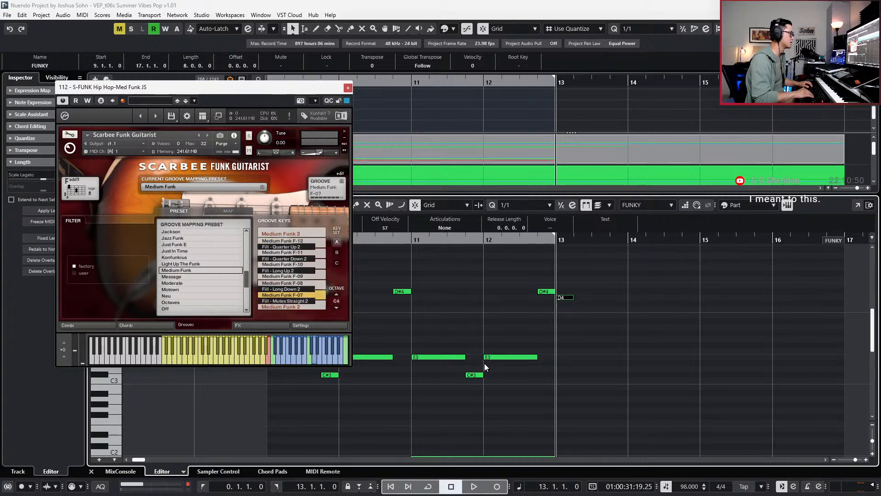
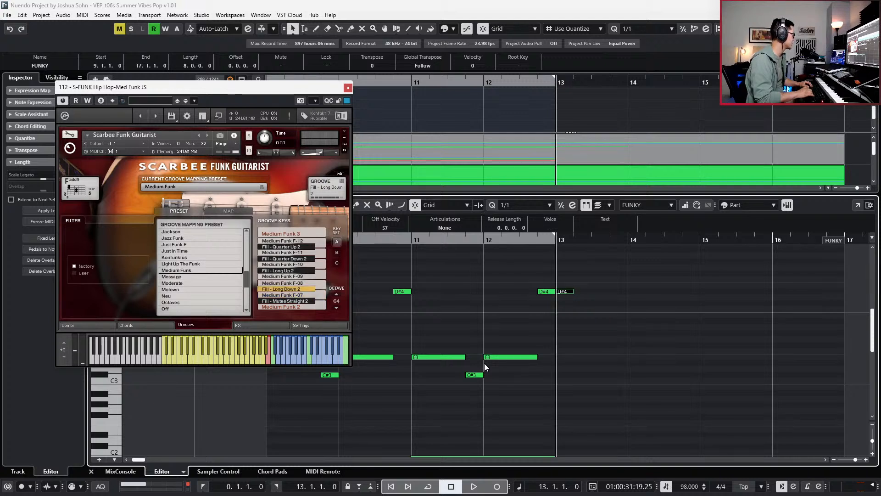
- Set the quantize value to 1/8, shift the D#4 note to beat 2 of bar 13, and place a duplicate on beat 4
key(alt+4)
key(ctrl+Right)
key(ctrl+Right)
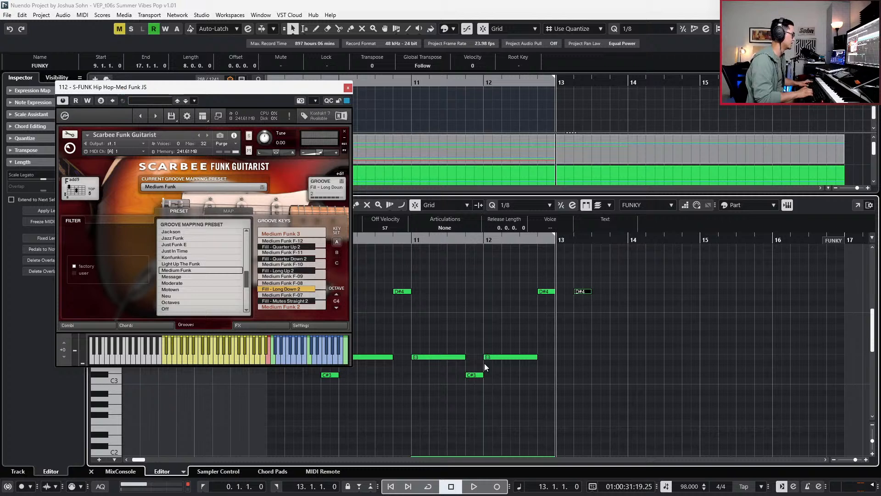
key(alt+d)
key(ctrl+Right)
key(ctrl+Right)
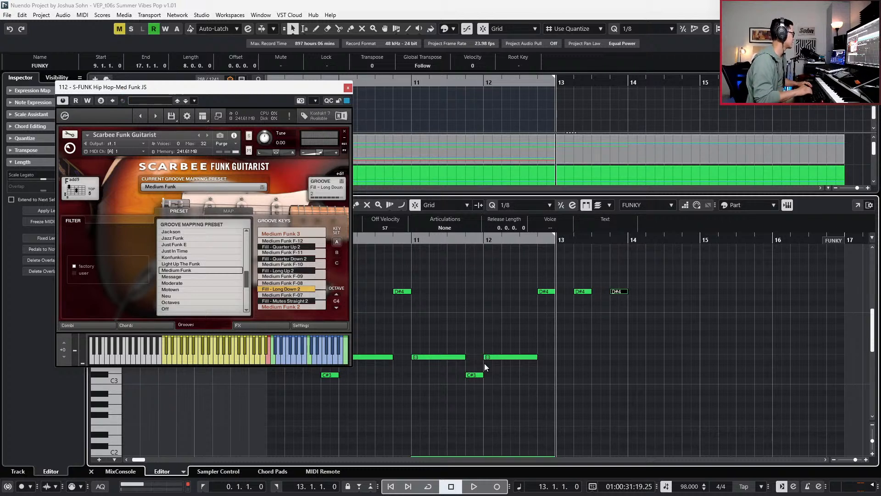
- Transpose both D#4 notes in bar 13 up an octave to D#5 for the Fill - Staccato Down groove and play them back briefly
drag(582, 256, 645, 302)
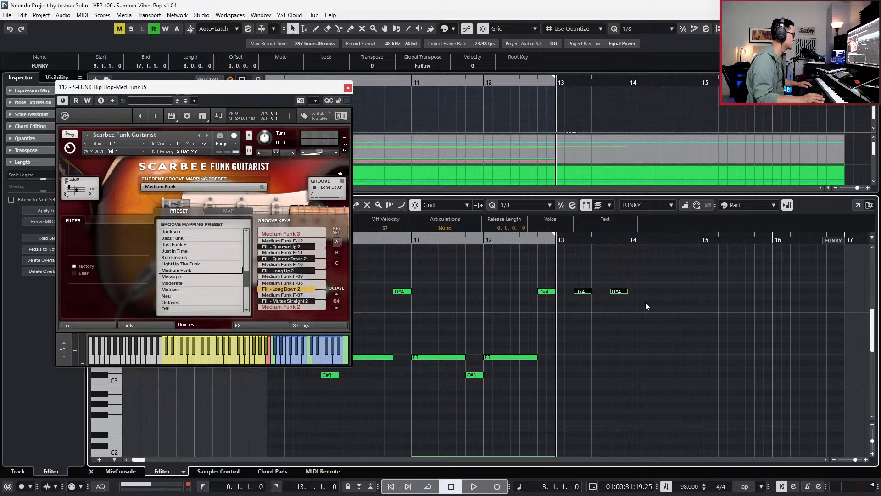
key(Up)
key(Up)
key(Up)
key(Up)
key(Up)
key(Up)
key(Up)
key(Up)
key(Up)
key(Up)
key(Up)
key(Up)
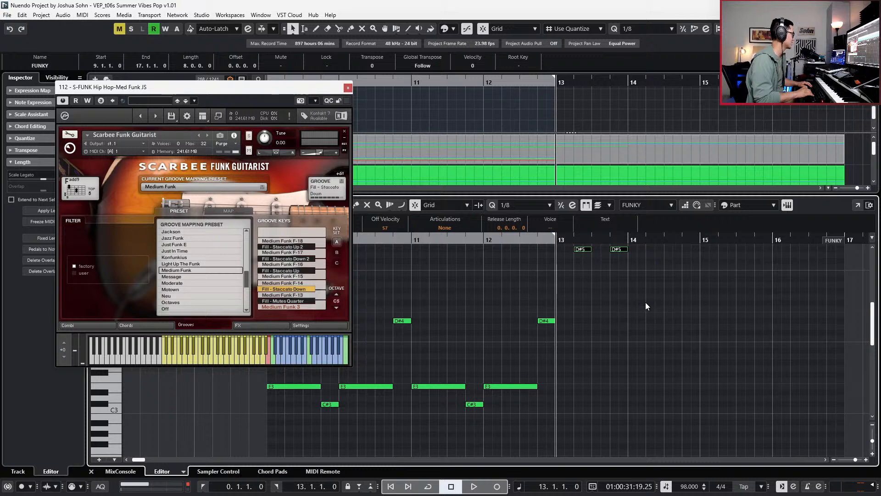
key(space)
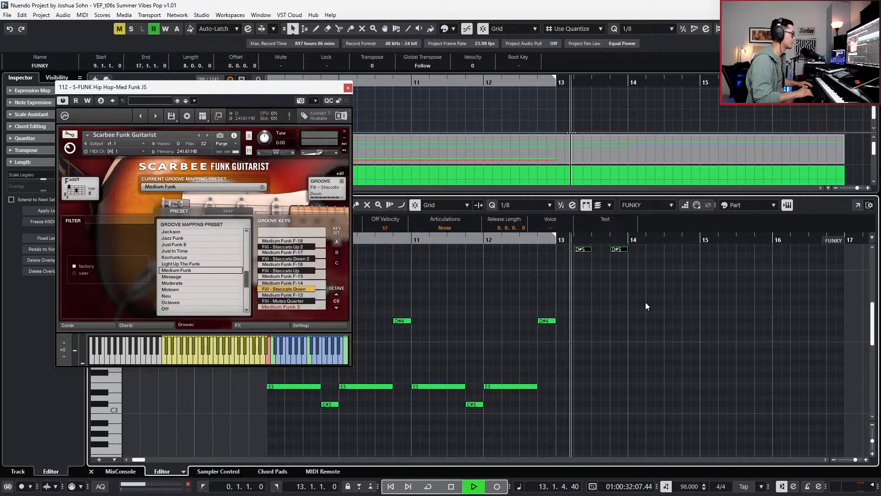
key(space)
- Copy the two-bar B1 chord note from bar 11 to bar 13 and lower it to E1
scroll(483, 311, down, 4)
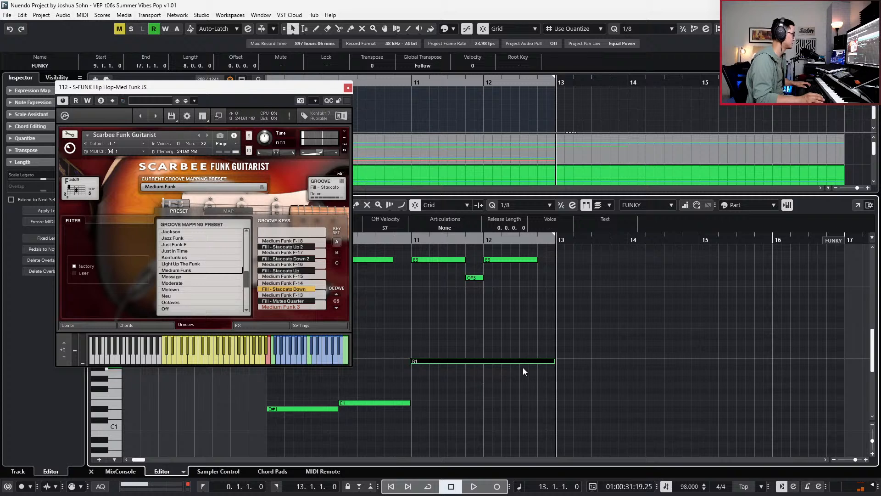
scroll(614, 335, up, 3)
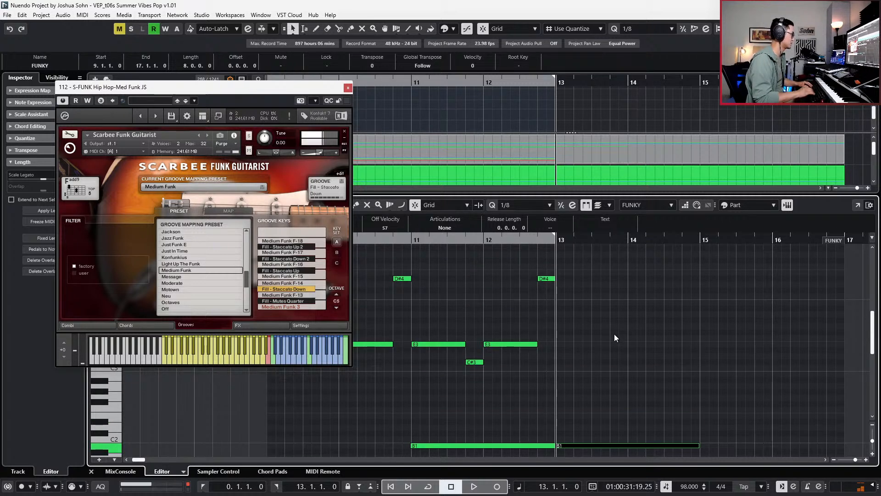
scroll(614, 334, down, 2)
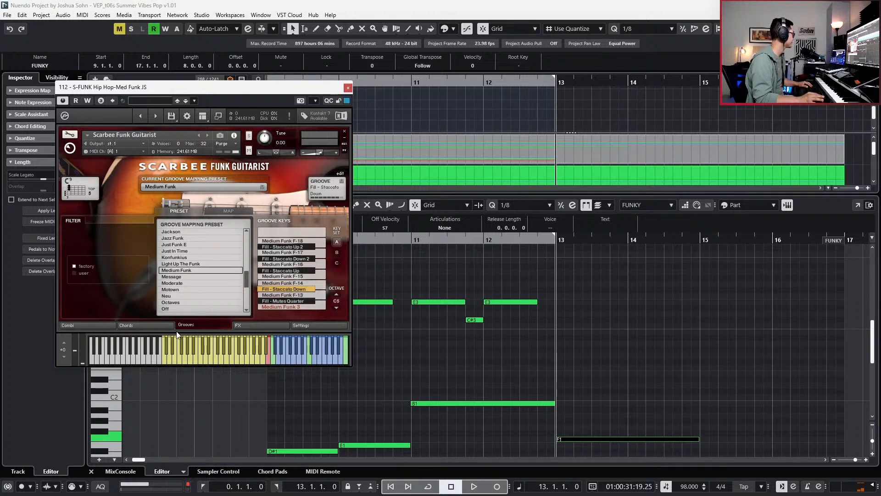
- Display the instrument's chord mapping and play the funk guitar part with the new chord note
click(153, 326)
scroll(528, 335, down, 2)
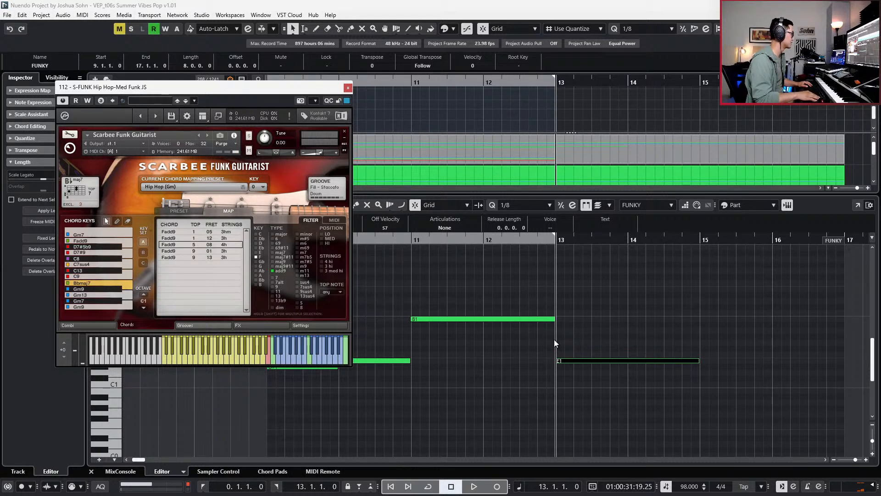
key(space)
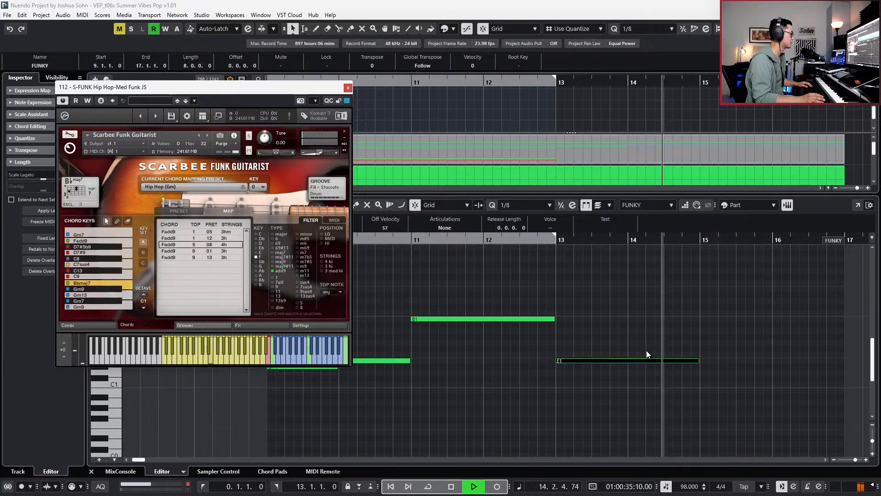
- Stop playback and duplicate bar 13's two D#5 staccato notes into bar 14
scroll(650, 336, up, 5)
scroll(650, 335, up, 1)
key(space)
drag(568, 279, 631, 308)
key(ctrl+d)
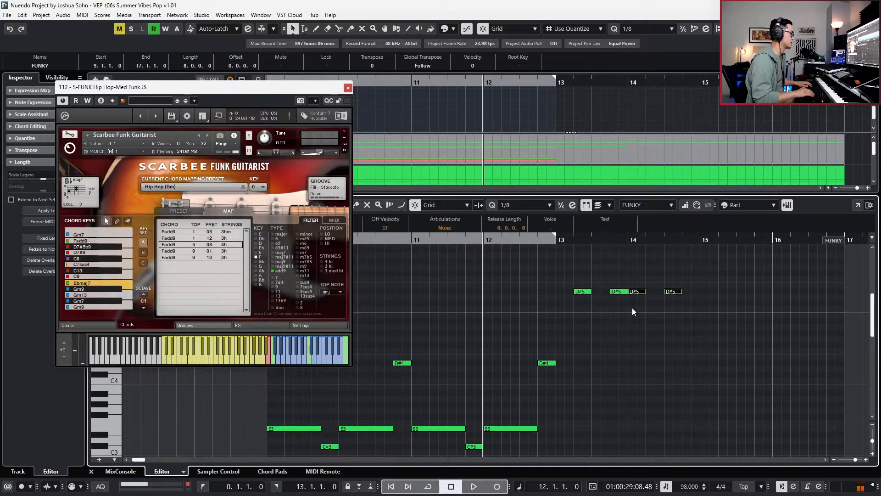
- Check the Gm7 chord key in the mapping and lower the bar 13 chord note to C#1
scroll(546, 307, down, 6)
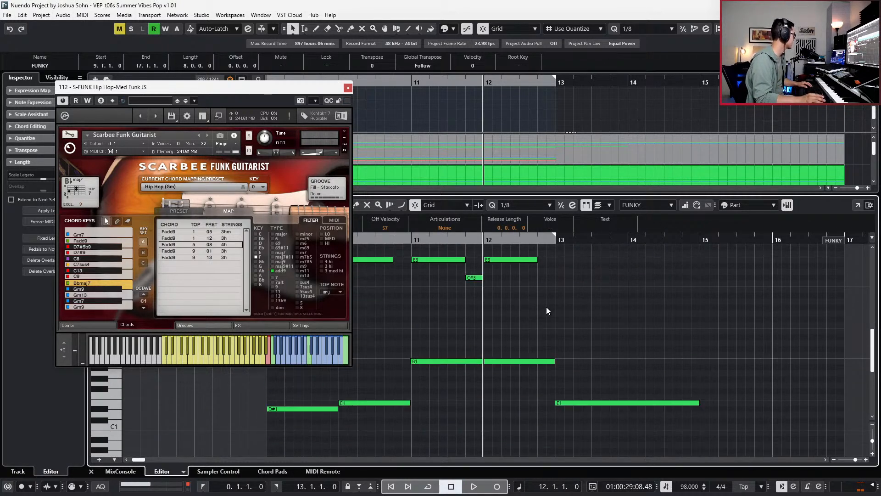
click(588, 360)
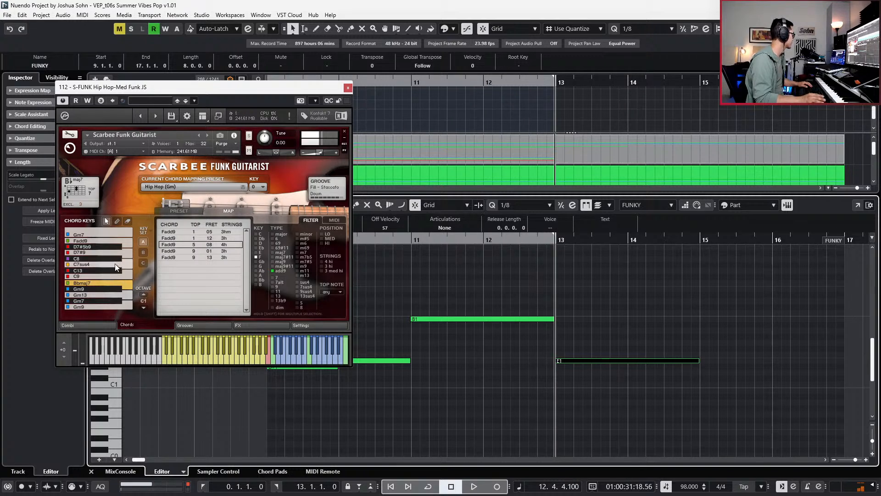
click(101, 301)
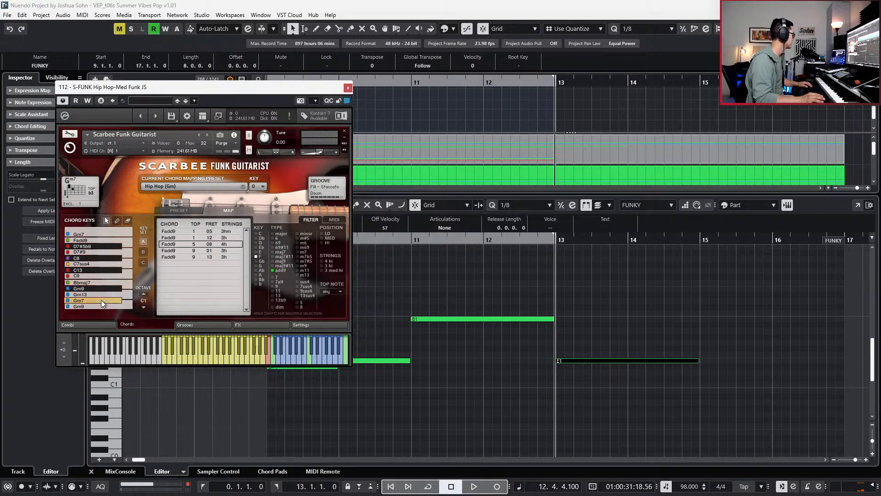
key(Down)
key(Down)
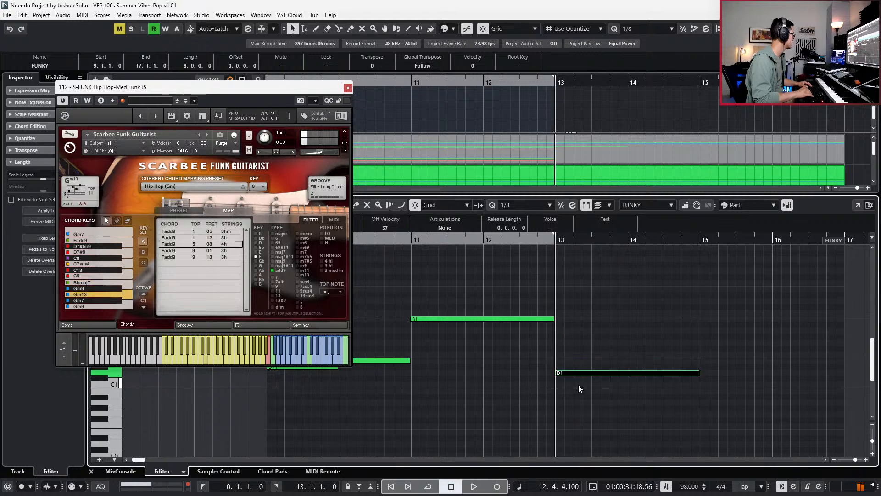
key(Down)
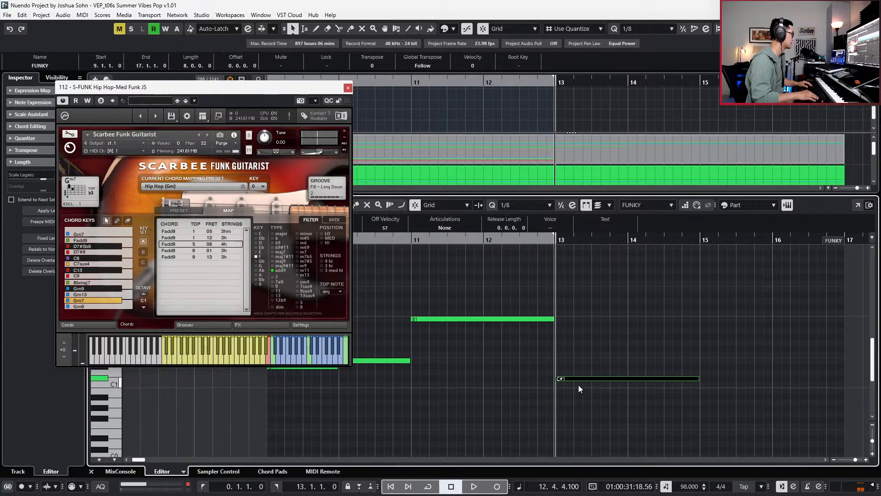
- Play the funk guitar part from bar 12 into bar 13 to hear the Gm7 chord change
key(space)
key(space)
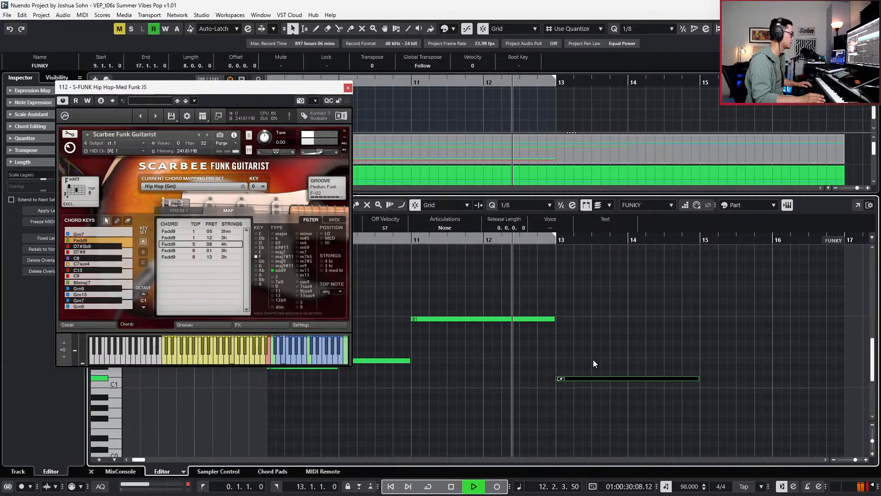
scroll(593, 359, up, 2)
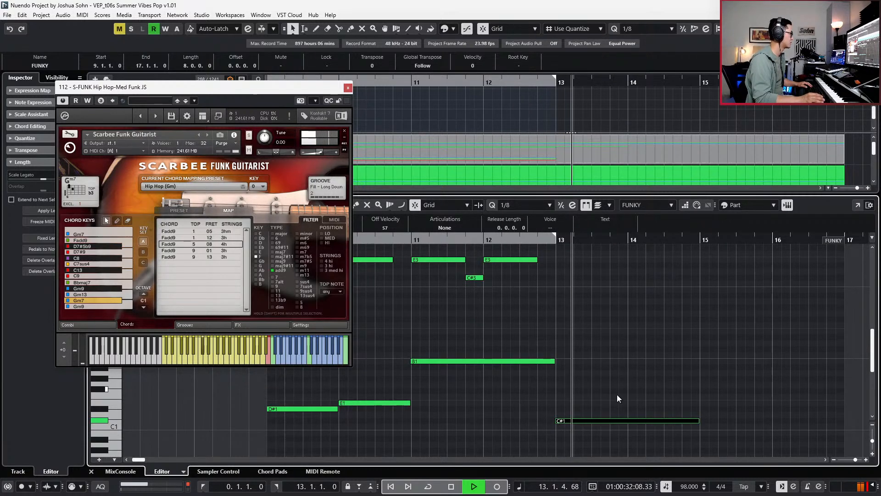
key(space)
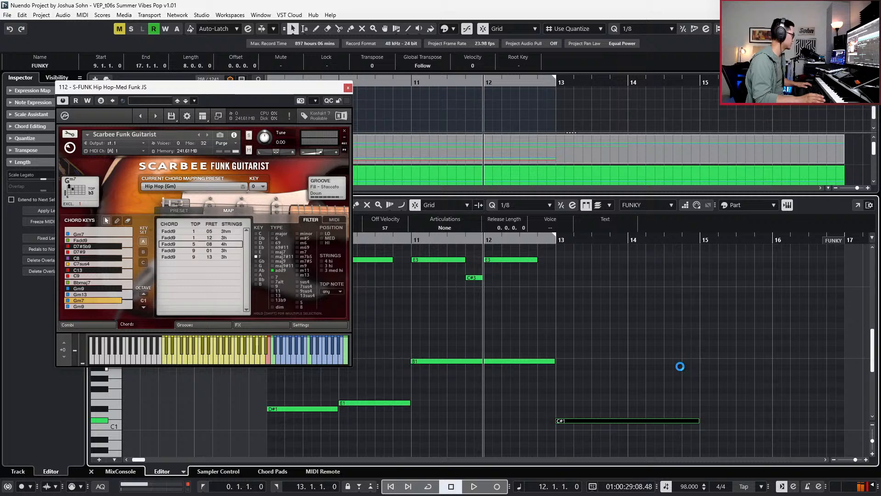
- Duplicate the C#1 chord note to bar 15, raise the copy to F1 for the C9 chord, and play it briefly
key(ctrl+d)
key(Up)
key(Up)
key(Up)
key(Up)
key(Up)
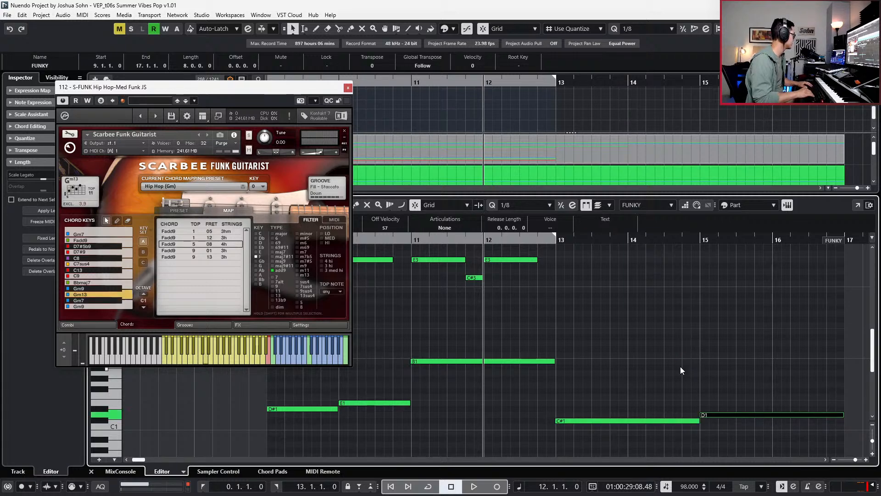
key(Down)
key(l)
key(space)
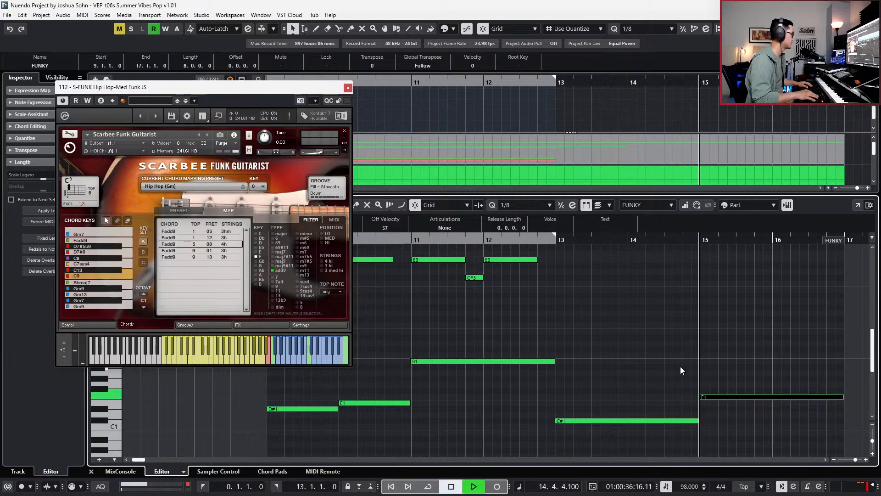
key(space)
- Duplicate the four D#5 staccato notes of bars 13 and 14 into bars 15 and 16 on the same beats
scroll(685, 343, up, 3)
scroll(684, 343, up, 4)
drag(591, 354, 698, 395)
drag(560, 349, 592, 411)
key(ctrl+d)
key(ctrl+Right)
key(ctrl+Right)
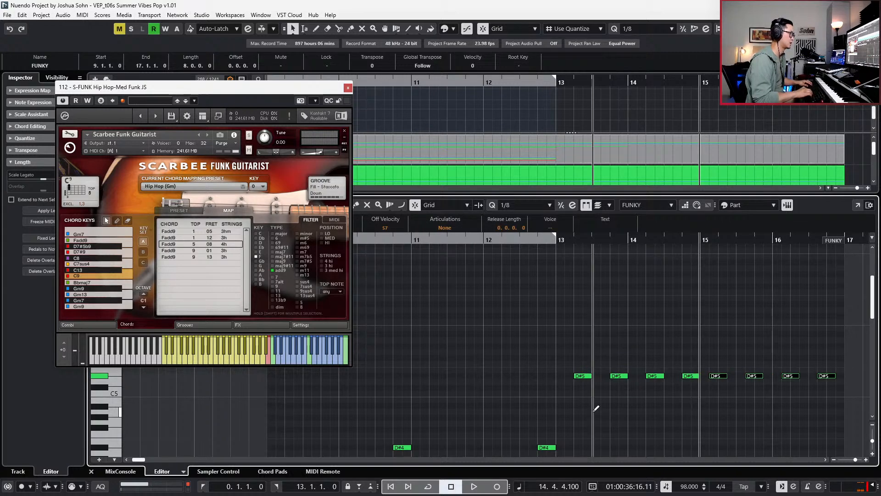
- Play the funk guitar part from bar 13 and follow its chord notes to check the new progression
key(l)
key(KP_Subtract)
key(KP_Subtract)
key(KP_Subtract)
key(KP_Add)
key(space)
scroll(593, 411, down, 5)
scroll(654, 361, down, 3)
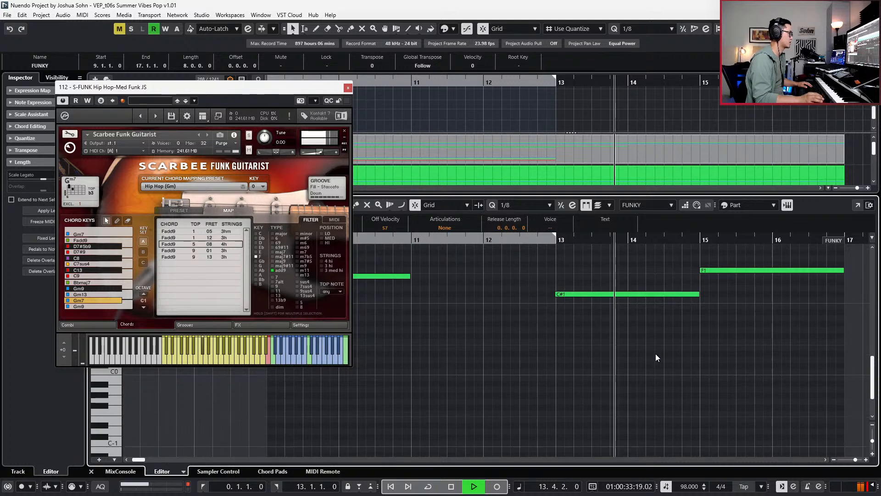
scroll(667, 360, down, 2)
scroll(668, 366, up, 3)
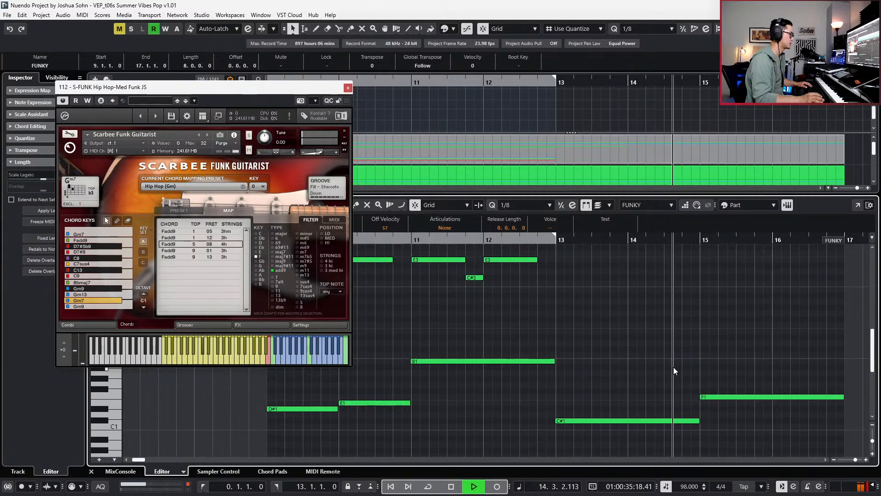
- Stop playback, raise the bar 15 chord note to F#1 for the C13 chord, and play from that note
click(733, 373)
key(space)
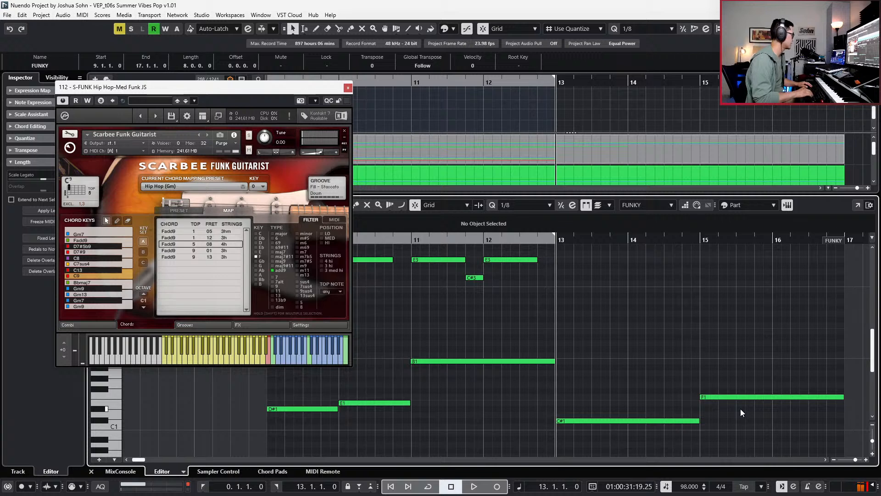
drag(740, 397, 745, 386)
key(space)
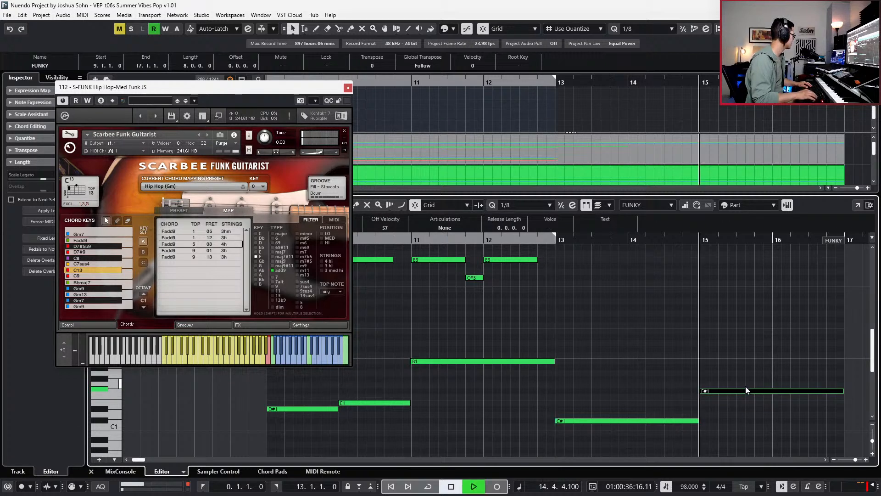
- Stop playback, raise the bar 15 chord note to G1 for the C7sus4 chord, and play it
key(space)
key(Up)
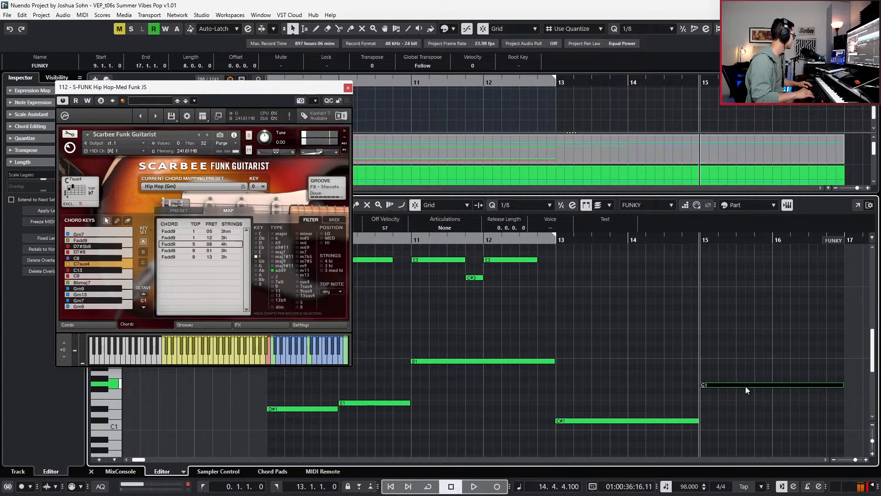
key(space)
key(space)
key(space)
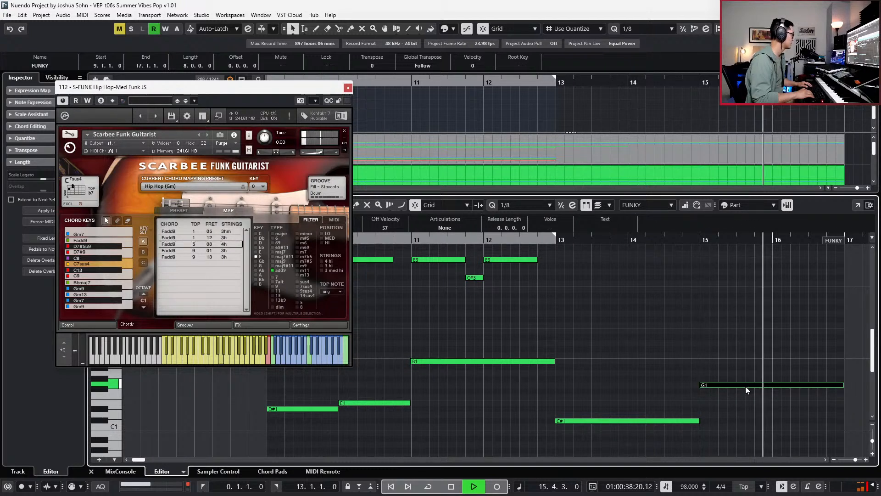
- Try the bar 15 chord note one semitone higher, play it, and return the note to G1
key(space)
key(Up)
key(space)
key(space)
key(Down)
key(space)
- Play the funk guitar part from bar 12 into bar 13 to check the transition into the staccato chords
key(KP_Subtract)
key(KP_Subtract)
key(KP_Subtract)
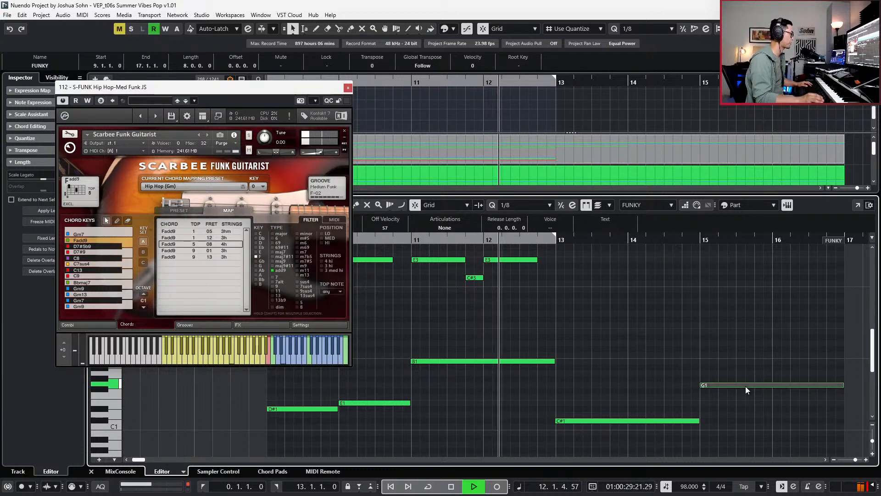
scroll(714, 335, up, 5)
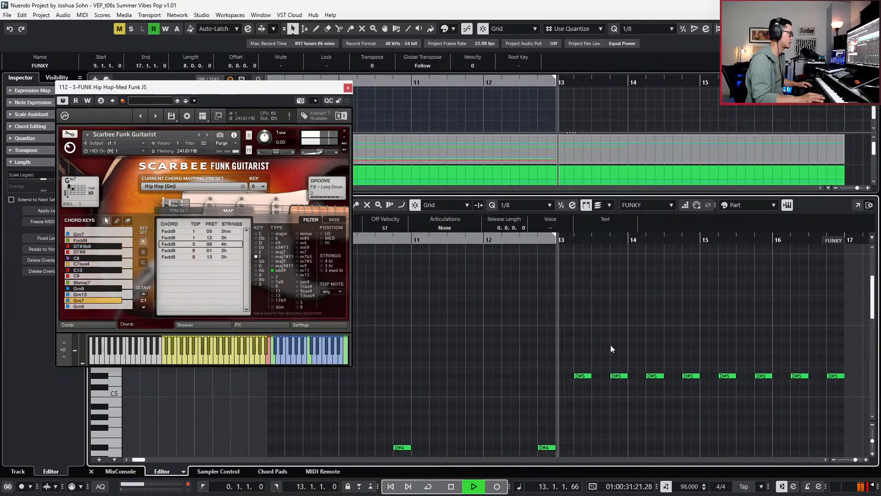
key(space)
- Duplicate the second D#5 note of bar 13 onto the bar 14 downbeat and show the guitar's groove key list
drag(579, 361, 618, 381)
click(620, 376)
key(ctrl+d)
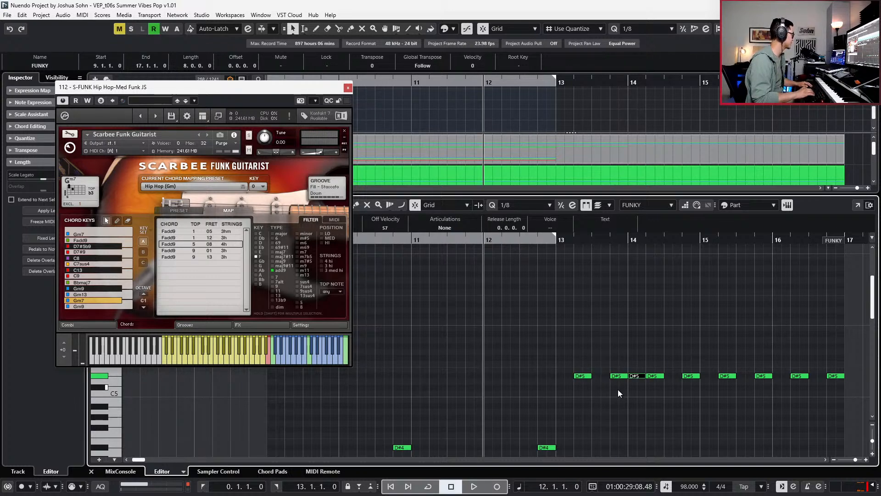
click(194, 324)
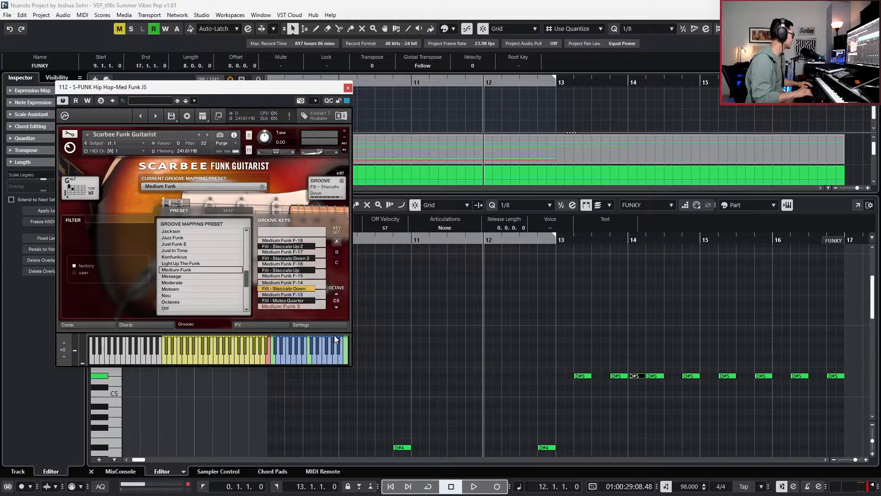
- Lower the duplicated note at bar 14 to C#4 for the Fill - Mutes Straight 2 groove
key(Down)
key(Down)
key(Down)
key(Down)
key(Down)
key(Down)
key(Down)
key(Down)
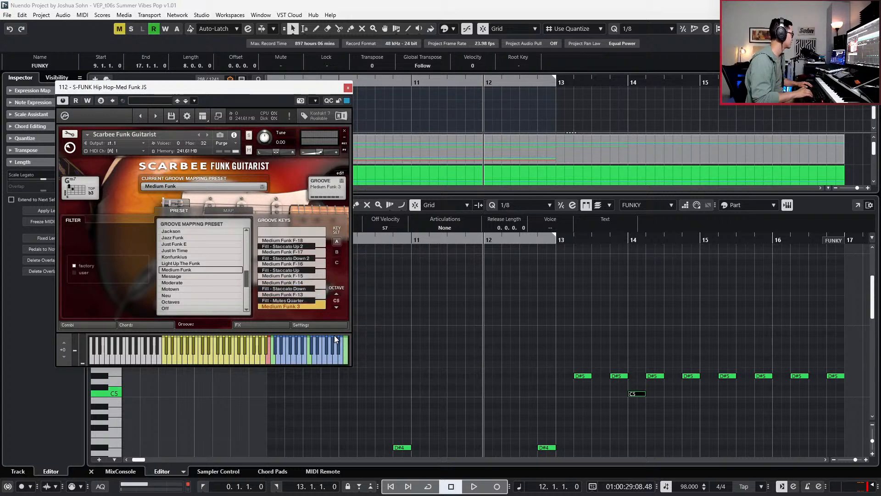
key(Down)
key(Down)
key(Down)
key(Down)
key(Up)
key(Up)
key(Up)
key(Down)
key(Down)
key(Down)
key(Down)
key(Down)
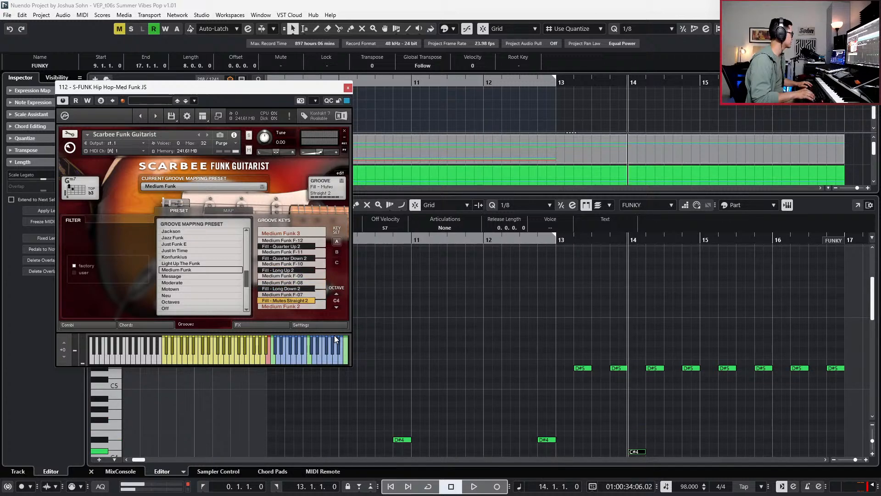
- Play the fill, move the C#4 note an eighth earlier to the end of bar 13, and shorten it to an eighth
key(space)
key(space)
key(KP_Subtract)
key(space)
scroll(517, 311, down, 3)
scroll(558, 313, up, 2)
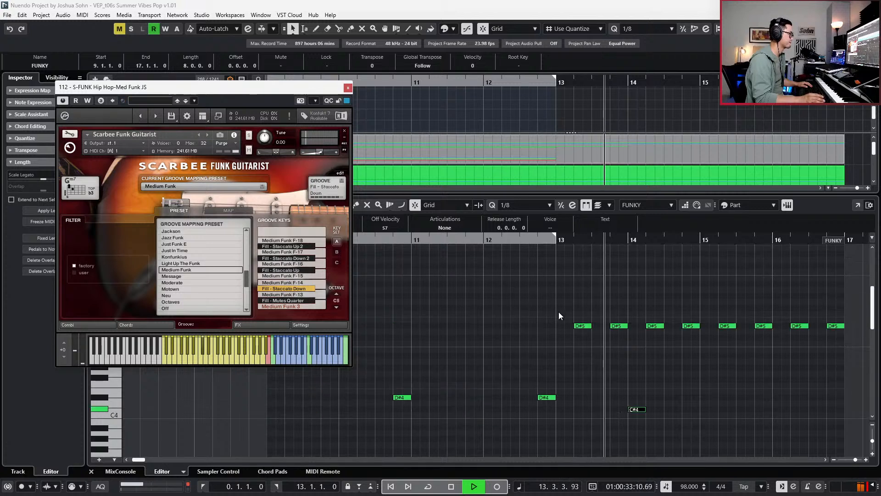
key(space)
key(ctrl+Left)
key(alt+shift+Left)
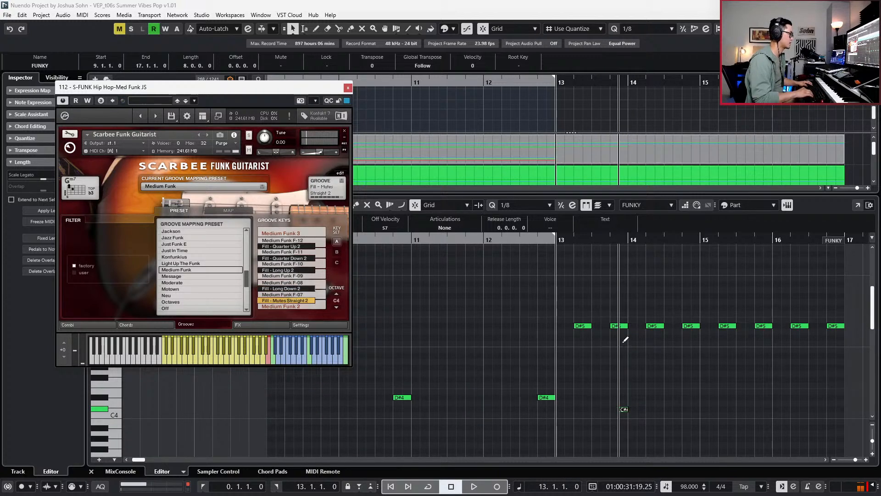
key(space)
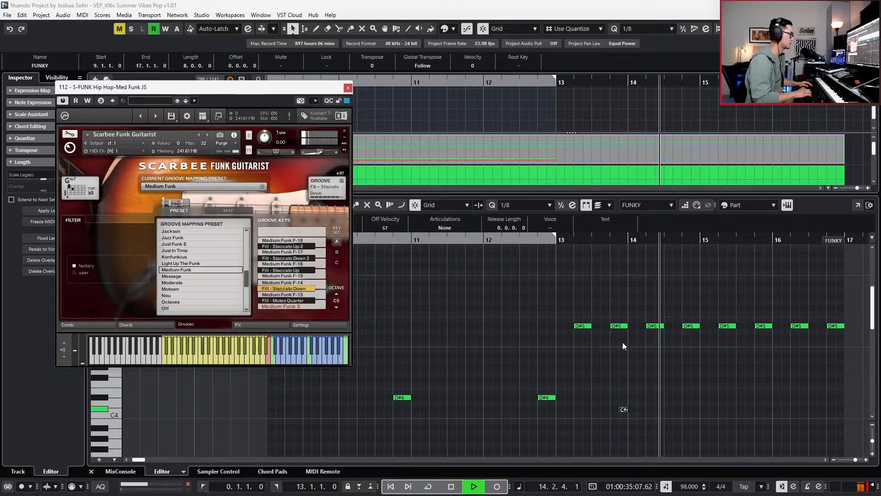
- Lengthen the C#4 note to a quarter and shorten the D#5 note before it to an eighth
key(space)
key(h)
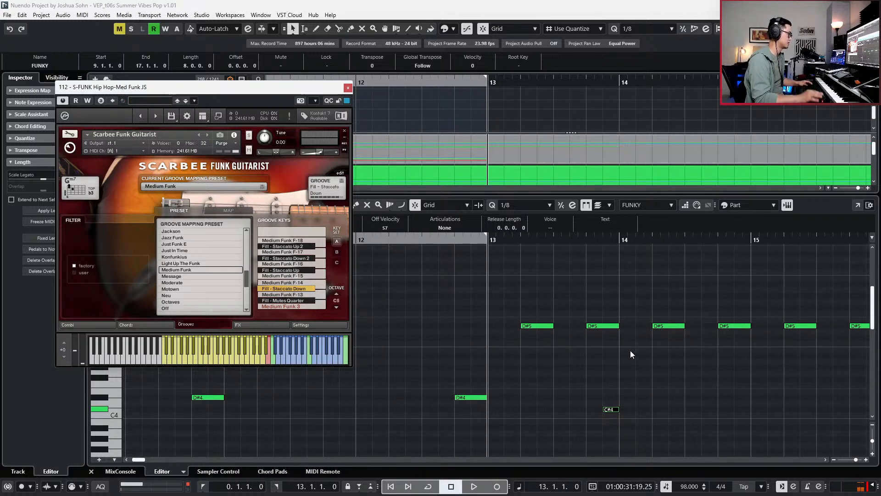
key(alt+shift+Right)
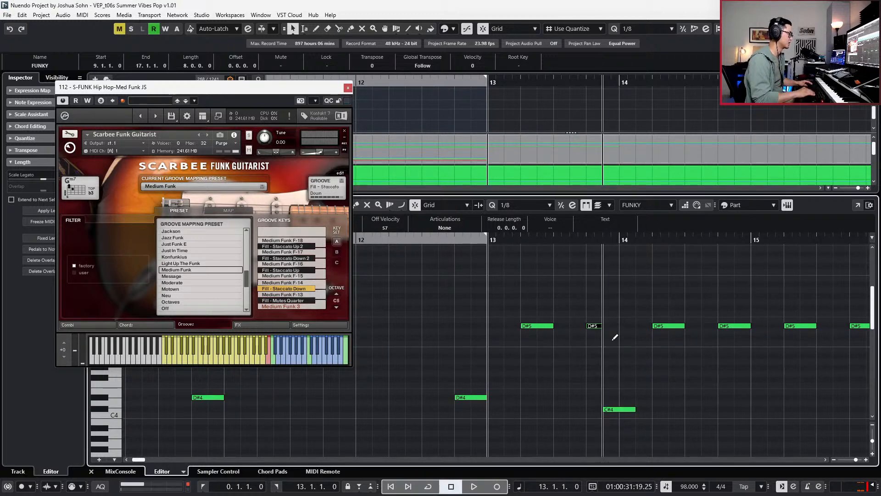
- Duplicate the C#4 note right after itself, lower the copy to B2 with an eighth length, and play the part
scroll(631, 330, down, 4)
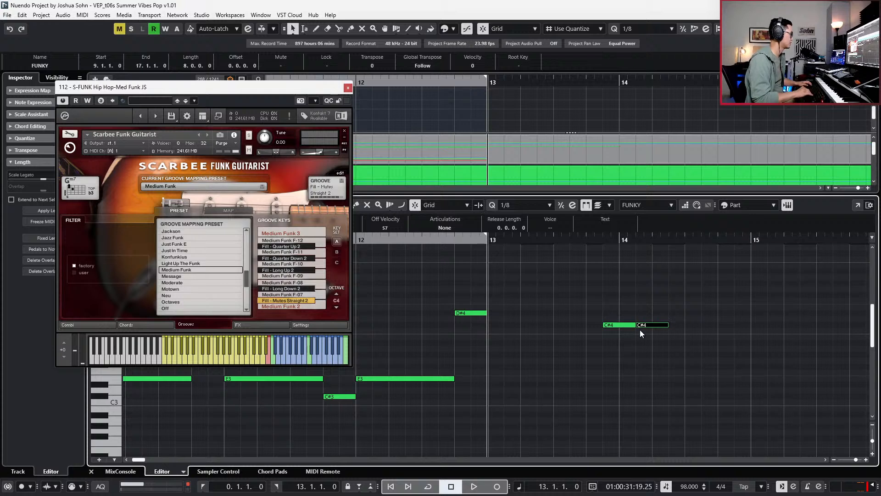
key(Down)
key(Down)
key(Down)
key(Down)
key(Down)
key(Down)
key(Down)
key(Down)
key(Down)
key(Down)
key(Down)
key(Down)
key(Down)
key(Down)
key(space)
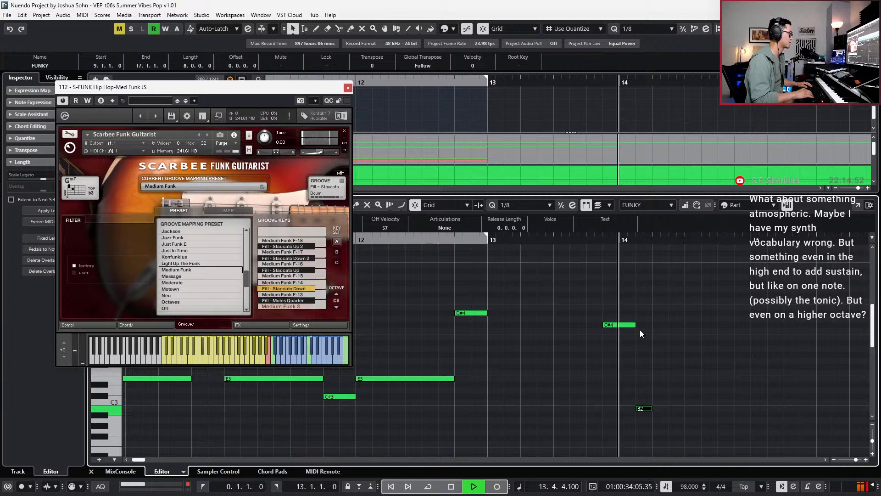
- Replay the guitar part from bar 13 and check how the fill notes lead into bar 14
key(space)
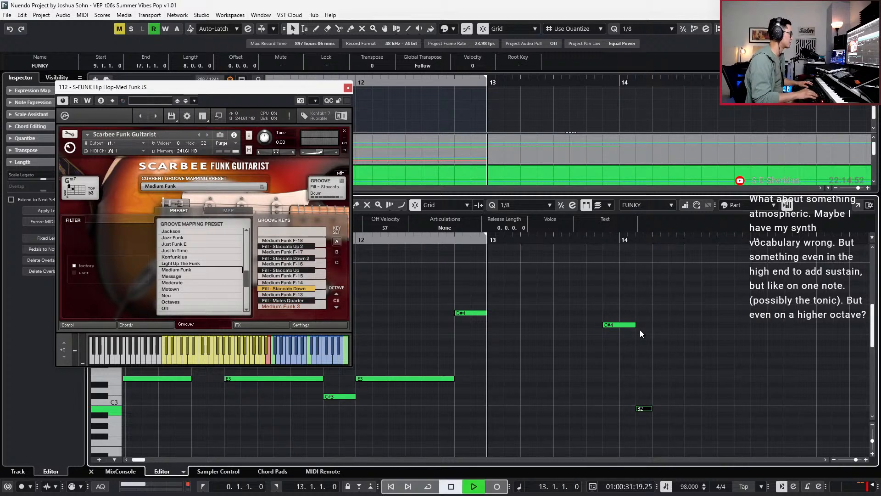
key(space)
scroll(668, 324, down, 3)
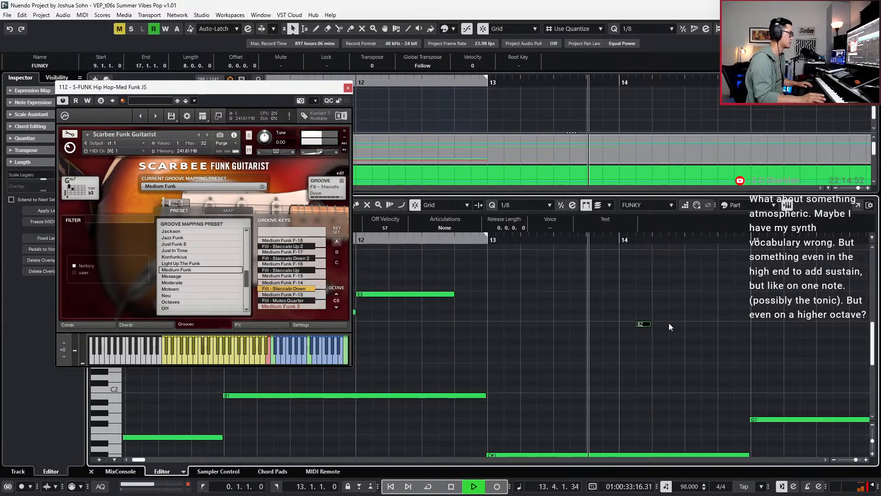
key(space)
scroll(667, 324, up, 2)
key(space)
scroll(666, 324, up, 6)
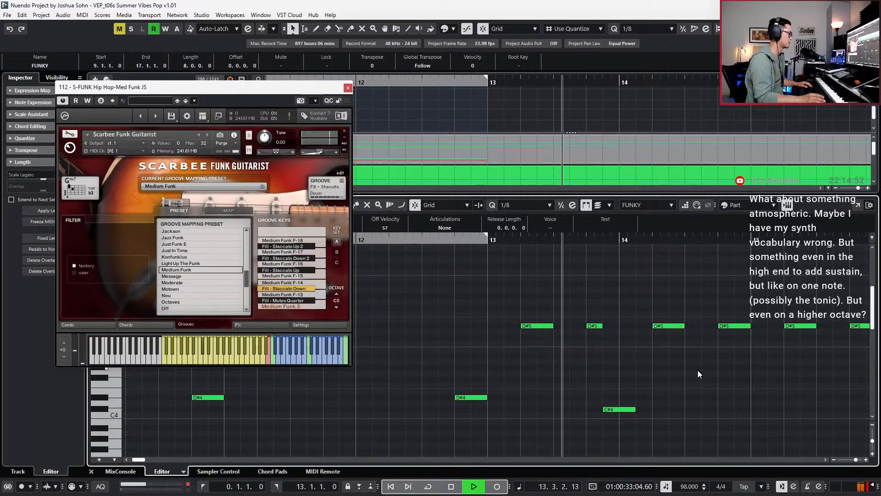
key(space)
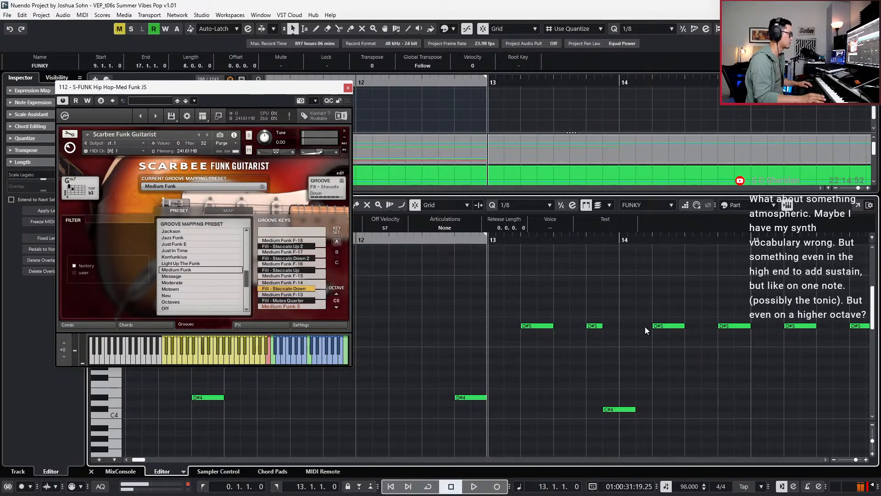
- Start the C#4 note on the bar 14 downbeat, lower it an octave to C#3 for Fill - Mutes Straight, and play
click(624, 409)
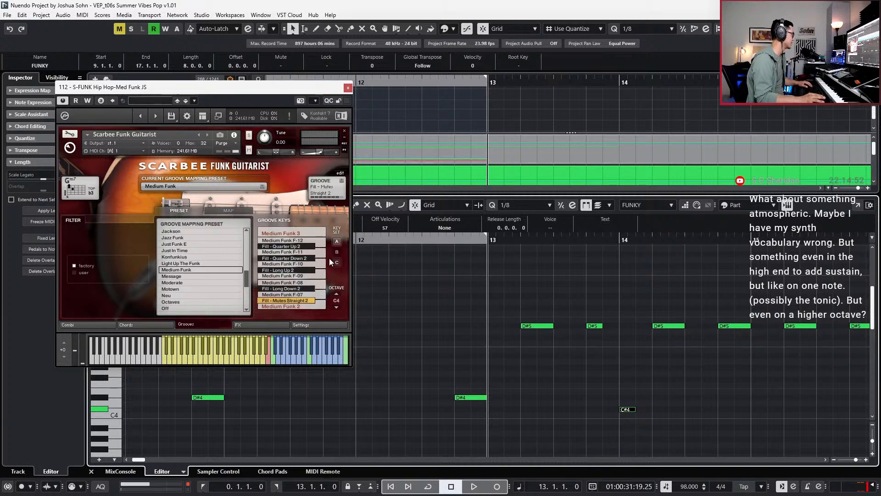
click(336, 294)
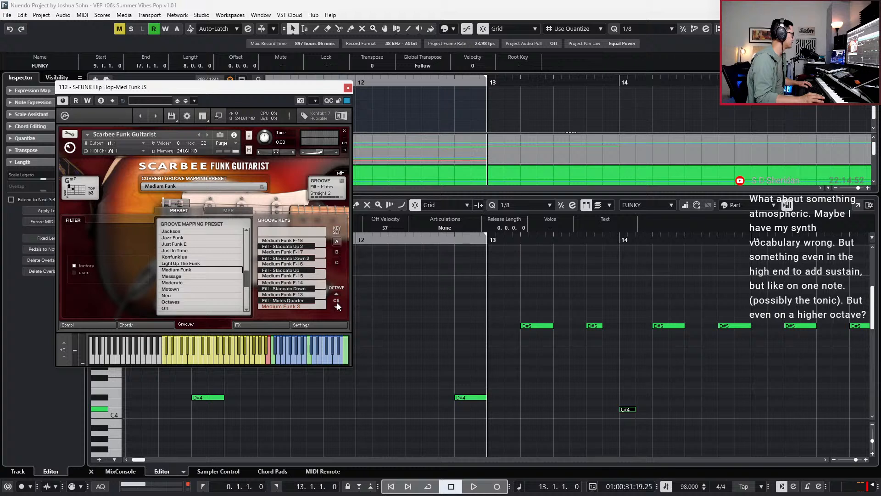
click(336, 305)
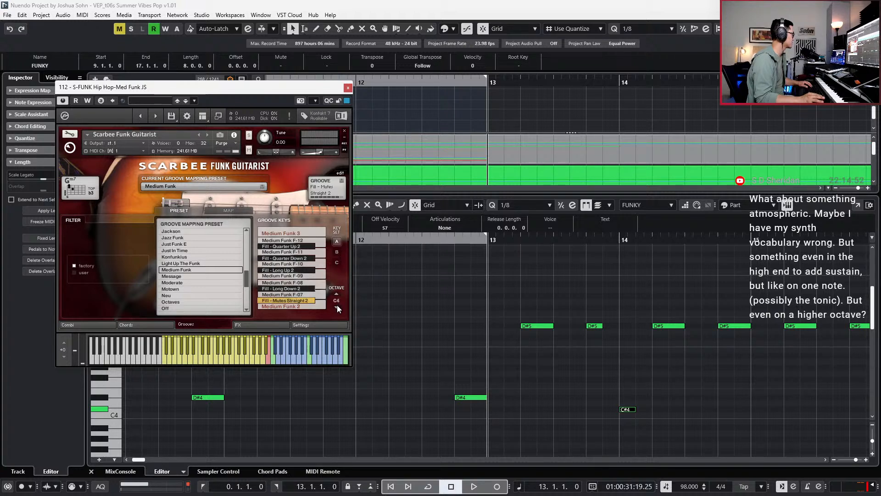
click(337, 304)
scroll(632, 412, down, 4)
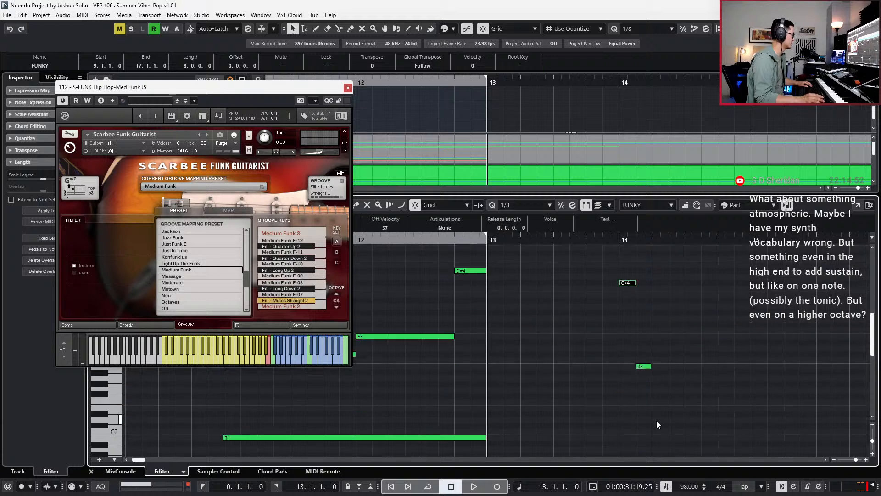
key(shift+Down)
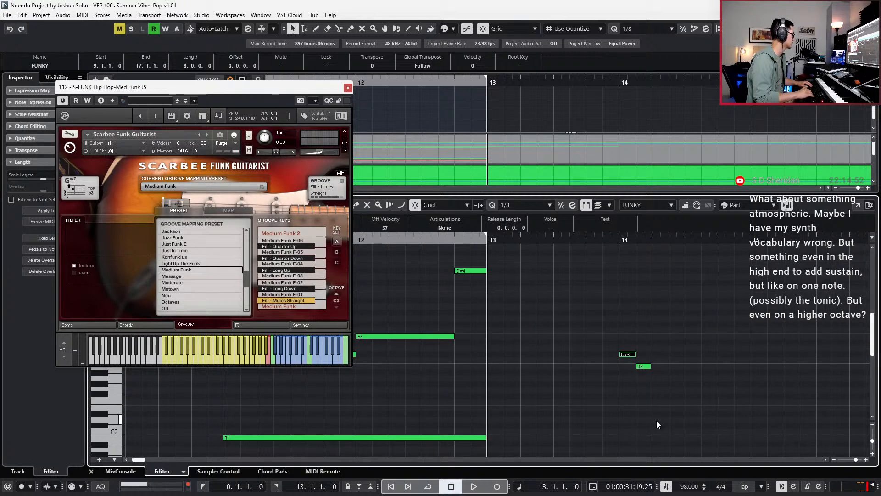
key(space)
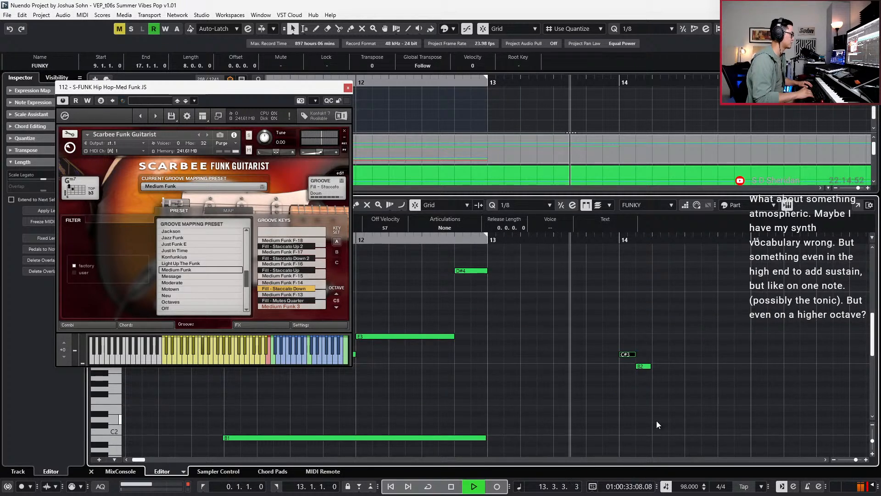
- Try starting the C#3 note an eighth before bar 14 and play the fill from bar 13
key(space)
key(alt+Left)
key(l)
key(space)
key(space)
key(KP_2)
key(space)
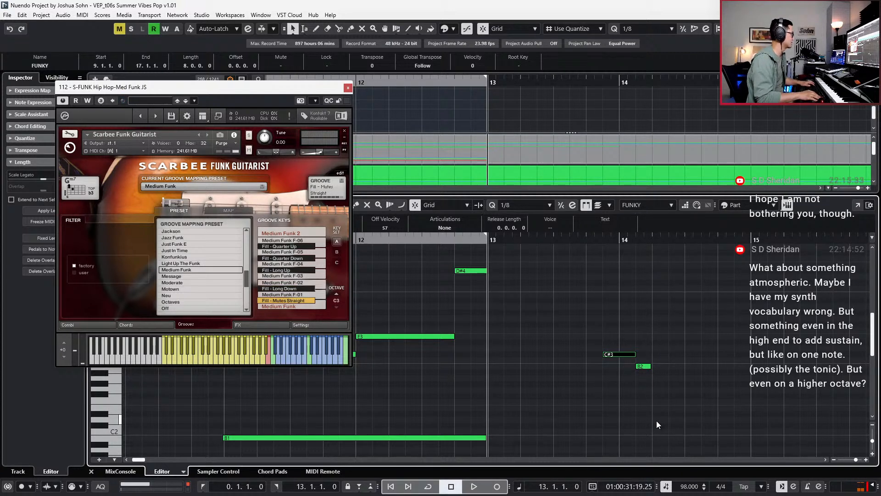
key(space)
key(space)
click(323, 325)
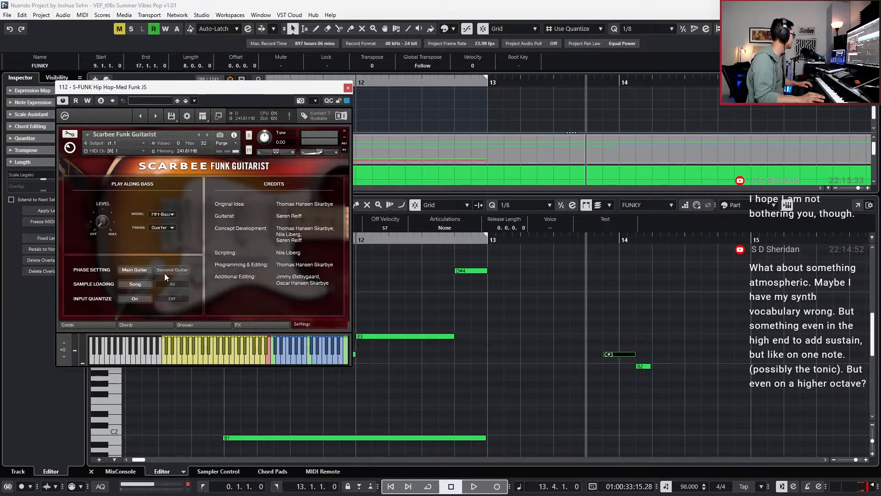
click(246, 327)
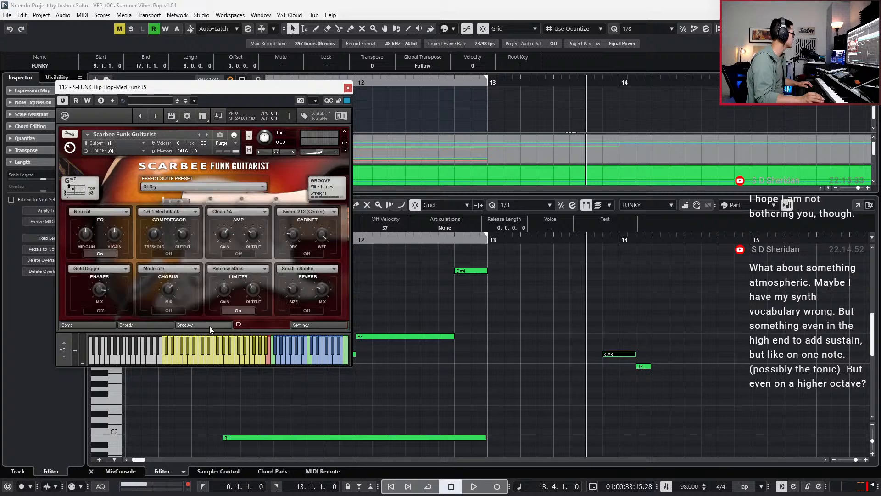
click(206, 325)
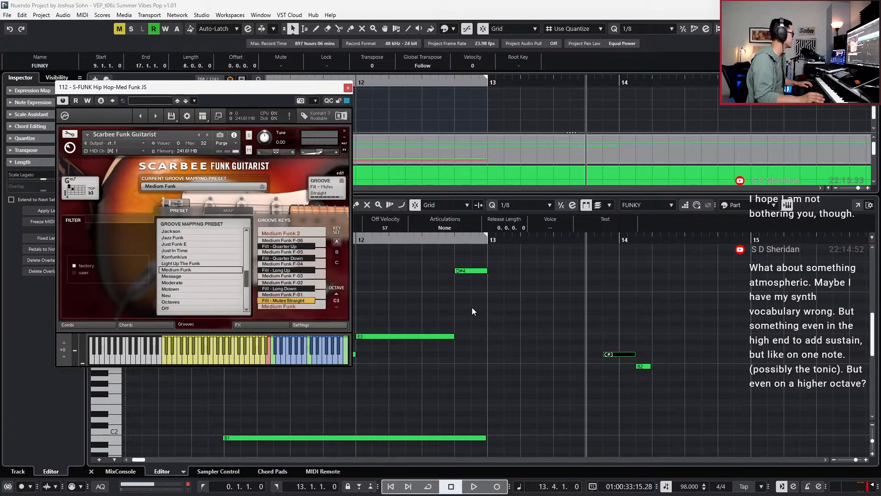
- Extend the second bar 13 note to the bar 14 downbeat, start the C#3 note there, and raise the extended note to E5
key(KP_2)
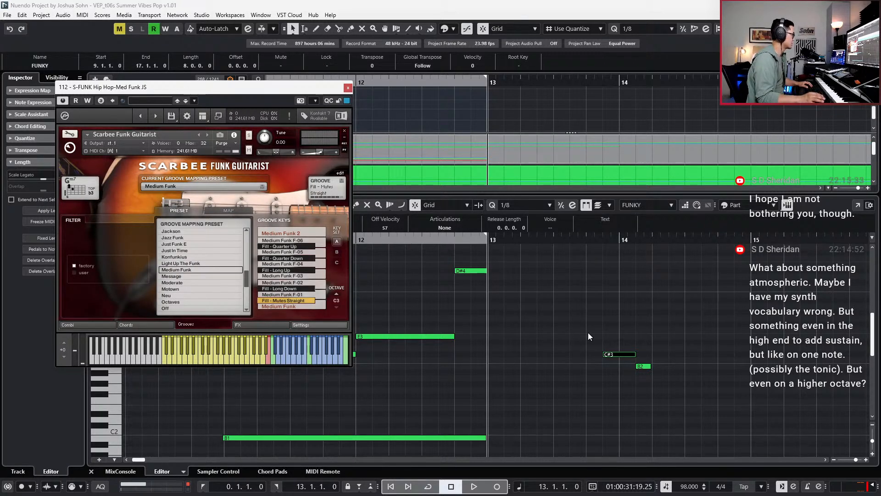
scroll(600, 332, up, 5)
drag(620, 334, 601, 384)
key(l)
key(alt+shift+Right)
key(Up)
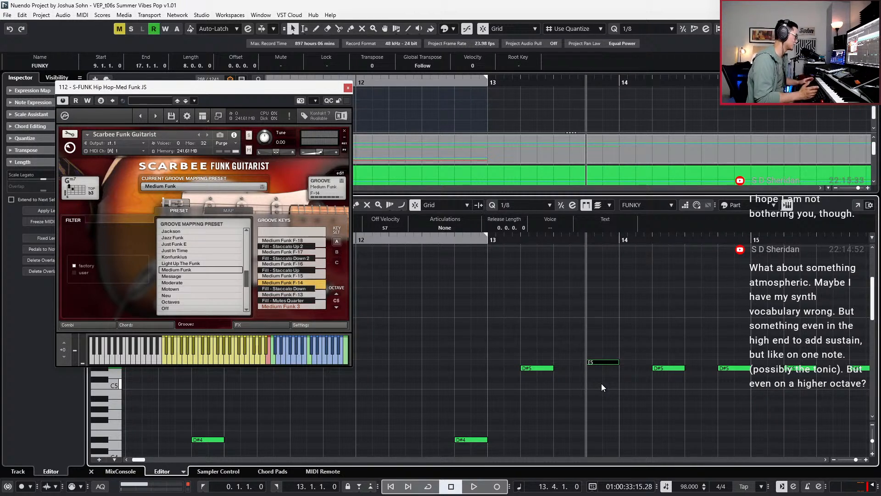
scroll(619, 377, up, 2)
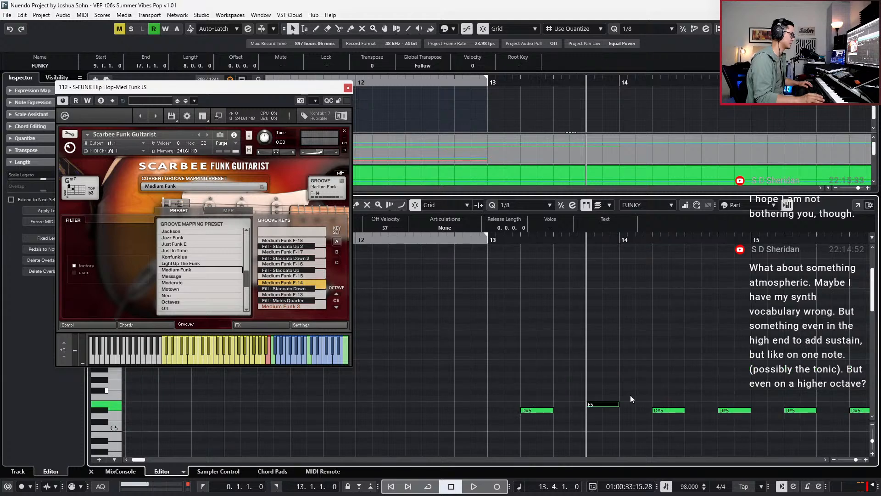
key(space)
- Try the extended bar 13 note at C#5 and at successively higher pitches, playing each one
key(Down)
key(Down)
key(Down)
key(space)
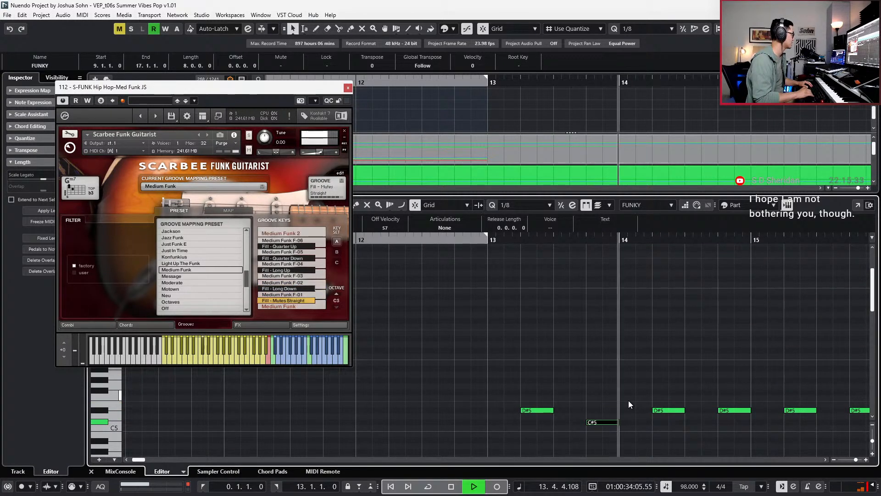
key(space)
key(Up)
key(space)
key(space)
key(Up)
key(Up)
key(space)
key(space)
- Raise the extended bar 13 note to G5 and play the guitar part from bar 13
key(Up)
key(Up)
key(Up)
key(space)
key(space)
key(space)
key(space)
key(KP_2)
key(space)
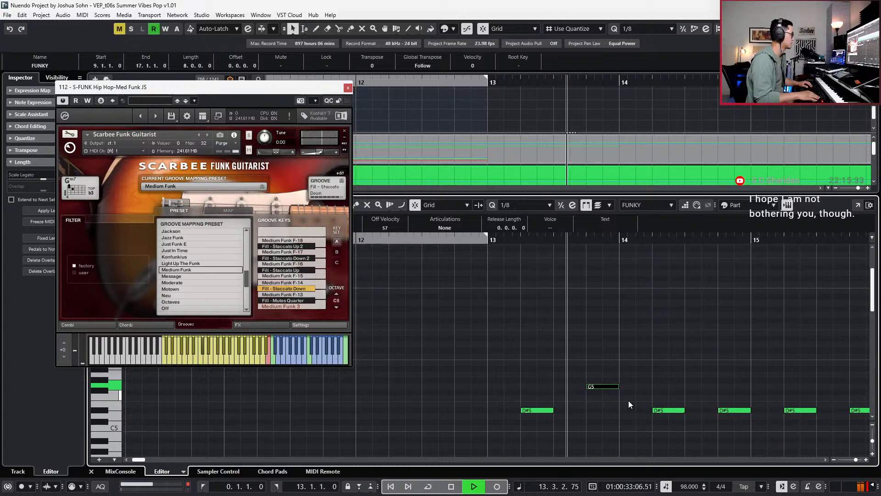
- Delete the B2 note in bar 14 and play the part again from bar 13
scroll(722, 395, down, 4)
scroll(722, 395, down, 3)
key(space)
drag(667, 364, 637, 386)
key(Delete)
key(space)
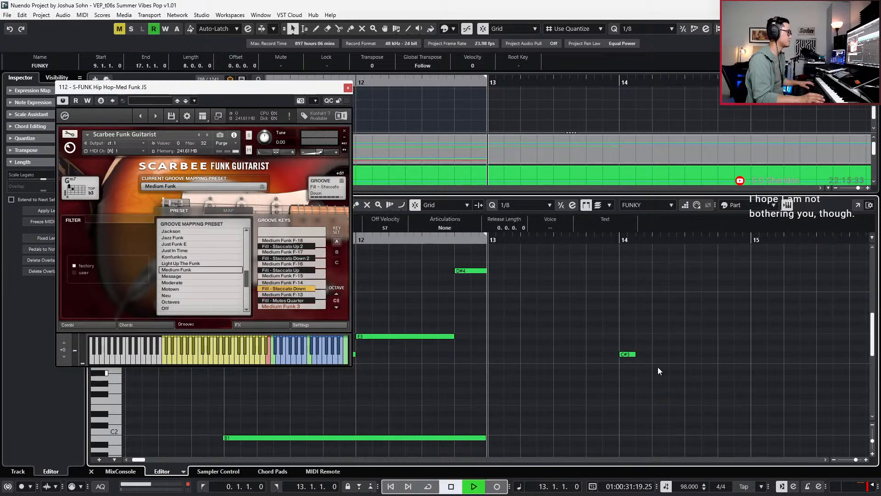
- Stop playback and delete the D#5 staccato notes after the start of bar 15 in the guitar part
scroll(658, 368, up, 2)
click(626, 438)
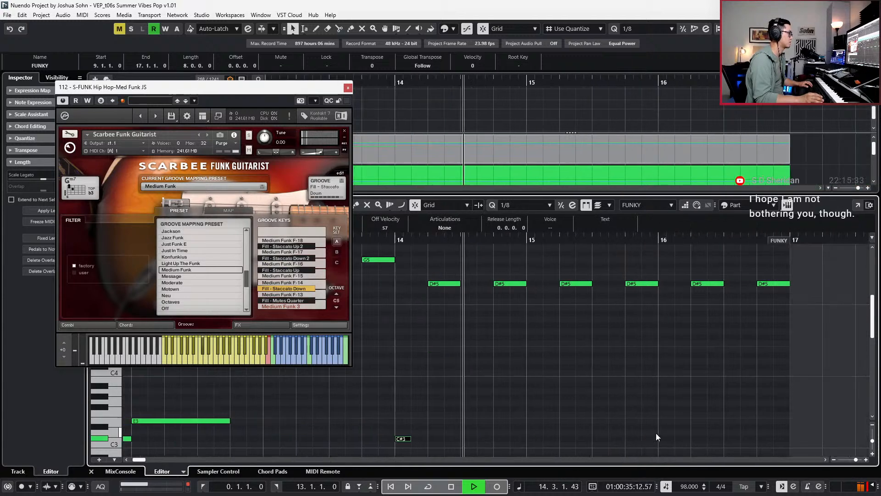
key(space)
key(g)
drag(551, 268, 665, 305)
key(Delete)
drag(421, 253, 564, 320)
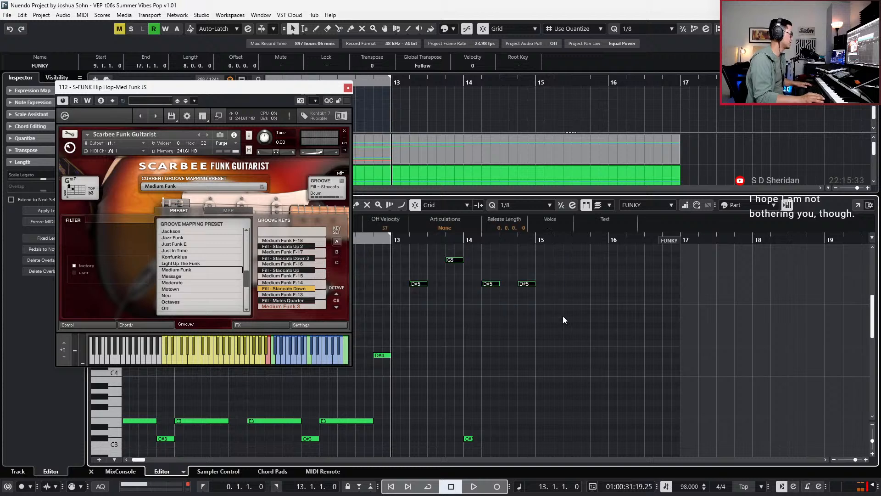
key(alt+3)
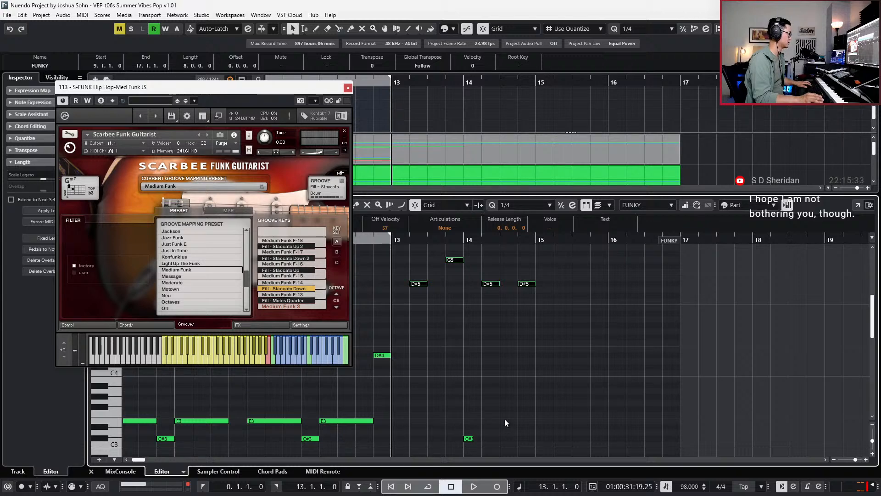
key(ctrl+z)
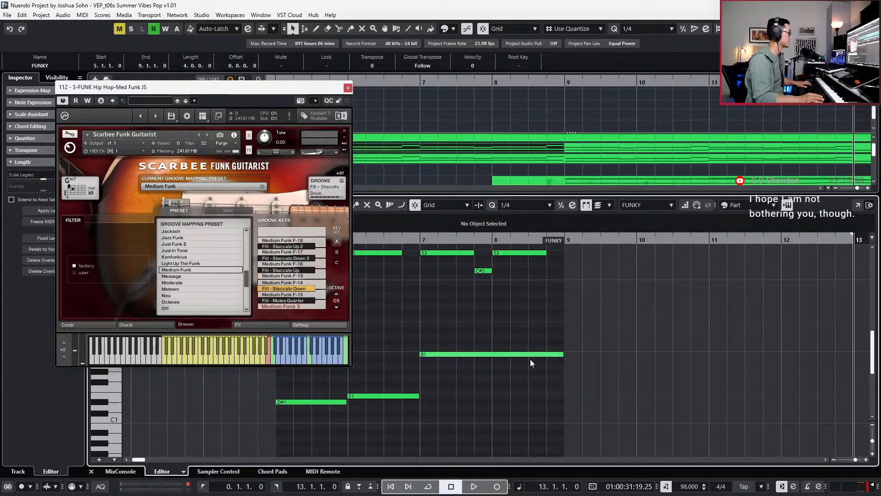
scroll(489, 345, up, 6)
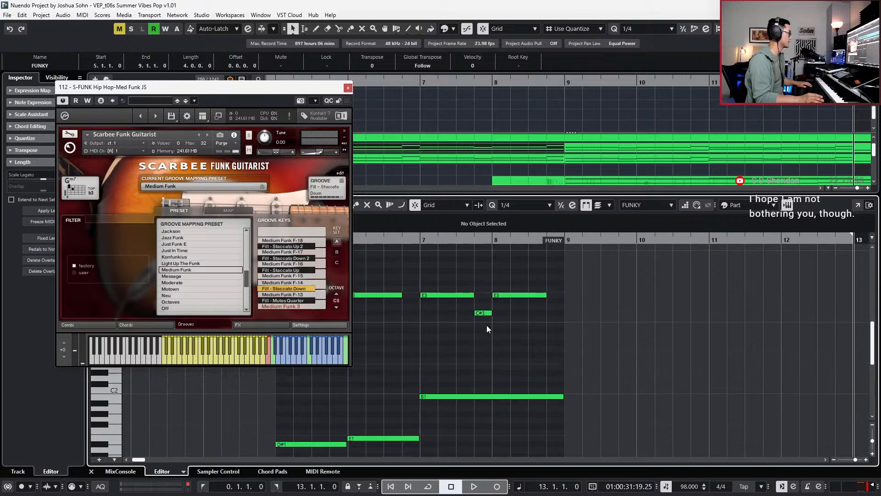
scroll(486, 325, up, 2)
scroll(480, 341, down, 4)
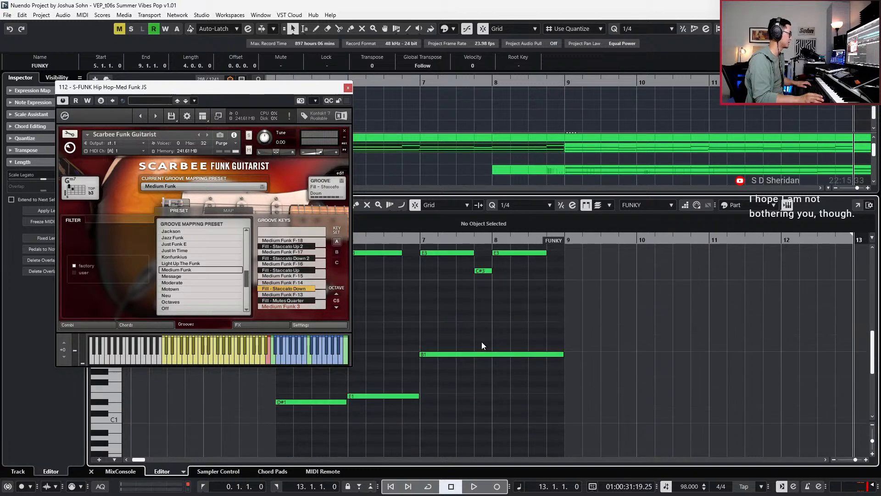
scroll(471, 332, down, 2)
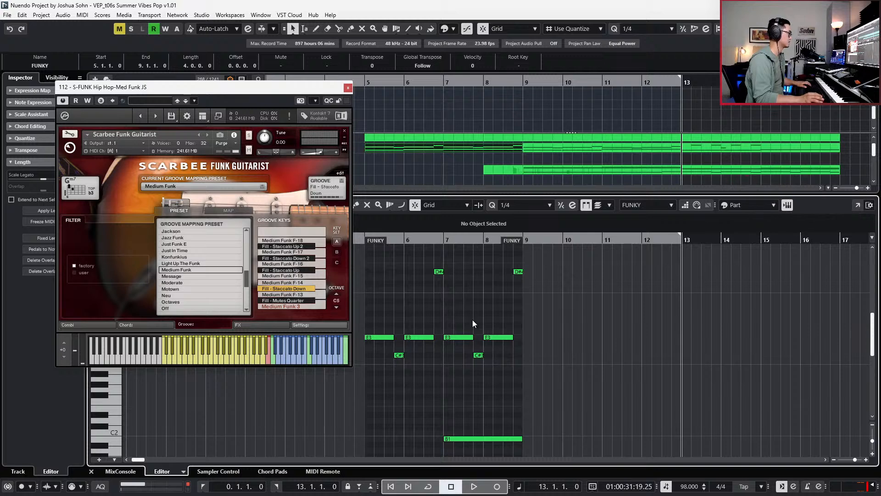
- Duplicate the D#5, G5 and C#3 notes of bars 13 and 14 into bars 15 and 16, and play the result
click(698, 147)
scroll(643, 291, right, 5)
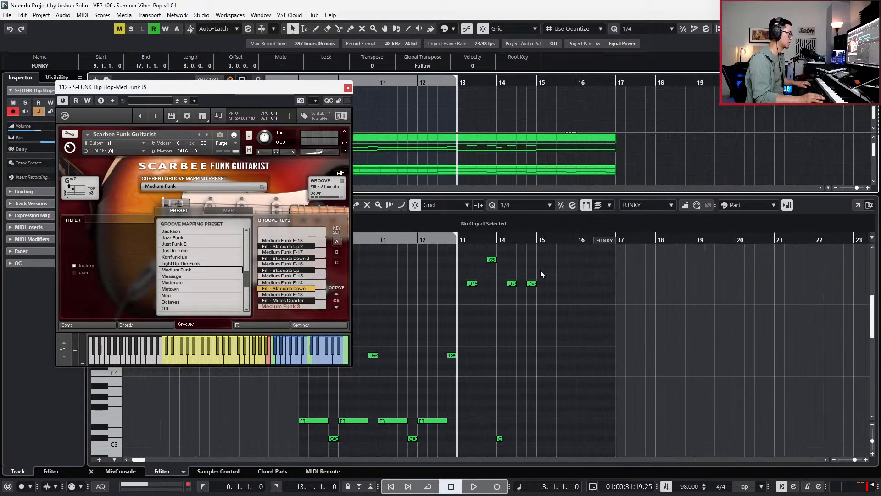
drag(464, 257, 558, 448)
key(ctrl+d)
key(space)
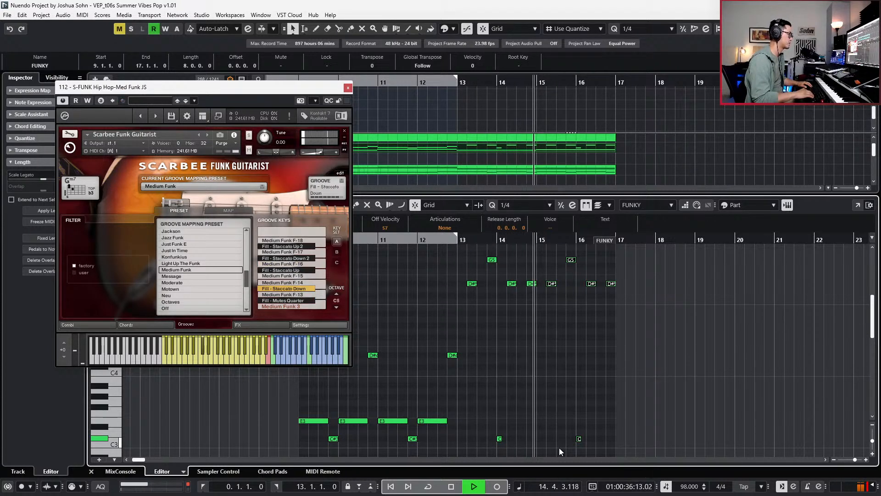
scroll(586, 388, down, 5)
ctrl+scroll(579, 370, up, 2)
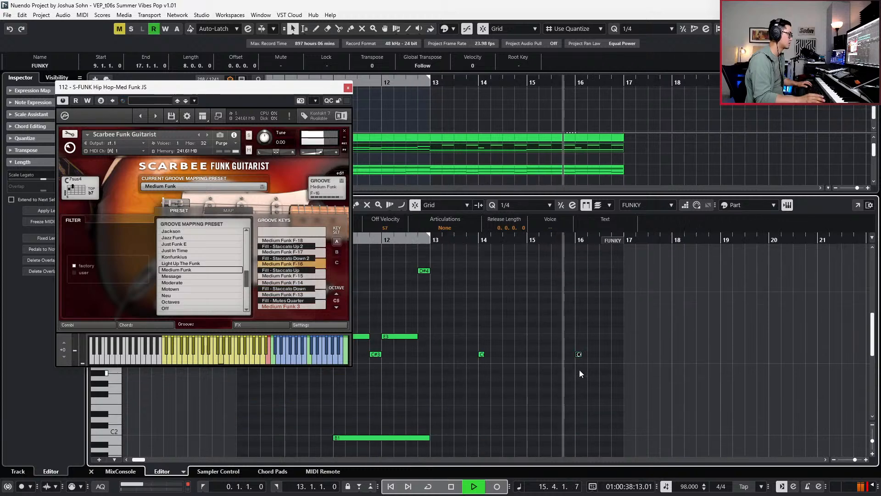
key(space)
- Try the long bar 15 chord note at successively lower pitches down to E0, and play it at F#0
click(567, 376)
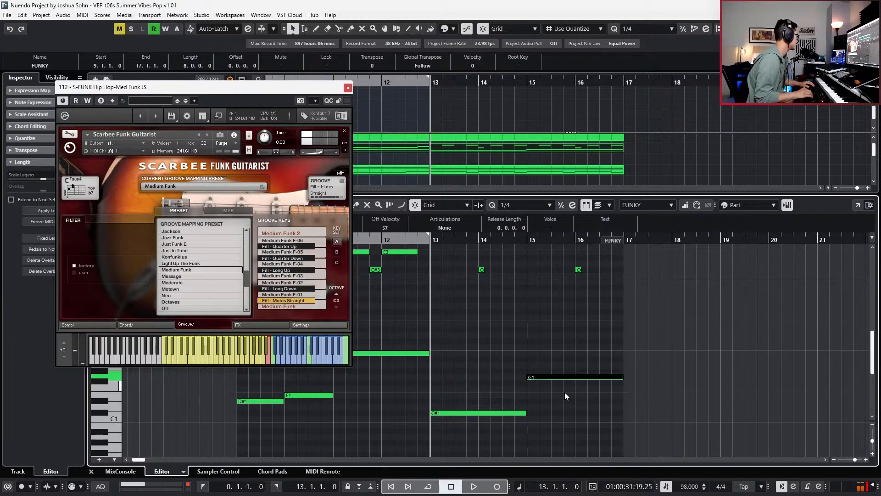
click(137, 325)
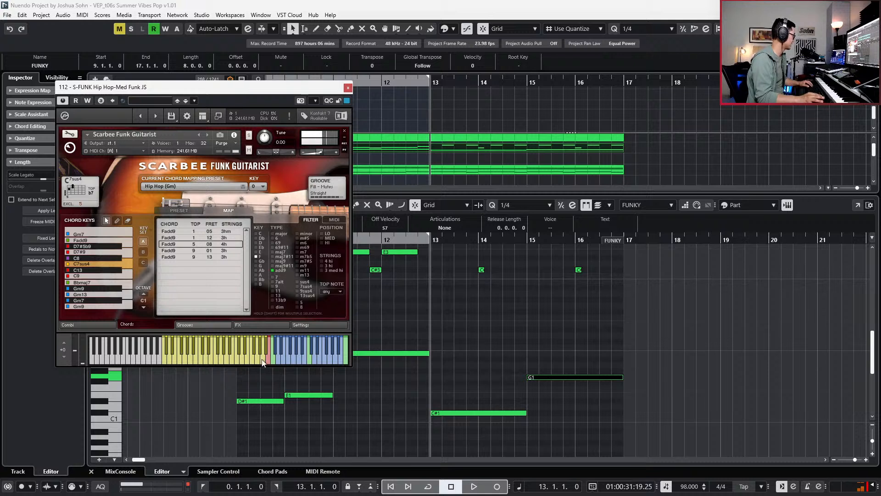
key(Up)
key(Down)
key(Down)
key(Down)
key(Down)
key(Down)
key(Down)
key(Down)
key(Down)
key(Down)
key(Down)
key(Down)
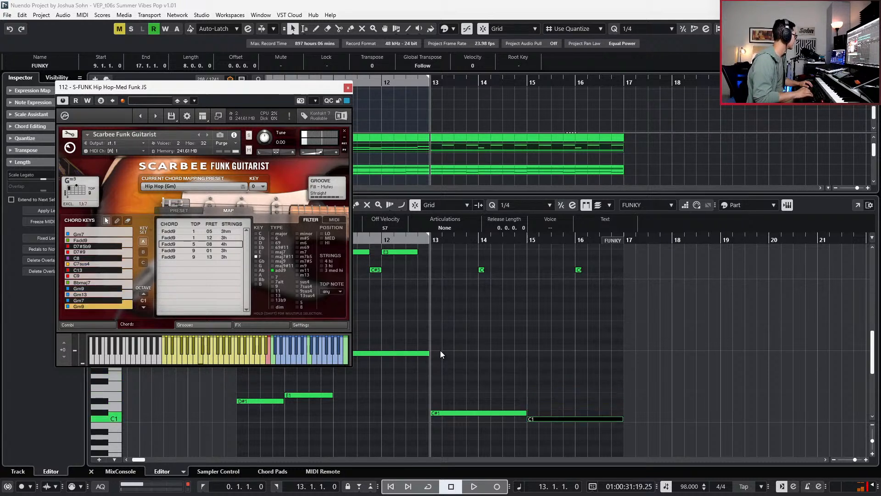
key(Down)
key(Down)
key(Down)
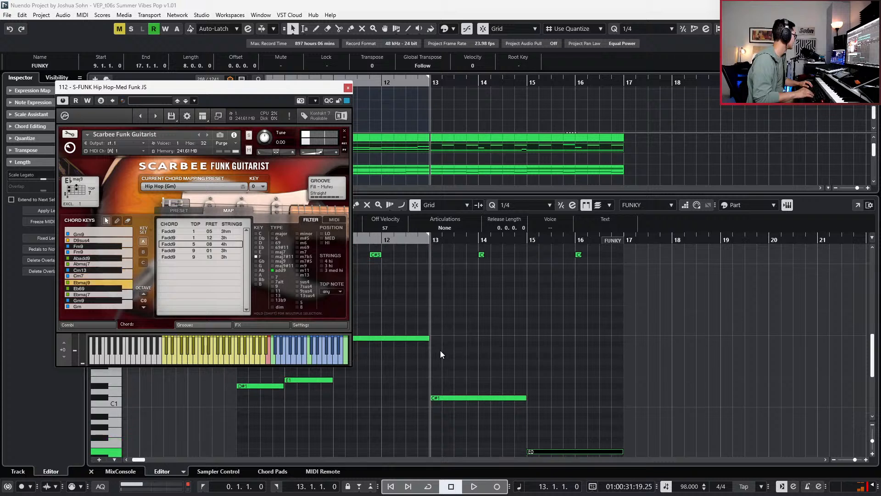
key(l)
key(space)
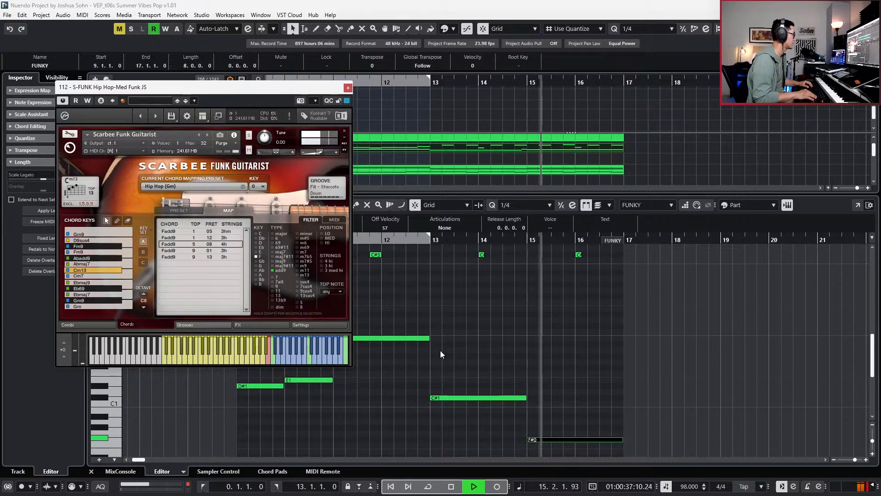
key(space)
- Raise the long bar 15 chord note as far as G#1, play several pitches from there down, and set it to F1
key(Up)
key(Up)
key(Up)
key(Up)
key(Up)
key(Up)
key(Up)
key(Up)
key(Up)
key(Up)
key(Up)
key(Up)
key(Up)
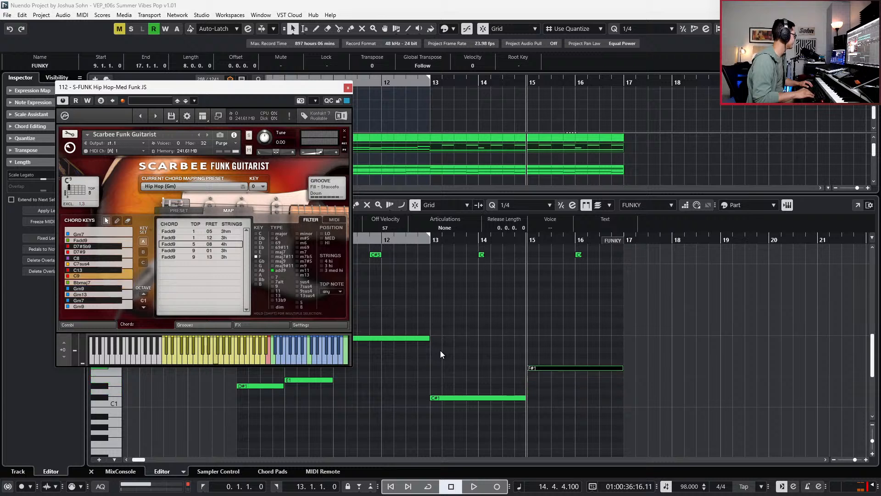
key(Up)
key(Down)
key(Up)
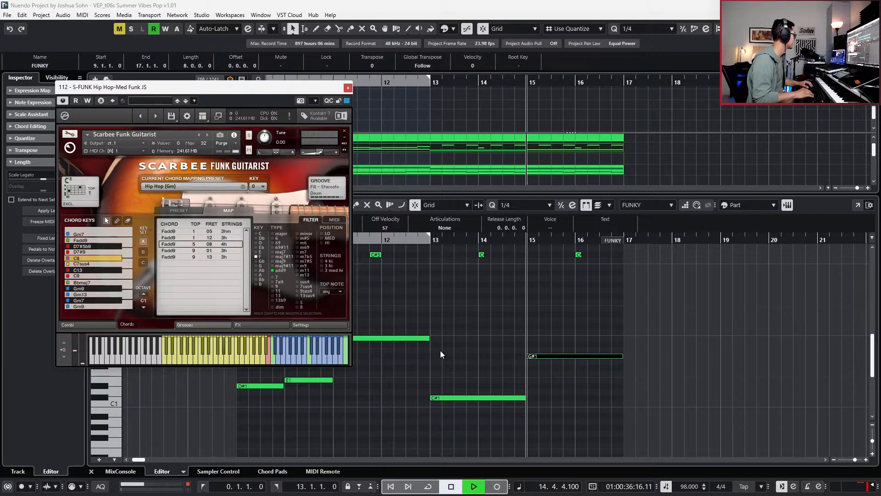
key(space)
key(space)
key(Down)
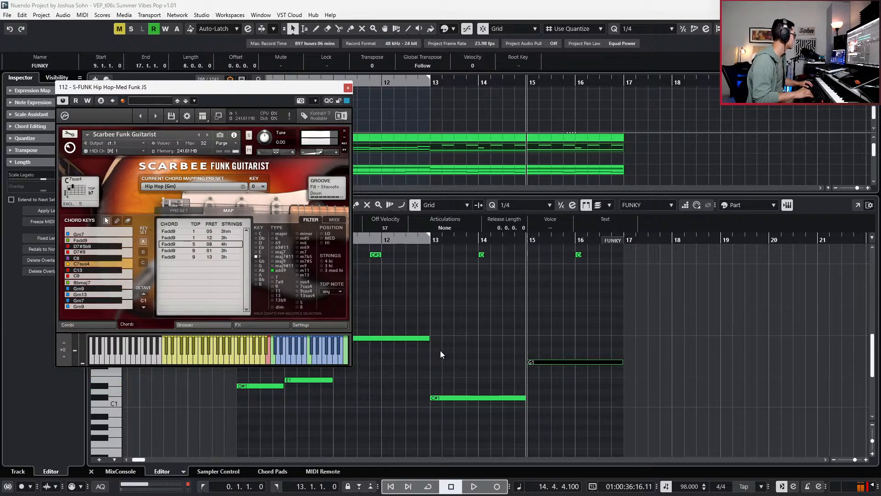
key(Down)
key(space)
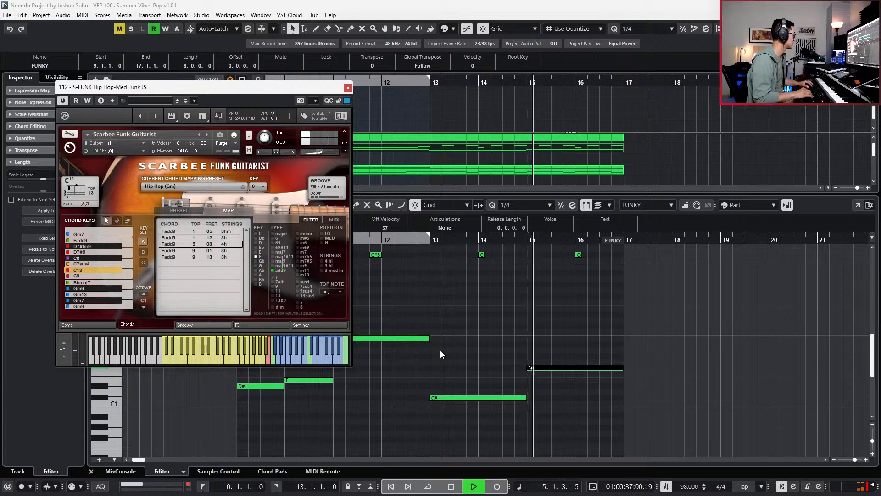
key(Down)
key(space)
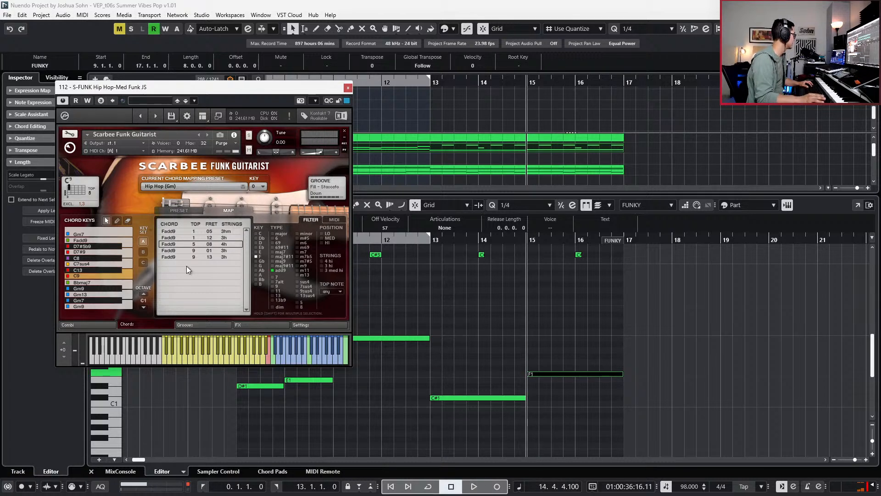
- Audition the lower C9 chord key in the C2 octave and raise the long bar 15 chord note an octave to F2
click(141, 296)
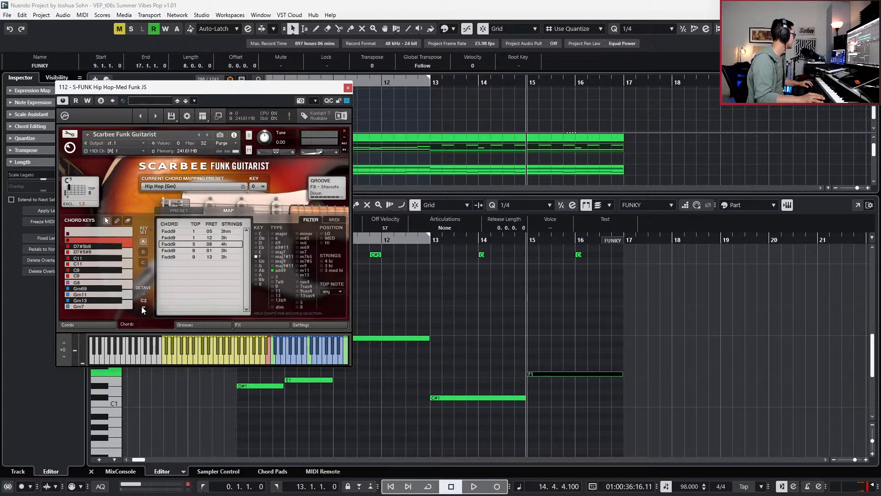
click(97, 275)
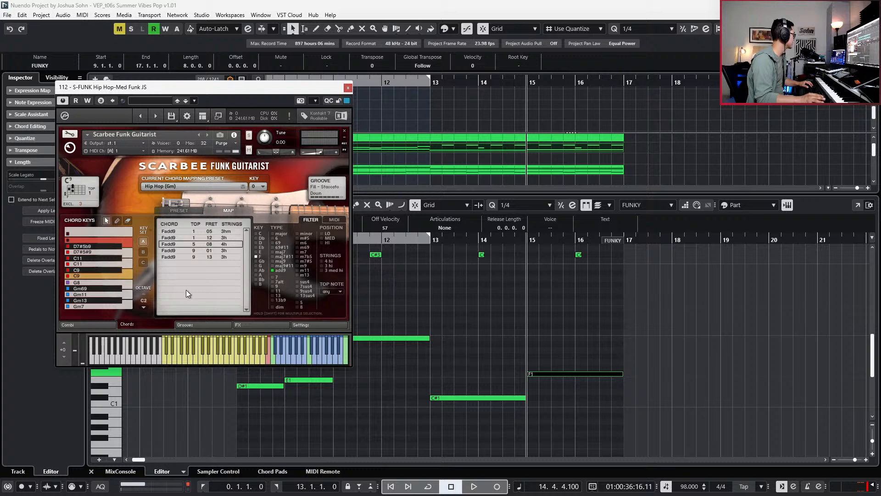
drag(496, 323, 592, 387)
key(shift+Up)
key(Down)
key(Down)
key(Up)
key(Up)
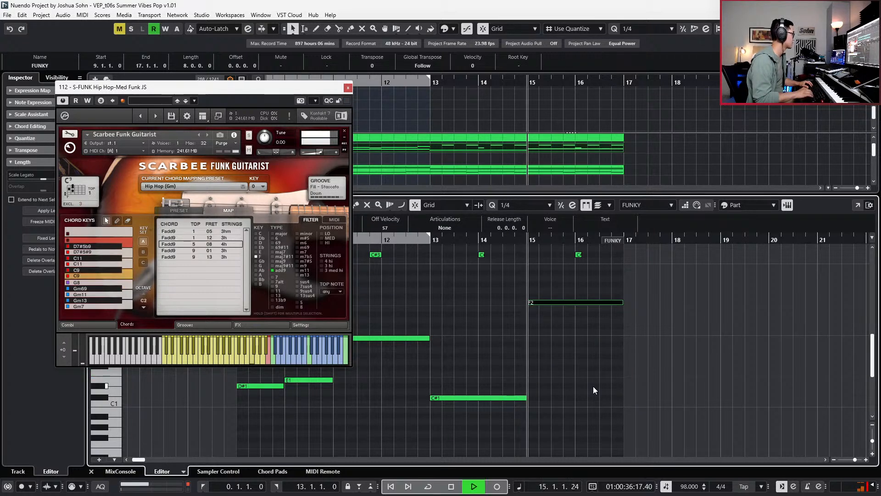
- Try the long bar 15 chord note at G2, then return it to F2, playing both pitches
key(Up)
key(Up)
key(space)
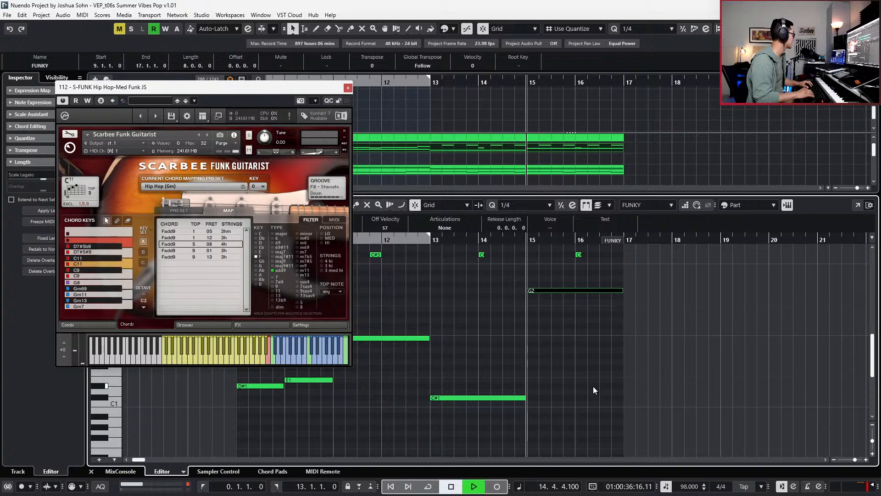
key(space)
key(Down)
key(Down)
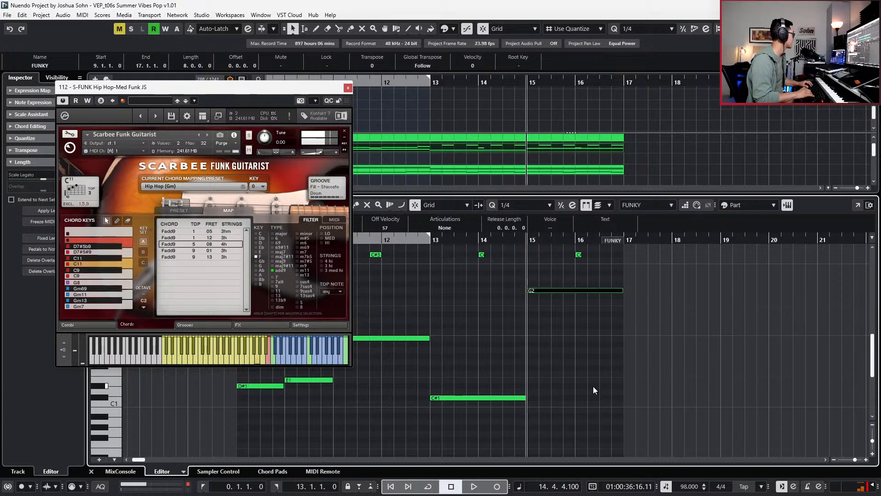
key(space)
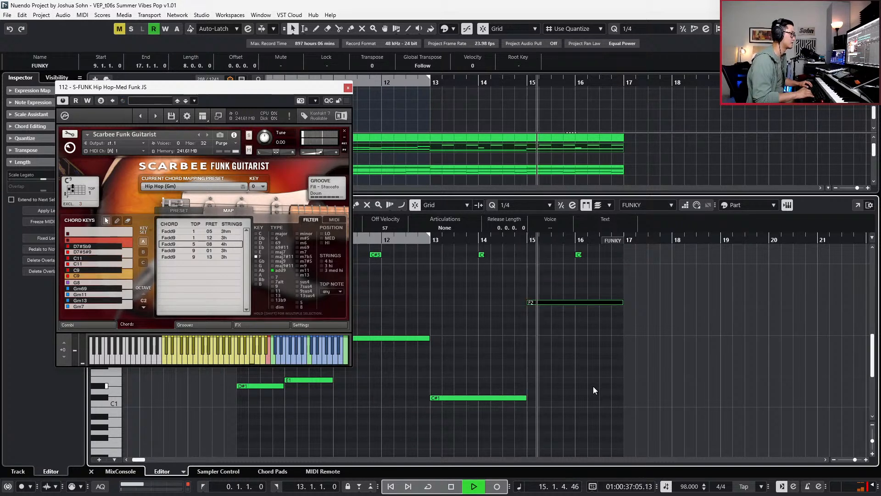
key(space)
- Play the guitar part from bar 13 into bar 16 several times to check the F2 chord note
key(KP_Subtract)
key(space)
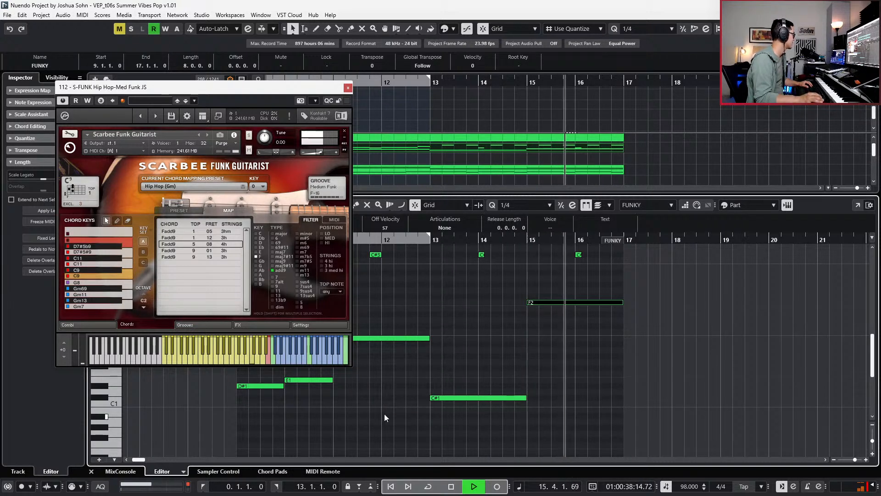
key(space)
key(KP_Subtract)
key(space)
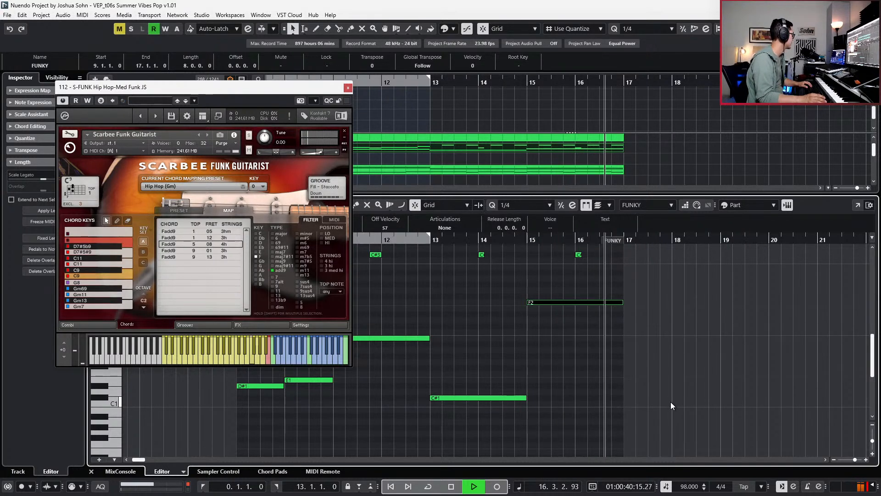
key(space)
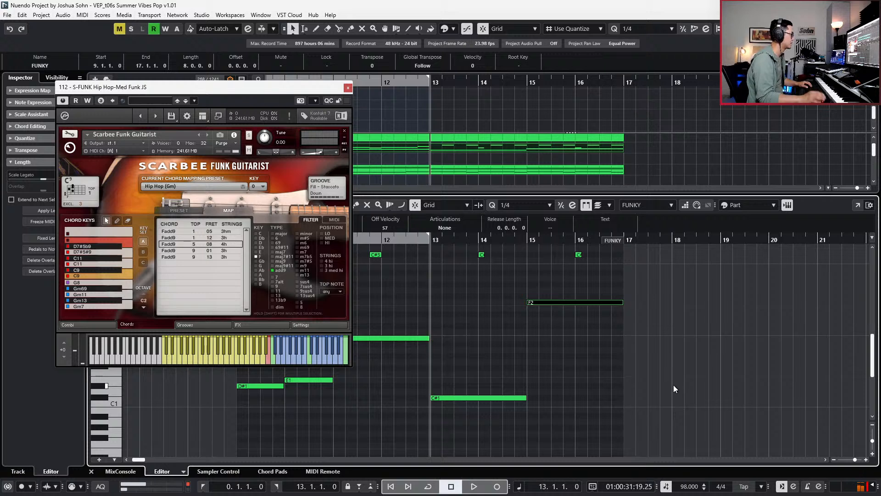
key(space)
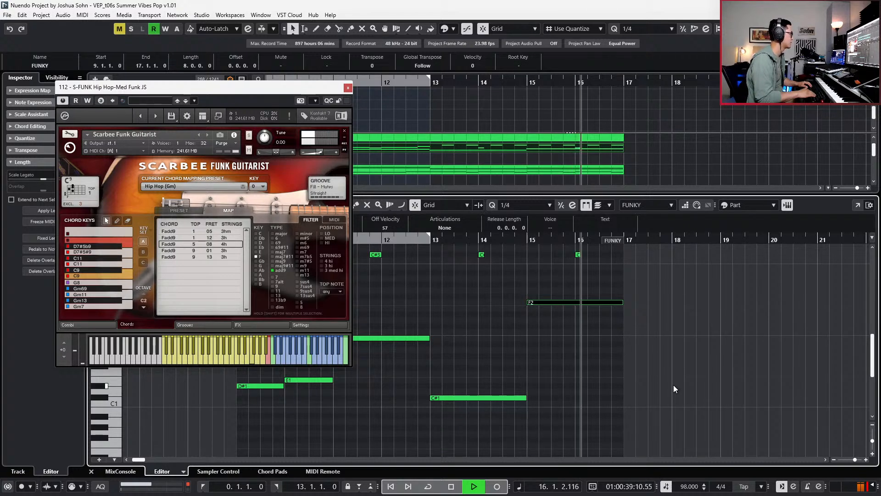
key(space)
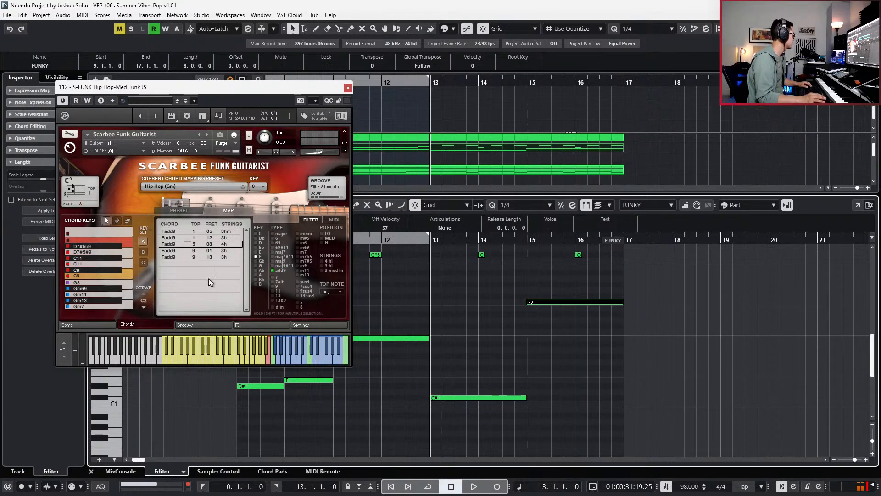
- Filter the chord library to key C and type 9, and pick the C9 voicing with top note 5, fret 03 and strings 3h
key(l)
key(Up)
key(Down)
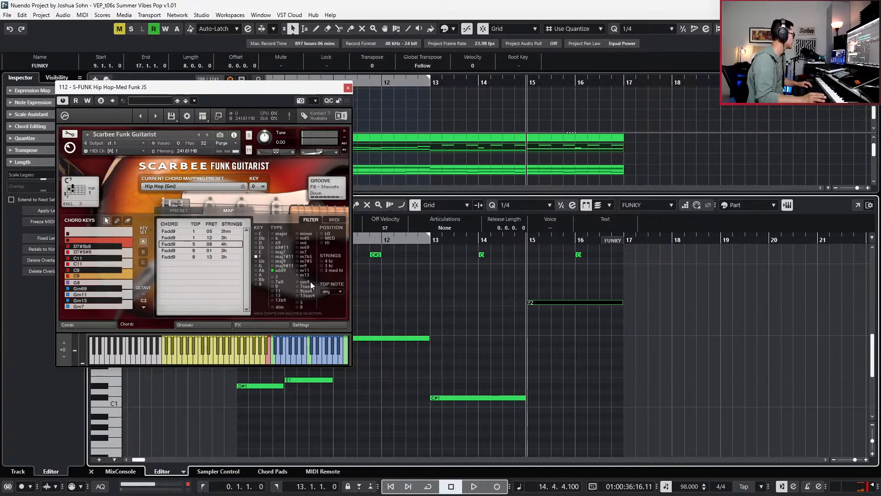
click(257, 235)
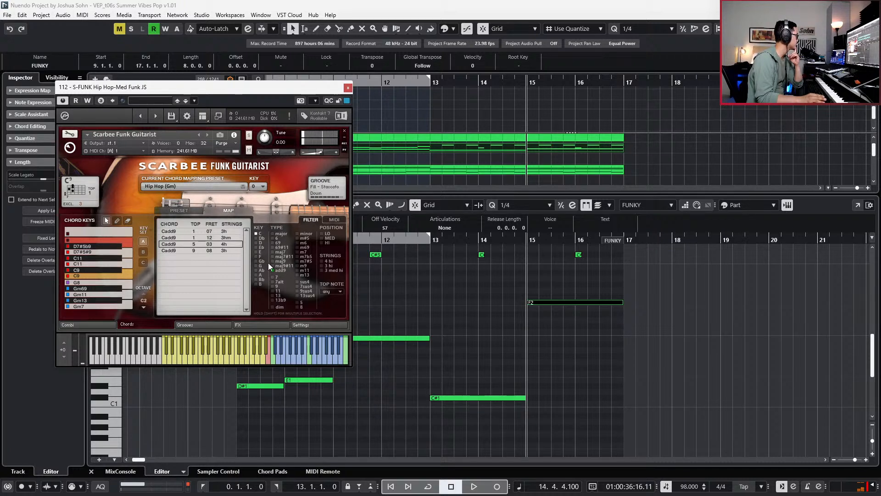
click(274, 349)
click(272, 286)
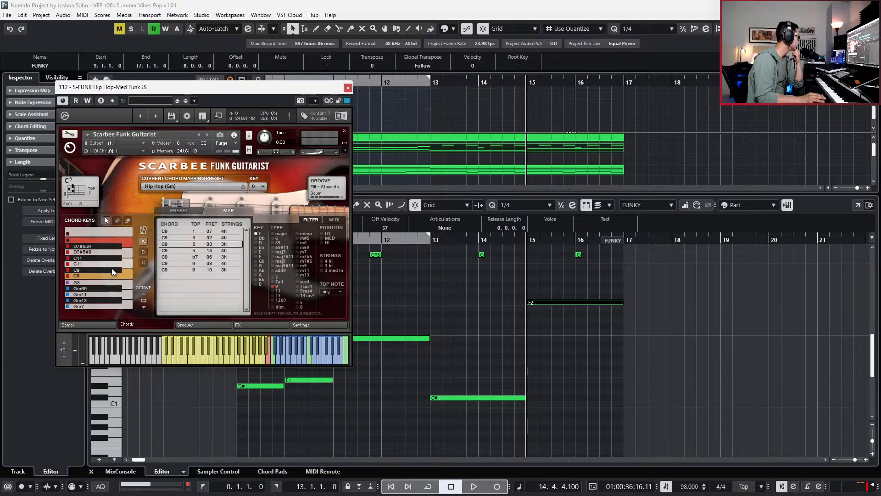
click(205, 245)
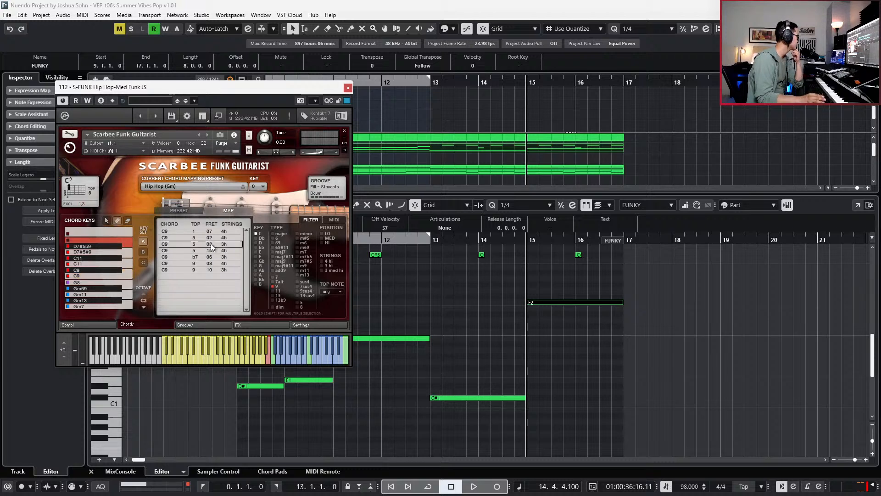
- Try the C9 voicing with top note 5, fret 03, strings 3h on the C2-octave lower C9 chord key and play bars 13 to 15
click(128, 274)
key(space)
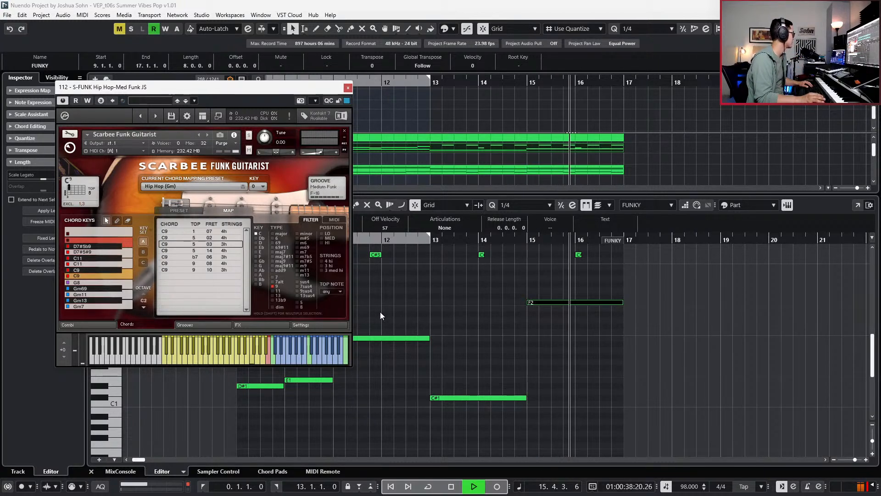
key(space)
key(space)
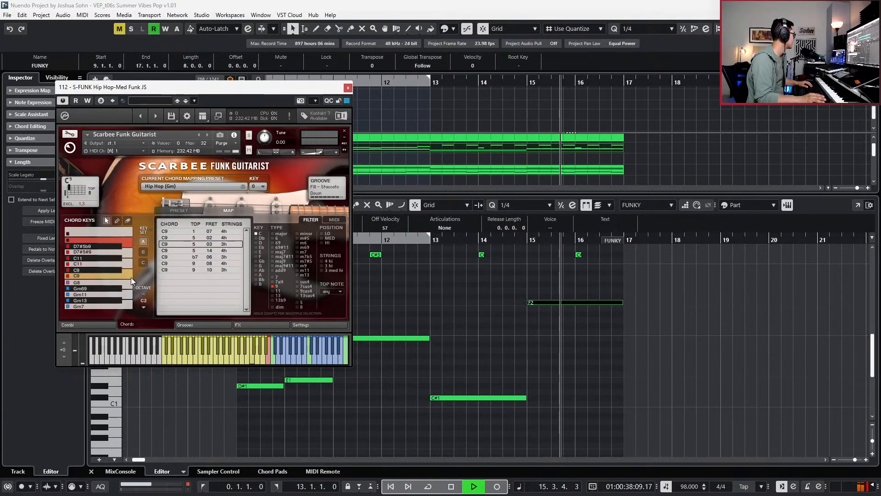
key(space)
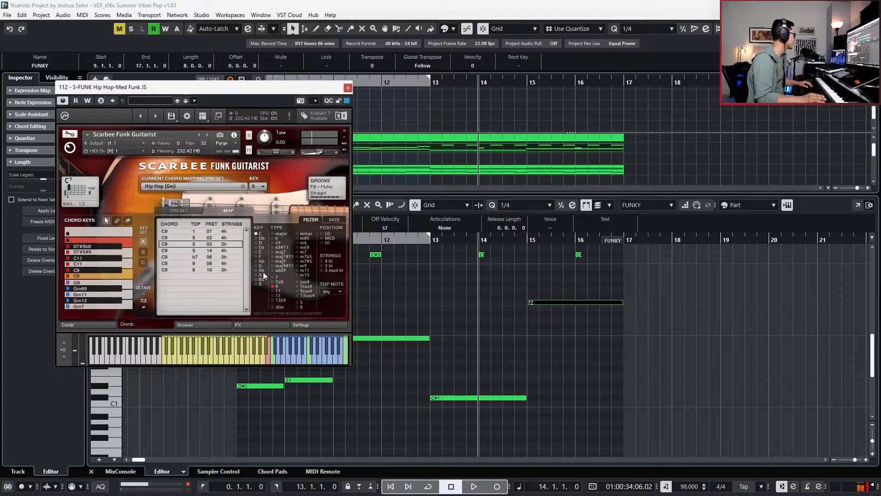
- Try the C9 voicing with top note b7, fret 06 and strings 3h on the lower C9 chord key and play the part through bar 15
click(272, 286)
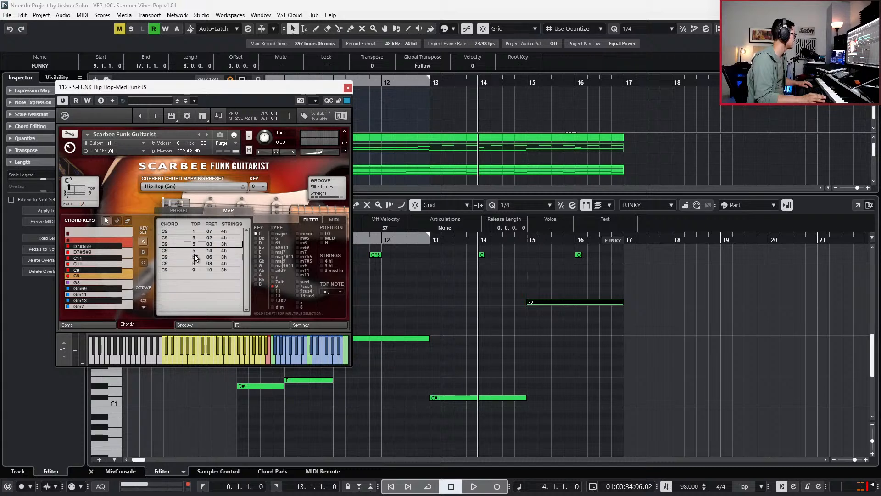
click(213, 258)
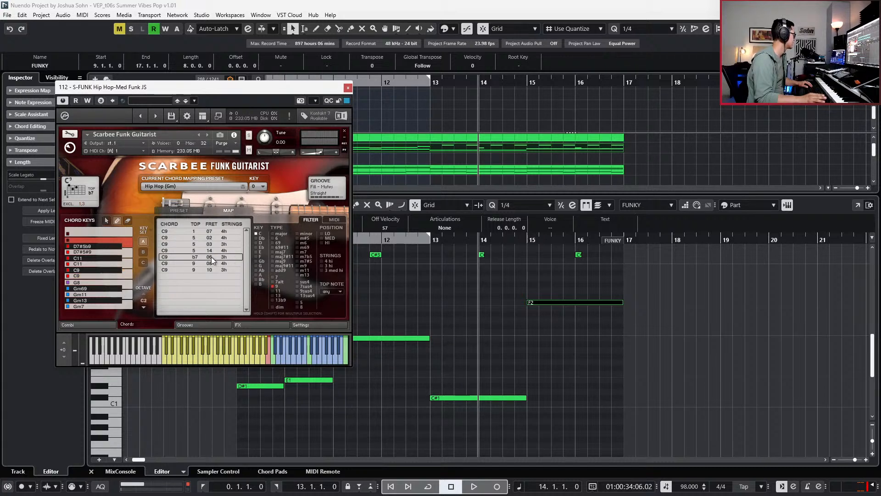
click(125, 275)
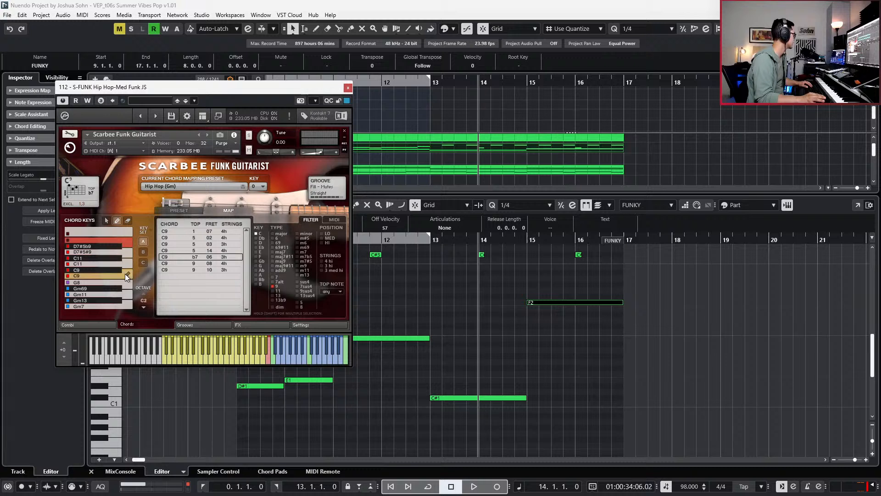
key(space)
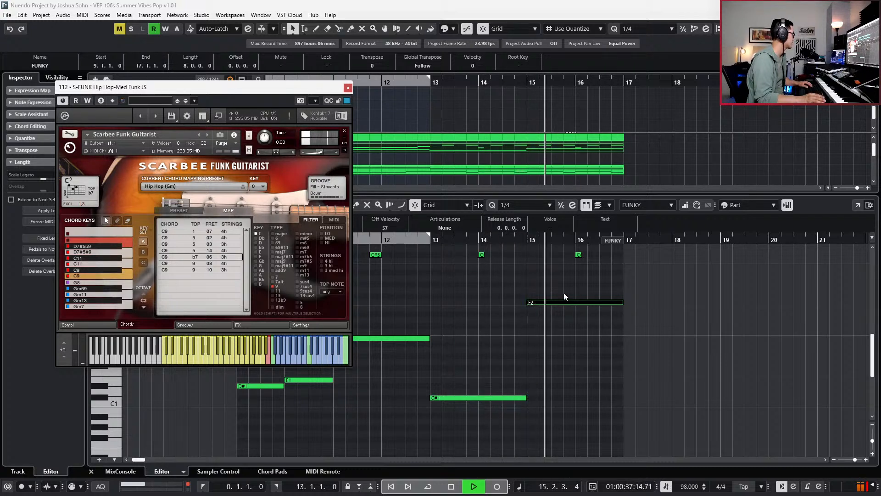
key(KP_Subtract)
key(KP_Subtract)
key(KP_Subtract)
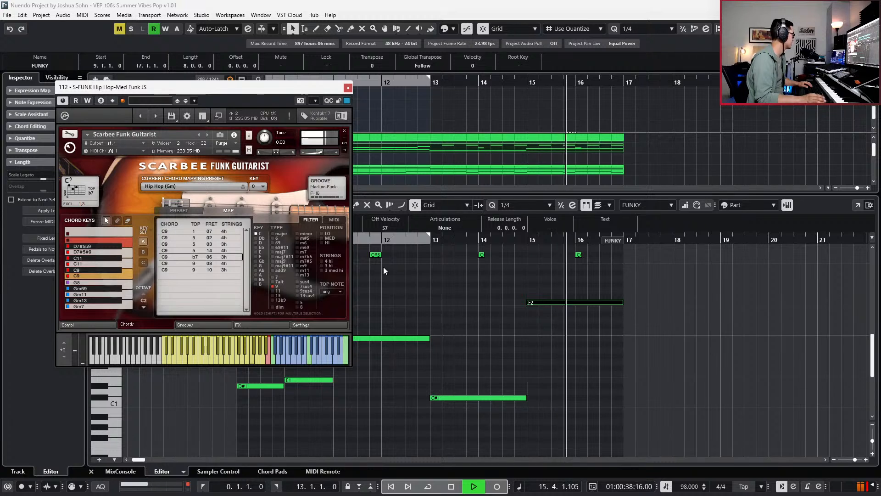
key(space)
scroll(497, 298, up, 2)
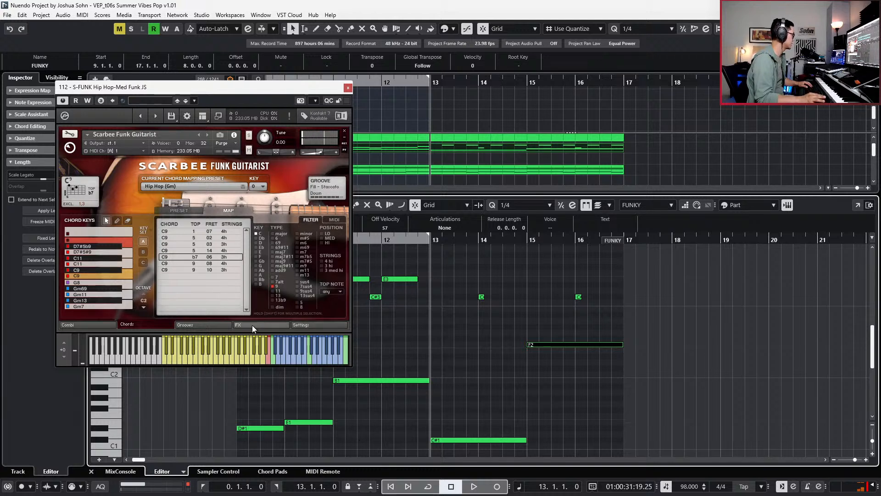
- Try the C9 voicing with top note 9, fret 08 and strings 4h on the lower C9 chord key and audition it at bar 15
click(202, 263)
click(127, 275)
key(space)
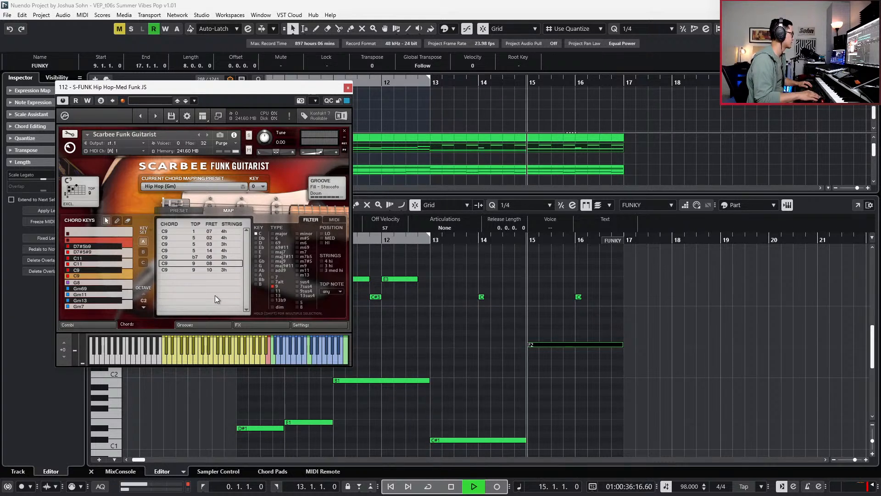
key(space)
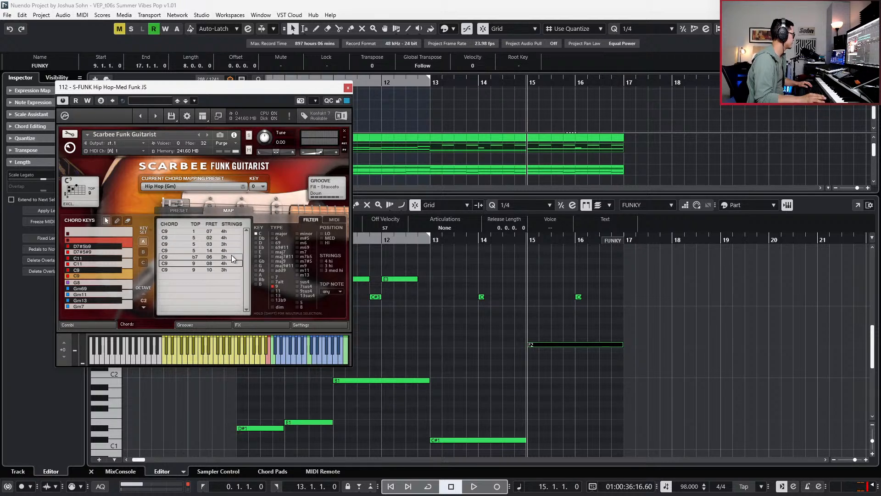
- Filter the chord library to type 7, assign the C7 voicing with top note b7, fret 05, strings 4h to the lower C9 key, and audition it
click(273, 287)
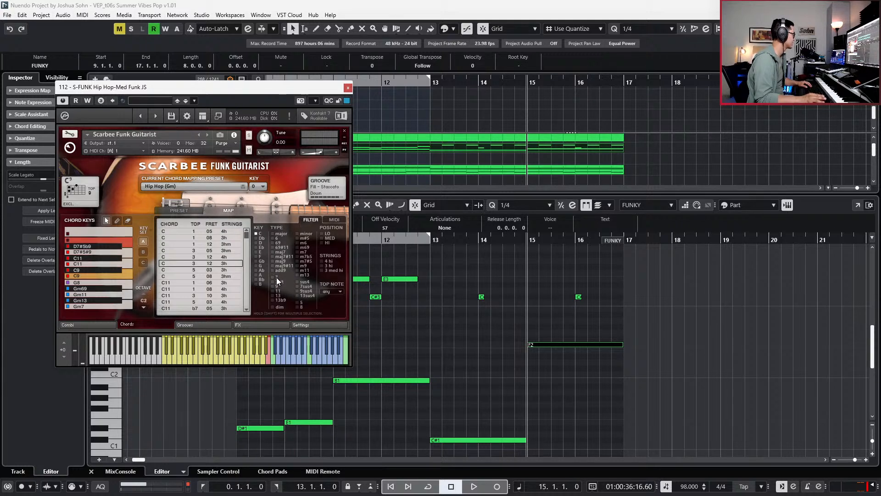
key(space)
key(space)
click(211, 270)
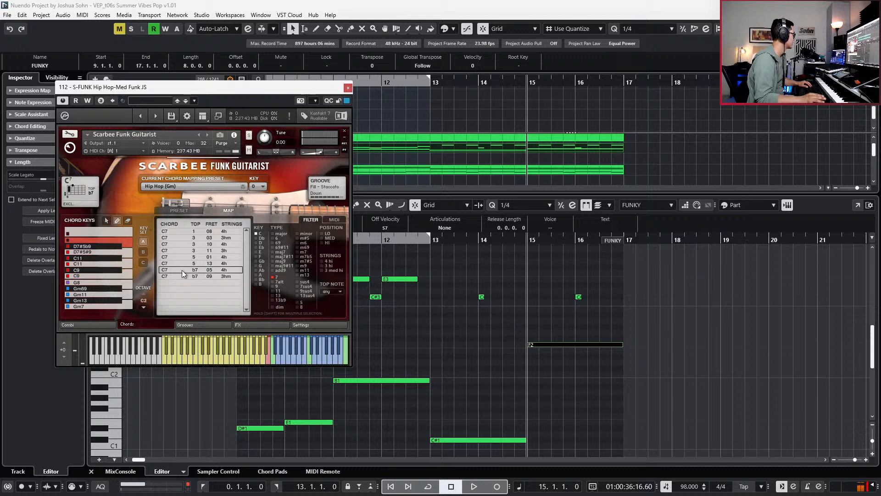
click(128, 275)
key(space)
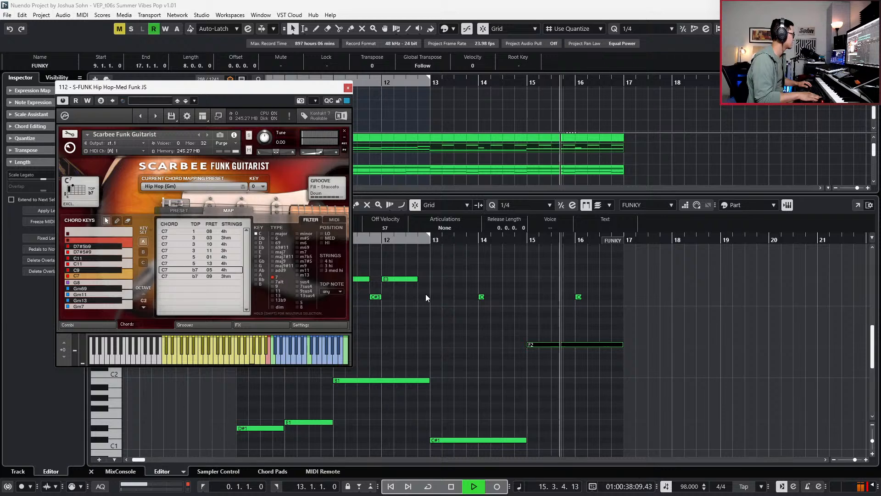
key(space)
key(KP_Subtract)
key(space)
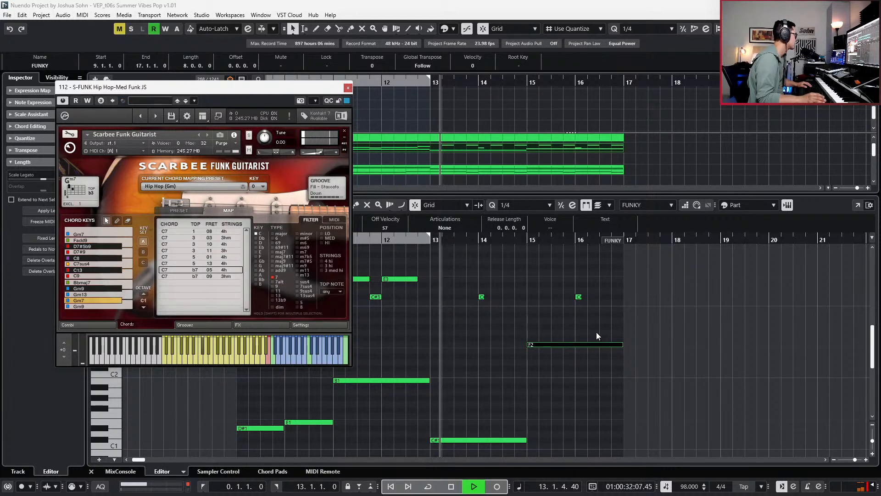
key(space)
- Close the guitar part's note editor and the funk guitar instrument window to return to the full arrangement
key(Return)
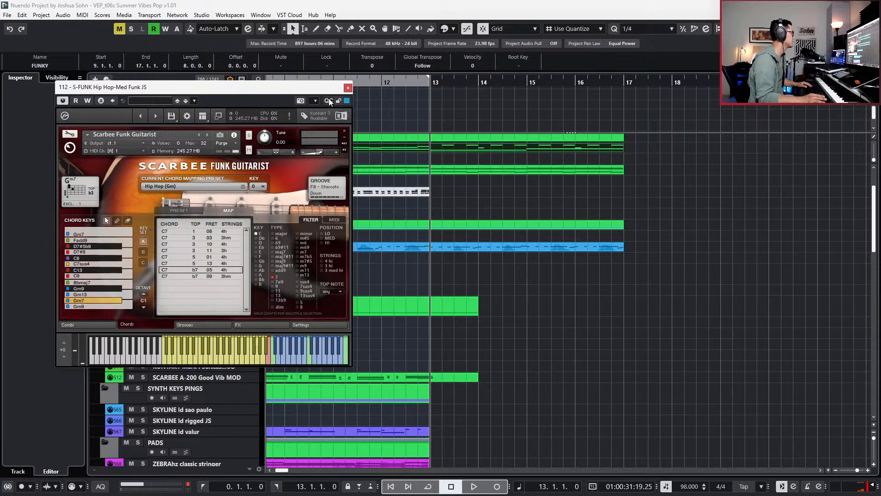
click(347, 88)
key(g)
- Play the full arrangement from around bar 11 into bar 14 to hear the guitar part in context
key(KP_Subtract)
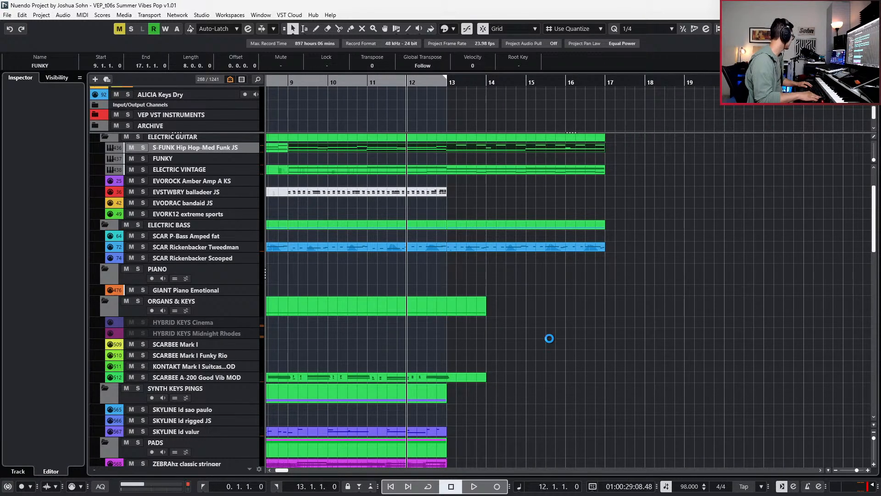
key(KP_Subtract)
key(KP_Subtract)
key(space)
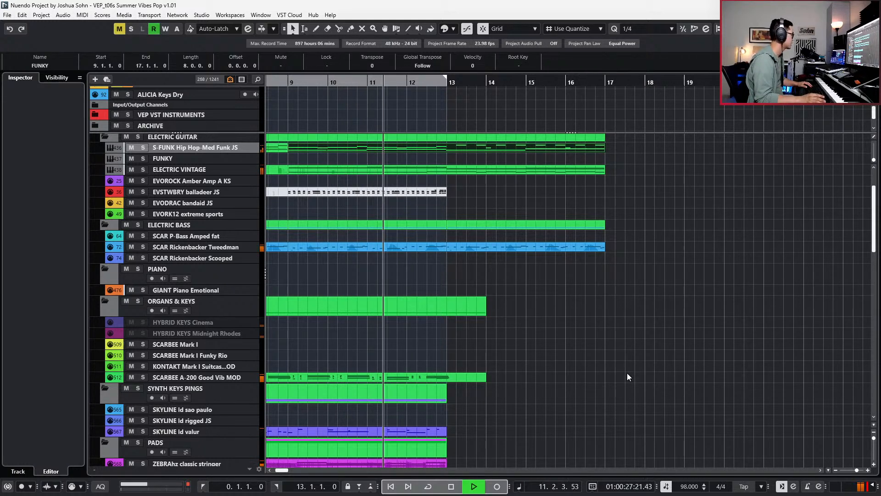
scroll(618, 367, down, 3)
scroll(617, 367, down, 1)
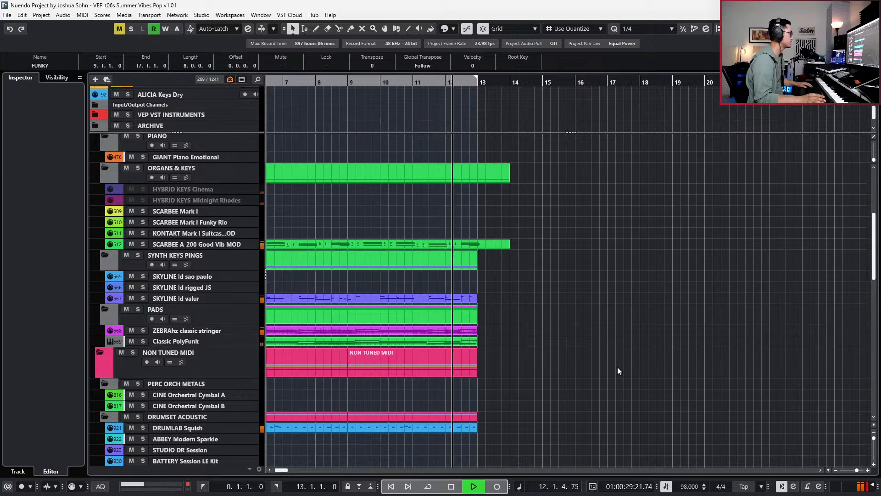
scroll(618, 367, up, 3)
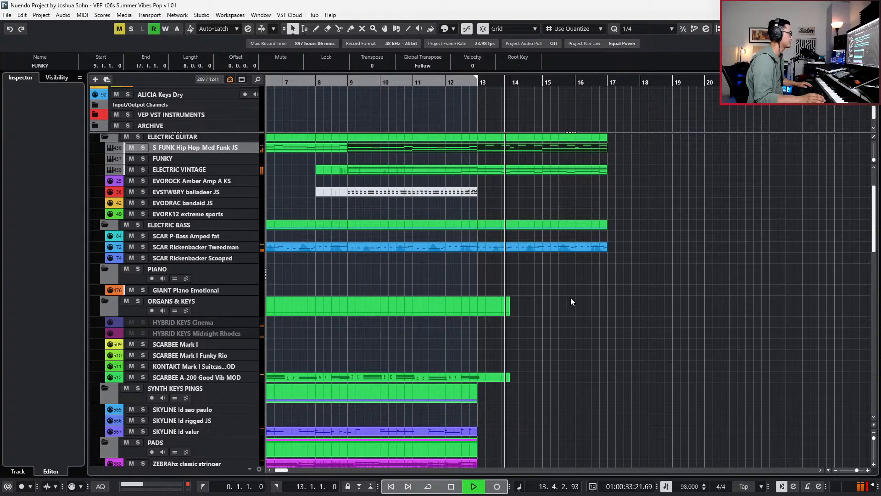
scroll(566, 296, right, 1)
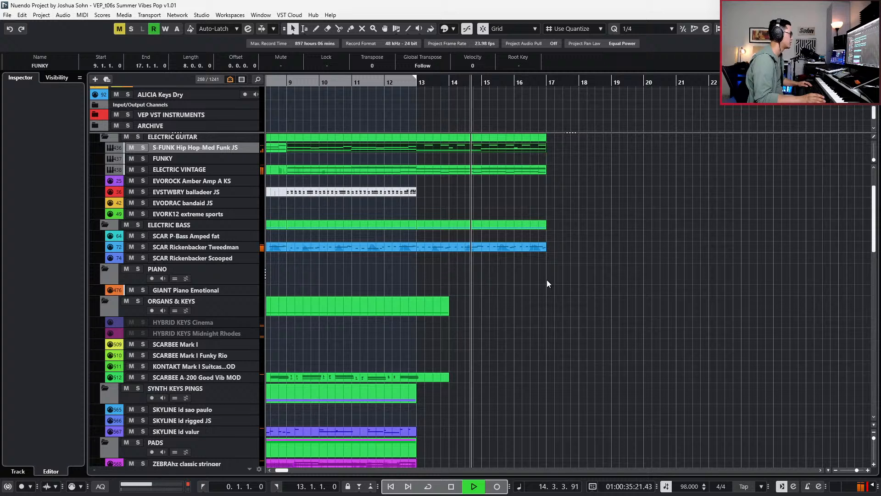
key(space)
- Examine how far the bass, organ, synth, pad and percussion parts extend around bars 13 to 16
key(KP_Add)
key(KP_Add)
key(KP_Add)
key(KP_Add)
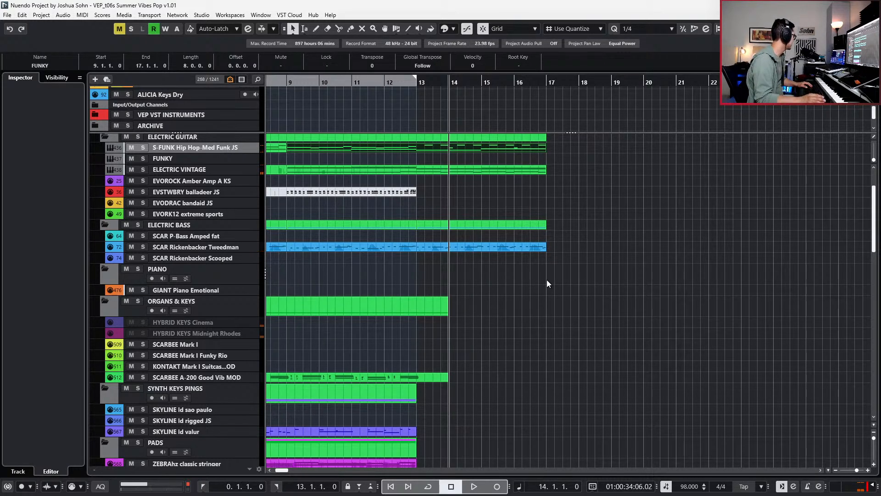
scroll(562, 284, down, 2)
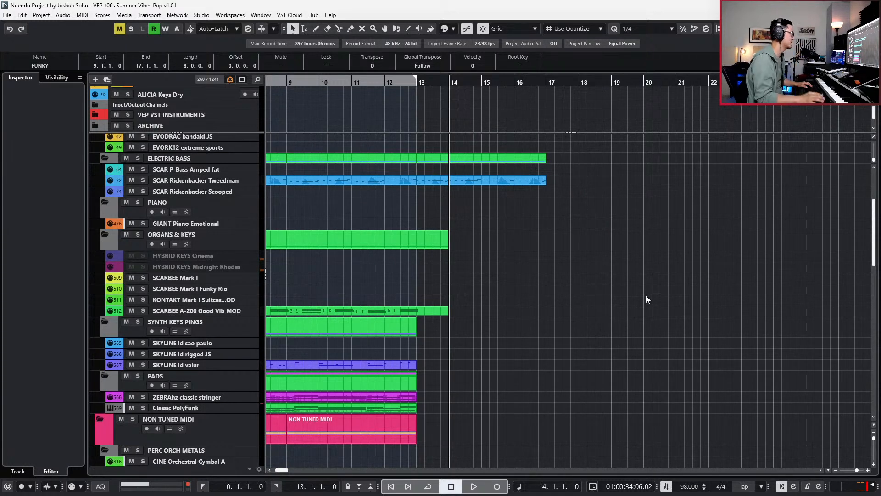
scroll(624, 292, up, 2)
scroll(597, 292, down, 2)
scroll(589, 294, down, 1)
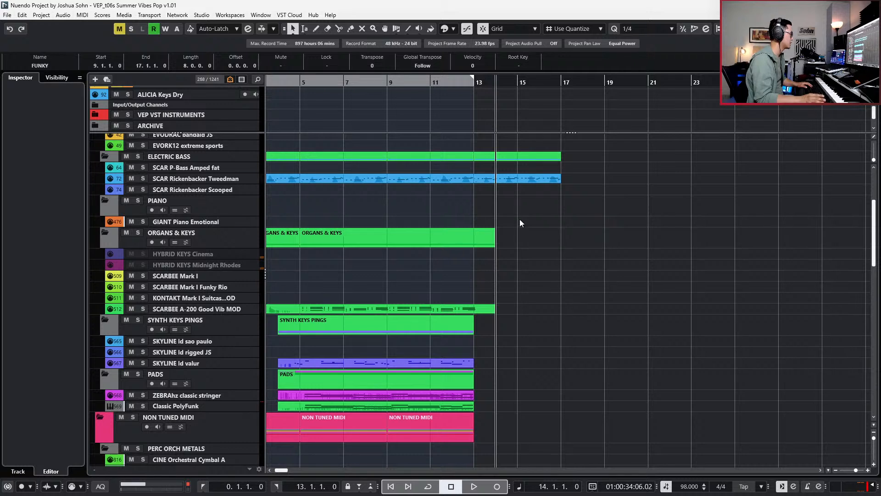
- Select the SCAR Rickenbacker Tweedman bass part in bars 13 to 16 and place the playhead at its start
click(510, 180)
key(KP_Subtract)
key(KP_Subtract)
key(KP_Subtract)
key(KP_Subtract)
key(KP_Subtract)
key(KP_Subtract)
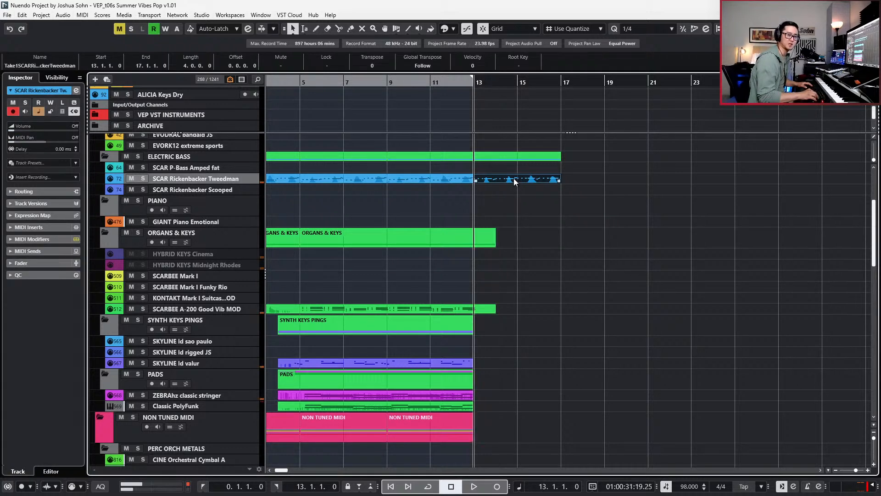
key(KP_Subtract)
key(KP_Subtract)
key(KP_Subtract)
key(KP_Subtract)
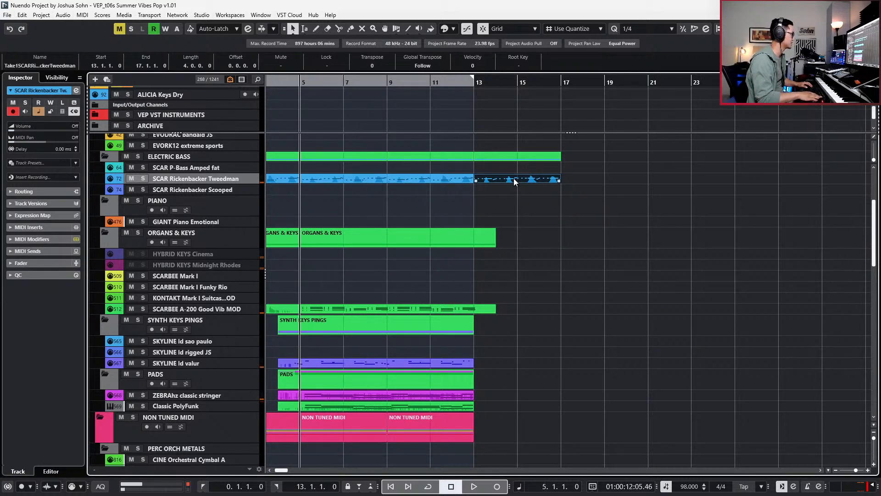
key(KP_Add)
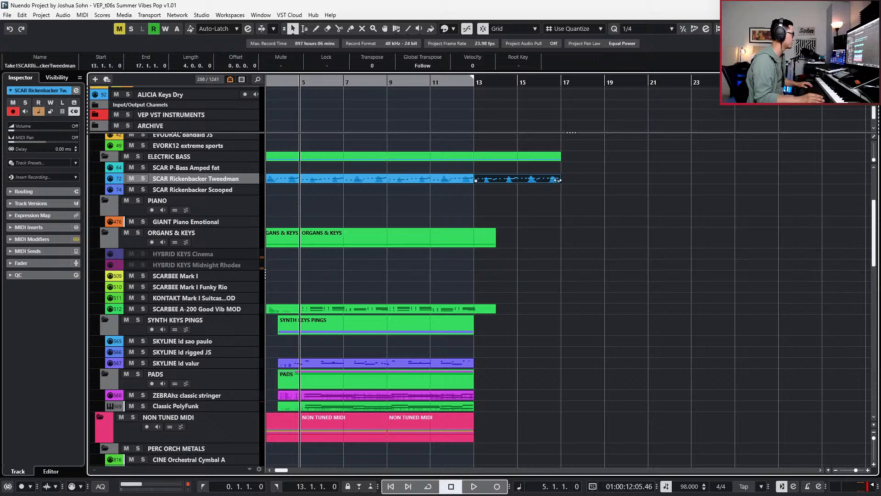
scroll(556, 180, left, 1)
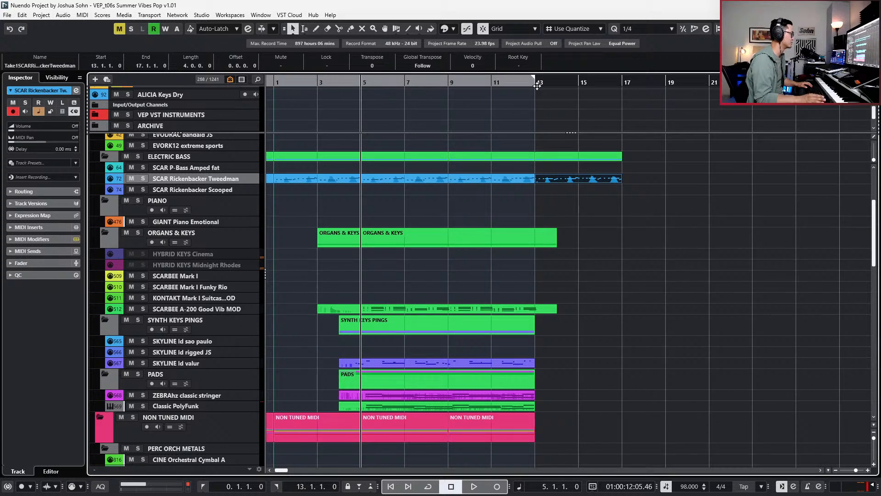
key(l)
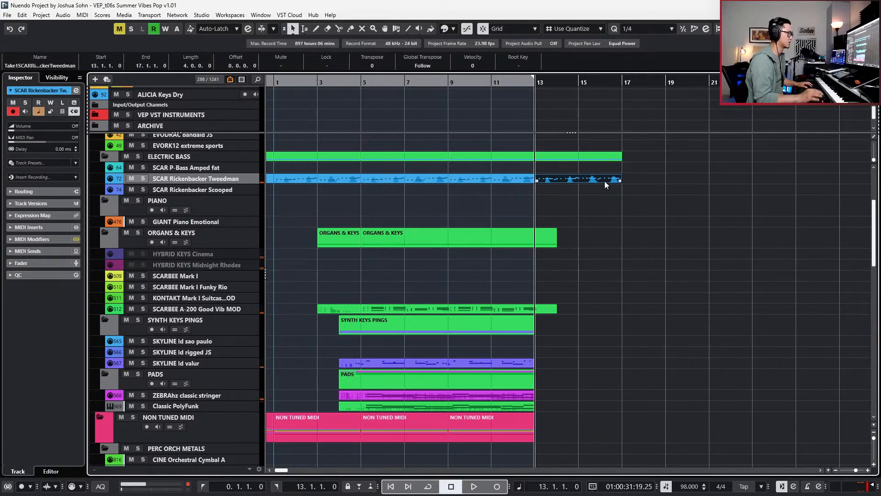
- Copy the BATTERY Garage HhCr part from bars 9 to 12 so the copy starts at bar 13
scroll(594, 233, right, 1)
scroll(502, 296, up, 1)
scroll(505, 275, up, 1)
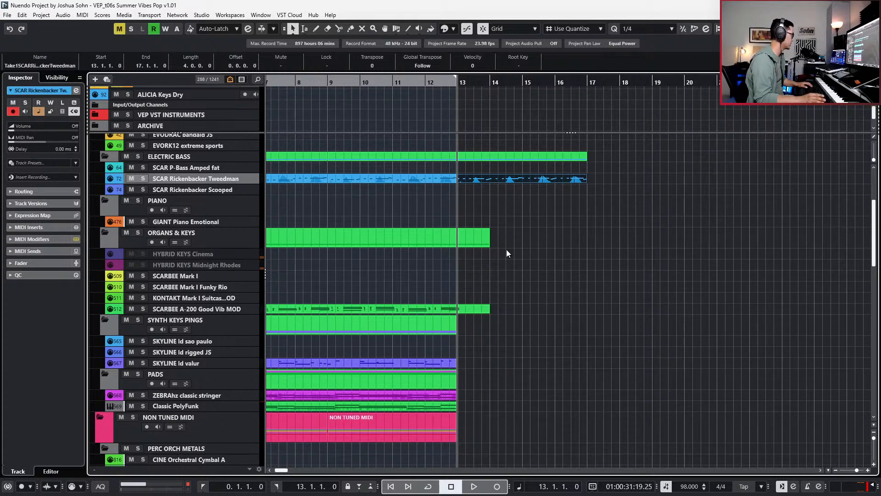
scroll(499, 337, down, 2)
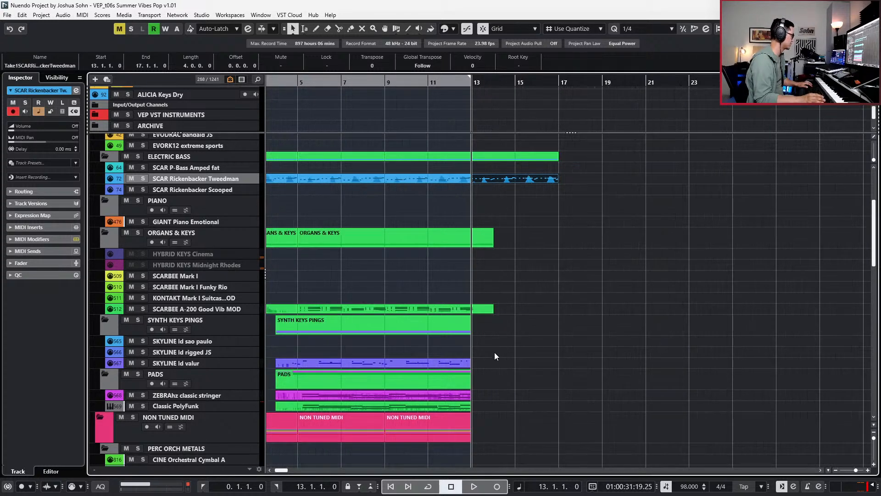
click(444, 366)
scroll(441, 395, down, 6)
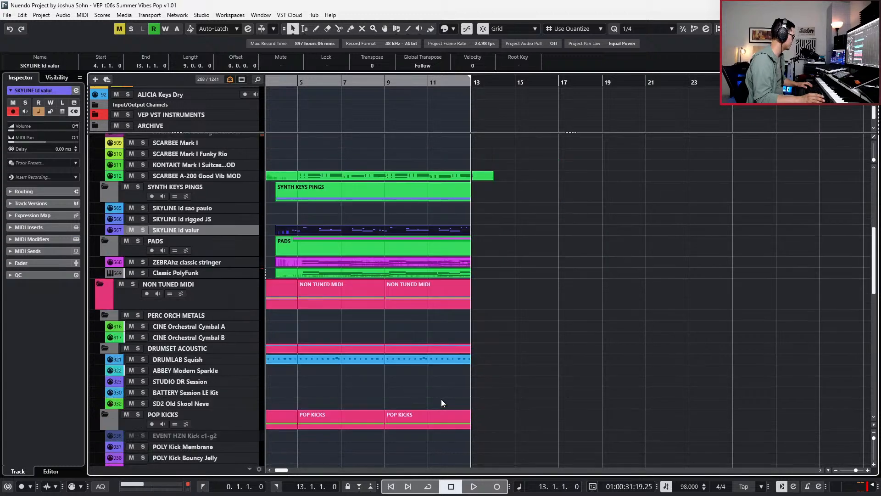
scroll(463, 271, left, 1)
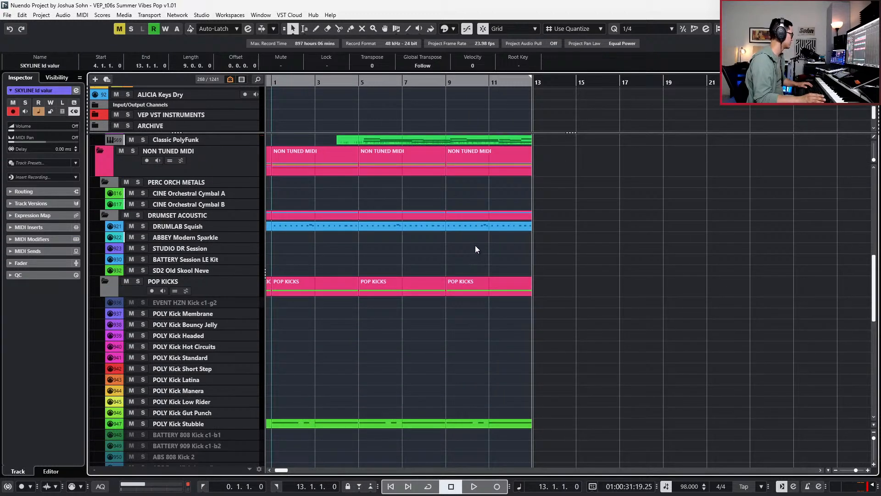
scroll(475, 245, down, 8)
scroll(504, 327, left, 1)
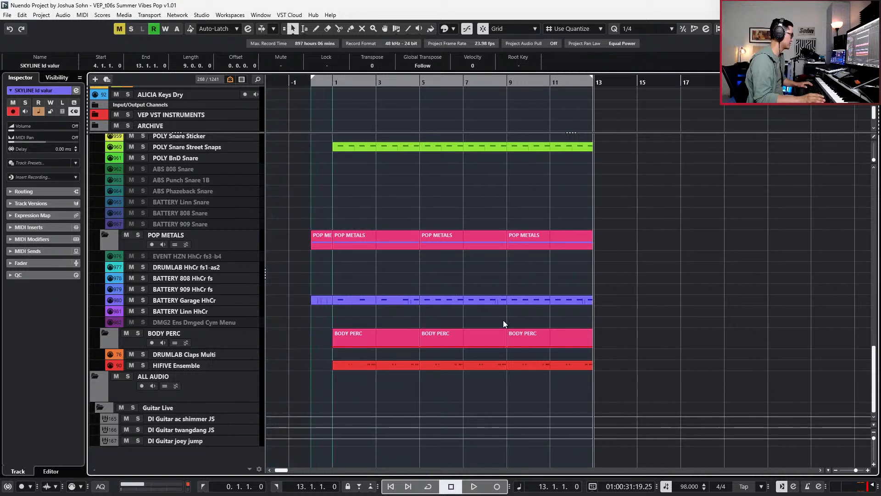
drag(461, 299, 640, 301)
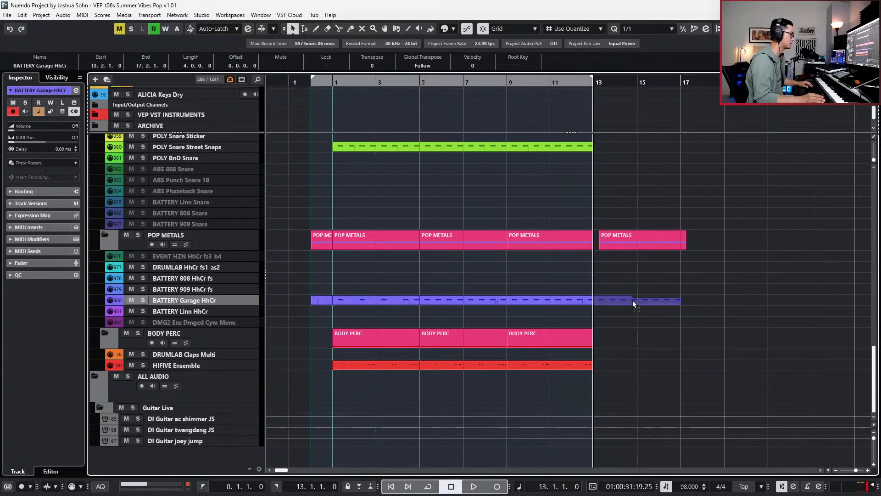
- Play the arrangement from bar 13 into bar 16 to hear the copied hi-hat part in context
key(space)
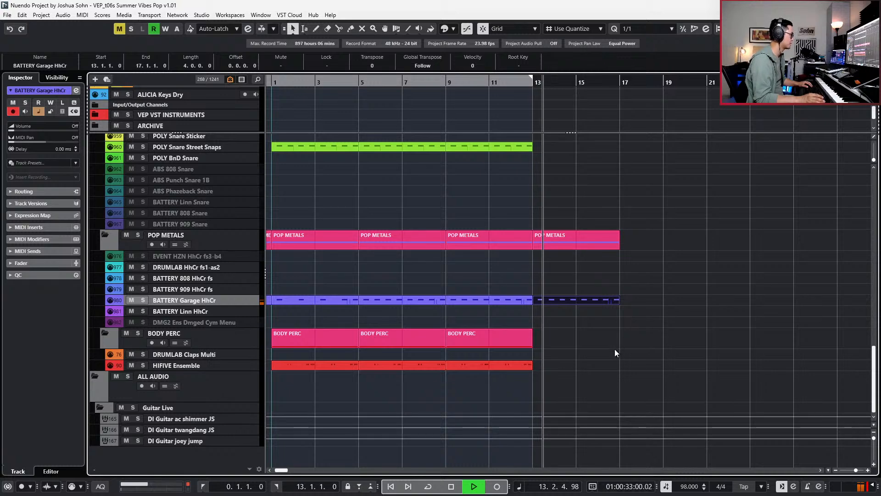
scroll(610, 350, up, 4)
scroll(597, 355, down, 2)
scroll(582, 352, right, 2)
scroll(569, 347, down, 2)
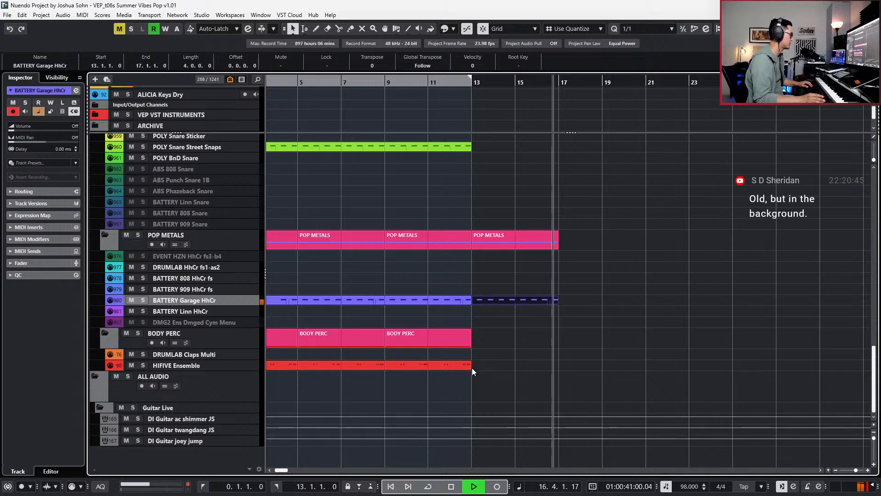
key(space)
- Duplicate the BATTERY Garage HhCr part from bars 13 to 16 into bars 17 to 20
click(527, 344)
scroll(536, 283, up, 2)
key(ctrl+d)
scroll(541, 339, down, 3)
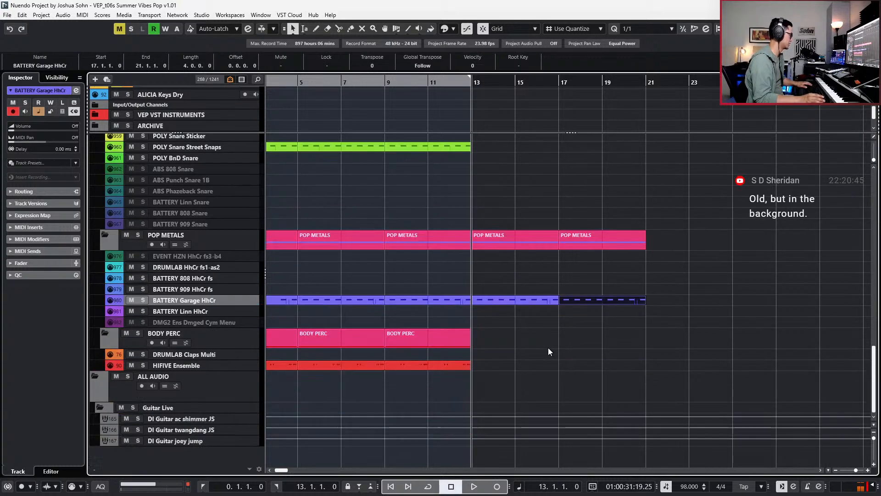
scroll(548, 348, down, 4)
- Try duplicating the HIFIVE Ensemble part from bars 9 to 12 into bars 13 to 16
click(485, 363)
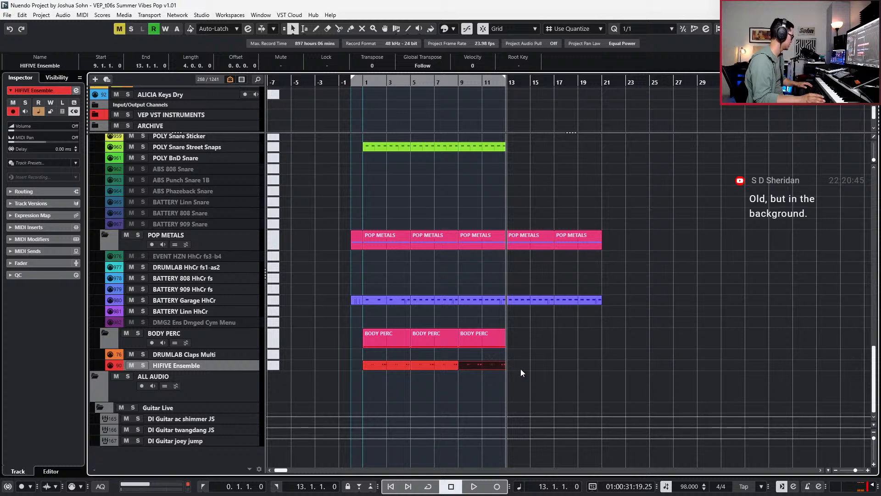
scroll(556, 365, up, 2)
key(ctrl+d)
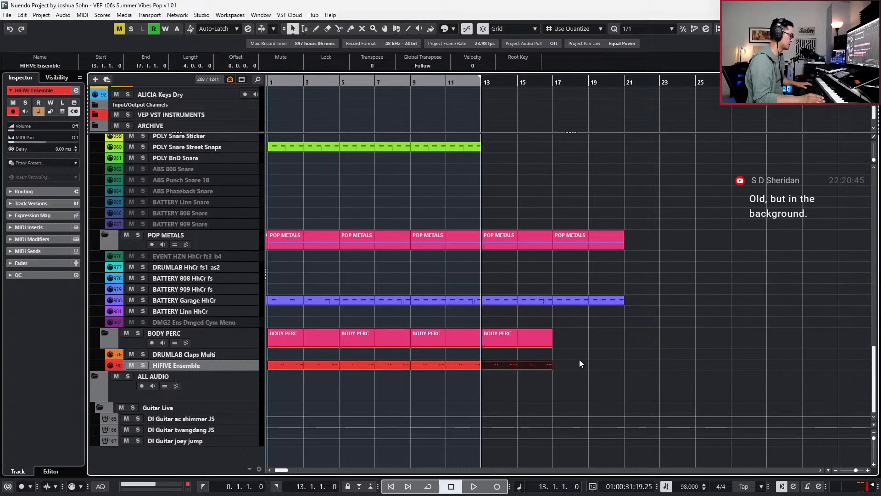
key(space)
key(space)
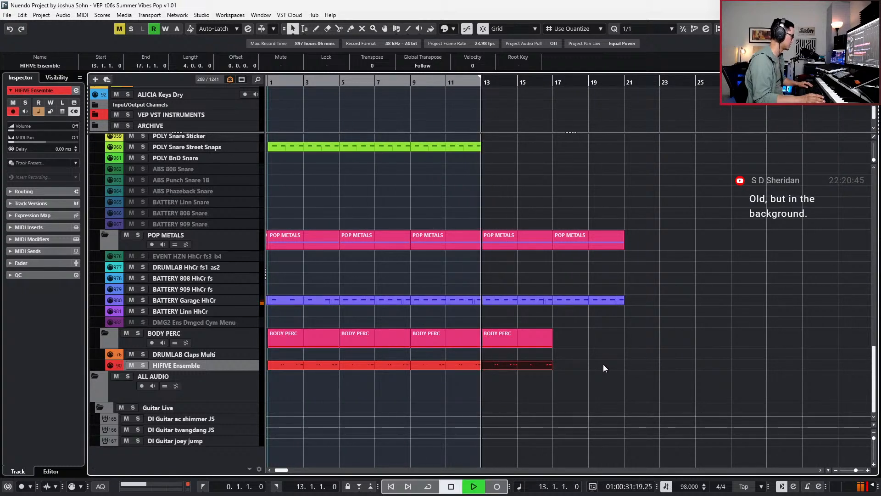
click(567, 366)
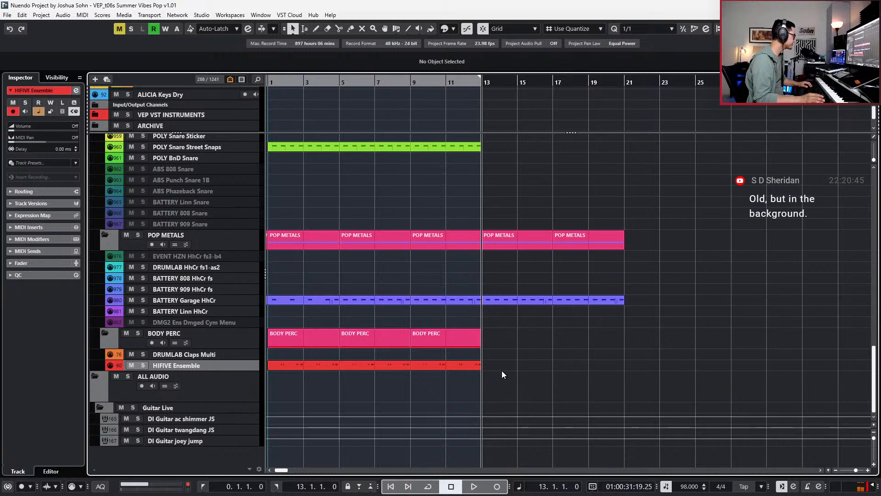
- Duplicate the DRUMLAB Squish part from bars 9 to 12 into bars 13 to 16
scroll(501, 370, up, 4)
scroll(502, 370, up, 2)
ctrl+scroll(502, 370, down, 2)
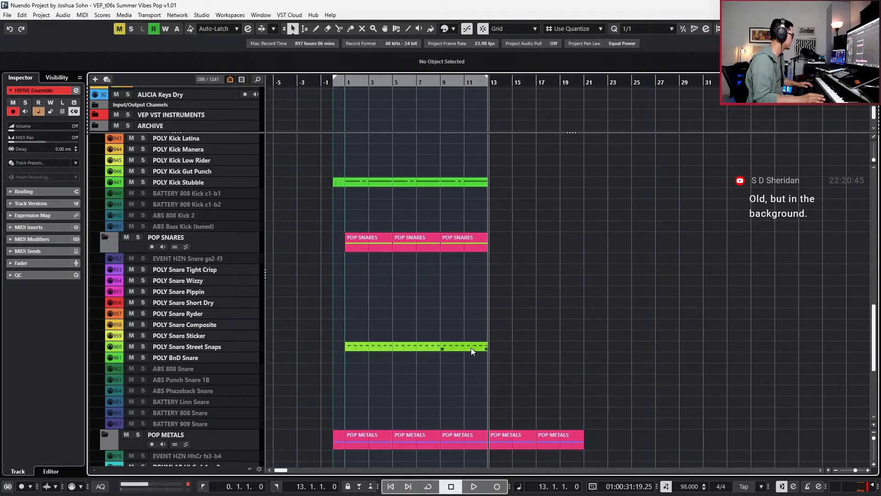
scroll(512, 342, up, 4)
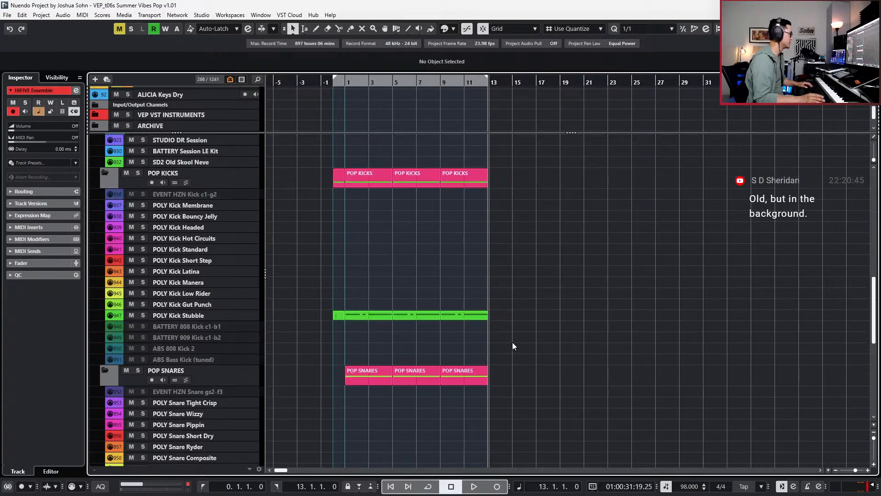
scroll(512, 343, up, 2)
ctrl+scroll(512, 342, up, 1)
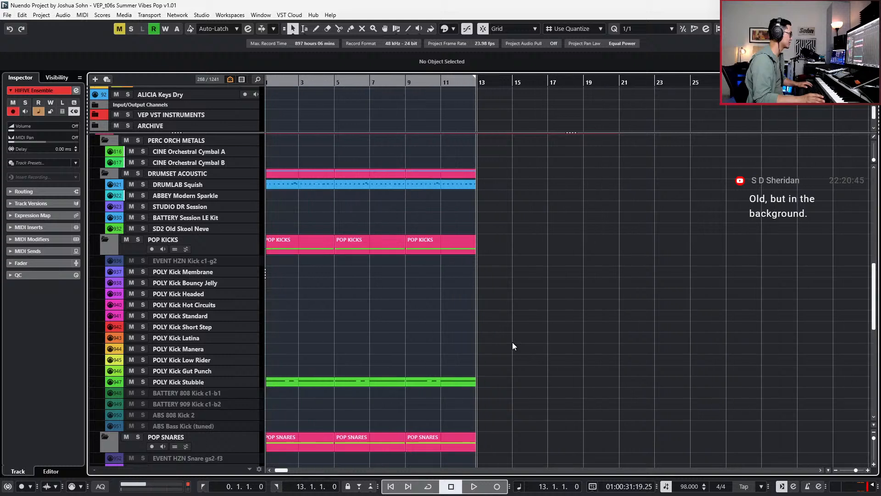
click(425, 186)
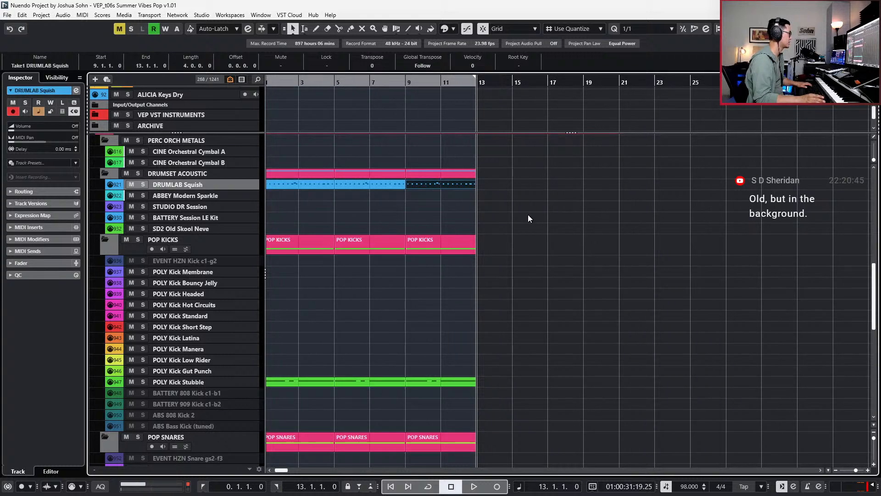
key(ctrl+d)
- Listen to the duplicated DRUMLAB Squish part soloed from bar 13, and with all tracks from bar 12
key(s)
key(space)
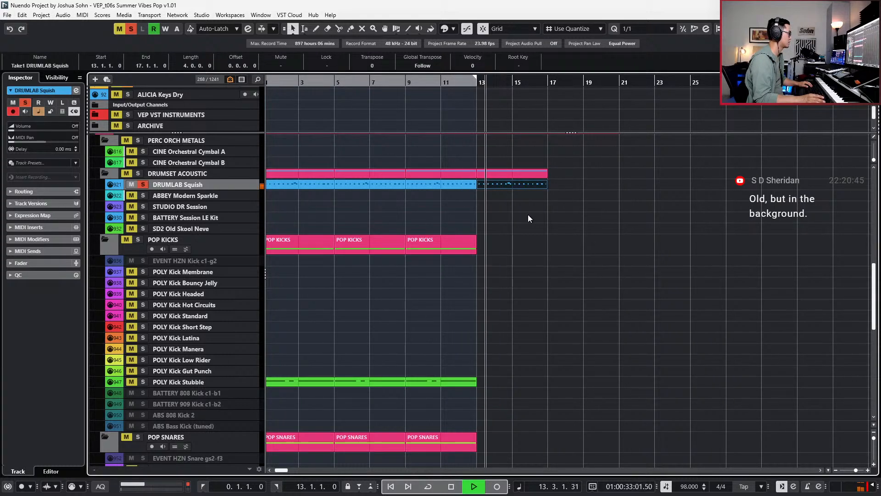
key(space)
key(s)
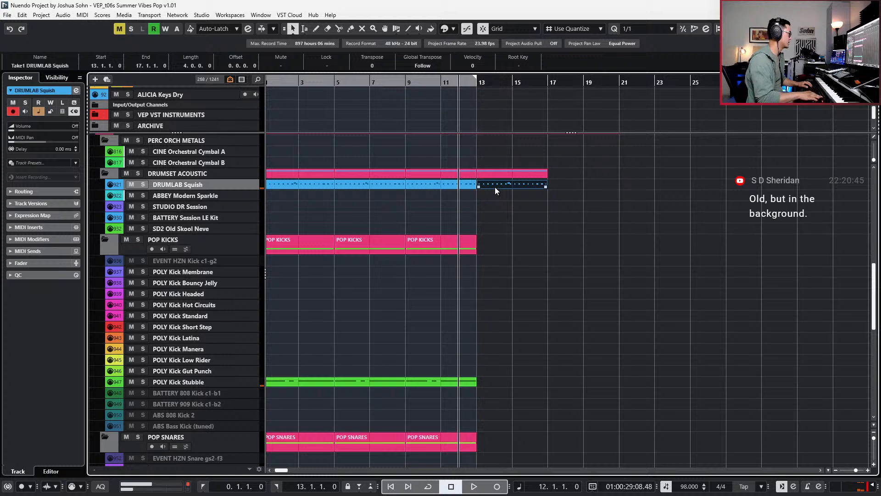
key(space)
scroll(495, 186, up, 4)
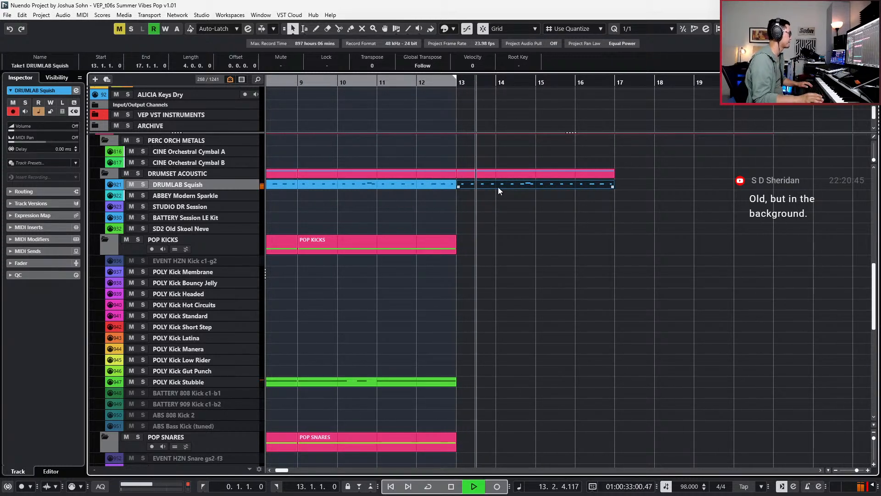
key(space)
- Open the DRUMLAB Squish part at bar 13 for note editing, select all its notes and set the quantize value to 1/8
double_click(499, 190)
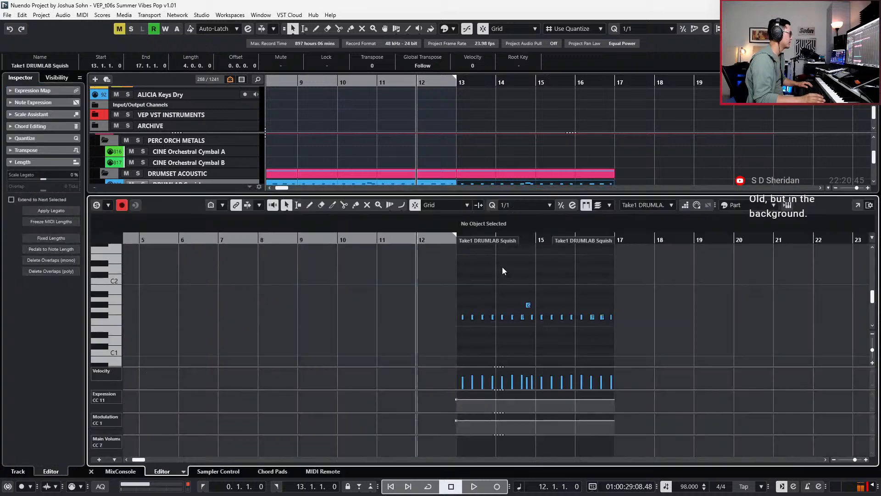
drag(420, 310, 685, 341)
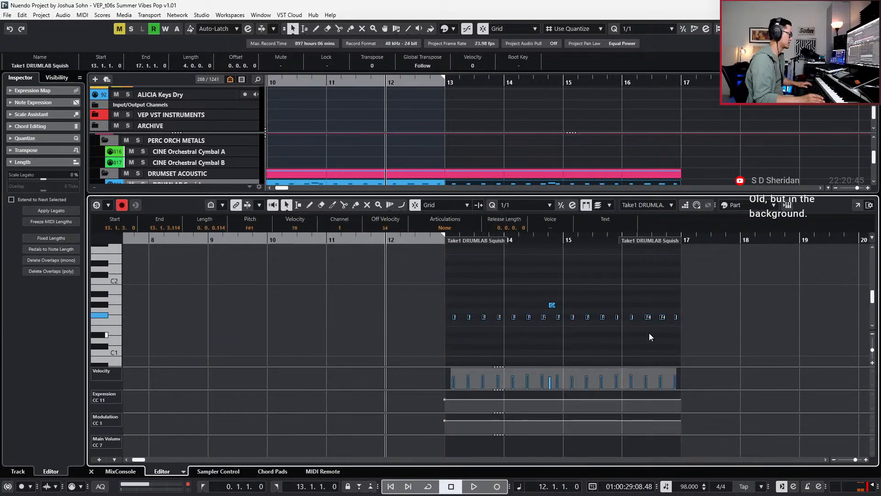
scroll(635, 339, up, 2)
key(alt+8)
- Paste a copy of the DRUMLAB Squish notes an eighth note earlier, starting at 13.1.1, and lower the copies' velocity
key(ctrl+KP_Add)
key(ctrl+KP_Add)
key(ctrl+KP_Add)
key(ctrl+KP_Add)
key(ctrl+KP_Add)
key(ctrl+KP_Add)
key(ctrl+KP_Add)
key(ctrl+KP_Add)
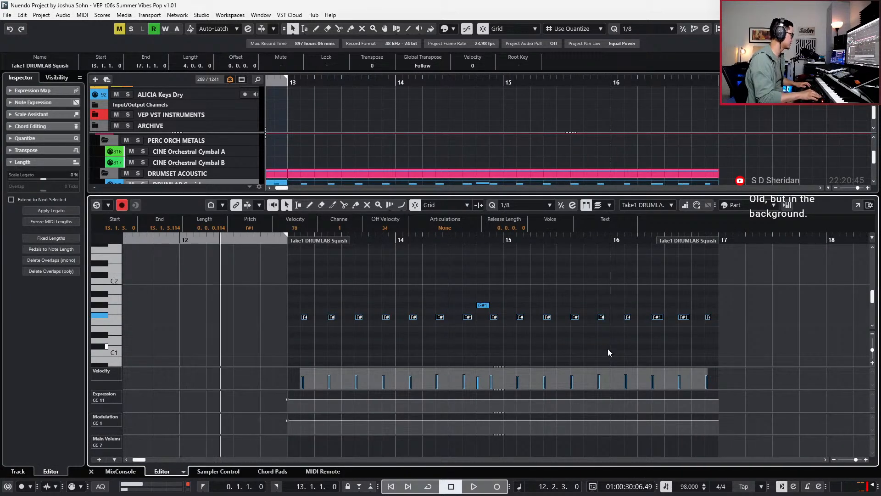
key(ctrl+v)
key(alt+Down)
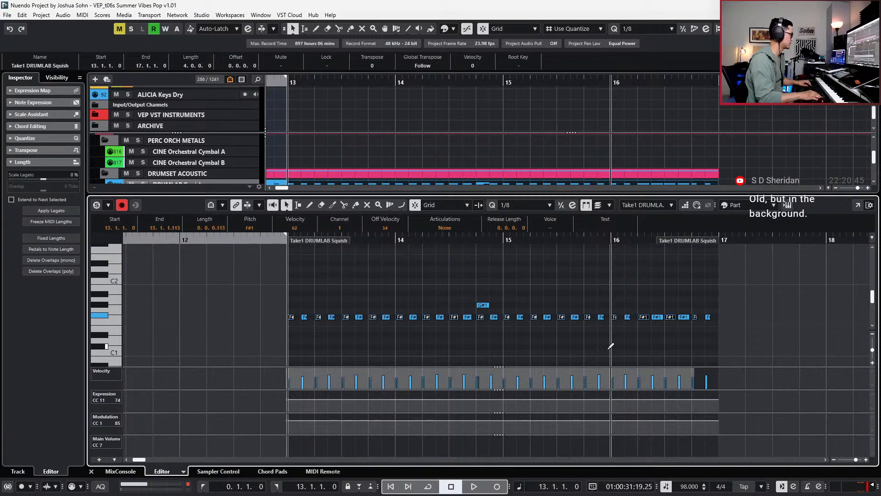
- Set the quantize value to 1/16 and quantize all notes in the DRUMLAB Squish part
key(alt+5)
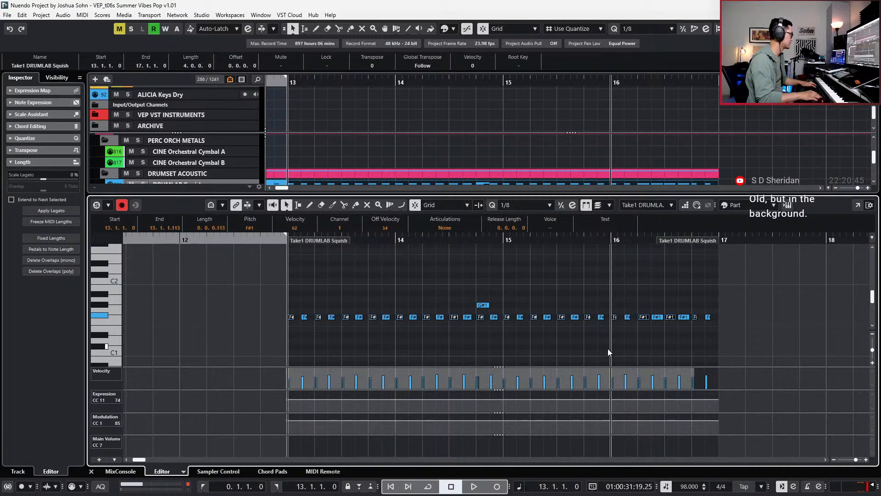
drag(249, 290, 697, 324)
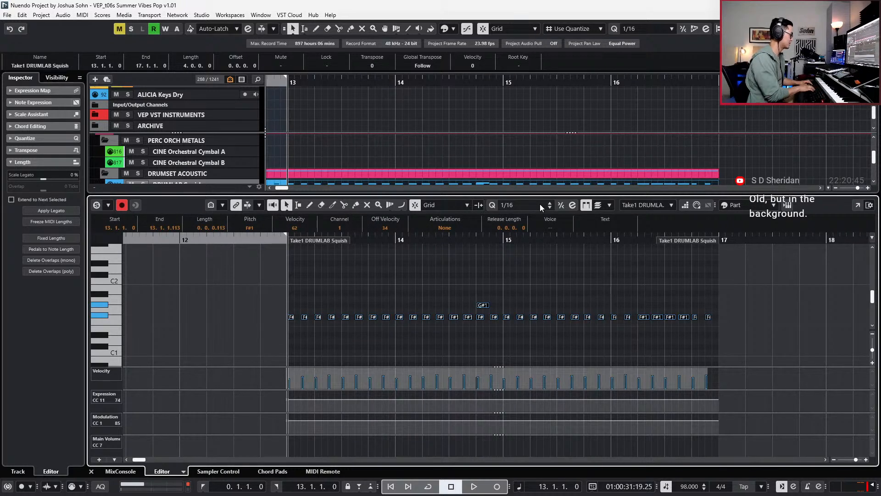
key(q)
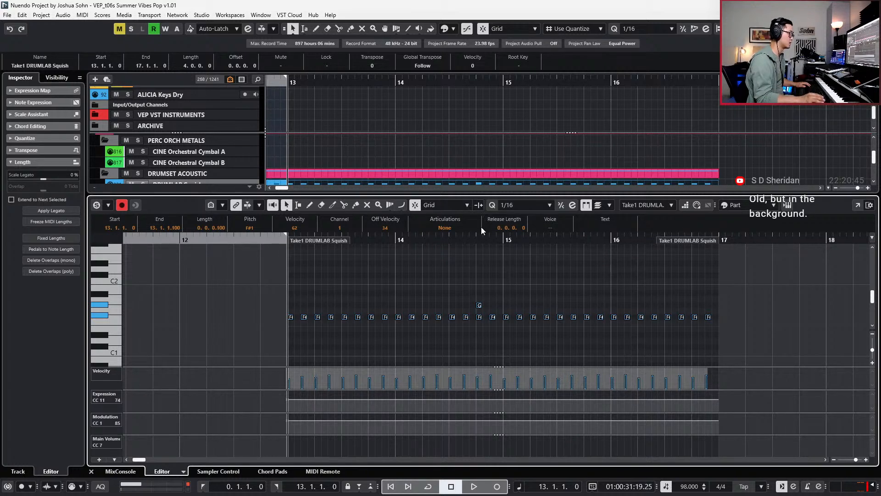
- Paste a copy of the quantized notes one sixteenth later at 13.1.2 and play the pattern from bar 13
key(KP_Add)
key(ctrl+v)
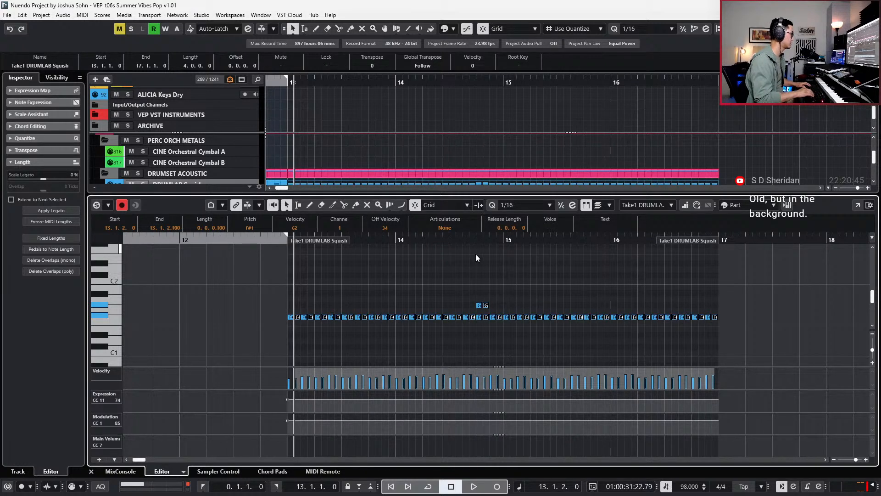
key(KP_Subtract)
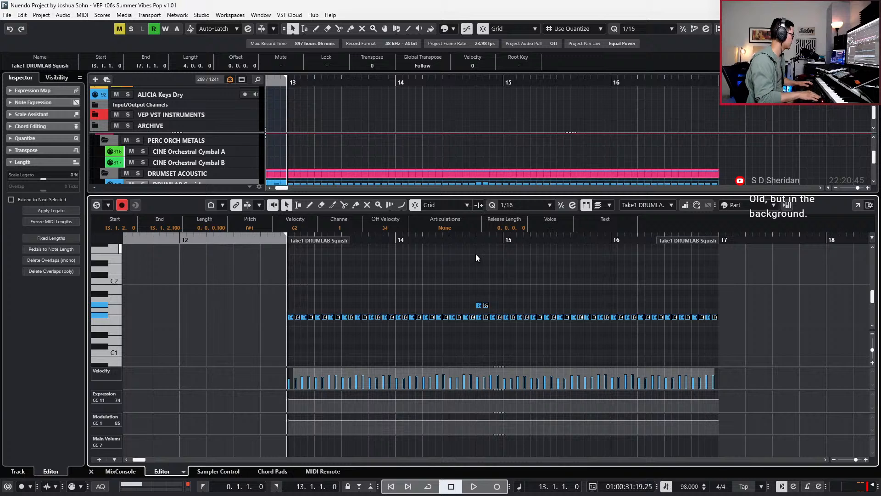
key(space)
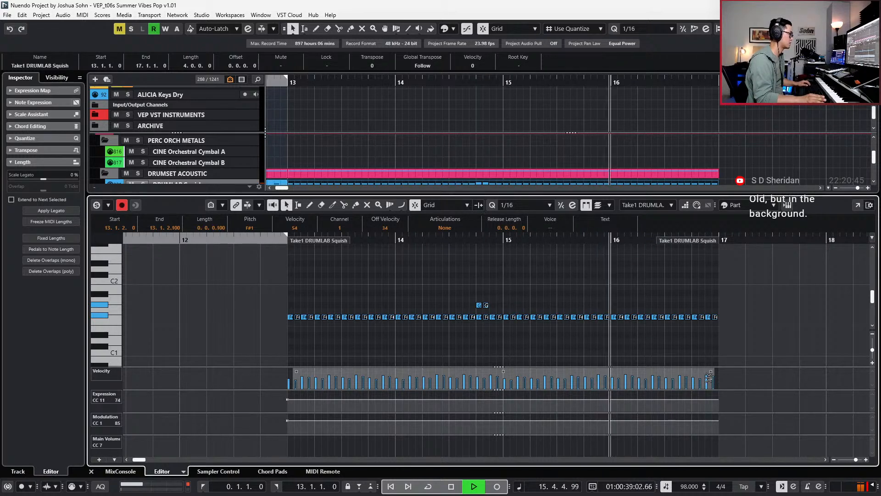
key(space)
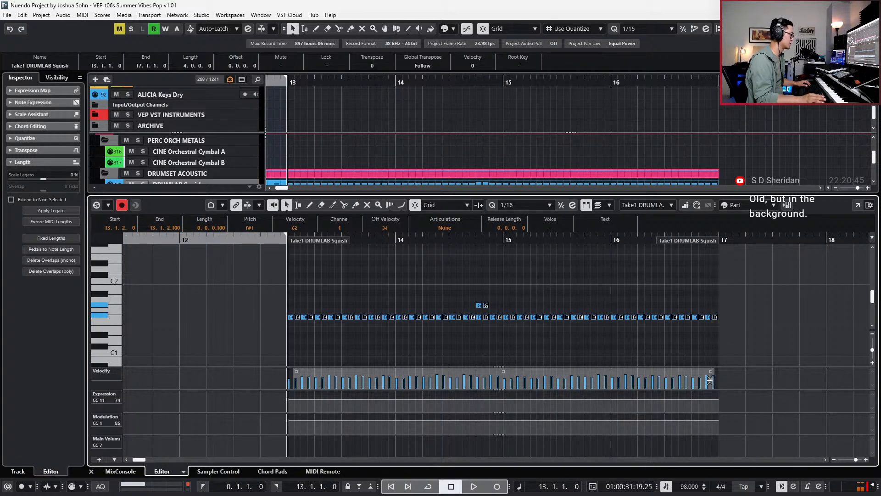
- Delete the two G#1 notes near the end of bar 14, leaving only the F#1 sixteenth-note pattern
click(478, 305)
key(space)
key(space)
drag(463, 296, 494, 304)
key(Delete)
key(ctrl+KP_Subtract)
key(ctrl+KP_Subtract)
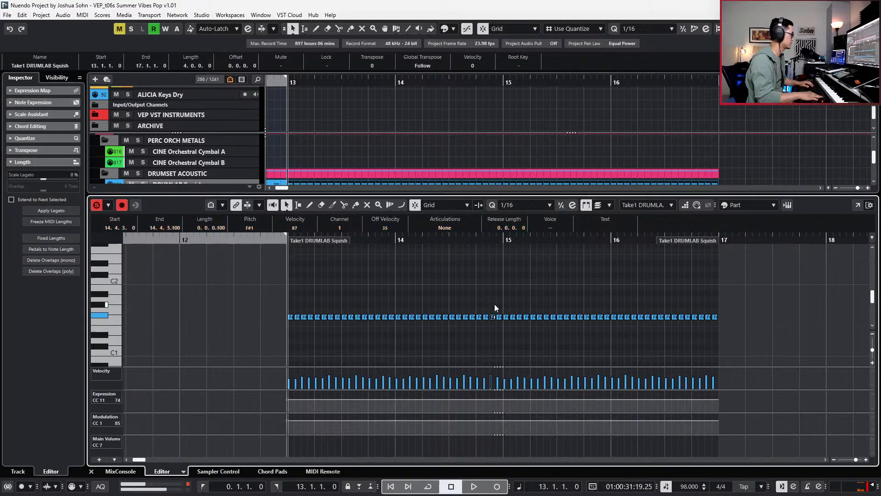
key(ctrl+KP_Add)
key(s)
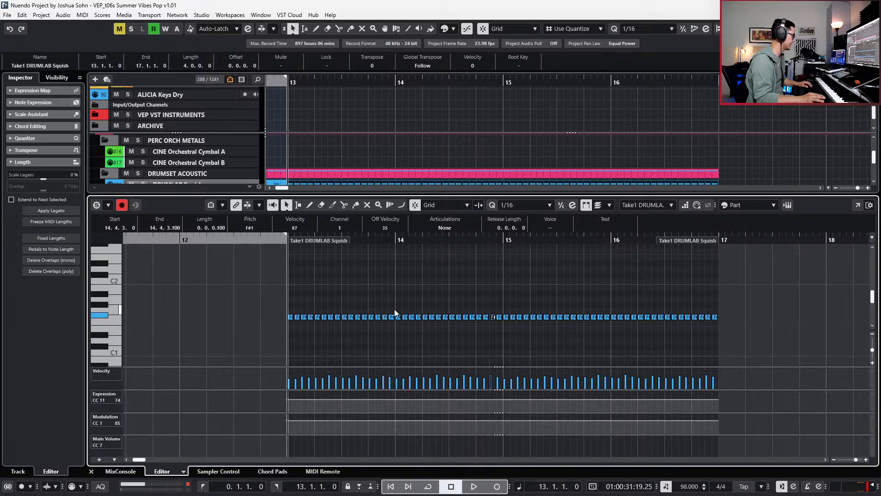
- Transpose the last two F#1 notes of bar 14 in the DRUMLAB Squish part up to A#1 and glue them into one note
key(space)
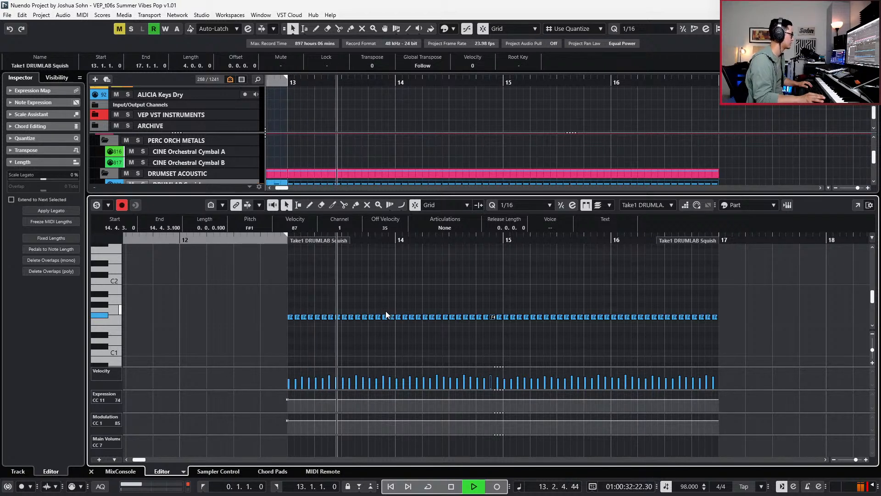
click(385, 311)
click(384, 317)
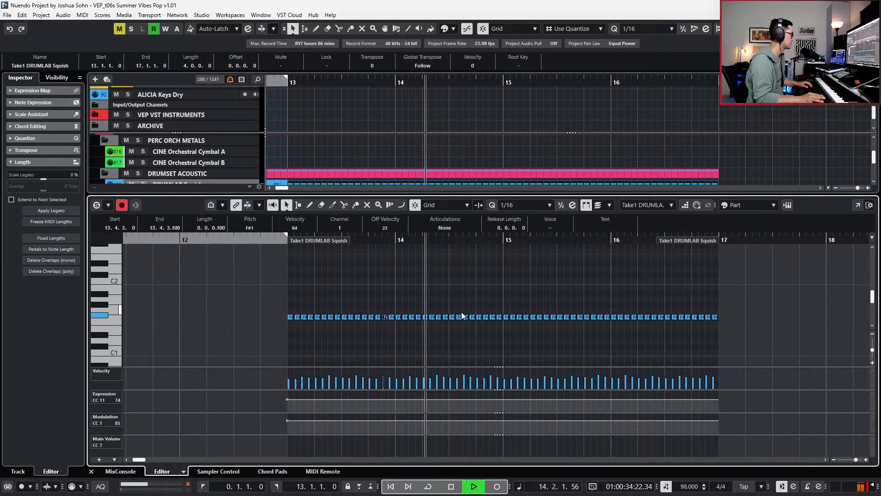
key(space)
click(492, 316)
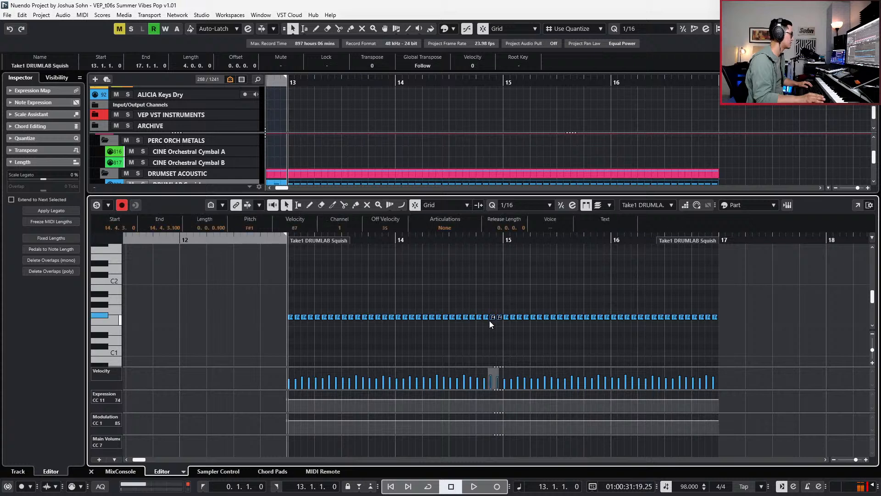
key(Up)
key(Up)
key(Up)
key(Up)
key(space)
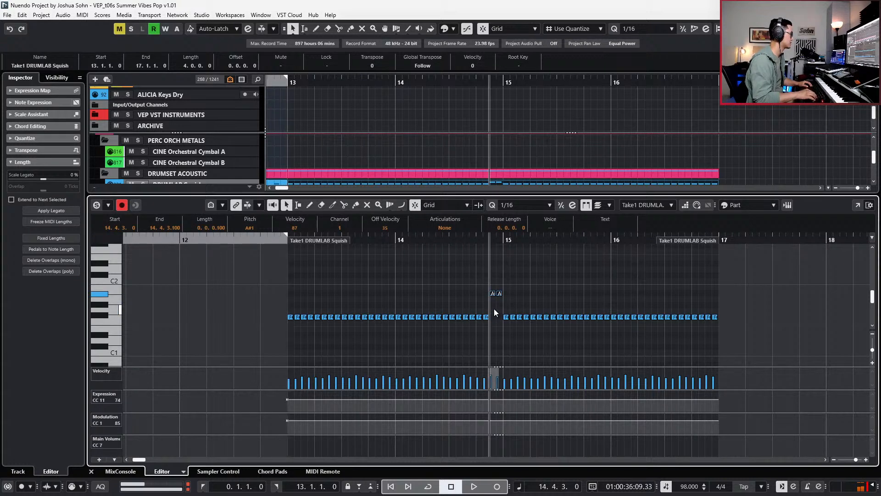
click(494, 308)
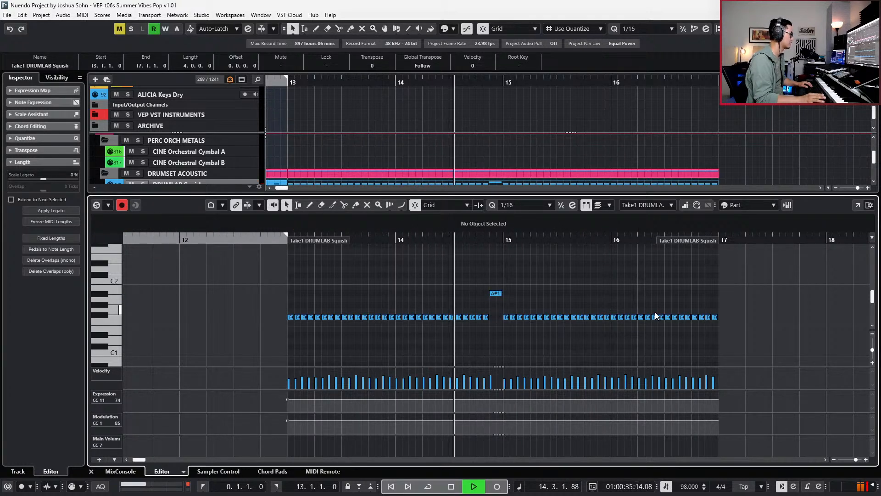
- Raise the velocity of the glued A#1 note at the end of bar 14 to 107 and play from bar 13
key(space)
click(495, 294)
key(alt+Up)
key(space)
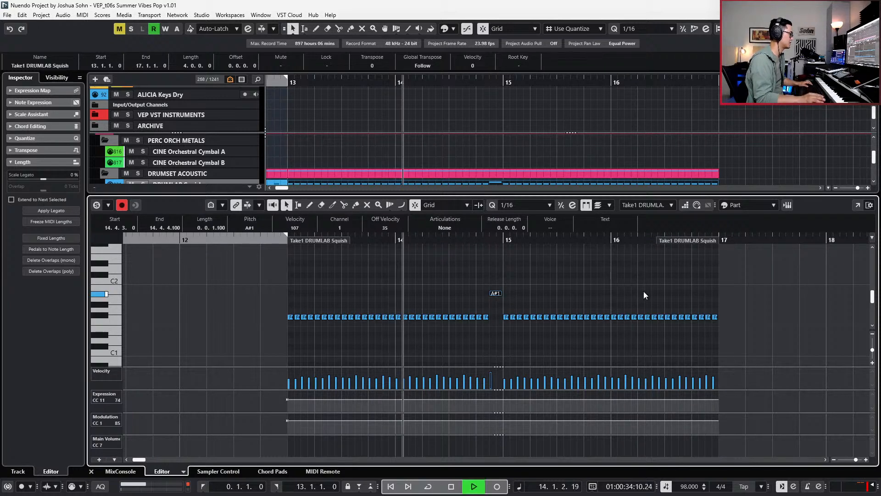
- Glue the last two F#1 notes of bar 16 into one note and transpose it up to A#1
drag(718, 302, 708, 321)
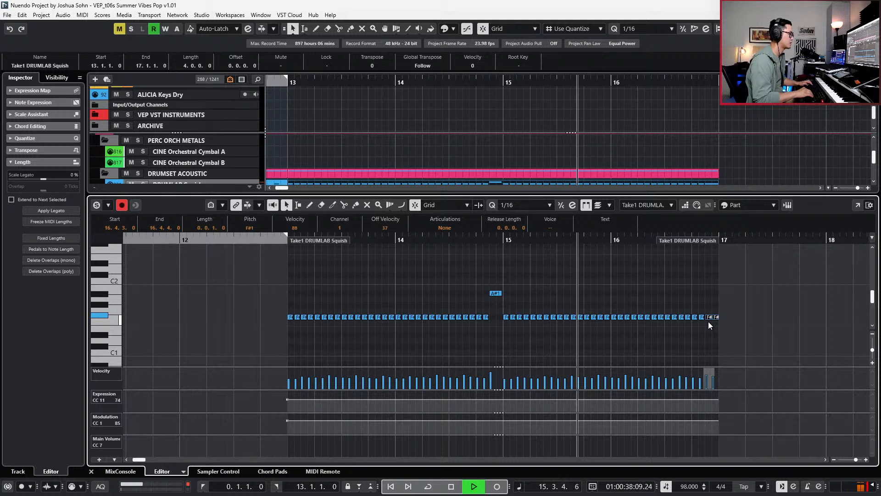
key(g)
drag(708, 322, 714, 314)
key(Up)
key(Up)
key(Up)
key(Up)
- Raise the velocity of the A#1 note at the end of bar 16 to 127 and close the note editor
key(space)
key(space)
key(alt+Up)
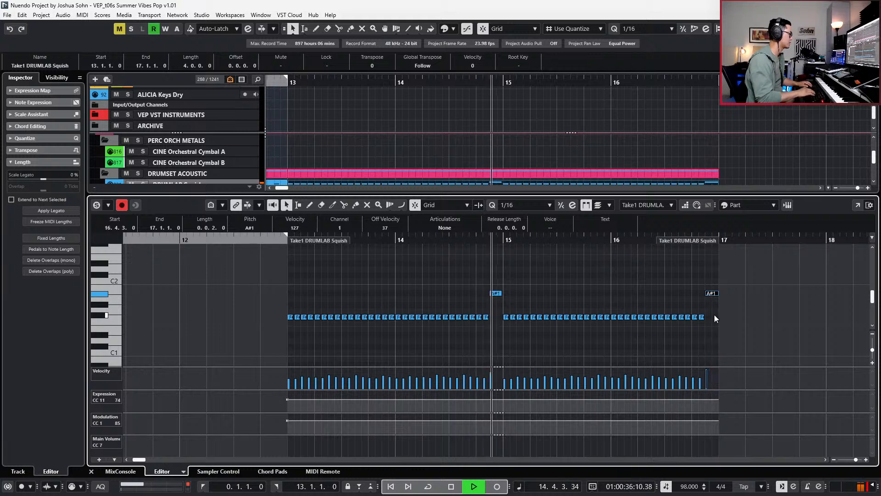
key(Return)
- Play the revised DRUMLAB Squish part from bar 13 and check where the pop kick and snare parts end
key(space)
scroll(683, 318, down, 2)
key(KP_Subtract)
key(KP_Subtract)
key(space)
scroll(555, 247, down, 2)
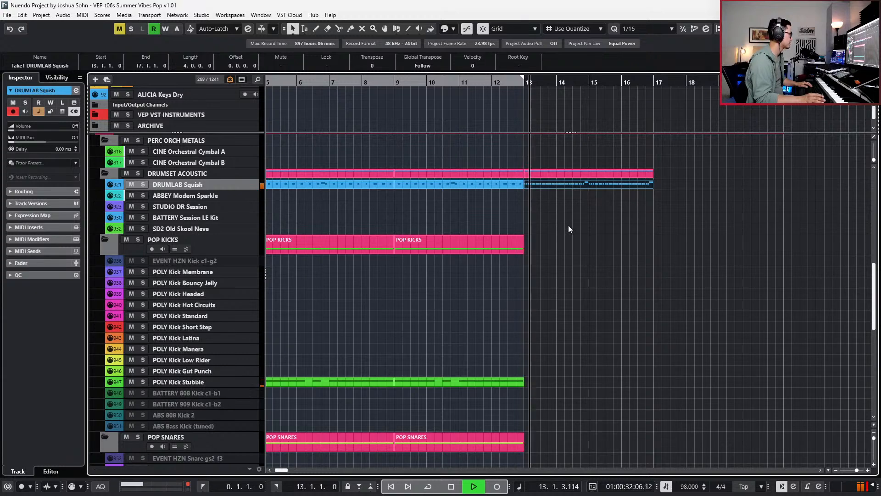
scroll(561, 229, down, 3)
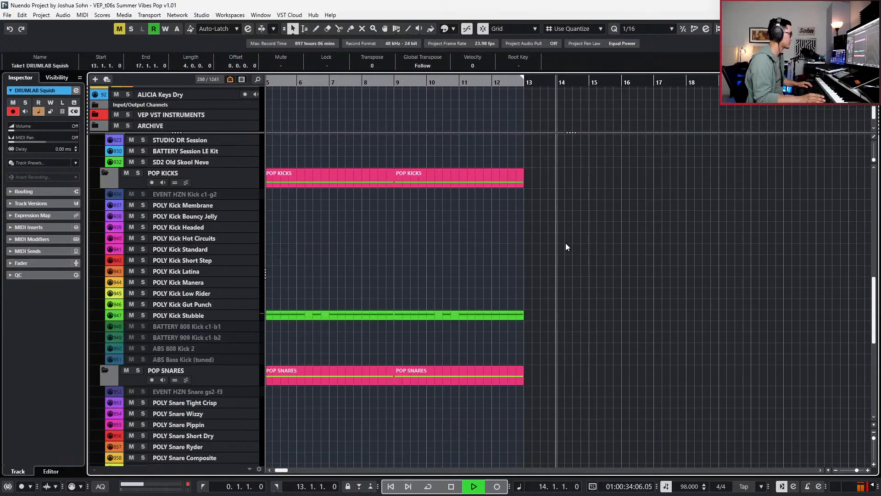
key(space)
- Extend the POLY Kick Stubble part to 14.1.1 and duplicate its last kick note into bar 13
key(alt+1)
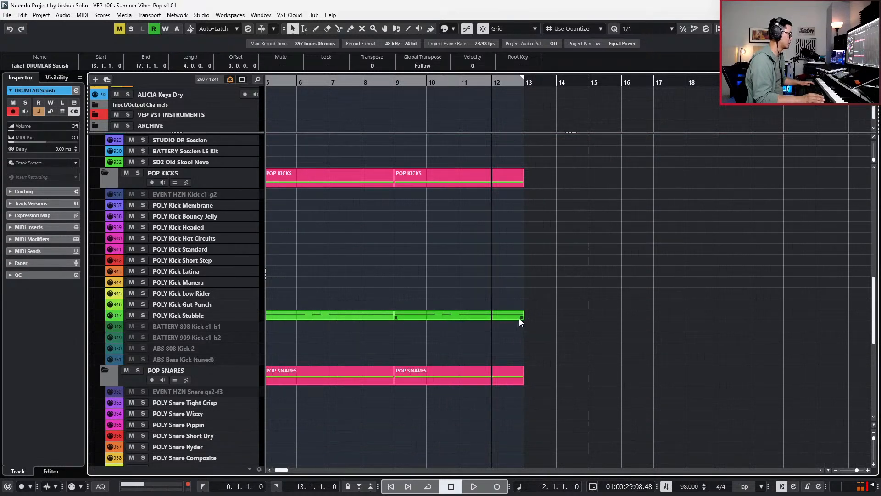
drag(523, 317, 545, 317)
key(Return)
click(519, 310)
key(ctrl+d)
key(space)
key(Return)
scroll(528, 316, down, 2)
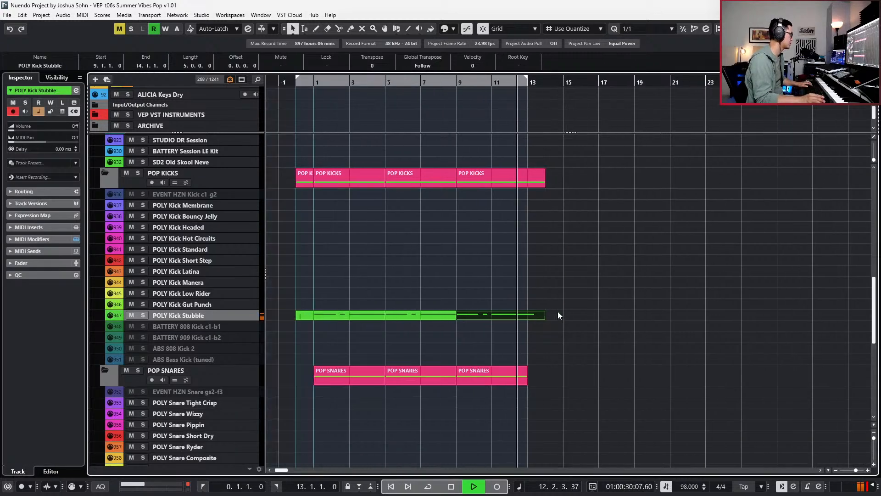
- Extend the end of the POLY Kick Stubble part to 17.1.1
scroll(557, 312, up, 3)
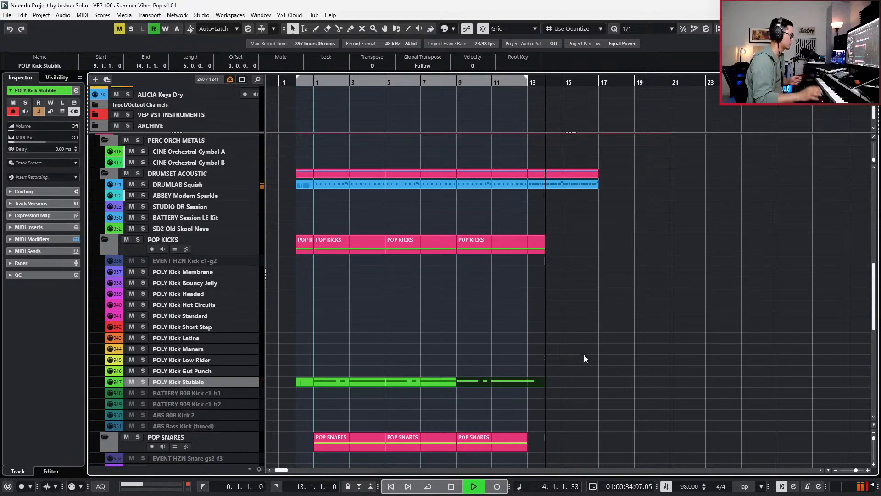
drag(544, 384, 579, 385)
key(space)
- Paste a G2 kick note at 15.1.1 in the POLY Kick Stubble part and play the section from bar 13
double_click(579, 381)
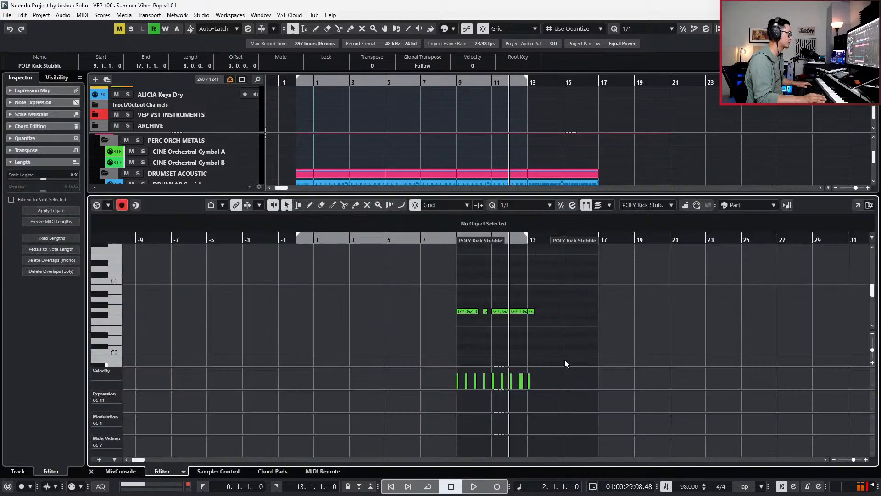
key(KP_Add)
key(ctrl+v)
key(ctrl+z)
key(KP_Add)
key(ctrl+v)
key(KP_Subtract)
key(KP_Subtract)
key(space)
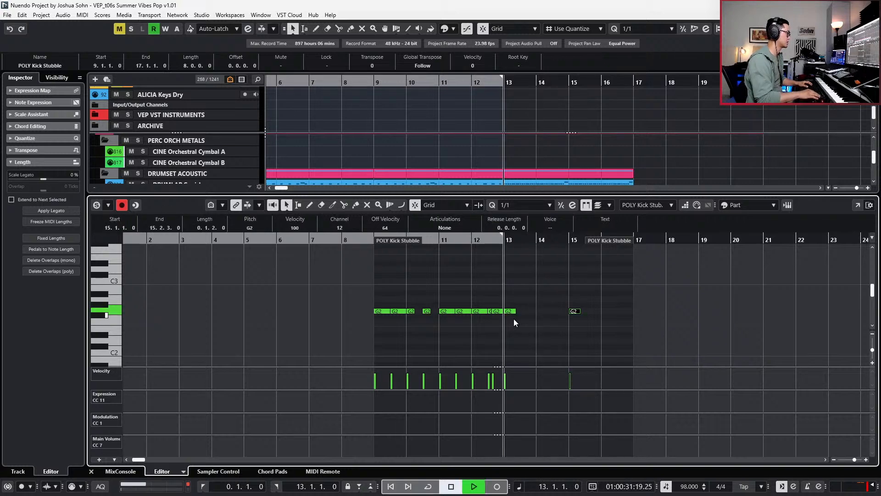
key(ctrl+e)
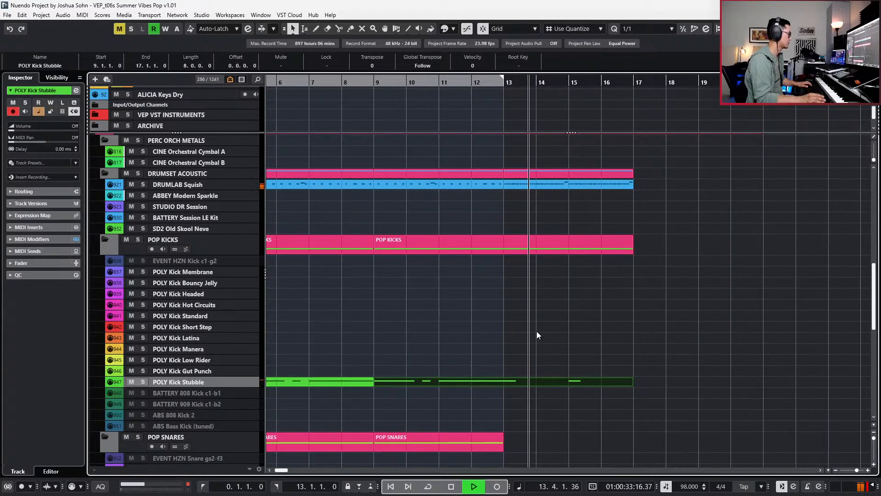
scroll(539, 329, down, 3)
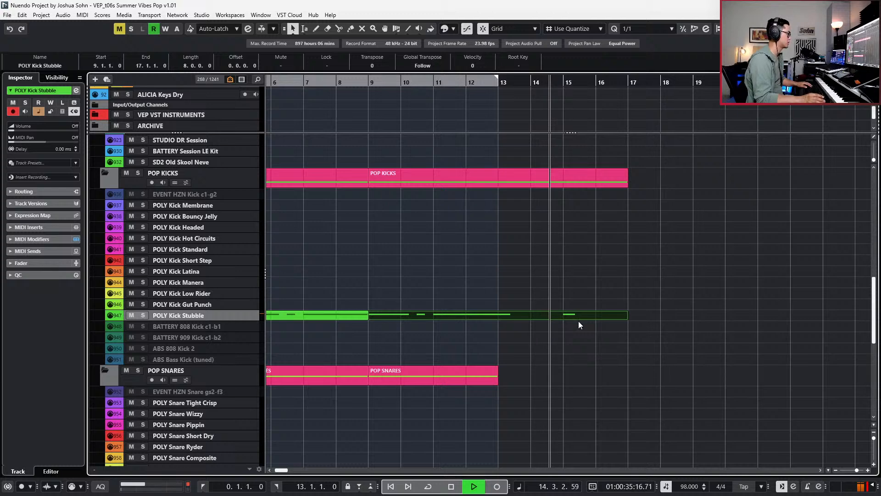
scroll(592, 321, up, 3)
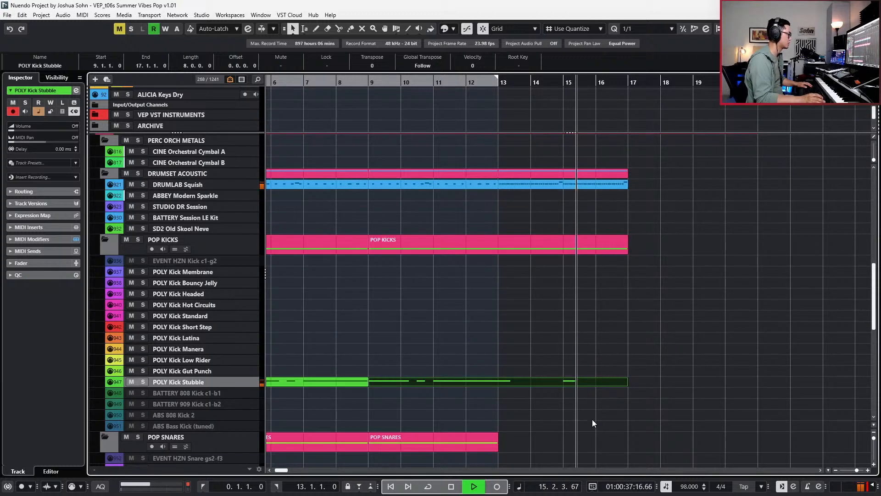
scroll(624, 406, down, 1)
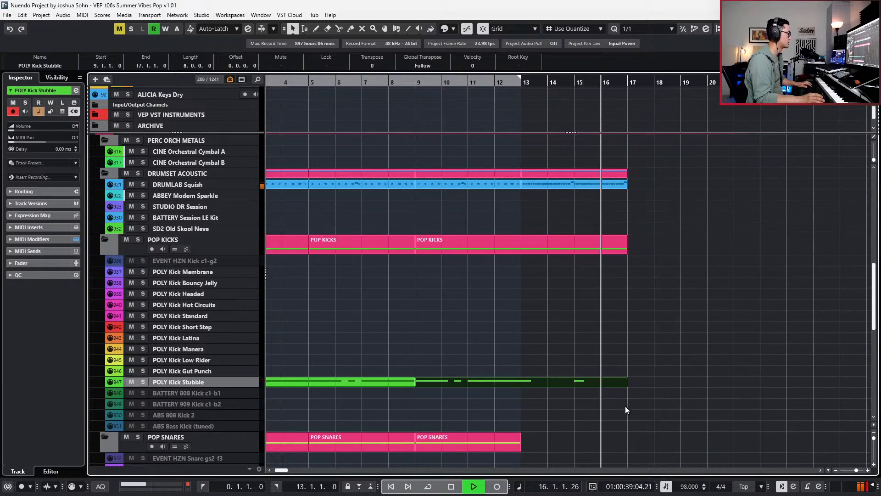
- Split the POLY Kick Stubble part at bar 13 and duplicate the four-bar section to 17.1.1
click(652, 368)
key(space)
key(alt+x)
click(611, 379)
key(ctrl+d)
- Set the quantize value to 1/4 and shorten the G2 kick notes at bars 17 and 19 to quarter notes
double_click(637, 384)
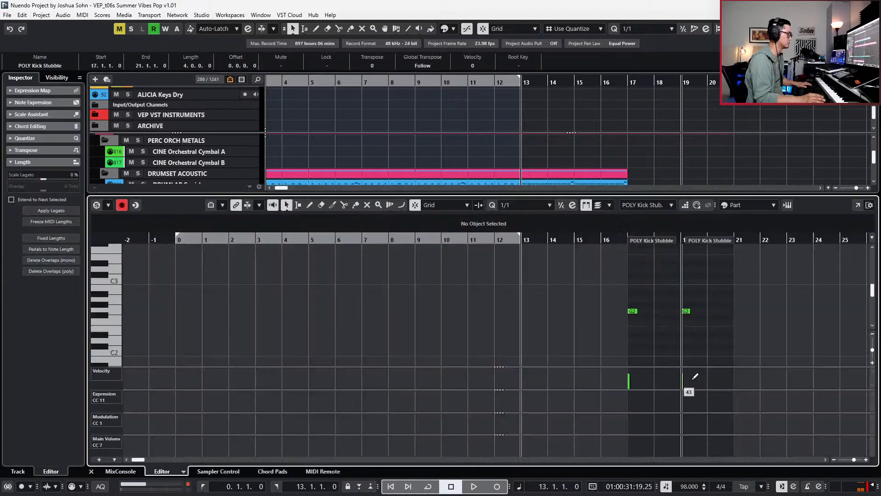
key(alt+3)
drag(586, 291, 594, 337)
key(alt+shift+Left)
drag(702, 298, 677, 338)
key(alt+shift+Left)
- Repeat the first G2 quarter note on every beat from bar 17 through bar 20 and delete the excess note past the part's end
drag(588, 295, 598, 327)
key(ctrl+d)
key(ctrl+d)
key(ctrl+d)
key(ctrl+d)
key(ctrl+d)
key(ctrl+d)
key(ctrl+d)
key(ctrl+d)
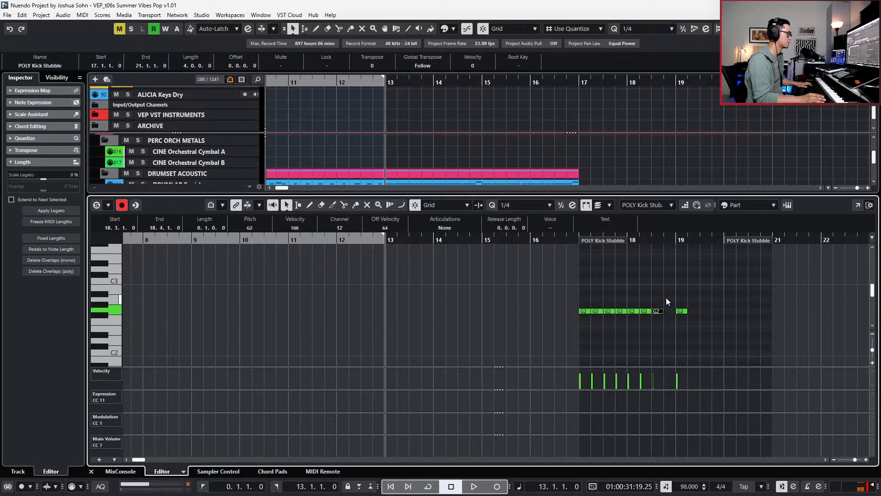
key(ctrl+d)
key(ctrl+d)
key(ctrl+d)
key(ctrl+d)
key(ctrl+d)
key(ctrl+d)
key(ctrl+d)
key(ctrl+d)
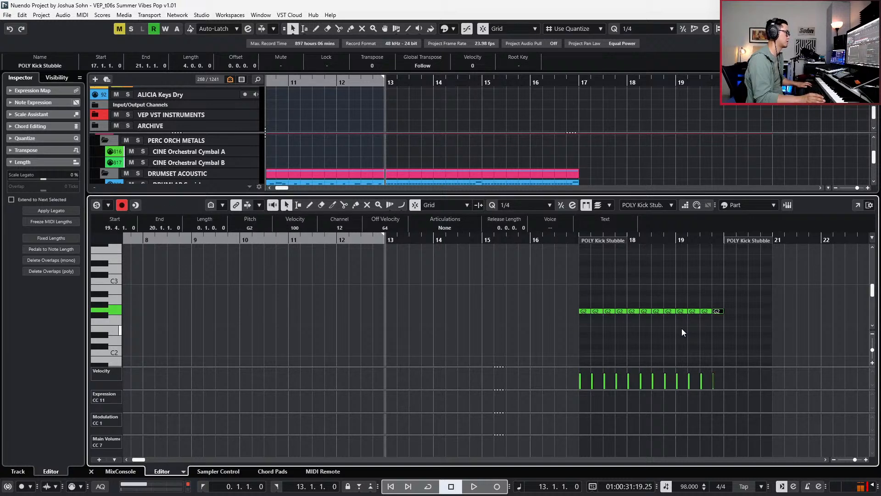
drag(779, 302, 779, 320)
key(Delete)
key(Return)
- Duplicate the SCAR Rickenbacker Tweedman bass part into bars 17 to 20
scroll(758, 308, down, 3)
click(631, 185)
scroll(665, 268, up, 5)
key(ctrl+d)
scroll(629, 255, up, 5)
click(606, 205)
key(ctrl+d)
key(minus)
scroll(642, 216, up, 3)
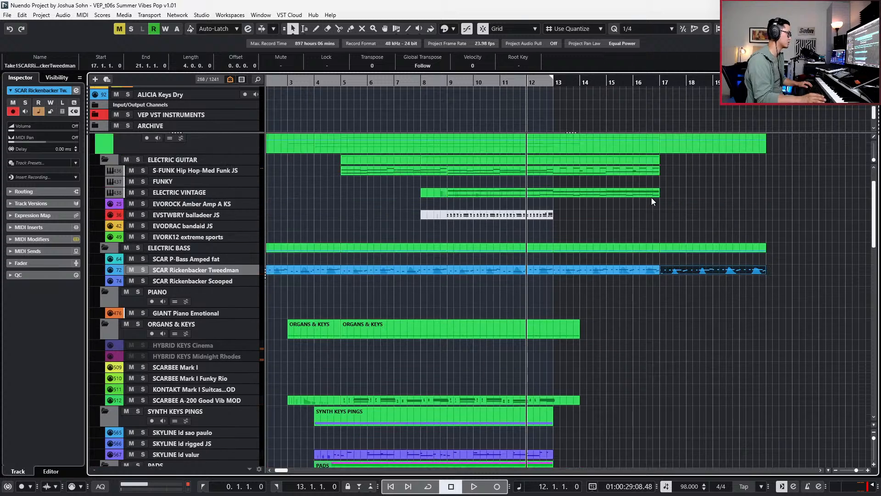
- Try to split the S-FUNK and ELECTRIC VINTAGE guitar parts at bar 13
click(625, 174)
alt+click(552, 172)
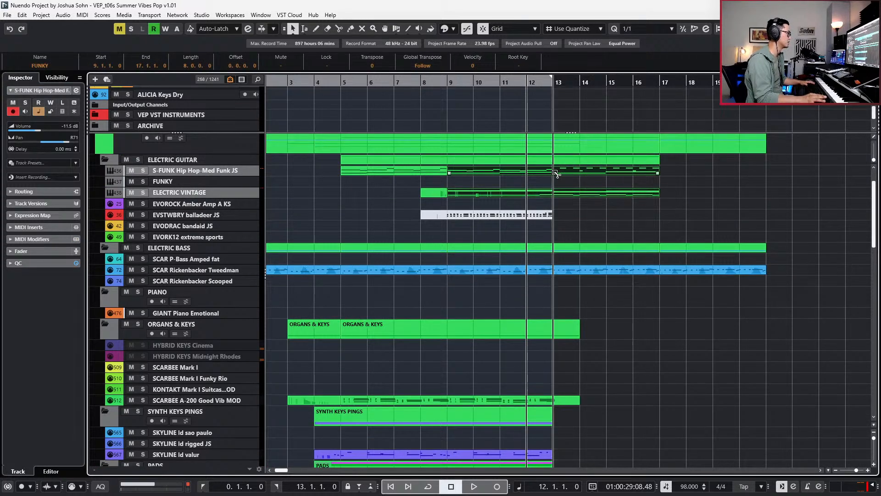
key(ctrl+z)
- Open the S-FUNK and ELECTRIC VINTAGE guitar parts together in the note editor around bar 13
key(h)
click(576, 201)
click(571, 193)
shift+click(564, 172)
double_click(565, 172)
scroll(592, 278, up, 3)
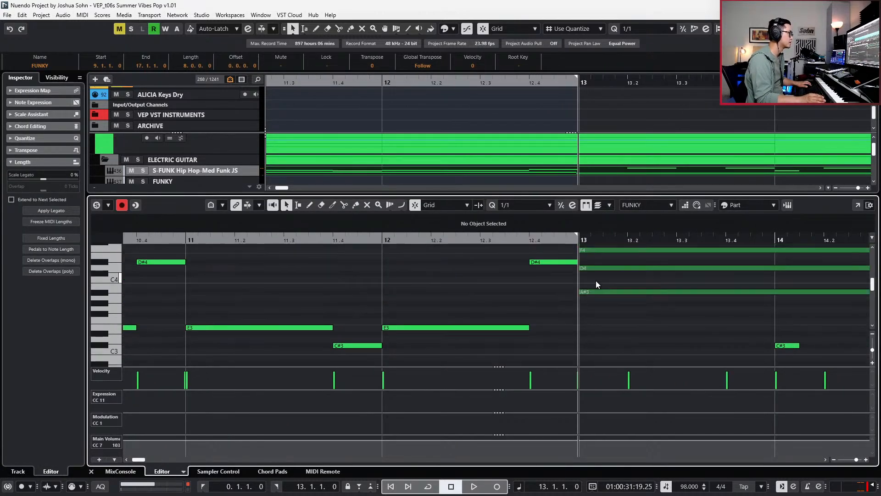
- Move the project cursor to the start of the early C#1 note at 12.4.4.100 and close the note editor
scroll(595, 280, up, 4)
drag(583, 266, 595, 322)
scroll(595, 310, down, 1)
scroll(595, 310, down, 6)
click(557, 343)
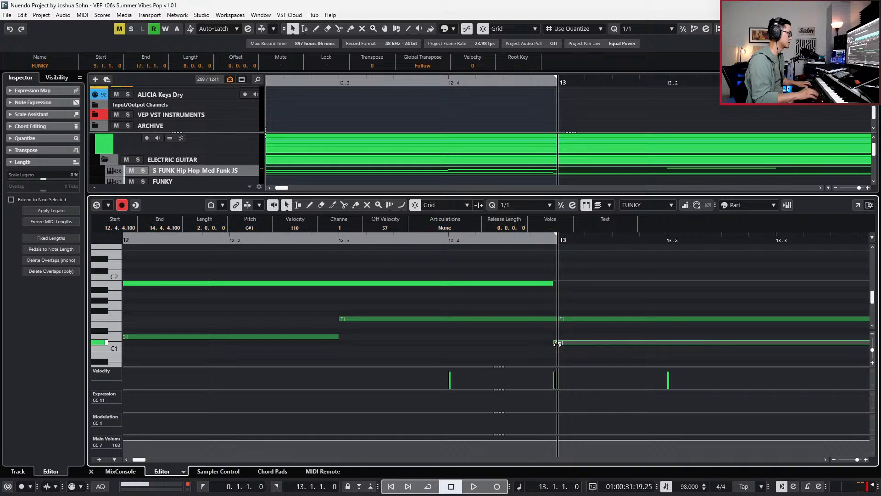
key(l)
key(Return)
- Set the snap type to Cursor and split both guitar parts at 12.4.4.100
key(alt+c)
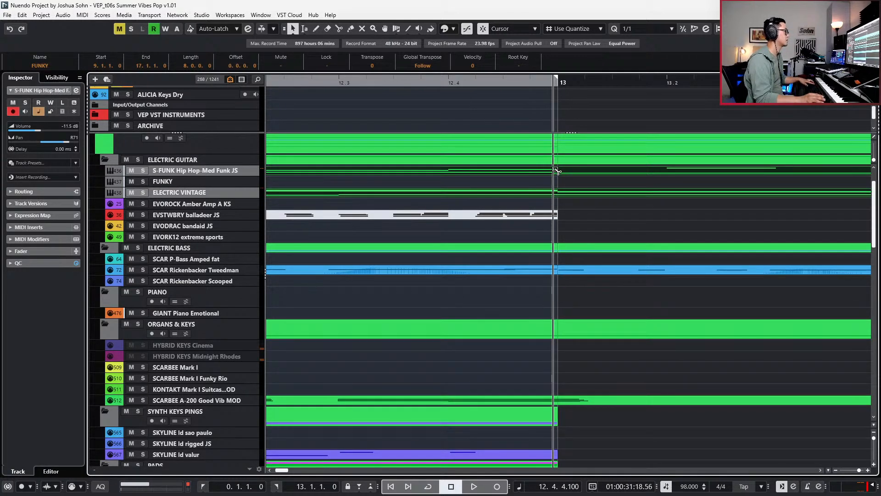
alt+click(564, 174)
key(g)
key(g)
key(g)
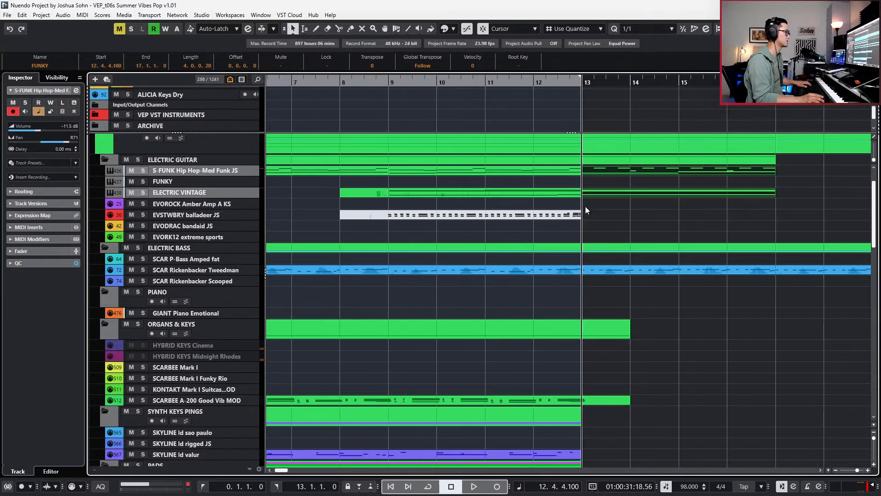
- Try duplicating the split guitar parts to 17.1.1 and play the arrangement from bar 12
key(ctrl+d)
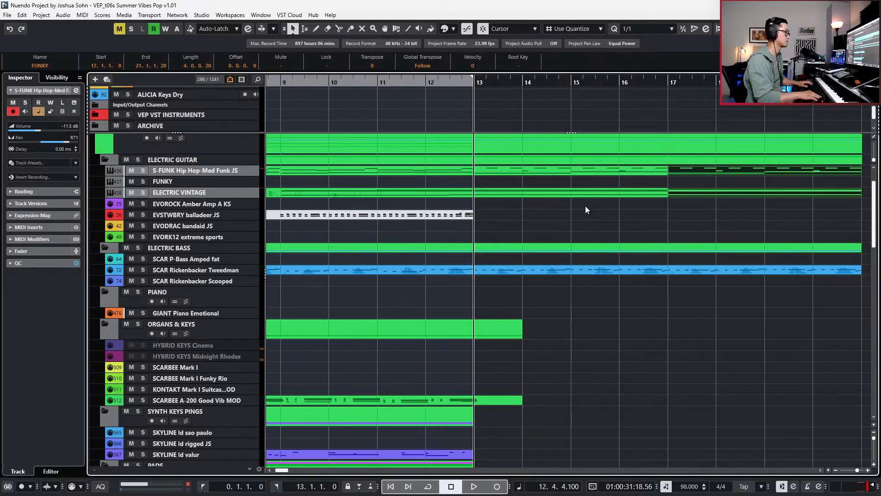
key(space)
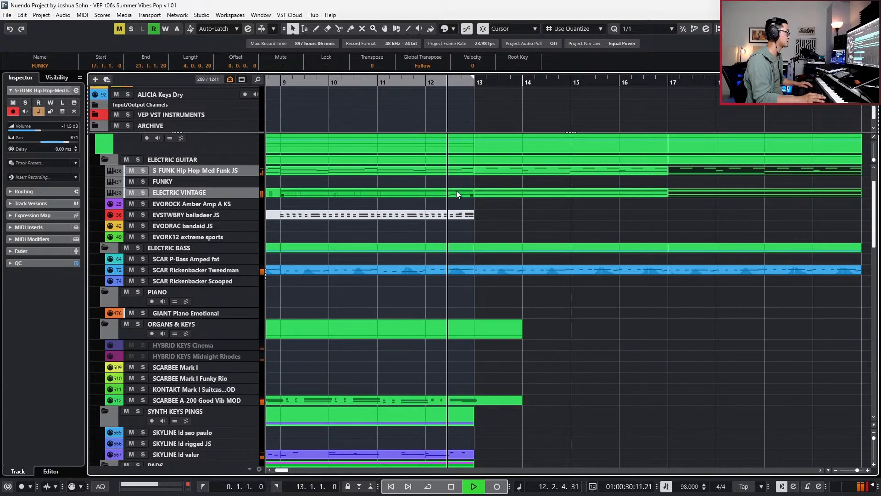
key(space)
key(Delete)
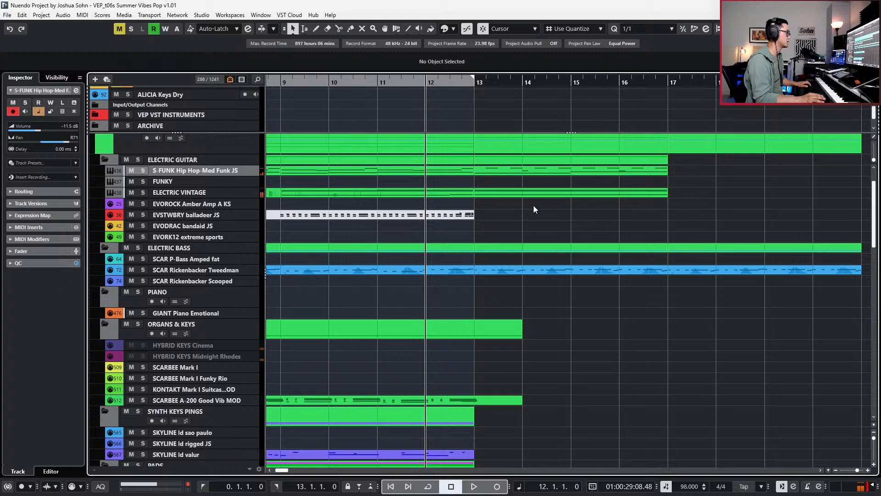
scroll(472, 197, up, 8)
click(496, 194)
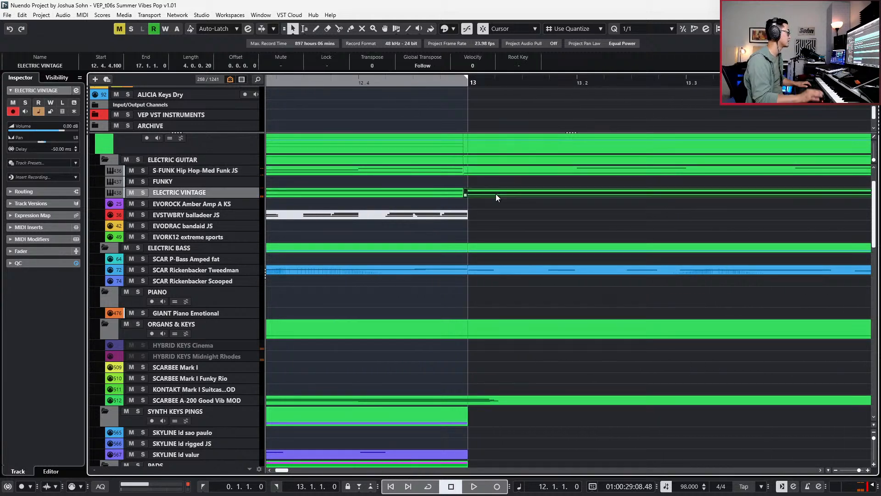
shift+click(505, 173)
scroll(512, 184, down, 5)
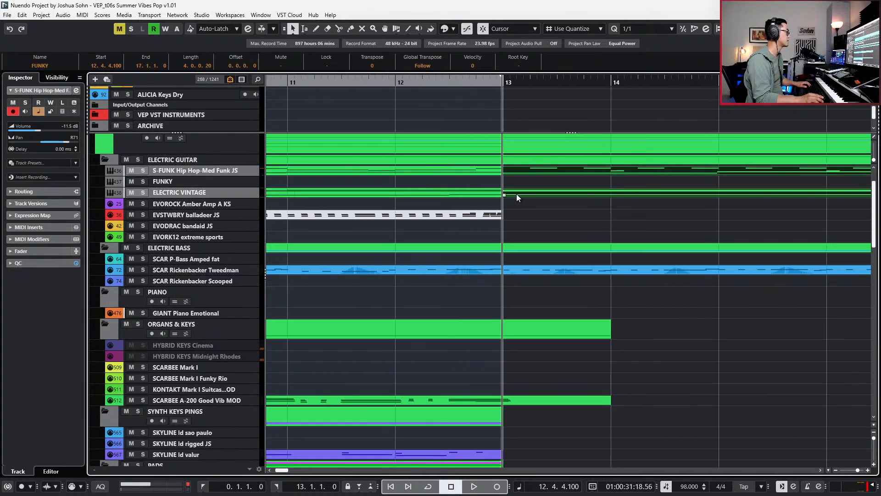
scroll(516, 194, down, 2)
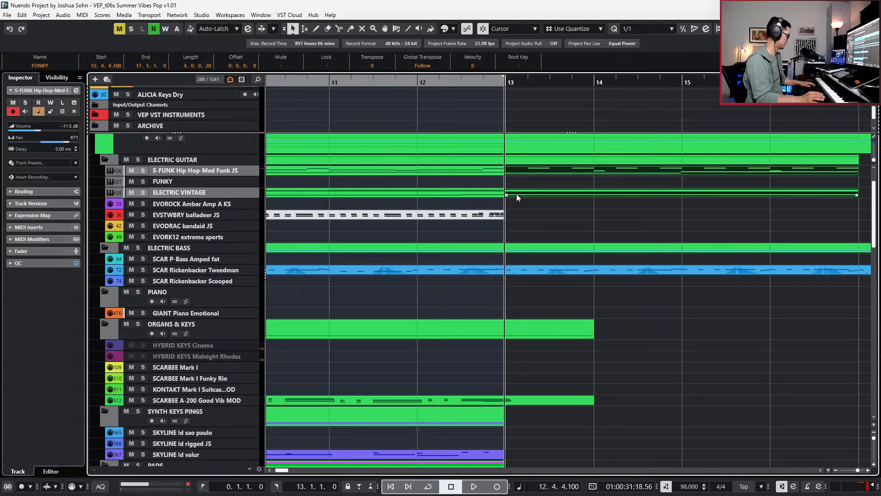
click(532, 210)
click(535, 171)
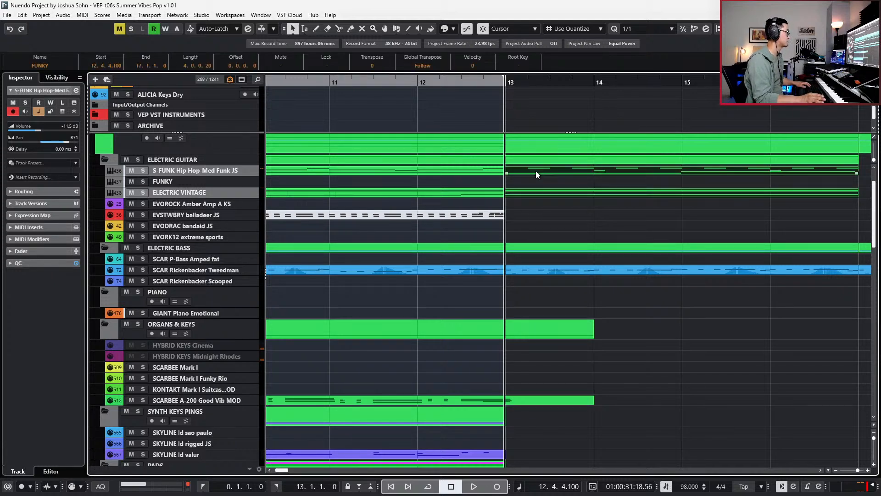
click(545, 218)
click(539, 172)
shift+click(541, 195)
click(541, 196)
drag(543, 205, 548, 162)
ctrl+click(555, 169)
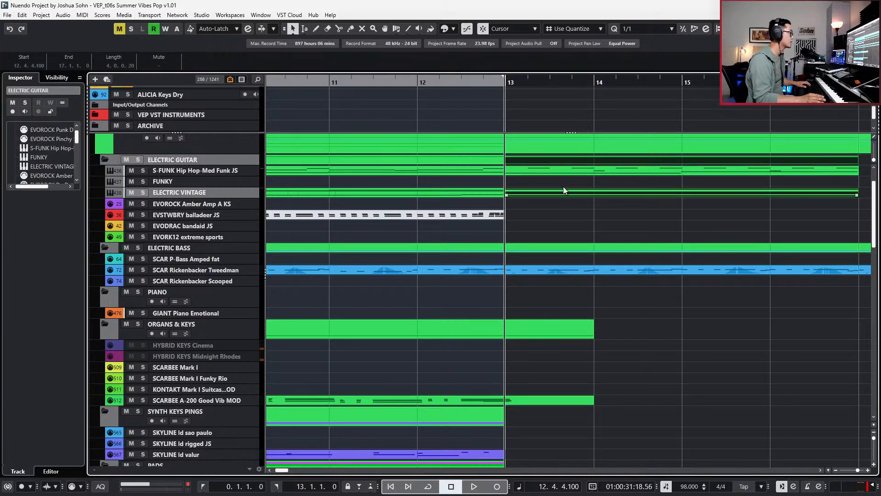
- Select the S-FUNK and ELECTRIC VINTAGE parts starting at 12.4.4.100 together and duplicate them to 16.4.4.100
click(568, 170)
shift+click(570, 192)
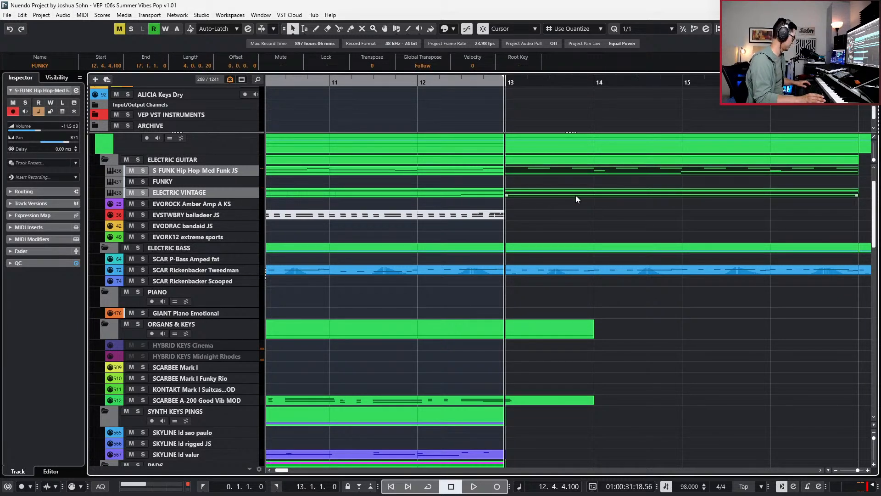
click(575, 195)
click(537, 194)
mouse_move(538, 174)
mouse_down()
mouse_move(541, 206)
mouse_move(538, 192)
mouse_up()
click(541, 189)
click(538, 172)
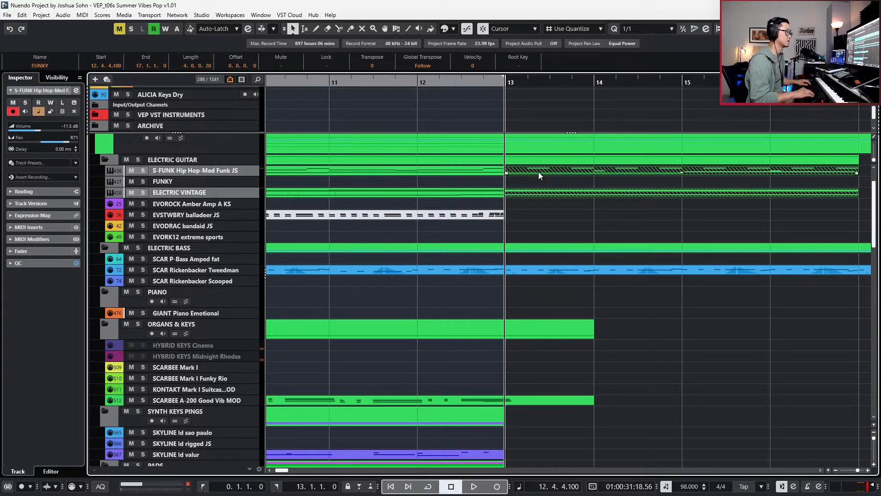
key(ctrl+d)
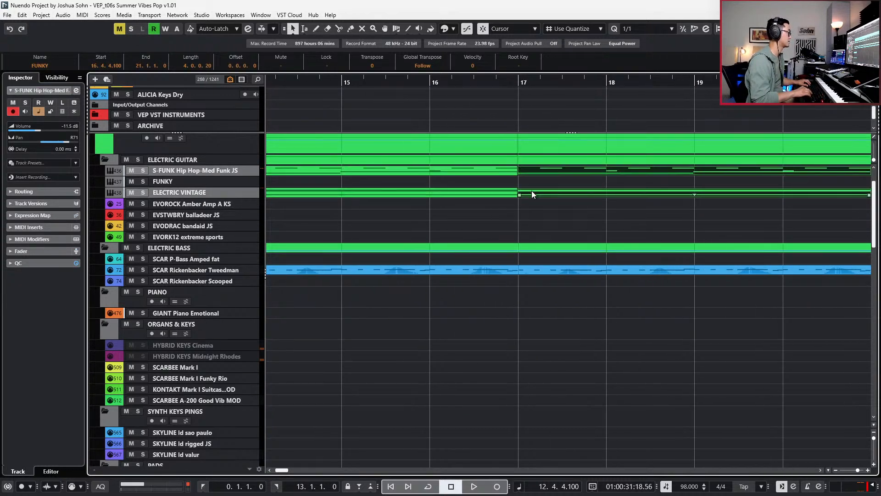
- Play the arrangement from bar 12 and look over the pad, drum, kick and snare tracks
key(g)
key(space)
drag(384, 199, 621, 175)
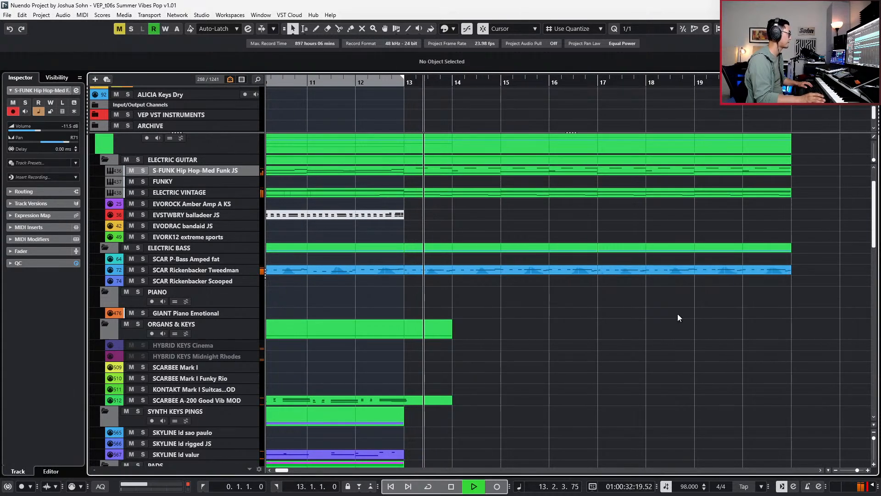
scroll(678, 314, down, 5)
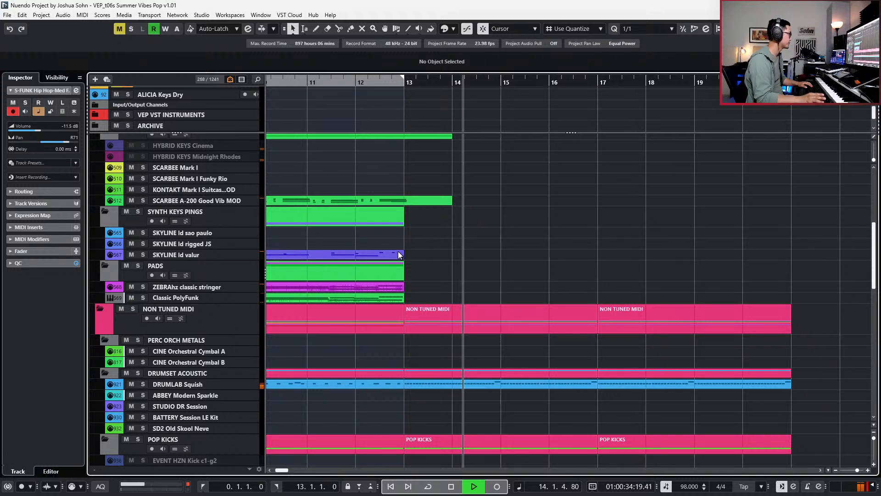
drag(415, 286, 396, 298)
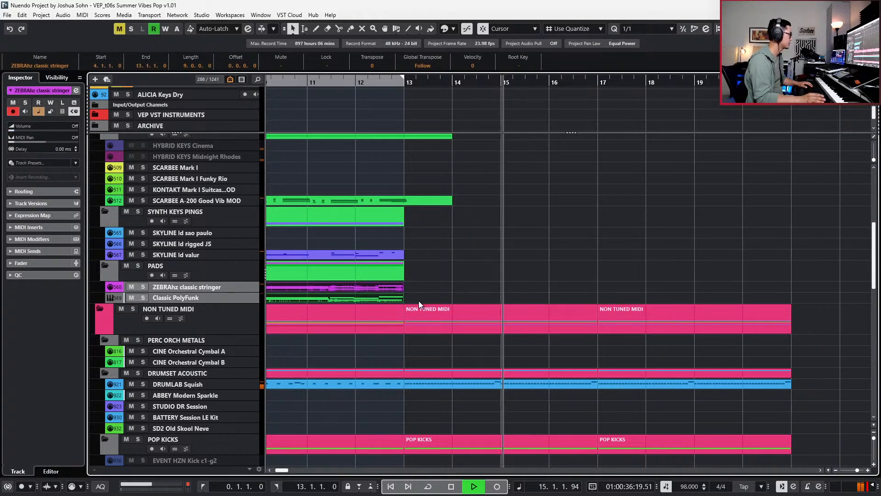
scroll(446, 309, down, 3)
ctrl+scroll(448, 326, down, 2)
ctrl+scroll(463, 339, down, 1)
scroll(466, 341, down, 5)
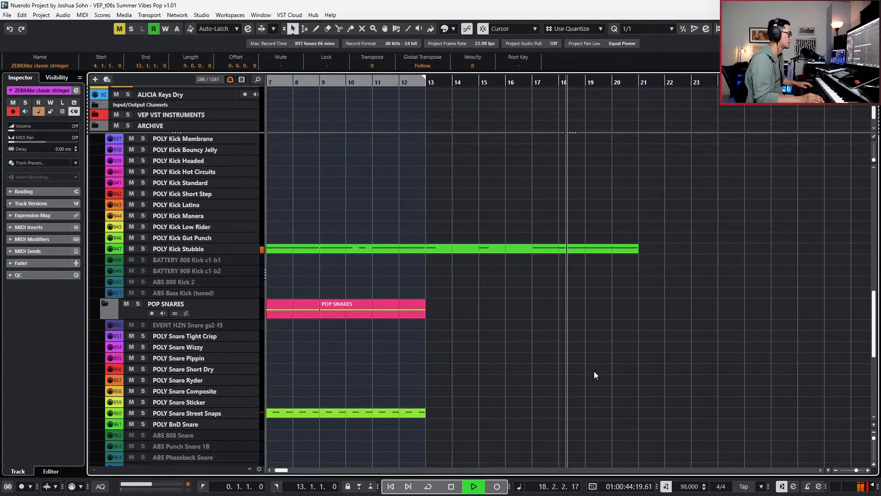
scroll(596, 353, up, 7)
key(space)
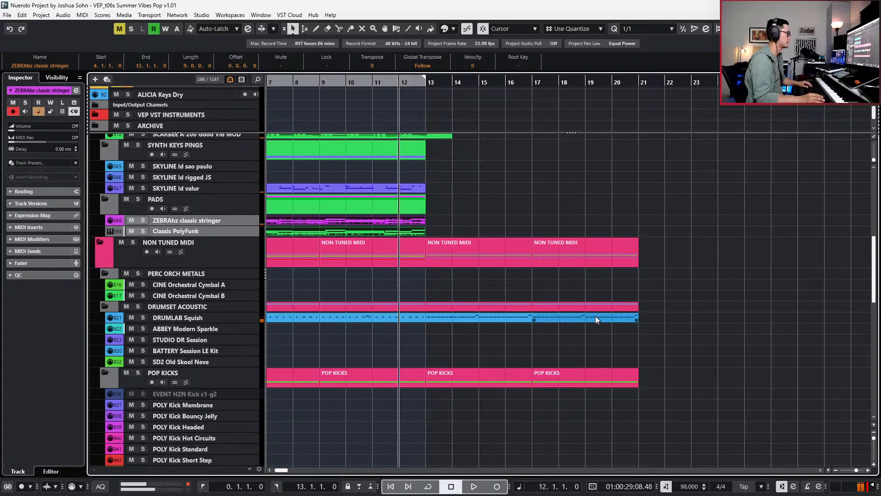
- Join the DRUMLAB Squish parts of bars 13 to 20, review their notes in the note editor, and leave the cursor at 16.1.1
click(596, 316)
key(l)
key(KP_Subtract)
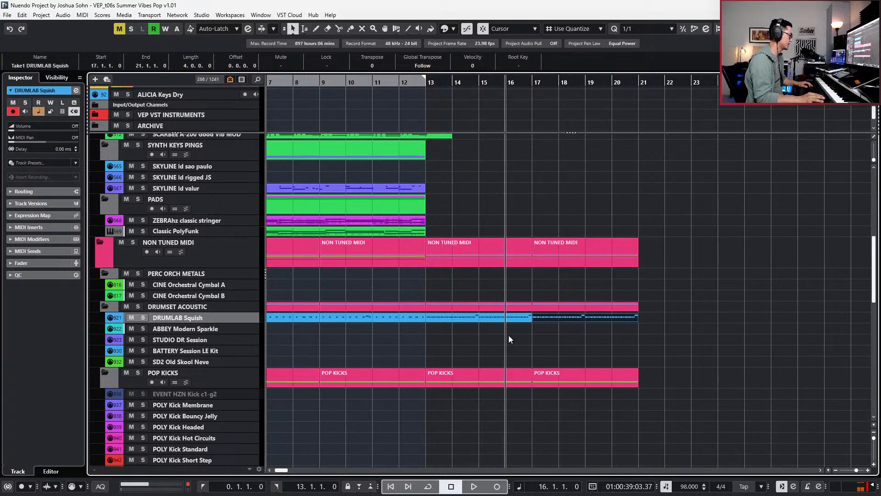
double_click(541, 317)
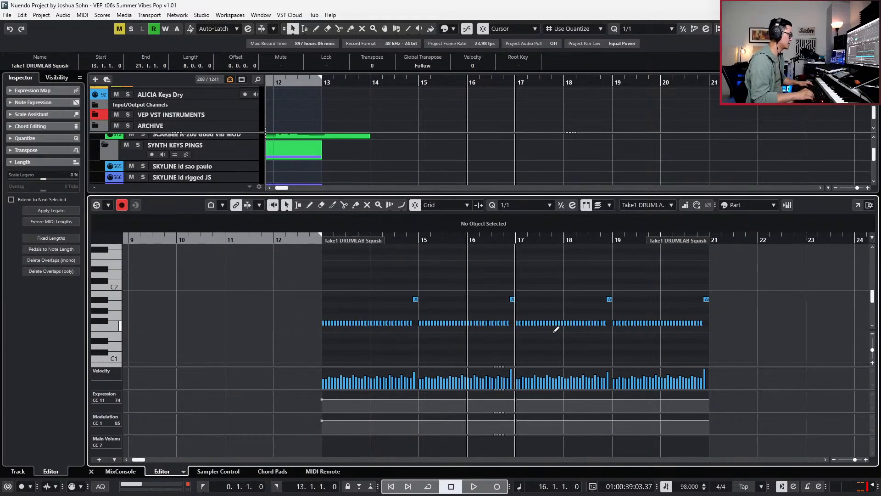
scroll(556, 329, up, 2)
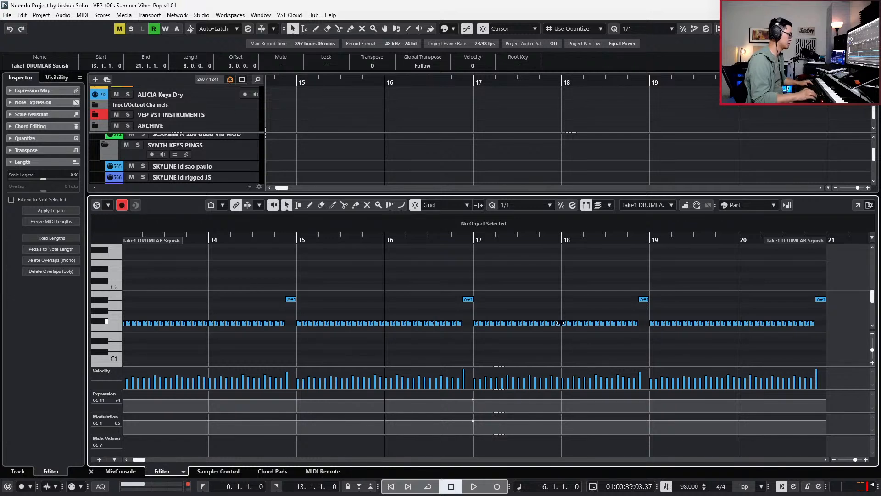
drag(469, 315, 808, 352)
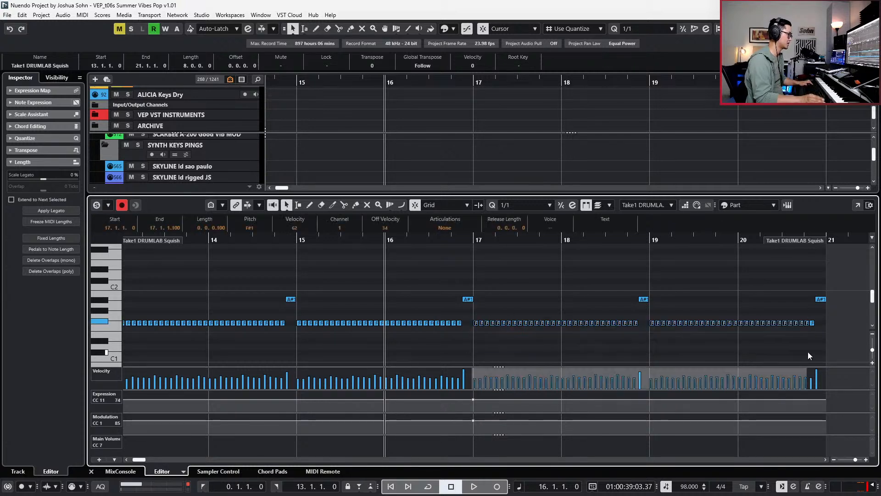
click(819, 321)
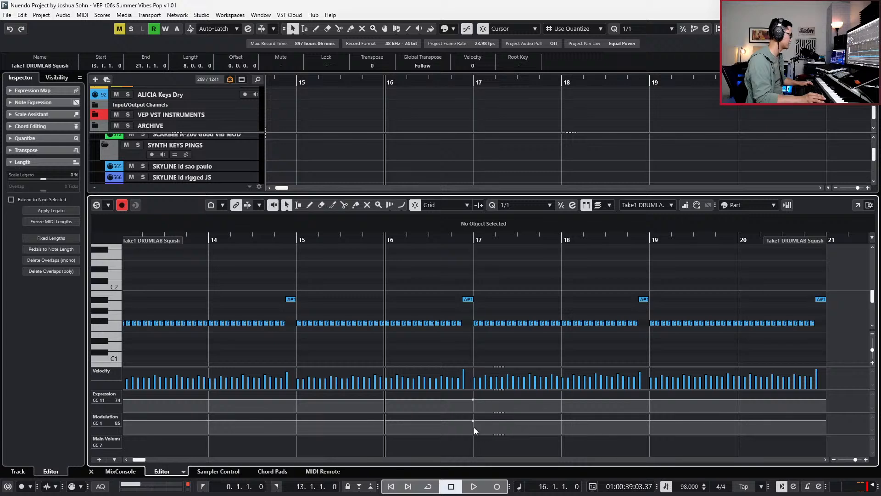
key(Return)
- Join all DRUMLAB Squish parts up to bar 21 into one part and open it in the note editor
scroll(488, 345, down, 5)
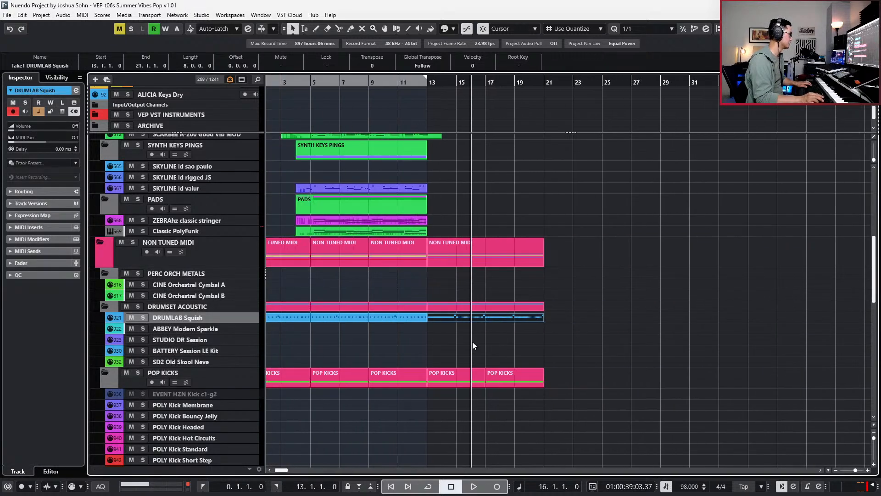
scroll(387, 333, down, 3)
click(328, 328)
mouse_move(303, 327)
mouse_down()
mouse_move(487, 327)
mouse_move(477, 320)
mouse_up()
key(ctrl+j)
click(459, 317)
key(Return)
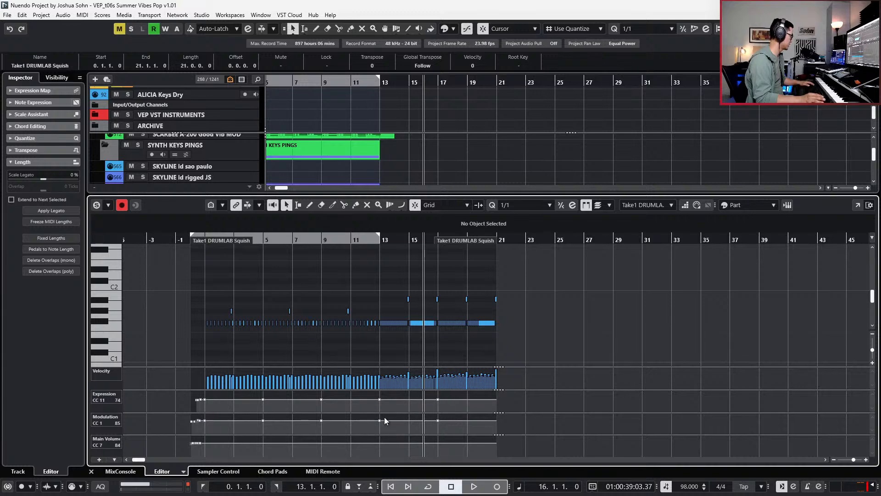
- Raise the DRUMLAB Squish Main Volume (CC 7) to 94 from bar 17 and play from bar 16
scroll(429, 419, up, 3)
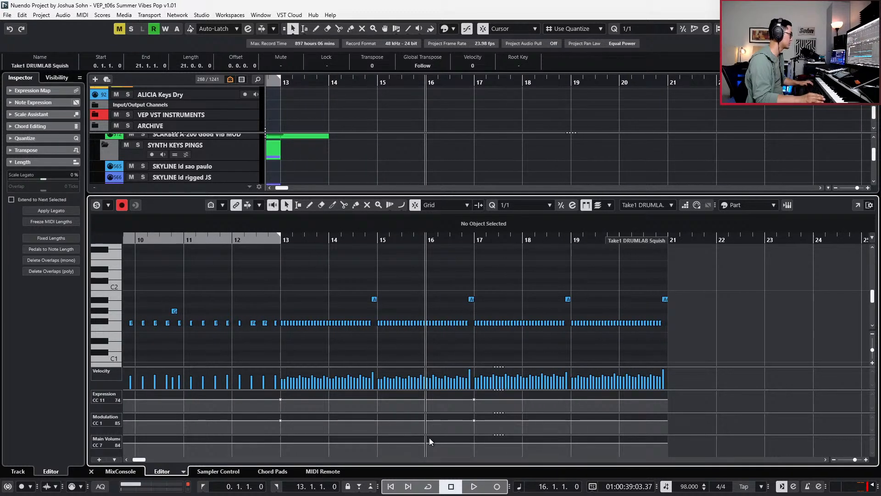
click(474, 441)
key(space)
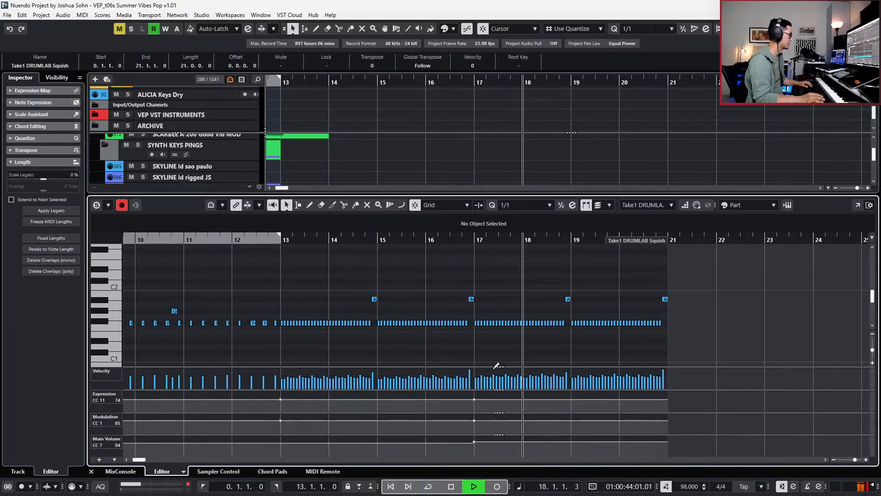
key(space)
- Set the quantize value to 1/8 and replace the last two F#1 notes of bar 17 with one A#1 note at 17.4.3, velocity 116
scroll(519, 313, up, 3)
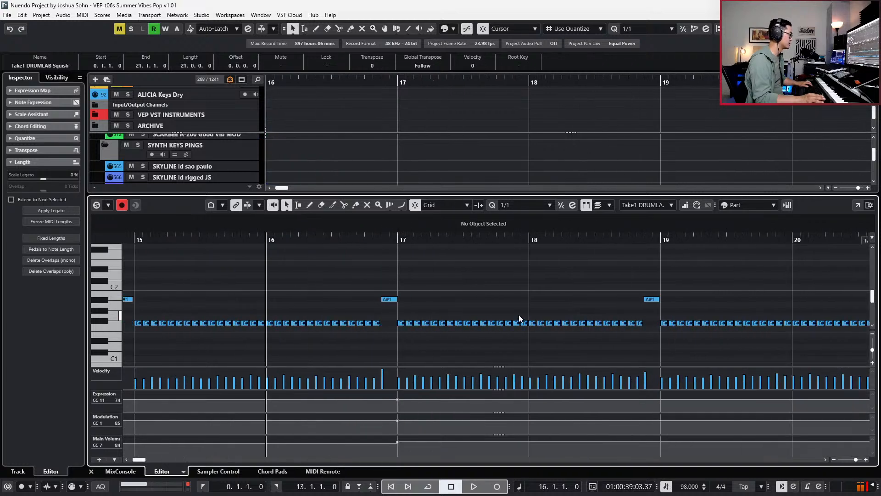
key(8)
scroll(582, 315, right, 2)
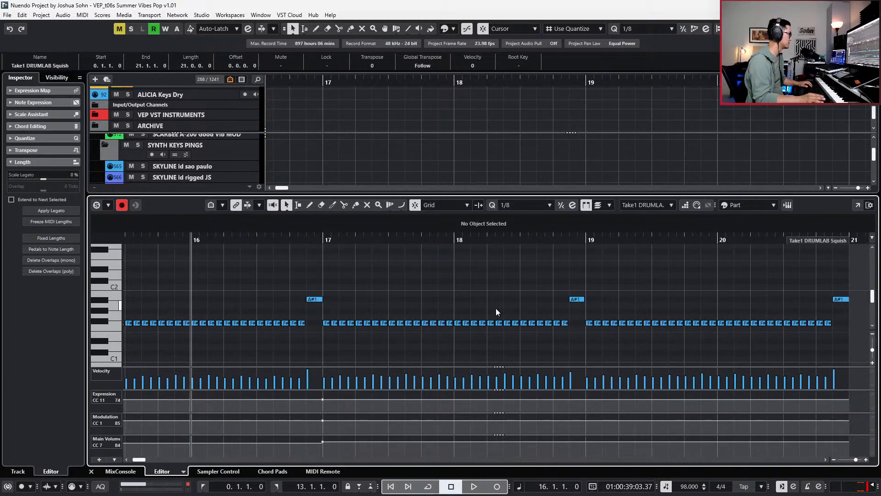
click(447, 323)
key(Delete)
drag(445, 311, 445, 334)
key(Up)
key(Up)
key(Up)
key(Up)
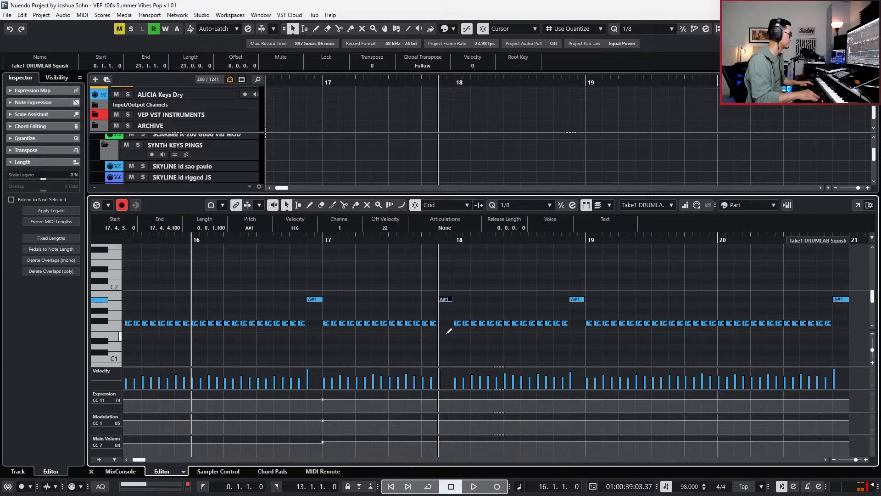
- Transpose the F#1 notes on the third sixteenth of each beat in bar 19 to A#1, raising the first one's velocity to 110 and the others equally
scroll(552, 331, right, 6)
click(387, 313)
click(381, 324)
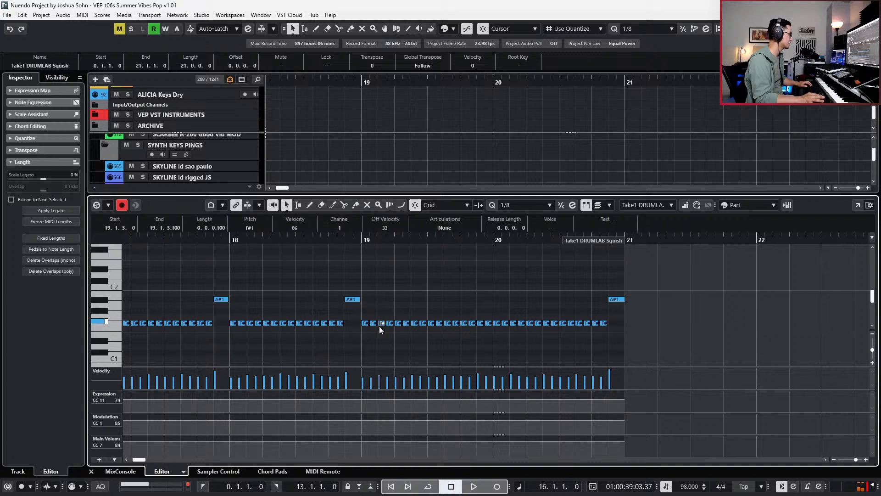
shift+click(413, 321)
shift+click(447, 321)
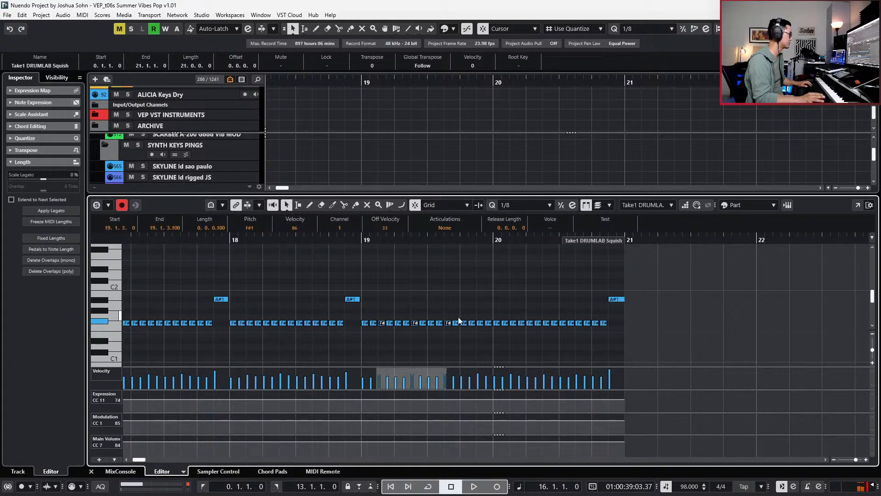
shift+click(480, 323)
key(Up)
key(Up)
key(Up)
key(Up)
key(alt+Up)
key(alt+Up)
key(alt+Up)
key(space)
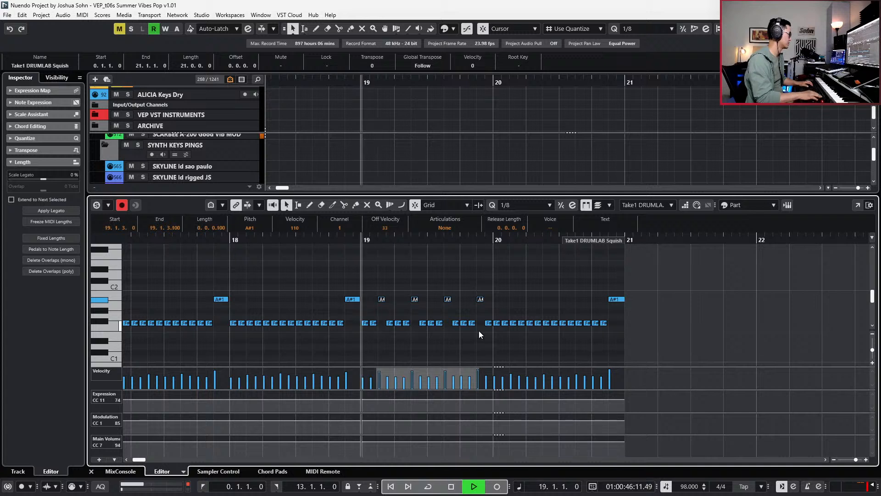
- Transpose the F#1 notes at 20.1.3, 20.2.3 and 20.3.3 to A#1, raising the first one's velocity to 121 and the others equally
click(513, 322)
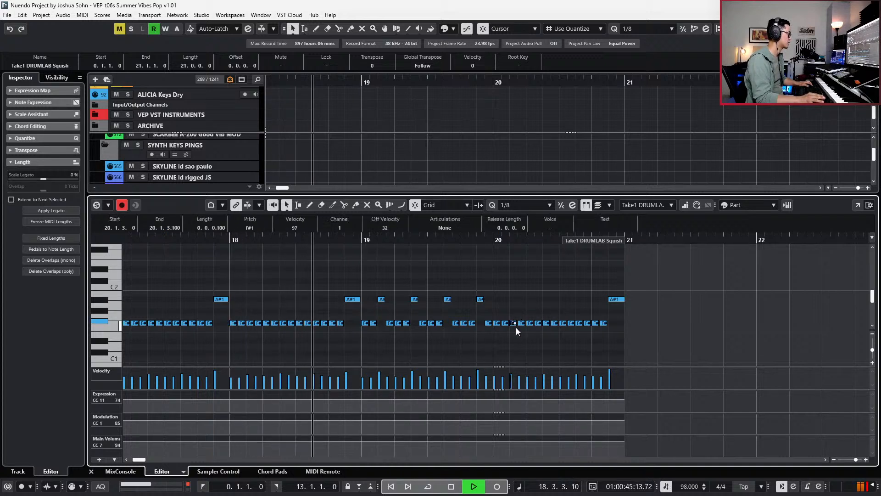
shift+click(546, 322)
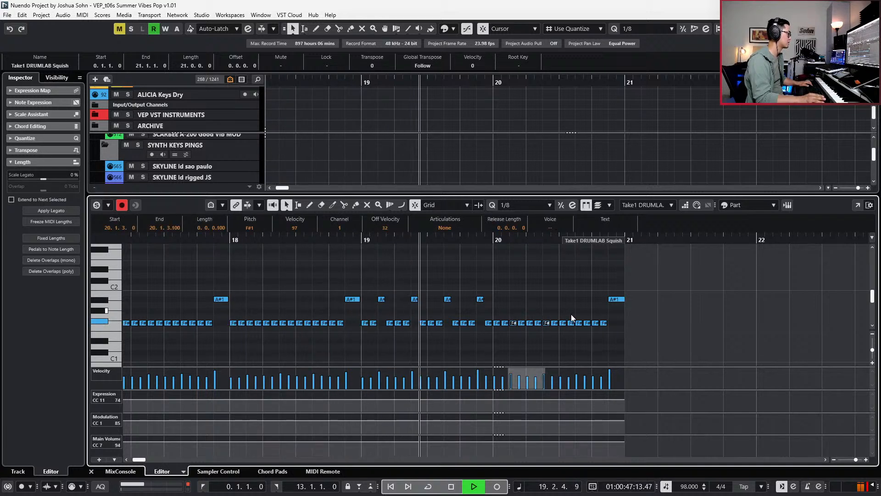
shift+click(580, 324)
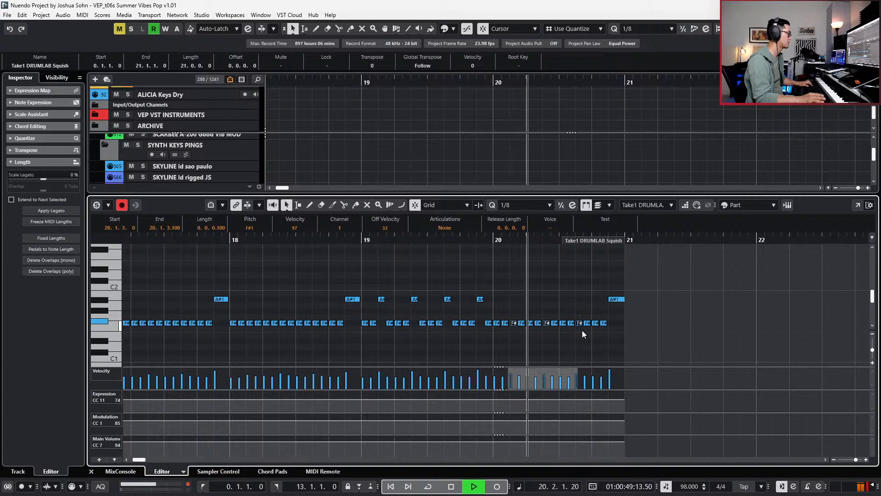
key(space)
key(Up)
key(Up)
key(Up)
key(Up)
key(alt+shift+Up)
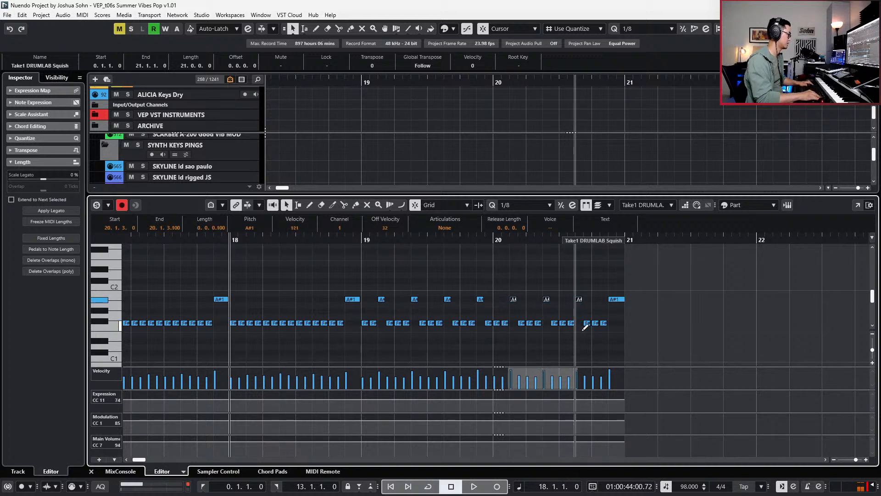
- Play back the DRUMLAB Squish pattern from bar 18 to 20, checking the accents and the notes on the last beat
key(space)
click(616, 300)
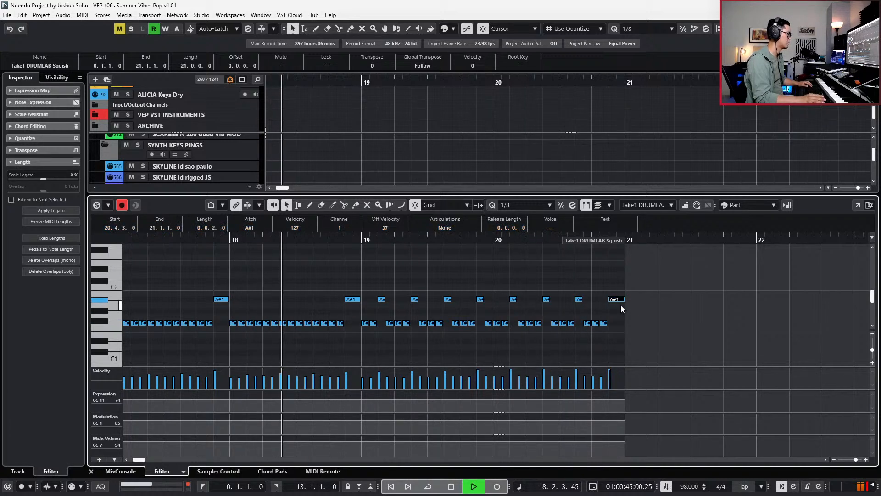
scroll(621, 305, down, 1)
scroll(629, 311, down, 1)
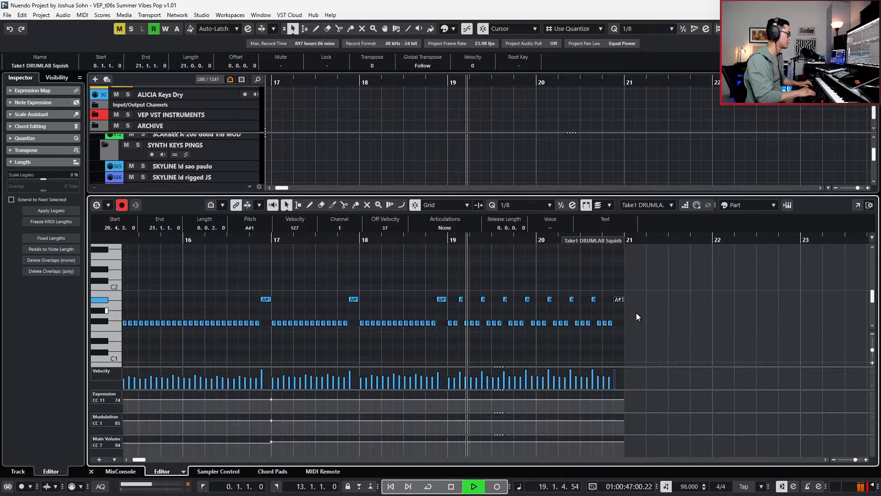
drag(627, 316, 610, 335)
scroll(618, 334, up, 2)
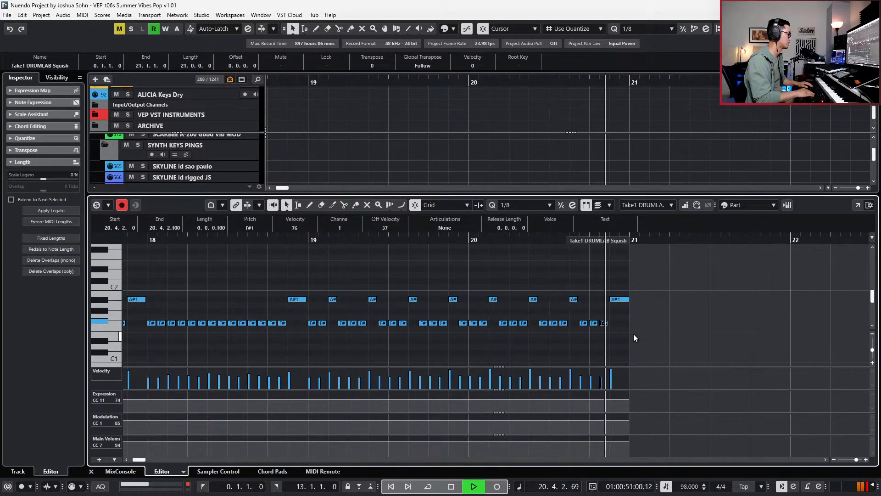
key(space)
click(574, 299)
key(space)
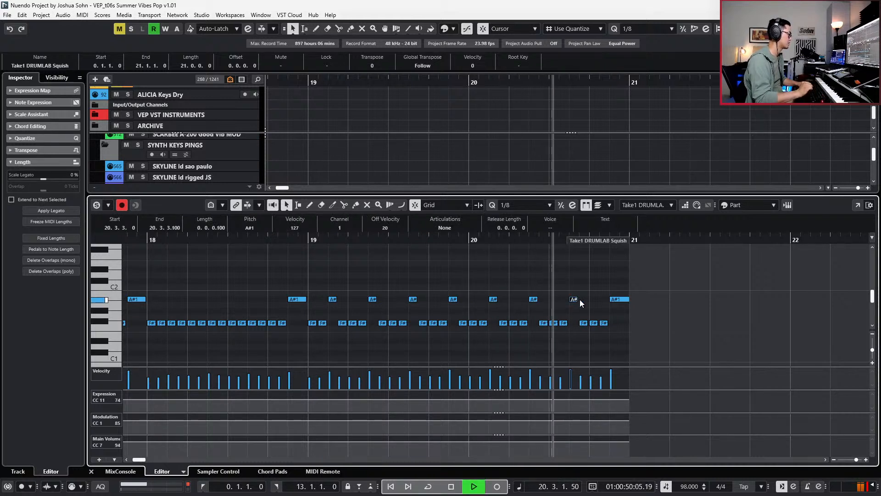
- Mute all DRUMLAB Squish notes after 20.3.3 and lengthen the A#1 note at 20.3.3 to two sixteenths
key(space)
drag(596, 288, 630, 343)
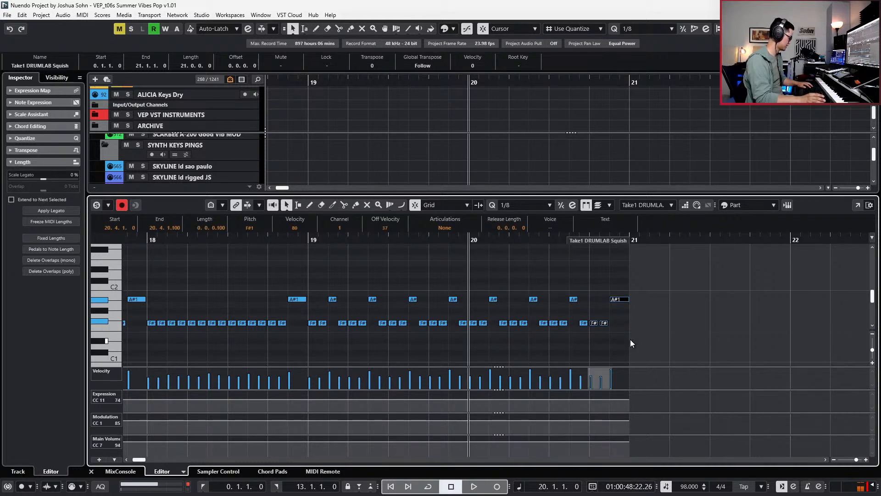
key(shift+m)
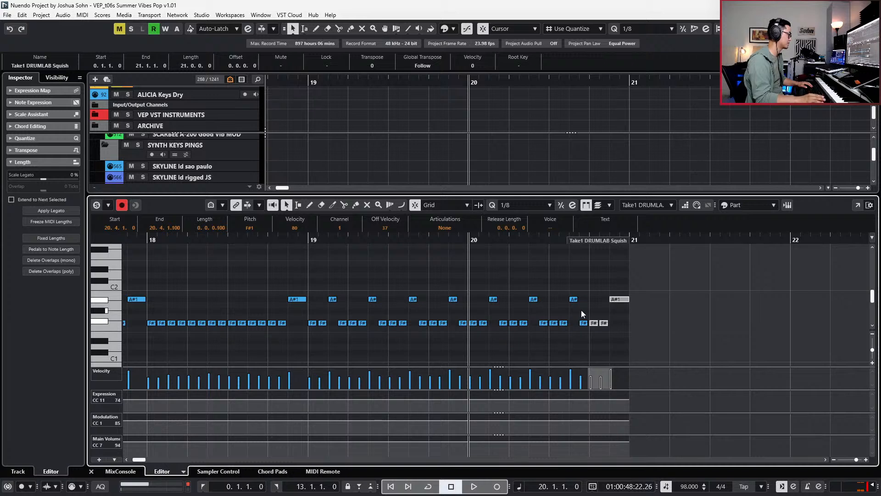
drag(581, 309, 588, 330)
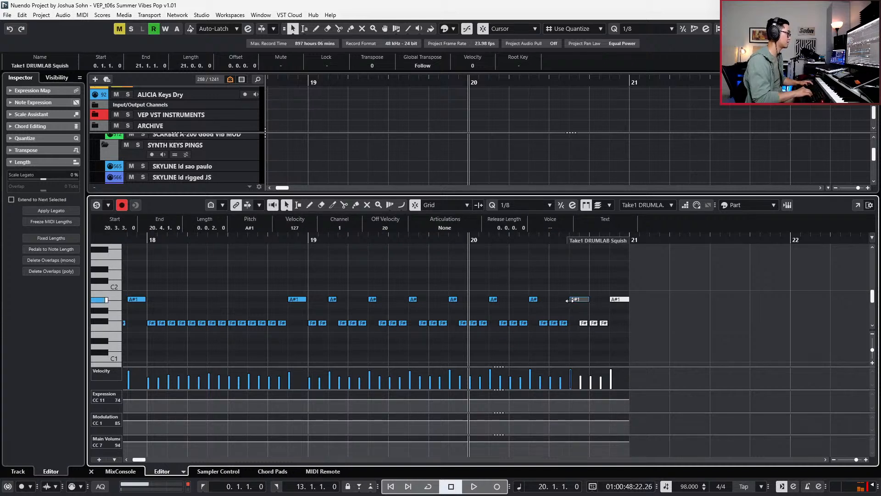
key(ctrl+e)
- Split the POLY Kick Stubble G2 note on beat 3 of bar 20 at 20.3.4 to add an extra kick hit
scroll(569, 322, down, 10)
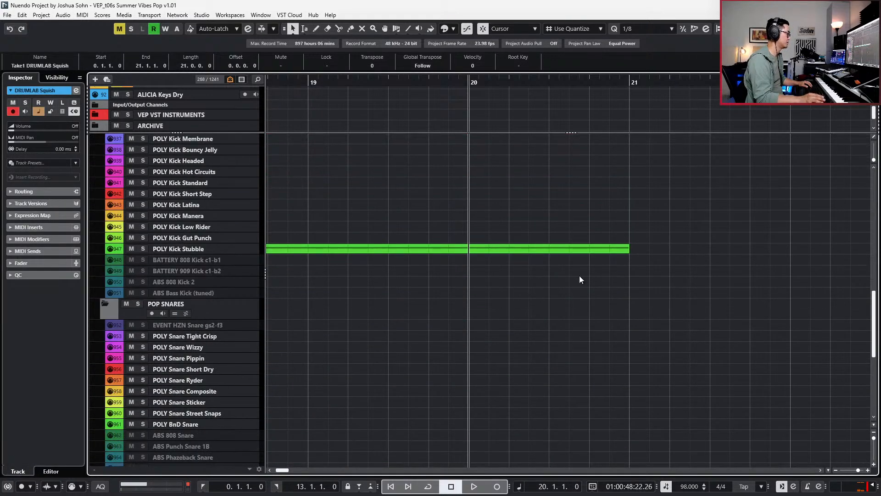
click(584, 248)
key(ctrl+e)
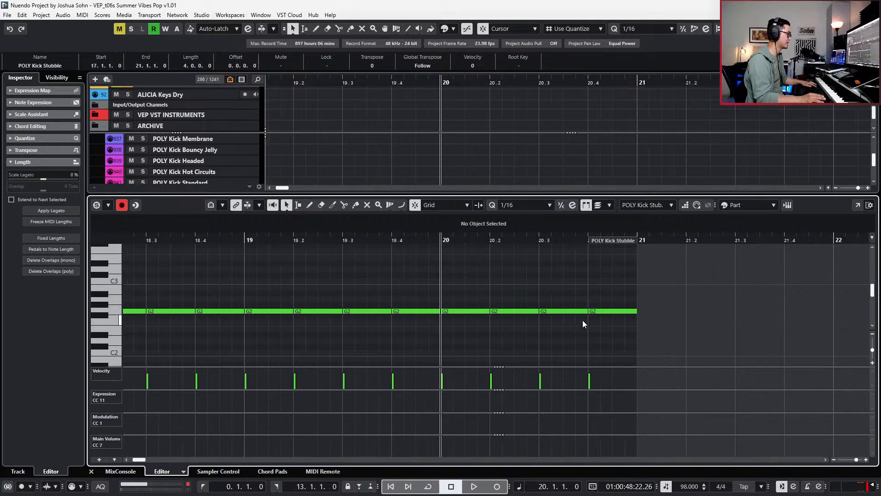
click(578, 311)
key(Right)
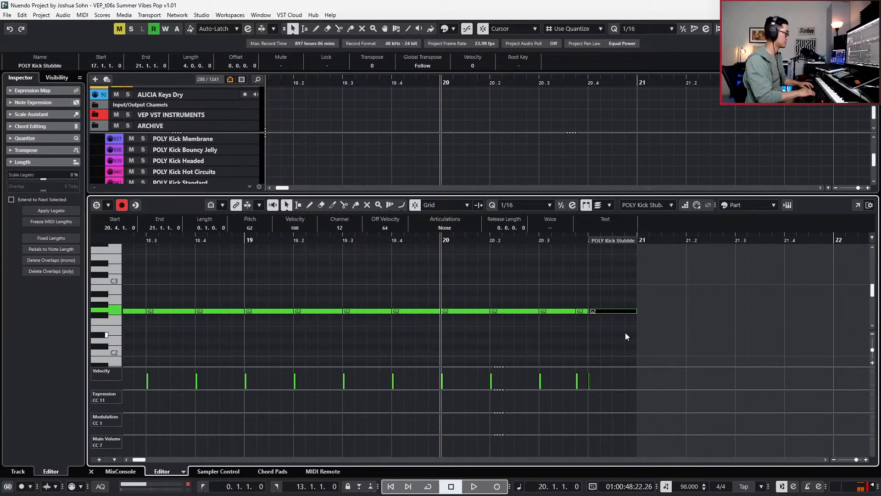
key(ctrl+e)
- Duplicate the POLY Snare Street Snaps part of bars 9 to 12 and move the copy to bar 17 with 1/1 quantize
scroll(609, 280, up, 3)
scroll(566, 273, down, 2)
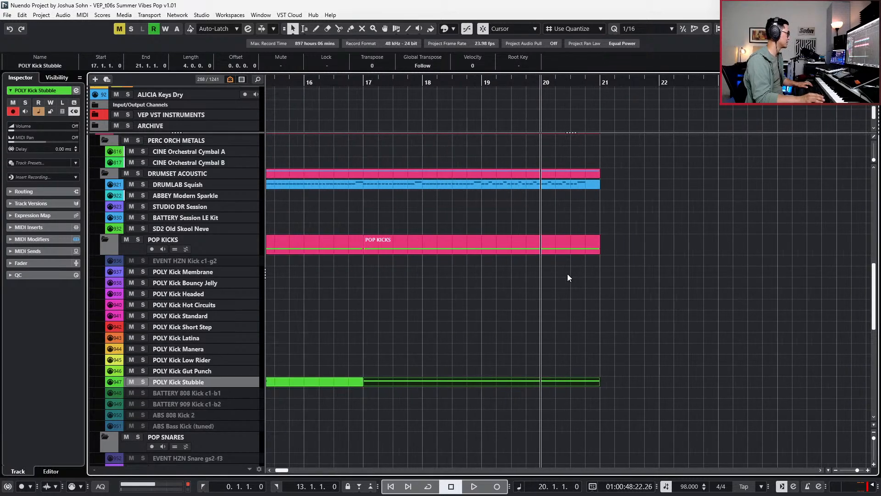
scroll(568, 273, up, 1)
scroll(568, 273, down, 3)
scroll(531, 304, down, 2)
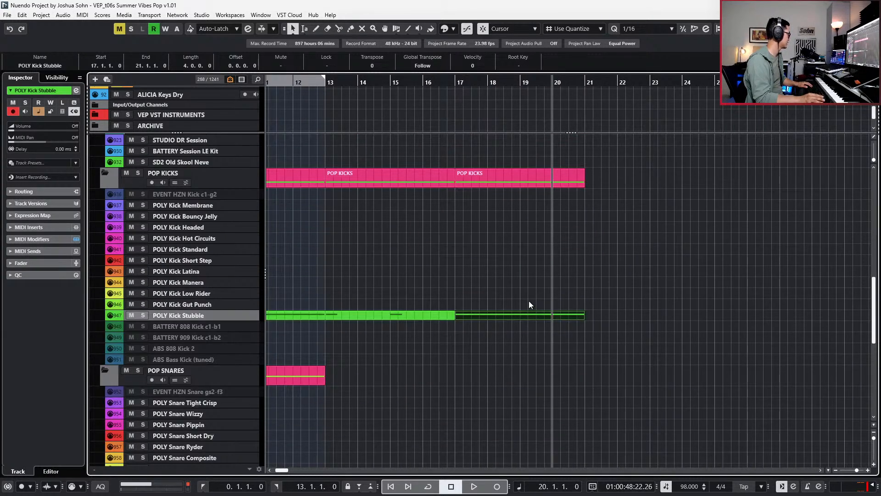
scroll(530, 304, up, 3)
scroll(530, 298, down, 4)
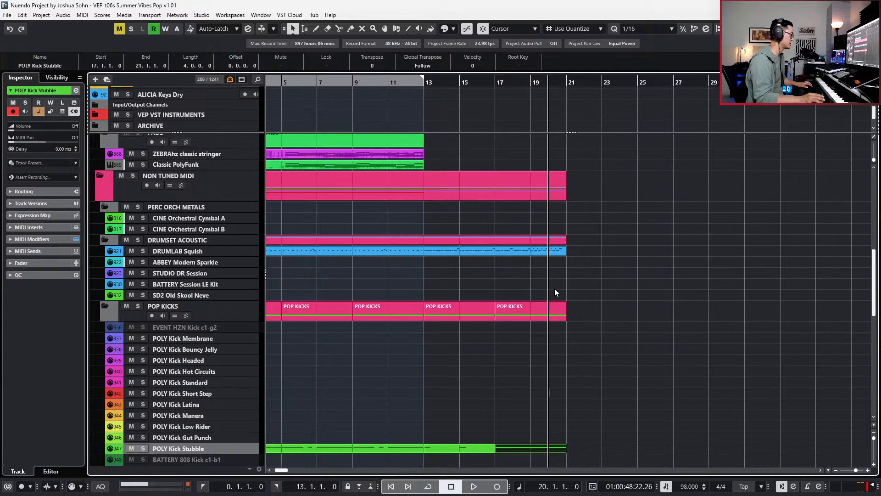
scroll(554, 292, down, 5)
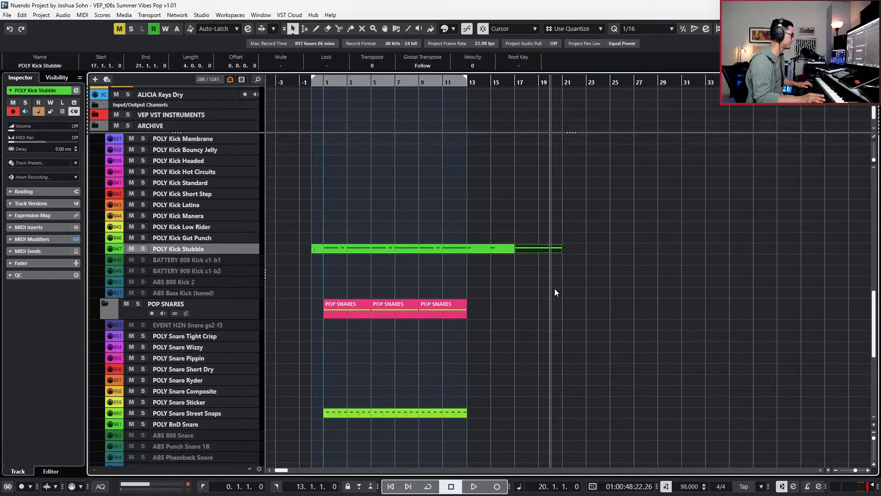
click(454, 412)
key(ctrl+d)
key(alt+1)
key(ctrl+Right)
key(ctrl+Right)
key(ctrl+Right)
key(ctrl+Right)
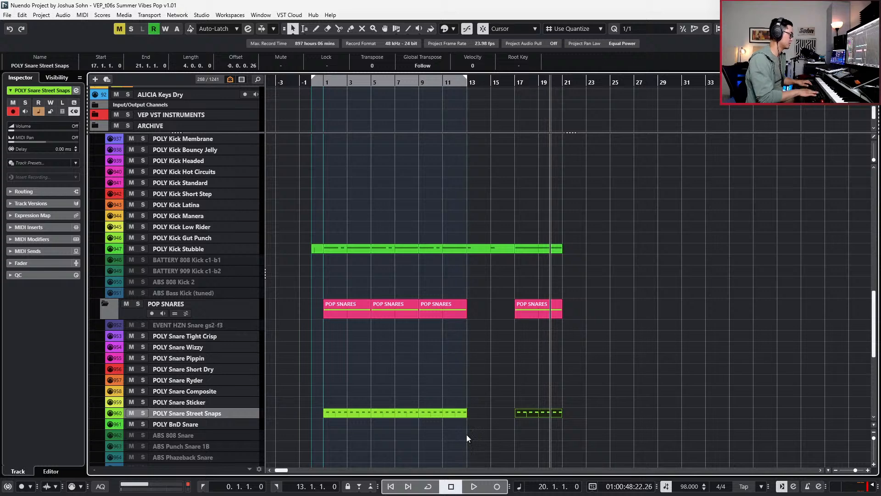
- Reduce the copied snare part to G2 notes at 20.3.3, 20.4.1, 20.4.3 and 20.4.4, using a 1/16 quantize value
key(Return)
drag(505, 328, 584, 355)
key(Delete)
scroll(638, 310, up, 2)
key(alt+5)
key(alt+Right)
key(alt+Right)
key(ctrl+Right)
key(ctrl+Right)
key(ctrl+Right)
key(ctrl+Right)
- Split the snare G2 note at 20.4.1 to add a hit at 20.4.2, auditioning the fill from bar 20
key(space)
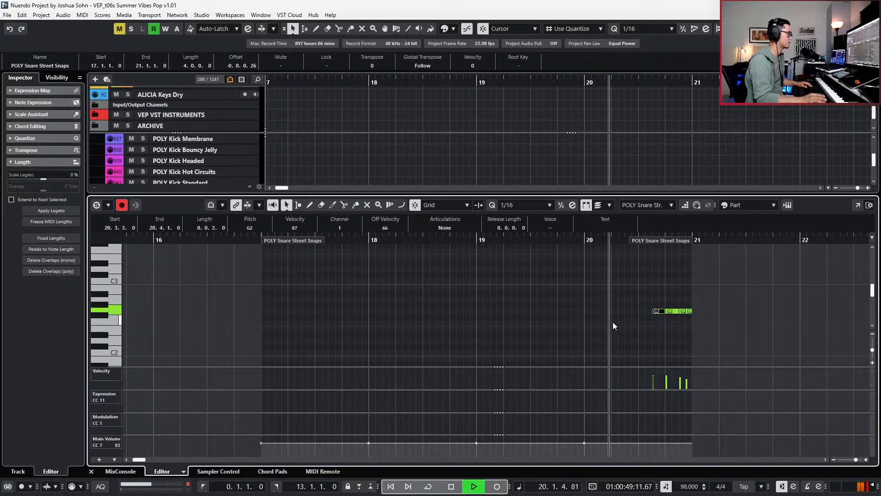
key(space)
click(671, 311)
alt+click(673, 312)
key(space)
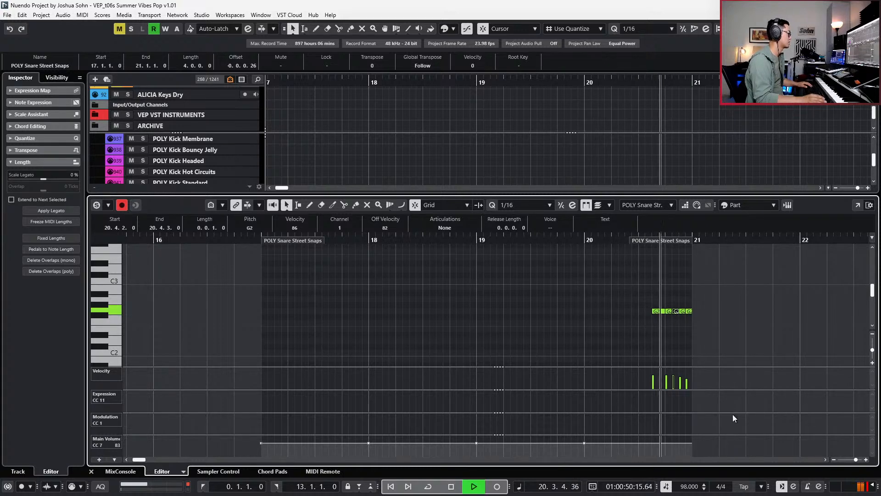
key(space)
key(Return)
- Select the HIFIVE Ensemble part at bar 9 and set the left locator to bar 5
scroll(744, 399, down, 4)
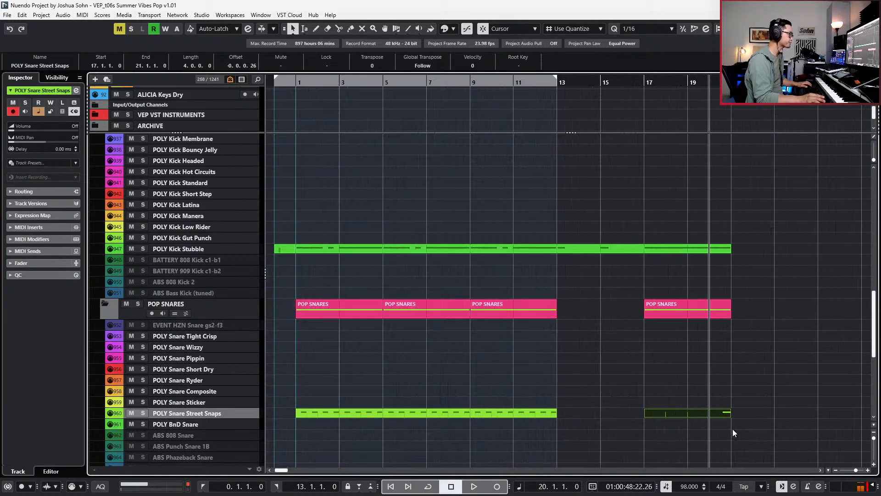
scroll(726, 417, down, 1)
key(KP_Subtract)
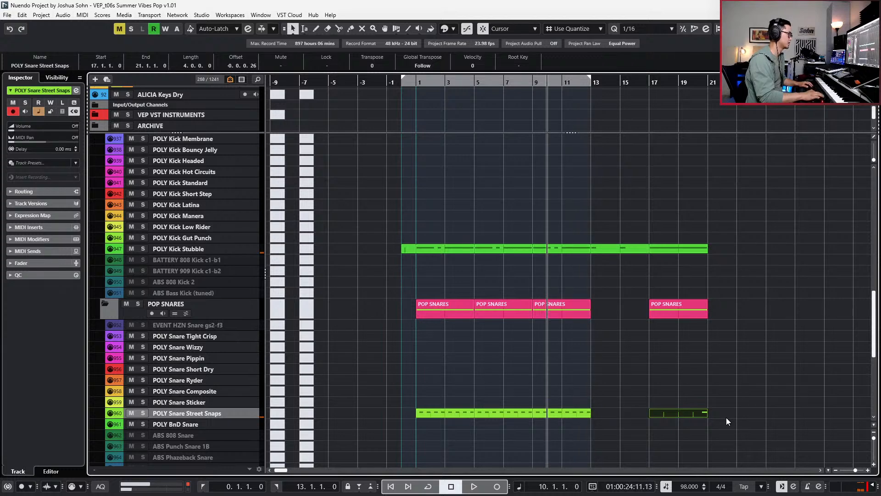
scroll(725, 417, down, 4)
scroll(726, 417, down, 2)
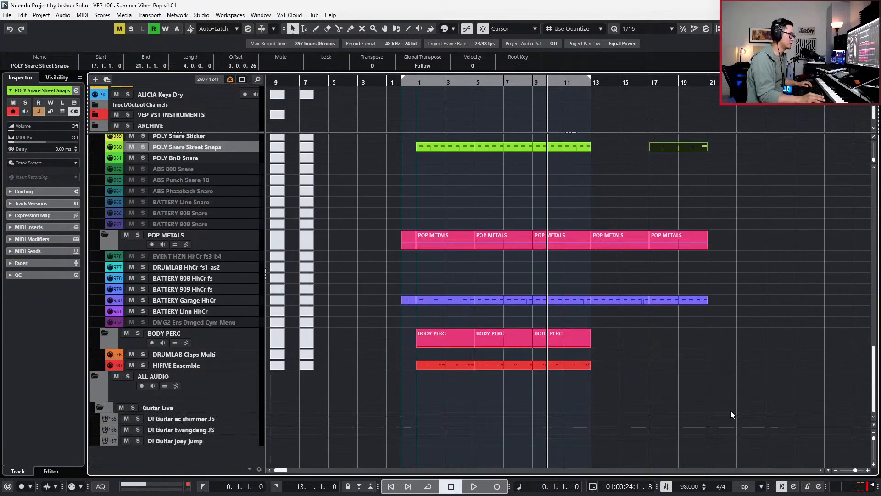
click(586, 366)
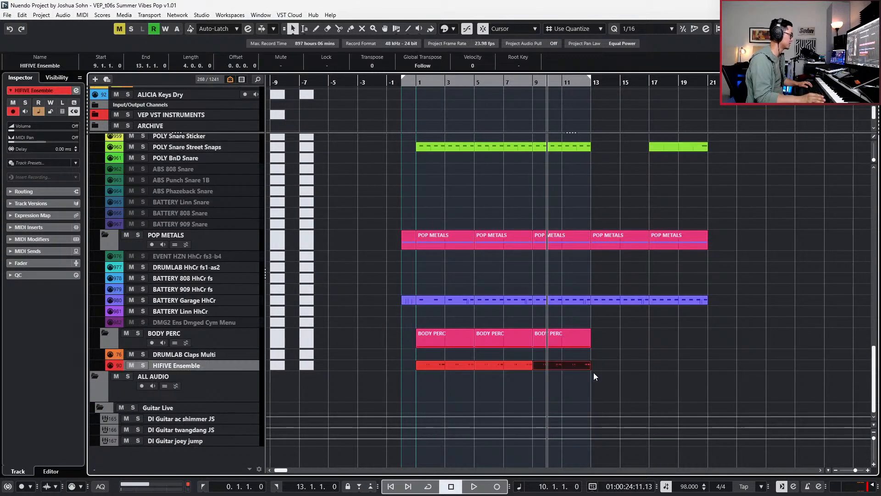
key(KP_Subtract)
key(KP_Subtract)
key(KP_Subtract)
key(KP_Subtract)
key(KP_Subtract)
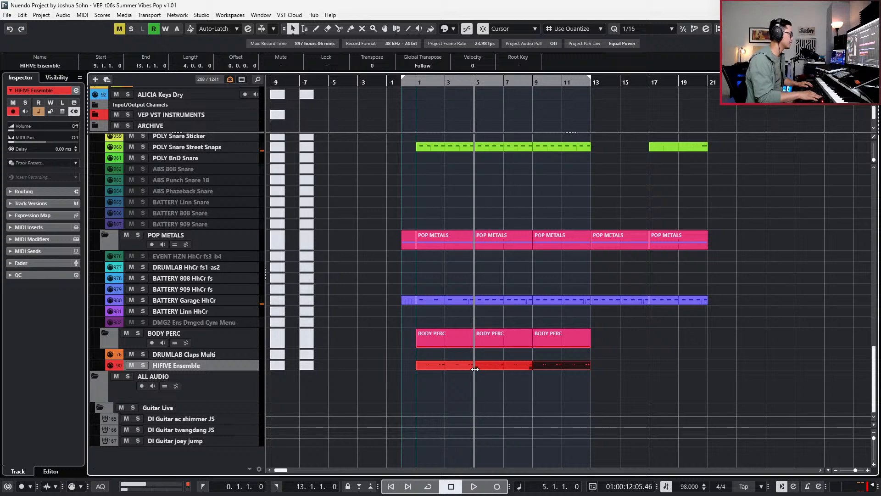
key(ctrl+KP_1)
- Place the playback cursor at bar 1 and play the arrangement through
key(KP_Add)
key(KP_Add)
key(KP_Add)
key(KP_Add)
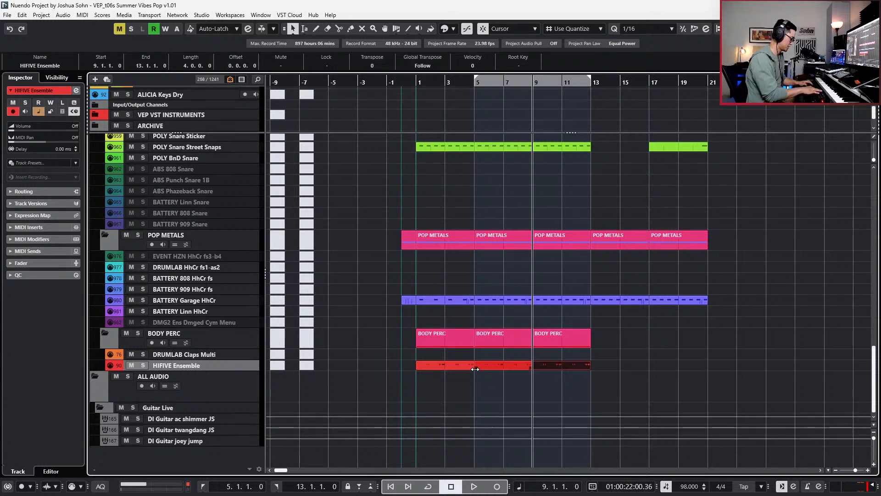
scroll(742, 346, up, 3)
scroll(741, 346, up, 10)
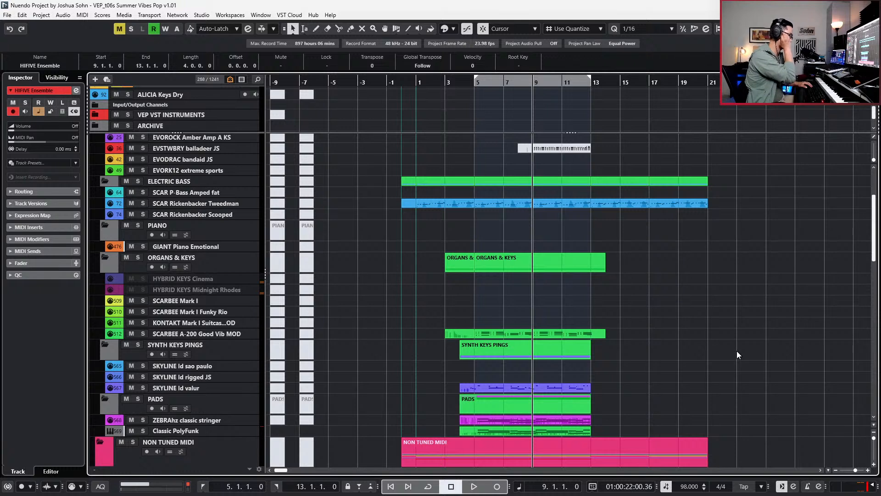
key(KP_1)
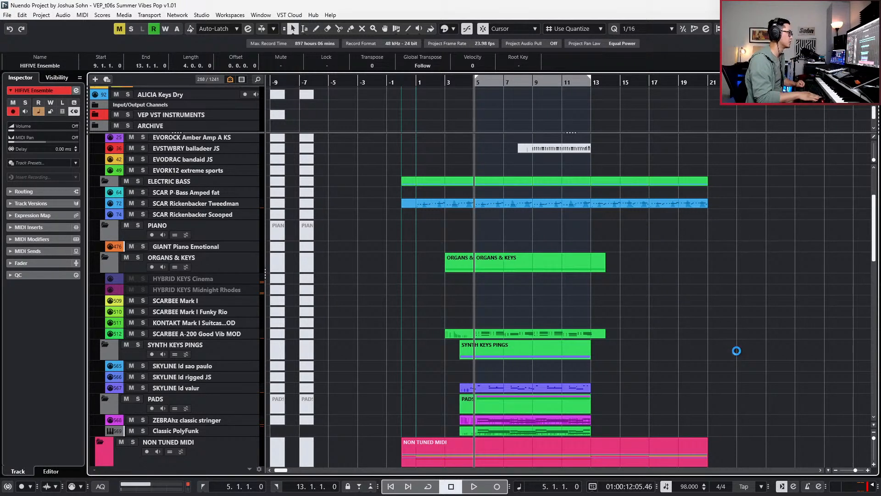
key(KP_Subtract)
key(KP_Subtract)
key(KP_Subtract)
key(KP_Add)
key(KP_Add)
key(KP_Add)
key(KP_Subtract)
key(KP_Subtract)
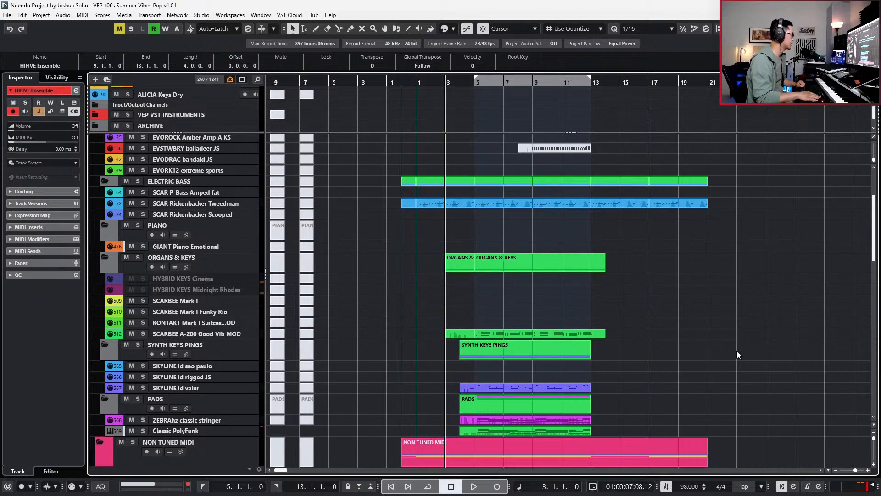
key(KP_Subtract)
key(KP_Subtract)
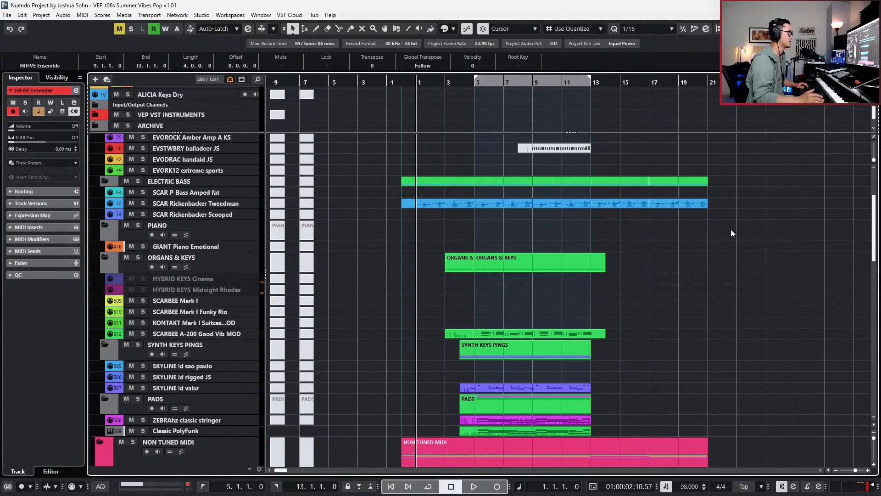
key(space)
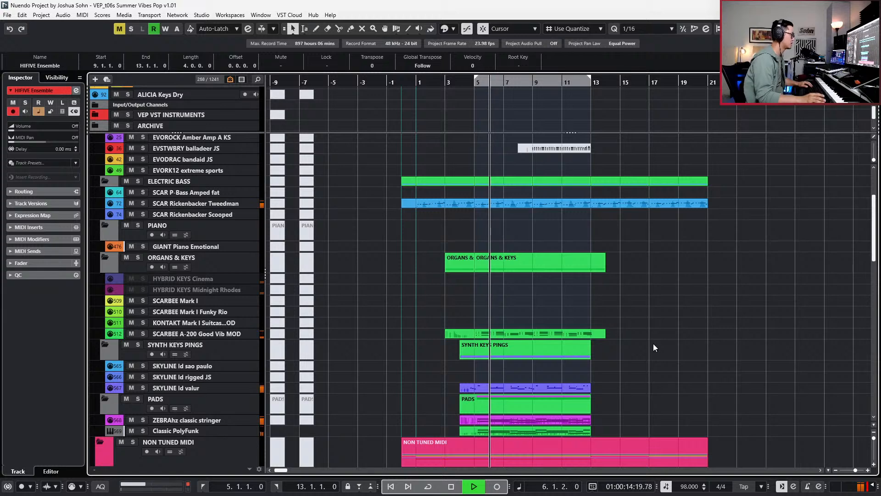
- Open the ZEBRAhz classic stringer channel settings and examine the EQ and reverb send of its Synth Pads output channel
scroll(653, 343, down, 3)
click(521, 288)
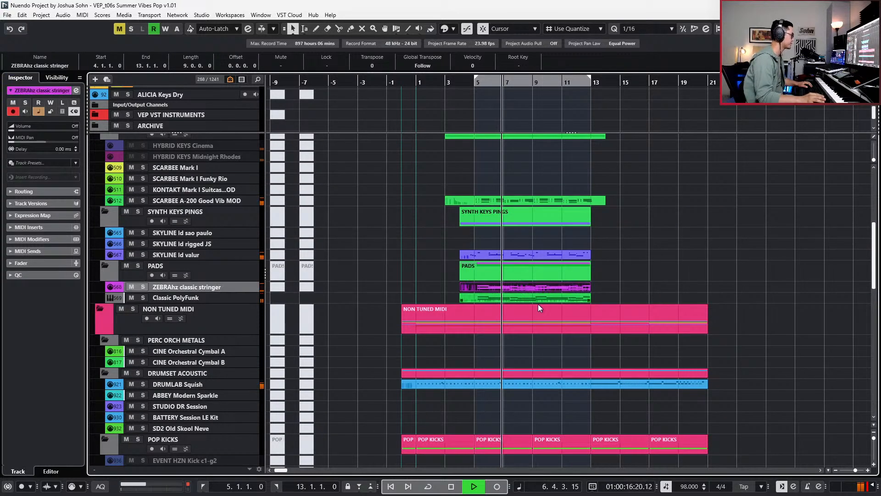
click(575, 298)
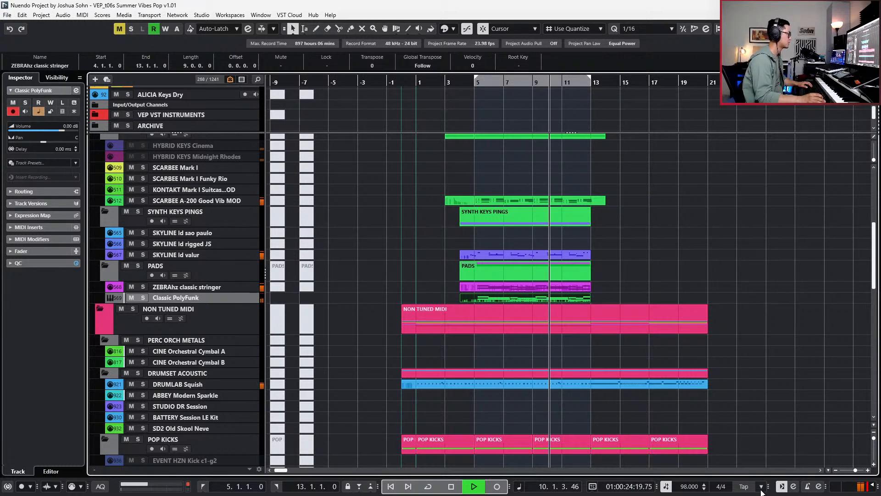
click(544, 285)
key(e)
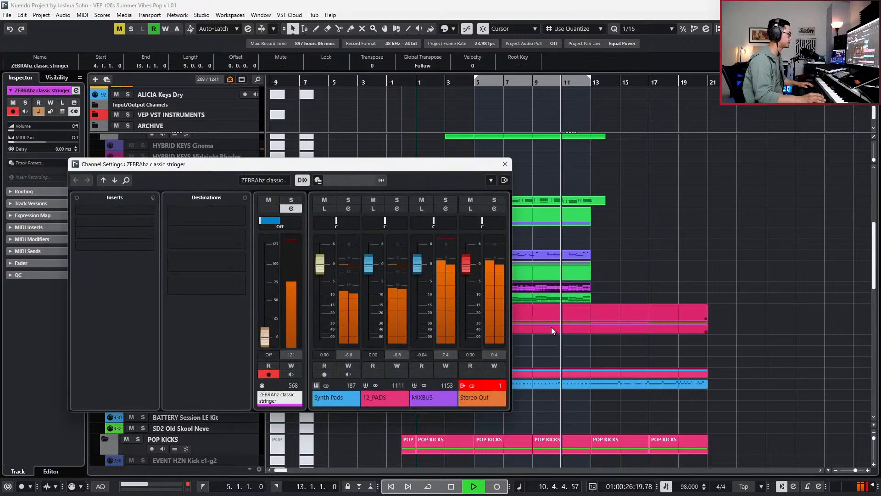
click(332, 392)
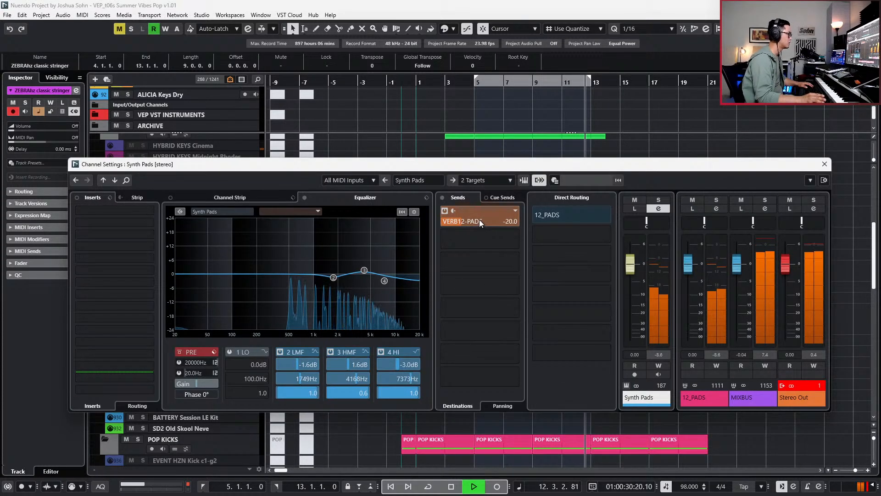
click(824, 164)
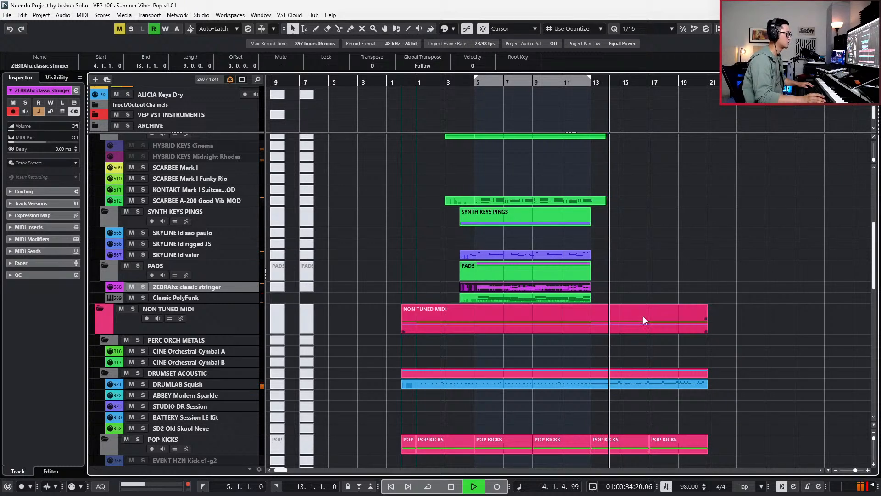
- Audition bars 14 to 20, select the Classic PolyFunk track, stop playback and move the playback cursor to bar 6
scroll(673, 295, right, 2)
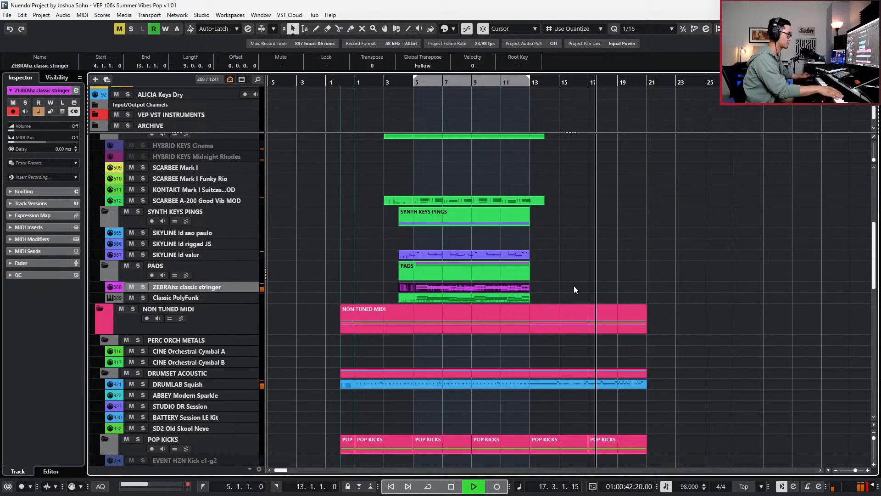
key(Down)
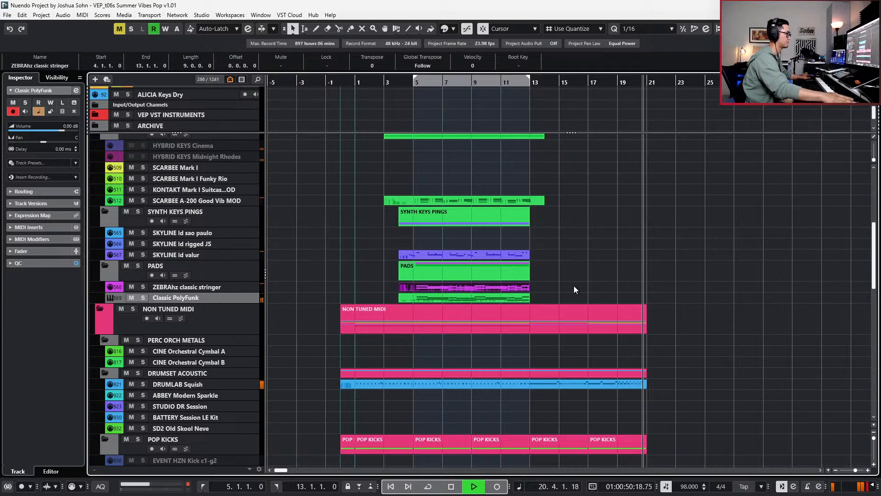
key(space)
key(KP_Add)
key(KP_Add)
key(KP_Add)
key(KP_Add)
key(KP_Add)
key(KP_Add)
key(KP_Add)
key(KP_Add)
key(KP_Add)
key(KP_Subtract)
key(KP_Subtract)
key(KP_Subtract)
key(KP_Subtract)
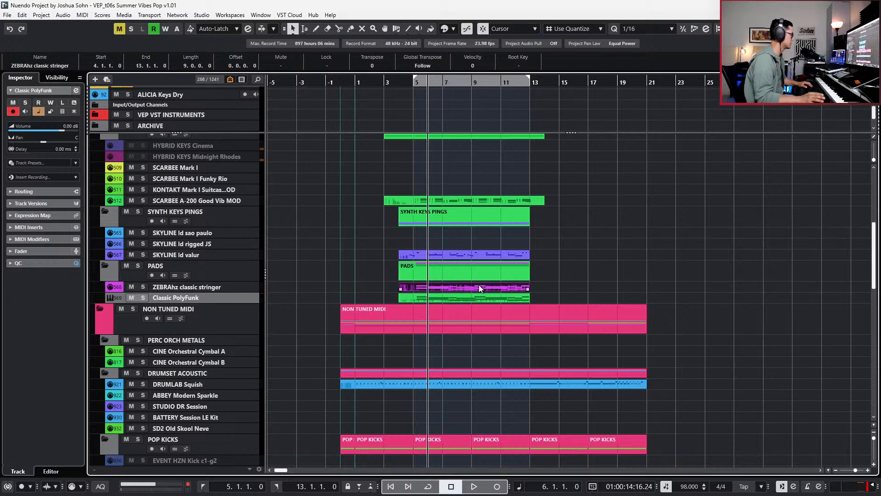
- Examine the notes and controller data of the ZEBRAhz classic stringer part and place the playback cursor at bar 5
double_click(478, 287)
key(KP_Subtract)
key(KP_Subtract)
key(KP_Subtract)
key(KP_Add)
key(KP_Add)
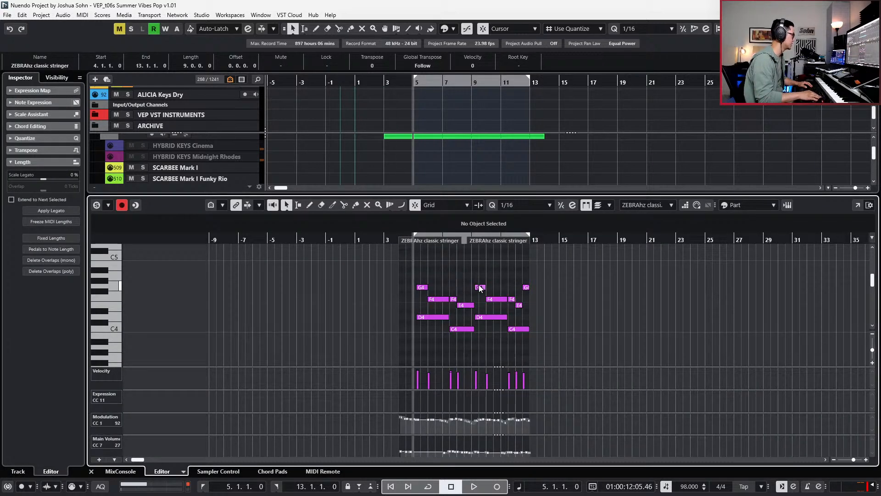
key(ctrl+e)
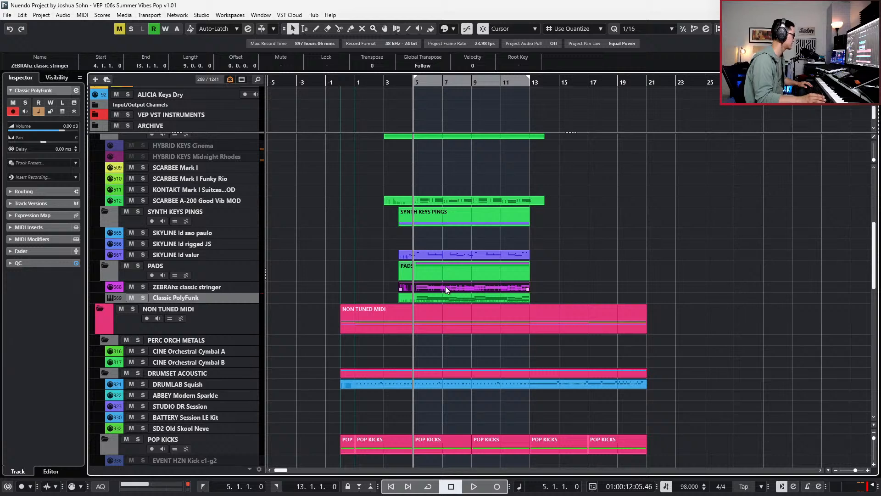
- Select the ZEBRAhz classic stringer part and check the inserts and sends of its Synth Pads channel
click(438, 283)
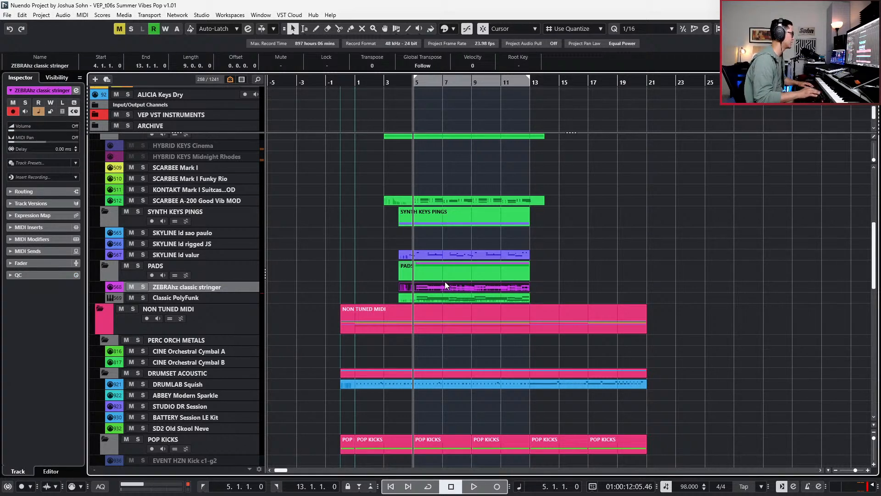
key(e)
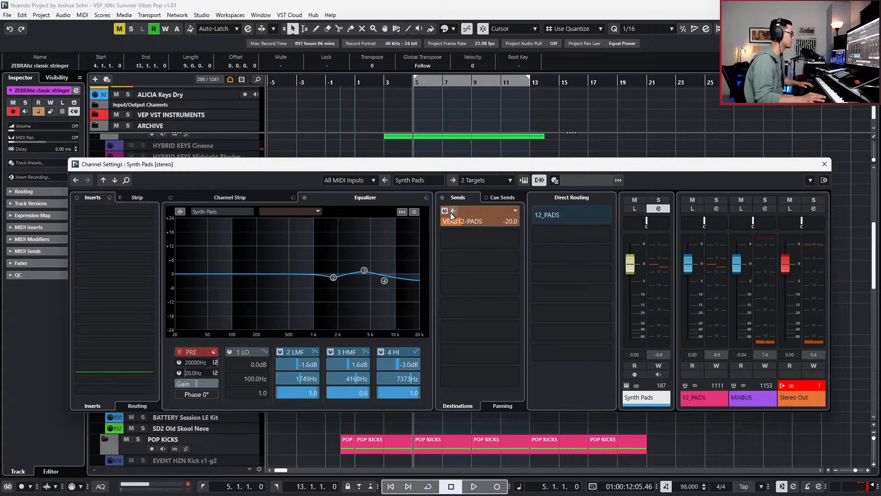
key(e)
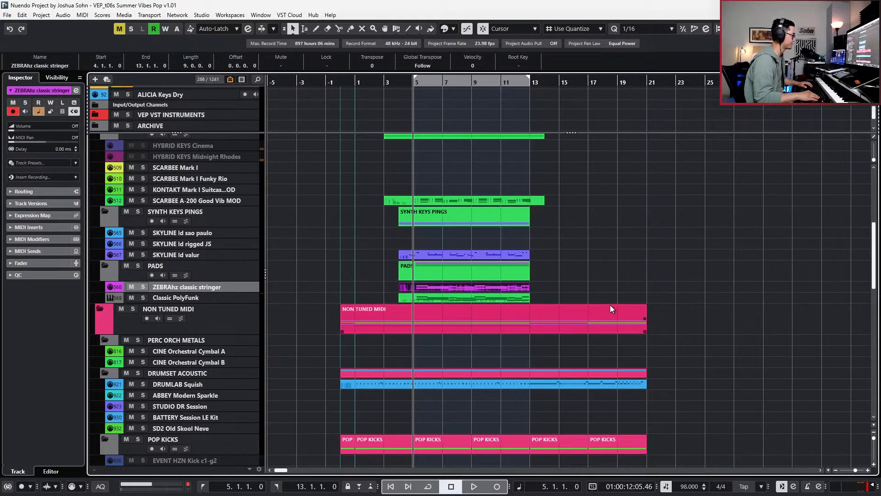
- Briefly audition the ZEBRAhz classic stringer track in solo from bar 5
key(s)
key(space)
key(space)
key(s)
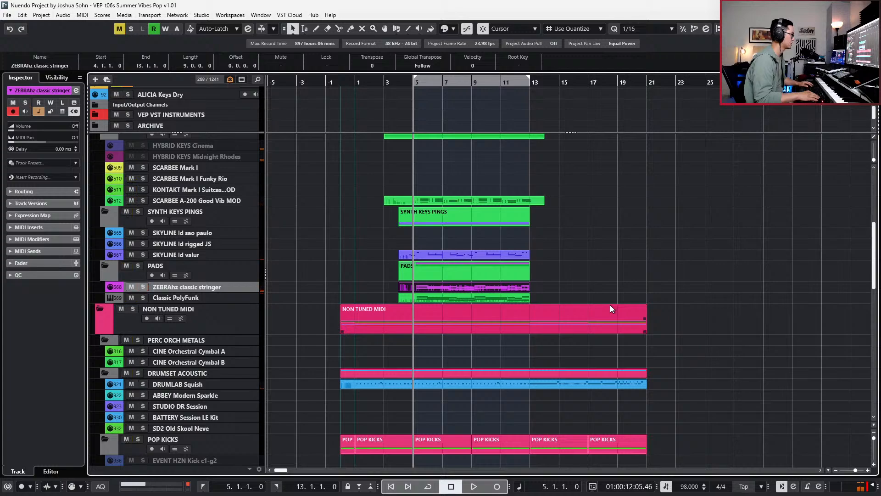
- Switch to the Vienna Ensemble Pro server on SC_SLAVE and open the ZebraHZ synth in the 95 Pads instance
key(alt+Tab)
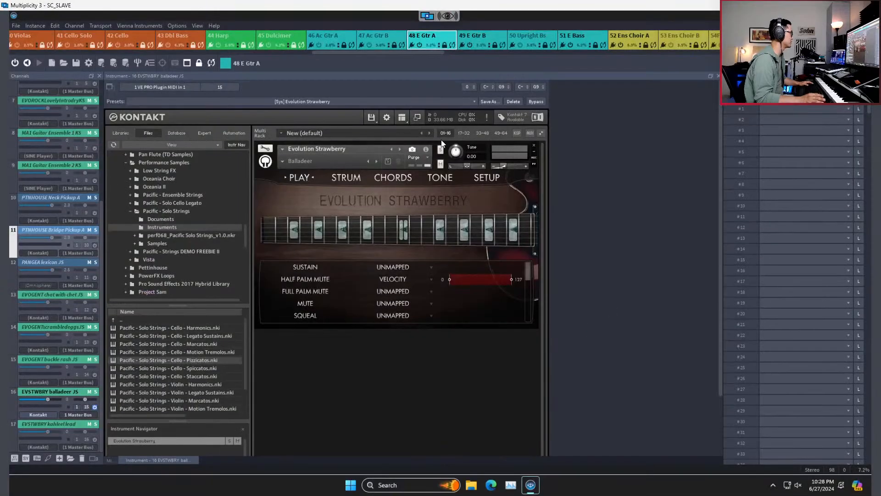
drag(414, 50, 685, 43)
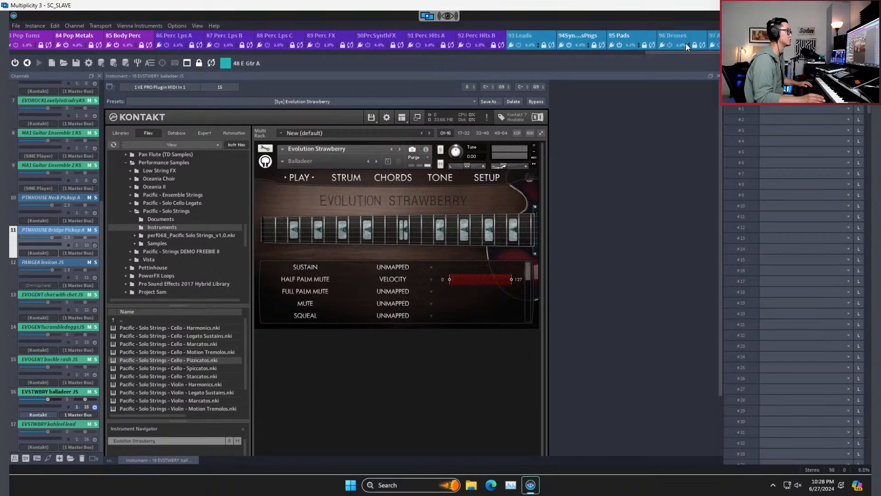
click(618, 37)
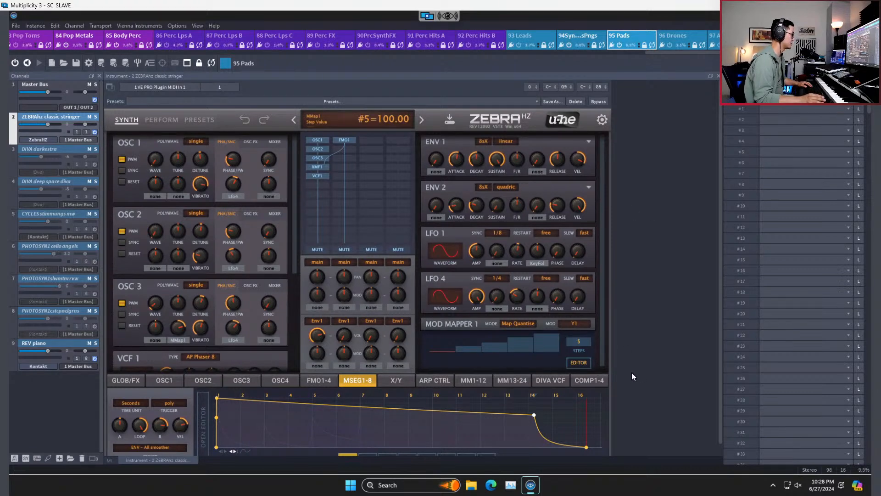
scroll(632, 373, down, 1)
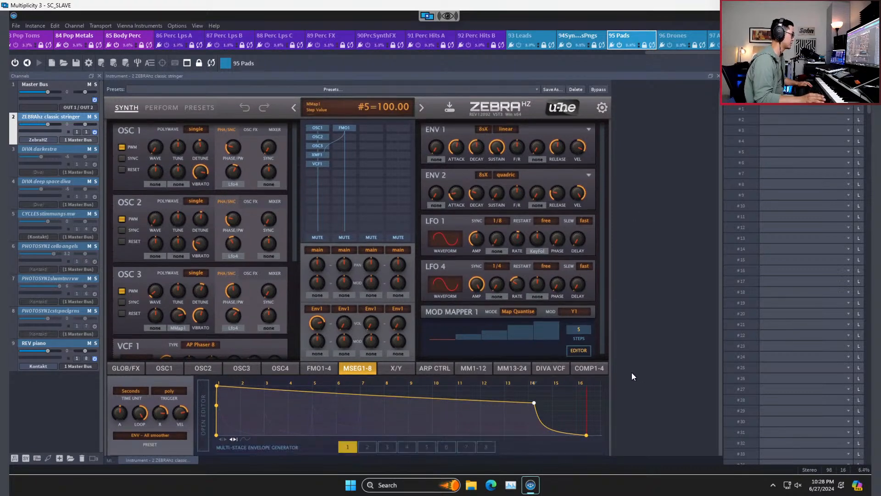
- Show the ZebraHZ global effects and deactivate the Rev and NuRev reverb modules of the classic stringer patch
click(124, 372)
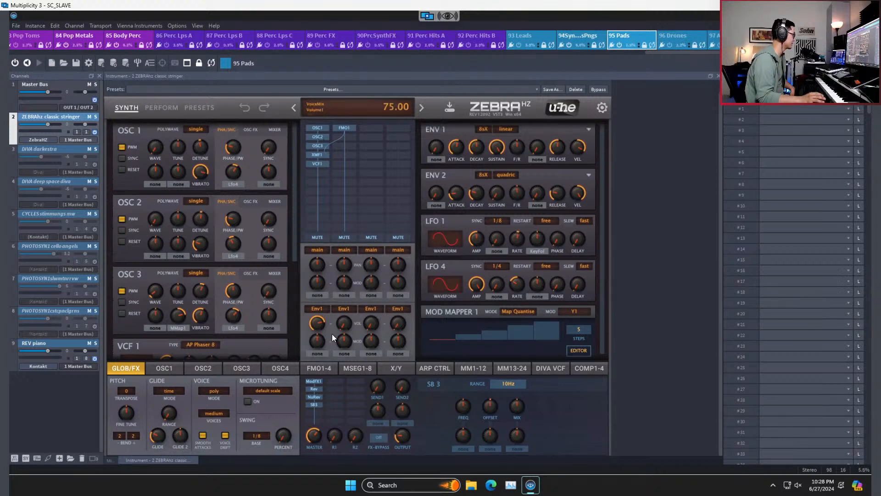
click(312, 388)
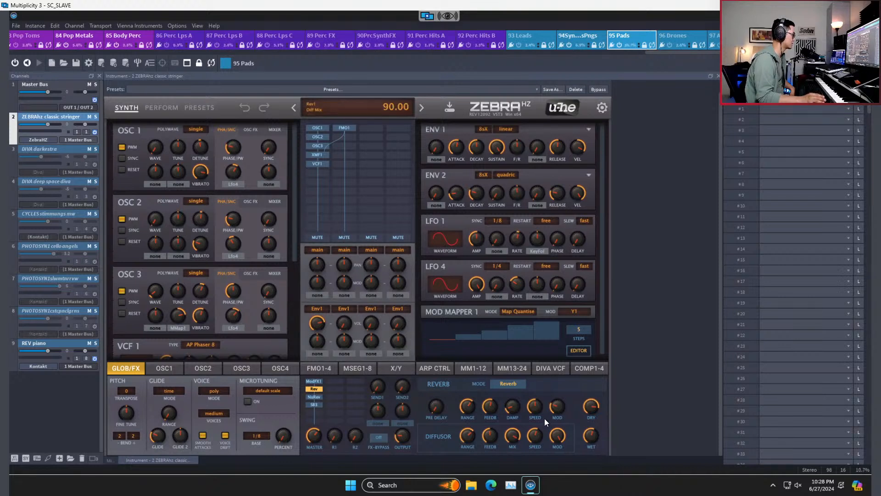
right_click(319, 388)
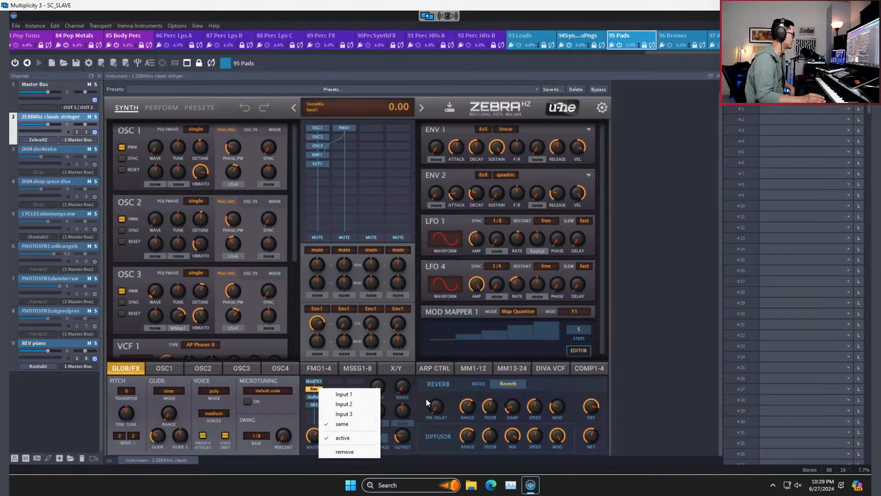
click(419, 419)
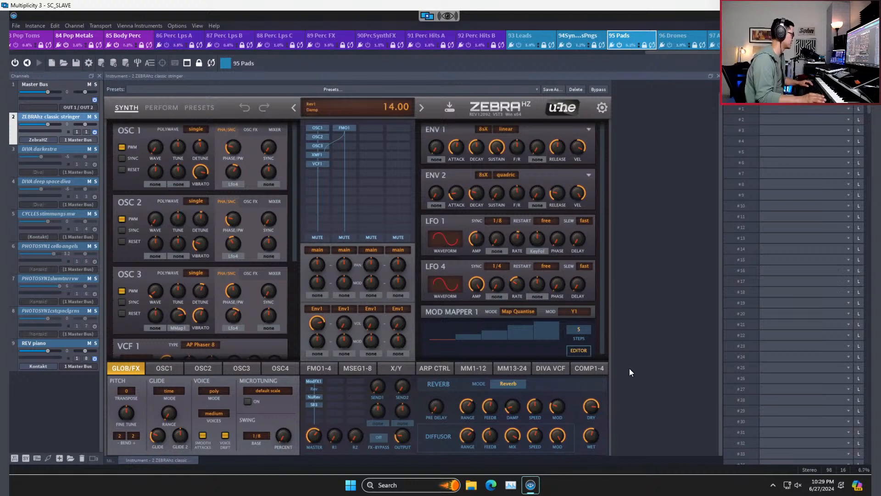
click(314, 396)
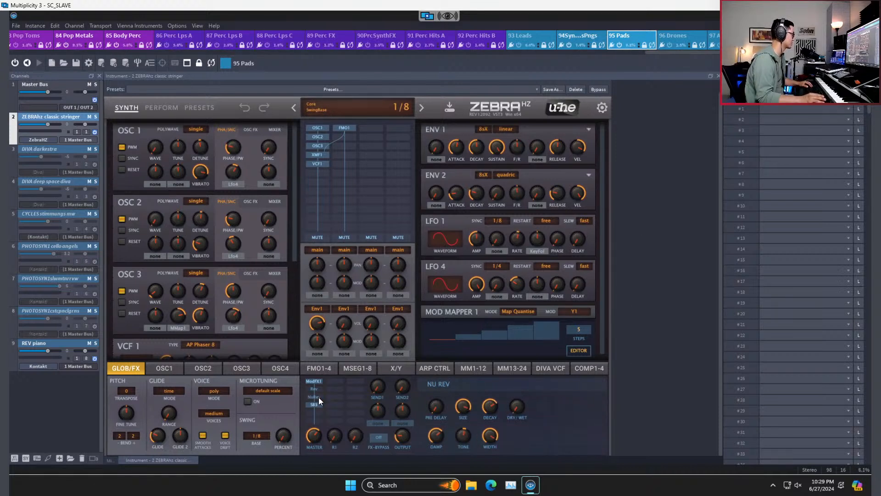
click(312, 406)
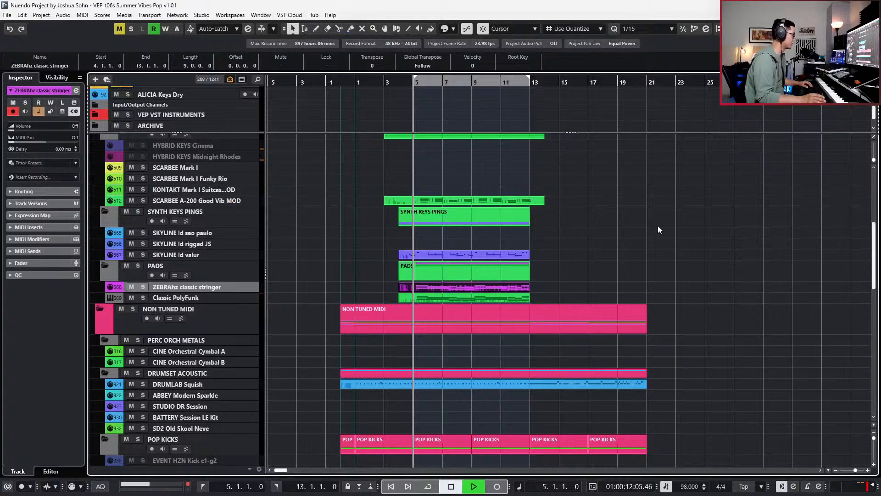
- Switch back to Nuendo, audition ZEBRAhz classic stringer in solo from bar 5, and return the playback cursor to the part's start
key(s)
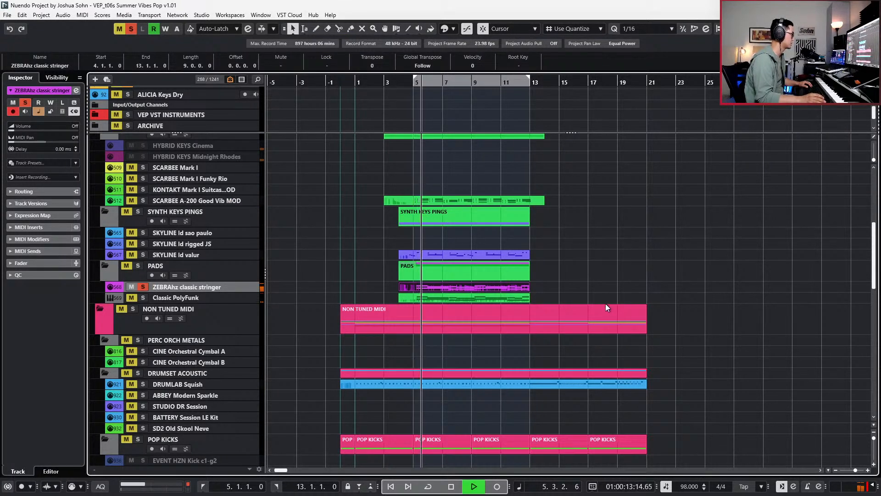
click(501, 285)
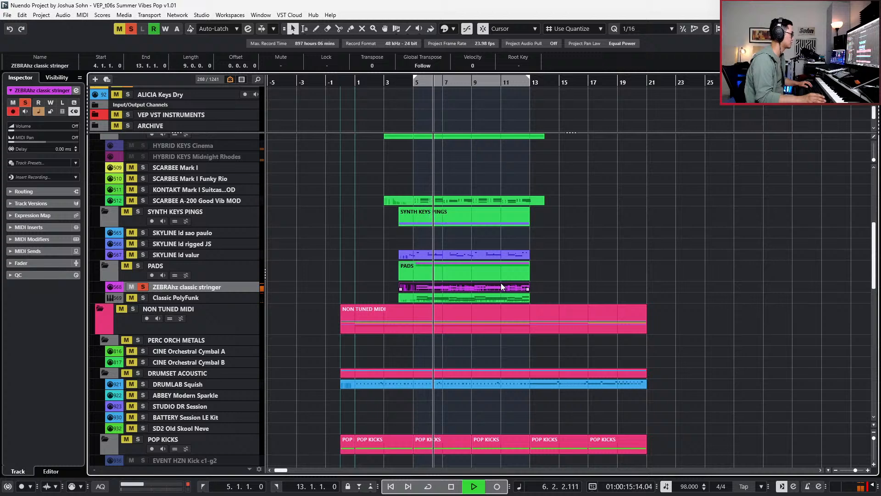
key(space)
key(s)
key(l)
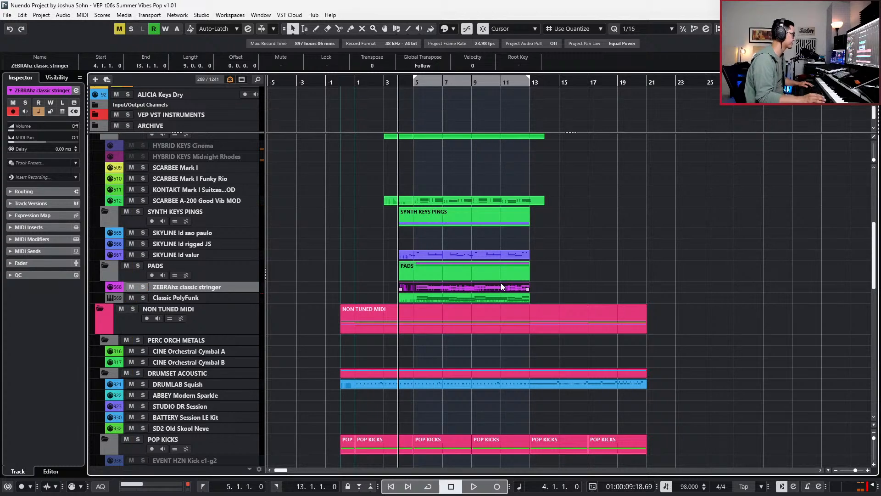
- Open the ZEBRAhz classic stringer part for note editing and play it in editor solo from bar 4
double_click(500, 285)
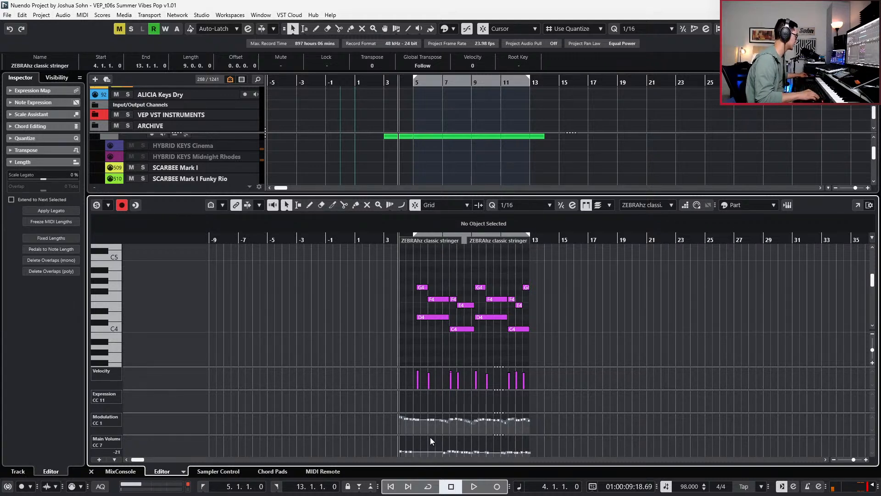
scroll(457, 386, up, 3)
key(s)
key(space)
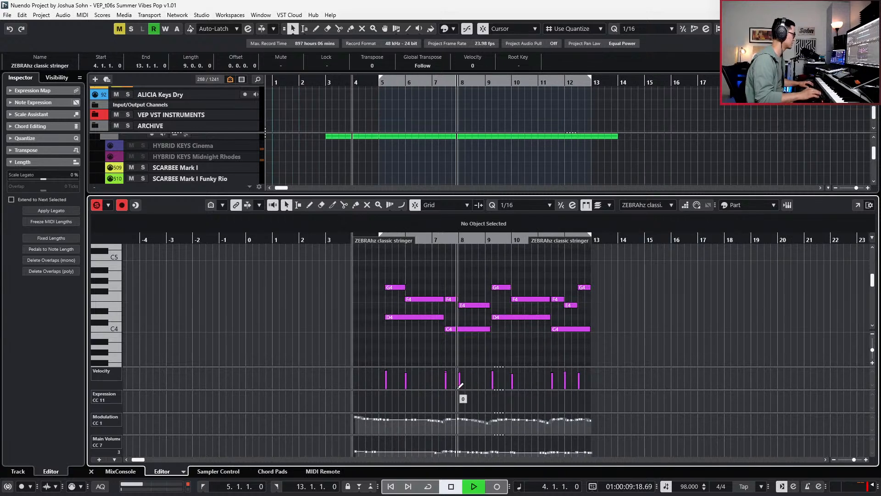
- Turn off the editor's solo for the ZEBRAhz classic stringer part and try recording a main volume ride from bar 4
key(space)
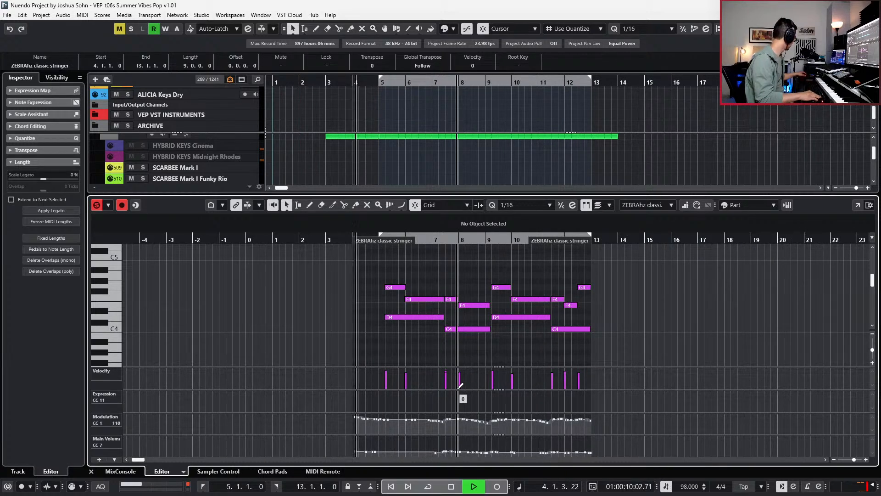
key(s)
key(space)
key(space)
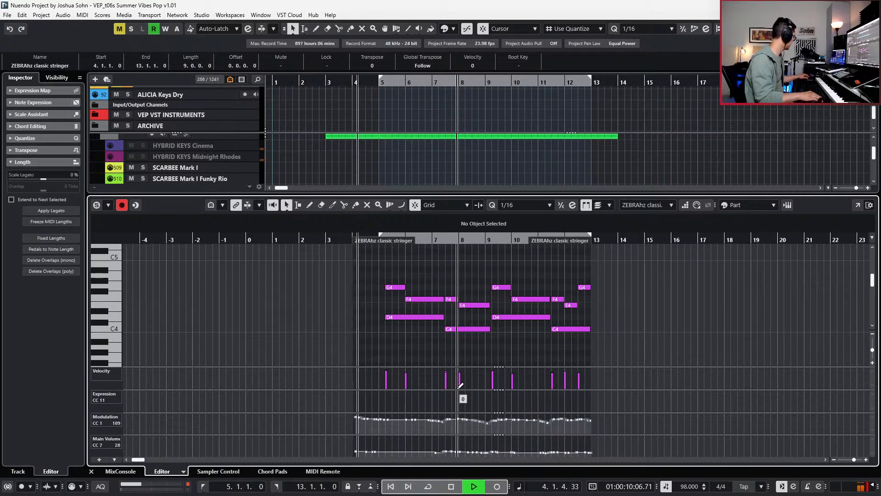
key(KP_Multiply)
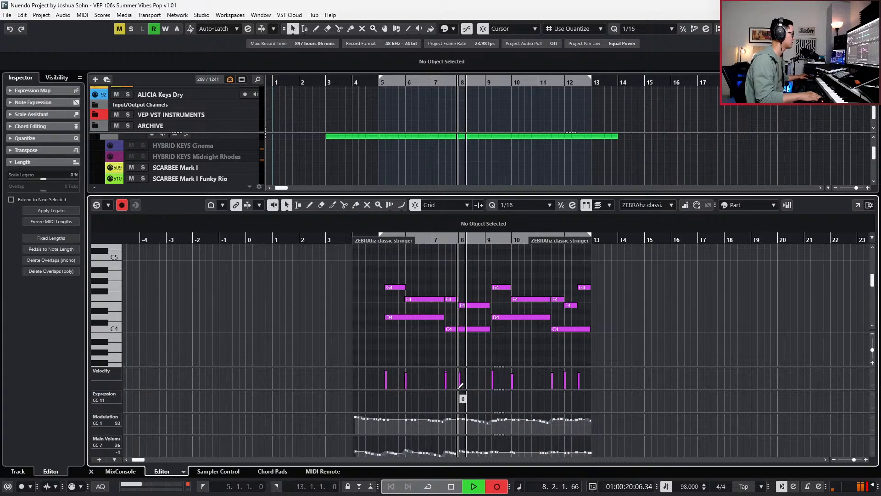
key(space)
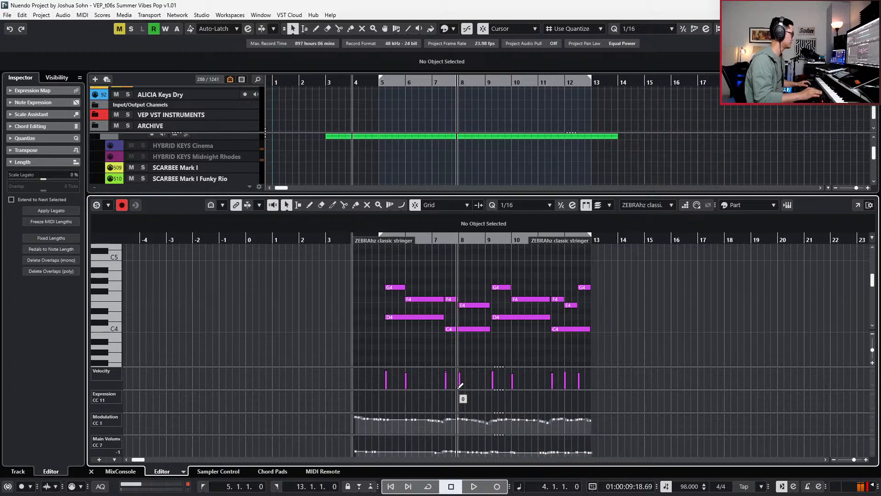
- Inspect the pre-gain and levels of the Synth Pads channel that carries the ZEBRAhz classic stringer track
key(Return)
key(e)
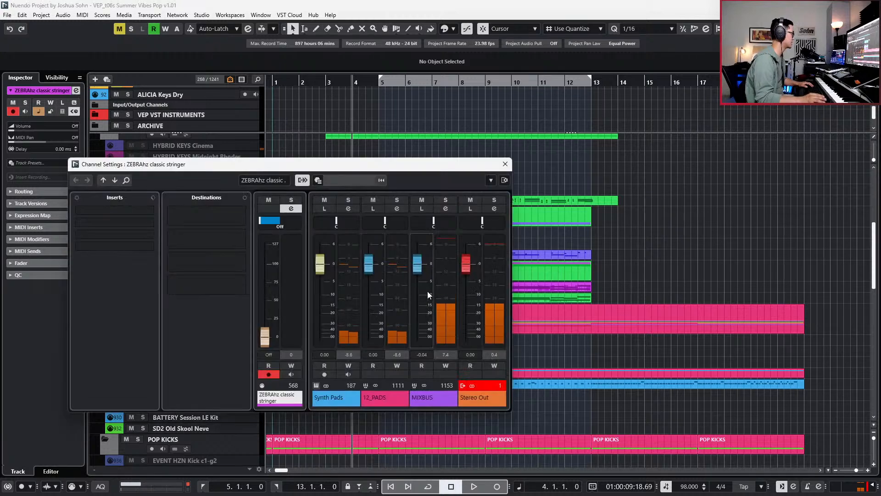
click(330, 398)
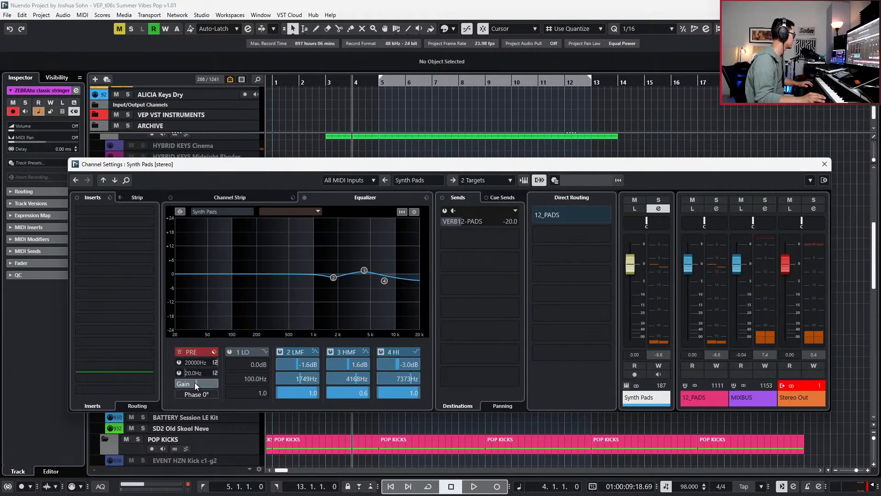
key(Escape)
- Raise all CC 7 main volume points in the ZEBRAhz classic stringer part and record a short volume pass from bar 4
double_click(412, 284)
drag(329, 449, 660, 454)
drag(540, 433, 543, 424)
click(637, 310)
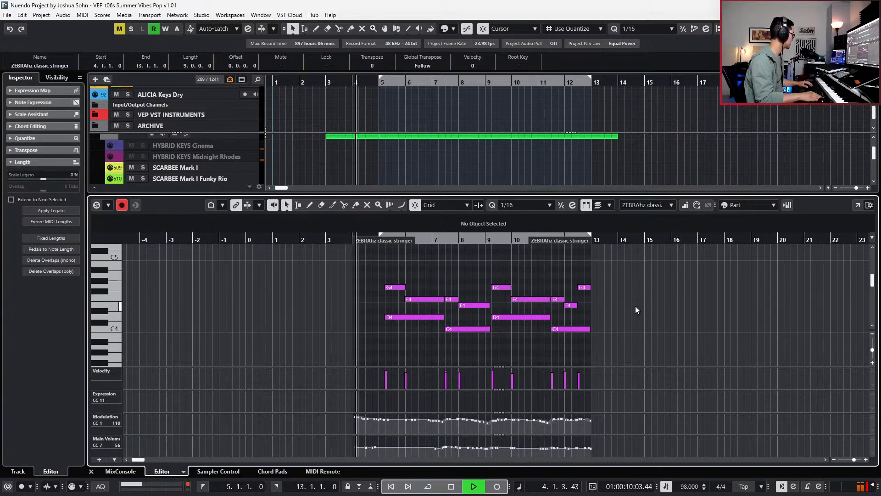
key(KP_Multiply)
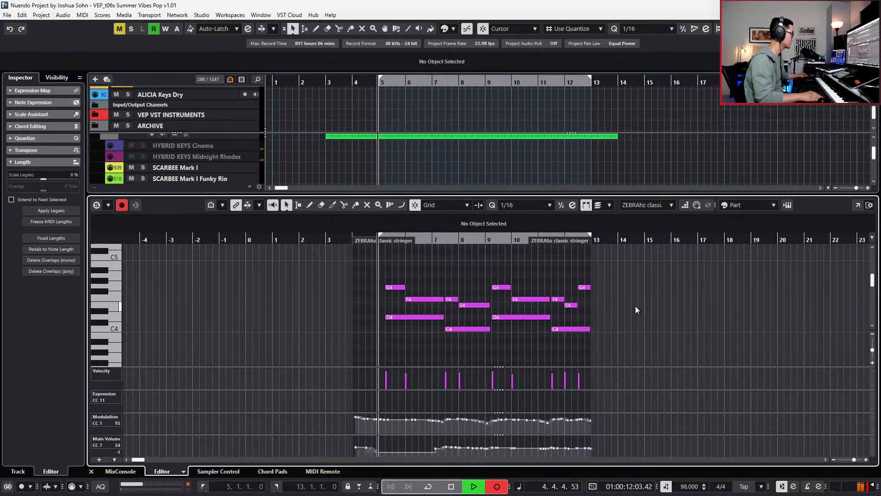
key(space)
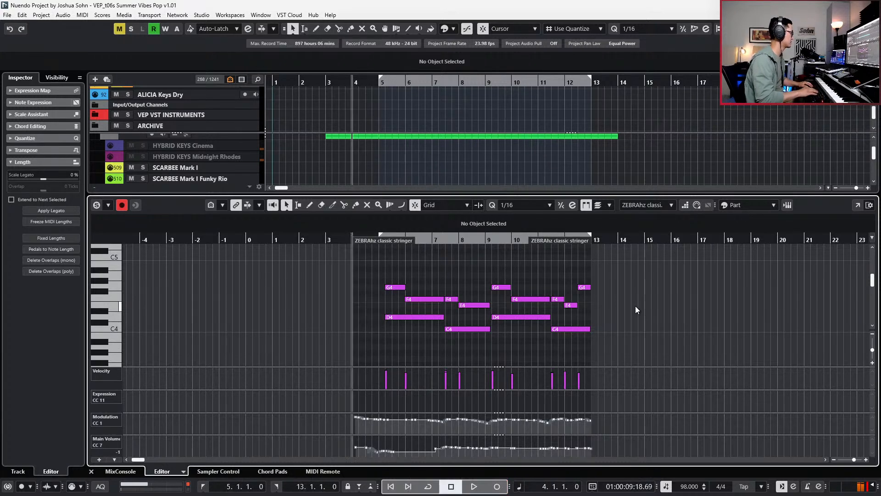
- Set the pre-gain of the Synth Pads channel to -7.1 dB
key(Return)
key(e)
click(319, 396)
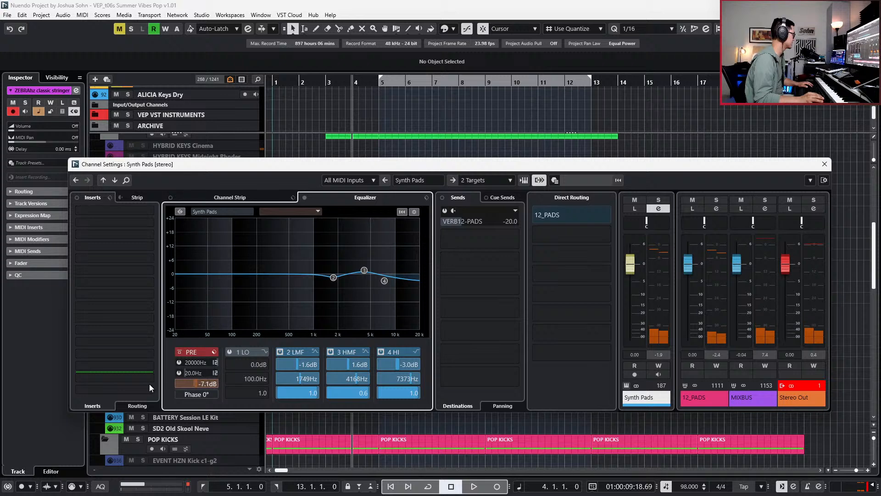
key(e)
- Record a new CC 7 main volume ride across the whole ZEBRAhz classic stringer part, starting at bar 4
click(405, 289)
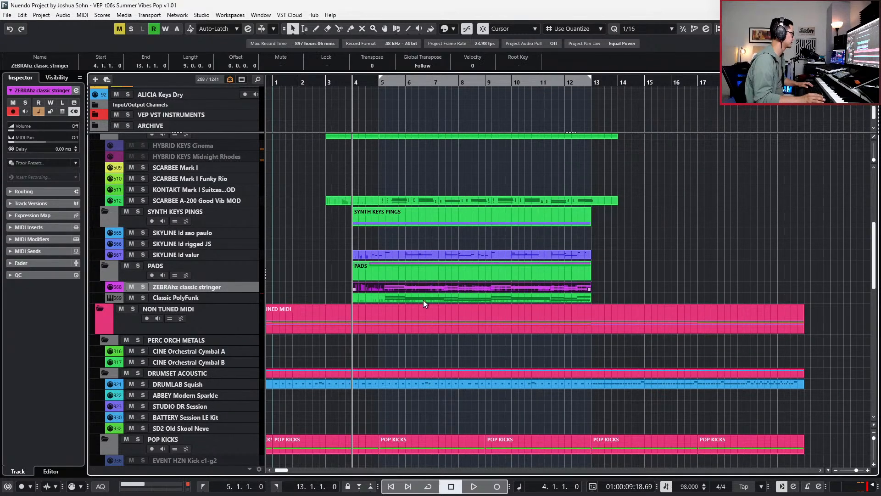
key(Return)
key(KP_Multiply)
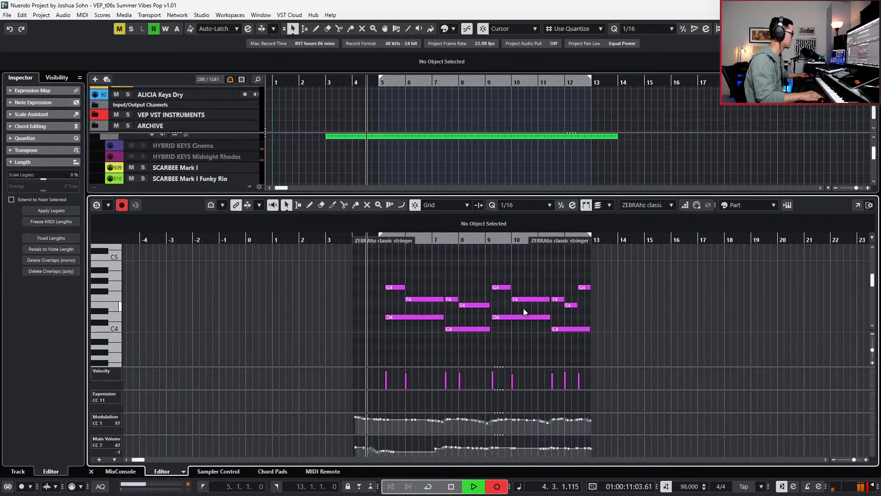
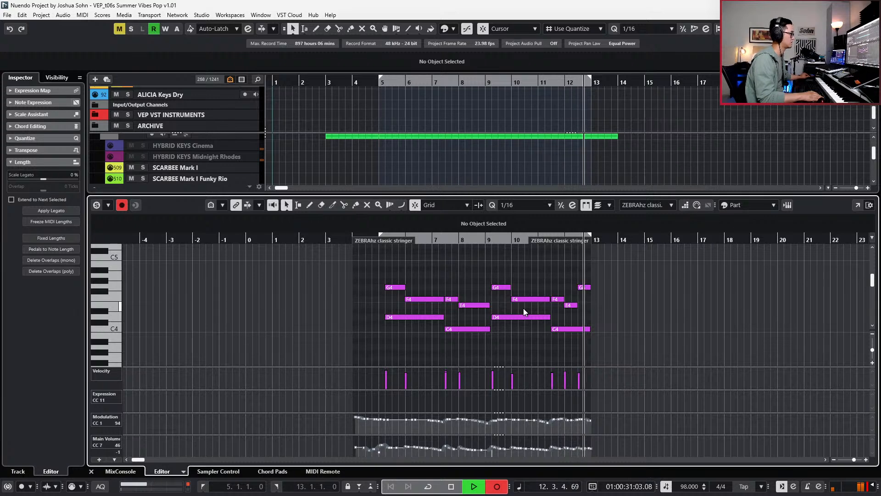
key(space)
key(Return)
- Split the ELECTRIC VINTAGE part at bar 13 and open the bars 9 to 13 section for note editing
scroll(506, 279, up, 5)
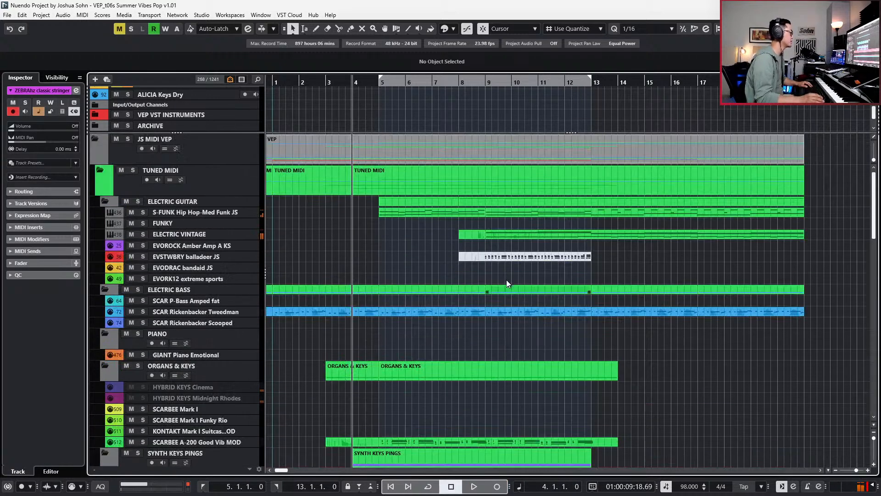
scroll(516, 278, down, 3)
click(552, 234)
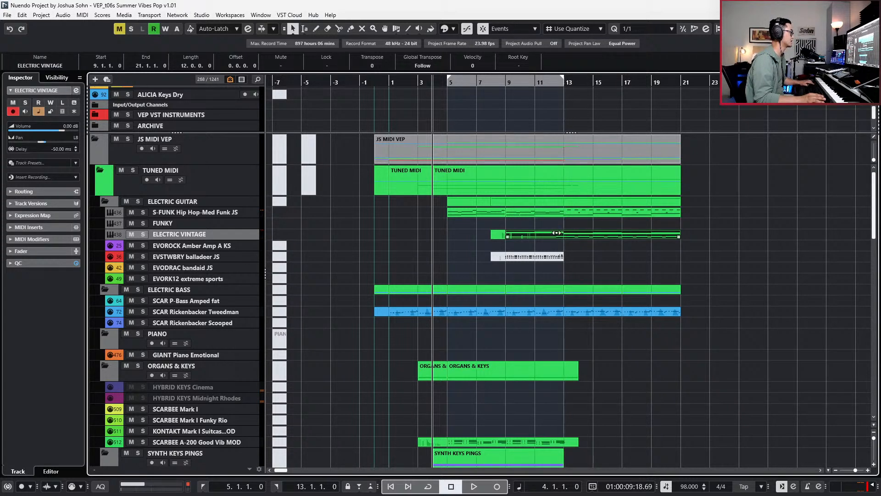
alt+click(561, 233)
double_click(558, 235)
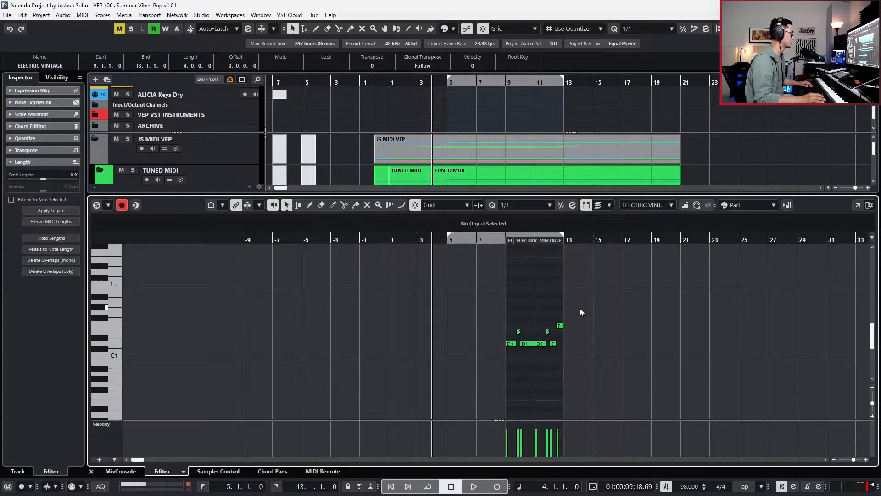
- Lower the CC 7 main volume points of the ELECTRIC VINTAGE section so the first point at bar 9 is 58
key(alt+l)
drag(482, 442, 607, 426)
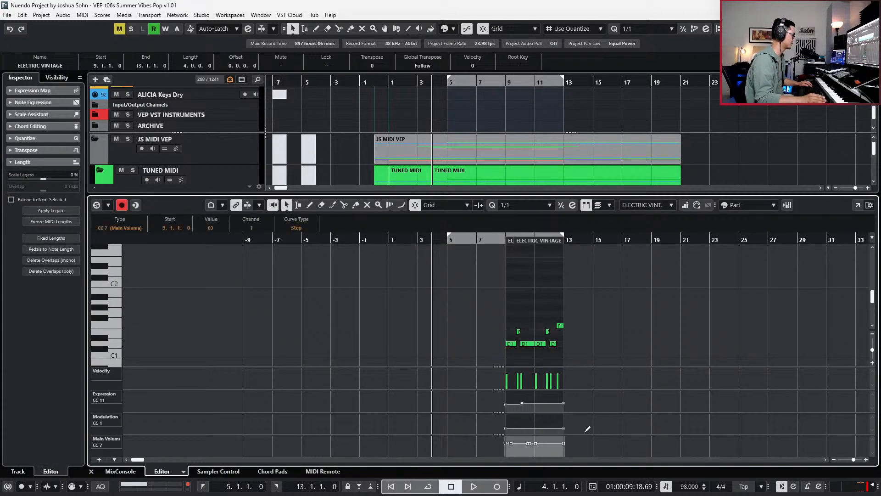
key(l)
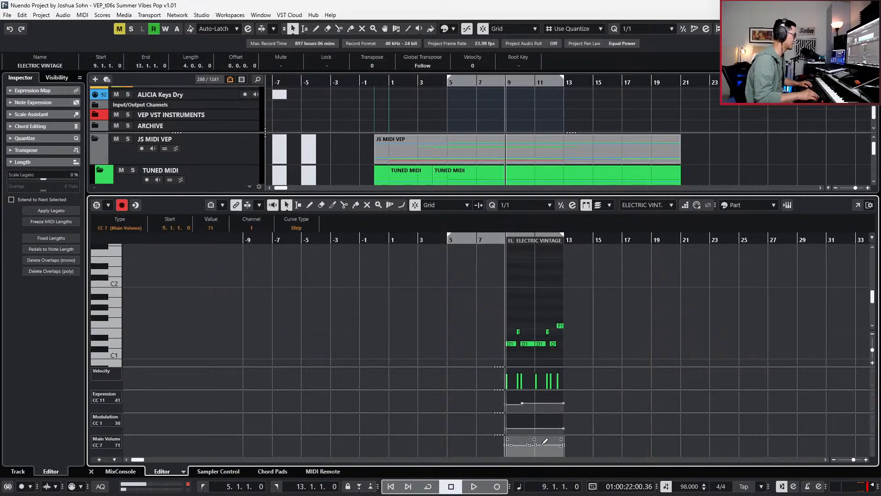
scroll(544, 436, up, 2)
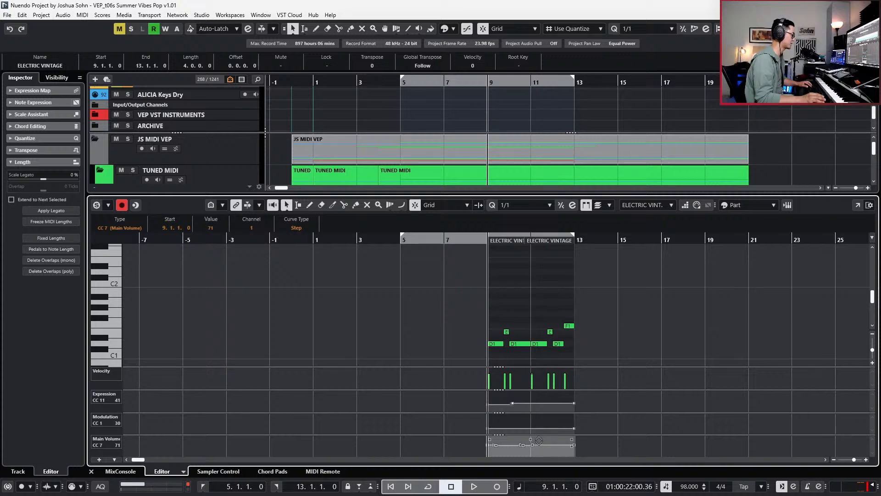
key(space)
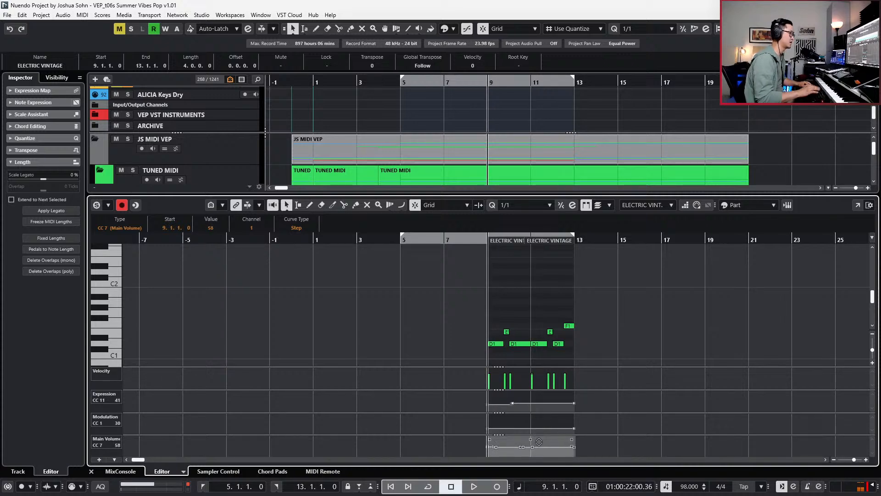
key(Return)
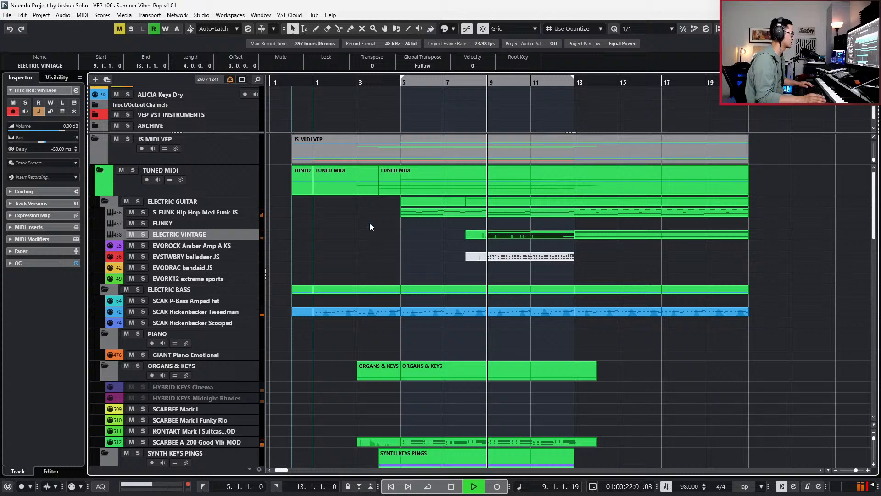
key(space)
- Check the ELECTRIC VINTAGE channel settings and remove the short part before bar 9 on that track
key(e)
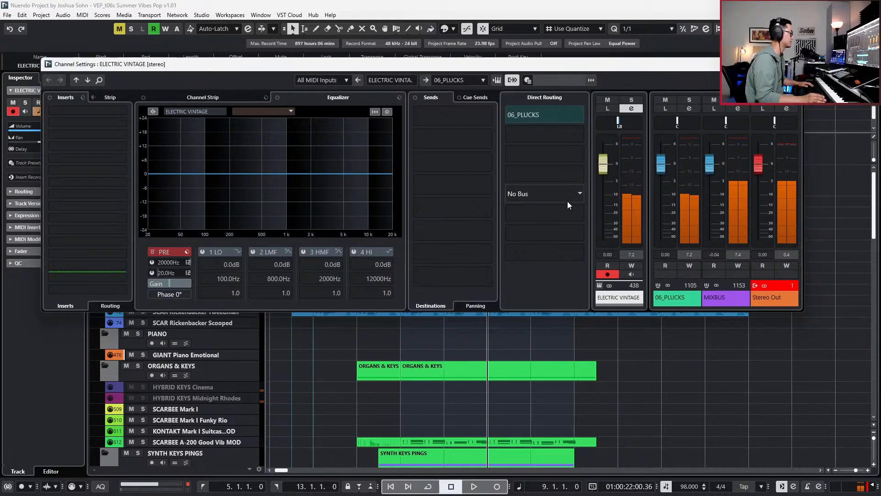
key(e)
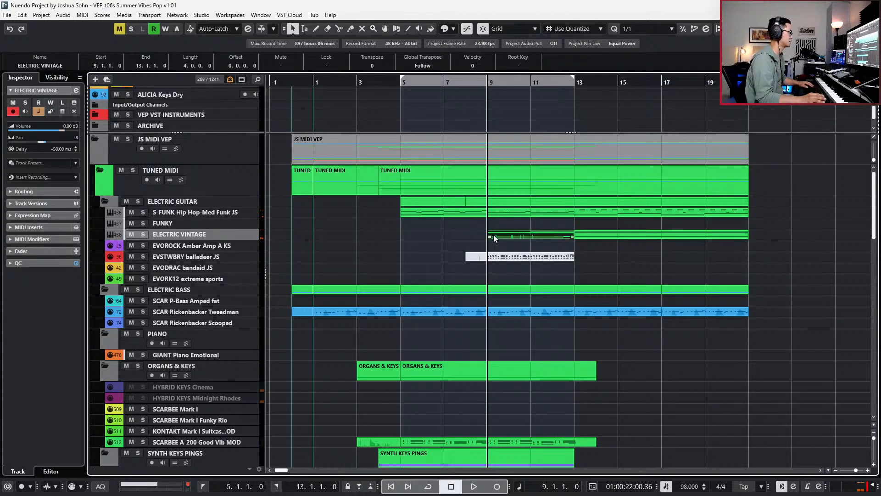
key(space)
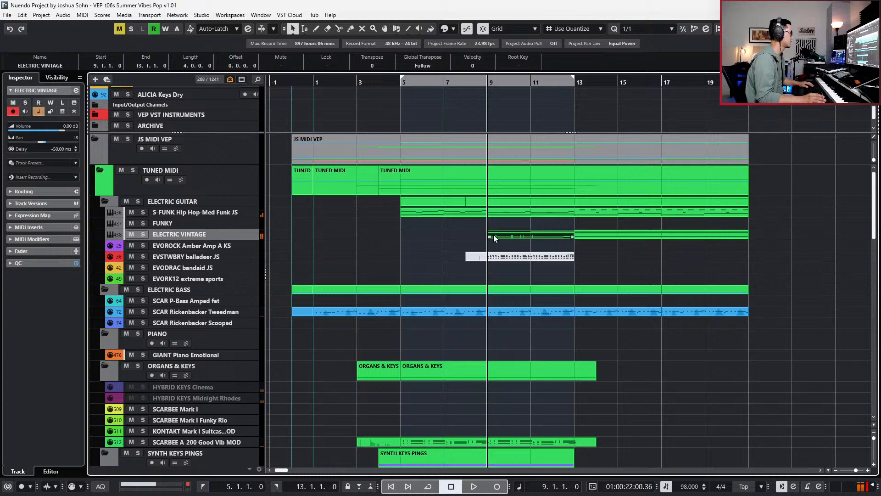
- Set the pre-gain of the ELECTRIC VINTAGE channel to -3.3 dB and audition the section
key(e)
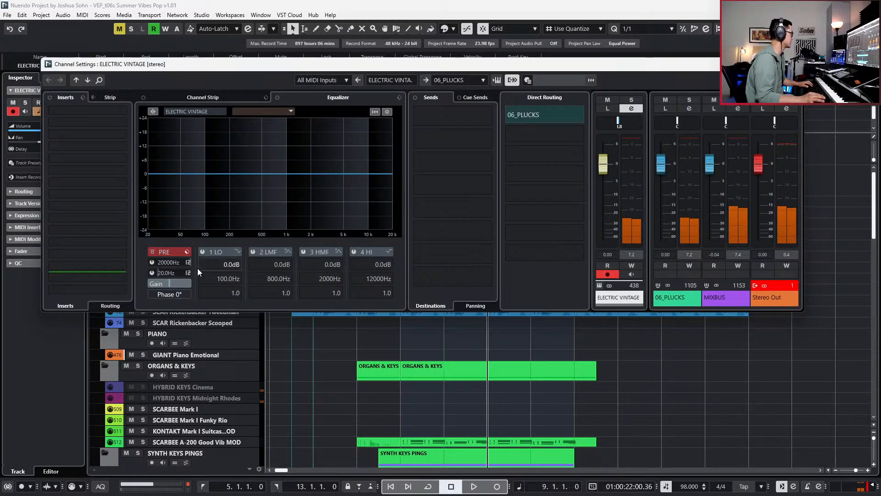
drag(167, 282, 195, 283)
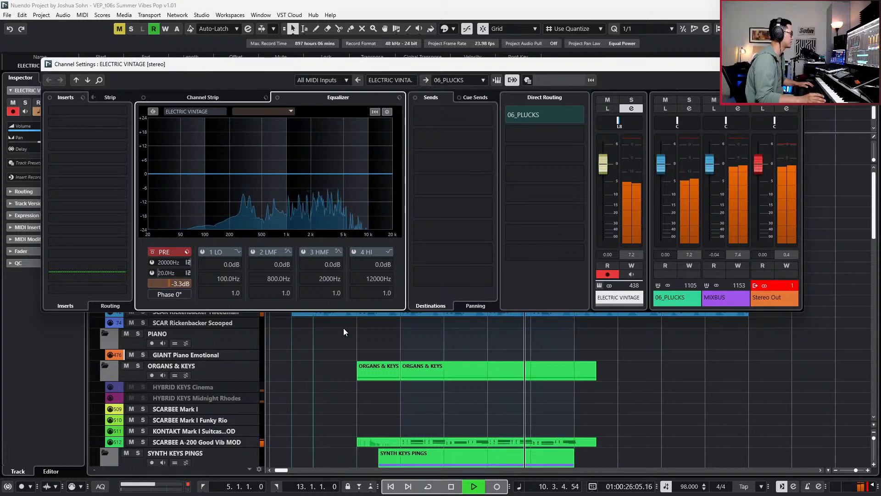
key(Escape)
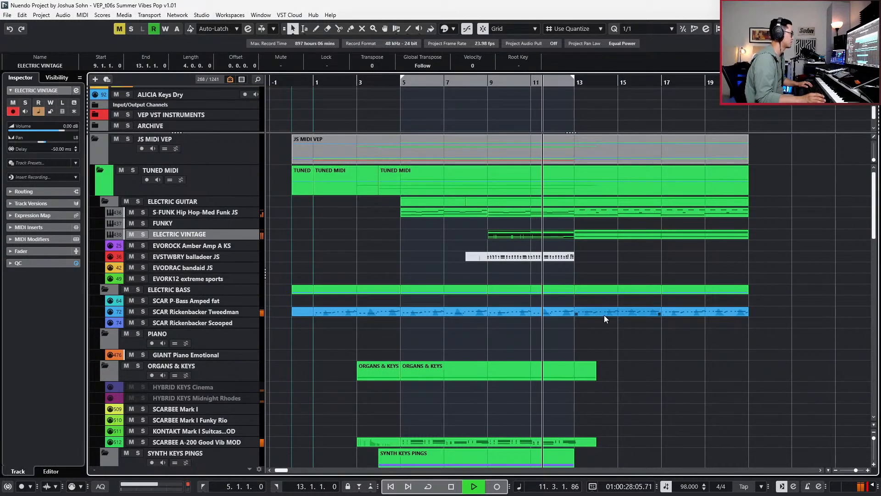
key(space)
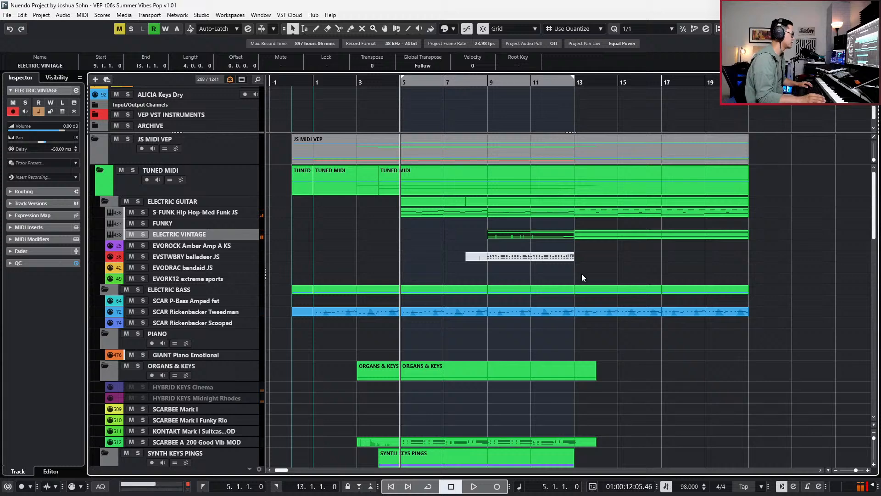
- Adjust the opening CC 7 main volume points of the SKYLINE ld valur part while playing from bar 5
scroll(582, 274, down, 5)
click(501, 298)
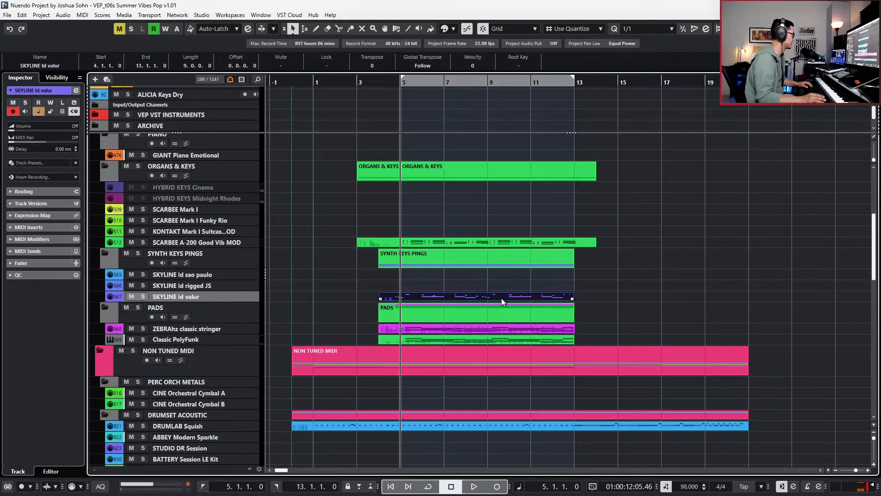
double_click(501, 298)
key(space)
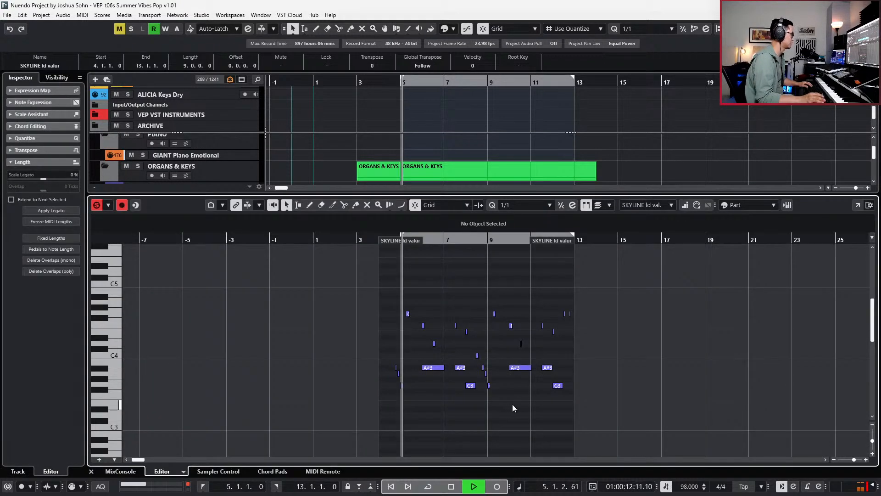
key(space)
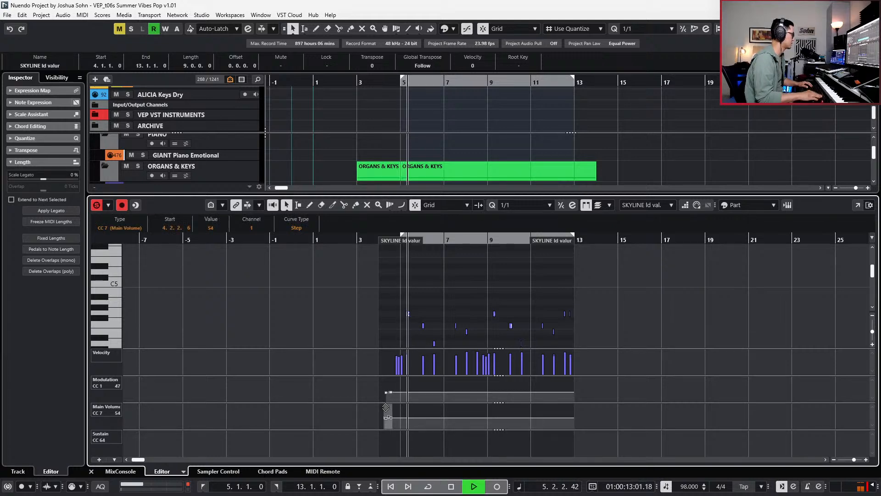
key(space)
scroll(409, 386, down, 1)
key(Return)
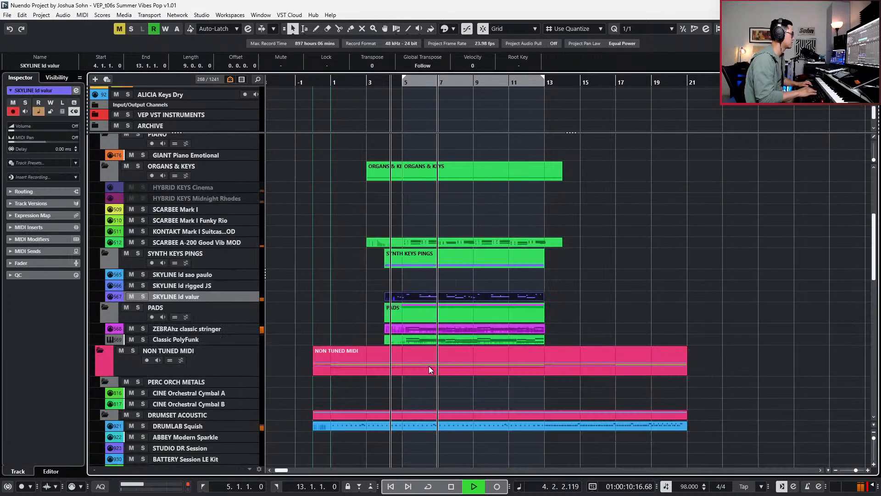
- Review the controller lanes of the ZEBRAhz classic stringer part during playback
scroll(428, 366, up, 3)
scroll(376, 340, down, 2)
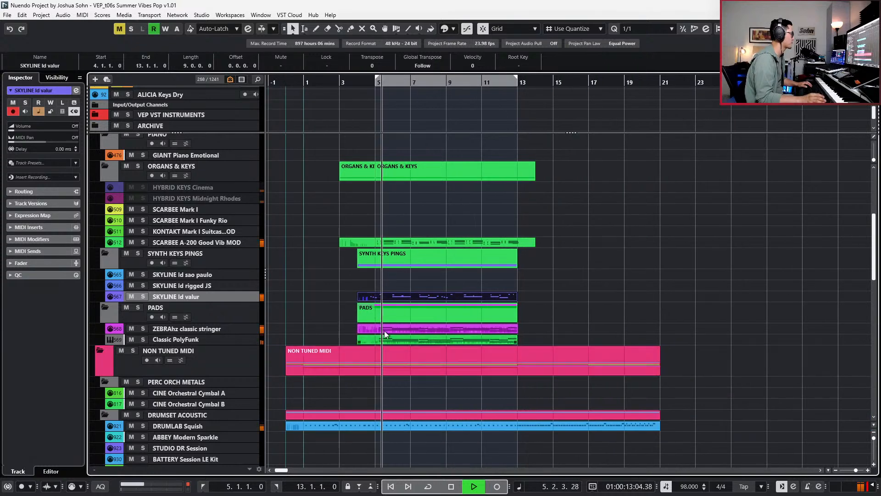
double_click(427, 326)
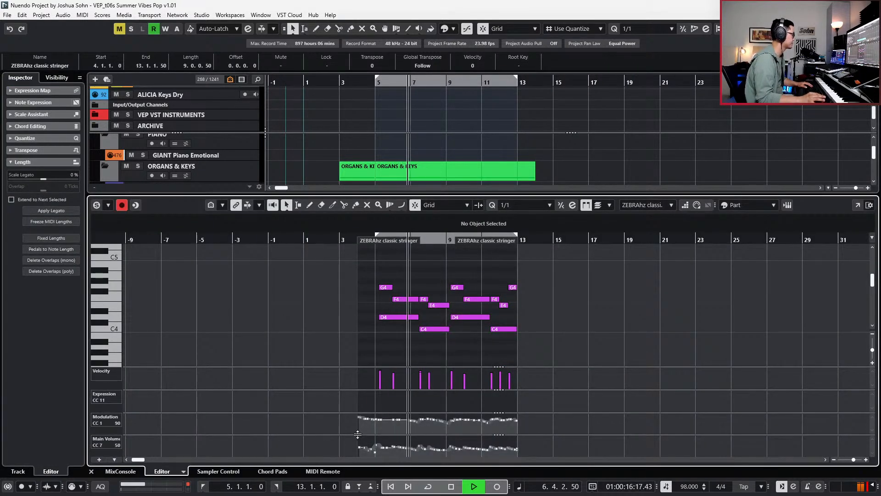
key(Return)
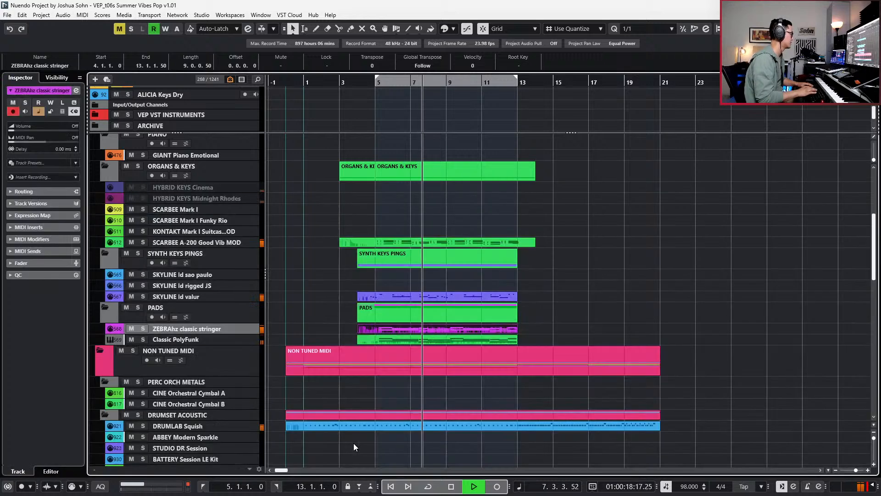
- Set the pre-gain of the Synth Pads channel to -8.8 dB while the section plays
key(e)
click(326, 399)
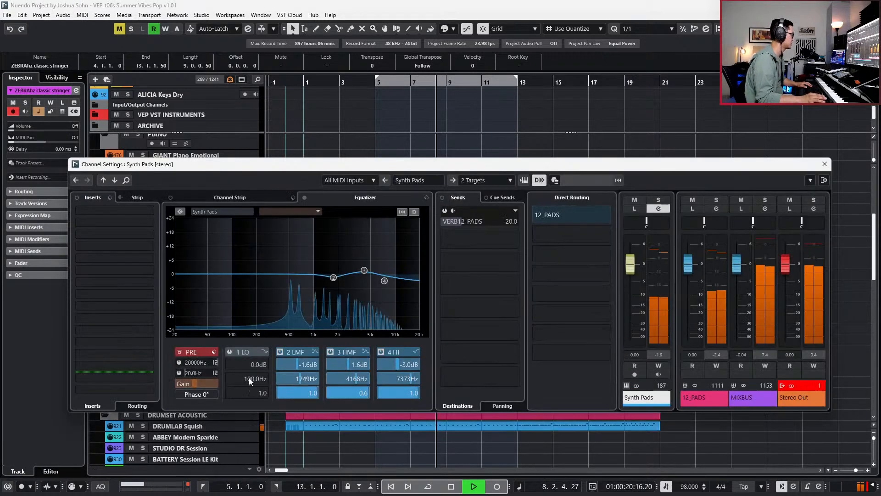
drag(207, 384, 222, 386)
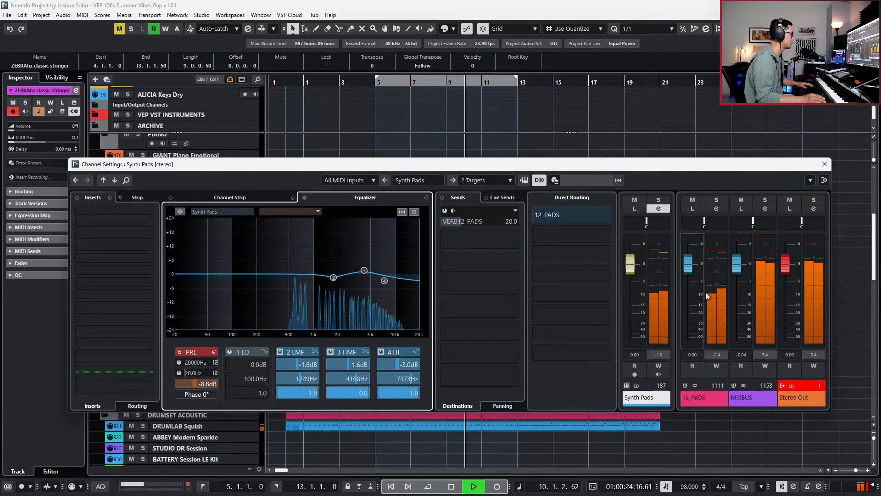
click(825, 164)
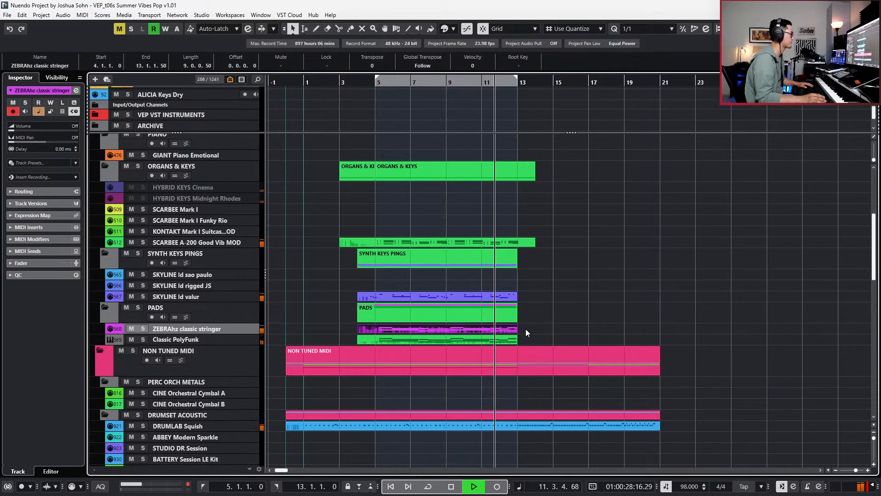
- Solo the ZEBRAhz classic stringer and Classic PolyFunk tracks and audition them from bar 5
key(space)
drag(524, 329, 499, 339)
key(s)
key(space)
key(KP_1)
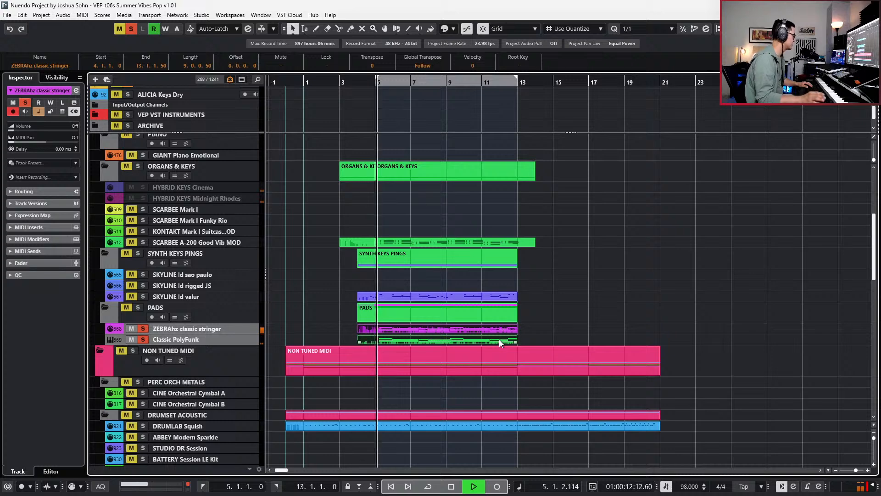
- Pan the Synth Pads channel of the ZEBRAhz classic stringer track to the left
click(195, 328)
key(space)
key(e)
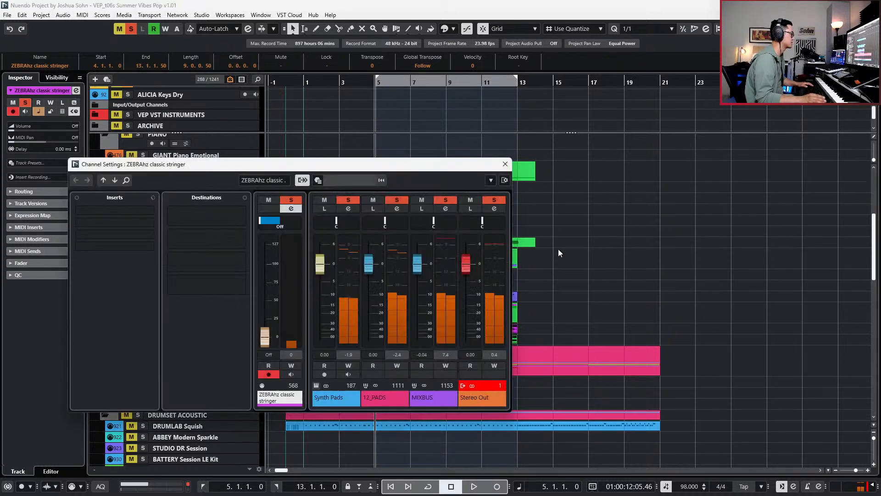
drag(345, 224, 328, 241)
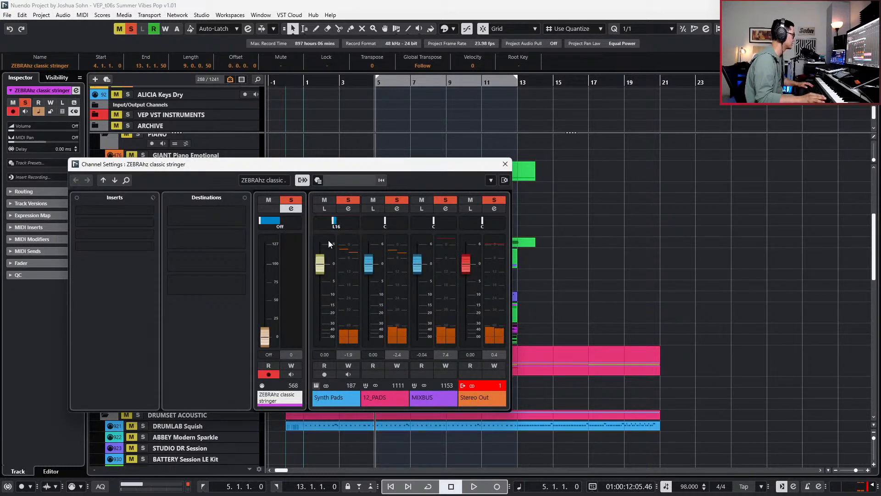
key(e)
key(e)
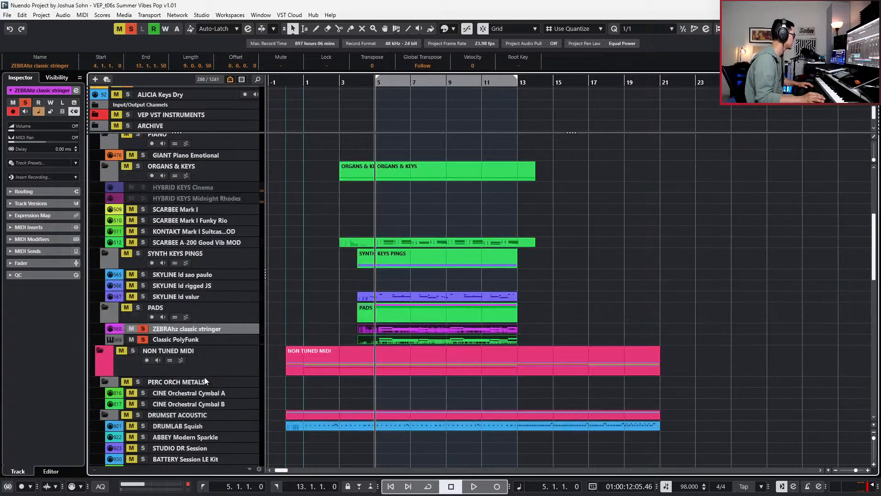
- Pan the Classic PolyFunk channel right to R31
click(211, 340)
key(e)
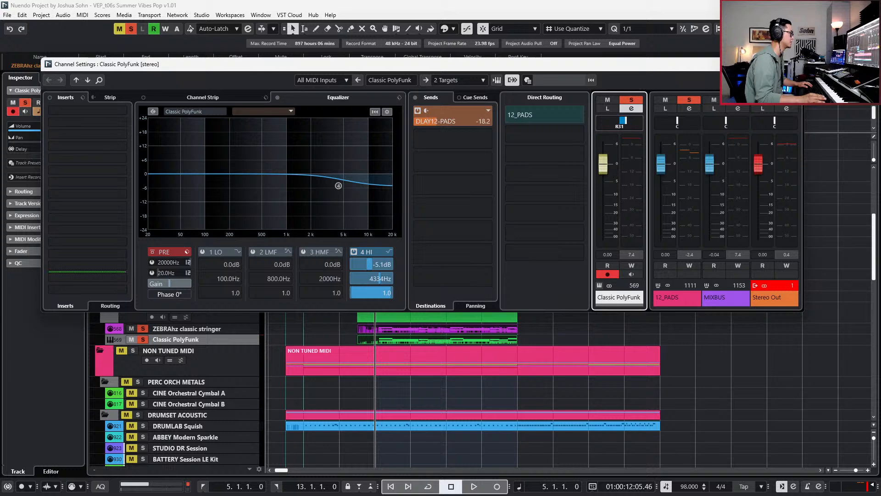
key(e)
- Audition the two panned pad parts from bar 5, first soloed together and then within the full arrangement
drag(539, 326, 502, 342)
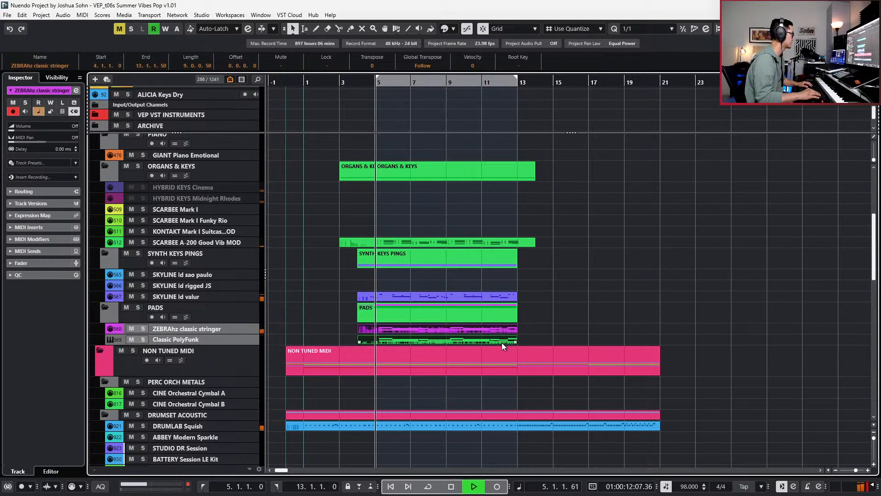
key(s)
key(space)
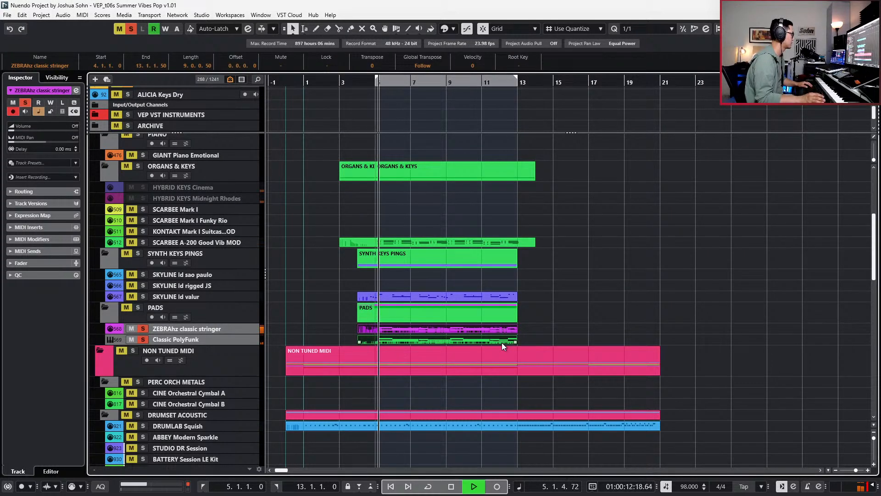
click(507, 348)
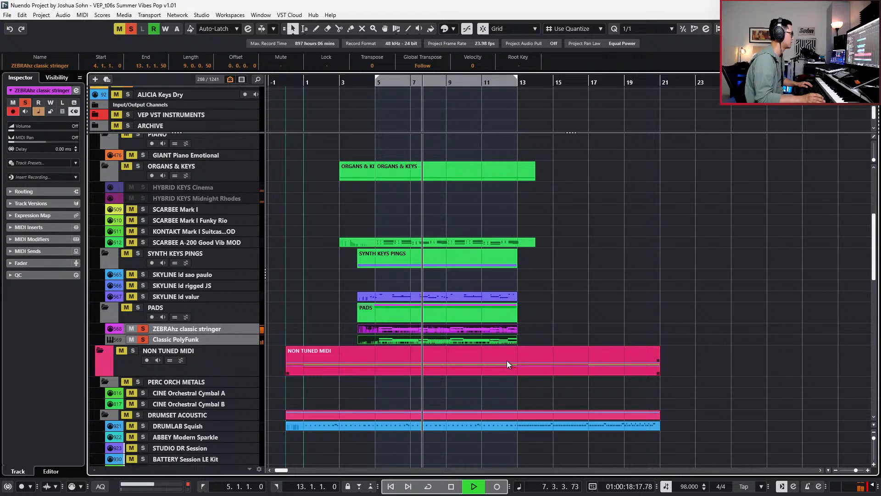
key(space)
key(s)
key(space)
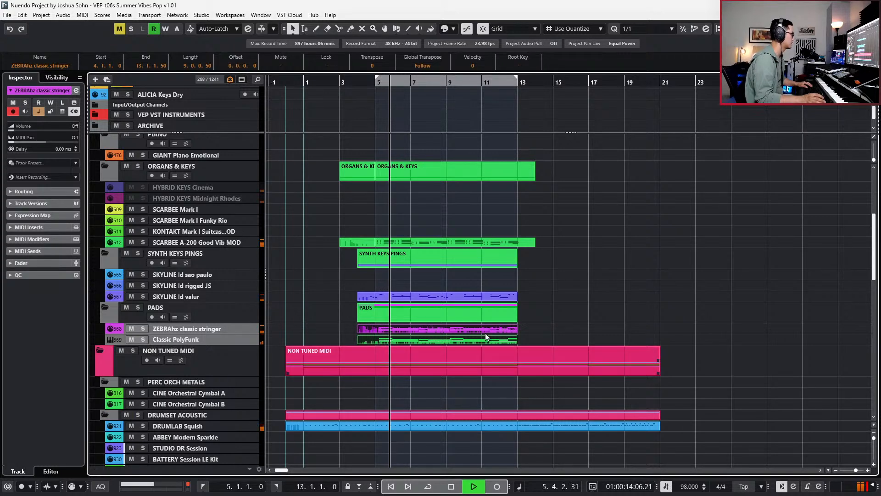
- Set the pan of the Synth Pads channel feeding ZEBRAhz classic stringer to L26 during playback
key(e)
key(e)
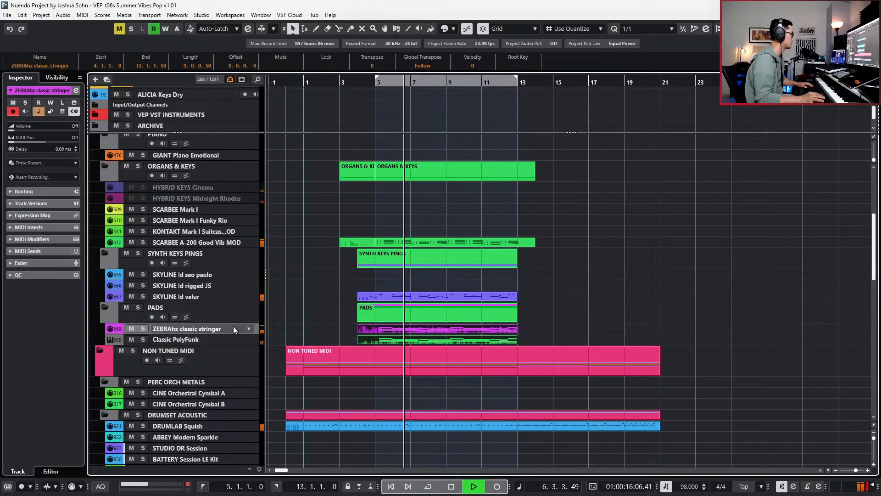
key(e)
drag(344, 221, 345, 221)
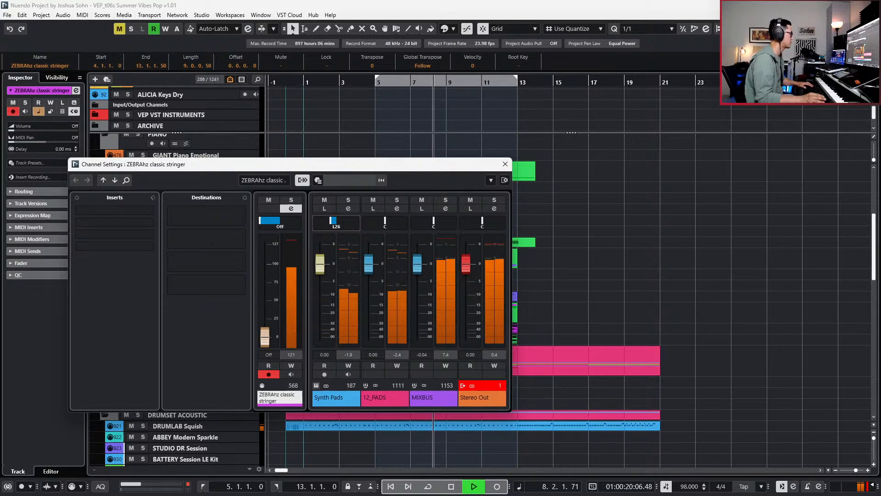
click(349, 209)
key(Escape)
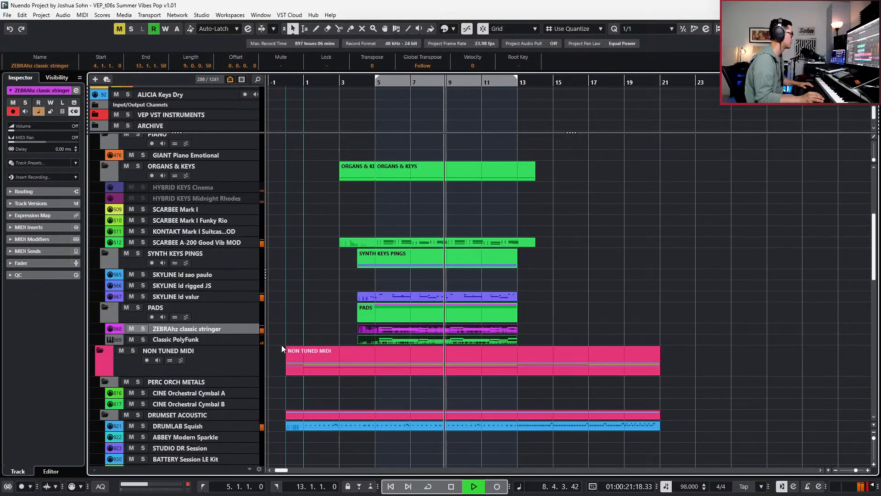
- Set the pan of the Classic PolyFunk channel to R28
click(235, 340)
key(e)
drag(639, 125, 636, 123)
key(Escape)
- Pan the ELECTRIC VINTAGE channel to L15 and play its part from bar 9
scroll(597, 331, up, 5)
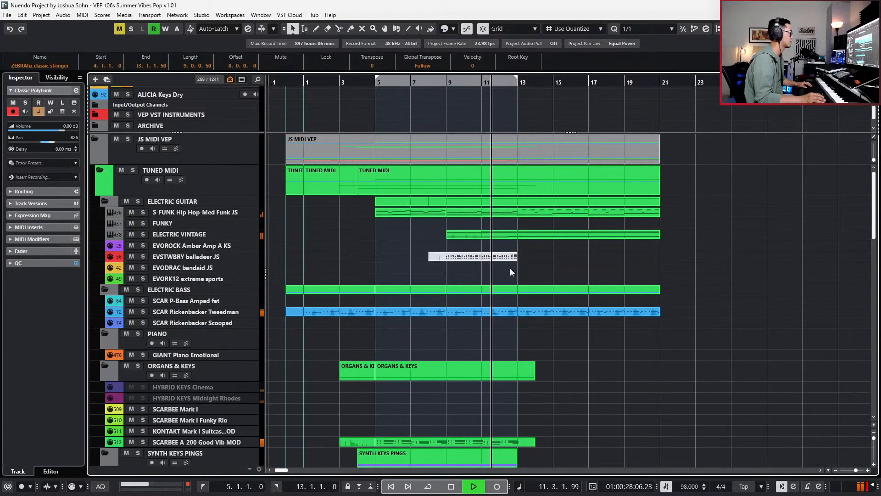
key(space)
click(501, 237)
key(e)
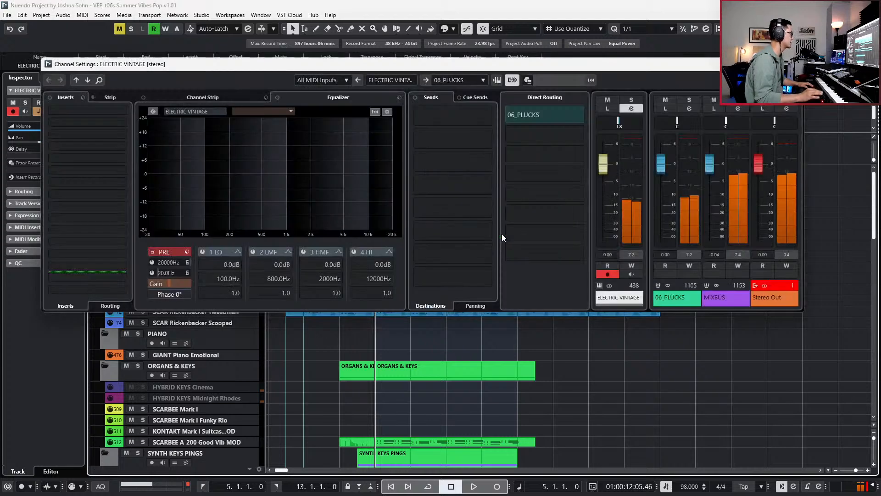
key(l)
drag(624, 125, 614, 125)
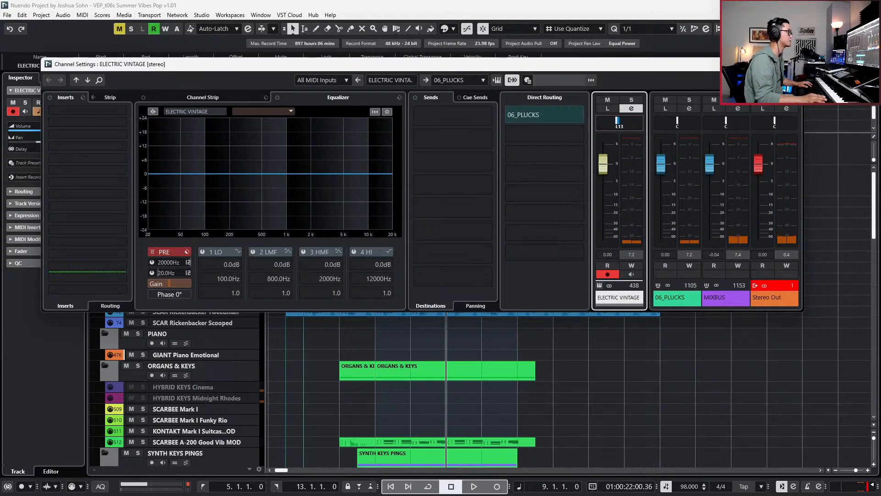
key(space)
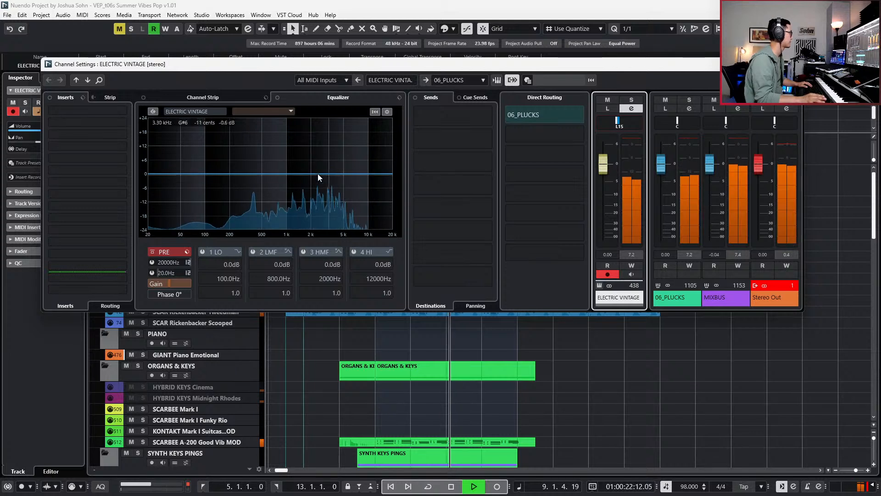
- Cut the ELECTRIC VINTAGE low-mid EQ band by 2.8 dB at 2388 Hz, comparing it soloed and in the mix
key(s)
drag(260, 173, 318, 180)
key(space)
key(s)
key(space)
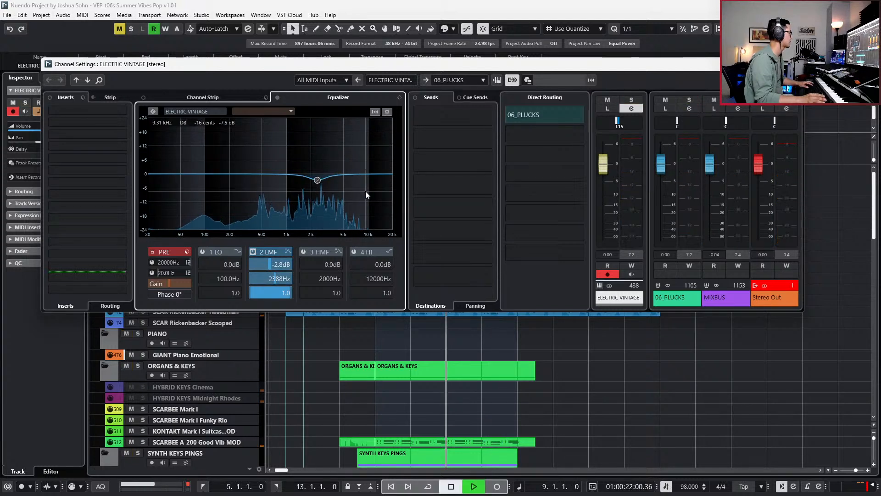
- Add a send from the ELECTRIC VINTAGE channel to DLAY06-PLUCK and activate it
click(479, 115)
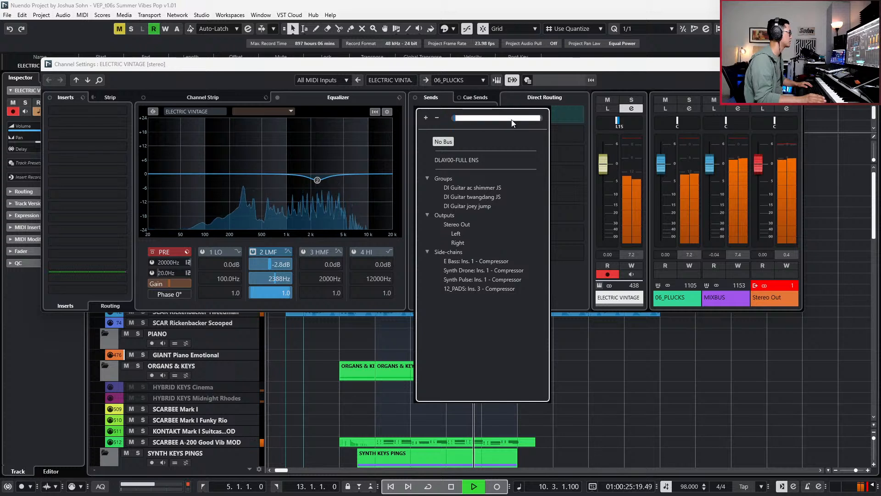
click(631, 78)
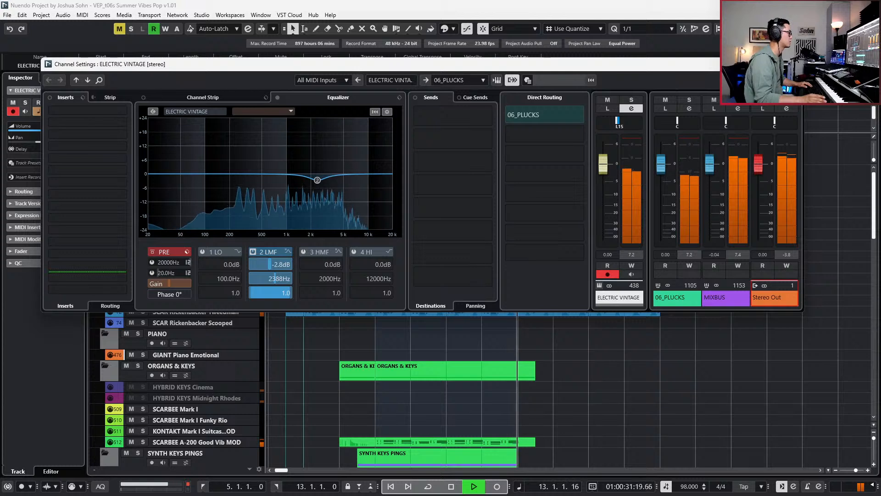
key(space)
click(491, 113)
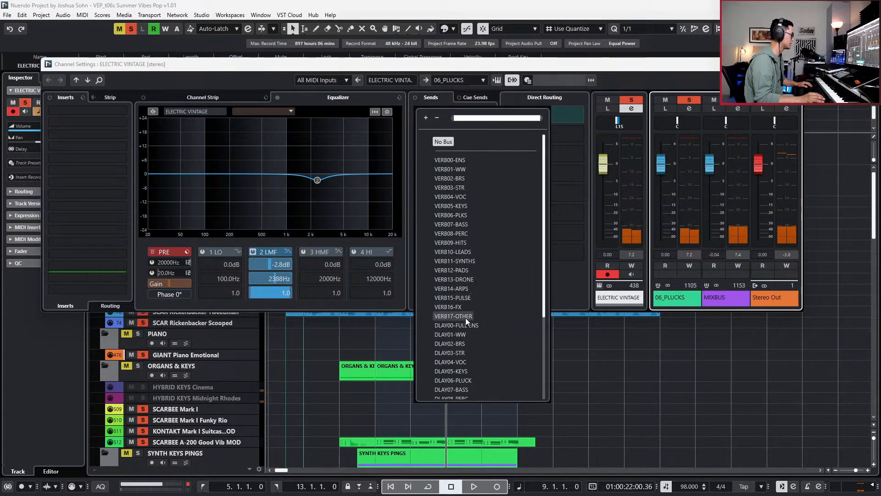
scroll(492, 355, down, 2)
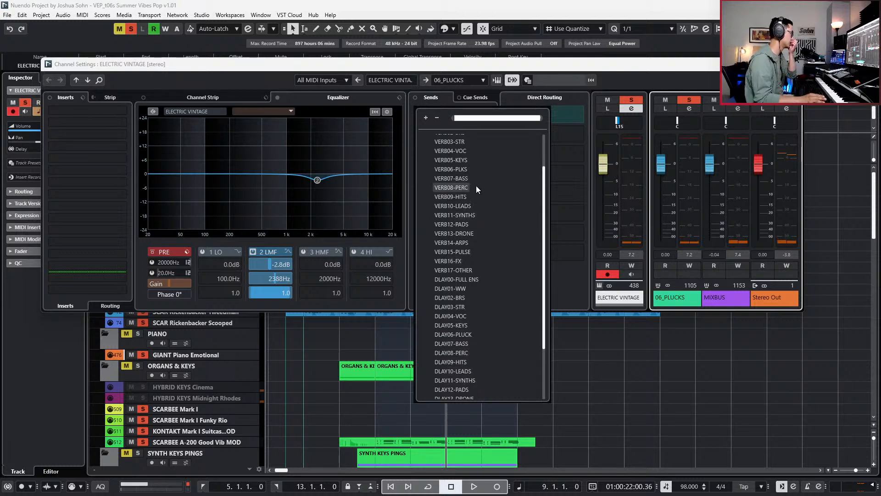
click(472, 335)
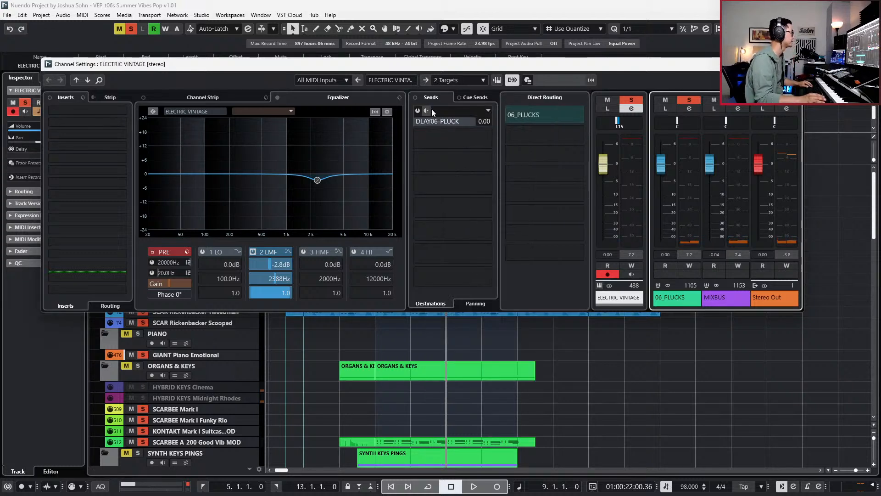
click(418, 111)
- Set the DLAY06-PLUCK send level of ELECTRIC VINTAGE to -17.9 dB, auditioning it from bar 9
key(space)
mouse_move(453, 123)
mouse_down()
mouse_move(414, 125)
mouse_move(453, 120)
mouse_up()
key(s)
key(space)
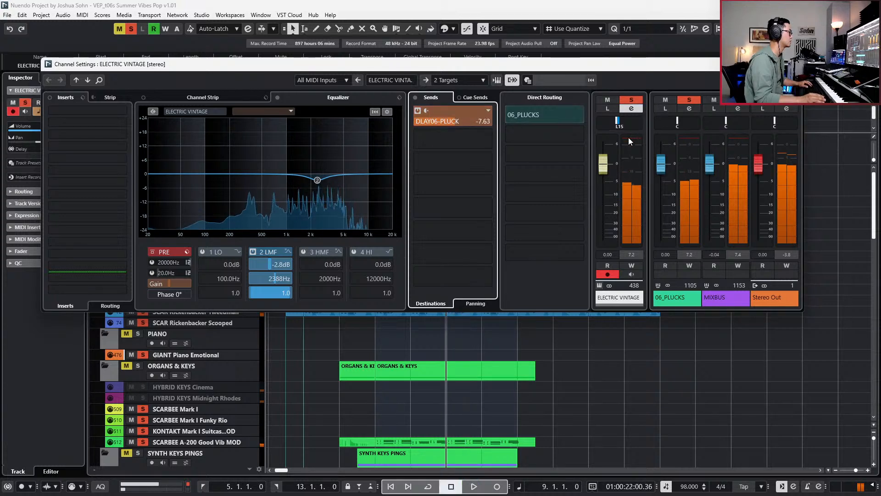
key(space)
drag(449, 121, 404, 129)
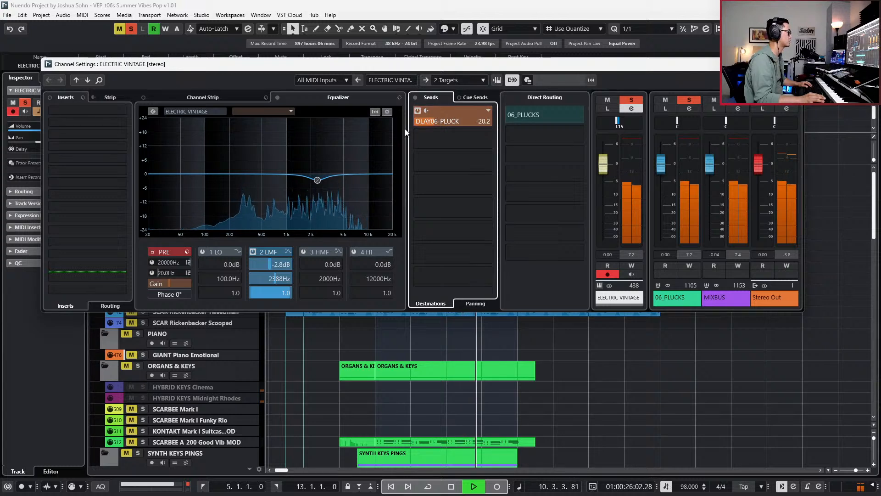
drag(450, 124, 452, 124)
key(space)
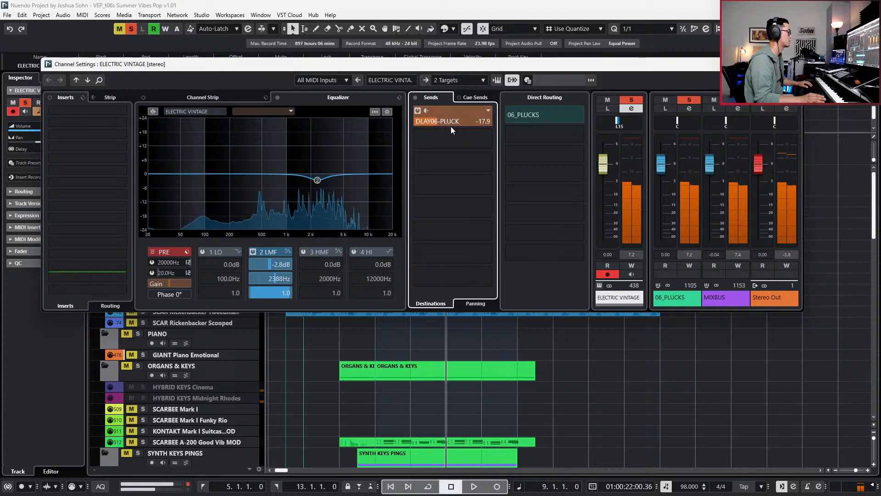
key(space)
key(e)
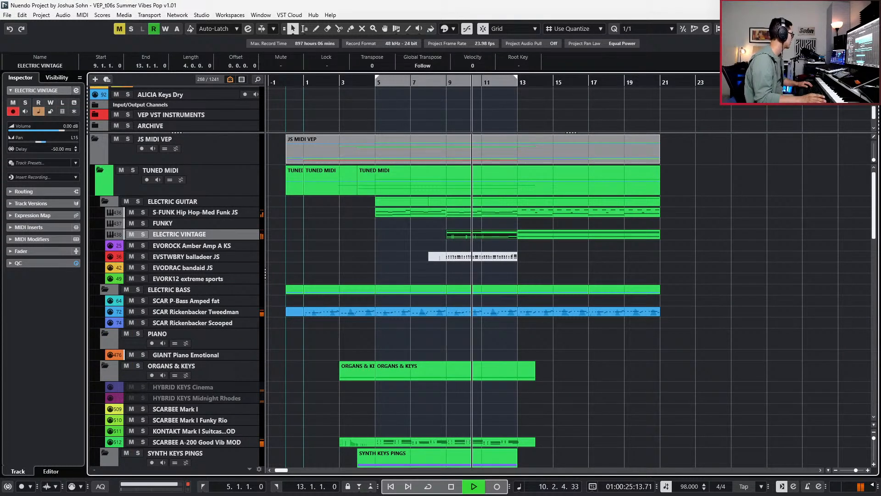
- Review the guitar, keys, pad and drum tracks of the arrangement while it plays on past bar 13
scroll(763, 188, down, 1)
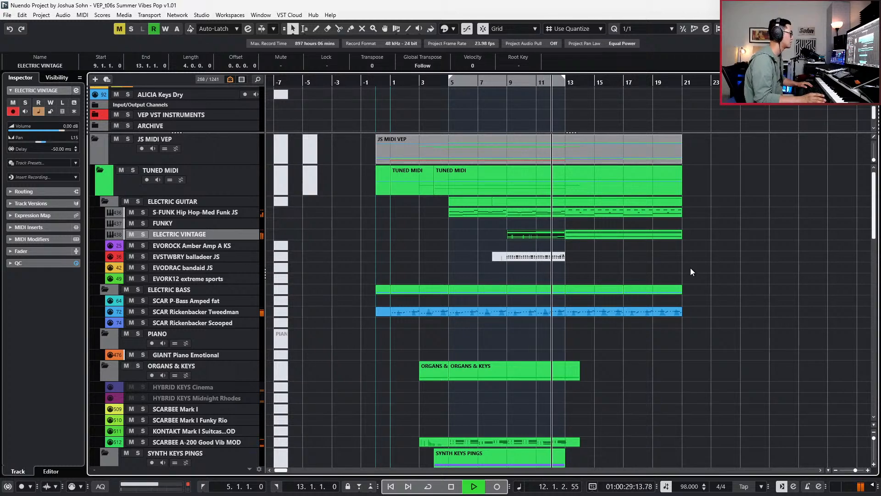
scroll(690, 269, down, 1)
scroll(690, 269, up, 1)
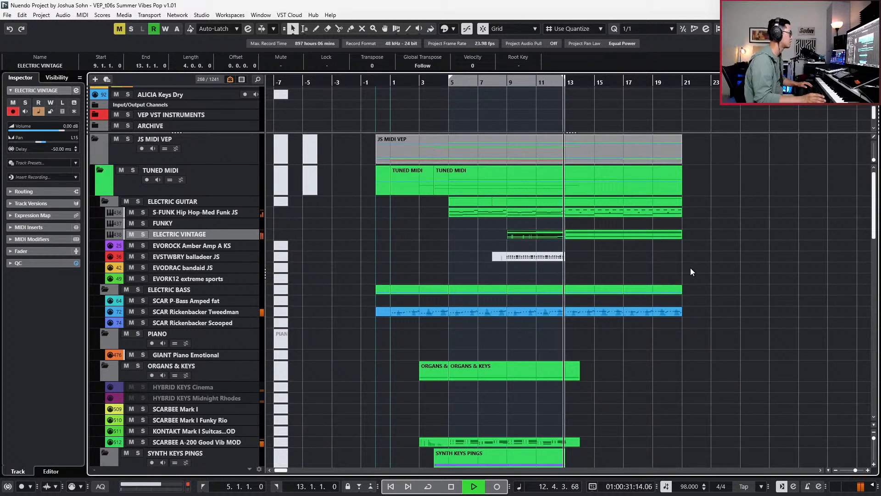
scroll(690, 268, down, 1)
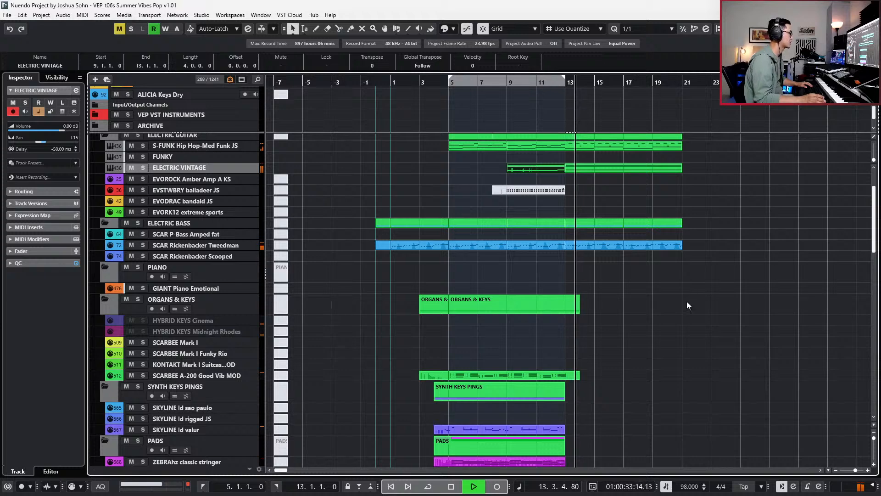
scroll(691, 271, up, 1)
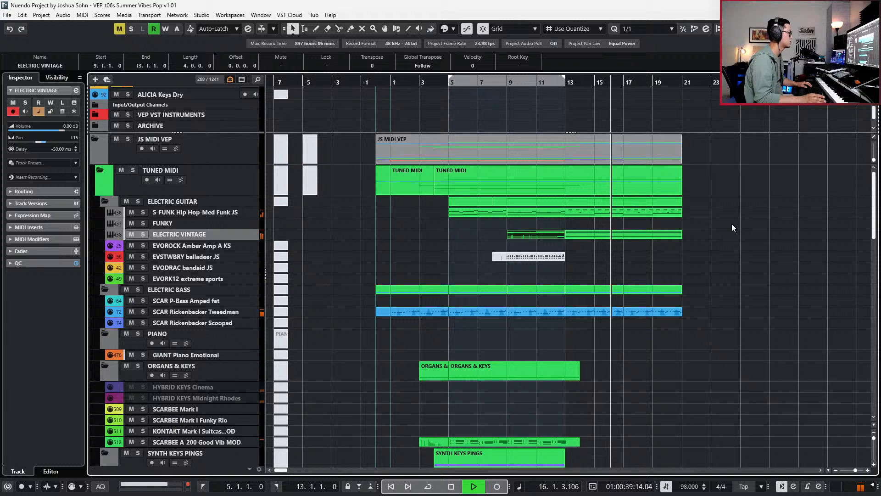
scroll(748, 259, down, 3)
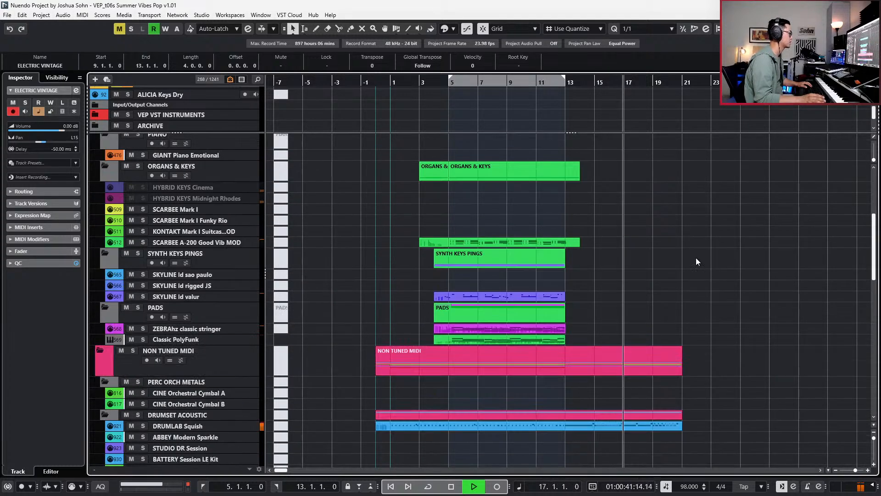
scroll(608, 292, up, 1)
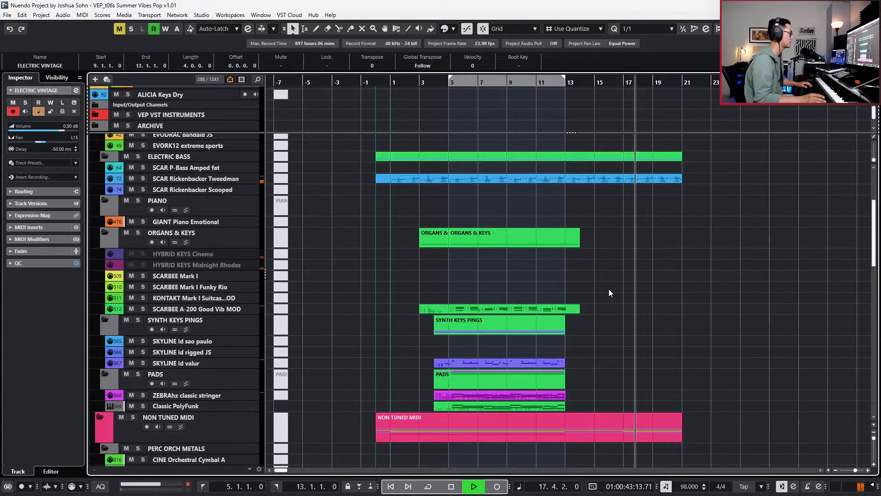
- Stop playback and return the project cursor to bar 4
scroll(609, 293, up, 2)
key(space)
key(KP_1)
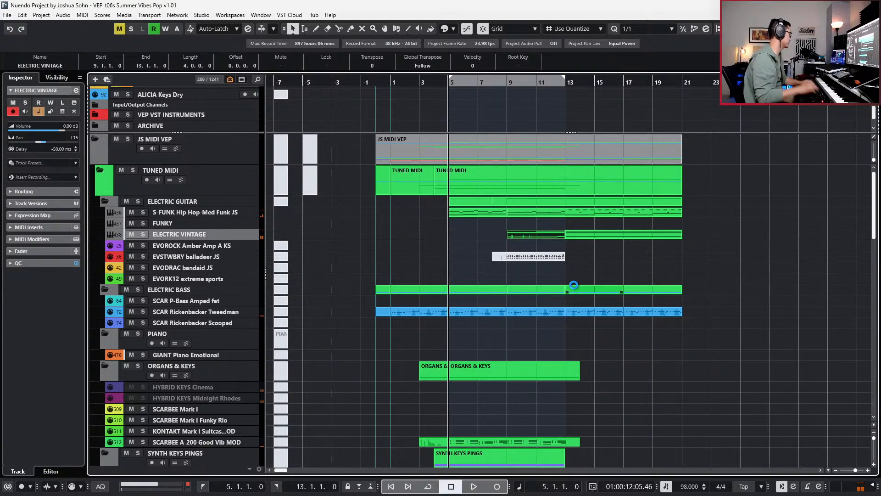
key(KP_Subtract)
scroll(491, 256, down, 1)
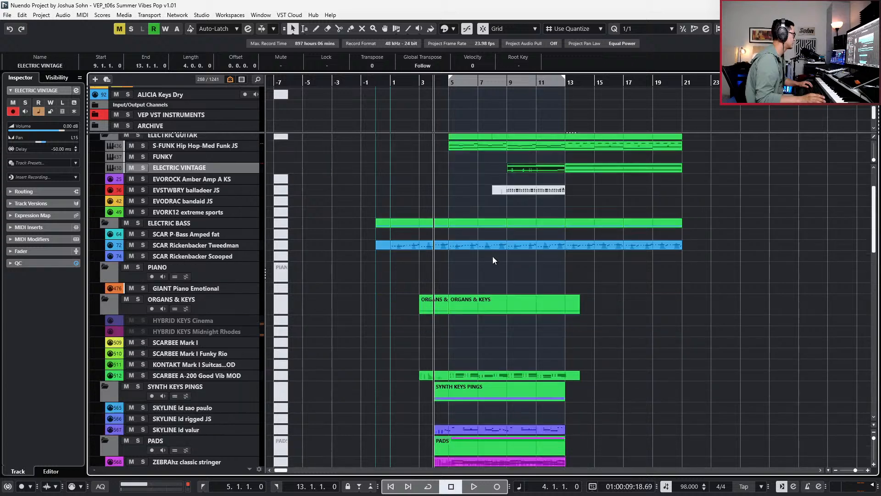
scroll(407, 225, down, 2)
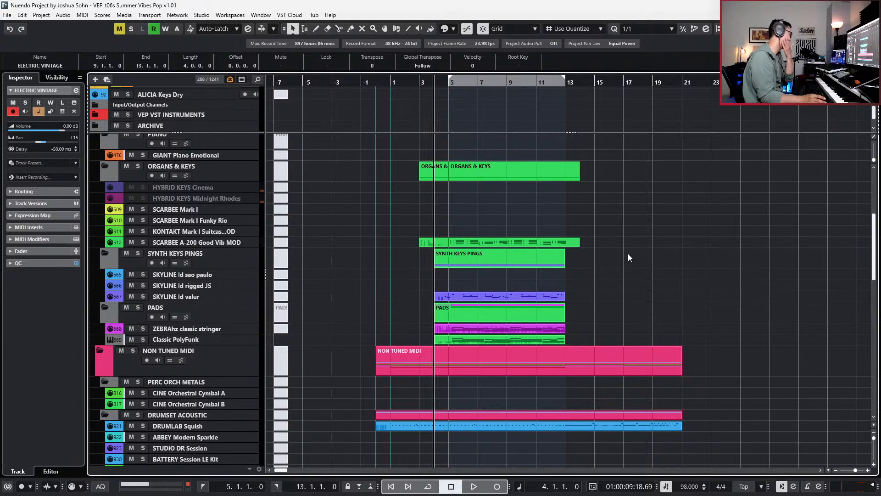
- Audition the ZEBRAhz classic stringer and Classic PolyFunk pads soloed from bar 5, and clear the solo
click(535, 328)
shift+click(546, 340)
key(s)
key(KP_Subtract)
key(space)
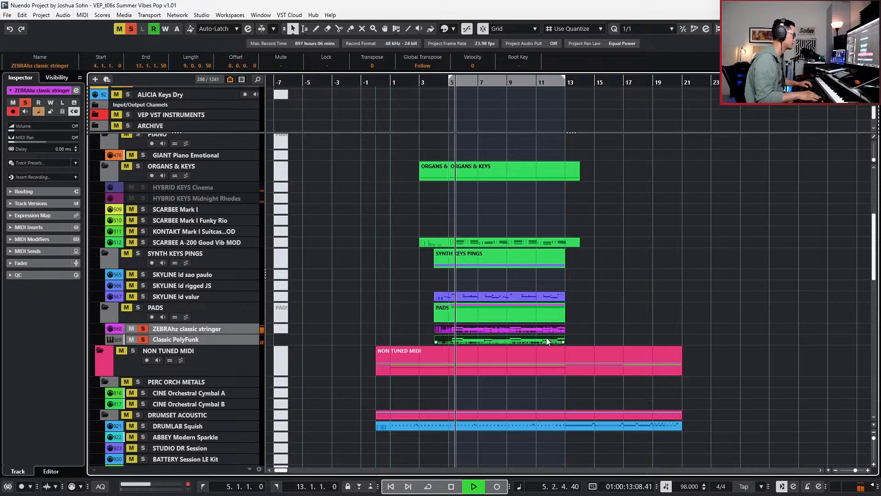
click(577, 338)
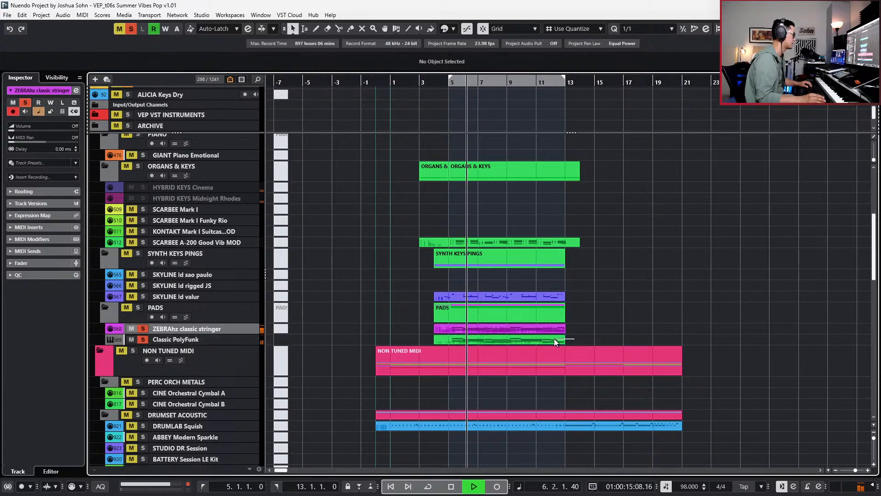
click(555, 339)
key(space)
key(s)
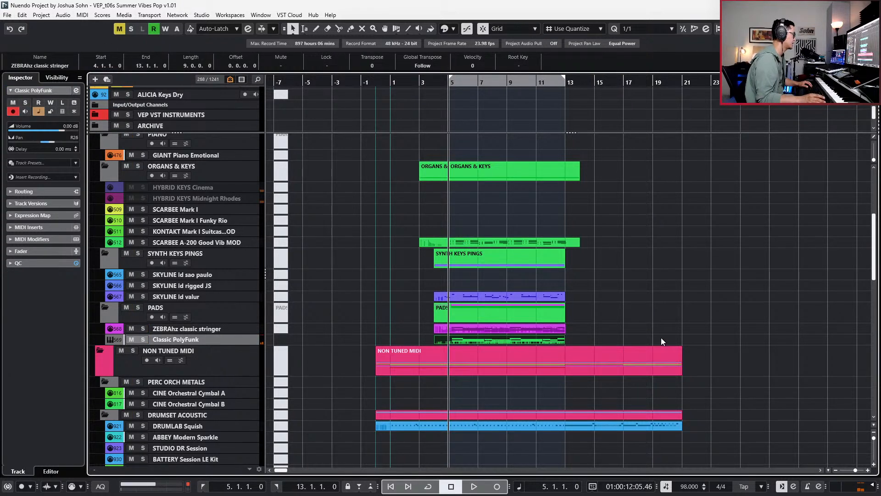
- Look for a guitar sound for a new part, trying EVODRAC bandaid JS and choosing the EVSTWBRY balladeer JS track with the cursor at bar 4
scroll(661, 338, up, 3)
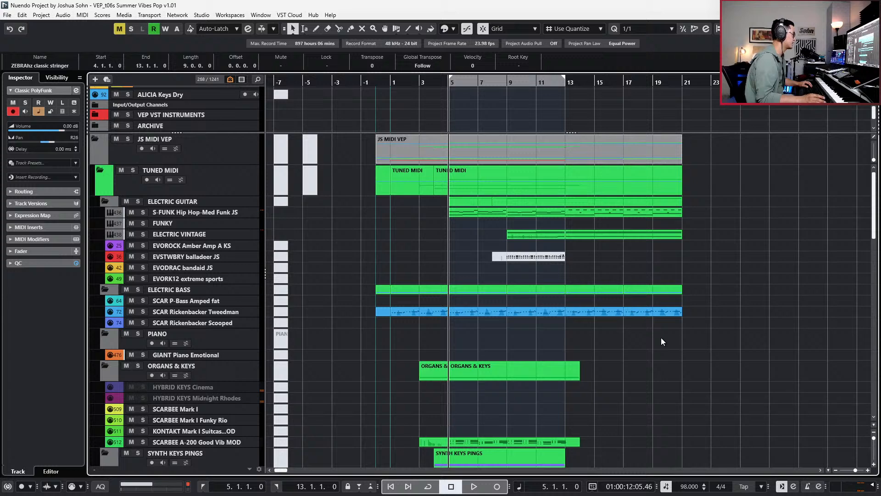
scroll(661, 338, down, 2)
scroll(661, 340, down, 2)
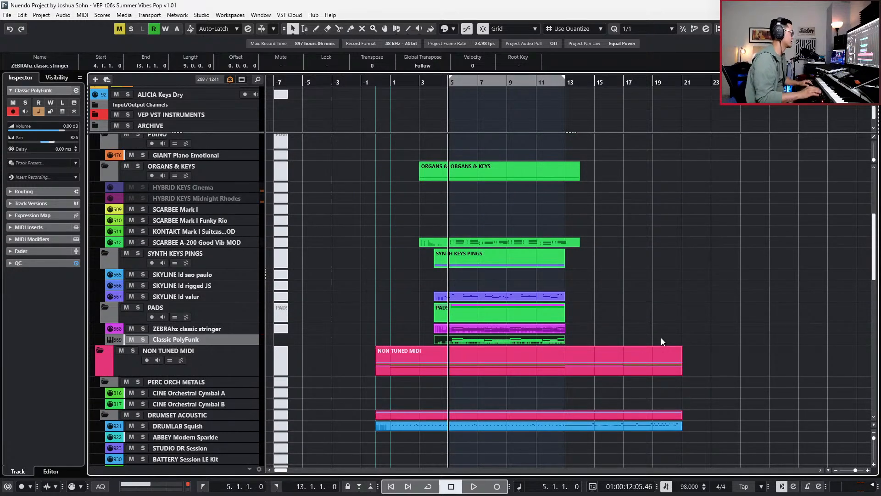
scroll(648, 334, up, 6)
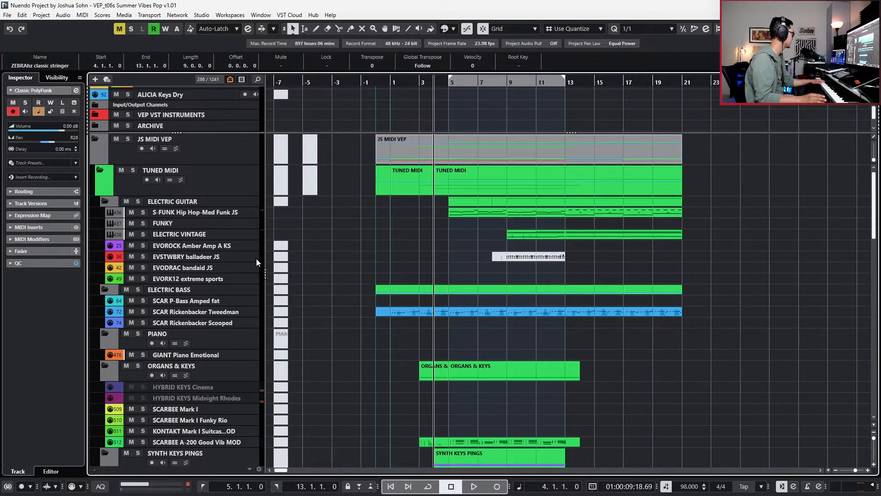
scroll(290, 258, down, 2)
scroll(275, 353, down, 2)
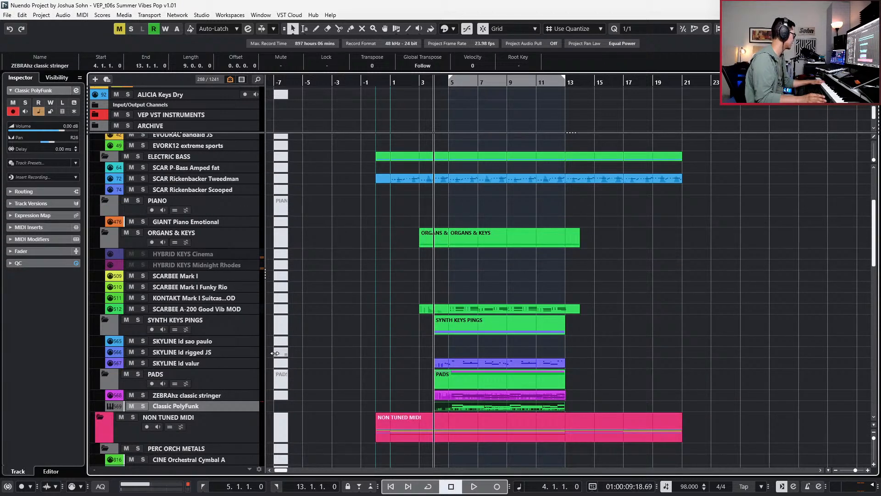
scroll(275, 358, down, 2)
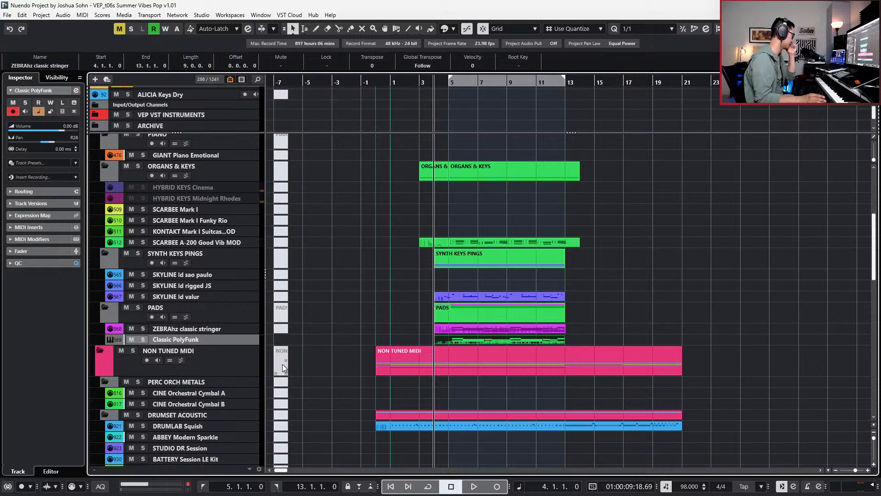
scroll(282, 365, up, 4)
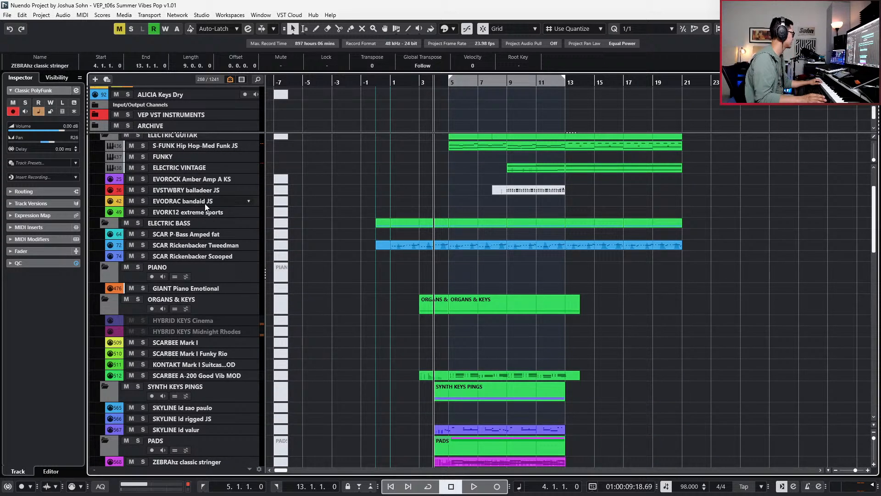
click(204, 202)
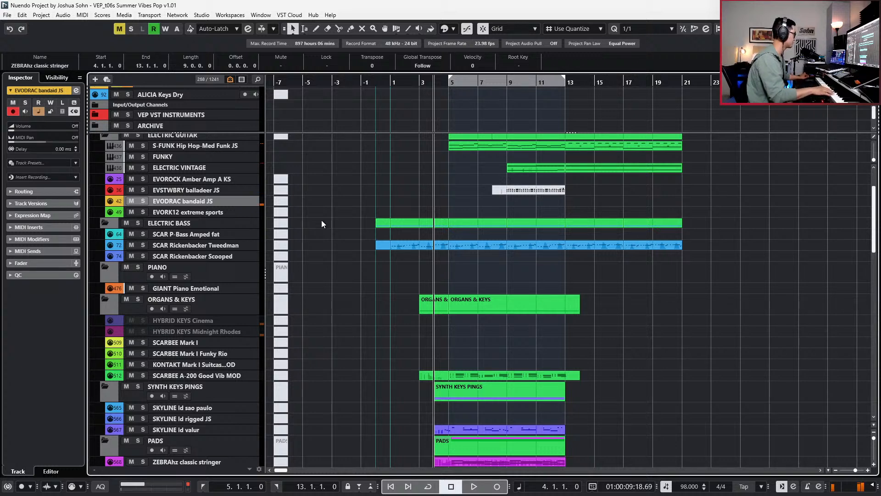
key(Up)
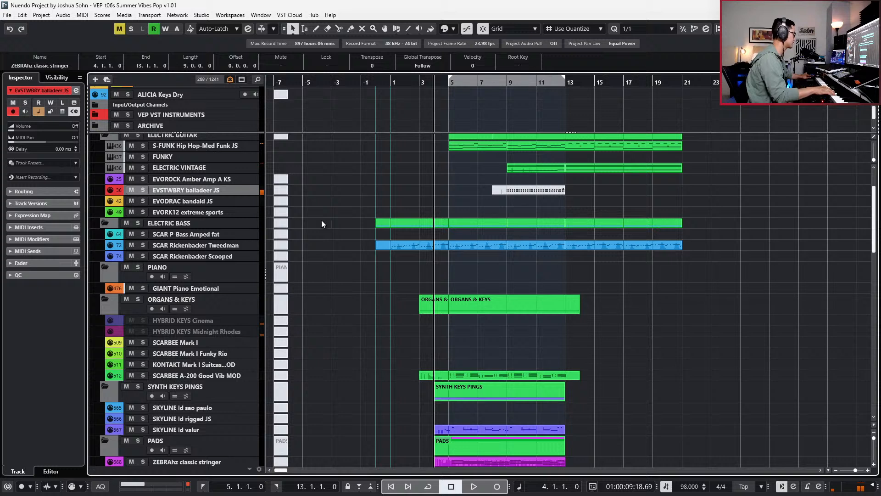
- Try recording a take on EVSTWBRY balladeer JS from bar 4 and undo it
key(KP_Multiply)
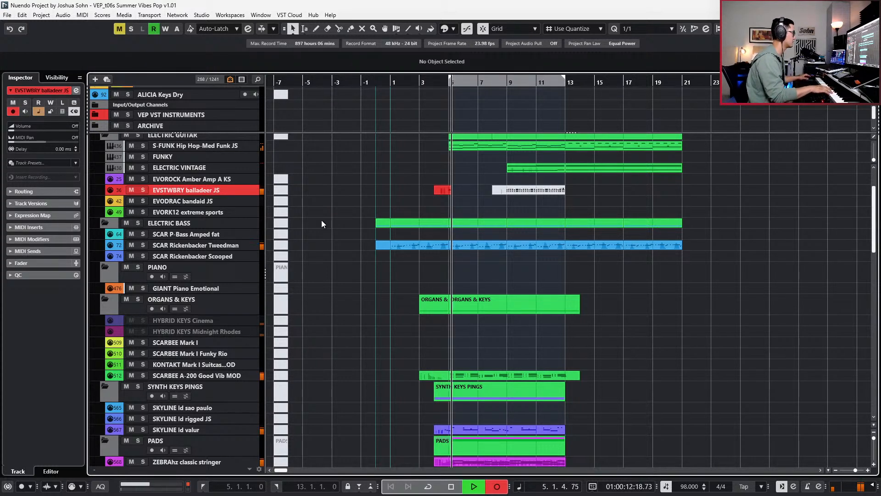
key(space)
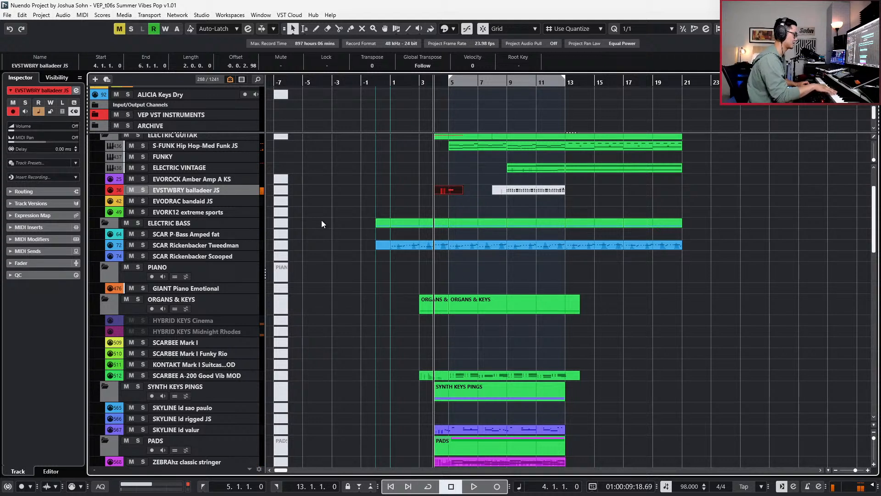
key(ctrl+z)
- Capture a new MIDI take on EVSTWBRY balladeer JS from bar 4 to bar 6 and play it back
key(space)
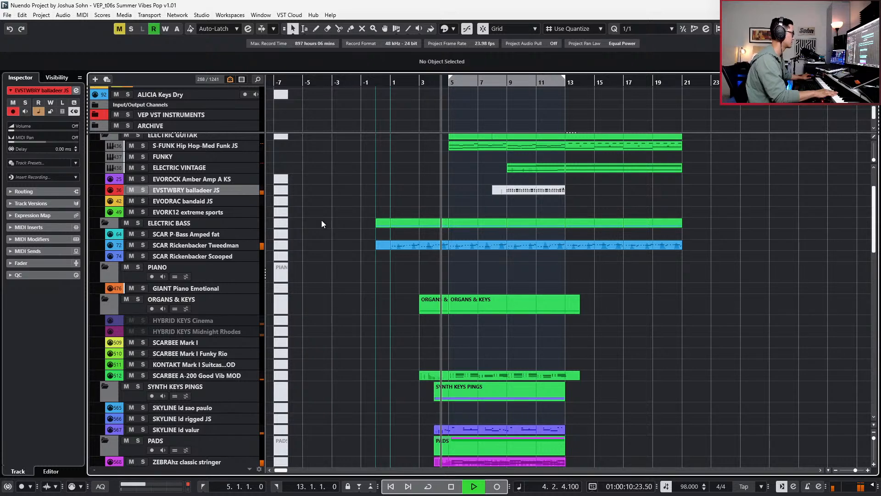
key(ctrl+shift+z)
key(space)
scroll(461, 186, up, 5)
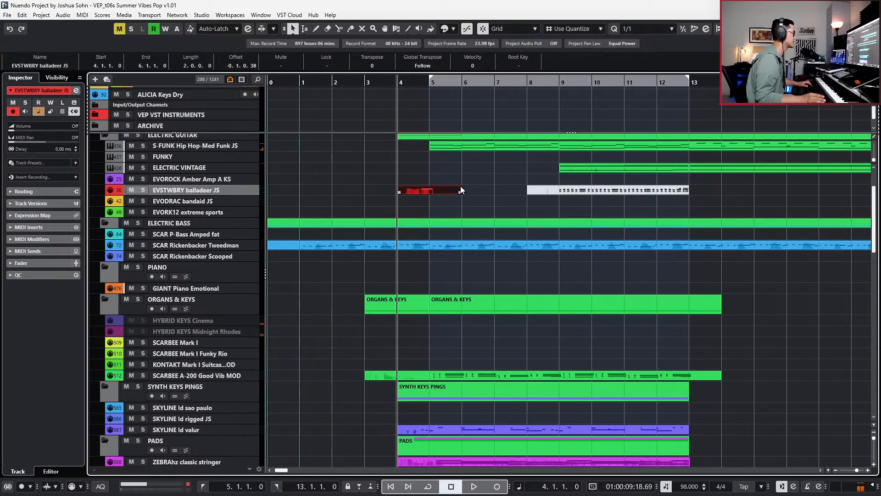
key(space)
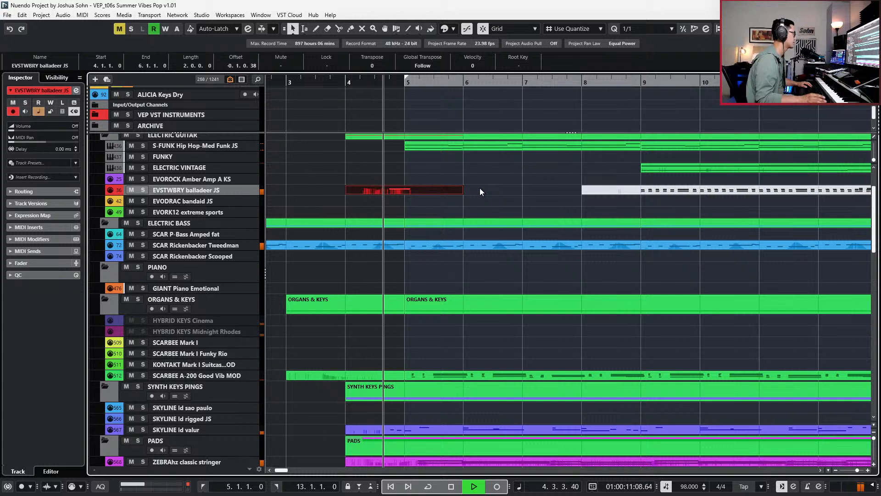
key(space)
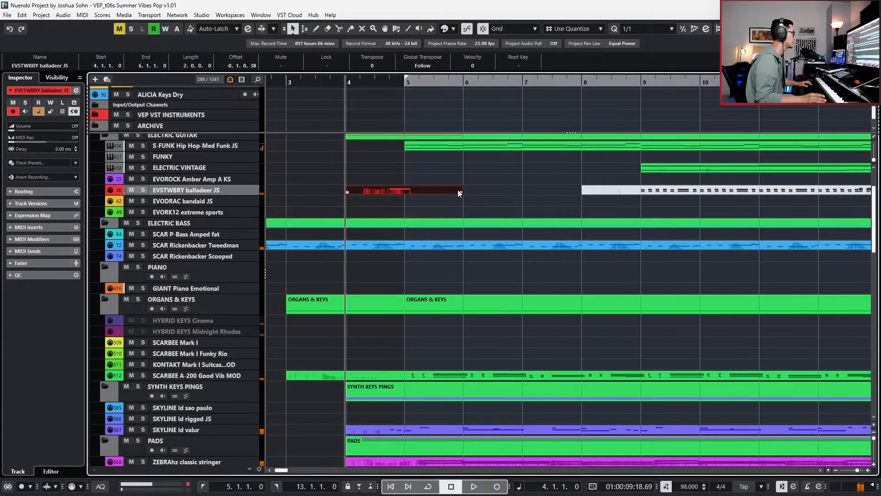
- Set the quantize value to 1/8 with the EVSTWBRY balladeer JS take selected
double_click(458, 189)
key(ctrl+e)
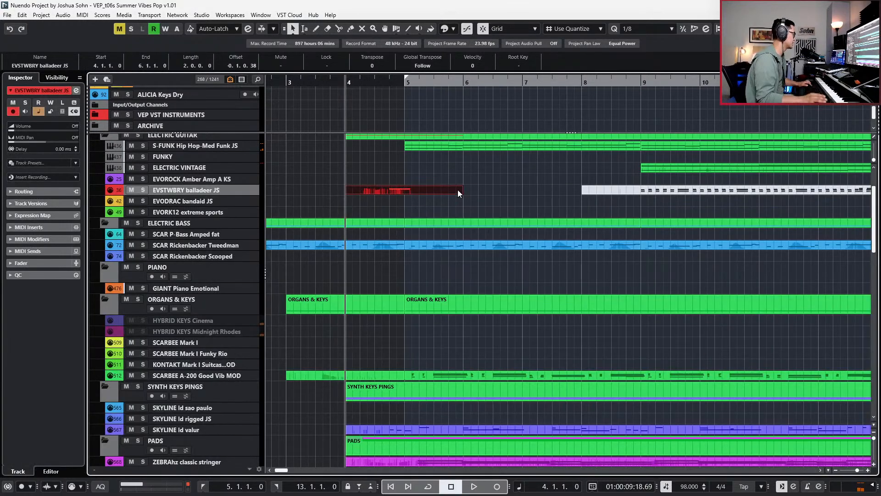
scroll(458, 189, down, 3)
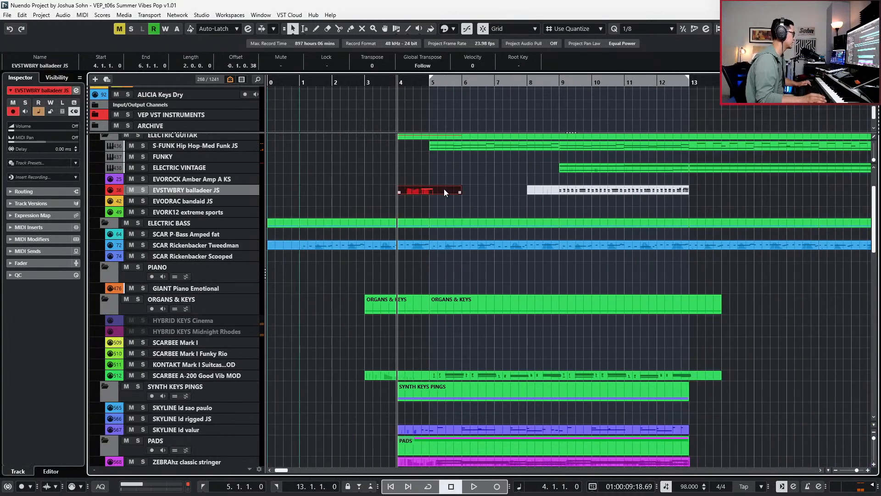
- Compare the EVOROCK Amber Amp A KS and EVSTWBRY balladeer JS sounds, rehearsing EVOROCK Amber Amp A KS over playback
click(223, 179)
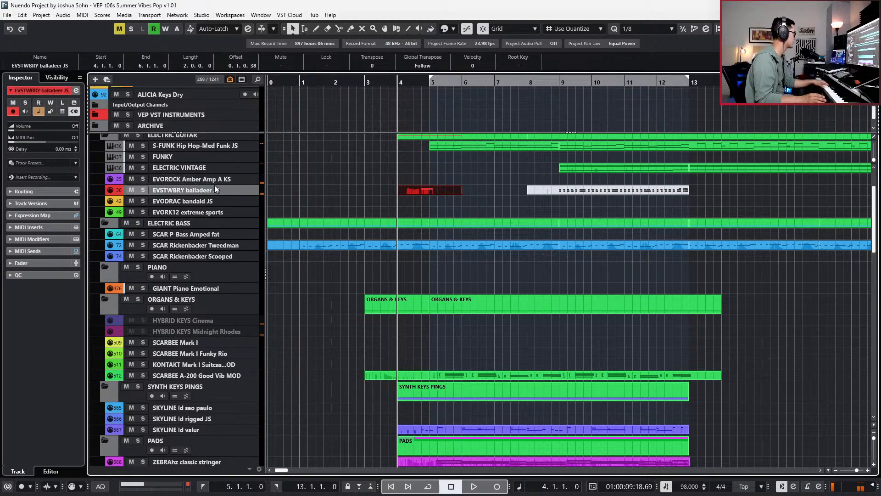
click(210, 188)
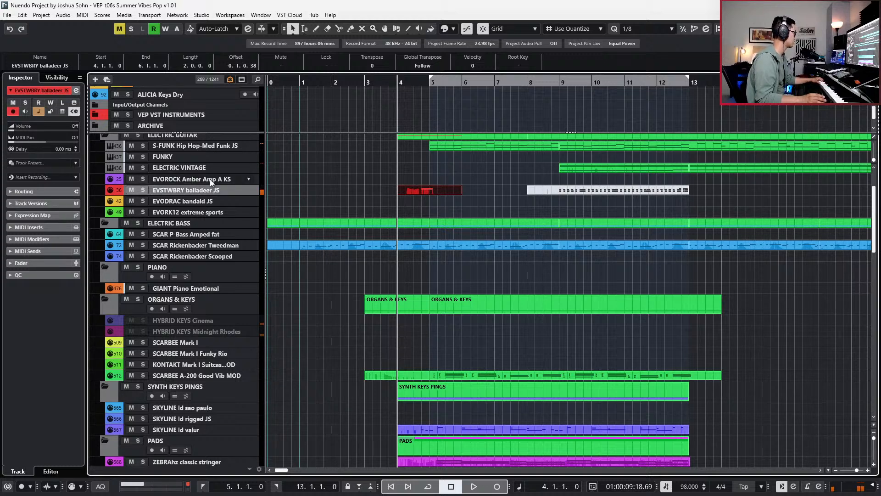
click(210, 181)
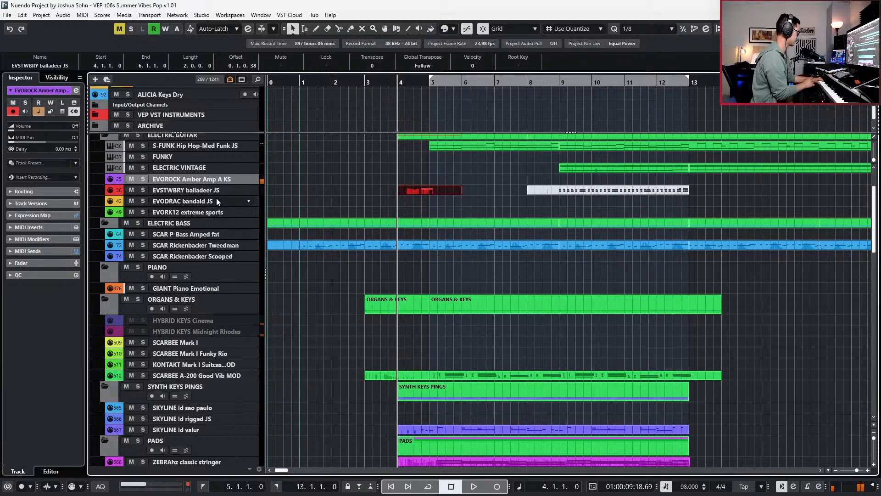
key(space)
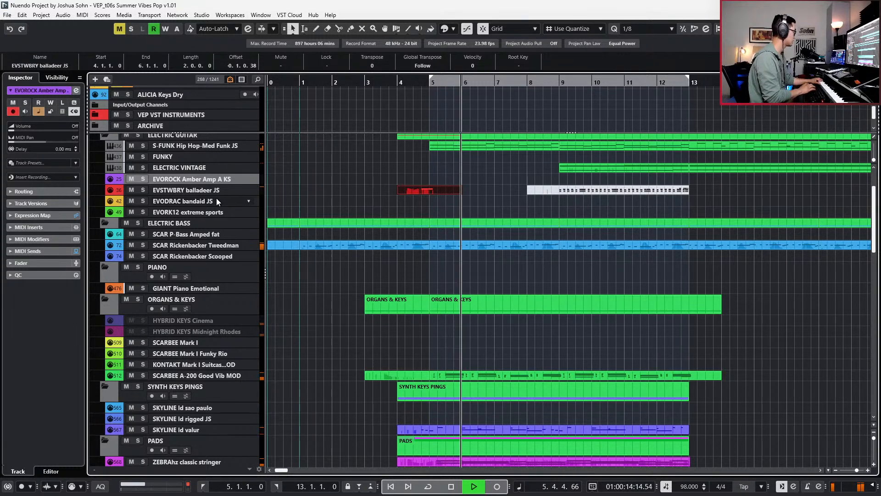
key(space)
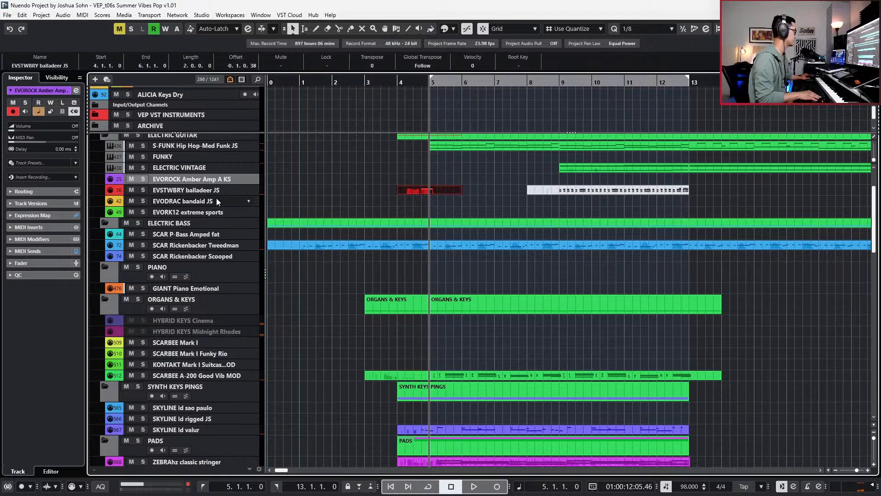
- Check the S-FUNK Hip Hop-Med Funk JS part from bar 5, and ready EVOROCK Amber Amp A KS for recording at bar 4
key(b)
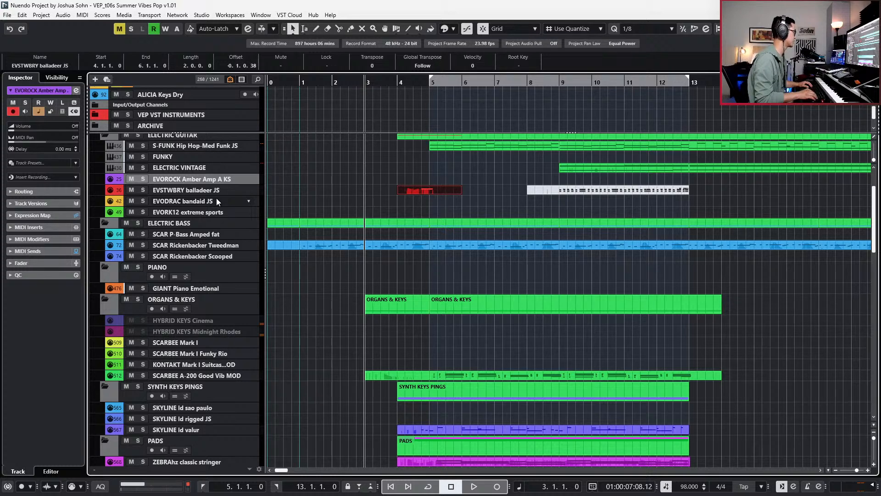
key(n)
key(n)
click(459, 147)
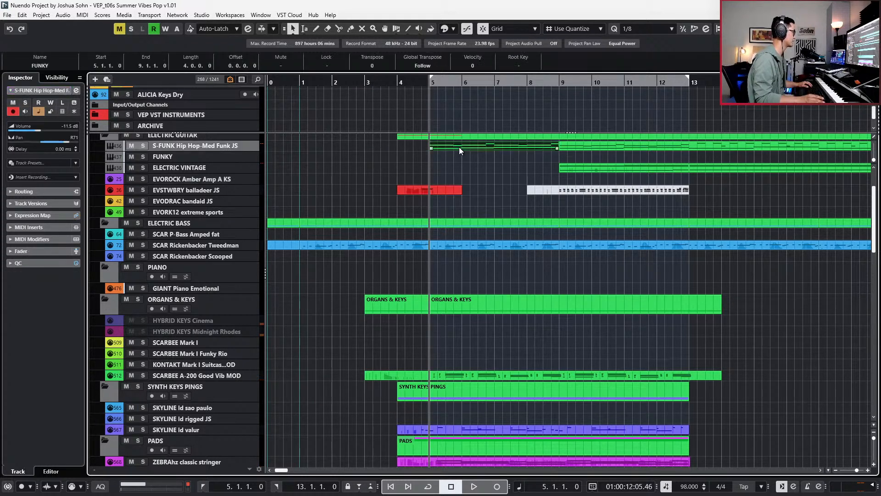
key(space)
key(space)
click(199, 182)
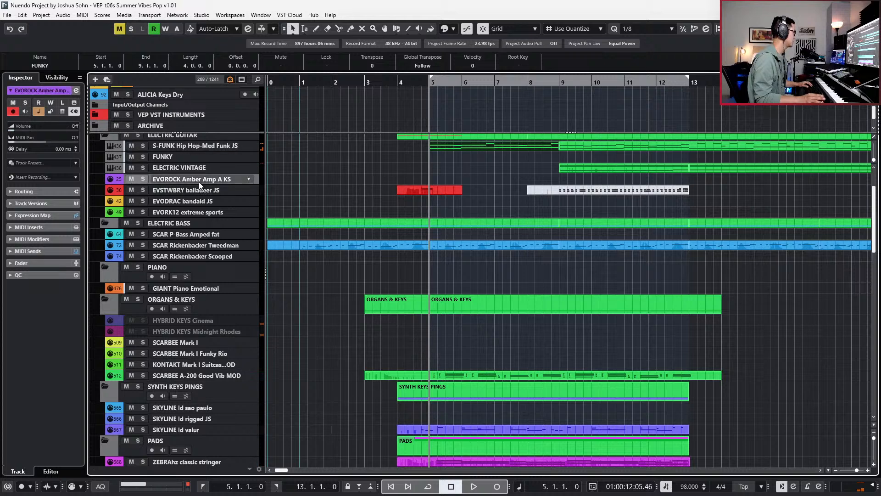
key(b)
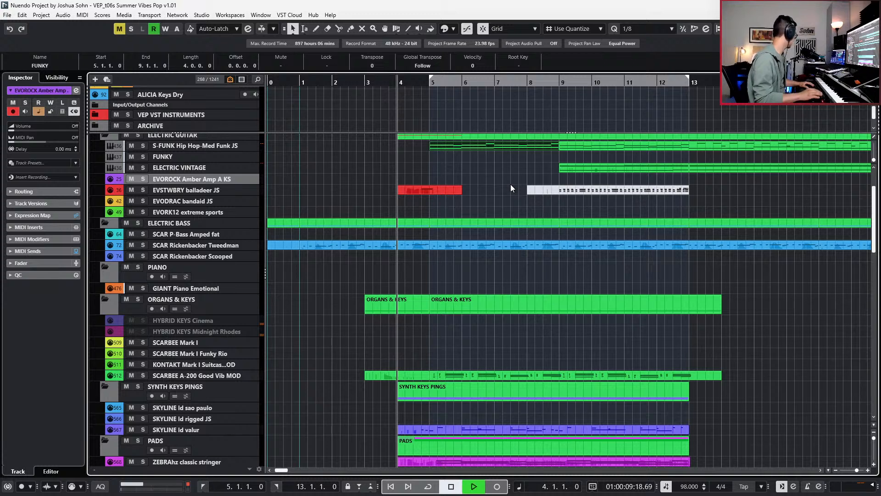
- Try two recorded takes on EVOROCK Amber Amp A KS from bar 4, discarding each one
key(KP_Multiply)
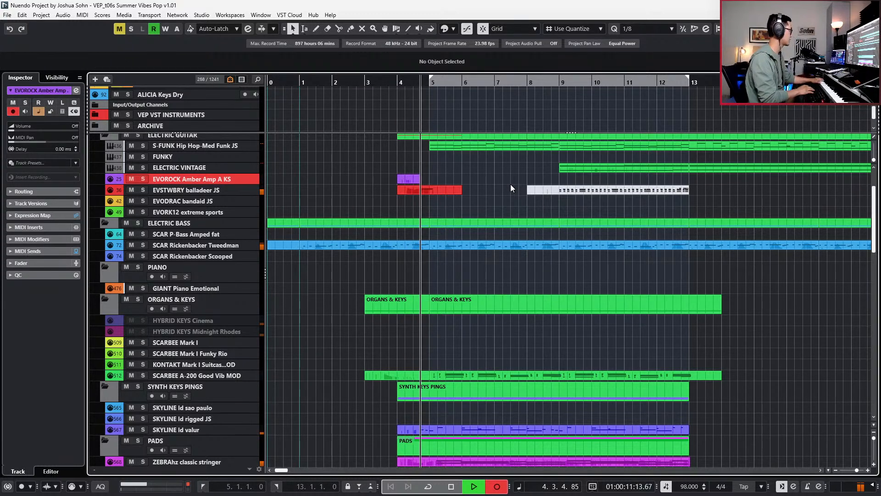
key(space)
key(Delete)
key(KP_Multiply)
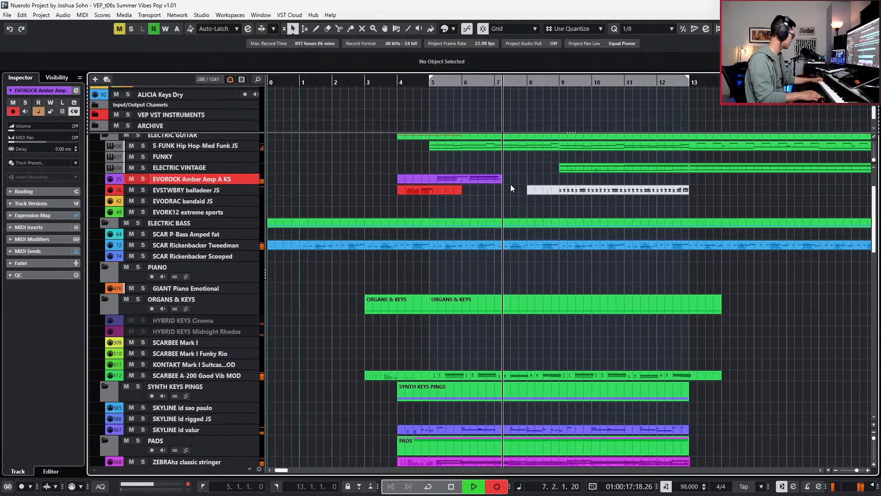
key(space)
key(ctrl+z)
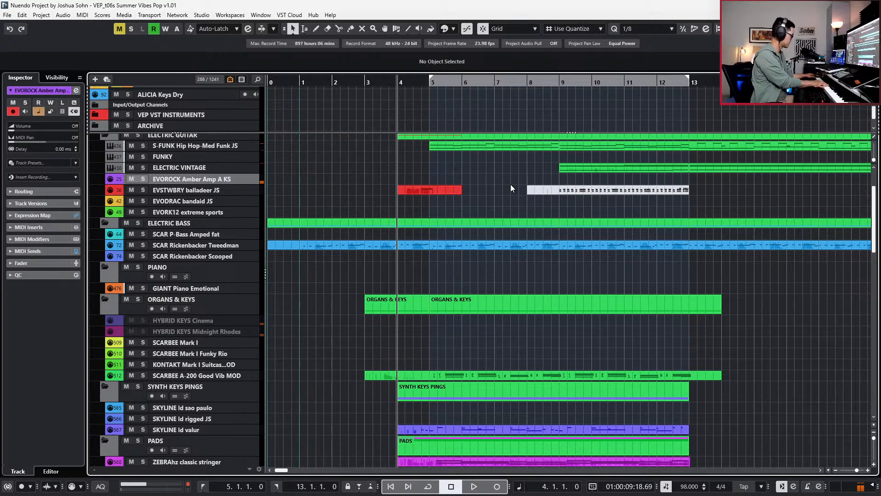
- Record a chord take on EVOROCK Amber Amp A KS from bar 4 and open the recorded part for note editing
key(KP_Multiply)
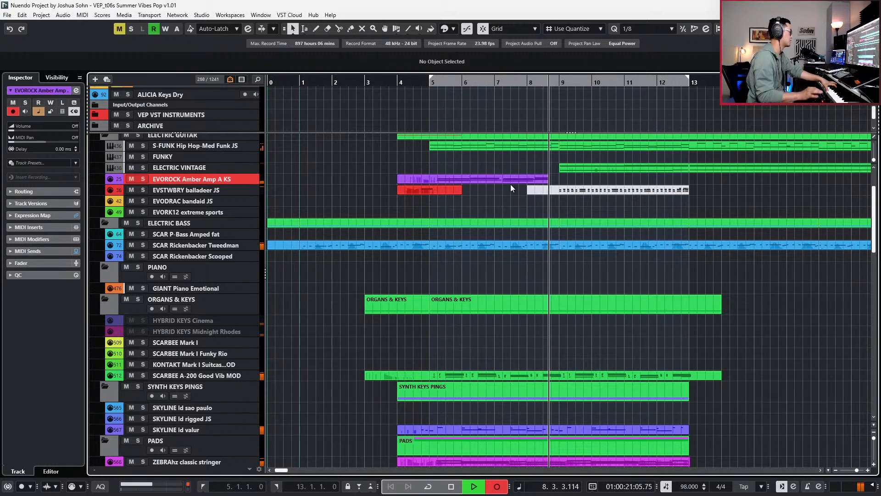
key(space)
double_click(515, 179)
scroll(491, 260, up, 2)
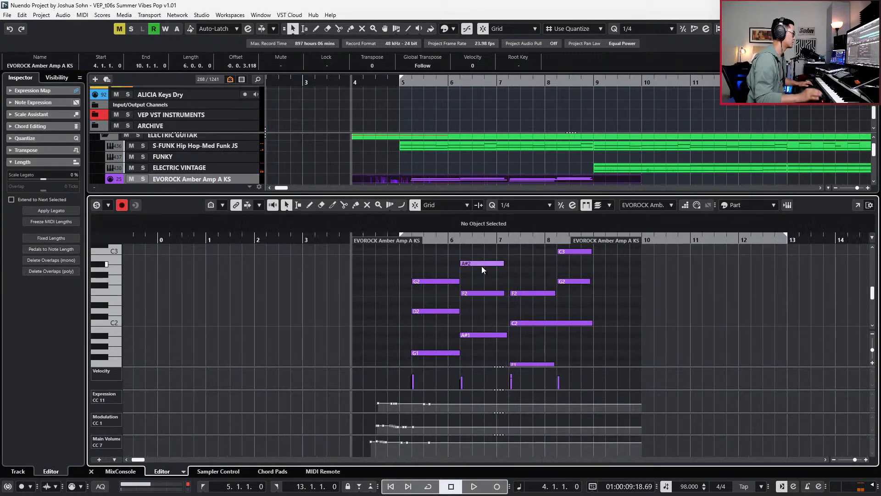
- Split the sustained C2 note at 8.2.1 so the third and fourth chords each have their own C2
key(alt+l)
drag(393, 255, 593, 368)
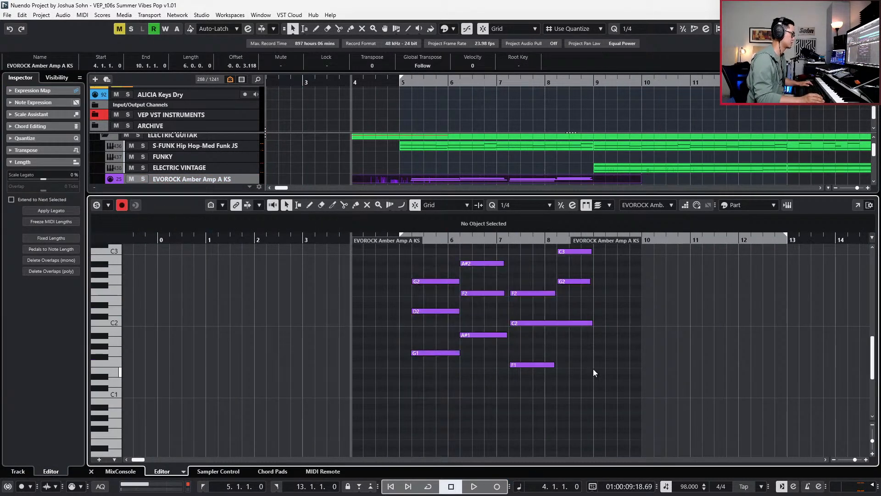
alt+click(560, 325)
drag(543, 296, 601, 372)
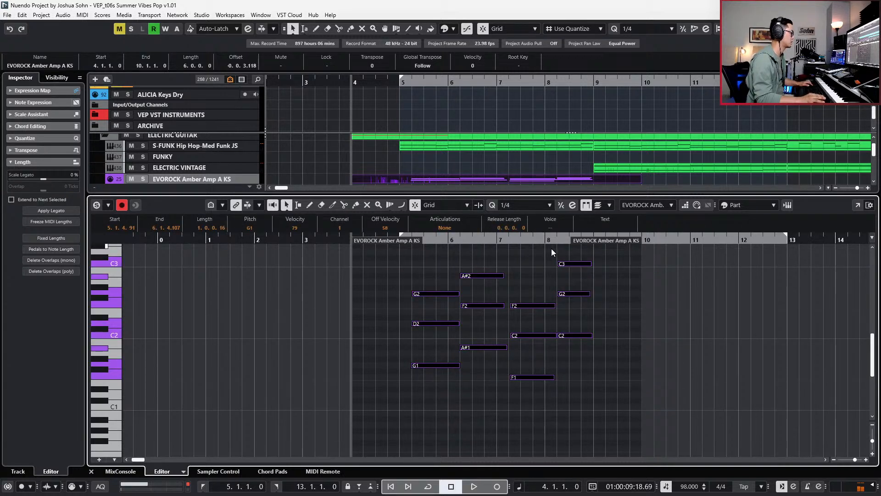
click(569, 305)
scroll(557, 315, up, 2)
click(527, 335)
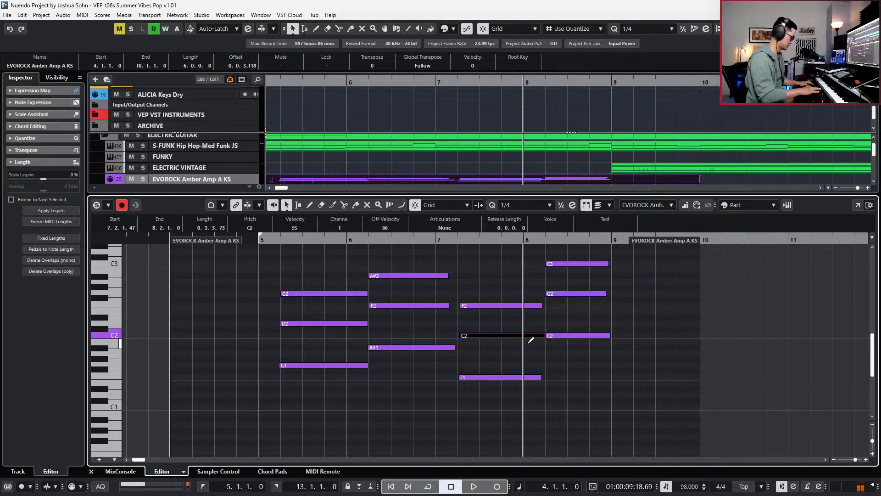
- Nudge upper notes of the first two chords slightly later and the third chord's F2 and C2 slightly earlier
drag(400, 270, 416, 335)
drag(336, 277, 338, 342)
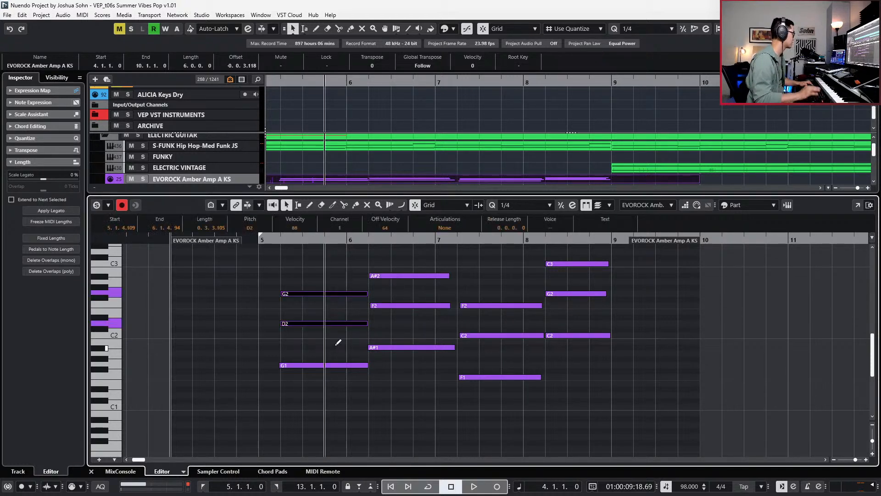
key(space)
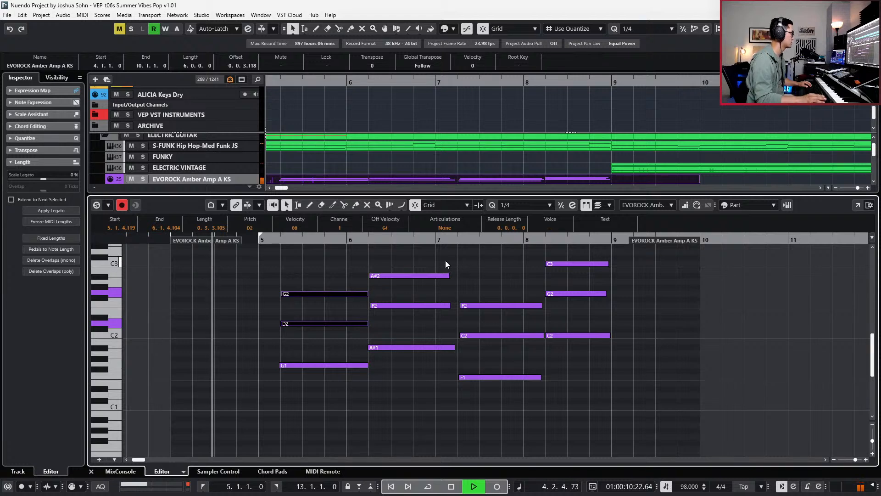
drag(445, 260, 438, 290)
key(alt+Right)
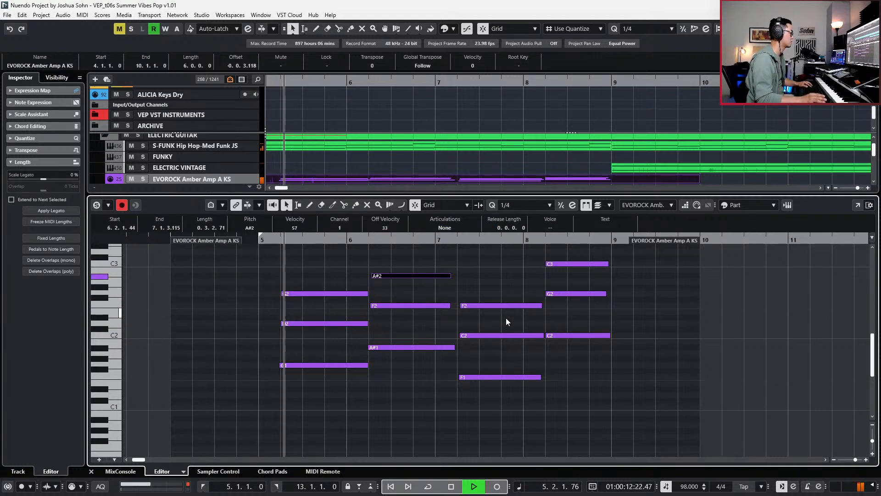
drag(490, 293, 498, 350)
key(alt+Left)
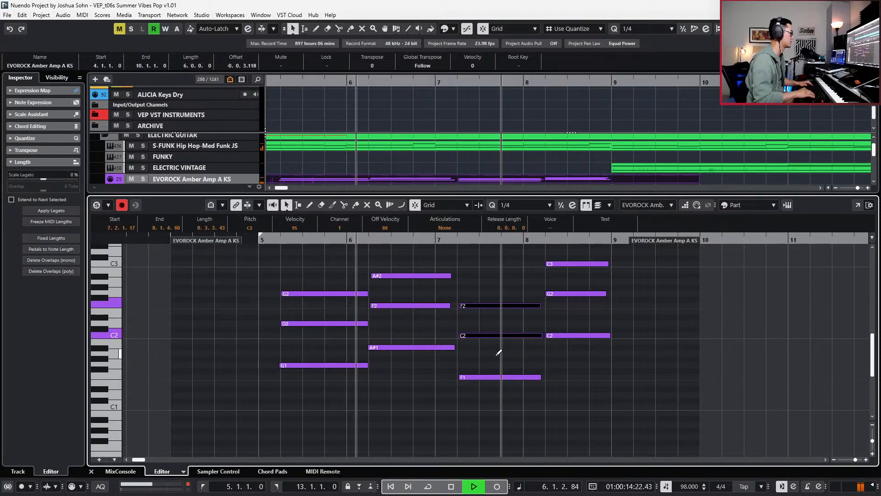
- Replace the Main Volume (CC 7) points from bar 5 onward with a single point of 67 at bar 5
key(alt+l)
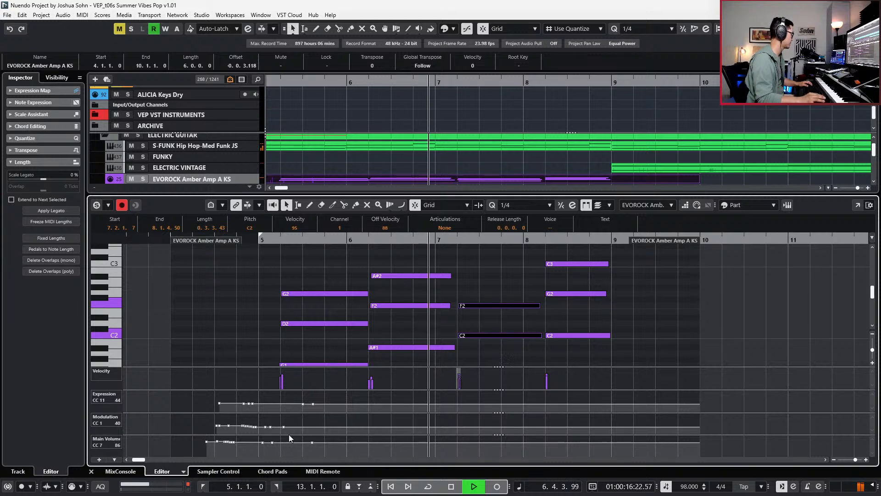
drag(261, 449, 333, 435)
key(Delete)
alt+click(260, 445)
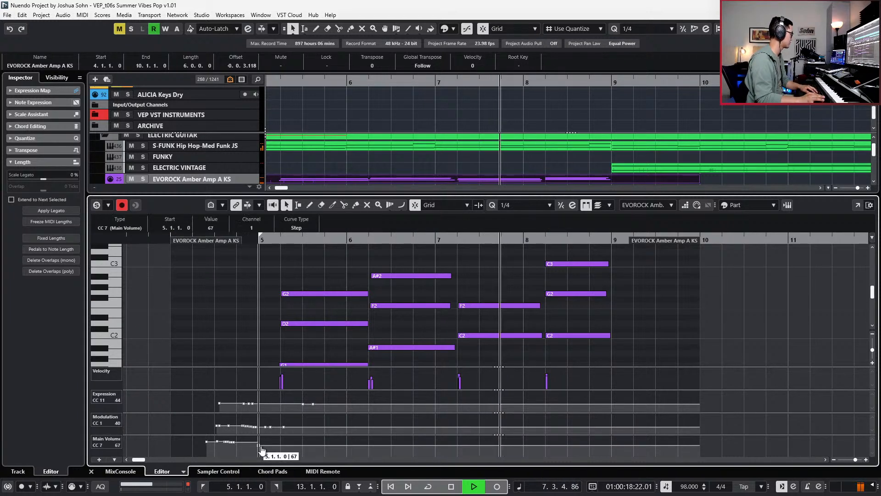
key(alt+l)
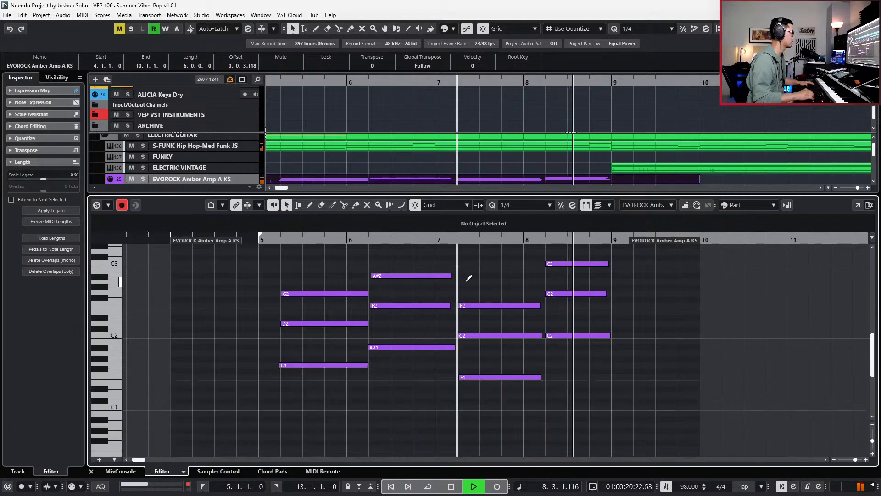
- Tighten the timing of all the recorded chord notes with iterative quantize at 1/4
drag(298, 272, 598, 390)
key(l)
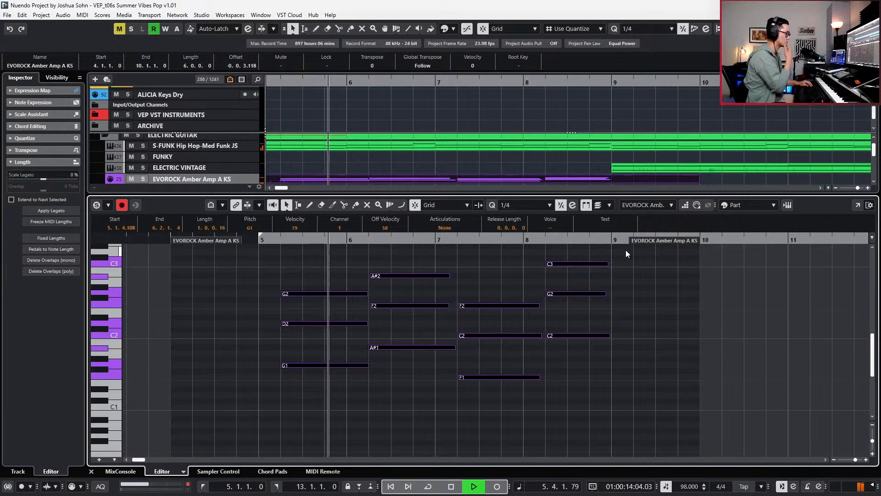
key(alt+l)
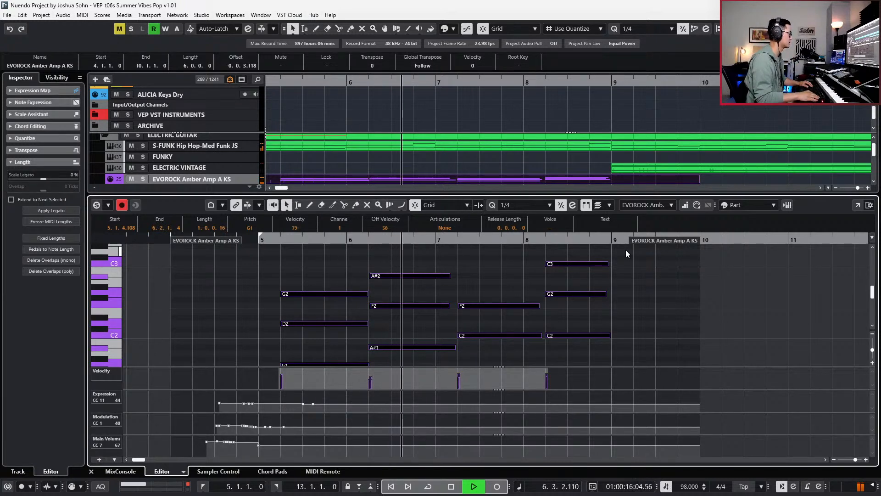
key(space)
click(478, 263)
key(alt+l)
- Split the bar 6 chord at 6.4.1 and transpose its second part down five semitones to F1, C2 and F2
double_click(404, 276)
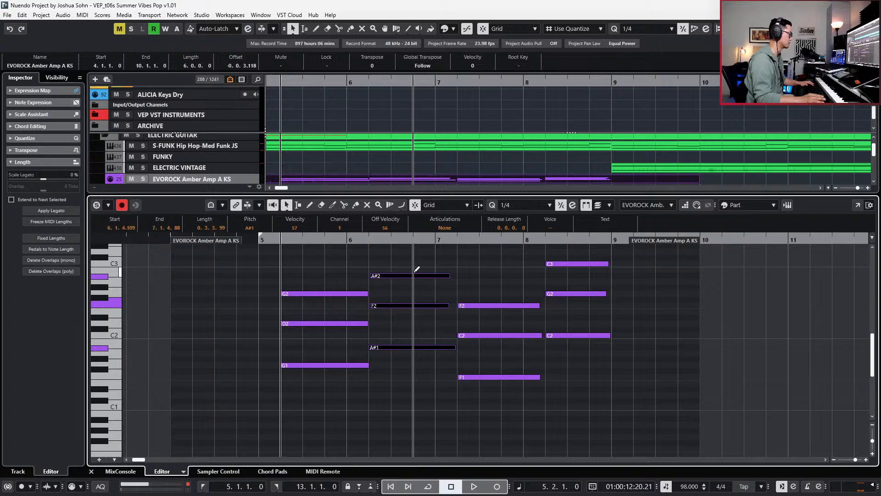
alt+click(417, 277)
key(Down)
key(Down)
key(Down)
key(Down)
key(Down)
key(Down)
key(Up)
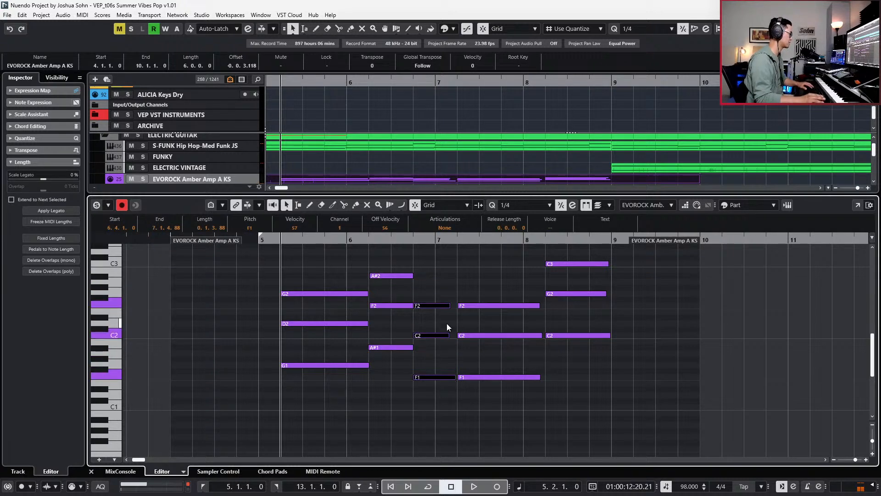
- Check the new F chord at 6.4.1 in playback and shorten it to end at 7.1.1
key(space)
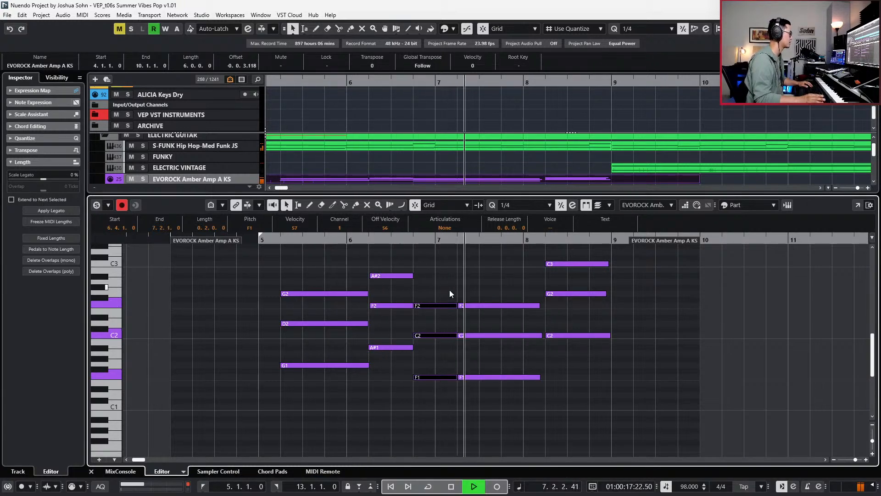
key(space)
click(443, 347)
key(ctrl+z)
key(space)
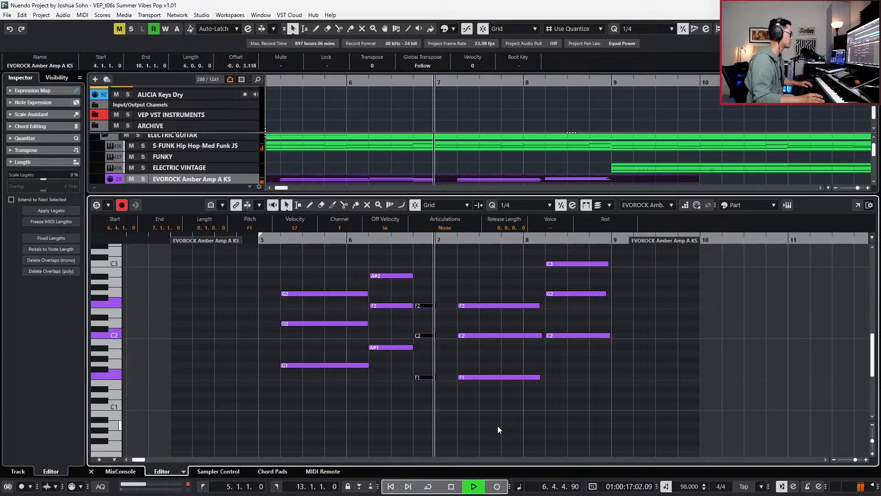
- Trim the start of the bar 7 F chord to about 7.3.1, keeping its end in place
drag(470, 288, 473, 389)
key(space)
key(alt+Right)
key(space)
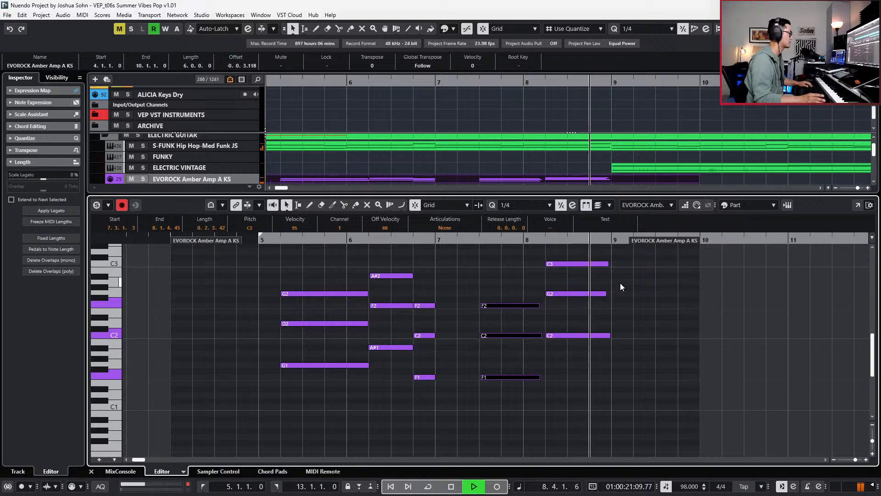
- Split the bar 8 chord at 8.4.1, transpose its second part down two semitones to A#1, F2 and A#2, and play it back
key(space)
drag(624, 255, 573, 344)
alt+click(591, 294)
drag(607, 256, 596, 349)
key(Down)
key(Down)
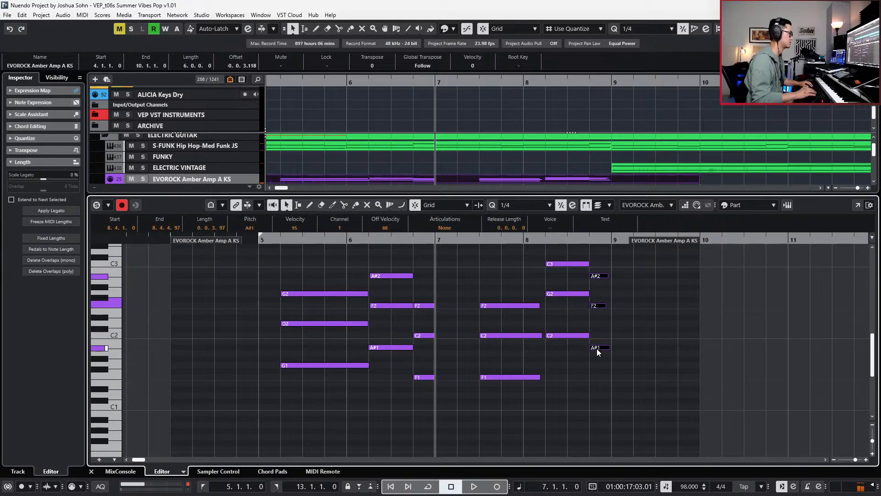
drag(596, 315, 604, 286)
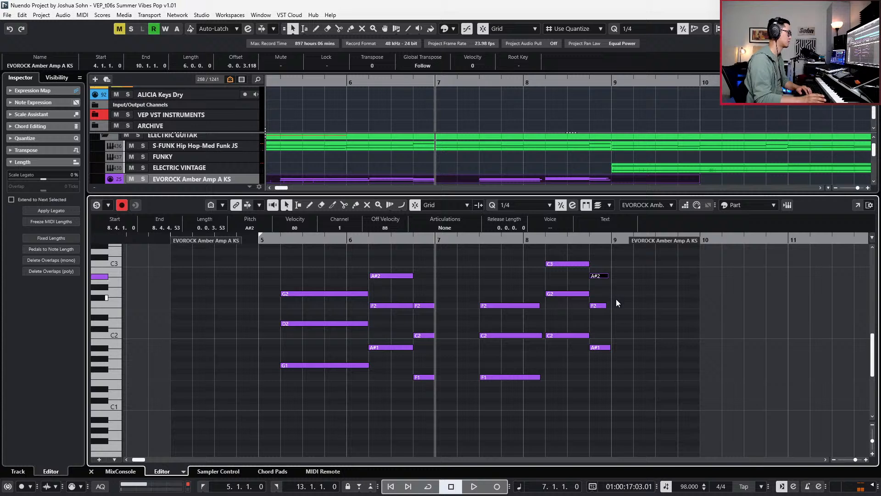
key(space)
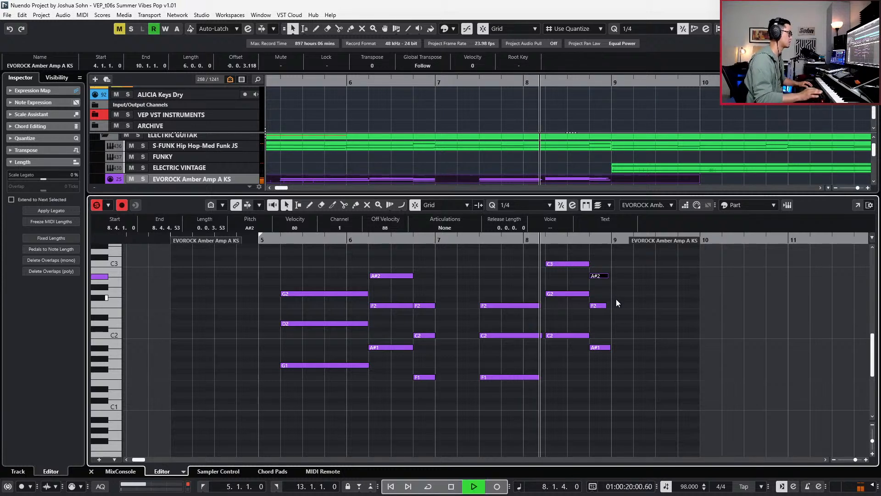
key(space)
drag(614, 262, 589, 363)
key(ctrl+z)
drag(608, 271, 616, 358)
scroll(621, 285, right, 2)
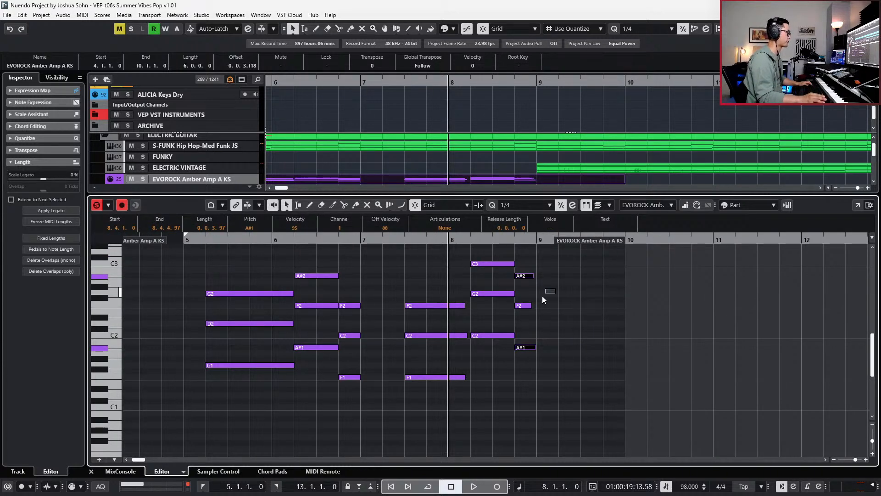
- Split the EVOROCK Amber Amp A KS part at bars 5 and 9 and delete the piece after bar 9
key(ctrl+e)
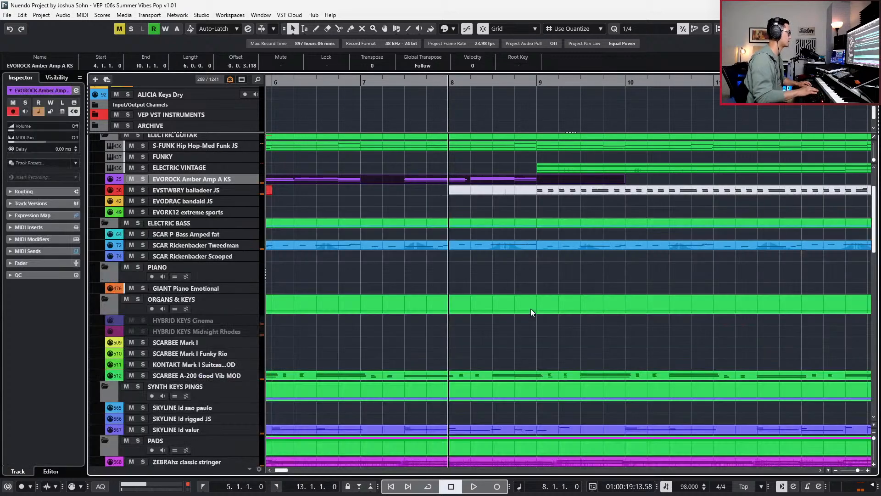
key(g)
key(g)
key(g)
key(alt+1)
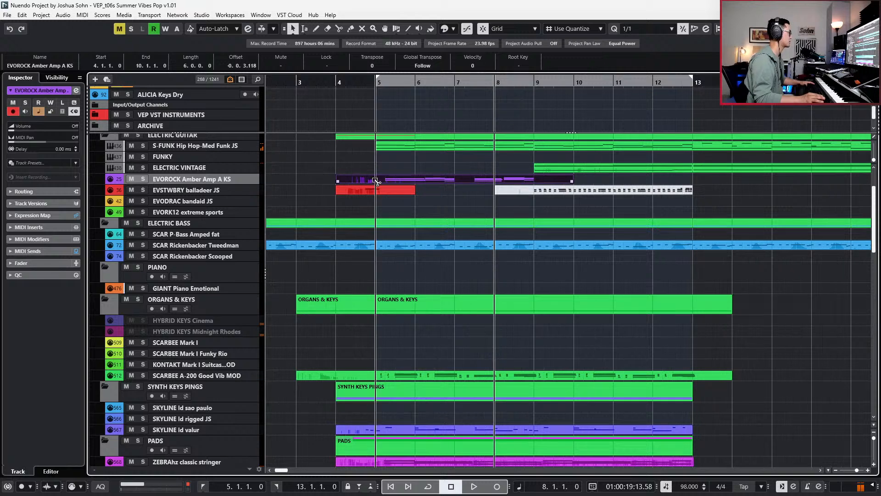
alt+click(377, 180)
alt+click(537, 180)
key(Delete)
- Duplicate the EVOROCK Amber Amp A KS part of bars 5 to 9 to start at bar 9, and play back from bar 3
click(517, 183)
key(ctrl+d)
key(KP_Subtract)
key(KP_Subtract)
key(KP_Subtract)
key(KP_Subtract)
key(KP_Subtract)
key(space)
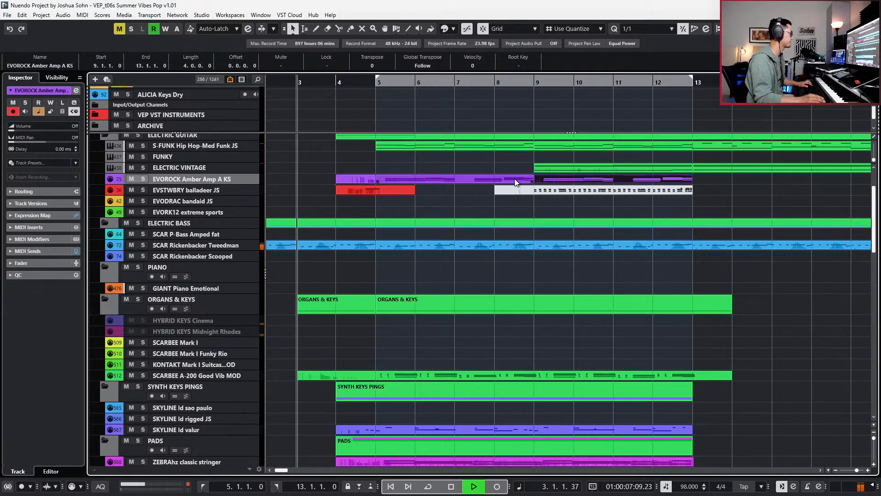
- Examine the notes and controller data of the EVSTWBRY balladeer JS part at bar 4
key(g)
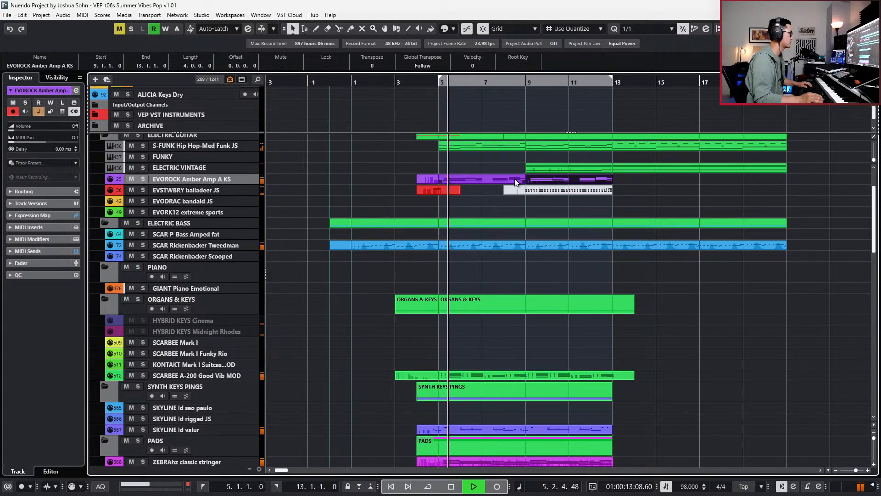
click(444, 190)
double_click(445, 190)
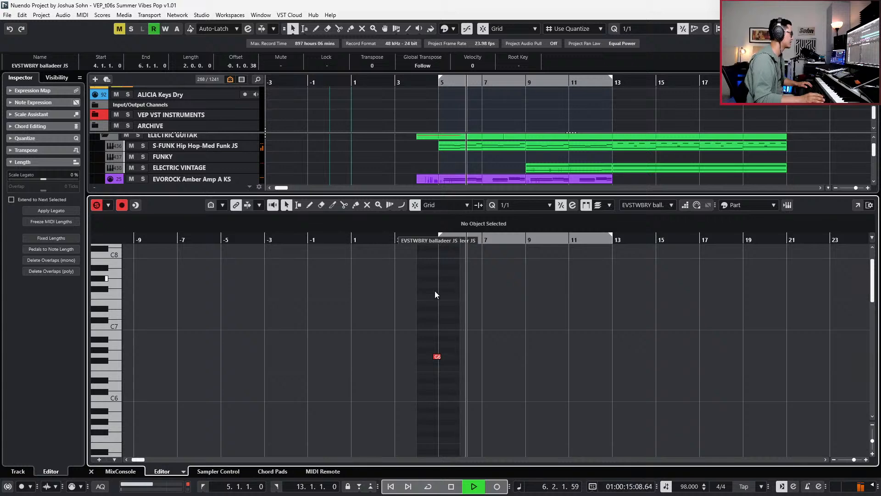
key(space)
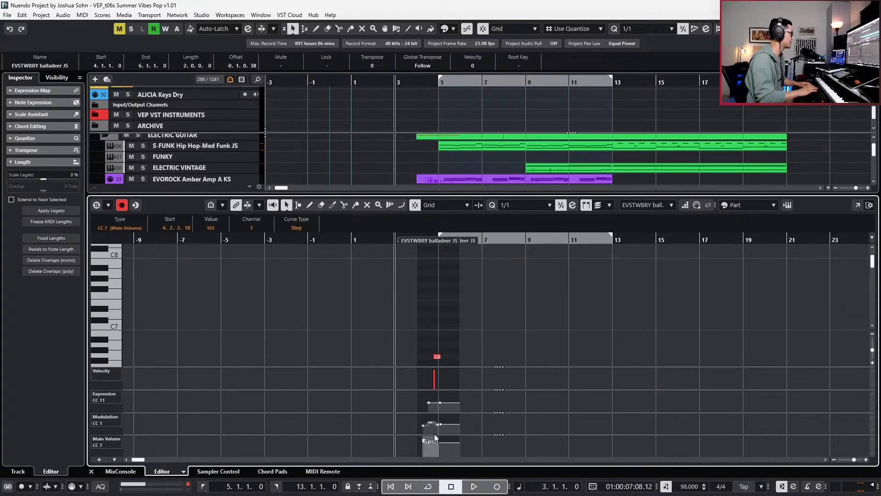
key(Return)
- Check the channel settings of EVSTWBRY balladeer JS and listen to its bar 4 part soloed
key(e)
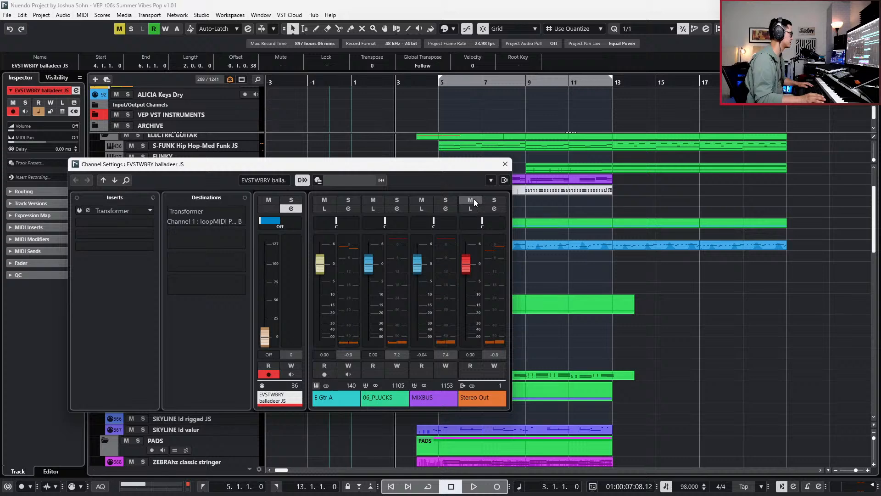
key(e)
key(s)
key(space)
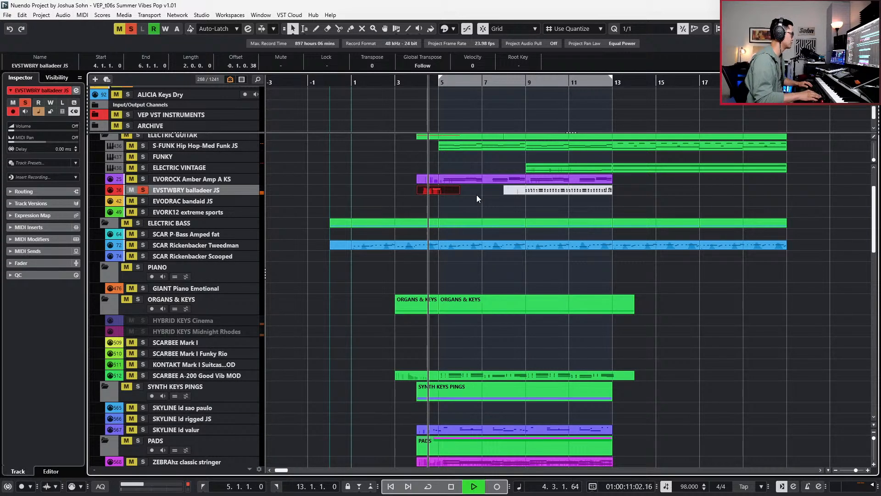
key(space)
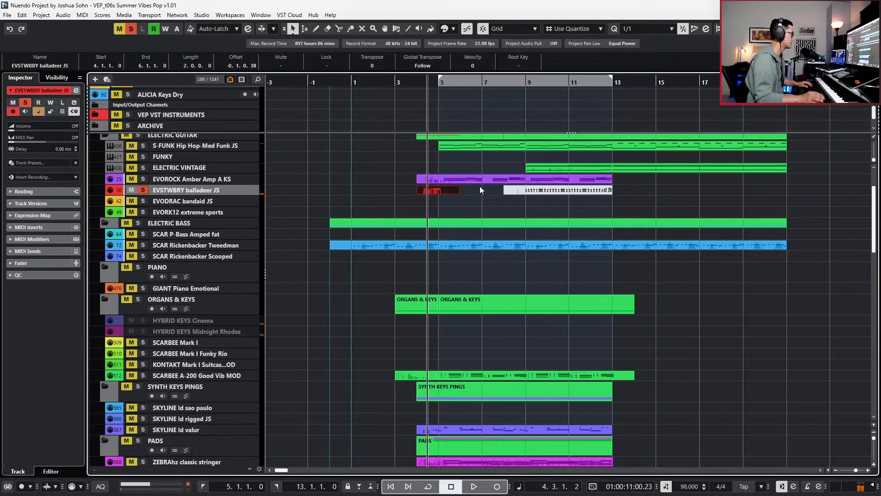
- Solo EVOROCK Amber Amp A KS for a short listen, clear all solos and return to bar 4
click(445, 180)
key(s)
key(space)
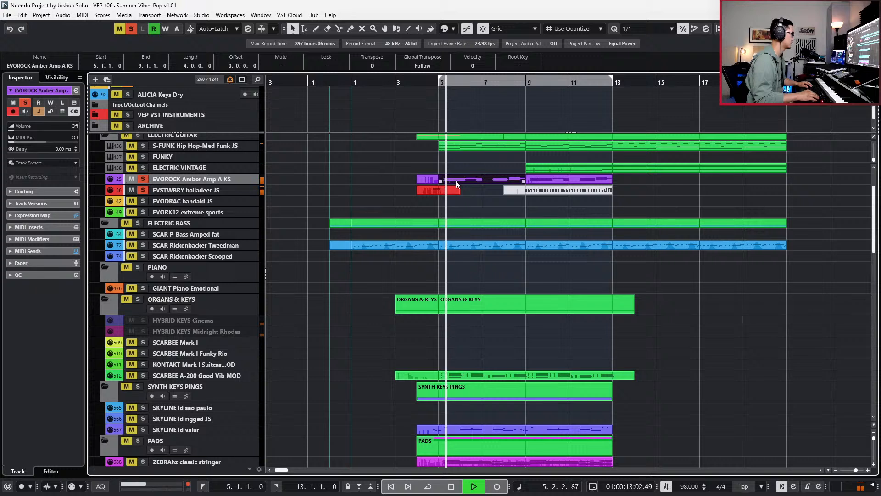
key(space)
key(shift+s)
key(b)
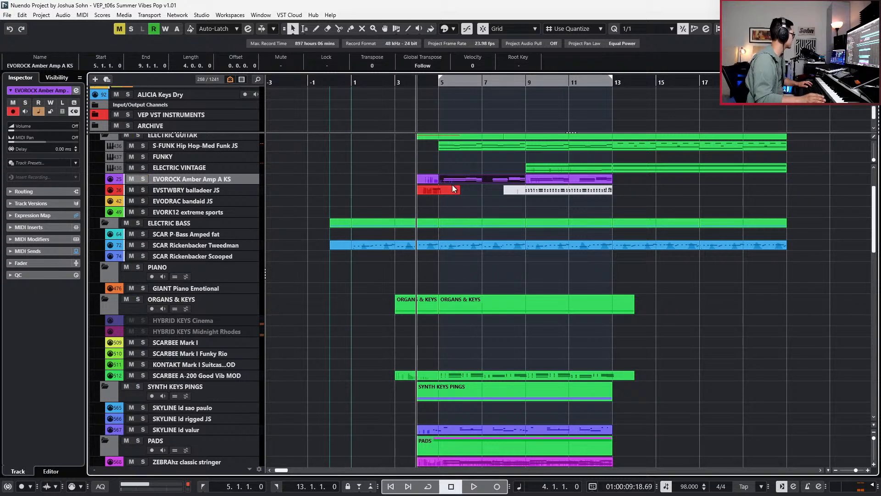
- Render the EVSTWBRY balladeer JS part at bar 4 dry as separate events with transferred channel settings, muting the source event
click(447, 192)
key(alt+r)
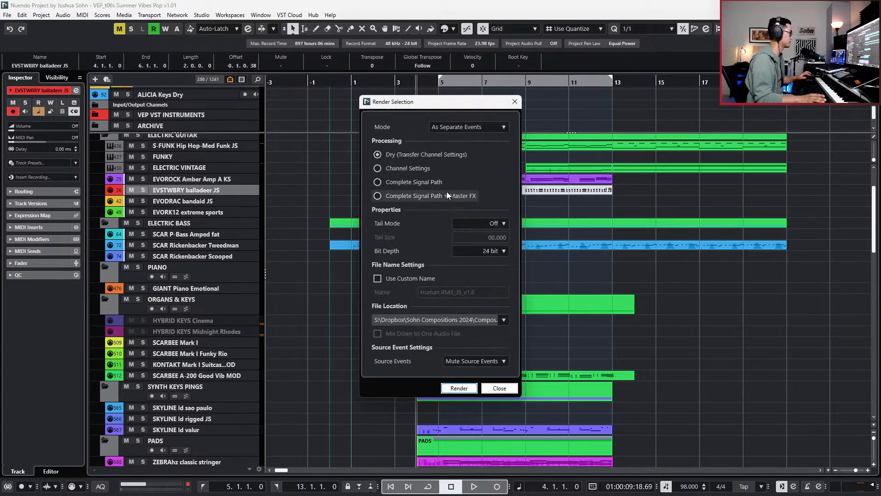
key(Return)
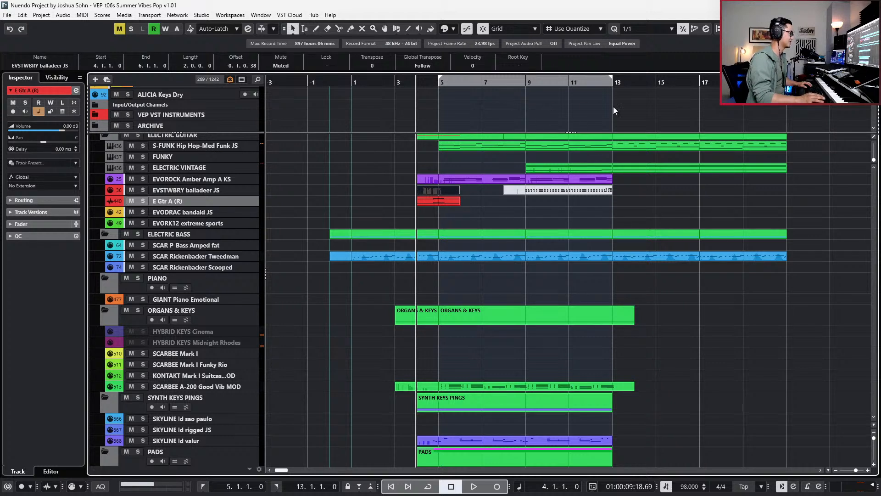
- Add a marker at bar 5 on the SECTIONS track and name it A
key(KP_1)
scroll(541, 125, up, 5)
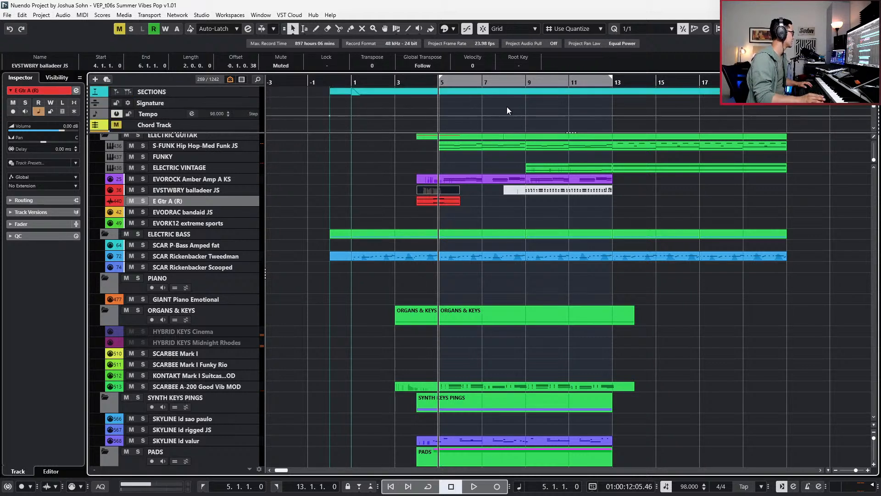
click(441, 89)
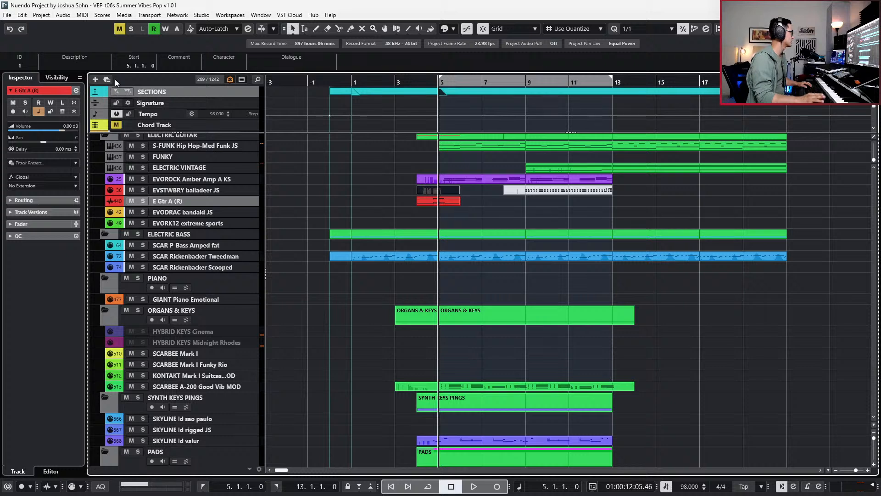
text(a)
key(BackSpace)
text(A3)
key(Return)
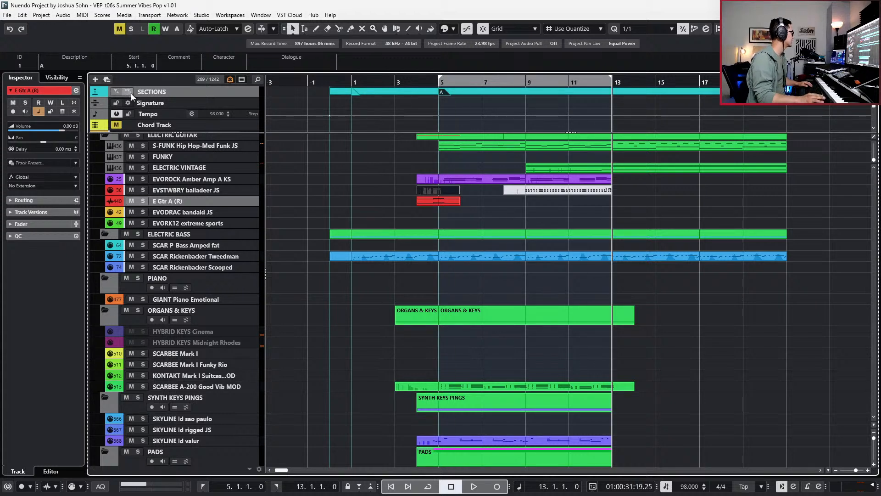
- Add a marker named B at bar 13 on the SECTIONS track
click(116, 92)
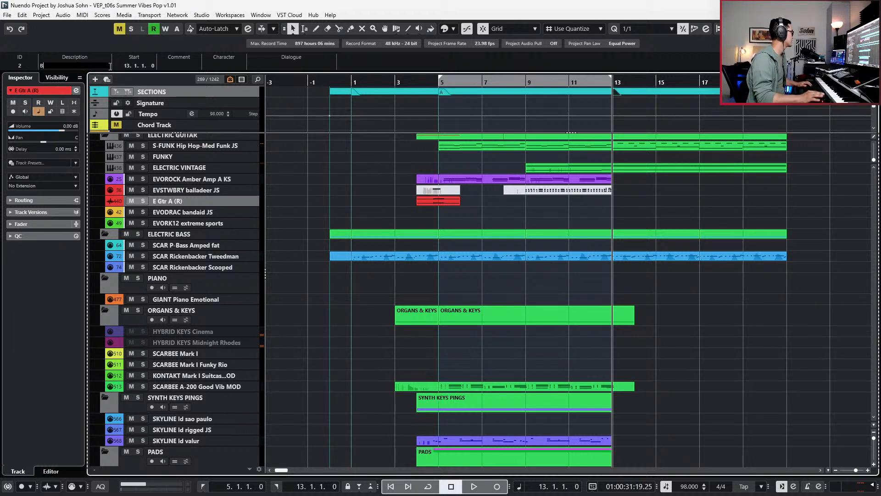
text(B)
key(Return)
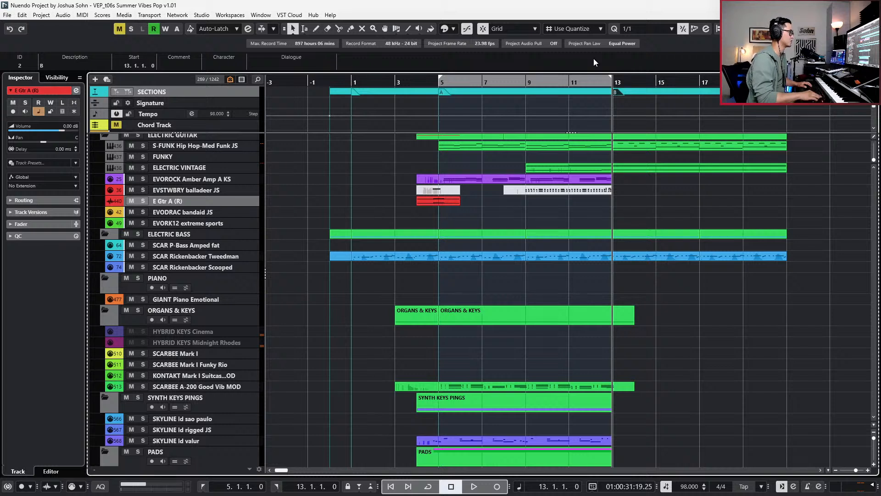
- Add a marker named A at bar 21 on the SECTIONS track and return to bar 4
key(KP_Add)
key(KP_Add)
key(KP_Add)
key(KP_Add)
key(KP_Add)
key(KP_Add)
key(KP_Add)
key(KP_Add)
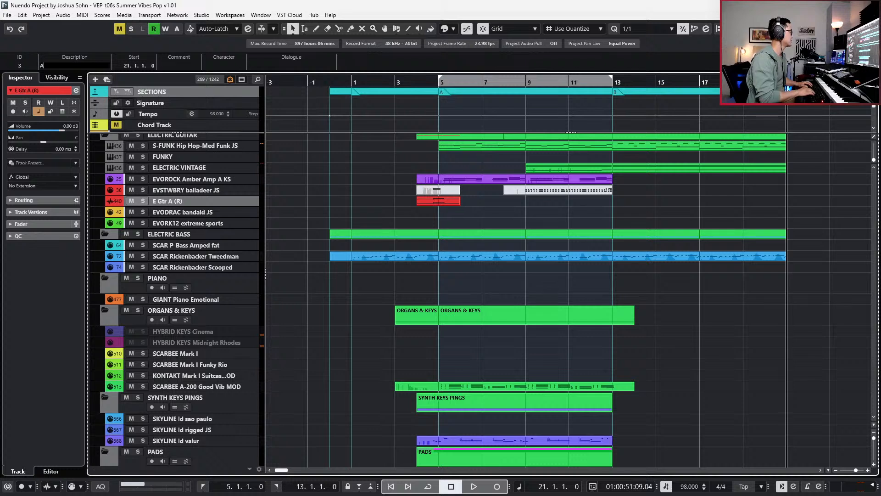
key(b)
key(b)
key(b)
key(b)
key(b)
key(b)
key(b)
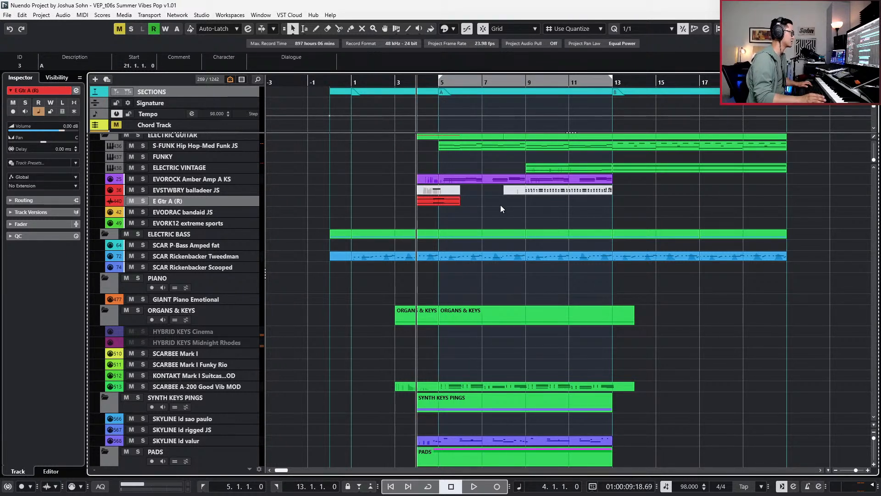
- Narrow the stereo pan of the rendered E Gtr A (R) track to L25 and R23 and check it in playback
ctrl+scroll(501, 205, down, 1)
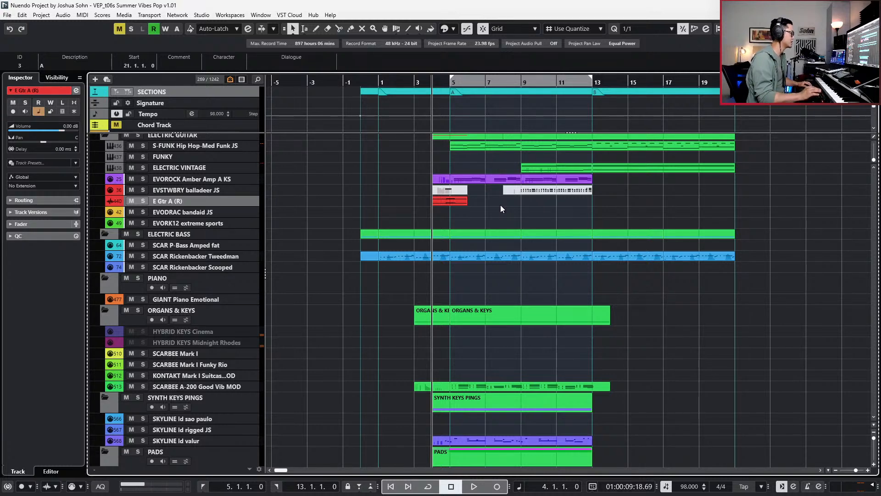
click(458, 202)
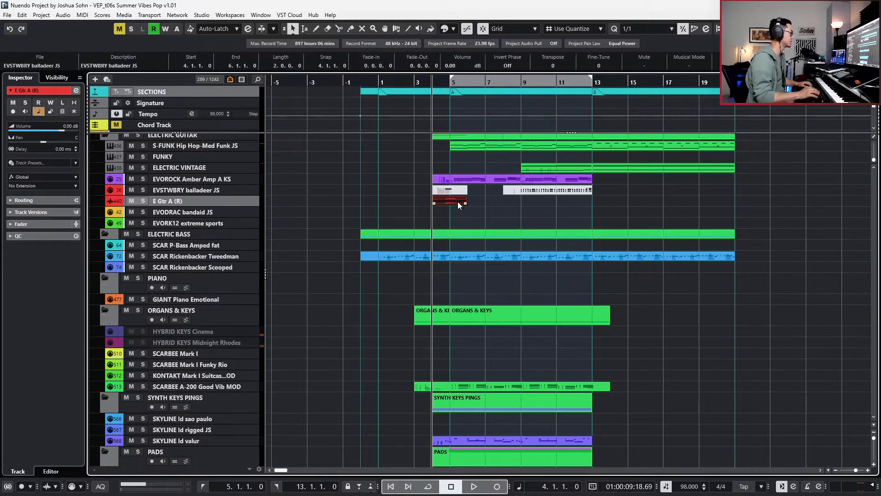
key(s)
key(e)
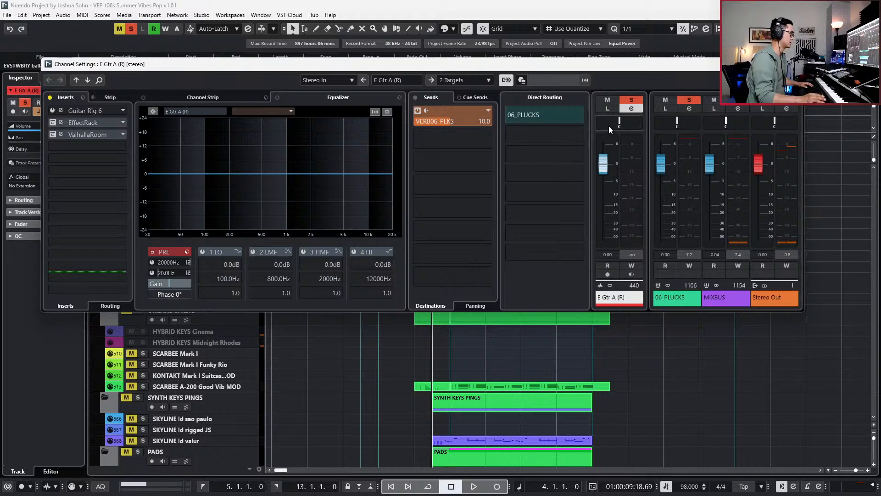
right_click(636, 122)
key(Escape)
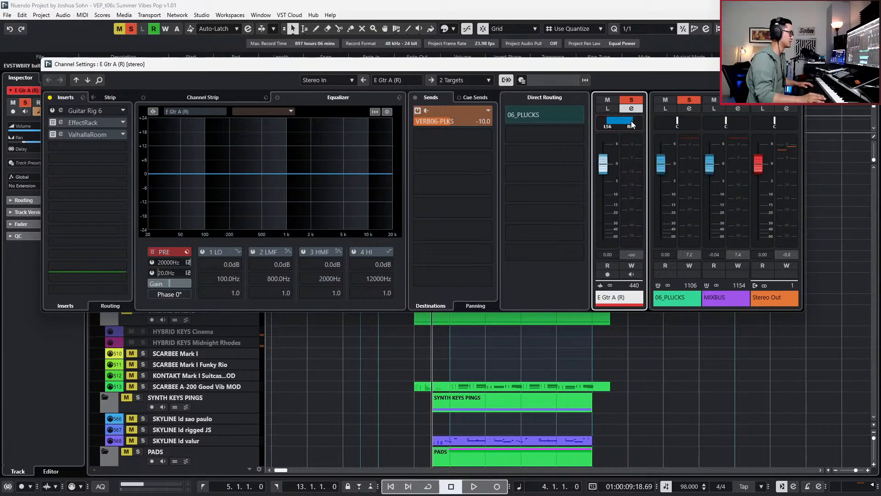
key(s)
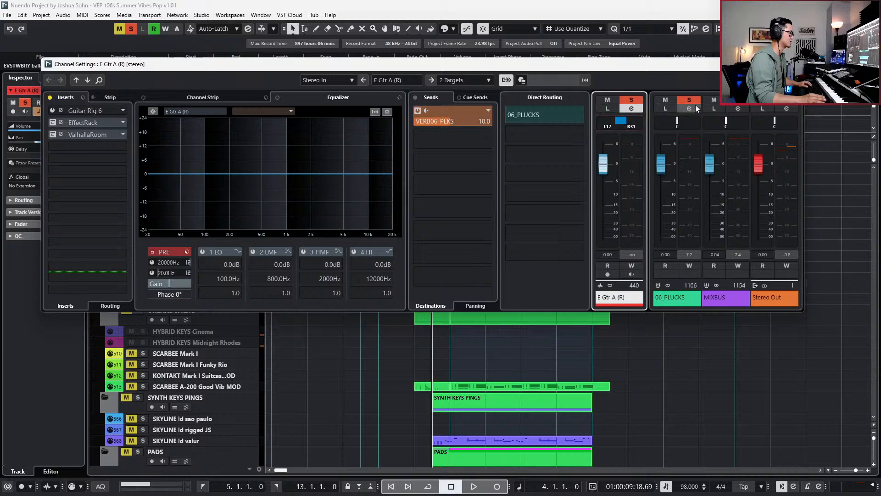
key(space)
drag(623, 118, 619, 118)
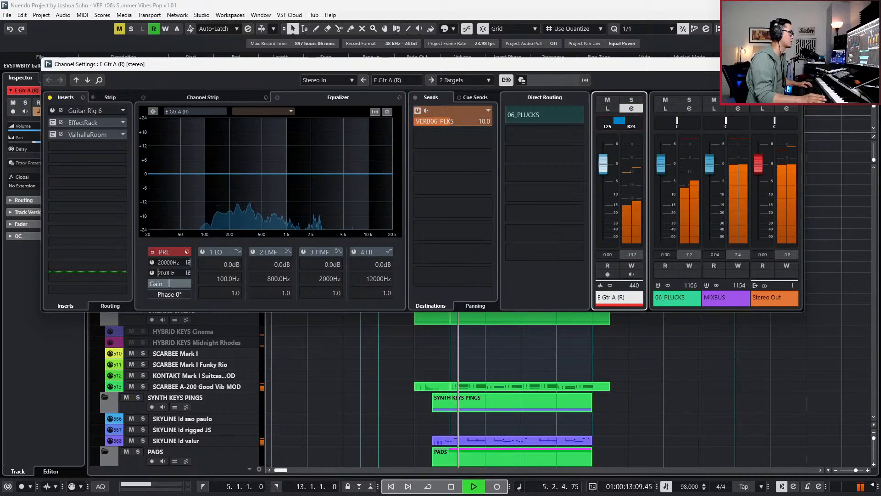
click(794, 64)
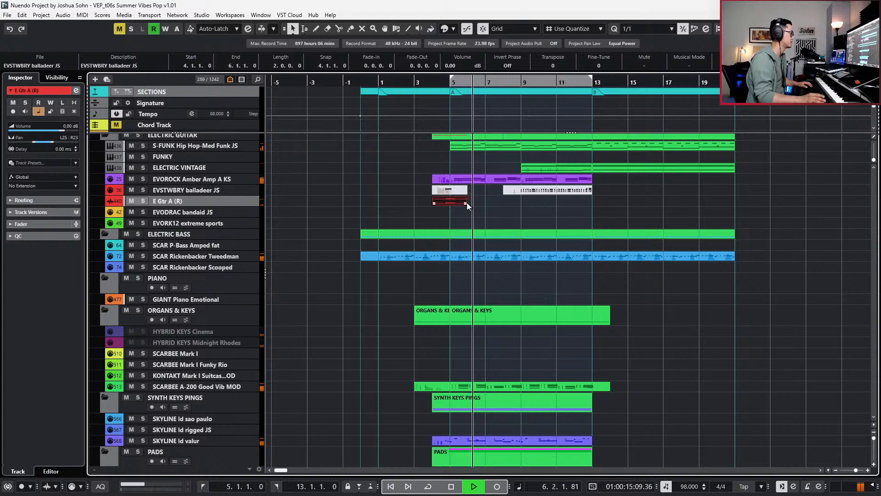
key(space)
- Add an active send from E Gtr A (R) to DLAY06-PLUCK at -12.7 dB and listen from bar 4
key(e)
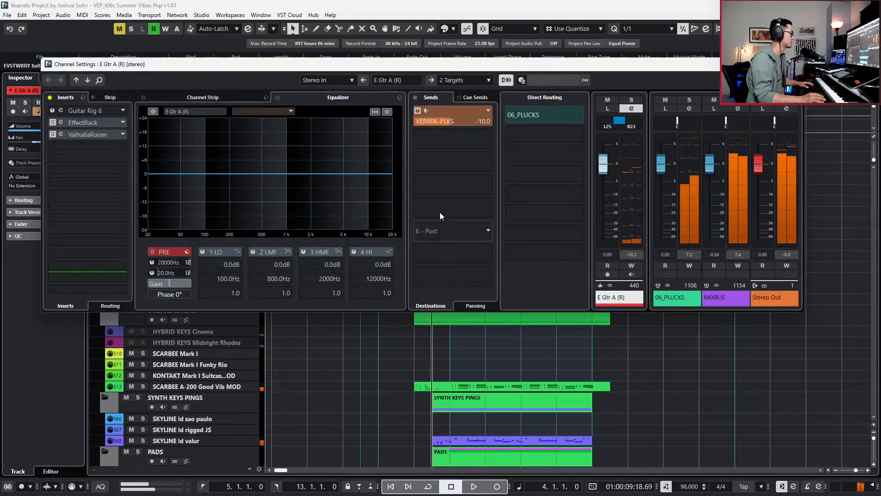
click(447, 128)
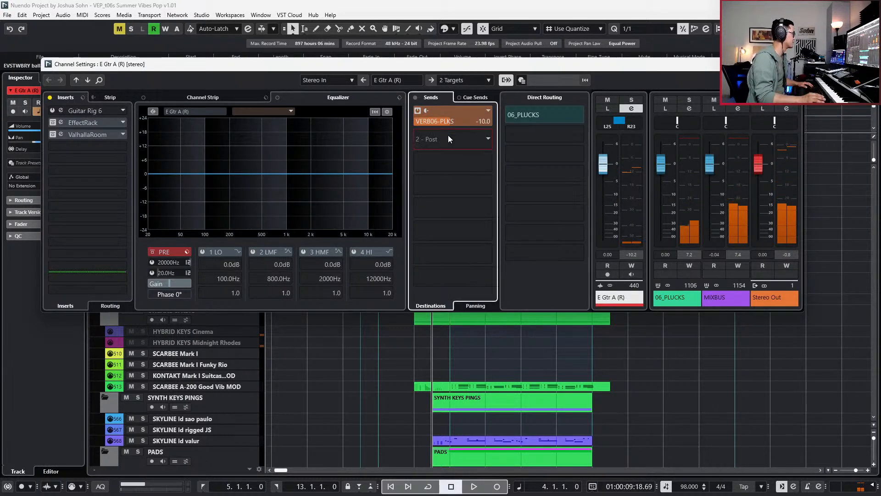
scroll(468, 354, down, 2)
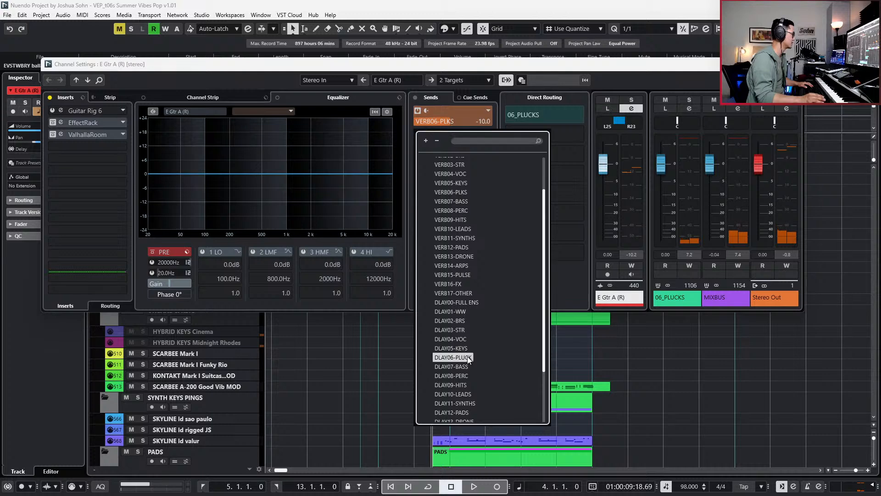
click(467, 356)
click(419, 134)
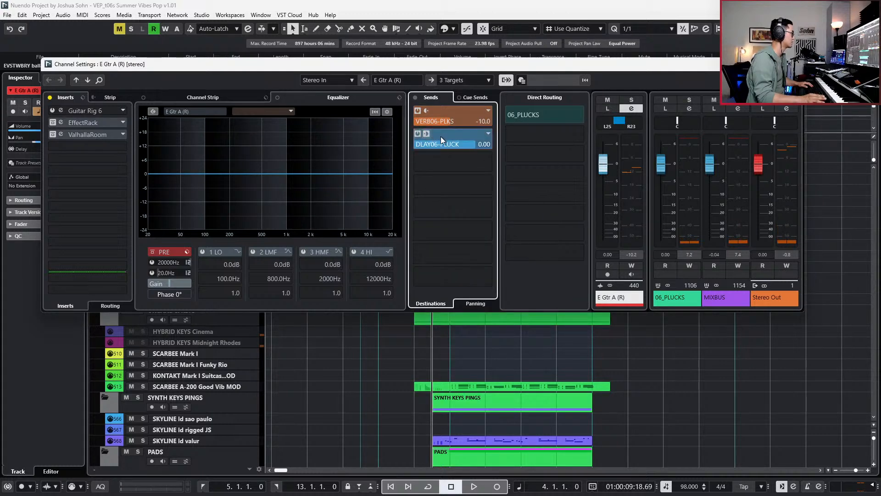
drag(433, 145, 410, 148)
key(space)
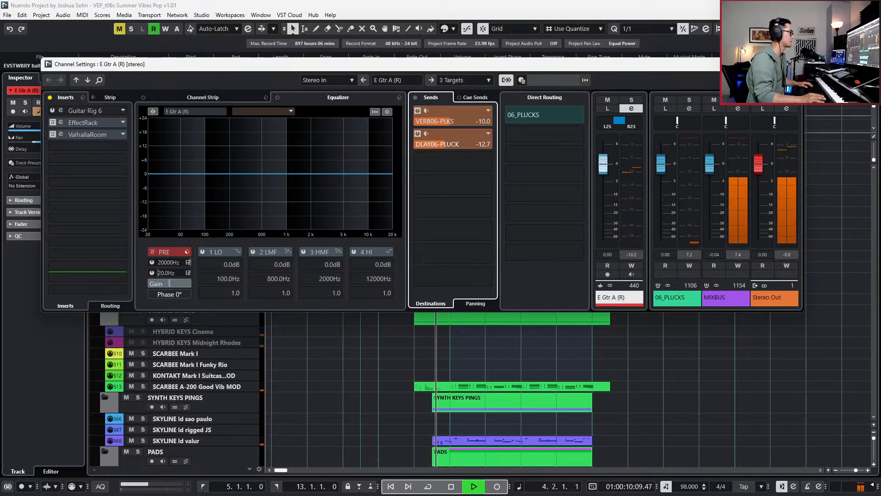
click(794, 65)
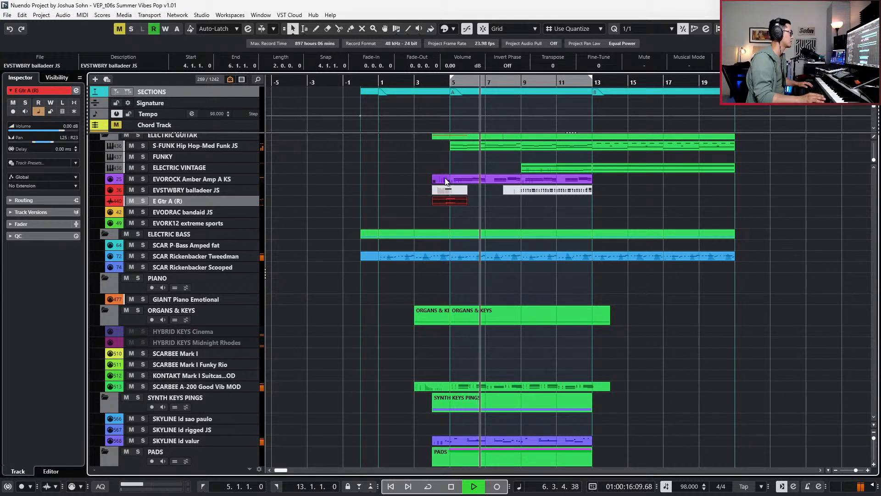
- In the EVOROCK Amber Amp A KS part at bar 5, change the short chord at 6.4 to A#1, F2 and A#2
double_click(465, 179)
key(space)
scroll(476, 250, up, 4)
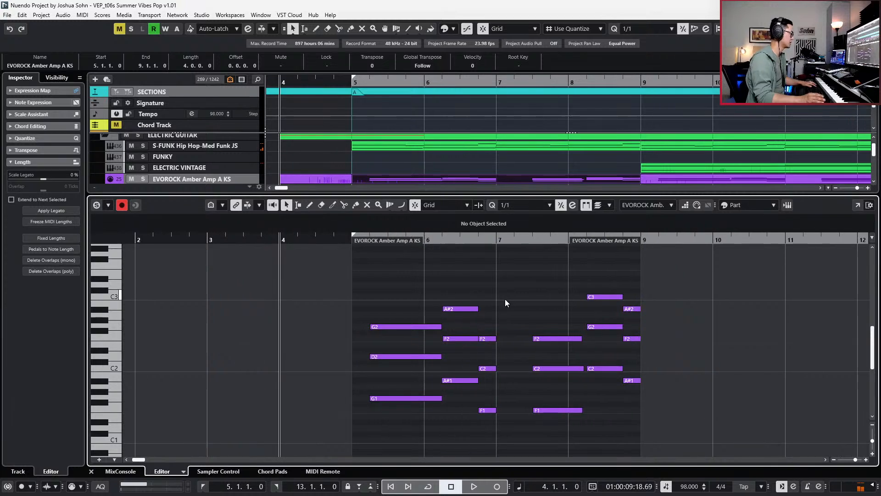
drag(484, 449, 487, 445)
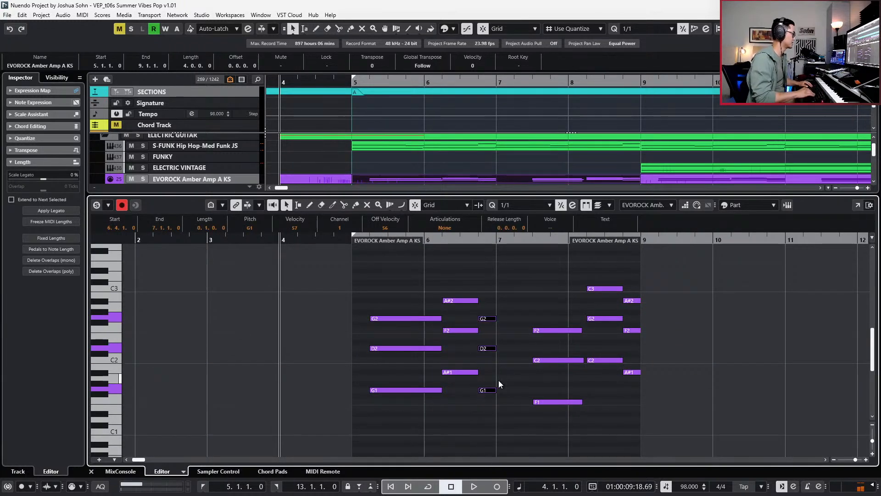
drag(509, 286, 467, 393)
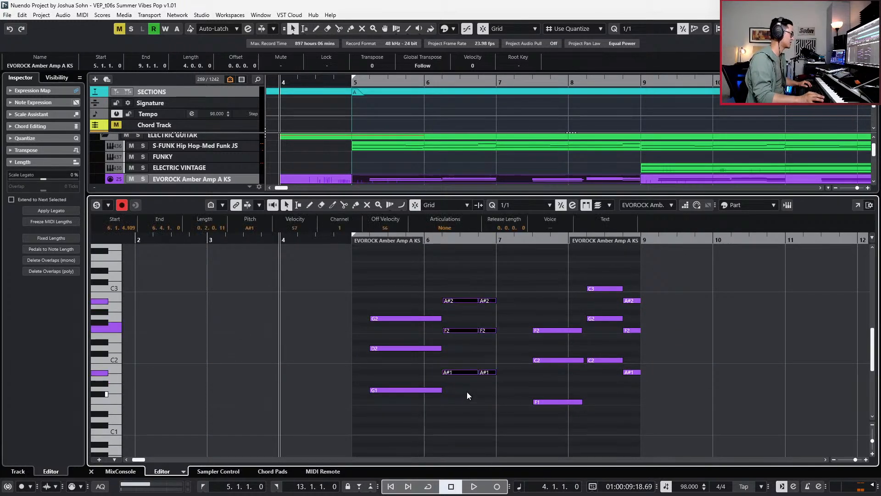
- With a 1/8 grid, end the G chord at bar 6, extend the following A# chord back to bar 6, and play from bar 5
key(alt+4)
key(KP_1)
key(space)
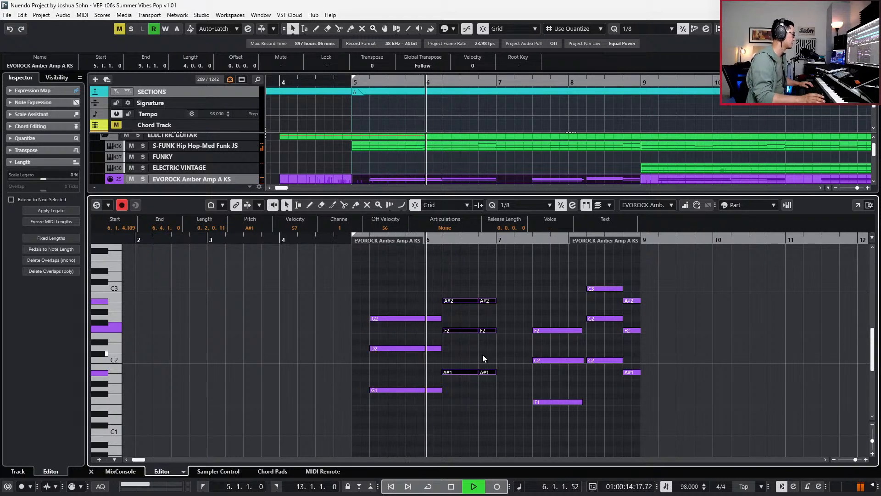
key(space)
drag(434, 295, 426, 404)
key(Right)
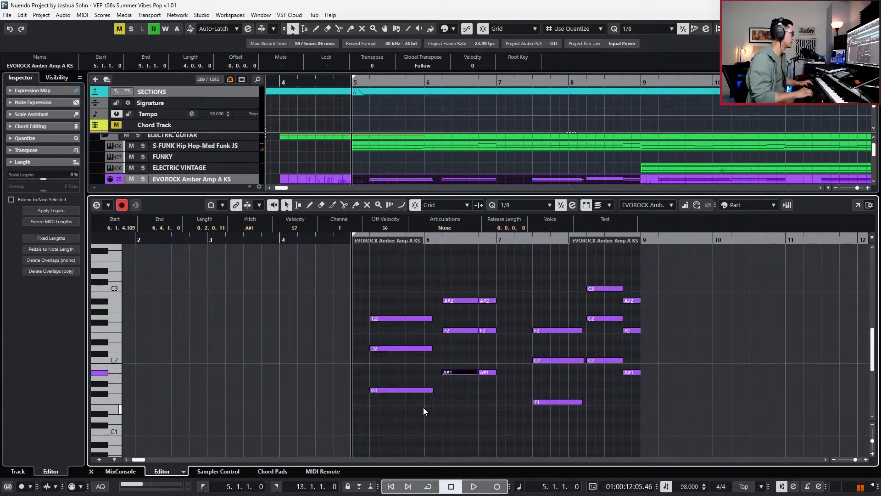
drag(436, 292, 418, 427)
key(alt+shift+Left)
drag(450, 295, 460, 412)
key(alt+Left)
key(alt+Left)
key(space)
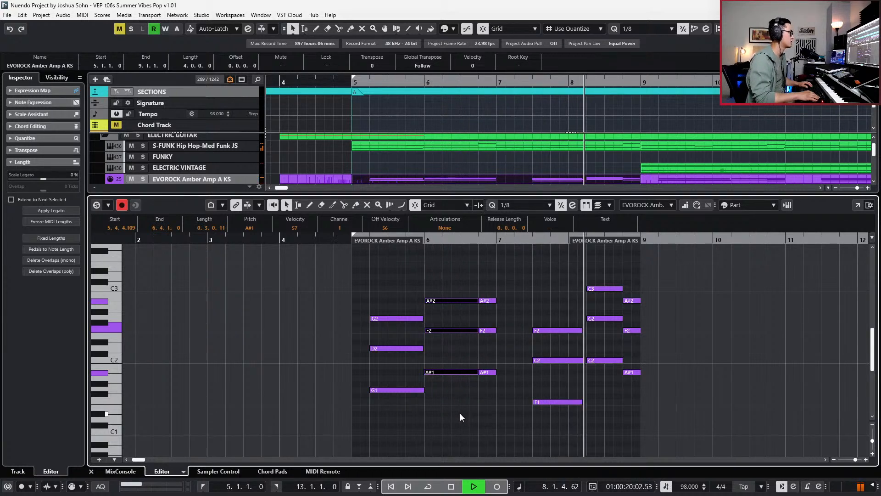
- Try lengthening the F chord of bar 7 past 8.2 and starting the following C chord at 8.3, and play it back
key(space)
drag(572, 279, 567, 436)
key(alt+shift+Right)
key(alt+shift+Right)
drag(608, 270, 612, 382)
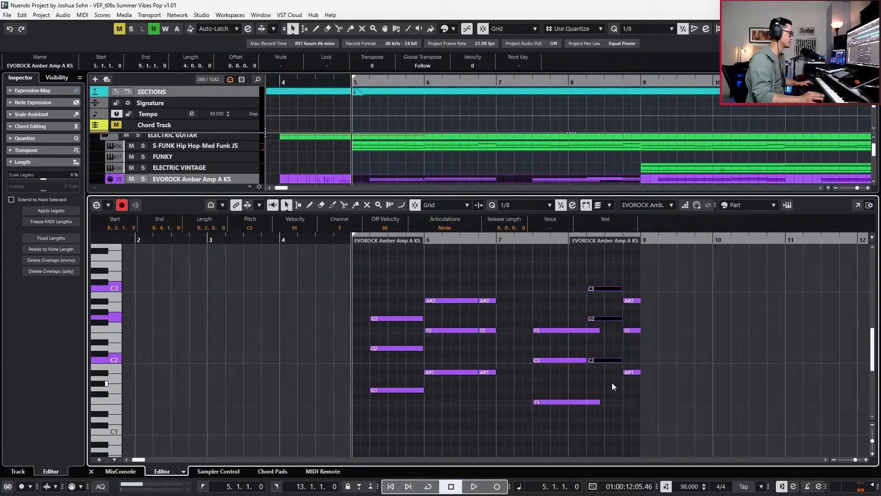
key(ctrl+Right)
key(ctrl+Right)
key(space)
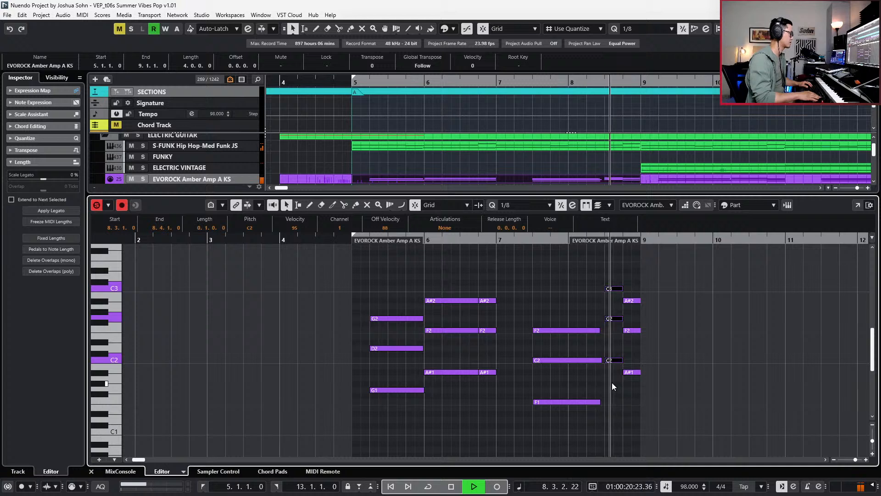
key(space)
key(ctrl+KP_Subtract)
key(space)
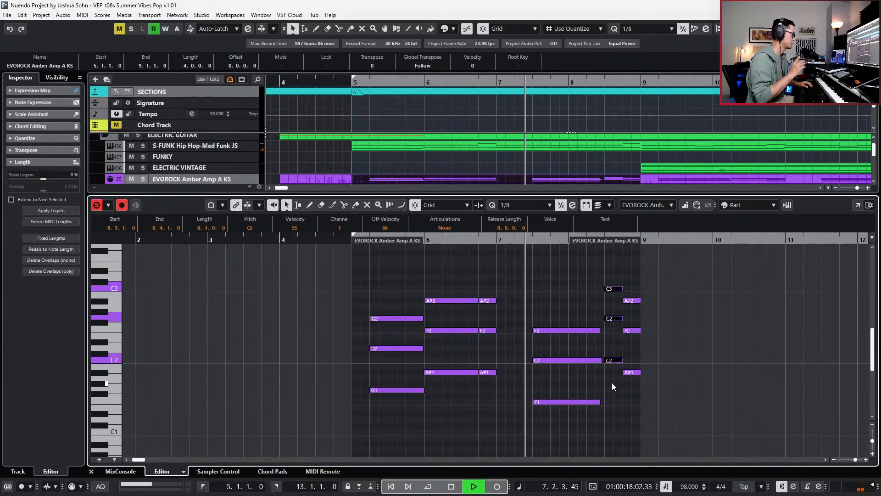
key(space)
- Shorten the F chord to end just before bar 8, extend the C chord back to 8.1, and play back from bar 7
drag(566, 303, 556, 444)
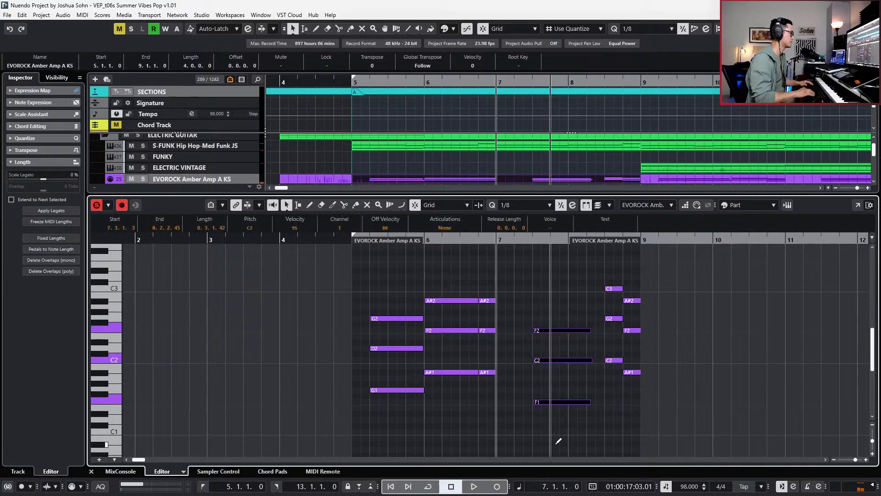
key(alt+Left)
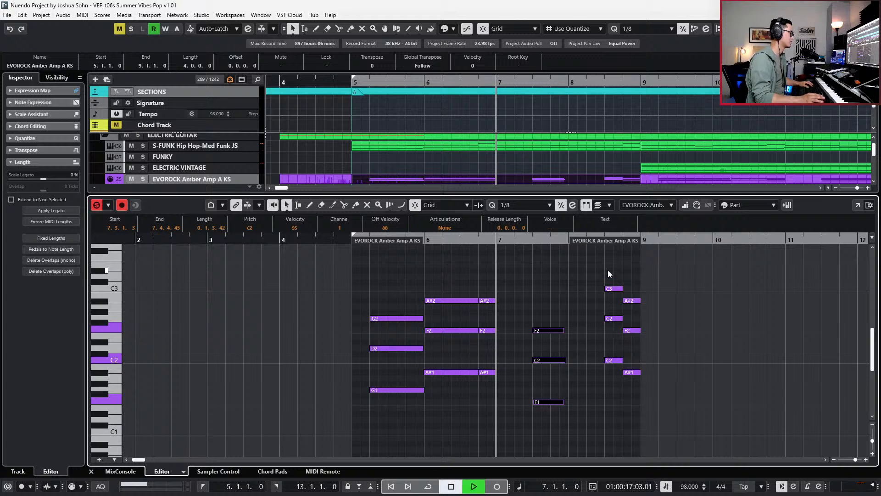
drag(608, 276, 604, 379)
key(alt+Left)
key(alt+Left)
key(alt+Left)
key(alt+Left)
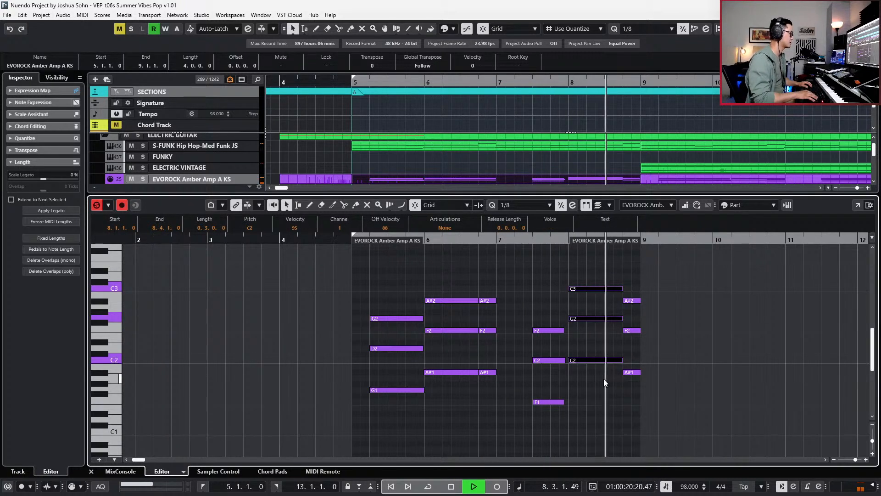
key(space)
- Split the last A# chord of bar 8 at 8.4.3 and transpose its second half down to G#1, D#2 and G#2
drag(644, 285, 626, 405)
alt+click(632, 301)
key(Down)
key(Down)
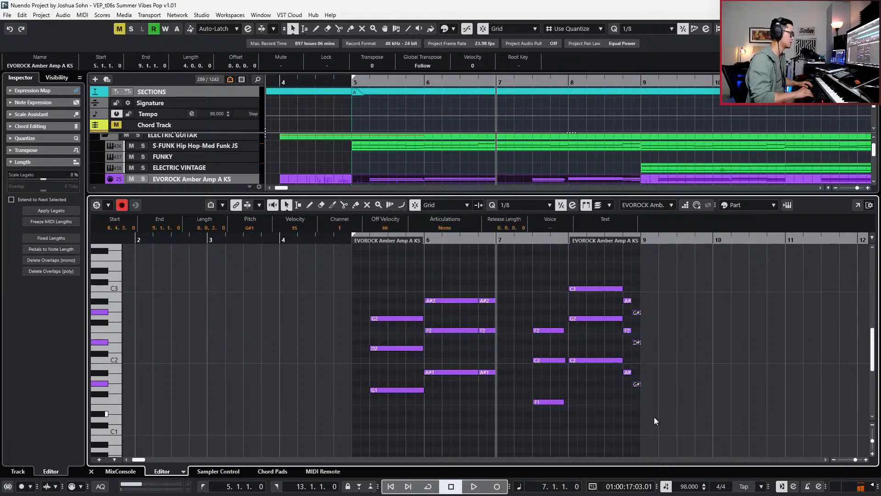
- Transpose the final chord of bar 8 up to A1, E2 and A2, and play it back soloed
key(Up)
key(l)
key(space)
key(space)
key(s)
key(space)
key(space)
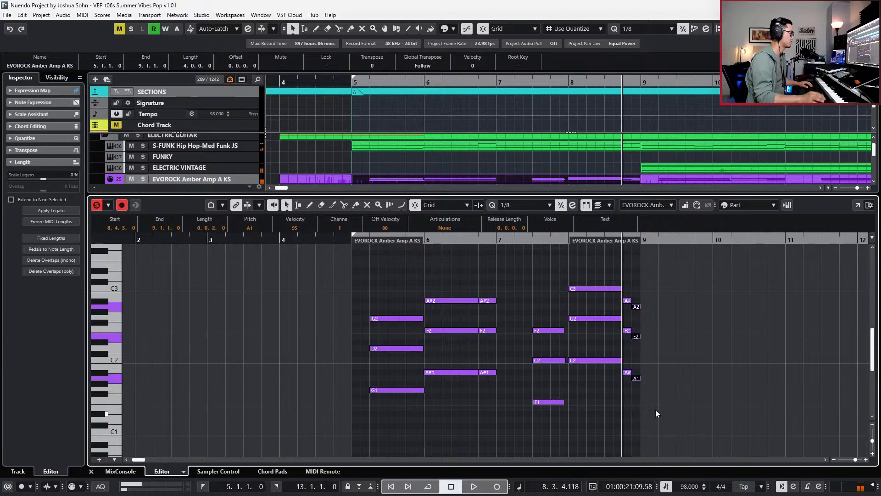
- Turn the editor solo off and play the full mix from bar 5 while viewing the EVOROCK parts in the arrangement
key(s)
key(KP_Subtract)
key(KP_Subtract)
key(KP_Subtract)
key(KP_Subtract)
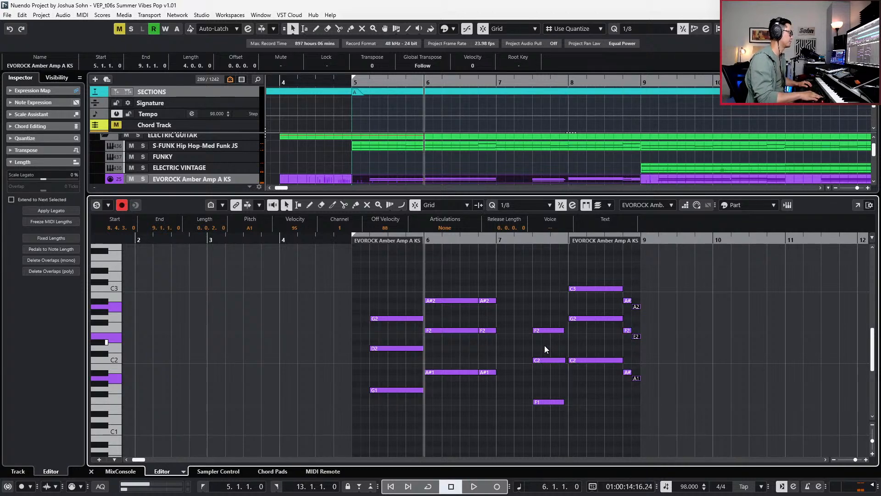
key(space)
key(ctrl+e)
key(g)
key(g)
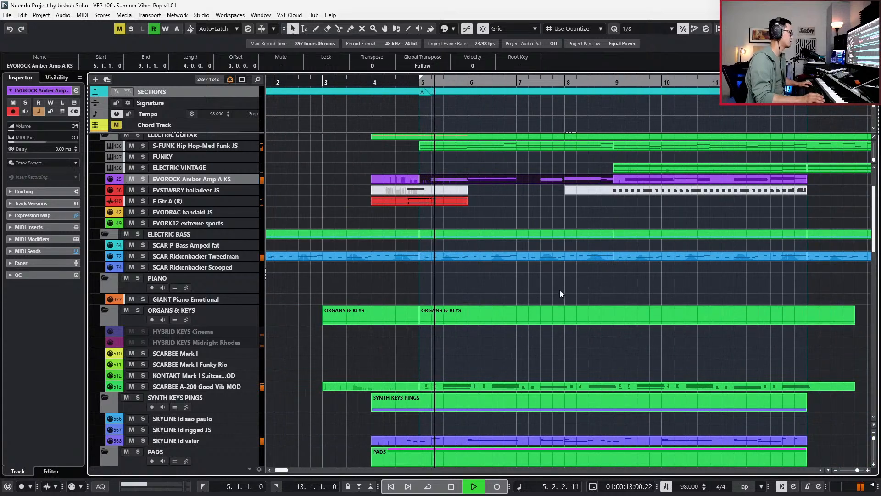
click(632, 178)
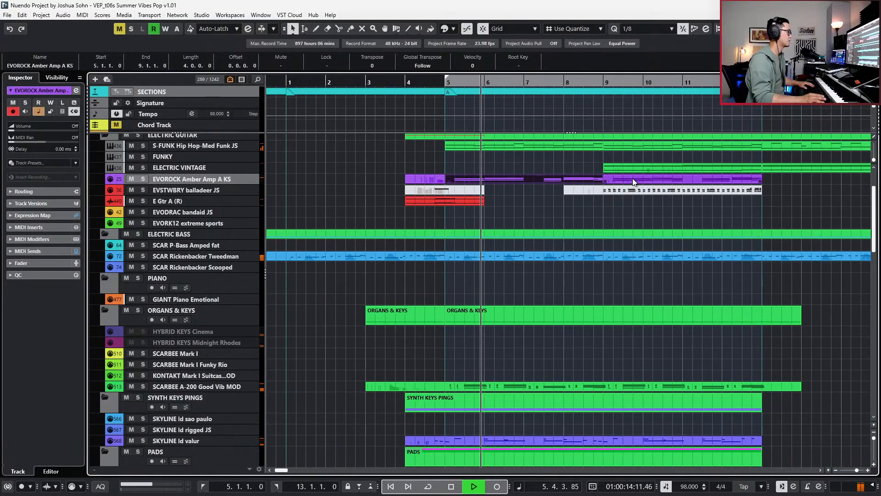
click(574, 181)
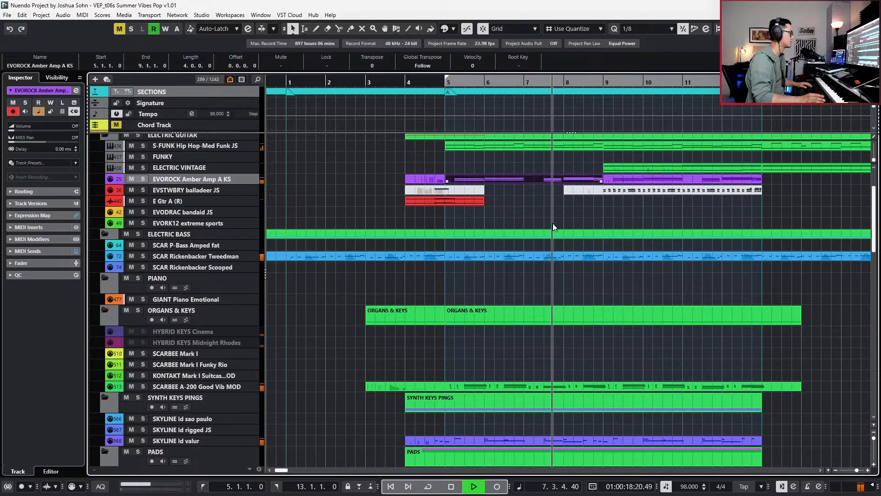
- Reopen the EVOROCK part for editing and play it soloed from the last A# chord of bar 6
key(ctrl+e)
key(space)
drag(519, 368, 527, 396)
key(s)
key(alt+space)
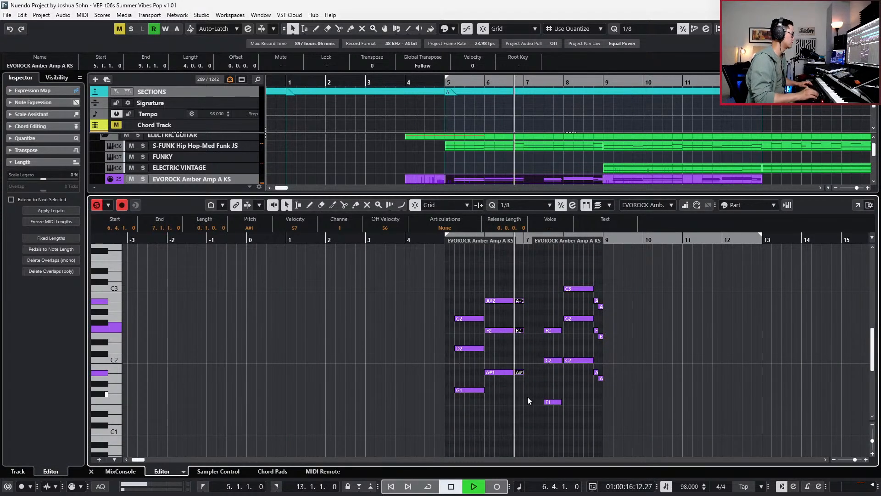
- Copy the F chord at 7.3 to the start of bar 7 and play it back
scroll(538, 379, up, 4)
drag(541, 287, 596, 423)
key(ctrl+c)
key(n)
key(ctrl+v)
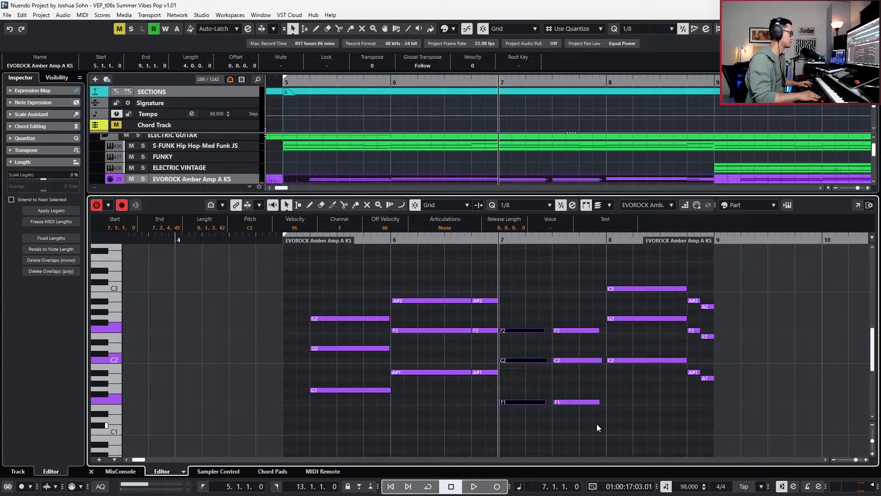
key(space)
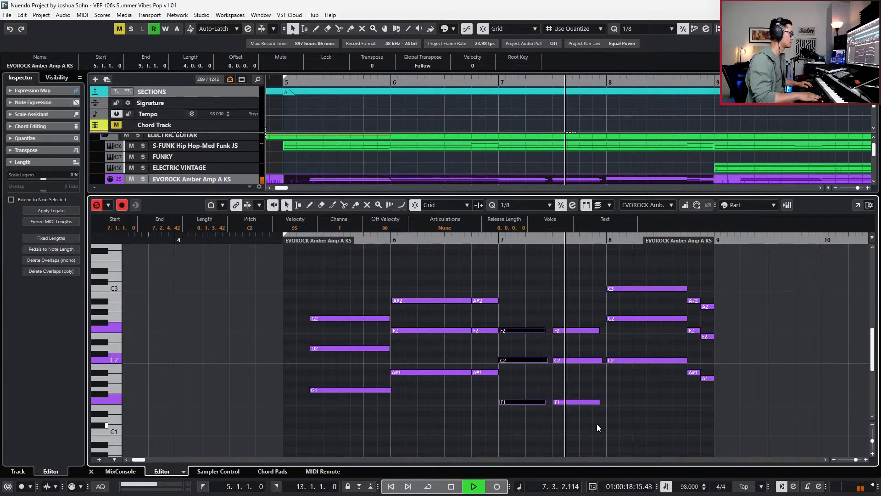
- Play the mix from bar 5 and lengthen the pasted F chord of bar 7 to end just before 7.3, at 7.2.4.100
key(space)
key(KP_1)
key(s)
key(space)
drag(537, 311, 537, 420)
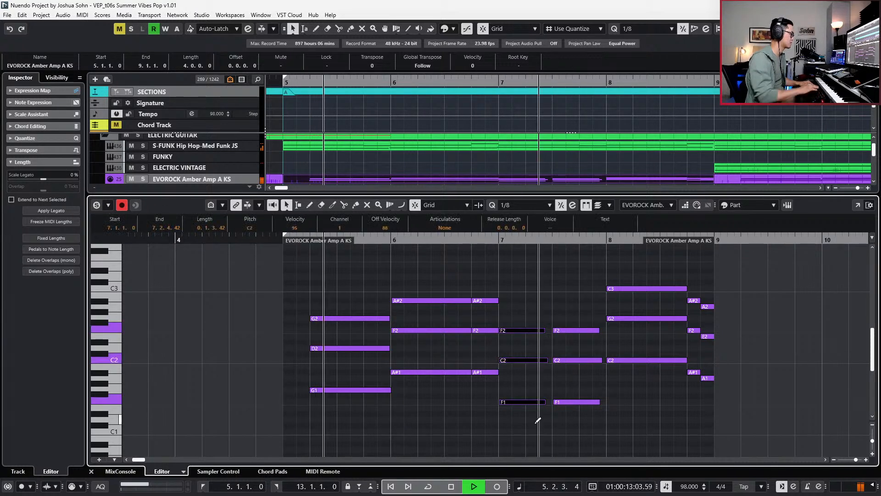
click(524, 346)
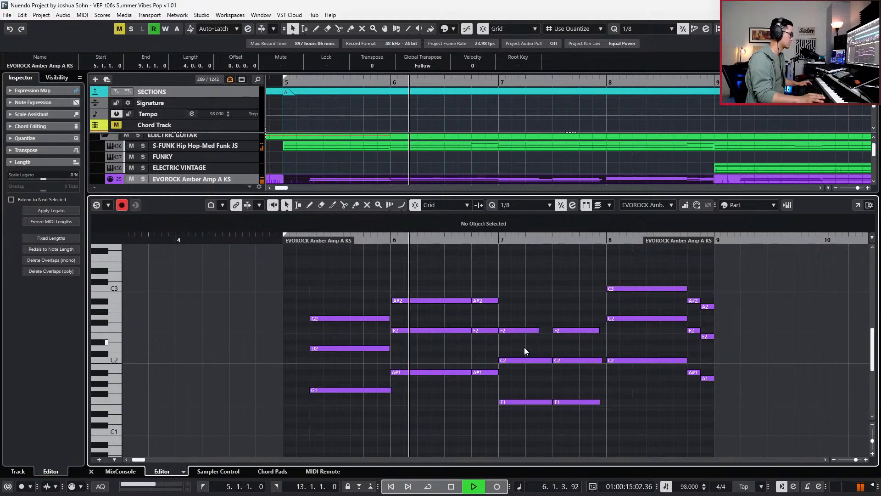
drag(525, 321, 537, 433)
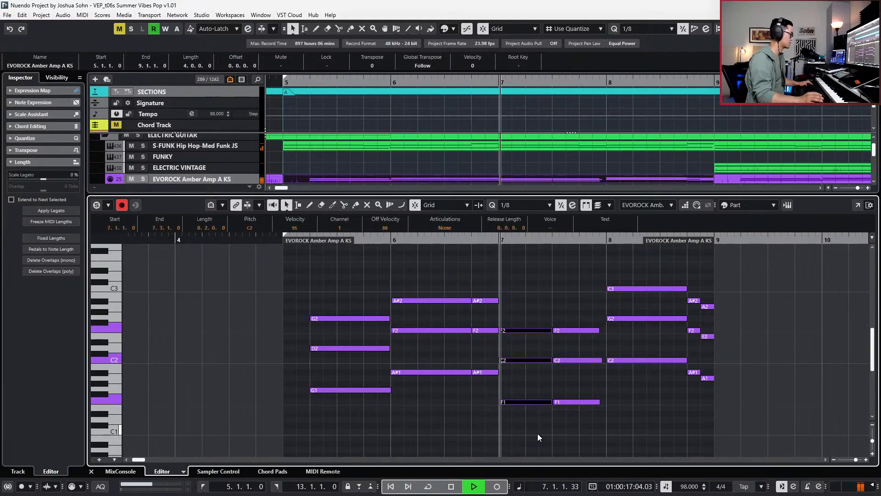
key(q)
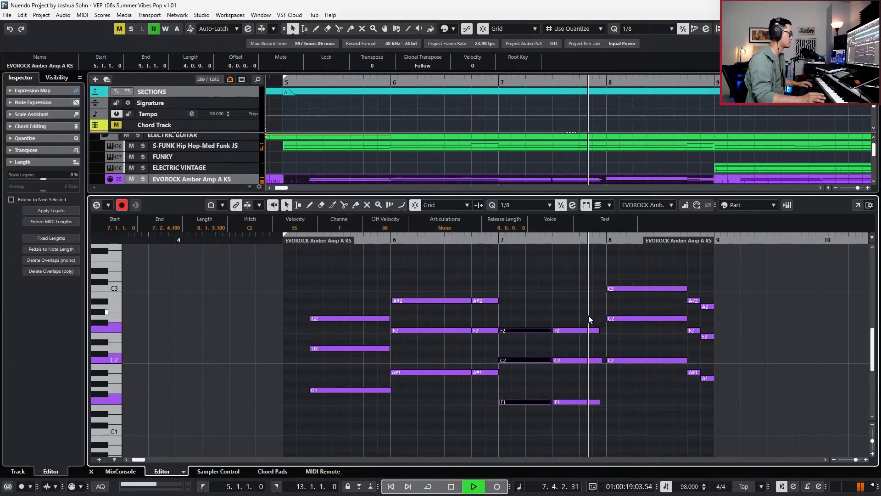
key(space)
key(s)
key(l)
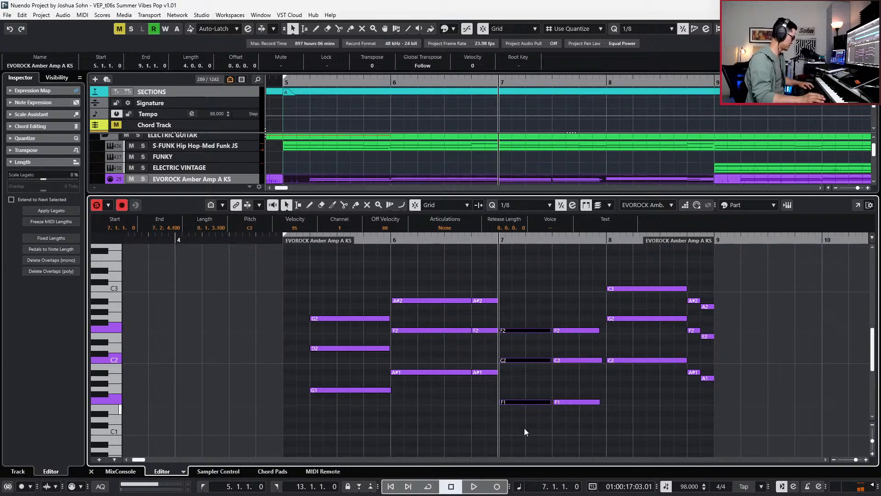
- Mute the C2 and F1 notes of the chord at 7.1 and play back from bar 6
drag(526, 417, 528, 354)
key(shift+m)
key(KP_Subtract)
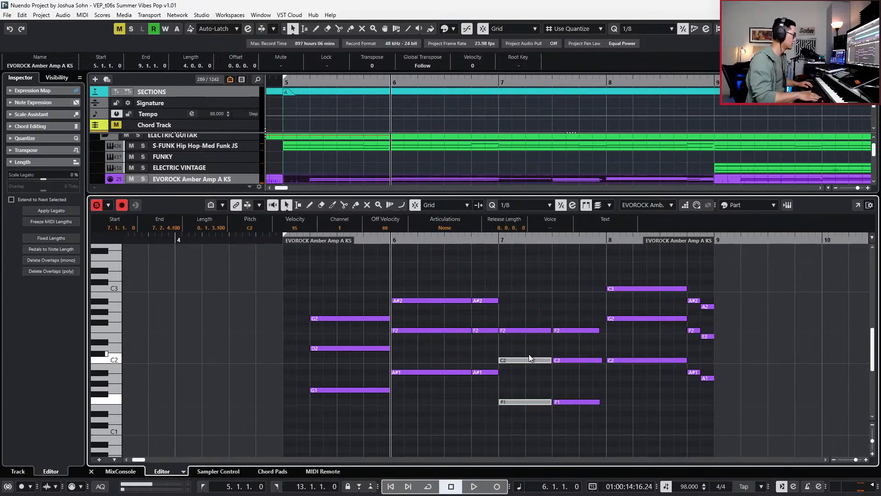
key(space)
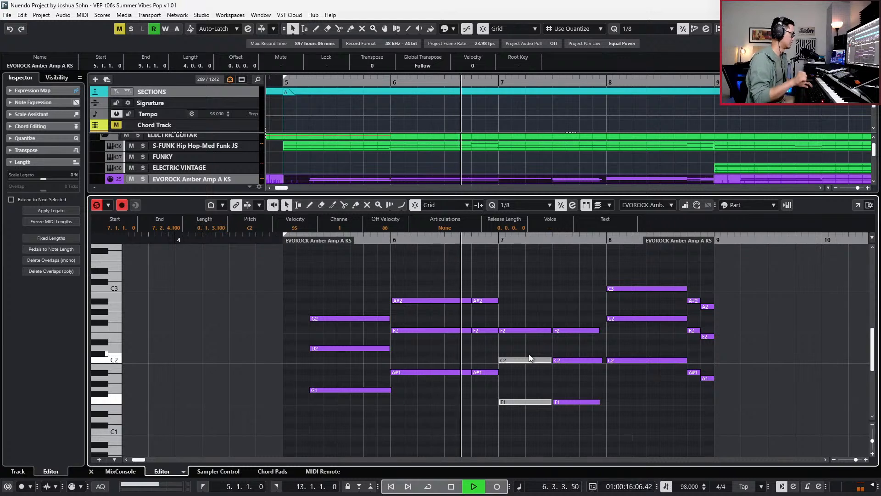
key(space)
- Raise the top F2 note of the chord at 7.1 to A2
click(512, 329)
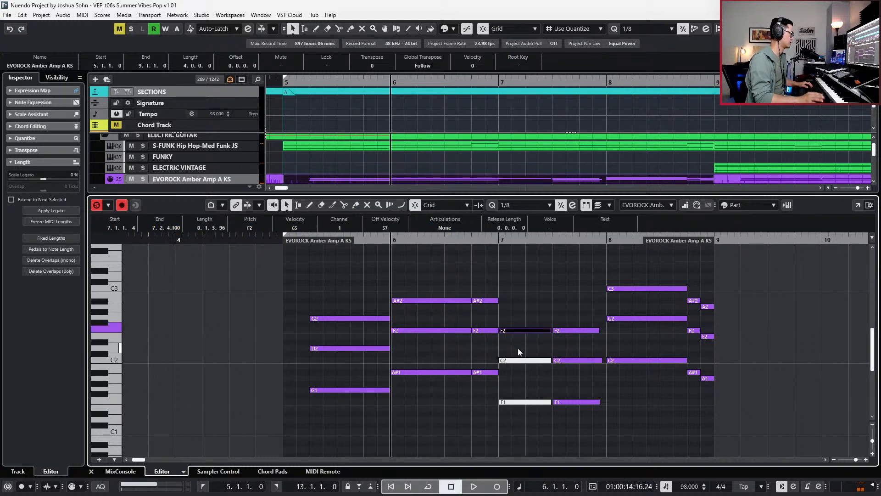
key(Down)
key(Down)
key(Down)
key(Down)
key(Up)
key(Up)
key(Up)
key(Up)
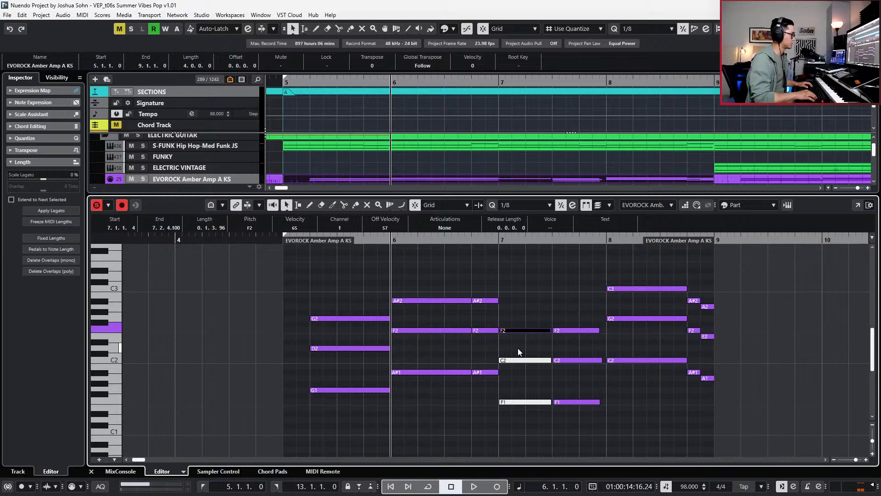
key(Up)
key(Up)
key(Up)
key(Up)
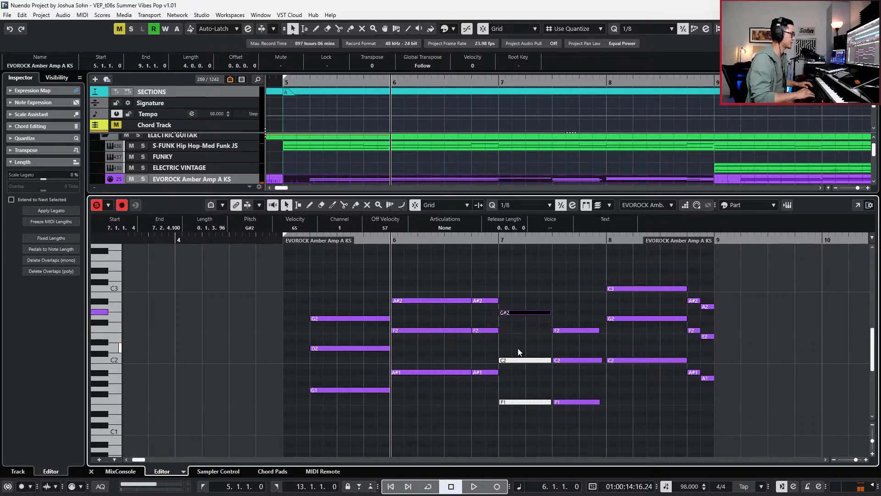
- Play back the transition from bar 6 into bar 7 repeatedly, soloed and in the mix, with the chord at 7.1 muted
key(space)
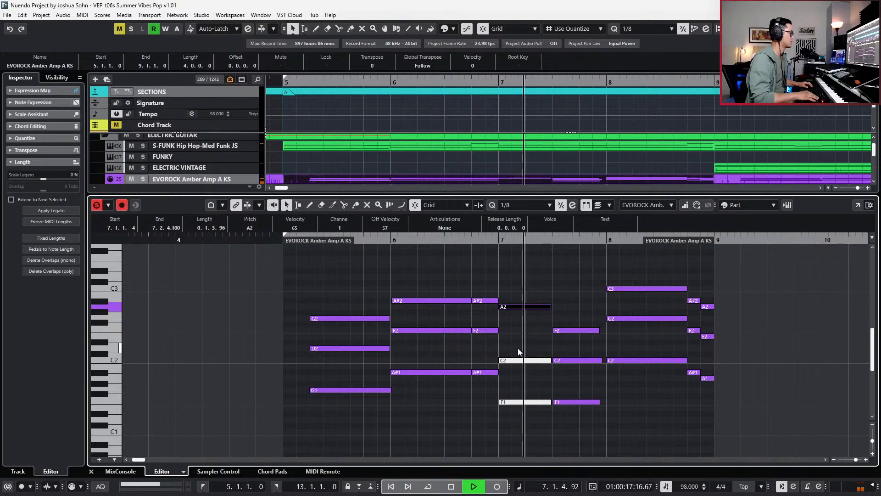
key(space)
key(s)
key(space)
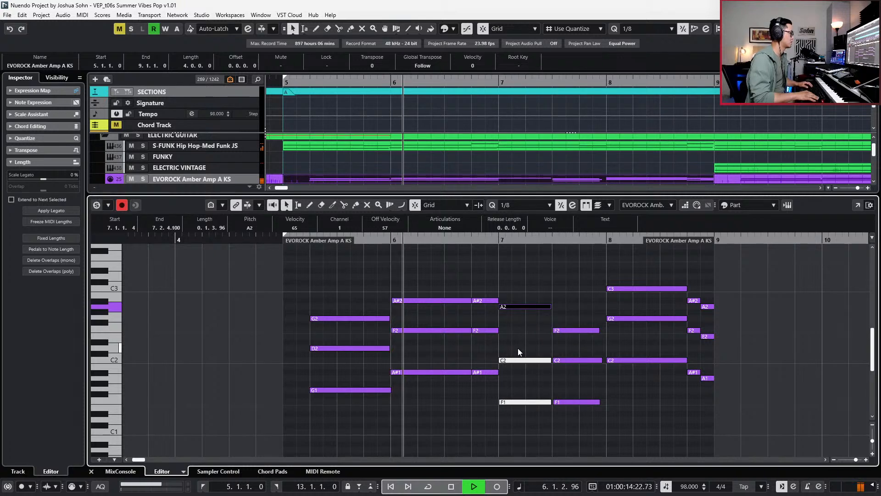
scroll(511, 311, up, 1)
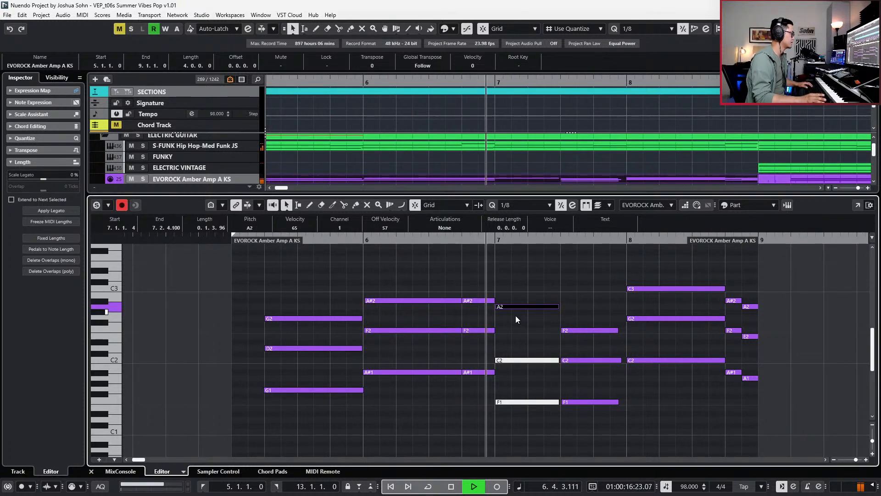
key(space)
key(space)
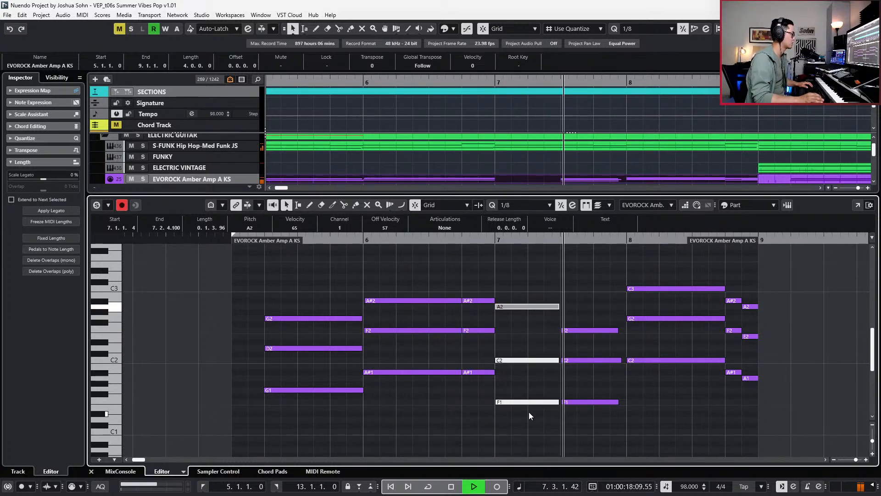
key(space)
key(space)
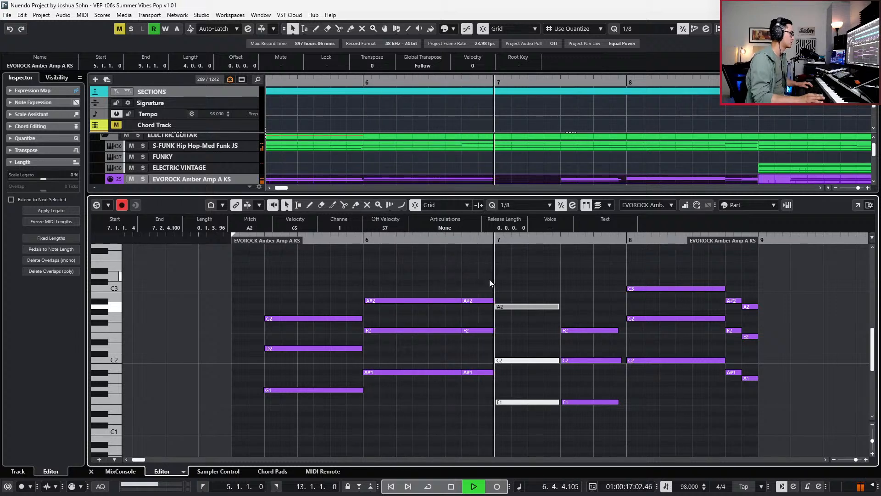
- Lengthen the A# chord at 6.4 to end at 7.3 and play it back from bar 6
key(space)
drag(485, 289, 492, 394)
key(alt+Right)
key(alt+Right)
key(alt+Right)
key(alt+Right)
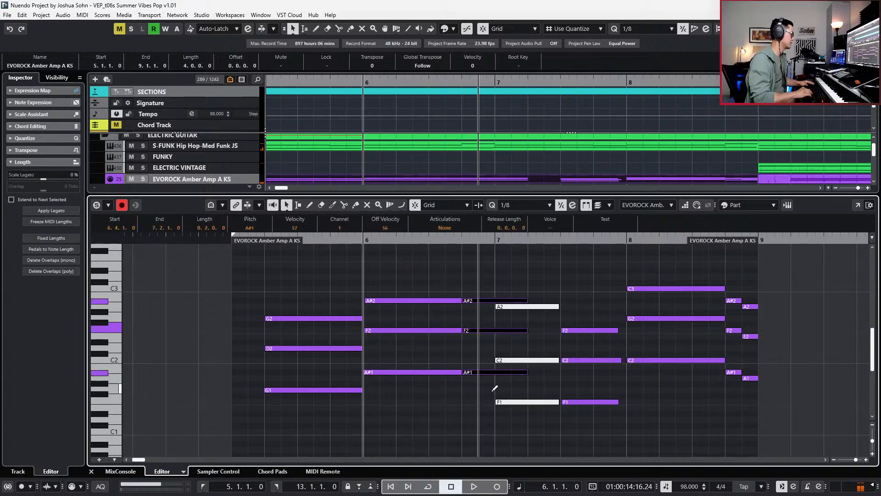
key(space)
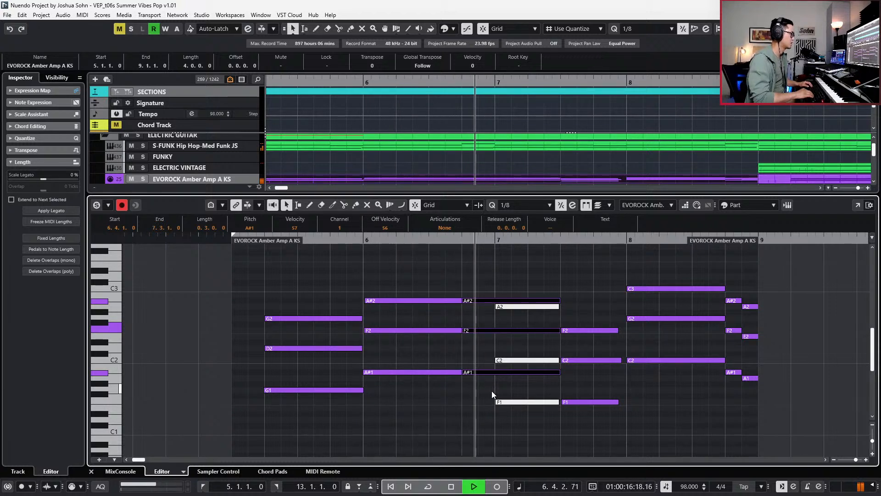
- Shorten the A# chord at 6.4 to end at 7.1.3 and play it back soloed
key(space)
key(alt+Left)
key(alt+Left)
key(alt+Left)
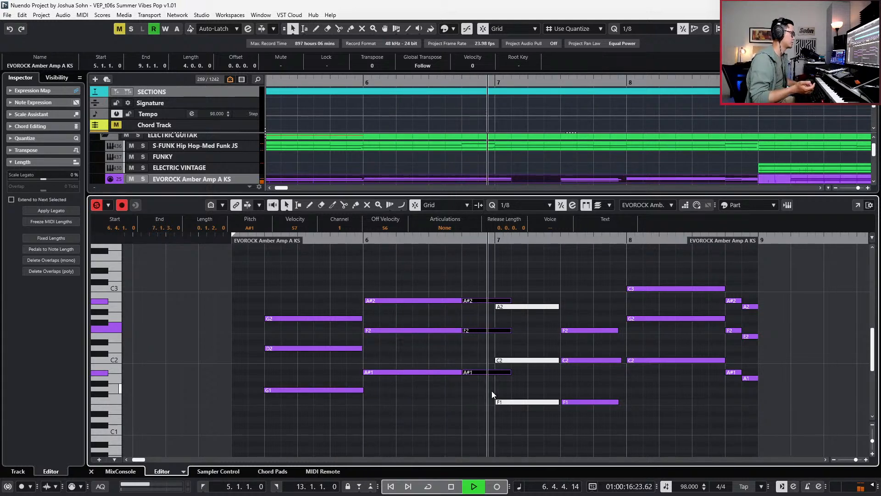
key(space)
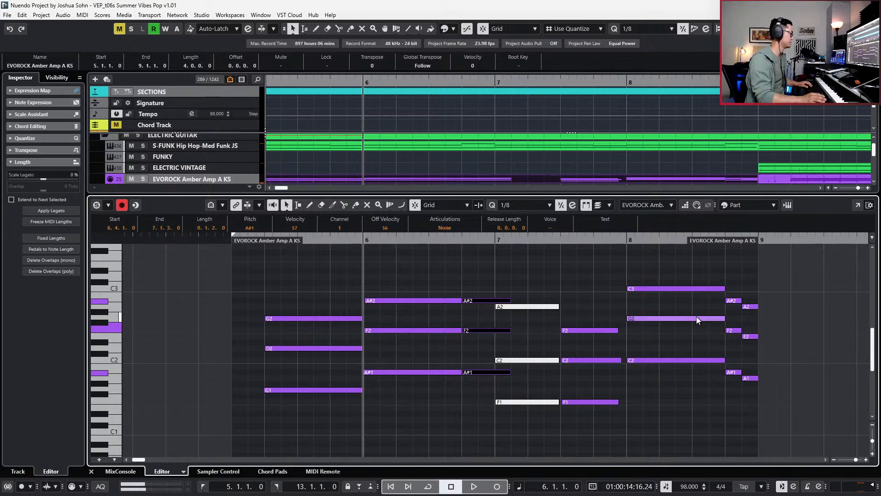
- Trim the start of the muted F1, C2 and A2 chord in bar 7 to 7.1.3
drag(531, 298, 546, 412)
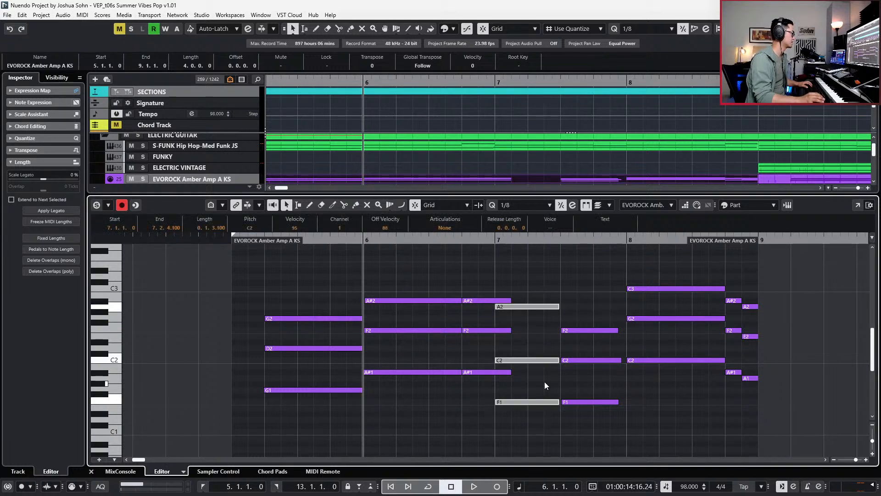
key(ctrl+Right)
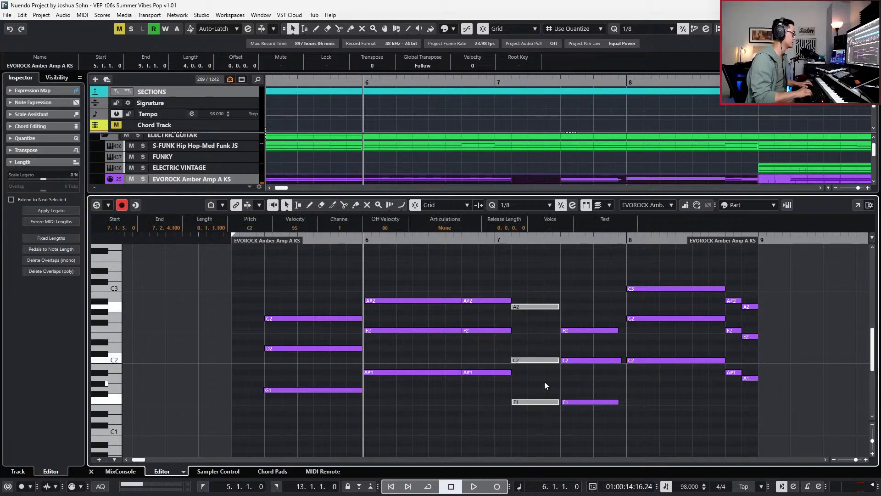
- Assign the Sus articulation to all notes of the EVOROCK part
click(444, 228)
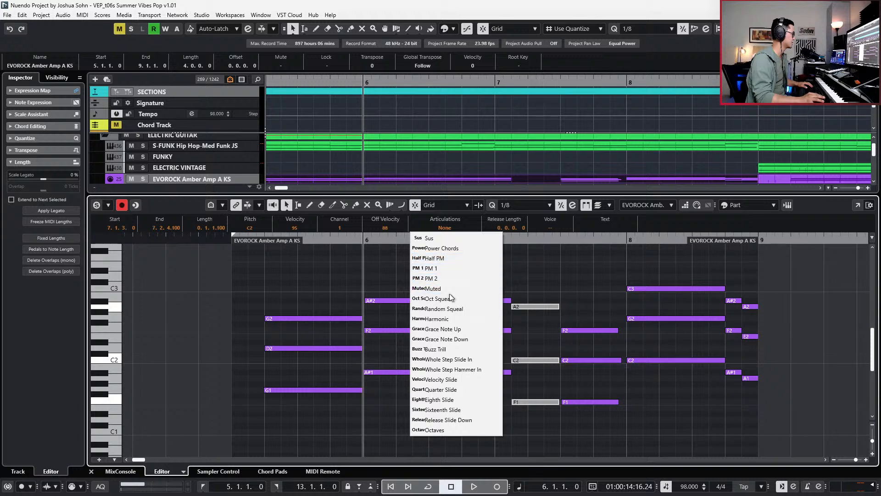
click(375, 289)
key(ctrl+a)
click(437, 228)
click(442, 238)
- Set the F1, C2 and A2 chord at 7.1.3 to the PM 1 articulation and split it into three eighth-note hits
drag(521, 299, 547, 426)
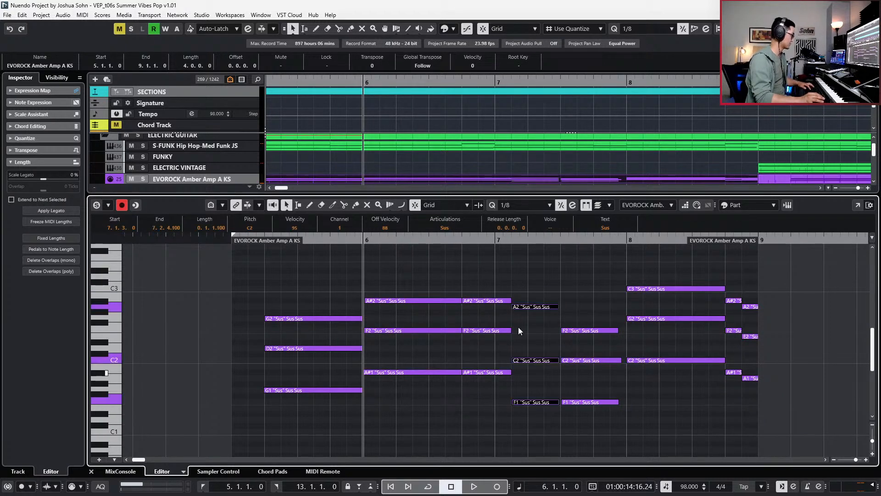
click(453, 230)
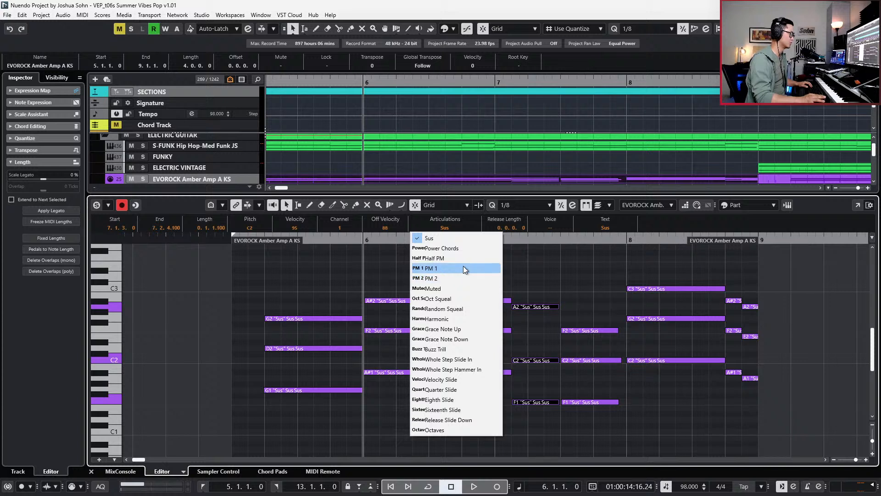
click(463, 267)
alt+click(529, 306)
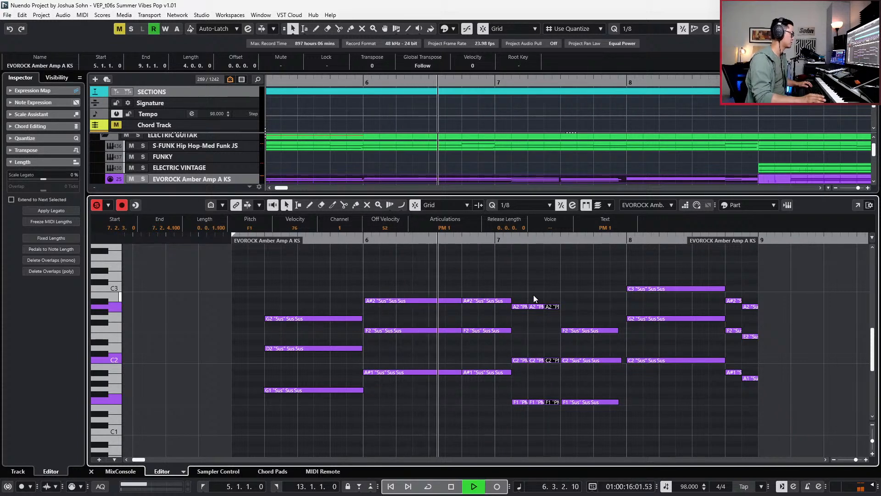
- Shorten the A# chord at 6.4 to end at bar 7 and play back the palm-muted hits from bar 6
drag(473, 281, 492, 392)
key(alt+shift+Left)
key(space)
key(space)
key(space)
key(space)
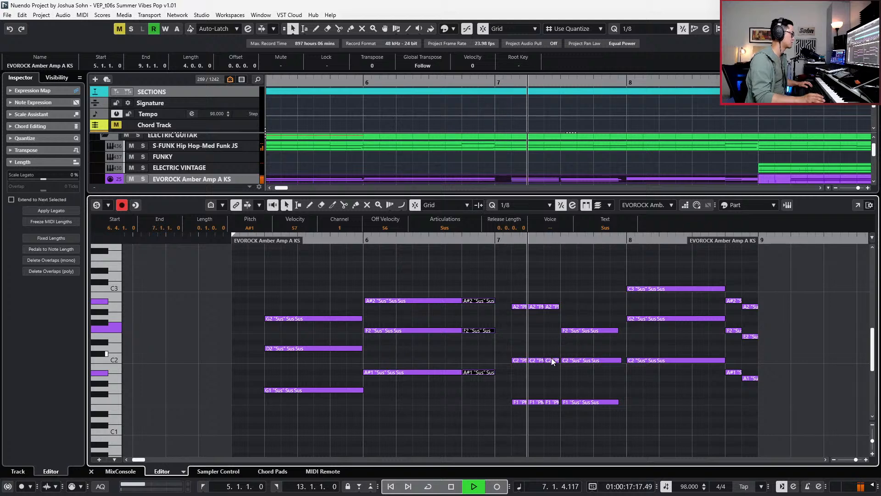
key(space)
scroll(527, 321, up, 2)
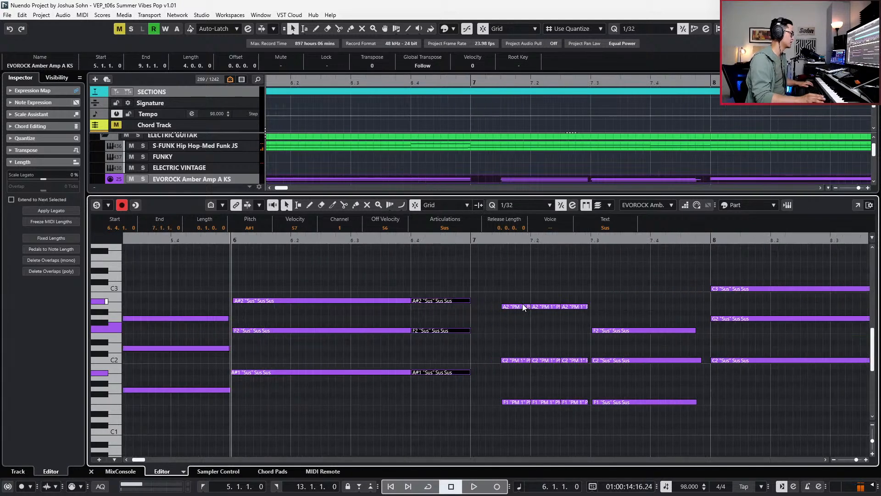
- Shorten the three PM 1 chord hits in bar 7 to sixteenth notes and paste a copy of them starting at 7.1.4
drag(500, 281, 579, 407)
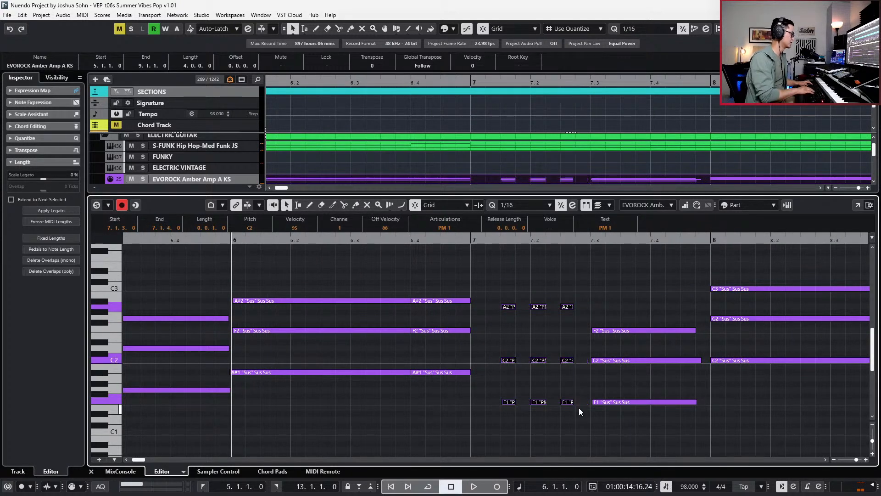
key(ctrl+c)
key(l)
key(ctrl+KP_Add)
key(ctrl+v)
- Solo the edited part and listen to the sixteenth-note palm-muted hits from bar 7
key(space)
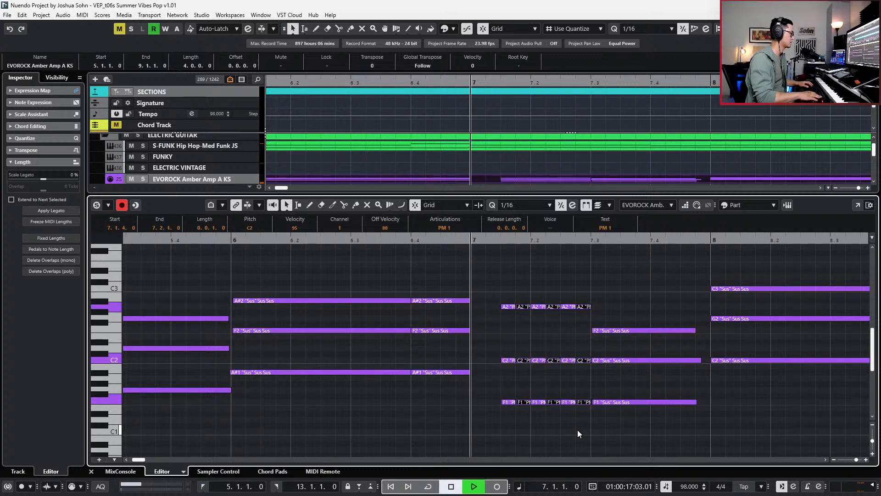
key(space)
key(s)
key(space)
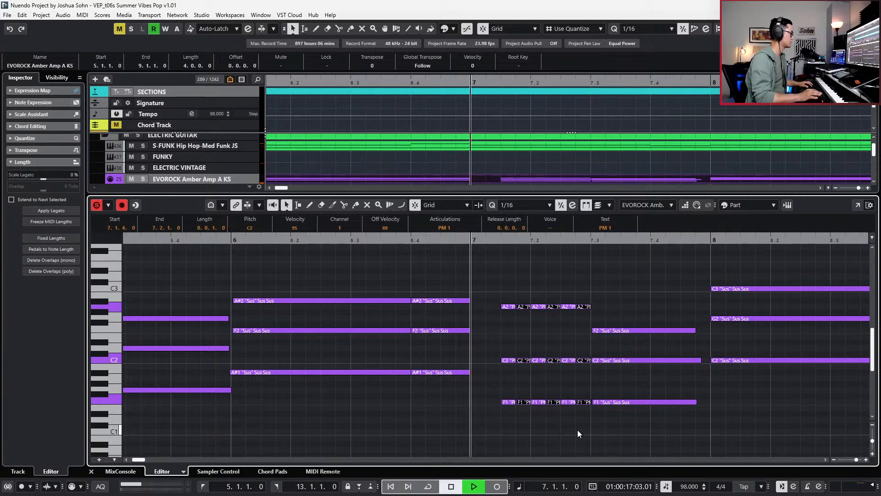
key(space)
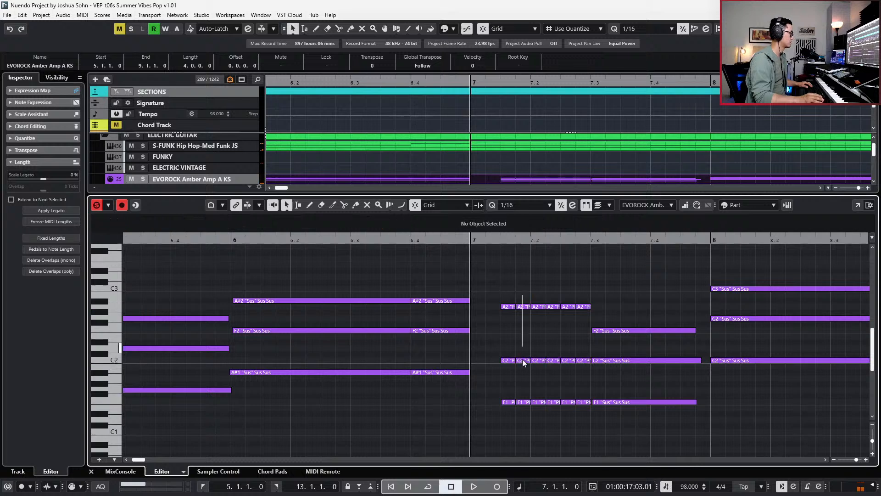
key(space)
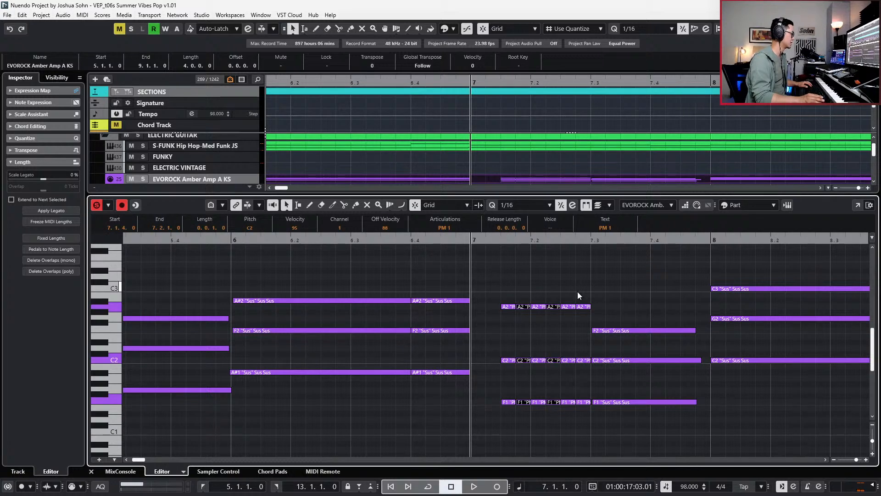
- Try the PM 2 articulation on the alternate chord hits starting at 7.1.4 and play them back
click(443, 228)
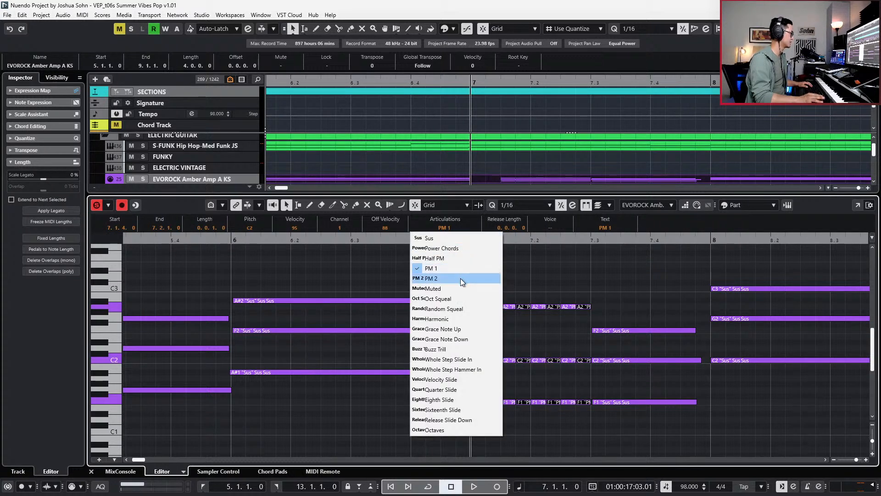
click(461, 278)
key(space)
key(space)
- Assign the Muted articulation to the alternate chord hits starting at 7.1.4 and play them back
click(437, 227)
click(450, 288)
key(space)
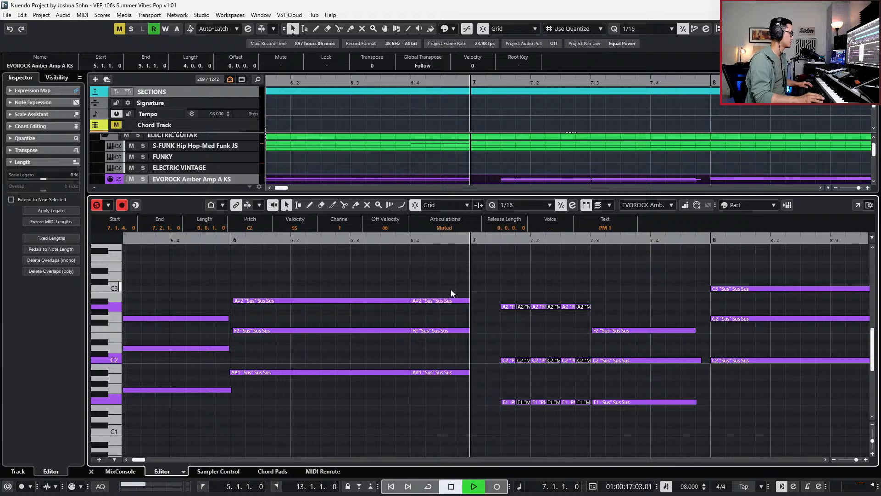
key(space)
- Raise the velocity of all six short chord hits in bar 7, bringing the first hit to 107, and play them back
drag(487, 295, 585, 422)
key(space)
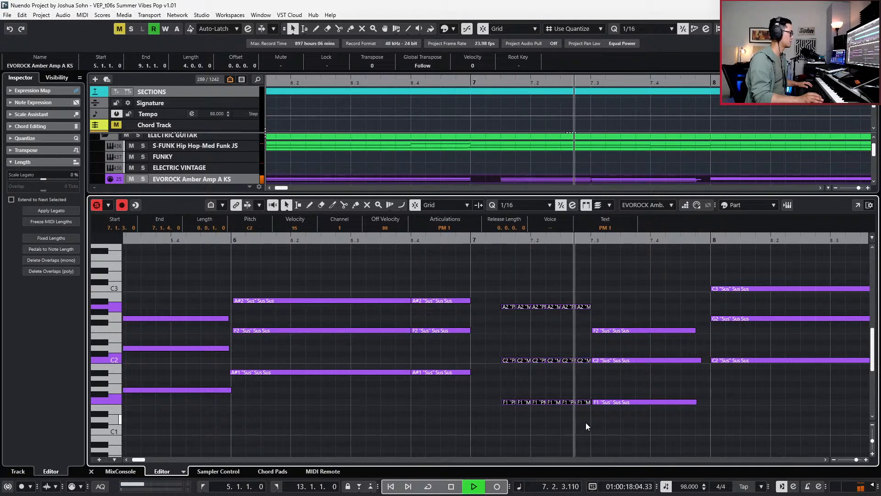
key(space)
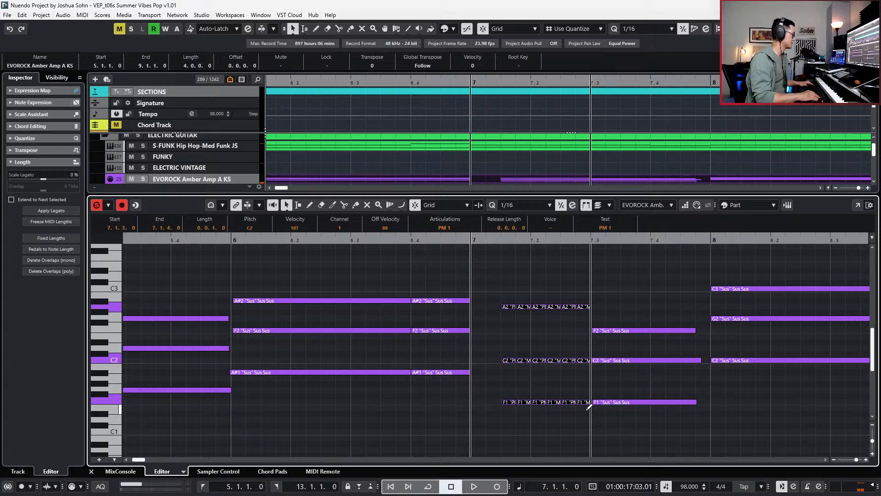
key(space)
key(space)
- Turn off the editor solo and play the guitar part with the full arrangement from bar 5
key(s)
key(KP_Subtract)
key(KP_Subtract)
scroll(586, 409, down, 3)
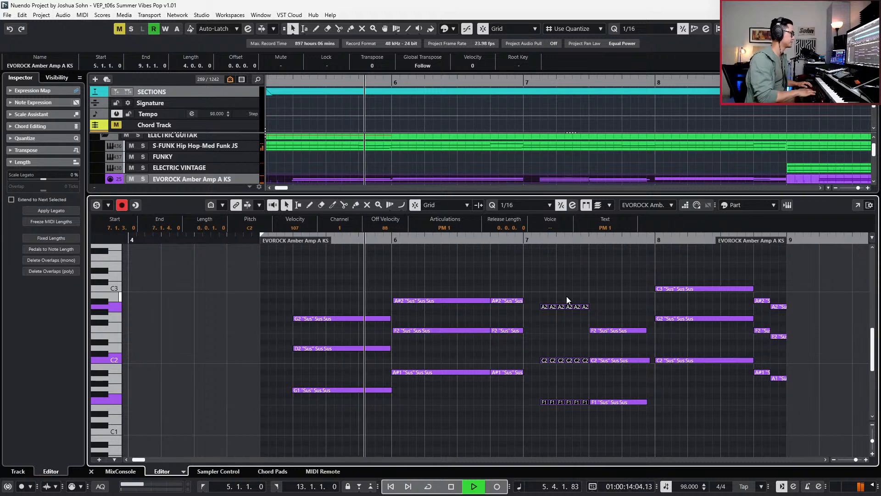
- Replace the EVOROCK part from bar 9 to 13 with a copy of the reworked part from bars 5 to 8 and play it
key(Return)
scroll(574, 296, down, 4)
click(667, 181)
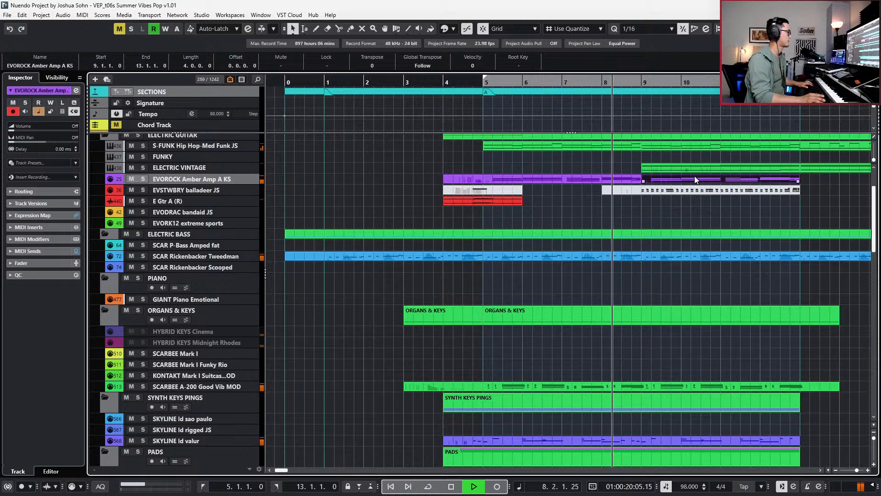
scroll(692, 183, down, 1)
scroll(665, 176, right, 3)
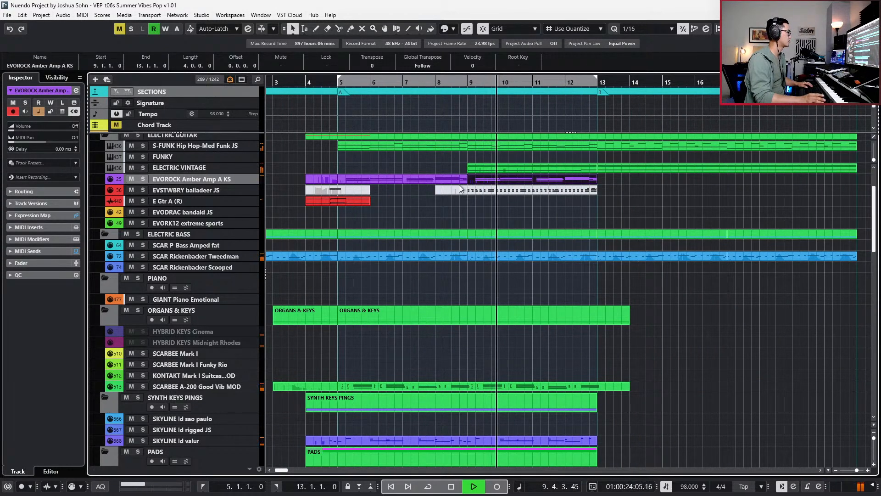
scroll(459, 187, down, 1)
scroll(452, 271, up, 2)
key(space)
- On the E Gtr A channel, boost the high EQ band by about 15.1 dB at 2614 Hz and pan the channel to L76
key(e)
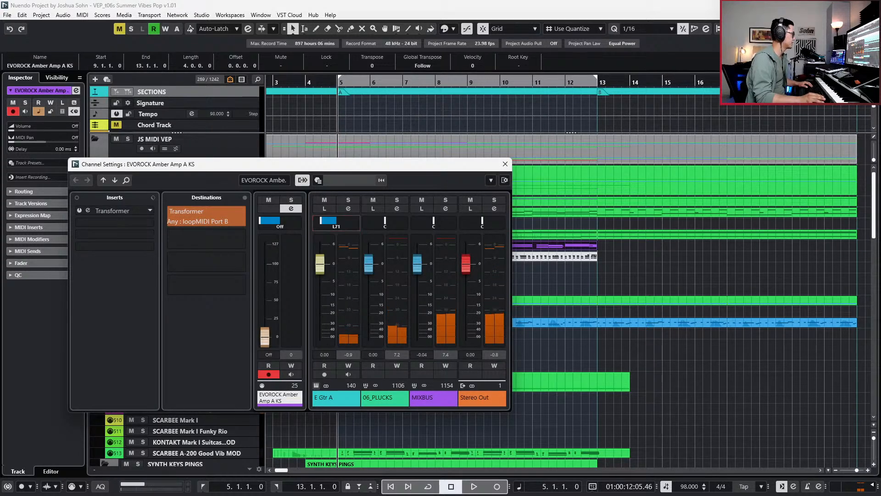
click(331, 397)
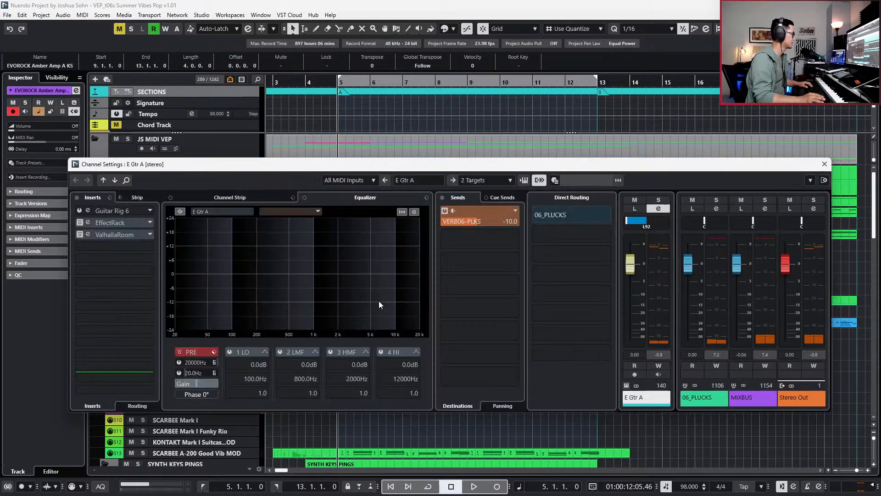
drag(398, 269, 348, 238)
key(space)
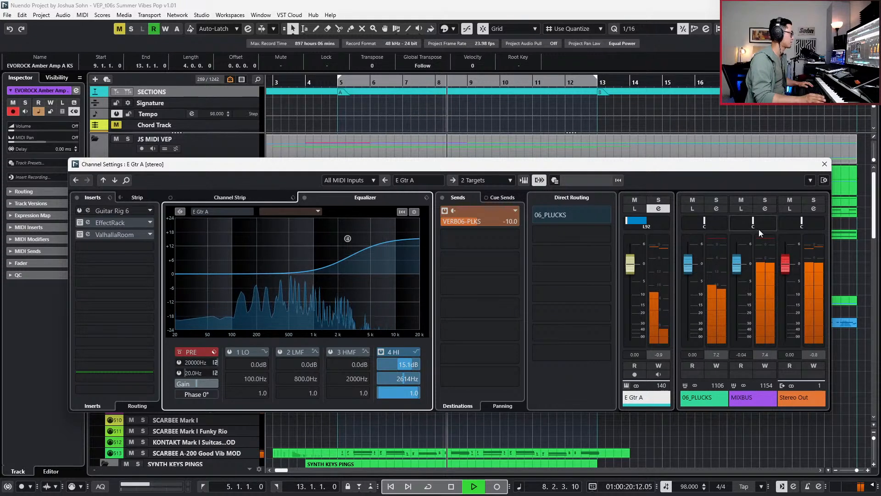
drag(631, 226, 633, 225)
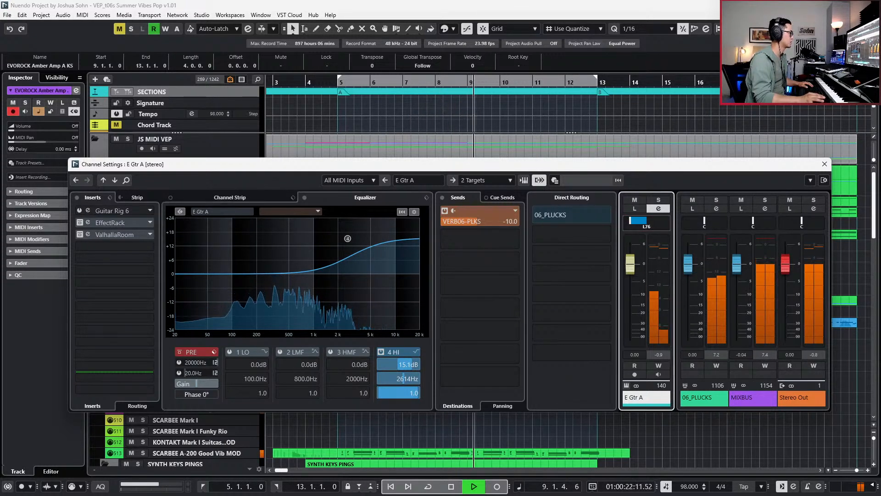
click(824, 165)
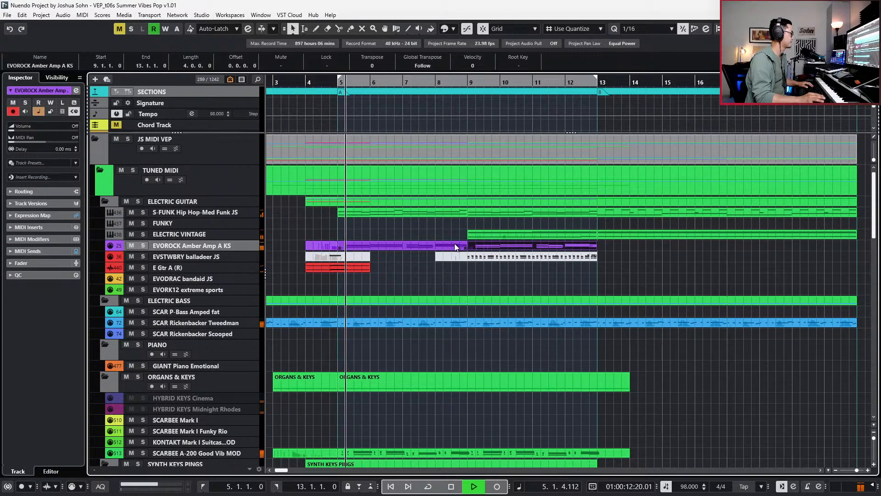
- Review the chords in the EVOROCK part from bar 9 to 13 while the arrangement plays
double_click(492, 246)
scroll(487, 273, up, 4)
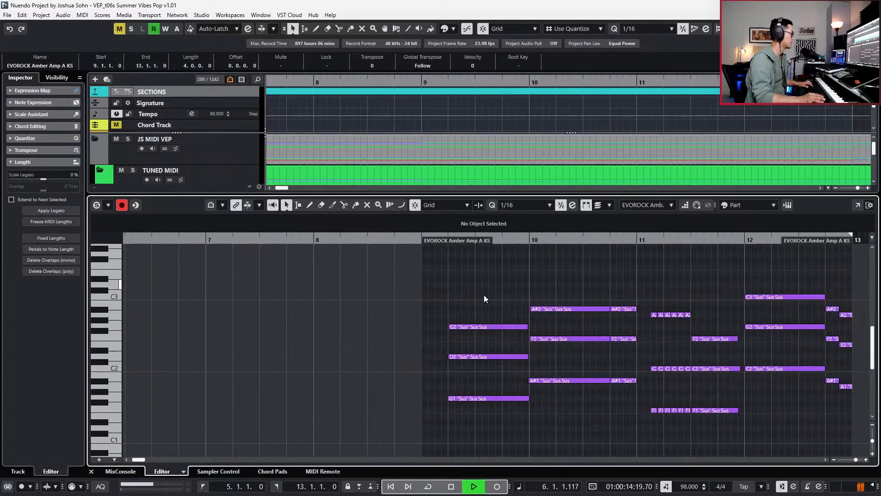
drag(480, 441, 481, 439)
key(Return)
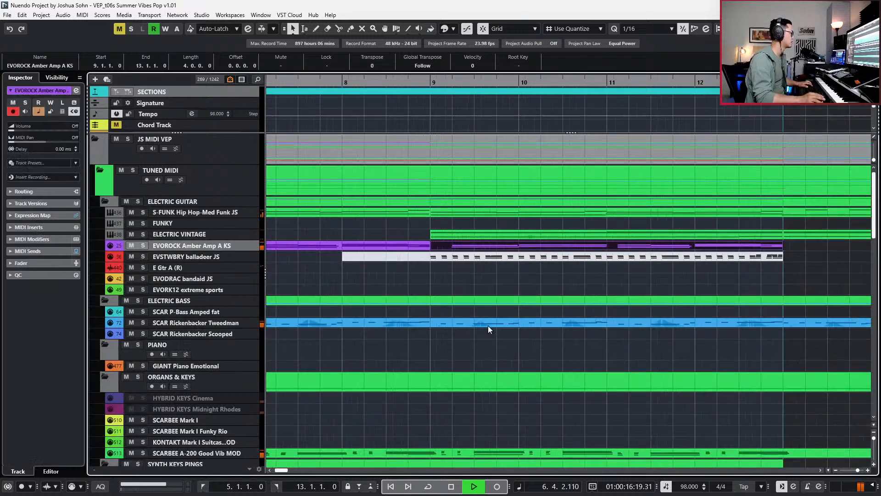
key(g)
key(g)
key(g)
key(g)
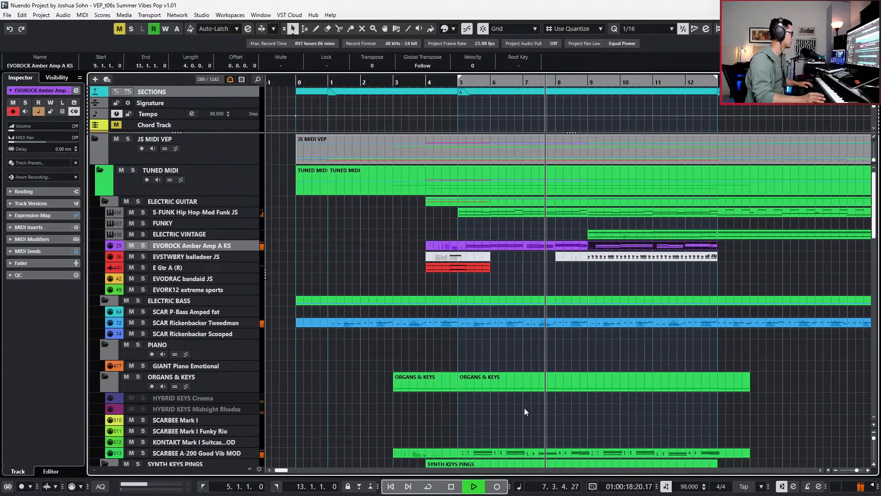
key(space)
- Solo the SCARBEE A-200 Good Vib MOD part temporarily and listen to it from bar 5
click(520, 449)
key(s)
key(space)
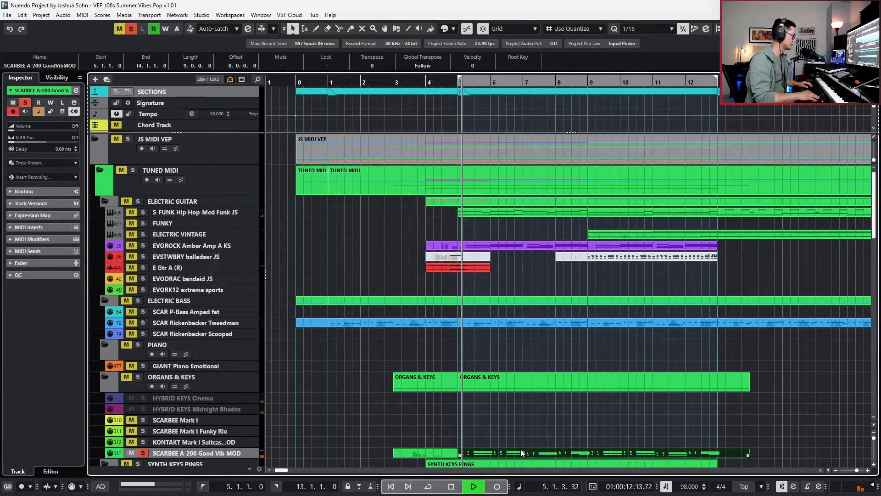
key(space)
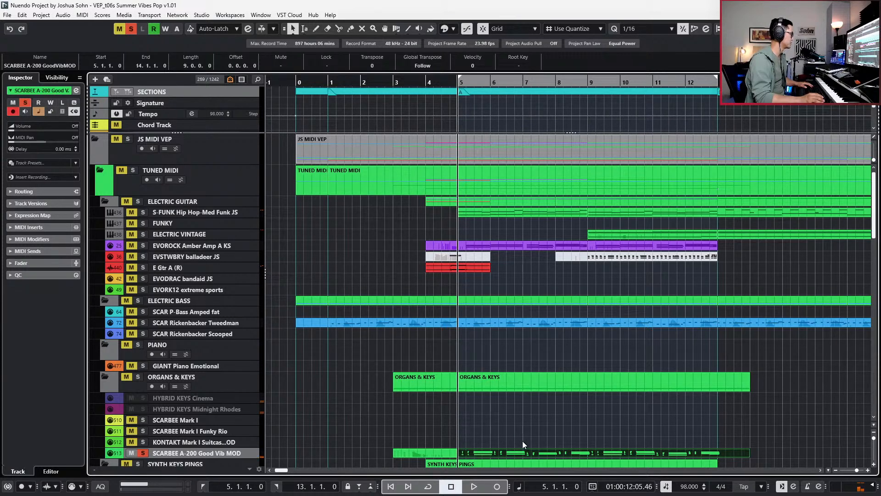
key(s)
- Check the SCARBEE A-200 electric piano in the full mix and pan its E Piano channel to L82
key(e)
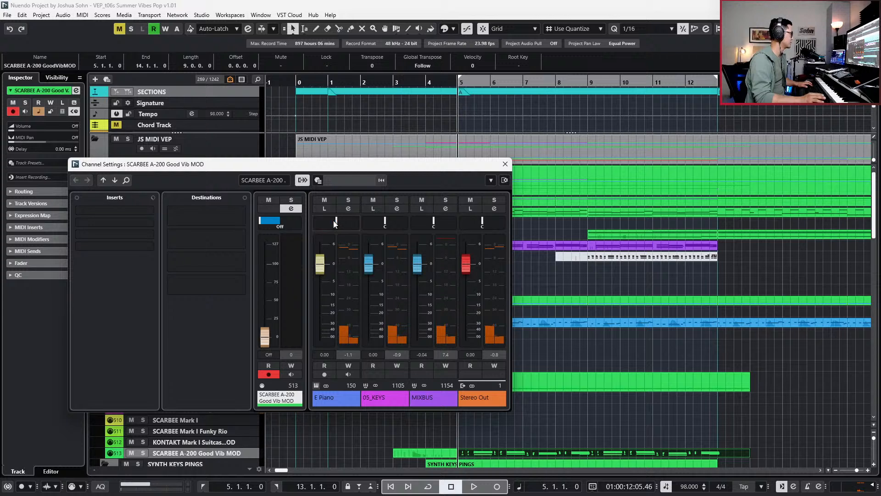
key(space)
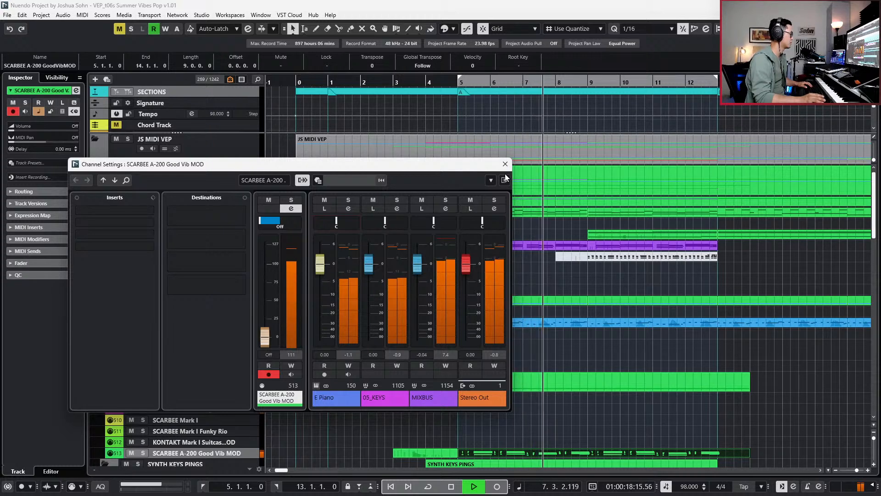
key(space)
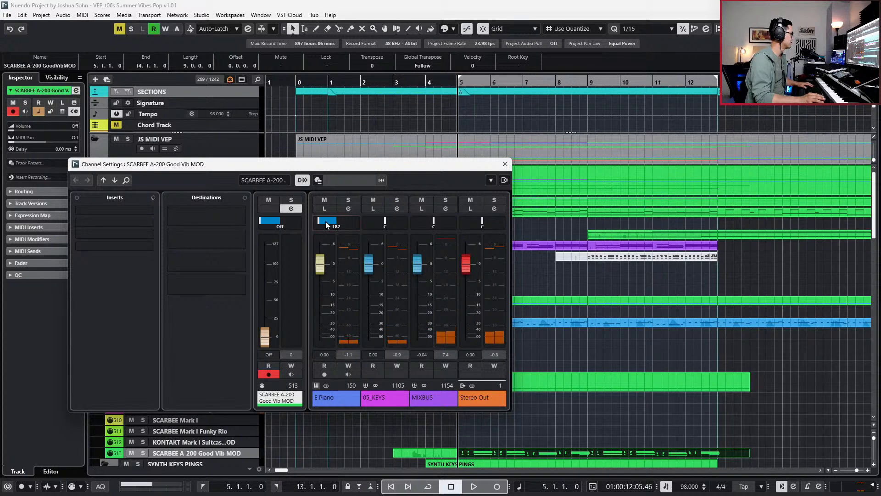
click(508, 164)
- Pan the EVOROCK guitar's E Gtr A channel to R15 while listening to the arrangement
click(452, 245)
key(e)
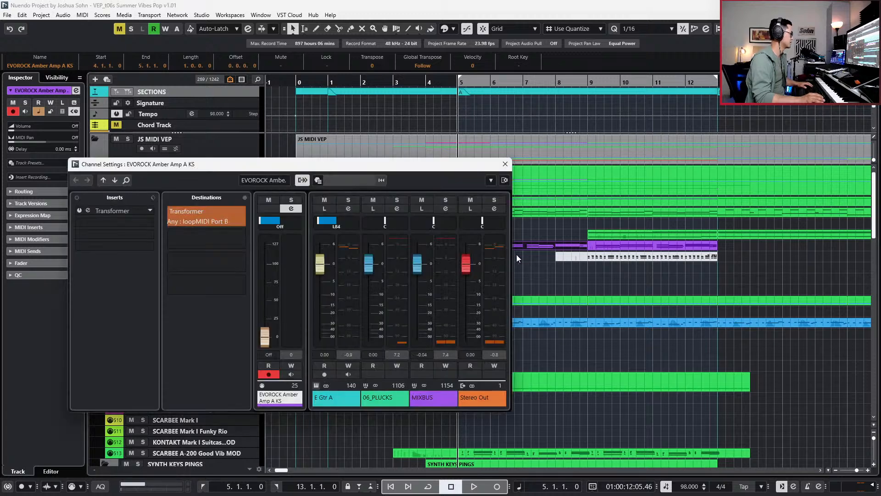
drag(348, 217, 360, 216)
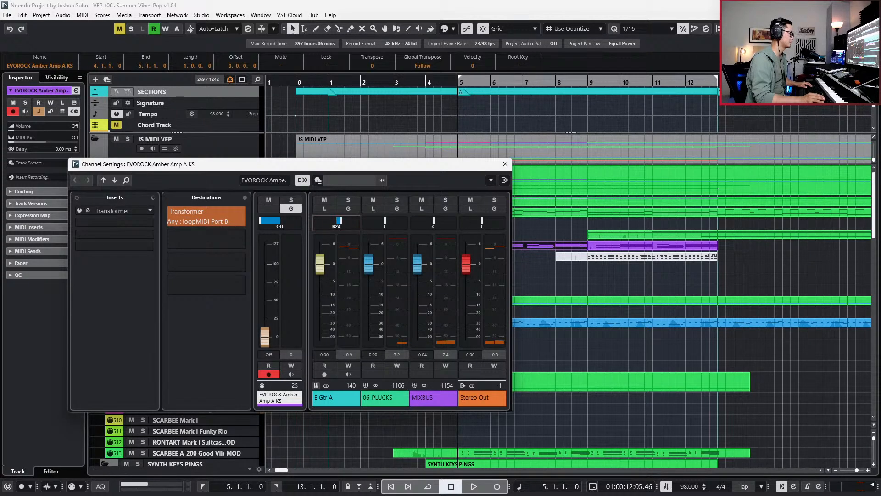
key(space)
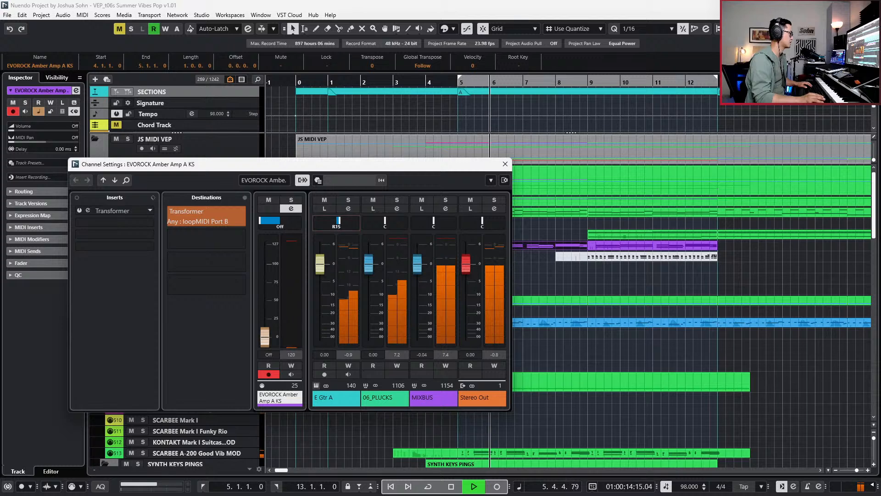
click(504, 168)
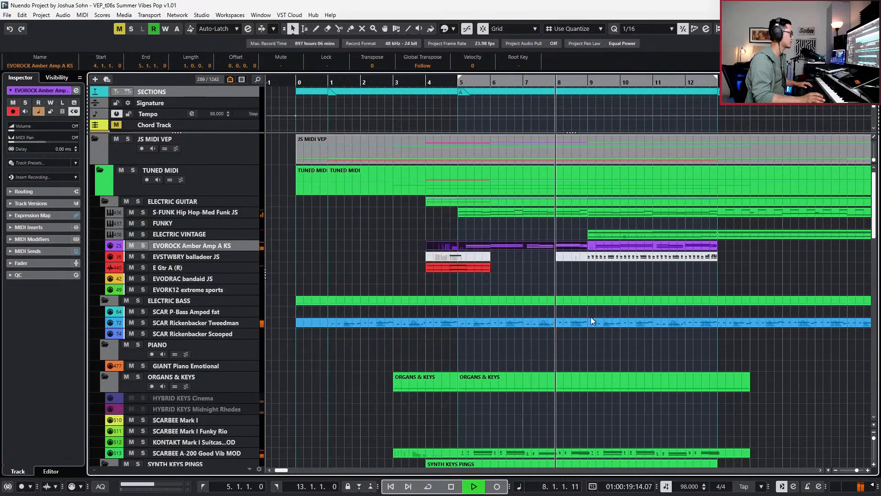
- Raise the velocity of the C2, G2 and C3 chord at bar 8 to 119 and play it back
double_click(505, 244)
key(space)
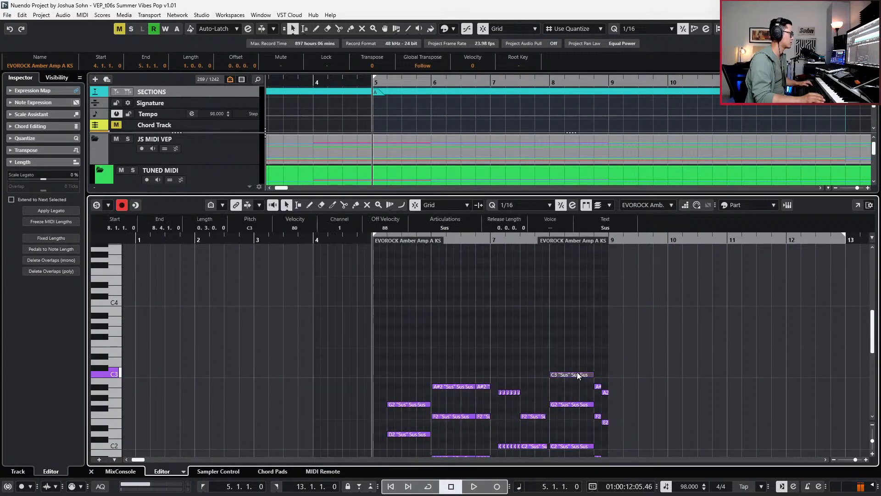
scroll(577, 372, down, 4)
drag(566, 293, 567, 380)
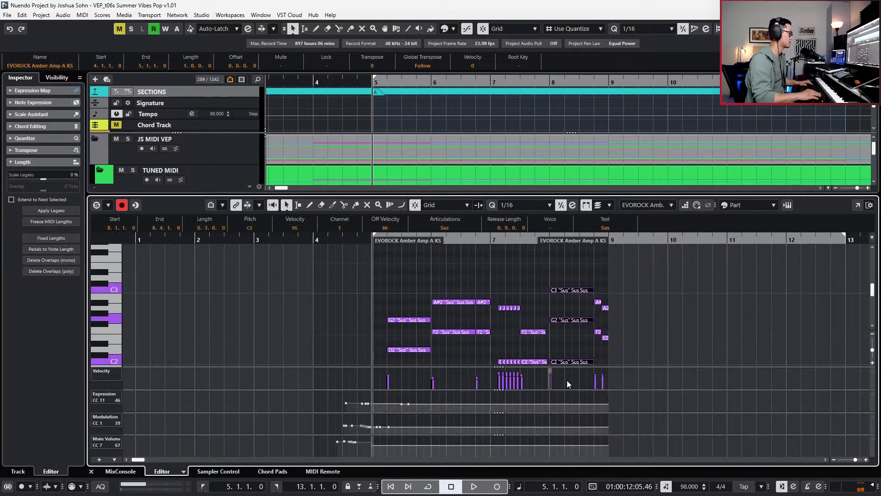
key(space)
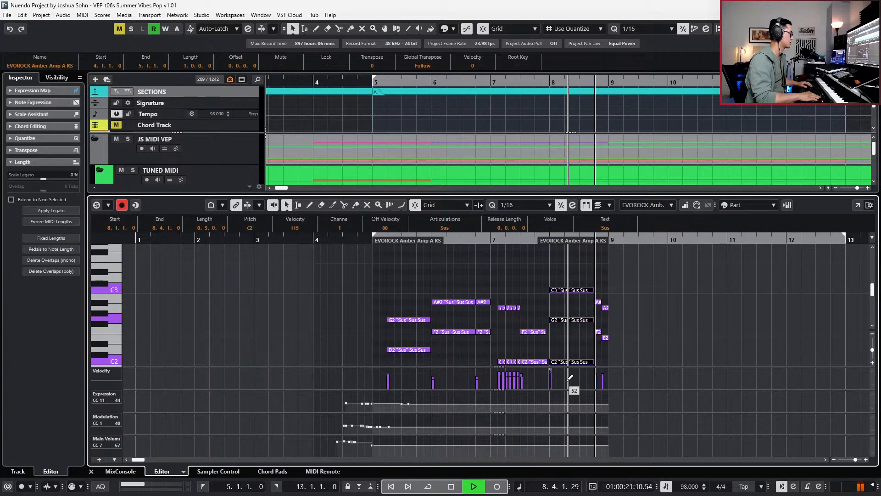
key(Return)
key(space)
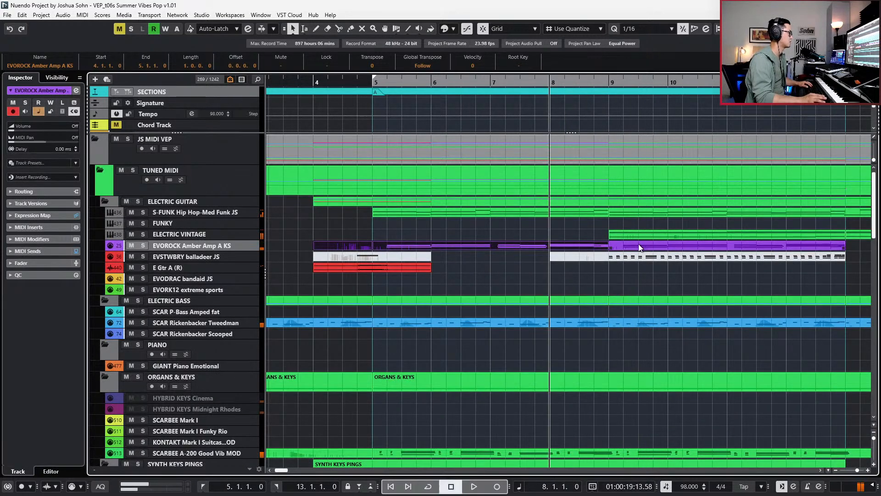
- Open the EVOROCK parts across bars 4 to 13 together and copy the first chord of bar 9 to 9.1.1
key(Return)
key(Return)
click(592, 238)
click(596, 246)
key(Return)
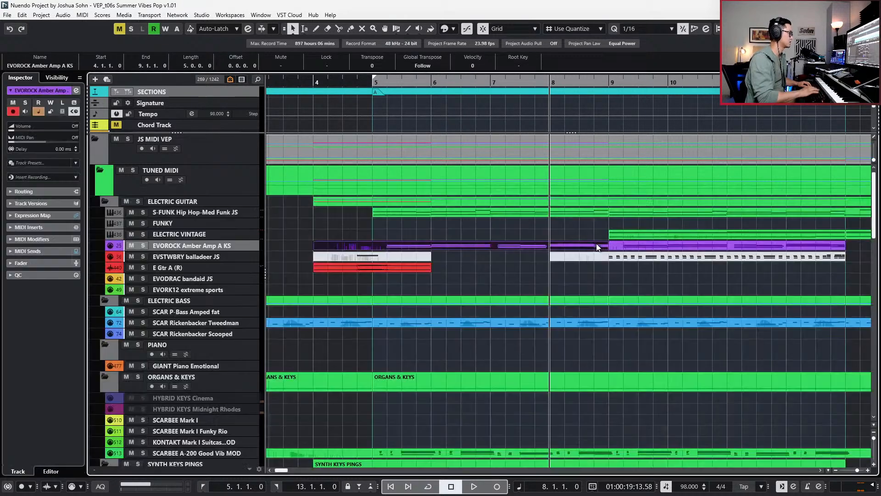
key(Return)
key(Return)
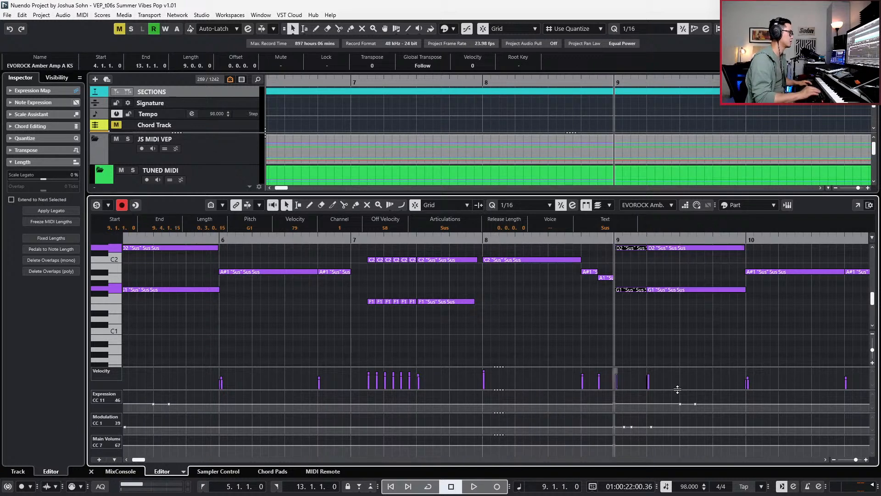
- Shorten the G1, D2 and G2 chord at 9.1.1, set its articulation to Half PM, and play it from bar 8
key(alt+shift+Left)
key(alt+shift+Left)
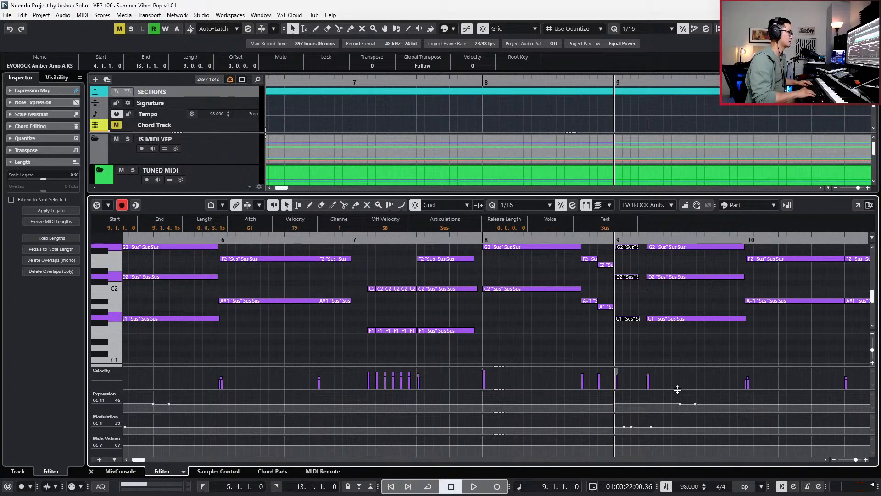
click(459, 226)
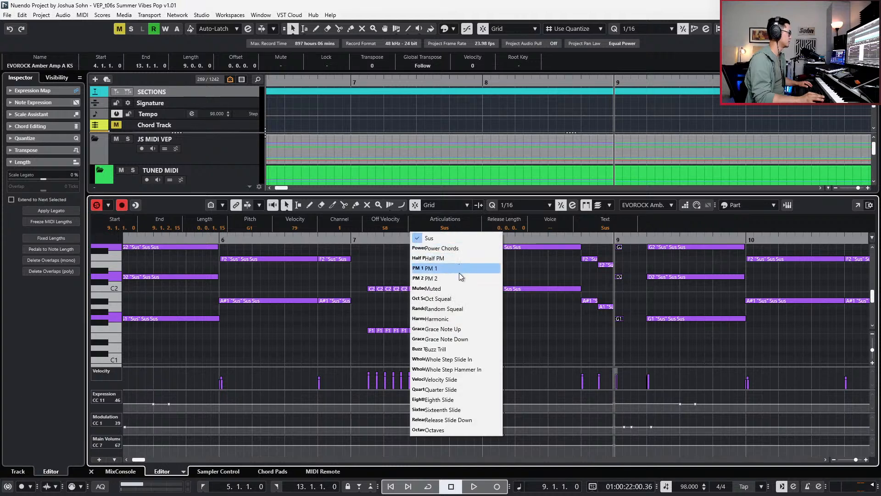
click(464, 258)
key(space)
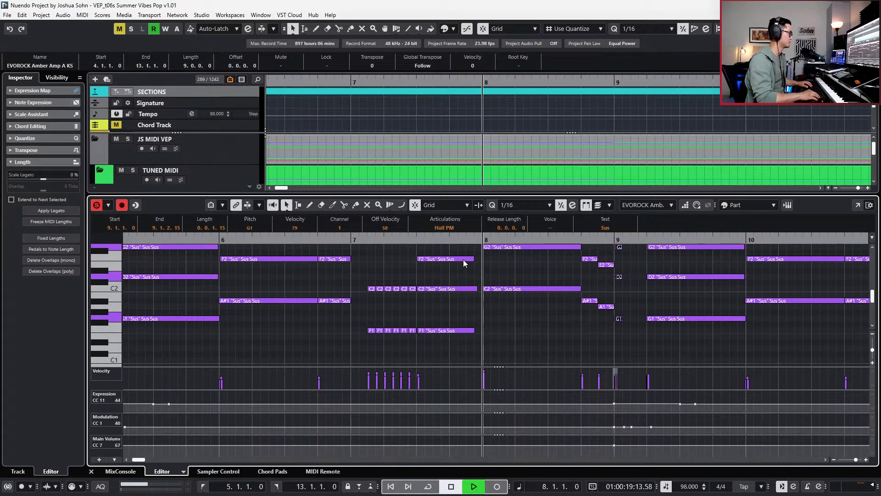
scroll(464, 263, up, 1)
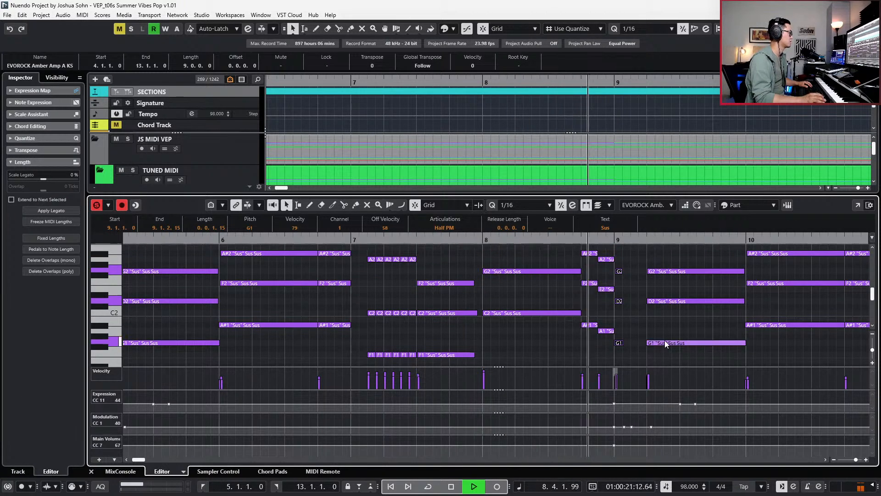
key(space)
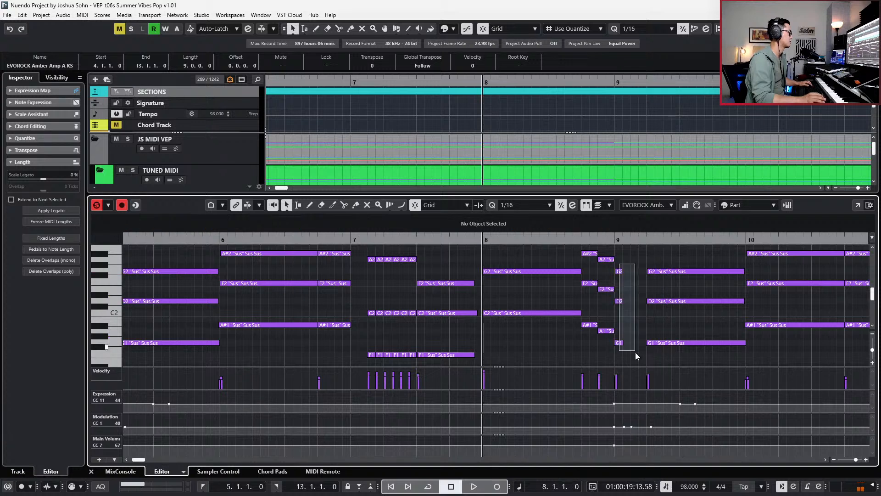
- Fine-tune the length of the Half PM chord at 9.1.1 to 0.0.1.10 and listen to it from bar 8
key(alt+Right)
key(space)
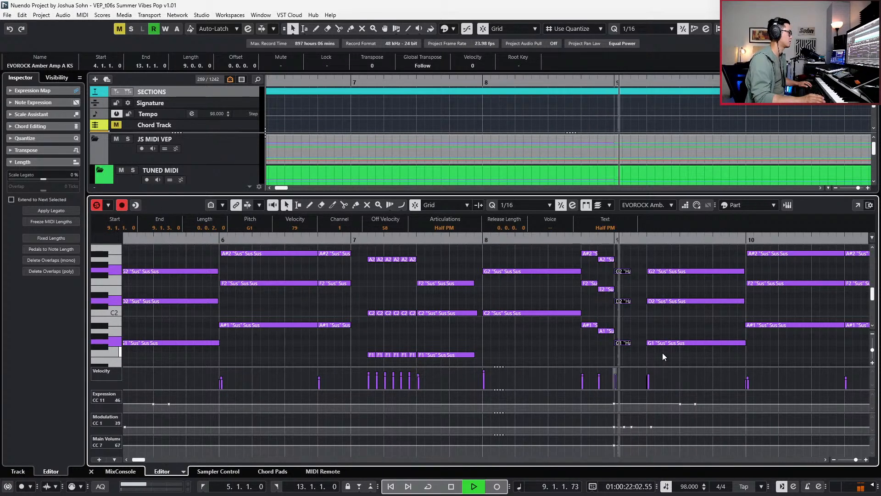
key(space)
key(alt+Left)
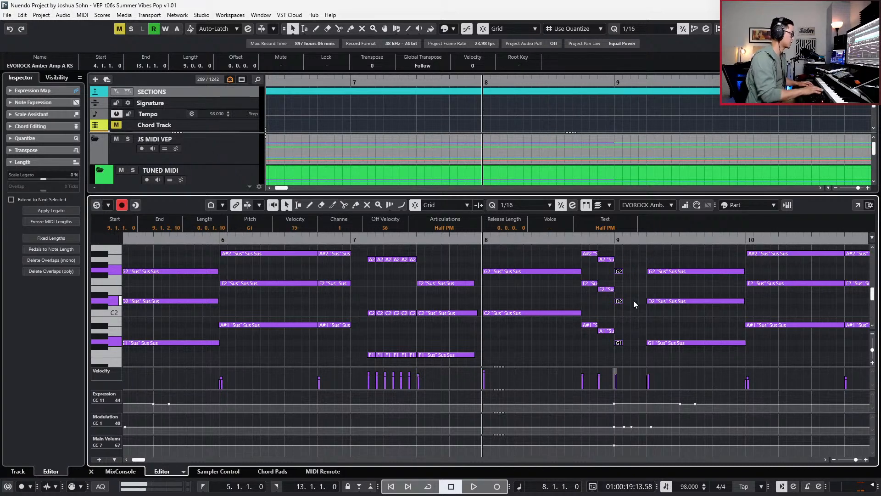
key(space)
scroll(659, 301, down, 6)
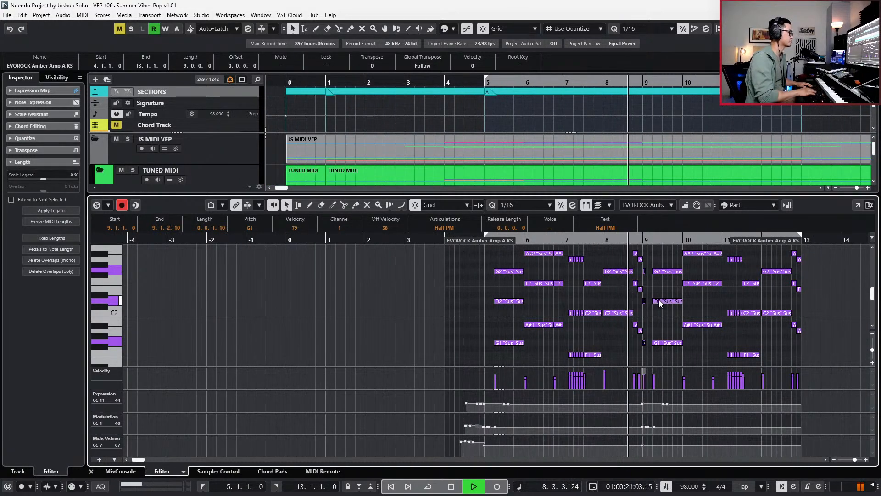
- Raise the EVOROCK part's CC 7 Main Volume points at bars 5 and 9, setting the bar 5 point to 74, and save the project
key(ctrl+e)
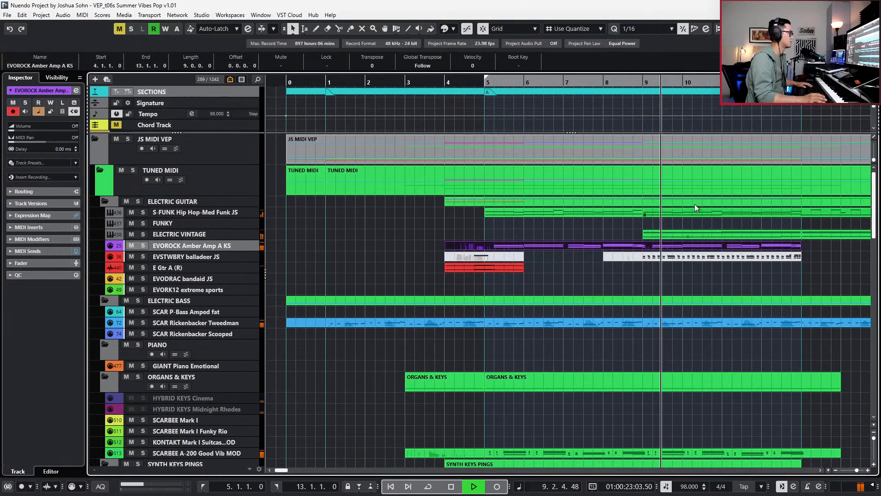
scroll(695, 208, down, 3)
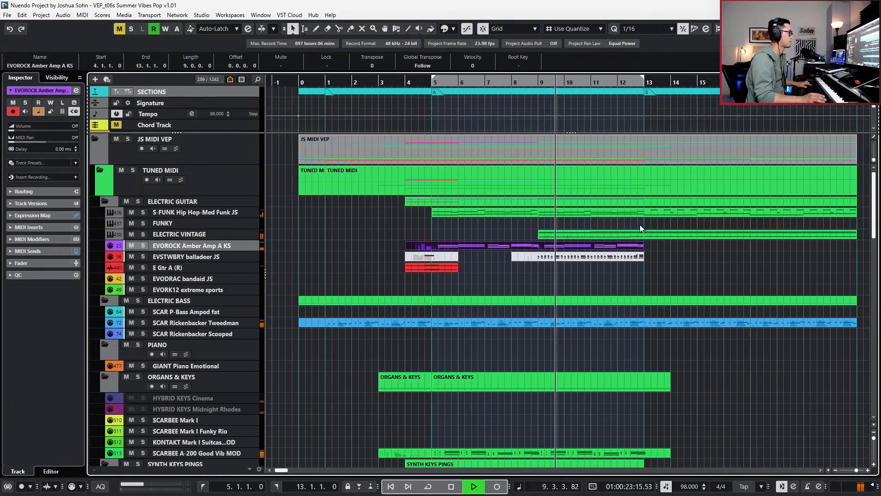
double_click(620, 247)
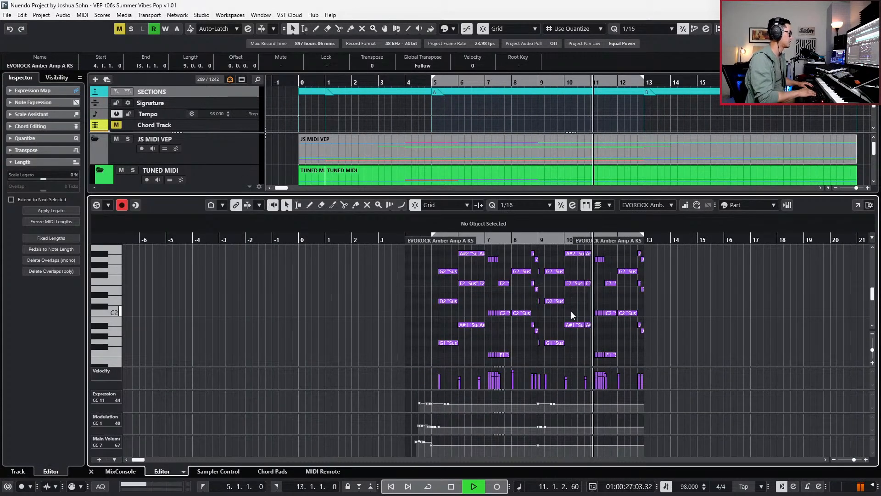
drag(417, 457, 551, 442)
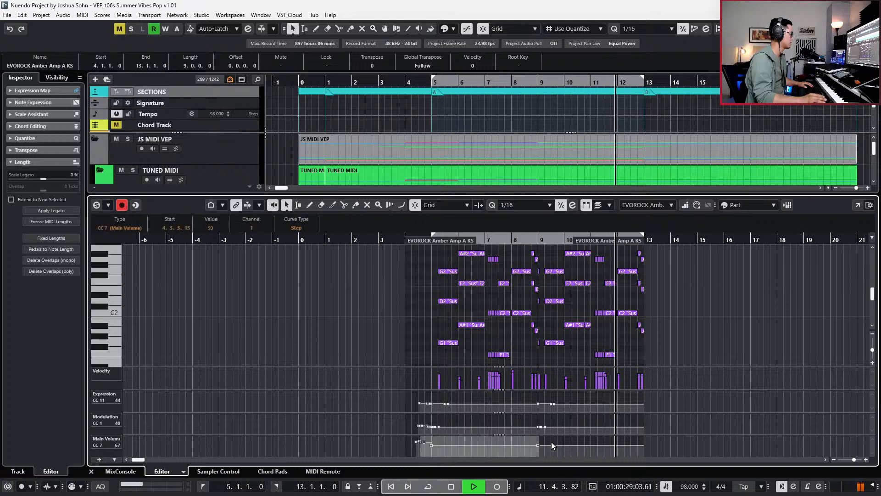
click(423, 452)
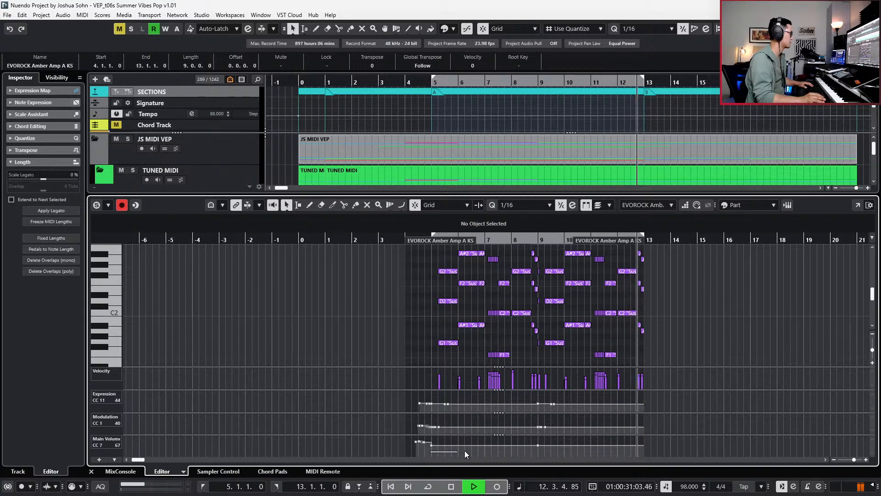
click(431, 442)
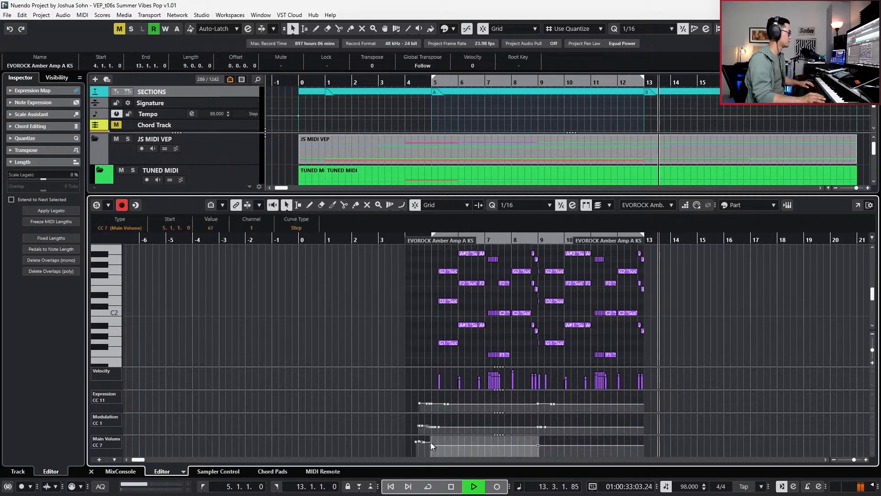
scroll(217, 228, up, 7)
key(space)
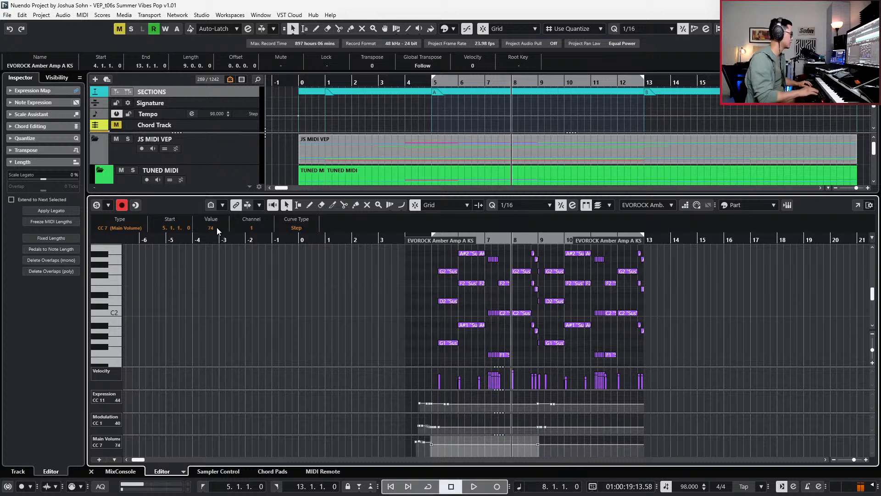
key(Return)
scroll(668, 286, right, 1)
key(ctrl+s)
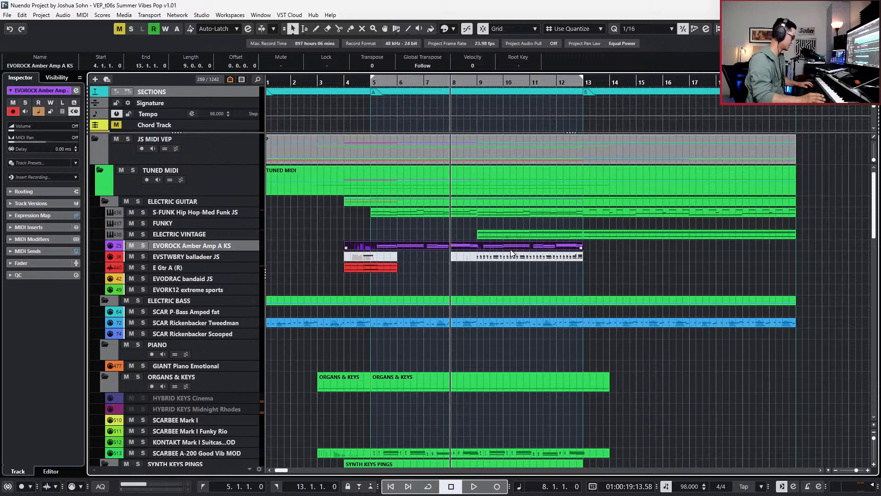
- Solo the EVSTWBRY balladeer guitar and the ELECTRIC VINTAGE guitar and listen to their parts around bar 9
scroll(512, 271, down, 2)
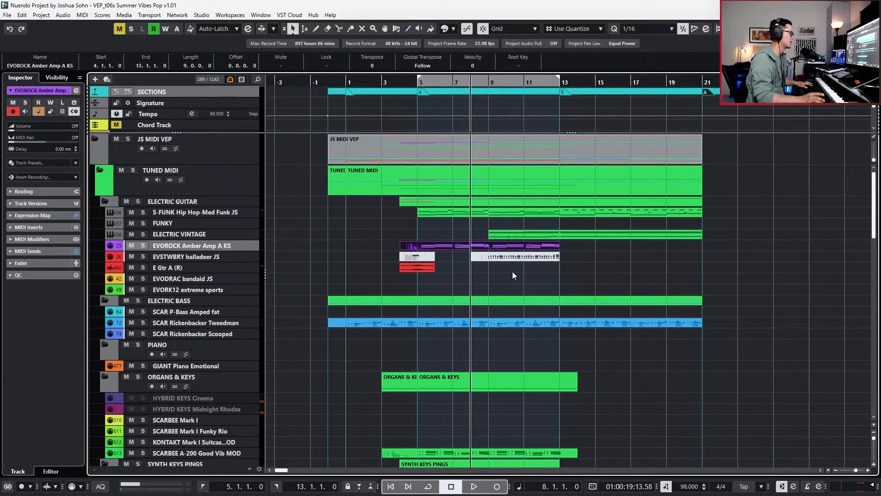
scroll(529, 235, right, 2)
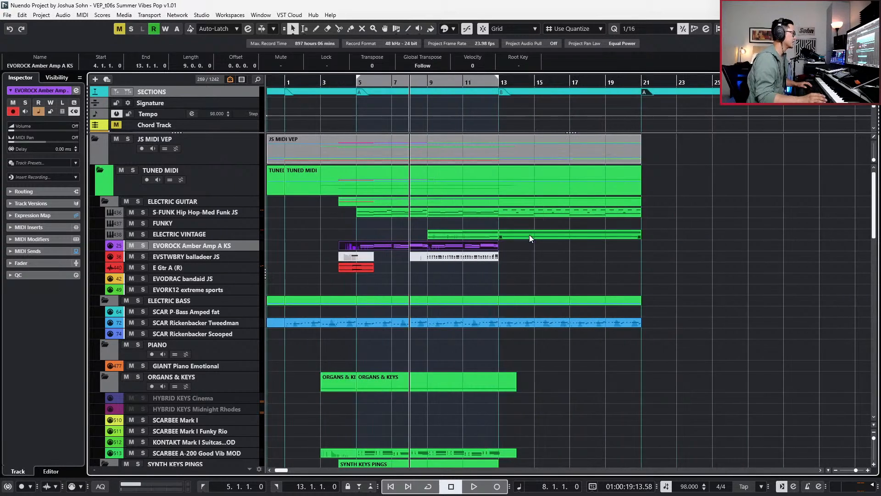
scroll(526, 254, down, 2)
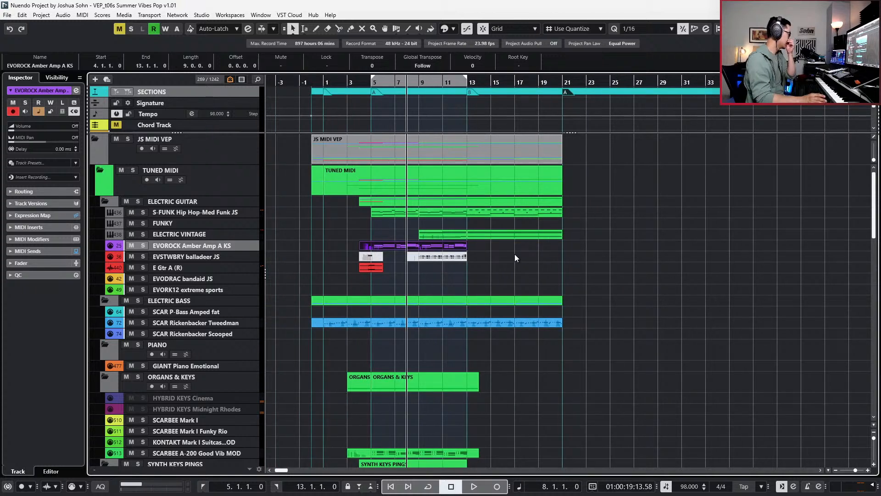
click(448, 255)
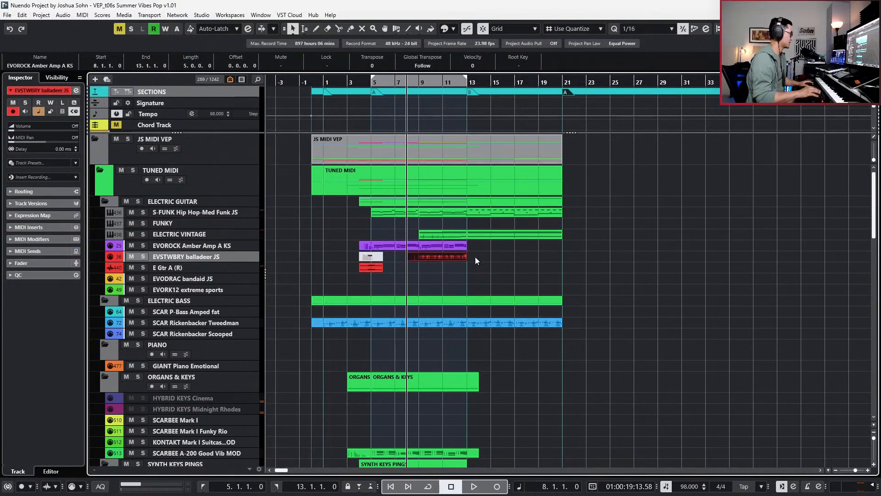
key(s)
key(space)
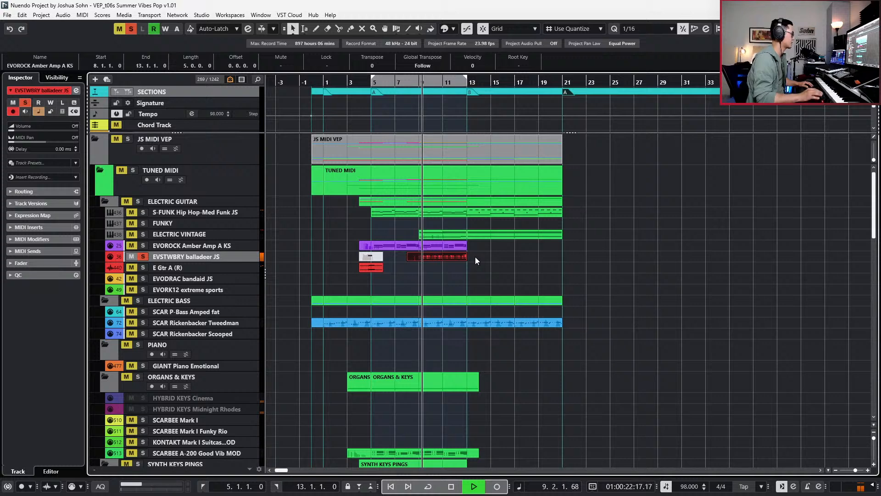
click(444, 232)
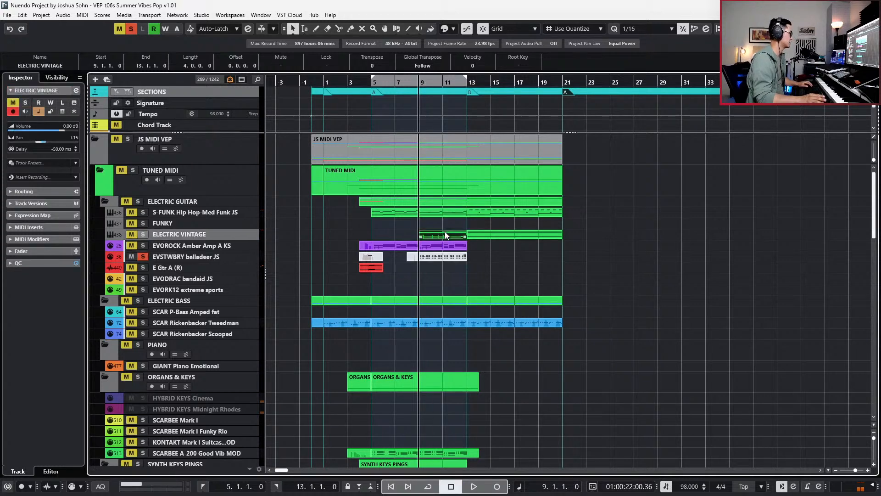
key(space)
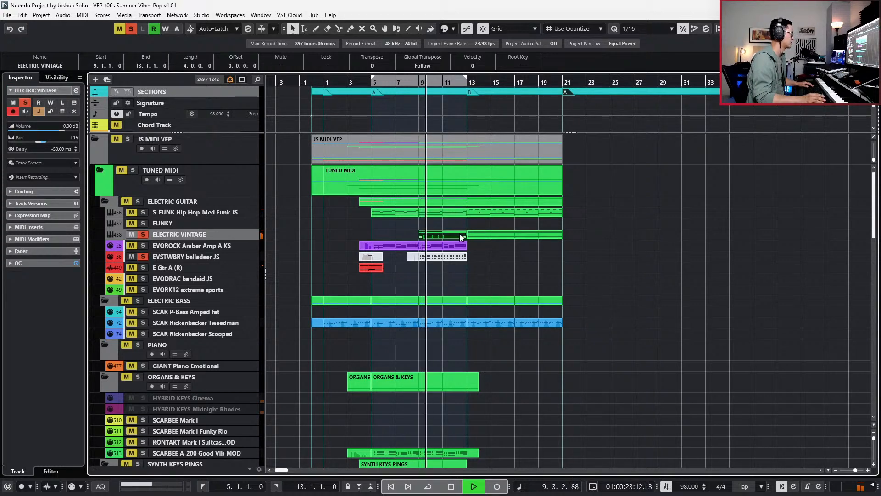
- Check the ELECTRIC VINTAGE channel settings, clear the solos, and listen to the full mix from bar 8
key(e)
key(space)
key(KP_Subtract)
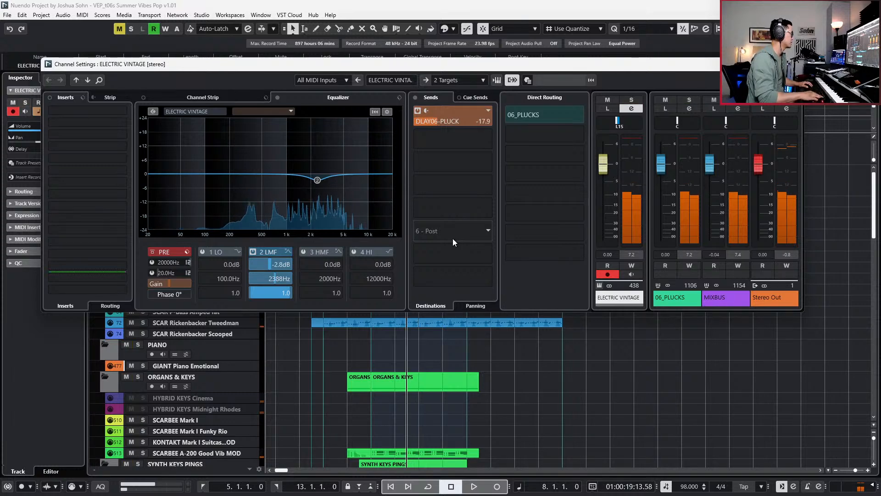
click(795, 64)
key(s)
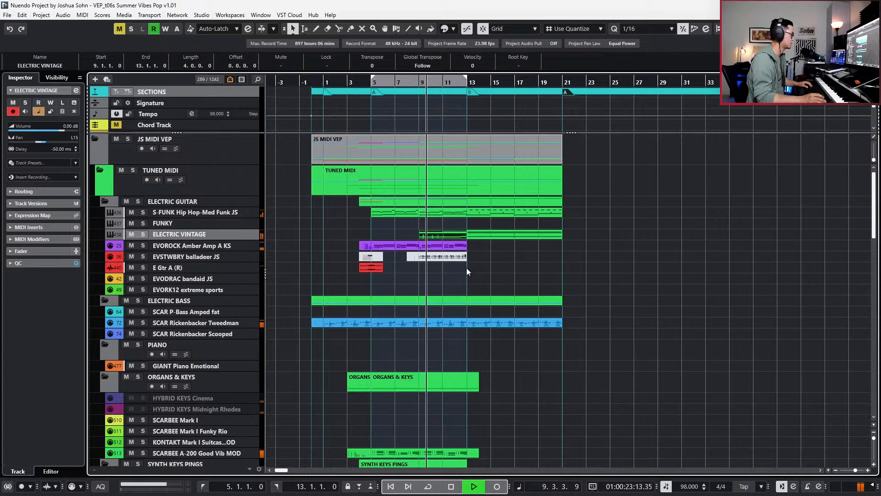
key(space)
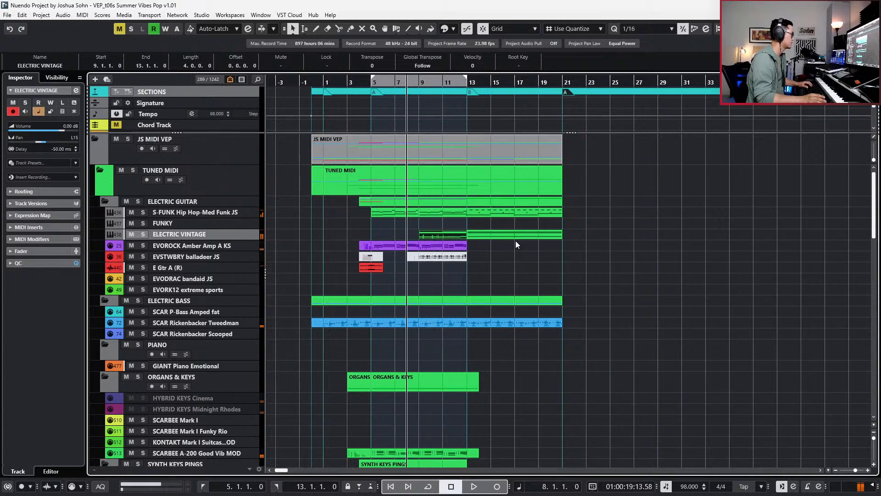
- Extend the ZEBRAhz classic stringer and Classic PolyFunk pad parts to bar 21
key(KP_Add)
key(KP_Add)
key(KP_Add)
key(KP_Add)
key(KP_Add)
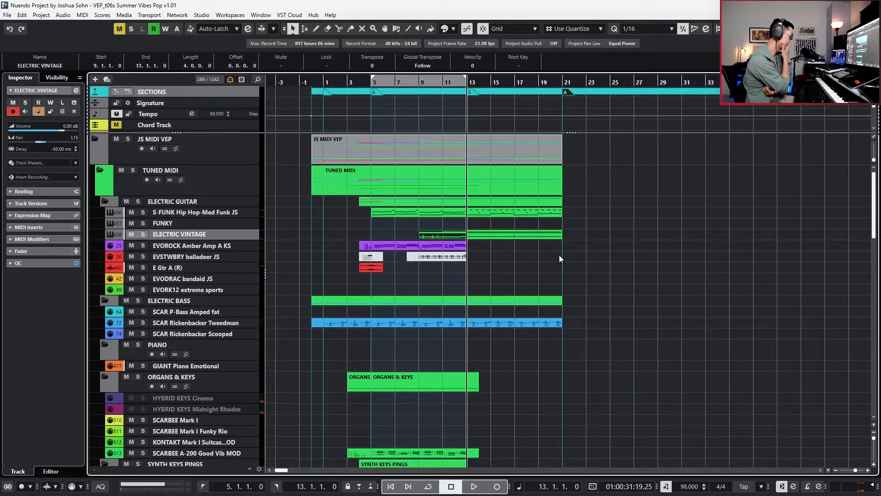
scroll(486, 297, down, 10)
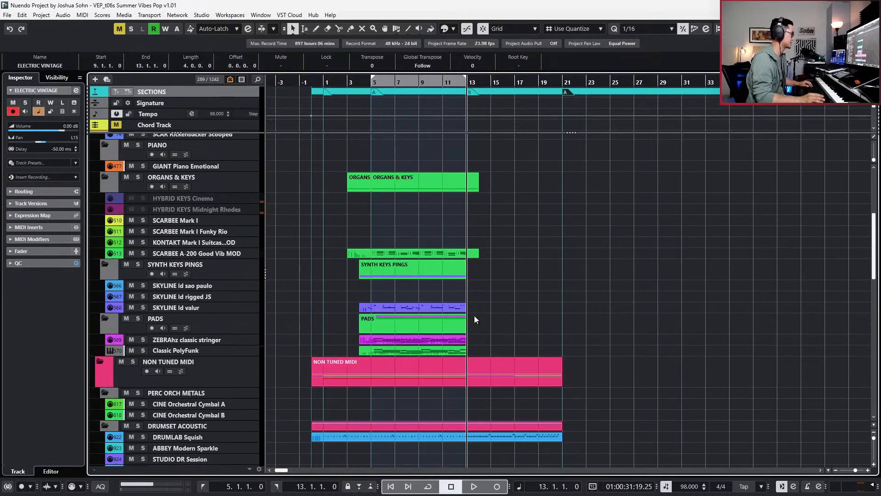
click(472, 274)
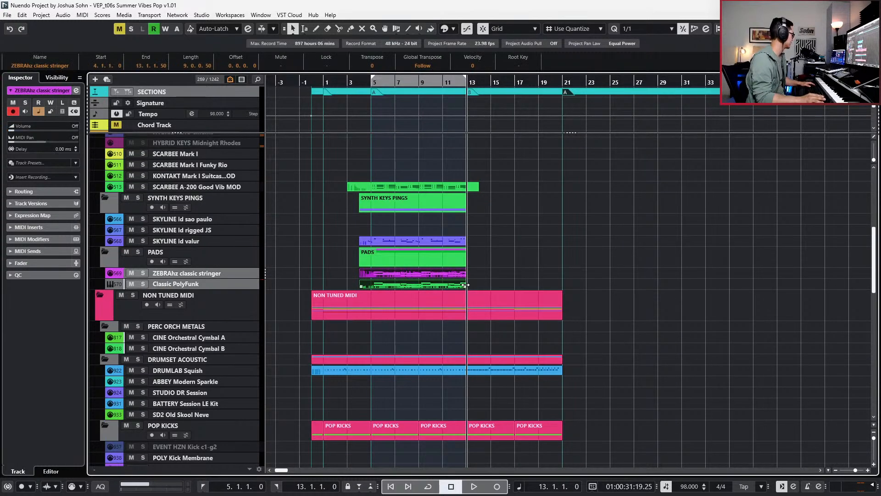
drag(473, 274, 559, 286)
click(585, 276)
click(559, 276)
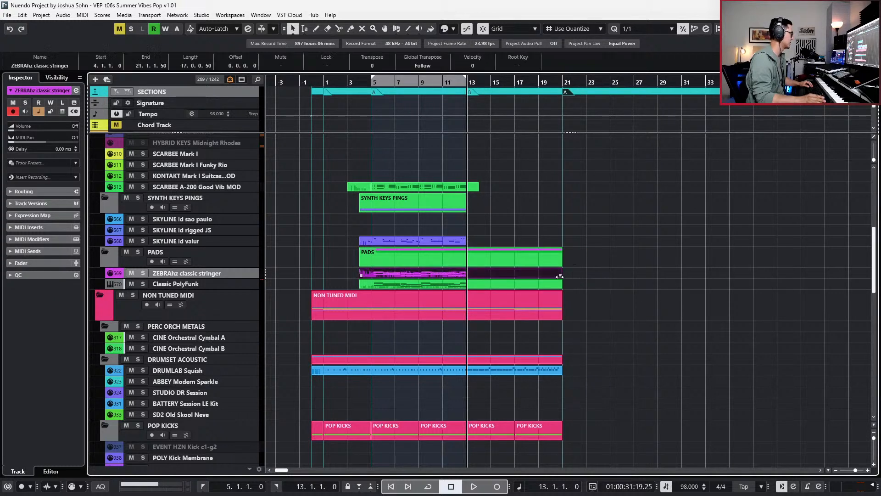
- Select the Classic PolyFunk pad track and play the arrangement from bar 11 through section B to work out its continuation
click(559, 286)
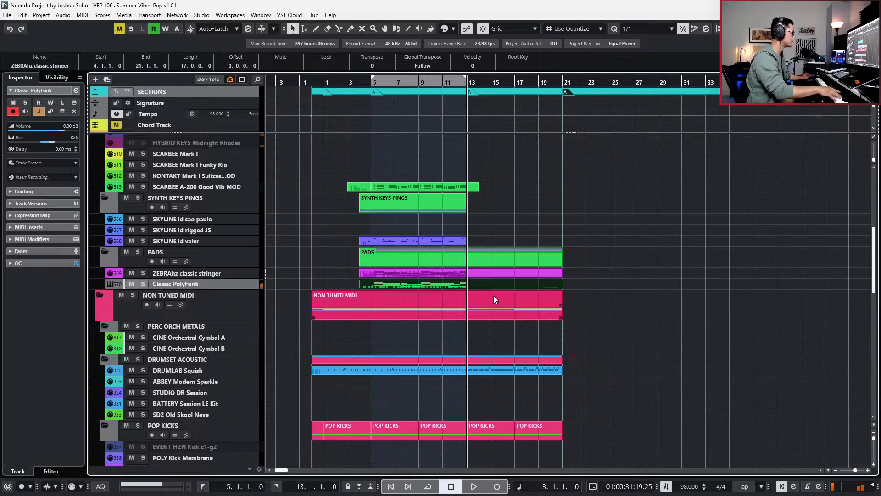
key(KP_Subtract)
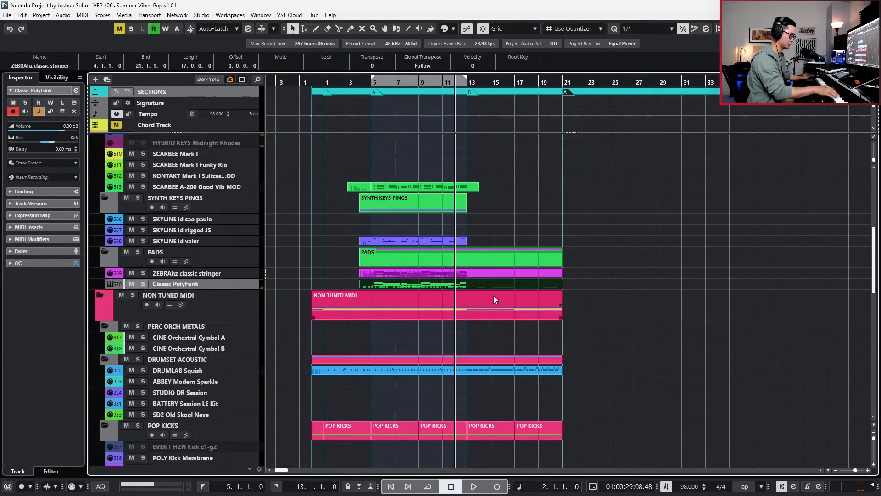
key(space)
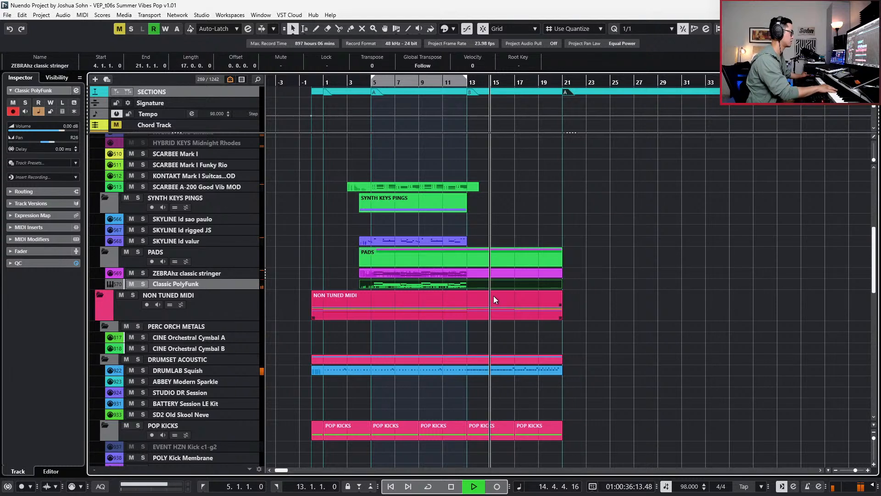
key(KP_Subtract)
key(KP_Subtract)
key(KP_Subtract)
key(KP_Subtract)
key(KP_Subtract)
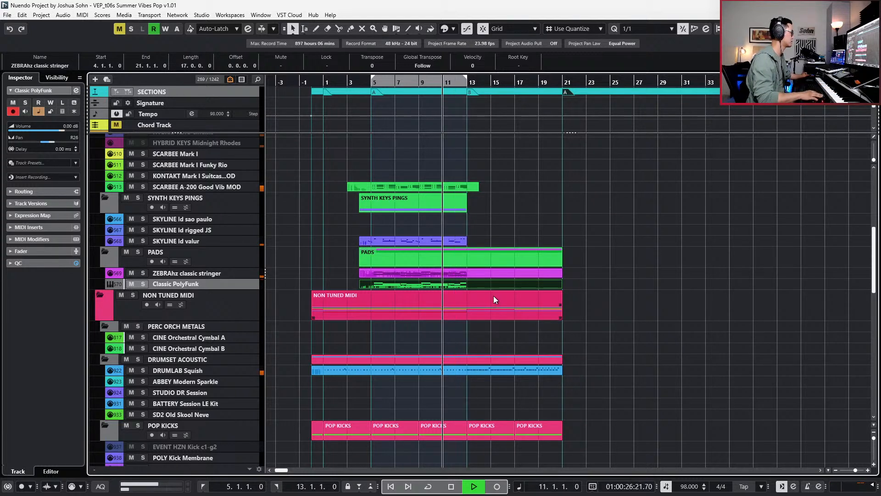
scroll(526, 225, up, 2)
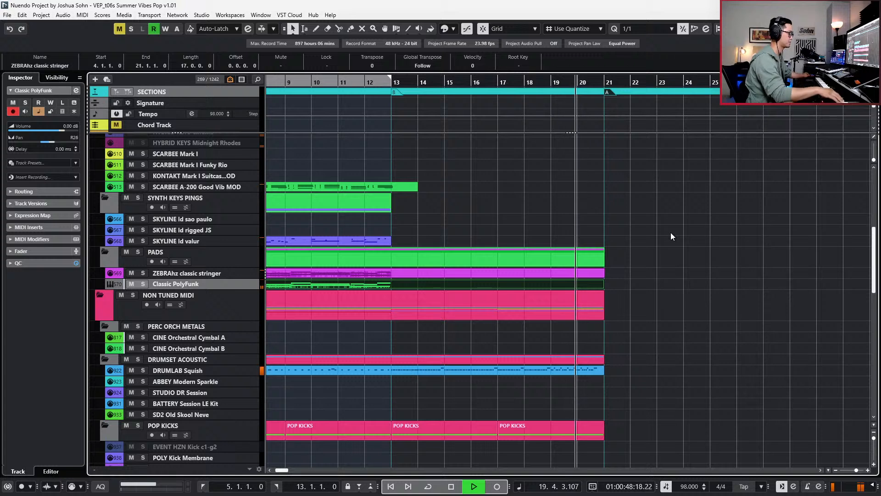
- Open the Classic PolyFunk pad part for editing and try recording a chord take from bar 13
key(space)
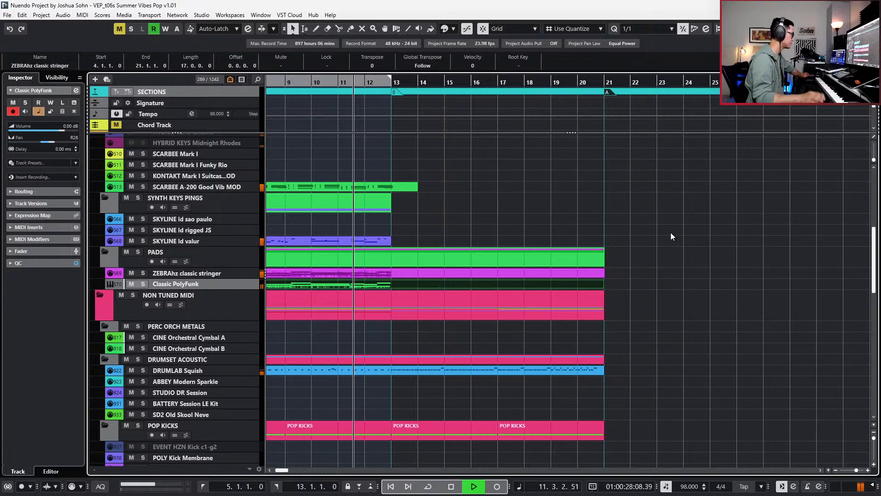
double_click(522, 274)
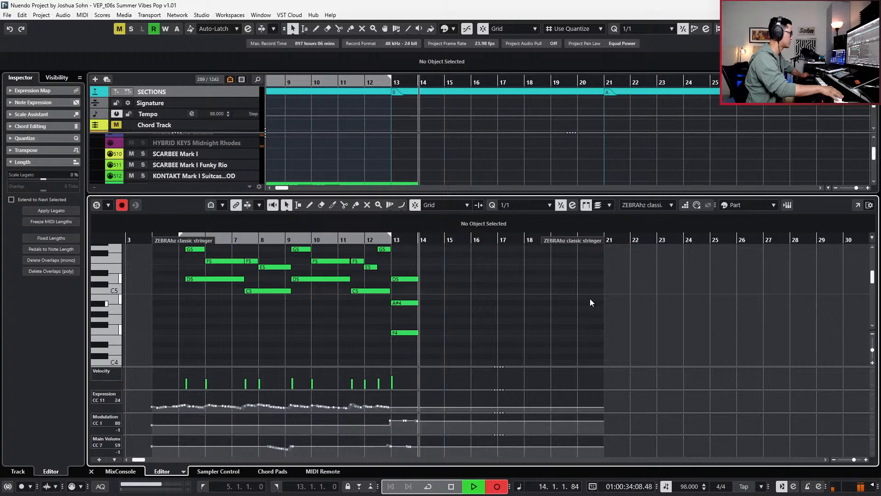
key(space)
key(ctrl+z)
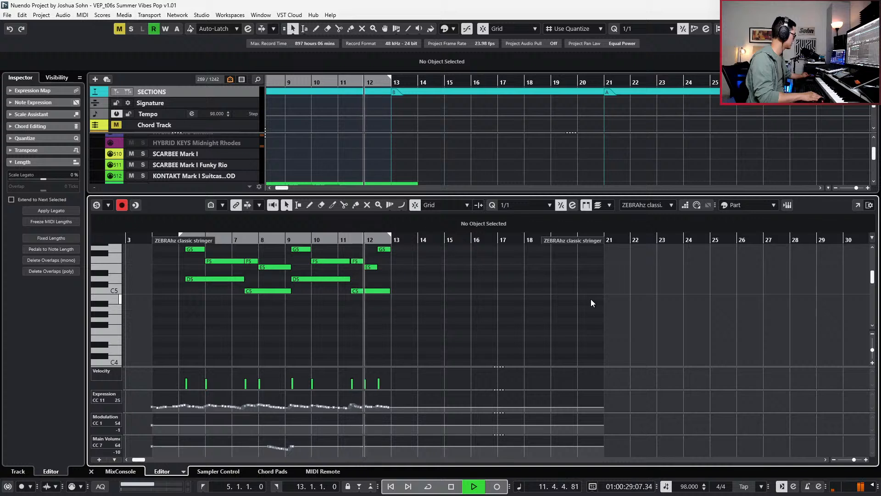
- Try recording a full take of lower-voiced Classic PolyFunk chords from bar 13 to bar 21
key(KP_Multiply)
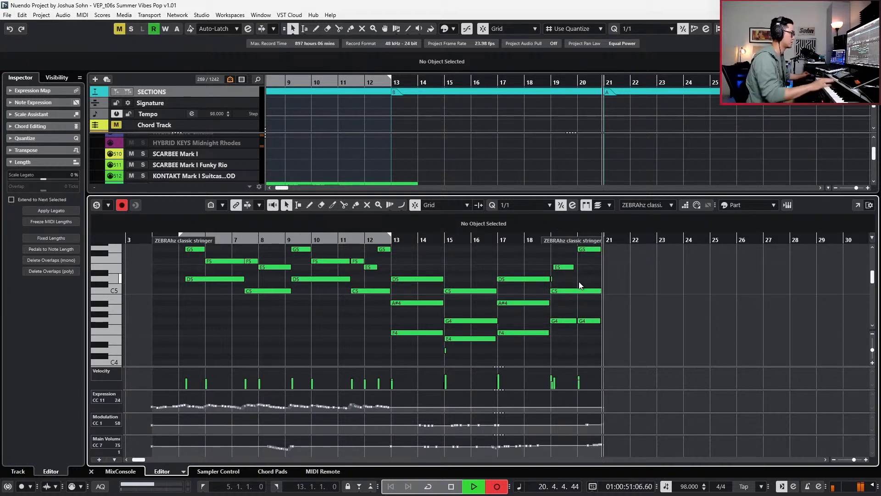
key(space)
key(ctrl+z)
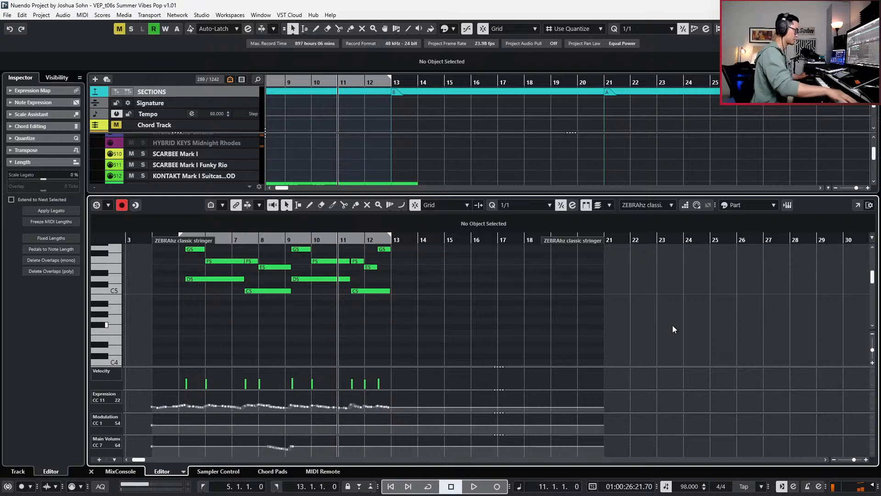
- Rehearse the section B chords over playback from bar 11 and try another recording take from bar 13
key(space)
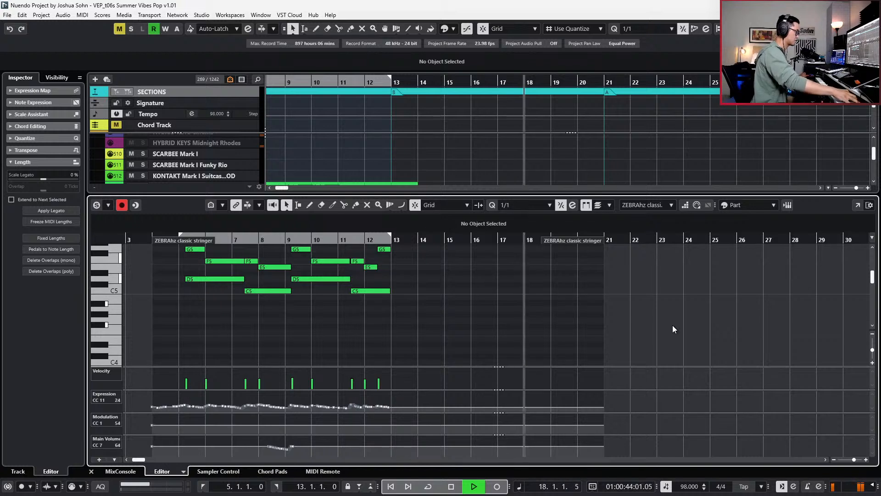
key(space)
key(space)
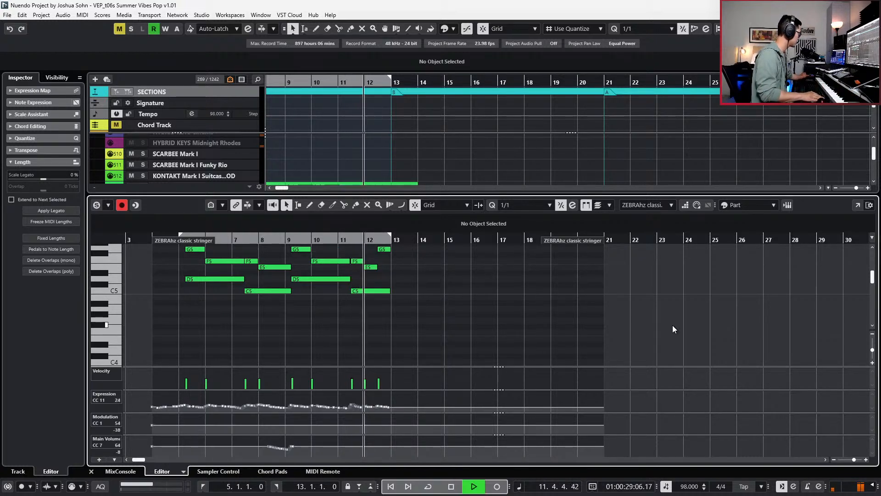
key(KP_Multiply)
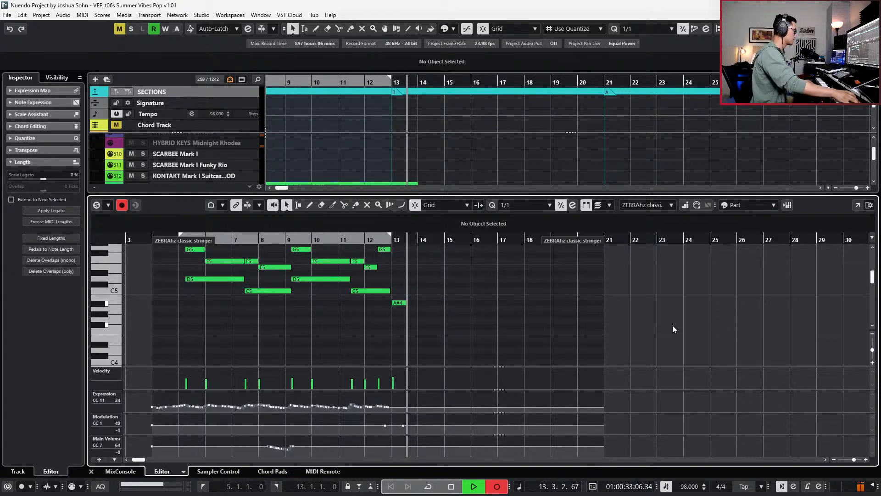
key(space)
key(ctrl+z)
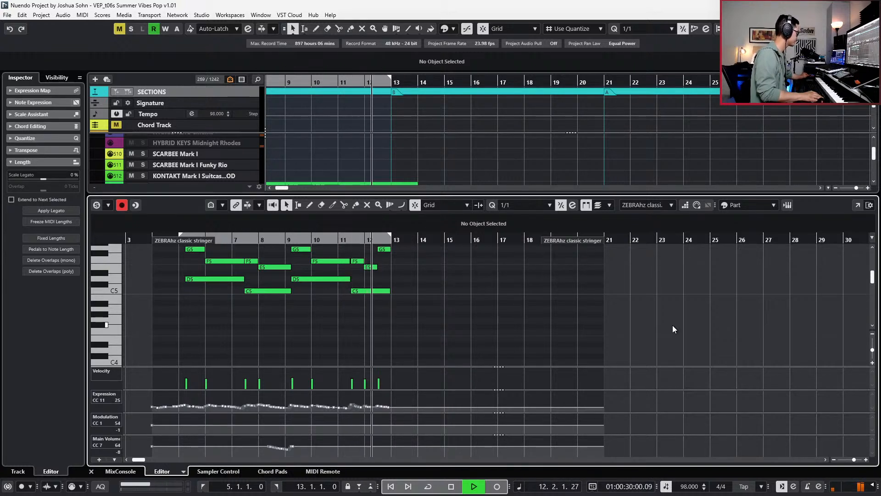
- Try recording Classic PolyFunk chords in a higher voicing from bar 13 through bar 20
key(KP_Multiply)
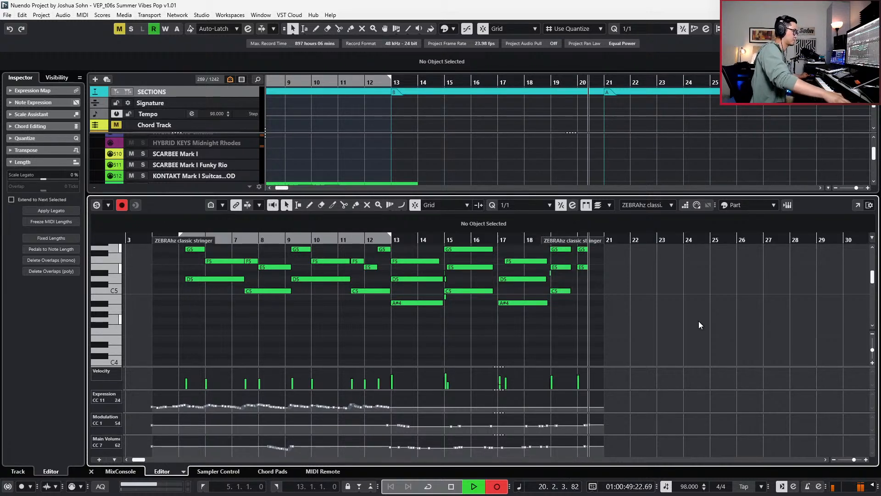
key(space)
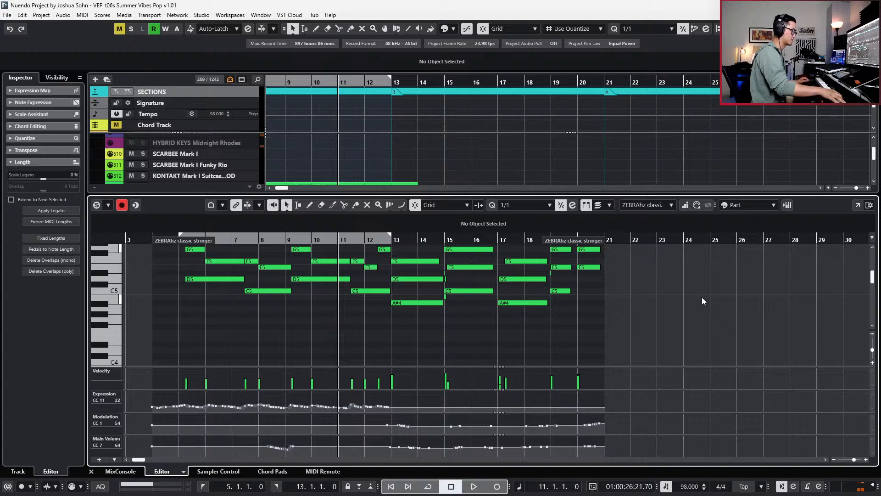
scroll(672, 247, up, 3)
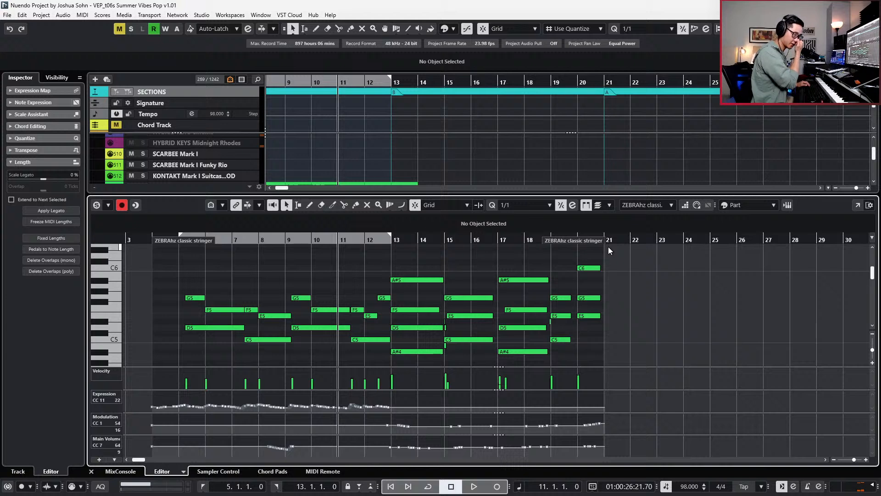
key(ctrl+z)
- Record the higher-voiced Classic PolyFunk chords from bar 13 to bar 21 and delete the stray short F5 note in bar 20
key(KP_Multiply)
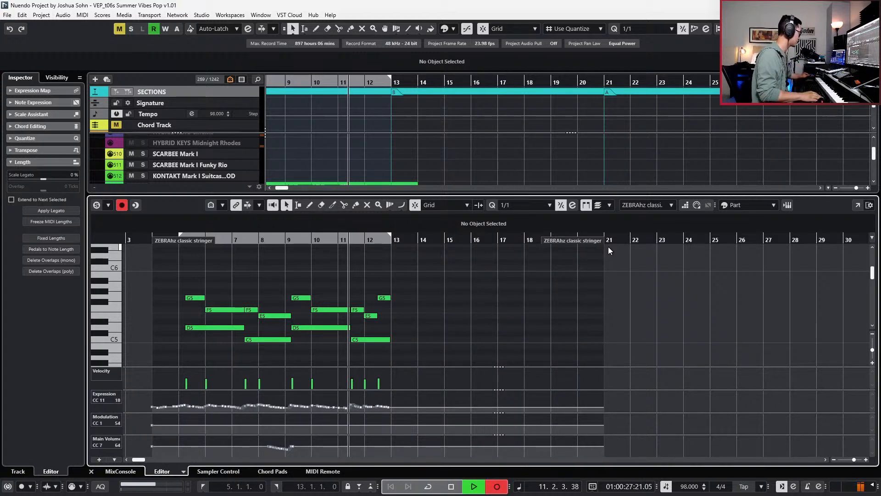
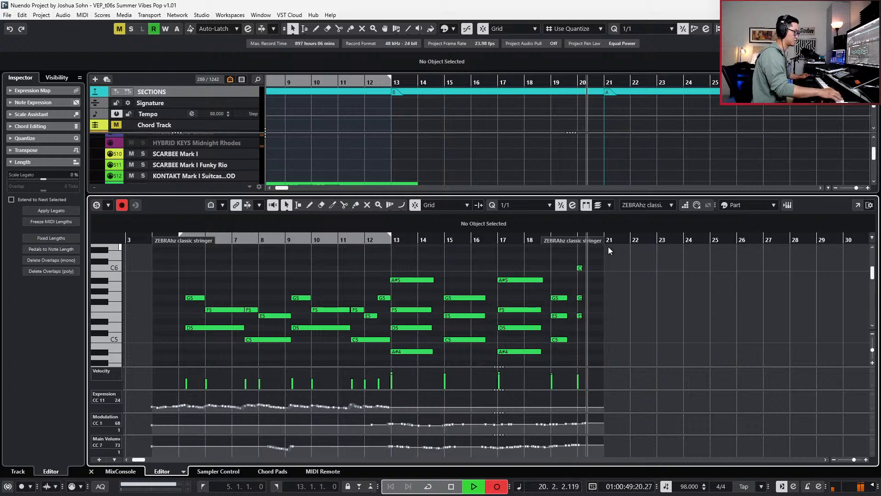
key(space)
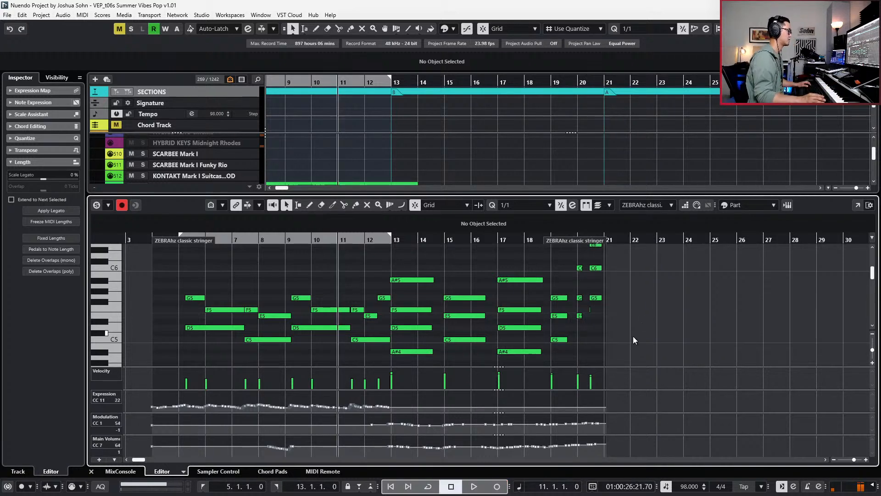
key(Delete)
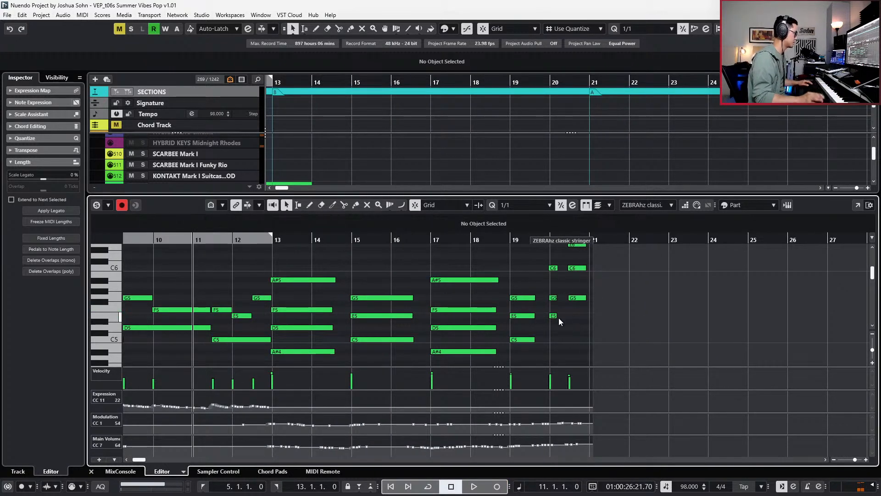
- Convert the sustain pedal to note lengths for all notes in the Classic PolyFunk part
key(ctrl+a)
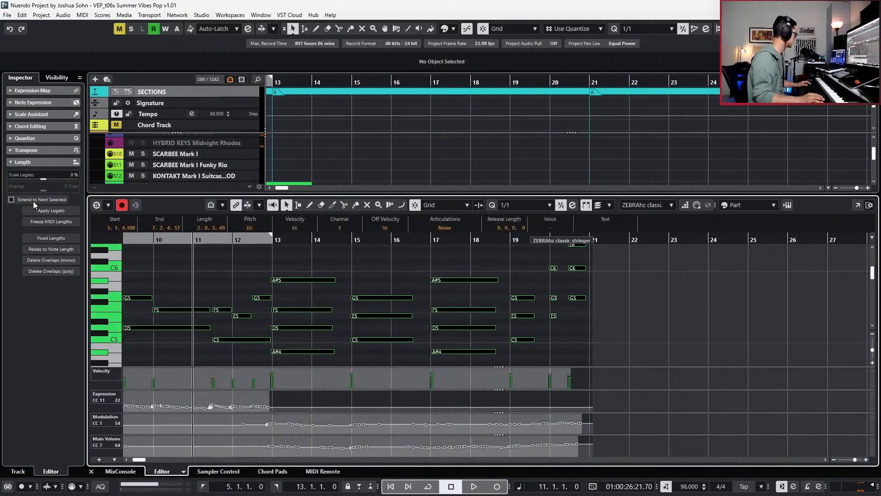
click(47, 249)
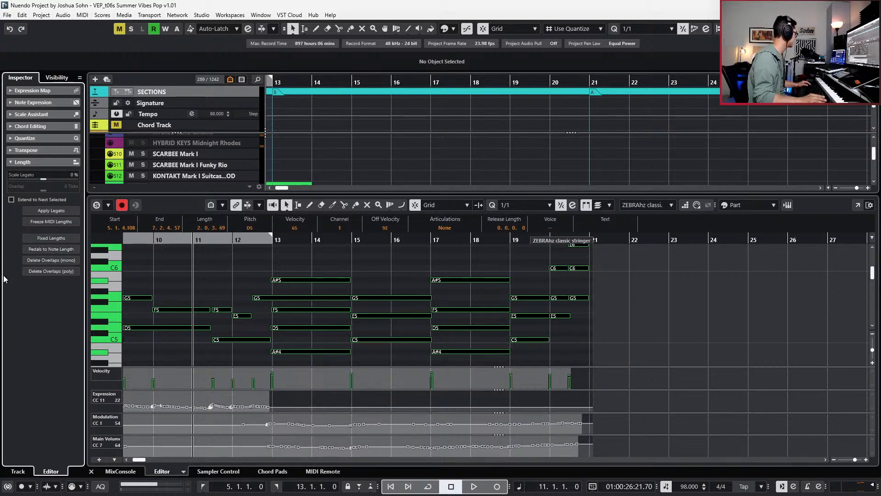
key(ctrl+shift+a)
key(ctrl+a)
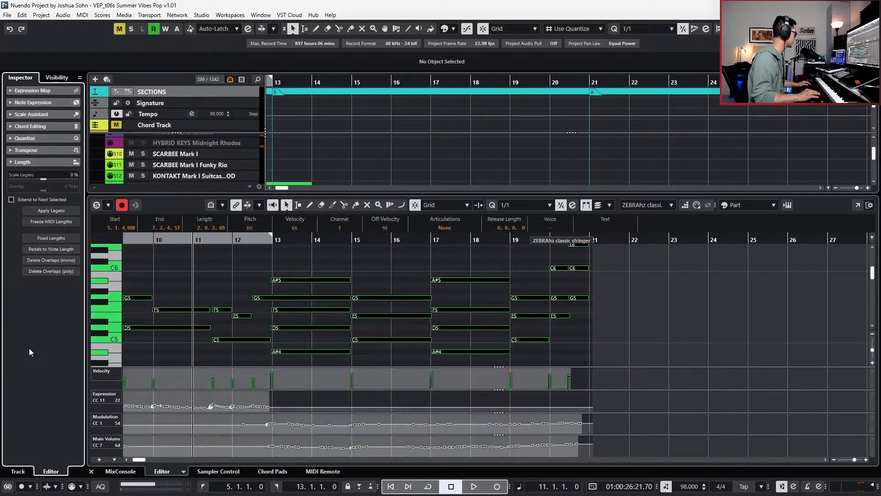
scroll(236, 312, down, 1)
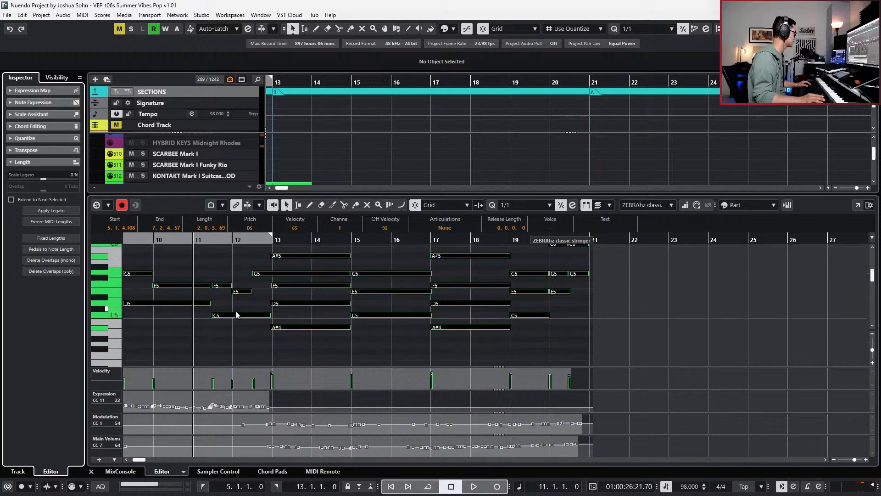
- Play the part from bar 11 and split the overlong G5 note at bar 13
key(space)
scroll(237, 312, up, 1)
scroll(254, 307, up, 2)
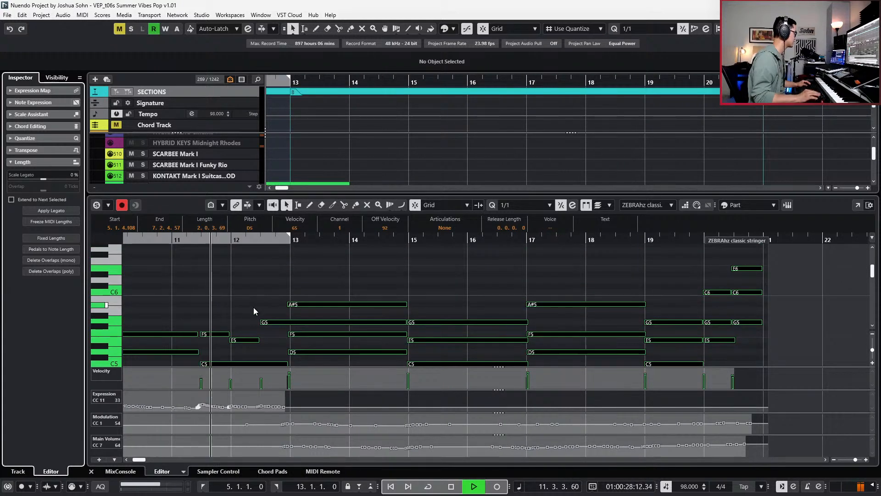
click(259, 315)
click(265, 322)
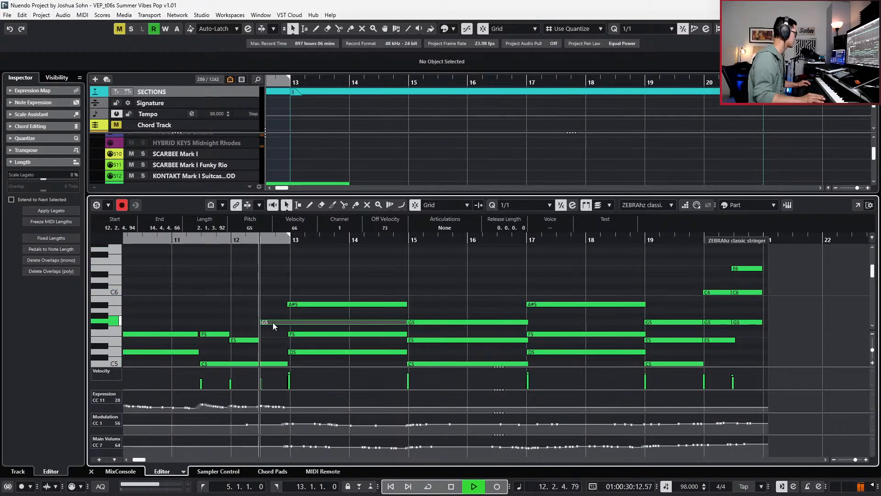
alt+click(291, 322)
- Quantize the chords from bar 13 to 1/1 and the closing notes in bars 19 and 20 to 1/2
drag(303, 289, 670, 367)
key(q)
scroll(711, 317, up, 3)
drag(702, 247, 770, 352)
key(q)
key(ctrl+z)
key(alt+2)
key(q)
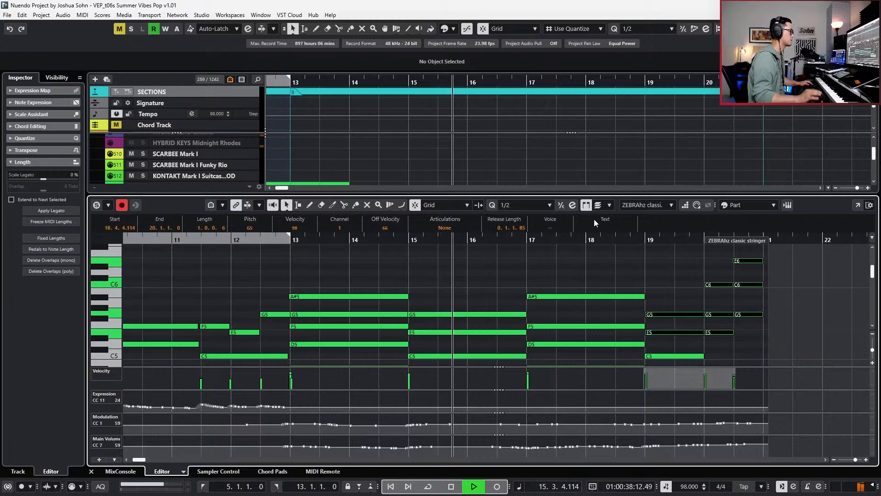
- Copy the Classic PolyFunk chords from bar 13 onward to the ZEBRAhz classic stringer track and glue them into its part
key(alt+l)
drag(784, 250, 345, 396)
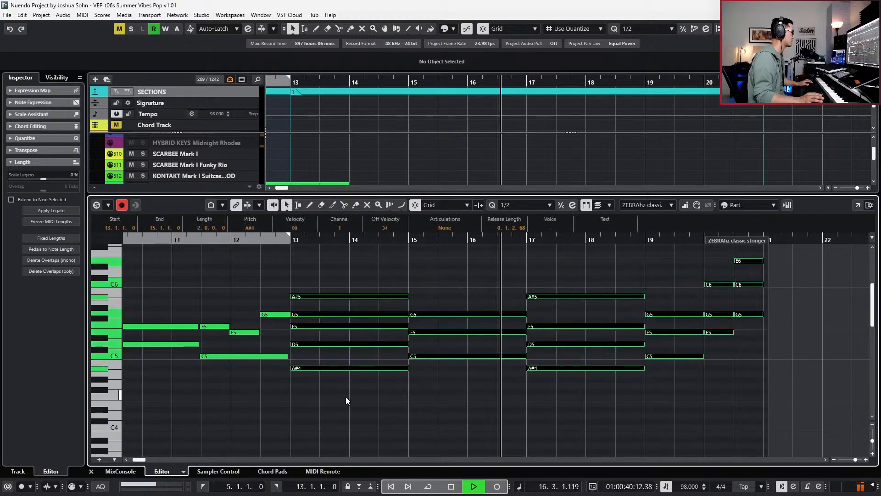
key(ctrl+alt+e)
scroll(313, 305, down, 2)
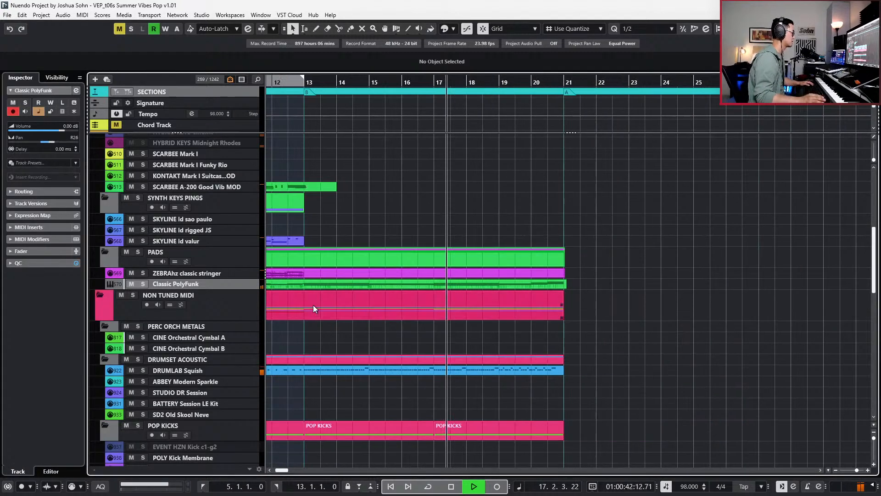
click(322, 276)
key(space)
shift+click(296, 272)
key(4)
- Solo the ZEBRAhz classic stringer track, play it from bar 12, and open its part with the controller lanes hidden
click(310, 276)
key(s)
key(space)
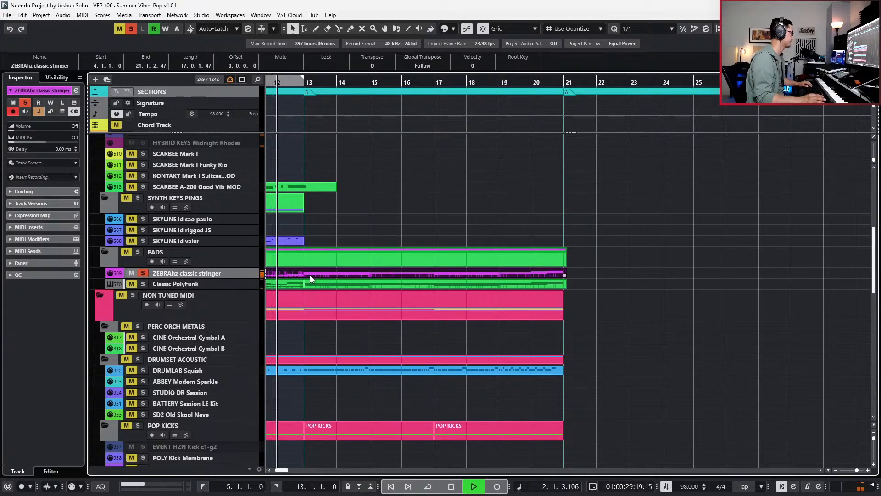
double_click(331, 277)
drag(318, 270, 592, 358)
click(597, 342)
key(alt+l)
scroll(597, 316, up, 8)
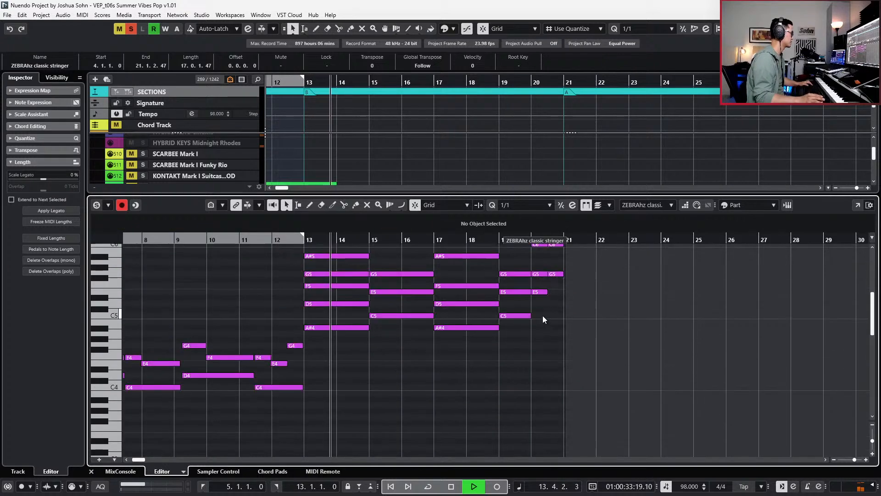
- Transpose the ZEBRAhz notes from bar 13 onward down one octave and listen to the transition
key(space)
drag(603, 252, 337, 378)
key(shift+Down)
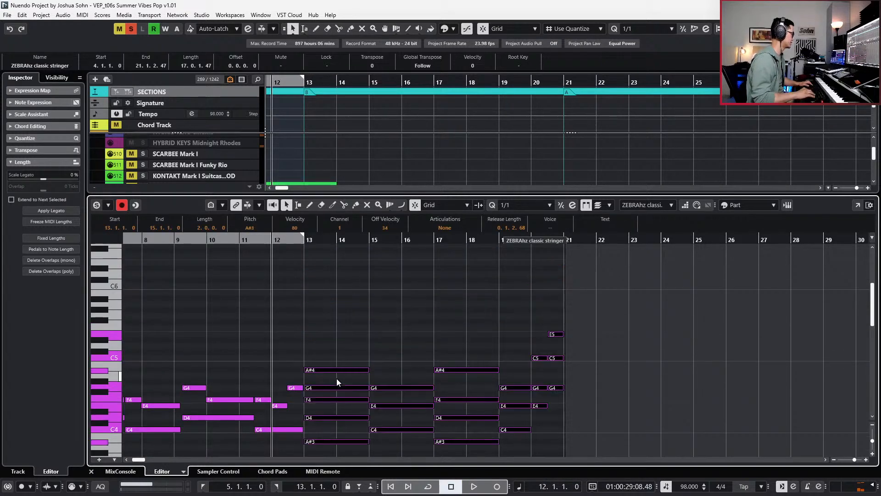
key(space)
key(space)
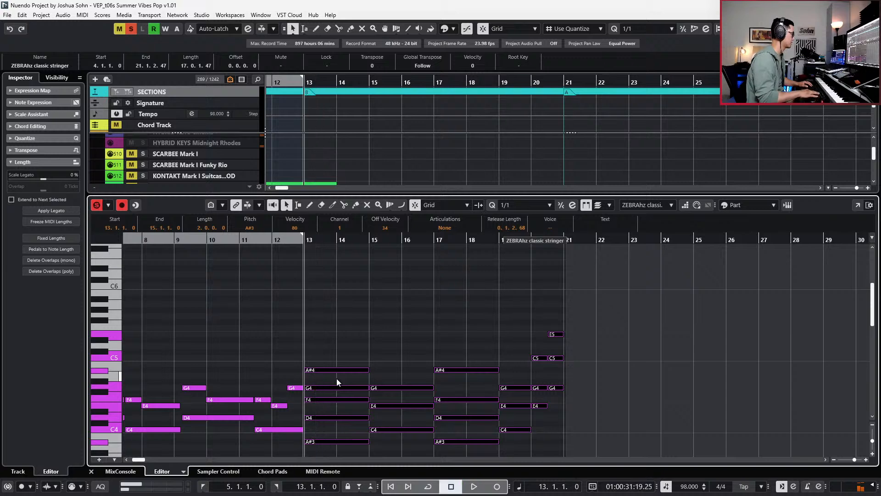
- Clear the ZEBRAhz track solo and reopen its part with the controller lanes shown
key(Return)
key(ctrl+KP_Subtract)
key(s)
click(312, 280)
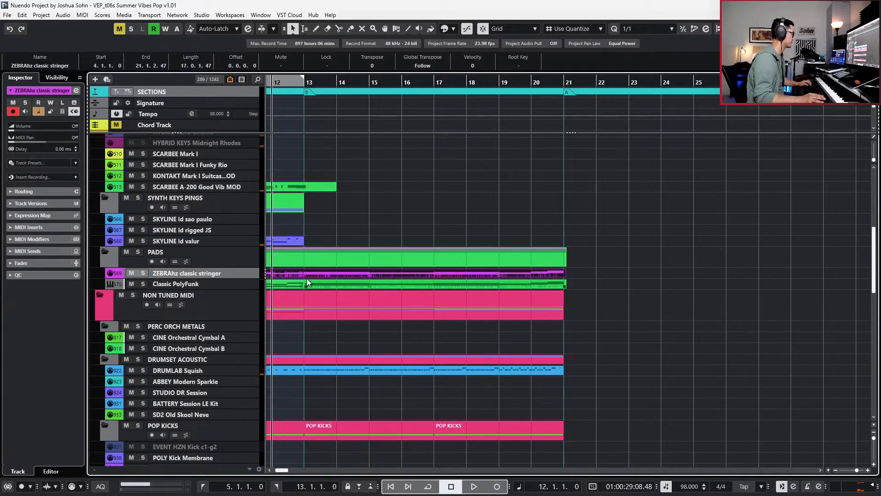
double_click(302, 273)
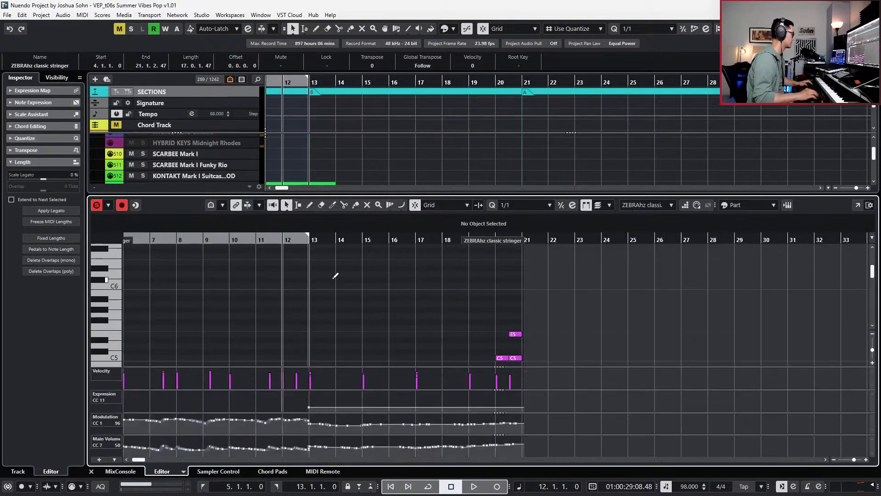
- Raise the ZEBRAhz Modulation curve from bar 13 to bar 21 to match the level of the preceding bars
key(space)
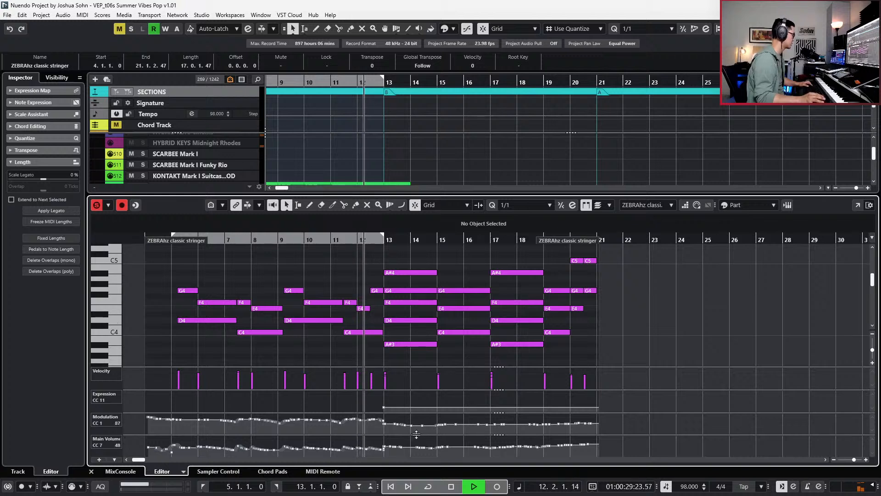
key(space)
click(381, 423)
drag(605, 423, 480, 446)
key(space)
key(space)
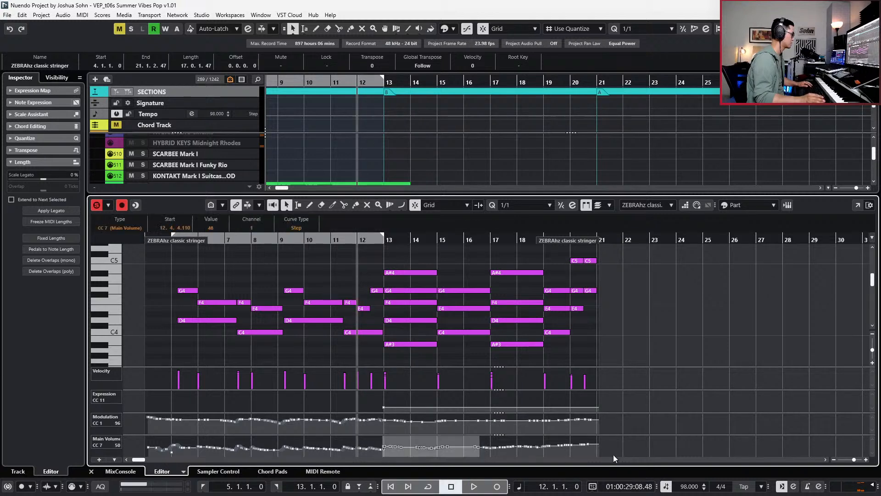
- Lower the ZEBRAhz Main Volume curve from bar 13 onward to start at 45, turn off editor solo, and play from bar 11
drag(552, 444, 477, 449)
key(space)
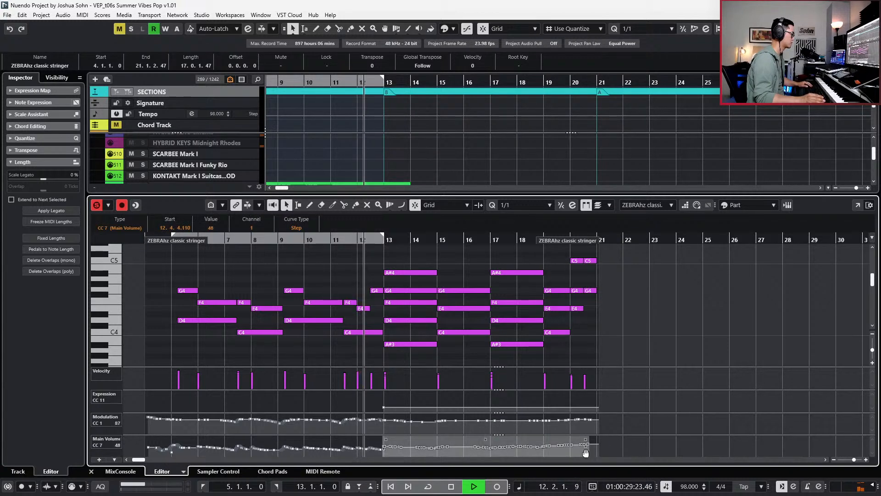
drag(509, 439, 510, 447)
key(s)
key(space)
key(KP_Subtract)
key(space)
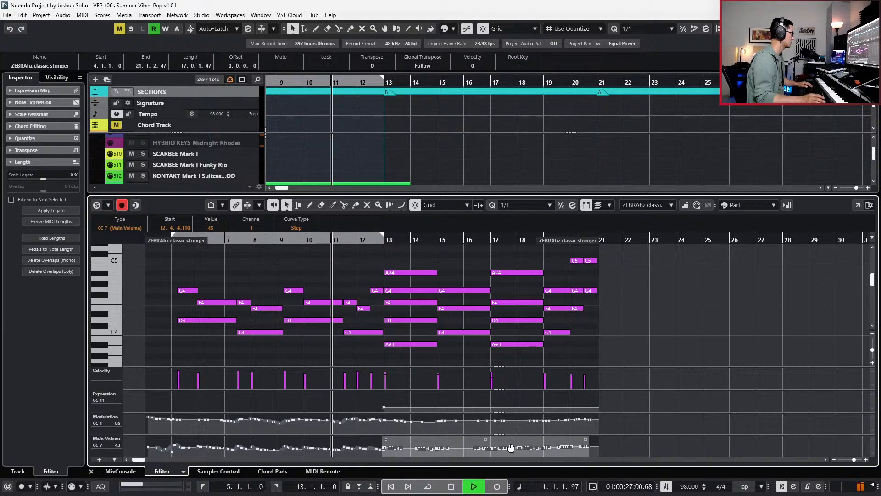
- Delete the ZEBRAhz Expression curve from bar 13 onward and adjust its Main Volume curve there to start at 47
drag(376, 404, 594, 459)
key(Delete)
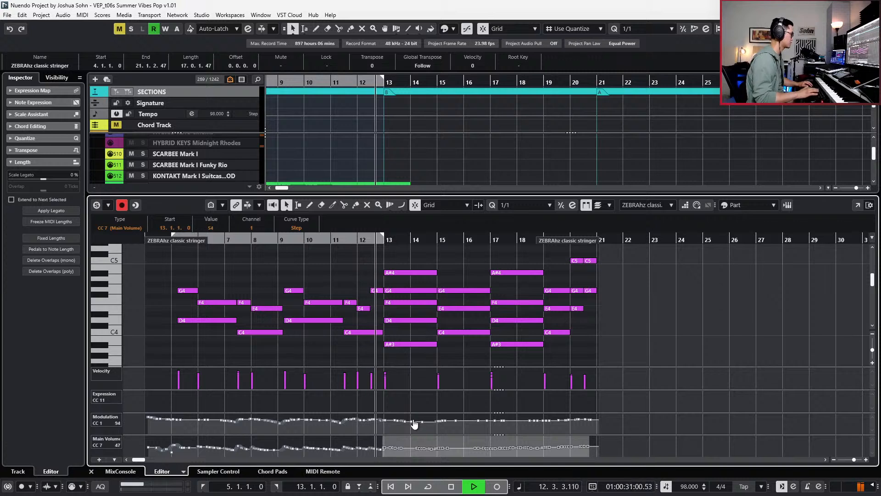
drag(496, 435, 495, 444)
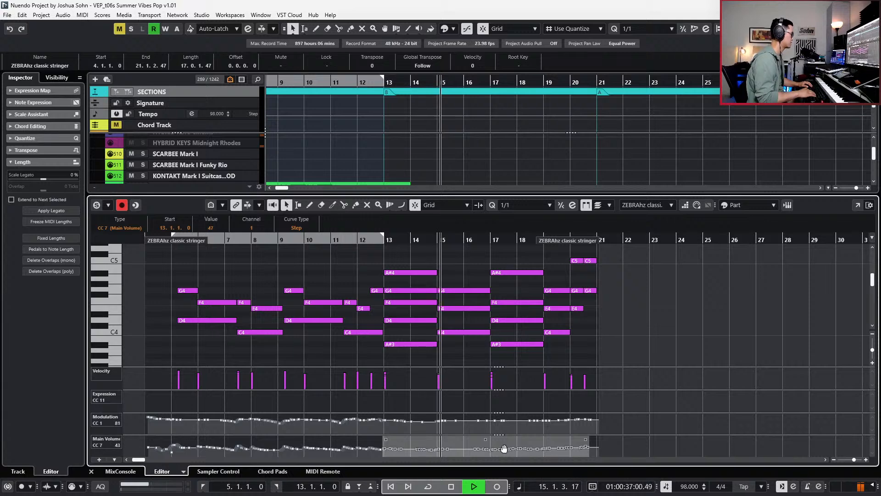
- Adjust the short group of ZEBRAhz Main Volume points at the start of bar 15 and close the editor
scroll(435, 364, up, 3)
drag(455, 270, 474, 373)
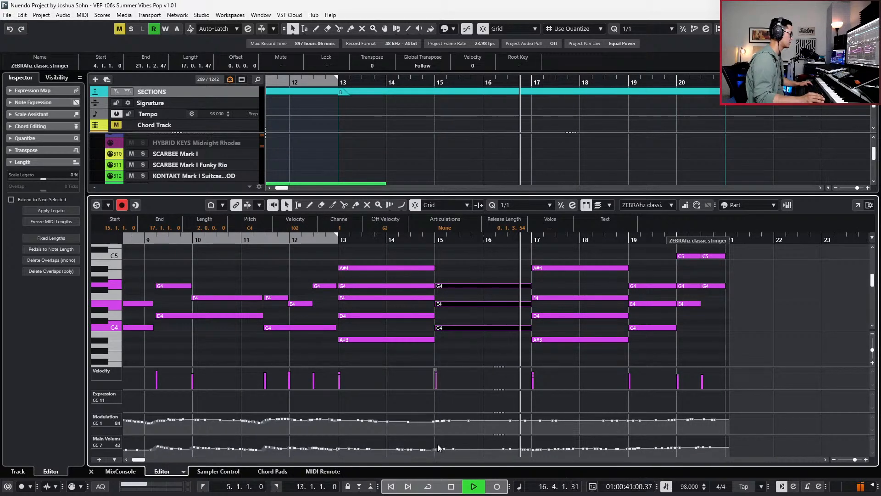
drag(435, 437, 456, 458)
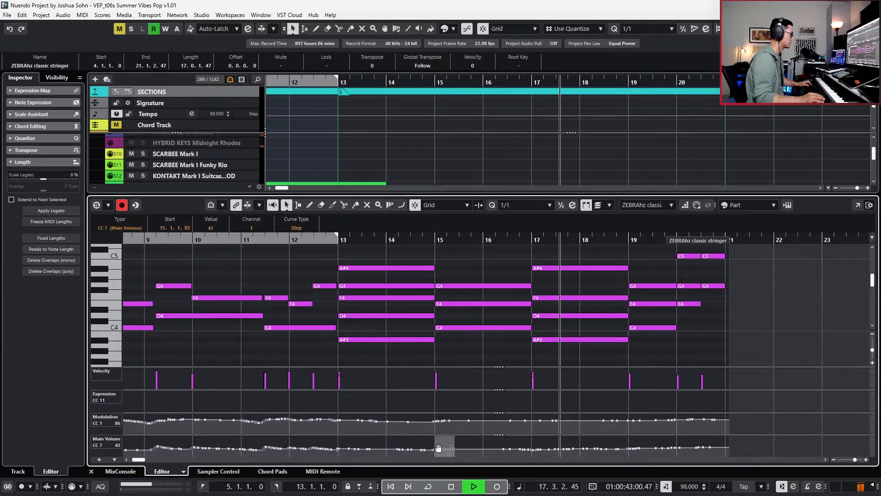
click(437, 446)
mouse_move(438, 443)
mouse_down()
mouse_move(458, 455)
mouse_move(432, 459)
mouse_move(444, 442)
mouse_up()
key(Return)
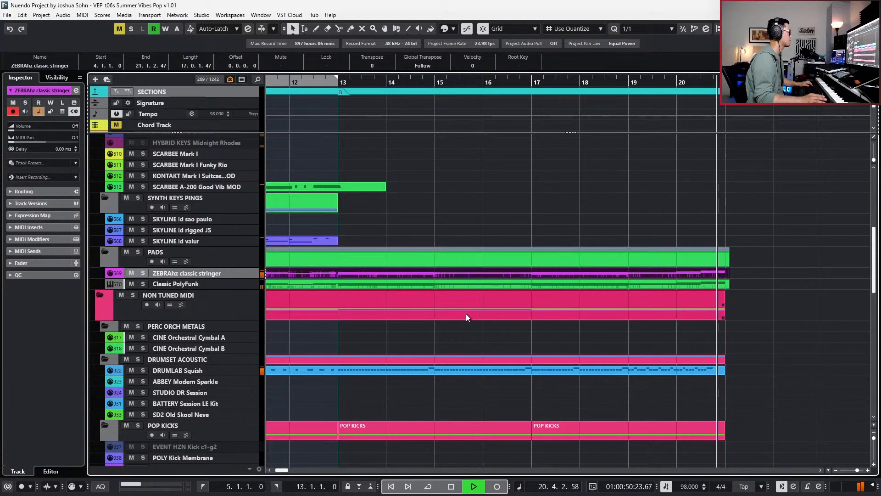
- Open the Classic PolyFunk part, adjust its Main Volume points at the start of bar 15, and close the editor
click(461, 283)
key(space)
key(Return)
scroll(460, 428, down, 2)
key(alt+l)
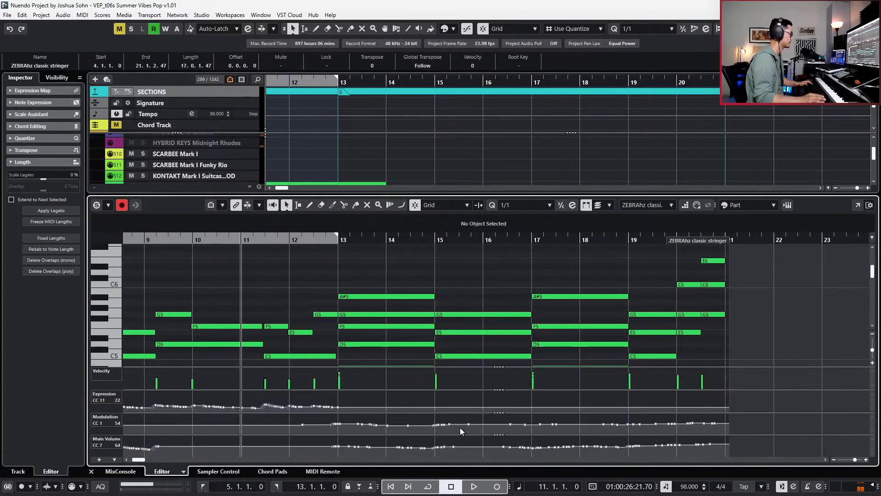
drag(453, 459, 454, 458)
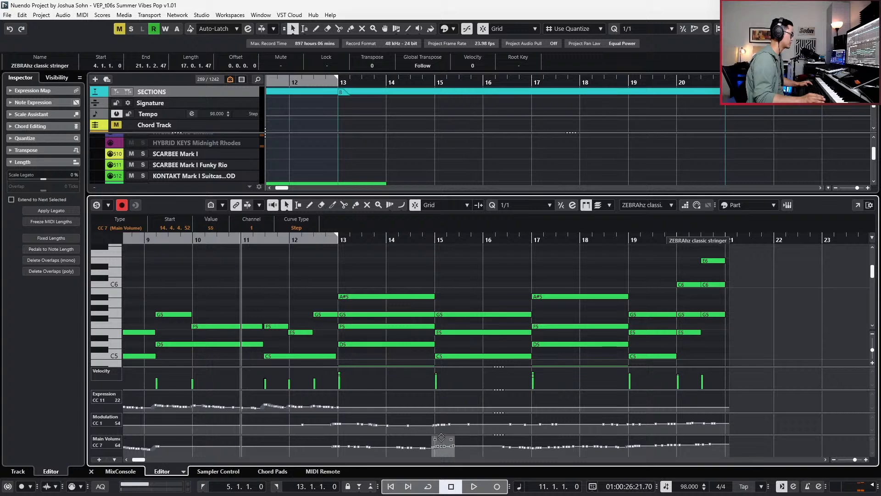
key(Return)
key(g)
key(g)
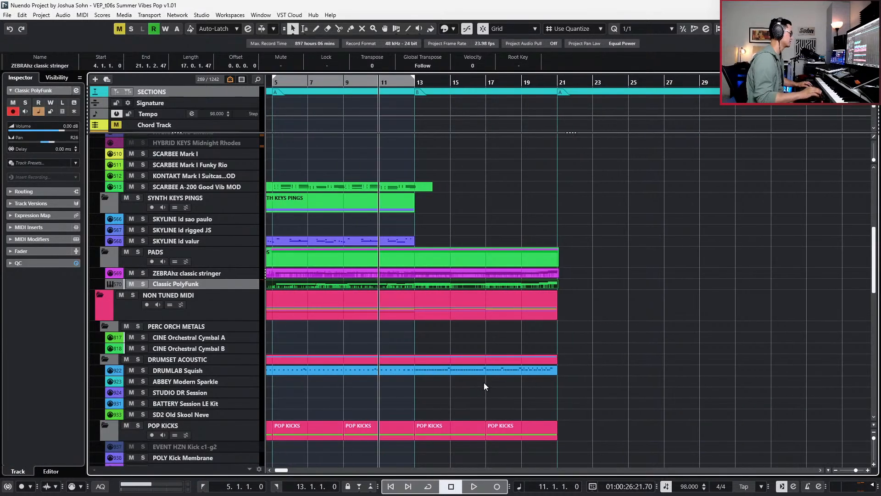
- Select the EVOROCK Amber Amp A KS guitar track and move the playback position to bar 15
scroll(480, 297, down, 2)
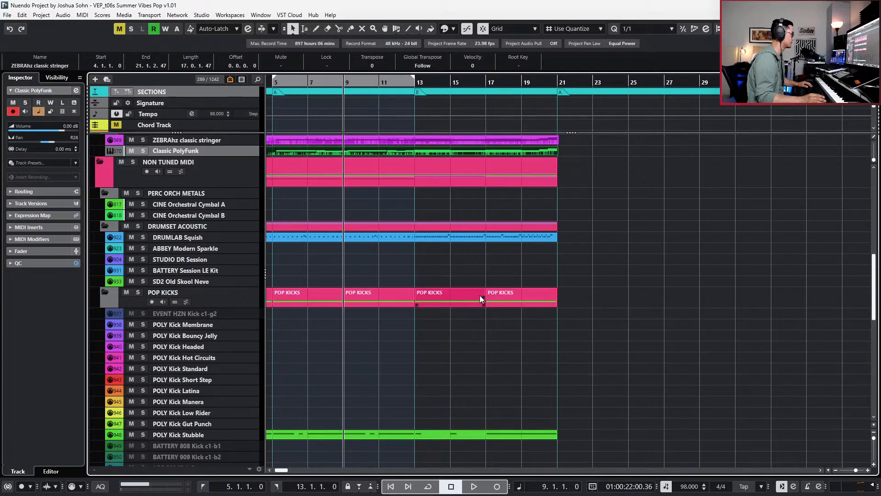
scroll(480, 298, up, 3)
scroll(480, 297, down, 1)
scroll(480, 298, up, 3)
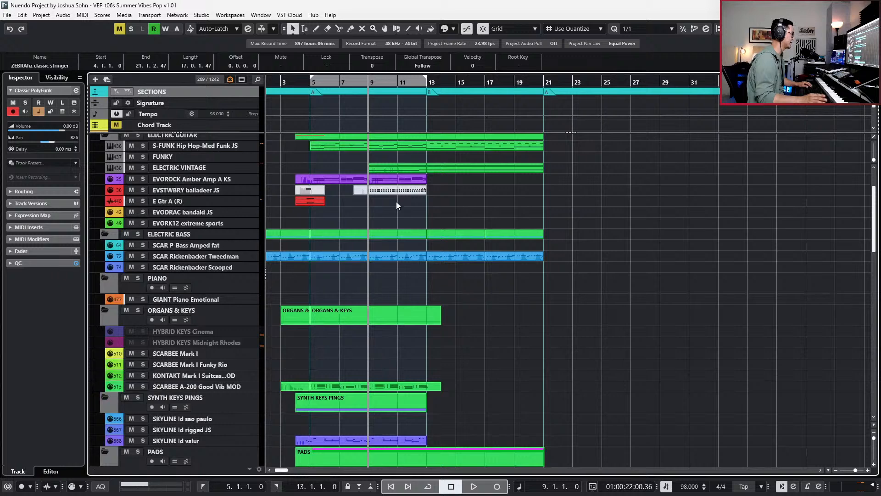
click(237, 181)
scroll(207, 190, up, 3)
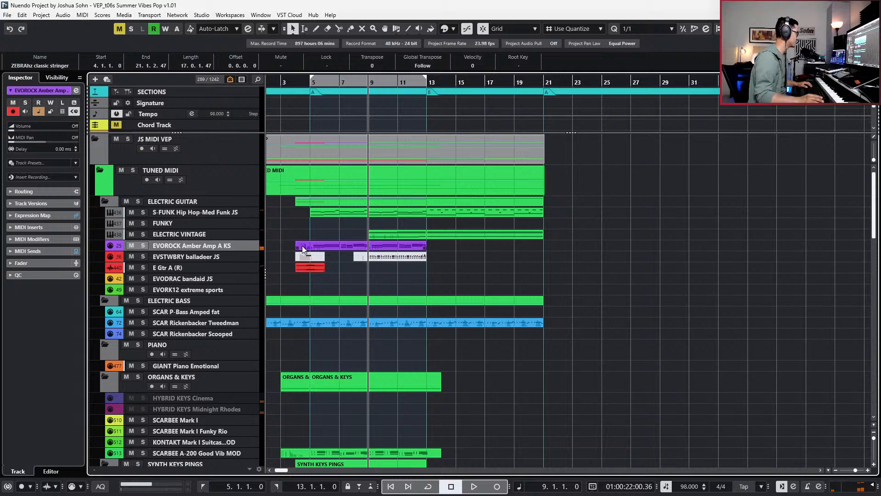
key(KP_Add)
key(KP_Add)
key(KP_Add)
key(KP_Add)
key(KP_Add)
key(KP_Add)
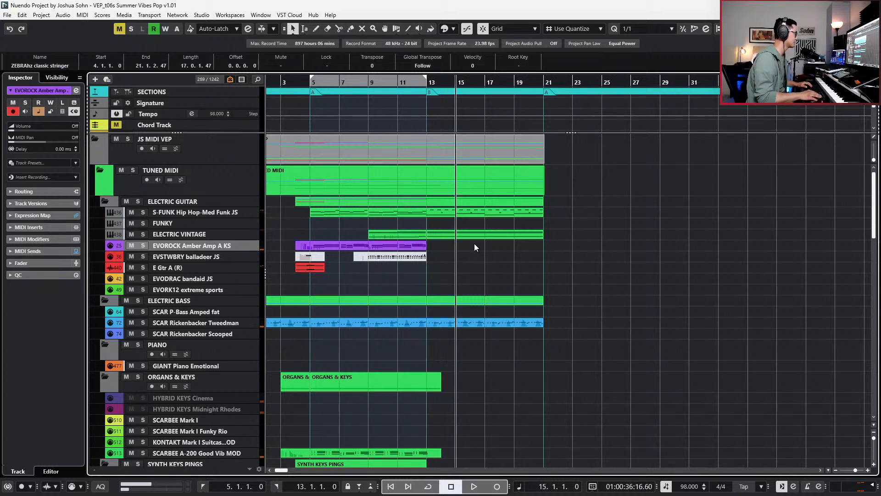
- Solo the EVOROCK Amber Amp A KS track and record a short guitar phrase from bar 15
key(s)
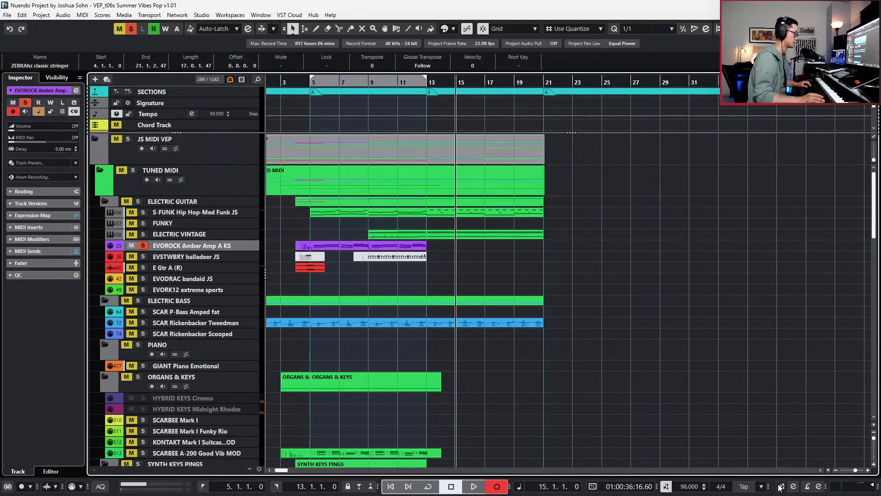
key(KP_Multiply)
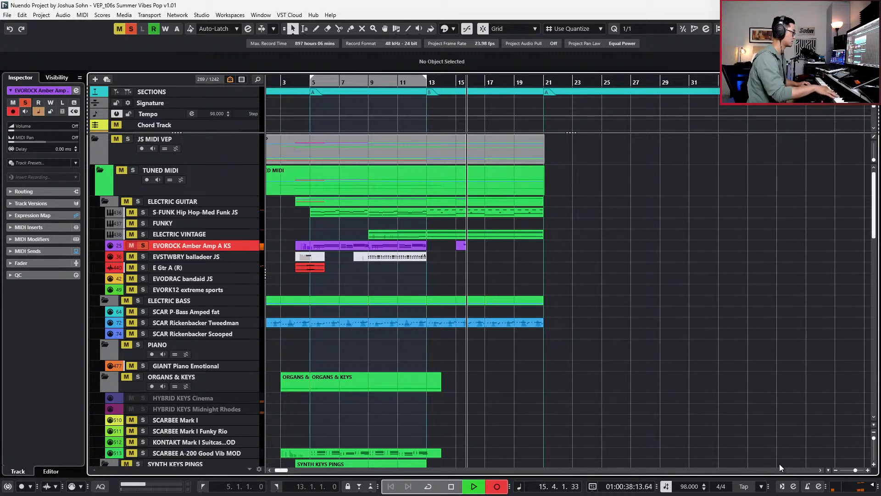
key(space)
- Extend the recorded guitar part to 16.3.3.34 and render it to audio as separate events with the source muted
scroll(503, 275, up, 4)
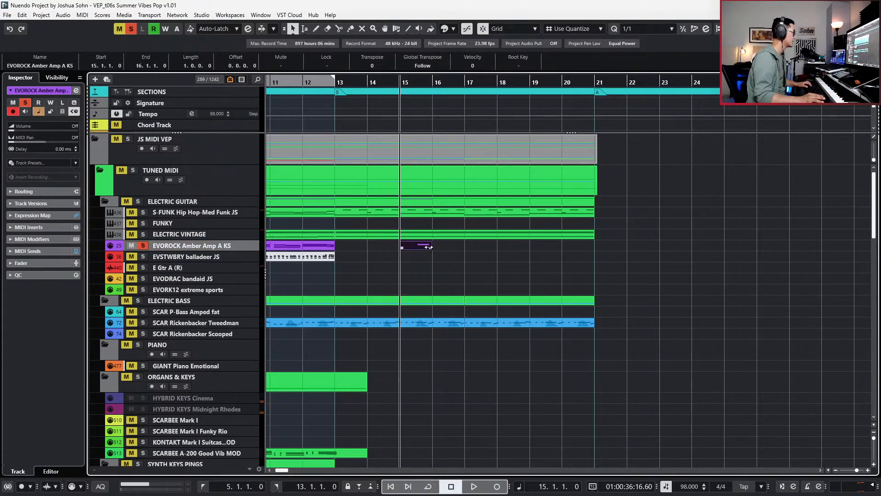
drag(429, 247, 450, 249)
key(alt+r)
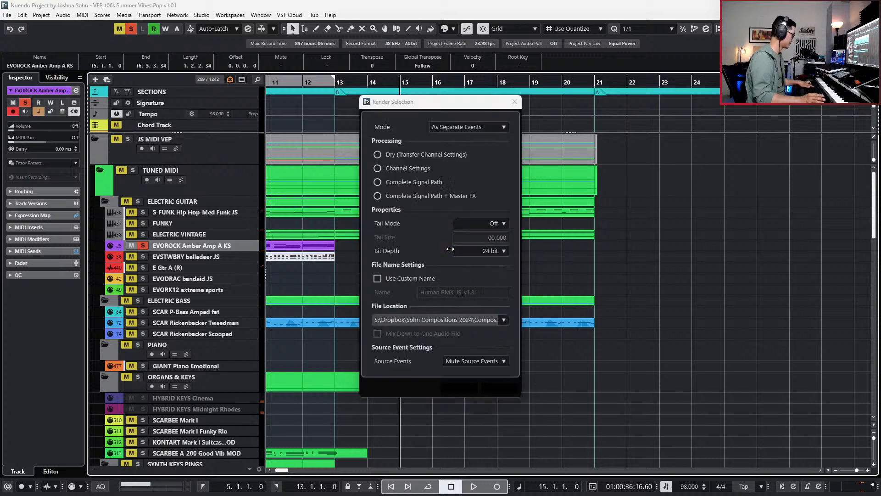
key(Return)
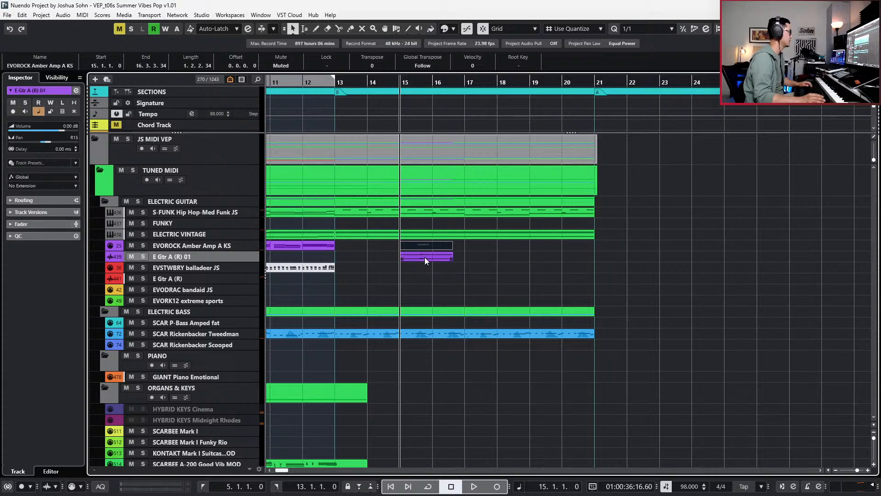
- Select the rendered guitar audio event at bar 15 and enlarge the E Gtr A (R) 01 track
click(426, 259)
key(alt+Down)
key(alt+Down)
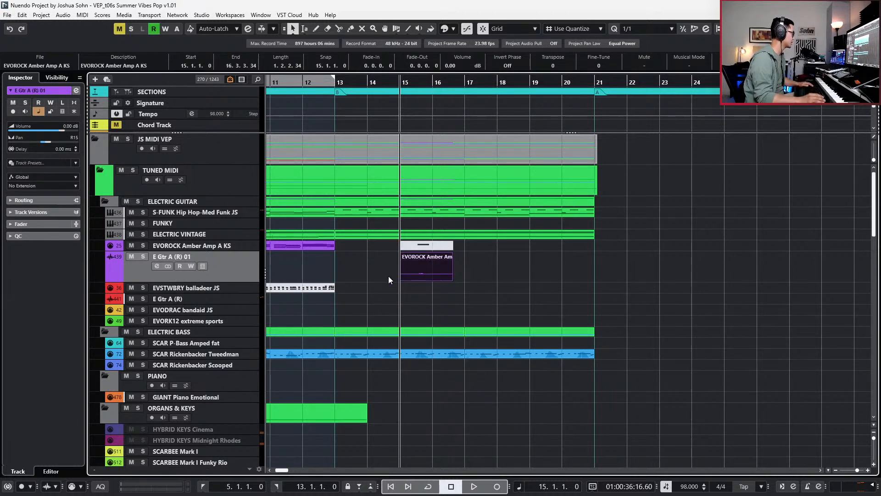
- Open the channel settings of E Gtr A (R) 01 and lower its high EQ band gain to 9.6 dB
key(e)
click(178, 284)
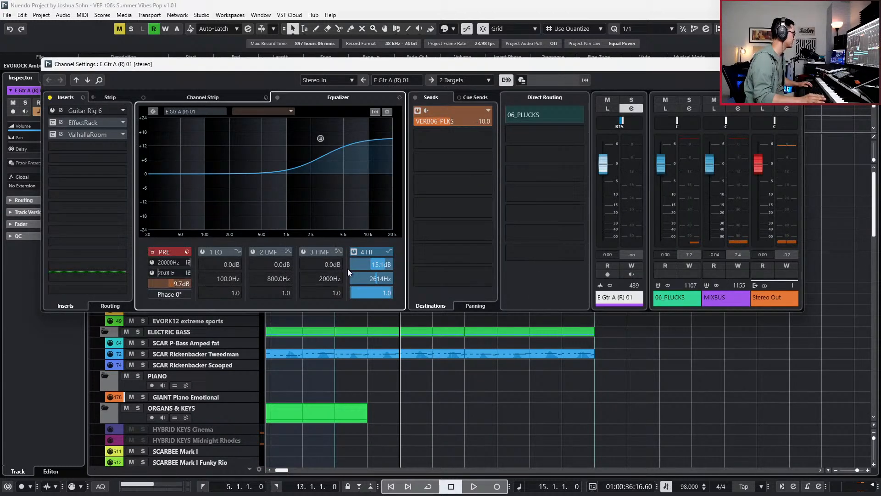
drag(375, 264, 340, 263)
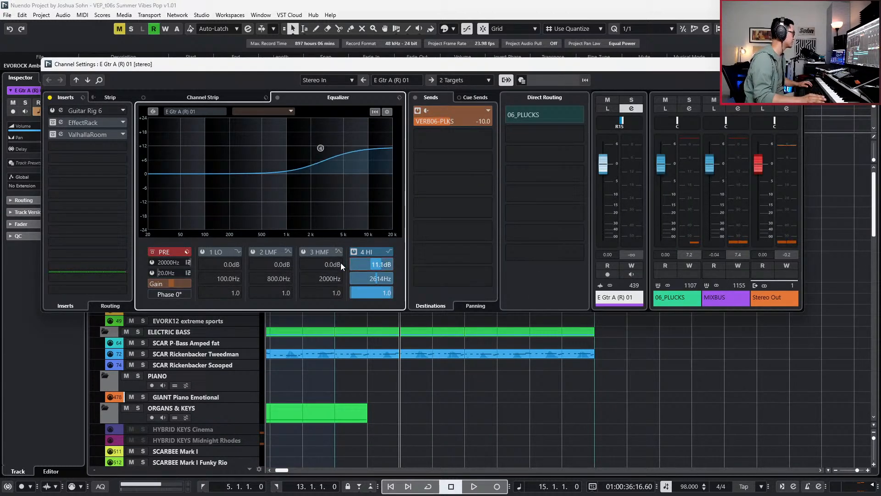
click(479, 136)
click(341, 77)
click(193, 77)
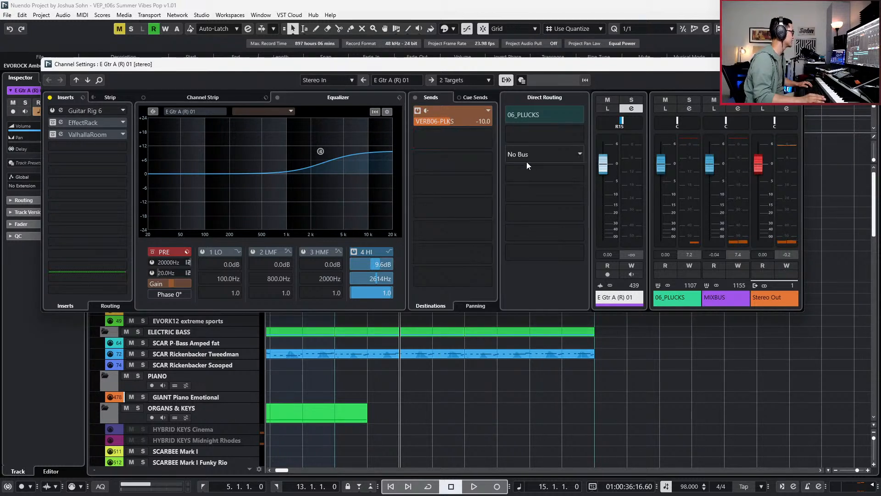
- Open the EffectRack insert on E Gtr A (R) 01 and listen to the soloed guitar through its delay
click(70, 122)
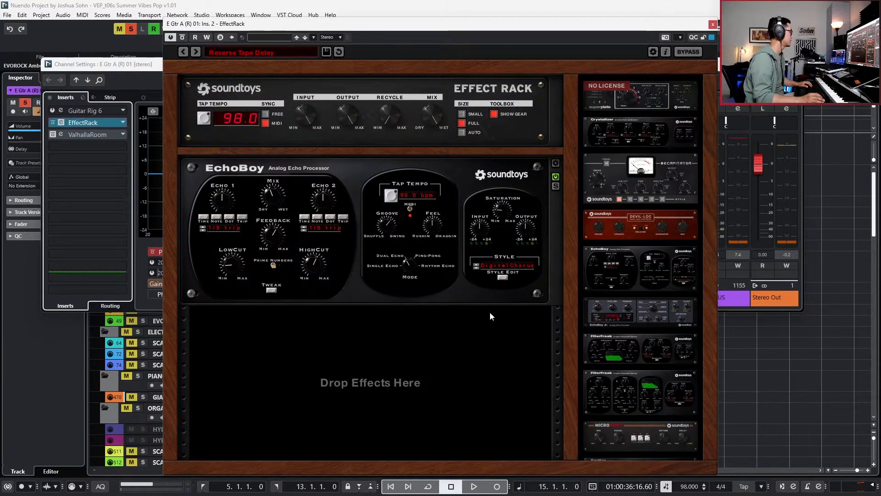
key(space)
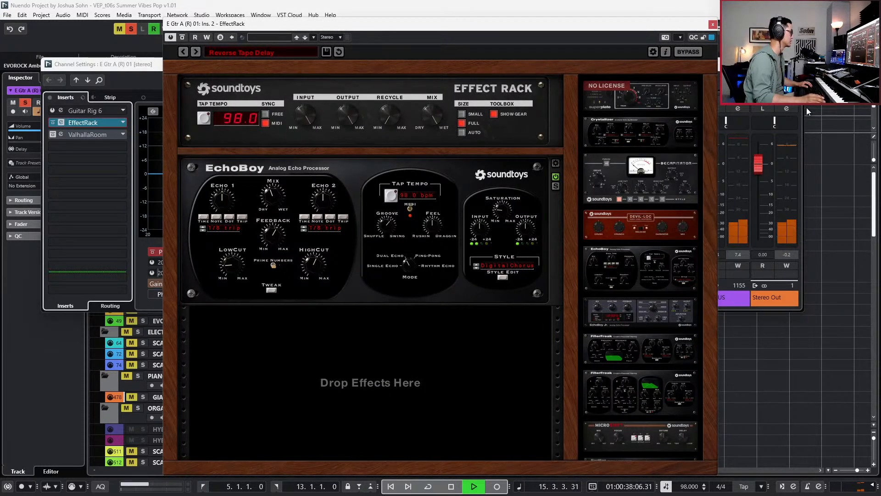
key(space)
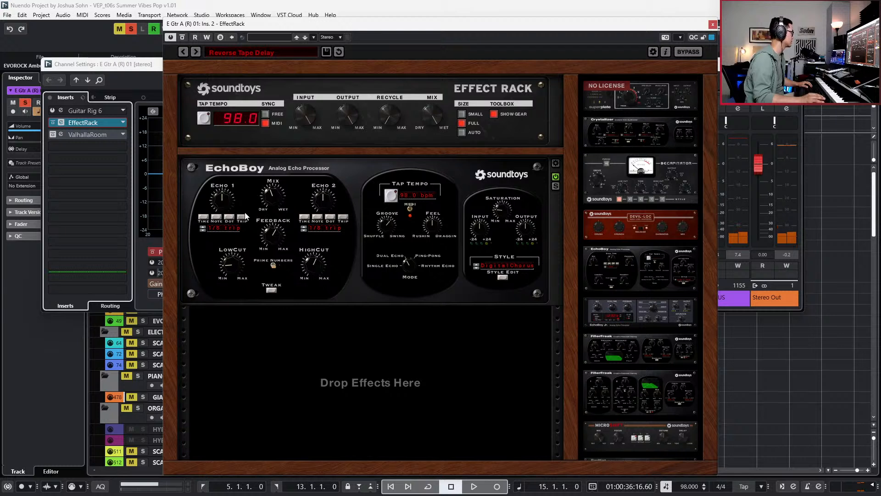
- Raise EchoBoy's Feedback, set Echo 1 to a 1/4 triplet and Echo 2 to 1/8, and audition the delay
drag(270, 231, 273, 227)
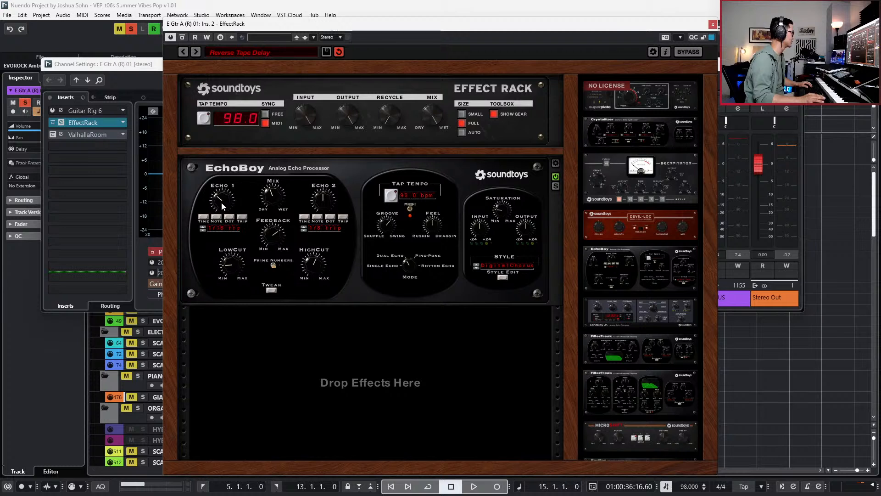
drag(221, 202, 231, 195)
drag(323, 198, 325, 188)
key(space)
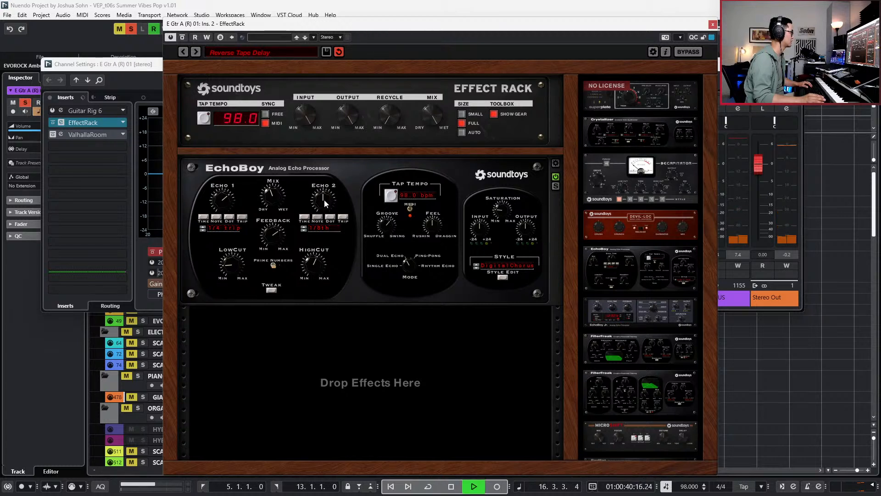
key(space)
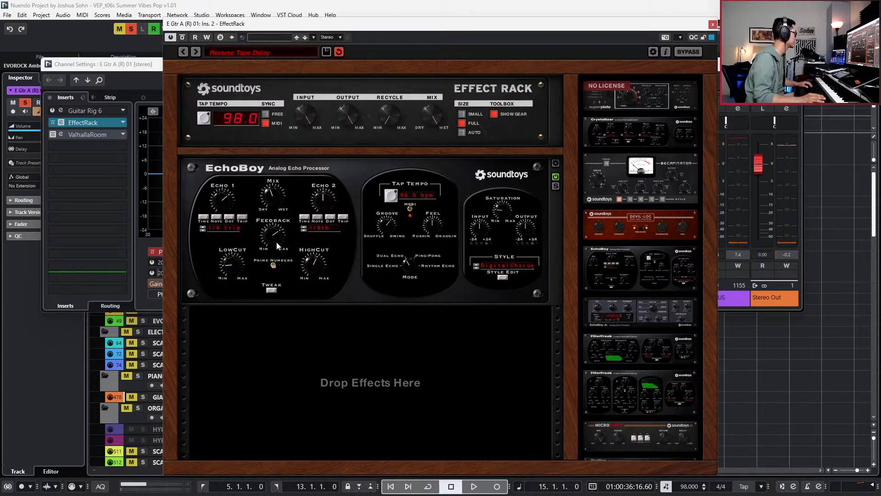
- Refine EchoBoy's Mix and Low Cut, set Echo 1 to a 1/4 note, and play the guitar phrase
key(space)
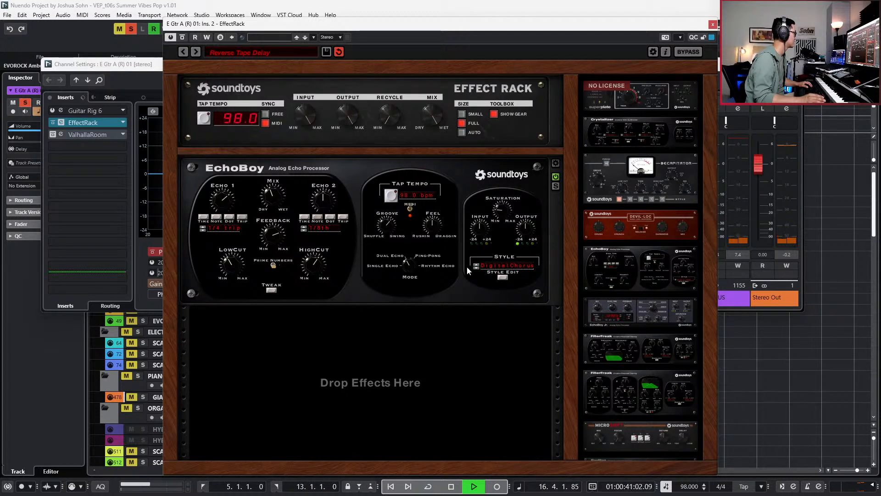
key(space)
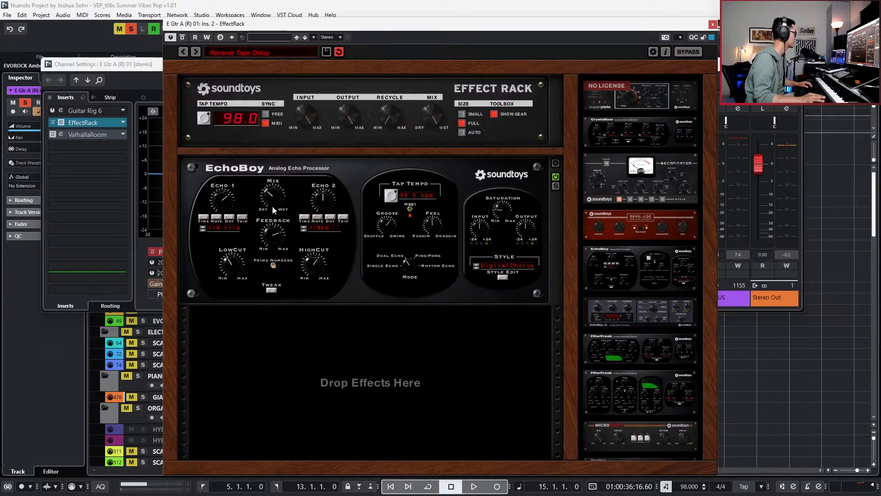
click(229, 217)
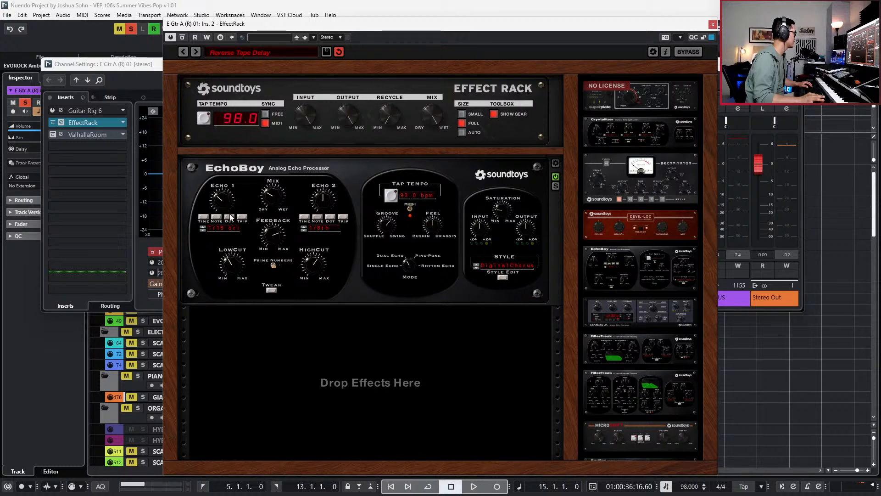
click(230, 218)
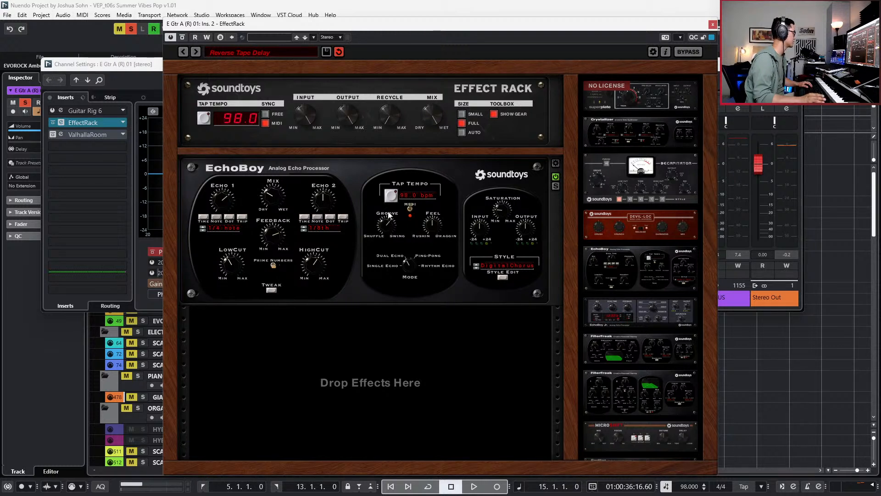
key(space)
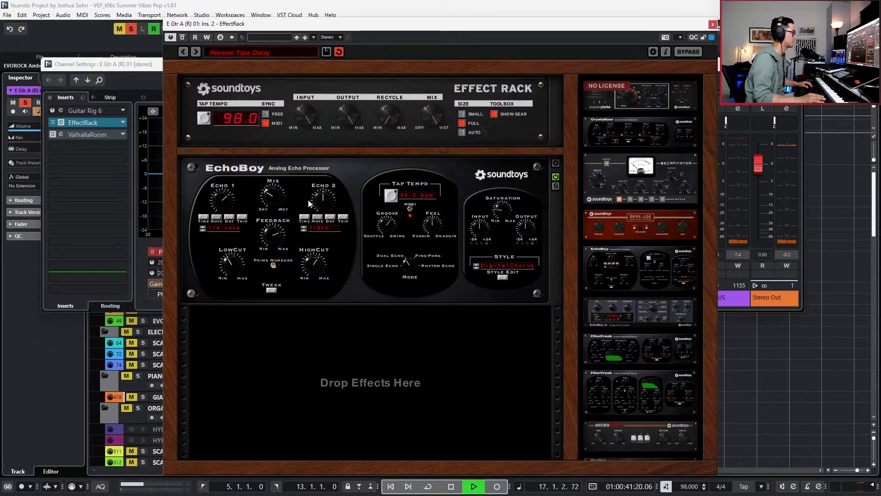
- Readjust EchoBoy's Feedback, listen to the guitar phrase again, and close the EffectRack
drag(283, 235, 280, 240)
key(space)
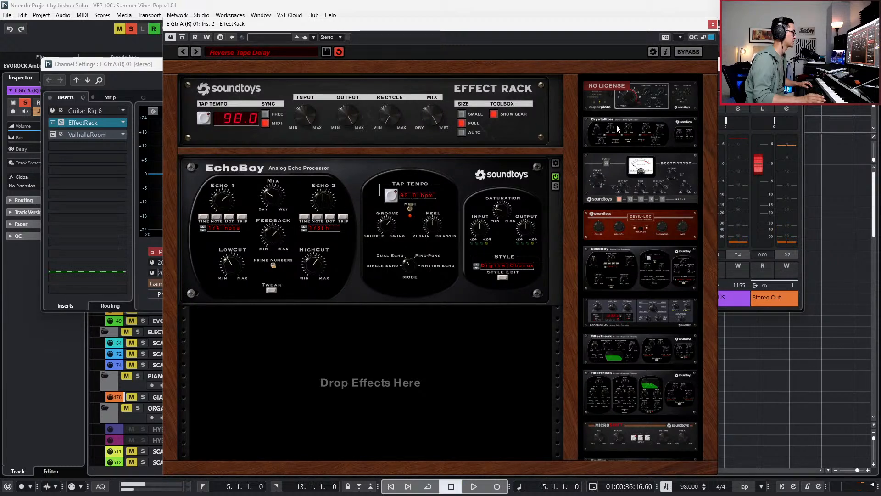
key(space)
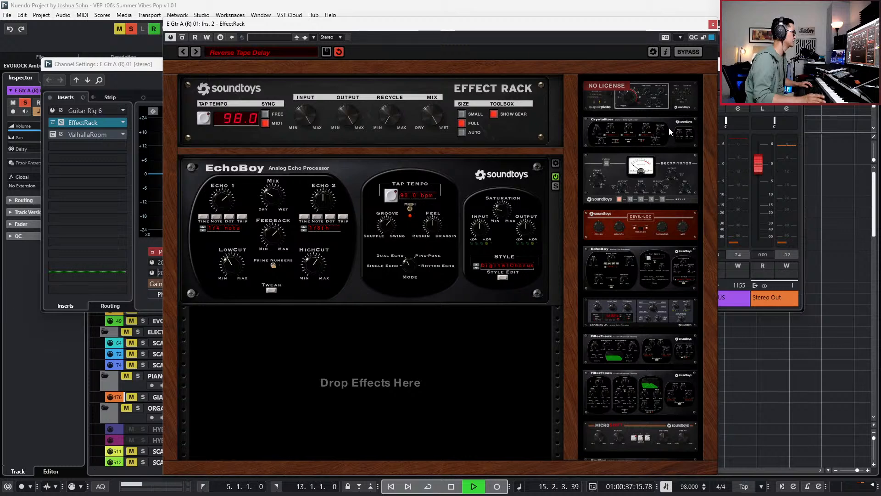
click(713, 25)
key(space)
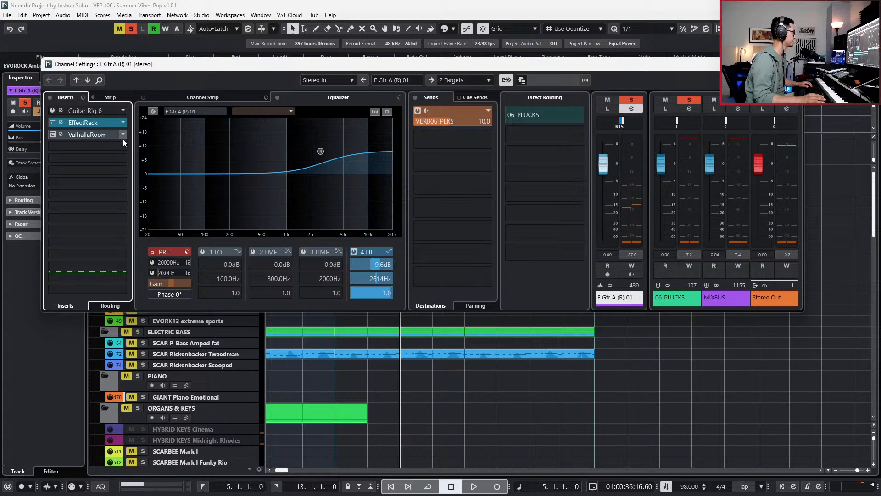
- Insert the AutoPan effect after ValhallaRoom on the E Gtr A (R) 01 channel
click(118, 144)
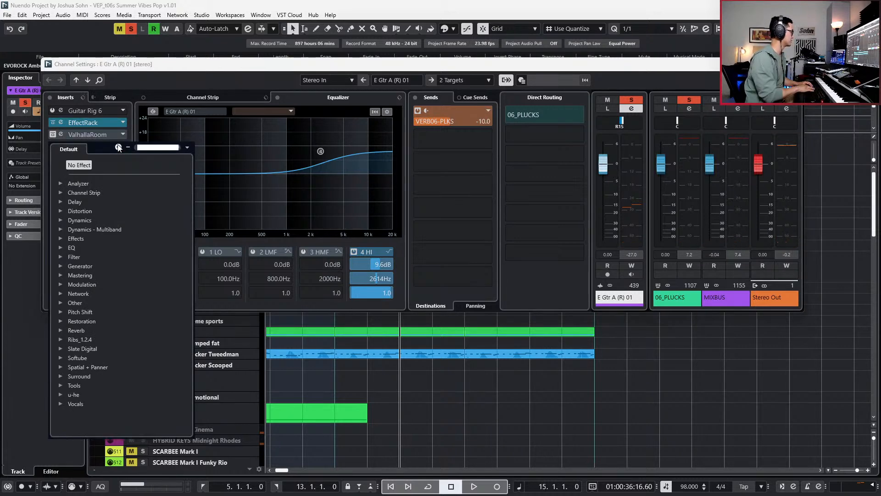
text(aut)
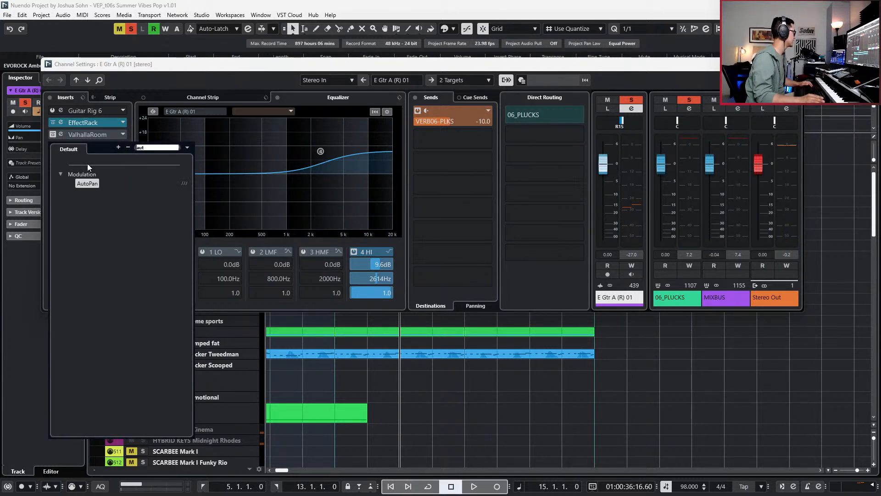
click(96, 184)
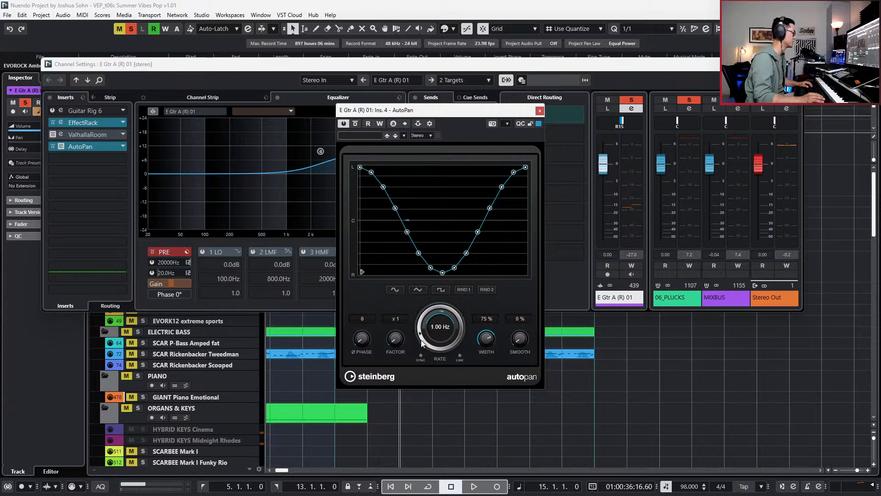
- Set AutoPan's Rate to 0.25 Hz and audition the panning on the guitar phrase
click(421, 355)
click(439, 328)
click(413, 339)
text(0.1)
key(Return)
drag(438, 343, 437, 337)
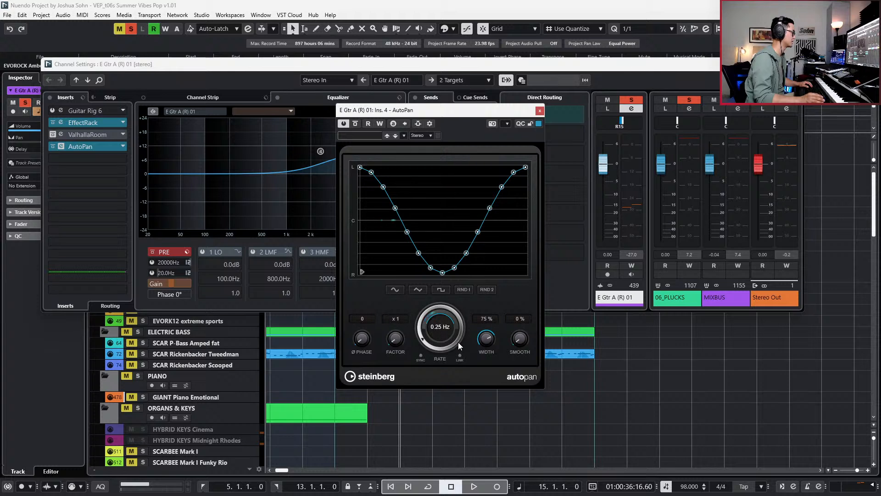
key(space)
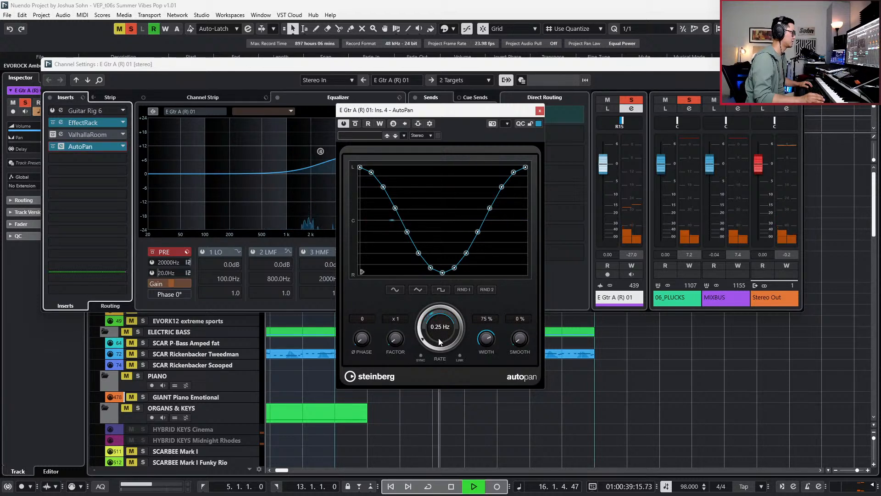
- Stop playback, slow AutoPan's Rate to 0.10 Hz, and close the plug-in
key(space)
drag(439, 339, 438, 342)
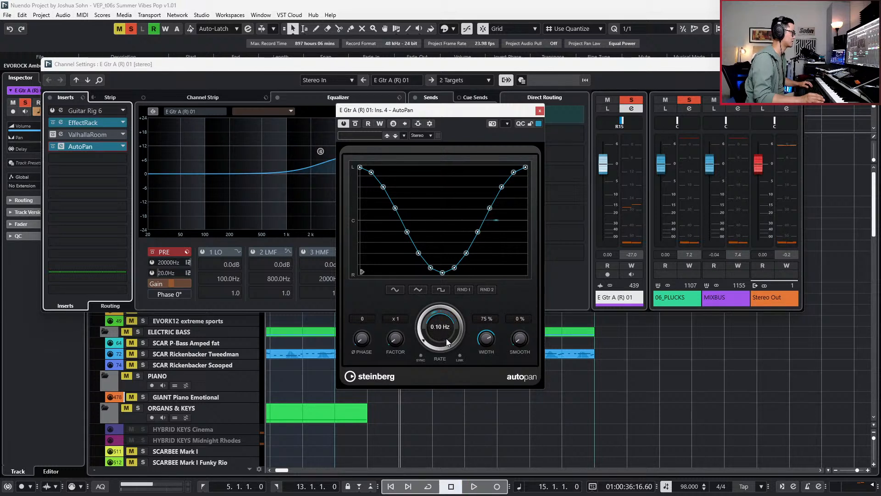
click(540, 110)
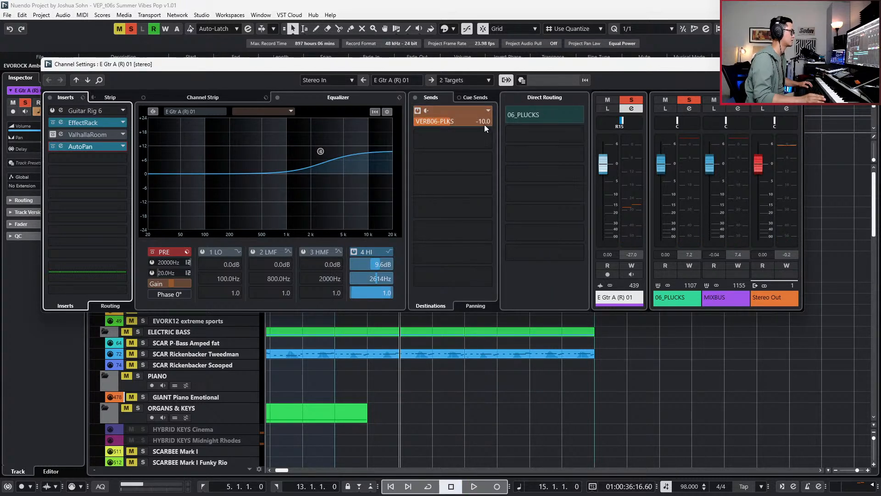
- Set the guitar channel's pre Gain to 15.8 dB, start playback, and close the channel settings
click(185, 285)
key(space)
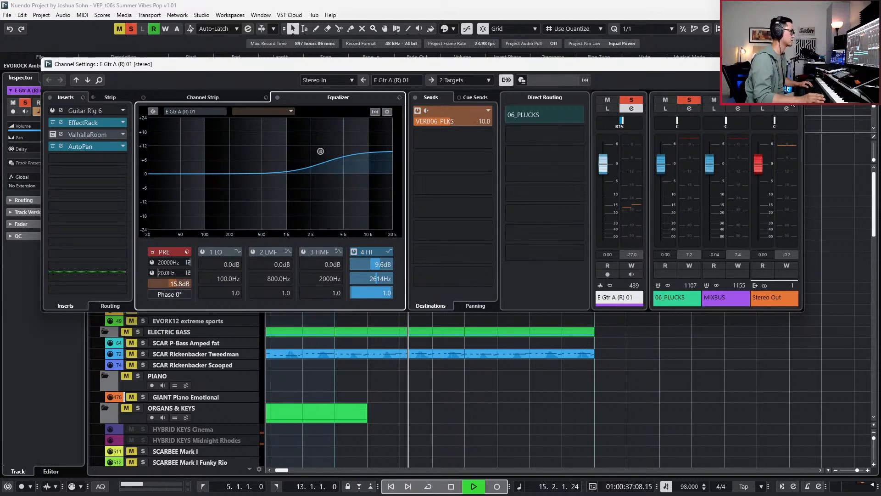
click(794, 64)
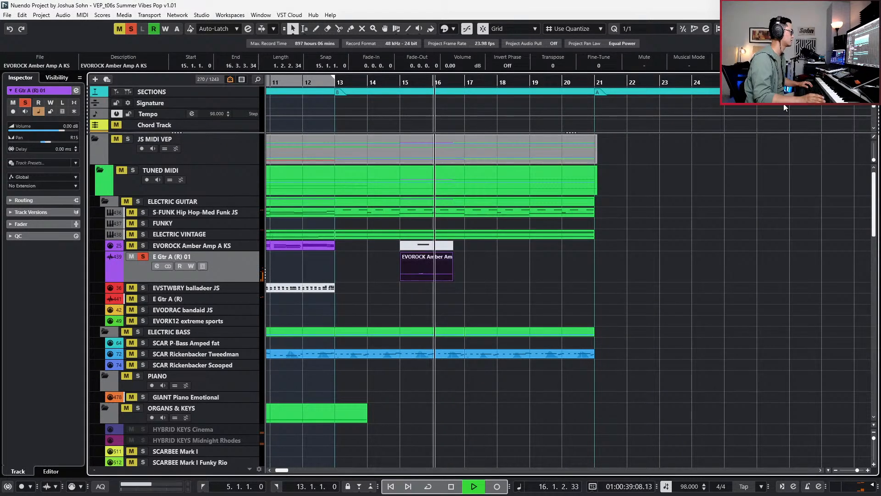
- Bypass the AutoPan insert on the E Gtr A (R) 01 channel and audition the guitar
key(space)
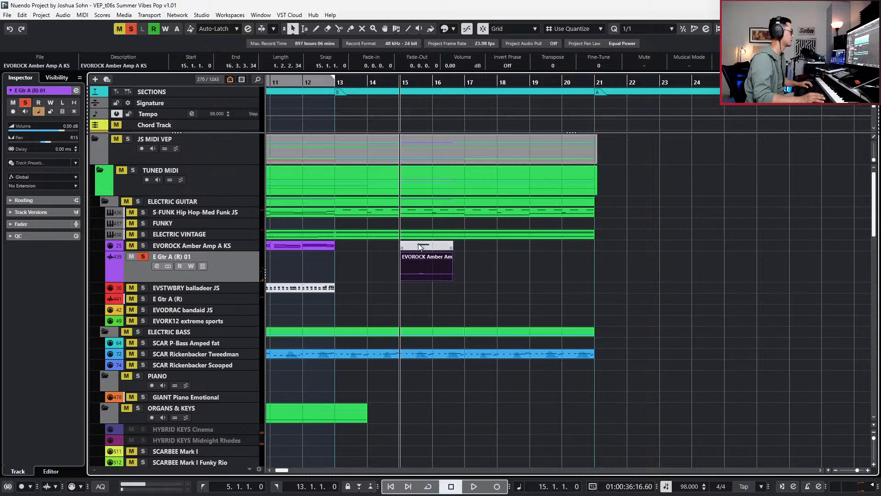
key(e)
click(91, 146)
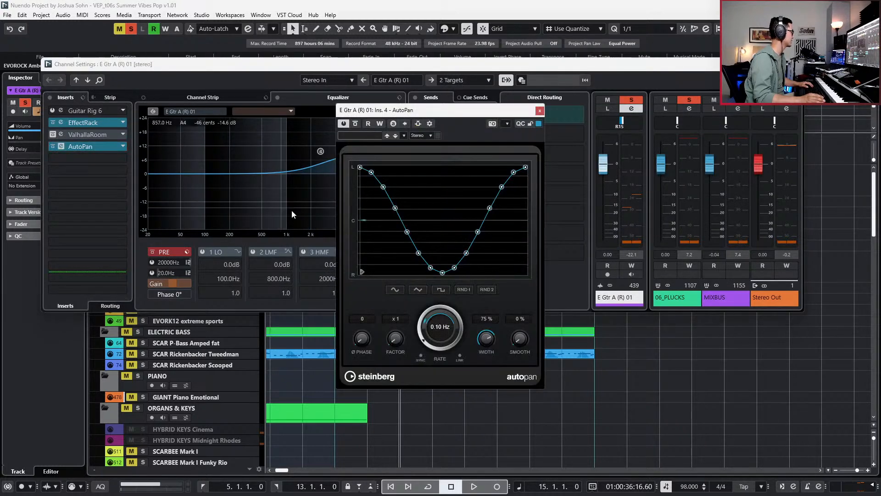
click(54, 146)
key(space)
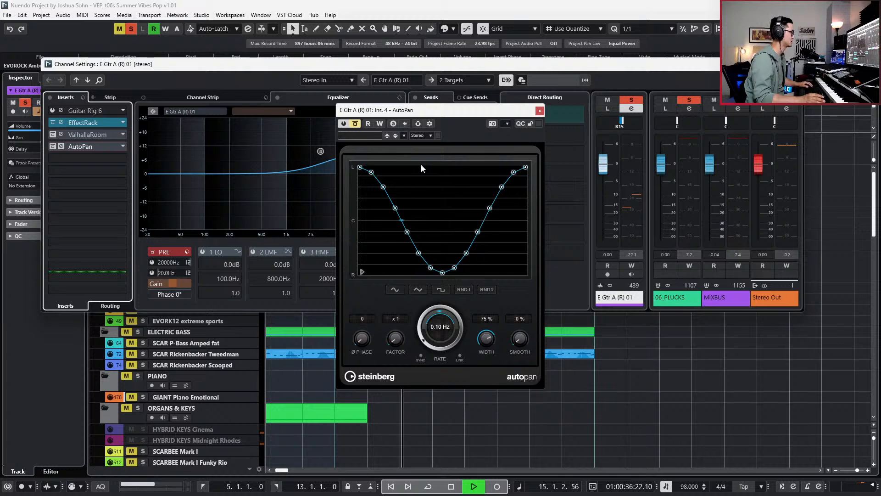
click(540, 110)
- Set the guitar channel's VERB06-PLKS send level to -4.36 and take 06_PLUCKS out of solo
key(space)
click(454, 122)
drag(455, 122, 461, 123)
key(space)
click(697, 98)
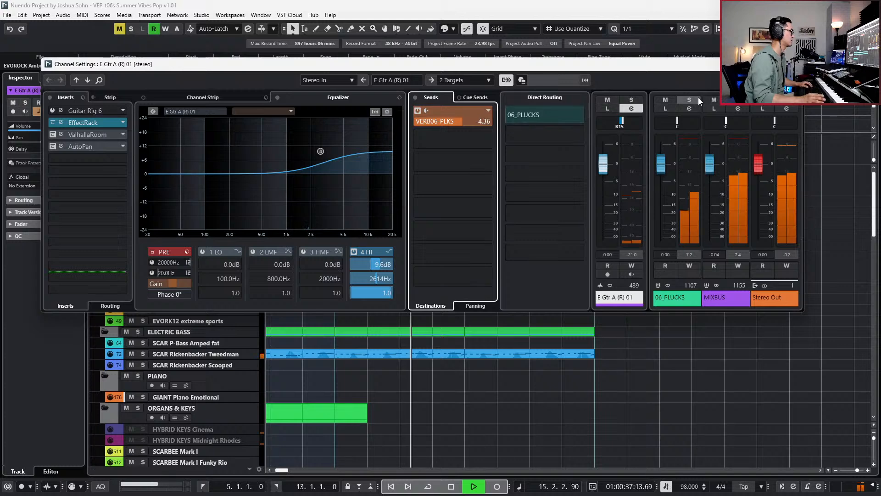
click(795, 65)
key(space)
- Enlarge the E Gtr A (R) 01 track and trim its recorded event to span 15.3.1.0 to 15.4.4.22
scroll(562, 253, down, 2)
scroll(560, 253, down, 1)
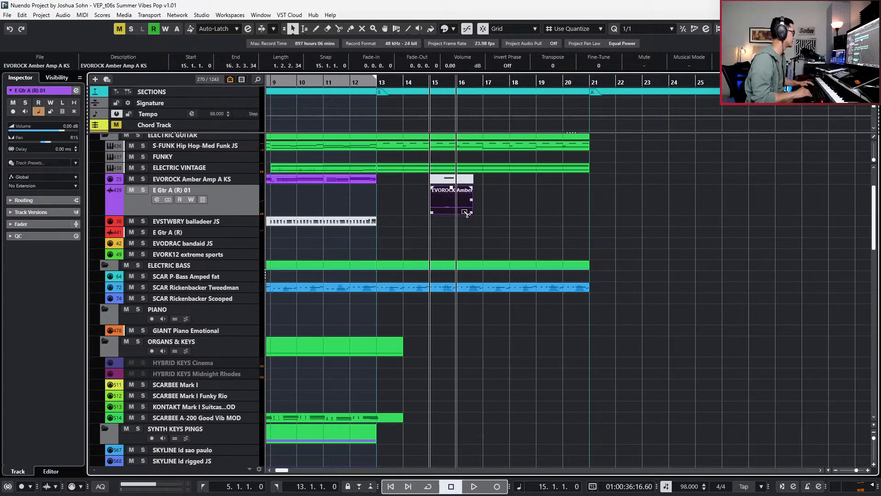
key(alt+Down)
key(alt+Down)
key(alt+Down)
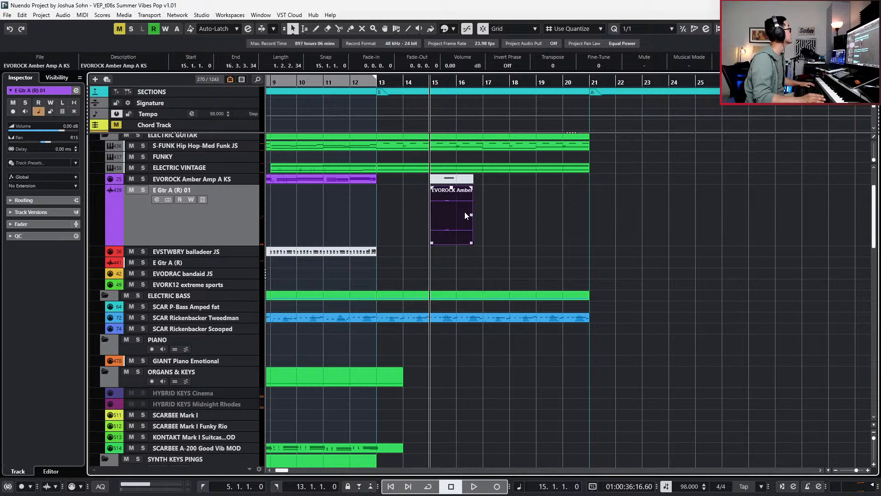
drag(472, 242, 444, 243)
scroll(454, 234, up, 3)
scroll(466, 231, up, 2)
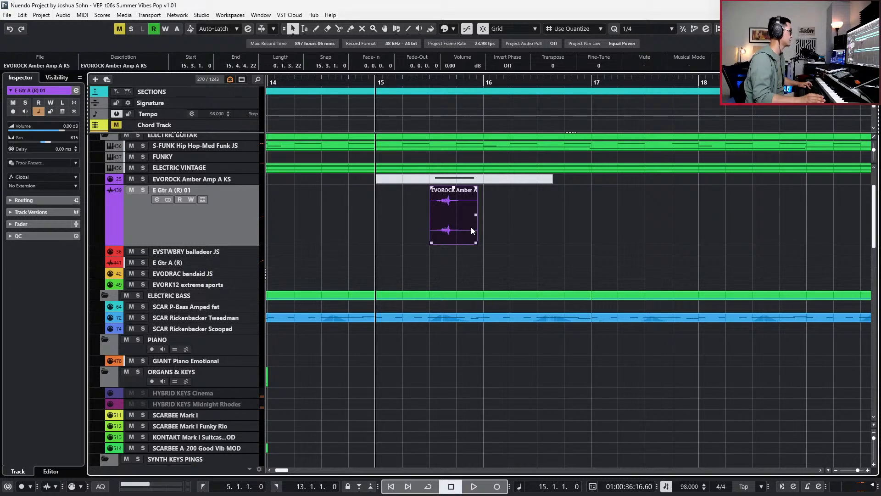
- Move the trimmed guitar event to start at 12.4.2.7, leading into bar 13, auditioning its placement with playback
scroll(470, 226, down, 5)
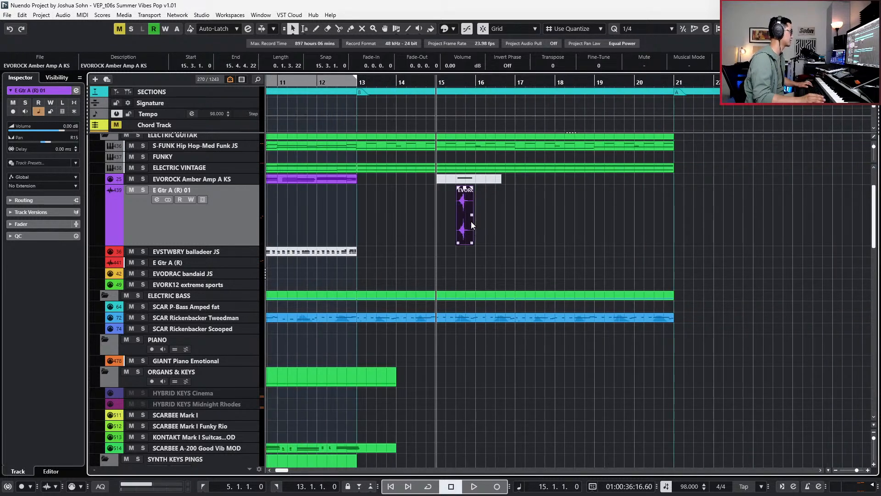
drag(470, 221, 365, 223)
key(KP_Subtract)
key(space)
key(KP_Subtract)
key(KP_Subtract)
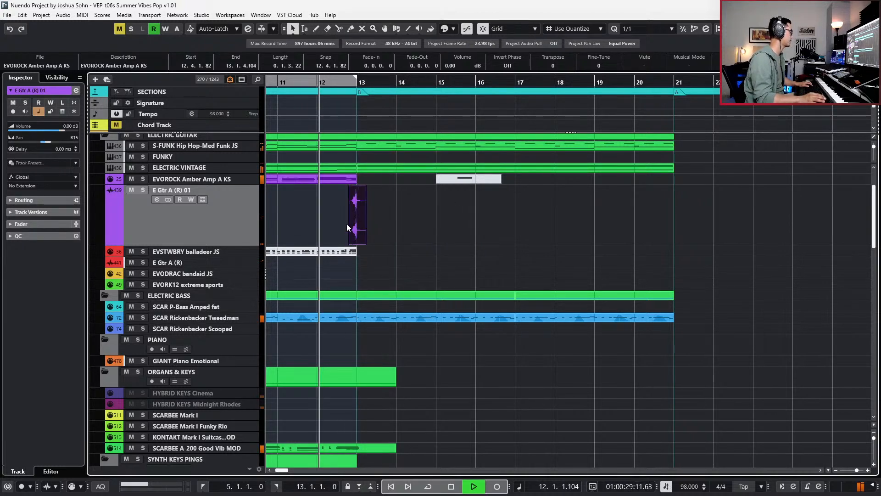
scroll(353, 226, up, 4)
drag(373, 227, 377, 228)
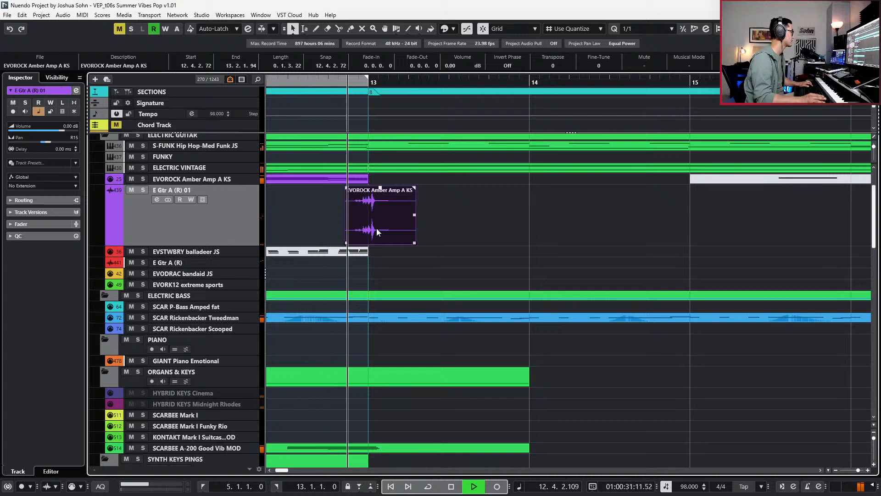
key(space)
drag(376, 228, 371, 230)
- Raise the guitar event's volume to 24 dB and play it back from bar 12
key(e)
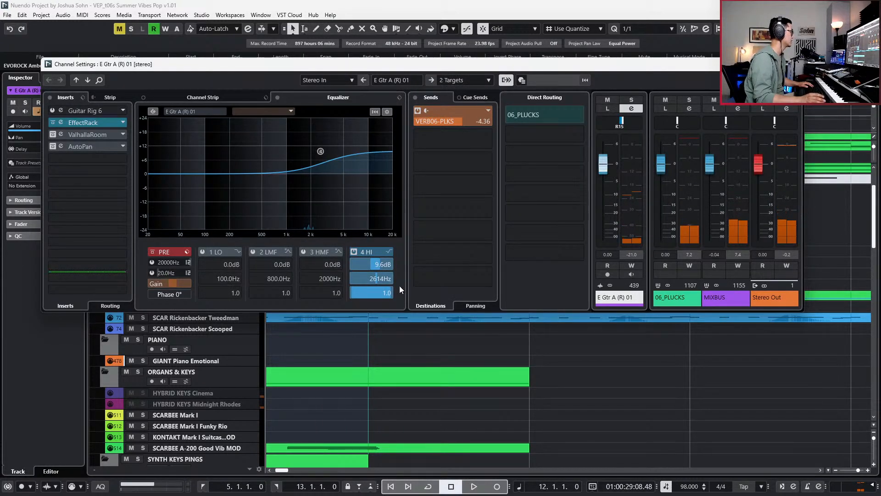
key(e)
scroll(466, 68, up, 15)
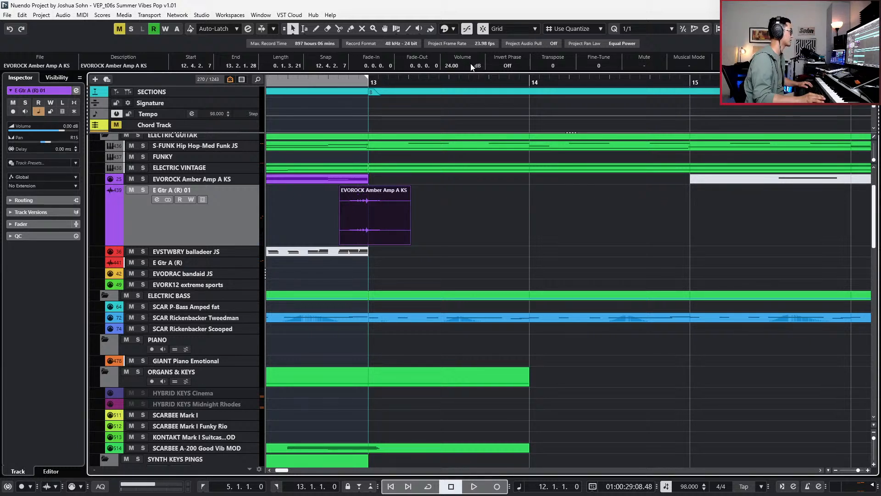
key(space)
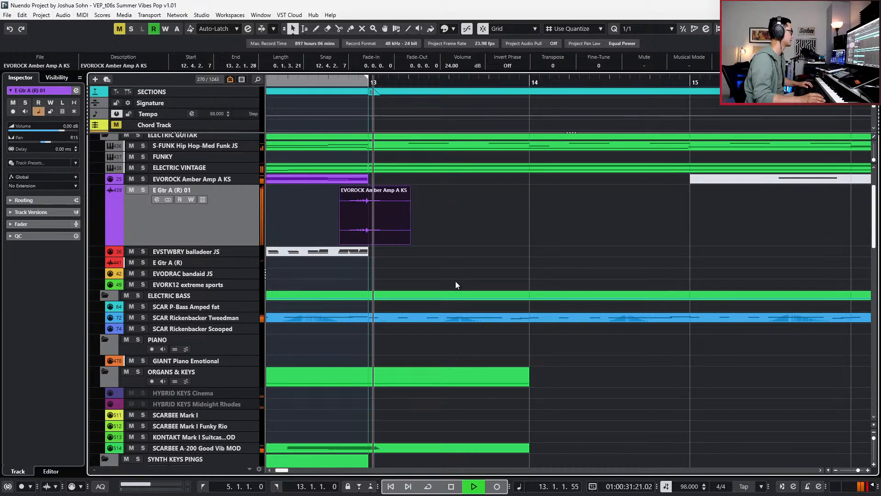
key(space)
- Adjust the guitar channel's EQ pre gain and set the high band to -2.8 dB at 2863 Hz
key(e)
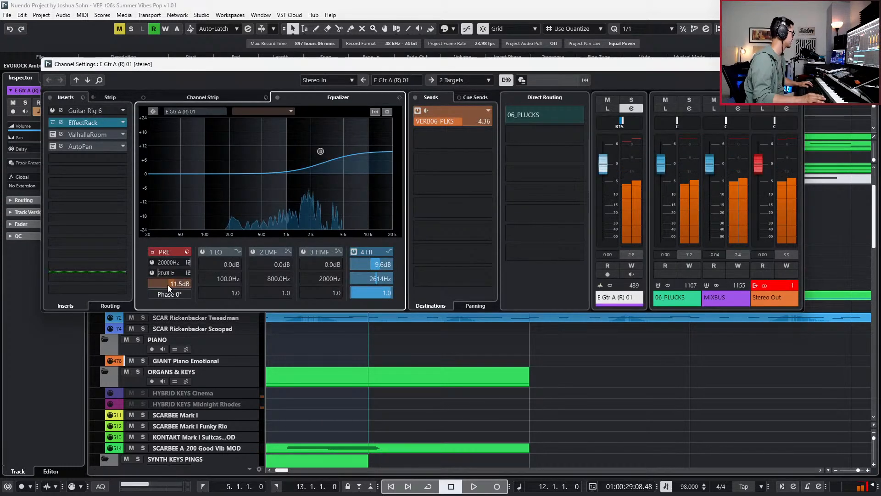
drag(168, 286, 165, 286)
drag(316, 153, 323, 179)
key(space)
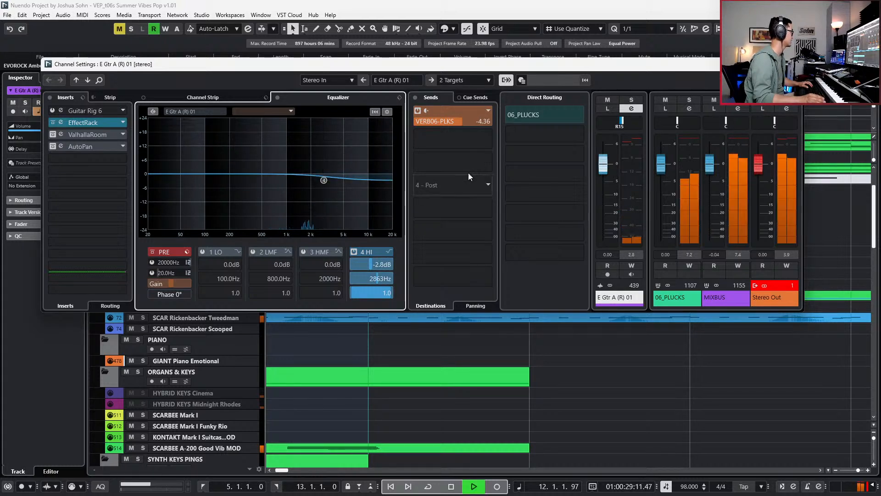
- Center the guitar channel's pan and reset the Stereo Out clip indicator
click(626, 125)
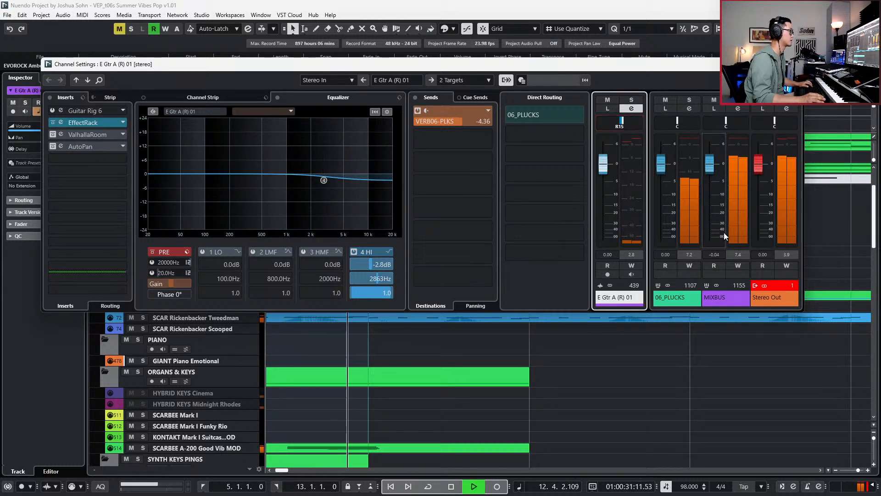
click(776, 285)
ctrl+click(621, 125)
key(space)
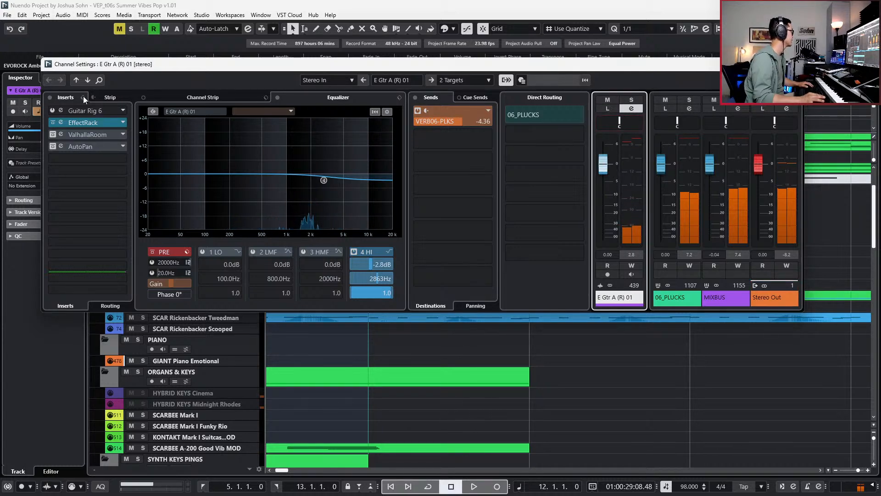
- Audition the EffectRack insert's Reverse Tape Delay and lower the EQ high band to -4.1 dB at 2753 Hz
click(99, 129)
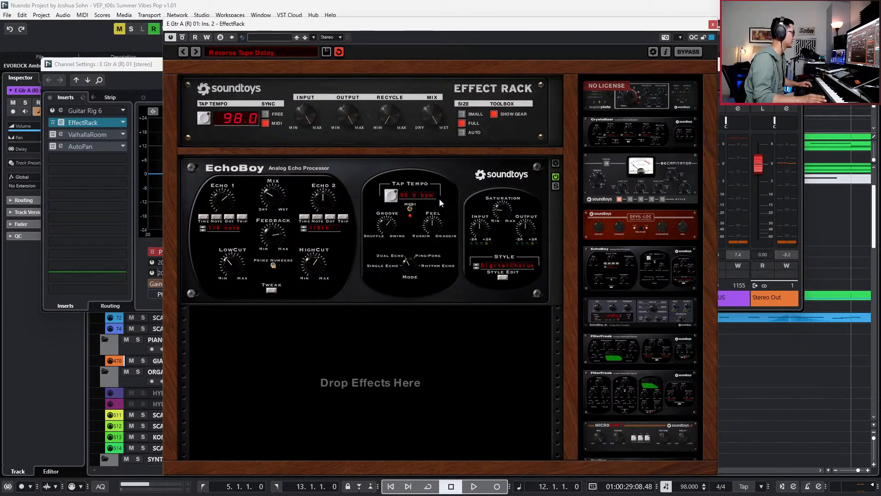
key(space)
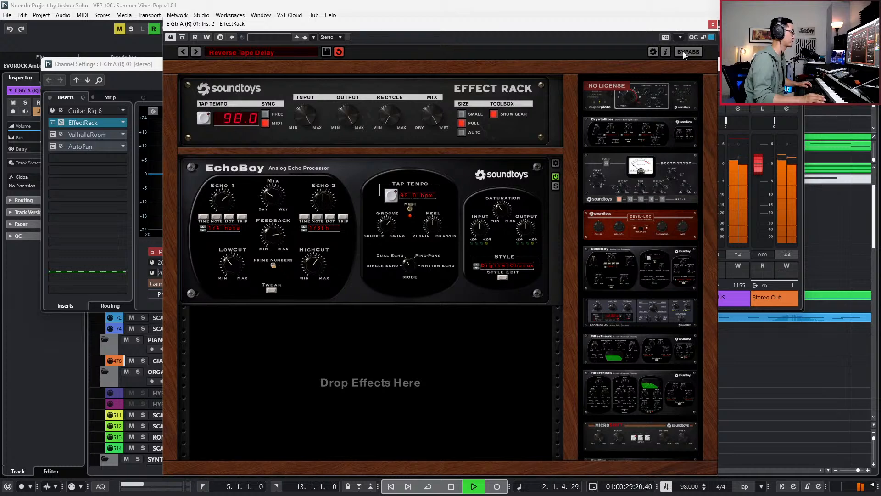
click(713, 25)
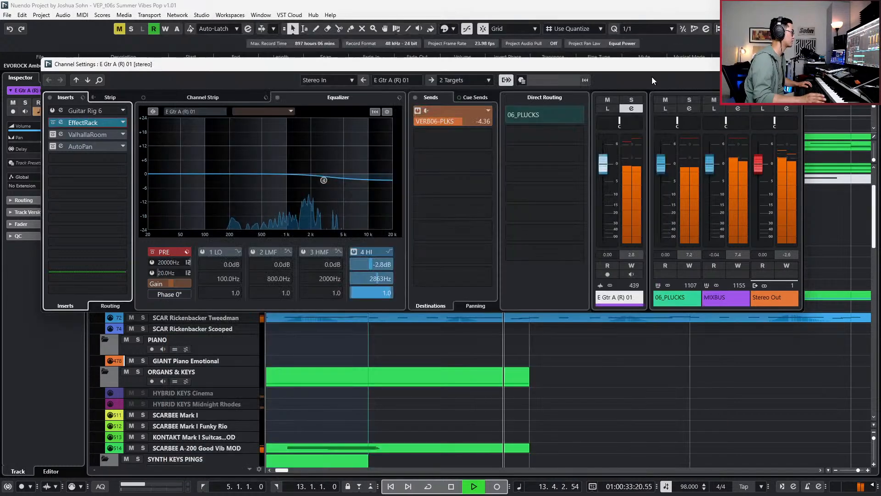
click(323, 182)
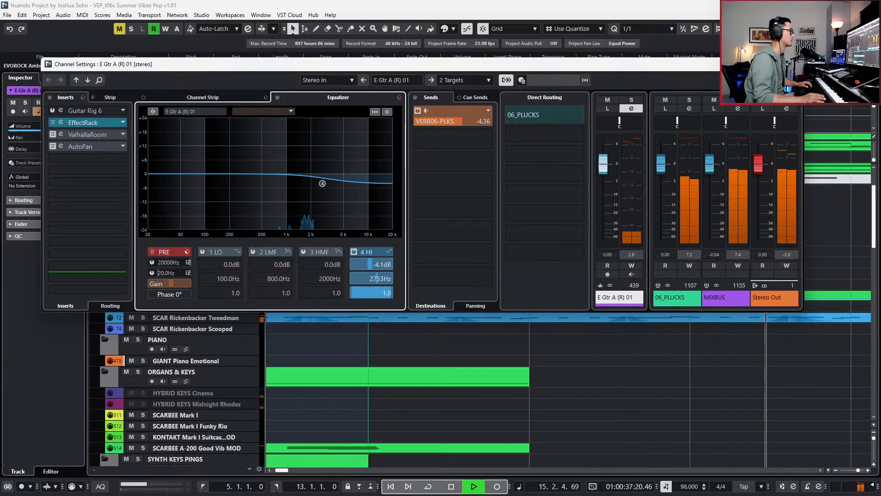
click(794, 64)
- Copy the guitar event from before bar 13 to start at 17.1.1.0
scroll(642, 207, down, 2)
drag(462, 209, 740, 209)
key(space)
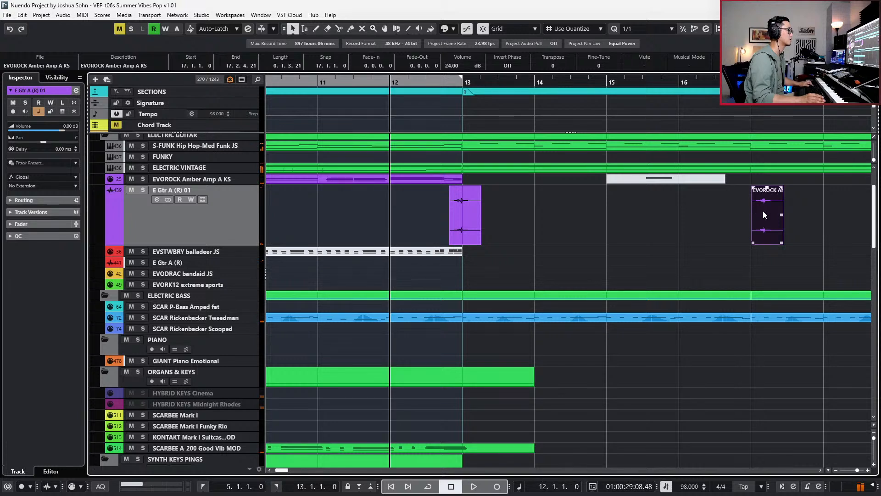
- In the sample editor, move the snap point of the guitar event before bar 13 to 12.4.4.79
click(467, 219)
double_click(467, 219)
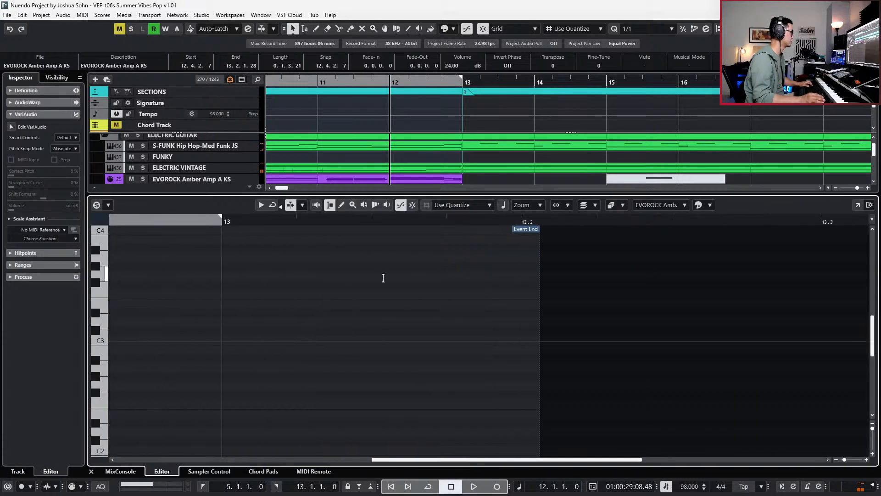
scroll(252, 343, left, 3)
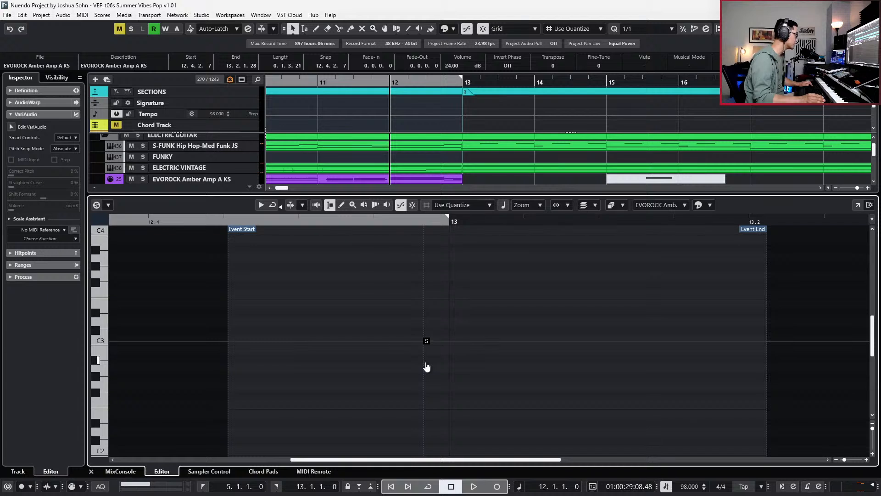
scroll(425, 362, up, 2)
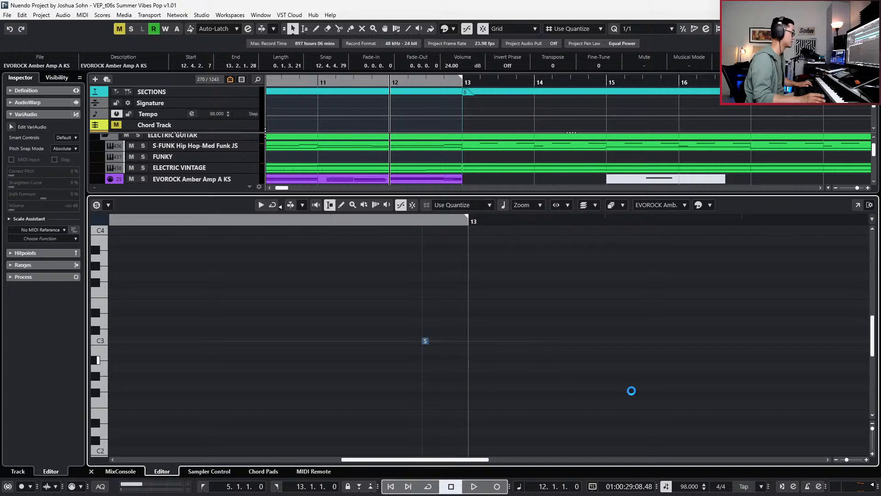
drag(852, 459, 848, 461)
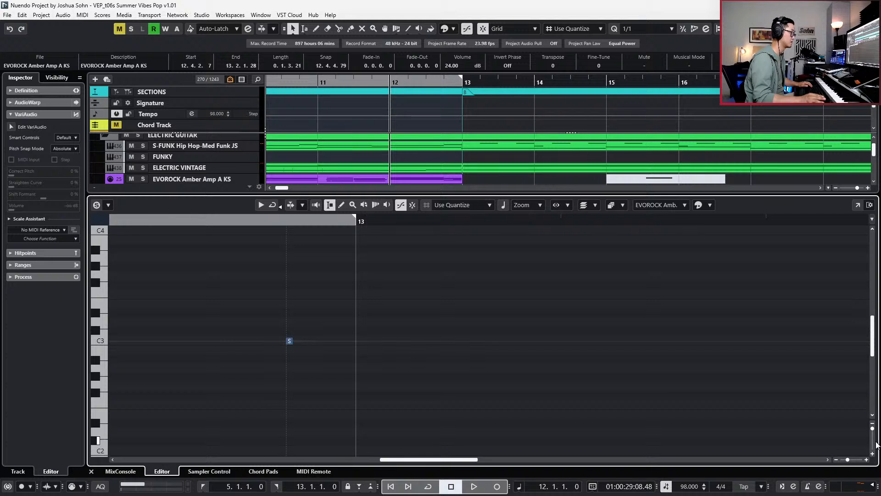
drag(872, 431, 871, 427)
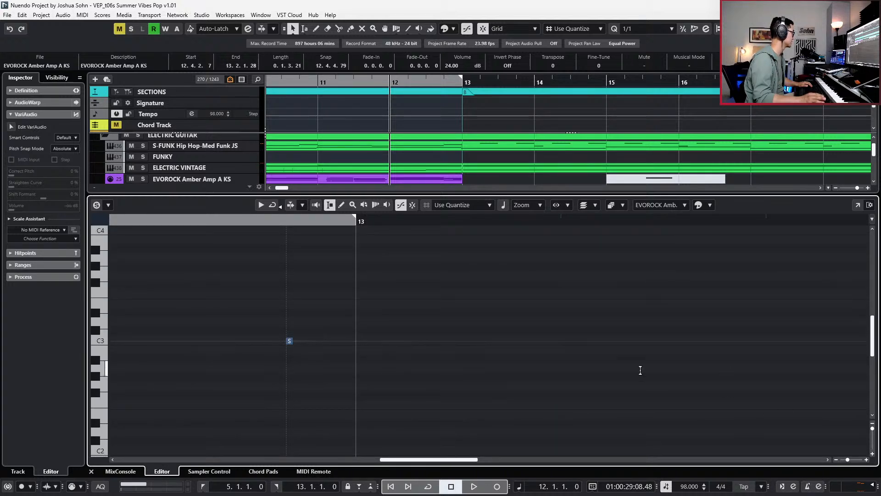
scroll(381, 358, left, 3)
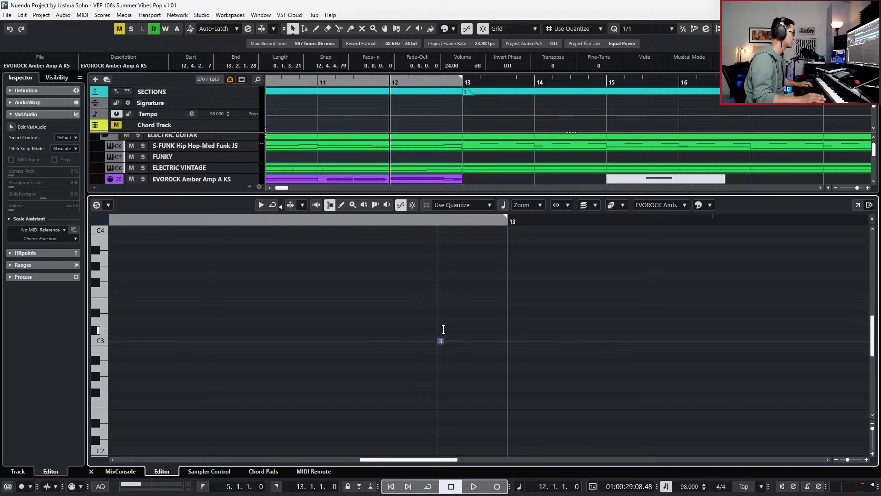
key(ctrl+alt+e)
- Move the guitar event so that its snap point lands on 13.1.1.0
drag(461, 217, 467, 218)
scroll(456, 238, up, 6)
scroll(454, 238, down, 6)
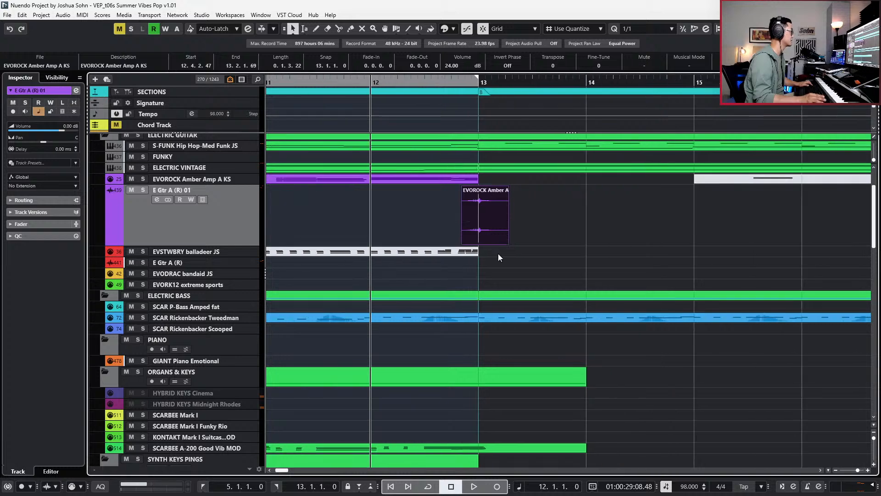
- Delete the earlier copy of the guitar event at bar 17
scroll(499, 250, down, 1)
scroll(500, 242, right, 5)
click(541, 227)
key(Delete)
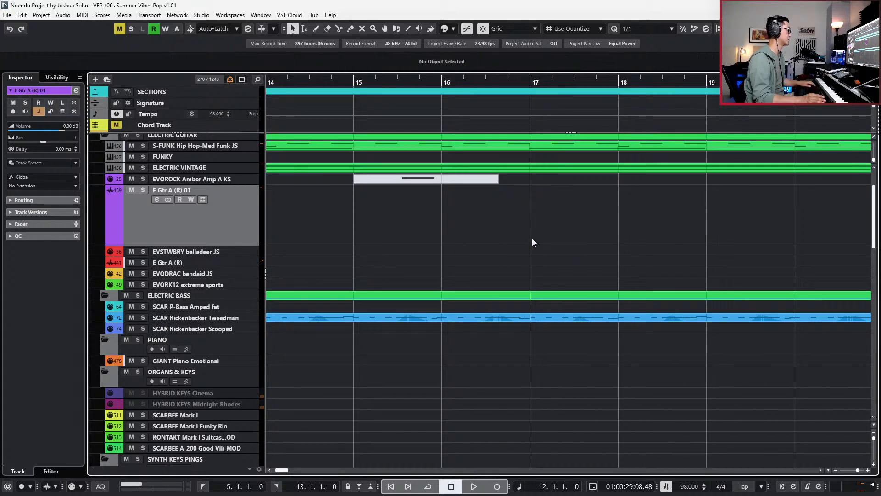
- Copy the realigned guitar event so that the duplicate's snap point lands on 17.1.1.0
scroll(513, 235, left, 4)
drag(385, 215, 682, 229)
key(ctrl+z)
drag(363, 206, 715, 217)
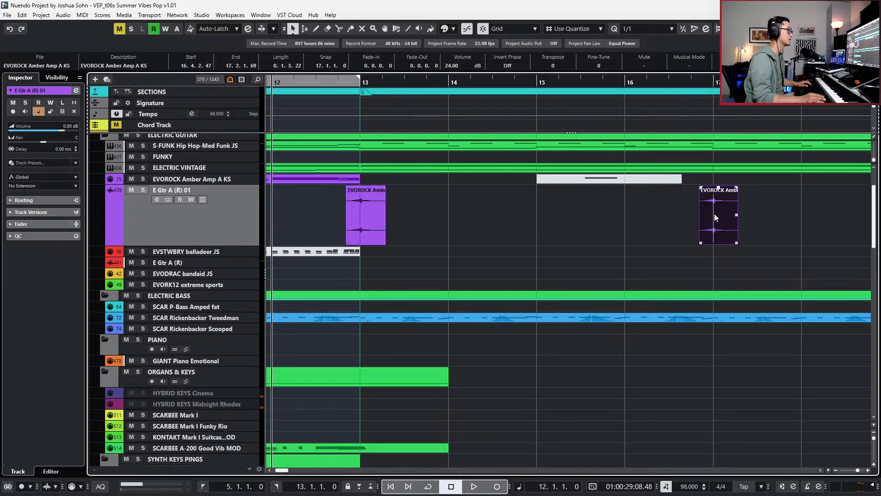
- Play the arrangement from bar 12 to check the guitar event's timing into bar 13
scroll(730, 205, down, 3)
key(space)
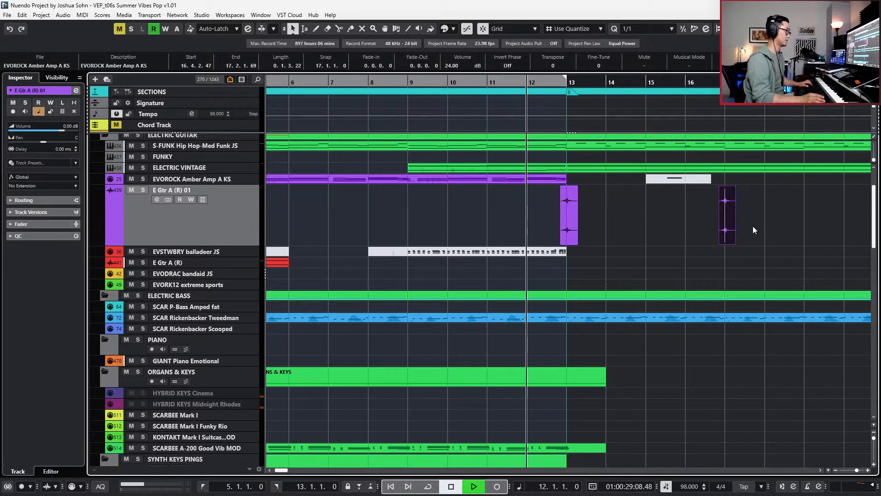
scroll(753, 225, down, 2)
scroll(734, 224, right, 3)
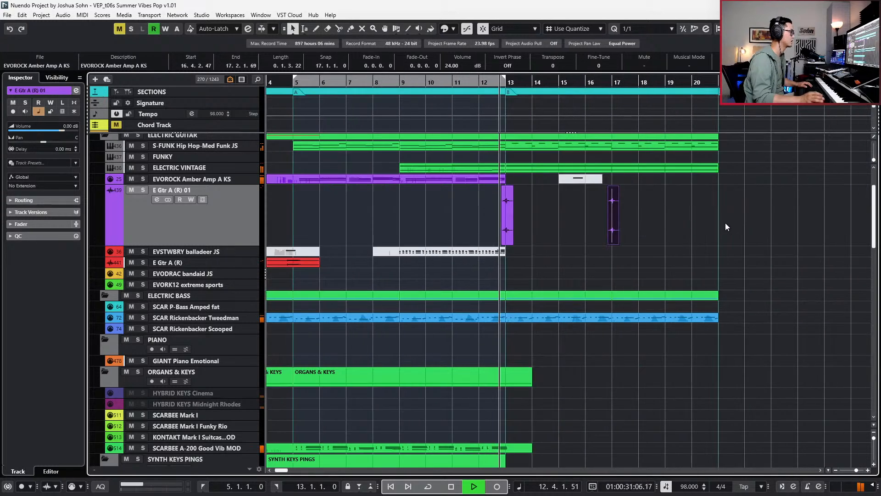
- Shift both E Gtr A (R) 01 events slightly, placing the first one's snap point at 13.1.1.36
drag(474, 214, 613, 218)
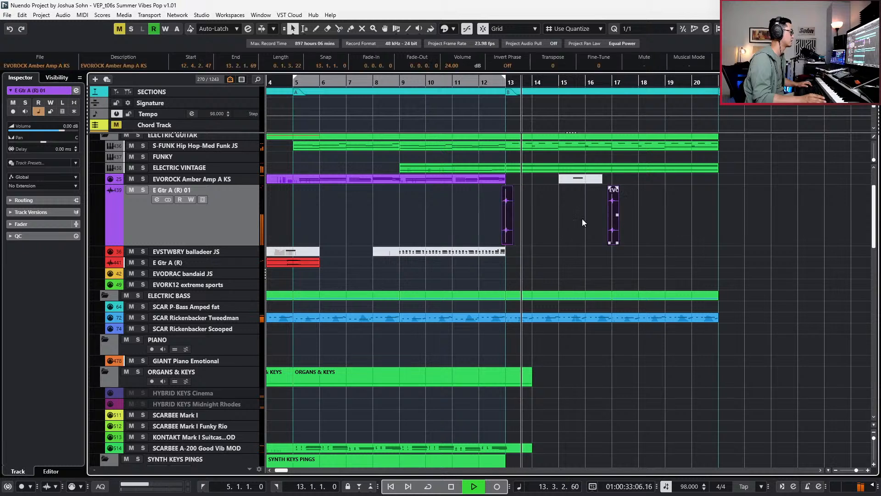
scroll(497, 222, up, 7)
key(space)
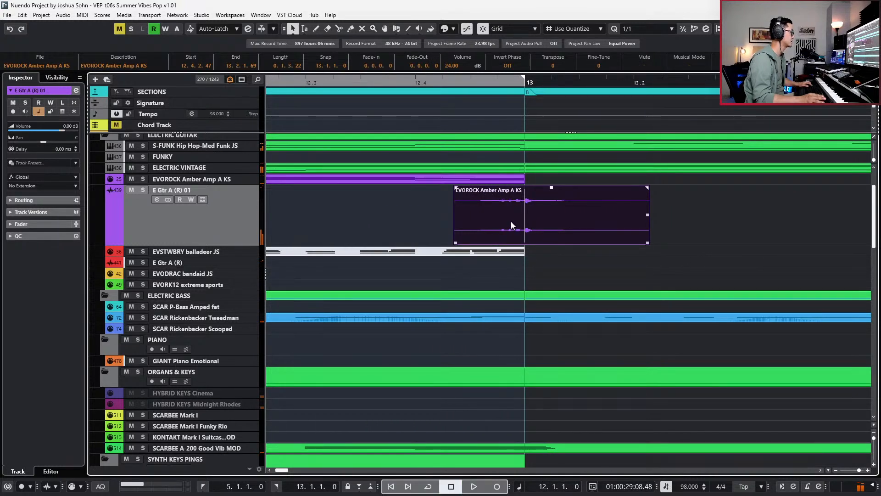
drag(517, 222, 526, 223)
- Play the arrangement from bar 12 to check both shifted guitar events, and reduce the height of their track
key(space)
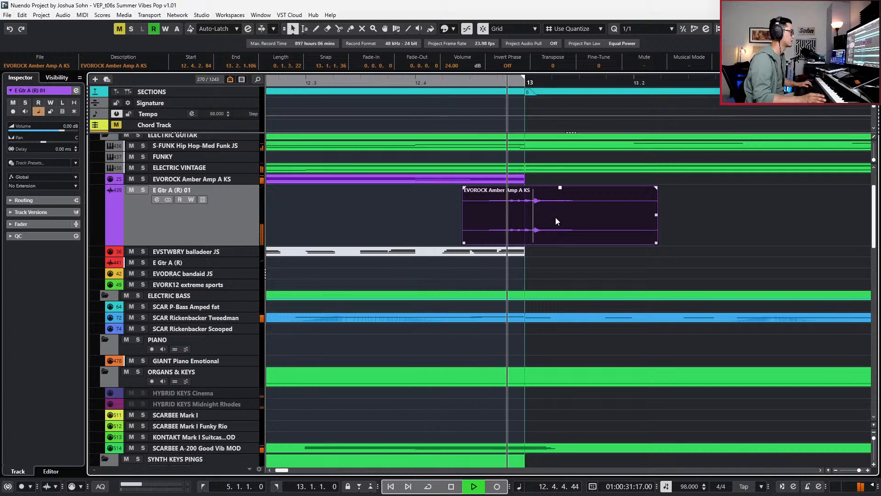
scroll(555, 221, down, 7)
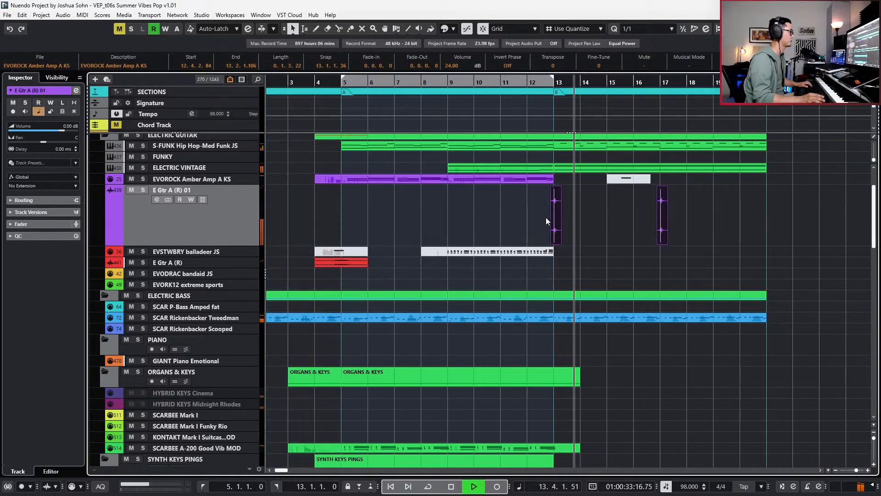
key(alt+Up)
key(alt+Up)
key(alt+Up)
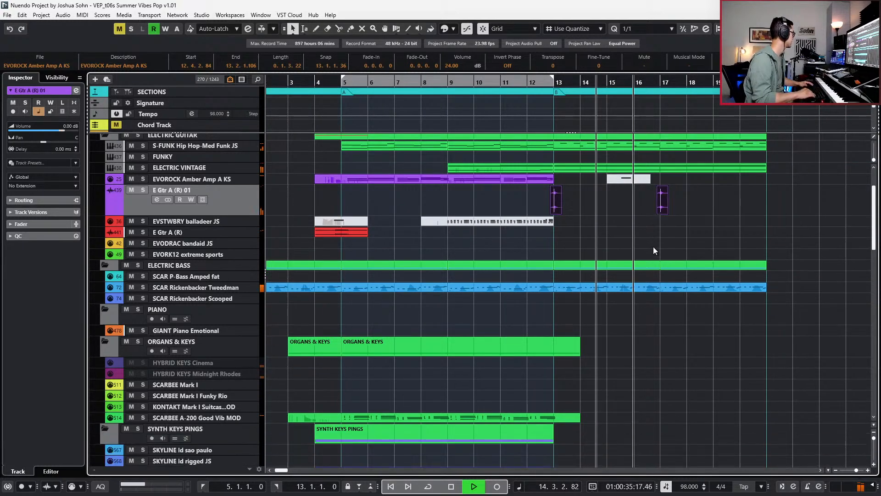
scroll(653, 247, down, 3)
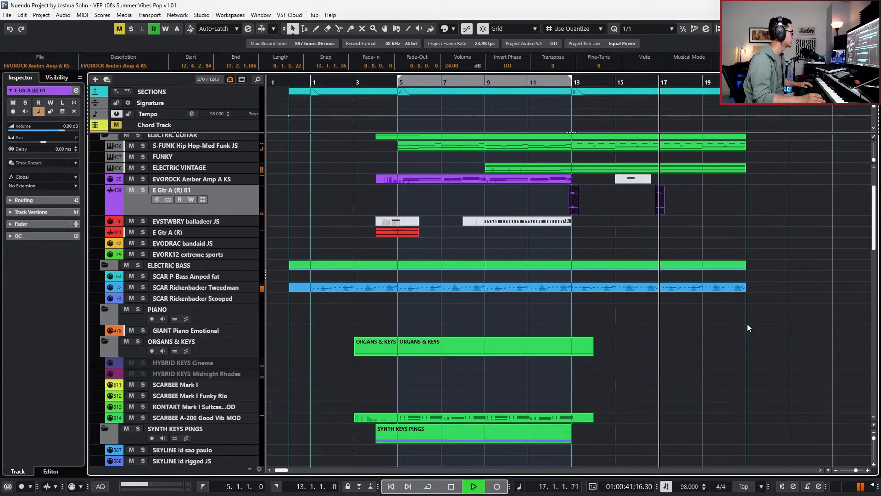
- Set the equalizer pre gain of the E Gtr A (R) 01 channel to 6.1 dB
key(e)
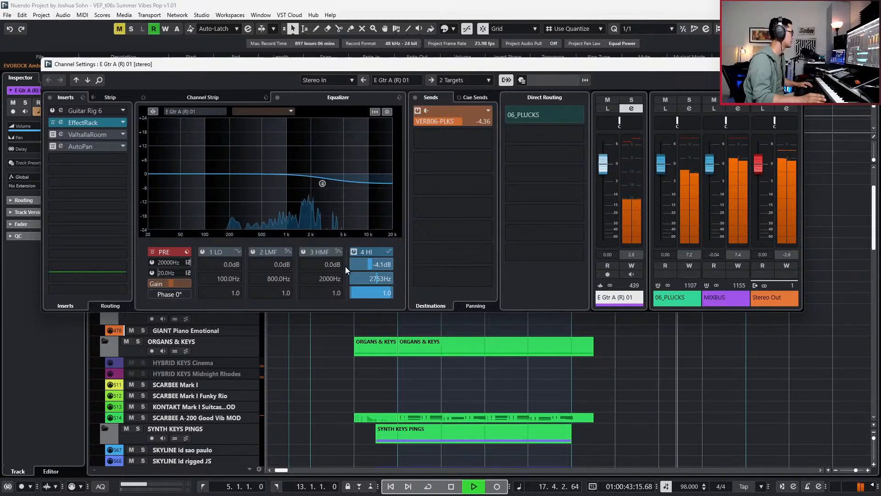
drag(171, 281, 159, 281)
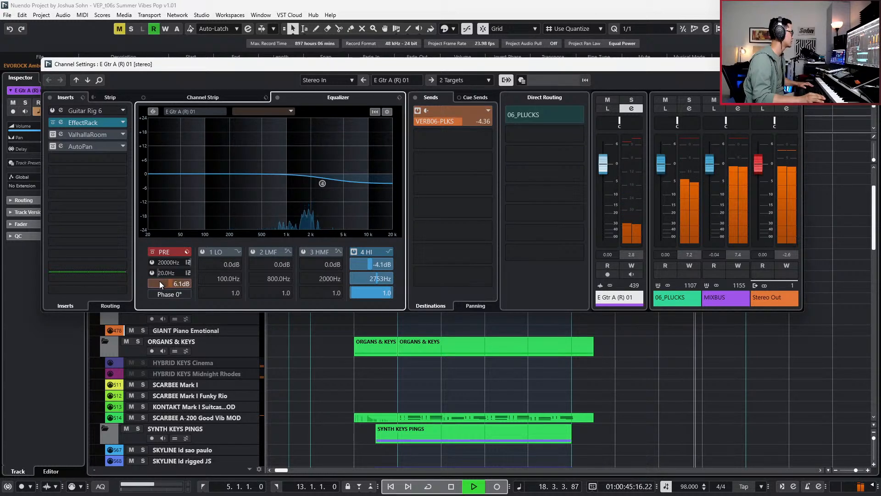
key(e)
scroll(375, 264, down, 2)
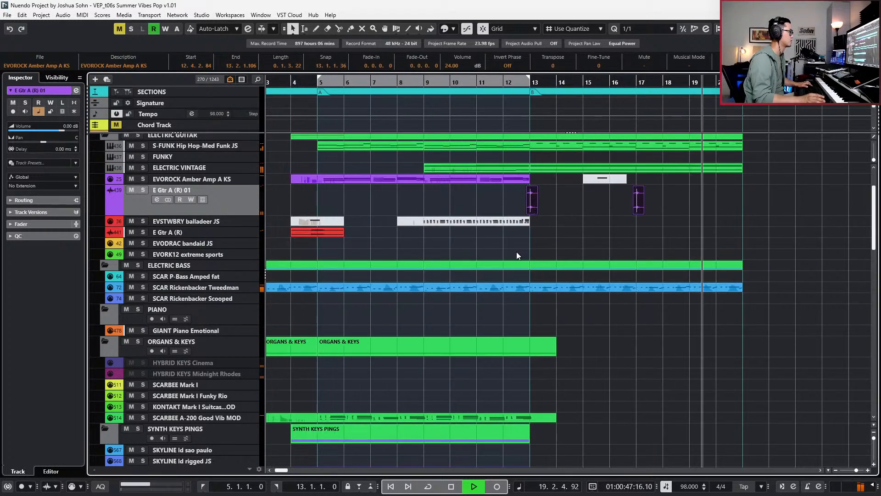
- Find the ZEBRAhz classic stringer pad track and audition it briefly in solo
scroll(516, 251, up, 3)
scroll(528, 251, down, 6)
scroll(528, 255, down, 5)
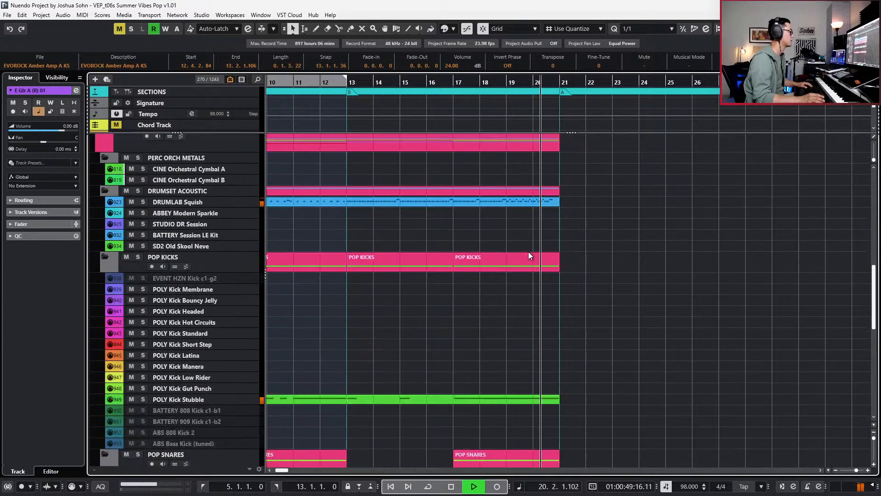
key(space)
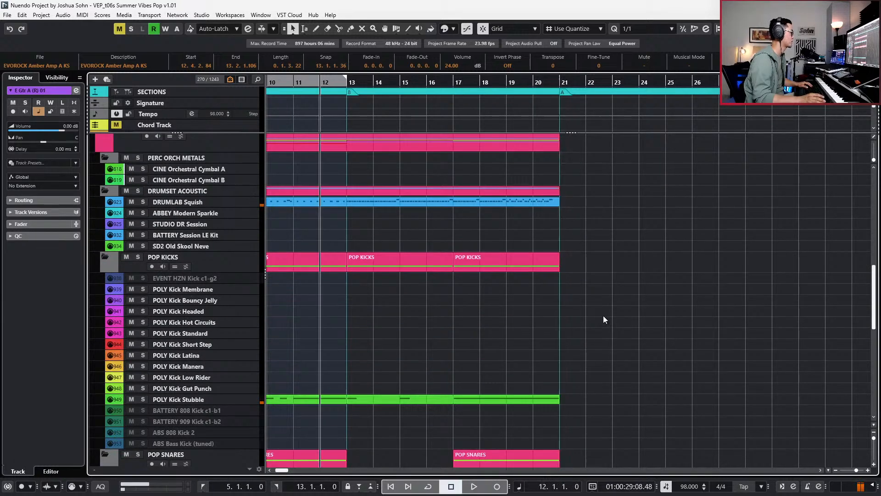
scroll(603, 315, up, 3)
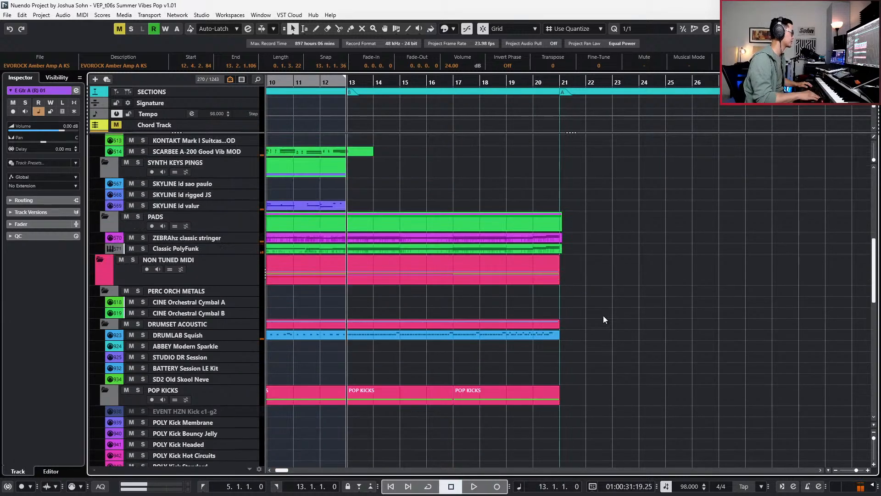
click(531, 240)
key(s)
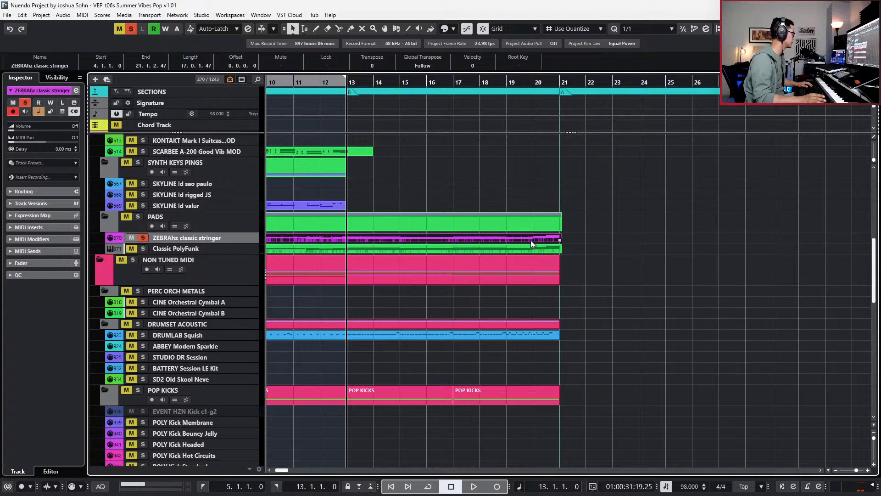
key(space)
key(space)
key(s)
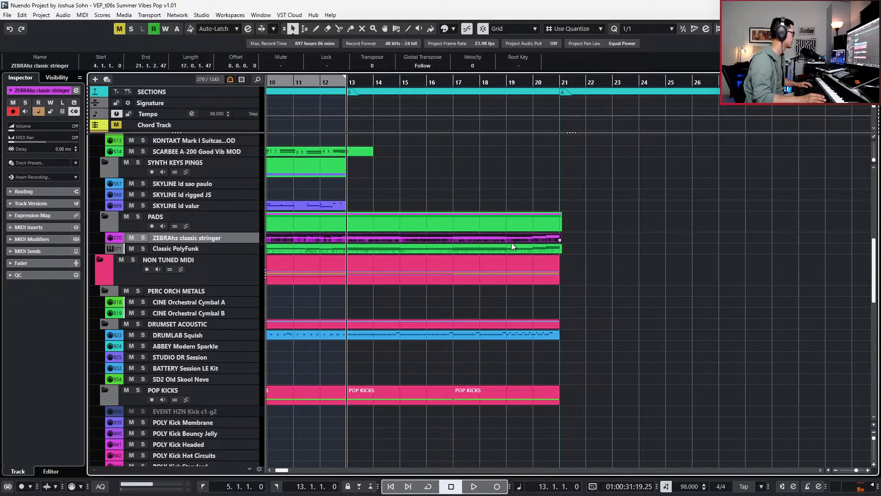
- Audition the Classic PolyFunk pad part in solo from bar 13
scroll(512, 242, down, 1)
click(495, 248)
key(s)
key(space)
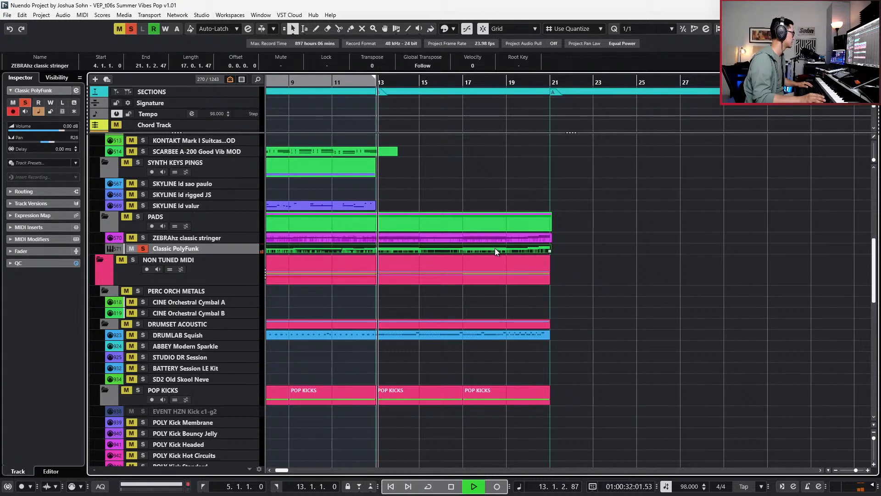
key(space)
key(s)
- Select the ZEBRAhz classic stringer and Classic PolyFunk parts together and play briefly from bar 12
click(489, 238)
key(ctrl+KP_Subtract)
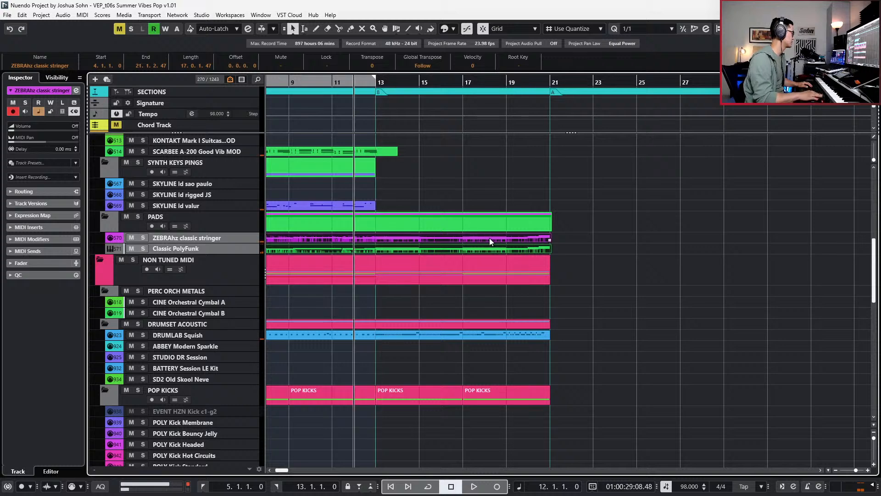
key(space)
key(space)
- Delete the muted part starting at bar 15 on the EVOROCK Amber Amp A KS track
scroll(489, 237, up, 5)
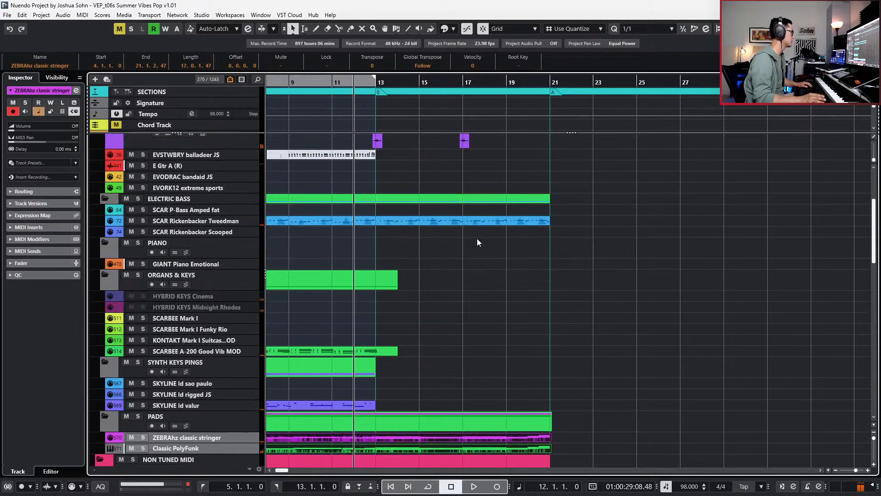
scroll(477, 238, down, 1)
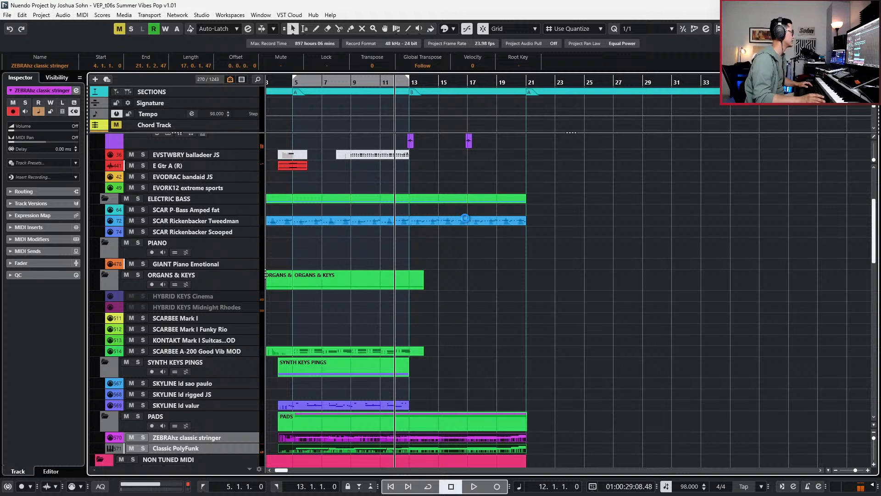
scroll(465, 218, up, 3)
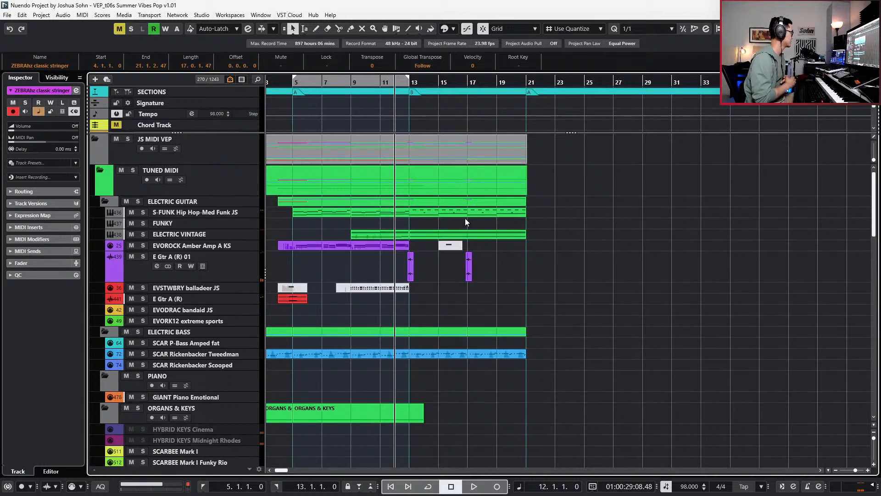
drag(427, 249, 458, 249)
key(Delete)
- Extend the EVOROCK Amber Amp A KS part so that it ends at 21.1.1.0
scroll(423, 246, up, 2)
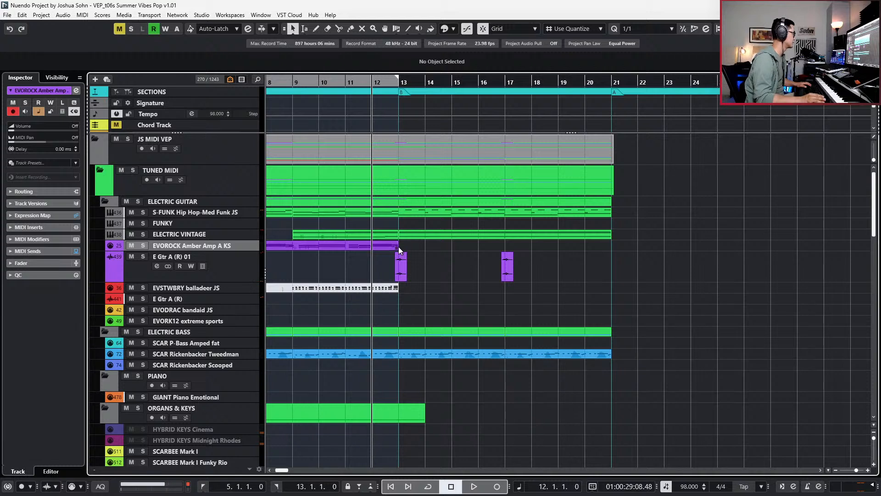
drag(396, 249, 599, 247)
key(space)
key(space)
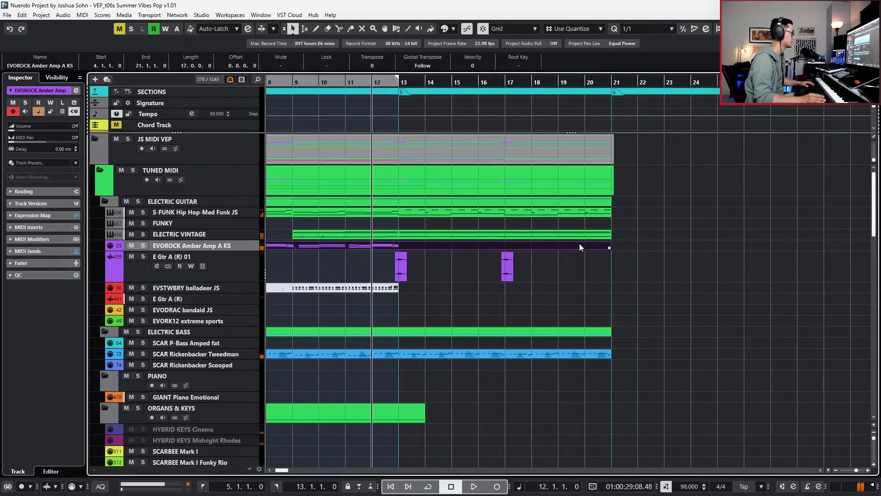
- Open the EVOROCK Amber Amp A KS part for note editing, perform chords for bars 17 to 20 and insert them by retrospective recording
key(KP_Add)
key(KP_Add)
key(KP_Add)
key(KP_Add)
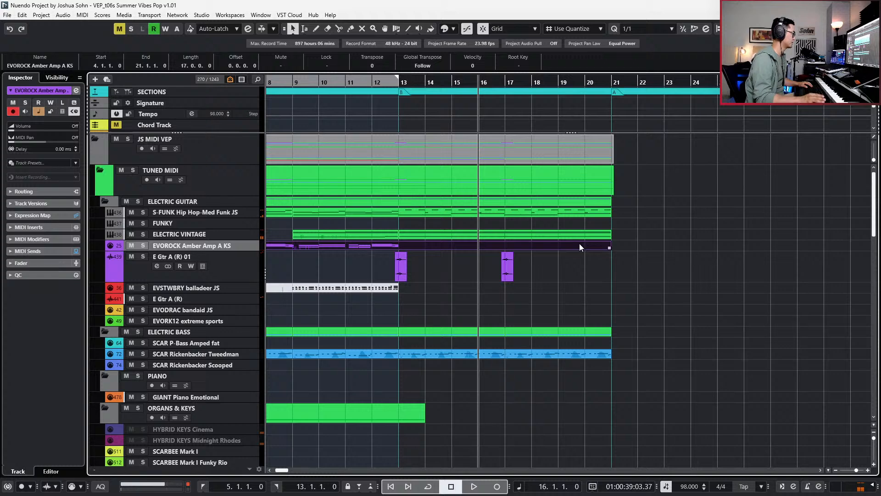
double_click(580, 245)
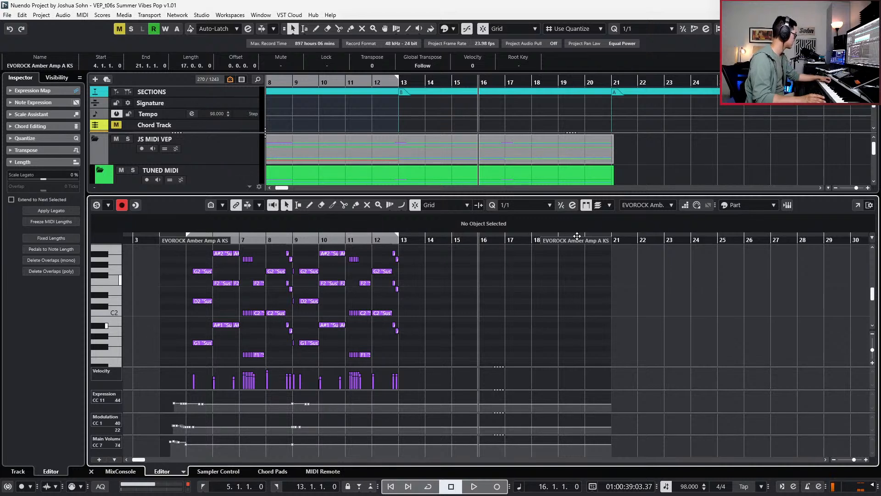
key(space)
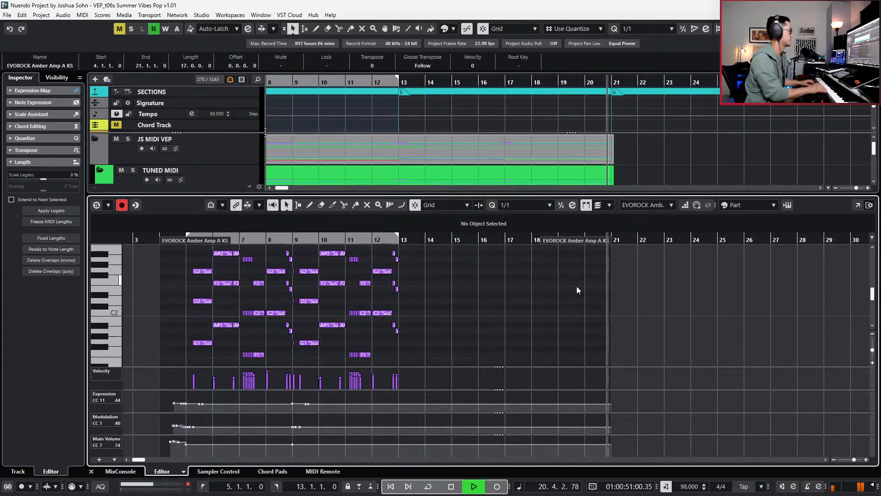
key(shift+KP_Multiply)
key(space)
scroll(615, 266, up, 2)
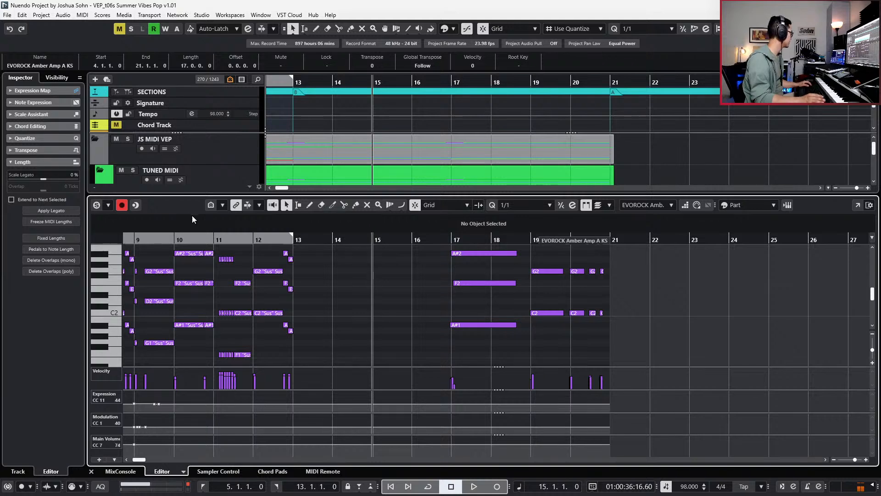
scroll(293, 318, up, 4)
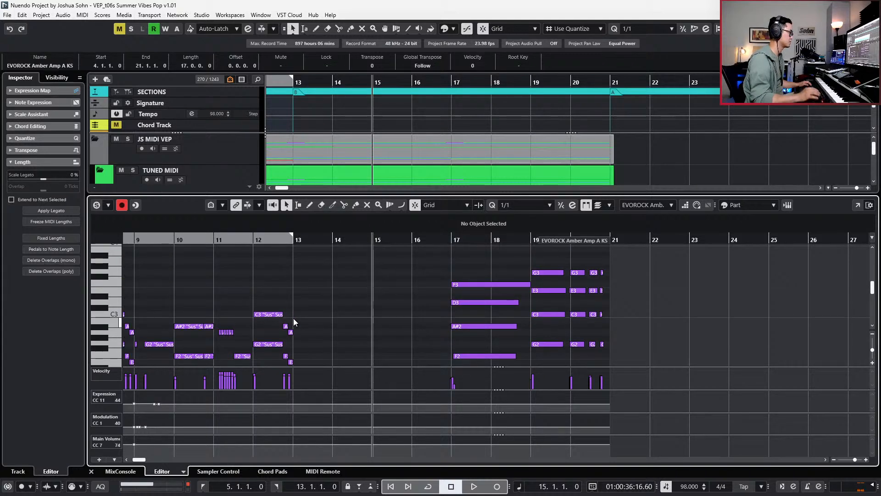
- Close the note editor and play the arrangement briefly from bar 15
key(space)
key(Return)
scroll(293, 318, down, 4)
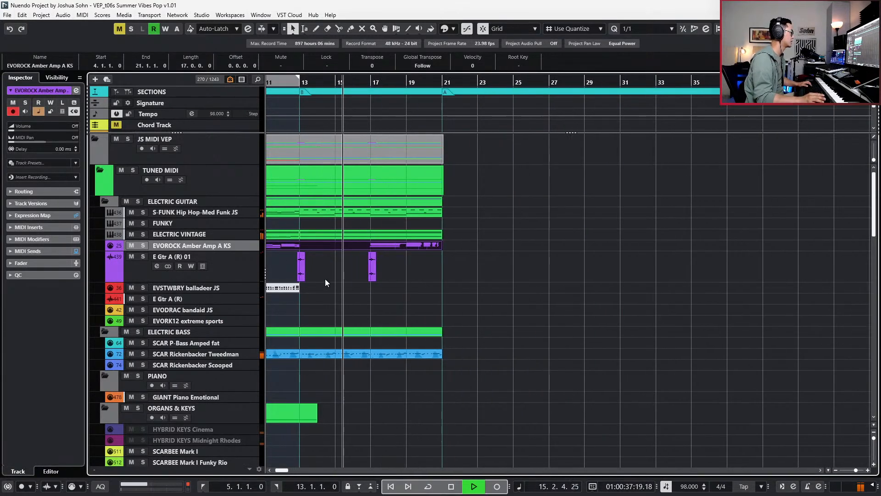
scroll(356, 274, left, 5)
key(space)
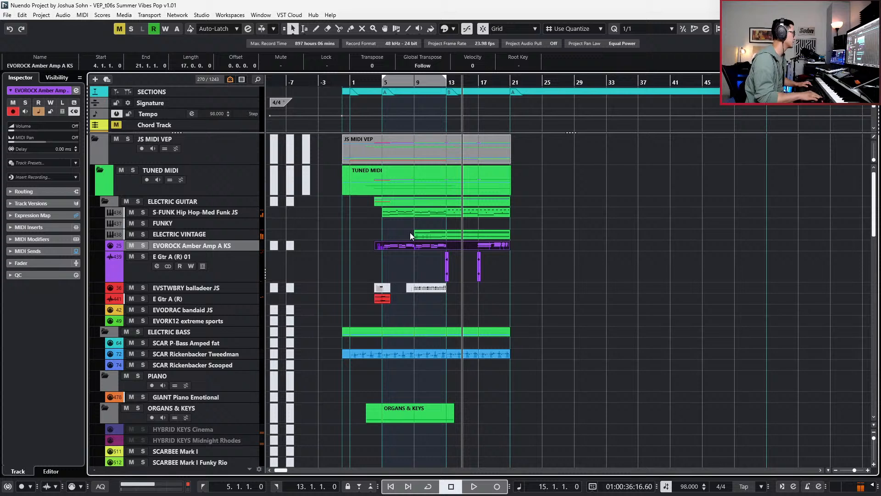
- Duplicate the section from bar 5 to bar 13 across all tracks, pasting it at bar 21
key(KP_Subtract)
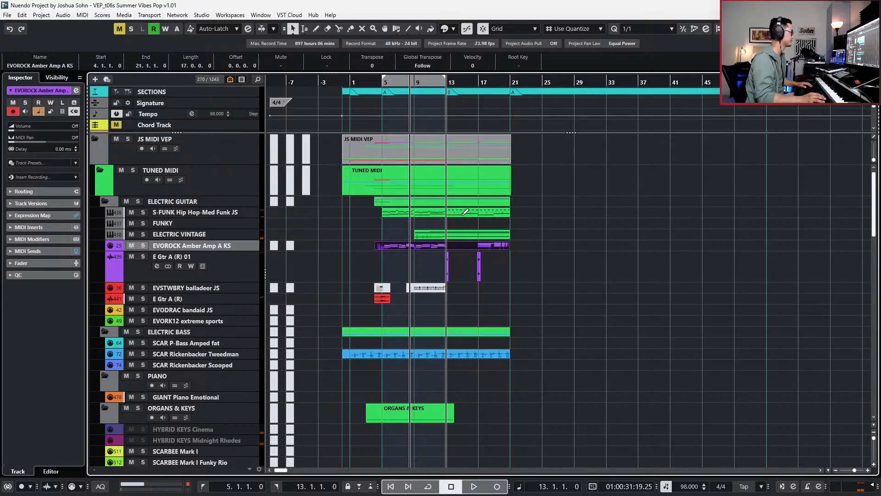
key(KP_Add)
key(KP_Add)
key(KP_Add)
key(KP_Add)
key(KP_Add)
key(KP_Add)
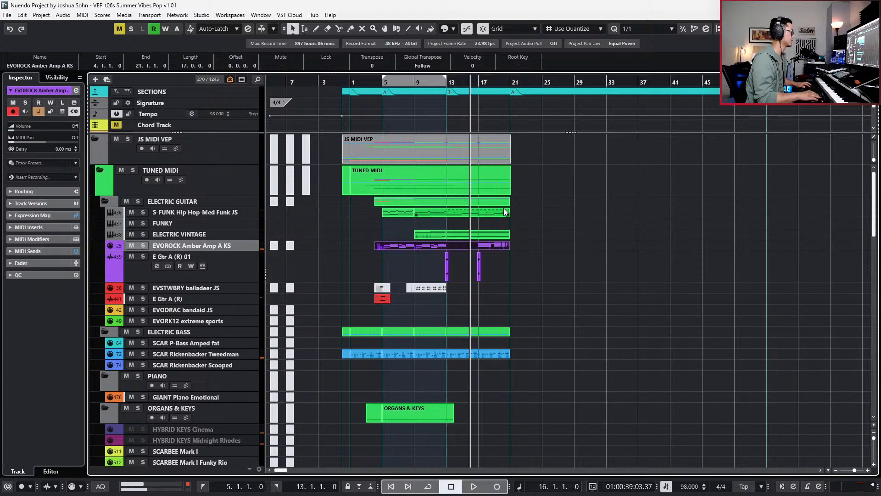
key(KP_Add)
key(KP_Add)
key(ctrl+v)
- Play the arrangement from bar 17 into the duplicated section at bar 21
key(KP_Subtract)
key(KP_Subtract)
key(KP_Subtract)
key(KP_Subtract)
key(space)
click(594, 150)
click(561, 93)
- Copy the four-bar ELECTRIC VINTAGE part from bar 25 so that the duplicate starts at 21.1.1.0
scroll(557, 160, up, 4)
drag(555, 237, 487, 233)
scroll(495, 240, down, 4)
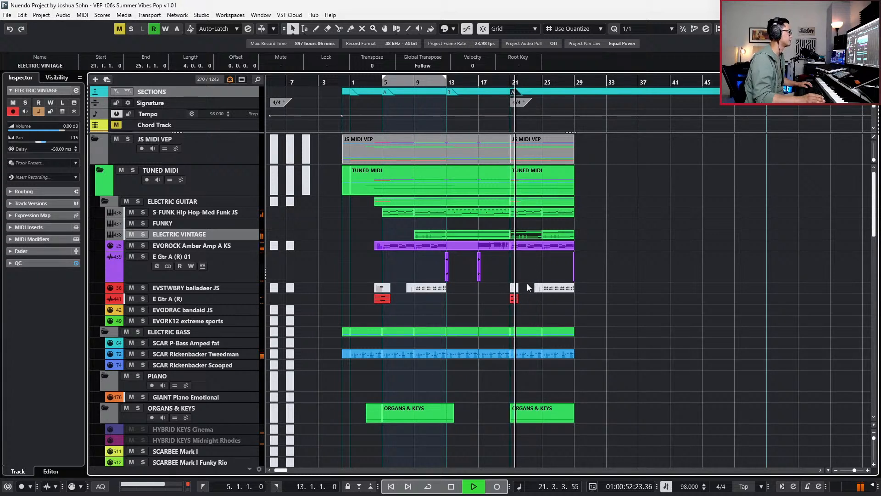
scroll(521, 293, up, 2)
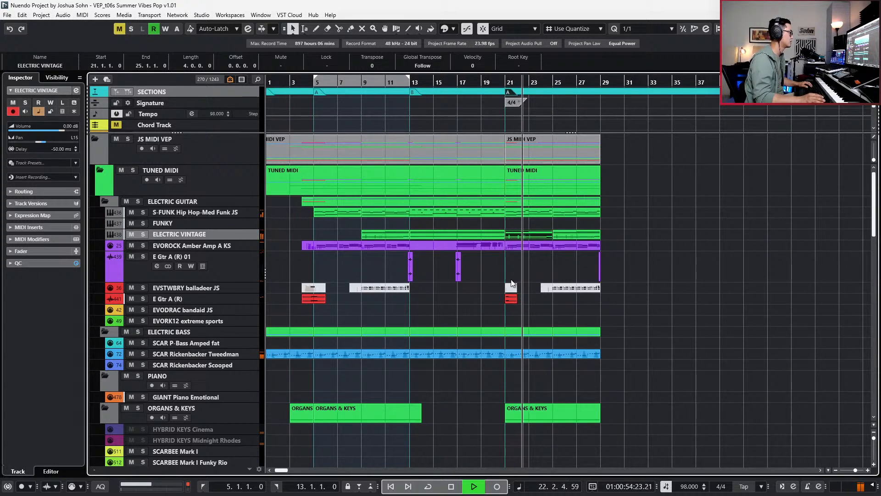
- Open the EVOROCK Amber Amp A KS part ending at bar 21 and move its last sustain pedal release to 20.4.4.62
key(space)
double_click(488, 245)
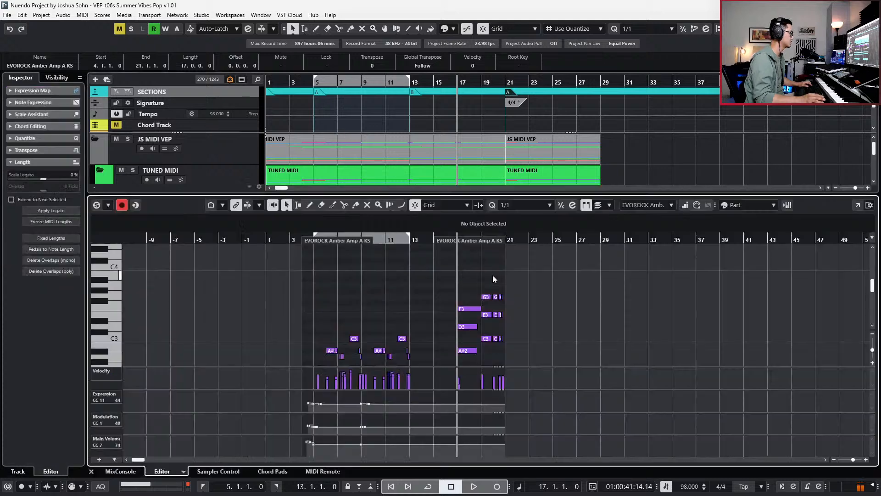
key(alt+s)
scroll(496, 286, up, 5)
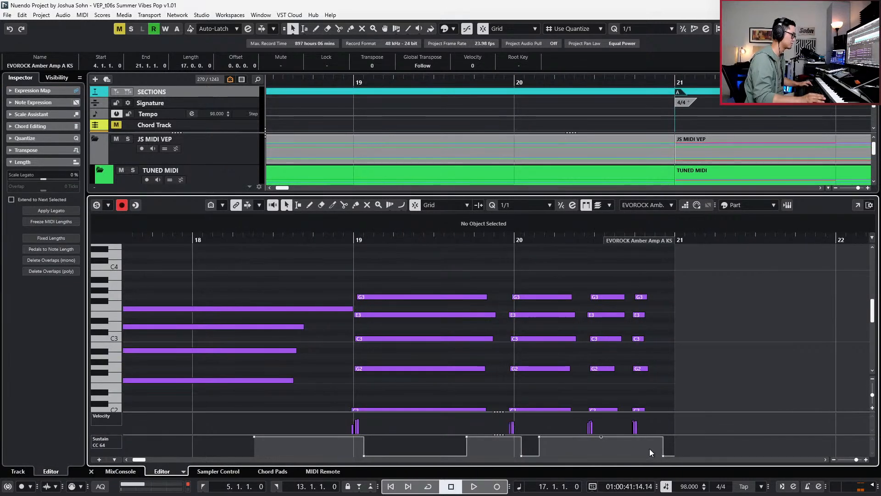
drag(664, 456, 671, 456)
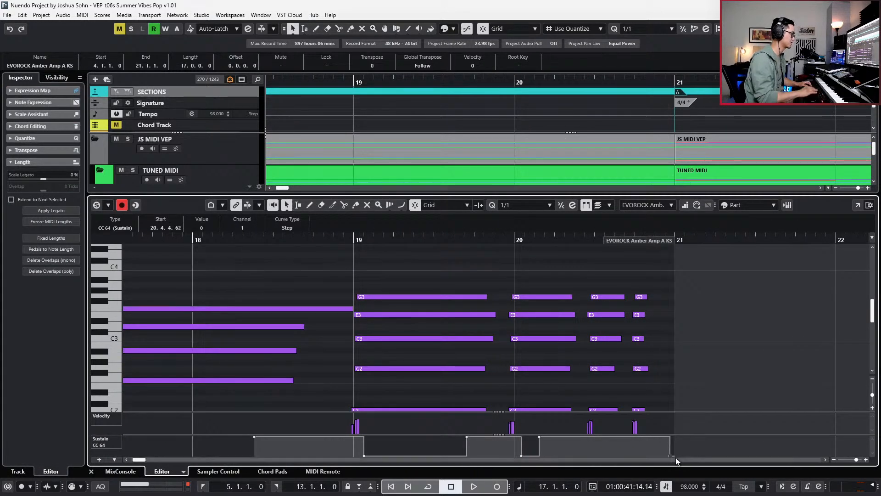
- Close the guitar part's editor and play the arrangement from bar 17 to bar 20
key(Return)
key(space)
scroll(664, 285, down, 6)
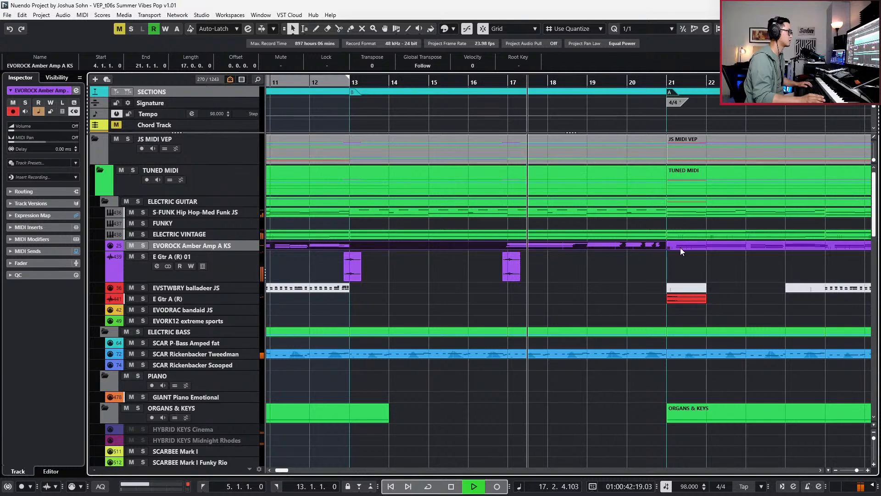
key(space)
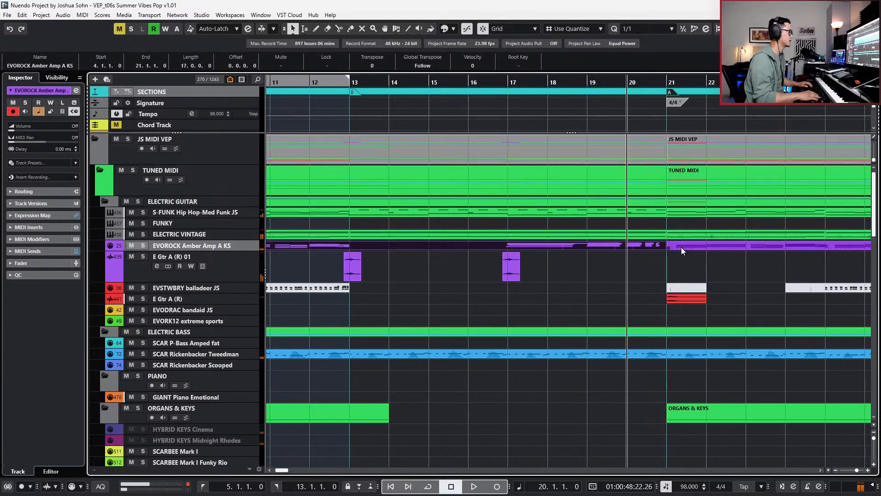
- Move the playhead to 21.2.1.0 and review the duplicated section's tracks from the guitars down to the drums
scroll(681, 251, right, 3)
key(alt+3)
key(Right)
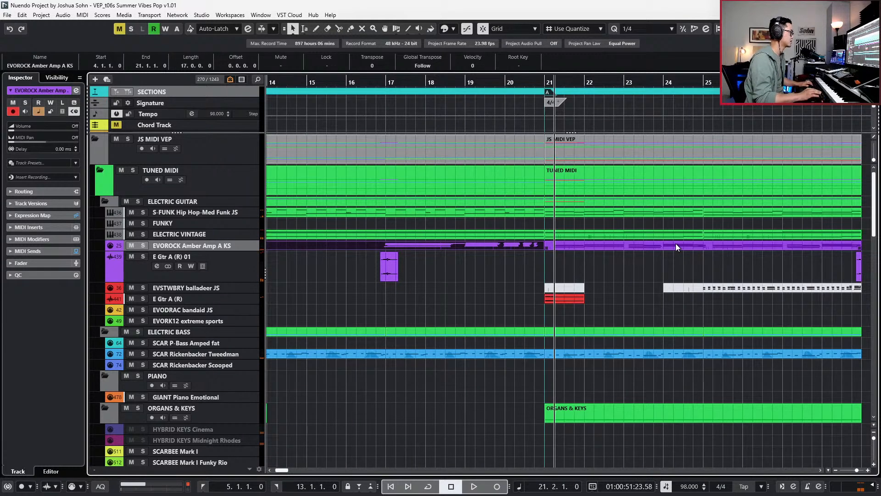
scroll(705, 239, down, 5)
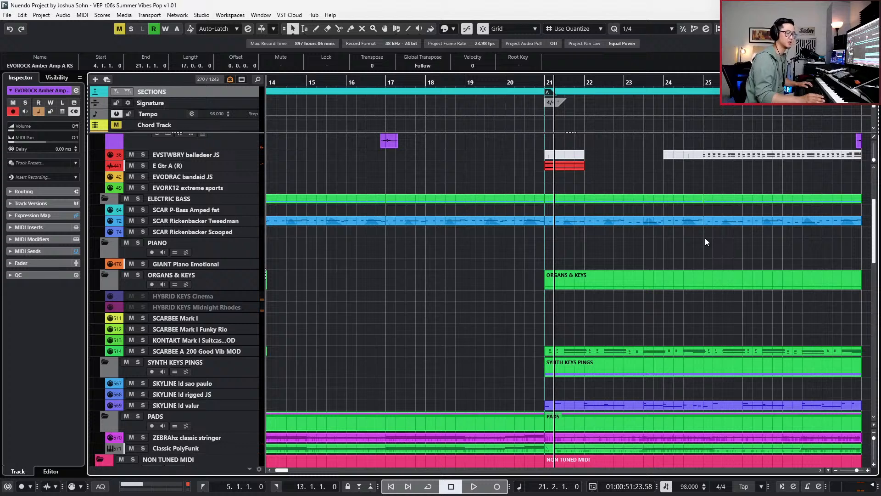
scroll(705, 238, down, 3)
scroll(664, 264, up, 3)
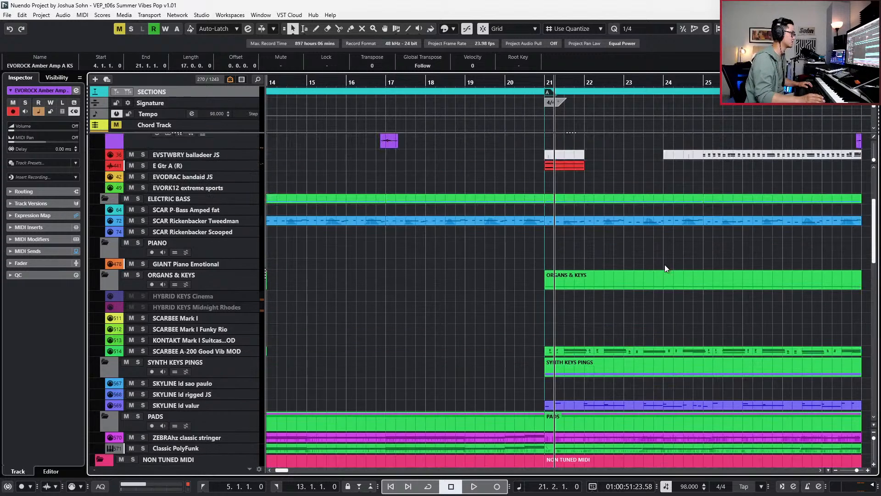
scroll(651, 241, down, 5)
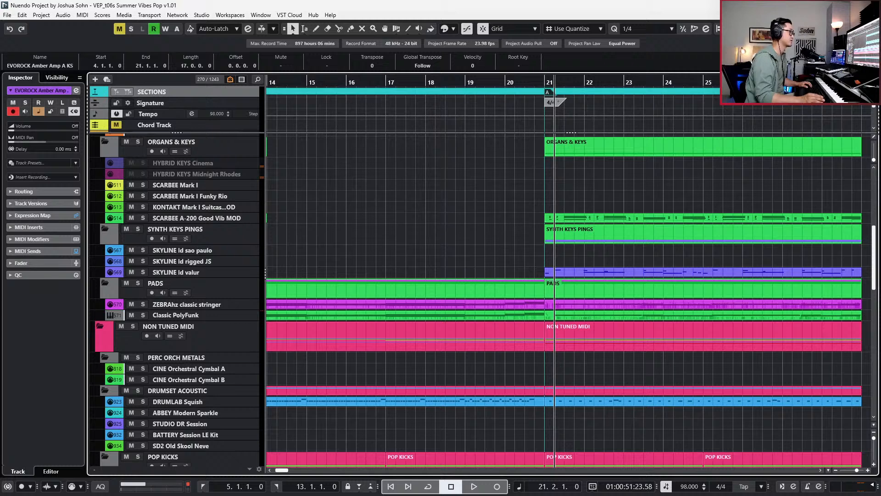
- Show the media browser and open the Night Call sound set from the content library
key(ctrl+alt+r)
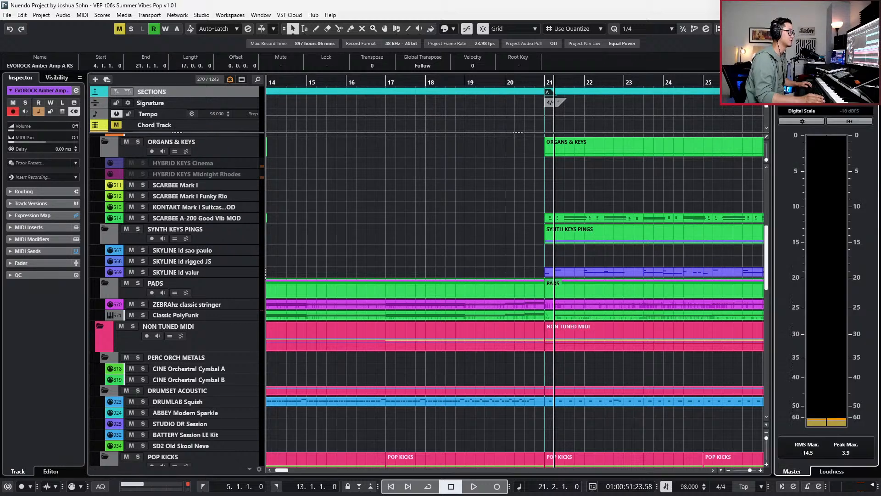
click(788, 78)
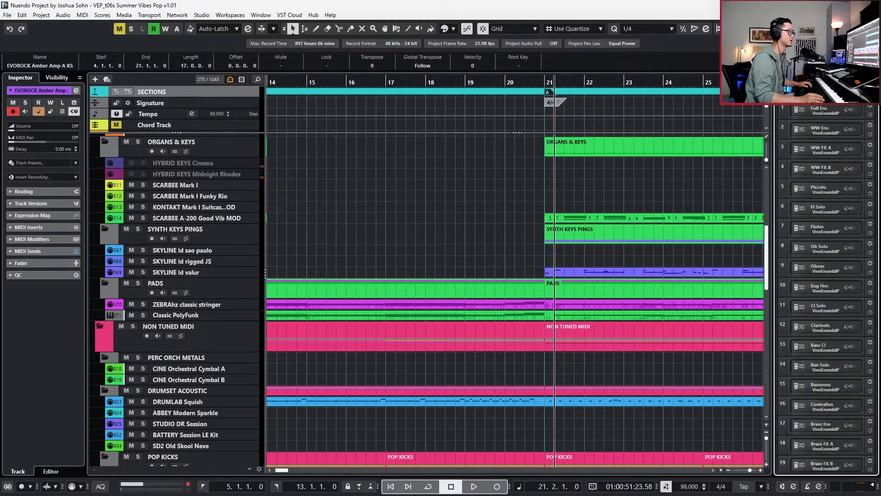
click(812, 77)
click(809, 210)
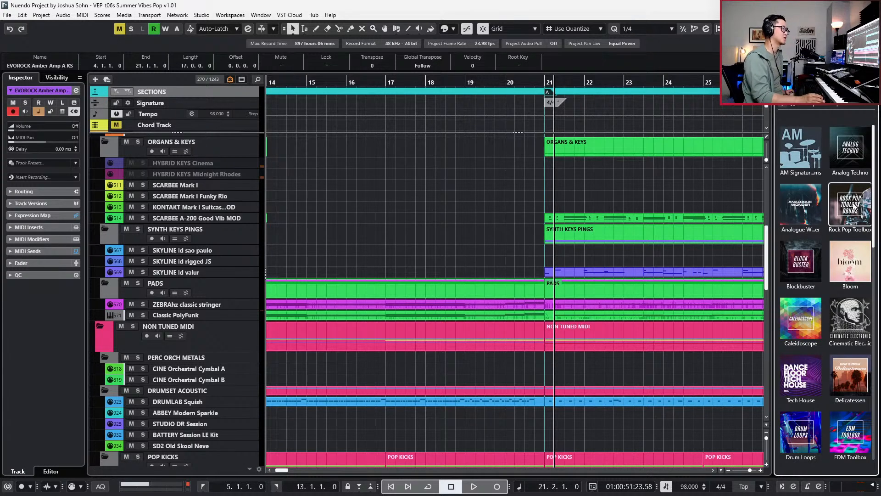
scroll(824, 281, down, 6)
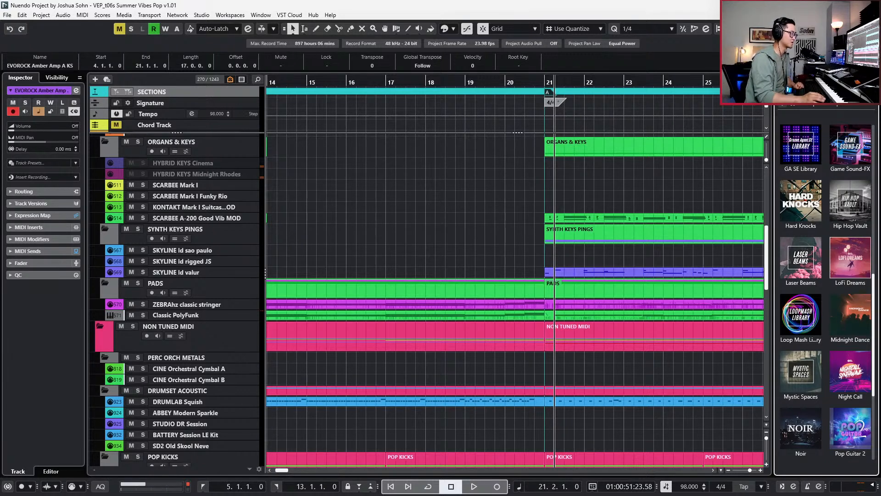
click(850, 389)
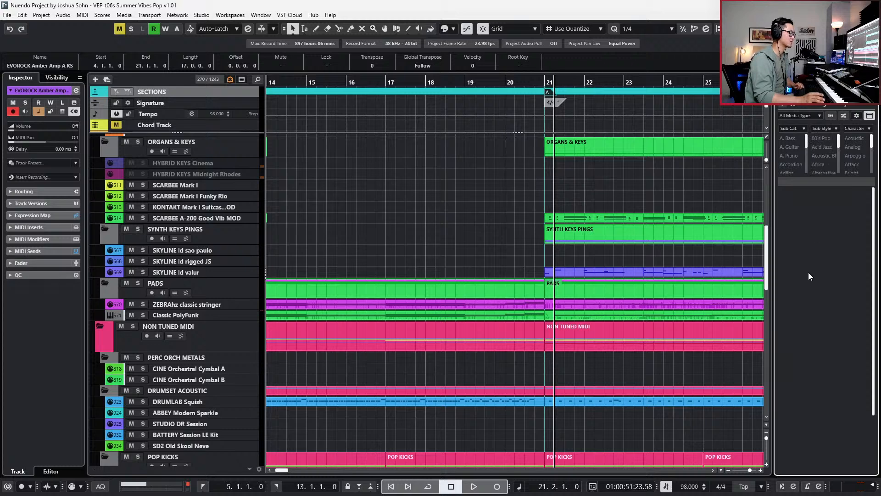
- Look through the Synth Wave samples for percussion, crash and transition sounds
scroll(868, 259, down, 15)
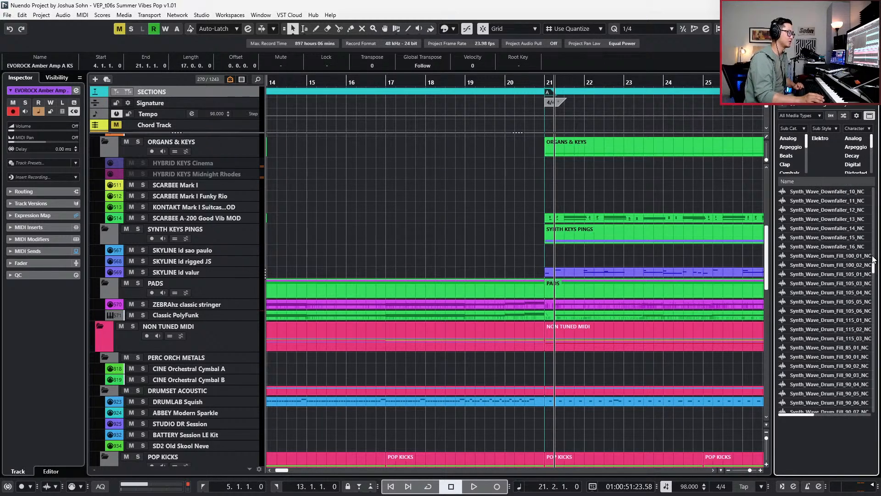
scroll(868, 273, down, 8)
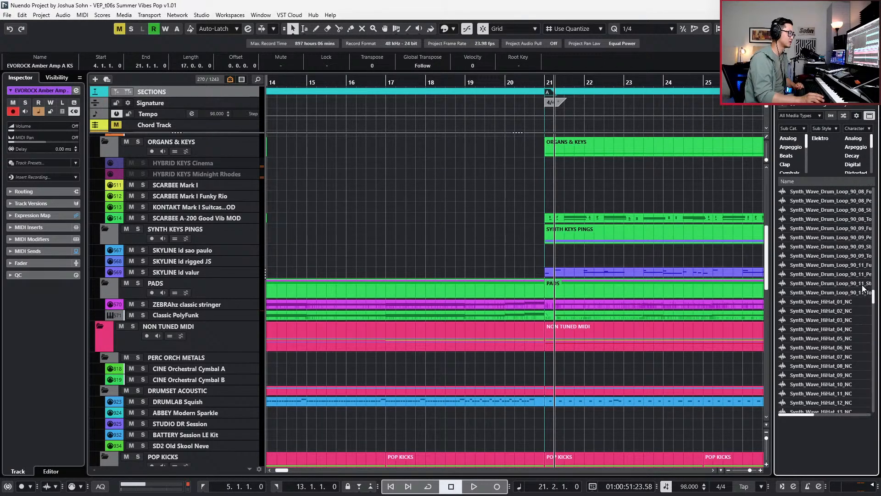
scroll(847, 310, down, 10)
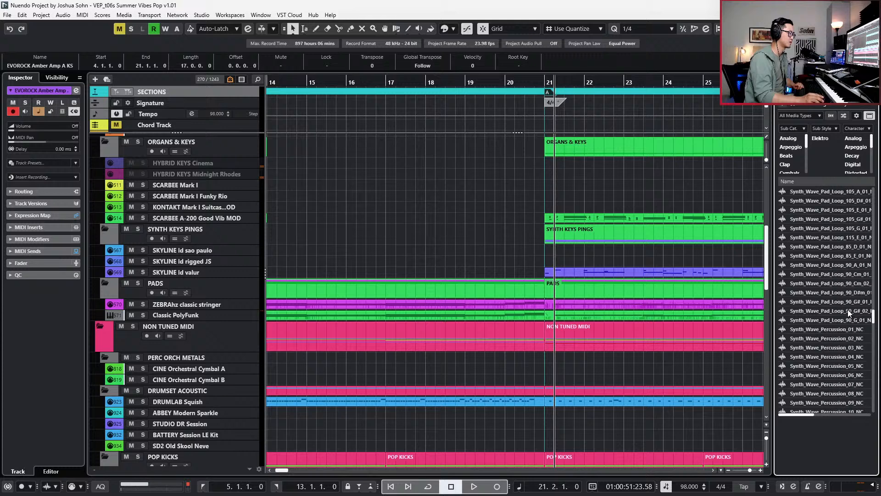
scroll(847, 310, down, 8)
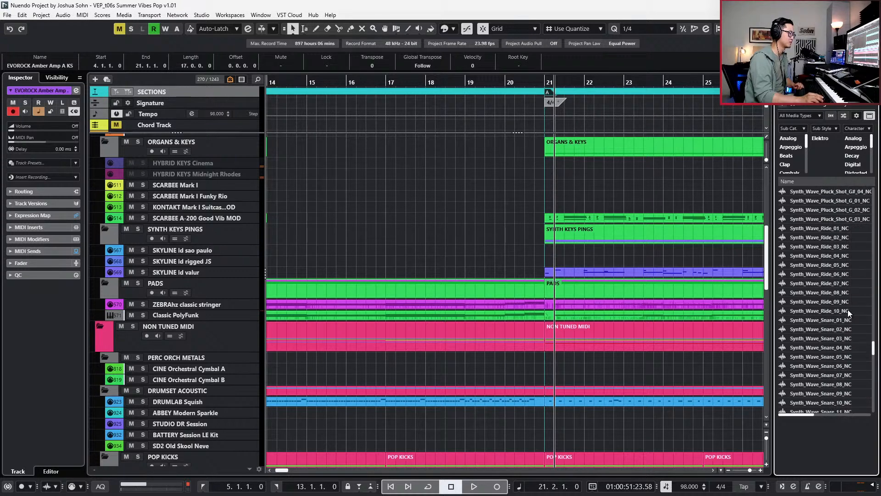
scroll(847, 310, down, 10)
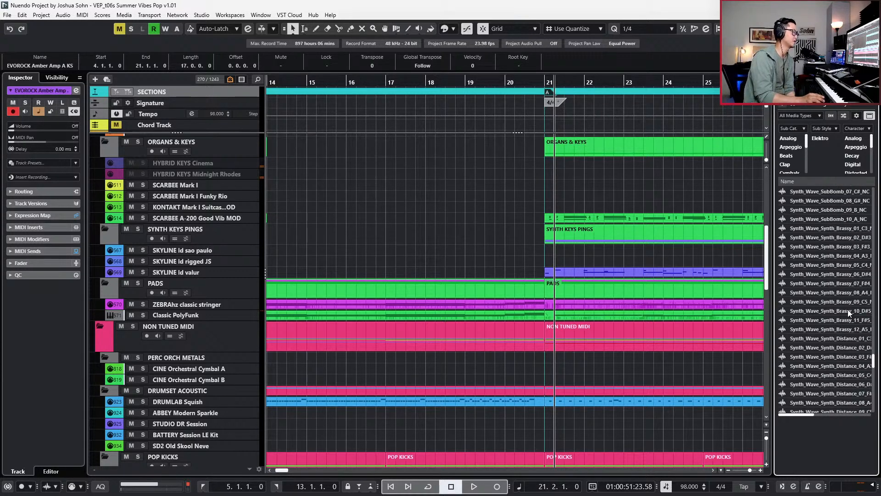
scroll(847, 309, down, 10)
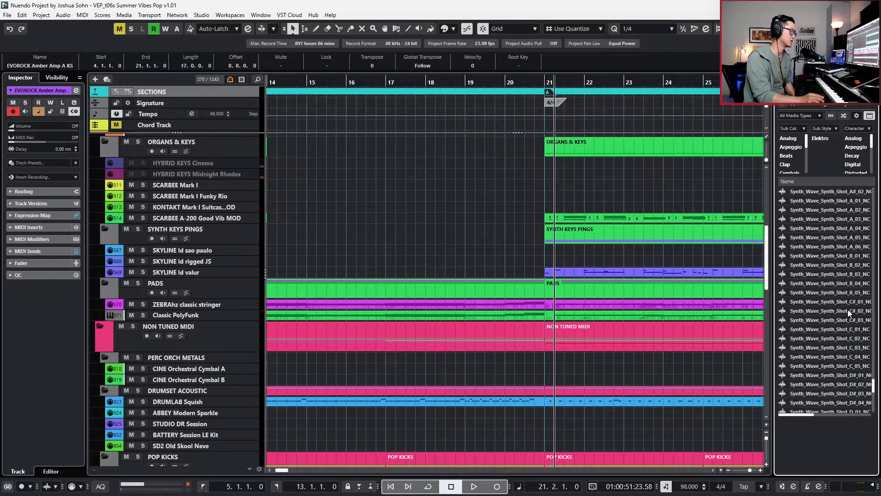
scroll(847, 309, up, 3)
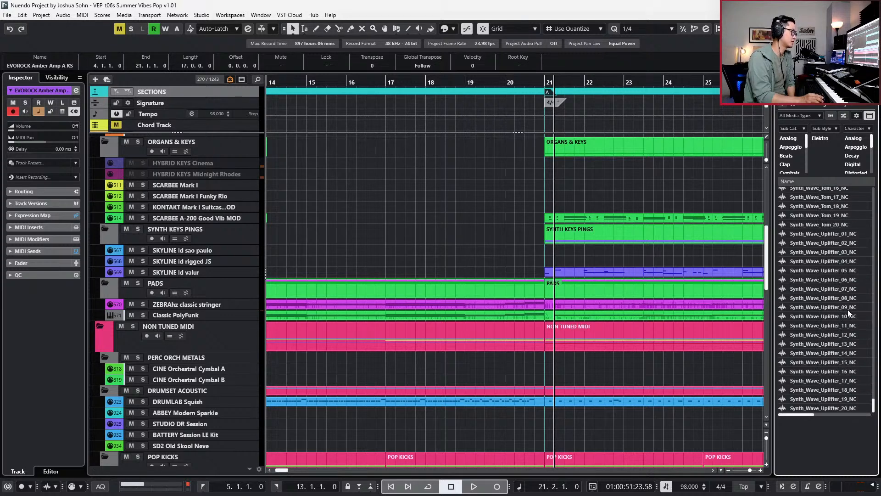
scroll(847, 309, up, 15)
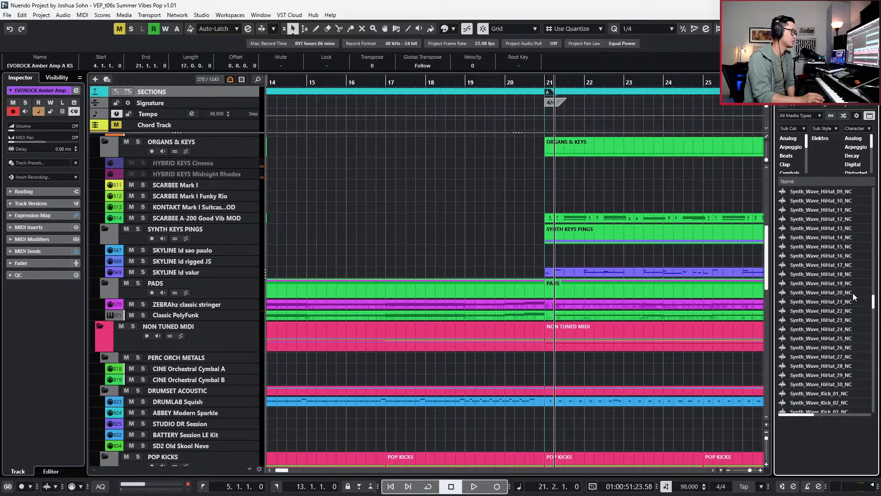
scroll(842, 285, down, 10)
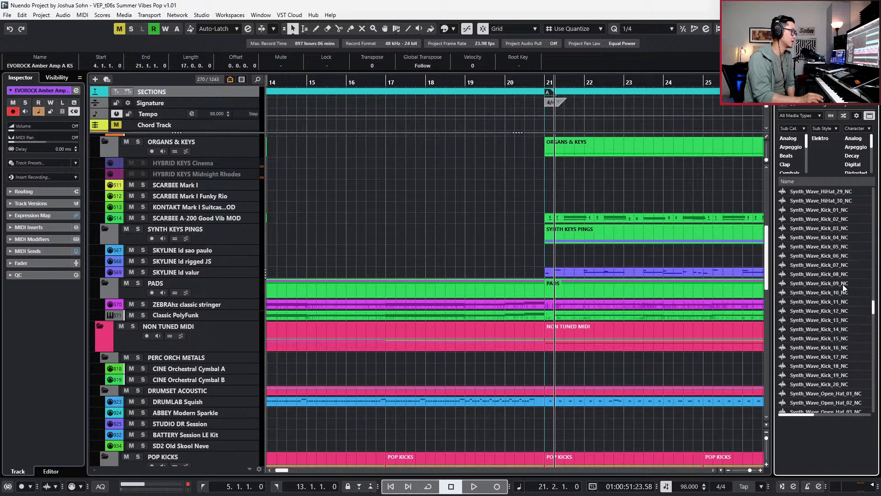
scroll(842, 285, down, 10)
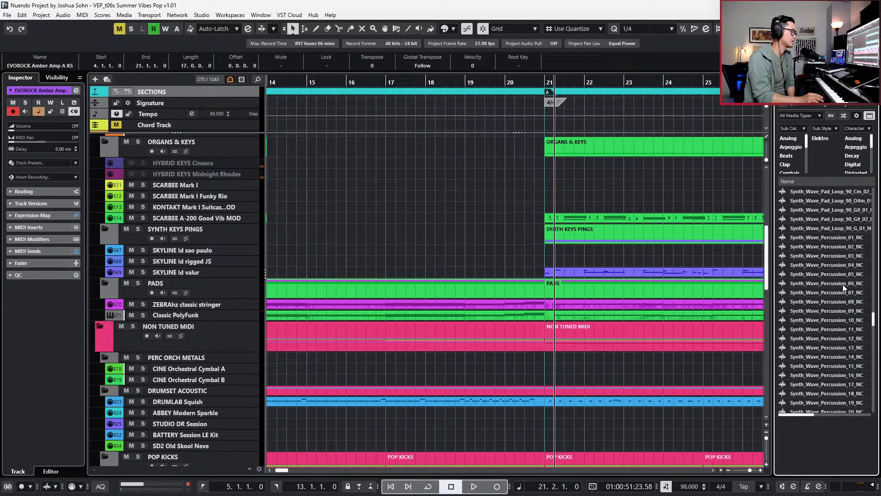
scroll(842, 285, up, 20)
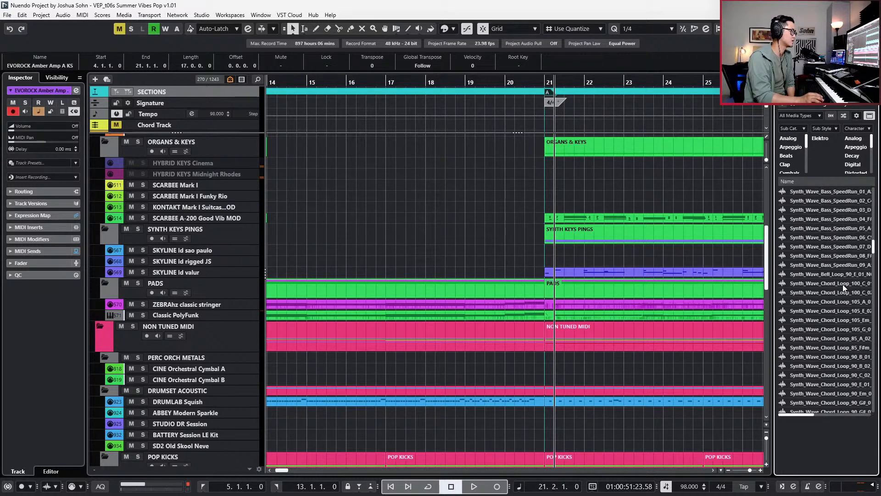
scroll(843, 284, down, 8)
- Audition several Synth_Wave_Clap samples and Synth_Wave_Crash_90_01, adjusting the preview volume
click(842, 283)
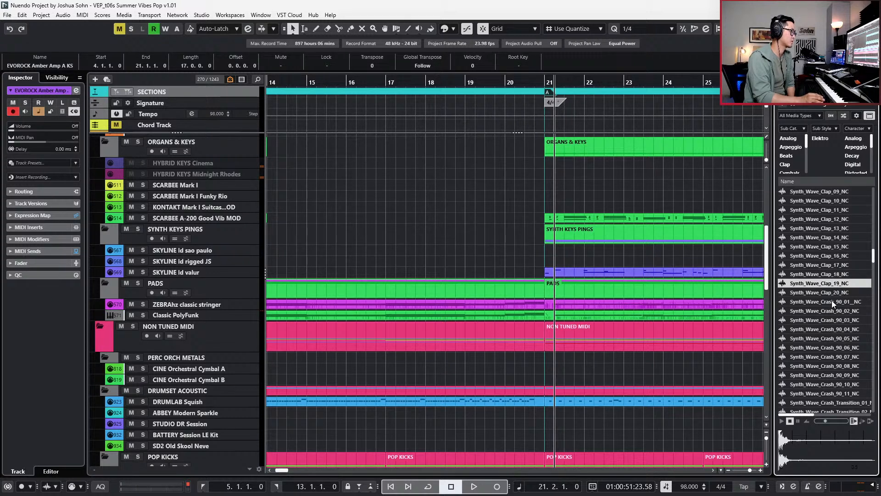
click(839, 420)
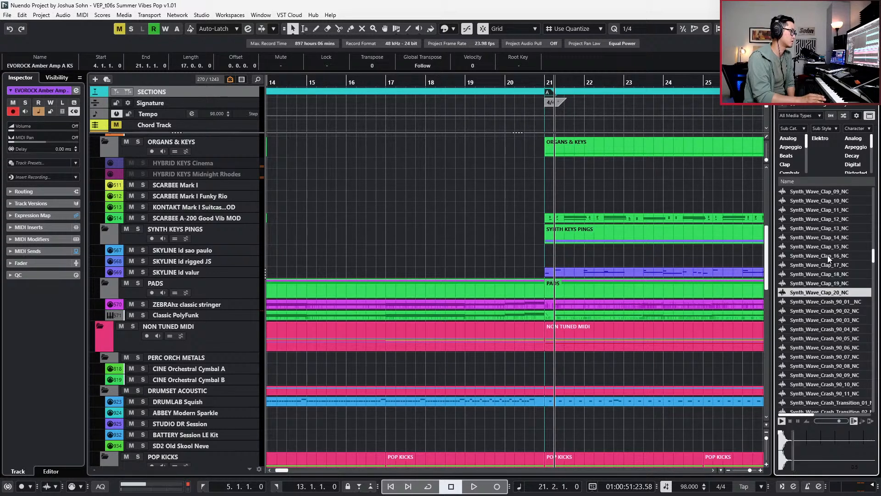
click(827, 255)
click(832, 420)
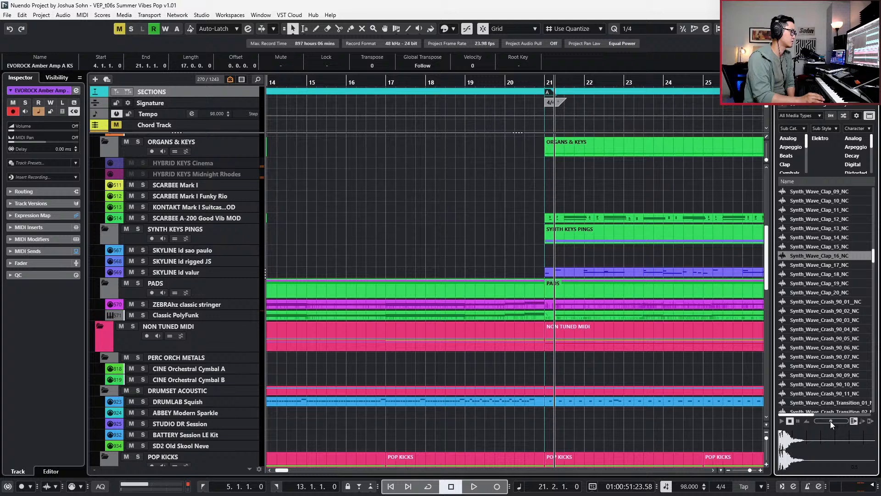
click(819, 238)
click(819, 283)
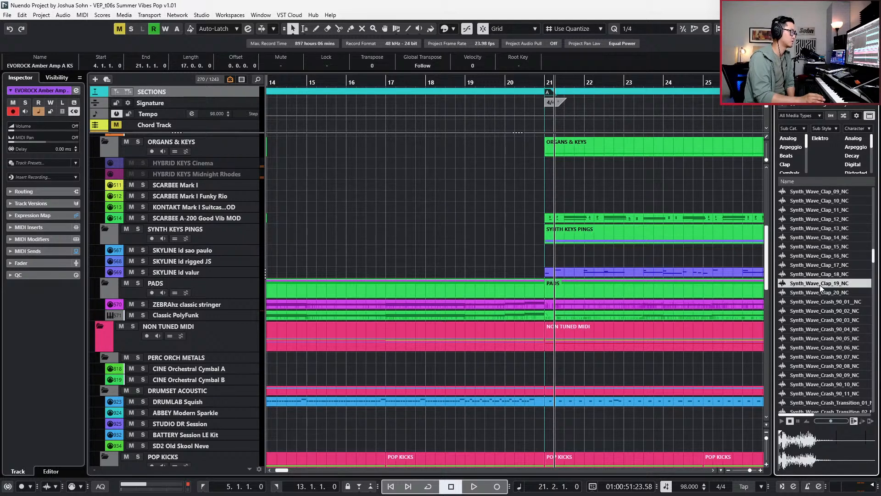
click(820, 190)
click(826, 301)
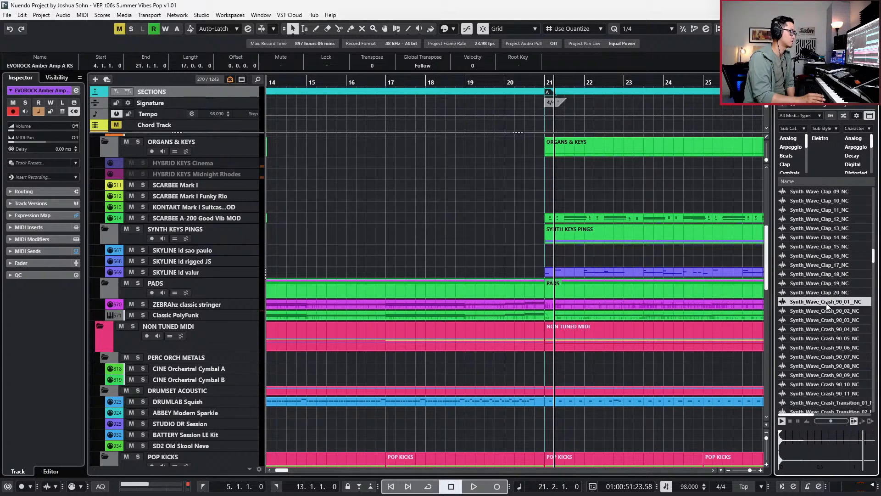
- Preview Synth_Wave_Crash_90_02_NC and place it on a new audio track at 21.2.1.0
scroll(826, 303, down, 3)
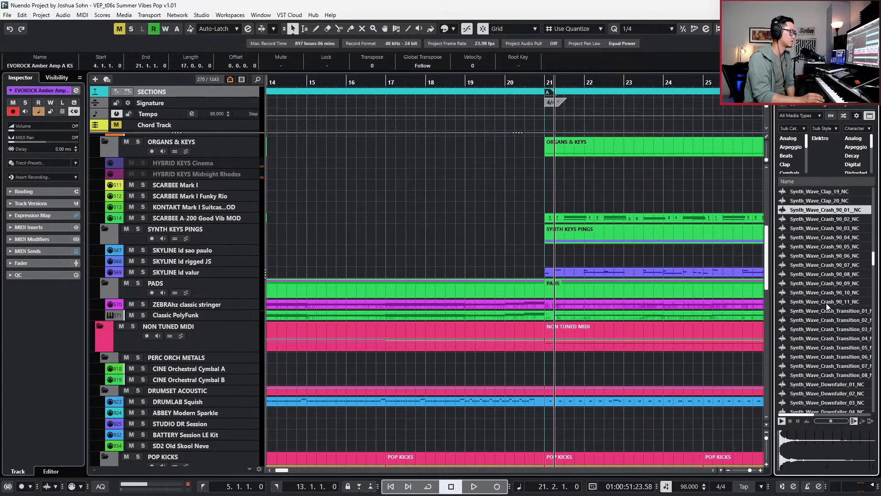
click(834, 219)
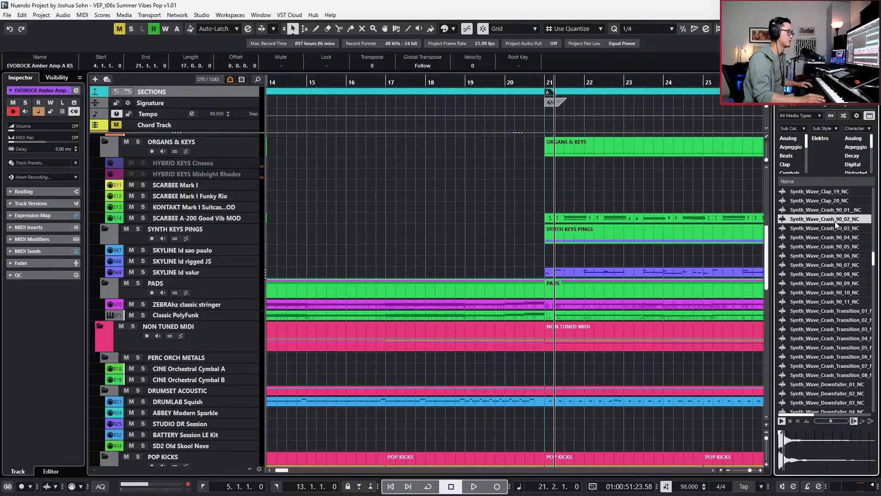
drag(474, 240, 222, 210)
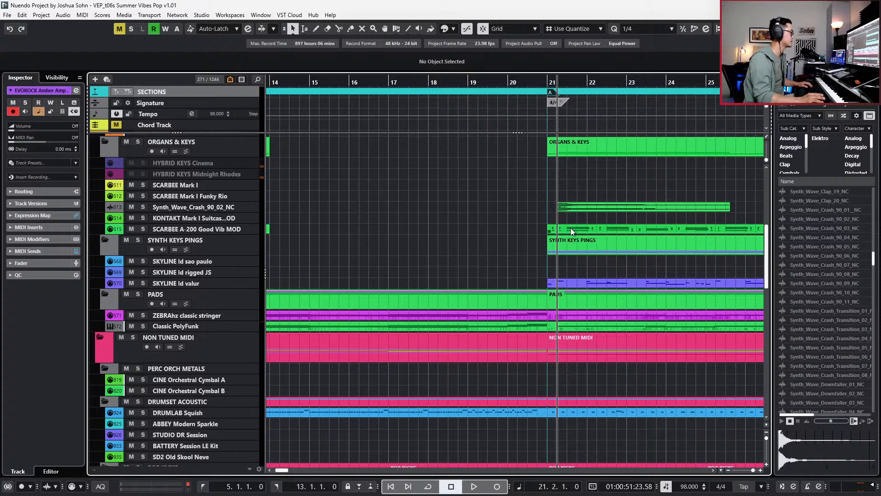
- Select the new crash event and play from bar 20 to hear it in context
scroll(524, 208, up, 3)
mouse_move(559, 210)
mouse_down()
mouse_move(541, 210)
mouse_move(555, 207)
mouse_up()
key(space)
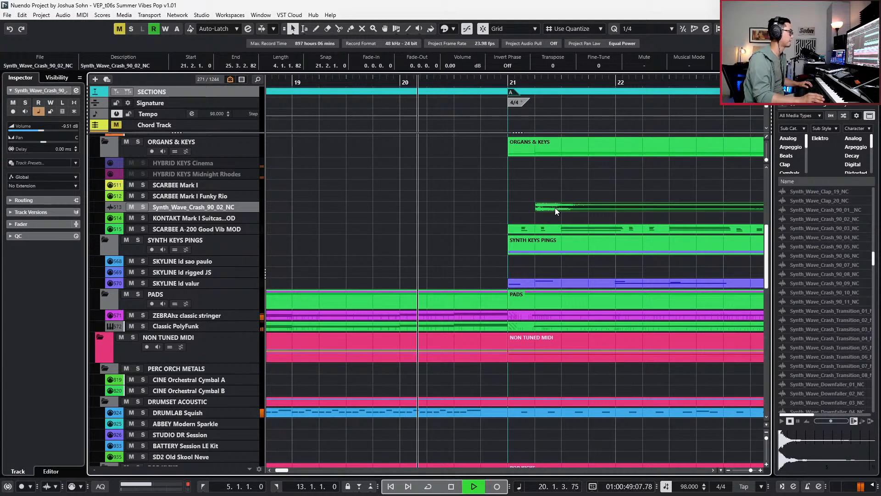
scroll(618, 252, down, 3)
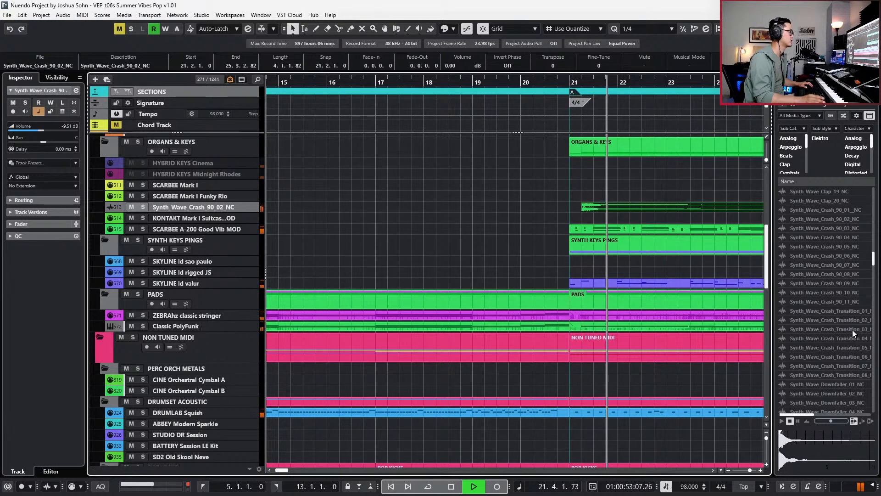
key(space)
- Route the Synth_Wave_Crash_90_02_NC channel's output to the 08_PERC group
key(e)
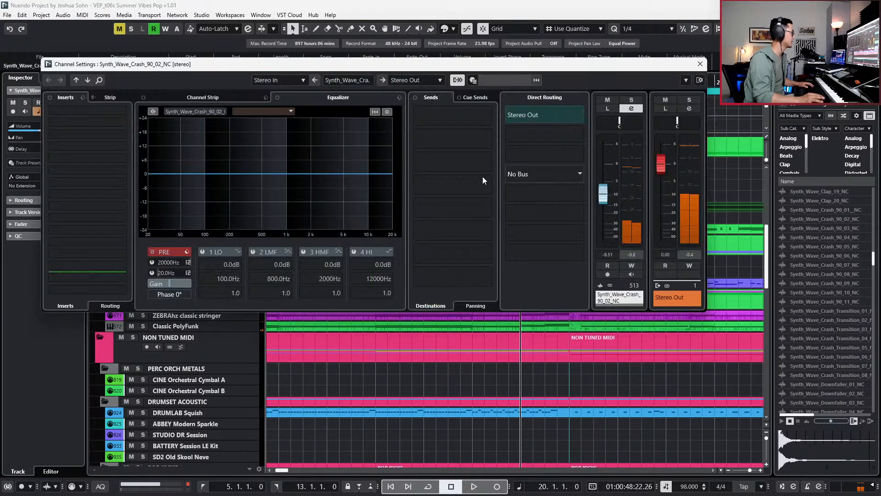
click(572, 114)
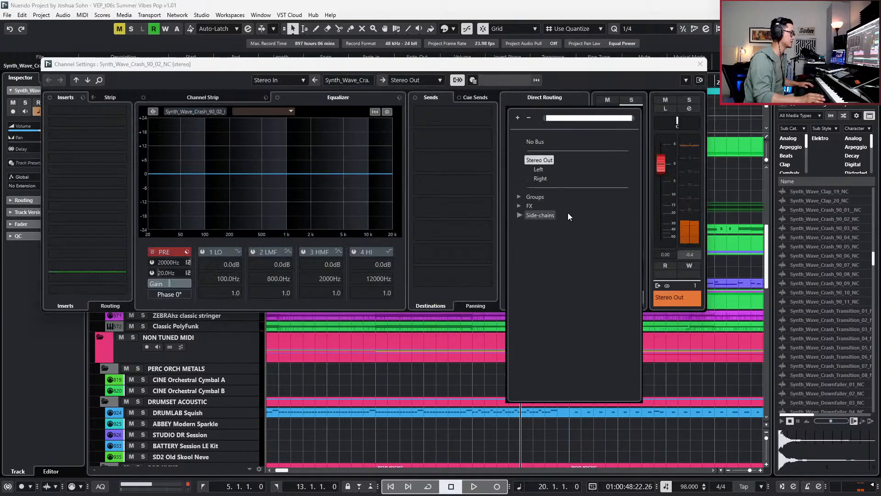
click(521, 197)
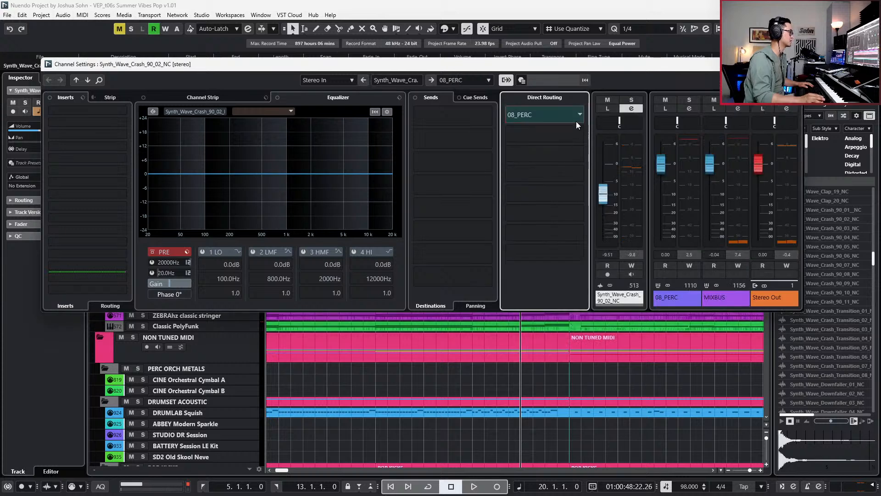
- Close the crash channel's settings and play from bar 20 to hear the rerouted crash entering at bar 21
click(792, 64)
key(space)
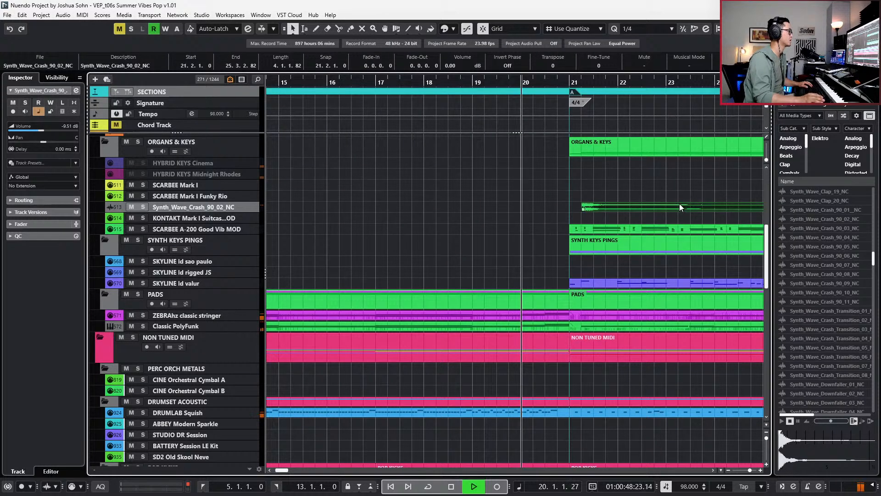
scroll(745, 290, down, 1)
scroll(700, 265, right, 3)
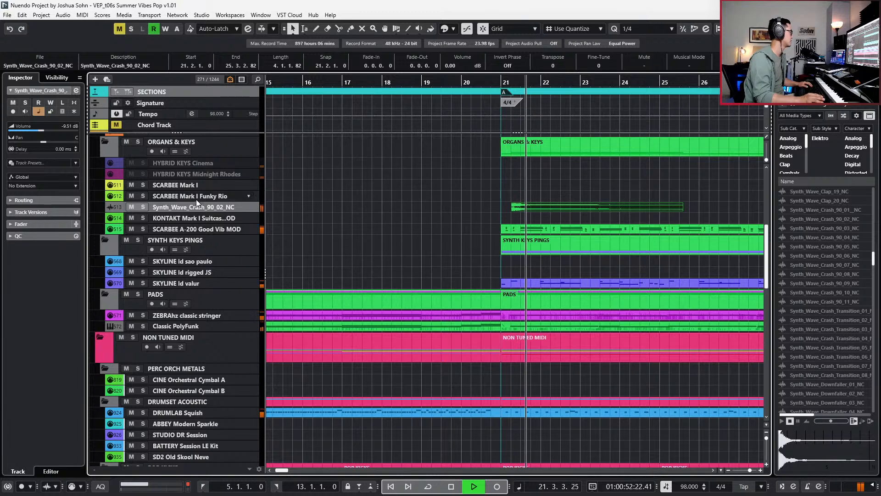
key(space)
- Move the Synth_Wave_Crash_90_02_NC track into the NON TUNED MIDI folder, above PERC ORCH METALS, and select its event
drag(197, 206, 188, 367)
scroll(489, 292, down, 3)
click(507, 305)
click(517, 292)
- Add an active send to DLAY08-PERC on the Synth_Wave_Crash_90_02_NC channel
key(e)
click(458, 123)
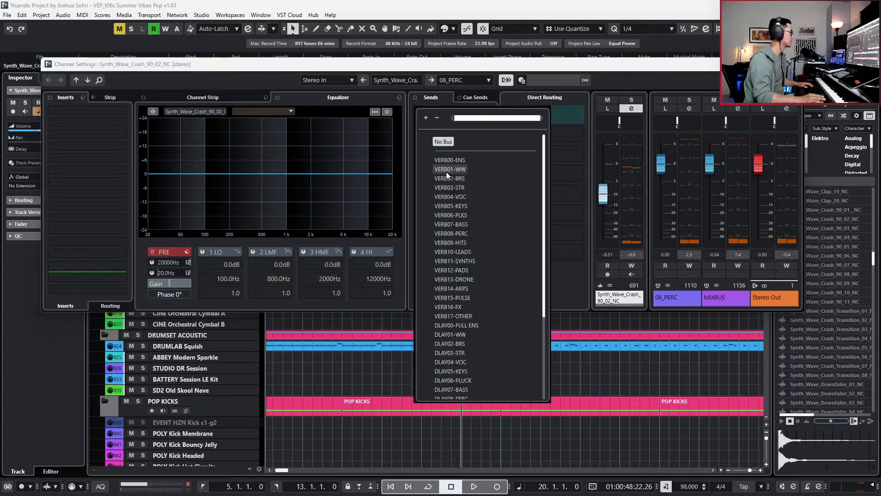
scroll(467, 363, down, 3)
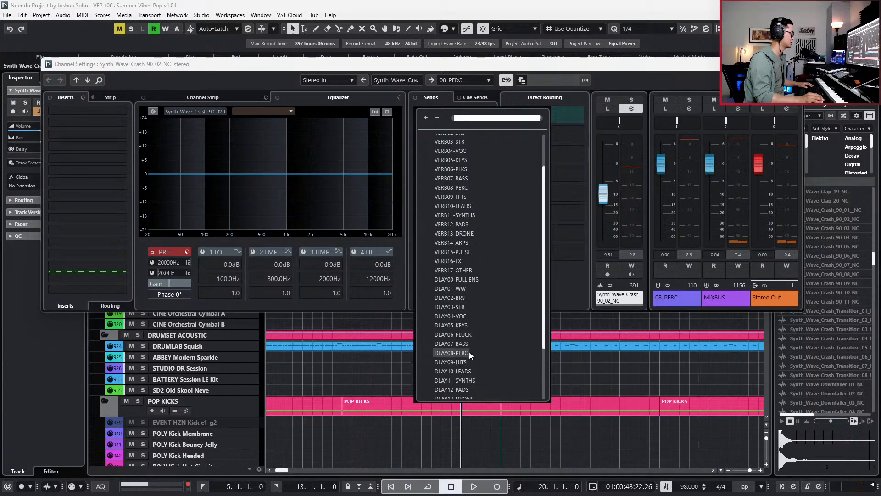
click(468, 353)
click(417, 111)
- Set the crash's DLAY08-PERC send level to -10.7 while listening to it soloed, and close the channel settings
key(s)
key(space)
drag(448, 124, 425, 125)
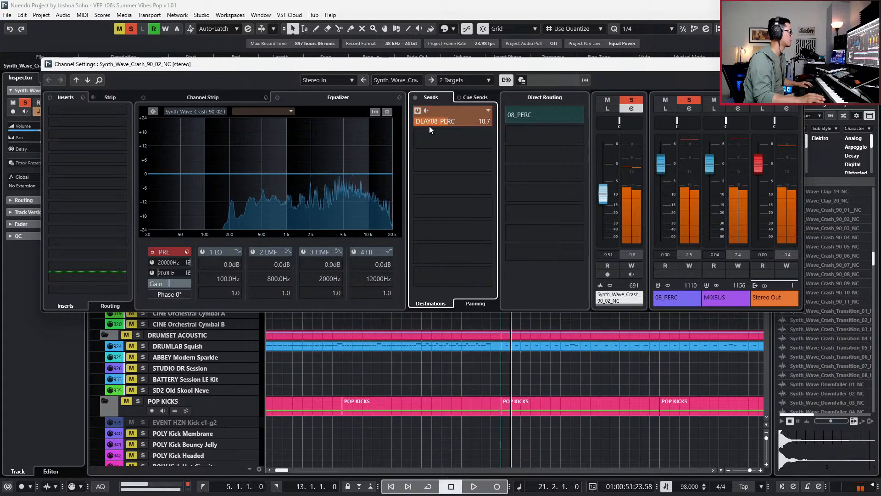
key(s)
key(space)
key(KP_Subtract)
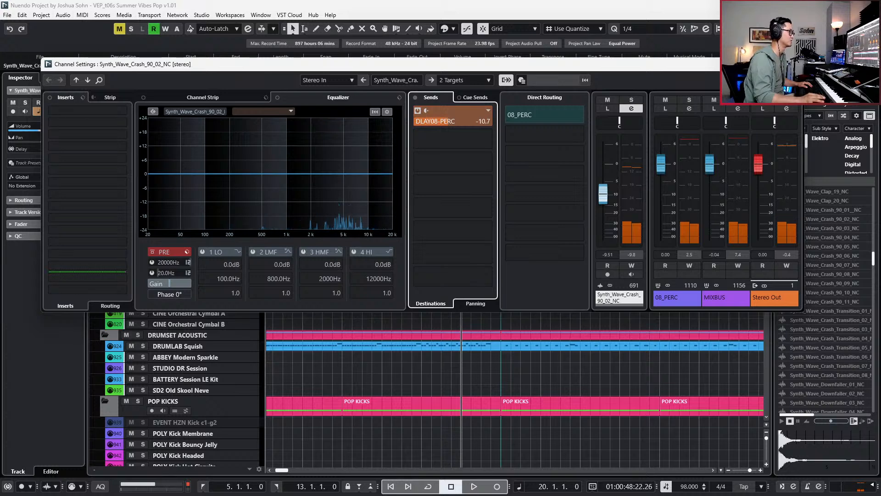
click(793, 64)
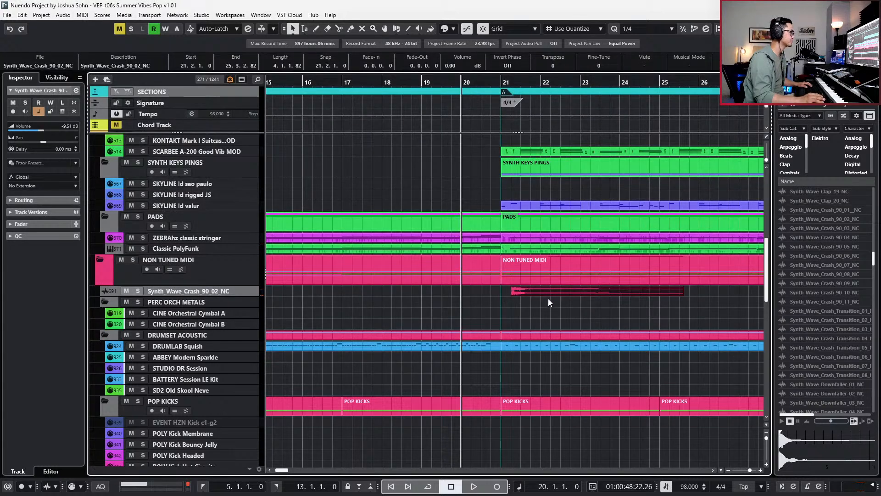
- Nudge the first G2 note of the POLY Kick Stubble part at bar 21 to start at 21.2.1.0
key(KP_Add)
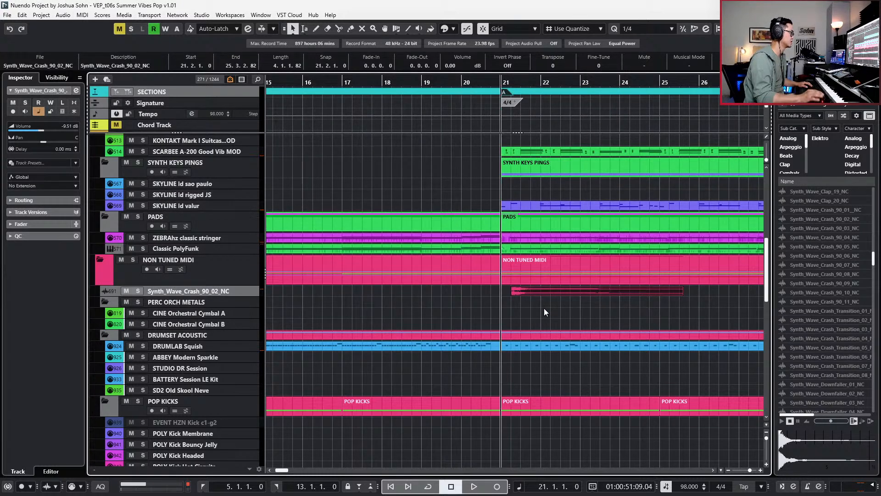
scroll(545, 311, down, 6)
double_click(537, 277)
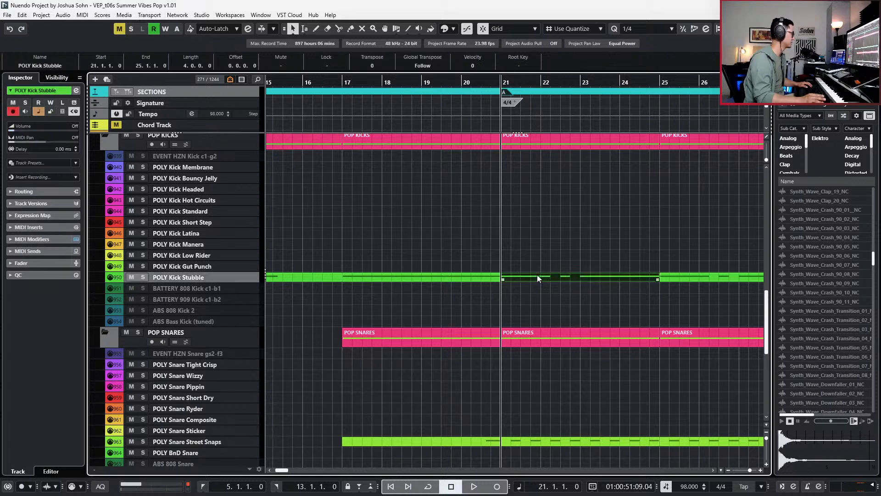
key(Right)
key(alt+Right)
- Play the transition into bar 21 in the note editor and the arrangement, checking the edited kick against snares and metals
key(space)
key(space)
key(space)
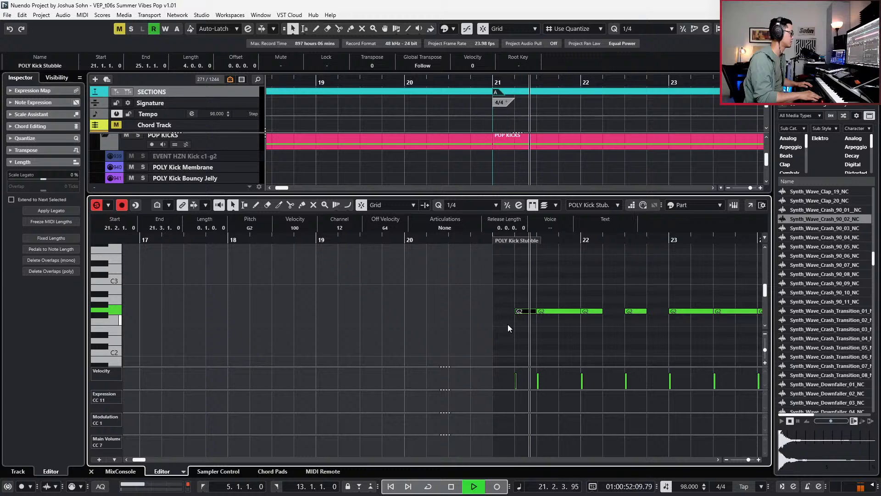
key(space)
key(s)
key(Return)
key(space)
scroll(531, 303, up, 1)
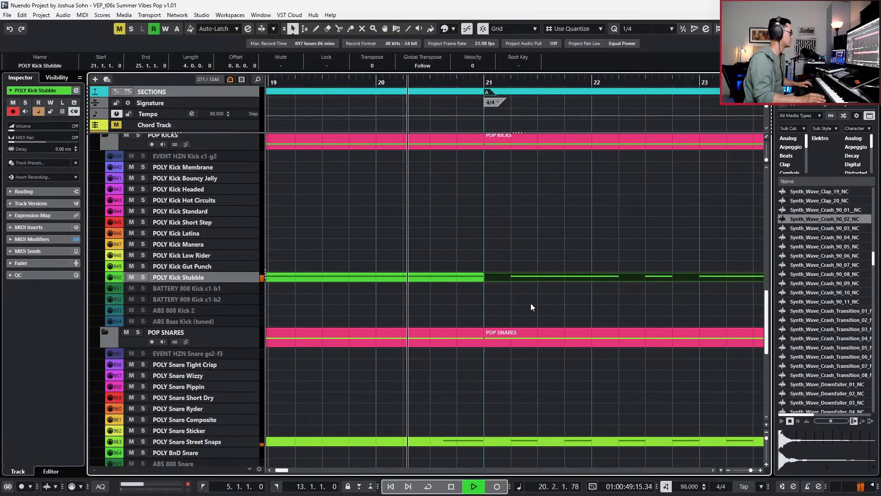
scroll(531, 303, up, 2)
scroll(530, 292, down, 3)
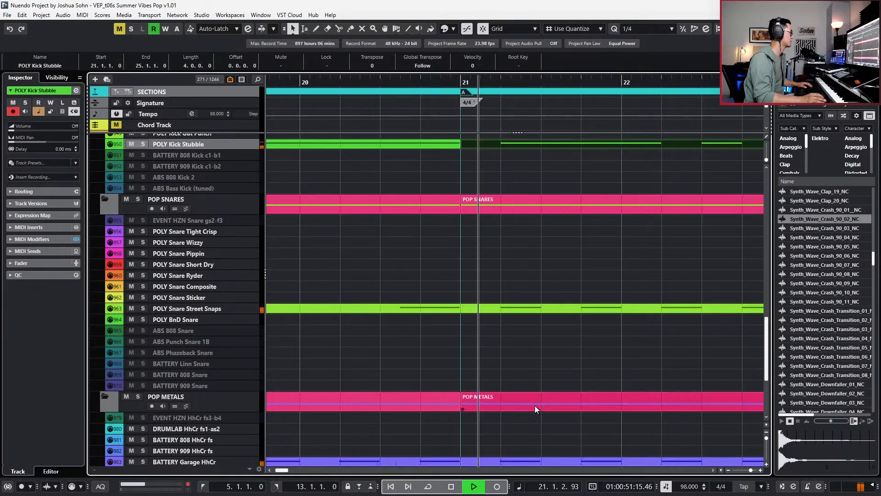
scroll(546, 274, down, 3)
scroll(546, 274, up, 2)
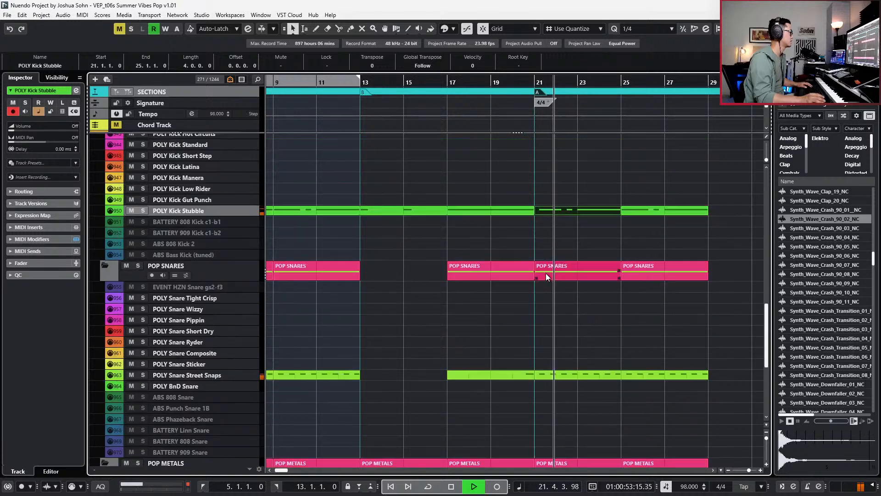
scroll(546, 273, up, 10)
key(space)
- Lower the Synth_Wave_Crash_90_02_NC channel volume to -11.3 dB while playing from bar 20
click(547, 292)
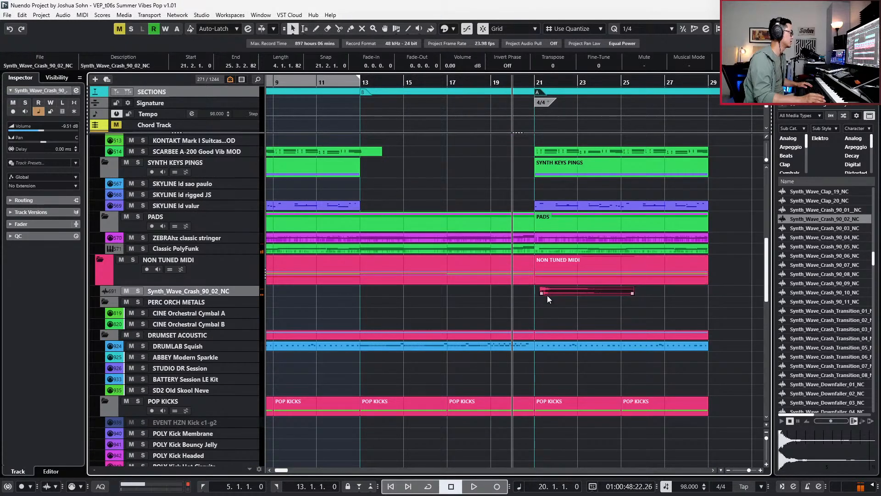
key(e)
key(space)
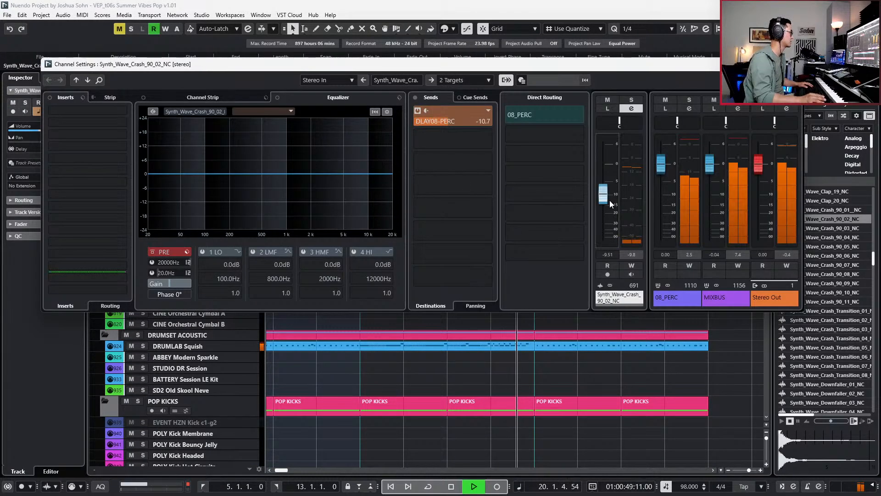
drag(607, 199, 595, 222)
key(e)
key(space)
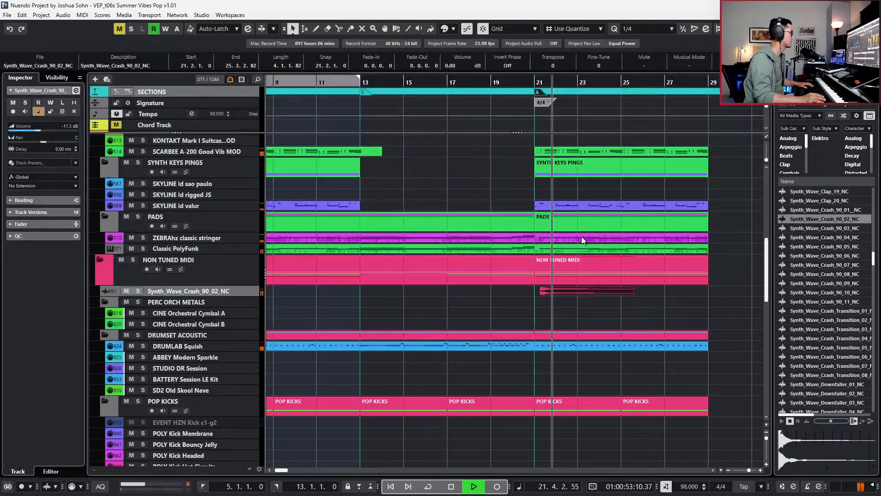
- Move the project cursor back to bar 17, ahead of the repeated A section
key(KP_Subtract)
key(KP_Subtract)
key(KP_Subtract)
key(KP_Subtract)
key(KP_Subtract)
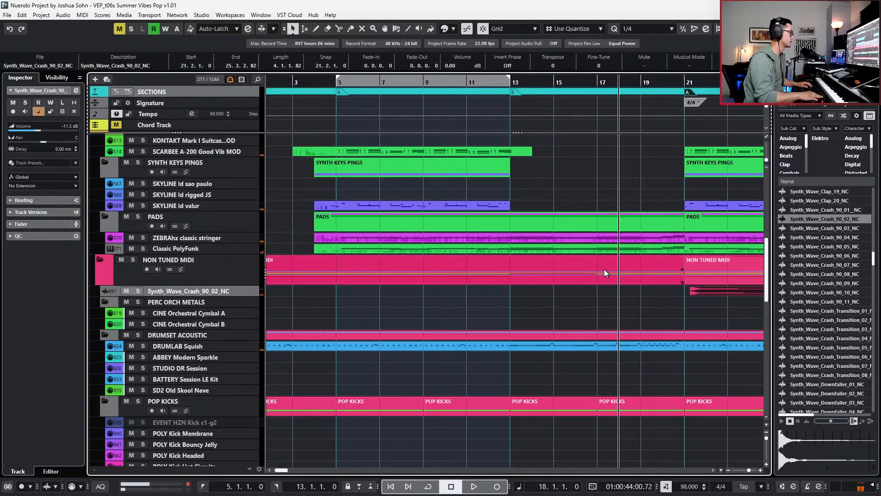
scroll(809, 347, down, 4)
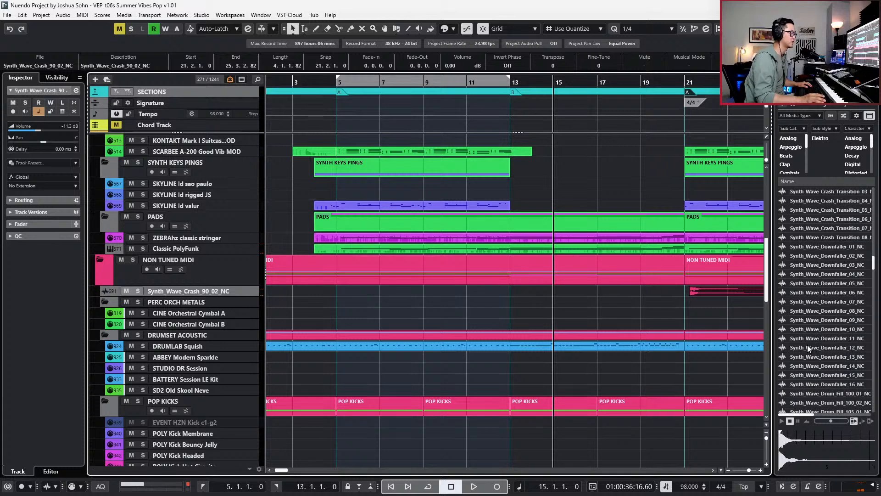
scroll(606, 213, right, 2)
key(KP_Add)
key(KP_Add)
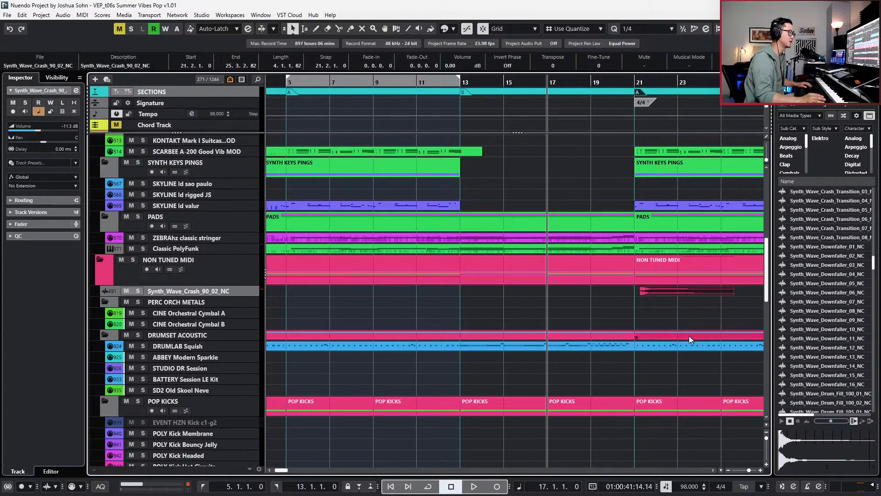
- Look through the Synth_Wave sample list for a transition sound, ending at the Uplifter samples
scroll(859, 364, down, 10)
scroll(858, 365, down, 15)
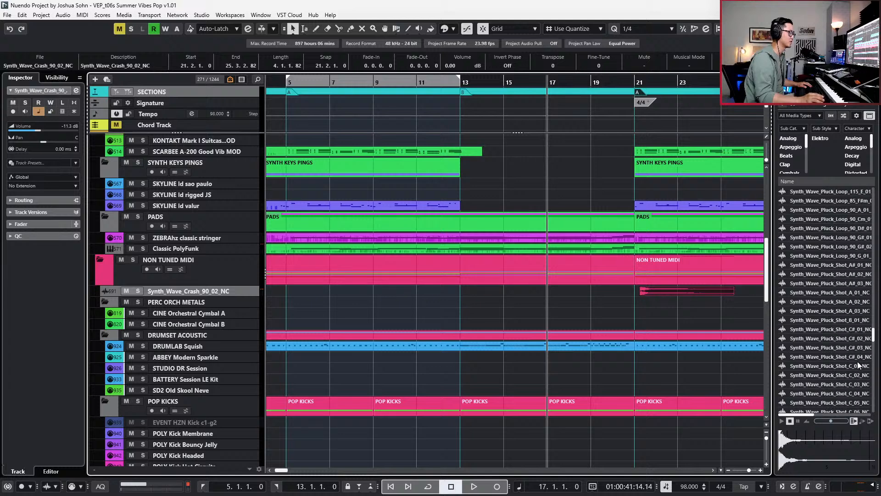
scroll(857, 361, down, 15)
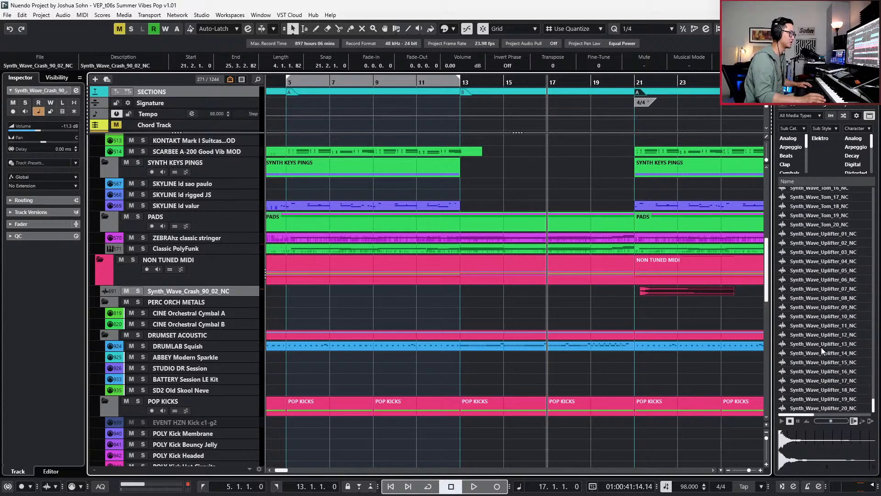
scroll(830, 310, up, 20)
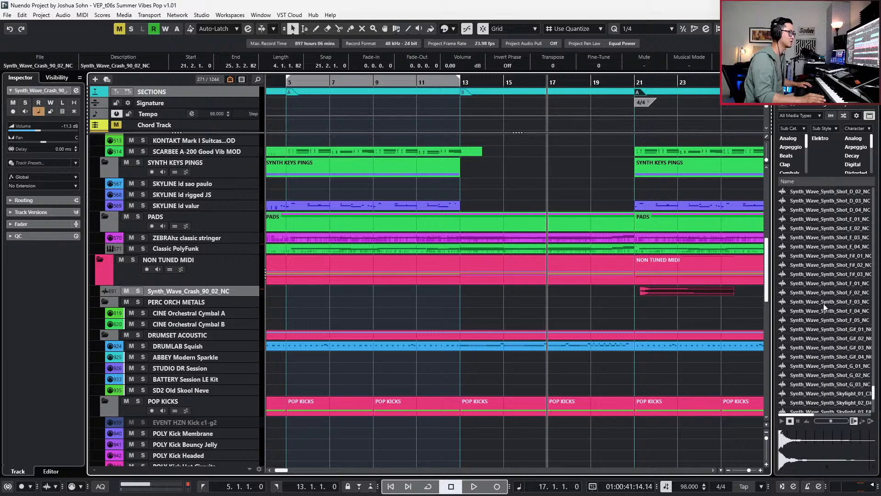
scroll(823, 303, up, 8)
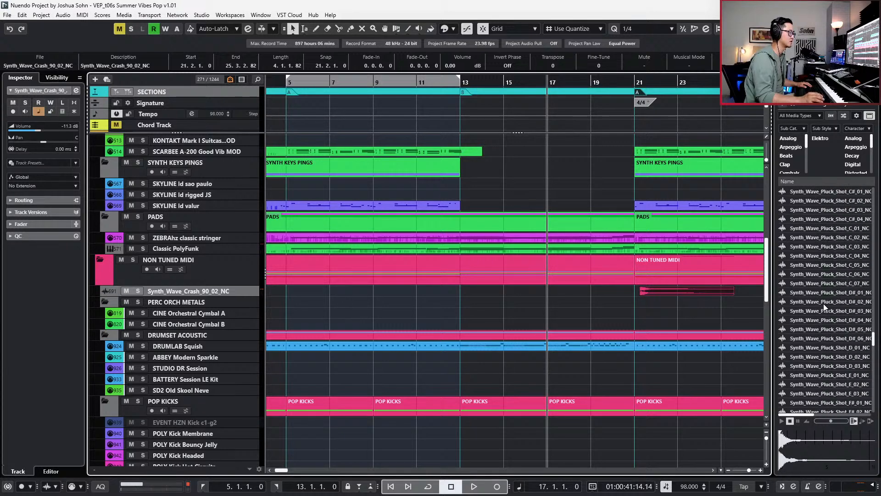
scroll(823, 303, up, 10)
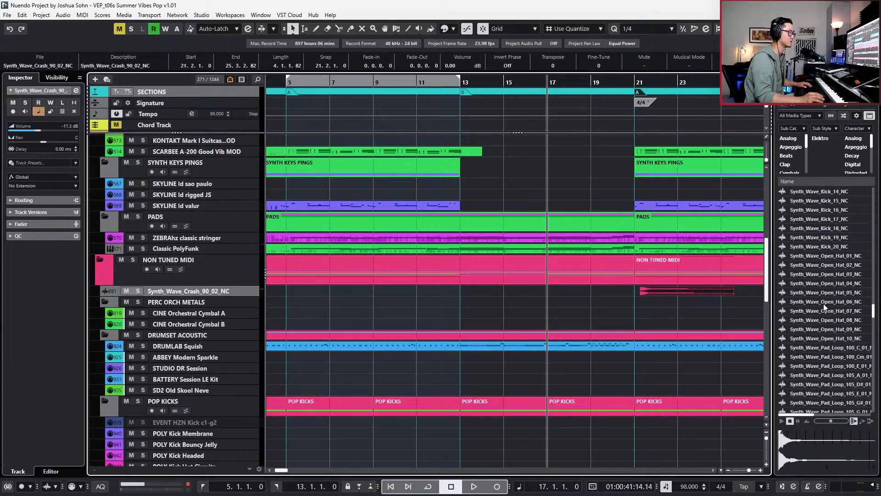
scroll(823, 303, down, 13)
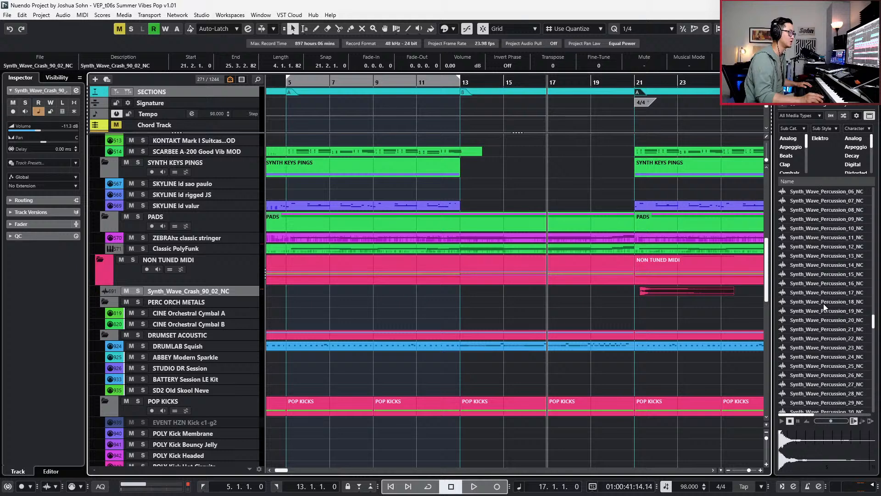
scroll(823, 303, down, 15)
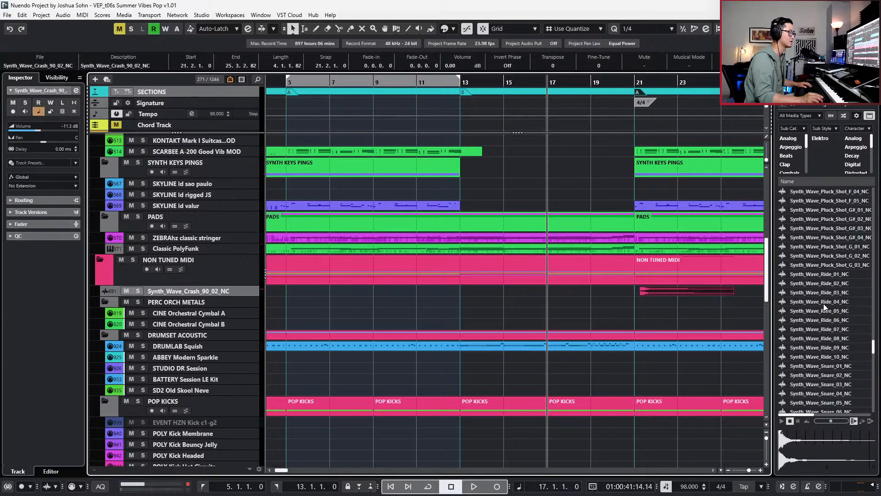
scroll(823, 303, down, 15)
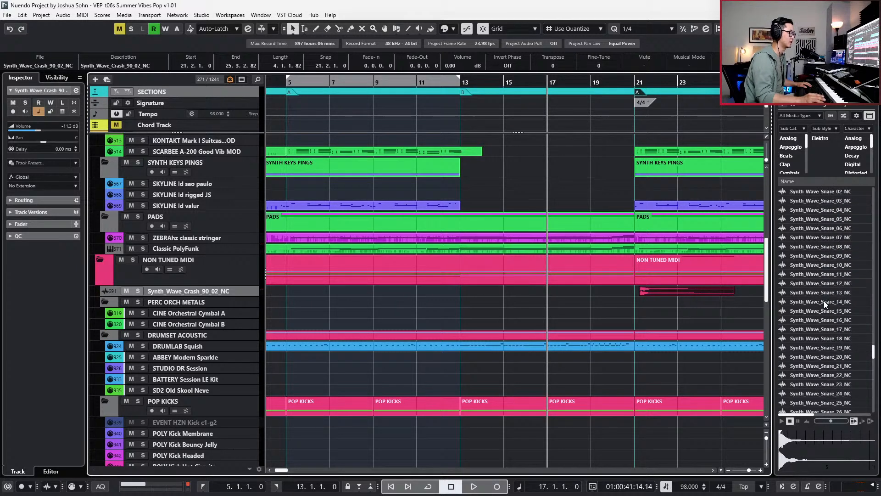
scroll(838, 329, down, 15)
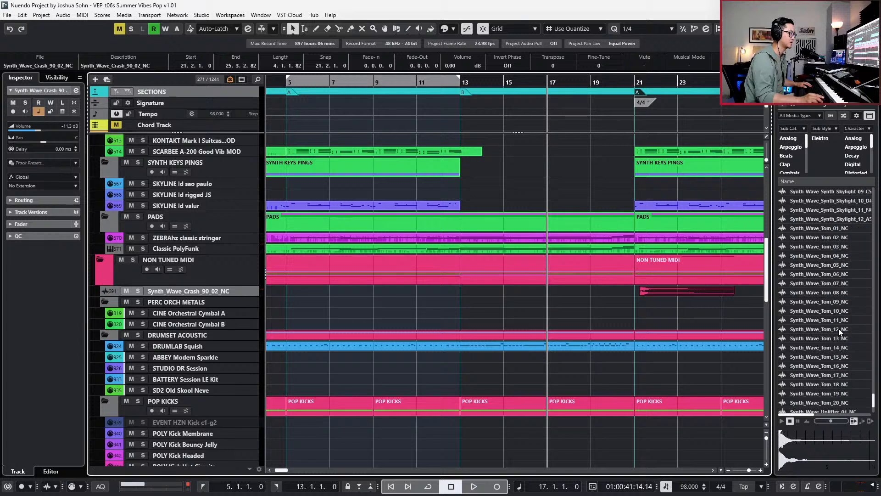
scroll(838, 329, down, 5)
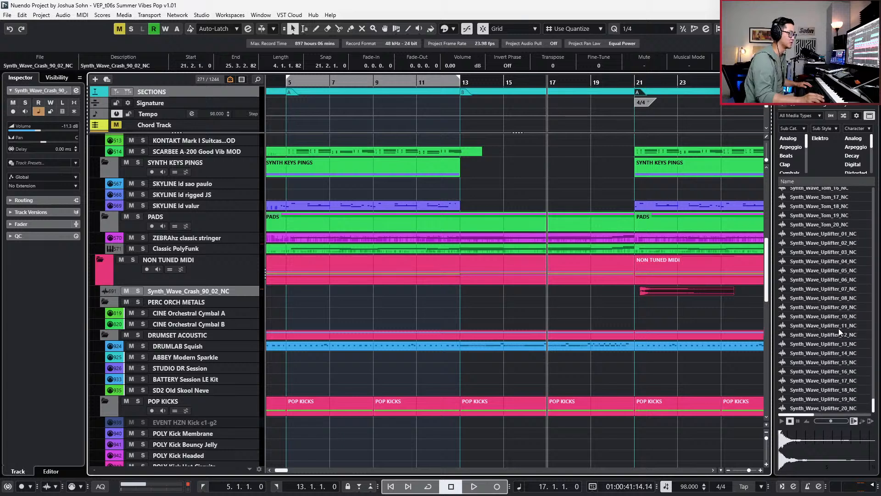
- Audition the samples Synth_Wave_Uplifter_01_NC, 02_NC and 03_NC, skipping ahead to the end of the second one
click(832, 233)
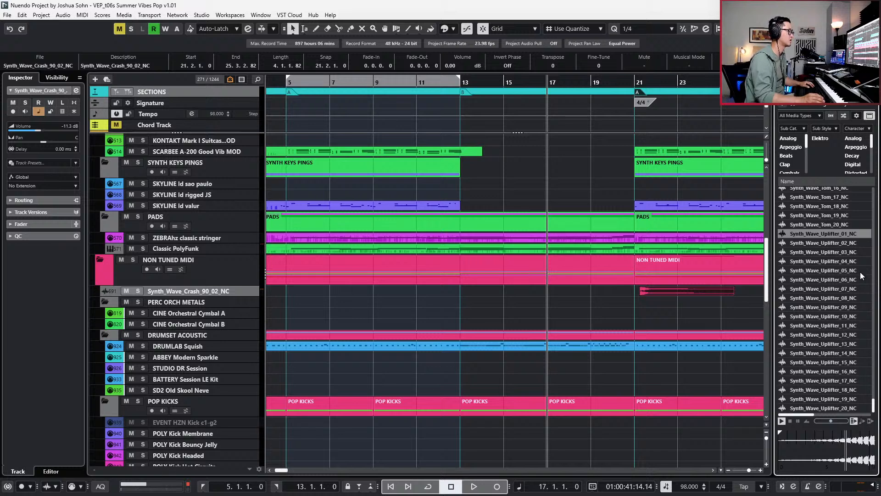
click(840, 244)
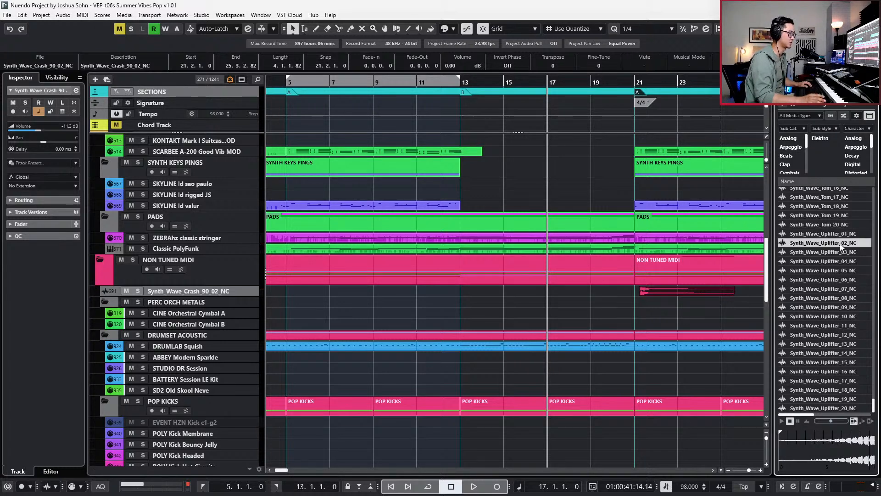
click(857, 432)
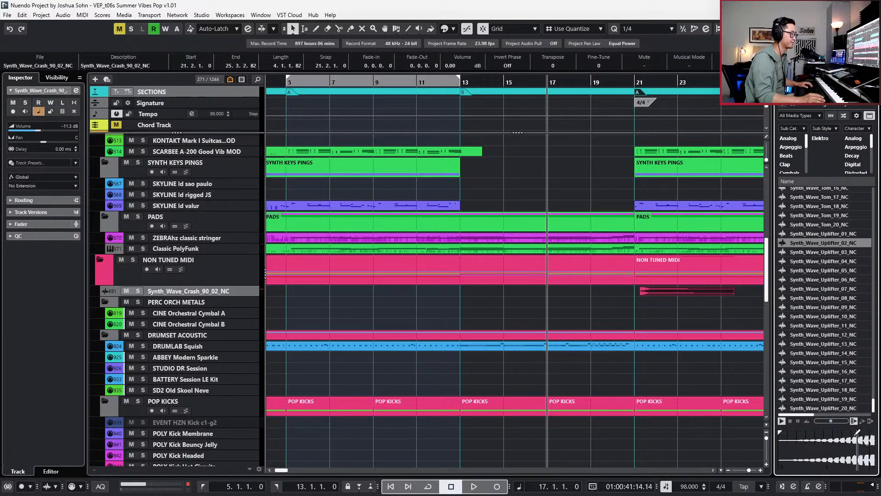
click(843, 254)
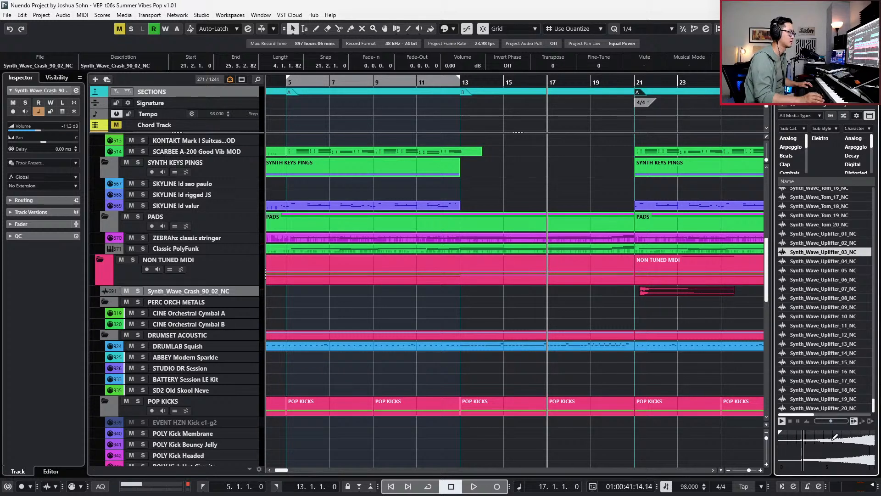
- Place the Synth_Wave_Uplifter_01_NC sample on a new track above the crash track at bar 17 and play it in context
click(843, 233)
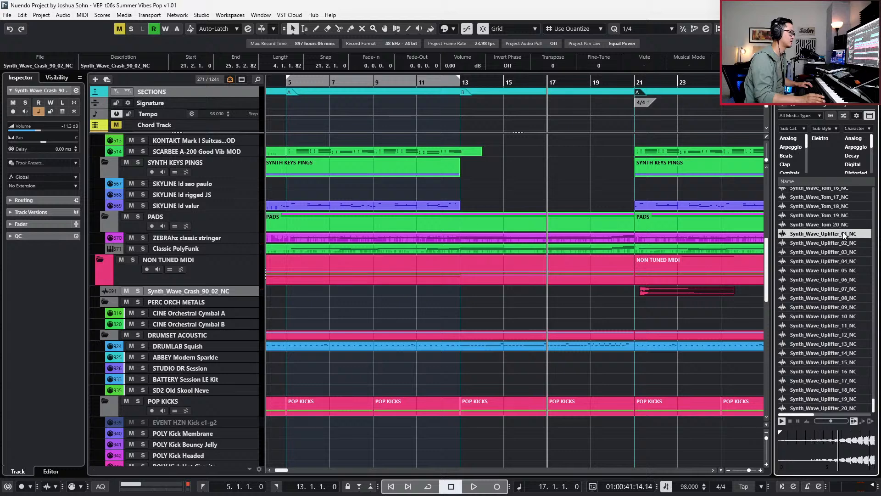
drag(523, 237, 551, 286)
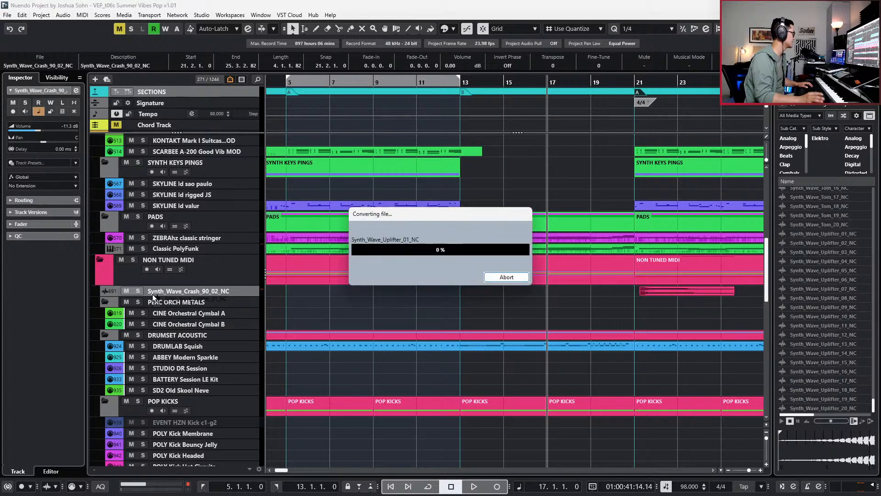
key(space)
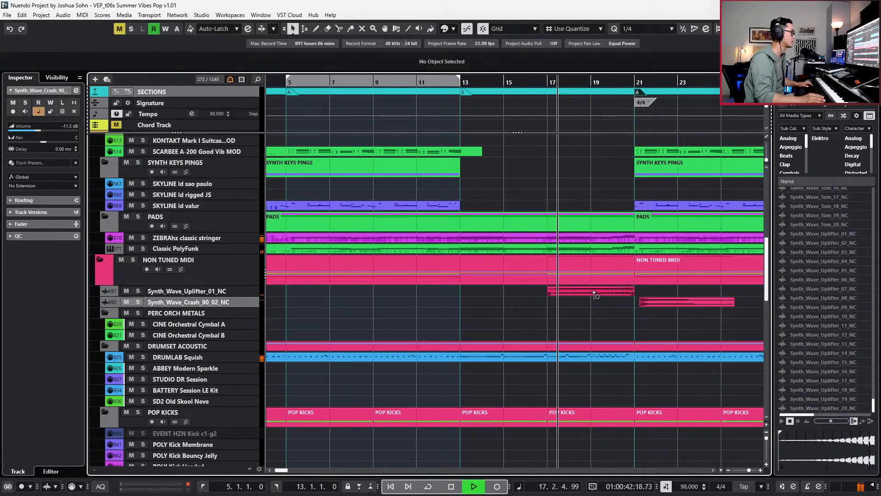
key(h)
click(614, 291)
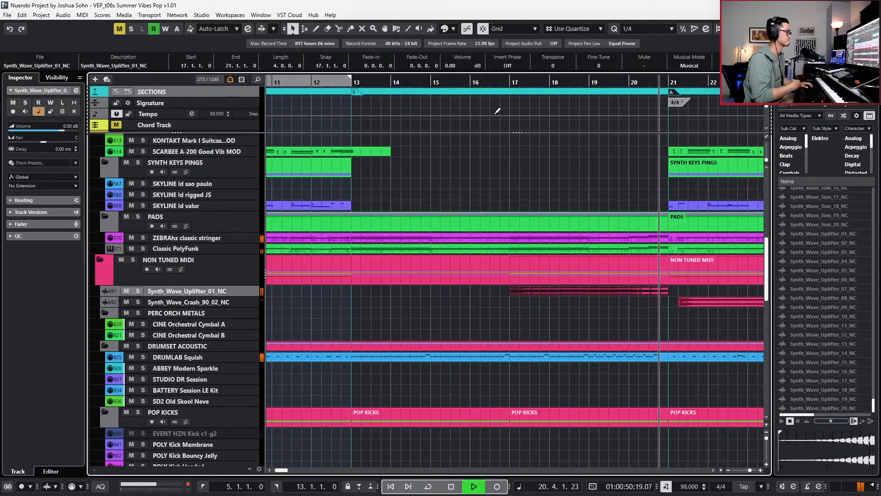
key(space)
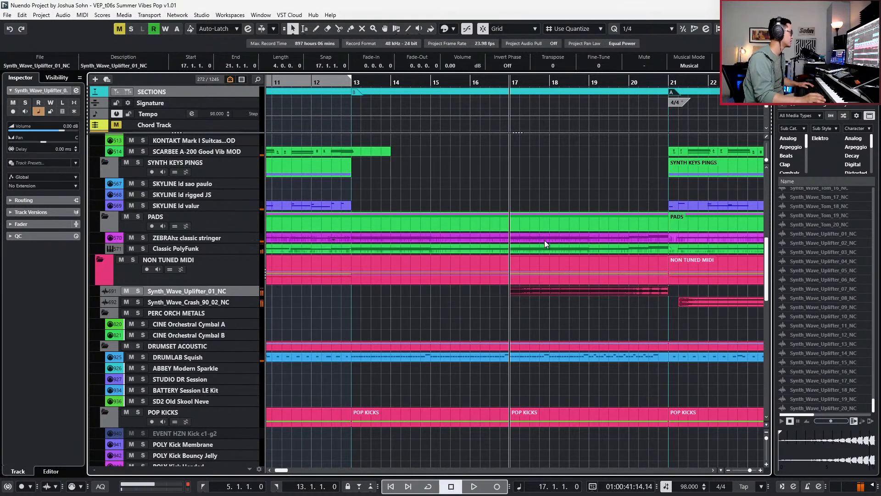
- With the quantize value at 1/8, split the uplifter clip one beat before bar 21 and delete its tail
key(e)
key(e)
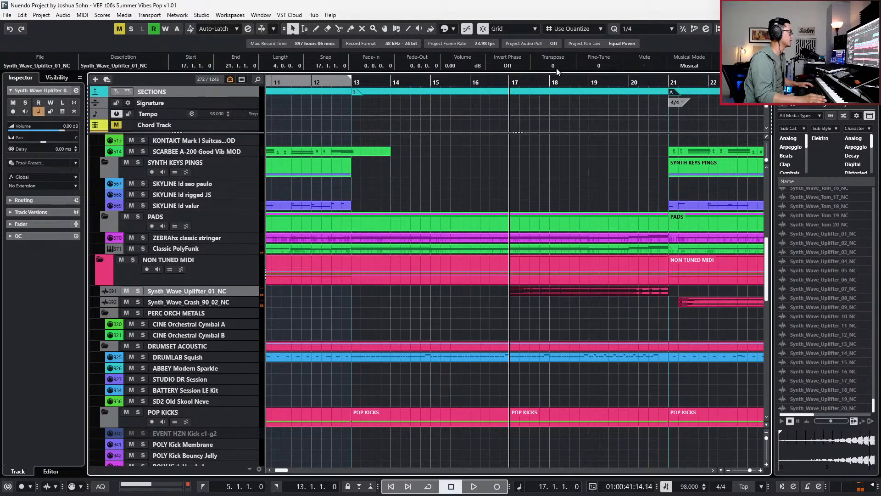
click(610, 291)
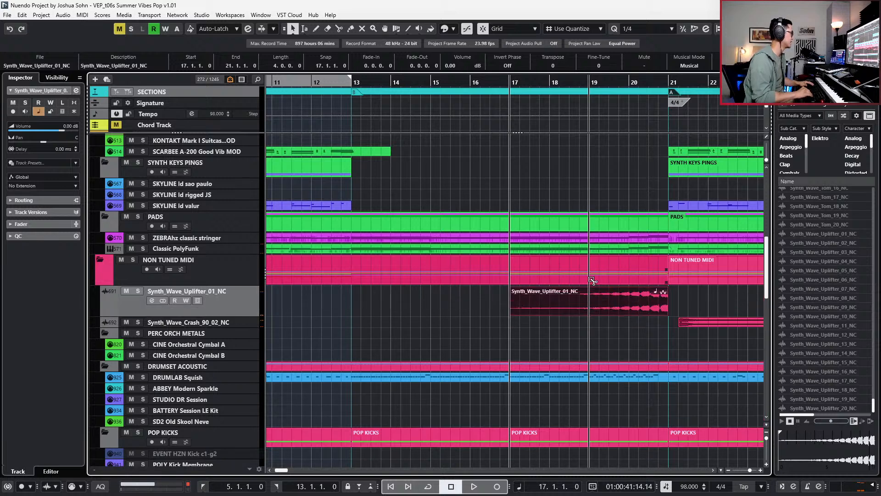
scroll(661, 290, up, 3)
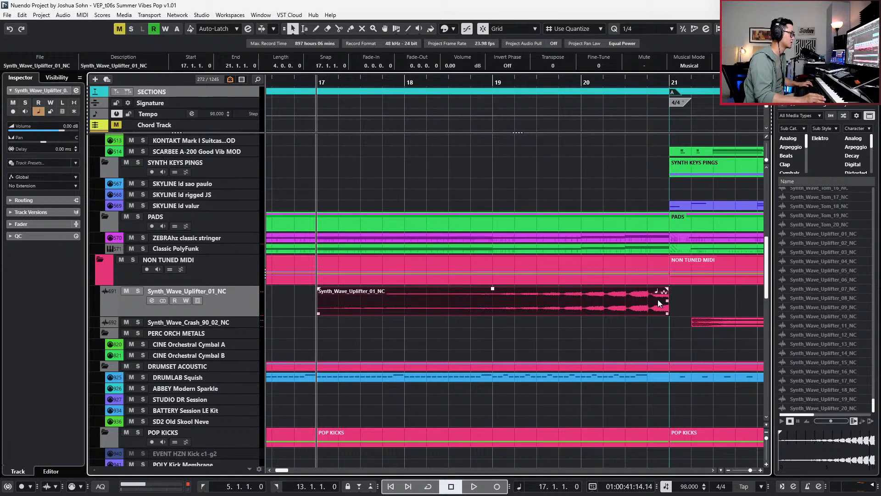
key(alt+8)
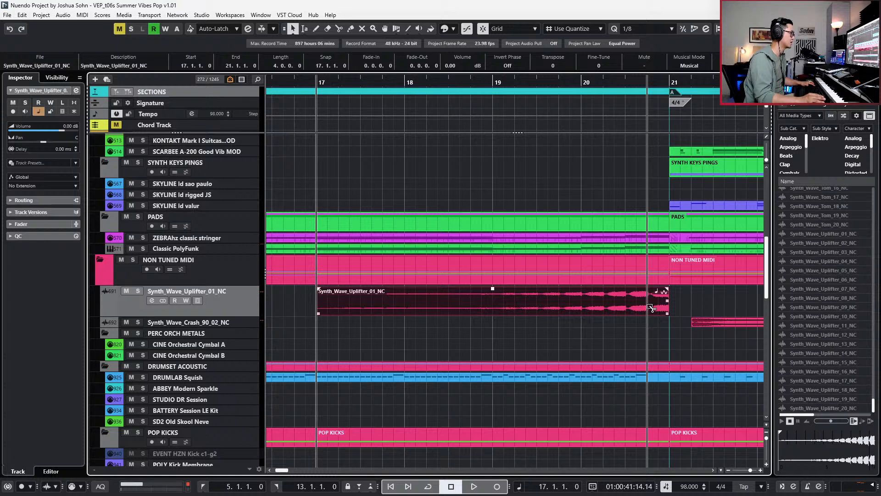
alt+click(649, 308)
key(Delete)
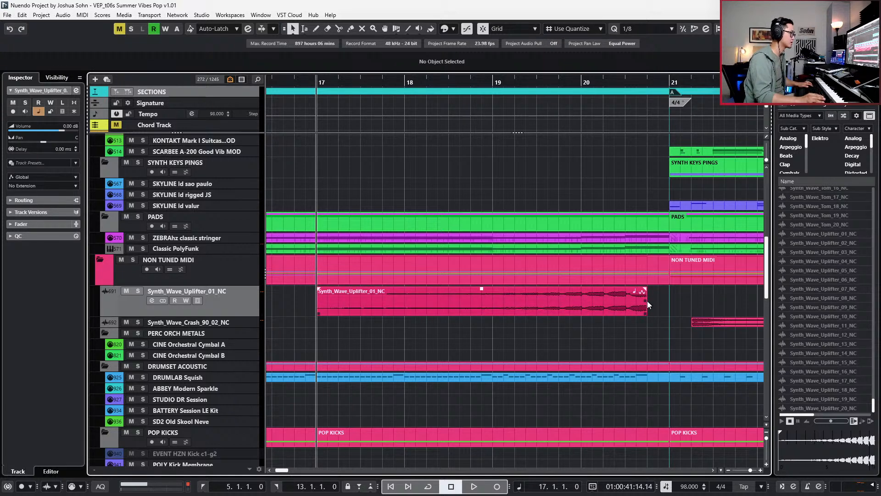
- Shift the trimmed uplifter clip to start at 17.2.1, ending on bar 21, and play the transition
click(642, 291)
key(ctrl+Right)
key(ctrl+Right)
key(ctrl+Right)
key(ctrl+Left)
key(shift+n)
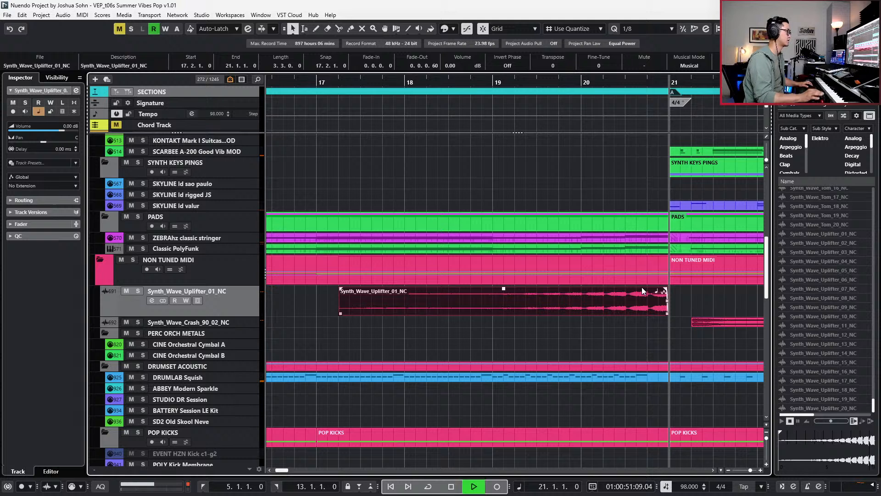
key(space)
key(space)
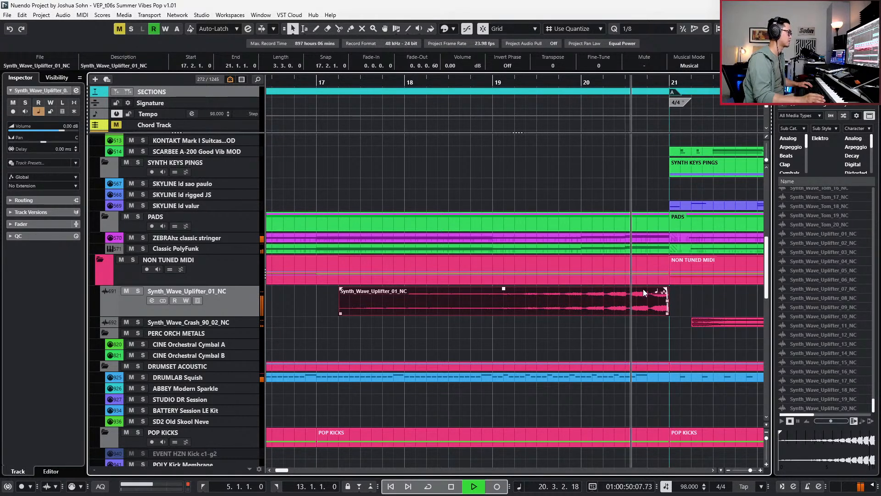
key(space)
- Route the Synth_Wave_Uplifter_01_NC channel output to the 16_FX group and add a send to VERB16-FX
key(e)
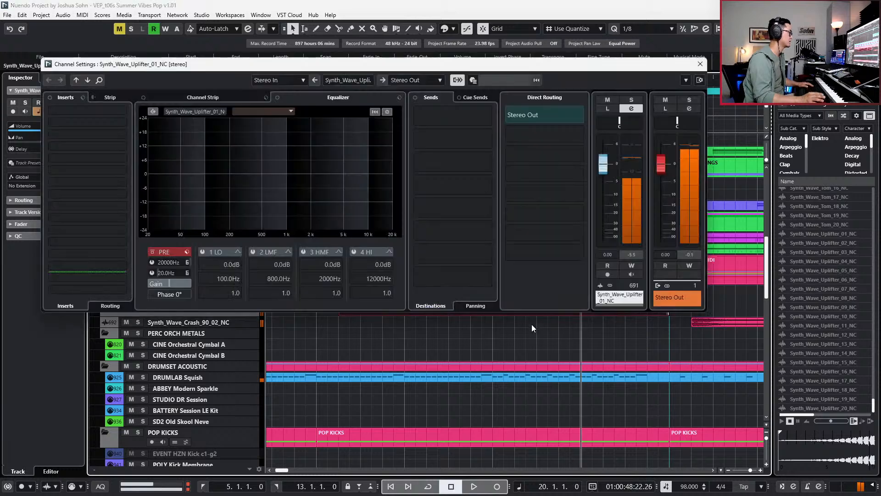
key(e)
key(e)
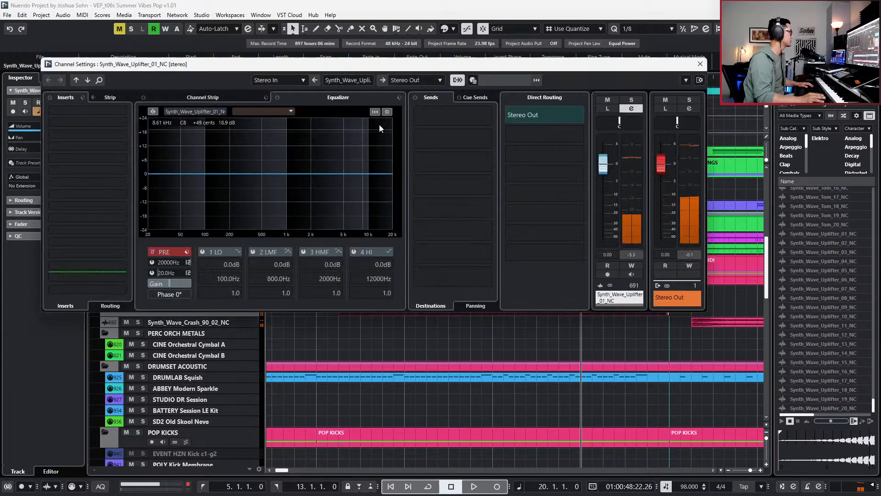
click(544, 114)
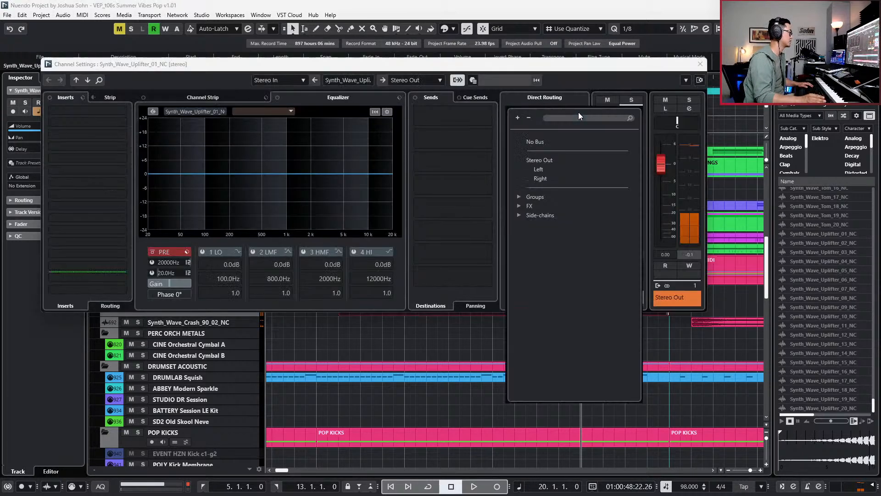
click(520, 197)
click(542, 352)
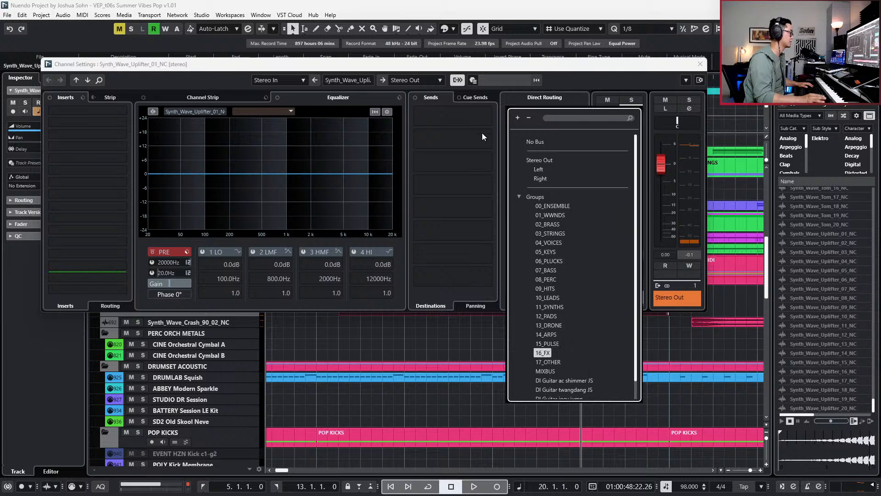
click(473, 120)
scroll(466, 330, down, 2)
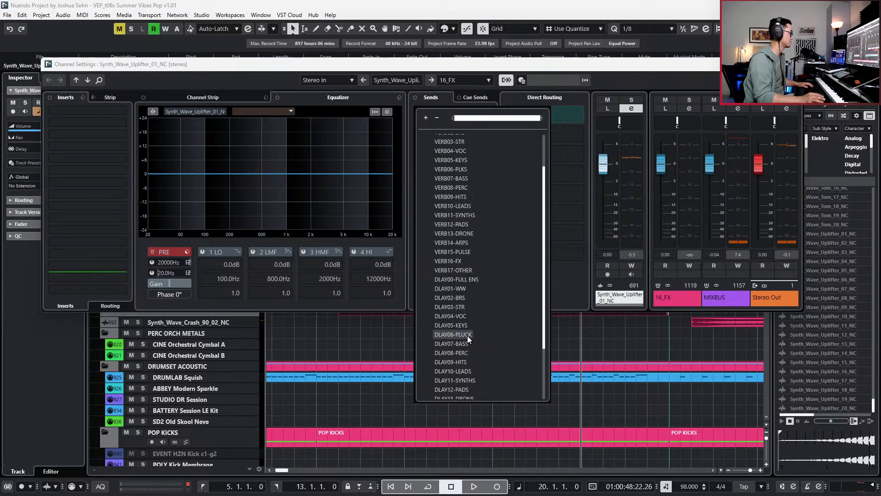
click(464, 261)
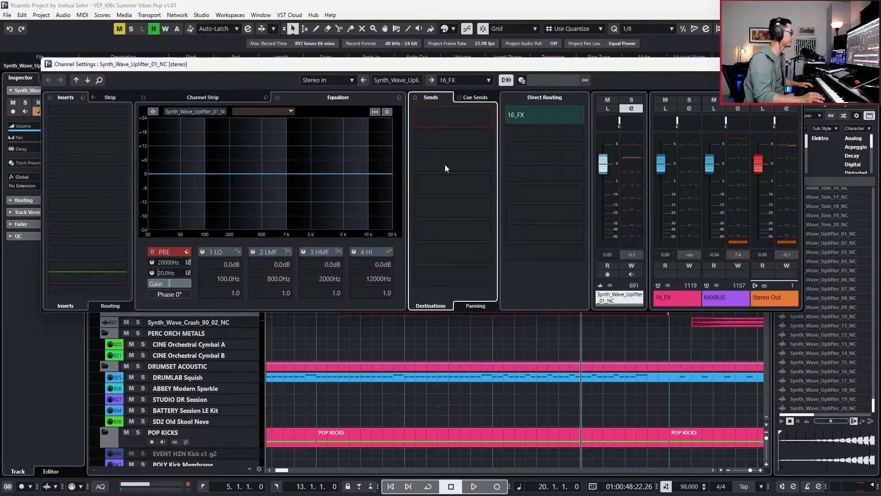
- Raise the uplifter channel's VERB16-FX send level to -20.1 dB while playing from bar 20, and close the channel settings
key(space)
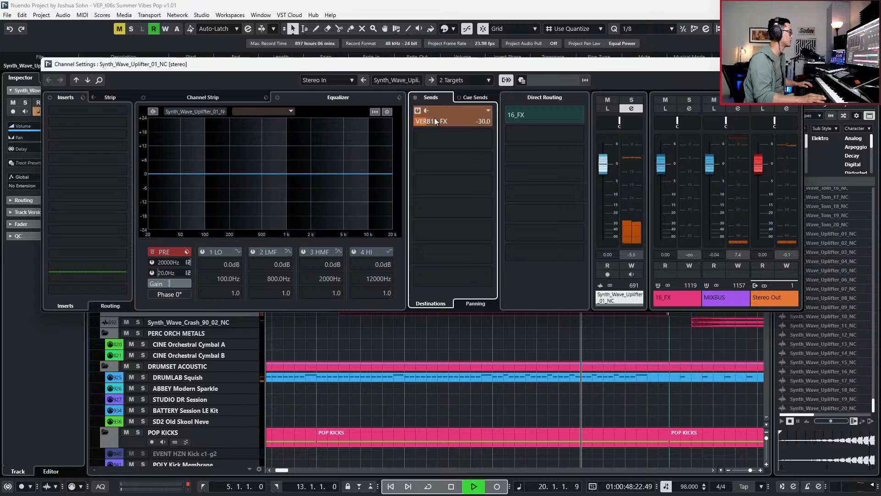
scroll(489, 125, down, 5)
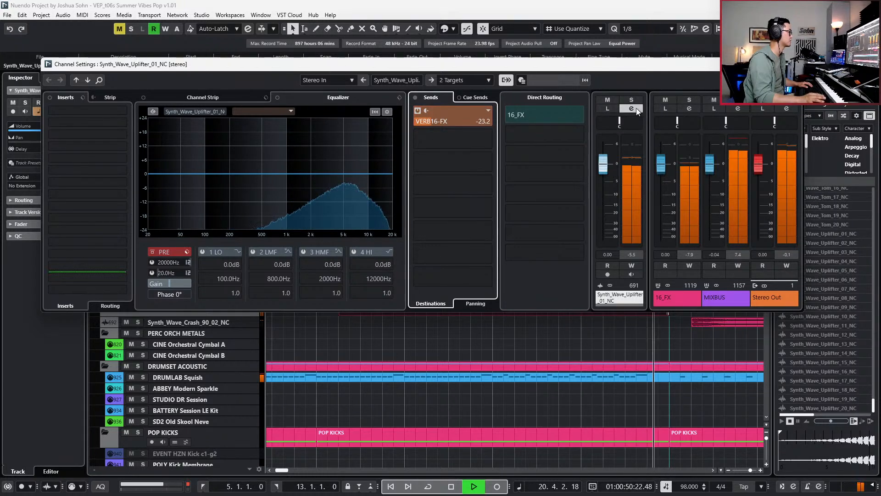
scroll(453, 119, up, 3)
key(space)
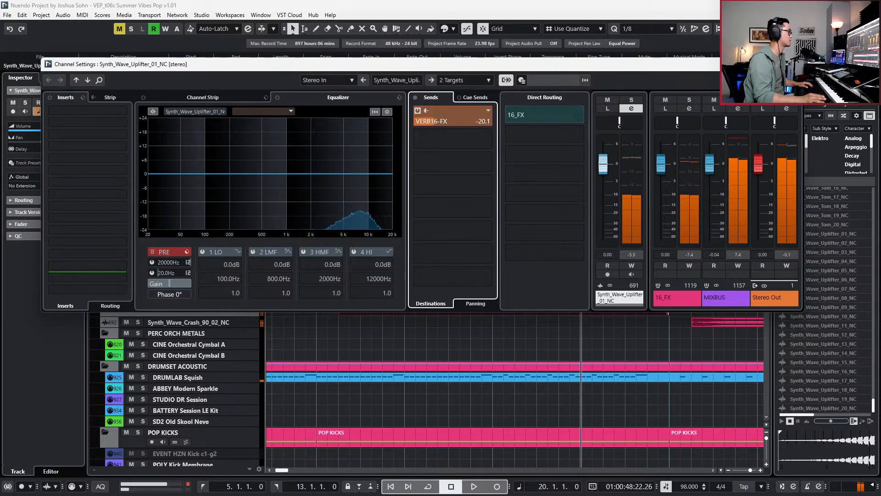
click(793, 64)
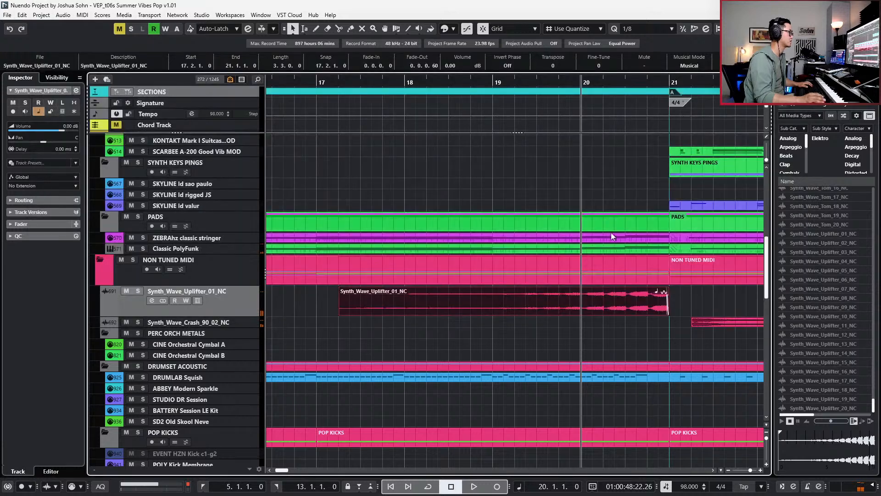
- Look back through the Synth_Wave sample list to the Clap samples
scroll(539, 340, down, 2)
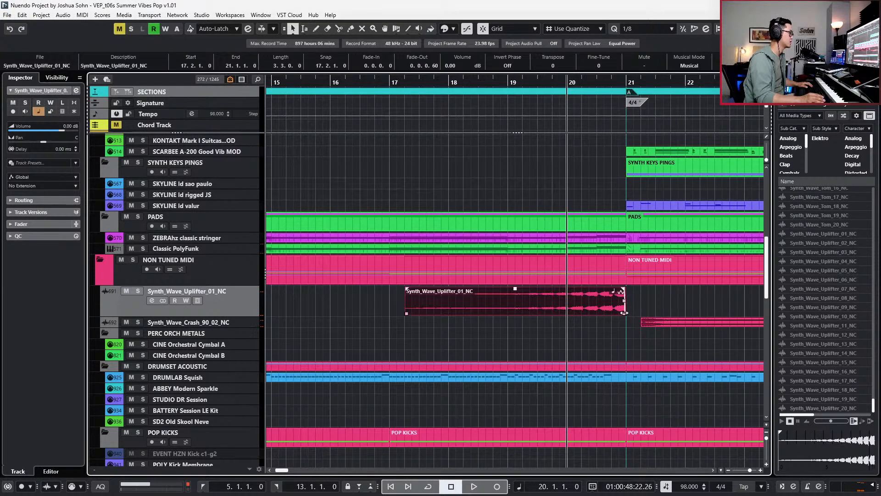
scroll(709, 306, right, 2)
scroll(759, 284, up, 3)
scroll(759, 284, up, 3)
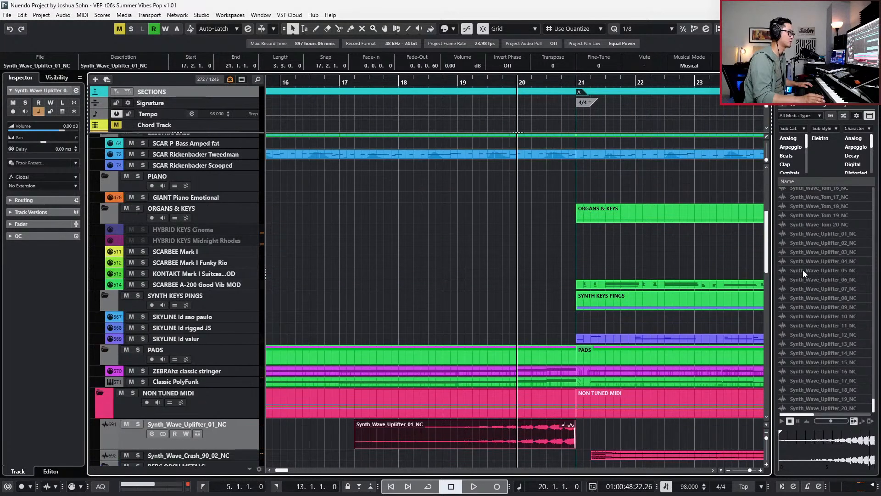
scroll(802, 269, up, 10)
scroll(802, 269, up, 15)
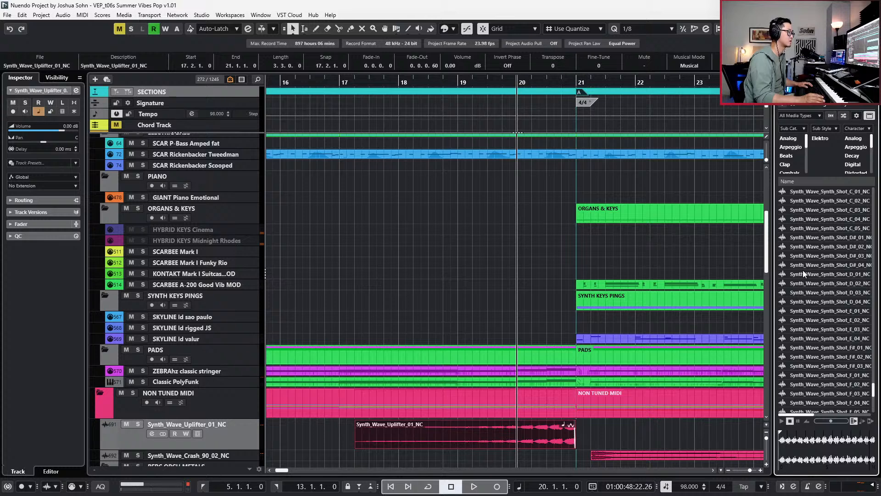
scroll(803, 270, up, 10)
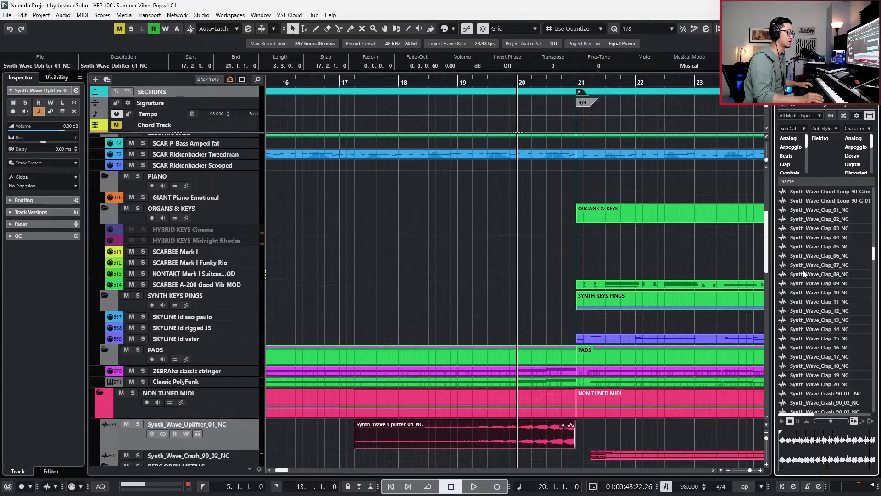
- Audition the samples Synth_Wave_Clap_03_NC through 08_NC, followed by Synth_Wave_Clap_01_NC
click(842, 221)
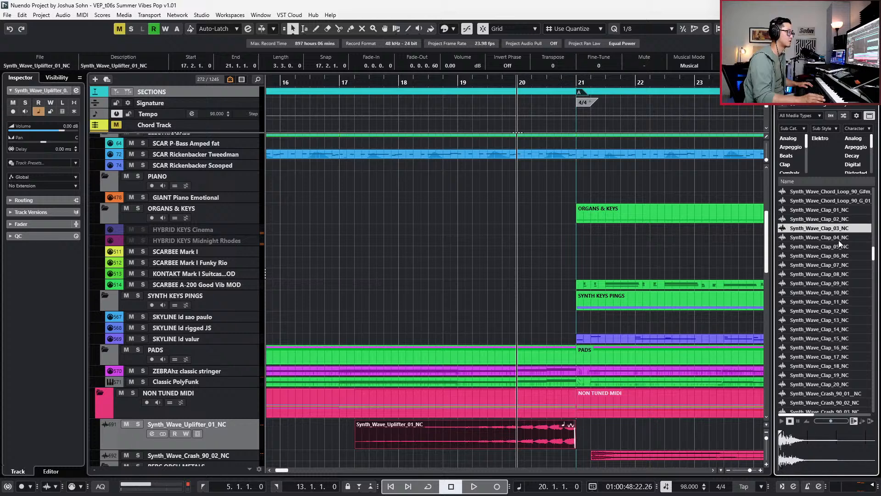
click(838, 240)
click(839, 247)
click(839, 258)
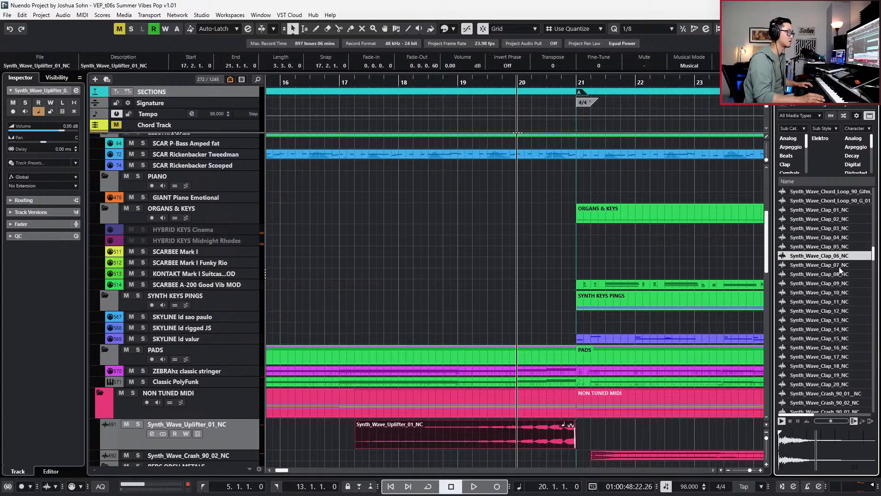
click(839, 265)
click(838, 273)
click(835, 208)
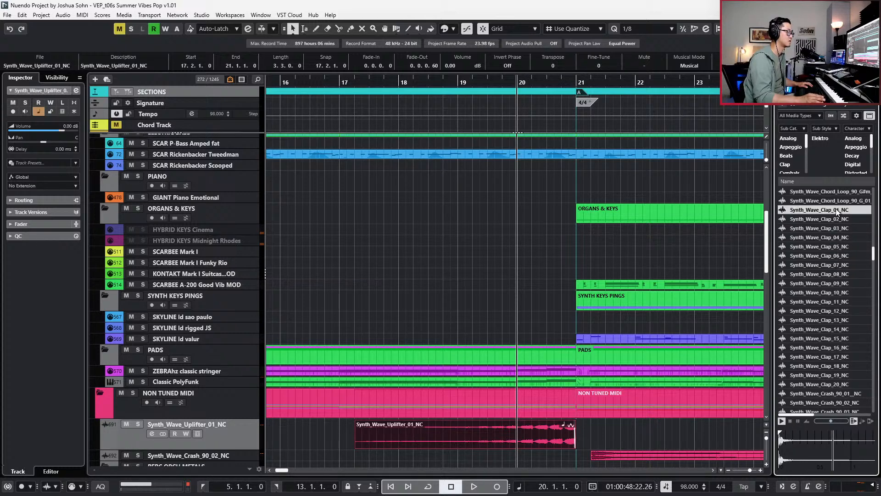
- Audition the Synth_Wave clap samples 12 back down to 08, followed by 18, 19, 20 and 16
click(835, 307)
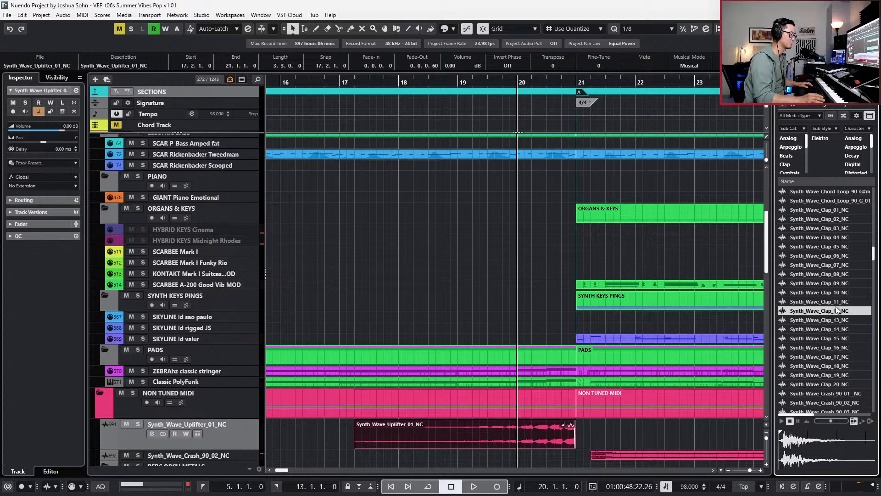
click(834, 301)
click(831, 291)
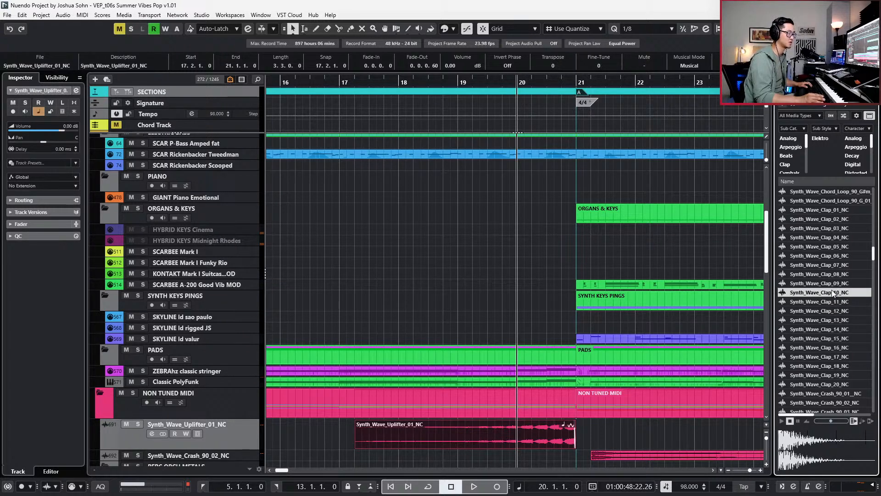
click(832, 282)
click(833, 273)
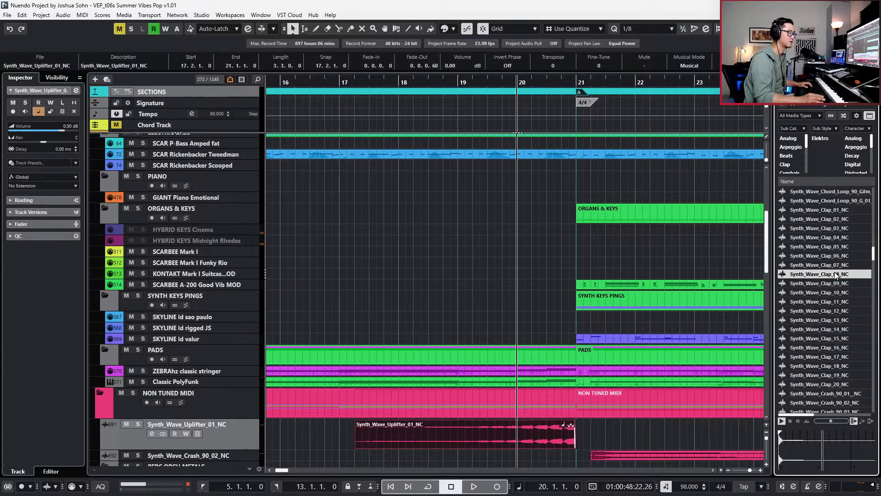
click(837, 366)
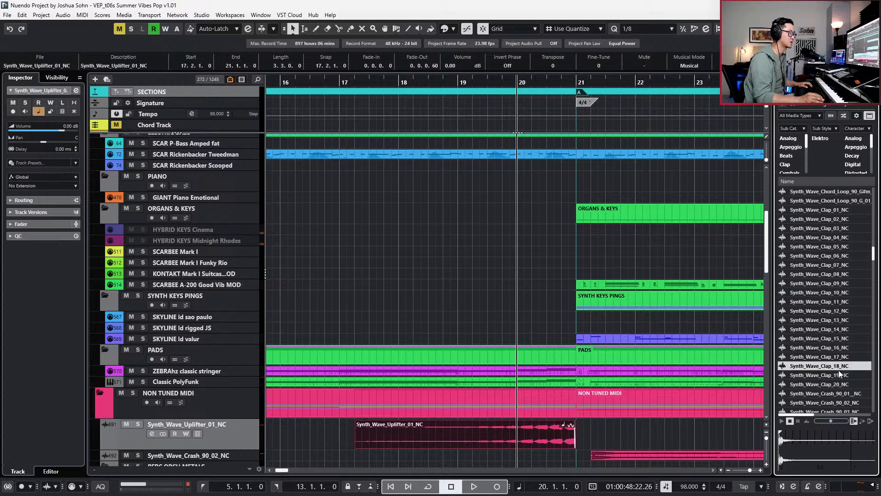
click(839, 374)
click(841, 384)
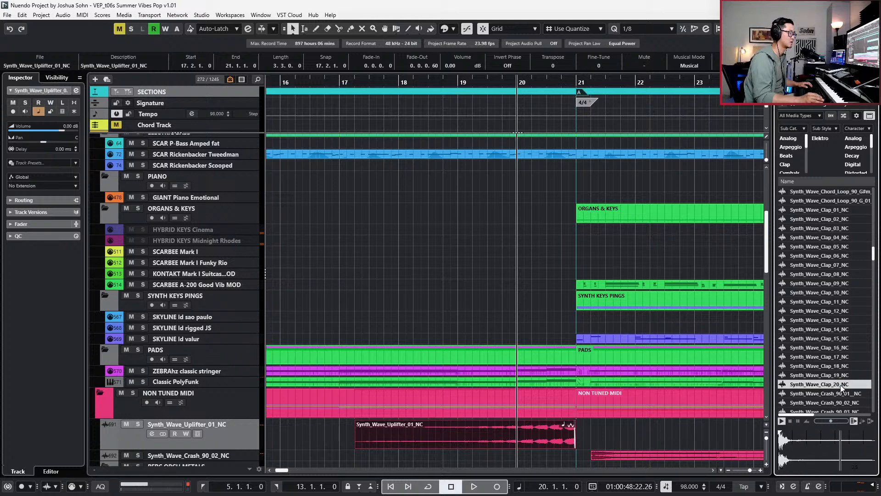
click(841, 350)
- Place the Synth_Wave_Clap_08_NC sample at bar 20 on a new track directly above the uplifter track
drag(833, 273, 242, 423)
scroll(463, 354, down, 3)
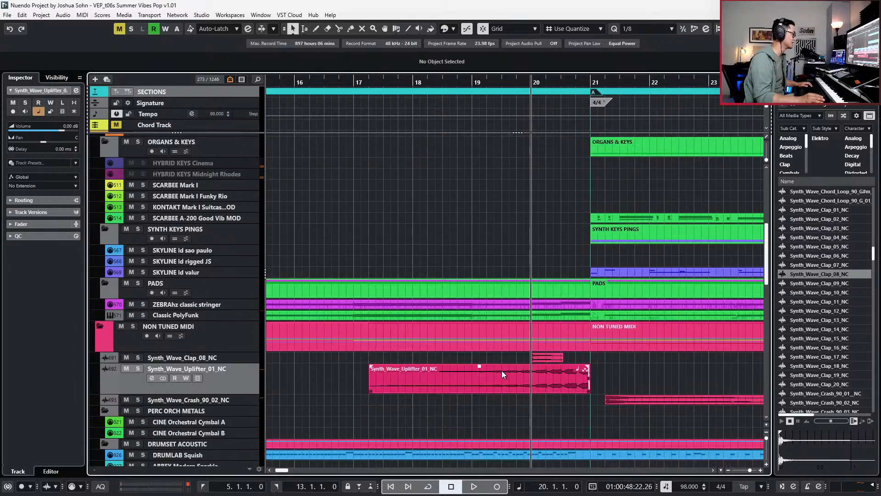
- Move the Synth_Wave_Clap_08_NC clip to beat 2 of bar 21 and play back the transition
drag(536, 360, 609, 363)
scroll(626, 362, down, 2)
scroll(628, 324, up, 1)
key(space)
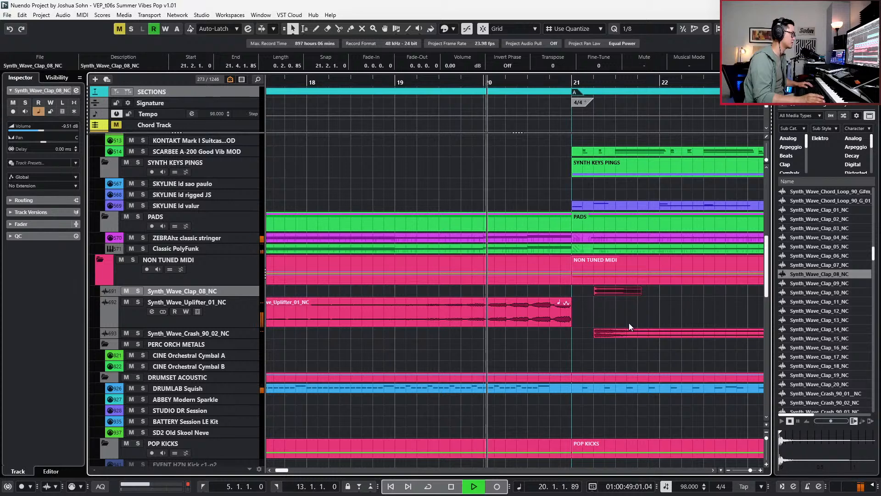
click(559, 240)
click(560, 239)
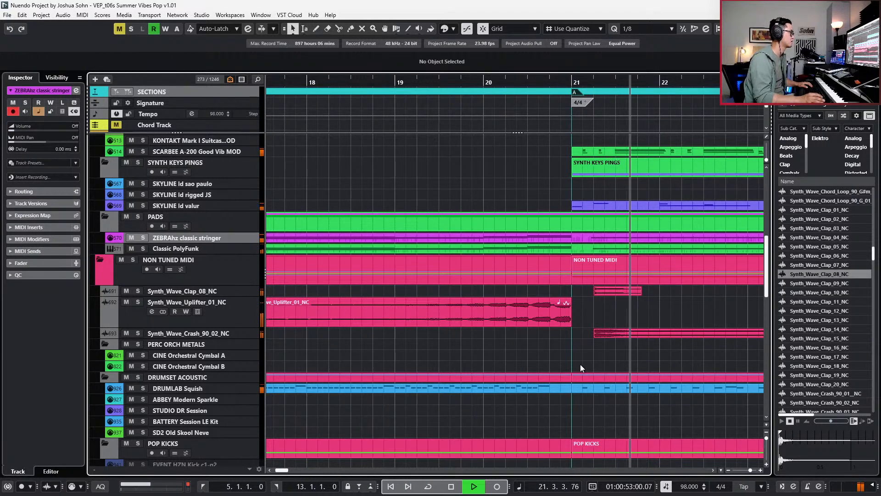
key(space)
- Move the first G2 note of the POLY Kick Stubble part at bar 21 to 21.1.3 with an eighth-note length and play it back
scroll(591, 357, down, 8)
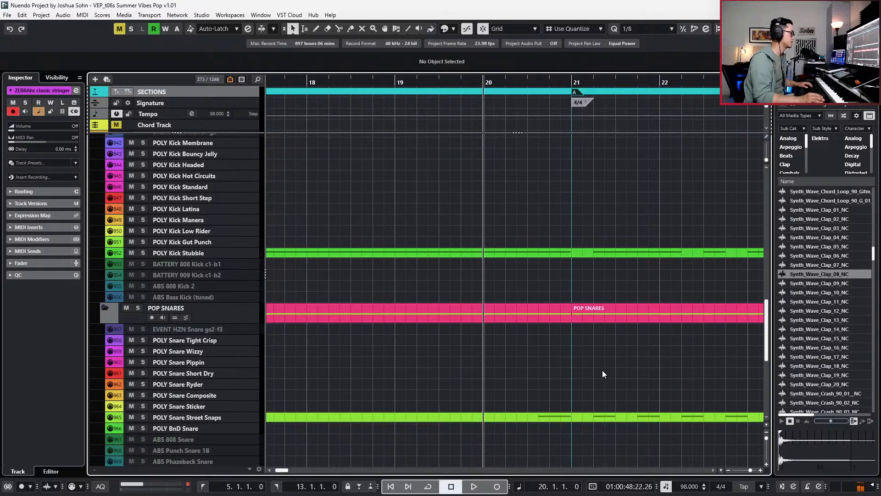
double_click(601, 251)
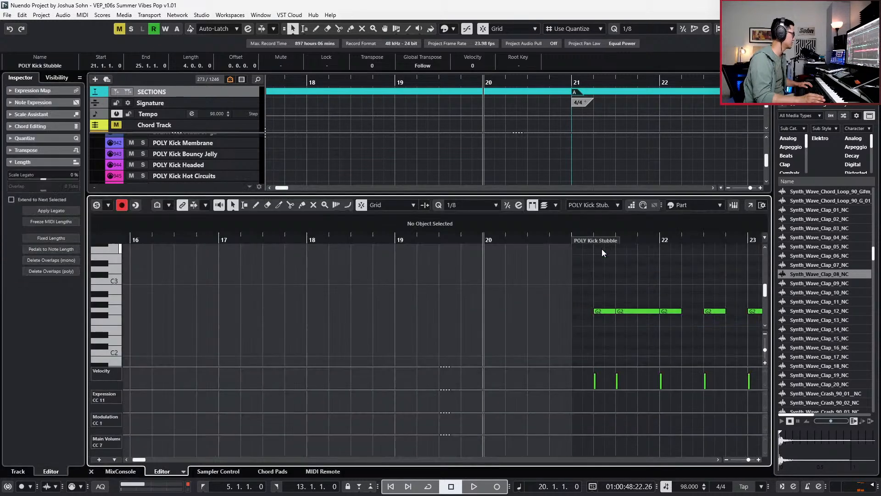
drag(599, 293, 591, 353)
key(alt+Left)
key(alt+Left)
key(space)
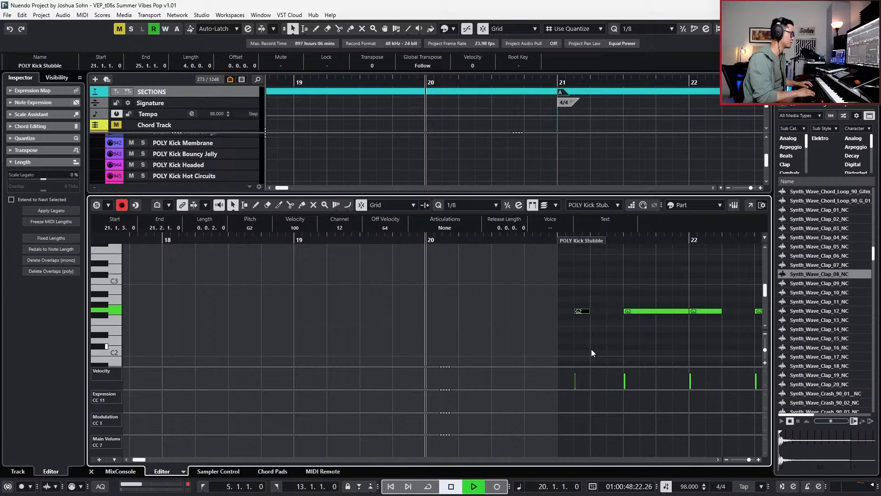
key(ctrl+e)
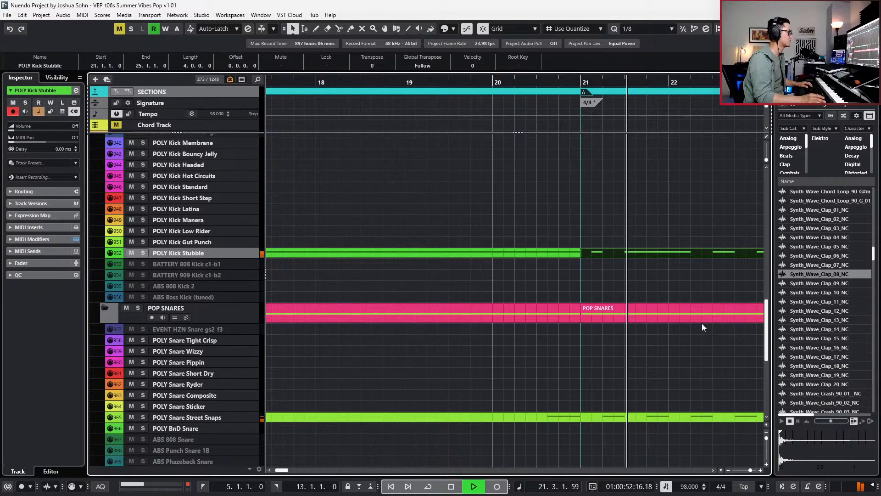
key(space)
- Reset the Synth_Wave_Clap_08_NC track's volume to 0.00 dB and listen to the track soloed
scroll(612, 384, up, 6)
scroll(612, 384, down, 3)
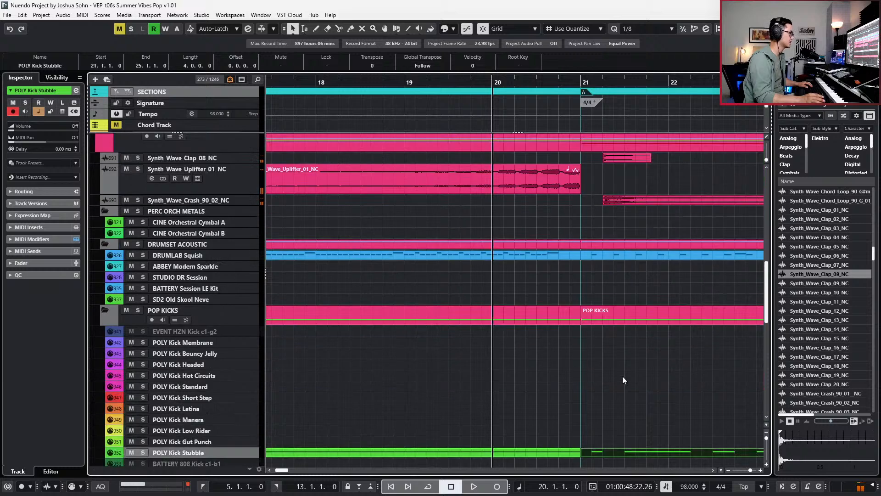
click(629, 159)
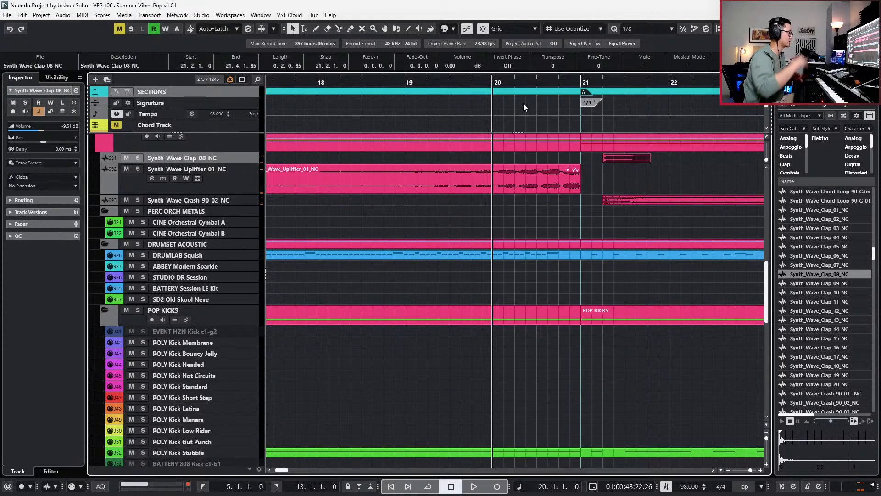
key(s)
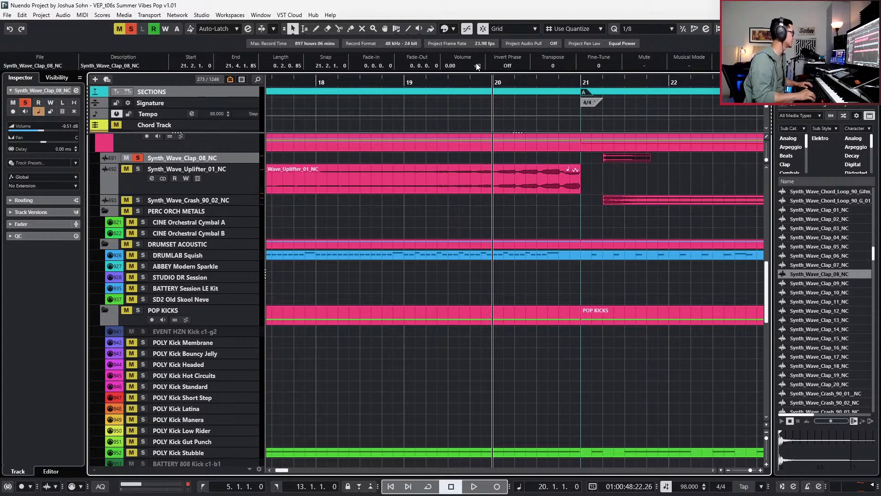
key(s)
ctrl+click(53, 130)
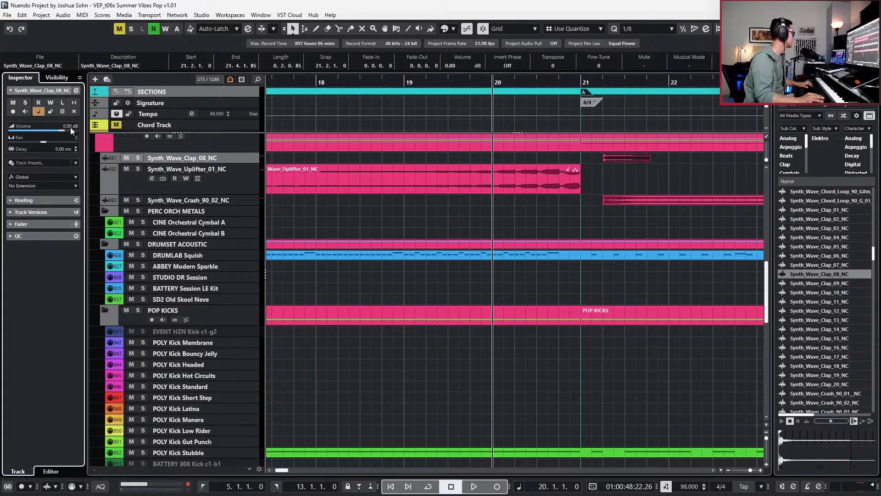
key(s)
key(space)
key(space)
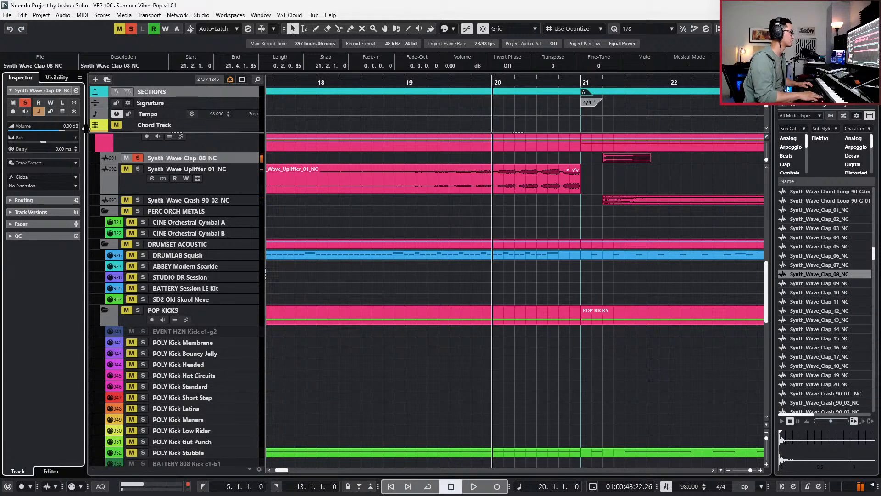
- Route the Synth_Wave_Clap_08_NC channel's output to the 08_PERC group
key(e)
click(559, 126)
click(538, 201)
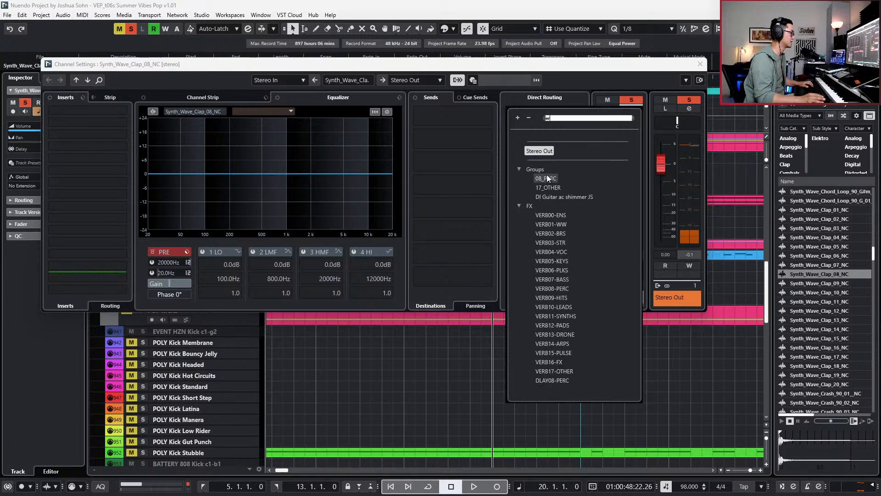
click(546, 170)
- Load ValhallaVintageVerb in the clap channel's first insert slot and close the channel settings
click(116, 112)
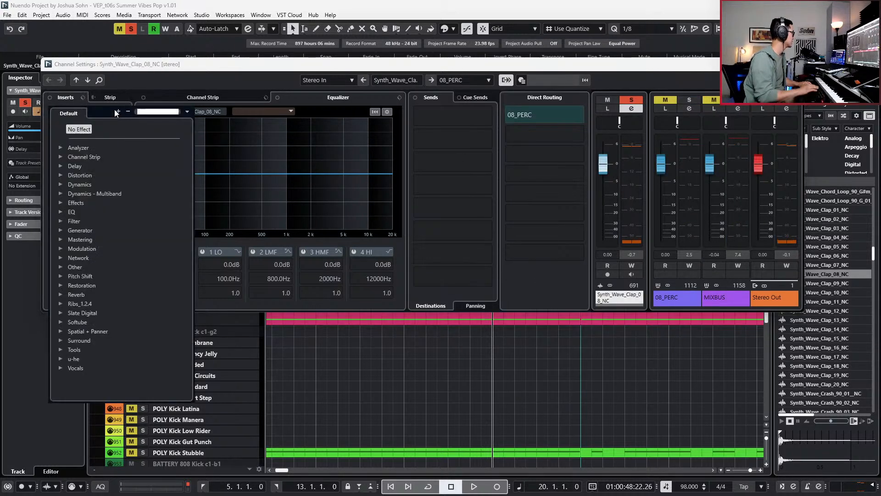
text(bl)
key(BackSpace)
key(BackSpace)
text(vla)
key(BackSpace)
key(BackSpace)
text(a)
click(104, 184)
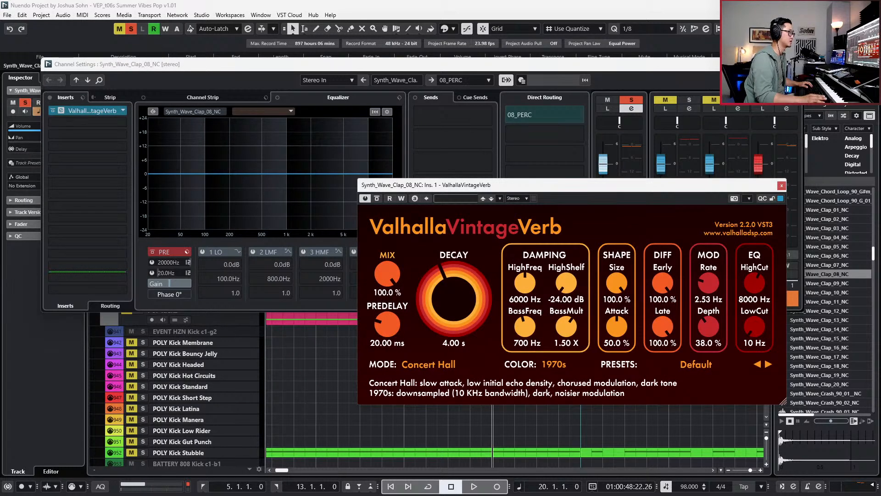
click(797, 64)
- Set the clap reverb's mix to 67.2 % while auditioning the soloed clap from 21.2
key(space)
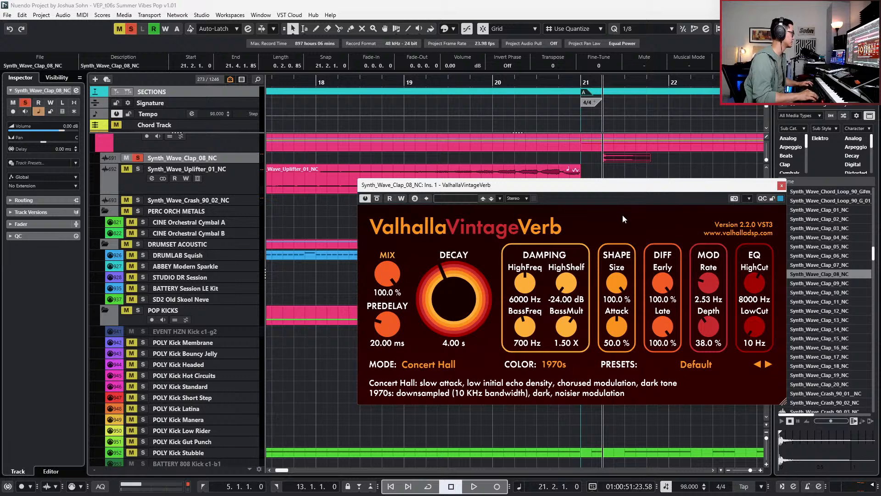
drag(390, 275, 390, 312)
drag(393, 275, 397, 241)
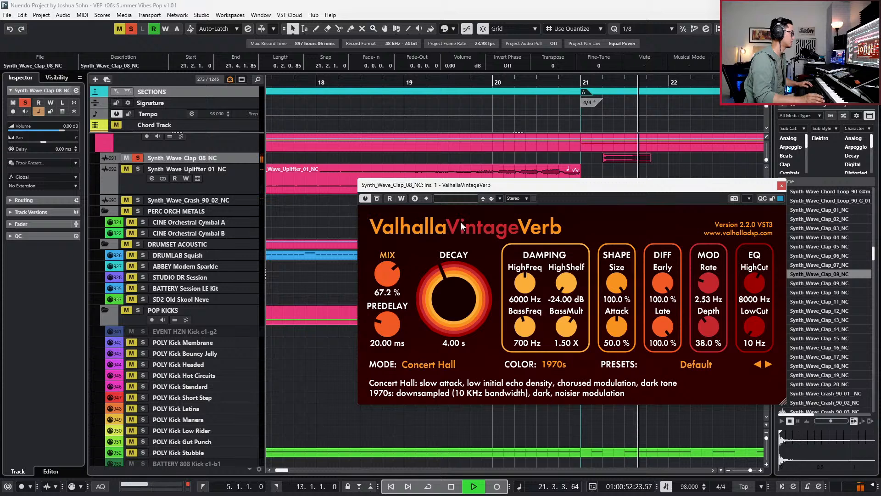
key(space)
key(s)
key(s)
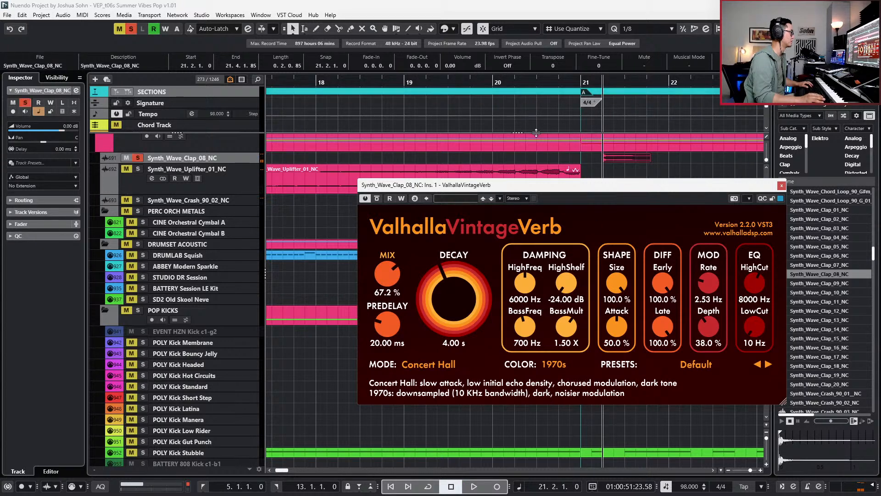
- Transpose the Synth_Wave_Clap_08_NC clip to -5 semitones, auditioning it along the way
click(469, 65)
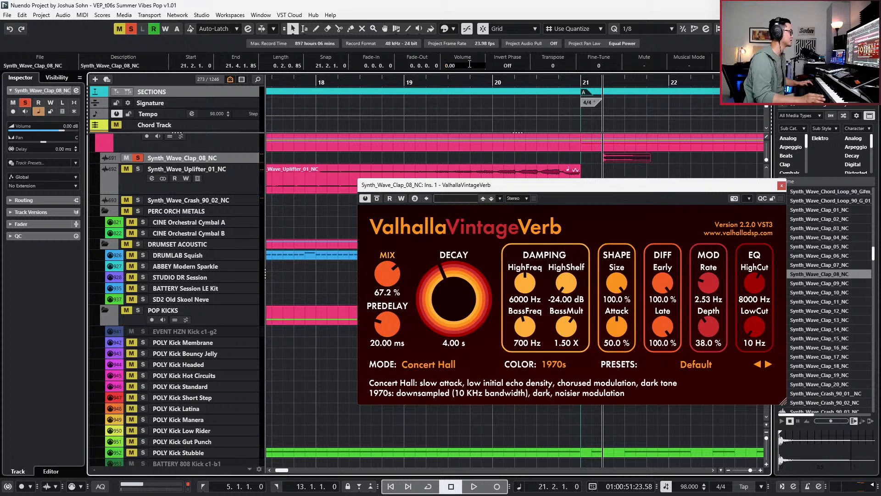
key(Return)
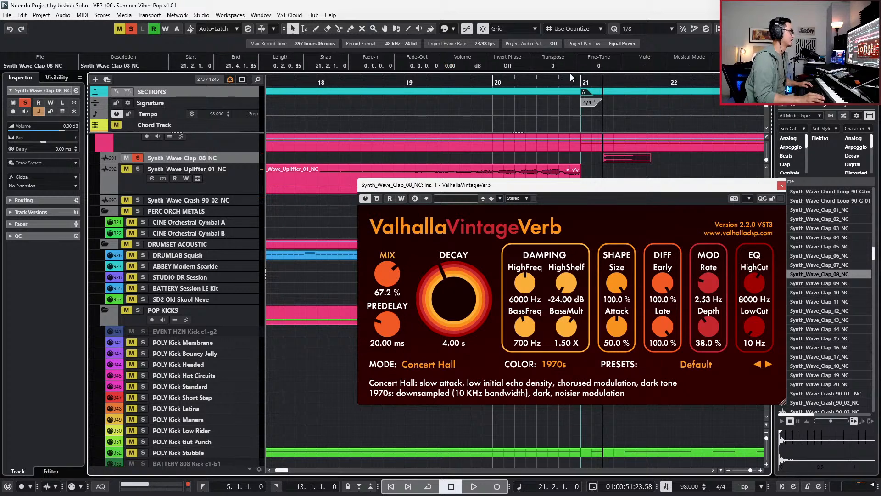
scroll(560, 65, down, 3)
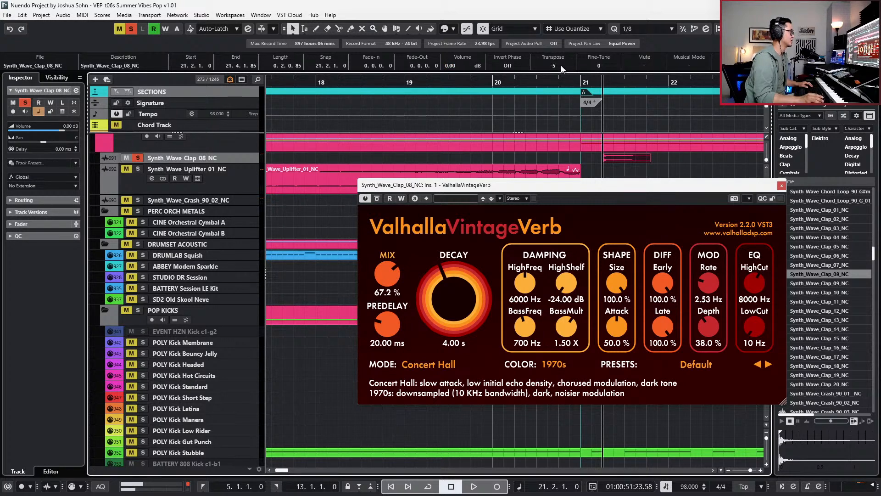
key(space)
key(space)
key(space)
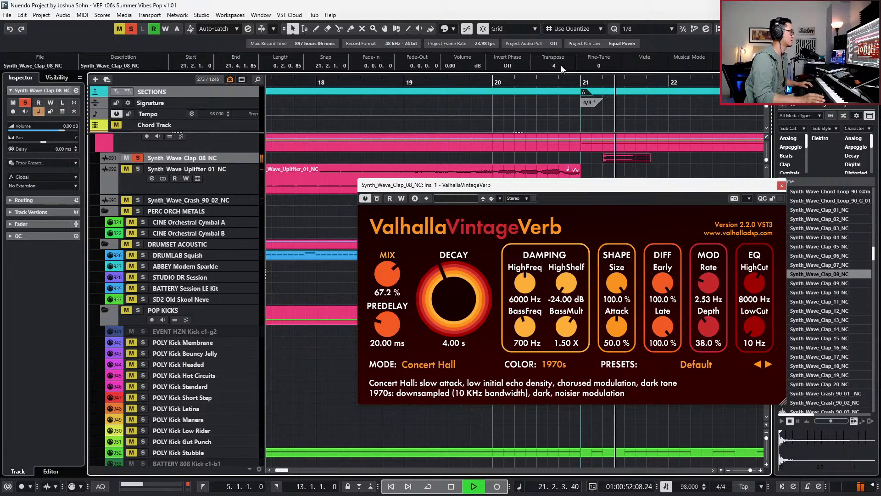
key(space)
scroll(561, 65, down, 1)
- Unsolo the clap track, play the transition from bar 19 and close the reverb window
key(KP_Subtract)
key(KP_Subtract)
key(KP_Subtract)
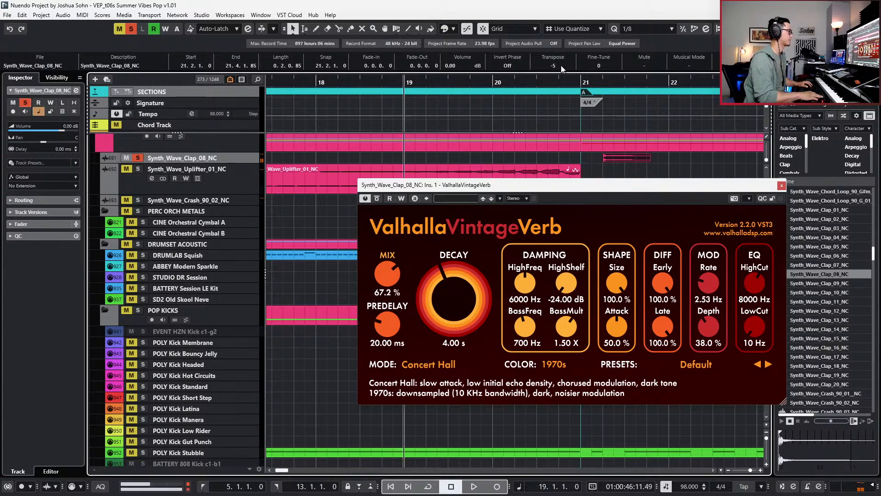
key(s)
key(space)
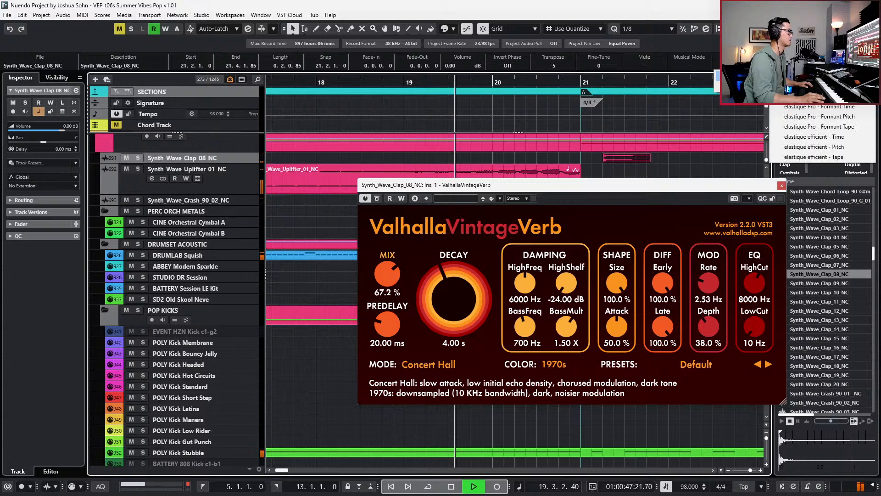
click(781, 186)
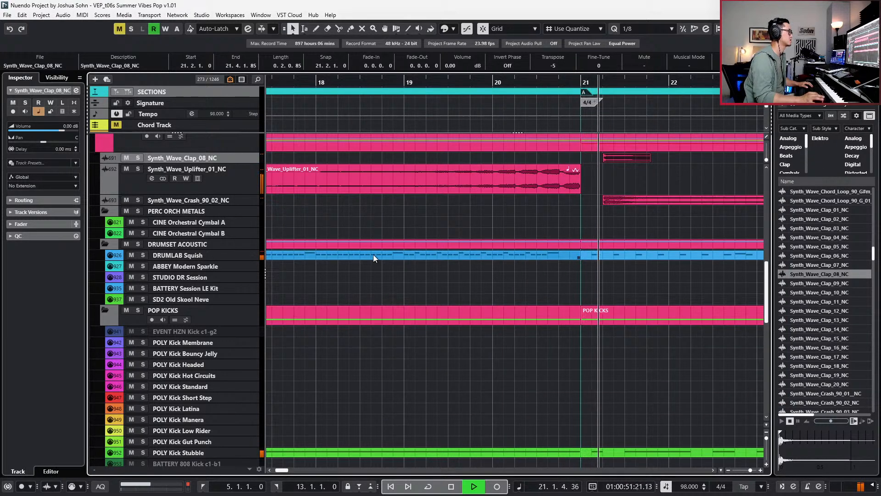
key(space)
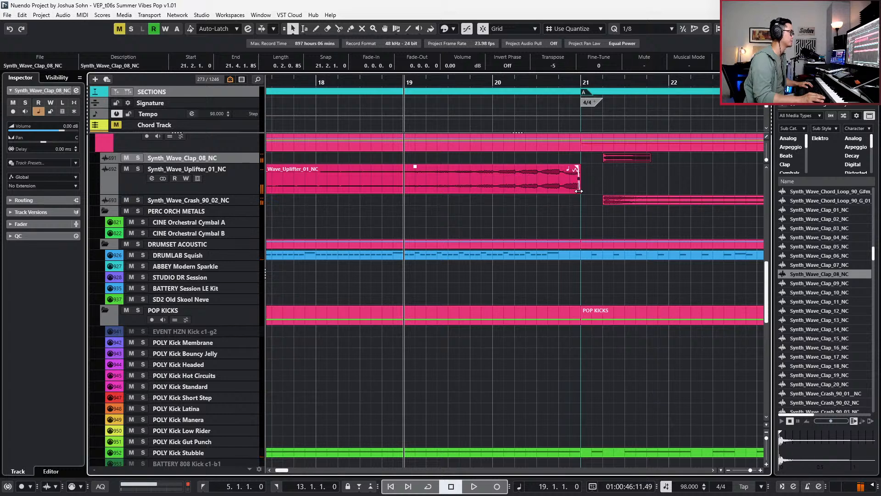
- Search the project's tracks for "whoosh" and bring up DMG2 Short Rev Whoosh and DMG2 Long Rev Whoosh
click(576, 191)
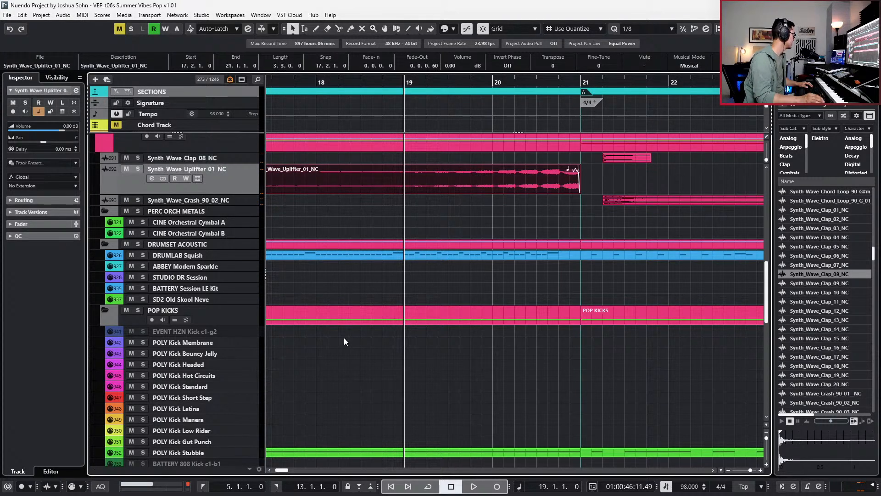
scroll(344, 338, up, 10)
scroll(328, 305, down, 2)
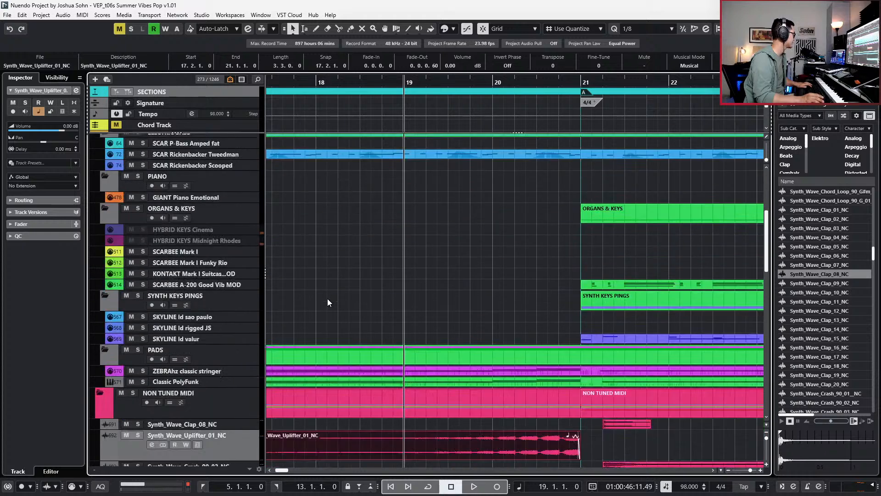
scroll(327, 298, down, 12)
text(fr)
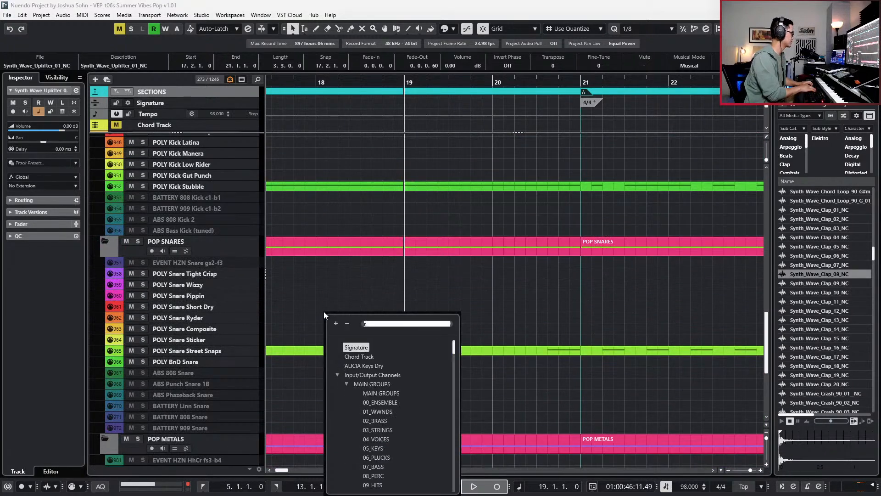
text(whoosh)
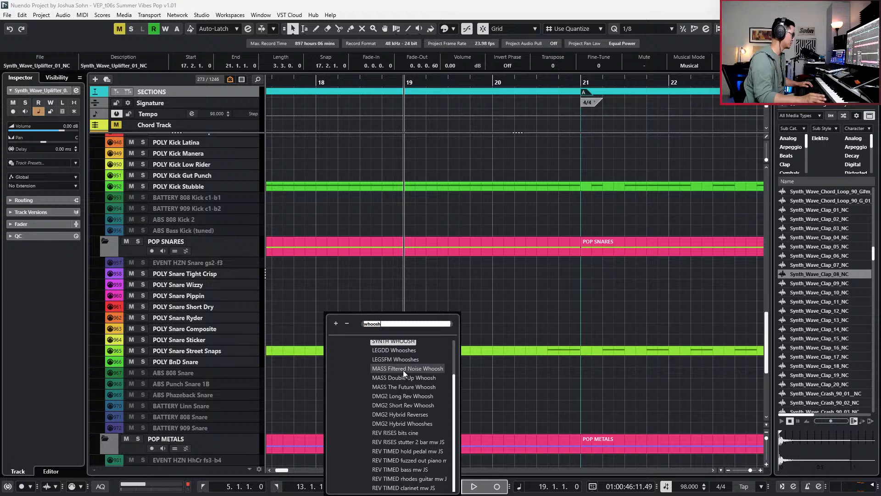
click(406, 406)
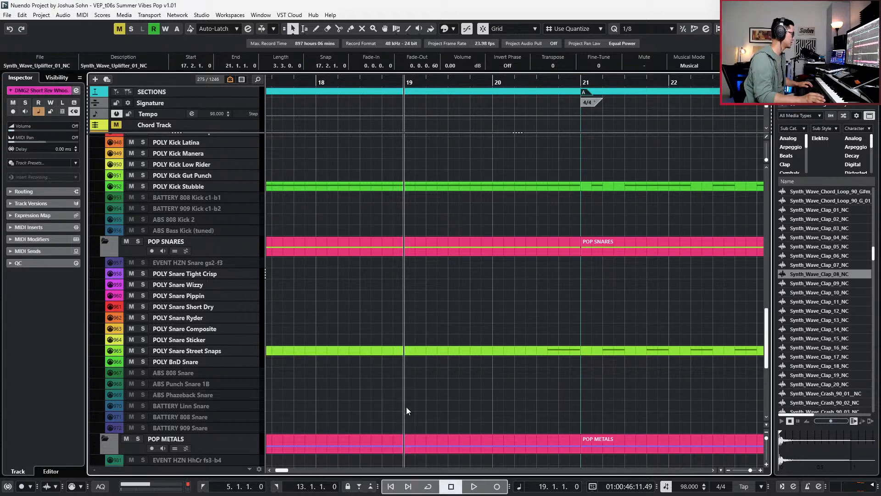
key(ctrl+f)
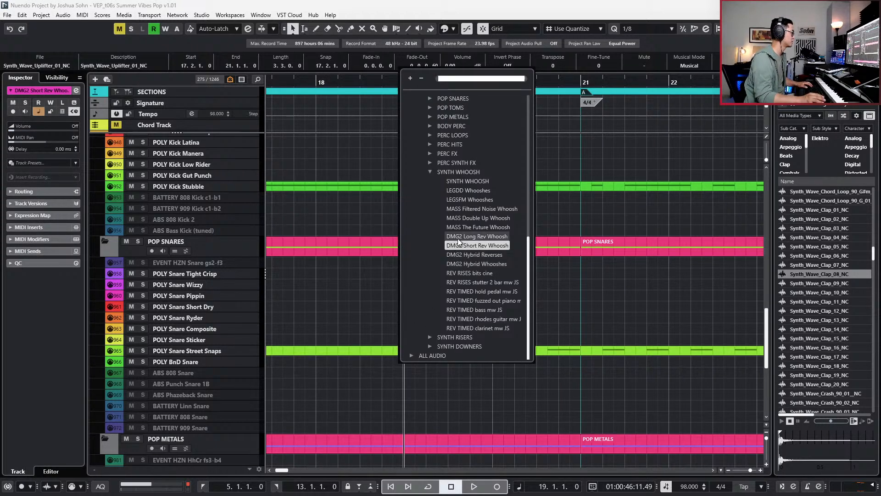
click(441, 237)
- Enable both DMG2 tracks in the SYNTH WHOOSH folder and select the DMG2 Long Rev Whoosh track
scroll(346, 313, down, 6)
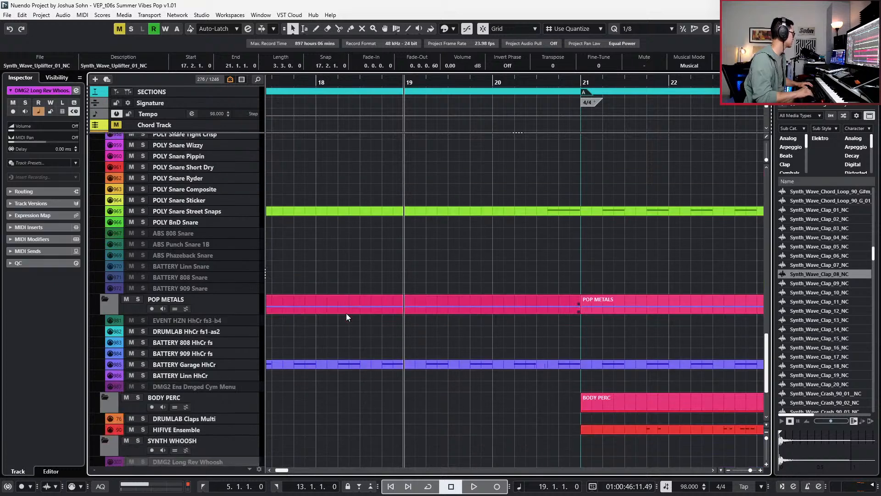
shift+click(215, 359)
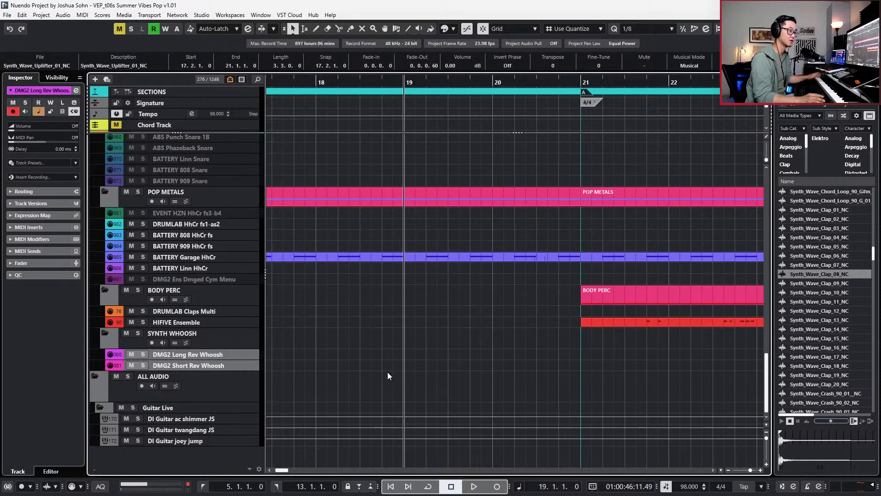
click(539, 357)
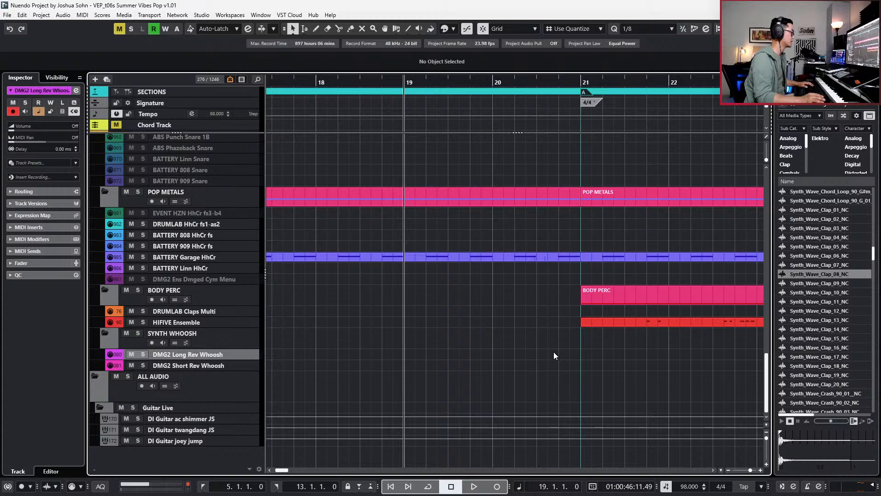
click(533, 93)
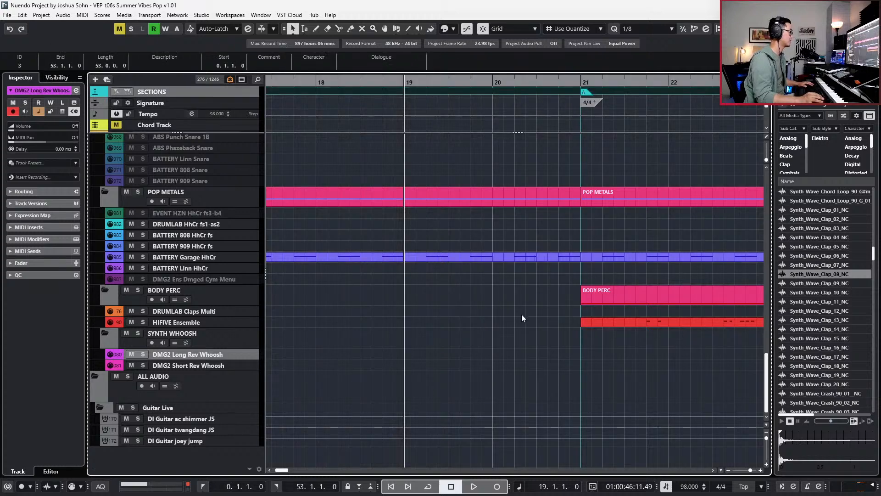
- Create a MIDI part on the DMG2 Short Rev Whoosh track and open it for note editing around bar 21
double_click(528, 357)
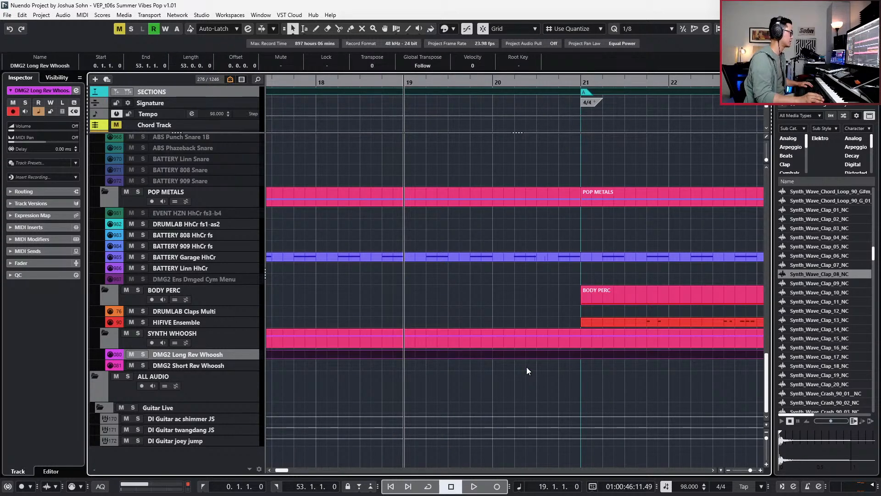
key(Delete)
double_click(527, 367)
key(KP_Add)
key(KP_Add)
double_click(573, 367)
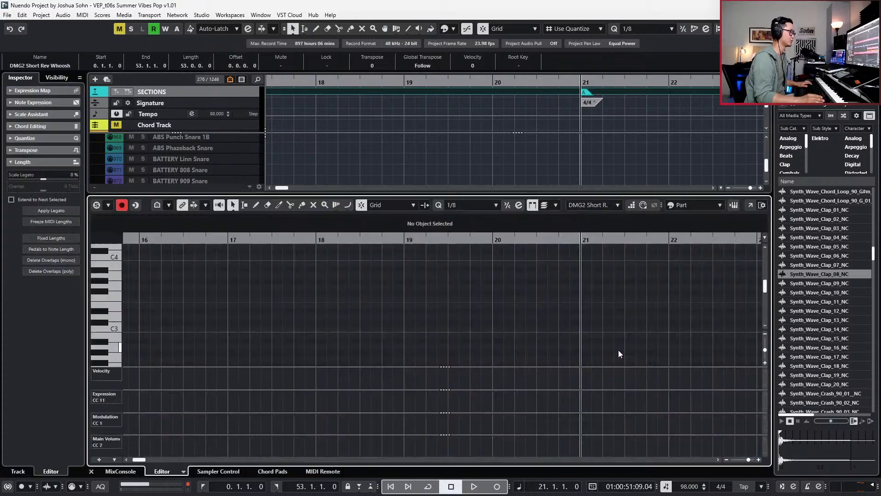
- Draw a note at bar 21, lengthen it to one beat and transpose it to C#4
scroll(590, 311, right, 3)
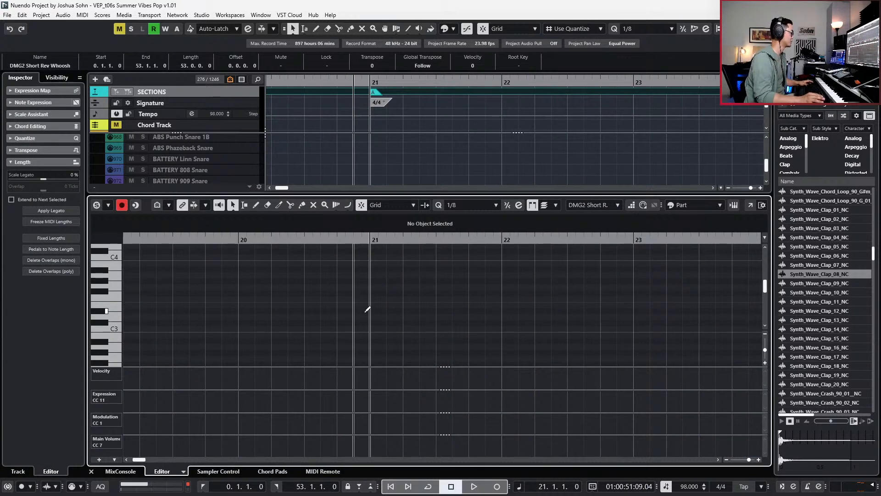
alt+click(379, 316)
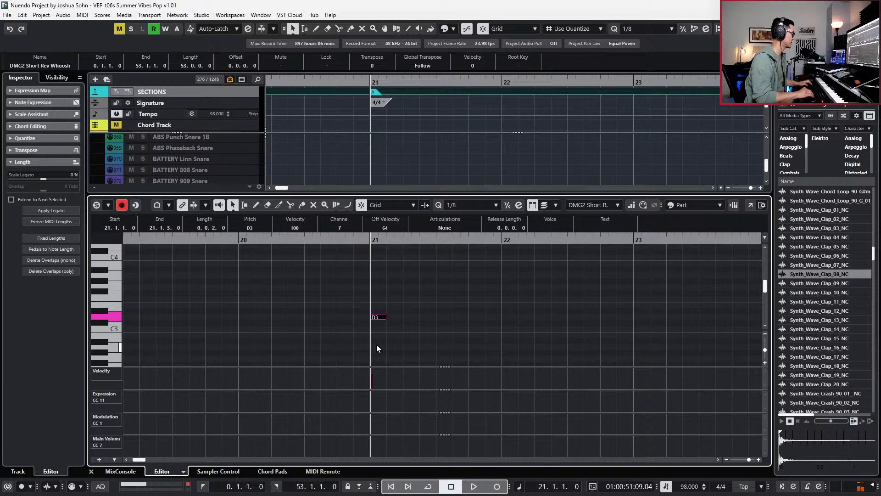
key(alt+Right)
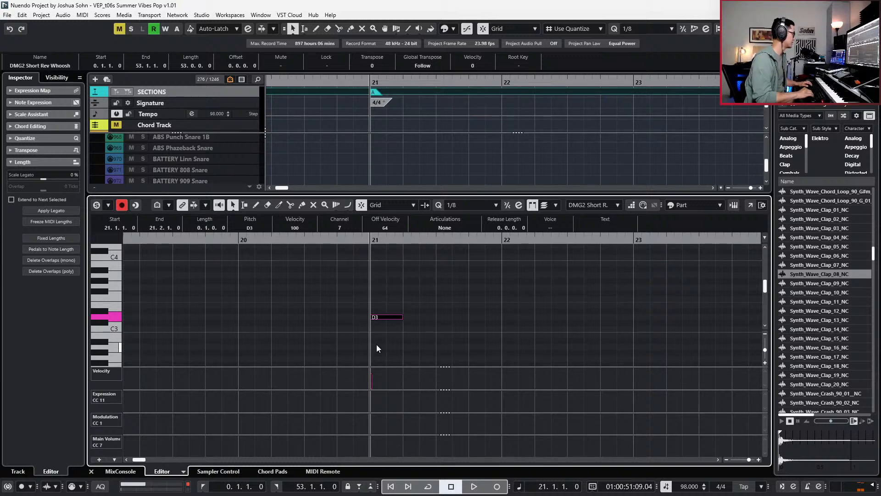
key(Up)
key(shift+Up)
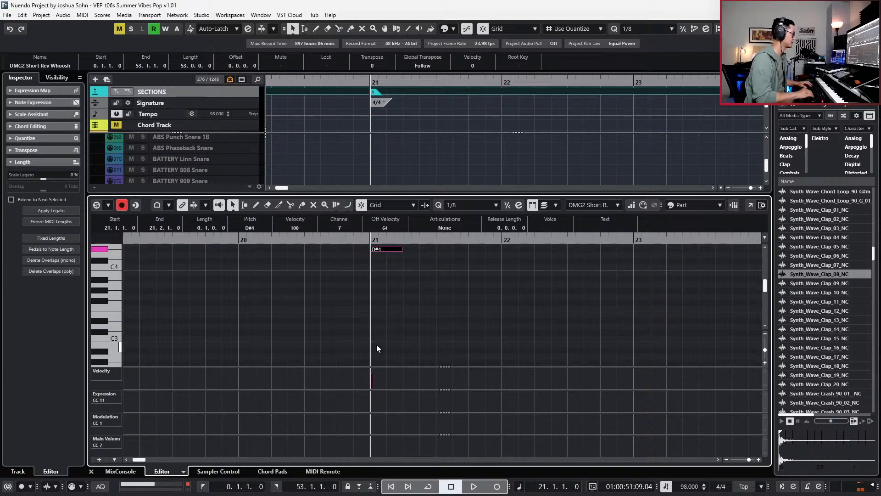
key(Down)
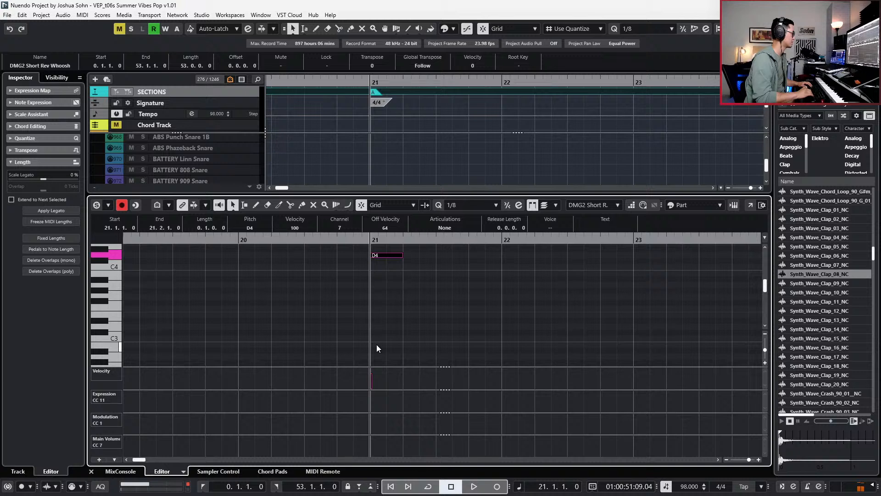
key(Down)
key(KP_Subtract)
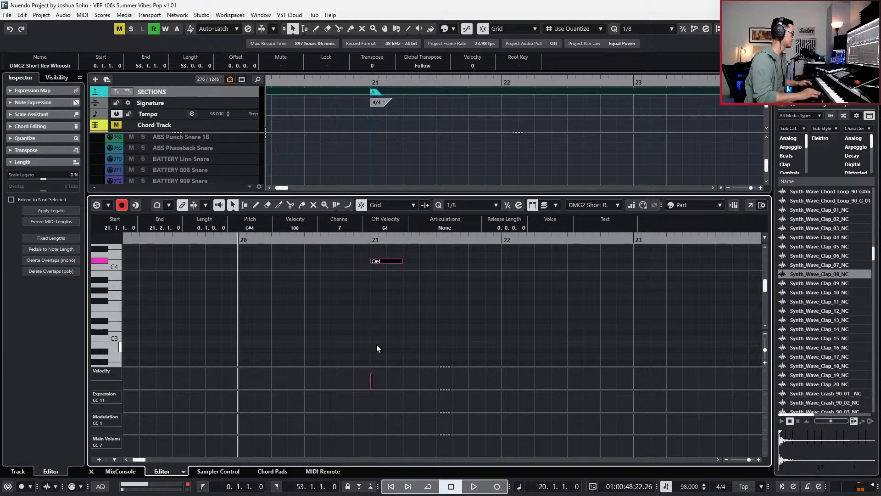
- Add a Main Volume (CC 7) event of 82 at 20.4 and audition the short whoosh from bar 20
click(344, 443)
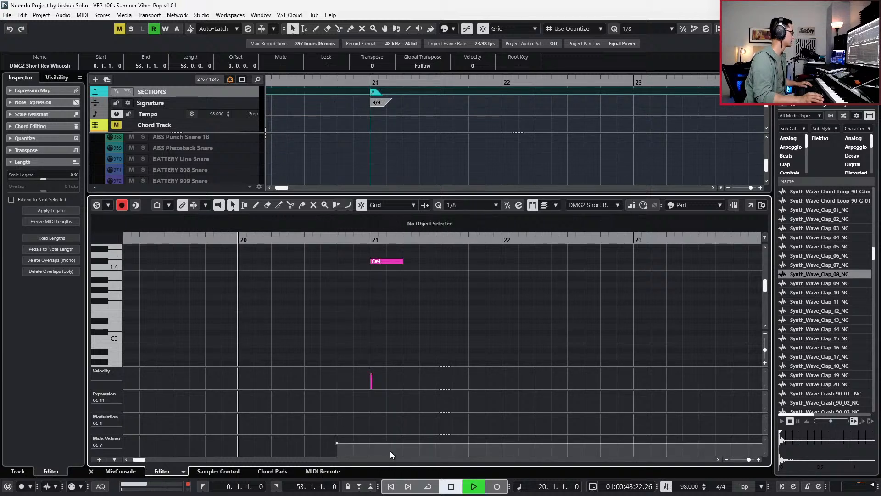
key(space)
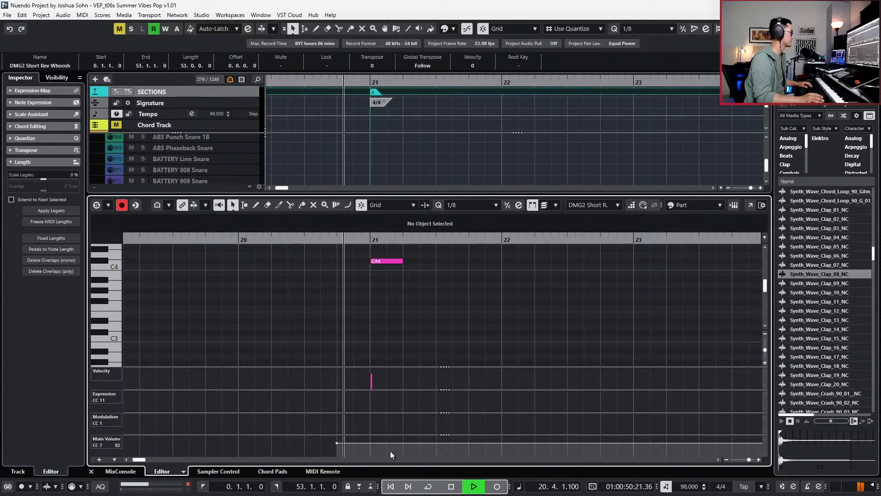
key(space)
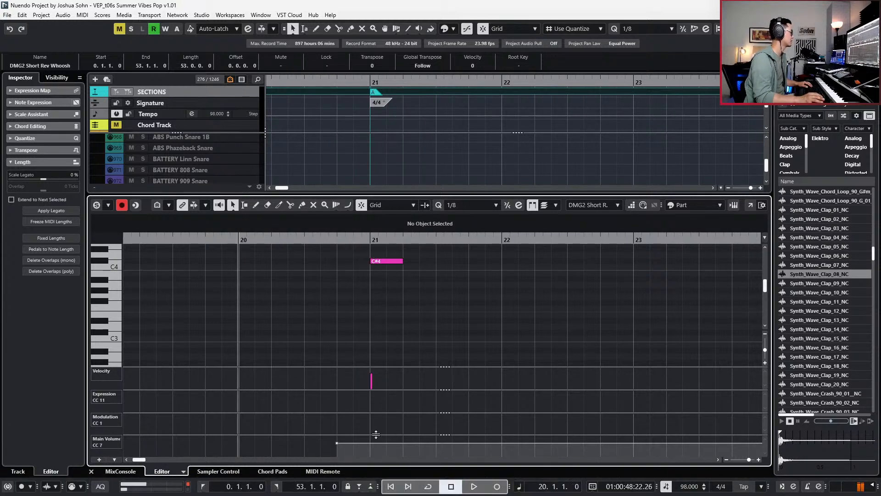
click(386, 261)
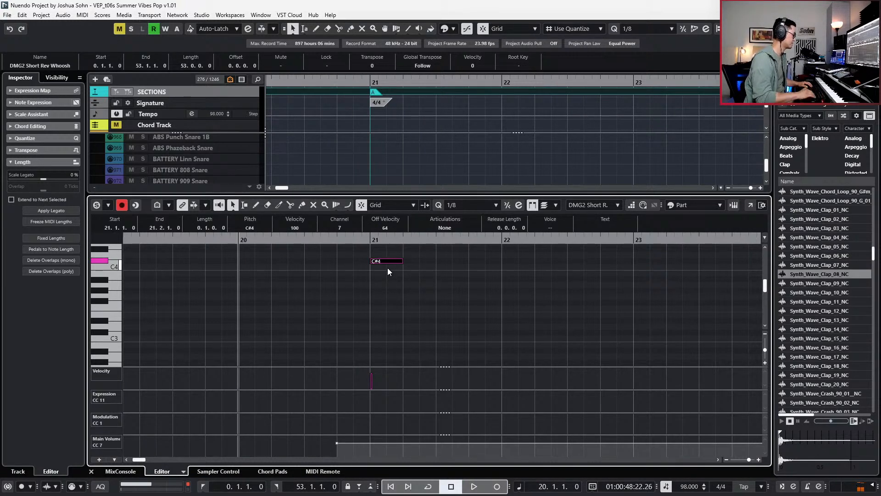
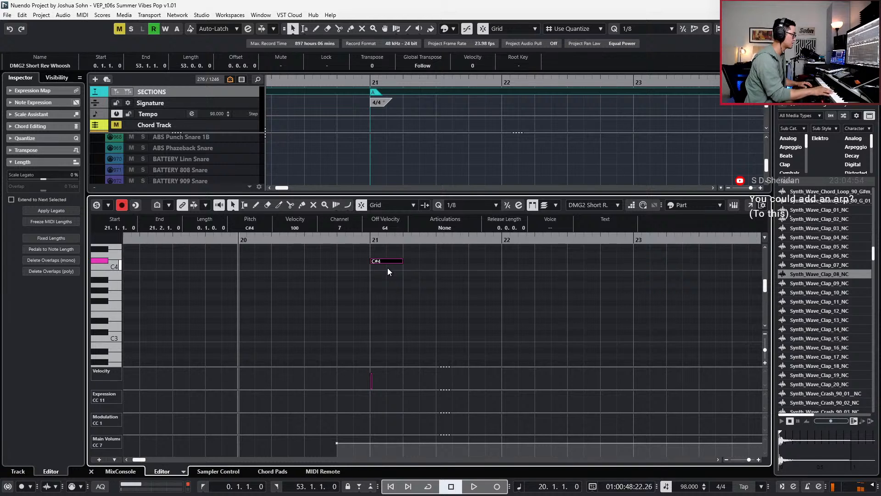
key(space)
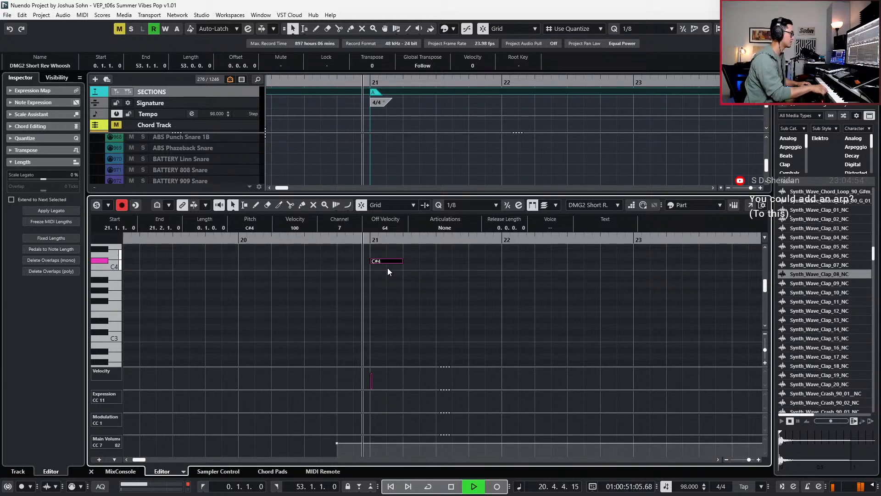
key(space)
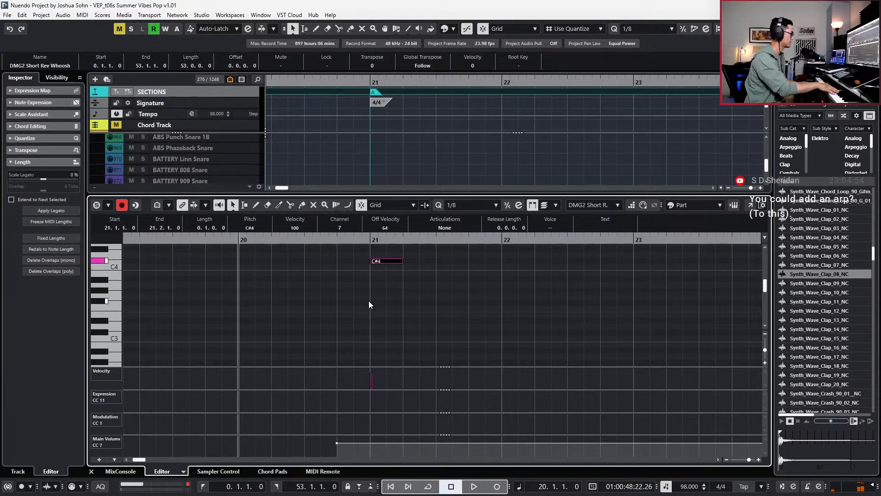
- Set the C#4 note's velocity to 127 and the Main Volume event at 20.4 to 93, auditioning from bar 20
click(376, 369)
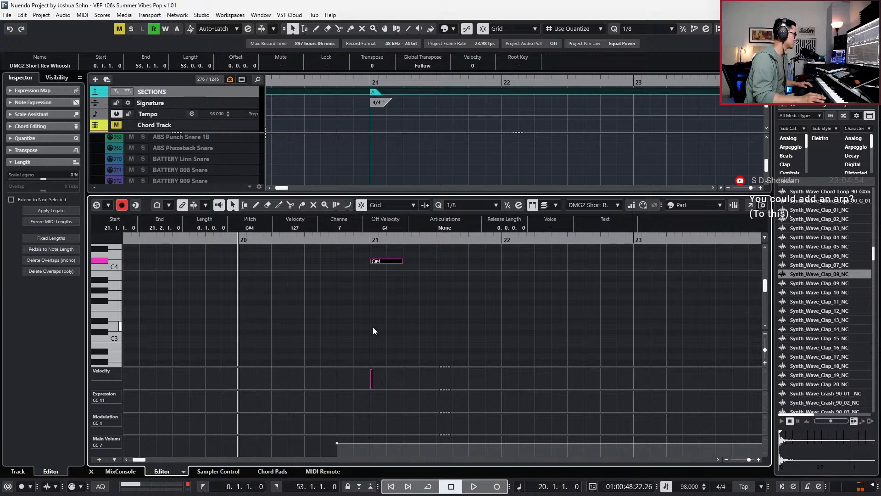
click(337, 439)
key(space)
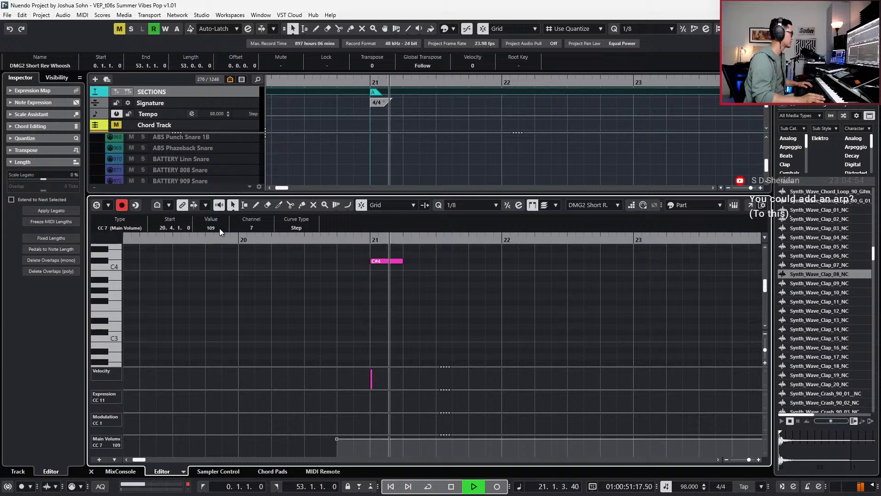
scroll(219, 227, down, 7)
key(space)
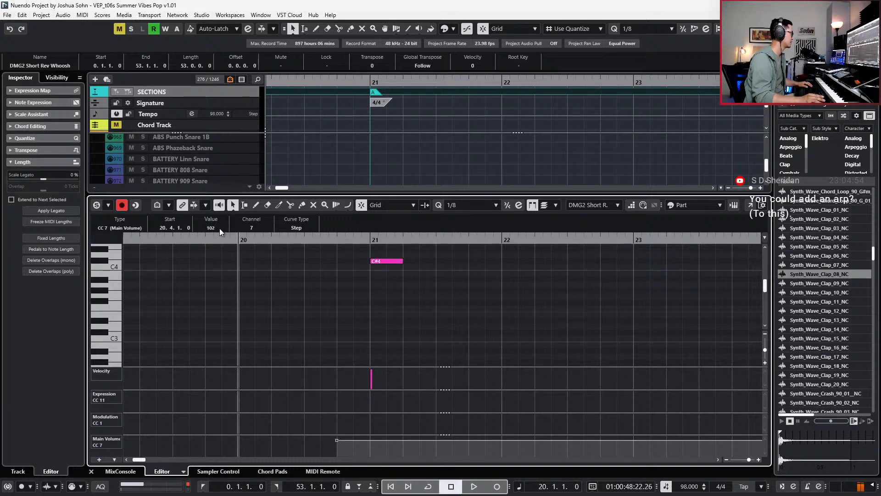
scroll(219, 227, down, 5)
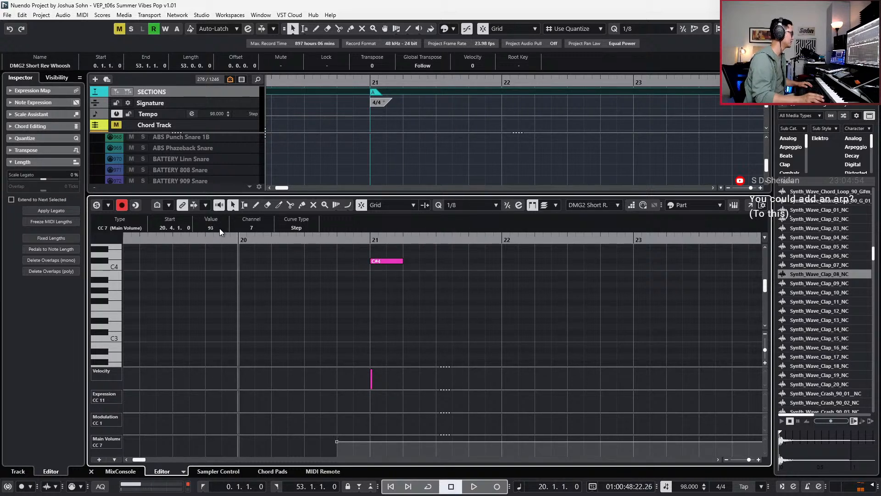
key(space)
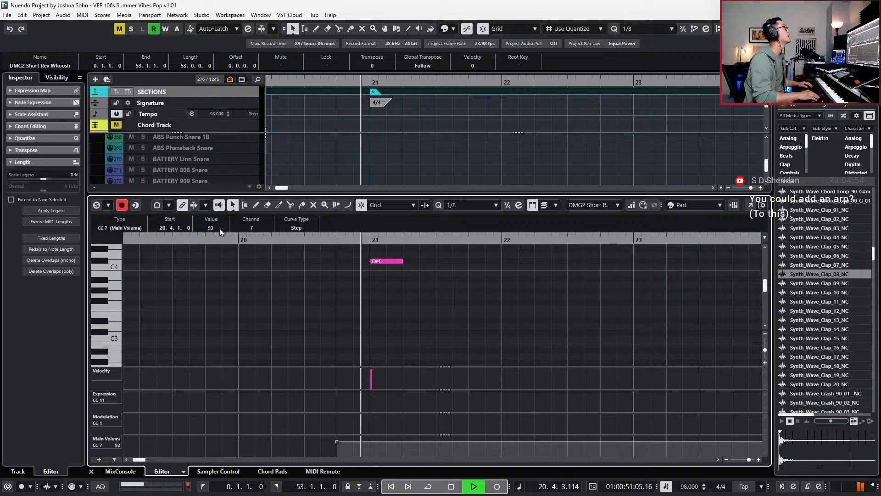
key(space)
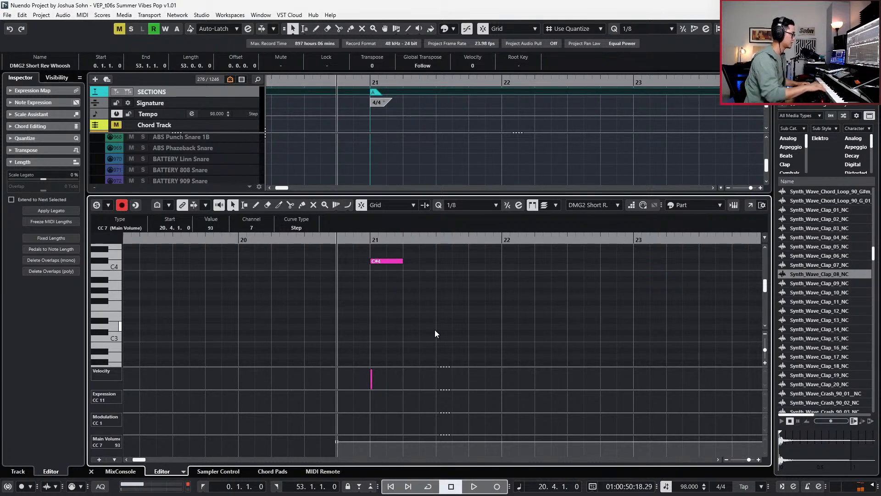
- Set the VERB16-FX send on the Synth FX channel to -41.7 and audition the transition into bar 21
key(ctrl+e)
key(e)
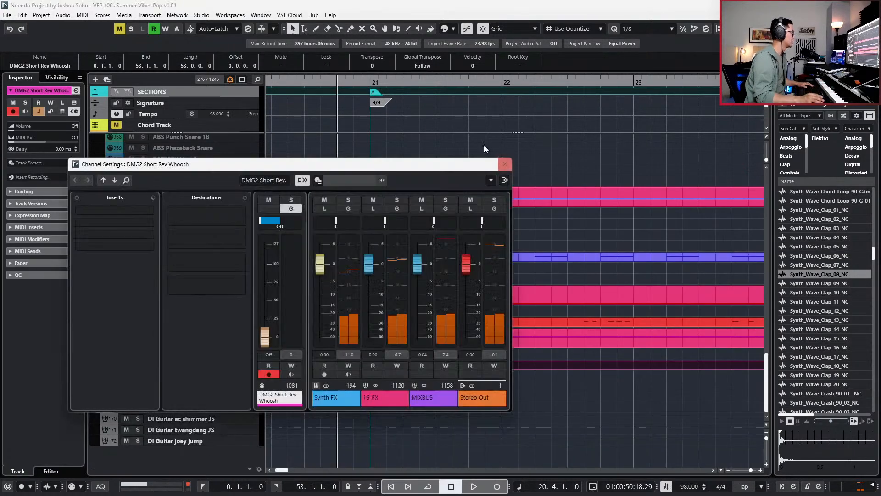
click(337, 397)
mouse_move(494, 223)
mouse_down()
mouse_move(471, 231)
mouse_move(480, 230)
mouse_up()
key(space)
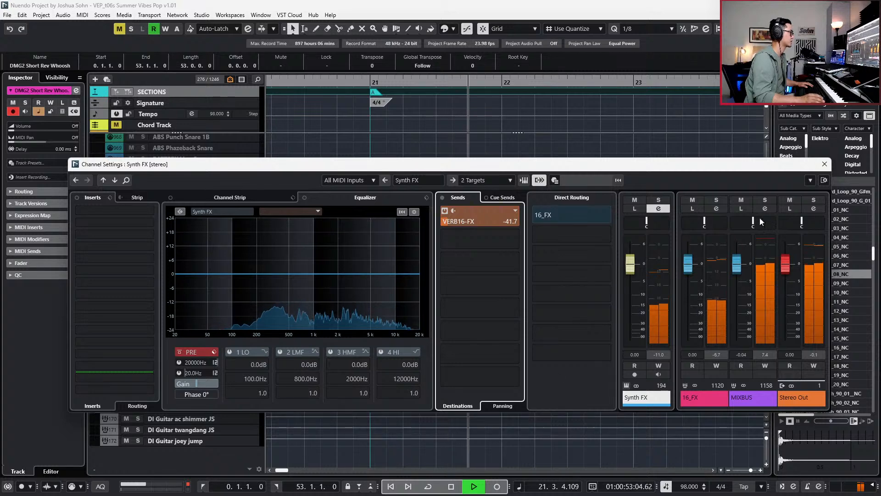
key(space)
click(824, 164)
- Examine the repeated A section's tracks from the whooshes up to the electric guitars, checking the DRUMLAB Squish and SCARBEE A-200 parts
scroll(703, 230, down, 4)
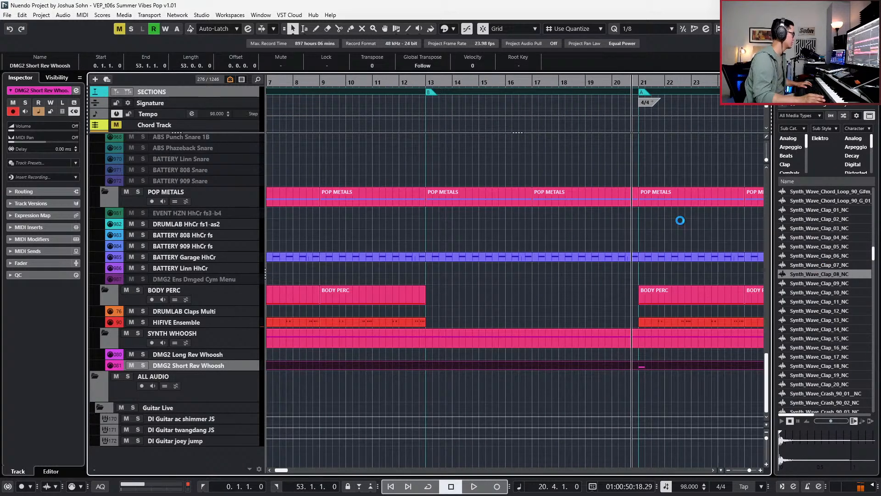
scroll(645, 259, down, 3)
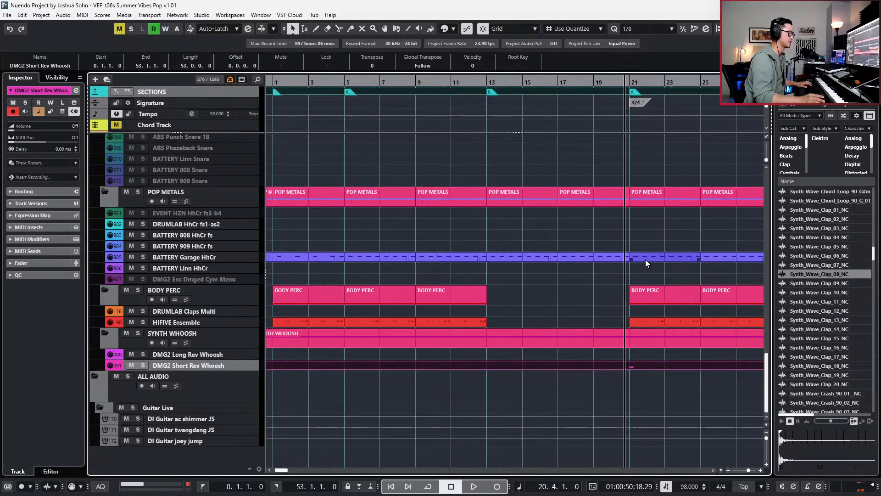
scroll(616, 244, right, 3)
scroll(618, 238, up, 10)
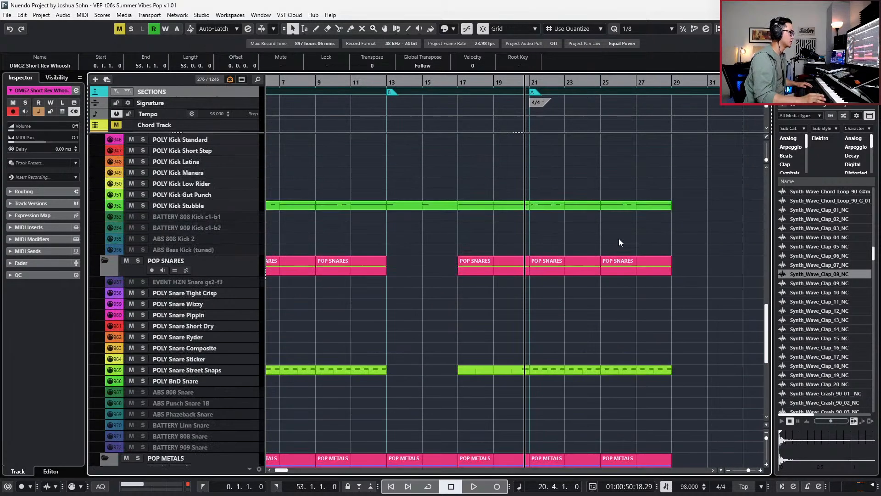
scroll(609, 225, up, 5)
scroll(593, 202, up, 2)
click(575, 205)
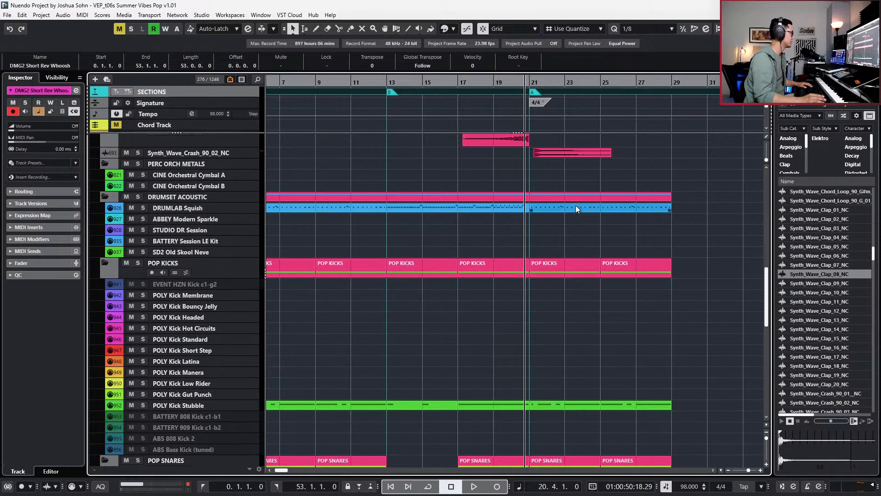
scroll(576, 211, up, 8)
scroll(560, 213, up, 2)
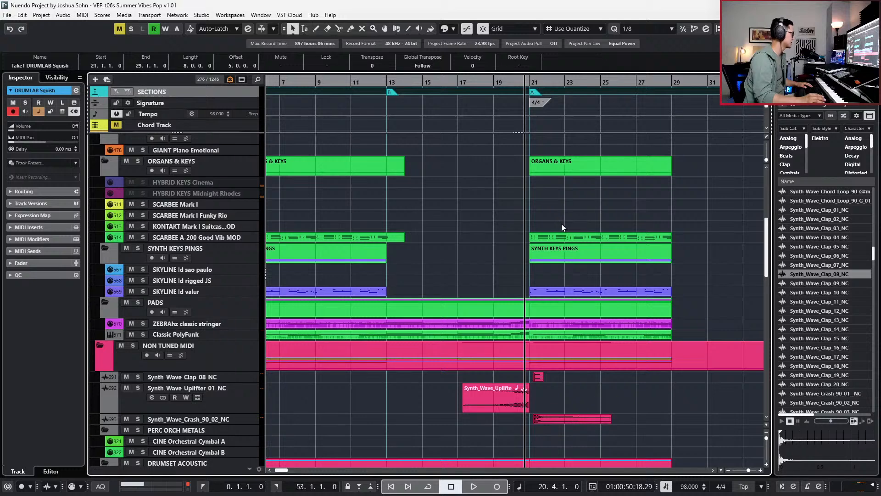
scroll(561, 224, up, 10)
scroll(566, 249, up, 2)
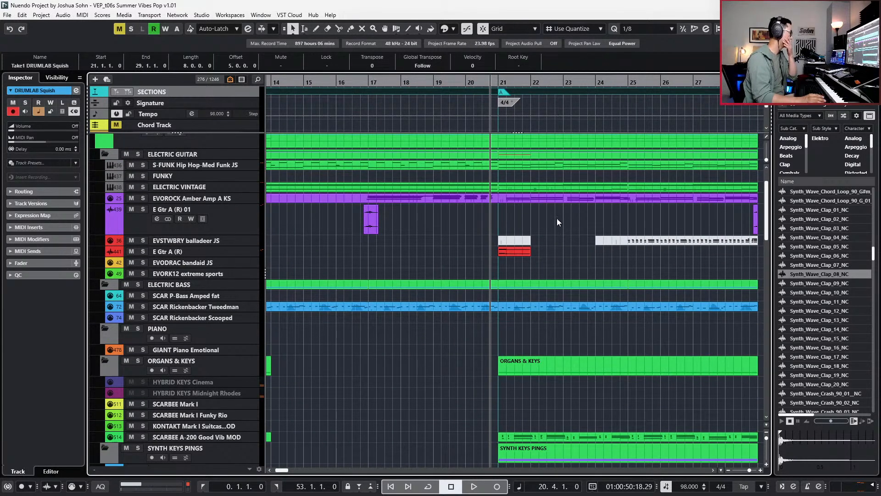
scroll(546, 225, down, 5)
click(537, 305)
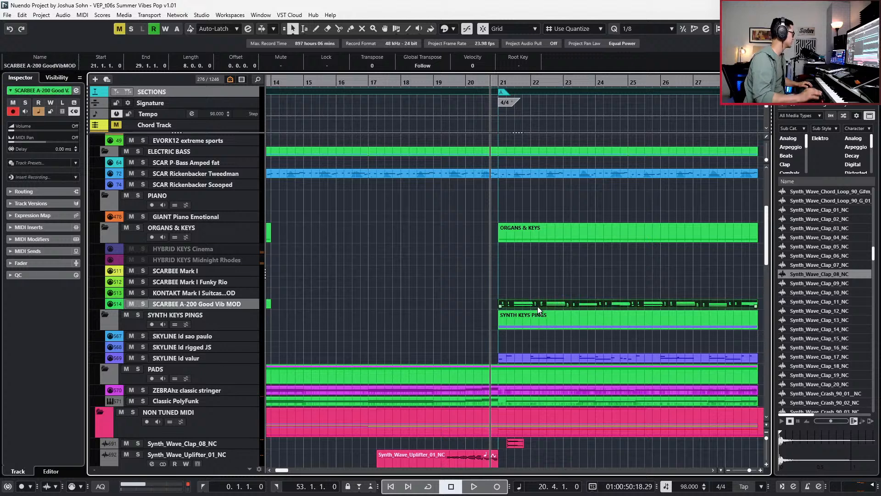
scroll(538, 307, up, 5)
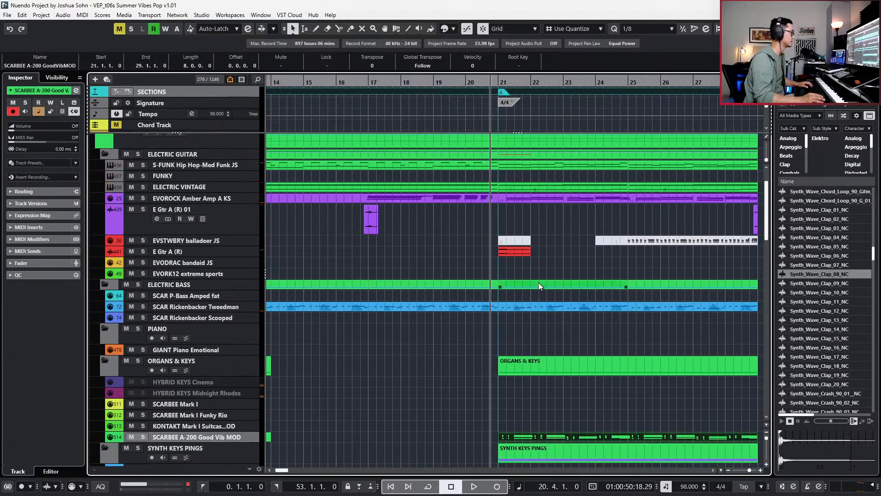
- Solo the ELECTRIC VINTAGE track and play its part at bar 21
click(519, 187)
key(s)
key(space)
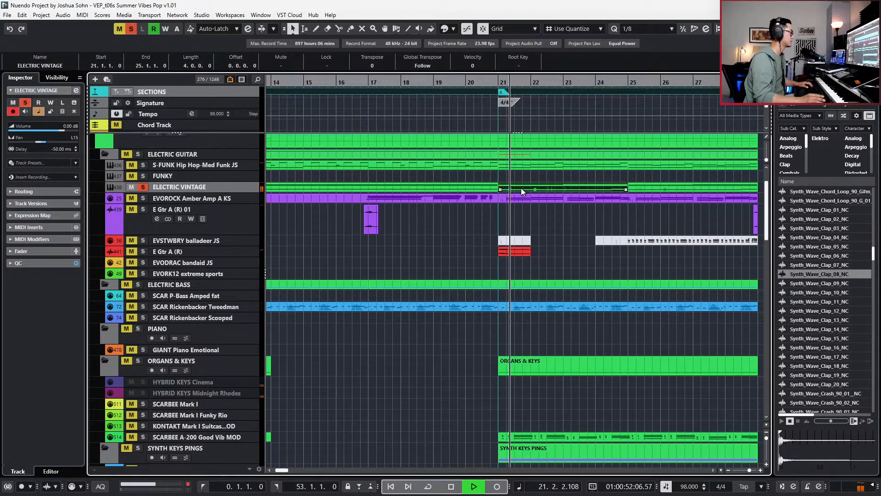
scroll(521, 188, down, 1)
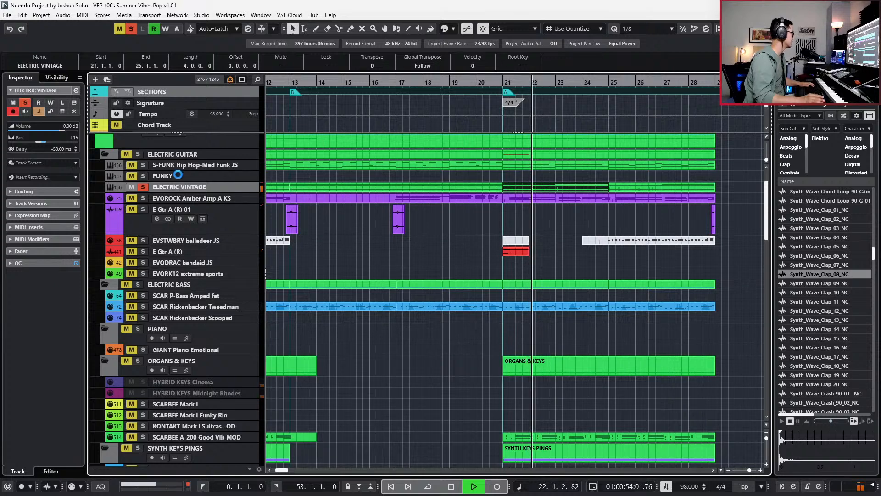
- Rename the ELECTRIC VINTAGE track to "ELECTRIC VINTAGE funk pack" after checking its Kontakt sound preset, and close the instrument window
key(e)
double_click(211, 187)
click(212, 186)
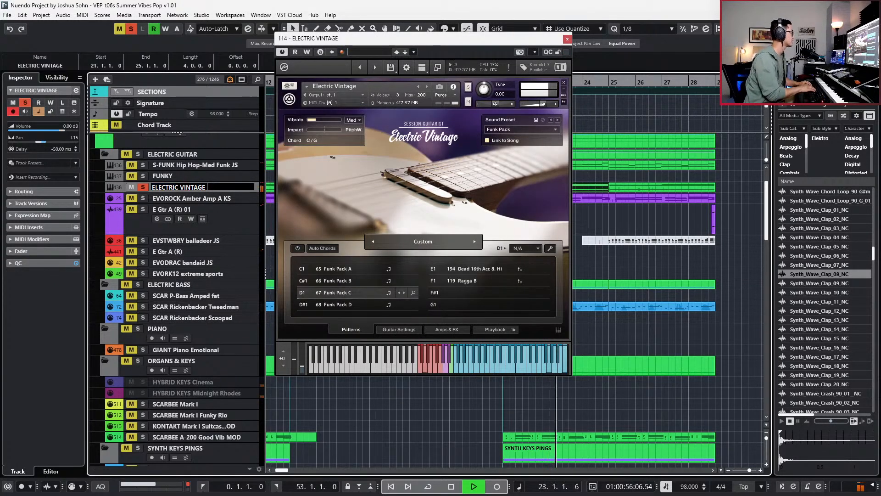
text(fu)
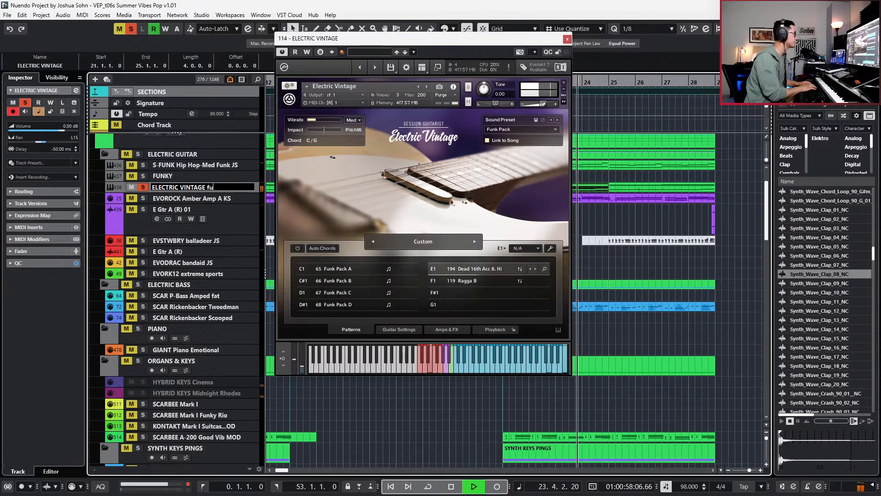
text(nk pack)
key(Return)
key(space)
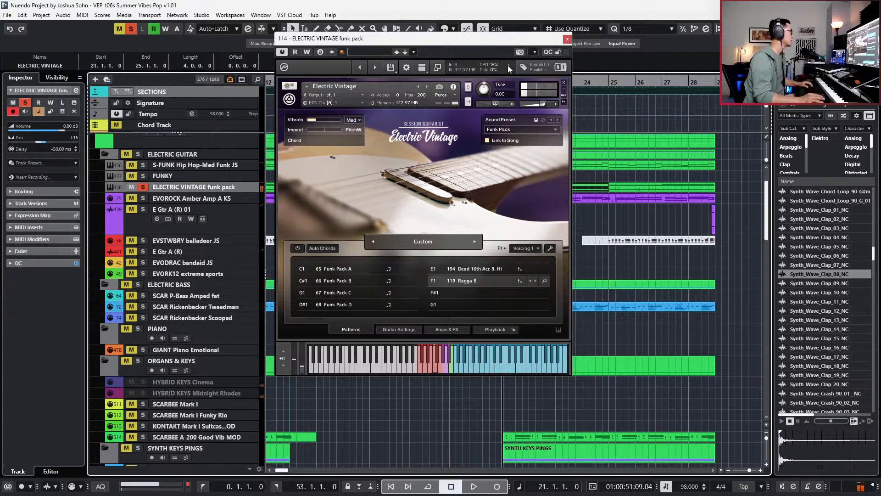
click(566, 40)
- Examine the repeated A section's tracks from bar 19, from the electric guitars down to the drums and back
key(KP_Subtract)
key(KP_Subtract)
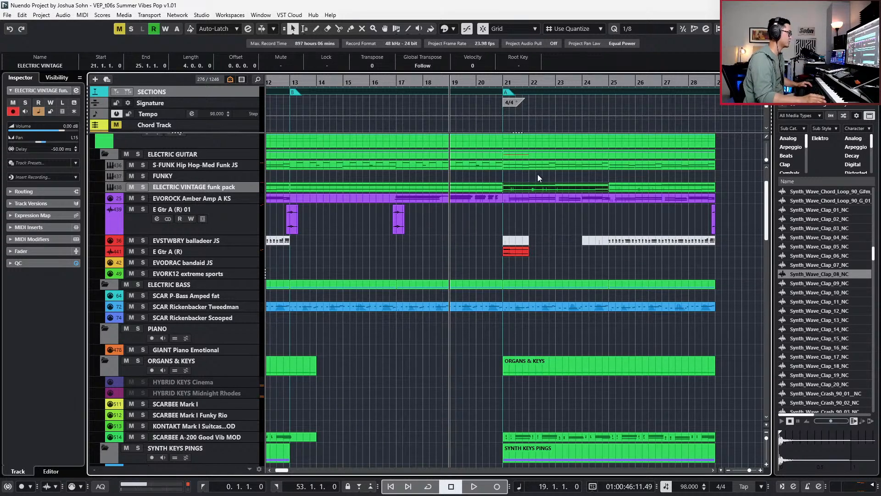
scroll(565, 289, down, 6)
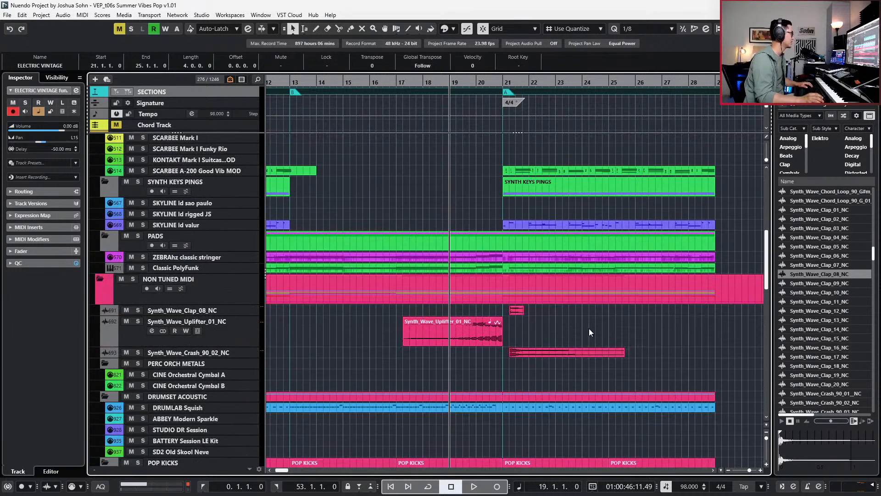
scroll(289, 208, up, 6)
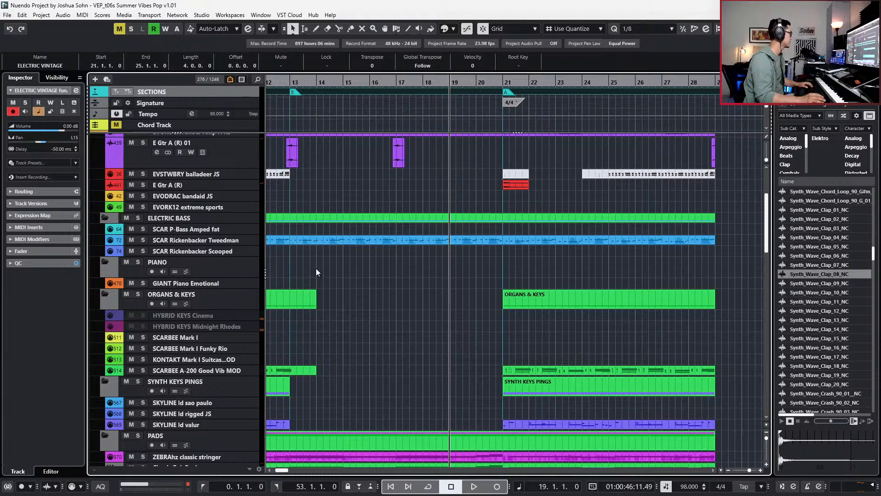
scroll(344, 275, up, 4)
scroll(337, 276, down, 4)
scroll(337, 276, up, 4)
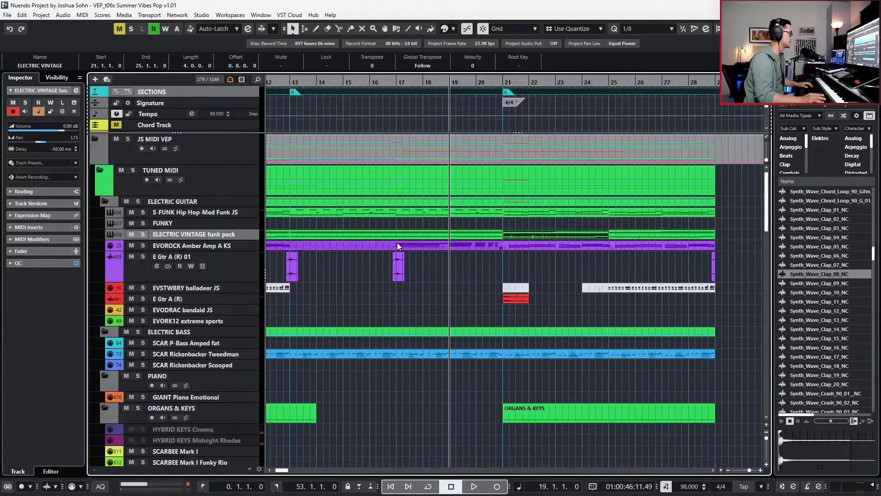
- Select the ELECTRIC VINTAGE funk pack part spanning bars 13 to 21, check the track soloed, and turn its solo off
click(408, 234)
key(g)
key(s)
key(KP_Subtract)
key(KP_Add)
key(KP_Add)
key(KP_Add)
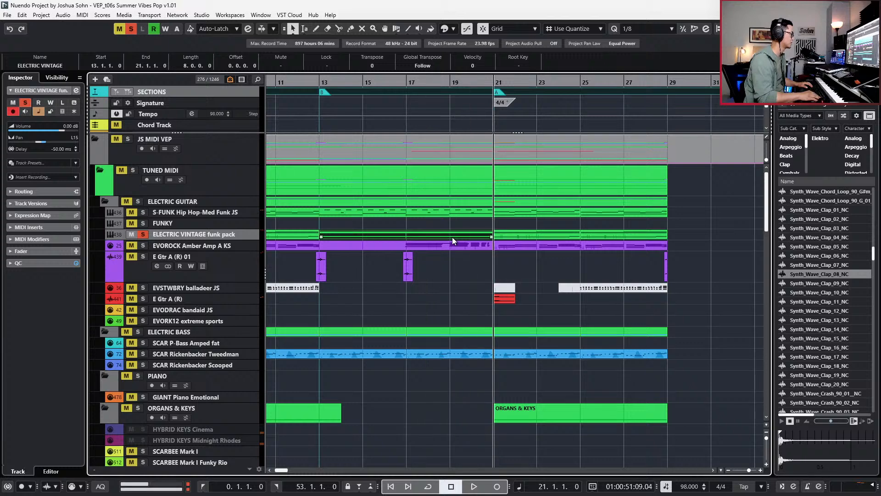
scroll(452, 237, down, 3)
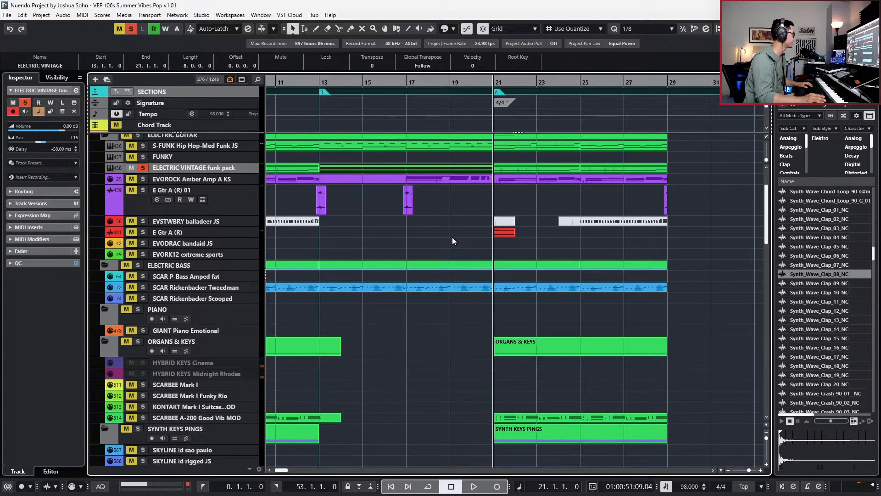
scroll(452, 237, down, 6)
key(s)
- Search the track list for "arp" and bring the DIVA autodance track into view under the ARPS folder
scroll(338, 260, down, 3)
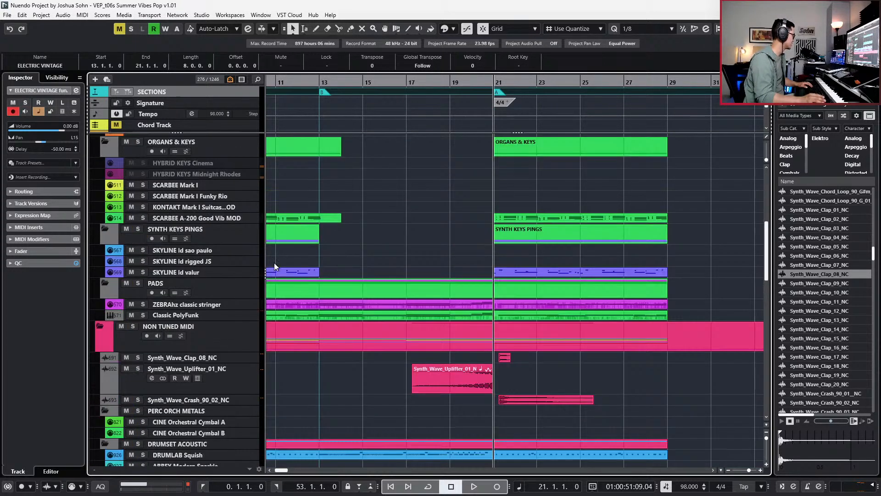
right_click(206, 304)
text(e)
text(rp)
scroll(275, 420, down, 6)
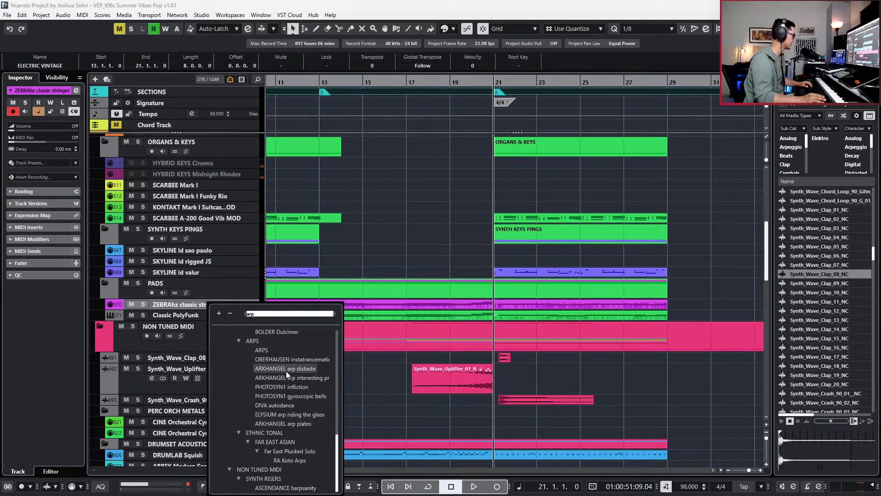
double_click(287, 405)
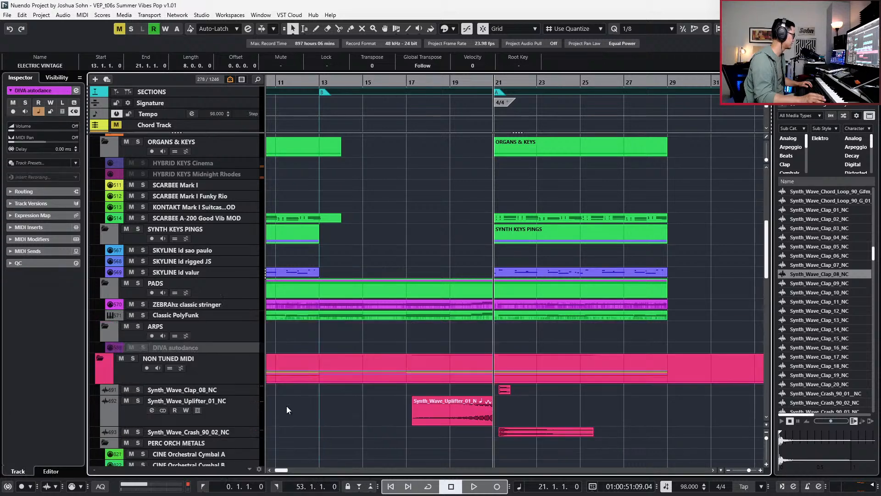
- Find the OBERHAUSEN instatrancematic arp track in the track list, show it under ARPS and select it
key(ctrl+f)
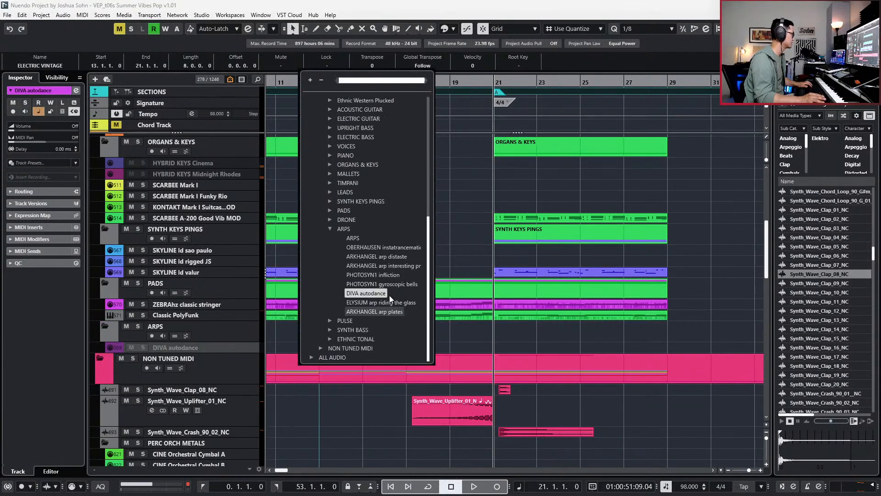
click(403, 248)
double_click(403, 249)
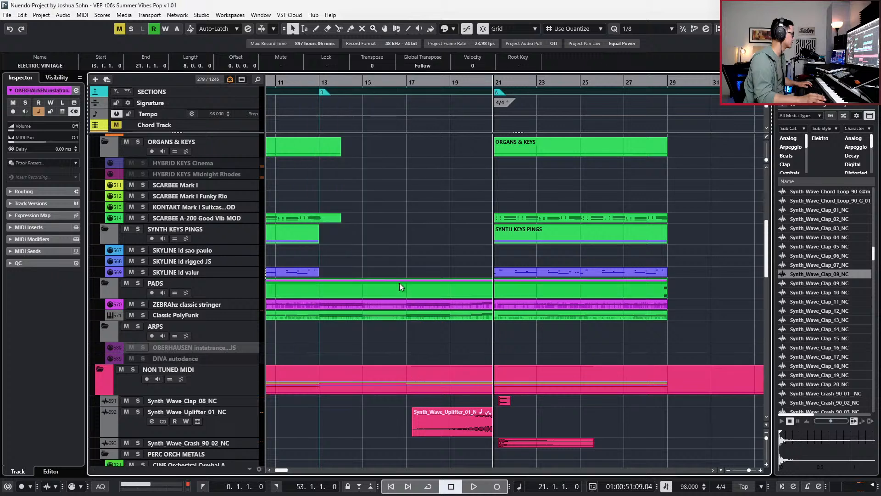
click(234, 348)
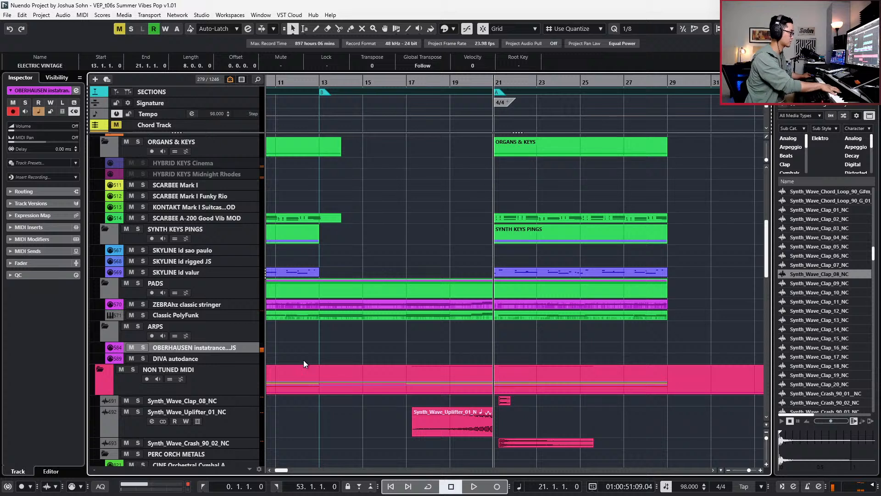
- Audition the OBERHAUSEN arp against the repeated A section, playing from bar 21 and again from bar 20
key(space)
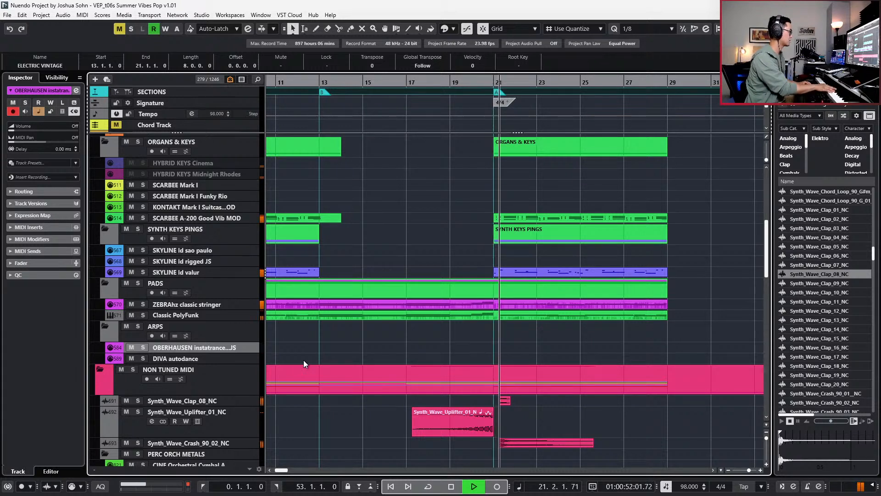
key(space)
key(ctrl+KP_Subtract)
key(space)
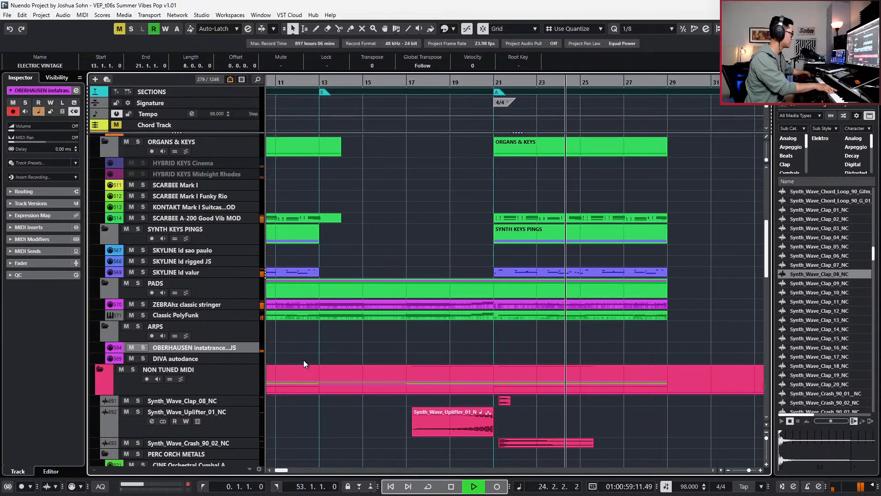
key(space)
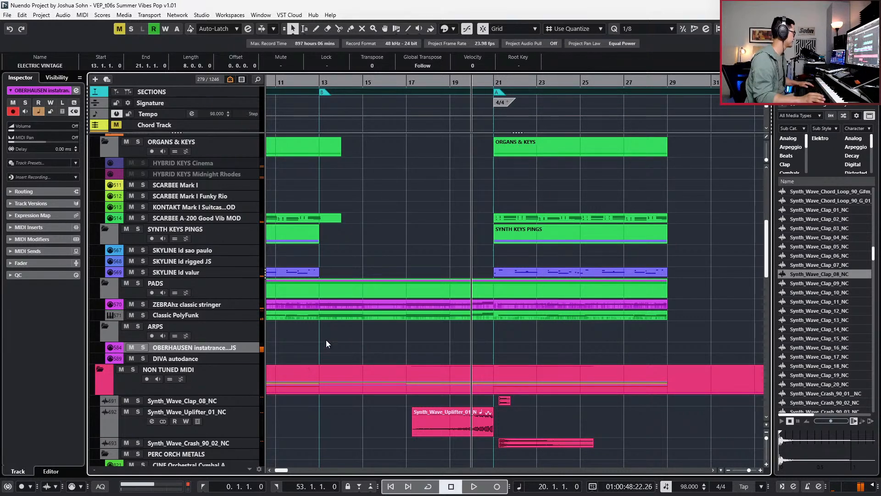
- Check the Synth Arps channel settings, close them and play the section again with the OBERHAUSEN arp
key(e)
click(340, 398)
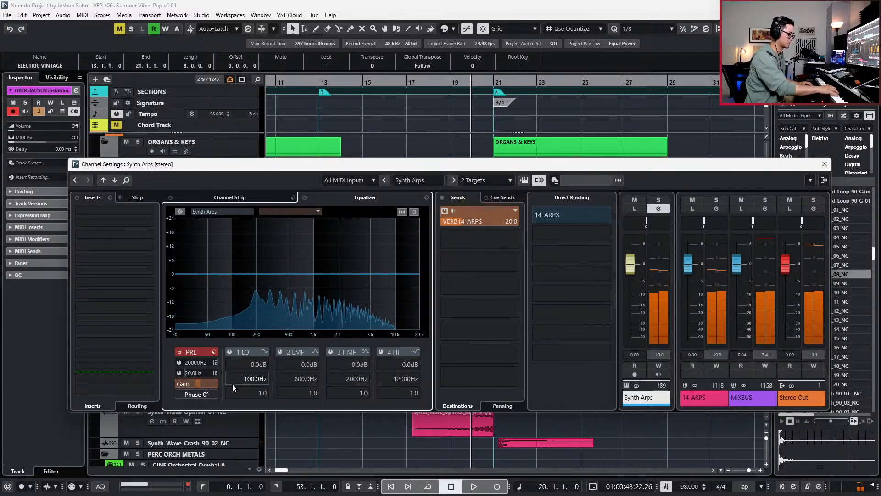
key(Escape)
key(space)
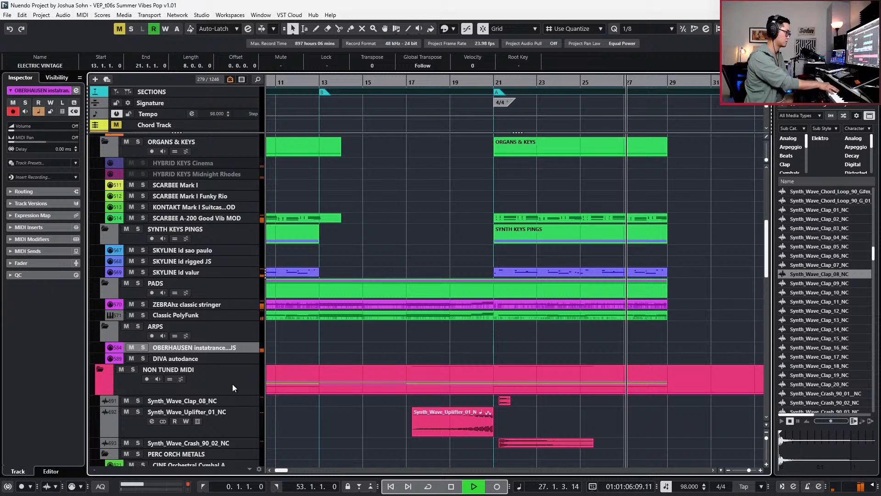
key(space)
- Select the DIVA autodance track and audition it twice against the arrangement from bar 20
key(Down)
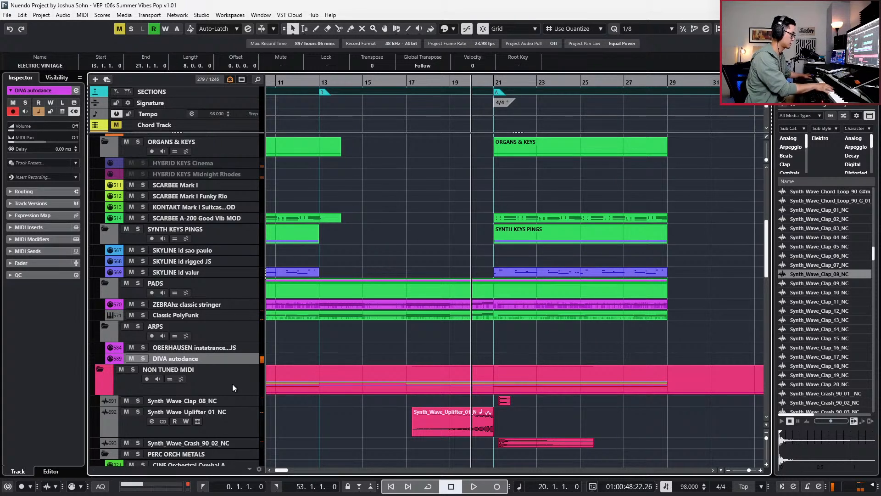
key(space)
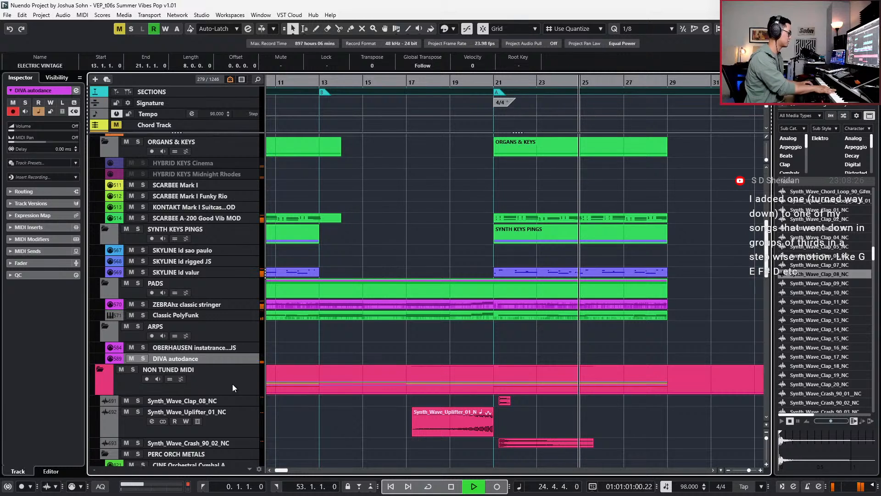
key(space)
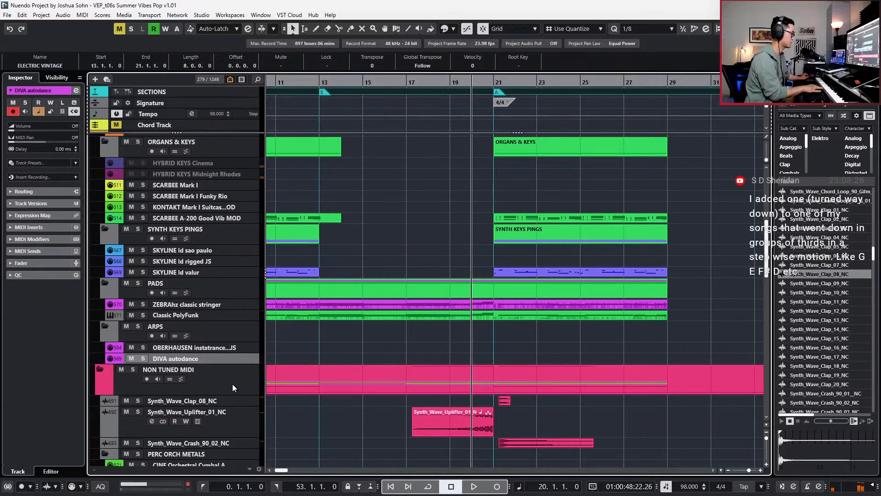
key(space)
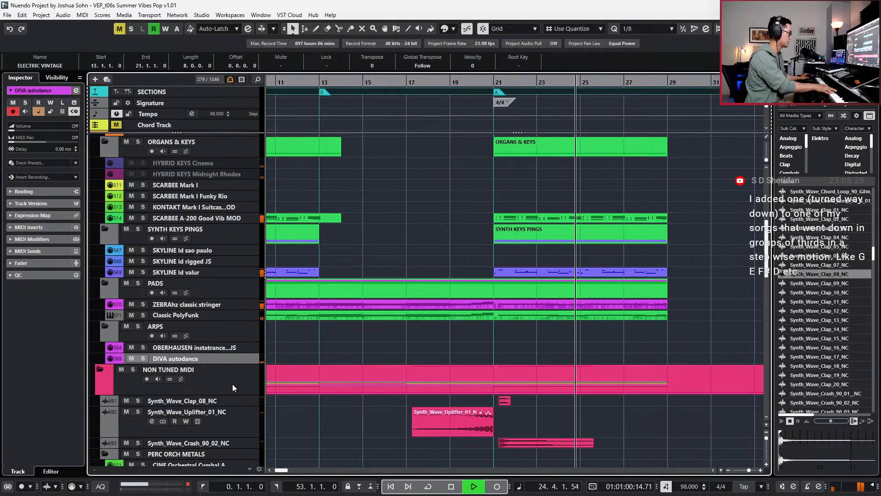
key(space)
- Record a MIDI arp part on the OBERHAUSEN instatrancematic track from bar 20 to bar 29
click(229, 349)
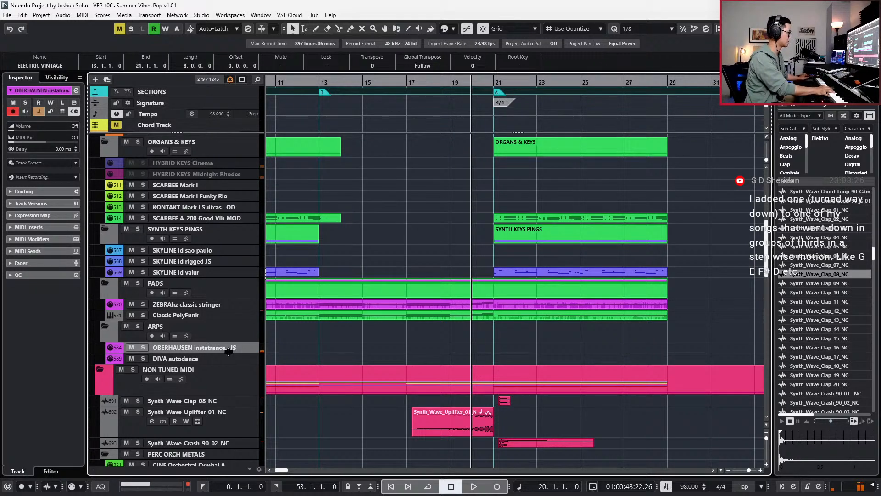
key(KP_Multiply)
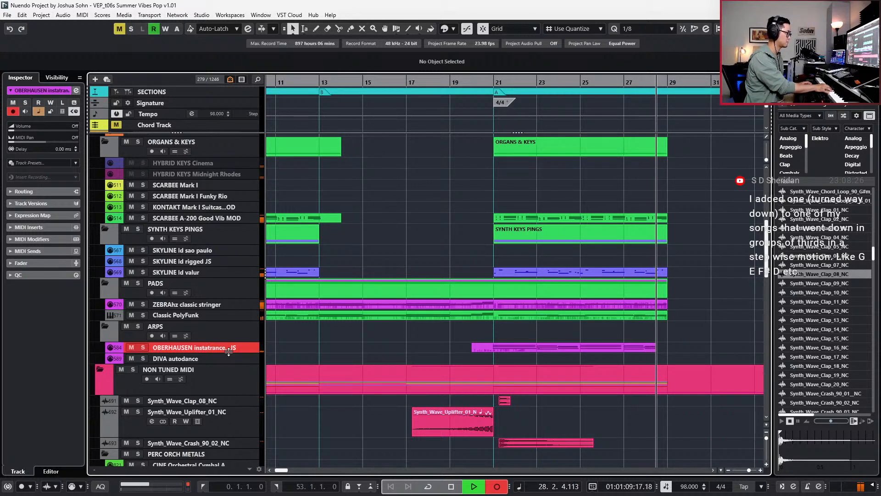
key(space)
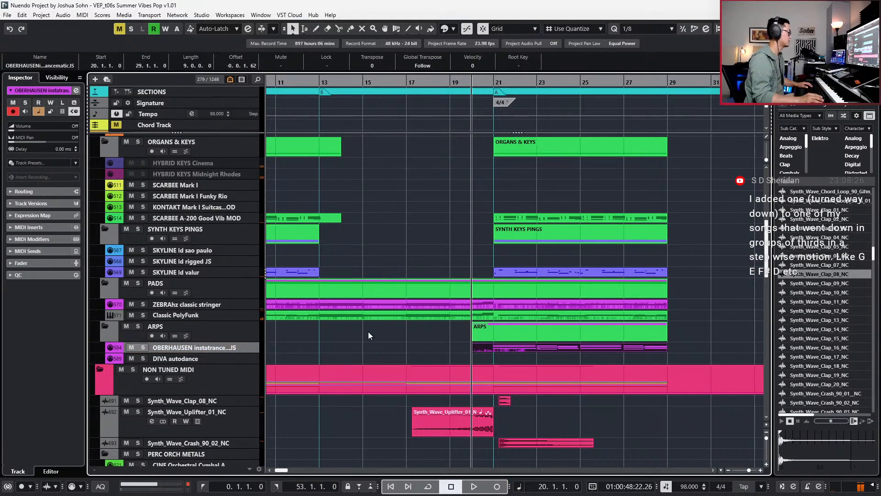
- Open the recorded OBERHAUSEN part in the key editor and delete its short stray notes around bars 23 to 28
double_click(519, 349)
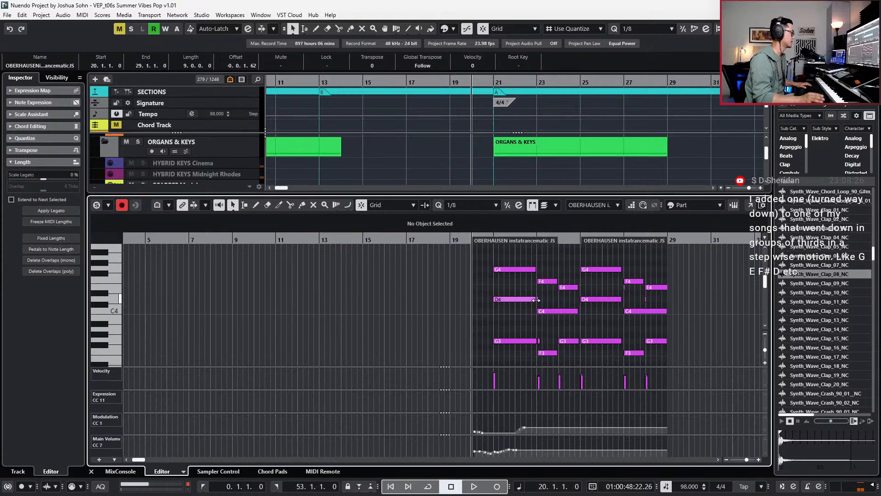
key(ctrl+a)
scroll(571, 294, up, 4)
drag(517, 296, 495, 305)
key(Delete)
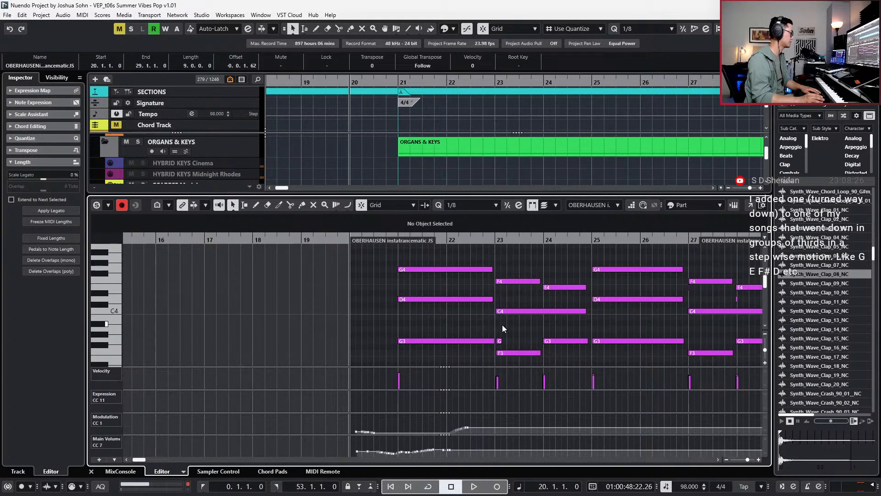
click(501, 341)
key(Delete)
scroll(571, 321, right, 2)
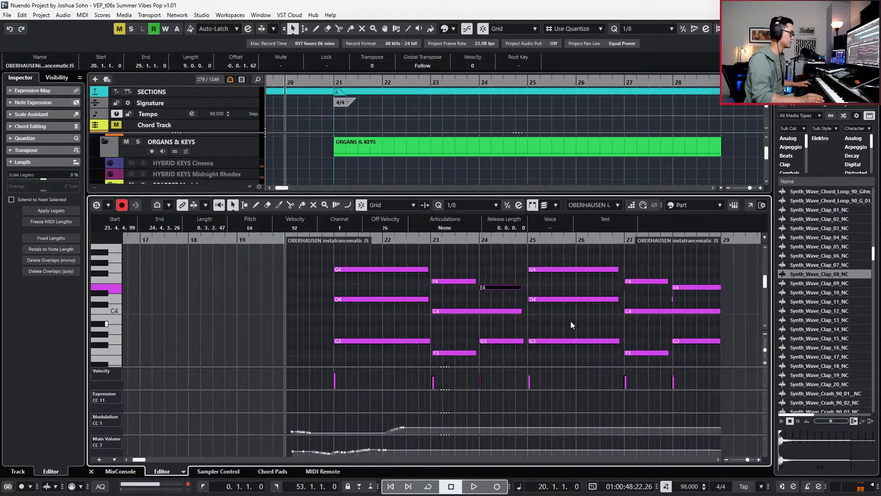
click(562, 290)
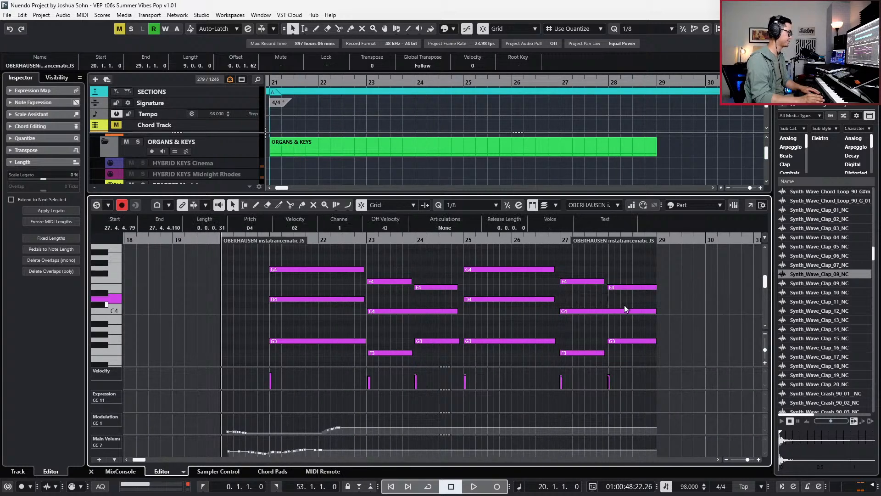
- Quantize all notes of the OBERHAUSEN part to 1/1, including their lengths, and transpose them up one octave
scroll(629, 303, down, 2)
key(ctrl+a)
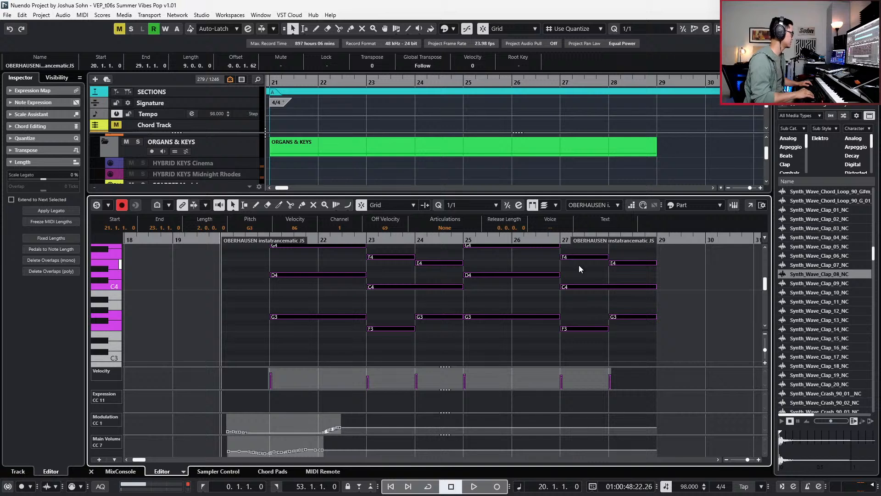
key(shift+Up)
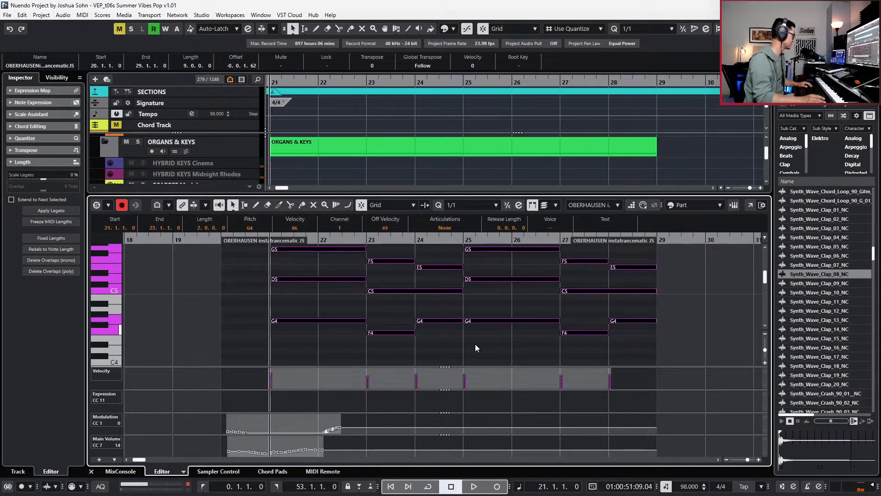
- Delete the OBERHAUSEN part's modulation points after bar 20.3 and raise the last remaining point to 38
click(378, 420)
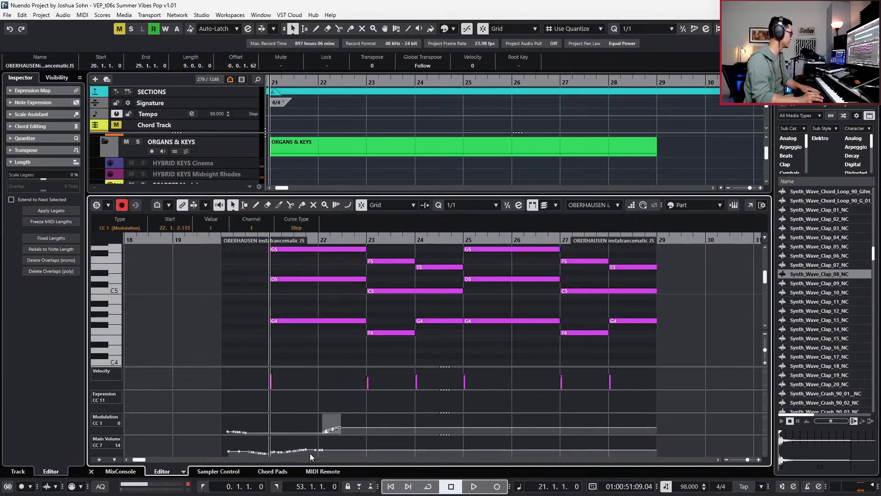
key(space)
click(264, 430)
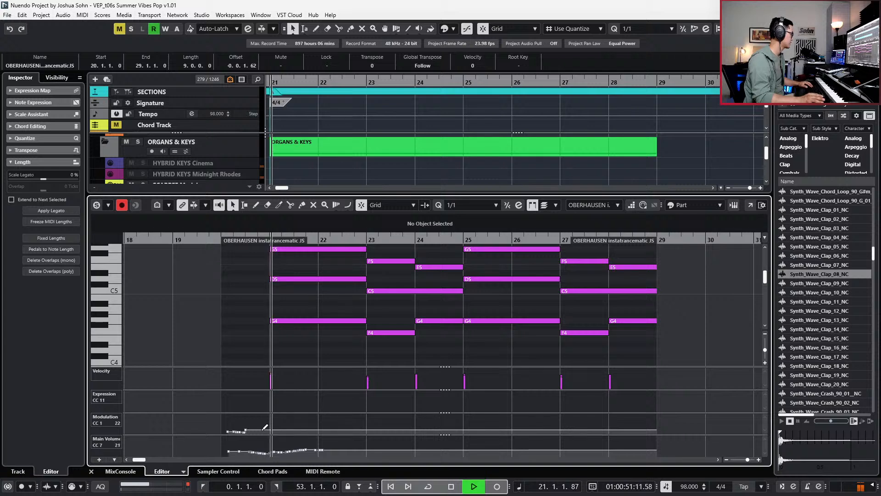
click(246, 431)
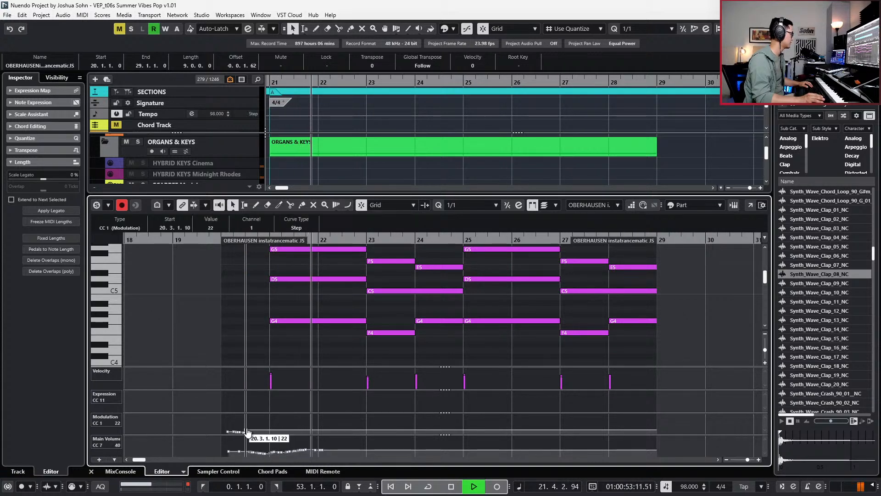
drag(246, 430, 246, 427)
- Solo the OBERHAUSEN part in the editor and record a main volume (CC 7) ride from bar 20 to about bar 22
key(space)
key(s)
key(space)
key(KP_Multiply)
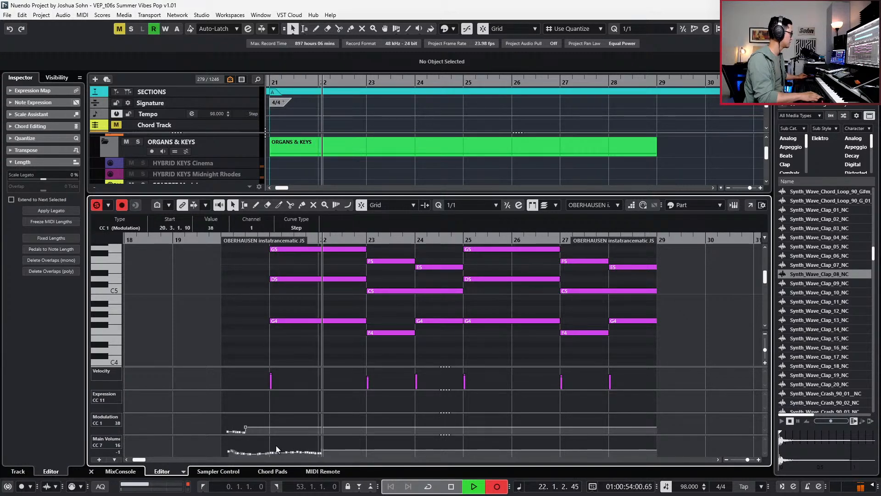
key(space)
- Open the channel settings of the Synth Arps instrument output and set its pre gain to 6.1 dB
key(ctrl+e)
key(e)
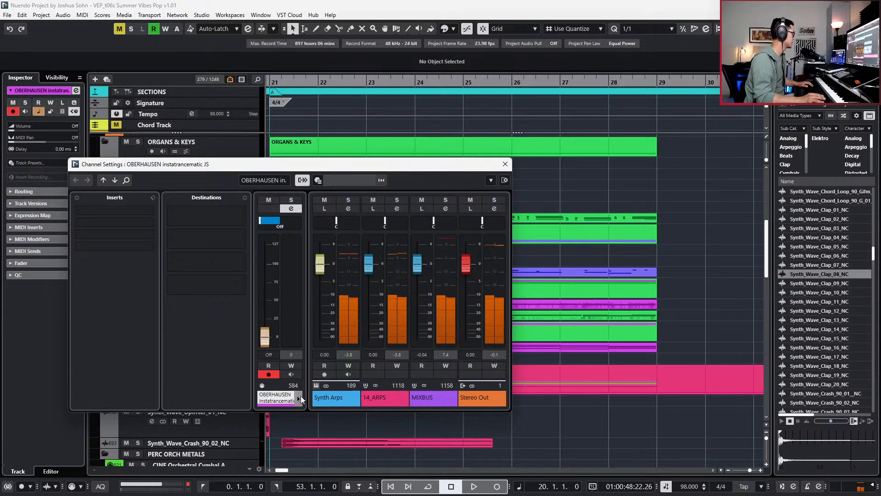
click(337, 398)
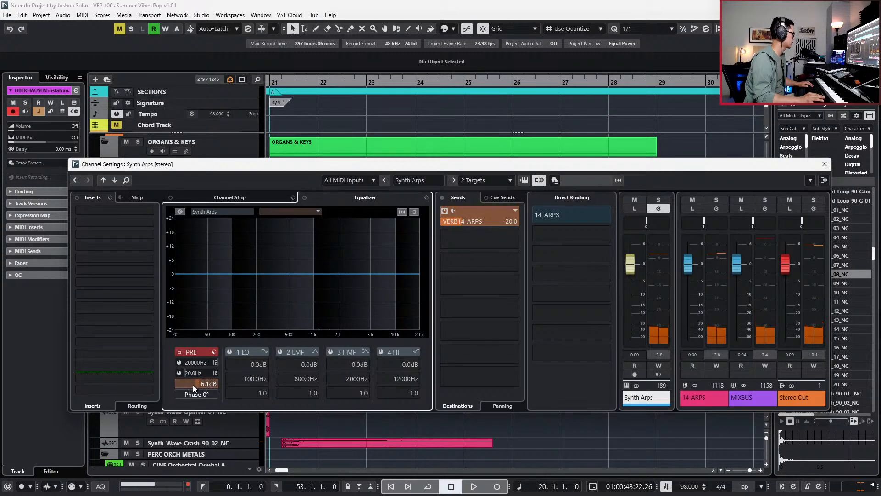
key(Escape)
- Reopen the OBERHAUSEN part in the key editor and record a wavering main volume (CC 7) ride through to bar 29
key(space)
click(335, 348)
key(ctrl+e)
key(KP_Multiply)
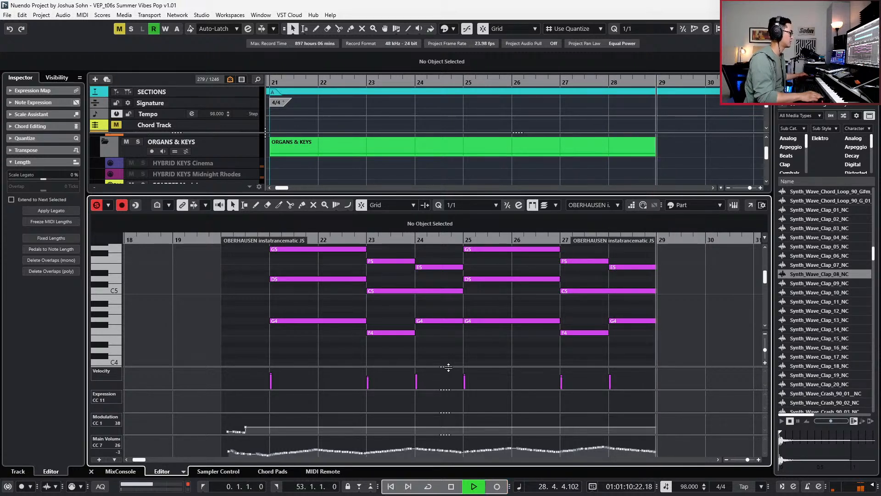
key(space)
- Split the long G5 notes at bars 22 and 26, transpose the notes at bars 22, 25 and 26 down to F5, and audition them
scroll(373, 298, up, 2)
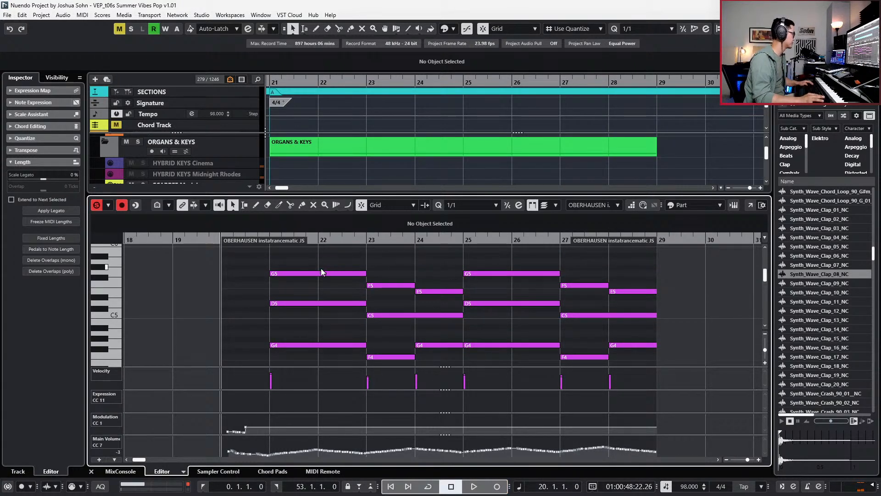
alt+click(514, 273)
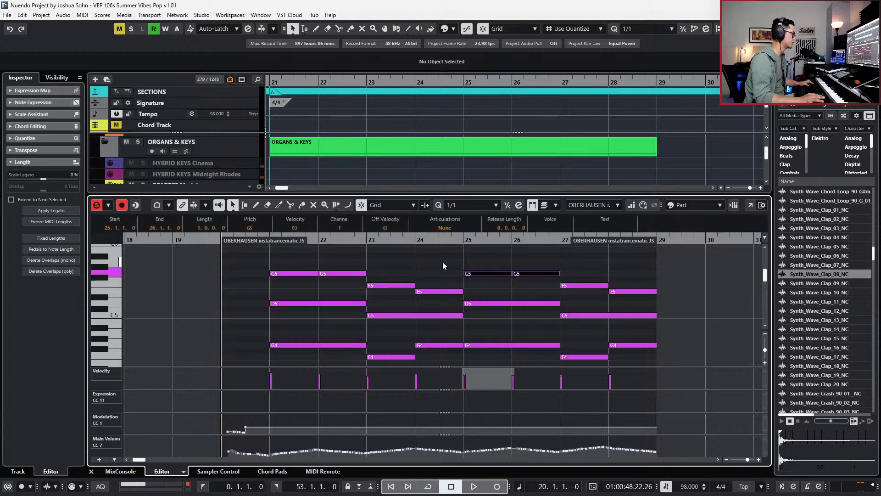
shift+click(359, 274)
key(Down)
key(Down)
key(space)
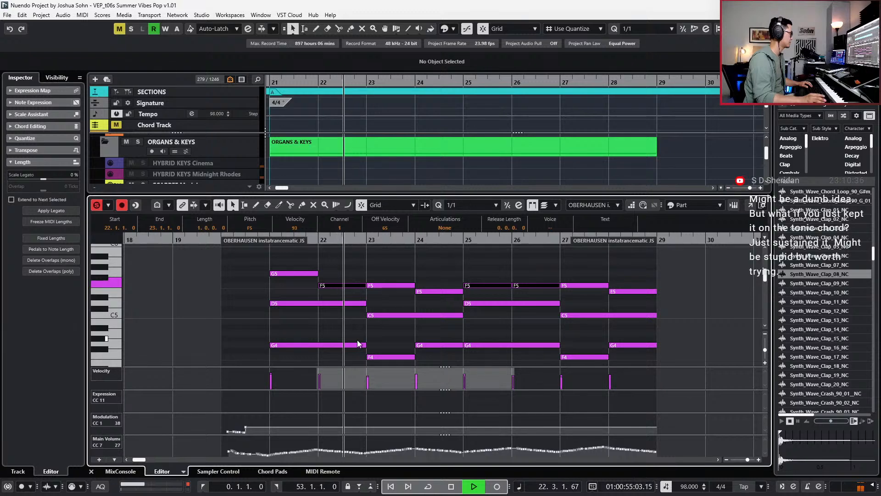
key(space)
- Return to the arrangement and play back the repeated section with the edited arp, viewing the guitar tracks
key(Return)
key(KP_Subtract)
key(space)
key(g)
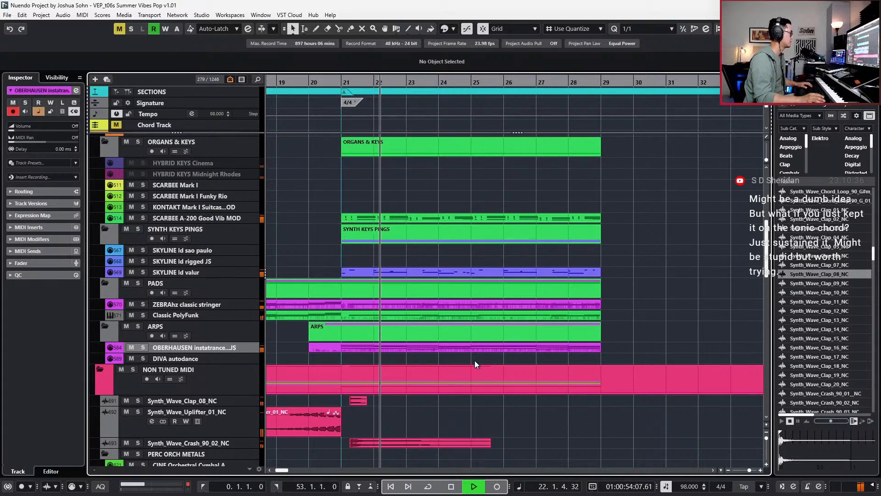
key(g)
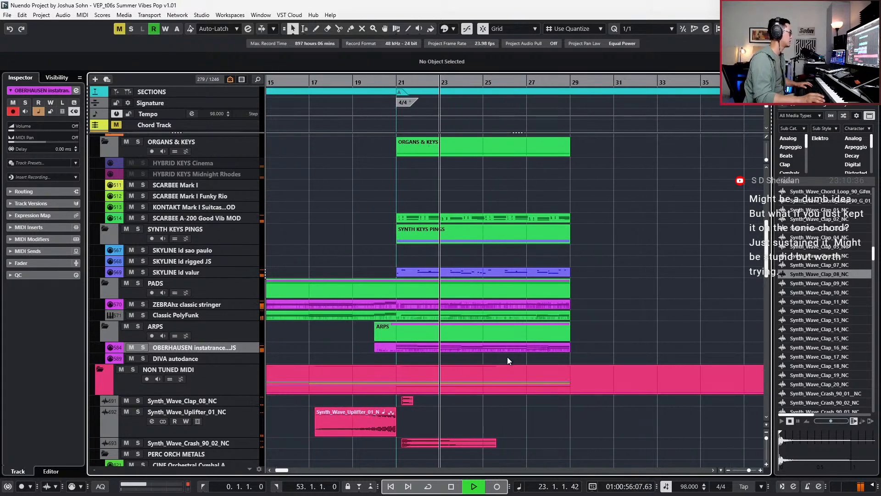
scroll(508, 357, up, 3)
scroll(489, 257, up, 3)
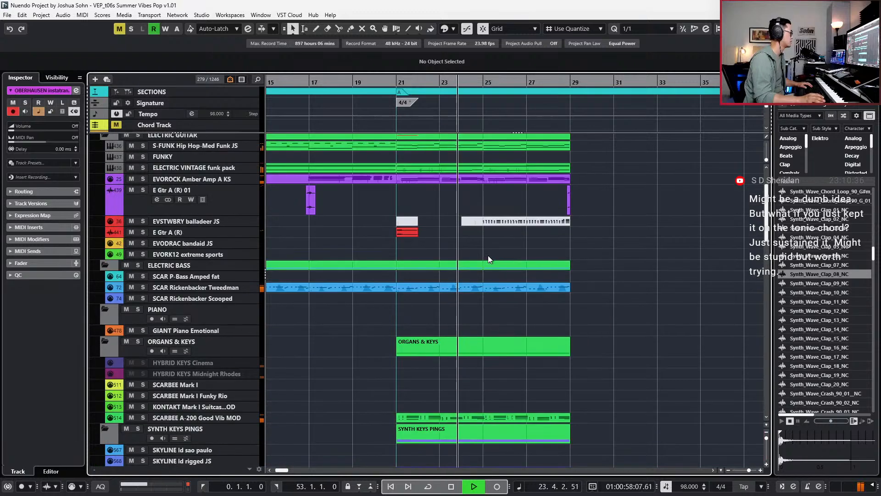
- Open the EVOROCK Amber Amp A KS part from bar 21 in the key editor and inspect its notes, controllers and articulations
double_click(472, 181)
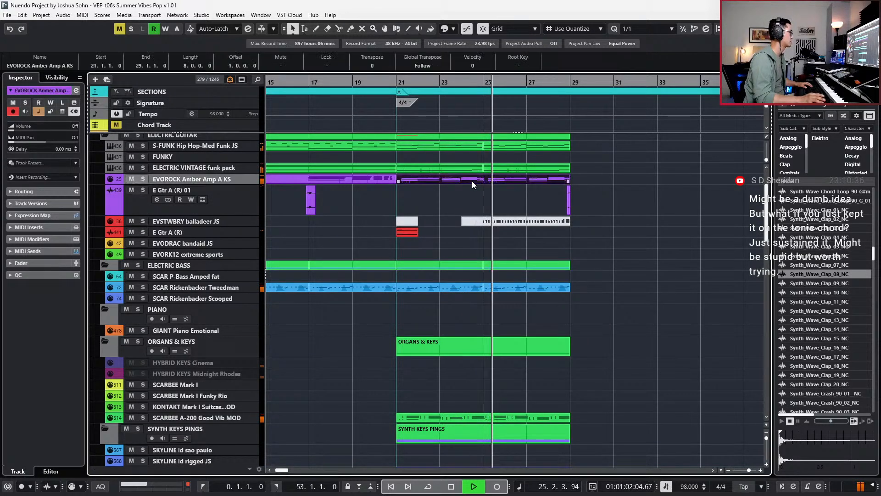
key(space)
scroll(492, 253, down, 3)
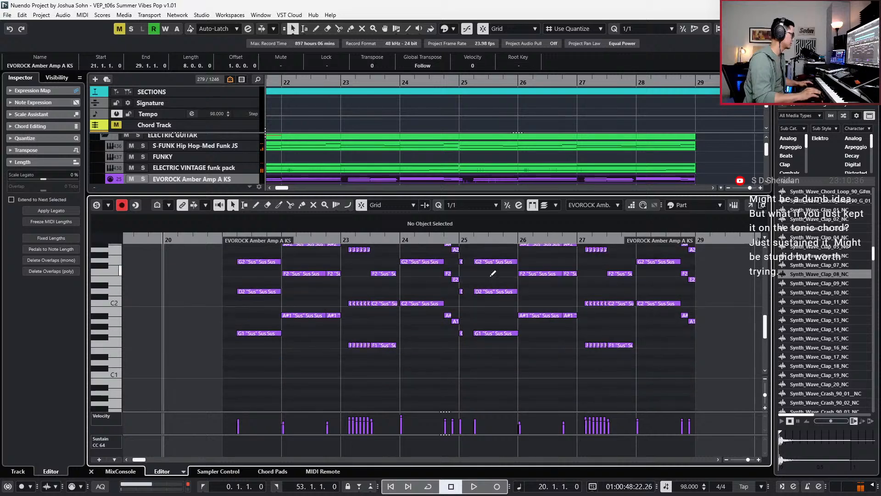
key(alt+l)
scroll(463, 274, up, 3)
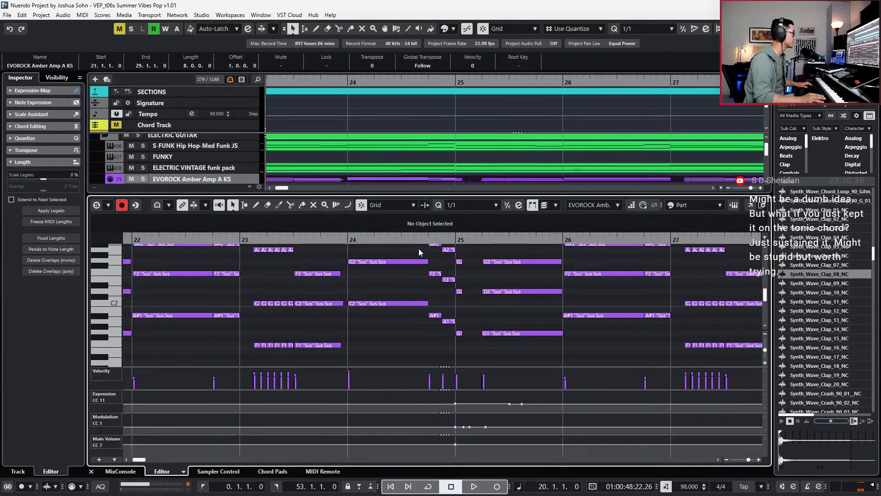
key(ctrl+a)
alt+shift+click(452, 273)
key(alt+a)
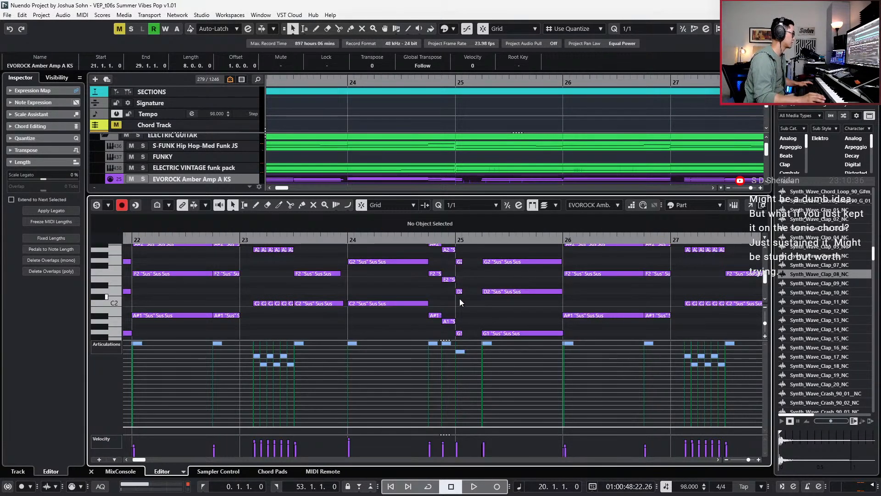
key(alt+l)
- Select the short EVOROCK notes from bar 24.4 to the start of bar 25 and audition that passage
scroll(479, 277, up, 3)
drag(459, 250, 408, 341)
key(l)
key(ctrl+KP_Subtract)
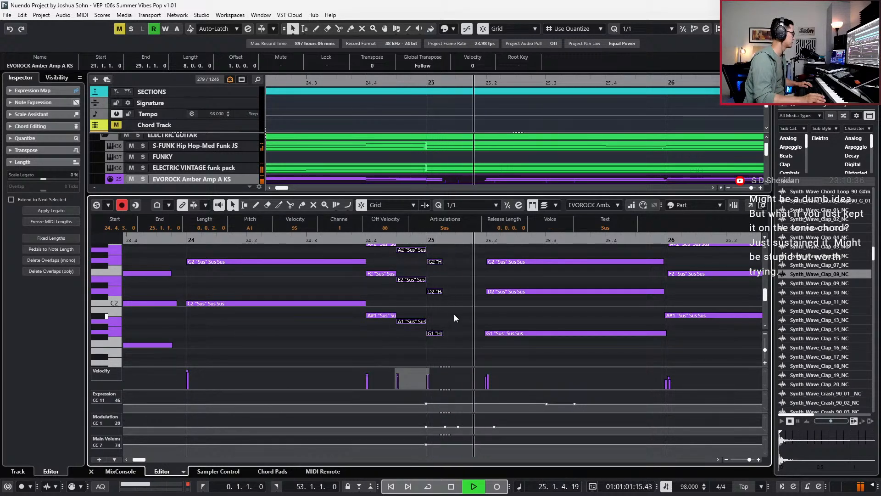
key(space)
key(space)
scroll(458, 314, down, 3)
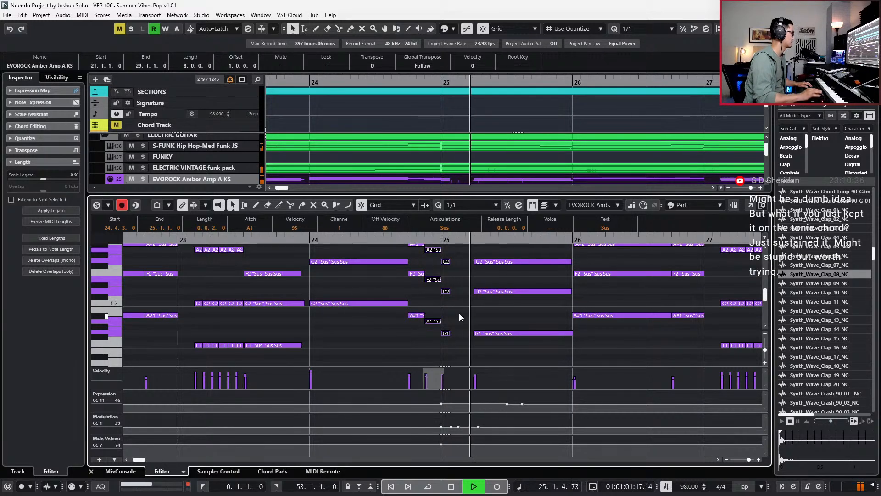
key(space)
- Glue the EVOROCK Amber Amp A KS parts that meet at bar 21 into one part
key(Return)
scroll(561, 310, down, 4)
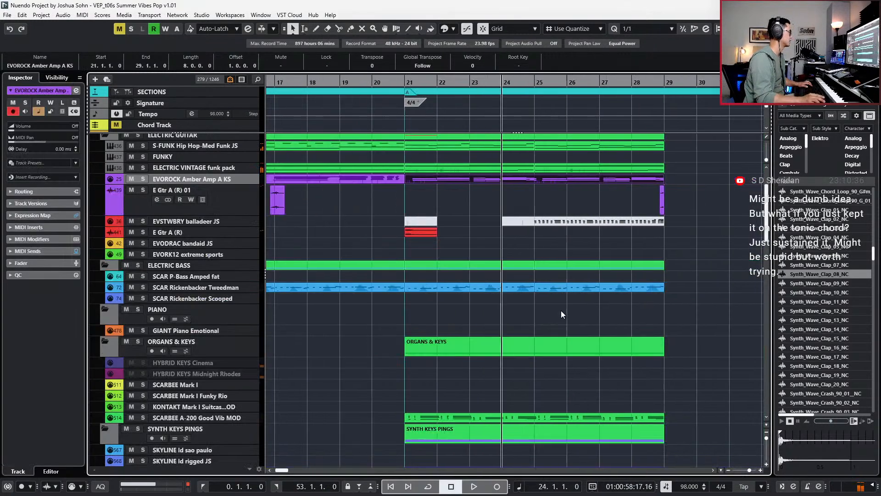
click(395, 186)
scroll(423, 235, up, 4)
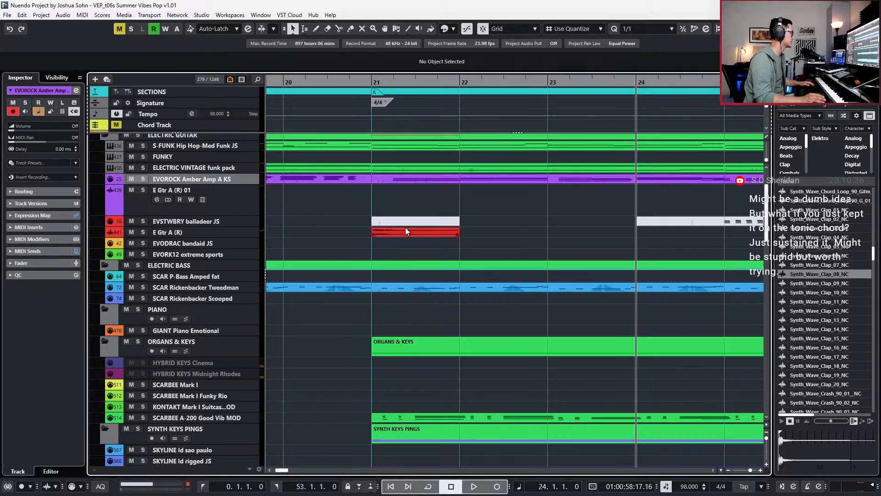
- Solo the E Gtr A (R) track and audition its clip from bar 21
click(406, 234)
key(s)
key(l)
key(space)
key(space)
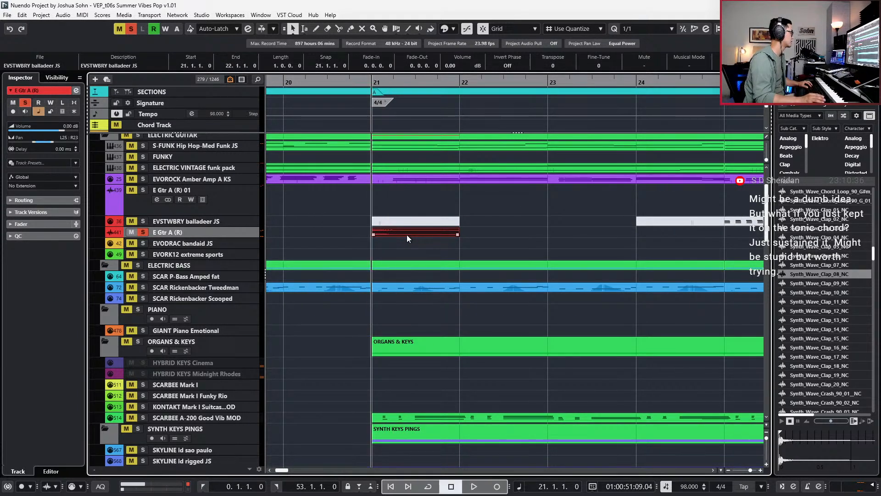
- Extend the start of the E Gtr A (R) clip back to bar 20 and audition it in solo
drag(375, 234, 315, 235)
key(s)
key(s)
key(l)
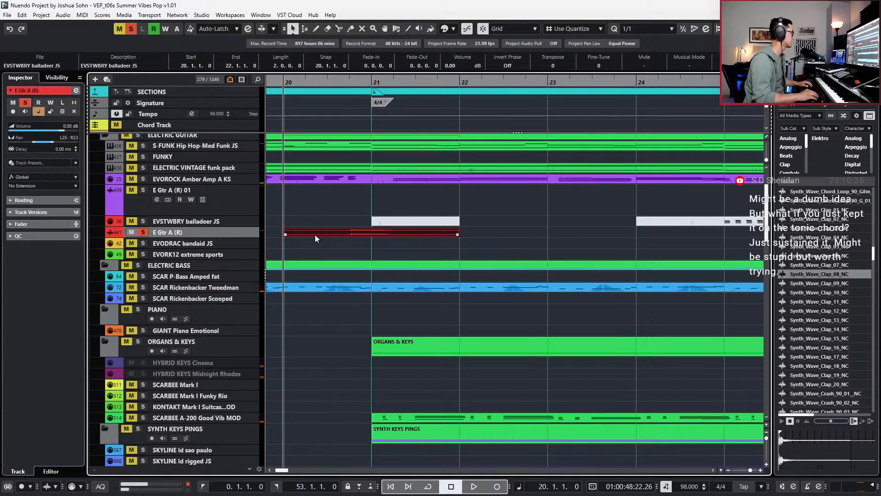
key(space)
scroll(385, 235, down, 2)
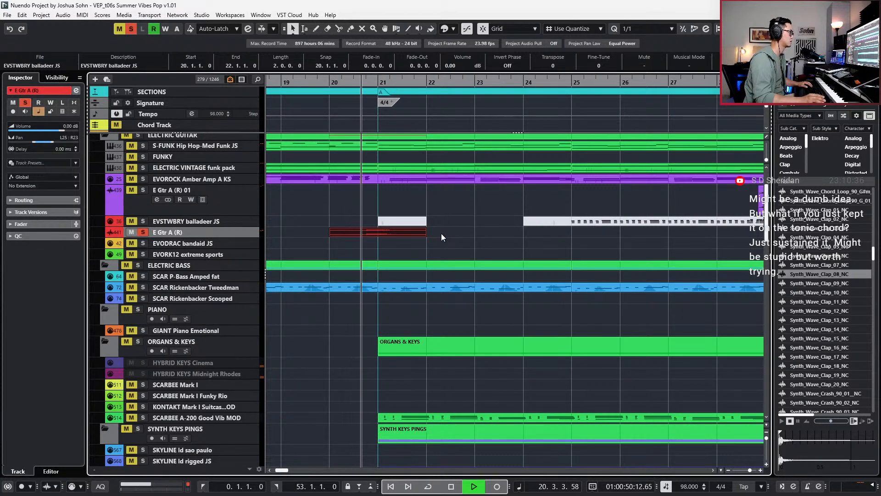
key(space)
- Unsolo E Gtr A (R), play its clip within the mix from bar 20, and set the clip volume to 2.00 dB
key(s)
key(space)
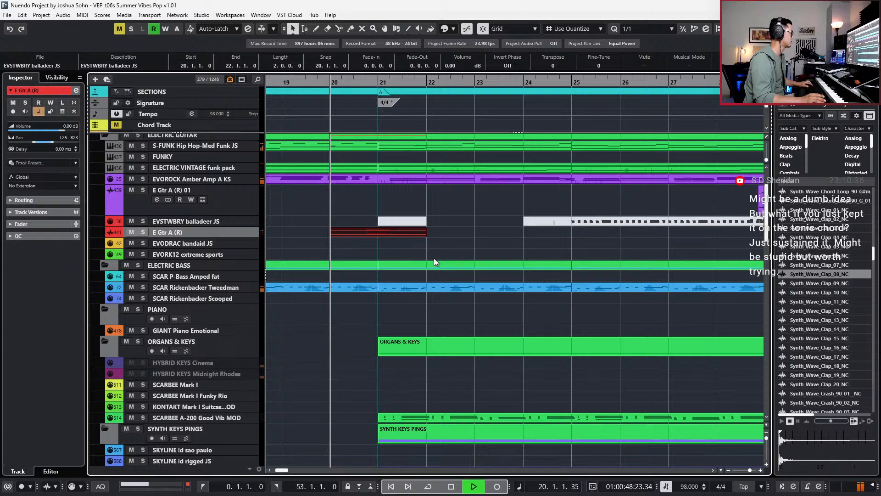
scroll(433, 262, down, 2)
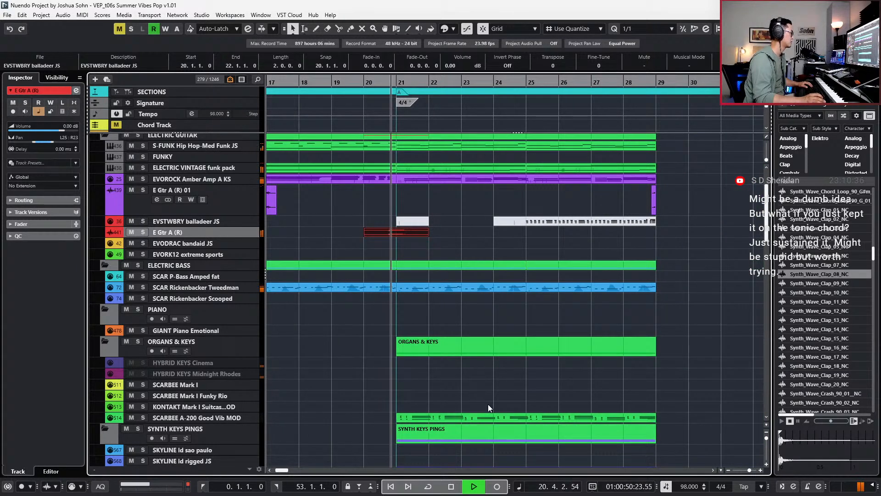
key(space)
scroll(444, 315, down, 4)
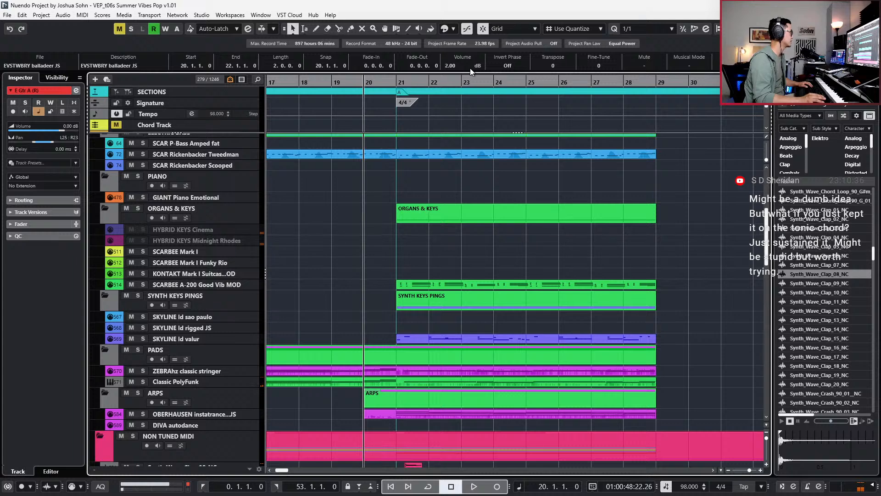
- Copy the Synth_Wave_Clap_08 and Synth_Wave_Crash_90_02 clips four bars along to start at 25.2
scroll(497, 282, up, 1)
scroll(446, 268, down, 3)
scroll(454, 367, down, 2)
ctrl+scroll(413, 368, up, 1)
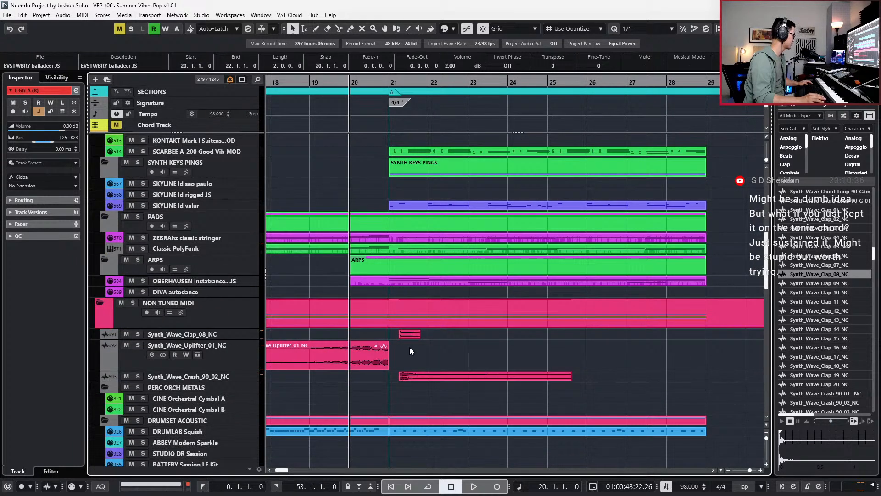
click(414, 333)
shift+click(414, 376)
drag(408, 334, 565, 336)
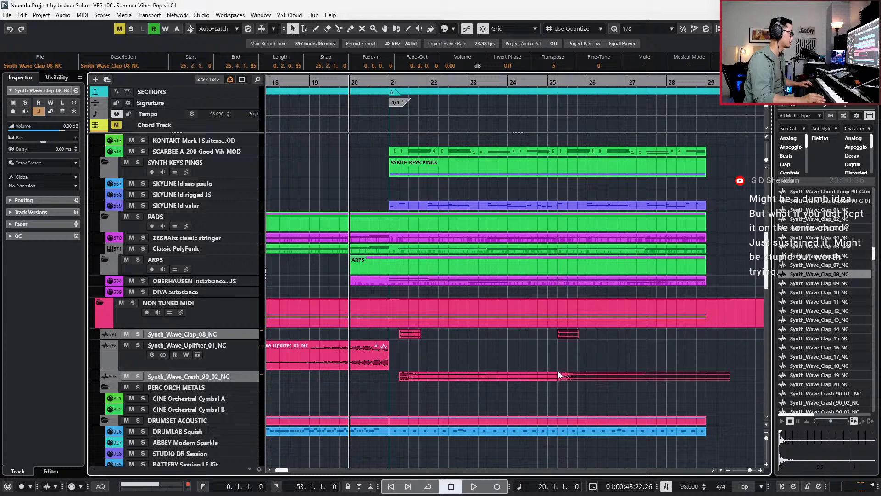
- Shorten the first Synth_Wave_Crash_90_02 clip to end at about bar 25 and its copy to end at about bar 29
key(space)
click(539, 377)
drag(570, 380, 546, 381)
click(737, 386)
drag(729, 377, 709, 376)
- Glue the two POLY Kick Stubble parts that meet at bar 25 into one part spanning bars 21 to 29
scroll(709, 376, down, 10)
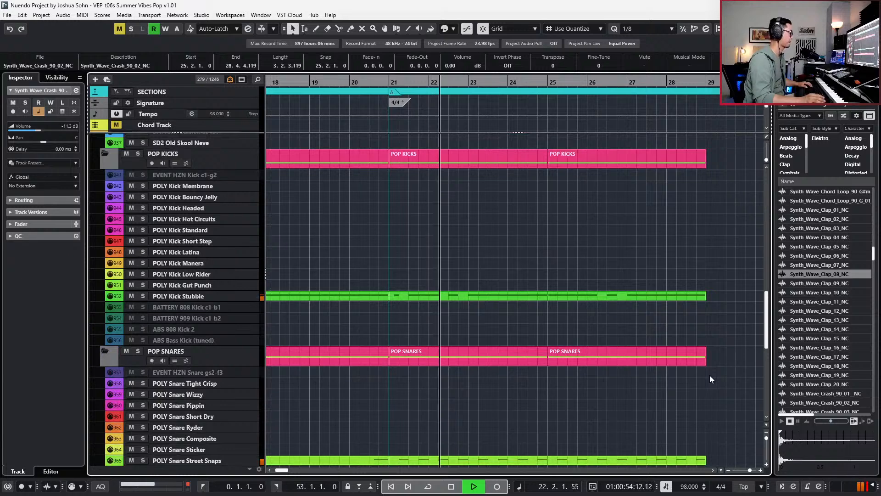
click(569, 298)
click(543, 299)
key(4)
click(543, 296)
key(1)
- Open the POLY Kick Stubble part in the key editor, check its notes around bar 25, and return to the arrangement
scroll(558, 301, down, 1)
scroll(544, 298, up, 1)
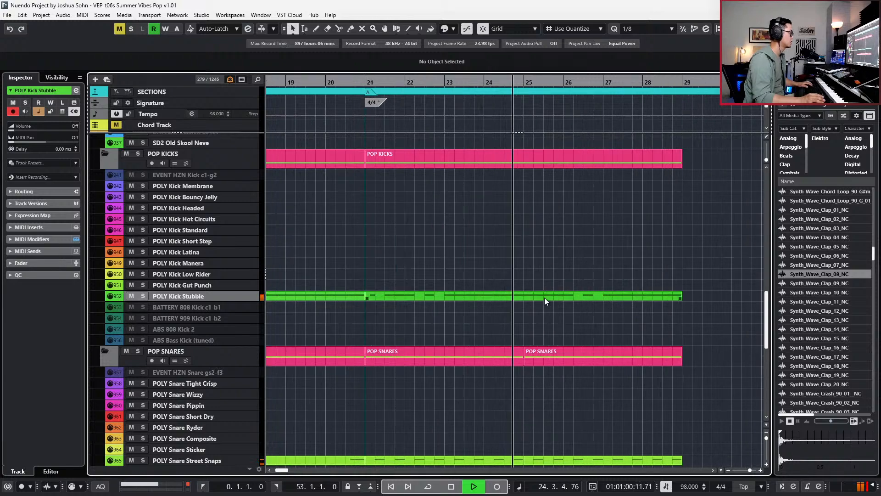
double_click(526, 293)
key(space)
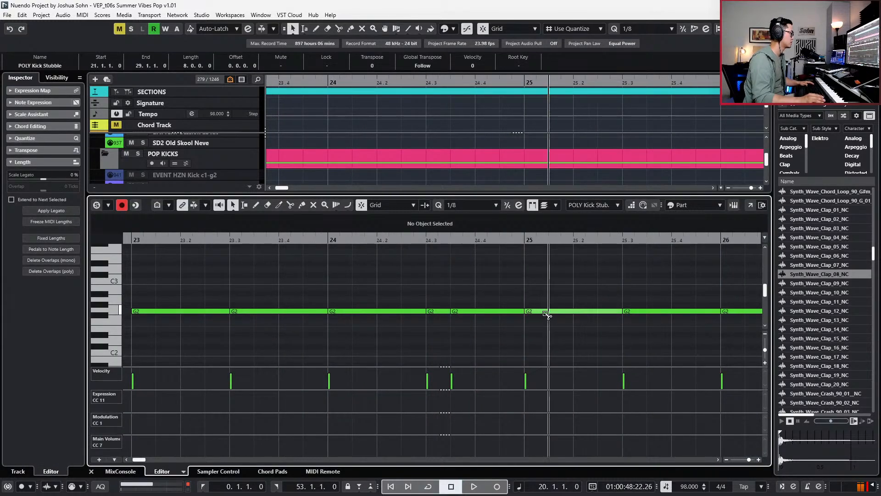
key(Return)
scroll(583, 275, down, 4)
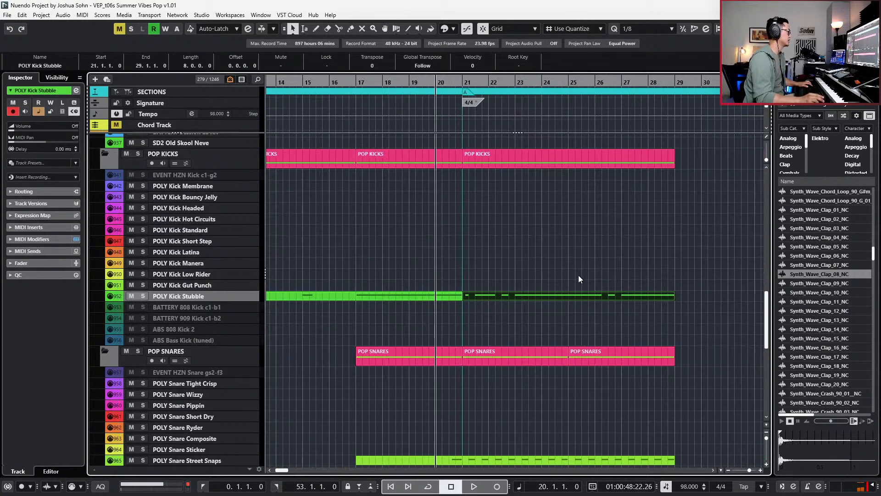
- Open the EVOROCK Amber Amp A KS part in the key editor and play from bar 20
scroll(571, 259, up, 8)
scroll(570, 261, up, 8)
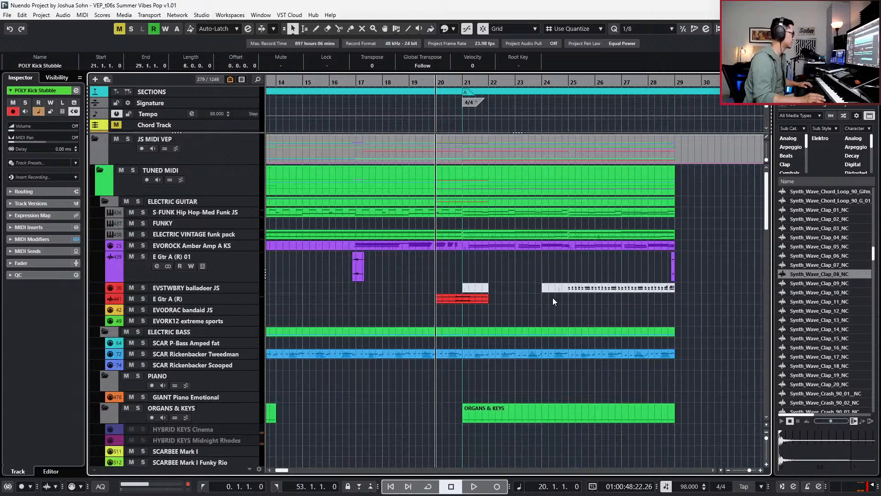
click(539, 245)
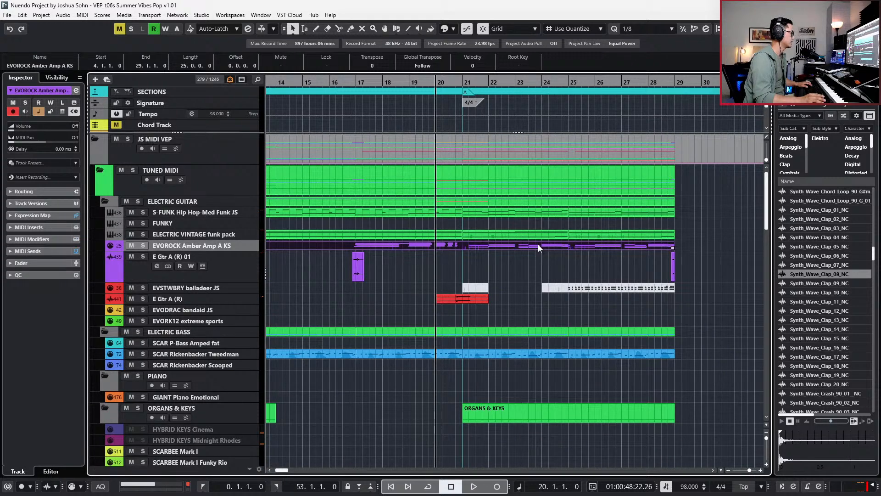
key(Return)
key(space)
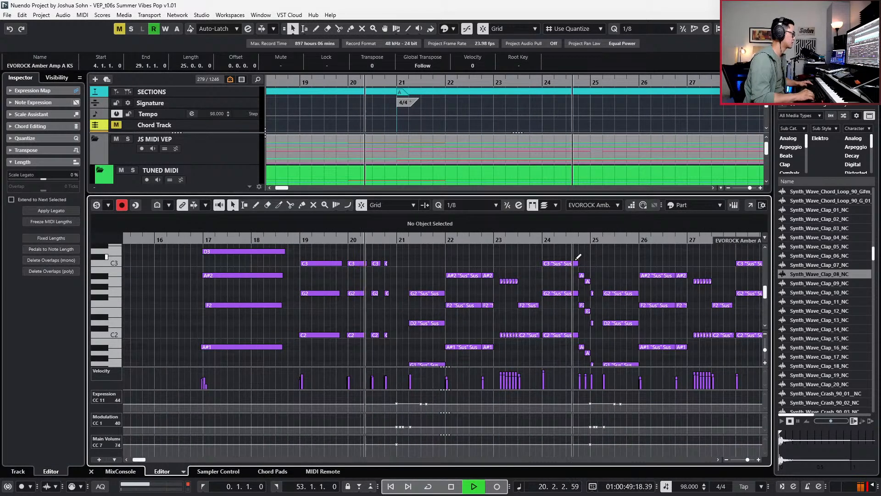
- Show the sustain controller lane, check the CC 64 point just before bar 21, and stop playback
scroll(582, 267, down, 3)
scroll(595, 277, down, 3)
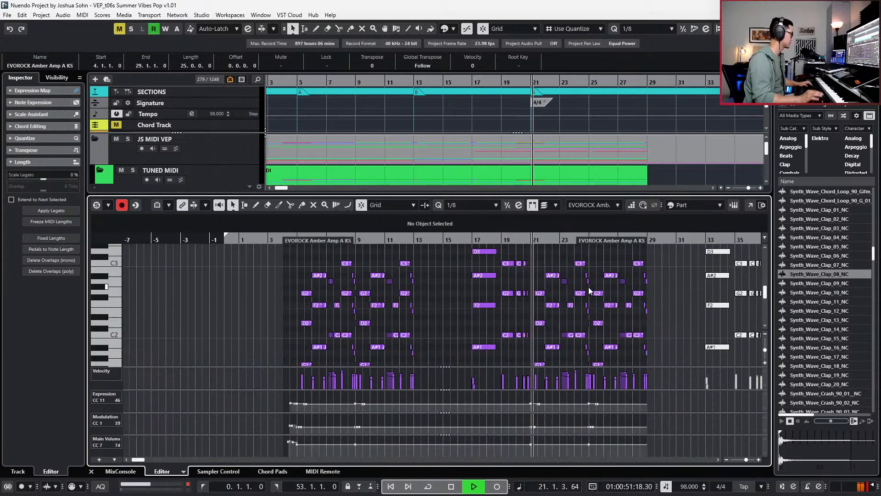
scroll(624, 398, up, 5)
click(456, 452)
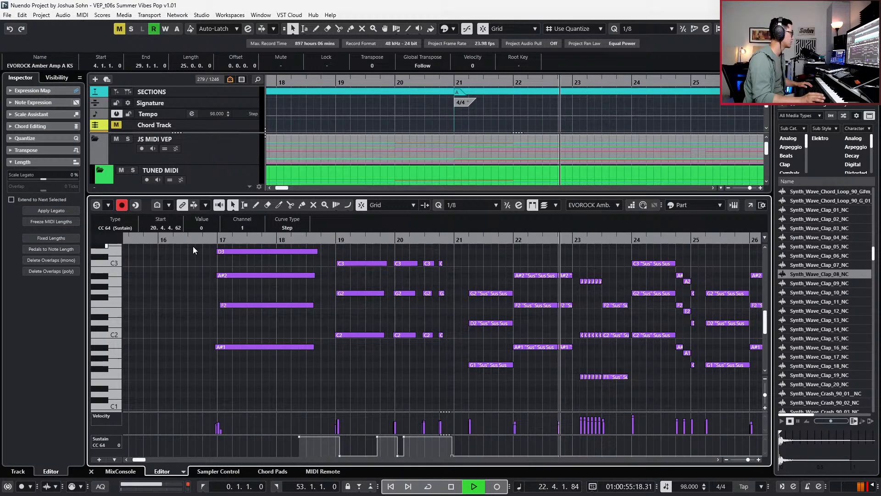
key(space)
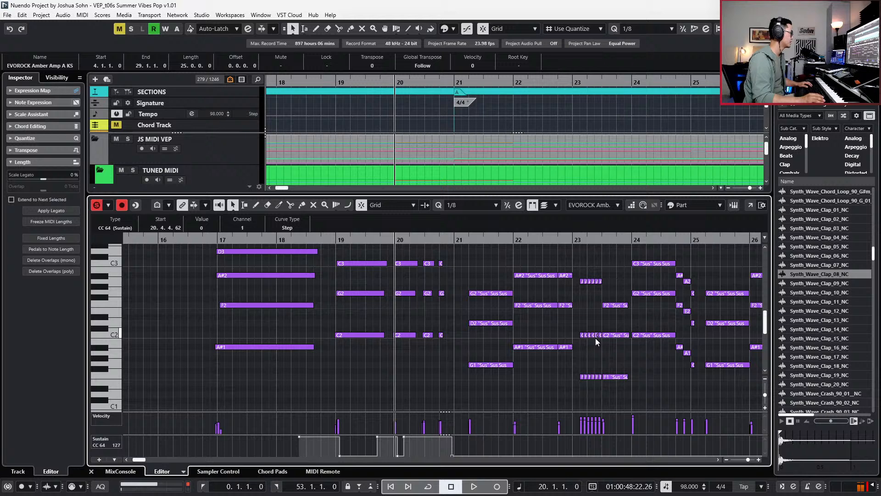
- Select all notes in the EVOROCK Amber Amp A KS part and delete their mono overlaps
scroll(594, 336, up, 3)
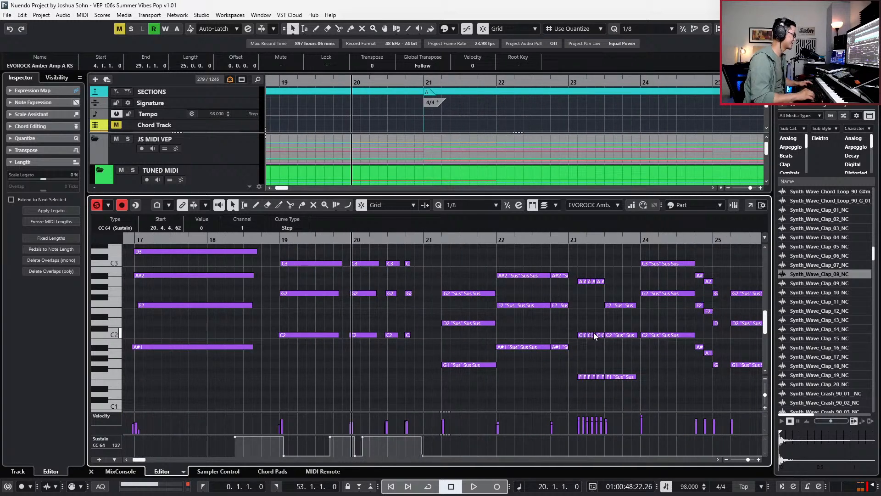
key(ctrl+a)
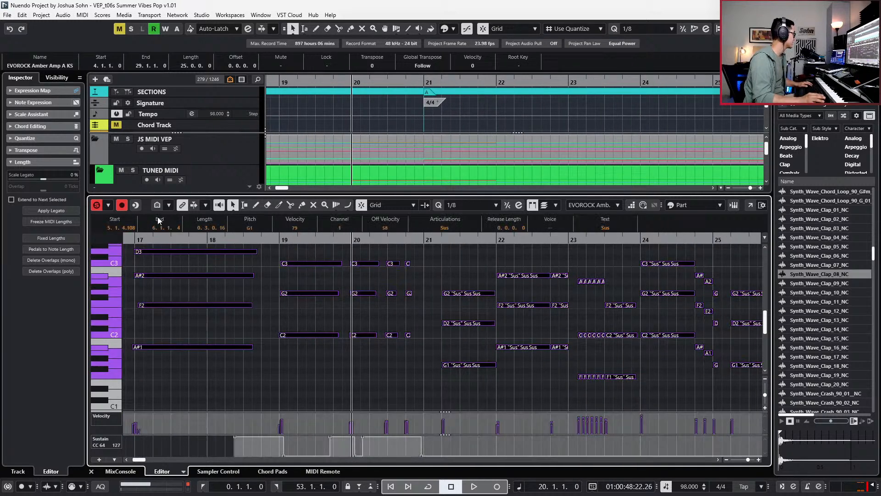
click(76, 260)
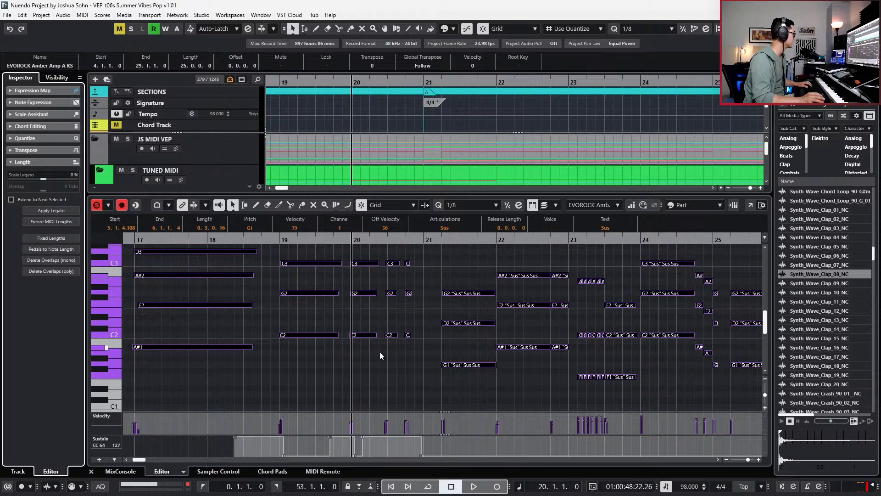
scroll(369, 344, down, 5)
scroll(366, 317, left, 4)
click(366, 299)
scroll(358, 293, up, 5)
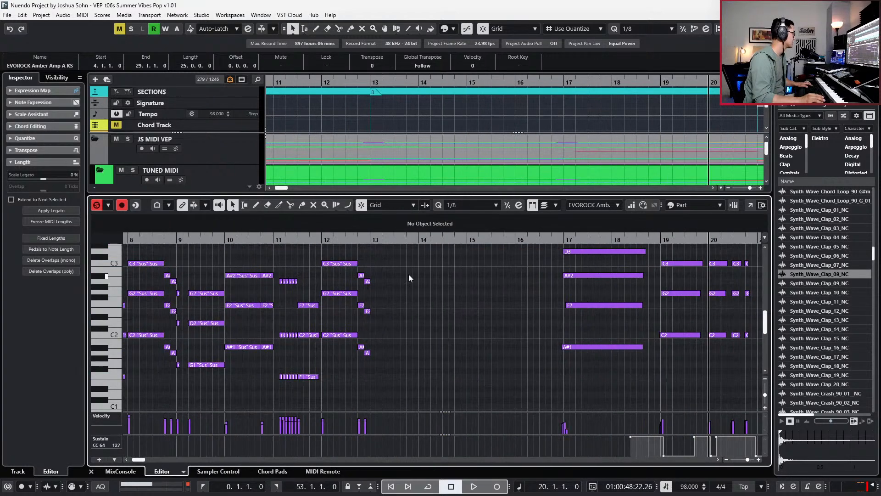
- Assign the Sus articulation to the chord notes in bars 17 to 20 and play from shortly before bar 16
scroll(492, 267, right, 2)
drag(445, 253, 691, 371)
click(435, 237)
key(space)
click(497, 352)
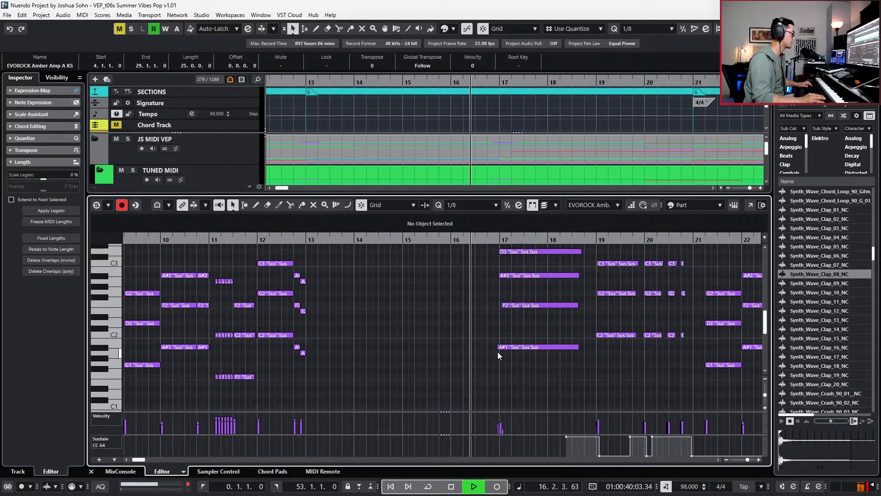
- Adjust the start of the low A#1 note to 17.1.1.2 and listen through the following guitar chords
drag(499, 347, 501, 347)
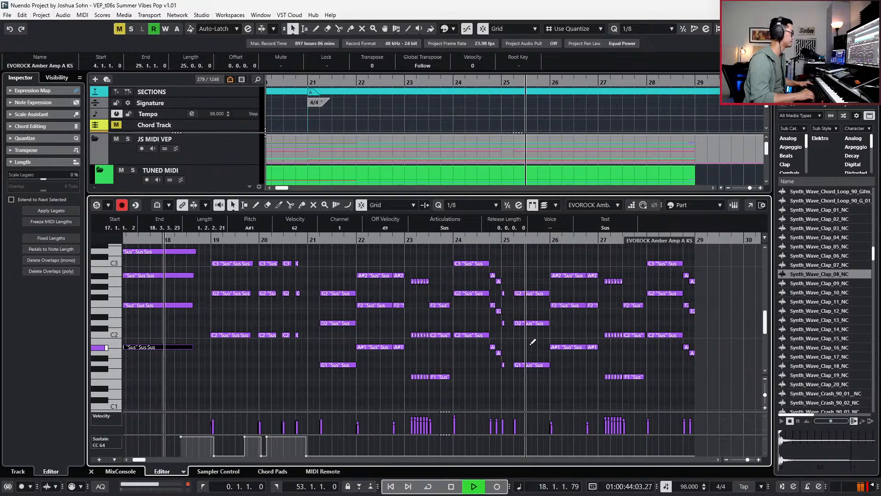
click(530, 344)
scroll(472, 342, up, 4)
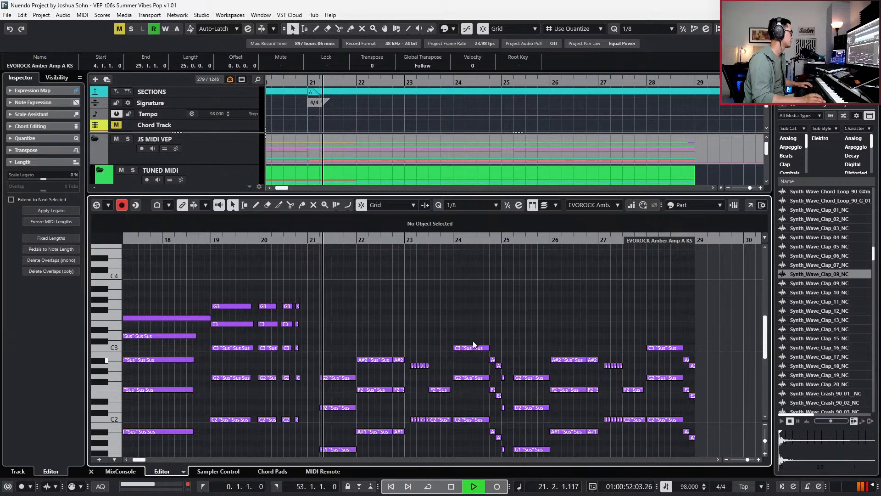
scroll(482, 317, down, 3)
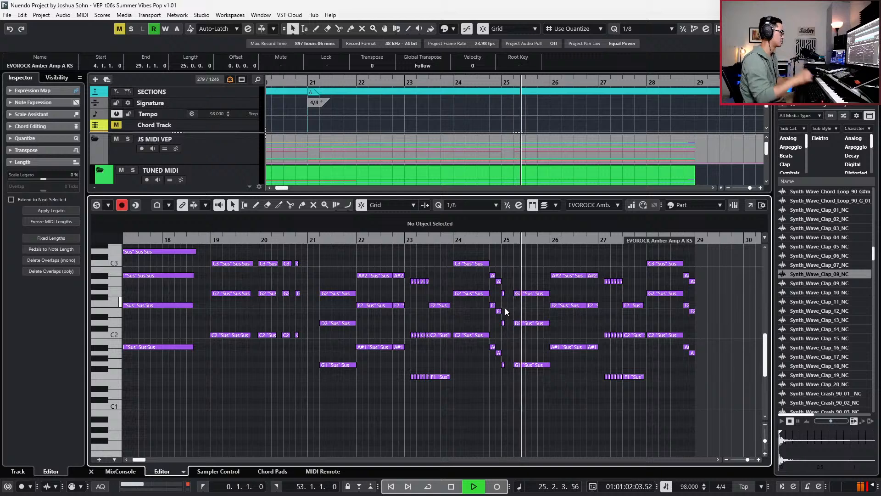
- Stop playback, select the guitar notes of bar 24 up to bar 25, solo the editor and locate to 24.1.1
key(space)
scroll(501, 308, up, 3)
drag(505, 269, 474, 373)
key(s)
key(l)
scroll(492, 352, up, 2)
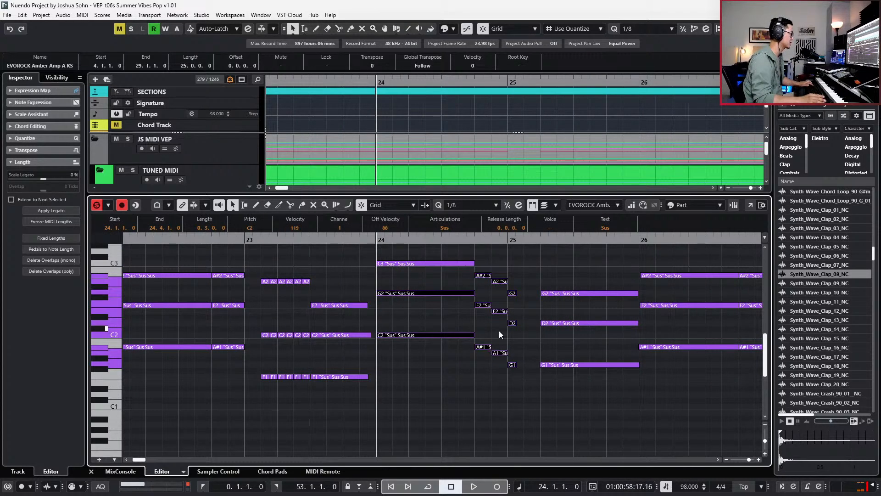
- Add a CC 64 sustain point with value 0 at 24.4.1 in the sustain controller lane
scroll(498, 327, up, 2)
scroll(517, 339, down, 3)
scroll(518, 344, down, 3)
click(521, 347)
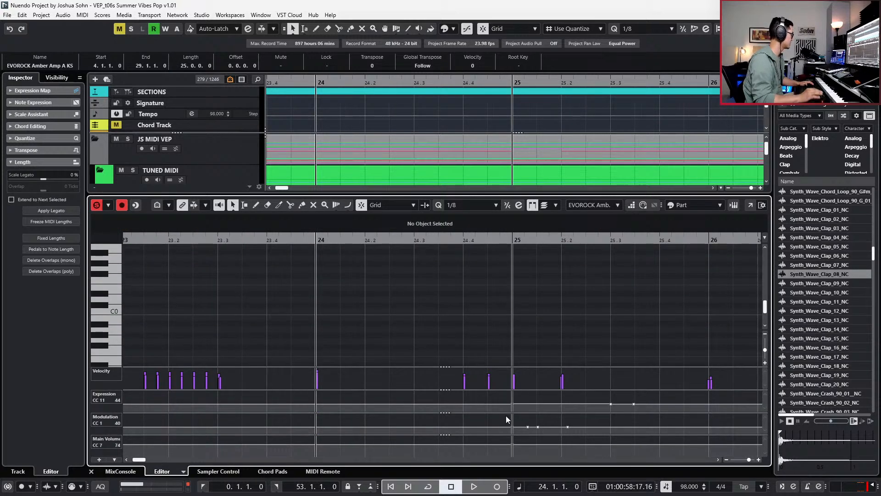
key(alt+2)
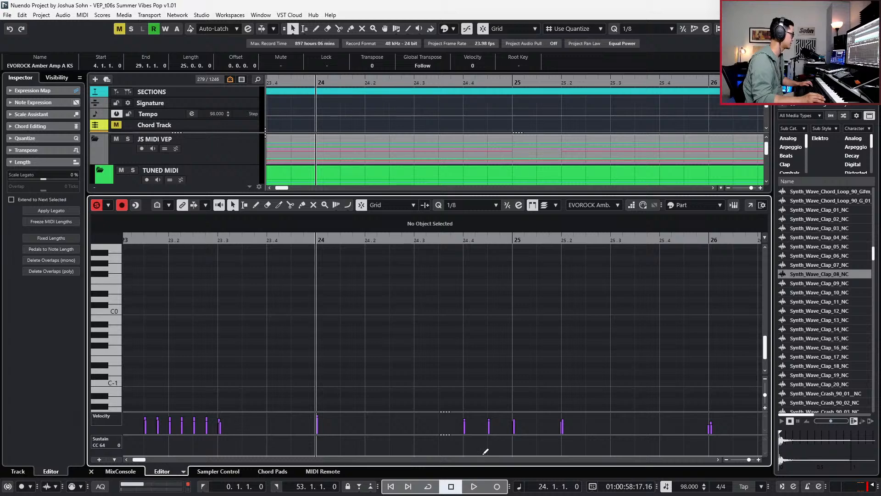
click(463, 456)
- Select the short chords at 24.4.3 and bar 25 in turn to check their articulations
scroll(527, 367, up, 2)
scroll(535, 338, up, 7)
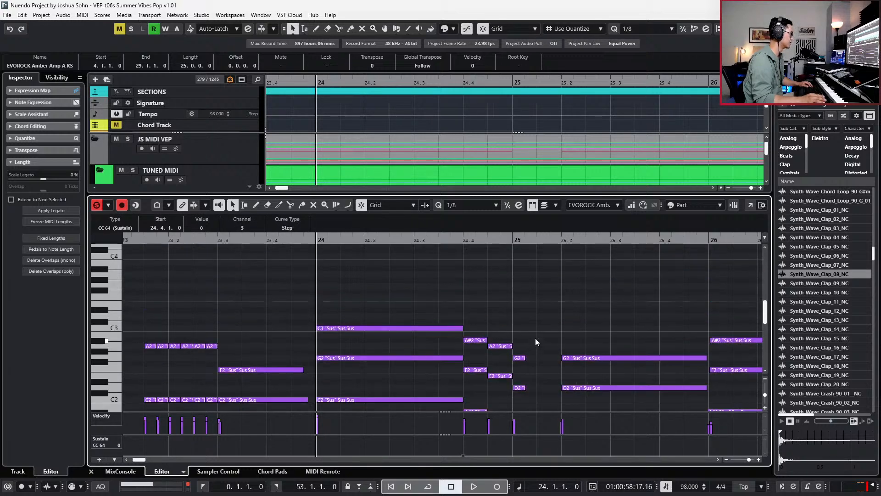
drag(489, 258, 497, 360)
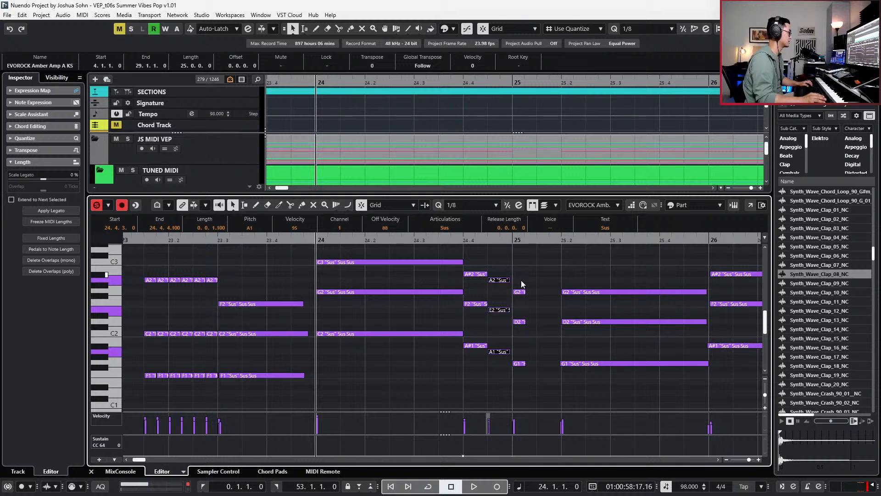
drag(522, 280, 552, 384)
- Play the guitar passage from bar 24 both soloed and together with the full arrangement
key(space)
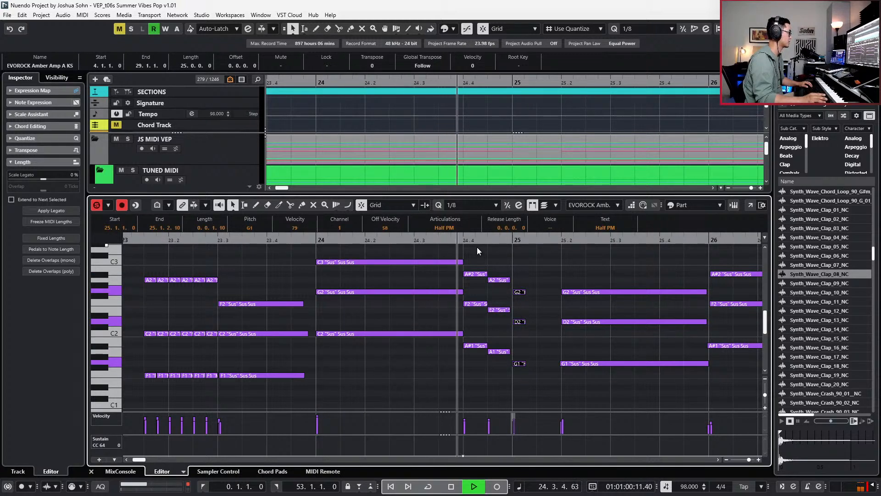
key(space)
key(space)
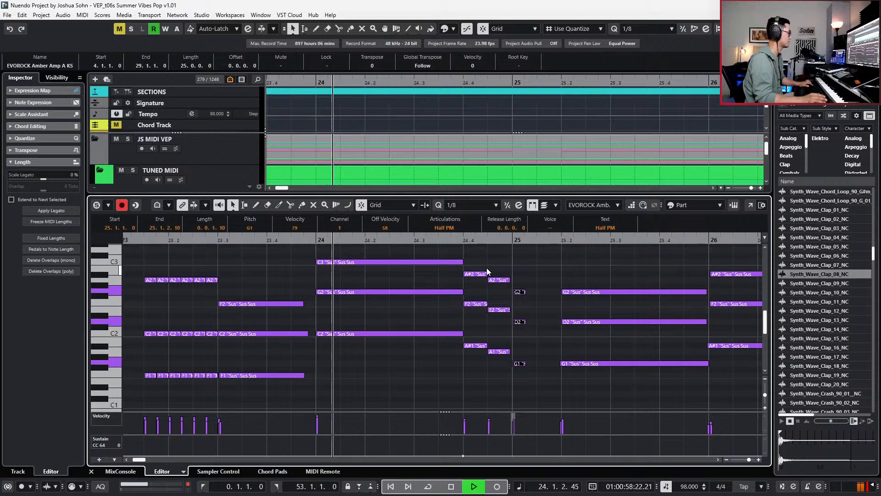
key(g)
key(g)
key(g)
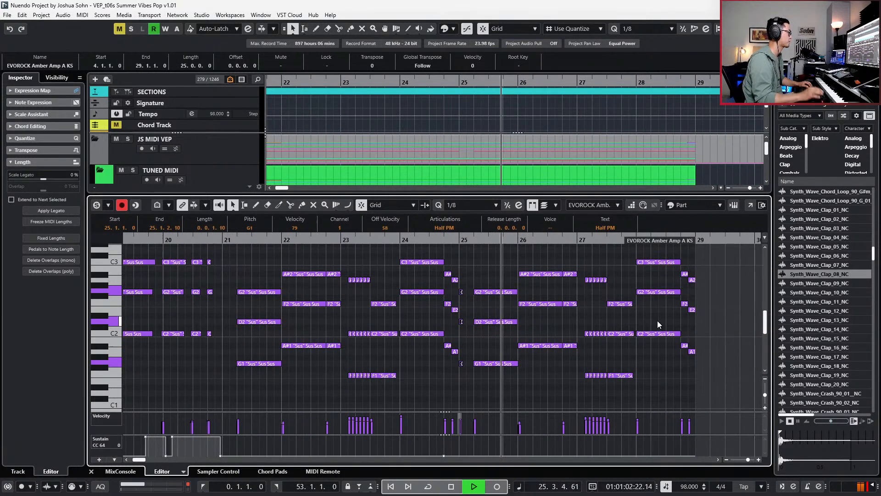
- Return to the arrangement, listen on through bar 27 while reviewing the tracks, and stop playback
key(Return)
scroll(657, 320, down, 4)
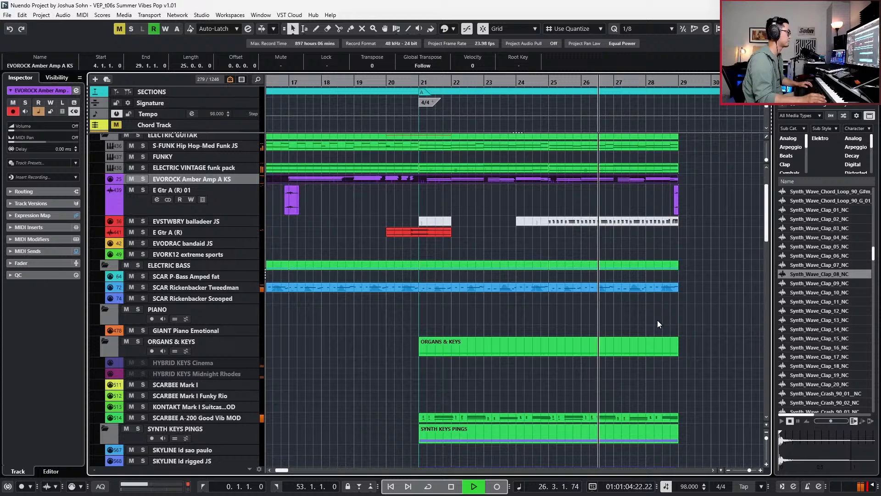
scroll(520, 293, down, 3)
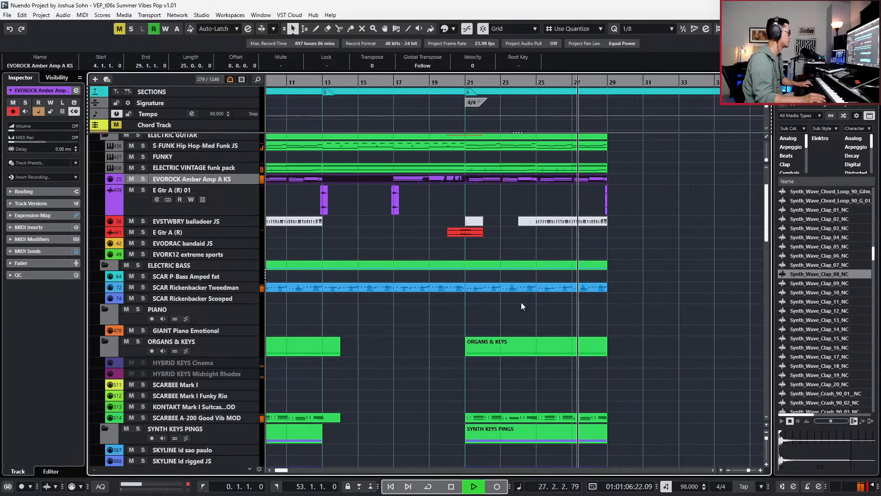
scroll(532, 327, down, 2)
click(578, 299)
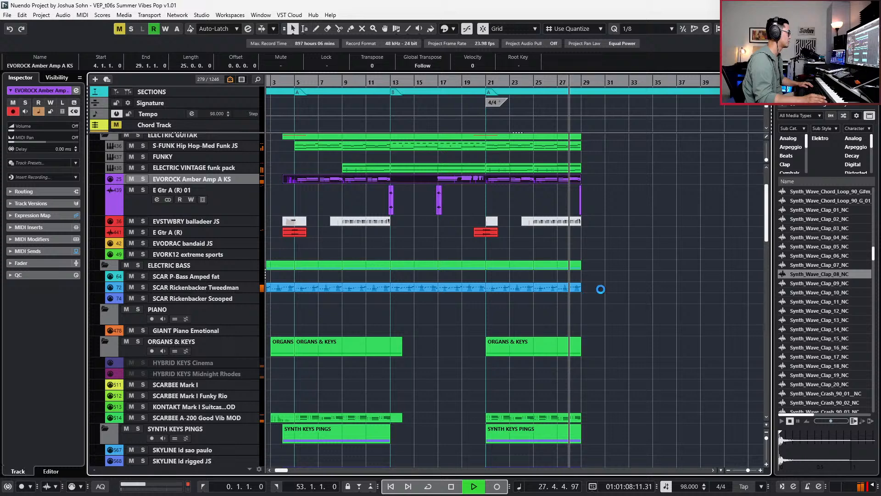
key(space)
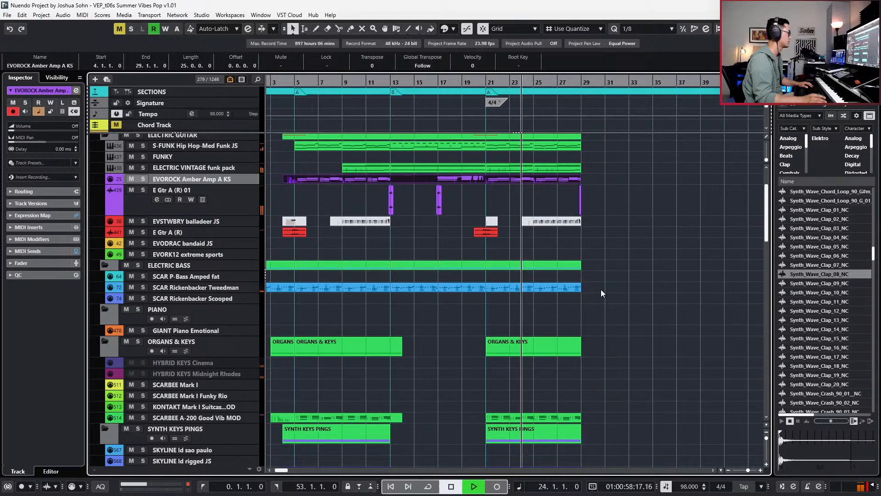
- Move the playhead to bar 28 and extend the last E Gtr A (R) 01 audio clip to end at 29.4.1
scroll(601, 289, up, 2)
key(ctrl+KP_Add)
key(ctrl+KP_Add)
key(ctrl+KP_Add)
key(ctrl+KP_Add)
scroll(601, 289, up, 5)
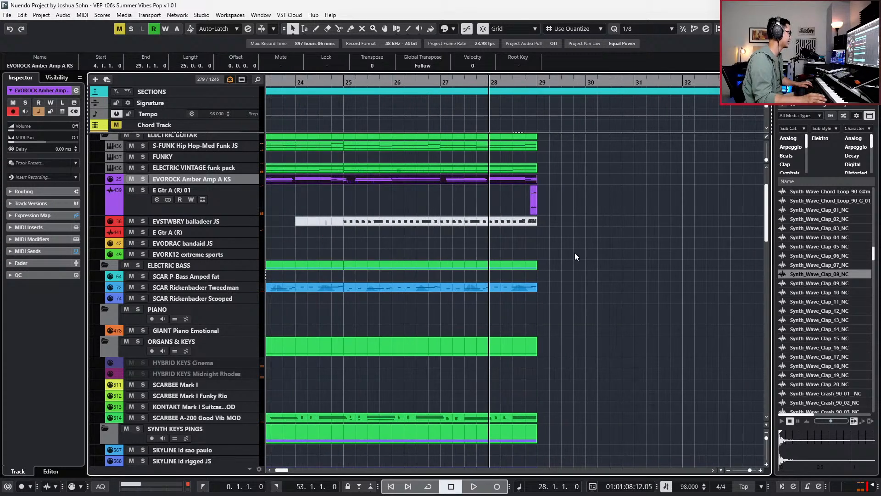
click(525, 202)
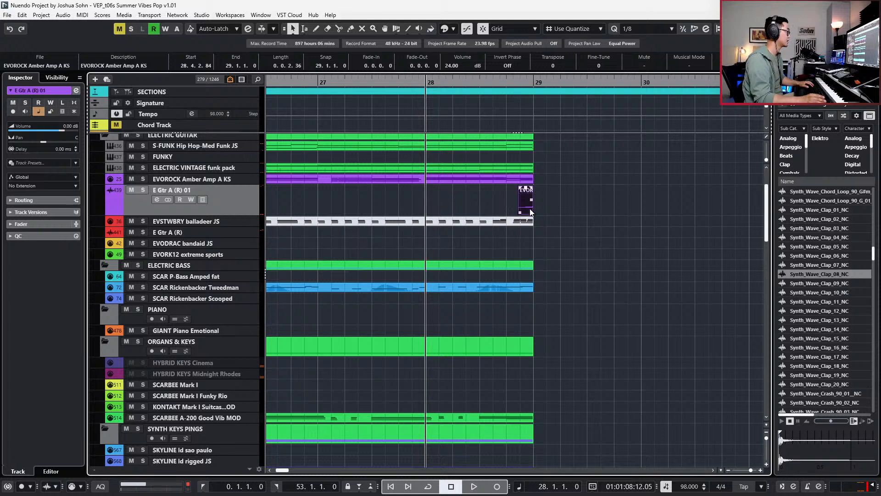
drag(534, 210, 614, 212)
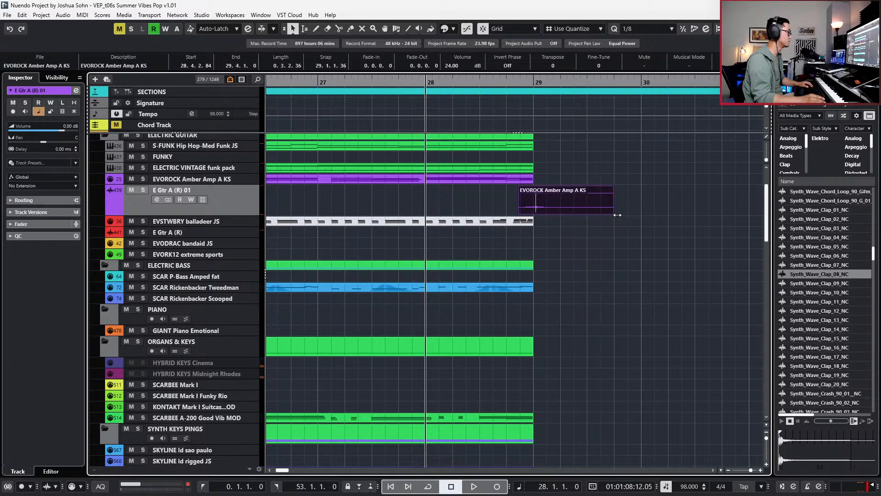
- Play the section ending from bar 28 past bar 29 while reviewing where the other tracks stop
scroll(621, 214, up, 3)
scroll(570, 243, down, 6)
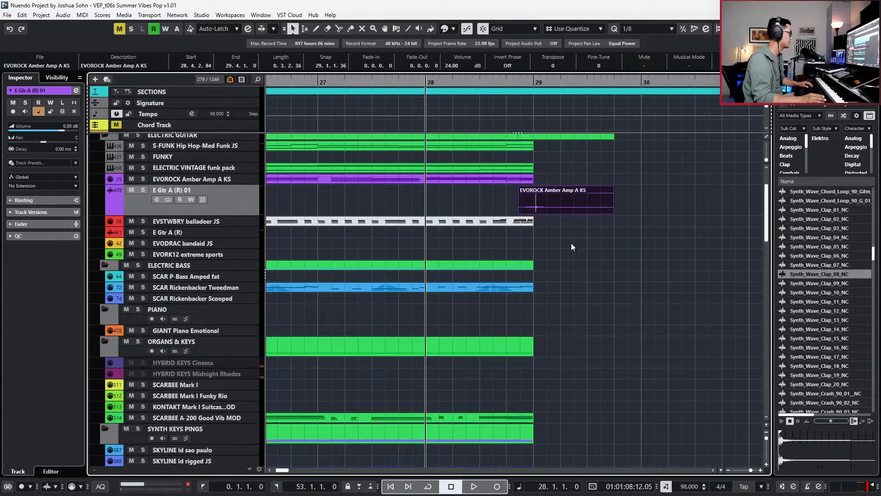
scroll(576, 290, up, 4)
scroll(571, 280, down, 2)
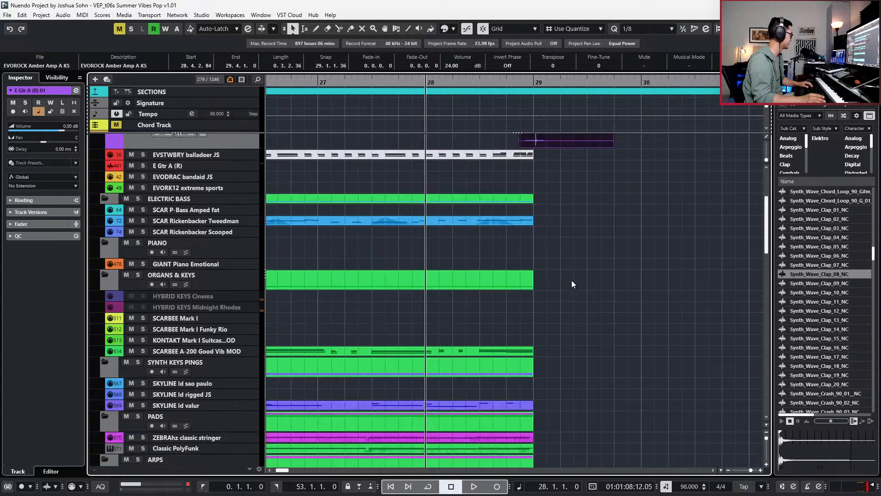
key(space)
scroll(572, 281, down, 3)
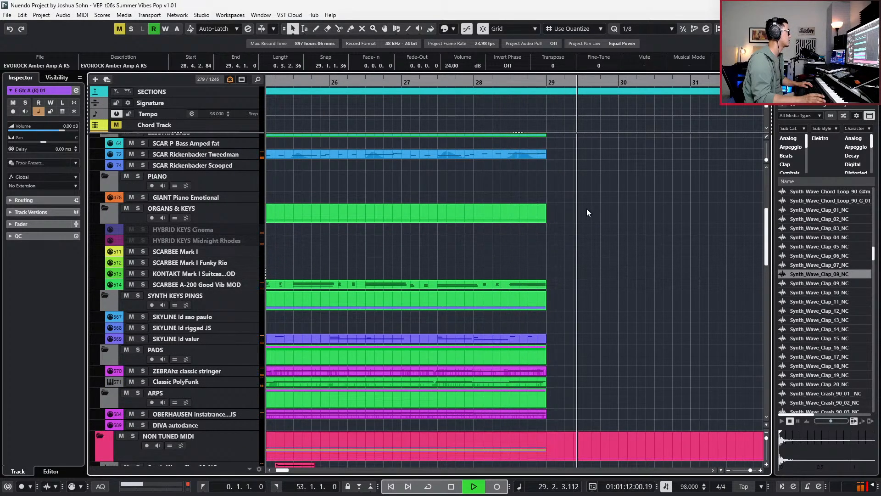
key(space)
- Extend the end of the last FUNKY part on the S-FUNK Hip Hop-Med Funk JS track to 30.2.1
scroll(574, 211, up, 5)
click(548, 215)
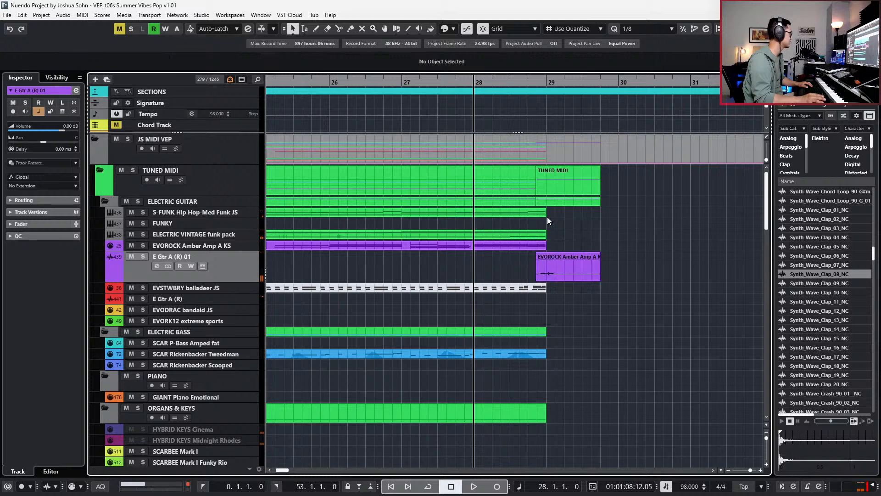
drag(545, 217, 628, 217)
- Open the extended FUNKY part in the key editor and delete its high notes after bar 29, including the D#5
double_click(613, 214)
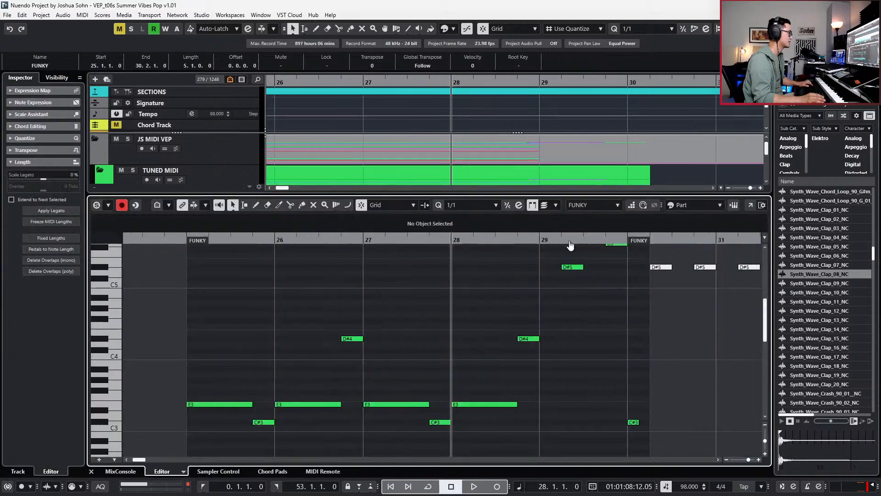
scroll(579, 271, up, 3)
drag(556, 262, 670, 329)
key(Delete)
key(alt+l)
scroll(501, 303, down, 5)
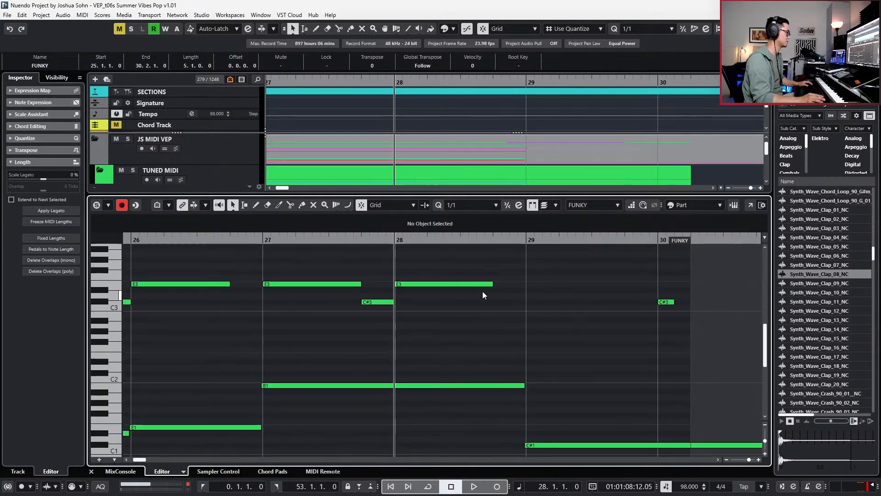
- Transpose the long C#1 note at bar 29 of the FUNKY part up to B2
click(560, 445)
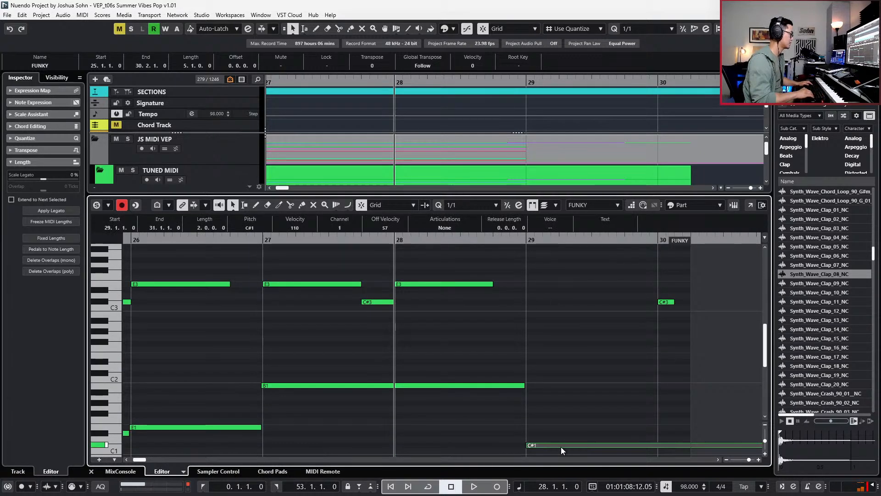
key(shift+Up)
key(Down)
key(Down)
key(shift+Up)
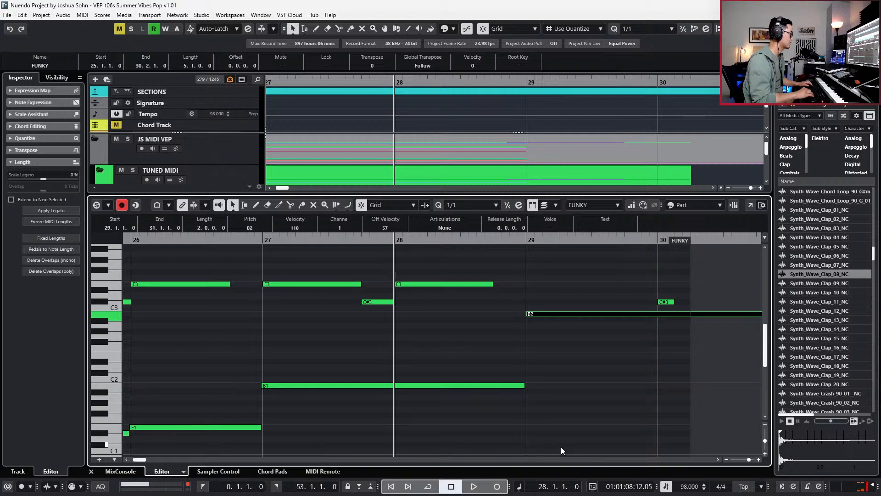
- Delete the C#3 note at bar 30 and cut the B2 note so it ends at 30.1.1, closing the key editor
drag(693, 294, 652, 305)
key(Delete)
alt+click(661, 313)
key(Delete)
key(Return)
- Play the transition from bar 28 past bar 29 while reviewing where the guitar, keys and drum tracks end
scroll(696, 334, down, 3)
key(space)
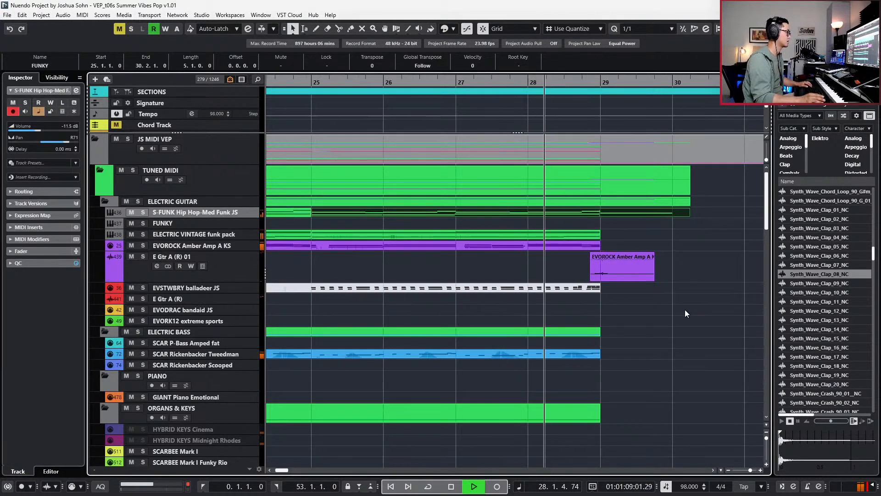
scroll(688, 316, down, 6)
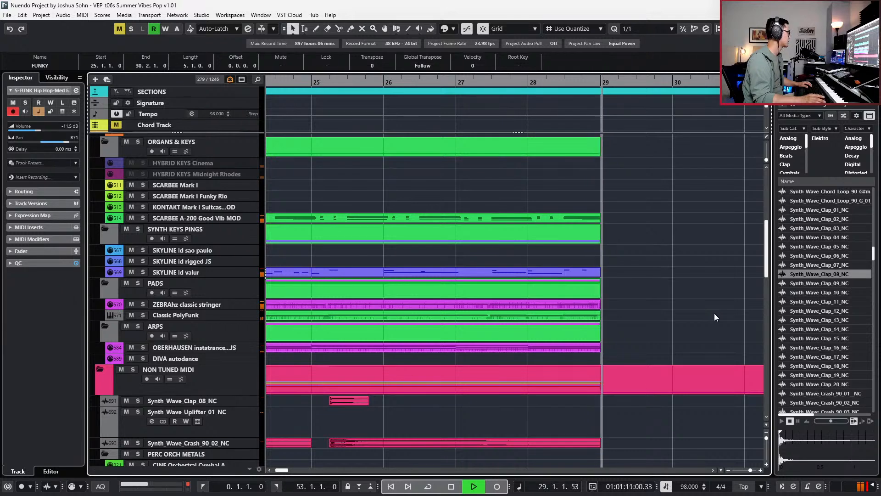
scroll(714, 313, up, 6)
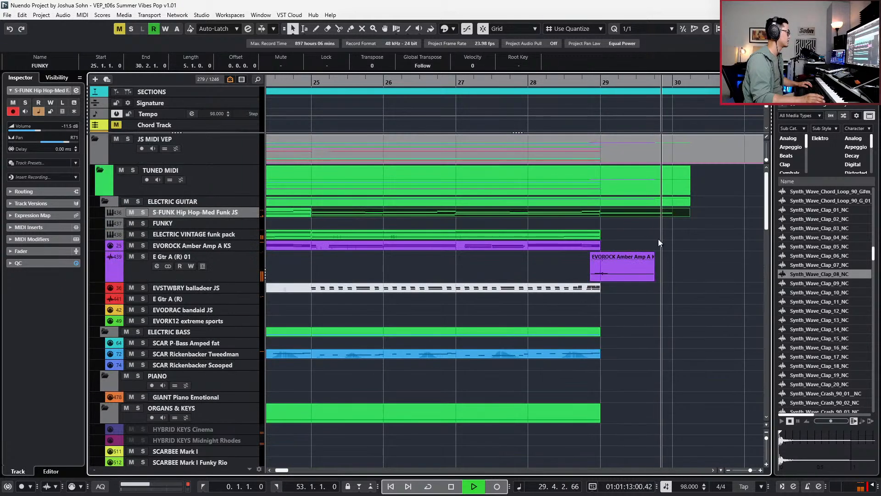
key(space)
- Reopen the extended FUNKY part in the key editor, inspect its controller lanes around bar 29 and briefly play from bar 28
double_click(608, 211)
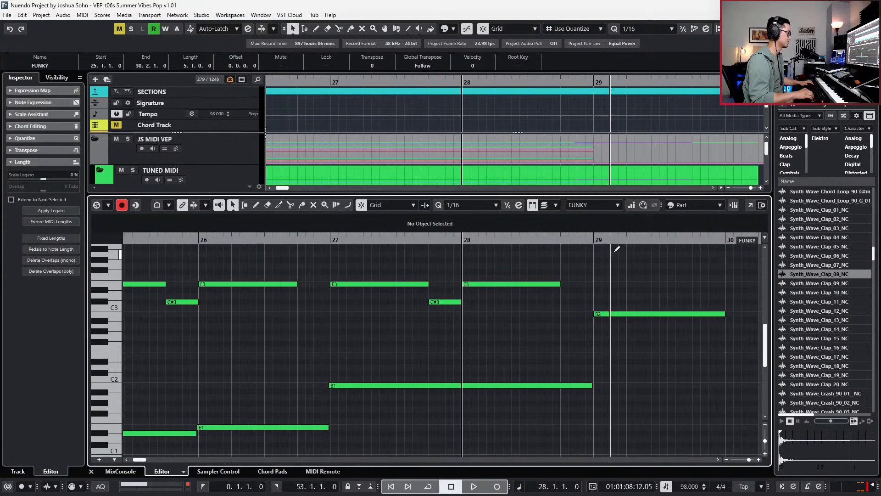
scroll(647, 291, down, 5)
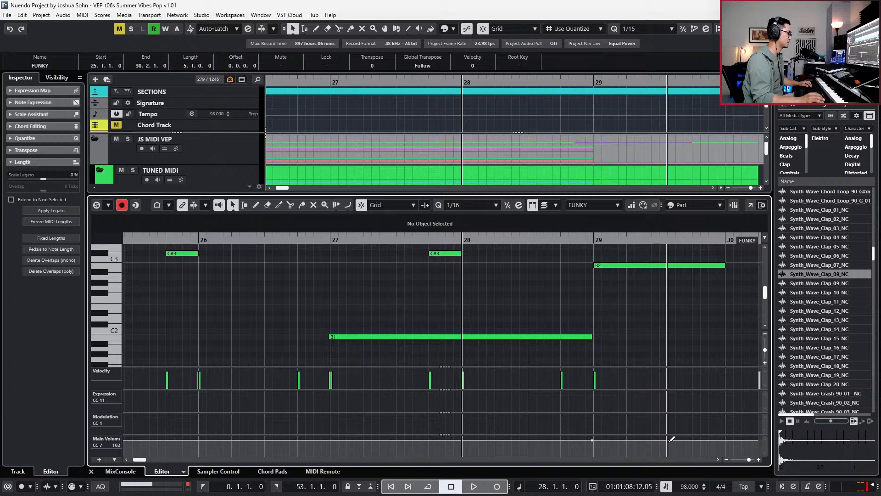
key(space)
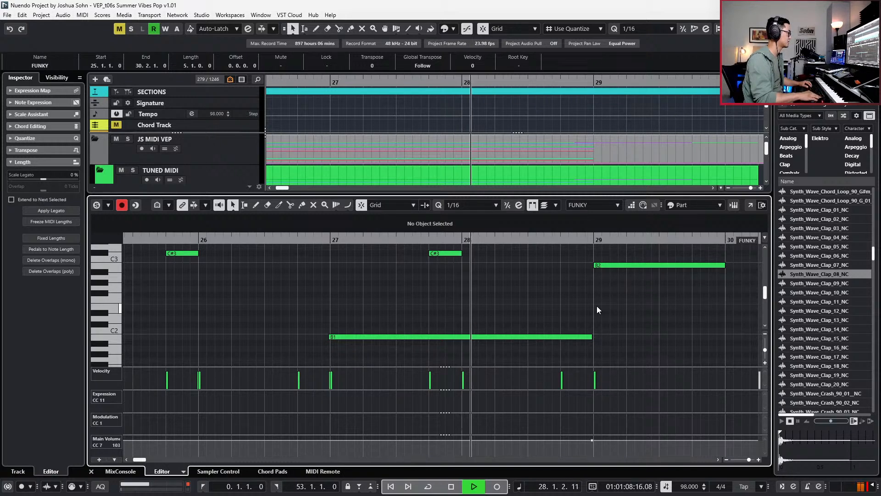
scroll(597, 306, up, 3)
key(space)
- Try the bar 29 note one octave higher at B3 with playback from bar 28, and return it to B2
click(620, 313)
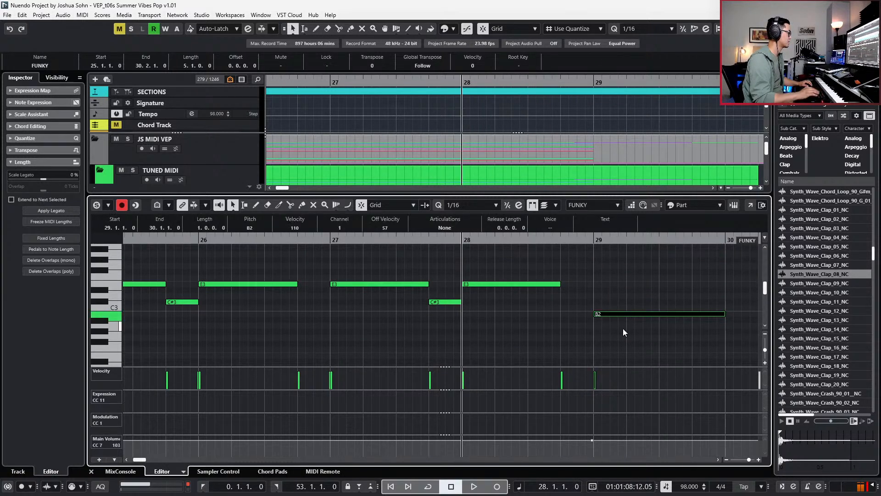
key(shift+Up)
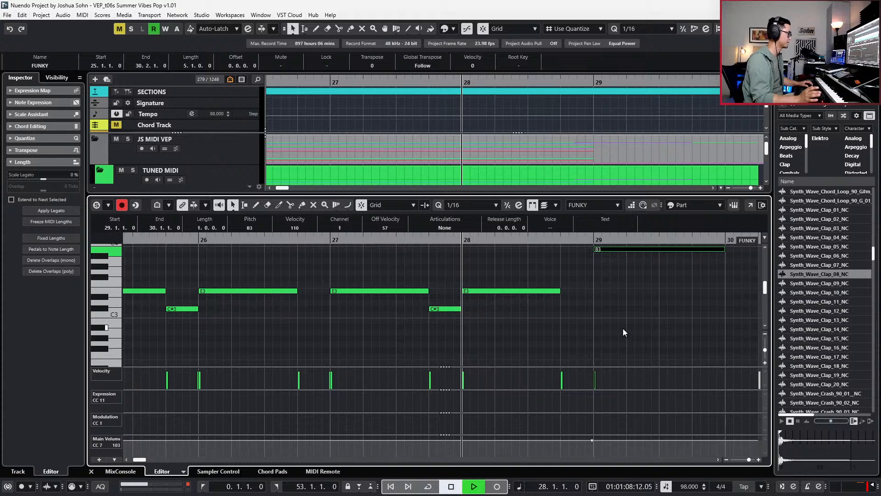
key(space)
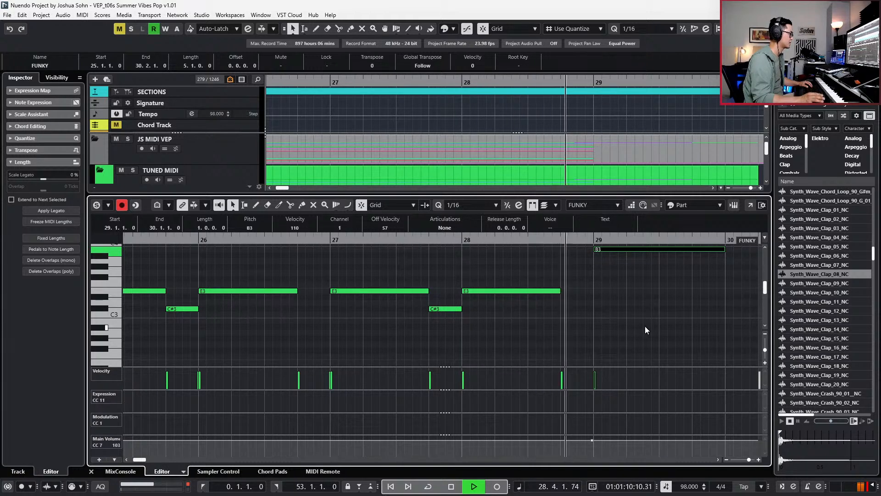
key(space)
key(shift+Down)
- Move the playhead to the start of the B2 note at bar 29 and audition it soloed
key(l)
key(space)
key(space)
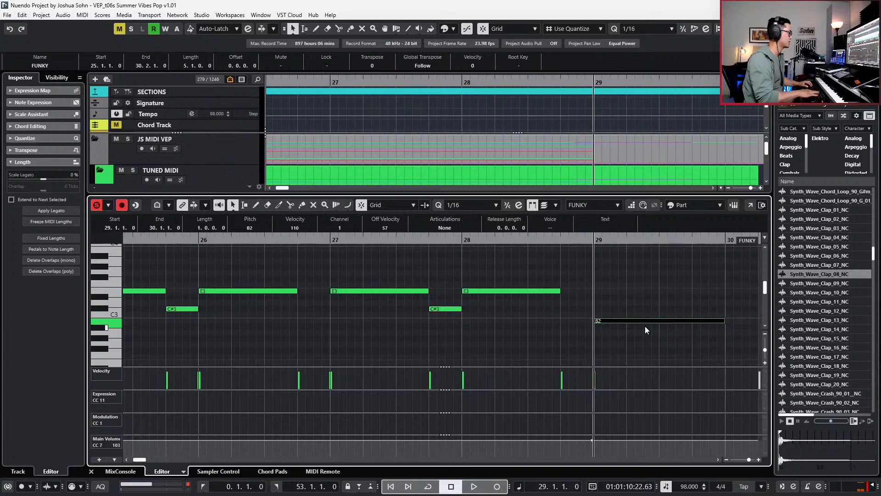
- Close the key editor and extend the end of the last ELECTRIC VINTAGE funk pack part to 30.1.4
key(Return)
click(595, 239)
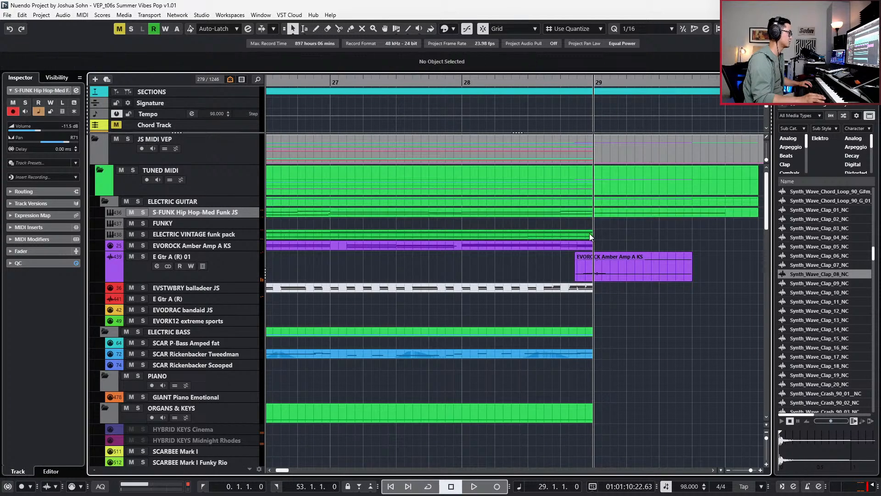
drag(591, 235, 729, 241)
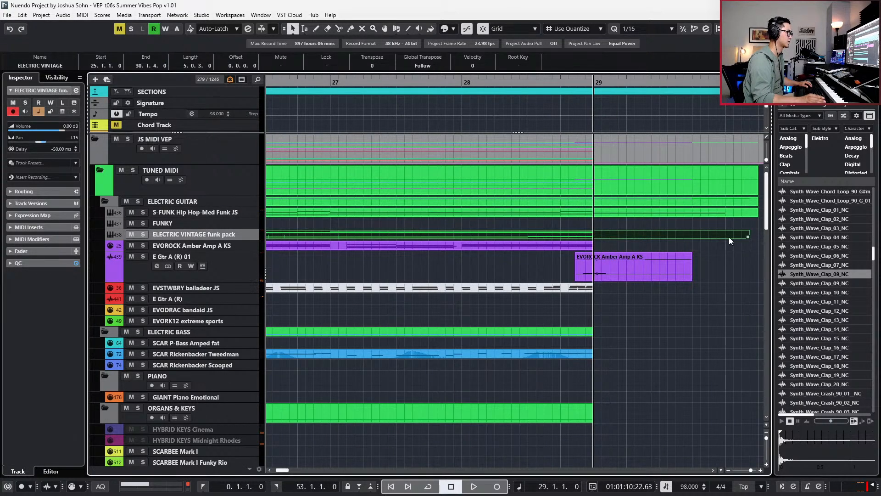
- Open the extended ELECTRIC VINTAGE part in the key editor and play it soloed from bar 28 past bar 29
key(Return)
key(space)
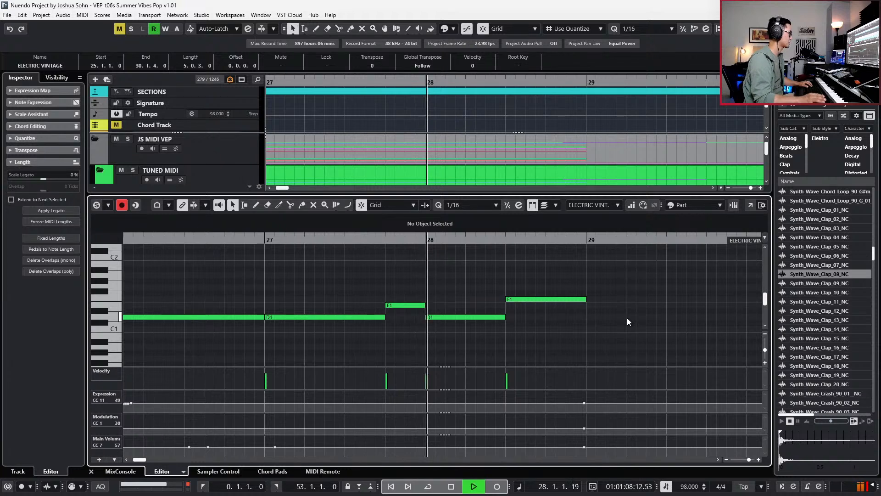
key(space)
key(s)
key(space)
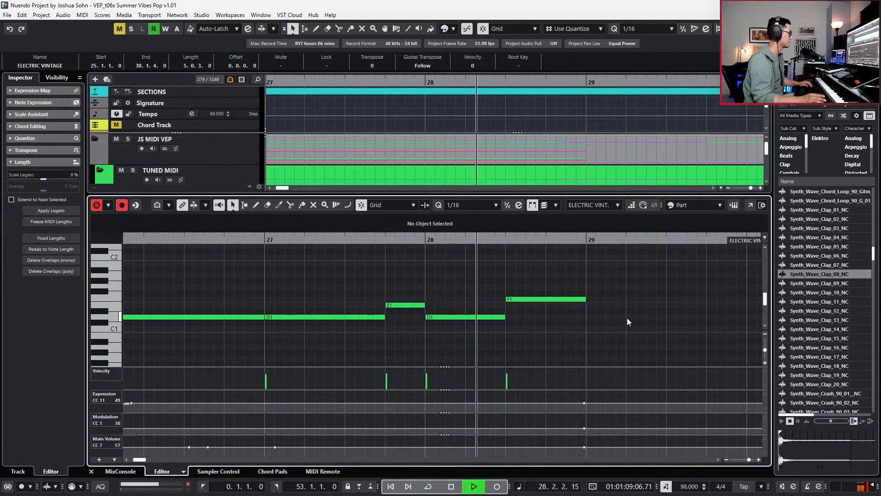
scroll(627, 318, down, 3)
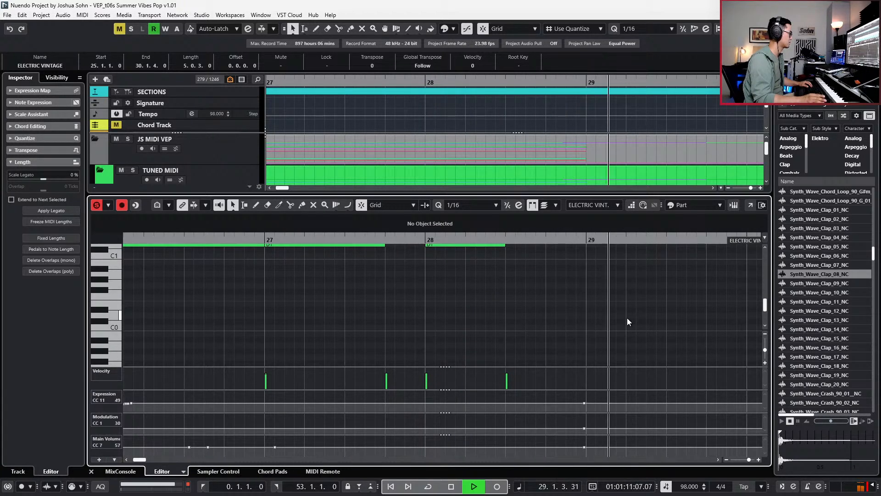
- Shorten the final F1 note of the Electric Vintage part to end at 28.4.4.40 and audition the change from bar 28
key(space)
scroll(627, 319, up, 2)
key(alt+l)
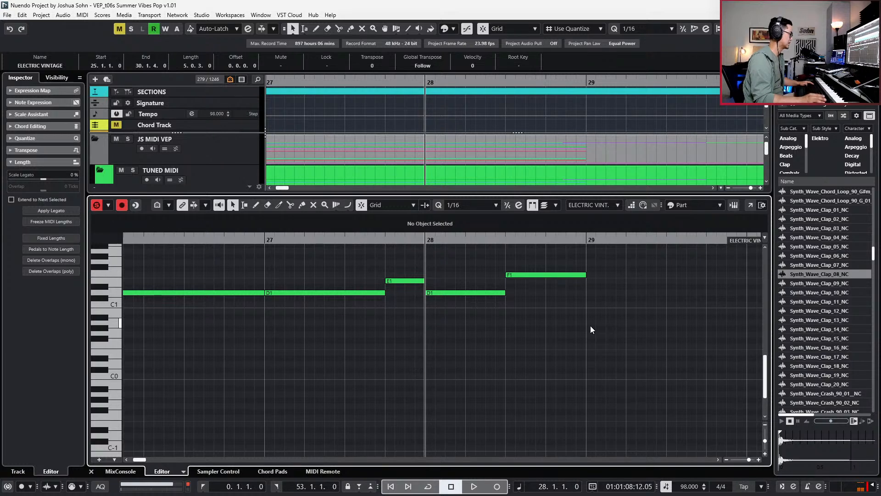
drag(569, 286, 557, 299)
key(alt+shift+Left)
key(alt+shift+Left)
key(space)
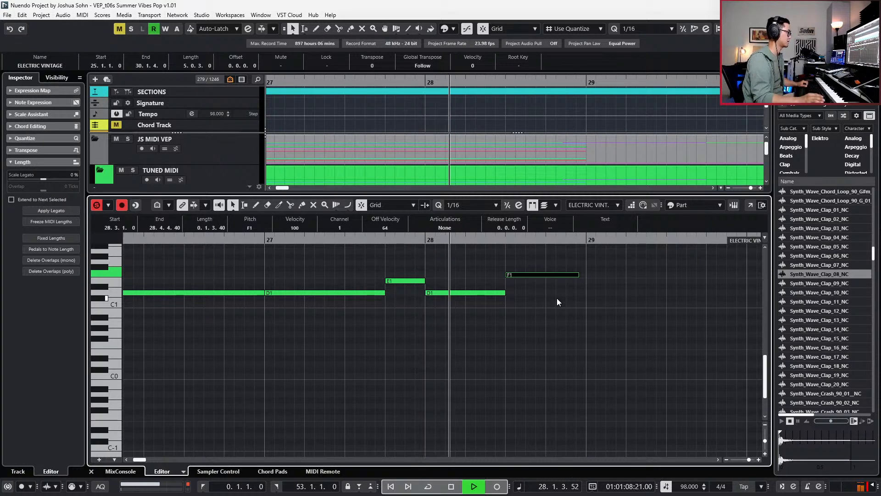
scroll(560, 296, up, 2)
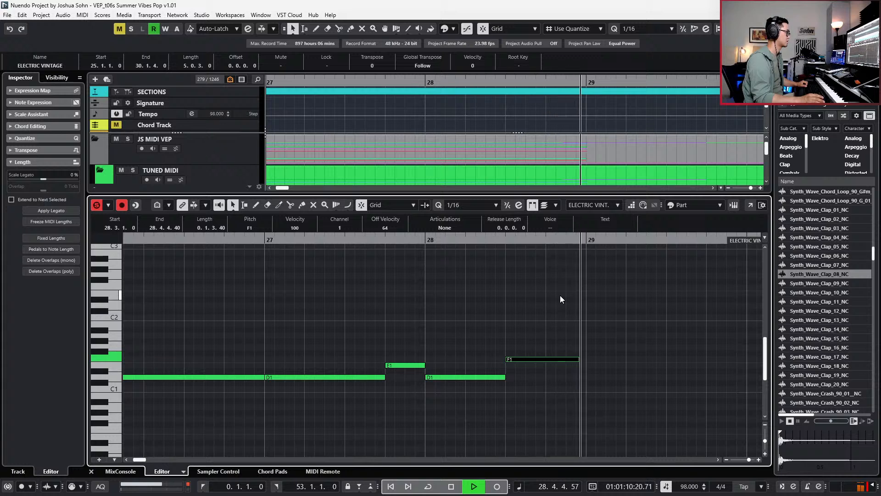
key(space)
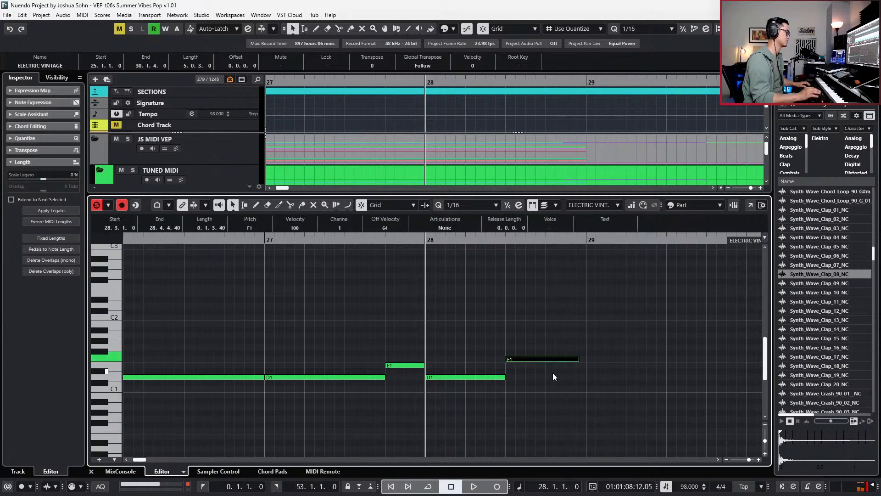
- Set the last Main Volume (CC 7) point to 0, quantize it to bar 29 and audition the cutoff
key(alt+l)
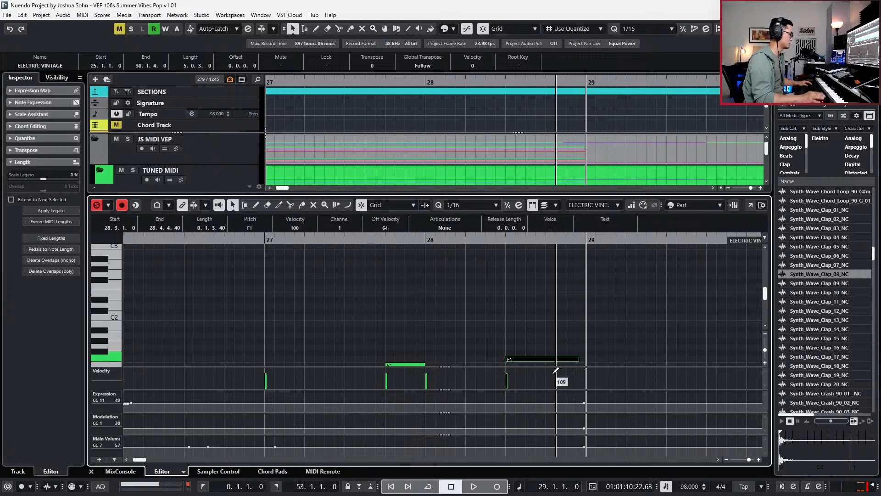
drag(584, 449, 586, 464)
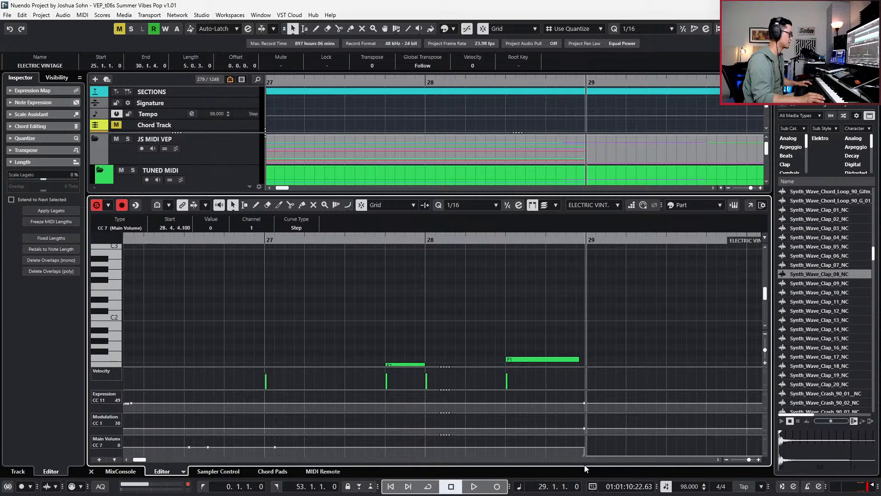
key(q)
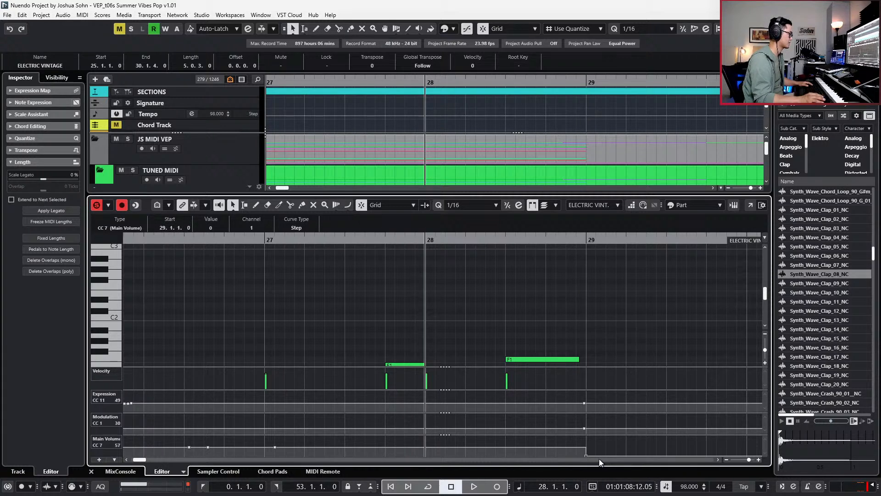
key(space)
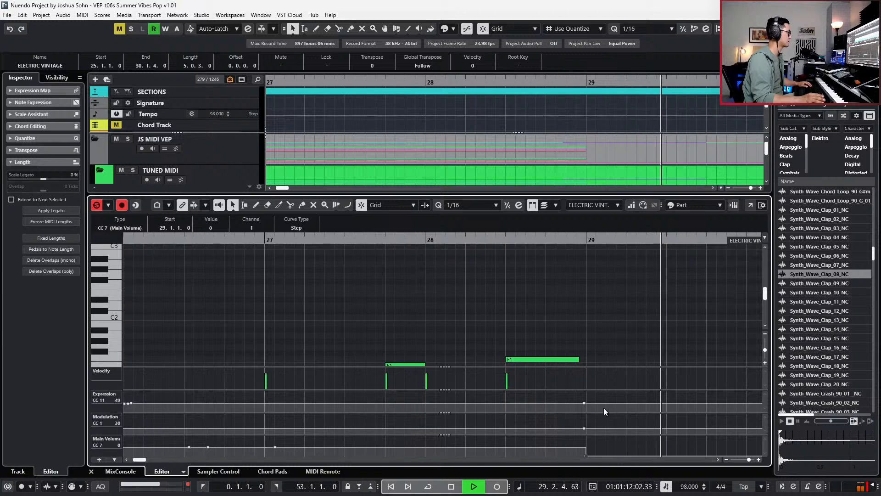
scroll(596, 315, down, 3)
key(space)
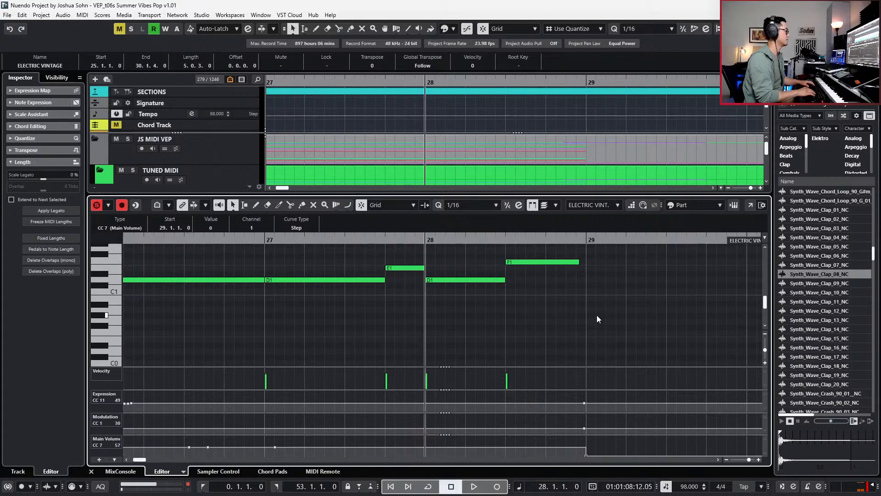
- Check the pattern assignments in the ELECTRIC VINTAGE funk pack instrument, close it and play from bar 28
key(Return)
key(e)
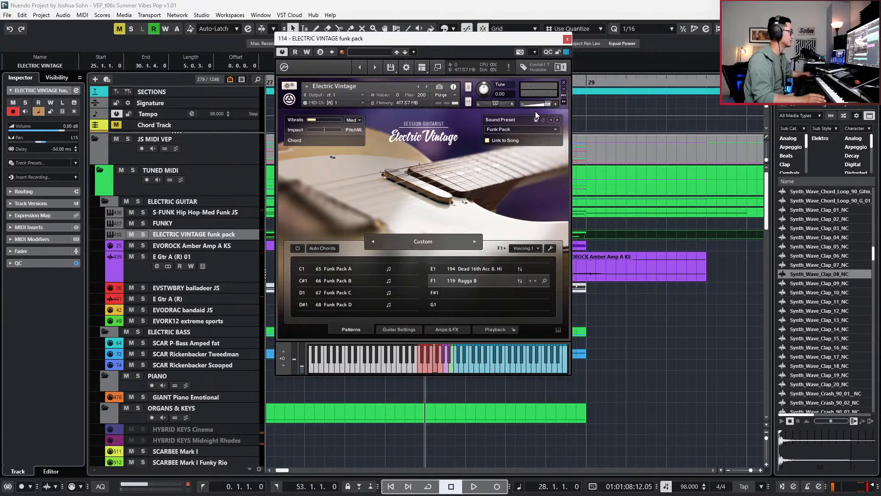
click(567, 39)
key(space)
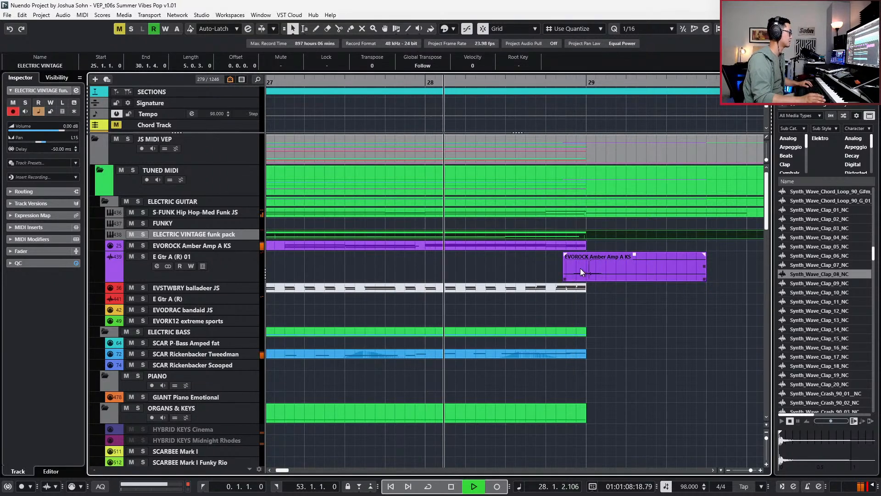
- Audition the ending of the ELECTRIC VINTAGE funk pack part in solo, checking the Main Volume cutoff at bar 29
key(s)
double_click(526, 235)
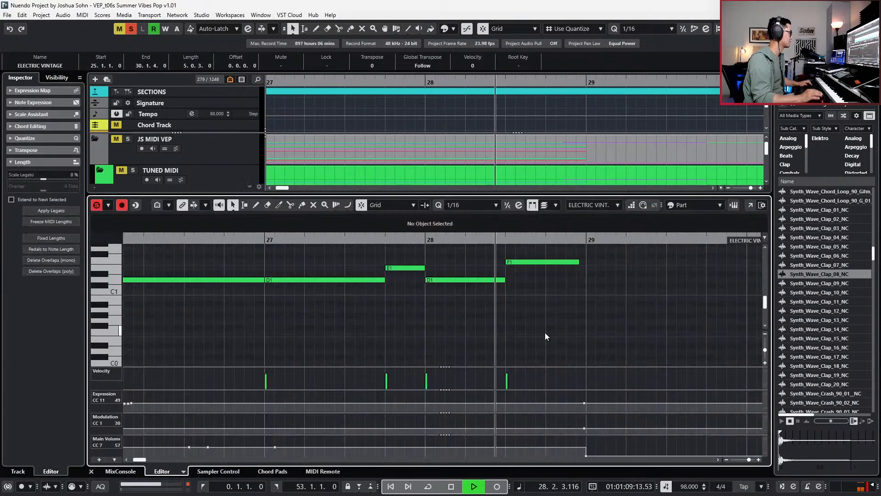
key(space)
drag(587, 456, 588, 459)
key(space)
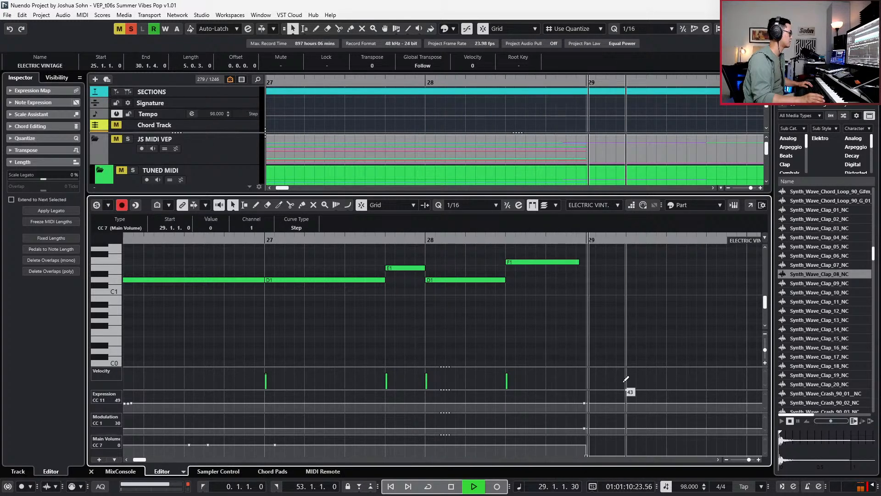
key(space)
key(s)
- Play the arrangement from bar 27 and extend the end of the SCAR Rickenbacker Tweedman part to bar 30
key(Return)
key(KP_Subtract)
key(space)
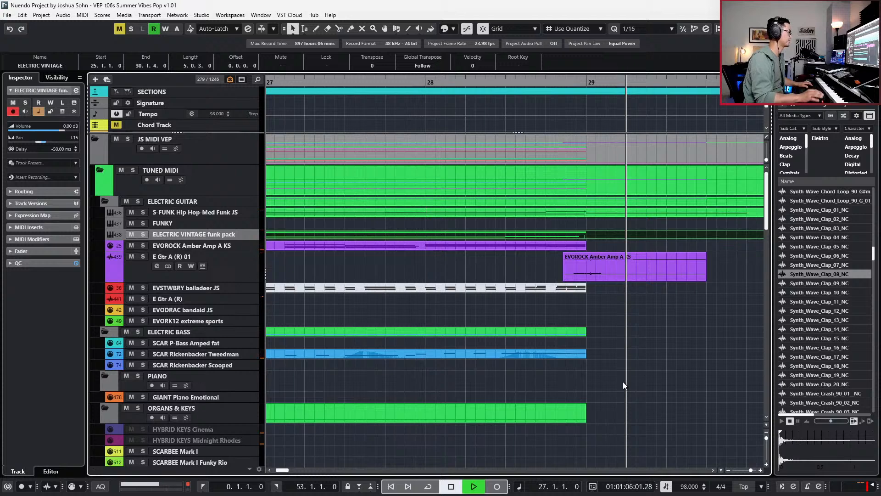
ctrl+scroll(652, 366, down, 3)
scroll(652, 366, down, 3)
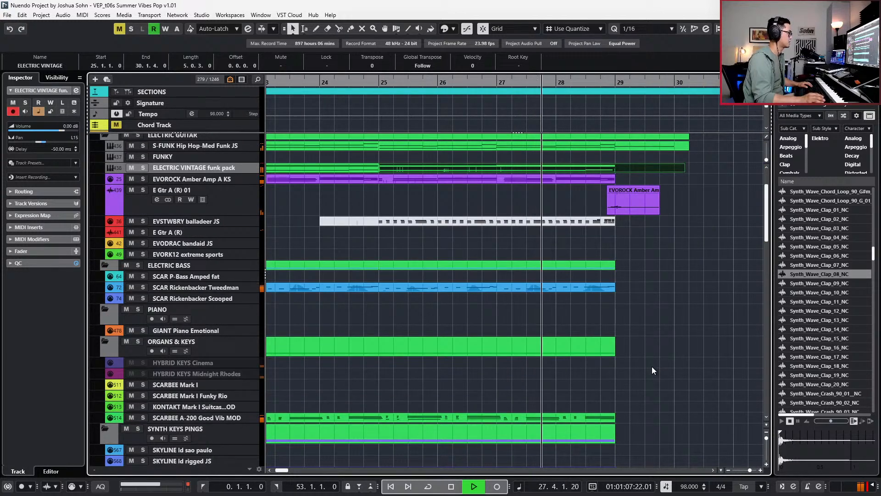
ctrl+scroll(637, 309, down, 2)
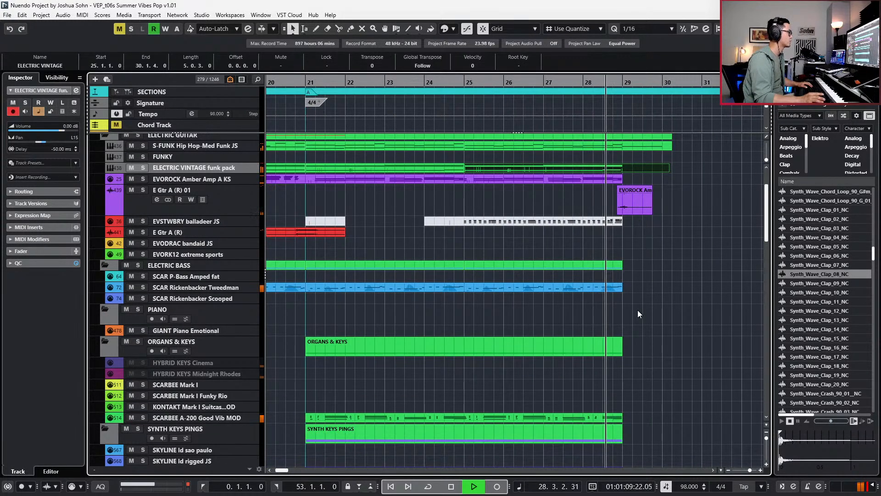
drag(623, 288, 664, 290)
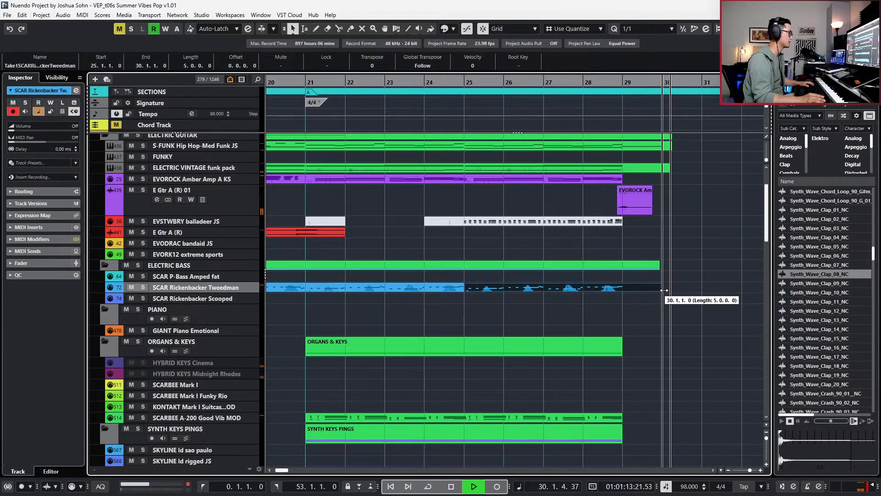
- Open the Rickenbacker Tweedman part for note editing and locate the playback position to its first G1 note in bar 25
key(space)
double_click(642, 287)
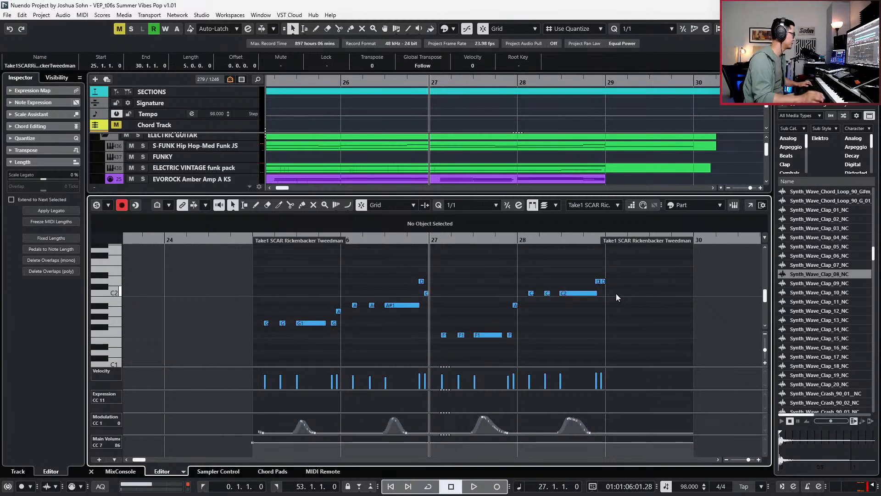
scroll(597, 295, up, 1)
scroll(302, 302, left, 1)
drag(188, 326, 249, 342)
key(alt+3)
key(KP_Add)
key(KP_Add)
key(l)
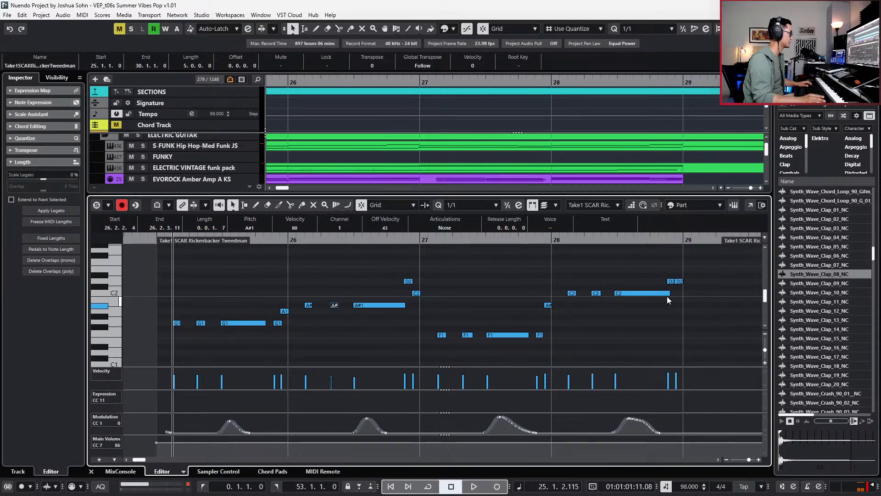
scroll(656, 298, down, 2)
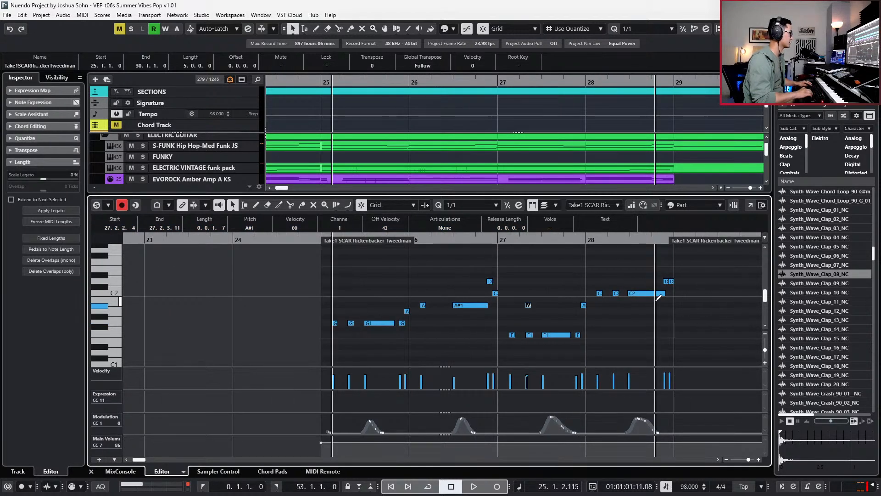
- Copy the first three G1 bass notes of bar 25 to the same position in bar 29 and play the part
click(379, 323)
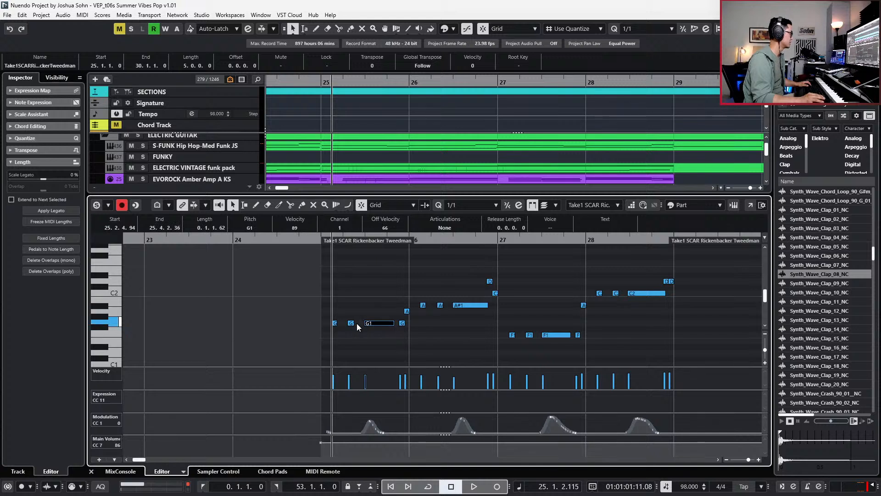
shift+click(351, 324)
shift+click(336, 323)
key(ctrl+d)
key(ctrl+Right)
key(ctrl+Right)
key(ctrl+Right)
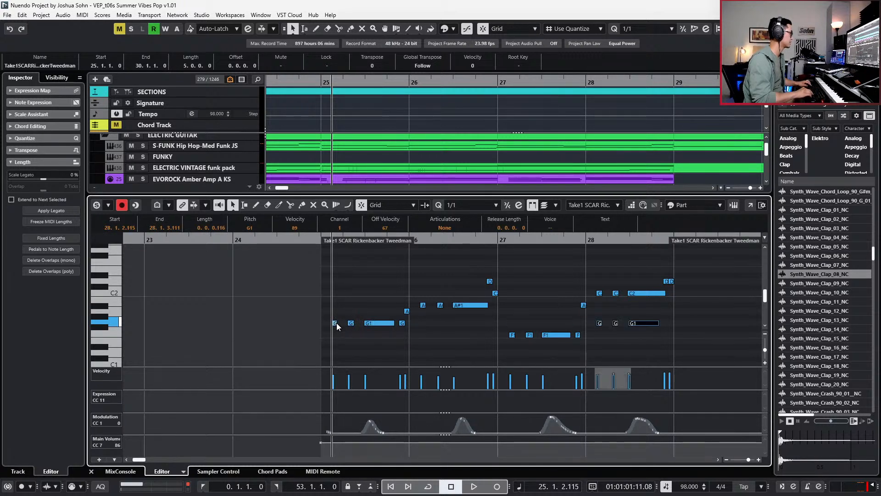
key(space)
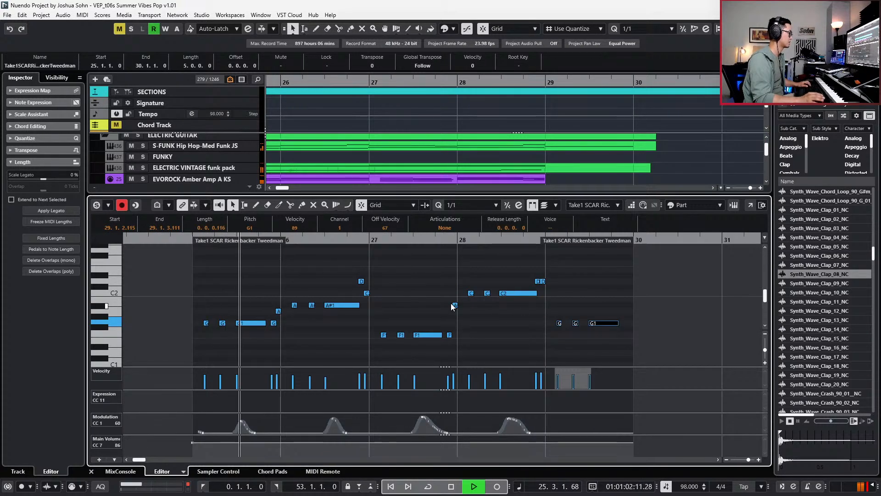
- Lengthen the third G1 note in bar 29 to end at bar 31 and listen to the bass ending
drag(594, 303, 612, 340)
key(alt+shift+Right)
key(alt+shift+Right)
key(alt+shift+Left)
key(alt+q)
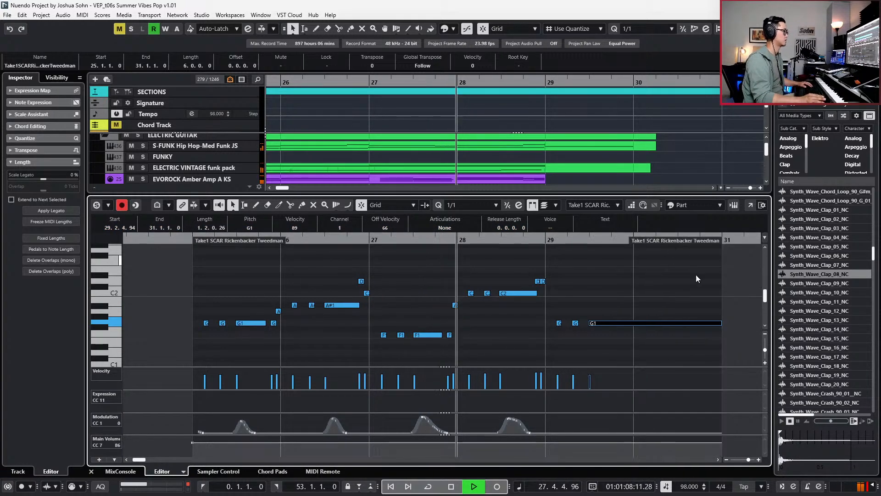
click(618, 342)
scroll(617, 340, down, 2)
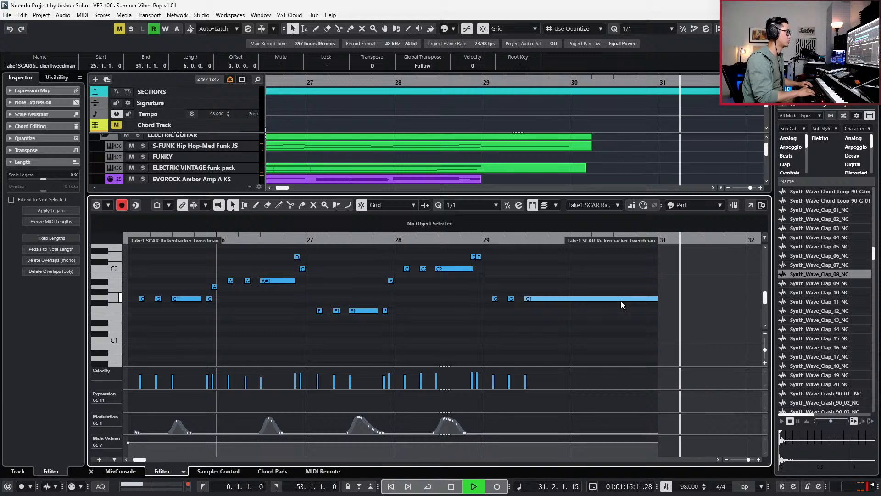
key(space)
- Return to the arrangement and extend the end of the Rickenbacker Tweedman bass part to bar 32
key(Return)
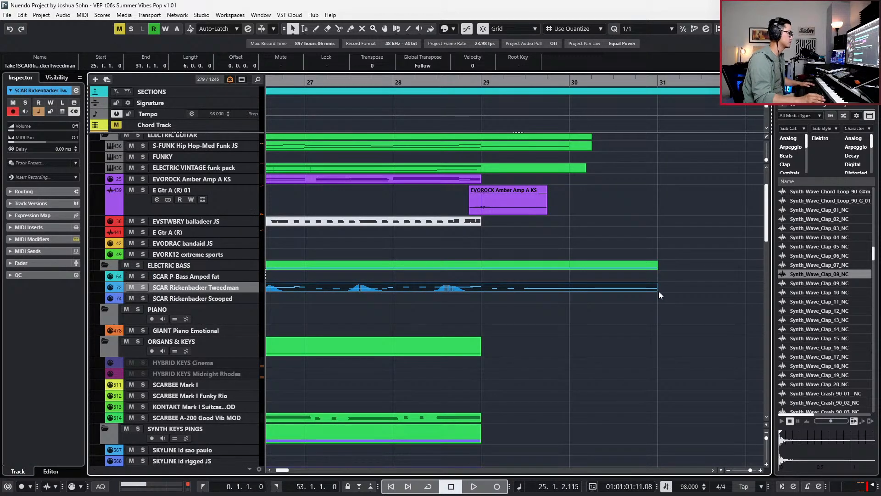
drag(658, 288, 324, 277)
scroll(707, 290, down, 3)
scroll(707, 290, down, 4)
click(324, 276)
key(KP_Subtract)
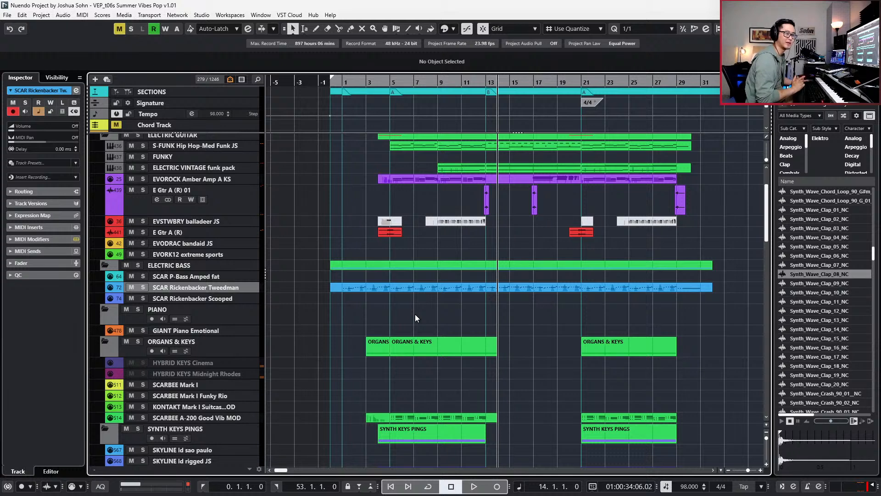
- Step the playback position back and forth through the A and B sections, finishing at bar 21
key(KP_Subtract)
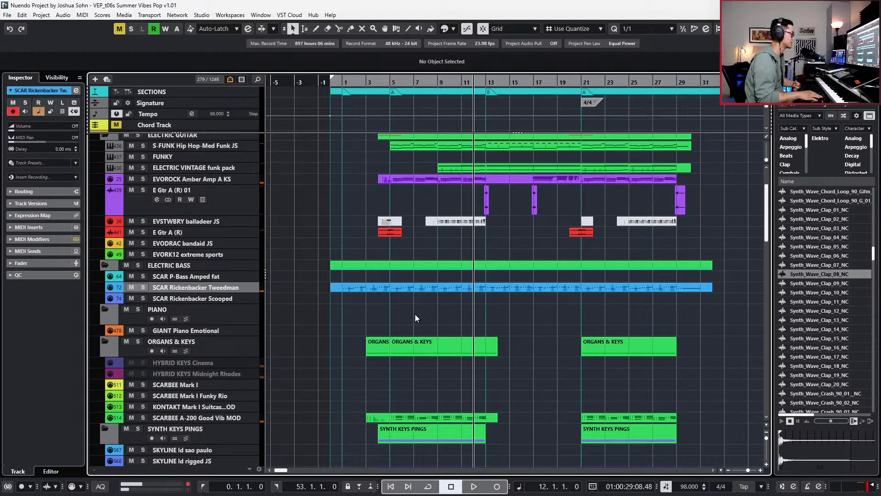
key(KP_Subtract)
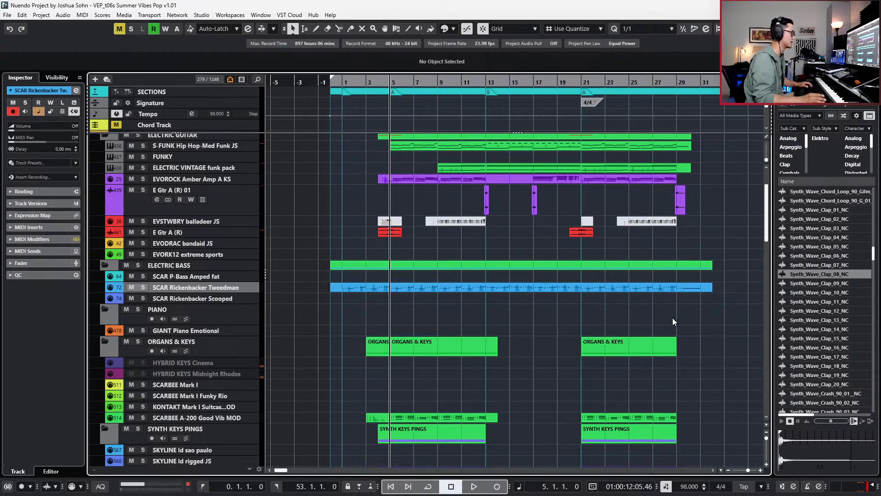
key(KP_Add)
key(KP_Add)
key(KP_Add)
key(KP_Add)
key(KP_Subtract)
key(KP_Subtract)
key(KP_Add)
key(KP_Add)
key(KP_Add)
key(KP_Add)
key(KP_Add)
key(KP_Add)
key(KP_Subtract)
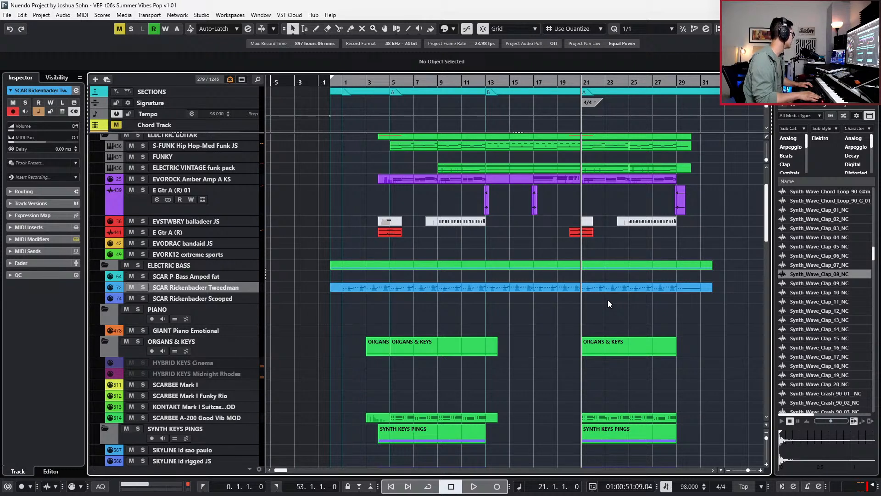
key(KP_Add)
key(KP_Add)
key(KP_Add)
key(KP_Add)
key(KP_Add)
key(KP_Add)
key(KP_Add)
key(KP_Add)
key(KP_Add)
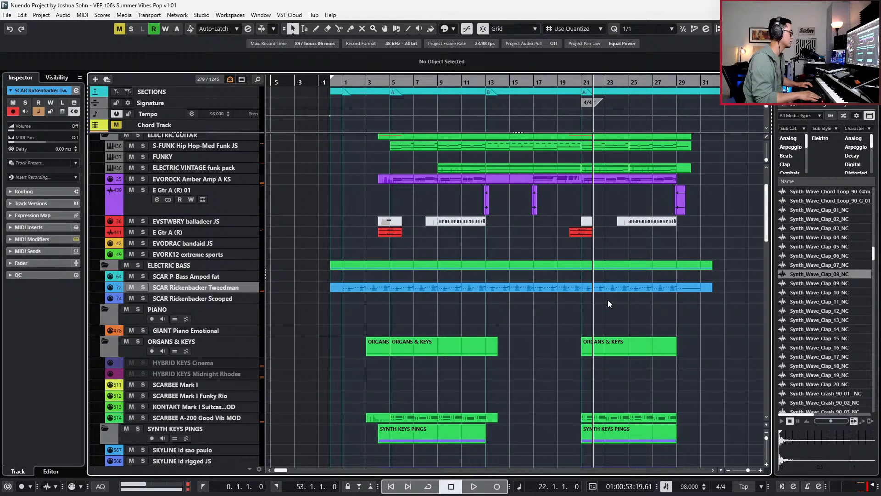
key(KP_Add)
key(KP_Subtract)
key(KP_Subtract)
key(KP_Subtract)
key(KP_Subtract)
key(KP_Subtract)
key(KP_Subtract)
key(KP_Subtract)
key(KP_Subtract)
key(KP_Subtract)
key(KP_Subtract)
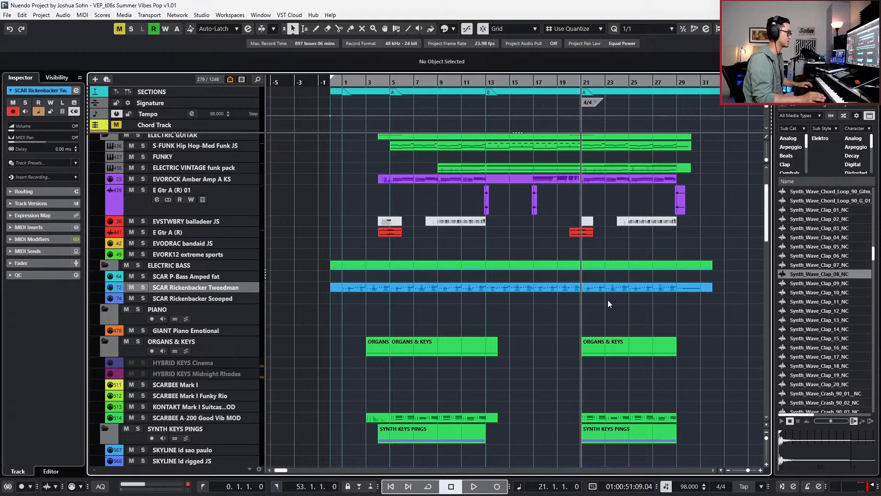
- Select the full-length SCAR Rickenbacker Tweedman bass part in the arrangement
scroll(608, 300, right, 2)
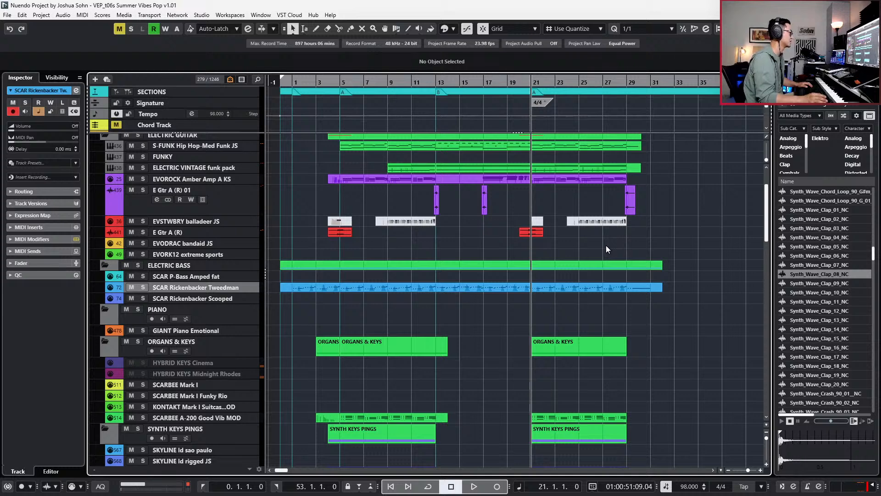
click(626, 288)
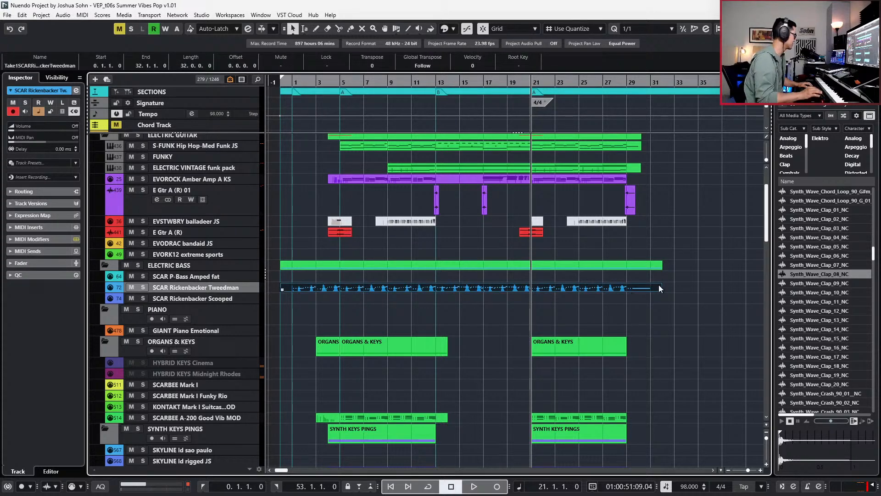
scroll(659, 285, down, 2)
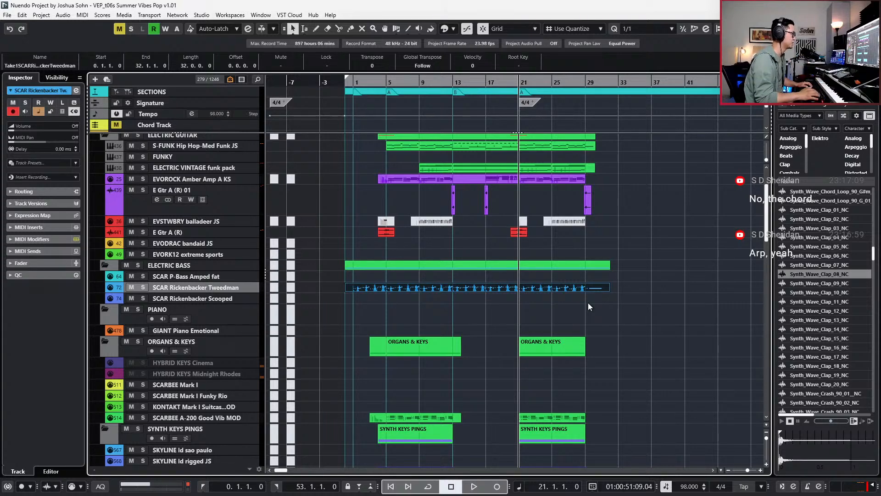
- Return to bar 1, bring up the notes of the SCAR Rickenbacker Tweedman bass part and listen to its opening bars
scroll(588, 302, down, 15)
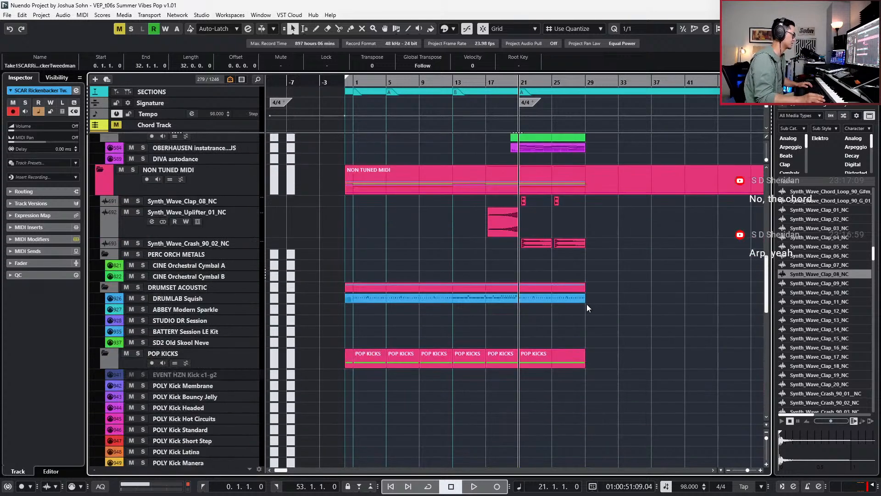
scroll(592, 304, up, 15)
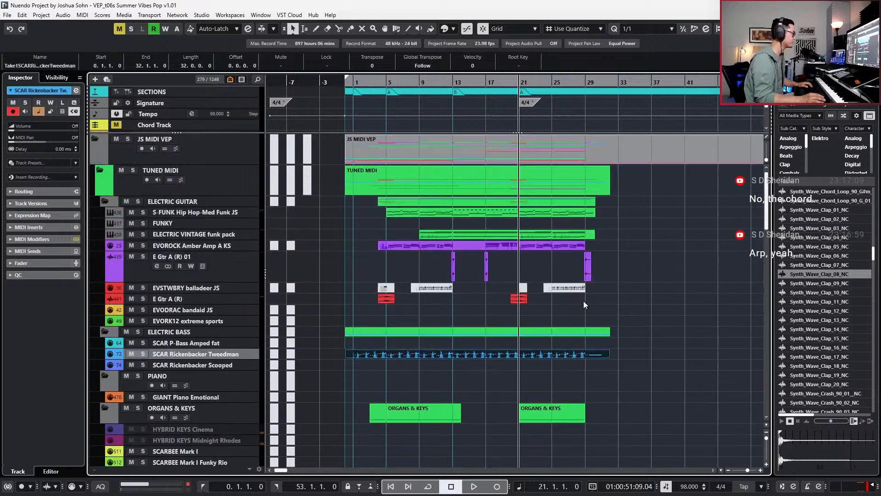
key(Home)
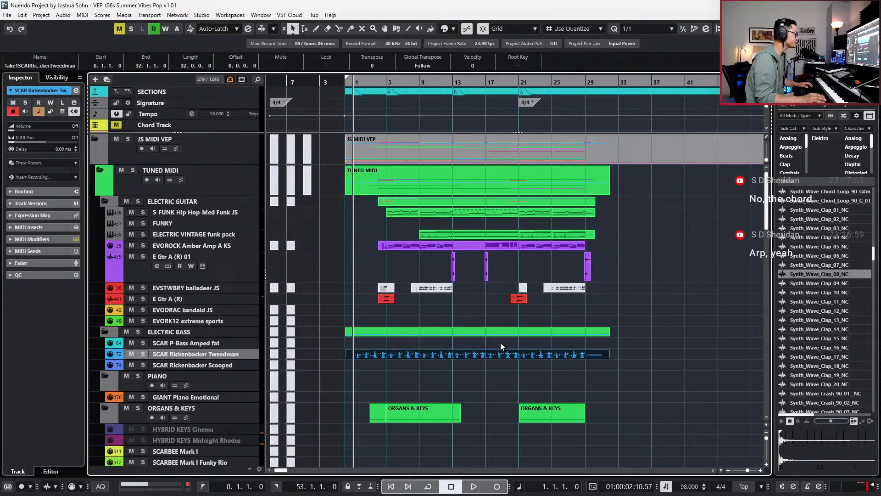
double_click(478, 353)
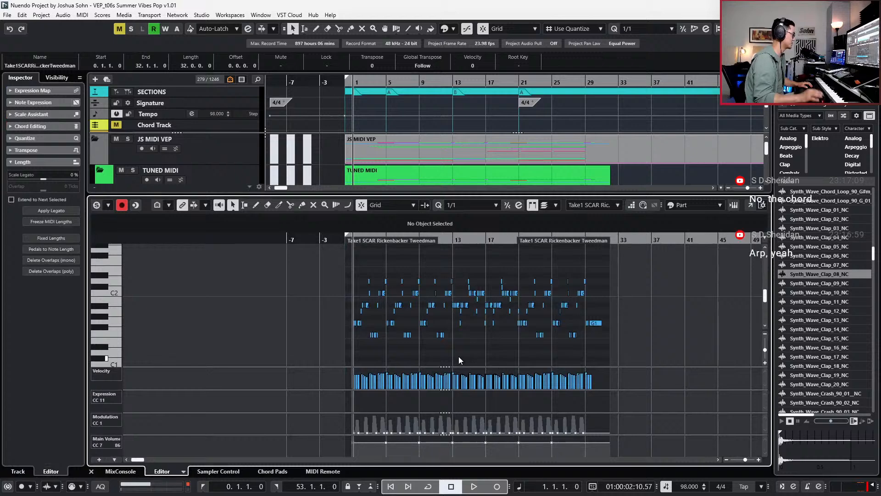
scroll(418, 348, up, 1)
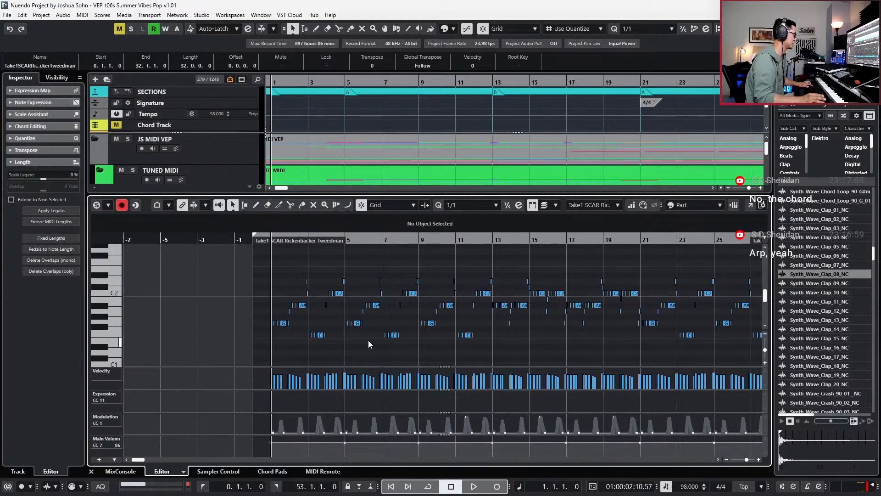
scroll(326, 339, up, 1)
scroll(360, 350, left, 2)
scroll(410, 347, up, 2)
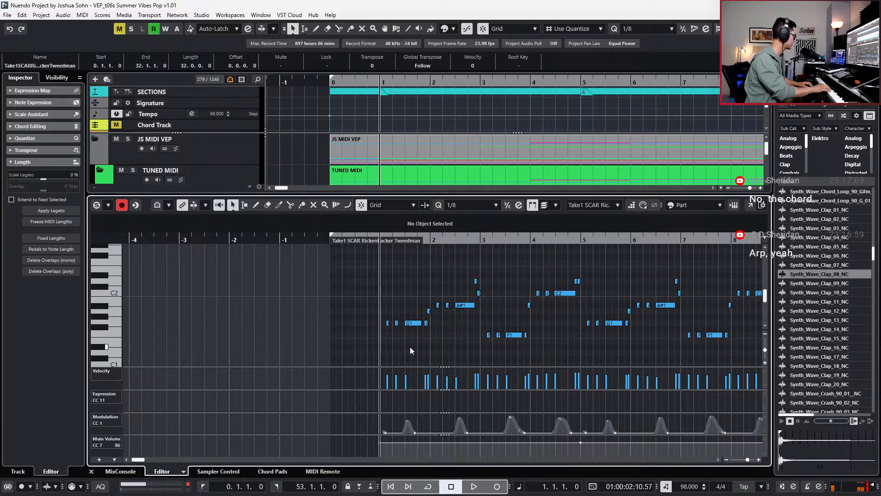
key(space)
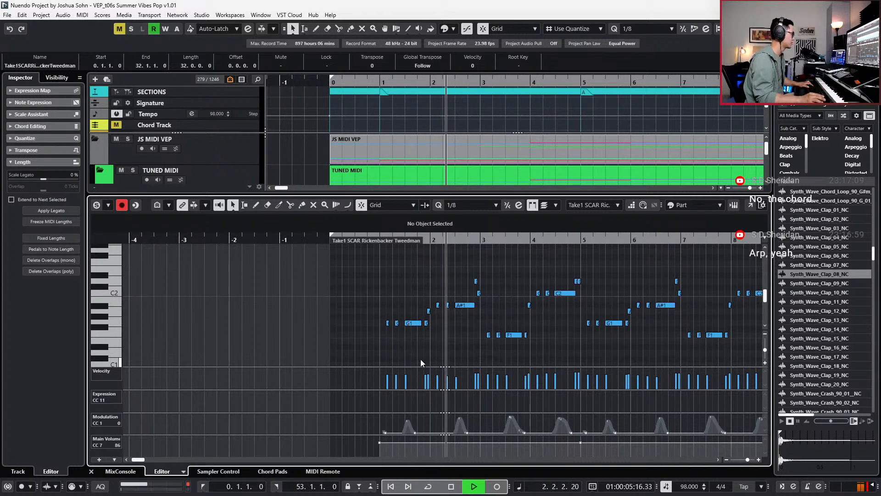
scroll(422, 355, right, 1)
scroll(427, 354, down, 1)
scroll(427, 355, right, 2)
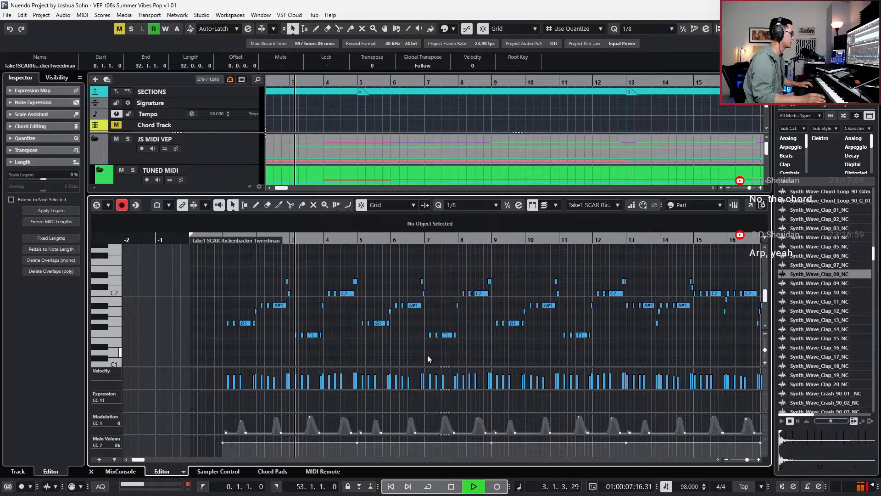
scroll(428, 354, right, 2)
- Go back to the arrangement and look through the keys, kick, snare and percussion tracks while the project plays
key(Return)
scroll(472, 353, down, 4)
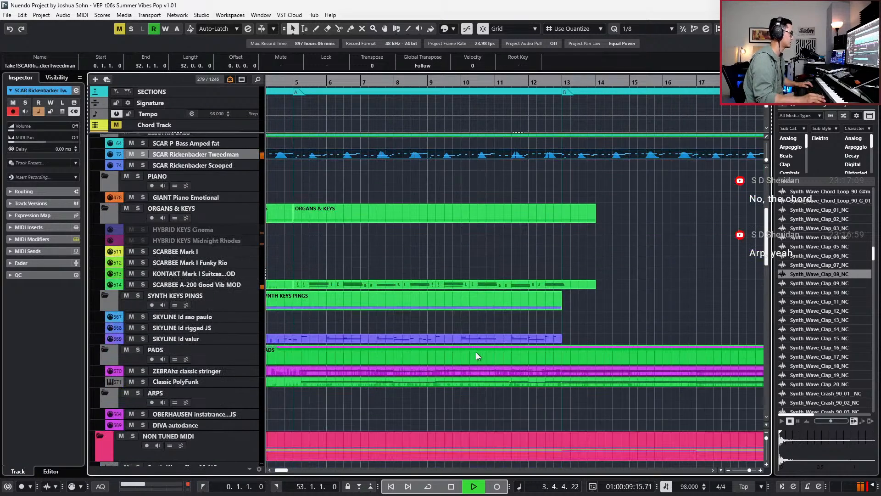
scroll(497, 347, down, 2)
scroll(498, 347, down, 15)
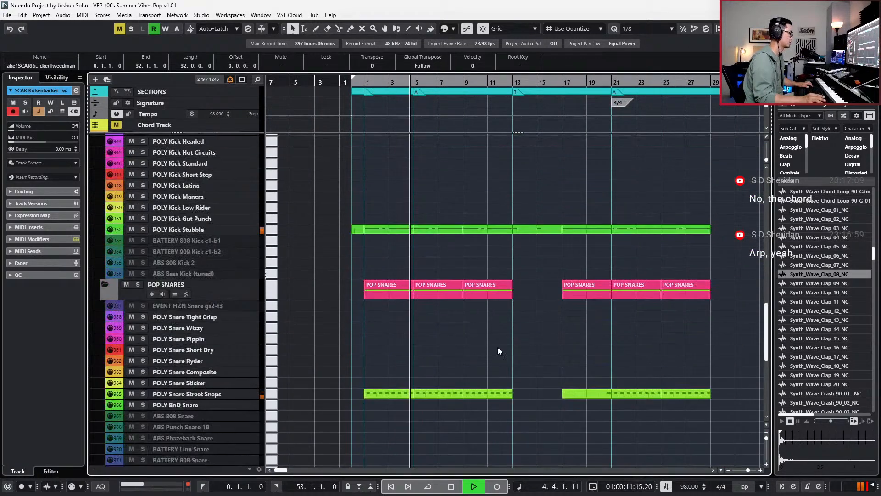
scroll(498, 347, down, 6)
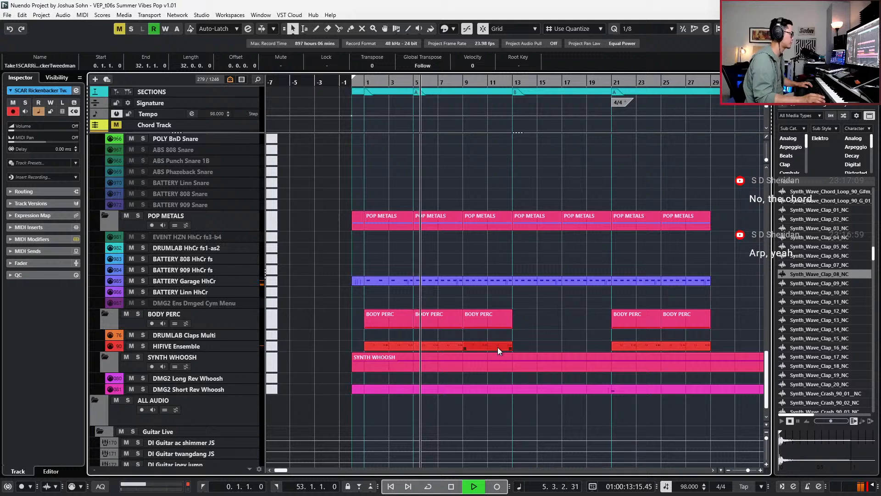
scroll(497, 347, up, 20)
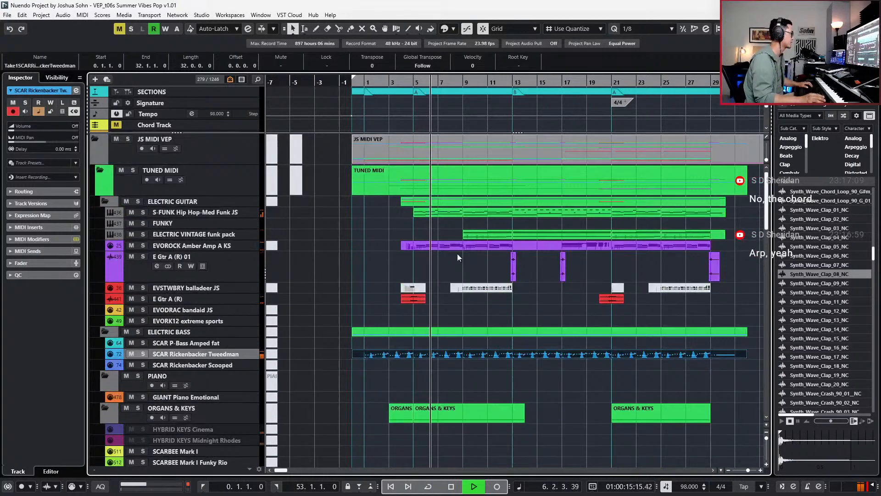
- Open the EVOROCK Amber Amp A KS guitar part for note editing, stop playback and set the playback position to bar 5
click(430, 246)
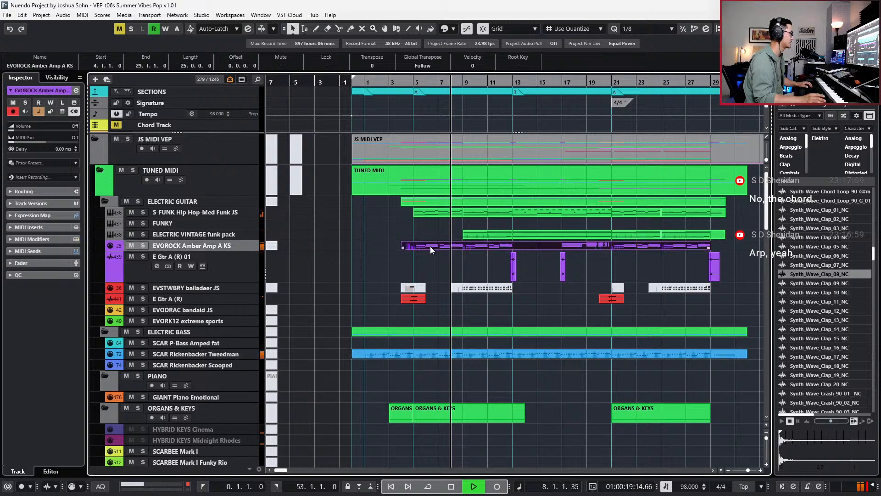
double_click(431, 246)
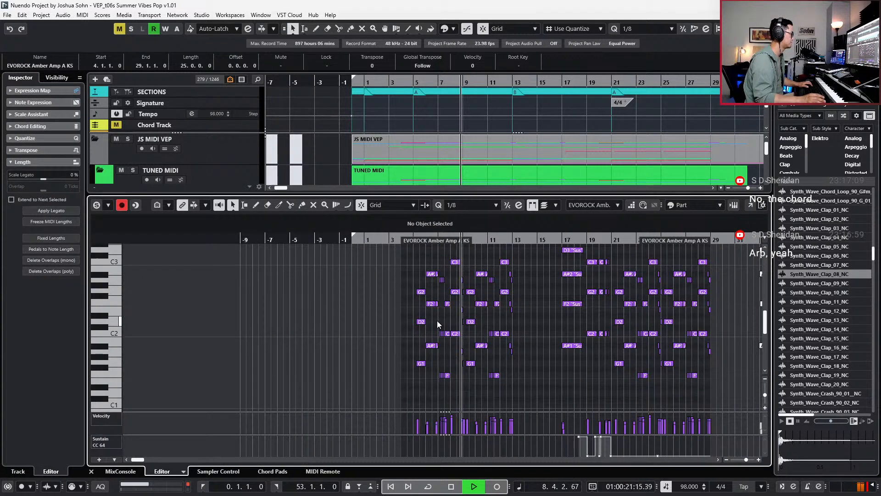
scroll(436, 322, up, 3)
key(space)
scroll(434, 310, up, 2)
key(KP_Add)
key(KP_Add)
key(KP_Add)
key(KP_Add)
scroll(432, 303, up, 2)
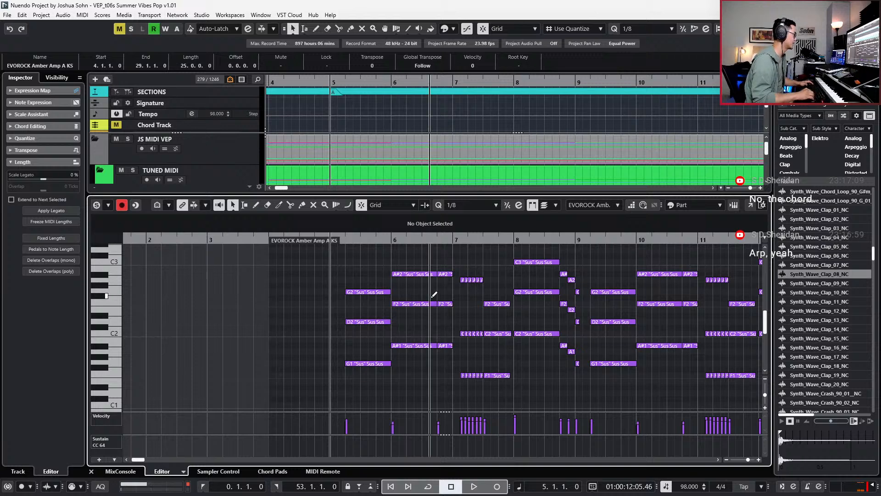
- Select the highest voice of the guitar chords from bar 5 through bar 12, including the G2, A#2 and C3 notes
key(alt+l)
scroll(433, 281, left, 1)
scroll(433, 278, right, 2)
scroll(431, 277, down, 1)
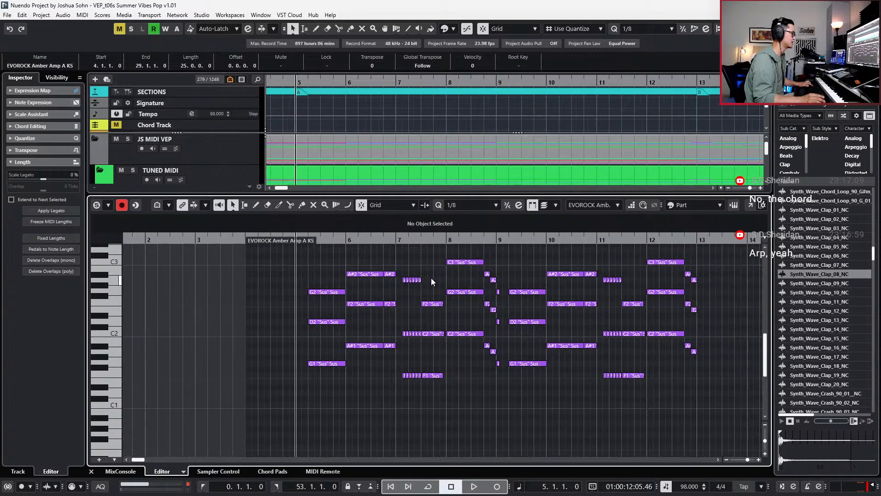
scroll(431, 277, right, 2)
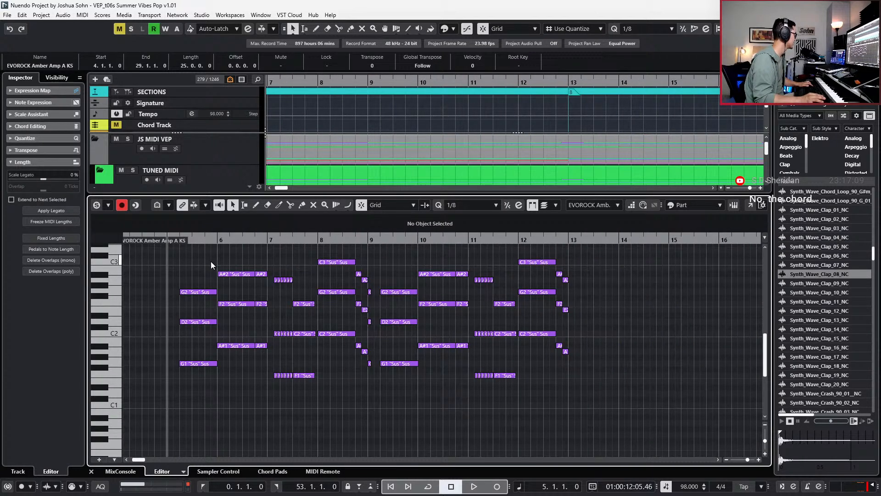
click(214, 291)
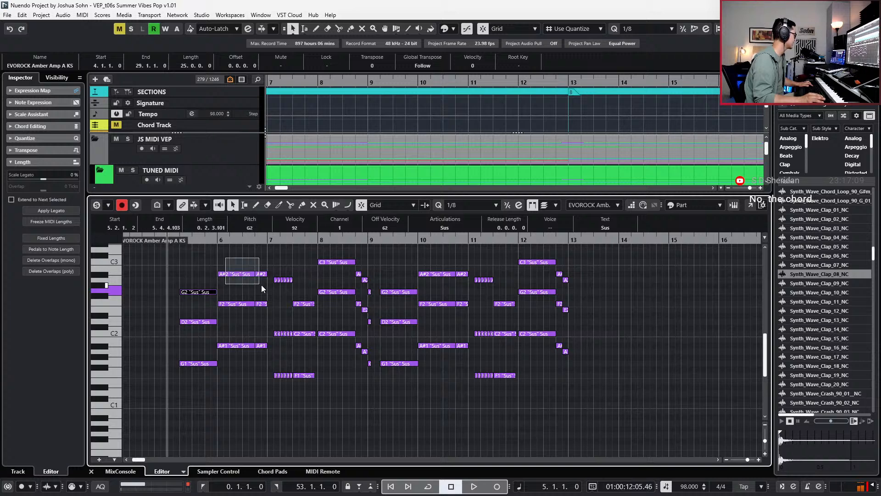
scroll(259, 283, up, 2)
shift+click(336, 304)
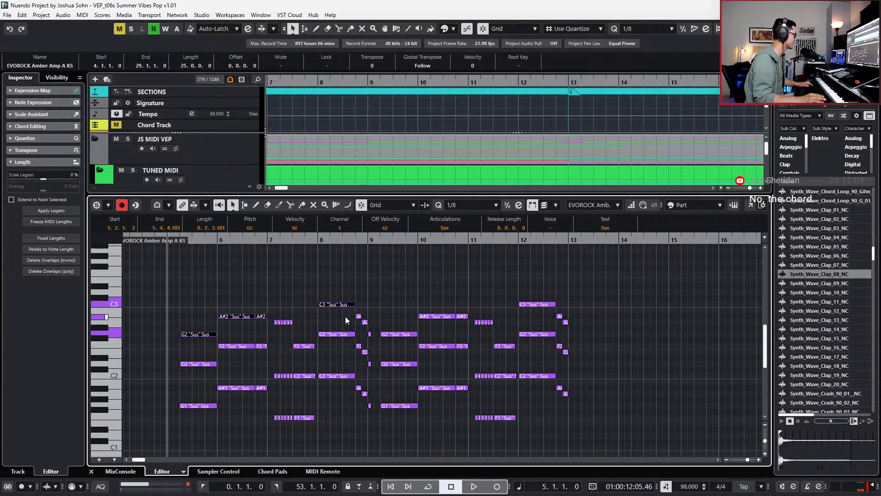
shift+click(396, 333)
drag(416, 297, 456, 321)
drag(491, 288, 550, 322)
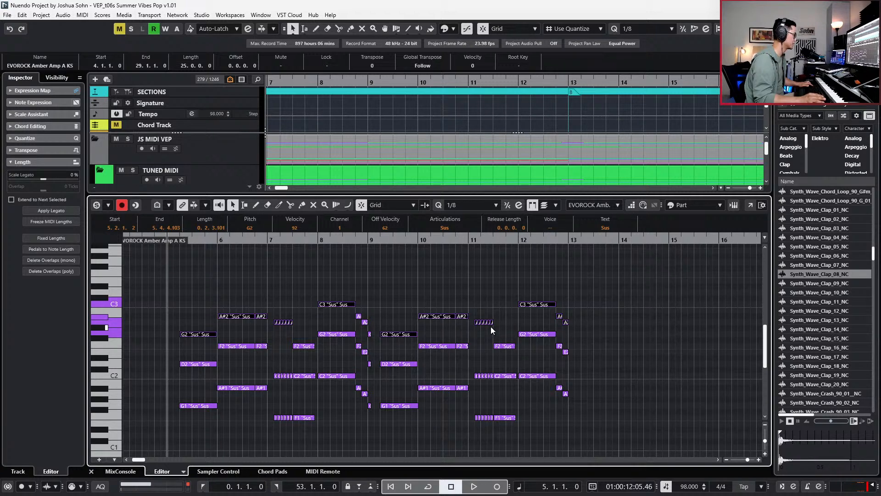
- Duplicate the selected top-voice notes at their original timing one octave higher, starting on G3 in bar 5
key(space)
key(shift+Up)
scroll(507, 348, left, 2)
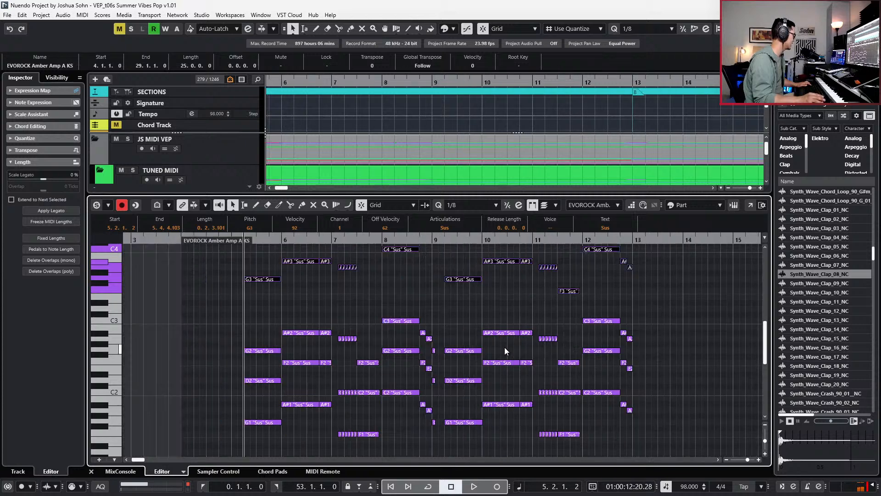
key(Down)
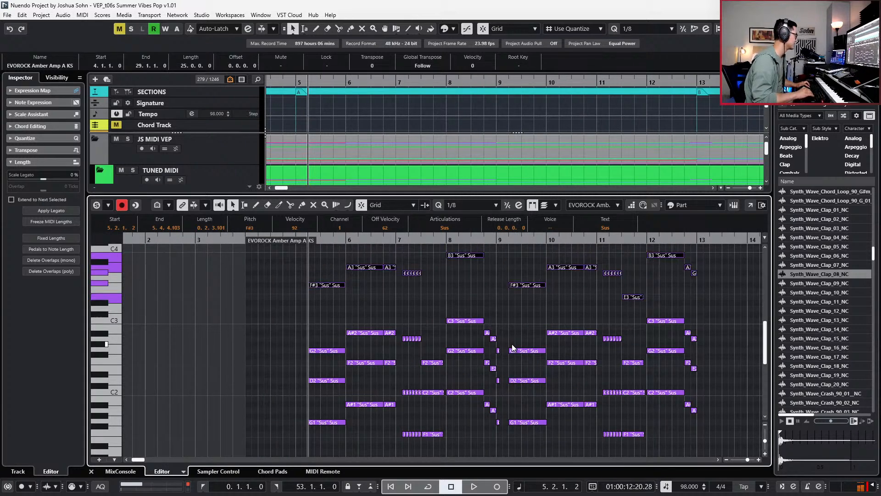
key(Up)
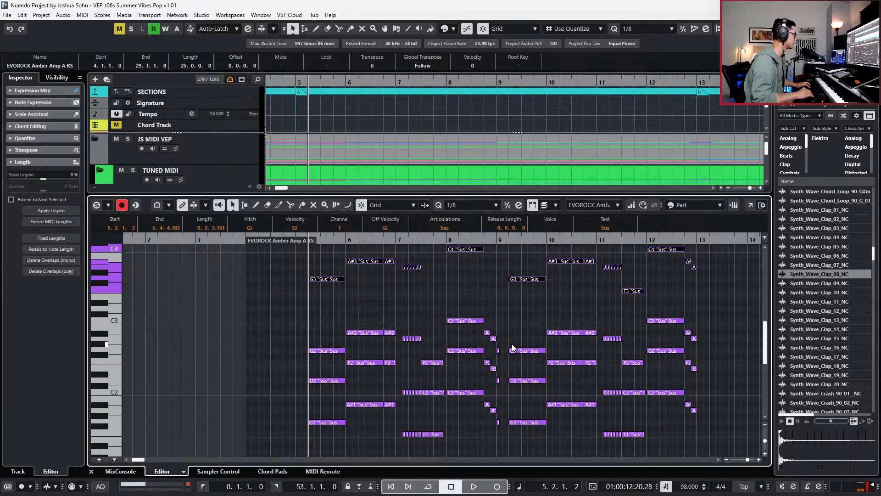
- Duplicate the upper-octave notes five semitones lower, starting on D3 in bar 5, and listen to the harmony
key(Down)
key(Down)
key(Down)
key(Down)
key(Down)
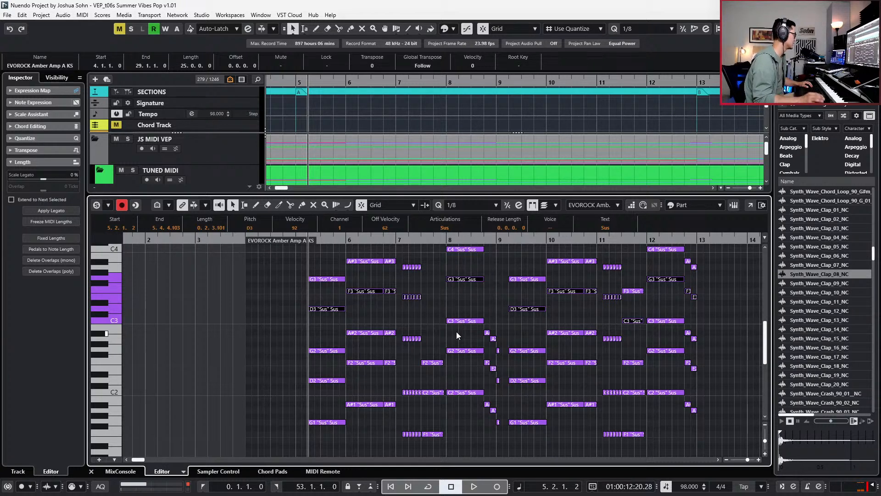
click(366, 281)
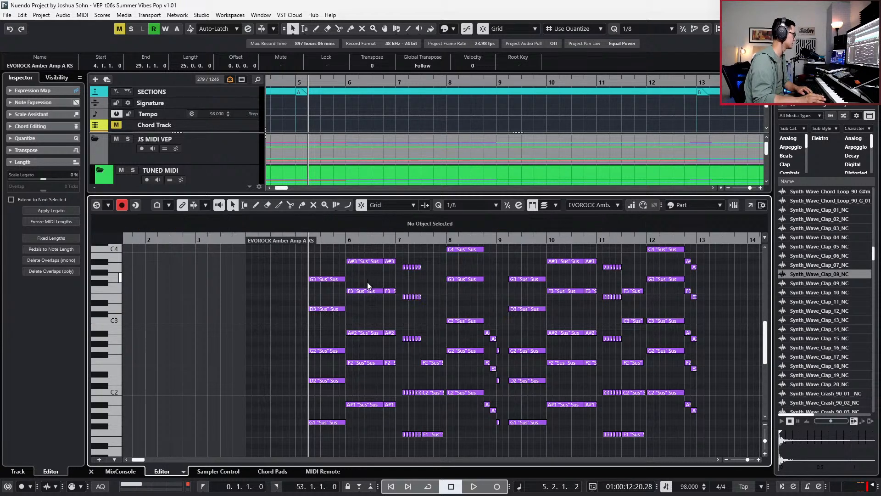
key(space)
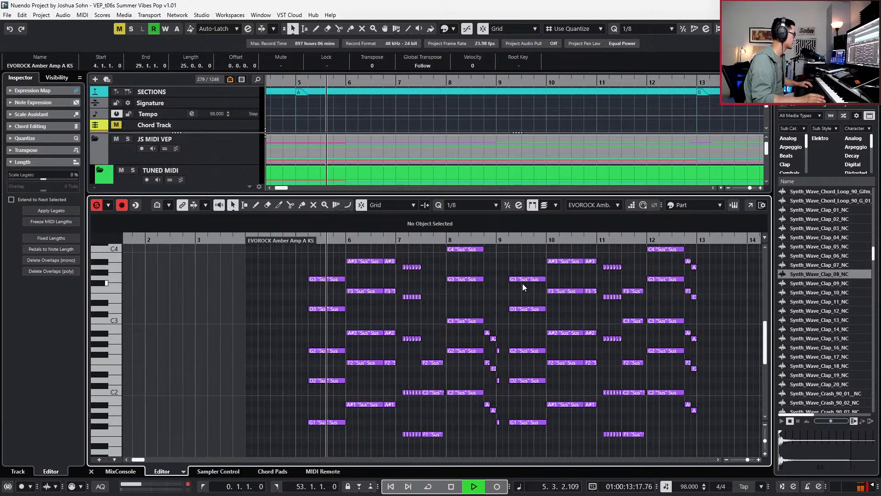
key(space)
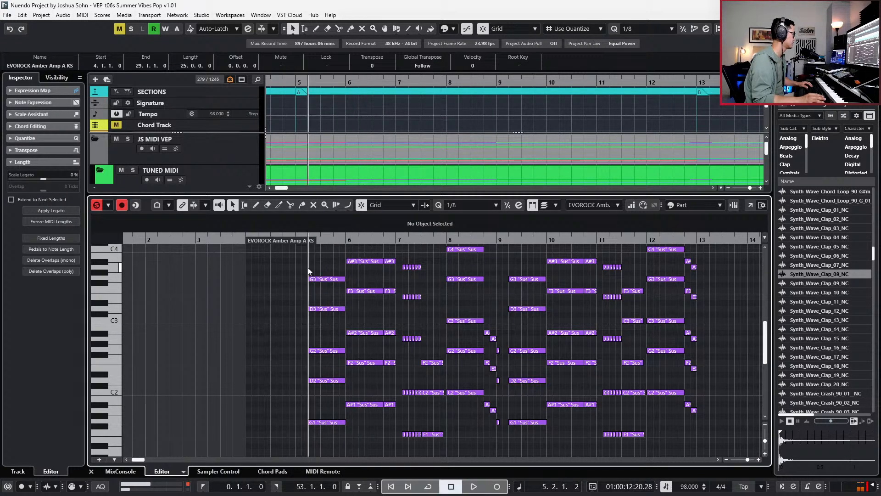
- Copy the D3 note in bar 5 at the same position down to A#2 and listen to the chord
click(317, 309)
key(ctrl+c)
key(ctrl+v)
key(Down)
key(Down)
key(Down)
key(Down)
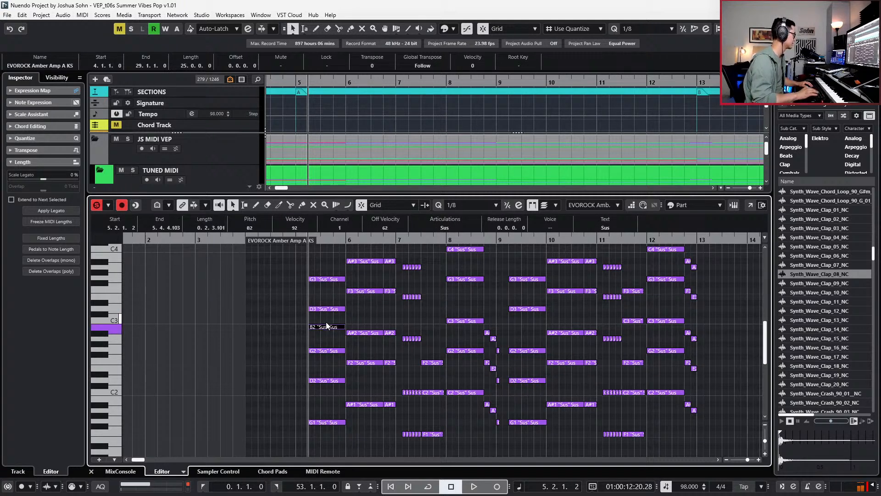
key(space)
key(space)
- Copy the long F3 note at bar 6 down to D3 at the same position and listen to the chord
click(364, 291)
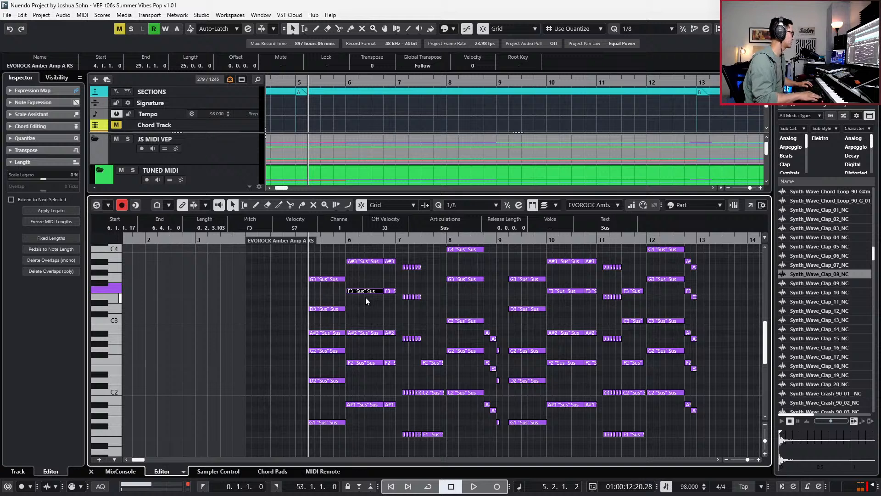
key(space)
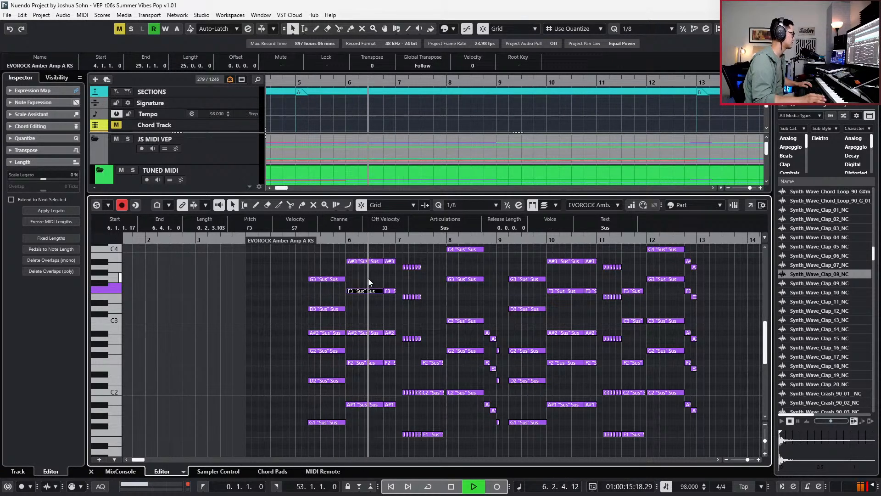
key(space)
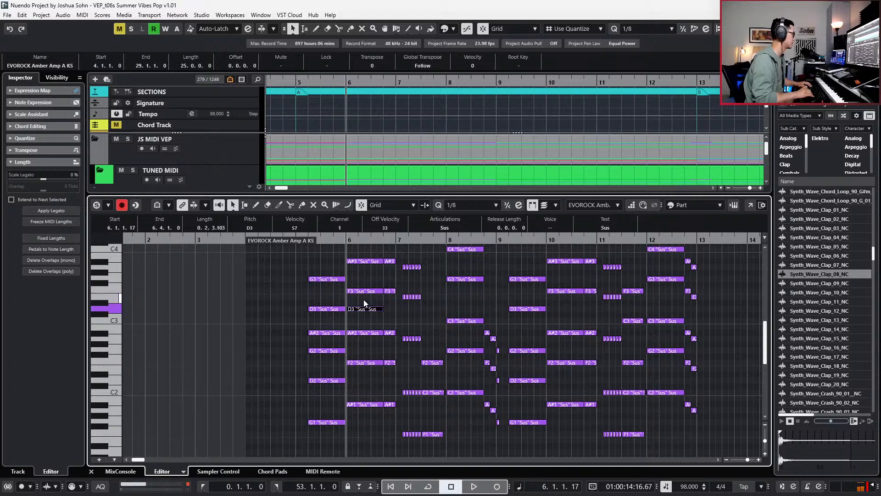
key(space)
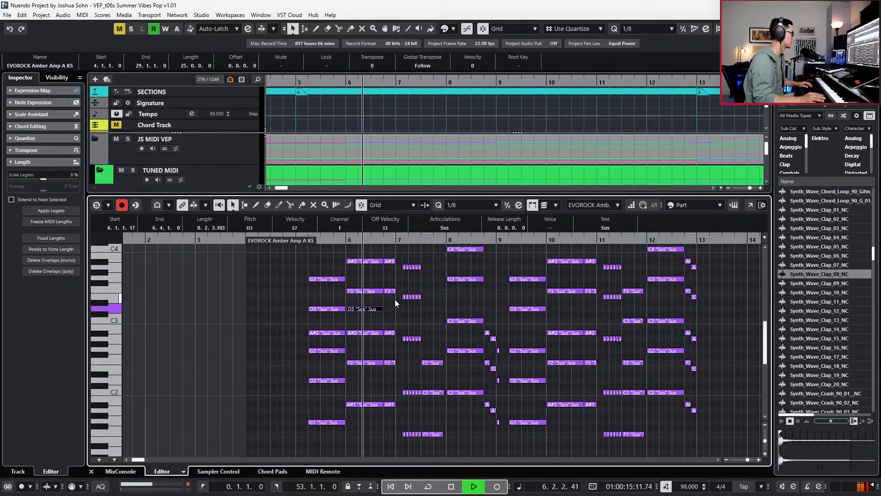
- Copy the short F3 note at the end of bar 6 down to D3 and play the part from there
key(l)
key(ctrl+c)
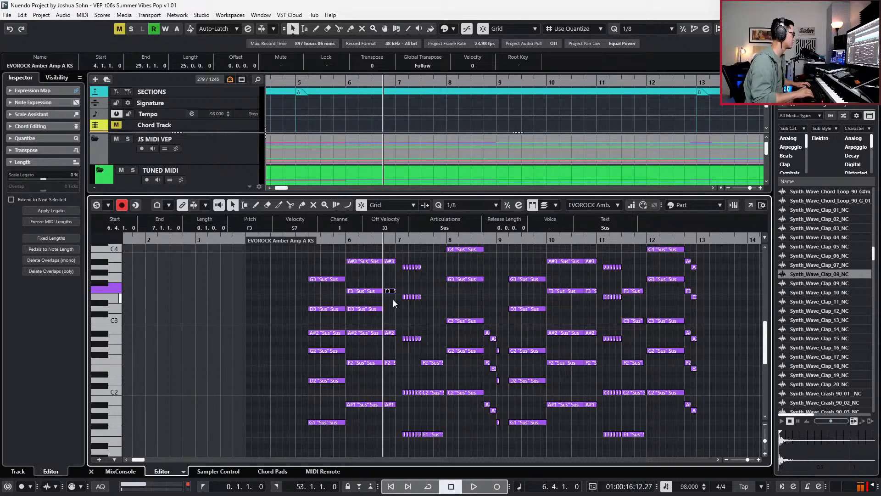
key(ctrl+v)
key(Down)
key(Down)
key(Down)
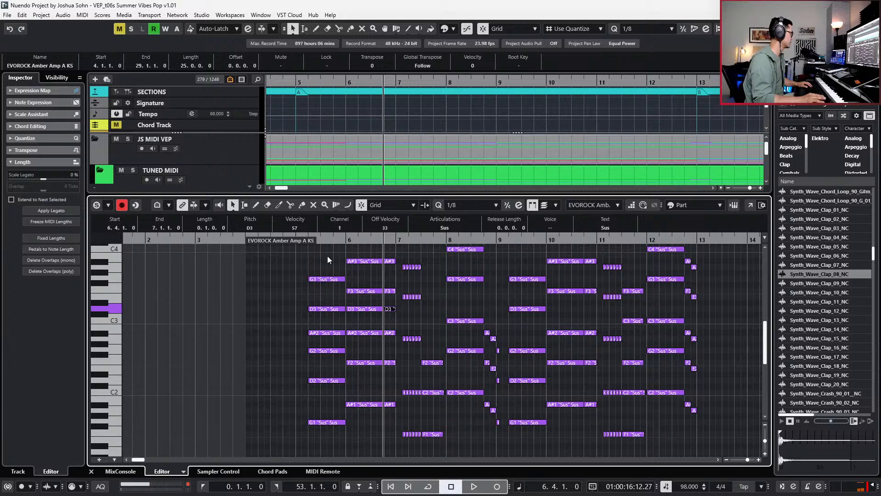
key(h)
key(h)
key(space)
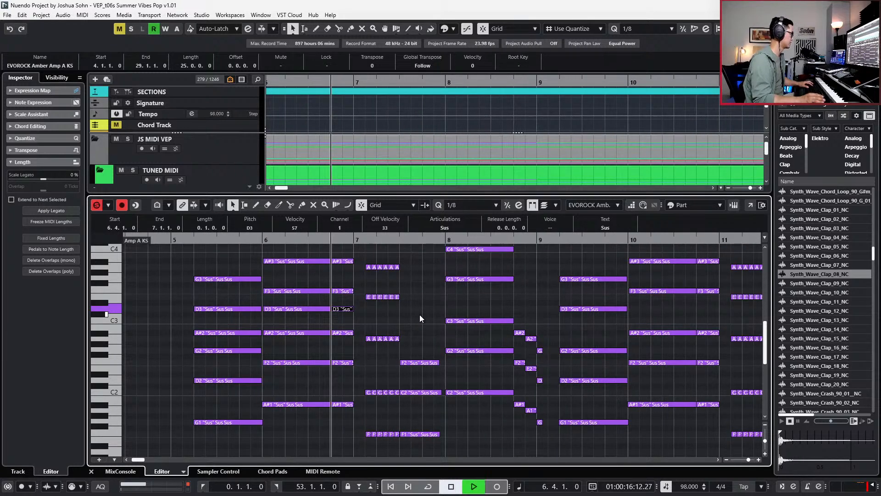
- Duplicate the repeated A2 palm-muted notes in bar 7 and raise the copies to B2
scroll(420, 319, up, 2)
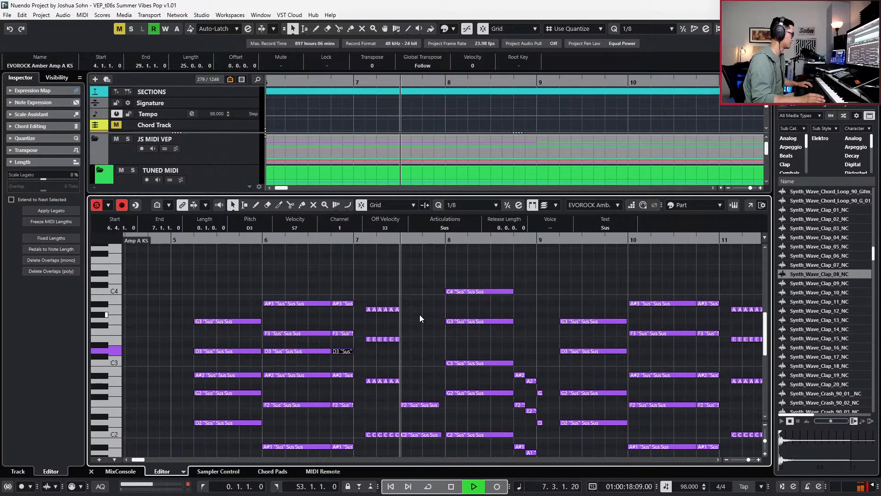
key(space)
scroll(419, 315, down, 2)
scroll(367, 295, up, 2)
drag(363, 255, 441, 276)
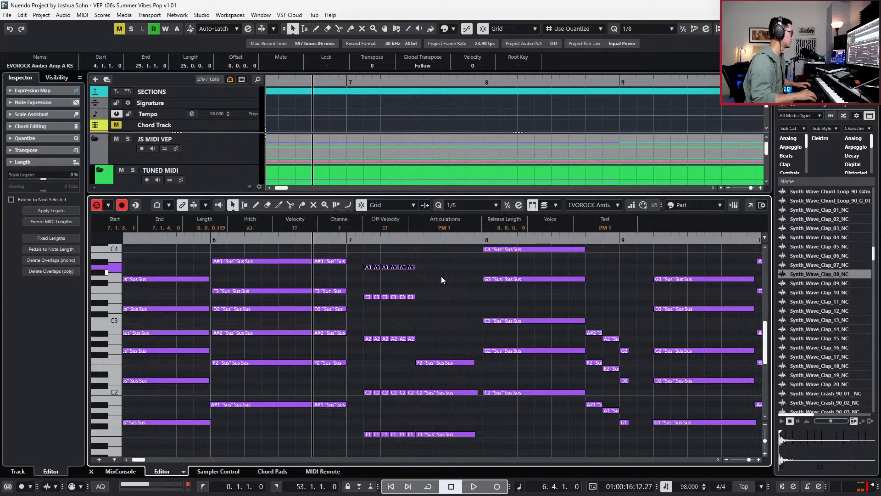
drag(367, 286, 445, 309)
scroll(432, 312, up, 2)
key(l)
drag(298, 324, 409, 359)
key(Up)
key(Up)
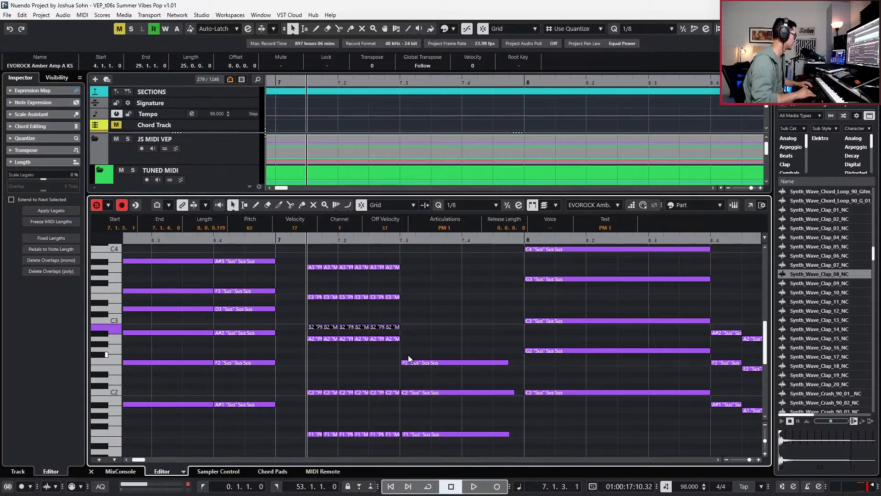
key(Up)
key(Up)
key(Up)
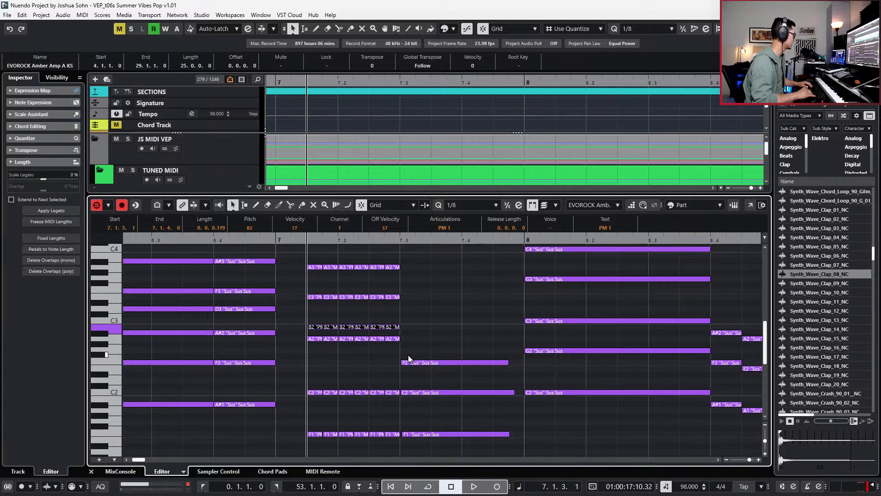
- Raise the repeated E3 notes in bar 7 to F3 and lower the repeated B2 notes to F2
drag(307, 290, 313, 329)
key(Up)
key(Up)
key(Down)
key(Down)
key(Down)
key(Down)
key(Down)
key(Down)
key(Down)
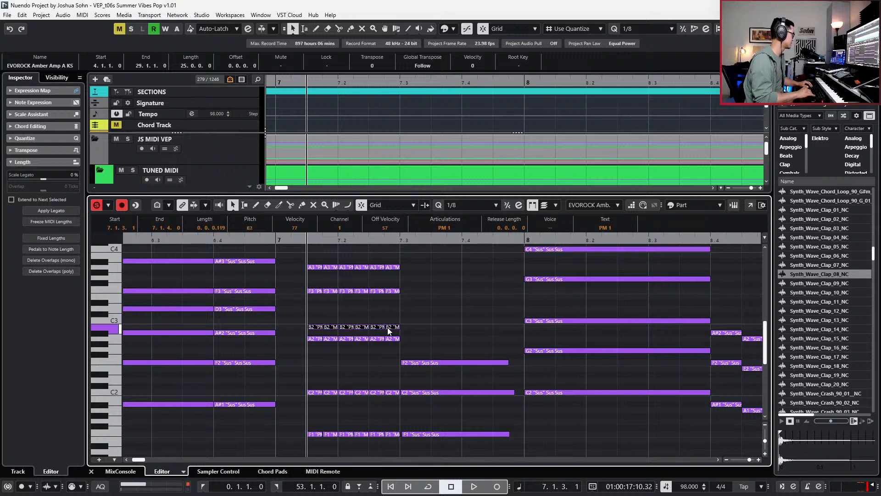
- Turn off the editor solo and listen to the bar 7 chords in the full arrangement, starting from bars 7 and 6
key(space)
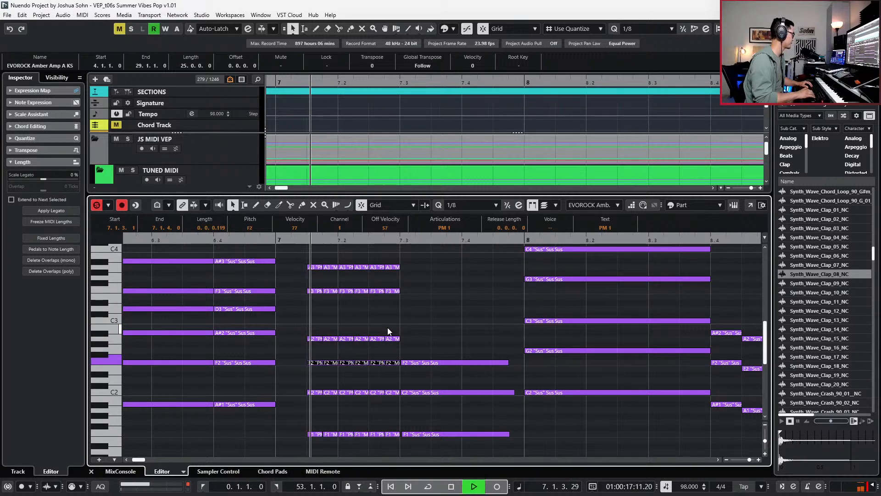
key(l)
key(space)
key(s)
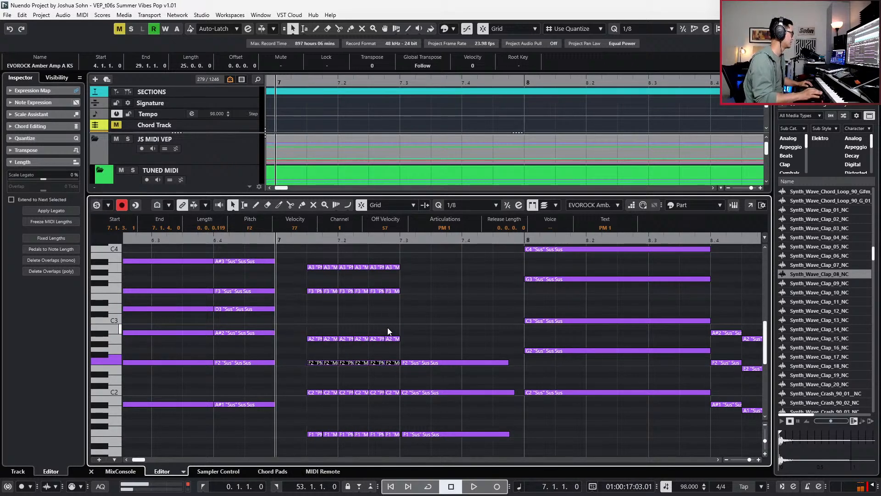
key(space)
scroll(387, 327, down, 3)
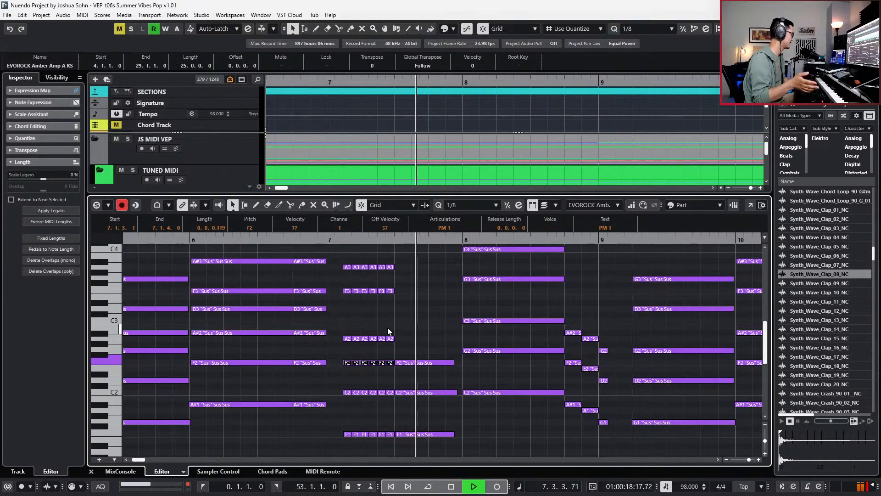
key(space)
key(space)
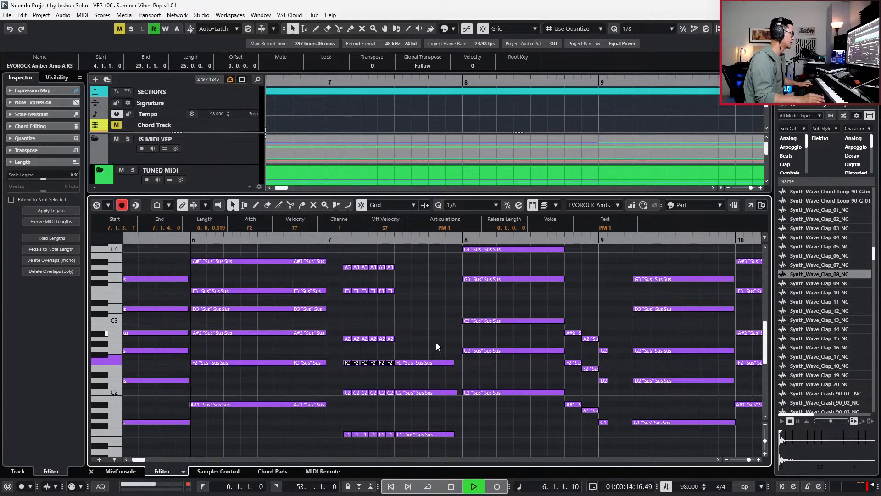
scroll(436, 342, down, 2)
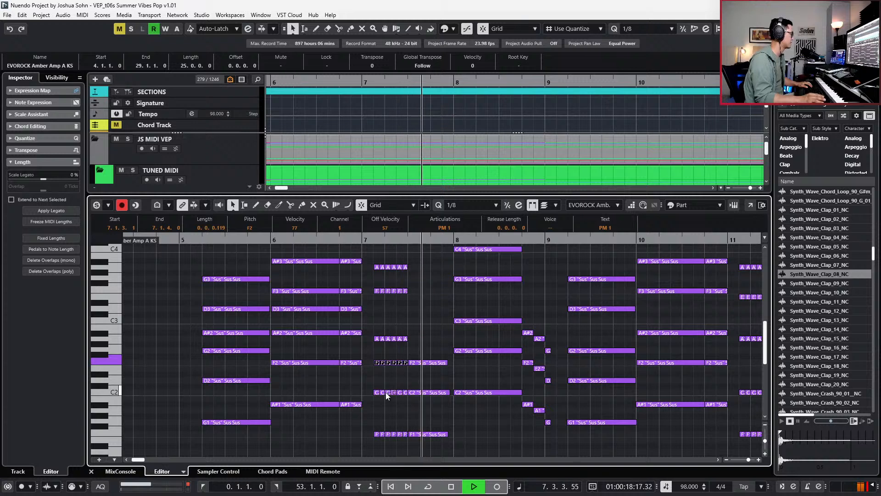
- Compare the bar 7 chords in solo with the repeated F1 notes muted and unmuted, then in the full mix
drag(370, 420, 406, 441)
key(space)
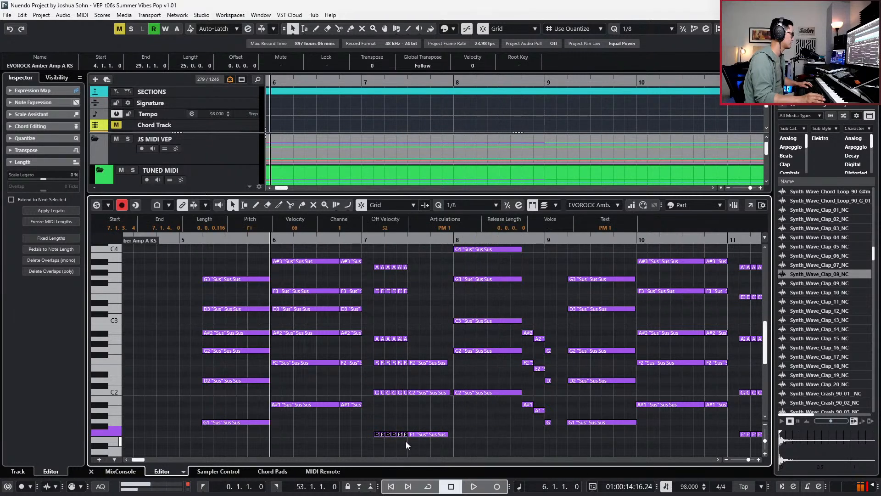
key(space)
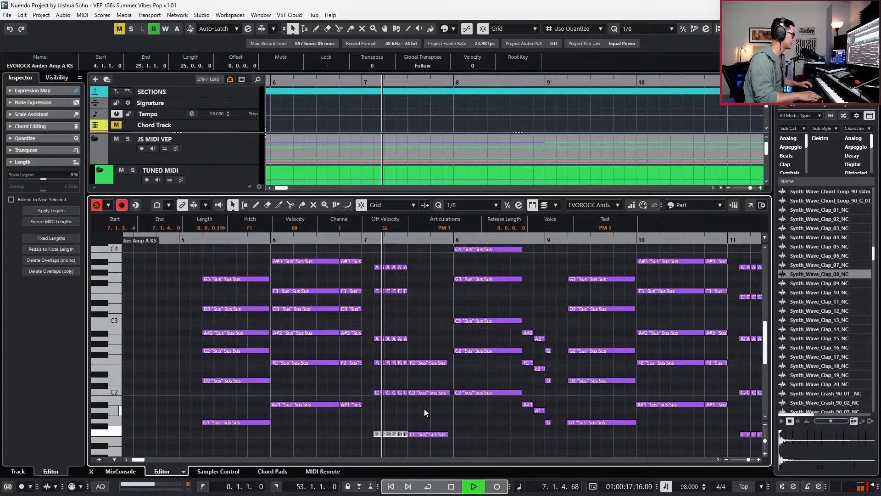
key(space)
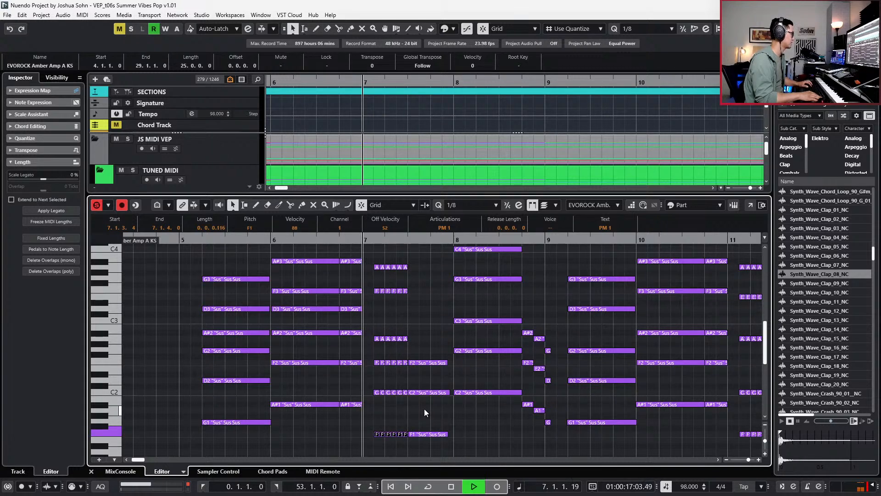
key(space)
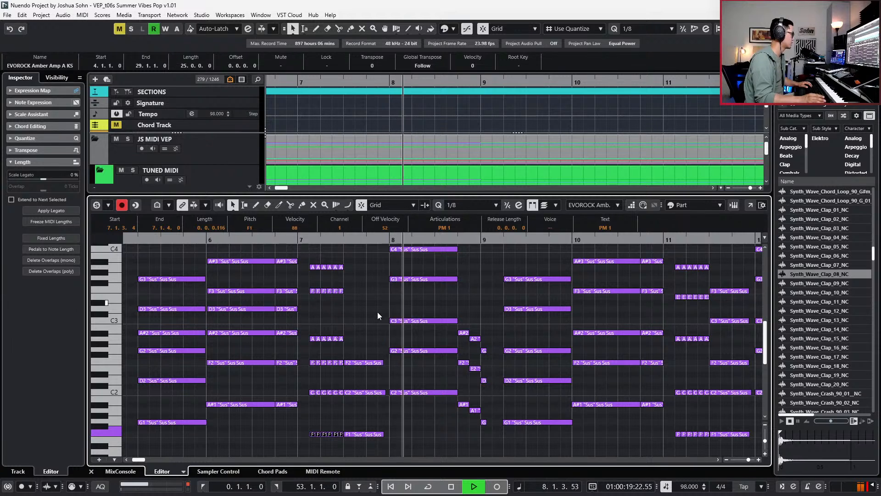
key(space)
- Copy the long C2 and F2 notes in the second half of bar 7 up to A2 and C3
drag(368, 340, 370, 395)
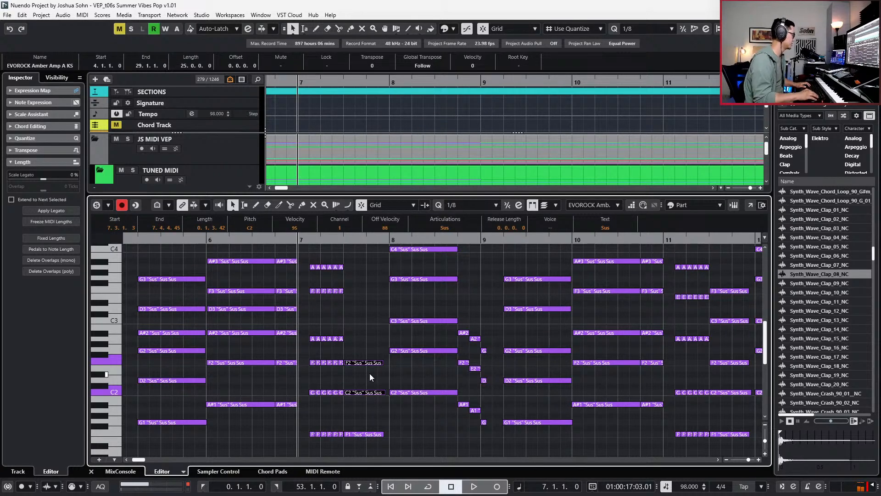
key(l)
key(Up)
key(Up)
key(Up)
key(Up)
key(Up)
key(Up)
key(Up)
key(Up)
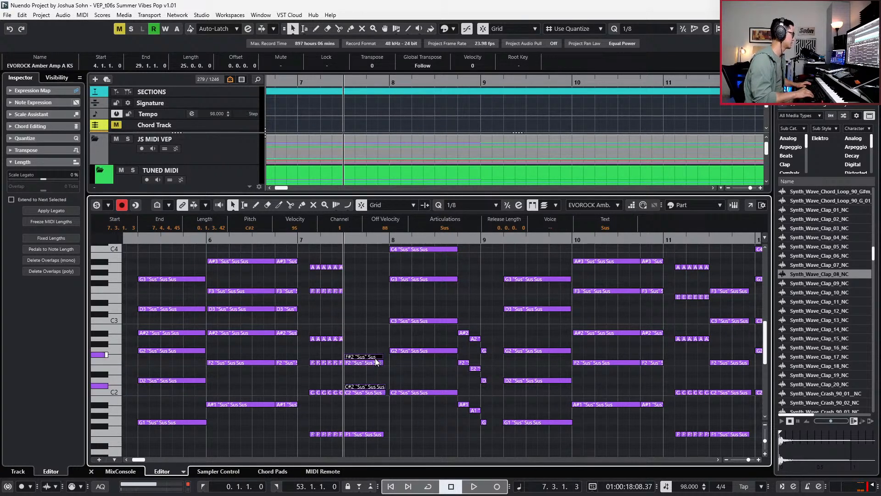
key(Down)
key(Up)
key(Up)
shift+click(377, 339)
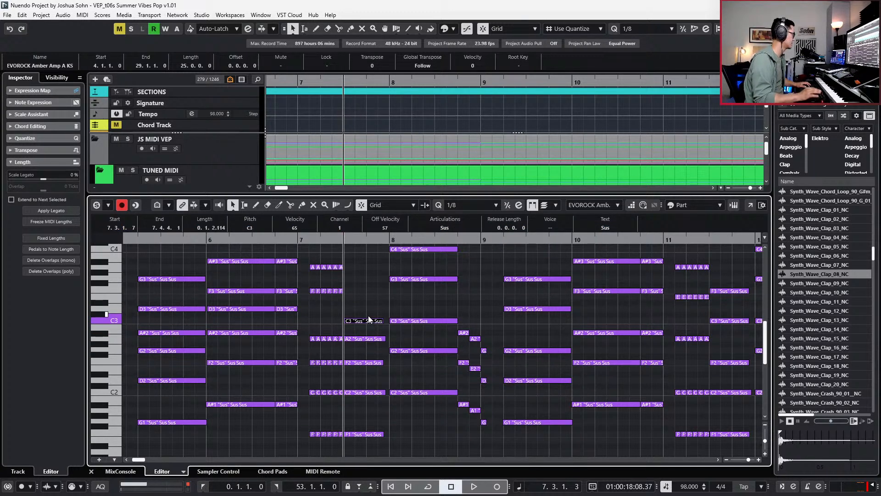
- Copy the long C3 note in bar 7 up to F3 and listen to the chord
key(Up)
key(space)
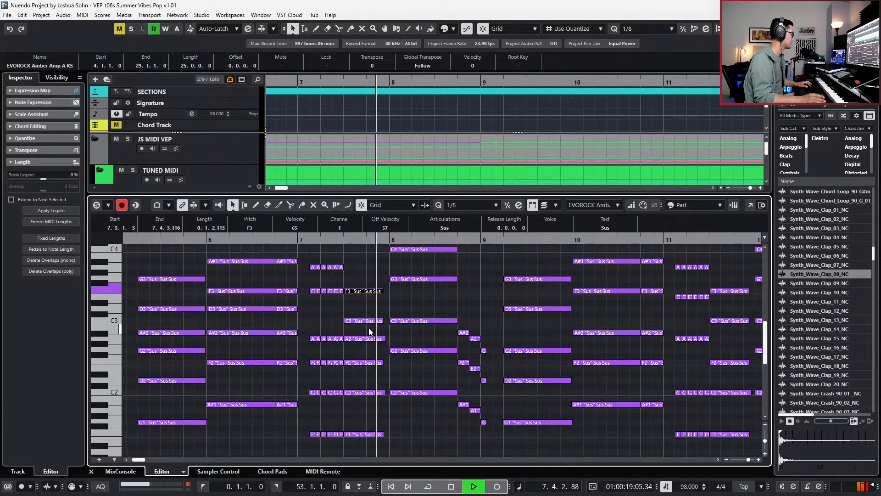
key(space)
- Try muting the repeated A3 notes in bar 7, mute the repeated F1 notes instead, and unmute the A3 notes
click(316, 258)
drag(316, 258, 360, 280)
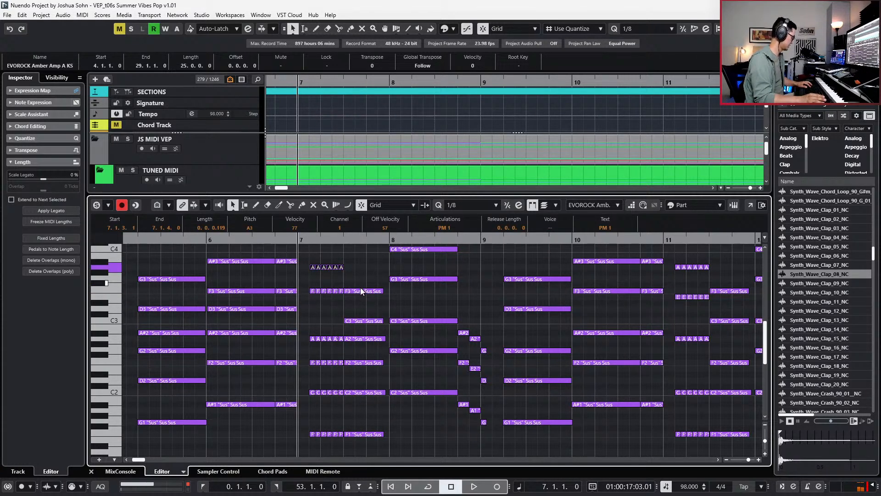
drag(313, 280, 349, 296)
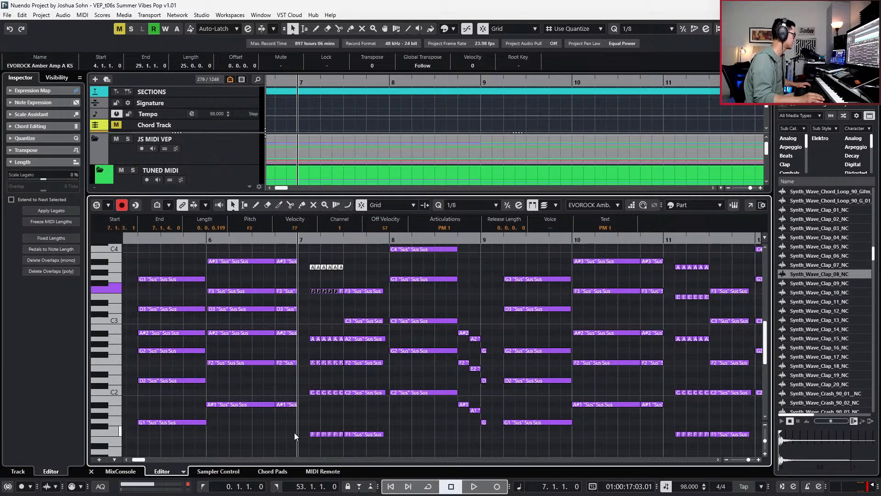
drag(294, 432, 341, 436)
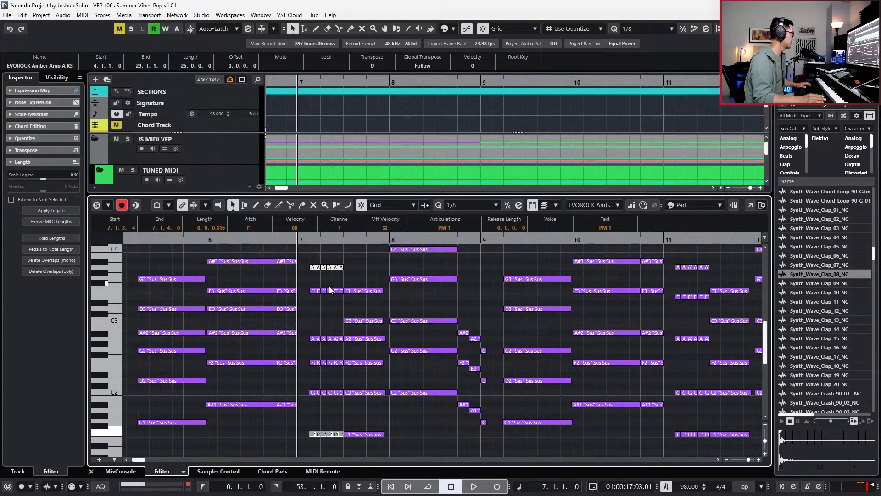
drag(305, 281, 344, 295)
drag(306, 261, 358, 273)
key(shift+u)
- Copy the repeated A2 notes in bar 7 up to C3 and play the part from bar 6
drag(311, 338, 337, 343)
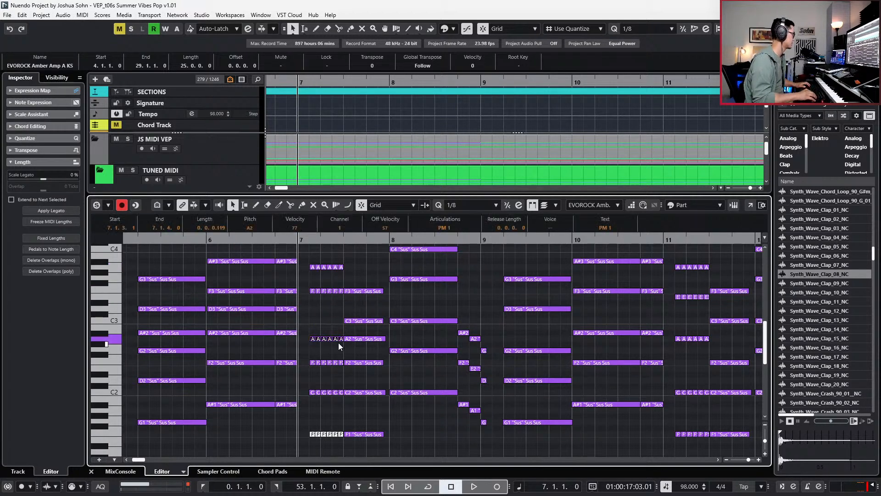
key(space)
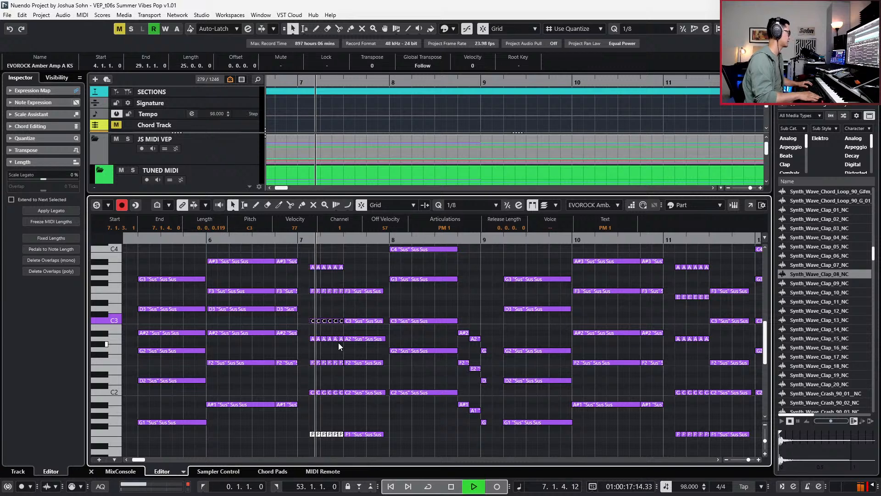
key(KP_Subtract)
key(KP_Subtract)
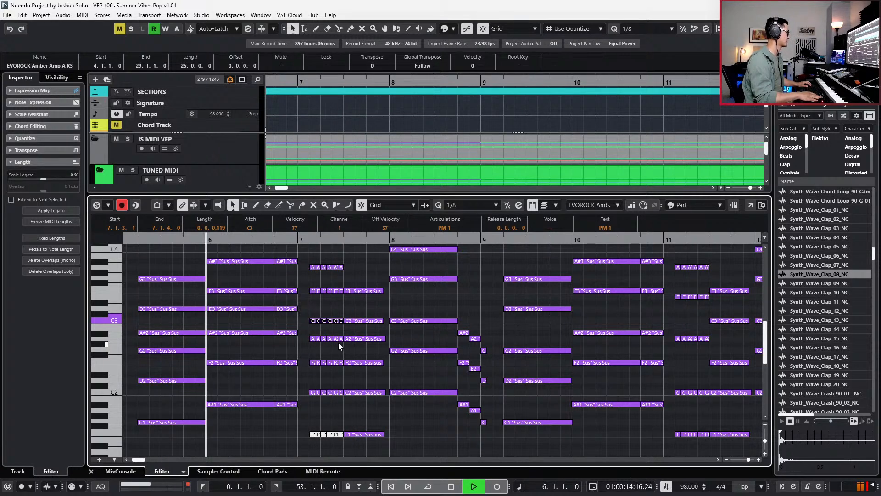
- Listen through the revised guitar chords from bar 5 to the end of bar 8
scroll(348, 321, down, 2)
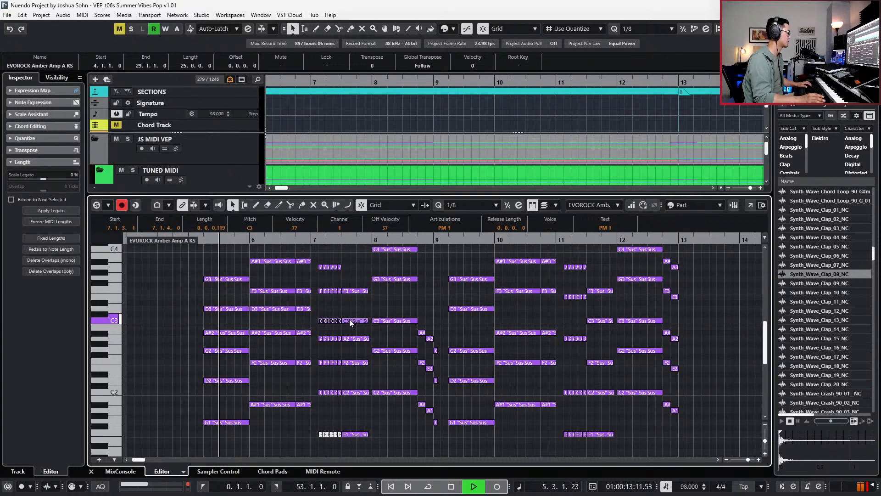
scroll(170, 307, up, 3)
click(335, 279)
shift+click(317, 309)
drag(294, 278, 295, 278)
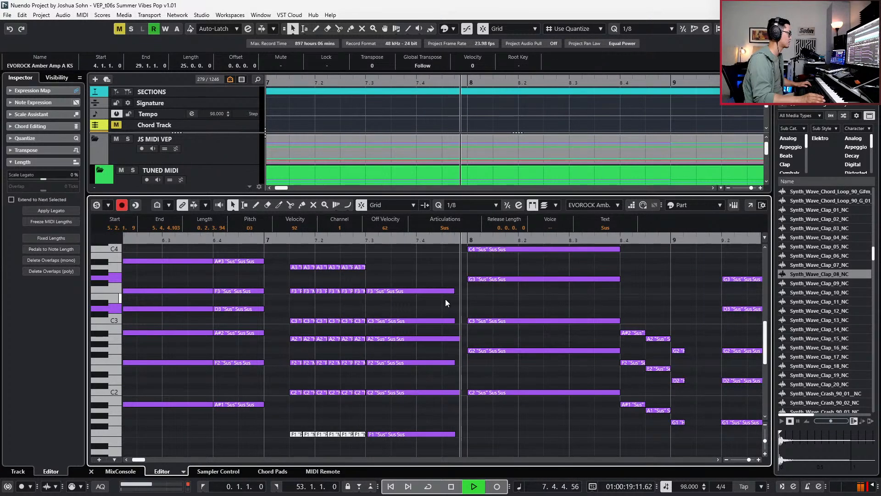
scroll(445, 298, down, 1)
scroll(451, 307, right, 1)
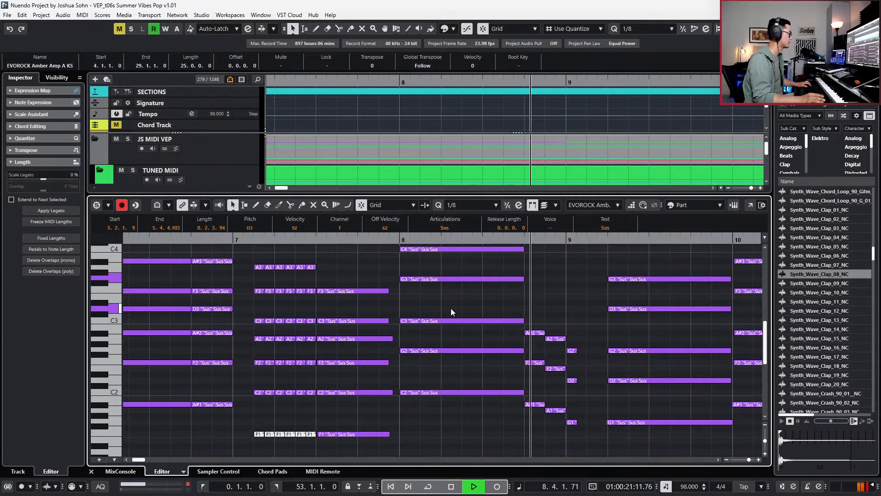
scroll(450, 308, down, 1)
key(space)
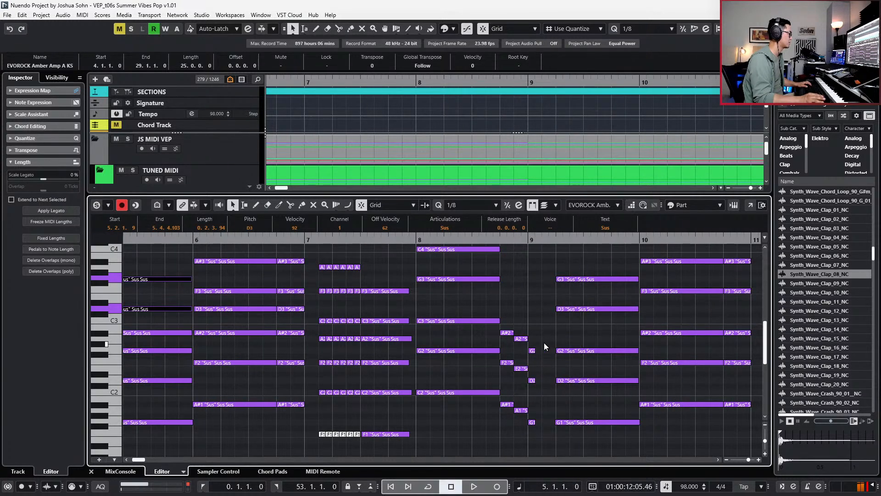
- Replace the guitar chords in bars 9 to 12 with a copy of the chords from bars 5 to 8 and play them
scroll(543, 341, up, 1)
click(529, 350)
key(l)
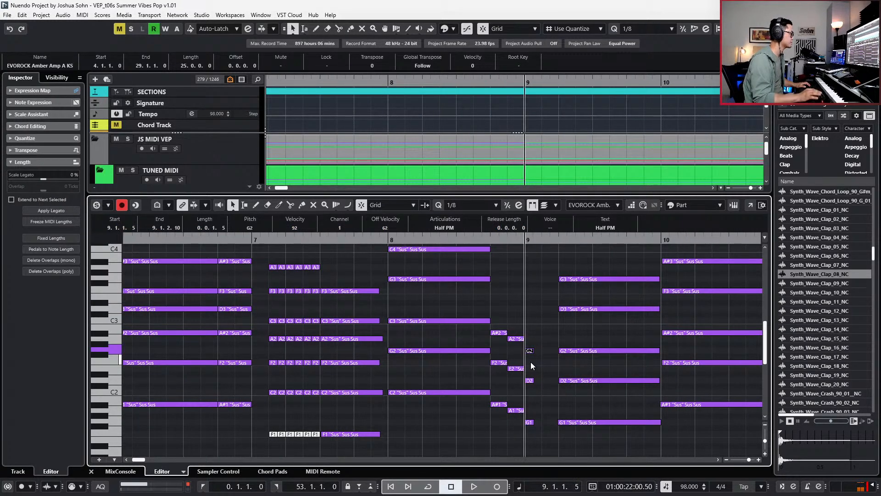
scroll(491, 368, down, 5)
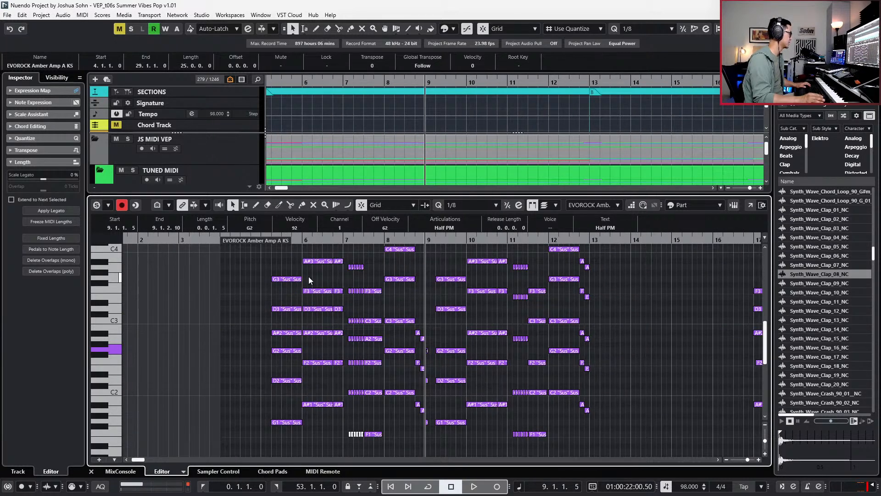
drag(264, 257, 414, 440)
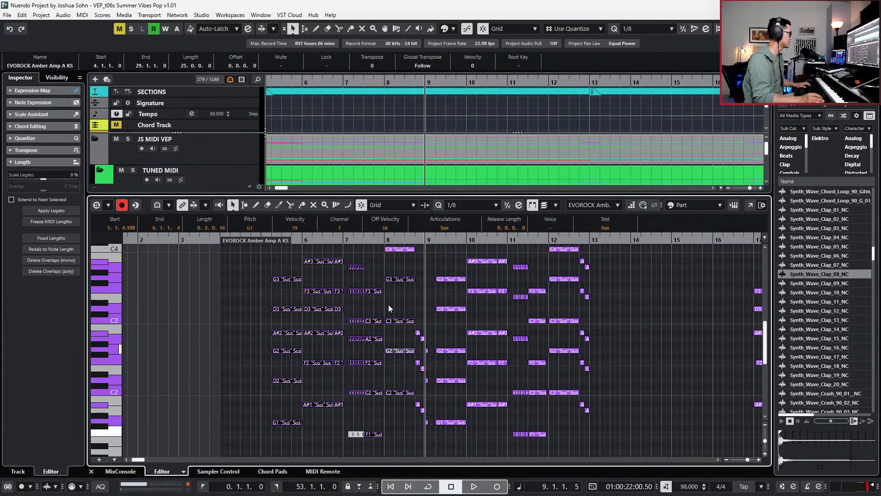
scroll(385, 255, up, 2)
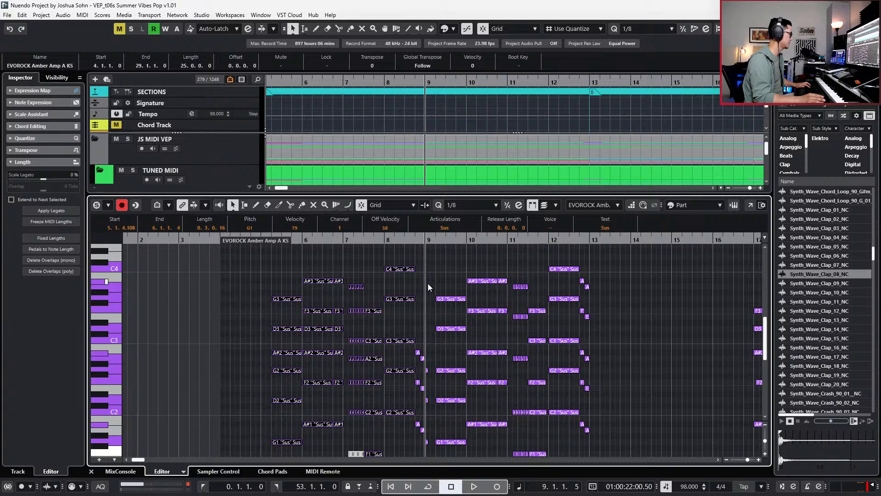
drag(447, 257, 569, 456)
key(l)
key(Delete)
key(ctrl+v)
key(space)
- Delete the high A#3, A3, F3 and E3 notes at the end of bar 12 during playback
scroll(604, 298, up, 2)
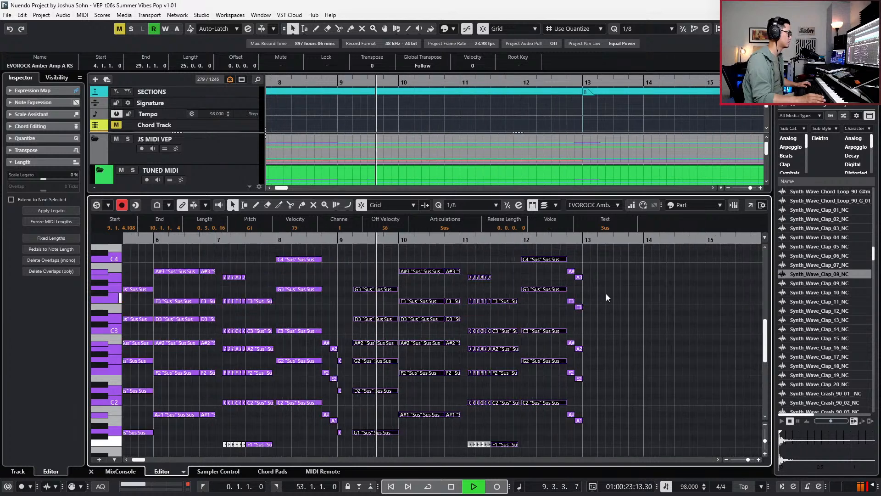
drag(592, 267, 569, 313)
key(Delete)
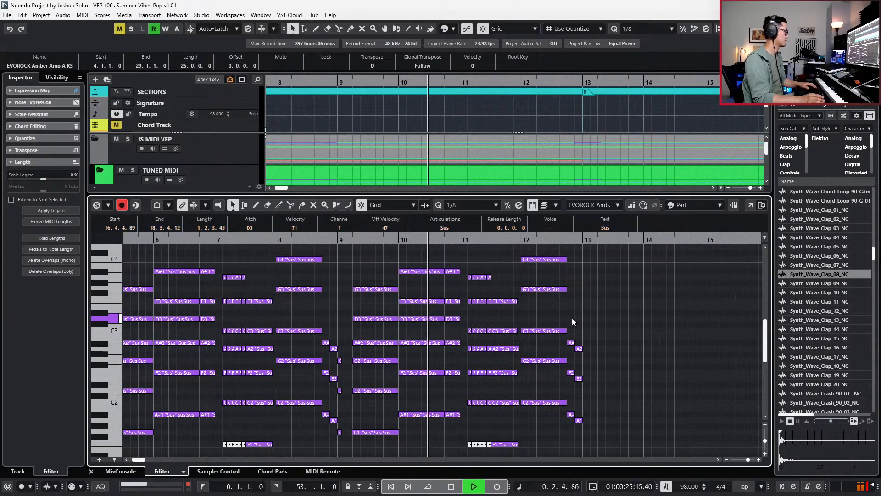
scroll(572, 319, down, 2)
scroll(601, 320, down, 1)
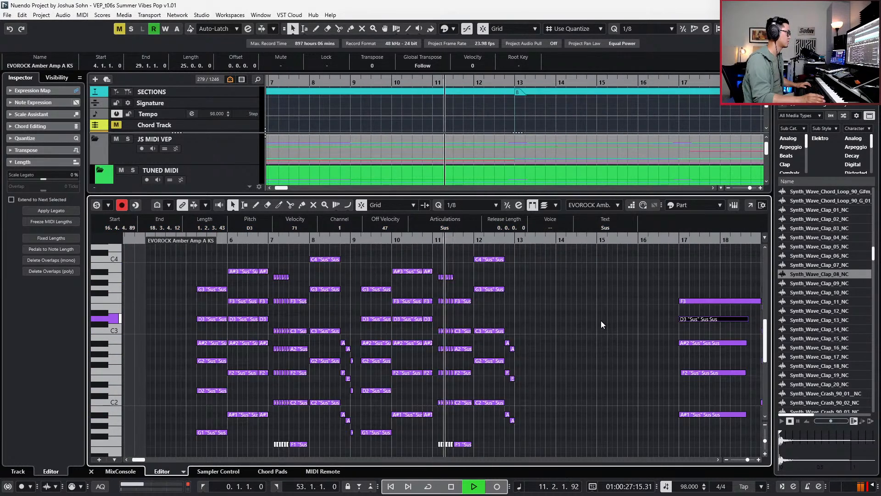
- Extend the sustained chord in the second half of bar 11 to the start of bar 12
scroll(601, 320, down, 1)
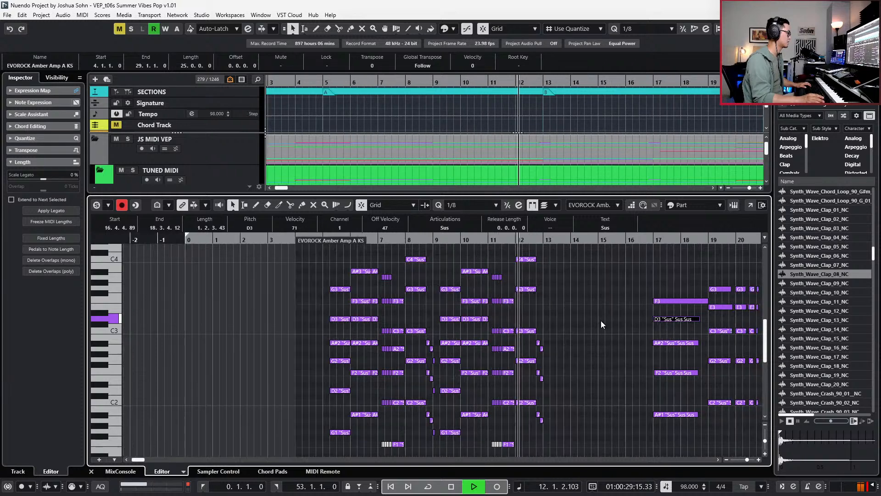
scroll(527, 309, up, 3)
drag(469, 285, 463, 385)
drag(464, 267, 450, 458)
key(space)
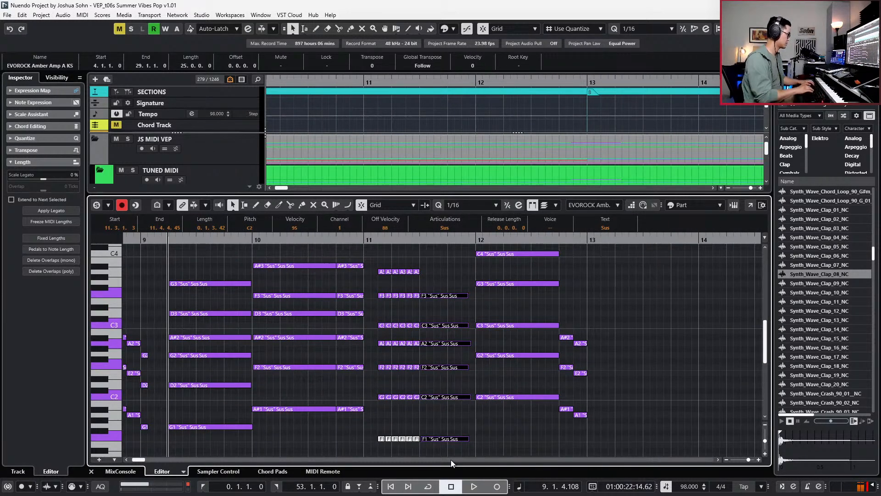
key(alt+shift+Right)
- Delete the short A#2, F2, A#1, A2, E2 and A1 notes at the end of bar 12
drag(572, 321, 596, 433)
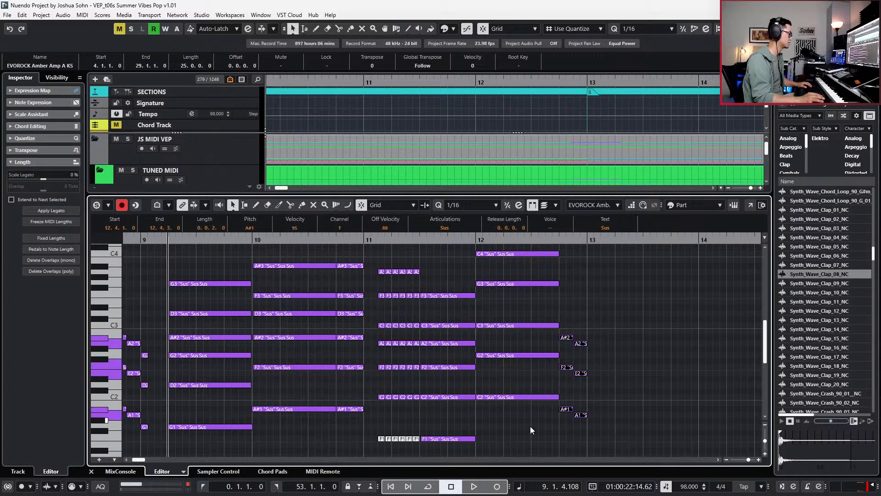
drag(567, 317, 596, 439)
key(Delete)
- Duplicate the bar 12 C chord to 12.4.1 and shorten the copy to end at bar 13
scroll(576, 264, up, 1)
drag(573, 268, 533, 453)
key(ctrl+d)
key(alt+shift+Left)
key(alt+shift+Left)
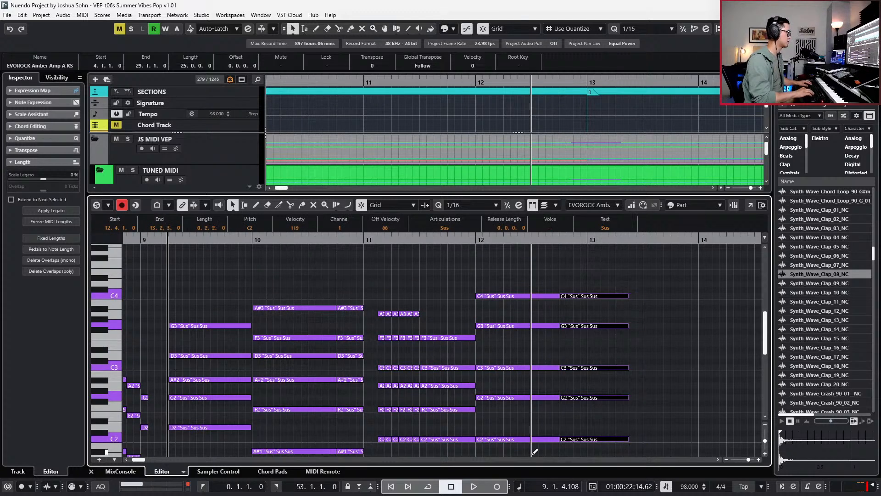
key(space)
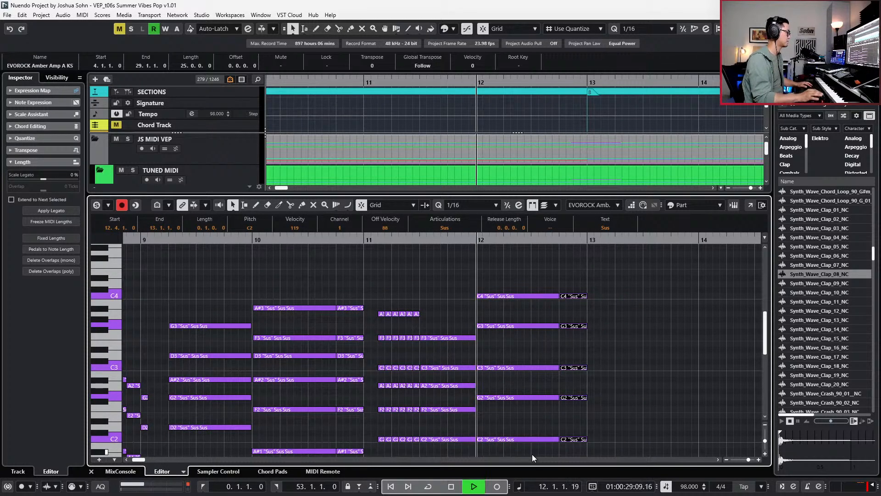
ctrl+scroll(564, 448, down, 2)
ctrl+scroll(563, 447, down, 1)
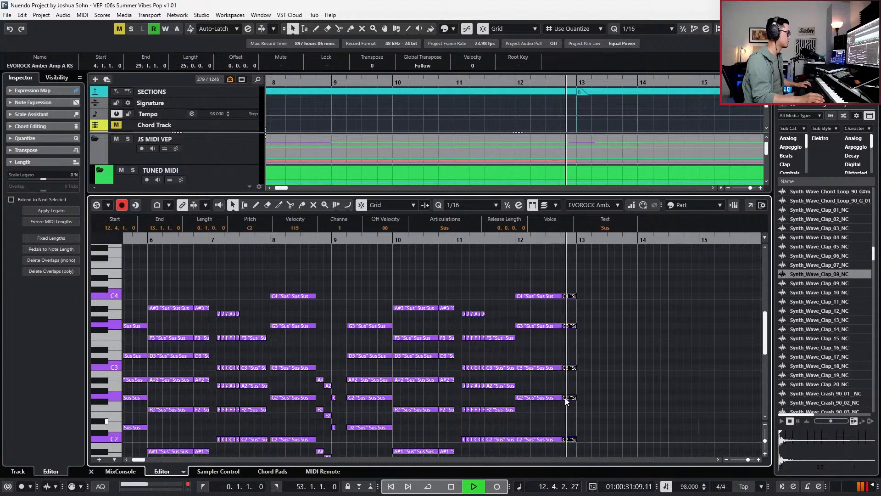
key(space)
- Lower the doubled G3 notes in both bar 12 chords to E3 and play them
drag(539, 312, 594, 339)
key(Down)
key(Down)
key(Down)
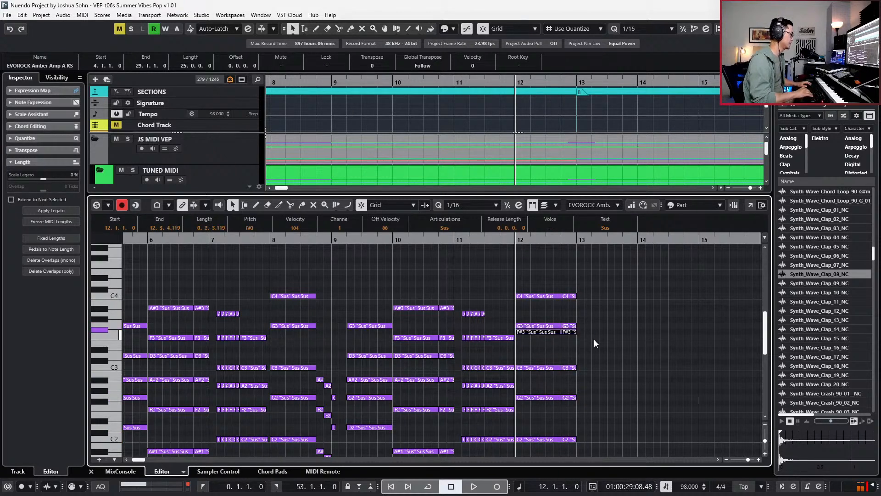
key(space)
key(space)
- Lower the doubled G3 note in the bar 8 chord to E3 and play the part from bar 5
click(284, 326)
key(Down)
key(Down)
key(Down)
key(space)
ctrl+scroll(288, 334, down, 1)
key(space)
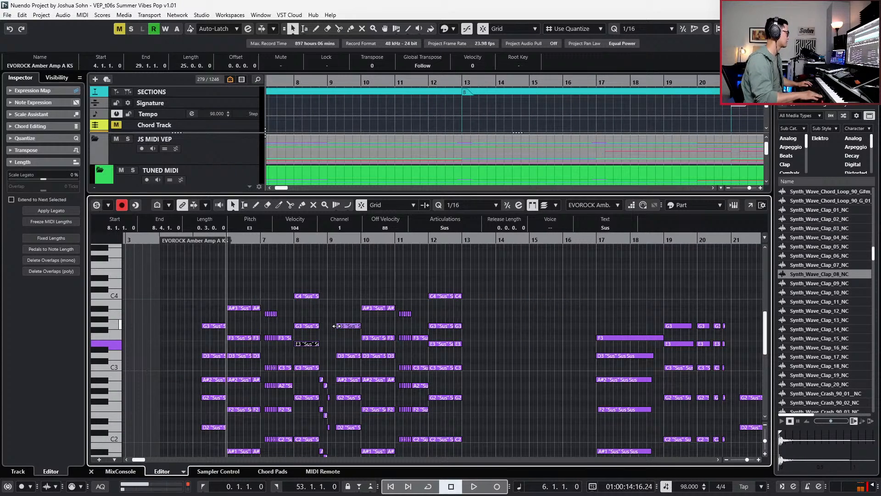
key(space)
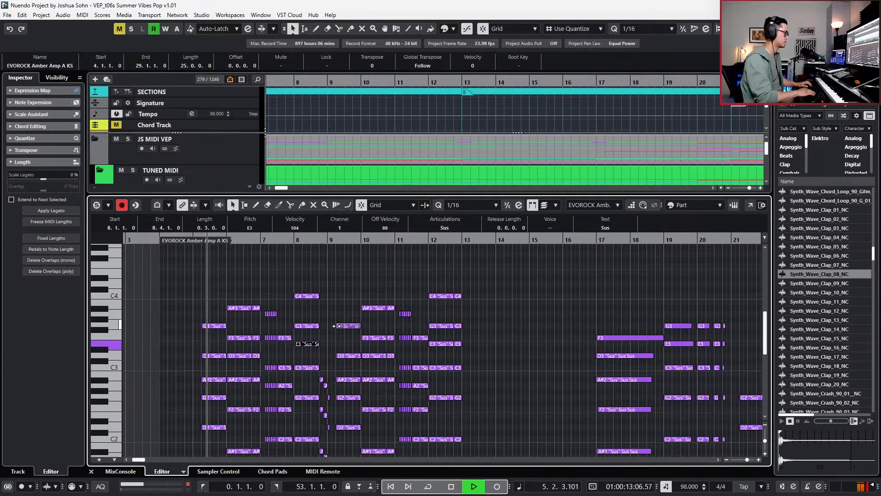
- Shorten the long F3 note in bars 17 and 18 to end at 18.4.1.4 and show the controller lanes
ctrl+scroll(692, 370, up, 1)
drag(637, 337, 624, 338)
scroll(634, 359, down, 2)
ctrl+scroll(634, 360, down, 2)
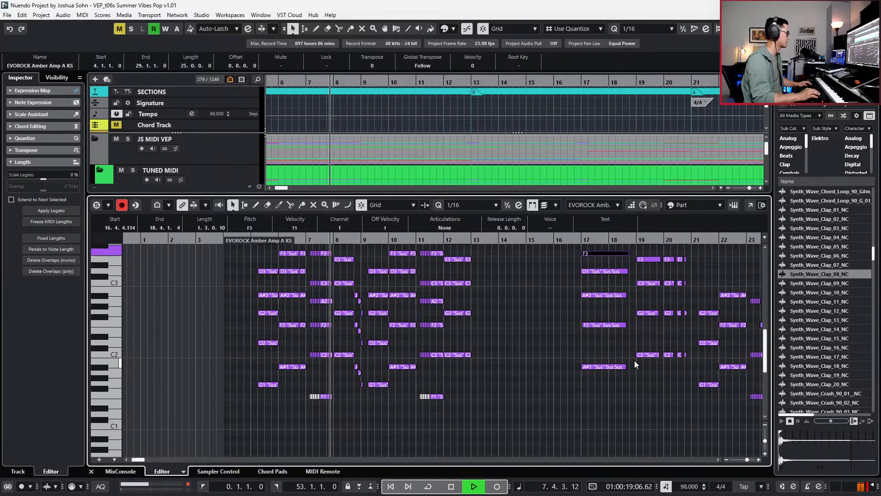
ctrl+scroll(464, 349, up, 1)
key(alt+l)
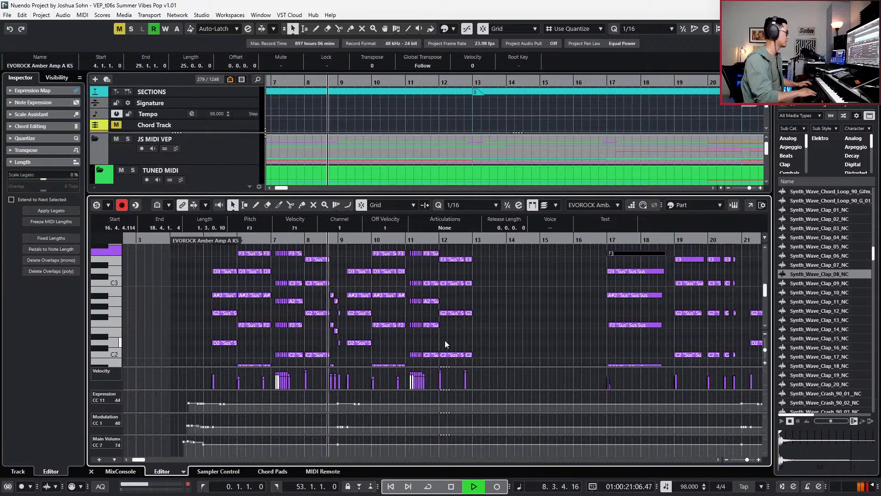
- Split the EVOROCK Amber Amp part in the arrangement at bars 13 and 5
key(Return)
ctrl+scroll(445, 342, down, 3)
key(alt+1)
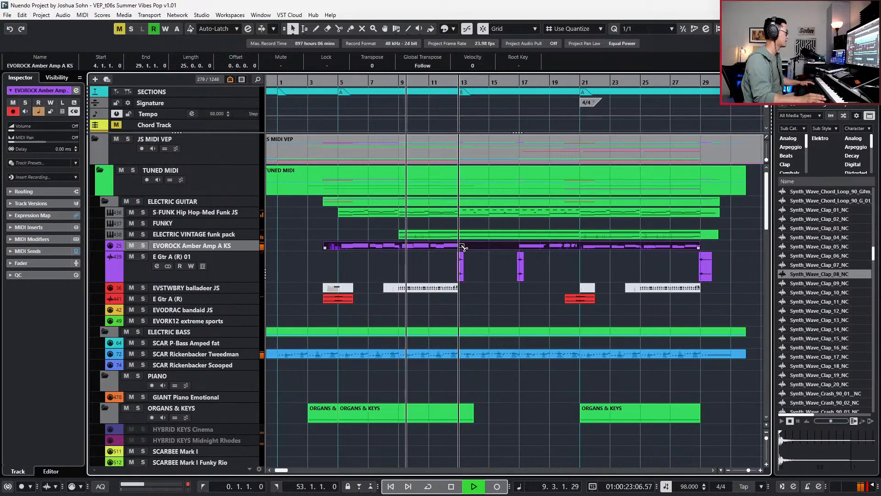
alt+click(460, 246)
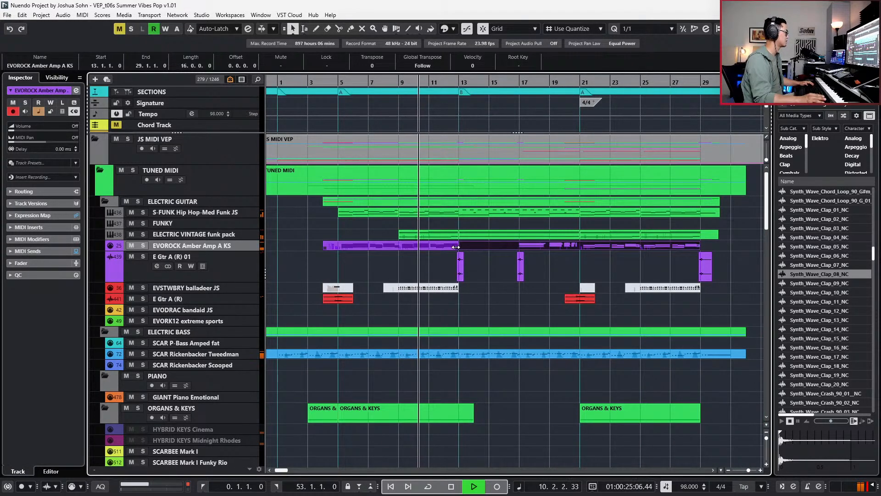
alt+click(339, 246)
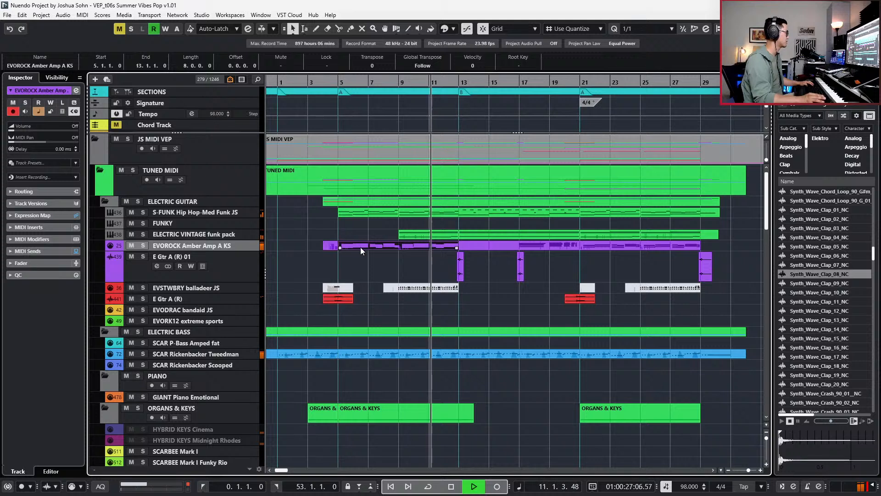
- Replace the EVOROCK Amber Amp section in bars 21 to 28 with a copy of bars 5 to 12
click(593, 268)
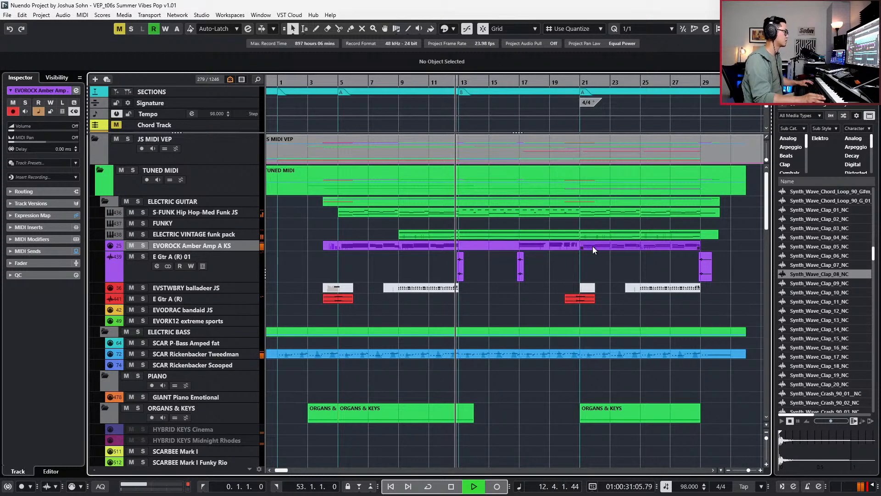
drag(413, 245, 654, 246)
key(KP_Subtract)
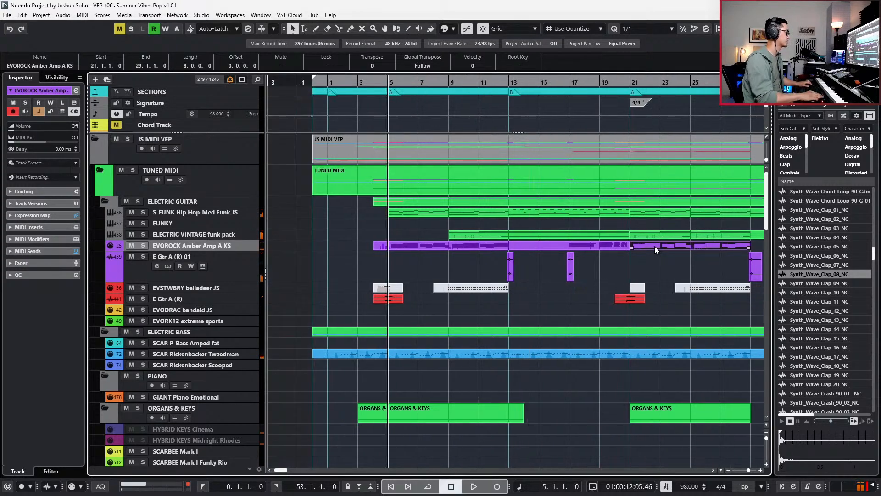
key(space)
key(space)
- Temporarily mute the EVOROCK Amber Amp part in bars 5 to 12 and listen to the arrangement from bar 3
drag(420, 257, 427, 245)
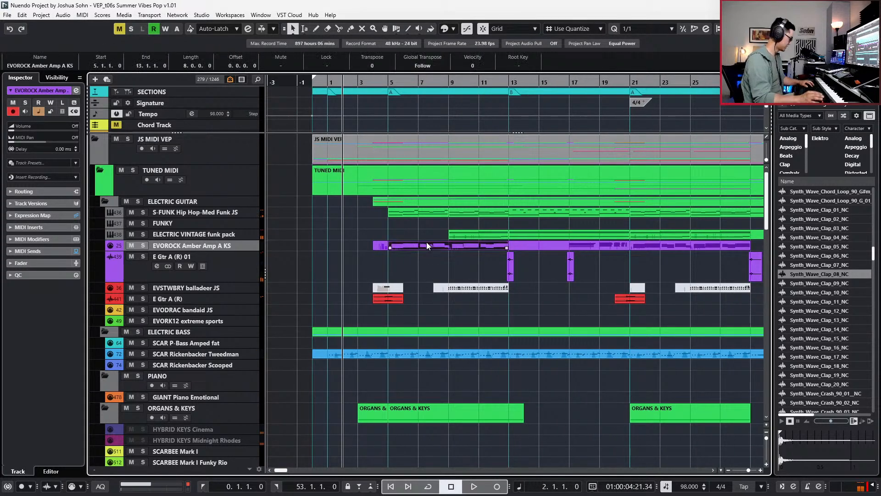
key(KP_Add)
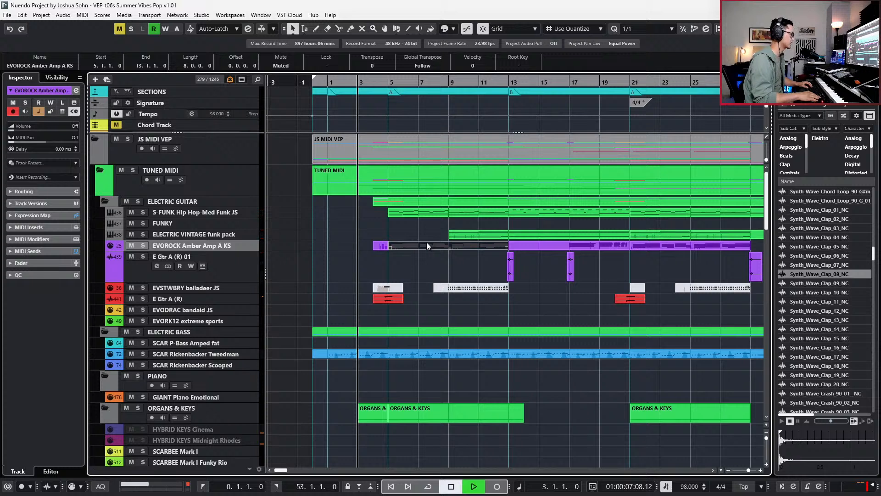
key(space)
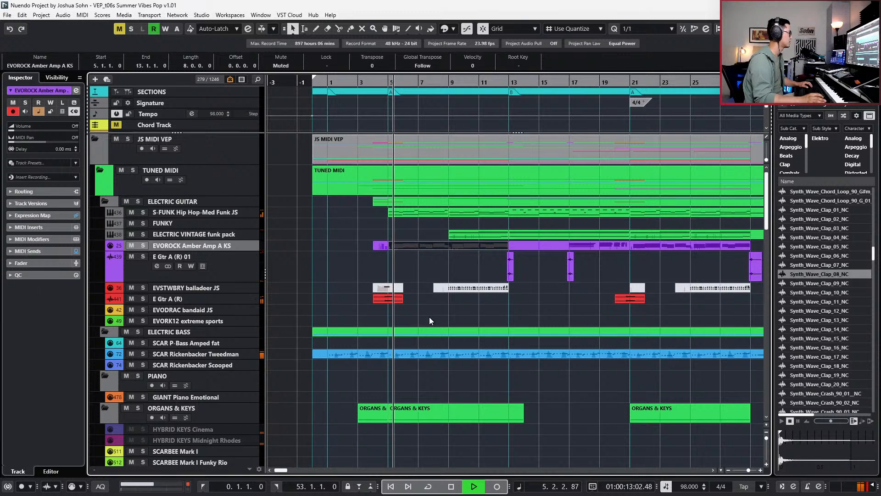
key(space)
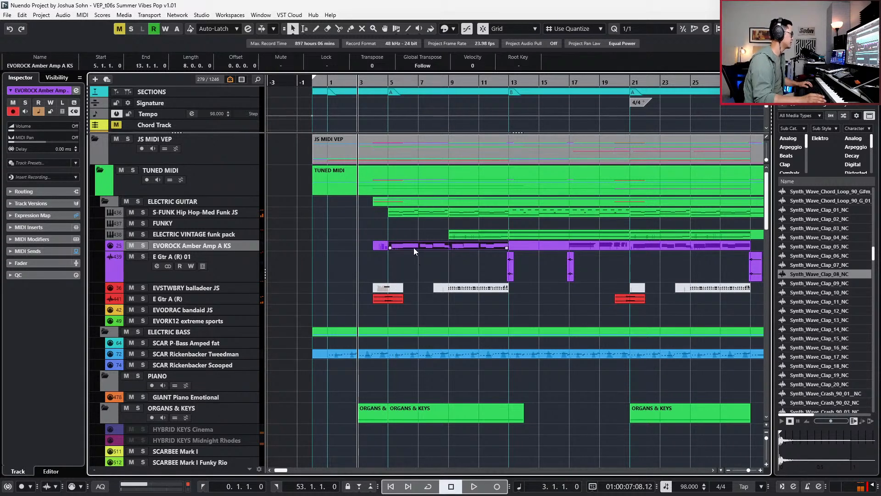
- Glue the EVOROCK Amber Amp sections from bar 4 to bar 29 into one part during playback
key(space)
click(380, 247)
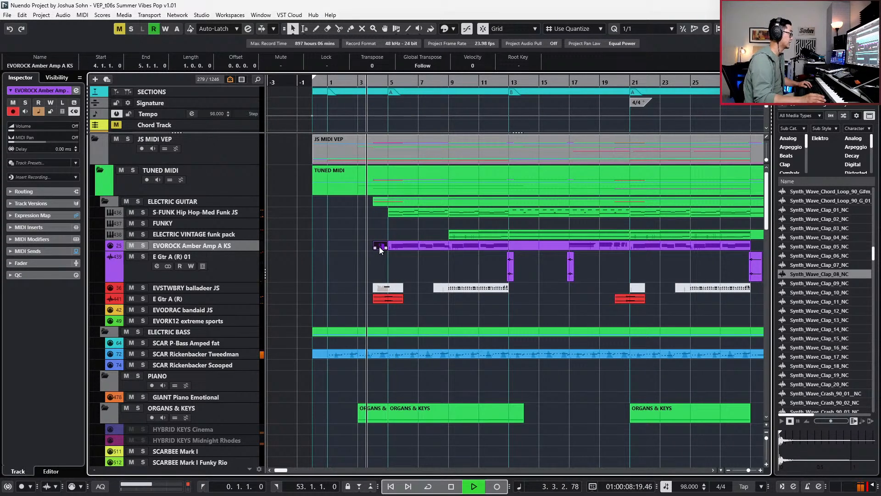
key(g)
key(g)
key(g)
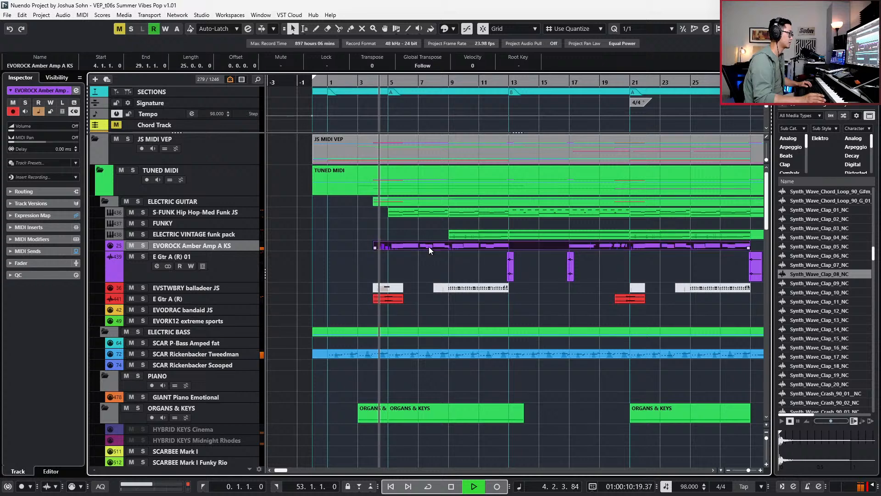
- Review the notes of the joined EVOROCK Amber Amp part while listening through the A section
key(Return)
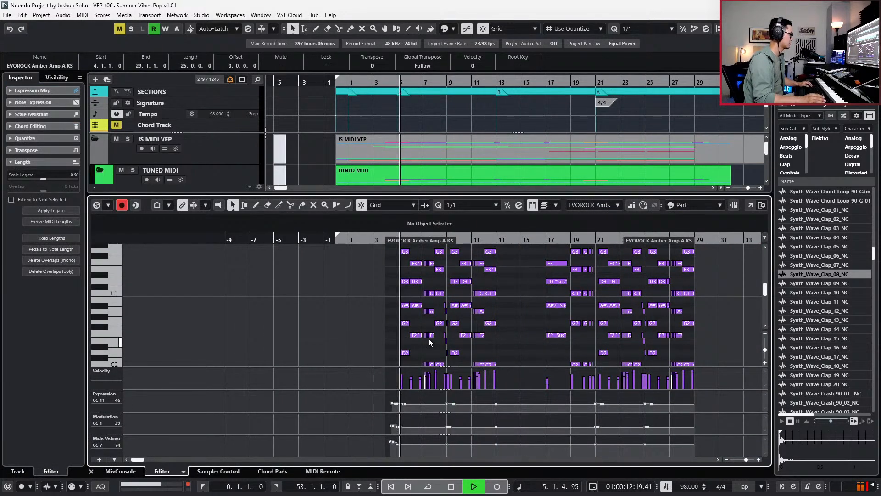
scroll(399, 432, up, 3)
scroll(419, 352, up, 5)
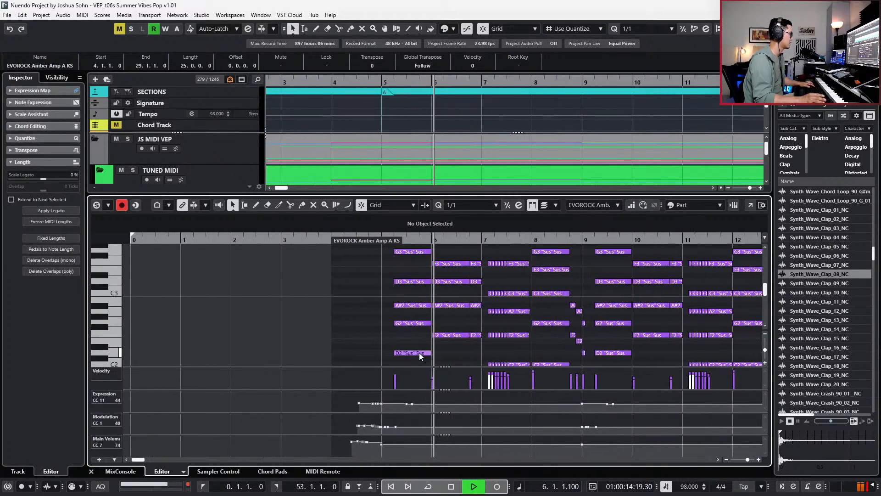
key(Return)
scroll(406, 315, down, 3)
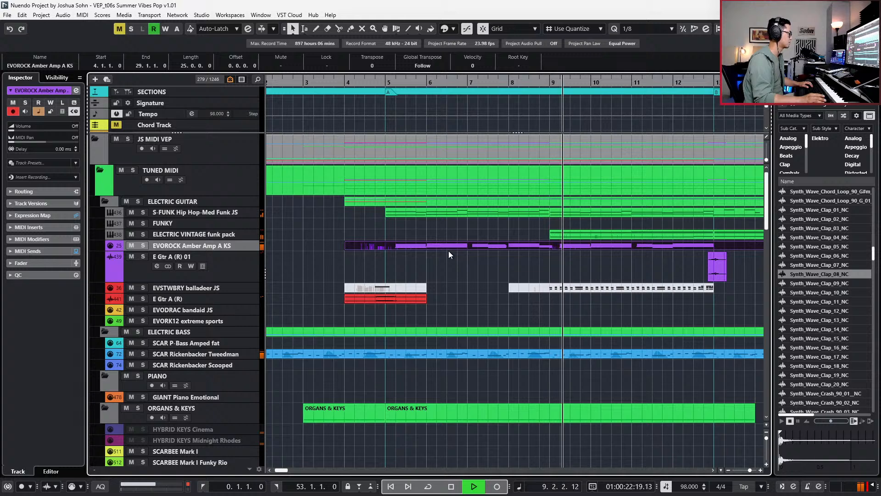
key(space)
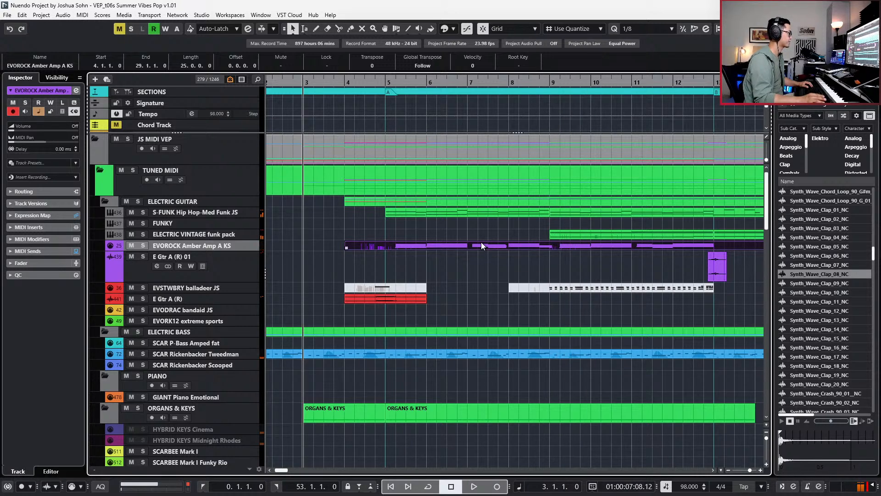
- Copy the short Half PM G2, D2 and G1 notes from bar 9 to the start of bar 5 and play them
double_click(480, 243)
drag(570, 308, 560, 359)
key(ctrl+v)
key(space)
key(space)
key(space)
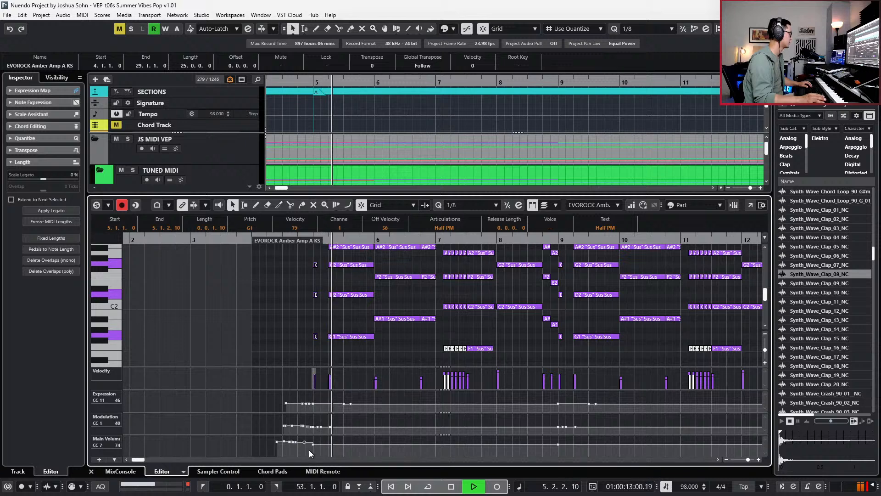
- Delete the early Main Volume points before bar 5 and start the value 74 point at 4.4.3
drag(274, 449, 297, 450)
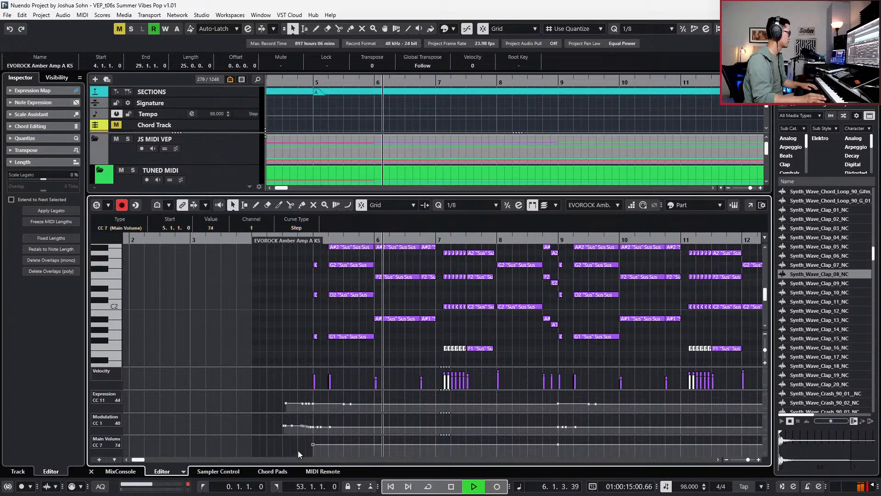
key(Delete)
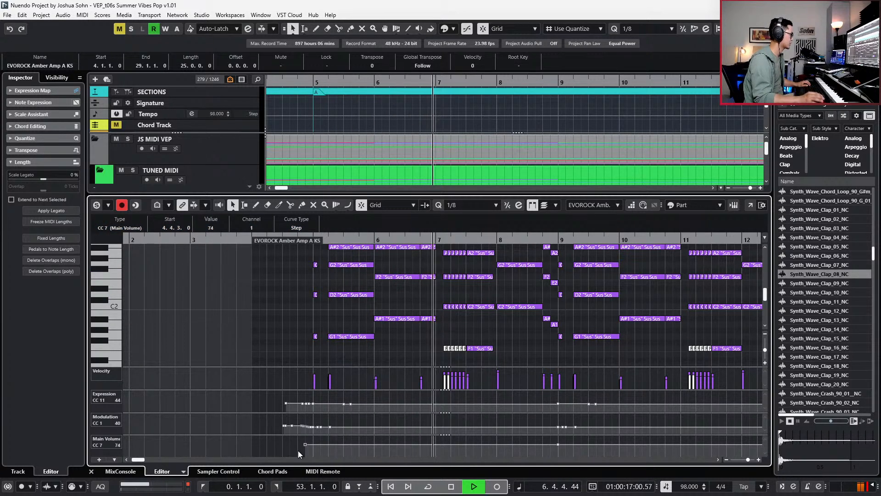
scroll(298, 450, down, 3)
- Open the SCAR Rickenbacker Tweedman bass part around bars 12 and 13 for editing and stop playback
key(Return)
key(g)
key(g)
key(g)
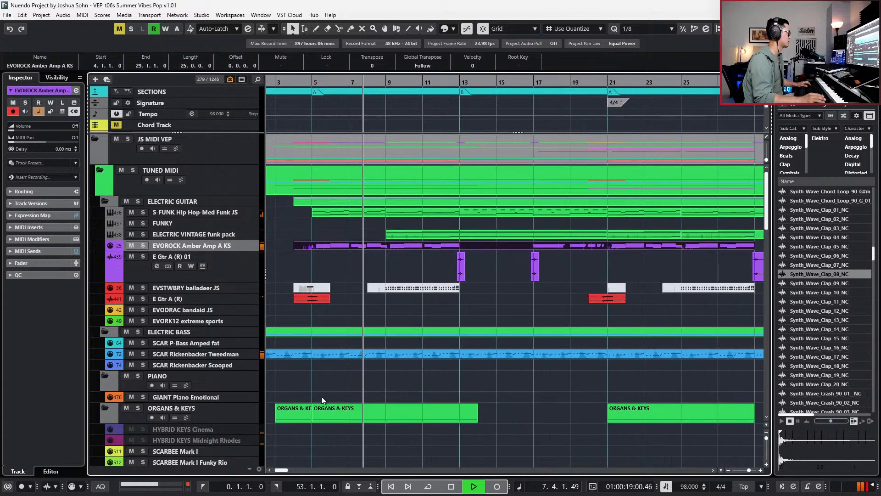
scroll(381, 365, down, 3)
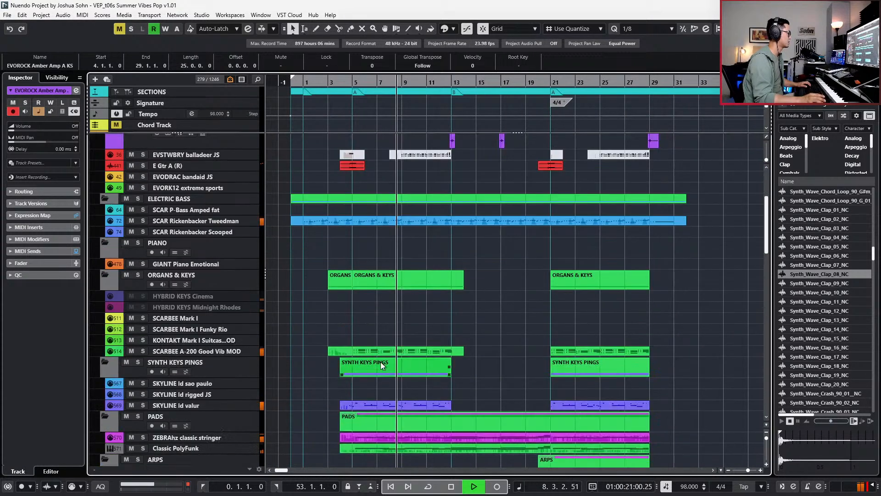
scroll(483, 362, down, 4)
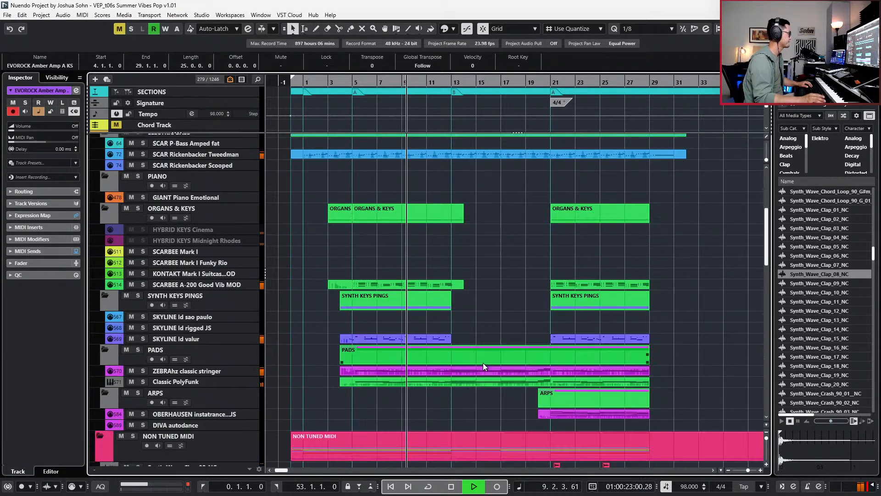
scroll(483, 362, up, 4)
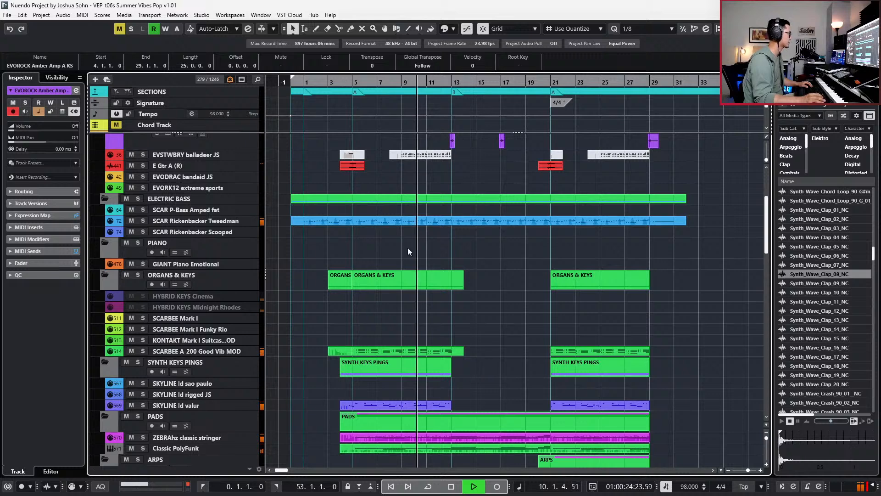
double_click(408, 223)
scroll(469, 266, up, 5)
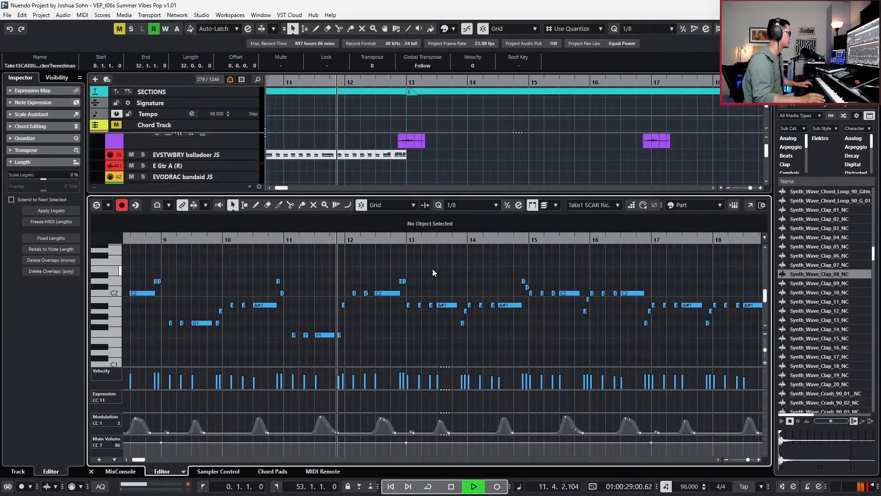
scroll(415, 274, up, 2)
key(space)
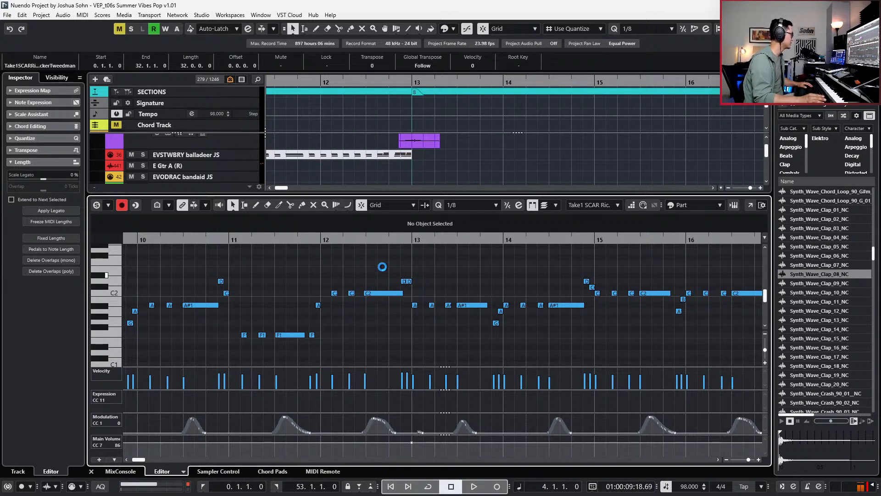
- Clear the long C2 note, its modulation curve and the two closing D notes from the second half of bar 12
drag(378, 263, 376, 304)
key(l)
key(KP_Subtract)
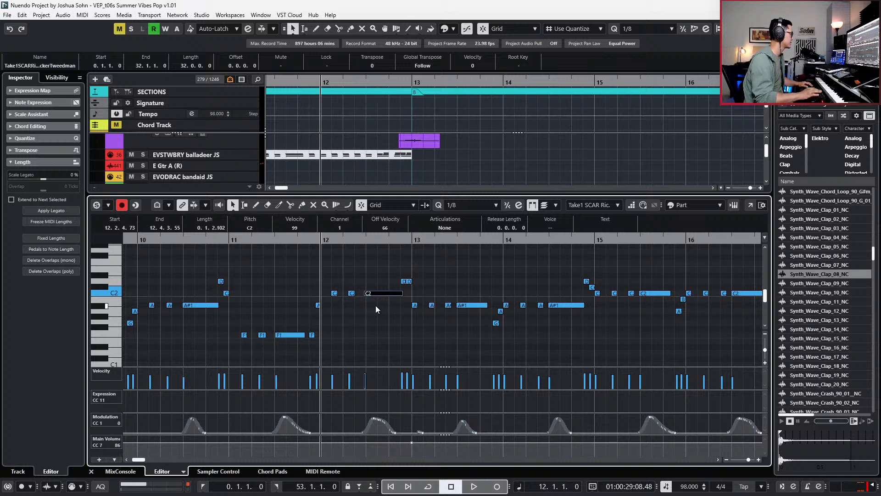
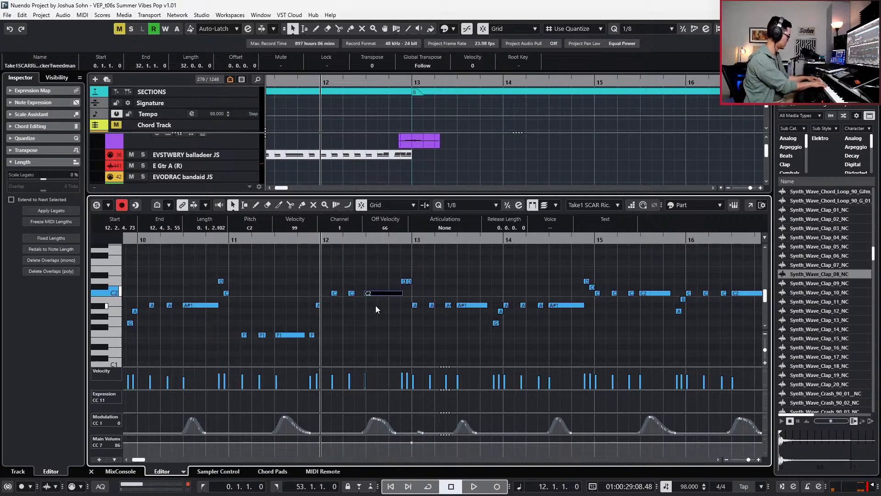
key(space)
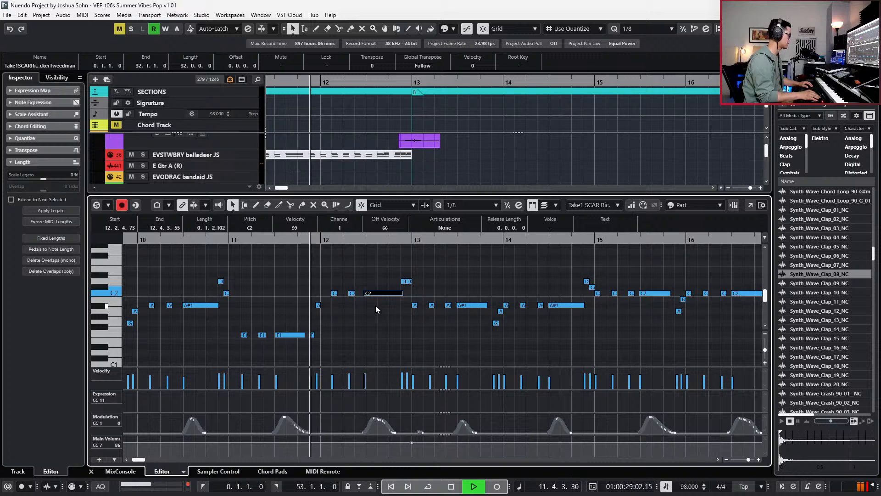
key(space)
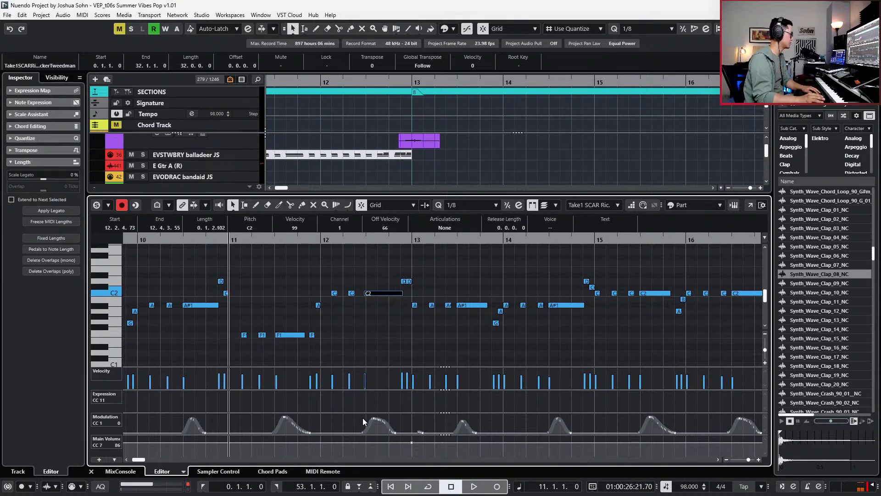
key(Delete)
drag(358, 416, 394, 442)
key(Delete)
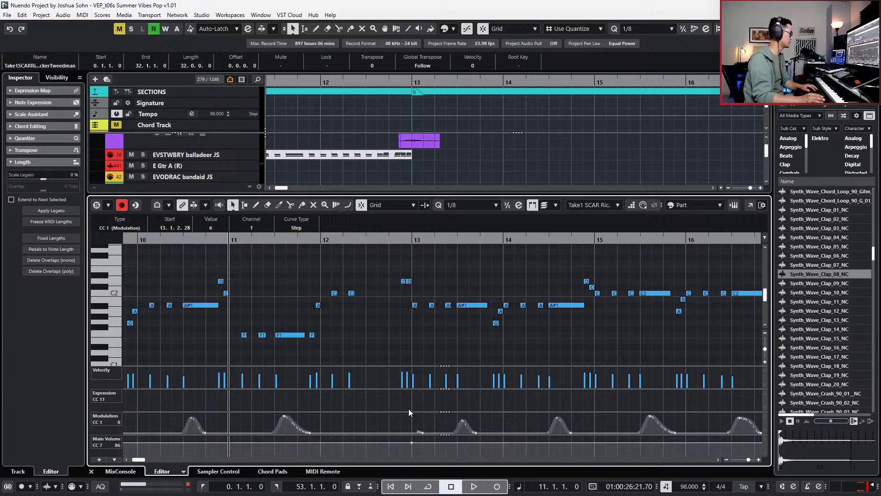
drag(387, 275, 420, 288)
key(Delete)
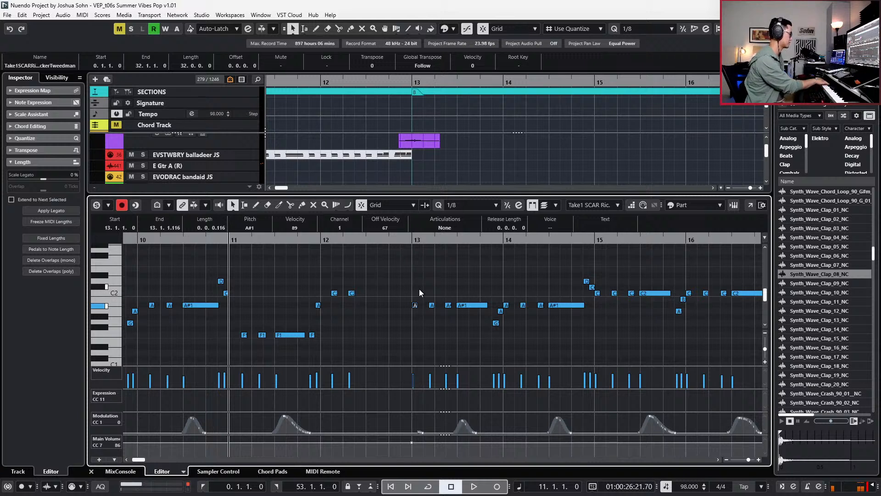
- Record a bass fill of C2, D2, F2, D2, C2, A#1 and A1 in bar 12 and play it soloed
key(space)
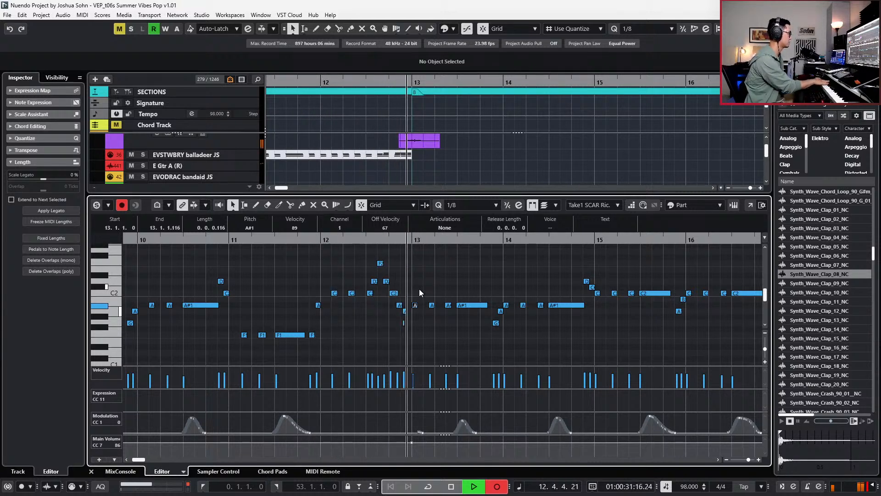
key(space)
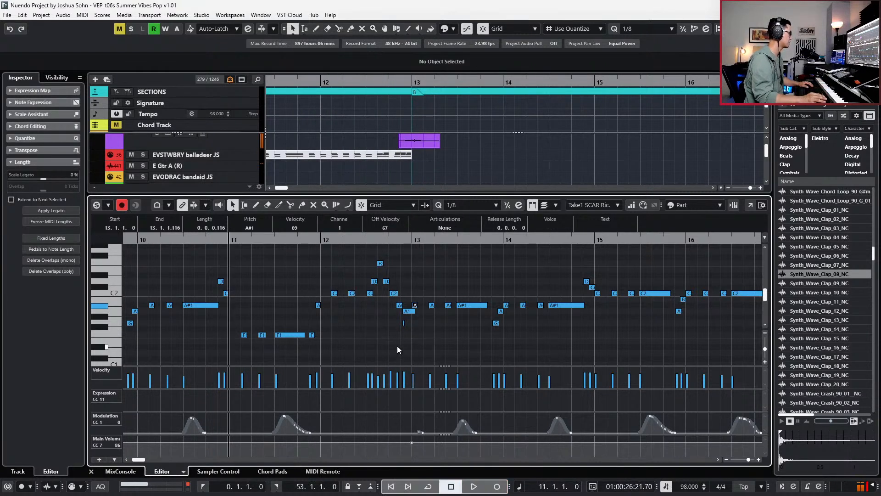
click(411, 311)
key(s)
key(KP_Add)
key(space)
scroll(364, 260, up, 4)
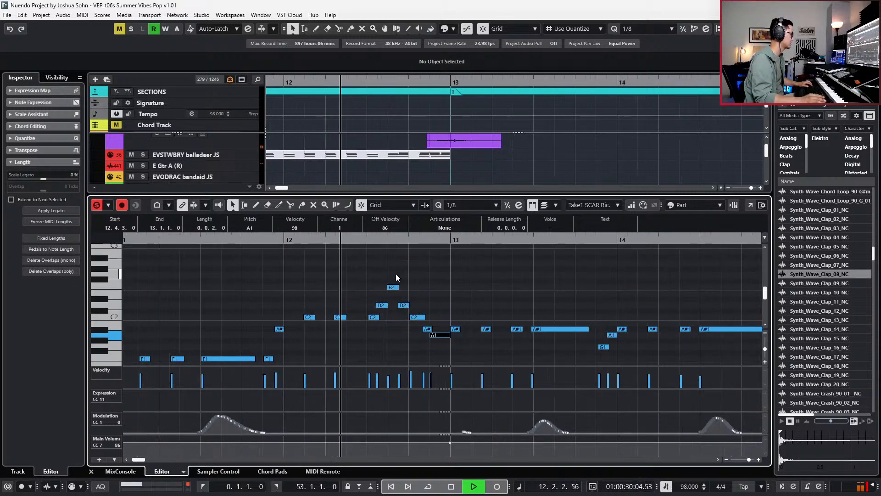
key(space)
- Set quantize to 1/16 and align the fill's closing A#1 and A1 notes to 12.4.2 and 12.4.3
drag(439, 326, 442, 334)
click(429, 327)
click(439, 339)
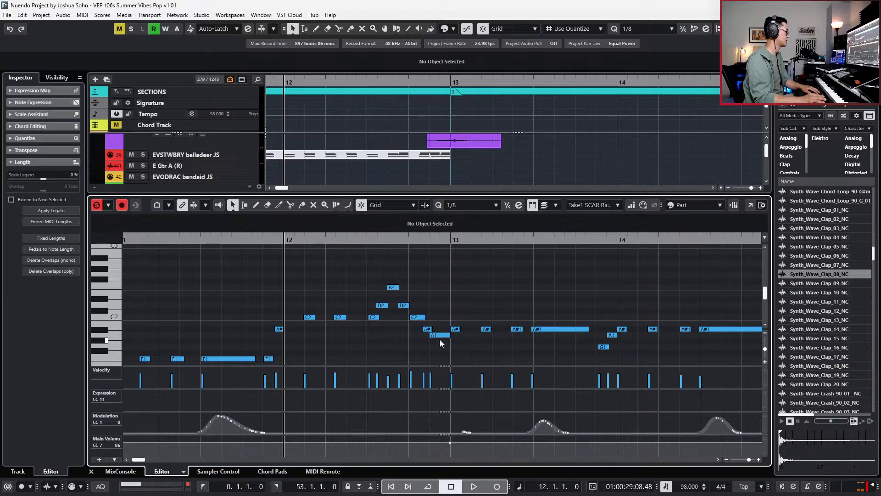
click(440, 336)
key(Delete)
key(ctrl+z)
key(alt+5)
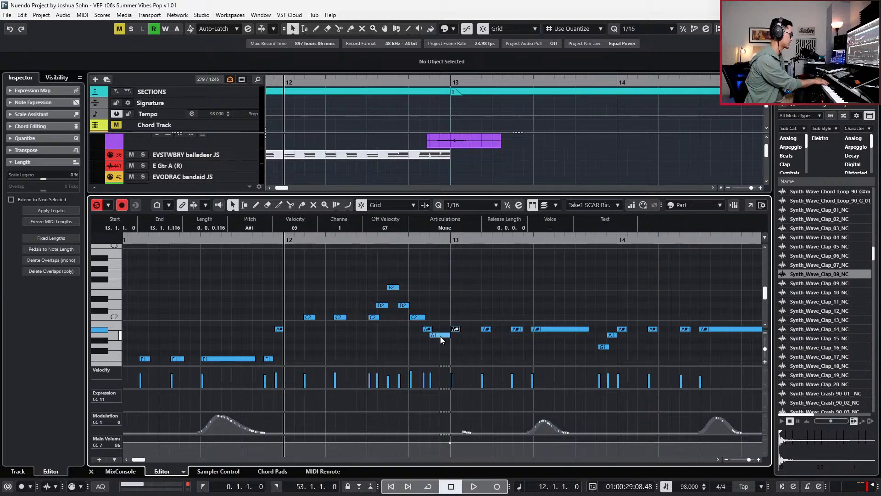
drag(429, 323, 431, 340)
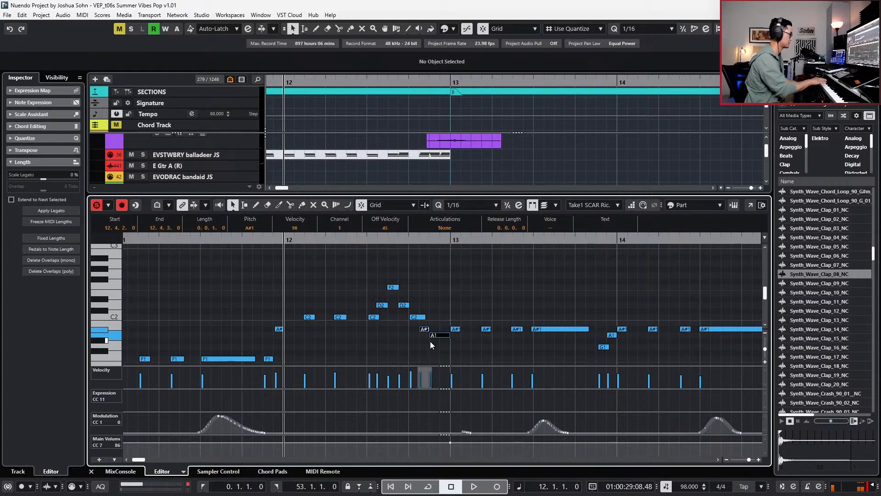
key(space)
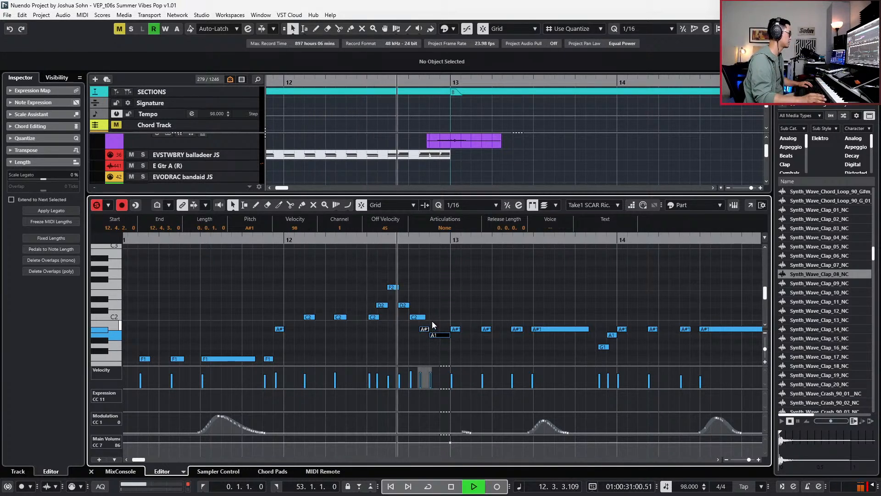
key(space)
- Unsolo the bass and shorten the last C2 of the bar 12 fill to 0.0.1.32 during playback
key(s)
key(KP_Subtract)
key(space)
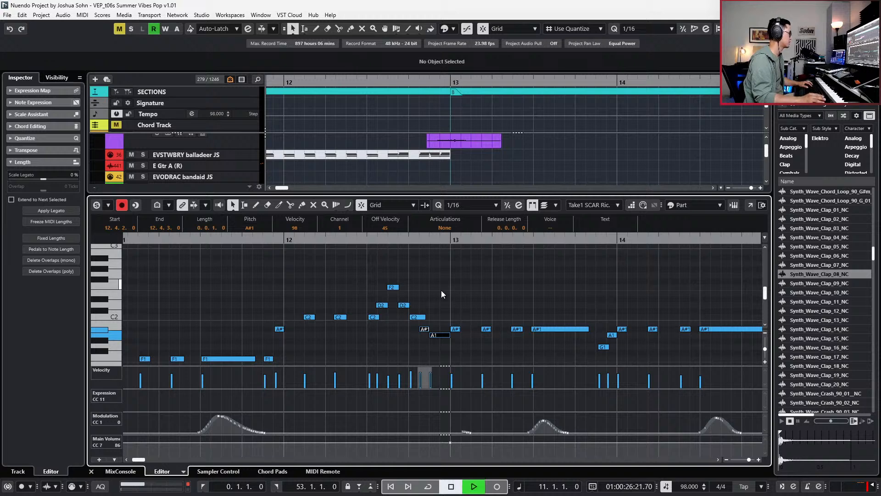
key(g)
key(g)
drag(431, 279, 384, 340)
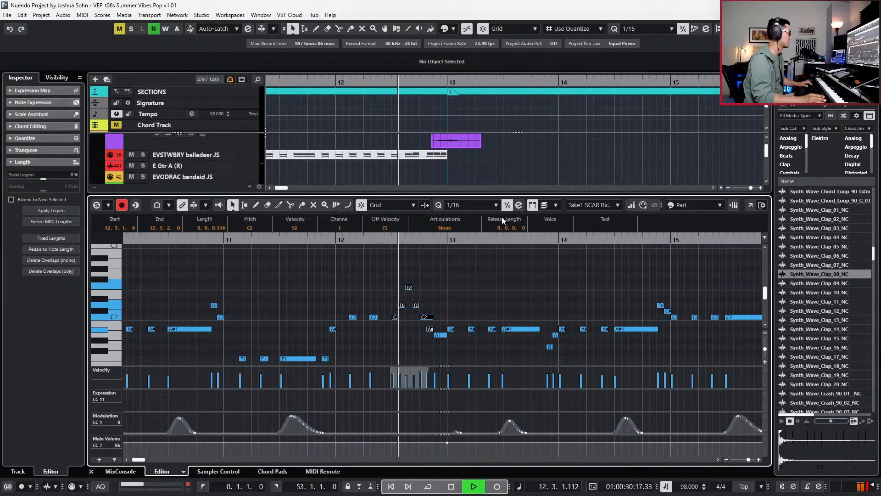
click(429, 317)
drag(433, 317, 424, 316)
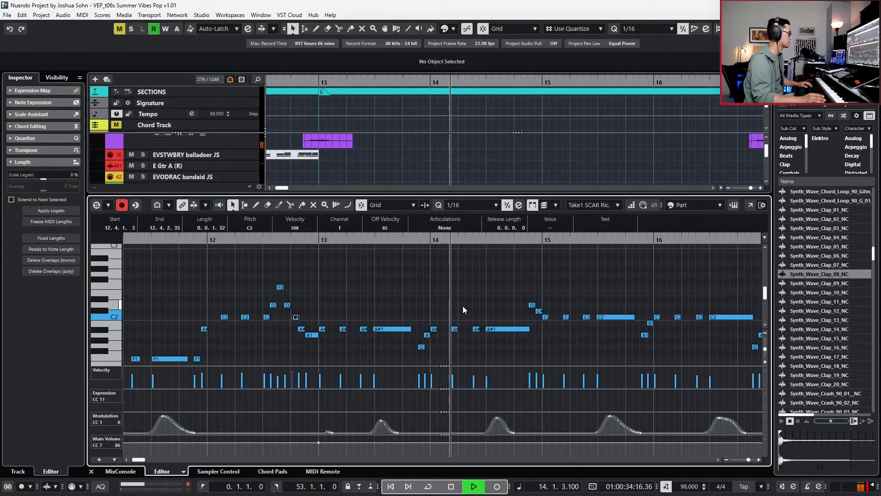
scroll(462, 305, down, 2)
key(space)
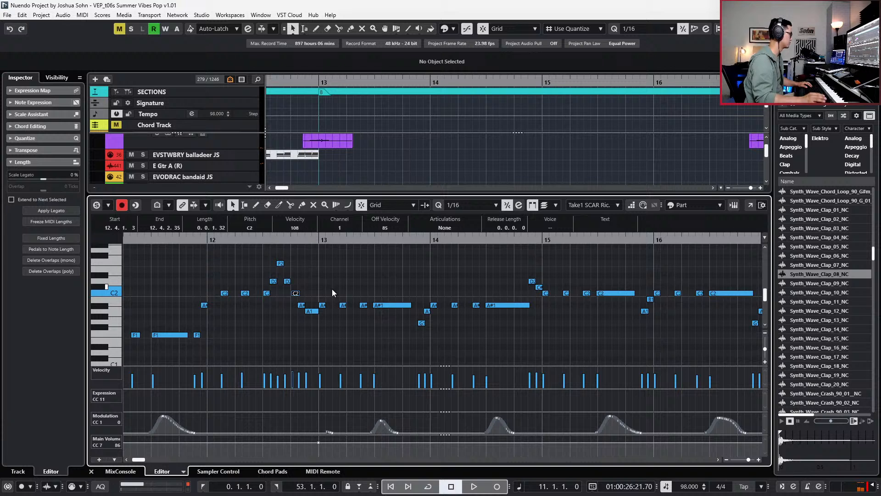
- Lower the second A#1 note of bar 13 to F1 and play the passage
drag(354, 292, 335, 310)
key(Down)
key(Down)
key(Down)
key(Down)
key(Down)
key(space)
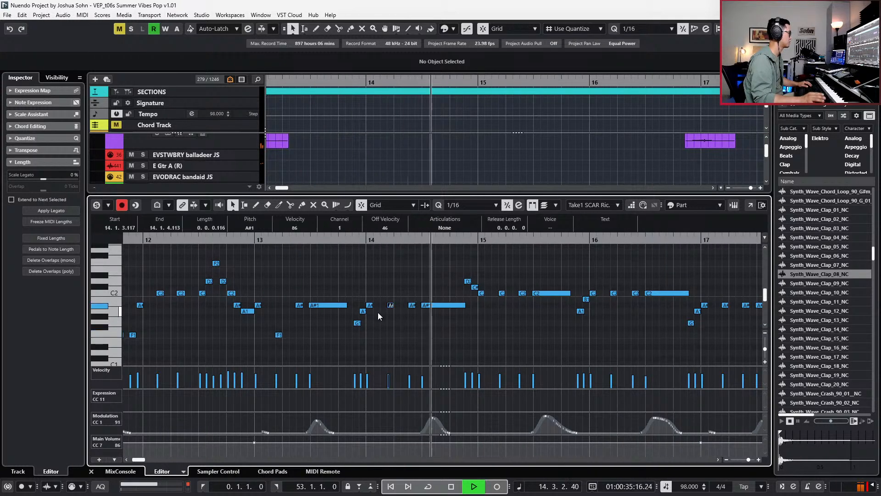
- Lower the second A#1 note of bar 14 to F1 and replay from bar 13
key(space)
key(Down)
key(Down)
key(Down)
key(Down)
key(space)
key(g)
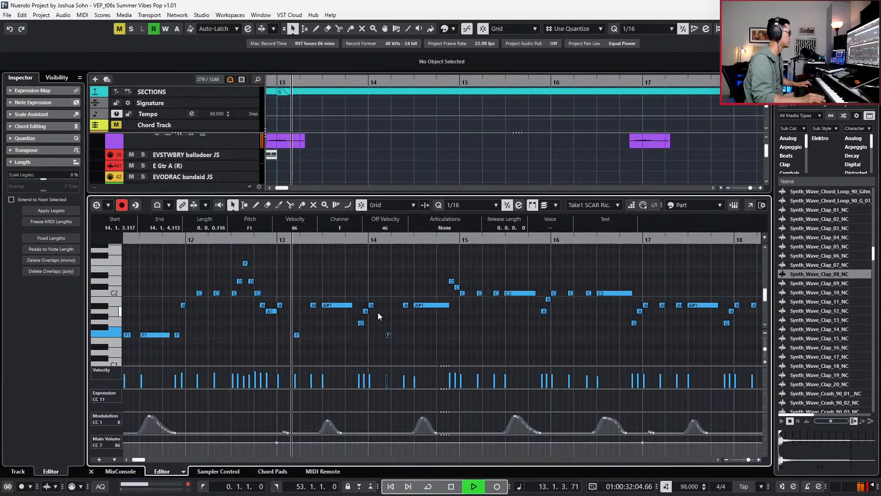
- Lower the short C2 notes on beat 1.3 of bars 15 and 16 to G1
drag(406, 280, 420, 310)
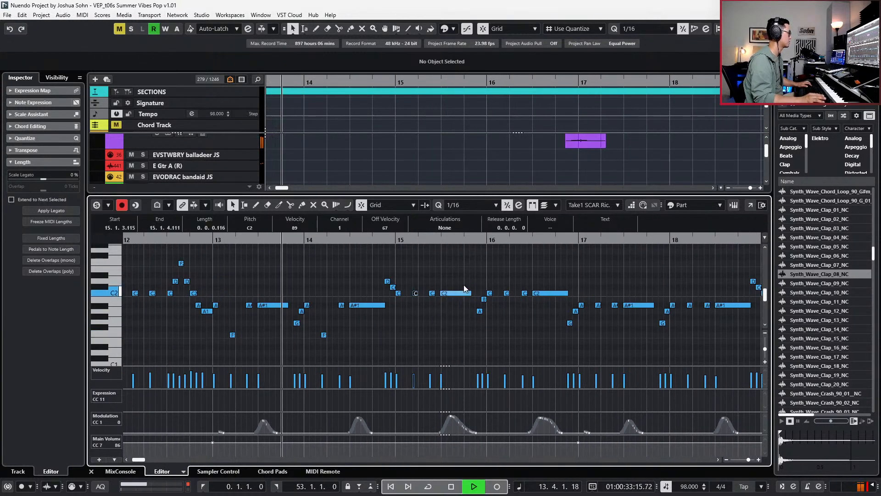
shift+click(505, 292)
key(Down)
key(Down)
key(Down)
key(Down)
key(Down)
key(Down)
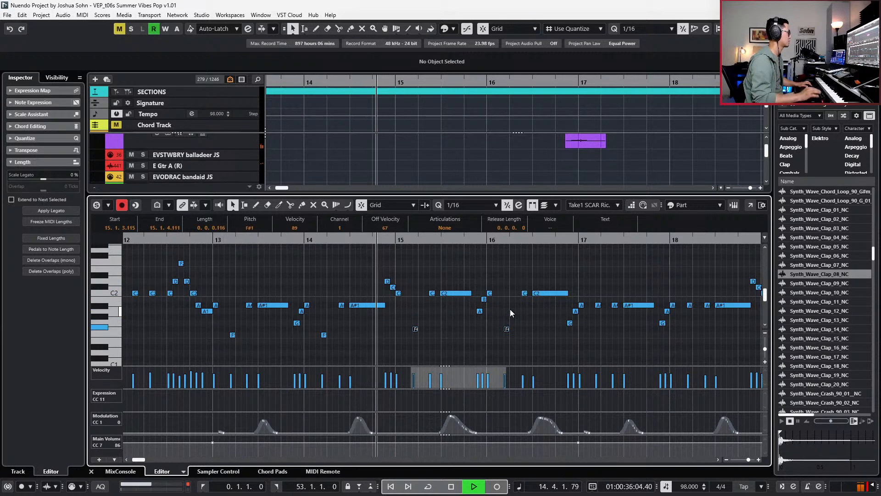
key(Up)
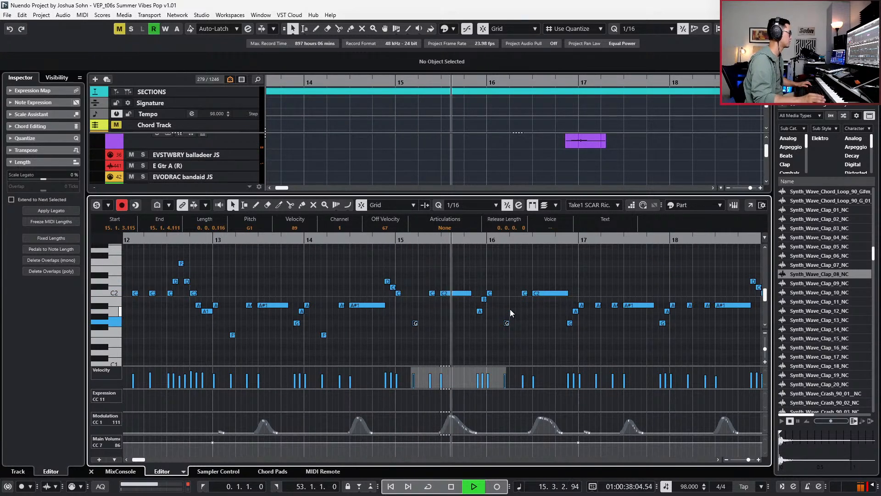
- Lower the second A#1 note of bar 17 to F1 and stop playback
scroll(515, 304, right, 2)
click(469, 305)
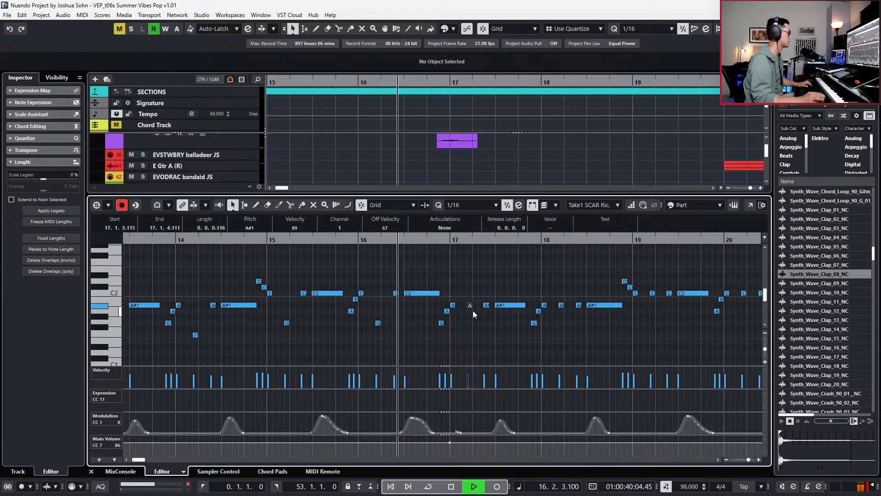
key(Down)
key(Down)
key(Down)
key(Down)
key(Down)
key(Down)
key(Up)
key(space)
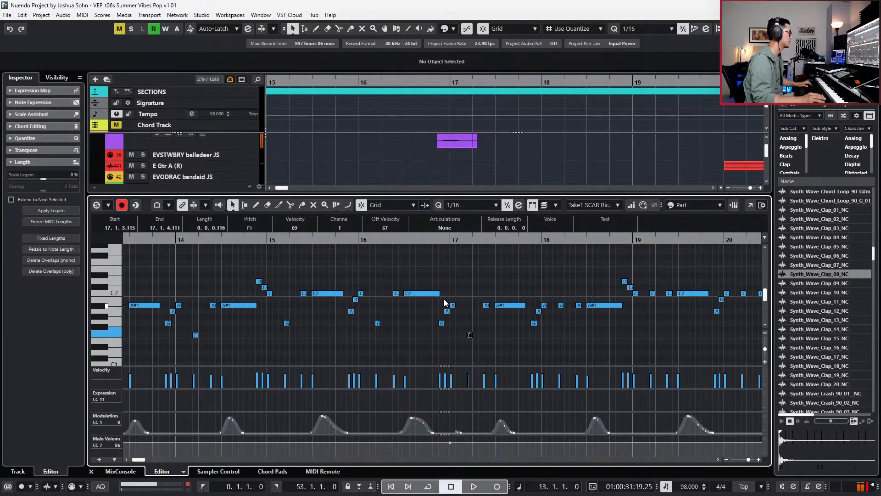
- Split the long C2 note in bar 16 at beat 4, trim its first part to 0.0.3.115 and play it back
scroll(446, 308, up, 2)
alt+shift+click(414, 296)
alt+click(421, 317)
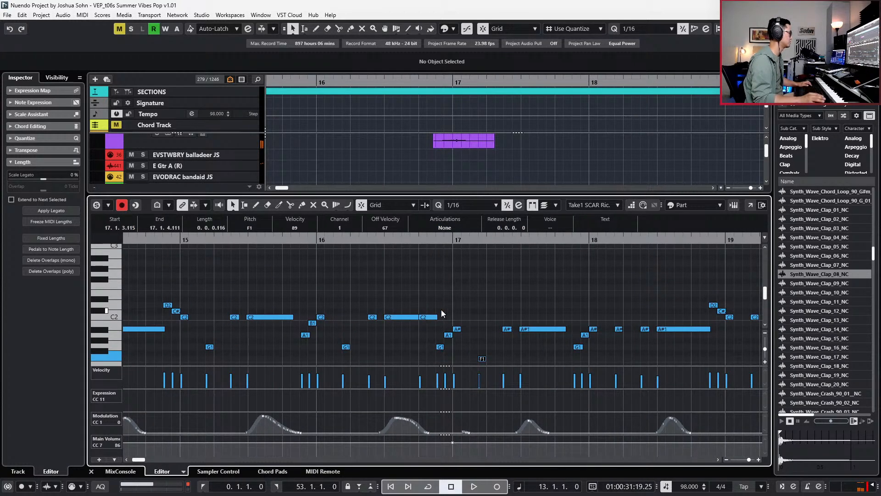
click(407, 317)
key(space)
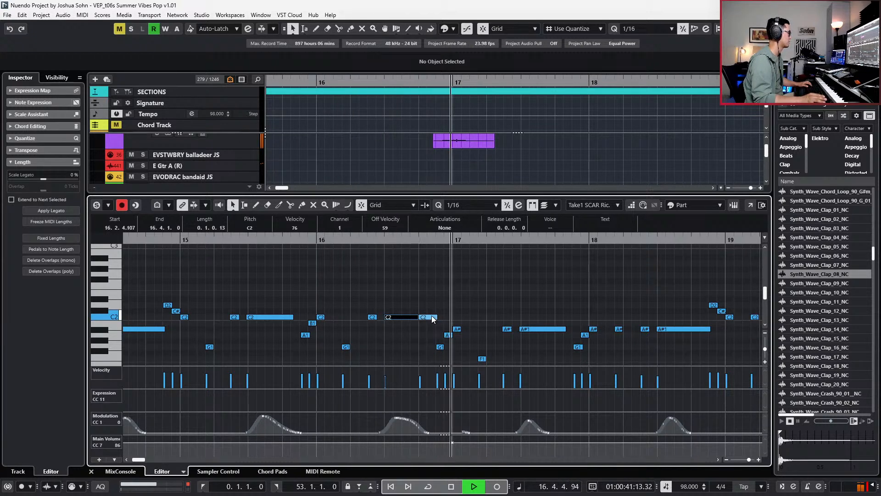
key(space)
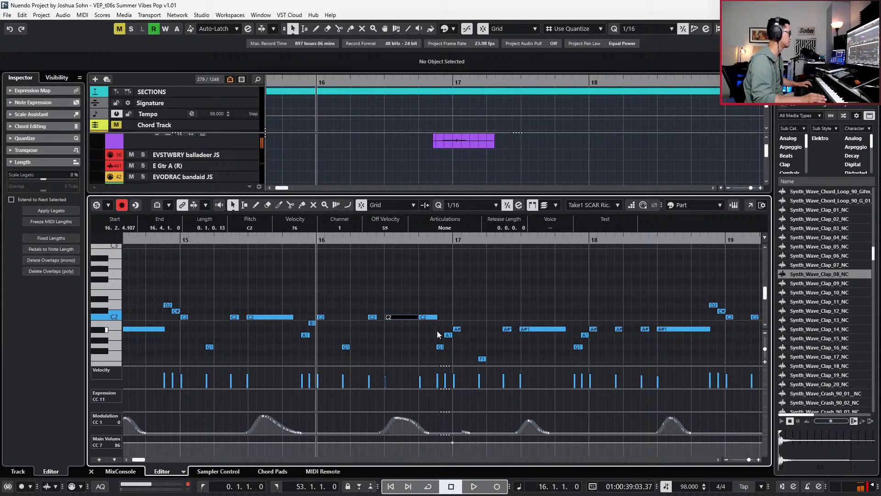
drag(416, 315, 414, 316)
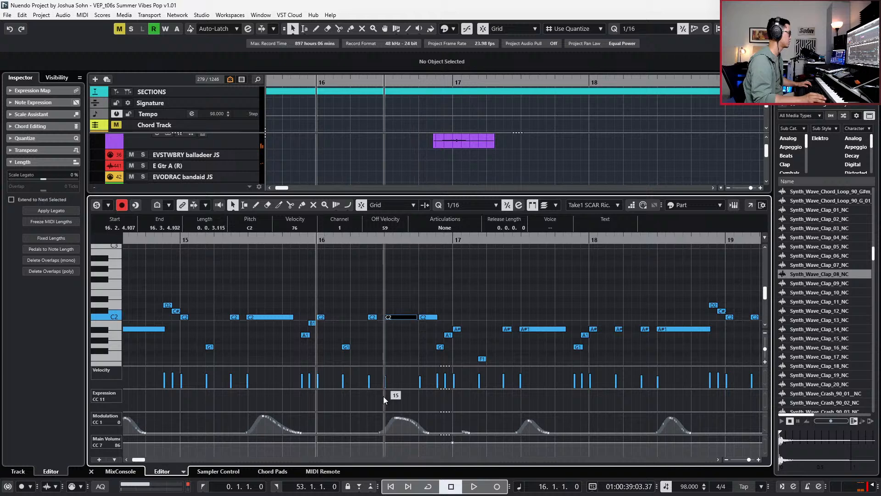
key(space)
scroll(442, 395, down, 2)
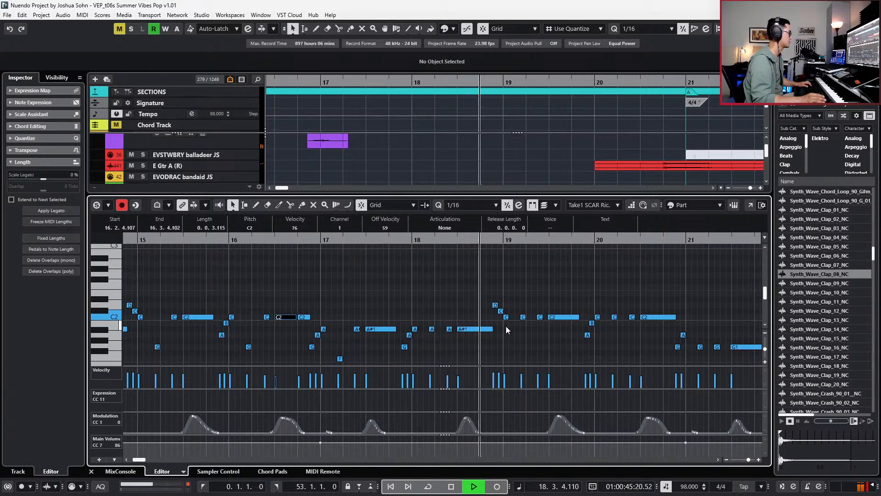
key(space)
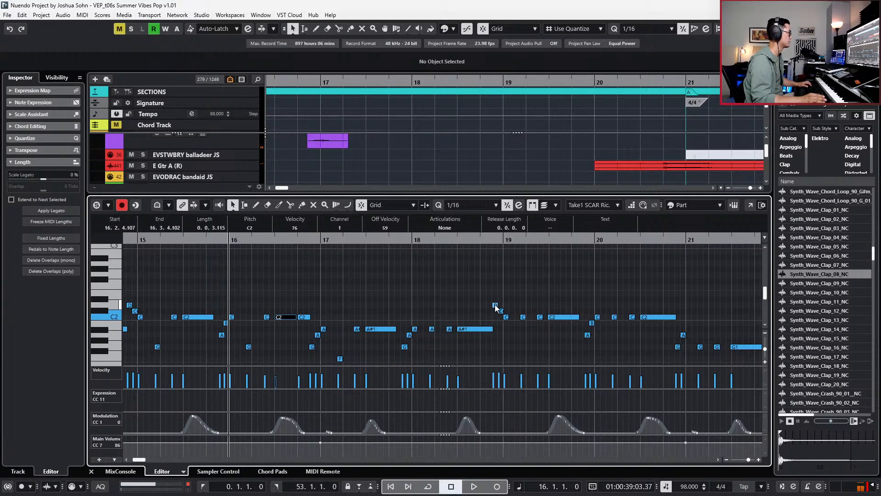
- Delete the long A#1 note in bar 18 and lower that bar's second A#1 note to F1
click(472, 329)
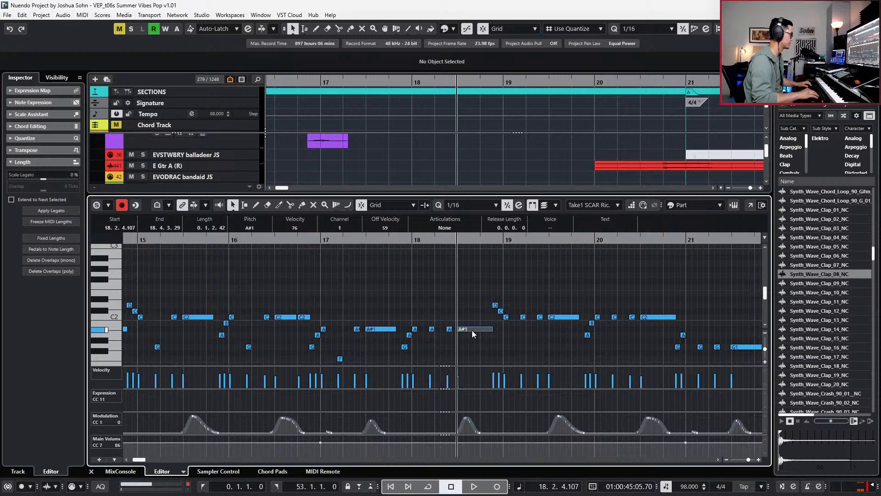
key(Delete)
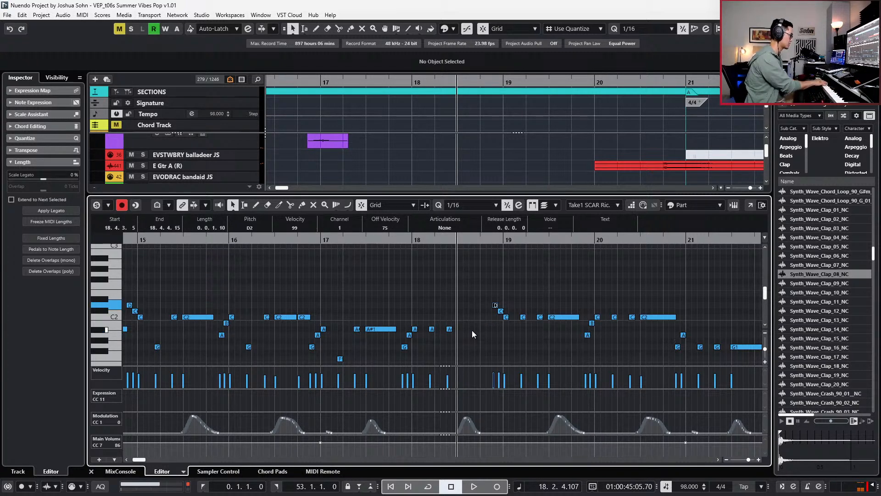
key(KP_Subtract)
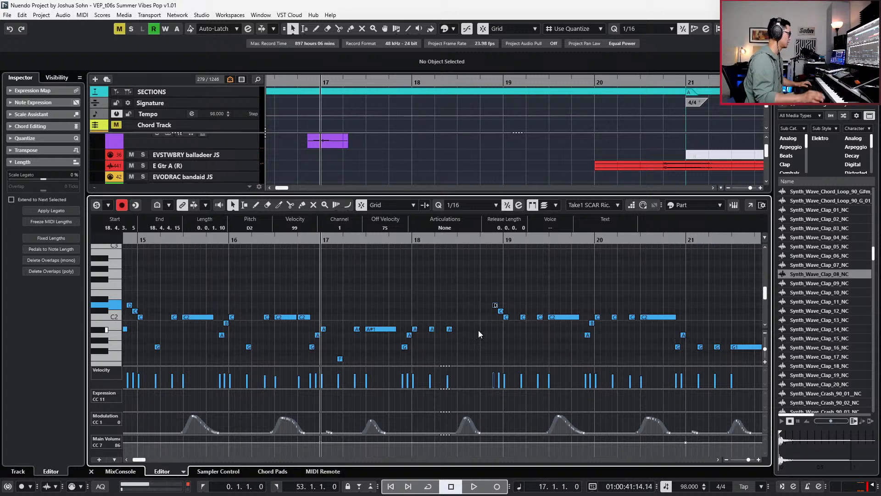
scroll(471, 330, left, 2)
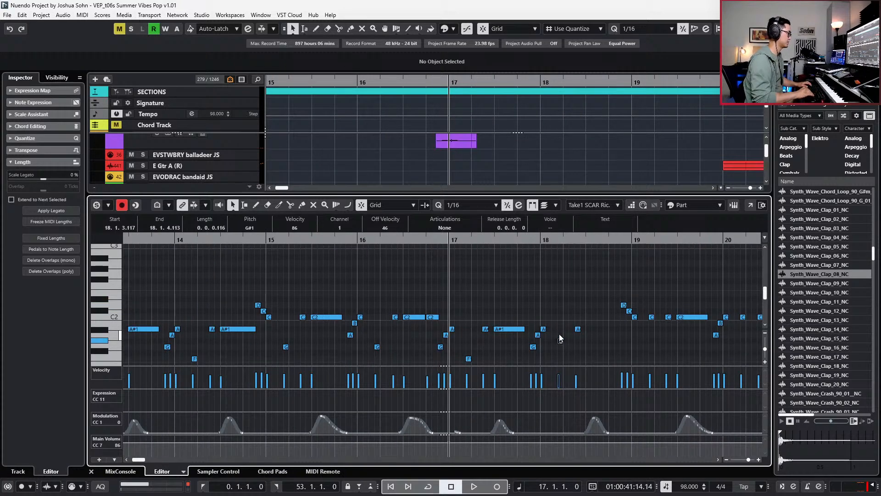
key(space)
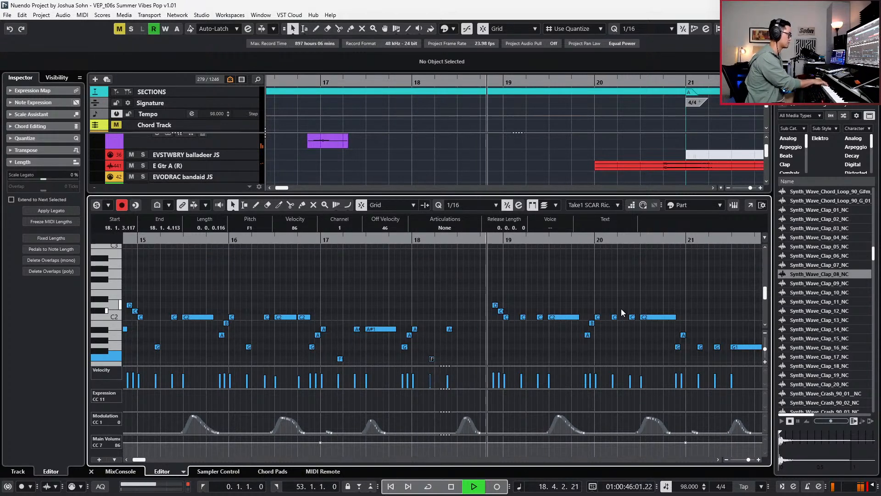
- Try deleting the short D2 and C2 notes just before bar 19 and play the passage back
key(space)
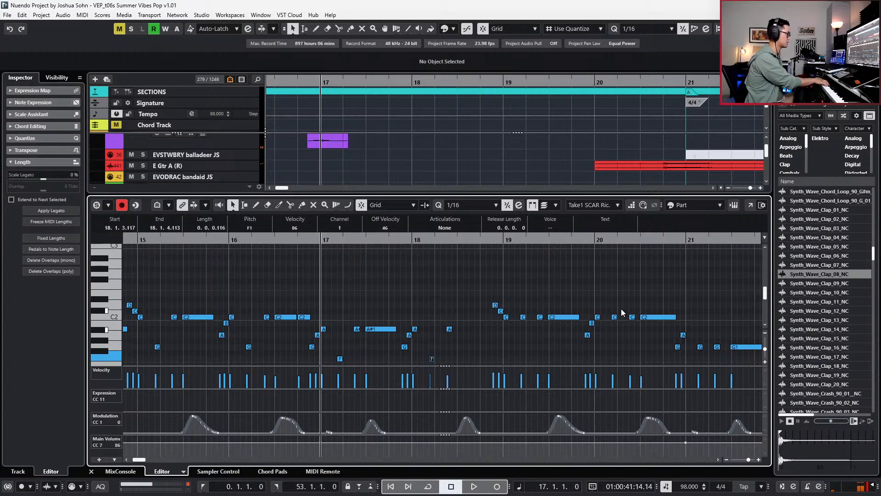
drag(515, 294, 504, 311)
key(Delete)
key(ctrl+z)
key(Delete)
key(space)
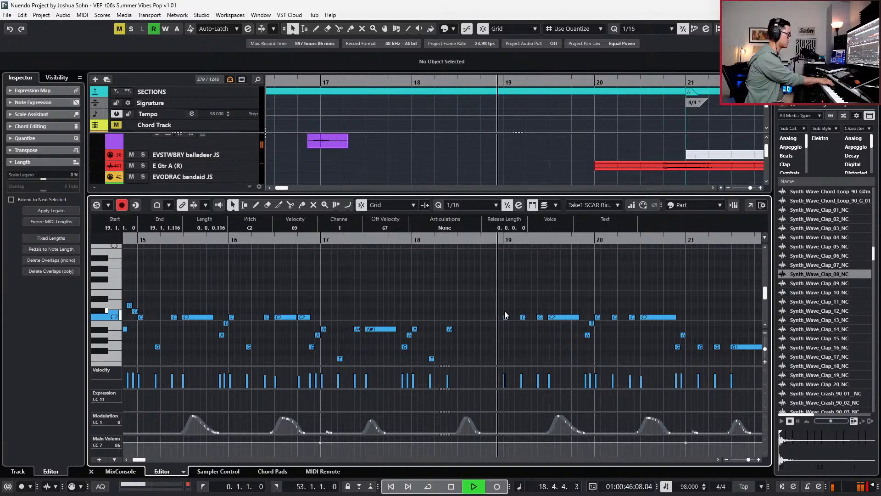
key(space)
key(ctrl+z)
- Rework the fill at the end of bar 18 to A#1, C2, D2 and C2 sixteenths leading into bar 19, and audition it
scroll(504, 317, up, 2)
click(476, 324)
key(Delete)
key(space)
drag(456, 286, 496, 309)
key(space)
click(496, 317)
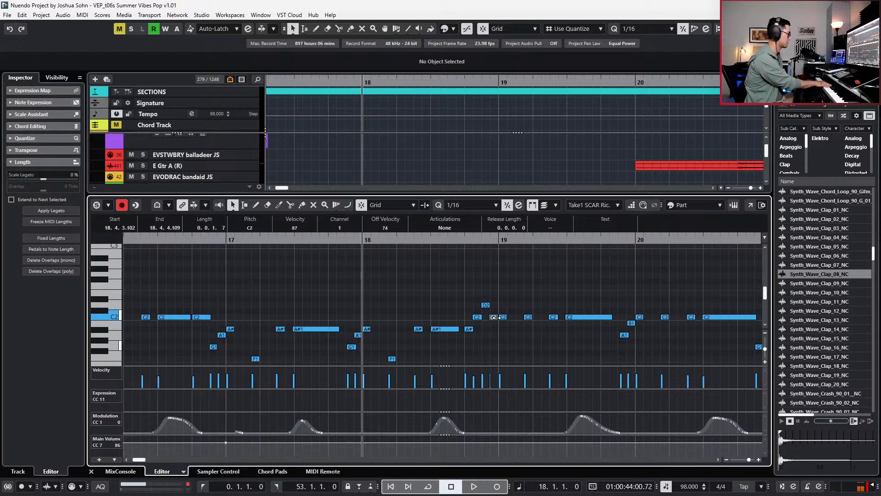
- Lower the C2 note at the start of bar 19 to G1 and play it back
click(507, 308)
click(502, 318)
key(Down)
key(Down)
key(Down)
key(Down)
key(Down)
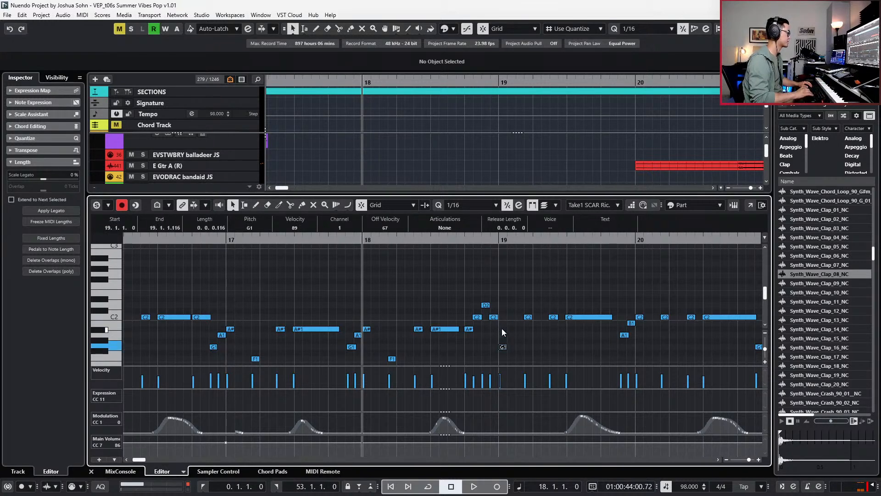
key(space)
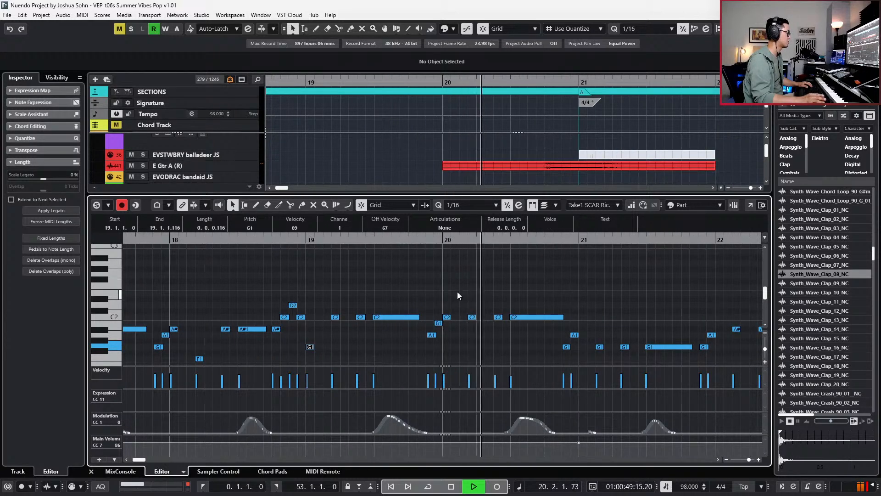
- Lower the short C2 note at 20.1.3.117 to G1 and play bar 20 back
drag(458, 307, 478, 338)
key(space)
key(Down)
key(Down)
key(Down)
key(Down)
key(Down)
key(space)
scroll(477, 338, down, 2)
key(space)
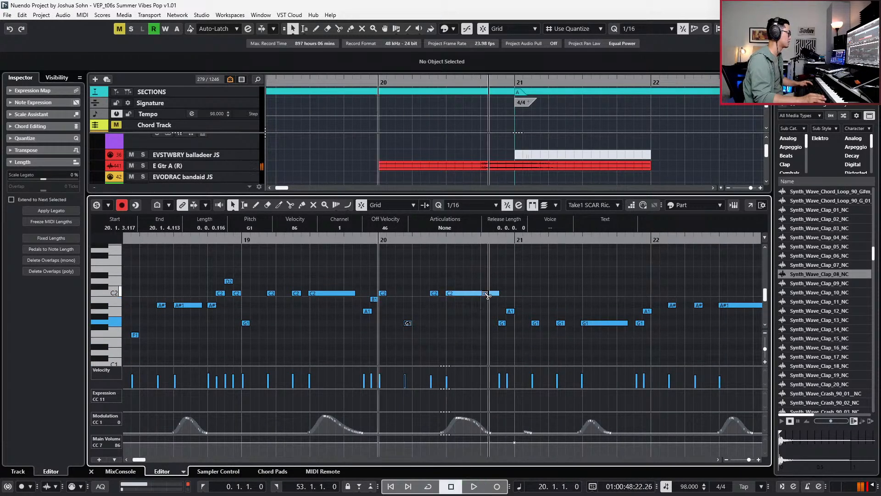
- Split the long C2 note of bar 20 at beat 4 and mute the short G1 and A1 notes just before bar 21
alt+click(483, 293)
drag(496, 309, 508, 335)
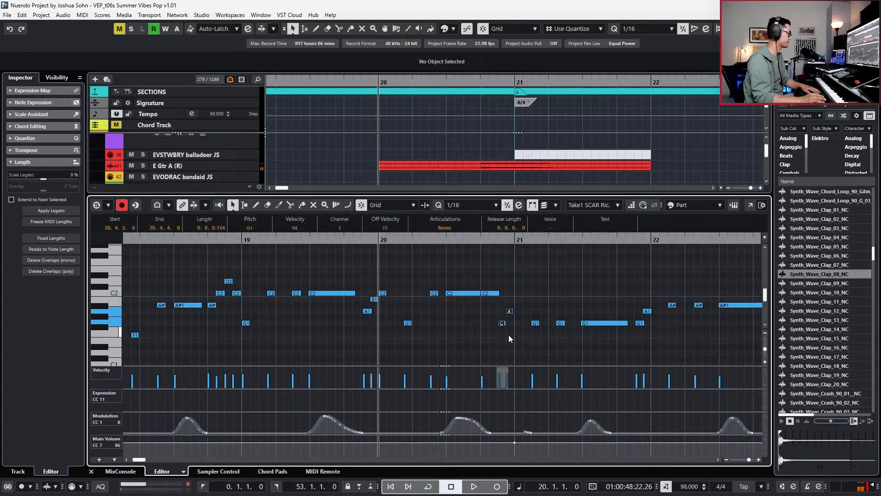
shift+click(487, 293)
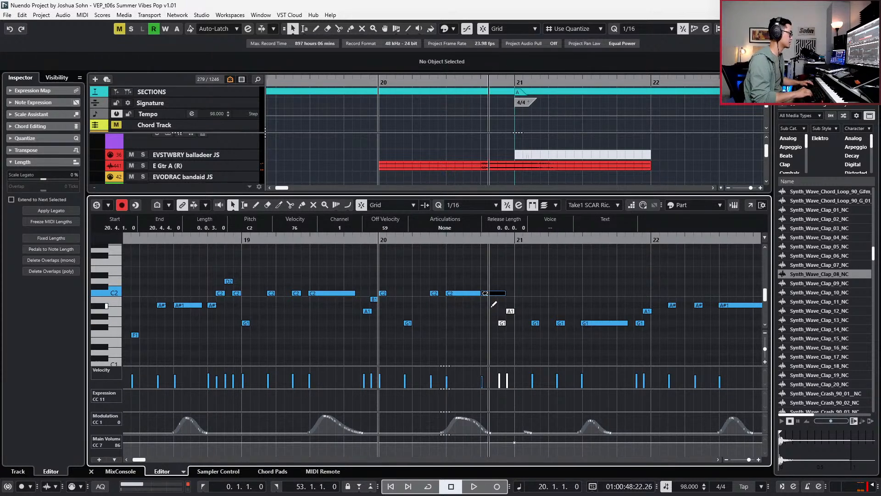
- Extend the split-off C2 note to the start of bar 21, split it again at 20.4.3 and play it back
drag(497, 293, 499, 294)
alt+click(498, 294)
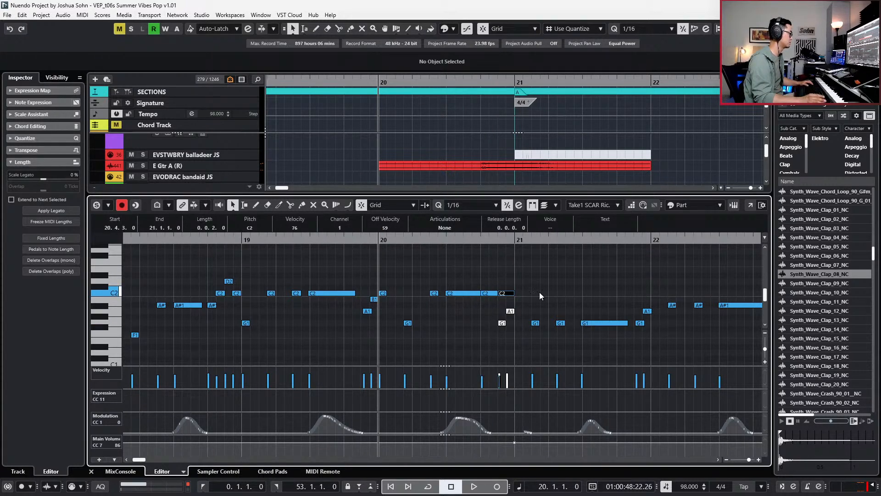
key(space)
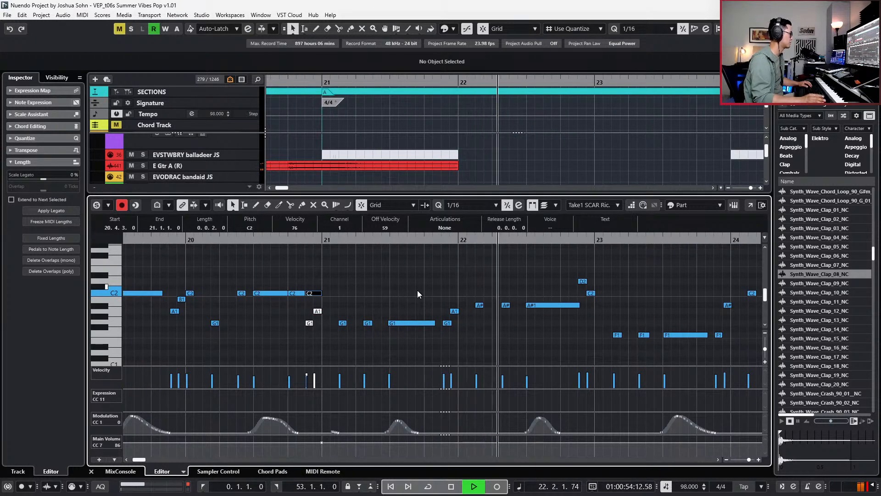
scroll(382, 332, down, 1)
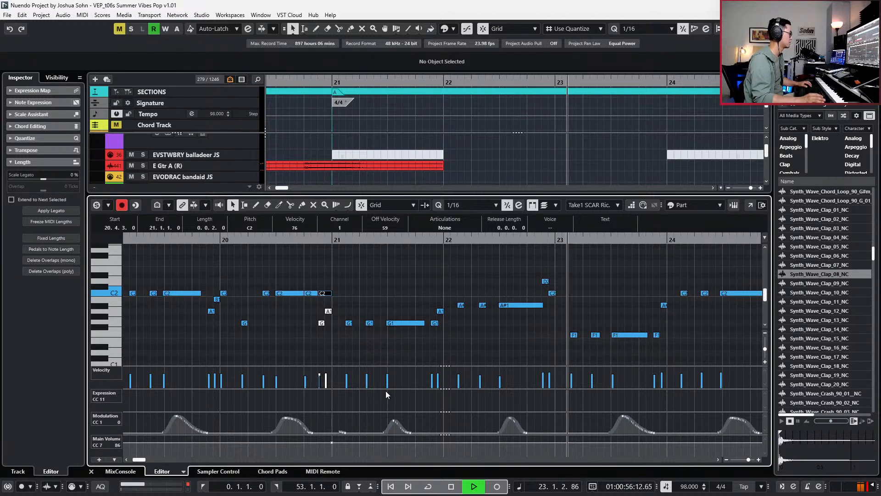
- Close the bass part, stop playback and open the EVOROCK Amber Amp A KS guitar part for note editing
key(Return)
scroll(388, 401, down, 2)
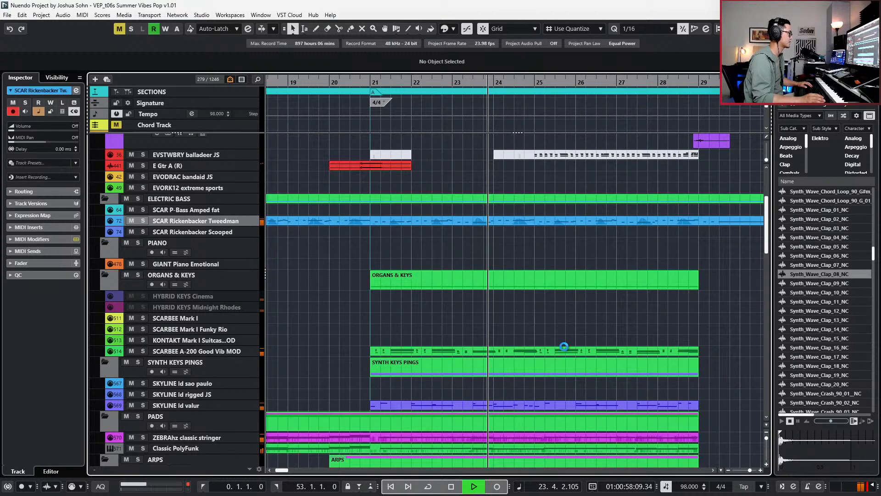
scroll(590, 304, up, 5)
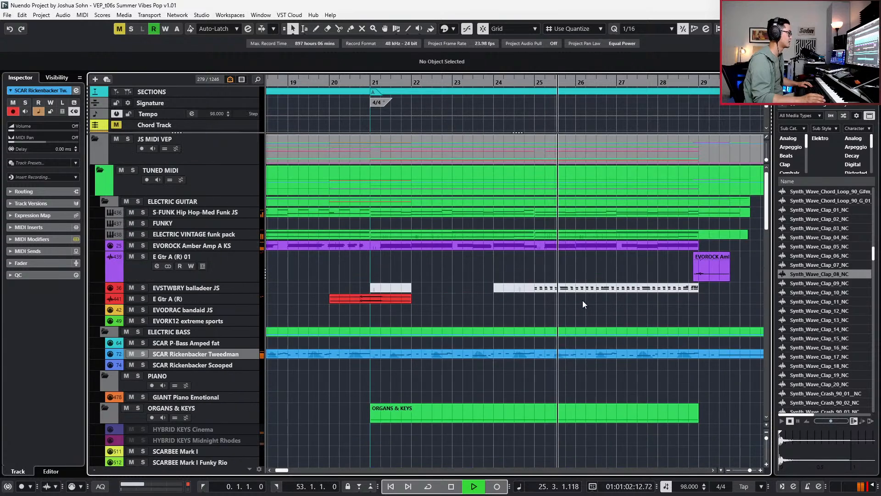
key(space)
click(538, 247)
double_click(536, 244)
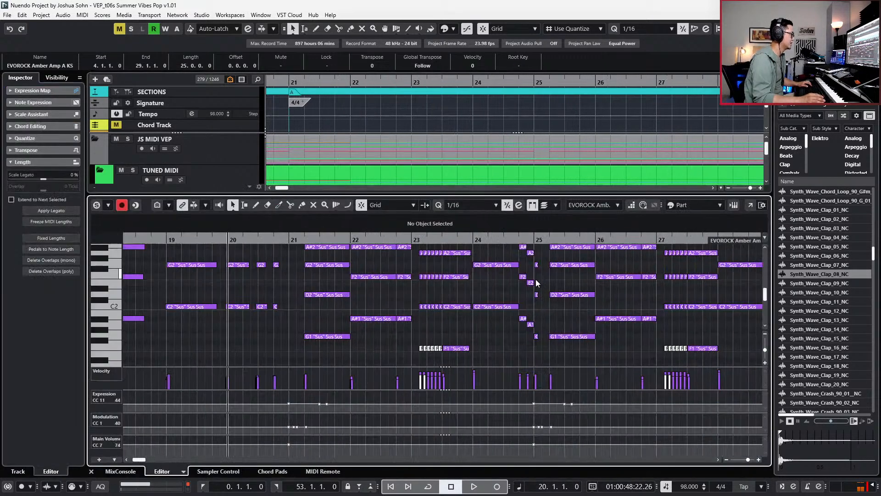
- Shorten the A1, E2 and A2 chord notes at 24.4.3 to 0.0.1.90 and play them back
scroll(536, 279, up, 3)
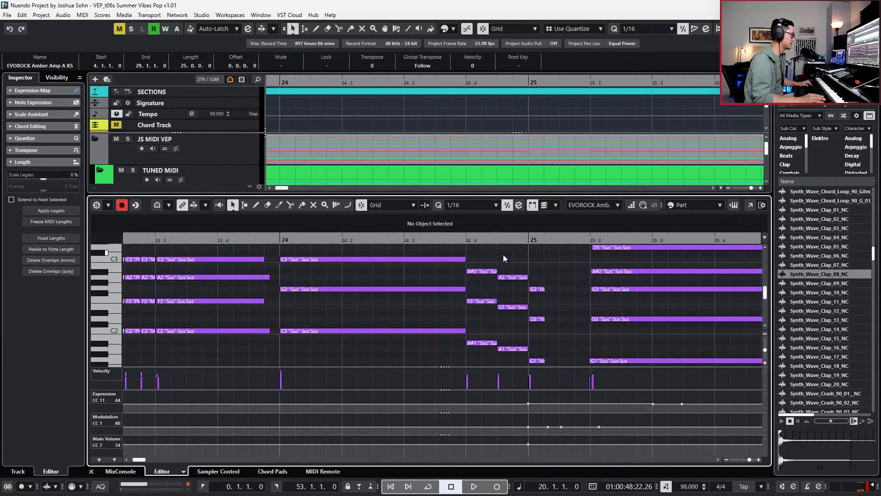
drag(515, 287, 515, 360)
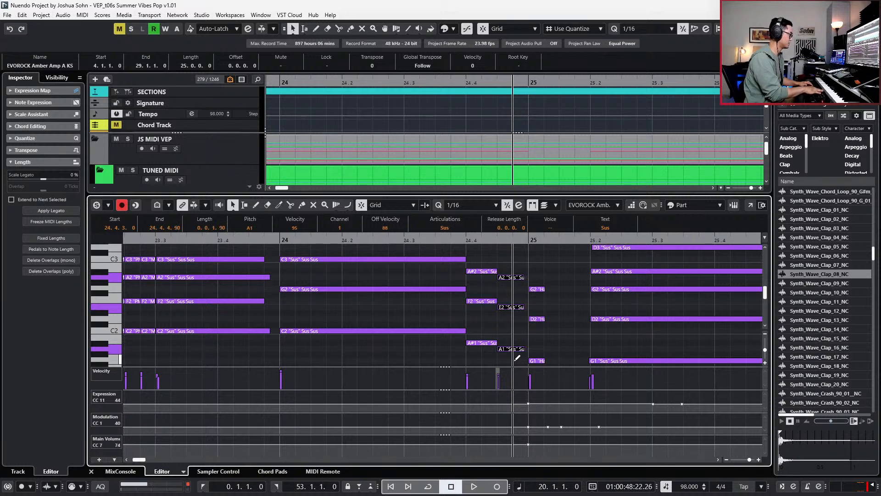
key(space)
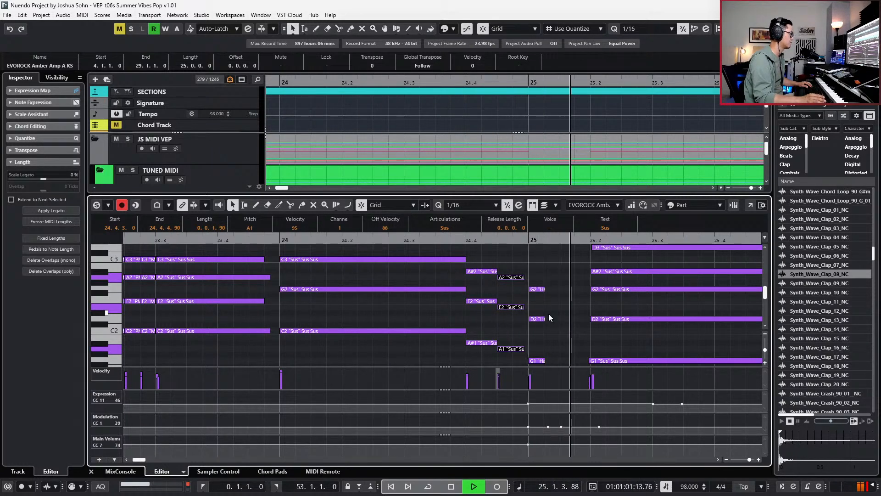
key(space)
- Change the articulation of the short G1, D2 and G2 notes at the start of bar 25 to Sus and hide the controller lanes
click(546, 365)
drag(546, 365, 526, 279)
click(462, 228)
click(459, 240)
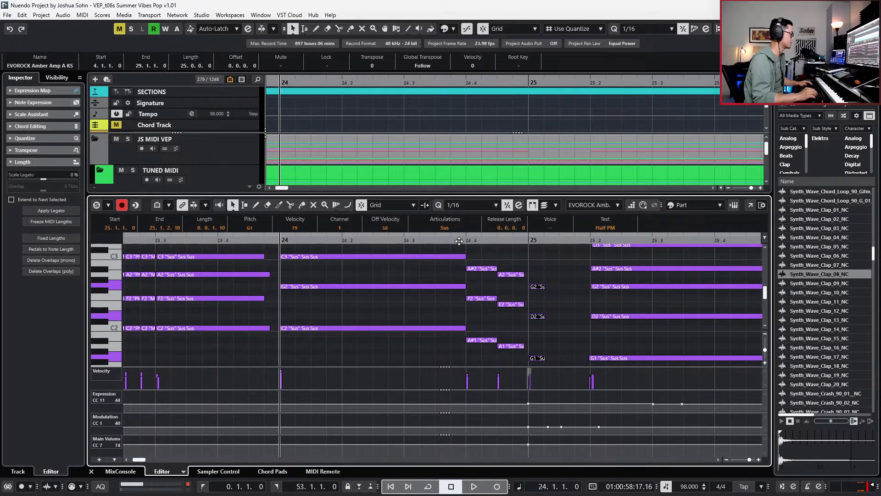
key(alt+l)
scroll(460, 270, up, 2)
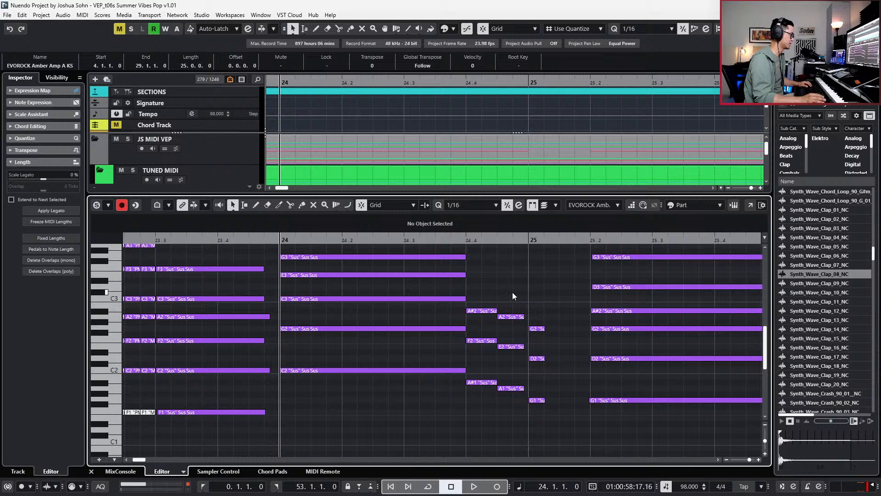
- Extend the A1, E2 and A2 notes at 24.4.3 to a length of 0.0.2.0 and solo the part for playback
drag(515, 298, 511, 402)
key(l)
key(s)
key(space)
key(space)
- Play the guitar part soloed from bar 24, turn the solo off and play it in the full mix
key(KP_Subtract)
key(space)
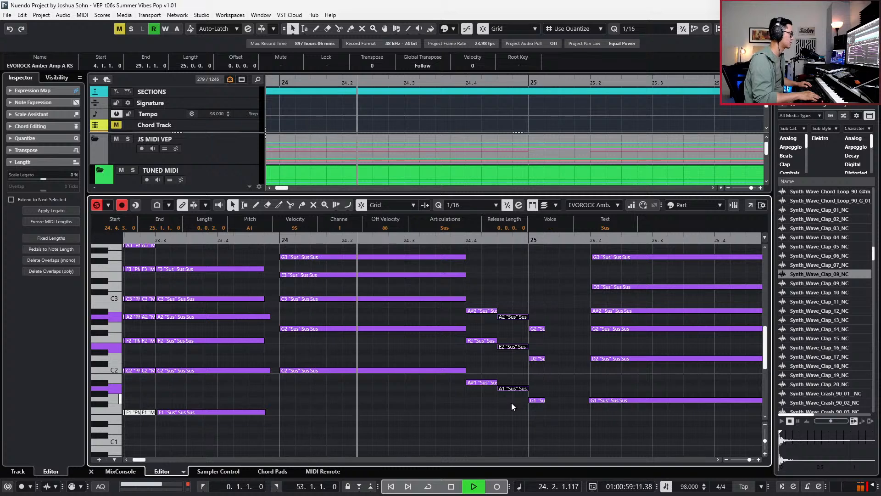
key(space)
key(s)
key(space)
scroll(604, 371, down, 2)
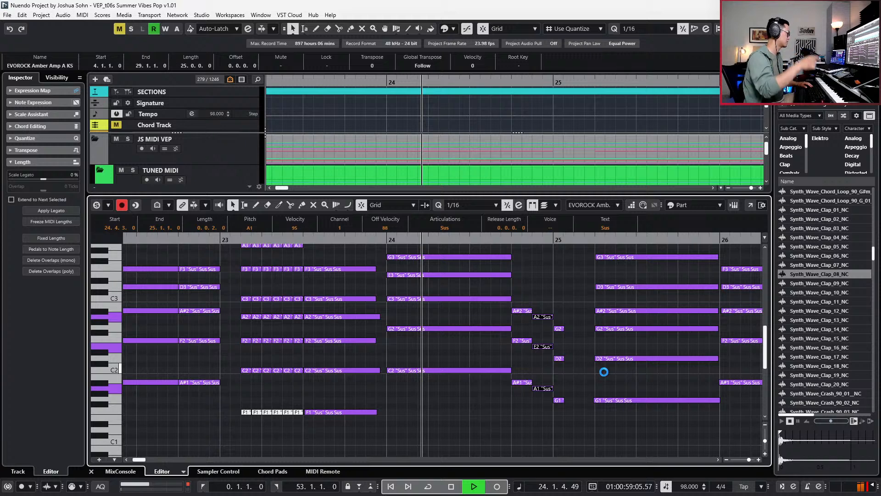
- Close the note editor and listen through the end of the arrangement while reviewing the tracks, and stop past bar 30
key(Return)
scroll(603, 372, down, 3)
scroll(604, 408, down, 6)
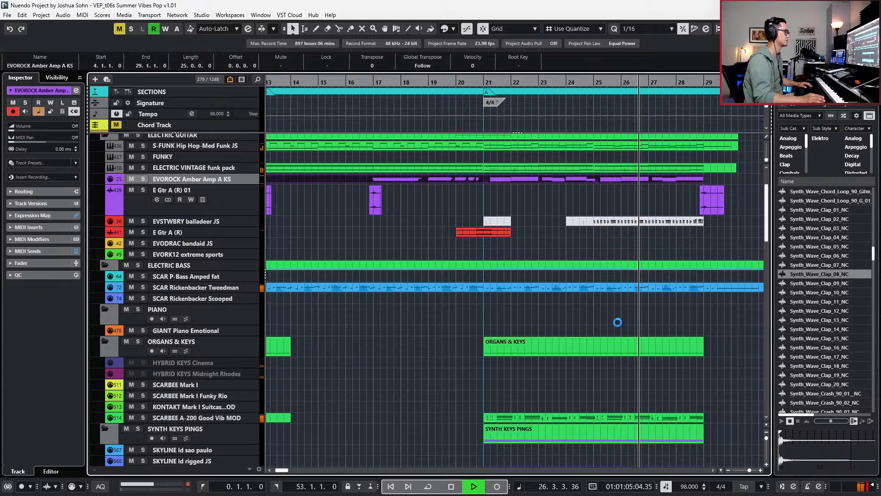
scroll(619, 318, down, 3)
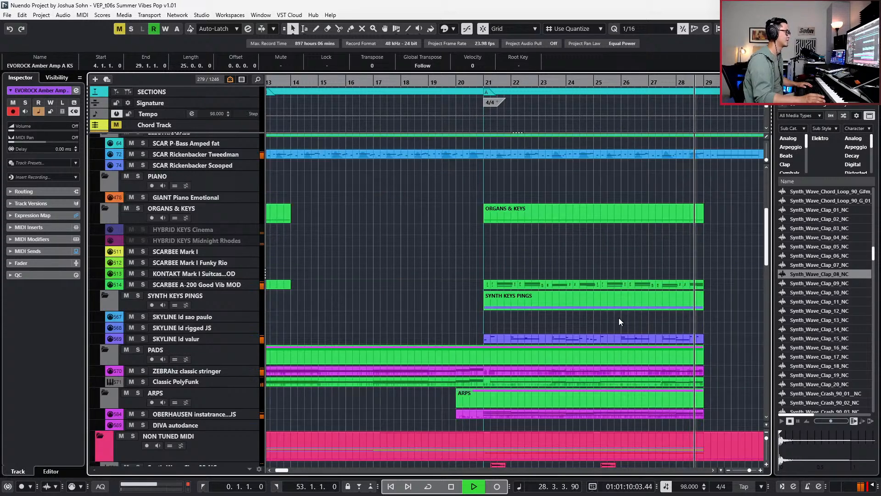
scroll(617, 317, down, 2)
scroll(617, 315, down, 1)
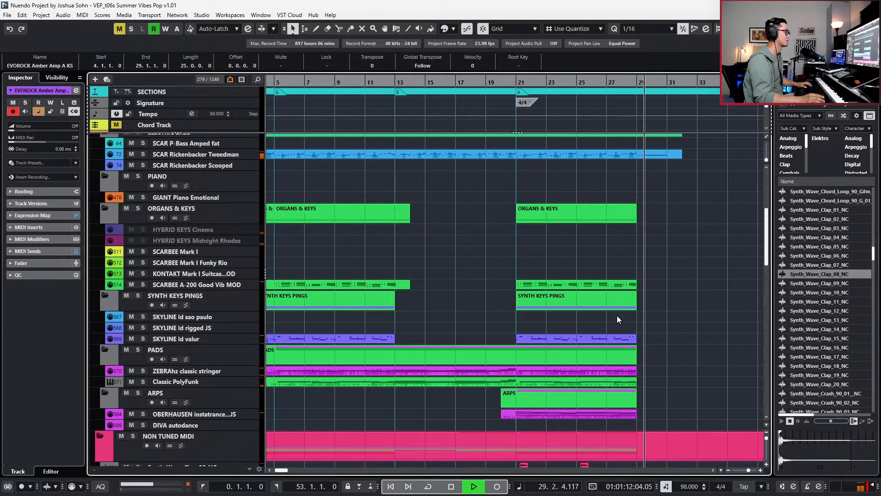
scroll(619, 315, up, 3)
scroll(679, 314, up, 6)
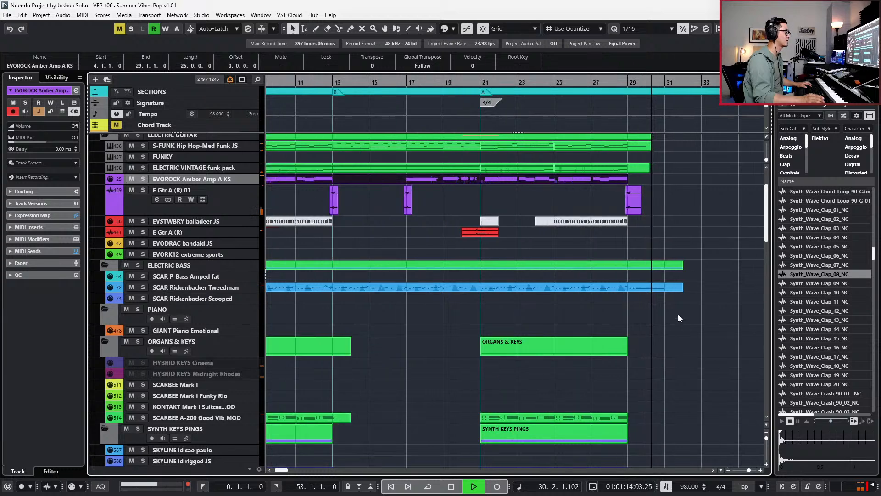
key(space)
- Move the last audio clip on the E Gtr A (R) 01 track to 29.4.2.47, play it back and nudge it slightly later
scroll(572, 208, up, 2)
drag(555, 205, 662, 208)
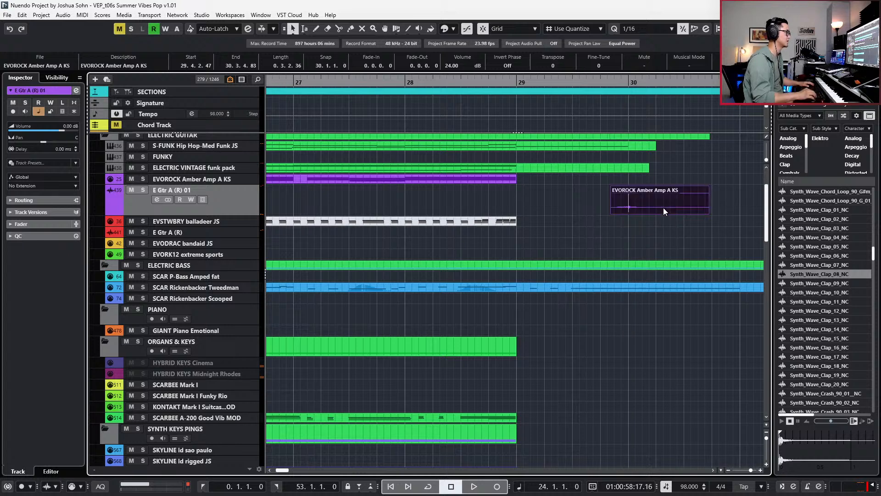
key(space)
scroll(662, 207, down, 2)
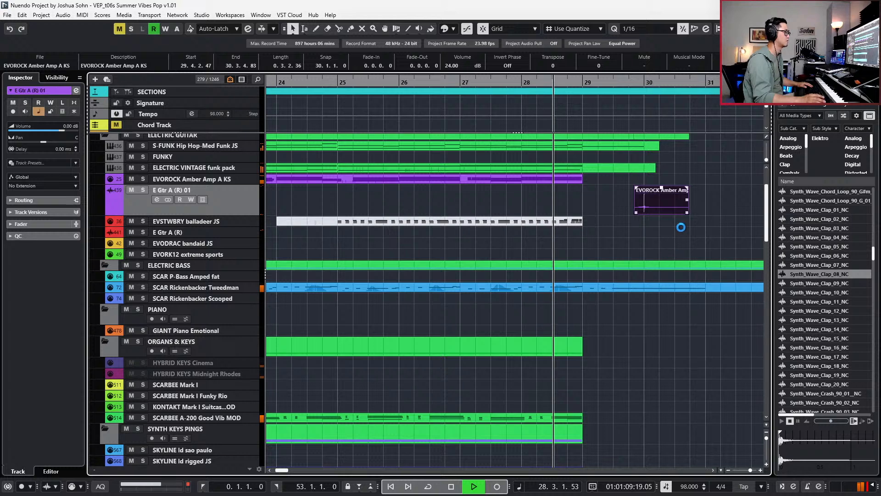
key(space)
scroll(641, 210, up, 1)
scroll(641, 210, up, 1)
drag(637, 206, 643, 207)
- Open the SCAR Rickenbacker Tweedman part and paste a short G1 note of 0.0.0.116 at the start of bar 29
click(500, 289)
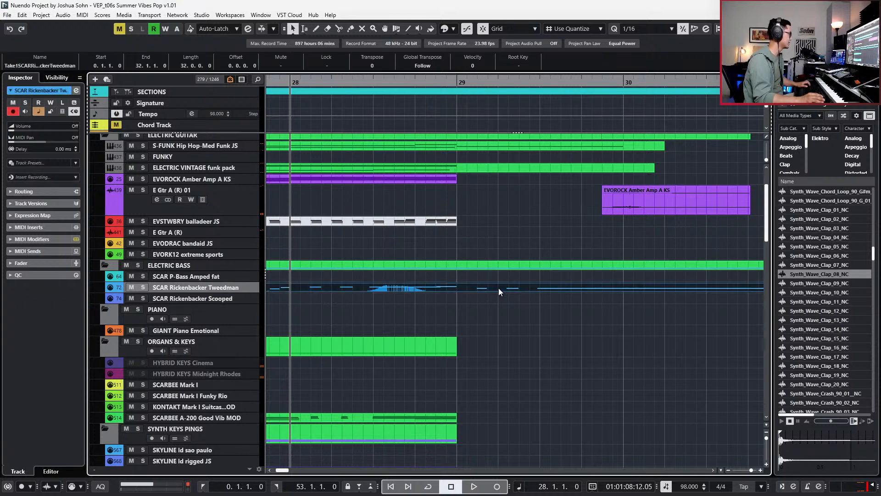
double_click(499, 287)
scroll(498, 287, up, 2)
click(473, 323)
key(KP_Add)
key(ctrl+v)
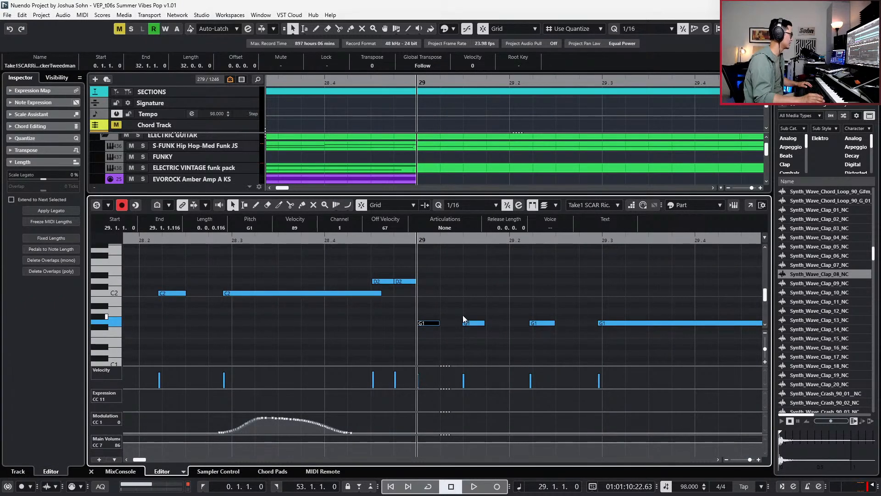
- Lower the velocity of the G1 note at the start of bar 29 to 9, audition it soloed and try a velocity of 0
drag(435, 384, 423, 386)
key(KP_Subtract)
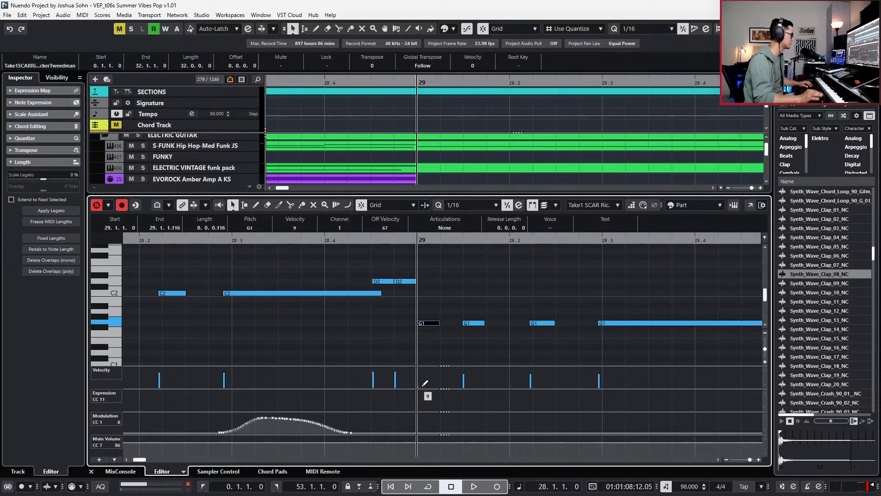
key(space)
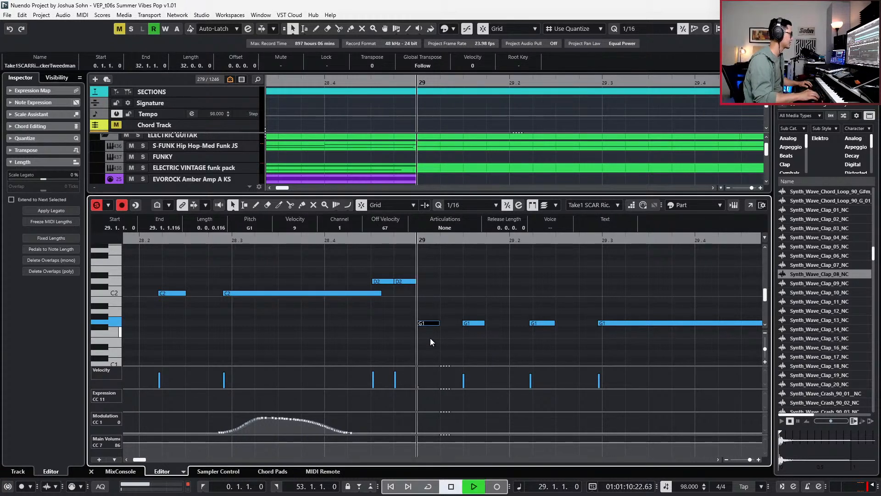
key(space)
drag(441, 384, 424, 386)
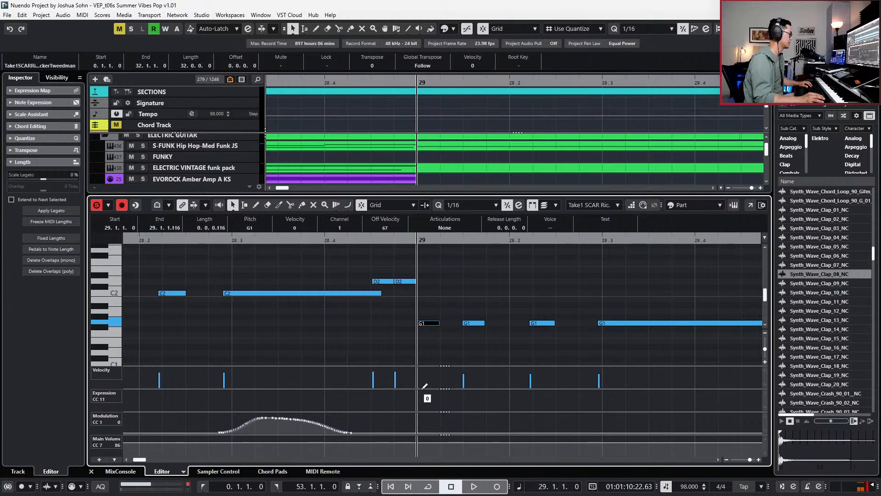
- Move the low-velocity note at the start of bar 29 down to A#-1 and play it back soloed and in the mix
drag(428, 322, 433, 360)
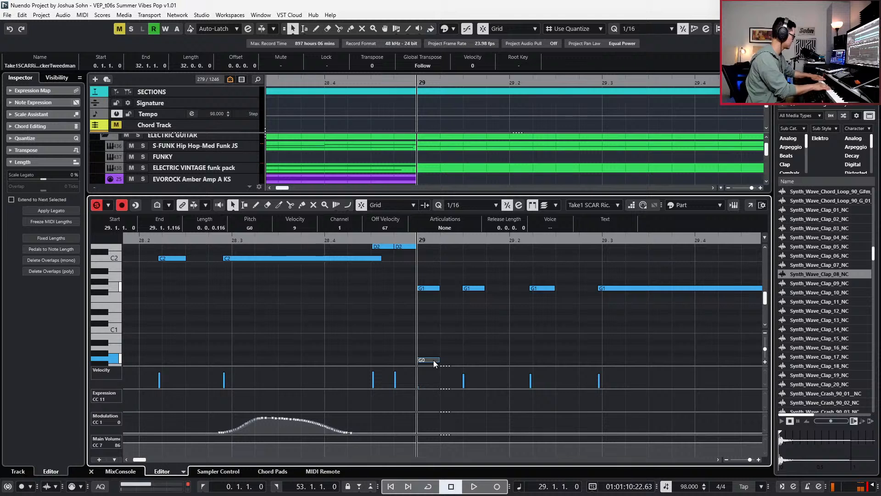
scroll(452, 325, down, 3)
drag(479, 279, 405, 307)
key(shift+Down)
key(Up)
key(Up)
key(Up)
key(space)
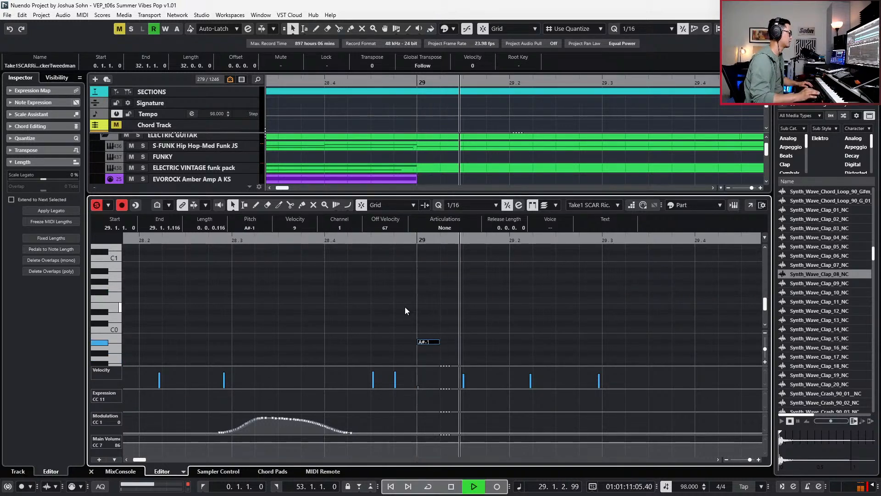
key(space)
key(space)
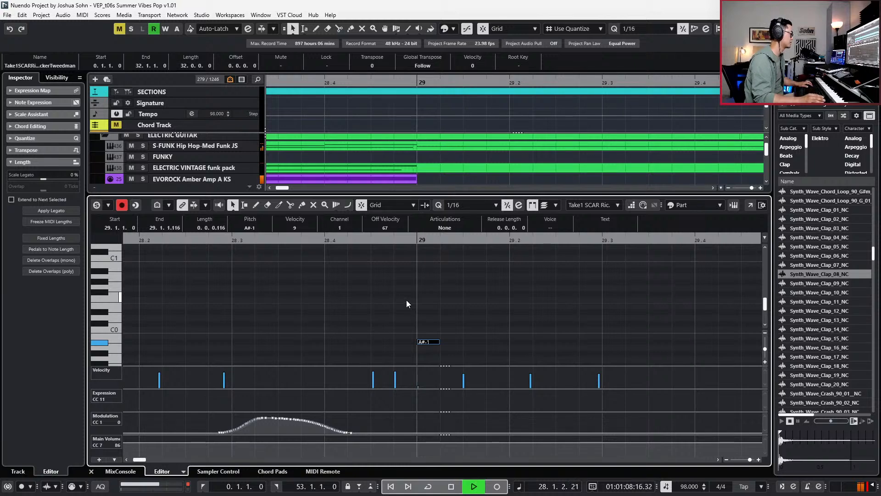
- Play back the ending from bar 28 into bar 30 in the mix and close the note editor
scroll(409, 301, down, 1)
key(ctrl+Left)
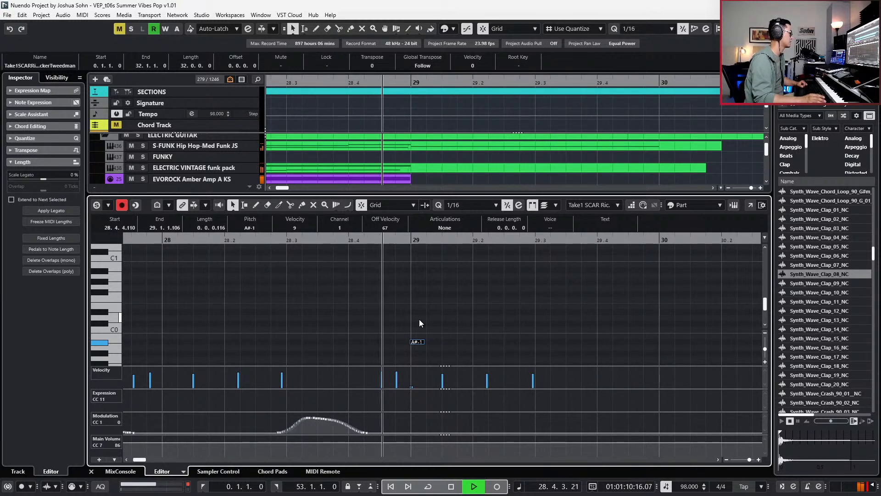
key(Return)
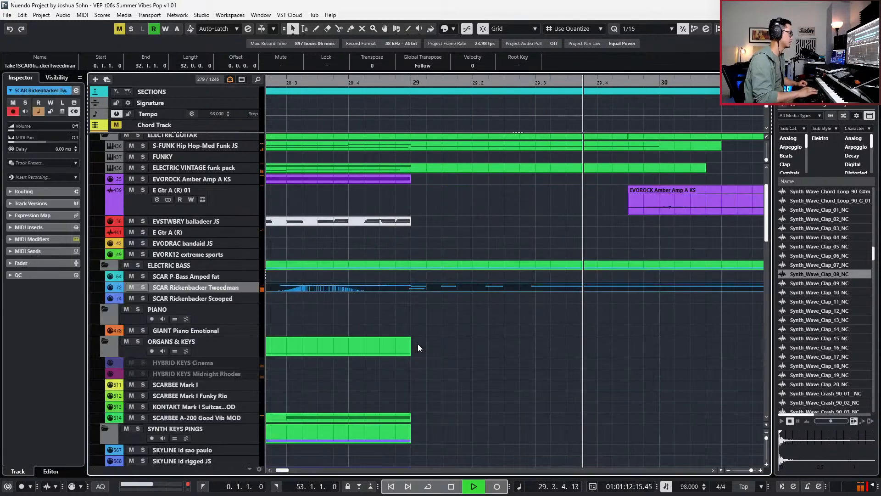
scroll(418, 344, down, 3)
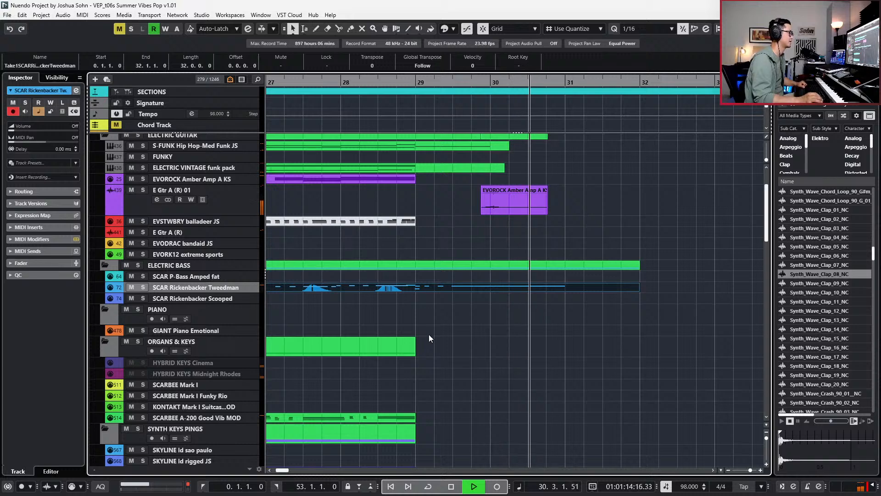
click(496, 212)
key(space)
scroll(497, 214, up, 4)
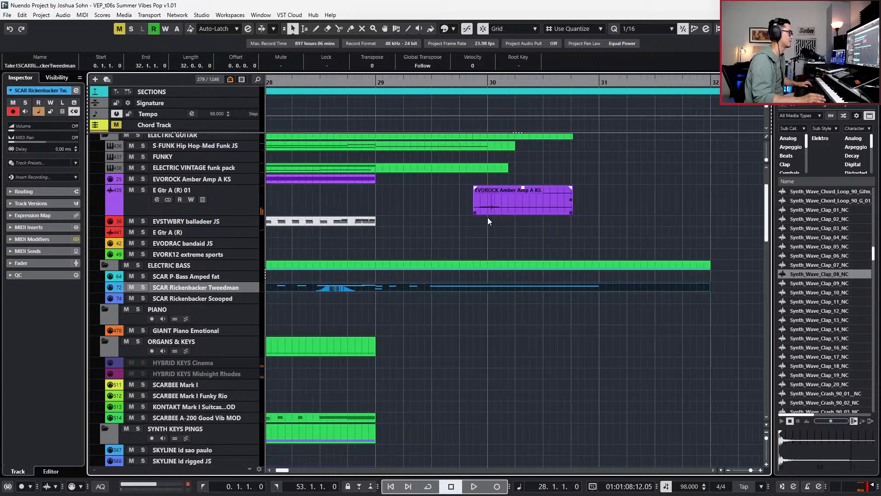
- Set the right locator to bar 32 and shorten the last region on the SECTIONS track to end there
scroll(491, 205, down, 2)
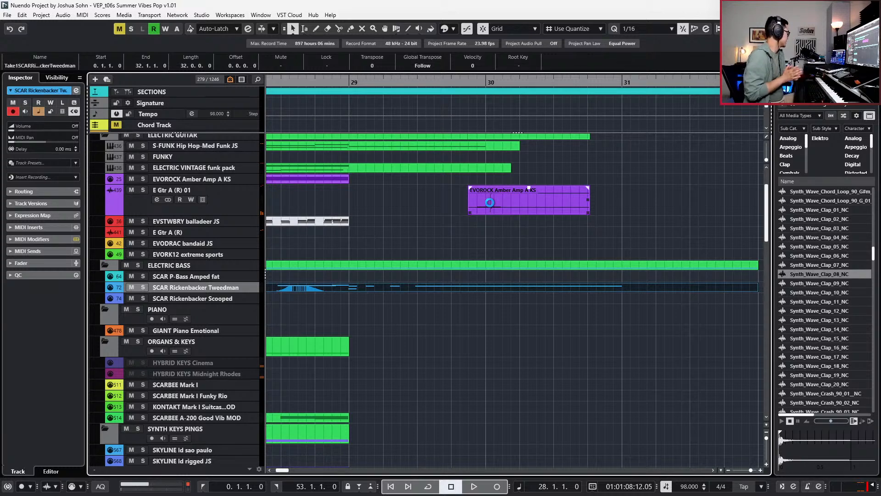
scroll(489, 202, down, 5)
scroll(489, 203, down, 3)
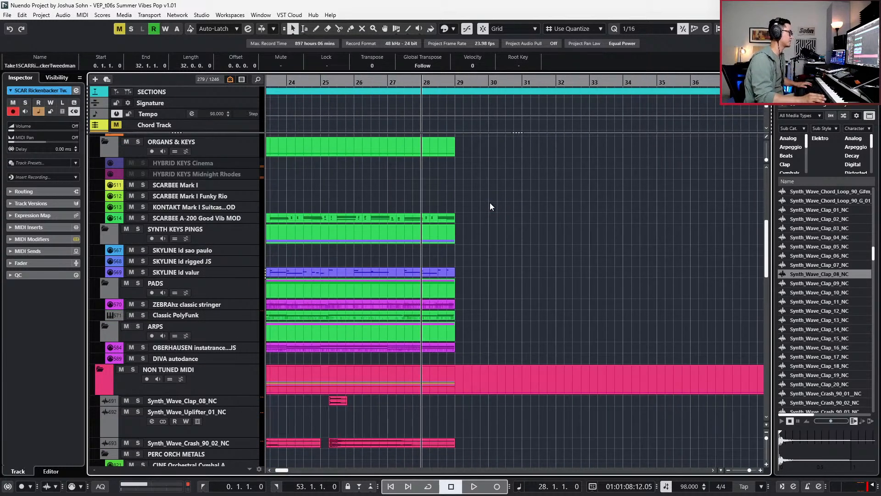
scroll(558, 214, up, 7)
key(KP_Add)
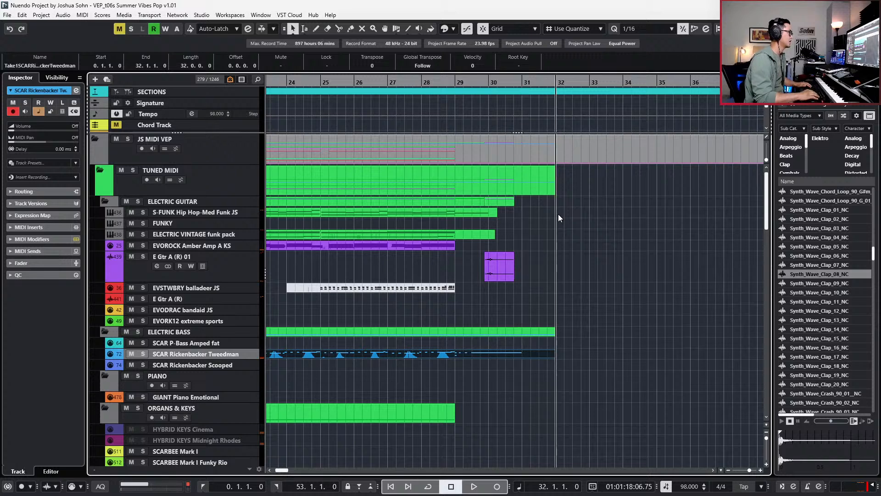
key(ctrl+KP_2)
scroll(557, 163, down, 2)
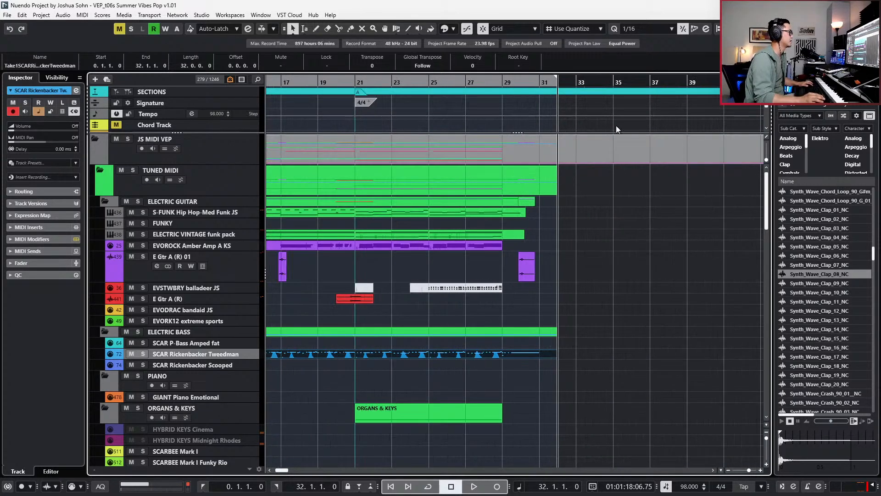
scroll(679, 98, down, 3)
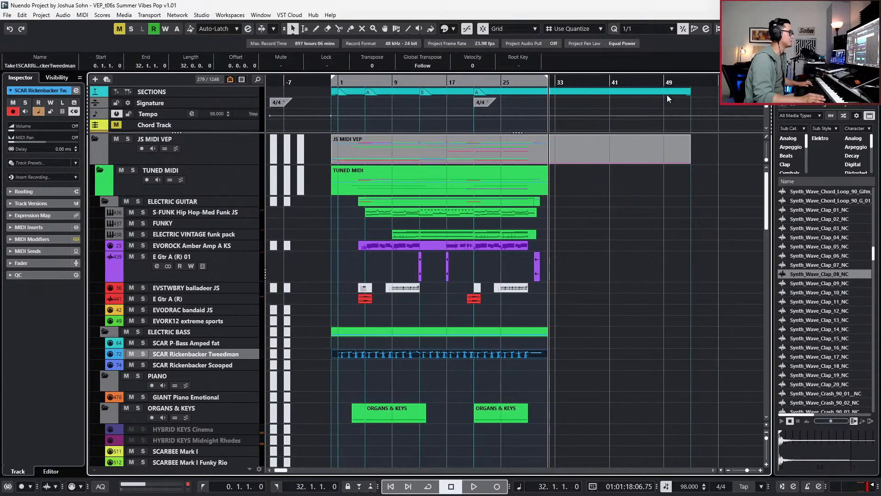
drag(690, 95, 548, 96)
key(KP_1)
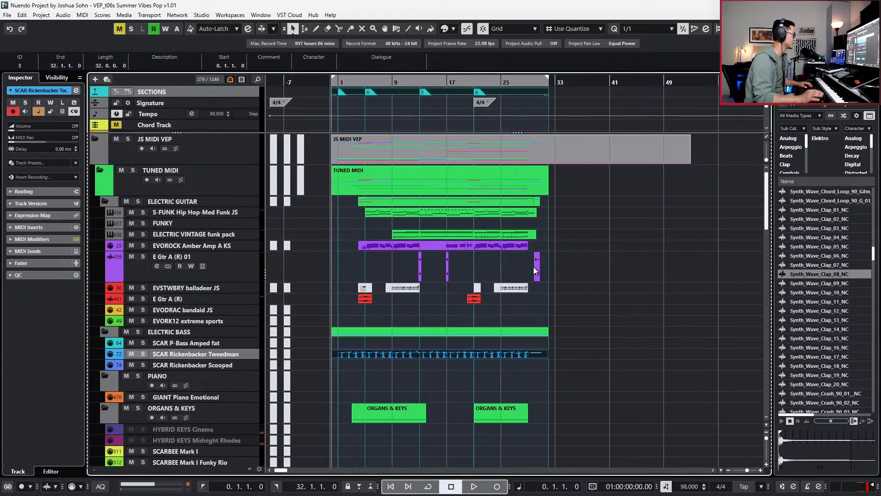
- Glue the parts on SCARBEE A-200 Good Vib MOD and SKYLINE ld valur, and extend the OBERHAUSEN part across bars 0 to 32
scroll(533, 269, up, 1)
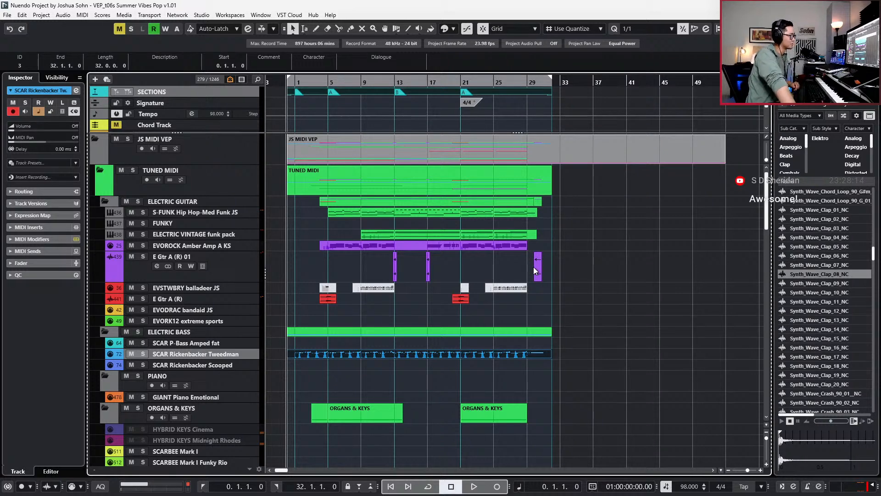
key(KP_Add)
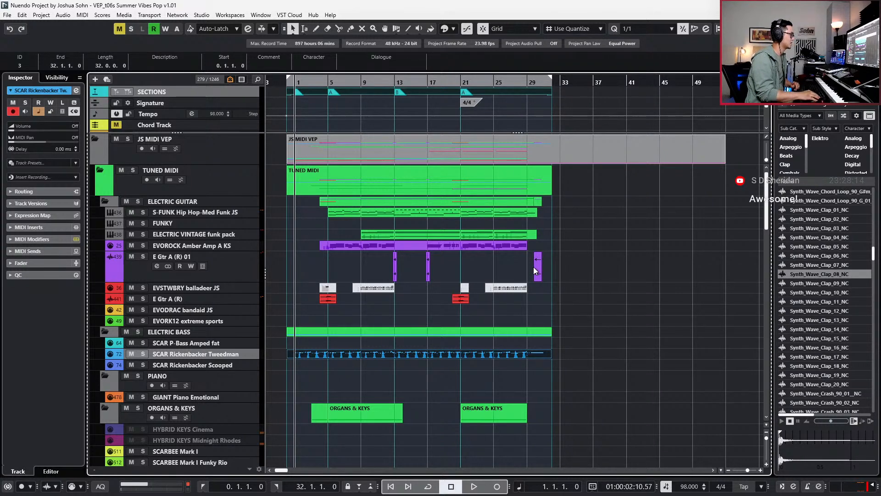
scroll(687, 256, down, 5)
scroll(481, 307, down, 3)
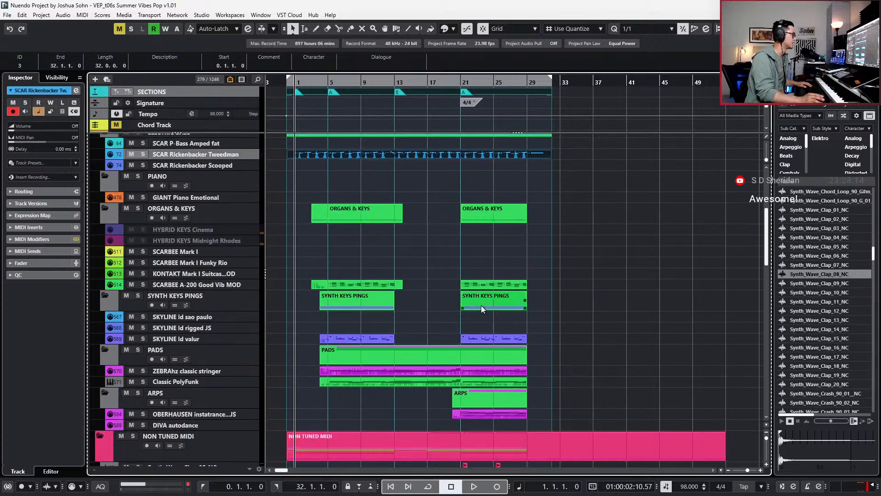
click(395, 283)
key(4)
click(384, 338)
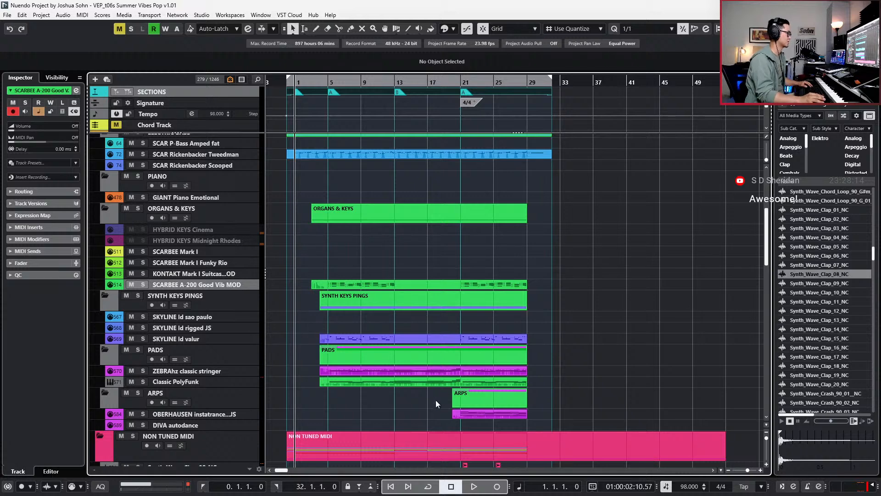
double_click(434, 412)
scroll(433, 412, up, 5)
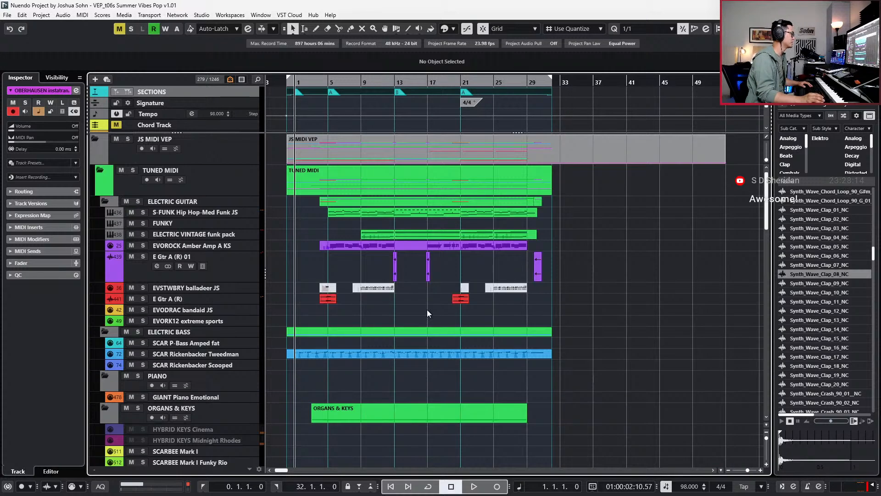
- Solo the EVOROCK Amber Amp A KS track, audition it from bar 5, unsolo it and return to bar 1
click(368, 246)
key(s)
key(l)
key(shift+n)
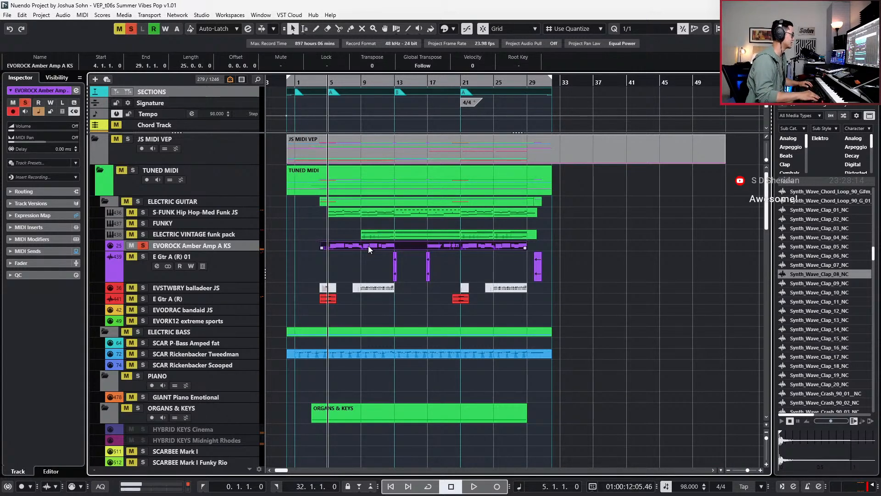
key(space)
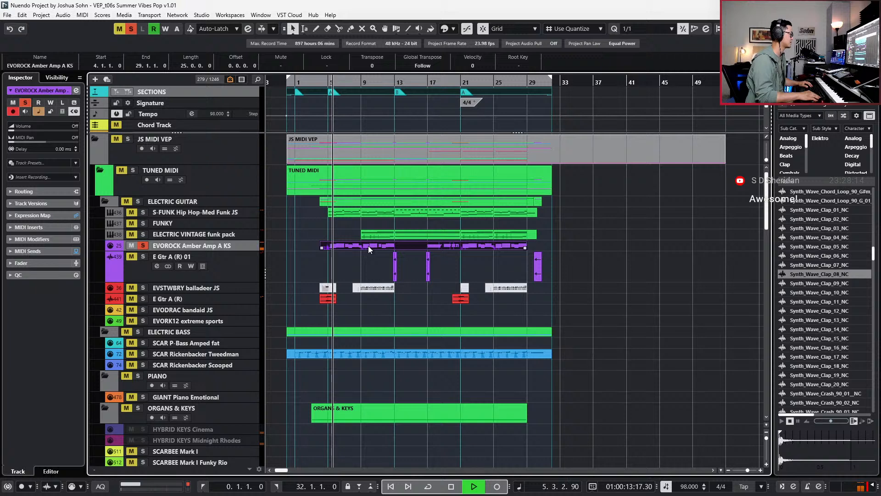
key(space)
key(s)
key(KP_Subtract)
key(KP_Subtract)
key(KP_Subtract)
key(KP_Subtract)
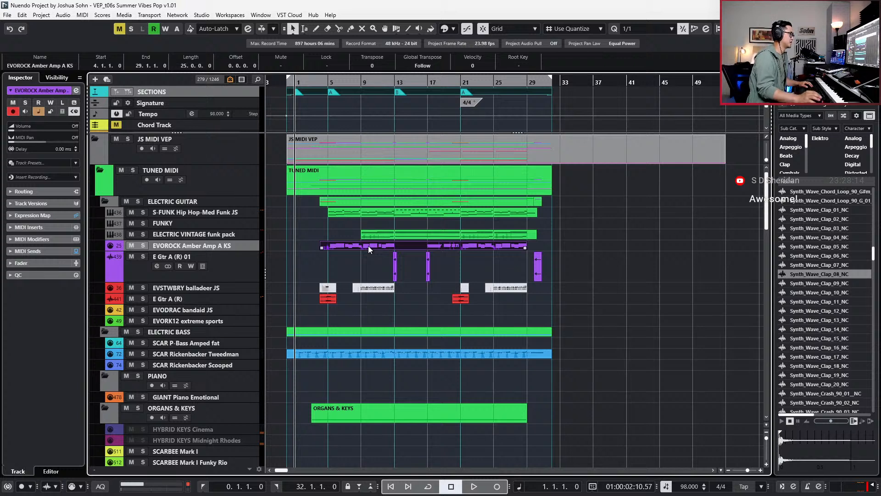
- Extend the S-FUNK Hip Hop-Med Funk, ELECTRIC VINTAGE funk pack and EVOROCK Amber Amp A KS parts across bars 0 to 32
drag(317, 219, 374, 233)
click(539, 223)
double_click(336, 234)
double_click(323, 213)
click(366, 221)
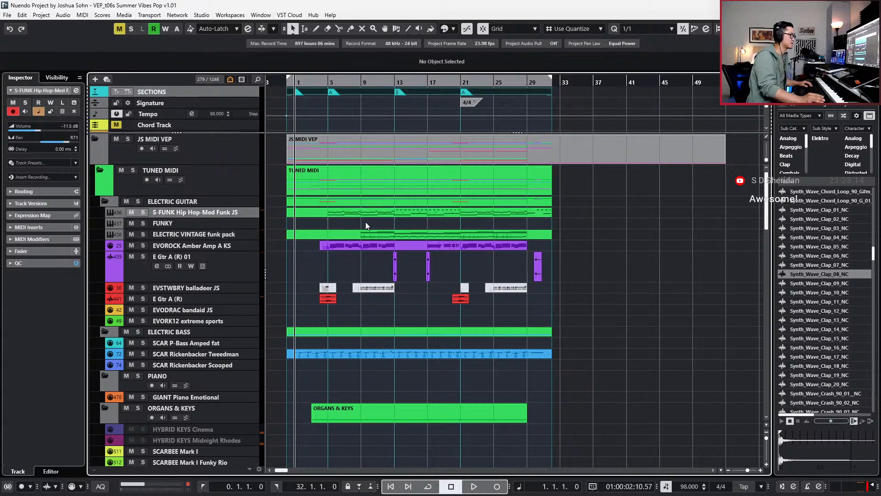
double_click(546, 247)
click(546, 258)
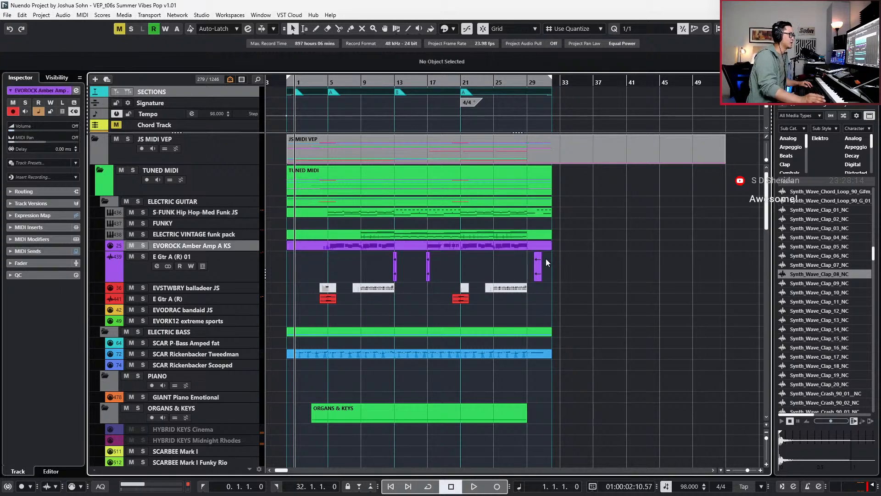
- Open the ELECTRIC VINTAGE funk pack instrument to check its patterns and close it again
click(345, 232)
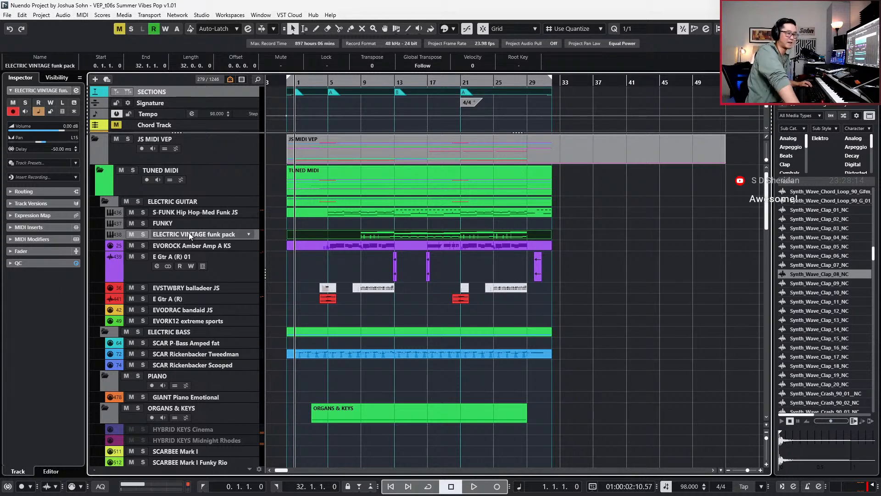
scroll(189, 233, down, 2)
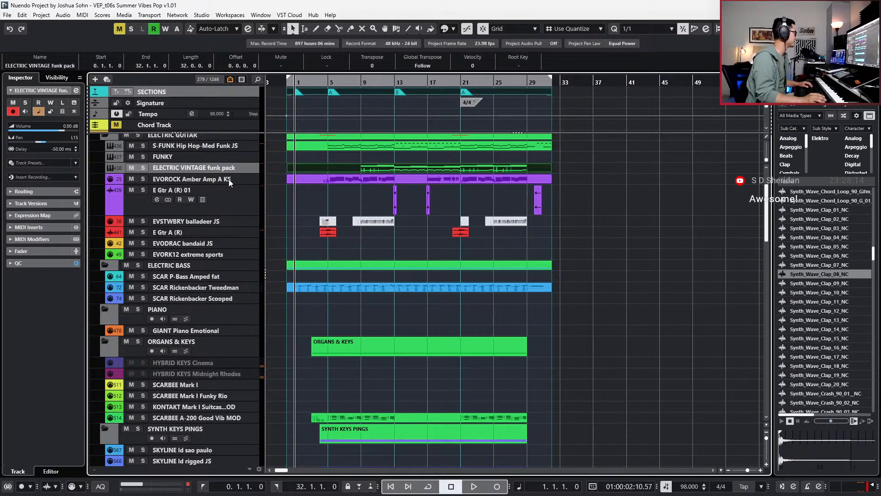
key(e)
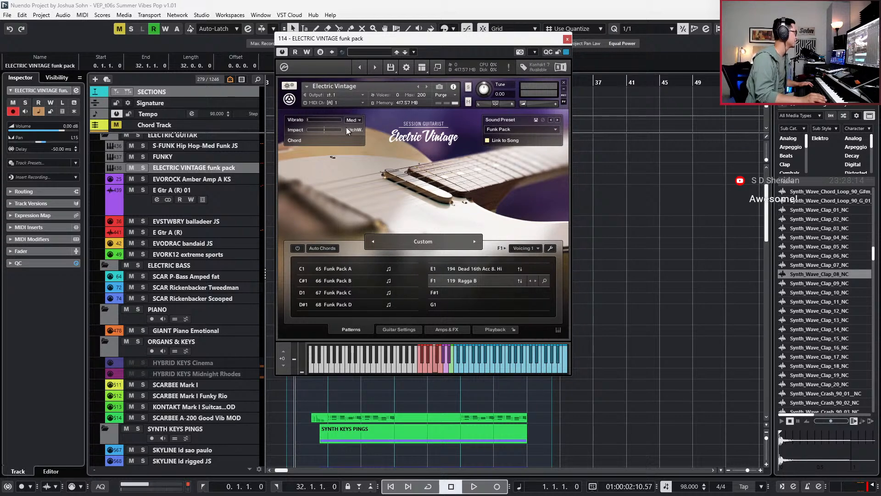
click(566, 41)
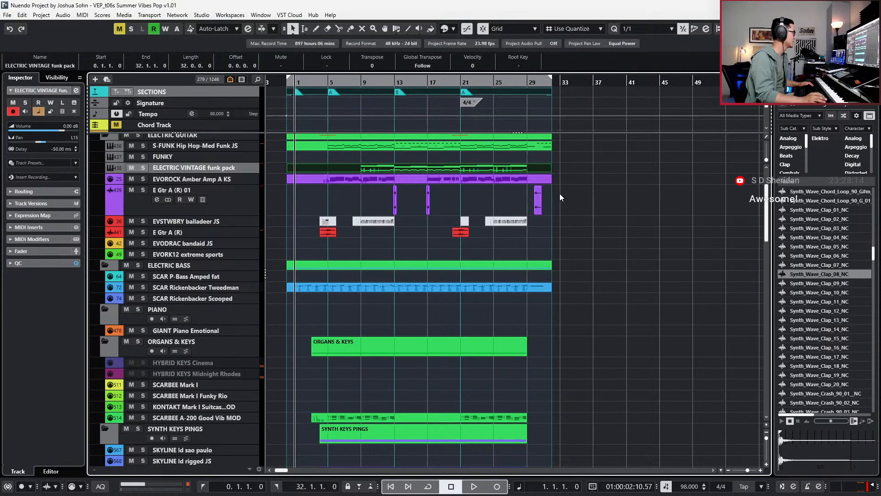
- Merge the DRUMLAB Squish and POLY Kick Stubble parts into one part per track and extend both across bars 0 to 32
scroll(425, 322, down, 3)
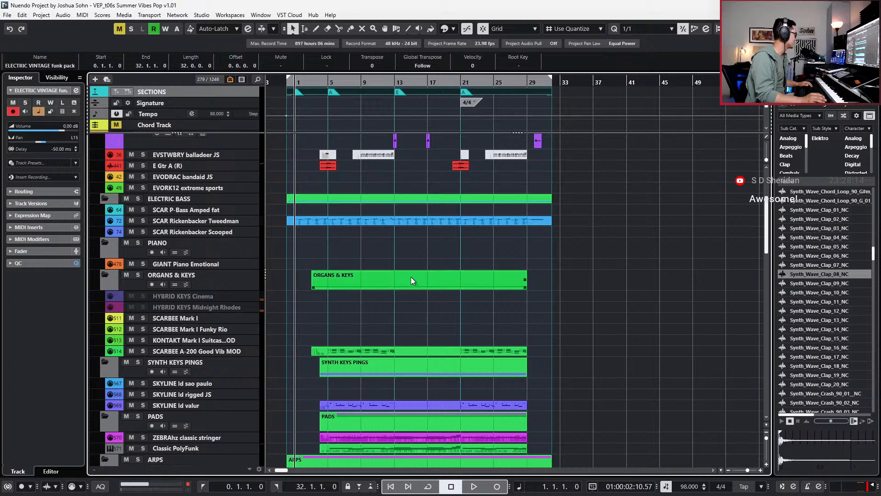
scroll(406, 257, down, 5)
scroll(404, 257, down, 10)
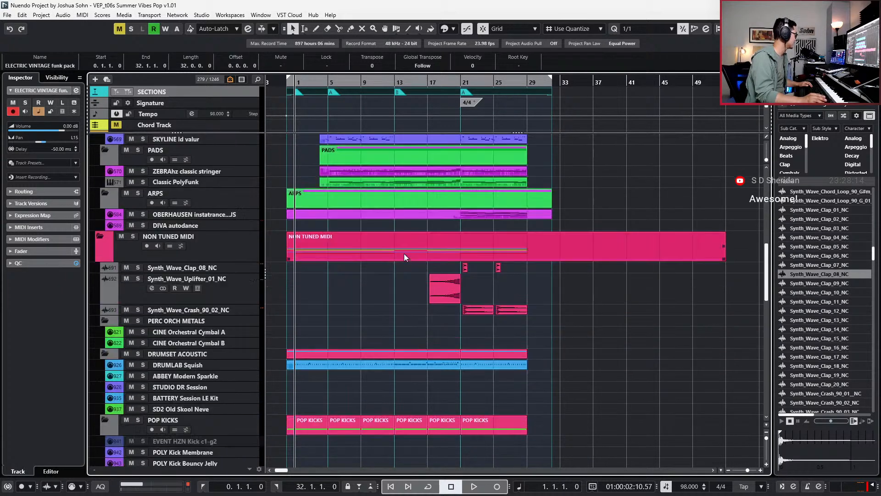
scroll(404, 253, down, 3)
drag(294, 181, 494, 168)
click(497, 177)
drag(278, 335, 524, 368)
double_click(533, 364)
click(533, 332)
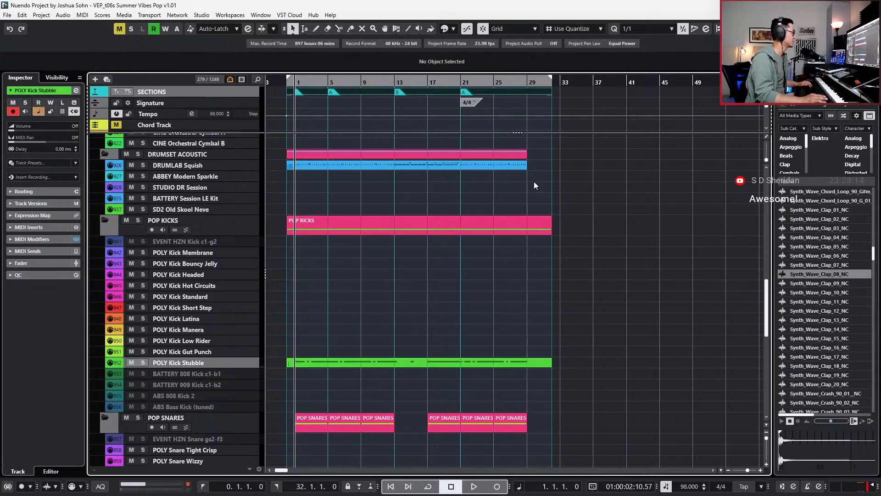
click(546, 165)
- Glue the POLY Snare Street Snaps parts together and extend the result across bars 0 to 32
scroll(468, 408, down, 4)
drag(288, 378, 518, 412)
key(ctrl+g)
double_click(532, 392)
- Glue the BATTERY Garage HhCr parts into one and extend it across bars 0 to 32
scroll(539, 403, down, 6)
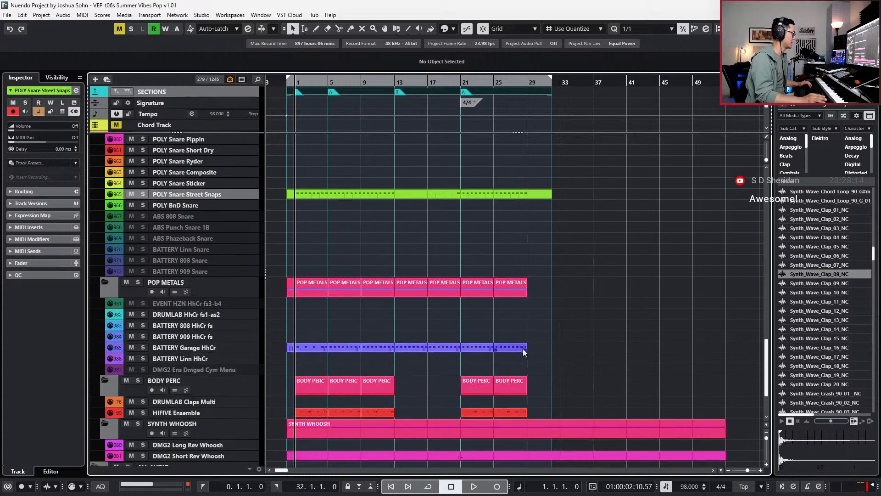
key(ctrl+g)
drag(300, 355, 367, 356)
key(ctrl+g)
double_click(536, 345)
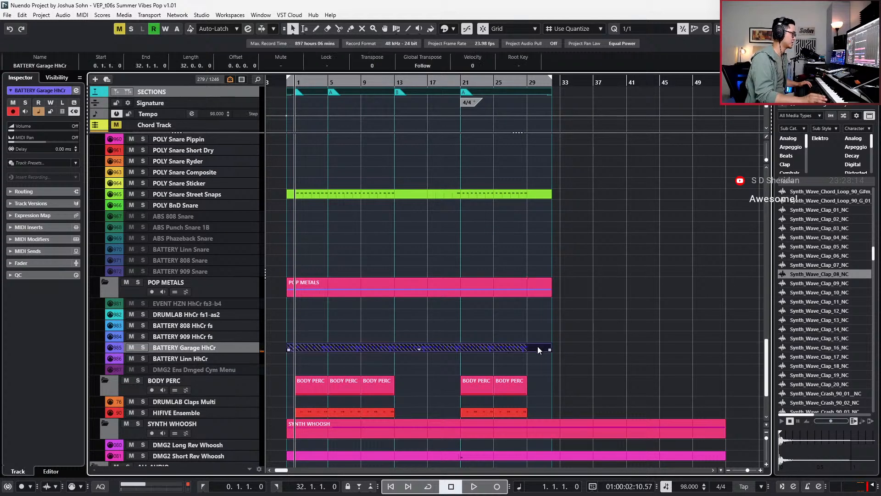
- Glue the HIFIVE Ensemble clap parts together and extend them across bars 0 to 32
drag(543, 409, 307, 409)
key(ctrl+g)
click(547, 408)
double_click(547, 408)
- Split the DMG2 Short Rev Whoosh part at bar 32 and delete everything after it
scroll(547, 408, down, 3)
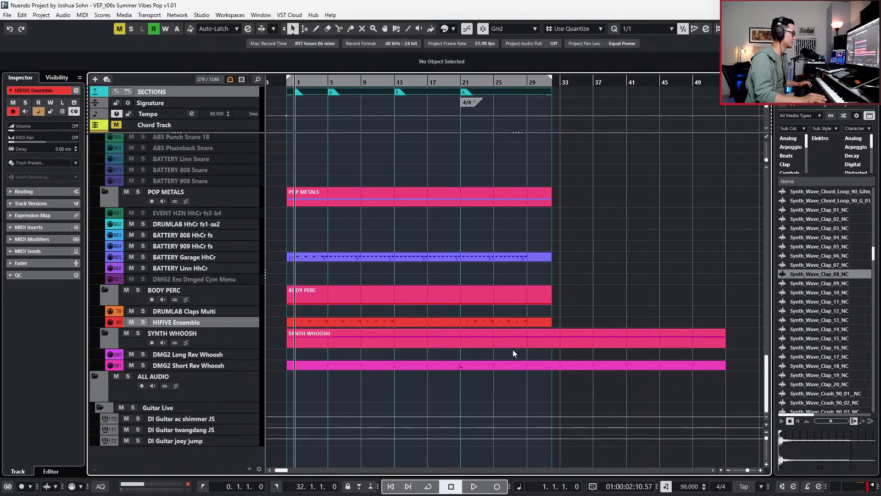
click(543, 365)
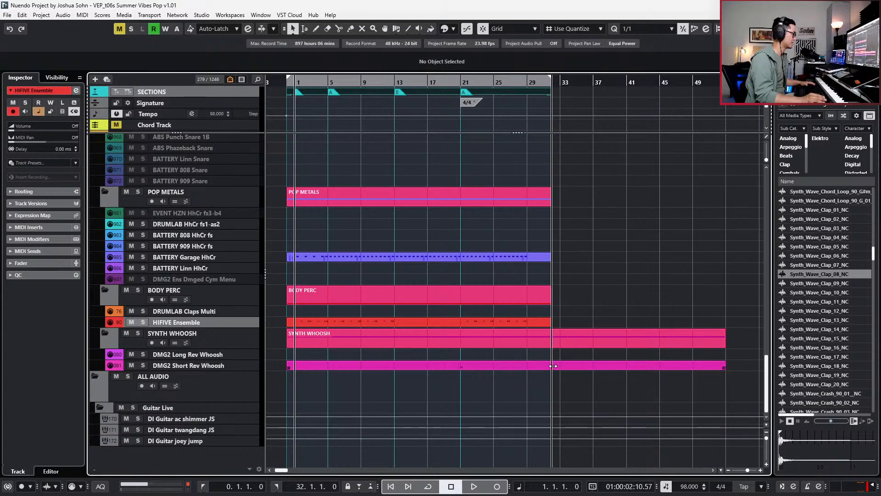
alt+click(553, 365)
key(Delete)
- Extend the ZEBRAhz classic stringer, Classic PolyFunk, SKYLINE ld valur and SCARBEE A-200 Good Vib MOD parts across bars 0 to 32
scroll(591, 395, up, 5)
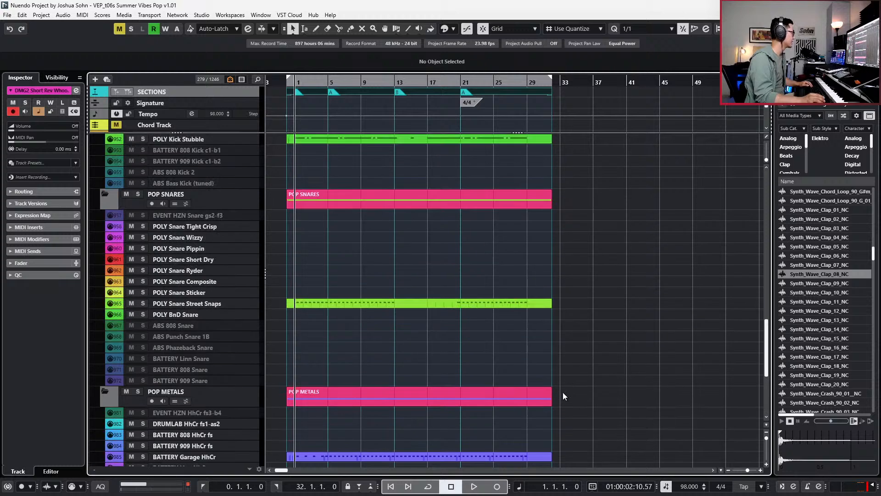
scroll(568, 382, up, 5)
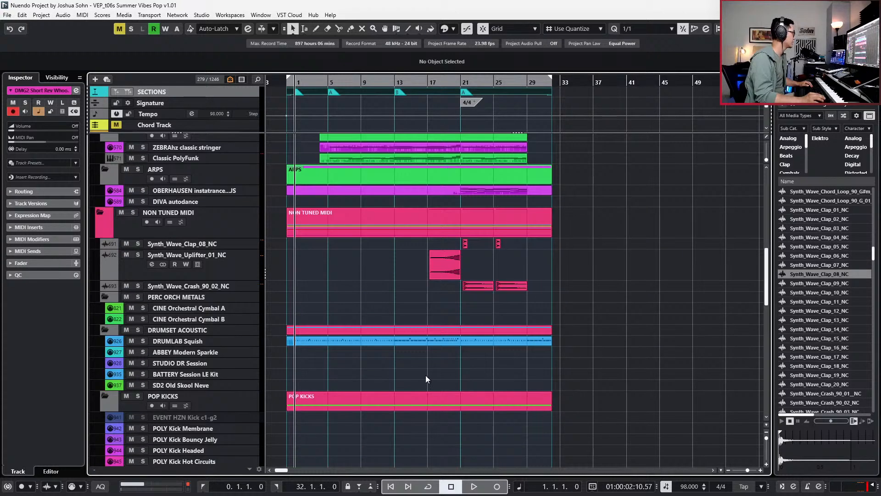
scroll(439, 277, up, 3)
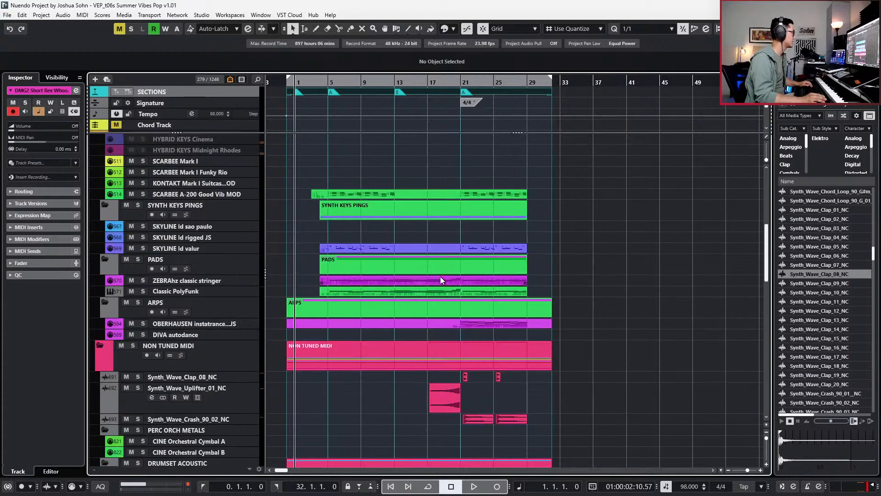
double_click(301, 282)
double_click(301, 290)
double_click(312, 250)
double_click(304, 191)
scroll(356, 222, up, 5)
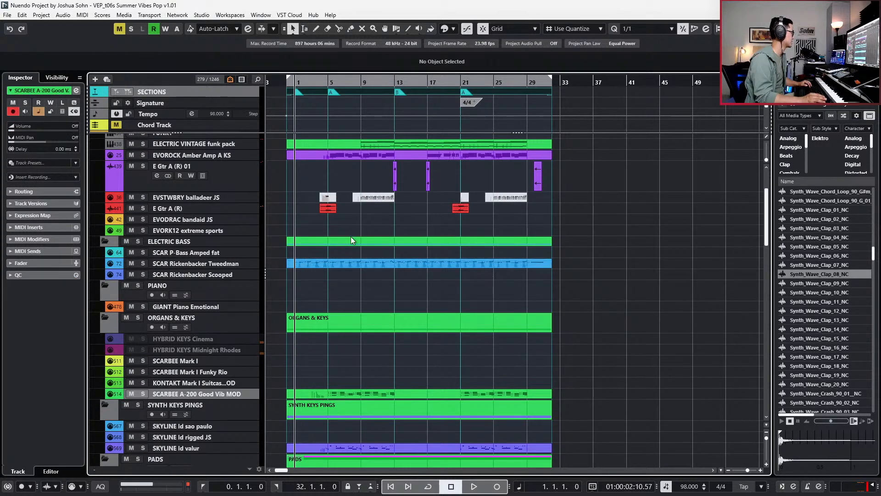
- Delete the muted EVSTWBRY balladeer JS parts across the whole arrangement
click(402, 257)
scroll(407, 262, up, 3)
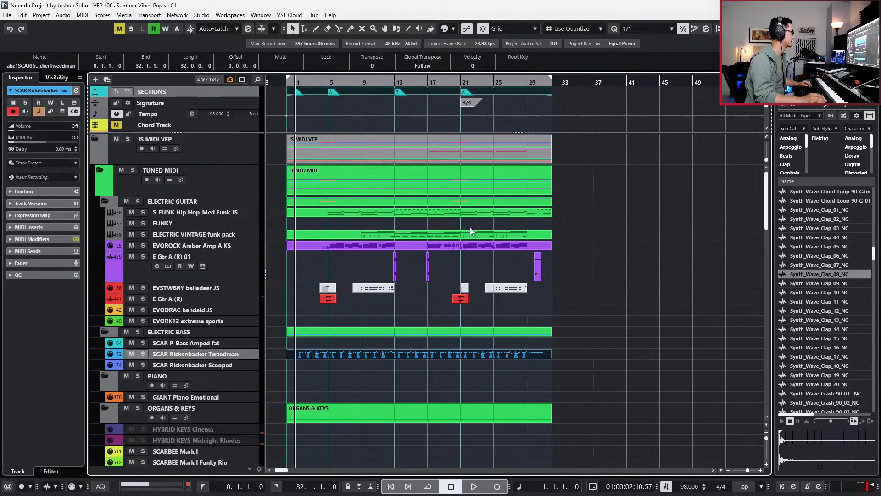
key(Home)
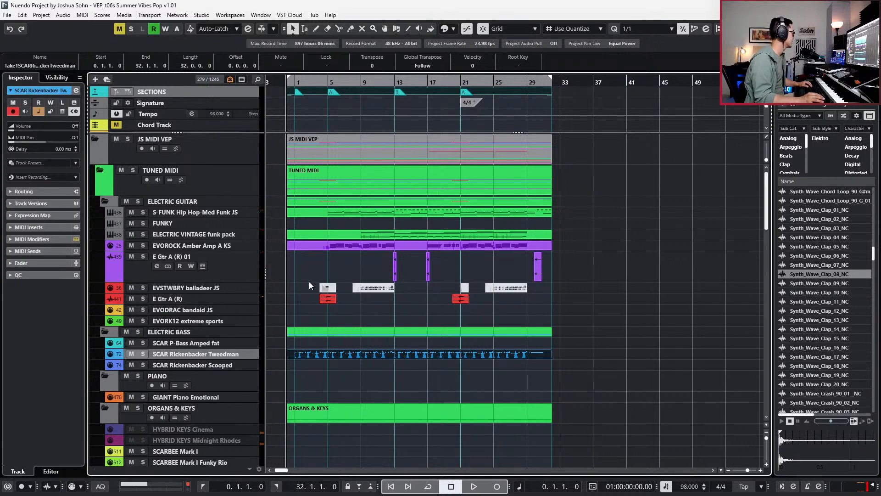
drag(299, 284, 423, 287)
drag(548, 291, 547, 290)
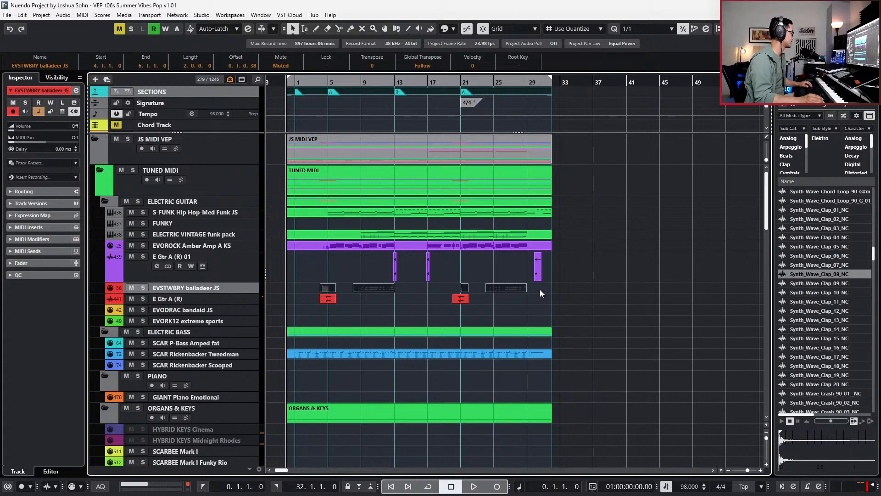
key(Delete)
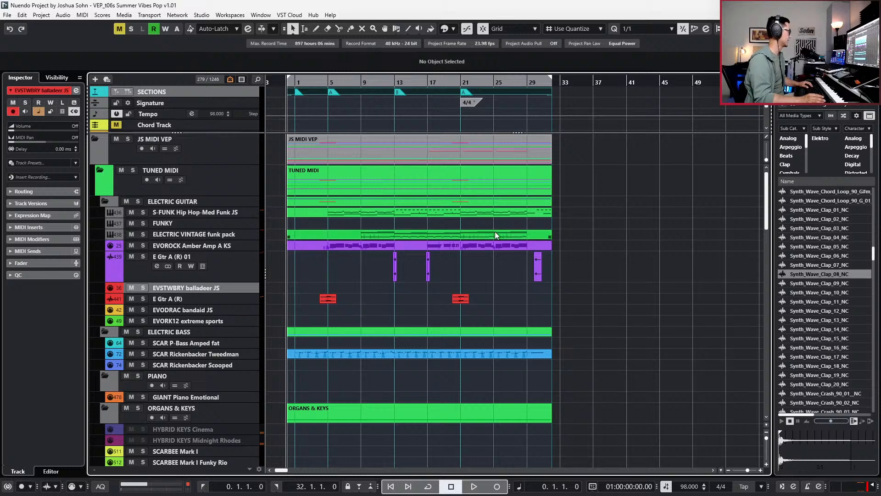
- Open the MIDI parts together in the Key Editor and review all their notes during playback
double_click(335, 152)
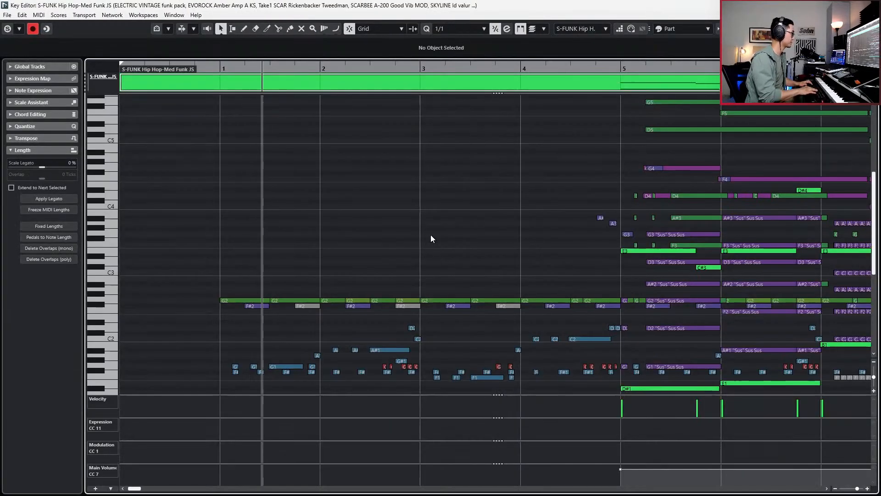
key(g)
key(g)
key(g)
key(g)
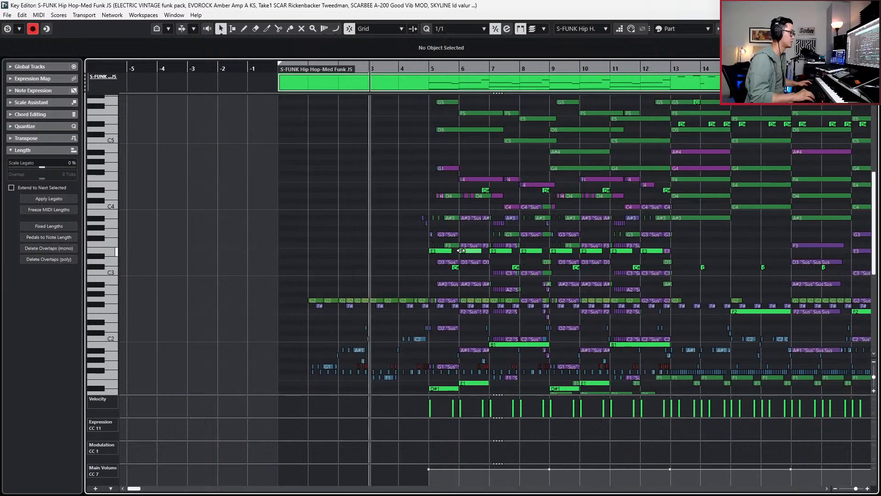
key(alt+l)
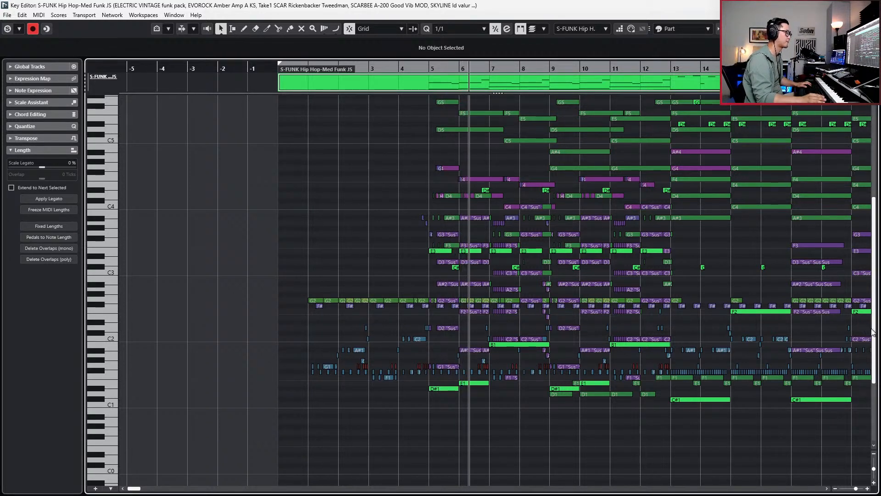
scroll(871, 318, up, 2)
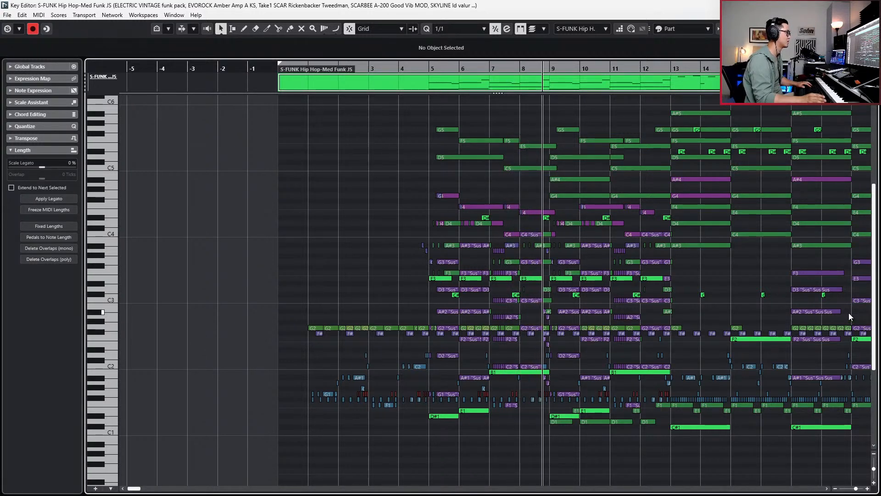
scroll(766, 303, right, 1)
scroll(767, 303, right, 2)
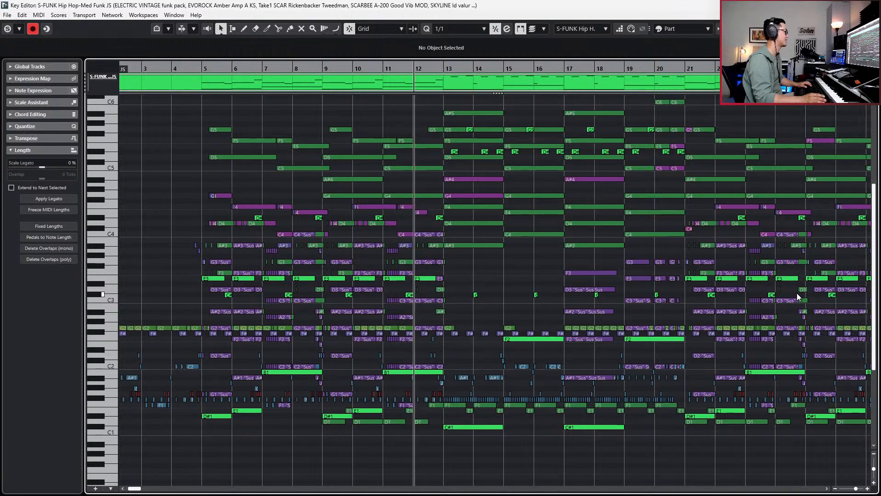
scroll(797, 296, down, 1)
scroll(797, 295, right, 1)
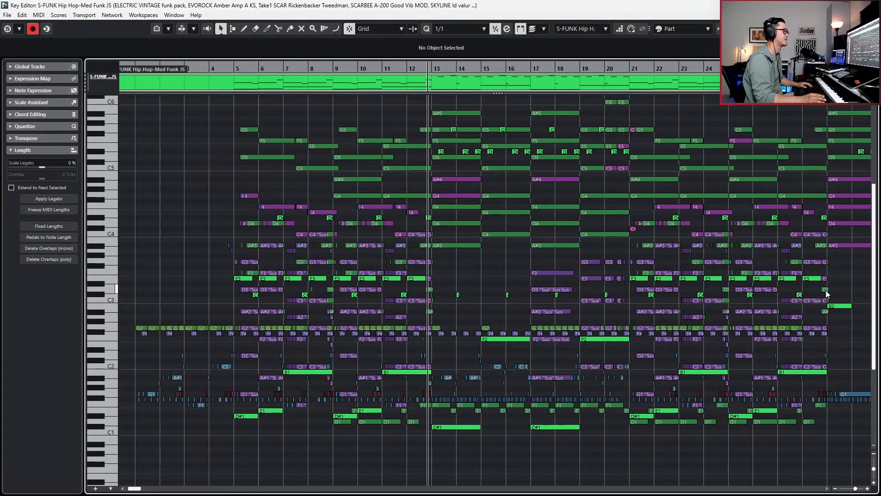
scroll(873, 305, up, 1)
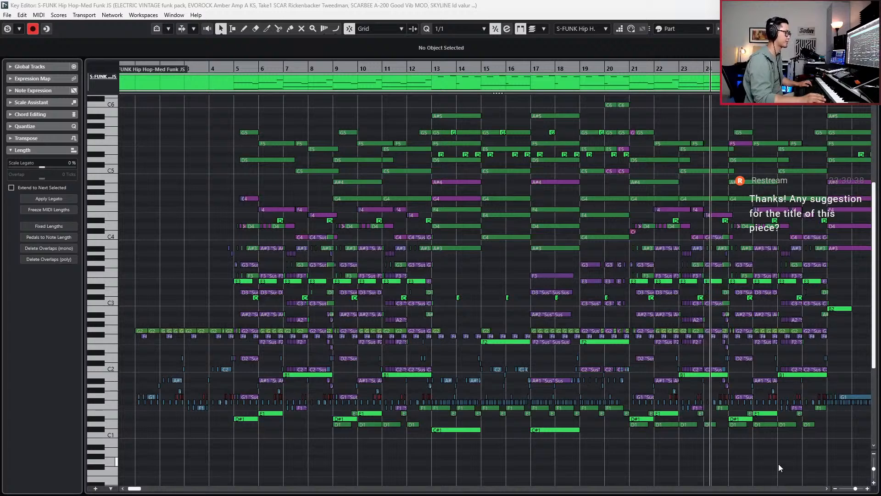
scroll(780, 461, up, 1)
scroll(780, 461, up, 1)
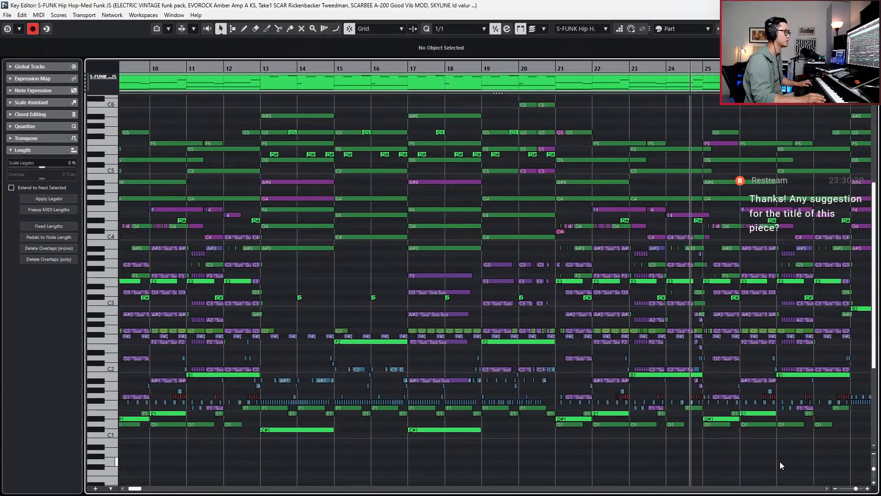
scroll(780, 461, up, 2)
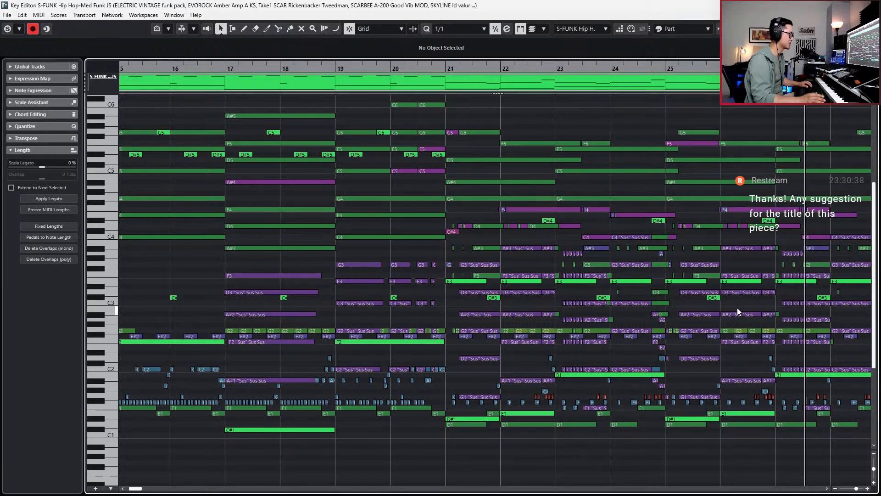
key(Return)
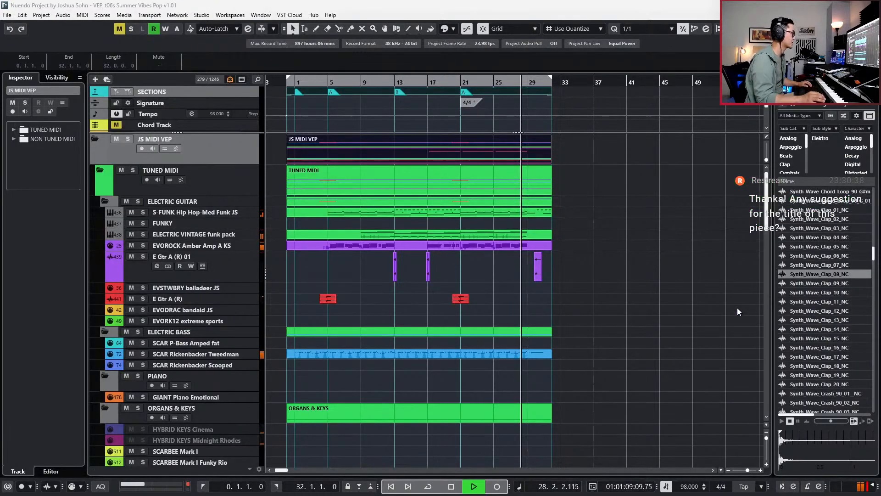
- Follow the ending across the arrangement's tracks up to bar 32 and stop playback
click(576, 206)
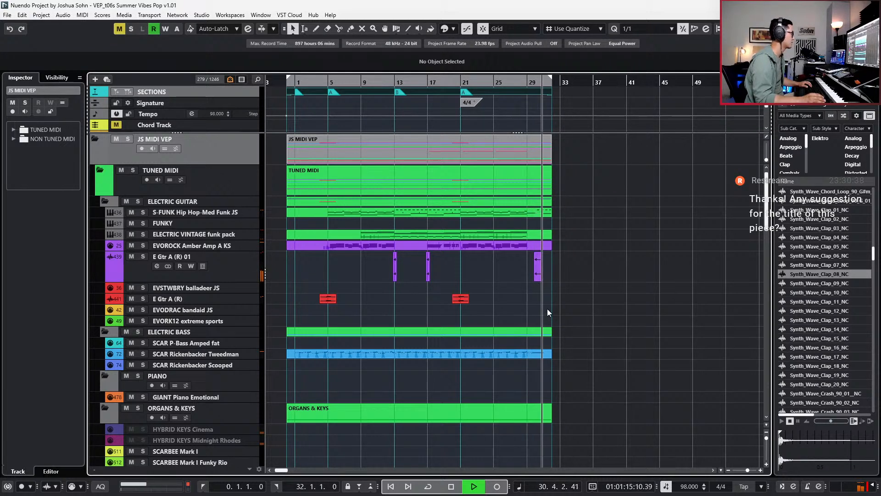
key(h)
scroll(543, 309, down, 7)
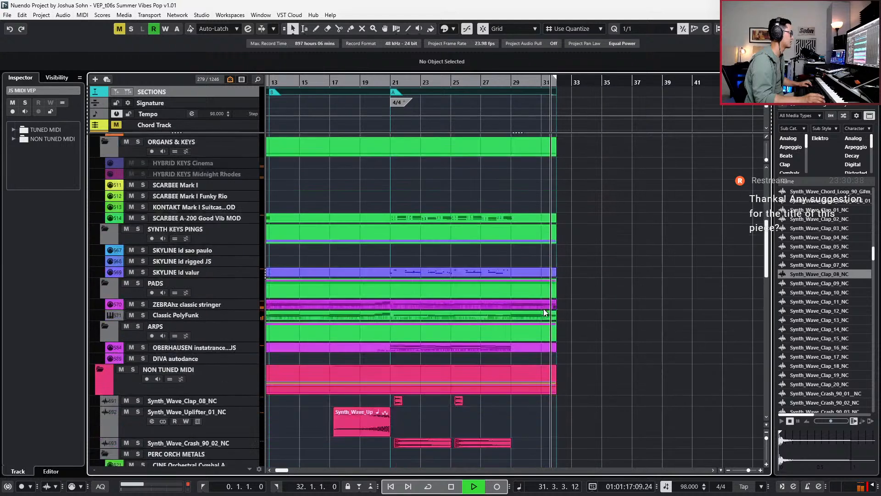
key(space)
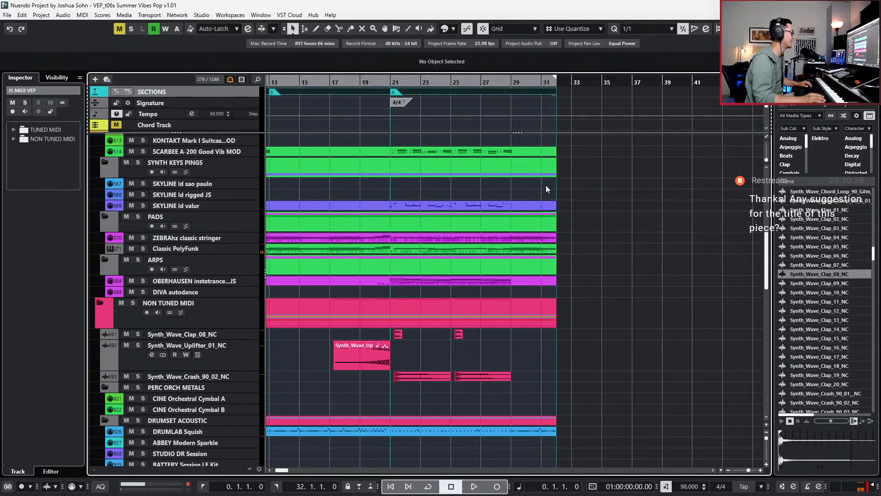
- Delete the notes from bar 29 onward in the ZEBRAhz classic stringer and Classic PolyFunk parts
click(505, 84)
click(530, 237)
shift+click(530, 251)
click(531, 251)
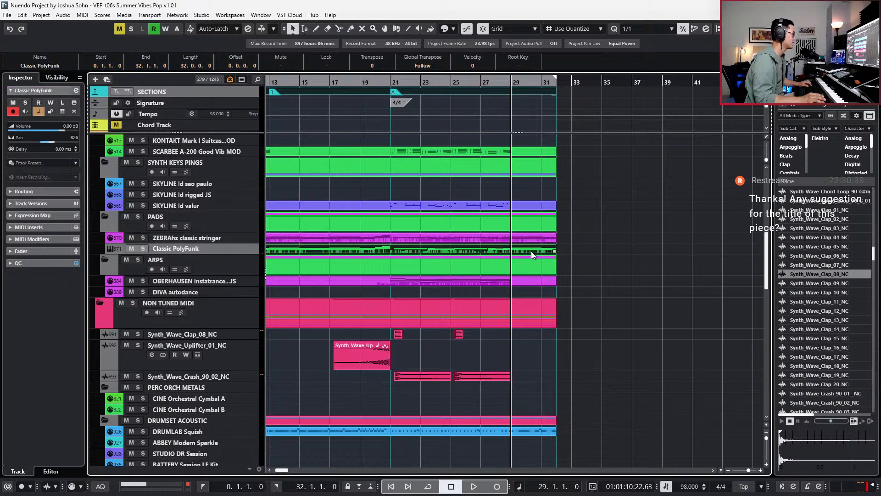
shift+click(531, 237)
double_click(530, 238)
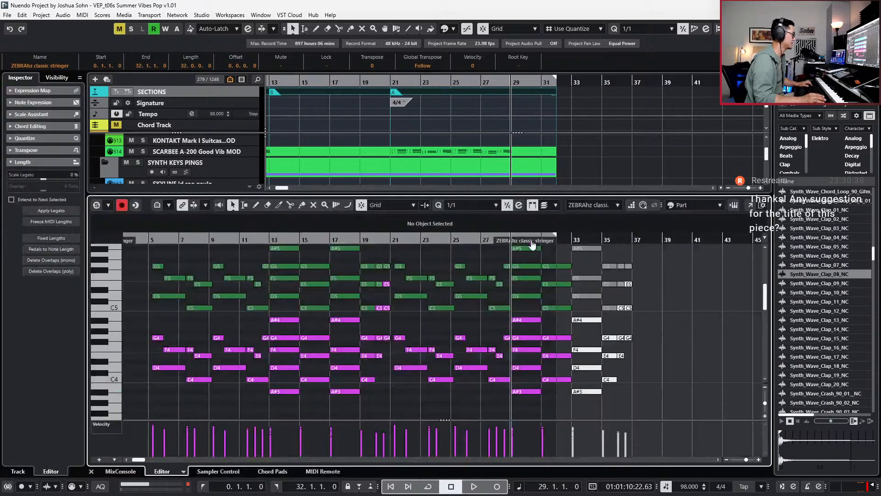
drag(519, 257, 722, 429)
key(Delete)
scroll(713, 417, up, 2)
key(Delete)
key(Return)
- Examine the SCAR Rickenbacker Tweedman notes and controller data around bar 29
click(516, 281)
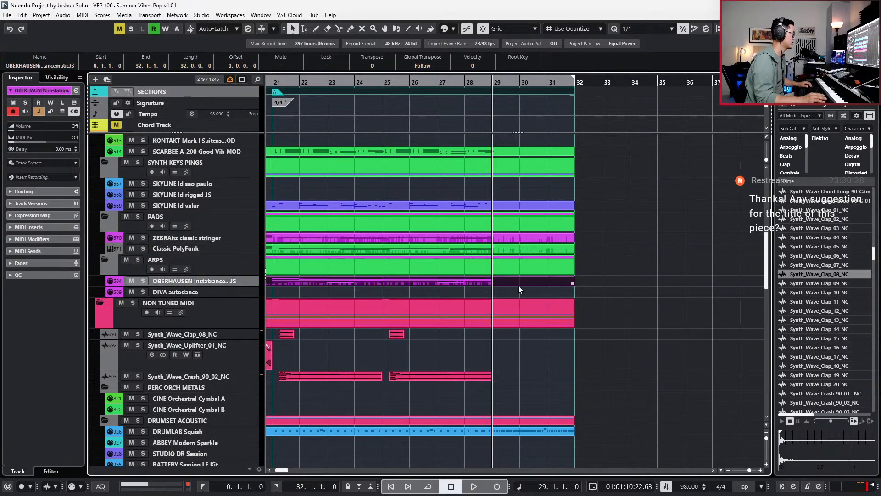
scroll(517, 282, up, 4)
scroll(514, 298, up, 4)
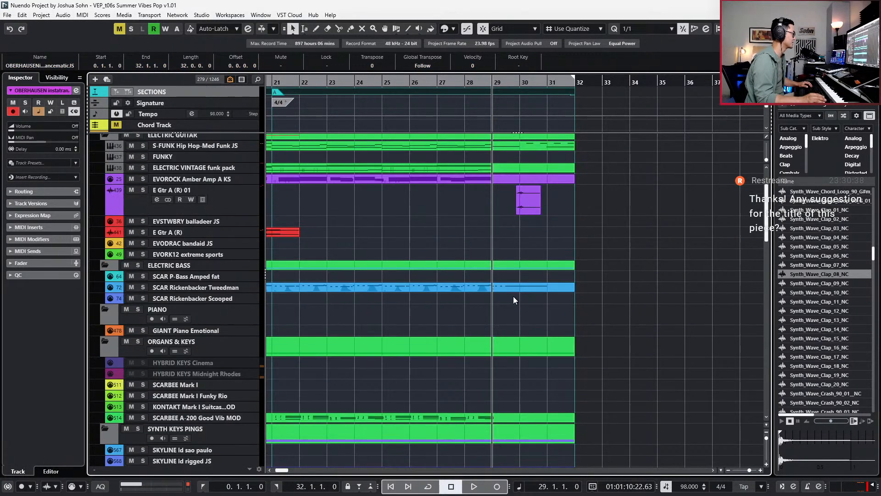
click(512, 288)
key(Return)
scroll(512, 307, down, 4)
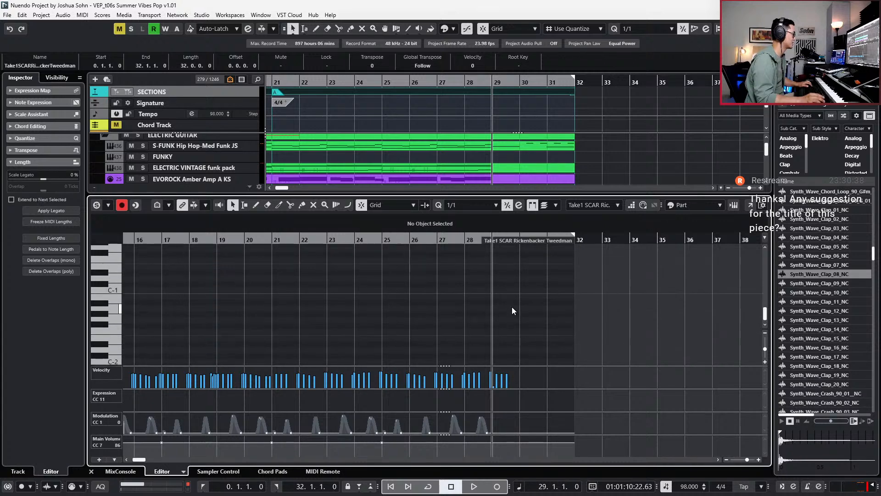
scroll(512, 307, up, 3)
scroll(489, 296, up, 3)
scroll(489, 295, down, 1)
drag(489, 295, 461, 316)
scroll(479, 303, up, 9)
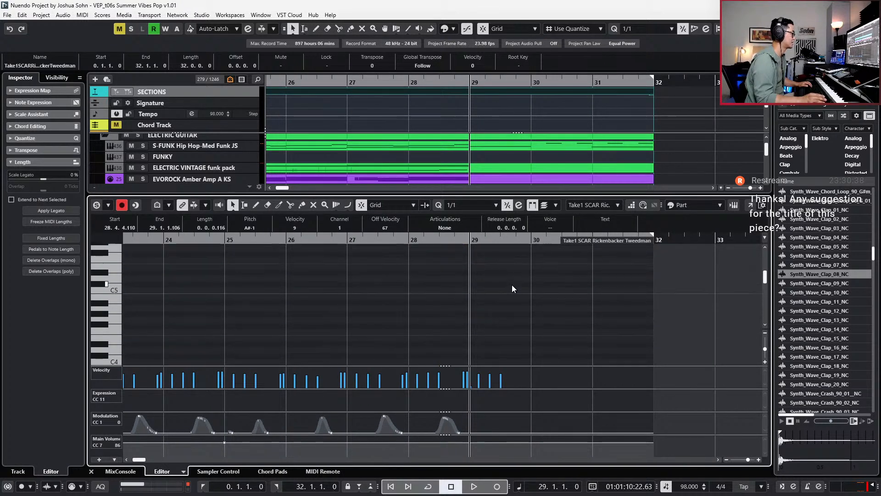
key(Return)
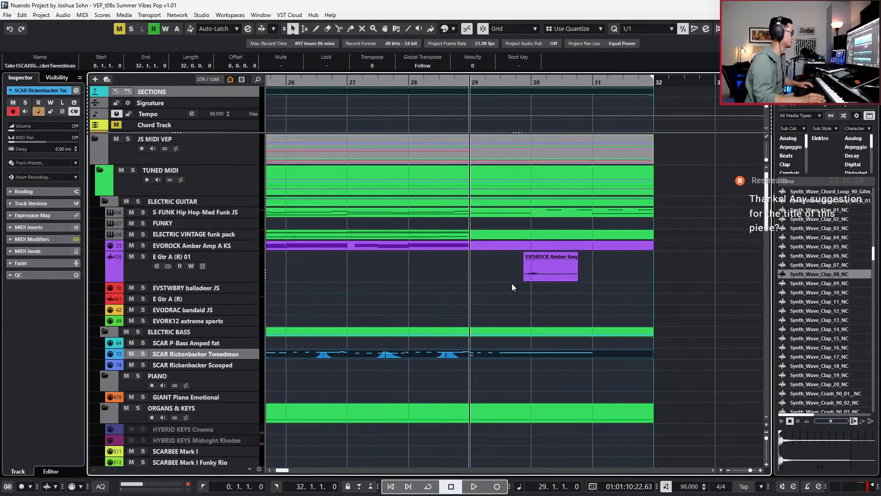
- Delete the S-FUNK Hip Hop-Med Funk JS notes from bar 30 to the end of the part at bar 32
click(522, 216)
key(Return)
drag(513, 272, 683, 360)
key(Delete)
scroll(574, 282, down, 7)
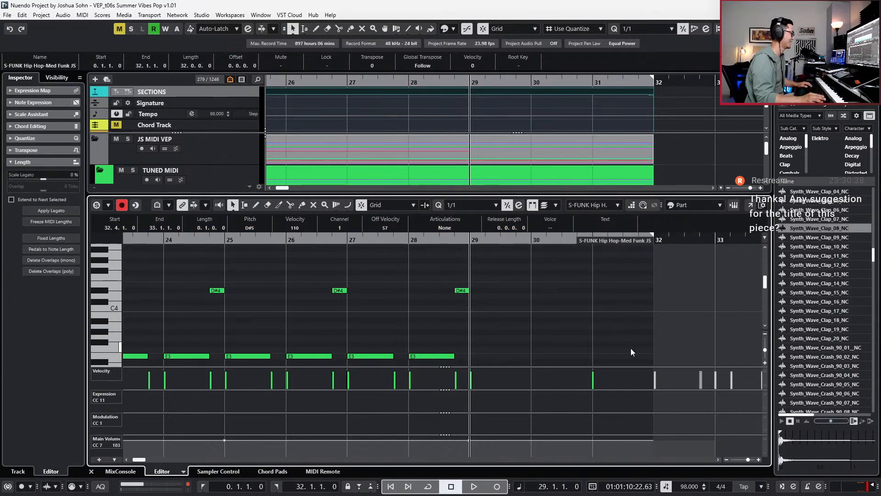
scroll(671, 348, down, 8)
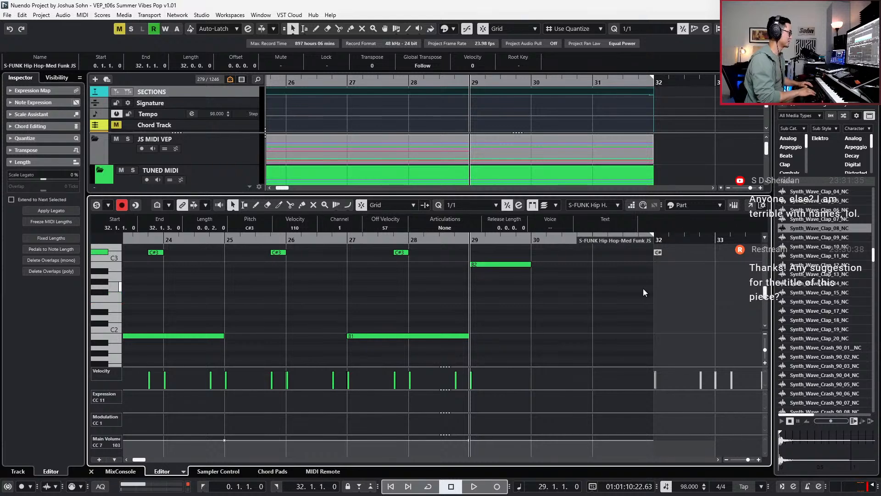
click(524, 277)
click(487, 262)
click(489, 263)
key(ctrl+e)
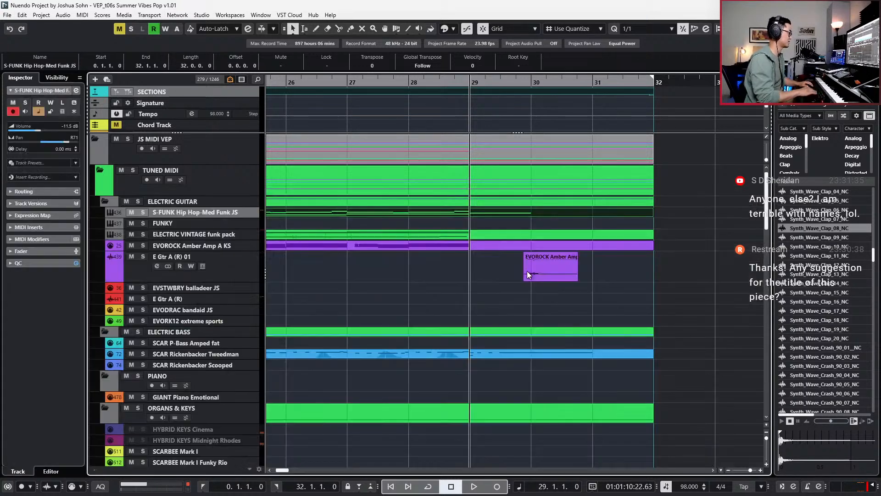
- Check the closing bass notes of the SCAR Rickenbacker Tweedman part in bars 29 and 30
scroll(569, 249, down, 5)
double_click(561, 220)
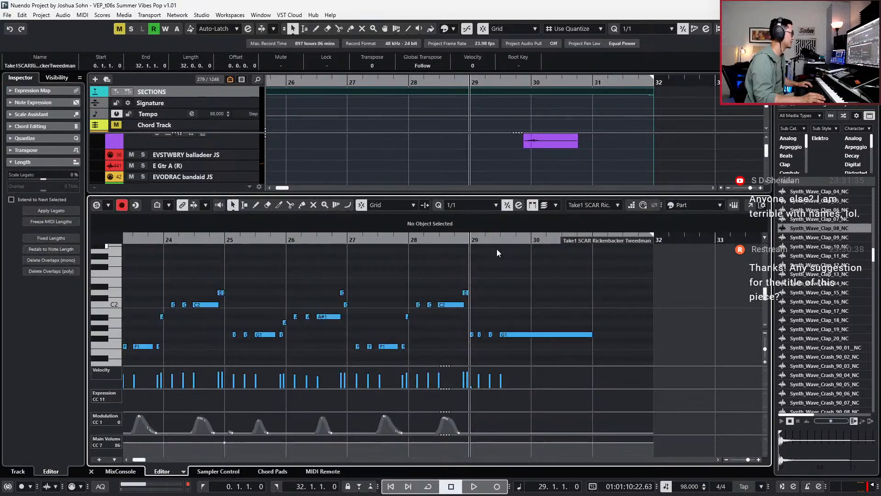
scroll(483, 316, down, 2)
key(ctrl+e)
- Delete the DRUMLAB Squish notes from bar 29 onward
scroll(488, 332, down, 15)
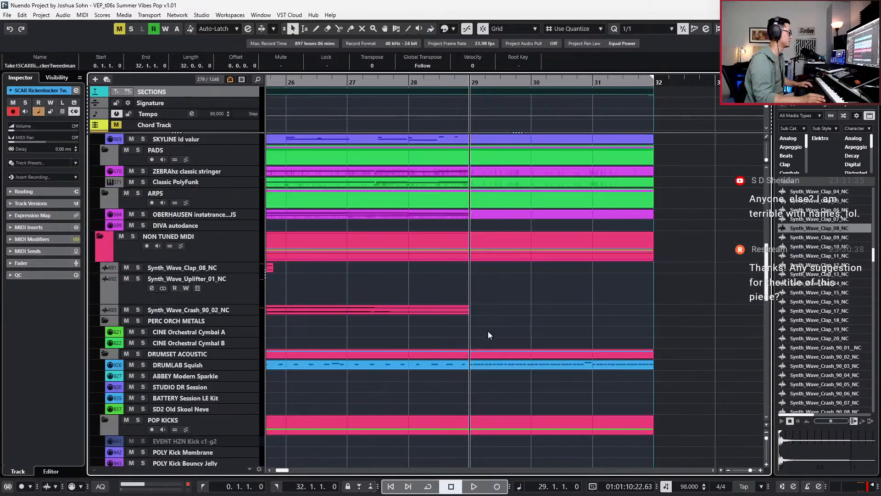
double_click(507, 231)
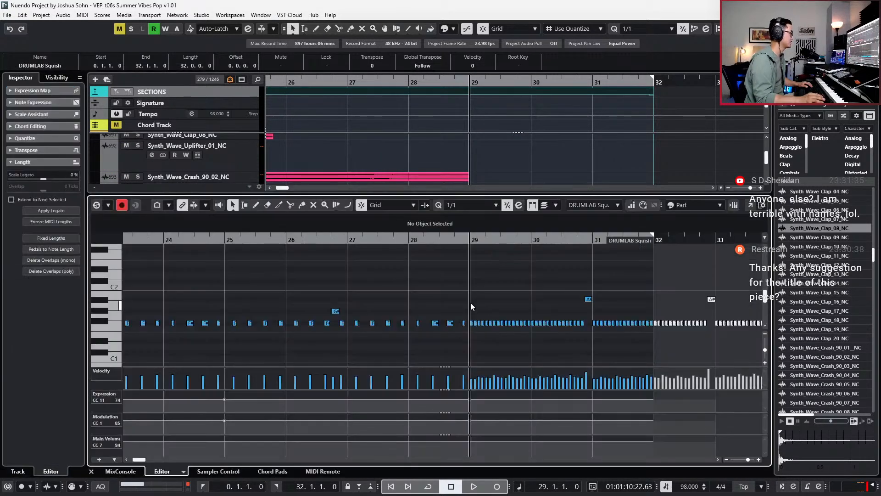
drag(490, 301, 712, 357)
key(Delete)
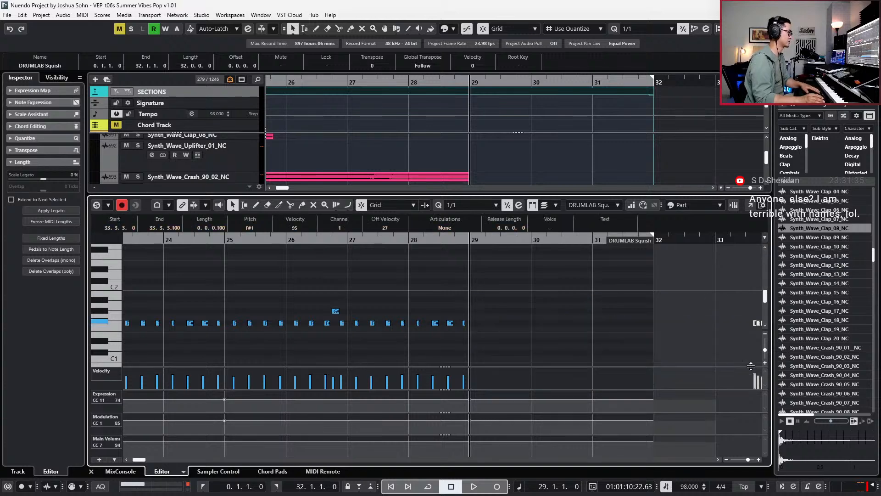
key(ctrl+e)
- Check the kick, snare, metals, body percussion and whoosh tracks for notes after bar 29, and select the EVOROCK Amber Amp A KS part
scroll(672, 324, down, 4)
scroll(513, 313, down, 6)
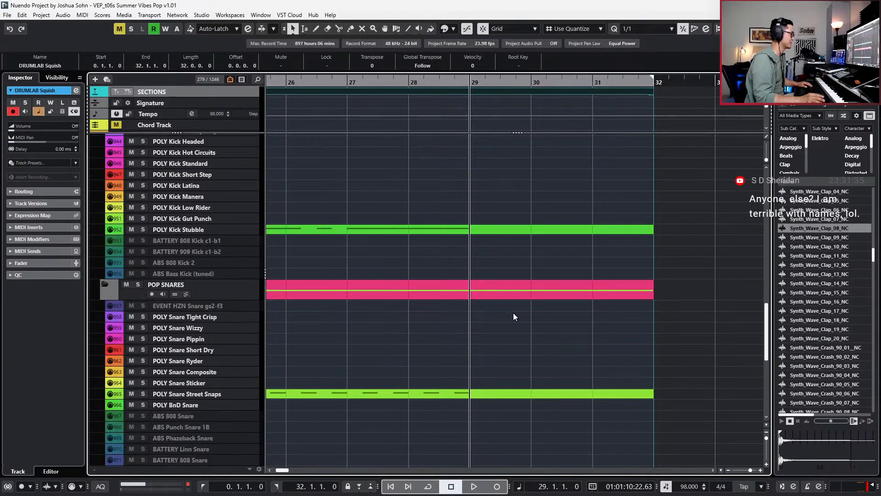
scroll(518, 289, down, 1)
scroll(539, 320, down, 4)
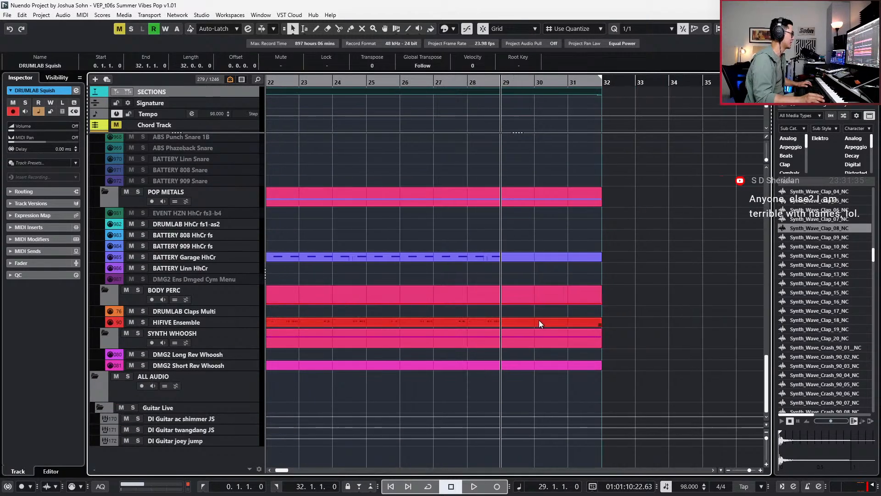
key(KP_Subtract)
key(KP_Subtract)
scroll(539, 321, up, 12)
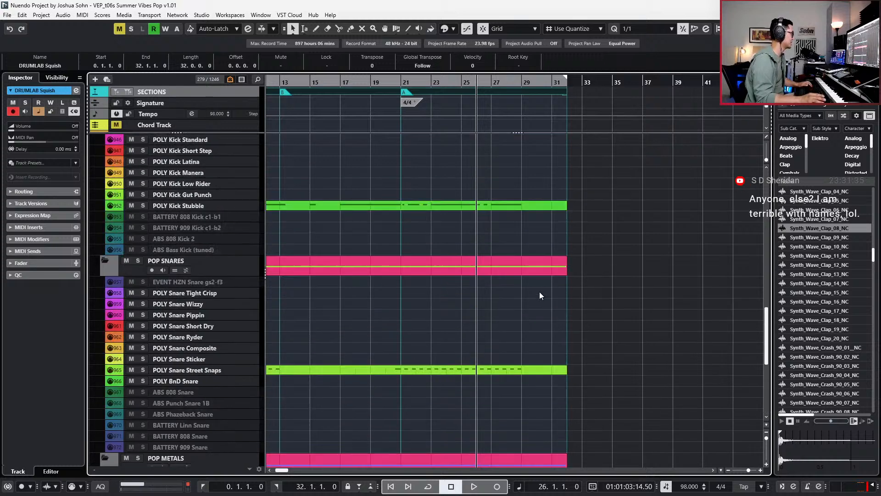
click(470, 224)
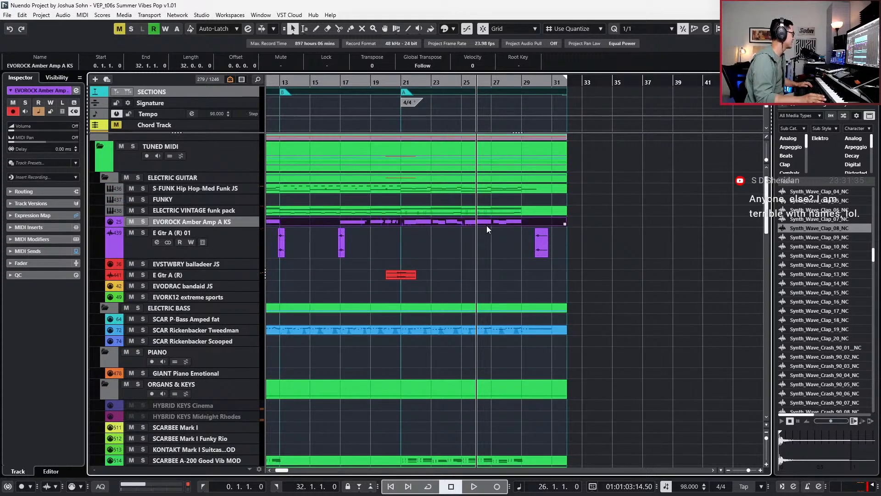
- Solo the EVOROCK Amber Amp A KS track and open its part in the note editor around bars 17 to 21
scroll(485, 225, left, 2)
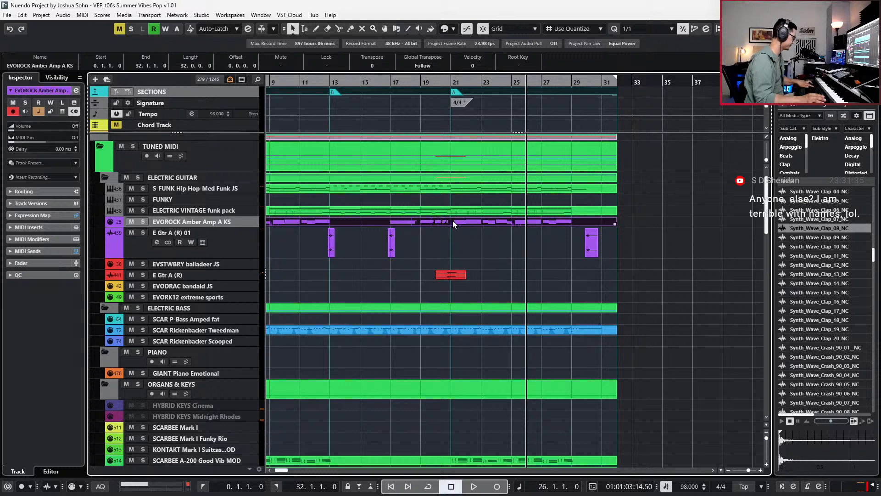
key(s)
key(KP_Subtract)
key(KP_Subtract)
key(KP_Subtract)
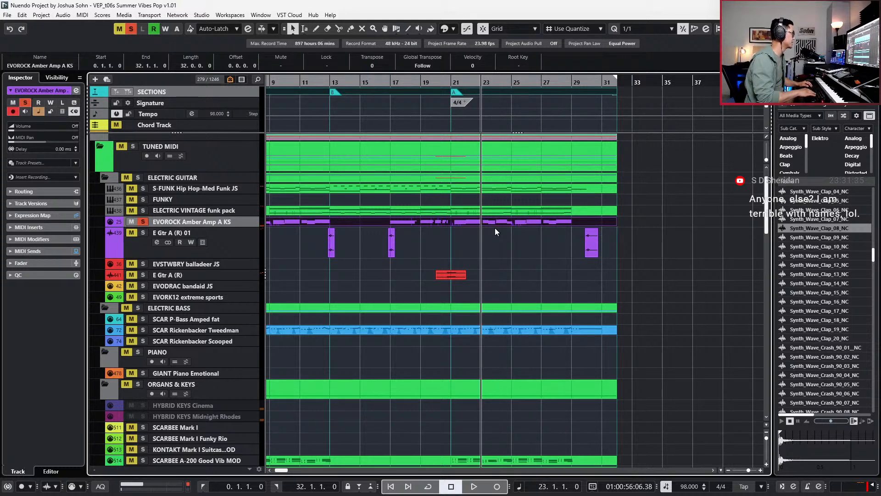
key(Return)
key(h)
key(alt+l)
key(alt+l)
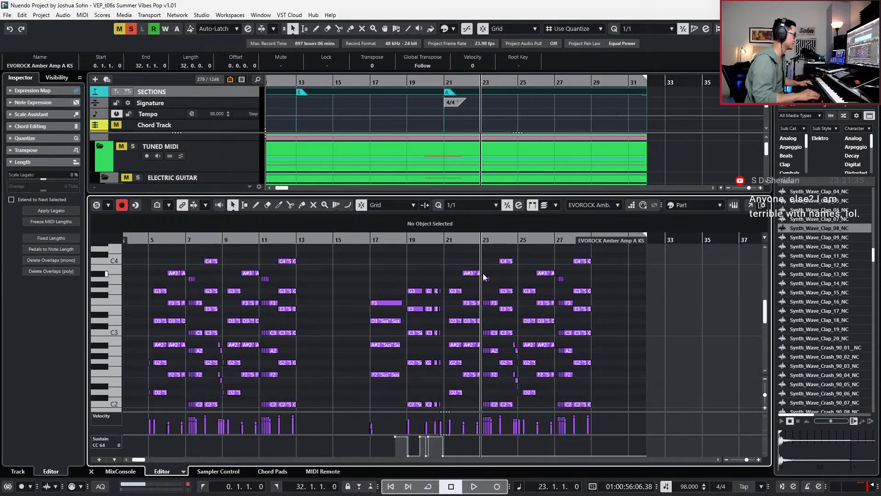
scroll(485, 290, down, 5)
key(h)
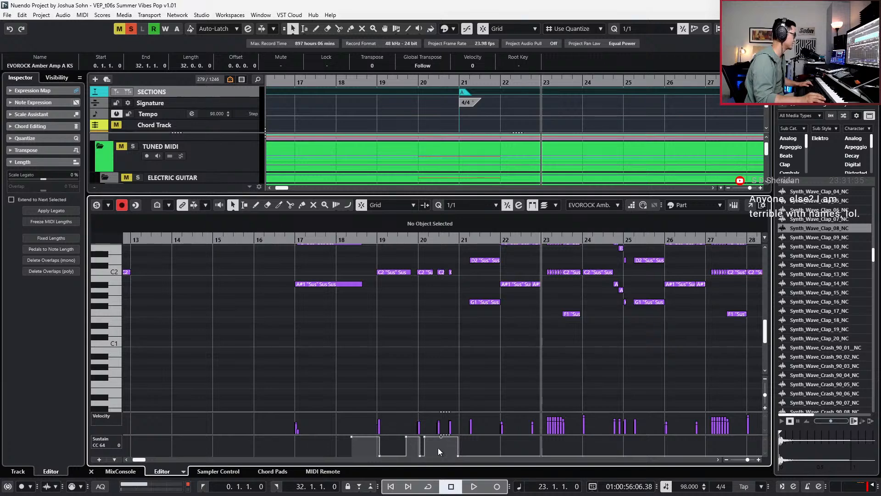
scroll(397, 401, up, 4)
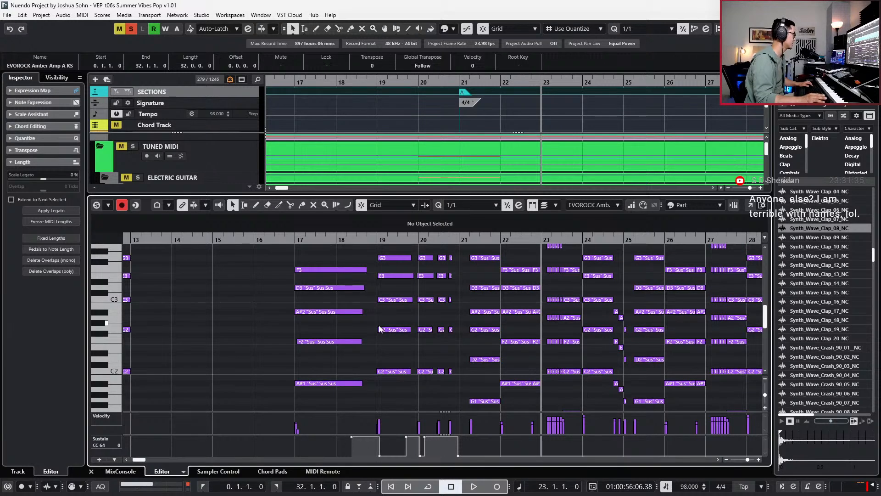
- Delete the sustain (CC 64) events between bars 18 and 21 of the guitar part
drag(322, 284, 391, 326)
mouse_move(343, 442)
mouse_down()
mouse_move(464, 429)
mouse_move(495, 441)
mouse_move(340, 471)
mouse_up()
key(Delete)
key(Delete)
- Extend the notes of the bar 17 chord to end at the start of bar 19
mouse_move(312, 268)
mouse_down()
mouse_move(447, 423)
mouse_move(451, 394)
mouse_up()
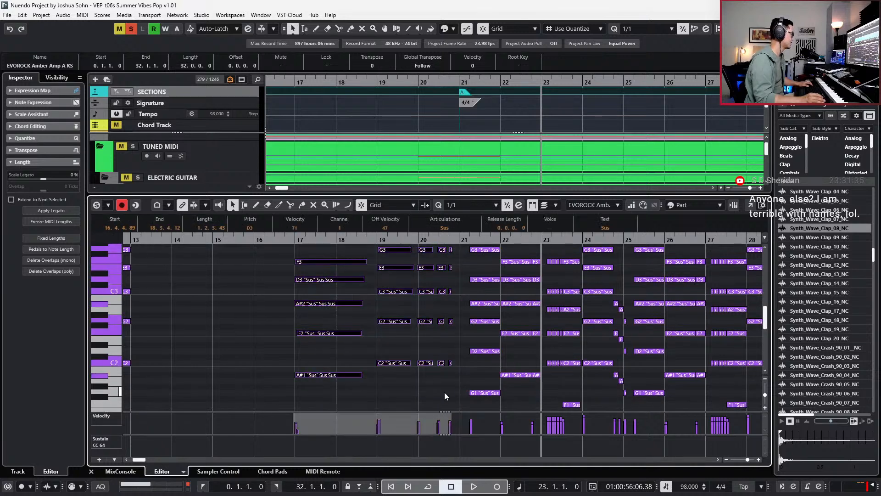
key(h)
key(alt+4)
scroll(373, 387, up, 2)
key(alt+1)
drag(316, 246, 303, 393)
key(q)
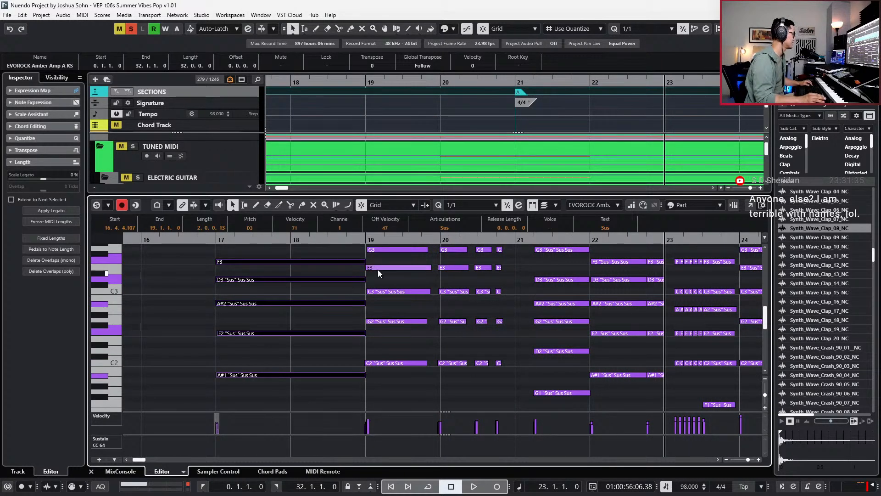
- Extend the notes of the bar 19 chord to end at the start of bar 20
scroll(380, 271, up, 3)
drag(396, 272, 410, 413)
scroll(436, 351, down, 3)
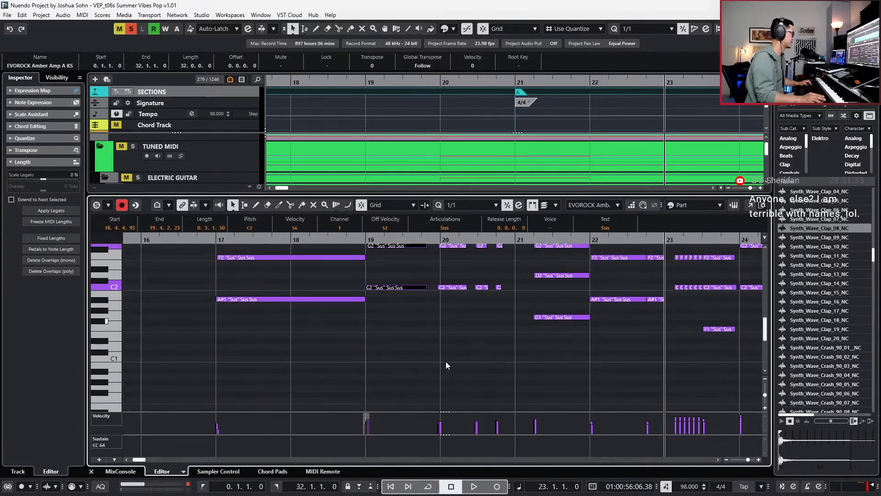
scroll(473, 309, up, 3)
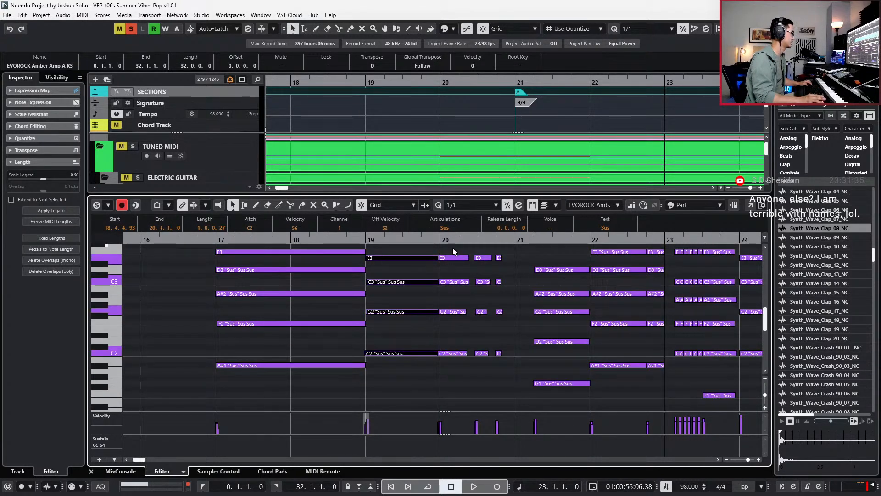
- Set the grid to 1/8, adjust the first bar 20 chord's note ends, and trim the bar 19 chord slightly
drag(457, 263, 474, 383)
drag(474, 400, 472, 402)
key(alt+4)
scroll(470, 404, down, 2)
key(q)
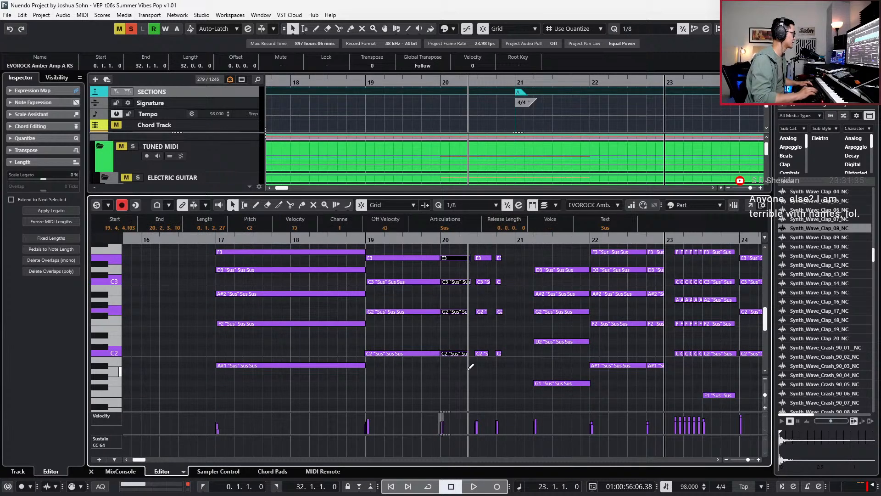
drag(401, 372, 421, 256)
scroll(421, 256, up, 3)
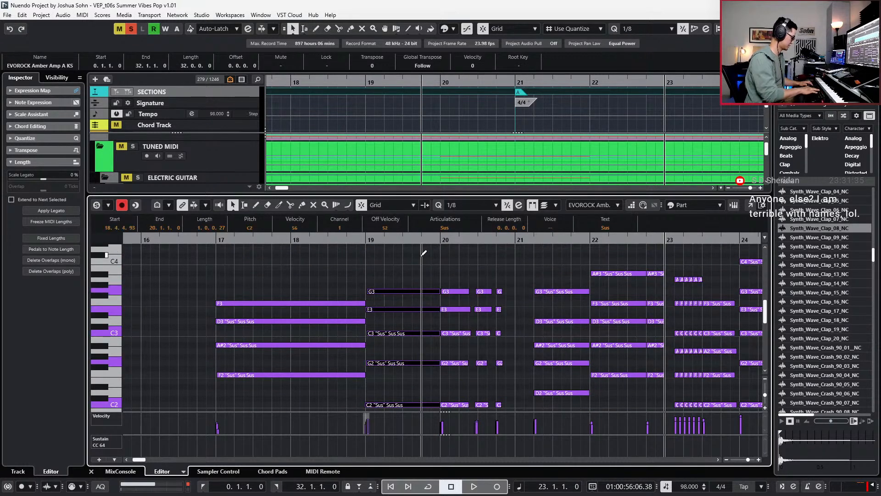
key(alt+shift+Left)
- Adjust the two short chords in the second half of bar 20, lengthening the last one to end at about 20.4.4
drag(485, 277, 516, 424)
key(ctrl+Right)
key(ctrl+Right)
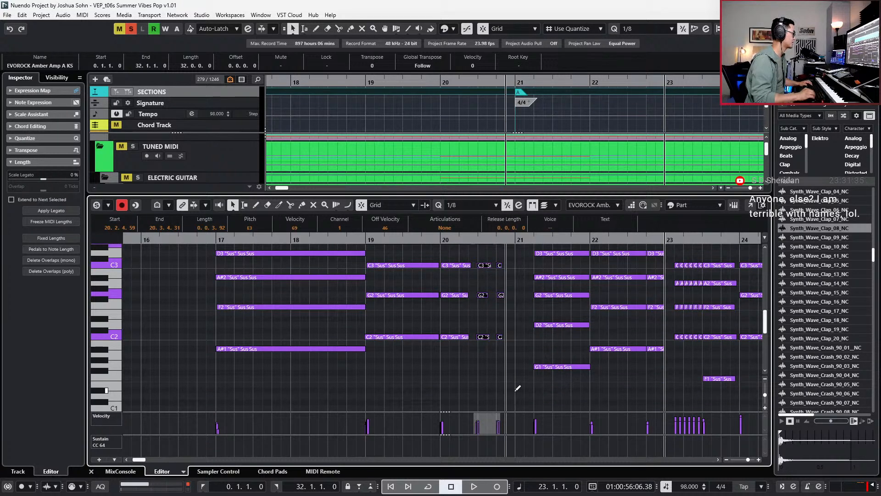
key(alt+l)
click(521, 344)
scroll(521, 343, up, 2)
drag(512, 257, 499, 395)
key(alt+shift+Right)
key(alt+shift+Right)
- Play the soloed guitar from bar 17 and slightly lengthen the first bar 20 chord
key(ctrl+KP_Subtract)
key(ctrl+KP_Subtract)
key(ctrl+KP_Subtract)
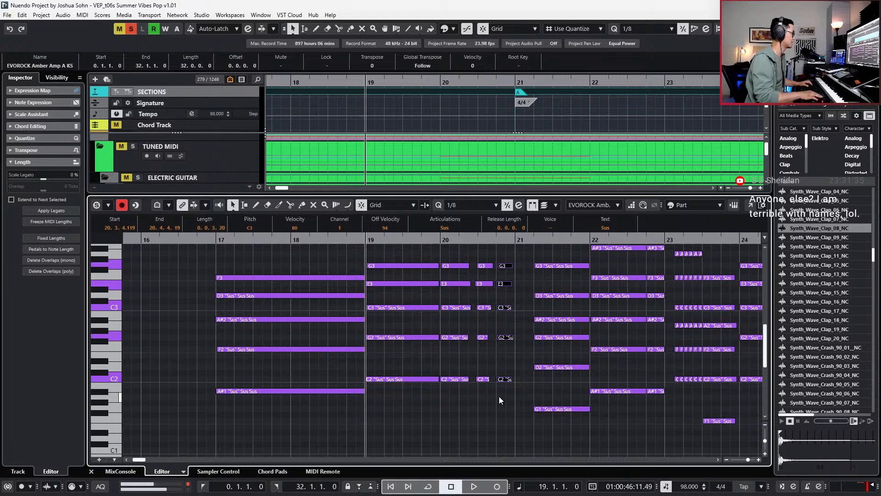
key(space)
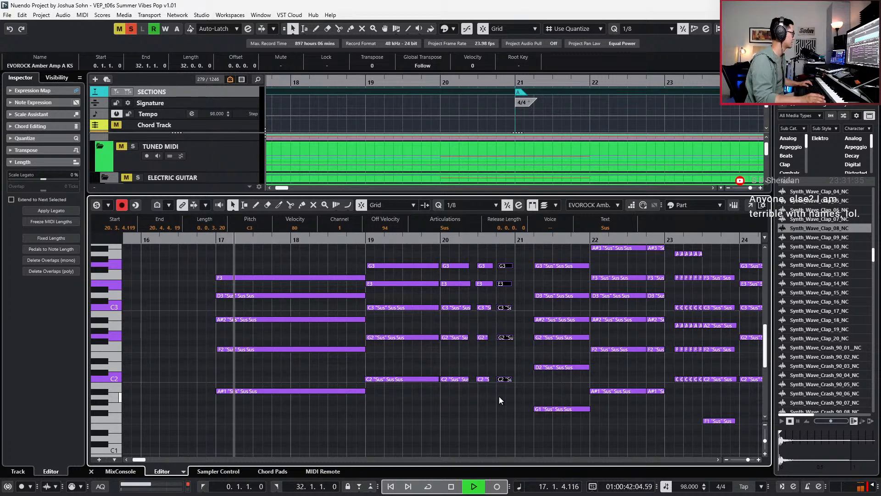
scroll(524, 333, up, 2)
drag(461, 281, 459, 451)
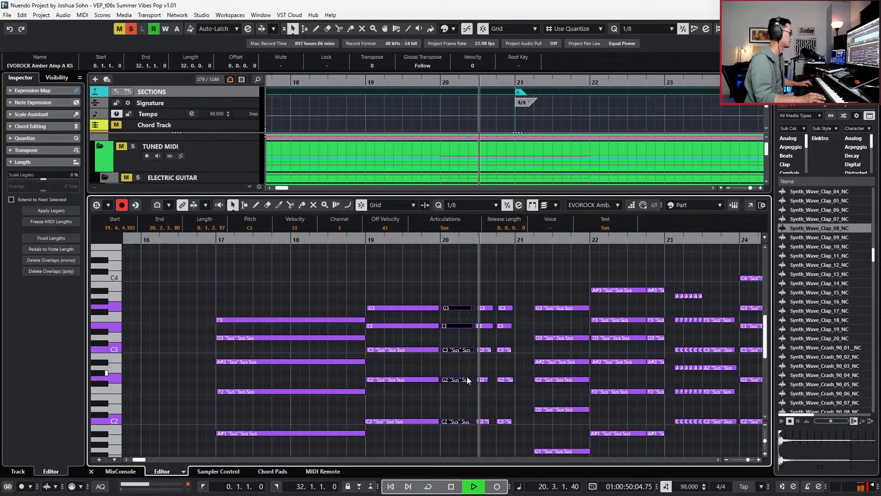
drag(469, 379, 474, 379)
key(space)
- Nudge the last bar 20 chord slightly earlier, and fine-tune the middle chord's E3 start and the first chord's C3 end
drag(515, 289, 505, 432)
key(alt+Left)
key(alt+Left)
key(alt+Left)
key(alt+Left)
key(space)
drag(477, 326, 479, 325)
key(space)
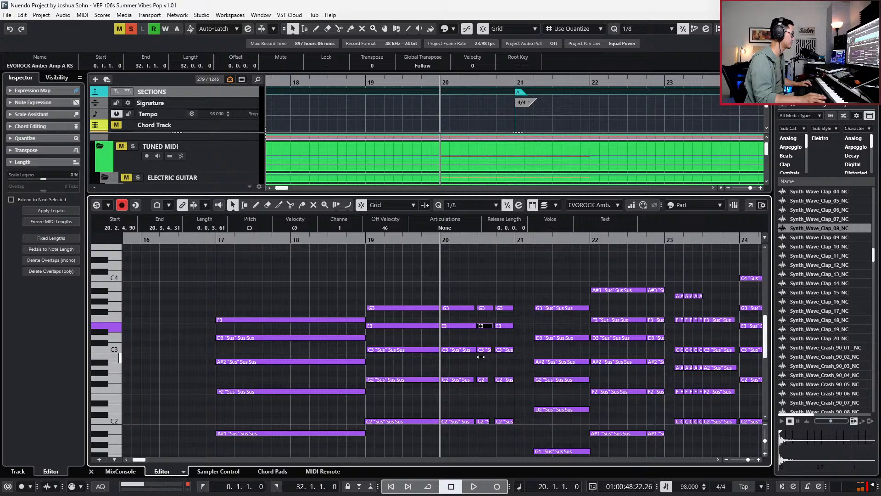
click(471, 349)
drag(473, 349, 473, 349)
- Examine the guitar part's remaining notes up to bar 29 and close the note editor
key(g)
key(g)
key(g)
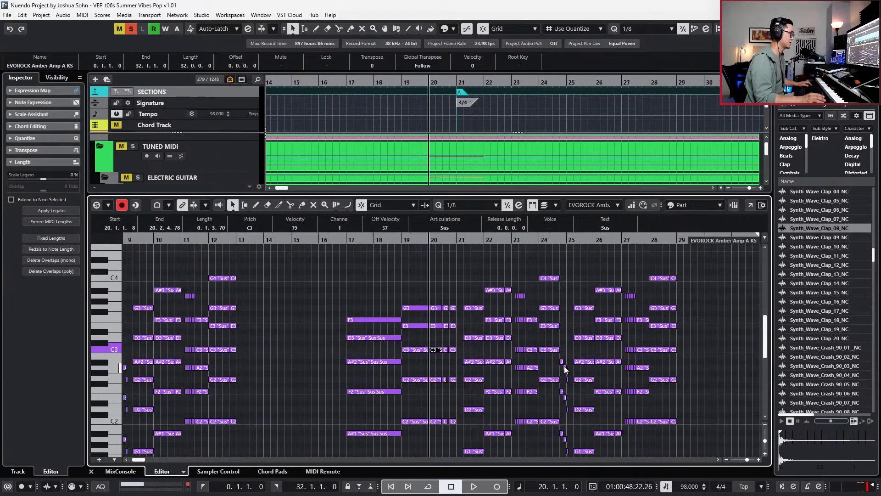
scroll(564, 370, right, 1)
key(KP_Add)
key(KP_Add)
key(KP_Add)
key(KP_Subtract)
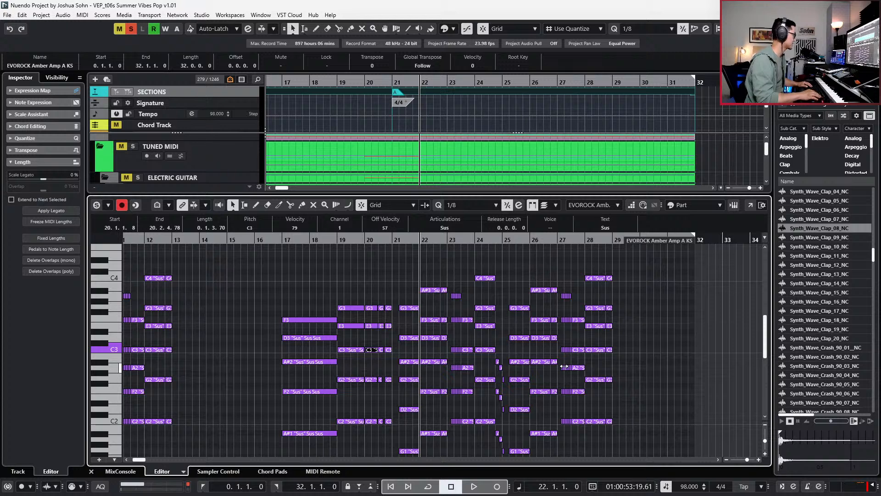
scroll(569, 362, down, 4)
key(ctrl+e)
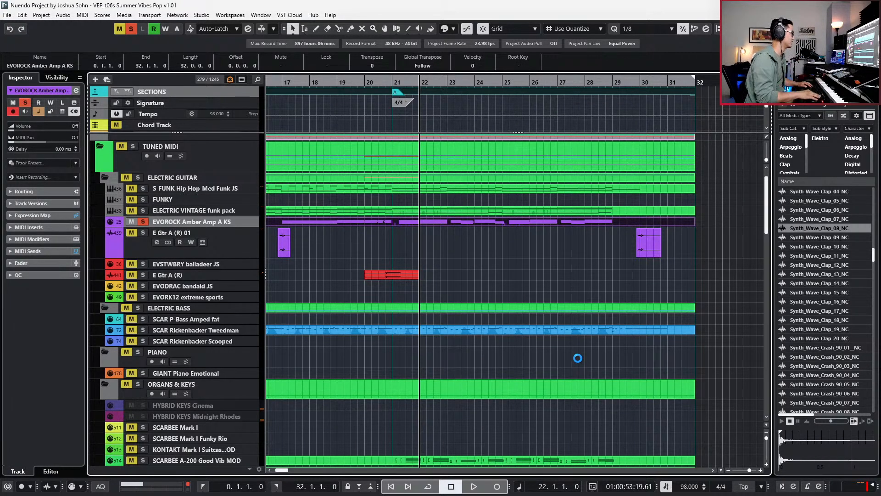
- Unsolo the EVOROCK guitar with the cursor at bar 20, and check the ZEBRAhz classic stringer part
key(KP_Subtract)
key(KP_Subtract)
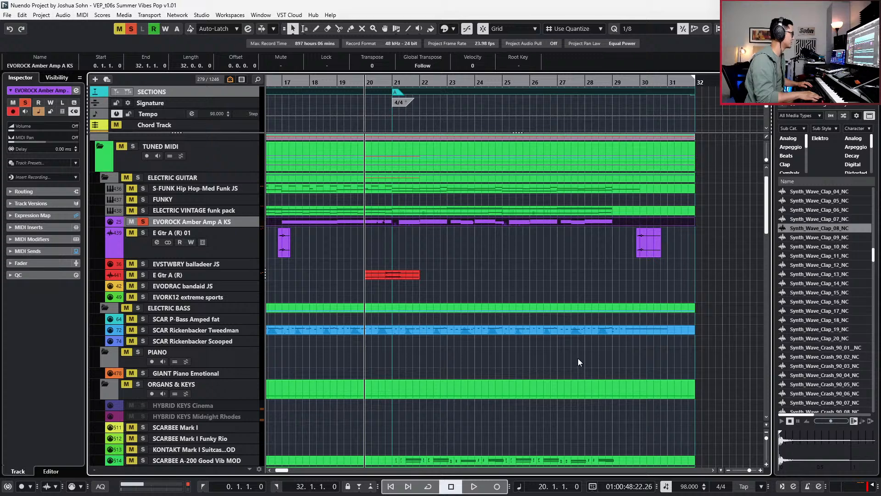
key(s)
scroll(504, 336, down, 4)
click(396, 280)
key(ctrl+e)
key(ctrl+e)
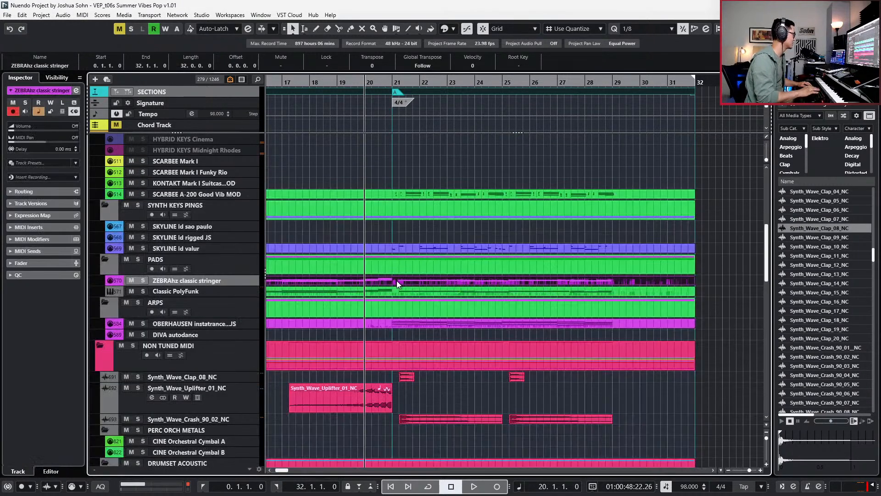
- Open the OBERHAUSEN instatrancematic JS part with editor solo, and clear the main volume (CC 7) points between 21.1 and 21.2
click(398, 322)
key(ctrl+e)
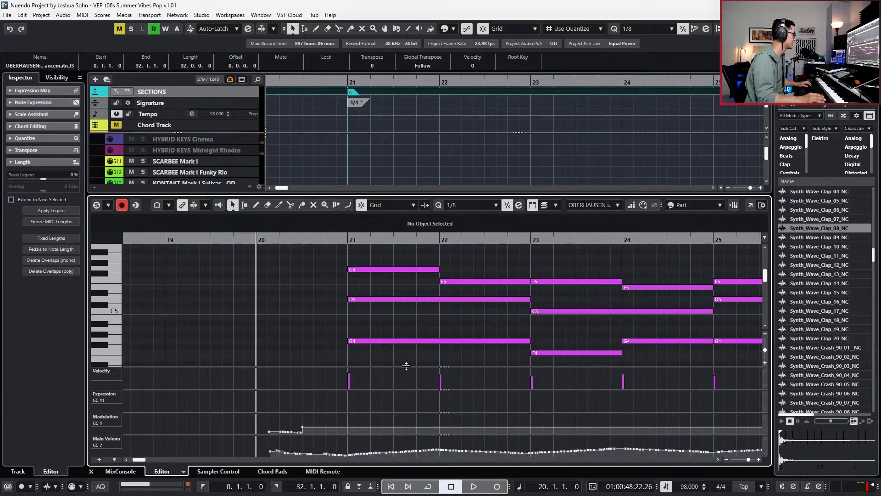
scroll(385, 426, up, 2)
key(s)
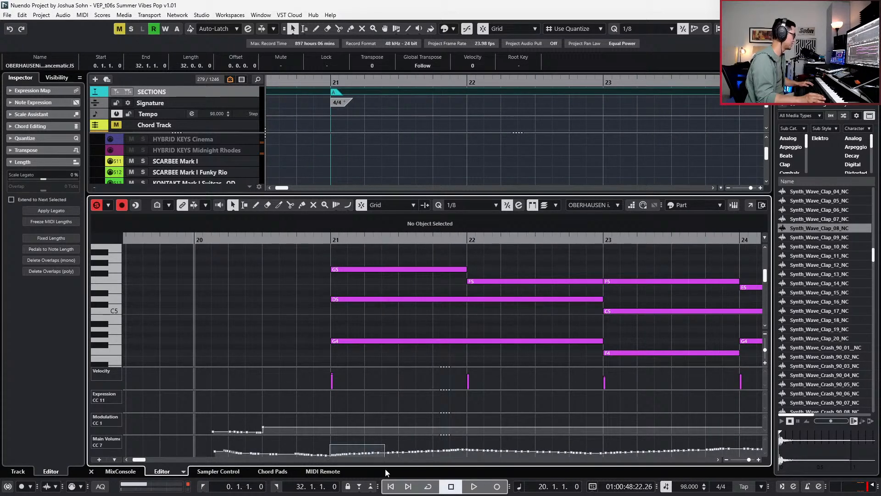
drag(385, 469, 384, 467)
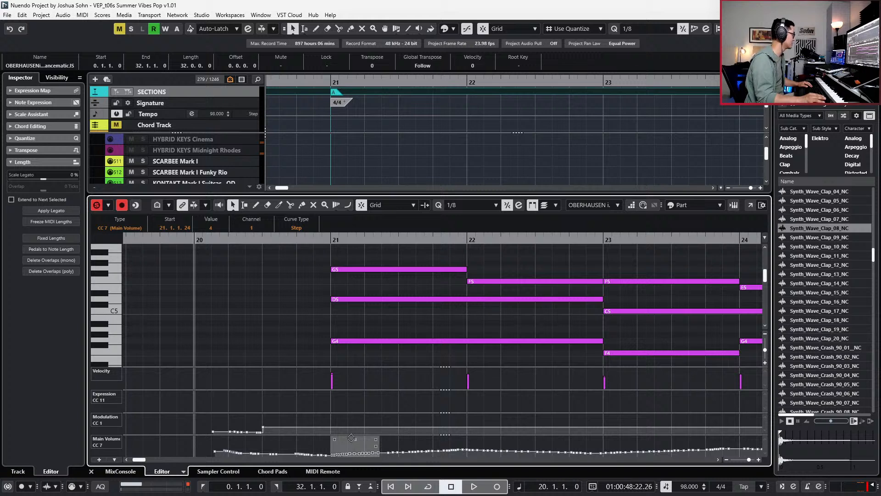
click(330, 444)
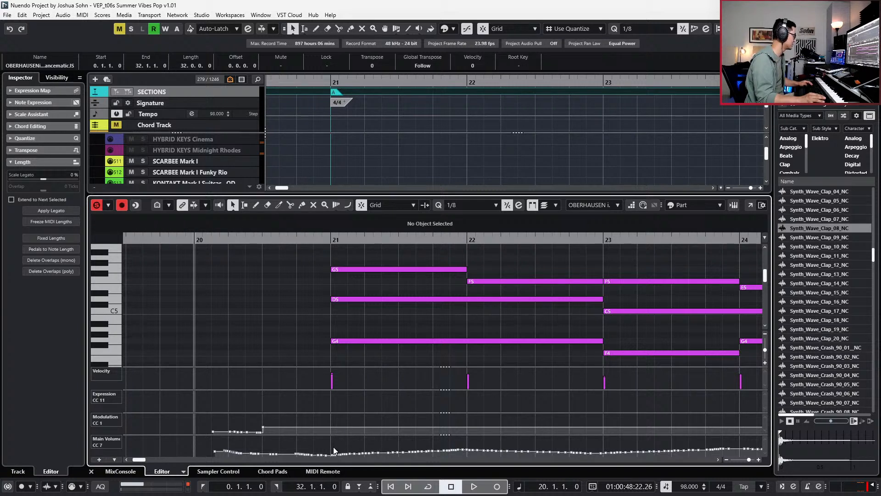
click(359, 454)
drag(360, 454, 365, 453)
- Play the OBERHAUSEN entrance from bar 20, delete the selected main volume point at 21.2, and close the editor
key(space)
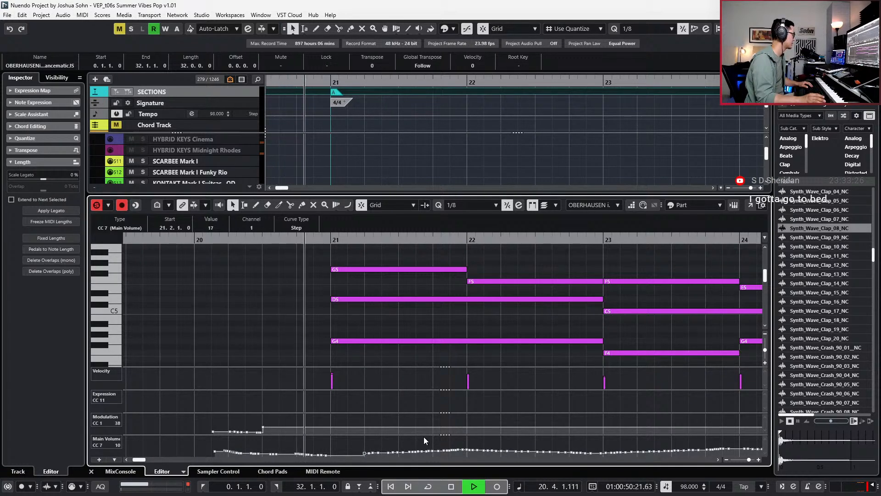
key(space)
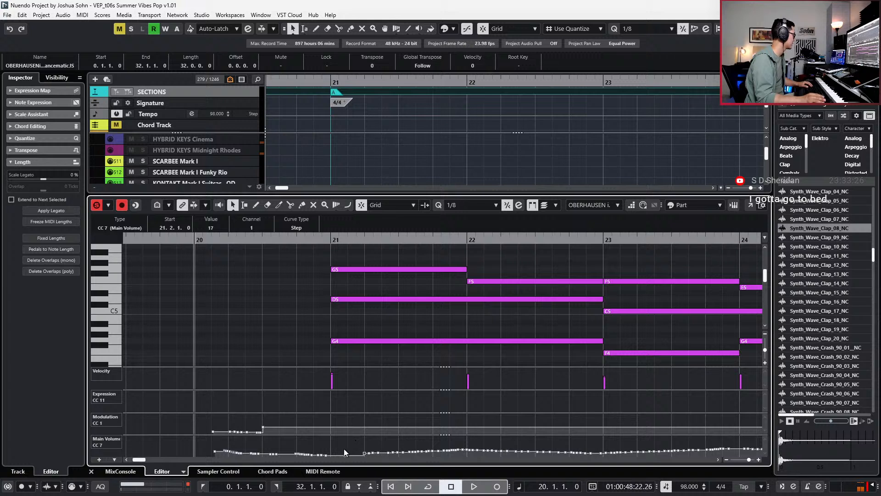
key(Delete)
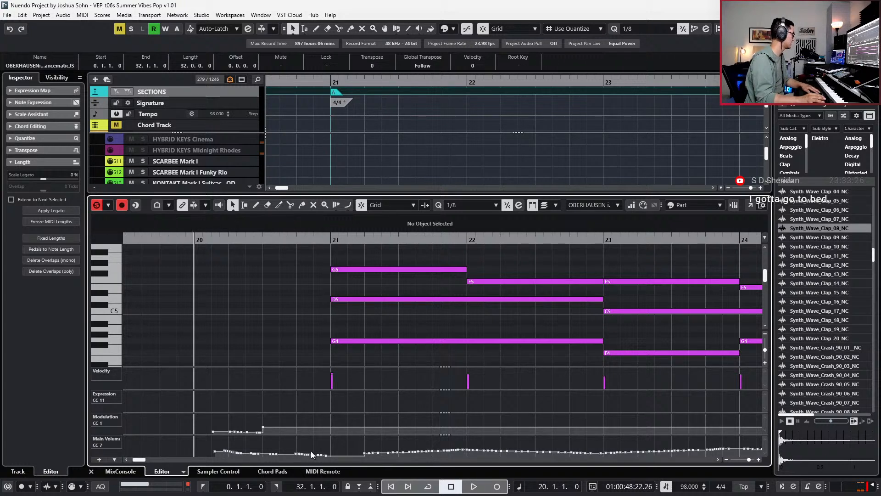
key(space)
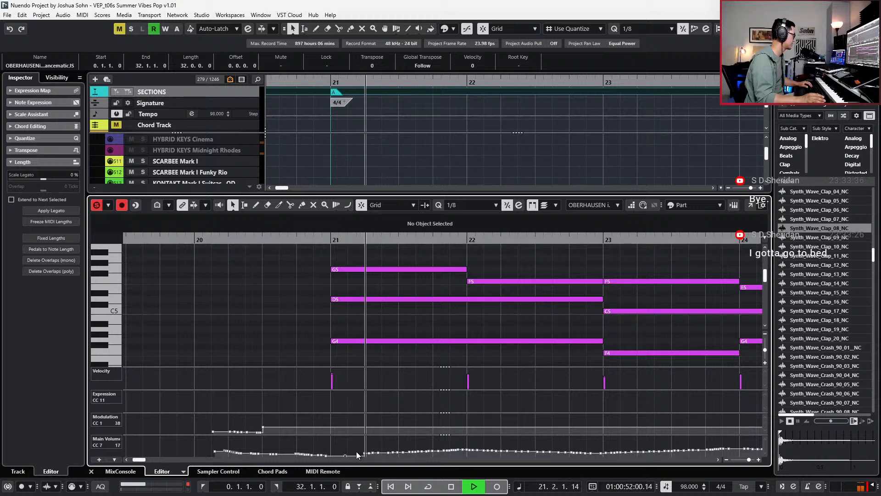
key(space)
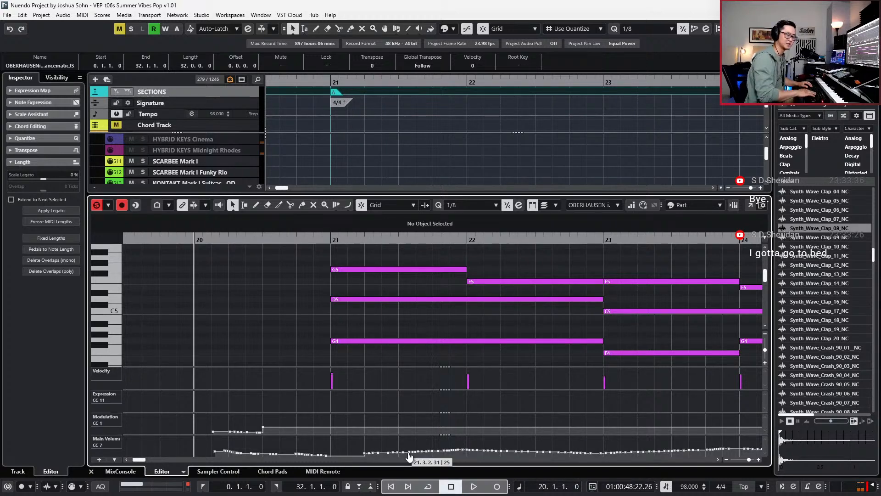
key(Return)
scroll(413, 404, down, 4)
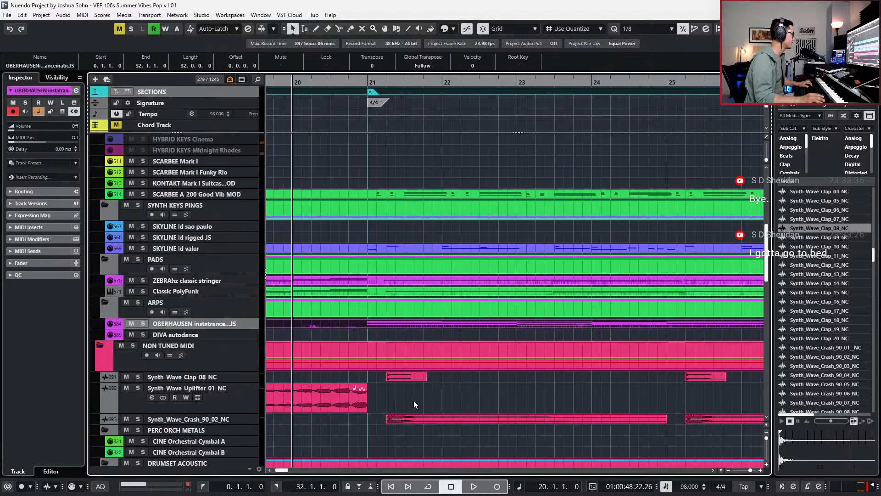
- Open the OBERHAUSEN channel settings, enable automation writing on Synth Arps, and lower its fader to -∞
key(e)
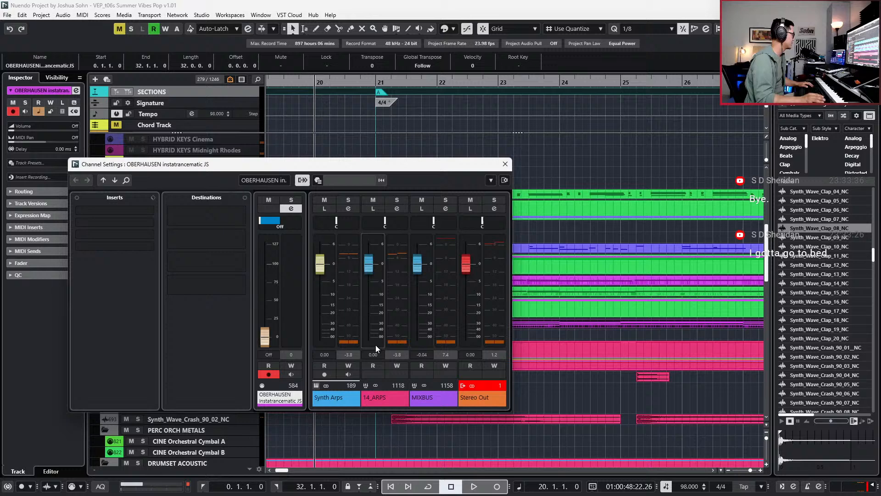
click(351, 367)
drag(326, 261, 326, 337)
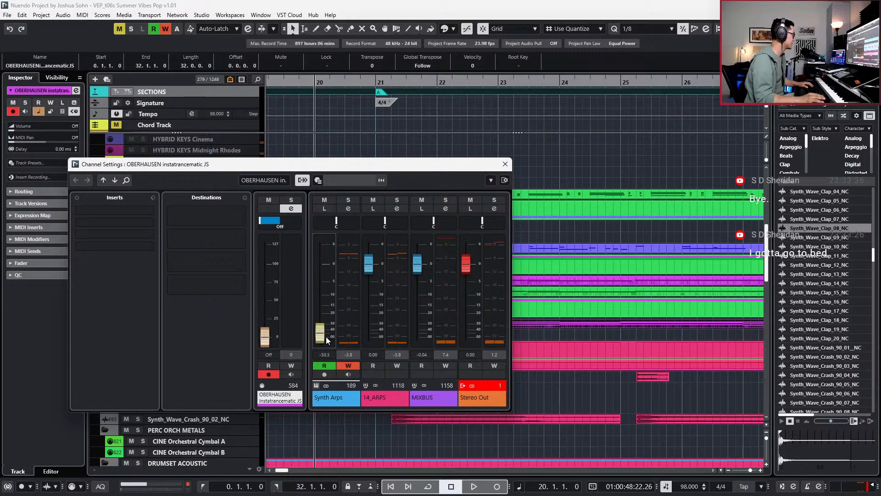
drag(426, 171, 747, 172)
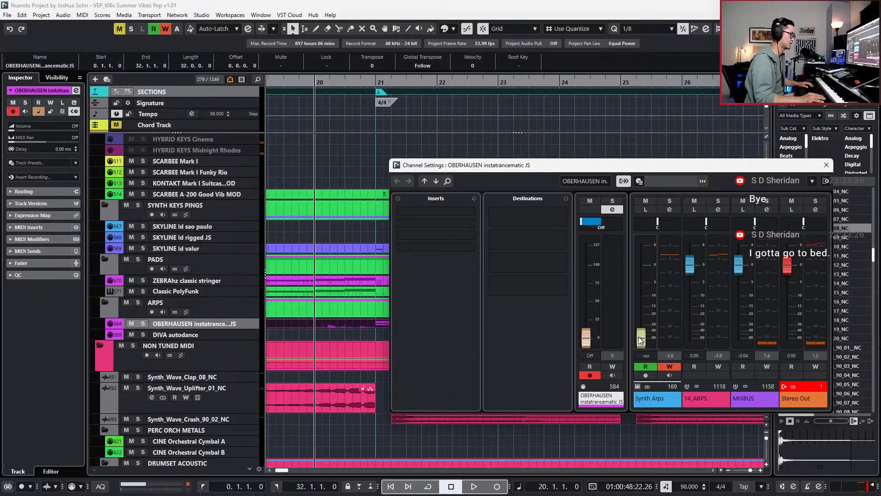
- Record a rising Synth Arps volume move during playback from bar 20, disable automation writing, and close the channel settings
key(space)
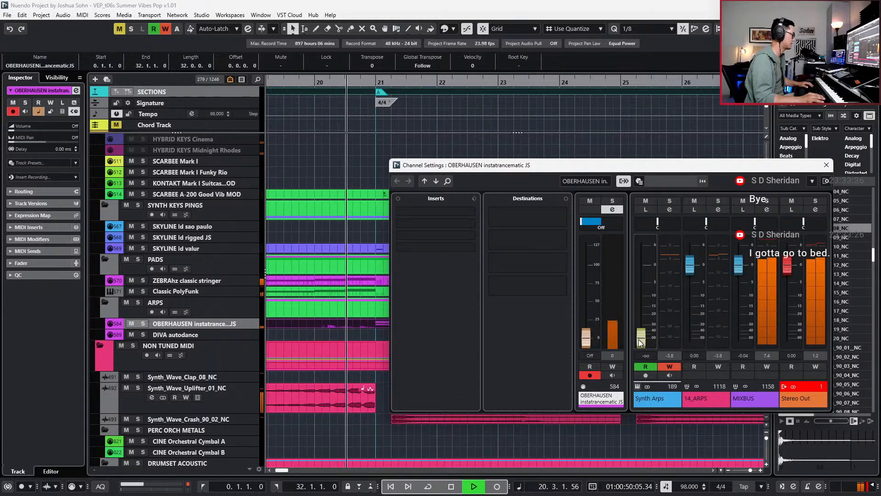
drag(642, 331, 646, 279)
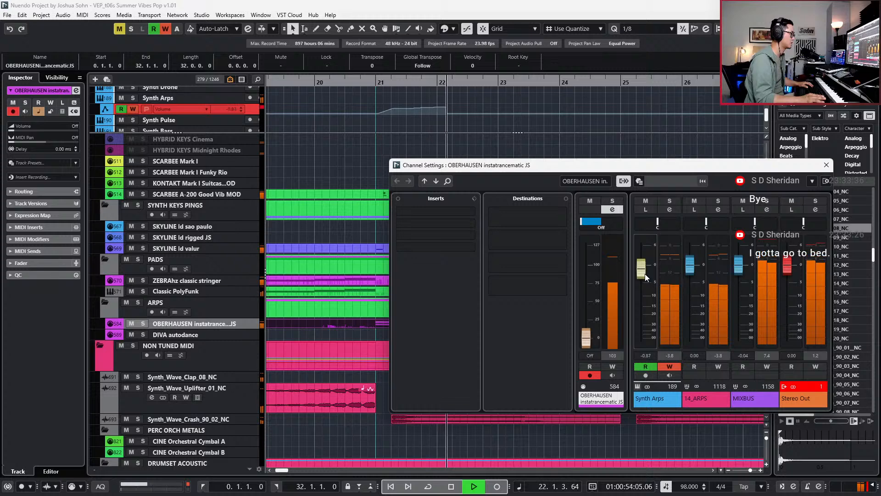
key(space)
click(673, 363)
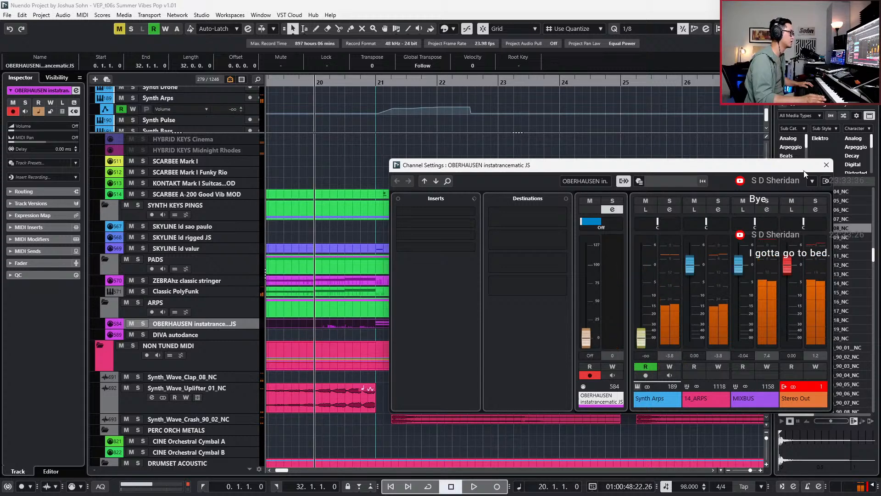
click(826, 164)
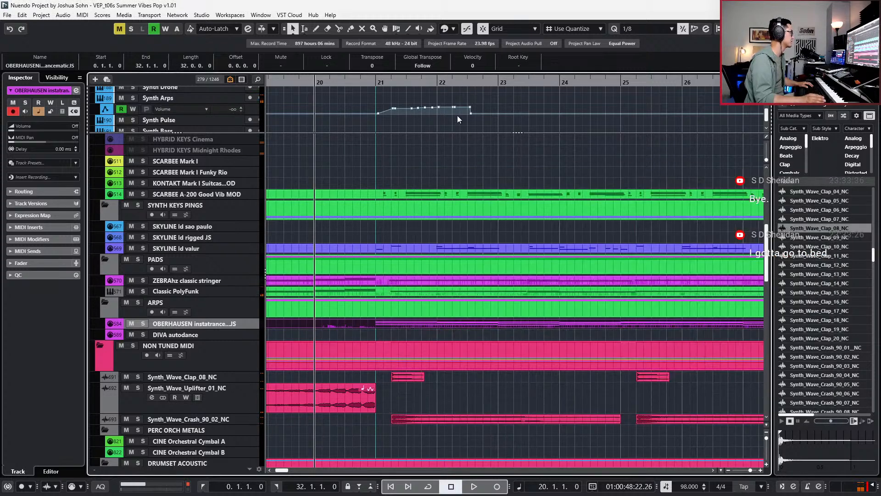
- Delete the extra Synth Arps volume automation points after 21.2 and set the point at 21.2 to 0.00
scroll(389, 107, up, 2)
click(390, 107)
drag(397, 103, 556, 120)
scroll(527, 113, up, 5)
key(Delete)
key(Delete)
drag(396, 123, 373, 106)
text(0)
key(Return)
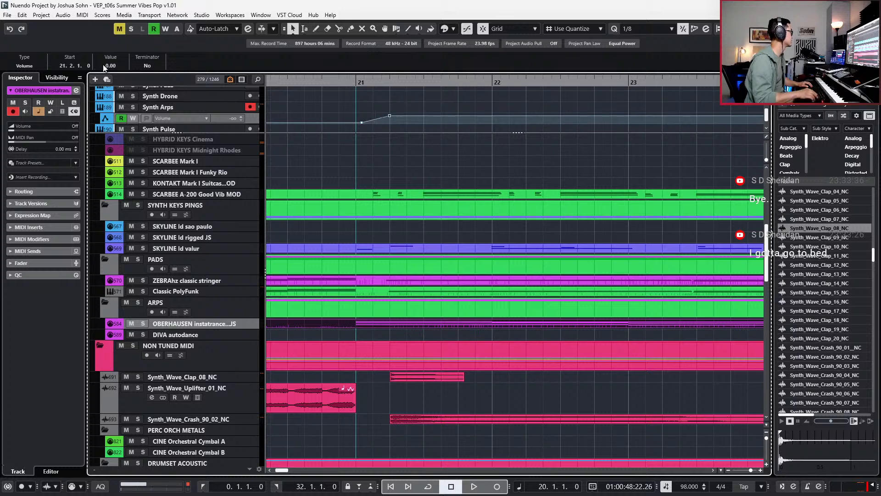
- Move the -∞ Synth Arps volume point to just before 21.2 for an abrupt entrance, and play from bar 21
drag(362, 124, 390, 149)
click(359, 84)
key(space)
scroll(431, 126, up, 2)
scroll(433, 122, up, 1)
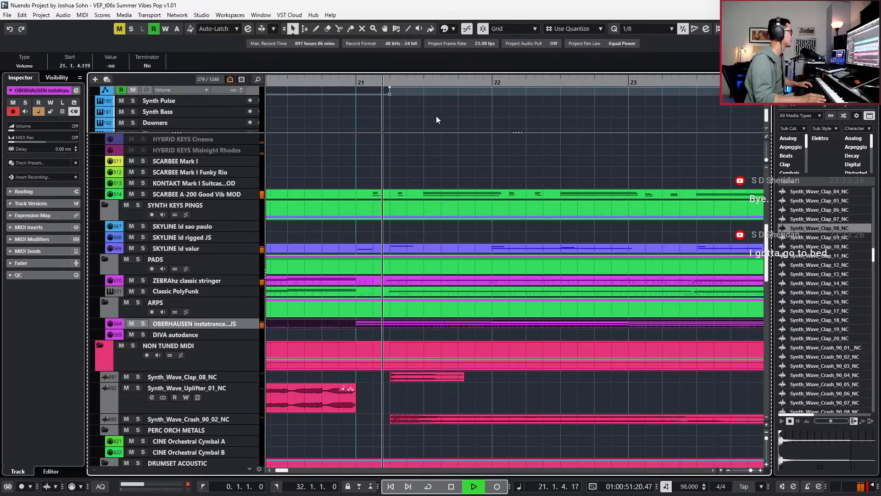
scroll(435, 126, up, 2)
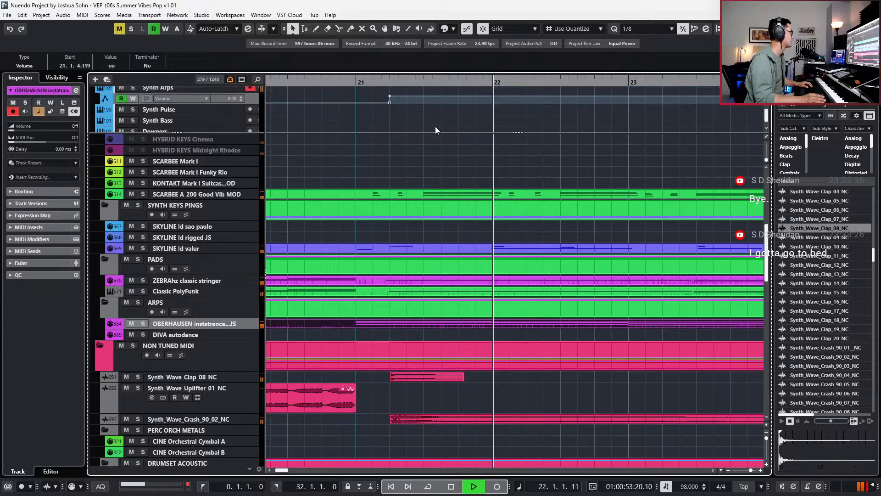
key(space)
- Shift the -∞ Synth Arps volume point slightly earlier to 21.1.4.67 and play the entrance again
click(390, 106)
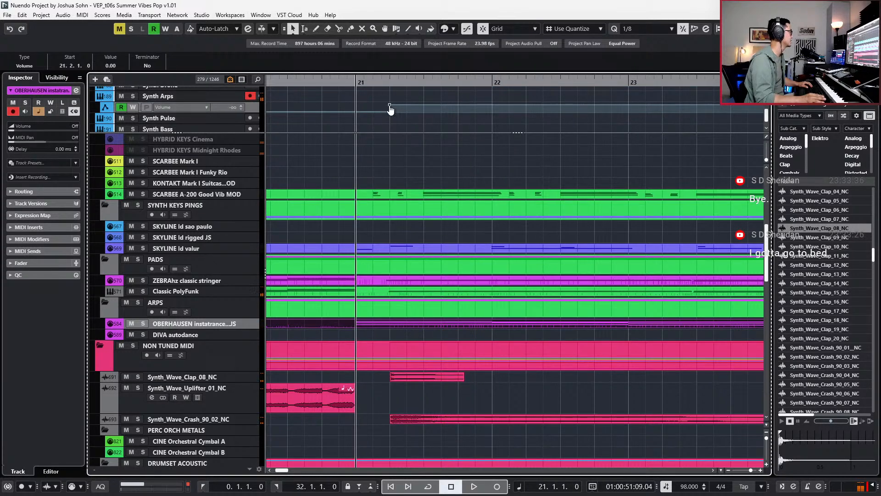
drag(390, 112, 386, 114)
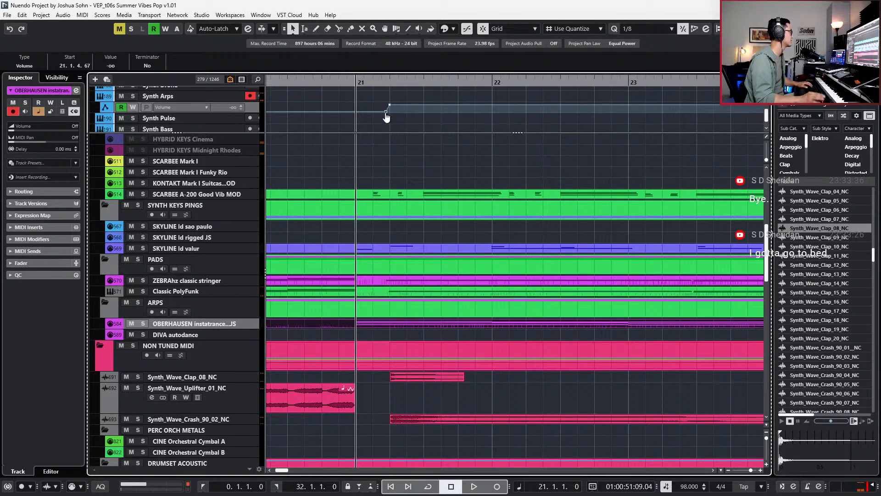
key(space)
scroll(385, 117, down, 3)
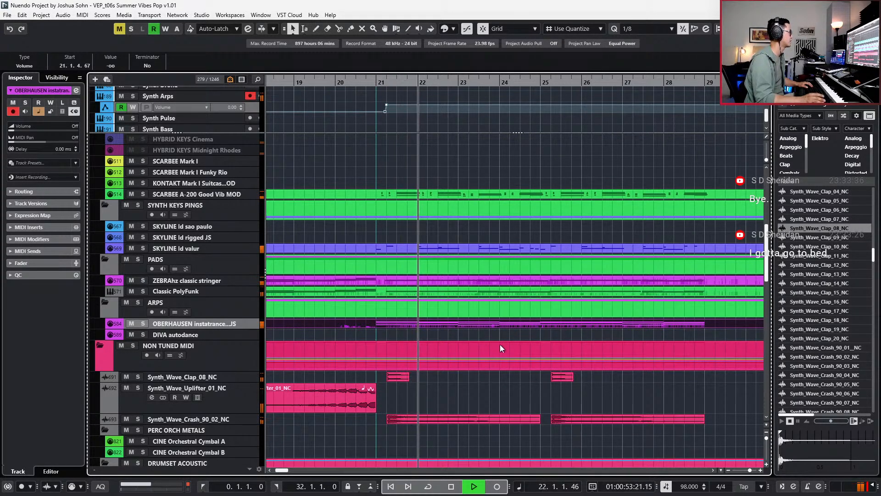
key(space)
- Look over the whole arrangement, select the EVOROCK Amber Amp A KS part, and play the project from bar 0
scroll(437, 406, down, 10)
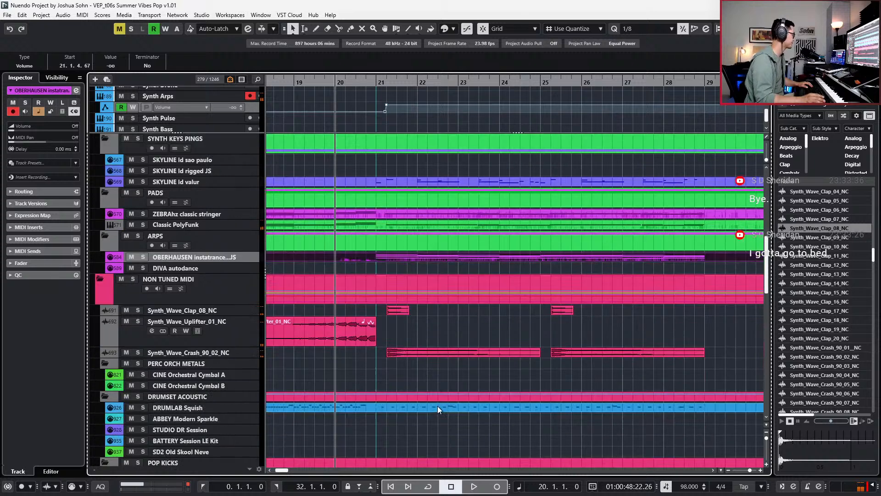
scroll(437, 405, down, 3)
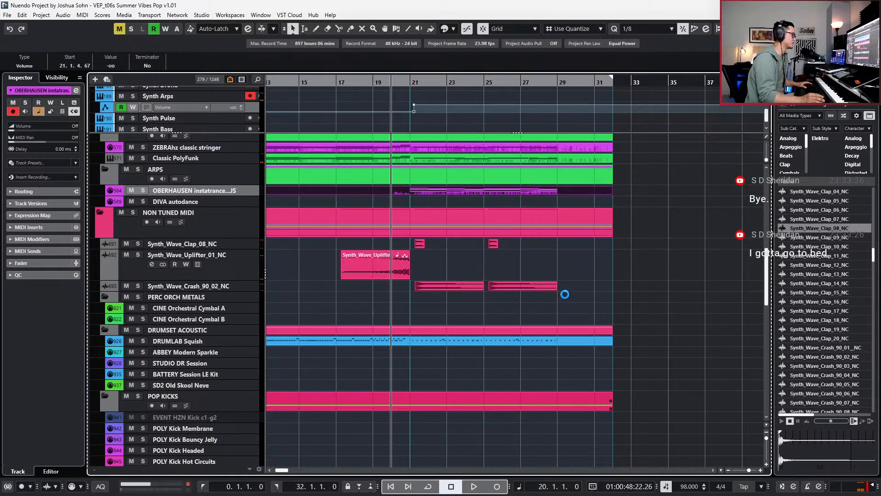
scroll(565, 294, down, 1)
scroll(589, 241, up, 15)
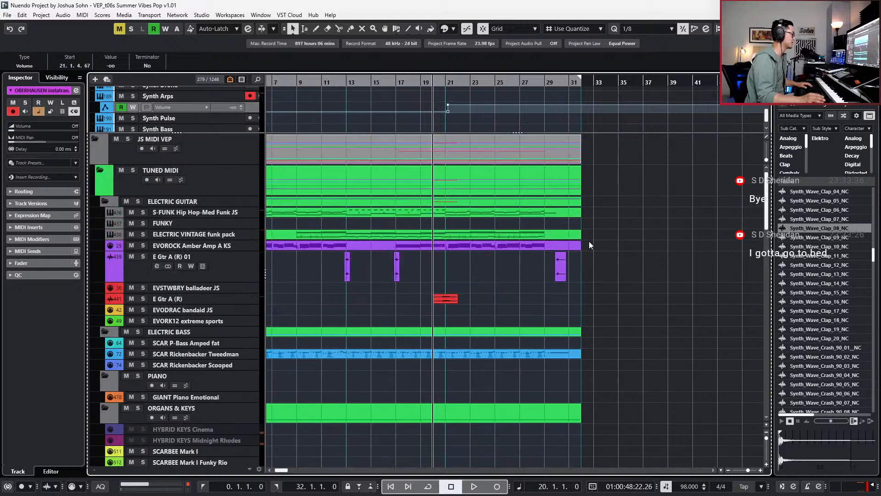
click(492, 243)
key(Home)
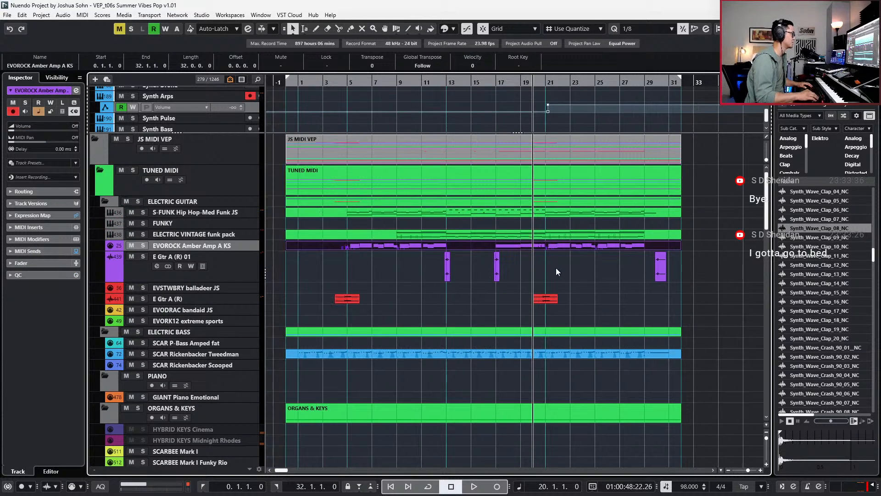
key(KP_Add)
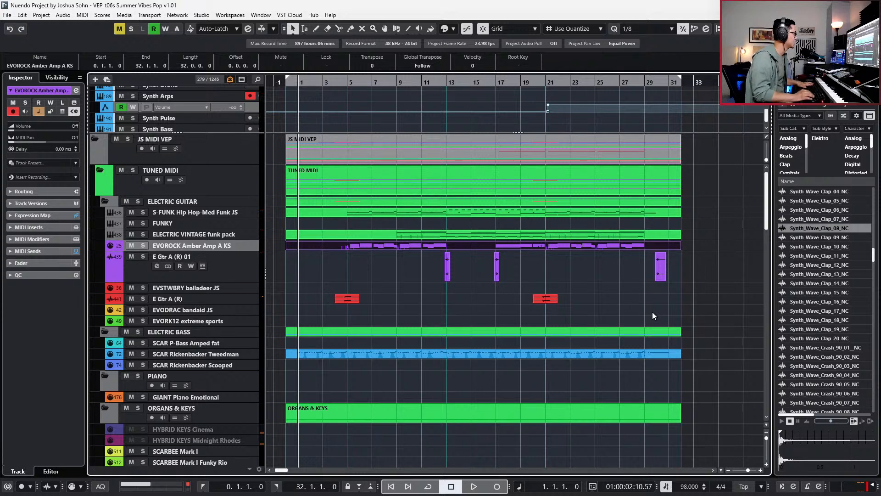
key(Home)
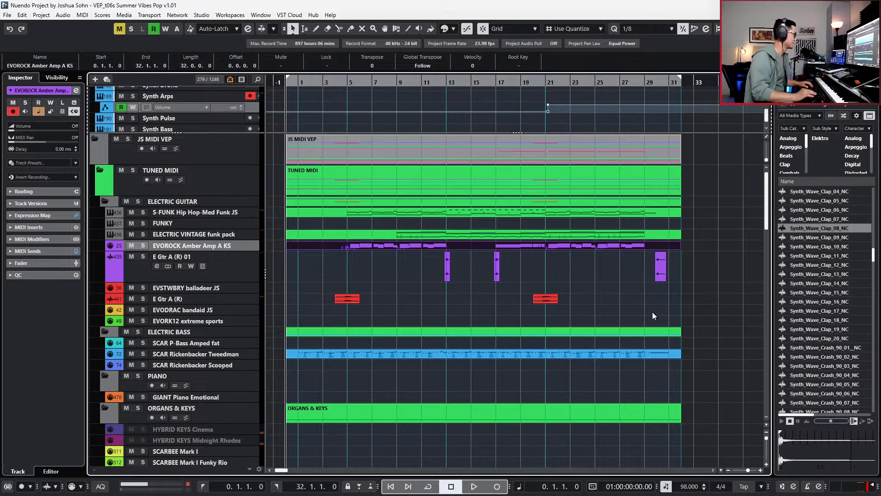
scroll(648, 290, down, 3)
key(space)
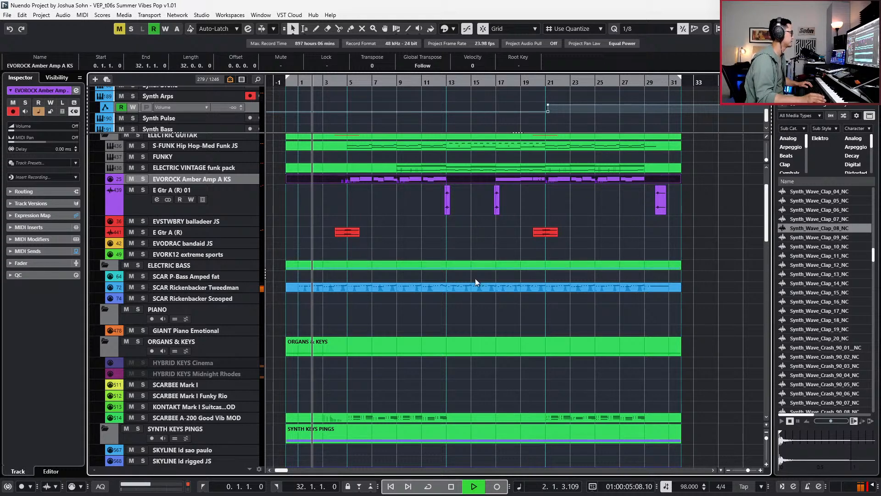
- Examine the SCAR Rickenbacker Tweedman bass notes and the EVOROCK Amber Amp A KS guitar notes during playback
double_click(389, 289)
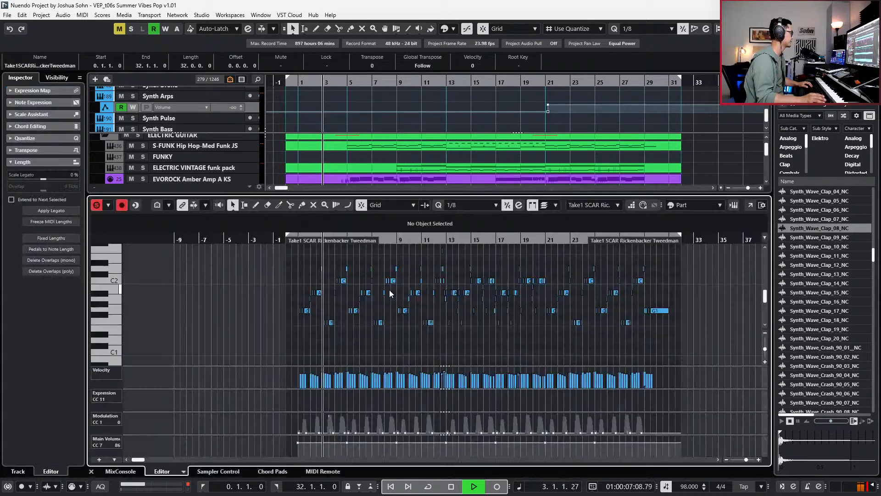
scroll(342, 310, up, 7)
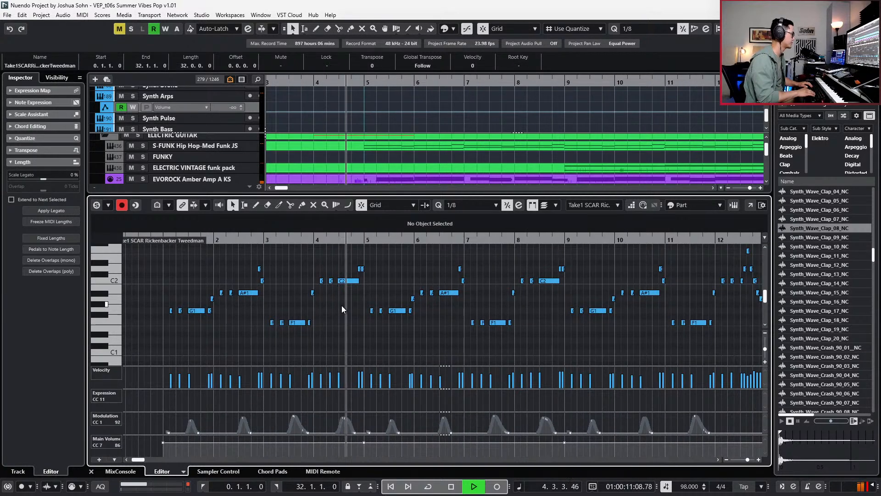
key(ctrl+e)
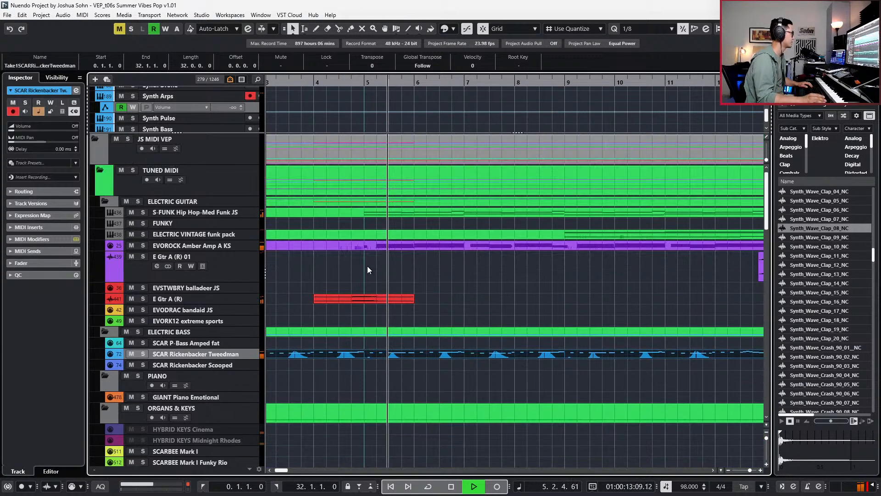
click(385, 249)
key(ctrl+e)
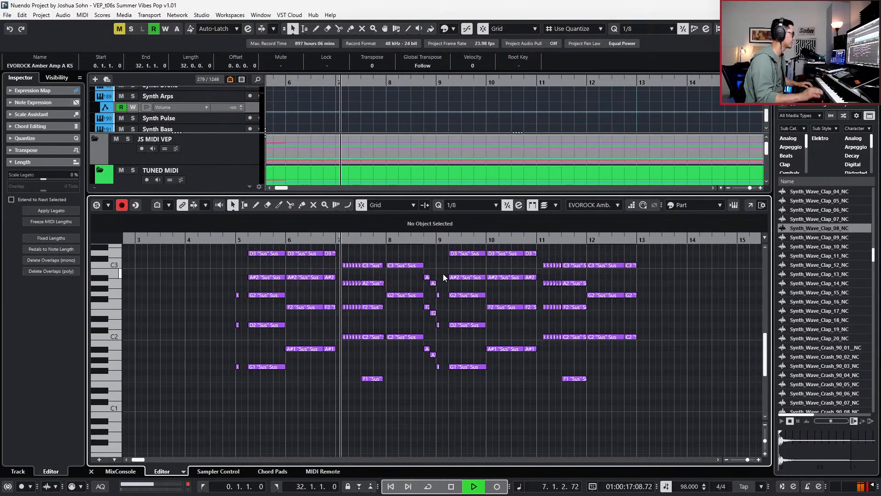
key(ctrl+e)
- Examine the SKYLINE ld valur part's notes in the note editor during playback, and close the editor
scroll(443, 274, down, 3)
scroll(446, 299, down, 6)
scroll(446, 299, down, 4)
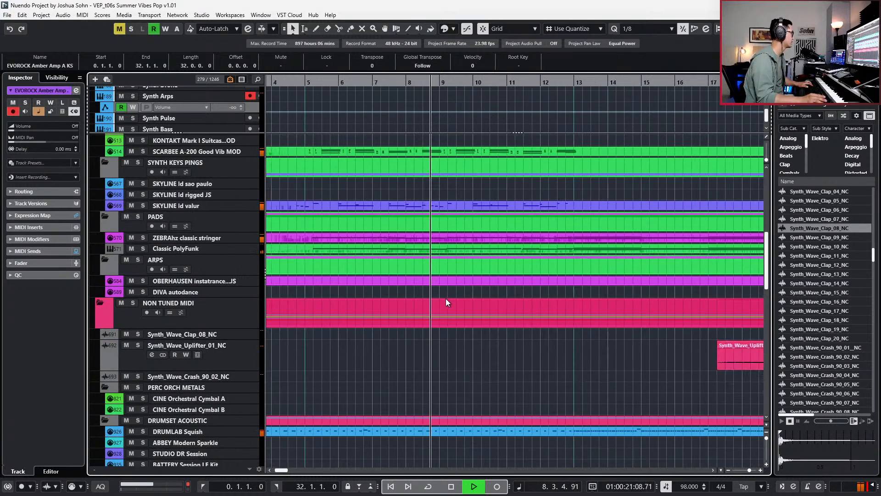
double_click(444, 205)
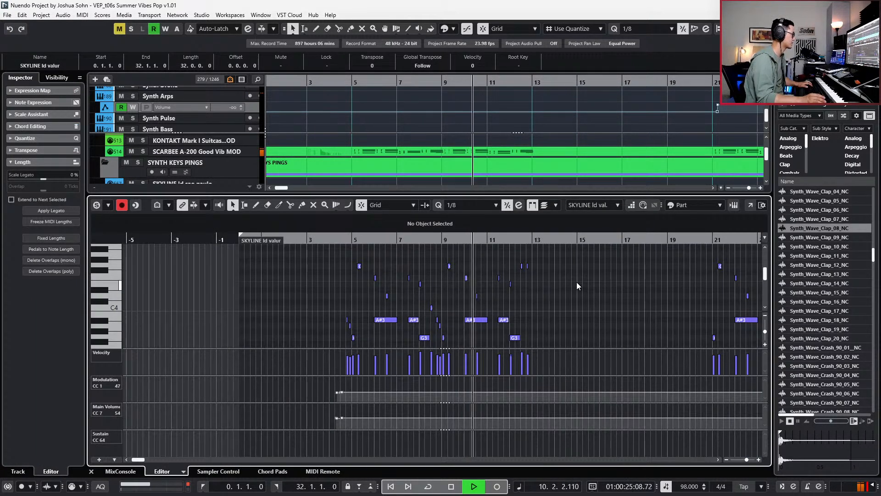
scroll(577, 282, up, 1)
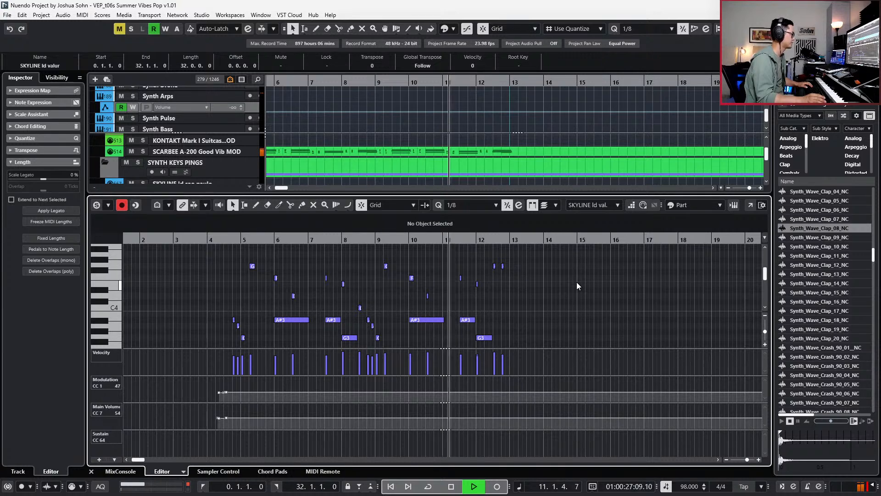
key(Return)
- Examine the ZEBRAhz classic stringer and Classic PolyFunk notes together up to bar 29, and close the editor
scroll(577, 282, down, 1)
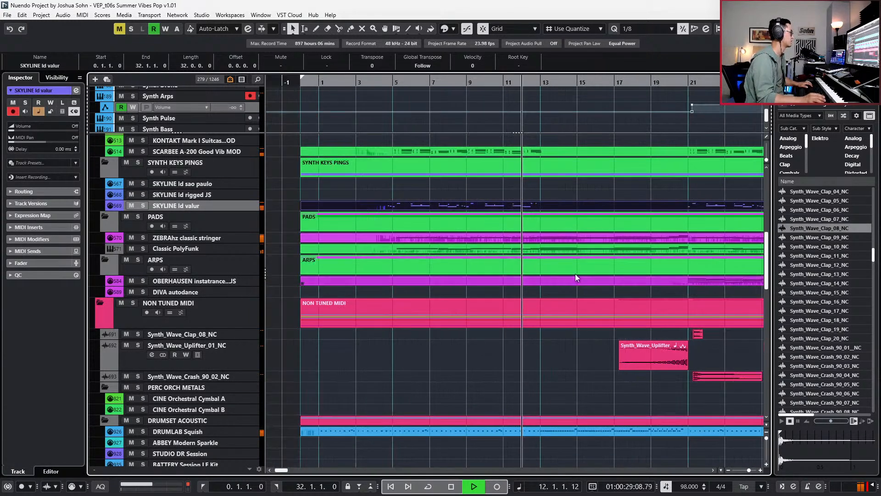
click(569, 236)
shift+click(569, 249)
key(Return)
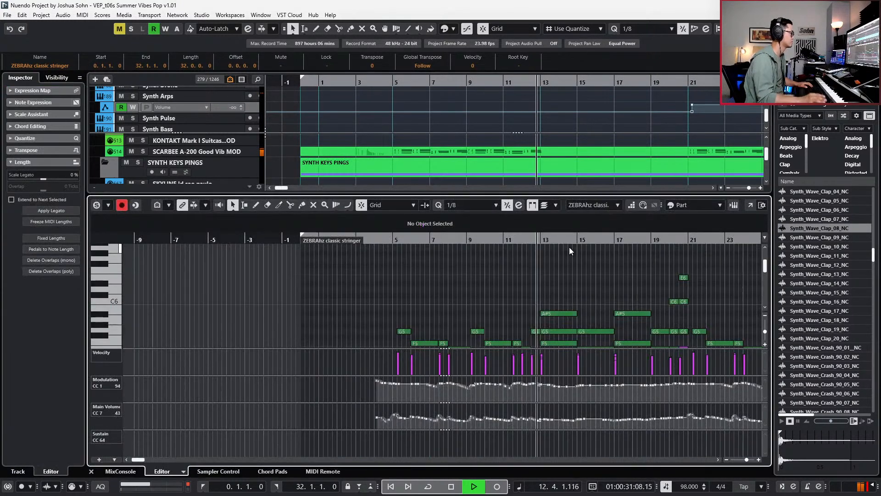
key(alt+l)
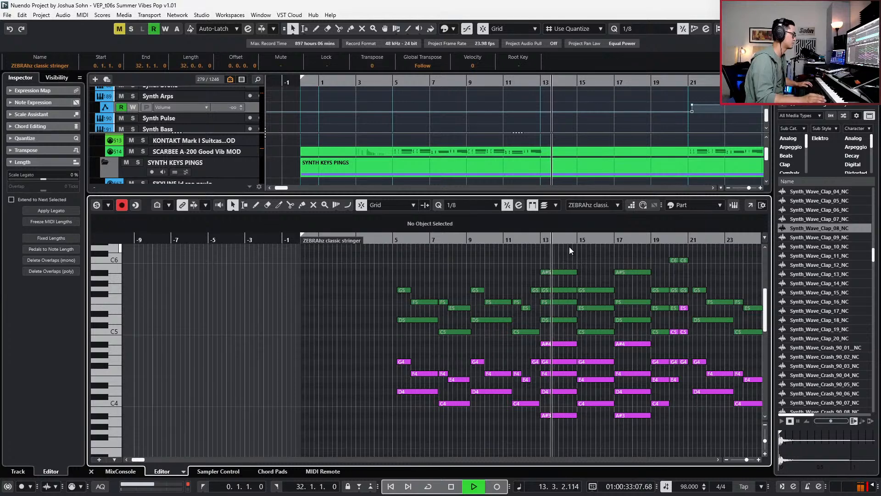
scroll(570, 252, right, 3)
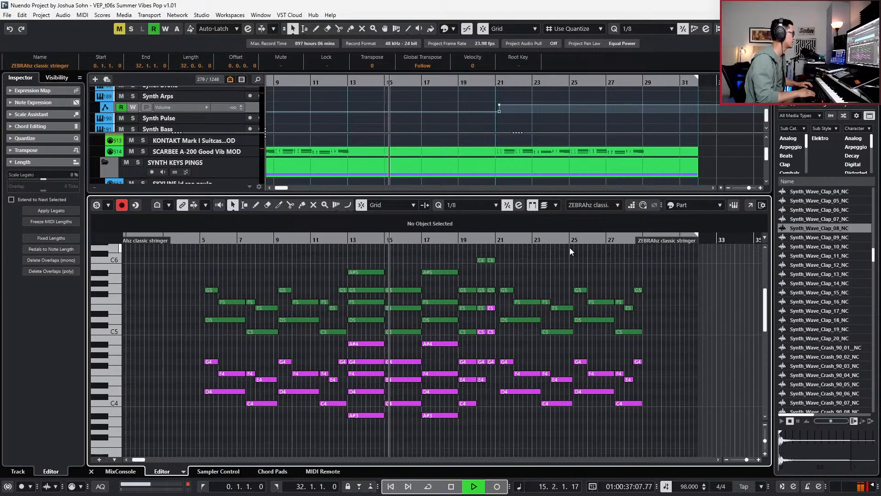
key(ctrl+e)
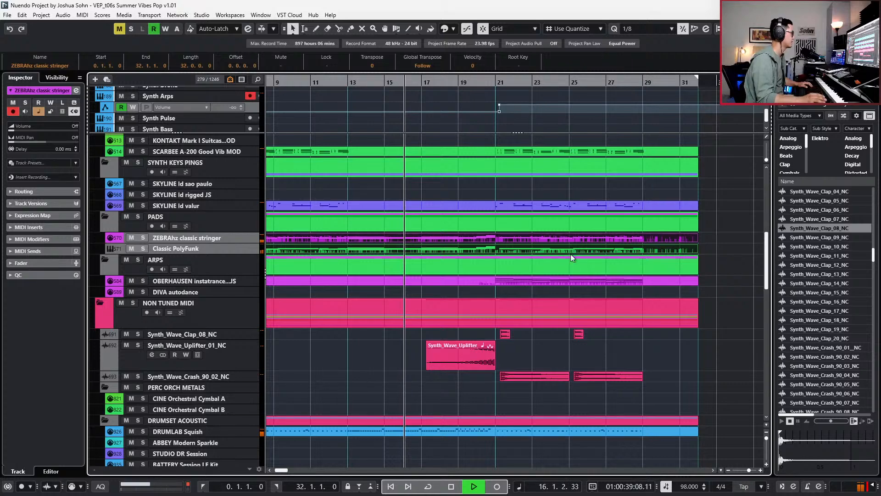
- Open the S-FUNK Hip Hop-Med Funk JS, ELECTRIC VINTAGE funk pack, and EVOROCK guitar parts together in the note editor
scroll(570, 255, down, 3)
scroll(557, 260, up, 10)
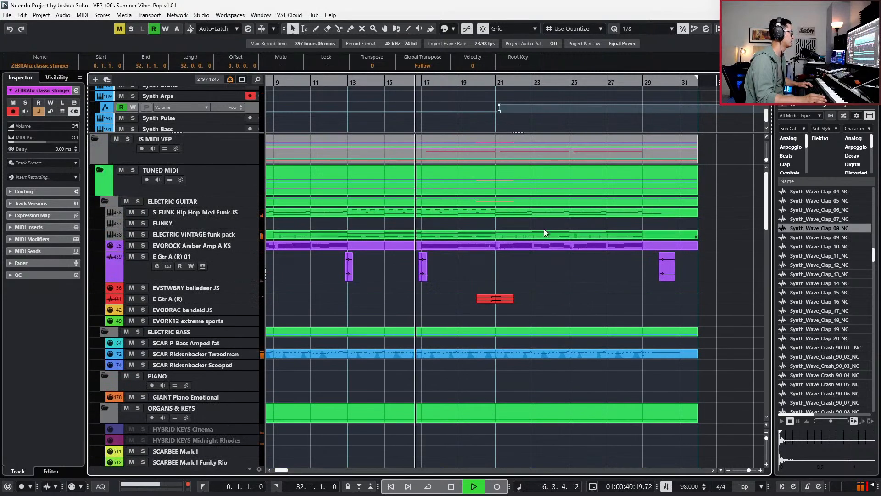
click(511, 232)
shift+click(511, 211)
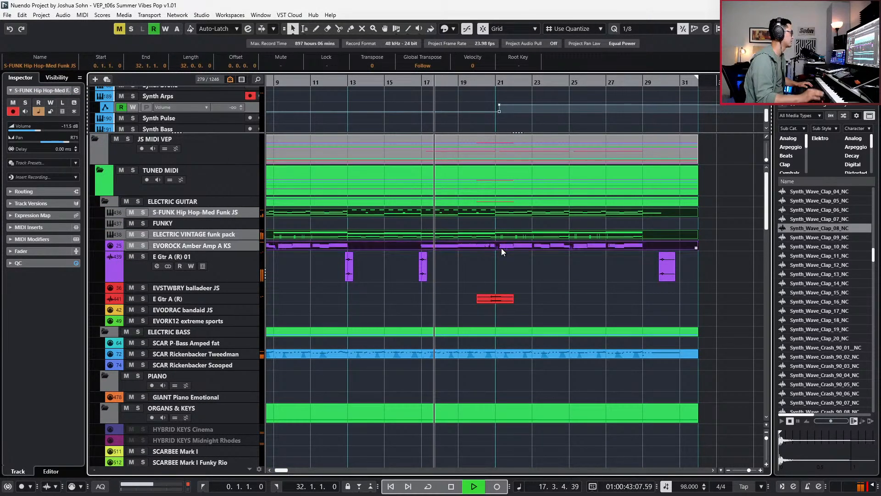
key(ctrl+e)
scroll(509, 283, up, 2)
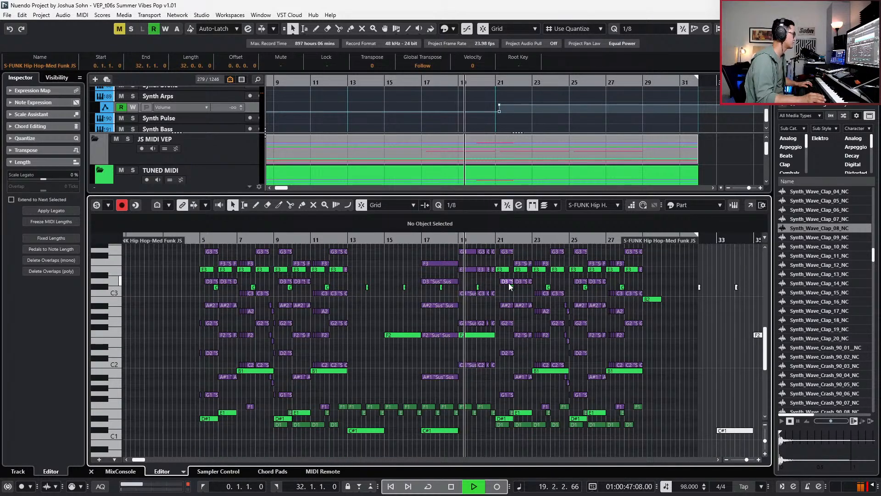
- Examine the three electric guitar parts' notes during playback, close the note editor, and view the arrangement through bar 32
scroll(508, 283, up, 1)
key(ctrl+e)
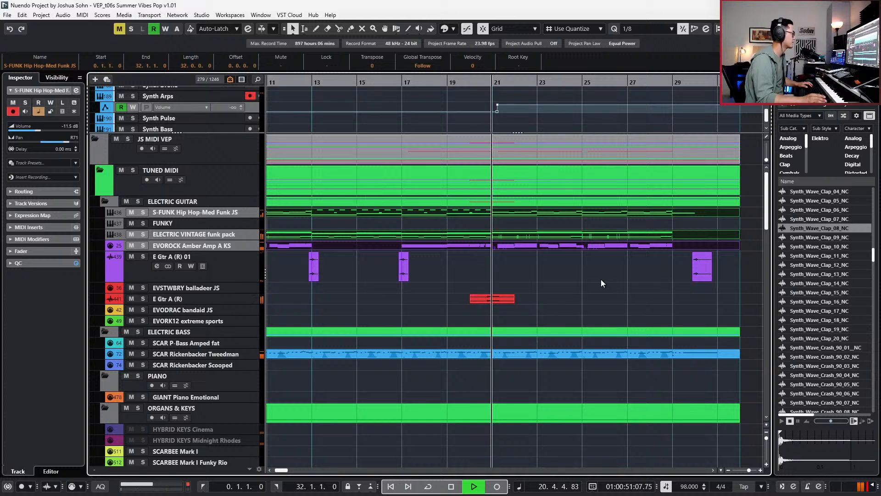
scroll(616, 289, right, 3)
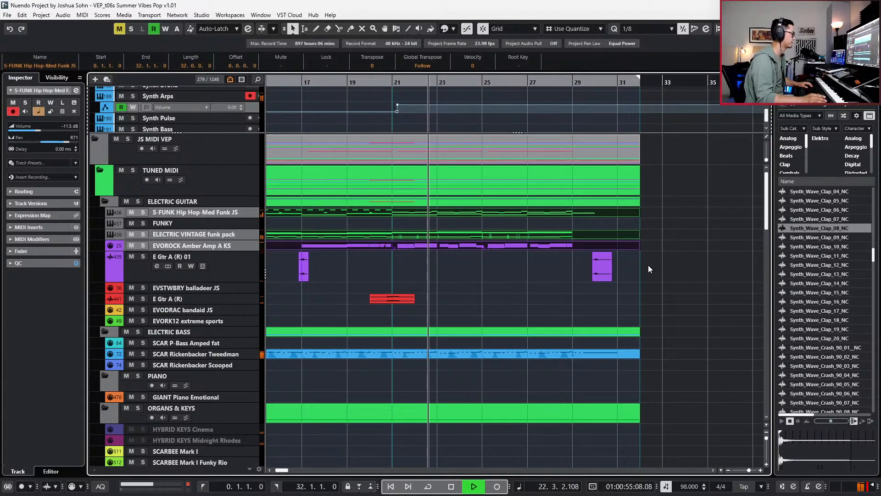
- Examine the SCAR Rickenbacker Tweedman and SCARBEE A-200 Good Vib MOD notes together during playback, and close the note editor
scroll(645, 260, down, 3)
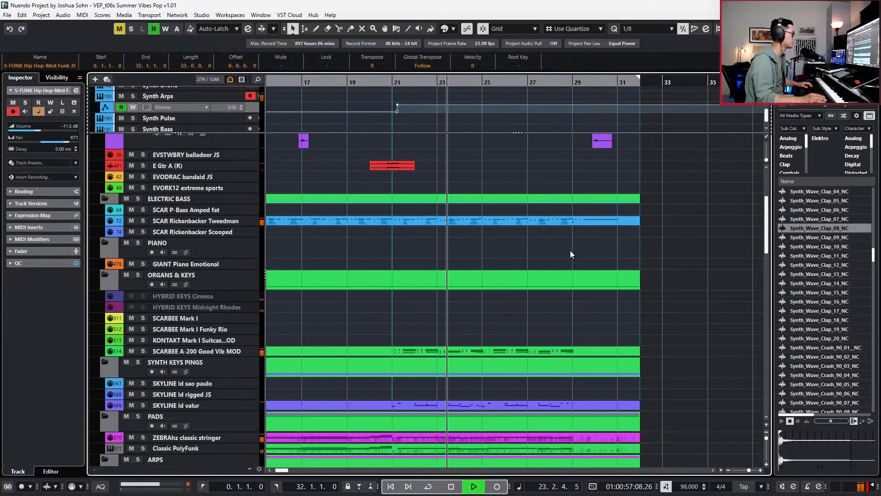
click(536, 219)
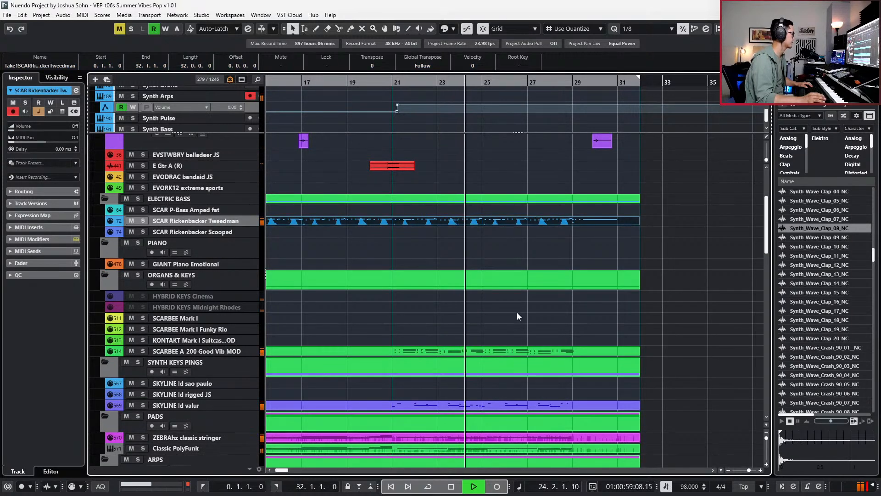
click(509, 351)
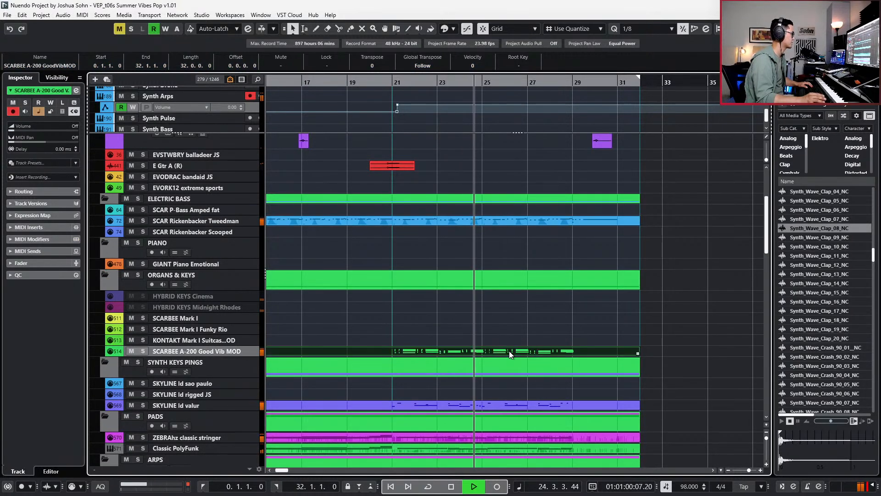
double_click(527, 220)
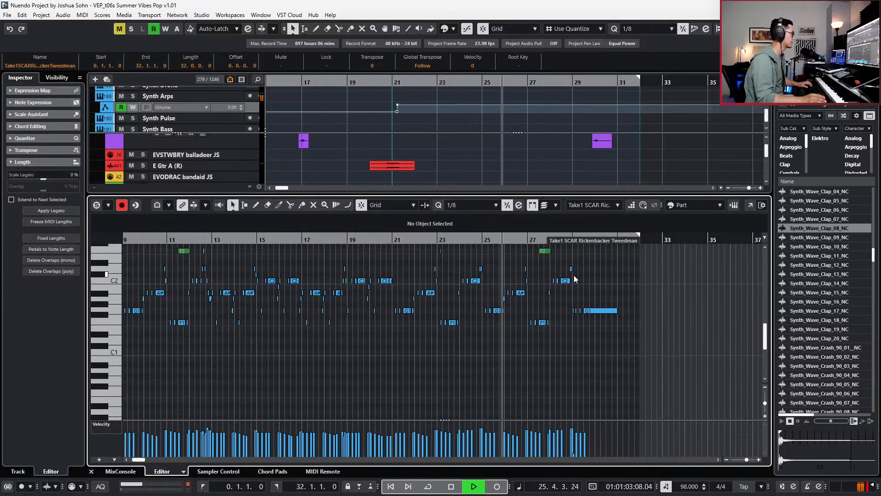
scroll(579, 280, up, 2)
ctrl+scroll(580, 280, up, 2)
scroll(579, 277, up, 2)
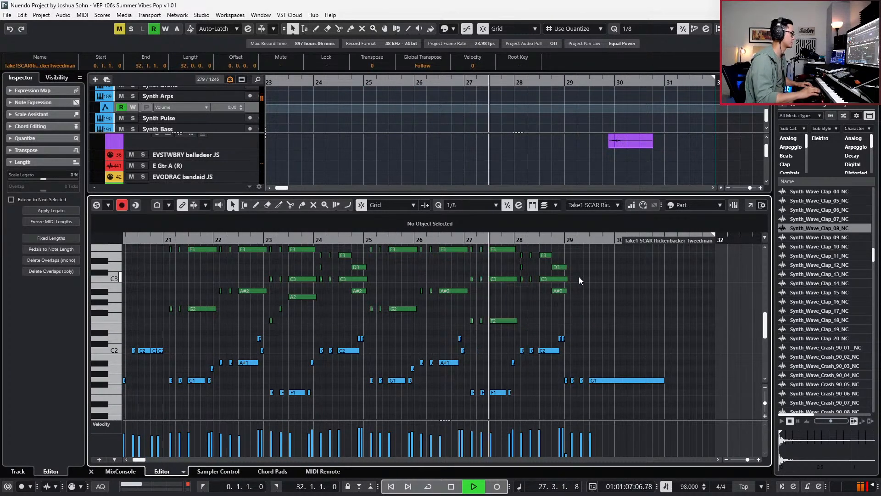
key(Return)
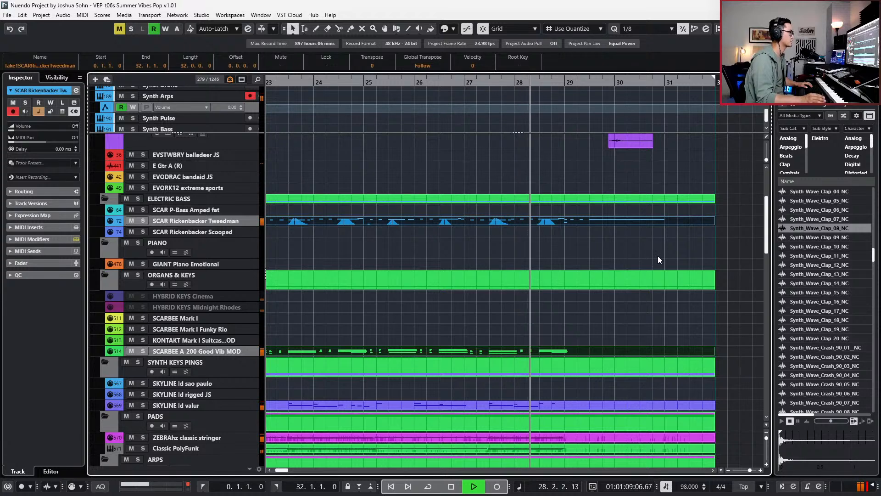
- Review the electric guitar tracks while the ending plays through to bar 32, and stop playback
drag(767, 237, 767, 237)
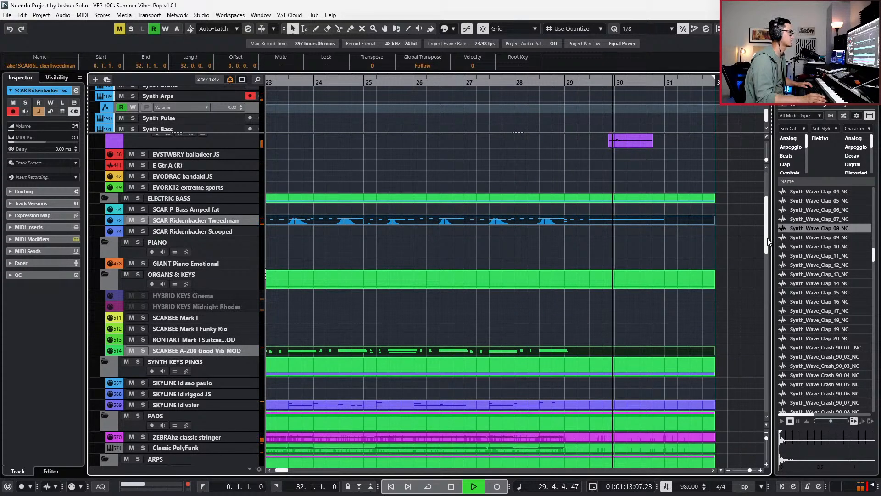
drag(764, 205, 767, 189)
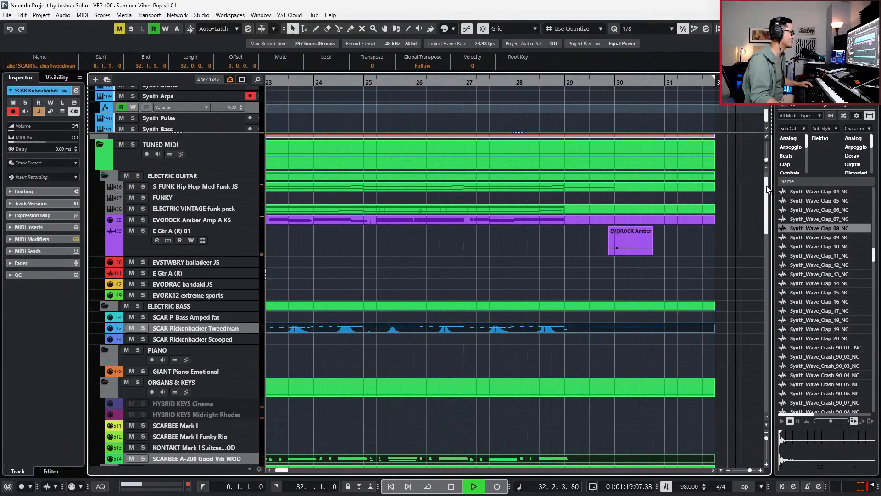
key(space)
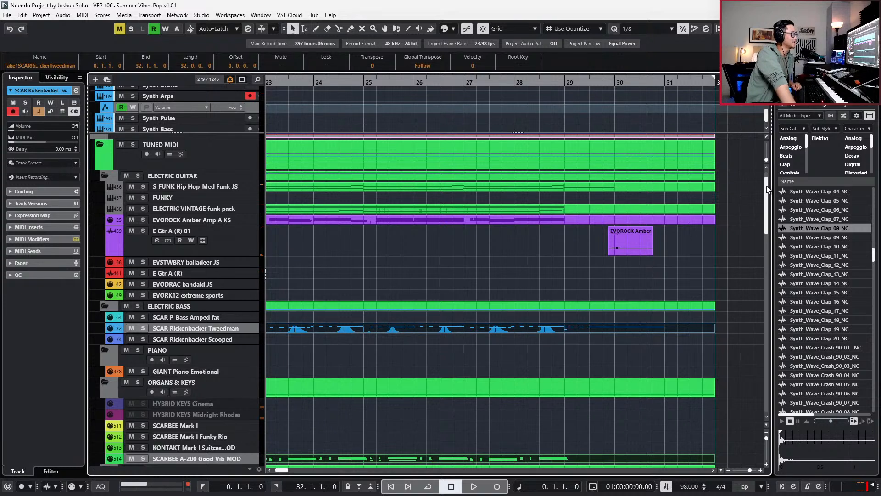